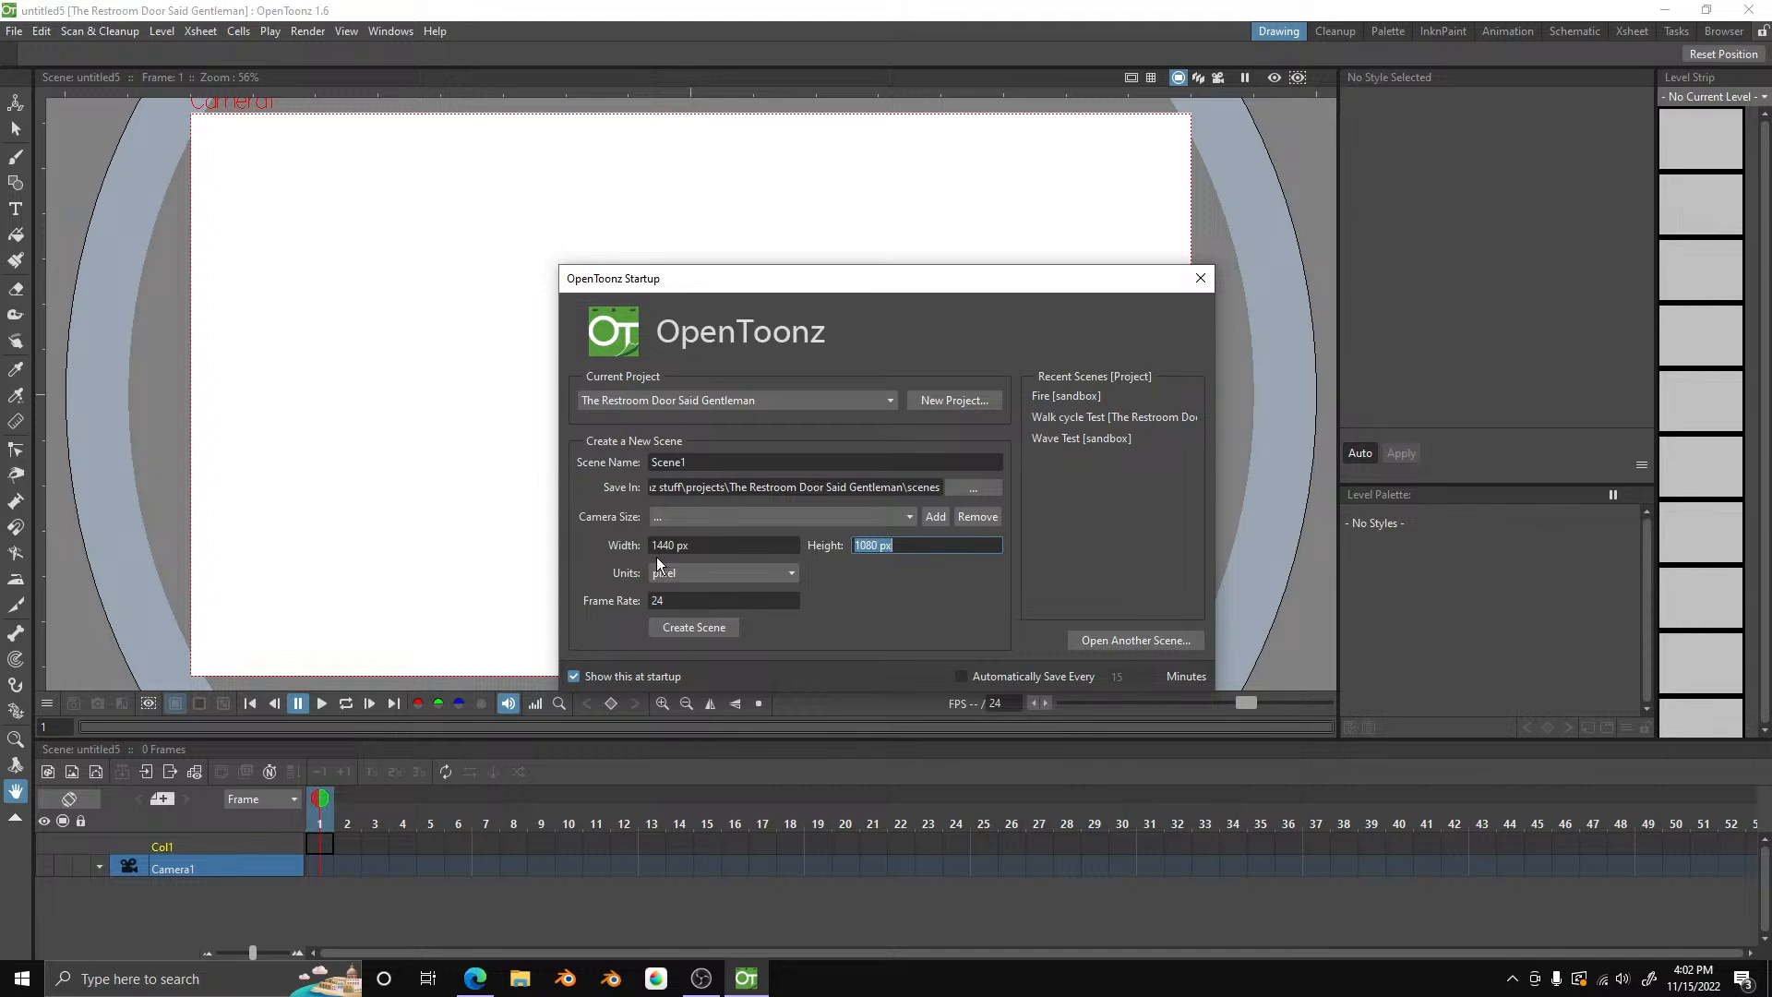
# - Create the scene Scene1 with a 1440 × 1080 px camera at 24 frames per second
pyautogui.click(683, 627)
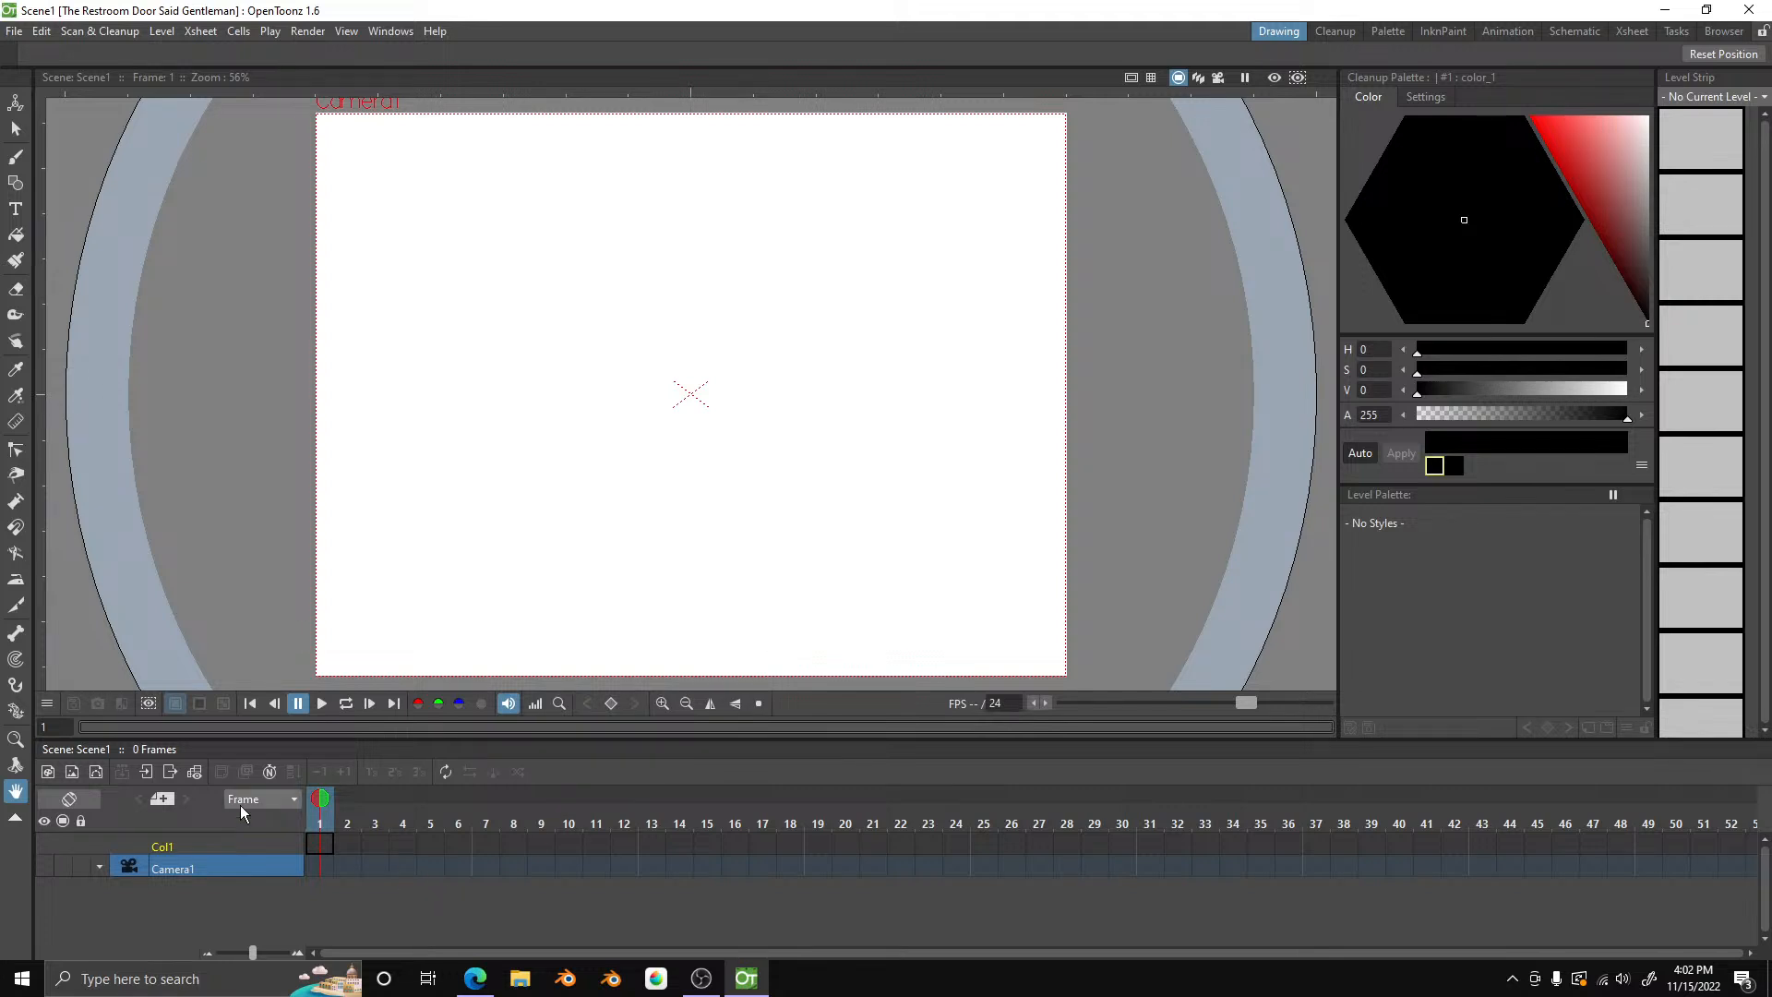
pyautogui.click(13, 31)
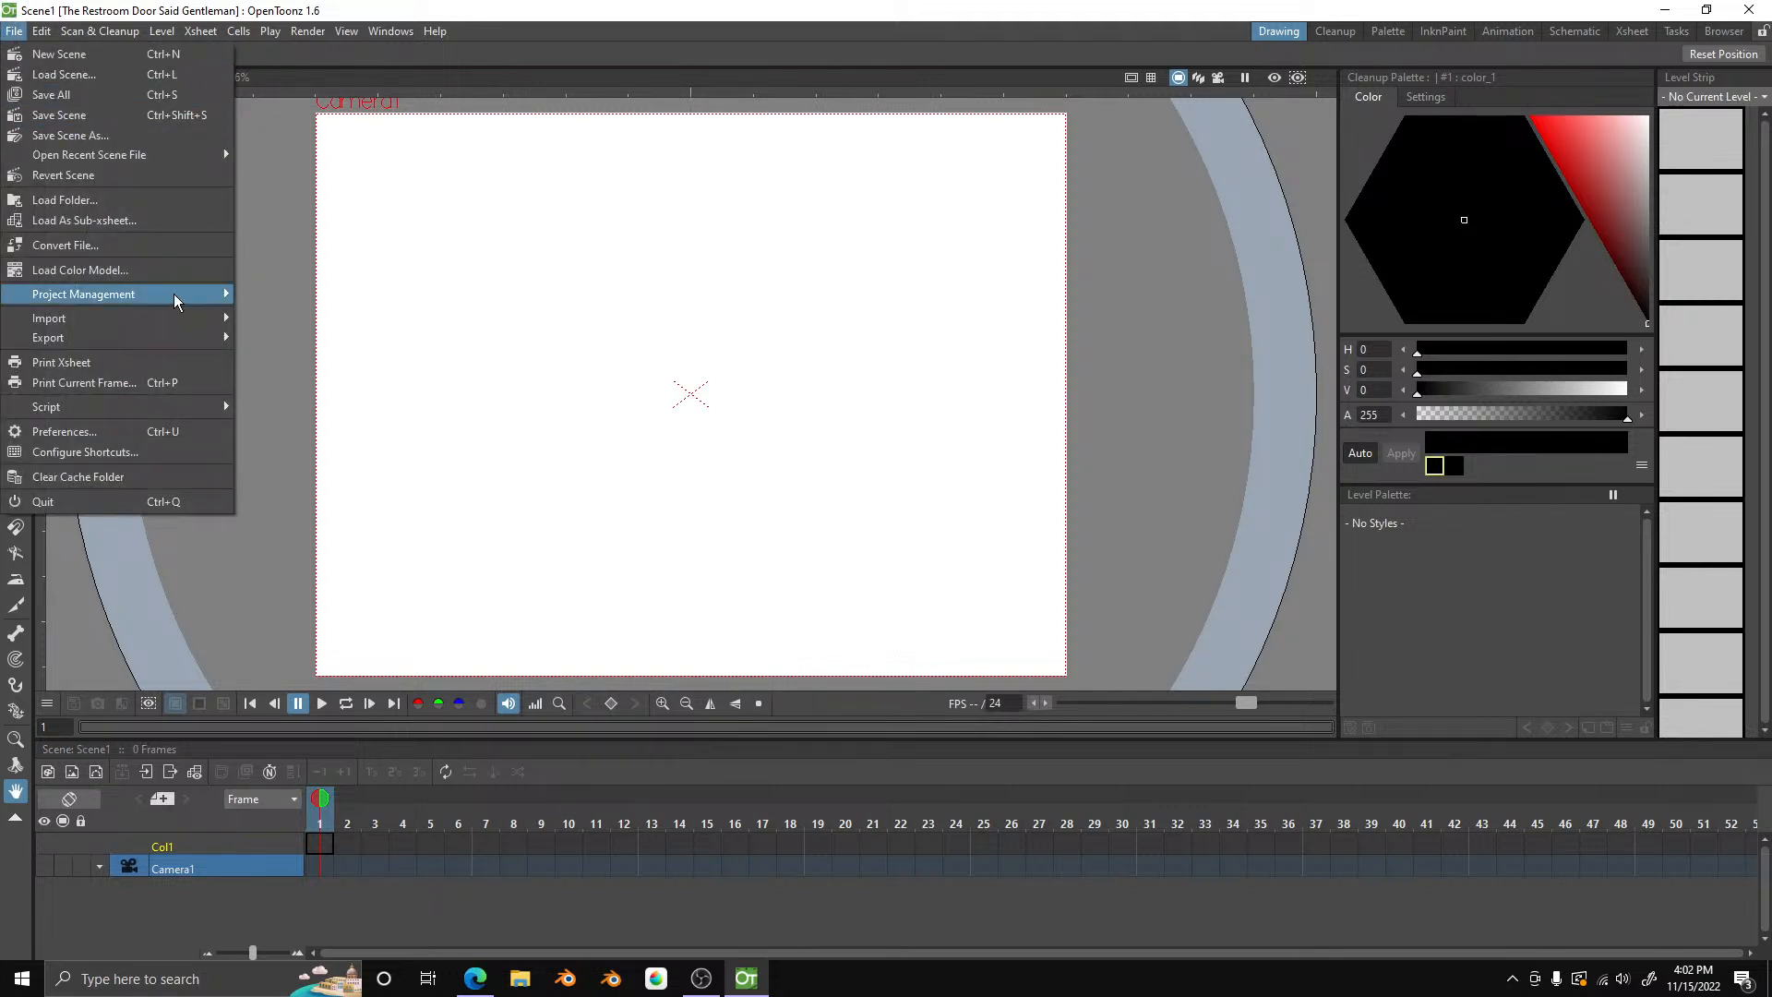
pyautogui.moveTo(181, 326)
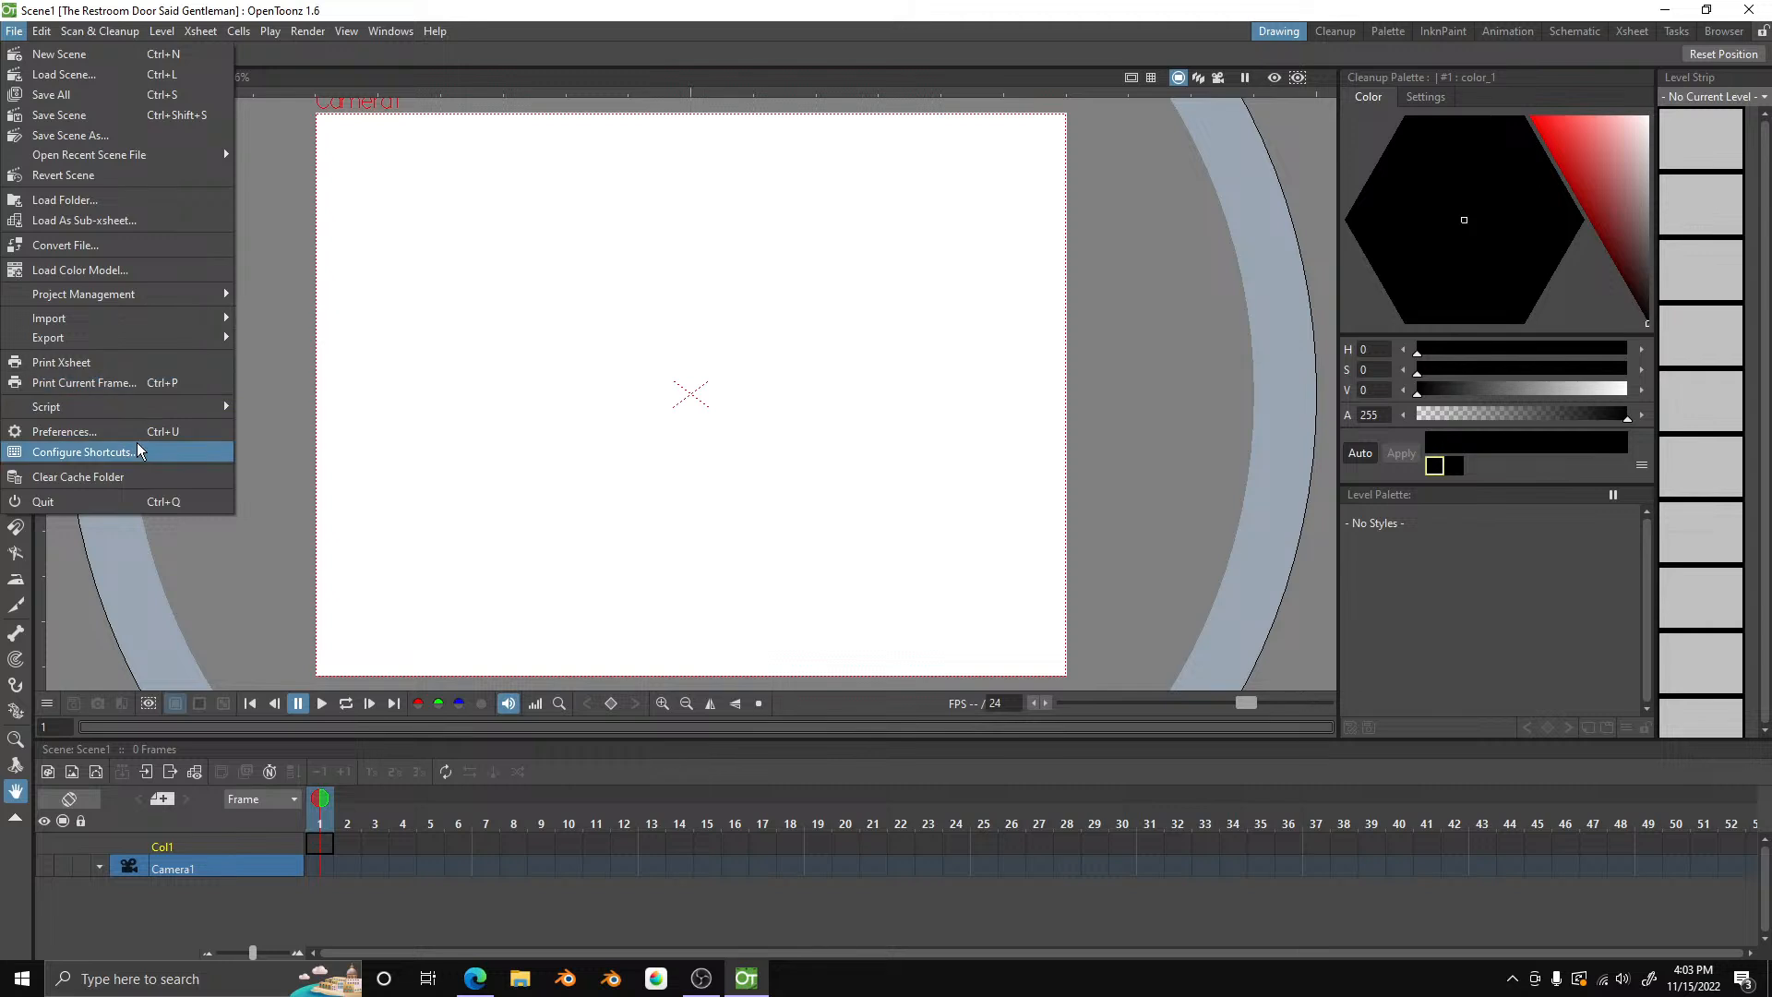
pyautogui.click(117, 35)
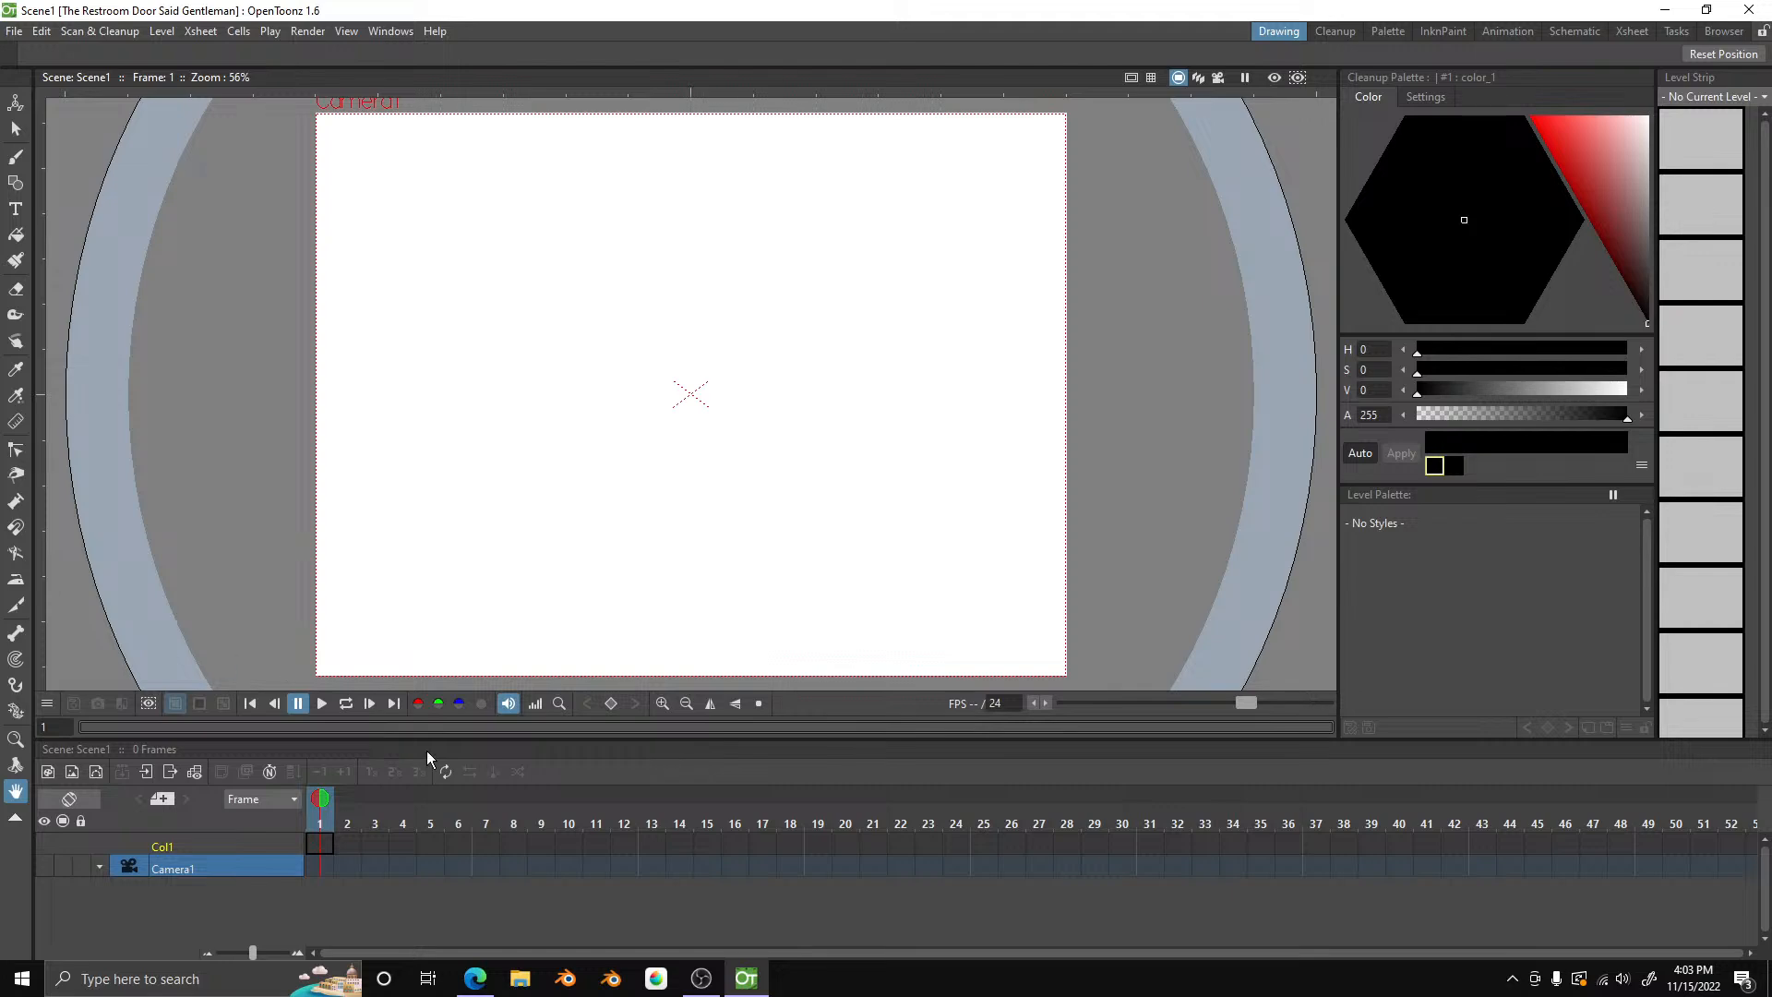
# - Switch to File Explorer and open the Backgrounds folder of The Restroom Door said Gentleman, inside Twisted Christmas in Documents
pyautogui.click(520, 979)
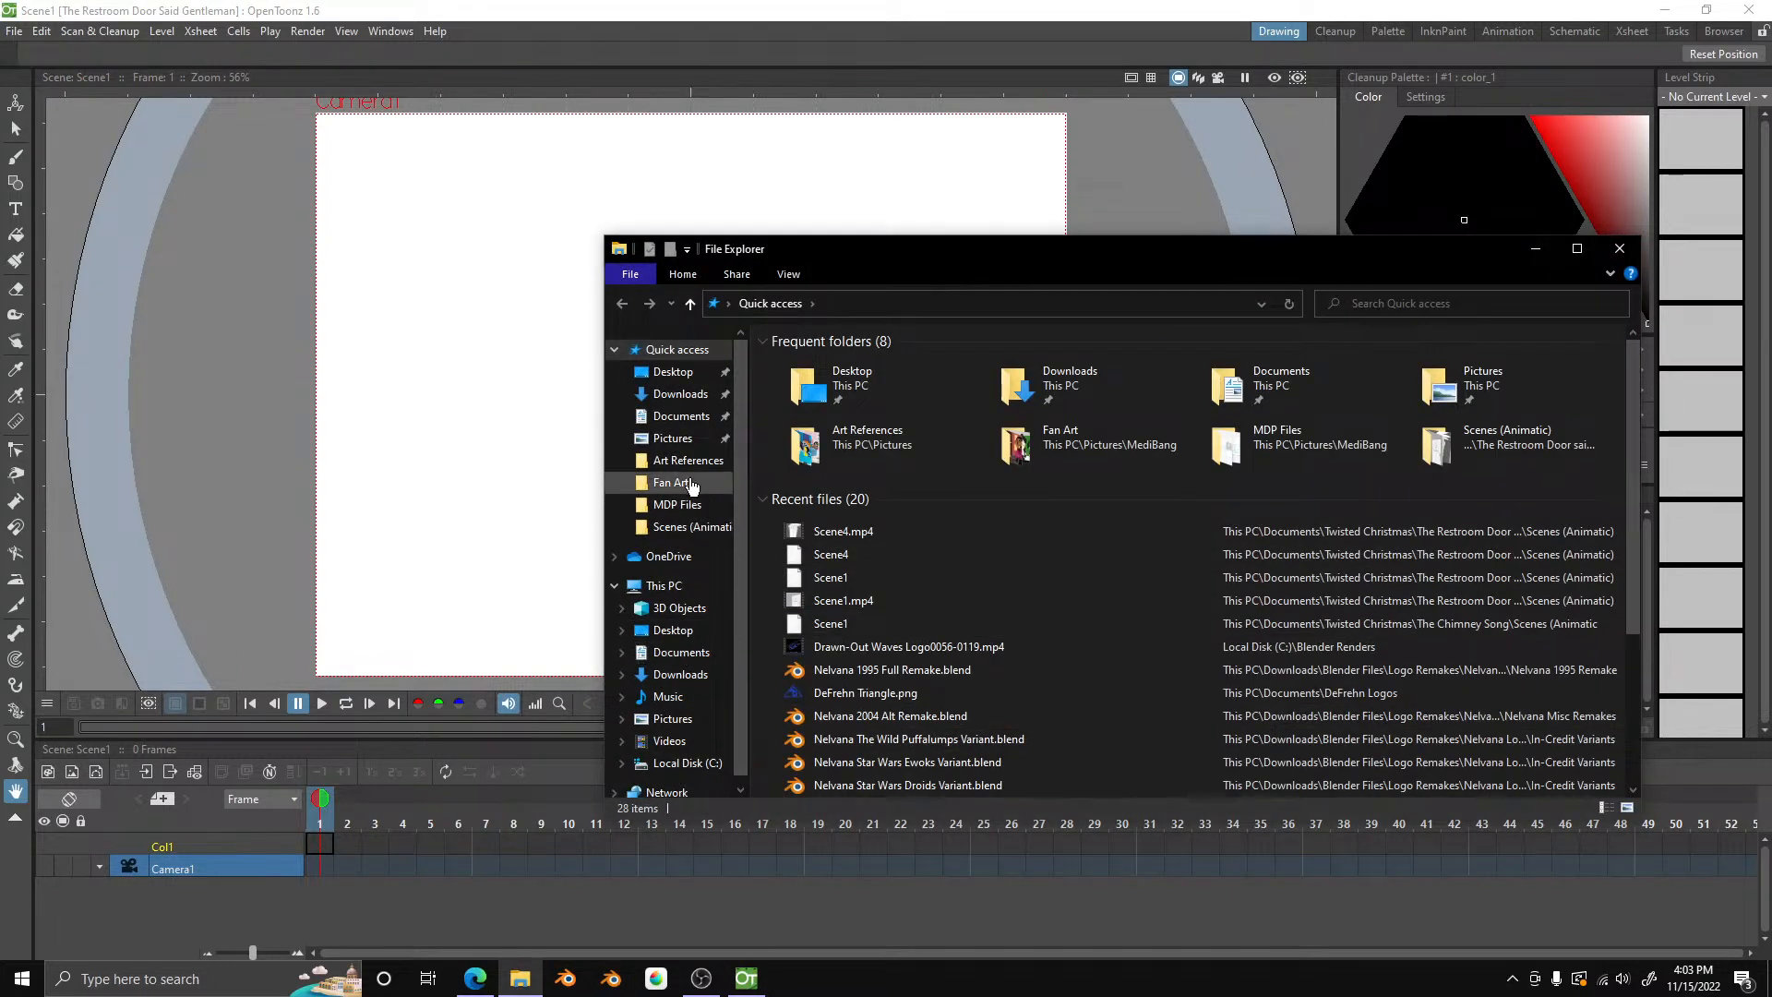
pyautogui.click(694, 527)
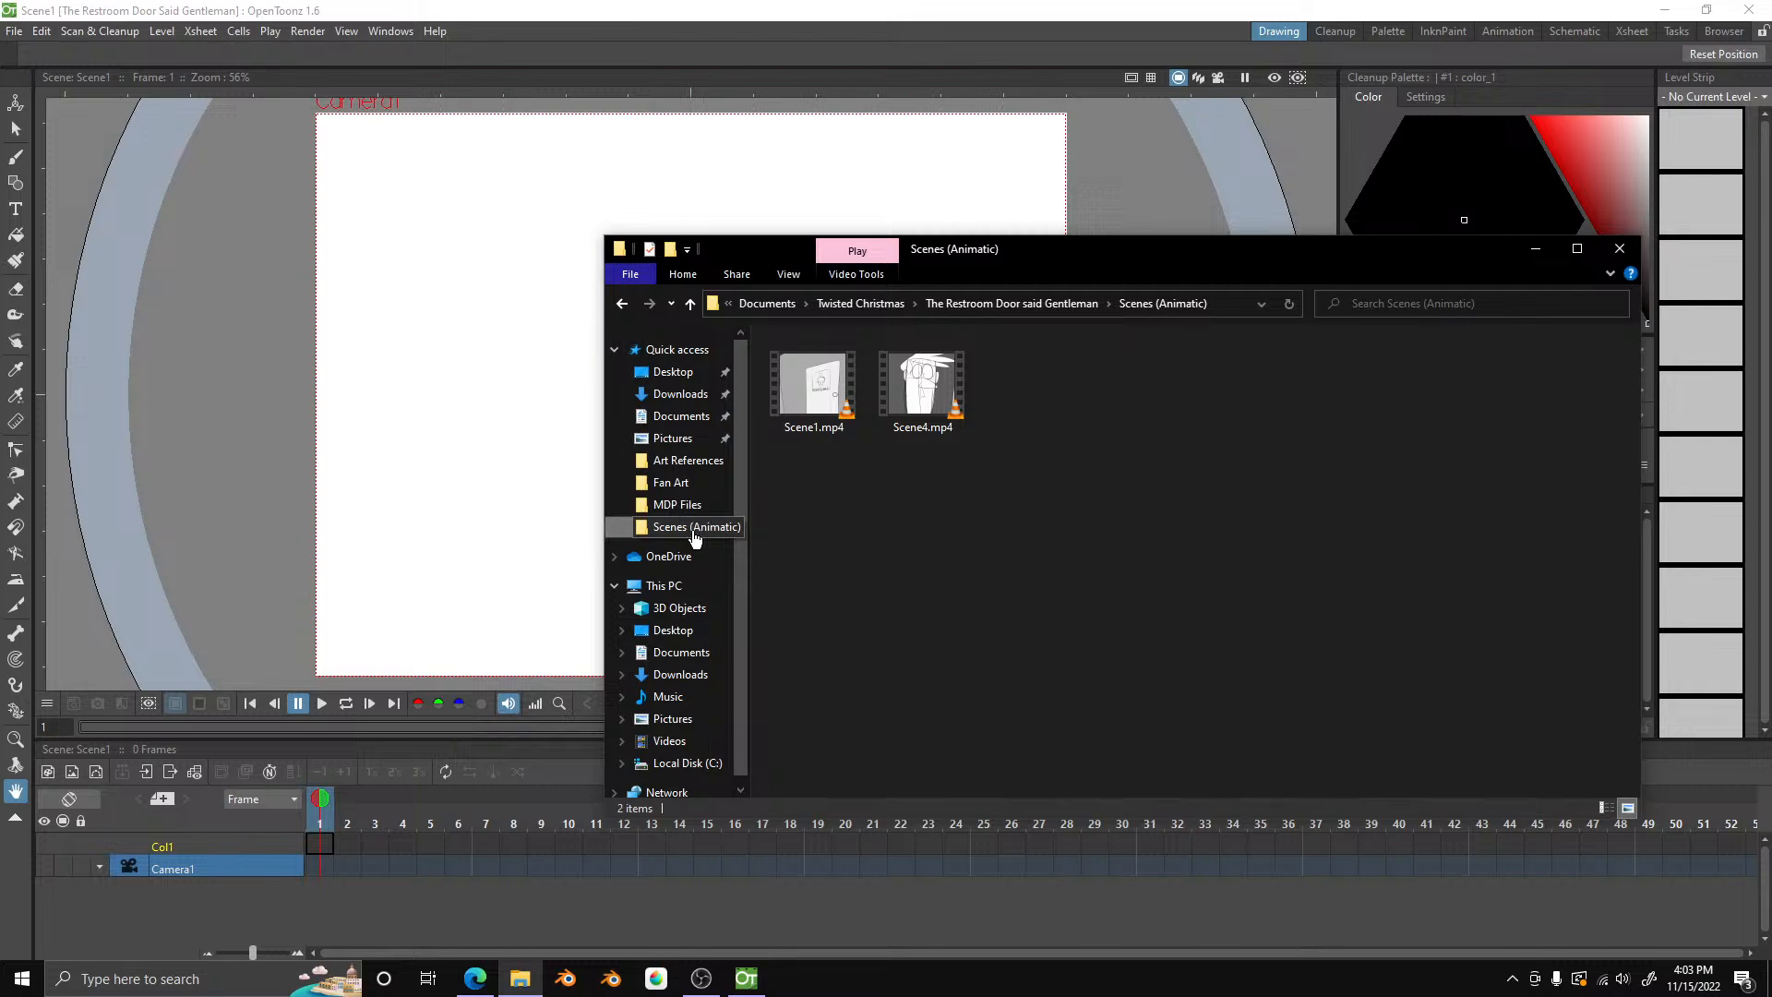
pyautogui.click(696, 506)
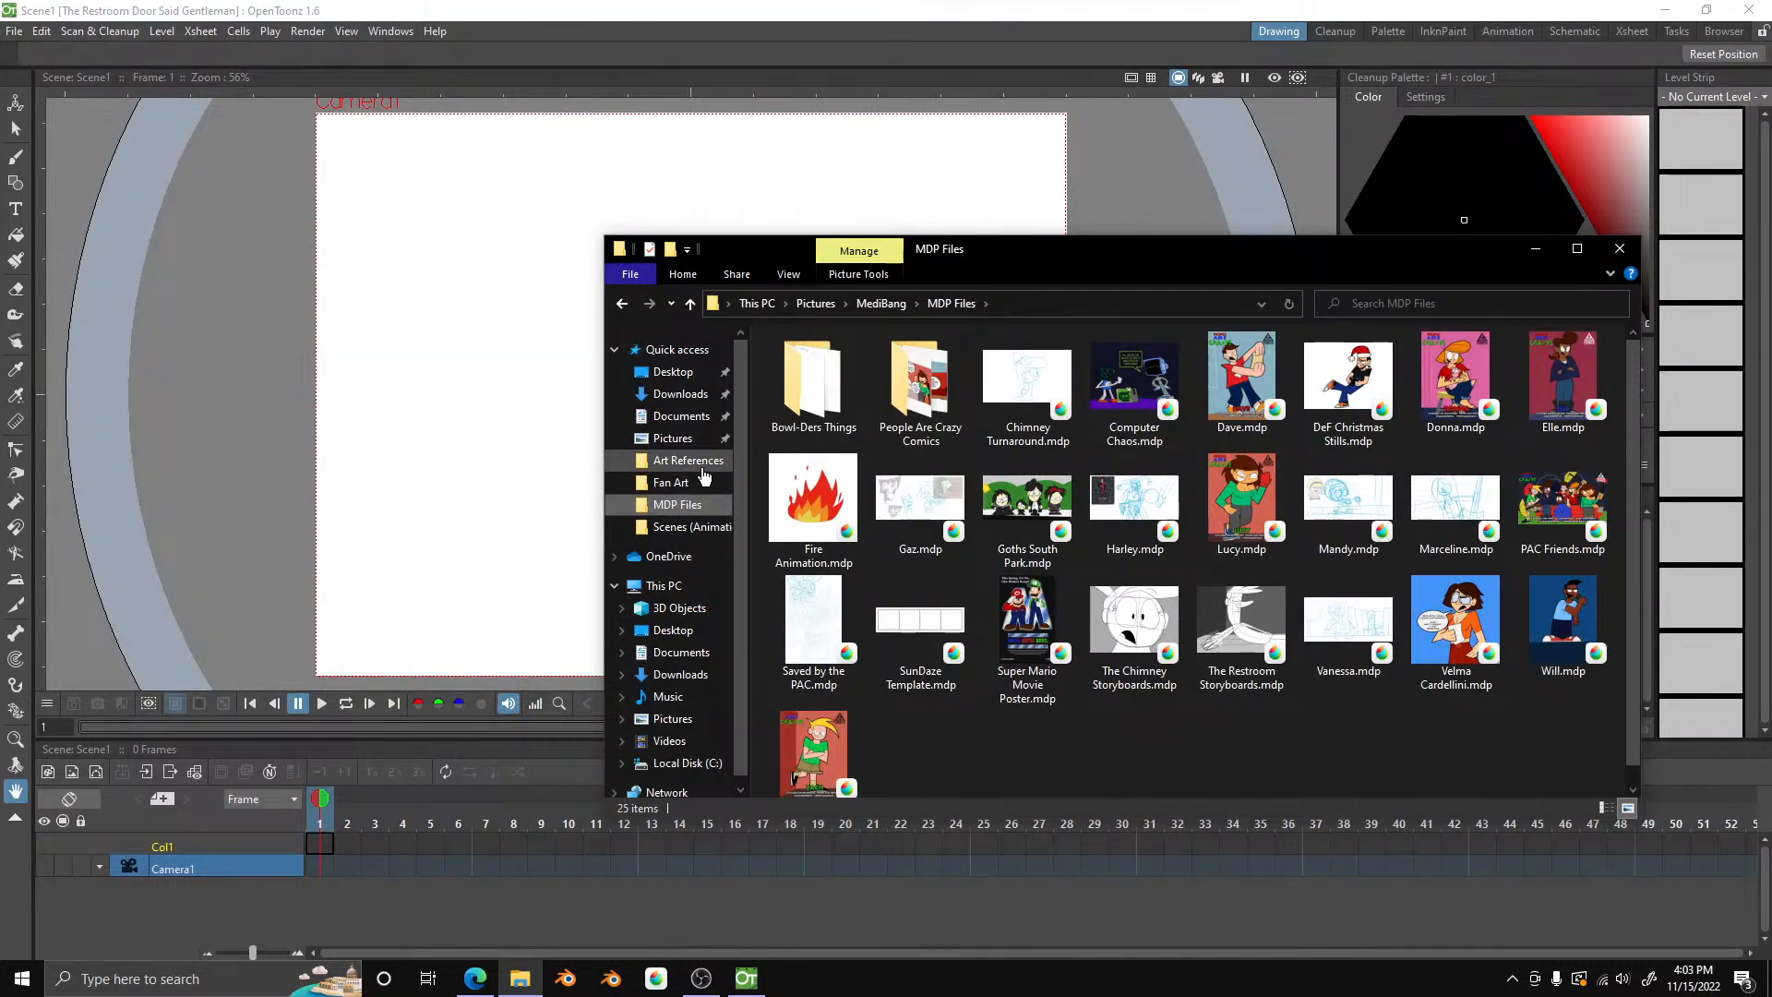
pyautogui.click(687, 461)
pyautogui.click(682, 653)
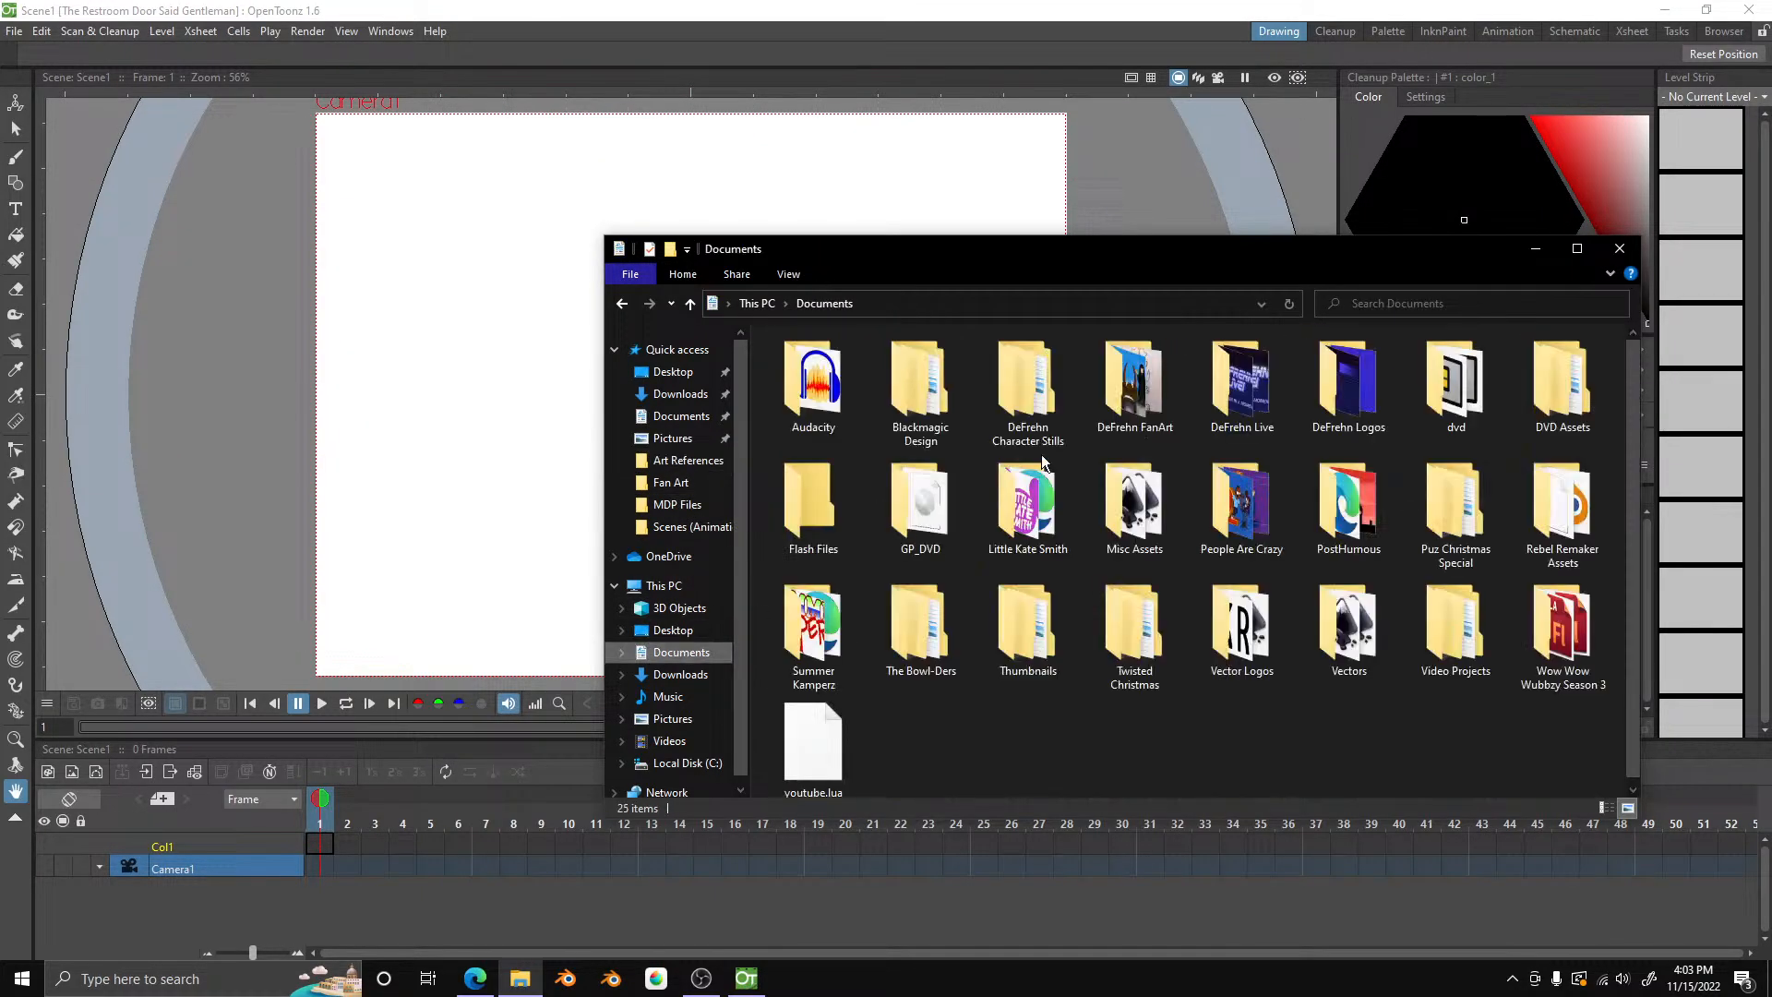
pyautogui.doubleClick(1138, 658)
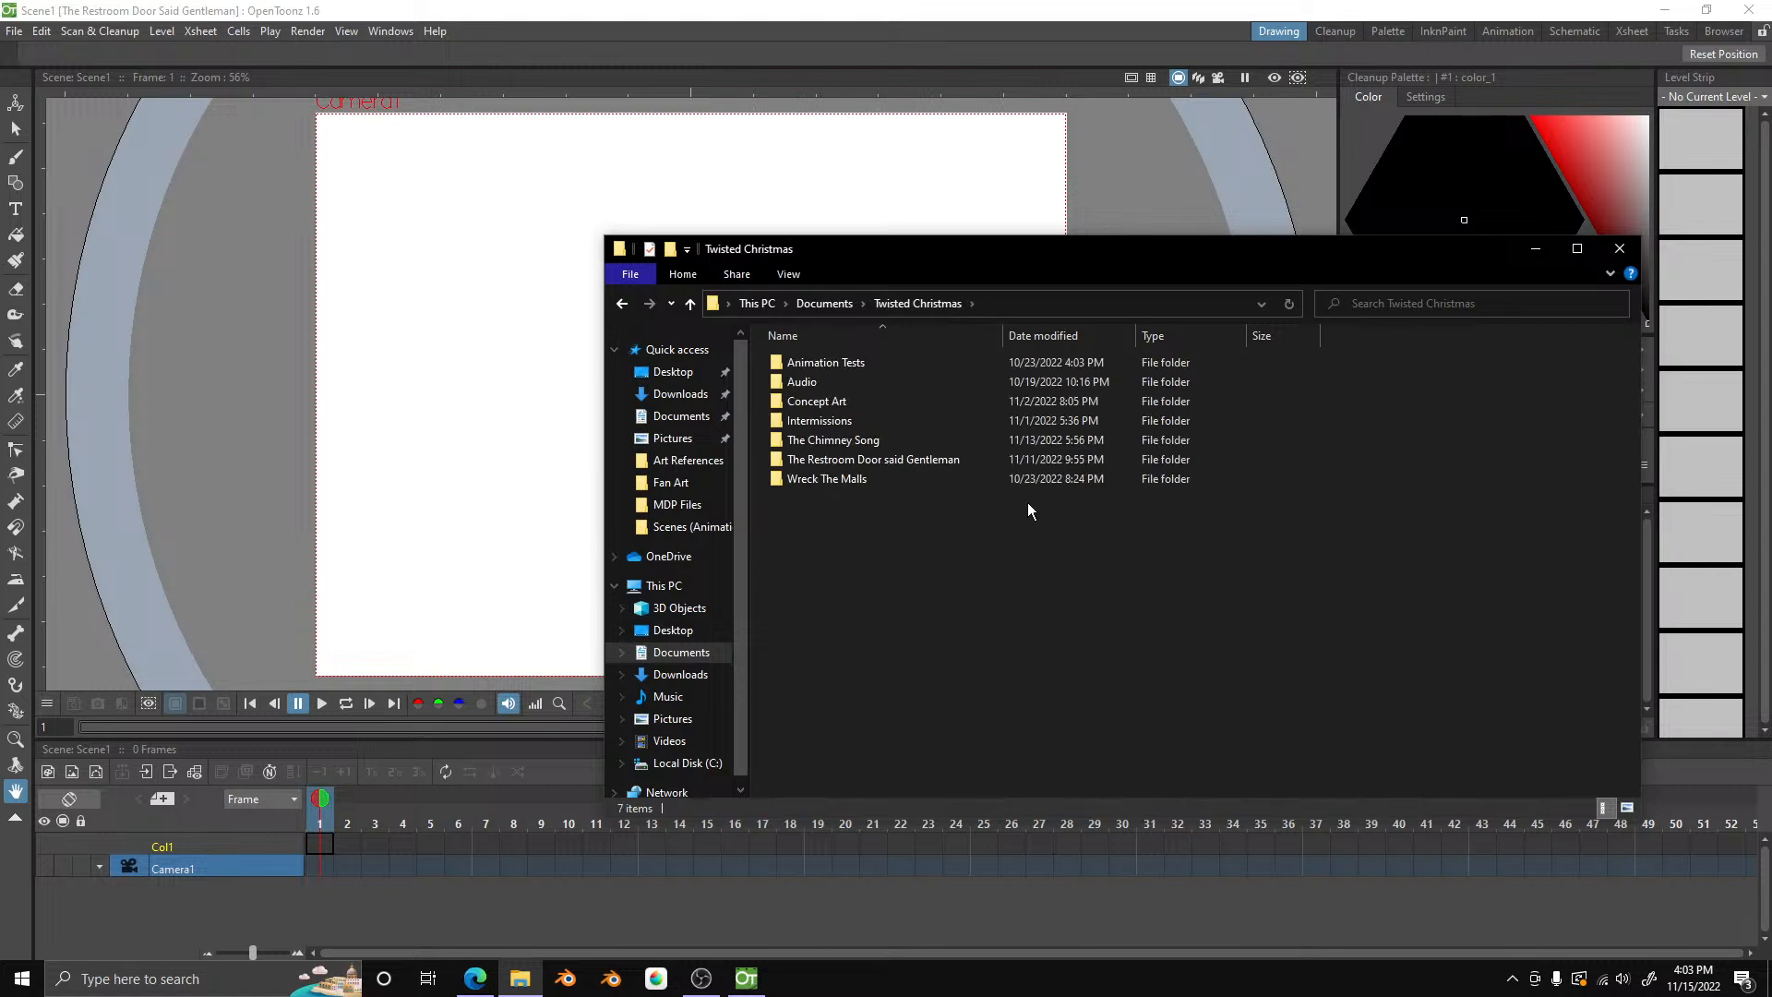
pyautogui.doubleClick(925, 459)
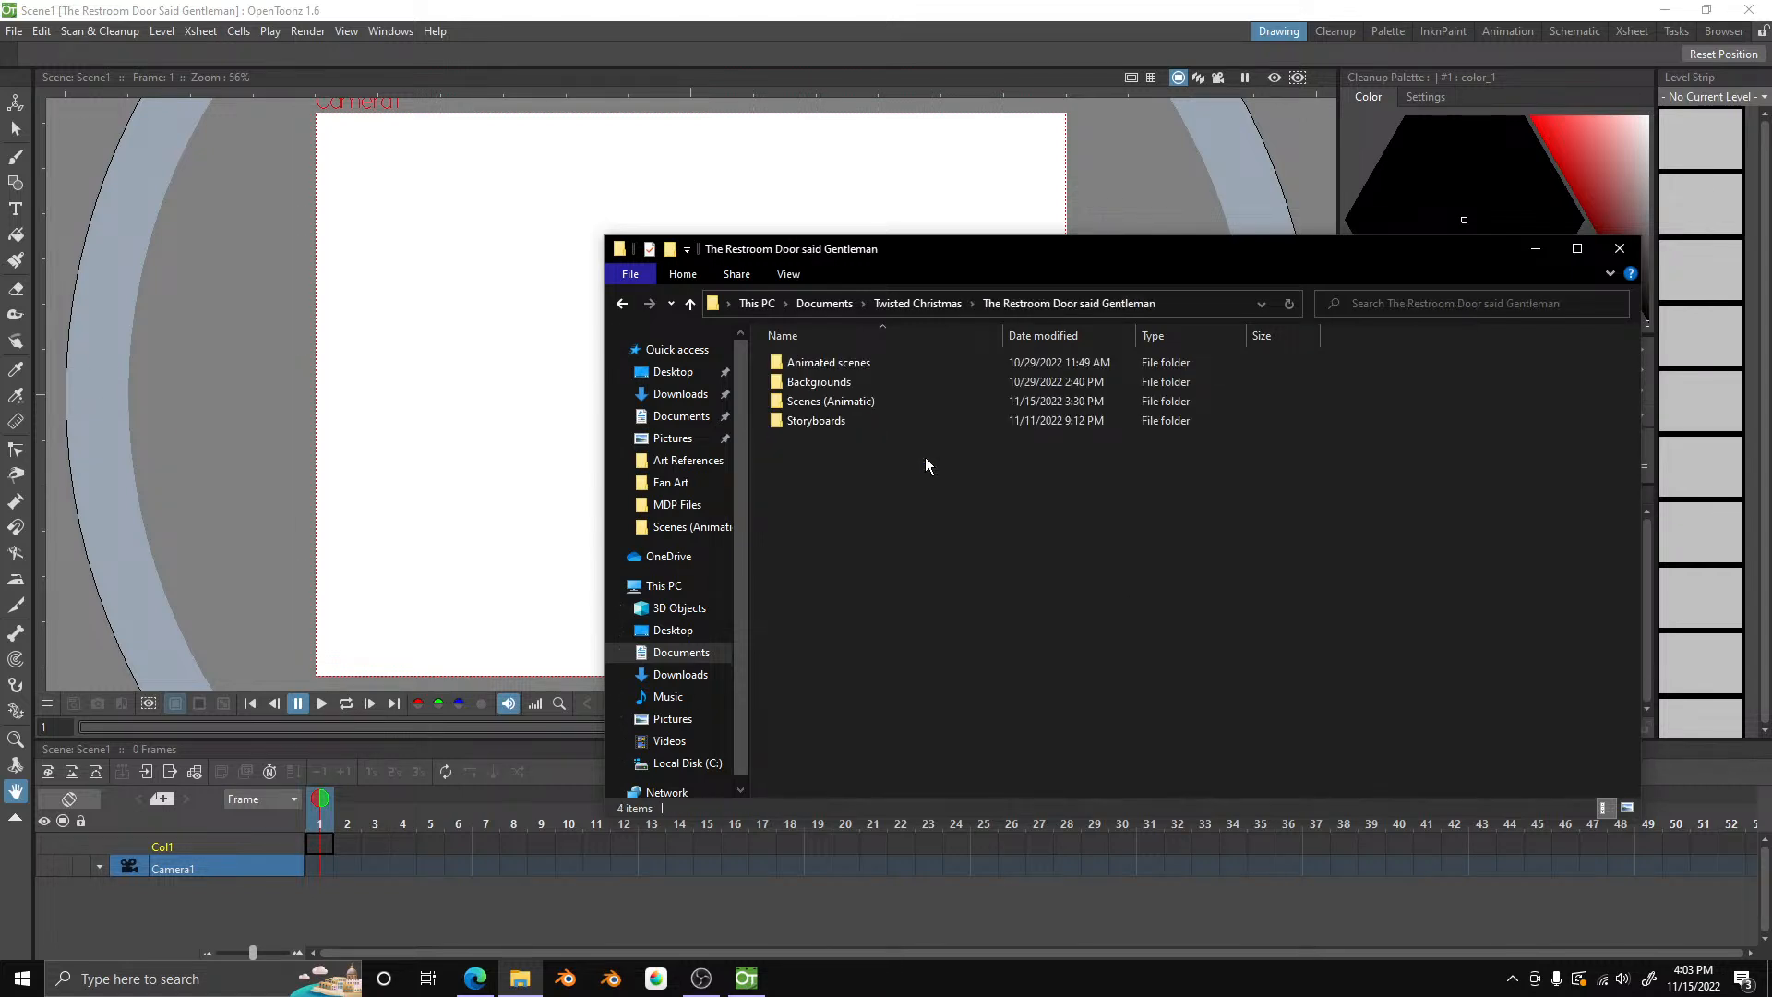
pyautogui.doubleClick(931, 381)
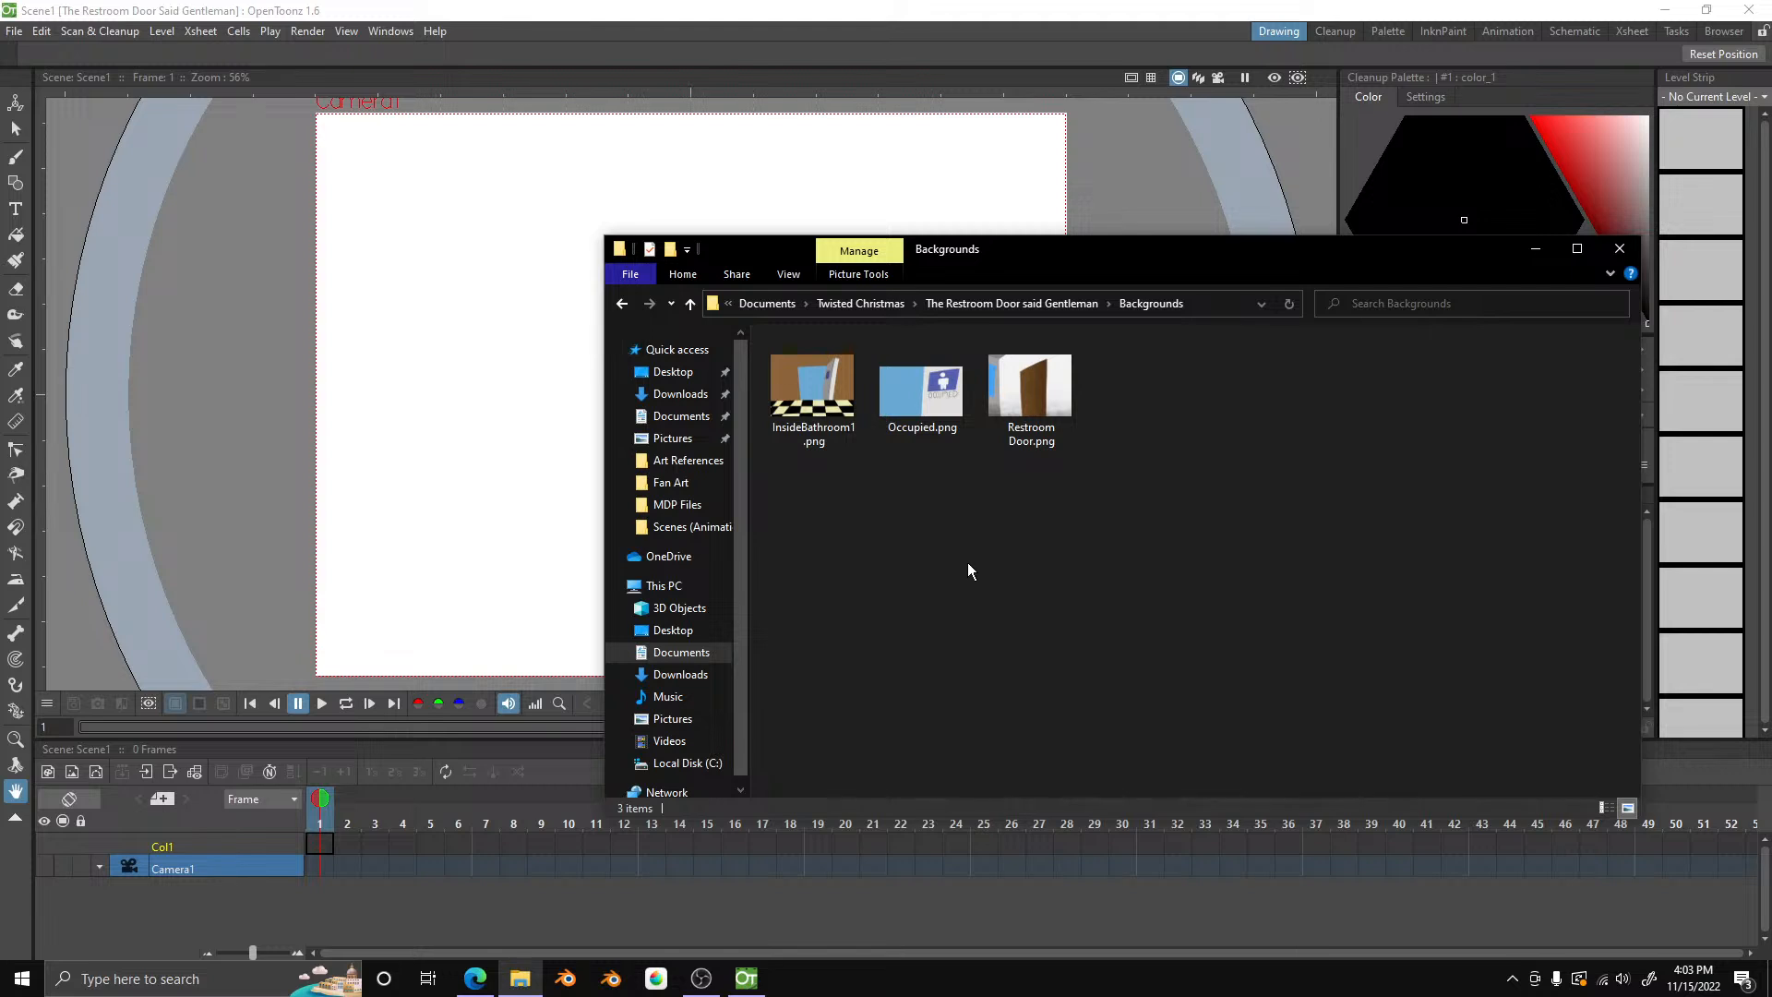
# - Import Restroom Door.png from the Backgrounds folder into the OpenToonz scene and return to OpenToonz
pyautogui.click(1025, 424)
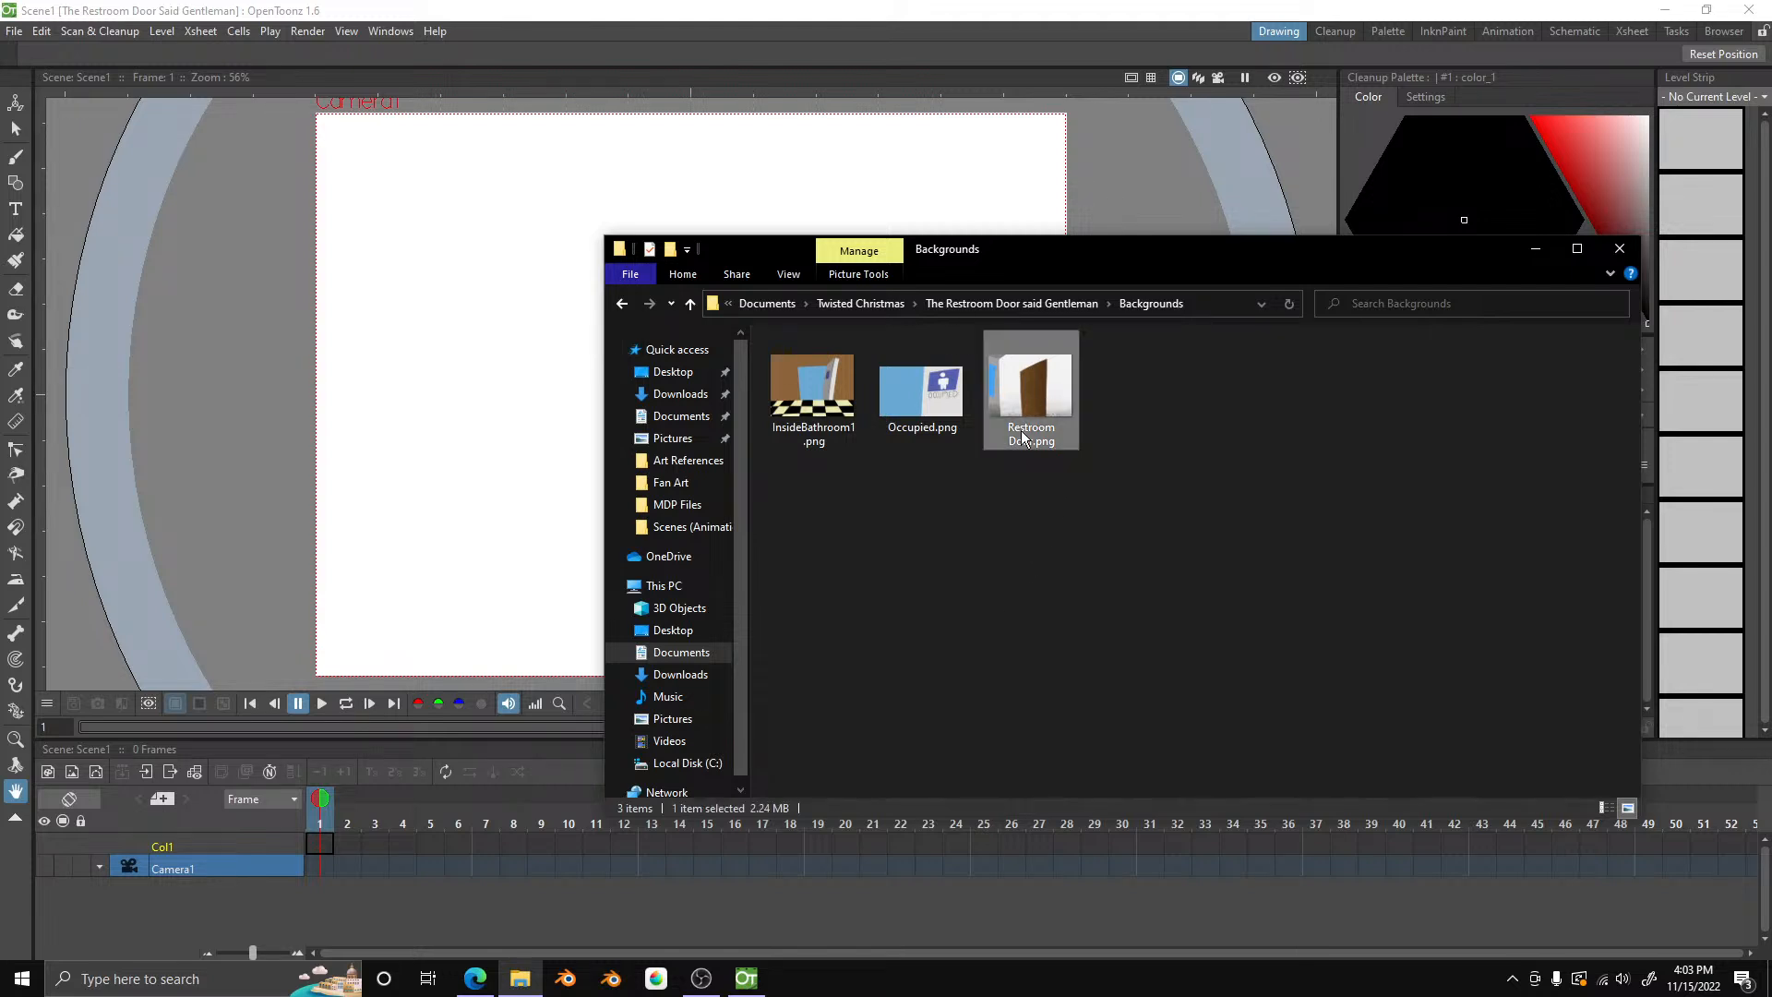
pyautogui.moveTo(1036, 408); pyautogui.dragTo(484, 482)
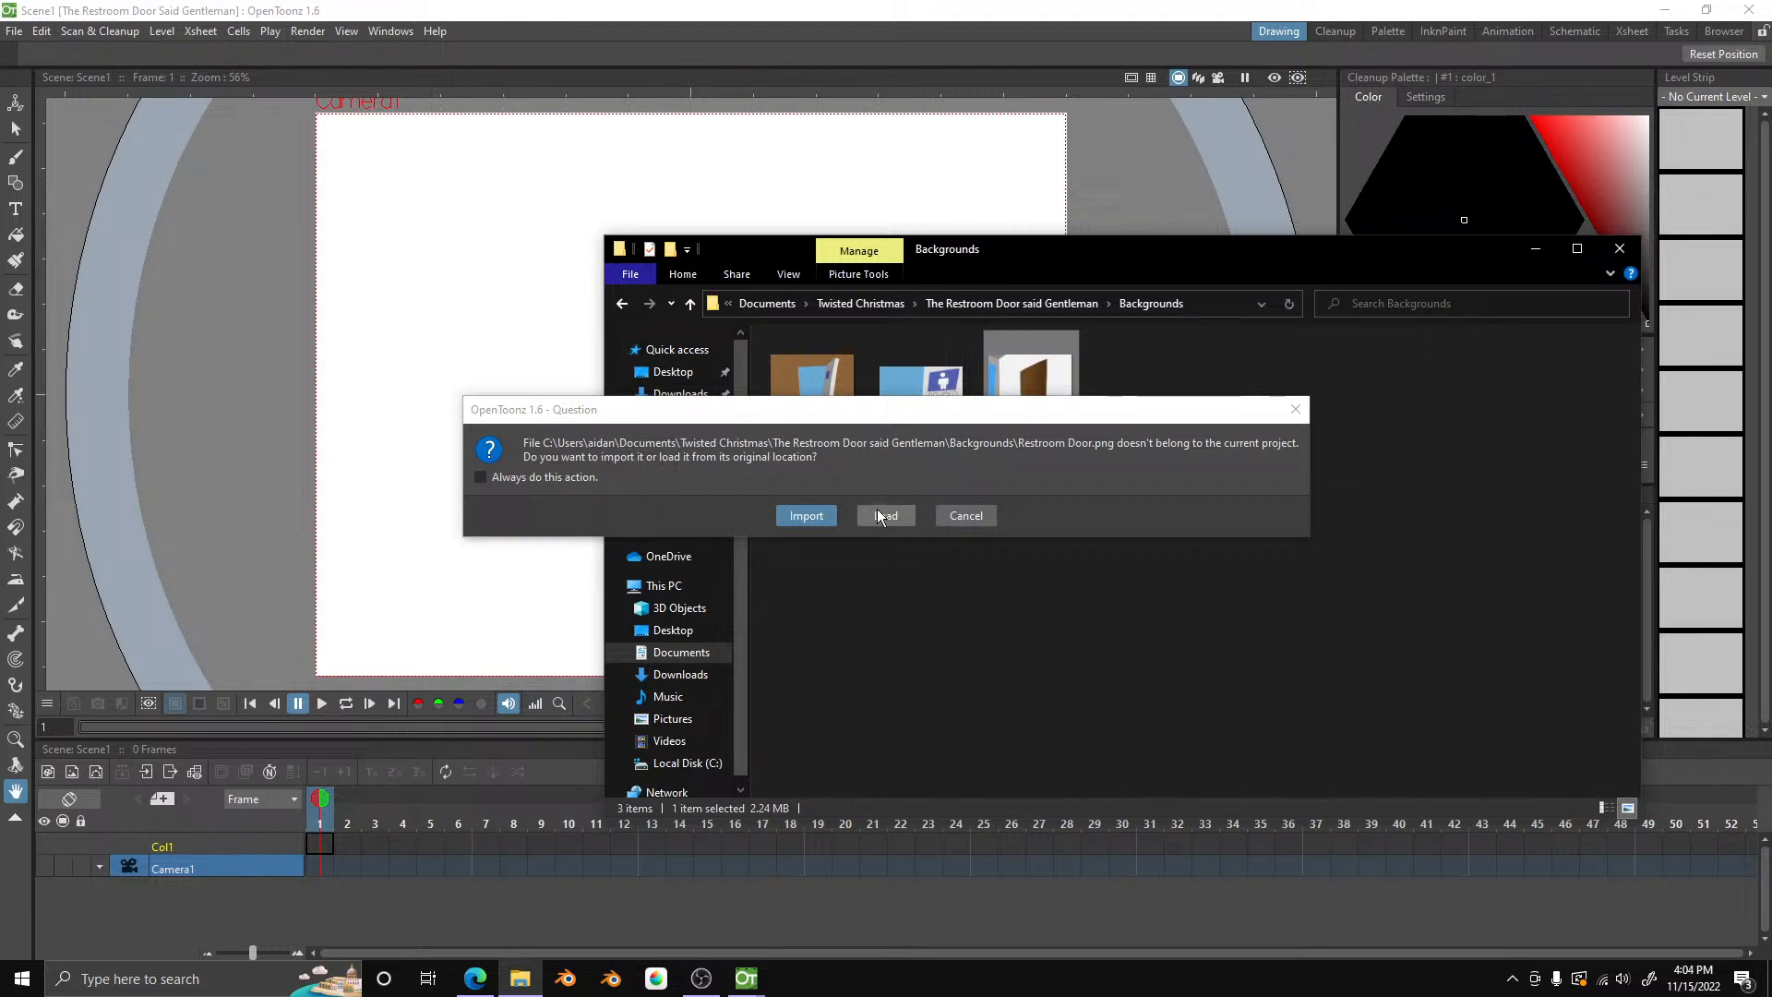
pyautogui.click(807, 515)
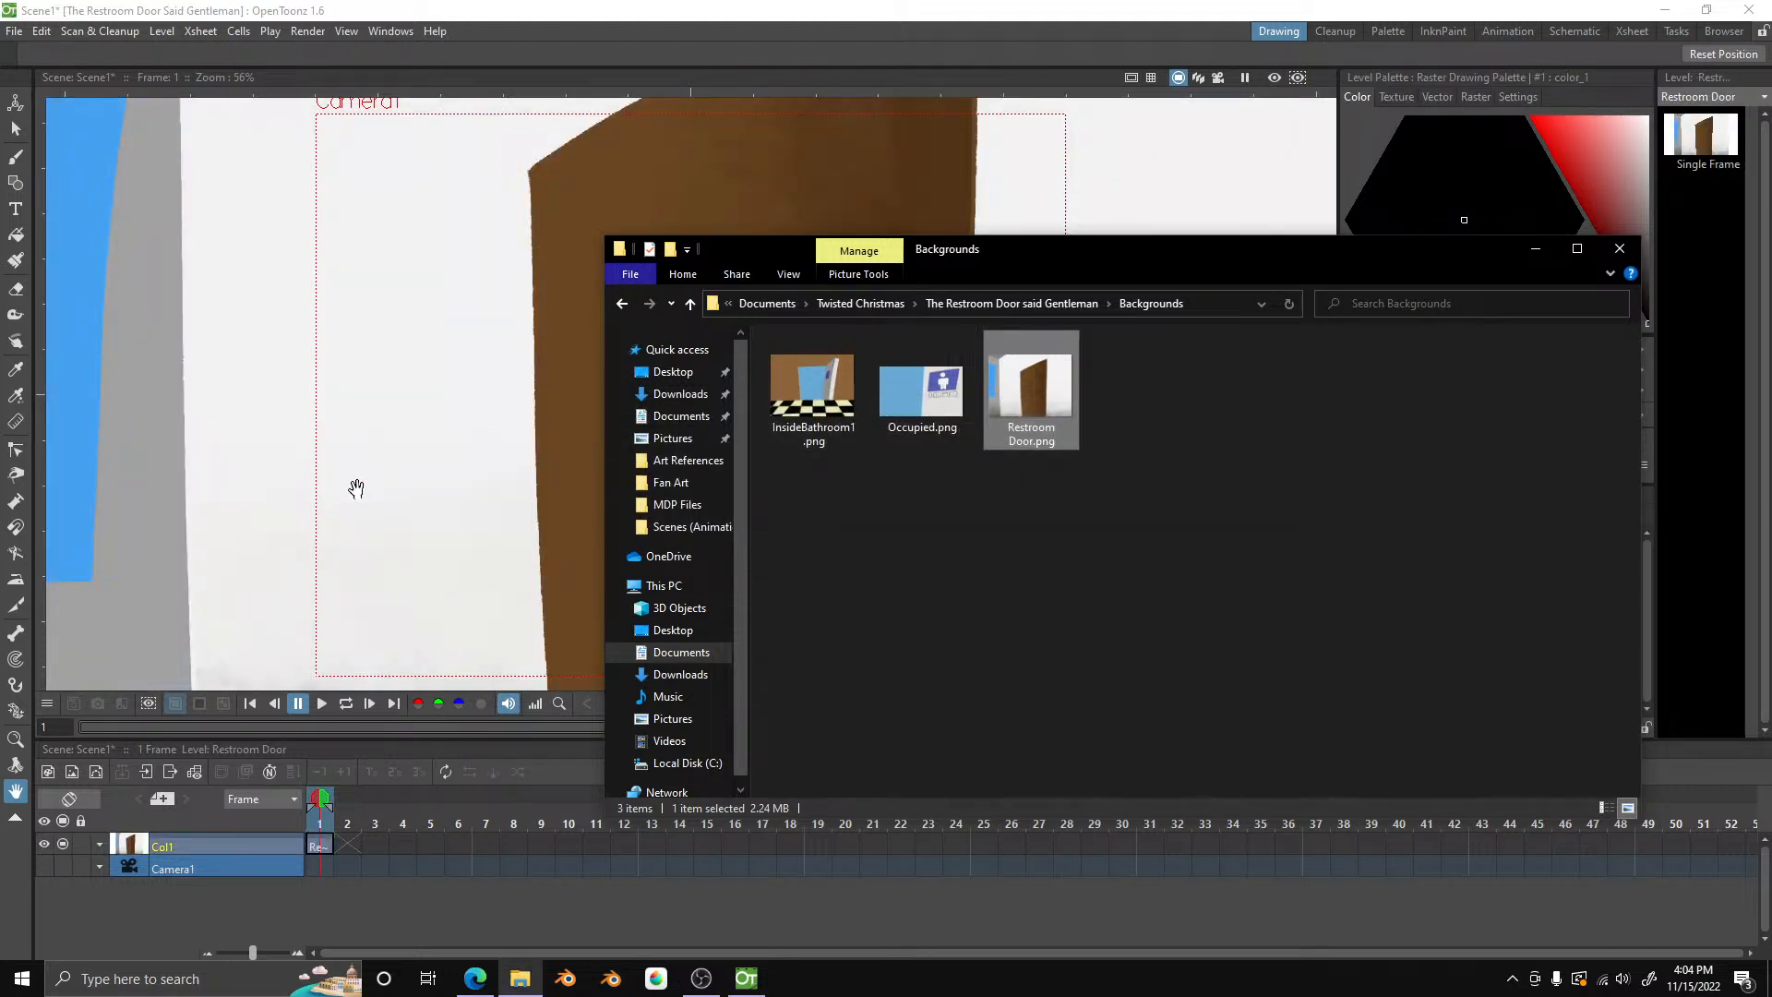
pyautogui.click(357, 488)
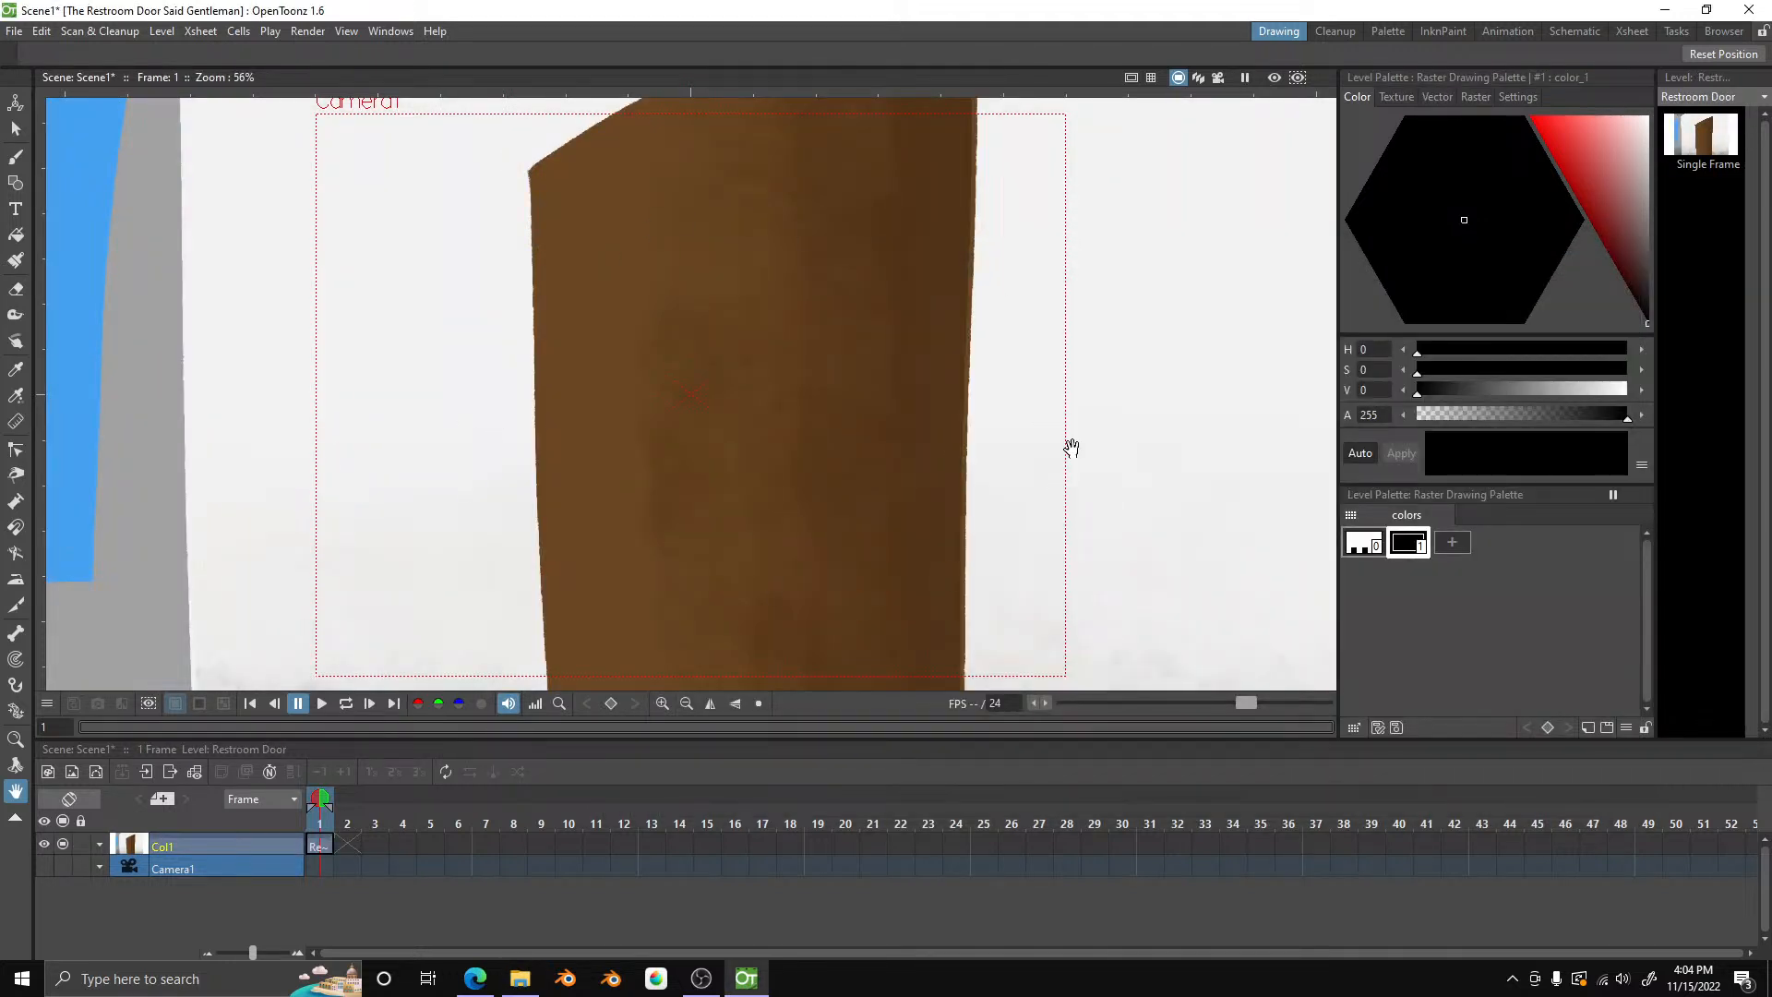
# - Select the whole door background and scale it down to 53.84 % to fit the camera frame
pyautogui.scroll(1, 823, 444)
pyautogui.scroll(-5, 831, 457)
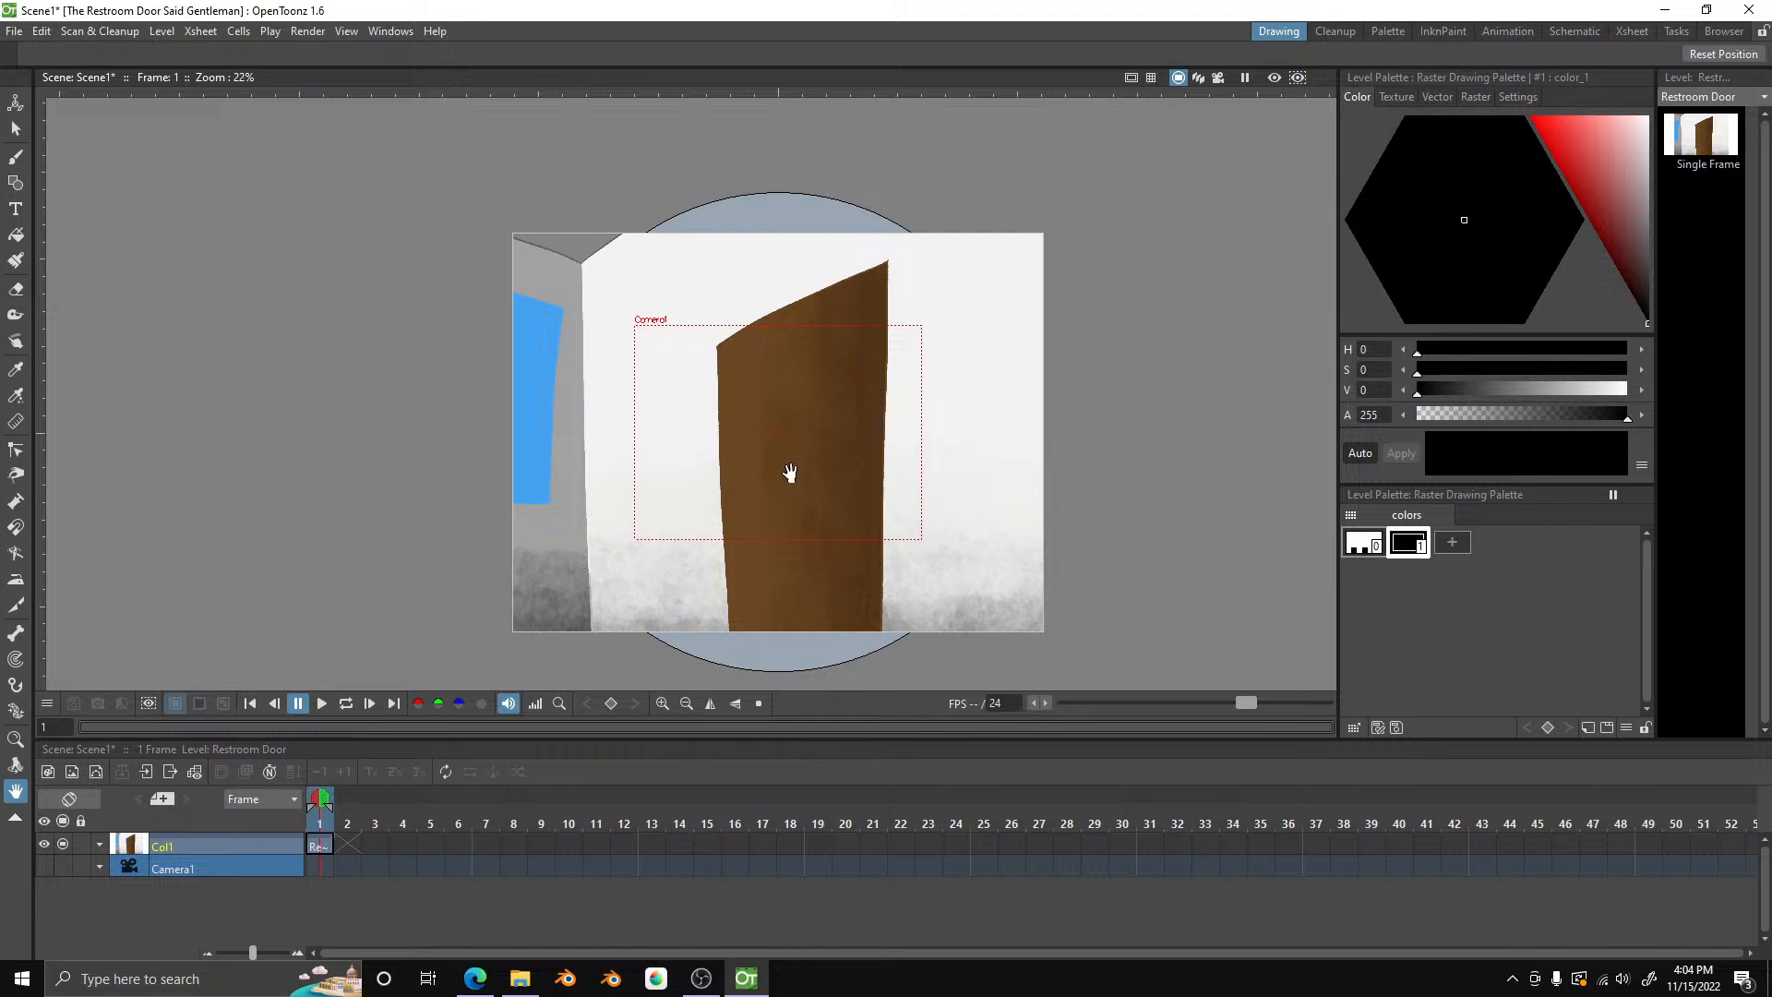
pyautogui.click(15, 128)
pyautogui.moveTo(489, 175); pyautogui.dragTo(1144, 676)
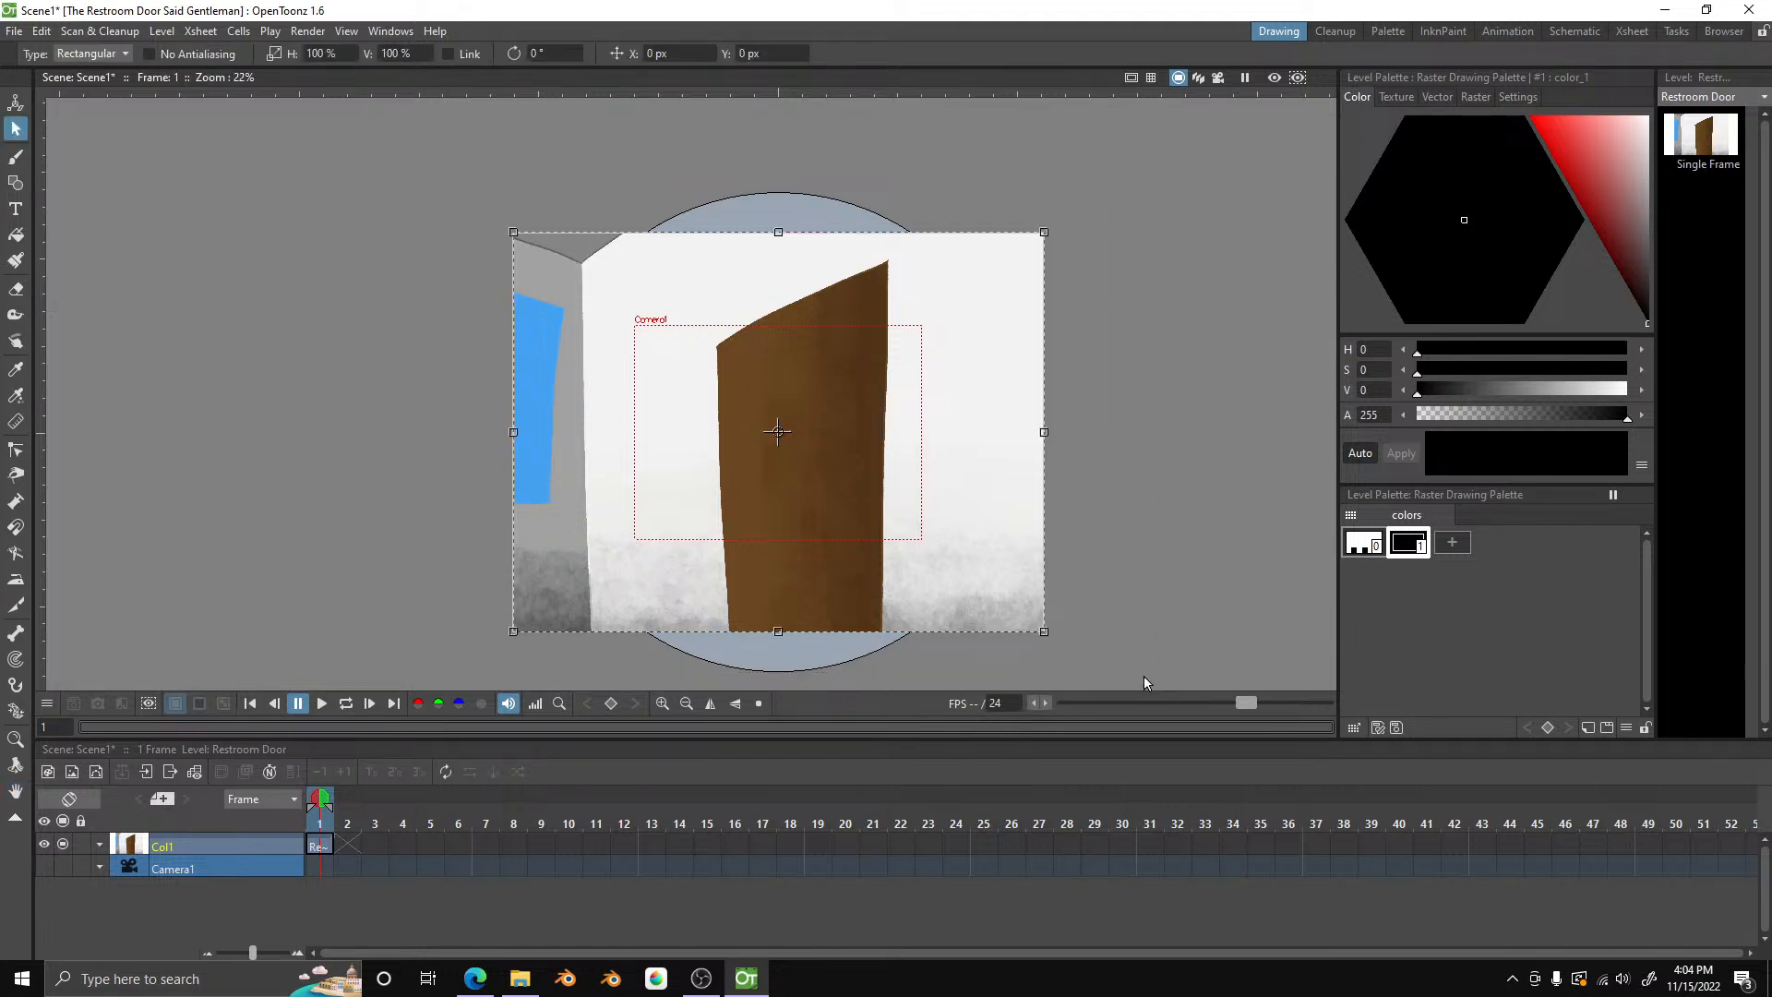
pyautogui.moveTo(946, 546)
pyautogui.mouseDown()
pyautogui.moveTo(919, 527)
pyautogui.moveTo(973, 555)
pyautogui.moveTo(1000, 606)
pyautogui.moveTo(962, 554)
pyautogui.moveTo(902, 526)
pyautogui.moveTo(922, 541)
pyautogui.mouseUp()
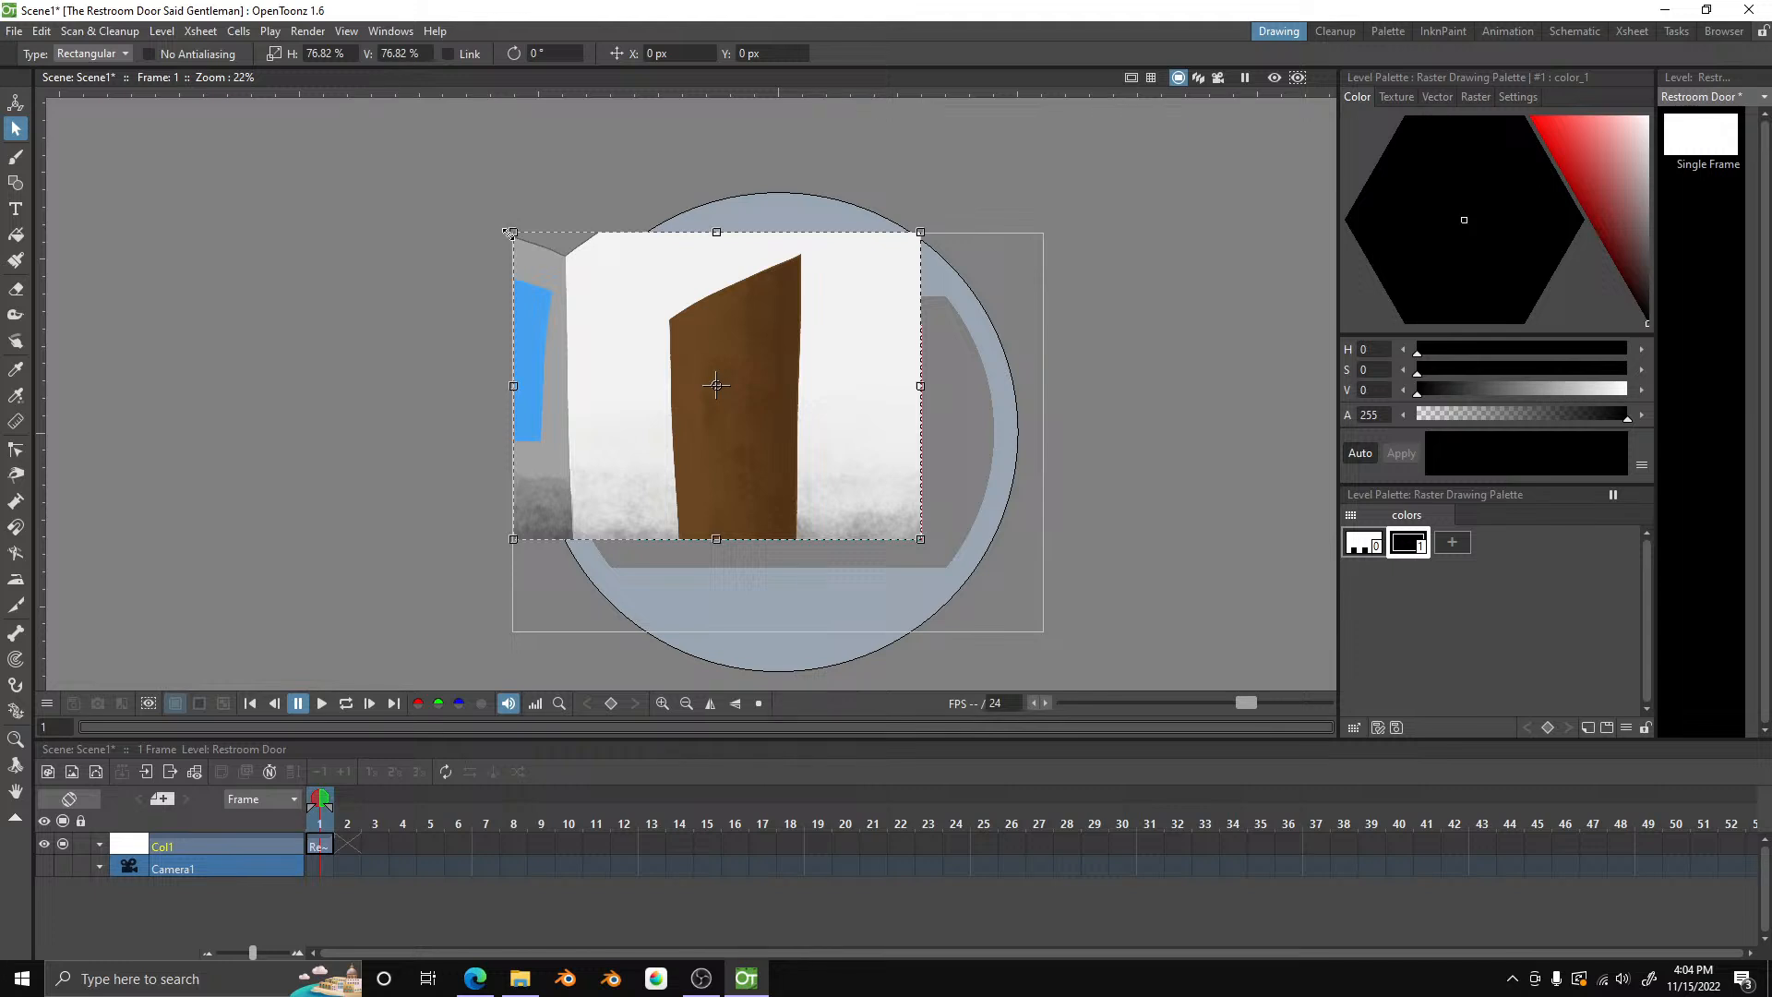
pyautogui.moveTo(510, 233); pyautogui.dragTo(630, 323)
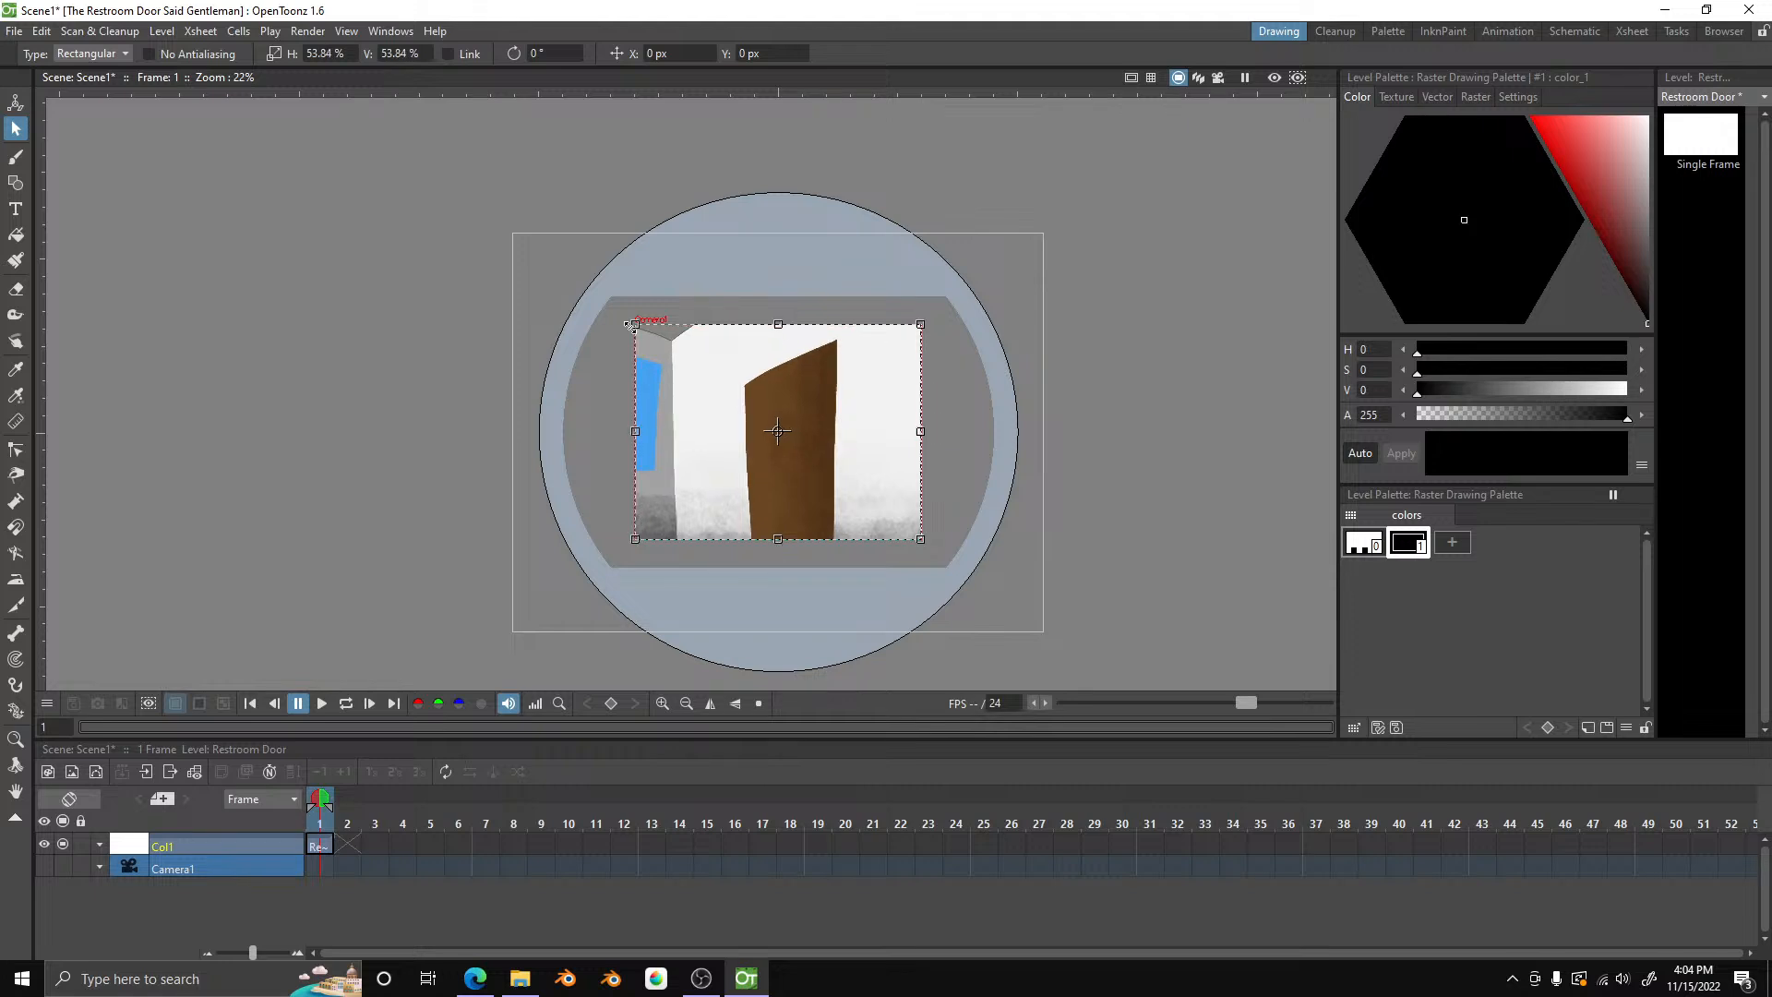
# - Enlarge the door background to 55.97 % so it slightly overlaps the camera frame on all sides, and deselect it
pyautogui.scroll(1, 995, 572)
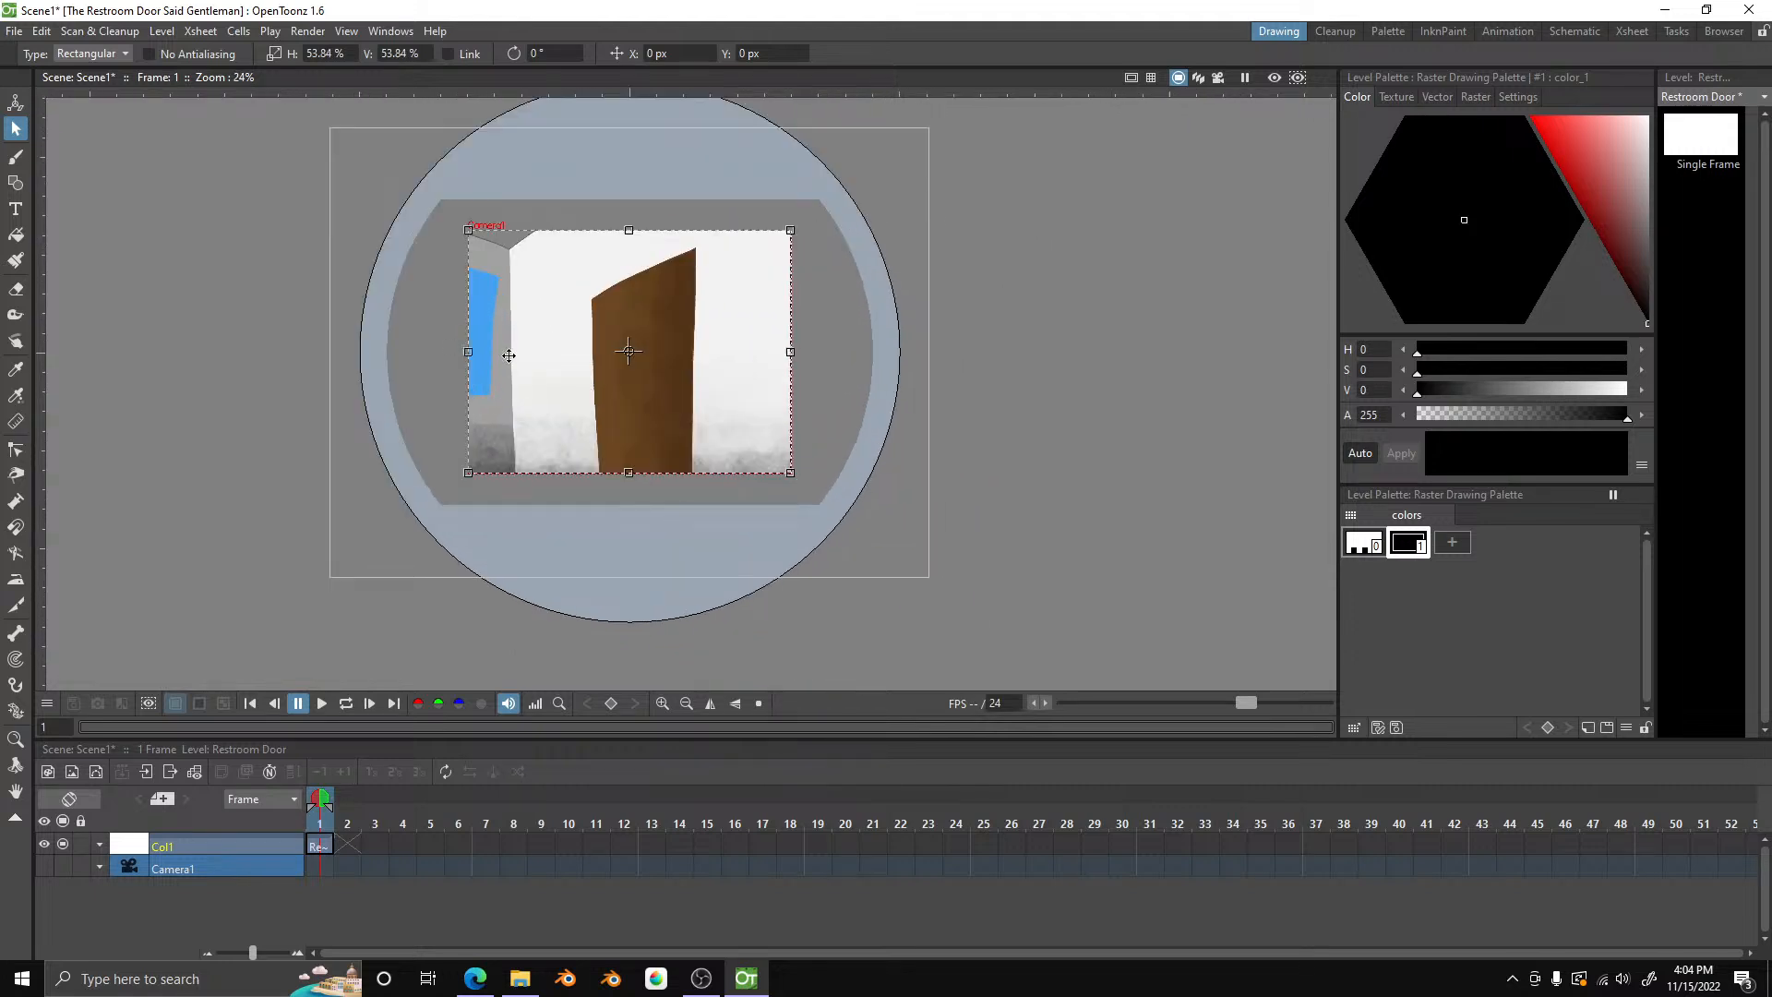
pyautogui.scroll(1, 510, 355)
pyautogui.scroll(1, 695, 389)
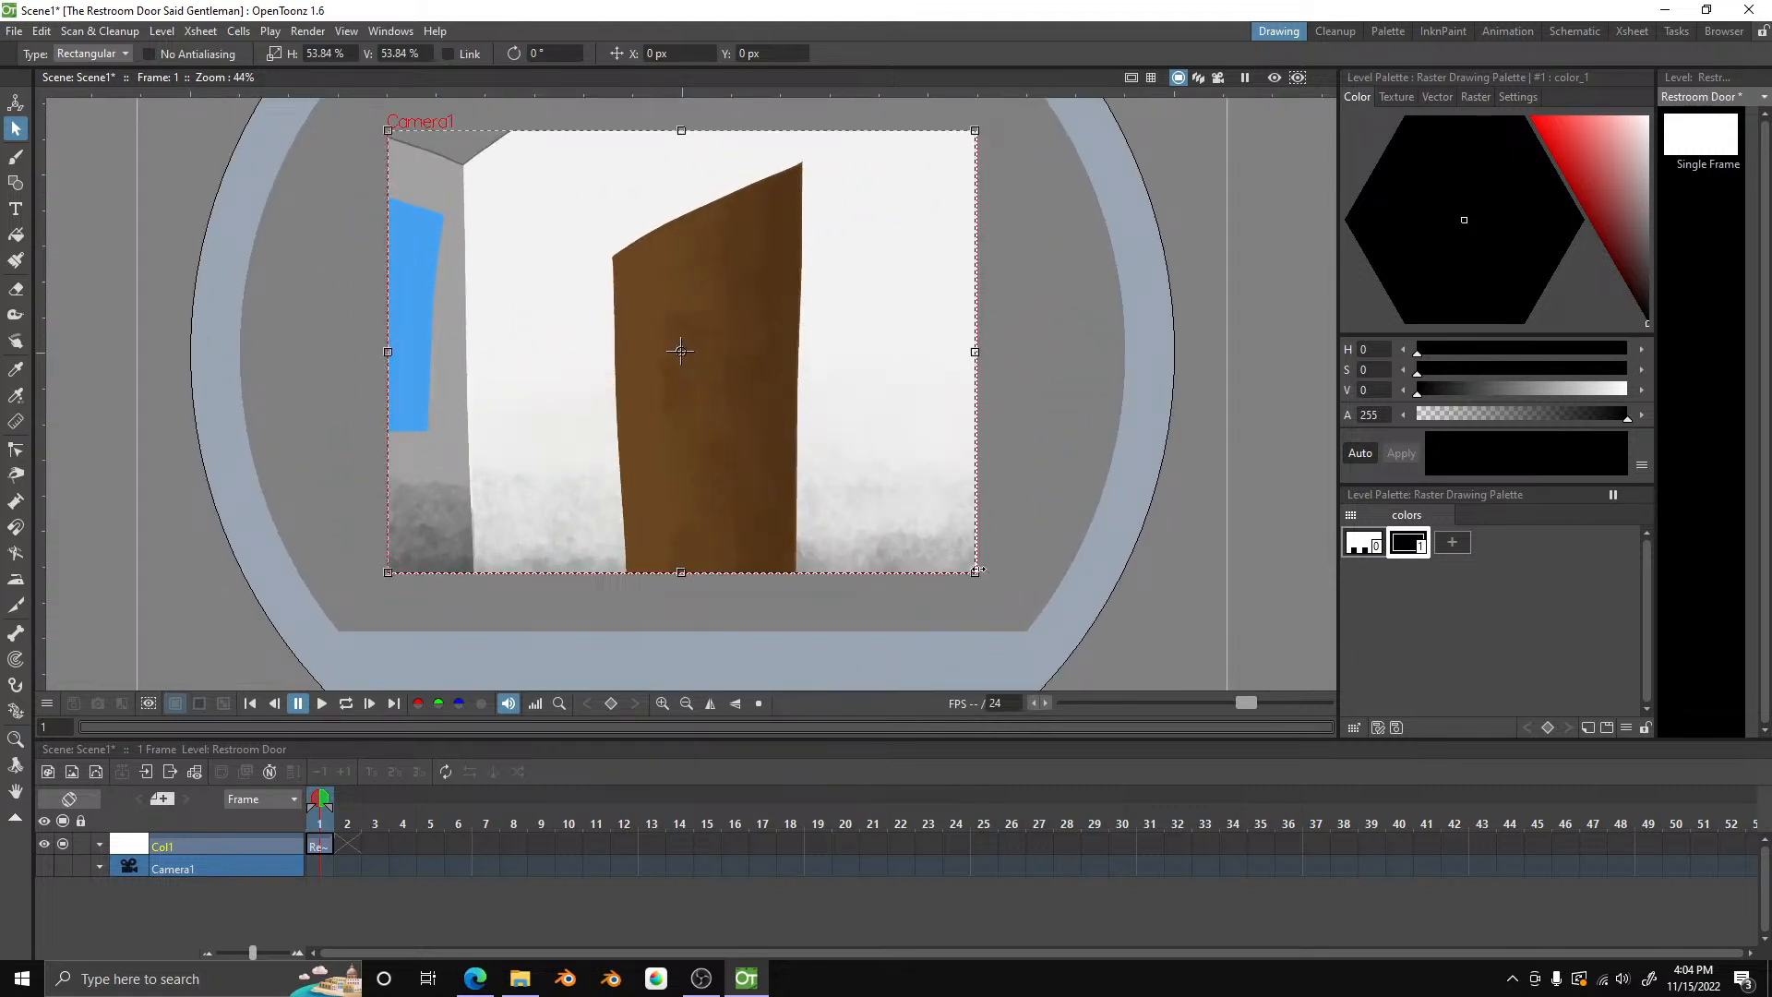
pyautogui.moveTo(976, 572); pyautogui.dragTo(988, 585)
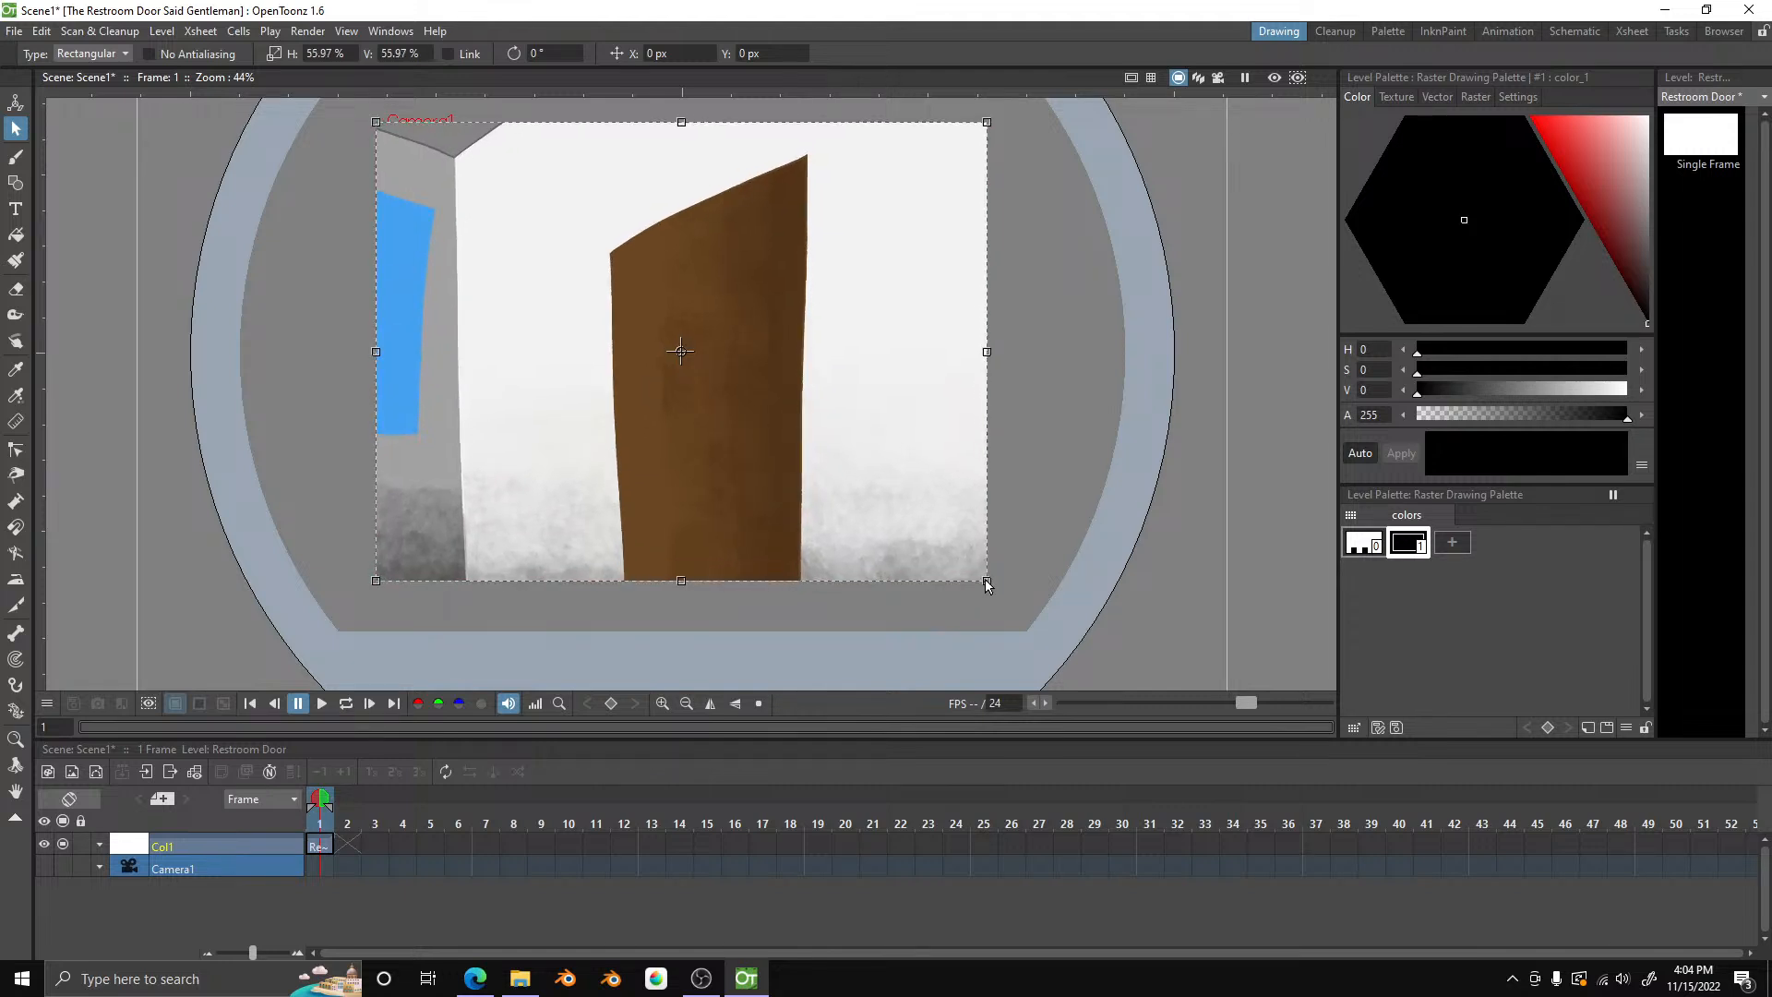
pyautogui.click(1035, 534)
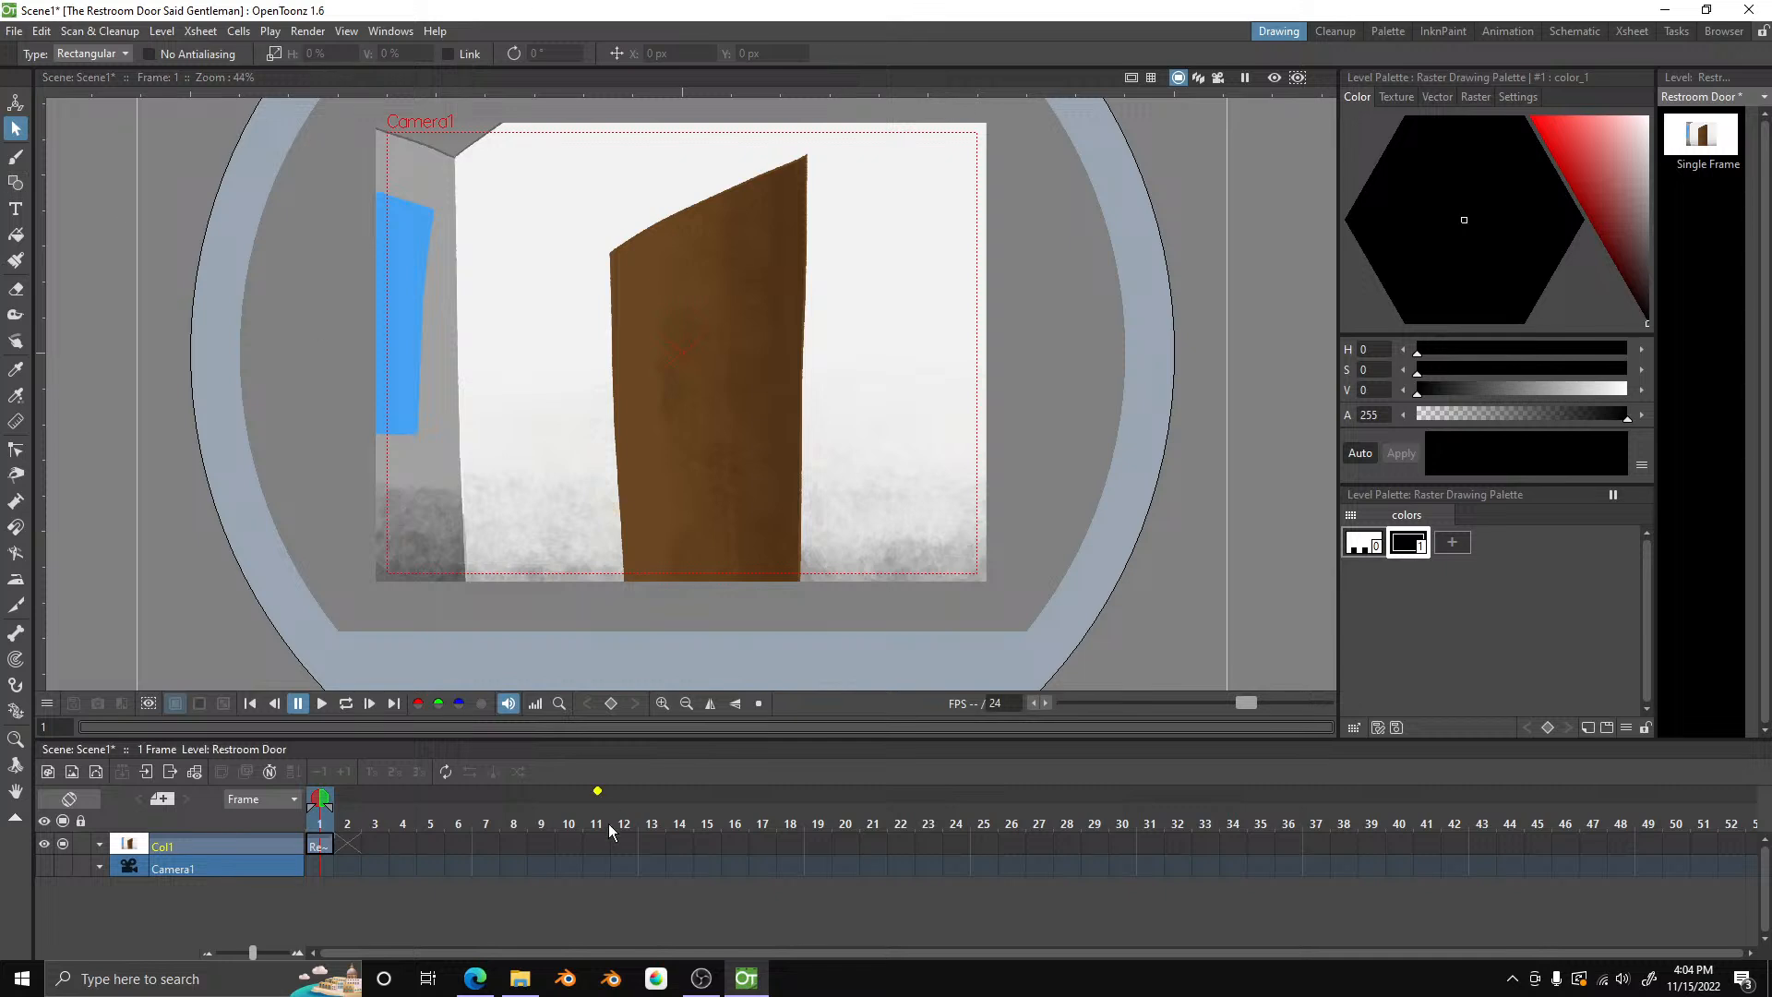
# - Import Fullscreen Safe Areas.png from the Misc Assets folder in Documents into the scene and return to OpenToonz
pyautogui.click(519, 979)
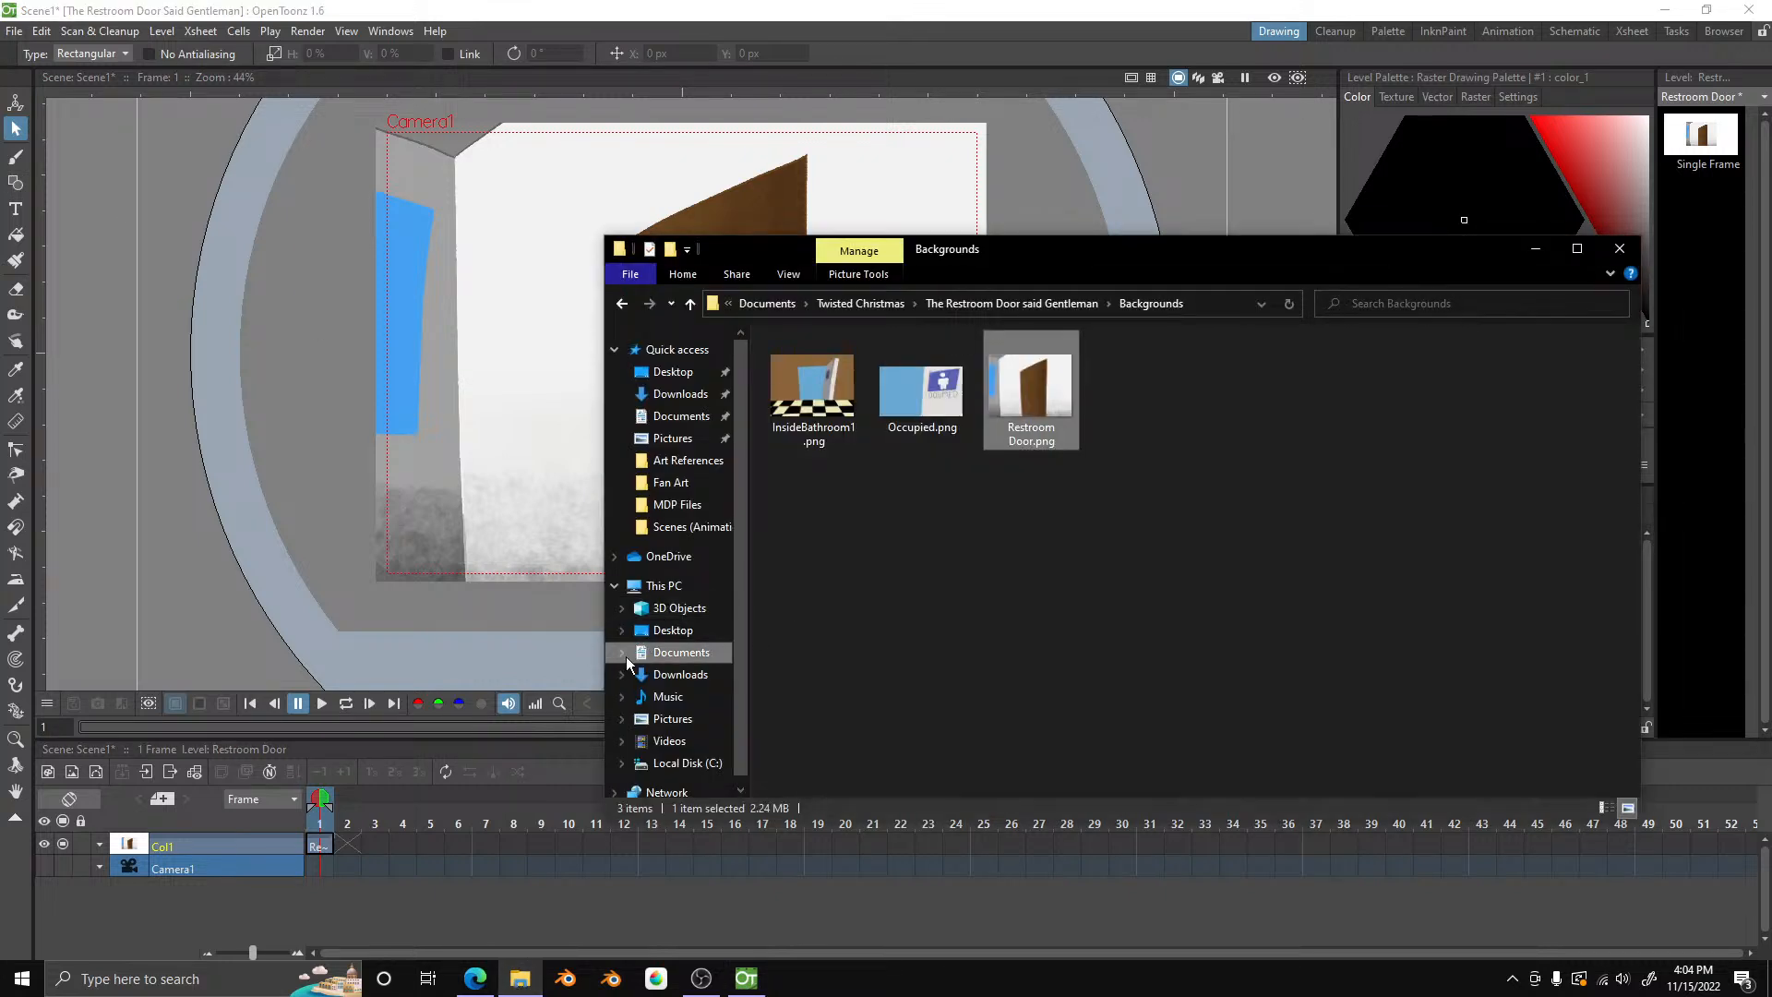
pyautogui.scroll(-3, 625, 657)
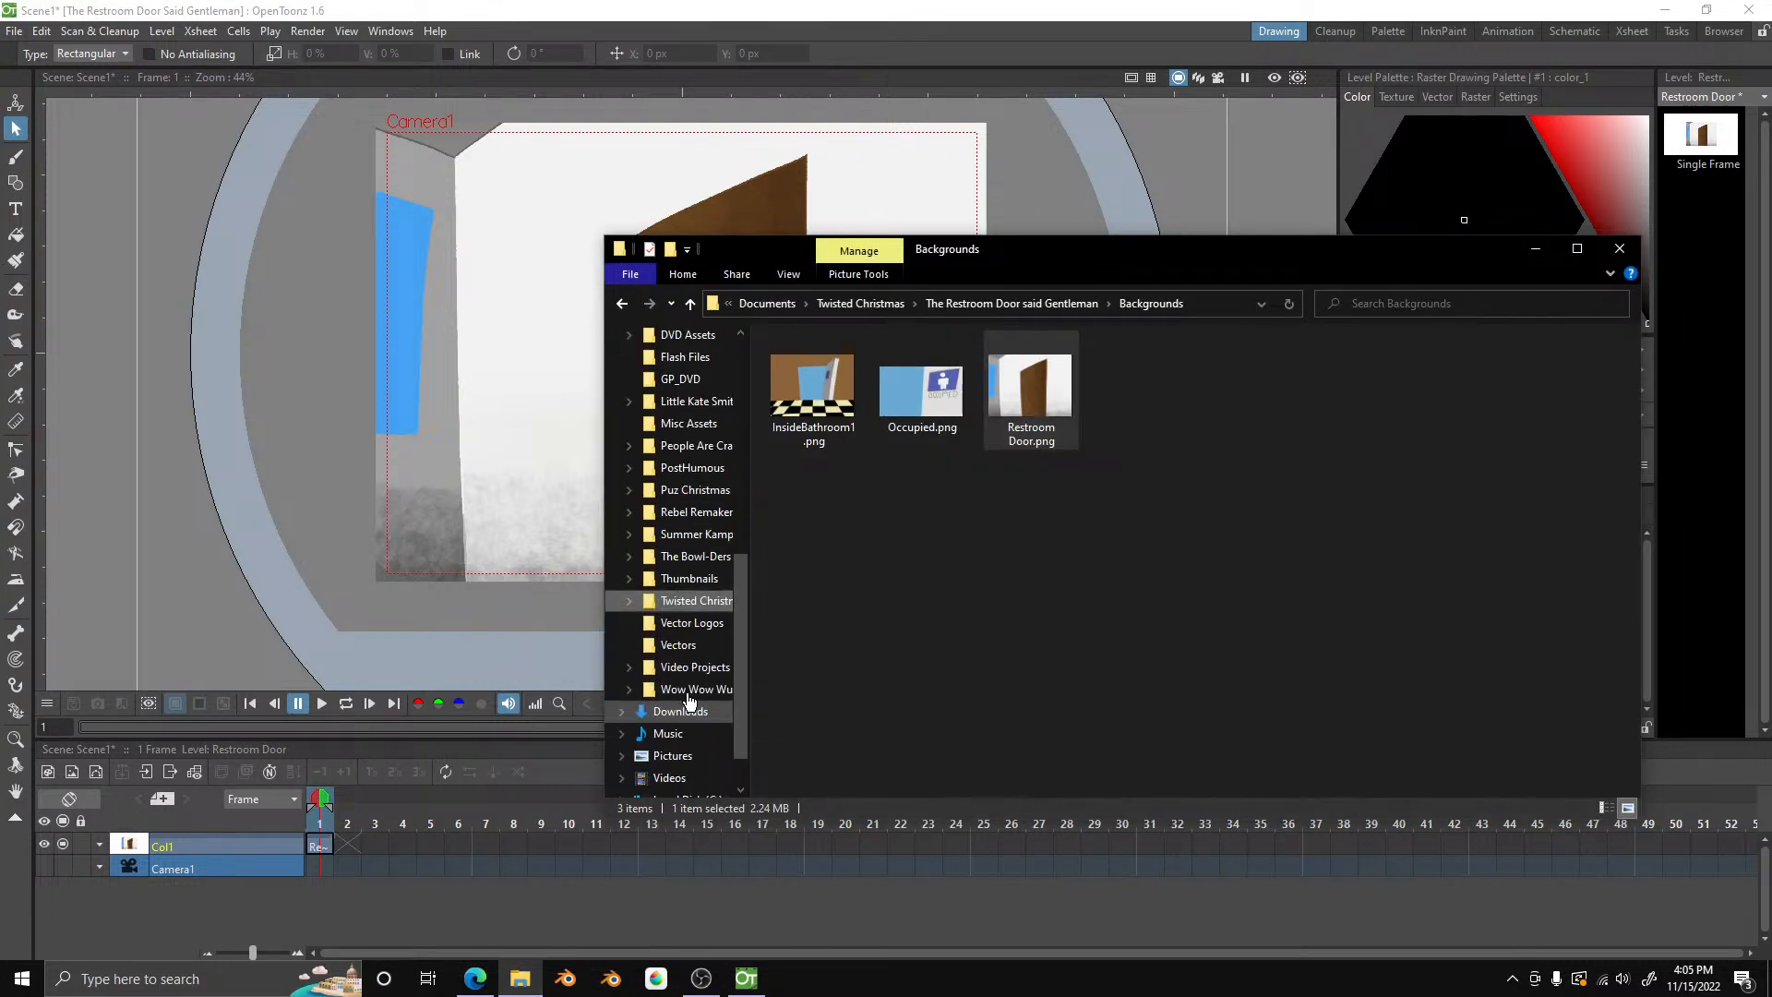
pyautogui.scroll(1, 683, 480)
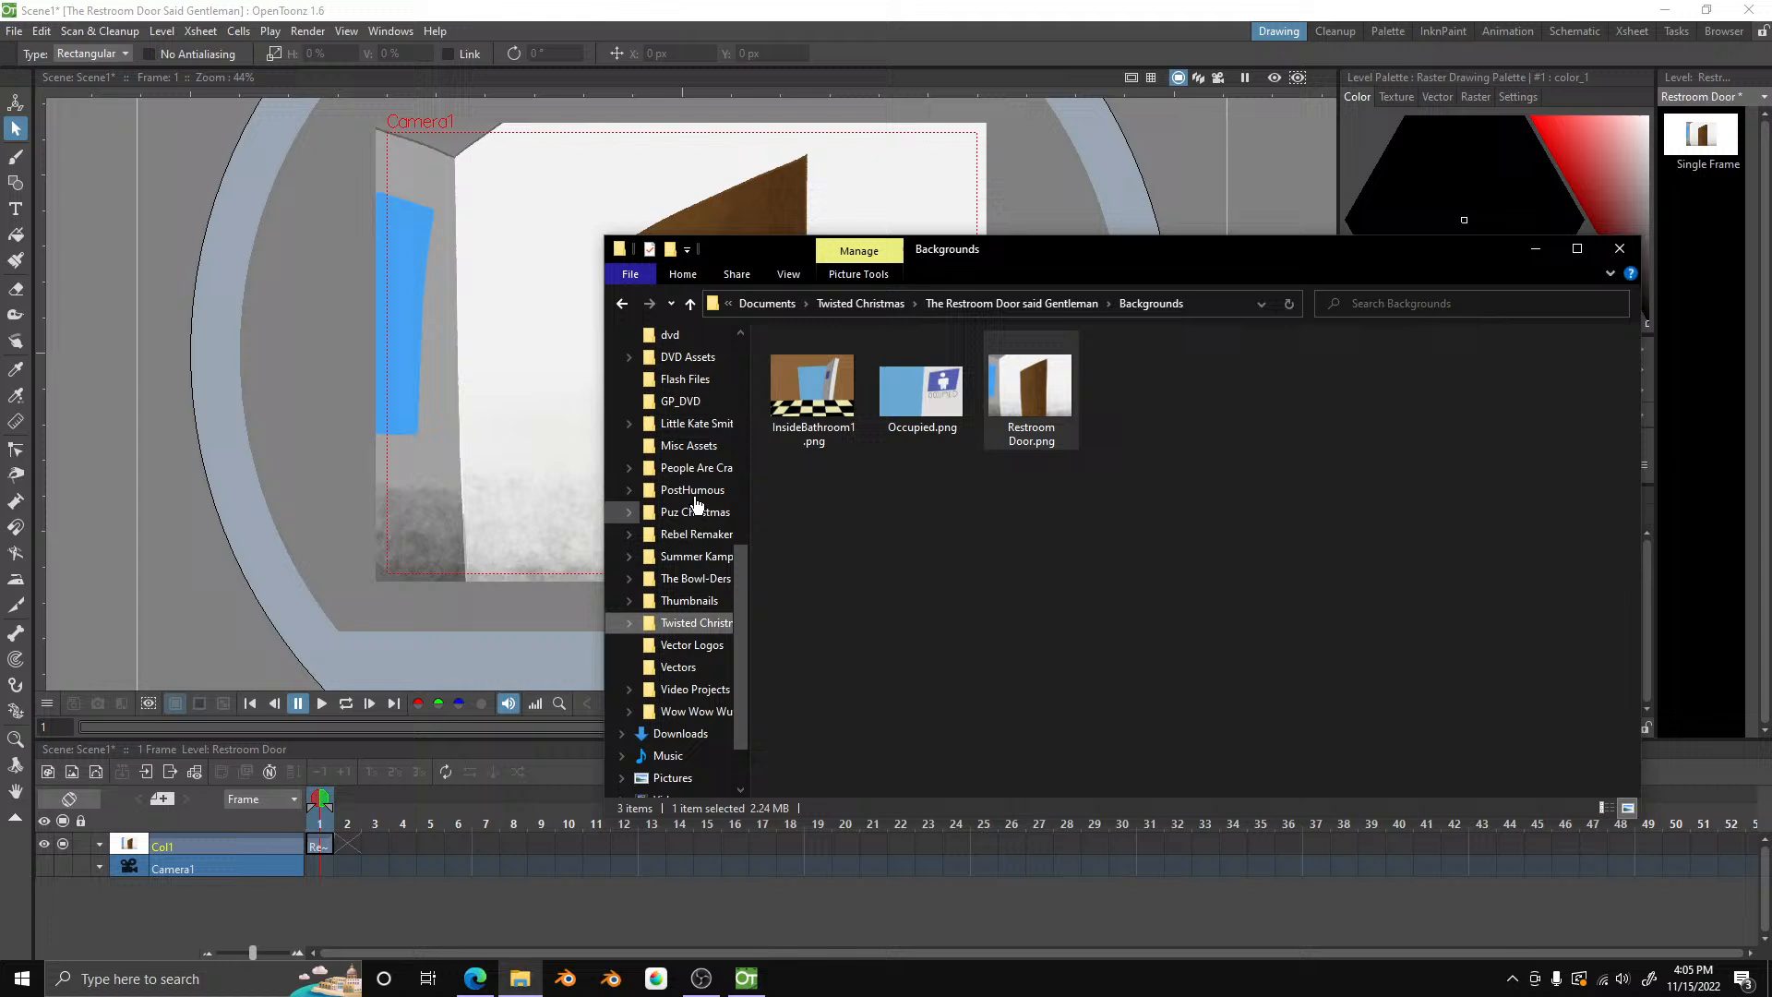
pyautogui.click(688, 445)
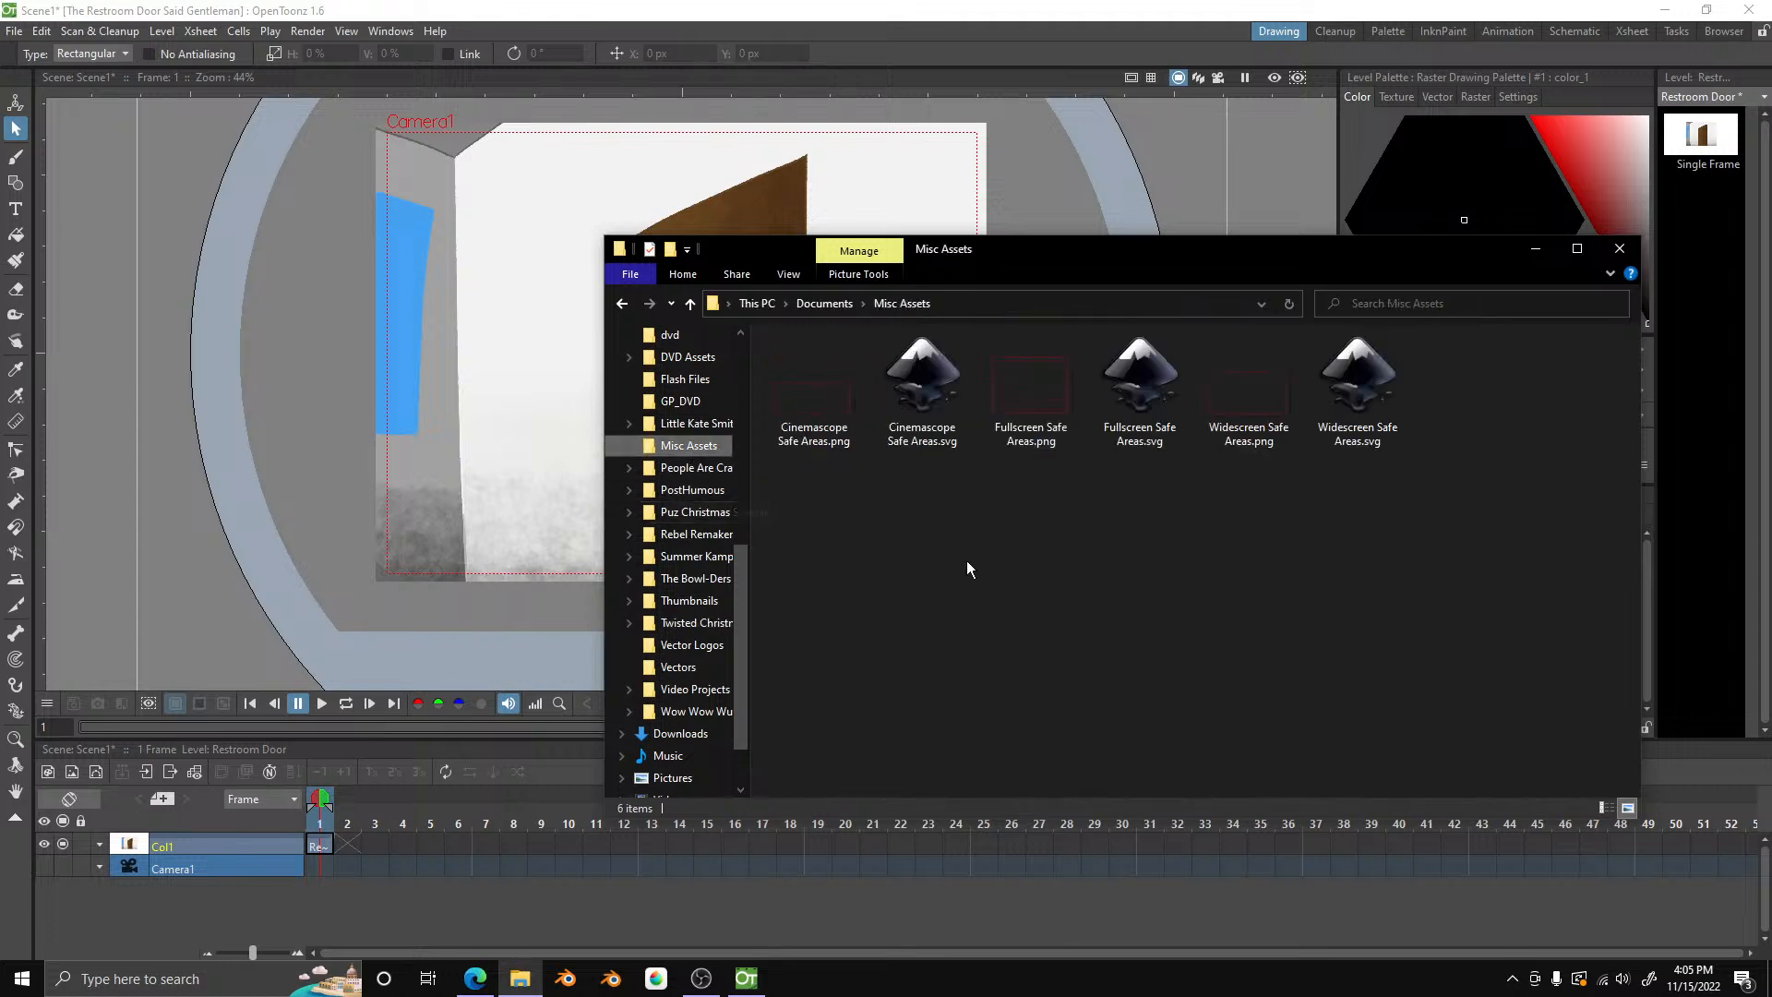
pyautogui.click(1025, 397)
pyautogui.moveTo(1038, 434); pyautogui.dragTo(374, 457)
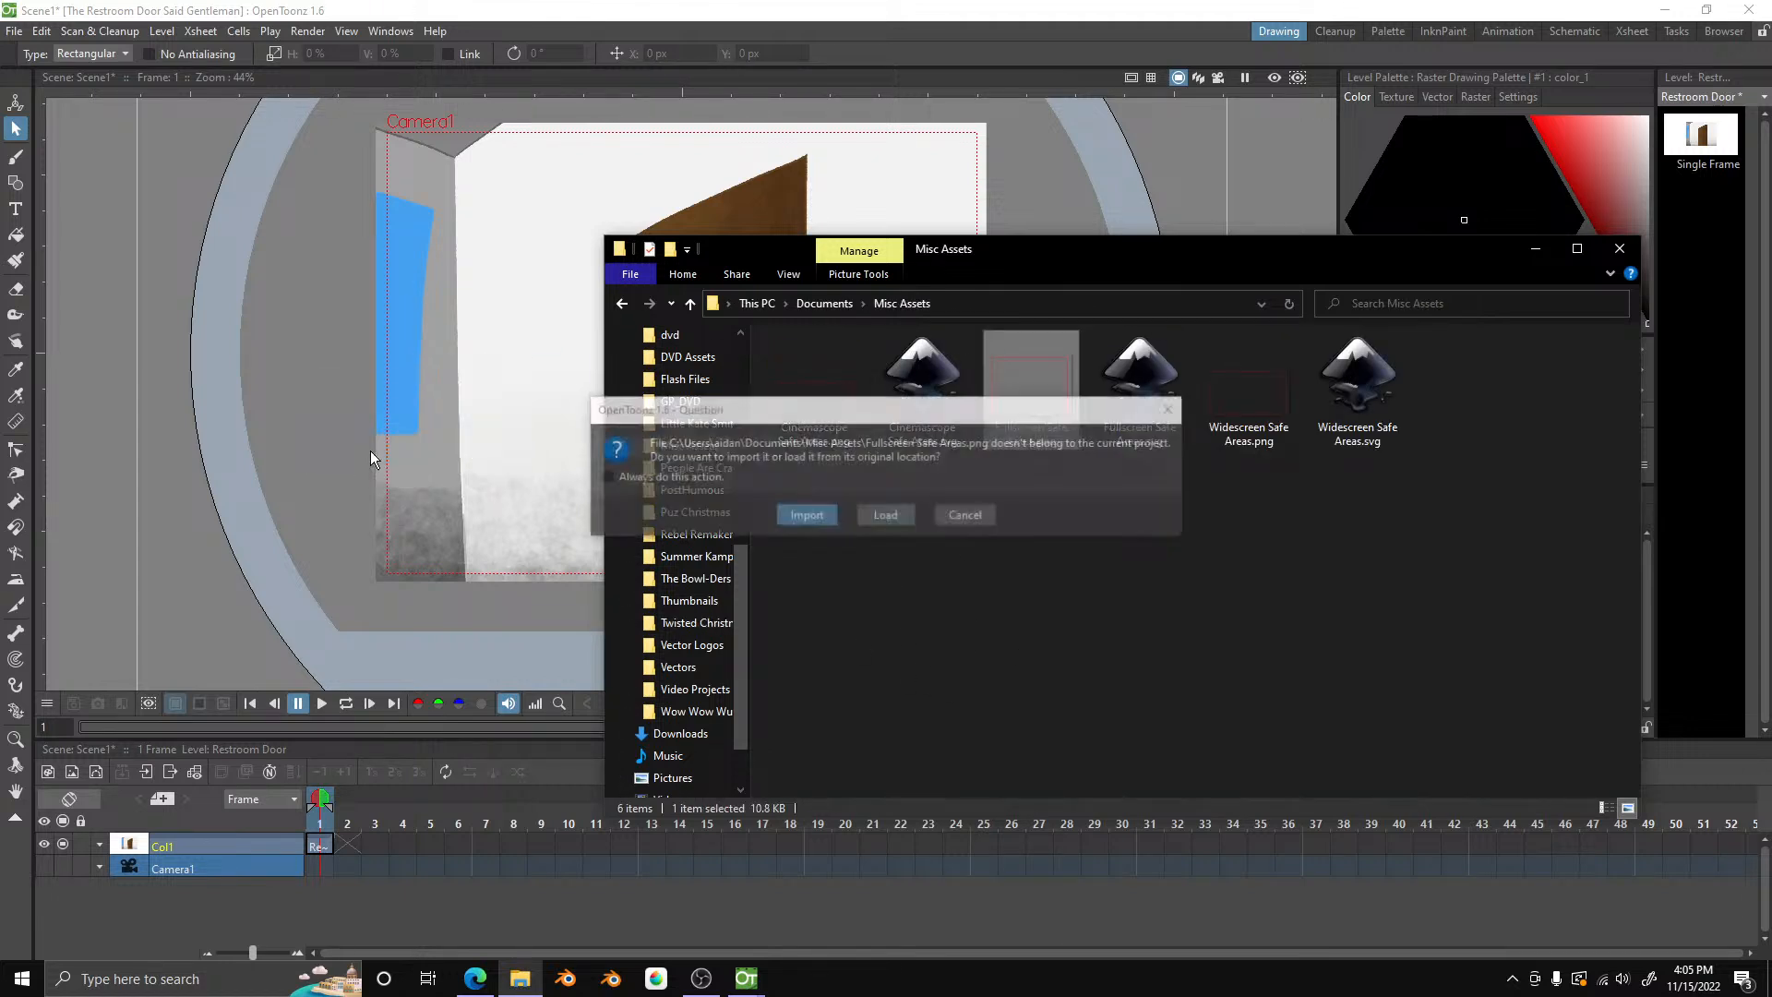
pyautogui.click(799, 517)
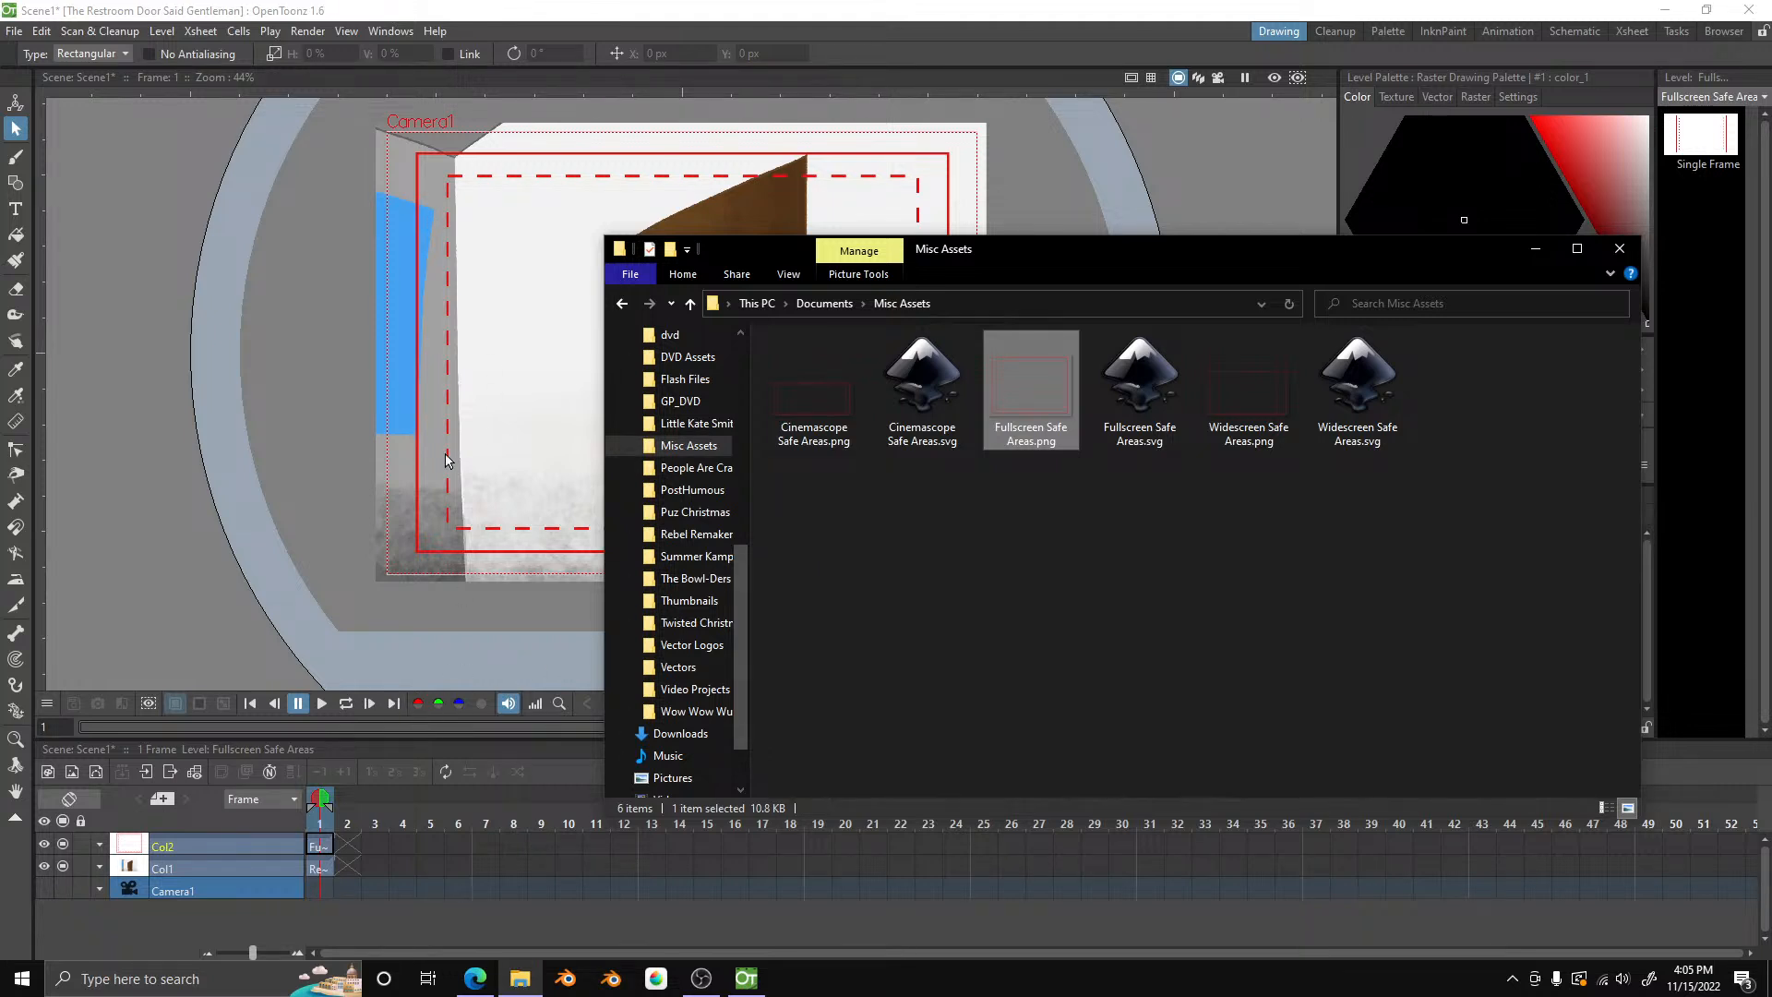
pyautogui.click(849, 9)
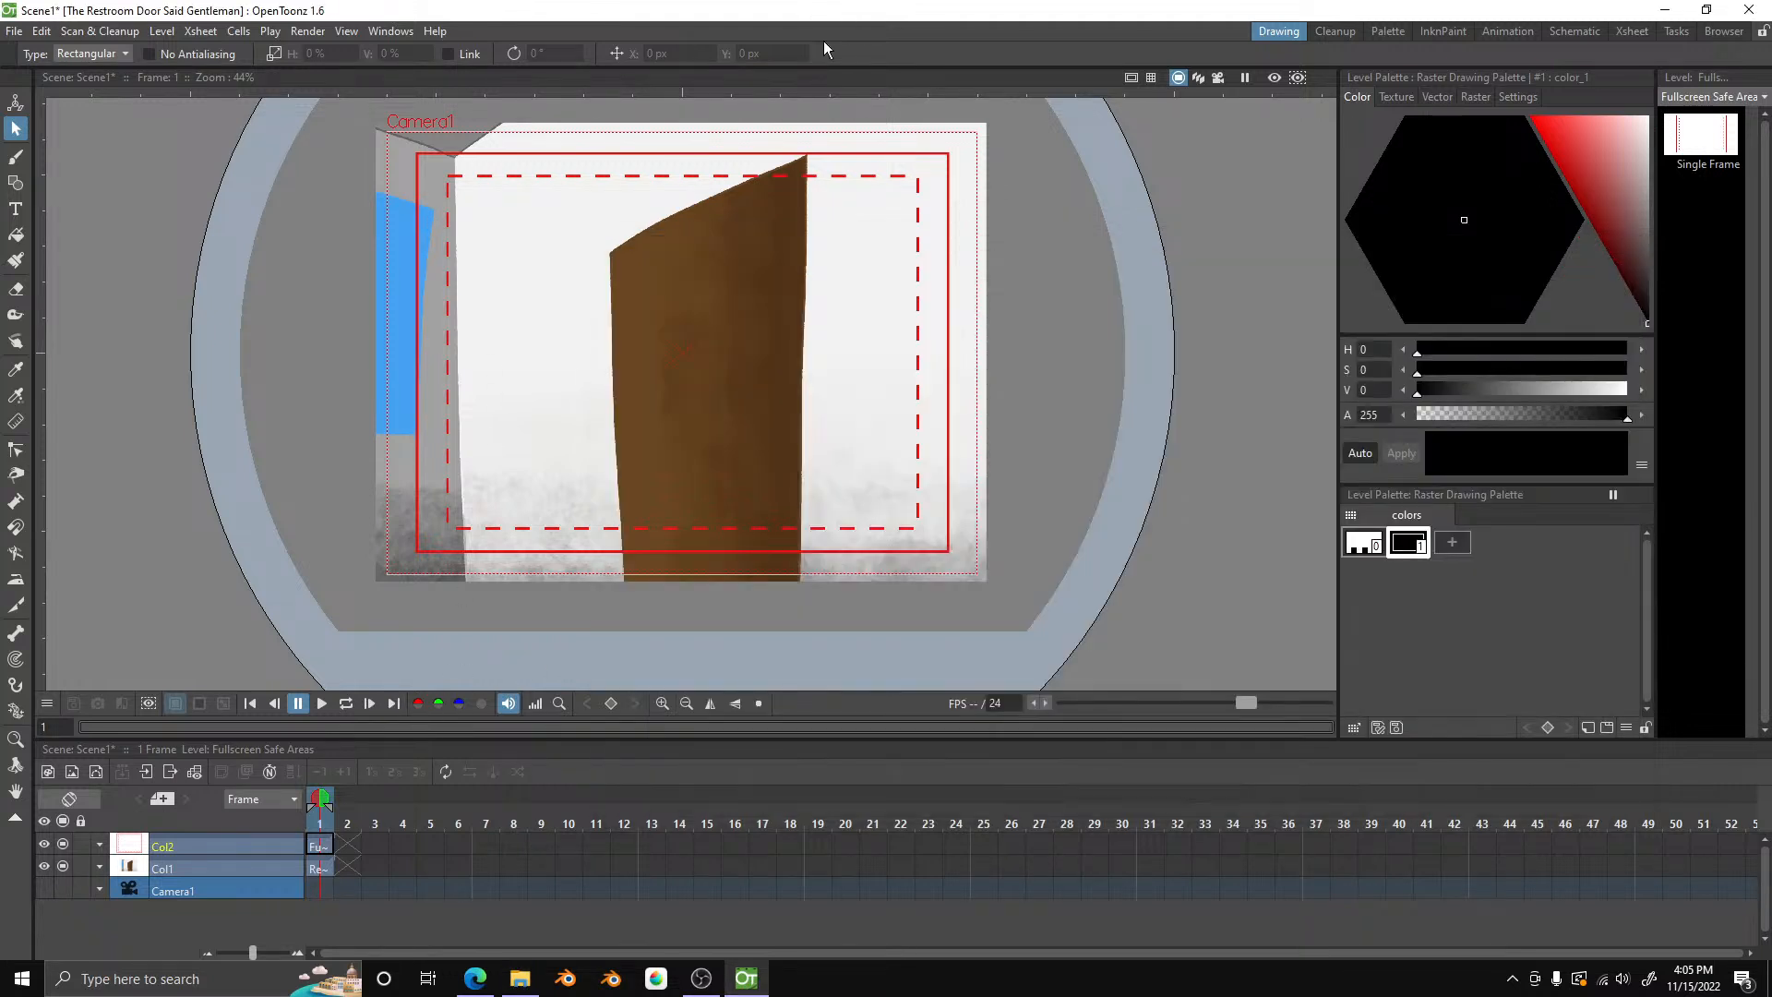
# - Try to rescale the door background in Col1 by a selection around the whole image
pyautogui.click(185, 870)
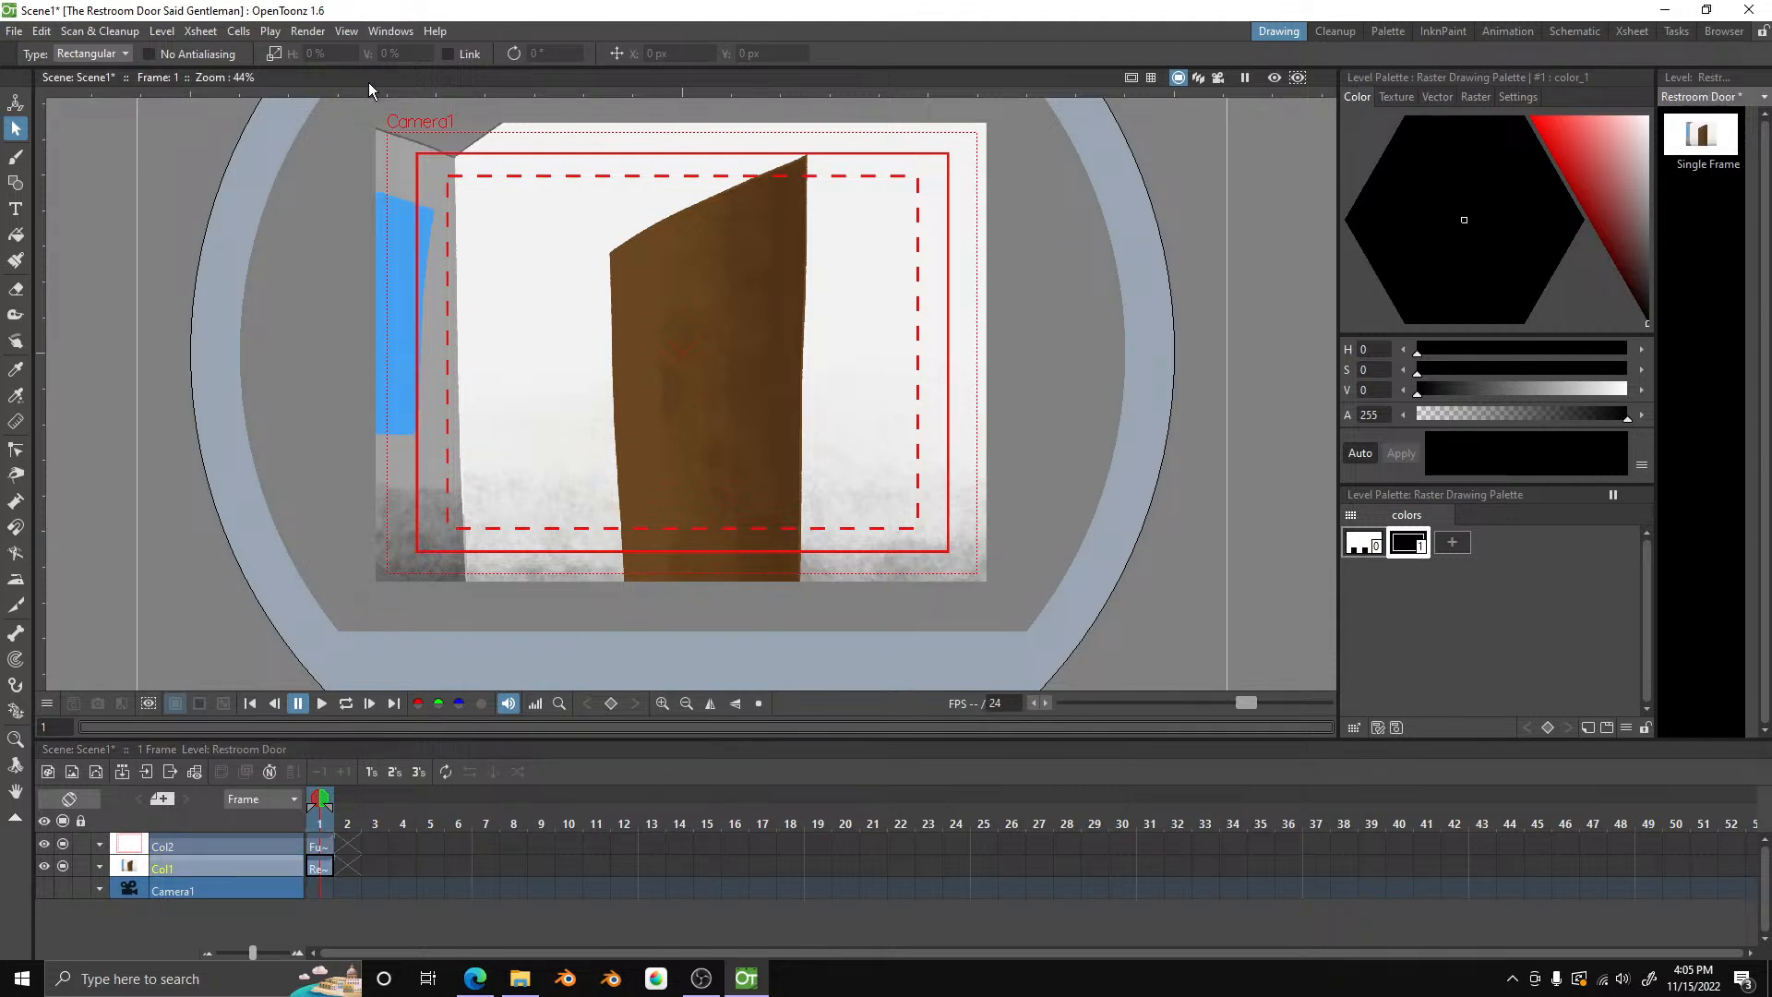
pyautogui.moveTo(369, 83); pyautogui.dragTo(1026, 646)
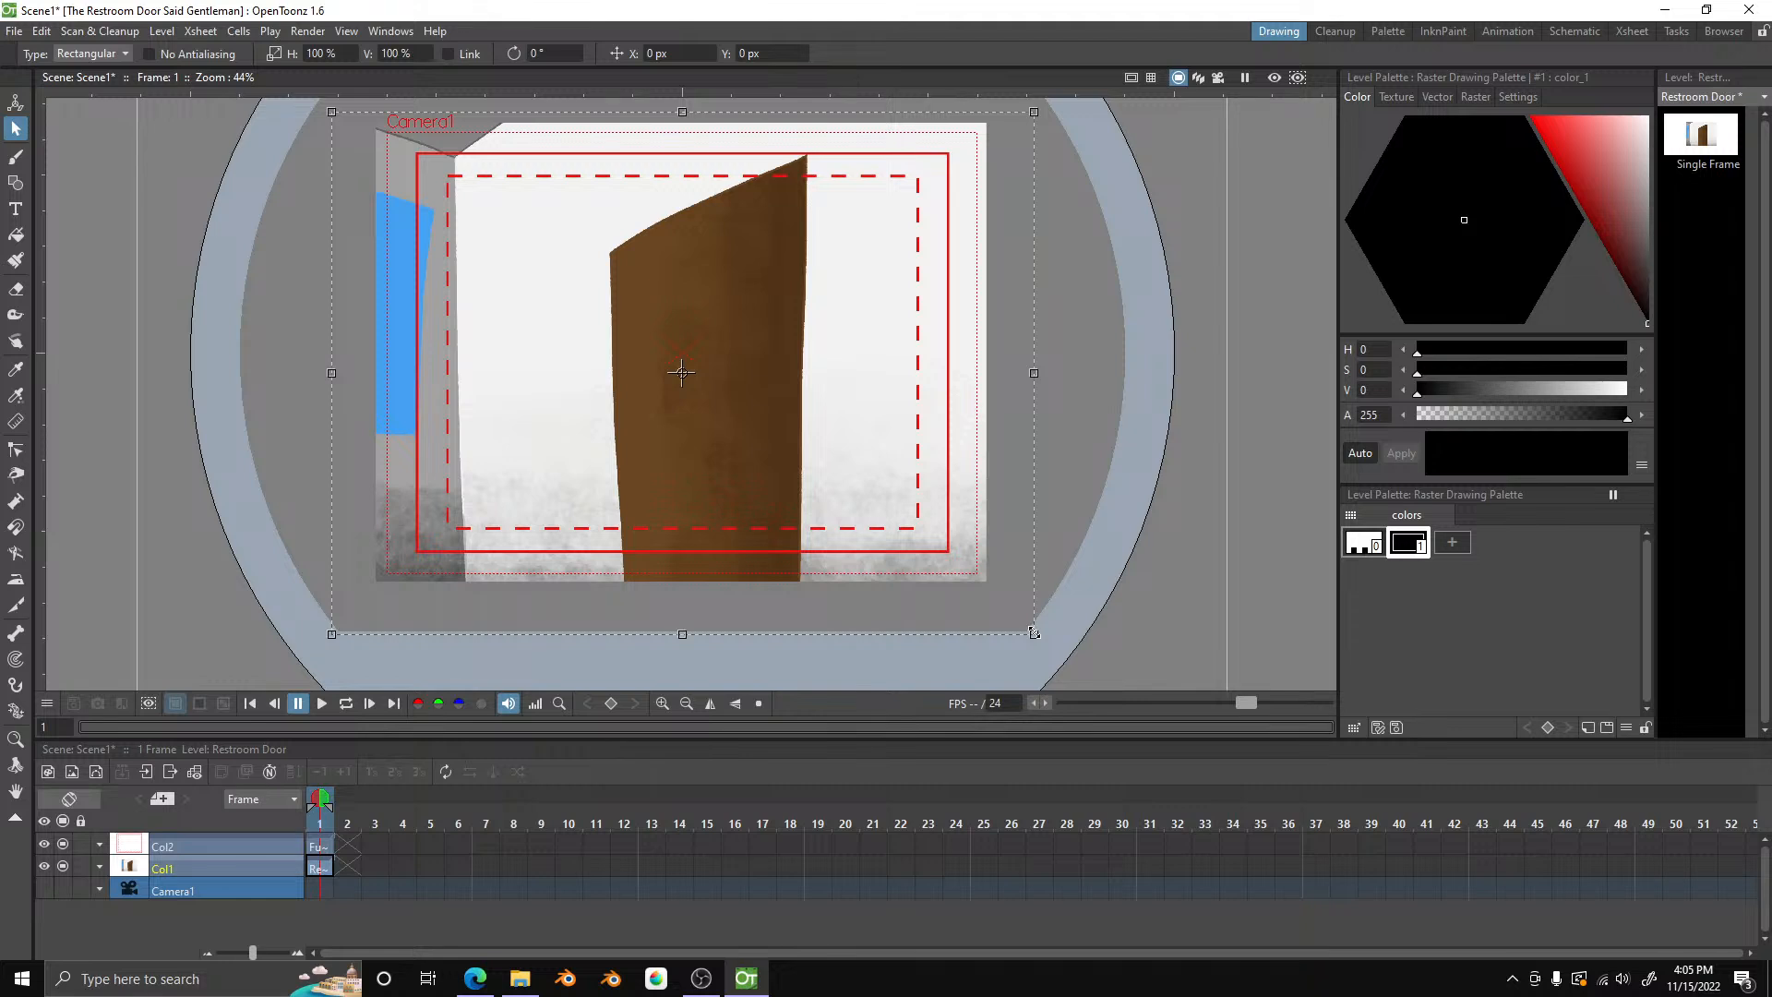
pyautogui.moveTo(1034, 634); pyautogui.dragTo(963, 634)
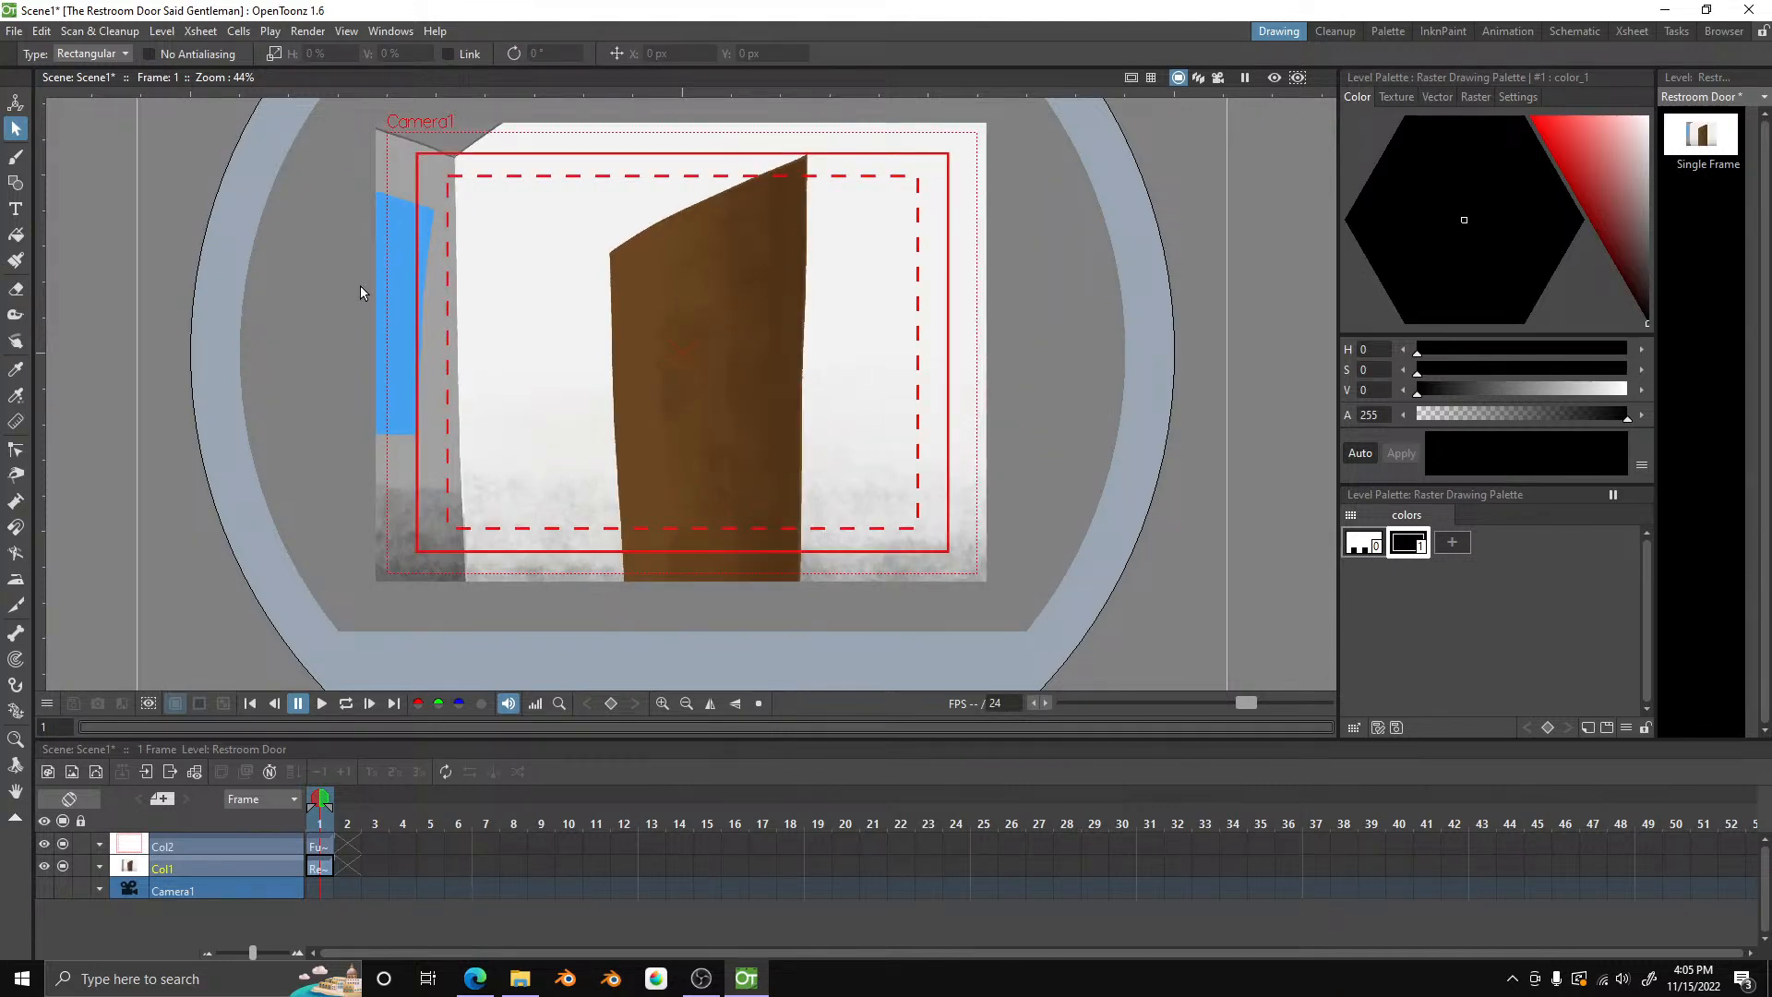
# - Scale the door background in Col1 down to a global 96.74 % with the Animate tool and return to the Selection tool
pyautogui.click(177, 869)
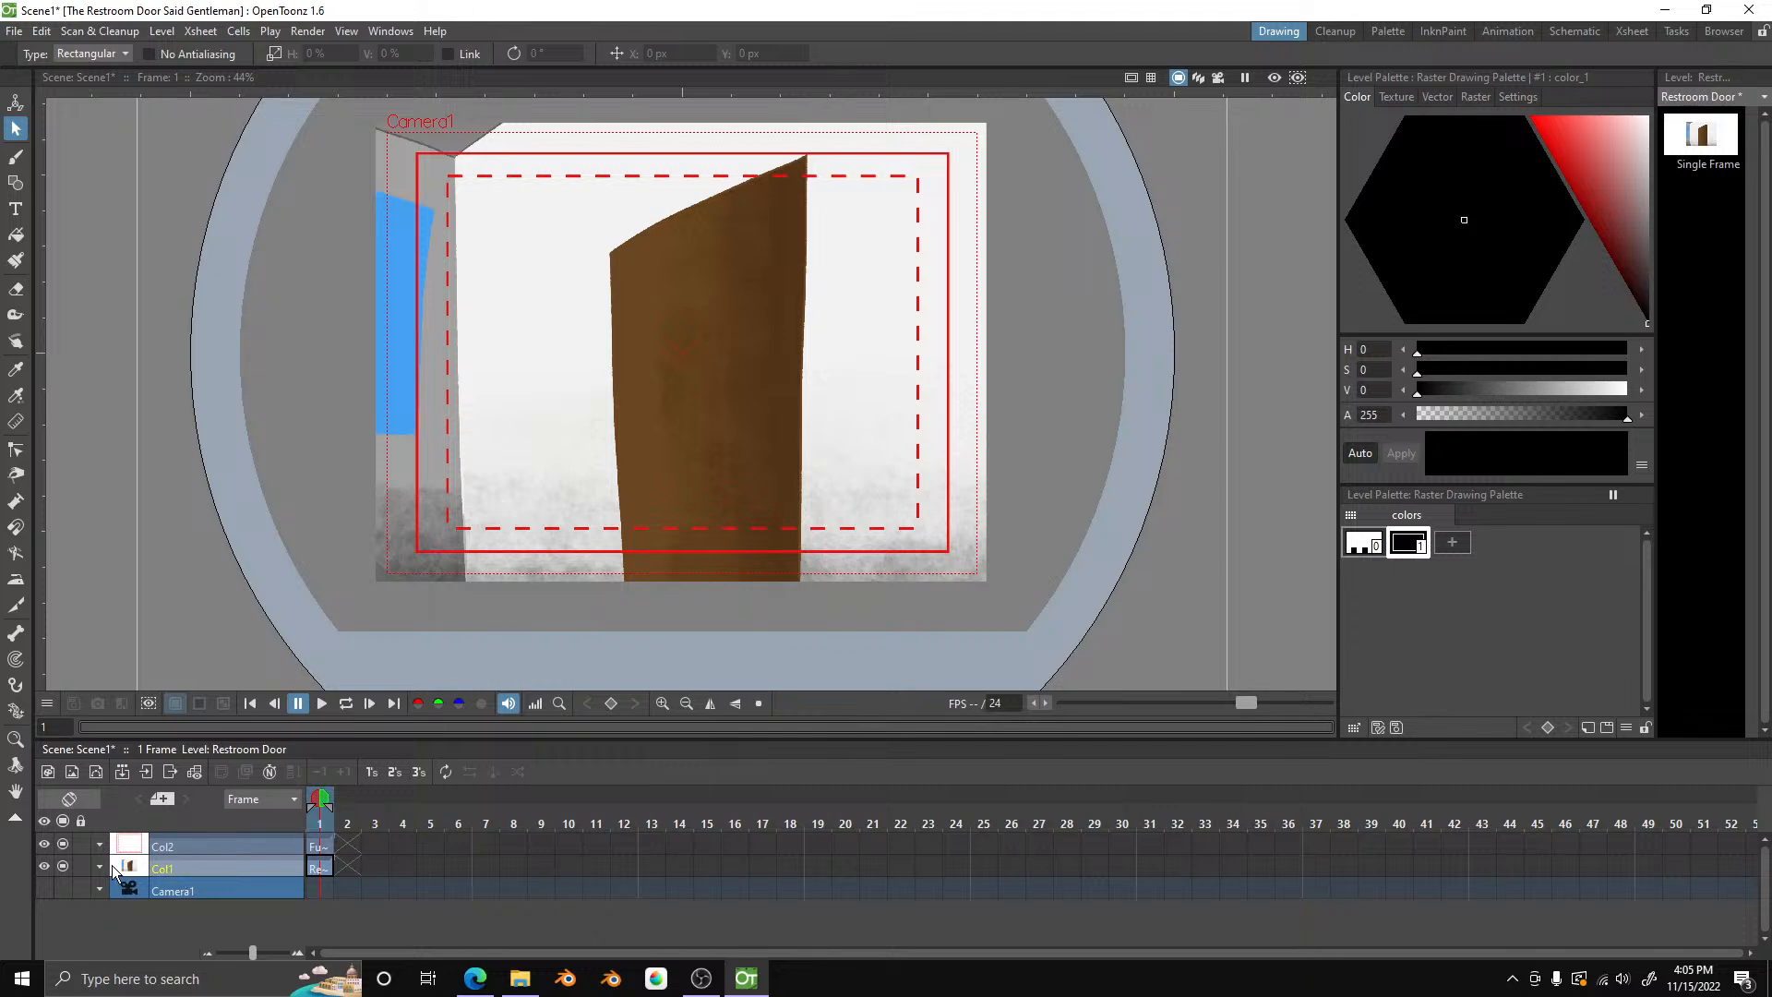
pyautogui.click(13, 103)
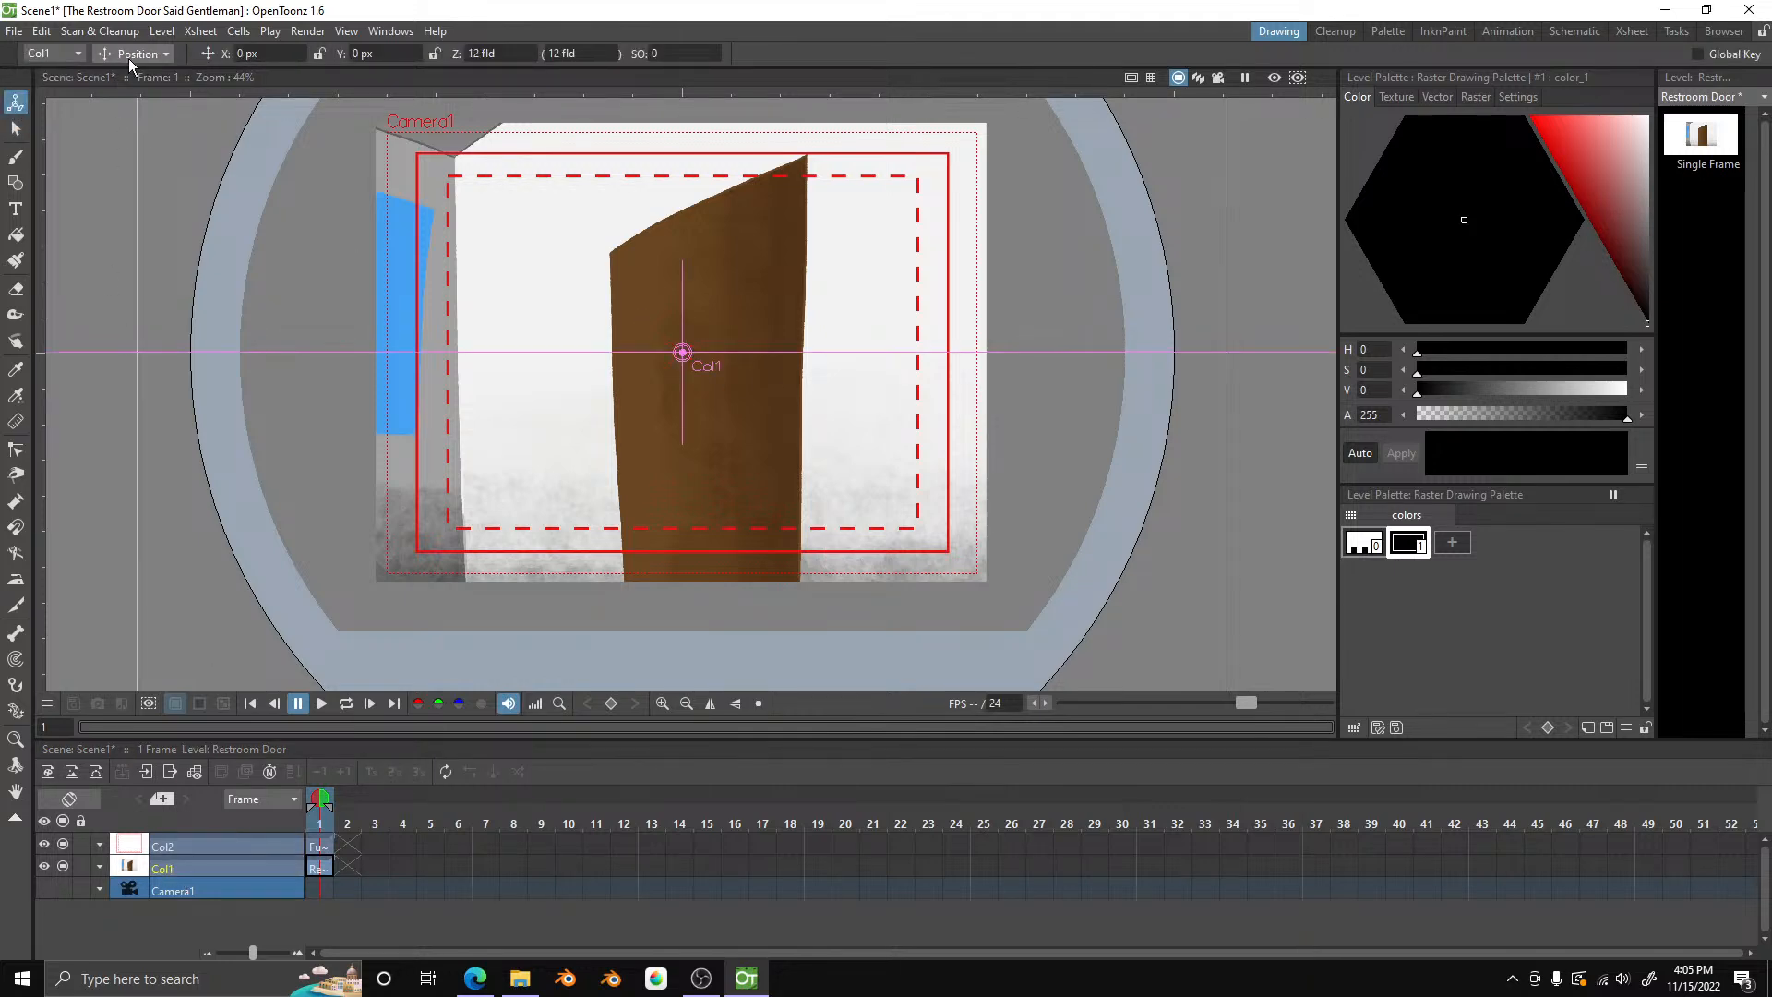
pyautogui.click(129, 58)
pyautogui.click(144, 113)
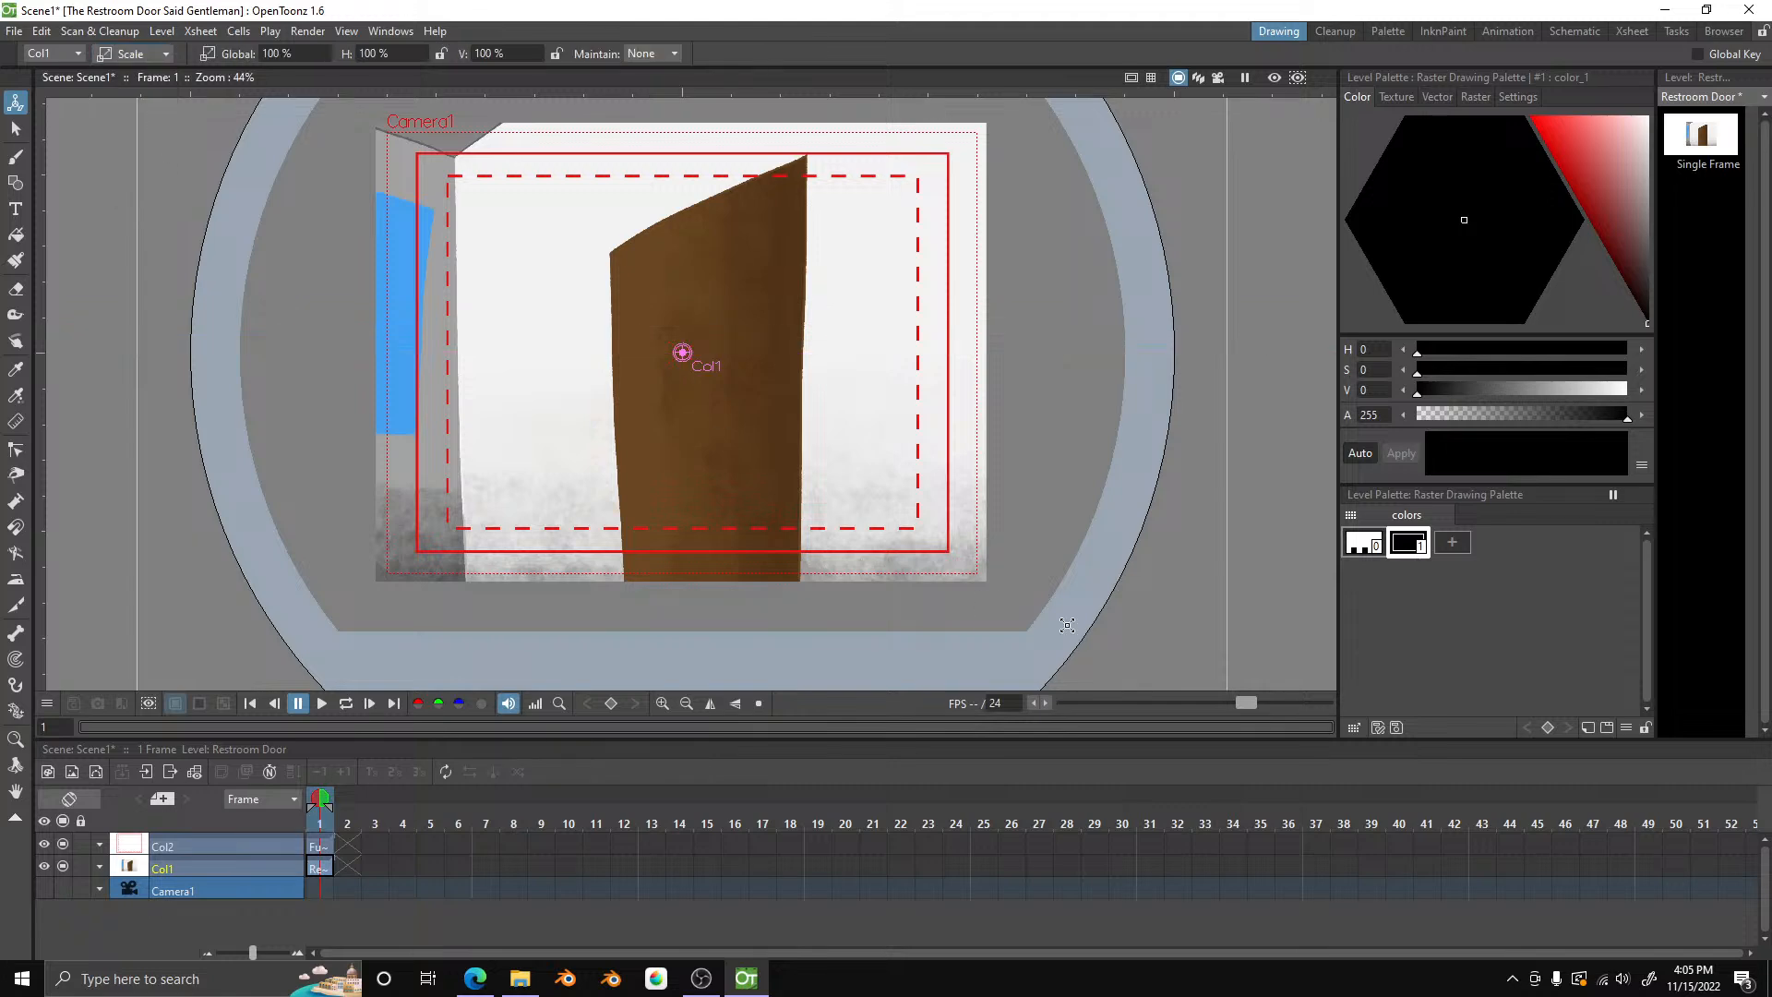
pyautogui.moveTo(1085, 637); pyautogui.dragTo(1076, 624)
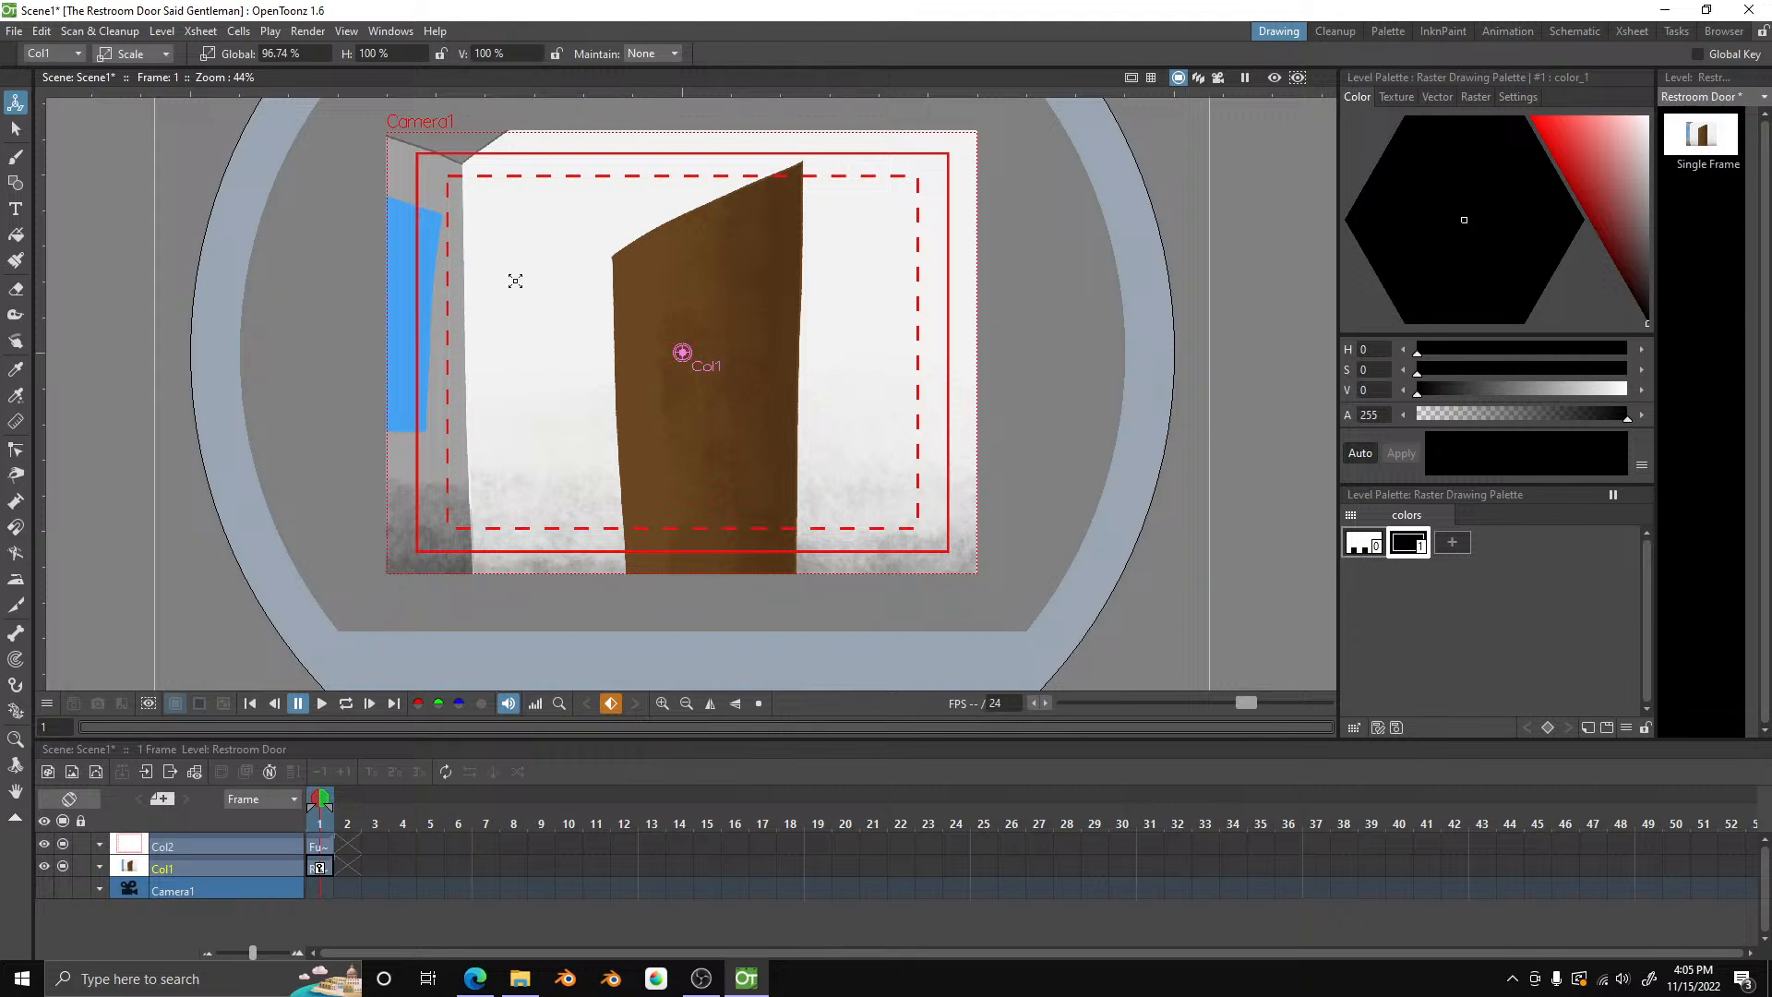
pyautogui.click(14, 130)
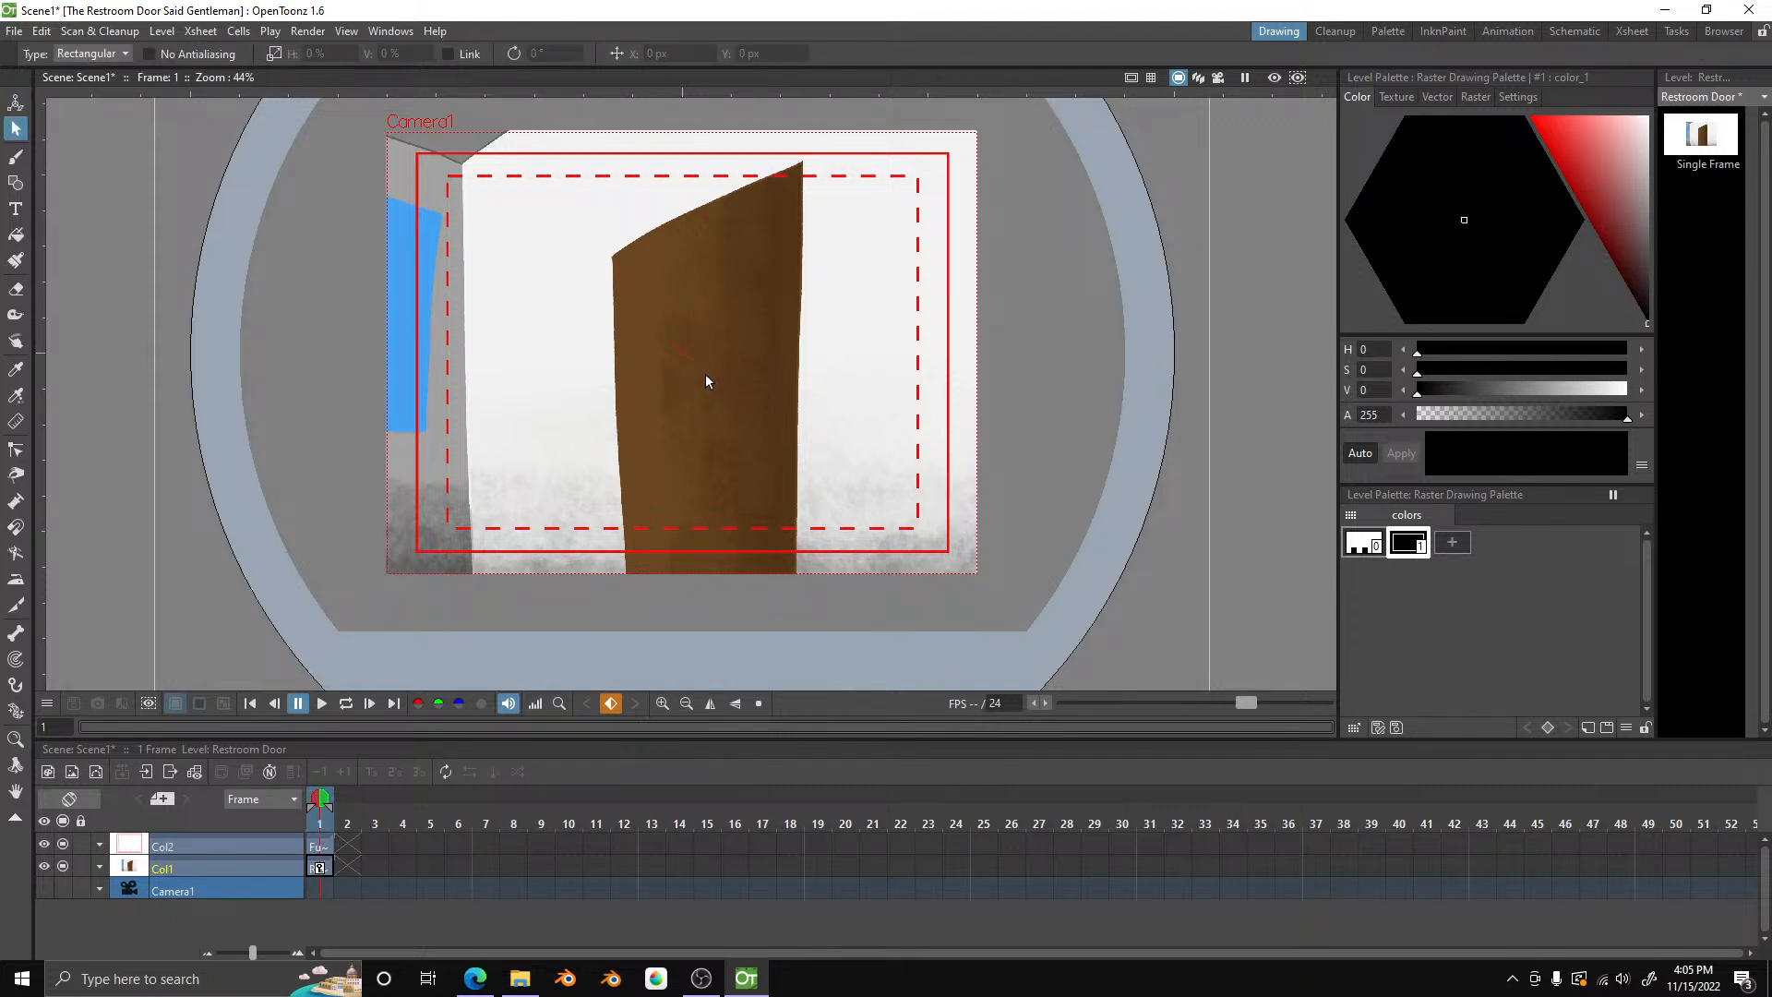
# - Locate Scene1.mp4 in Twisted Christmas > The Restroom Door said Gentleman > Scenes (Animatic) in File Explorer and return to OpenToonz
pyautogui.click(520, 979)
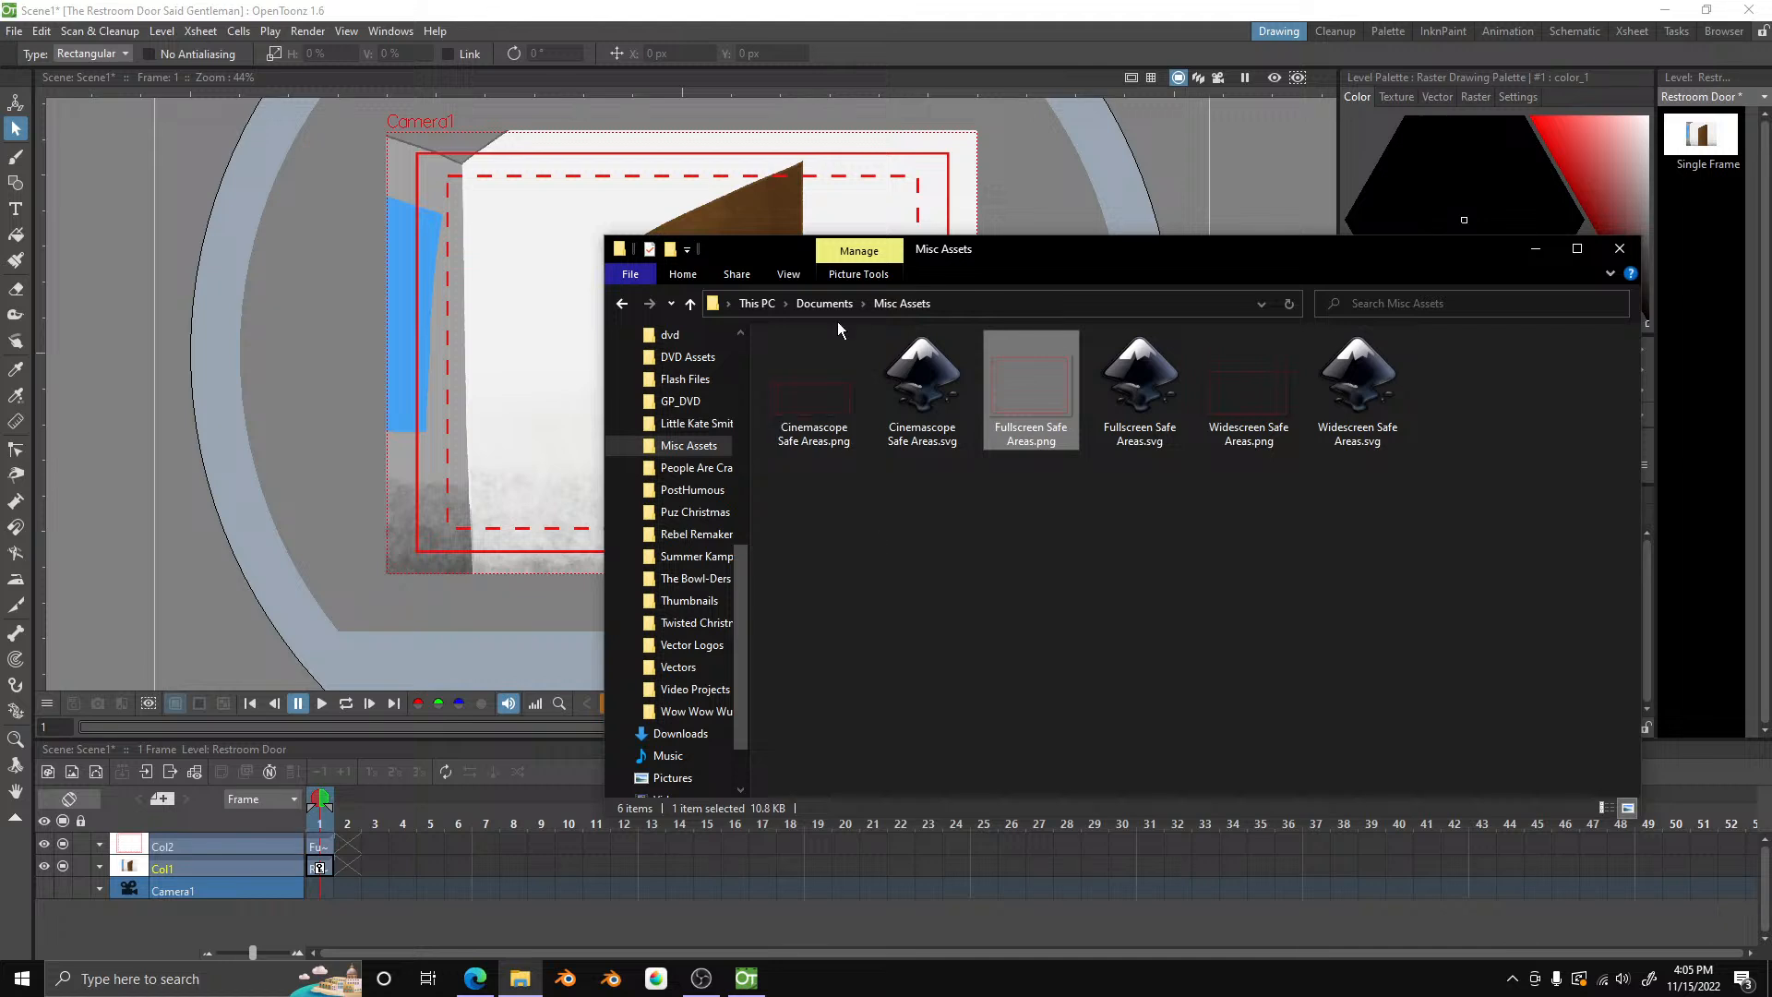
pyautogui.click(688, 623)
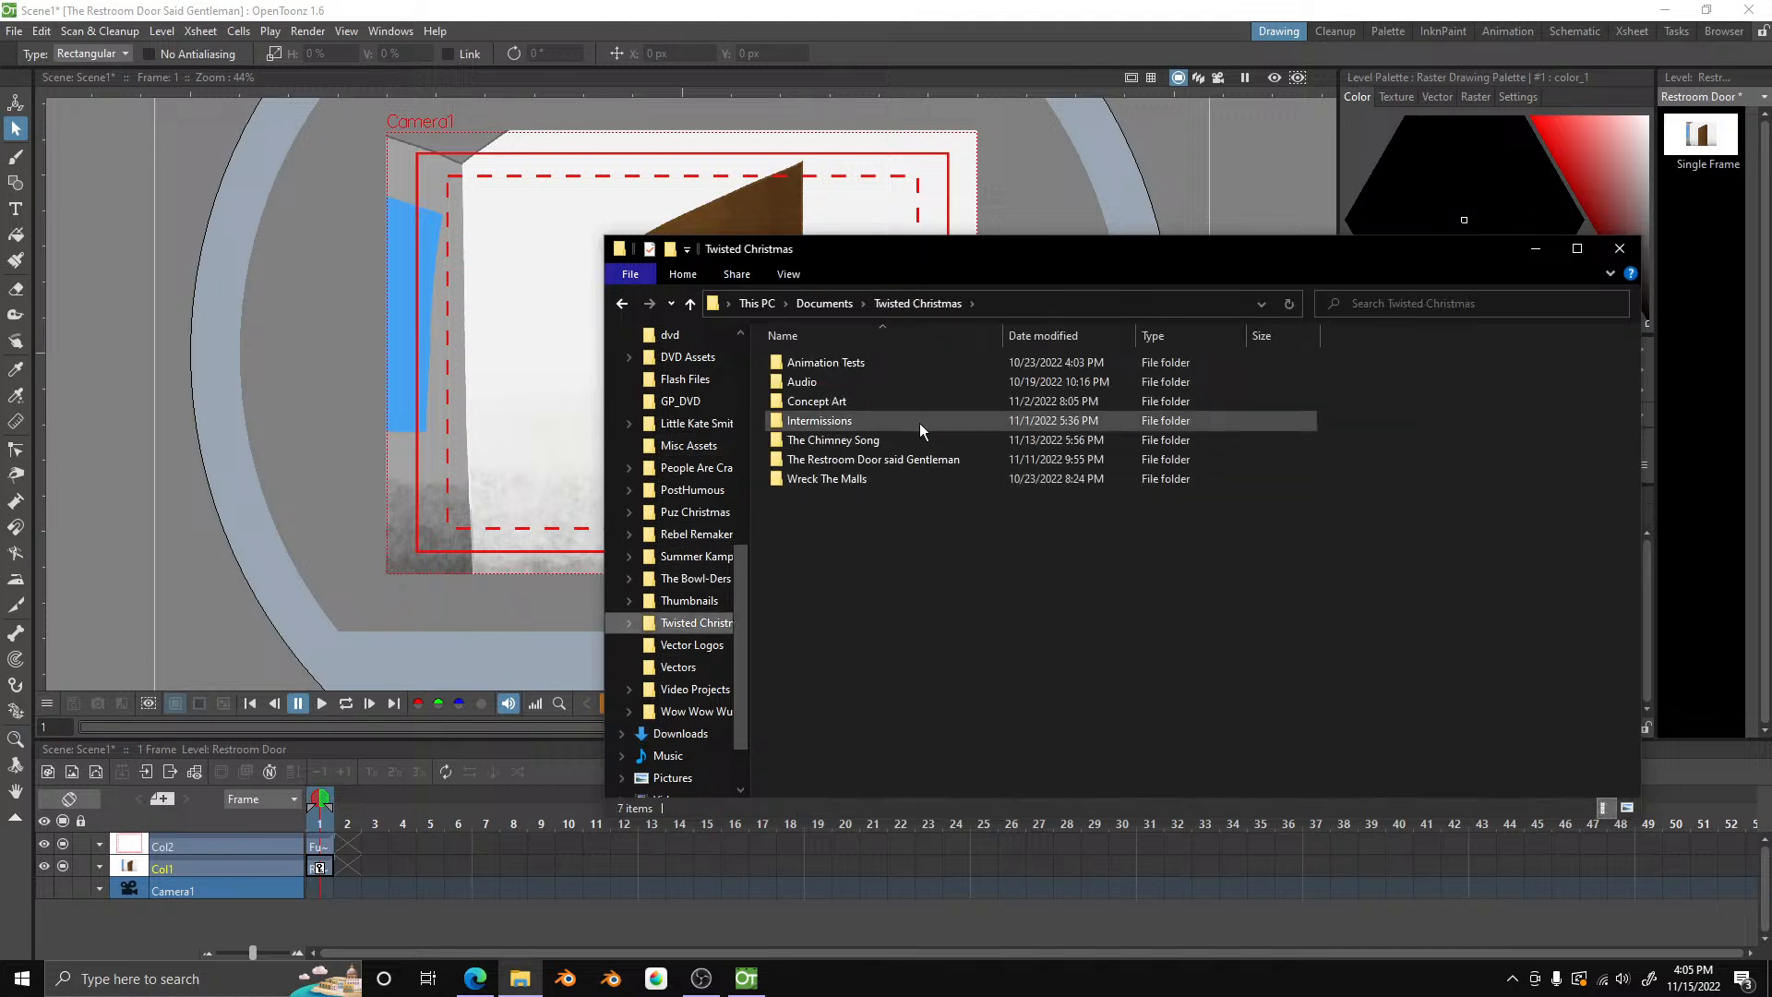
pyautogui.doubleClick(891, 457)
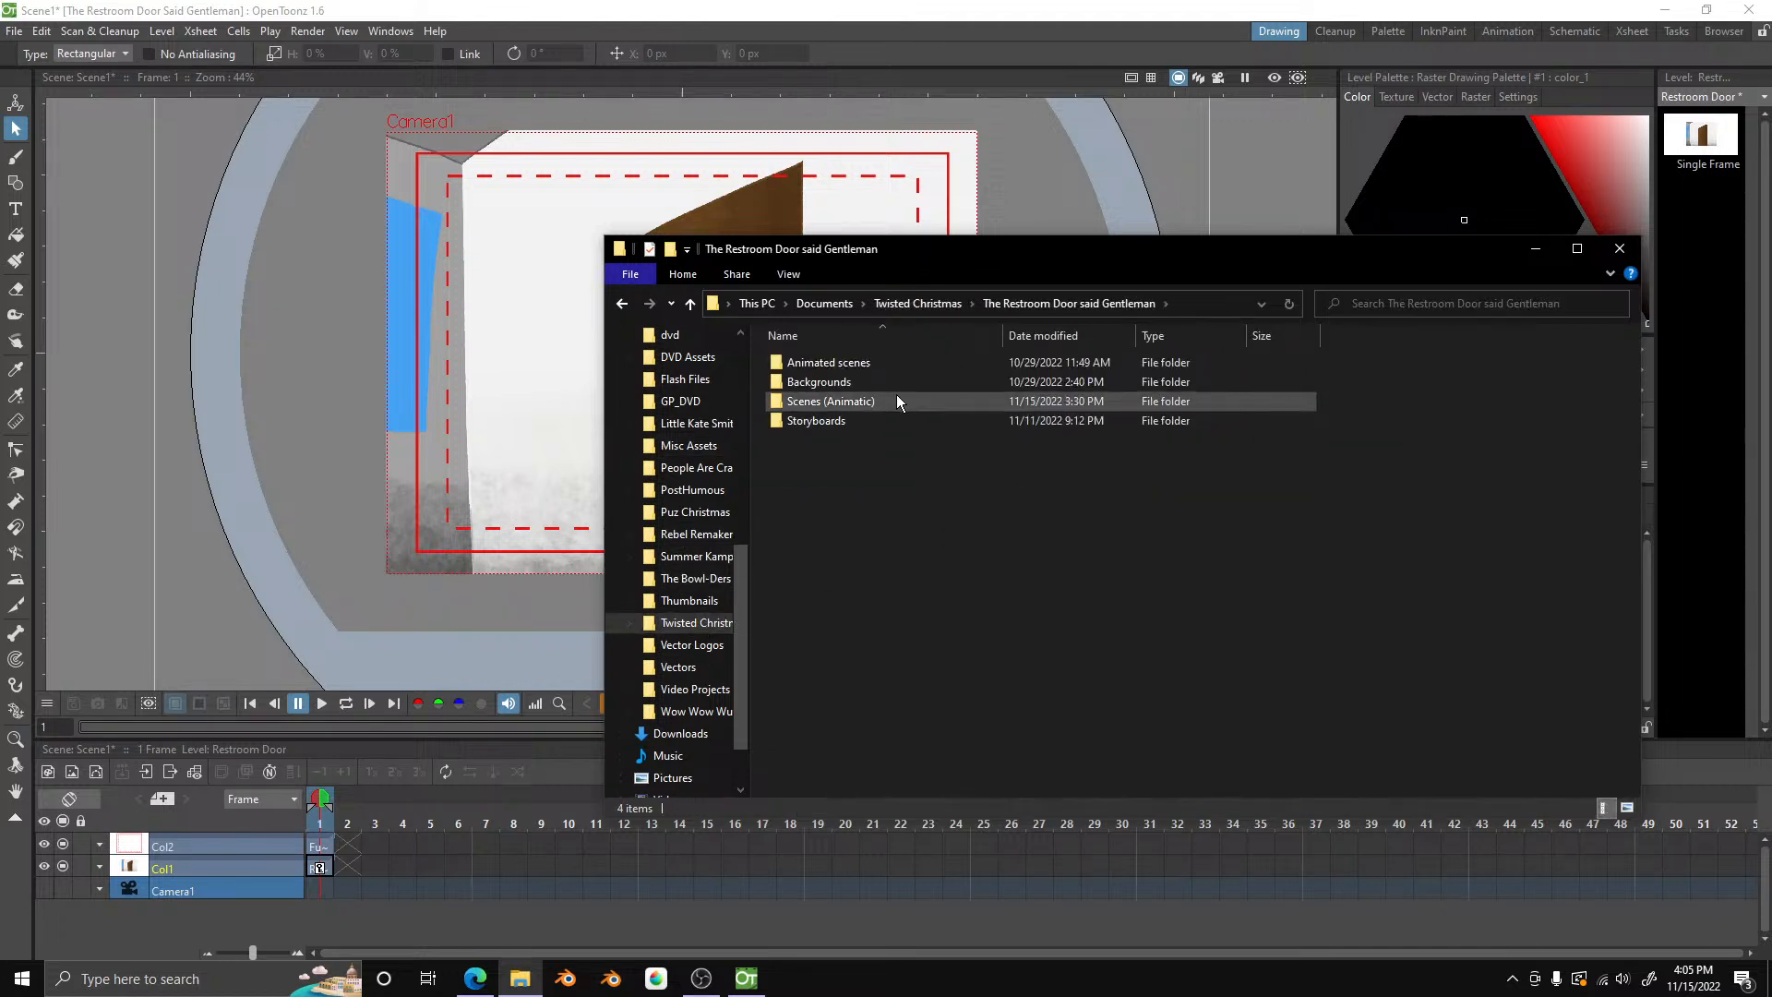
pyautogui.doubleClick(895, 400)
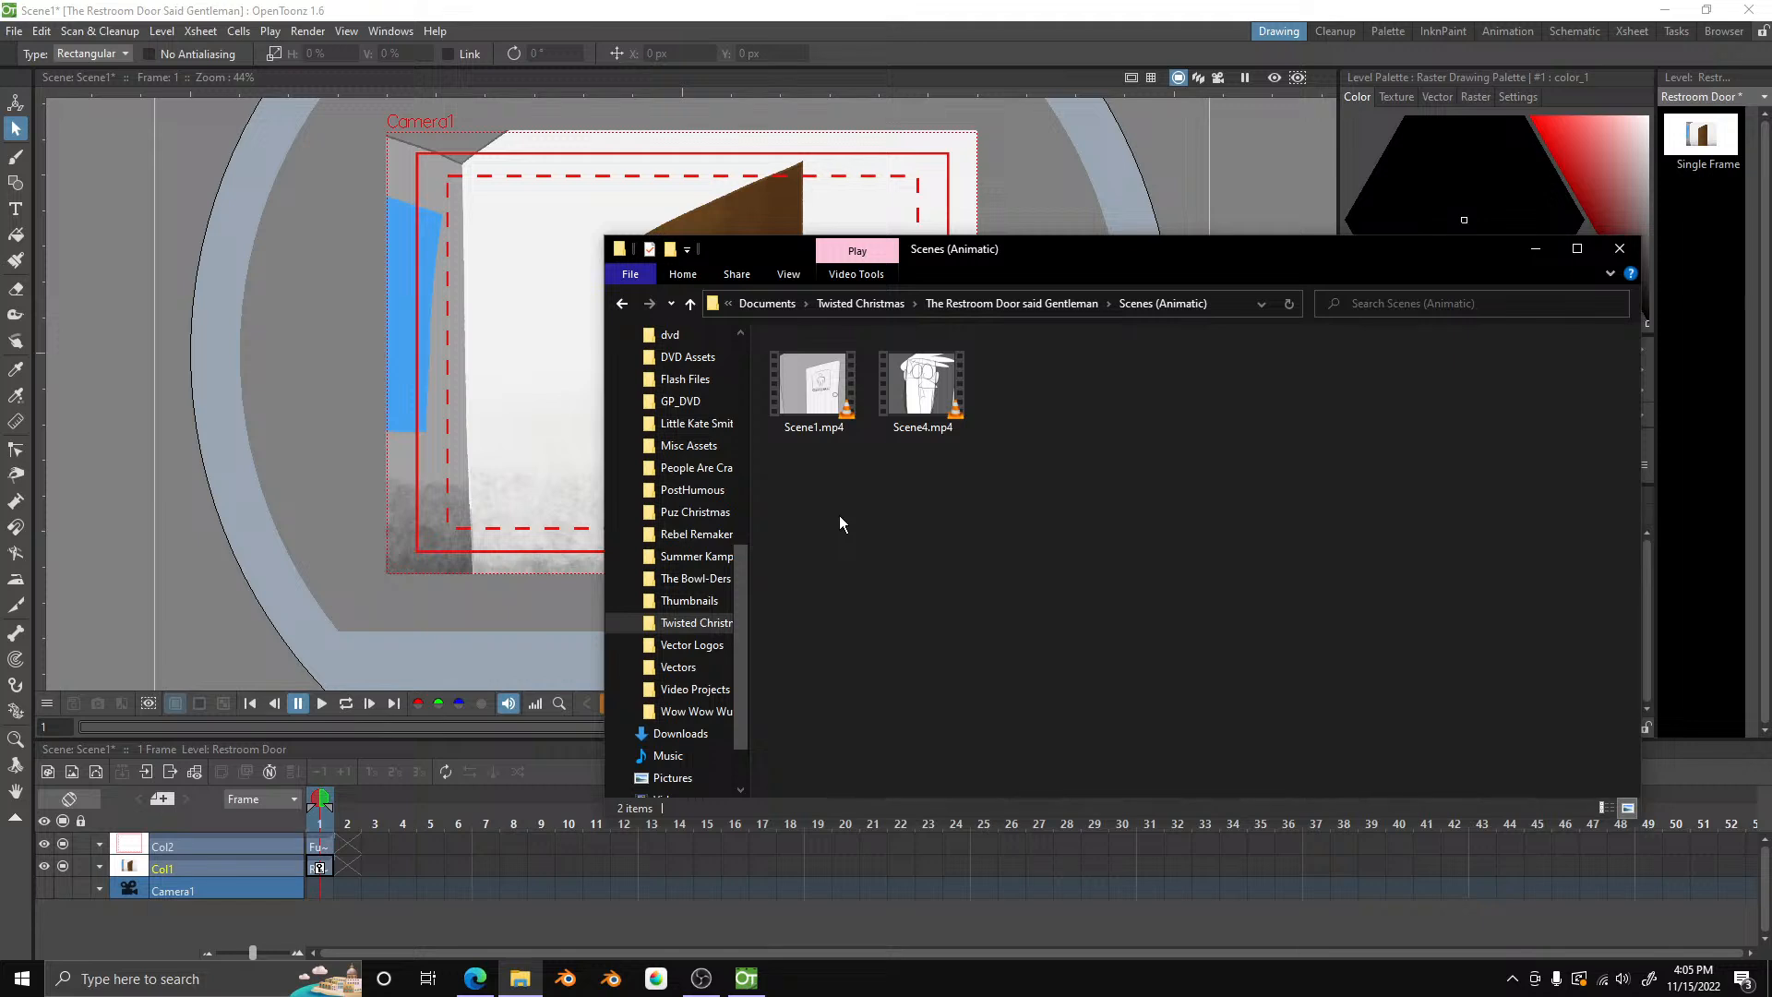
pyautogui.moveTo(812, 395); pyautogui.dragTo(816, 567)
pyautogui.click(572, 389)
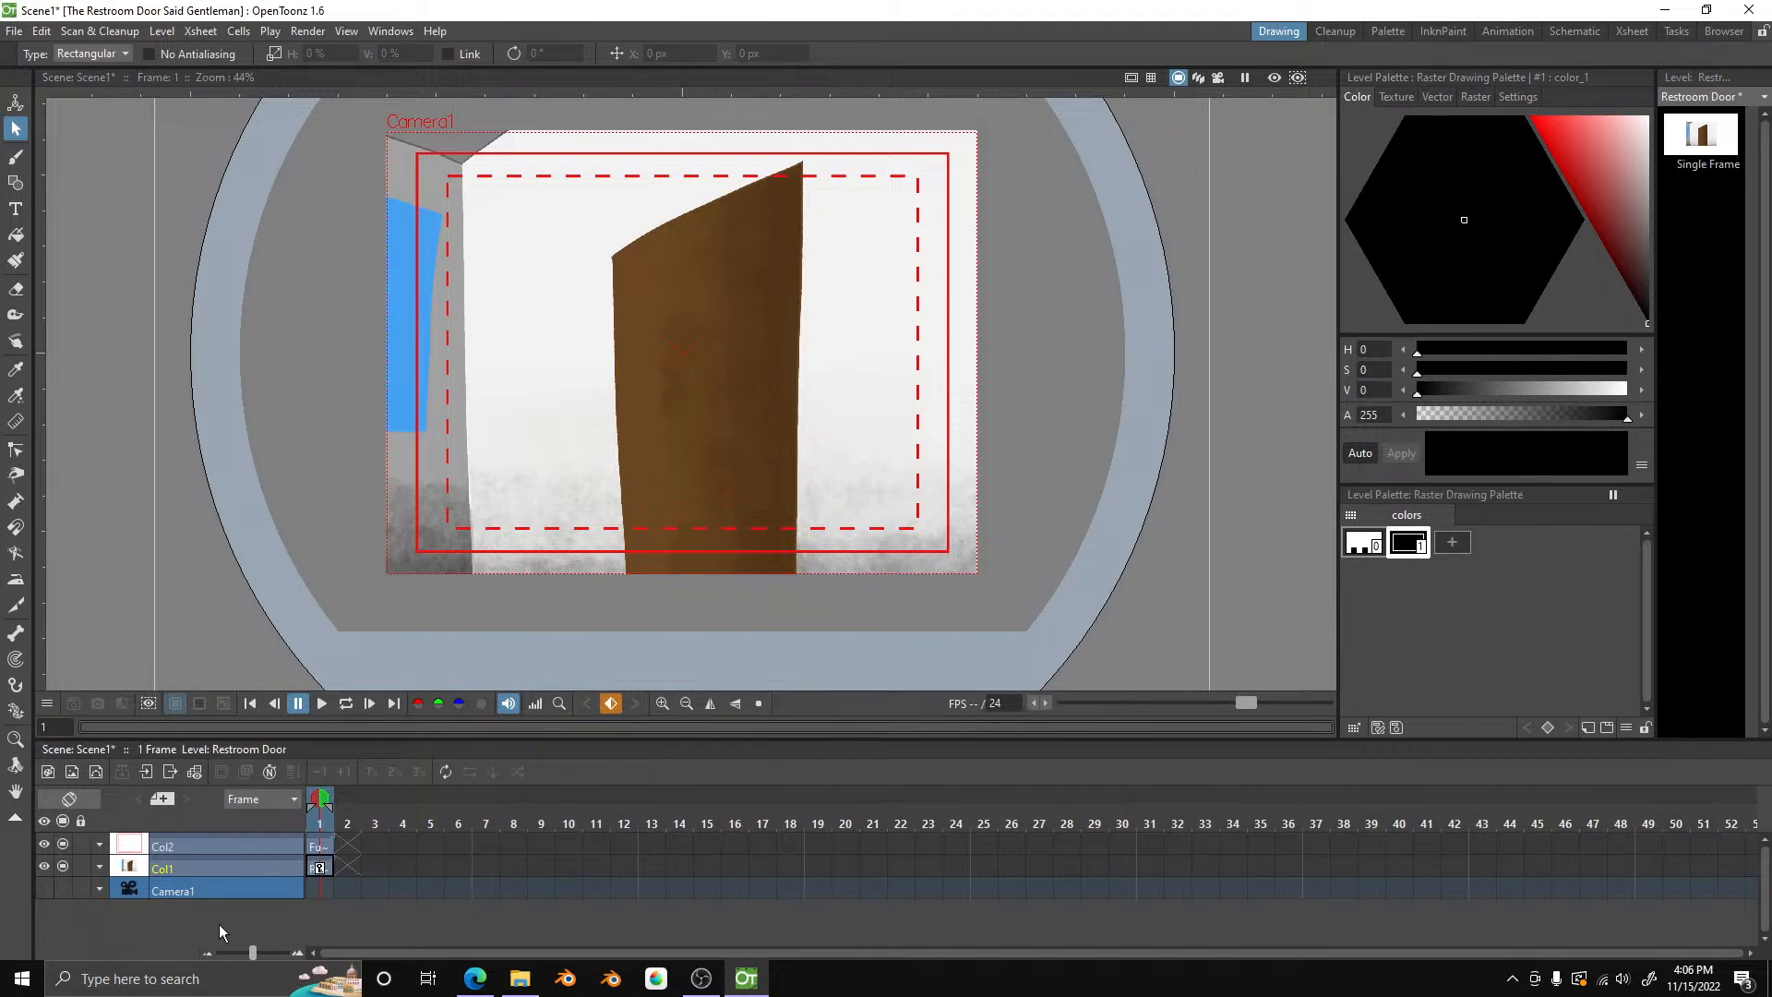
pyautogui.click(8, 32)
pyautogui.moveTo(133, 338)
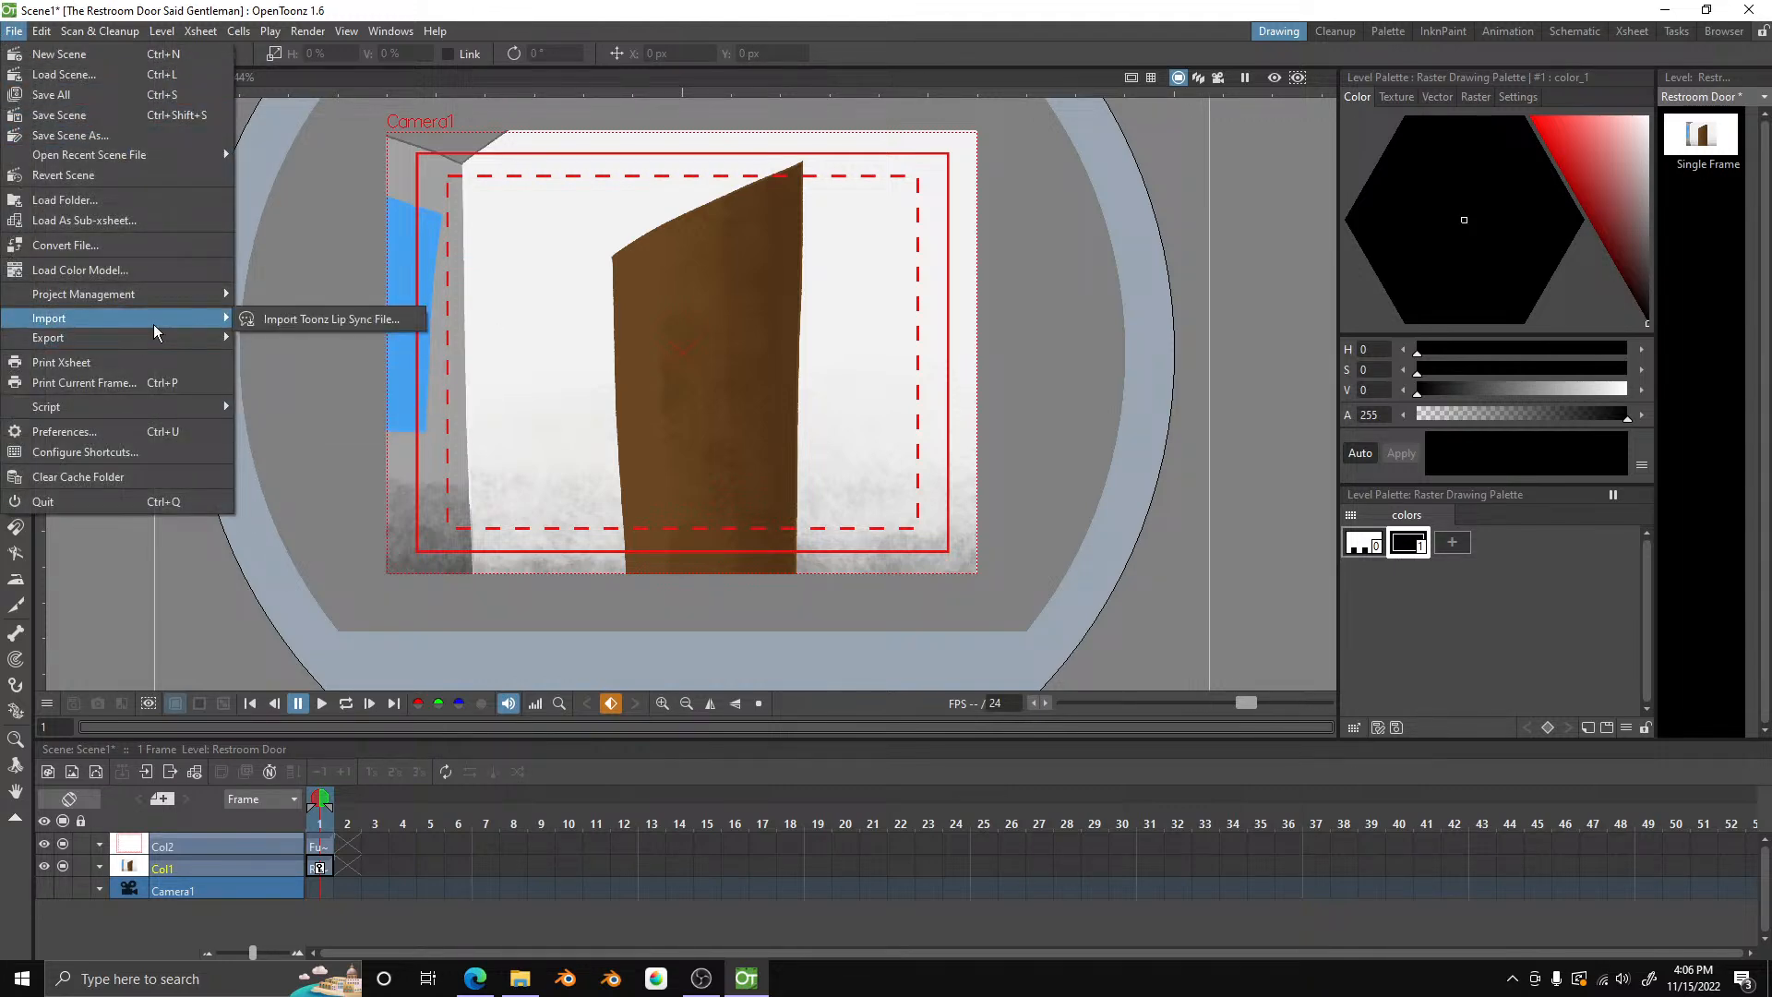
pyautogui.moveTo(178, 292)
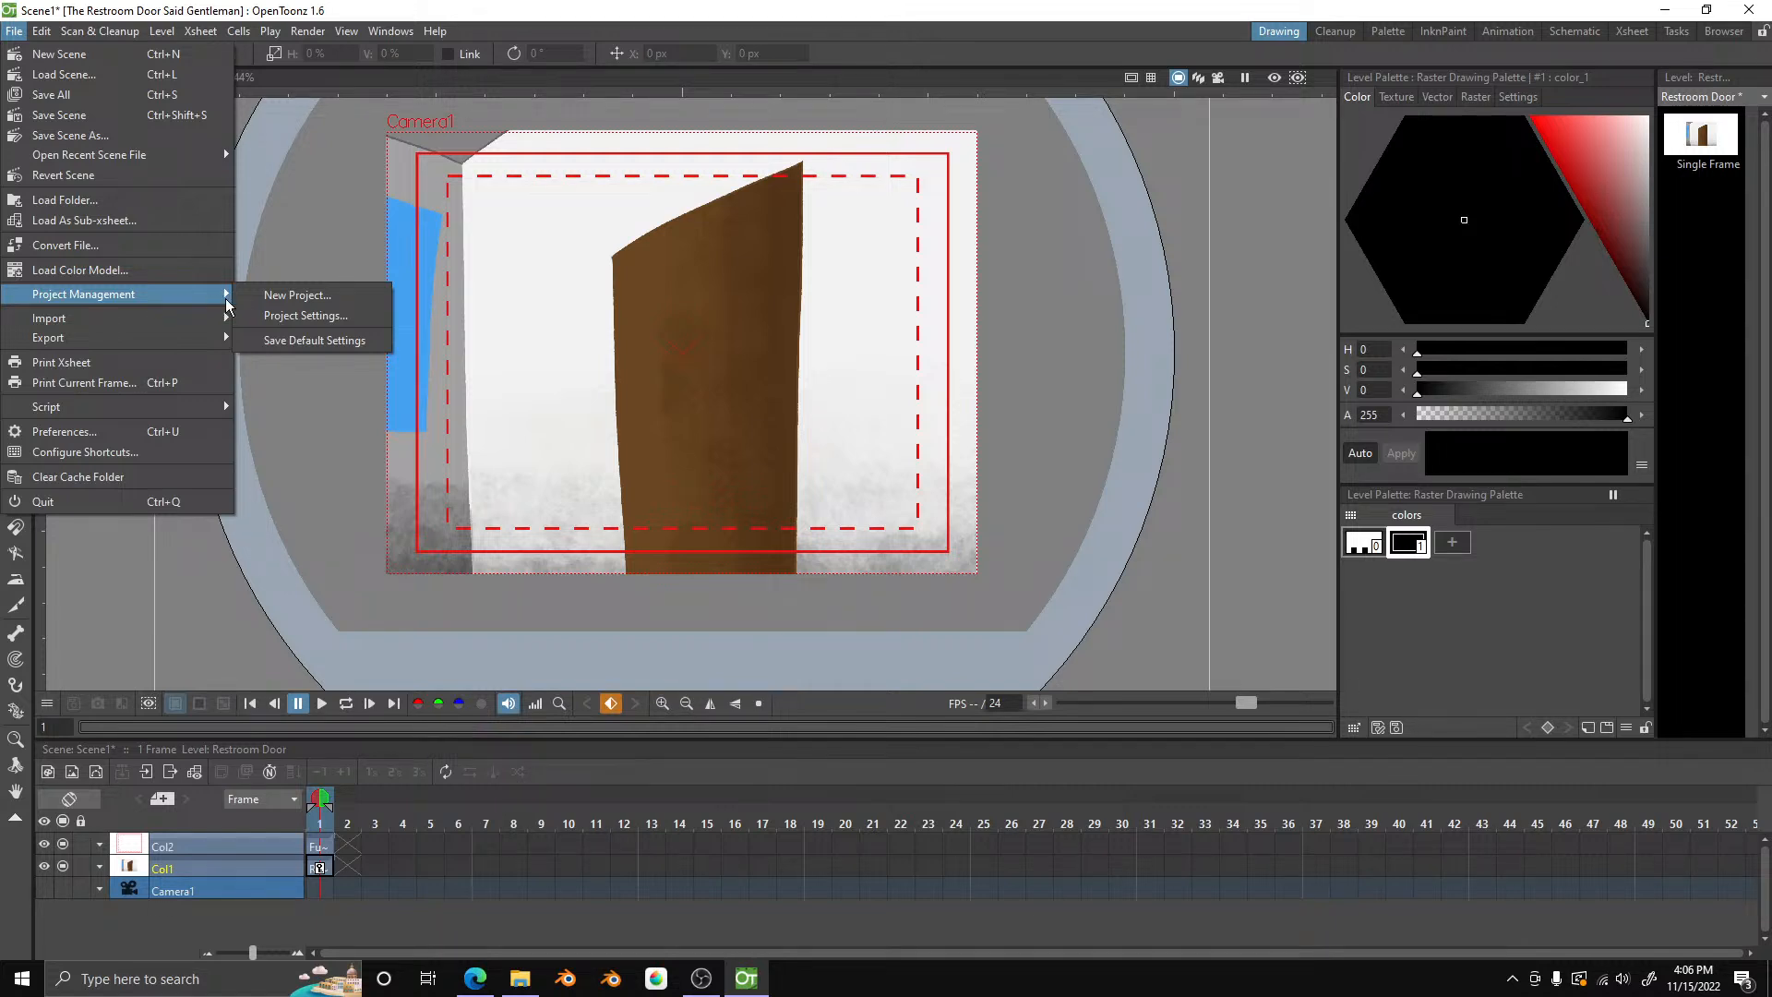
pyautogui.moveTo(170, 153)
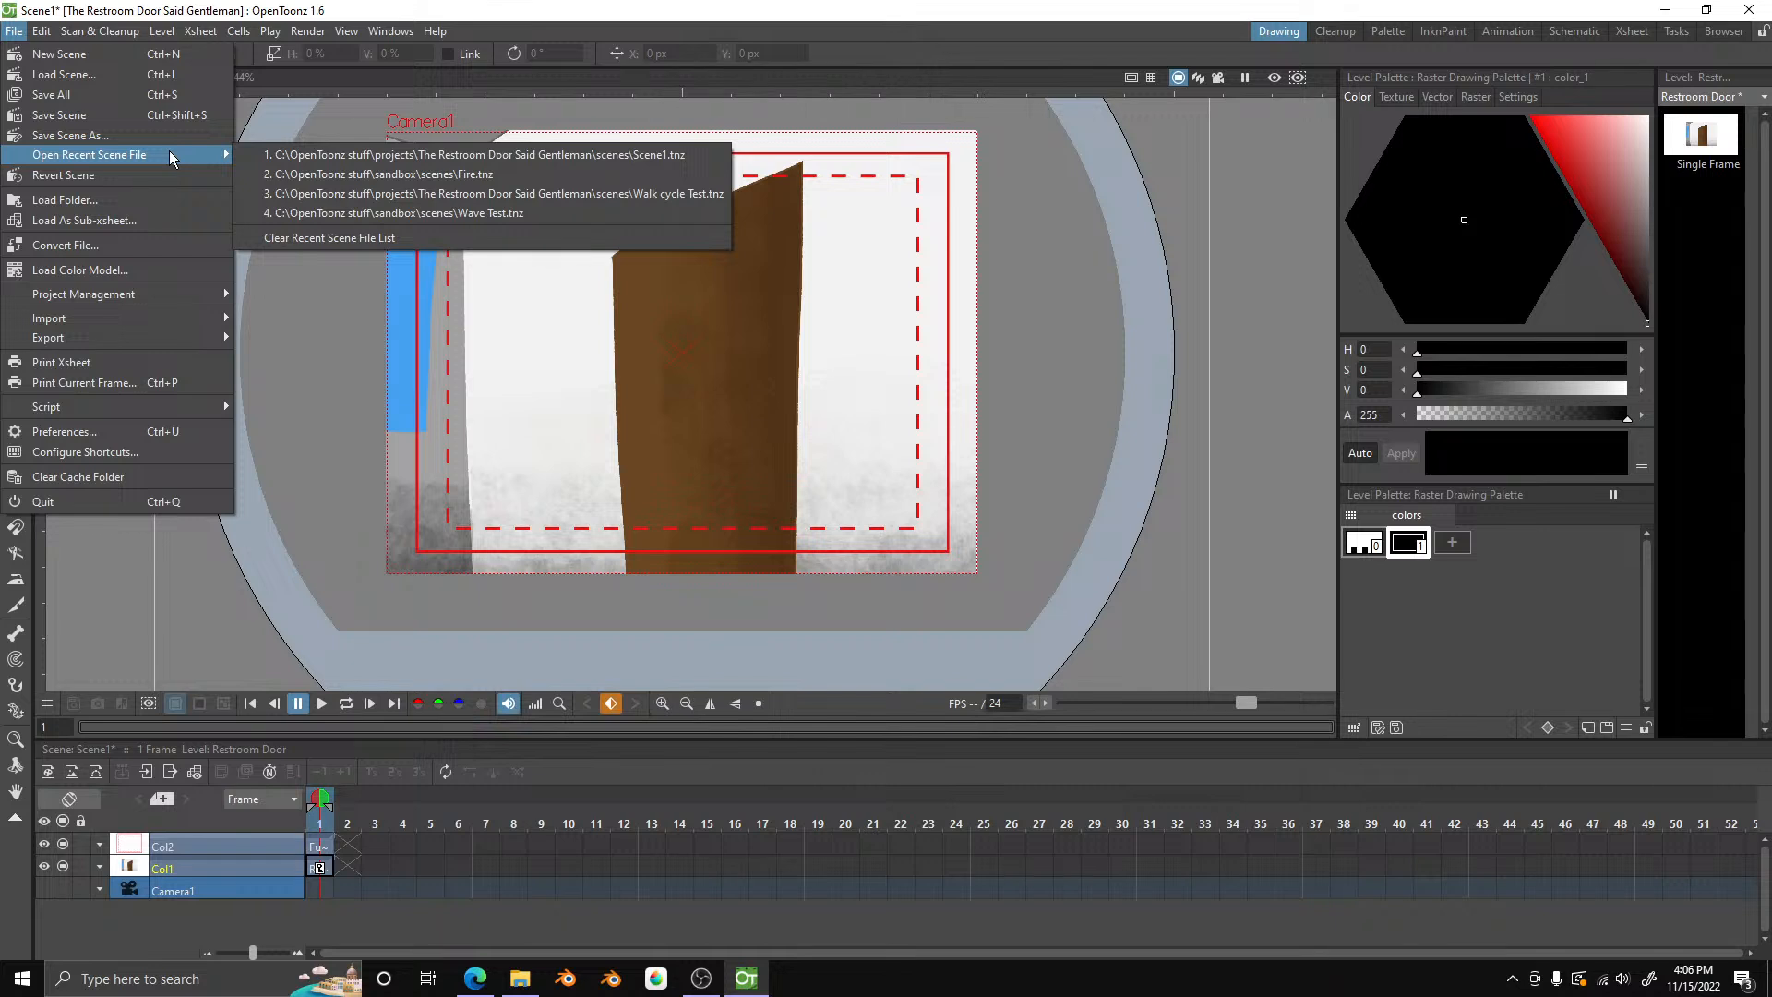
pyautogui.click(496, 7)
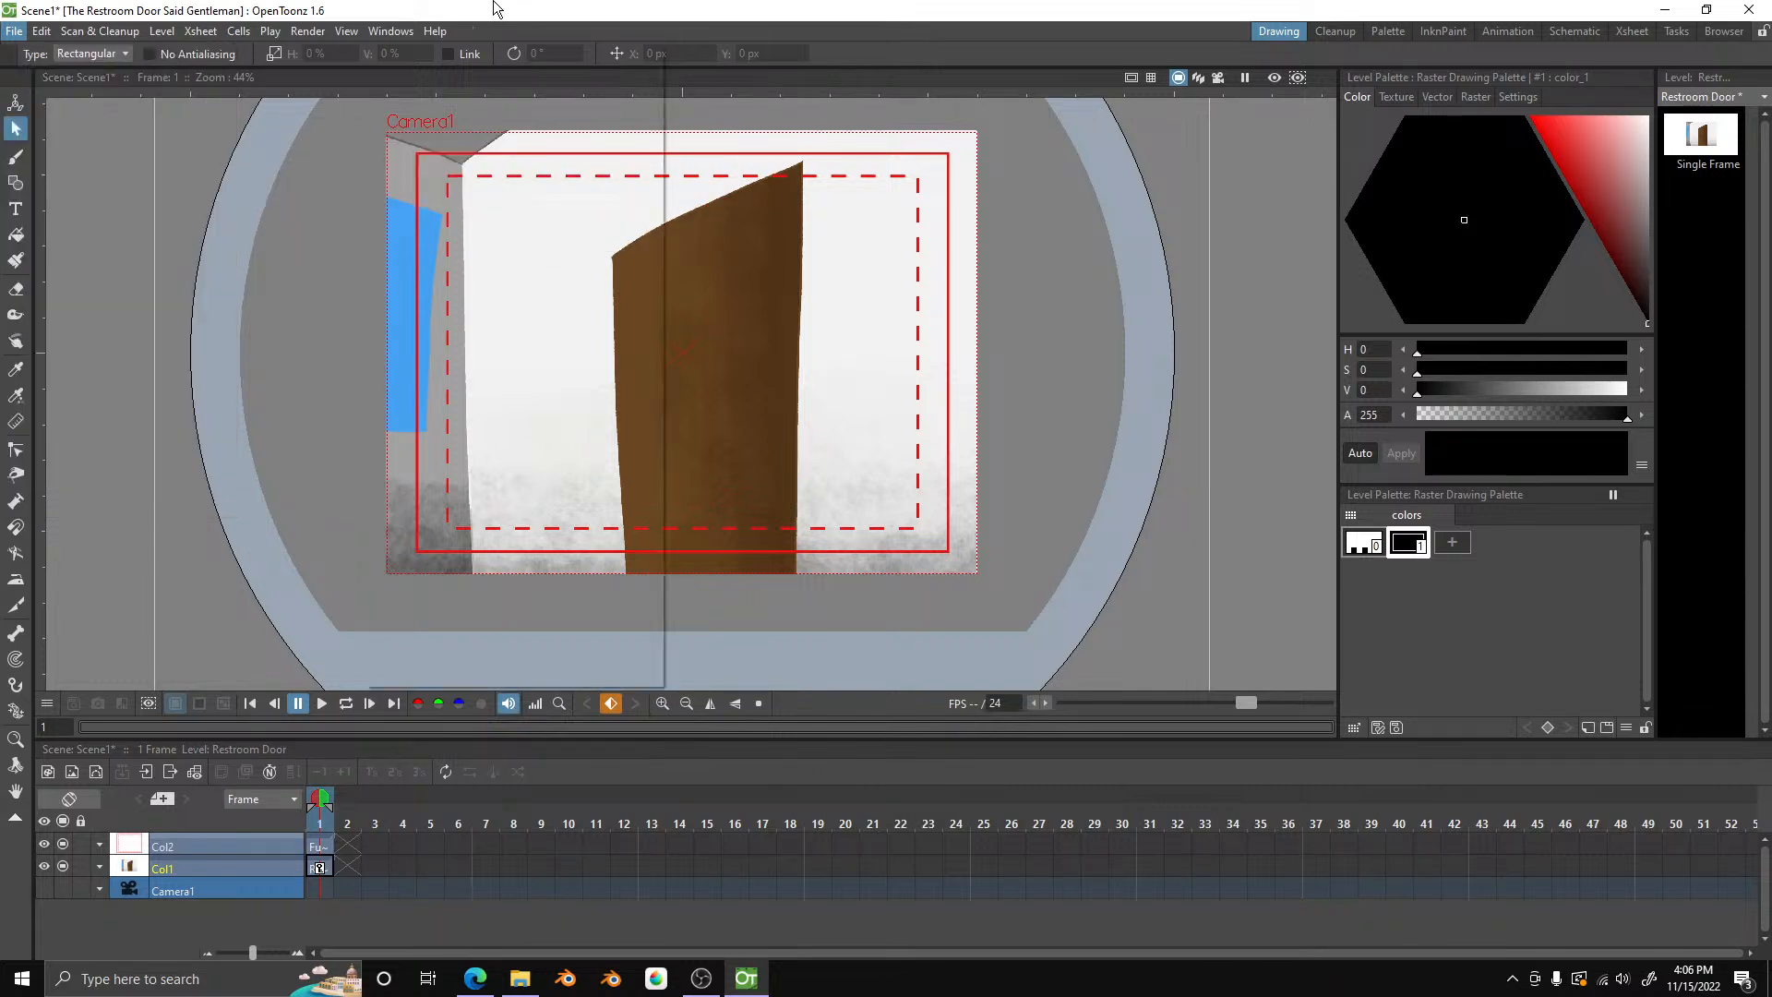
pyautogui.click(518, 5)
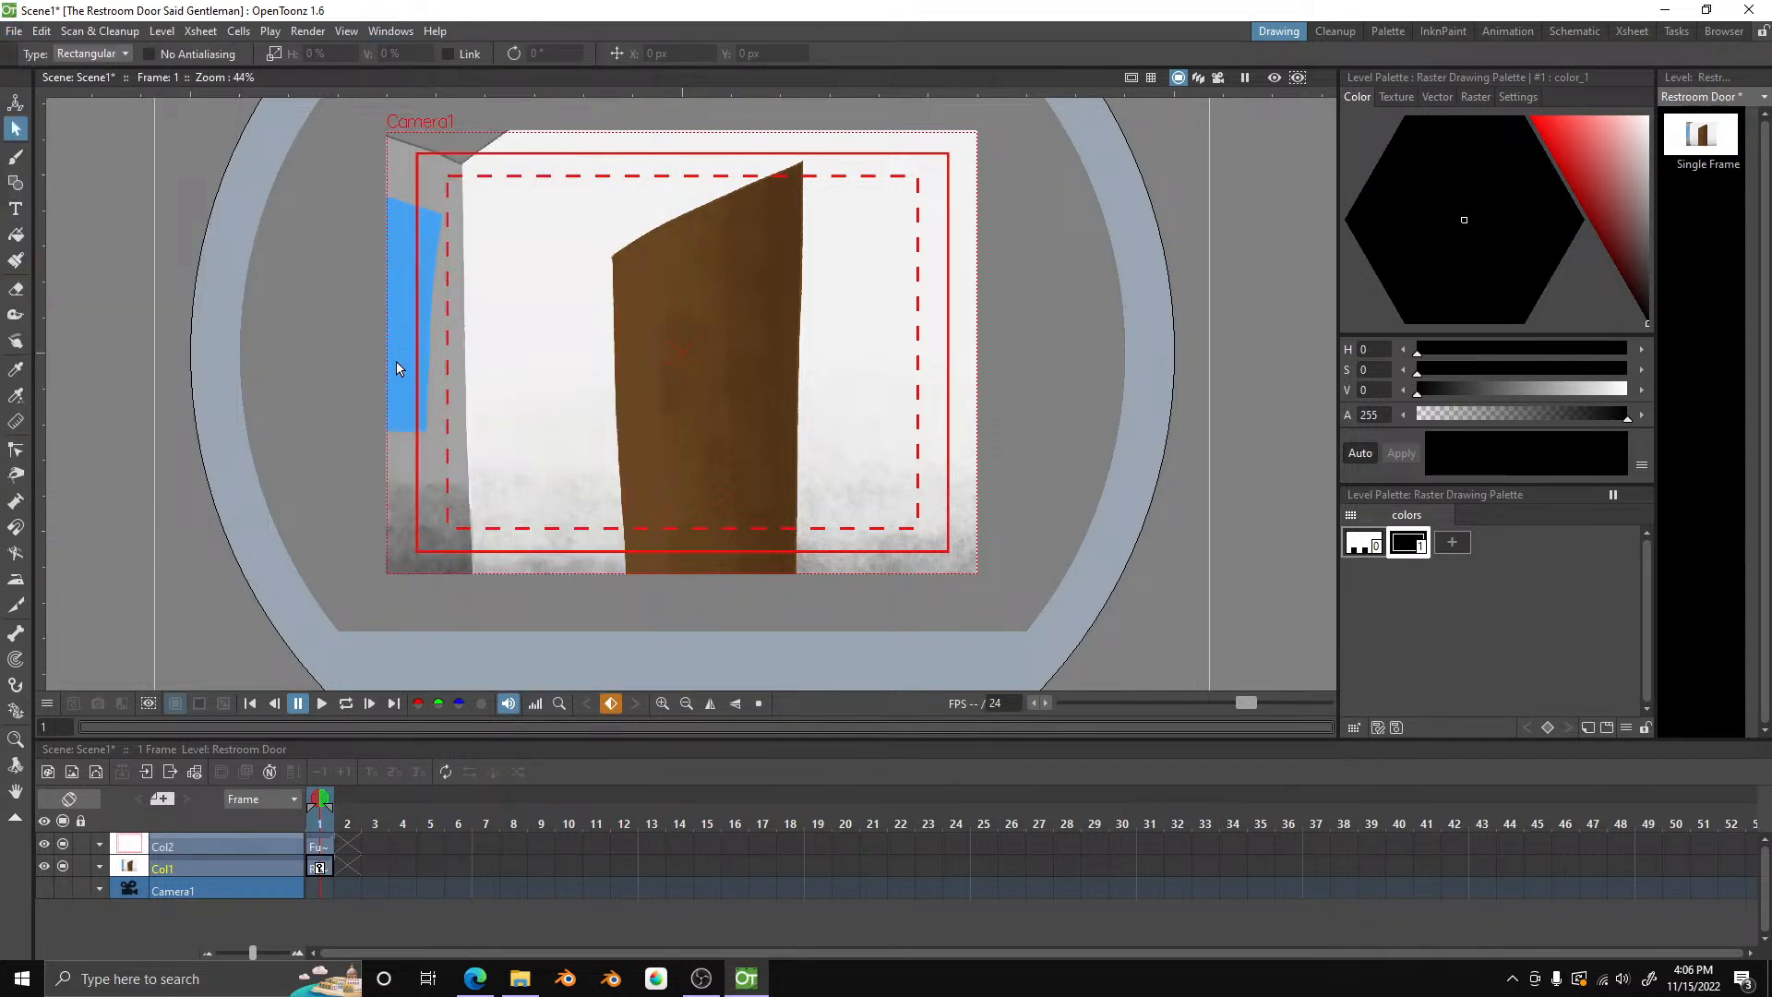
# - Save the scene together with the modified Restroom Door level
pyautogui.hotkey('ctrl', 's')
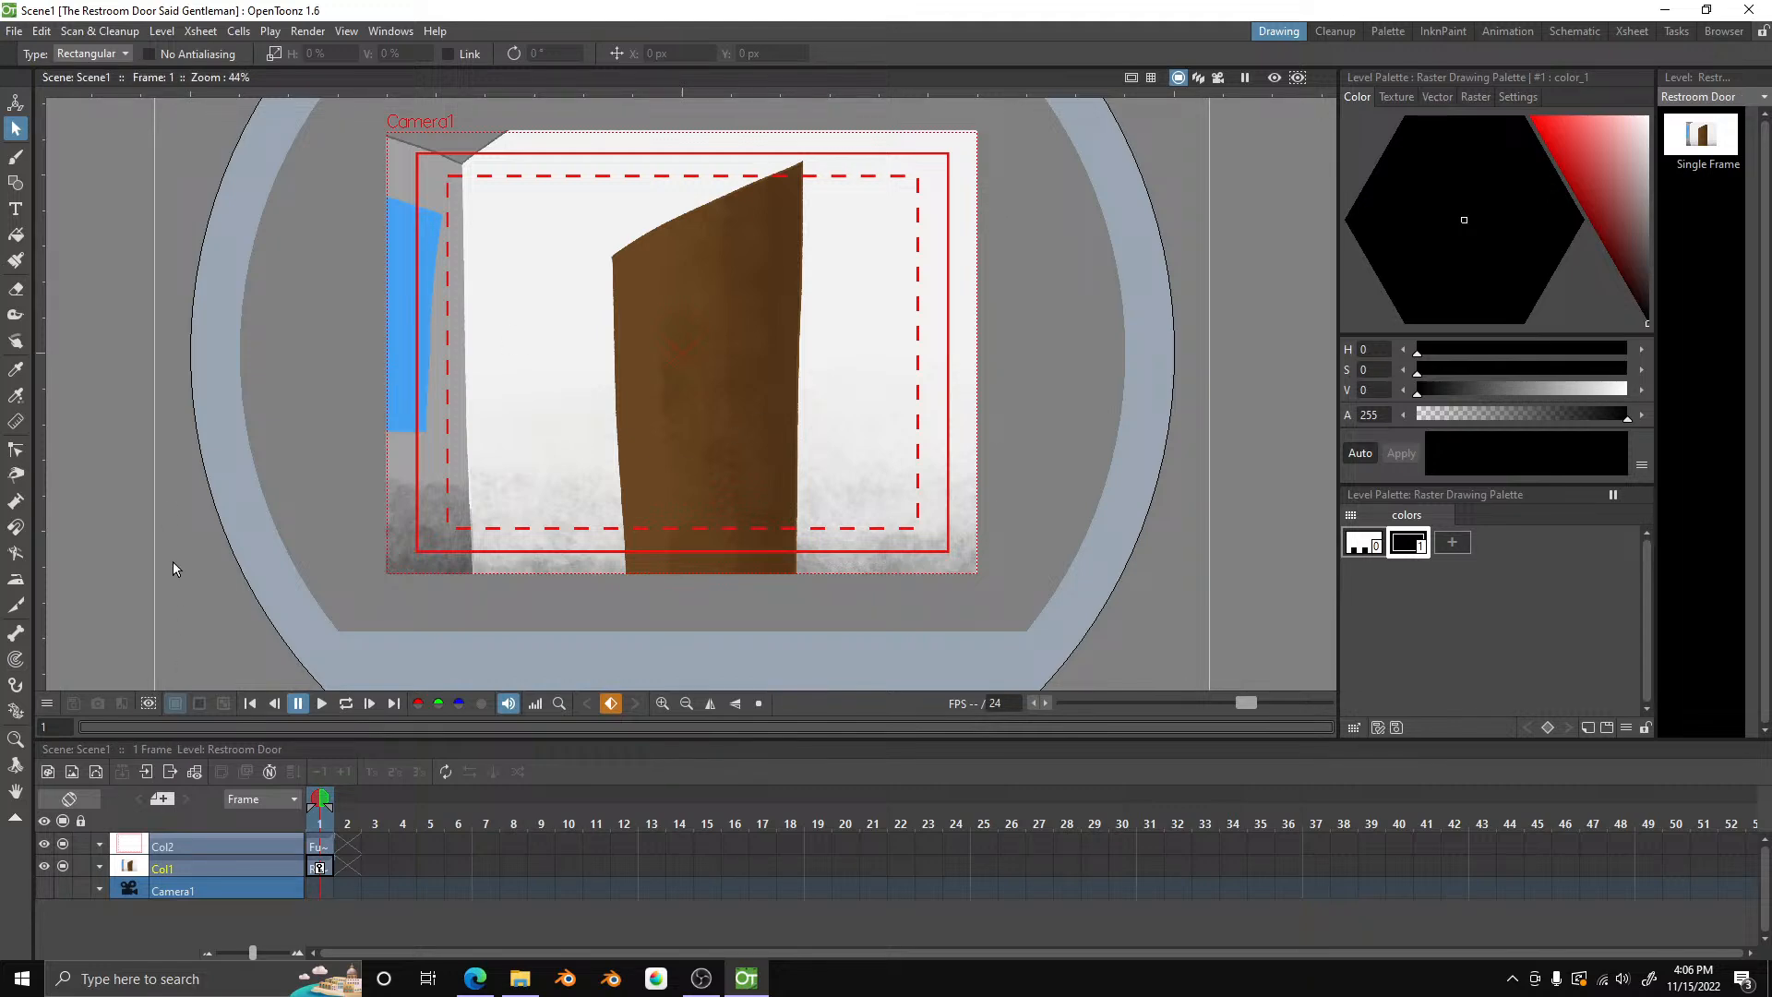
pyautogui.click(287, 30)
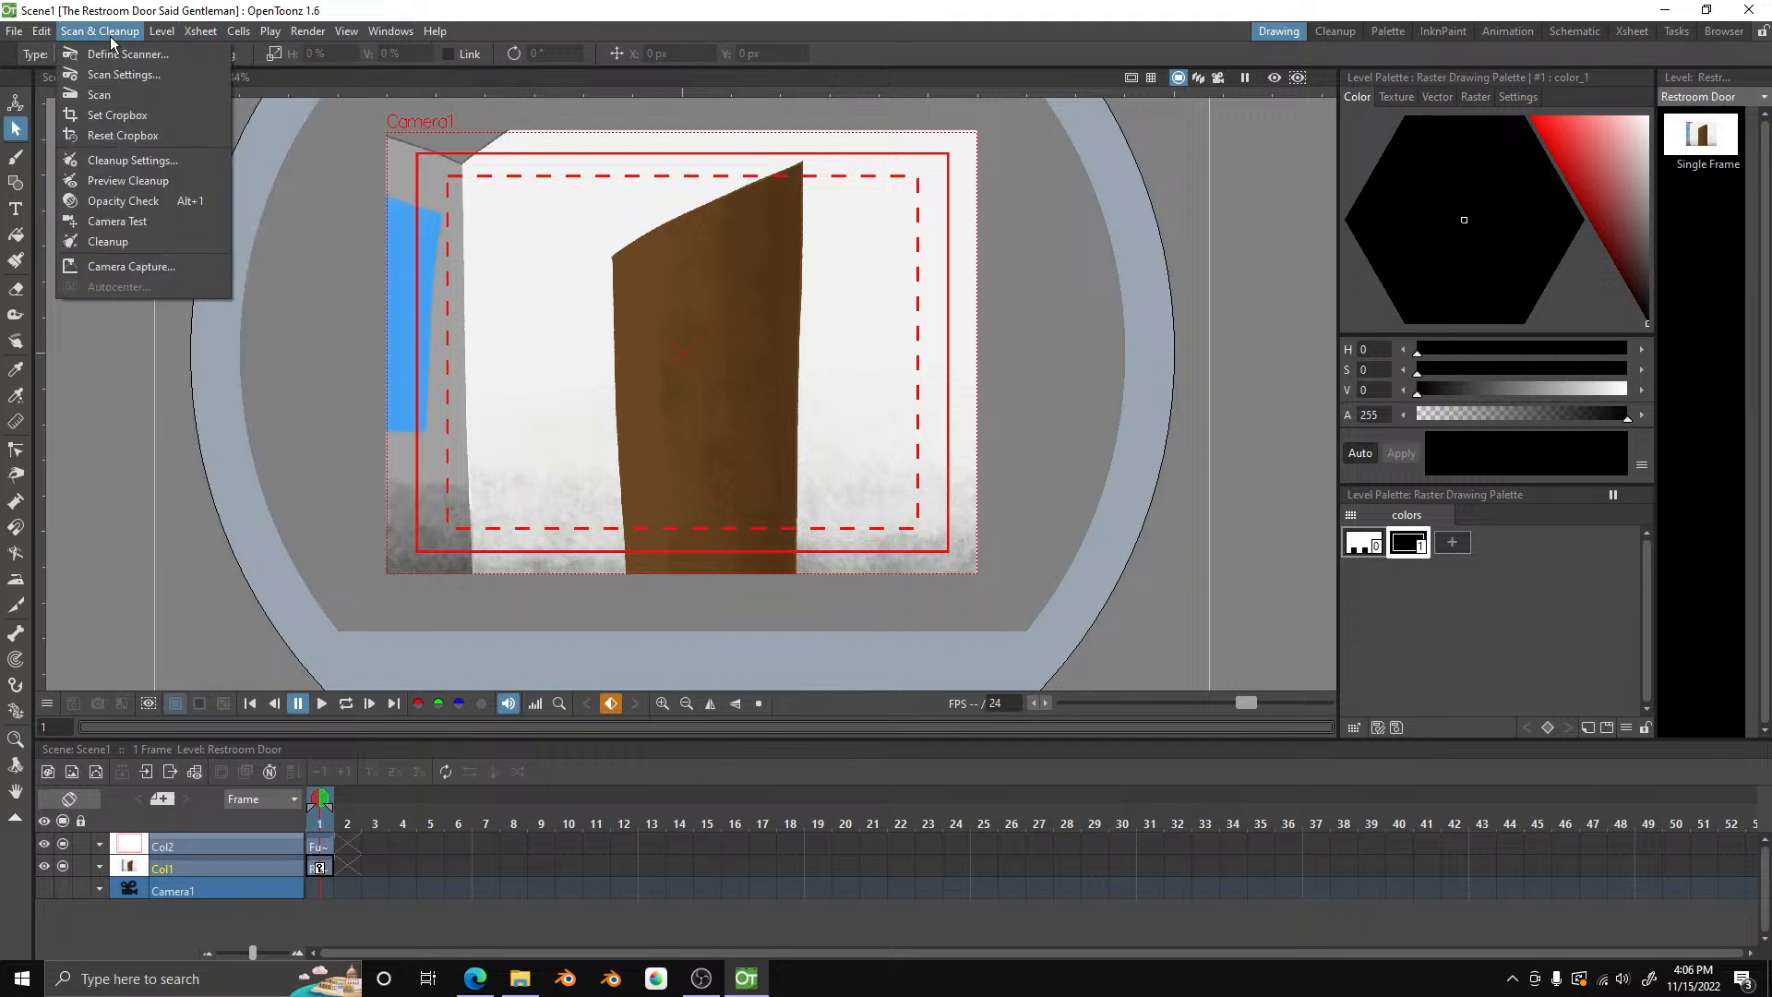
pyautogui.click(14, 31)
pyautogui.click(43, 31)
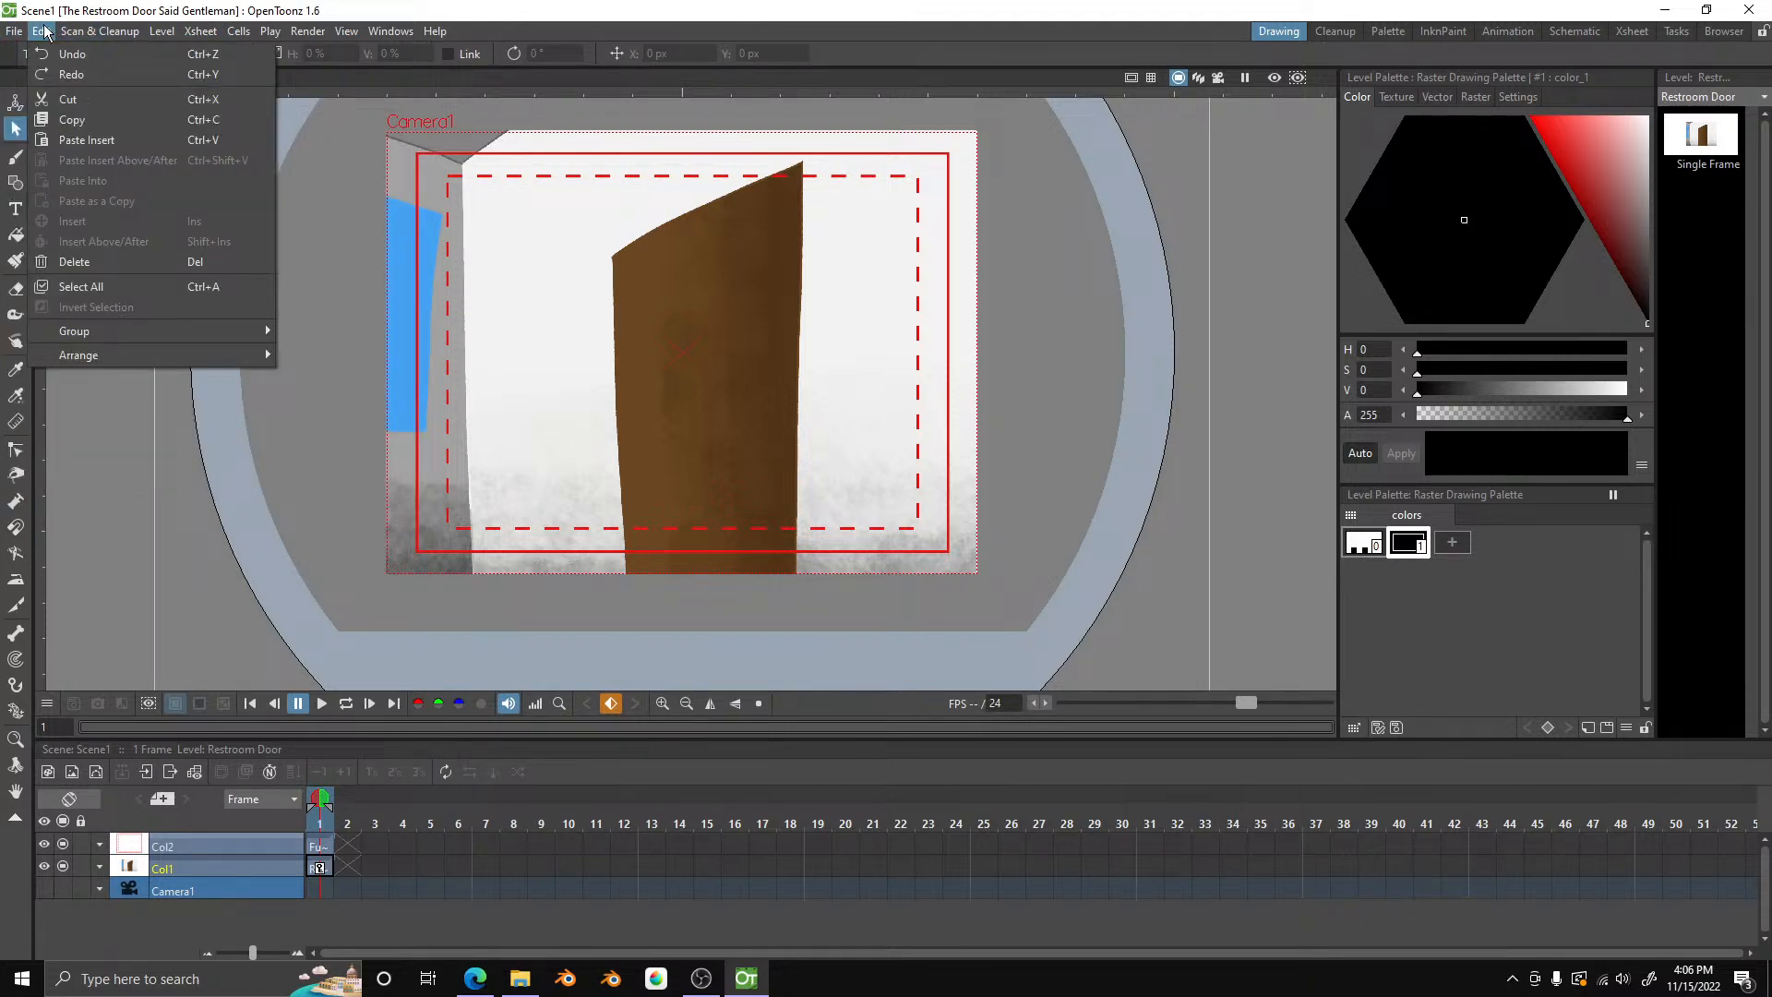
pyautogui.moveTo(194, 33)
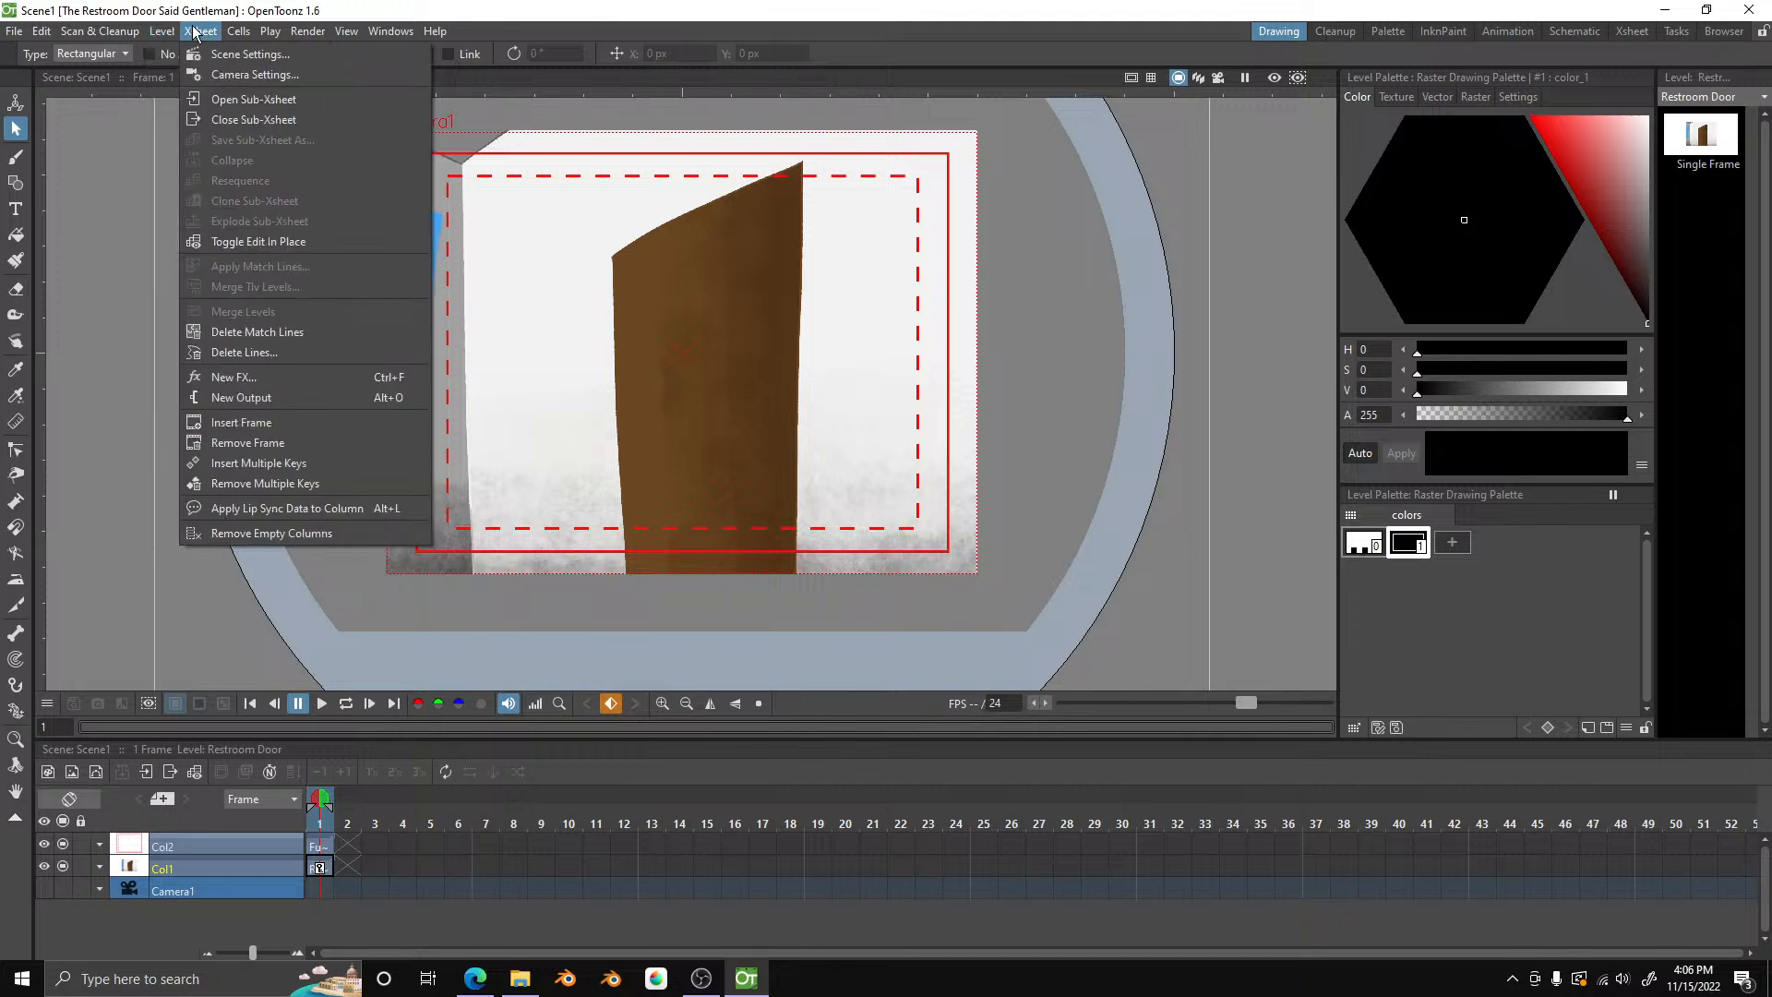
pyautogui.moveTo(319, 31)
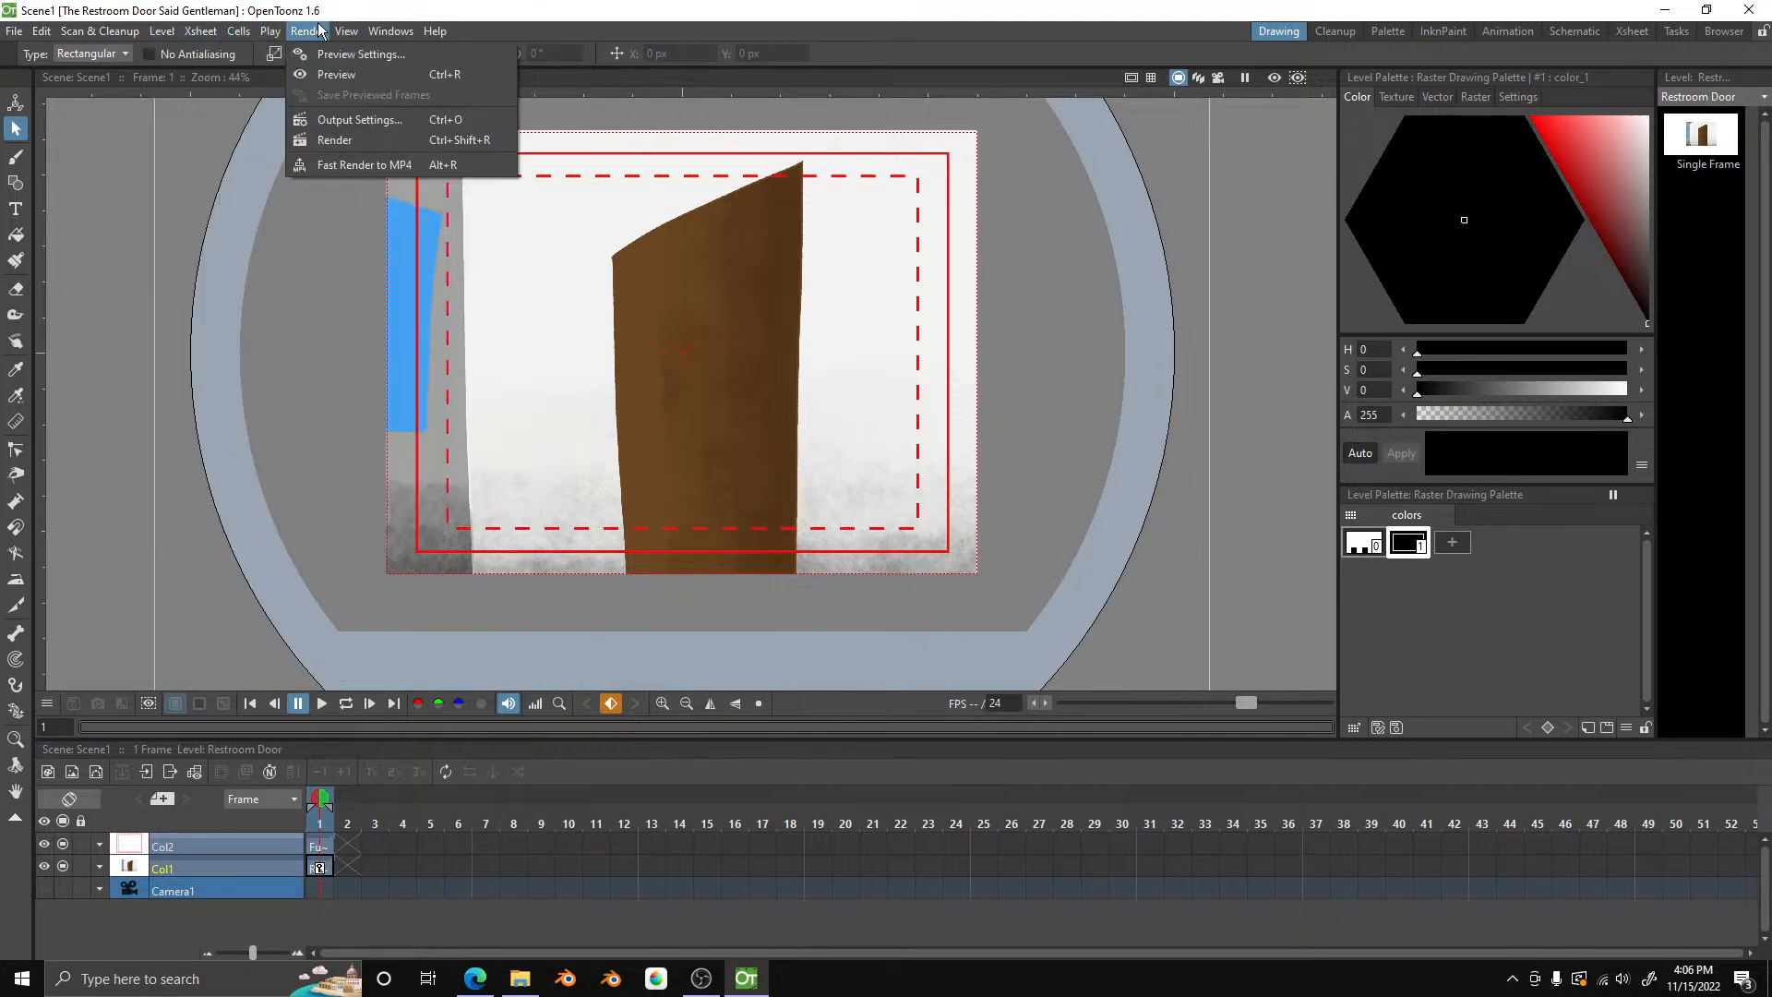
pyautogui.moveTo(378, 39)
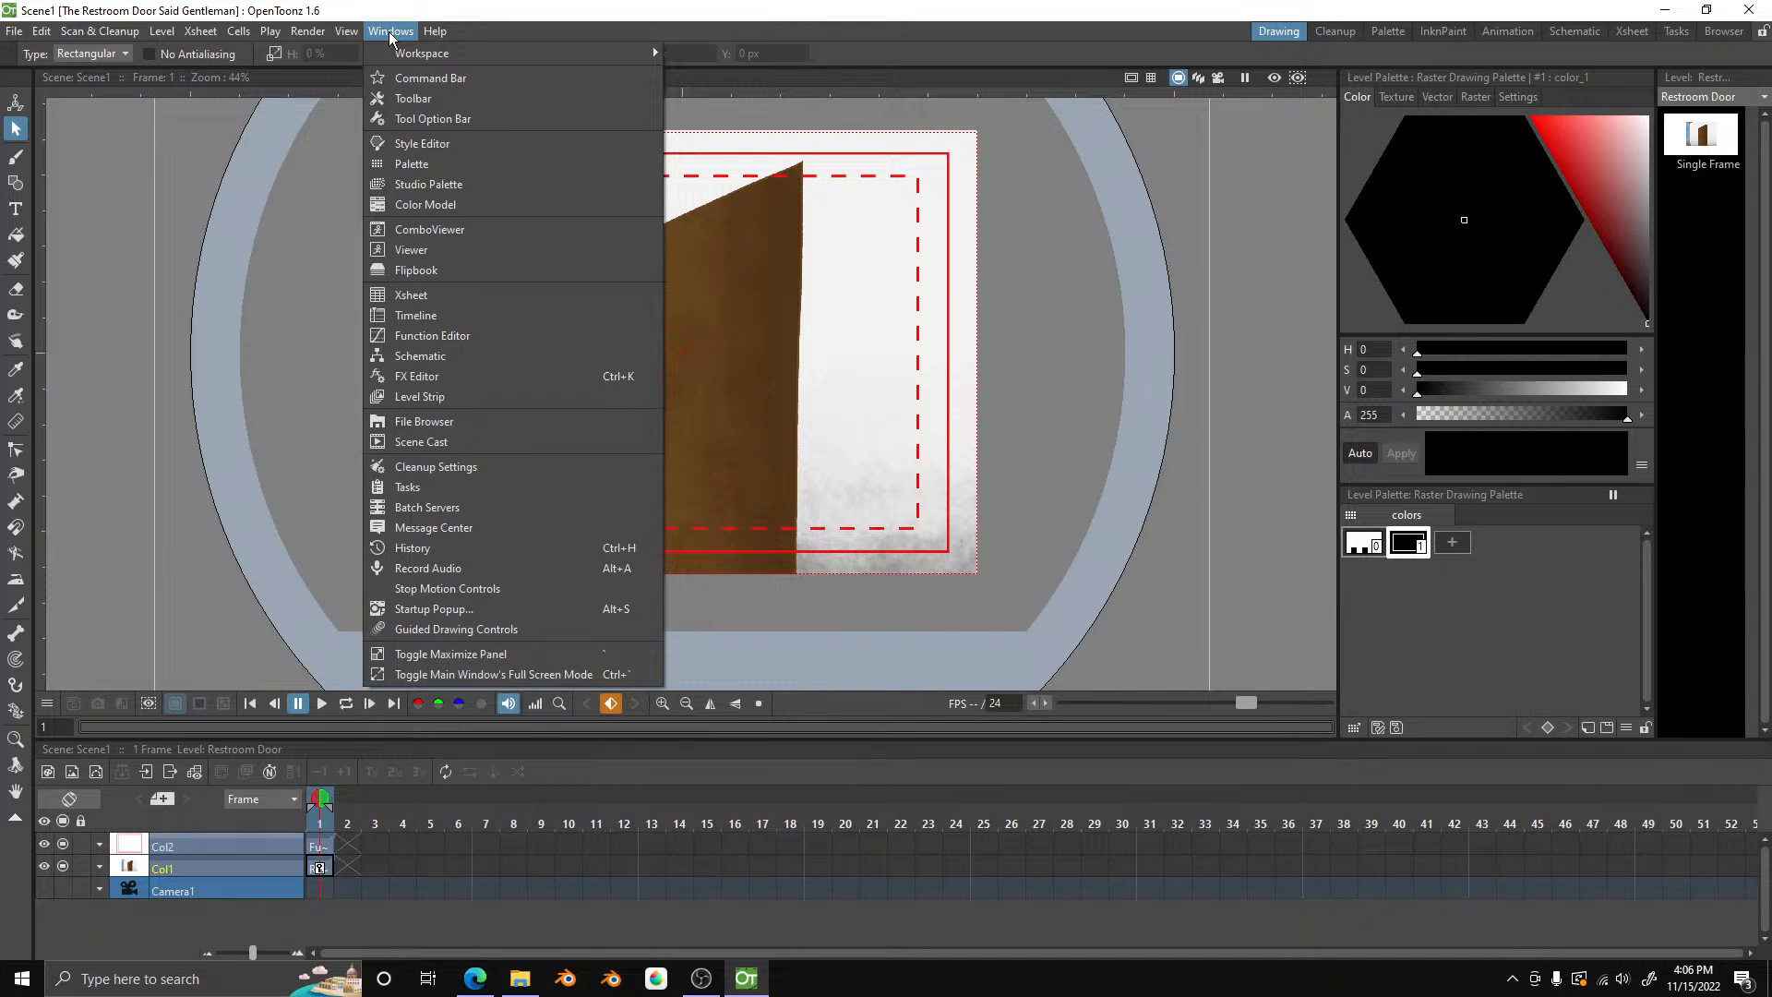
pyautogui.moveTo(15, 33)
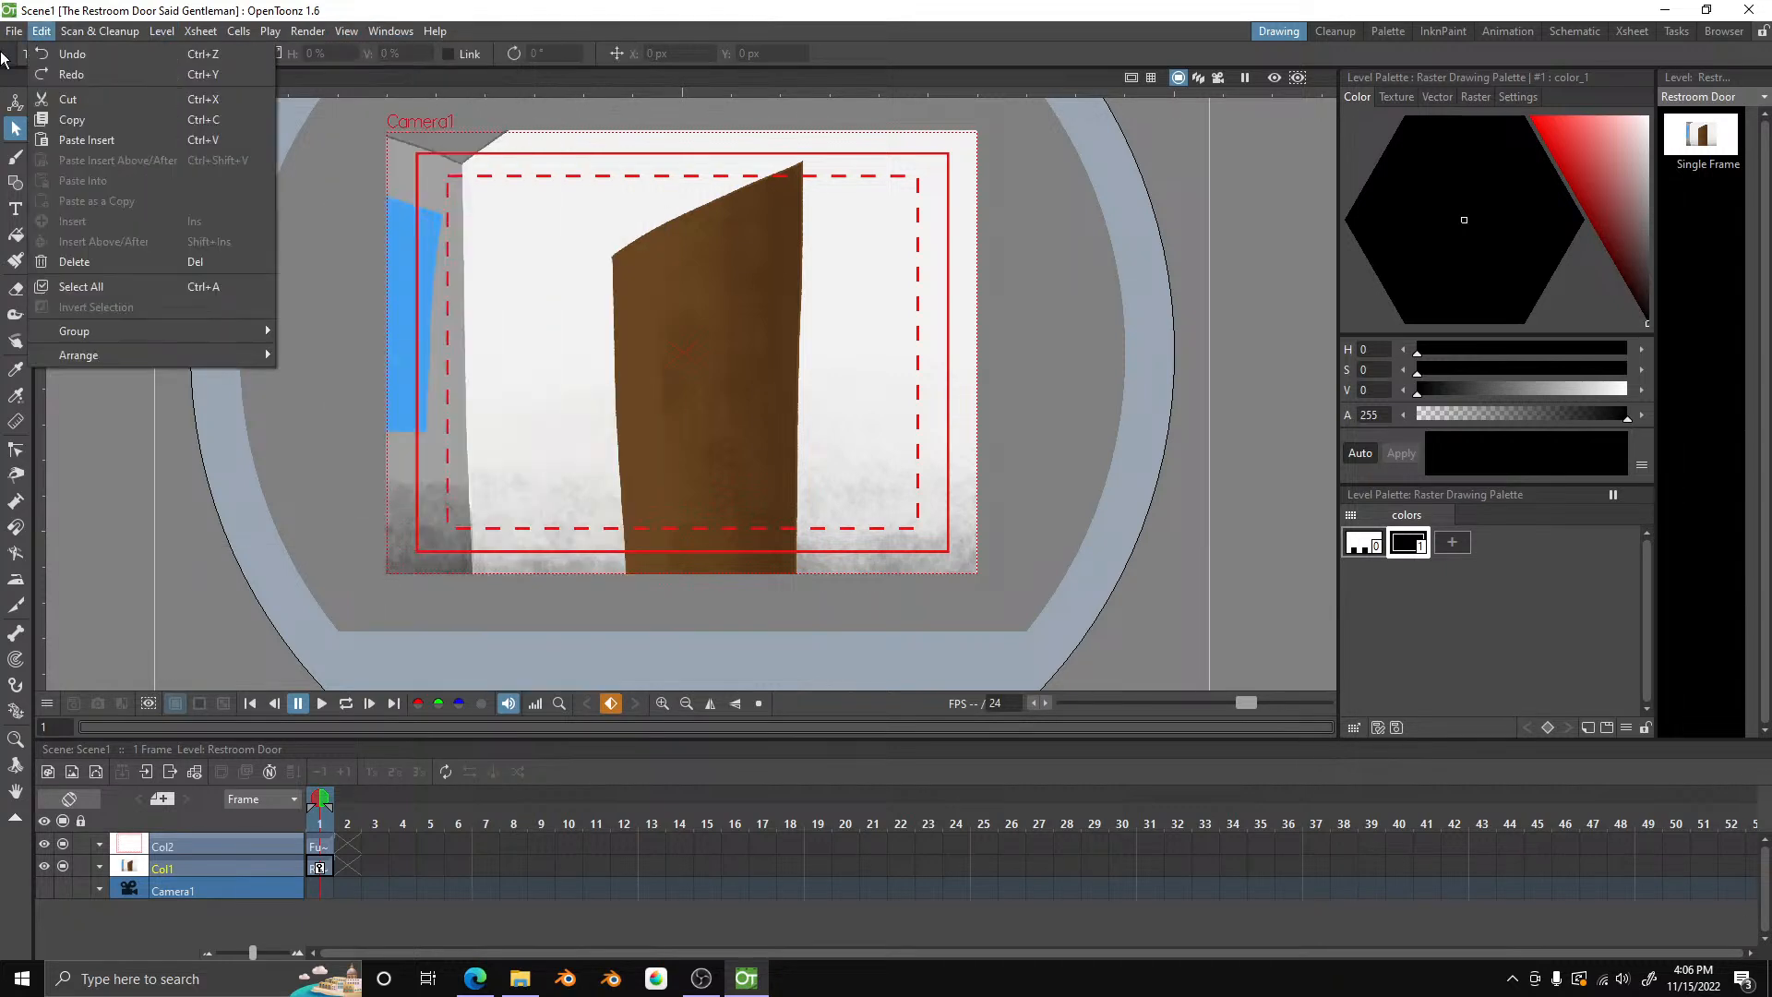
pyautogui.click(243, 235)
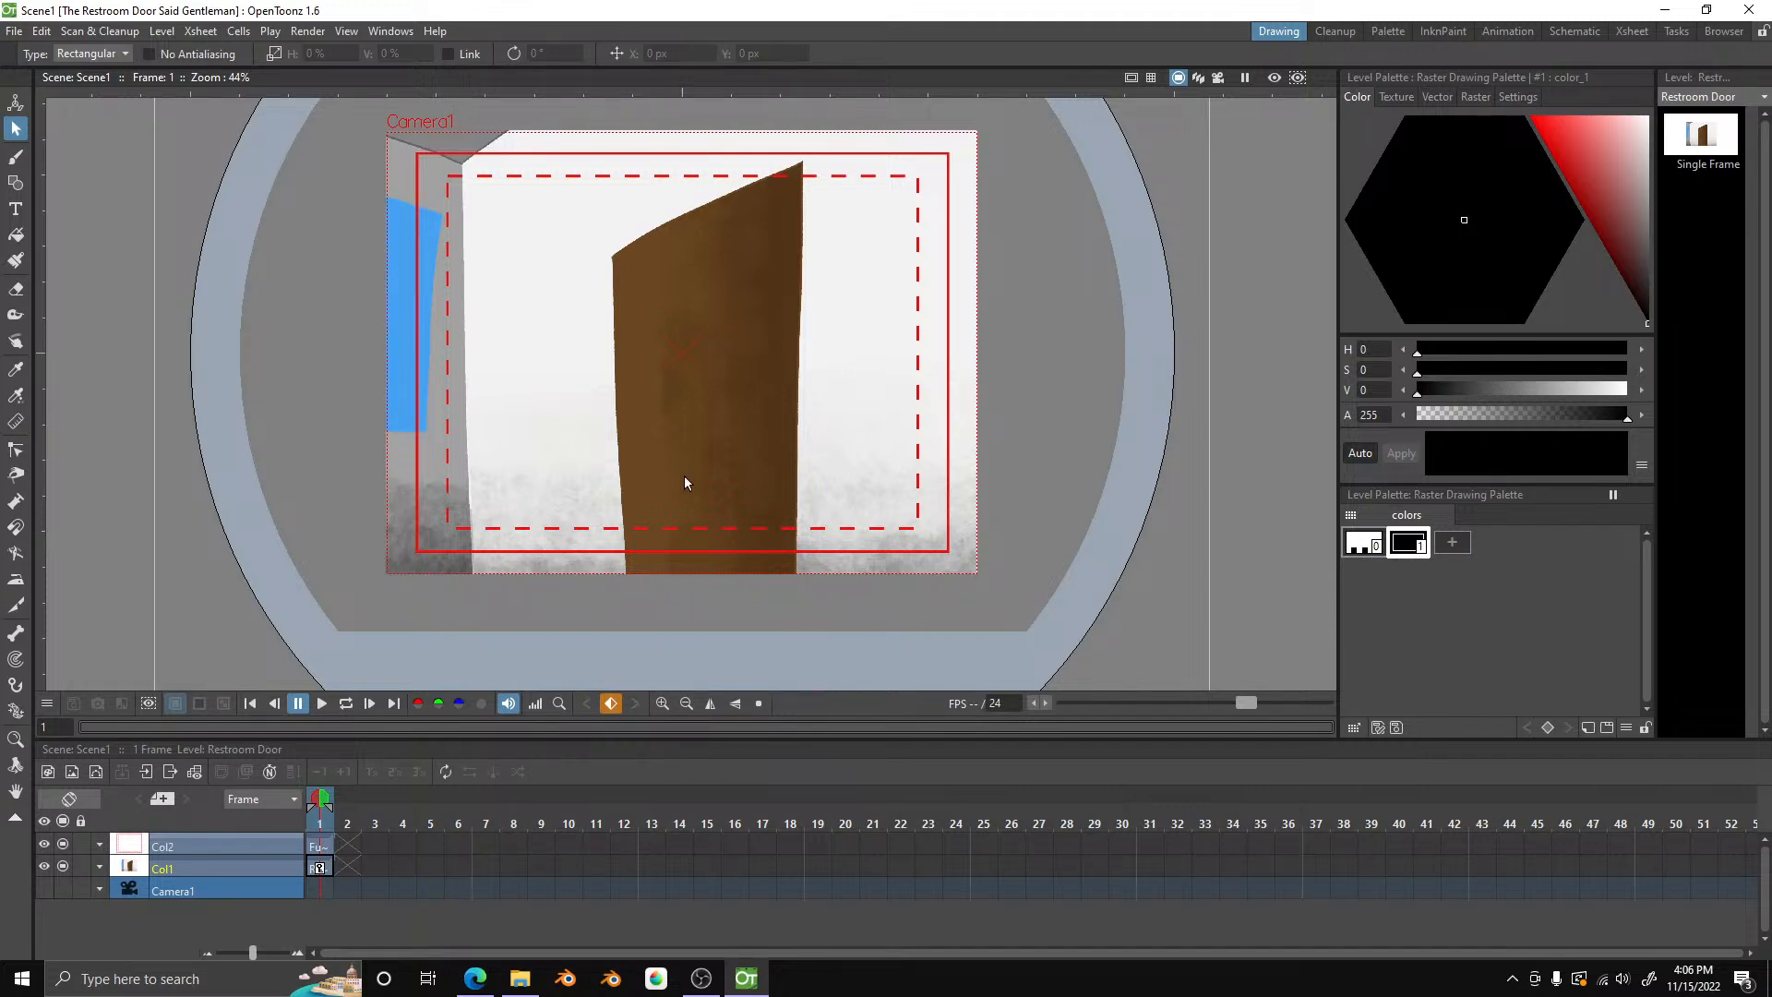
pyautogui.click(521, 978)
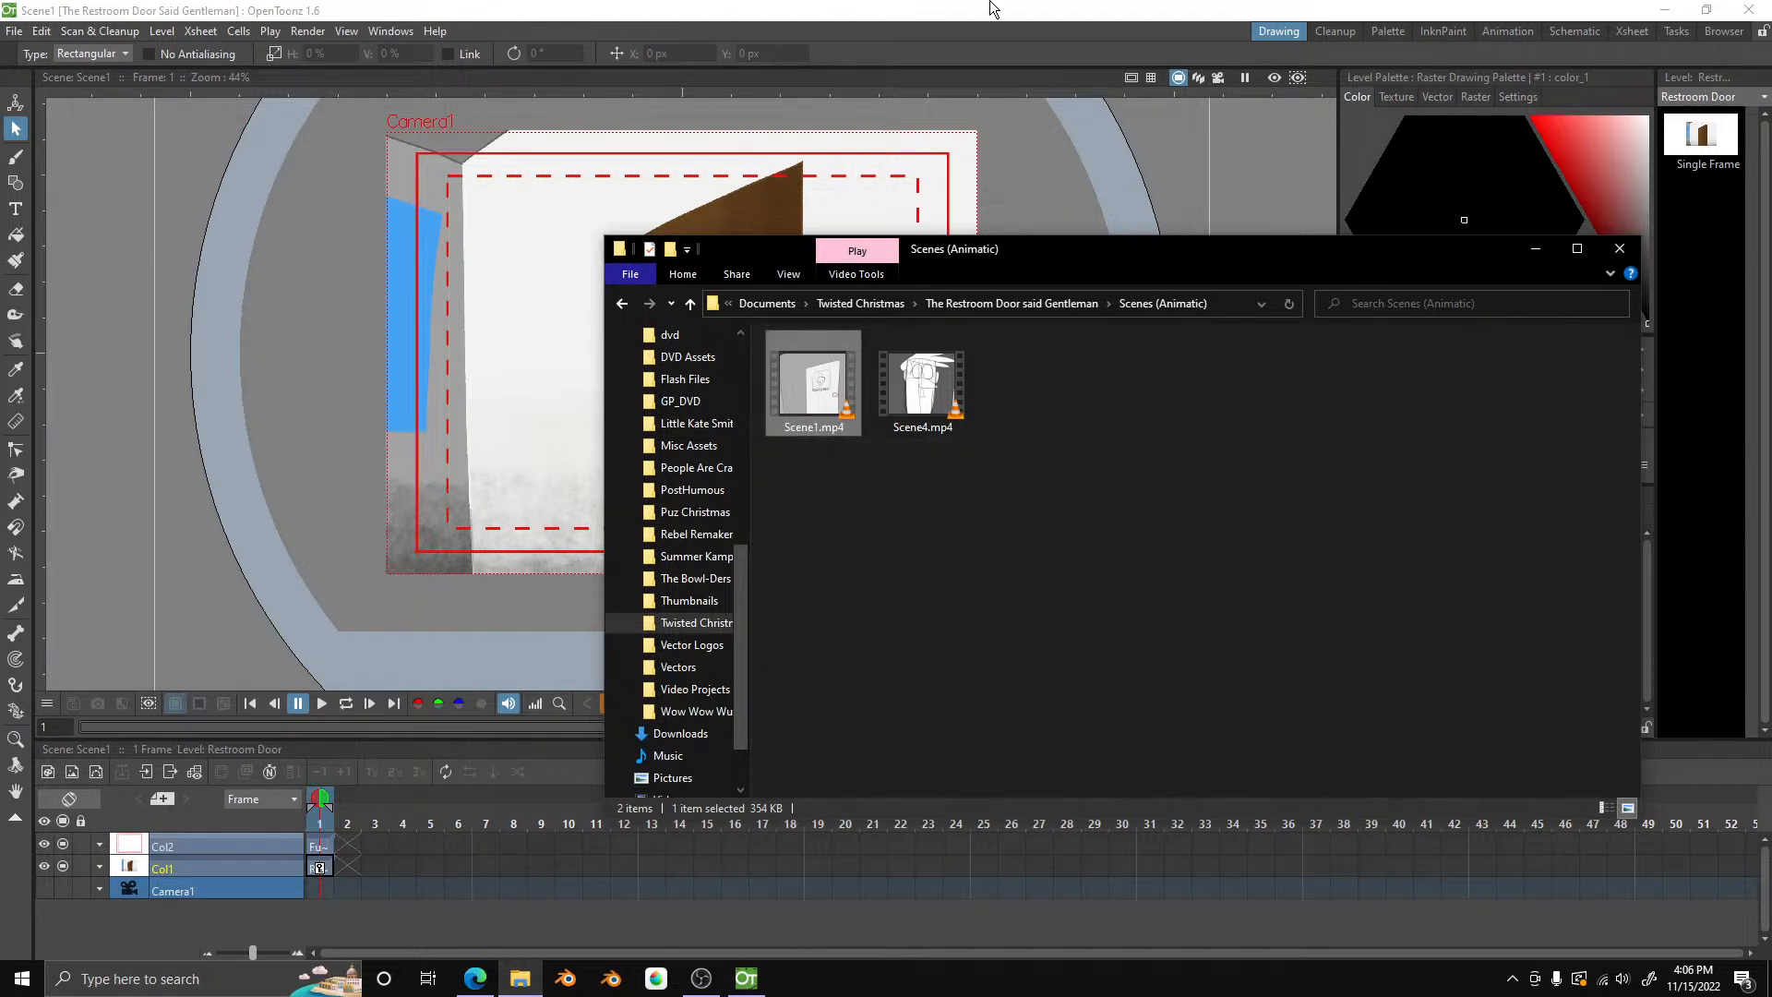
pyautogui.click(804, 184)
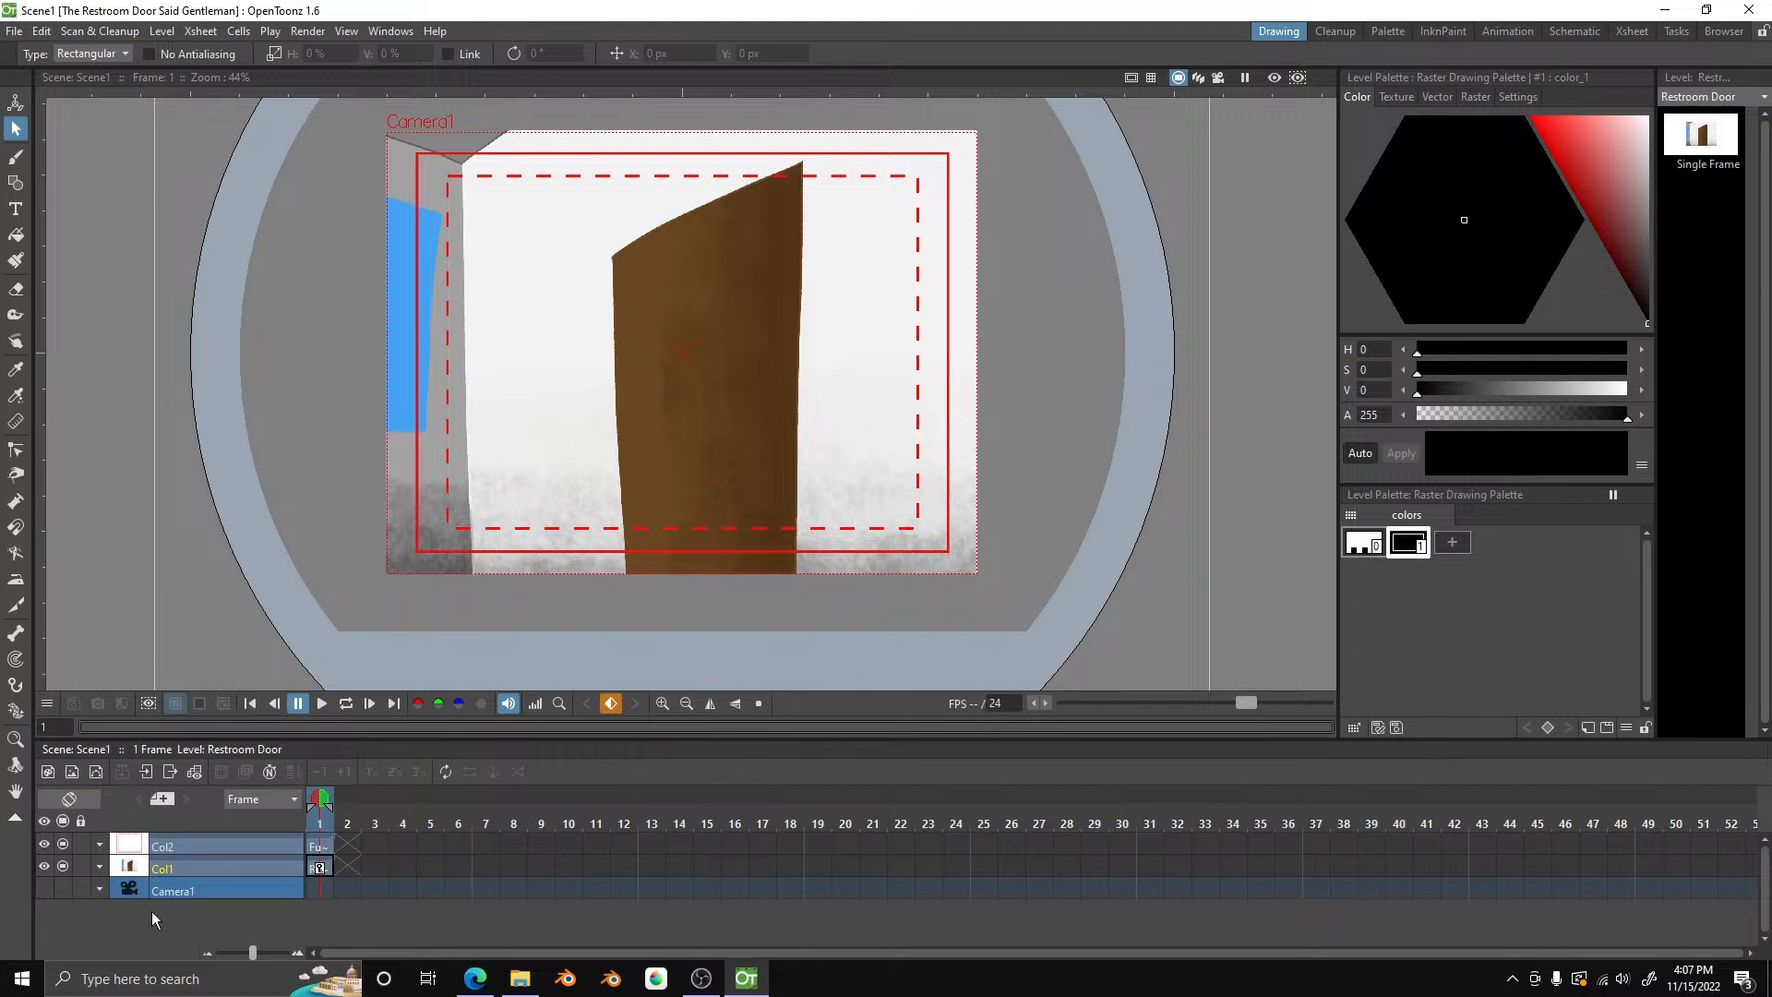
pyautogui.click(198, 886)
pyautogui.rightClick(118, 886)
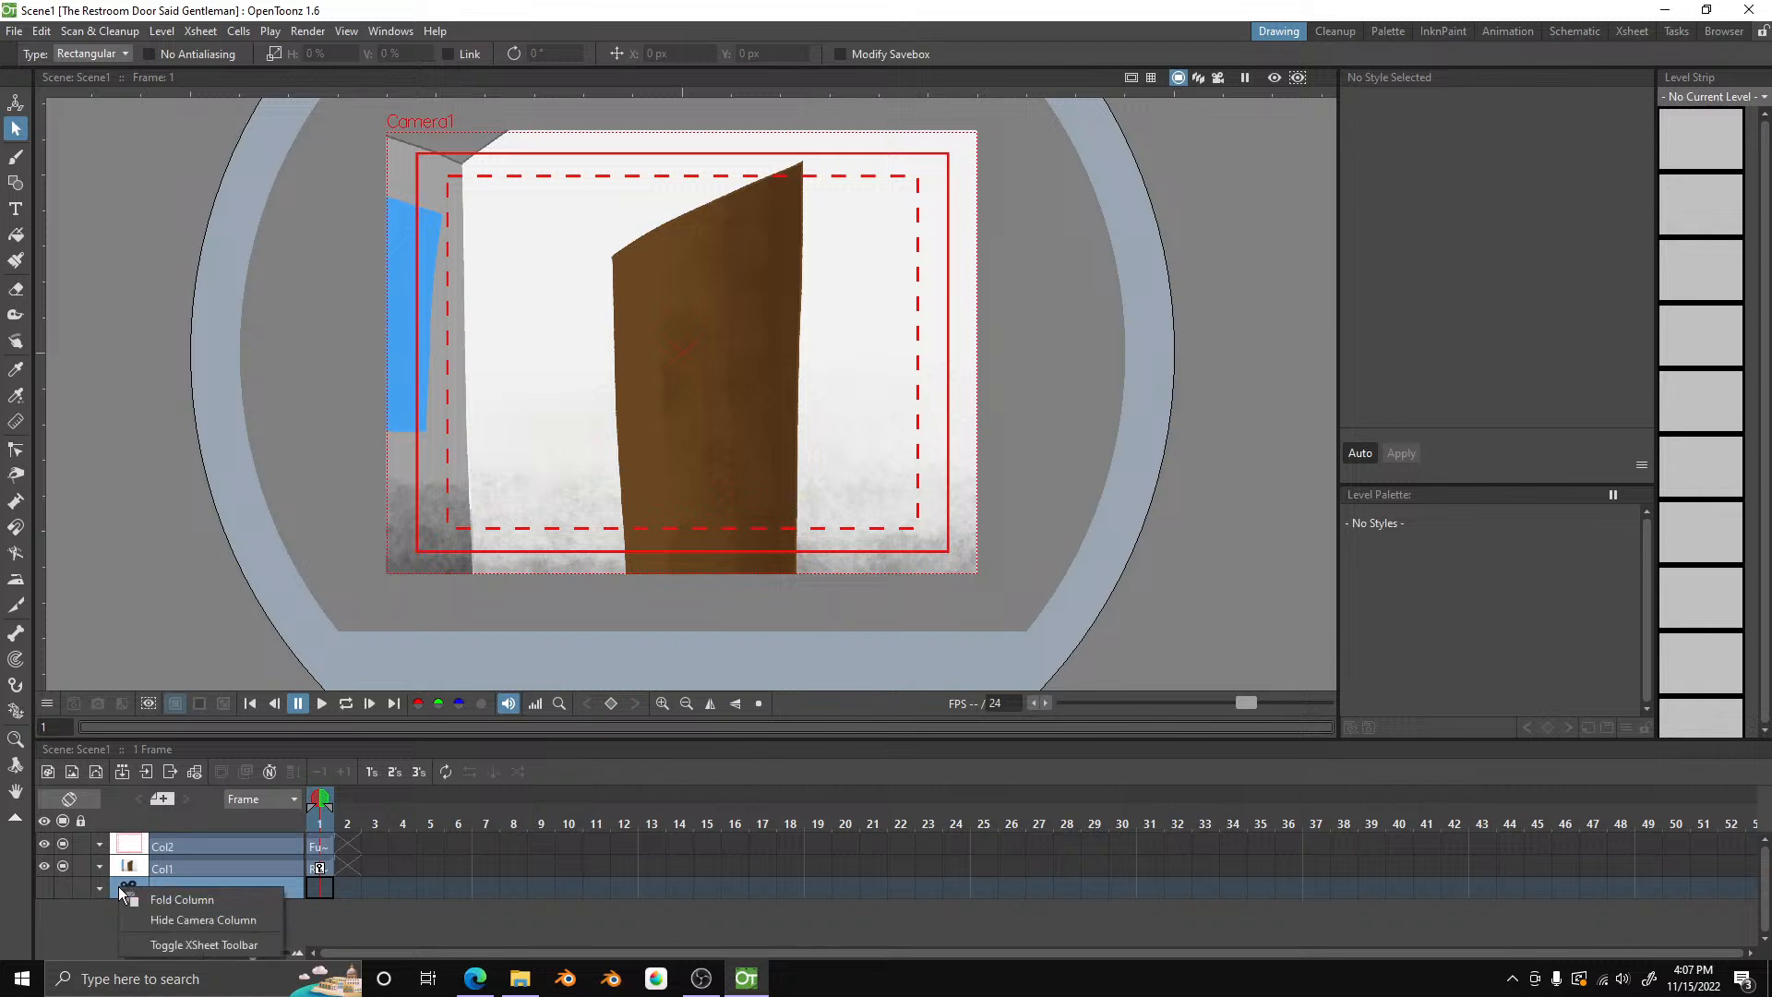
pyautogui.click(196, 870)
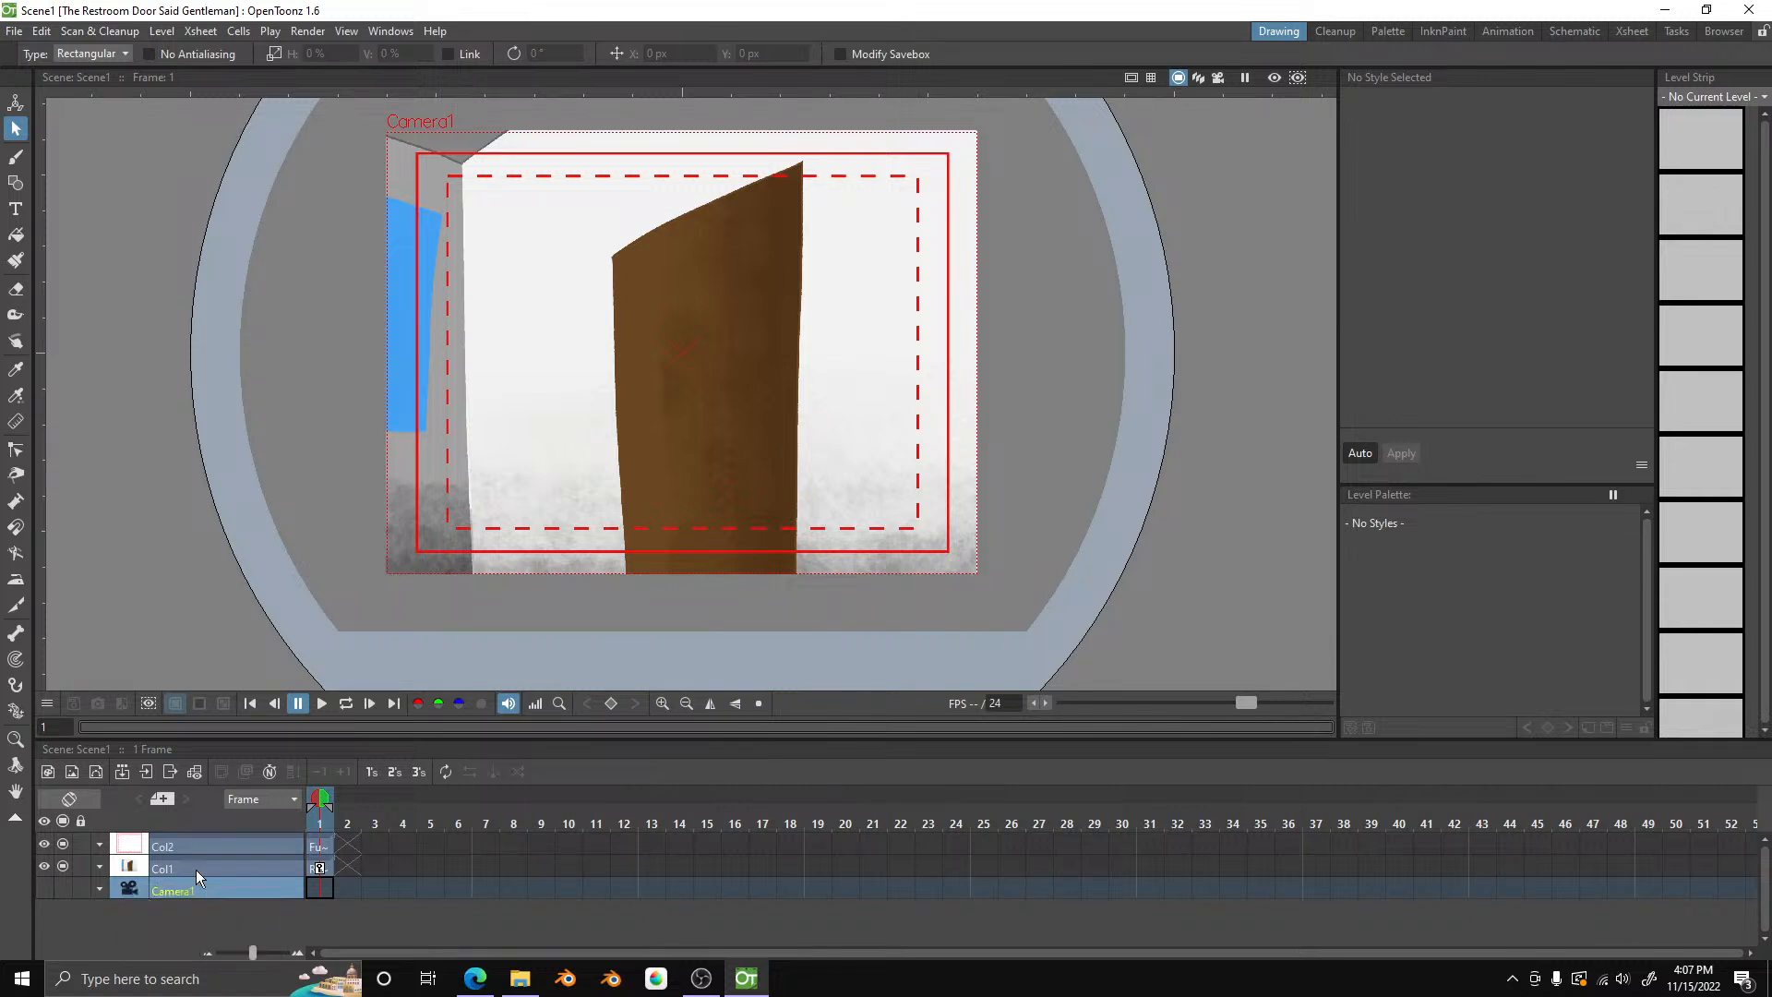
pyautogui.click(127, 891)
# - Try the 6sec Sheet frame display in the timeline and switch it back to Frame
pyautogui.click(231, 800)
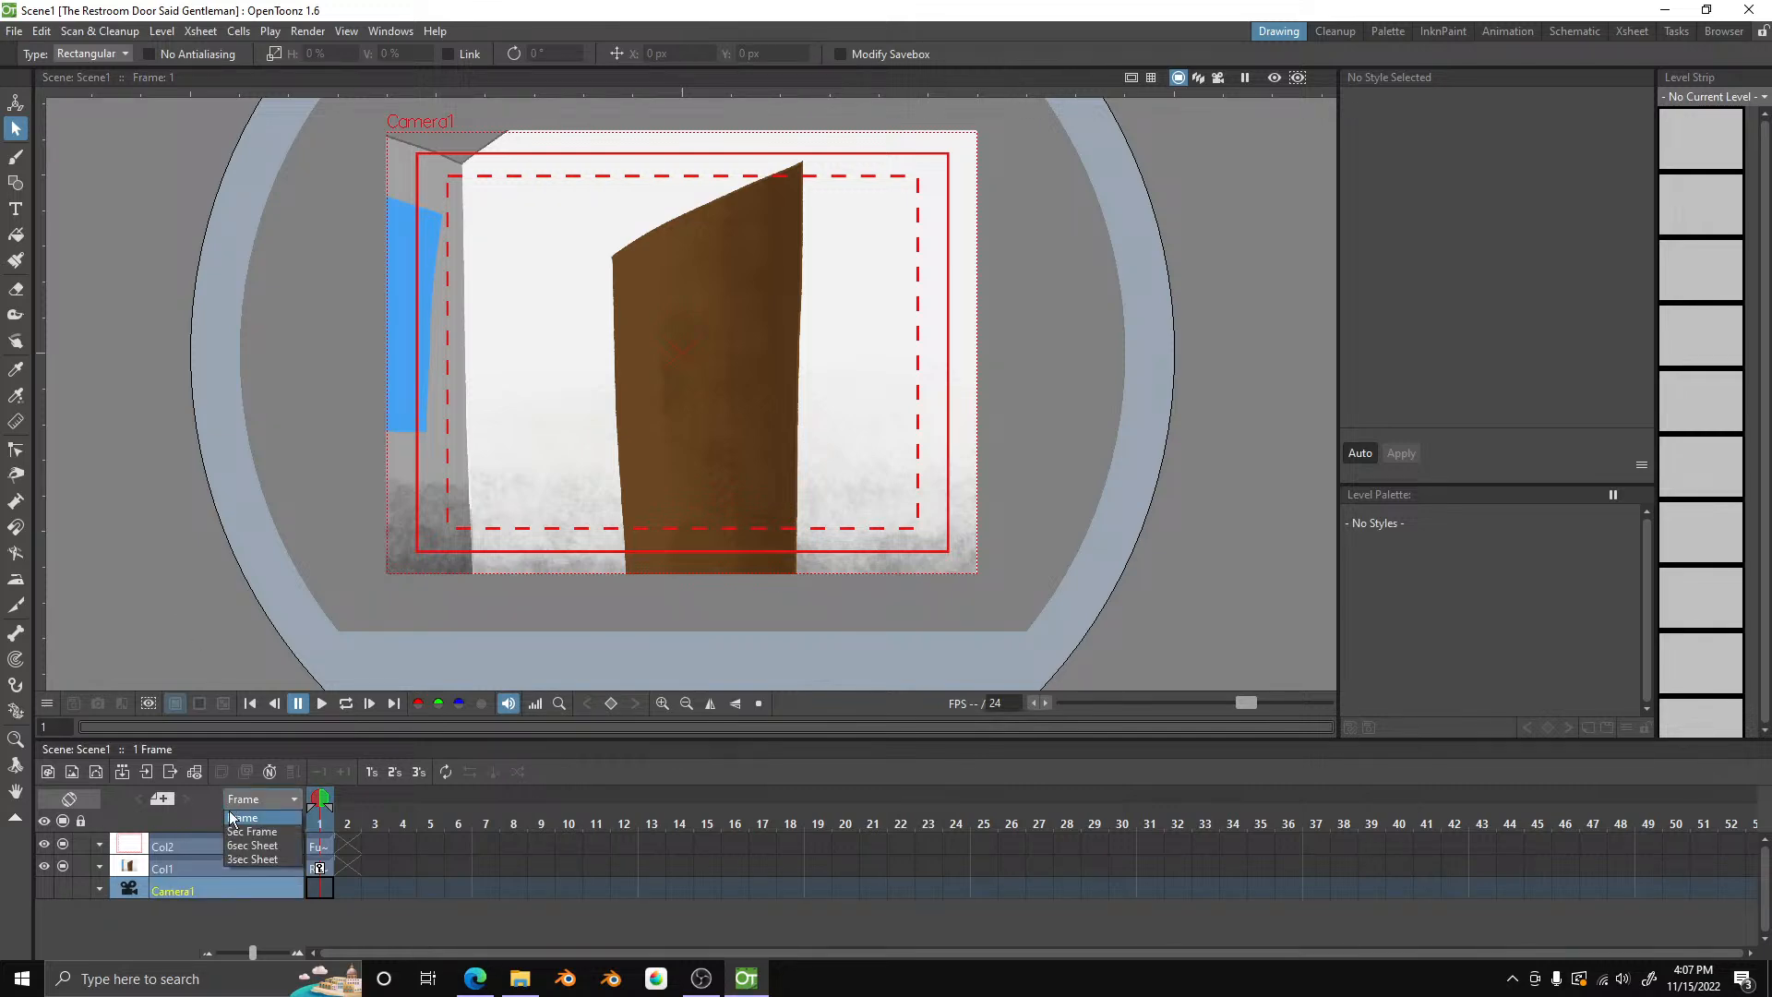
pyautogui.click(235, 844)
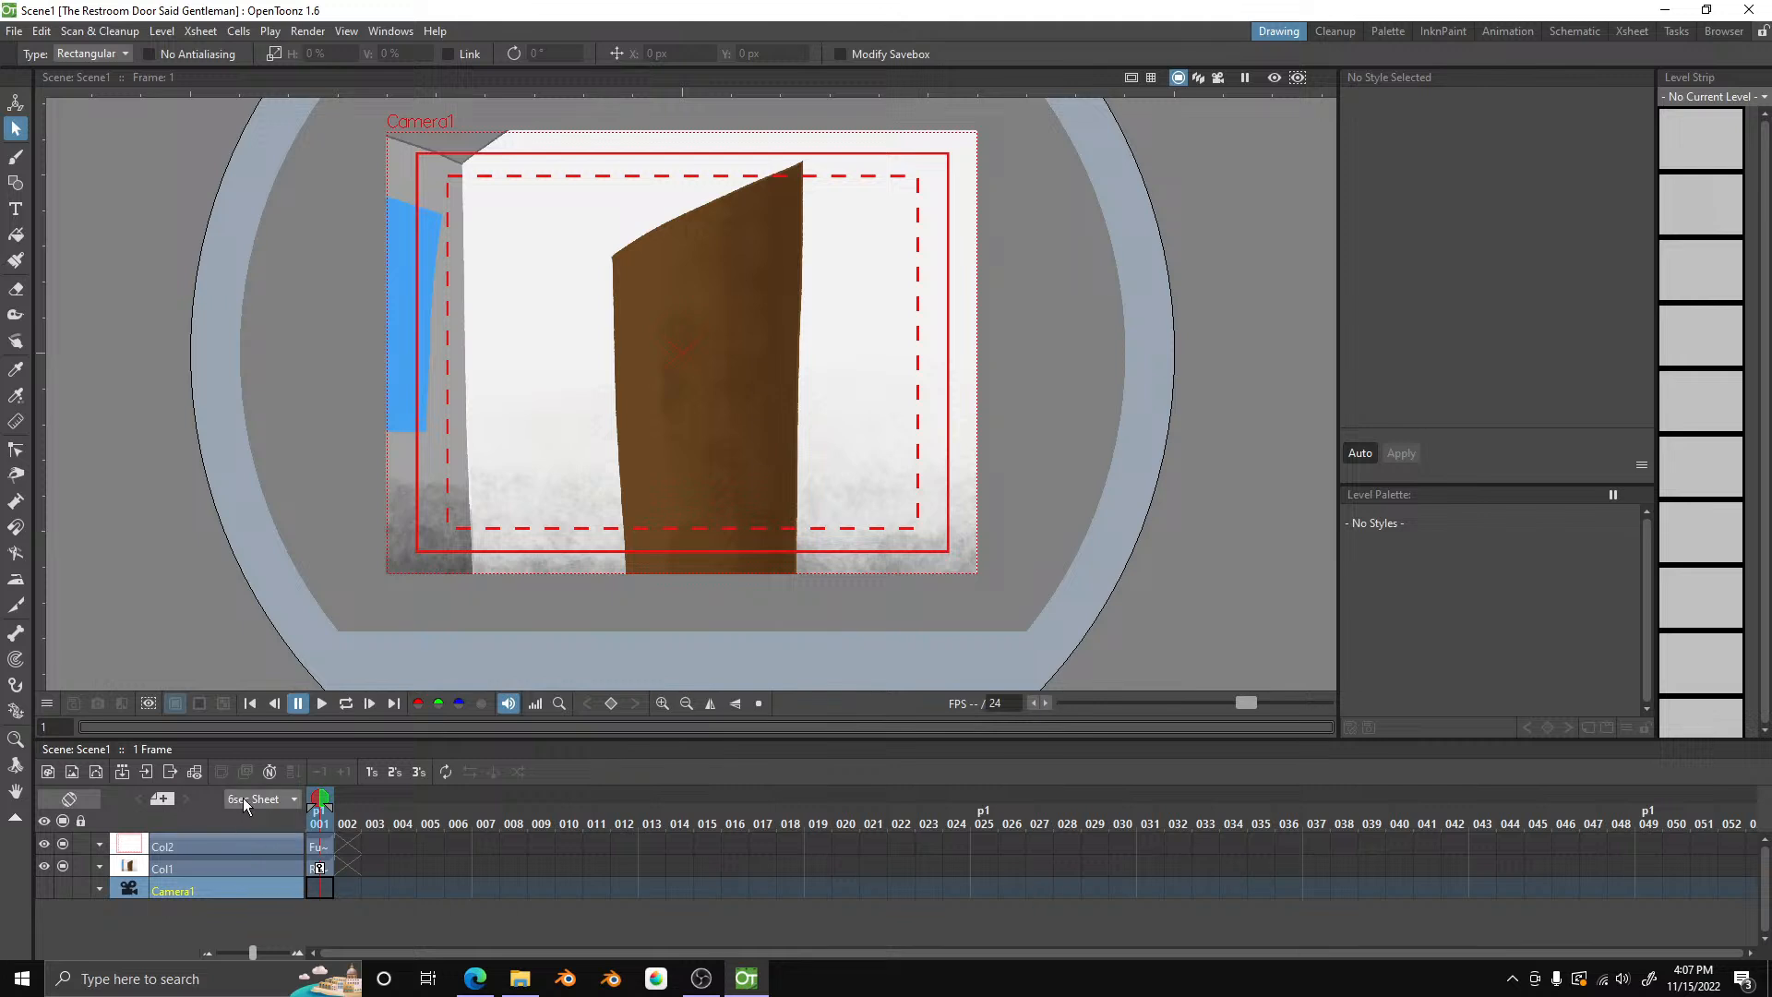
pyautogui.click(242, 799)
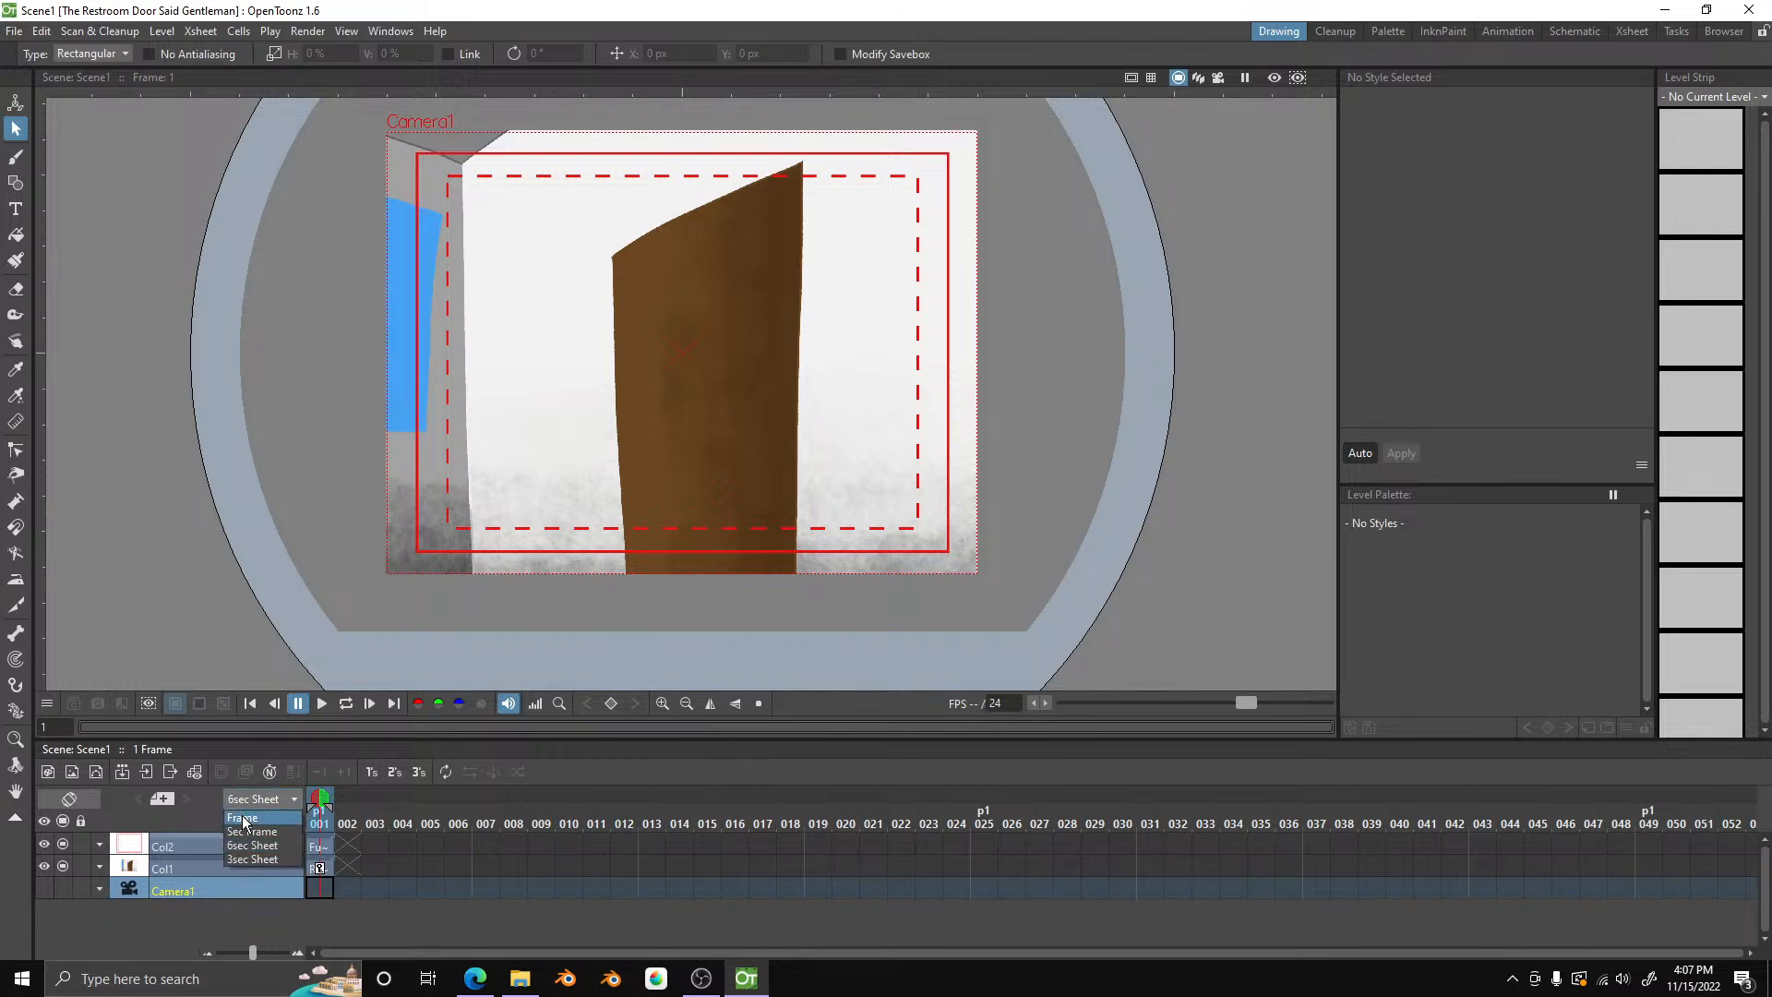
pyautogui.click(242, 819)
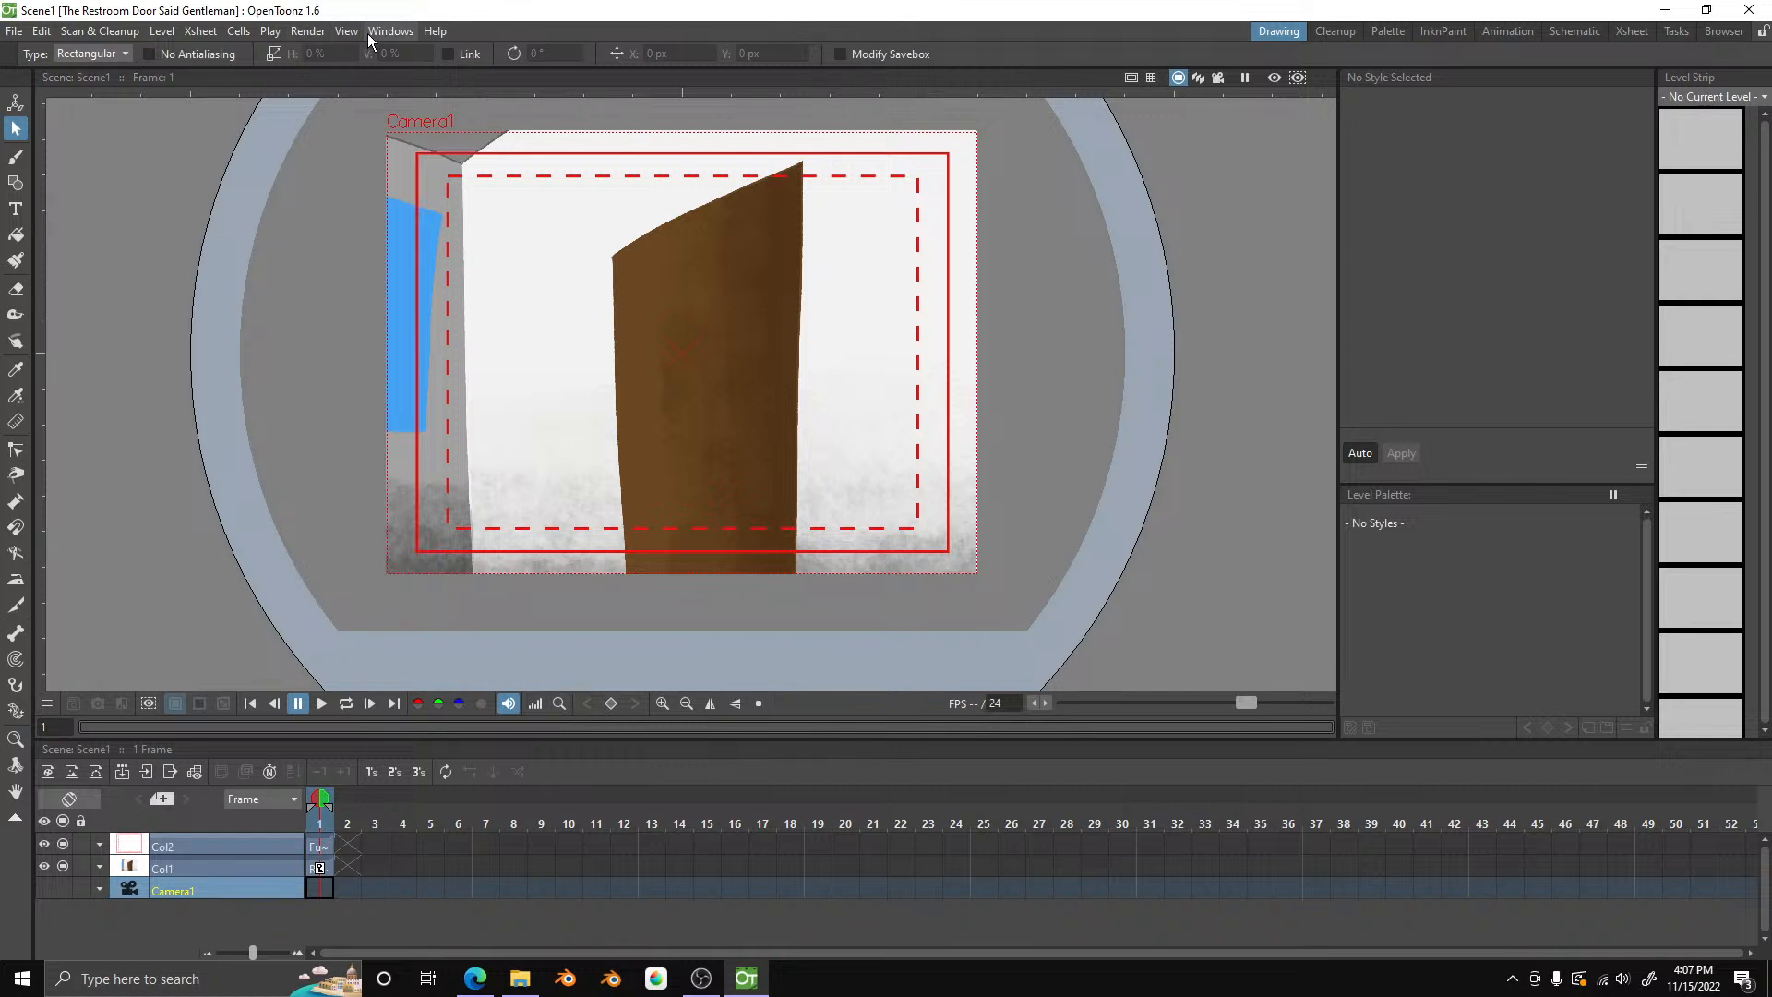
# - Check the Twisted Christmas > The Restroom Door said Gentleman > Scenes (Animatic) folder in the file browser and return to the Drawing room
pyautogui.click(1724, 30)
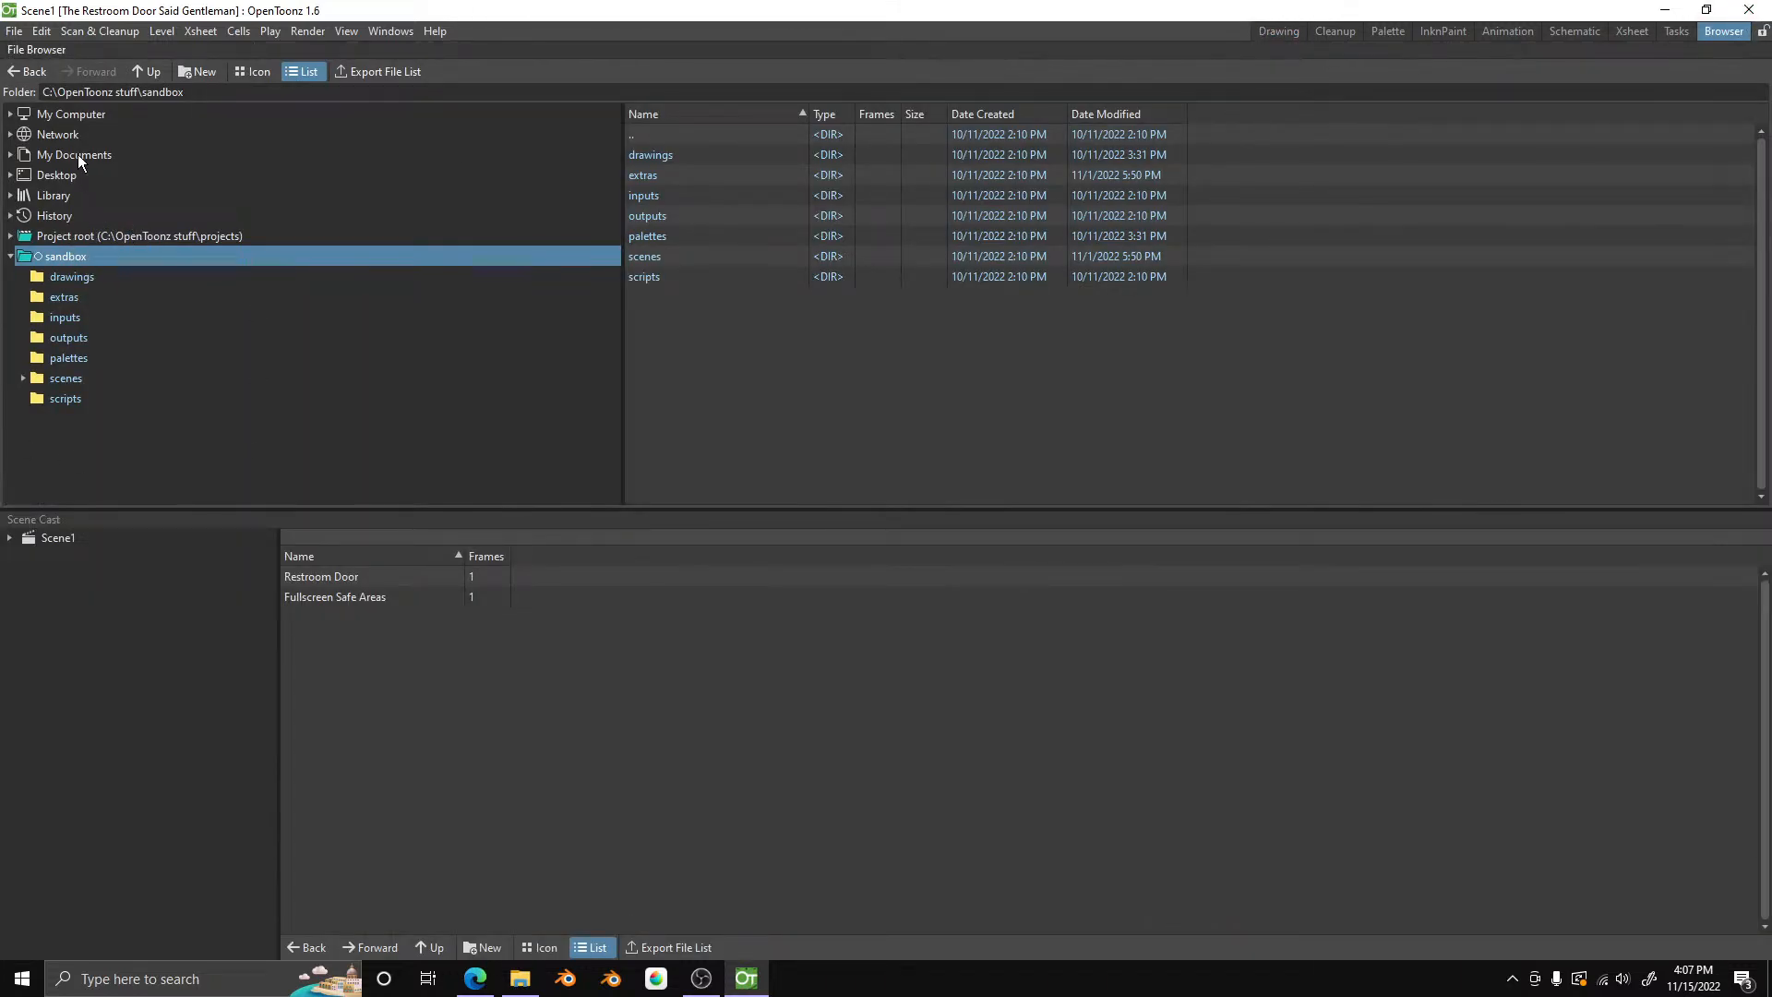
pyautogui.click(78, 154)
pyautogui.scroll(-4, 107, 349)
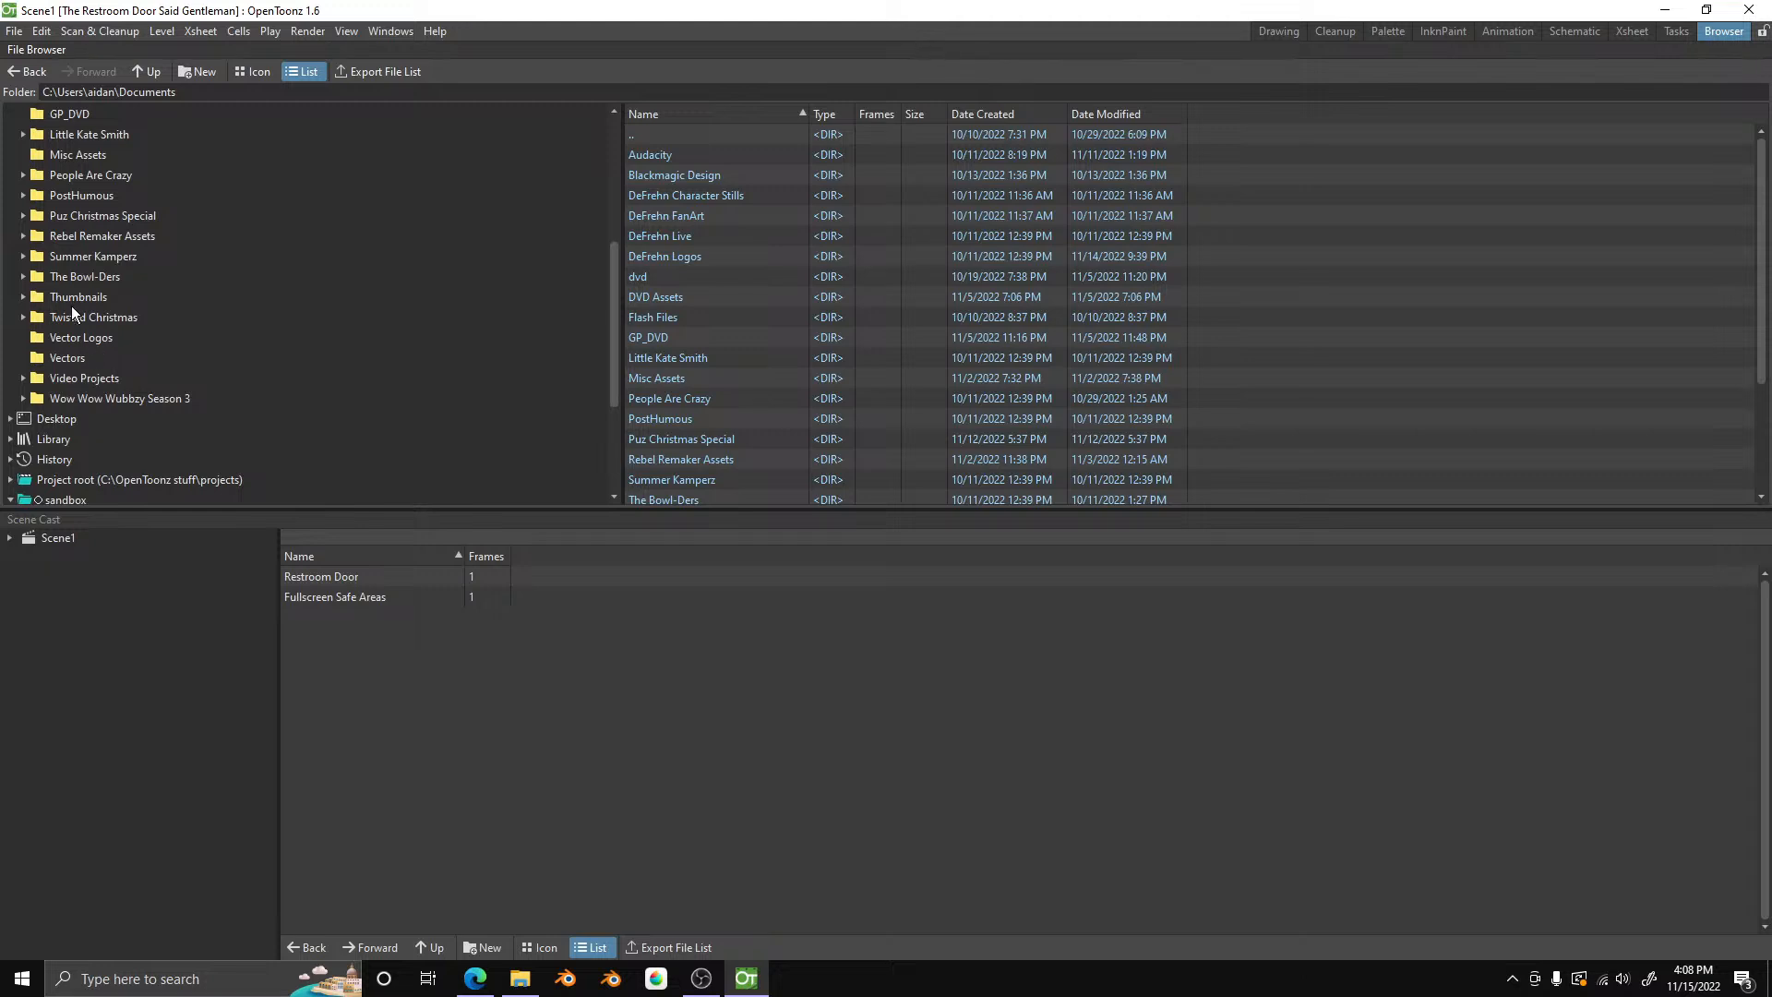
pyautogui.click(81, 318)
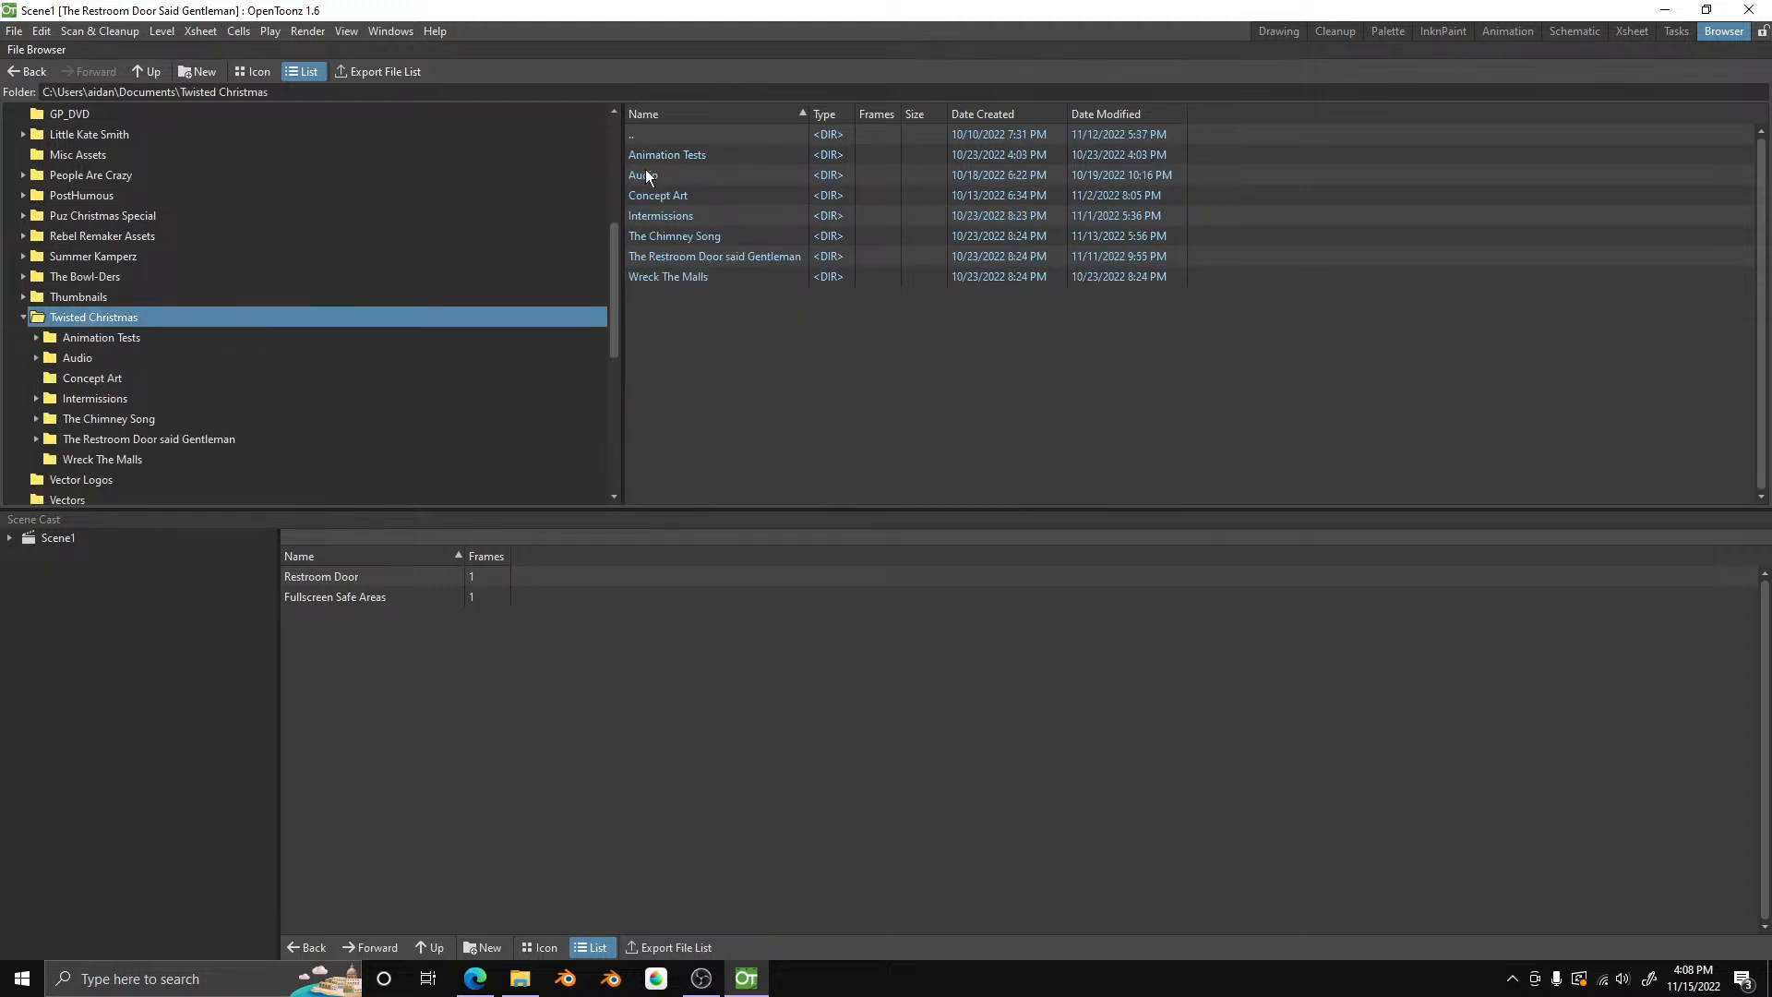
pyautogui.doubleClick(677, 255)
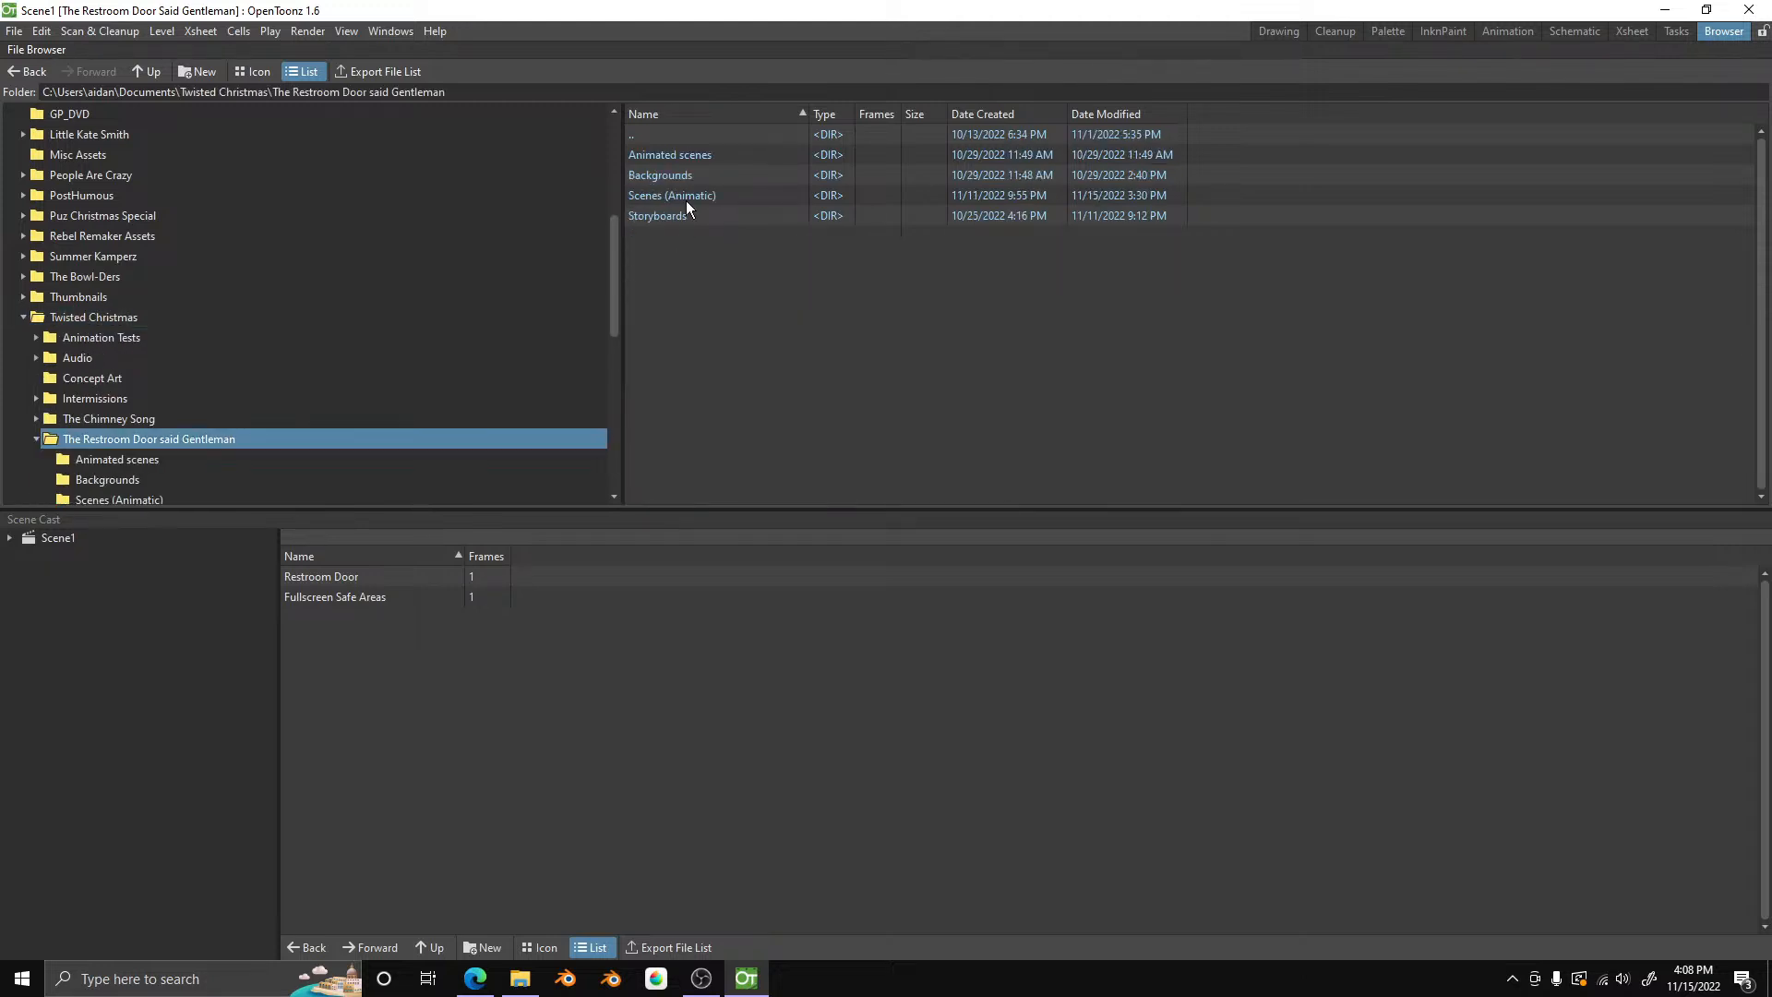
pyautogui.doubleClick(685, 196)
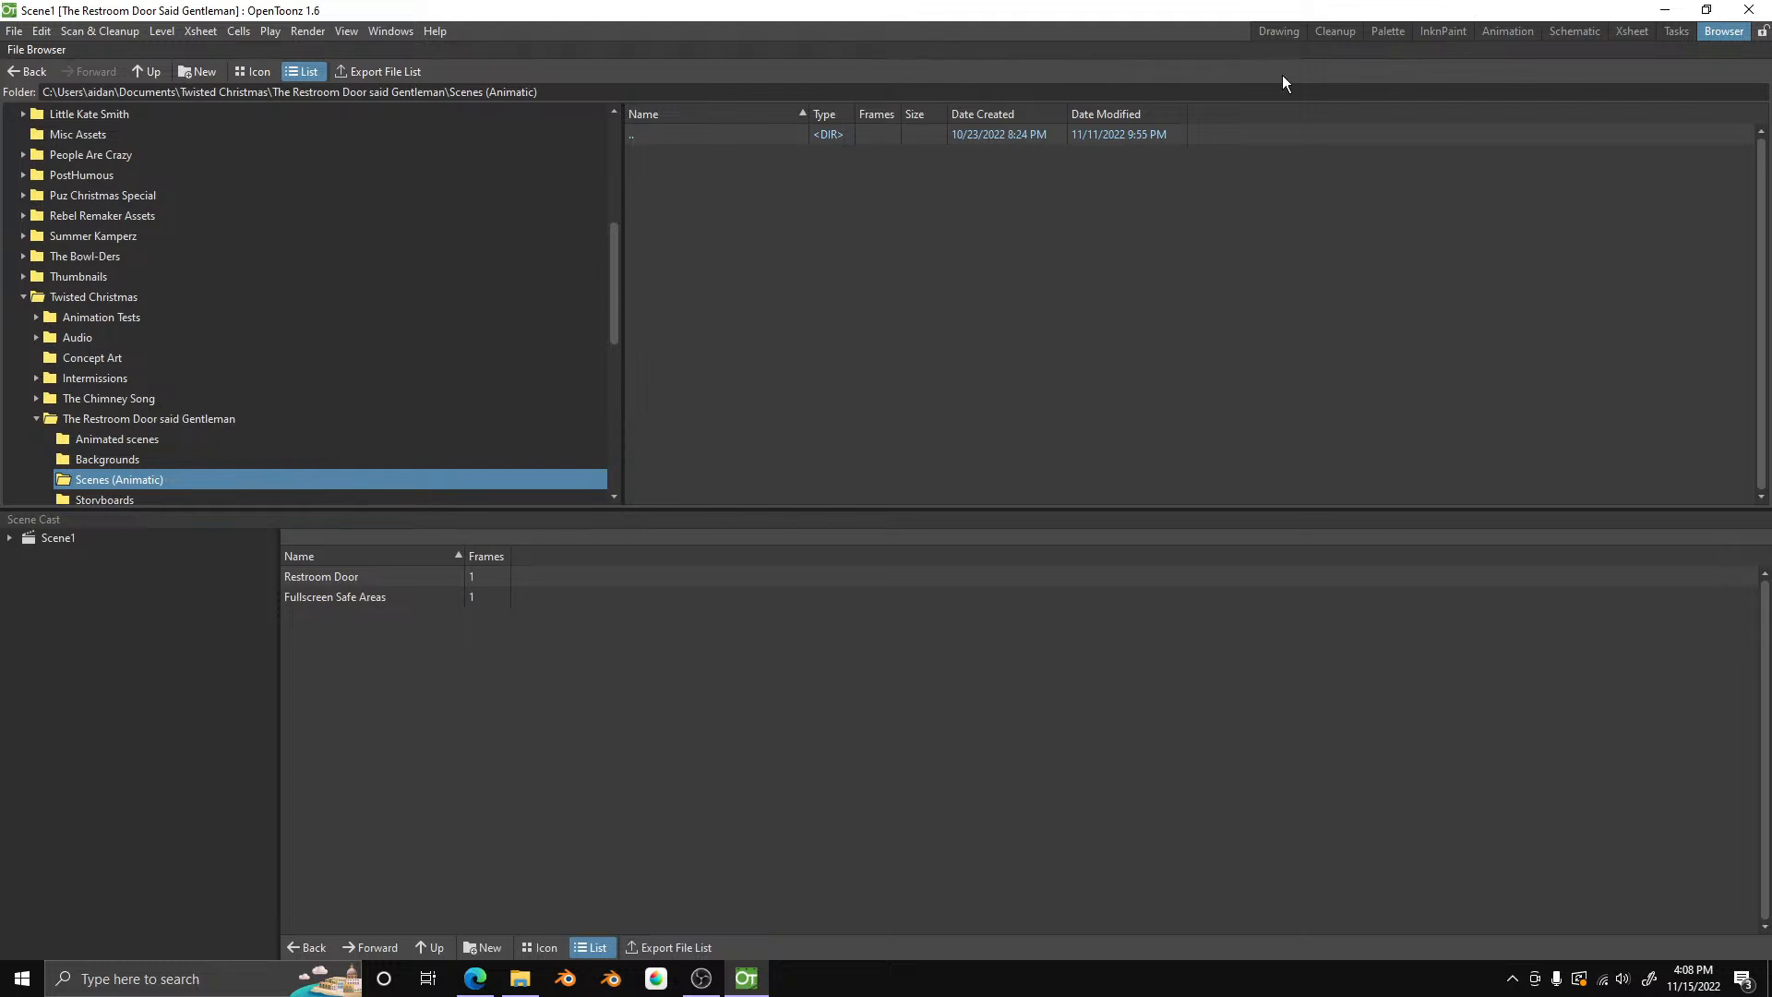
pyautogui.click(1276, 30)
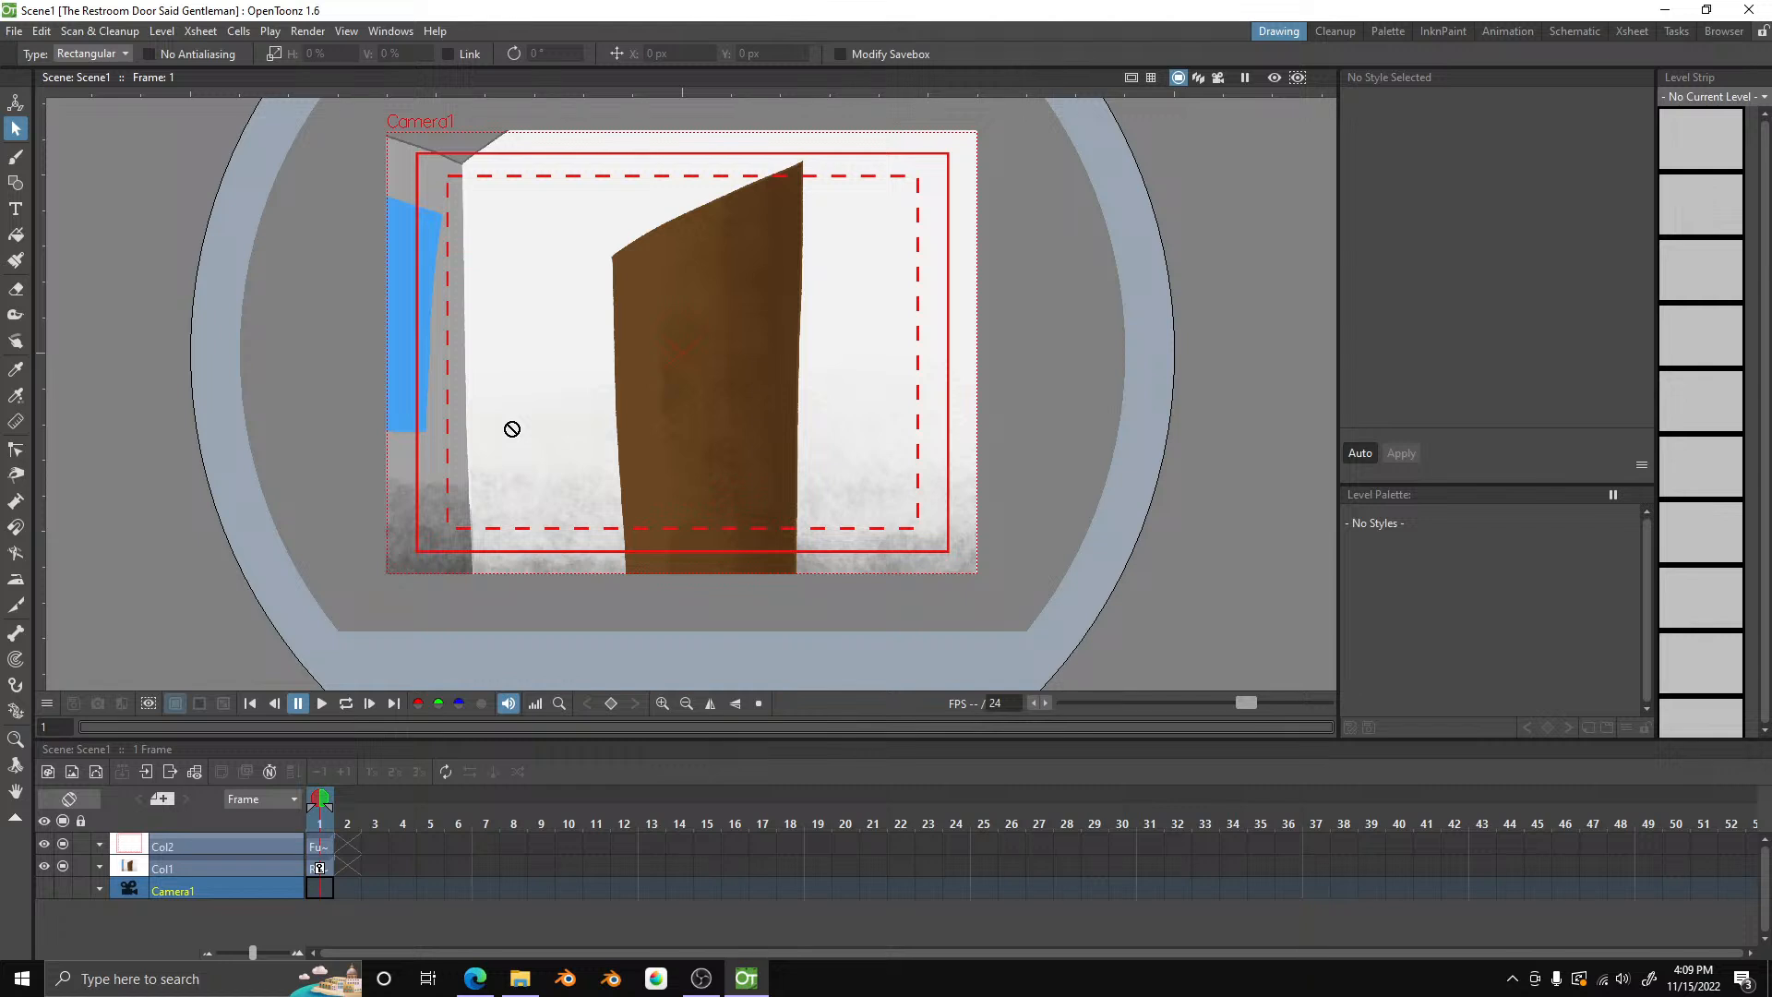
# - Create a Toonz Raster level named Ref Vid, 1920 × 1080 px, directly above the Restroom Door column
pyautogui.click(190, 868)
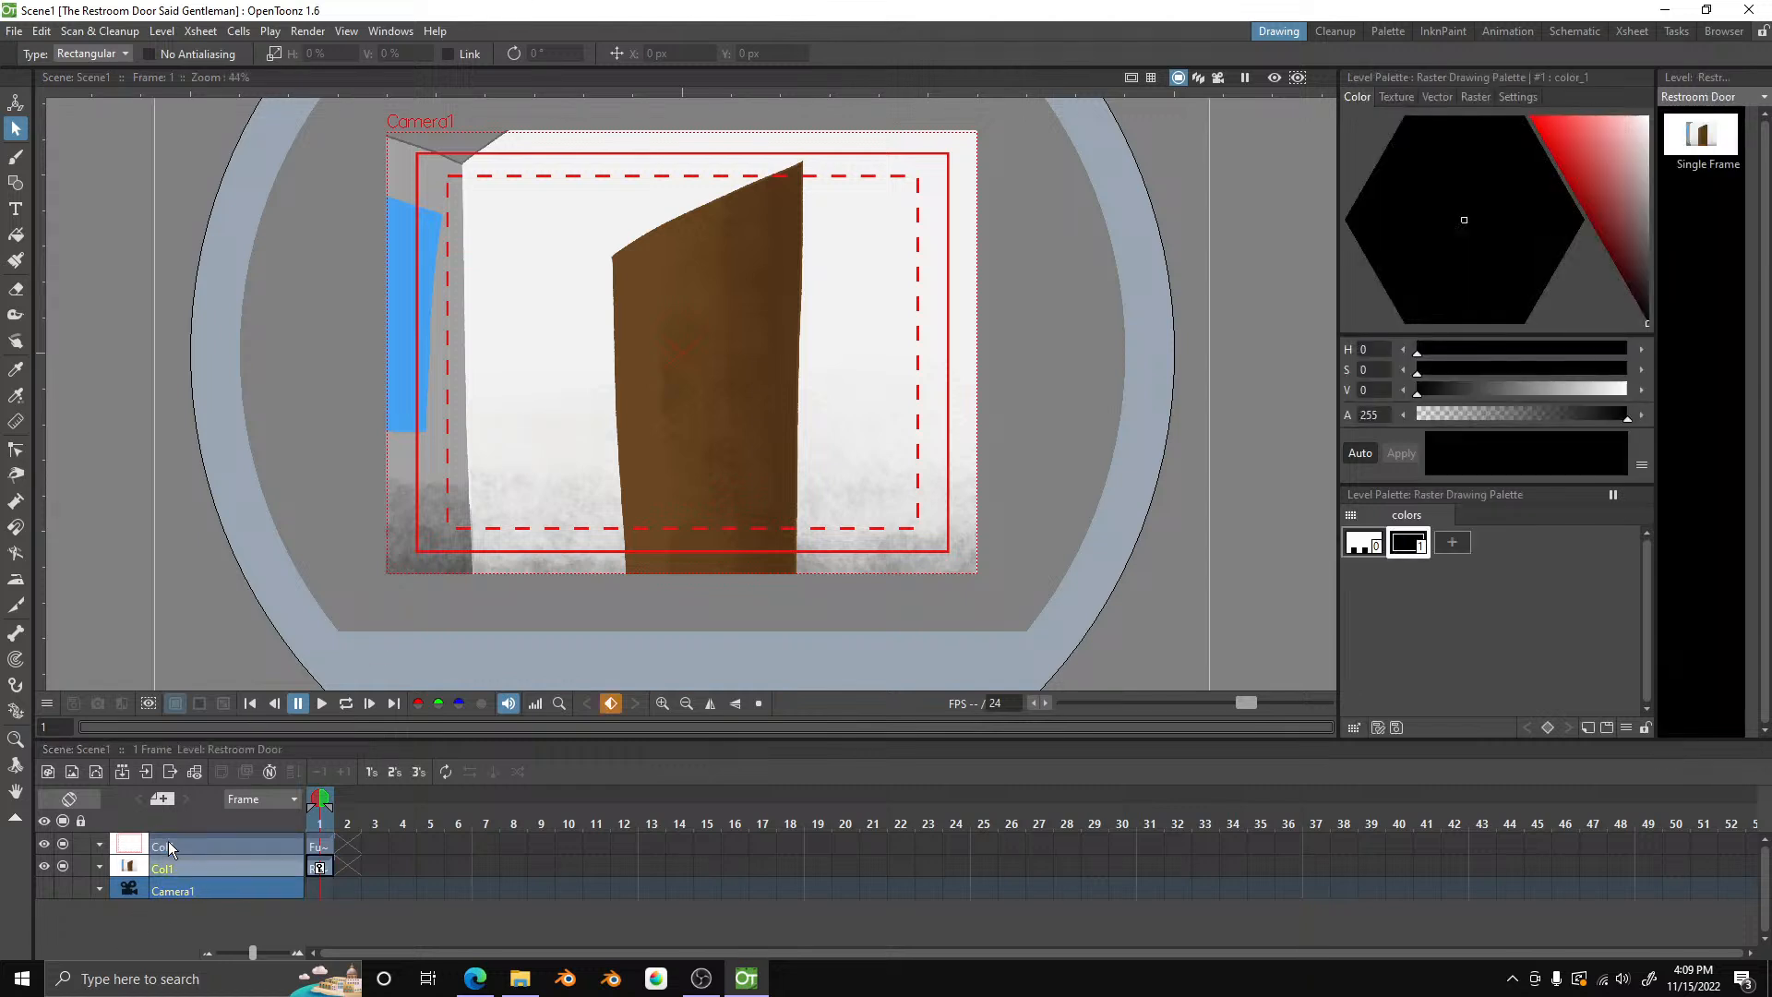
pyautogui.click(56, 774)
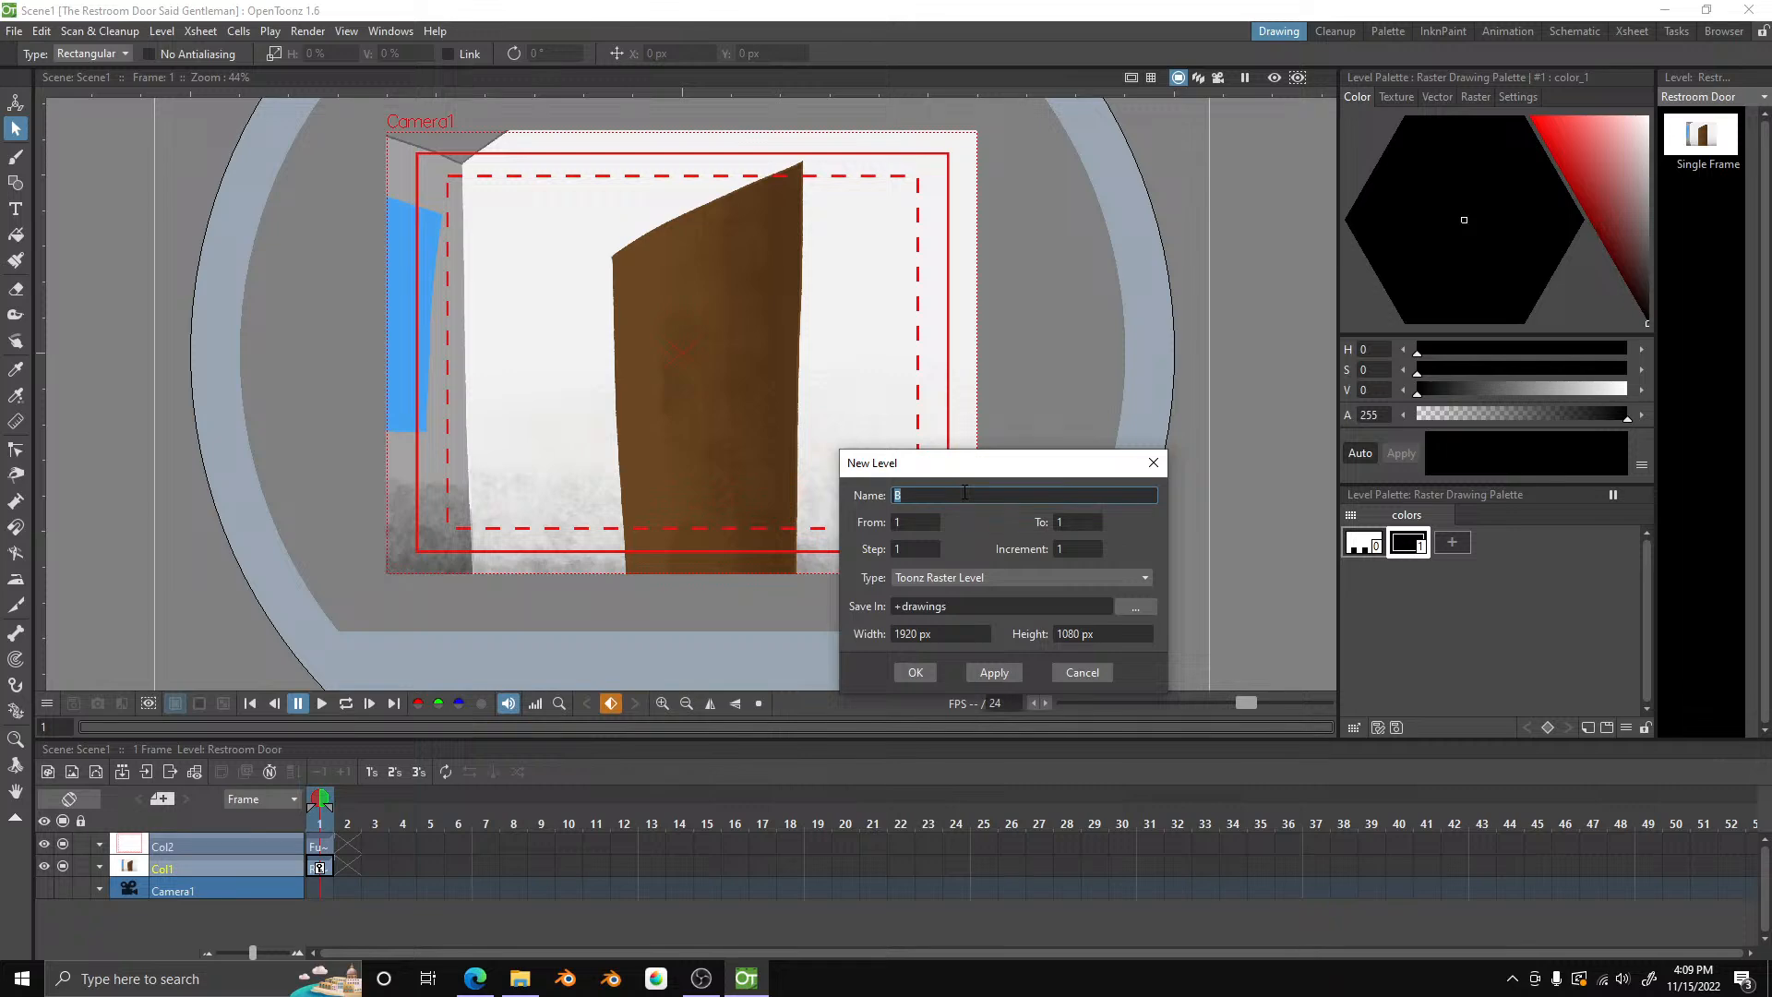
pyautogui.write('Ref Vid')
pyautogui.click(915, 673)
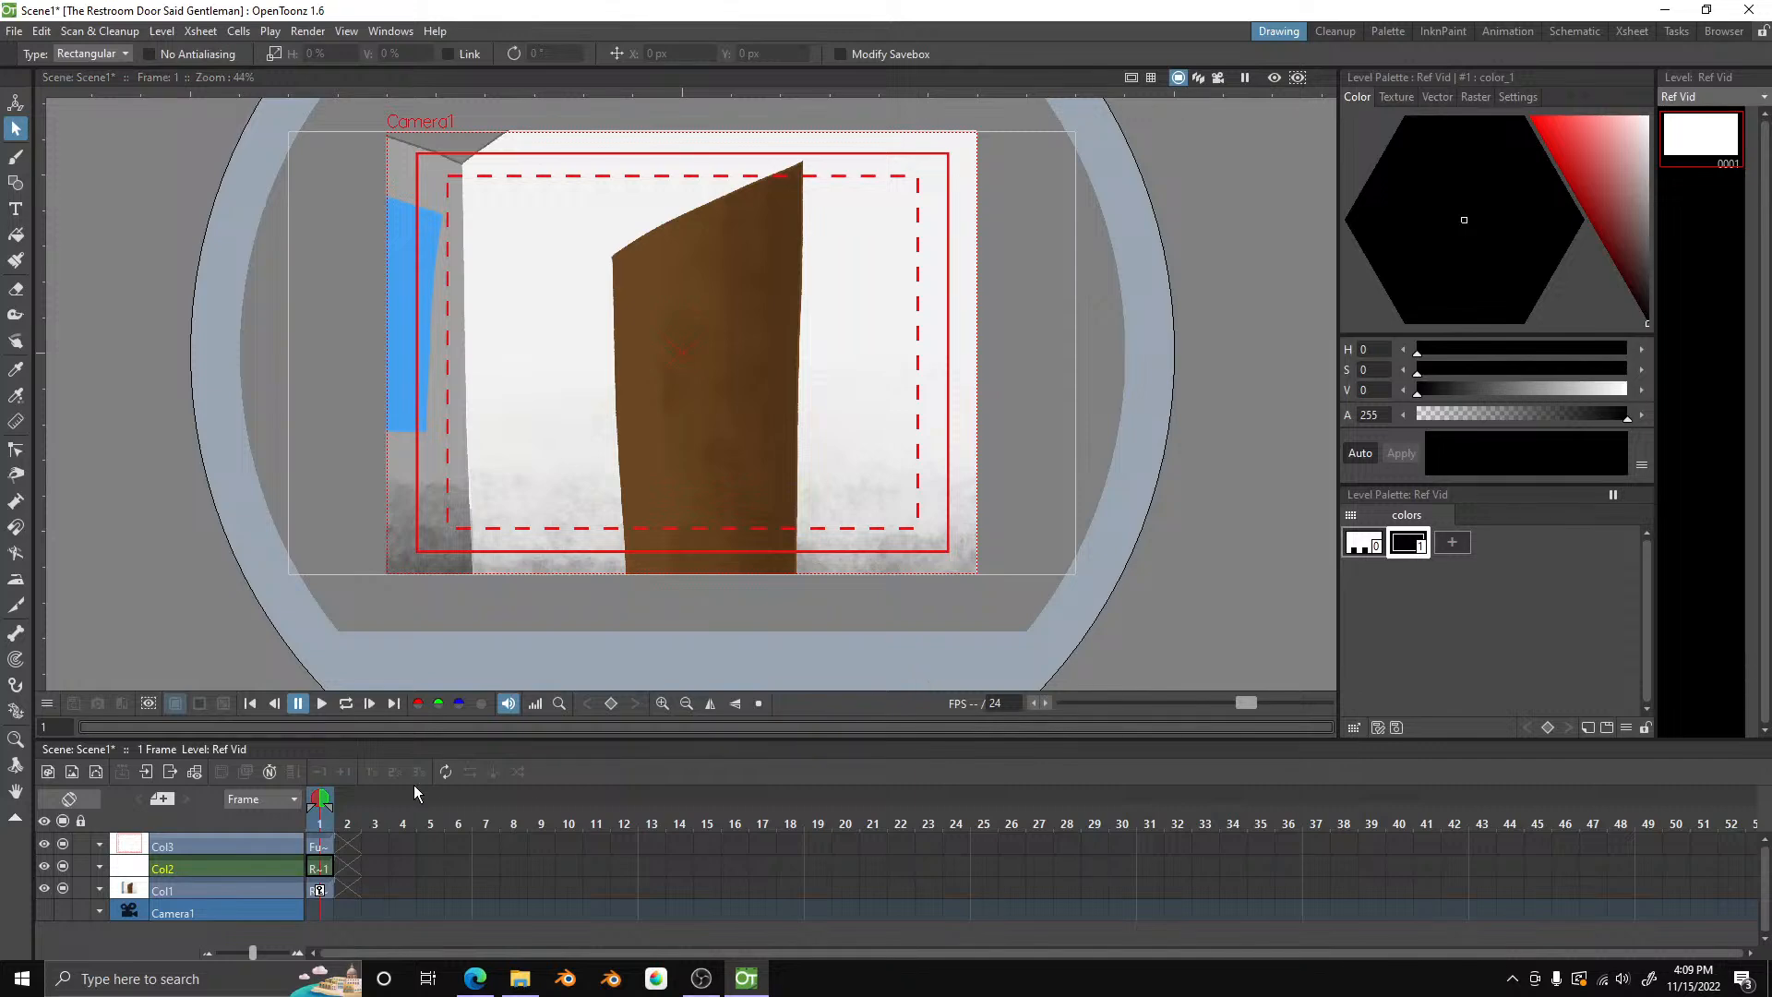
# - Try to bring Scene1.mp4 from File Explorer into the timeline's Ref Vid column and into the Xsheet, returning to the Drawing room
pyautogui.click(520, 978)
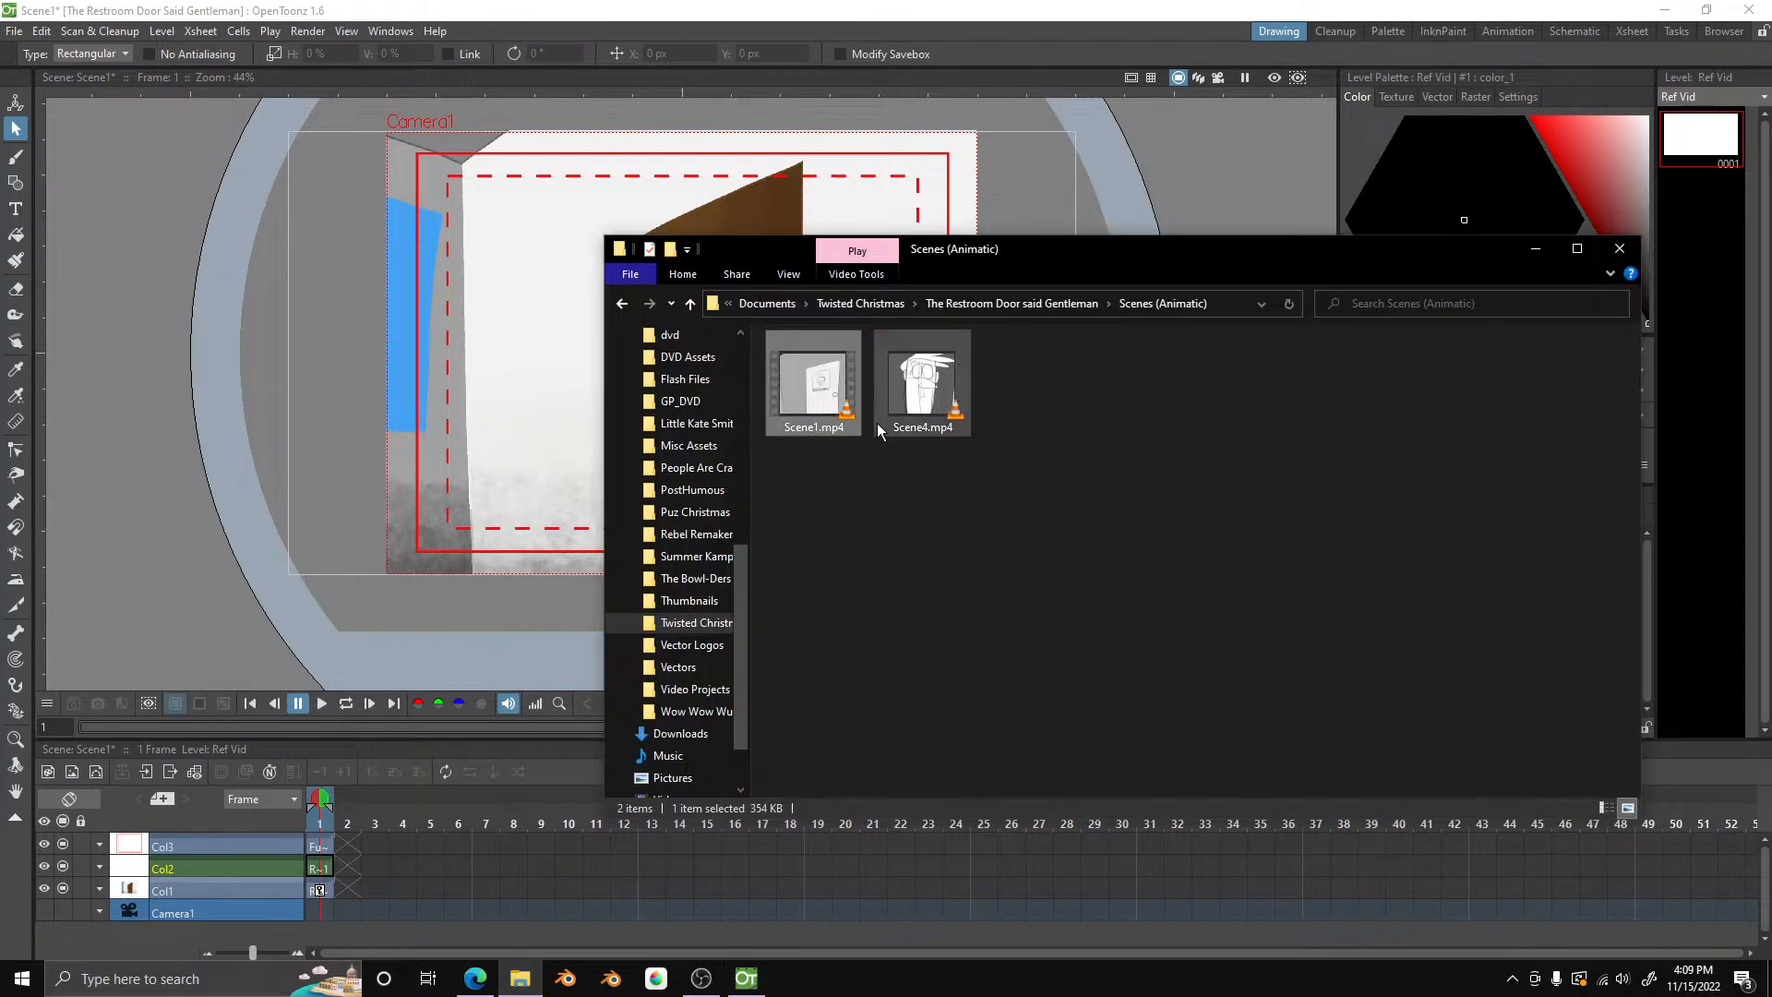
pyautogui.moveTo(817, 380); pyautogui.dragTo(320, 866)
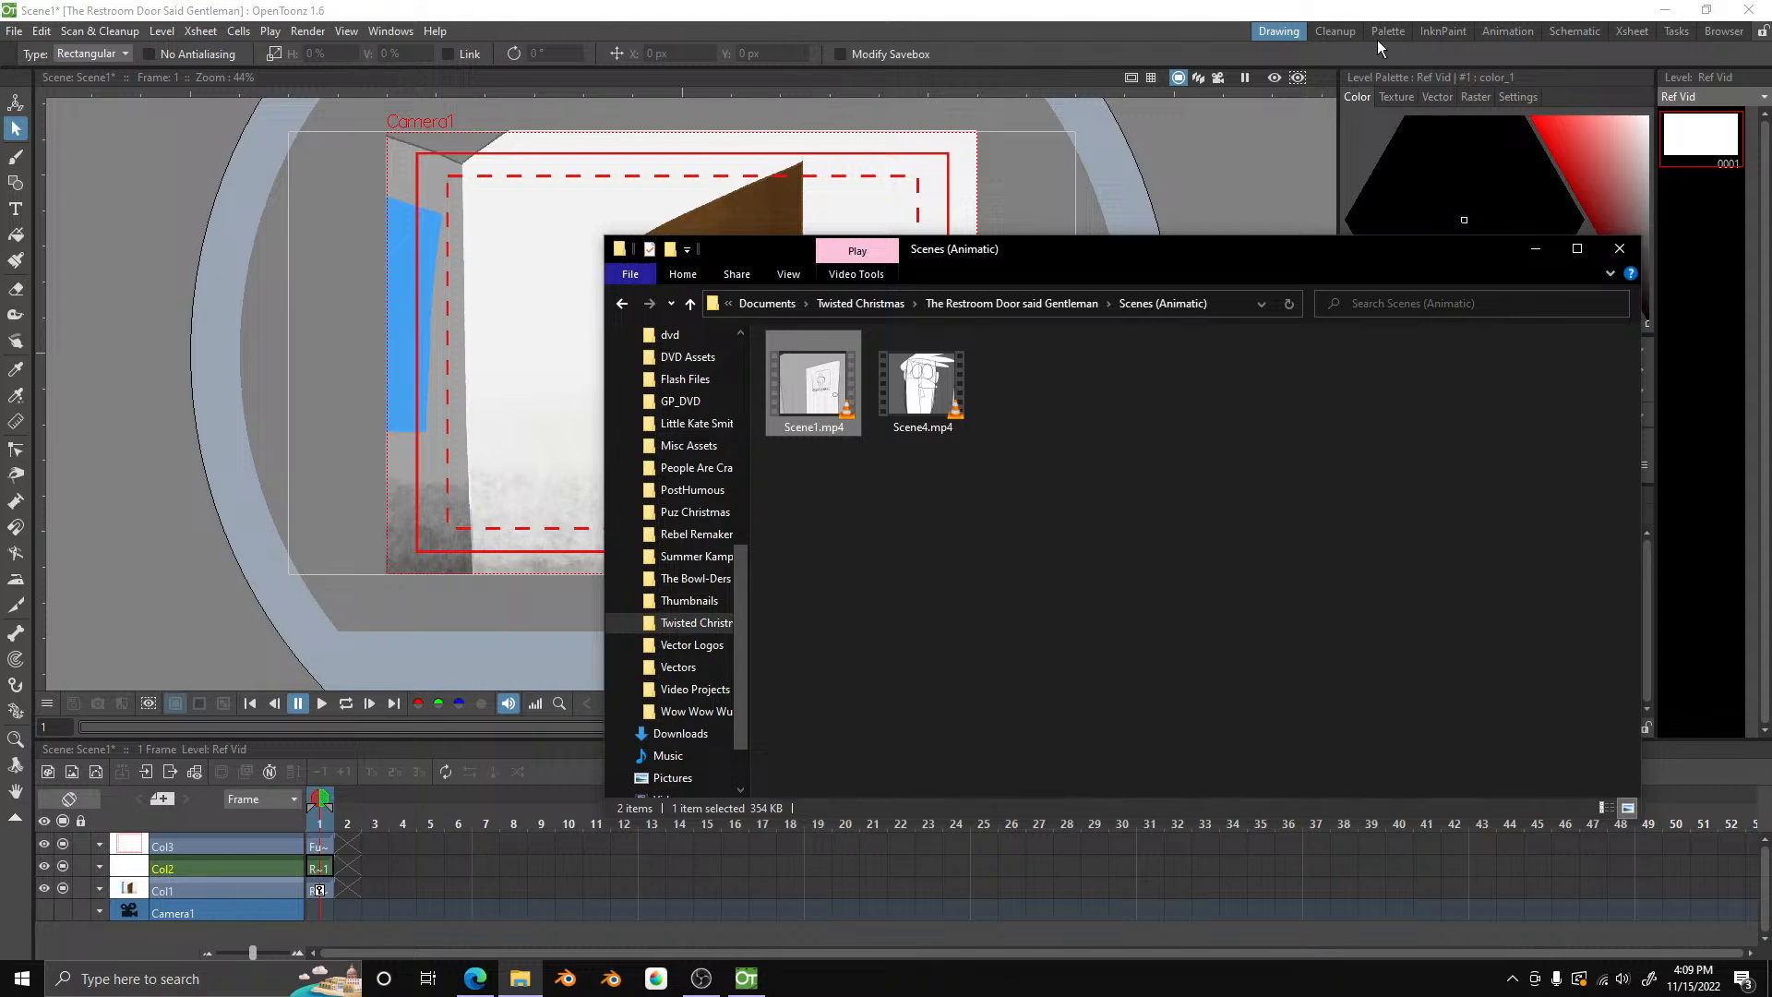
pyautogui.click(1636, 31)
pyautogui.click(1635, 31)
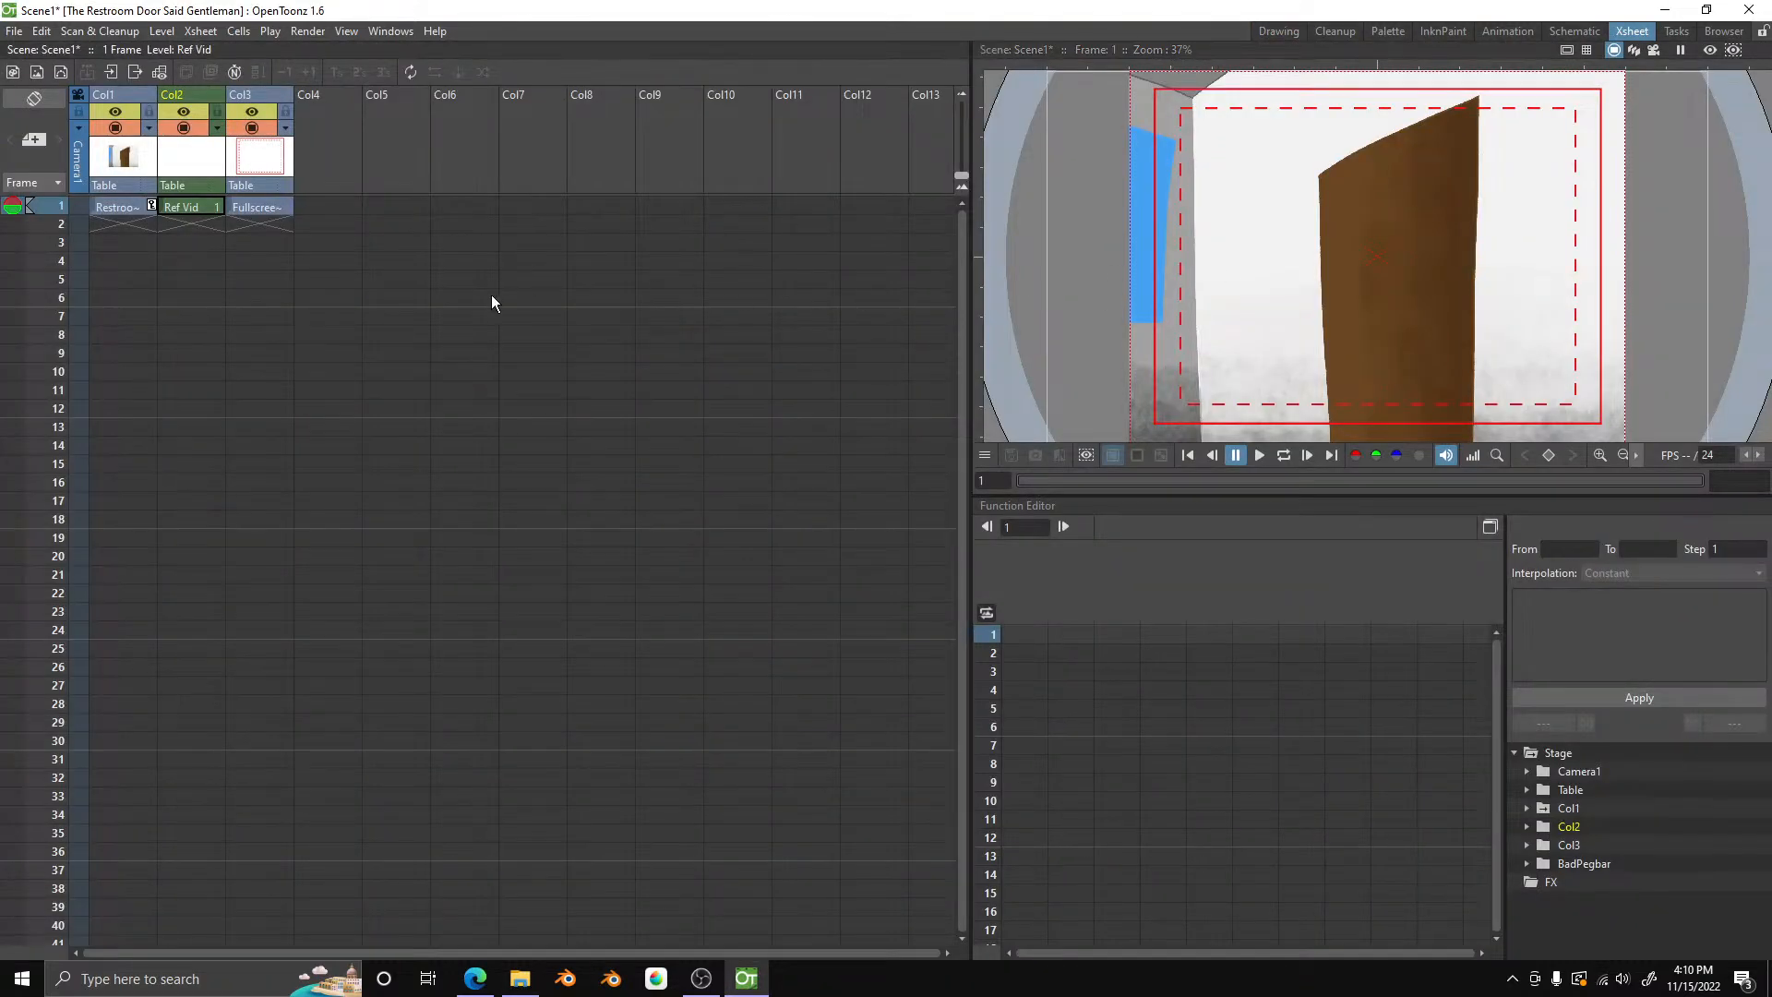
pyautogui.click(519, 978)
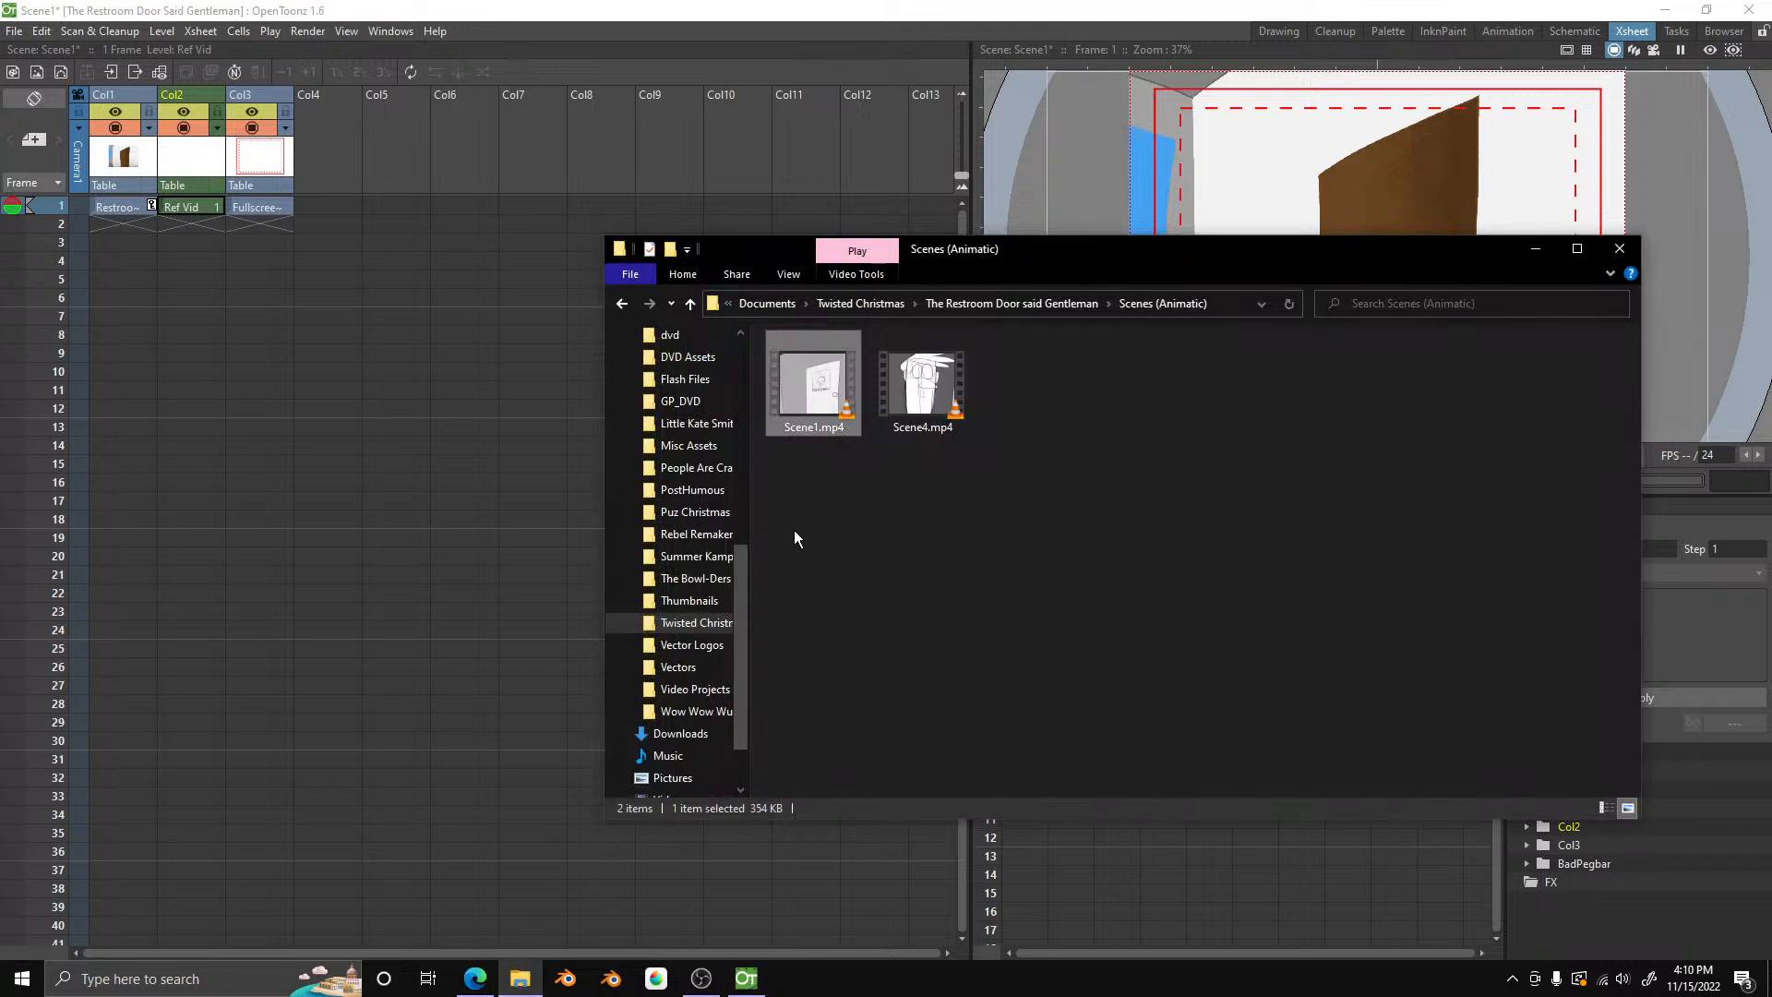
pyautogui.moveTo(833, 411); pyautogui.dragTo(434, 168)
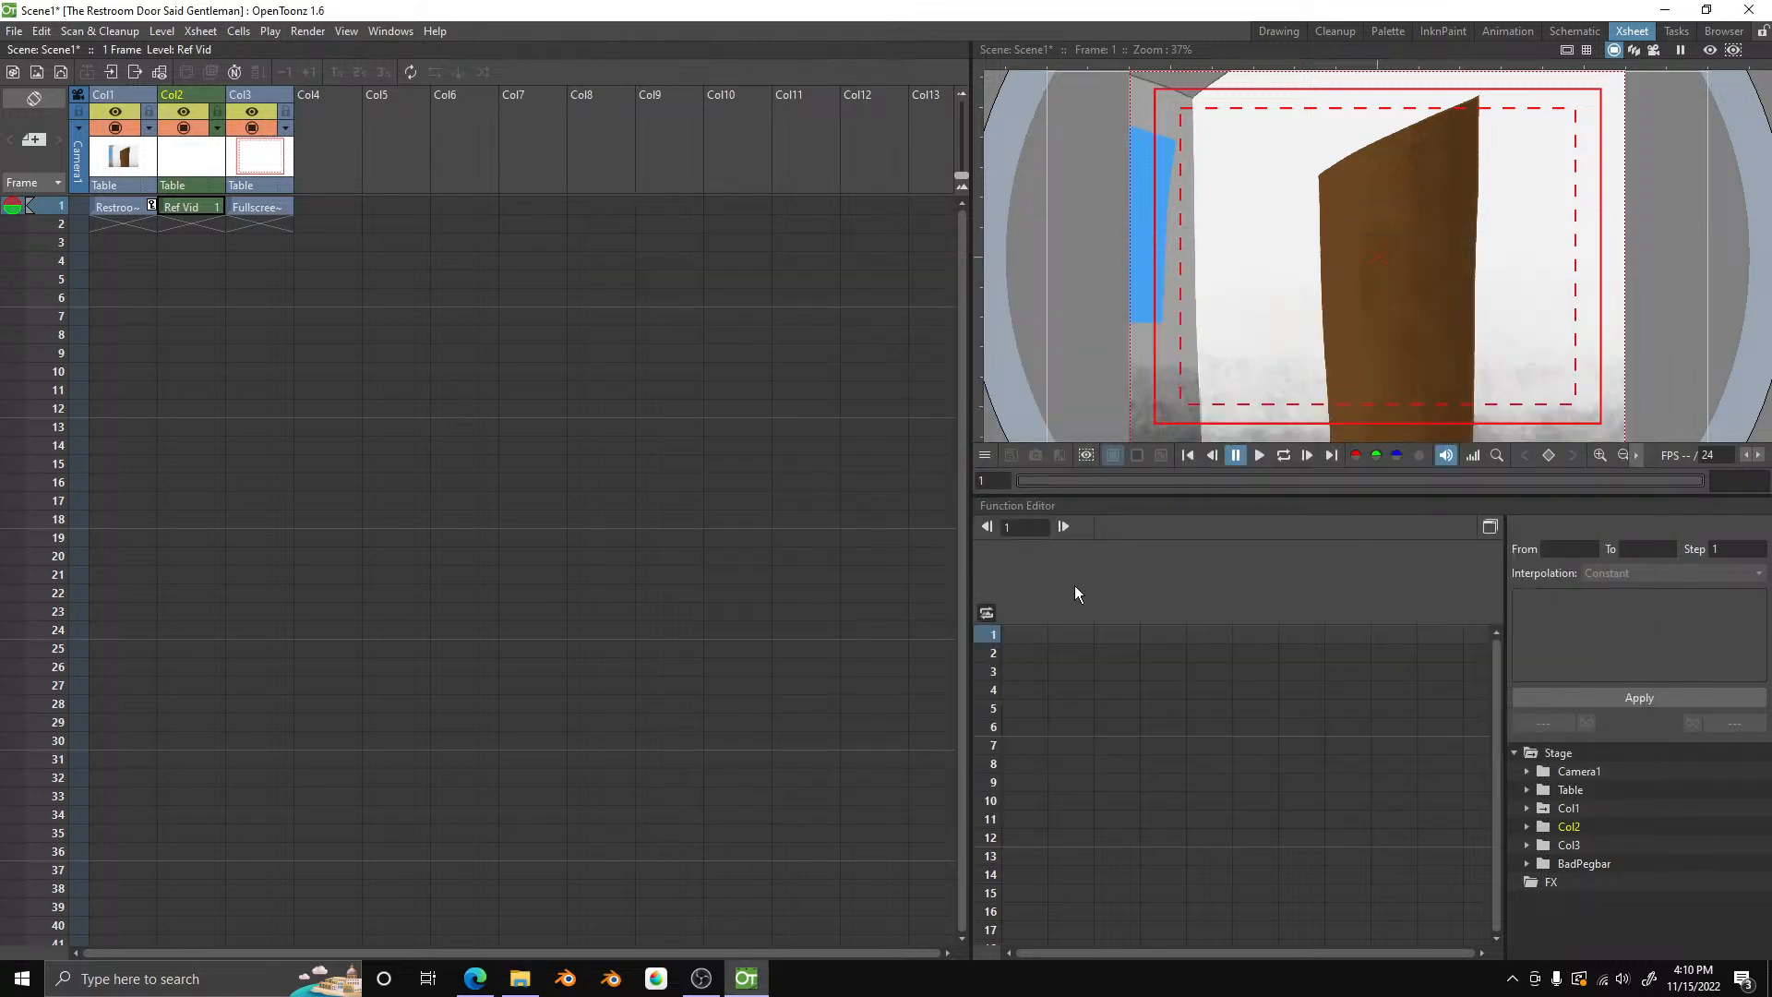
pyautogui.click(1278, 30)
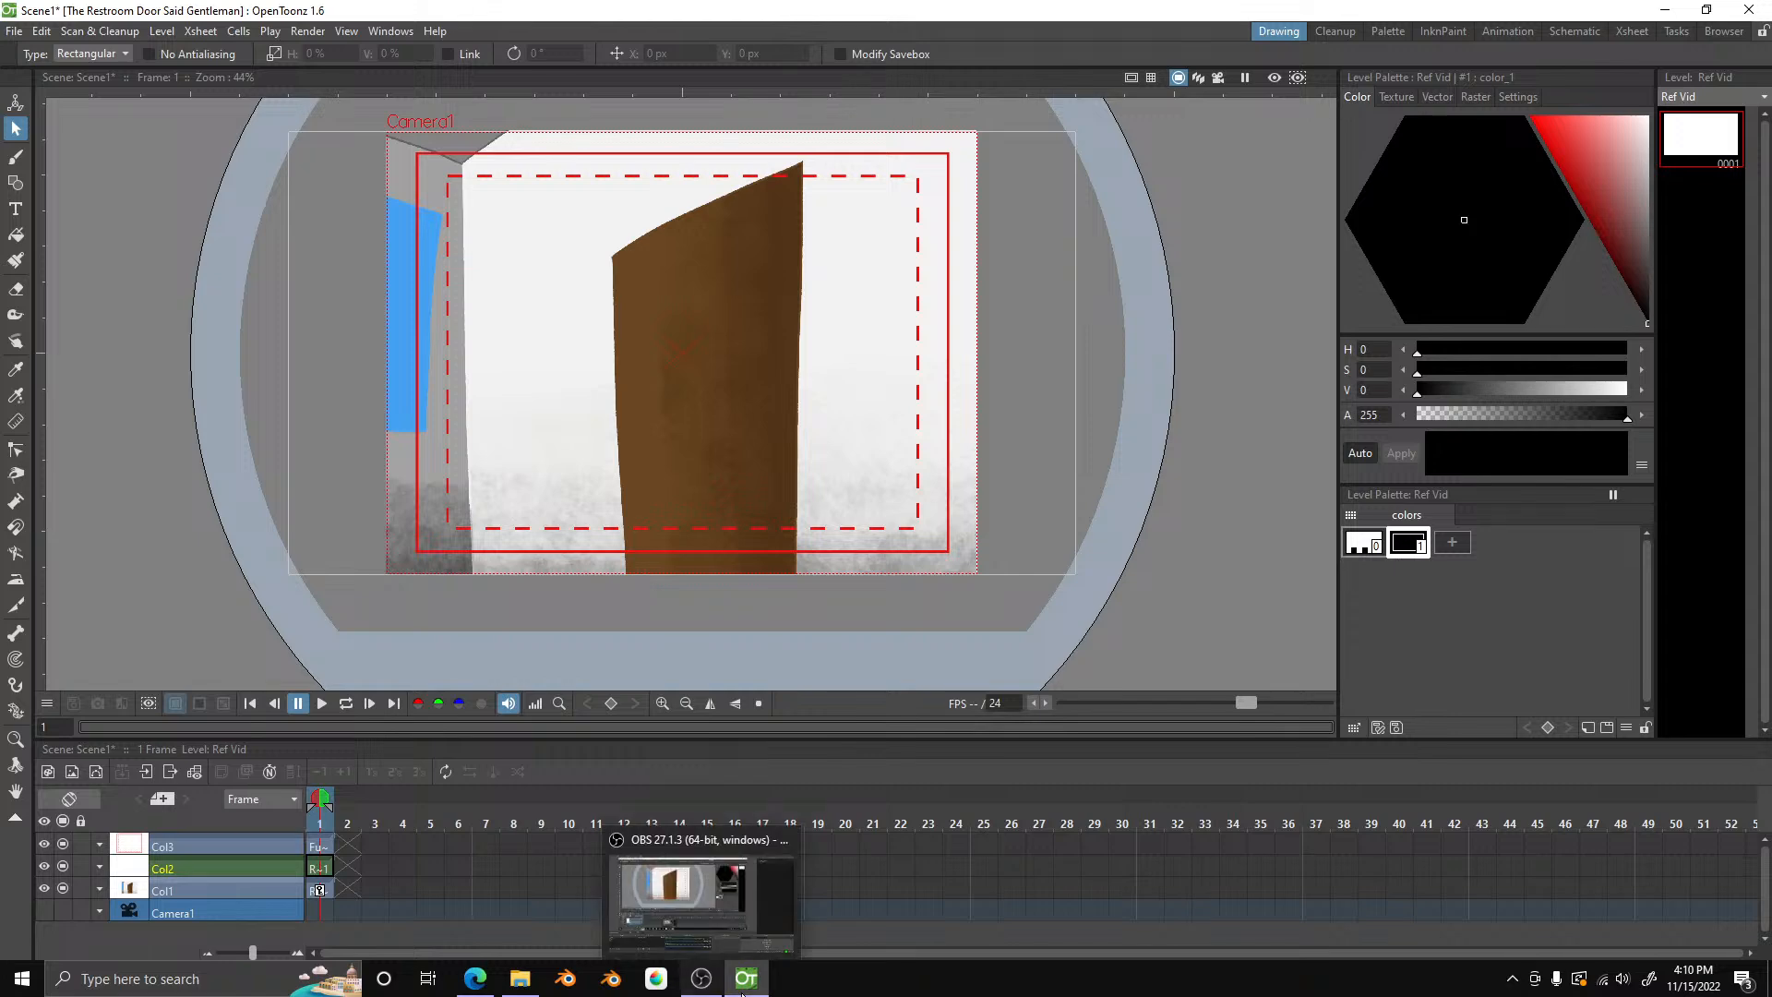
pyautogui.click(702, 980)
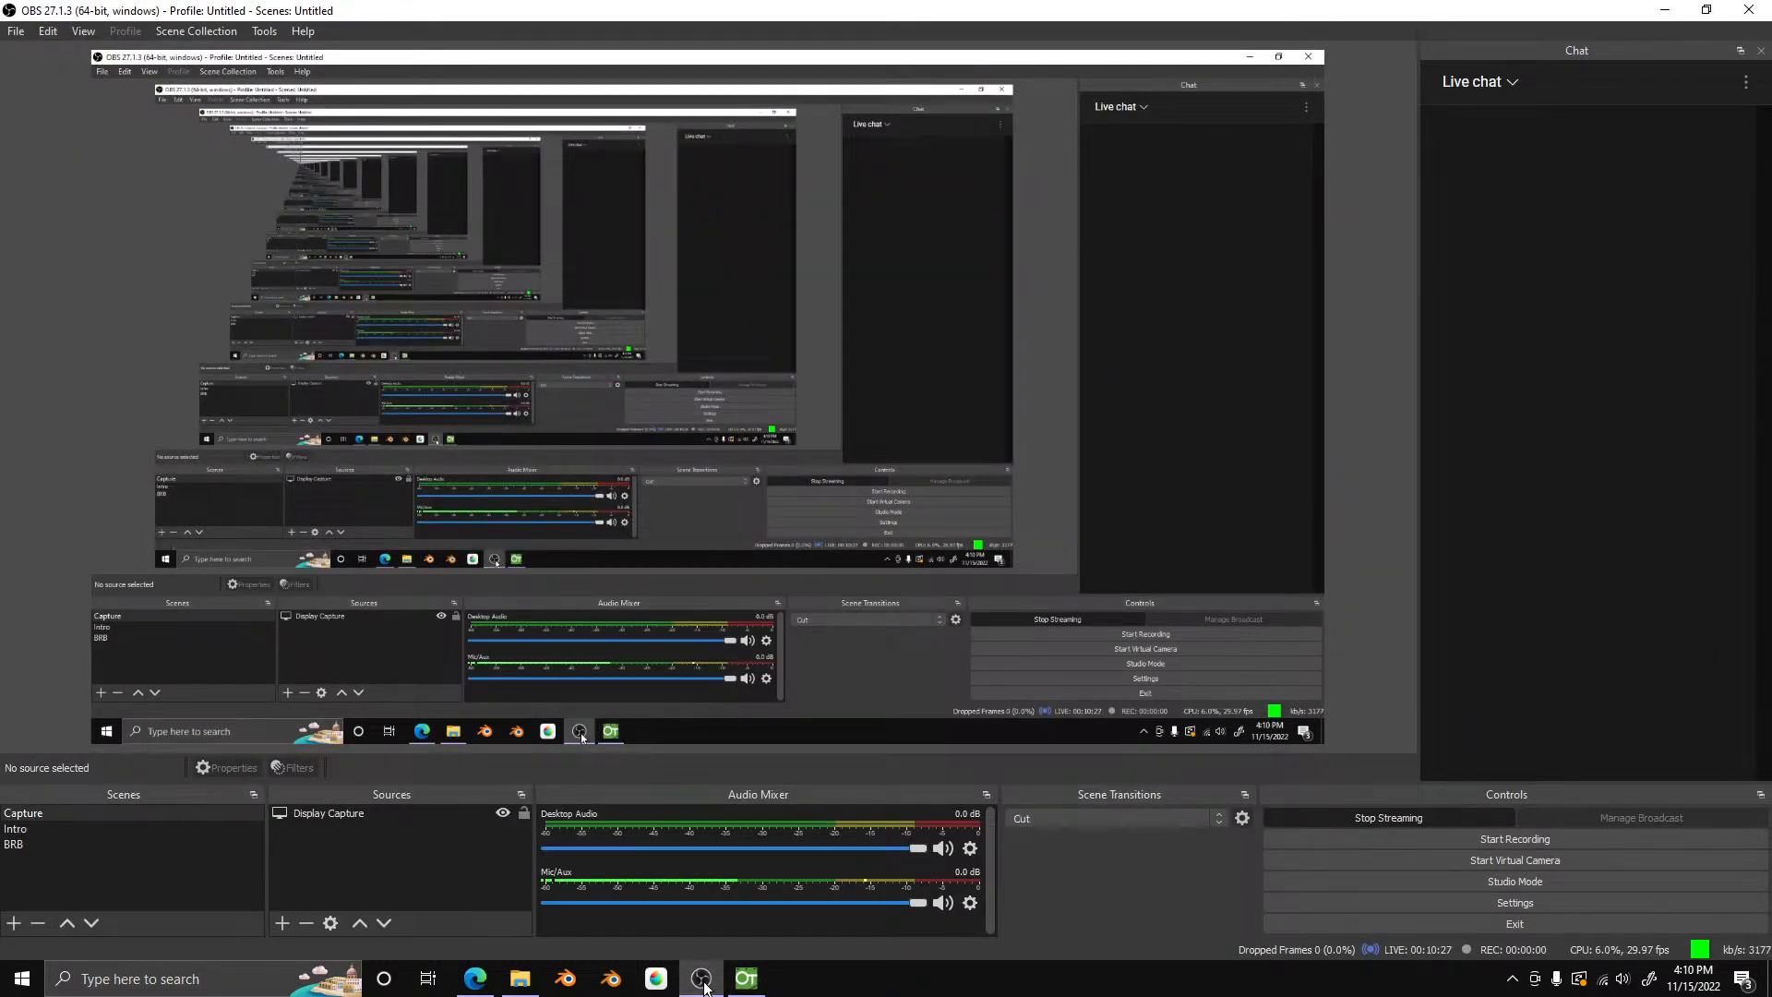
pyautogui.click(748, 980)
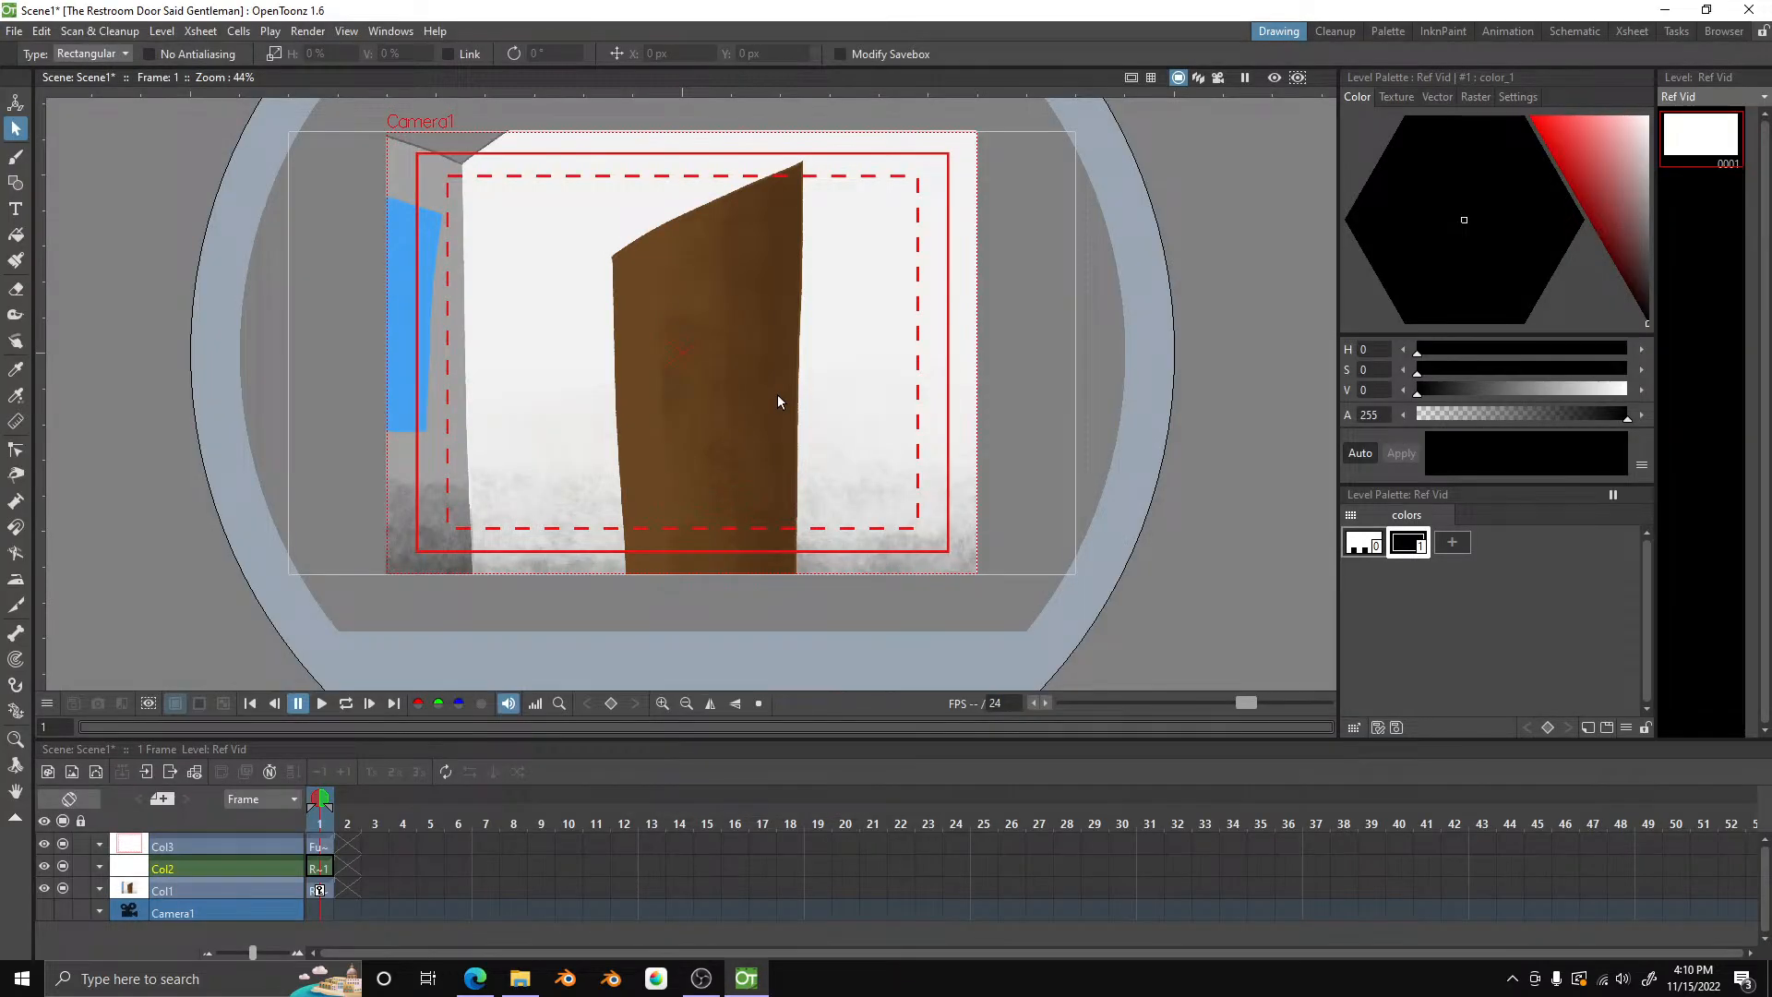
# - Activate the Brush tool and delete the Ref Vid column from the timeline
pyautogui.click(17, 159)
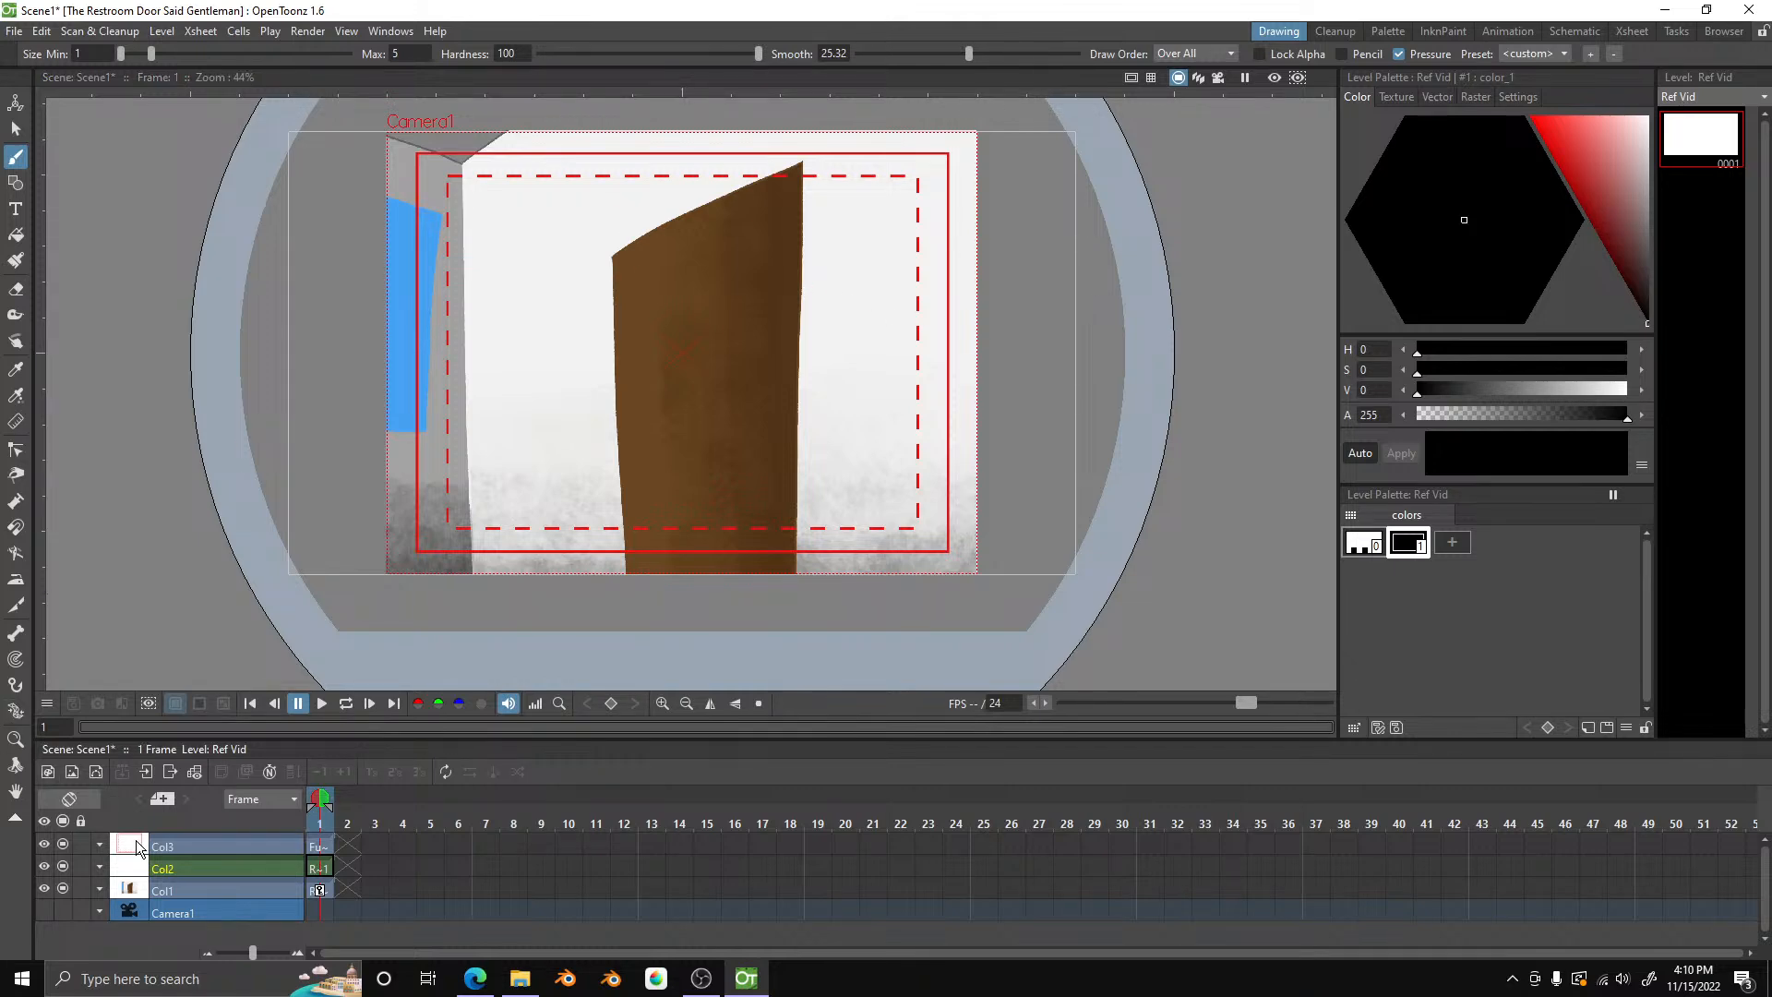
pyautogui.rightClick(166, 858)
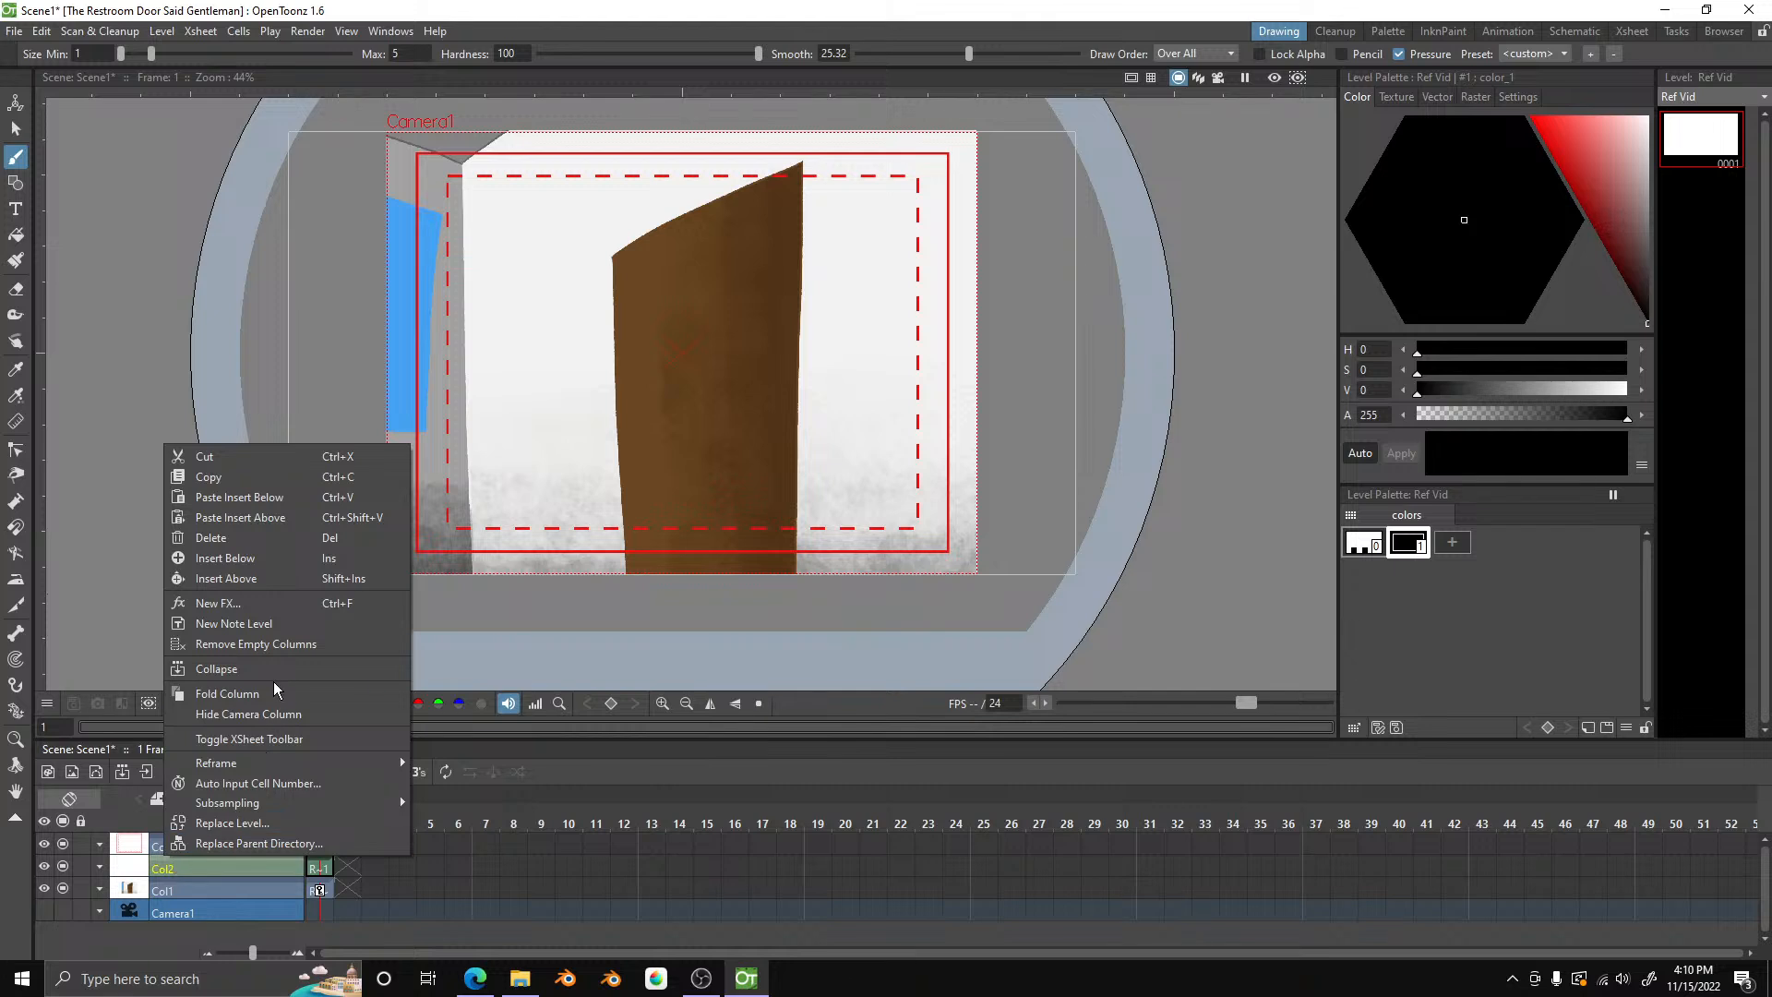
pyautogui.click(179, 872)
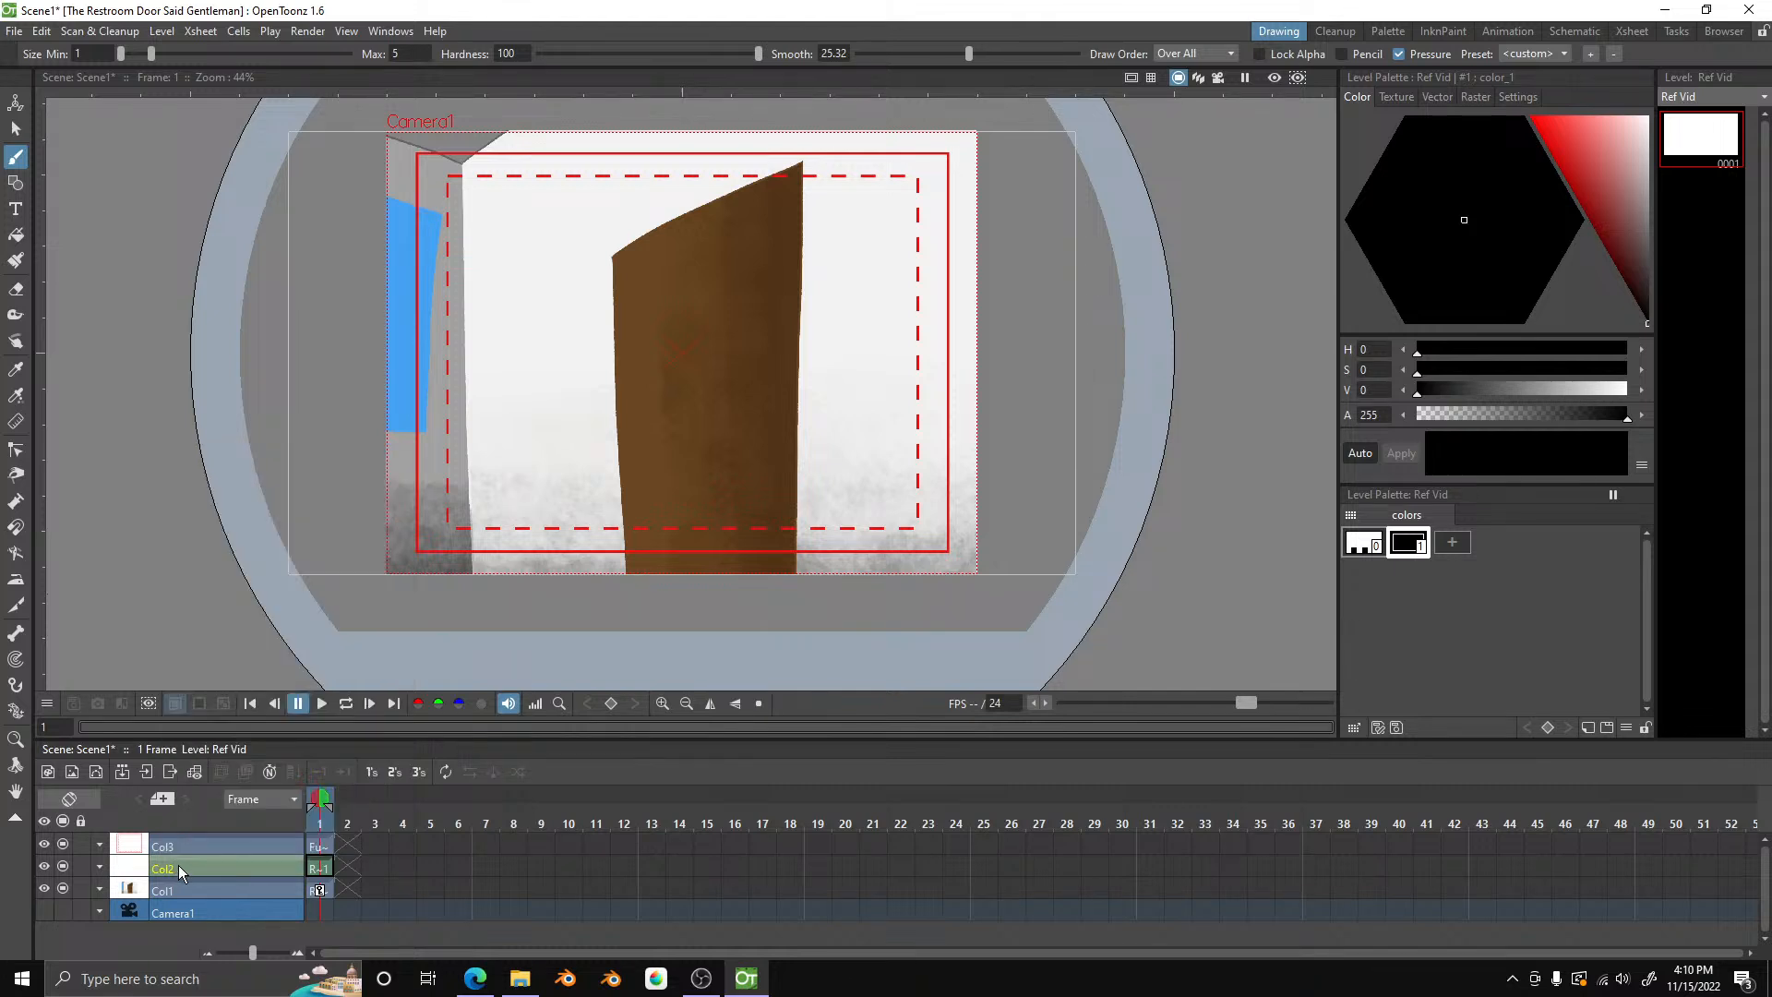
pyautogui.press('Delete')
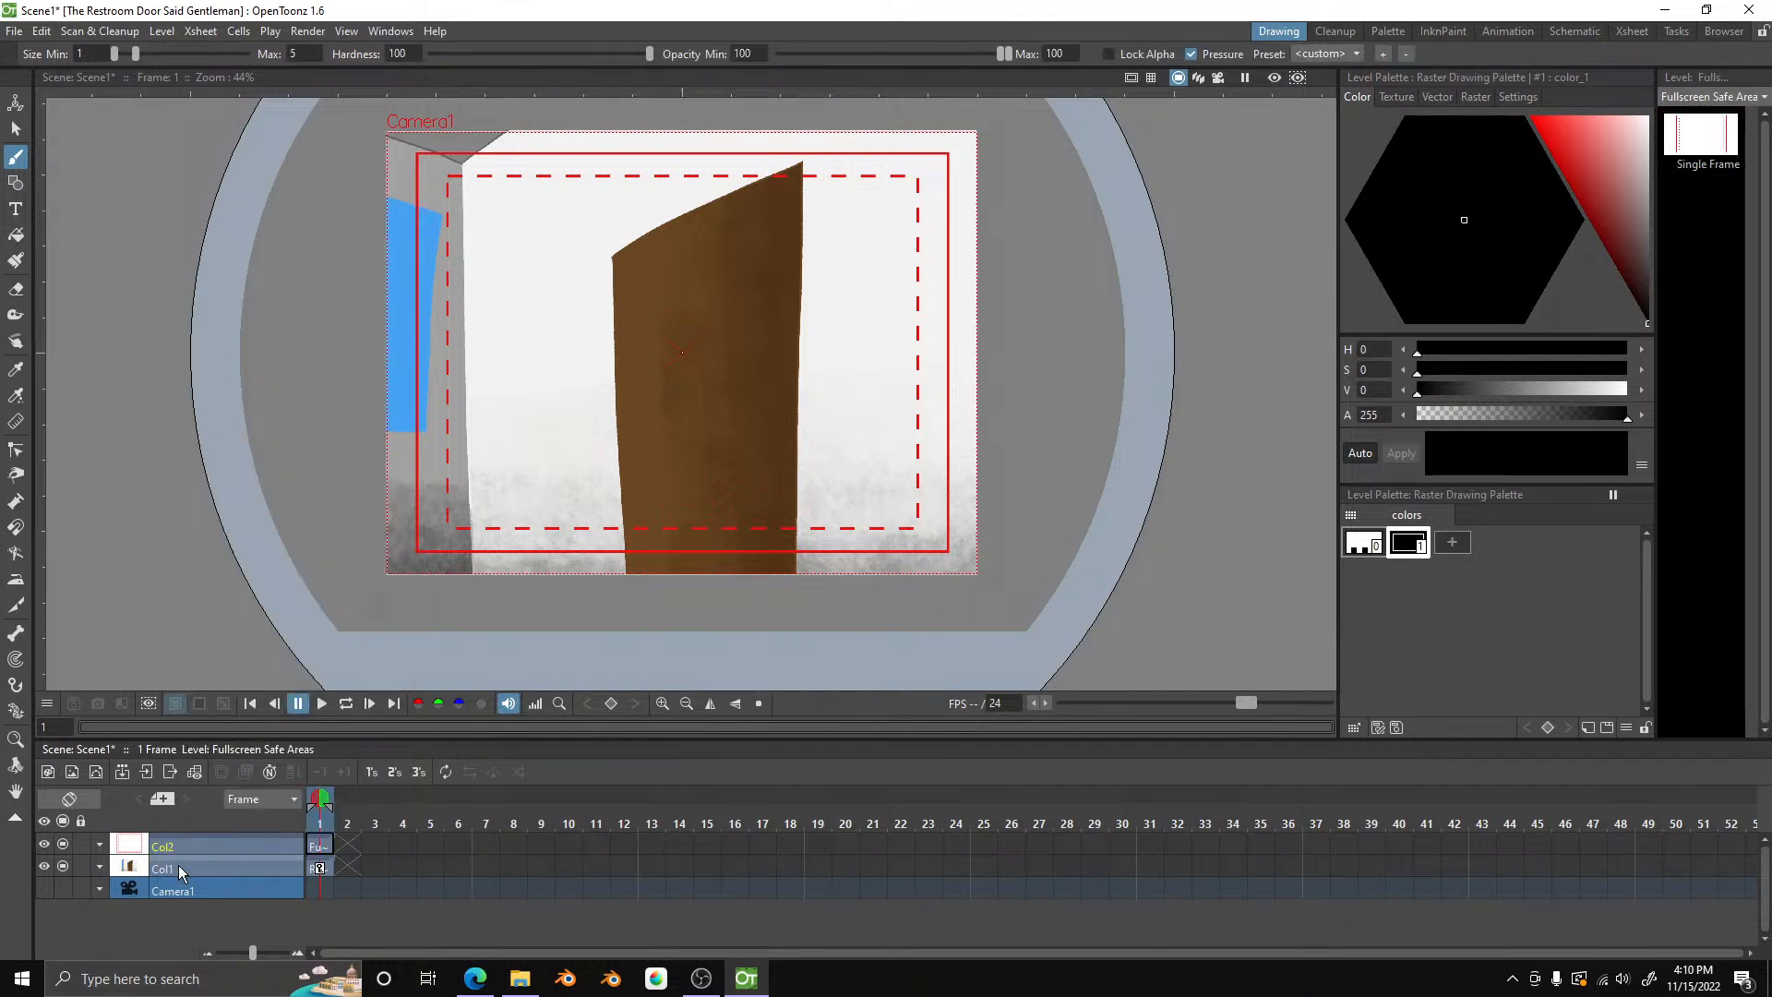
# - Create a Toonz Raster level named Ref Vid2, 1920 × 1080 px, above the safe-area guide column
pyautogui.click(50, 772)
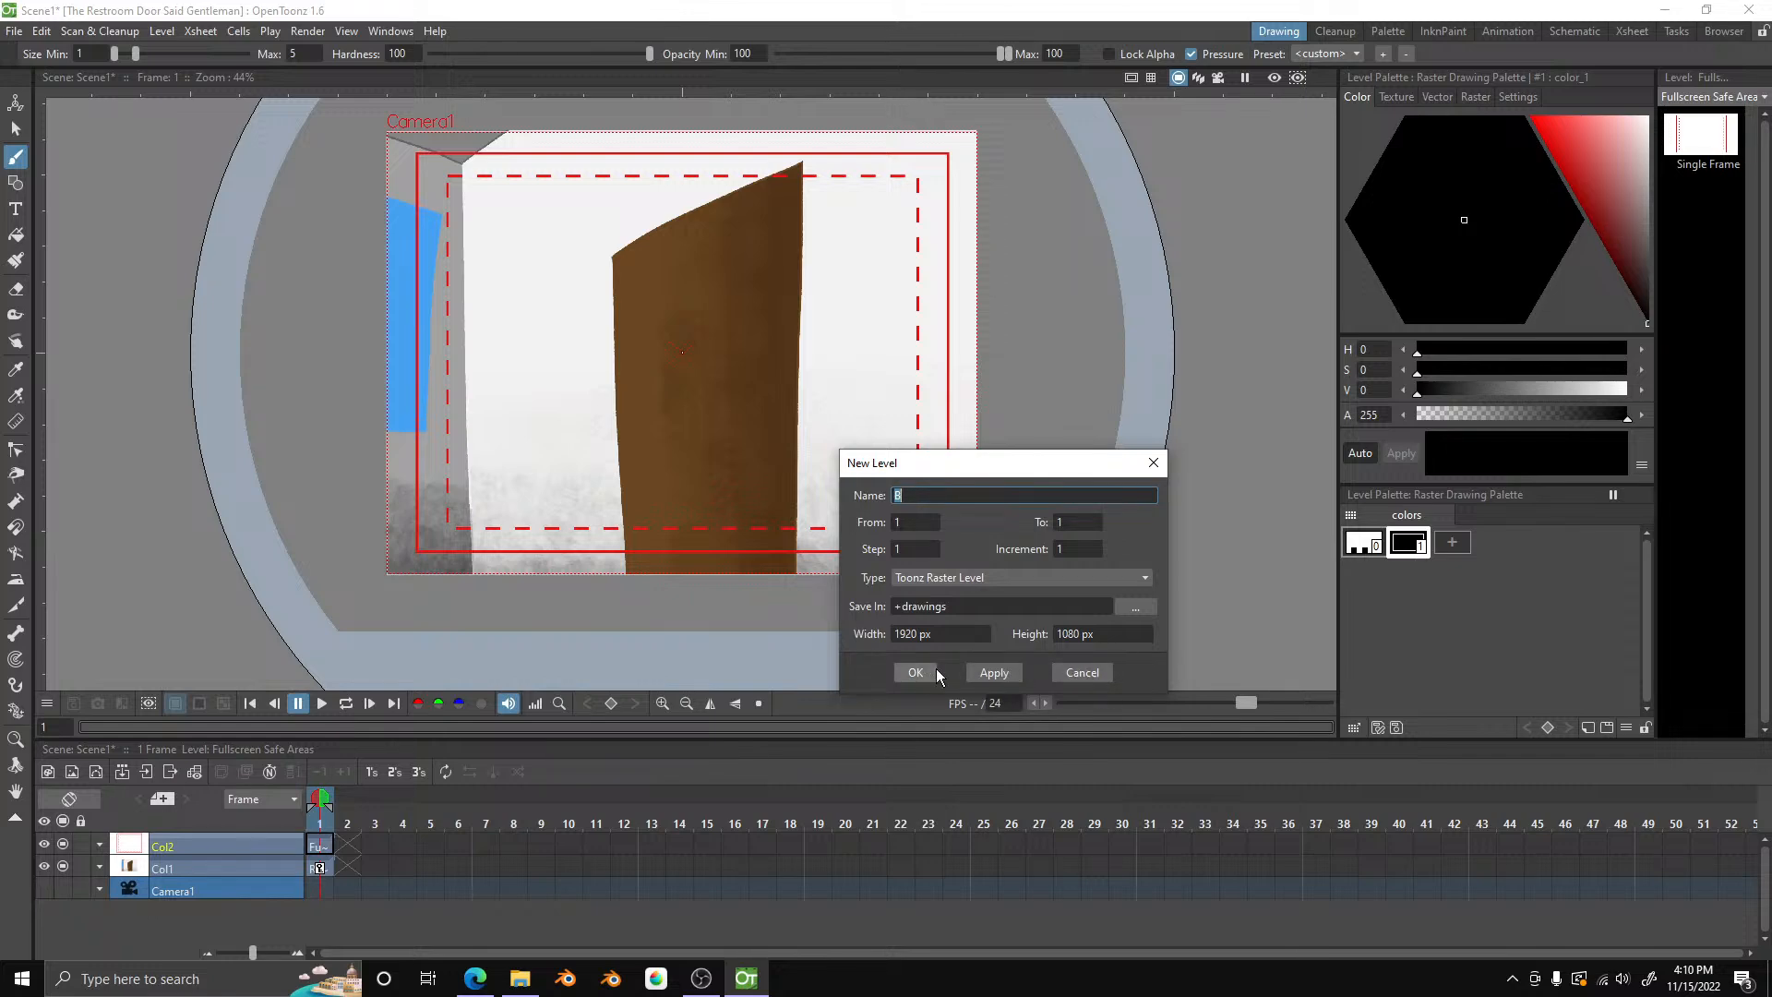
pyautogui.write('Ref Vid')
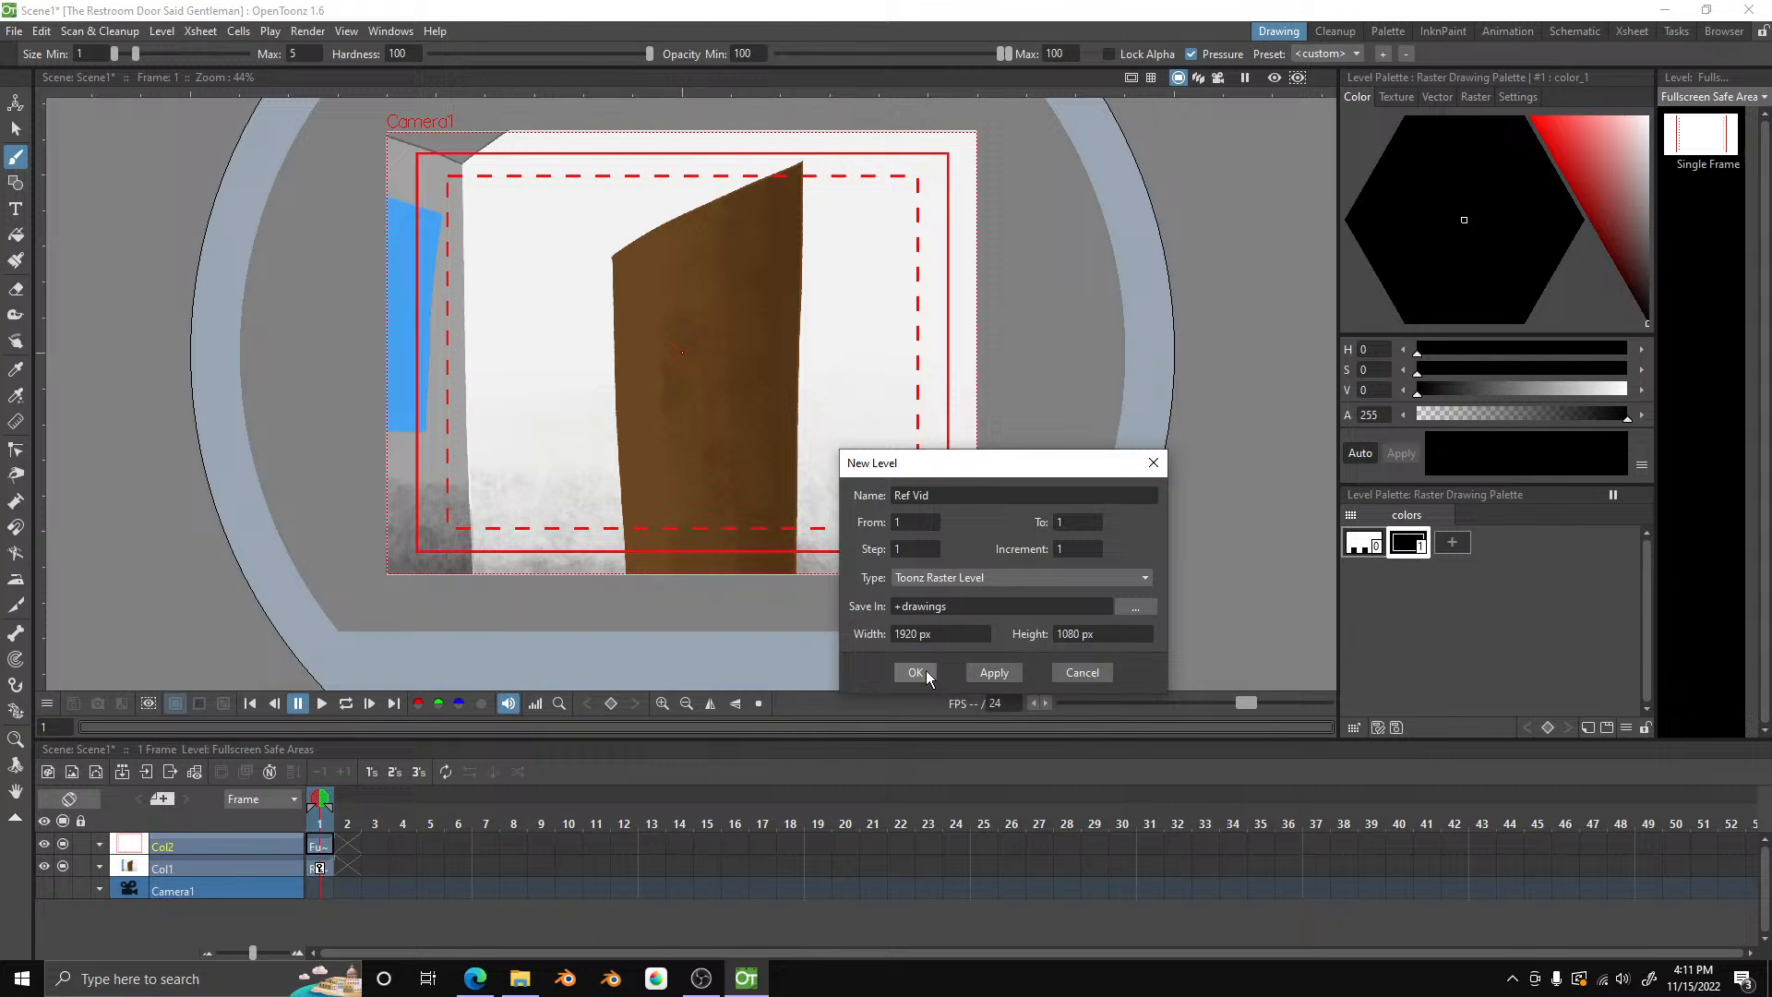
pyautogui.click(927, 670)
pyautogui.click(888, 503)
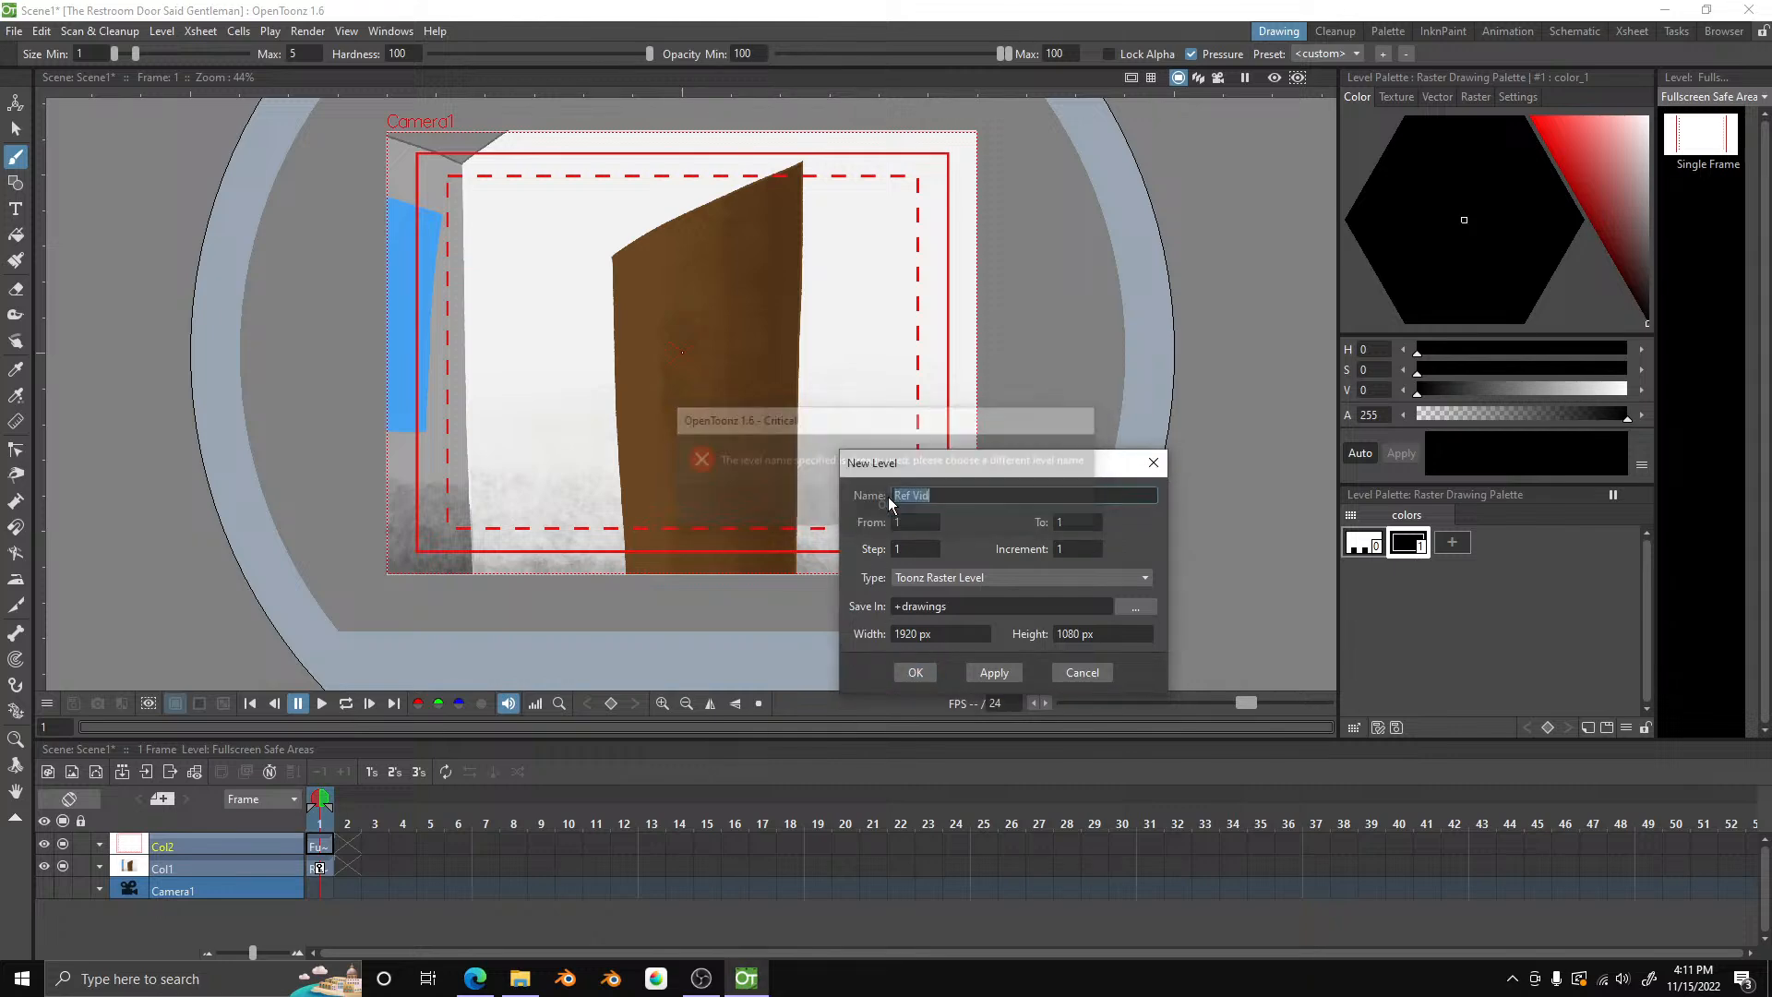
pyautogui.click(909, 672)
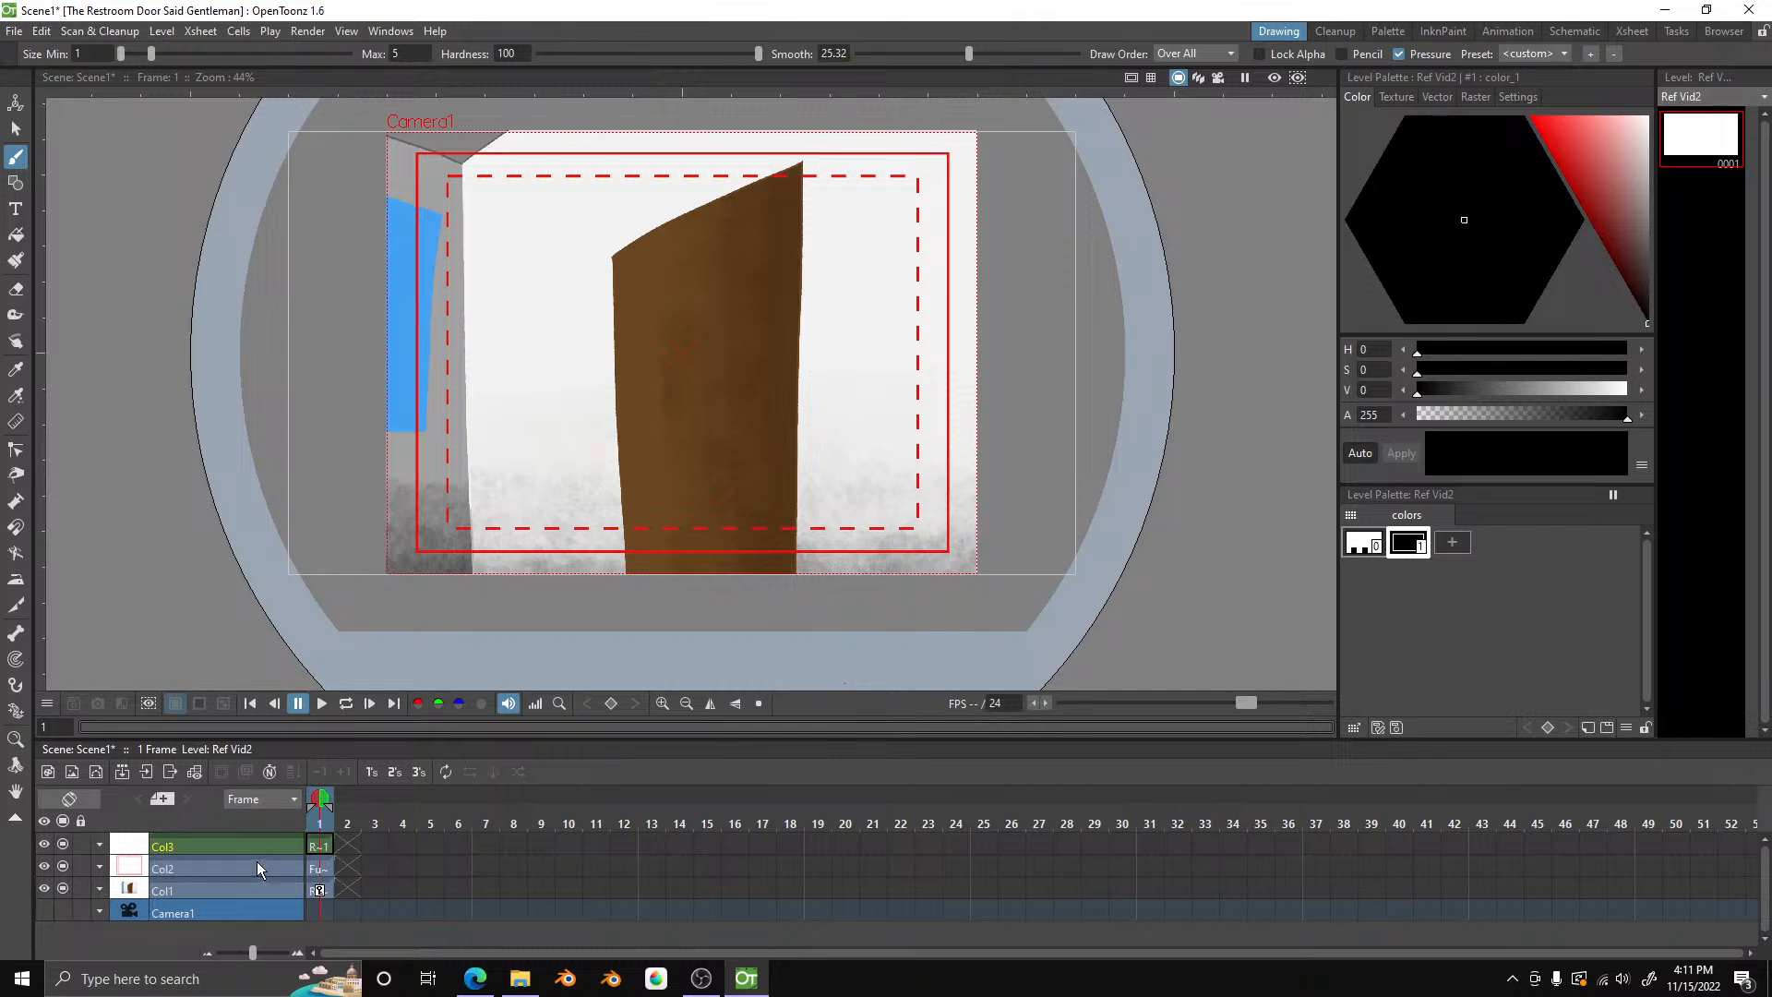
# - Try to bring Scene1.mp4 from File Explorer into the scene viewer and return to OpenToonz
pyautogui.click(519, 977)
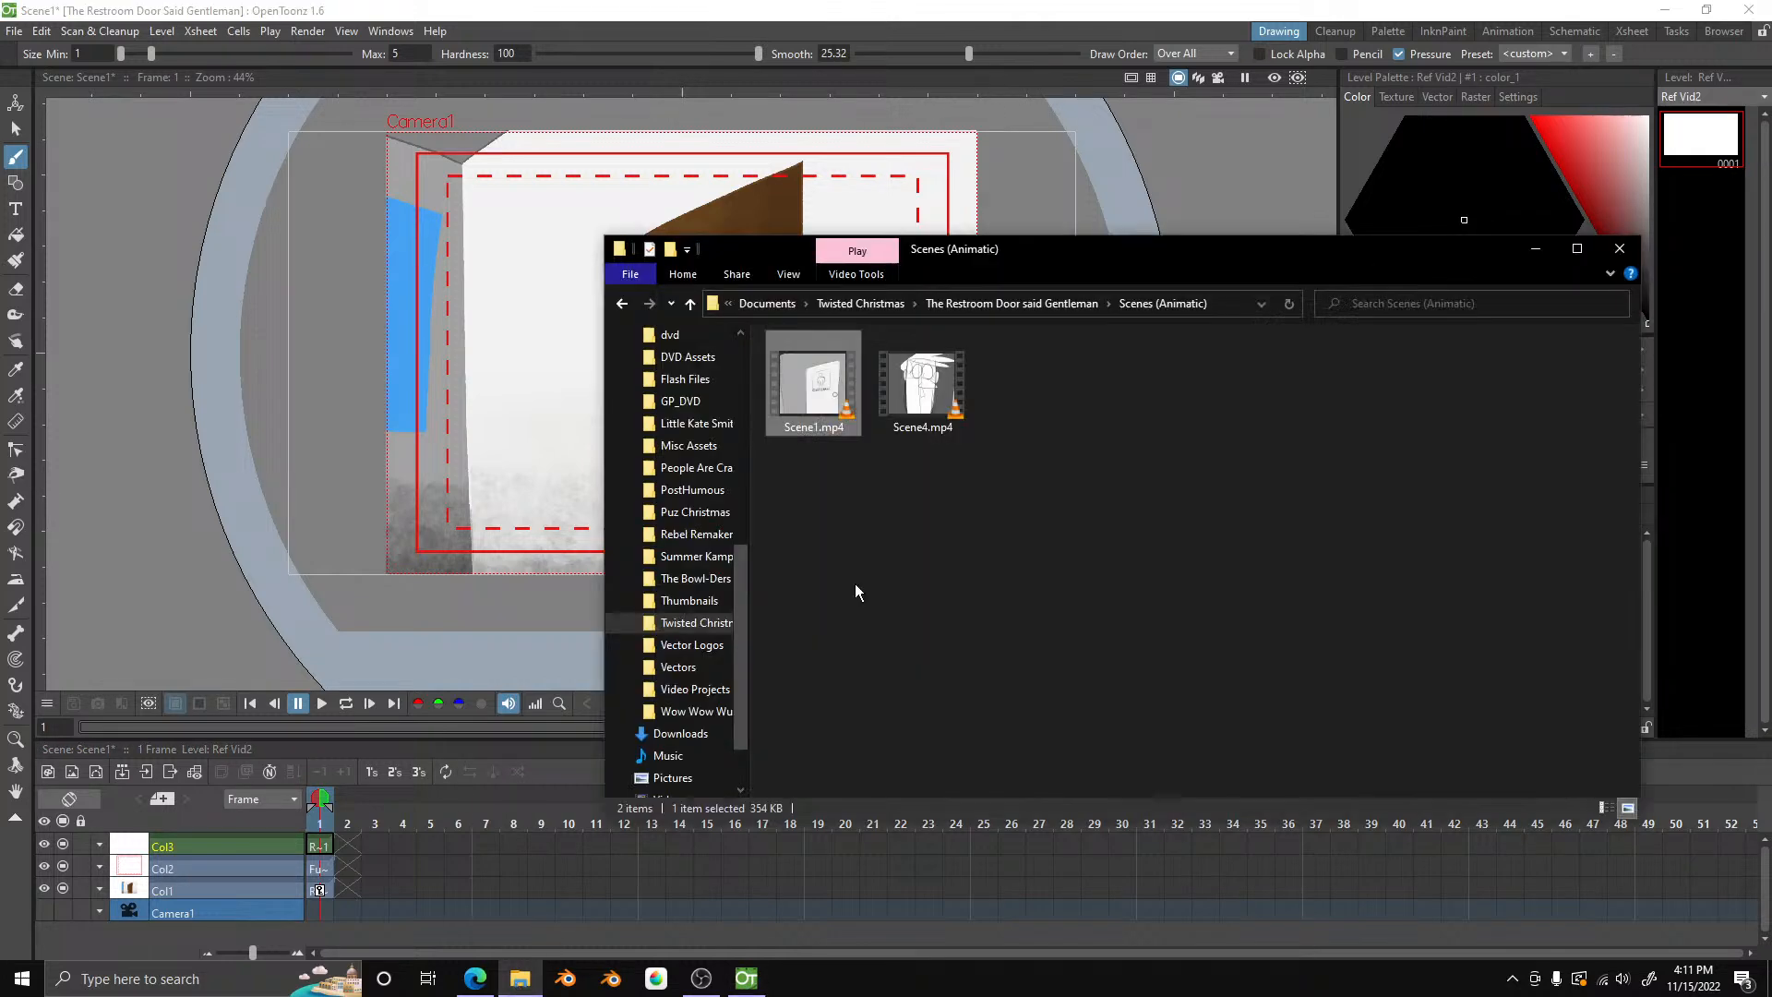
pyautogui.moveTo(836, 385); pyautogui.dragTo(517, 450)
pyautogui.click(234, 8)
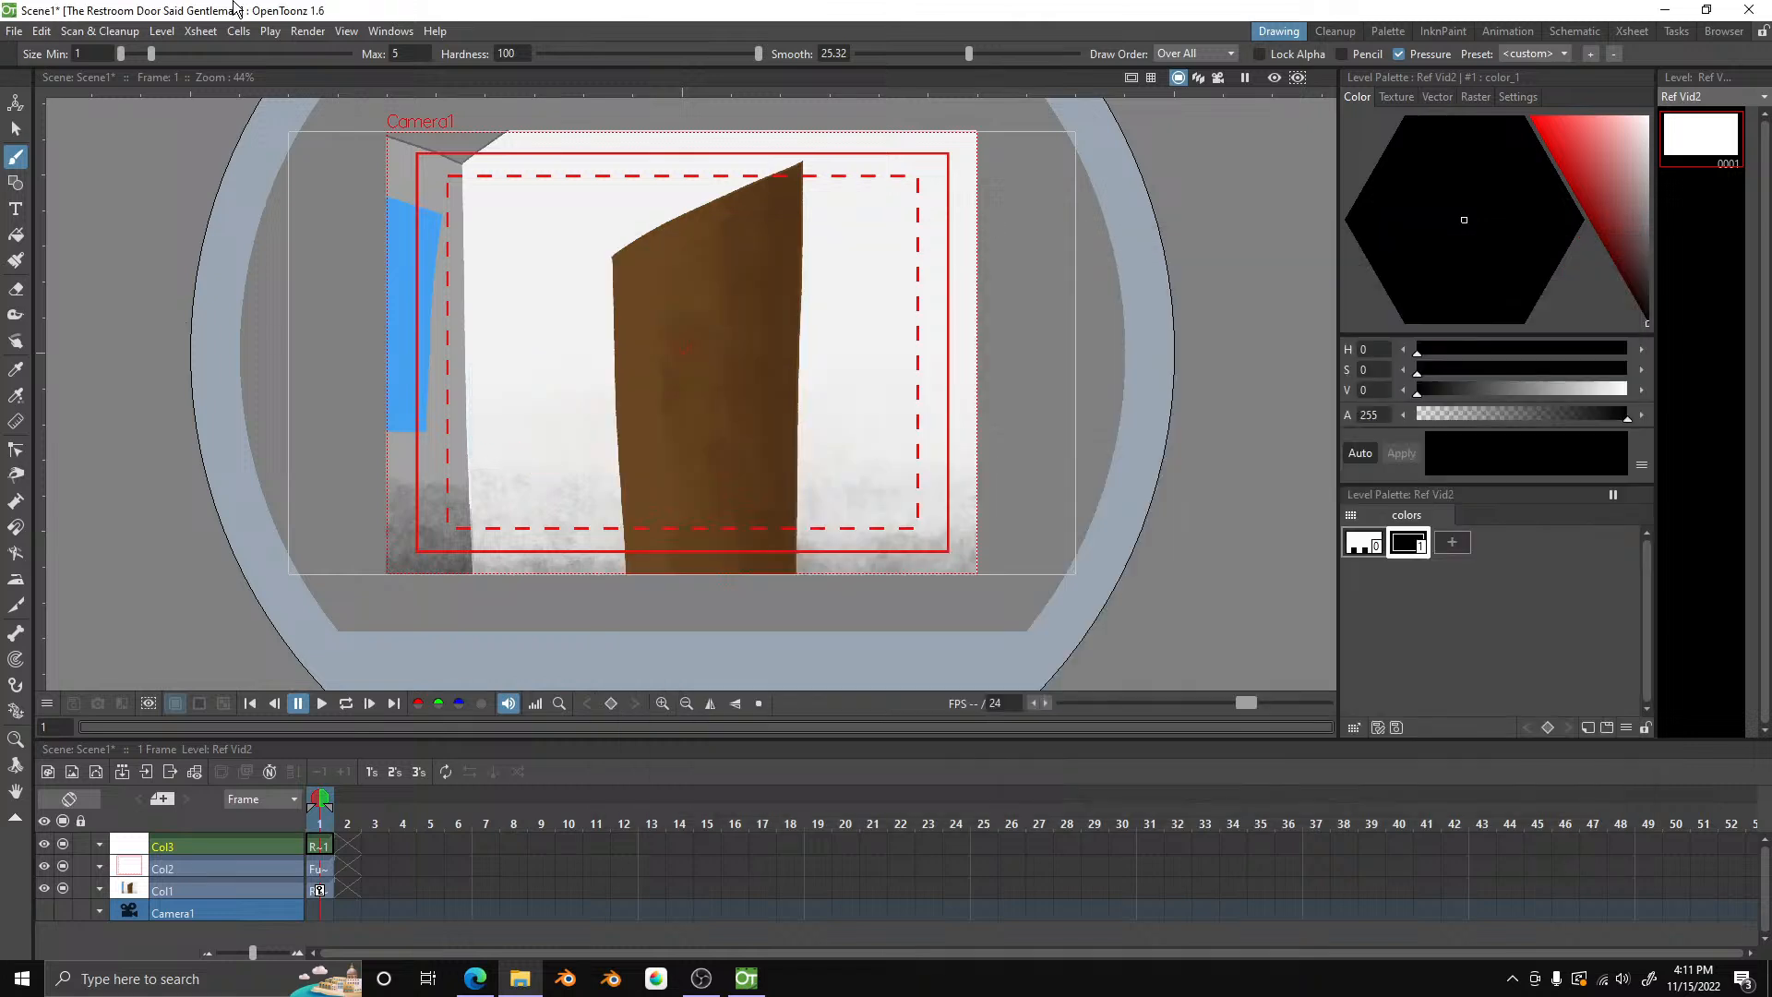
pyautogui.click(12, 31)
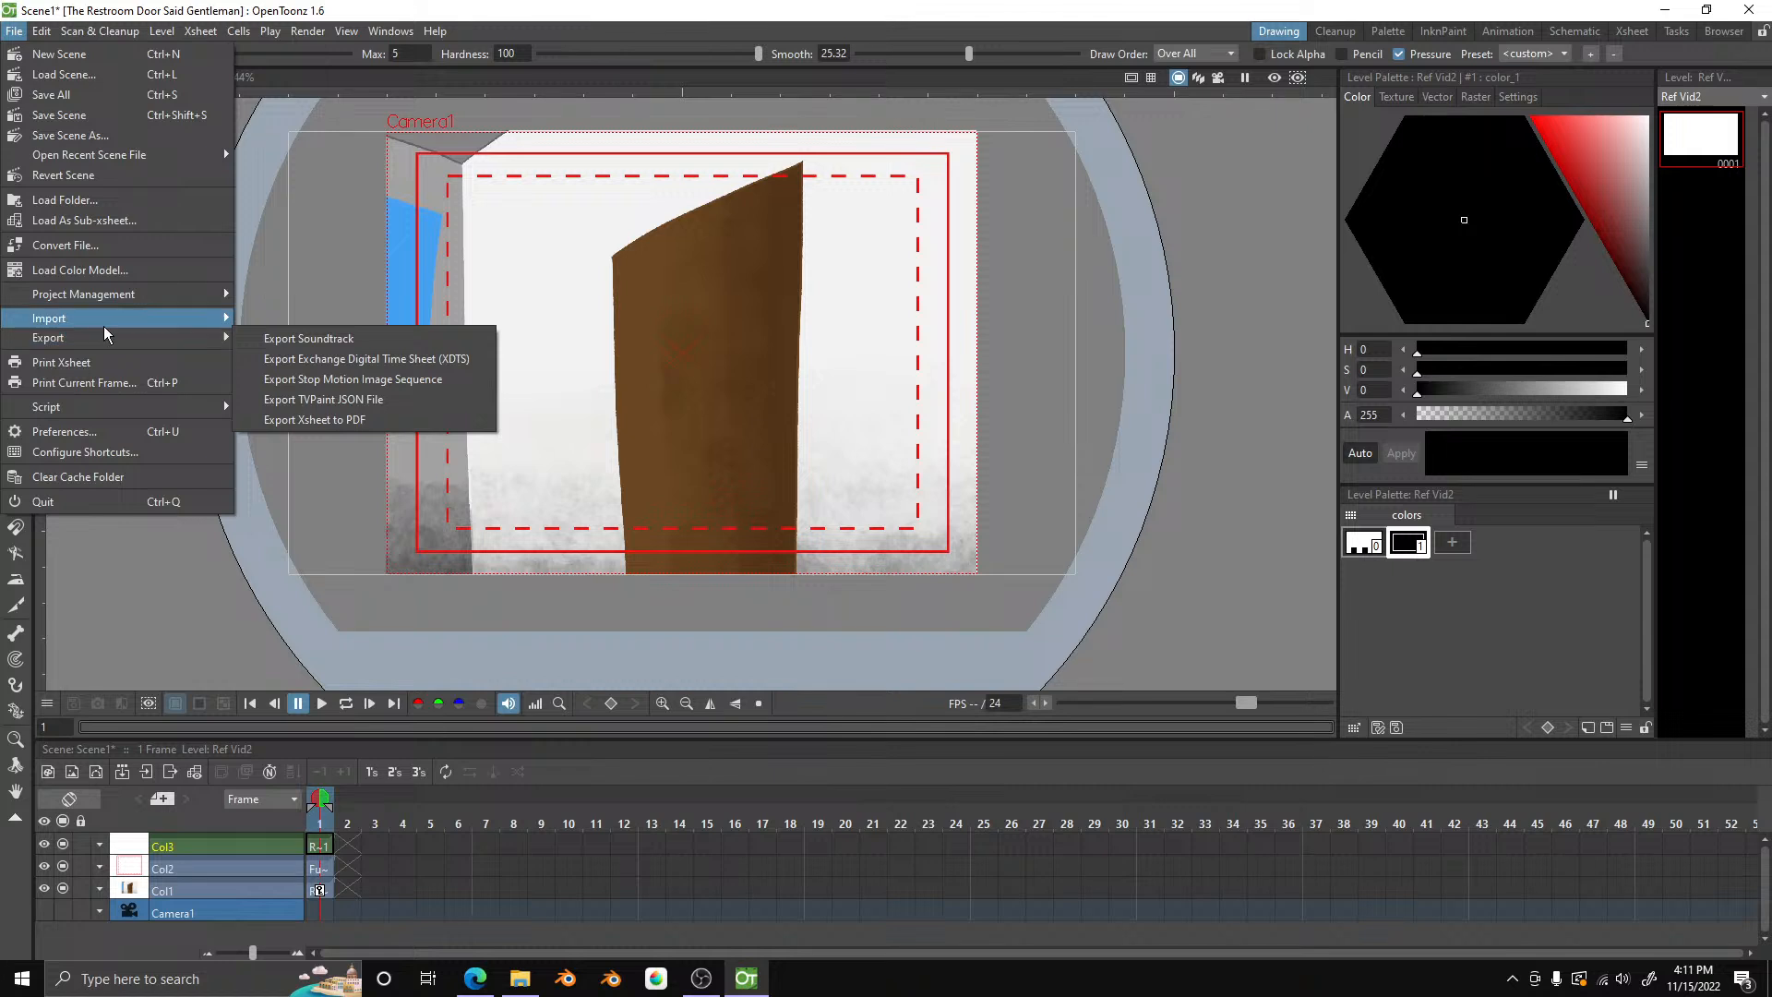
pyautogui.moveTo(112, 330)
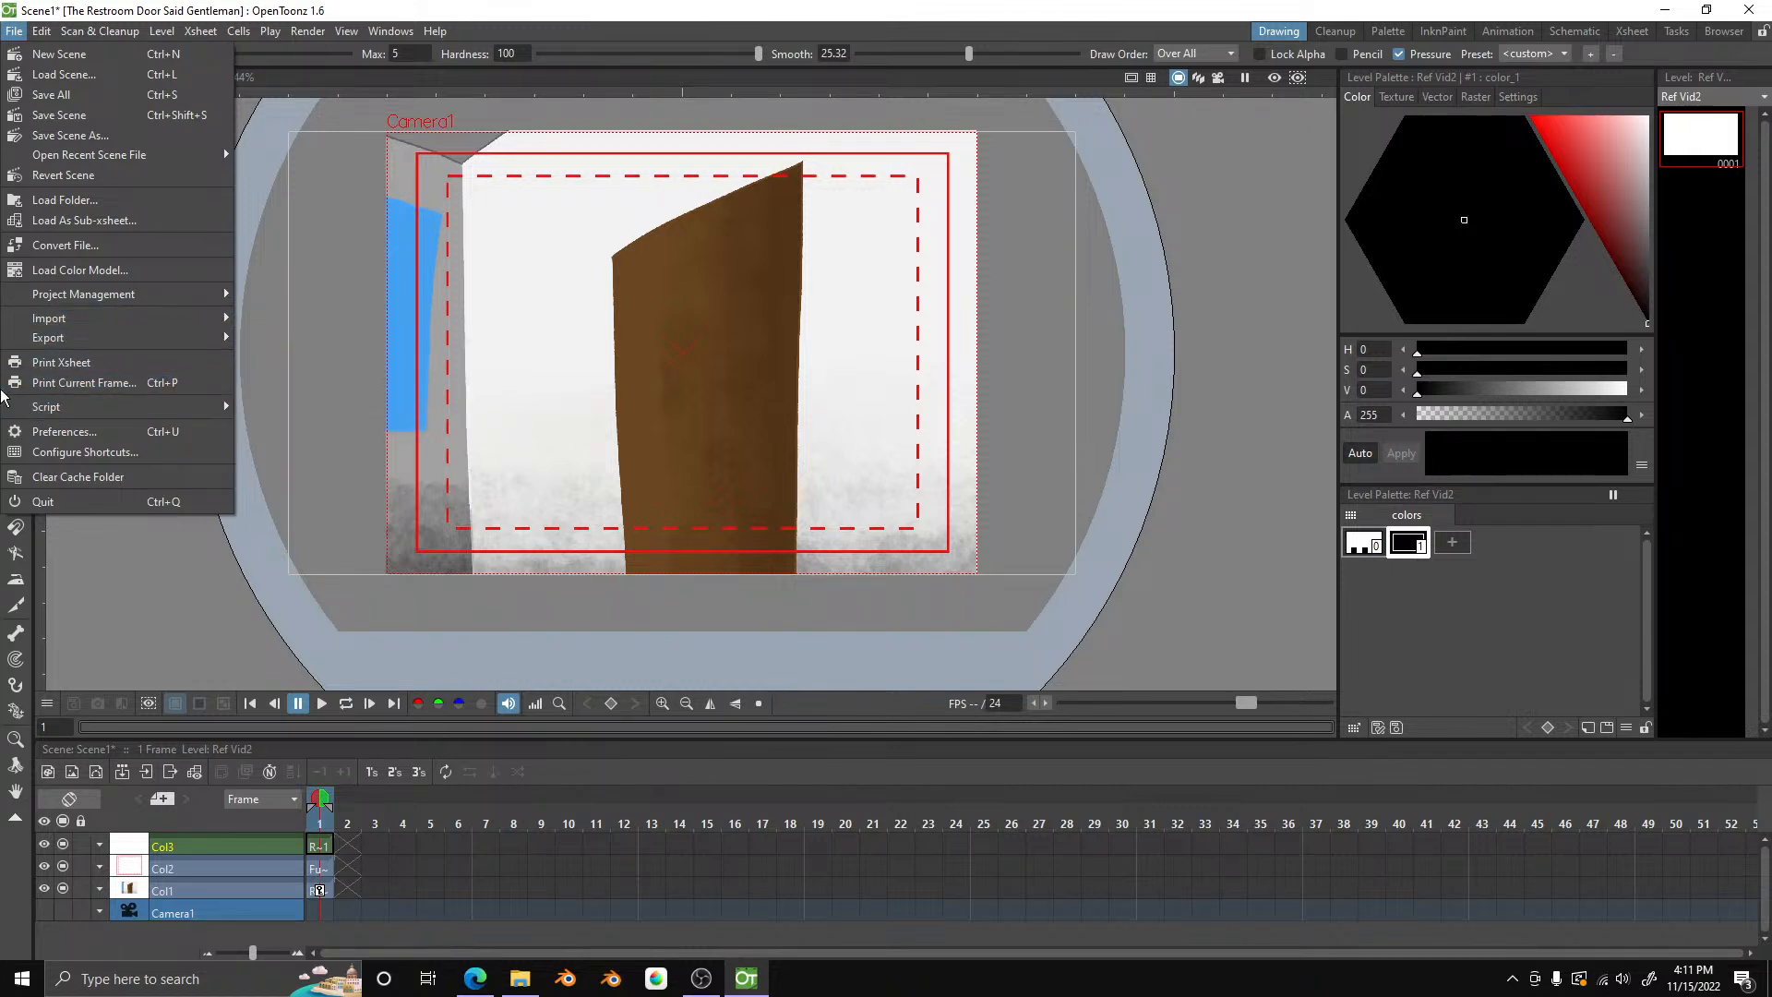
# - Switch to OBS, unmute the Mic/Aux audio source, and return to OpenToonz
pyautogui.click(701, 979)
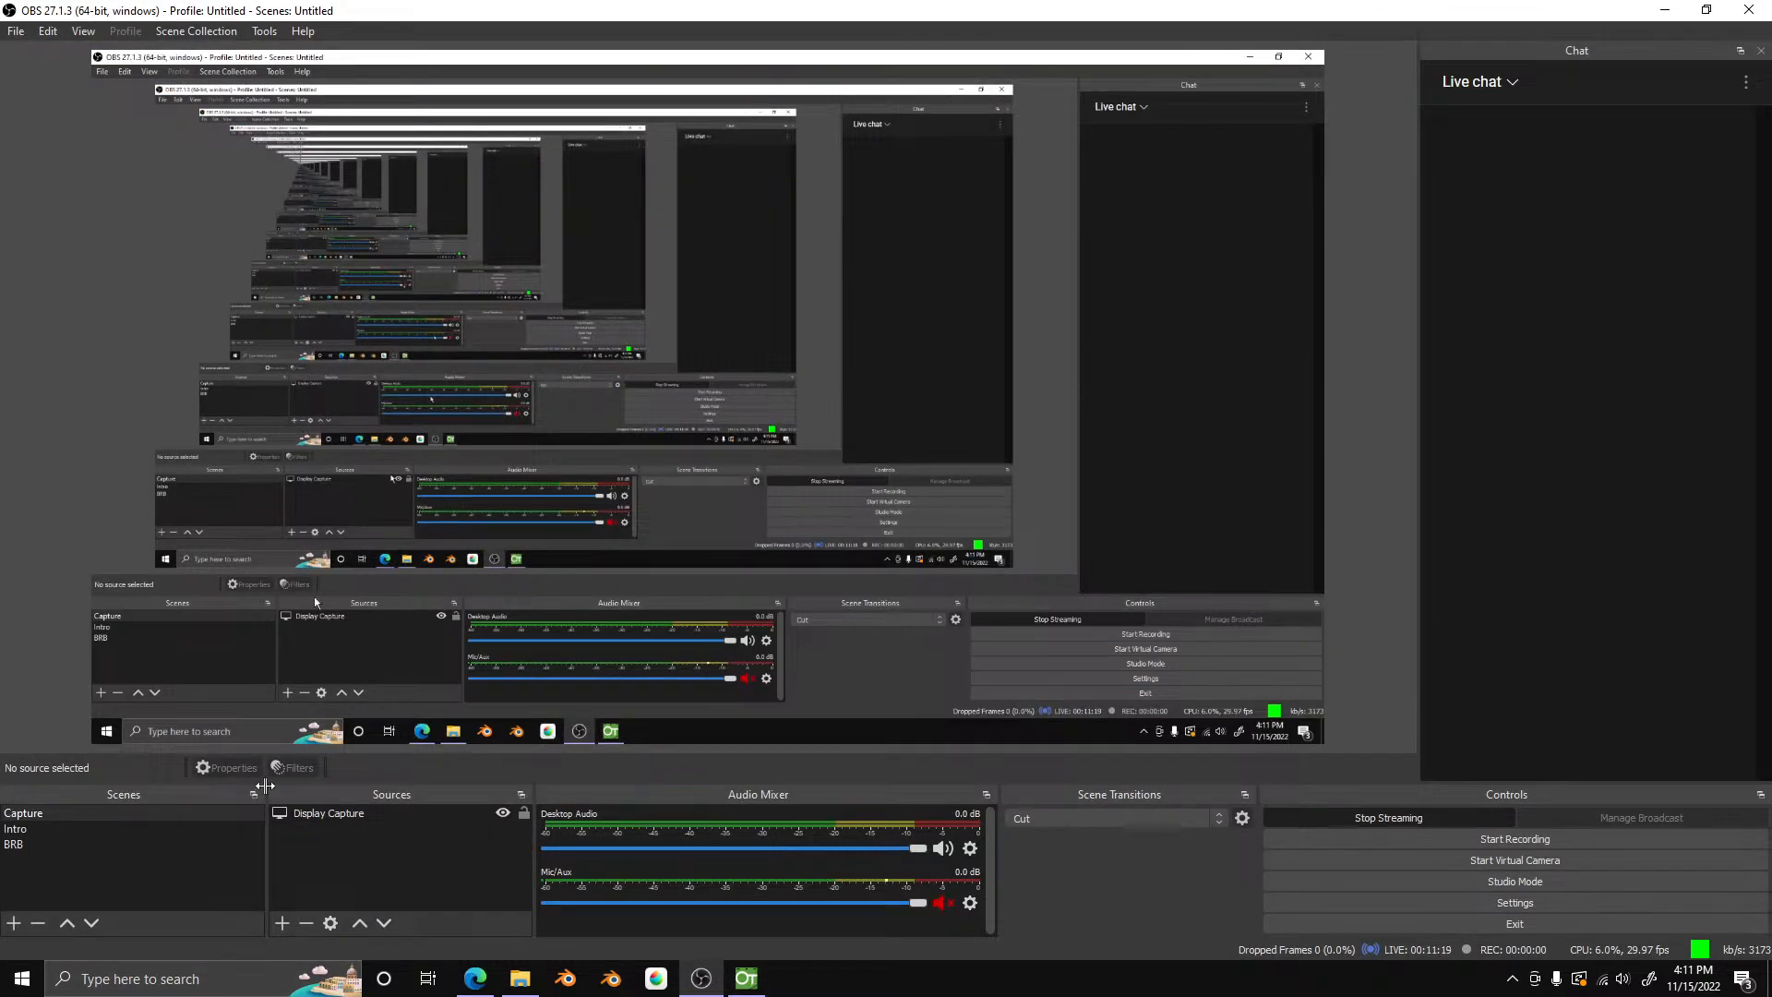
pyautogui.click(107, 844)
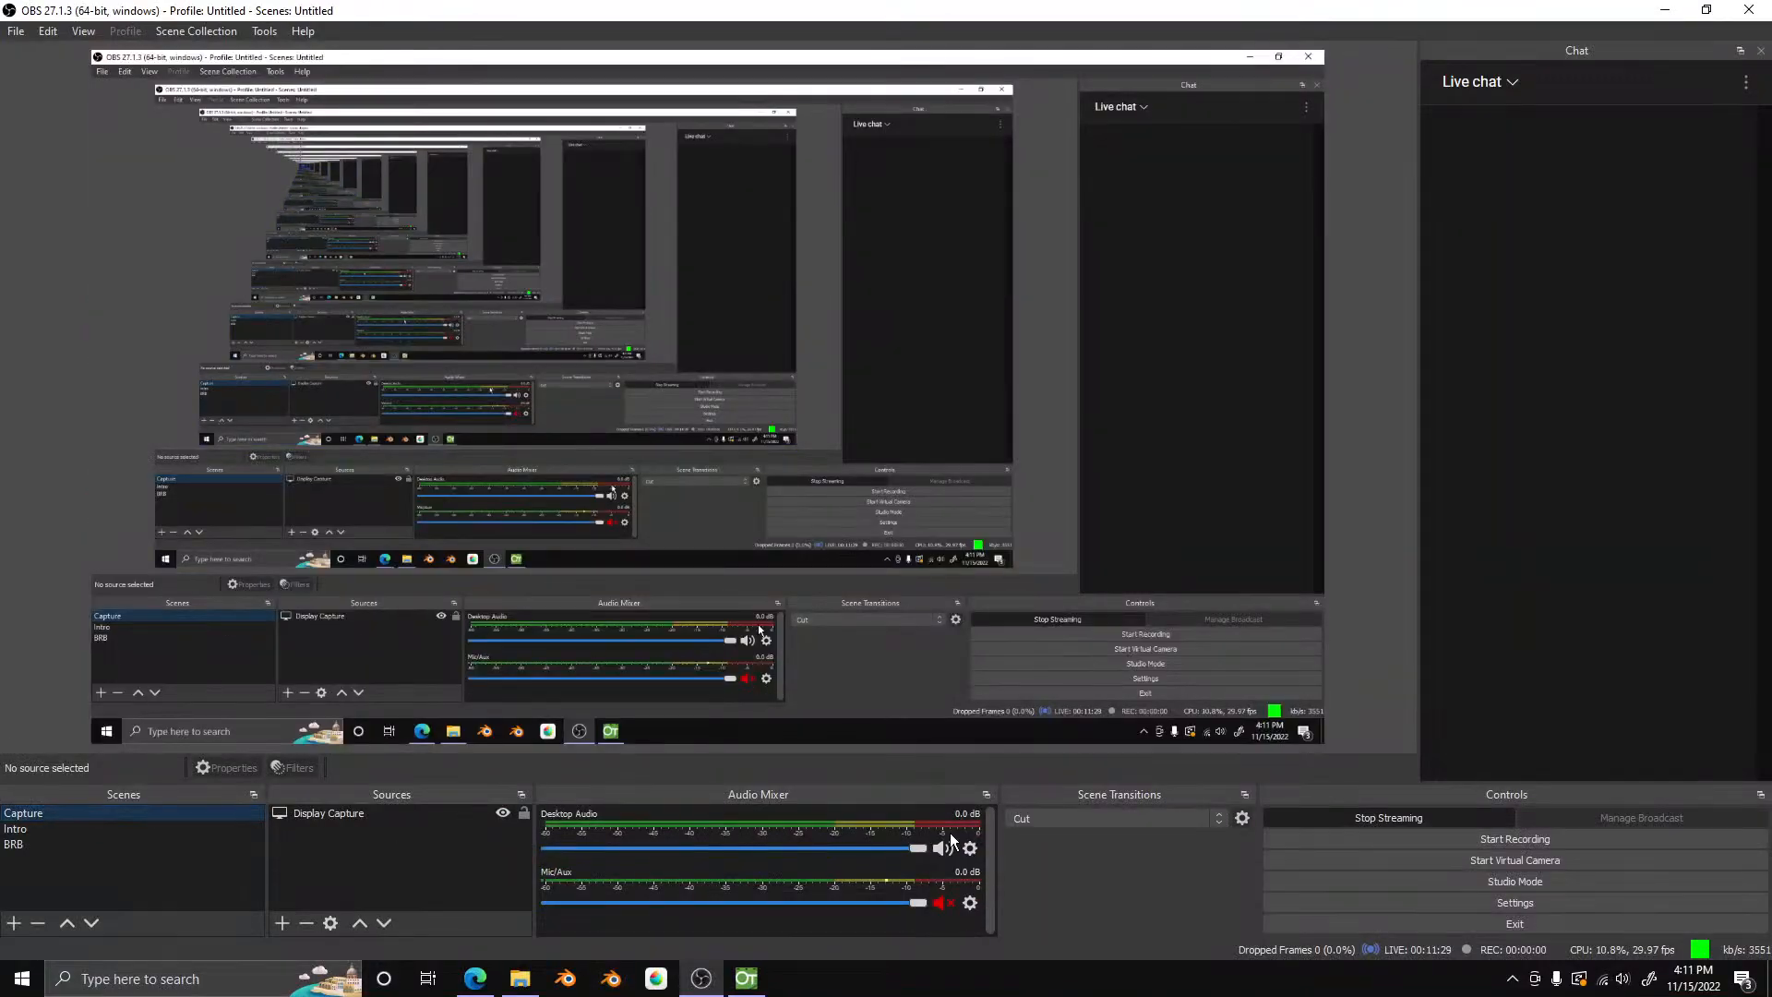
pyautogui.click(935, 901)
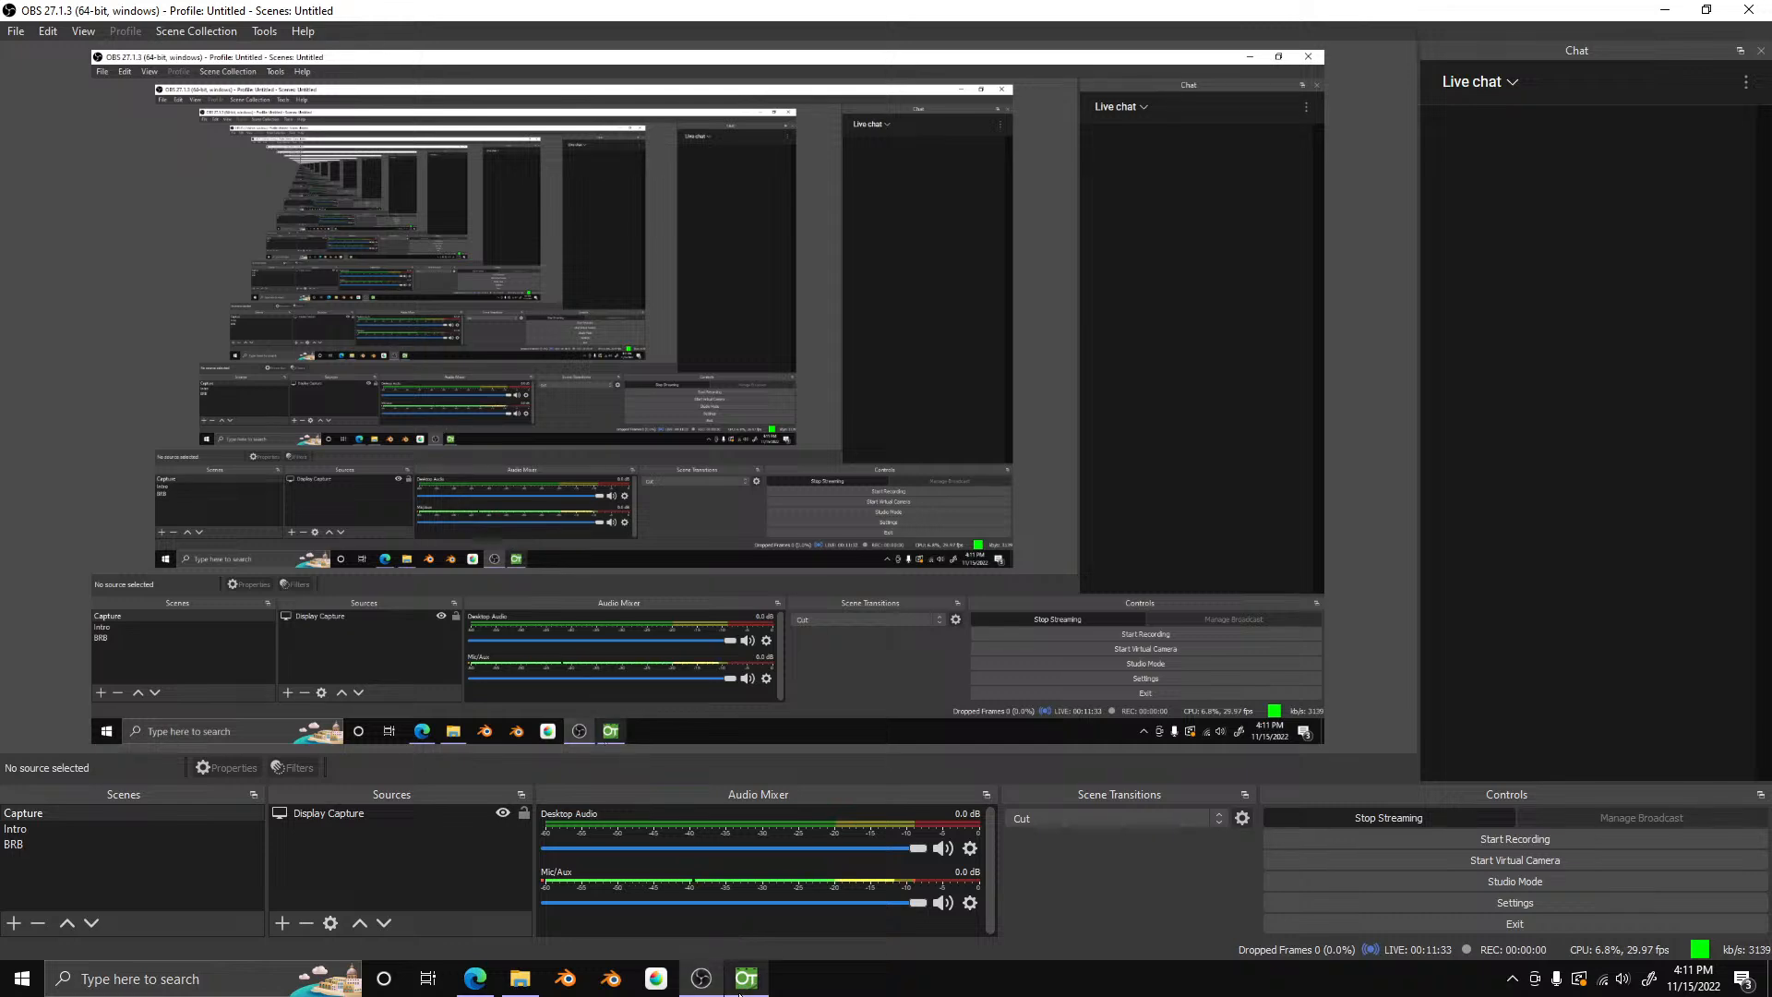
pyautogui.click(746, 979)
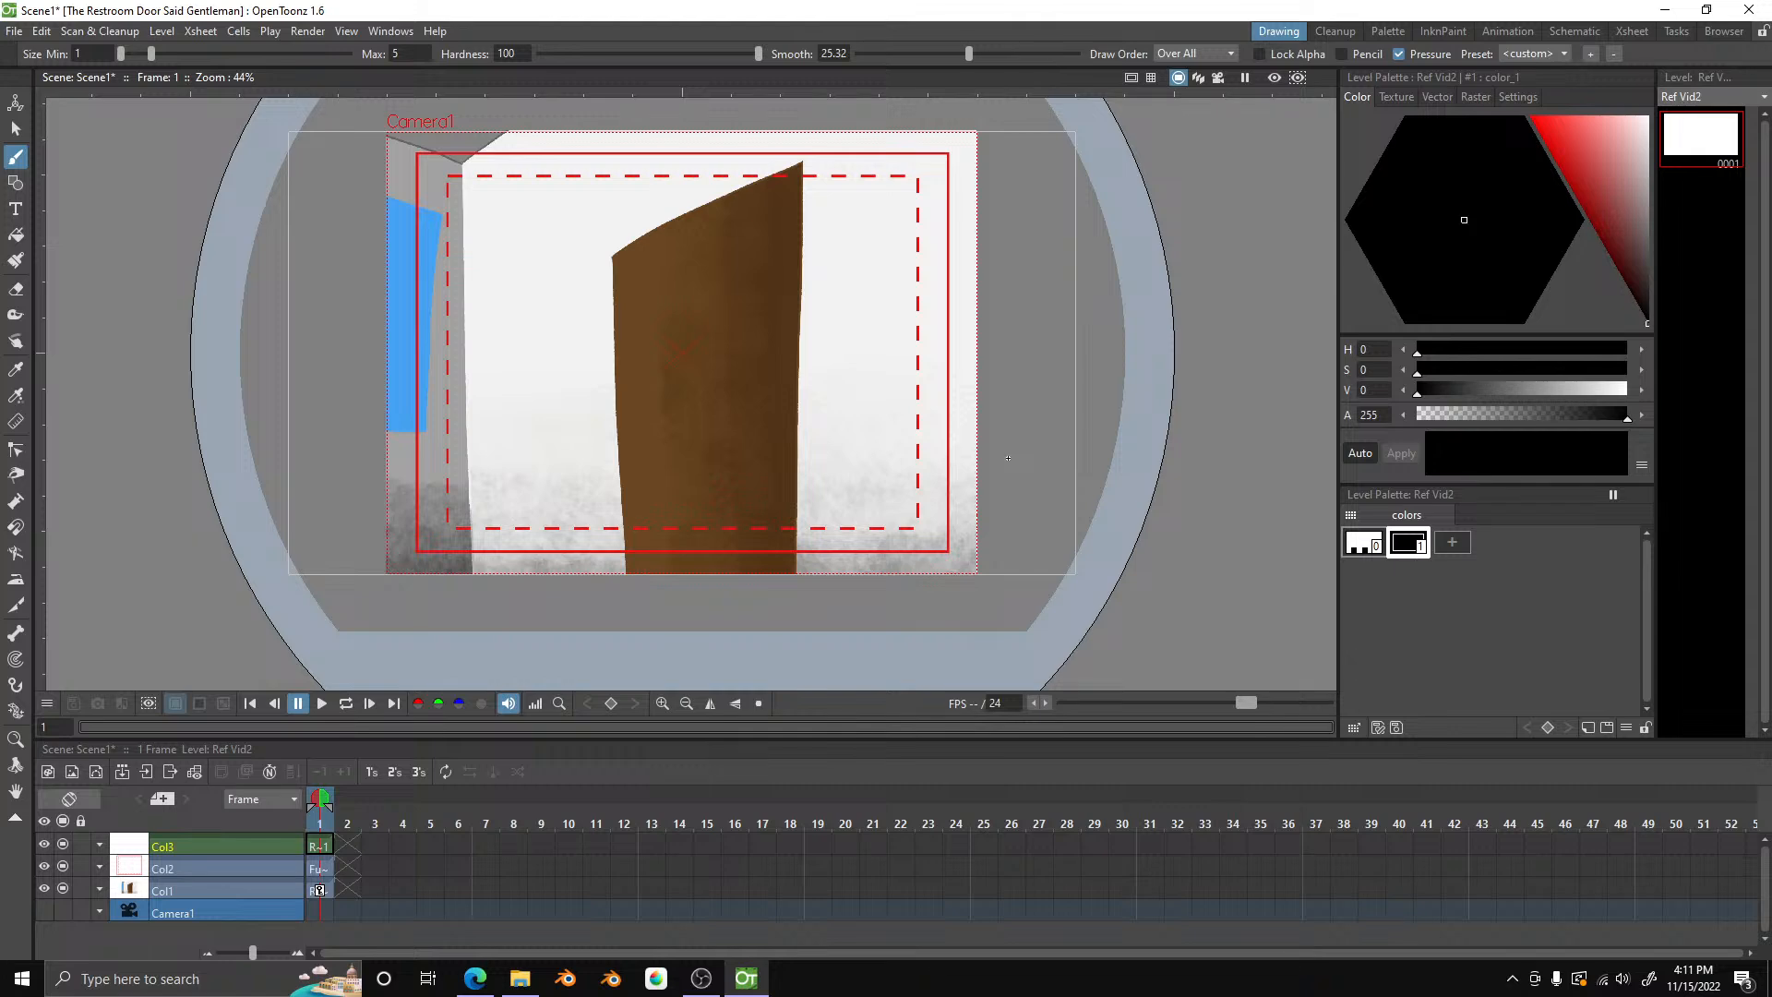
# - Activate the Animate tool and try to bring Scene1.mp4 from the Scenes (Animatic) folder into the timeline
pyautogui.click(15, 101)
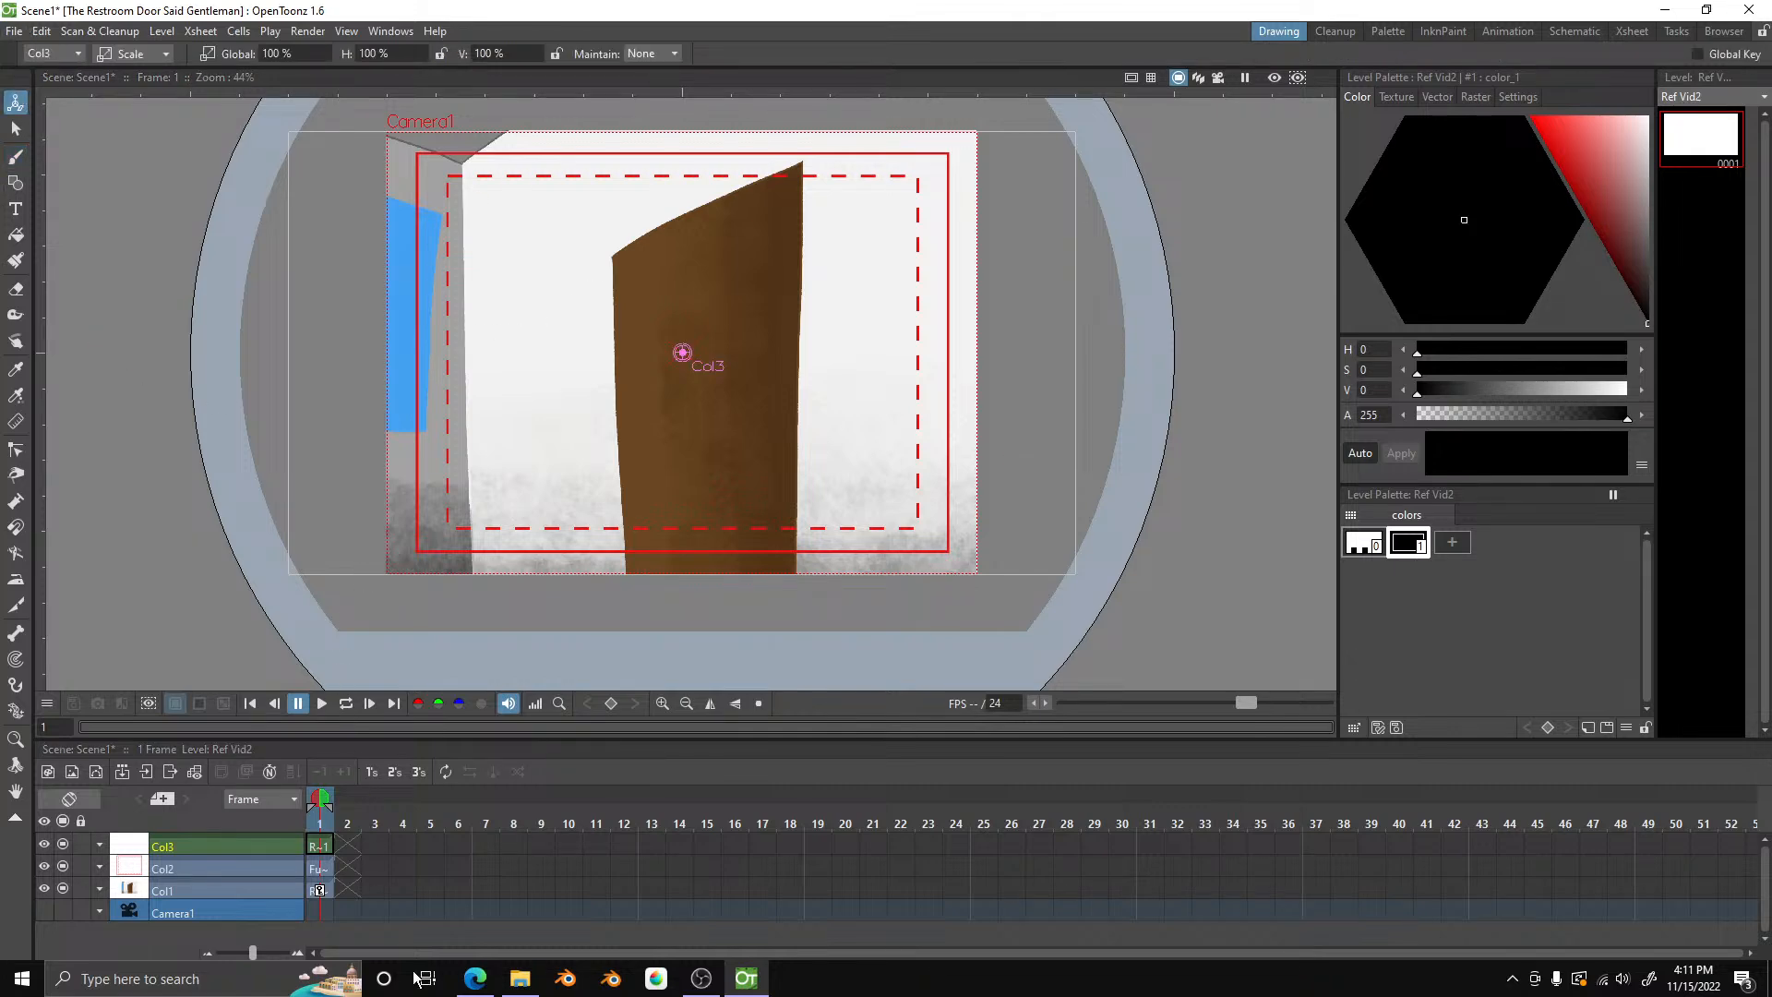
pyautogui.click(503, 990)
pyautogui.moveTo(855, 369); pyautogui.dragTo(421, 290)
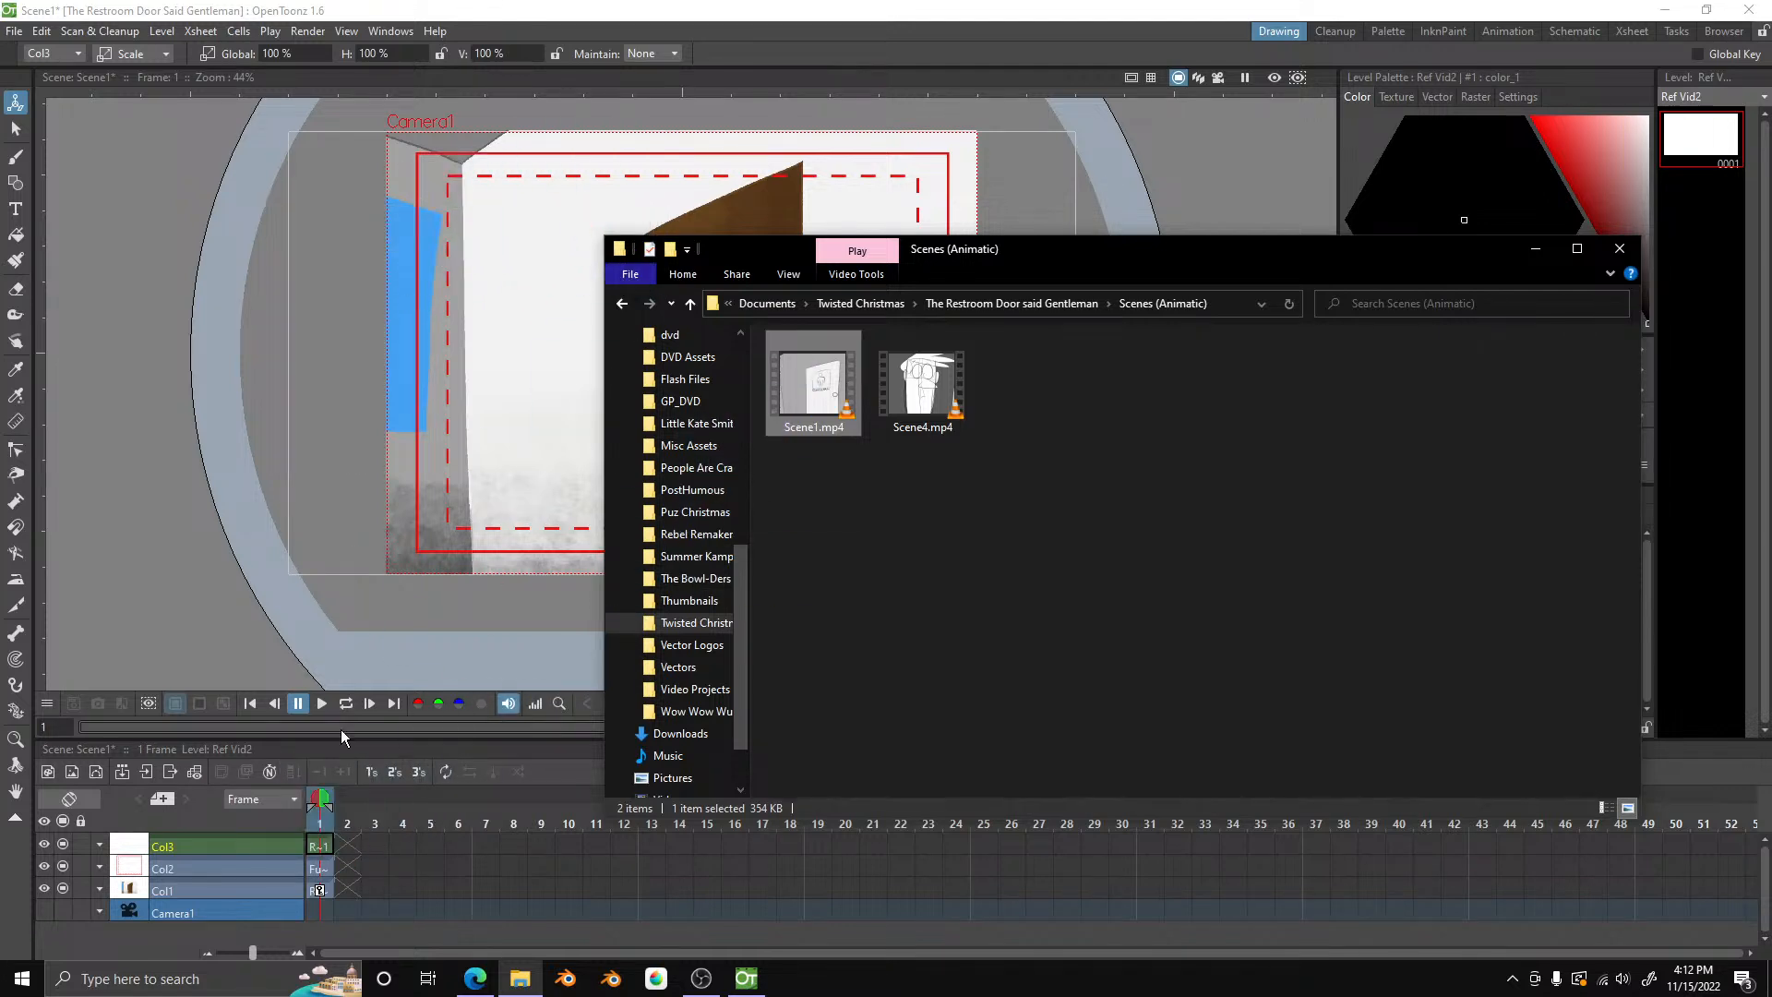
pyautogui.moveTo(684, 499); pyautogui.dragTo(45, 913)
pyautogui.click(46, 912)
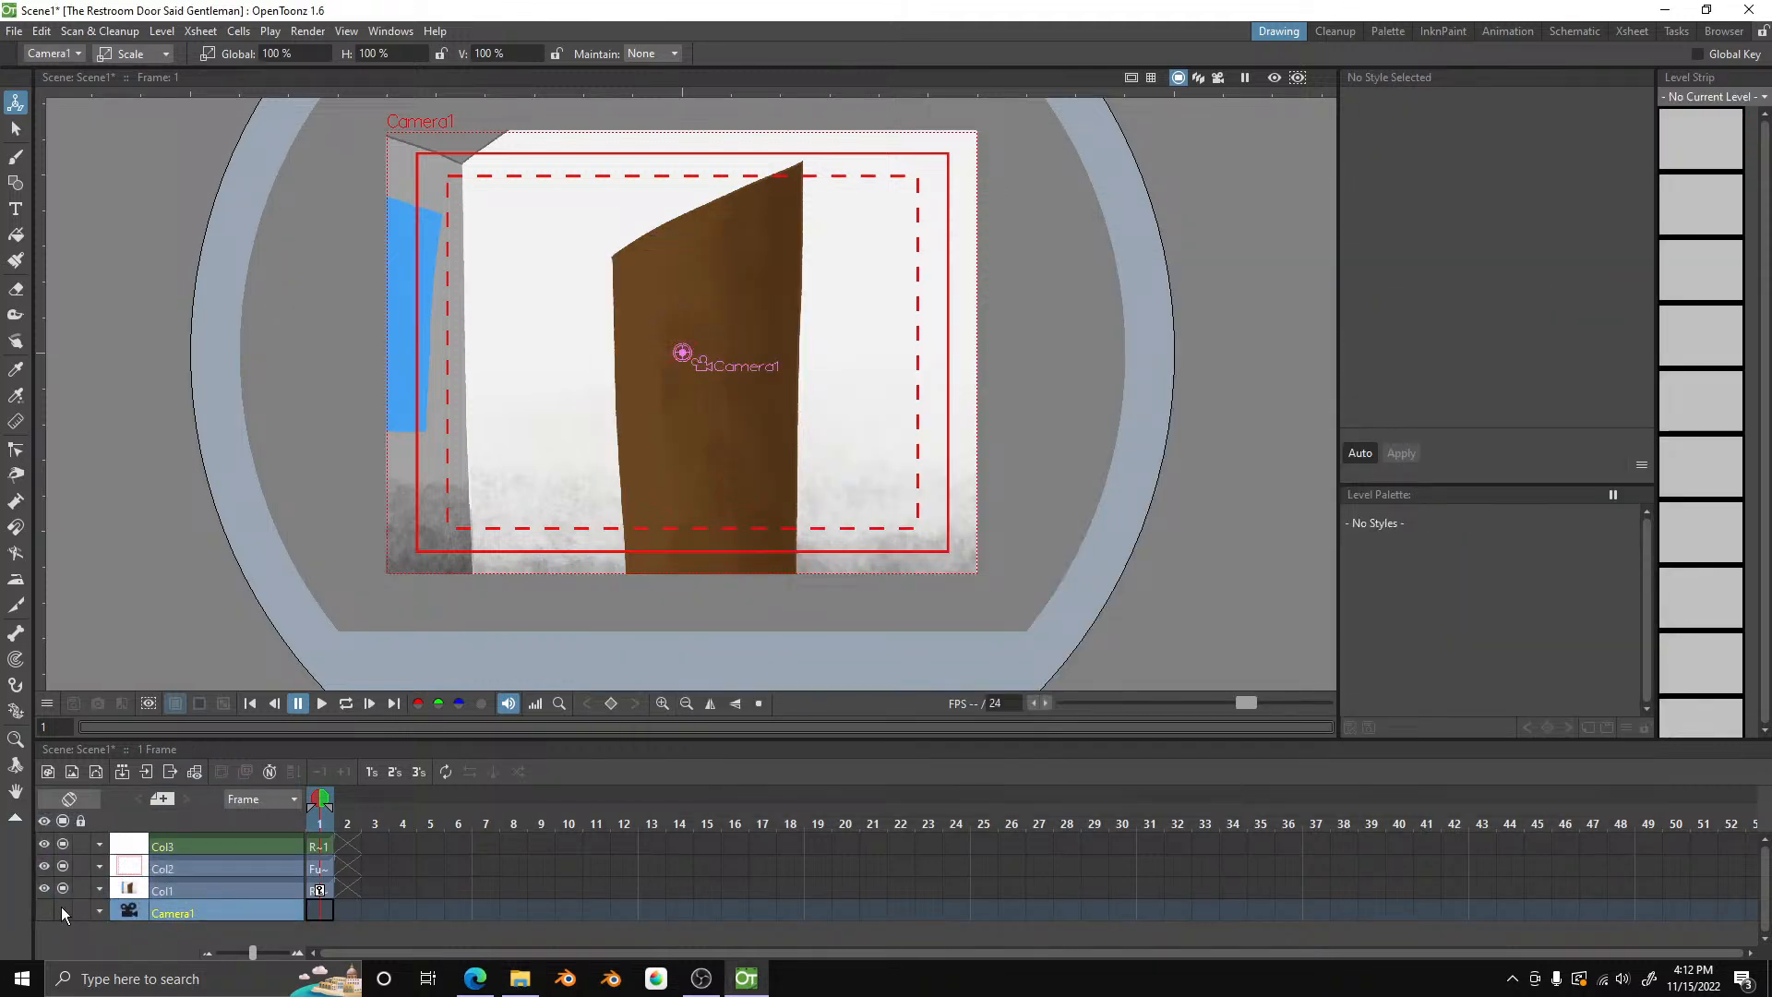
pyautogui.click(205, 33)
pyautogui.moveTo(238, 36)
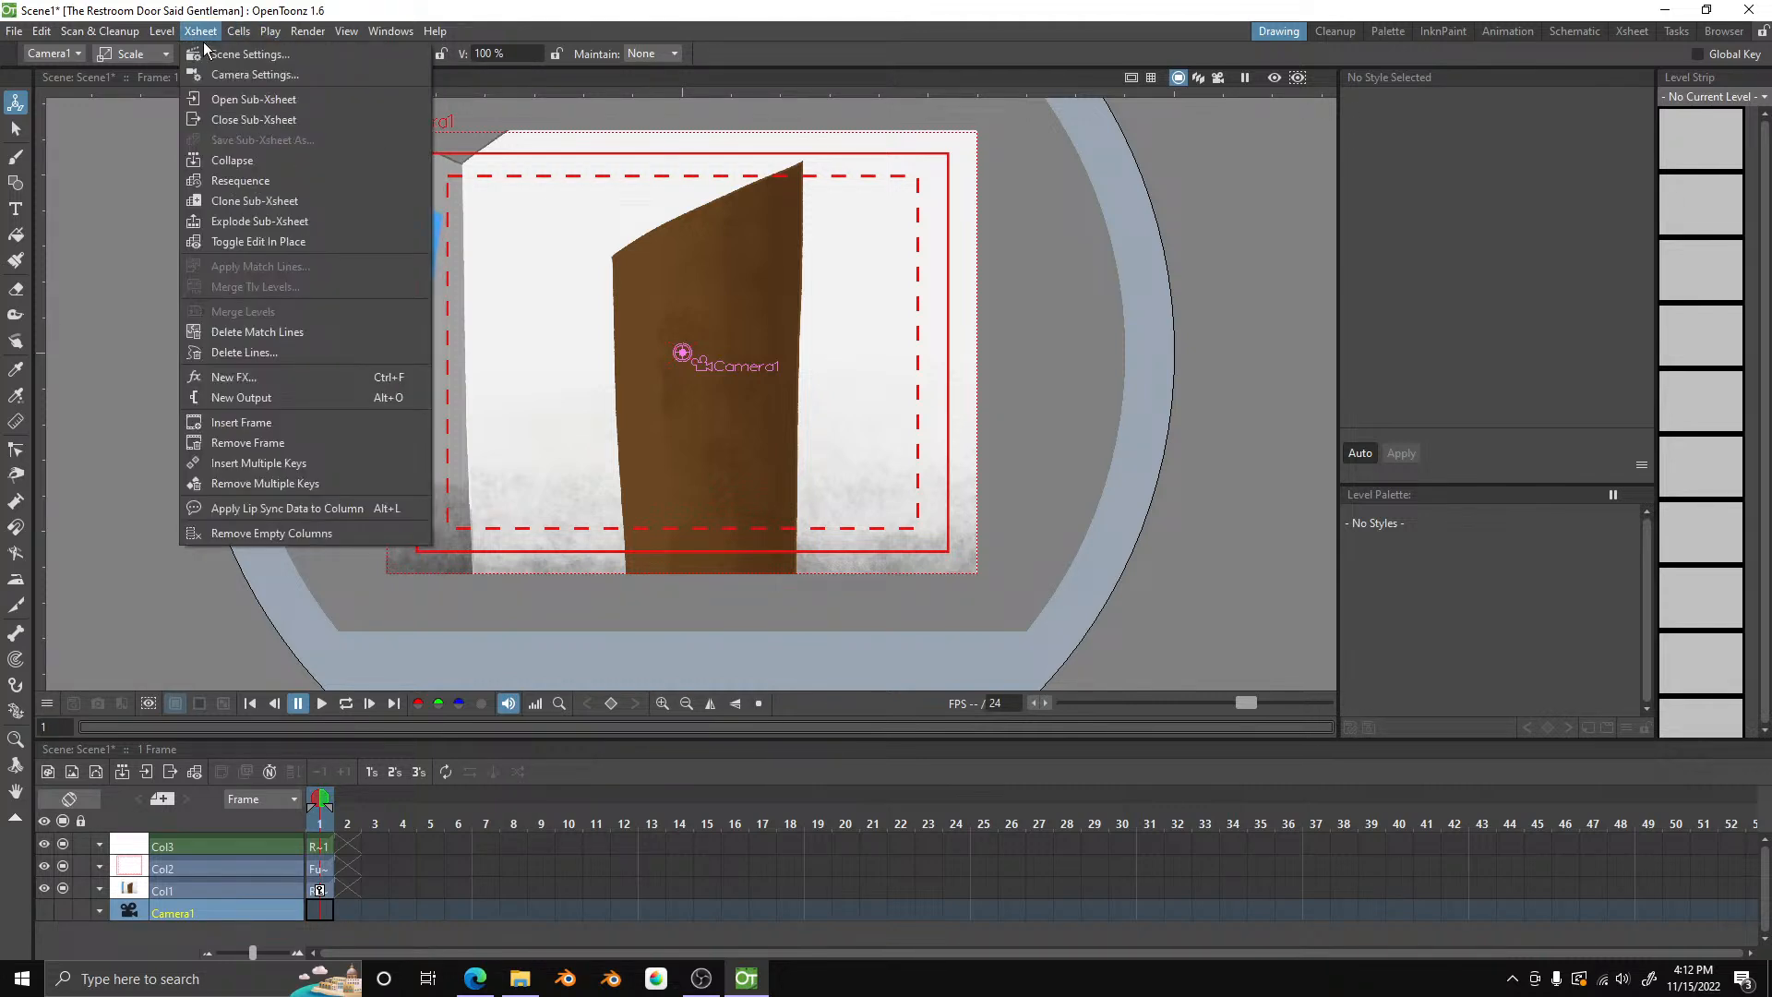
pyautogui.click(203, 33)
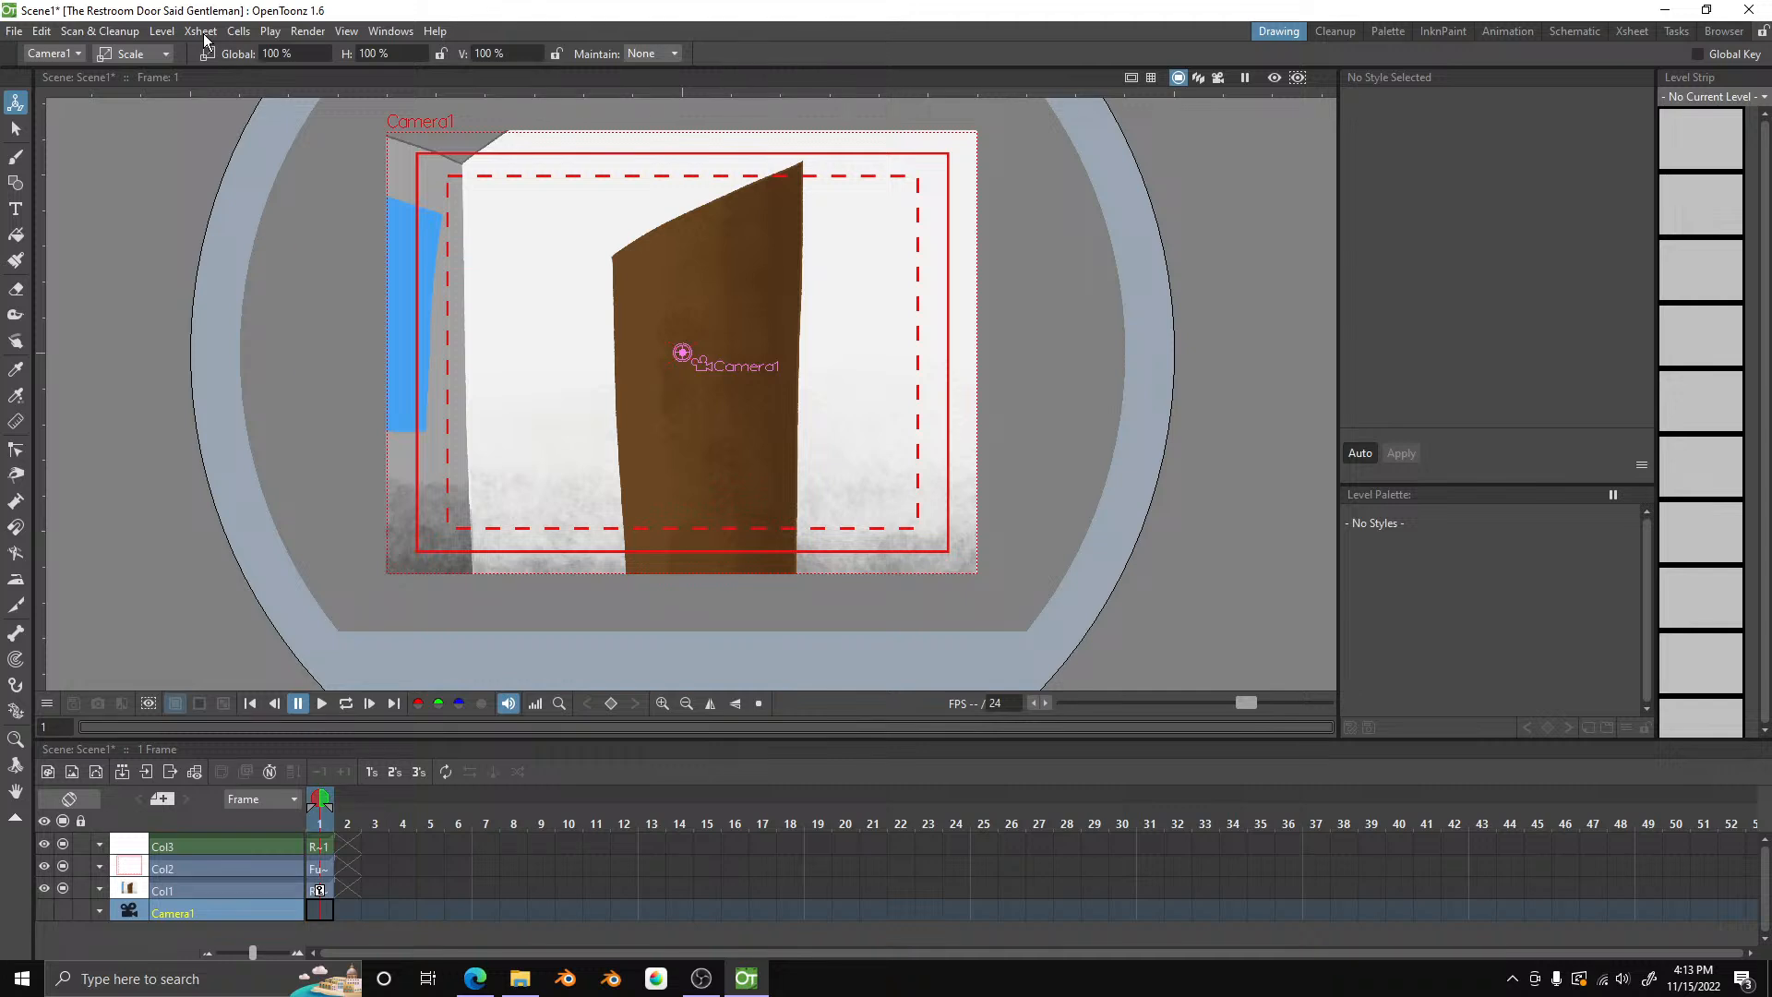
# - Review the Interface, Loading and Import/Export preferences, including the FFmpeg path, and close the preferences
pyautogui.click(14, 31)
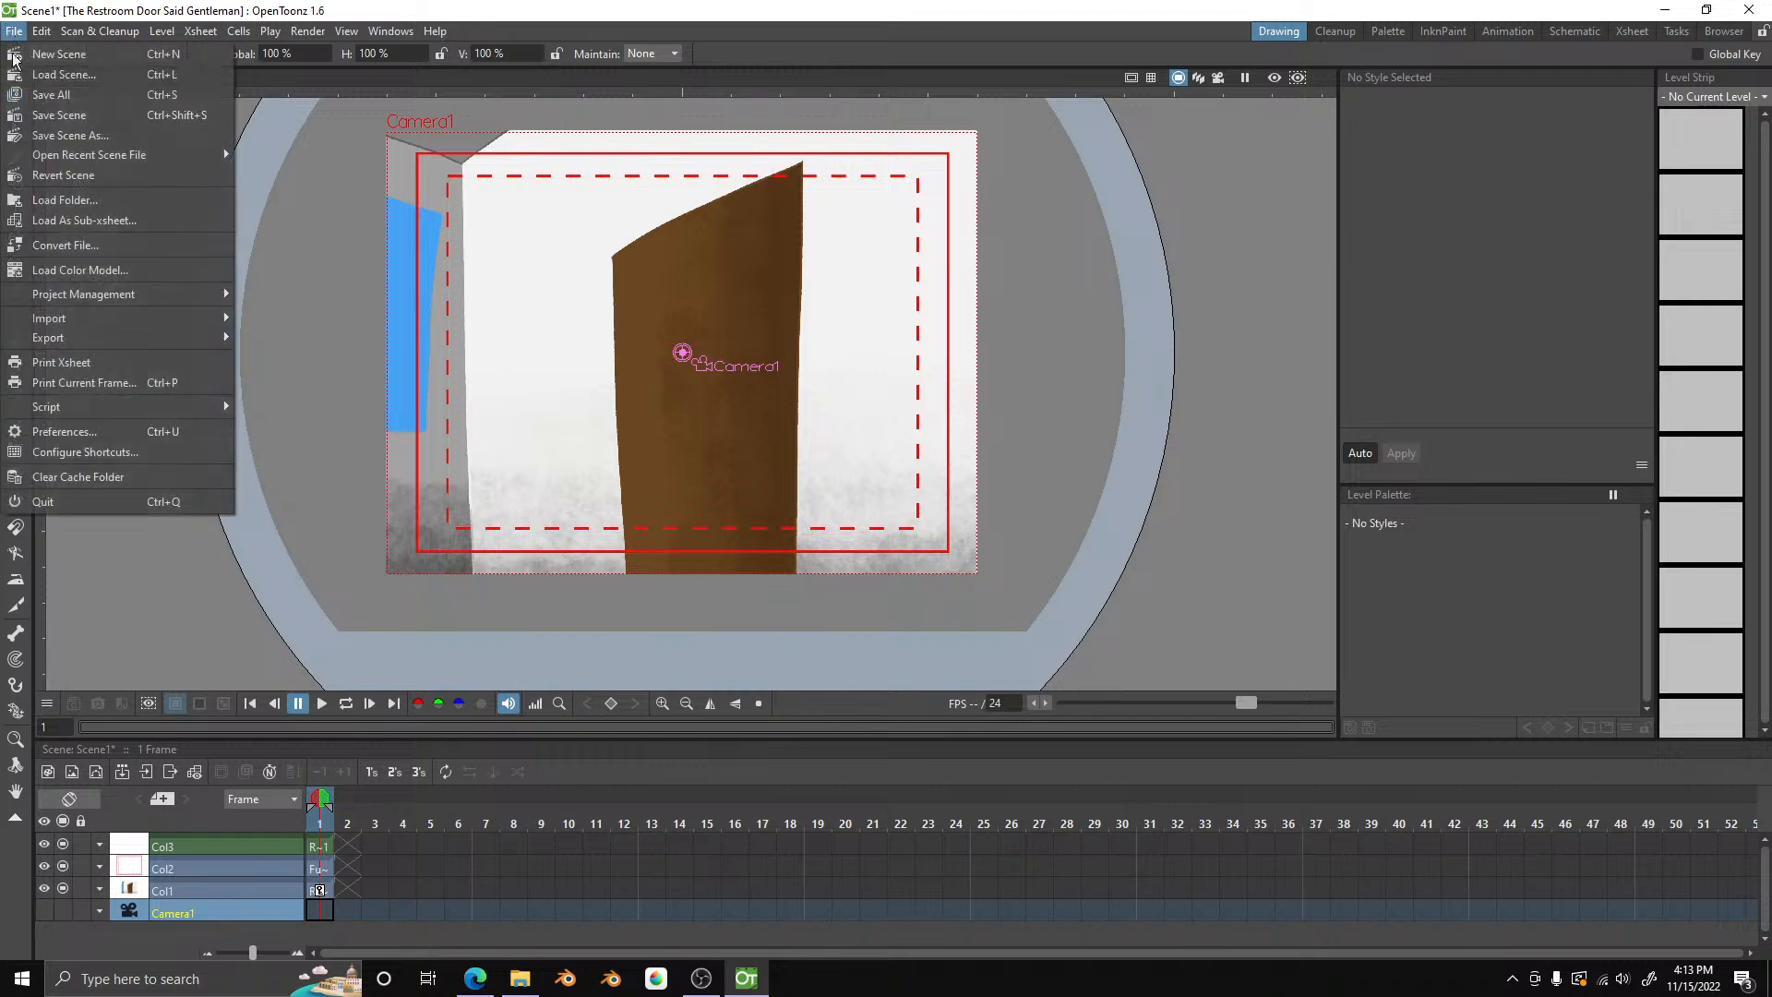
pyautogui.click(146, 434)
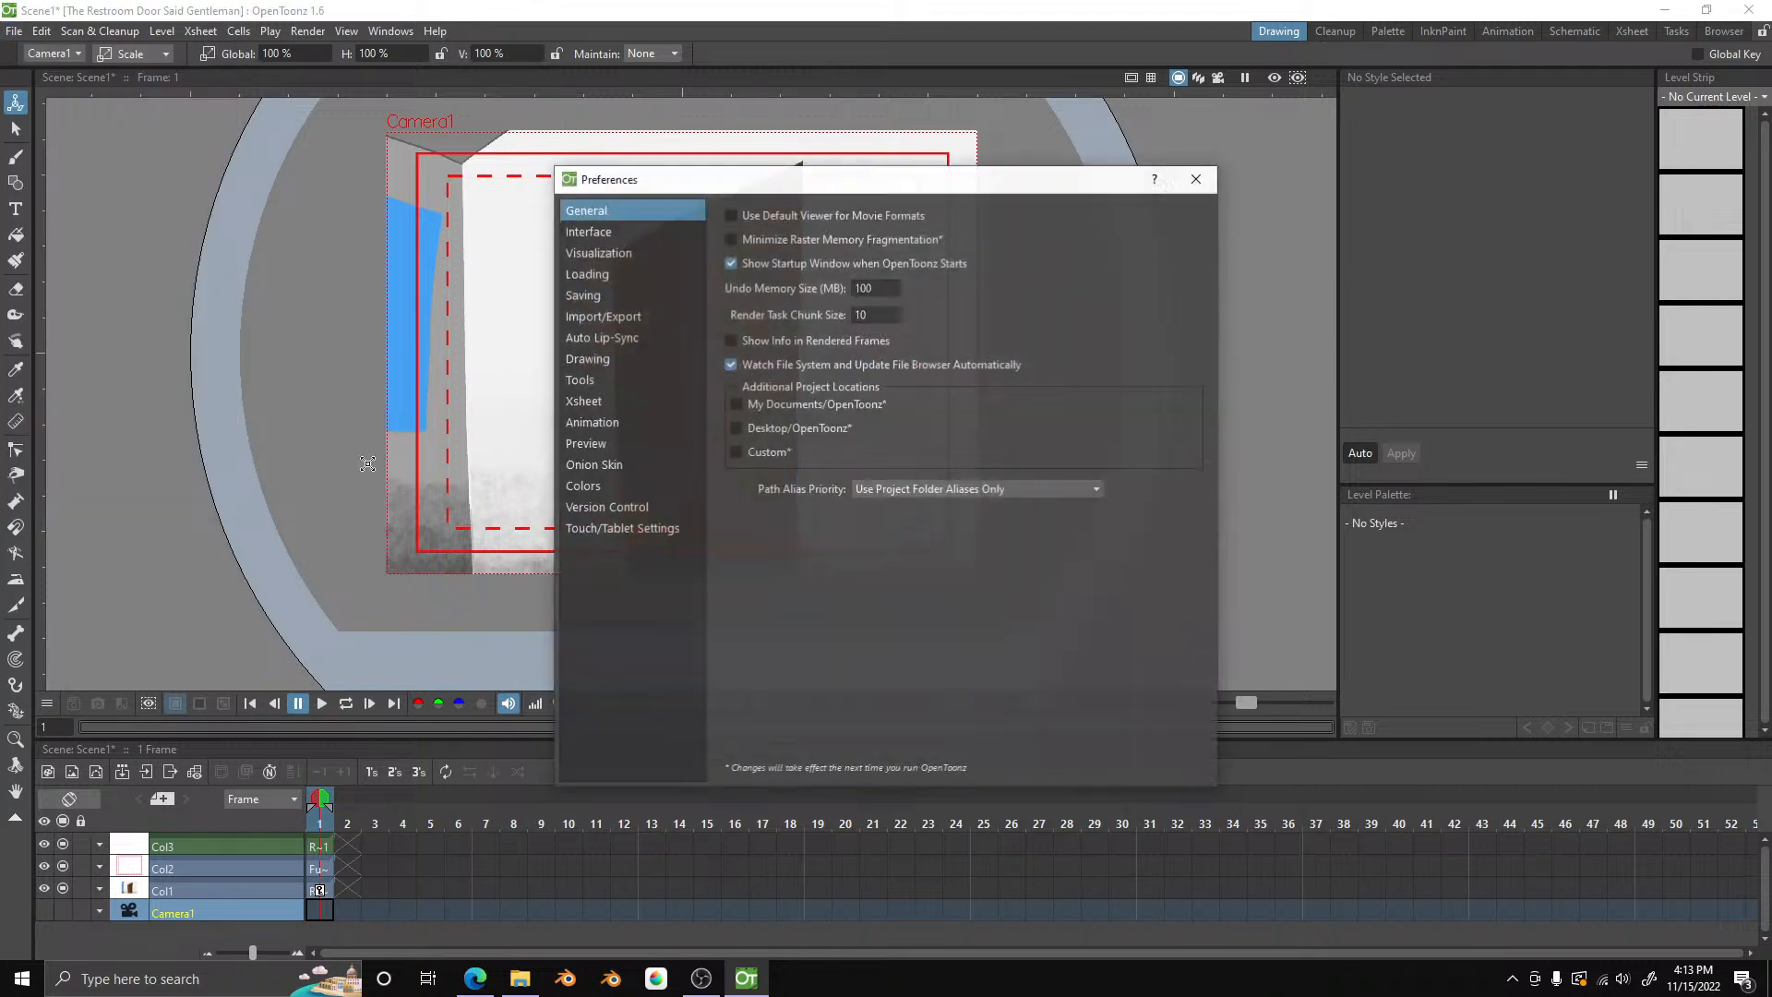
pyautogui.click(628, 232)
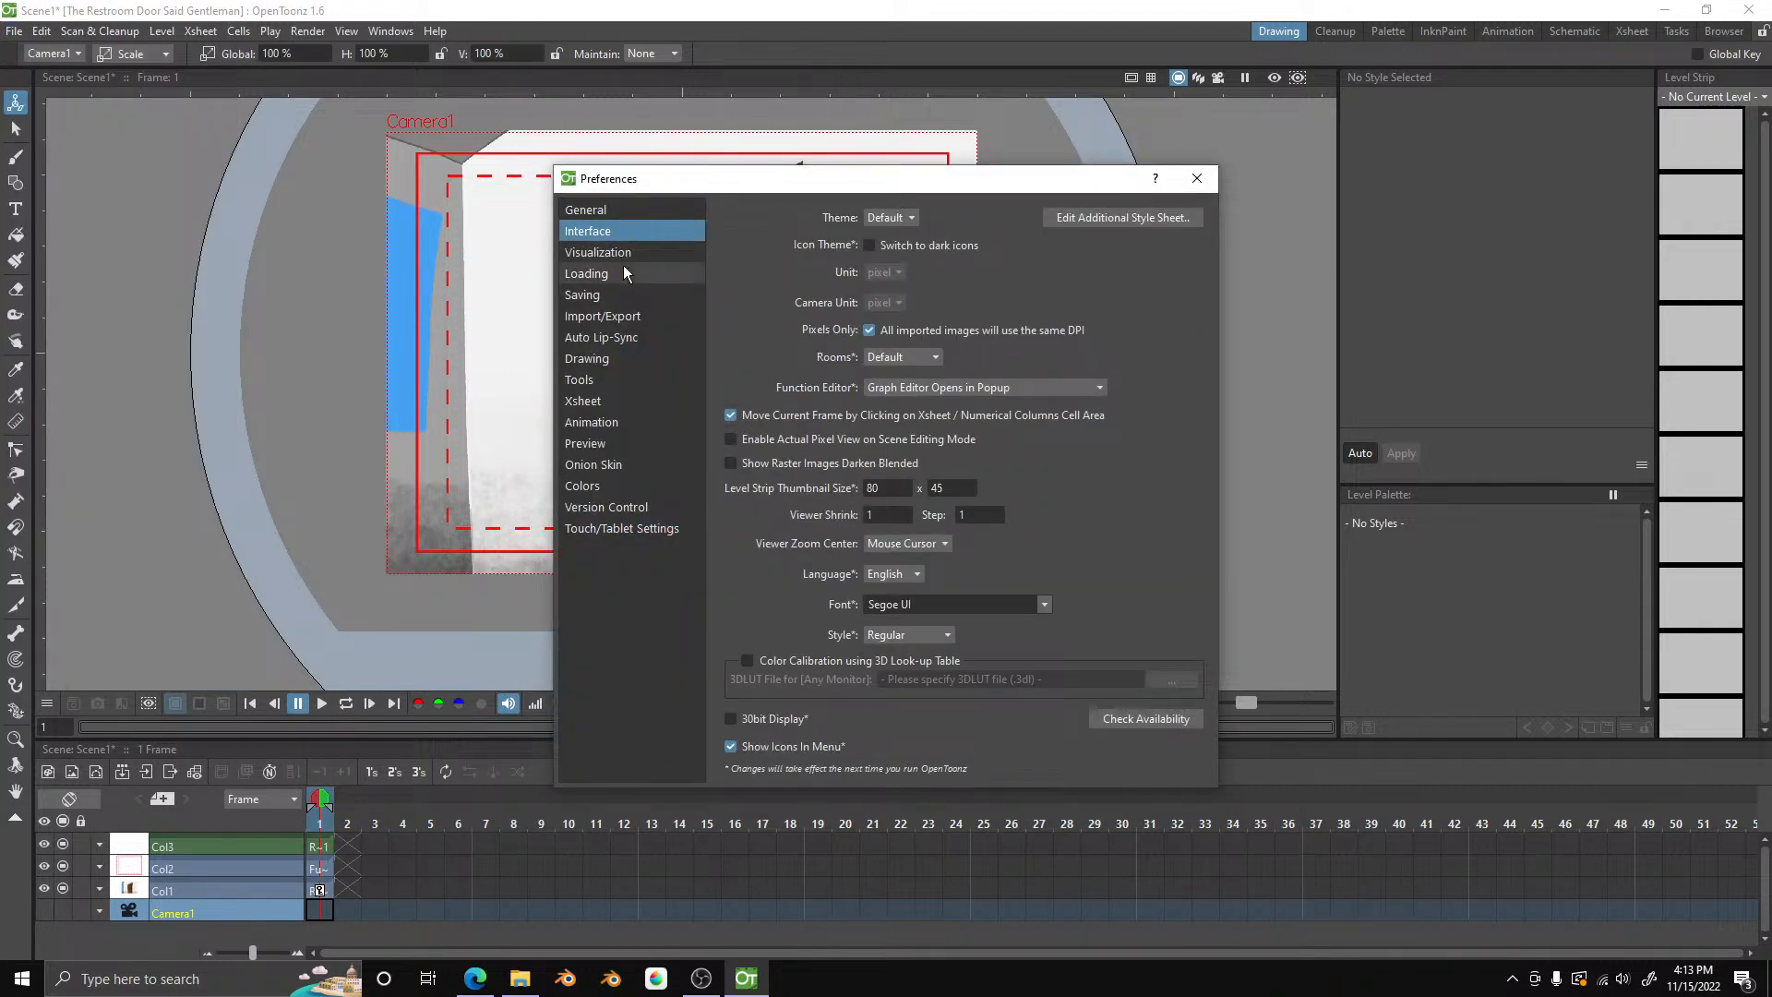
pyautogui.click(624, 273)
pyautogui.click(622, 317)
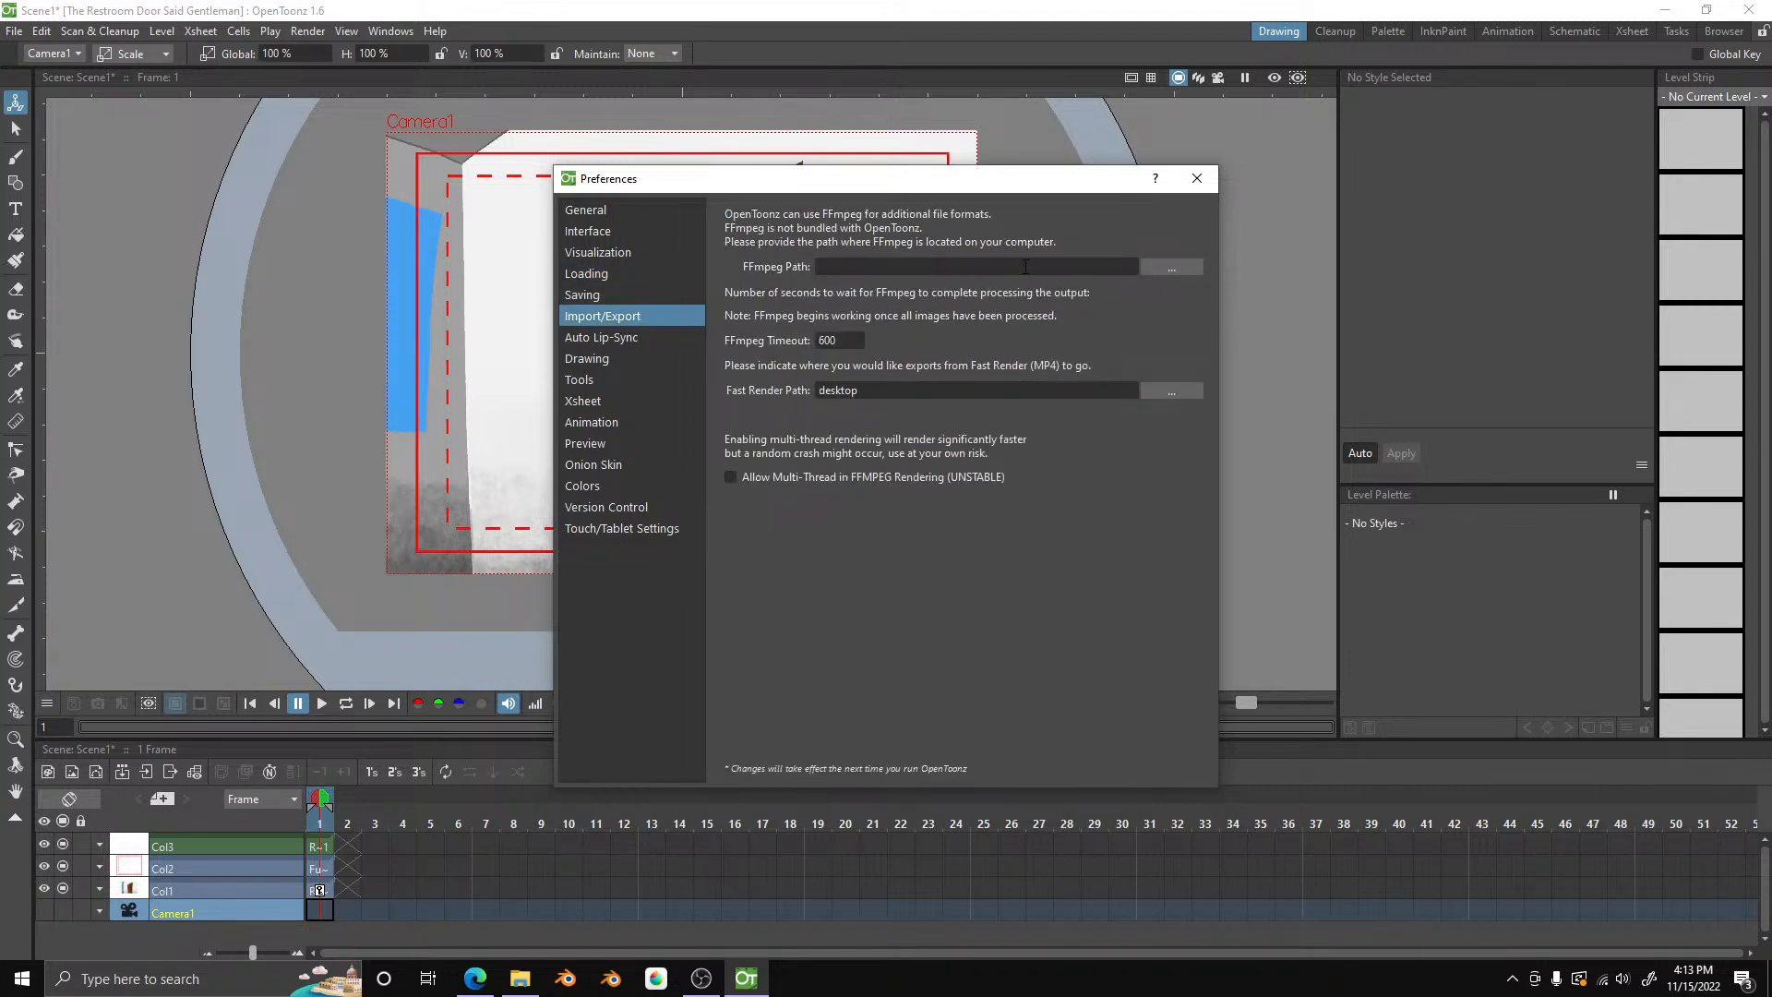
pyautogui.click(1197, 178)
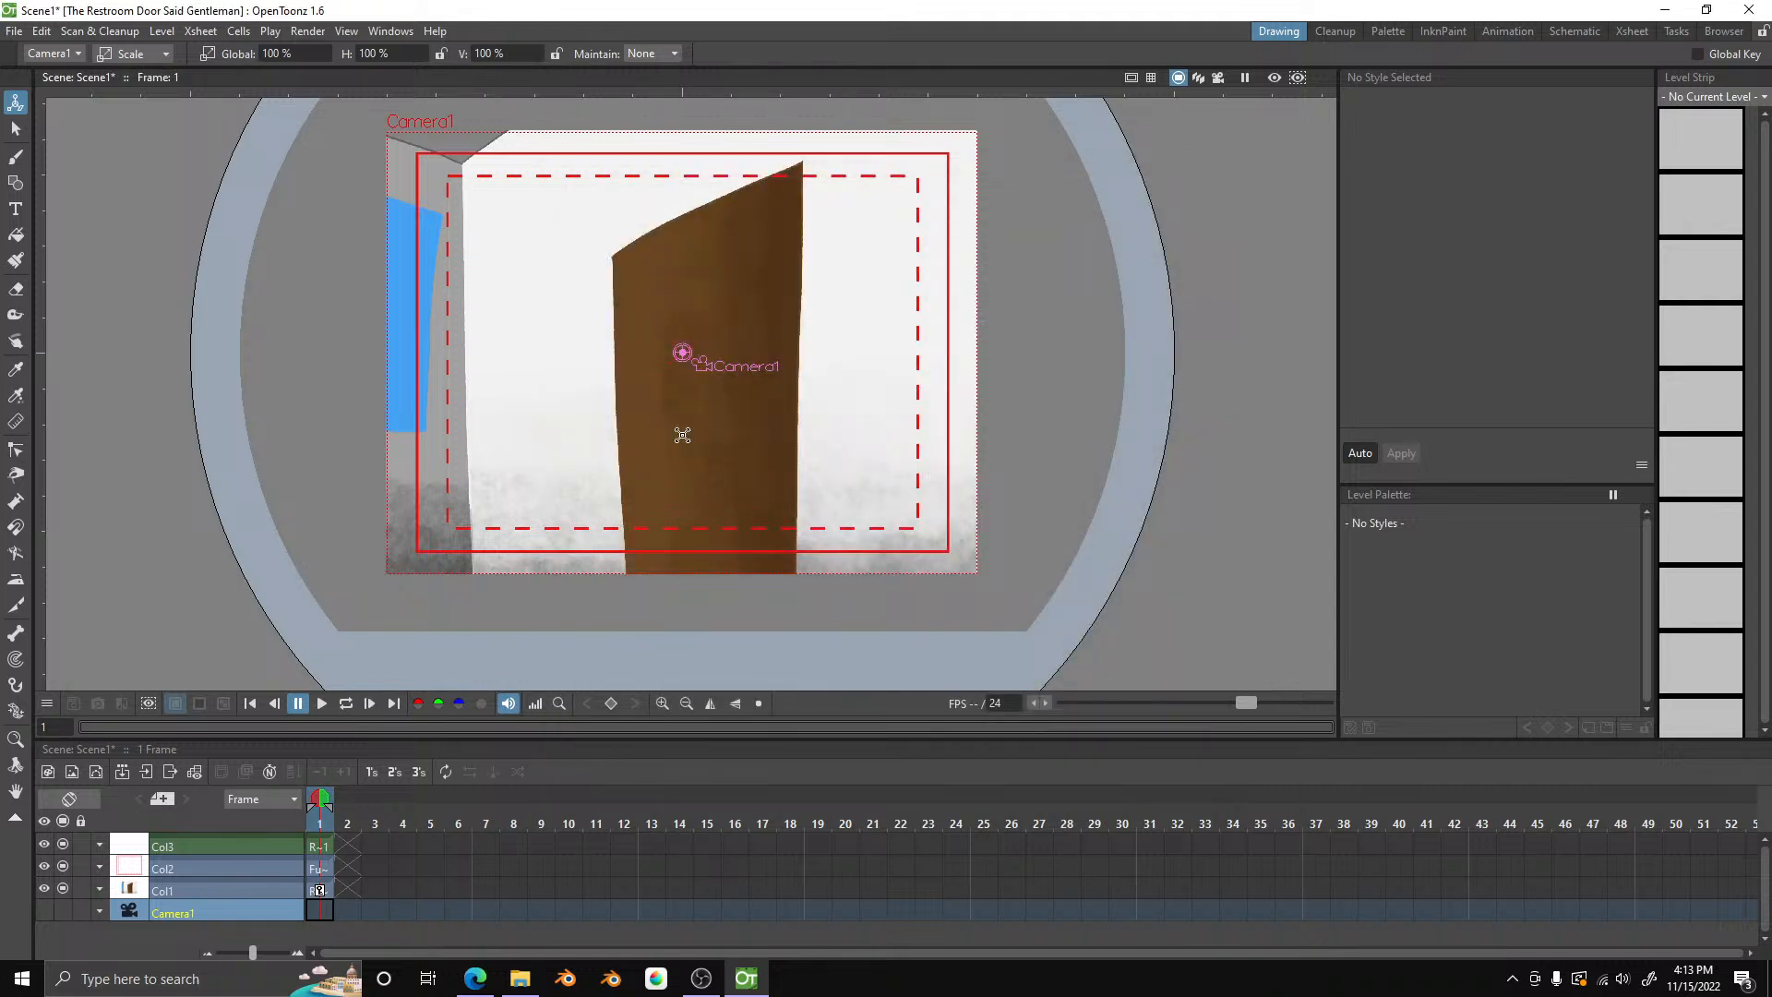
# - Select the Ref Vid2 column, switch to OBS to check the stream and audio levels, and return to OpenToonz
pyautogui.click(196, 846)
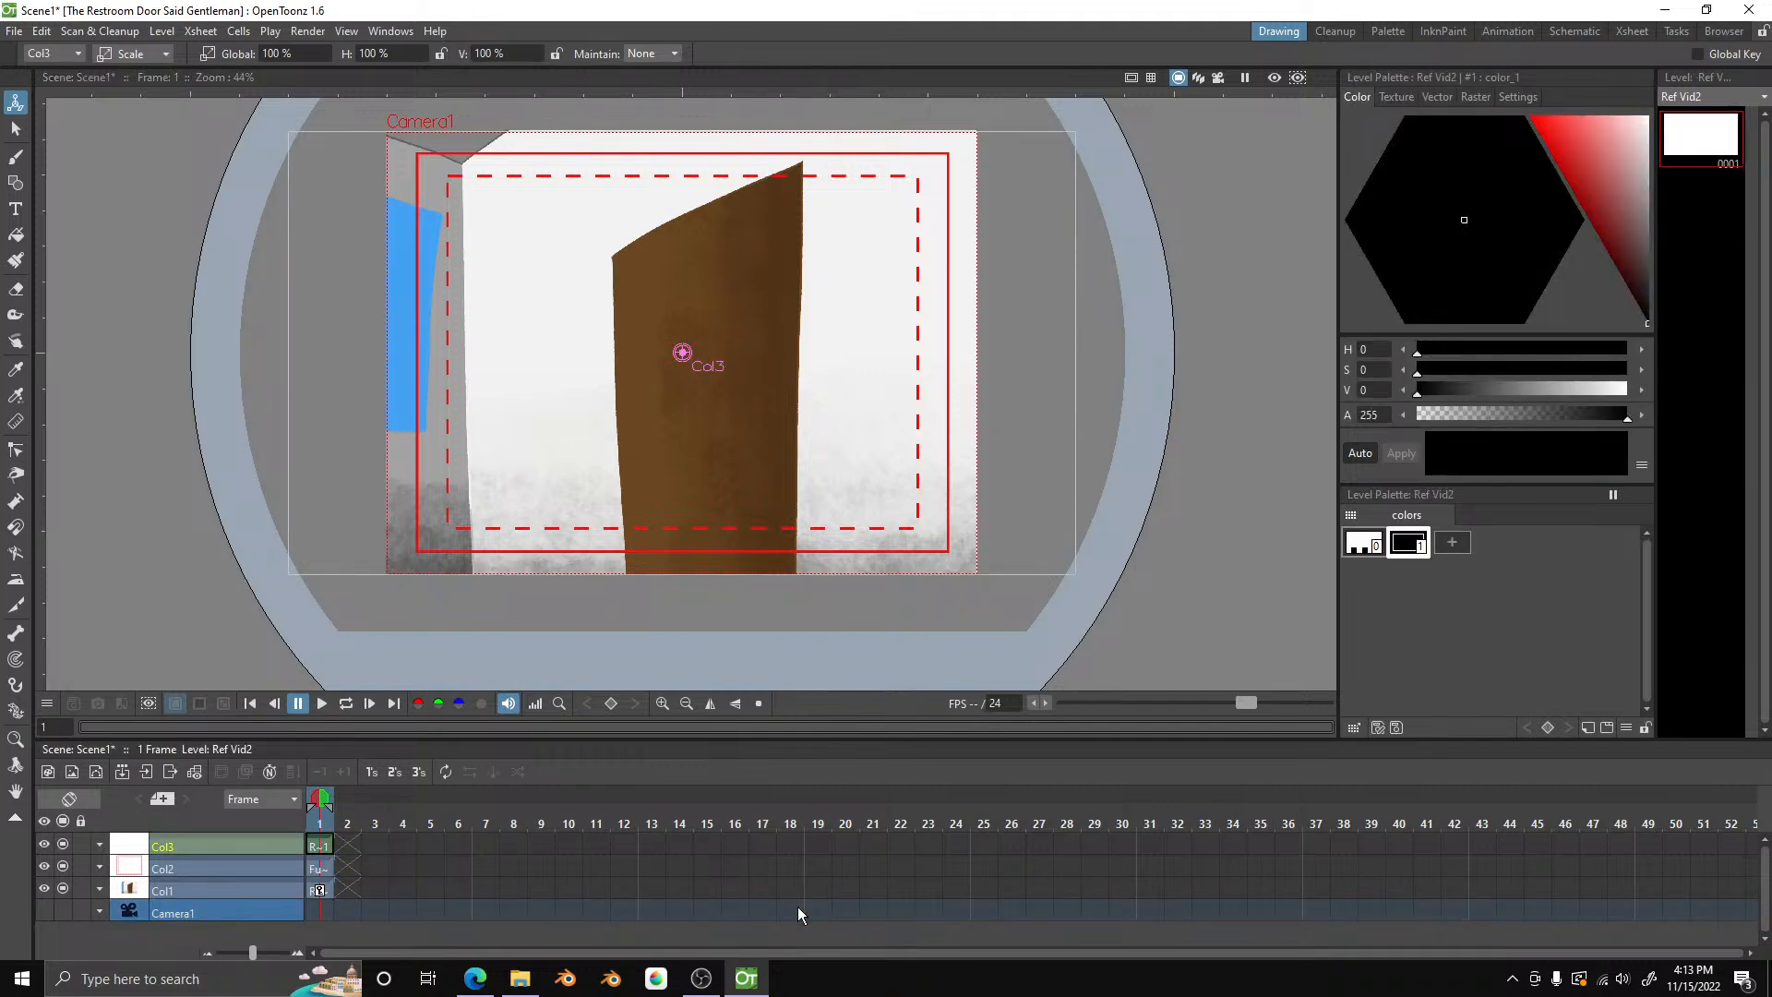
pyautogui.click(702, 978)
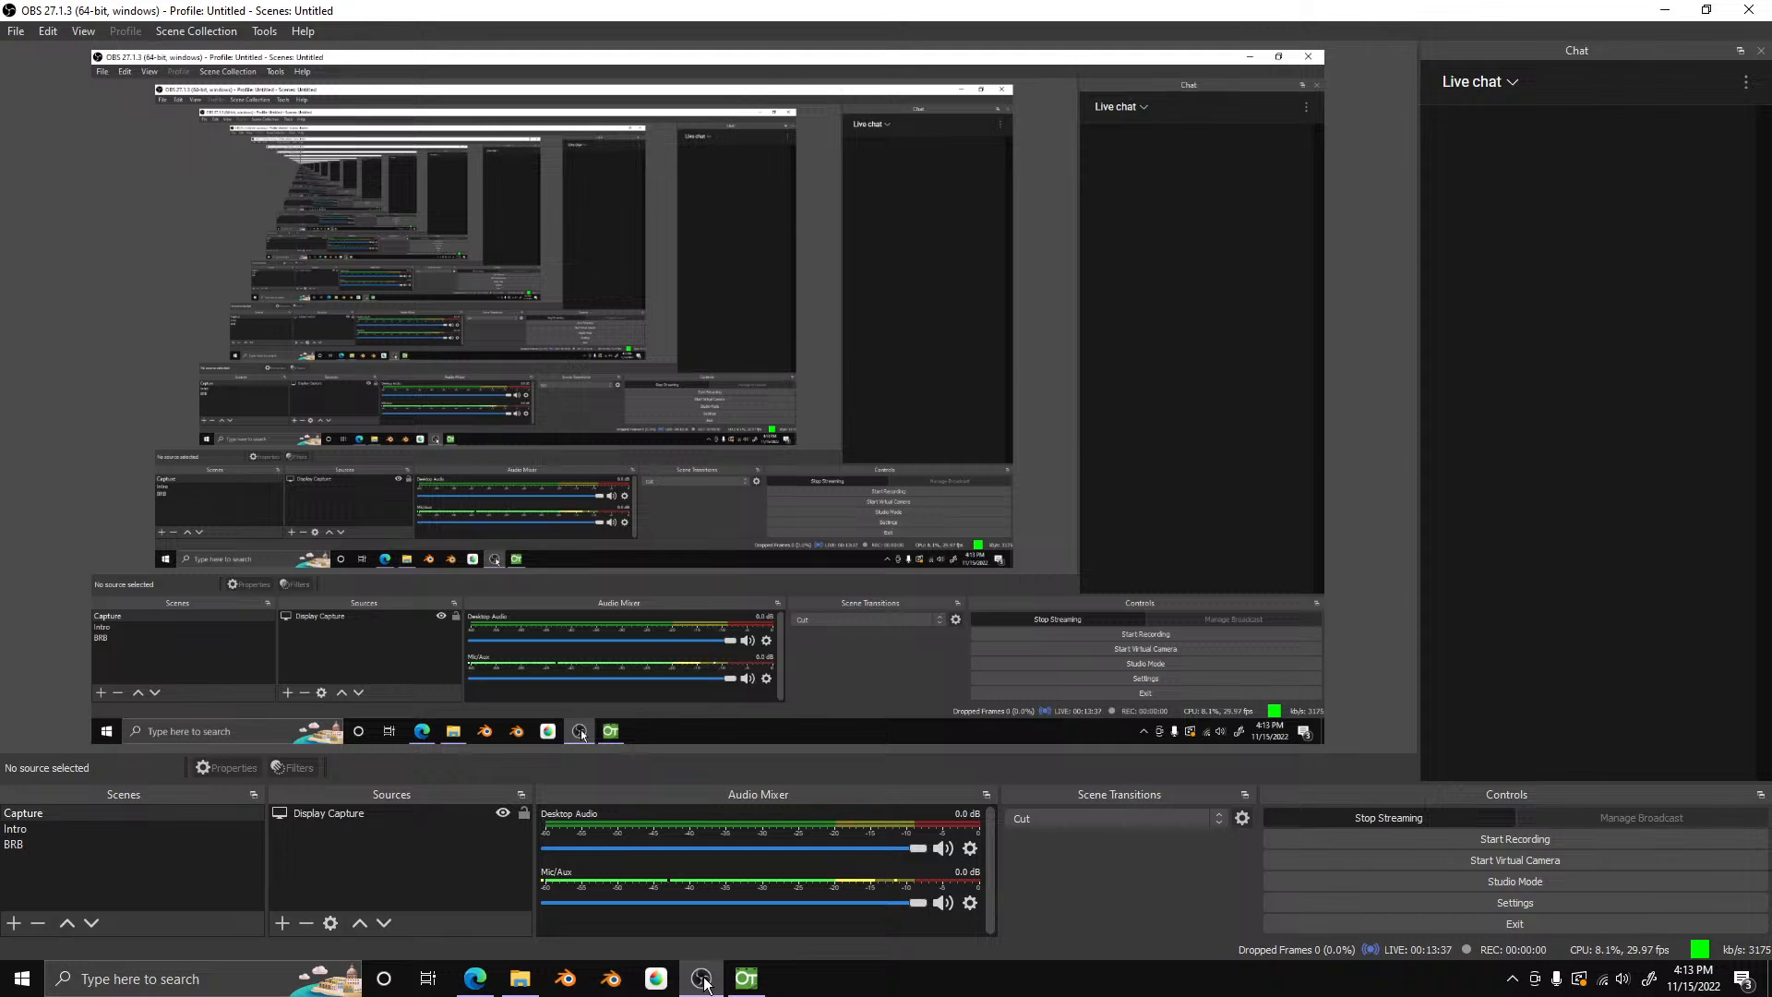
pyautogui.click(746, 981)
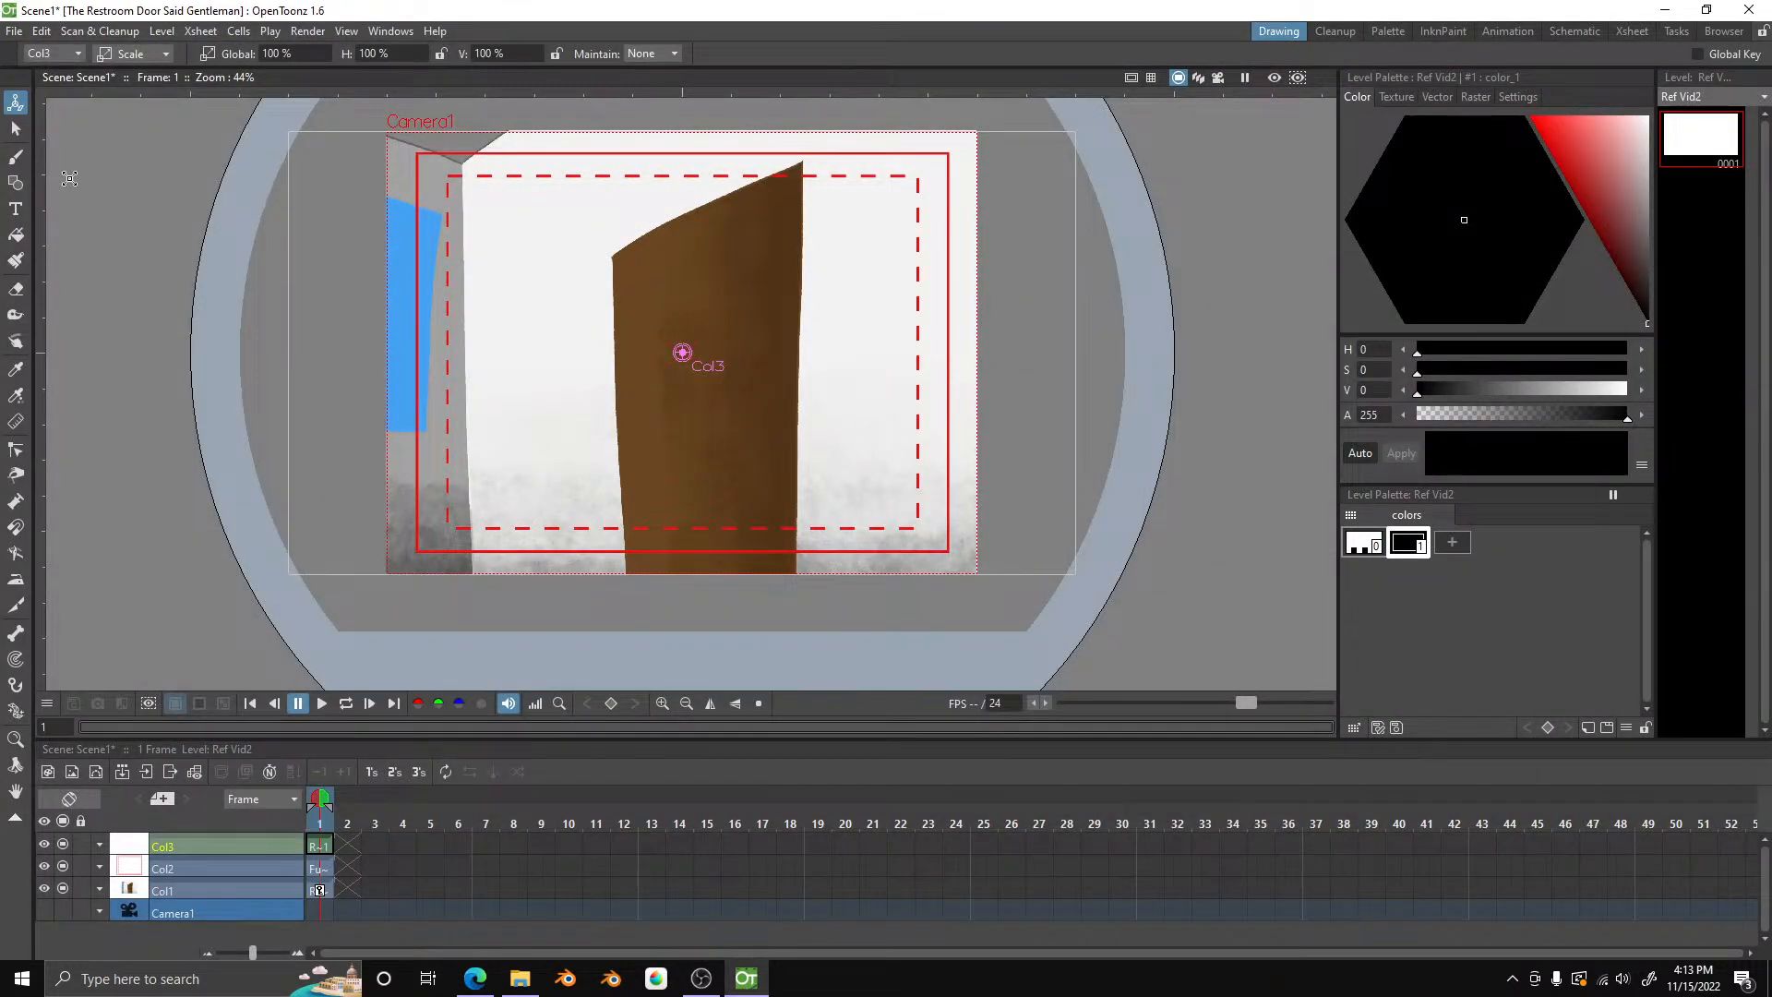
# - Activate the Brush tool and delete the Ref Vid2 column from the timeline
pyautogui.click(16, 157)
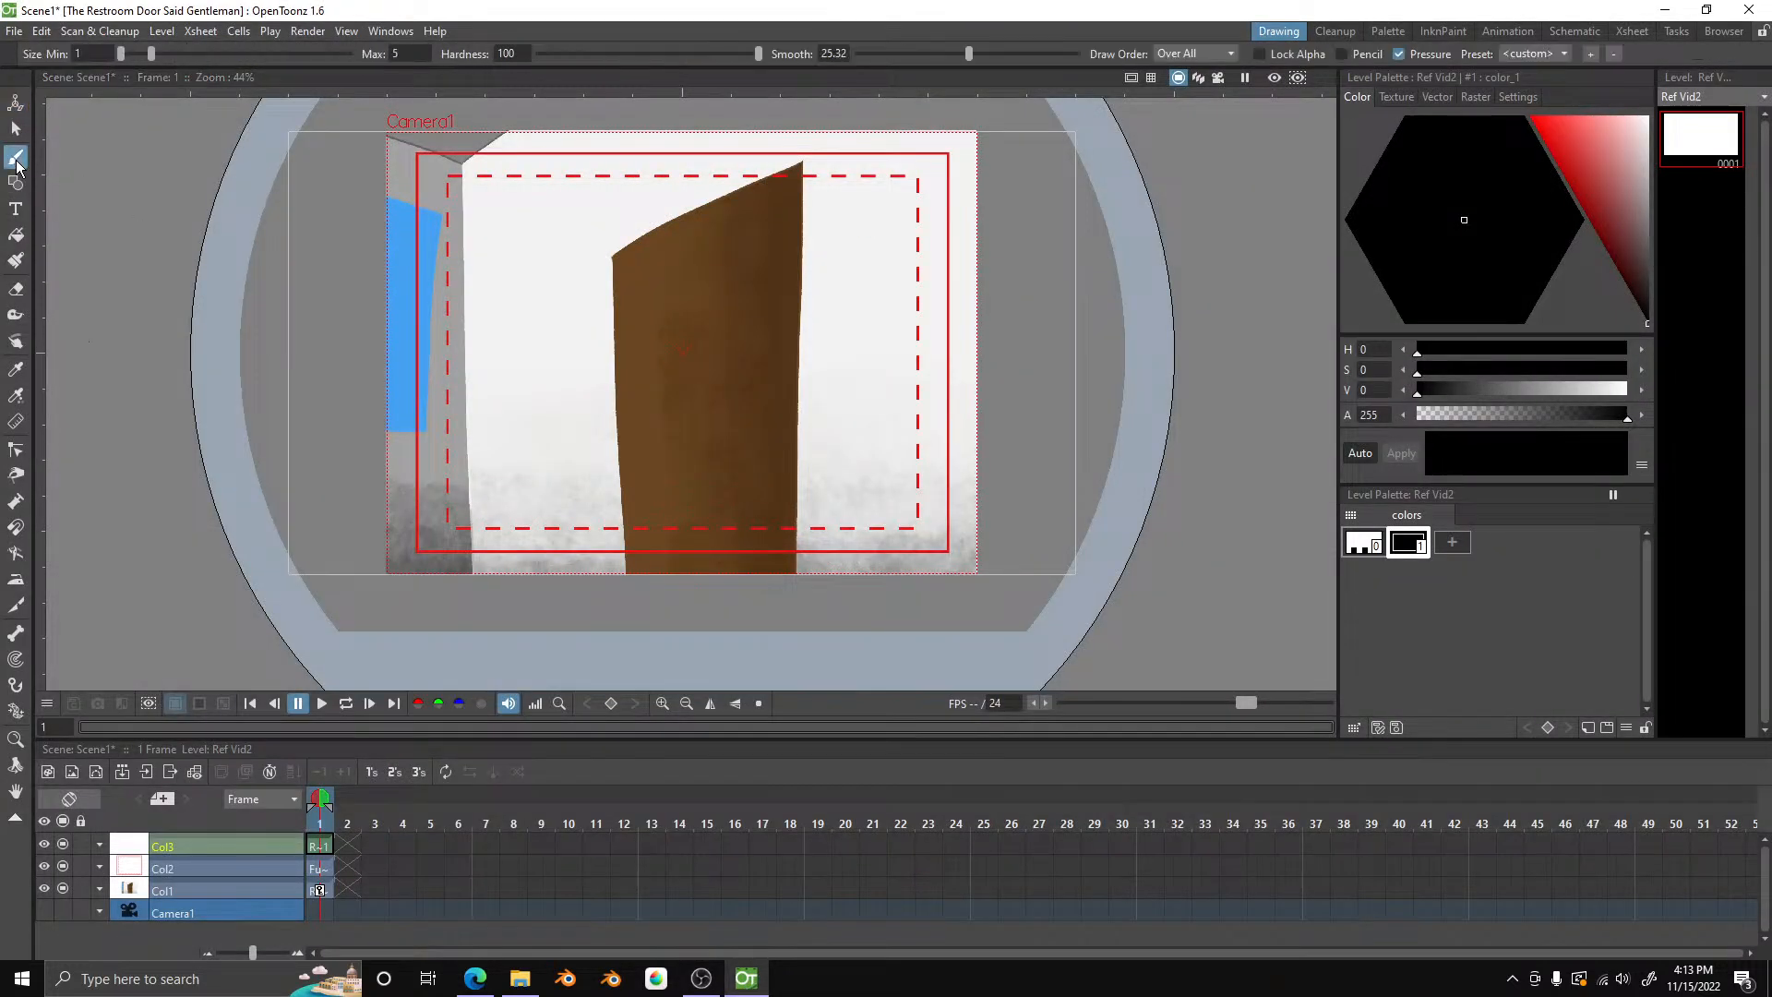
pyautogui.rightClick(227, 842)
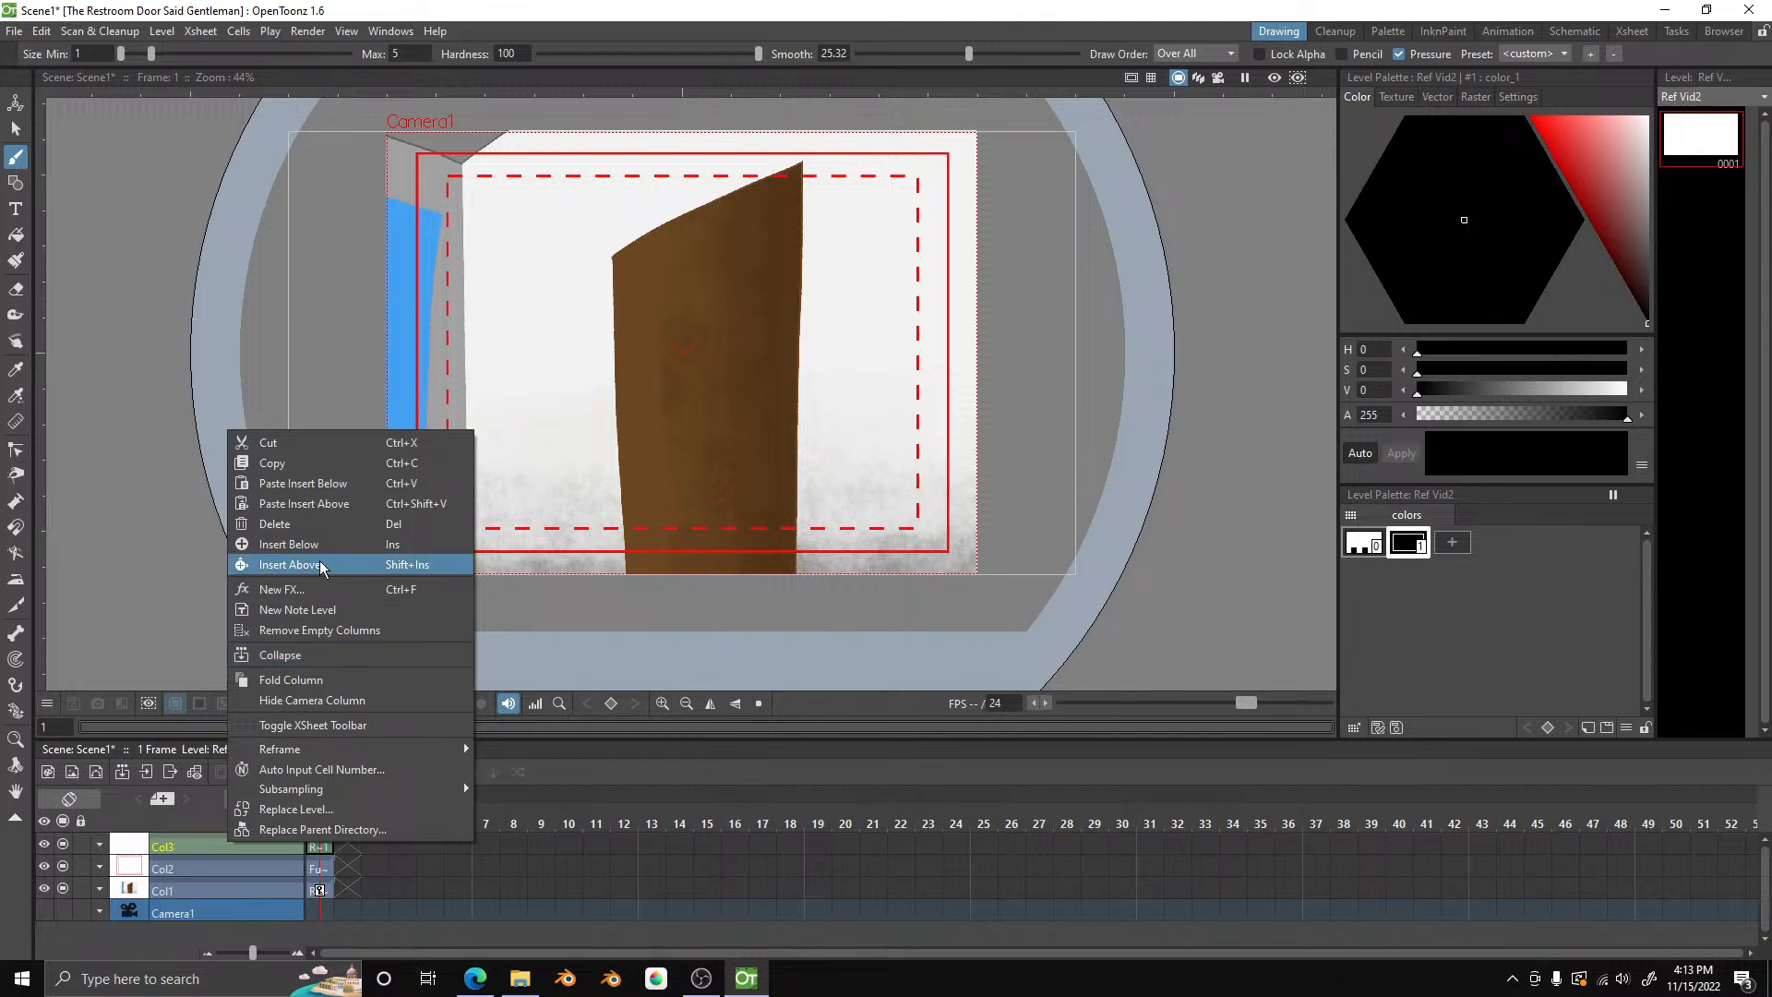
pyautogui.click(277, 523)
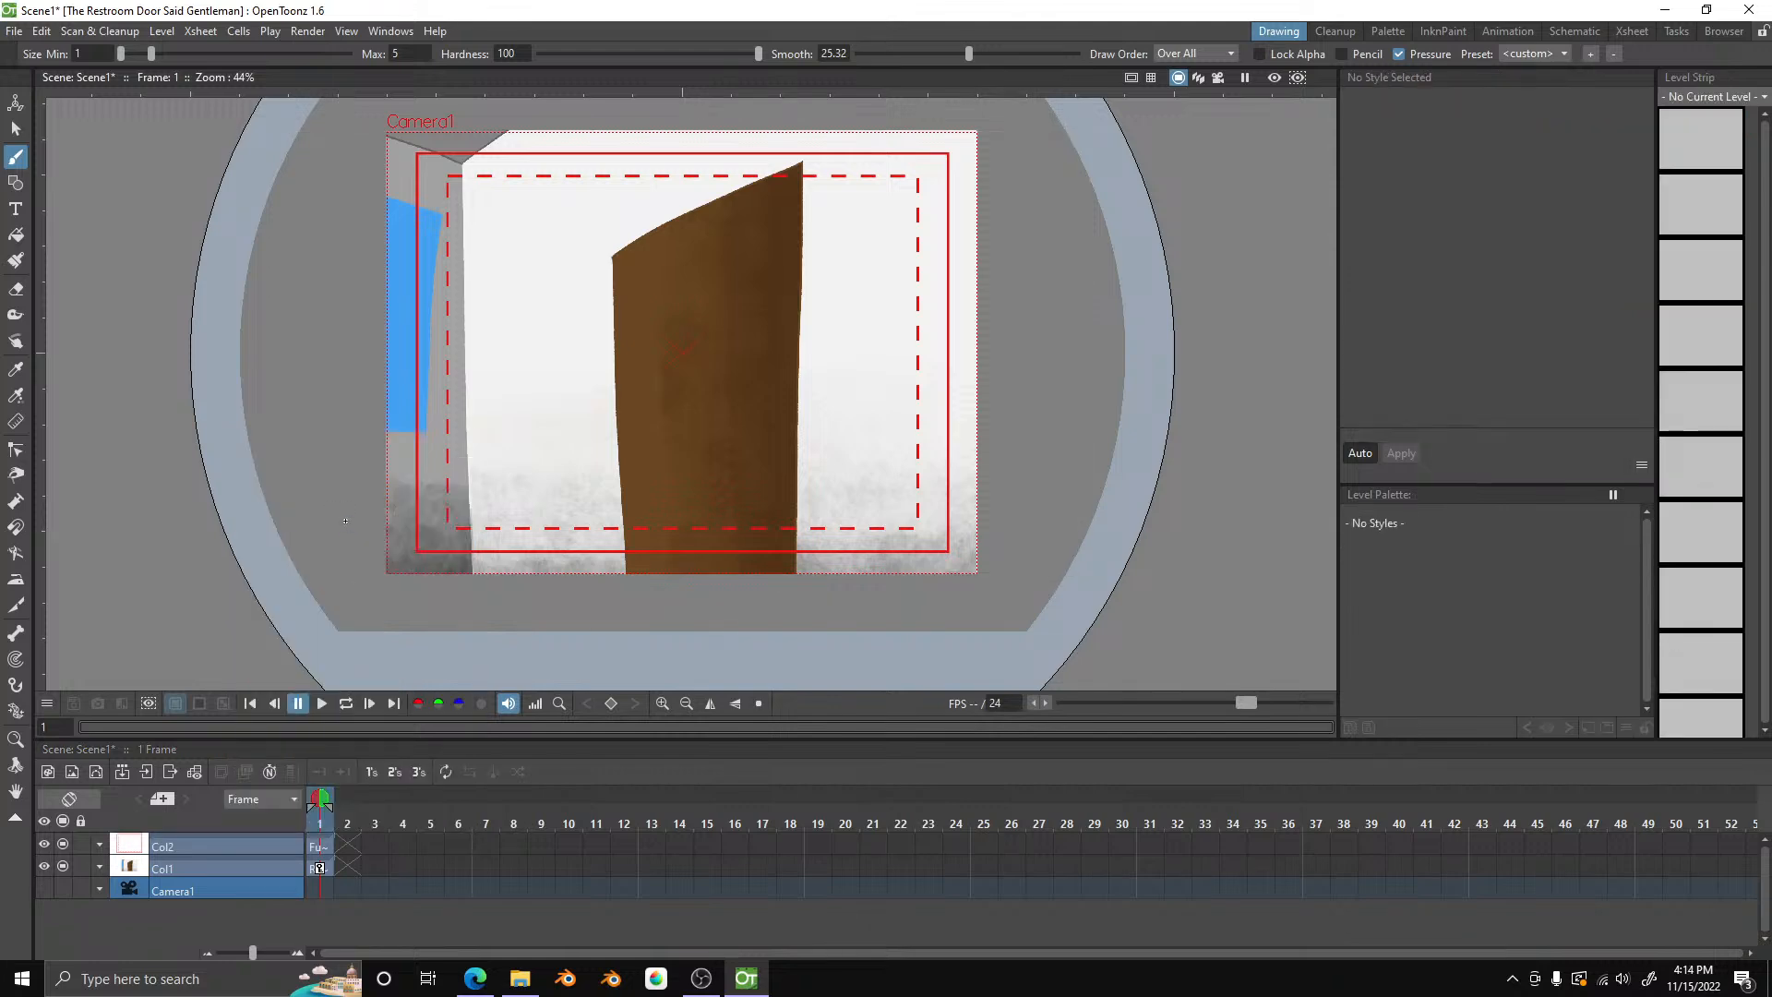
# - Create a Toonz Raster level named Body, 1440 × 1080 px, directly above the restroom door background column
pyautogui.click(207, 864)
pyautogui.rightClick(206, 865)
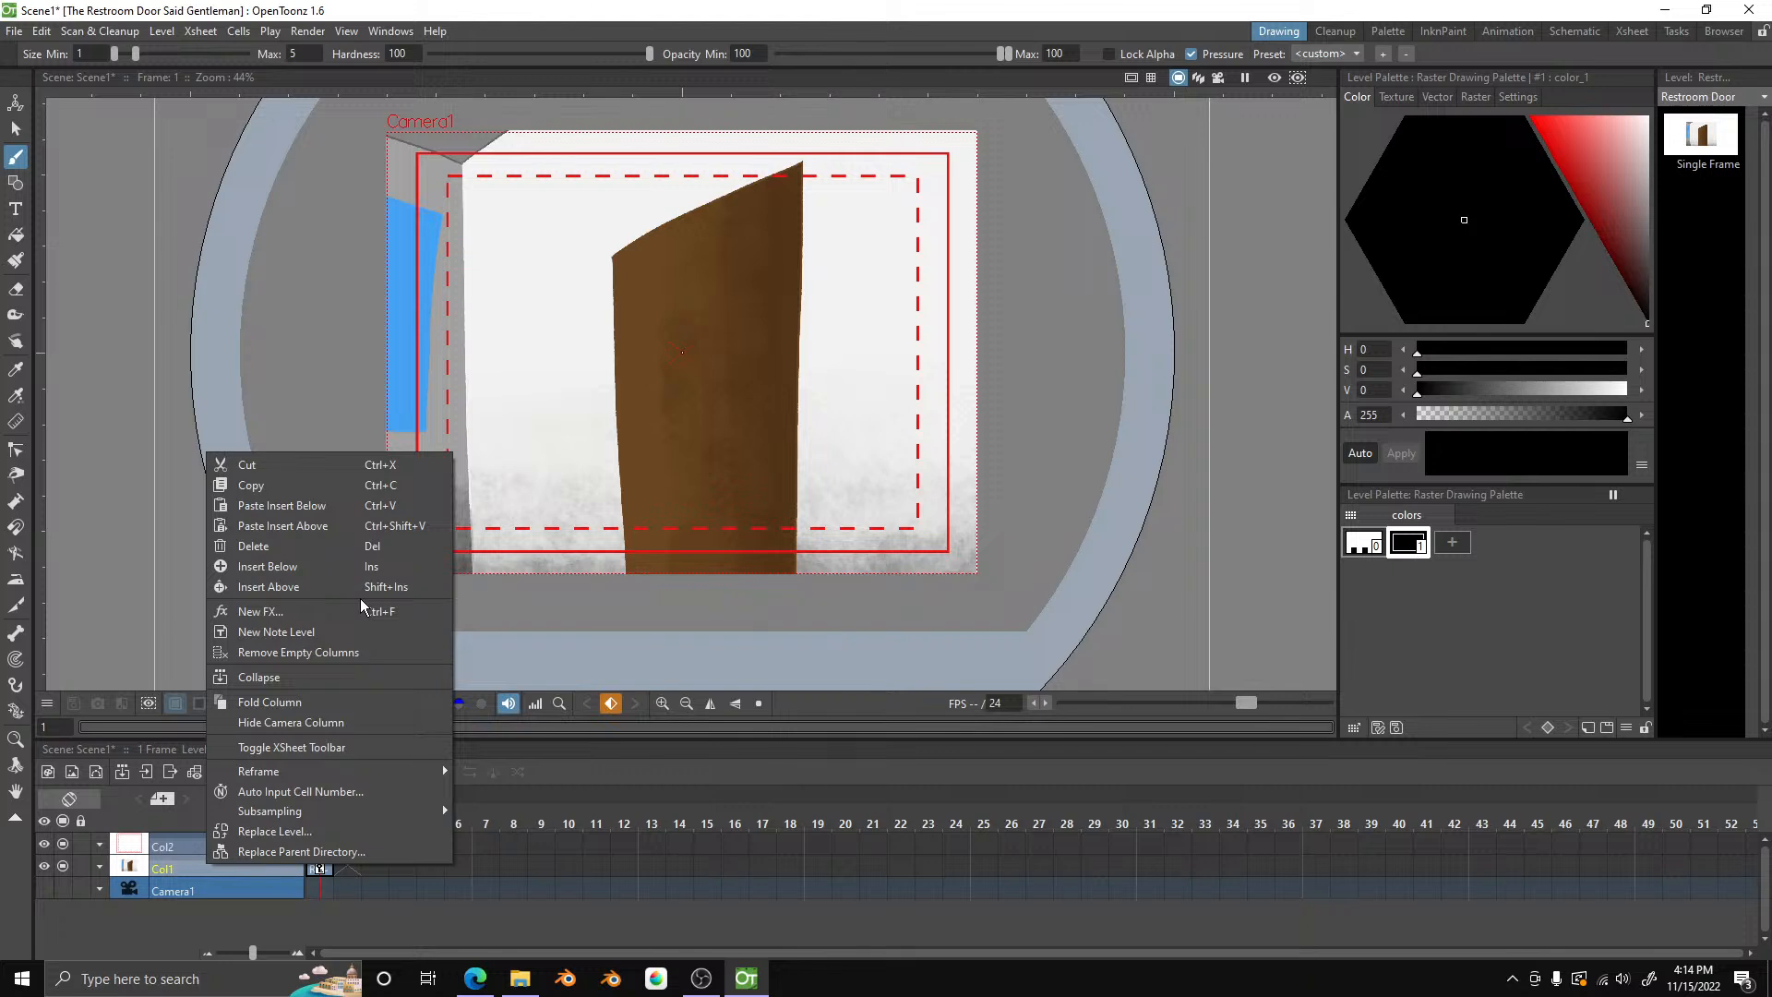
pyautogui.click(158, 868)
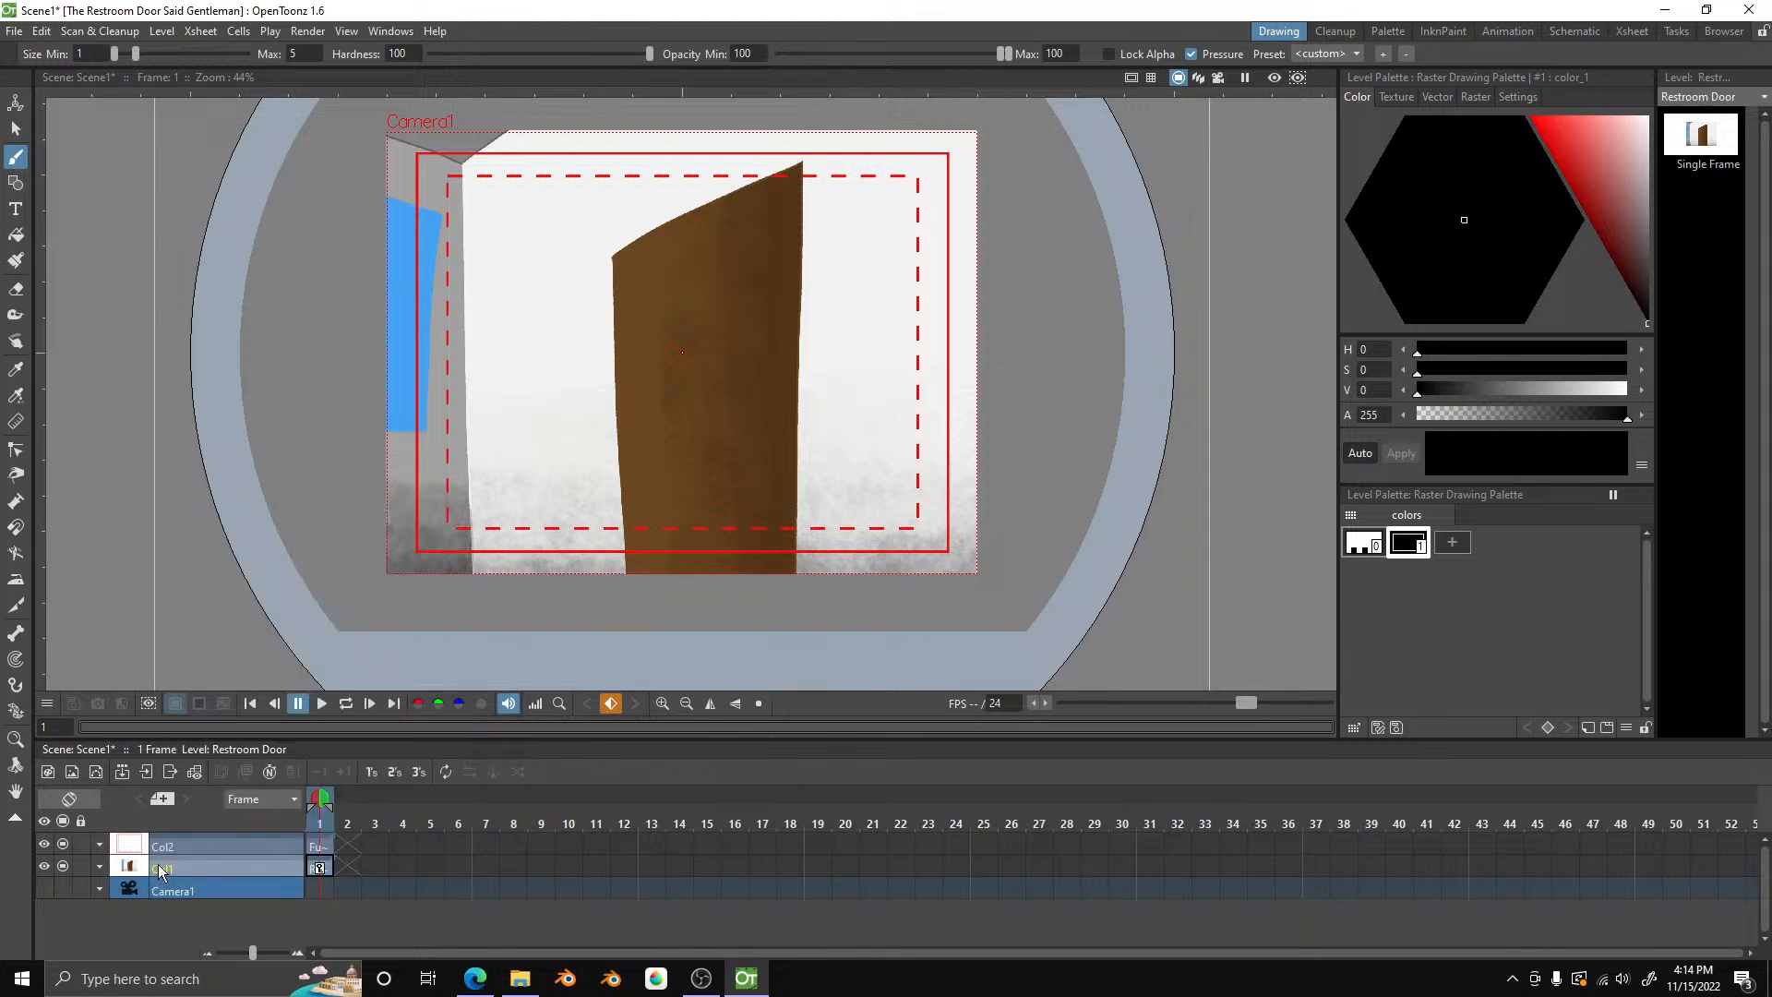
pyautogui.click(47, 773)
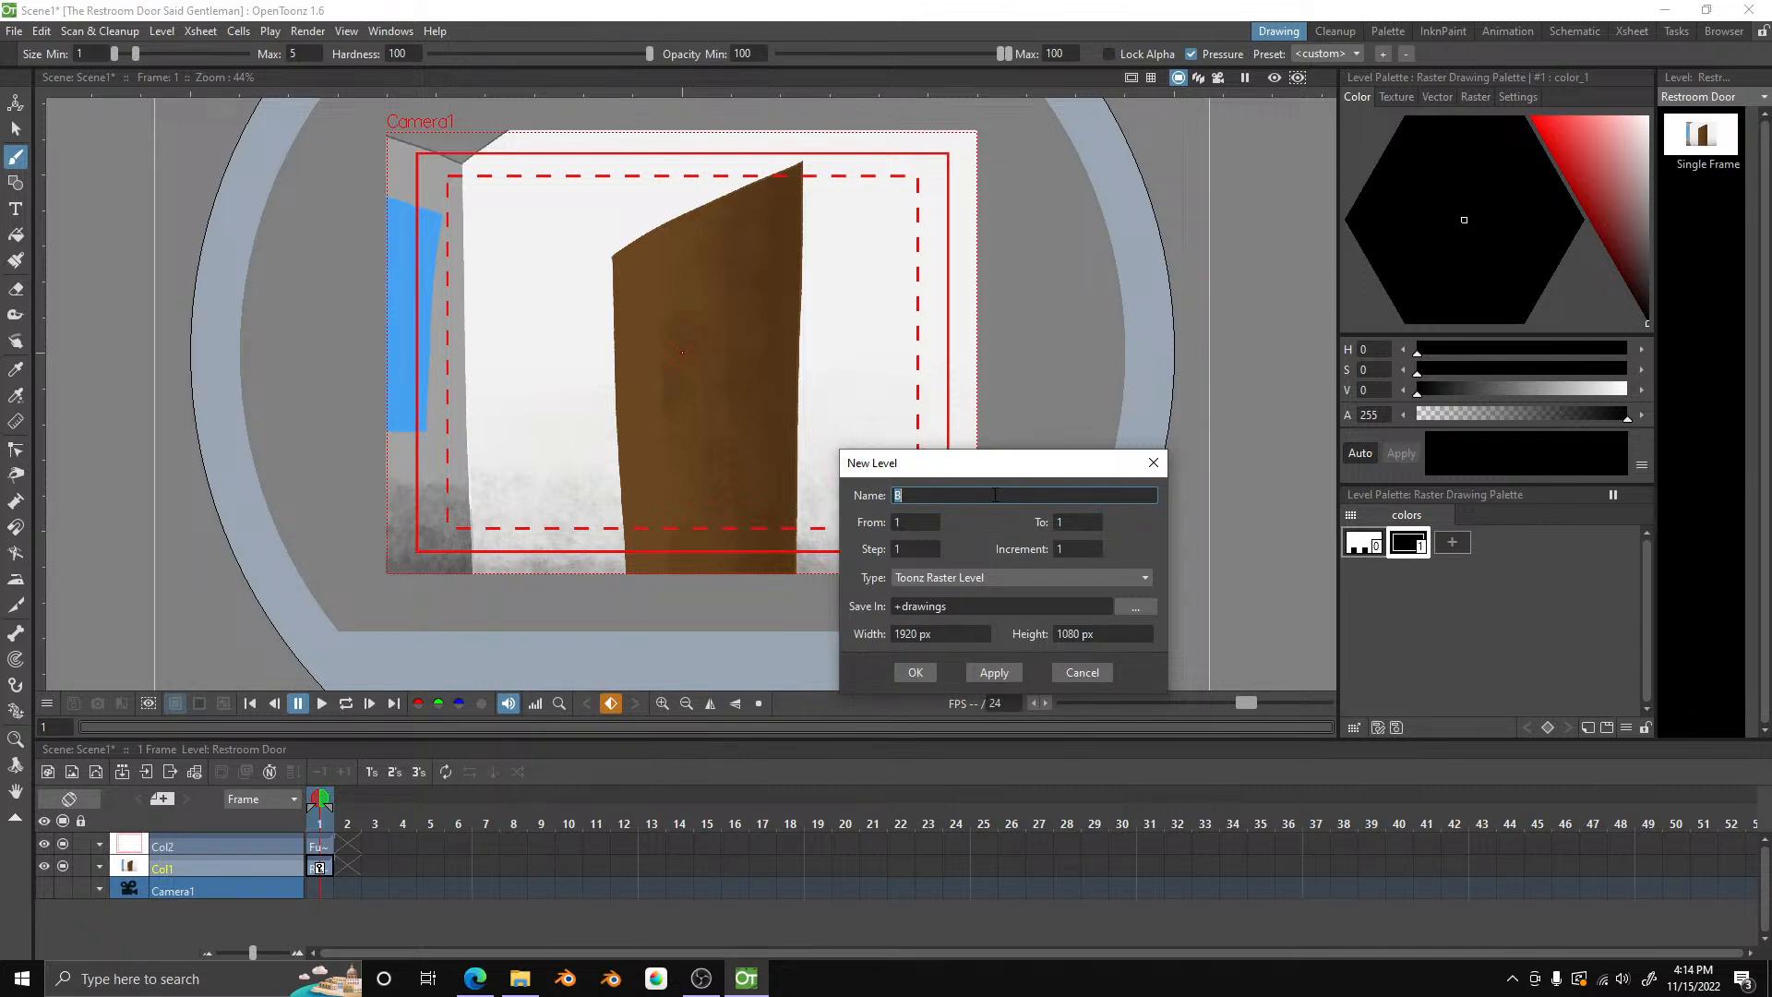
pyautogui.write('Body')
pyautogui.click(914, 635)
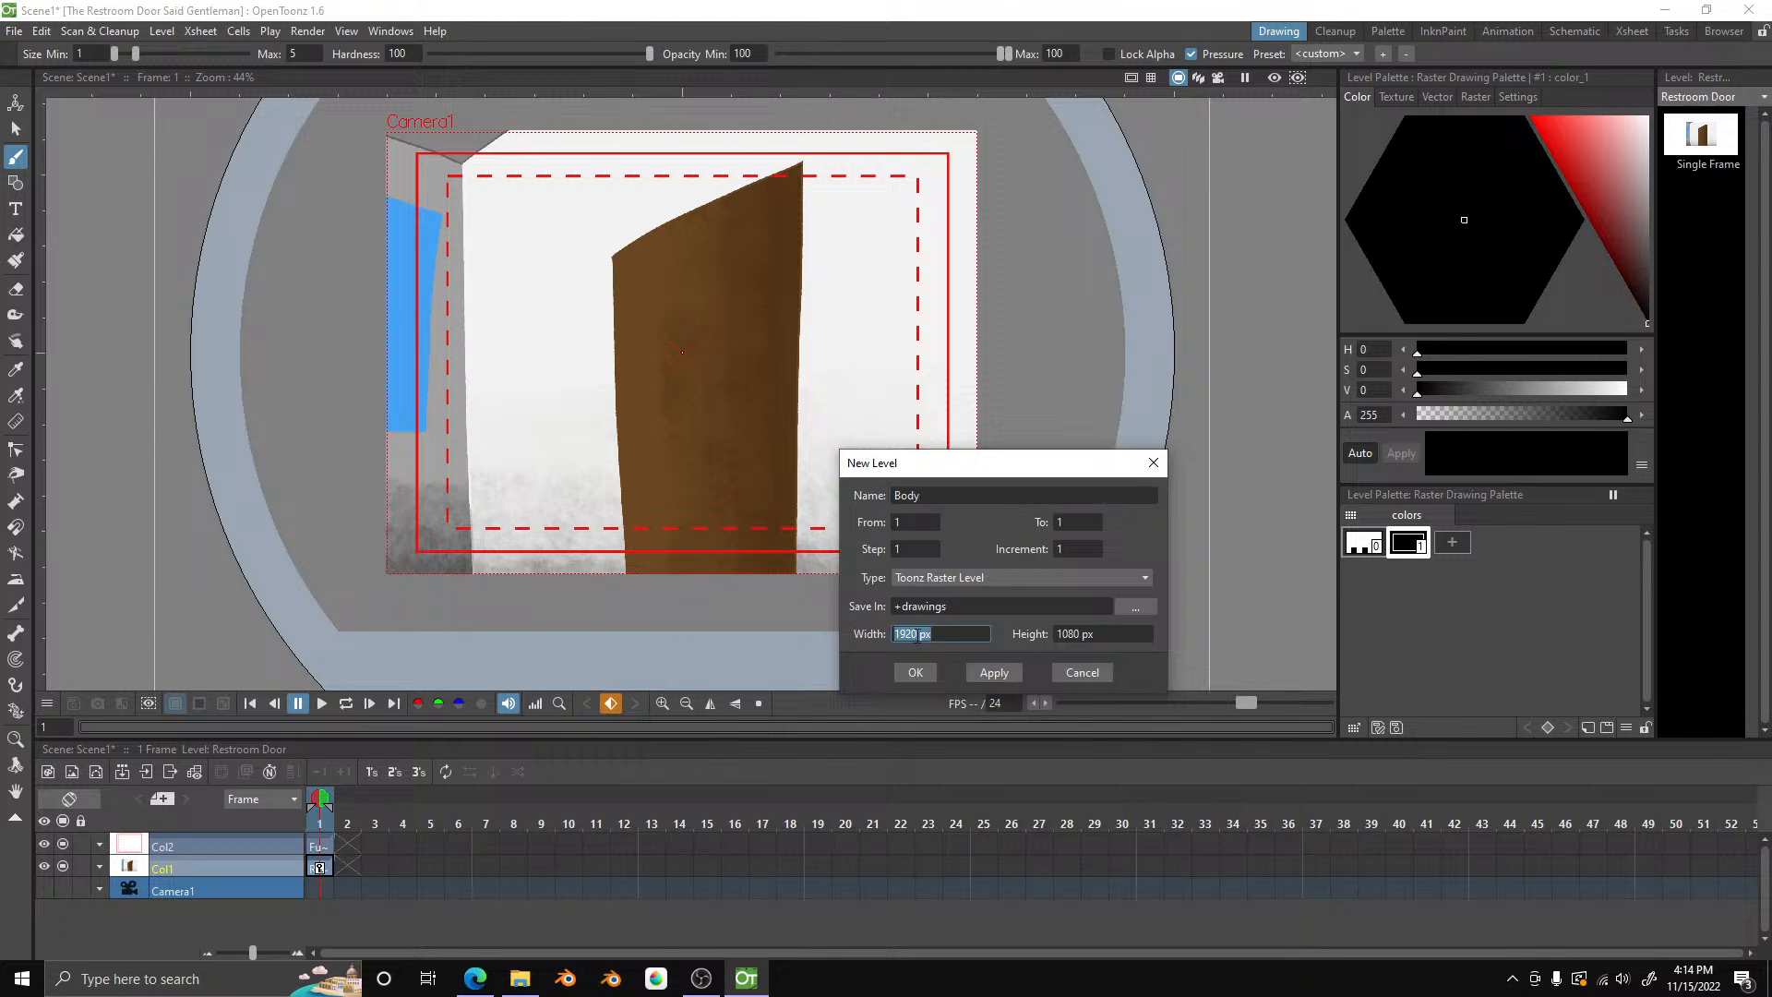
pyautogui.write('1440')
pyautogui.click(912, 672)
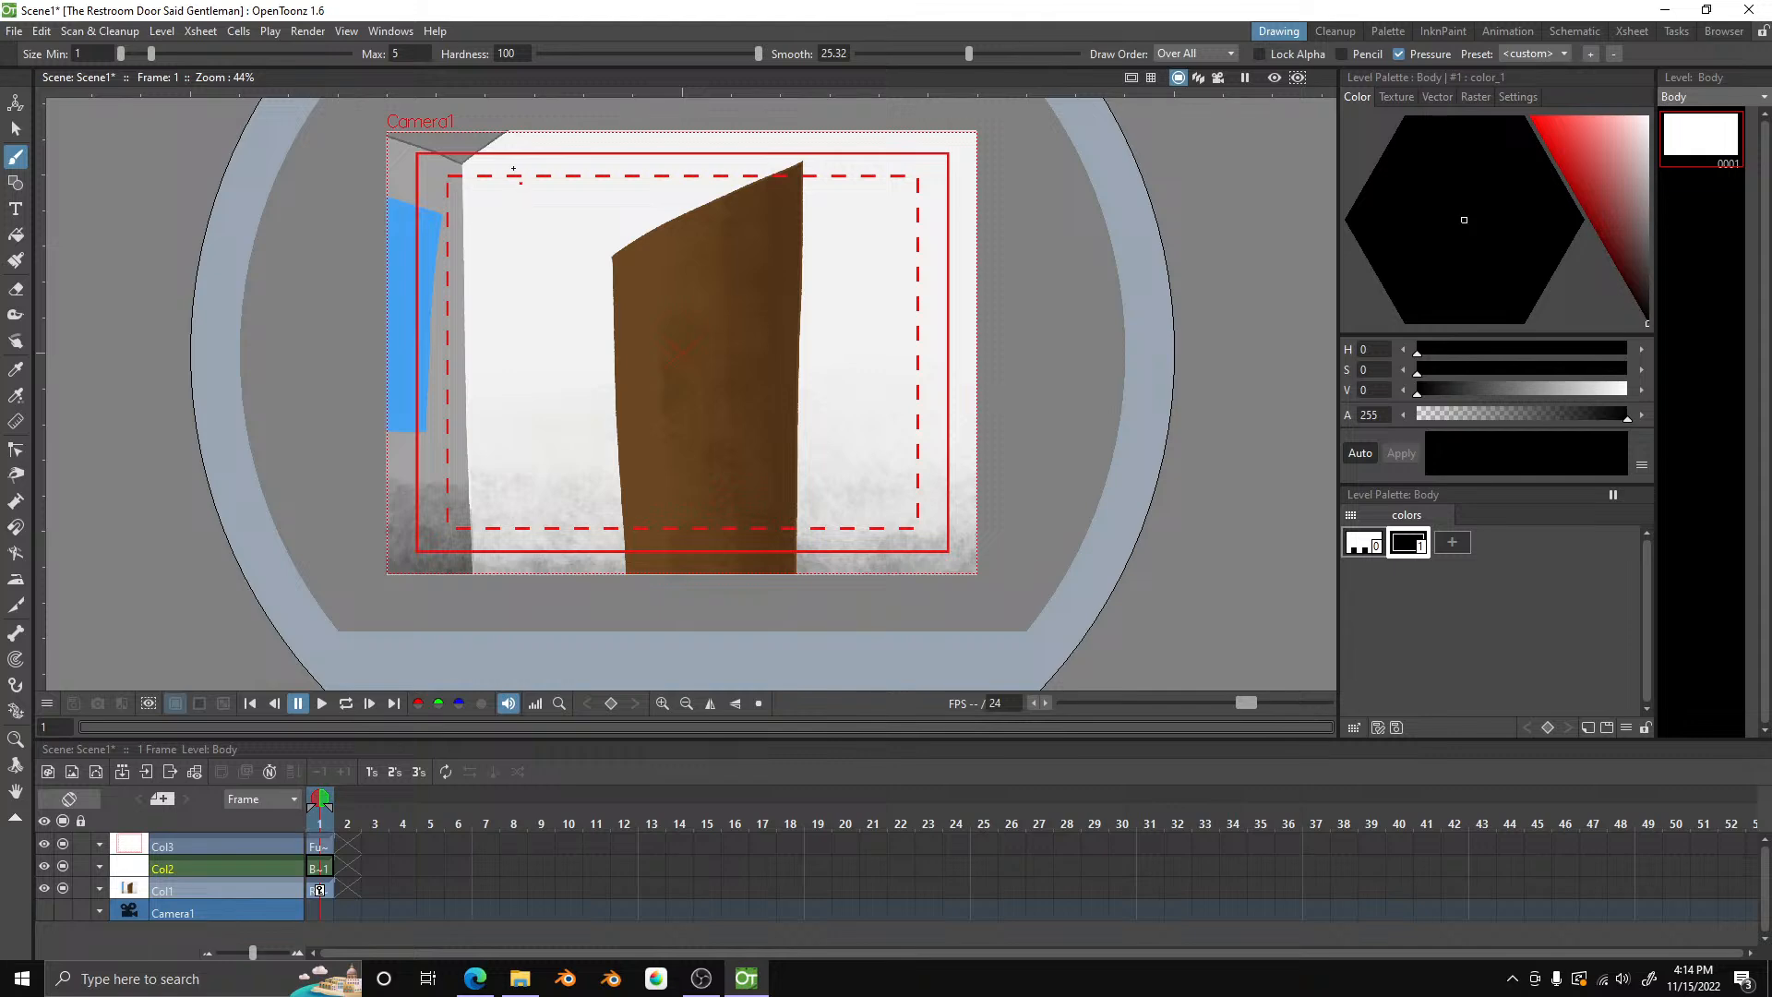
# - Set the brush's maximum size to 8 and its smoothing to 20
pyautogui.scroll(3, 455, 237)
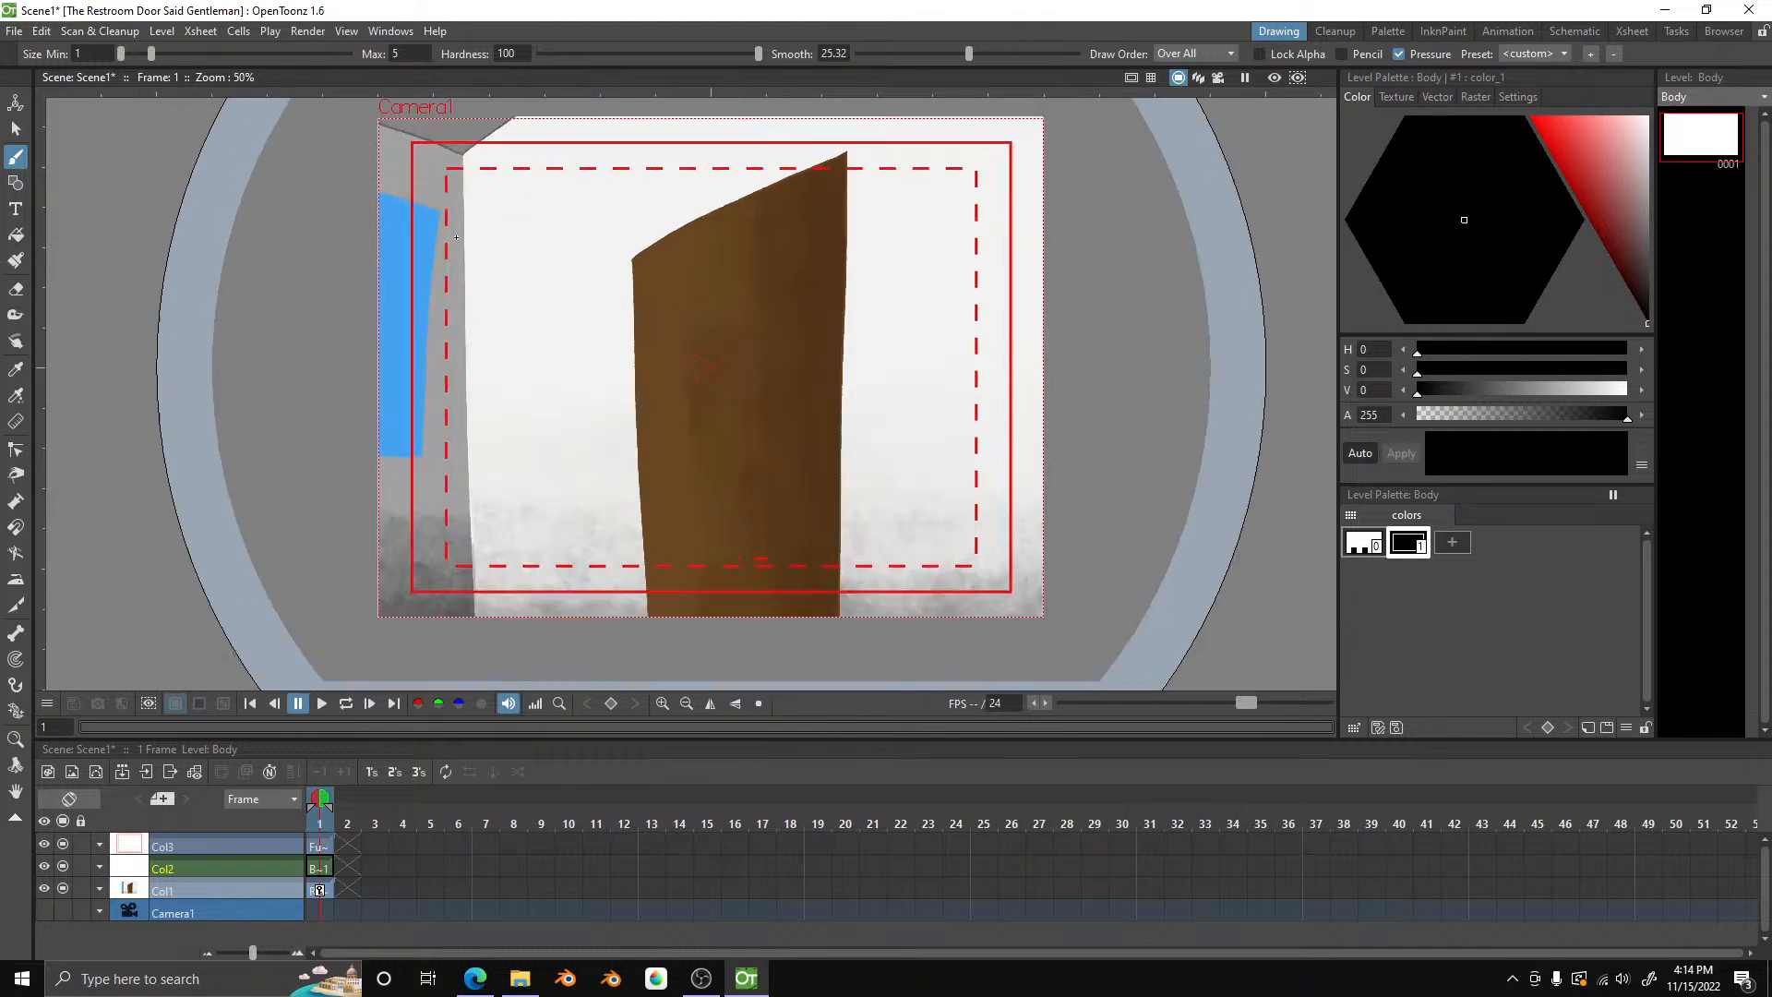
pyautogui.click(424, 53)
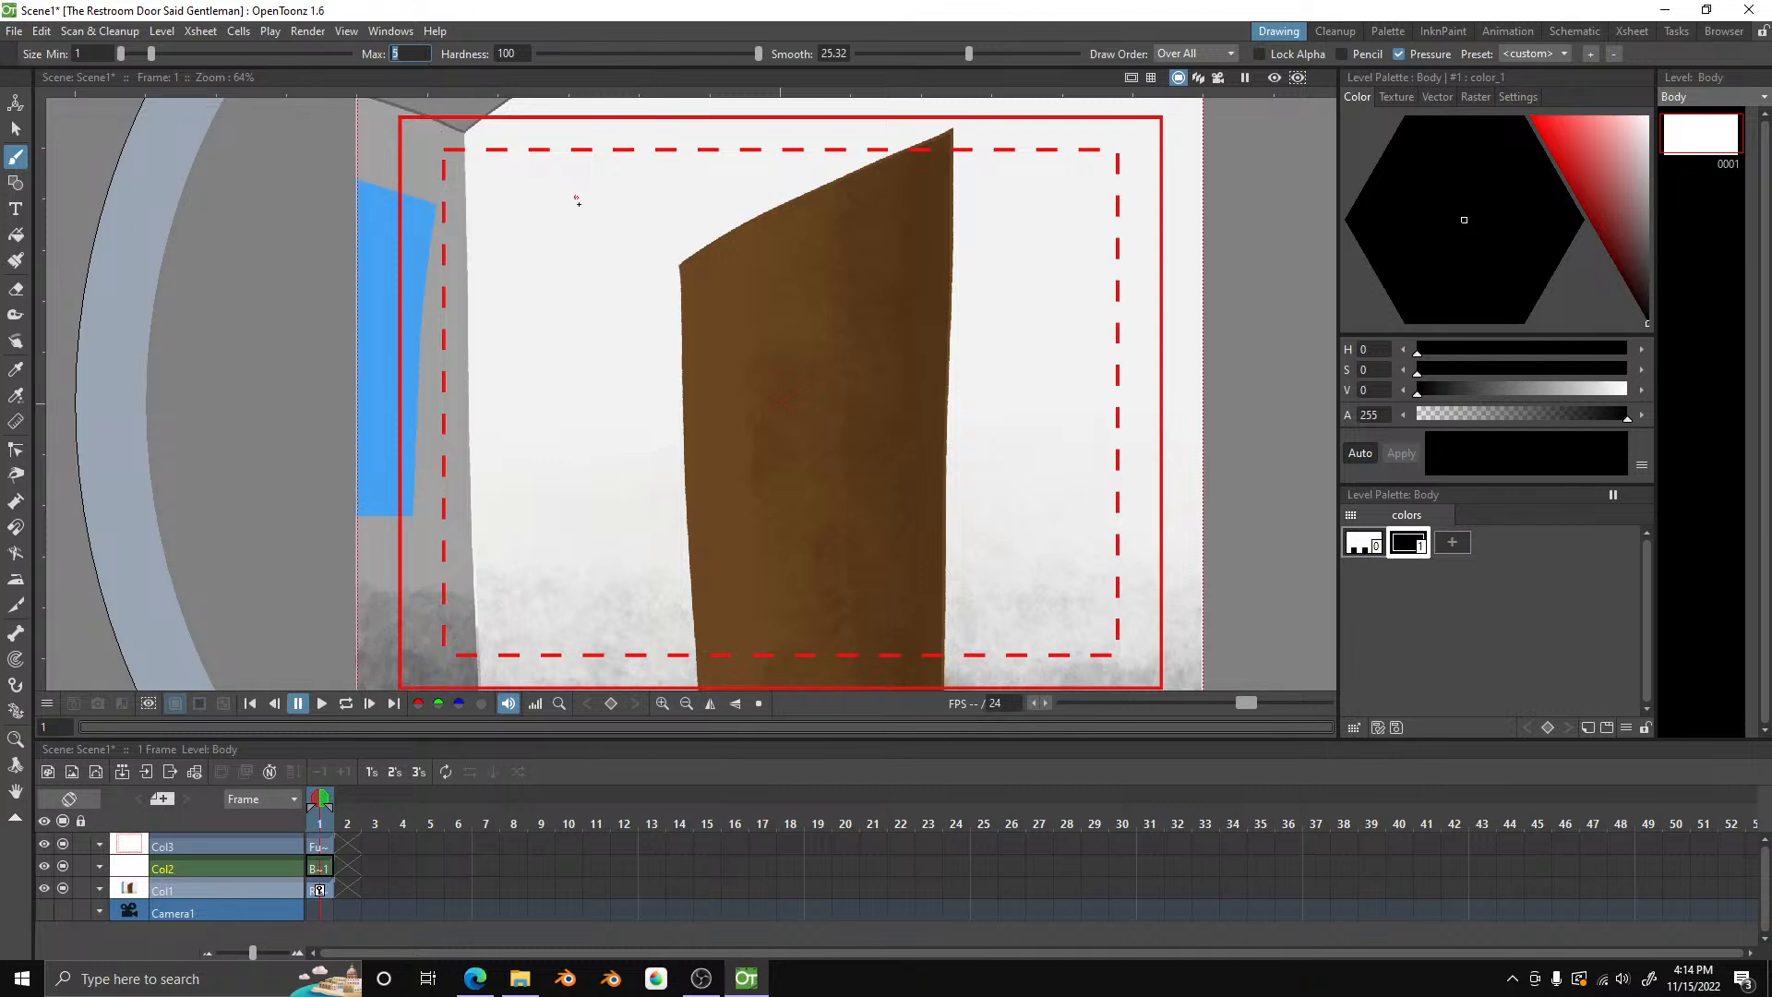
pyautogui.write('8')
pyautogui.press('Return')
pyautogui.moveTo(967, 53); pyautogui.dragTo(944, 52)
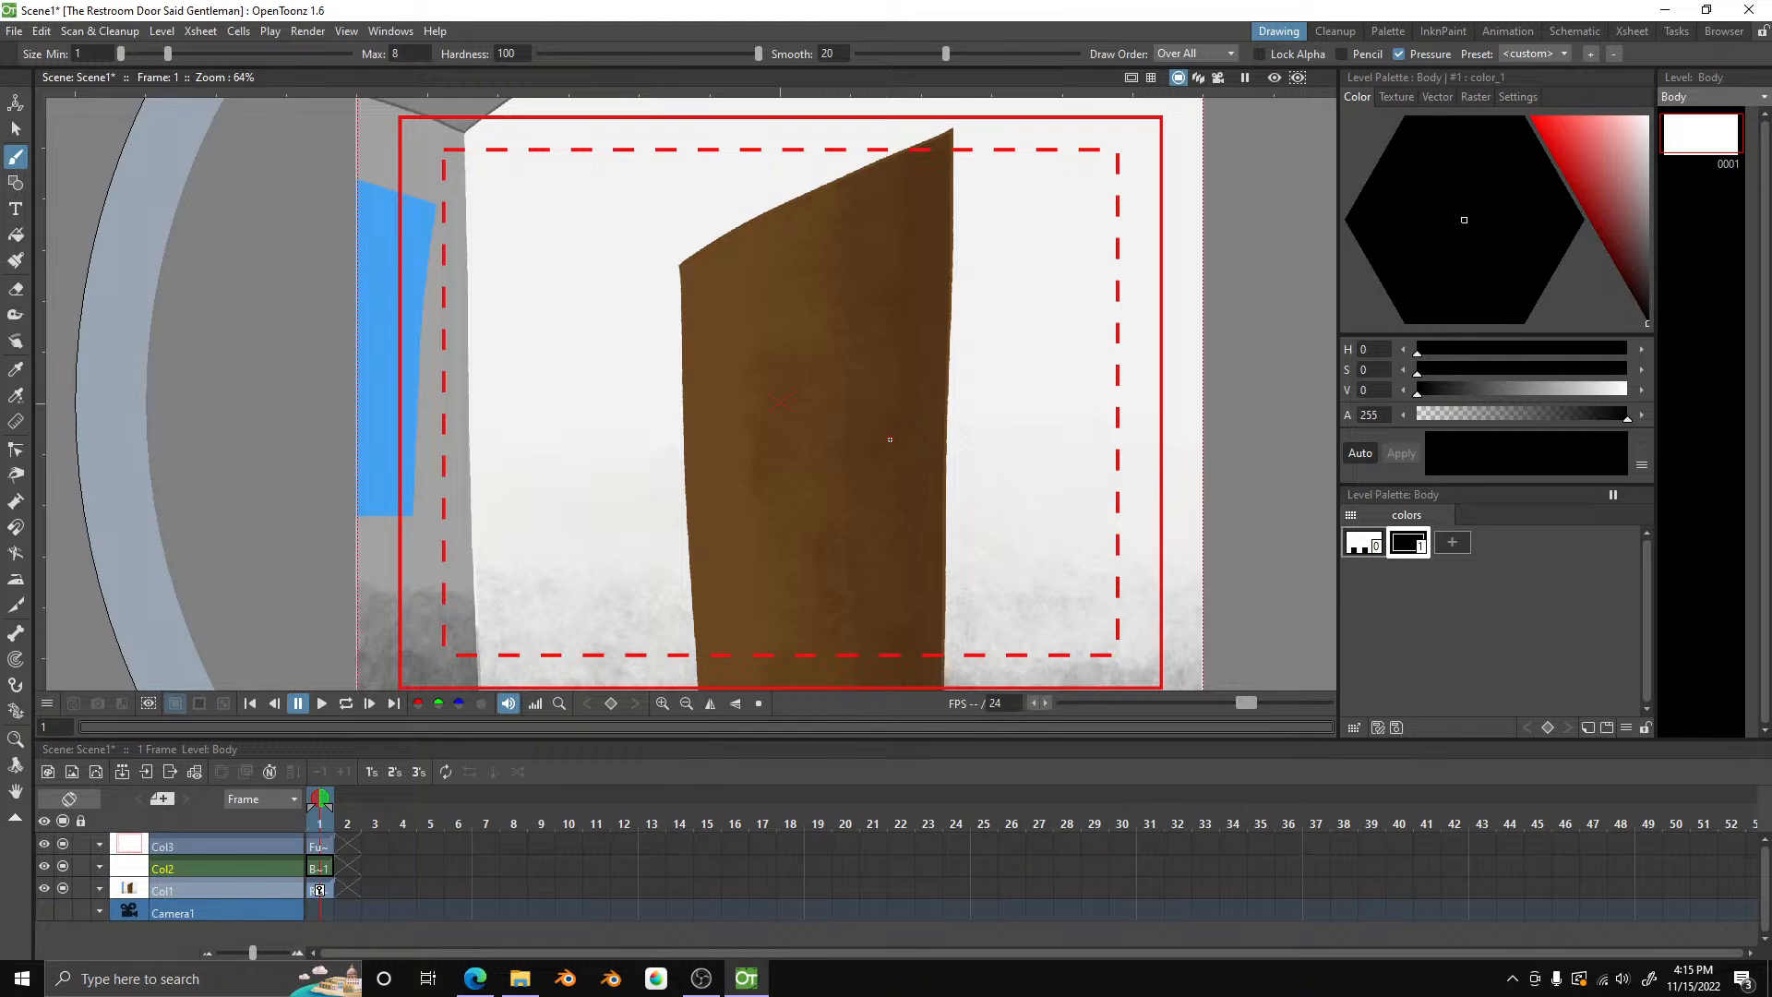
# - Add a new style to the Body palette and color it bright blue, about H 193, S 100, V 85
pyautogui.click(1453, 543)
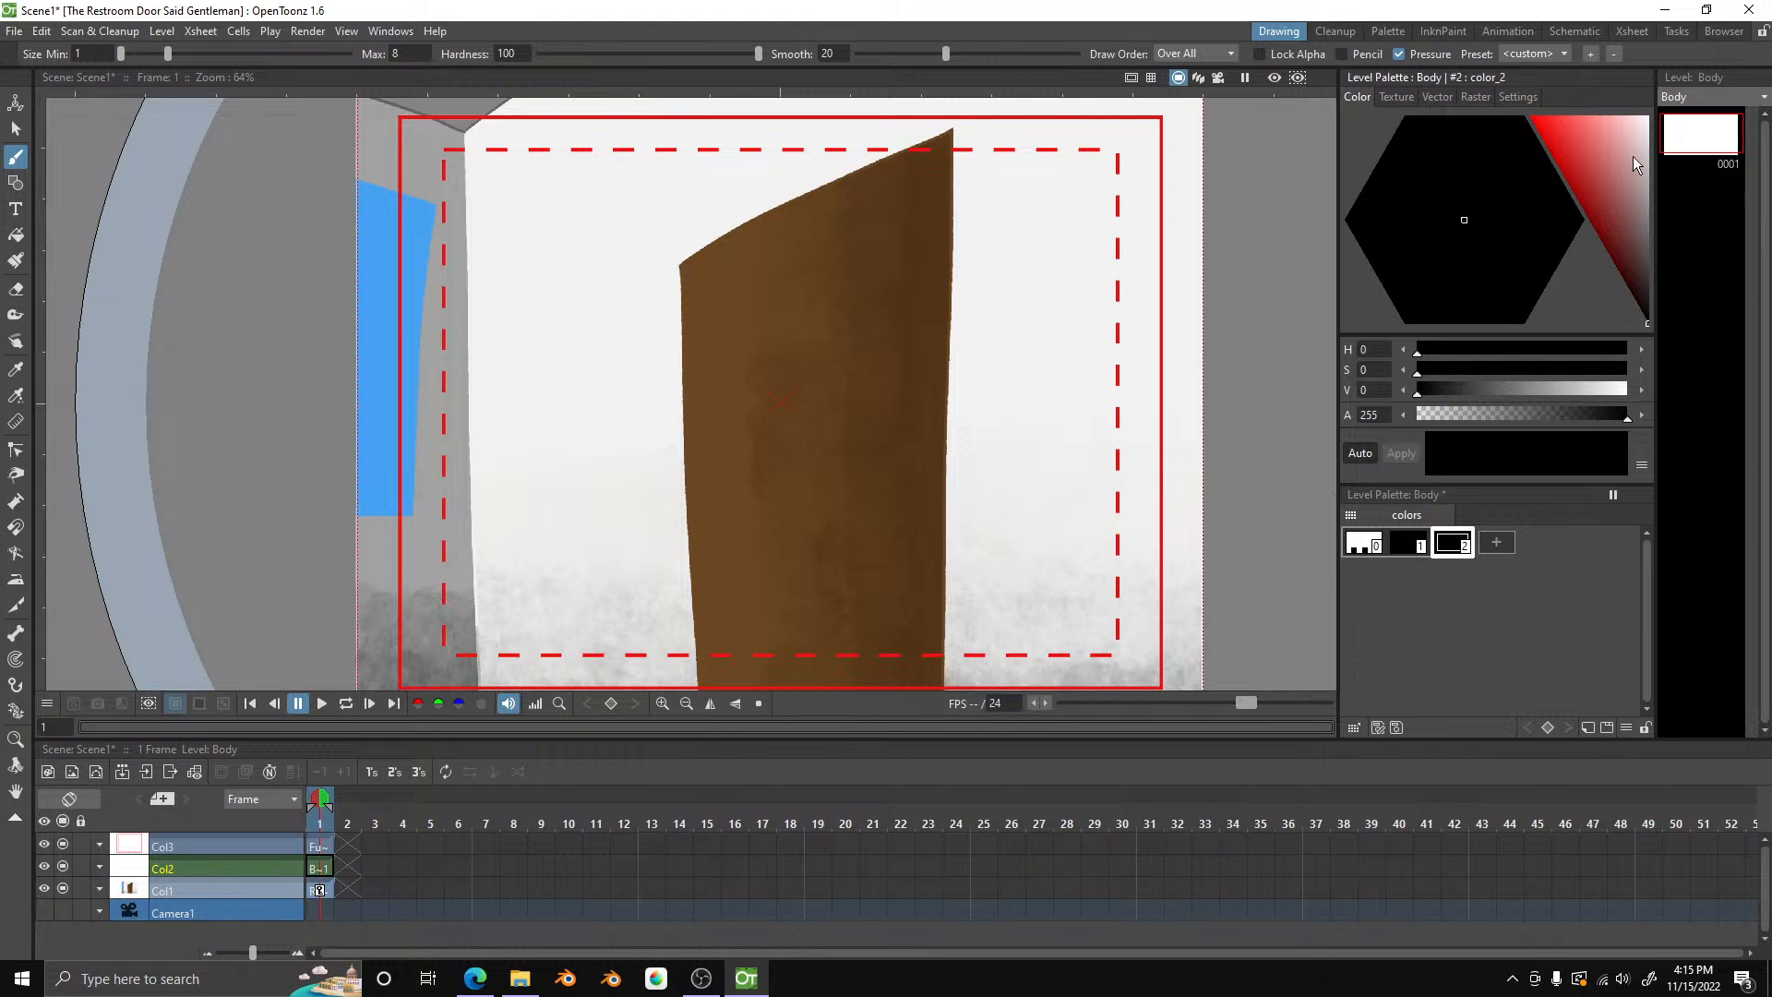
pyautogui.moveTo(1632, 157); pyautogui.dragTo(1538, 146)
pyautogui.moveTo(1466, 196); pyautogui.dragTo(1358, 244)
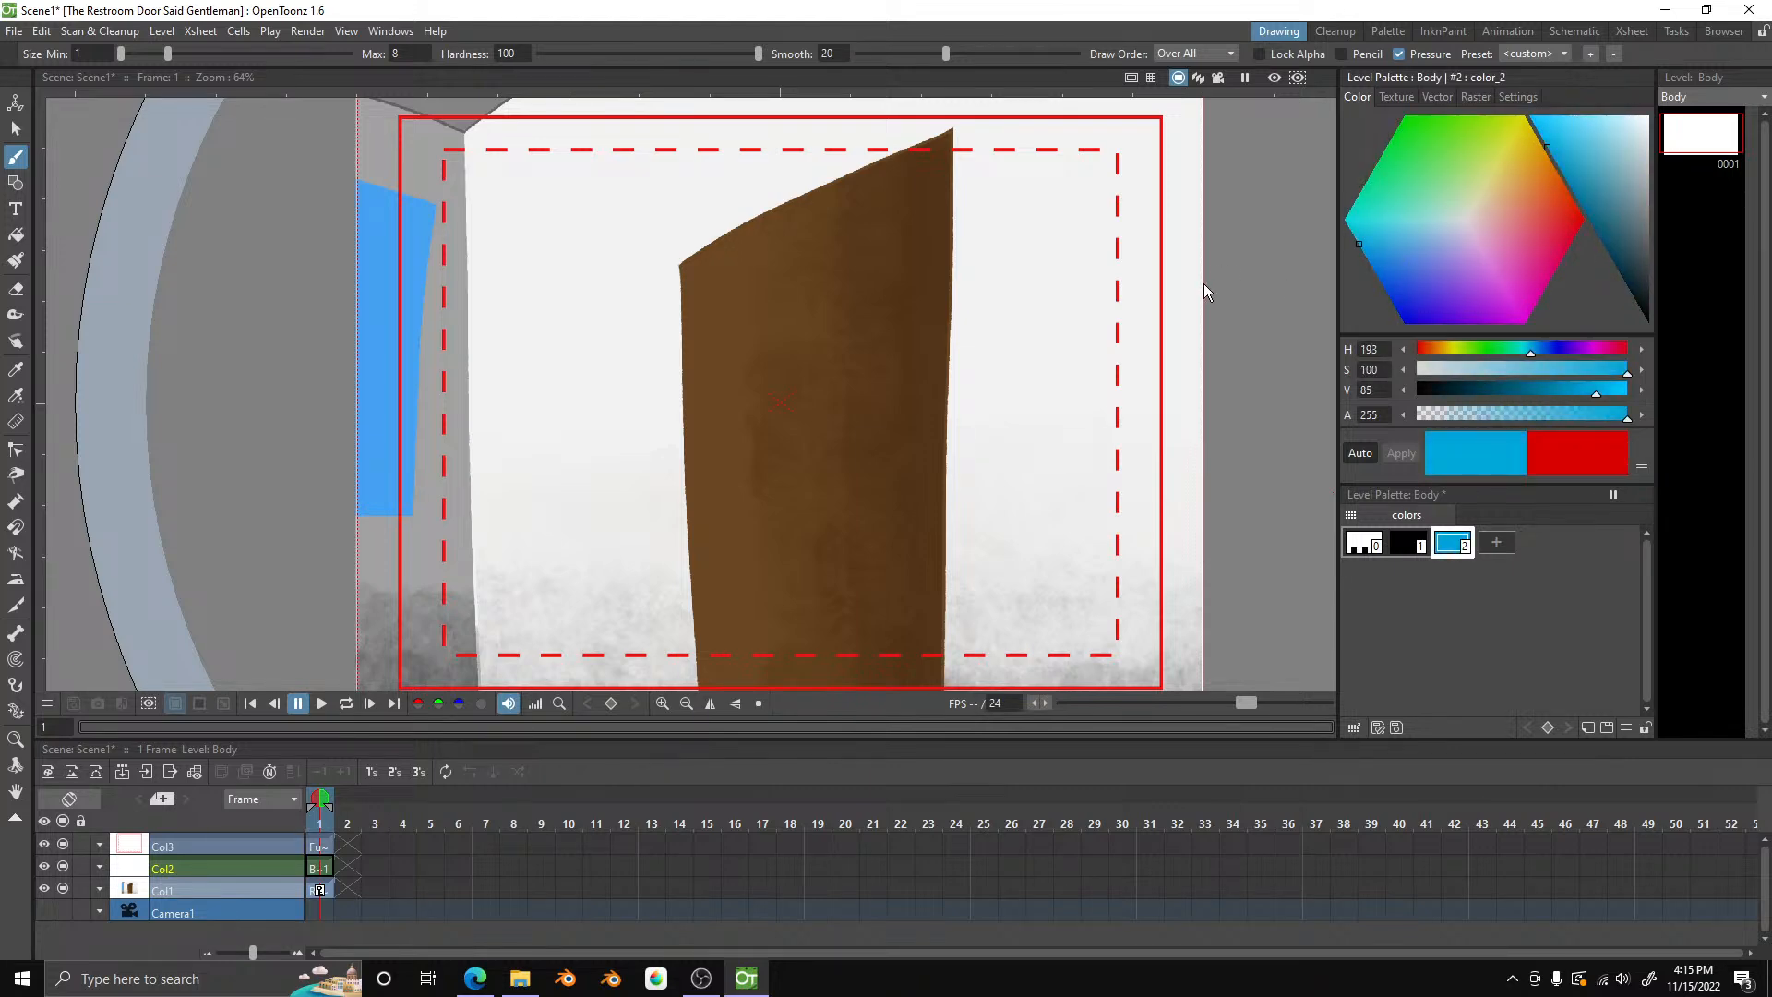
pyautogui.doubleClick(1454, 544)
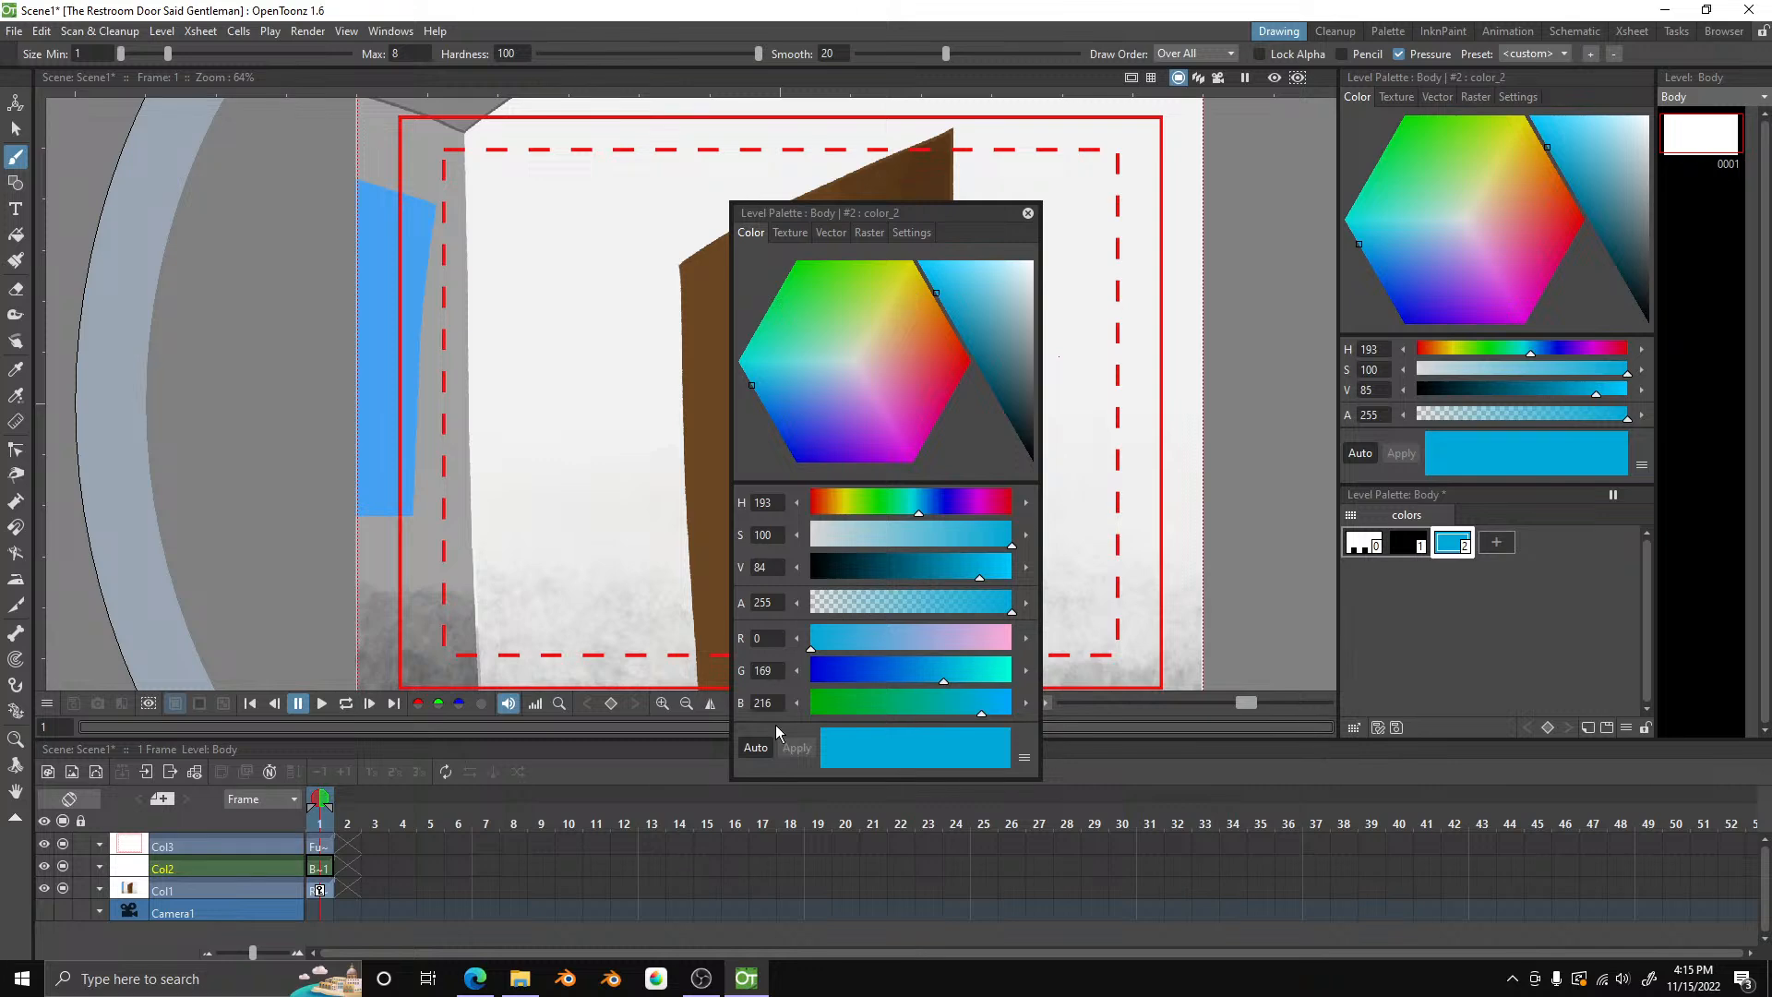
pyautogui.click(896, 219)
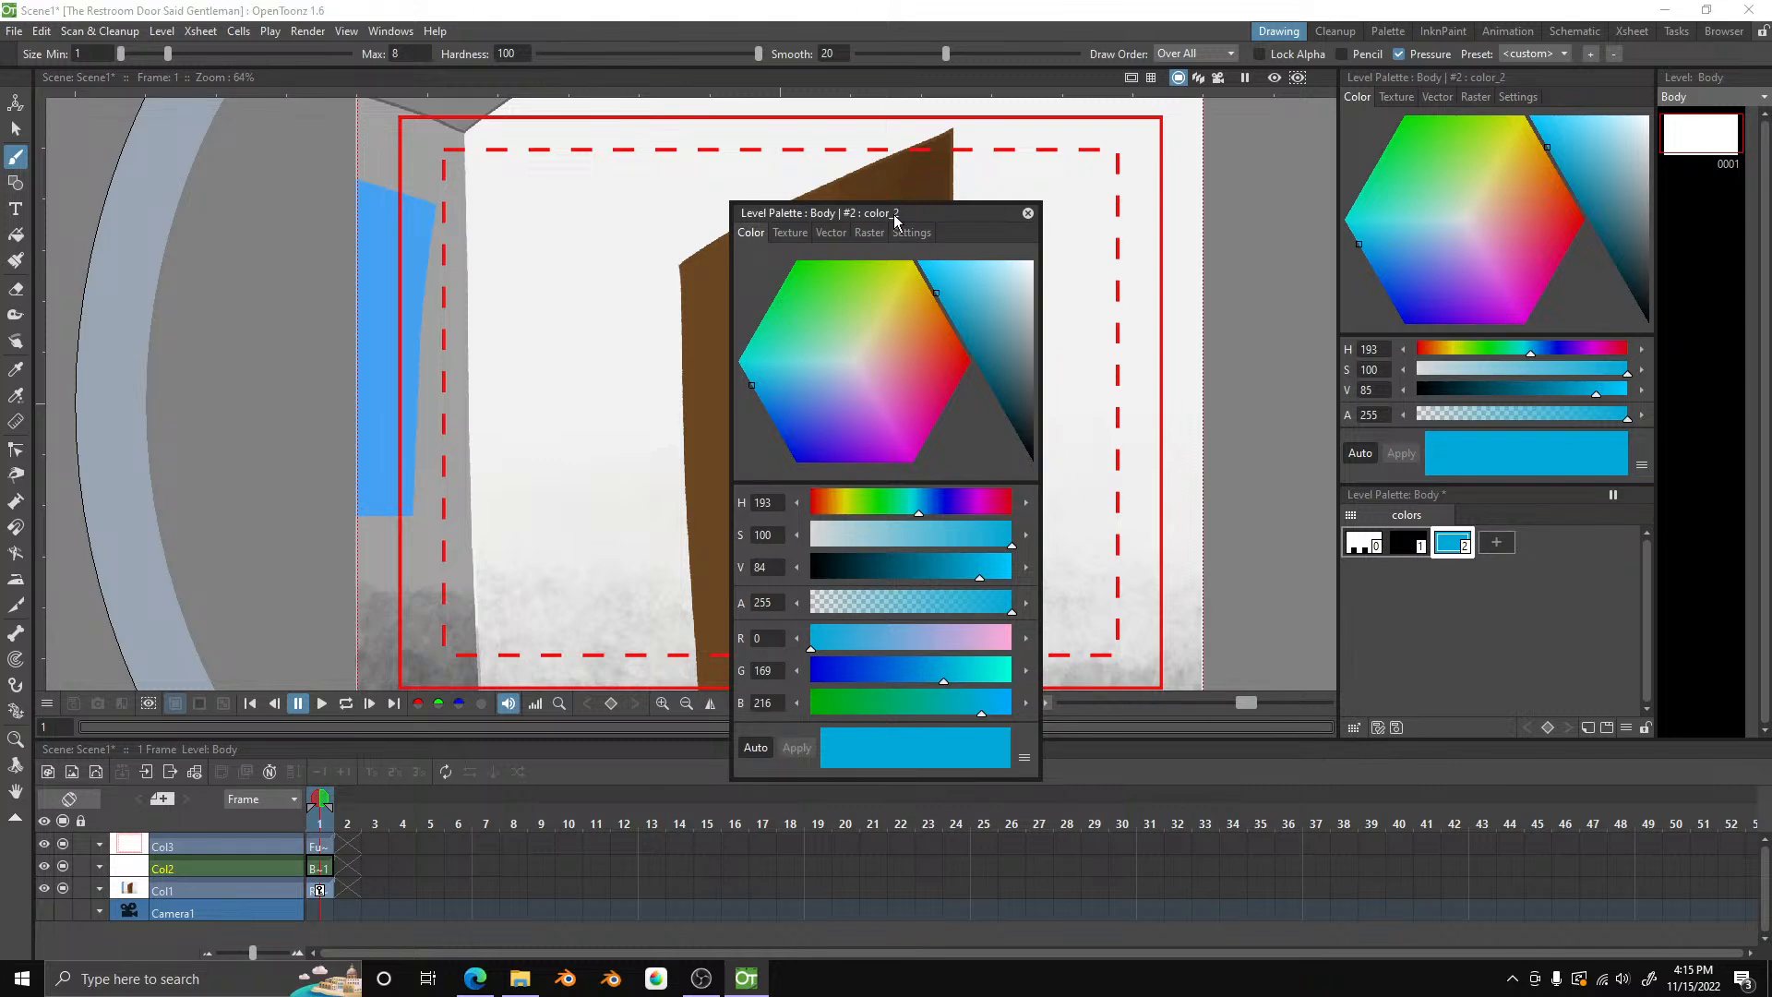
pyautogui.click(905, 234)
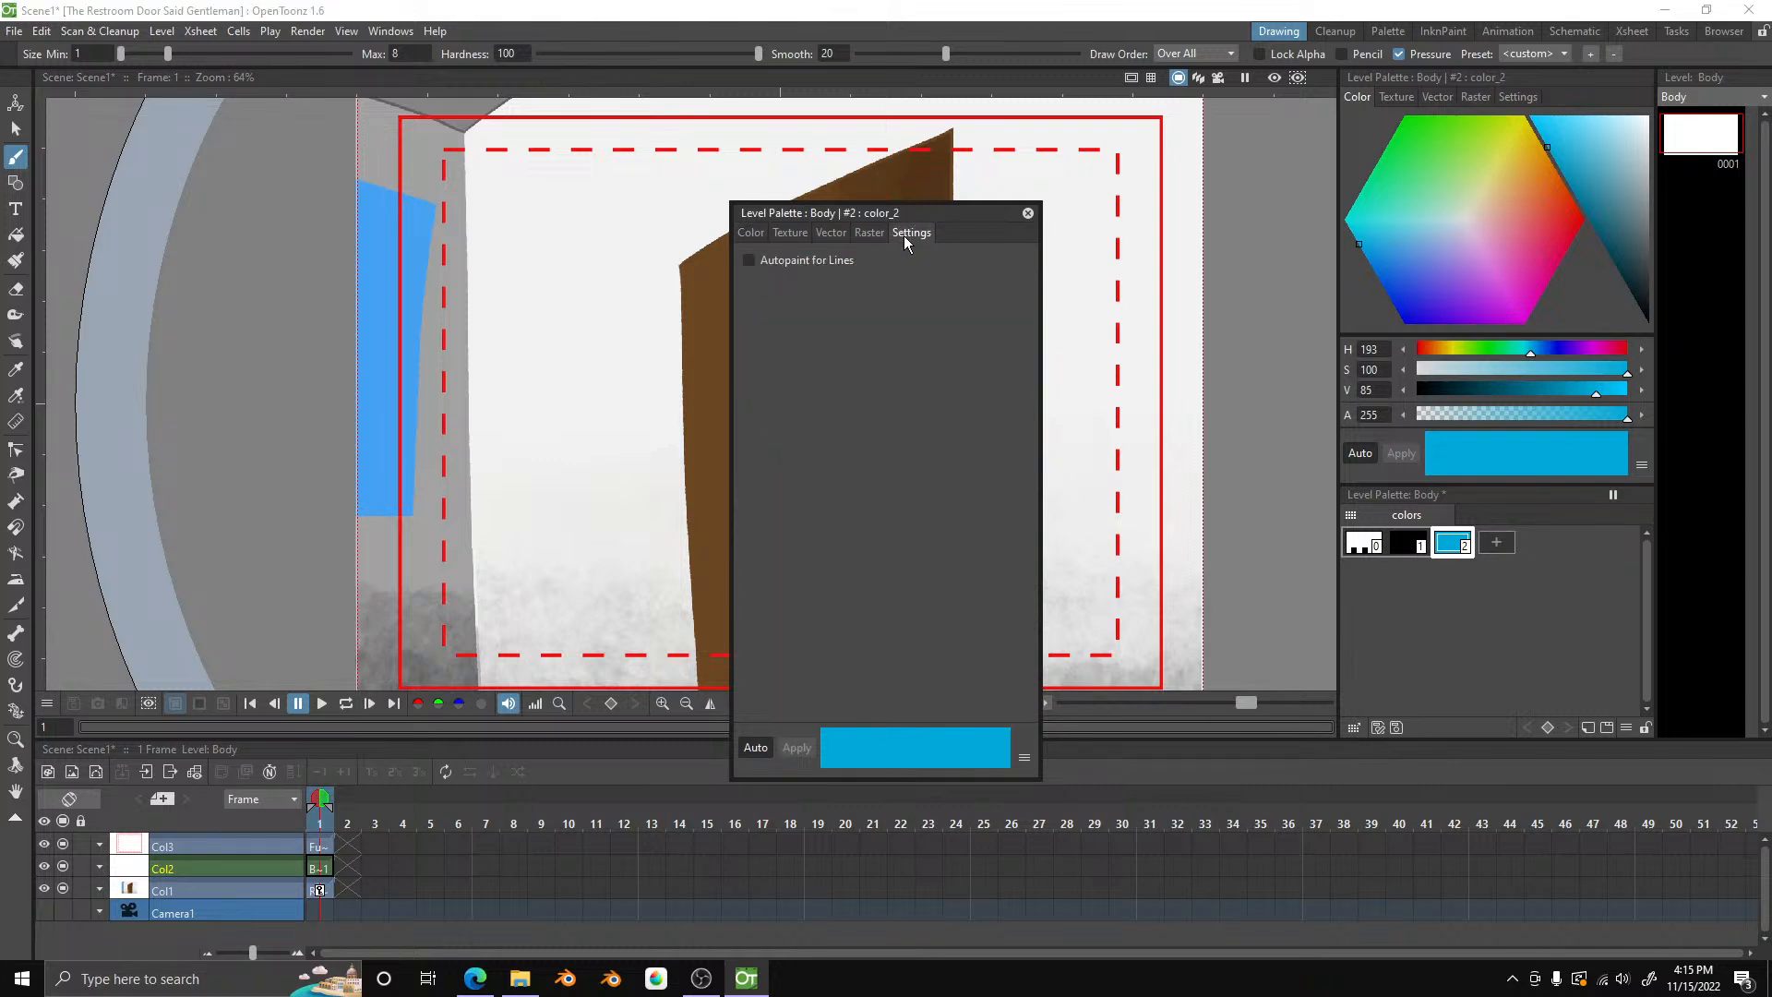
pyautogui.click(1027, 213)
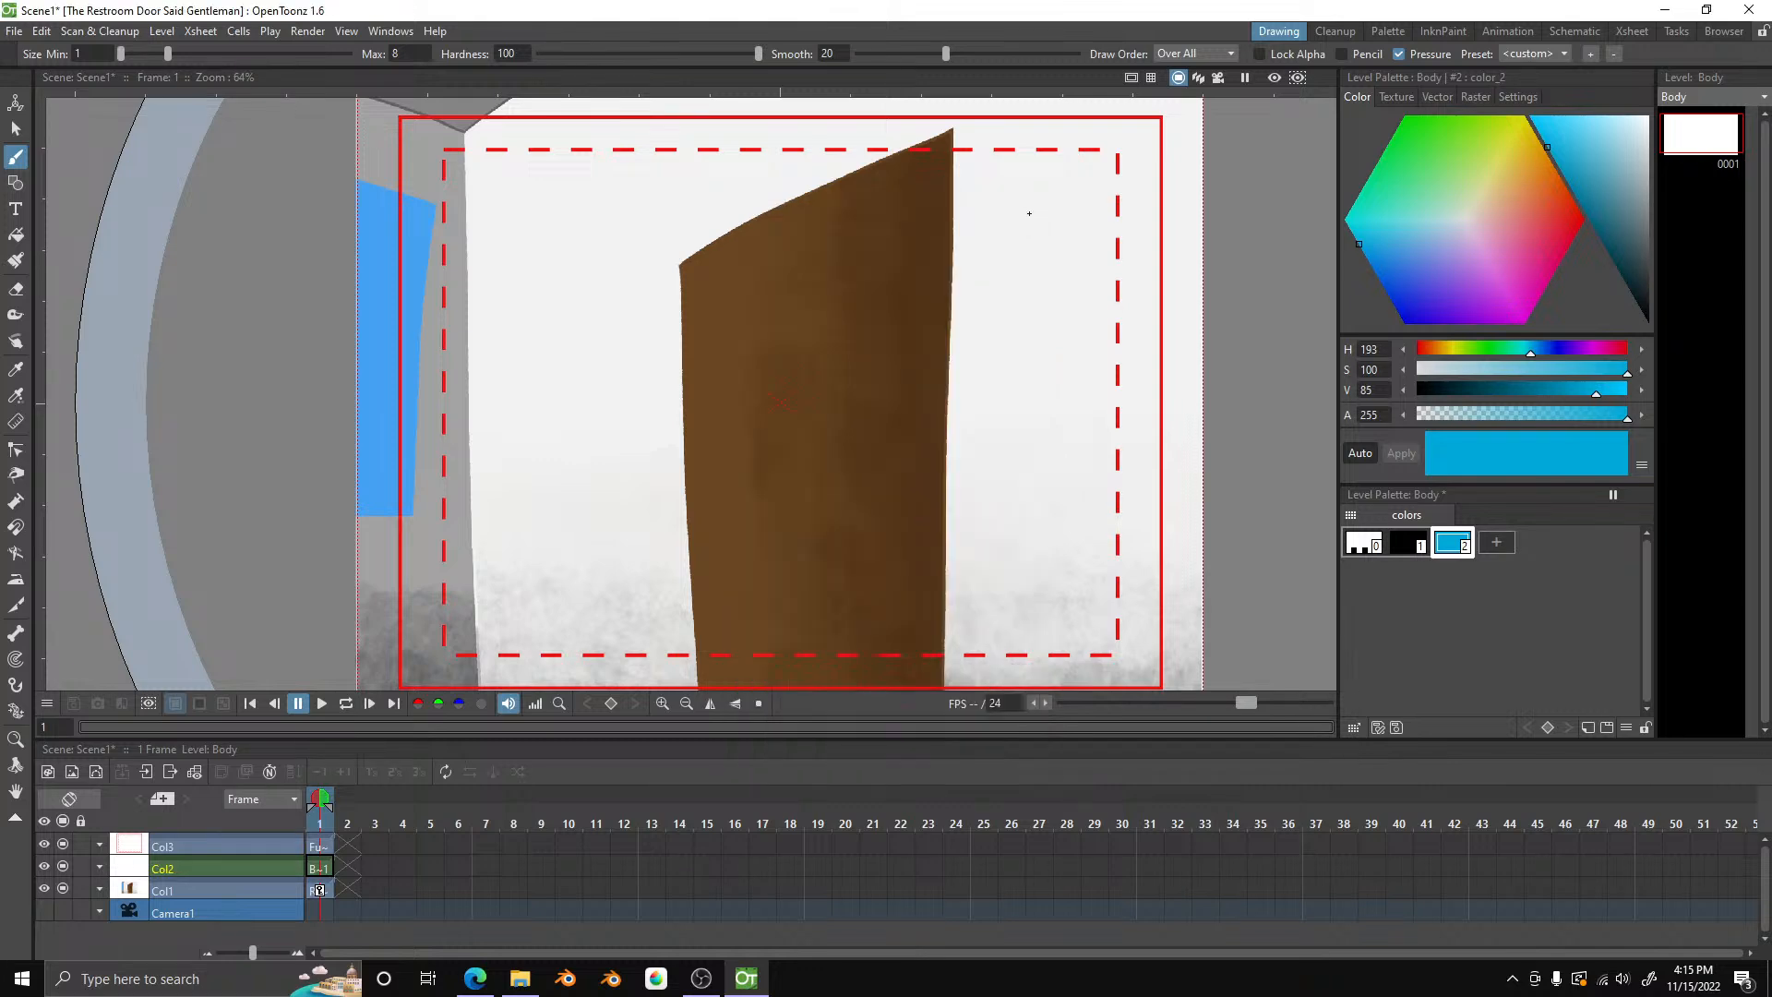
# - Rename the blue palette style as Sketch in the Name Editor
pyautogui.rightClick(1442, 550)
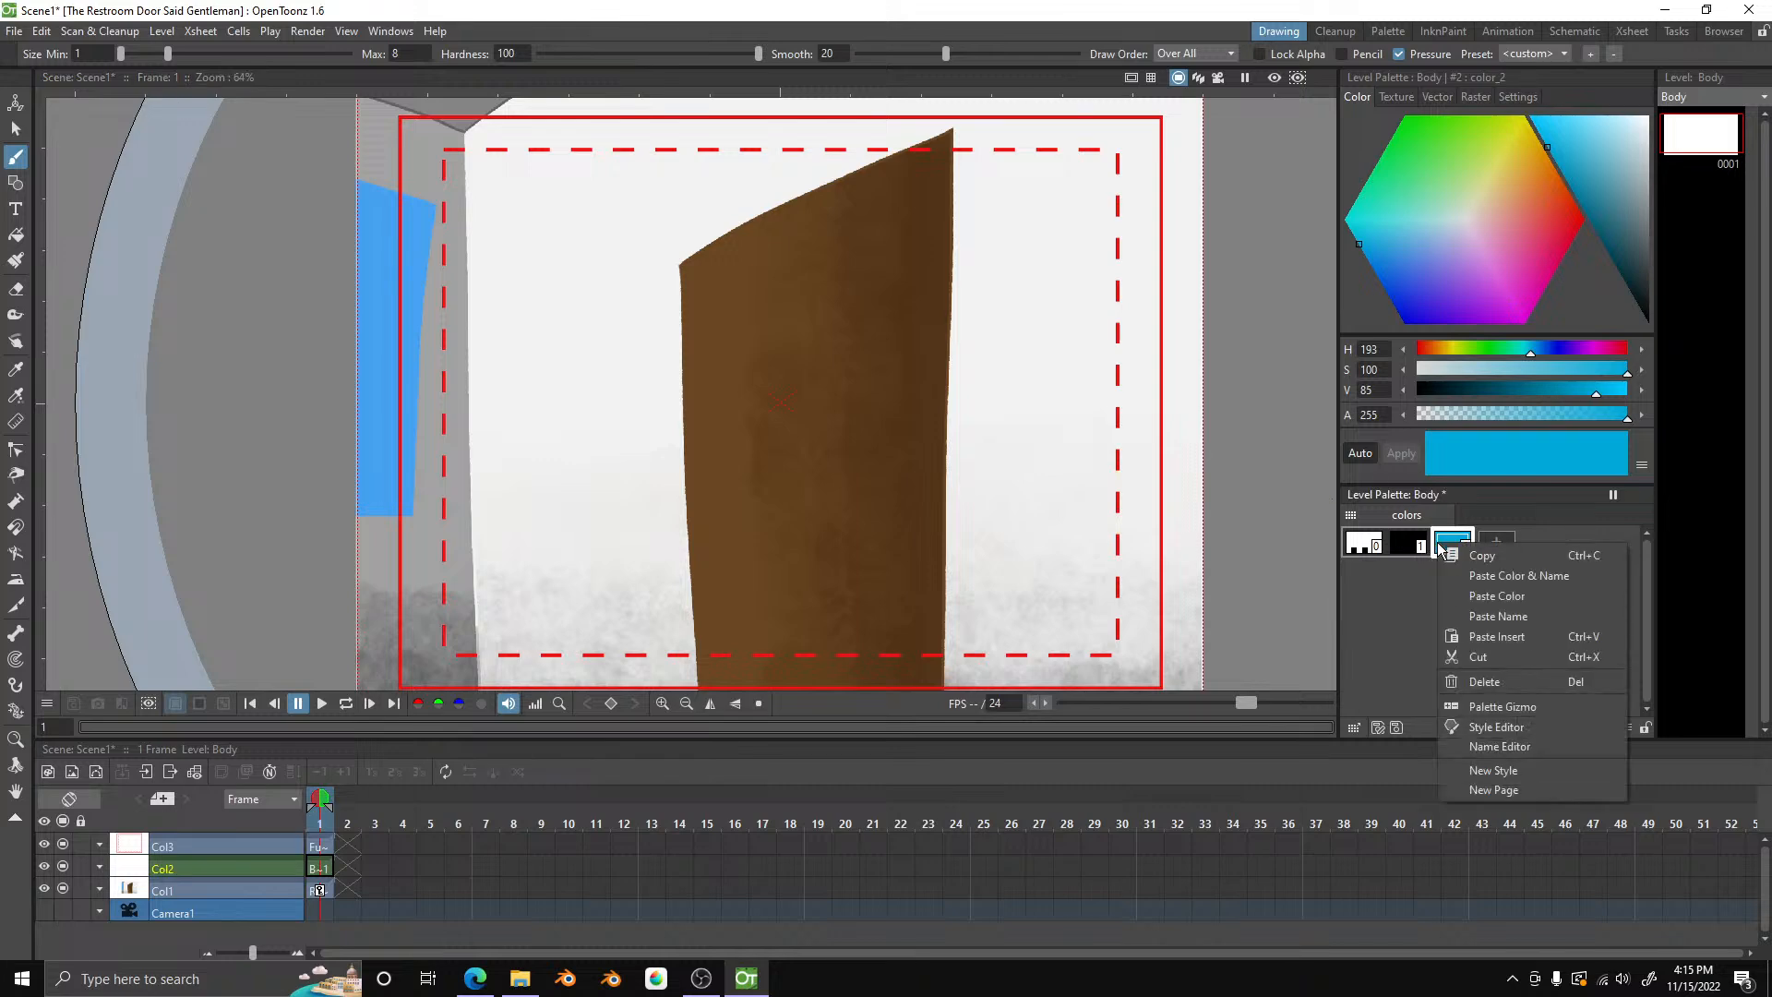
pyautogui.click(1505, 746)
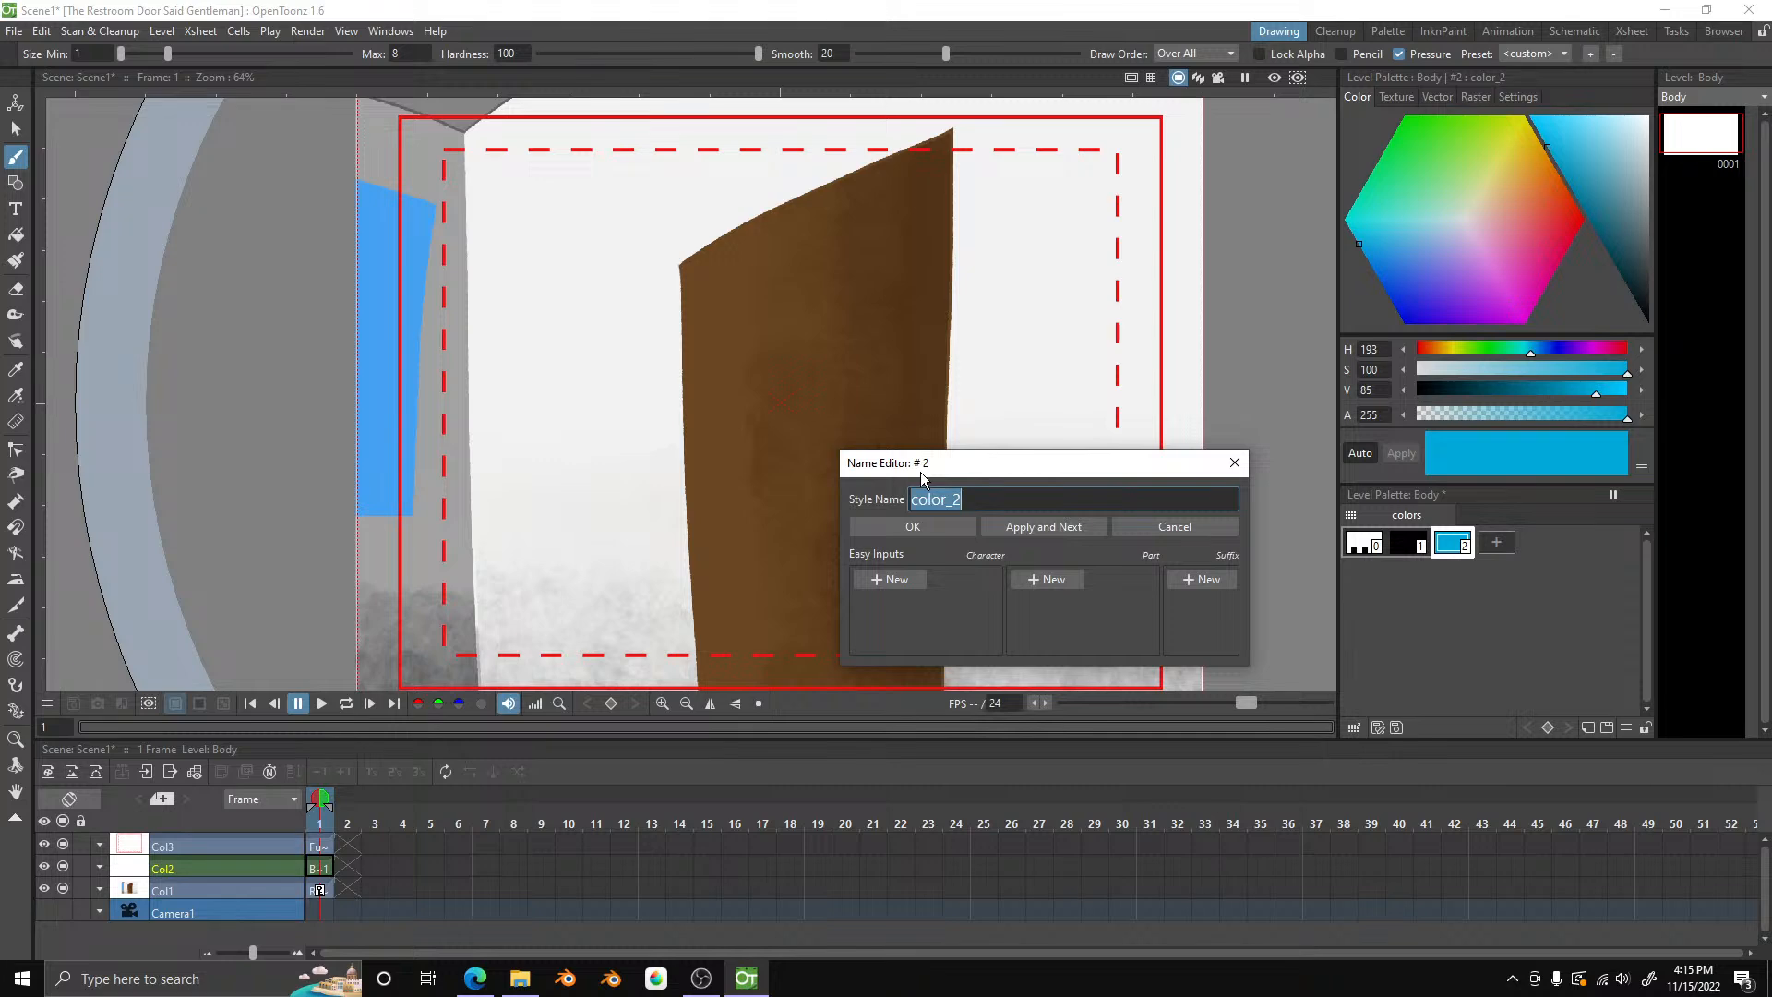
pyautogui.write('Sketch')
pyautogui.click(971, 528)
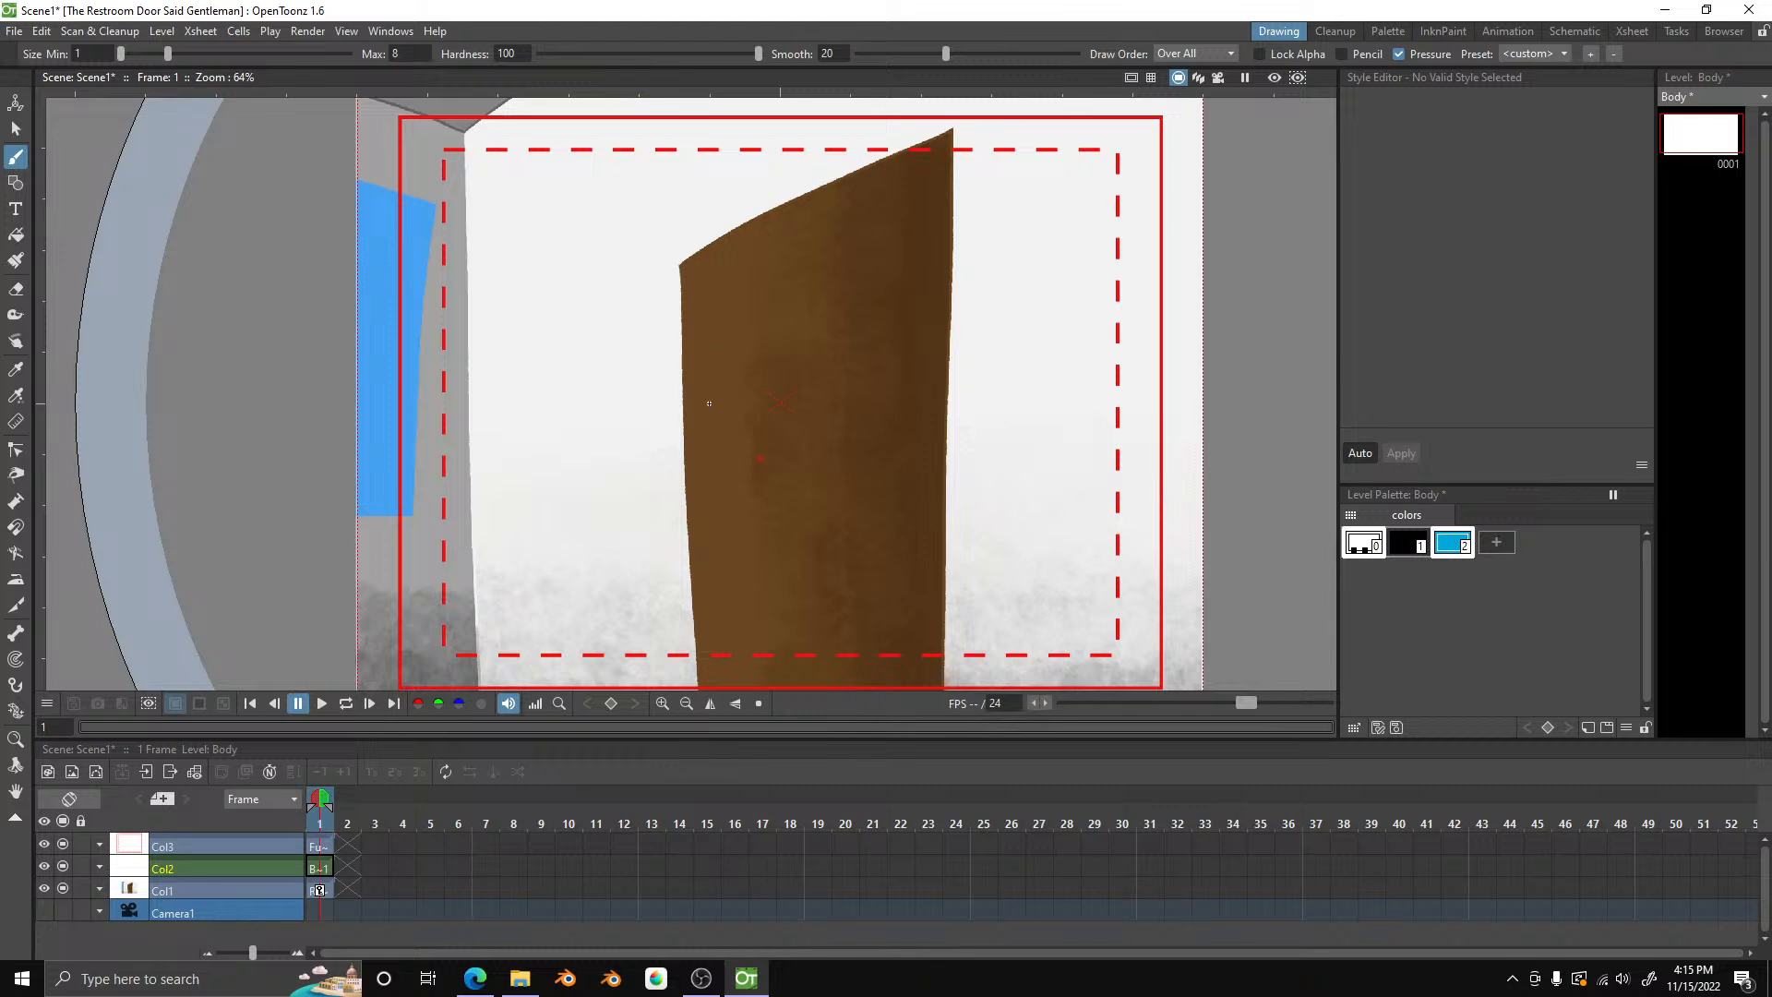
# - Undo the last brush mark and select the blue Sketch style in the Body palette
pyautogui.hotkey('ctrl', 'z')
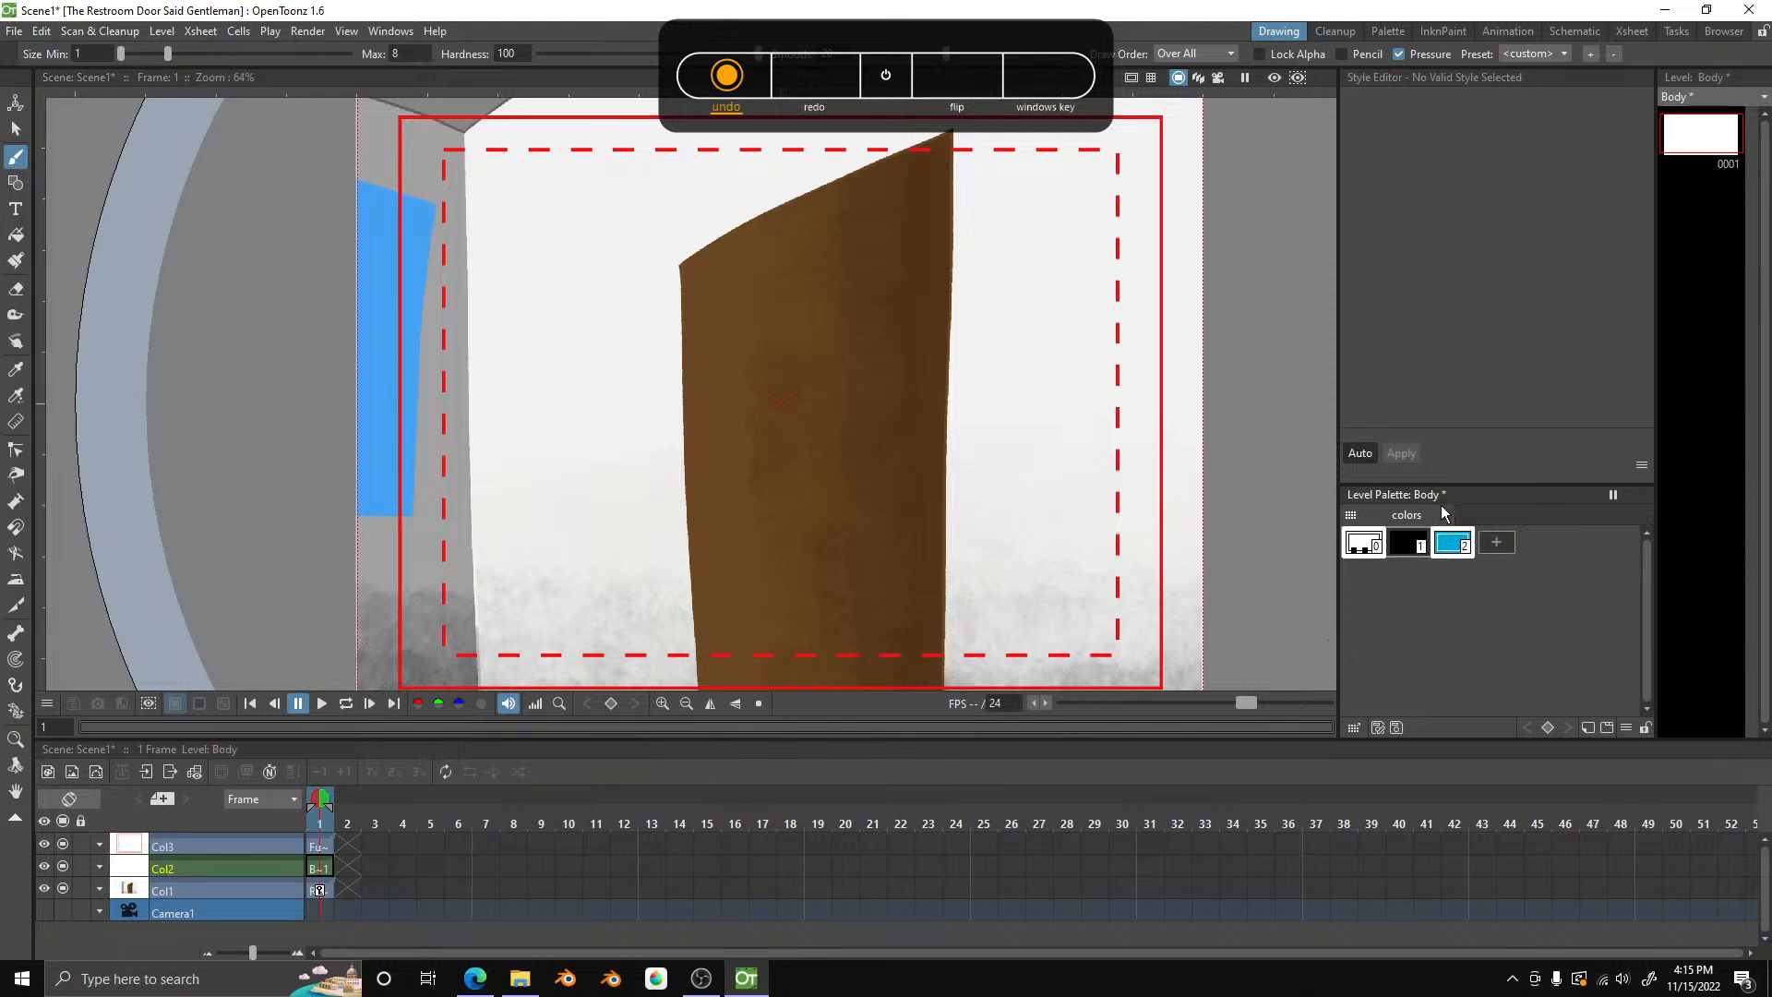
pyautogui.rightClick(1456, 544)
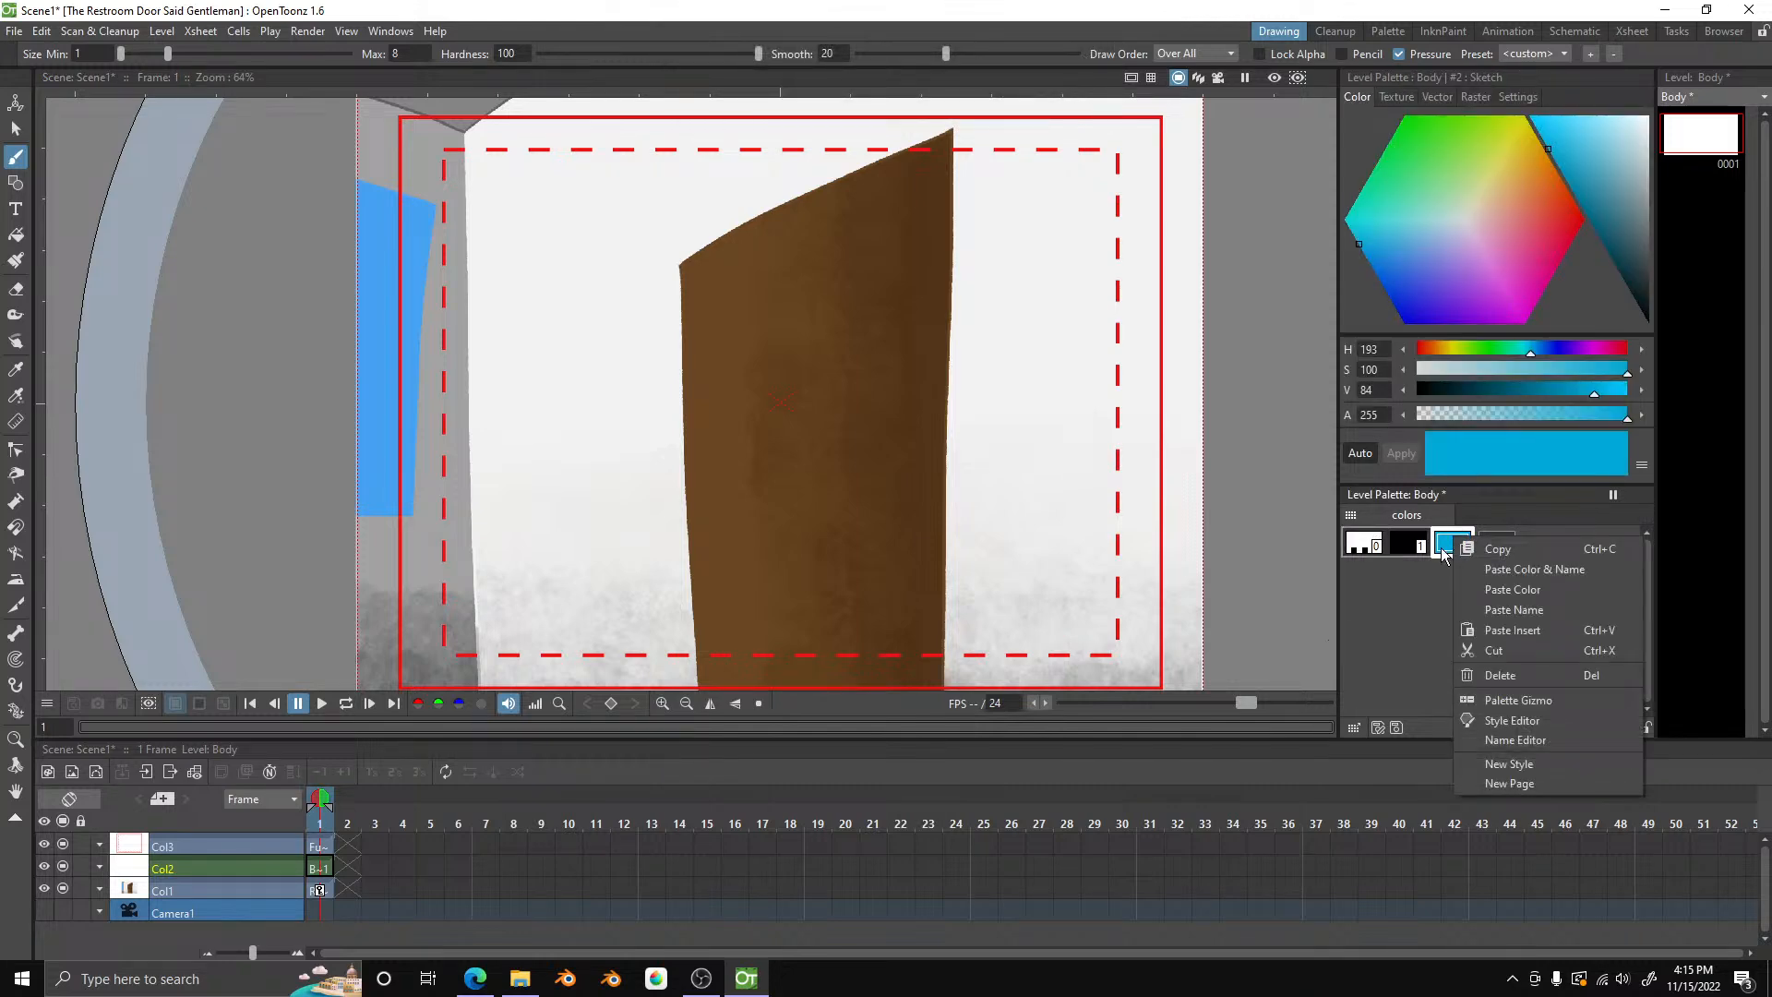
pyautogui.press('Escape')
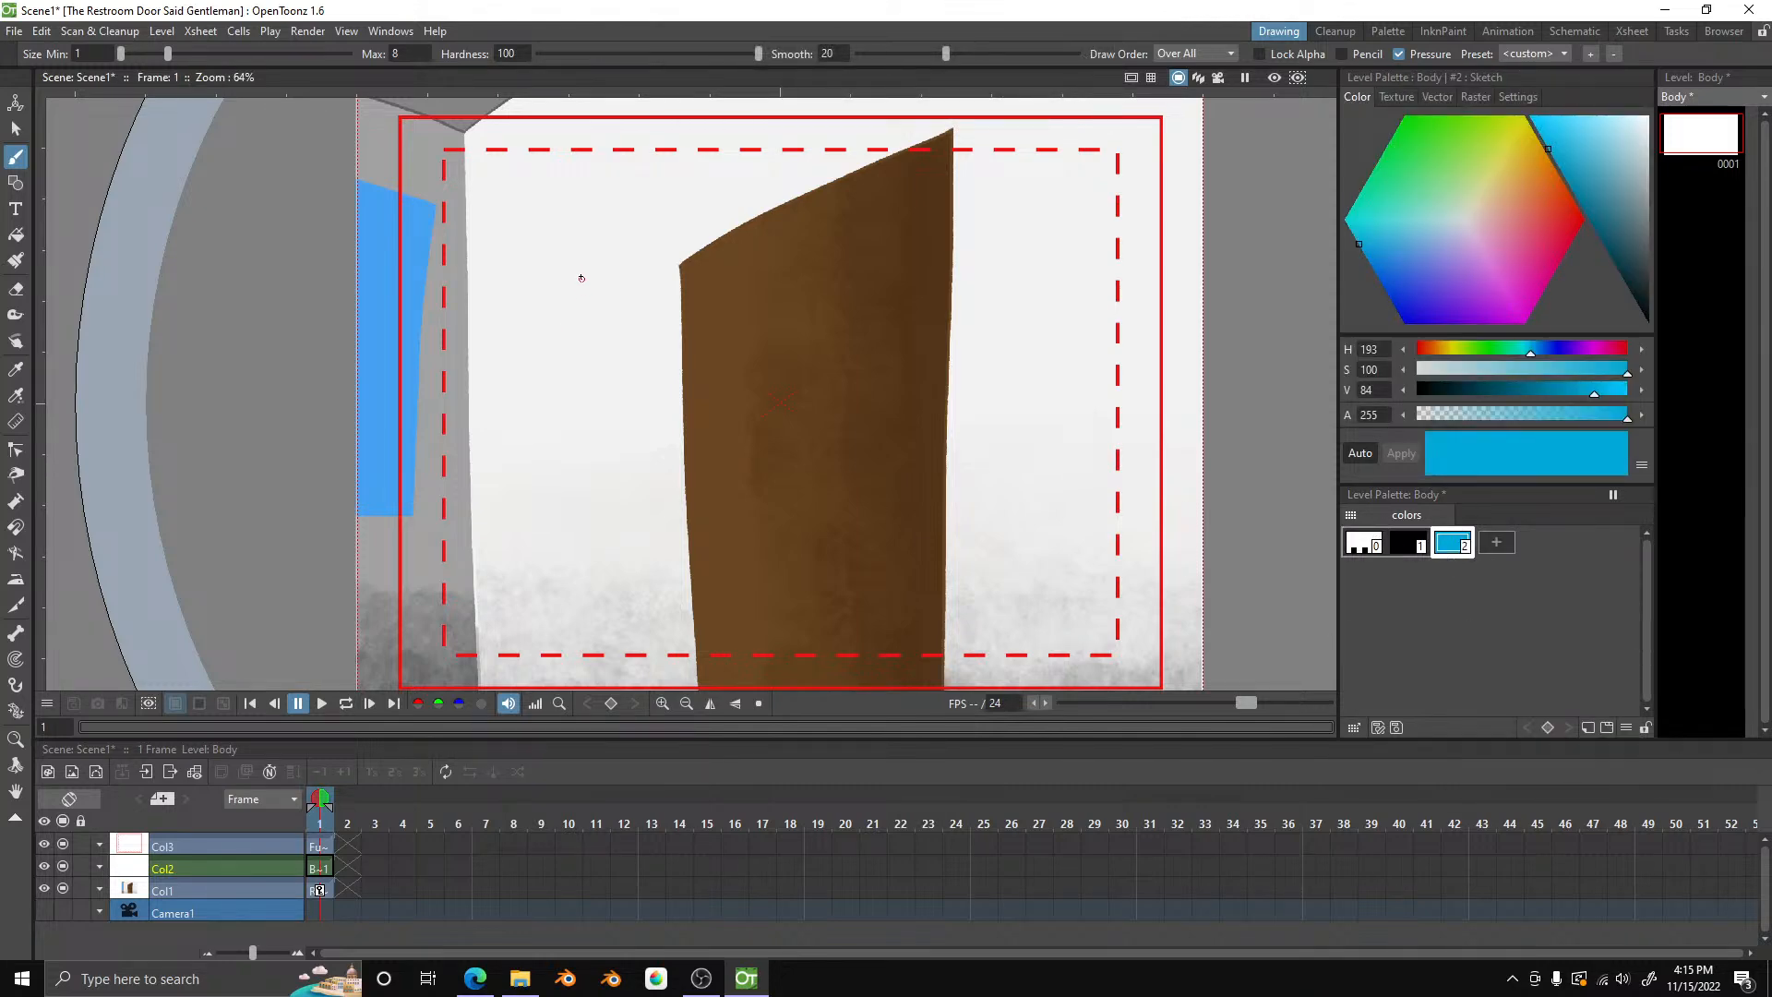
# - Try the Sketch style with and without the raster Sketch brush, testing vertical strokes on the wall beside the door
pyautogui.moveTo(581, 278)
pyautogui.mouseDown()
pyautogui.moveTo(624, 350)
pyautogui.moveTo(644, 553)
pyautogui.moveTo(620, 648)
pyautogui.mouseUp()
pyautogui.hotkey('ctrl', 'z')
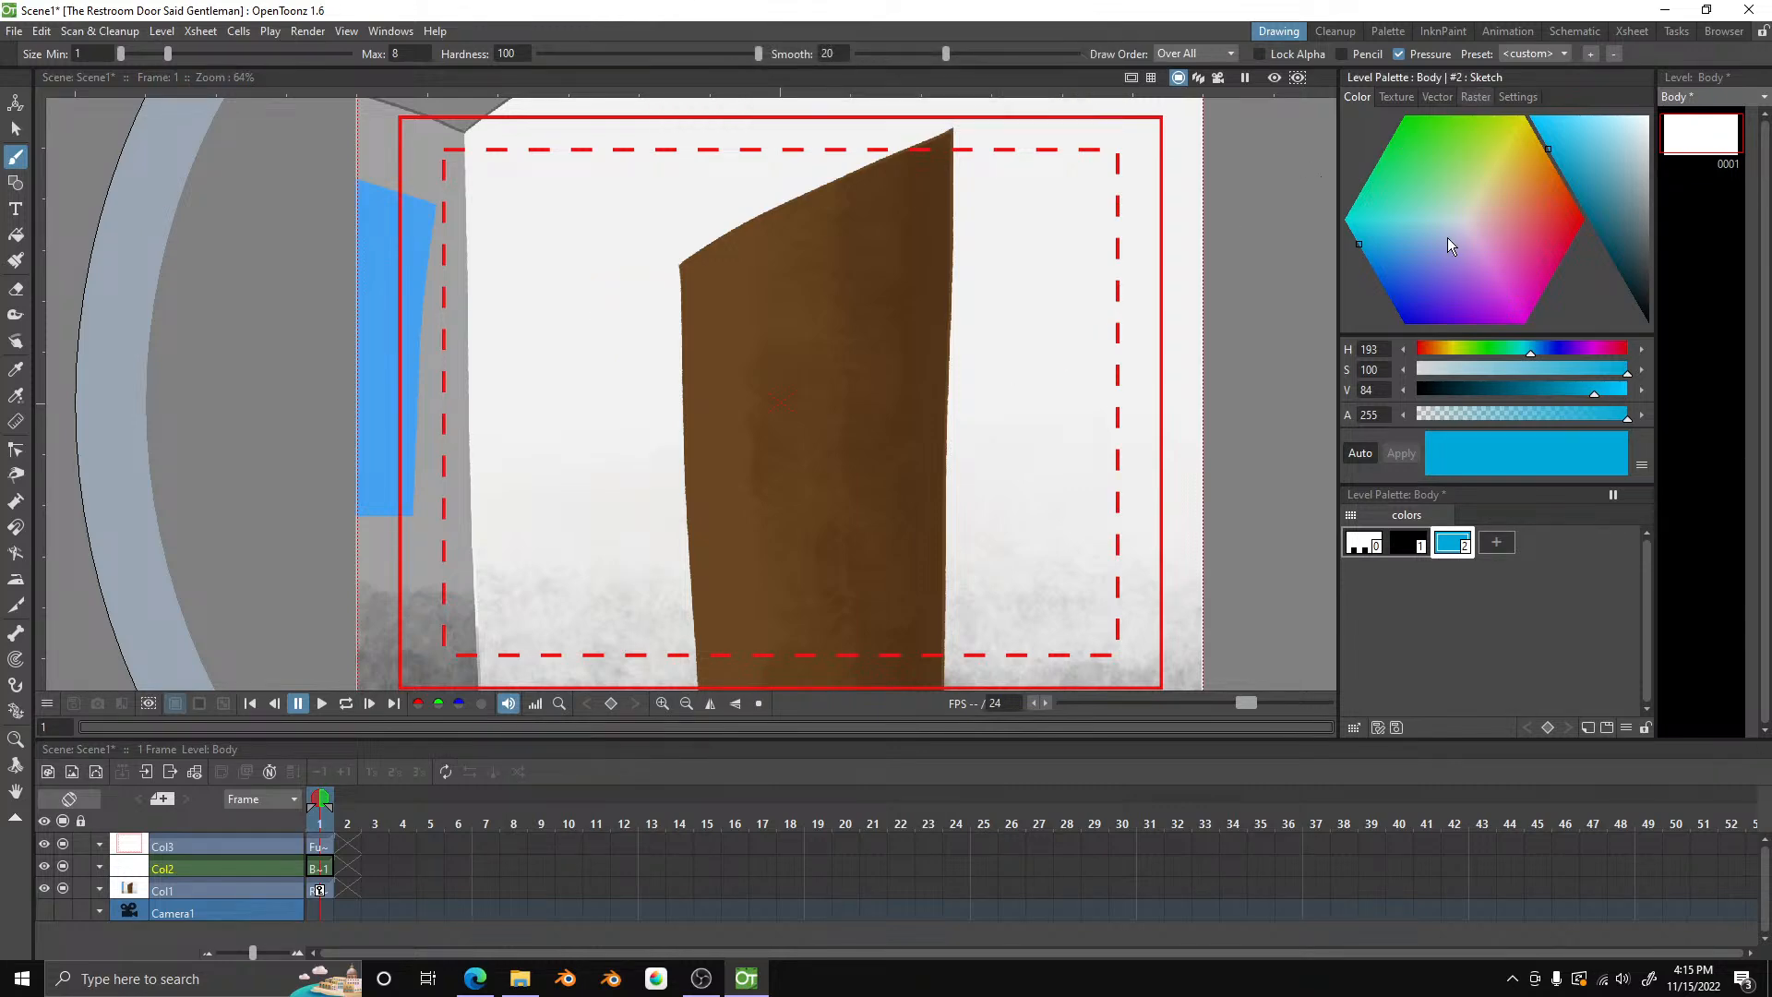
pyautogui.click(1475, 97)
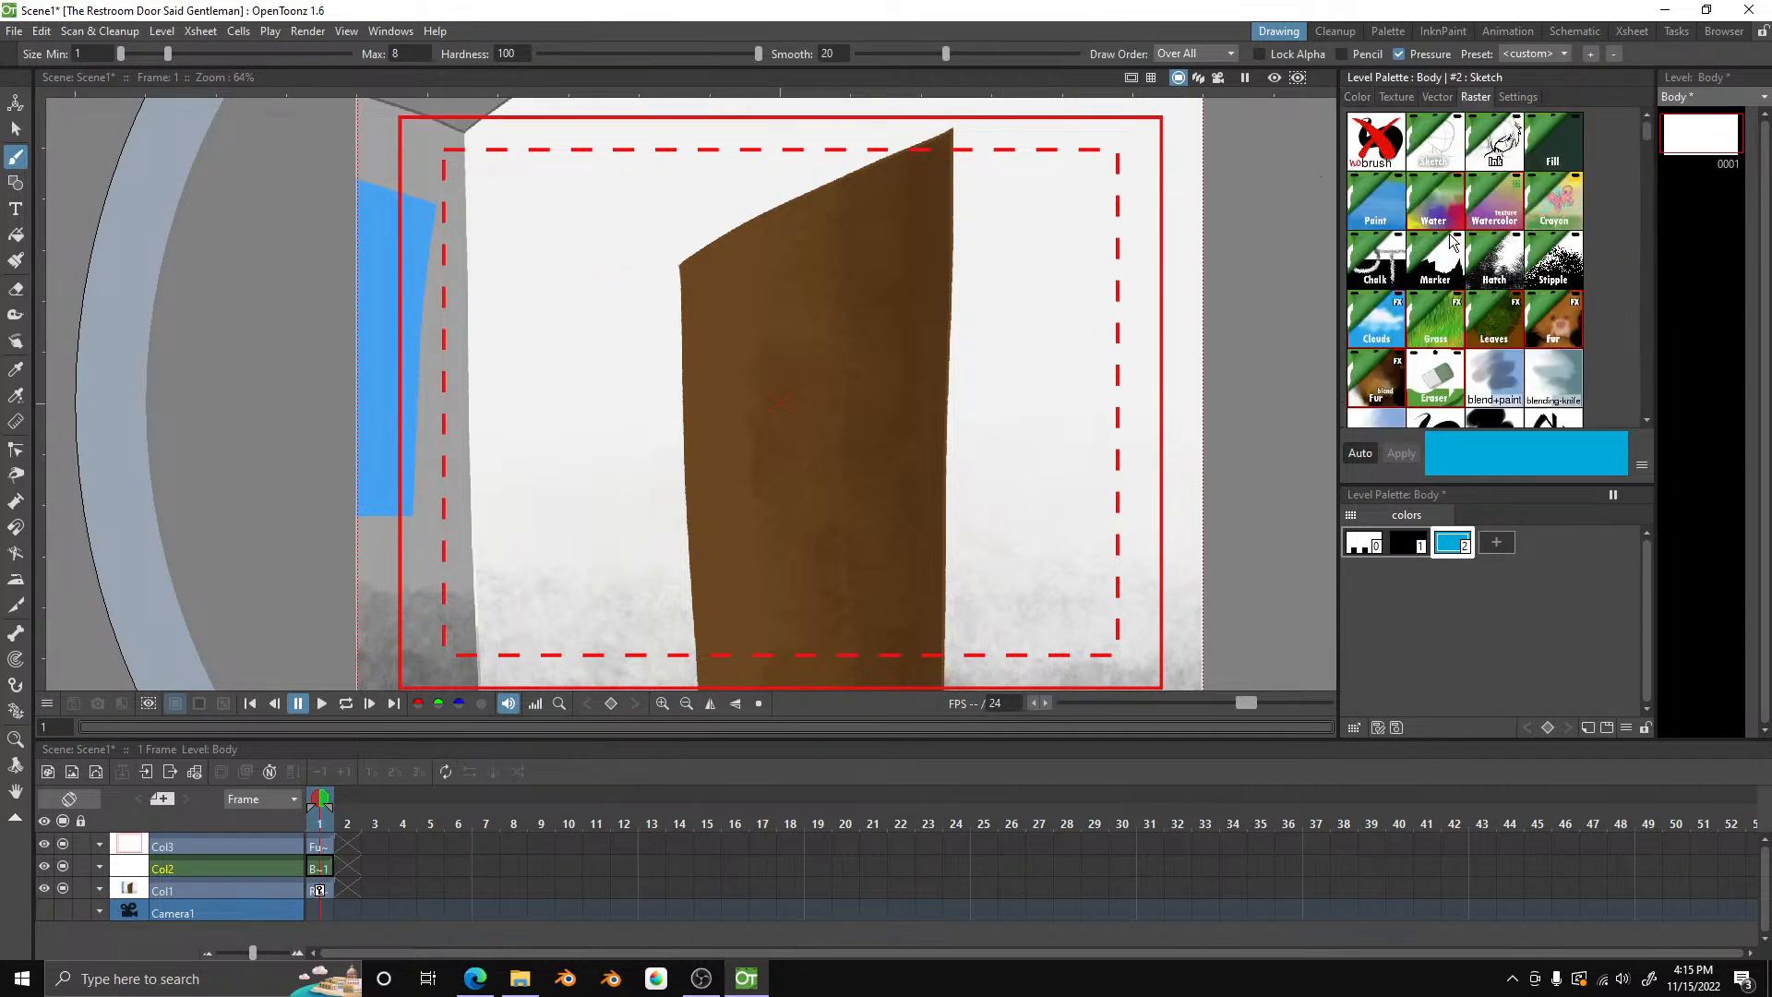
pyautogui.click(1445, 158)
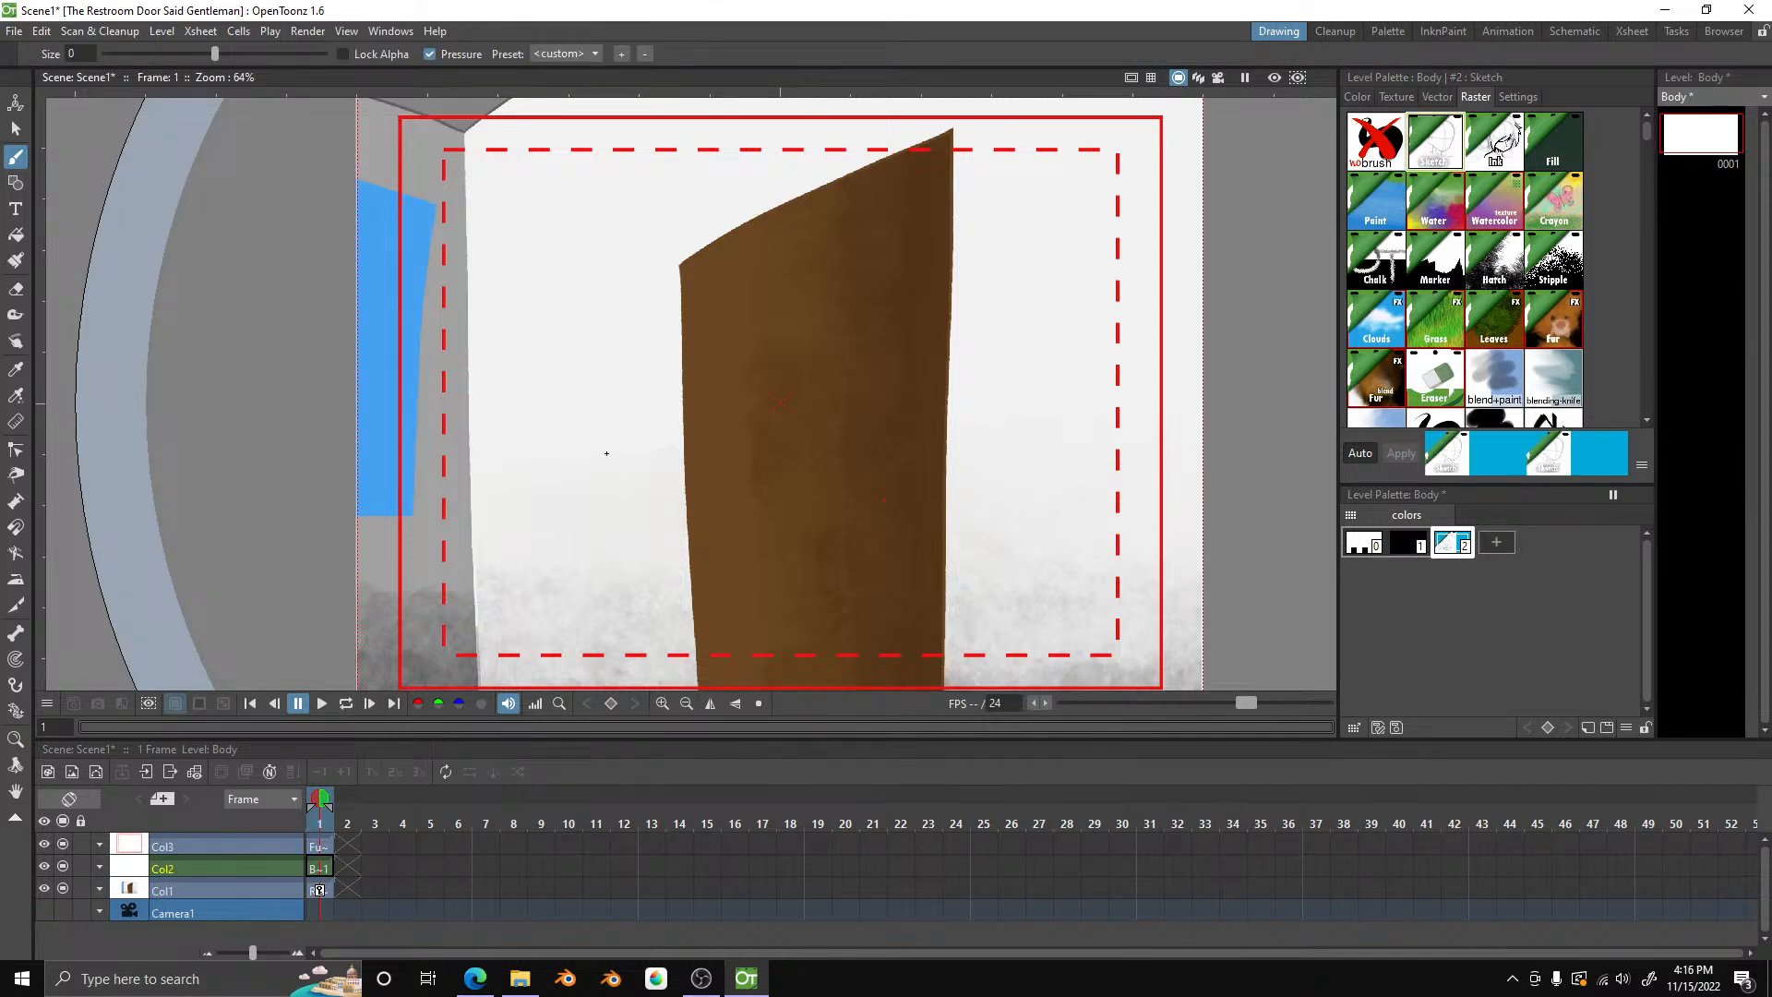
pyautogui.click(1375, 140)
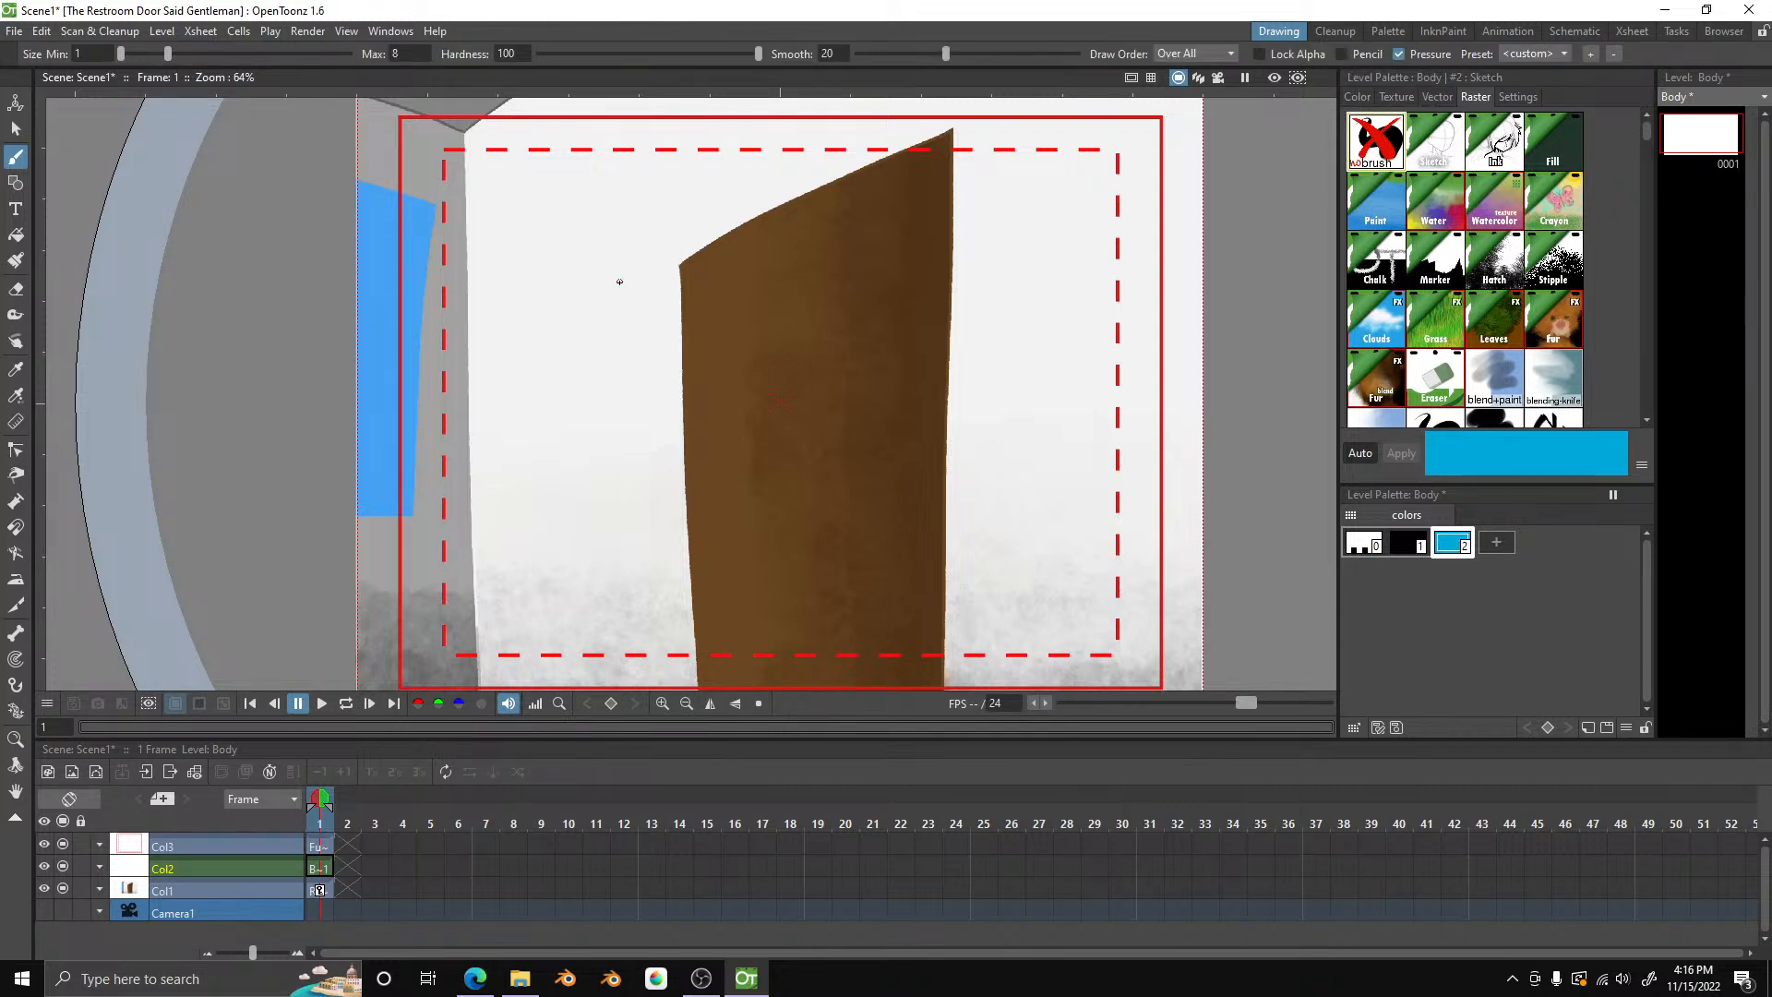
pyautogui.moveTo(587, 219)
pyautogui.mouseDown()
pyautogui.moveTo(635, 368)
pyautogui.moveTo(672, 683)
pyautogui.mouseUp()
pyautogui.hotkey('ctrl', 'z')
pyautogui.click(14, 30)
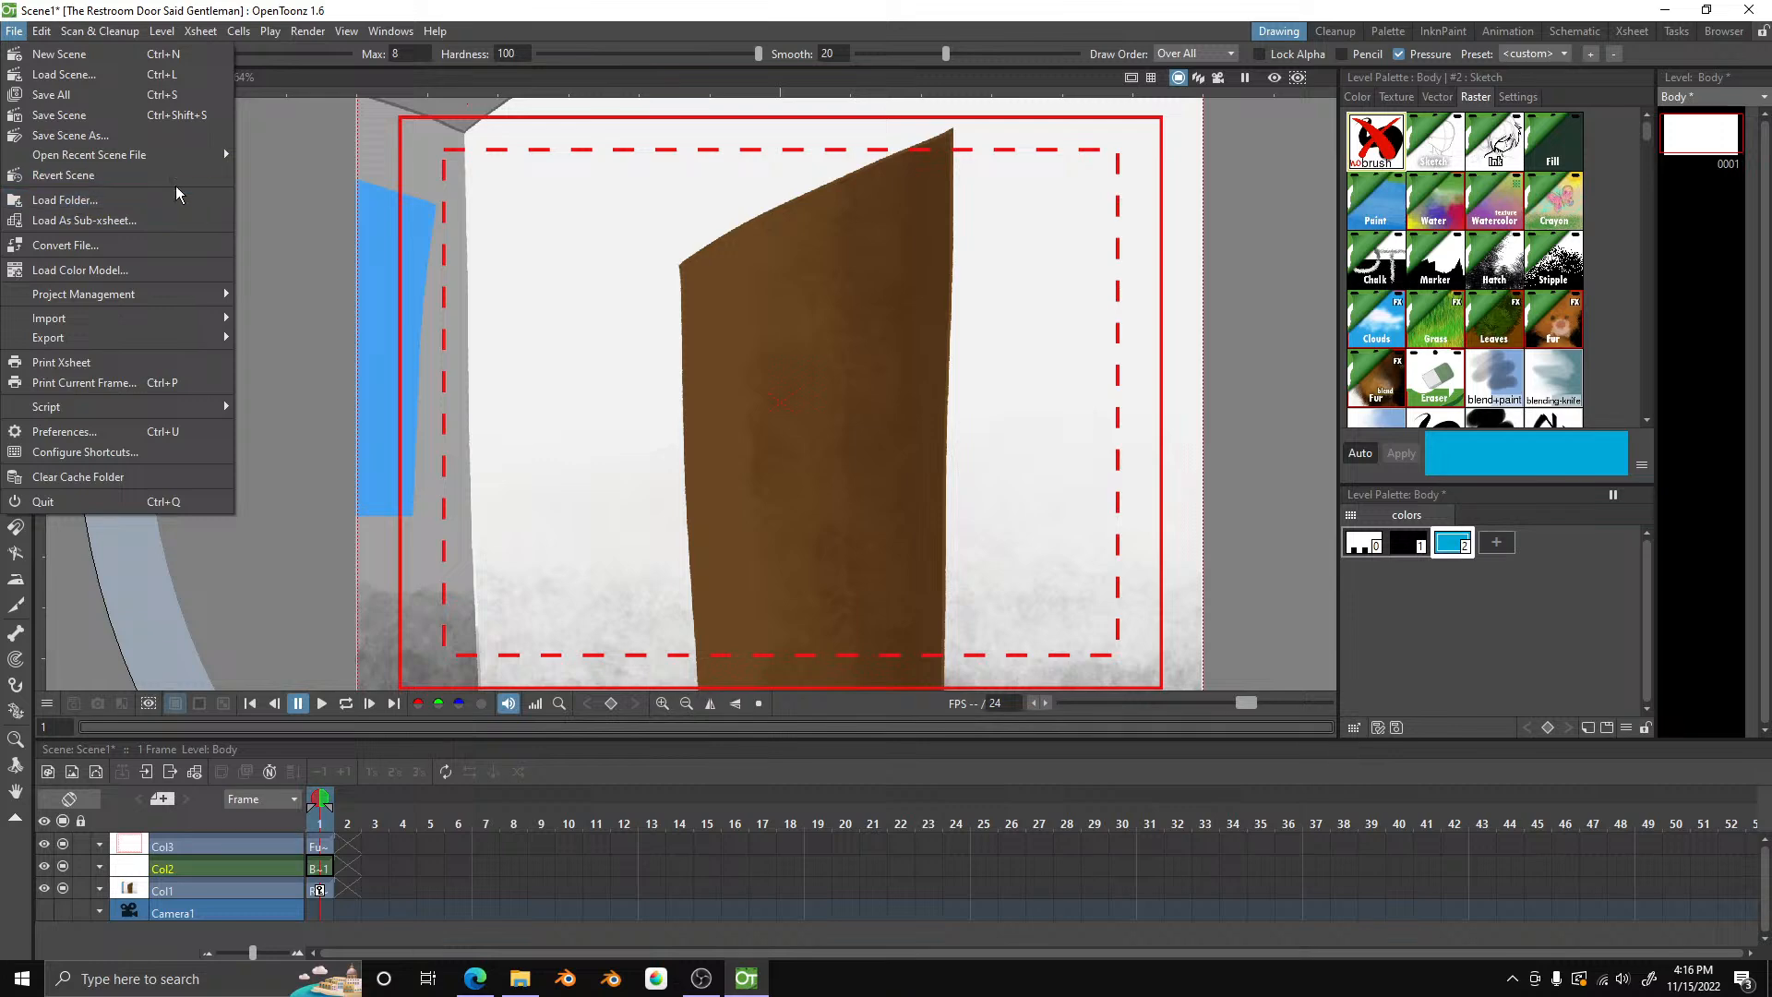
pyautogui.click(16, 35)
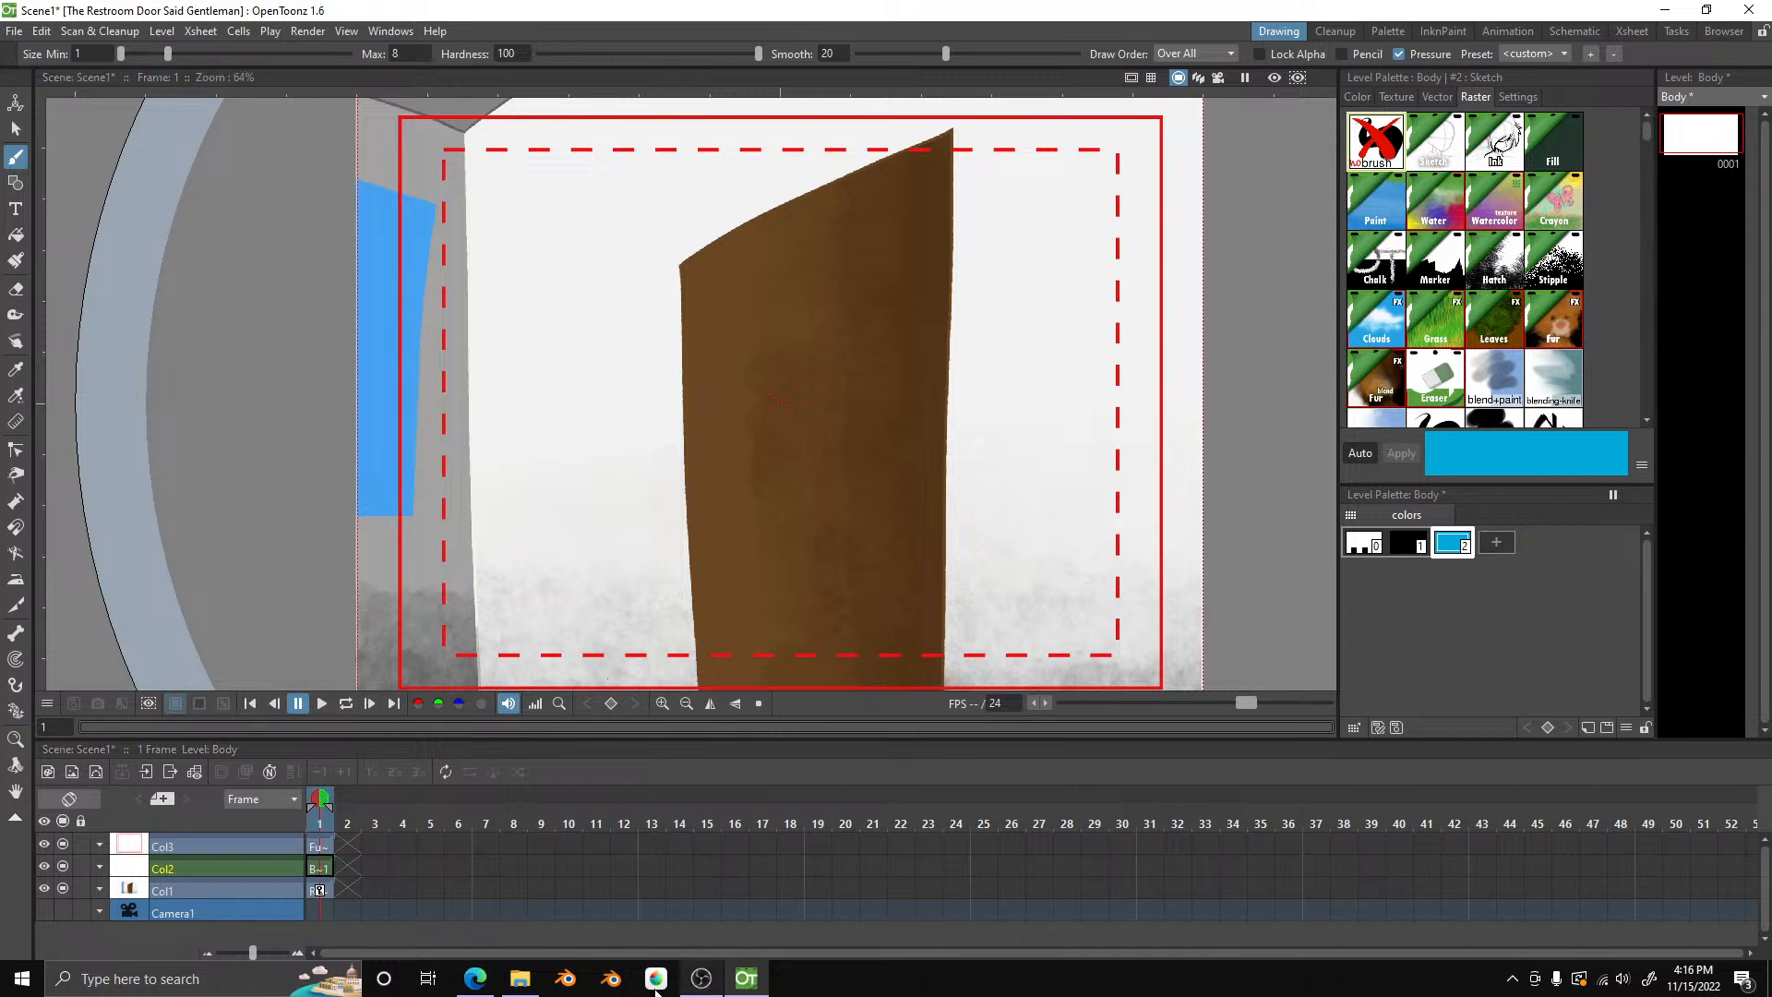
# - Switch to File Explorer and view the storyboard image SC1 SB1.png in the Storyboards folder, then return to OpenToonz
pyautogui.click(521, 978)
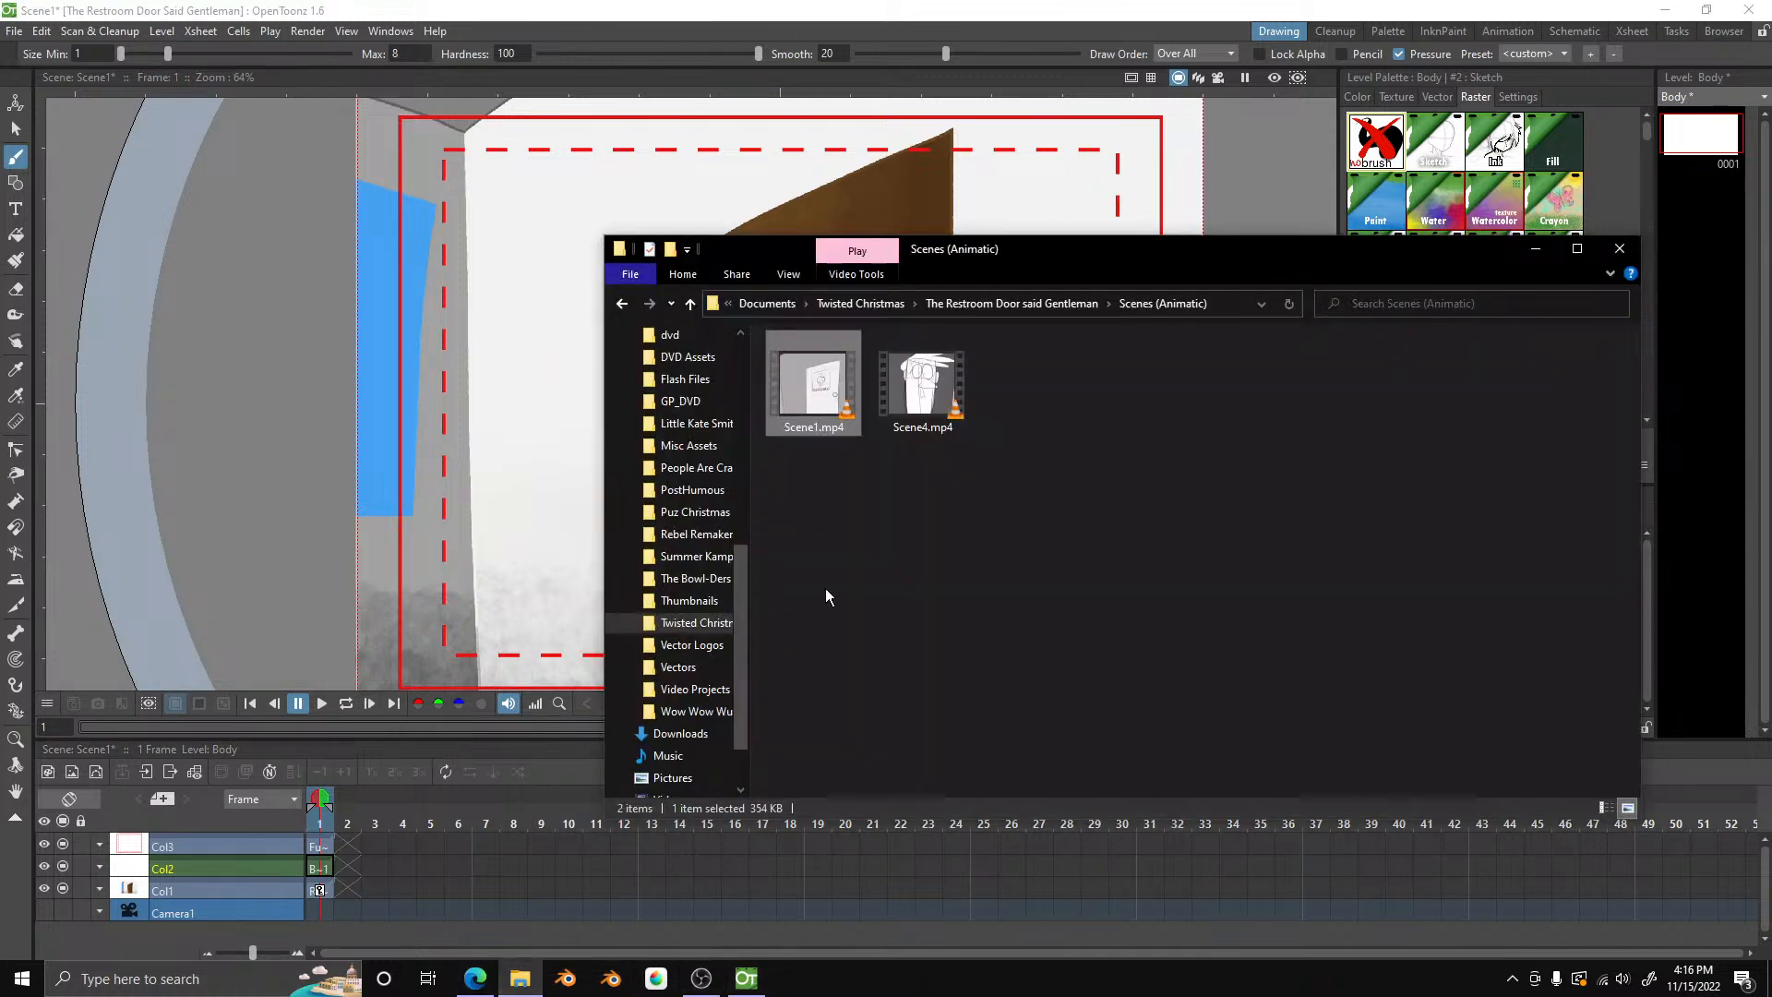
pyautogui.click(960, 312)
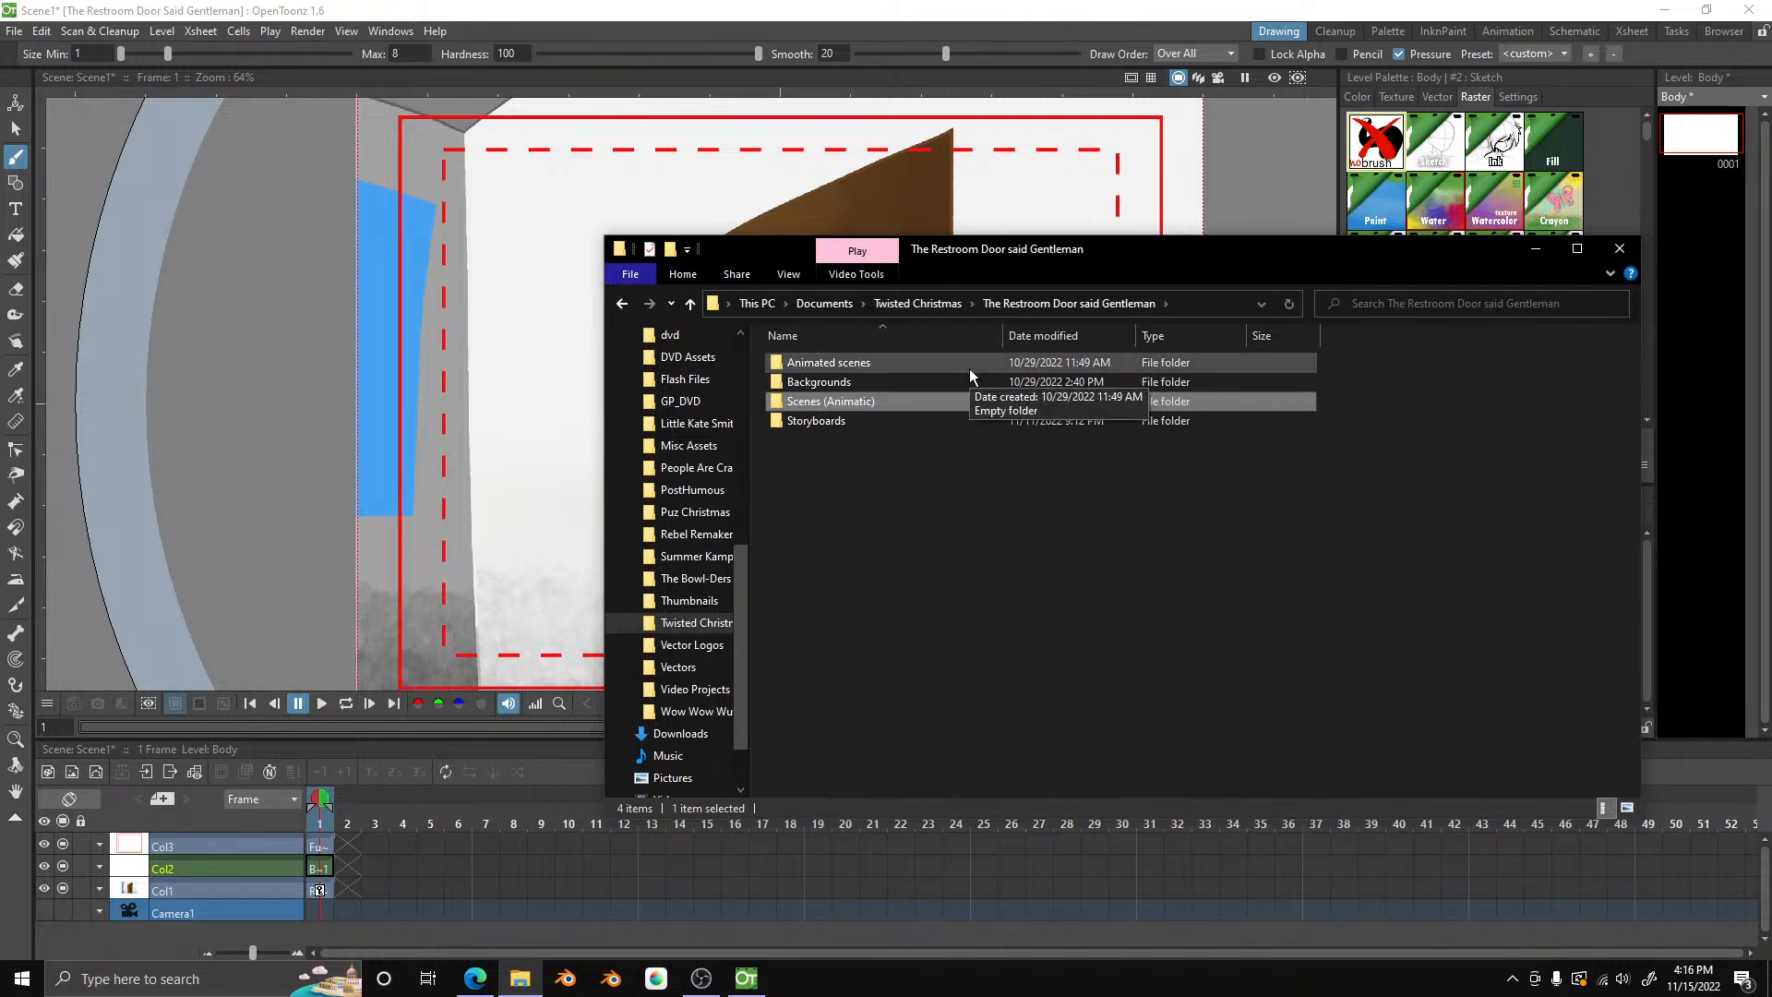
pyautogui.doubleClick(871, 423)
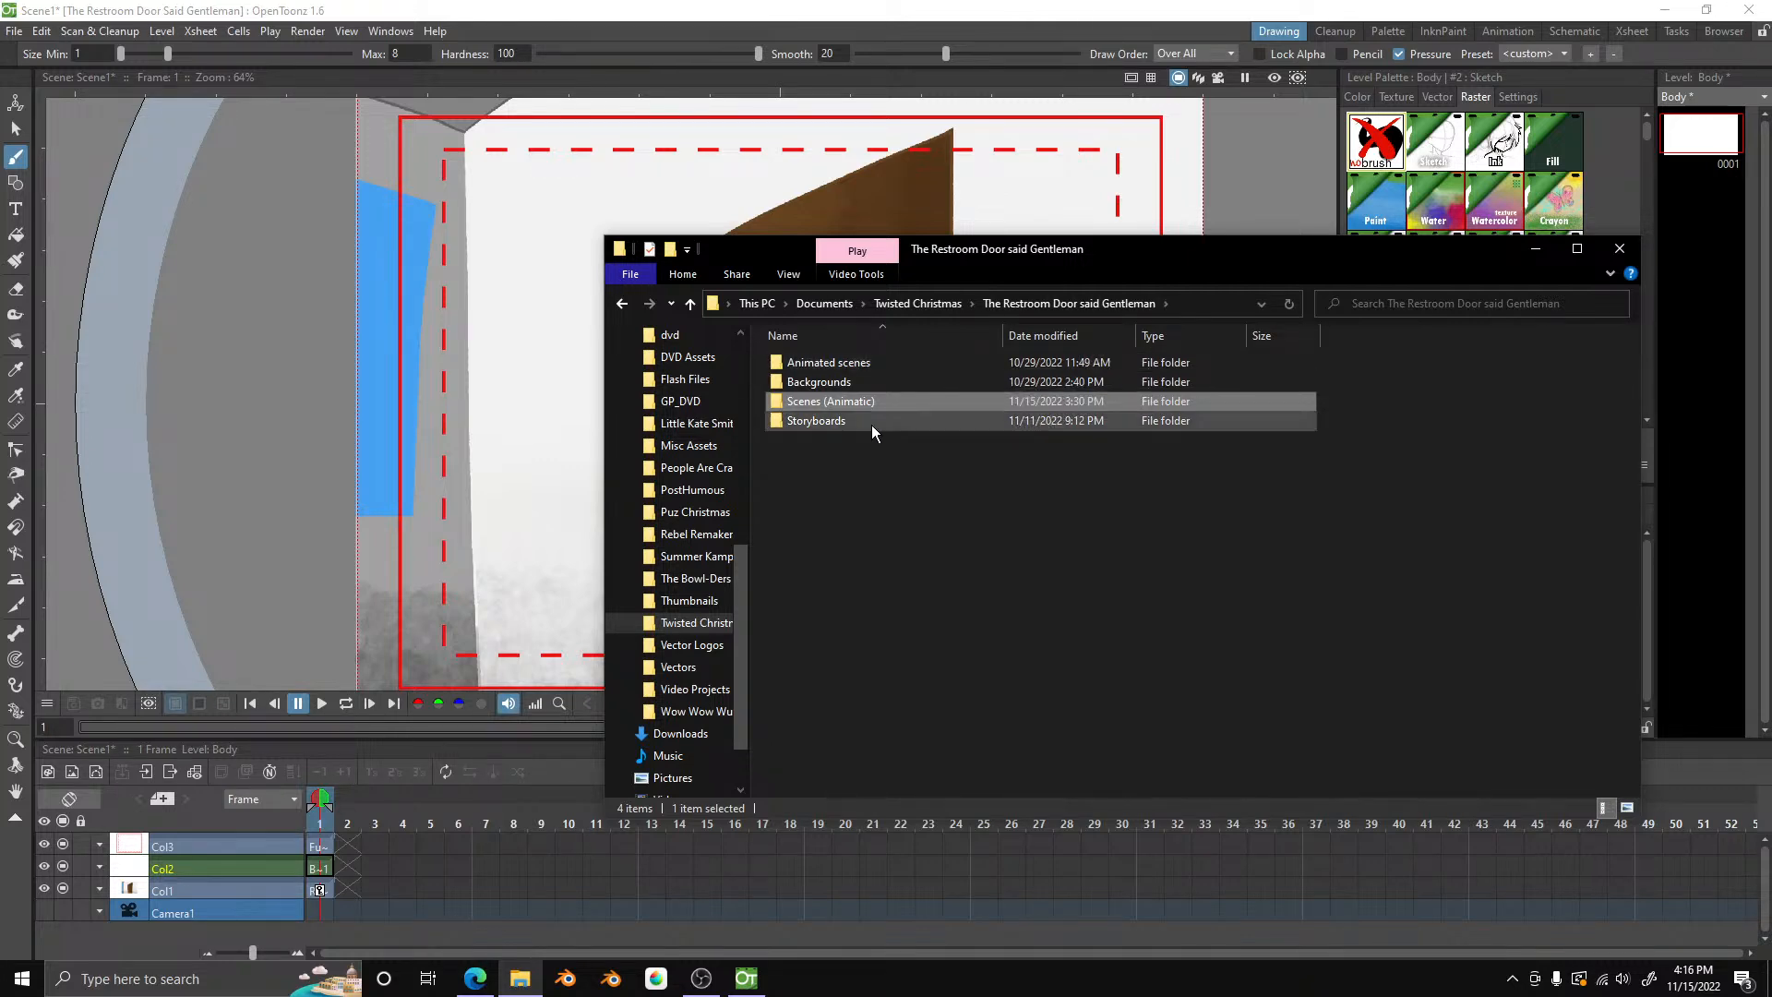
pyautogui.doubleClick(858, 422)
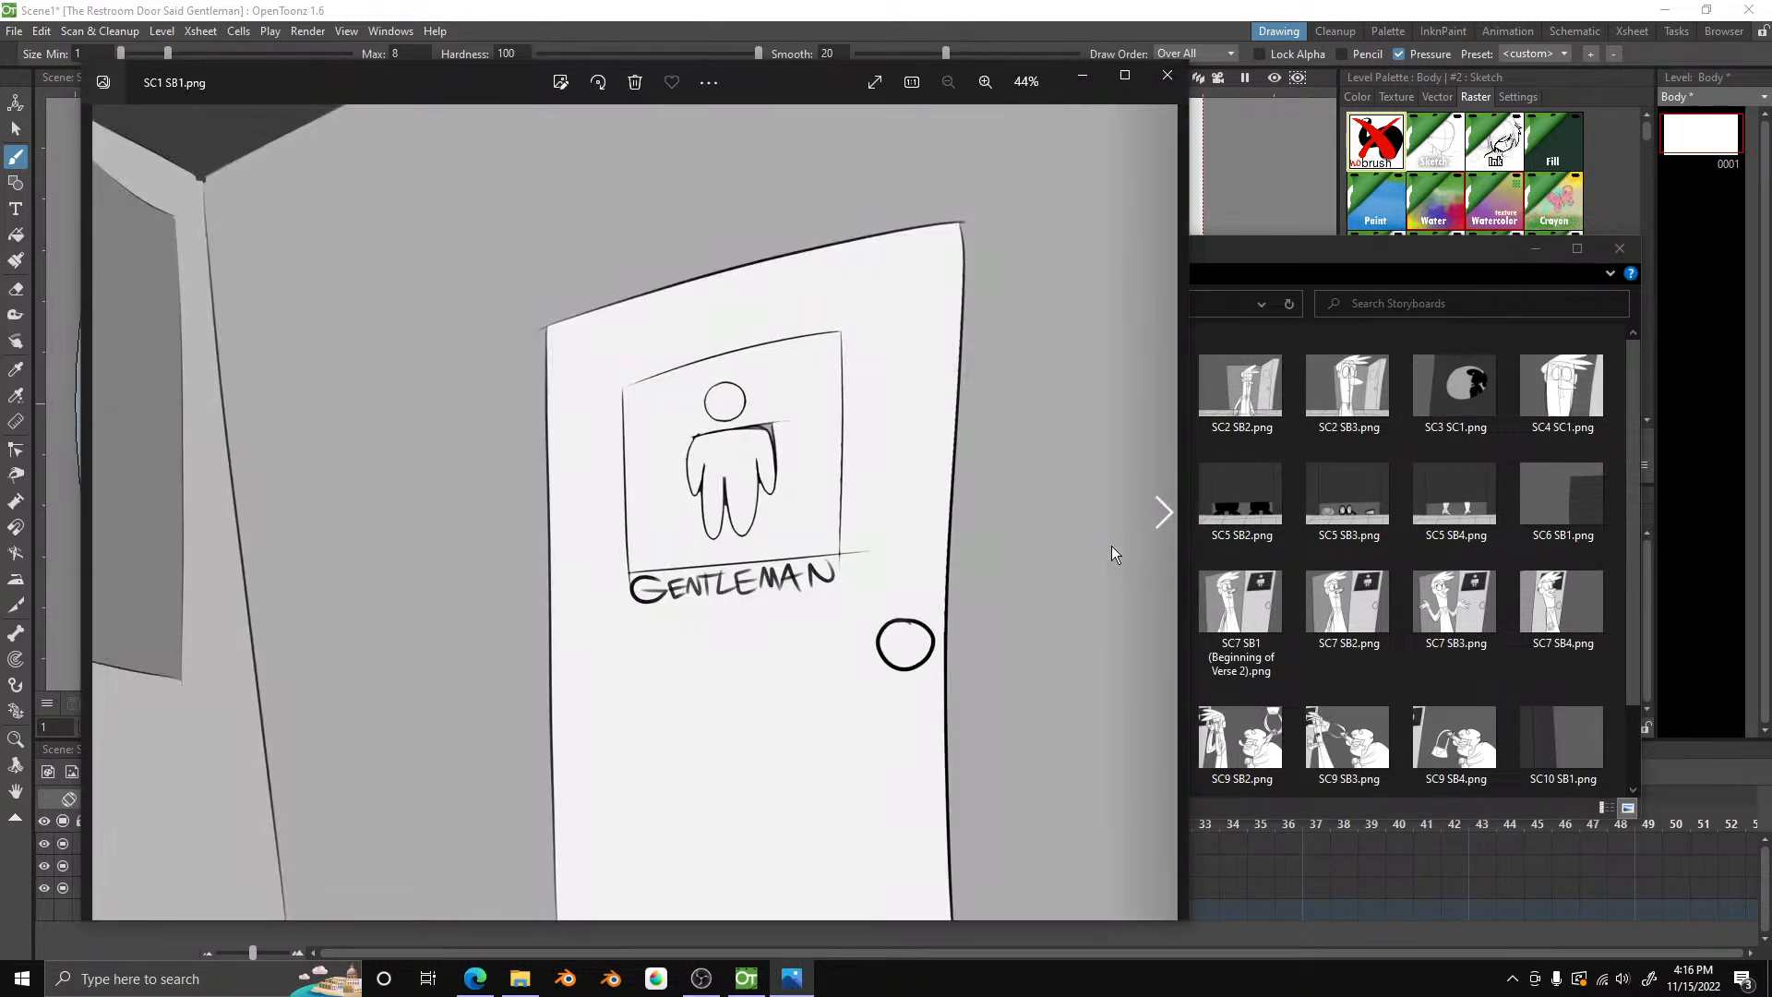
pyautogui.click(758, 4)
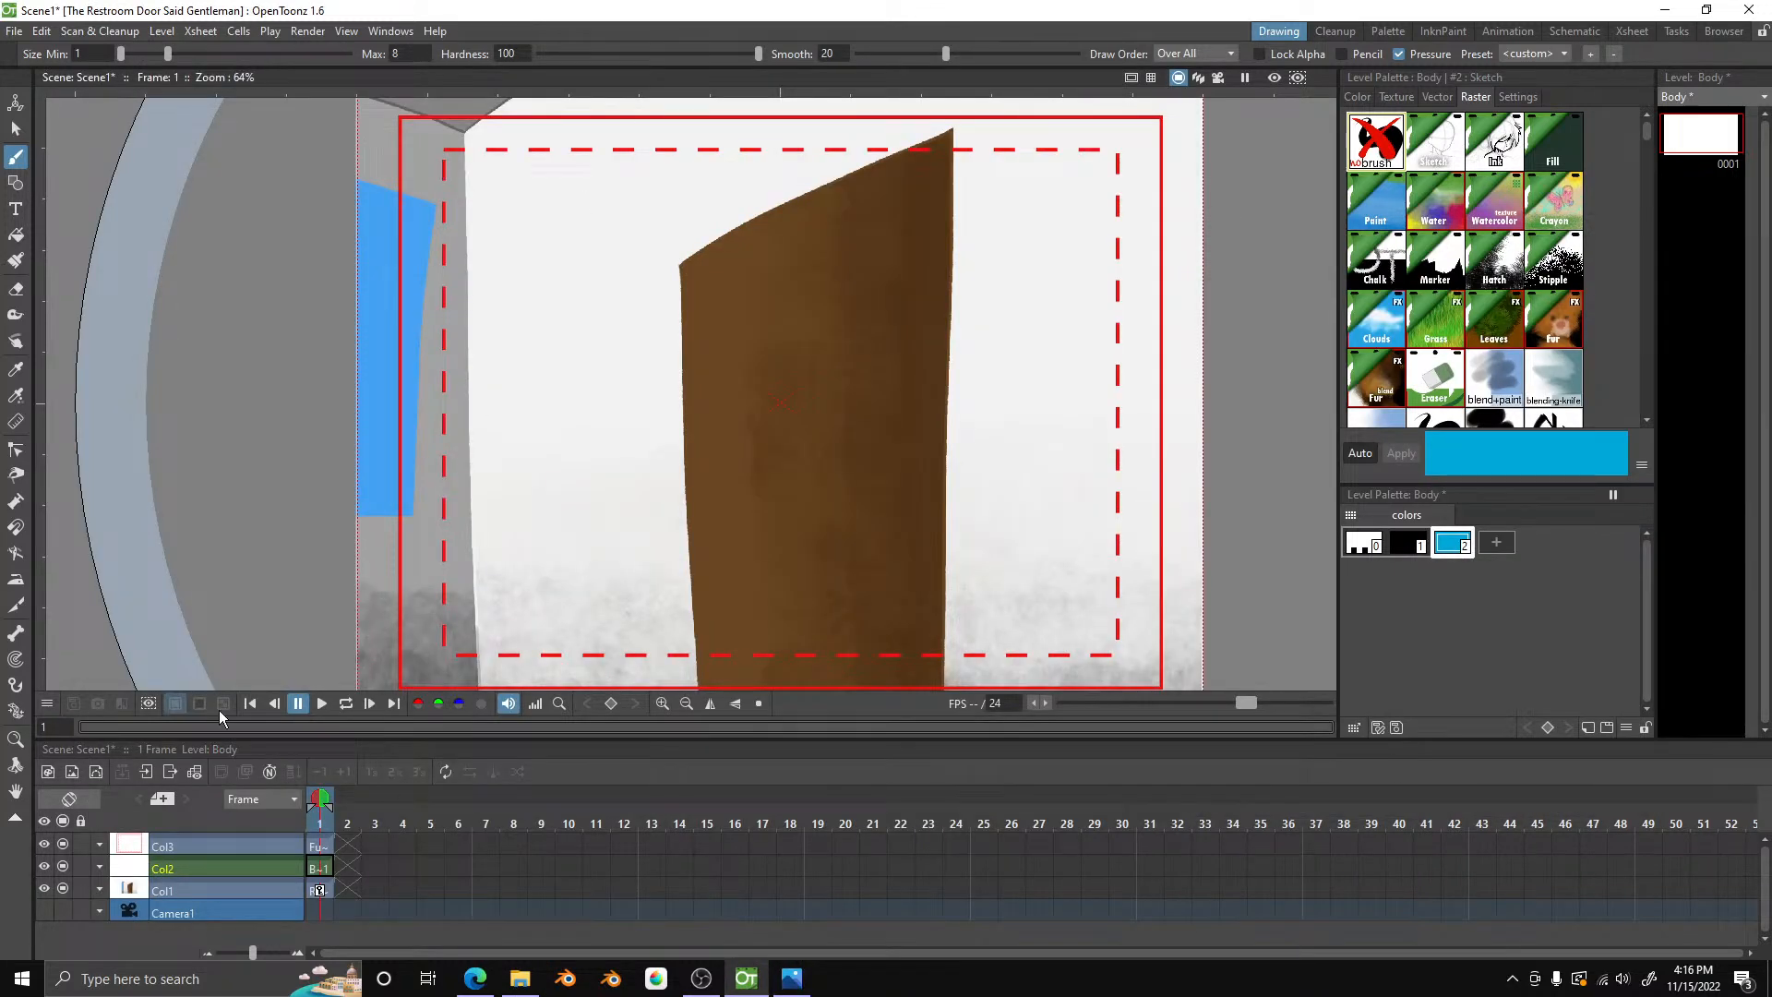
# - Create a Toonz Raster level named Door, 1920 × 1080 px, directly above the restroom door background column
pyautogui.click(180, 890)
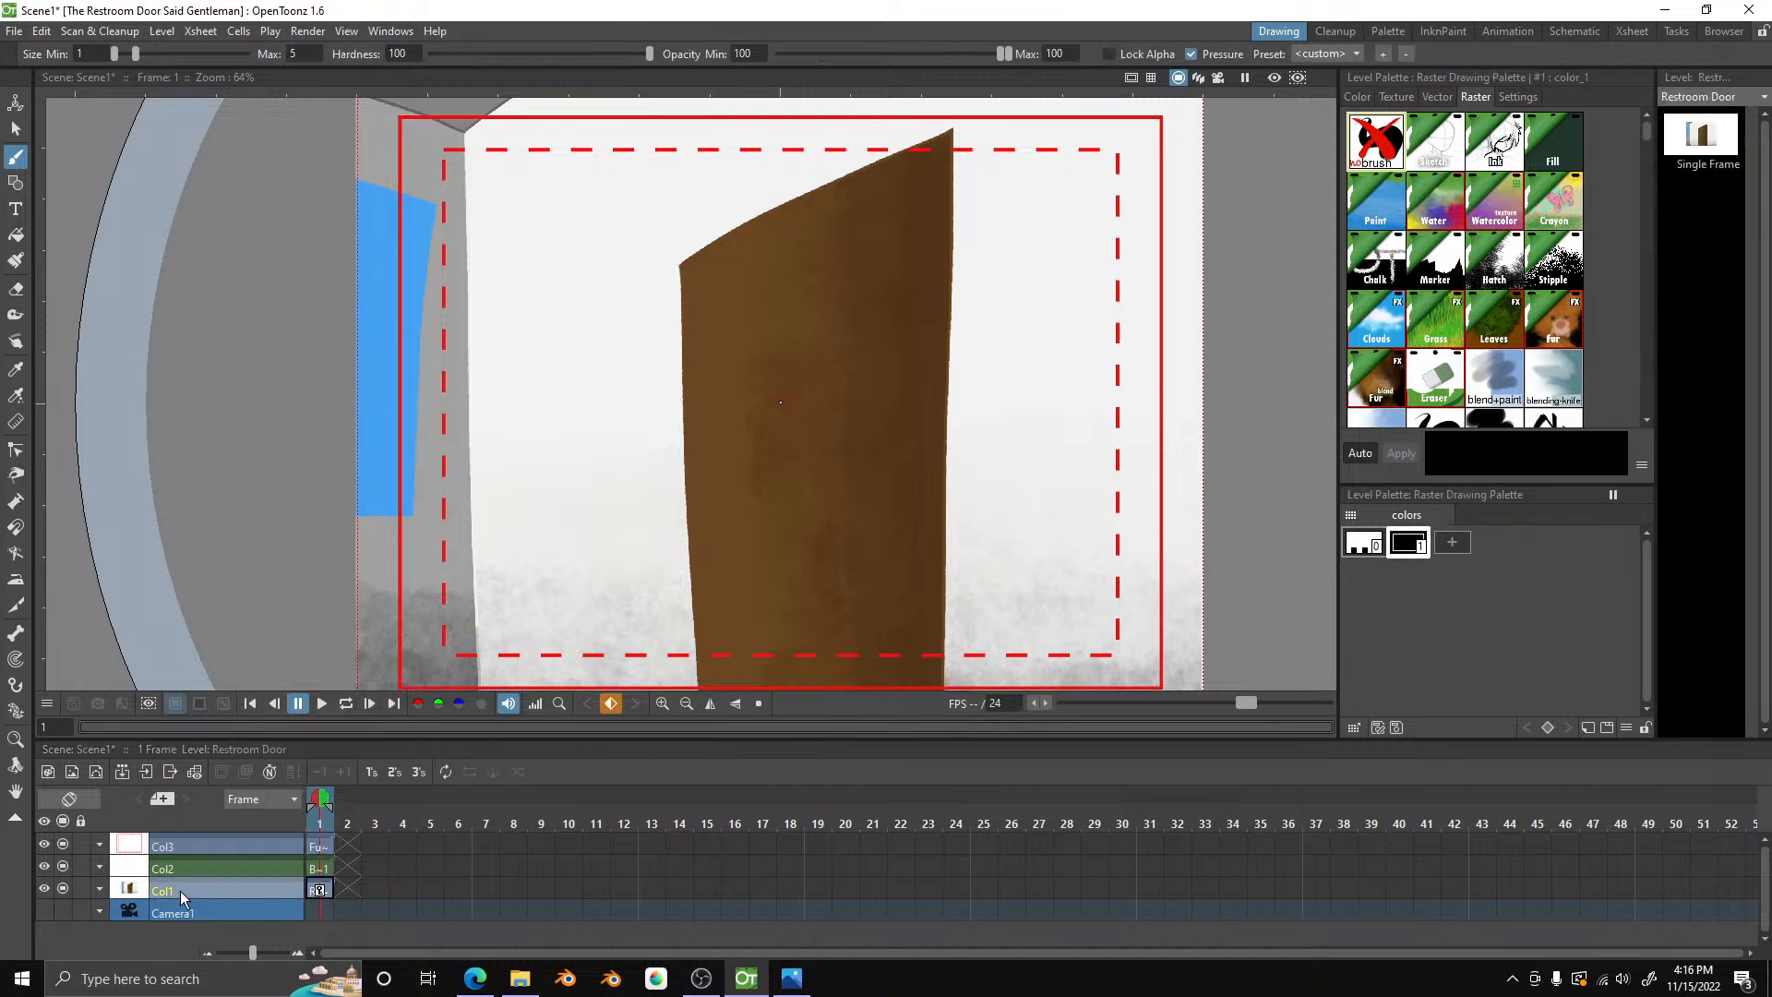
pyautogui.click(59, 778)
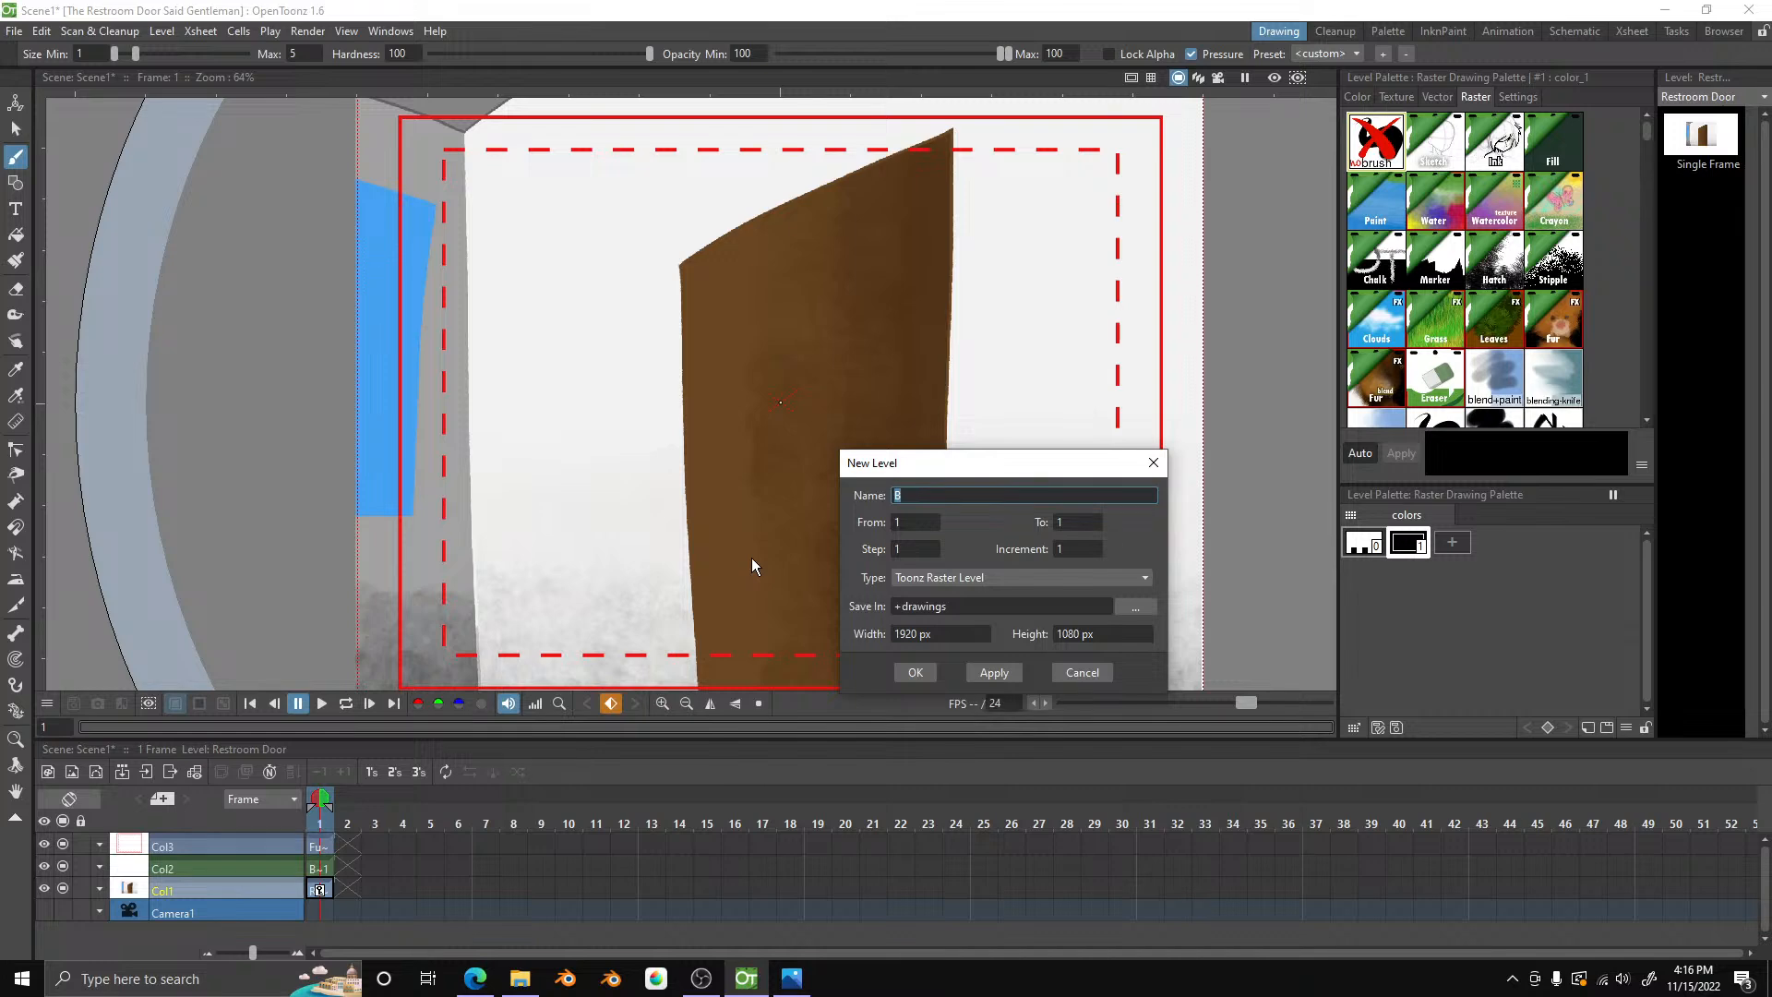
pyautogui.write('Door')
pyautogui.click(915, 669)
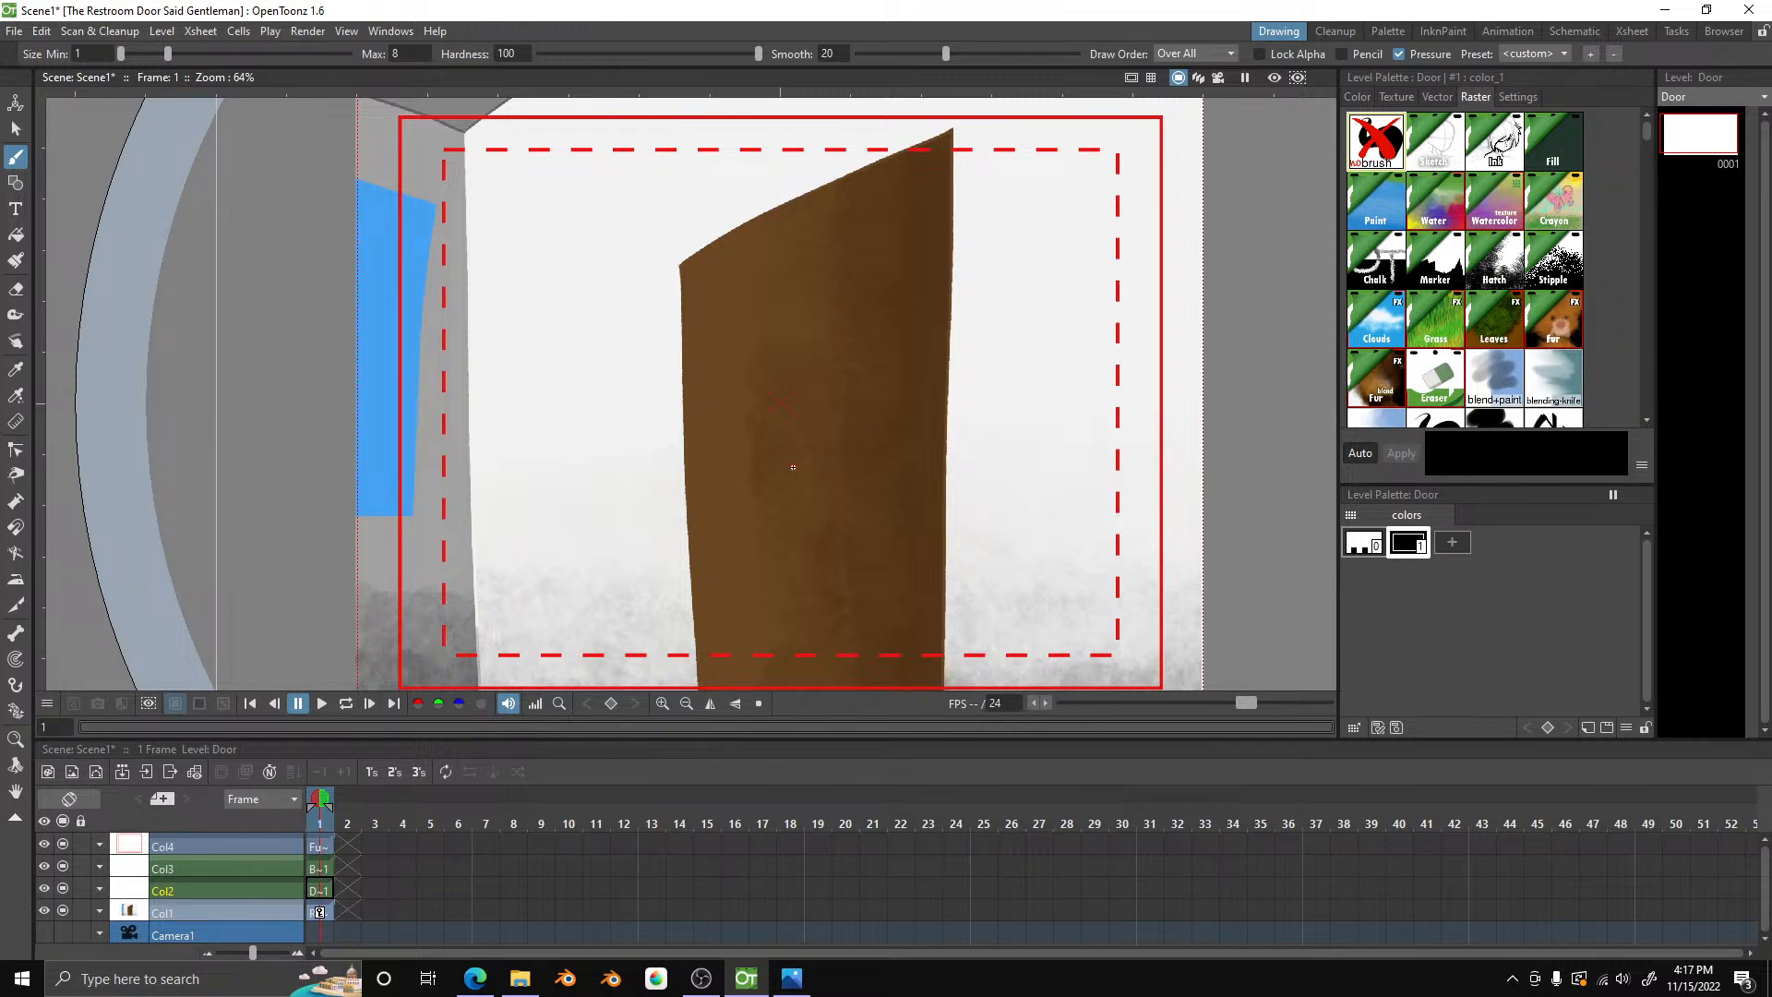
# - Look at The restroom door said gentleman.png in the Concept Art folder of Twisted Christmas, then return to OpenToonz
pyautogui.click(521, 979)
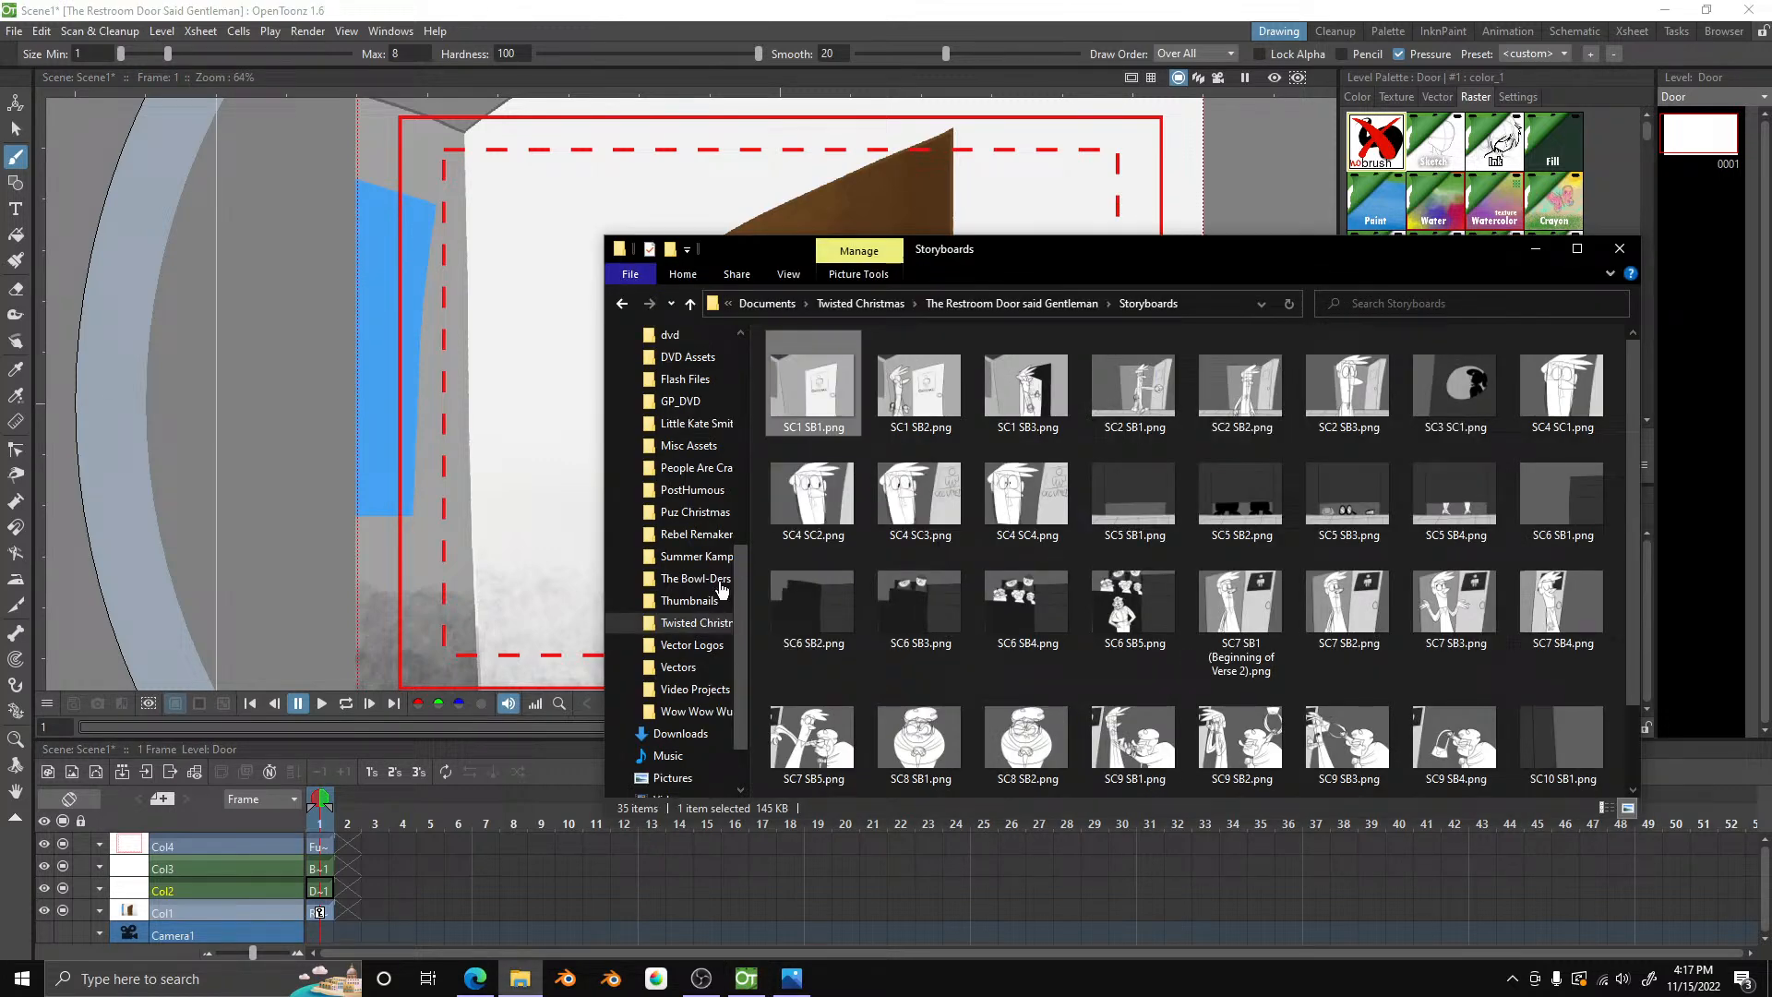
pyautogui.click(877, 306)
pyautogui.doubleClick(900, 395)
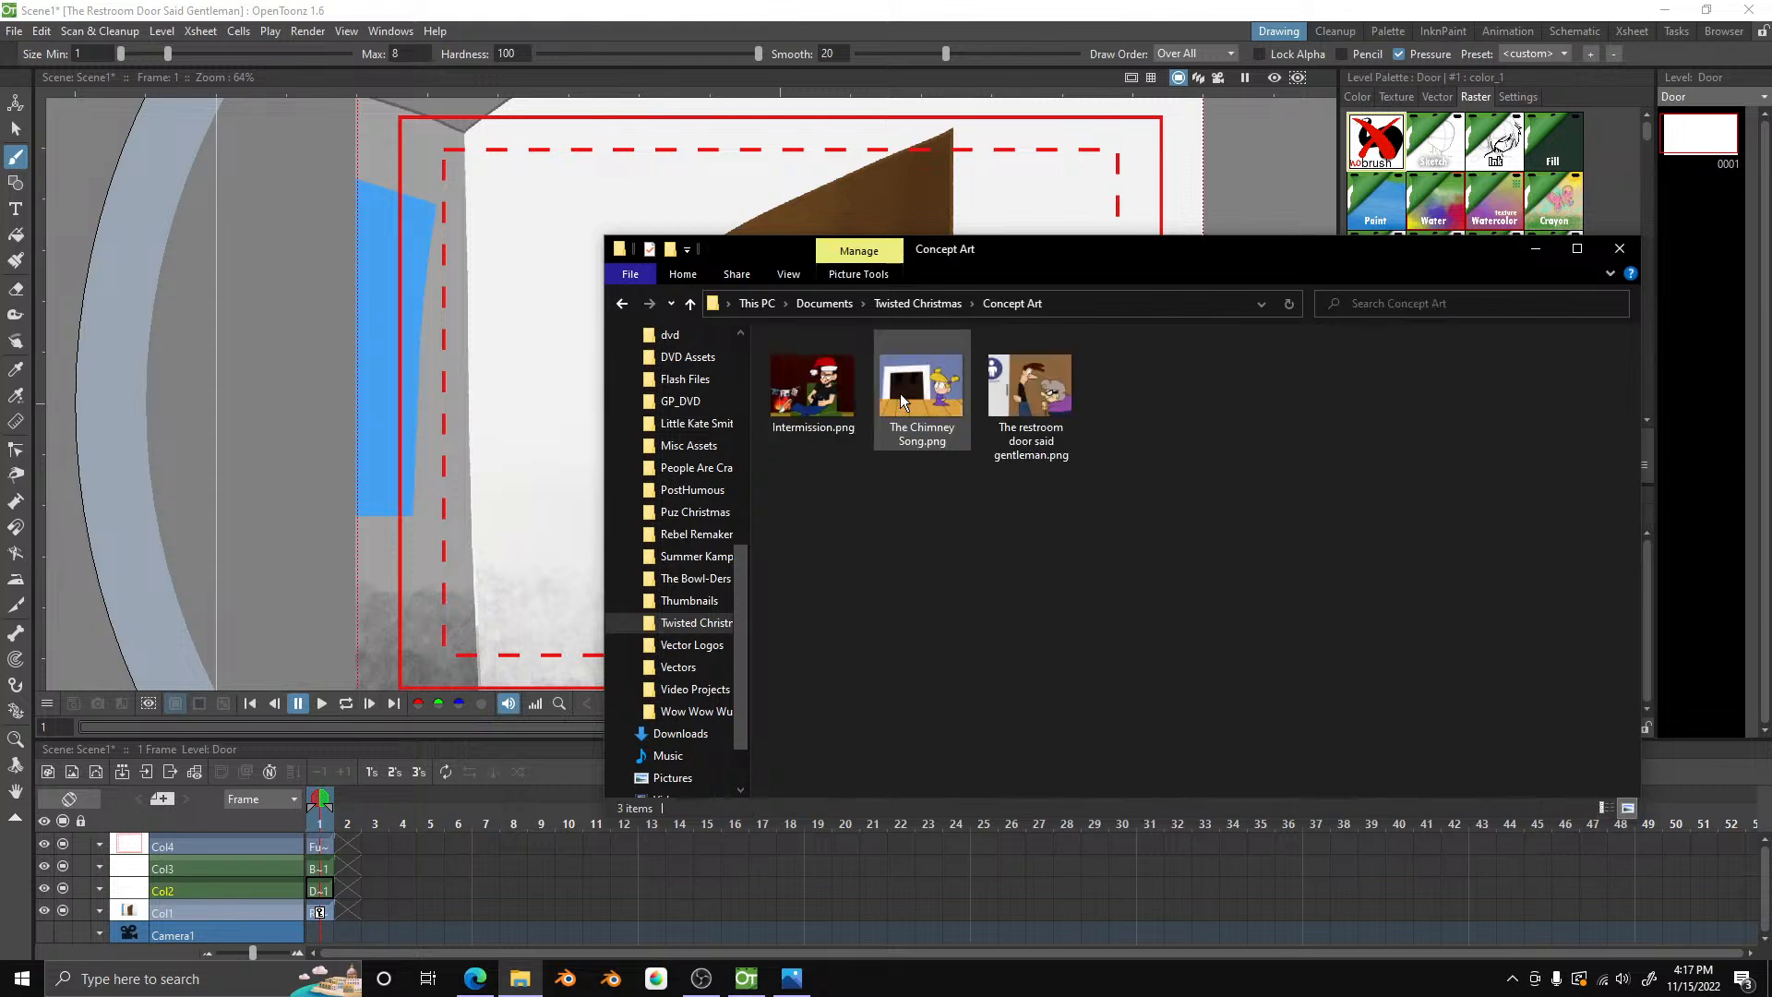
pyautogui.click(1037, 404)
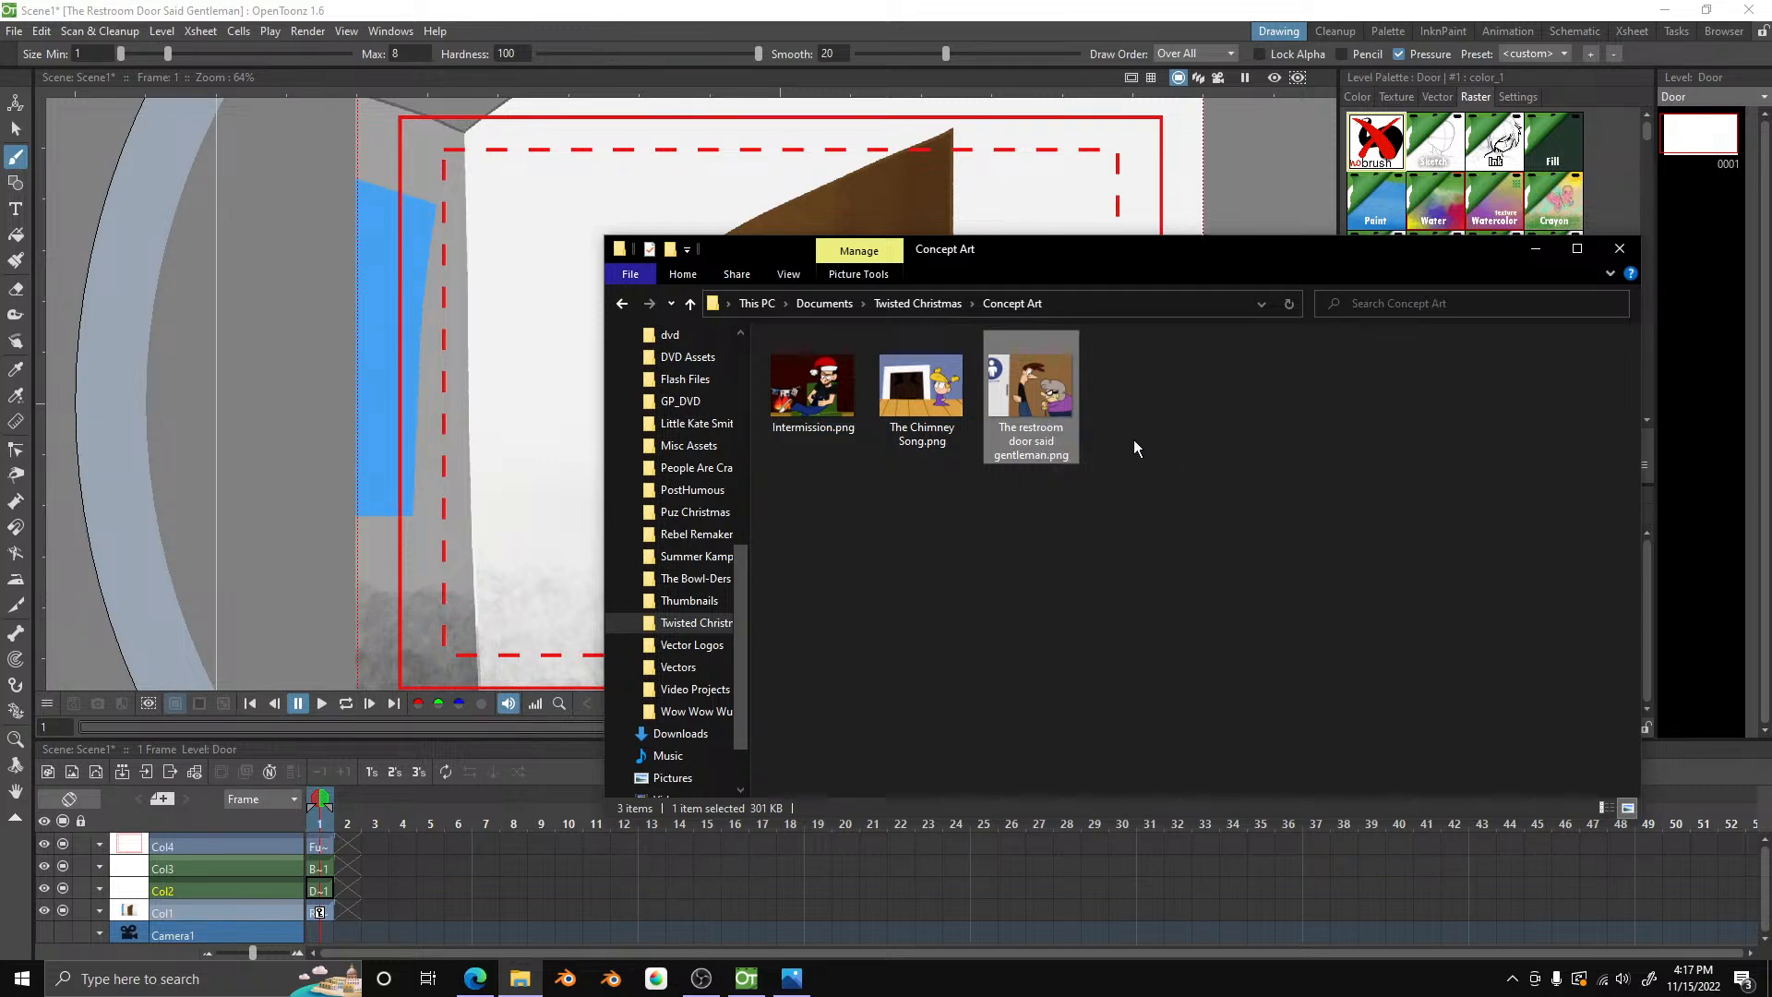
pyautogui.click(1140, 440)
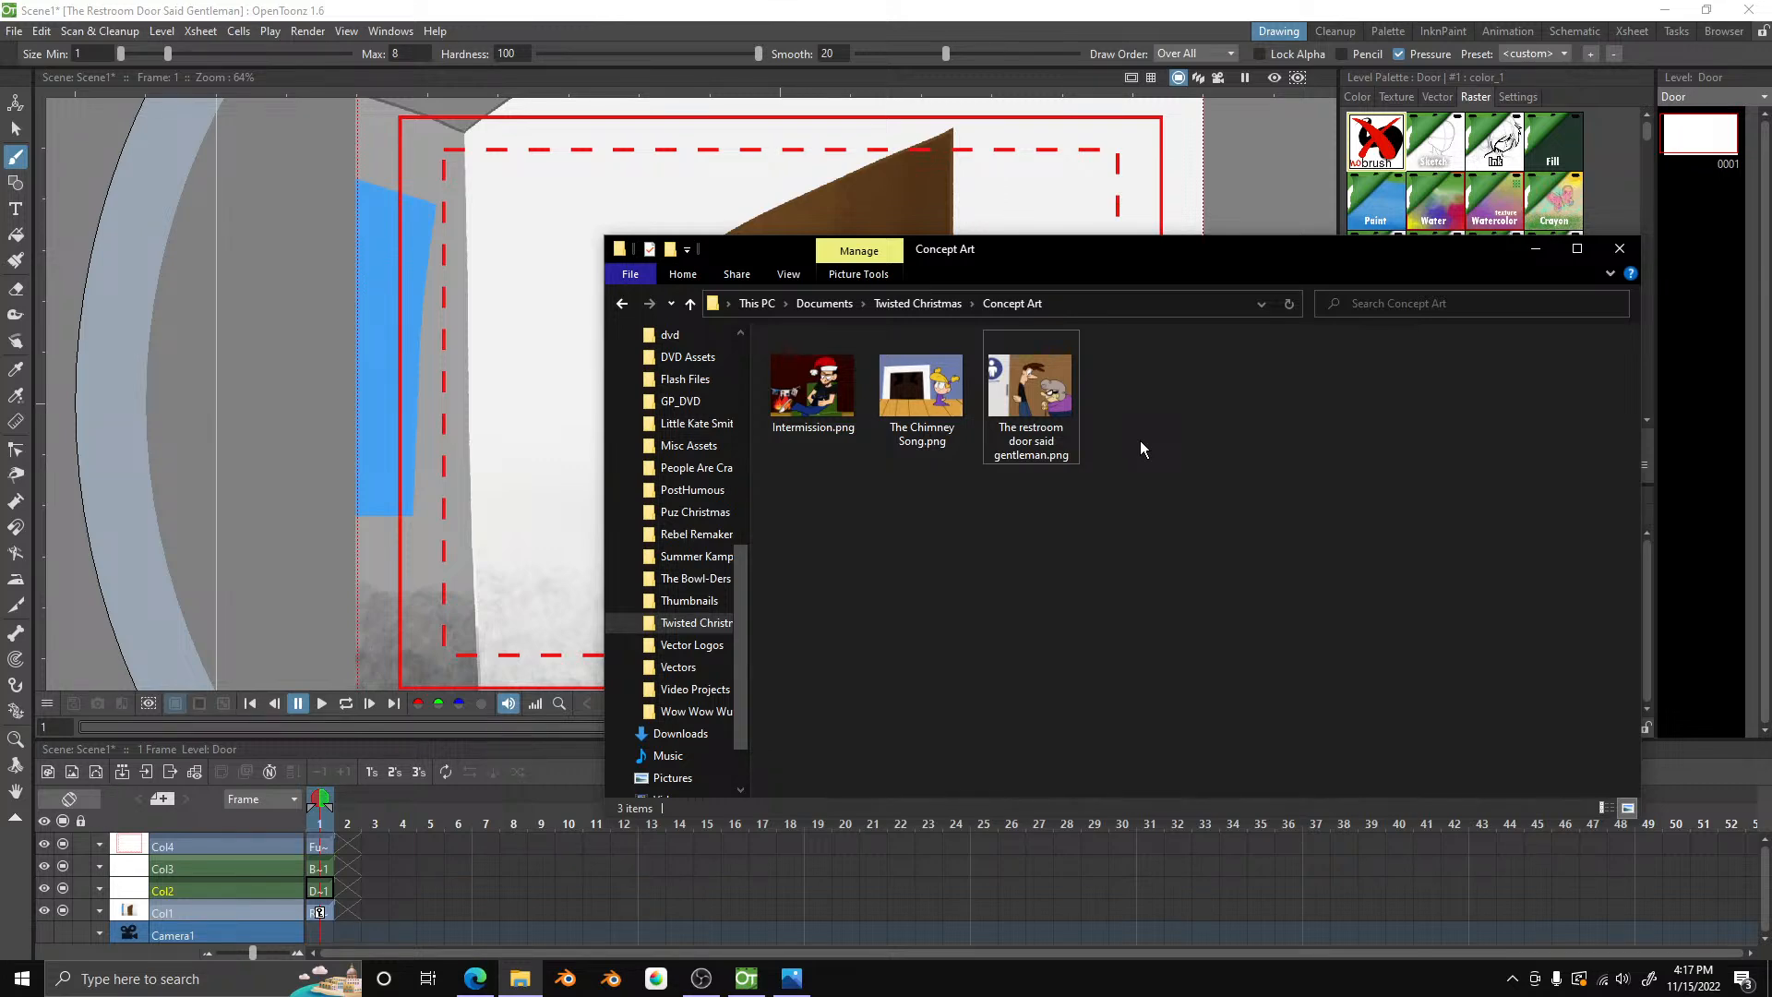
pyautogui.click(902, 6)
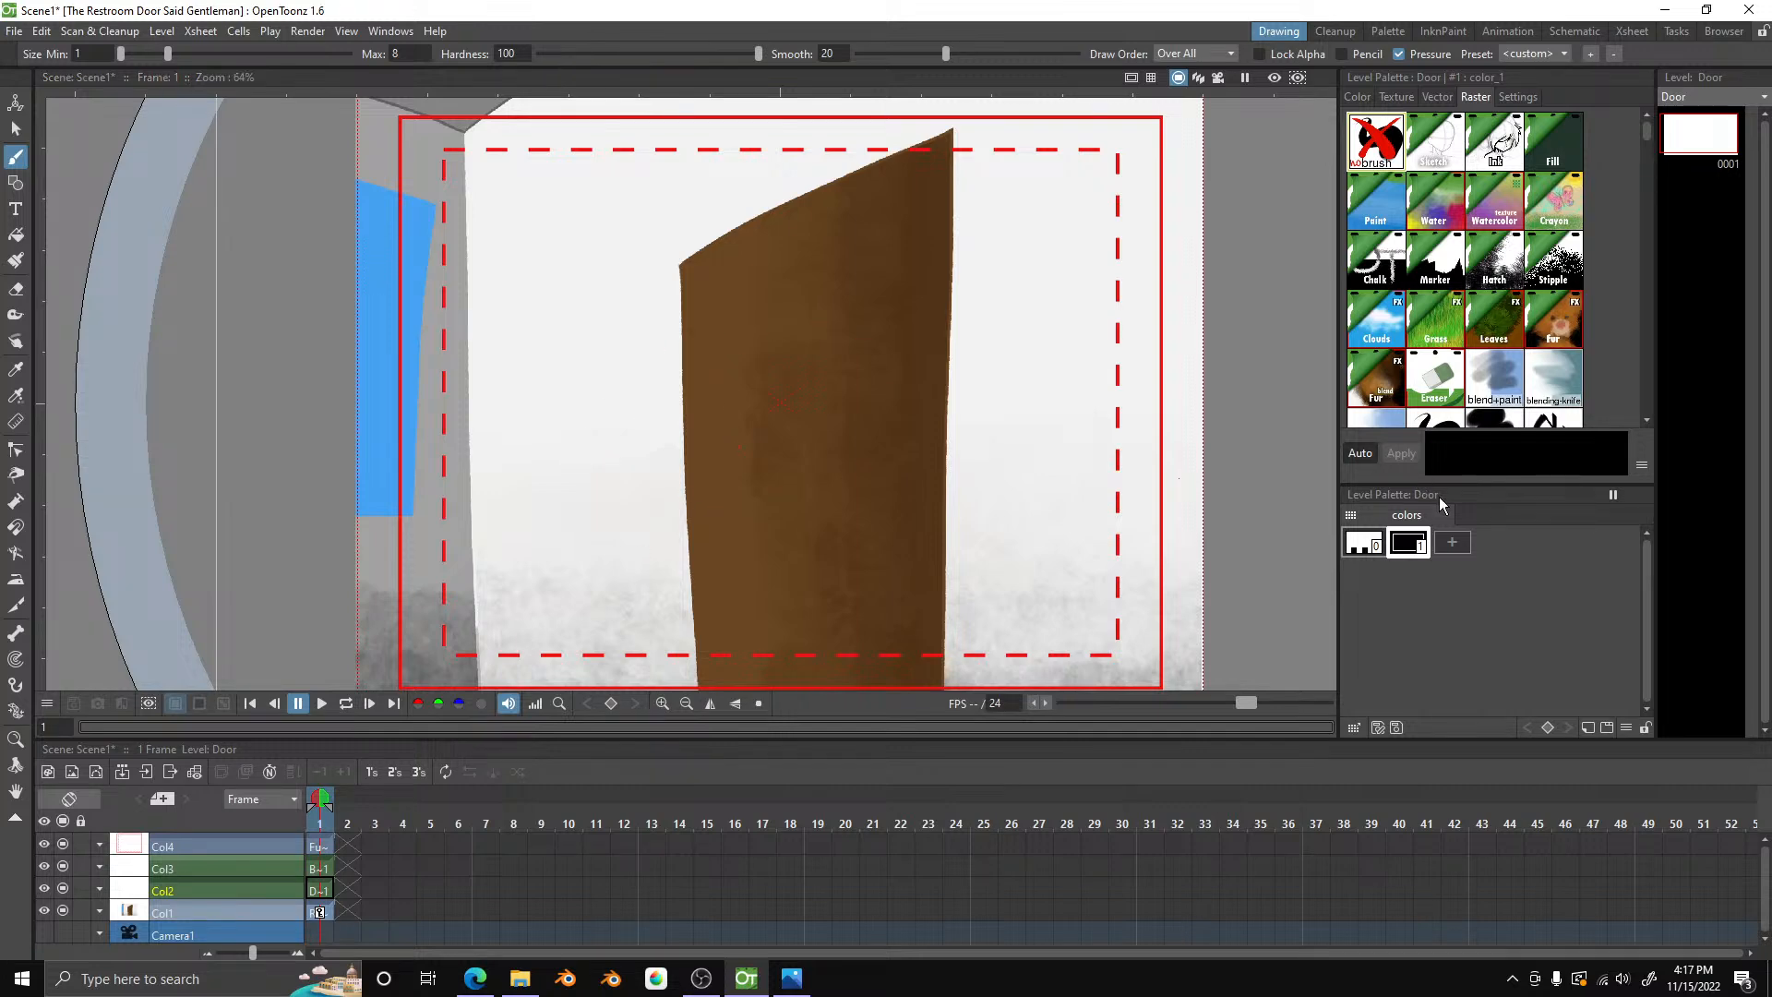
# - Add a new style to the Door palette and color it dark blue, H 229, S 86, V 43, using the concept art as reference
pyautogui.click(1449, 552)
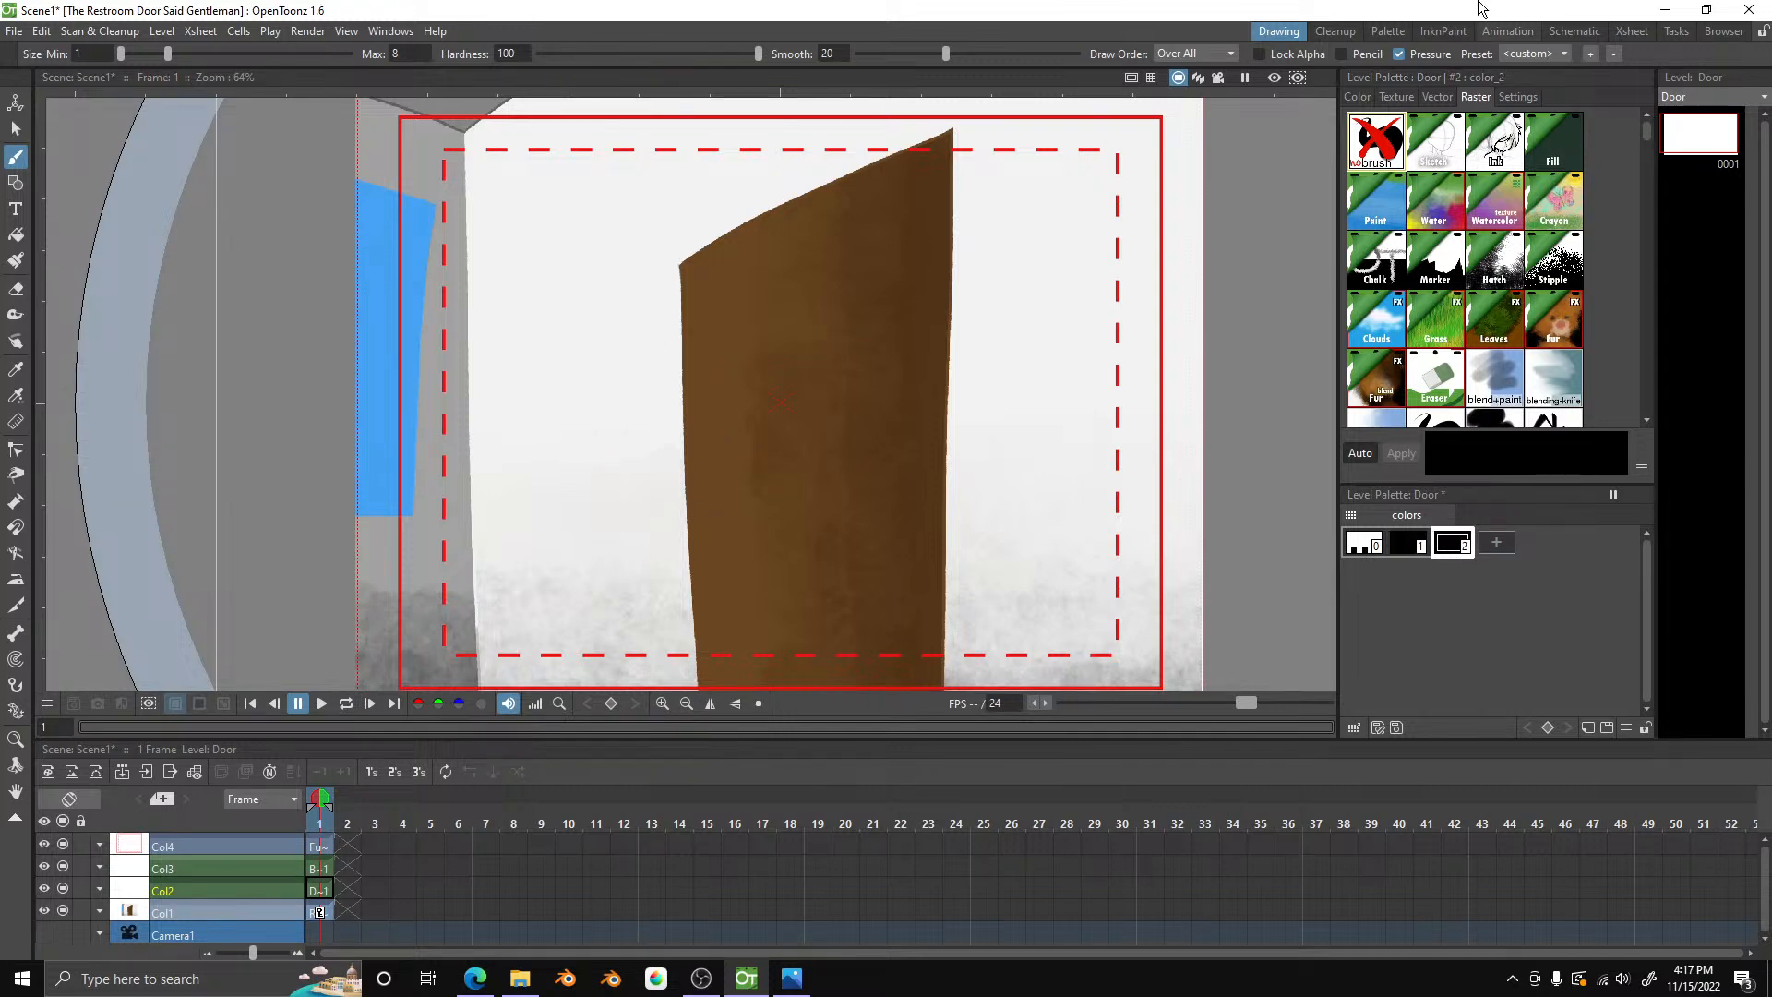
pyautogui.click(1397, 97)
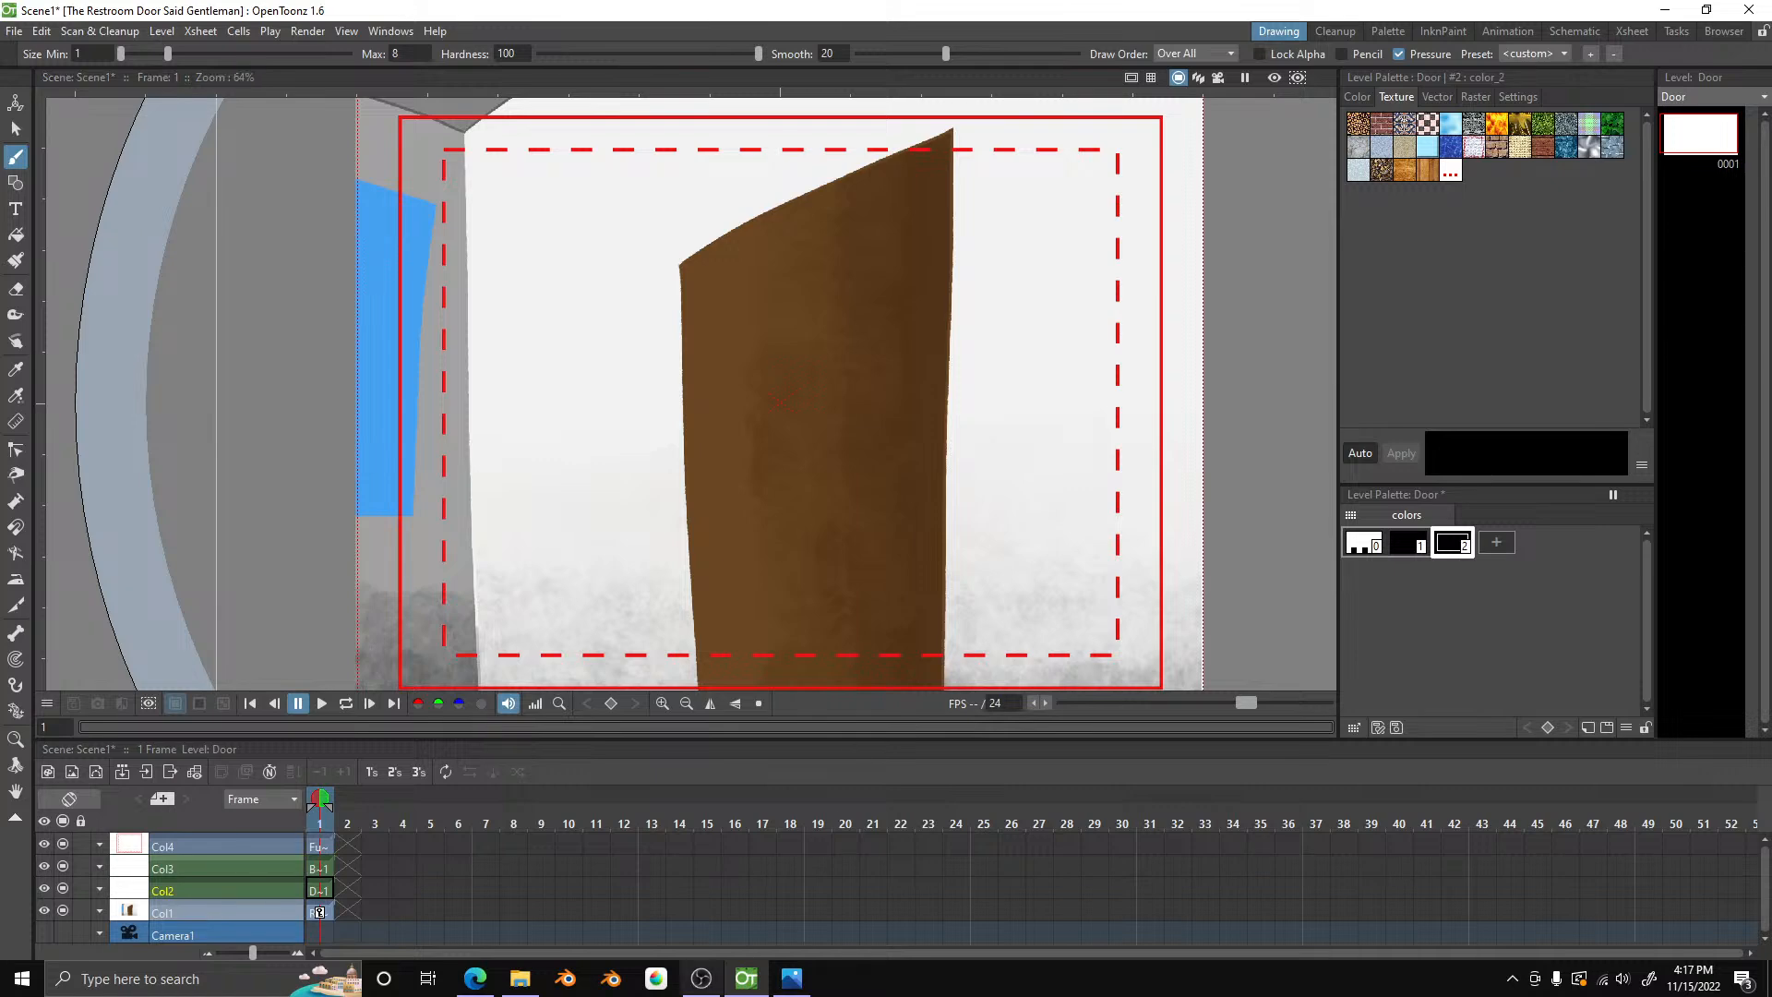
pyautogui.click(521, 979)
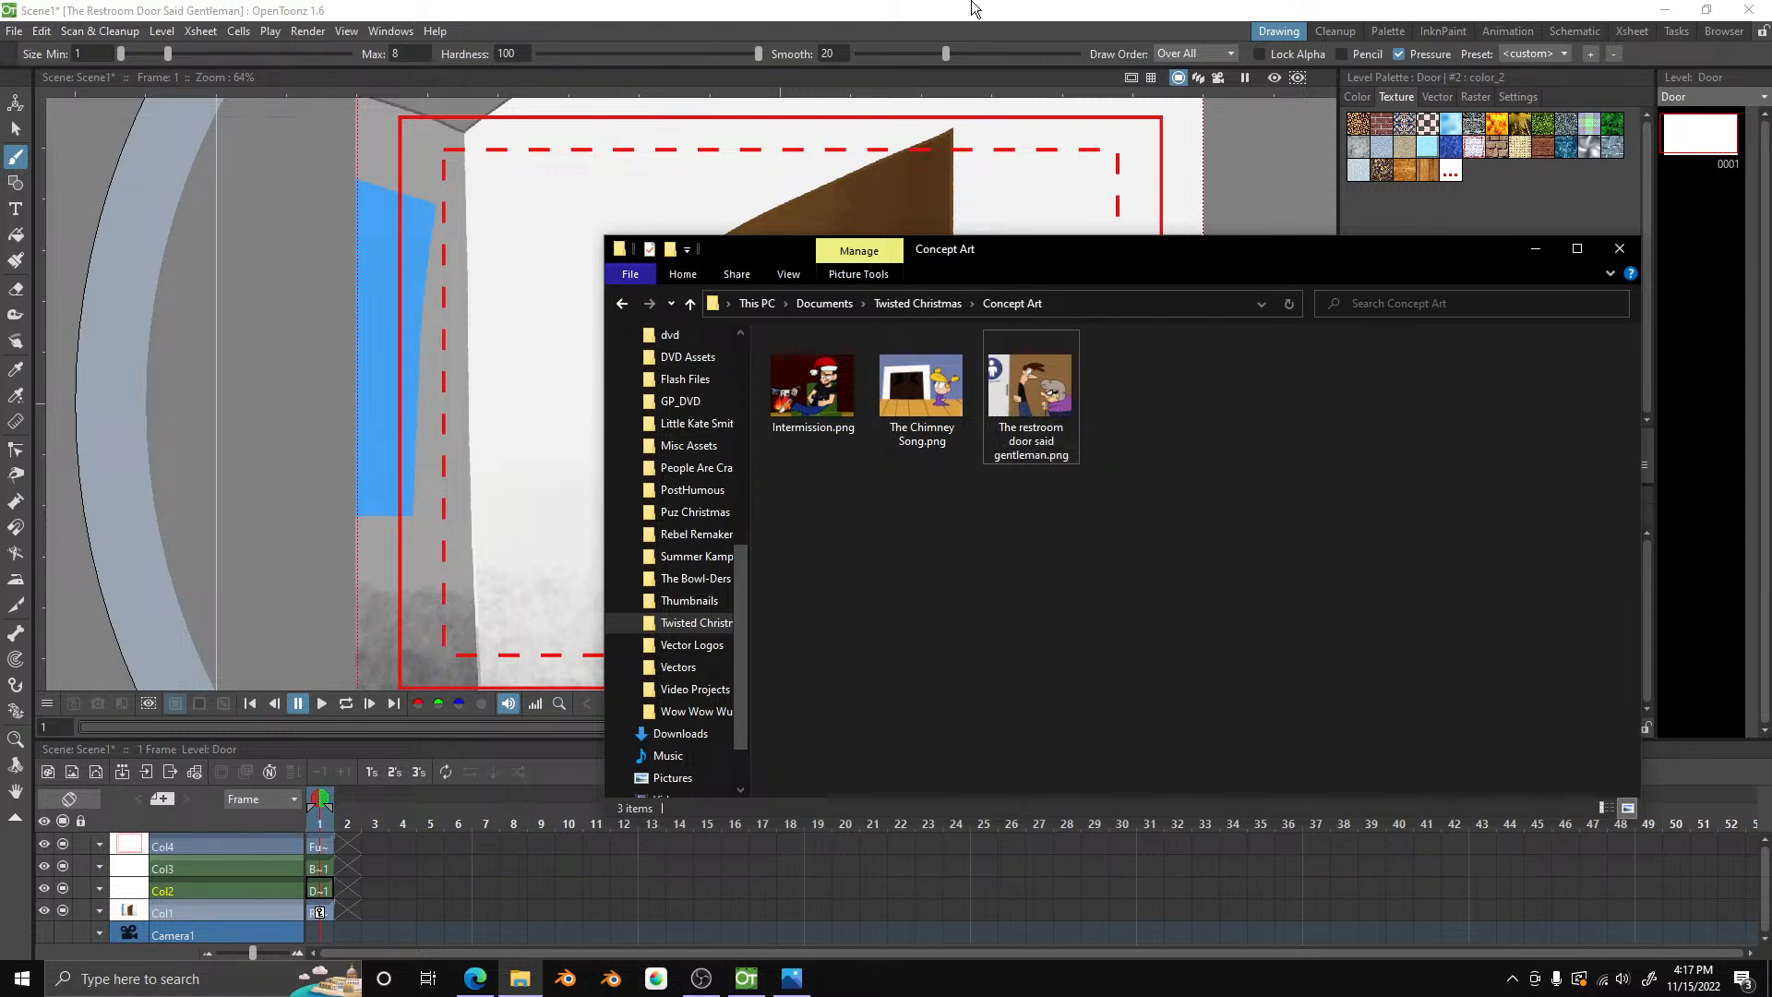
pyautogui.click(593, 330)
pyautogui.click(1359, 97)
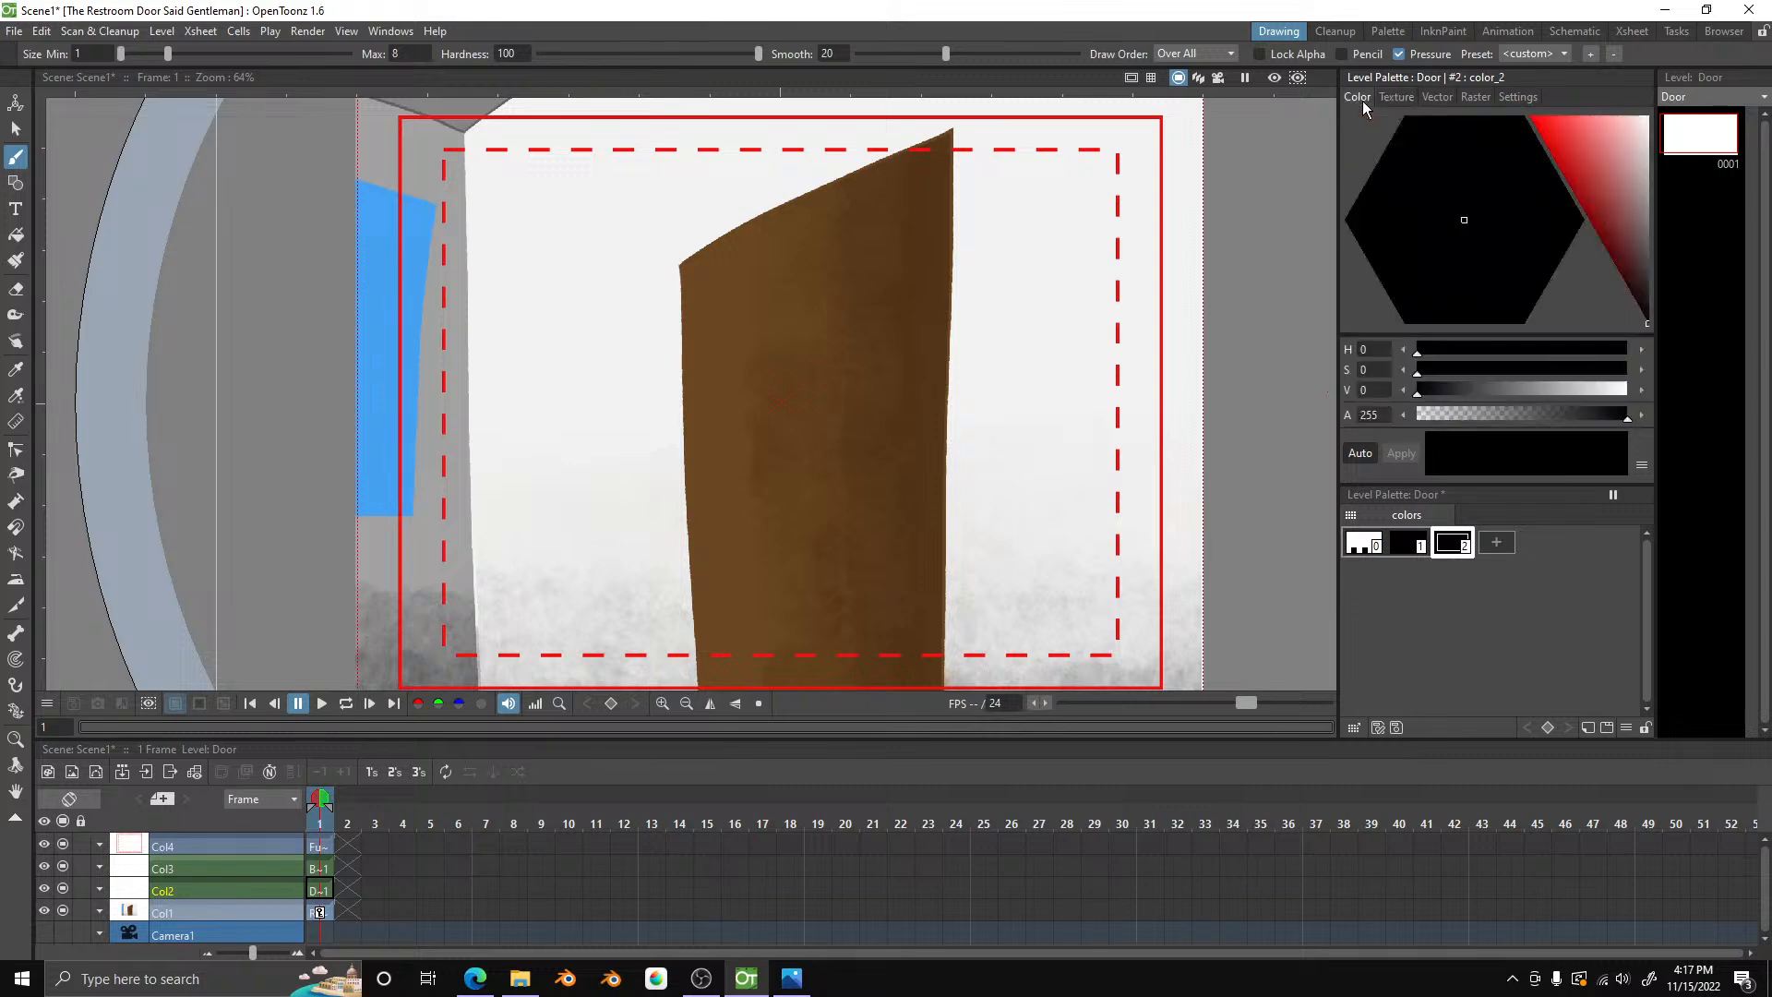
pyautogui.moveTo(1573, 244); pyautogui.dragTo(1531, 176)
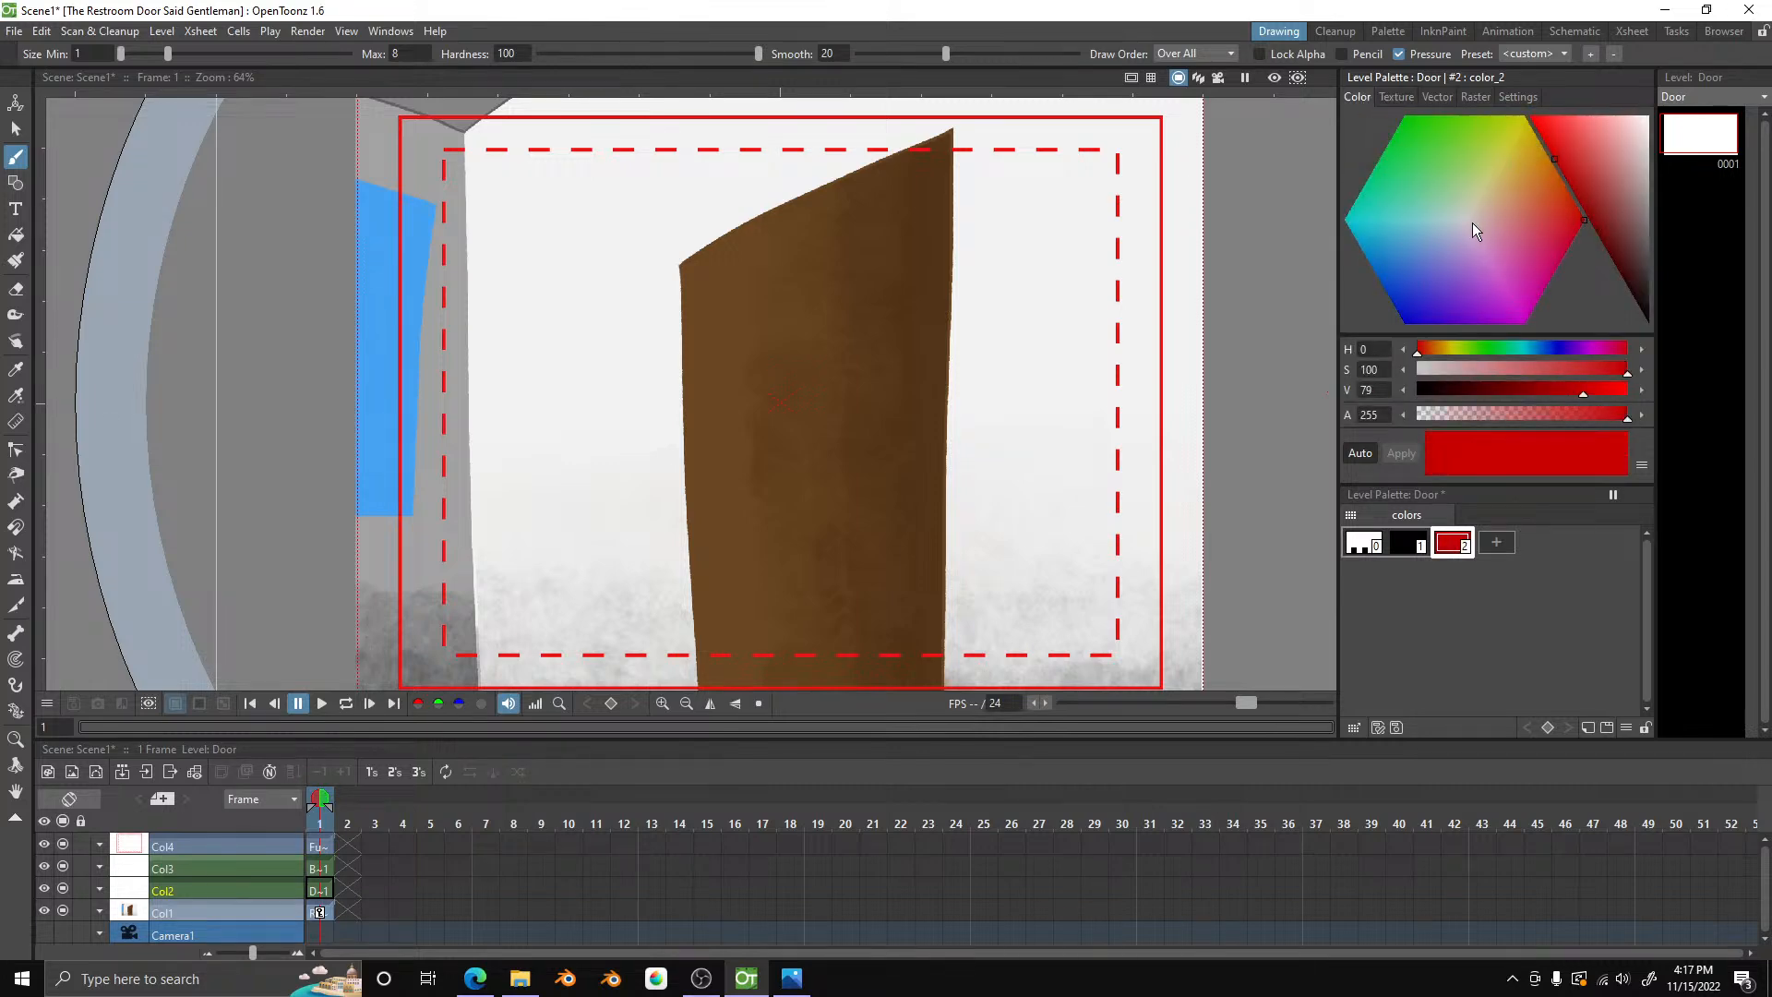
pyautogui.click(520, 978)
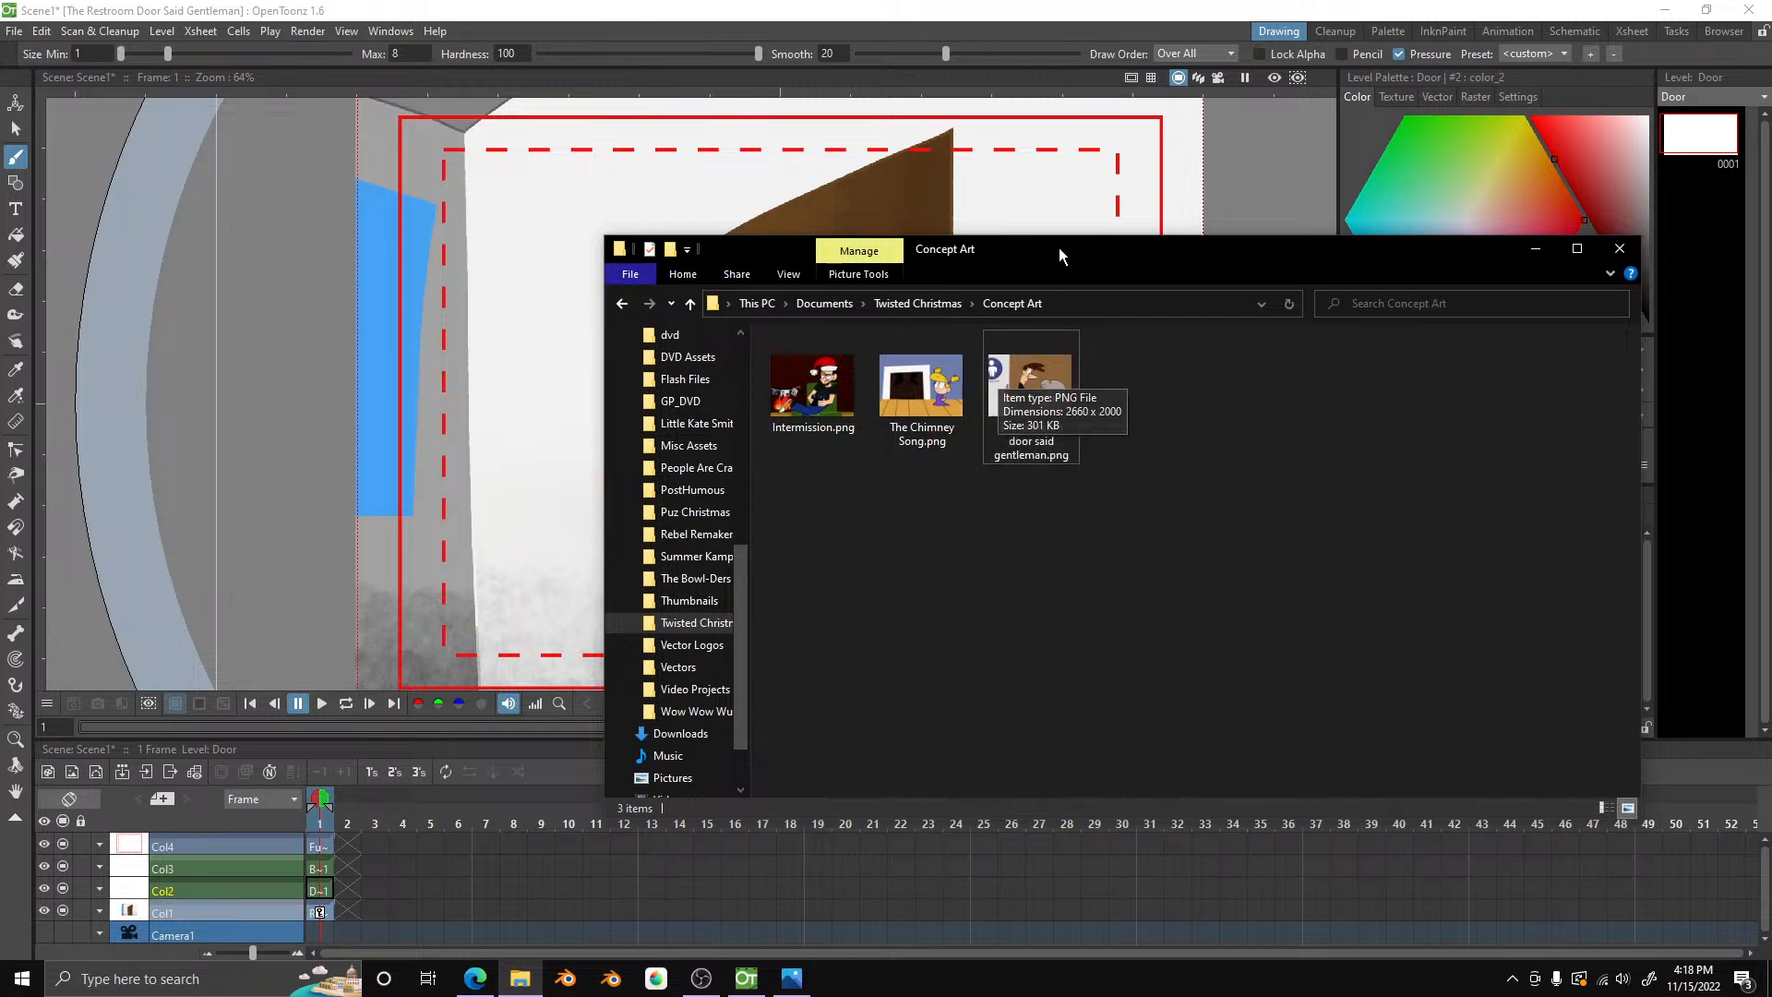
pyautogui.click(1066, 7)
pyautogui.moveTo(1454, 223); pyautogui.dragTo(1359, 297)
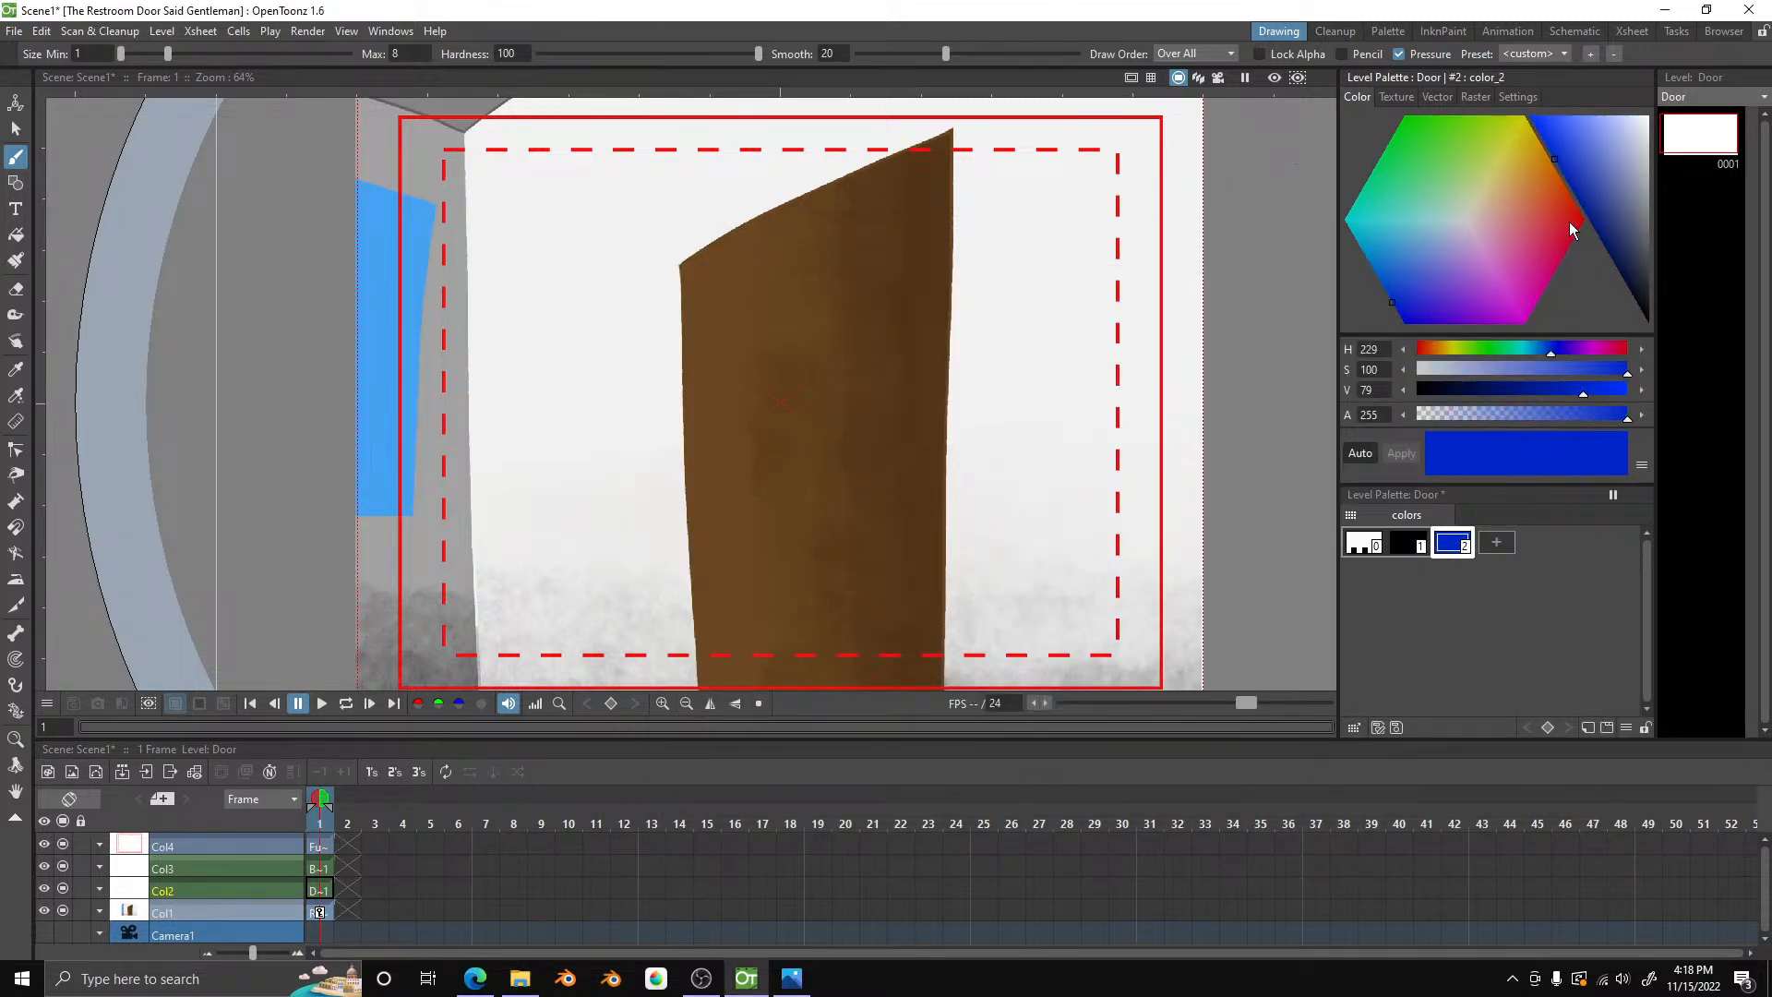
pyautogui.moveTo(1569, 230)
pyautogui.mouseDown()
pyautogui.moveTo(1629, 203)
pyautogui.moveTo(1602, 213)
pyautogui.moveTo(1604, 234)
pyautogui.mouseUp()
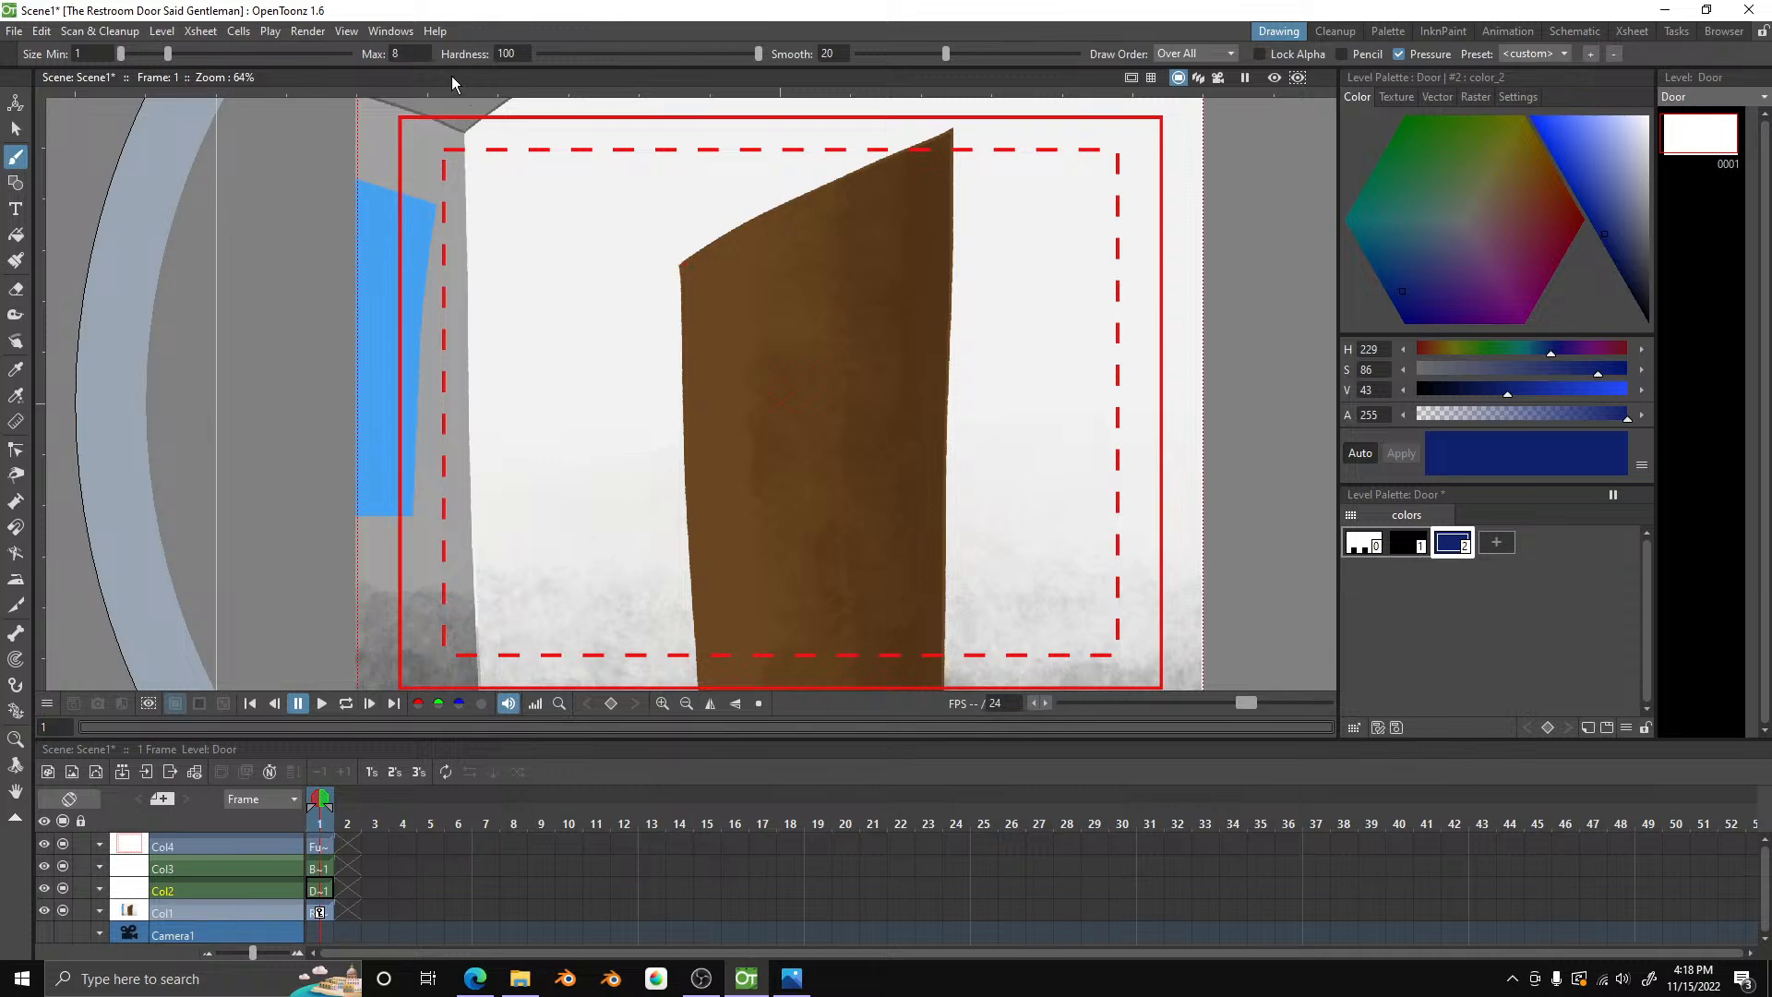
# - Set the brush's maximum size to 6
pyautogui.click(410, 54)
pyautogui.press('Return')
# - Try to trace the door's left and top edges freehand in dark blue on the Door level
pyautogui.moveTo(681, 267); pyautogui.dragTo(695, 687)
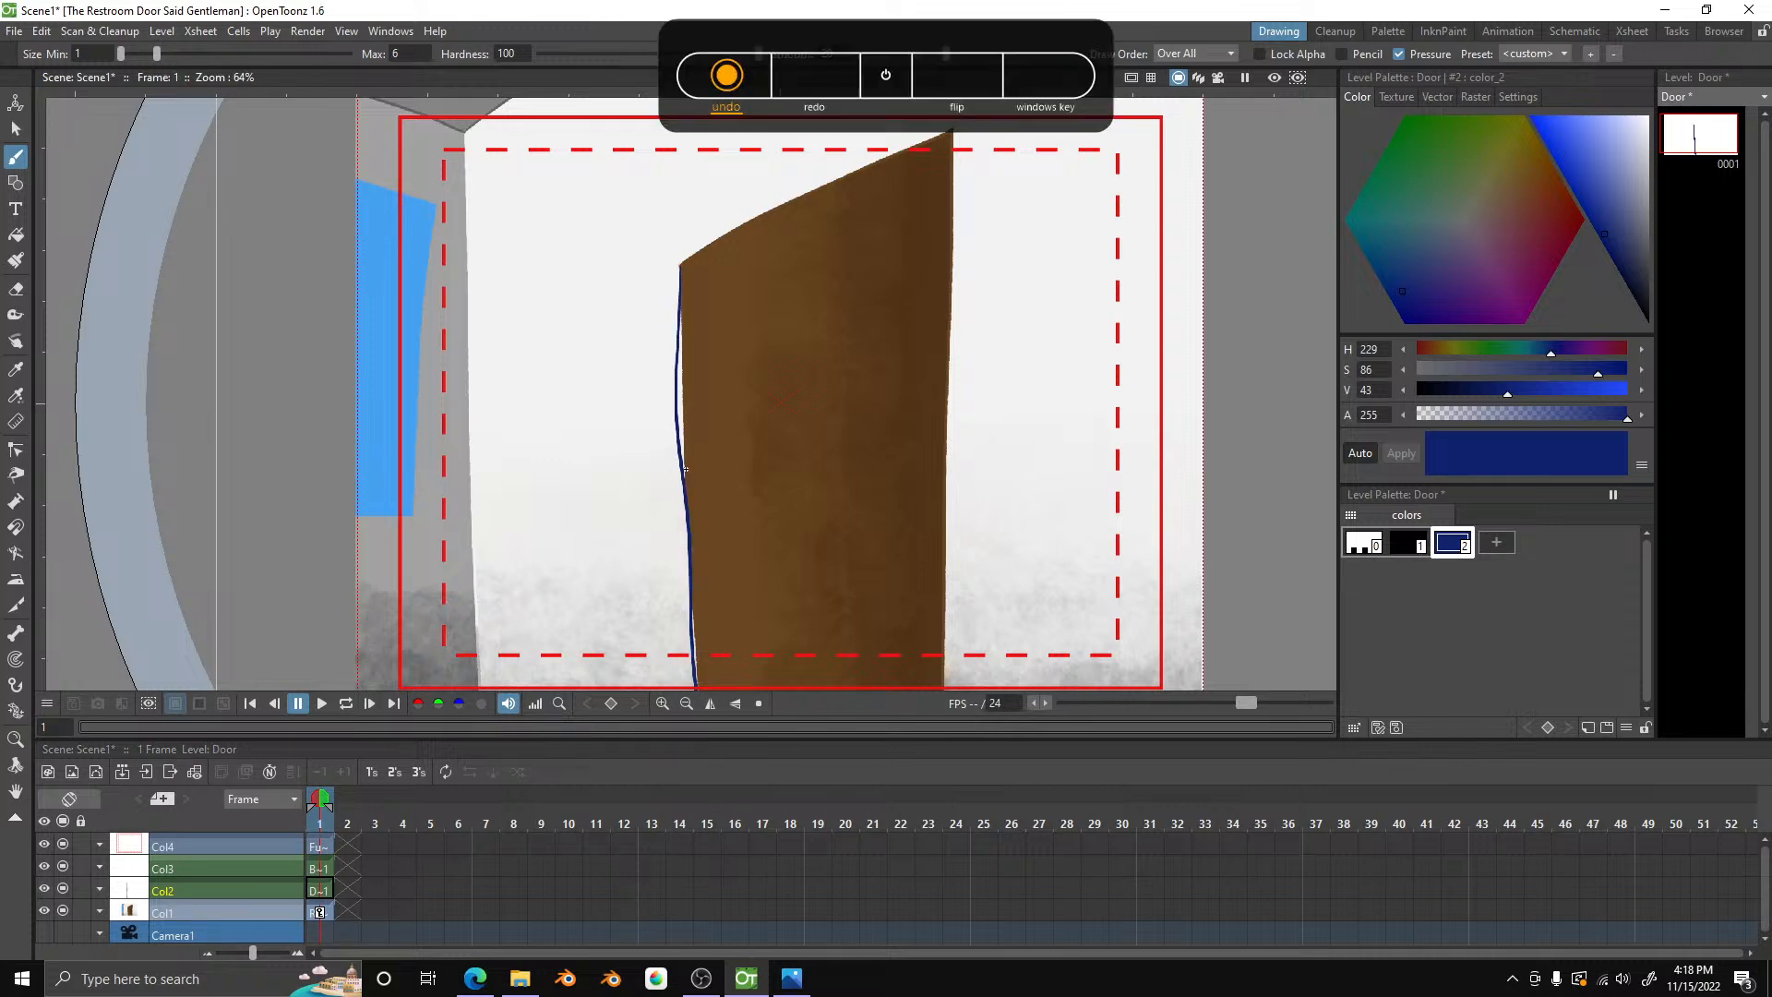
pyautogui.hotkey('ctrl', 'z')
pyautogui.moveTo(680, 267); pyautogui.dragTo(702, 687)
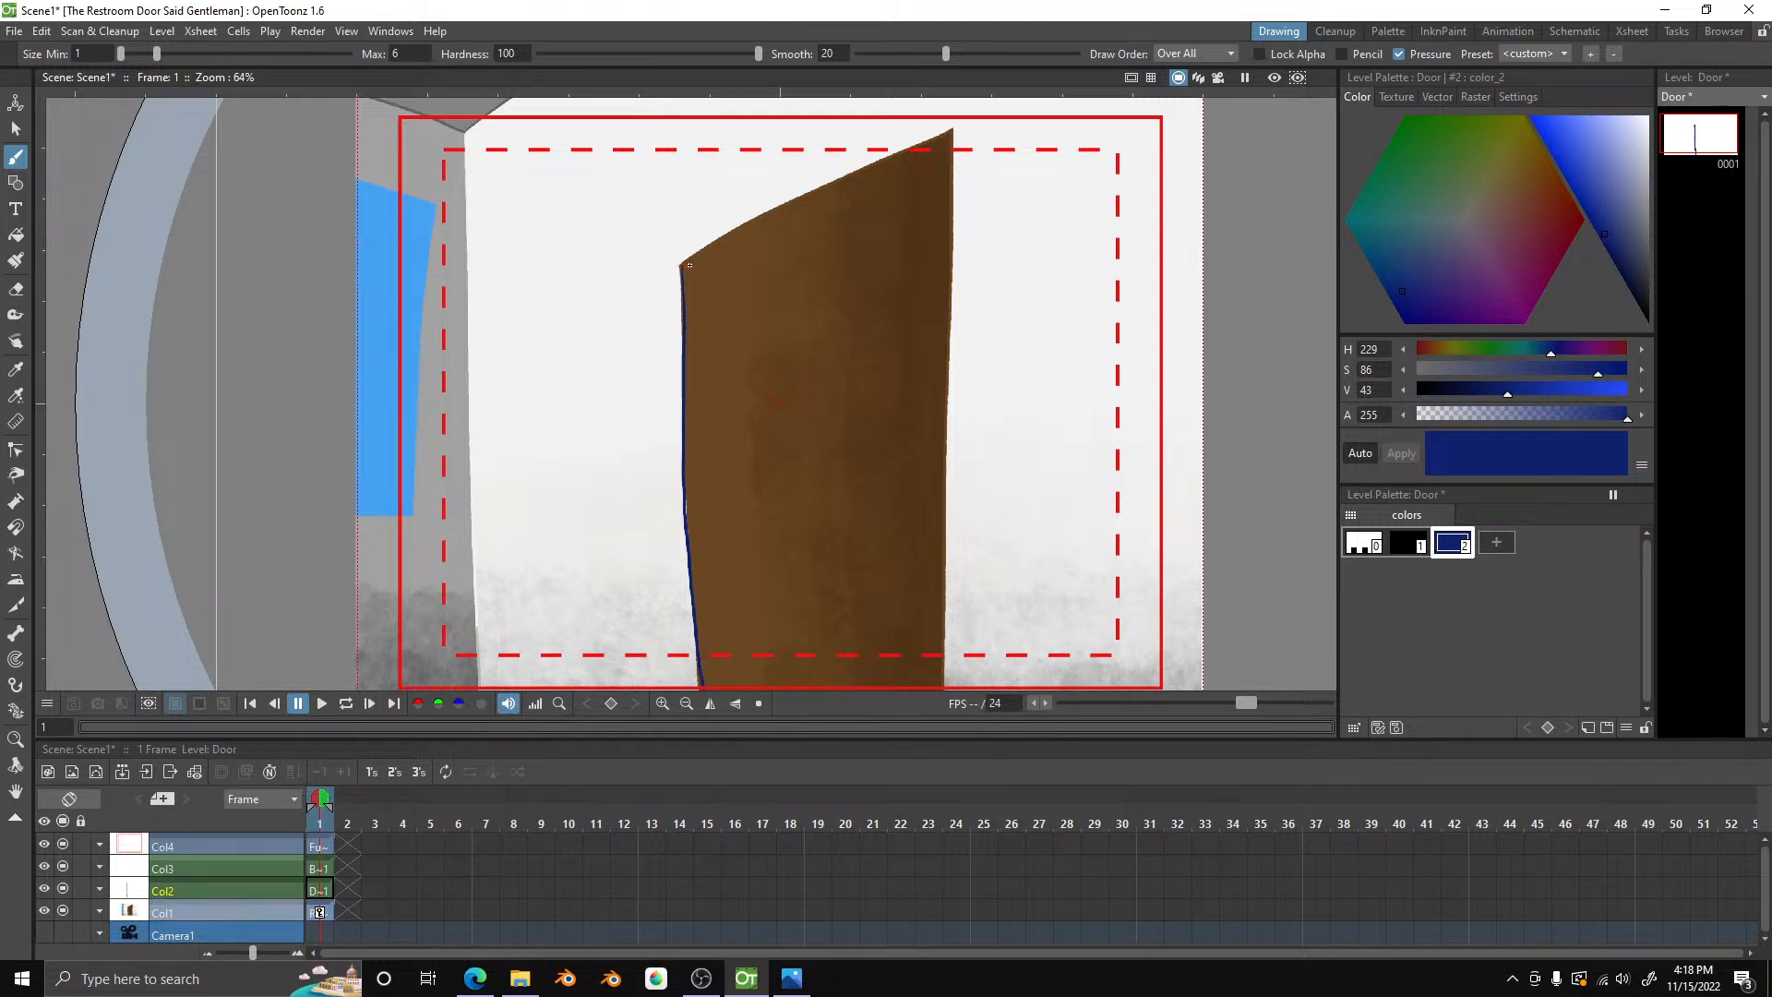
pyautogui.moveTo(690, 265); pyautogui.dragTo(942, 141)
pyautogui.moveTo(956, 137); pyautogui.dragTo(953, 140)
pyautogui.hotkey('ctrl', 'z')
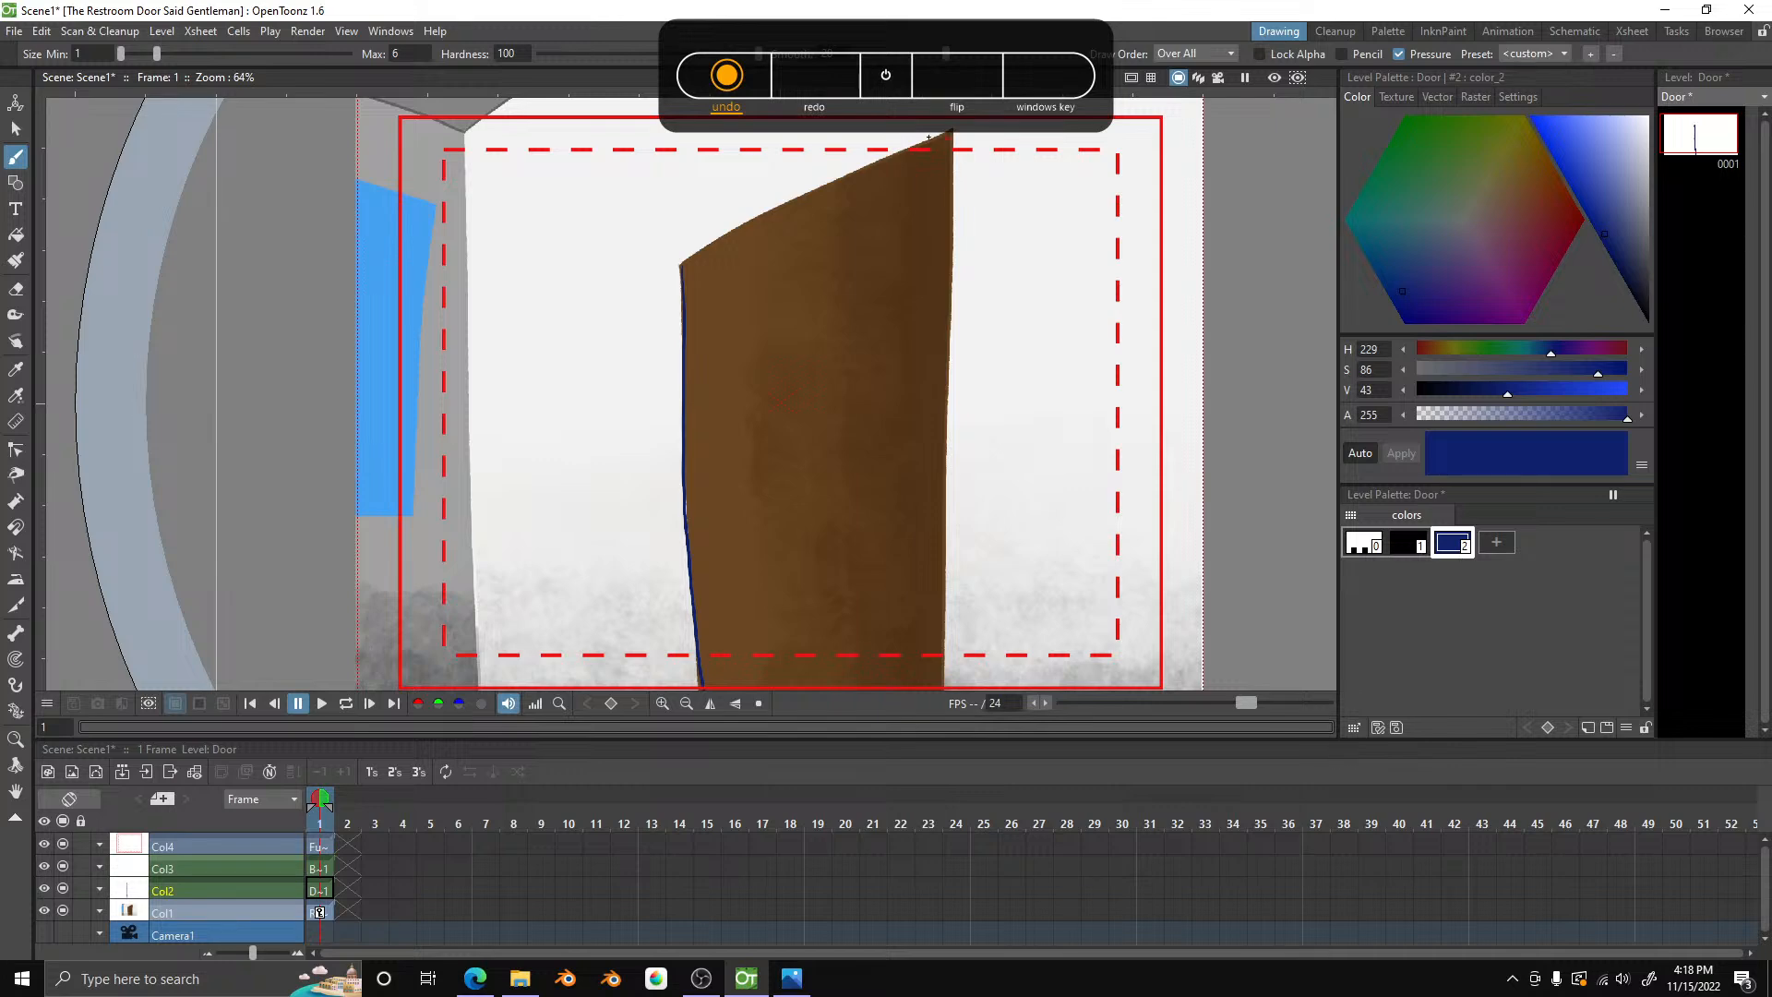
pyautogui.moveTo(951, 134); pyautogui.dragTo(748, 247)
pyautogui.hotkey('ctrl', 'z')
pyautogui.hotkey('ctrl', 'z')
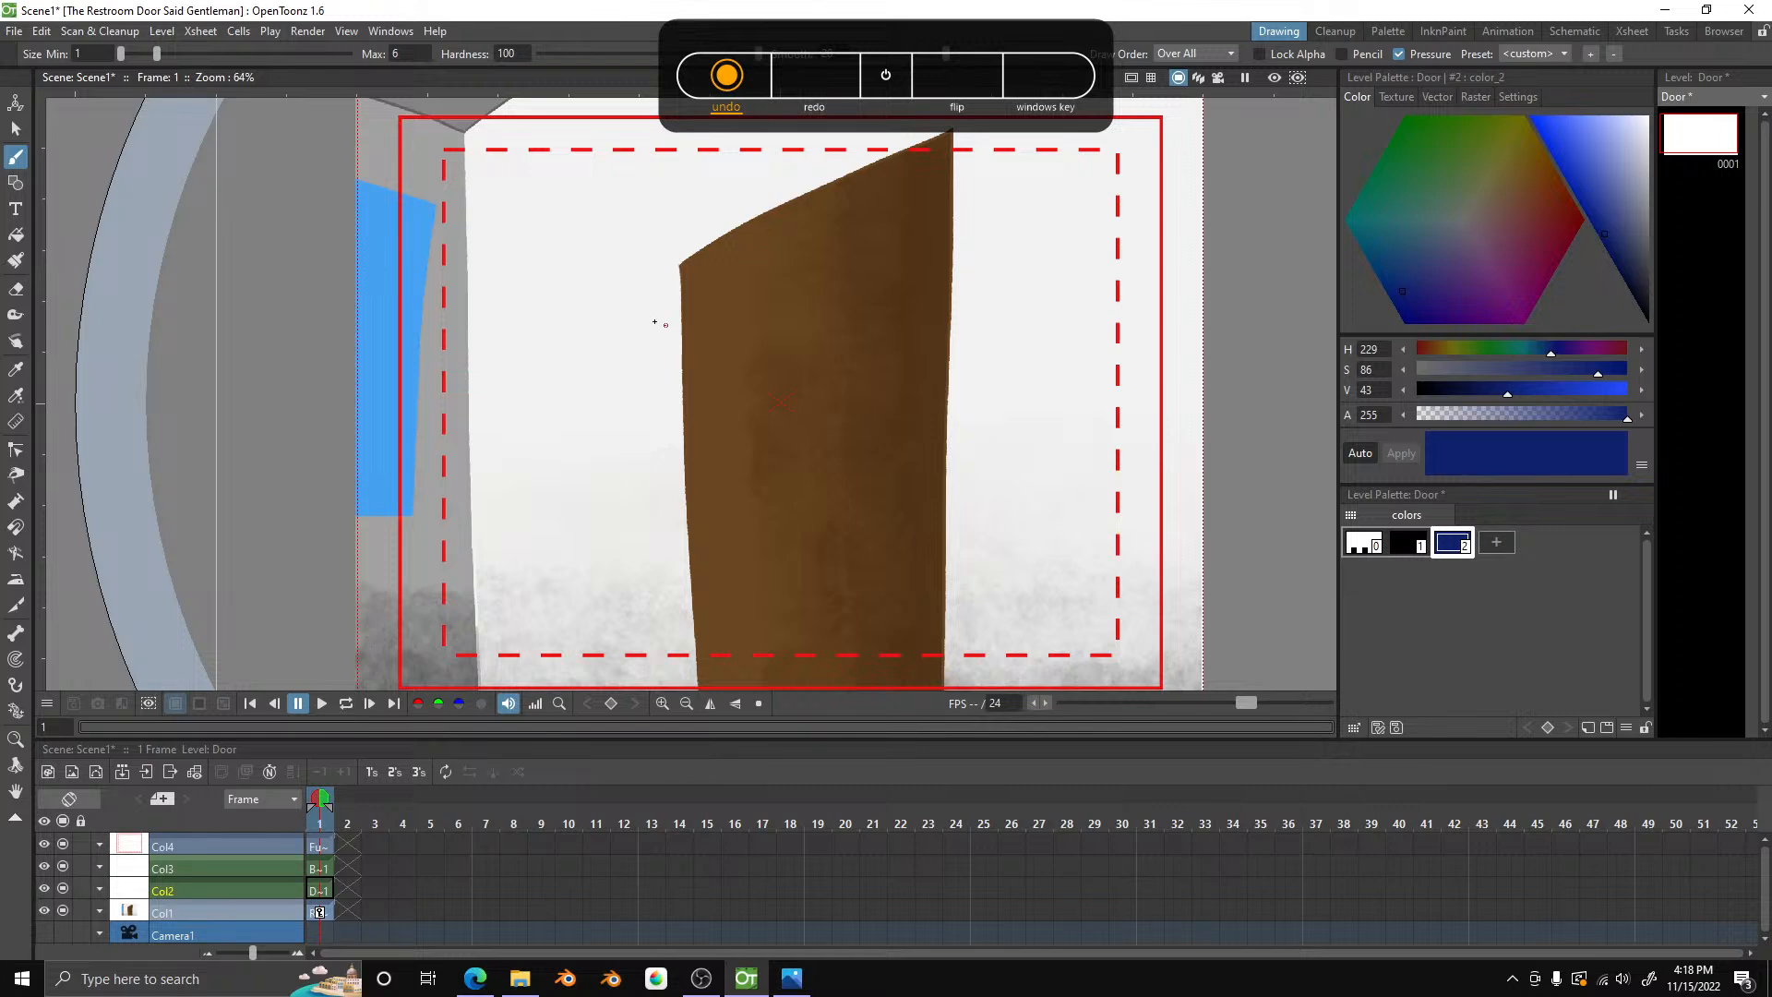
# - Retrace the door's left edge and sloping top edge freehand with the dark blue brush on the Door level
pyautogui.moveTo(681, 267); pyautogui.dragTo(683, 685)
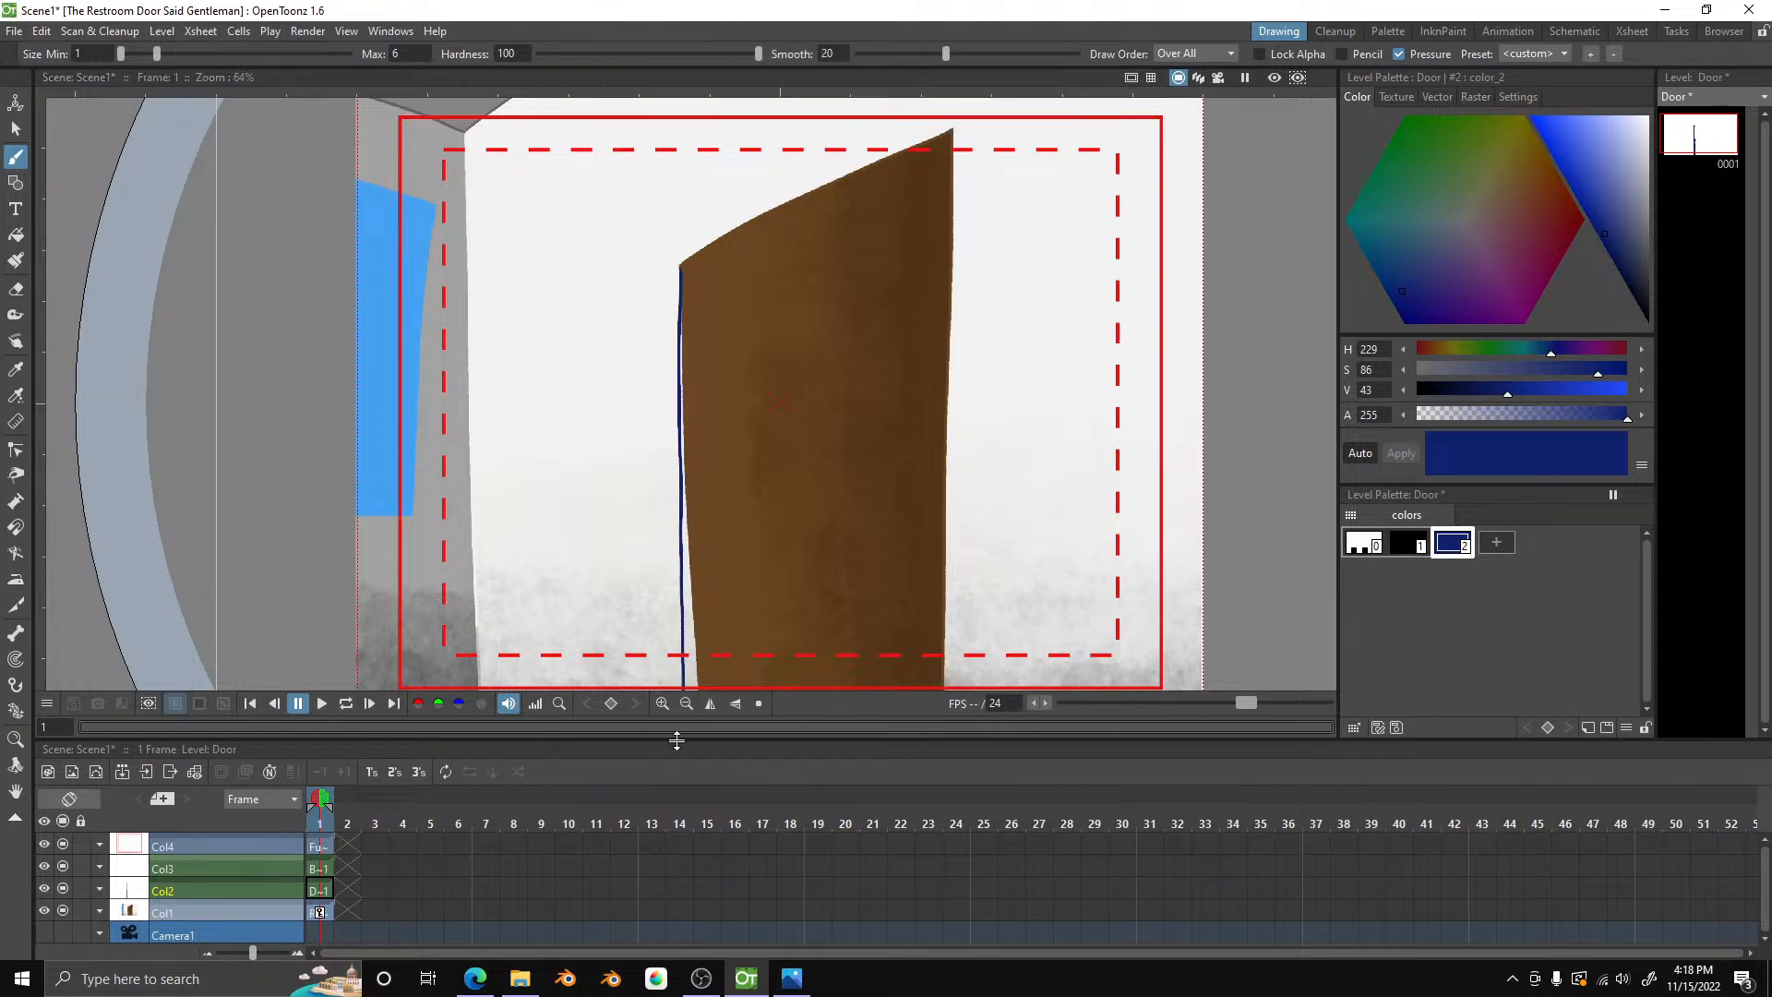
pyautogui.scroll(-3, 929, 351)
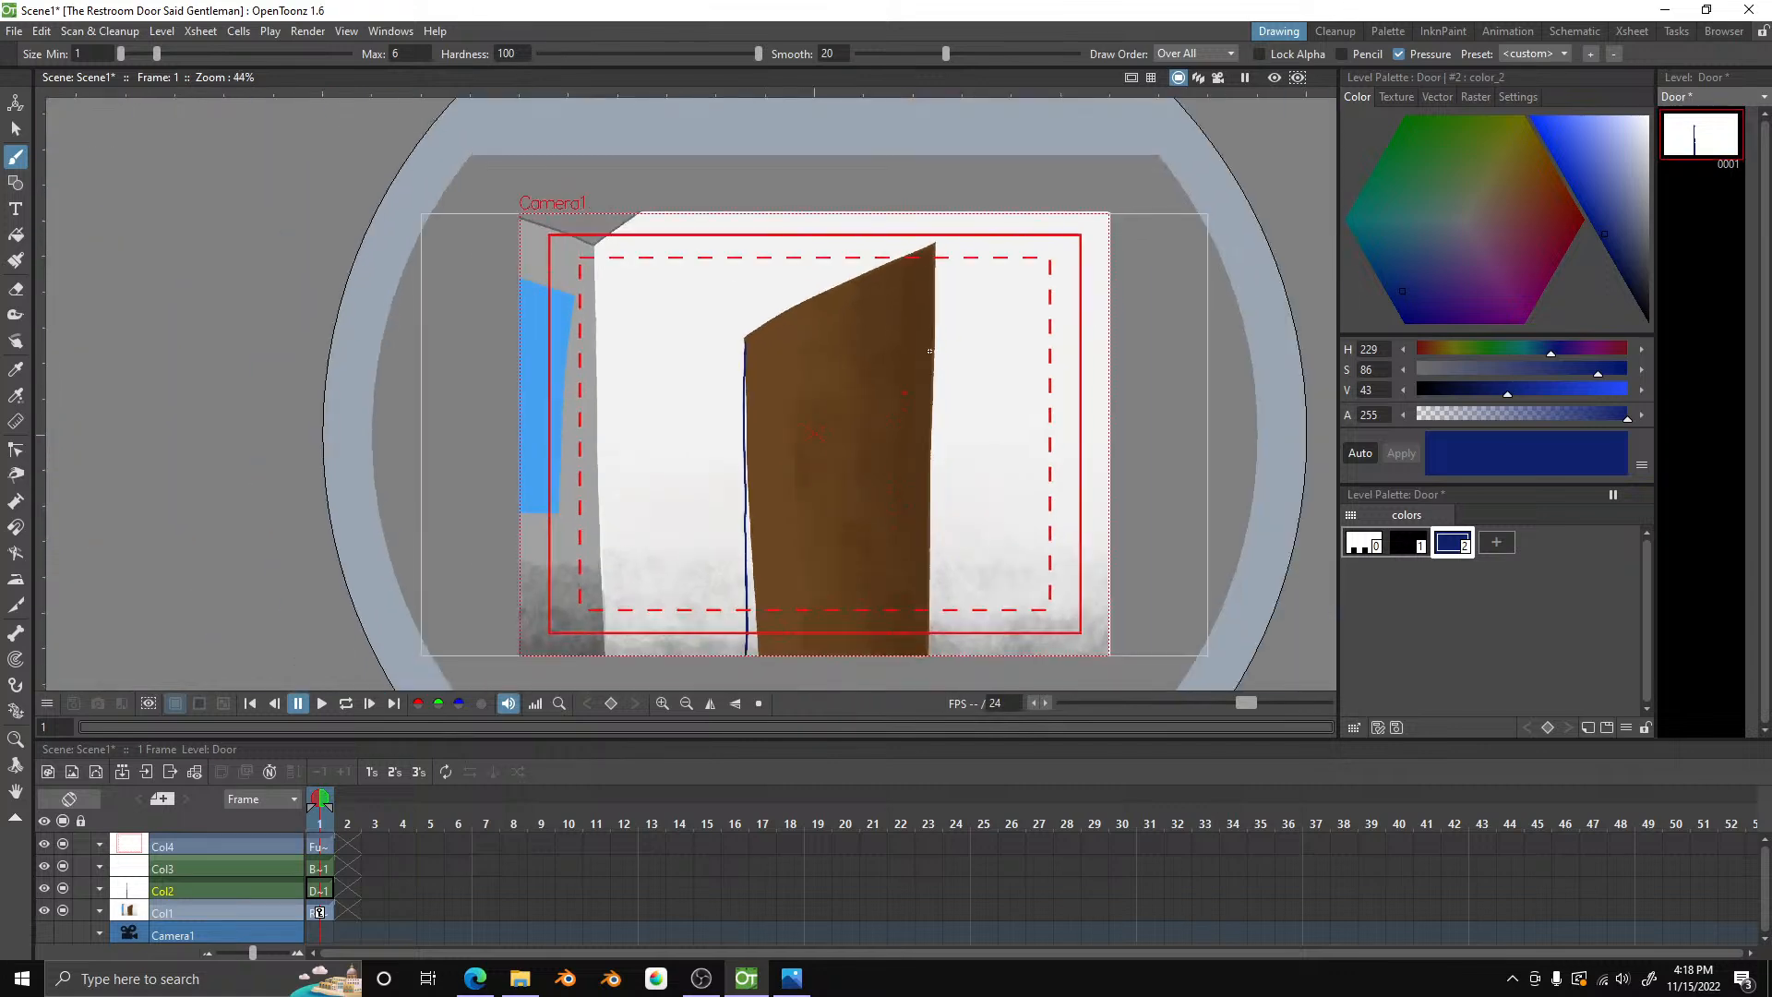
pyautogui.scroll(5, 954, 314)
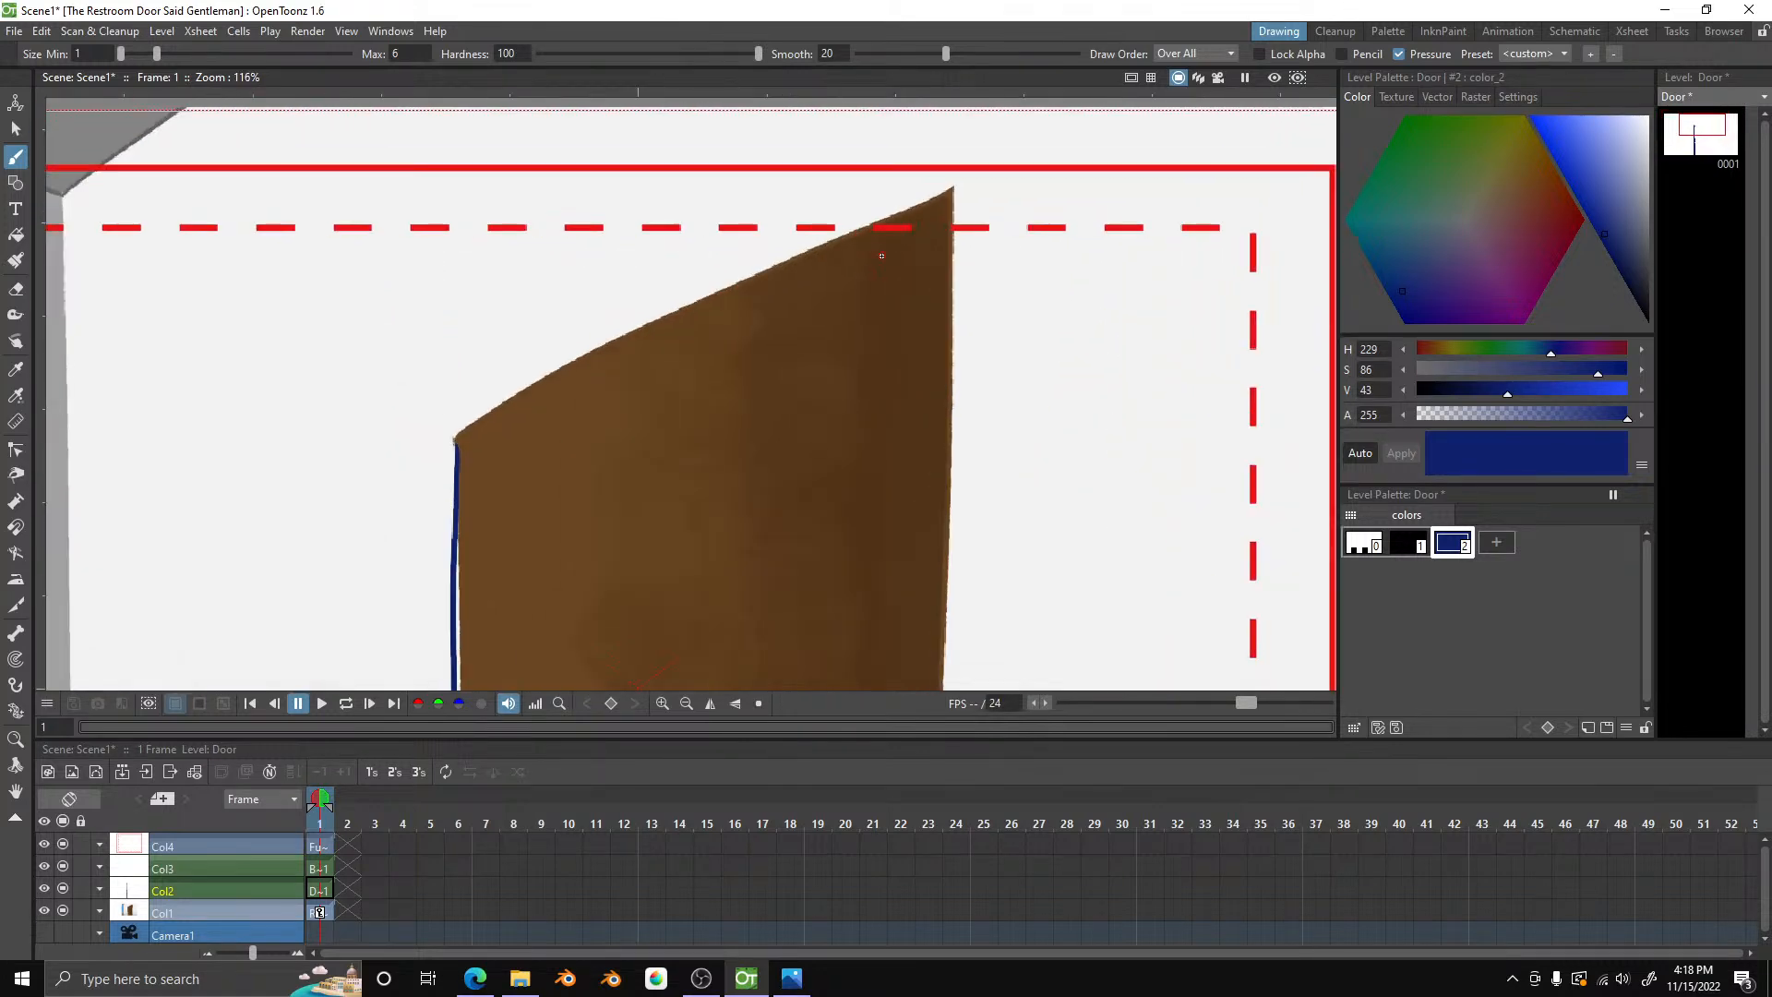
pyautogui.scroll(2, 801, 218)
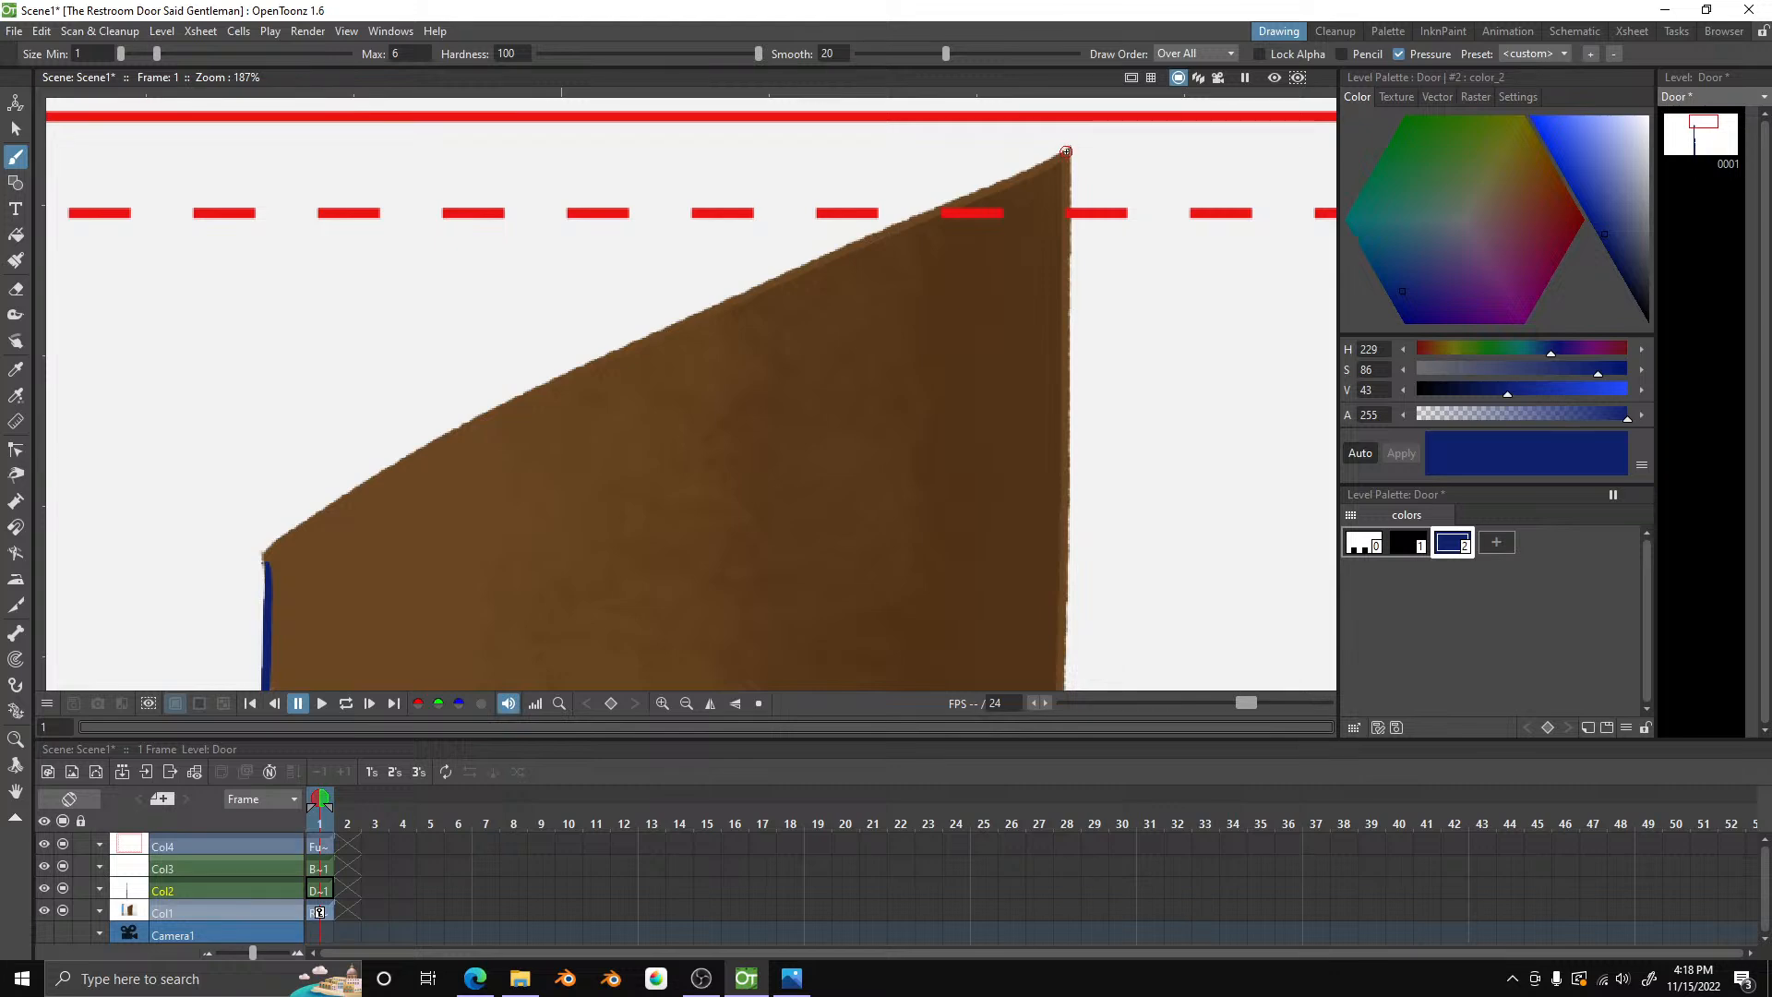
pyautogui.moveTo(1066, 151); pyautogui.dragTo(1016, 182)
pyautogui.moveTo(921, 231)
pyautogui.mouseDown()
pyautogui.moveTo(594, 384)
pyautogui.moveTo(260, 588)
pyautogui.mouseUp()
pyautogui.hotkey('ctrl', 'z')
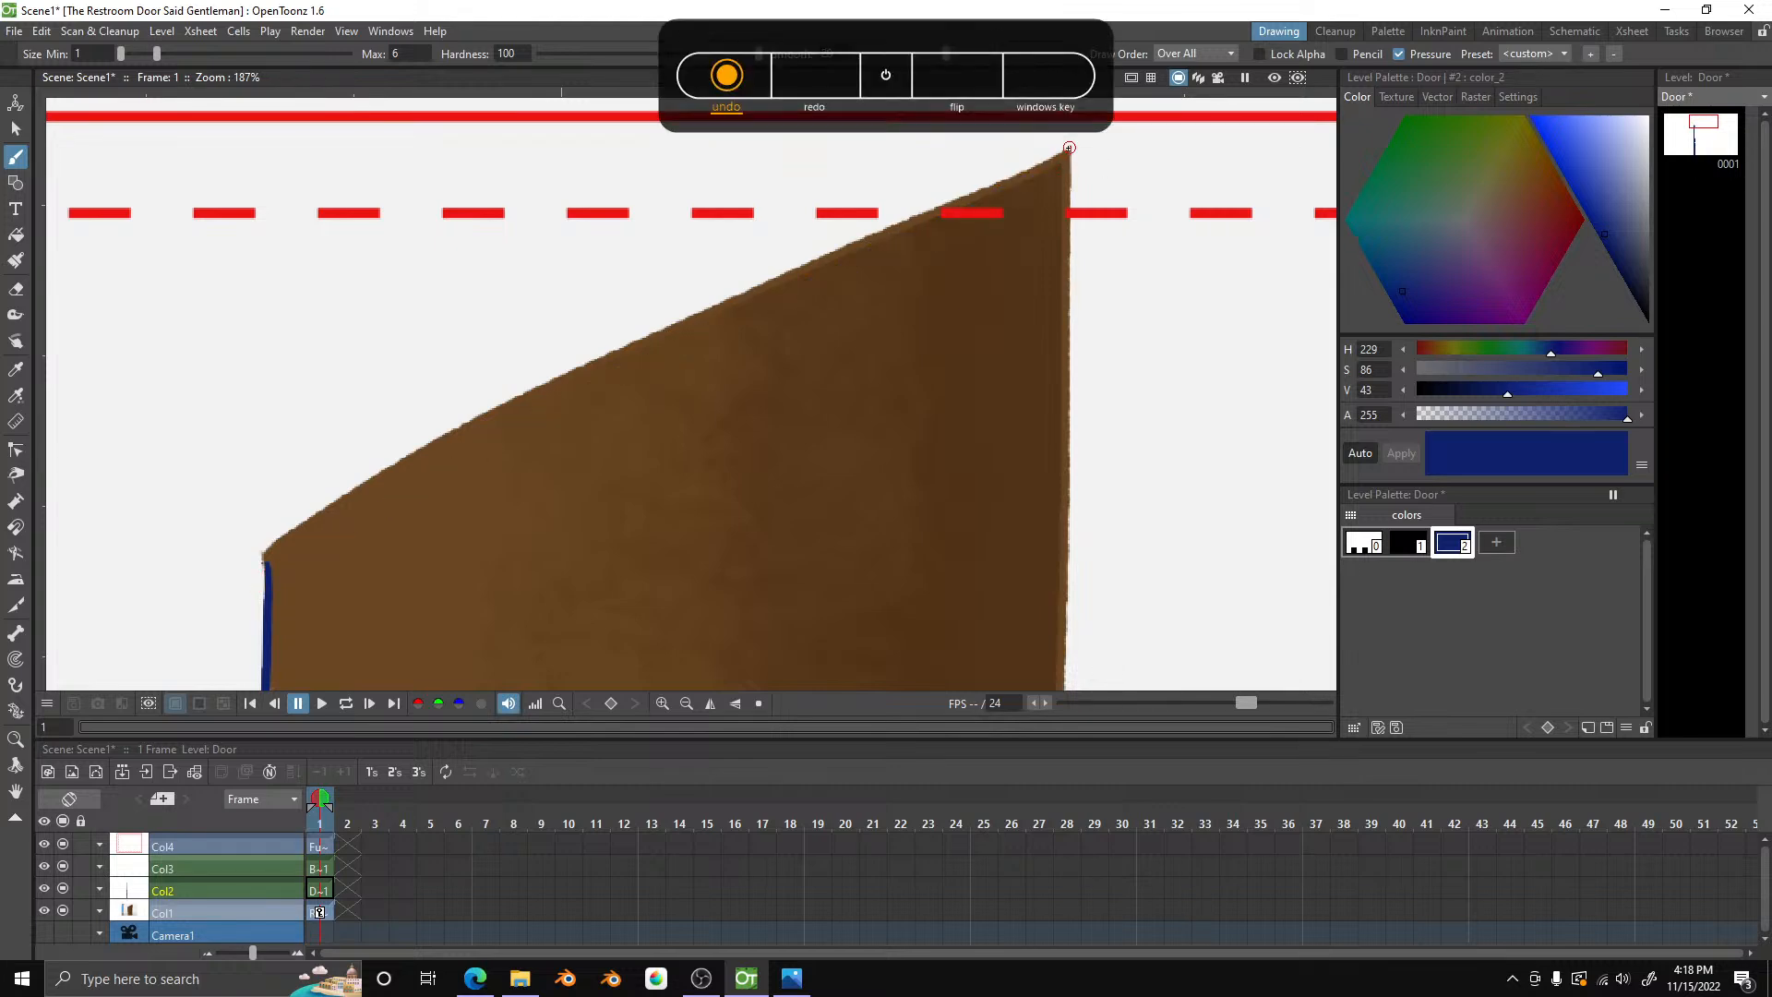
pyautogui.moveTo(1066, 151)
pyautogui.mouseDown()
pyautogui.moveTo(507, 410)
pyautogui.moveTo(271, 554)
pyautogui.mouseUp()
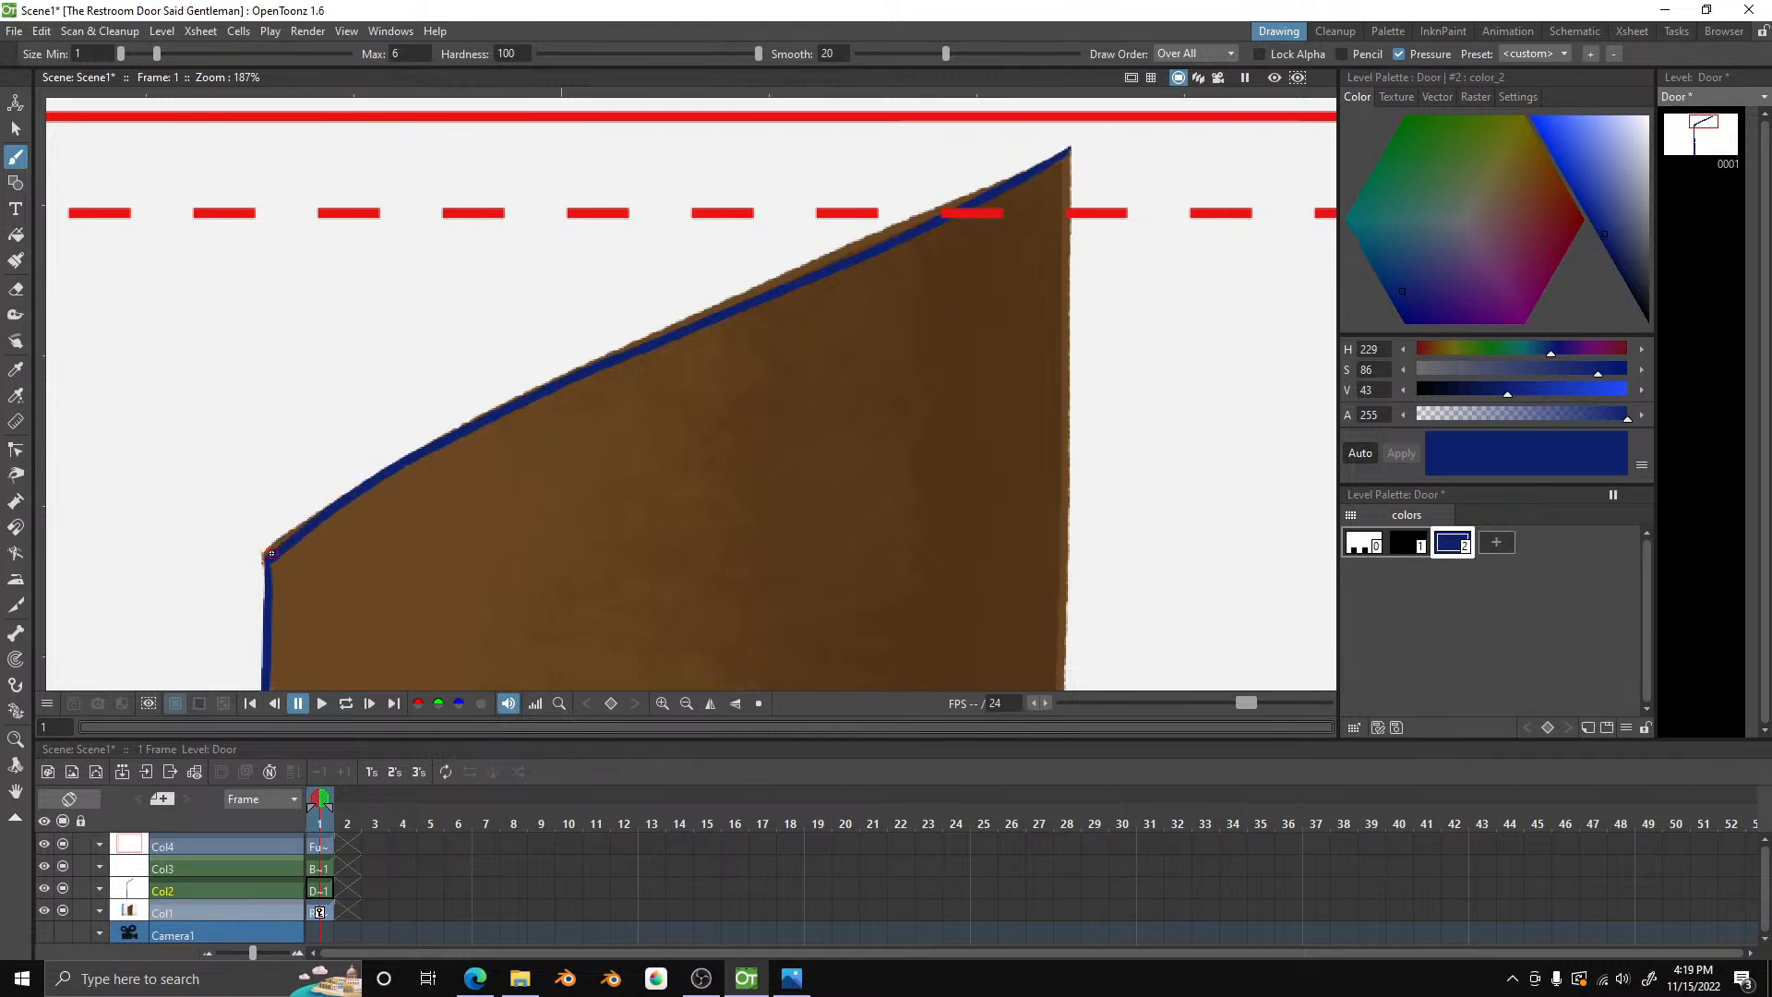
# - Try to trace the door's right edge freehand in dark blue from its top corner down to the floor
pyautogui.scroll(5, 637, 526)
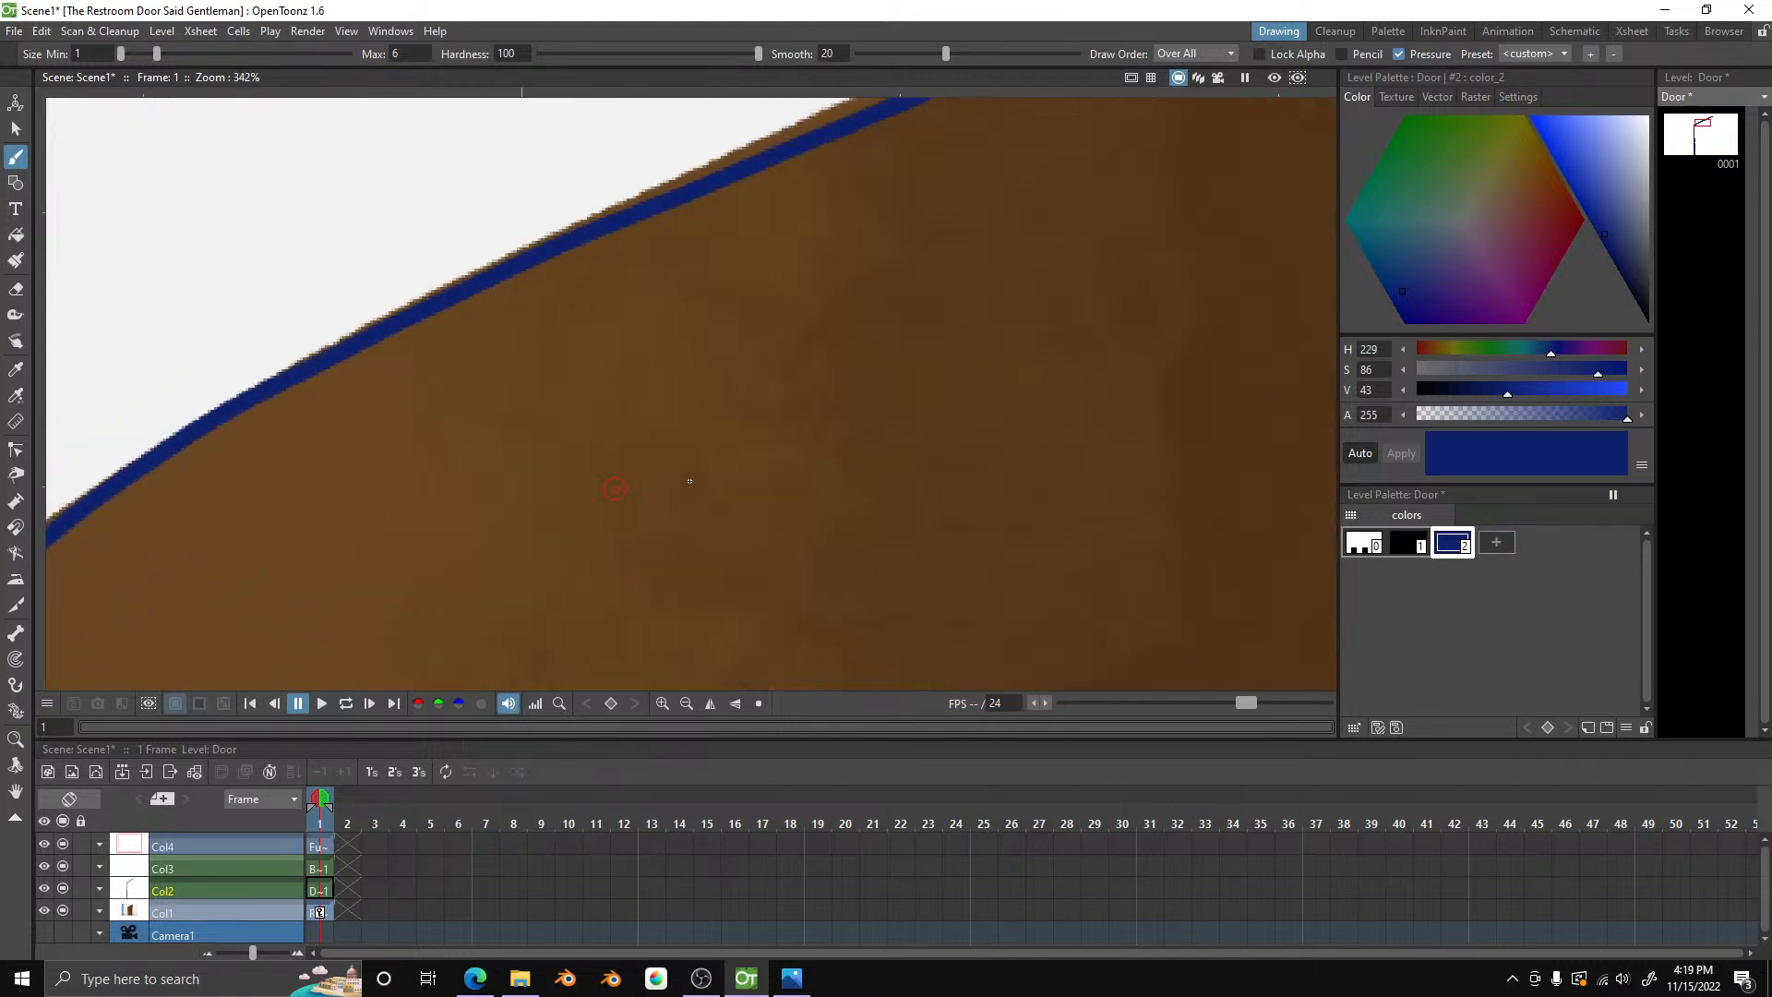
pyautogui.scroll(-12, 729, 479)
pyautogui.scroll(2, 905, 356)
pyautogui.scroll(-6, 906, 354)
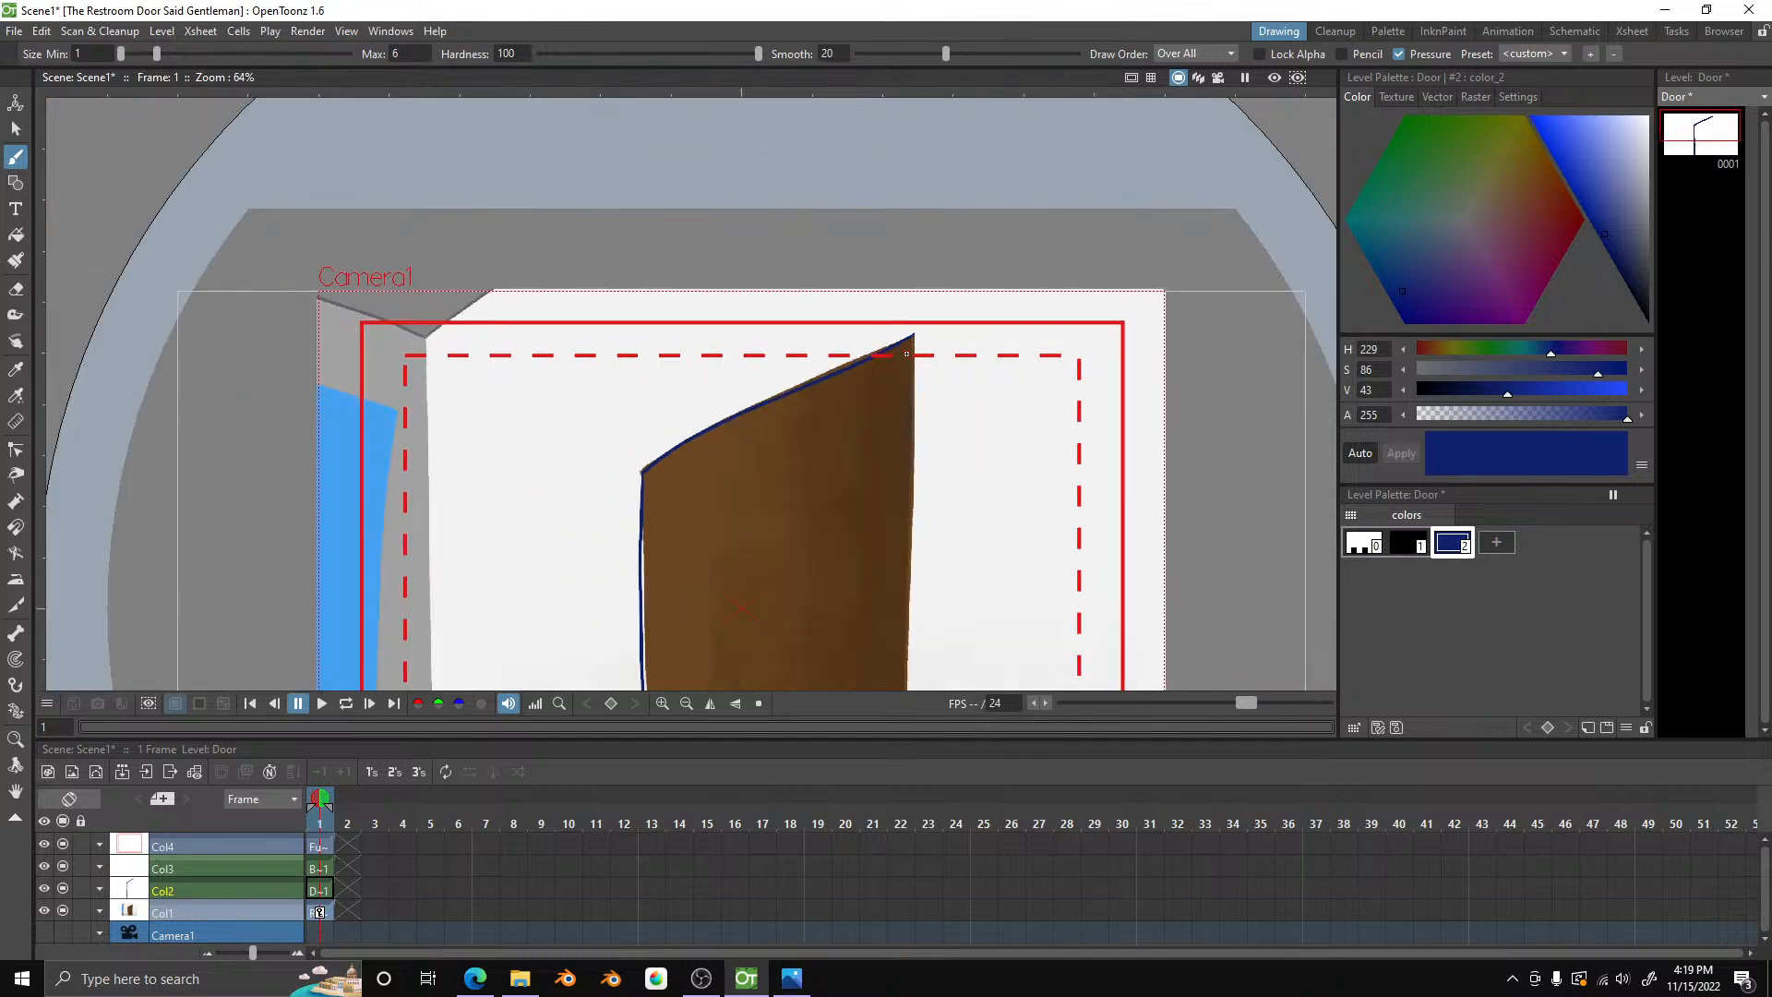
pyautogui.scroll(1, 950, 490)
pyautogui.scroll(2, 949, 490)
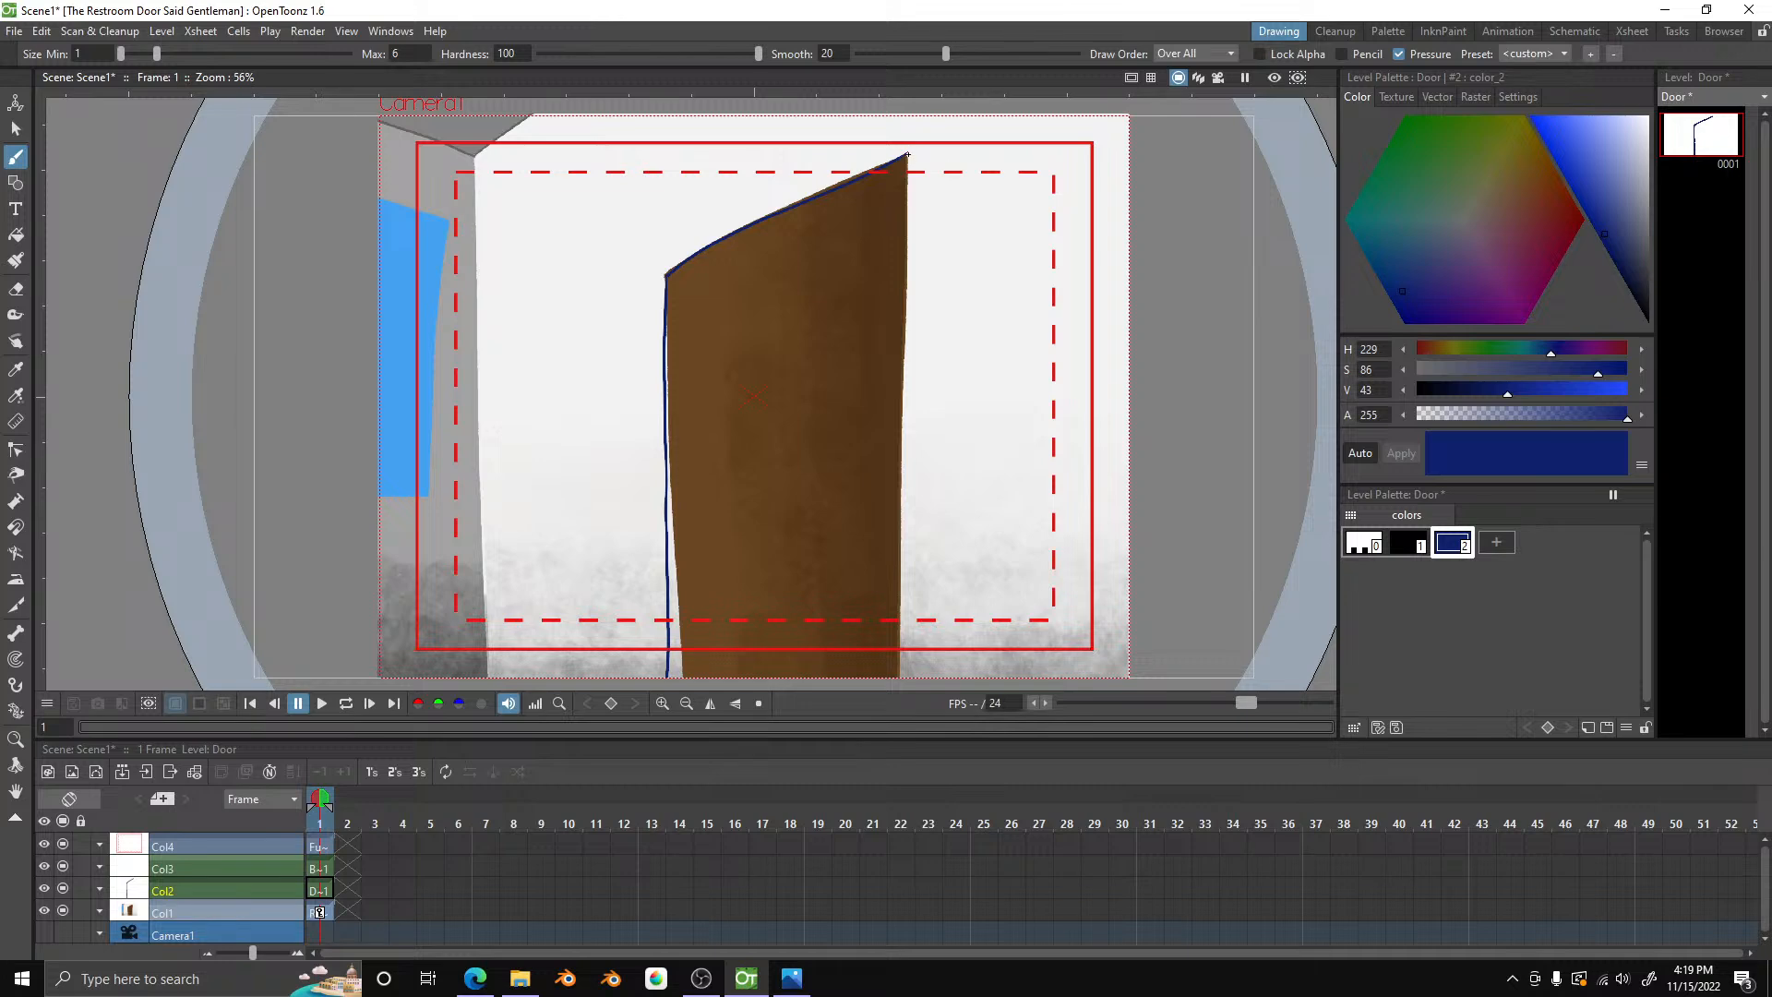
pyautogui.moveTo(911, 171); pyautogui.dragTo(929, 545)
pyautogui.hotkey('ctrl', 'z')
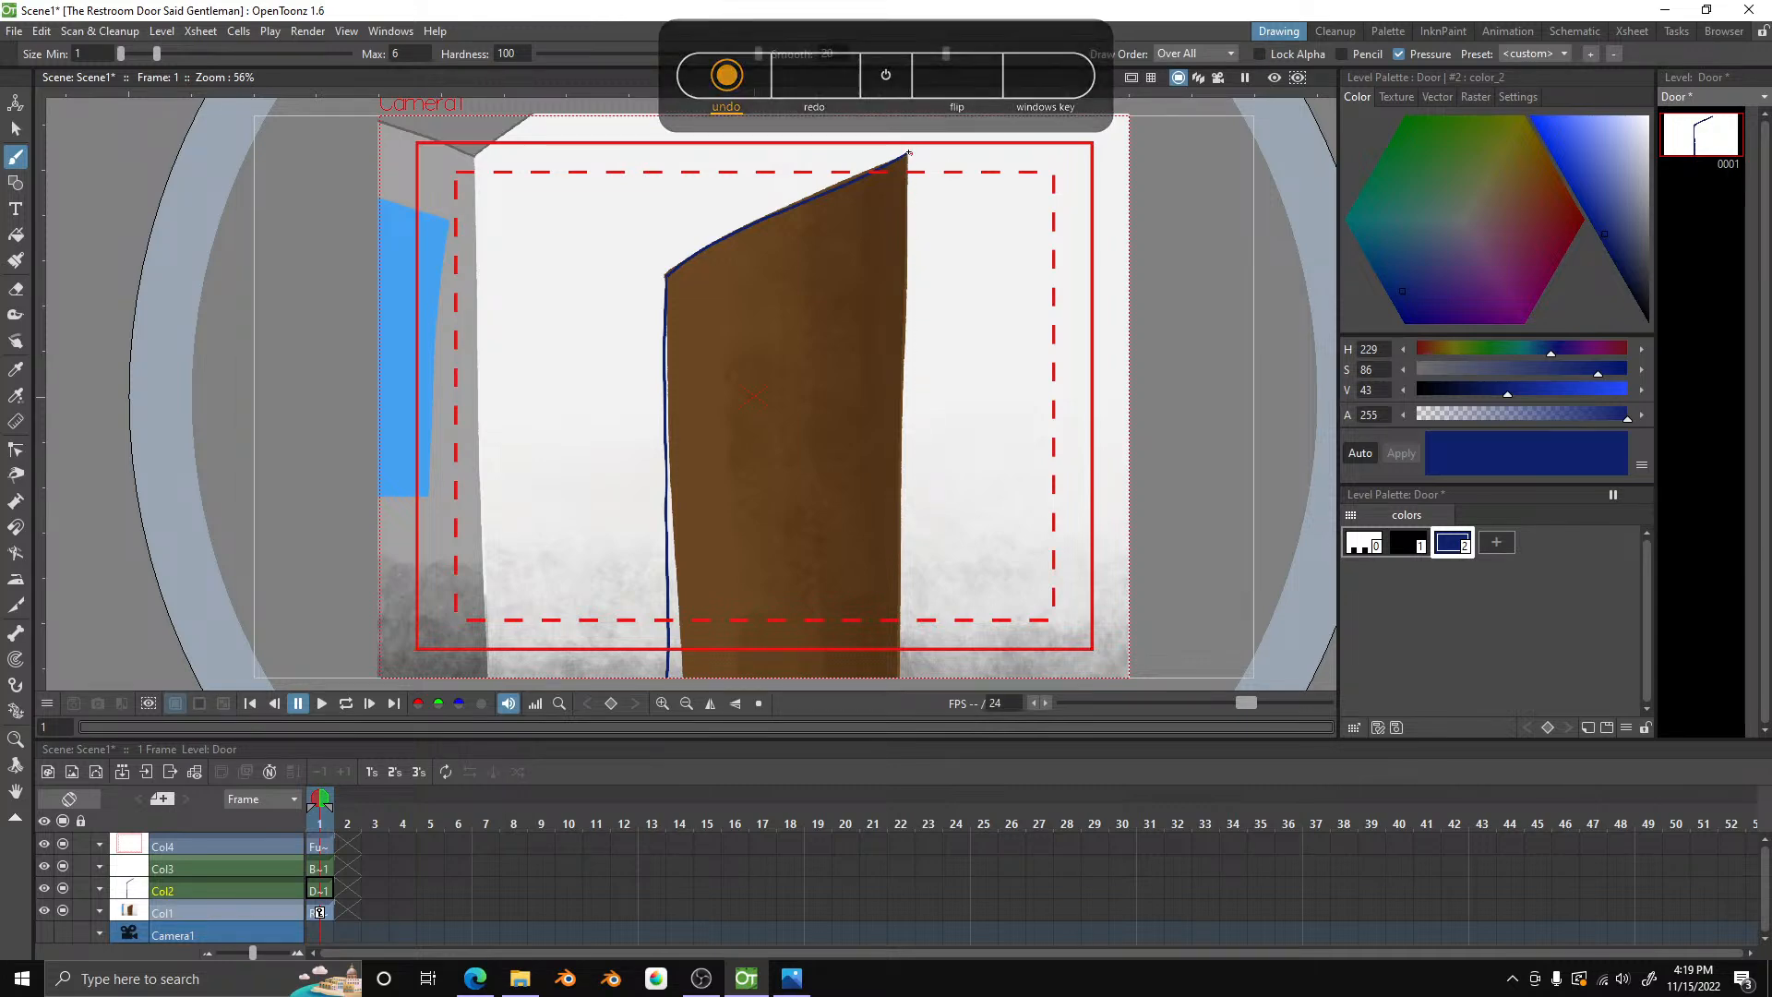
pyautogui.moveTo(906, 154); pyautogui.dragTo(890, 584)
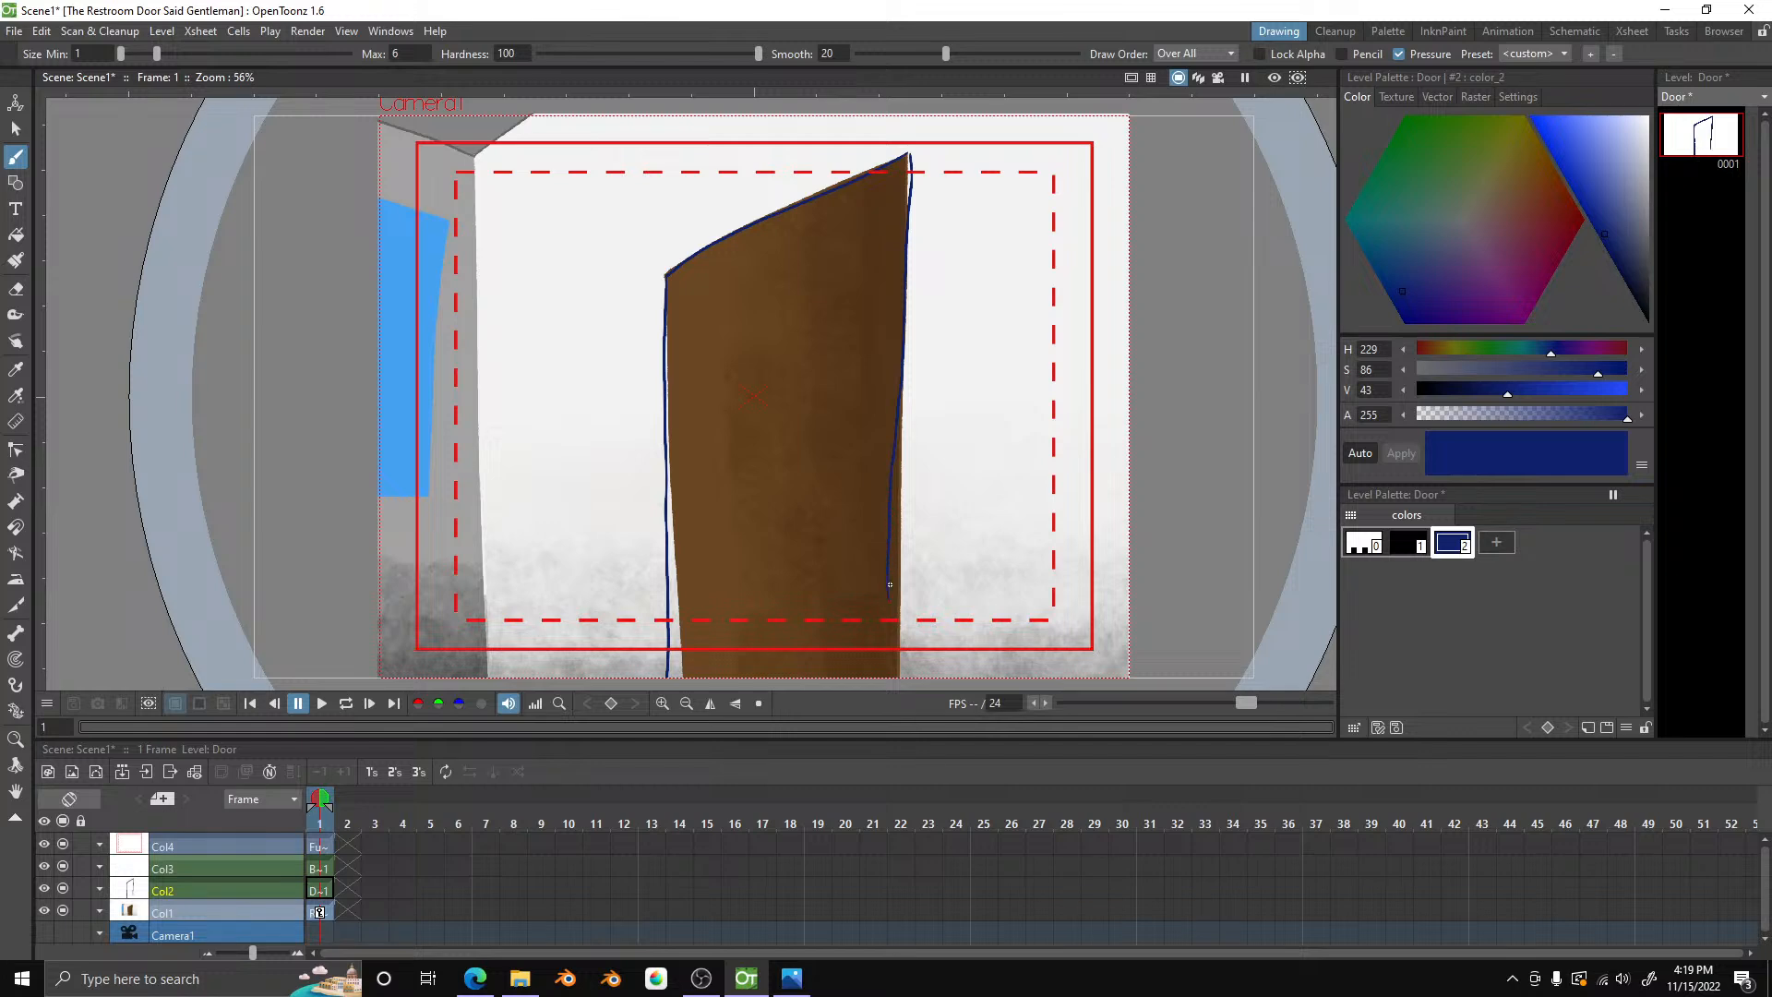
pyautogui.hotkey('ctrl', 'z')
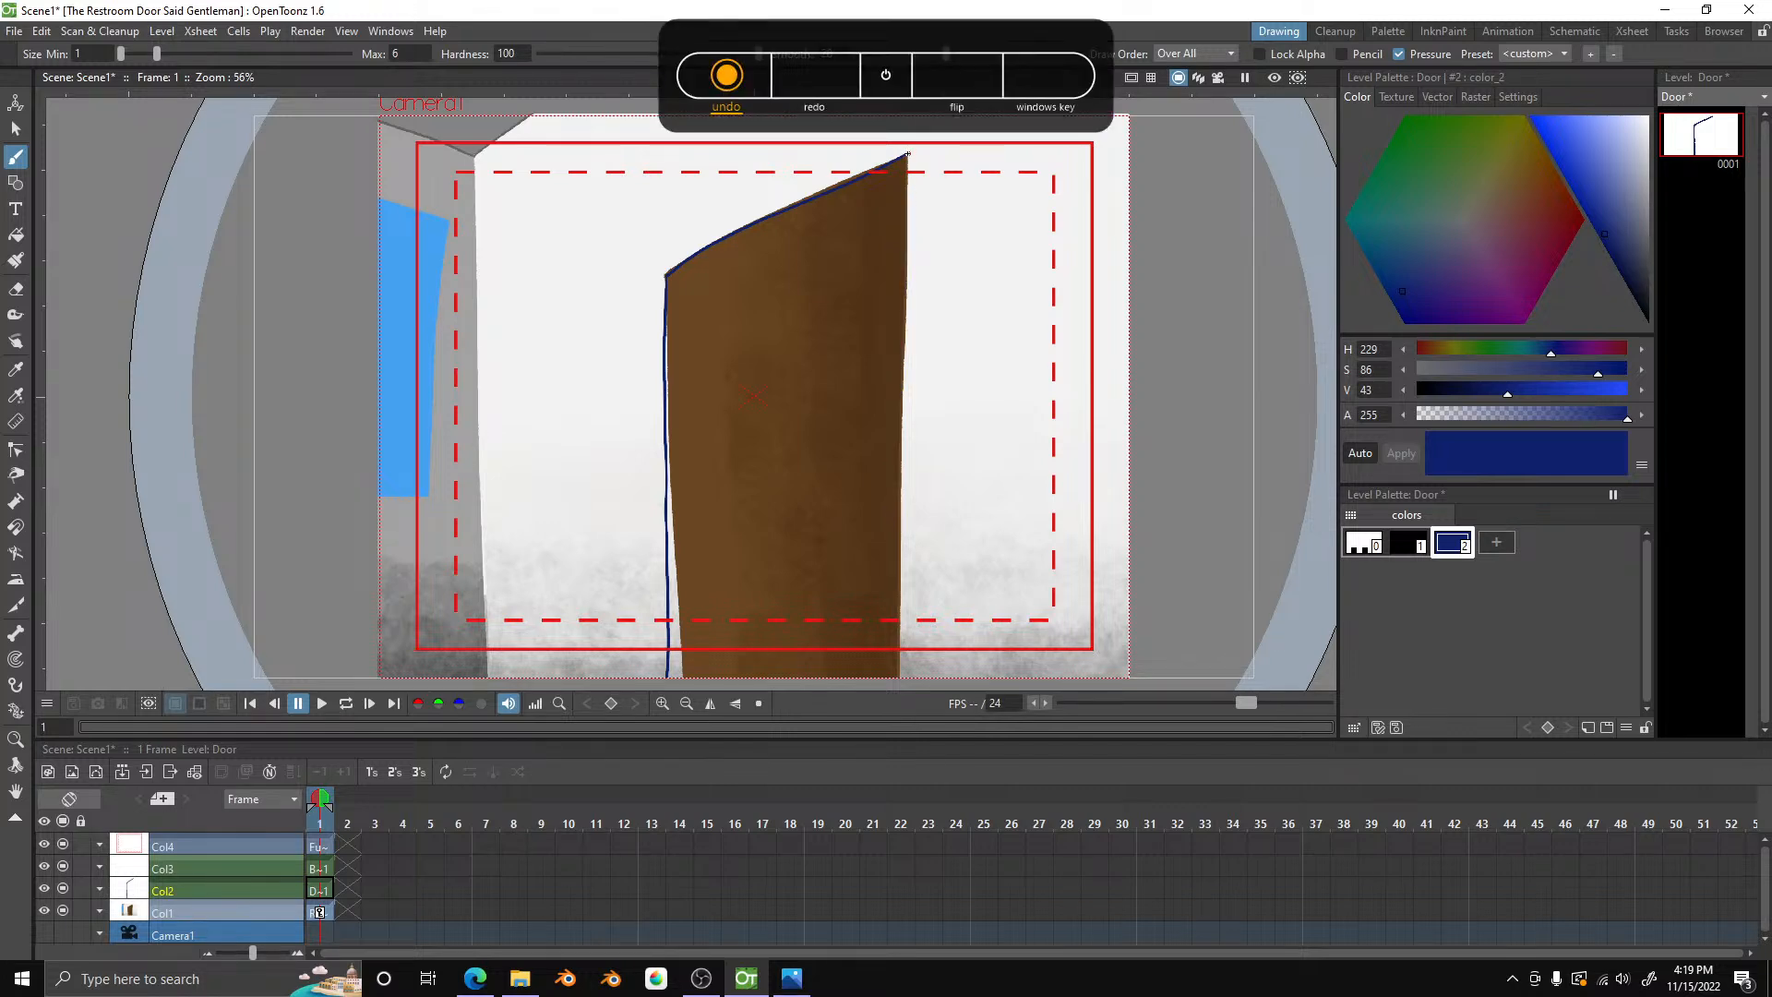
pyautogui.moveTo(911, 153); pyautogui.dragTo(893, 677)
pyautogui.hotkey('ctrl', 'z')
# - Set the Geometric tool to the Line shape with thickness 6 and undo the remaining freehand door strokes
pyautogui.click(15, 181)
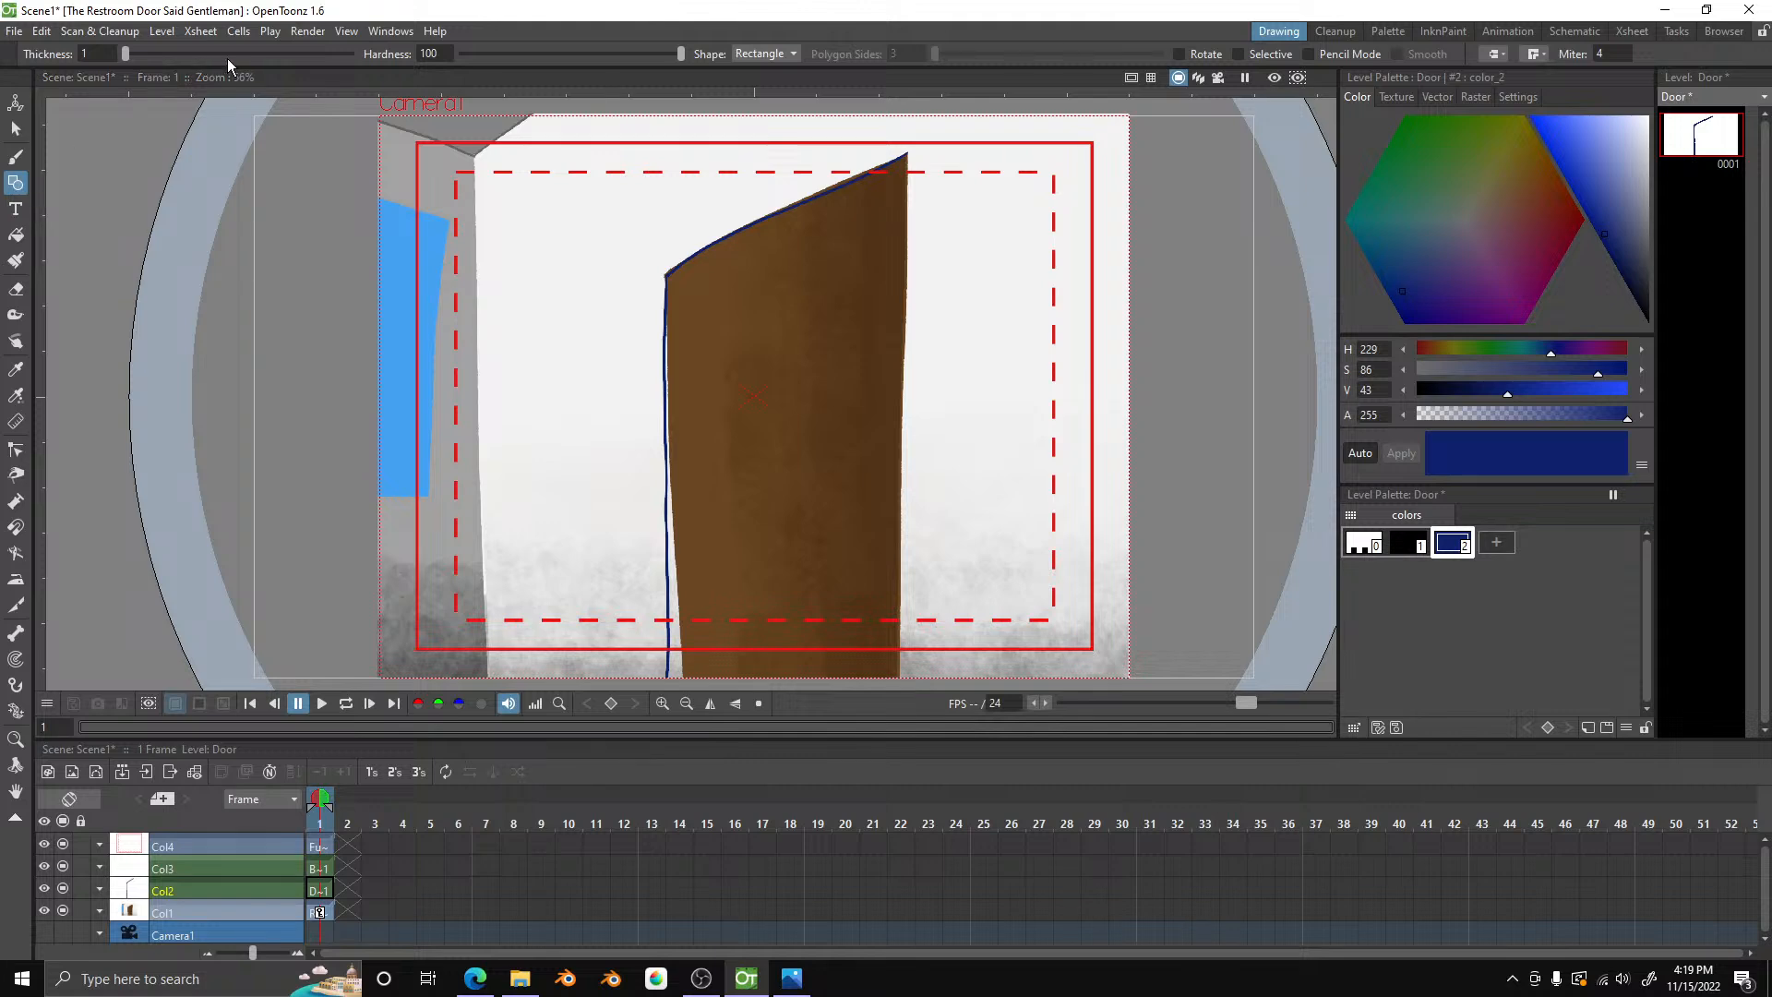
pyautogui.click(753, 55)
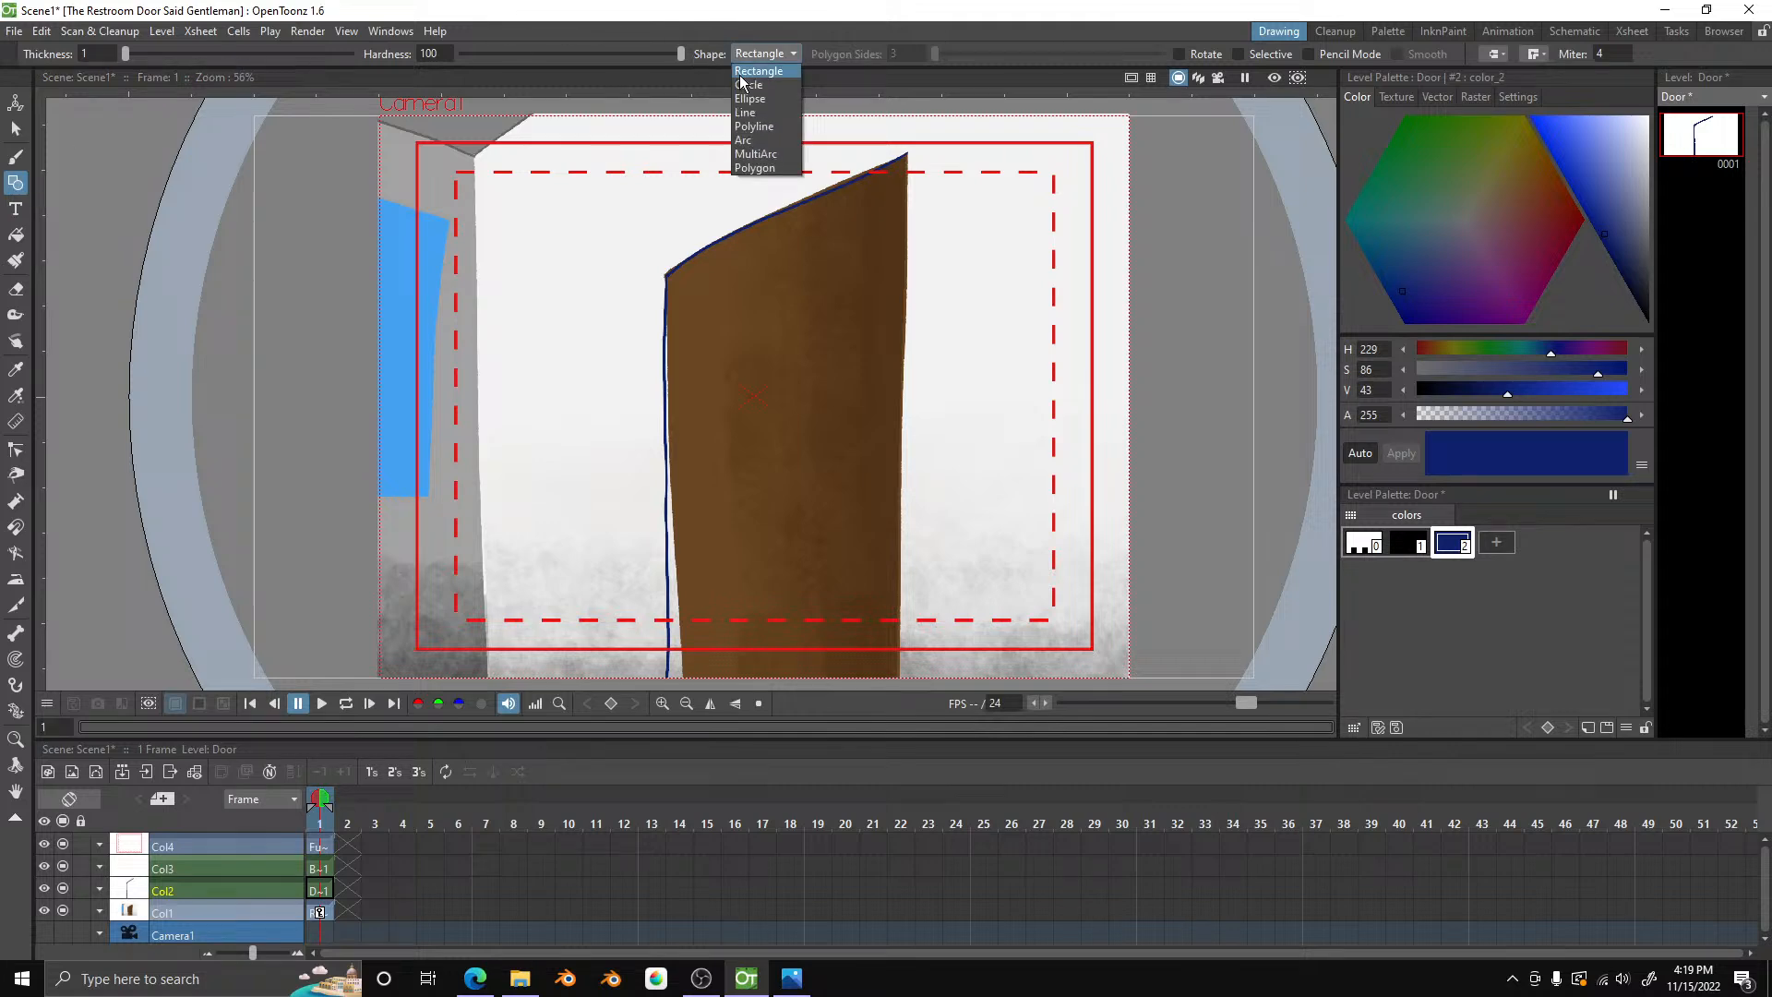
pyautogui.click(752, 122)
pyautogui.click(102, 54)
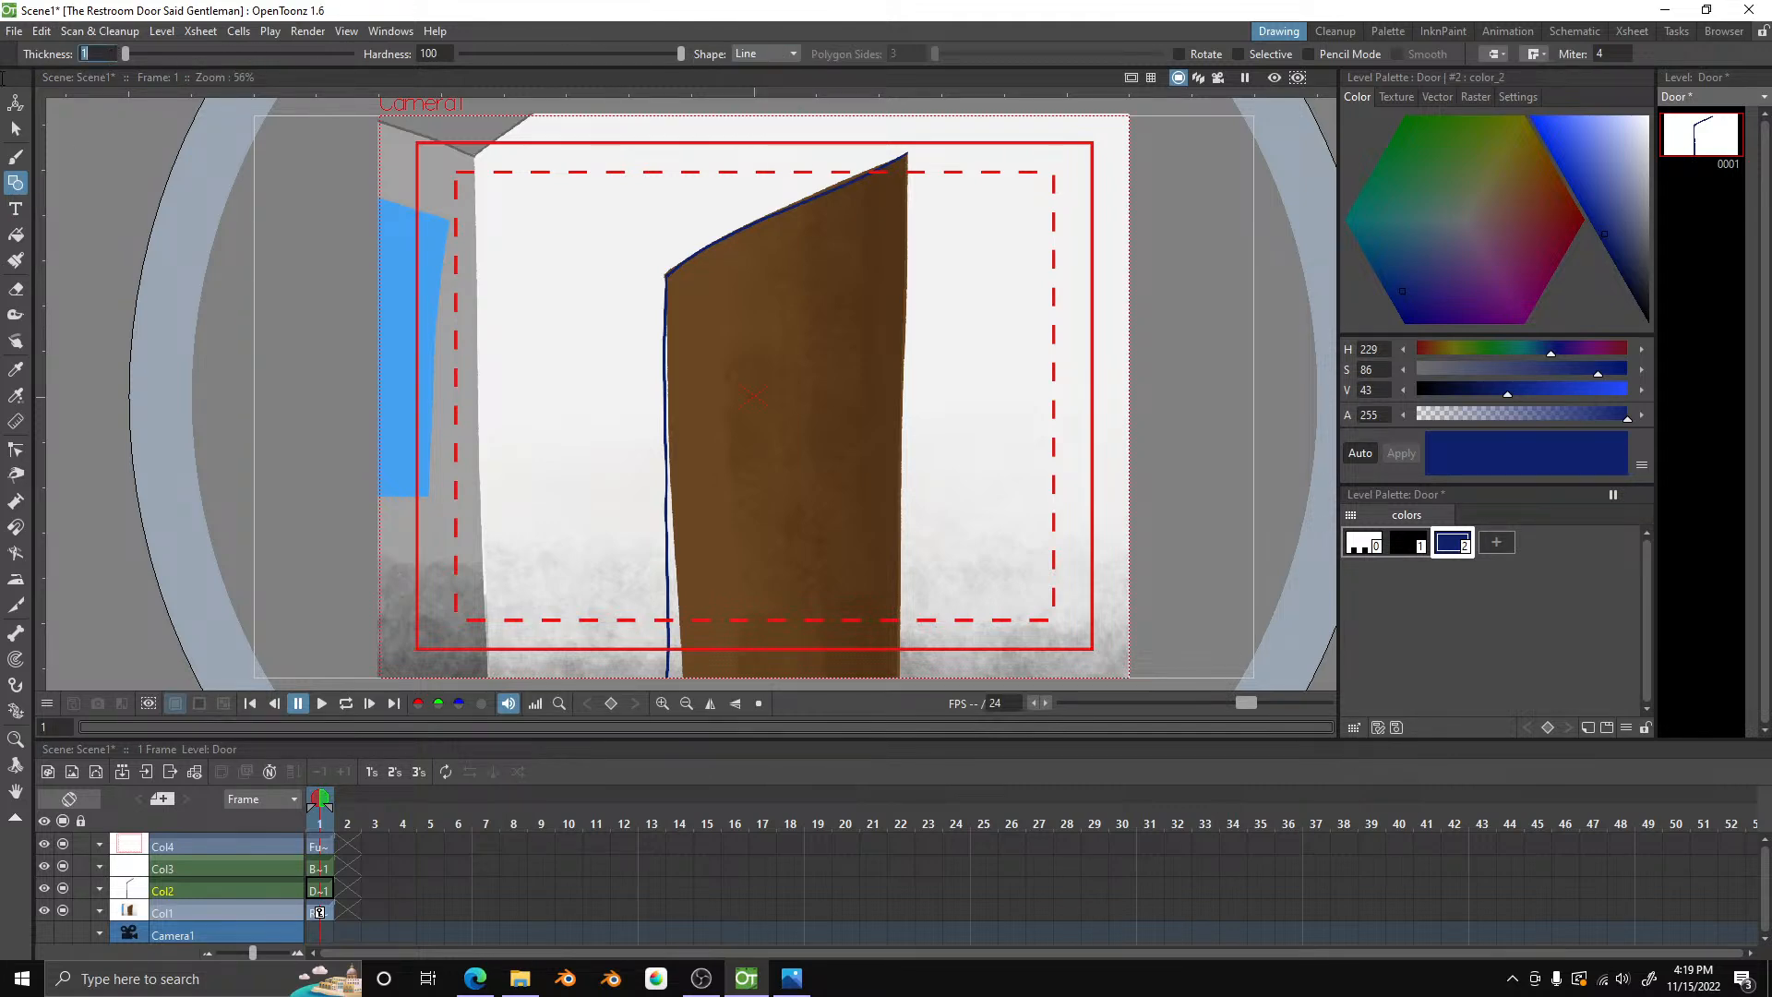
pyautogui.write('6')
pyautogui.press('Return')
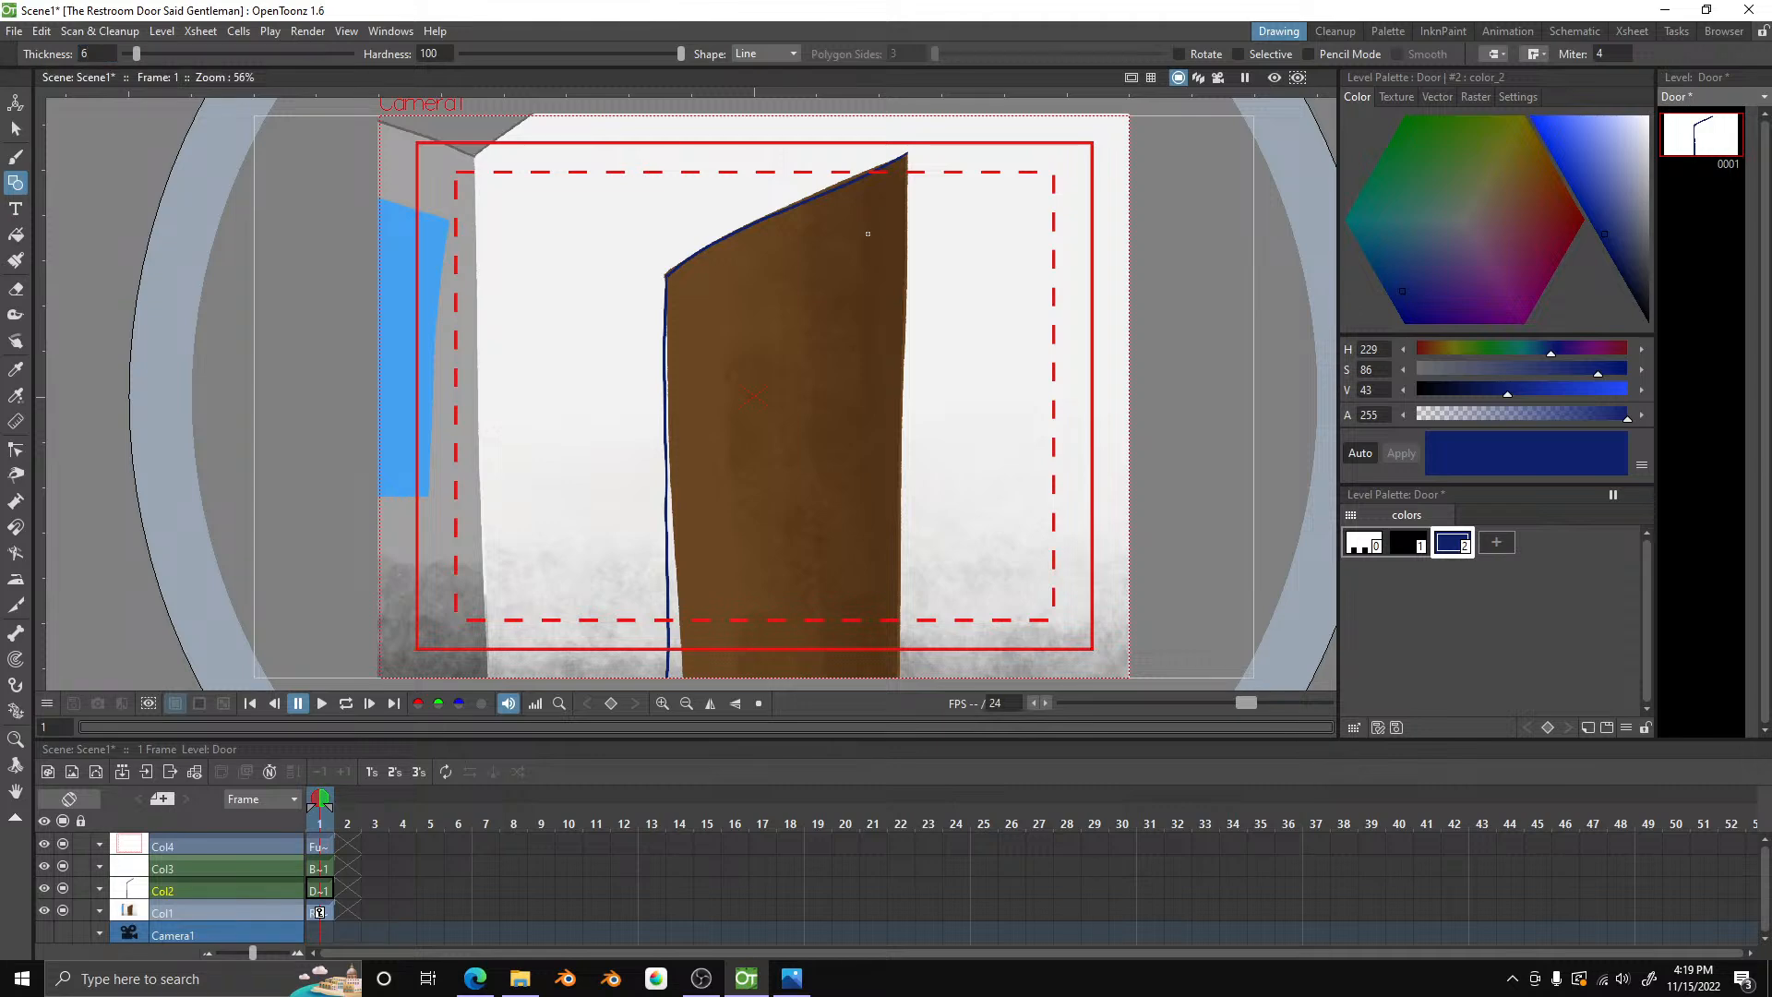
pyautogui.hotkey('ctrl', 'z')
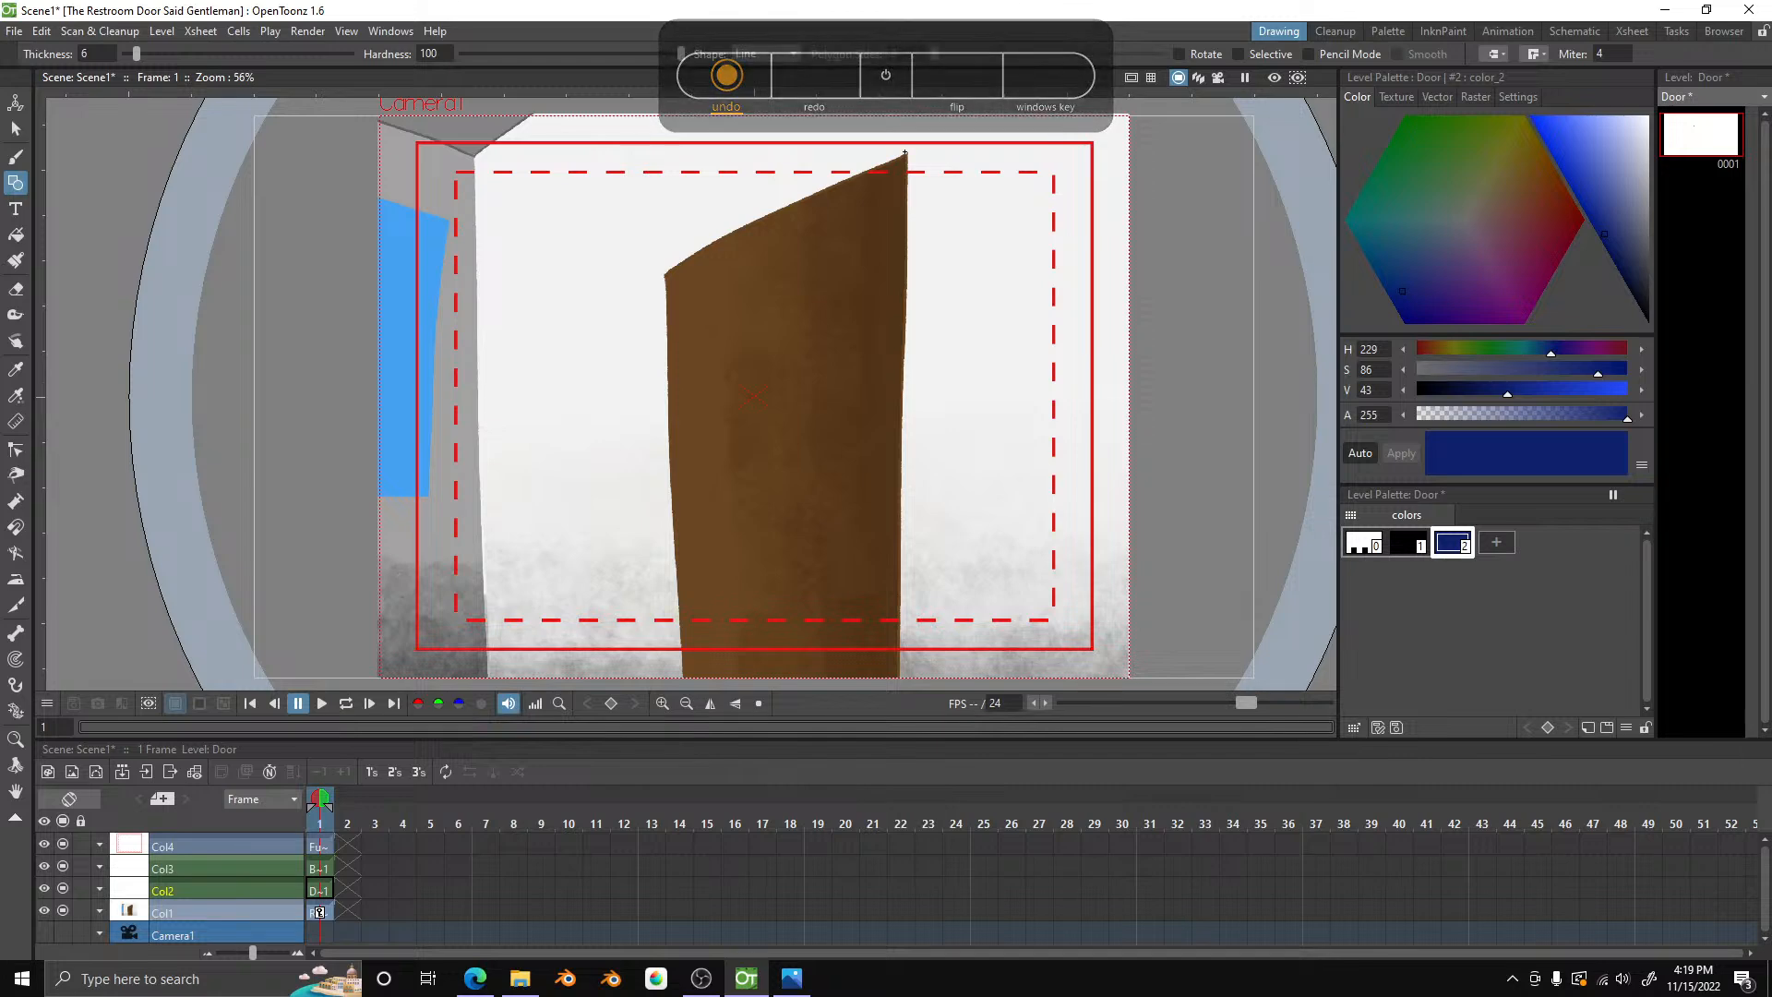
# - Draw straight dark blue lines along the door's right, top and left edges on the Door level
pyautogui.moveTo(907, 154); pyautogui.dragTo(901, 687)
pyautogui.scroll(6, 846, 168)
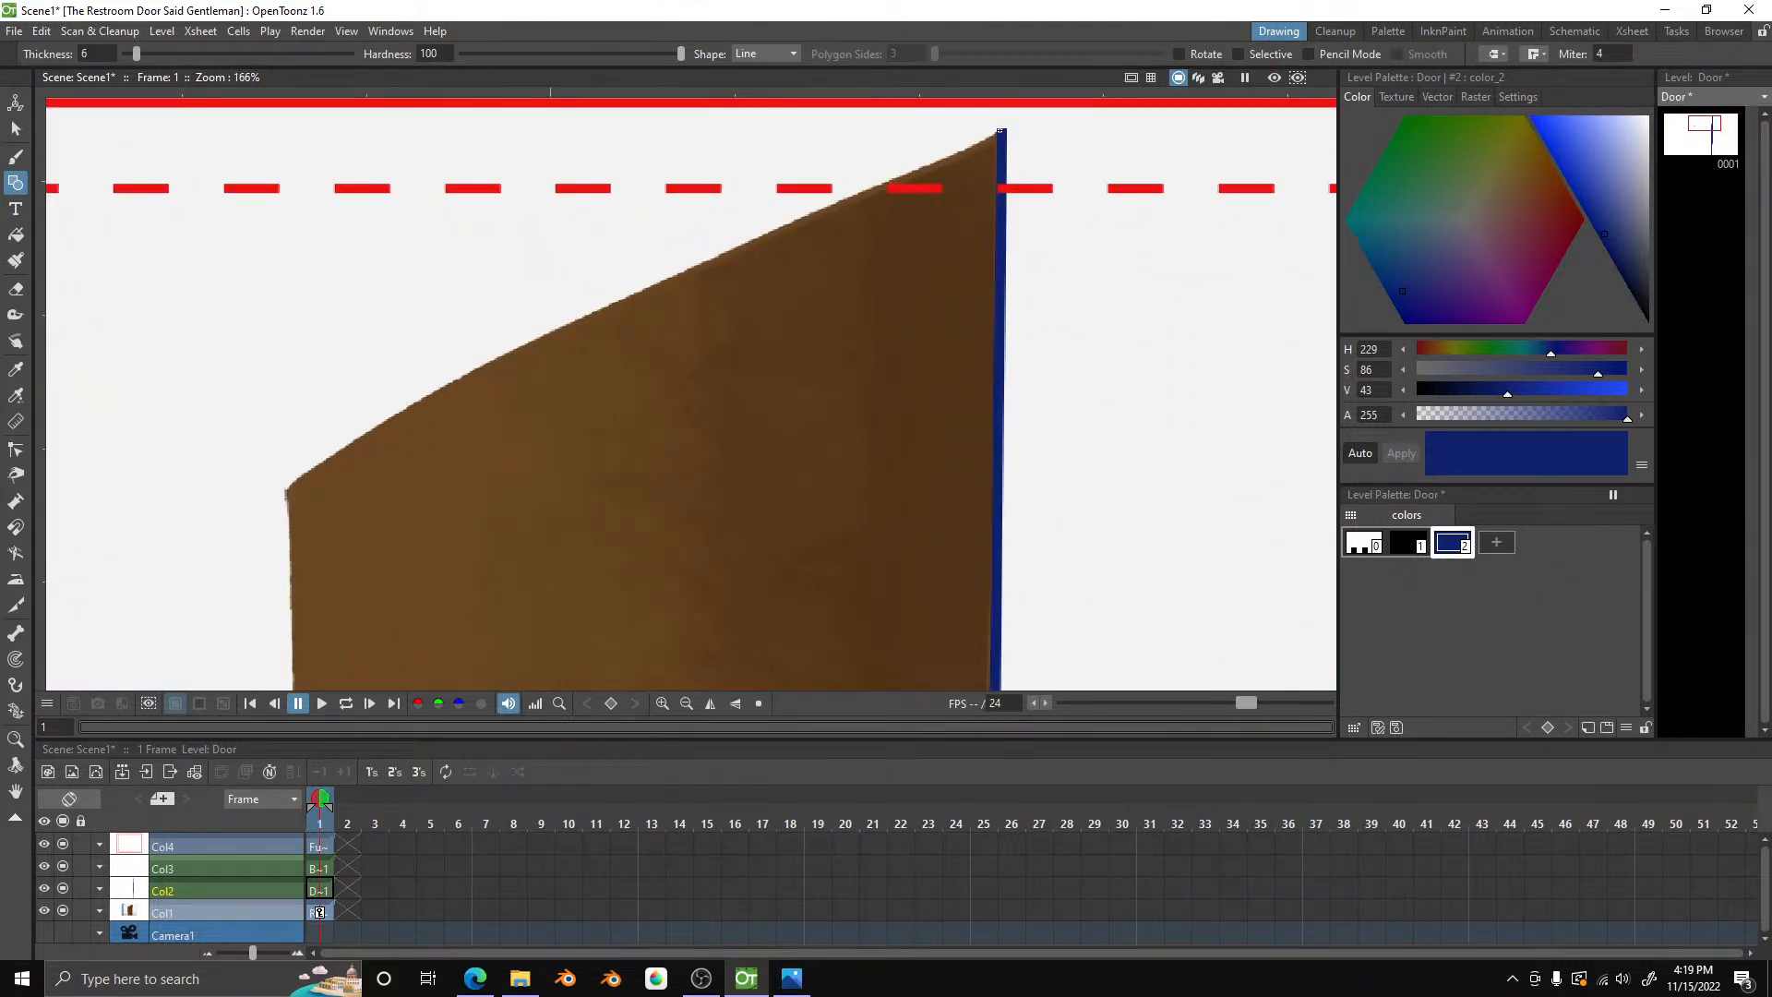
pyautogui.moveTo(1001, 131)
pyautogui.mouseDown()
pyautogui.moveTo(282, 503)
pyautogui.moveTo(286, 444)
pyautogui.moveTo(510, 450)
pyautogui.moveTo(453, 662)
pyautogui.moveTo(480, 663)
pyautogui.mouseUp()
pyautogui.scroll(4, 509, 451)
pyautogui.scroll(-8, 508, 450)
pyautogui.scroll(-4, 509, 454)
pyautogui.scroll(6, 475, 663)
pyautogui.scroll(1, 476, 663)
pyautogui.scroll(-4, 575, 429)
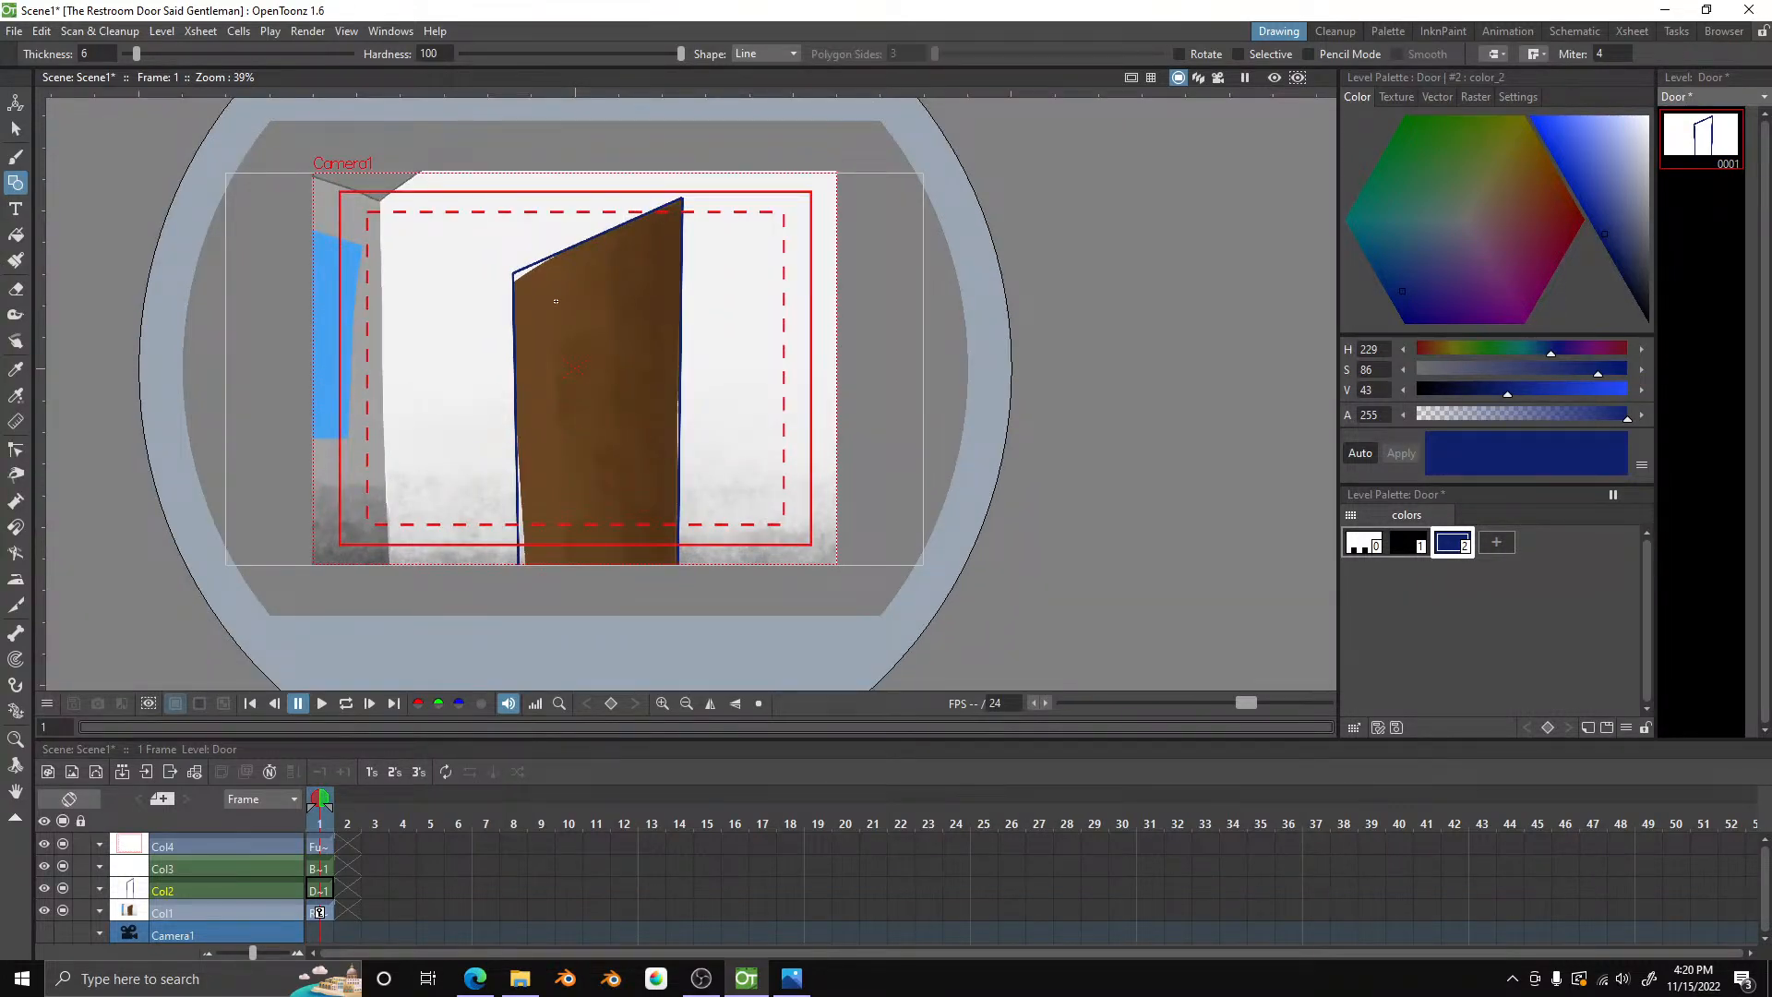
pyautogui.scroll(3, 556, 301)
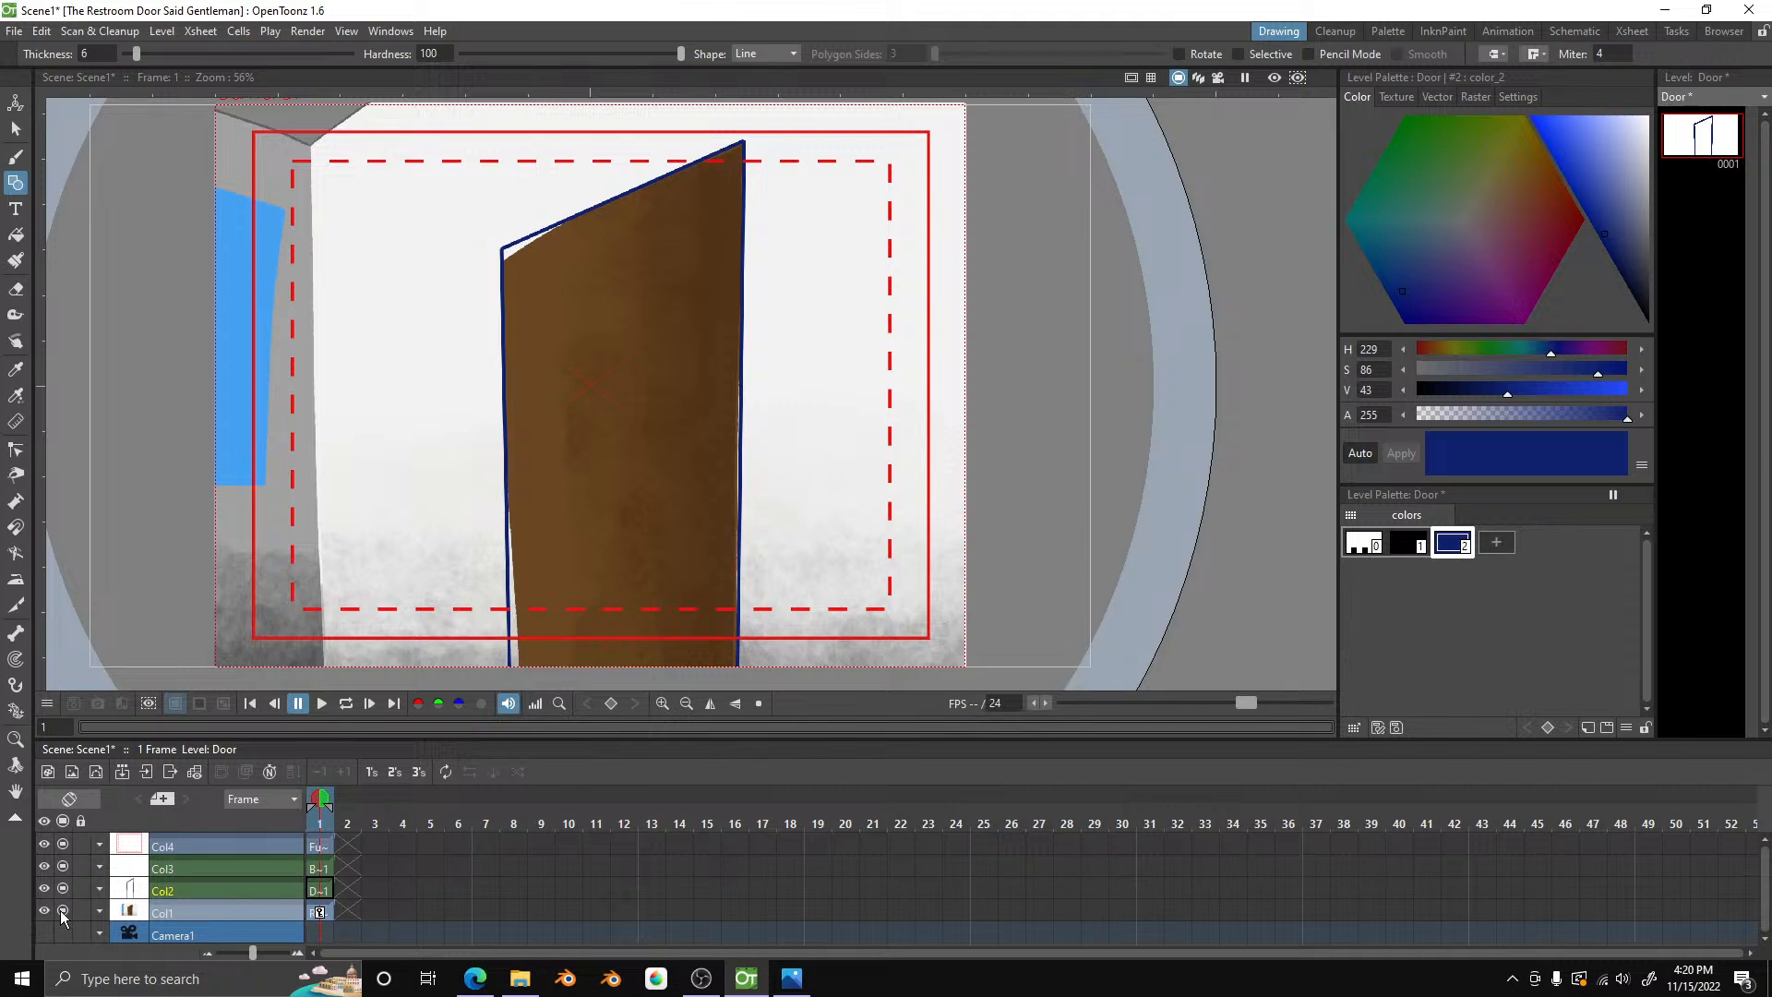
# - Hide the restroom background and the safe-area guide from the viewer, and fill the door outline with dark blue on the Door level
pyautogui.click(63, 911)
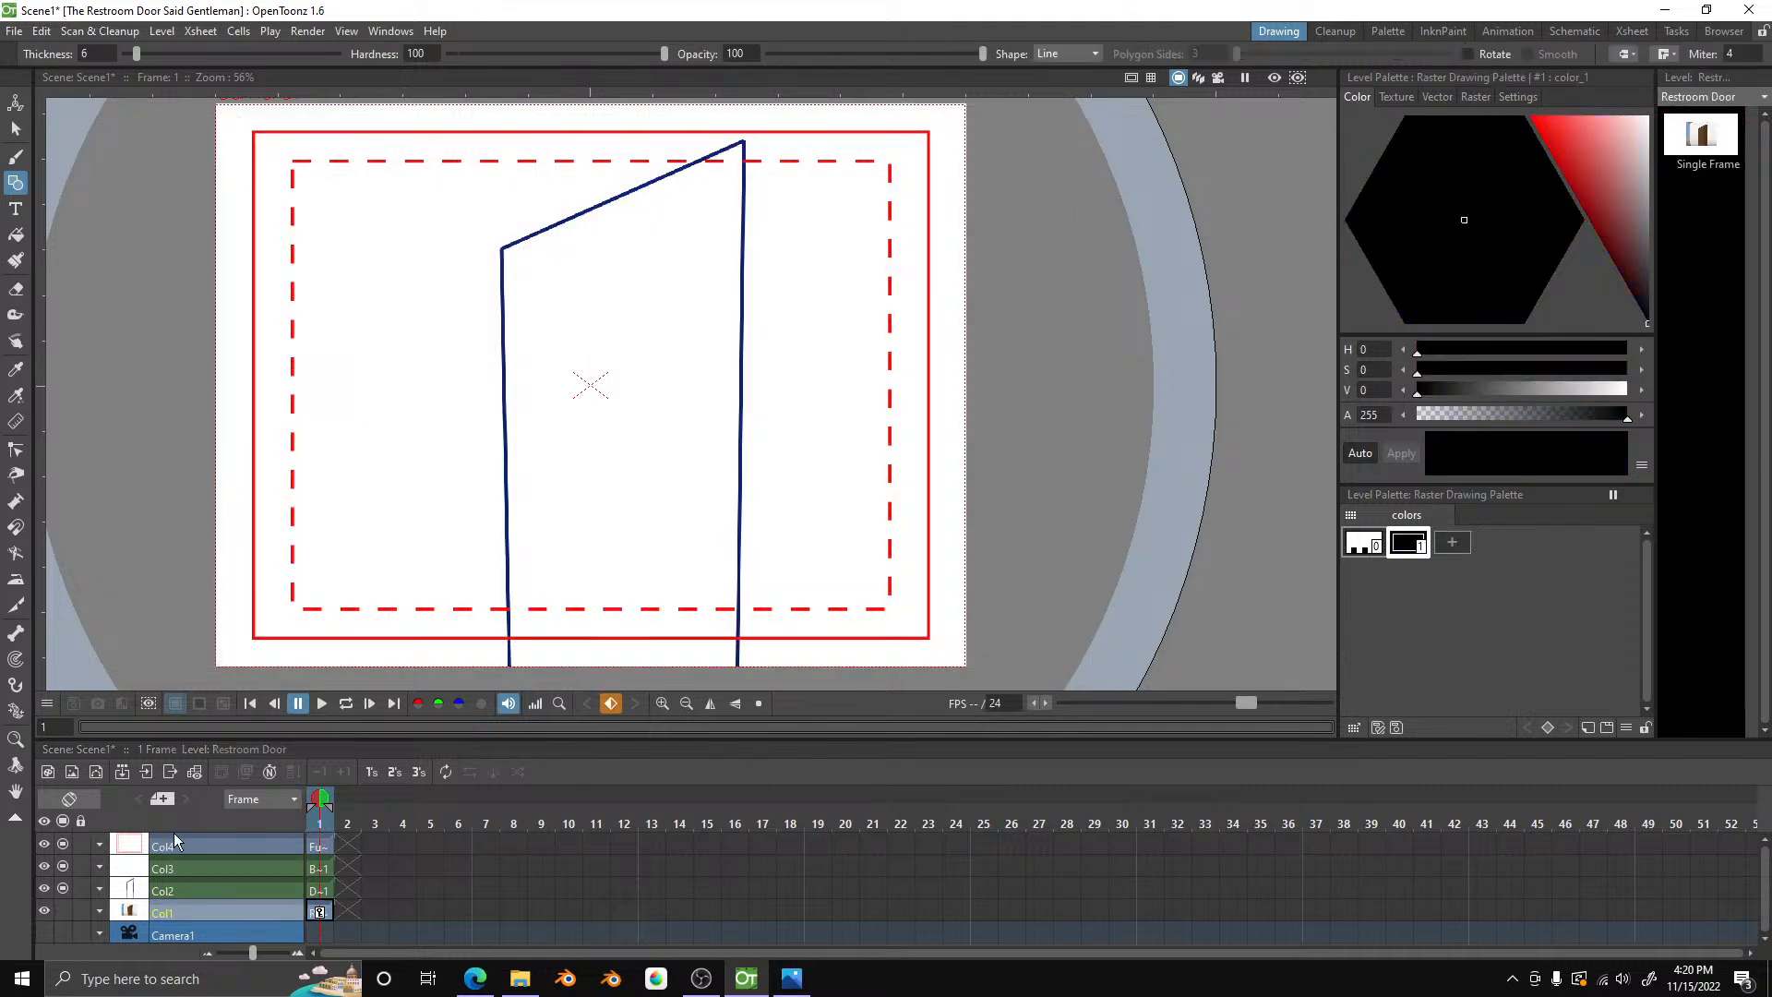
pyautogui.click(62, 844)
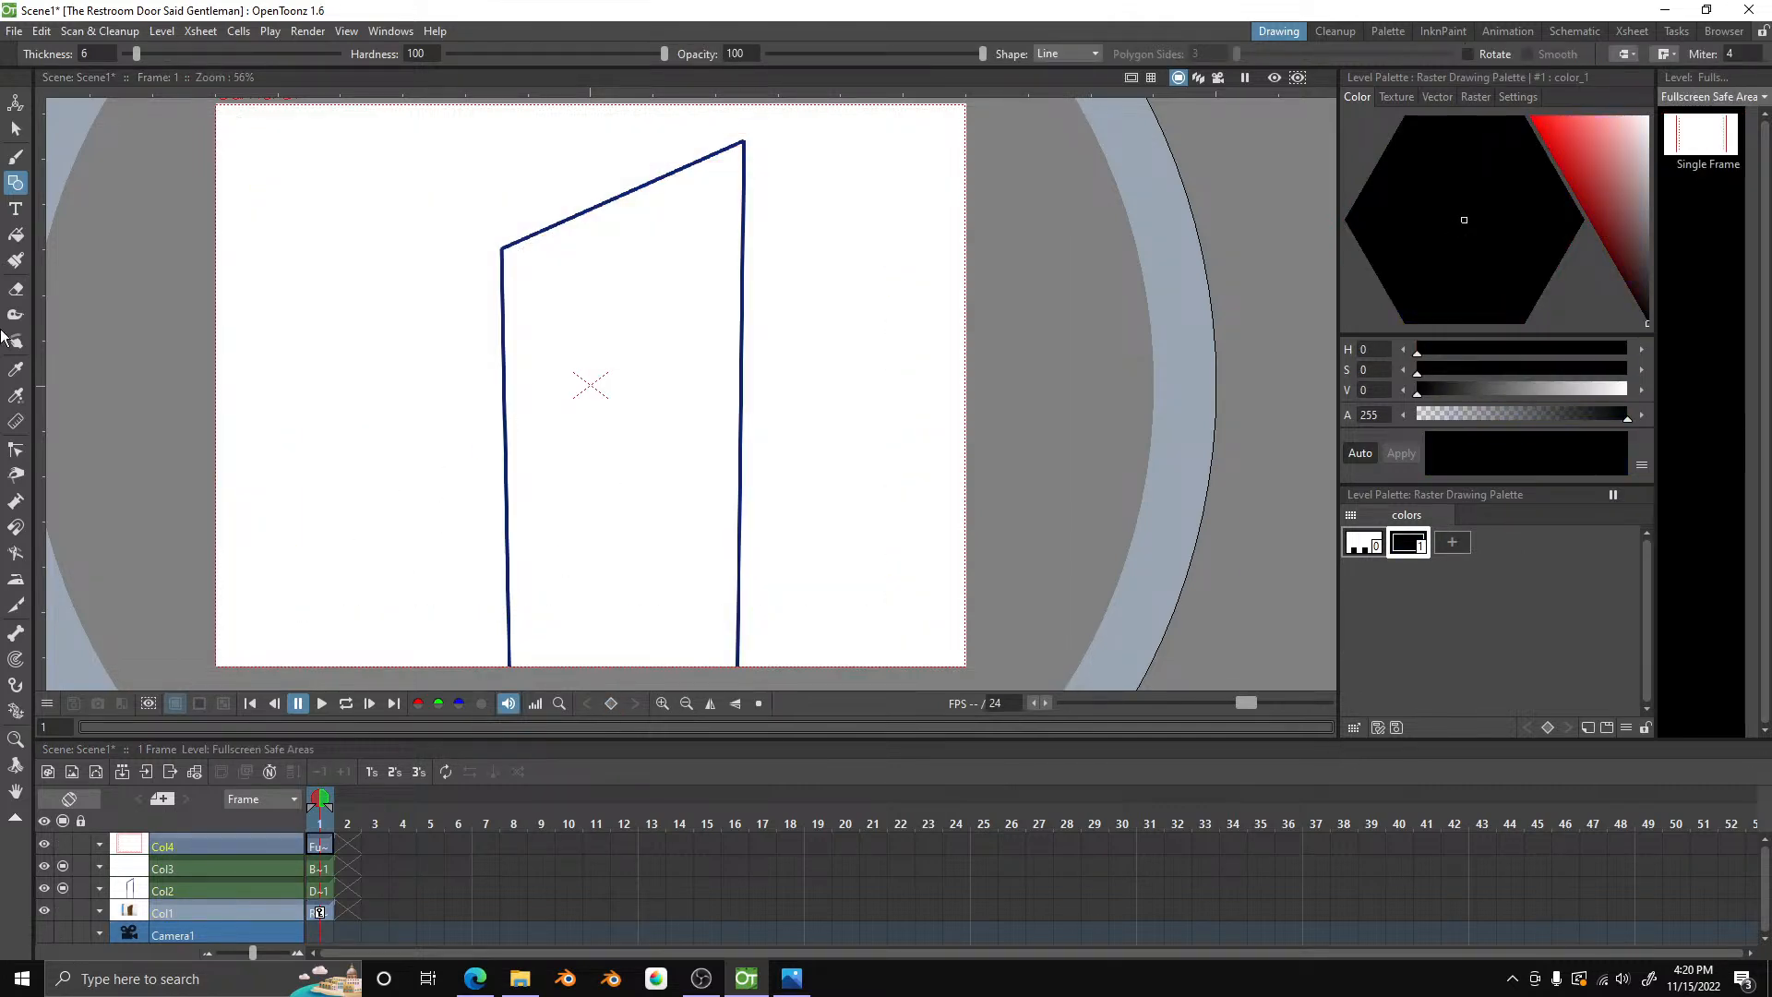
pyautogui.click(16, 236)
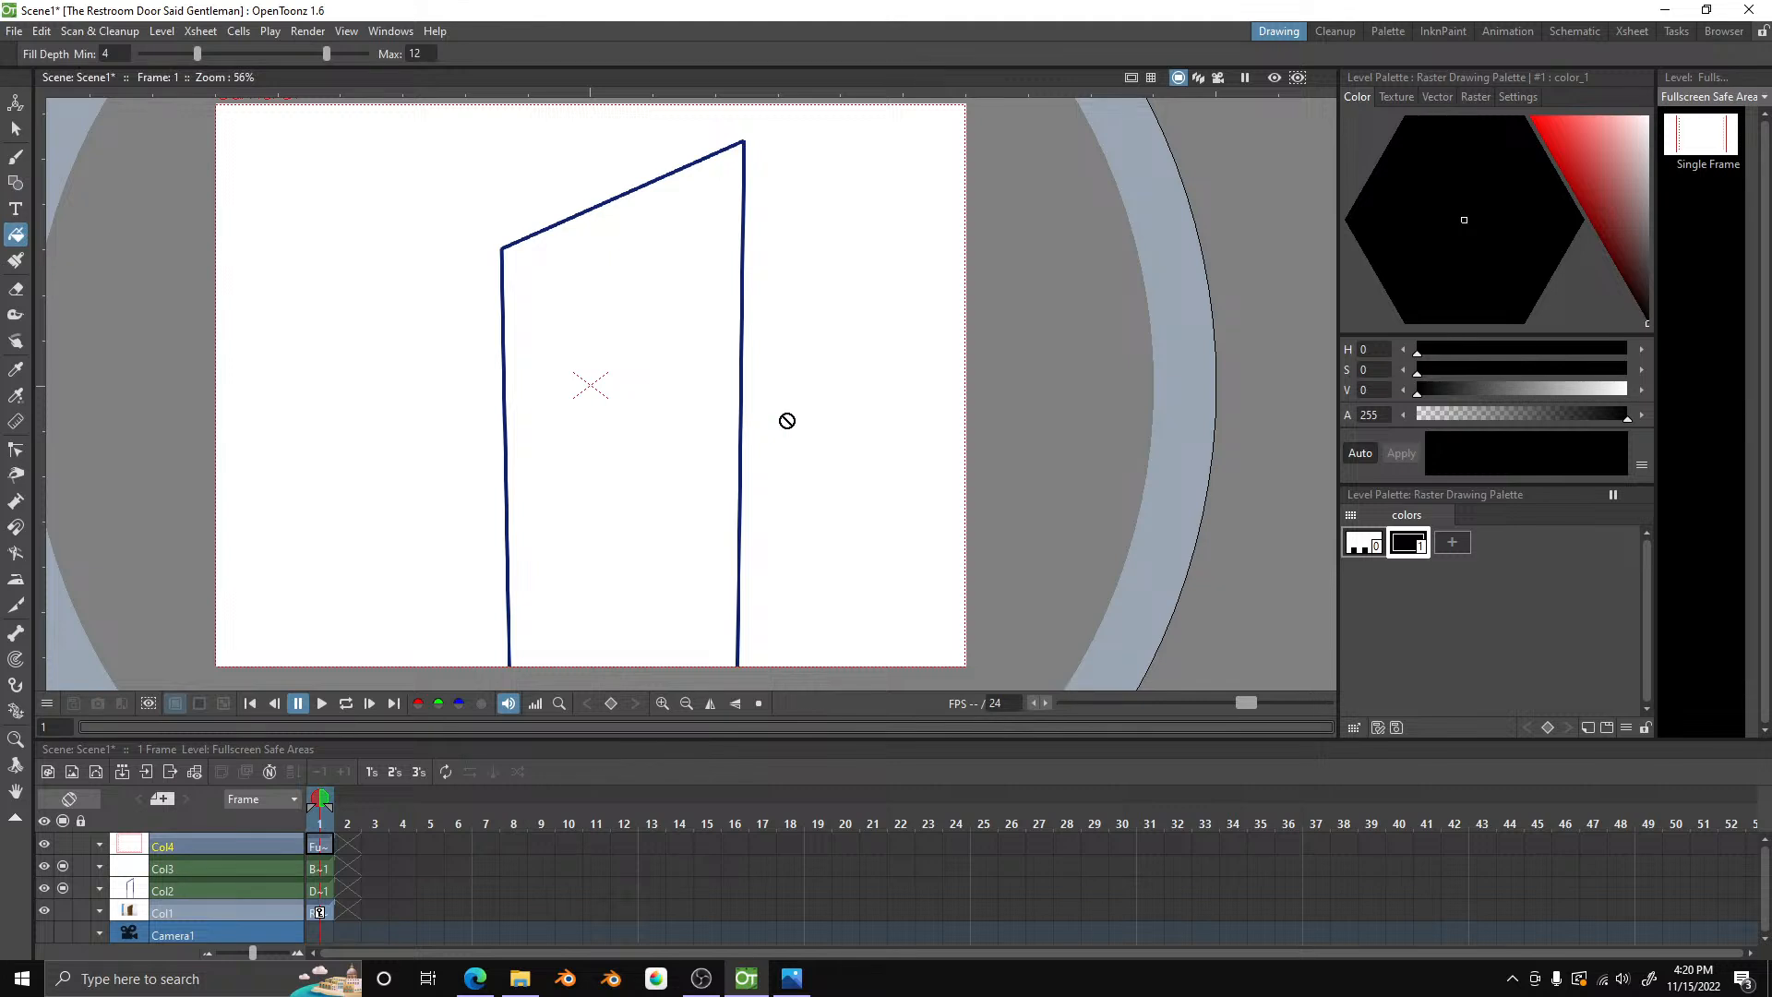
pyautogui.click(200, 884)
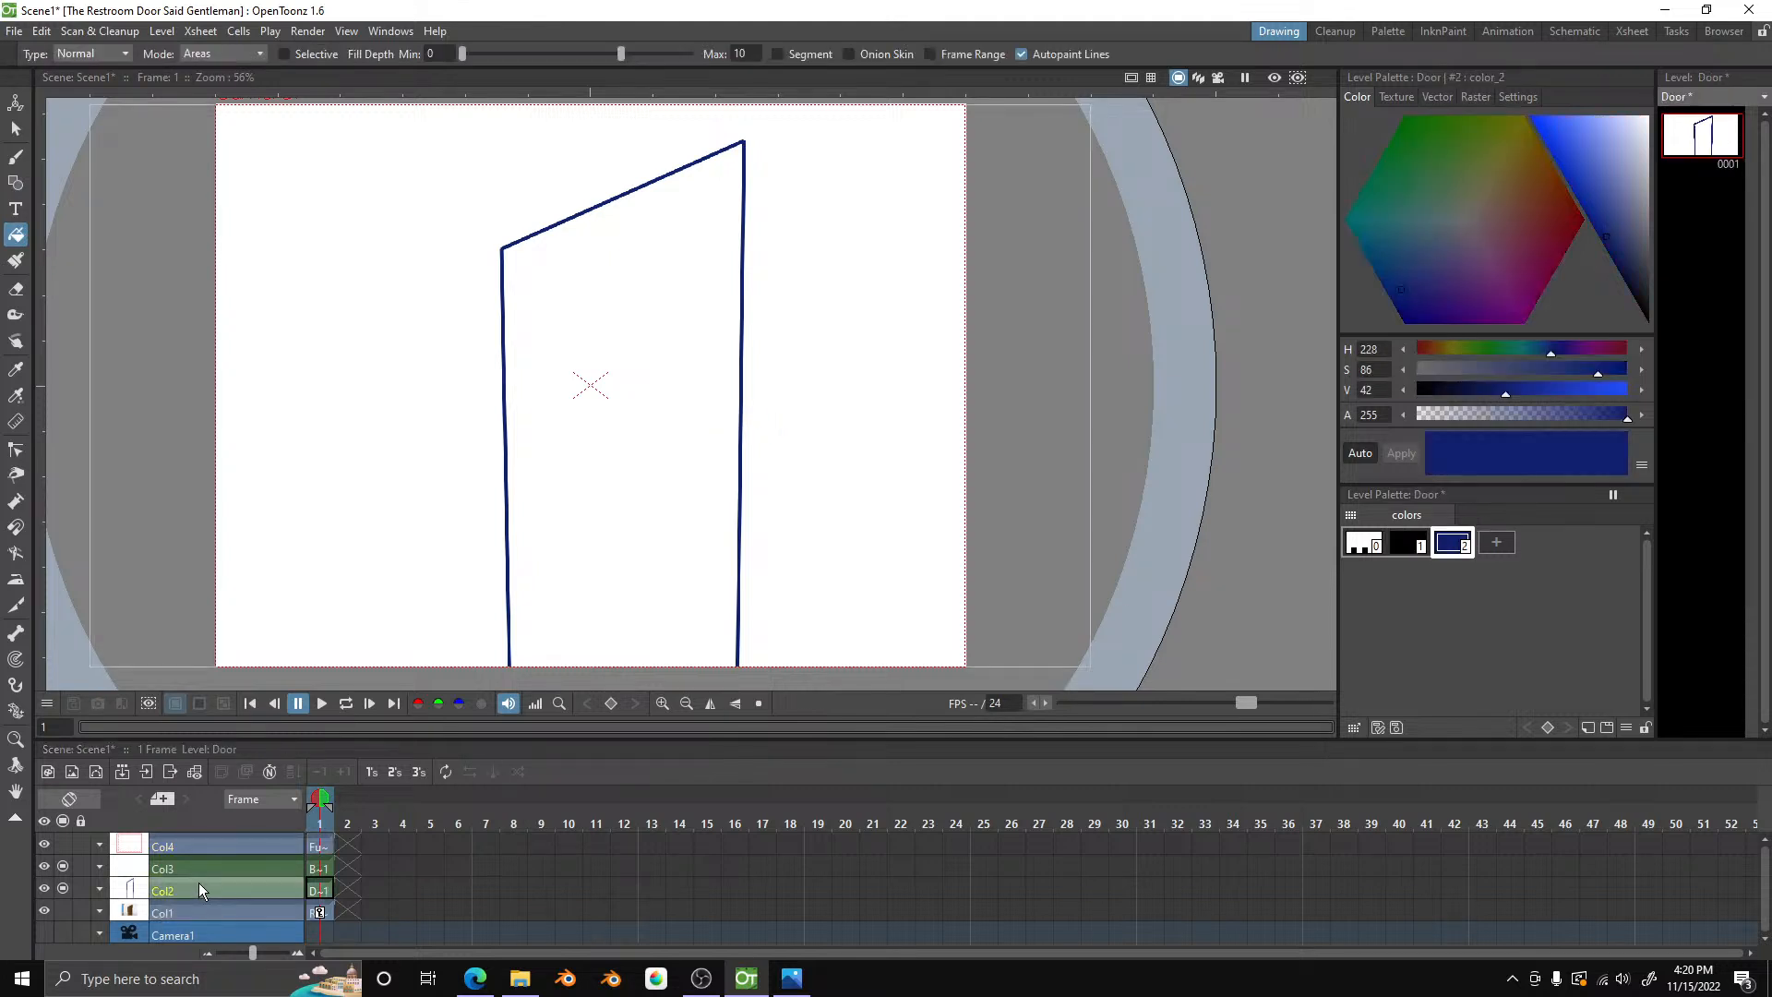
pyautogui.click(694, 384)
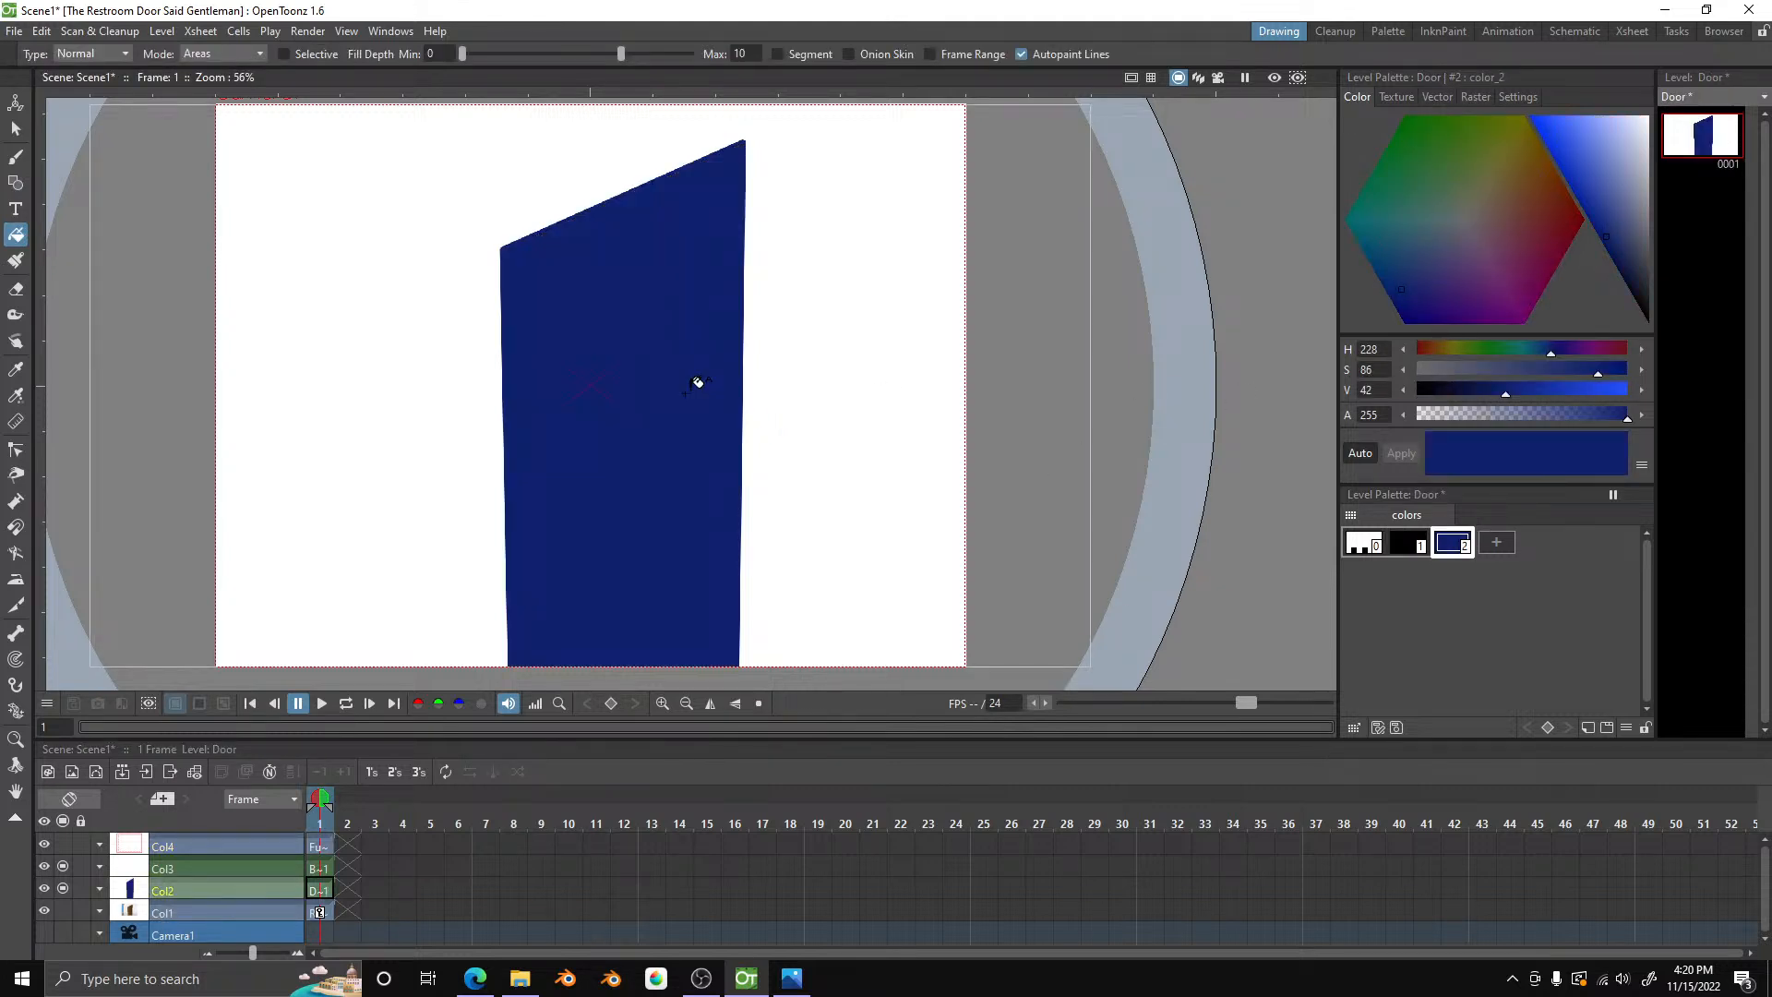
# - Show the restroom background again and examine the filled door against it
pyautogui.click(58, 906)
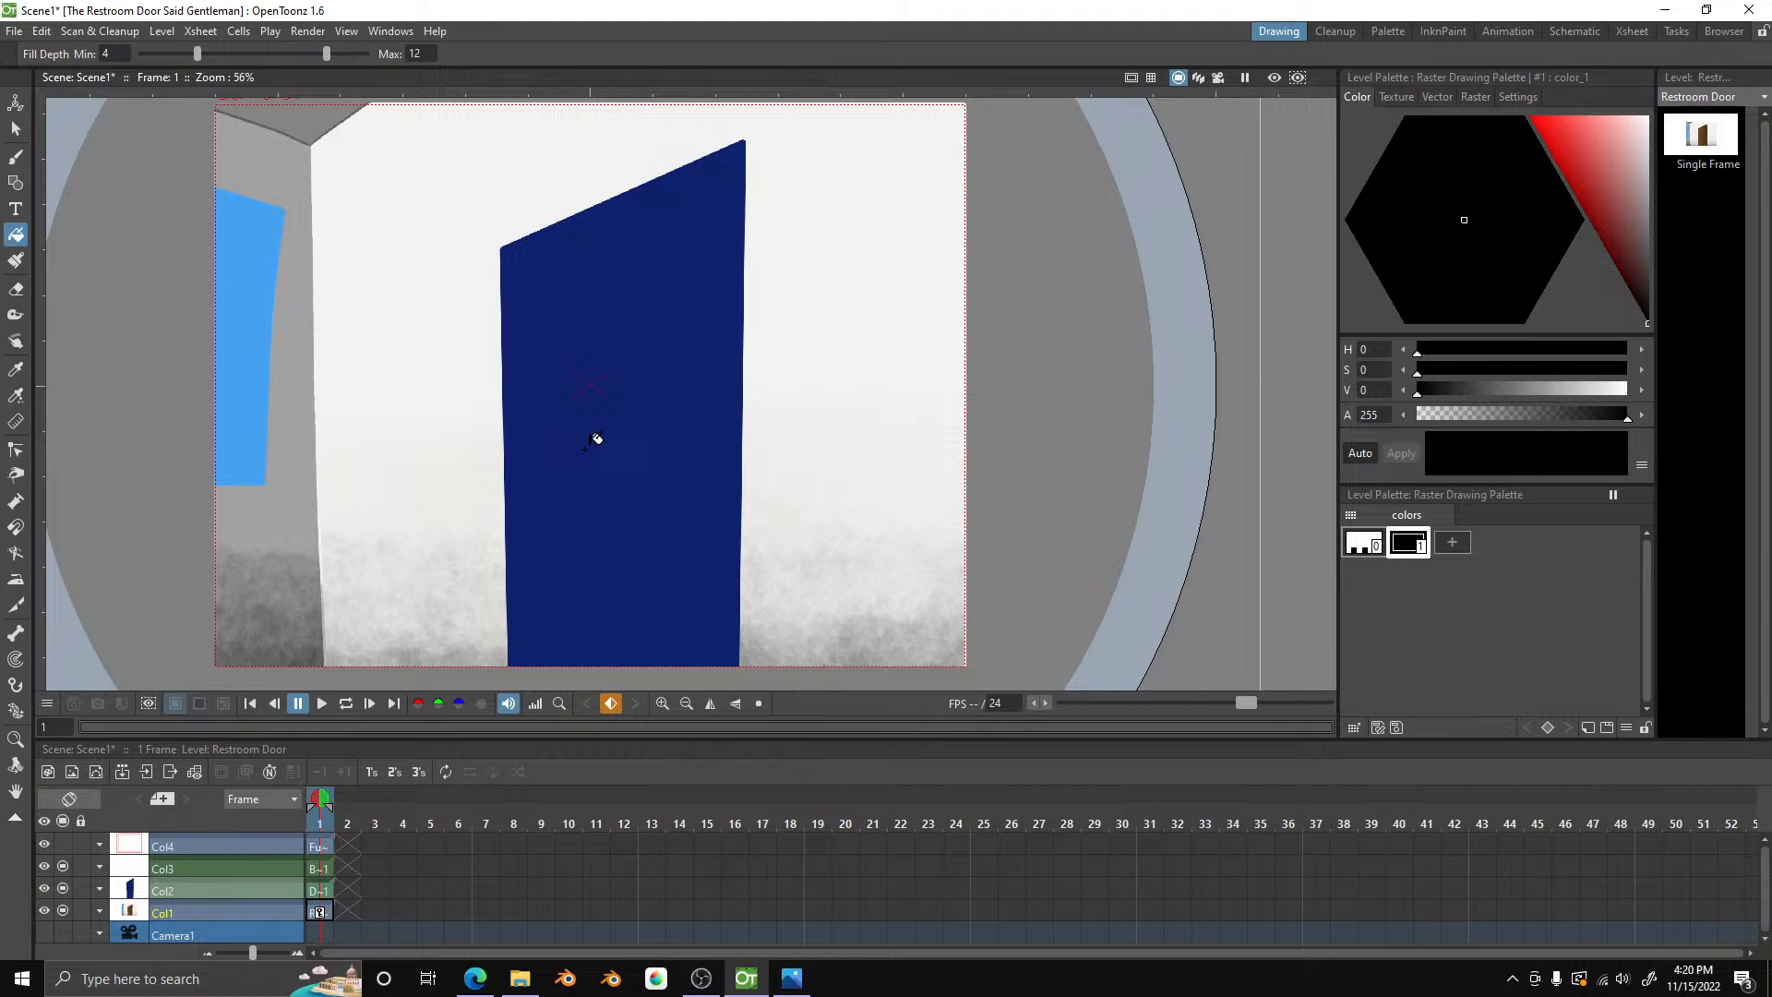
pyautogui.scroll(-3, 567, 213)
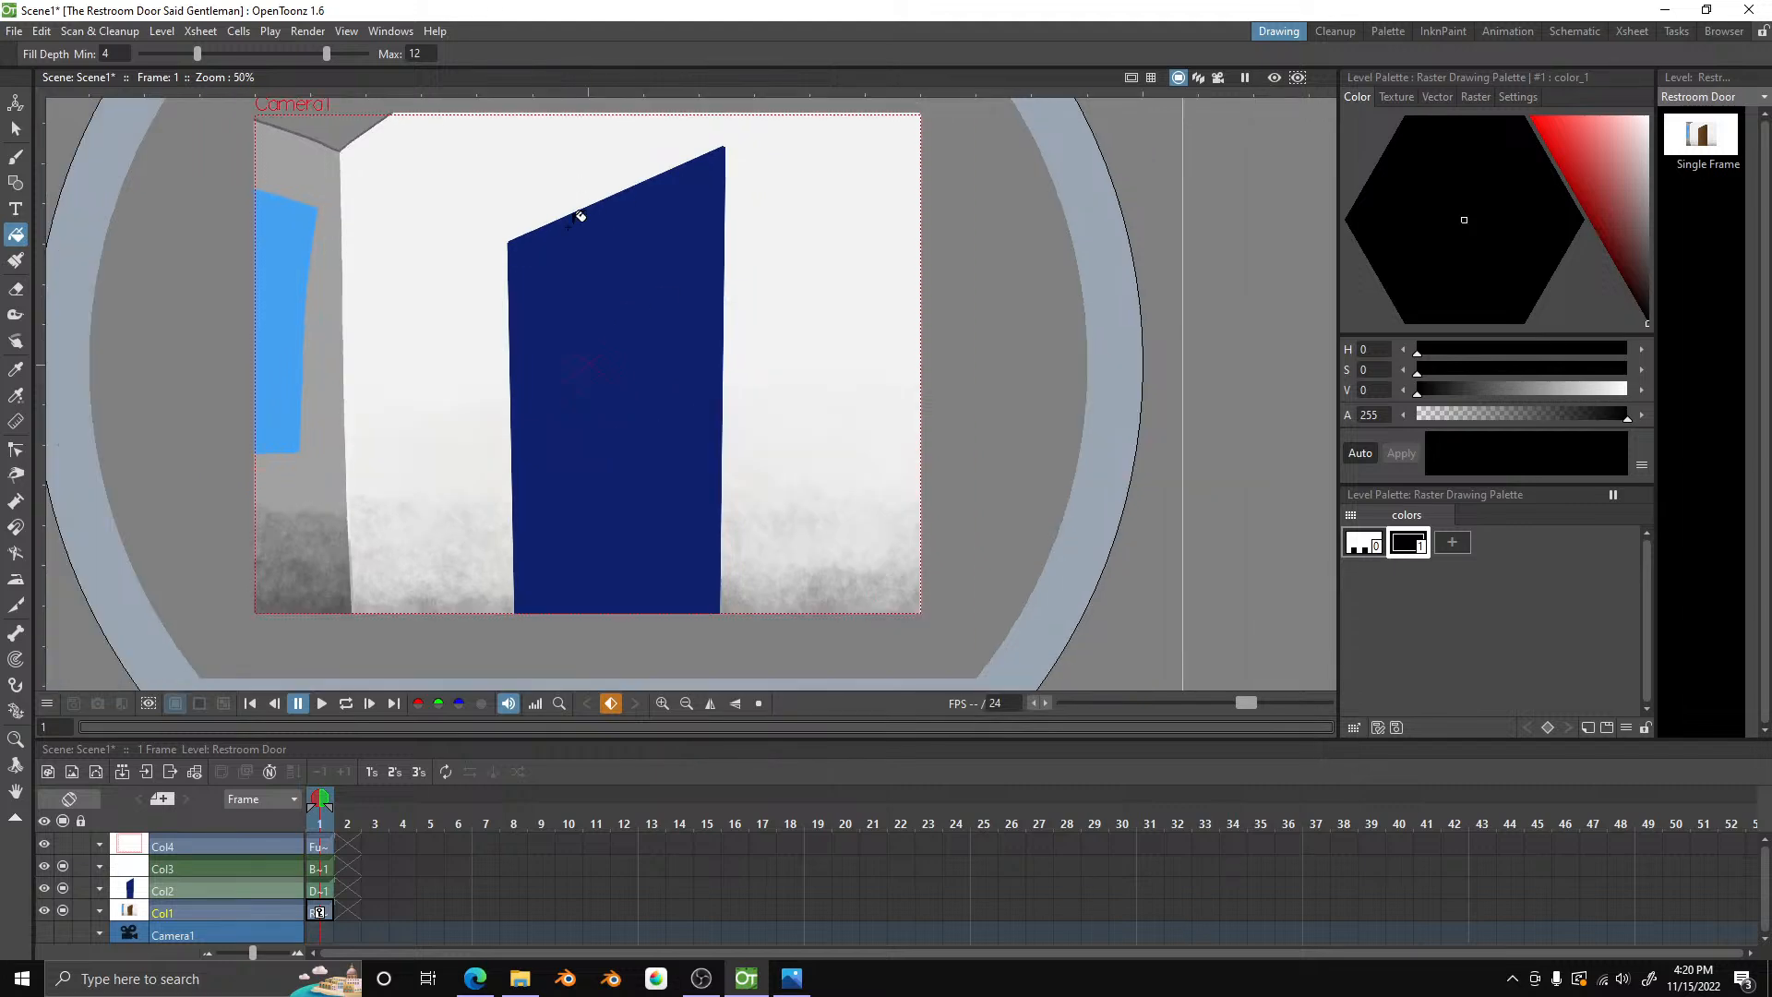
pyautogui.scroll(3, 569, 240)
pyautogui.scroll(1, 587, 263)
pyautogui.scroll(-2, 609, 341)
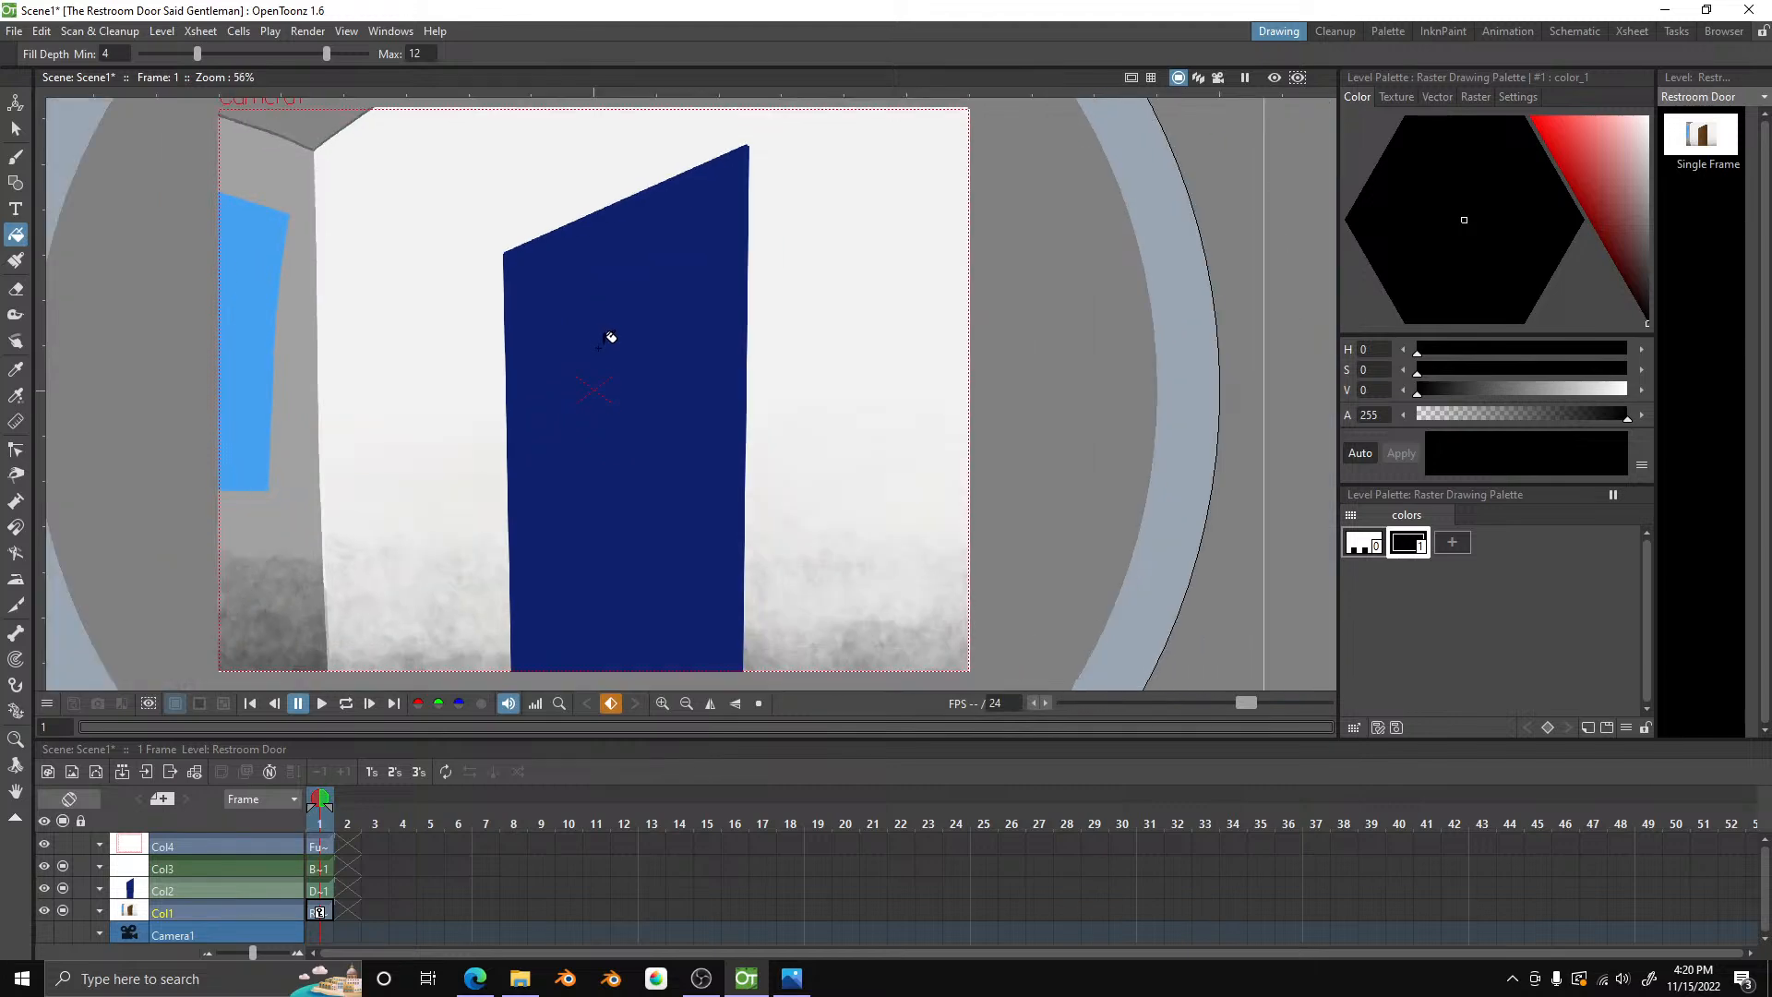
pyautogui.scroll(1, 609, 341)
pyautogui.scroll(3, 609, 339)
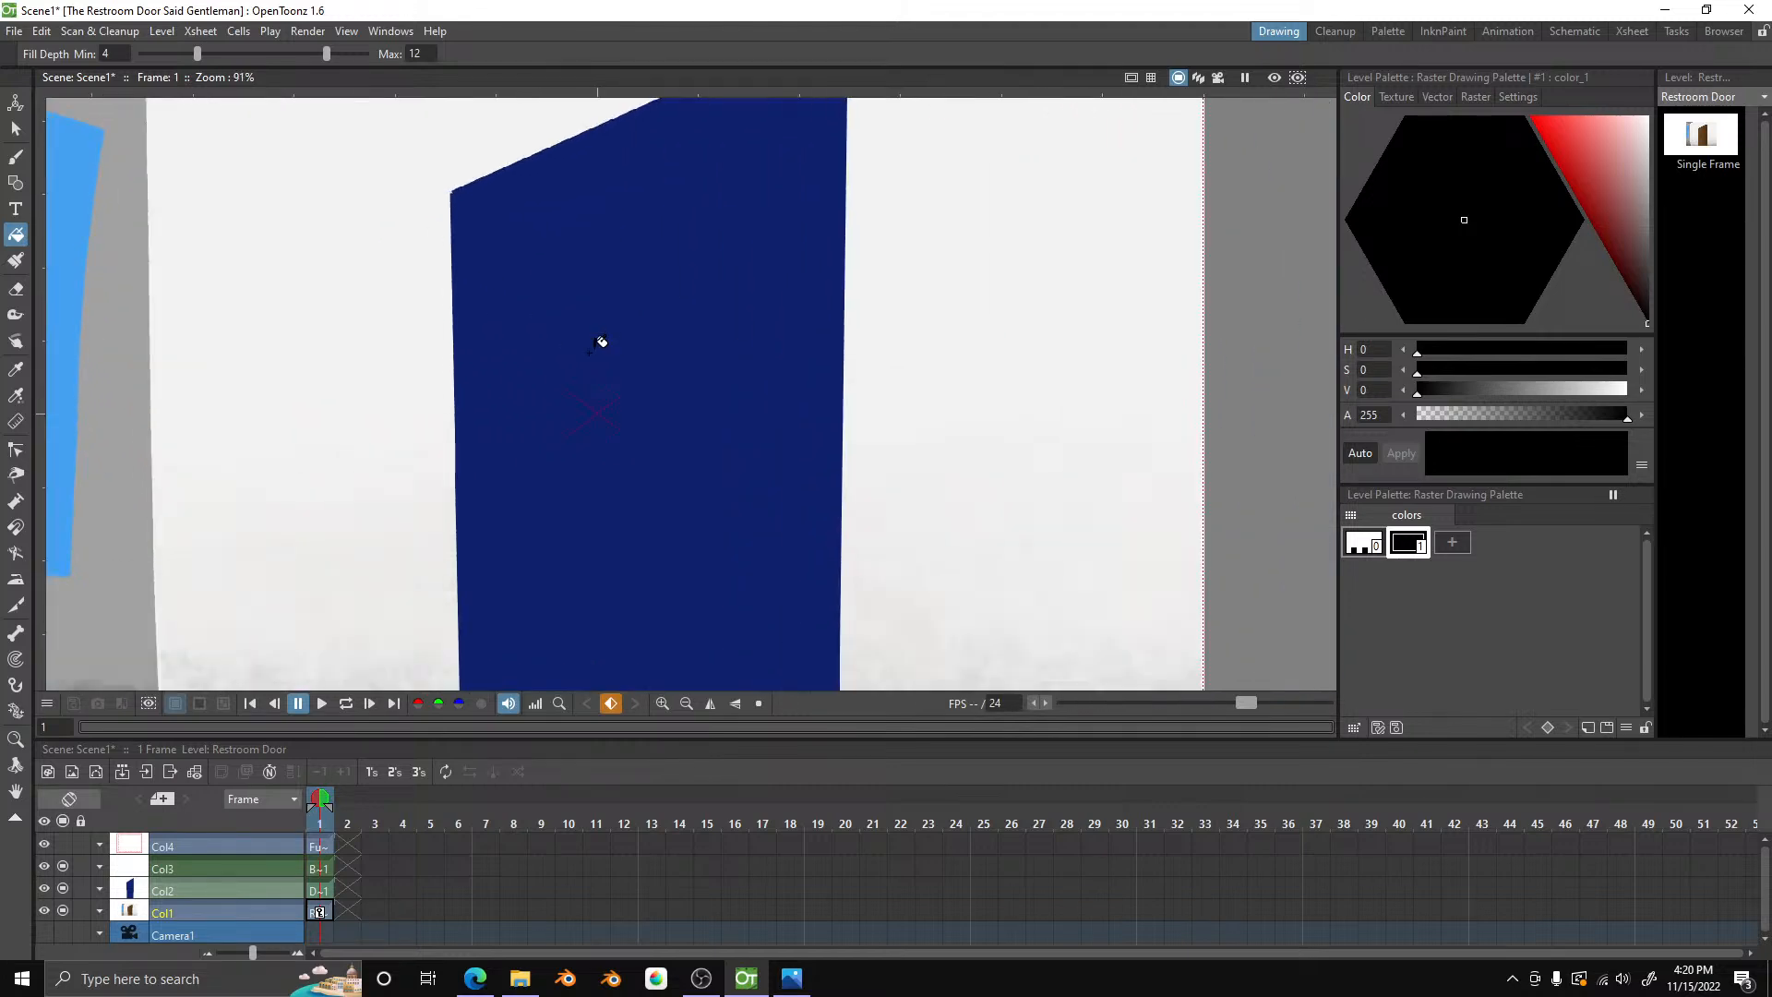
pyautogui.scroll(-2, 601, 343)
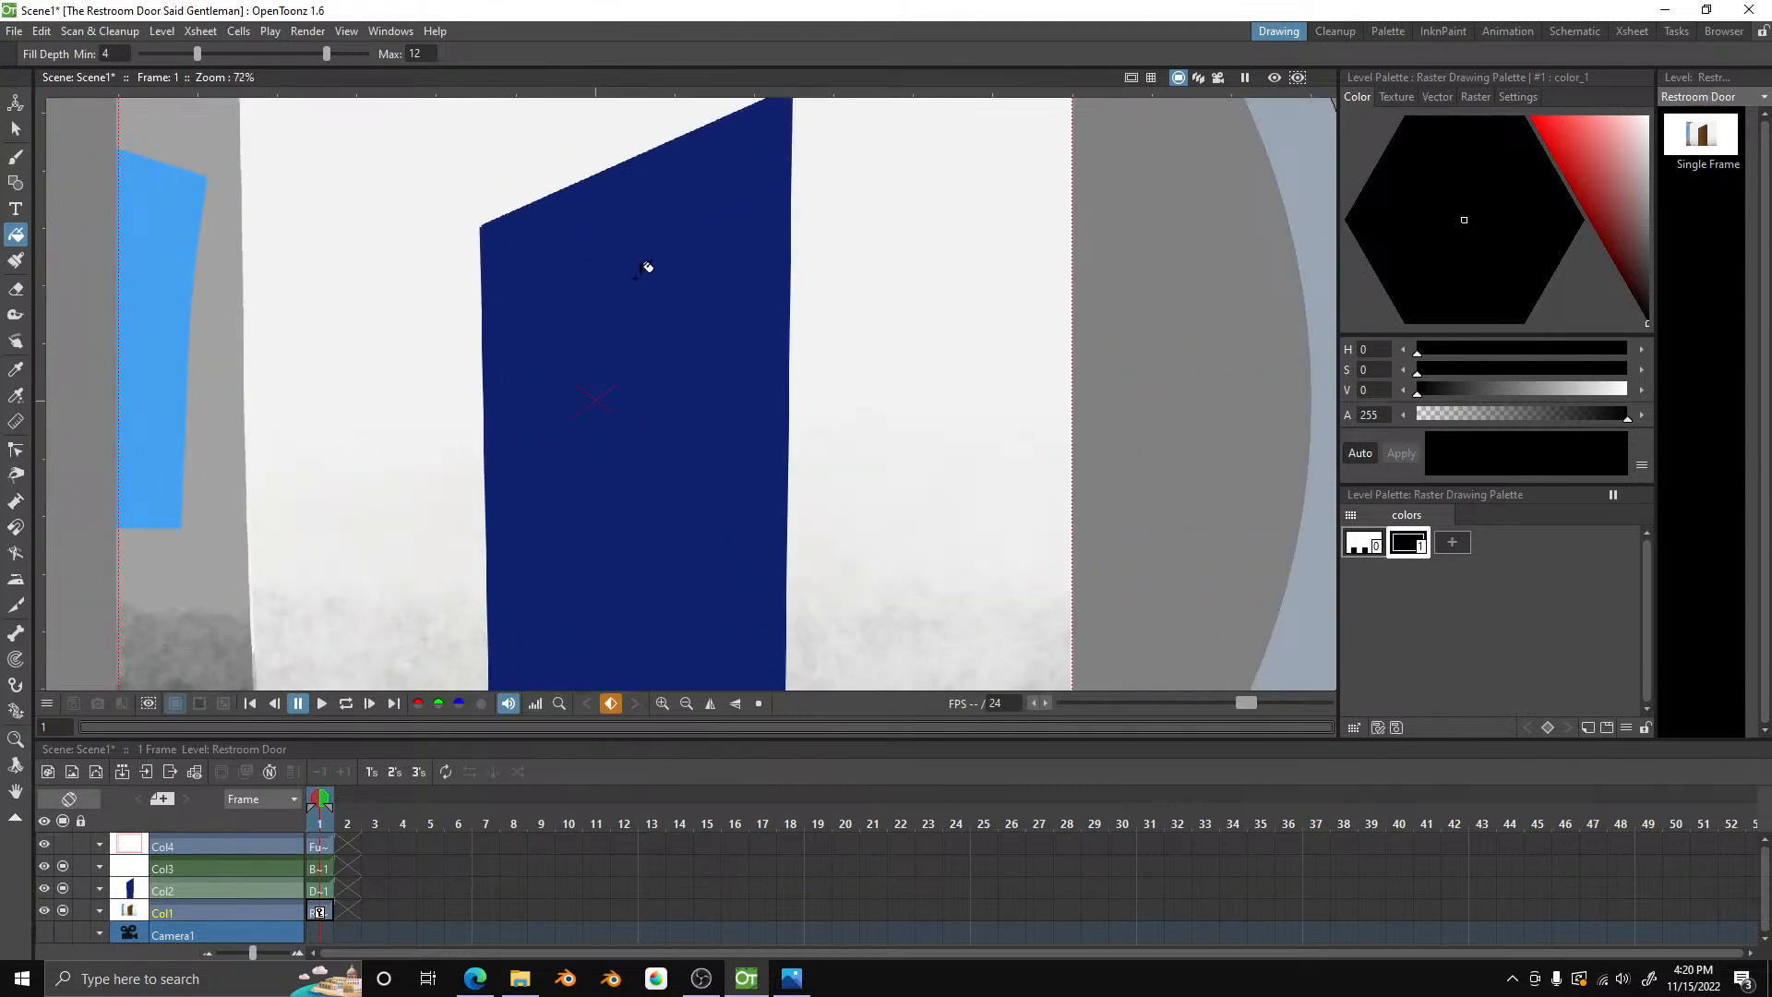
pyautogui.scroll(2, 625, 273)
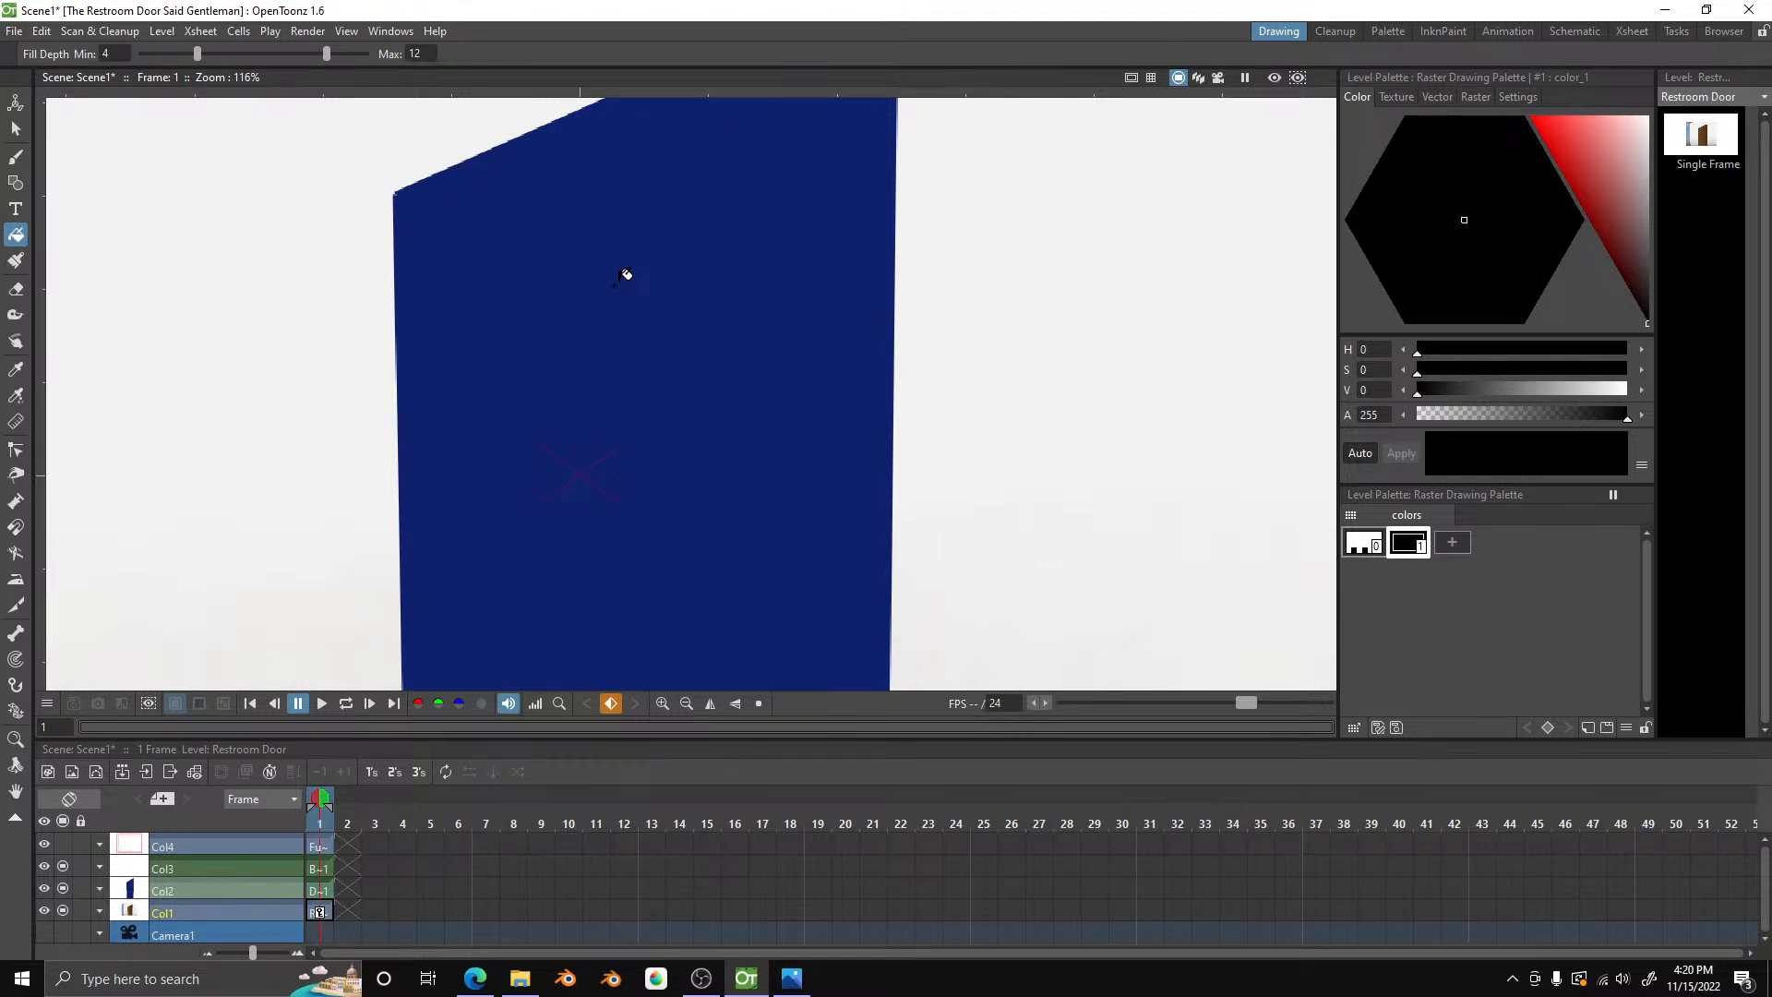
# - Activate the Brush on the Door level and add a new palette style colored off-white, H 228, S 0, V 94
pyautogui.click(202, 893)
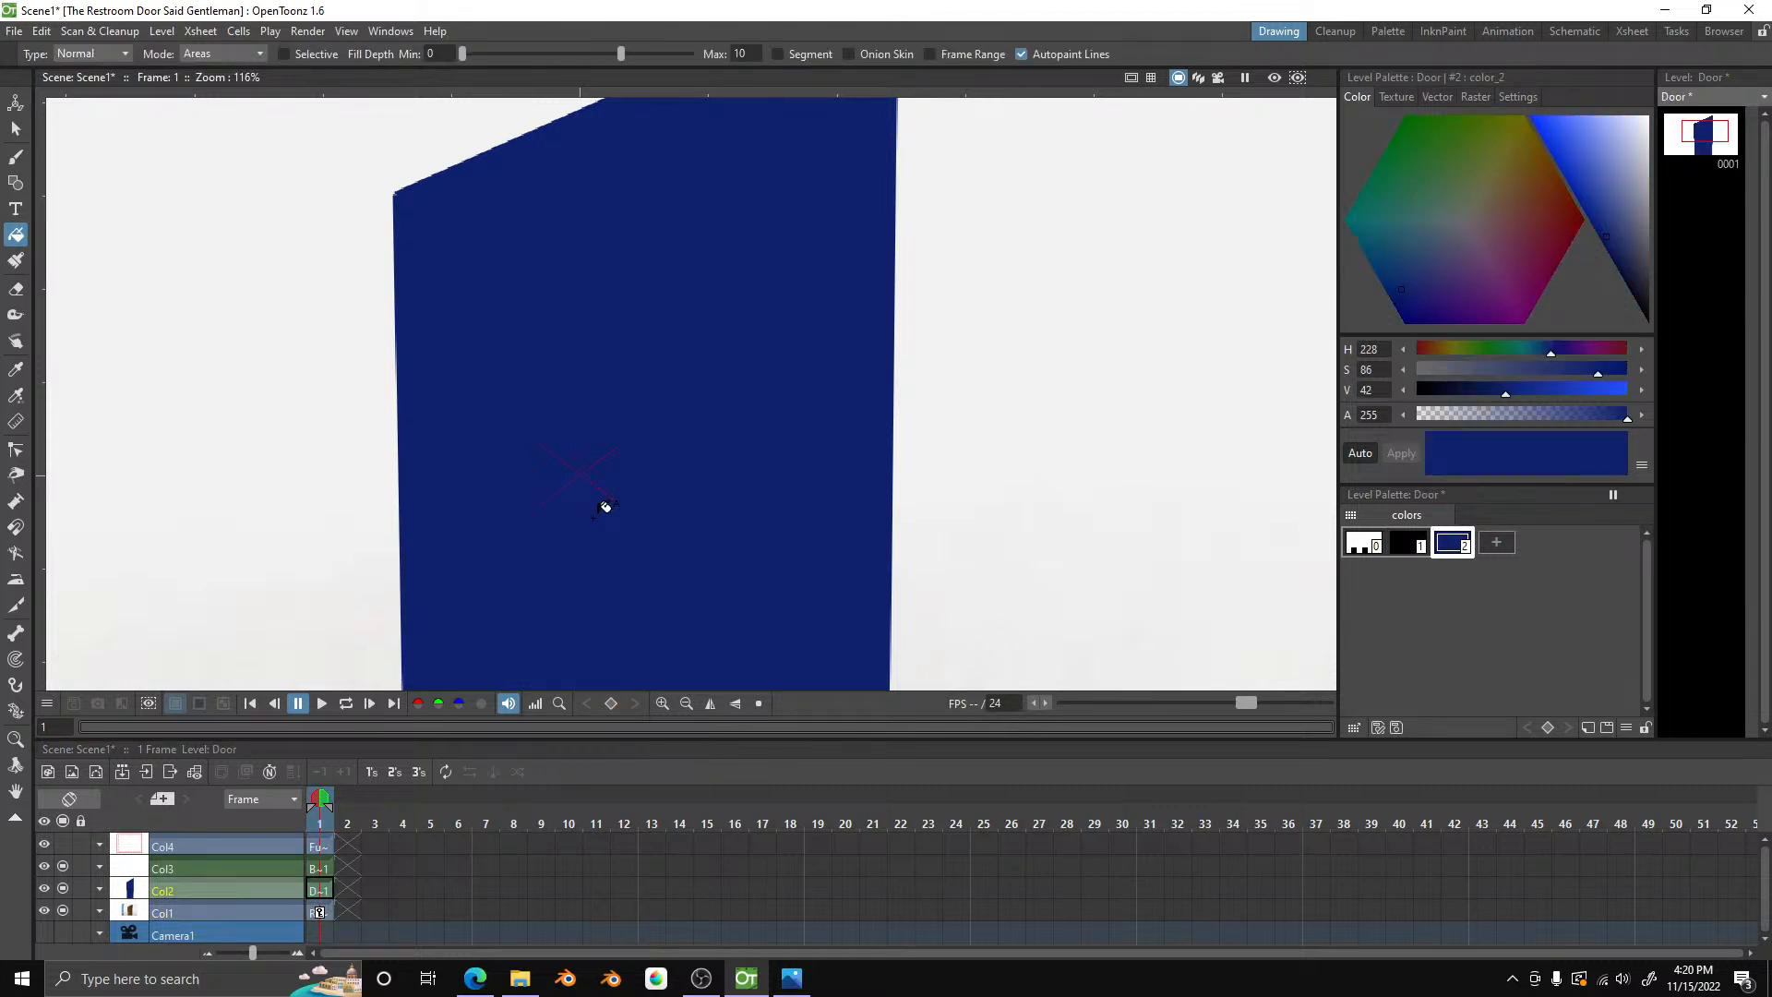
pyautogui.click(16, 157)
pyautogui.scroll(3, 528, 223)
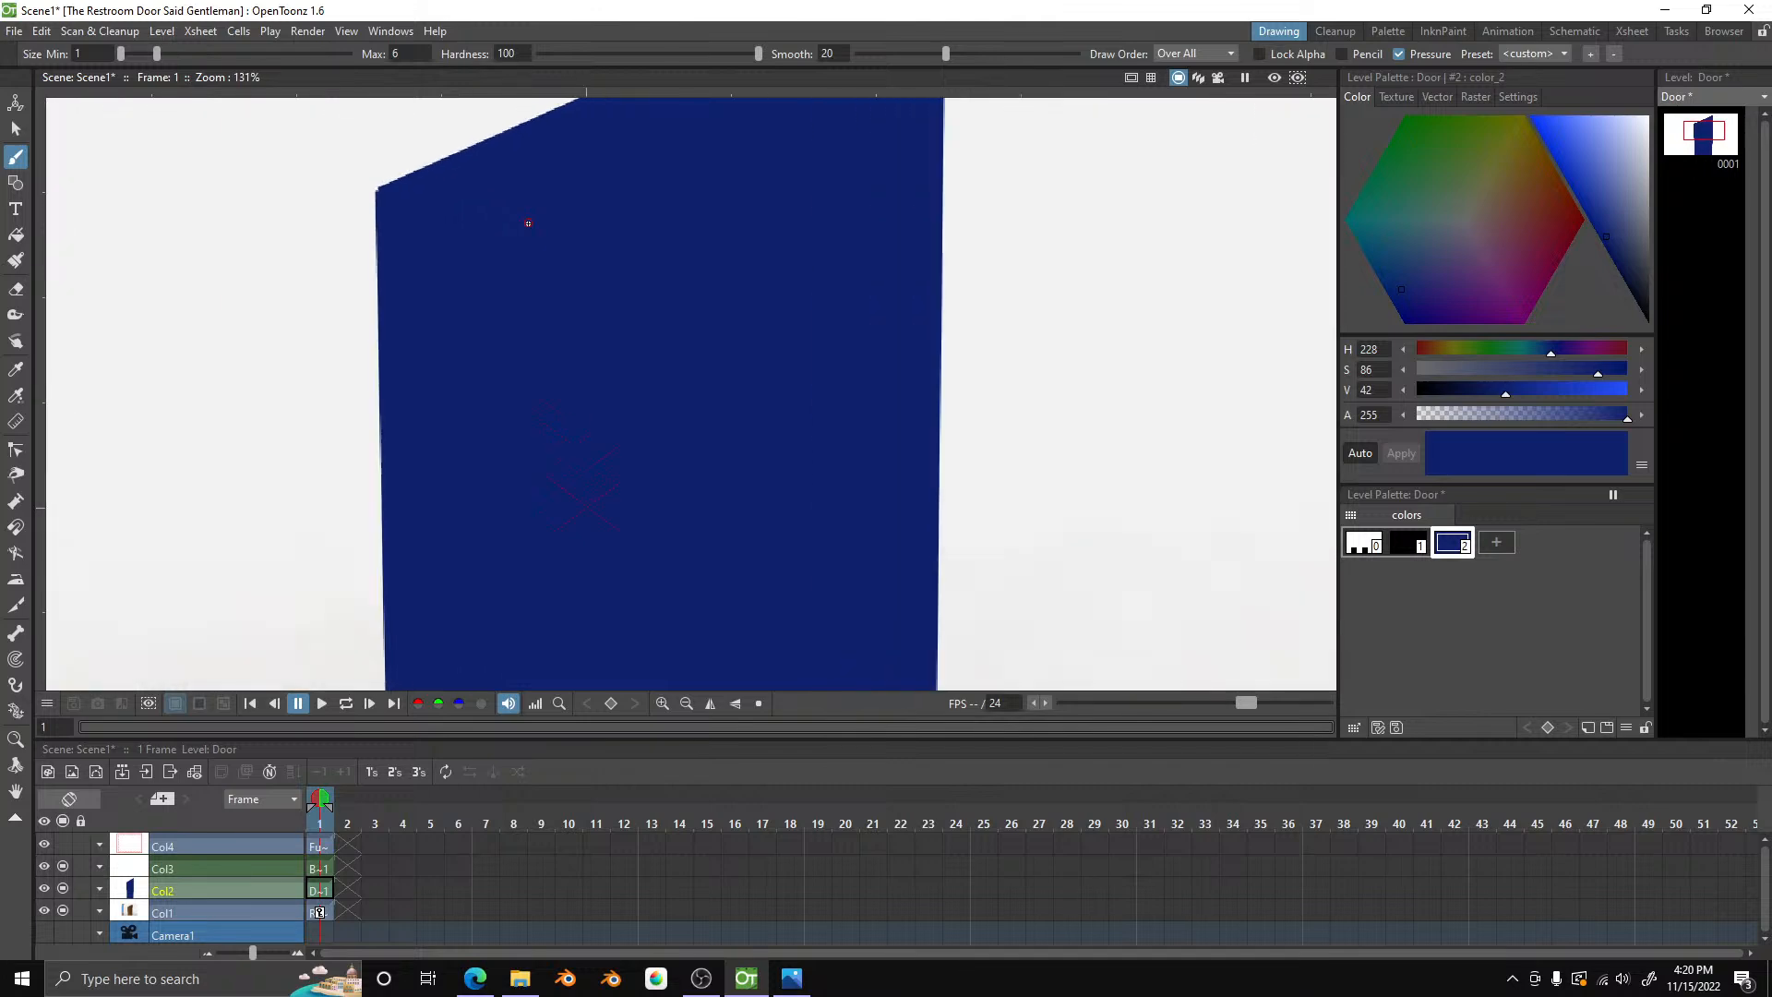
pyautogui.scroll(1, 274, 400)
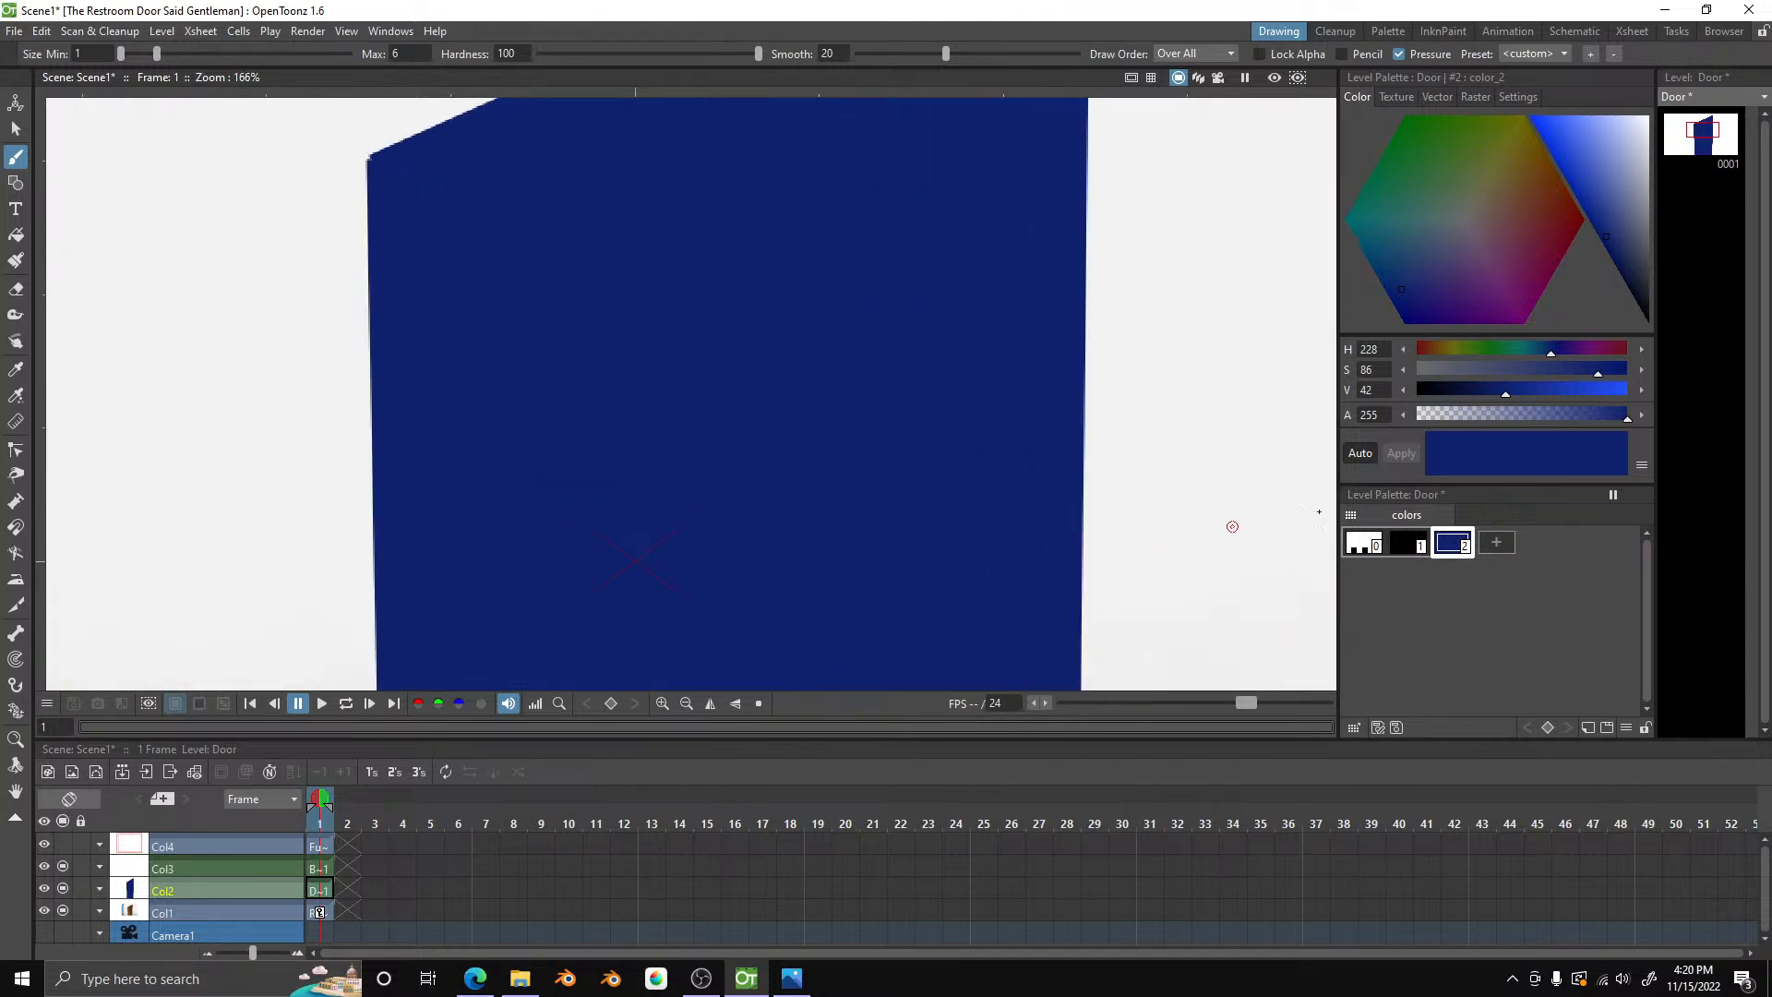
pyautogui.click(1497, 542)
pyautogui.moveTo(1563, 173)
pyautogui.mouseDown()
pyautogui.moveTo(1652, 120)
pyautogui.moveTo(1661, 147)
pyautogui.moveTo(1669, 135)
pyautogui.mouseUp()
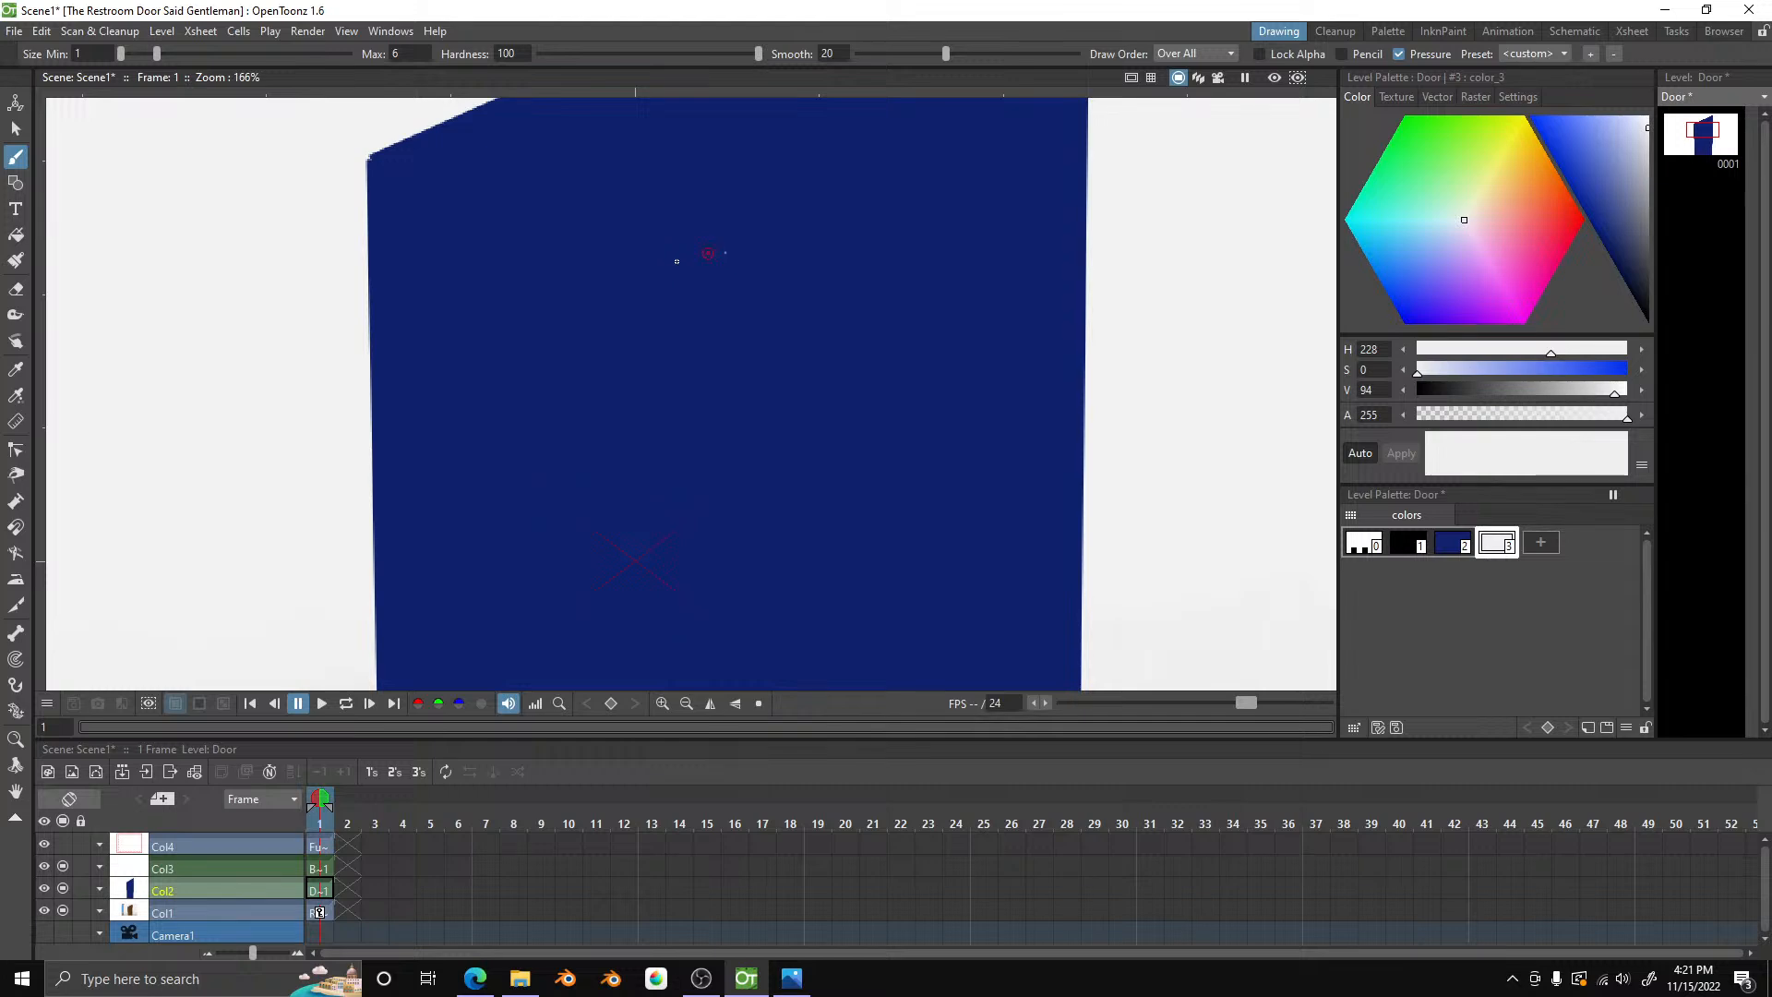
pyautogui.moveTo(708, 253)
pyautogui.mouseDown()
pyautogui.moveTo(594, 395)
pyautogui.moveTo(868, 426)
pyautogui.moveTo(638, 312)
pyautogui.mouseUp()
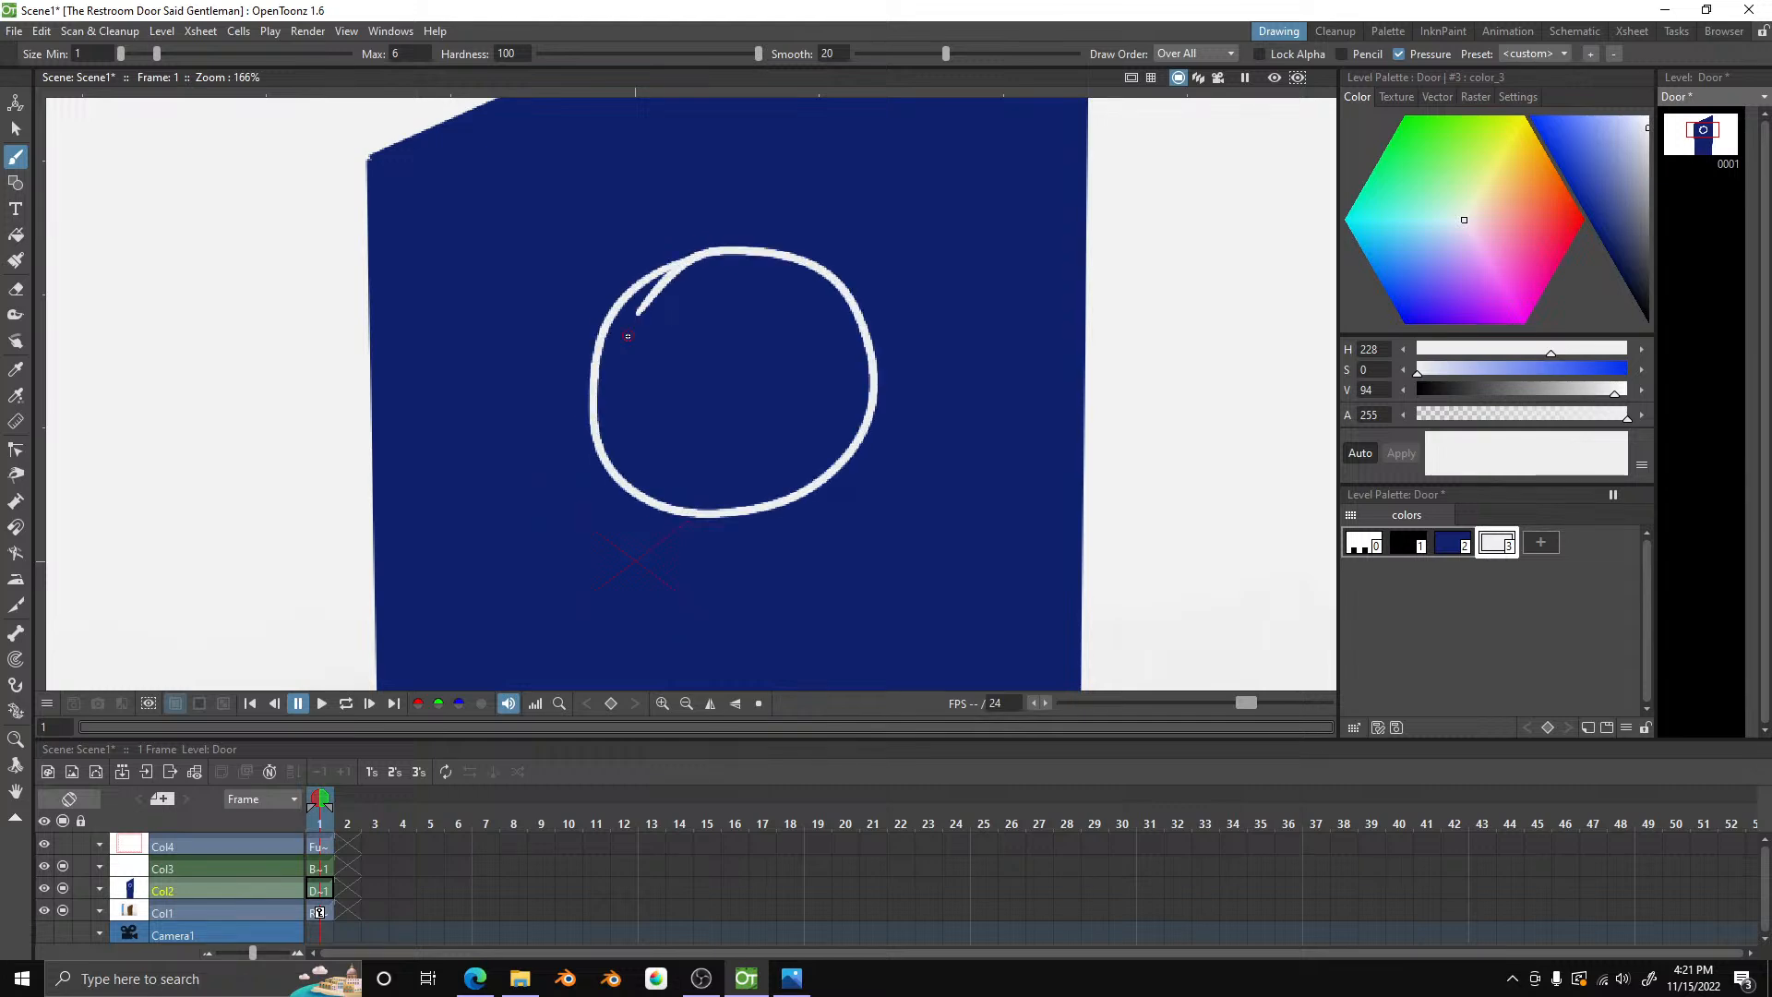
pyautogui.hotkey('ctrl', 'z')
pyautogui.moveTo(720, 234)
pyautogui.mouseDown()
pyautogui.moveTo(641, 321)
pyautogui.moveTo(649, 387)
pyautogui.moveTo(675, 411)
pyautogui.moveTo(767, 416)
pyautogui.moveTo(824, 365)
pyautogui.moveTo(828, 309)
pyautogui.moveTo(796, 256)
pyautogui.moveTo(694, 242)
pyautogui.mouseUp()
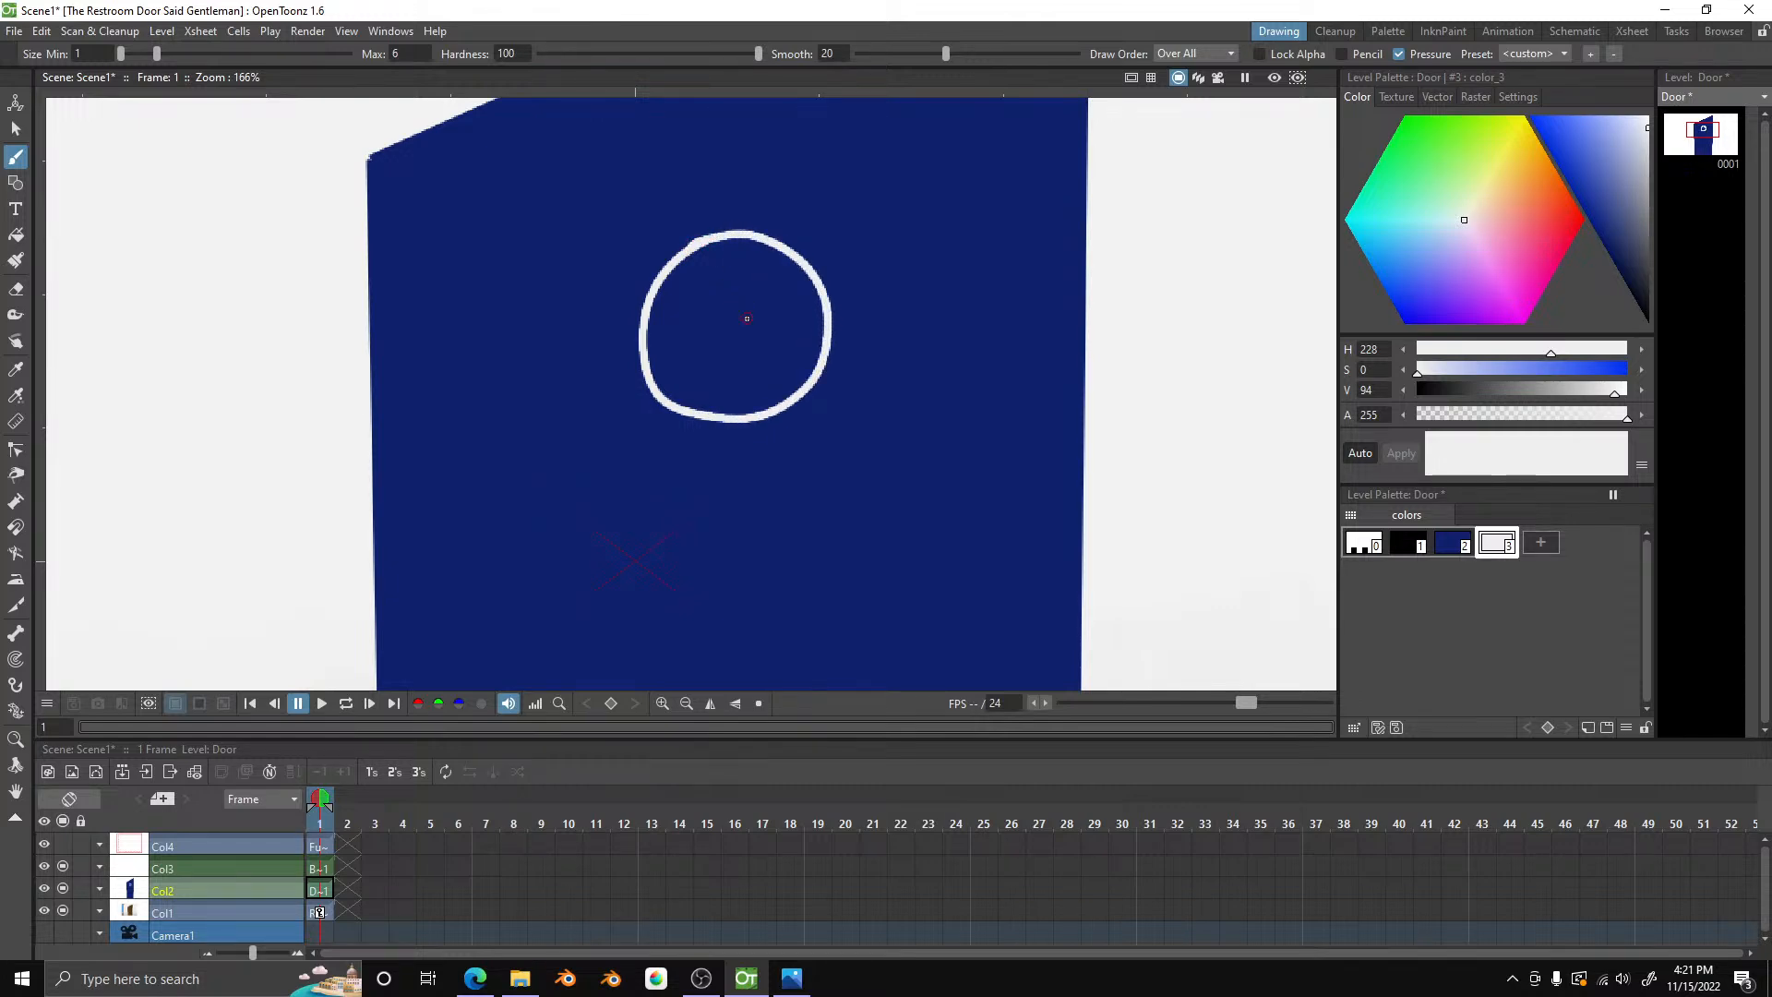
pyautogui.scroll(3, 954, 268)
pyautogui.scroll(-8, 921, 328)
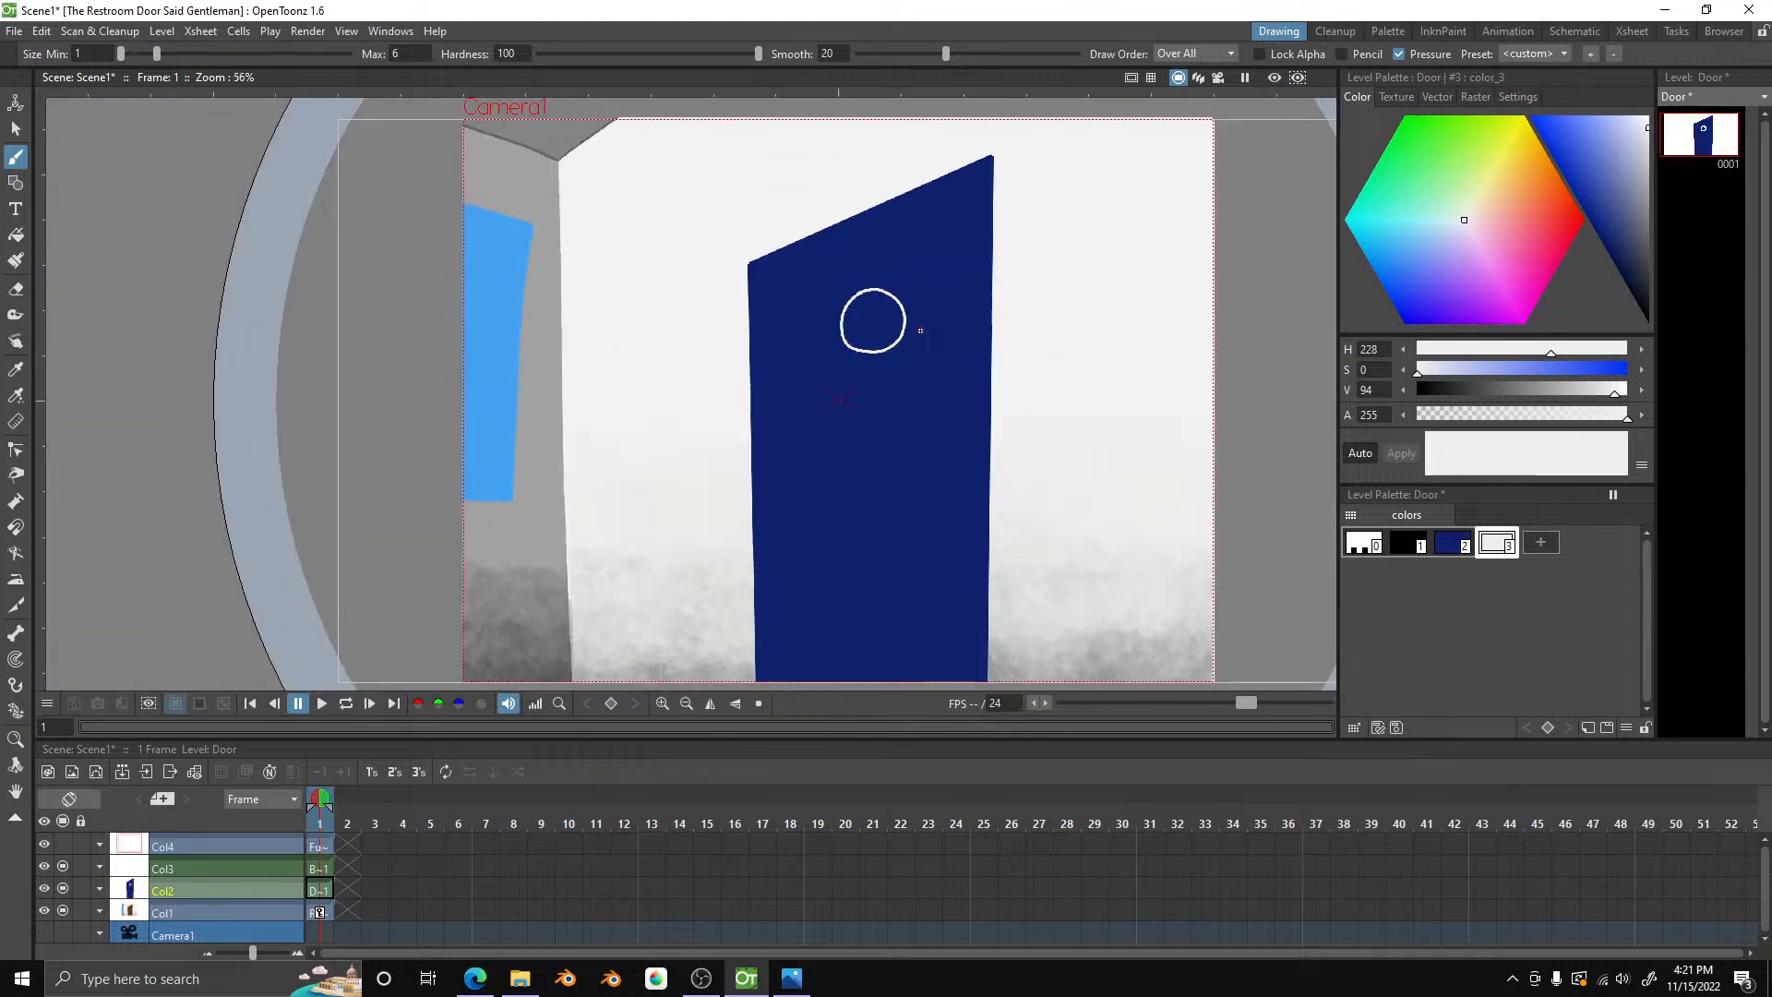
pyautogui.scroll(2, 920, 330)
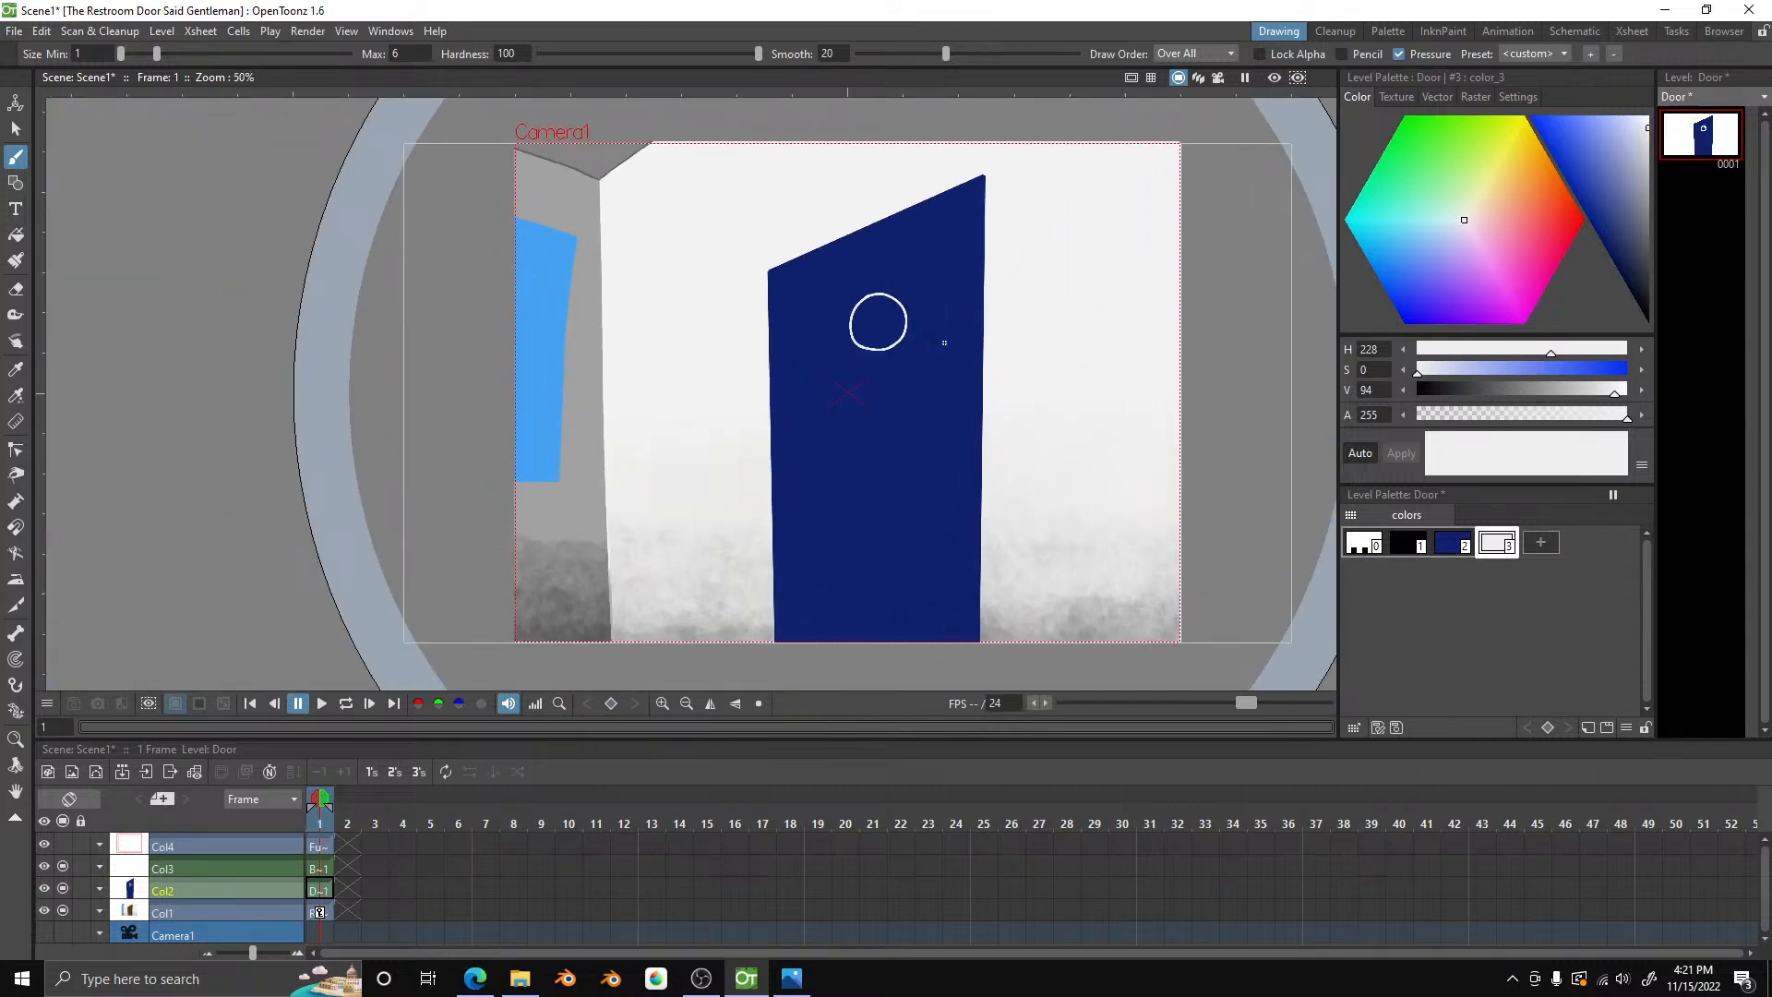
pyautogui.scroll(2, 944, 342)
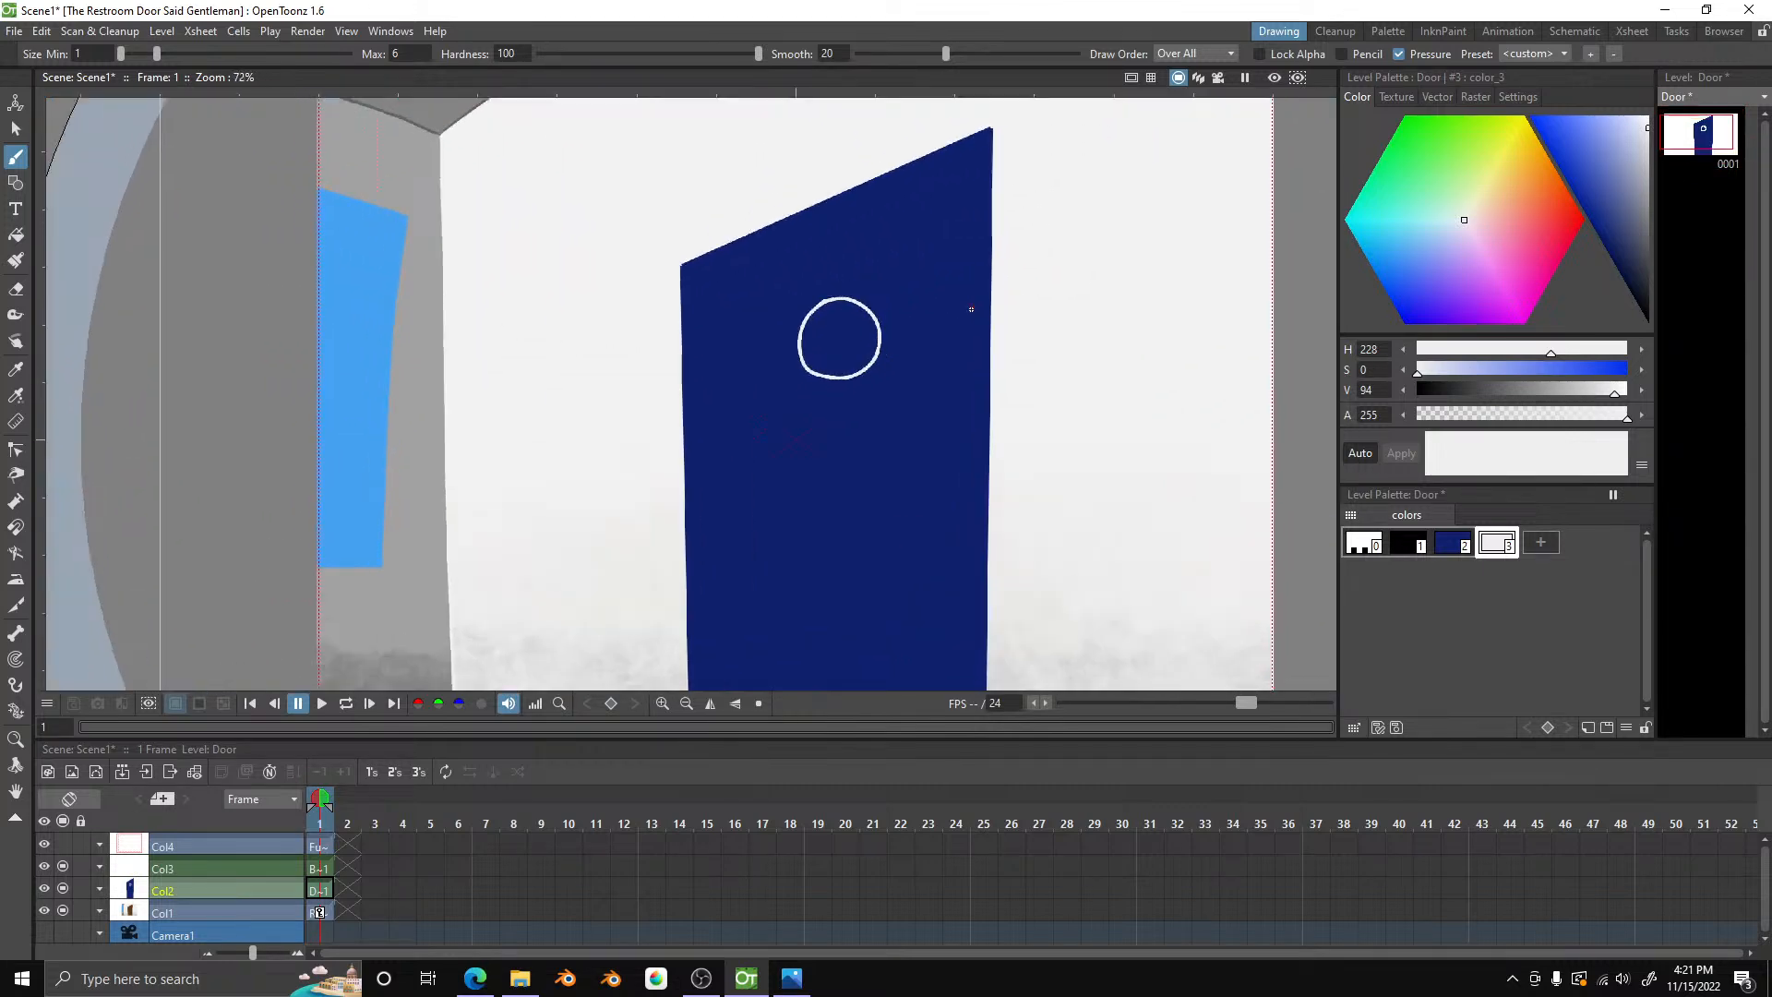
pyautogui.scroll(2, 971, 310)
pyautogui.scroll(-4, 882, 332)
pyautogui.scroll(3, 930, 527)
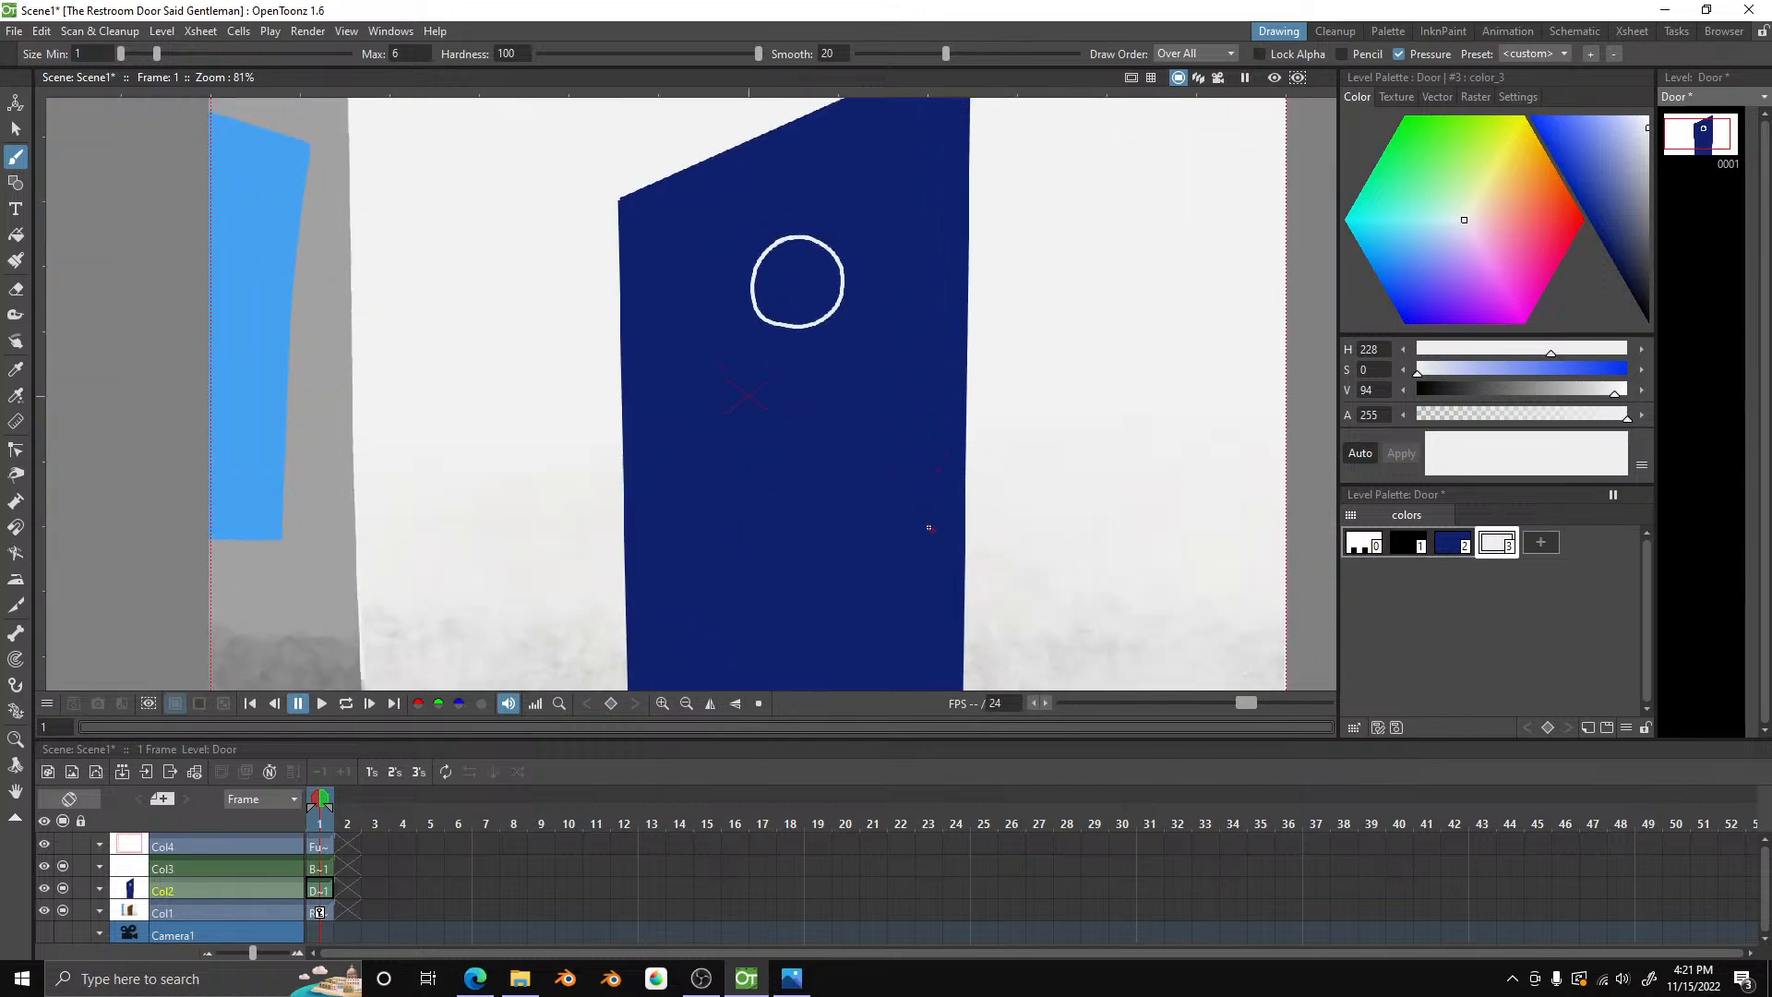
pyautogui.scroll(4, 844, 265)
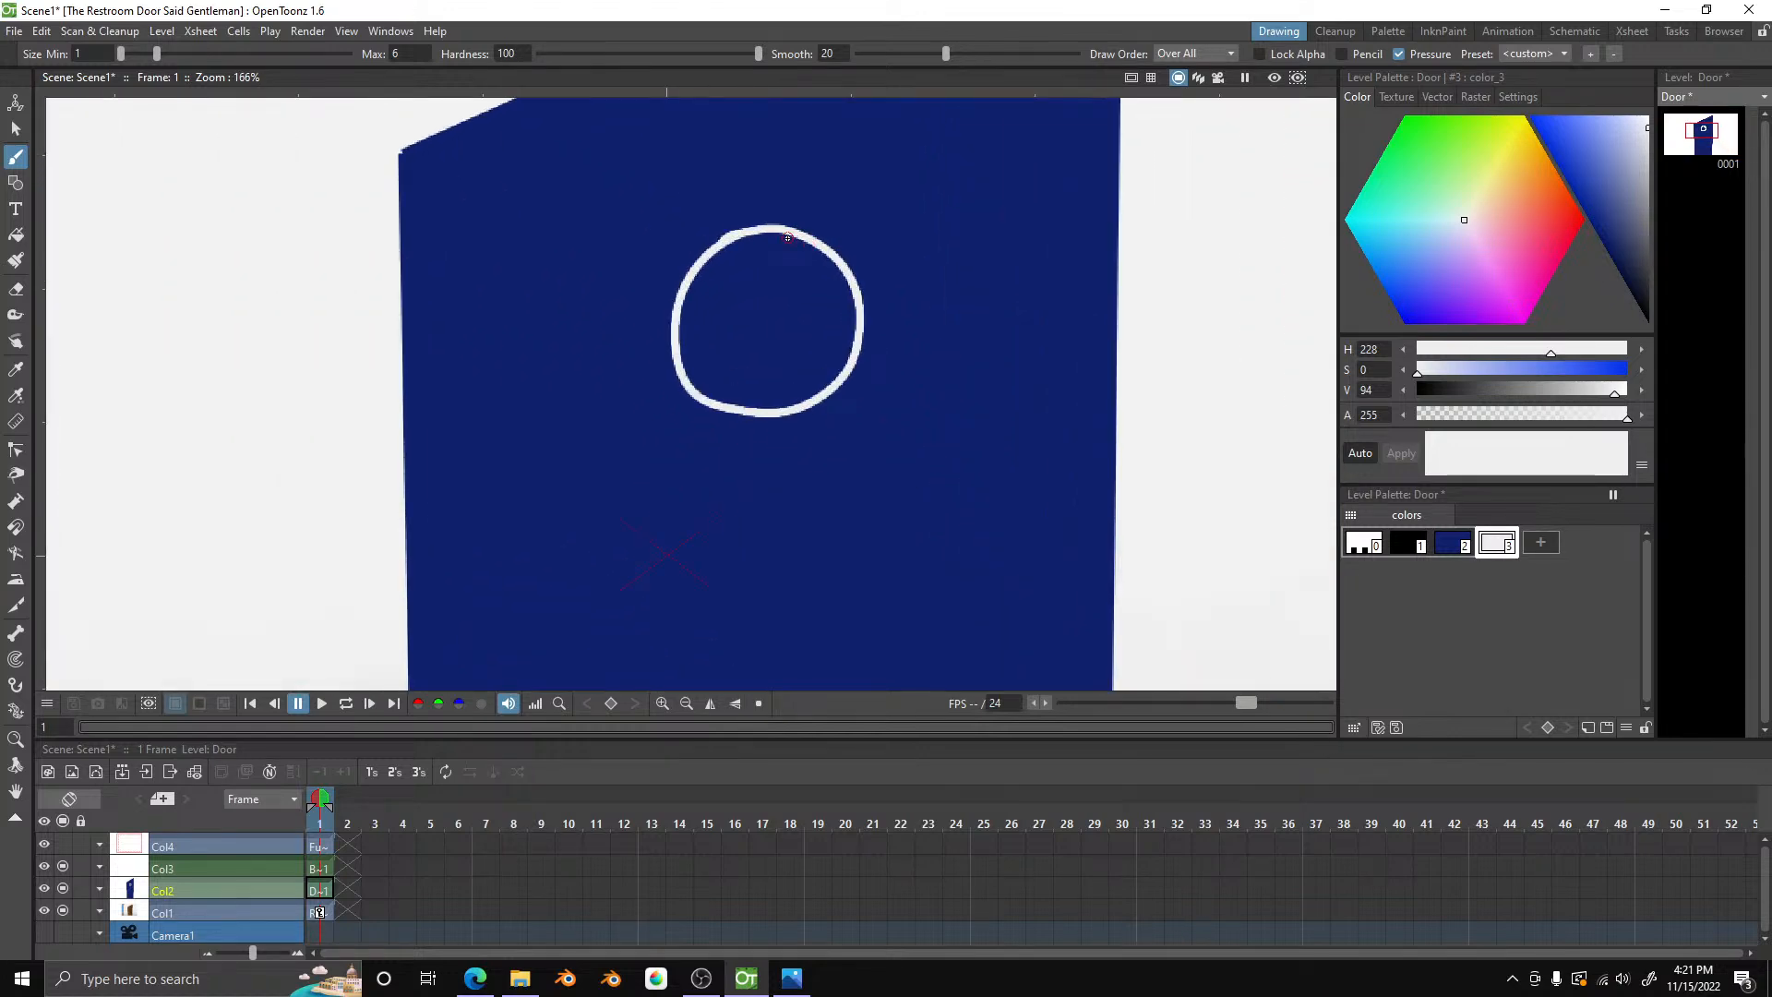
pyautogui.hotkey('ctrl', 'z')
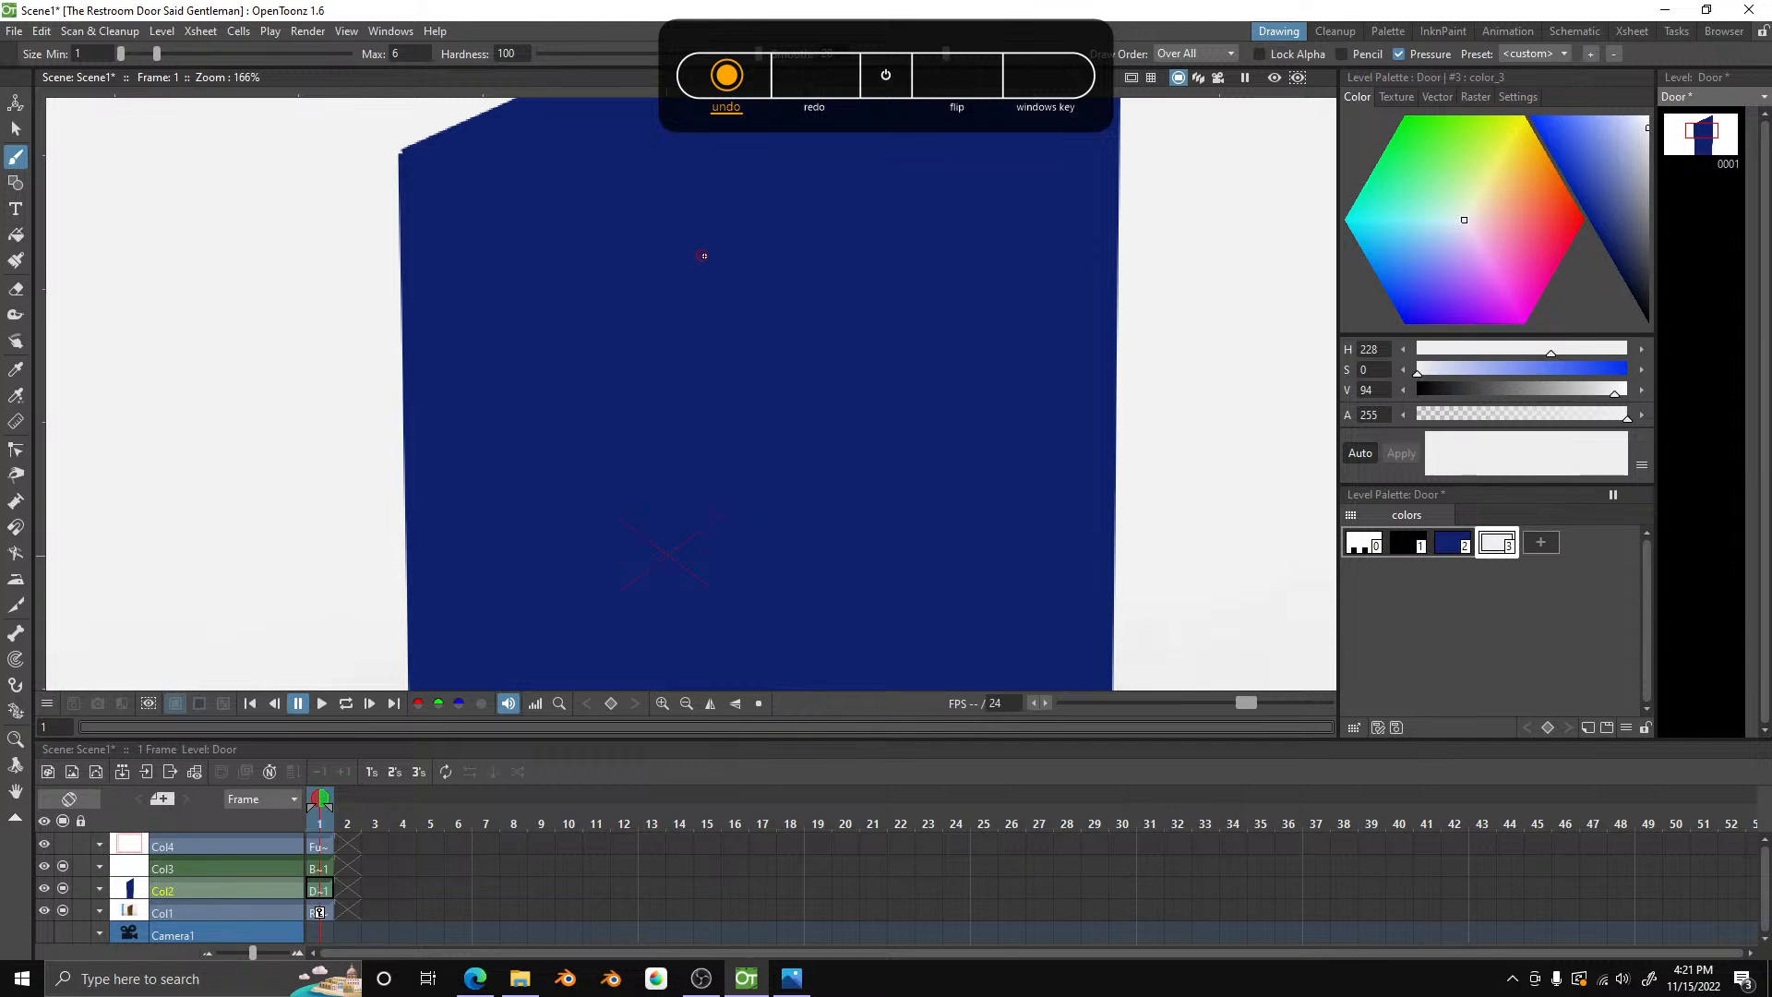
# - Draw the restroom figure's round head and, below it, a slanted shoulder line with two curved arms in off-white on the door
pyautogui.moveTo(725, 240)
pyautogui.mouseDown()
pyautogui.moveTo(689, 274)
pyautogui.moveTo(688, 320)
pyautogui.moveTo(717, 360)
pyautogui.moveTo(784, 370)
pyautogui.moveTo(823, 344)
pyautogui.moveTo(815, 258)
pyautogui.moveTo(755, 232)
pyautogui.moveTo(722, 246)
pyautogui.mouseUp()
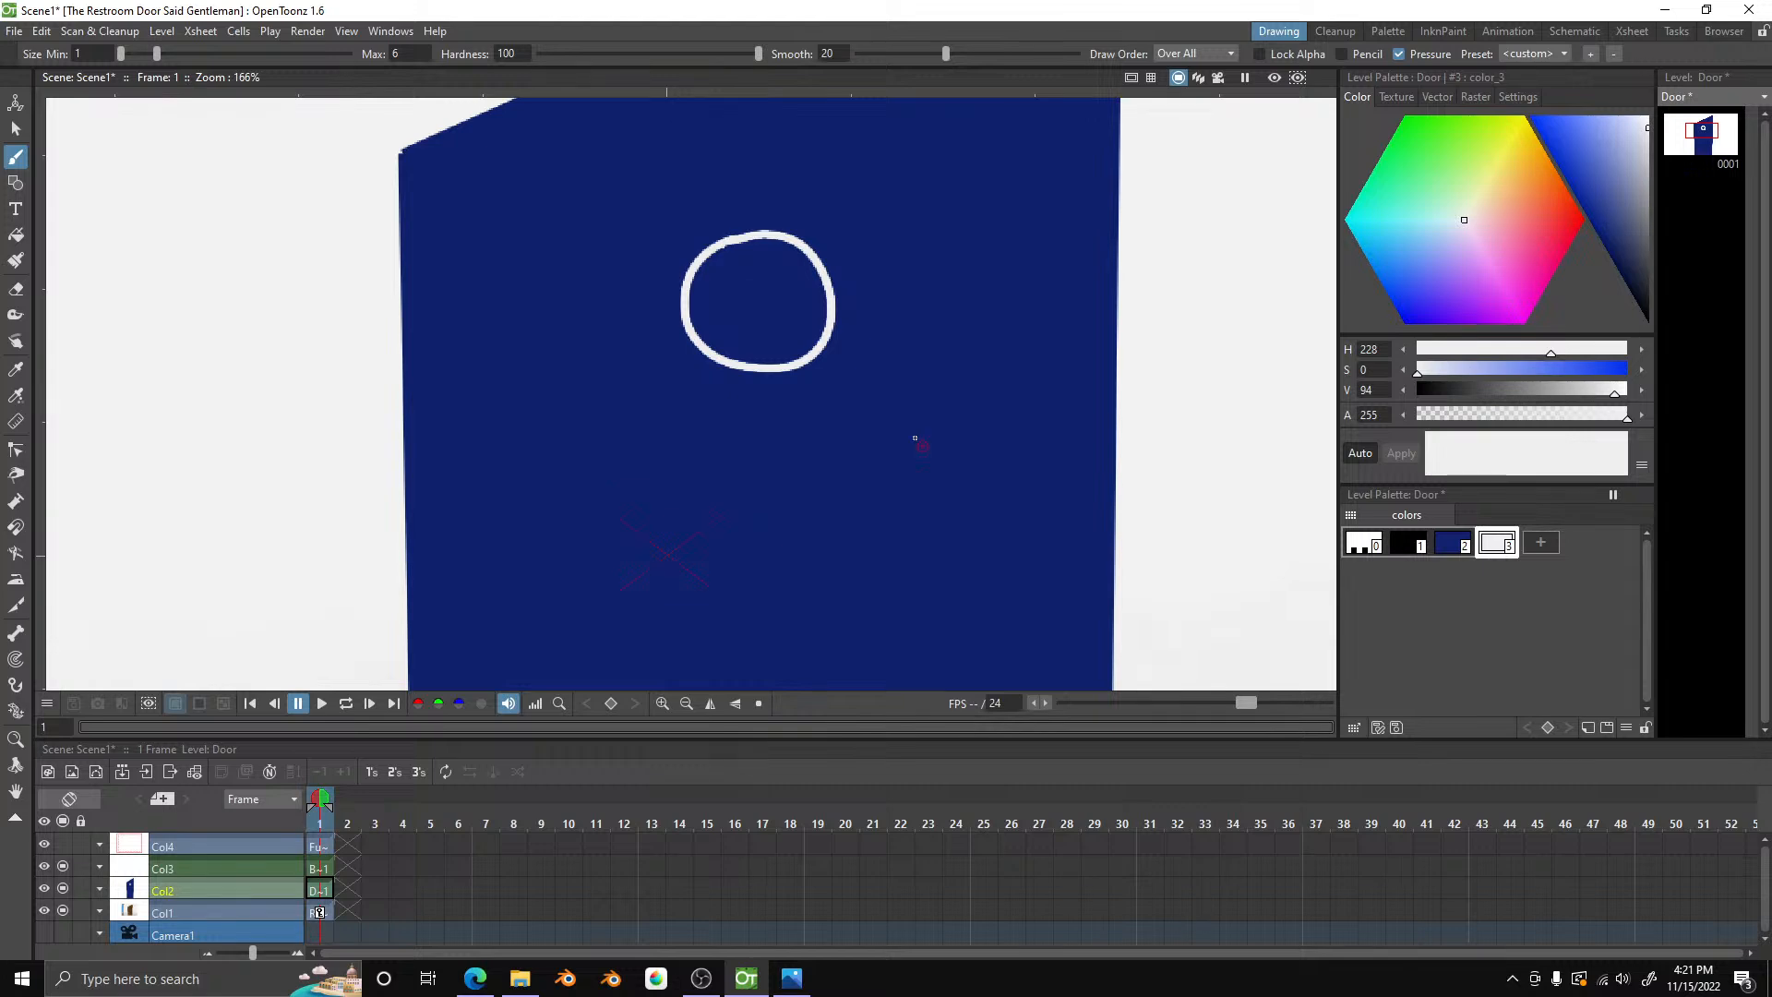
pyautogui.moveTo(614, 430)
pyautogui.mouseDown()
pyautogui.moveTo(914, 373)
pyautogui.moveTo(938, 428)
pyautogui.moveTo(937, 508)
pyautogui.moveTo(899, 479)
pyautogui.mouseUp()
pyautogui.hotkey('ctrl', 'z')
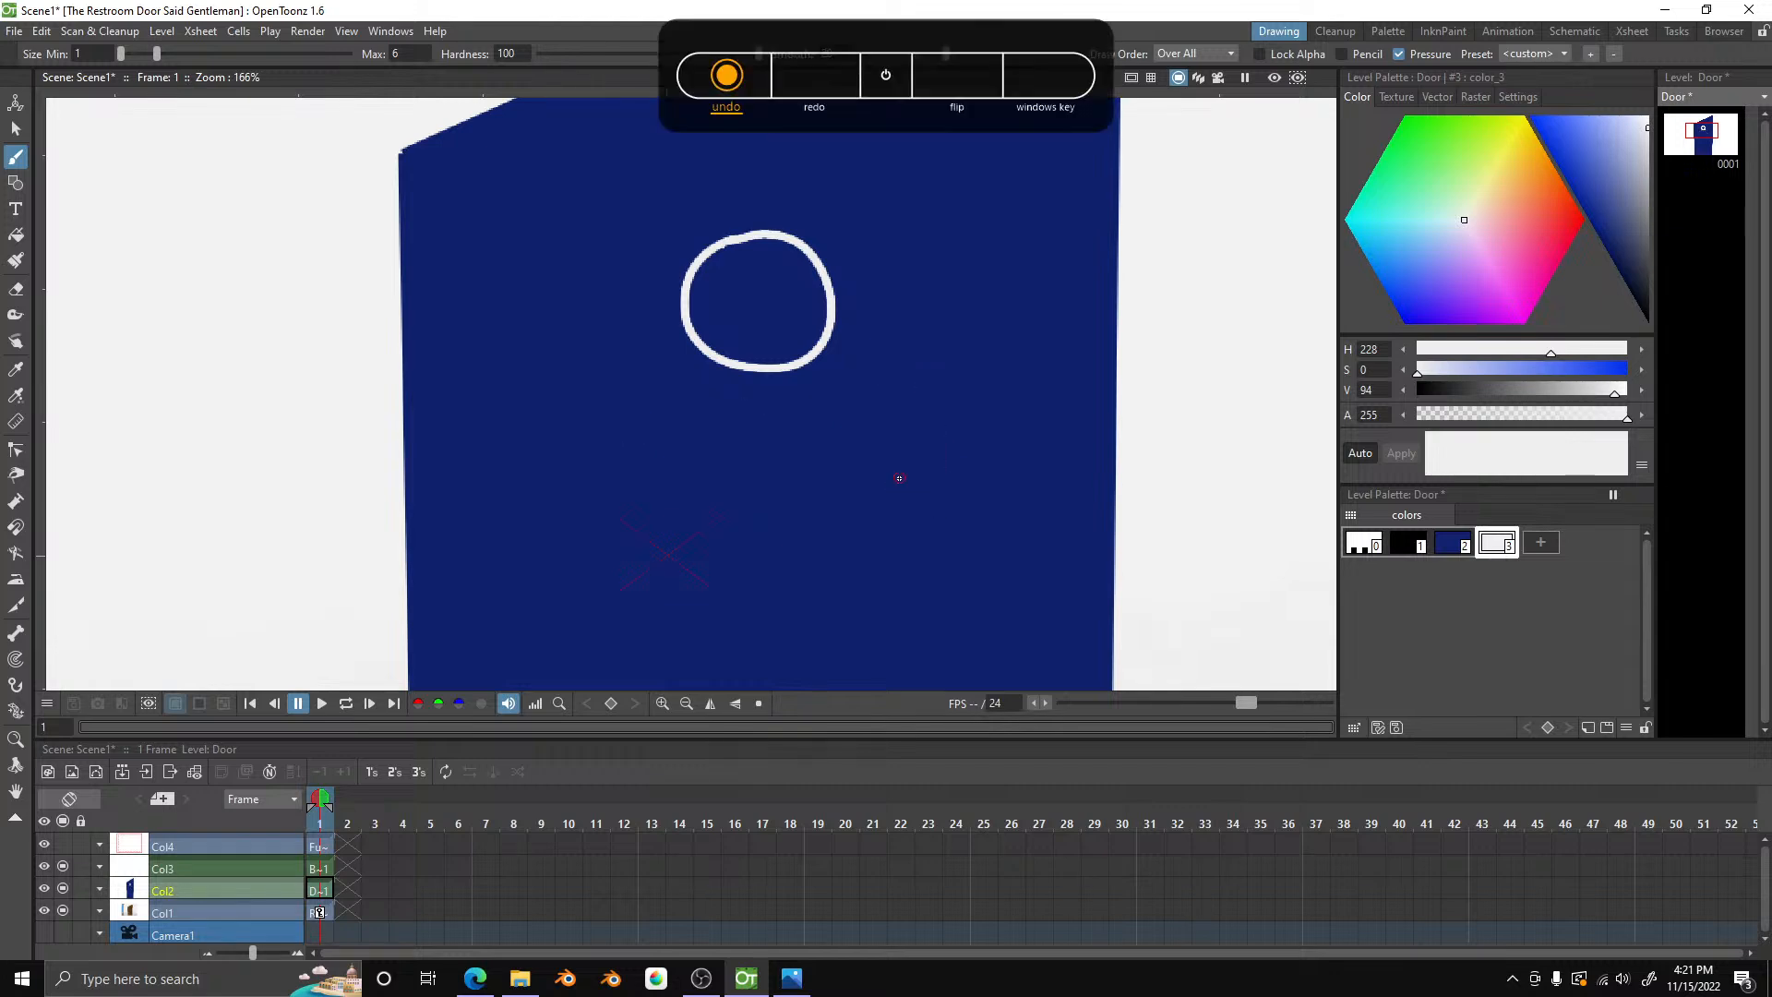
pyautogui.moveTo(821, 399)
pyautogui.mouseDown()
pyautogui.moveTo(888, 395)
pyautogui.moveTo(902, 452)
pyautogui.moveTo(900, 522)
pyautogui.moveTo(868, 573)
pyautogui.moveTo(846, 481)
pyautogui.mouseUp()
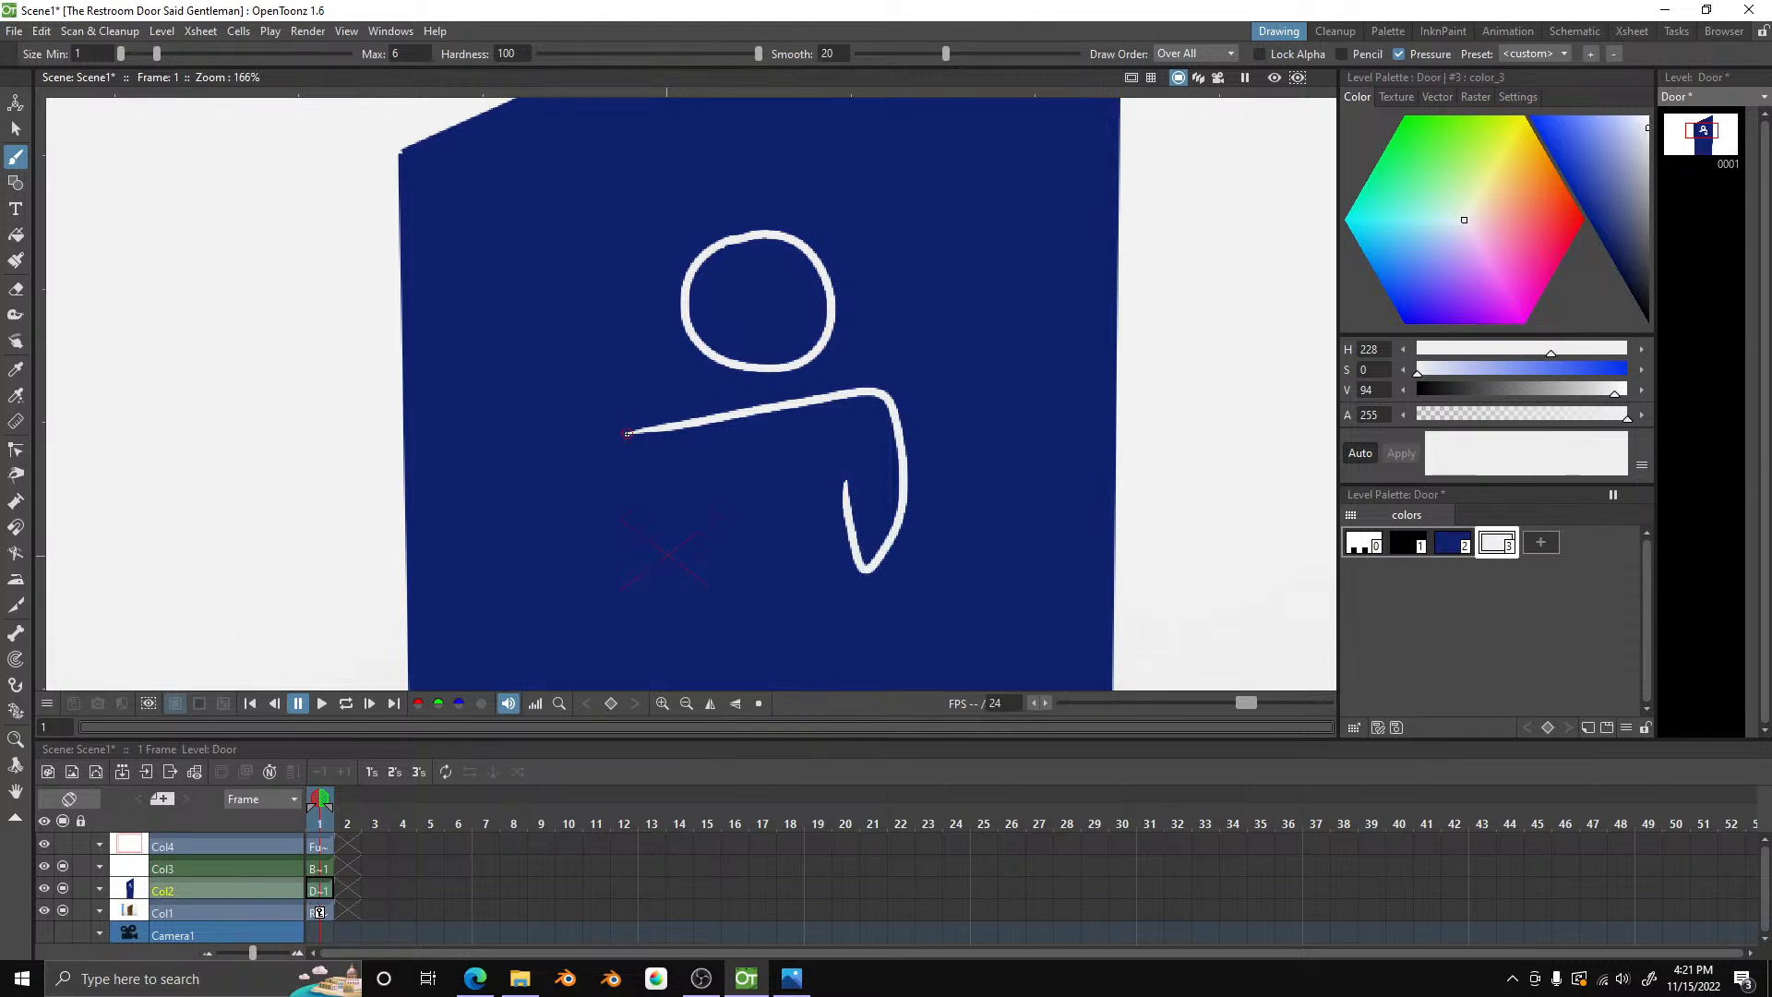
pyautogui.moveTo(635, 506)
pyautogui.mouseDown()
pyautogui.moveTo(674, 606)
pyautogui.moveTo(701, 583)
pyautogui.moveTo(713, 492)
pyautogui.mouseUp()
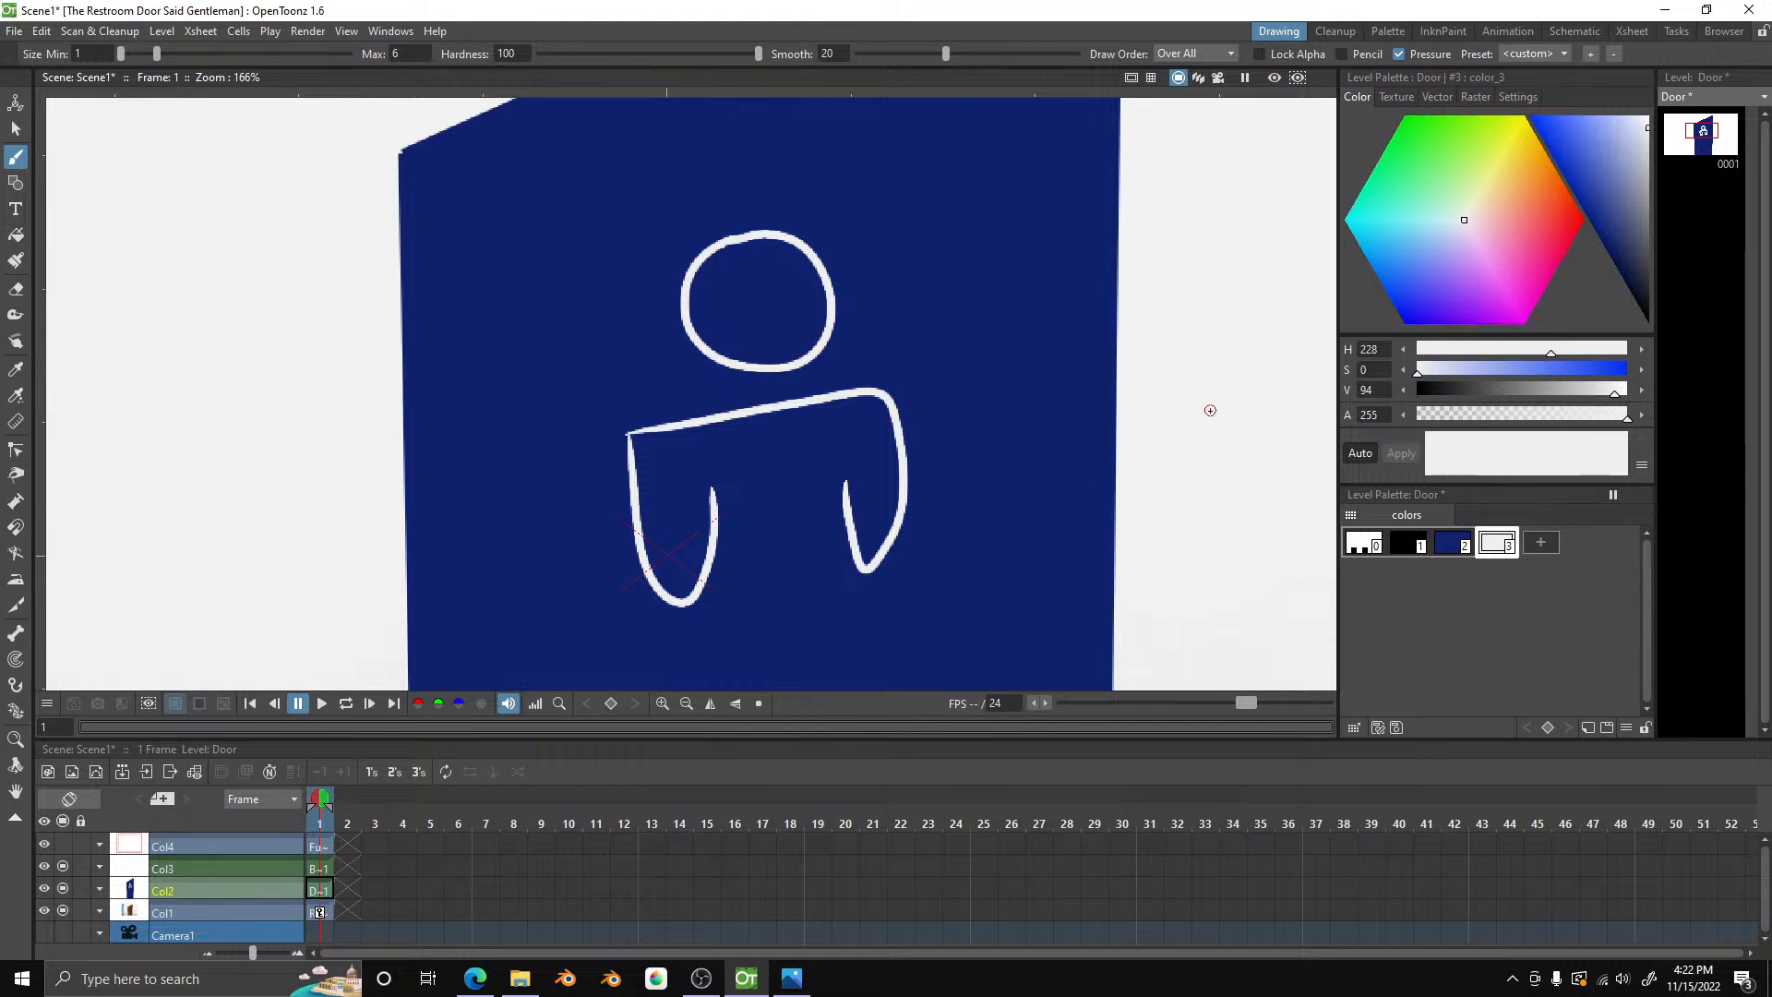
# - Draw two rounded legs in off-white that join the inner ends of the figure's arms and close the body outline
pyautogui.scroll(-5, 960, 369)
pyautogui.scroll(6, 949, 415)
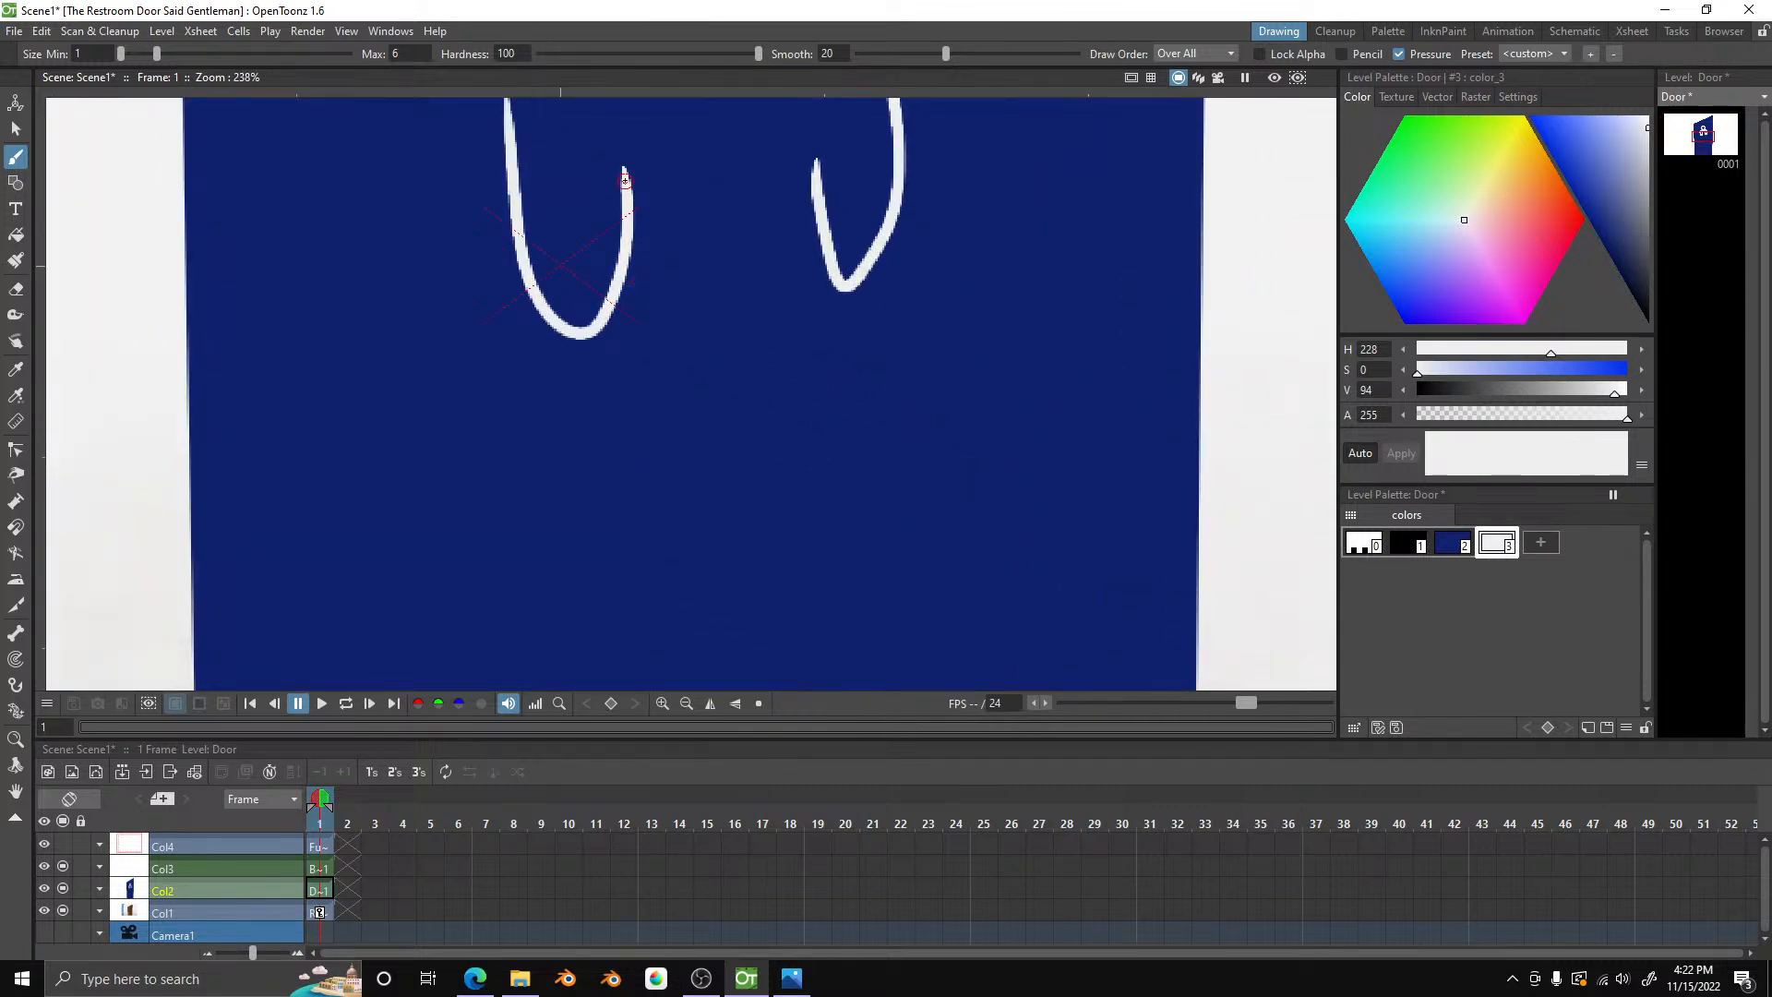
pyautogui.moveTo(625, 180)
pyautogui.mouseDown()
pyautogui.moveTo(642, 419)
pyautogui.moveTo(674, 459)
pyautogui.moveTo(711, 426)
pyautogui.moveTo(726, 250)
pyautogui.moveTo(751, 282)
pyautogui.moveTo(761, 410)
pyautogui.moveTo(798, 438)
pyautogui.moveTo(846, 364)
pyautogui.moveTo(826, 249)
pyautogui.mouseUp()
pyautogui.scroll(-5, 826, 249)
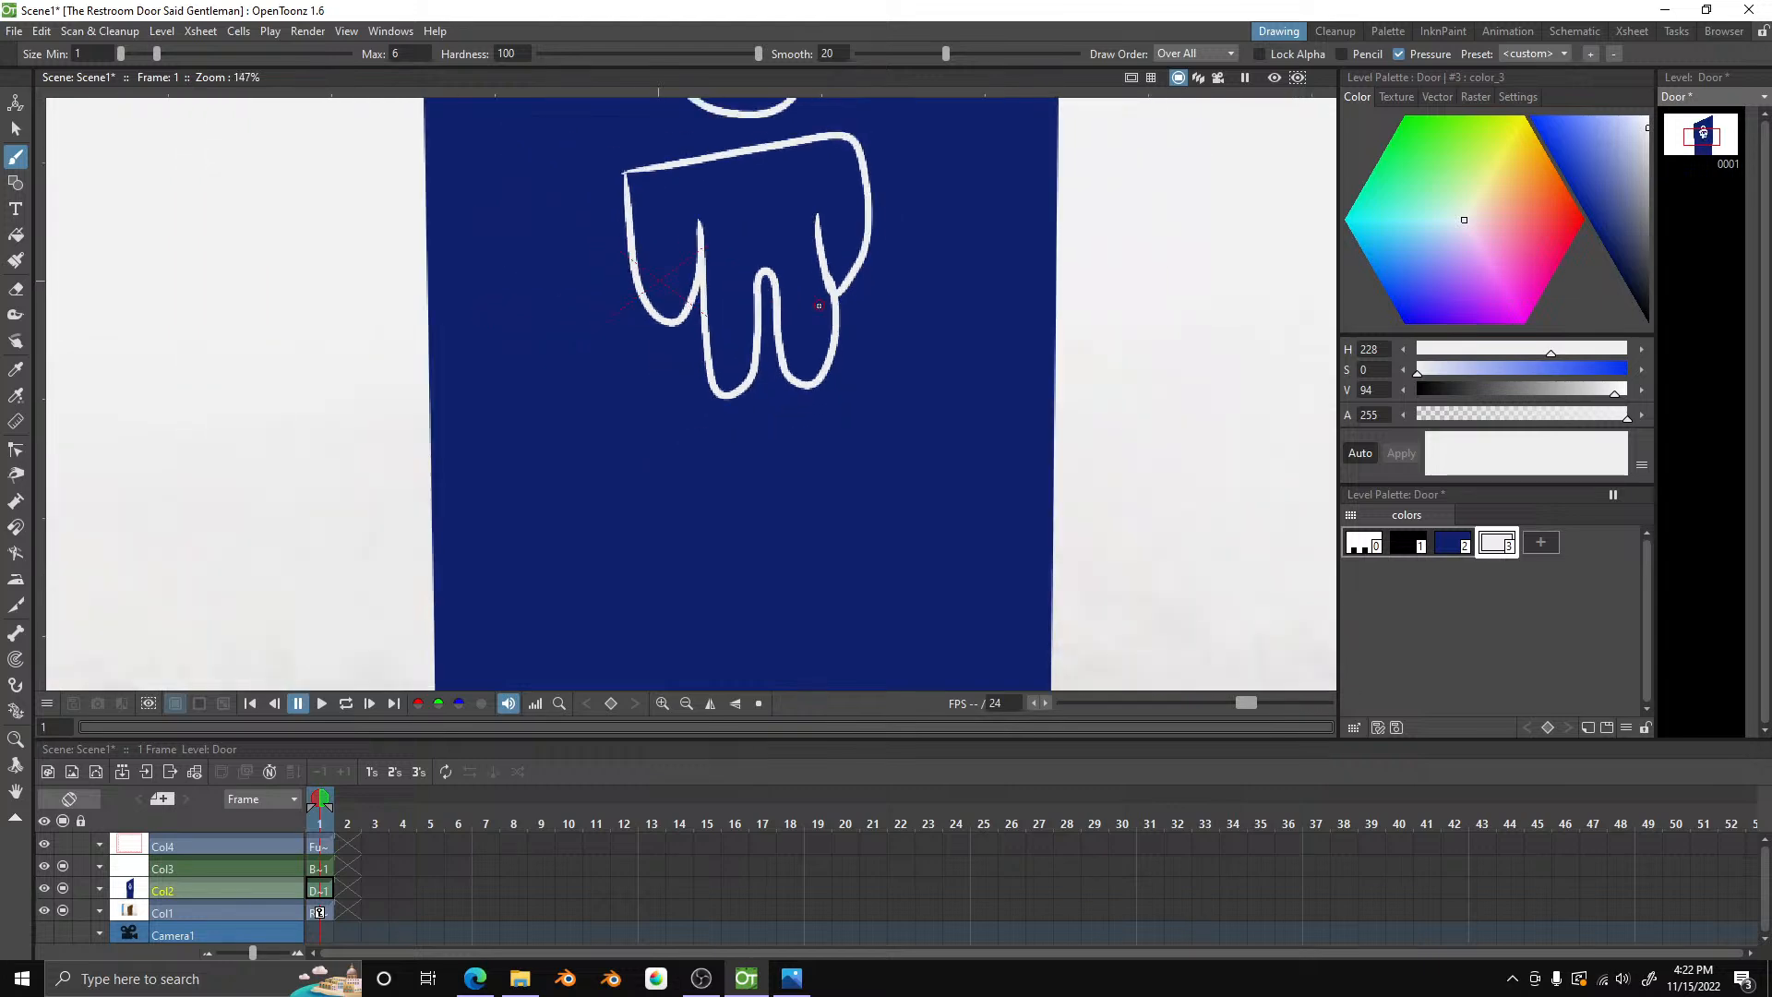
# - Fill the figure's body and head with off-white and check the sign against the whole door
pyautogui.scroll(3, 847, 165)
pyautogui.scroll(2, 847, 165)
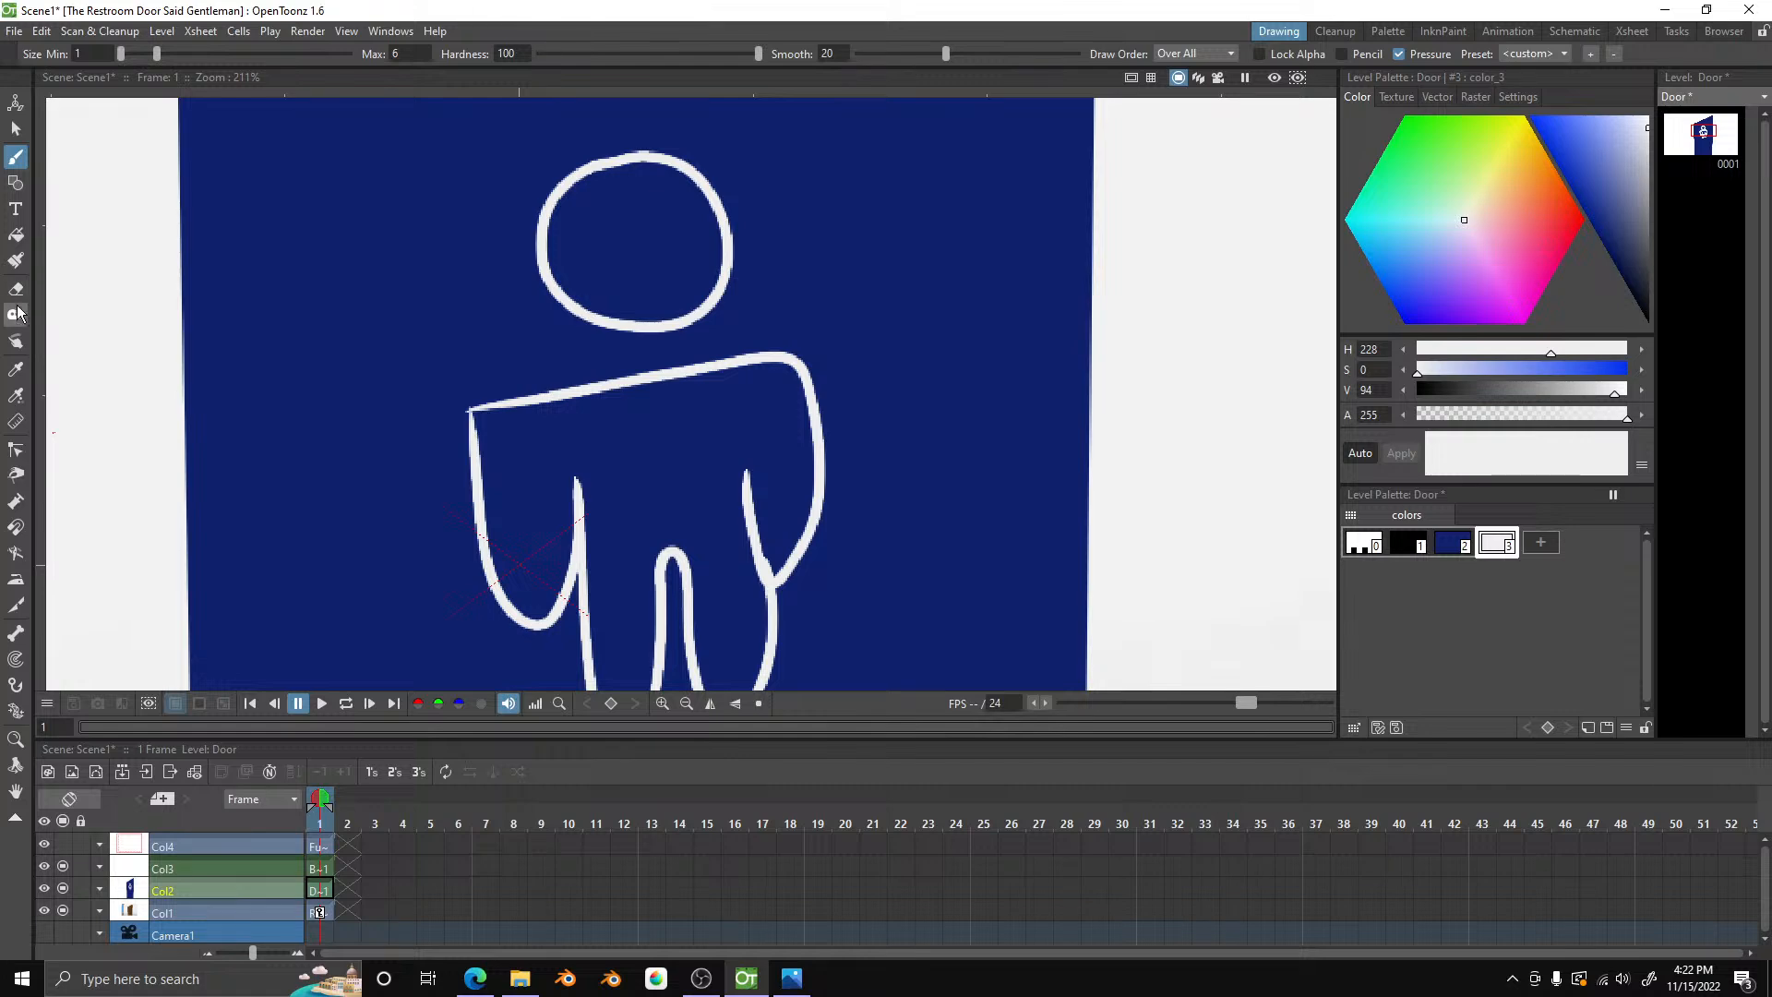
pyautogui.click(16, 235)
pyautogui.click(649, 440)
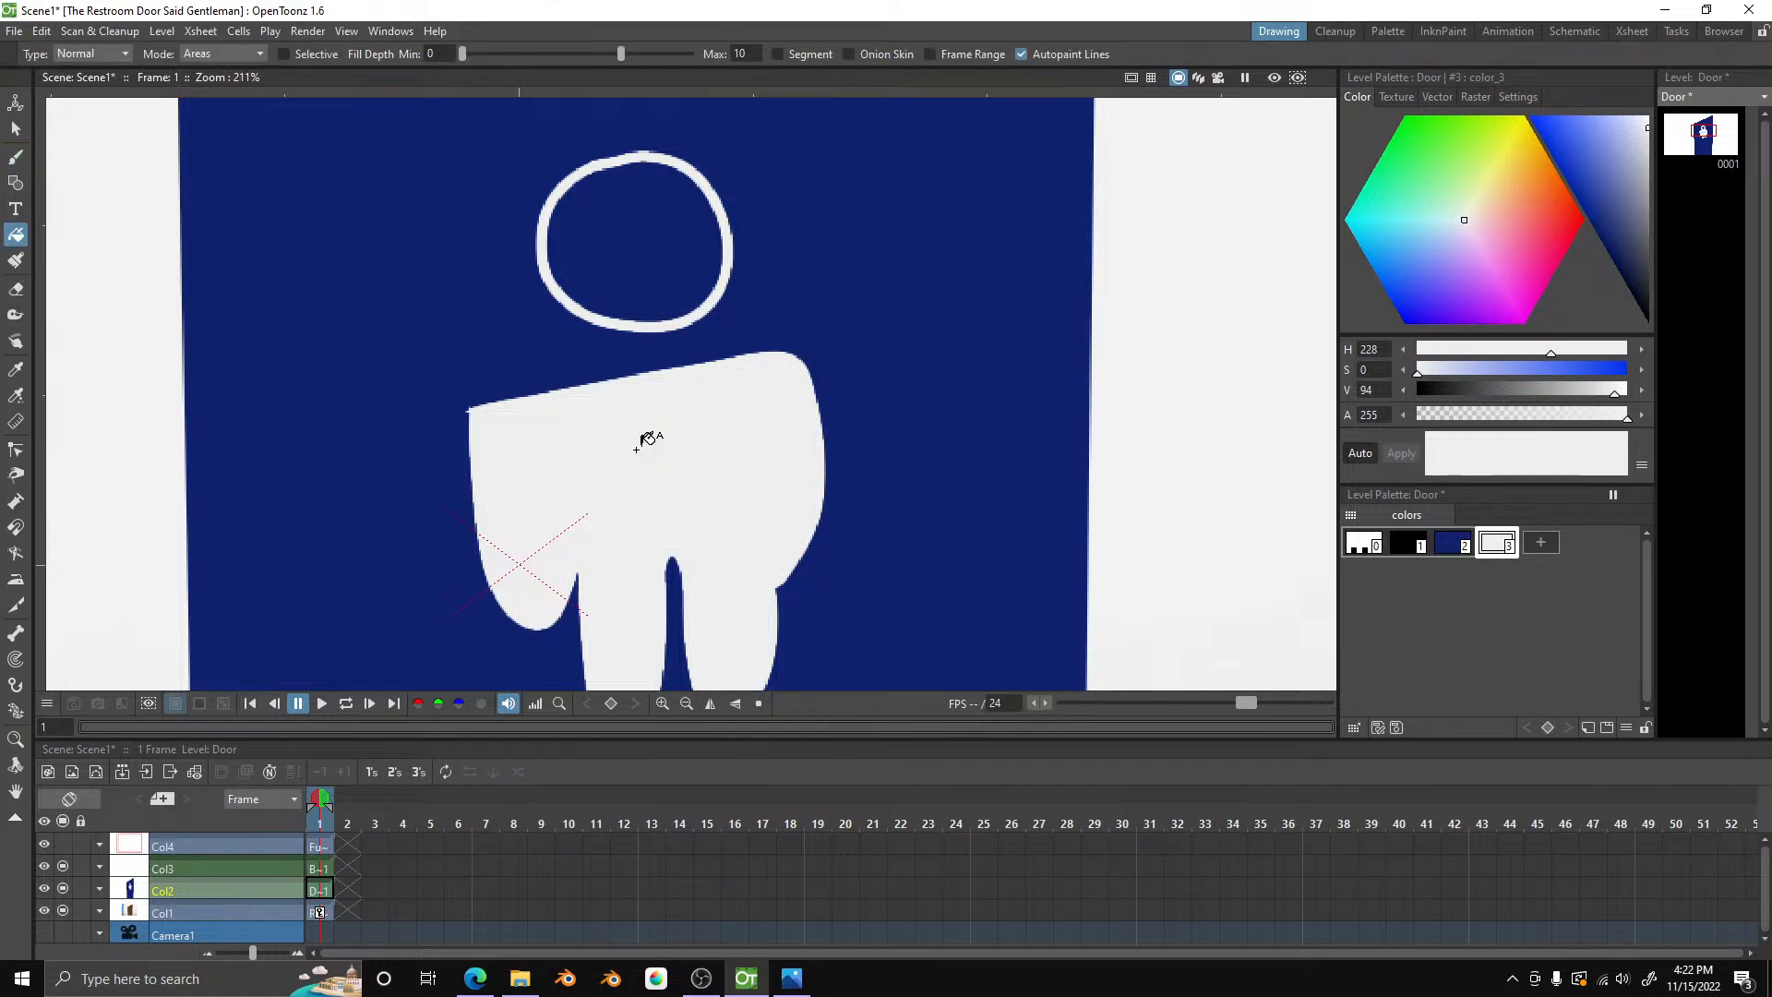
pyautogui.click(638, 296)
pyautogui.scroll(-6, 660, 318)
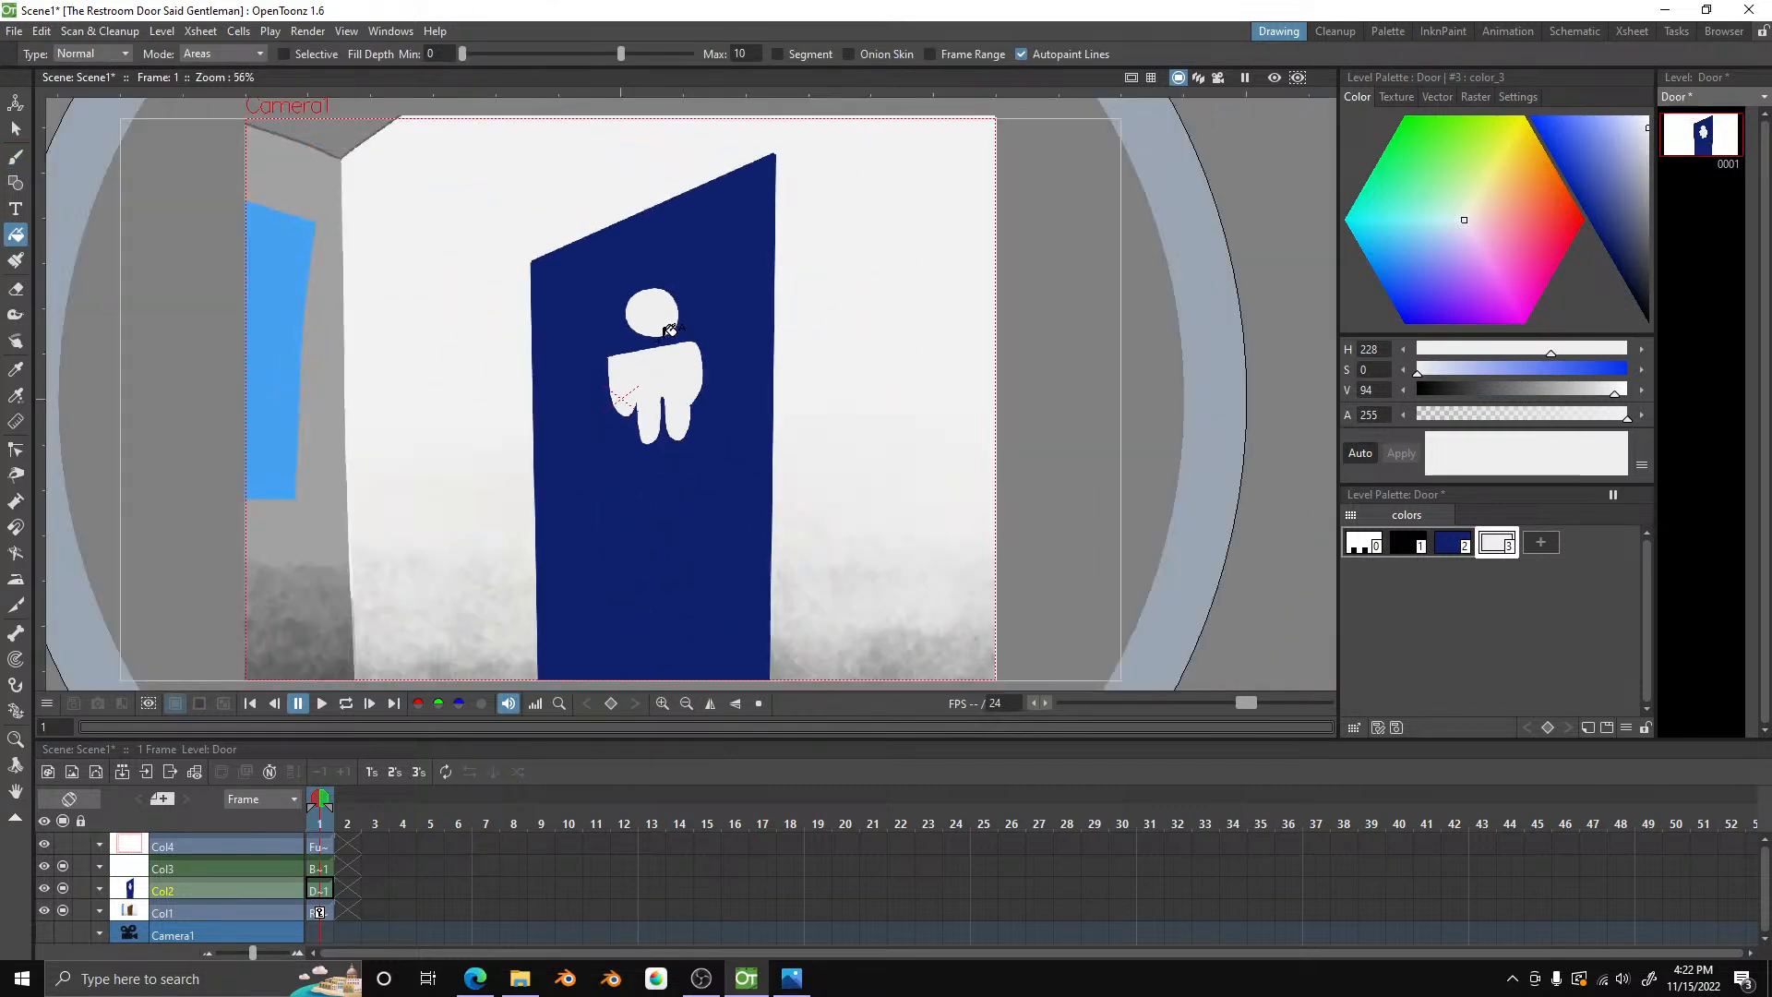
pyautogui.scroll(4, 669, 343)
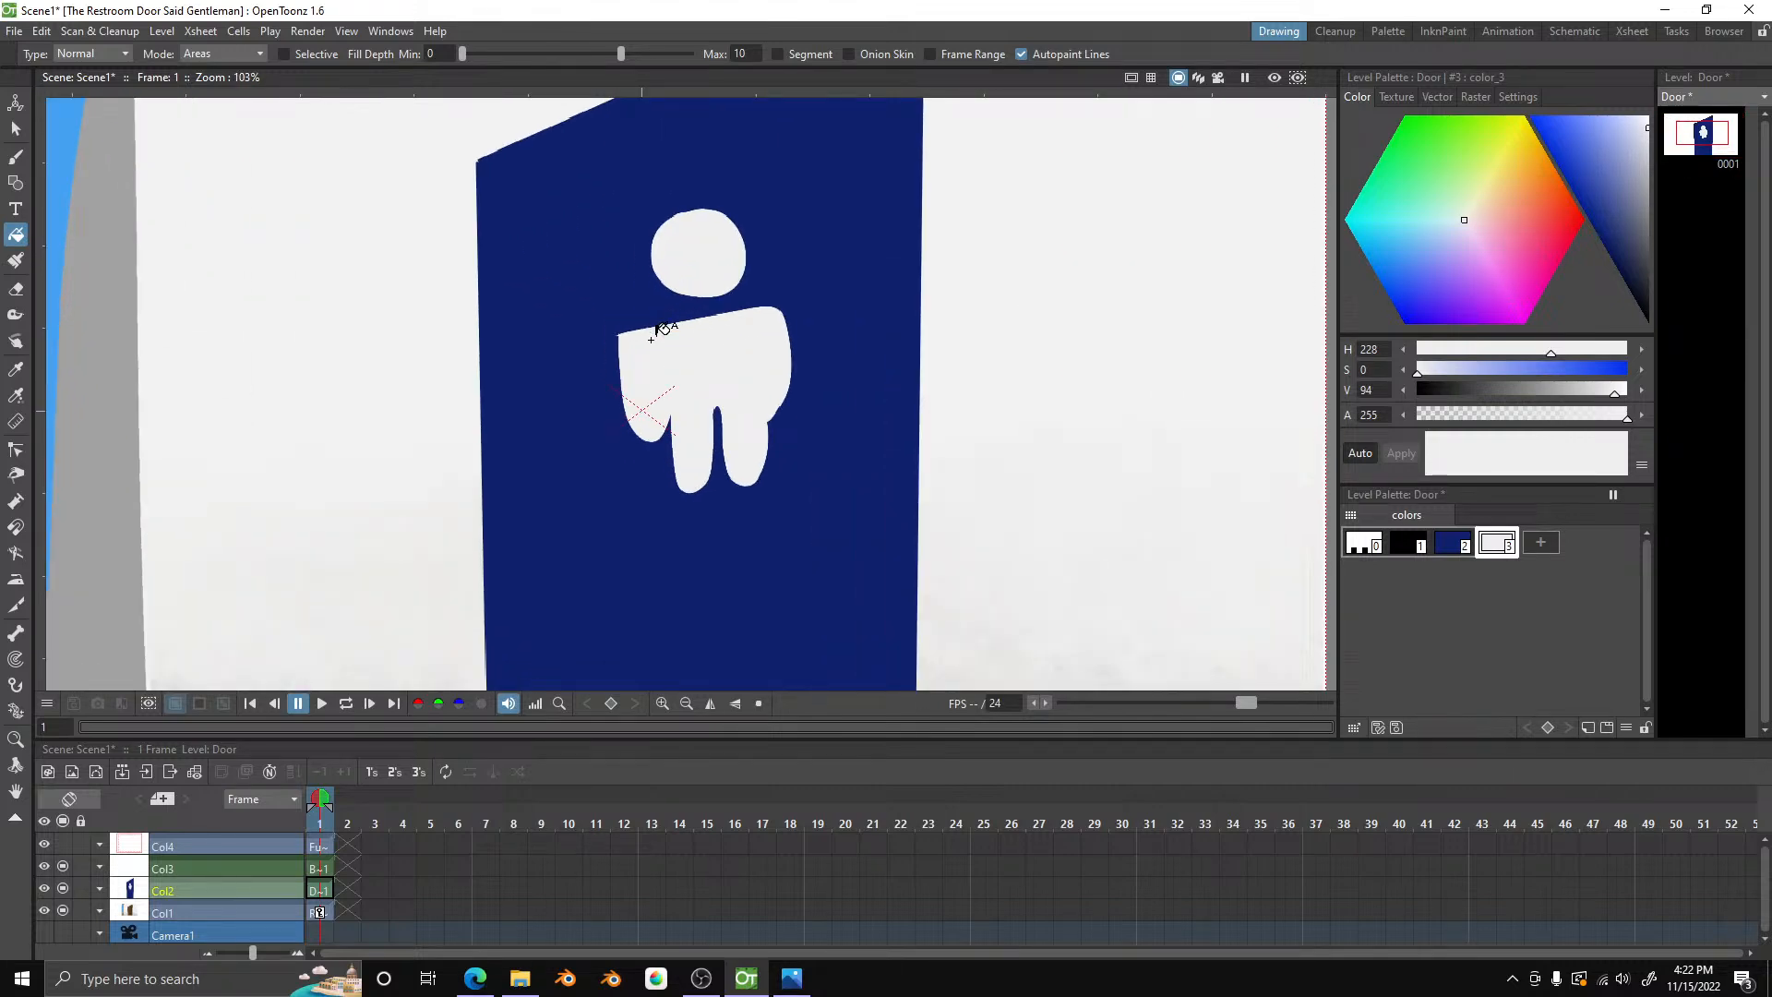
pyautogui.scroll(-1, 646, 342)
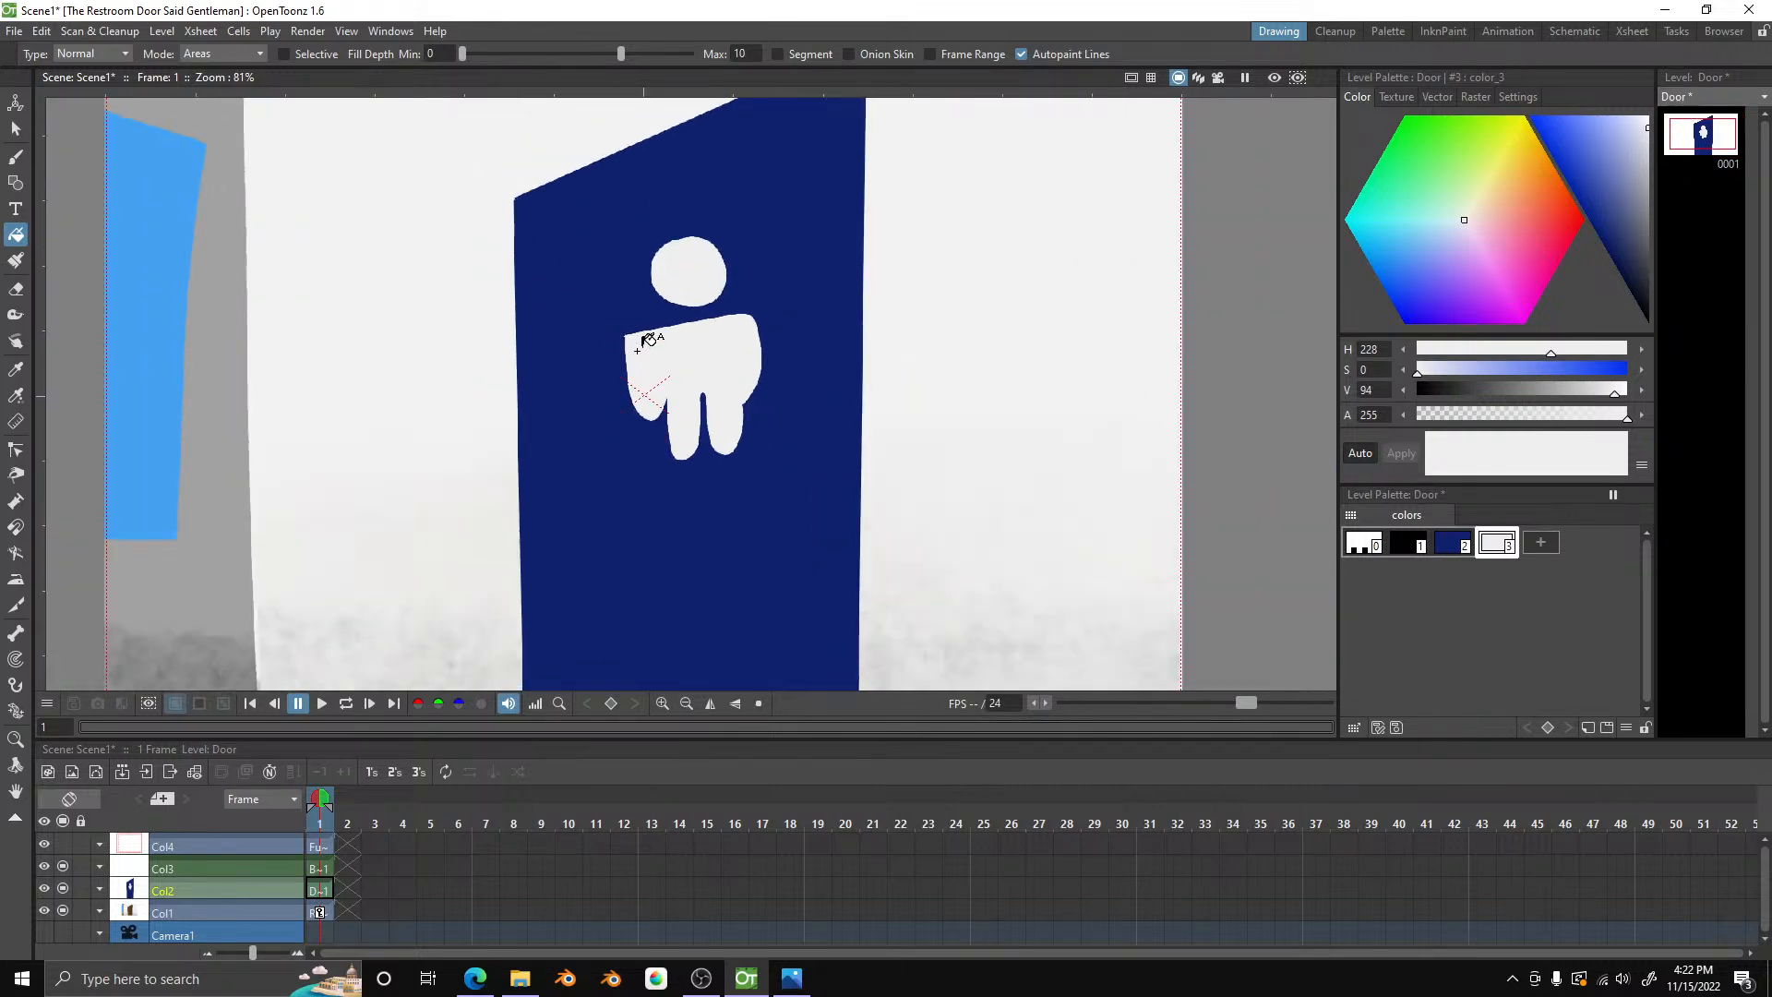
# - Trim the figure's sharp shoulder corner and separate both arms from the body with dark blue brush strokes
pyautogui.scroll(2, 654, 341)
pyautogui.click(1455, 545)
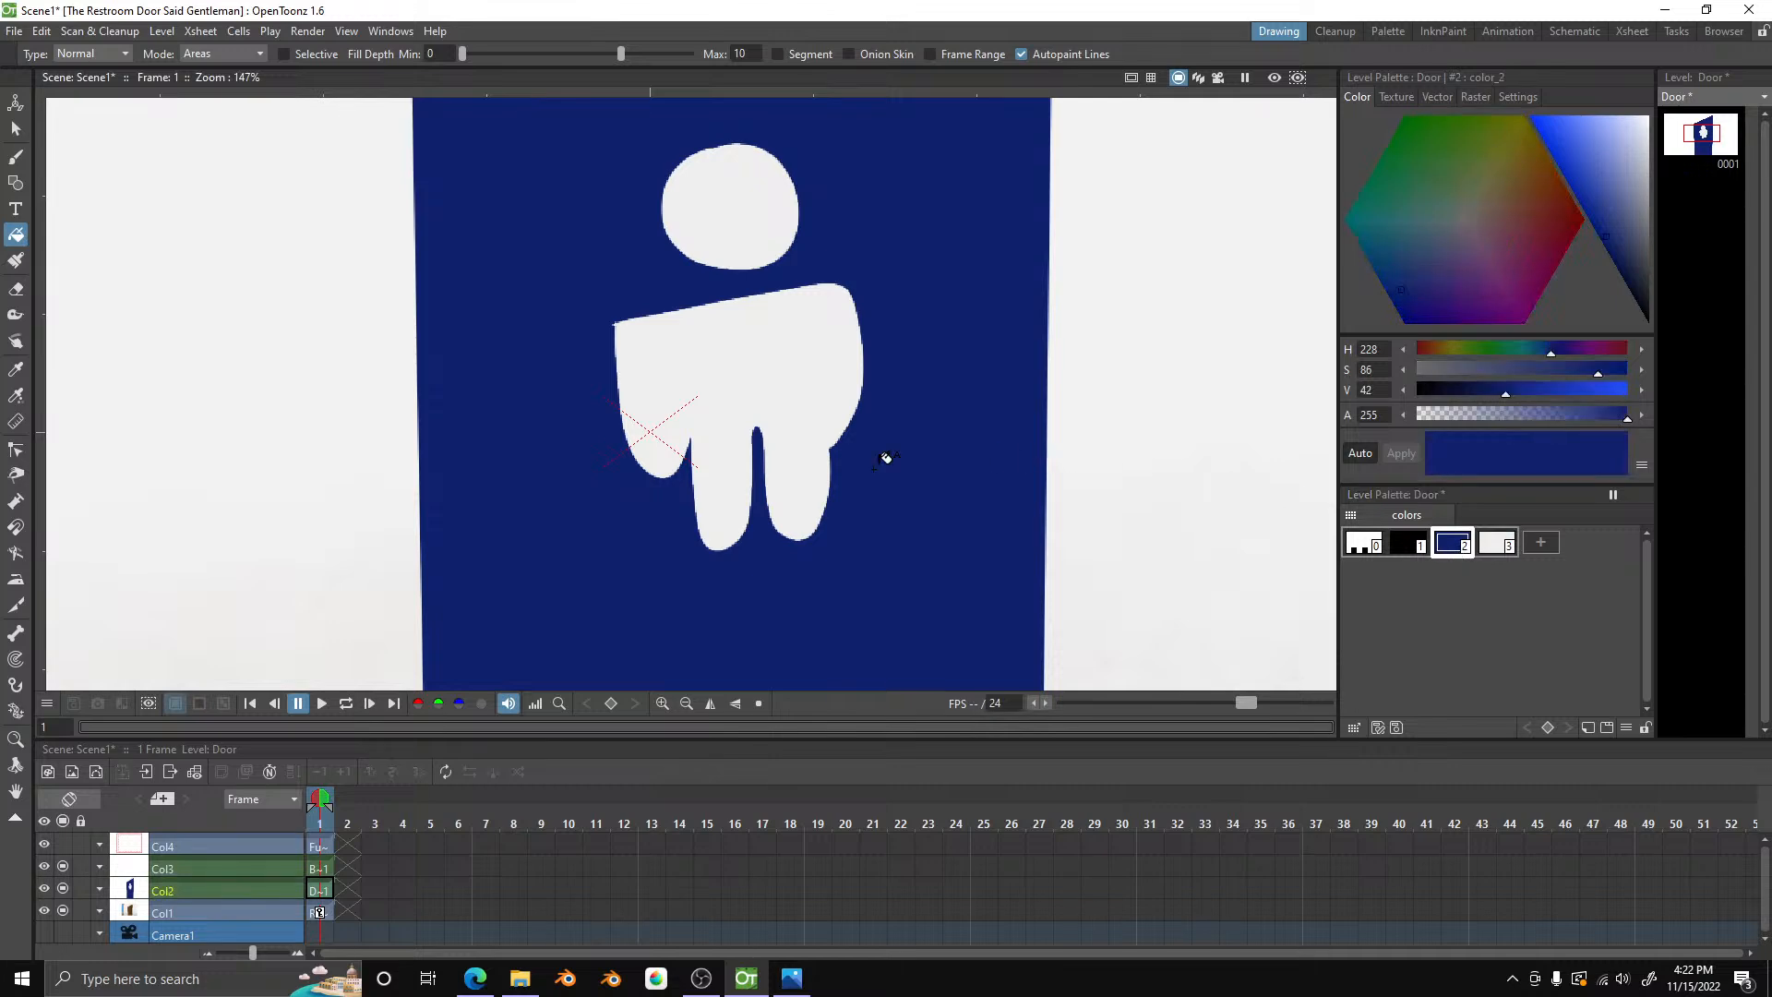
pyautogui.scroll(1, 768, 410)
pyautogui.scroll(2, 766, 412)
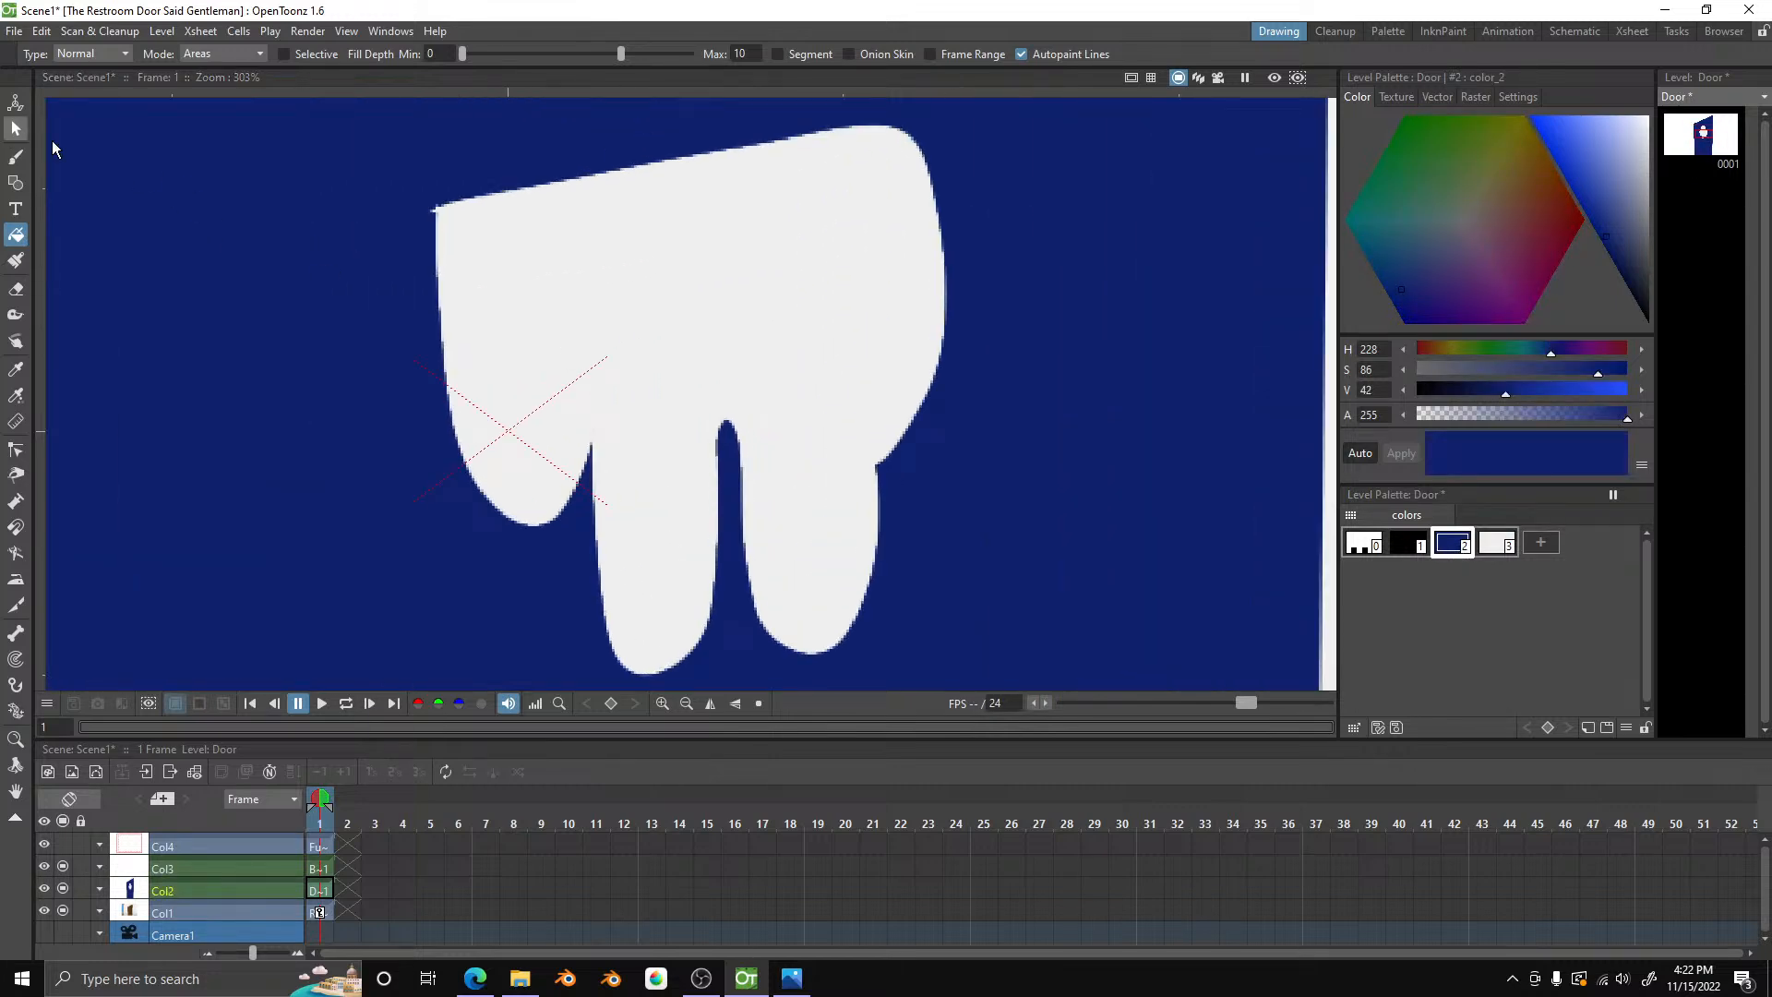
pyautogui.click(16, 157)
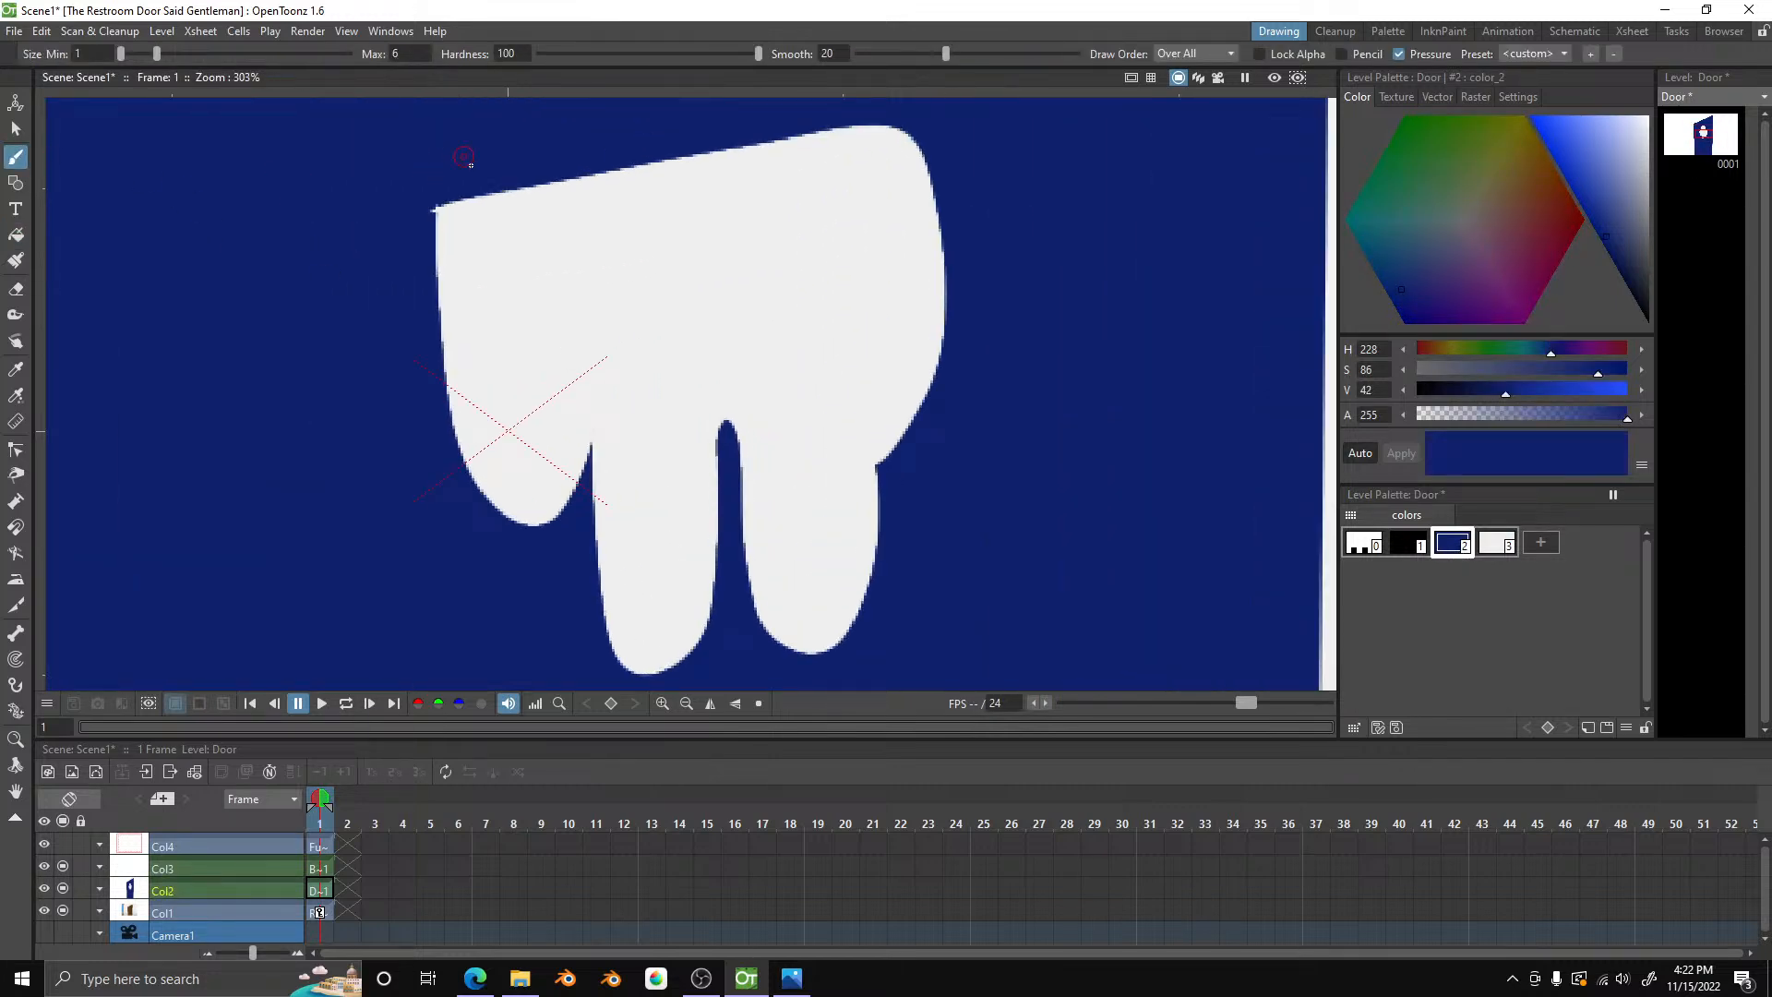
pyautogui.moveTo(459, 197)
pyautogui.mouseDown()
pyautogui.moveTo(425, 252)
pyautogui.moveTo(431, 336)
pyautogui.mouseUp()
pyautogui.moveTo(891, 477)
pyautogui.mouseDown()
pyautogui.moveTo(863, 316)
pyautogui.moveTo(882, 452)
pyautogui.mouseUp()
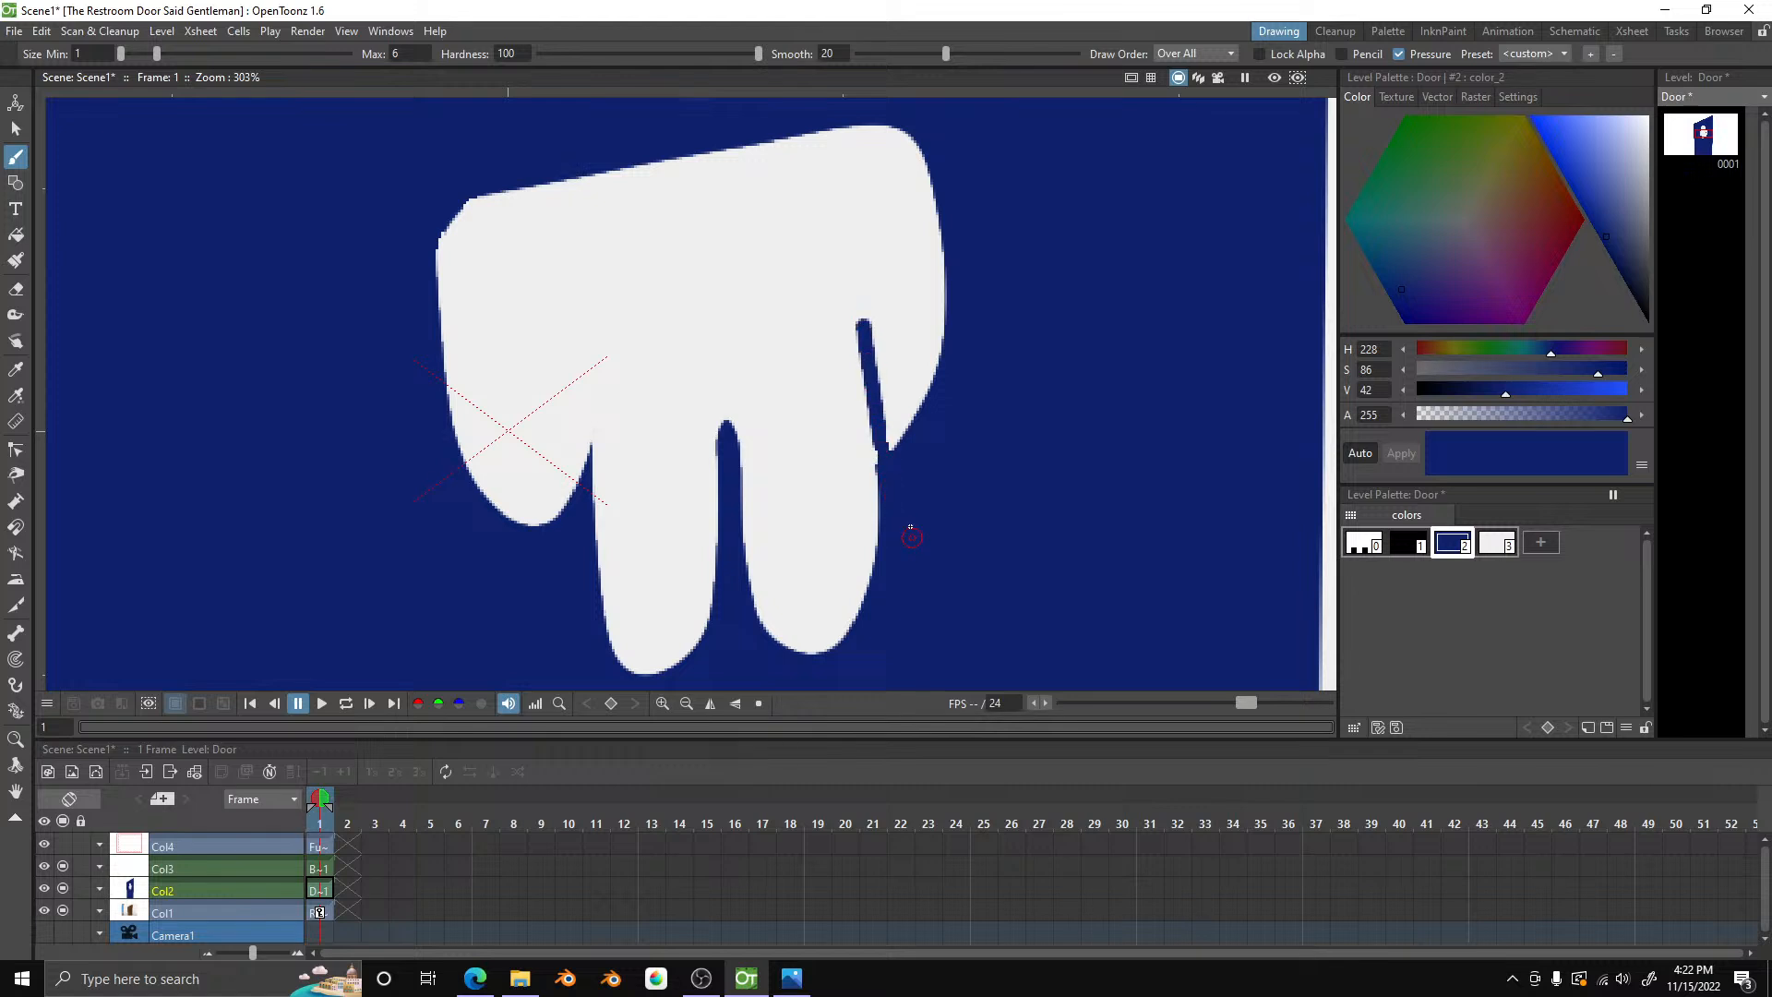
pyautogui.moveTo(576, 344); pyautogui.dragTo(584, 374)
pyautogui.moveTo(587, 439); pyautogui.dragTo(592, 485)
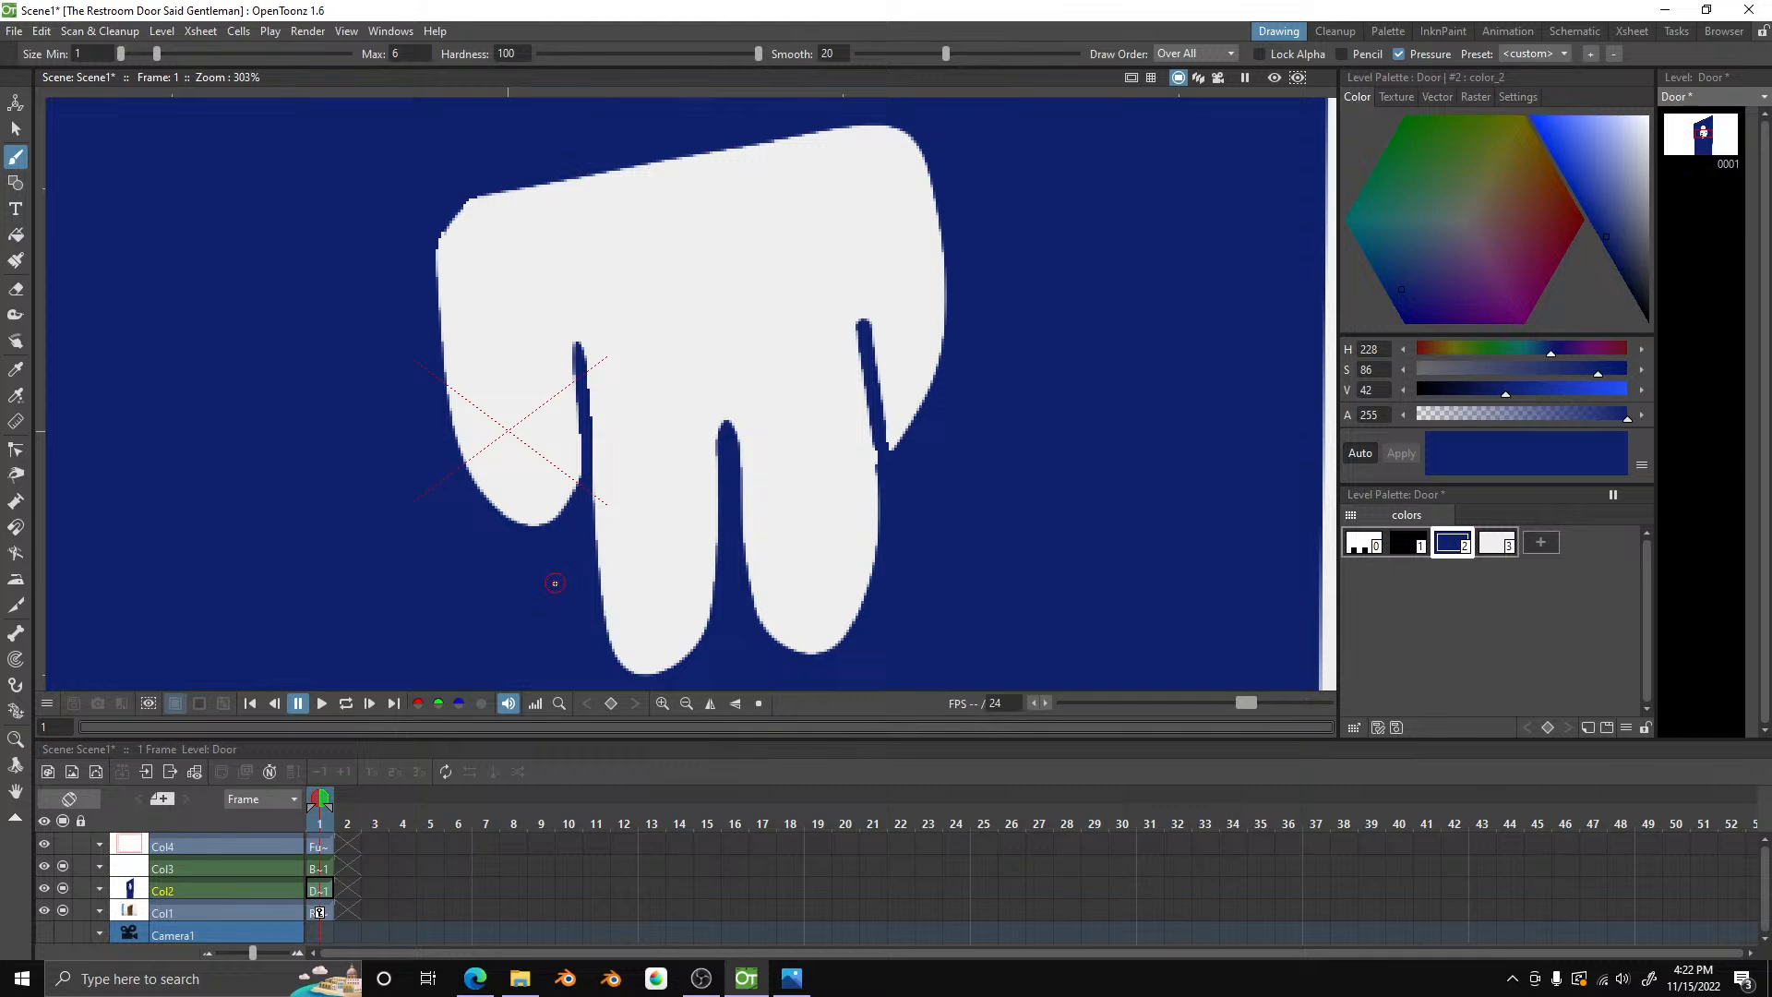
pyautogui.scroll(-8, 555, 583)
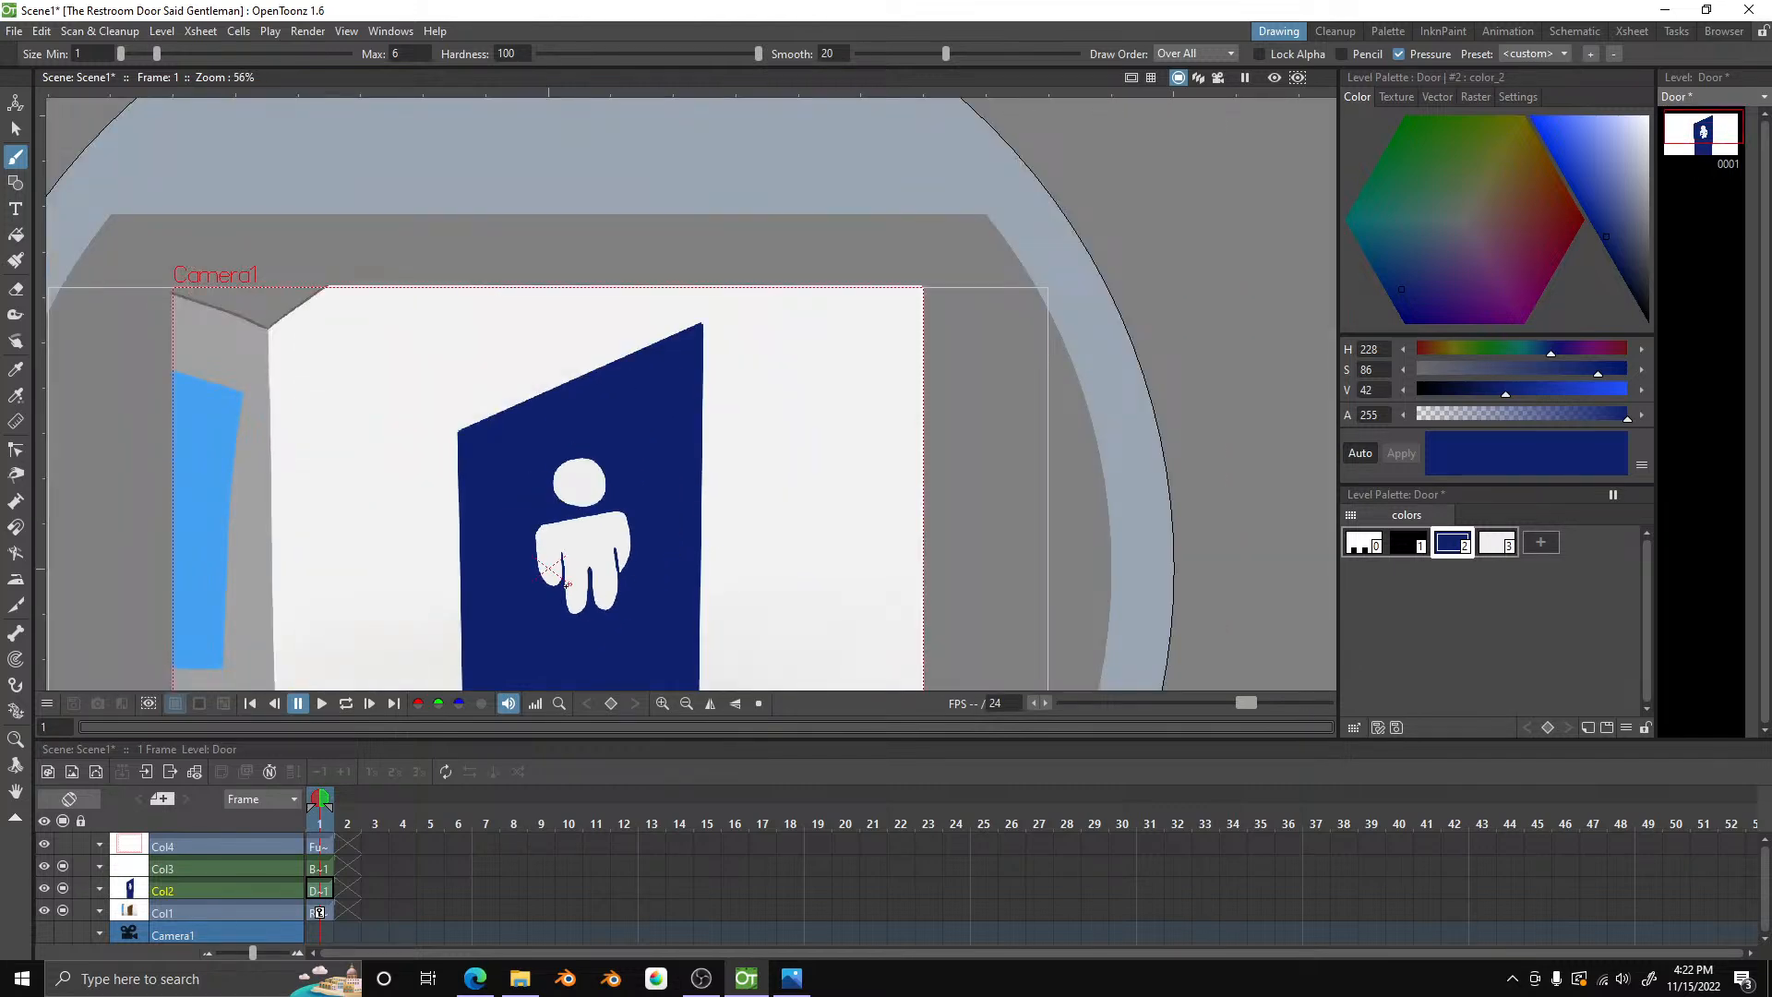
# - Select the whole figure with a rectangular selection, scale it to about 86% and move it about 22 px horizontally and 16 px vertically
pyautogui.scroll(5, 538, 622)
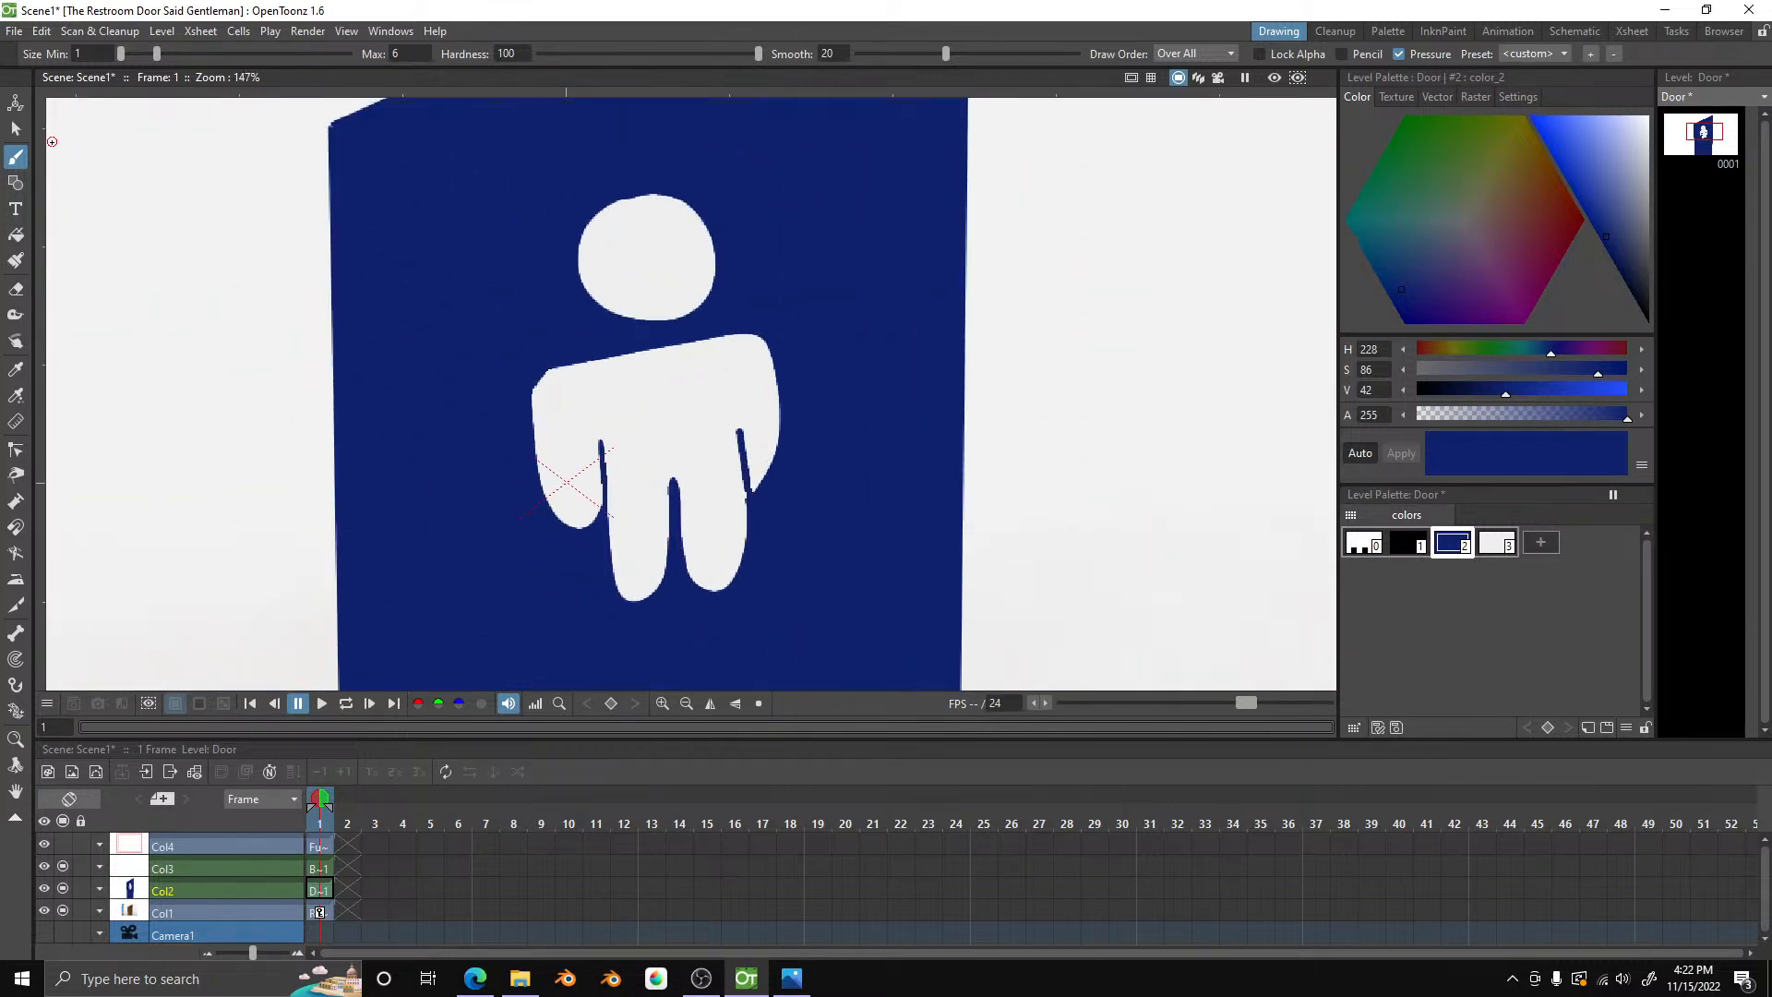
pyautogui.click(15, 129)
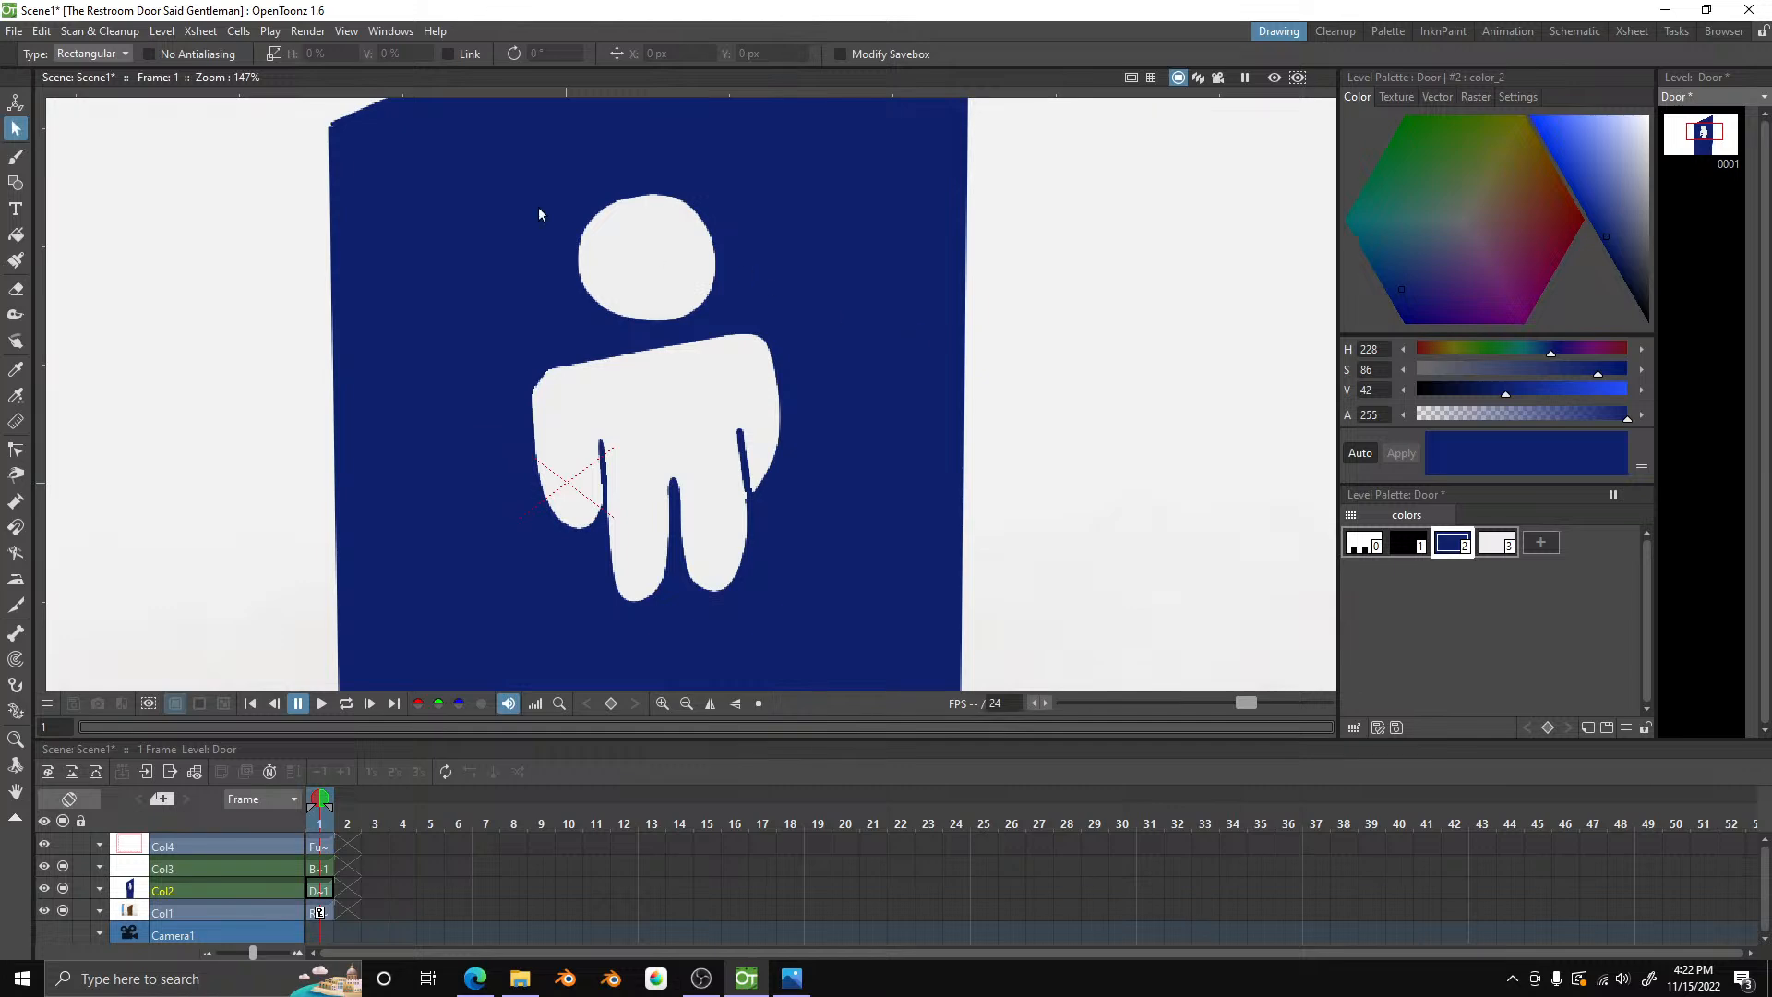
pyautogui.moveTo(480, 169)
pyautogui.mouseDown()
pyautogui.moveTo(736, 601)
pyautogui.moveTo(829, 627)
pyautogui.mouseUp()
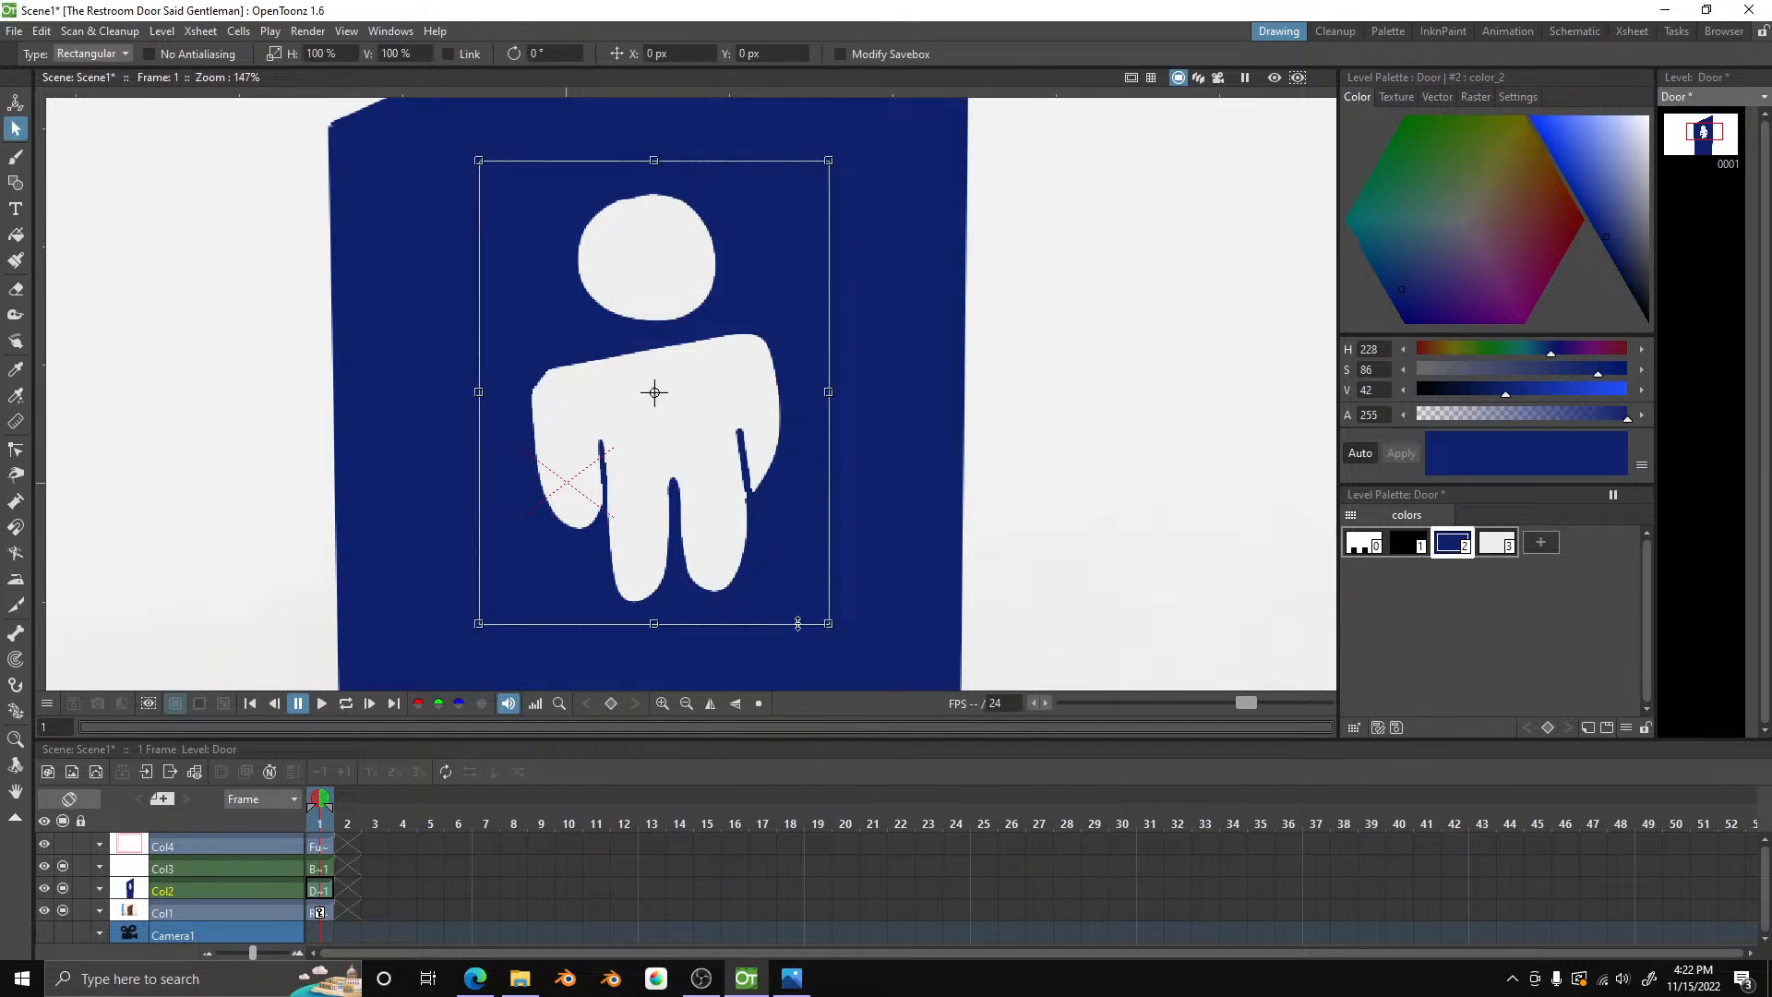
pyautogui.scroll(-1, 721, 456)
pyautogui.scroll(-8, 721, 456)
pyautogui.scroll(5, 741, 550)
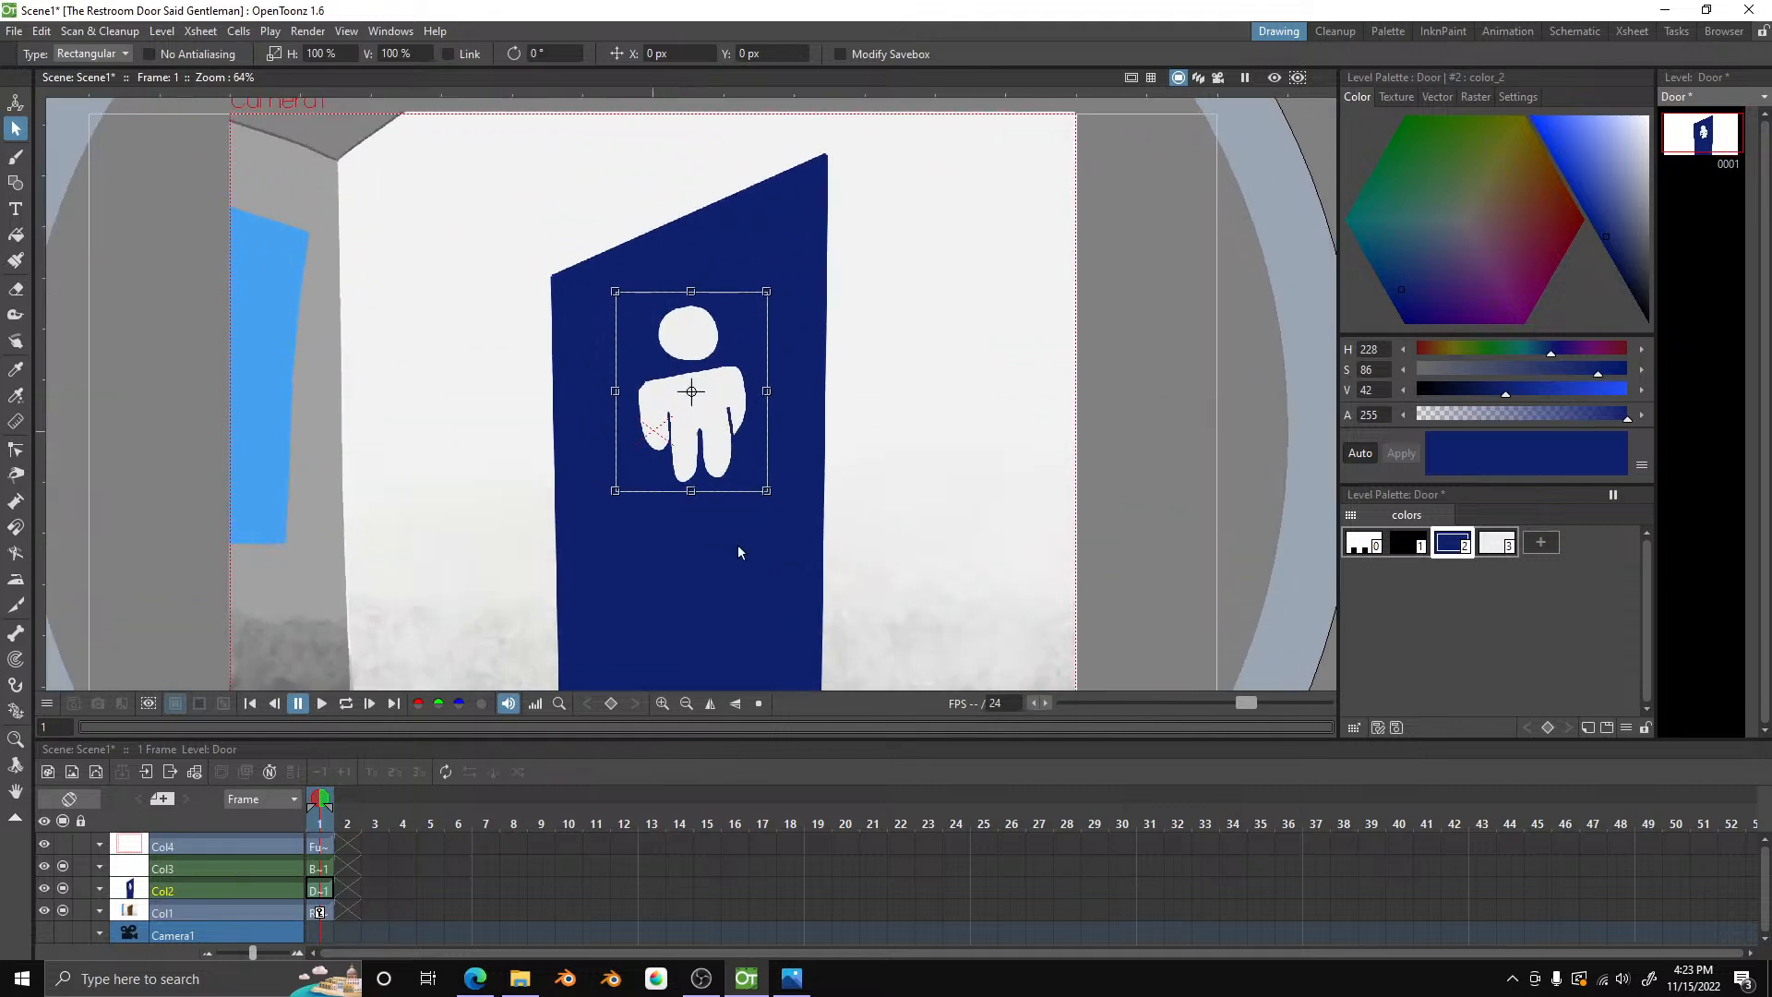
pyautogui.moveTo(763, 499); pyautogui.dragTo(739, 430)
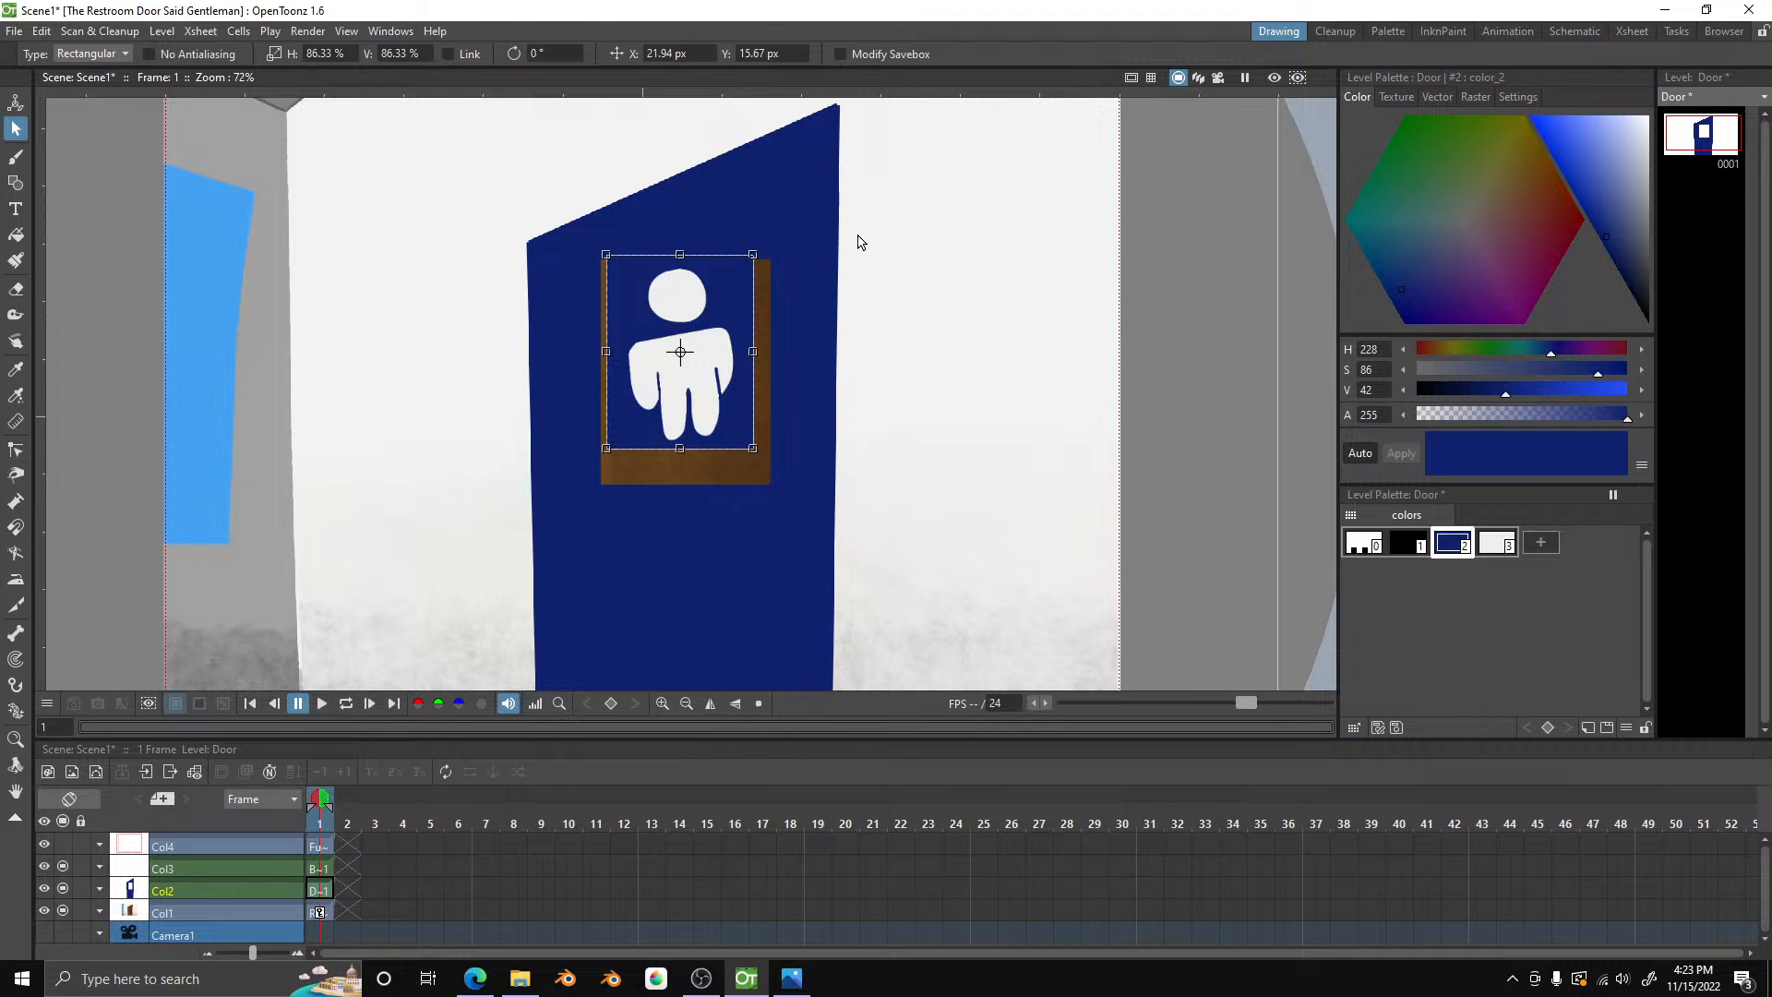
pyautogui.click(369, 390)
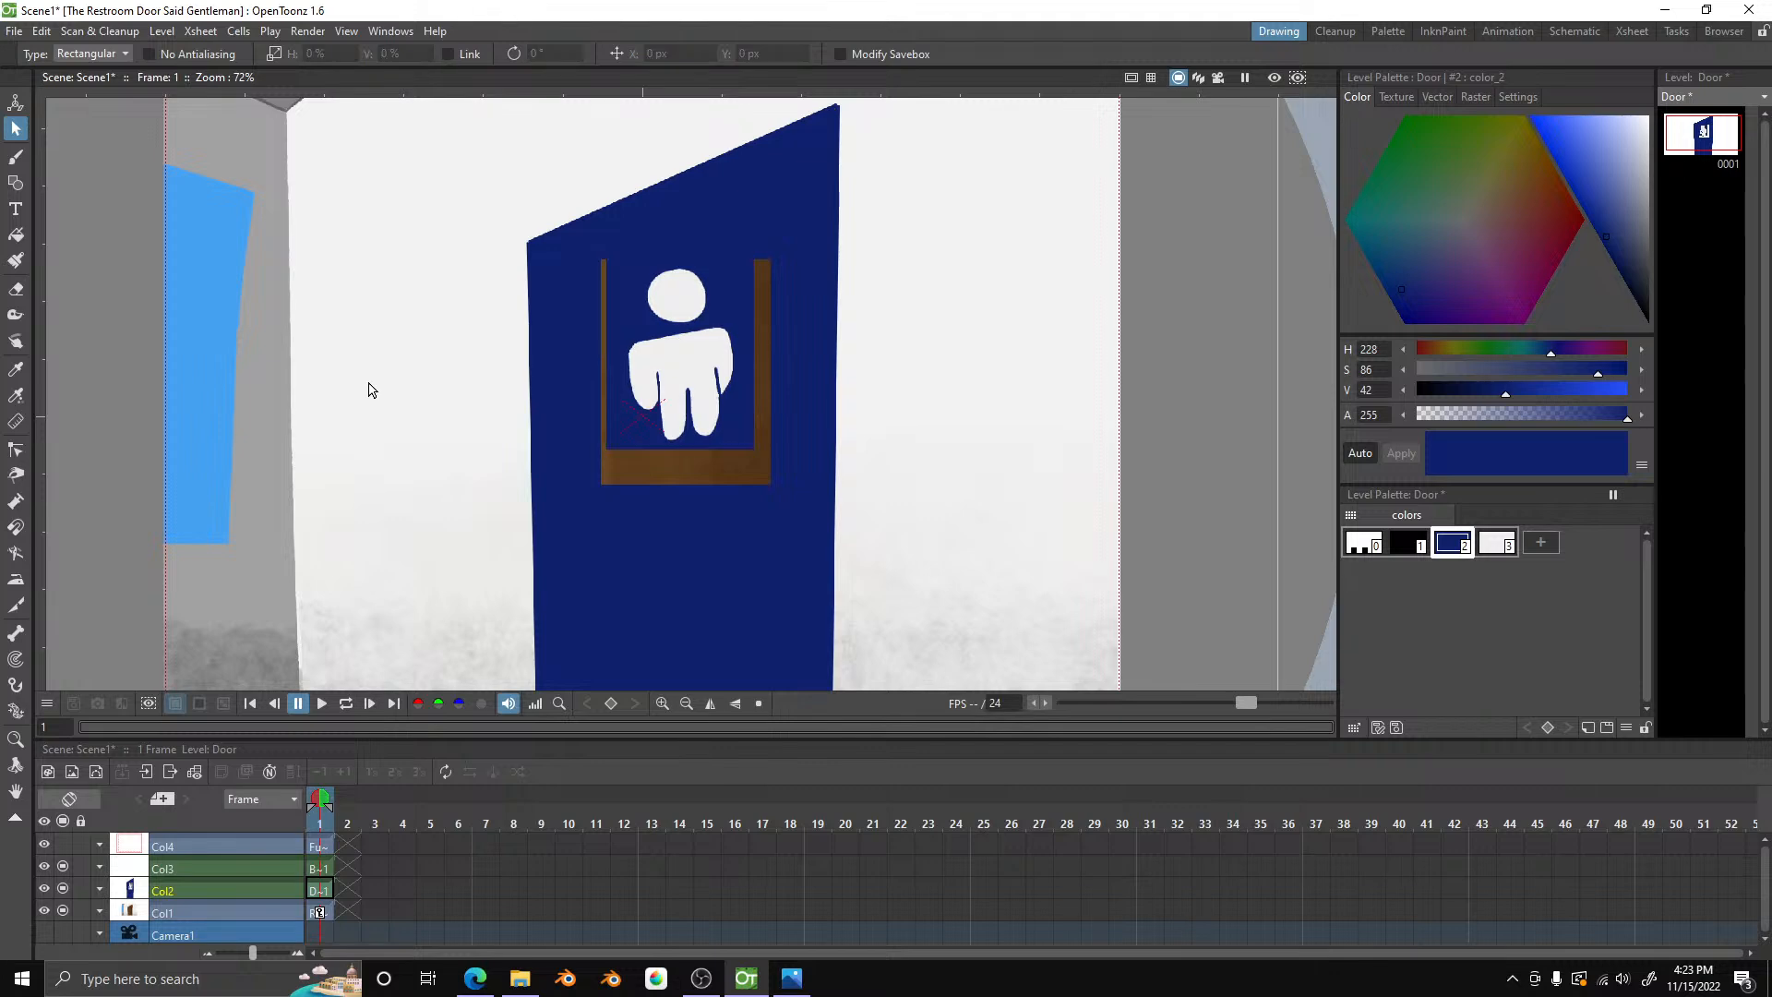
# - Hide the restroom background column and fill the empty gap around the figure on the Door drawing with dark blue
pyautogui.click(162, 912)
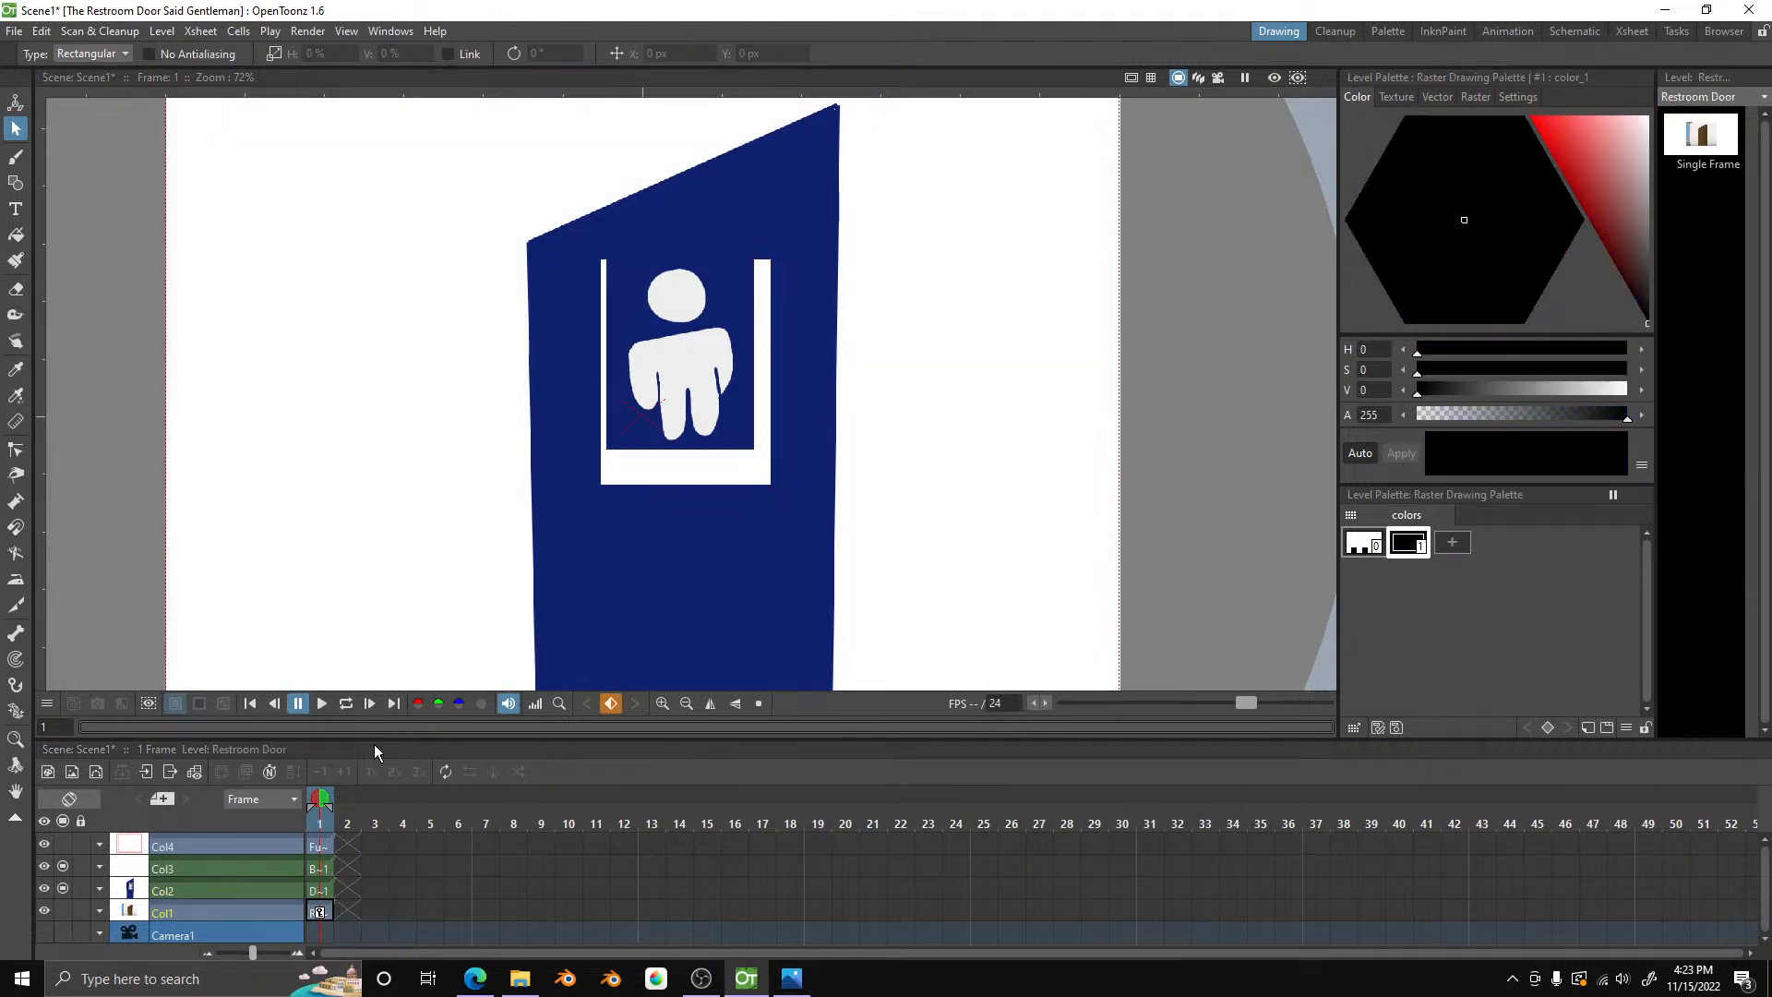
pyautogui.scroll(-2, 716, 474)
pyautogui.scroll(5, 696, 479)
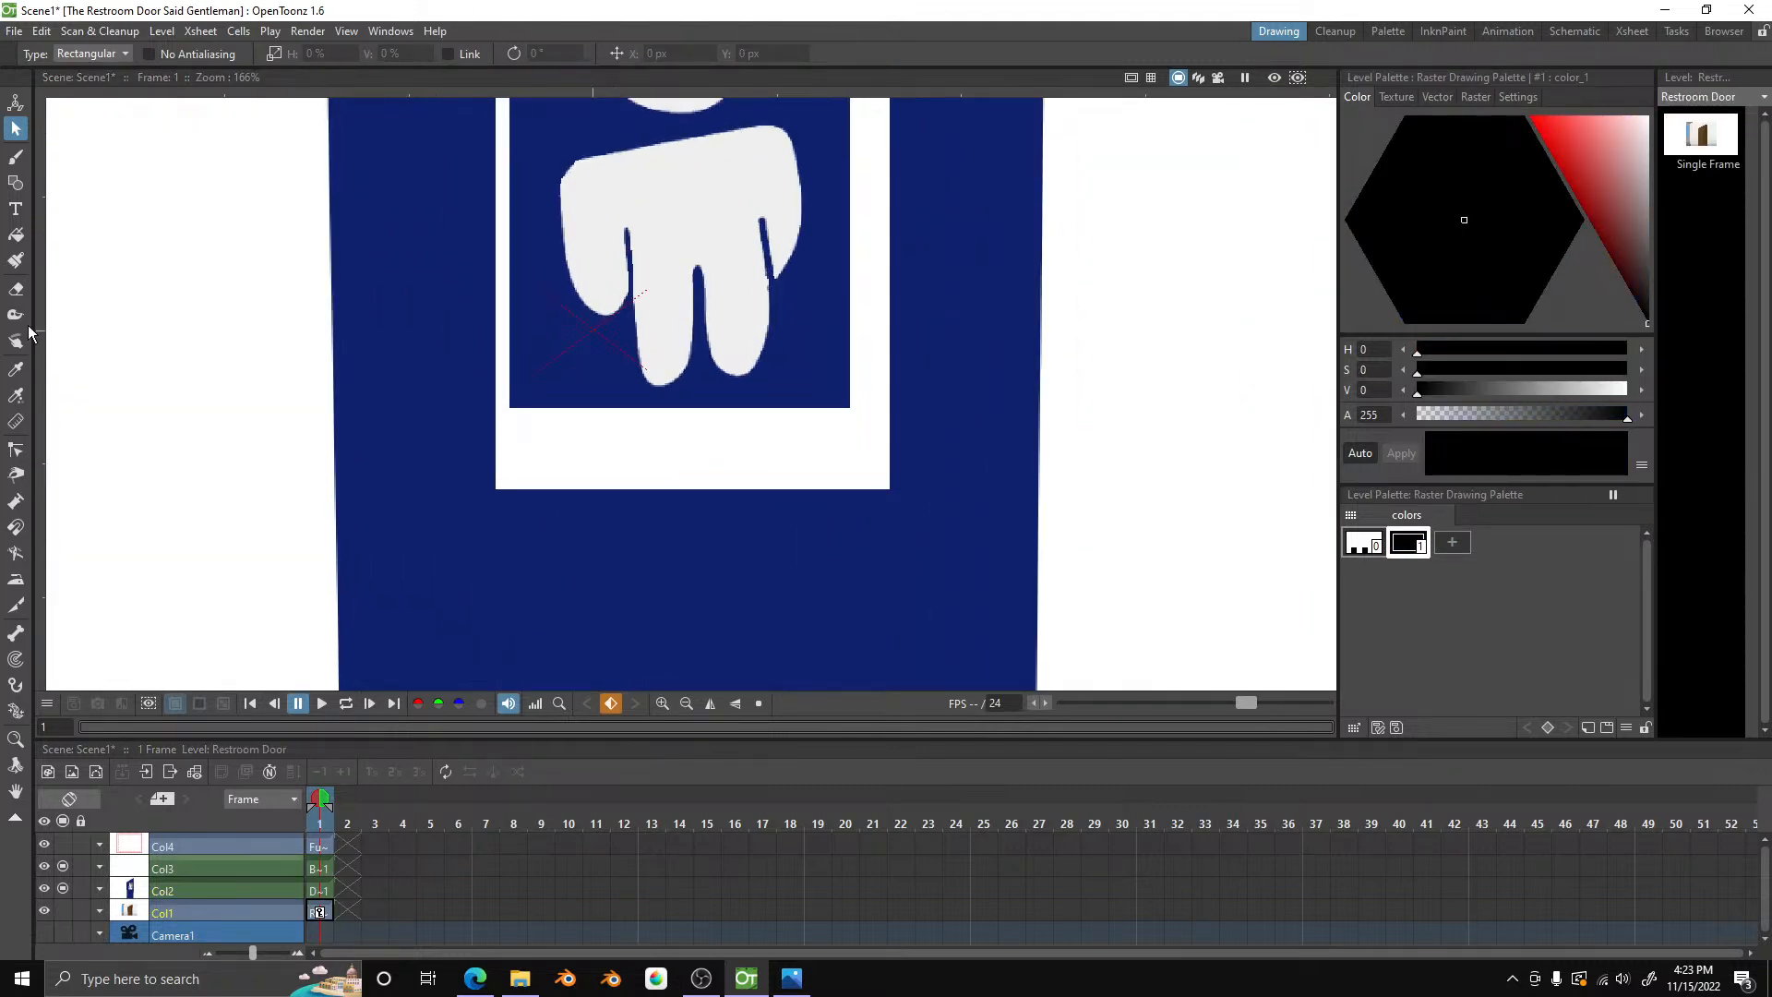
pyautogui.click(16, 234)
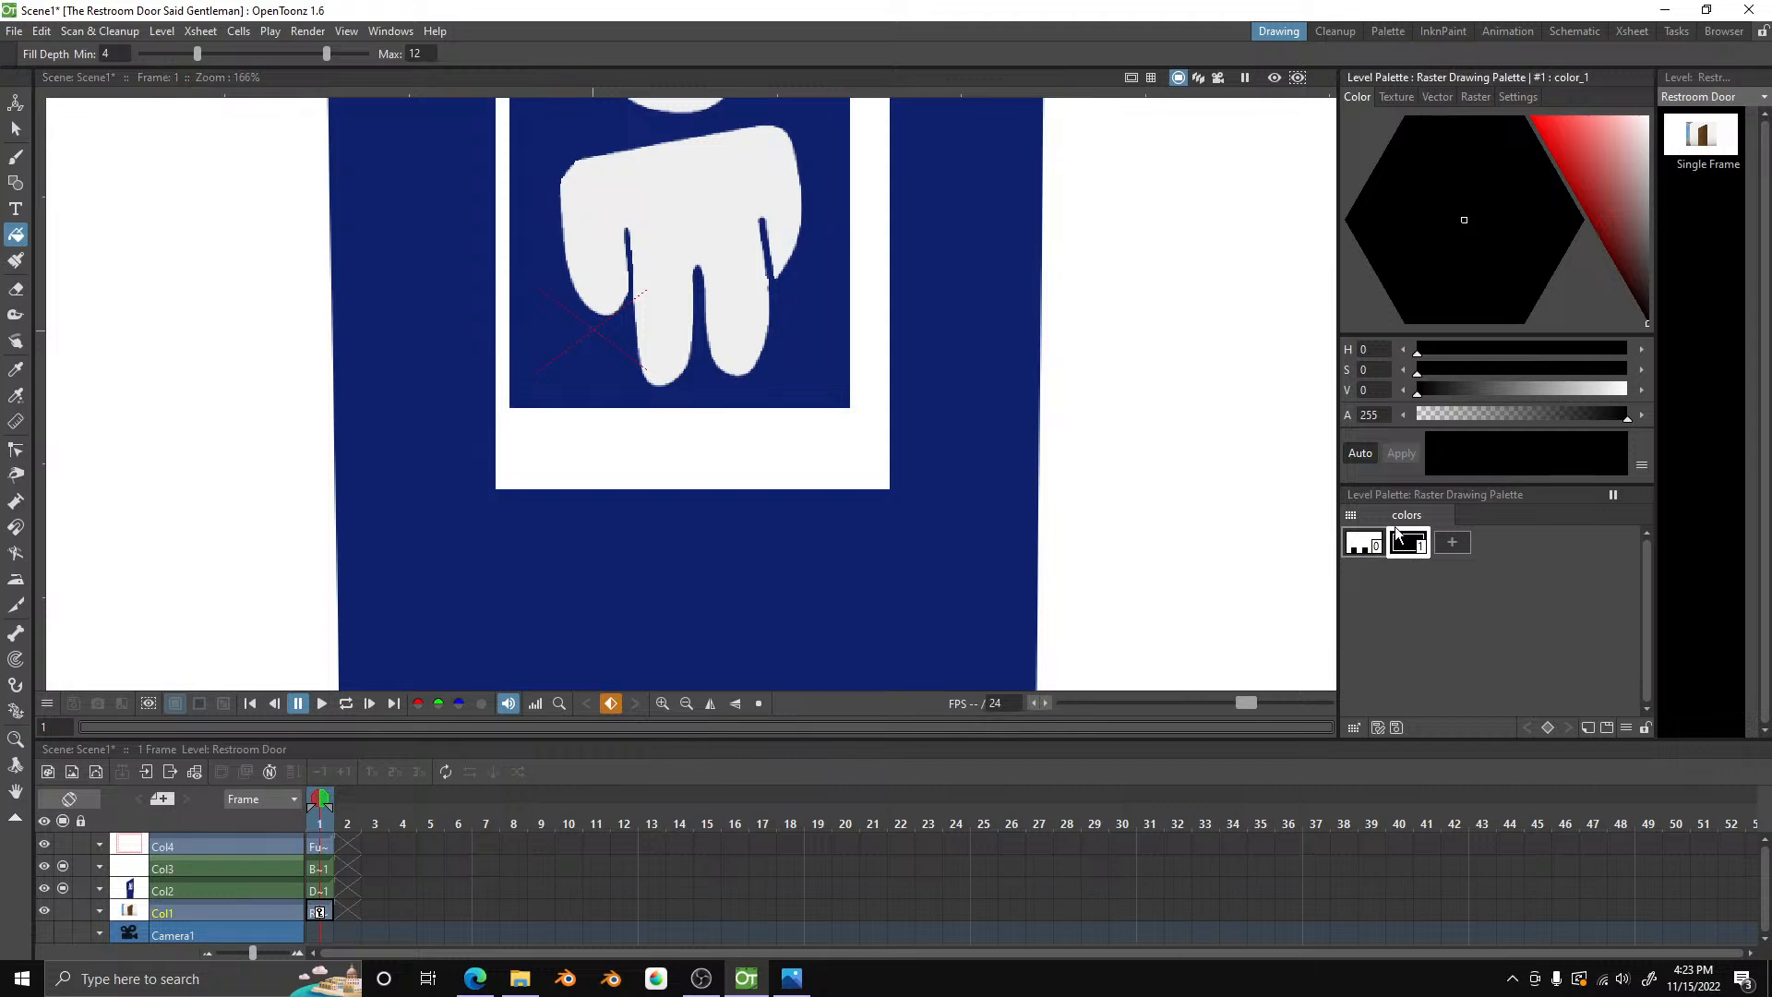
pyautogui.click(246, 891)
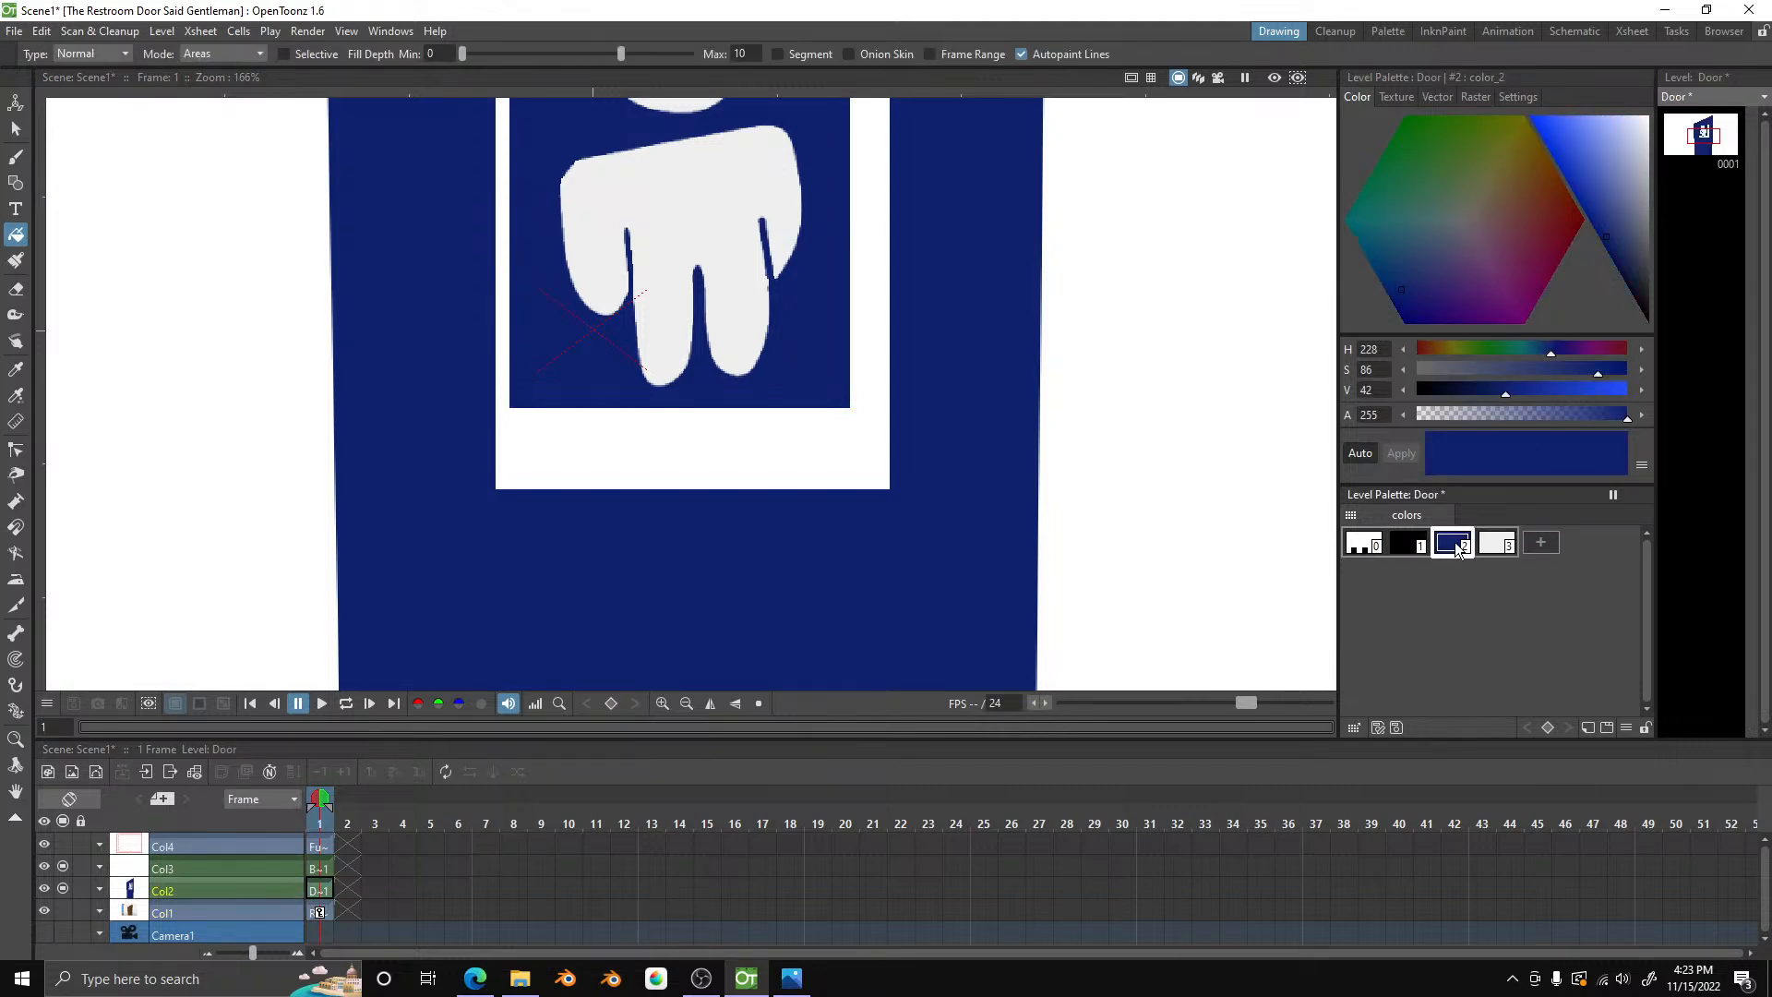
pyautogui.click(602, 474)
pyautogui.scroll(-1, 602, 474)
pyautogui.scroll(-2, 602, 475)
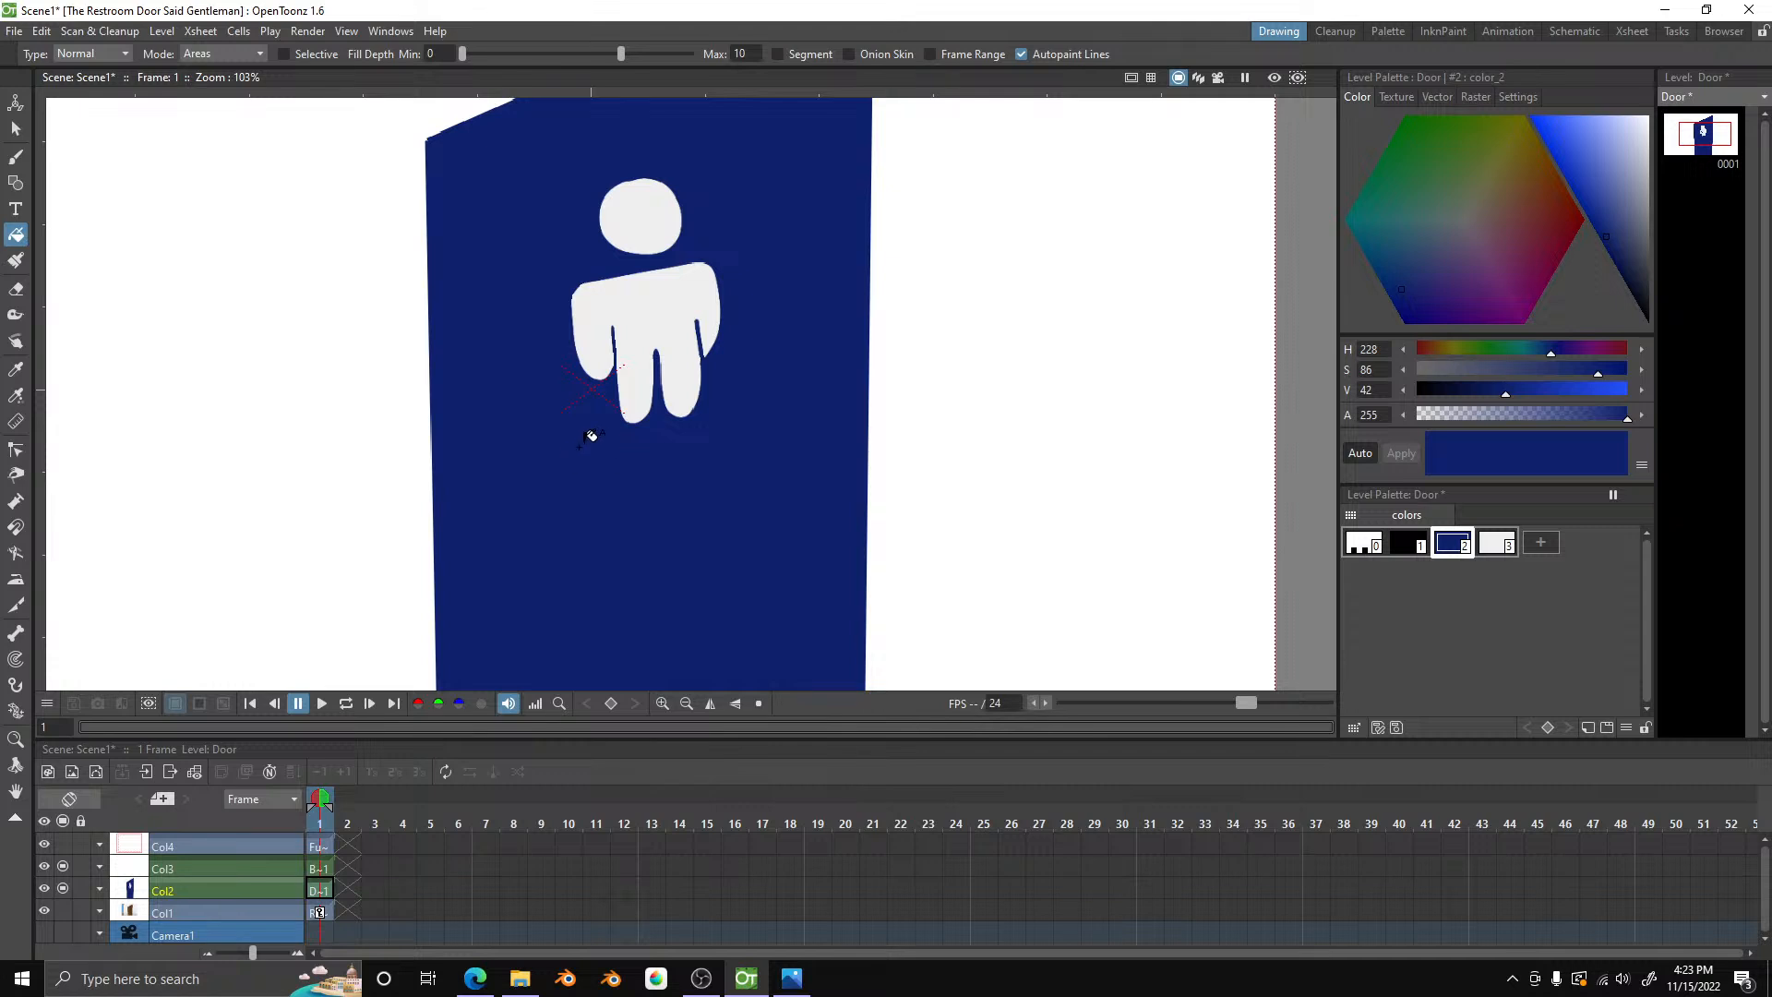
pyautogui.scroll(2, 587, 427)
# - Hand-letter "GENTLEMEN" in off-white beneath the figure with the Brush tool, using a Smooth value of 6.6
pyautogui.click(1499, 547)
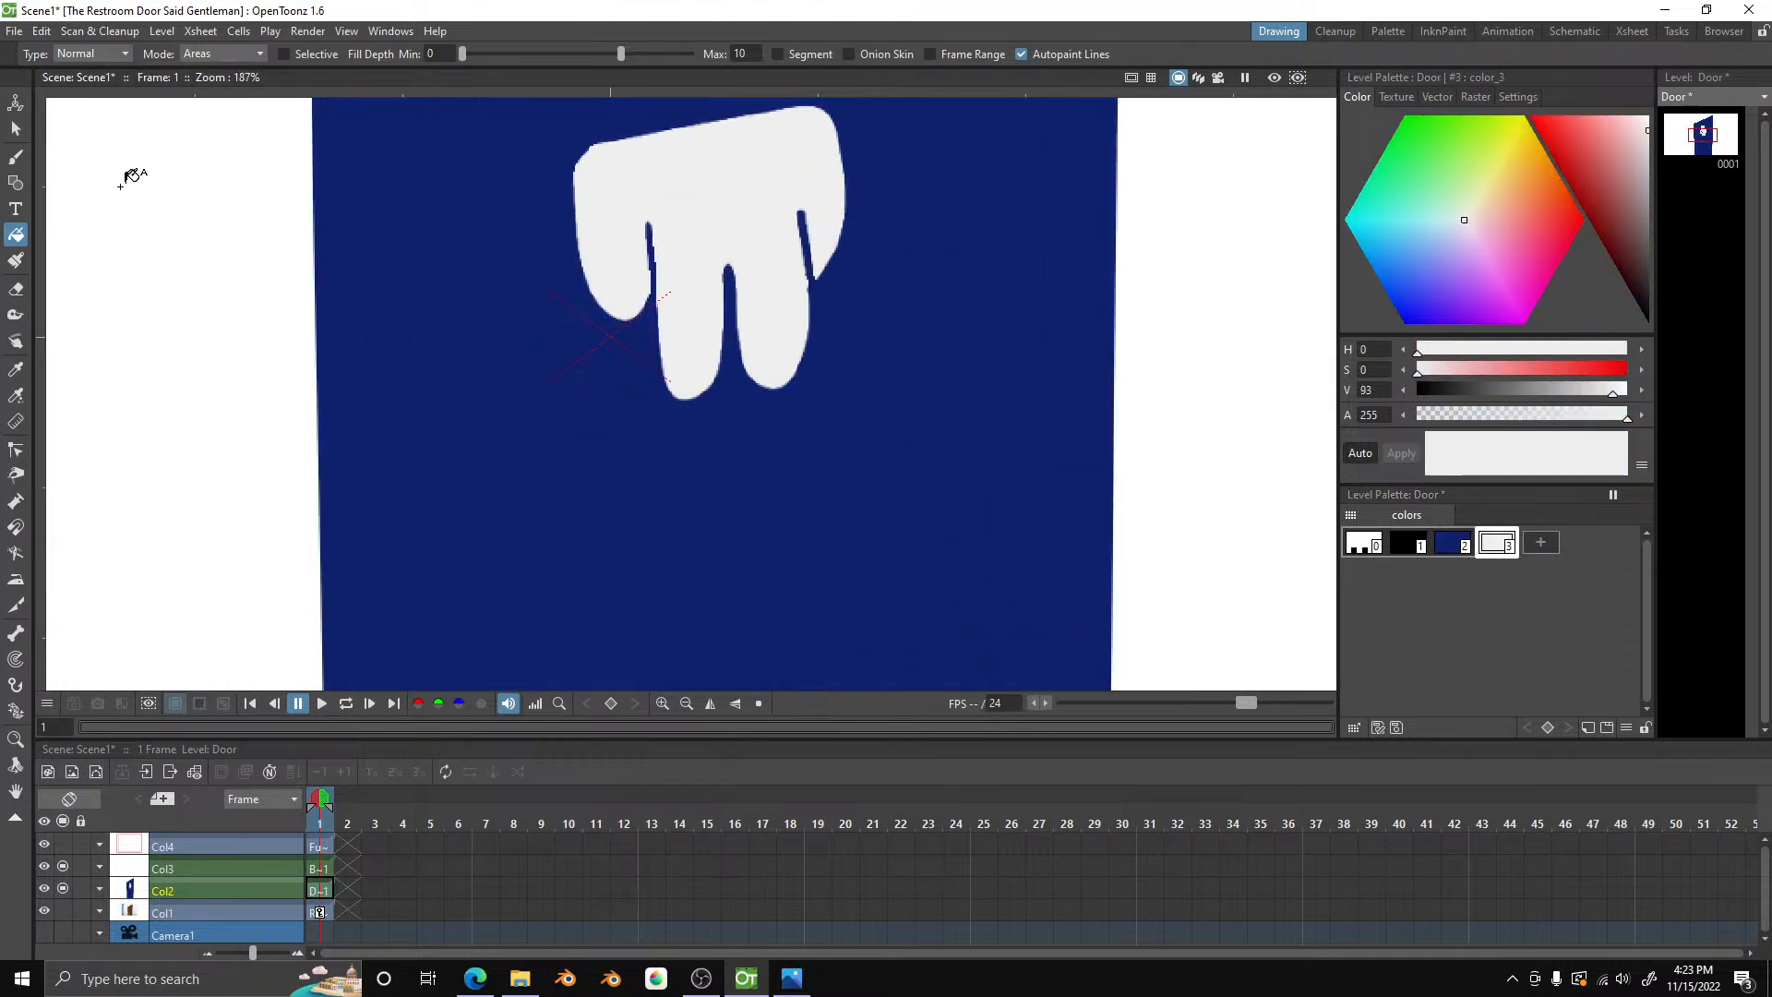
pyautogui.click(15, 157)
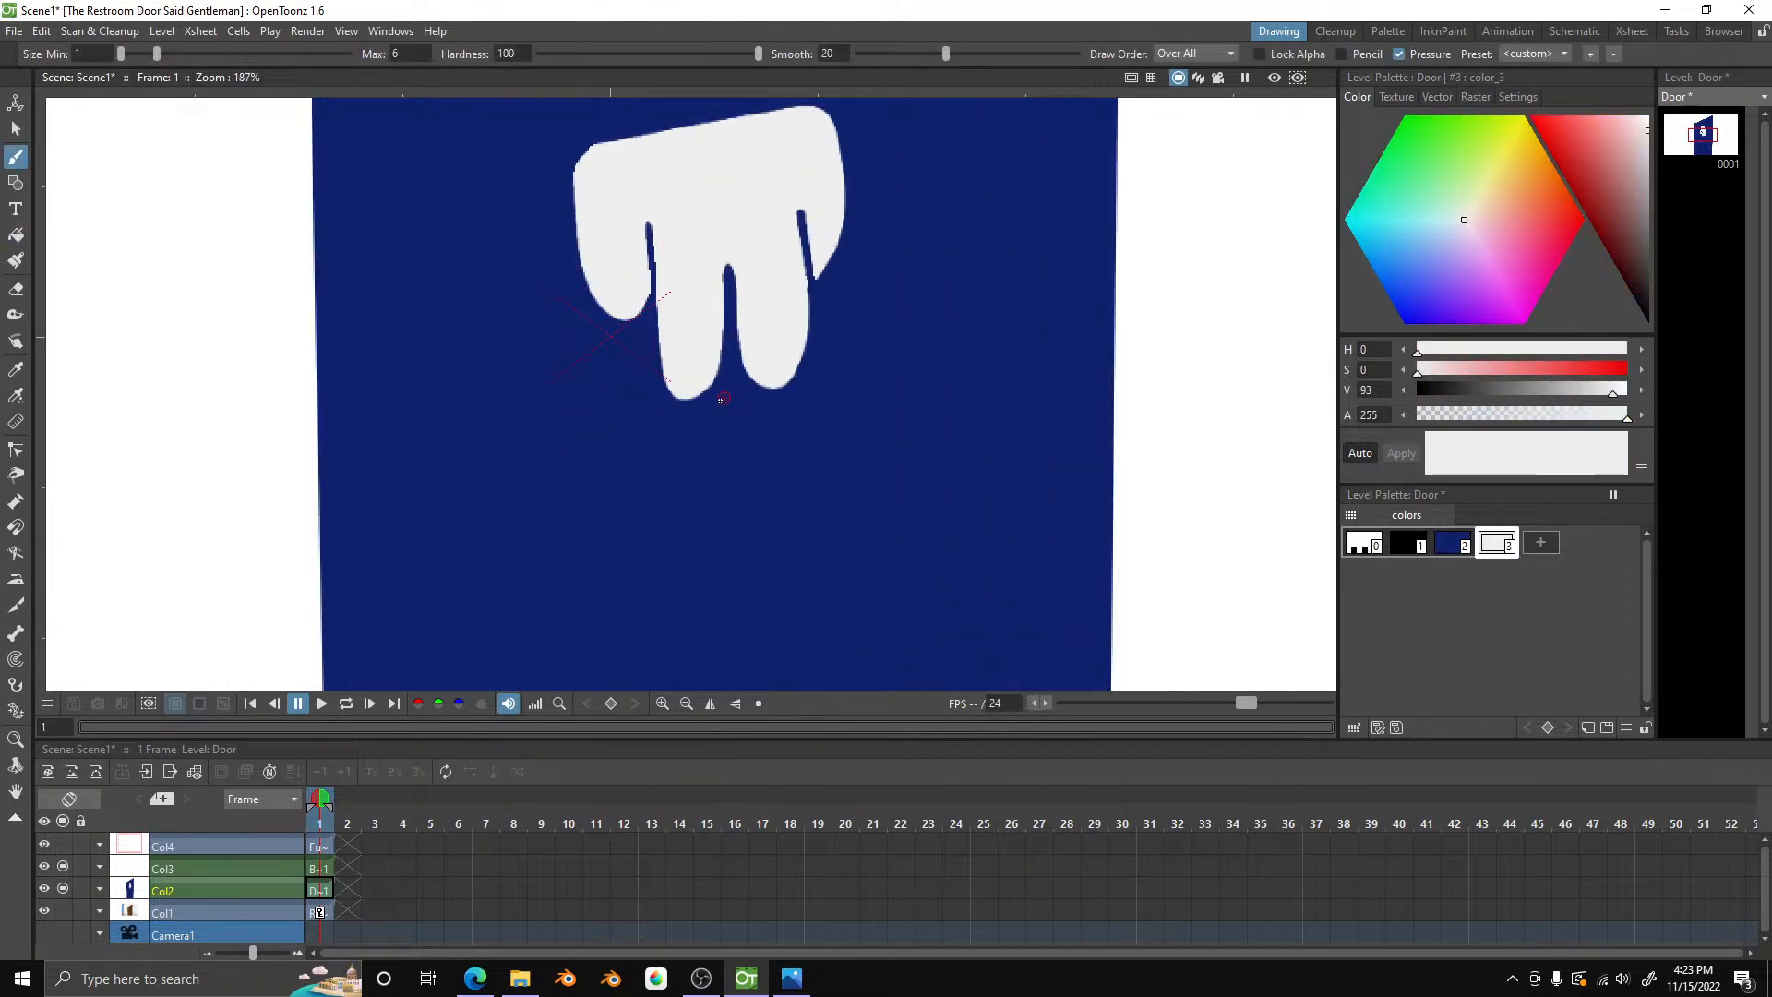
pyautogui.scroll(2, 716, 399)
pyautogui.scroll(1, 610, 466)
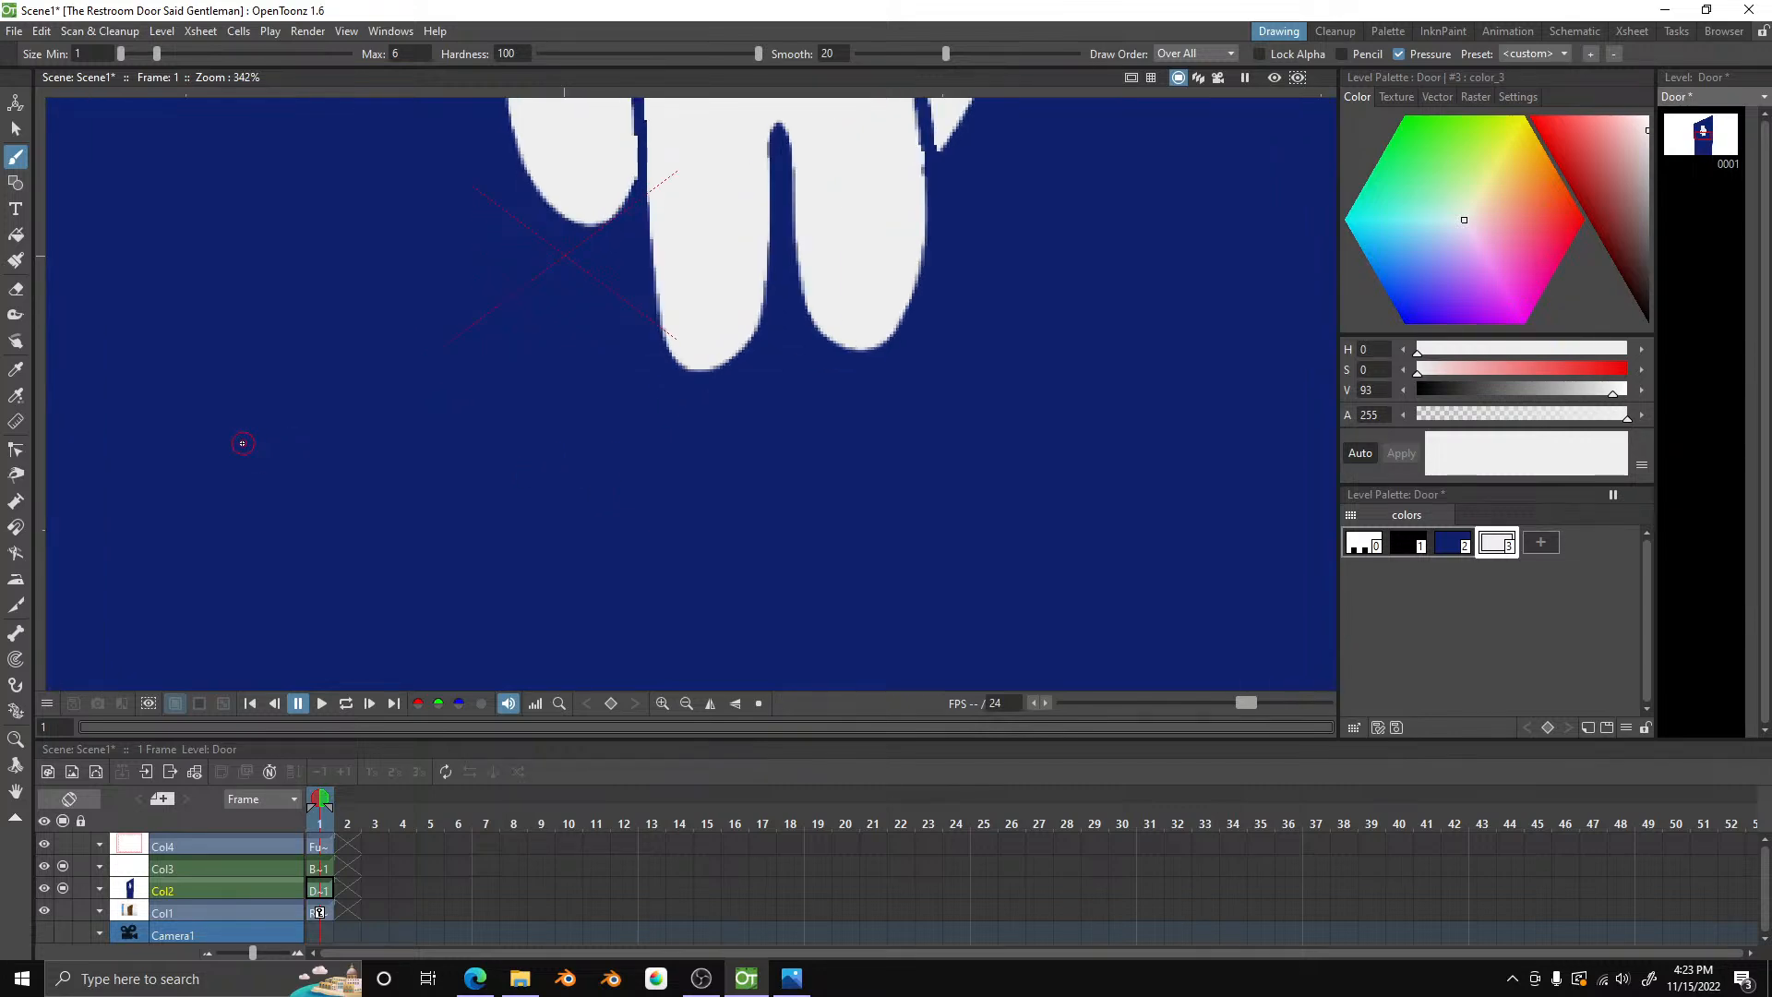
pyautogui.moveTo(378, 414)
pyautogui.mouseDown()
pyautogui.moveTo(312, 492)
pyautogui.moveTo(223, 483)
pyautogui.moveTo(209, 435)
pyautogui.moveTo(290, 375)
pyautogui.moveTo(390, 404)
pyautogui.mouseUp()
pyautogui.hotkey('ctrl', 'z')
pyautogui.moveTo(240, 502)
pyautogui.mouseDown()
pyautogui.moveTo(401, 467)
pyautogui.moveTo(399, 492)
pyautogui.moveTo(254, 585)
pyautogui.moveTo(177, 500)
pyautogui.moveTo(418, 418)
pyautogui.moveTo(517, 431)
pyautogui.moveTo(460, 452)
pyautogui.moveTo(473, 550)
pyautogui.moveTo(539, 519)
pyautogui.moveTo(551, 463)
pyautogui.moveTo(614, 496)
pyautogui.moveTo(566, 417)
pyautogui.moveTo(666, 519)
pyautogui.mouseUp()
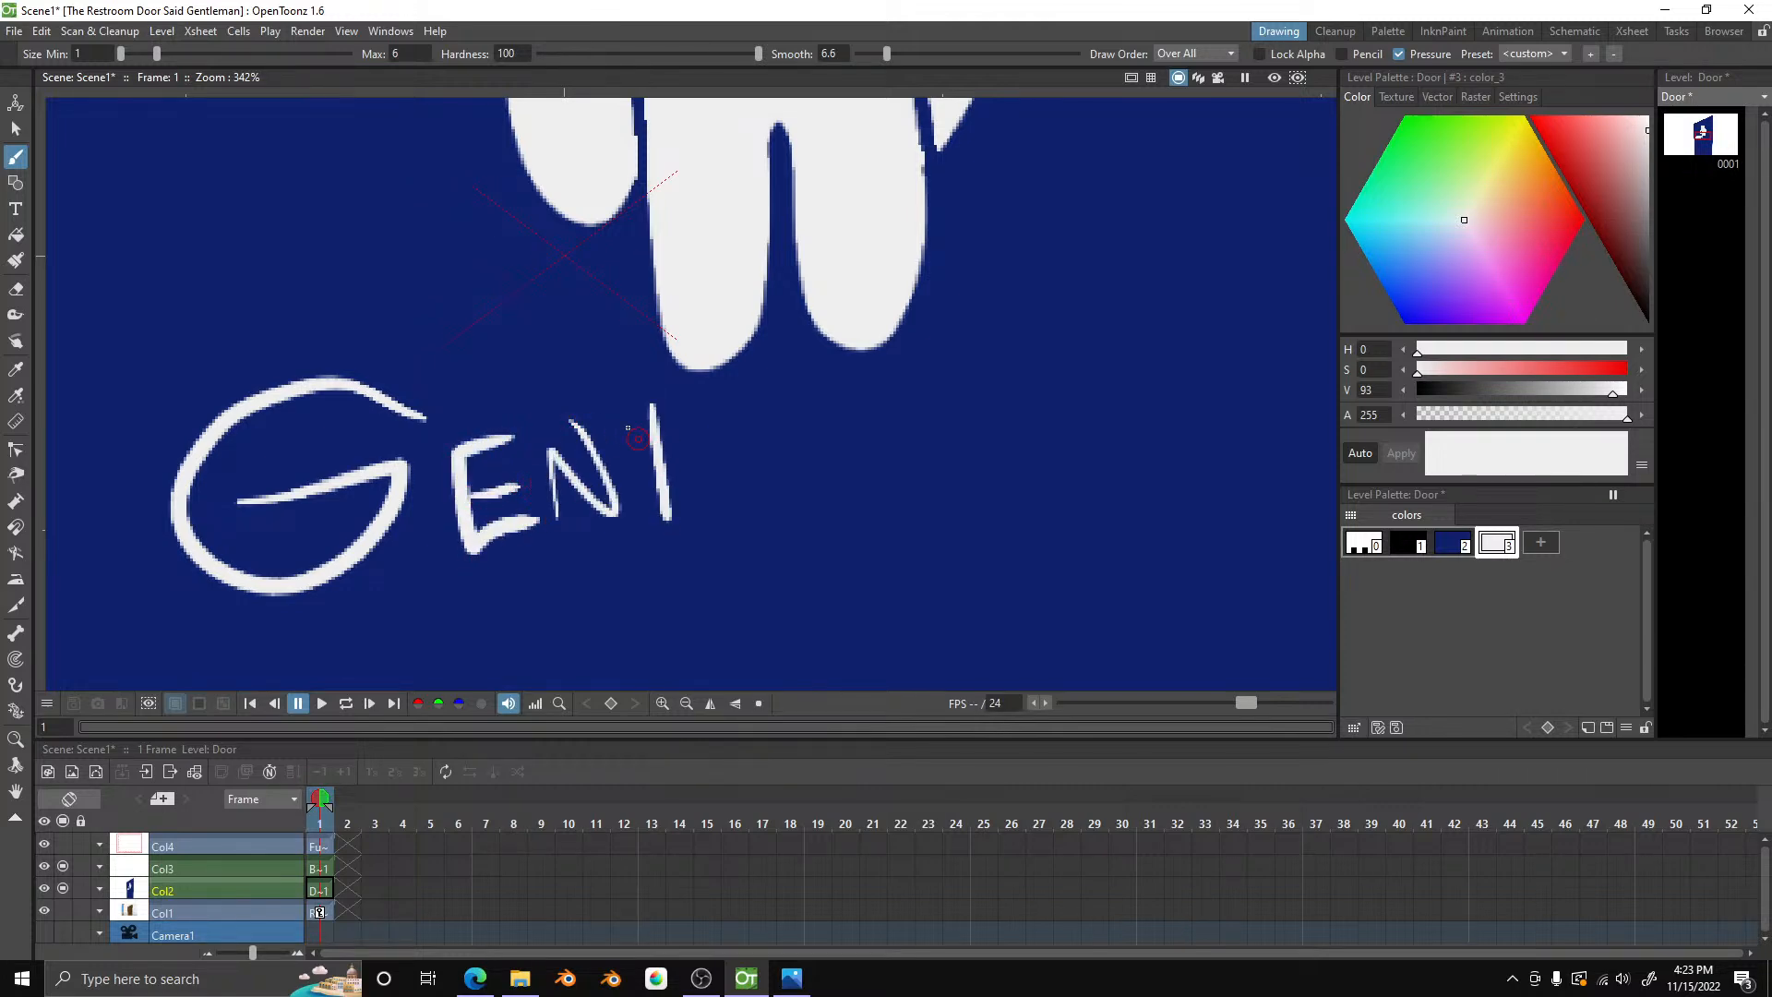
pyautogui.moveTo(618, 426)
pyautogui.mouseDown()
pyautogui.moveTo(746, 402)
pyautogui.moveTo(798, 484)
pyautogui.mouseUp()
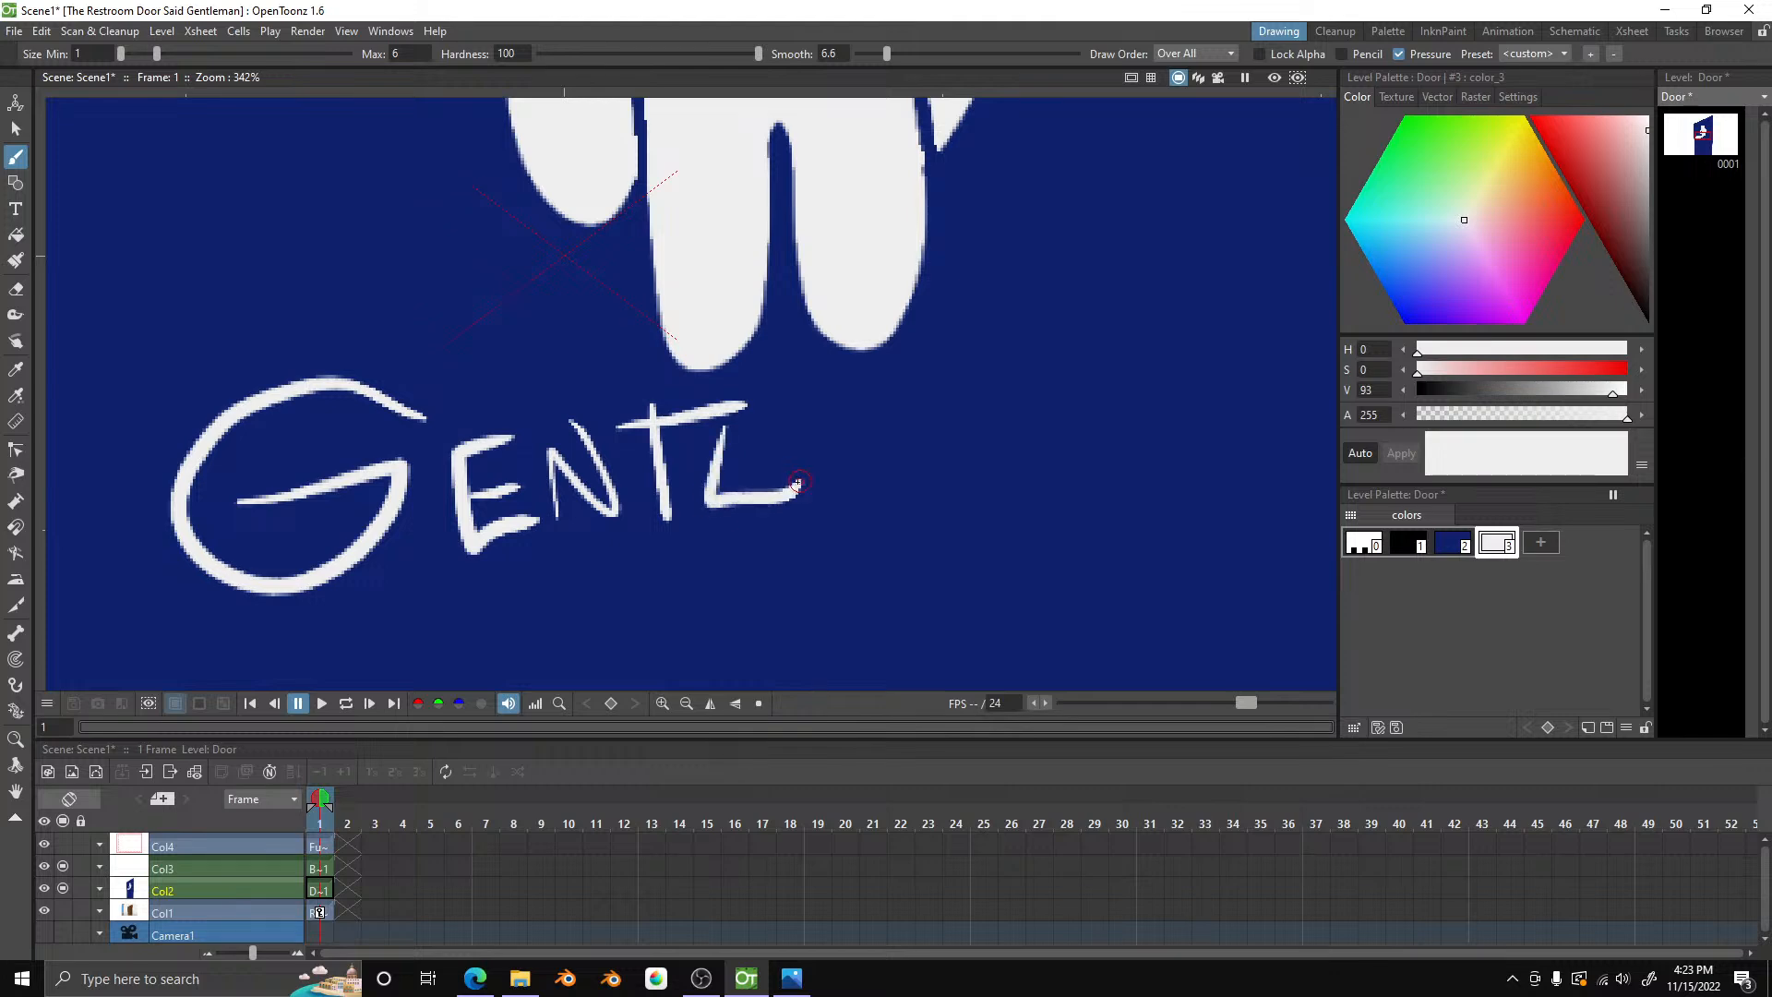
pyautogui.moveTo(871, 400)
pyautogui.mouseDown()
pyautogui.moveTo(803, 463)
pyautogui.moveTo(812, 489)
pyautogui.moveTo(928, 452)
pyautogui.mouseUp()
pyautogui.moveTo(799, 452)
pyautogui.mouseDown()
pyautogui.moveTo(866, 439)
pyautogui.moveTo(960, 369)
pyautogui.moveTo(999, 470)
pyautogui.moveTo(1027, 361)
pyautogui.moveTo(1039, 514)
pyautogui.mouseUp()
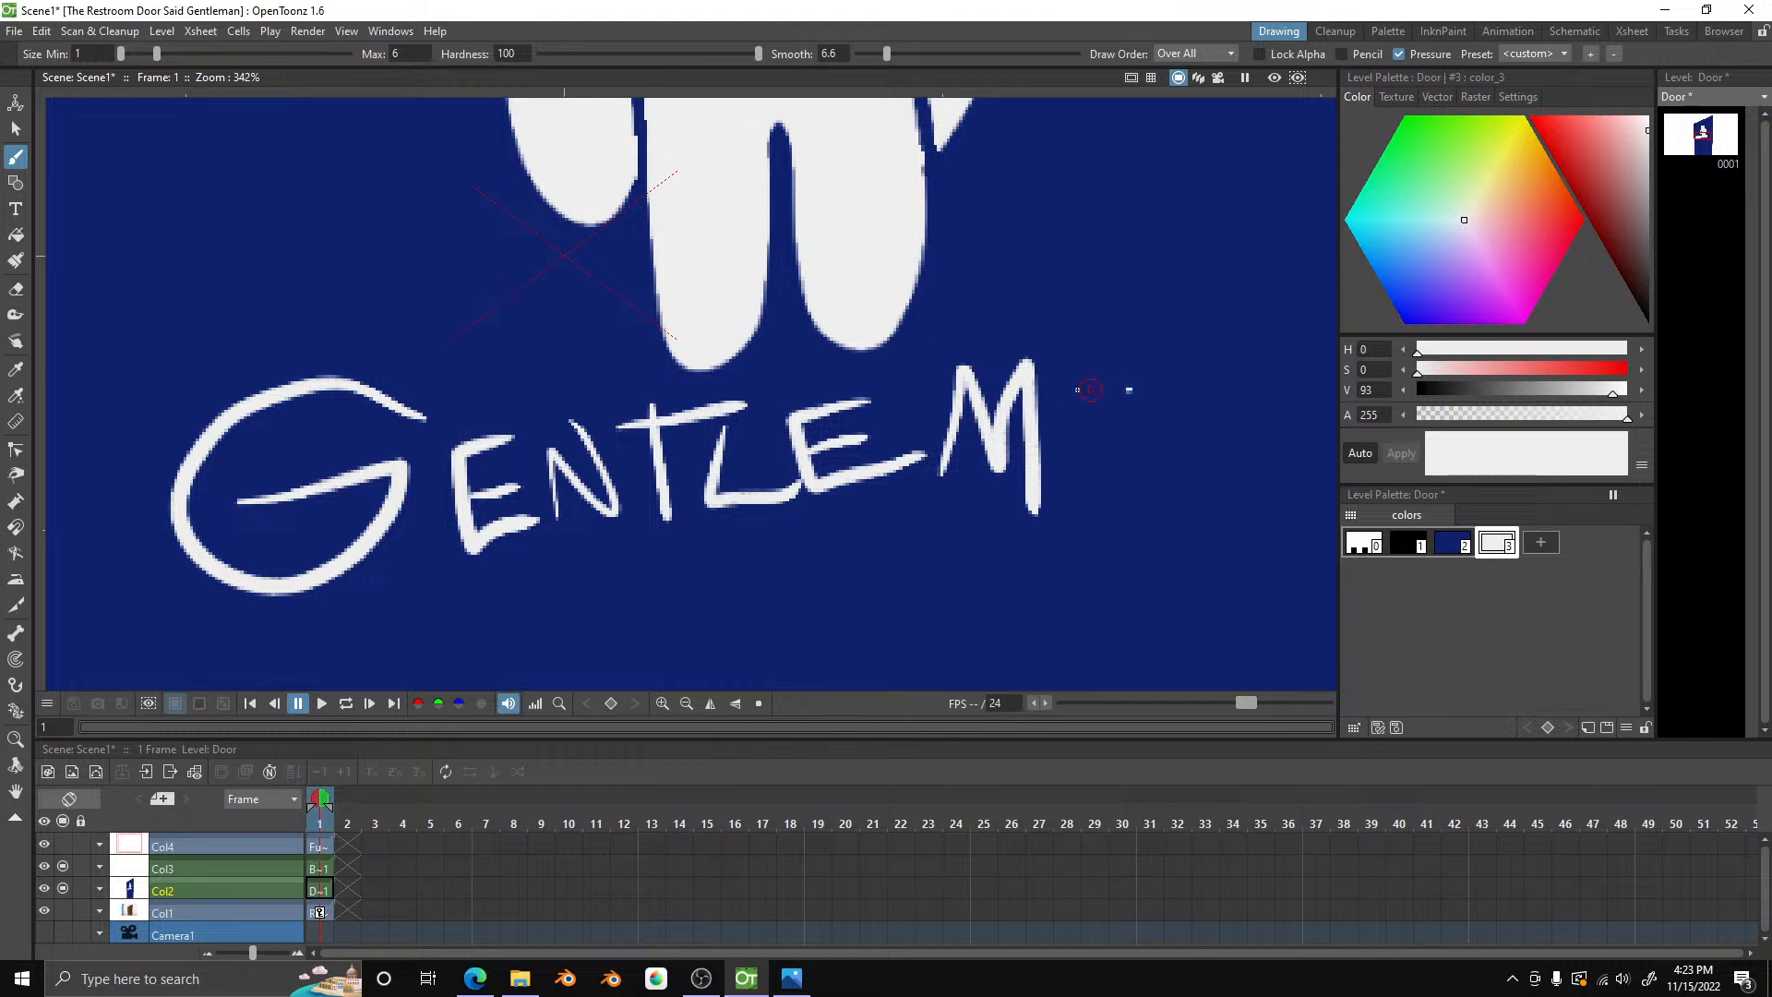
pyautogui.moveTo(1077, 389)
pyautogui.mouseDown()
pyautogui.moveTo(1085, 492)
pyautogui.moveTo(1118, 489)
pyautogui.moveTo(1113, 440)
pyautogui.moveTo(1171, 389)
pyautogui.moveTo(1229, 509)
pyautogui.moveTo(1215, 343)
pyautogui.mouseUp()
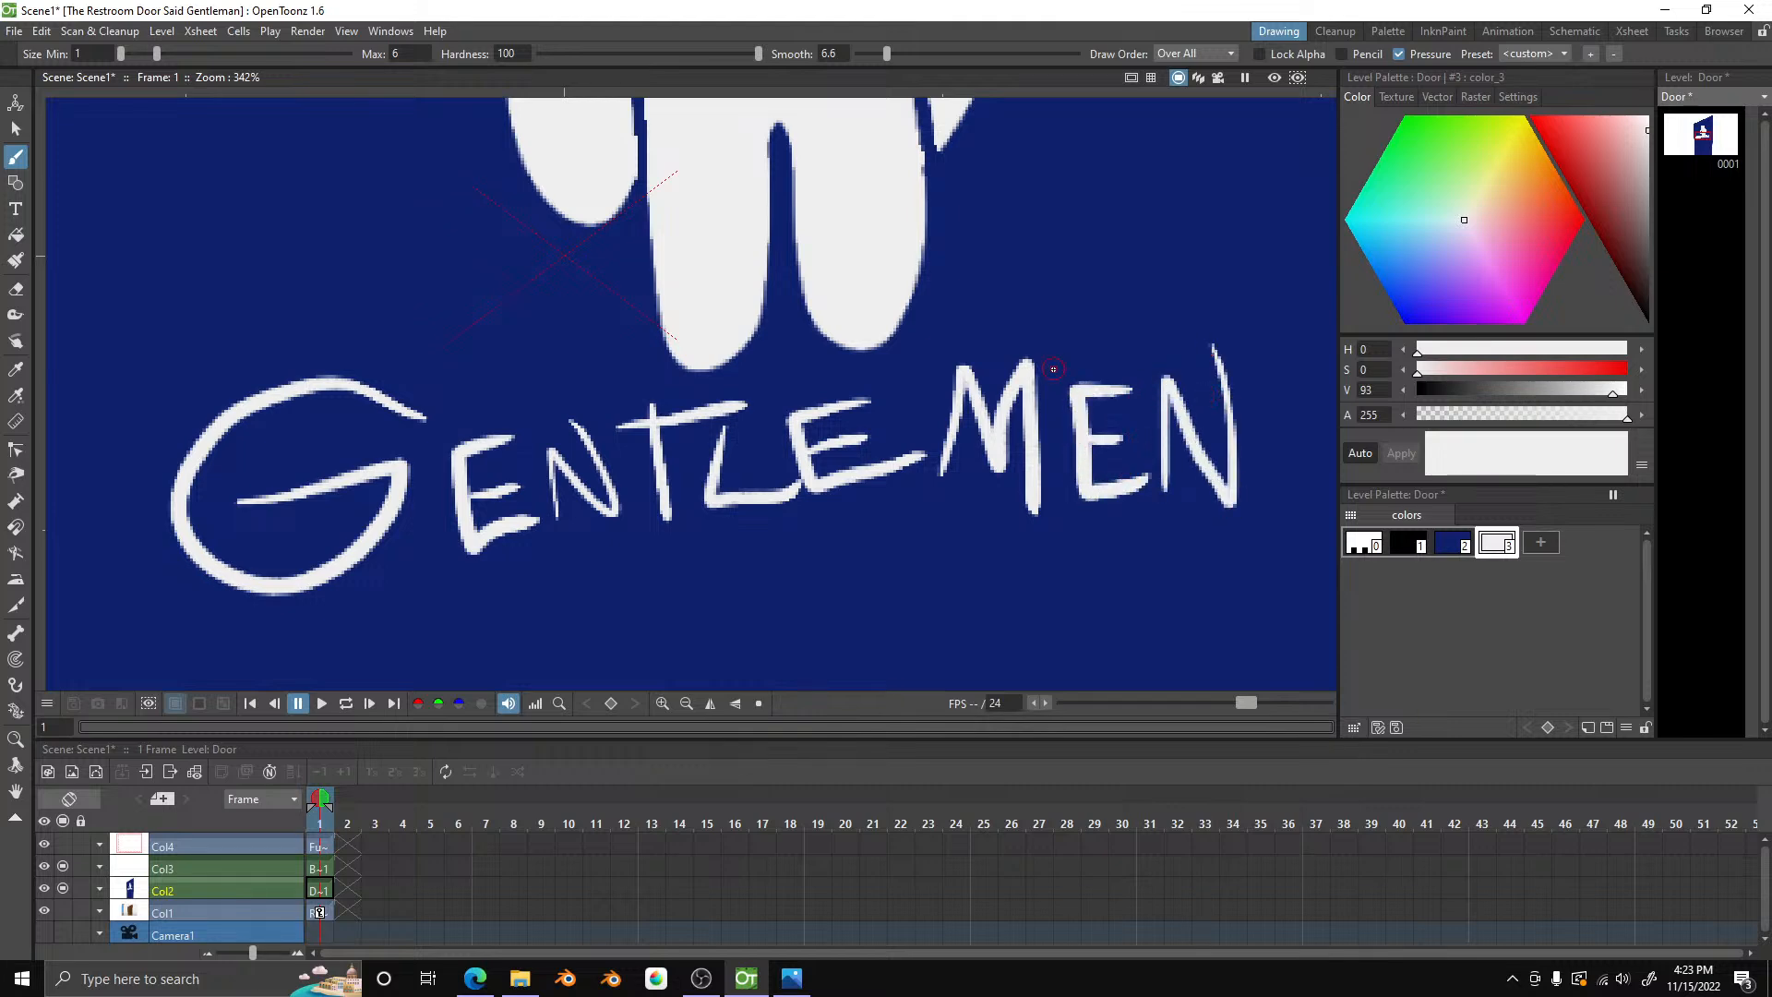
# - Check the lettering against the whole door and show the restroom background column again
pyautogui.scroll(-5, 1054, 369)
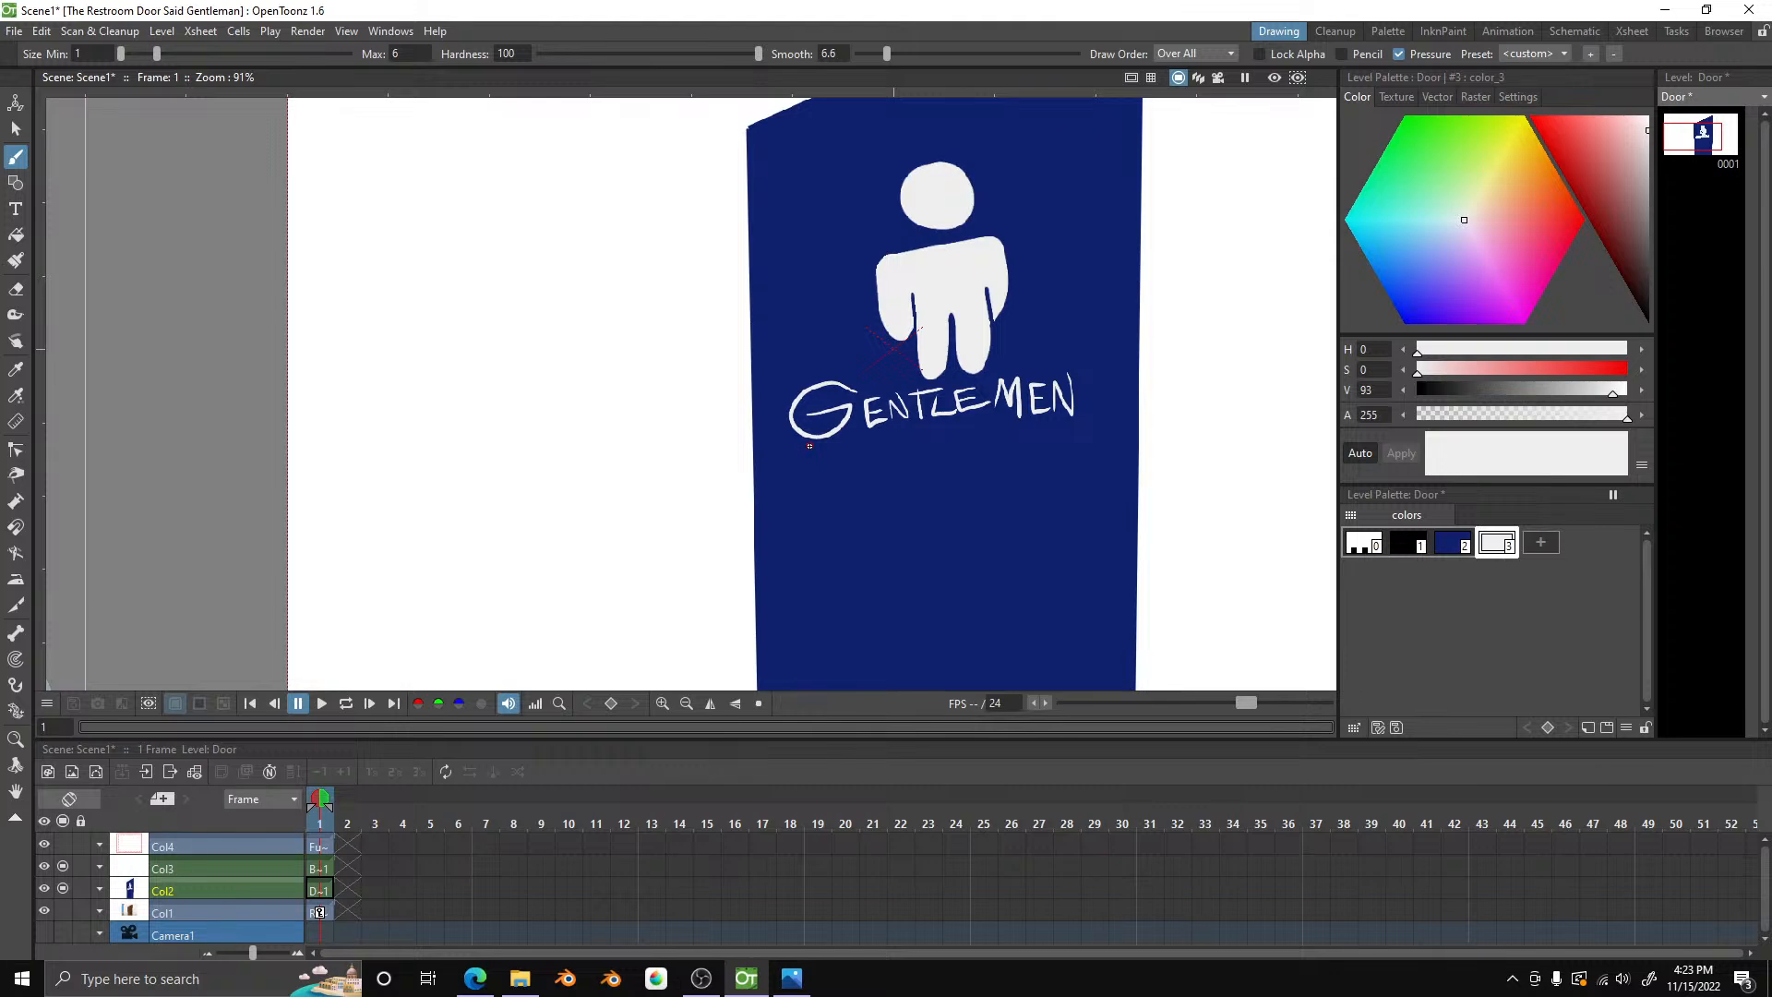
pyautogui.scroll(-3, 807, 451)
pyautogui.scroll(1, 911, 460)
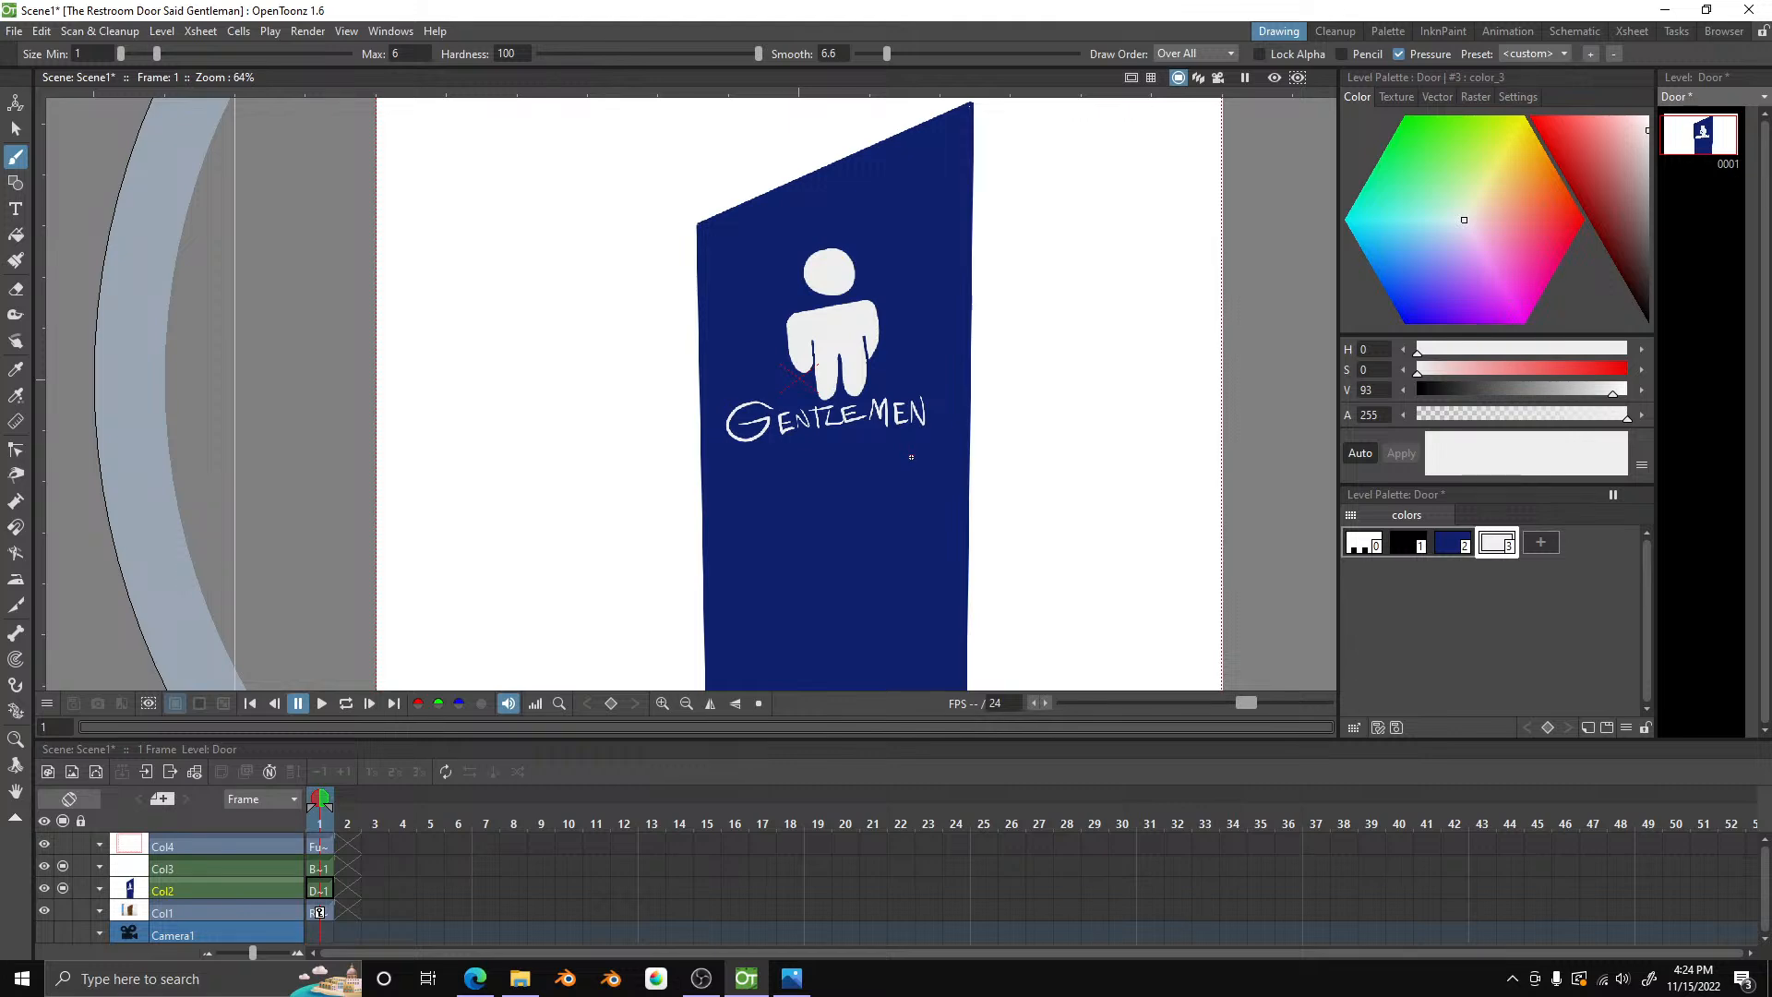
pyautogui.scroll(-2, 911, 459)
pyautogui.scroll(1, 1098, 527)
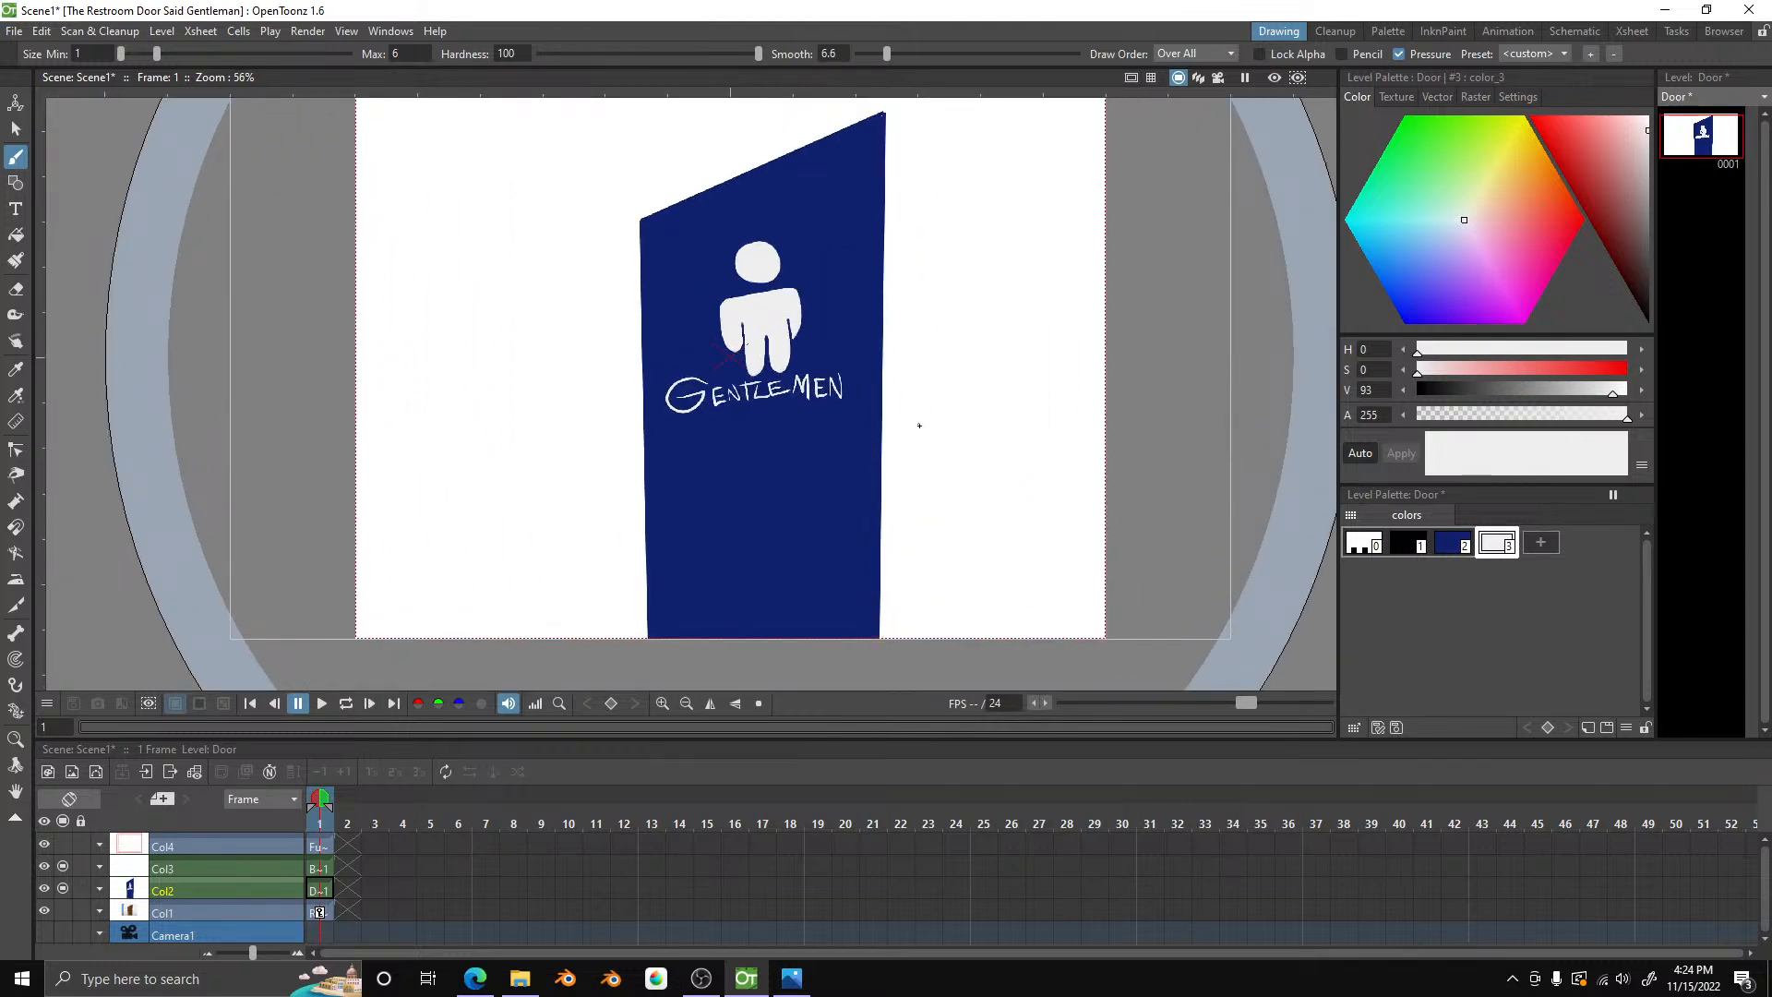
pyautogui.click(63, 910)
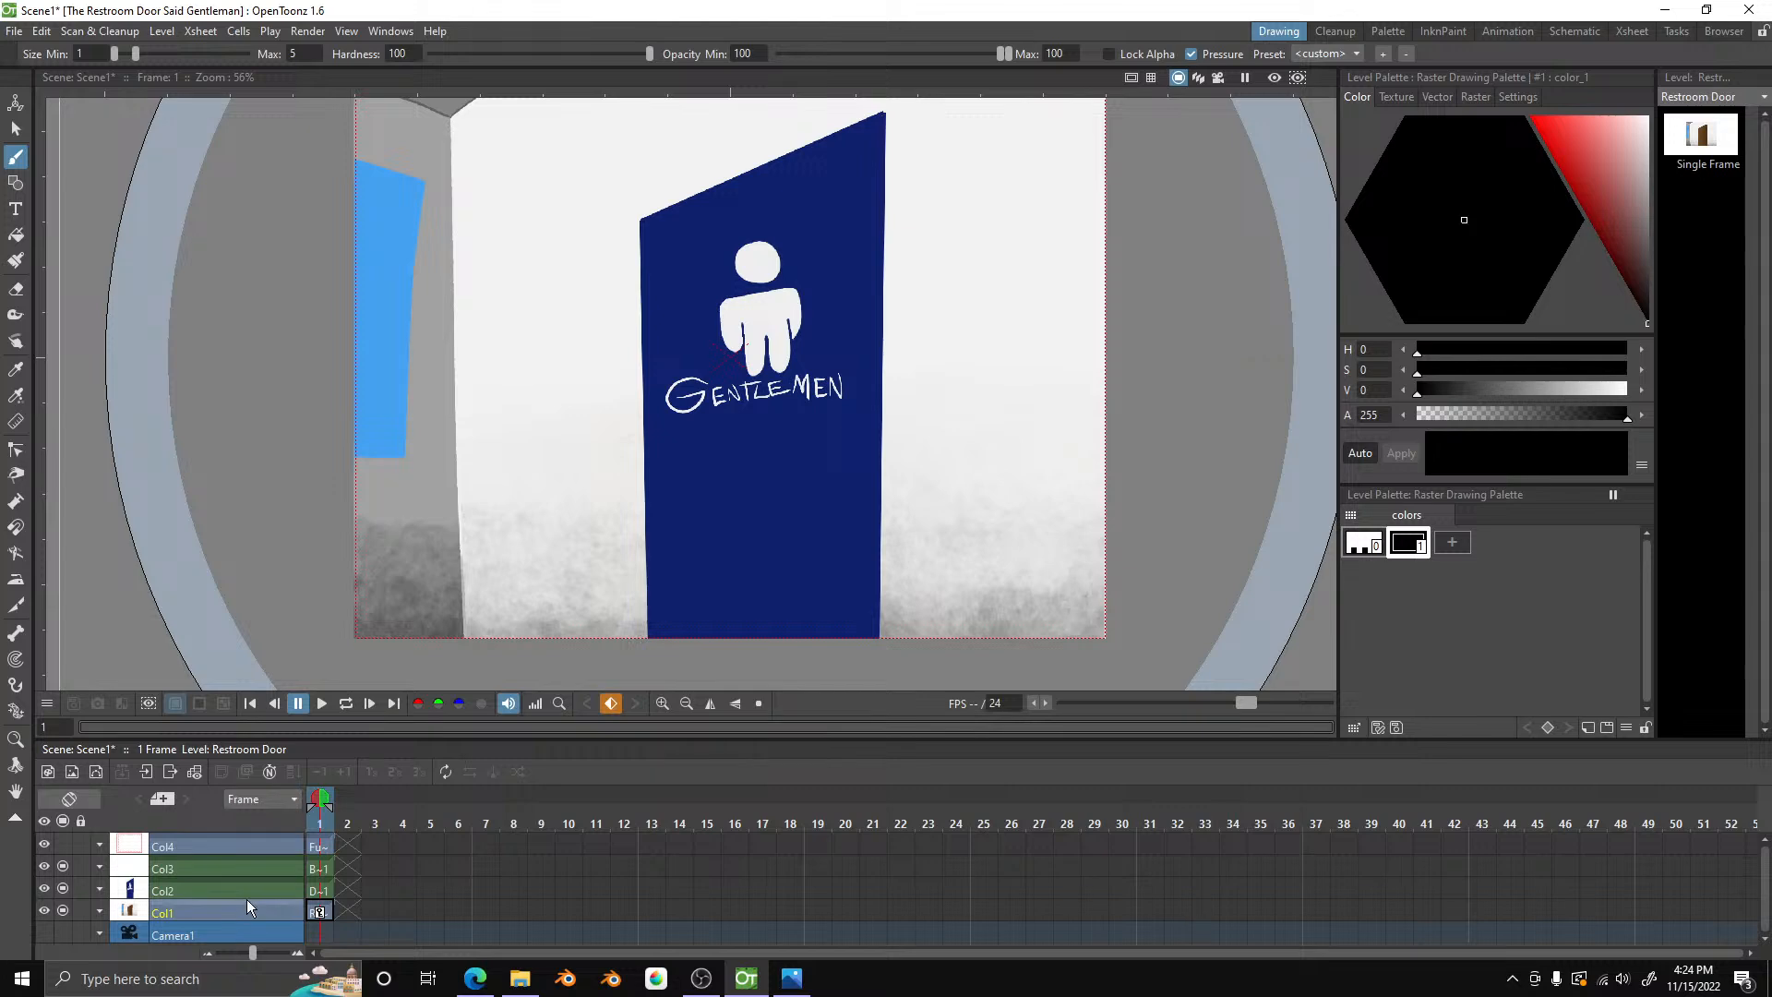
# - Rename the background column BG, the fullscreen safe areas column Safe Areas and the door column Door
pyautogui.click(185, 908)
pyautogui.doubleClick(185, 908)
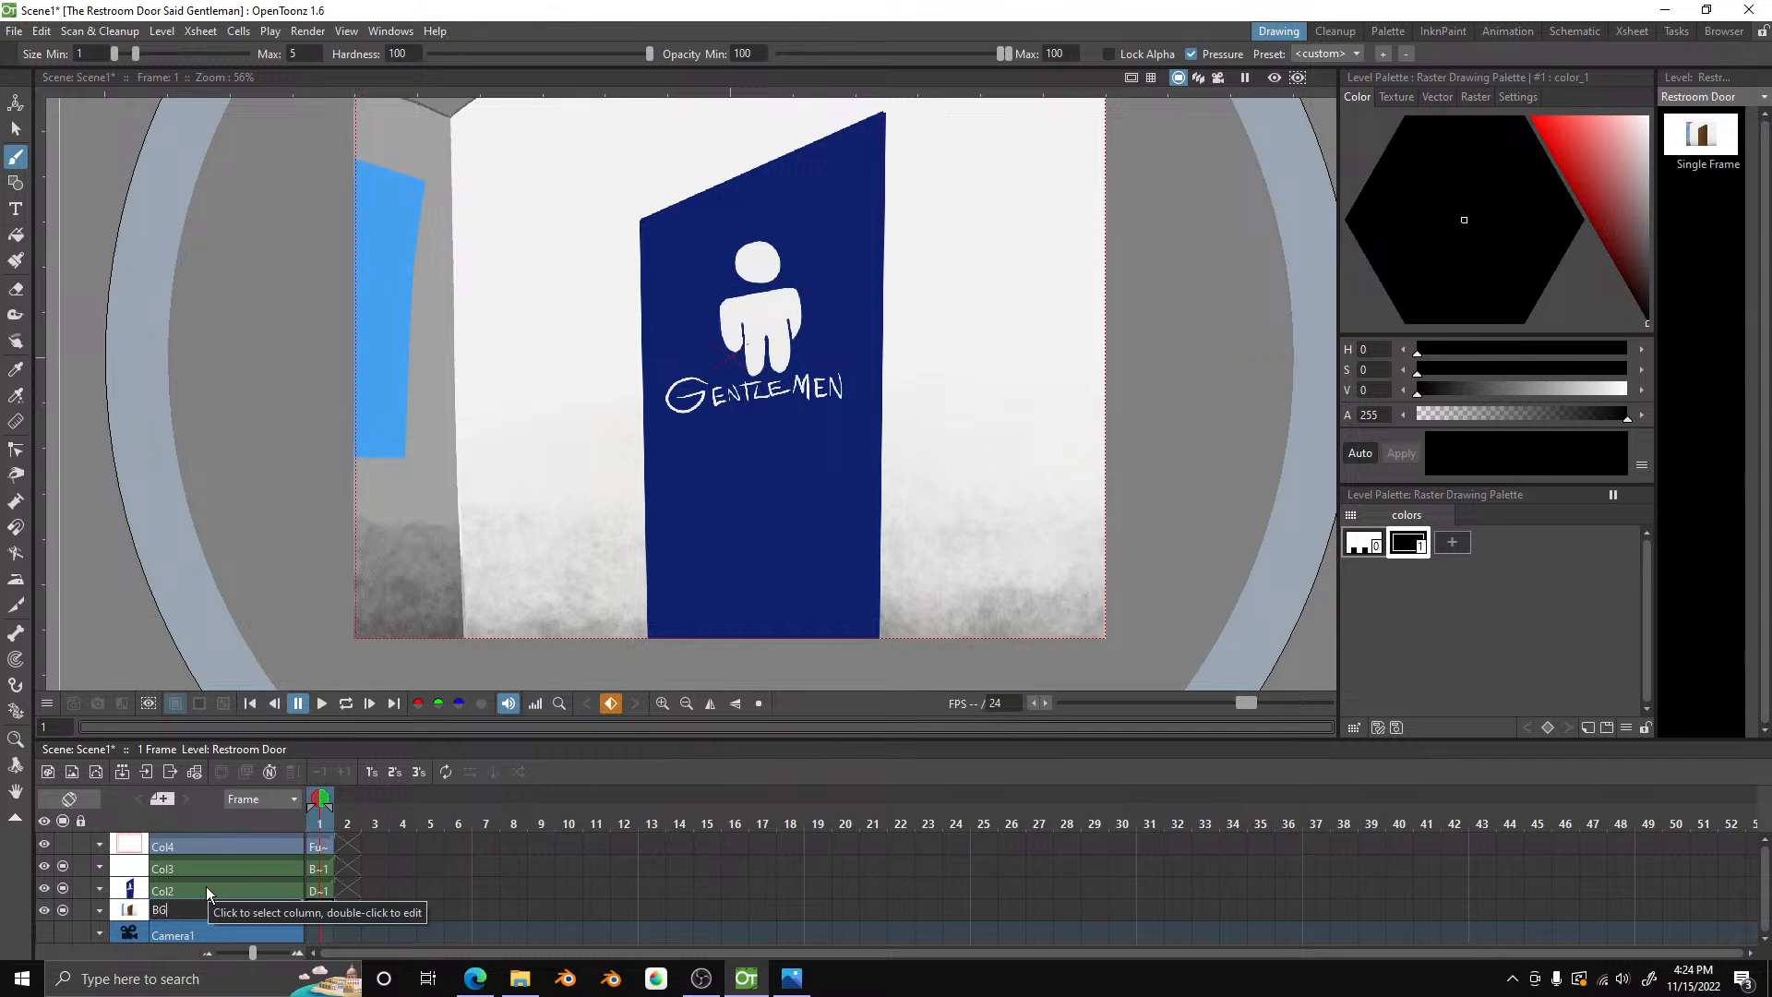
pyautogui.press('Return')
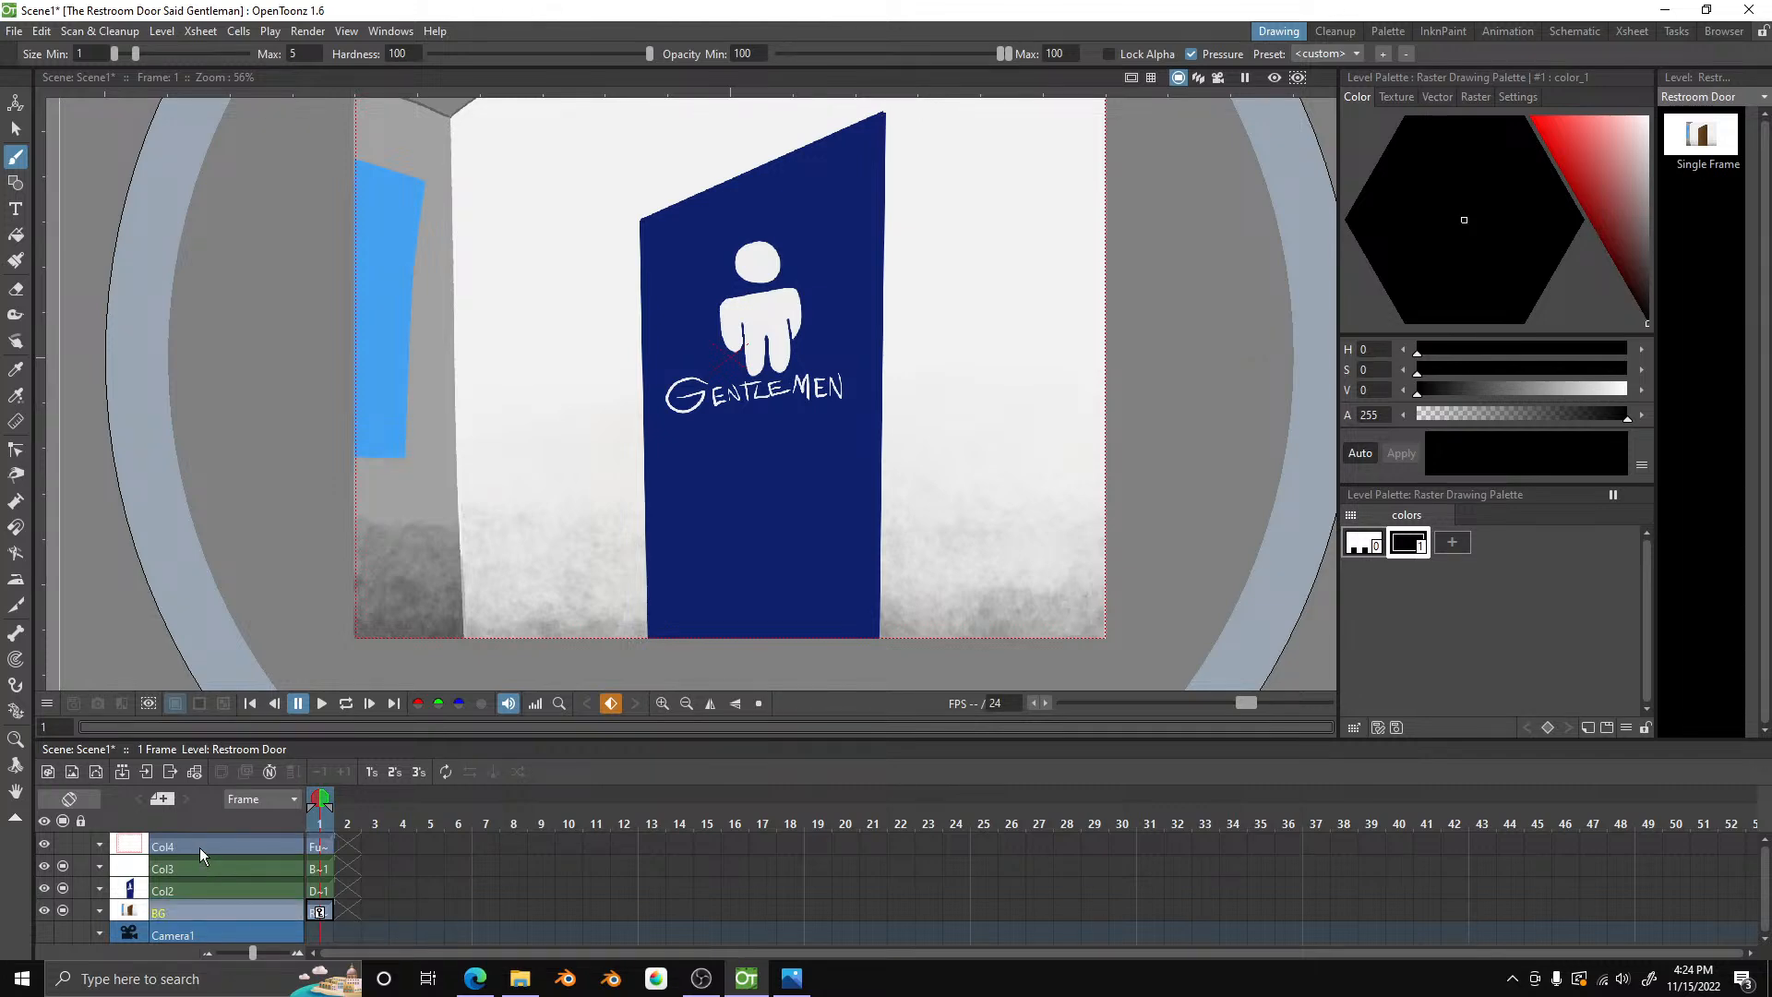
pyautogui.doubleClick(199, 847)
pyautogui.write('Safe Areas')
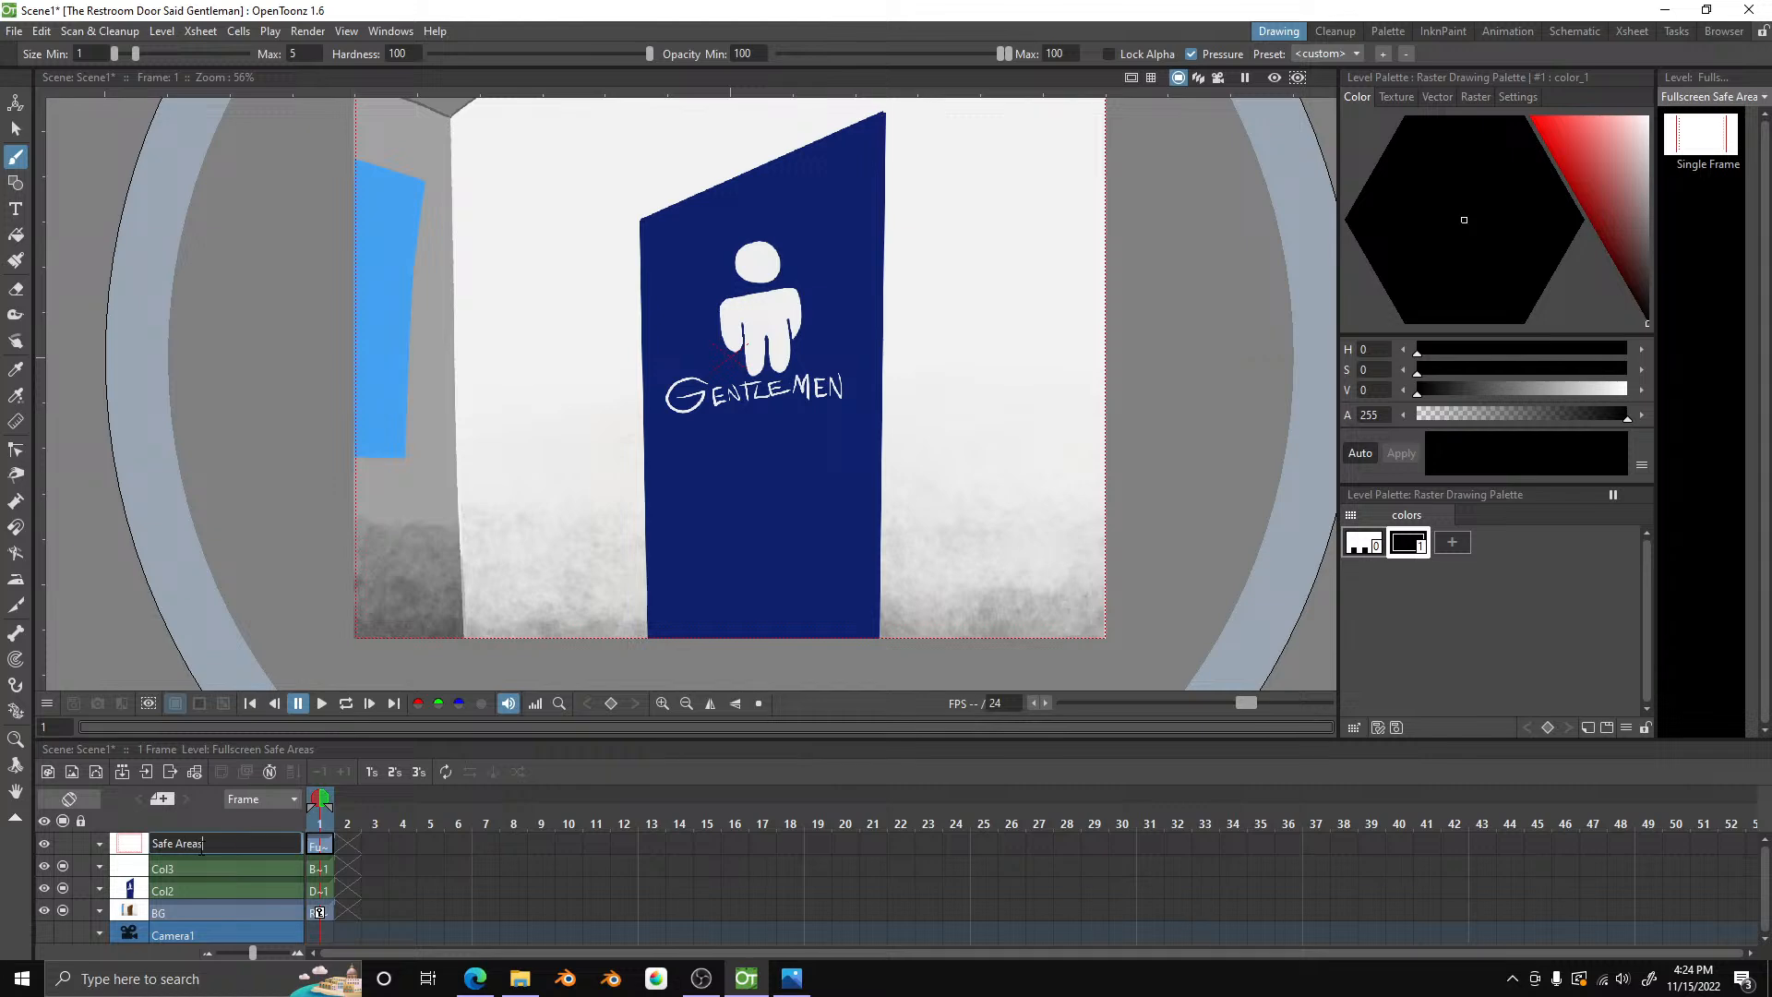
pyautogui.press('Return')
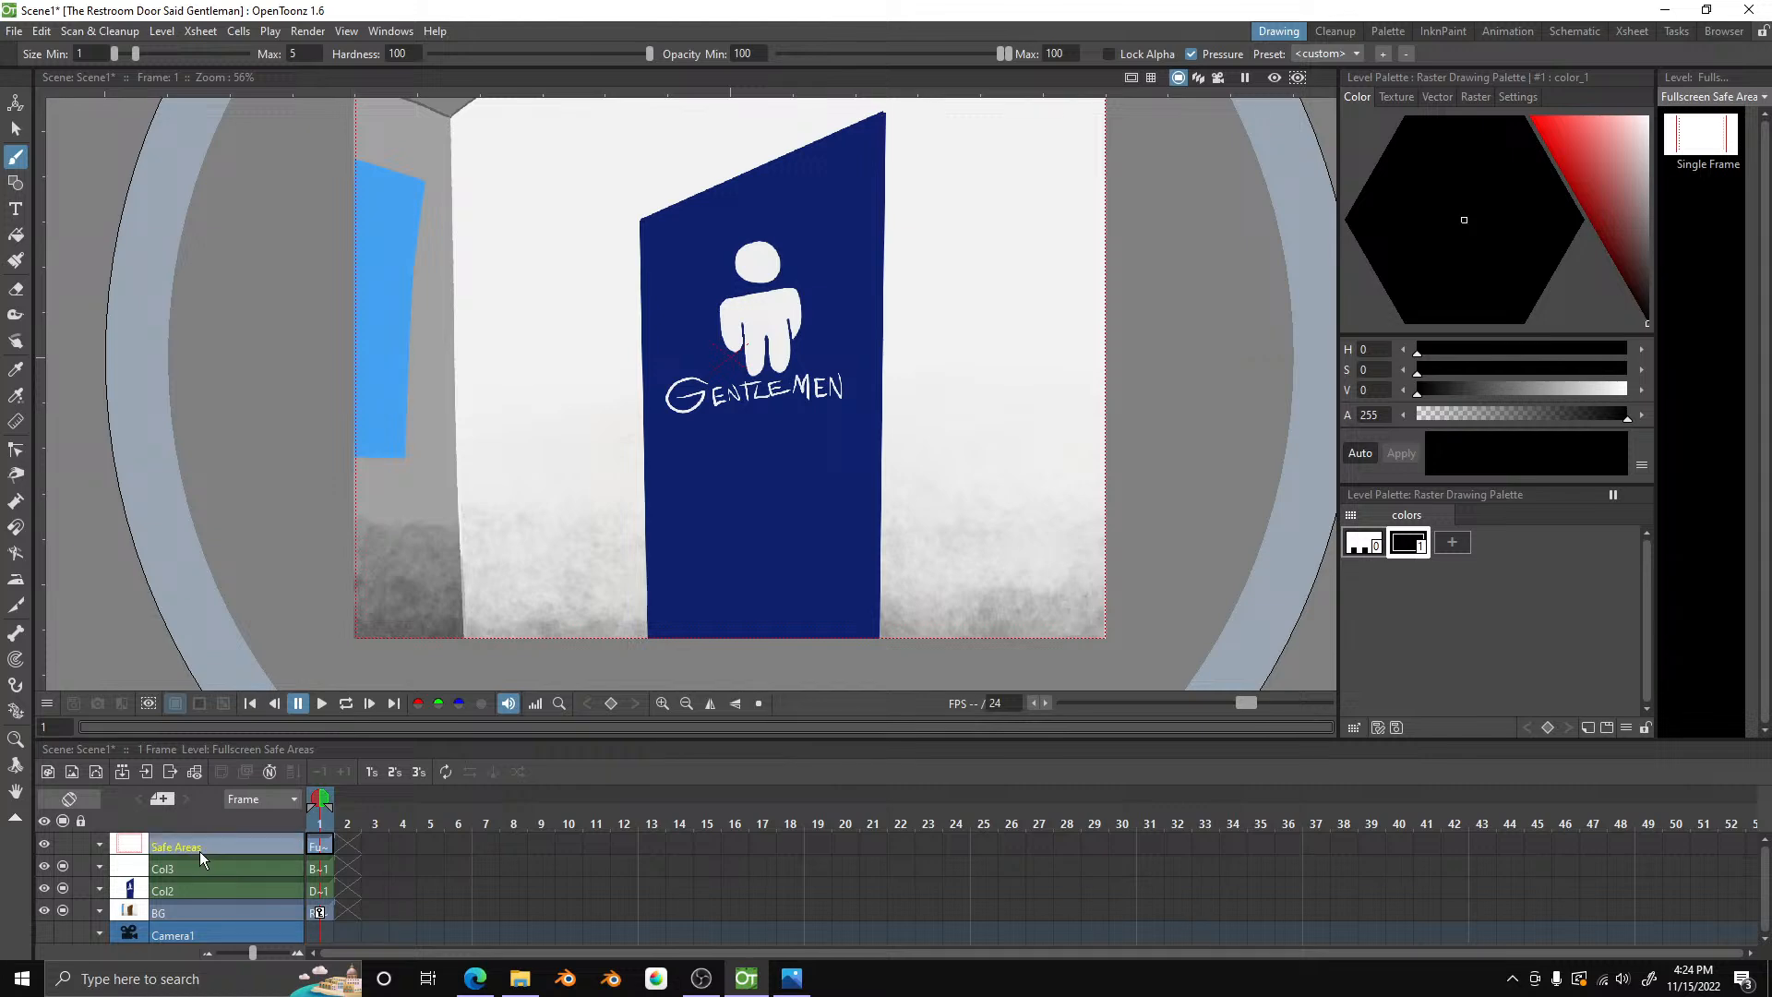
pyautogui.doubleClick(185, 888)
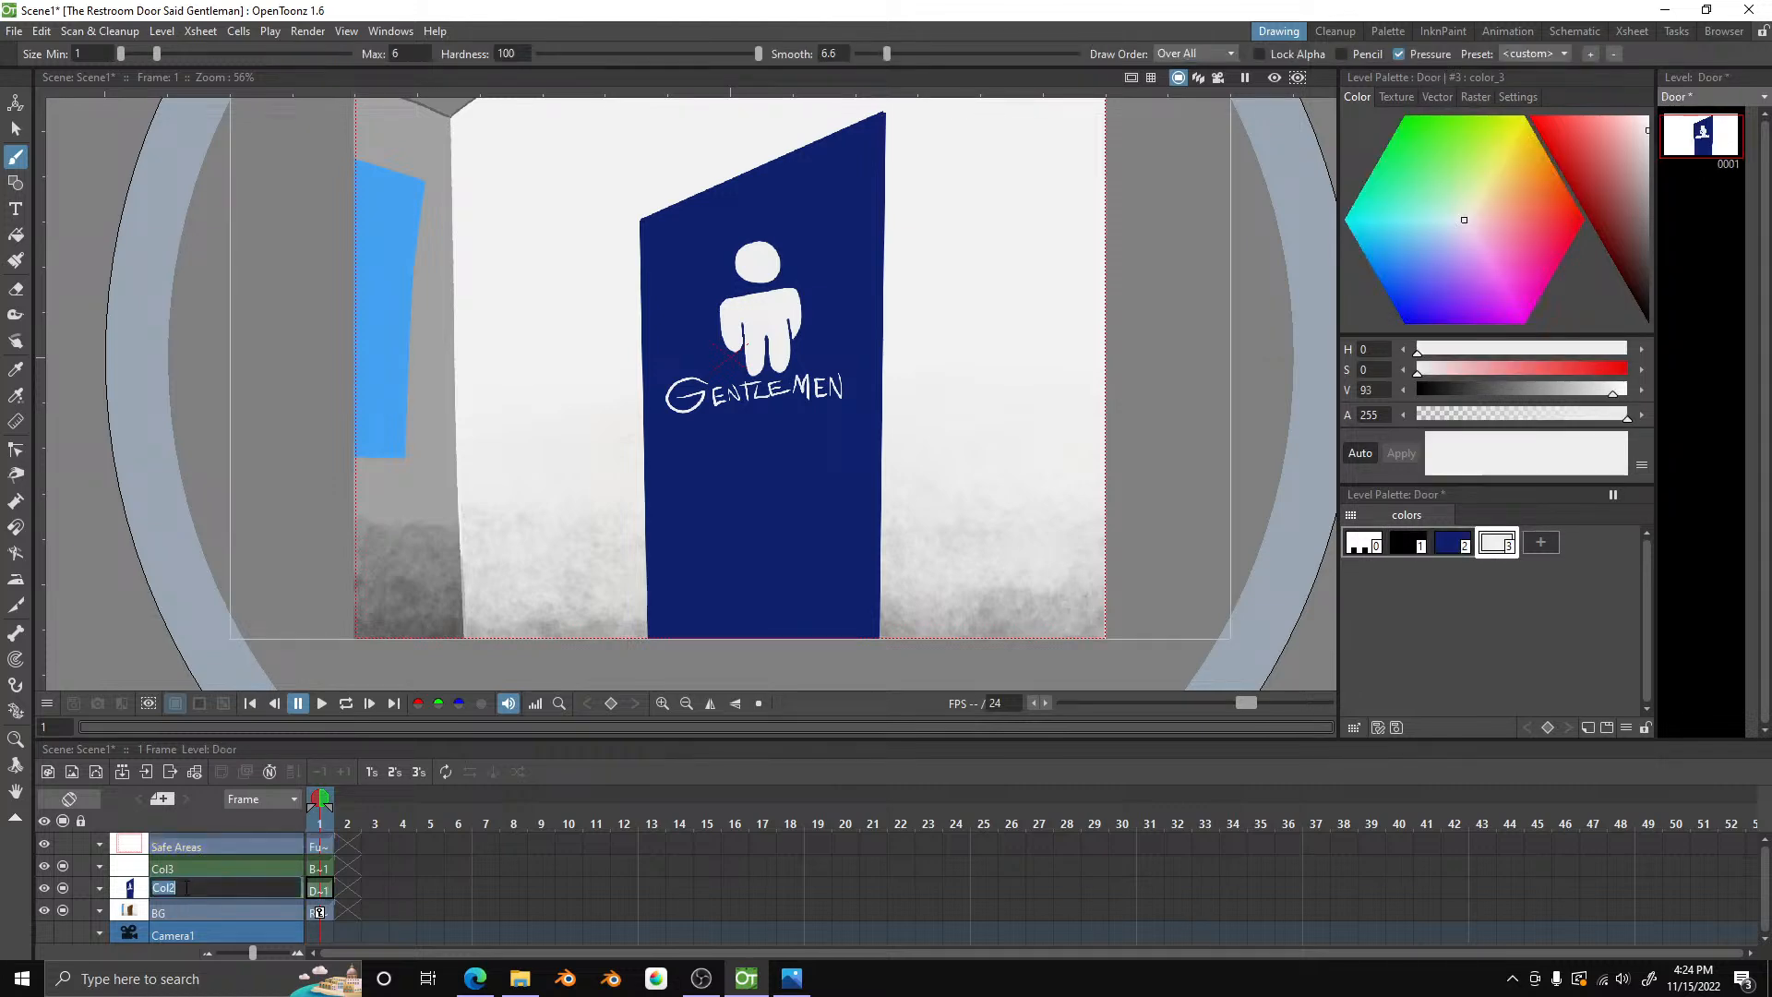
pyautogui.write('Door')
pyautogui.press('Return')
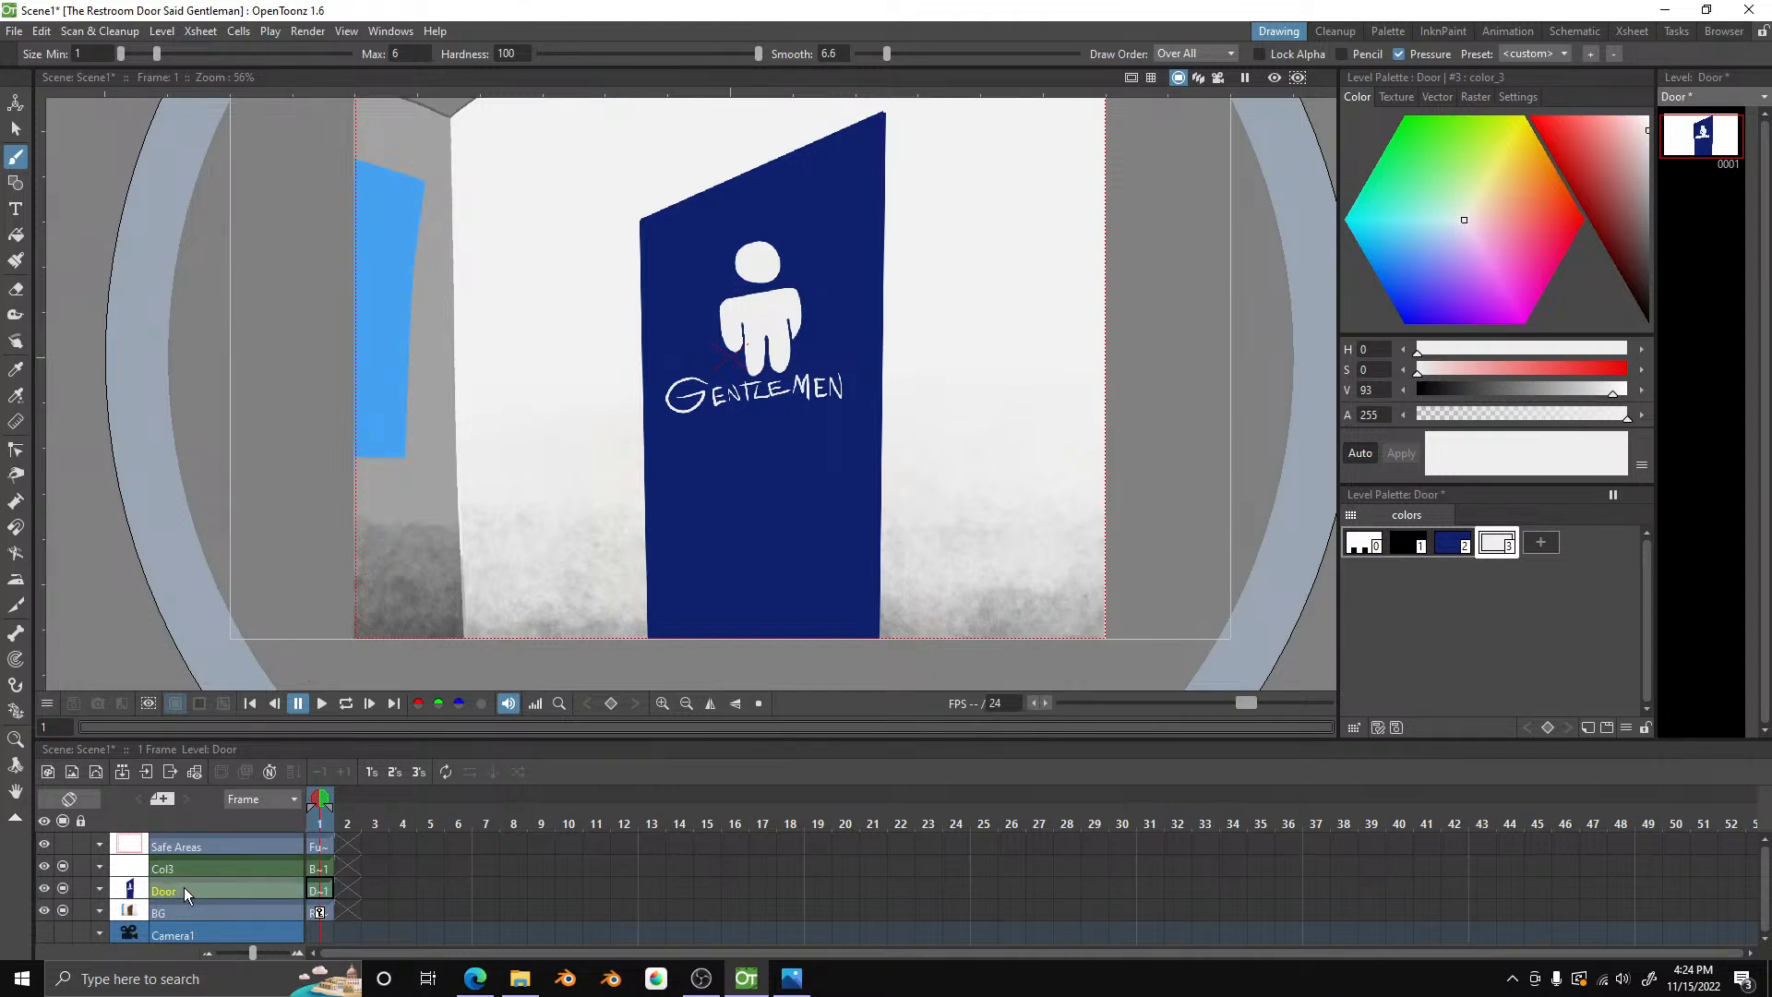
# - Turn on onion skin for frame 1 and compare the Door column's frames 1 and 2
pyautogui.click(345, 823)
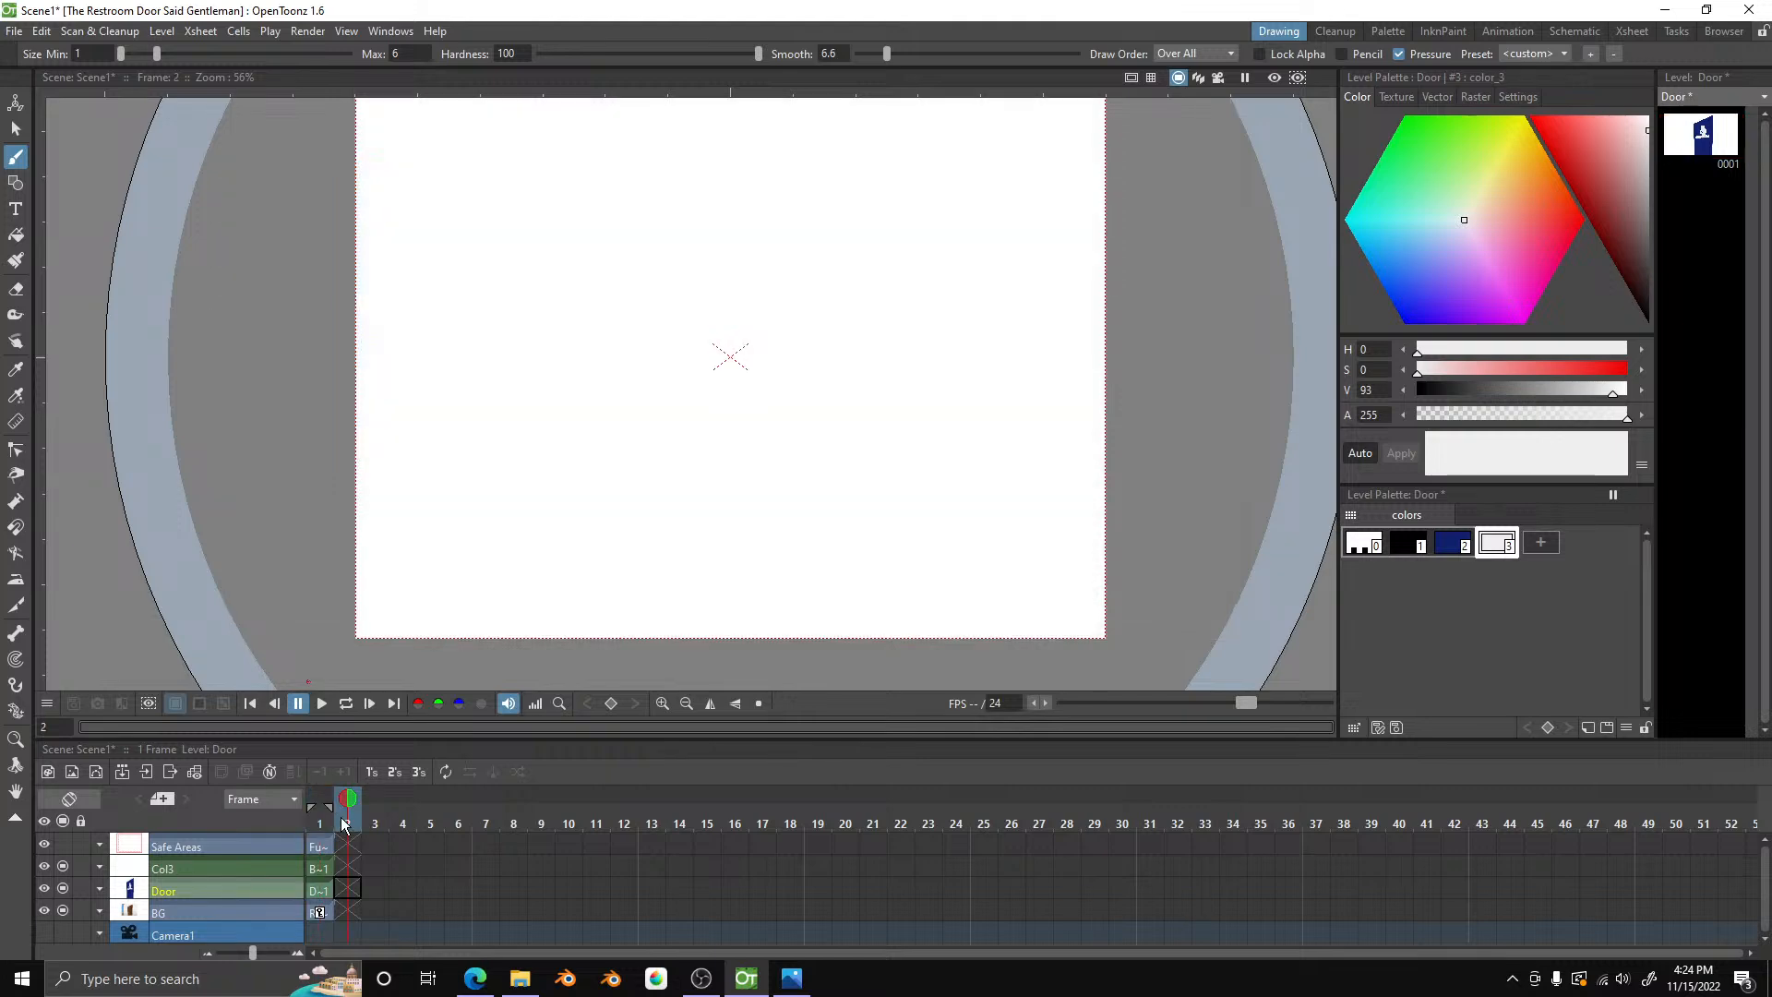
pyautogui.click(331, 897)
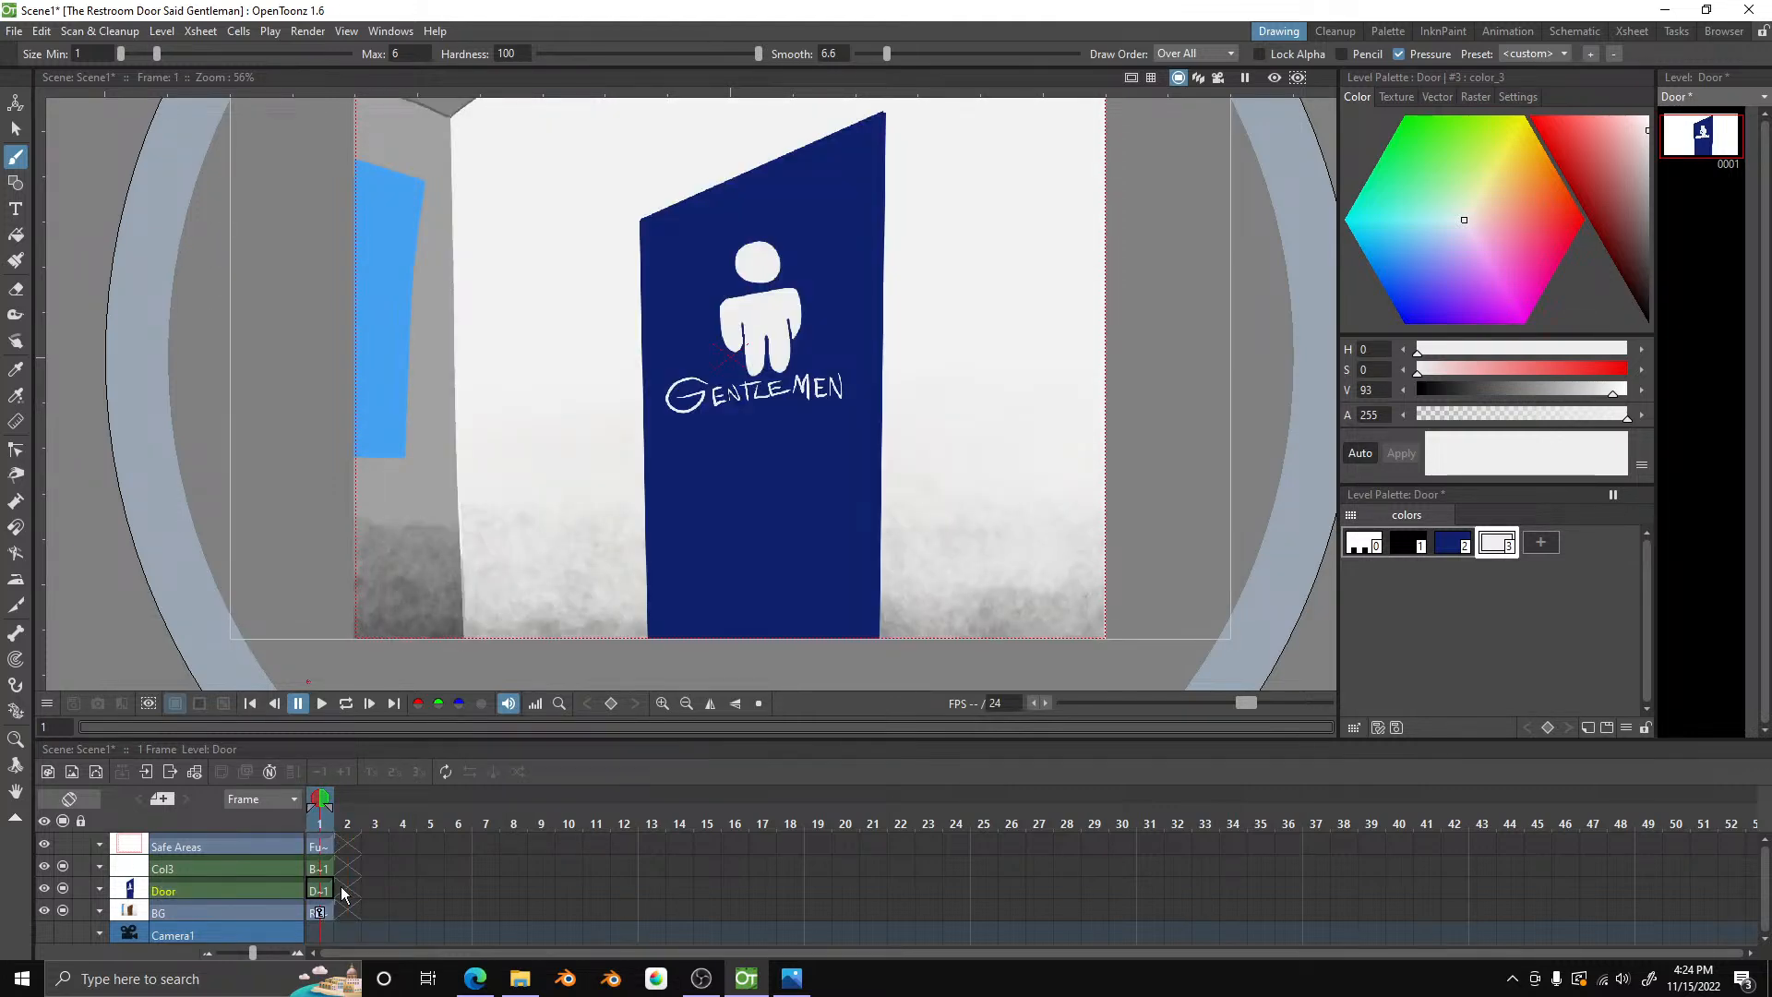
pyautogui.click(343, 893)
pyautogui.click(316, 795)
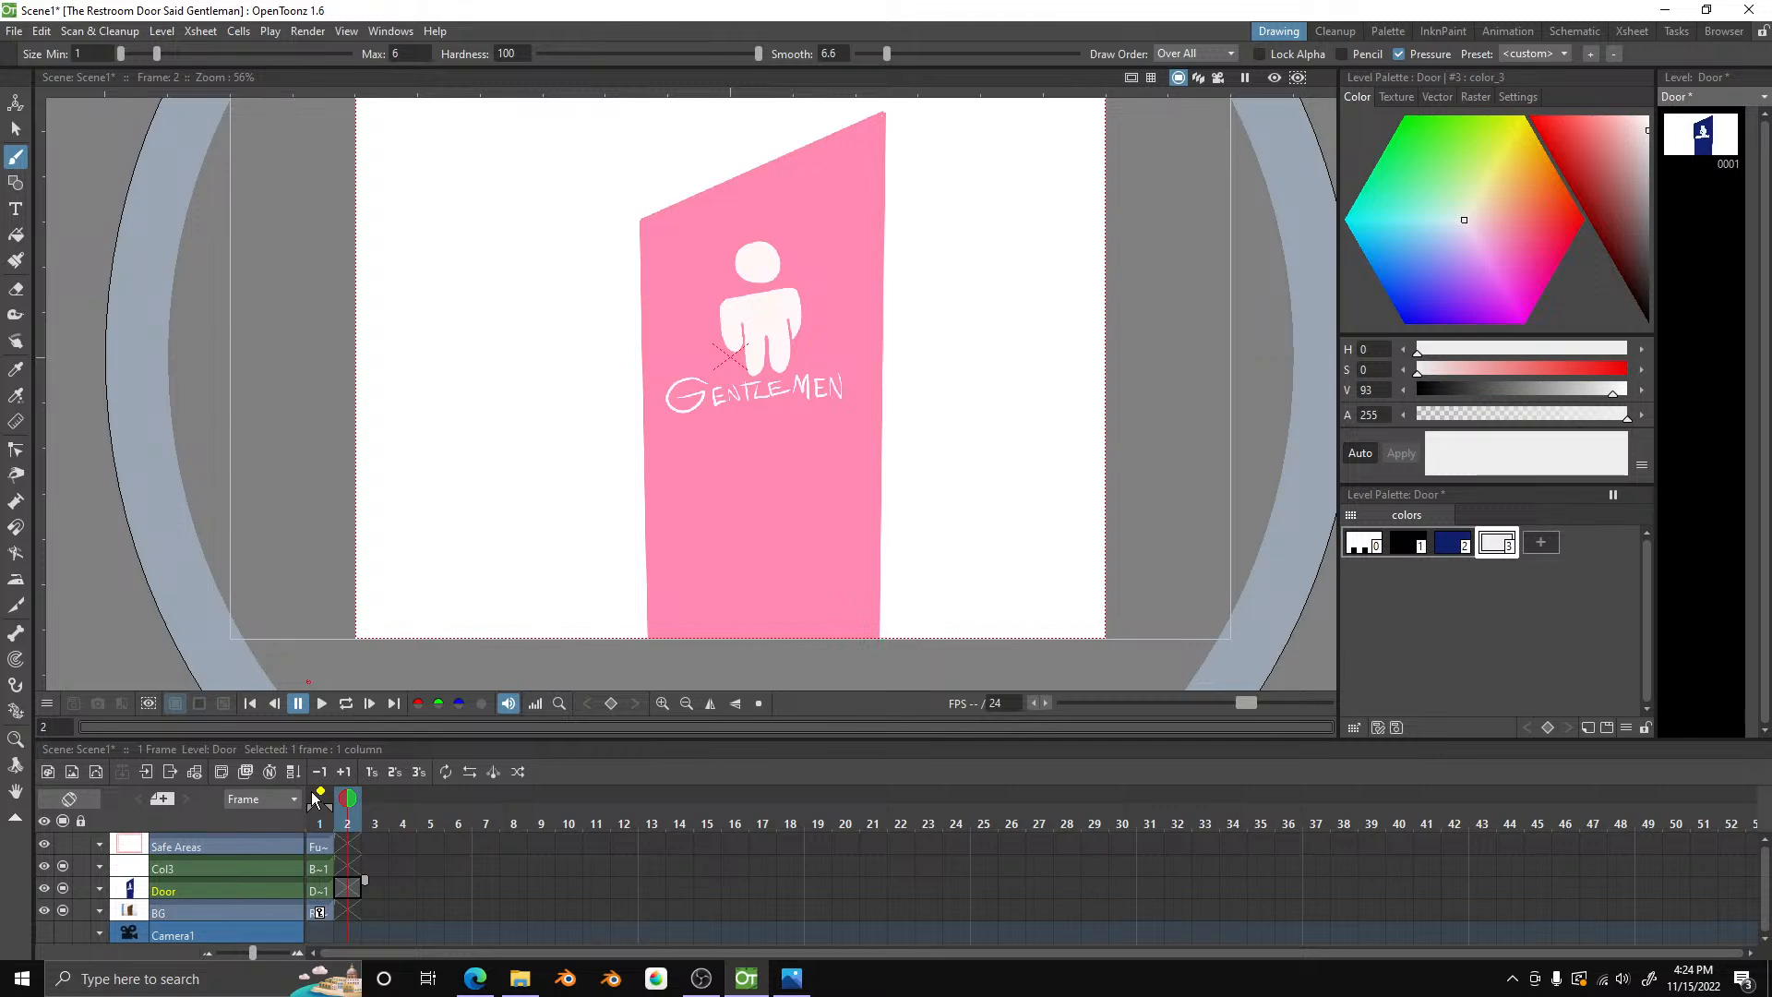
pyautogui.click(325, 890)
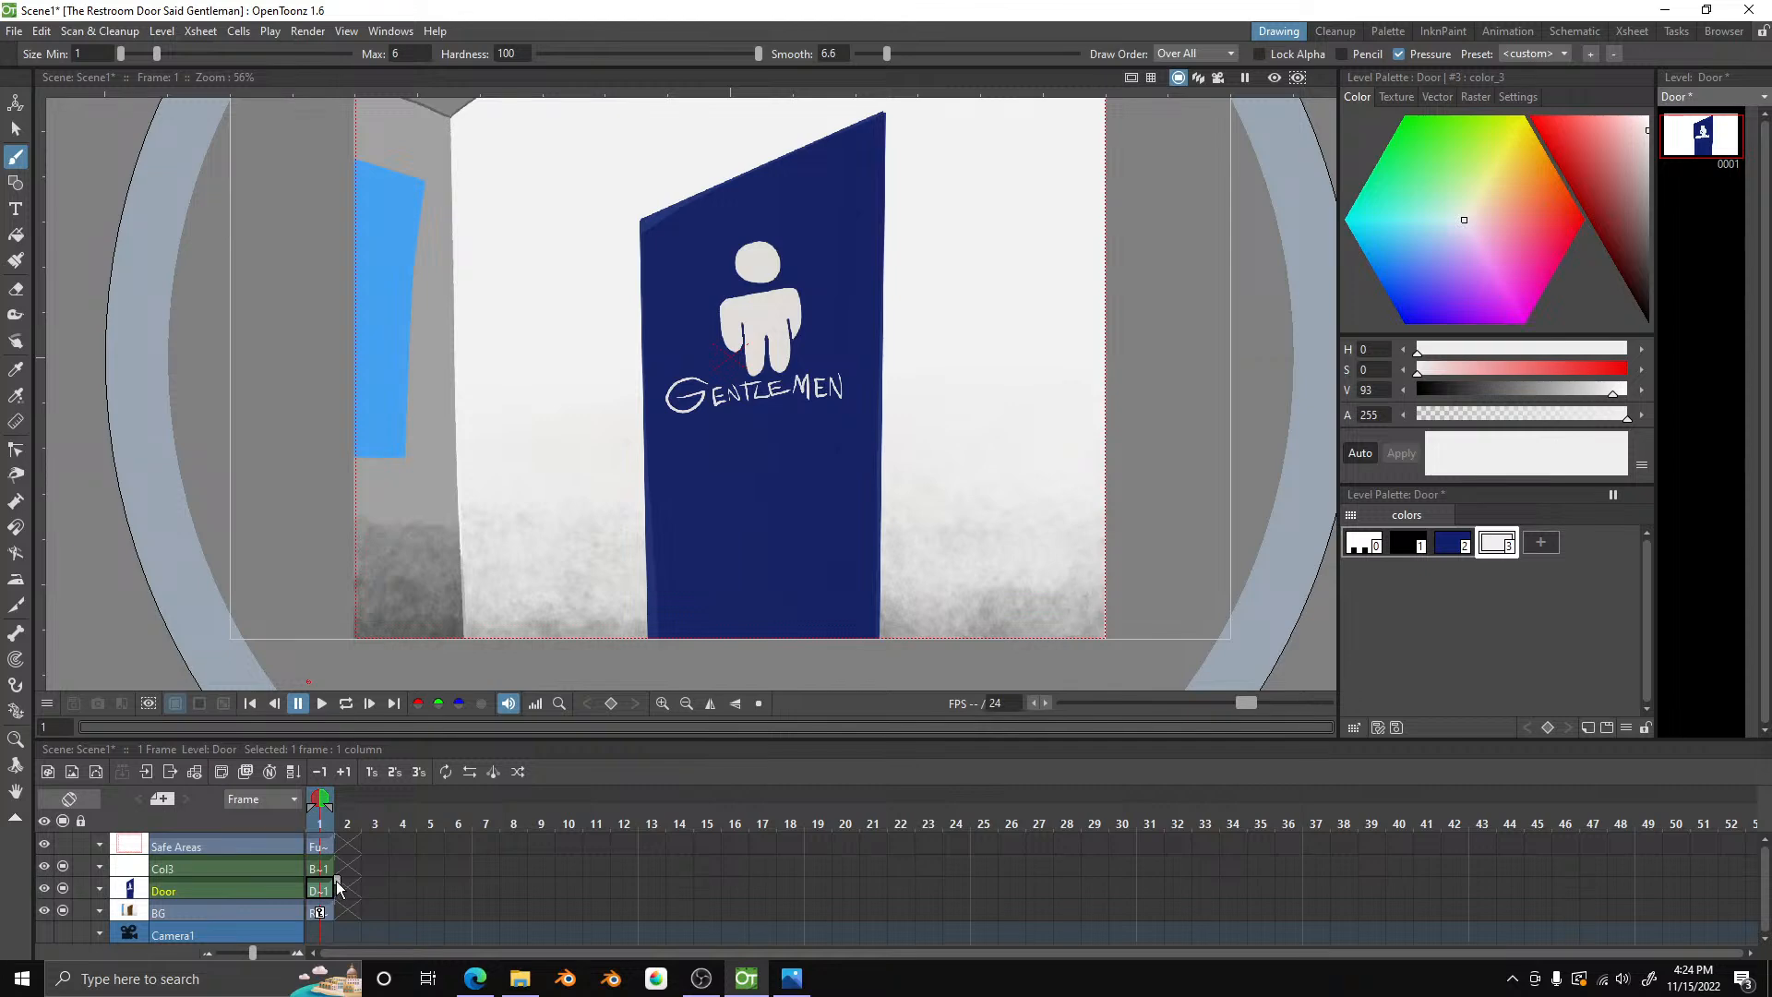
# - Extend the BG column's single drawing from frame 1 to frame 77
pyautogui.click(323, 913)
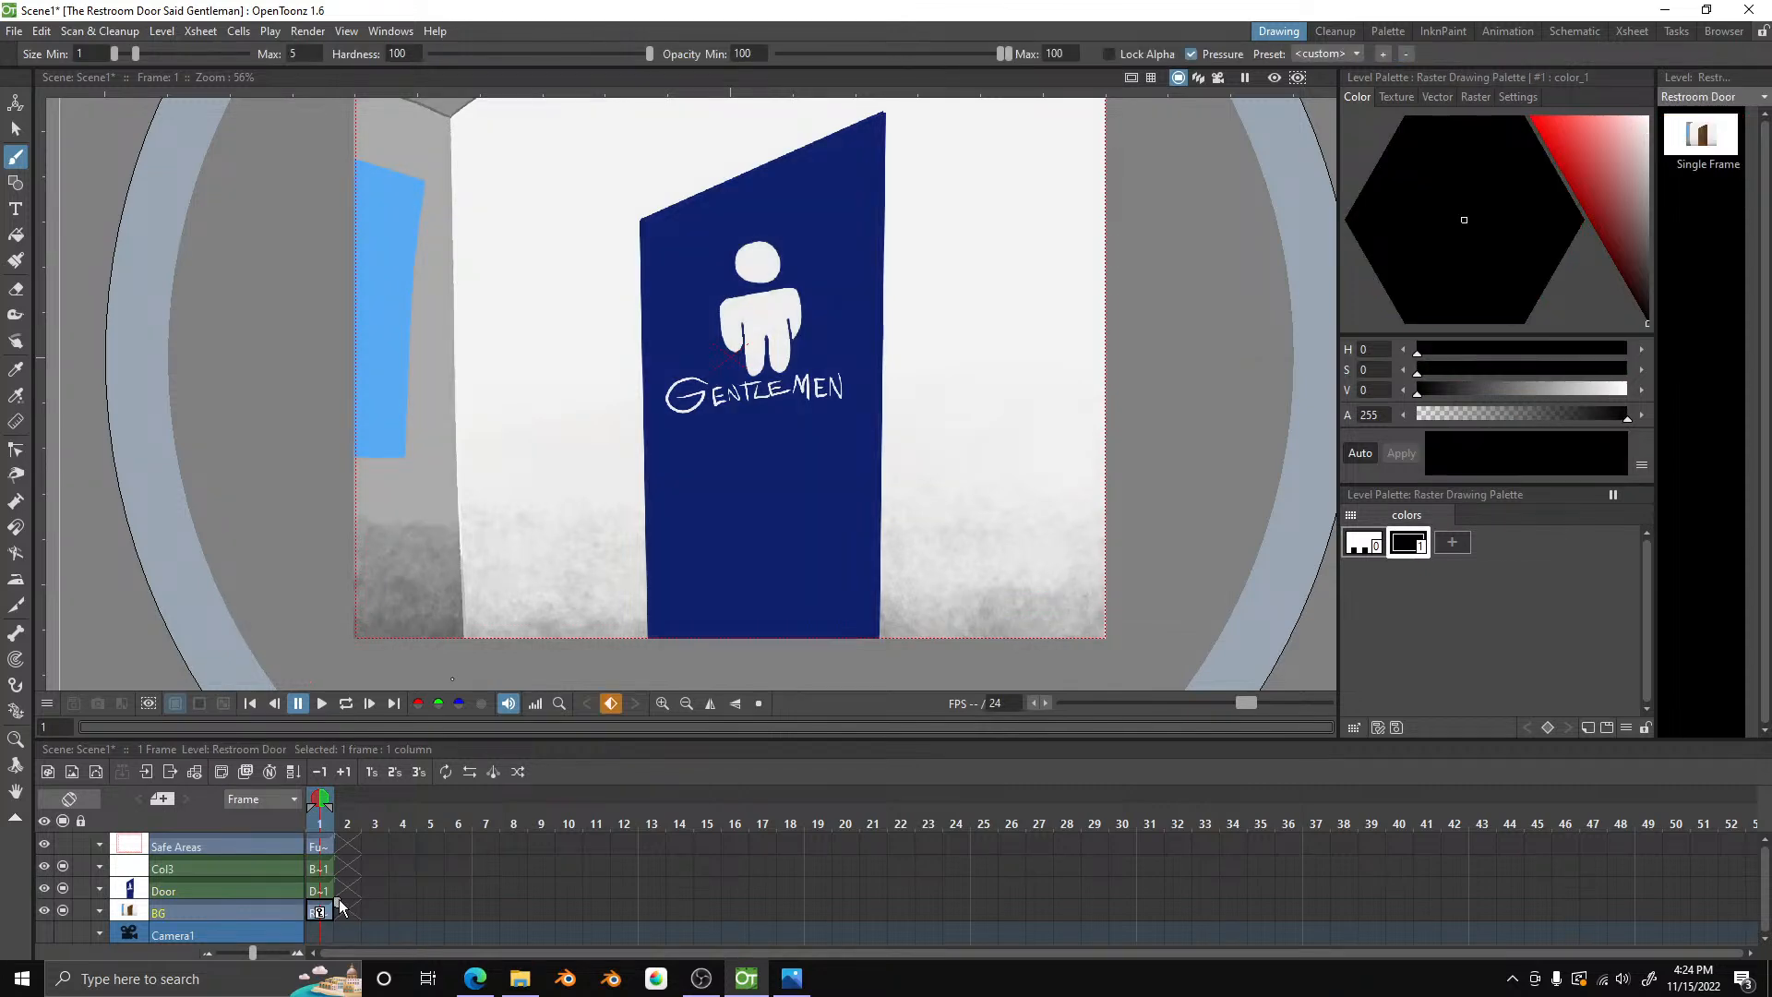
pyautogui.moveTo(380, 910); pyautogui.dragTo(606, 888)
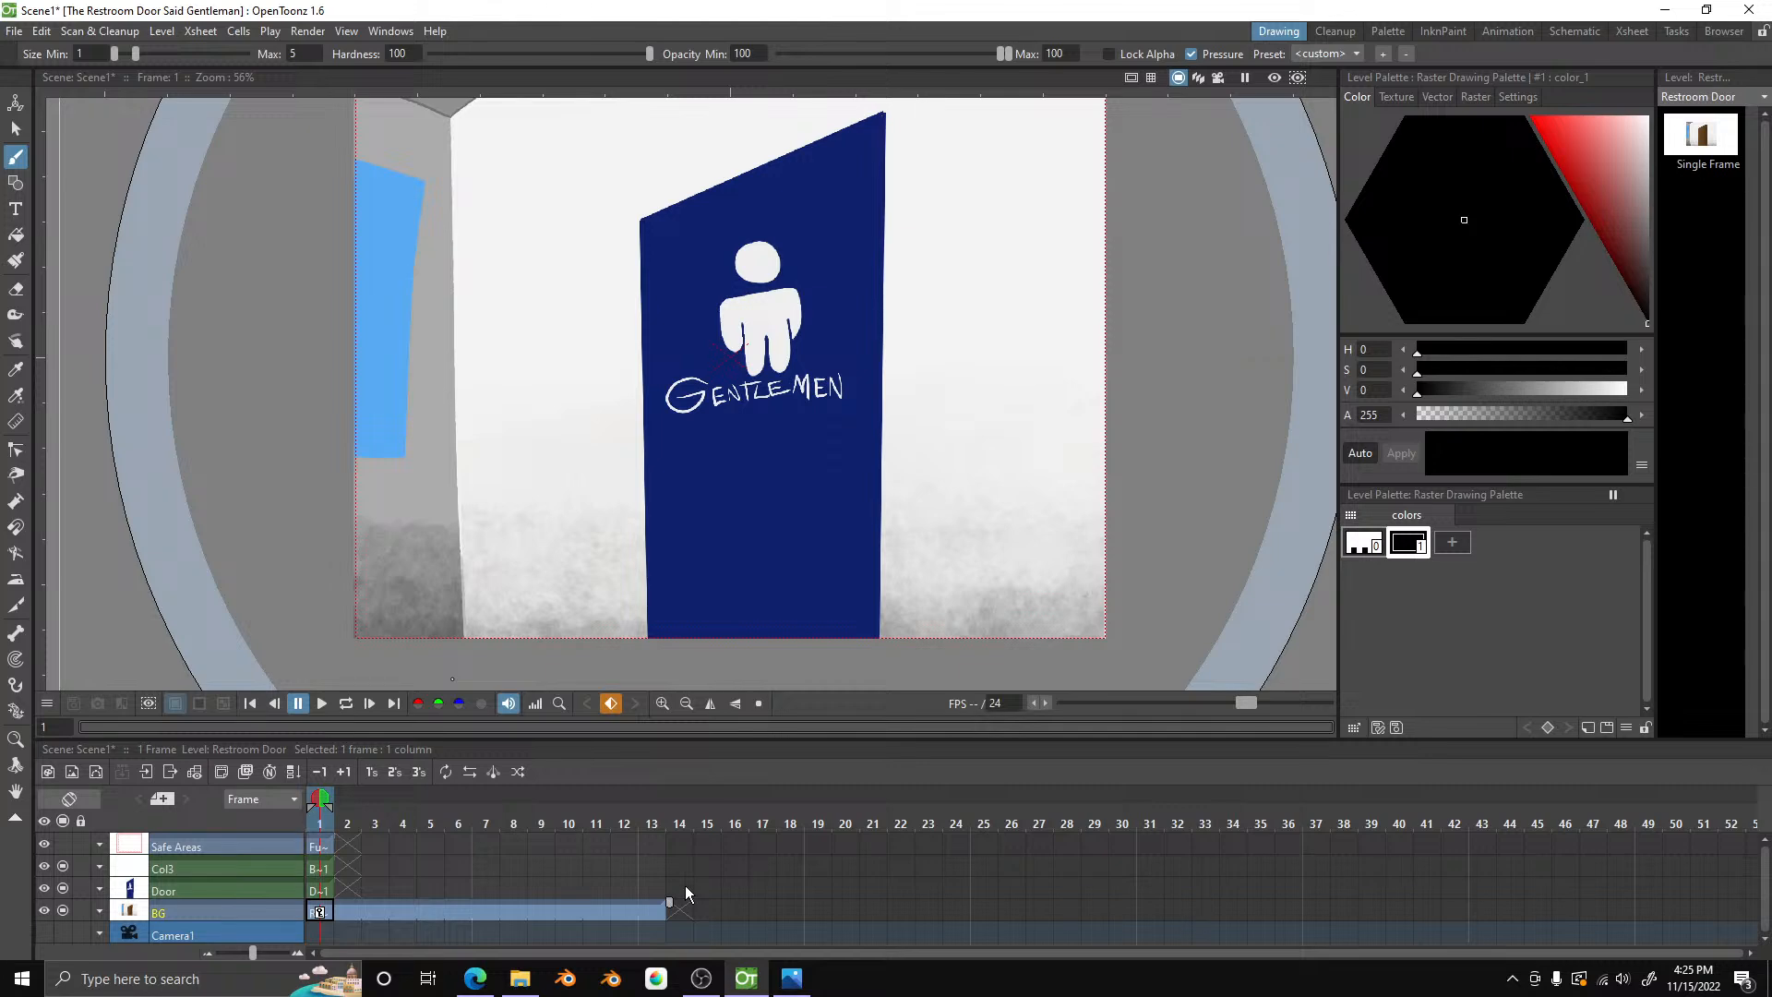
pyautogui.moveTo(670, 902); pyautogui.dragTo(1746, 902)
pyautogui.moveTo(1744, 903)
pyautogui.mouseDown()
pyautogui.moveTo(1439, 903)
pyautogui.moveTo(1313, 938)
pyautogui.moveTo(1750, 918)
pyautogui.mouseUp()
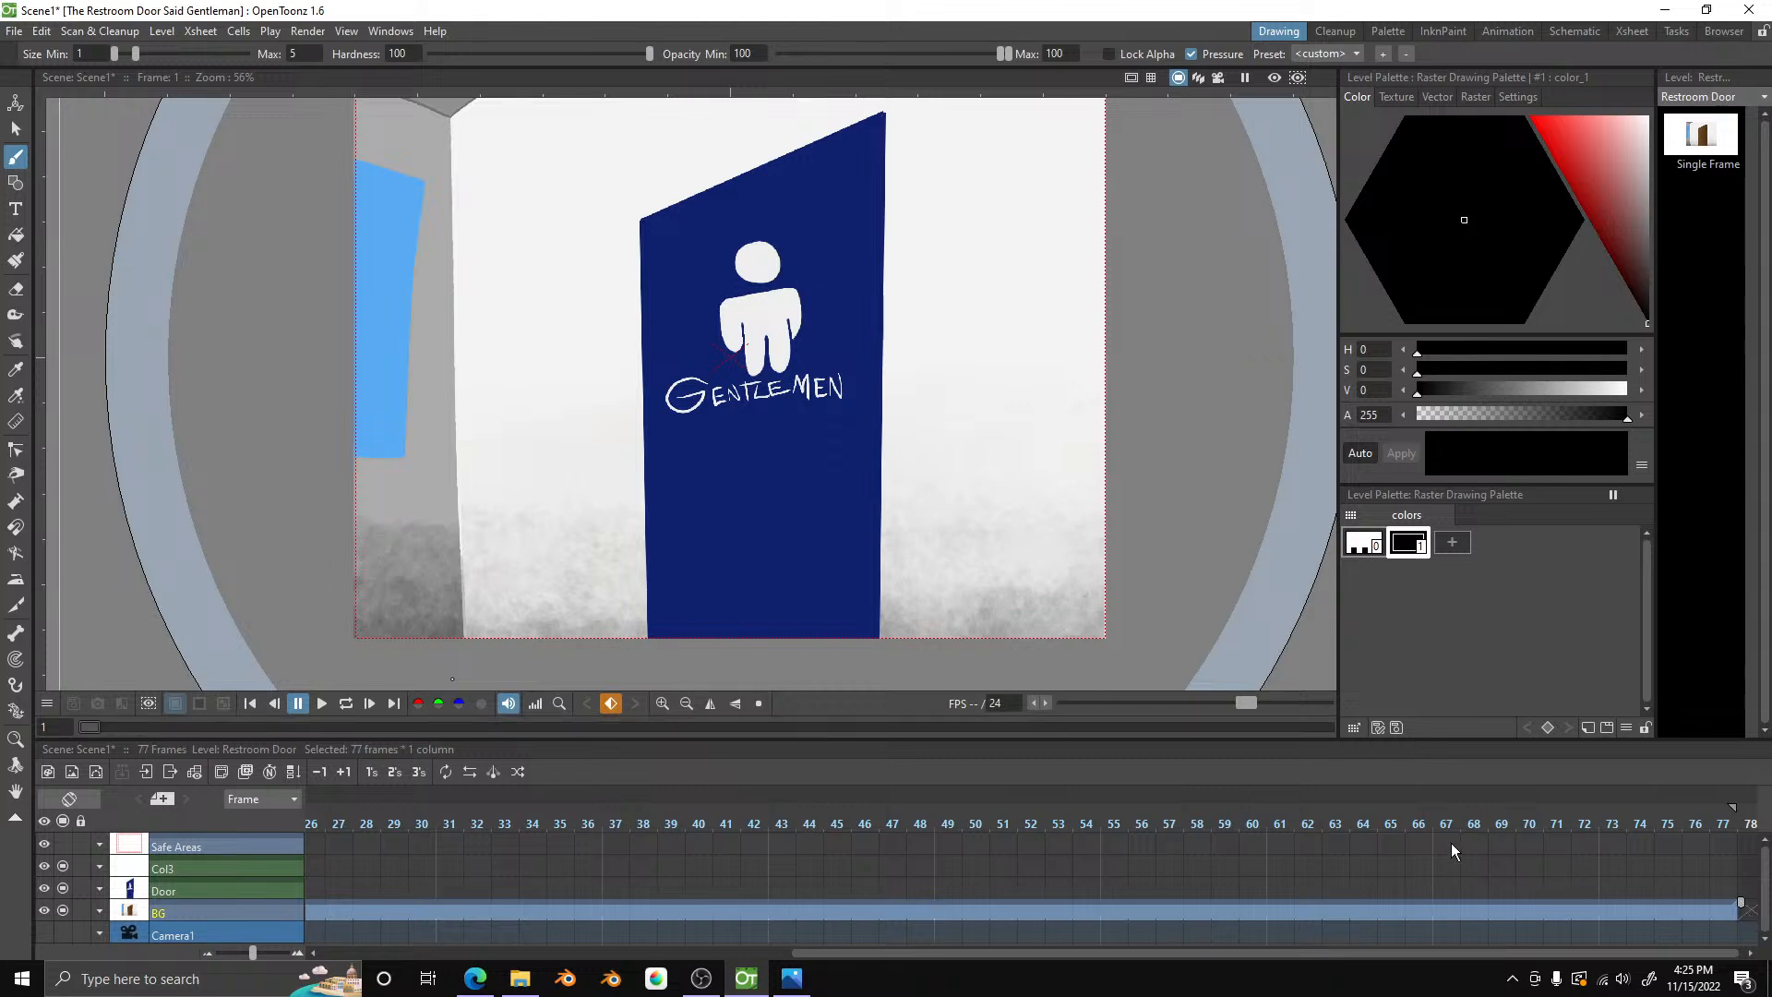
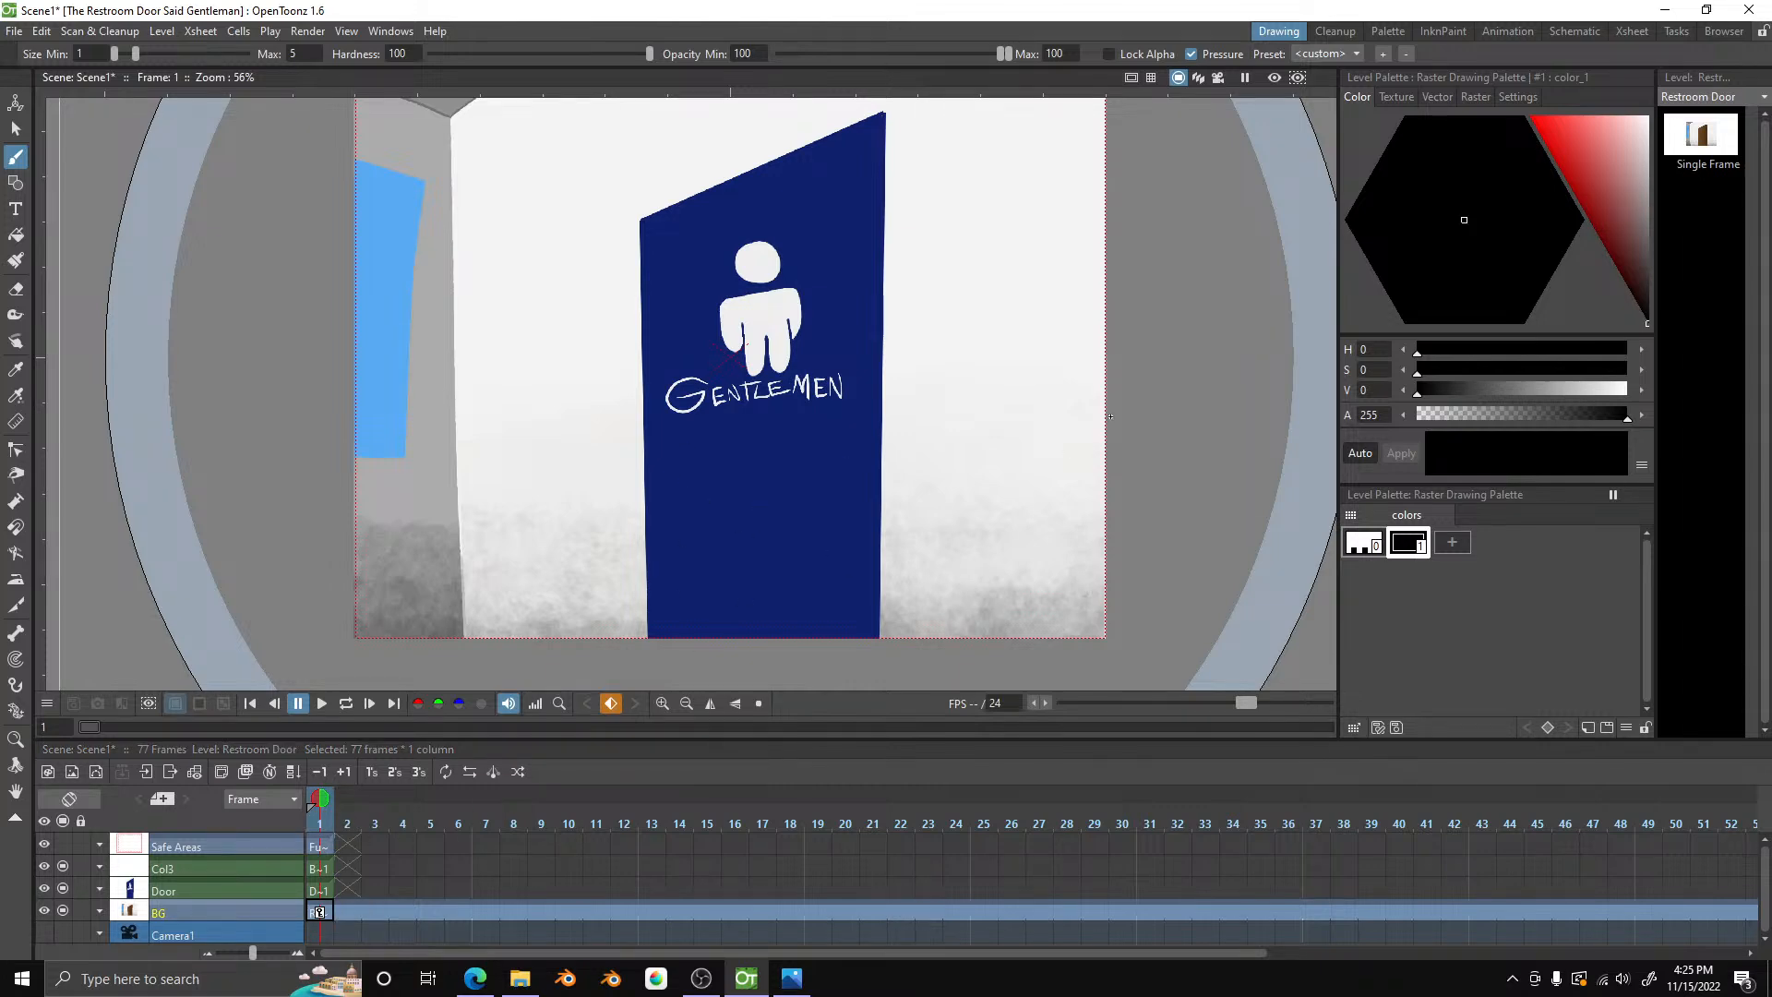
# - Select the Door column's frame 2 over the visible BG column and ready the Geometric tool for straight lines
pyautogui.click(345, 825)
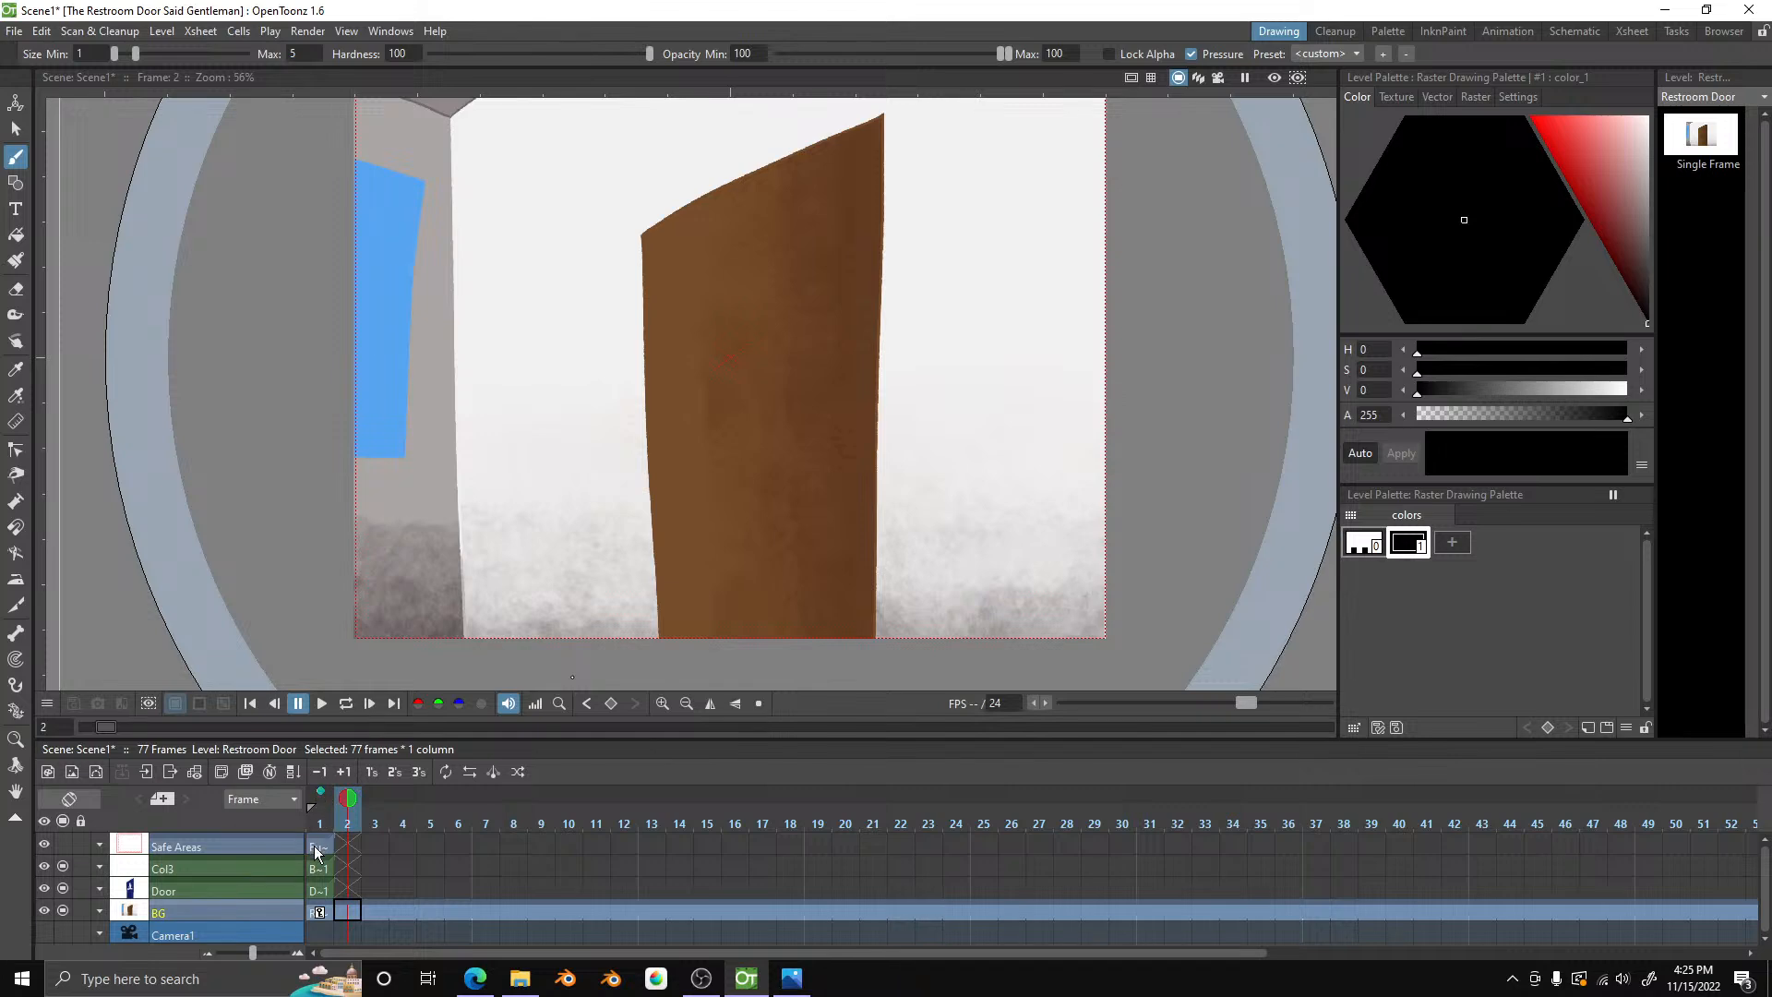
pyautogui.click(63, 910)
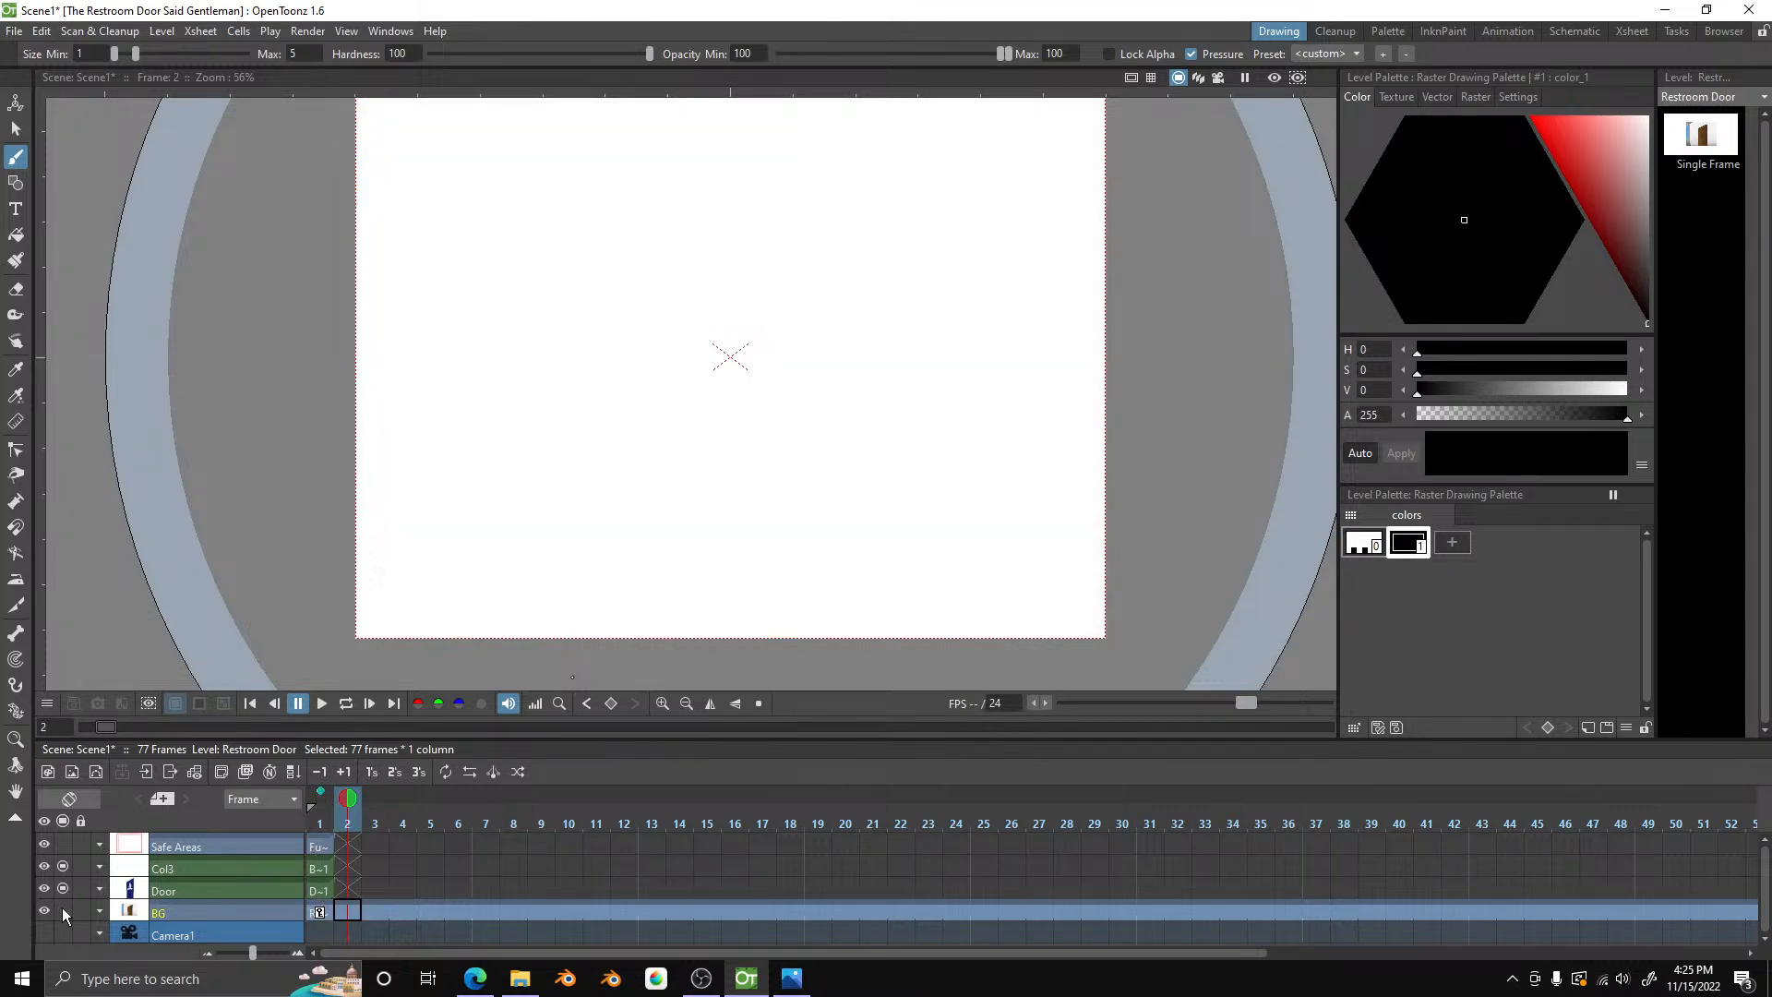
pyautogui.click(331, 890)
pyautogui.click(349, 911)
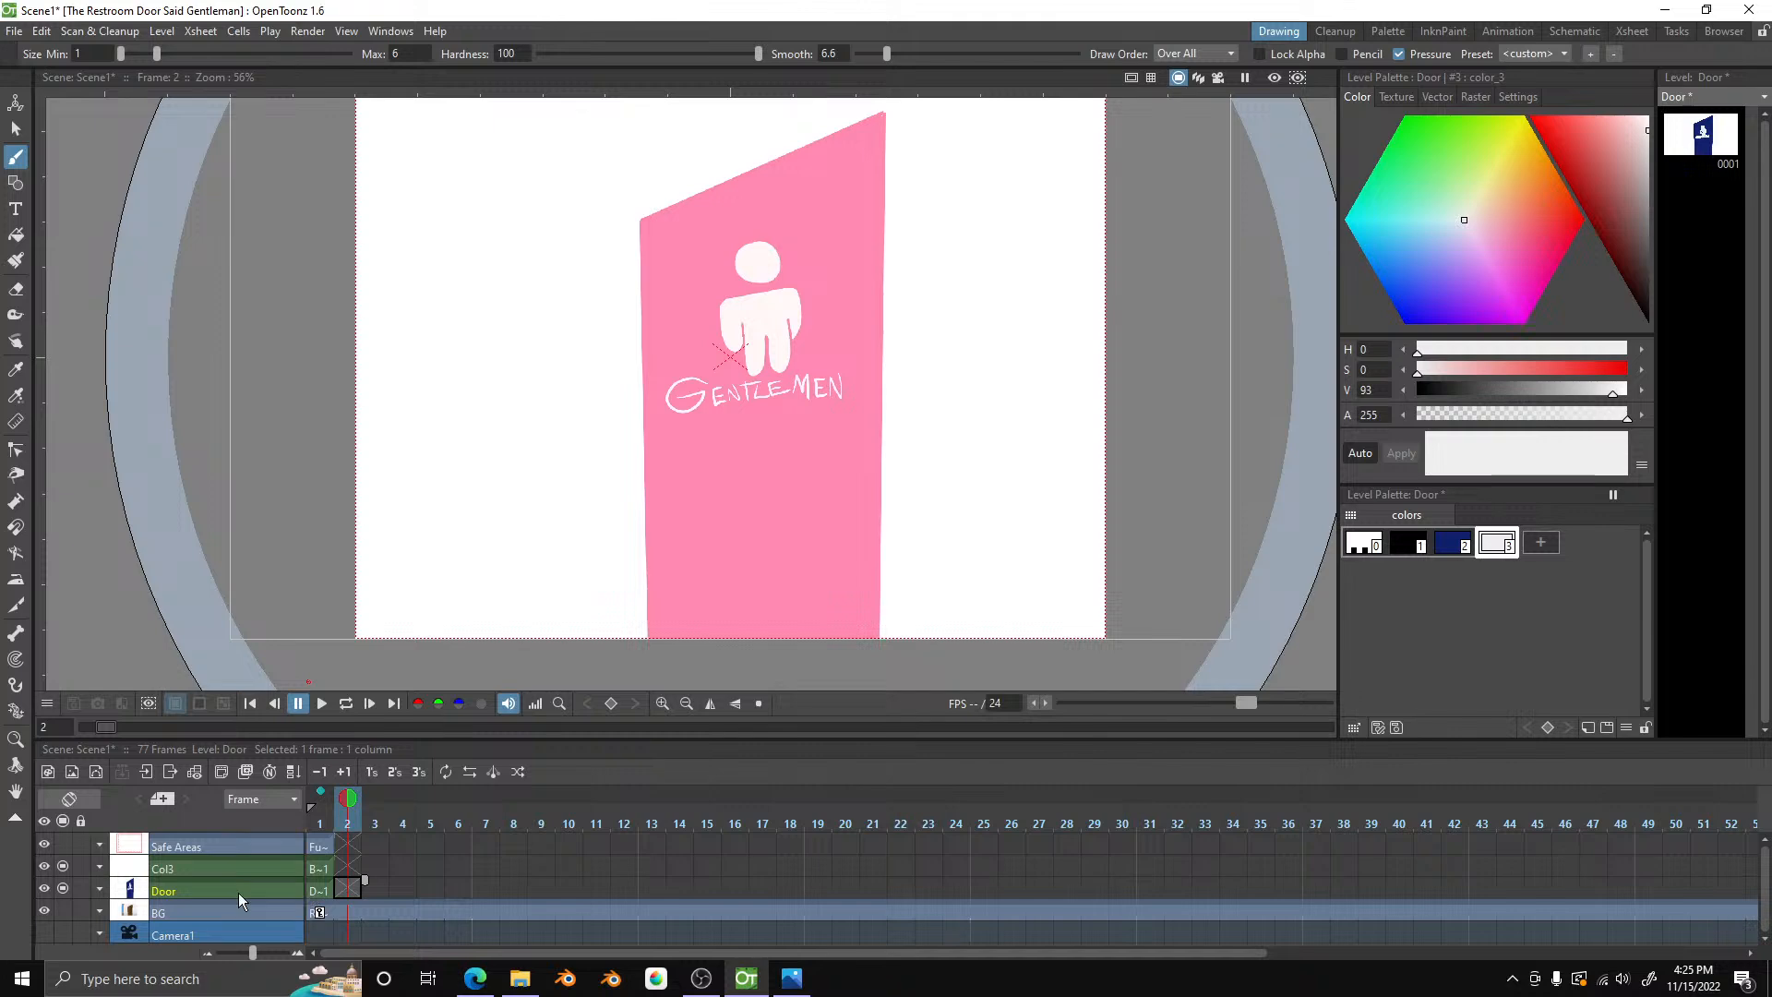
pyautogui.click(62, 912)
pyautogui.click(347, 888)
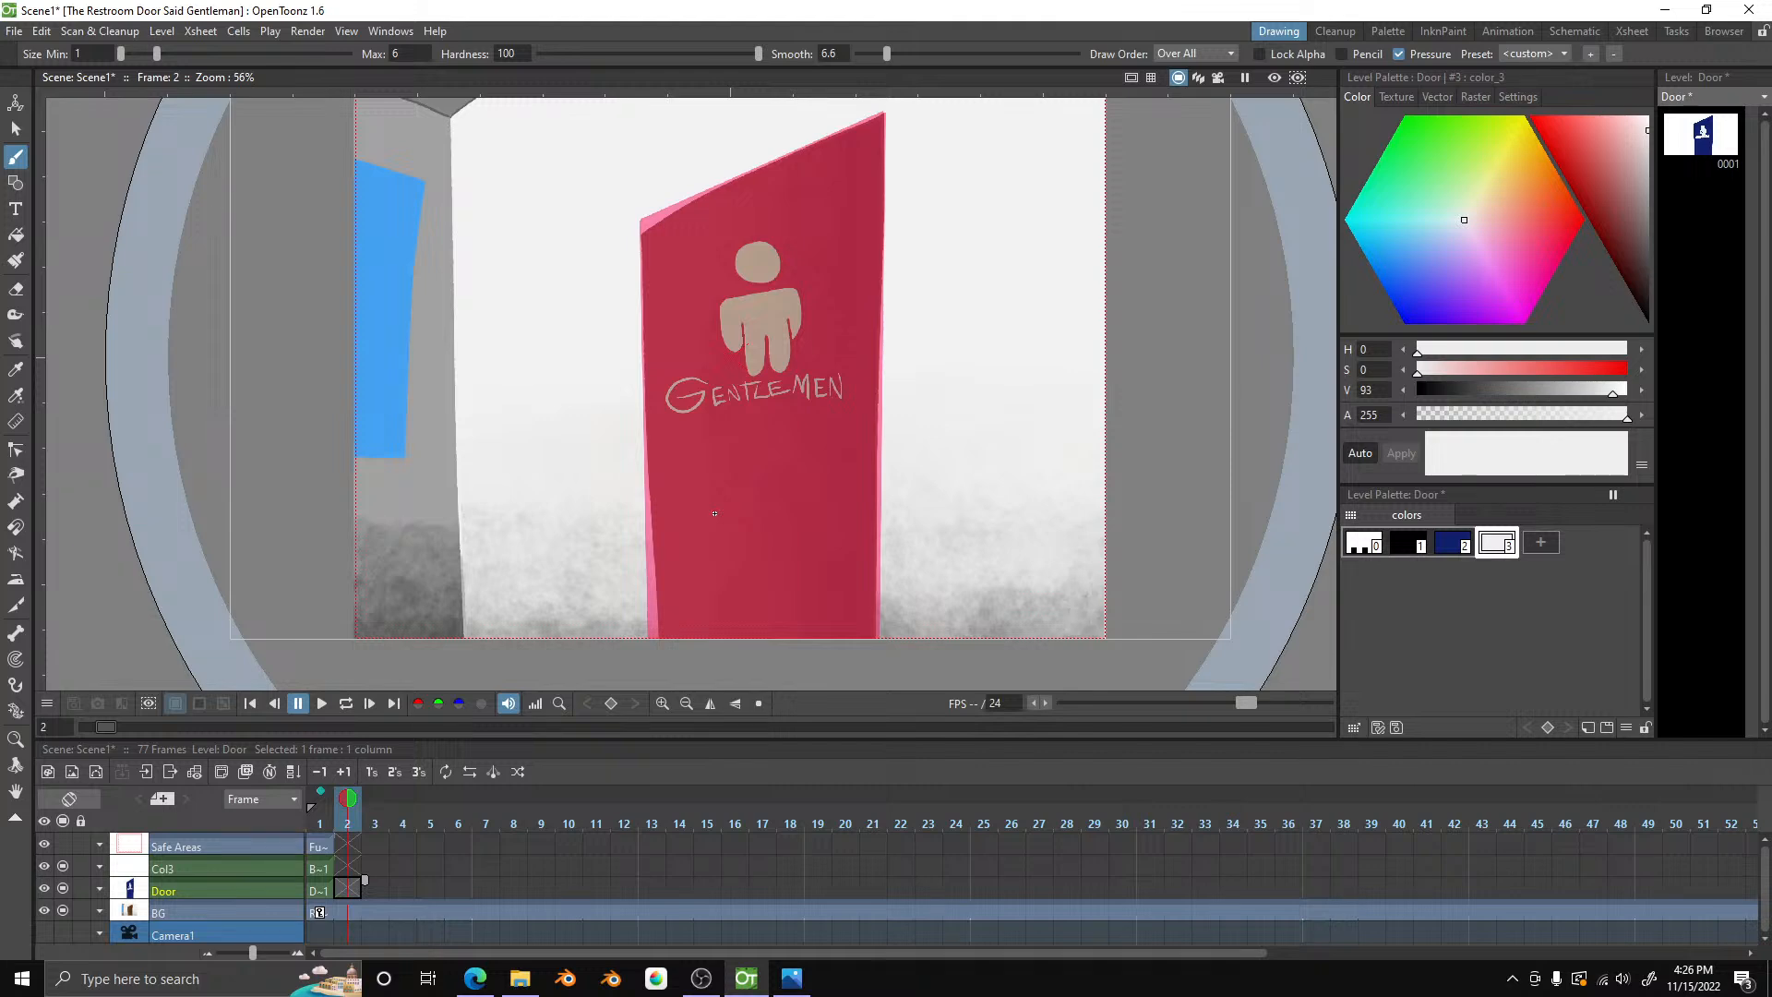
pyautogui.click(15, 182)
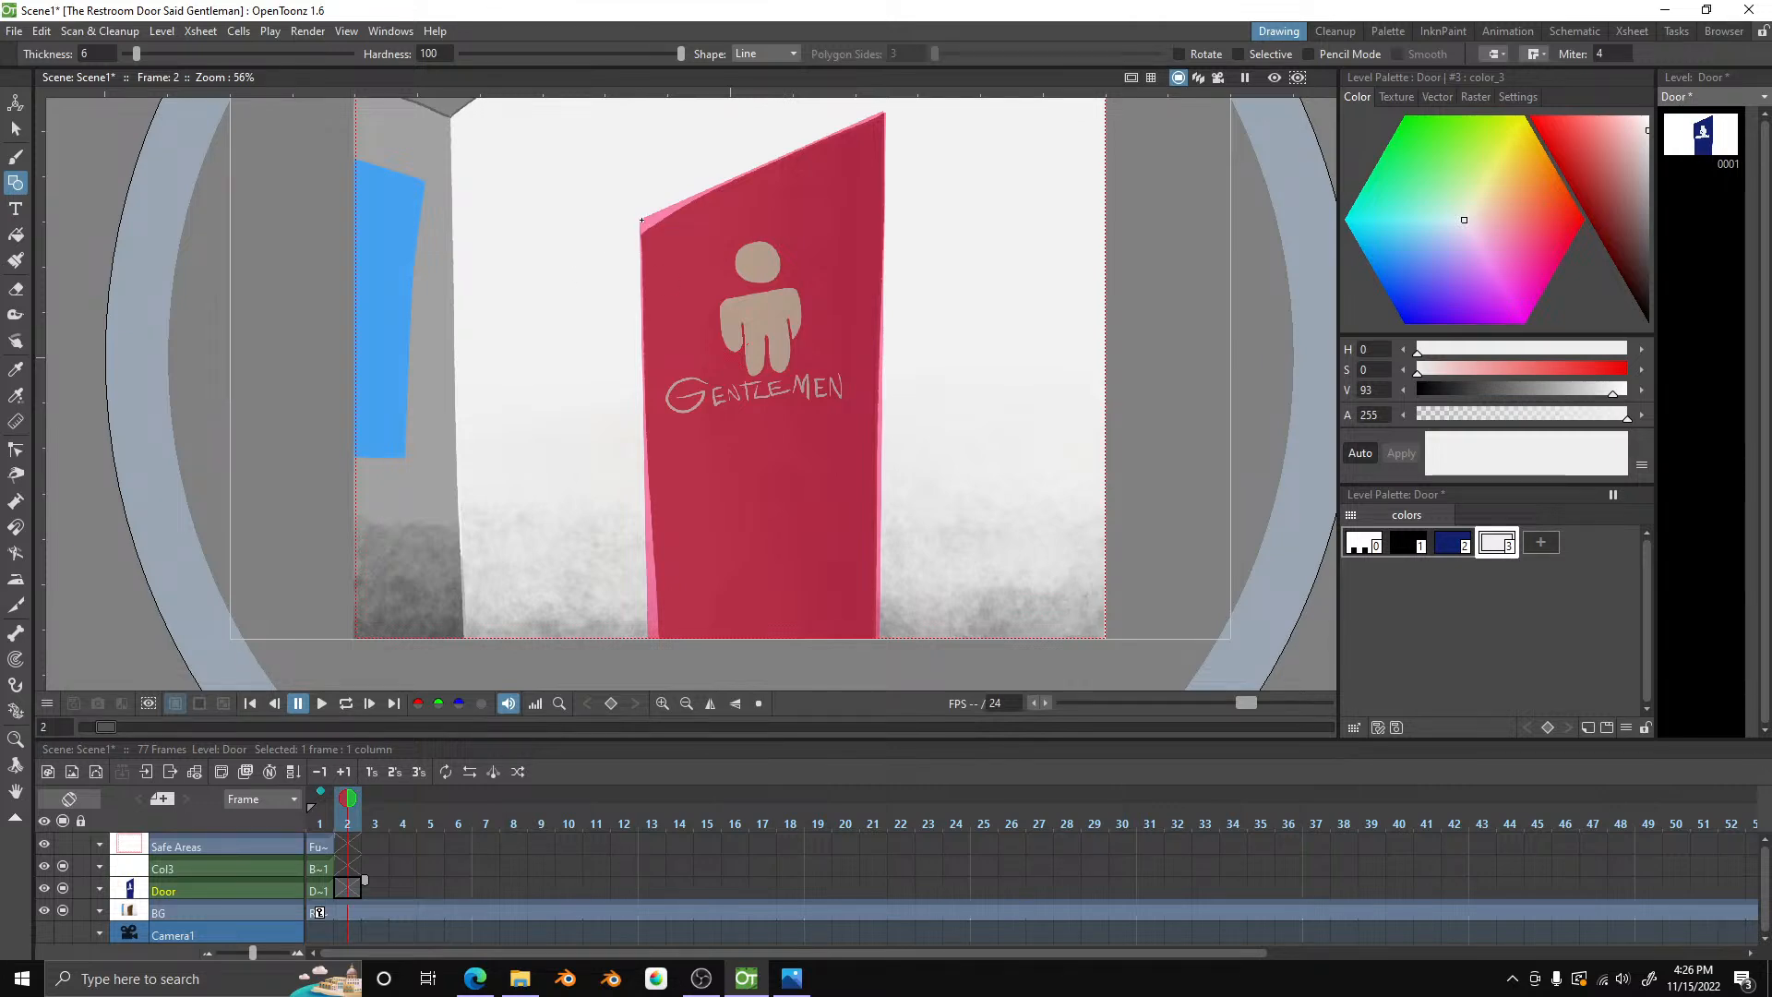
pyautogui.moveTo(642, 220); pyautogui.dragTo(796, 208)
pyautogui.moveTo(869, 160); pyautogui.dragTo(861, 143)
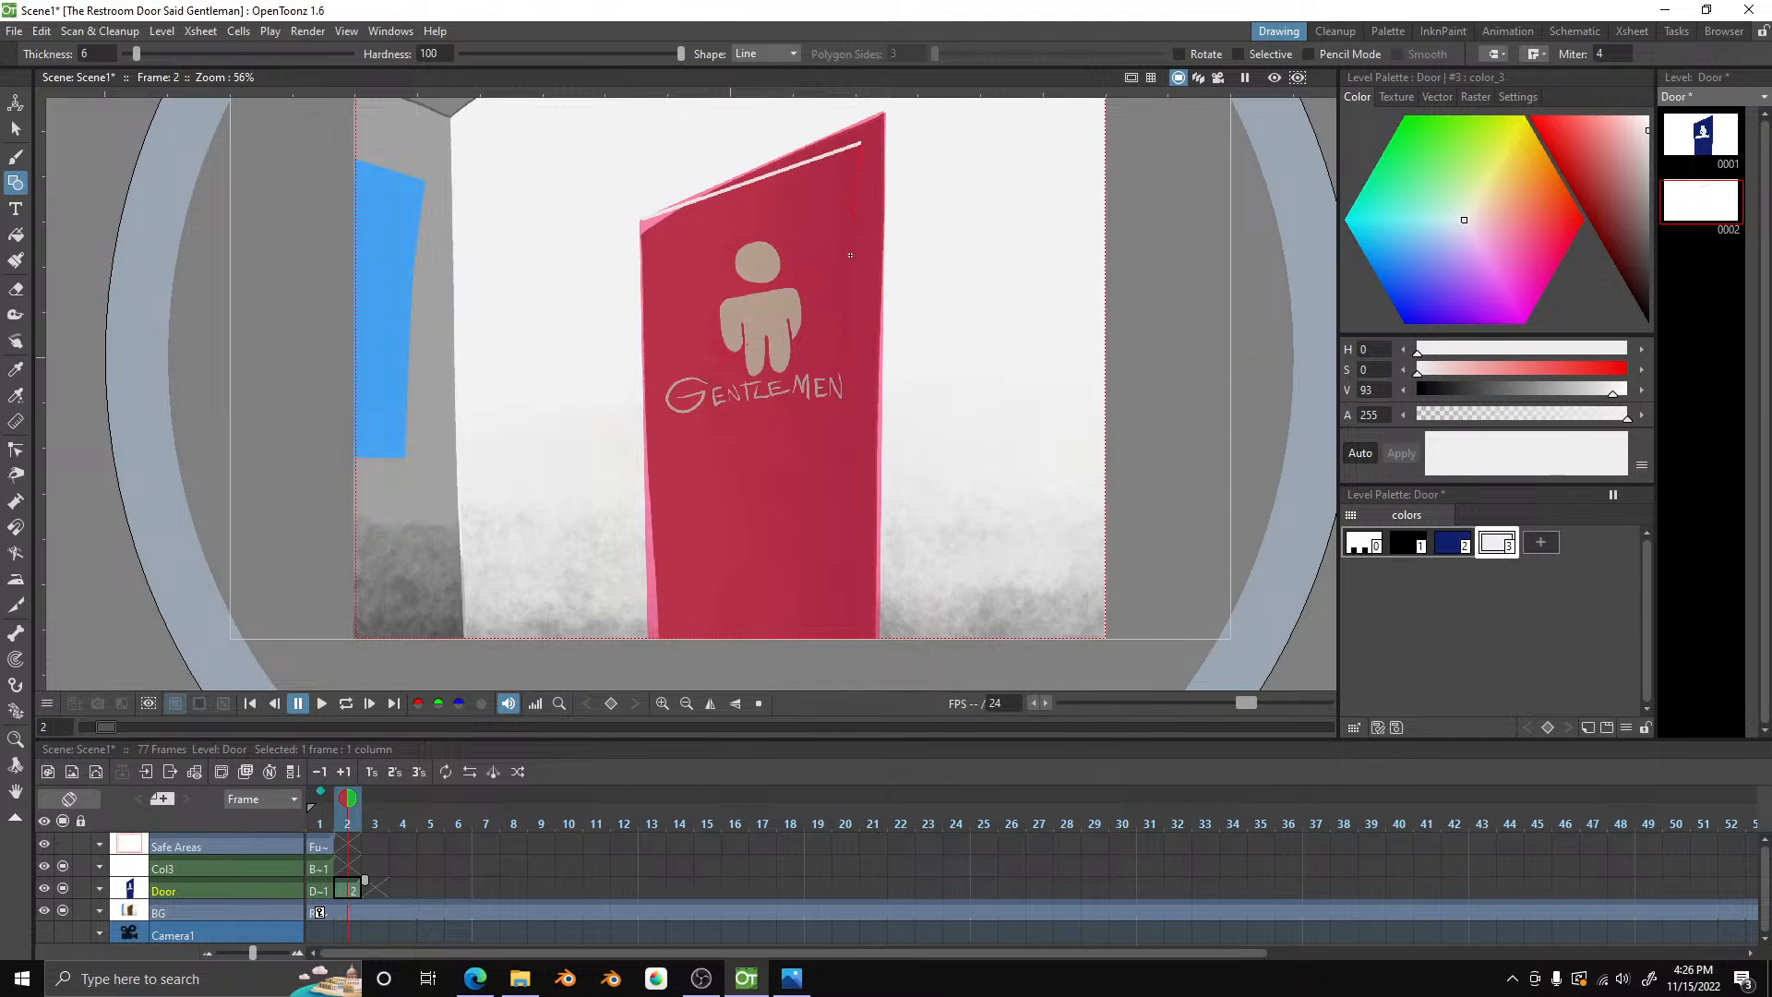
pyautogui.moveTo(850, 255); pyautogui.dragTo(850, 274)
pyautogui.hotkey('ctrl', 'z')
pyautogui.hotkey('ctrl', 'z')
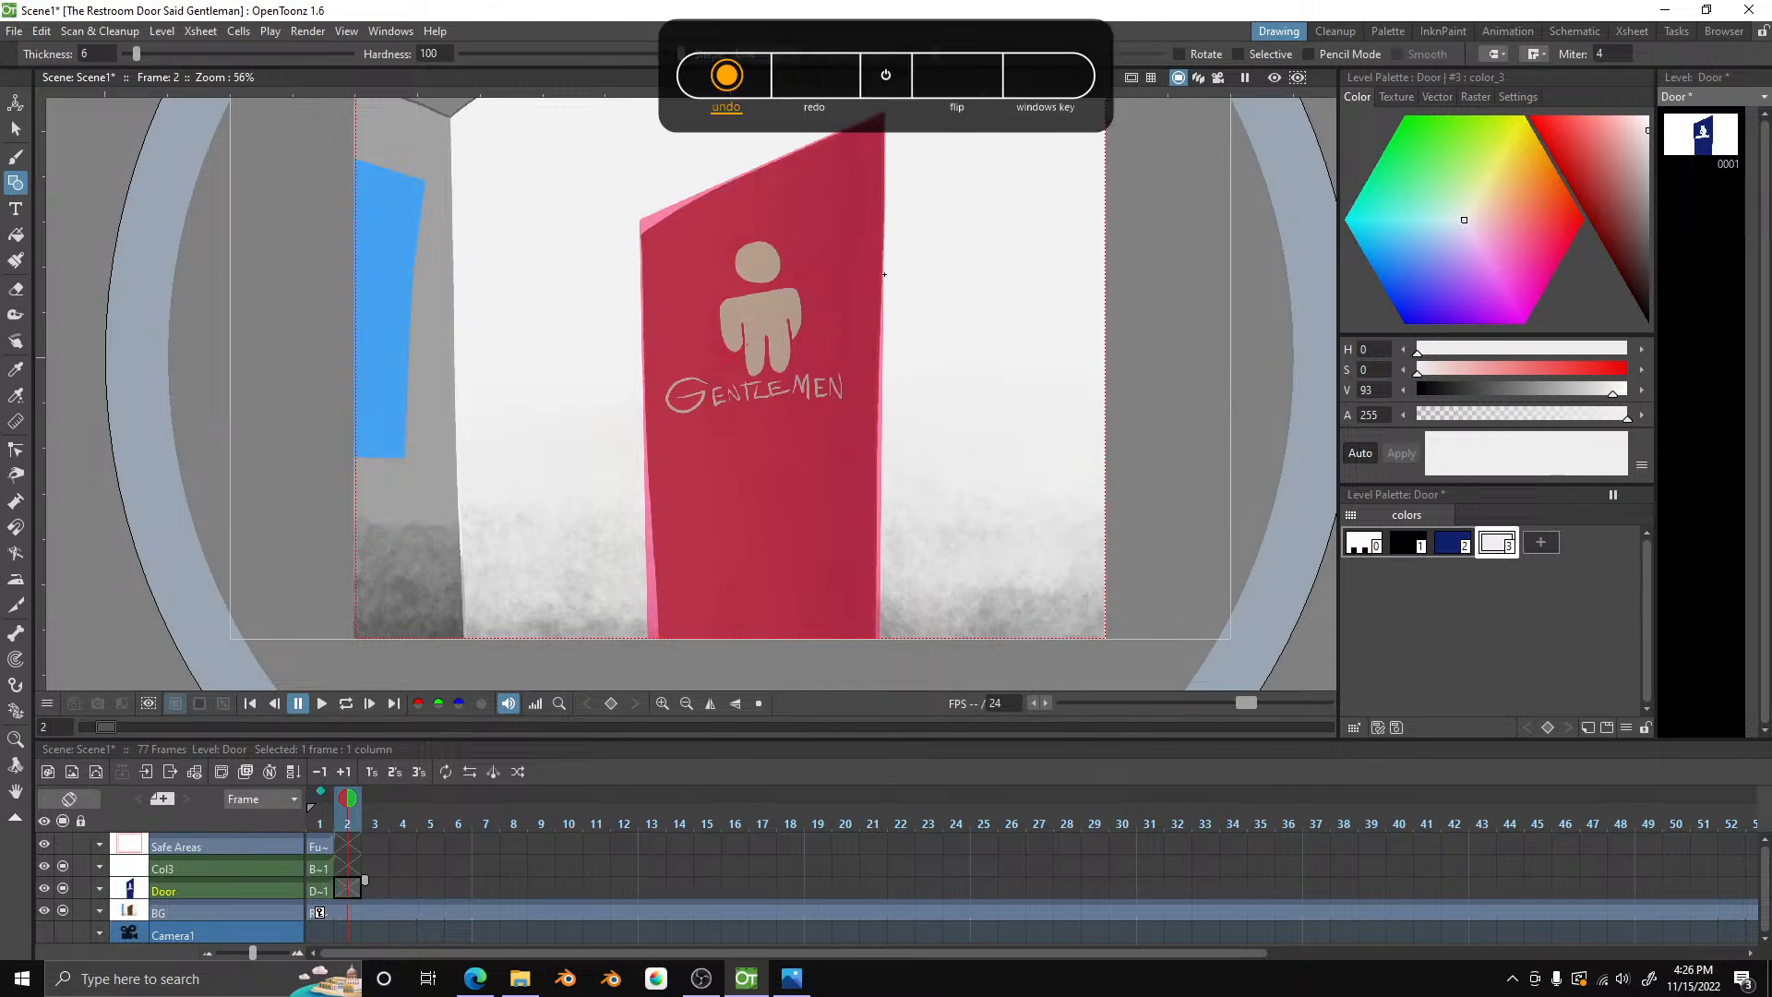
# - Outline the frame 2 door's top and two sides in dark blue straight lines, with its right edge slightly inside frame 1's door
pyautogui.click(1464, 545)
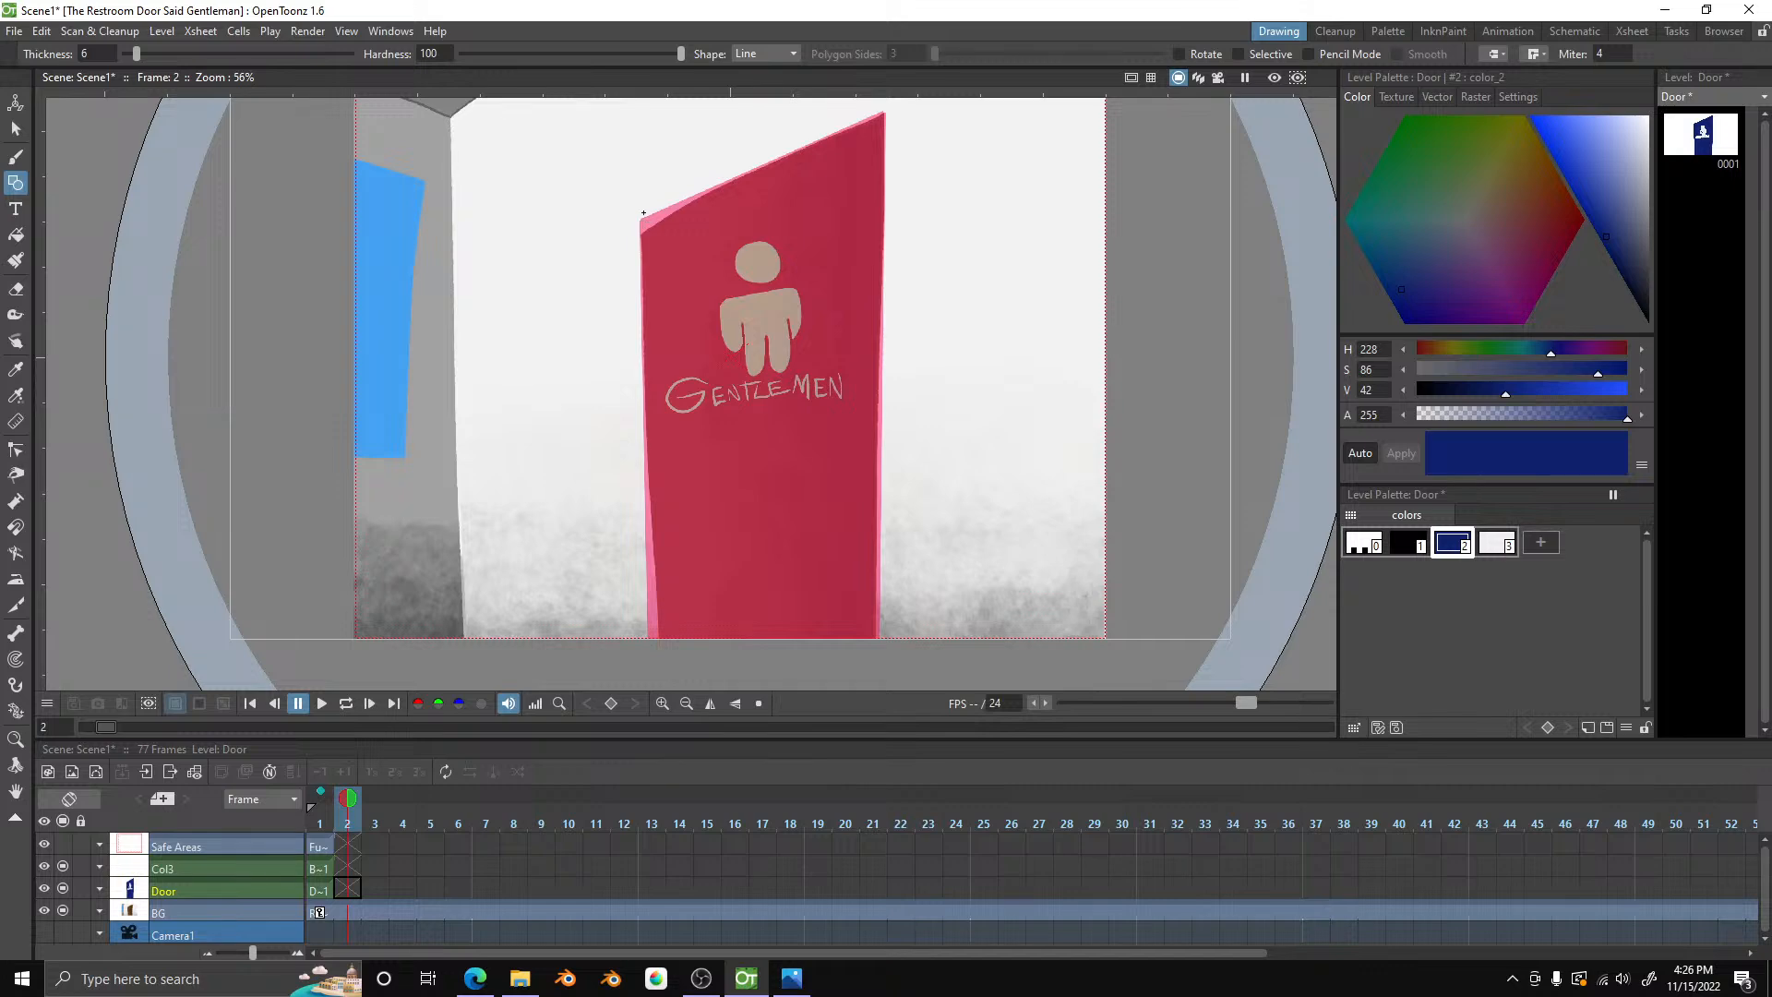
pyautogui.moveTo(641, 221); pyautogui.dragTo(851, 158)
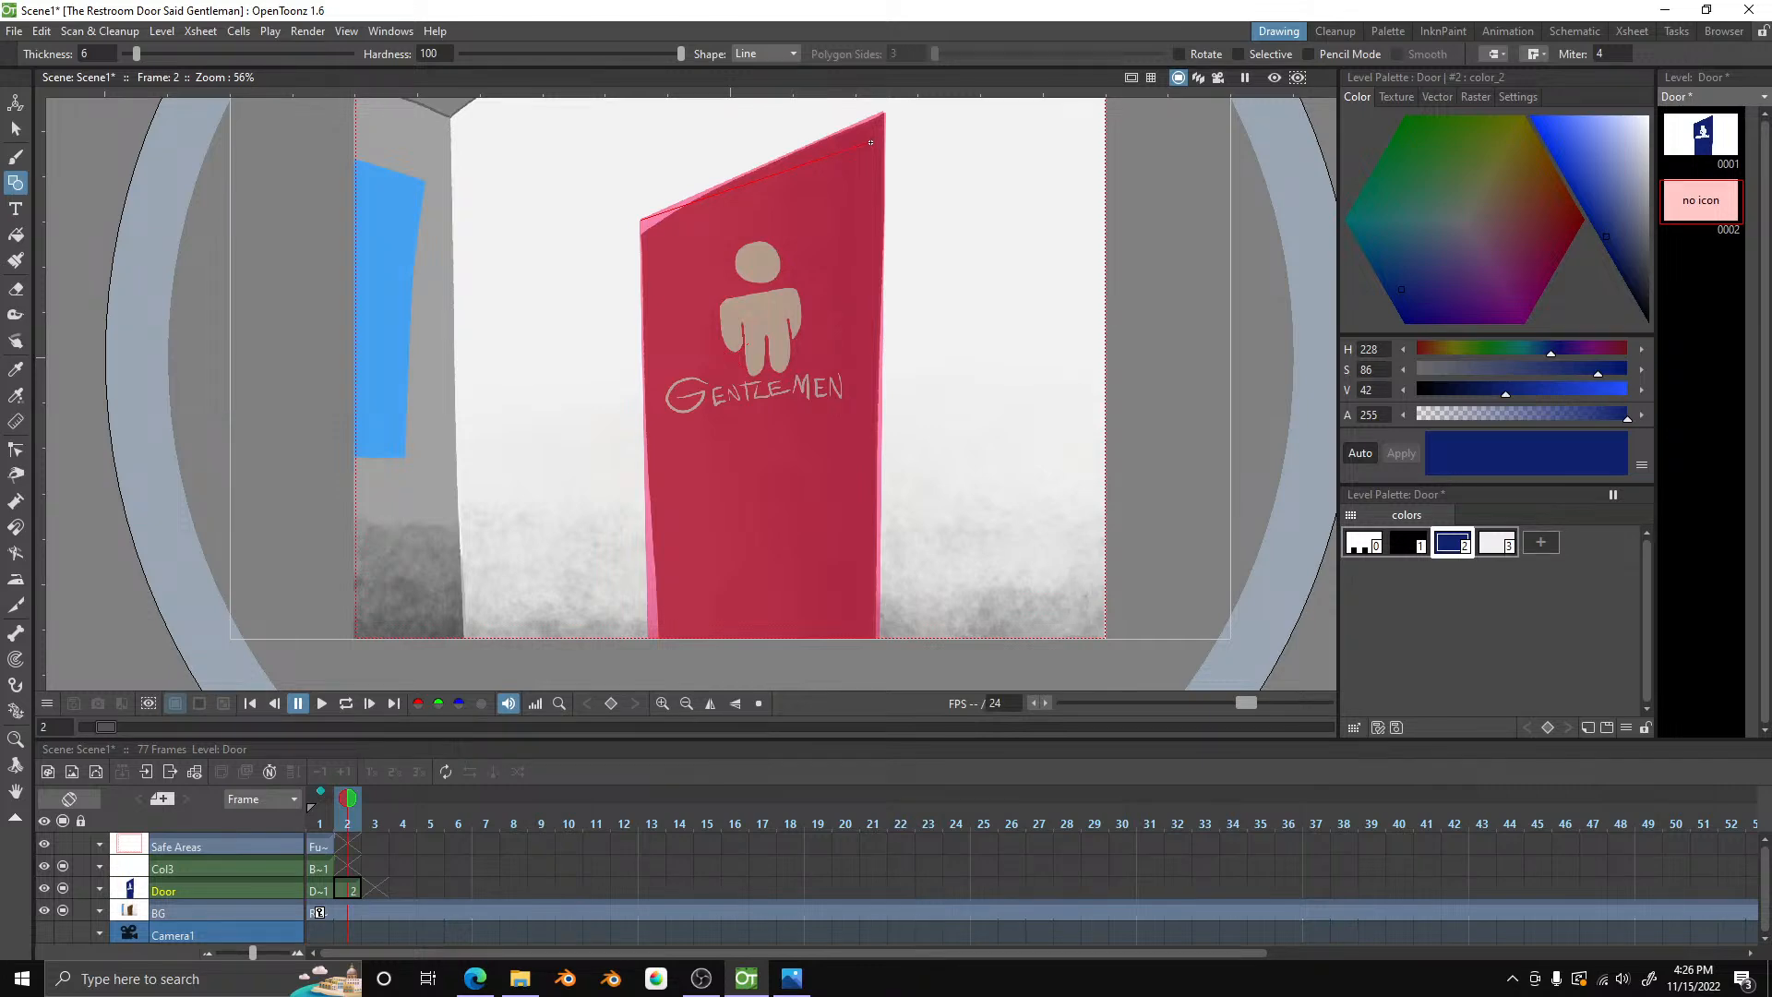
pyautogui.moveTo(870, 143); pyautogui.dragTo(871, 144)
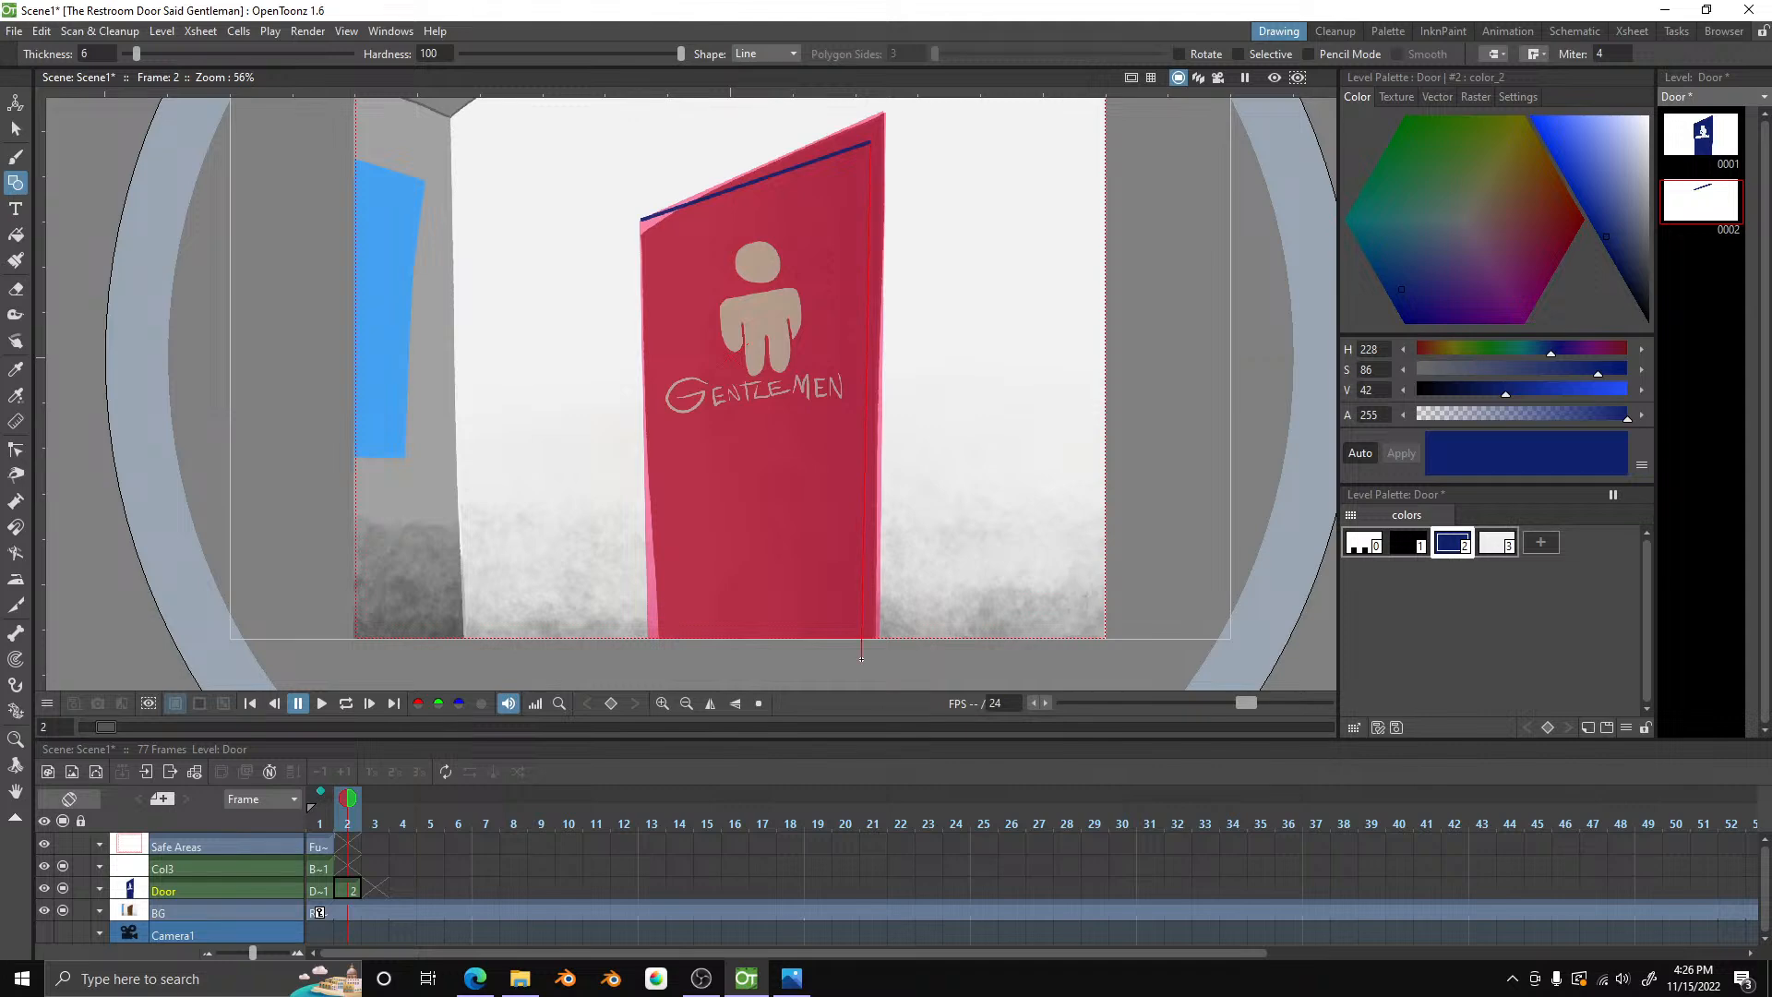
pyautogui.moveTo(861, 659); pyautogui.dragTo(862, 660)
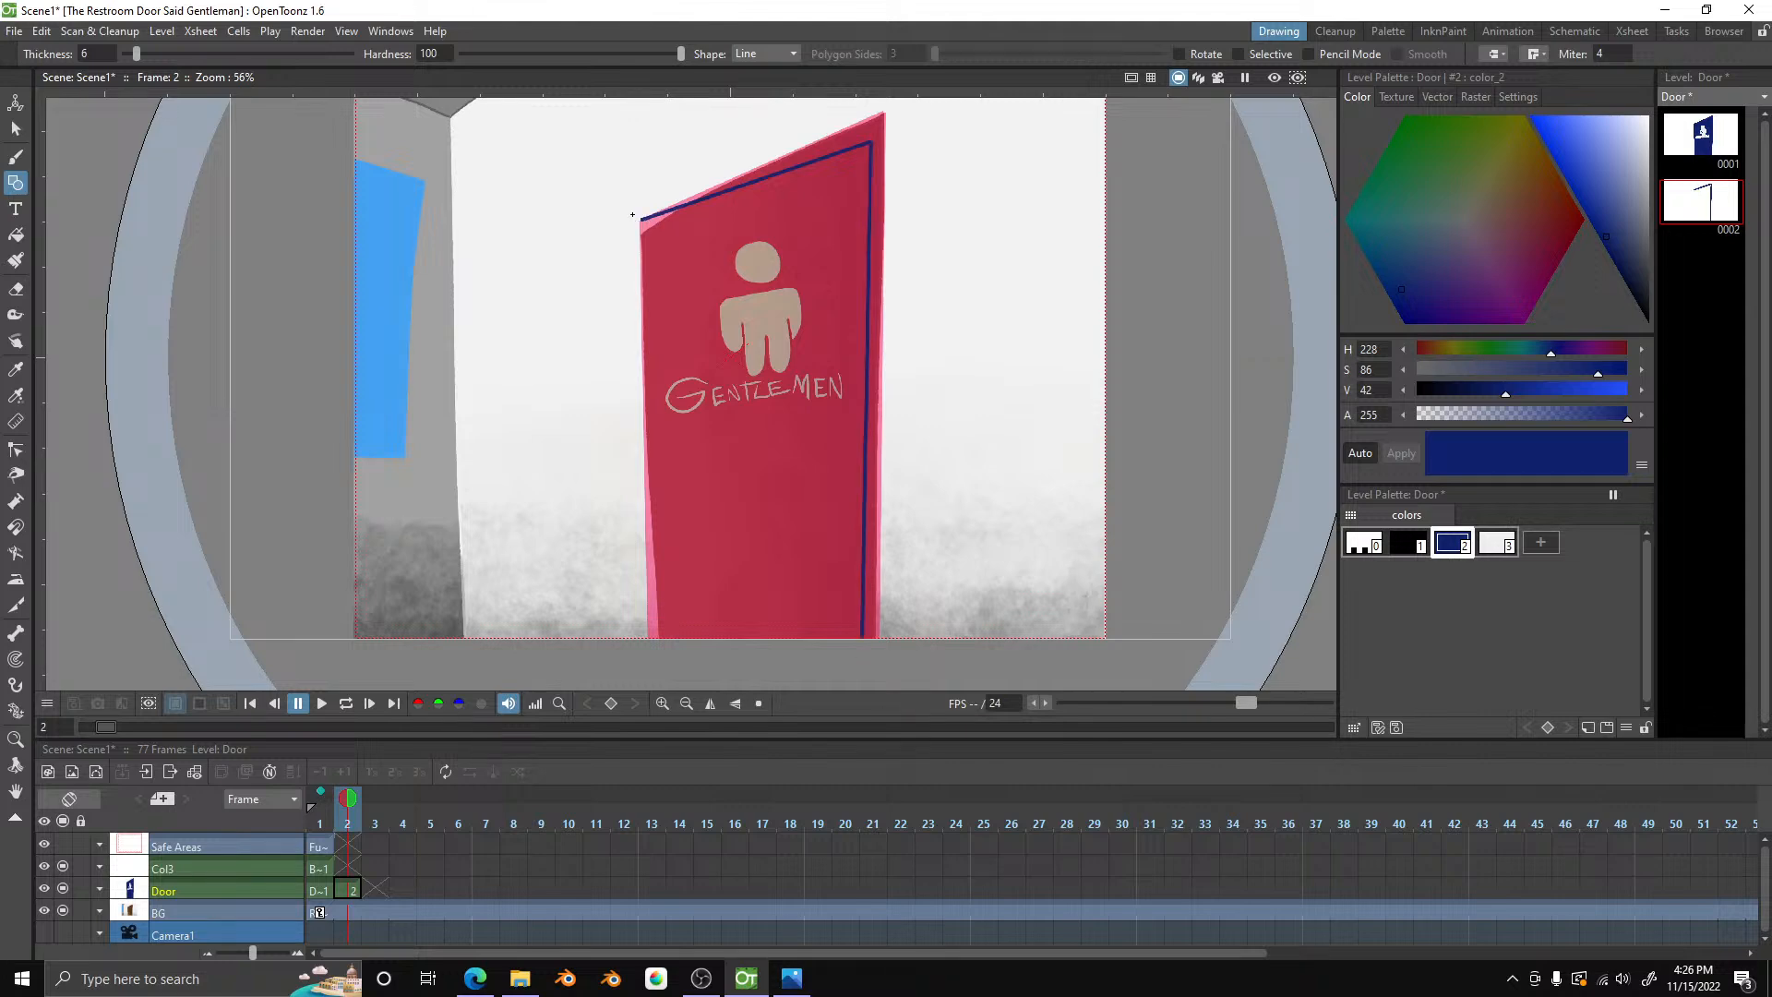
pyautogui.moveTo(644, 220)
pyautogui.mouseDown()
pyautogui.moveTo(630, 579)
pyautogui.moveTo(652, 655)
pyautogui.mouseUp()
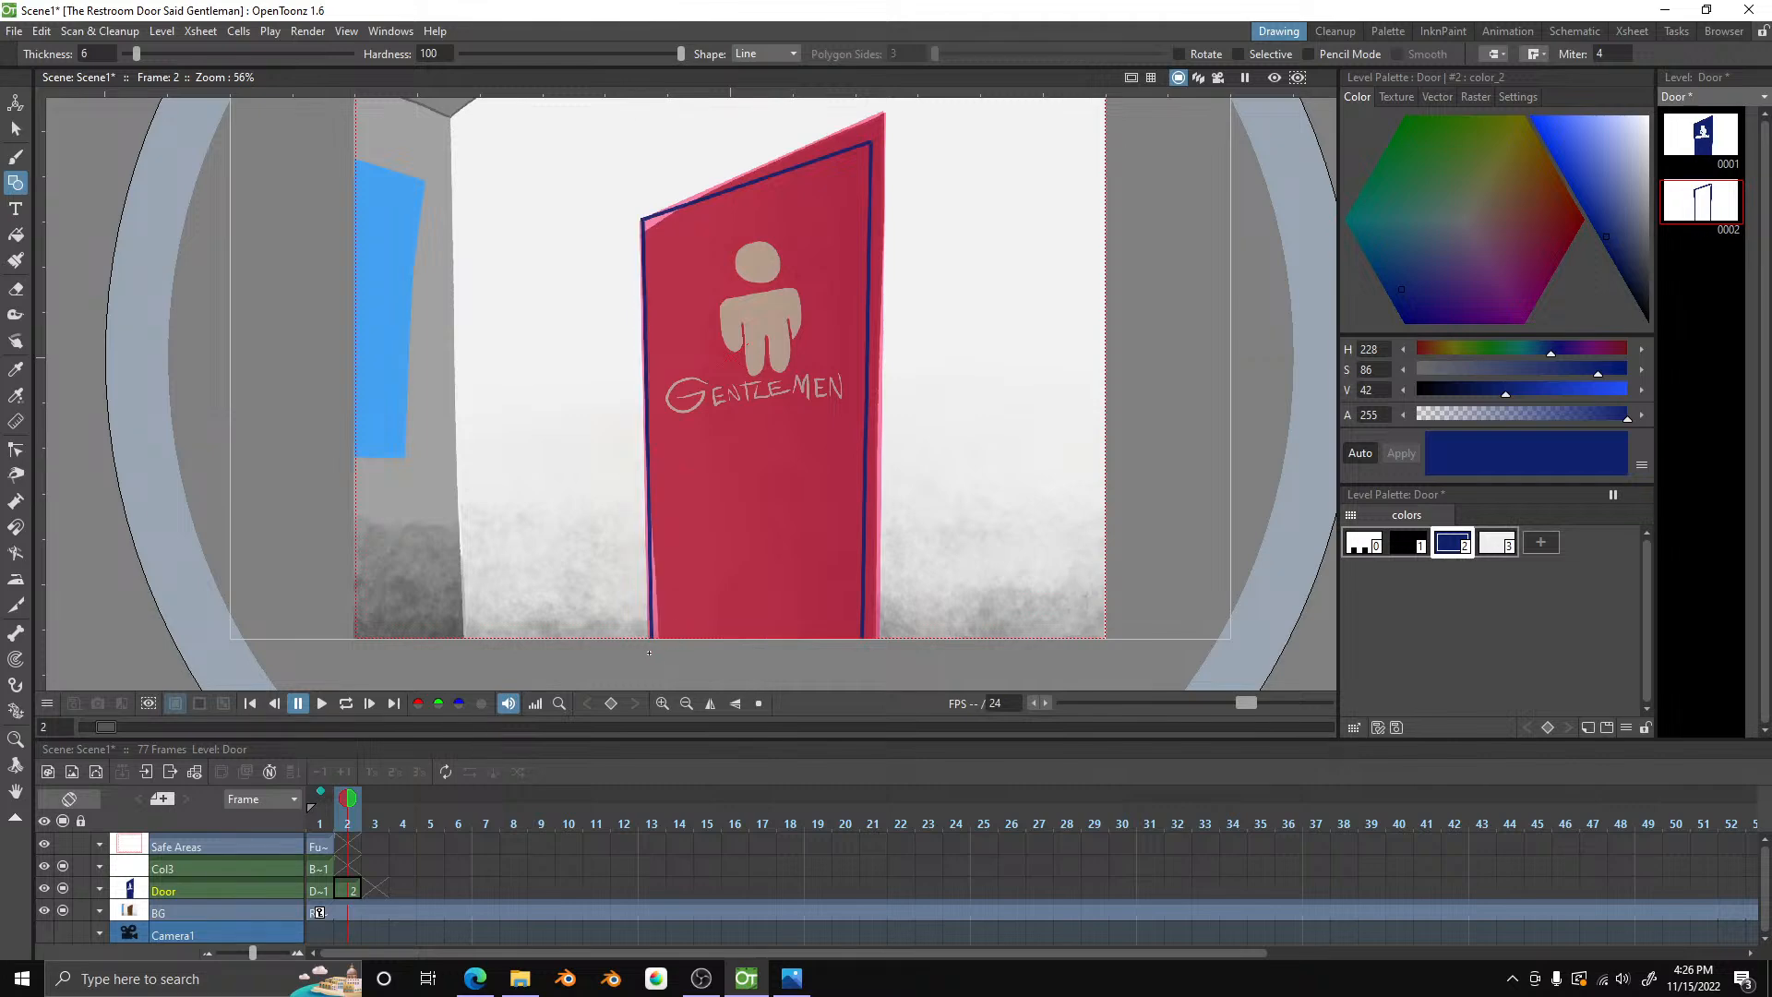
pyautogui.hotkey('ctrl', 'z')
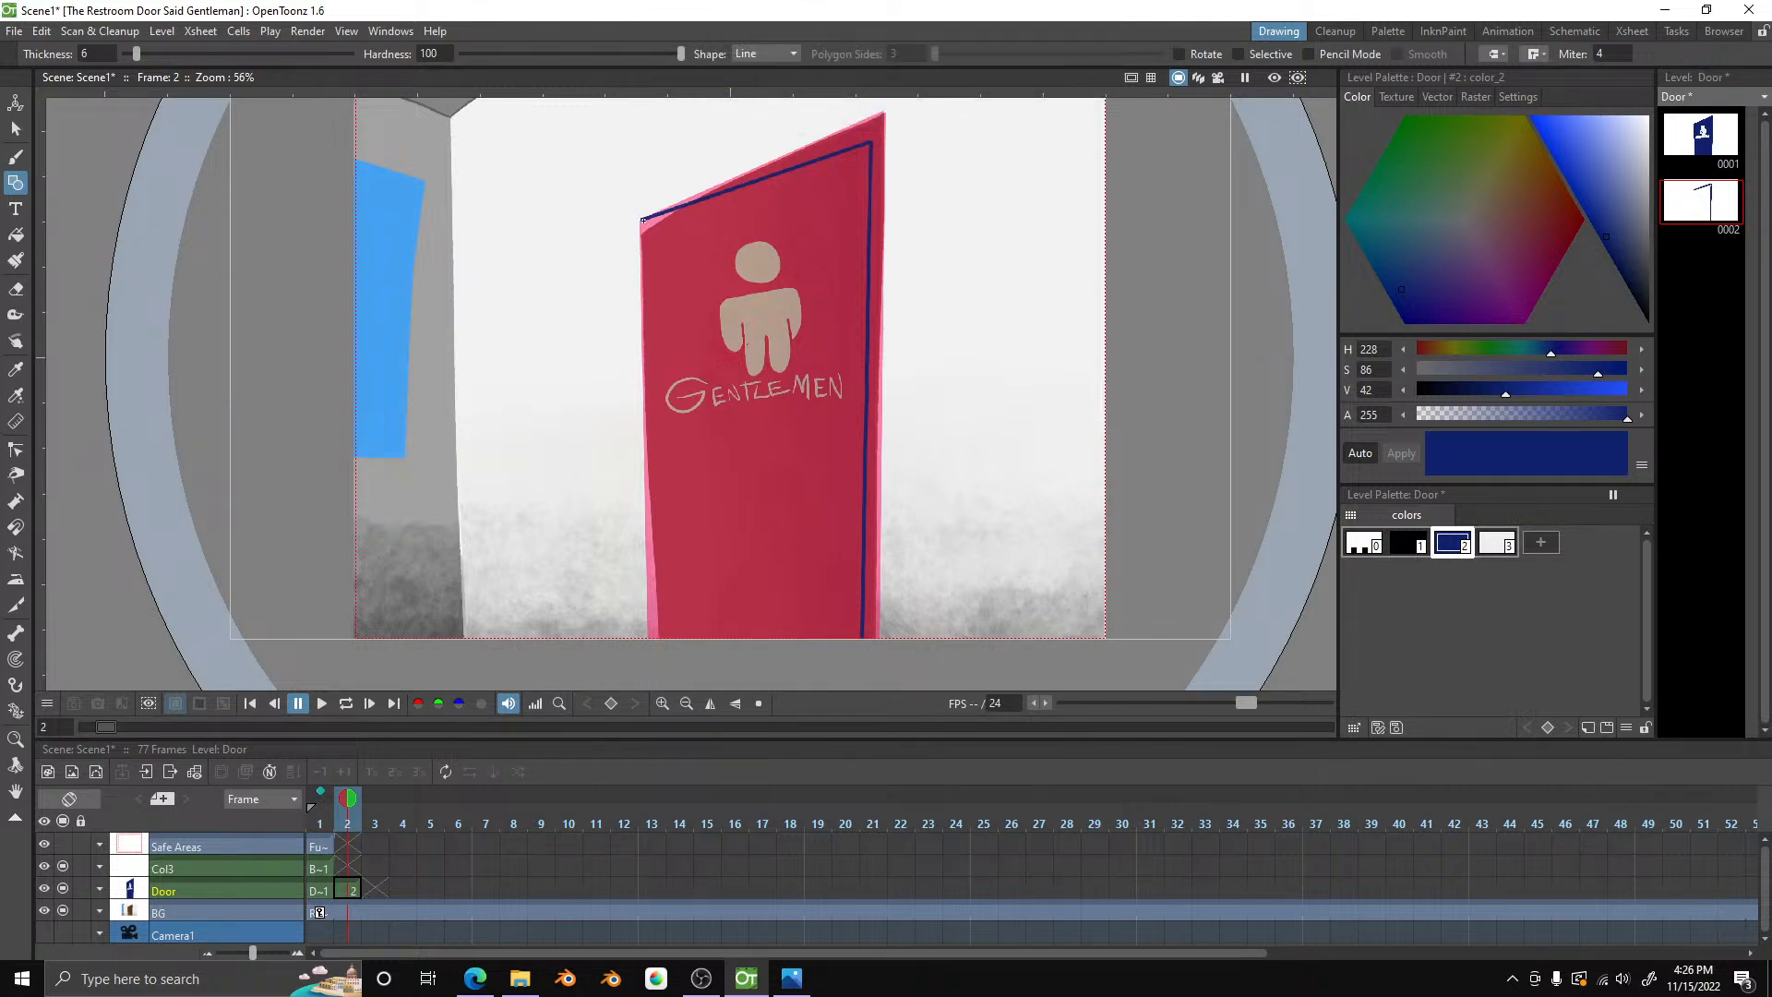
pyautogui.moveTo(658, 461); pyautogui.dragTo(655, 664)
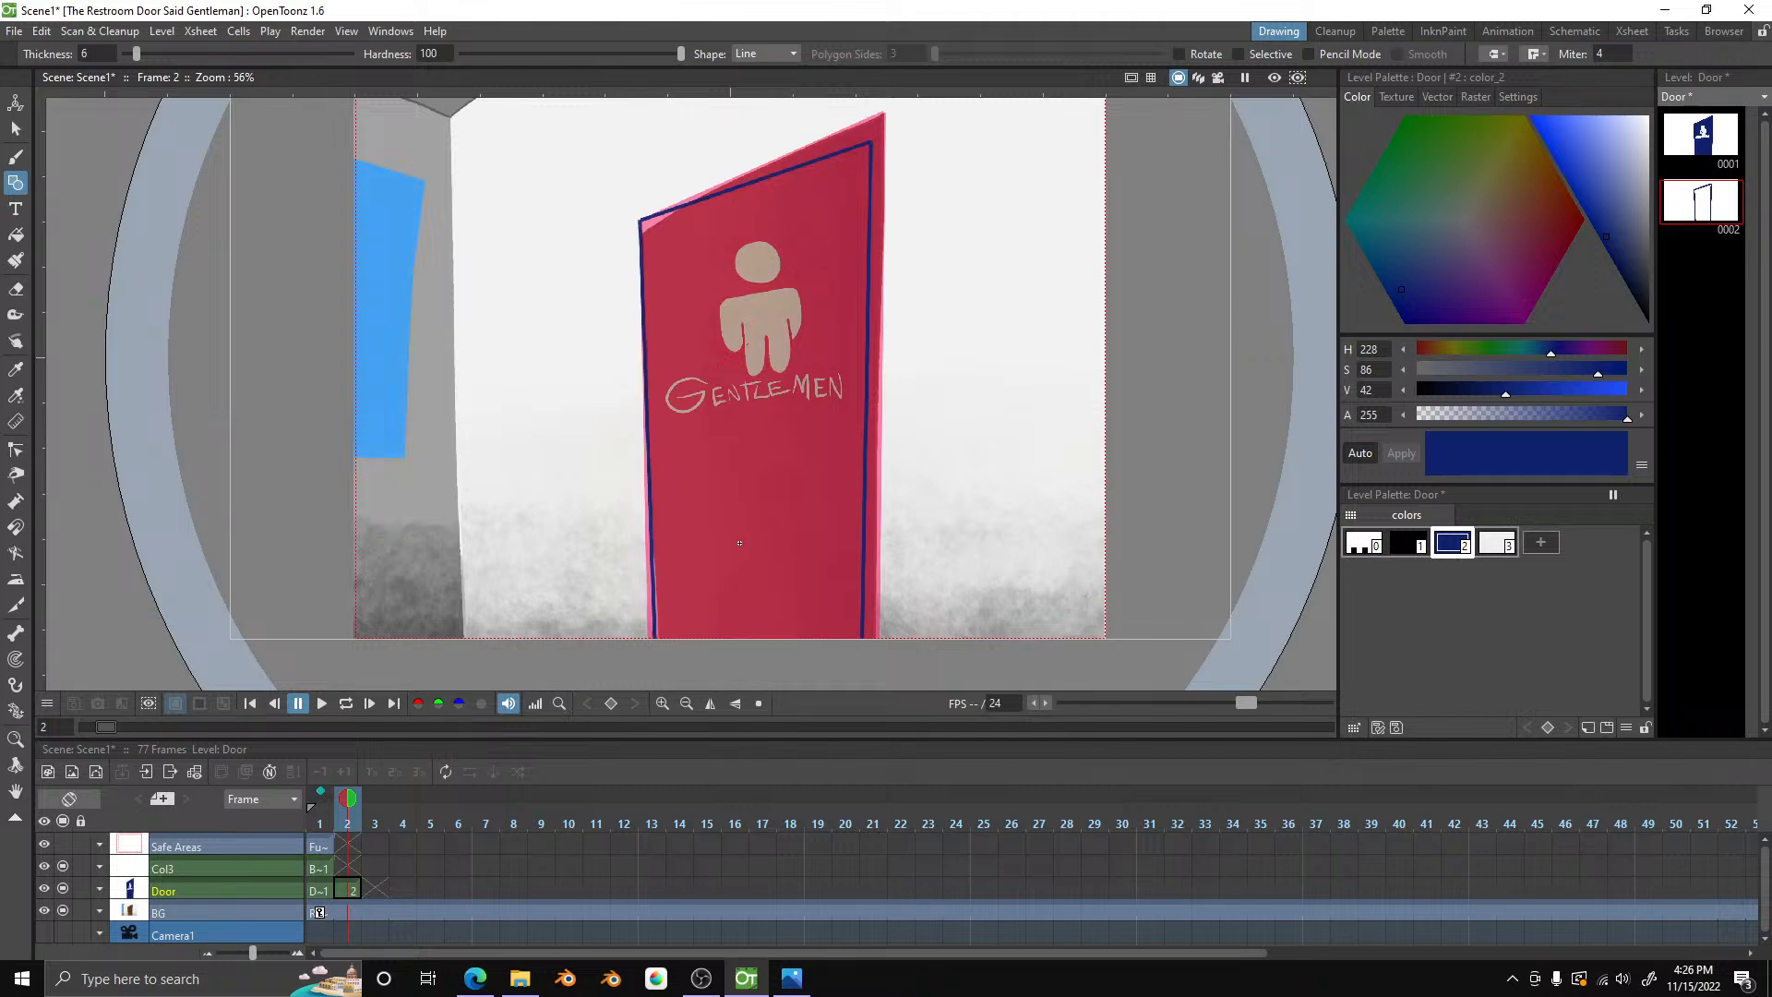
# - Turn off frame 1's onion skin, check the frame 2 outline against the background door and hide the BG column
pyautogui.click(321, 792)
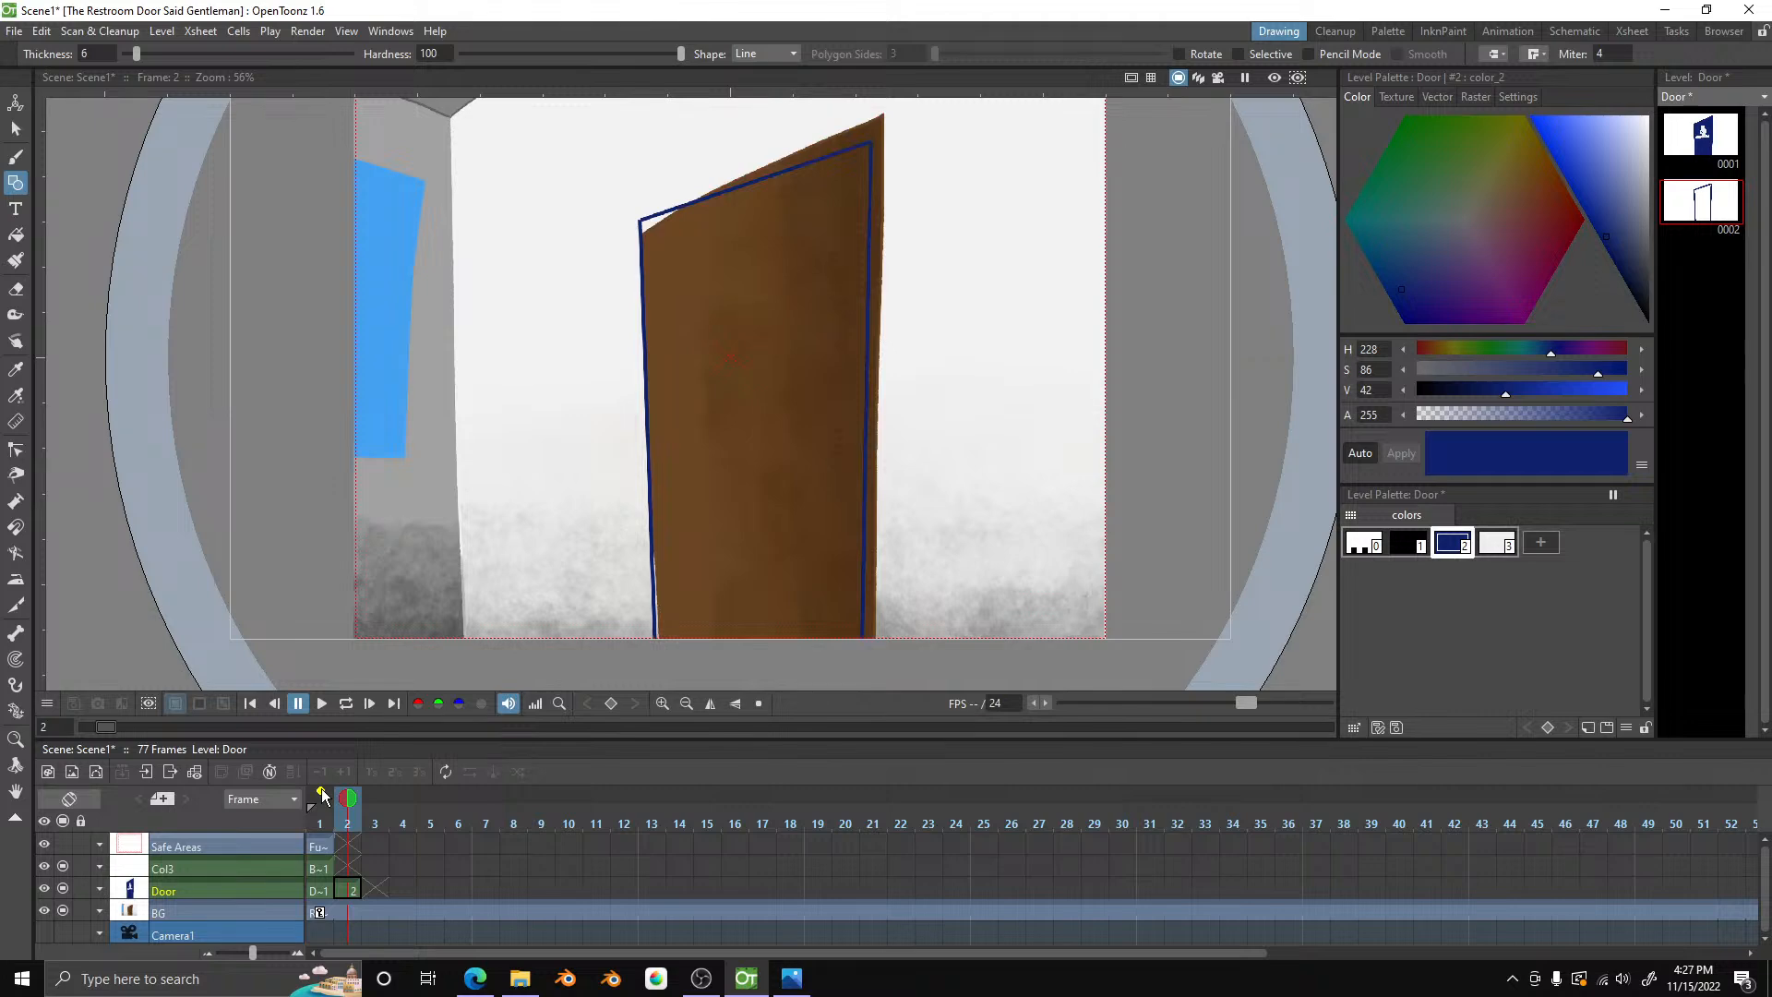
pyautogui.click(62, 888)
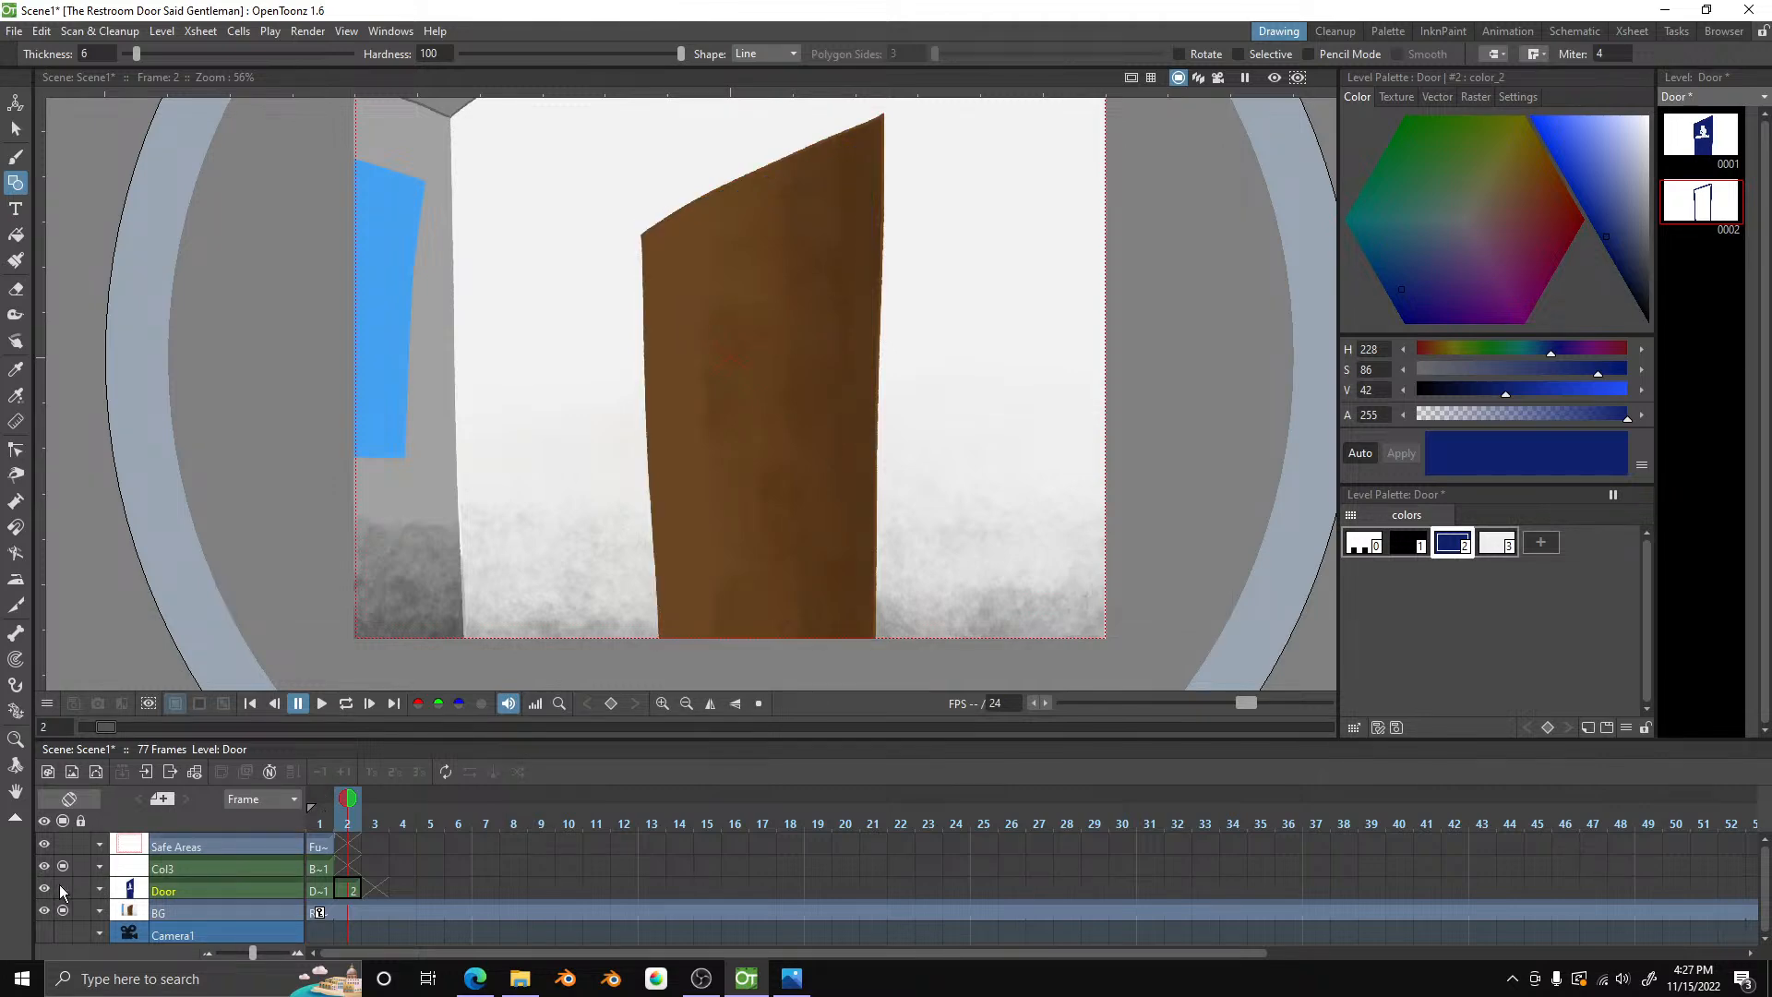
pyautogui.click(62, 889)
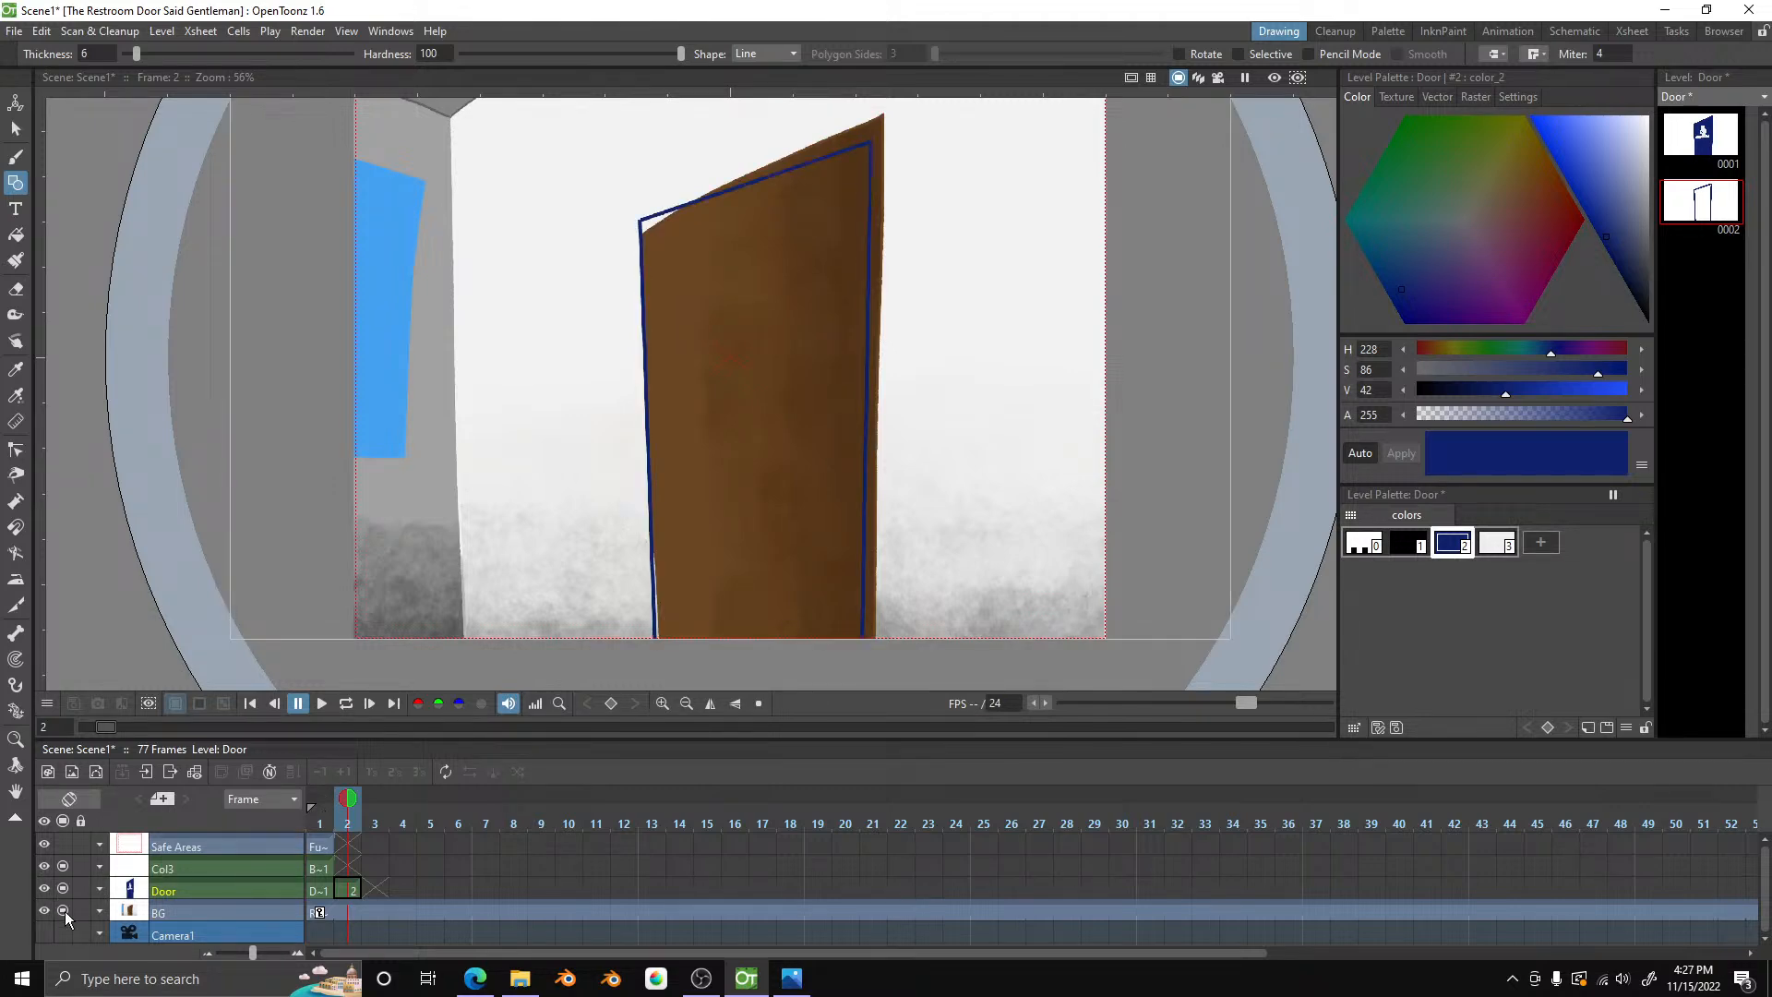
pyautogui.click(63, 911)
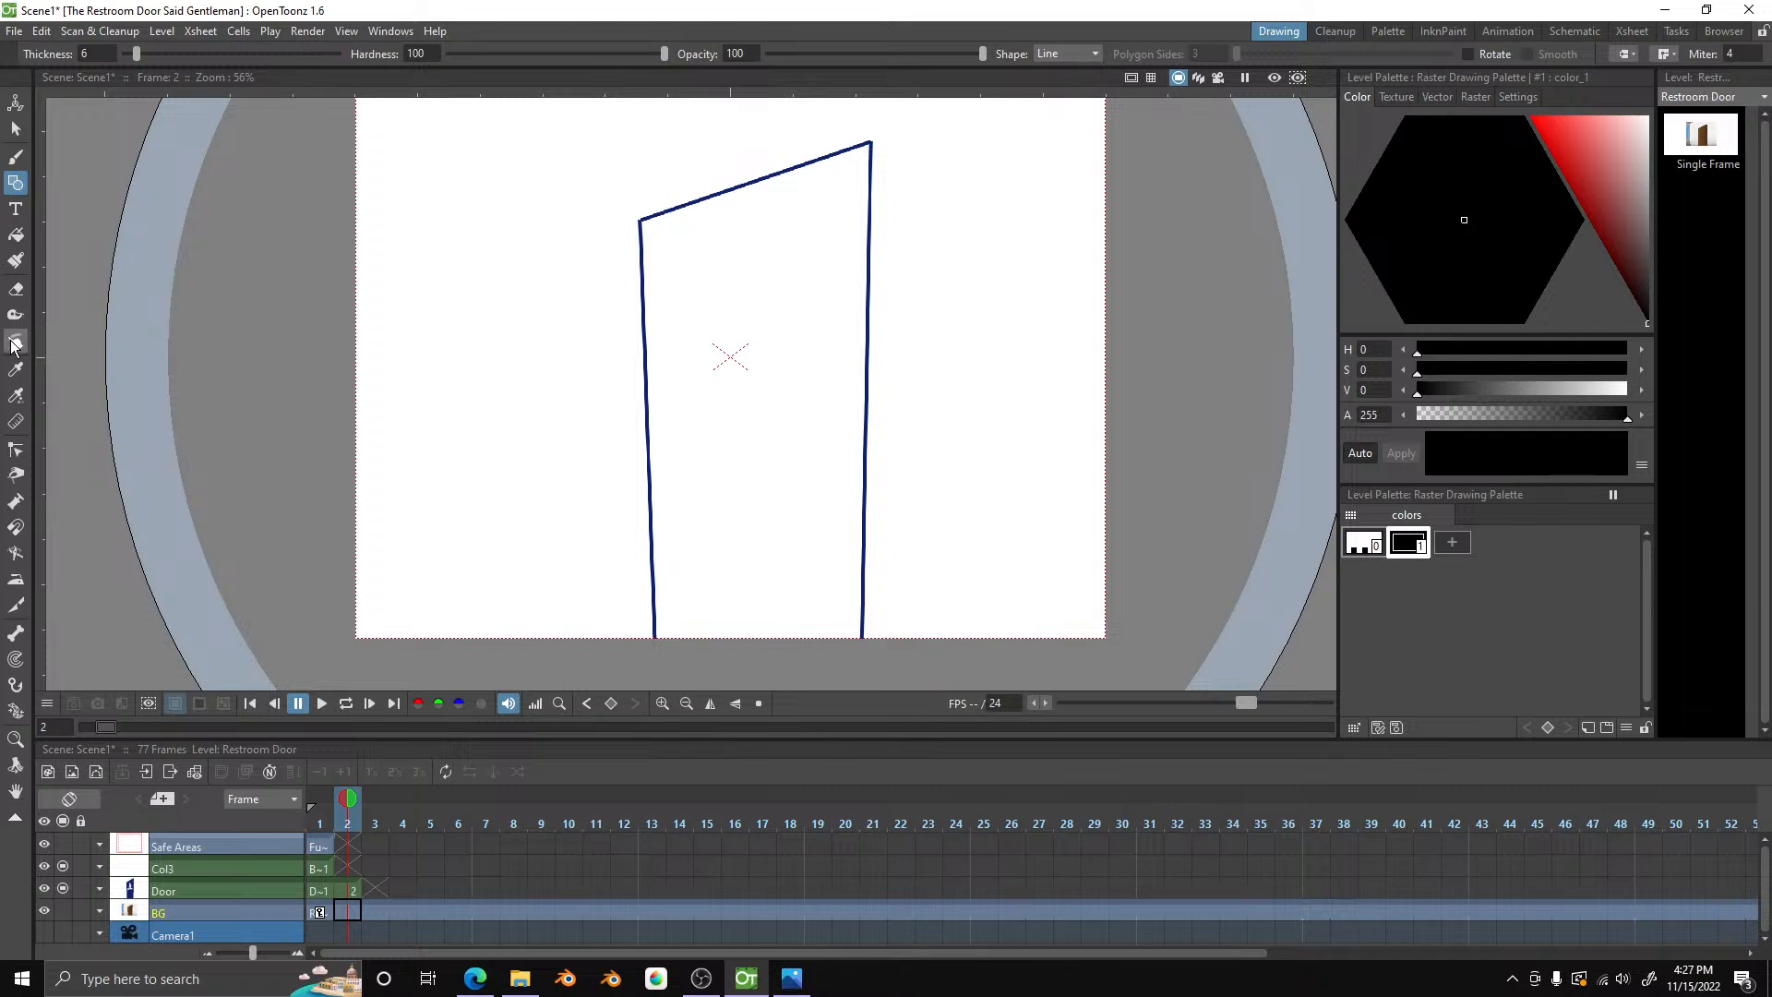
# - Fill the inside of the Door column's frame 2 outline with dark blue
pyautogui.click(16, 235)
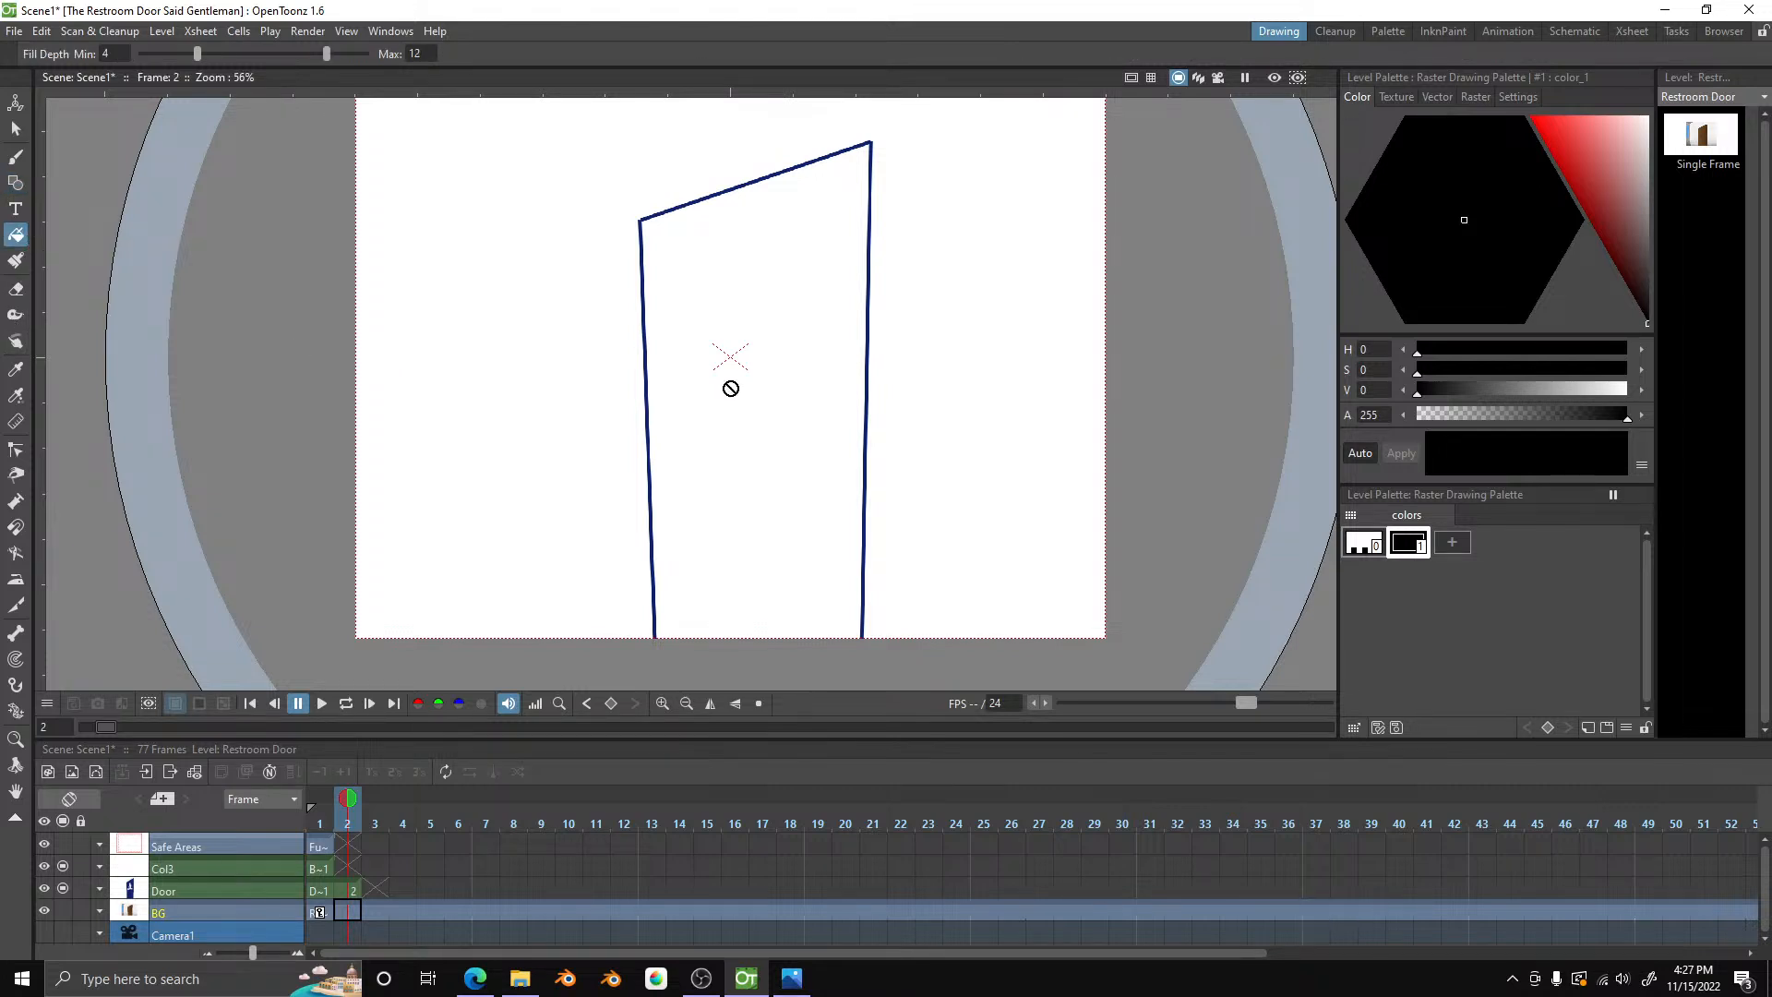
pyautogui.click(345, 889)
pyautogui.click(808, 412)
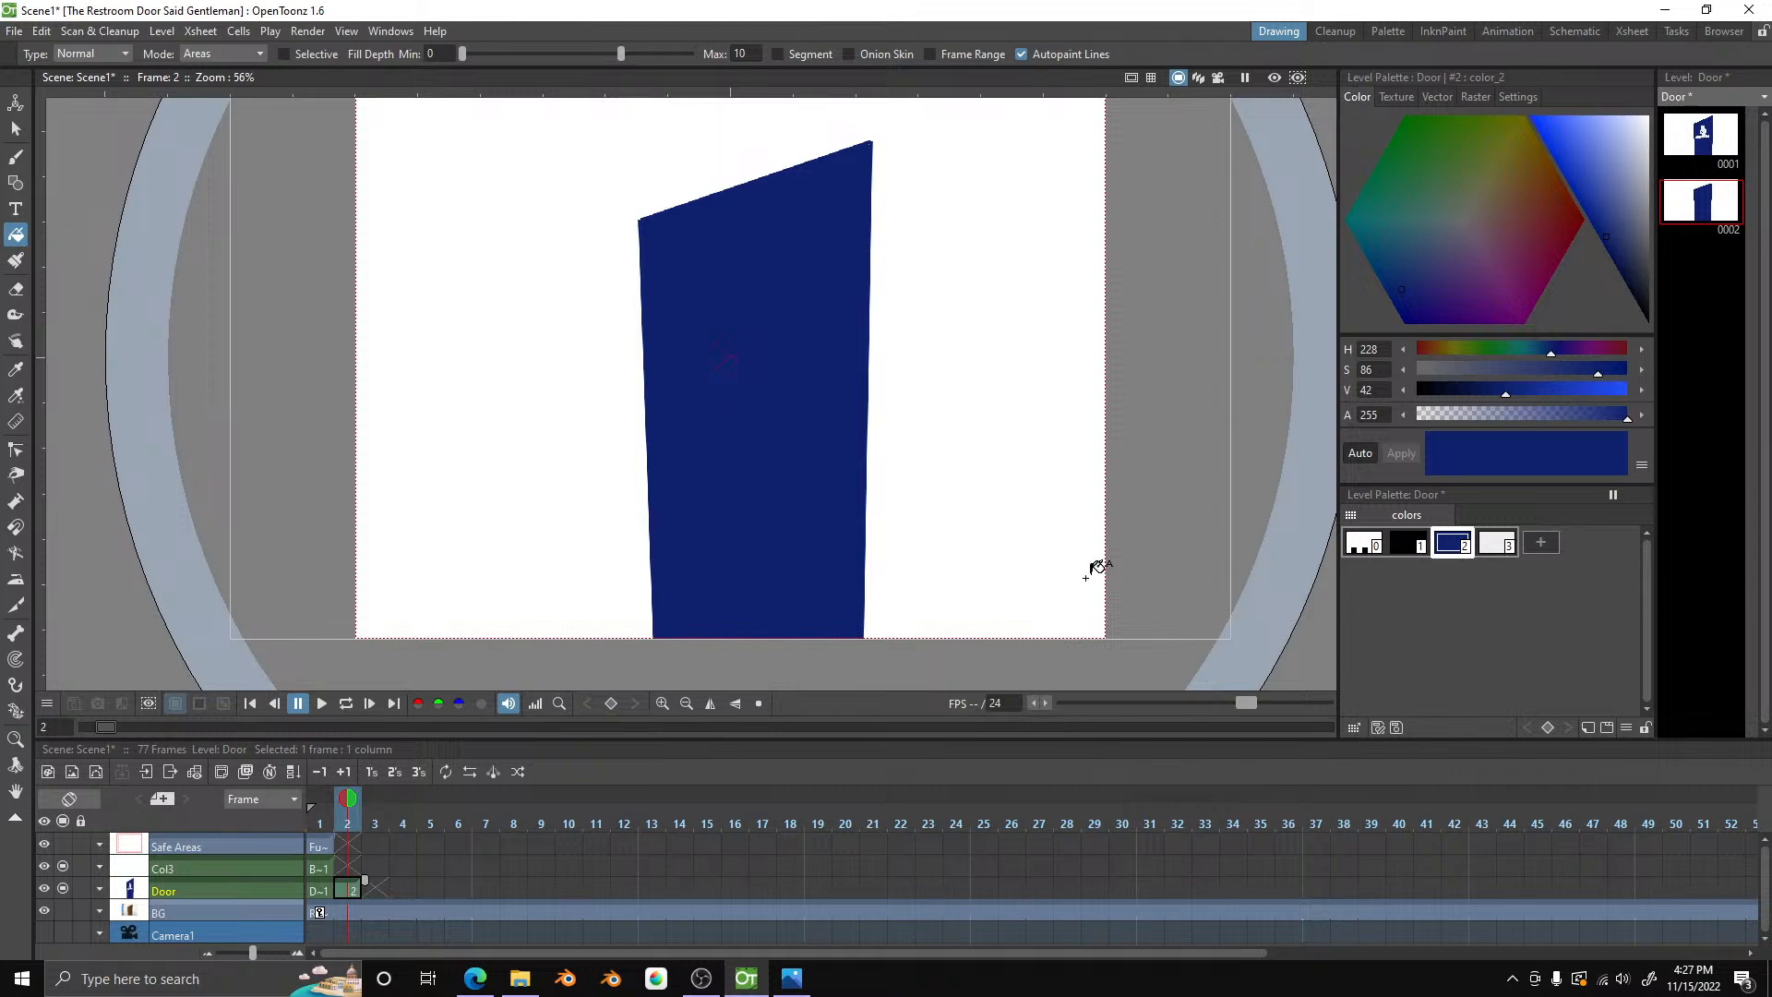
# - Move to the Door column's frame 3, turn on onion skin for frame 2 and show the BG column
pyautogui.click(367, 829)
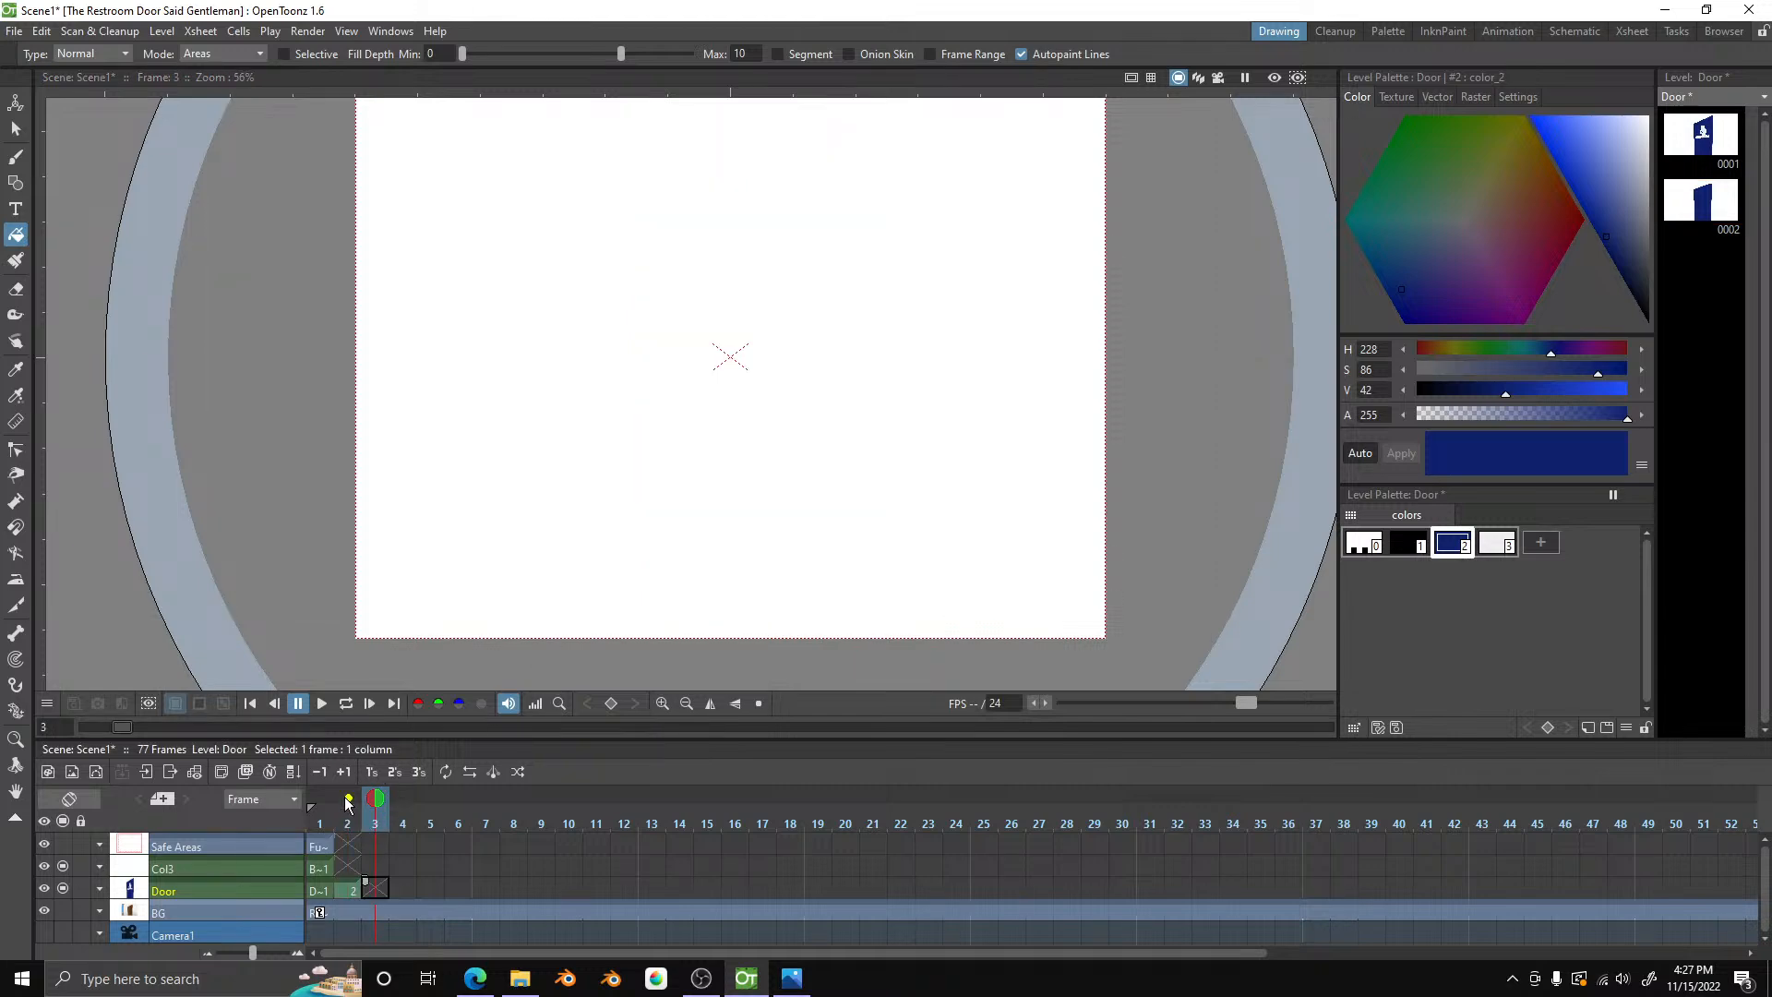
pyautogui.click(349, 796)
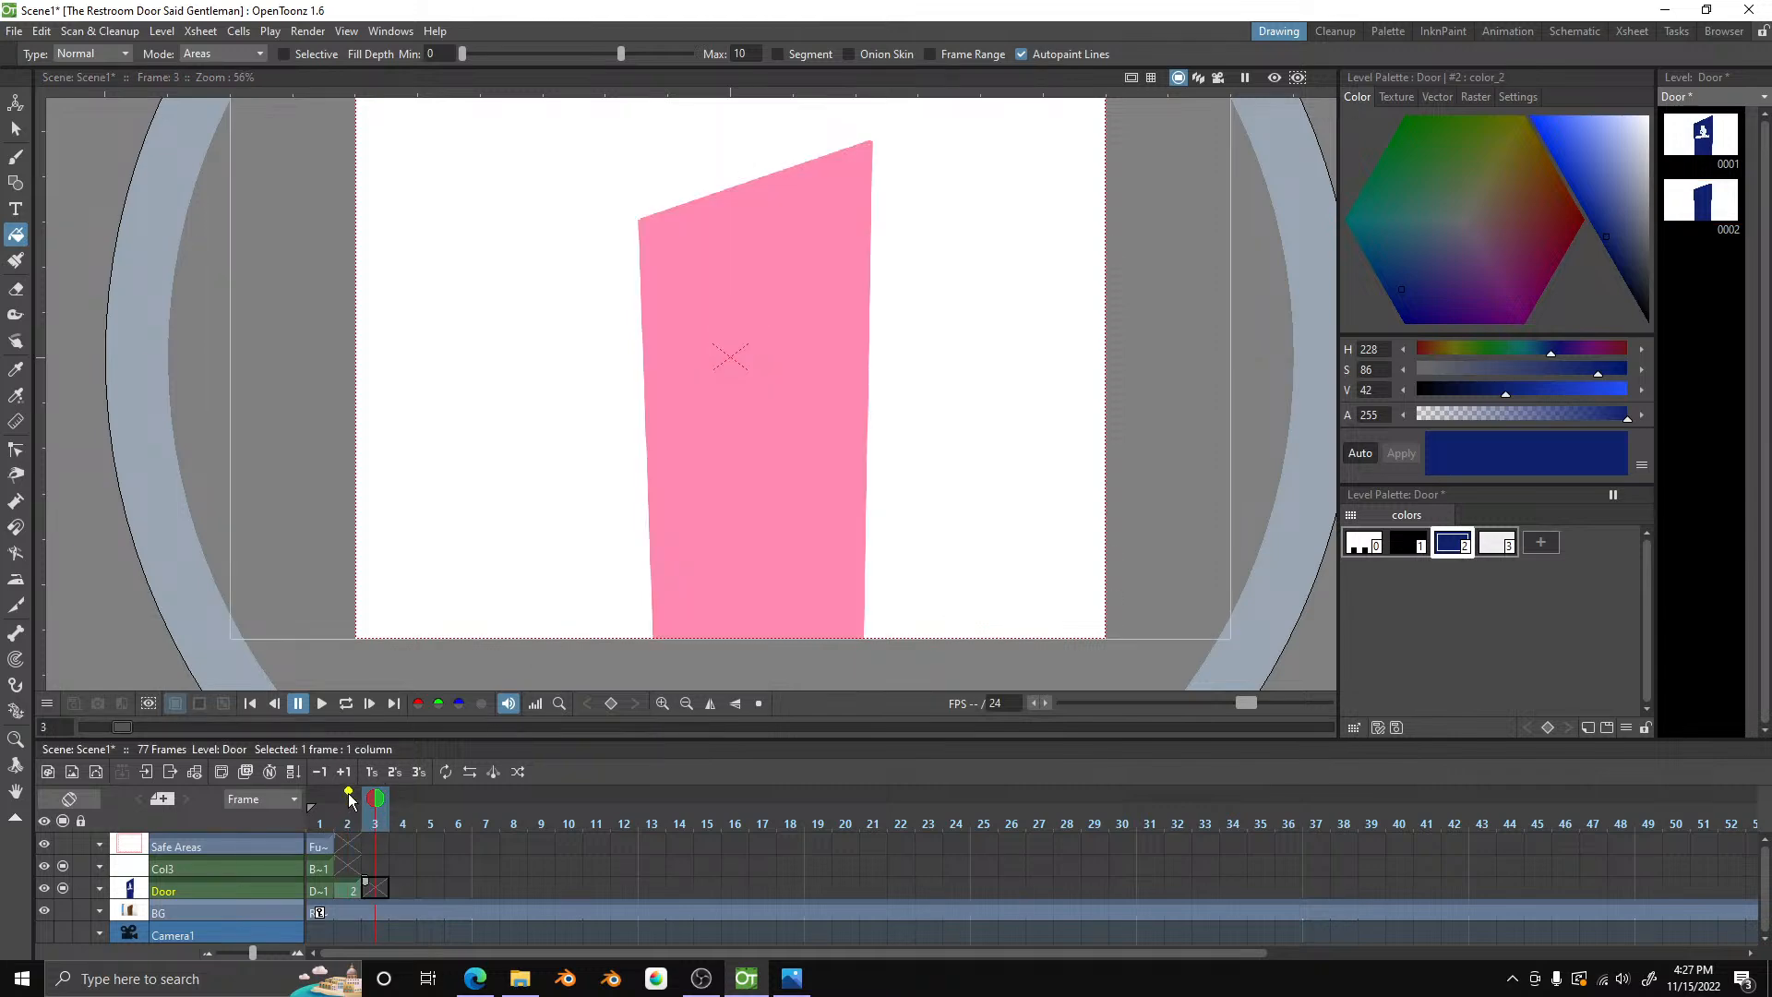
pyautogui.click(64, 910)
pyautogui.click(366, 891)
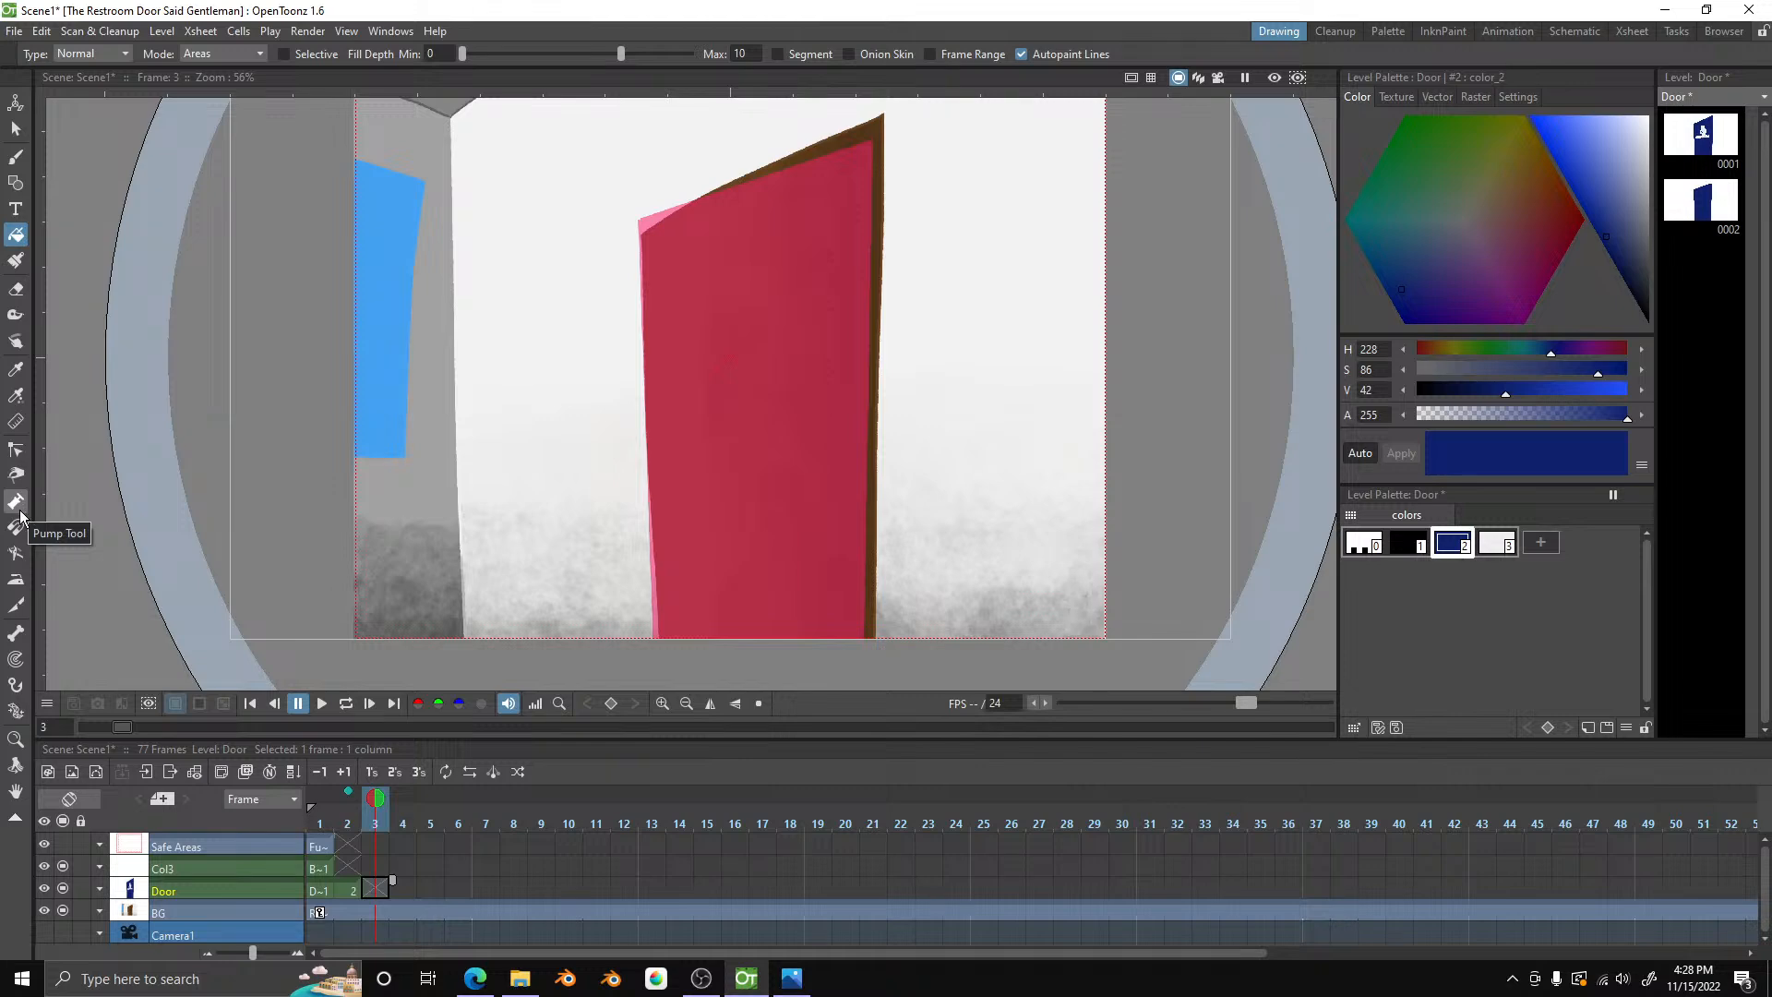
# - Outline a narrower frame 3 door in dark blue straight lines, keeping the left edge and giving it a flatter top
pyautogui.click(16, 182)
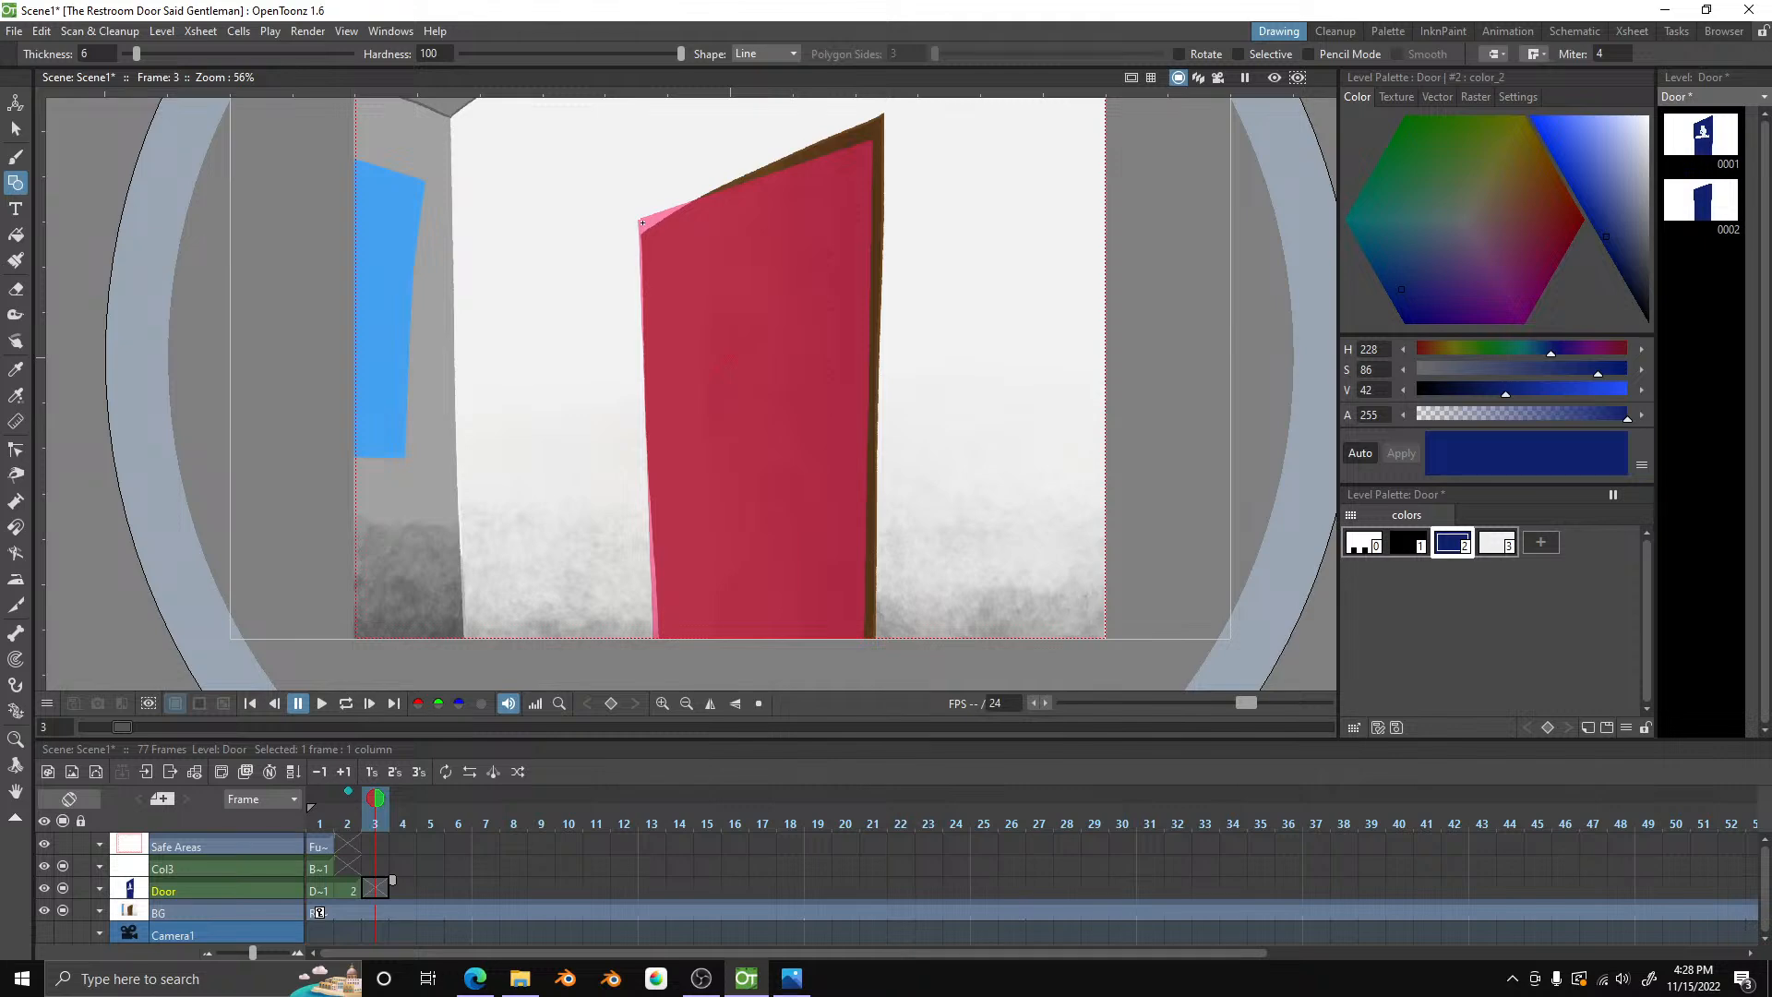
pyautogui.moveTo(641, 220); pyautogui.dragTo(684, 398)
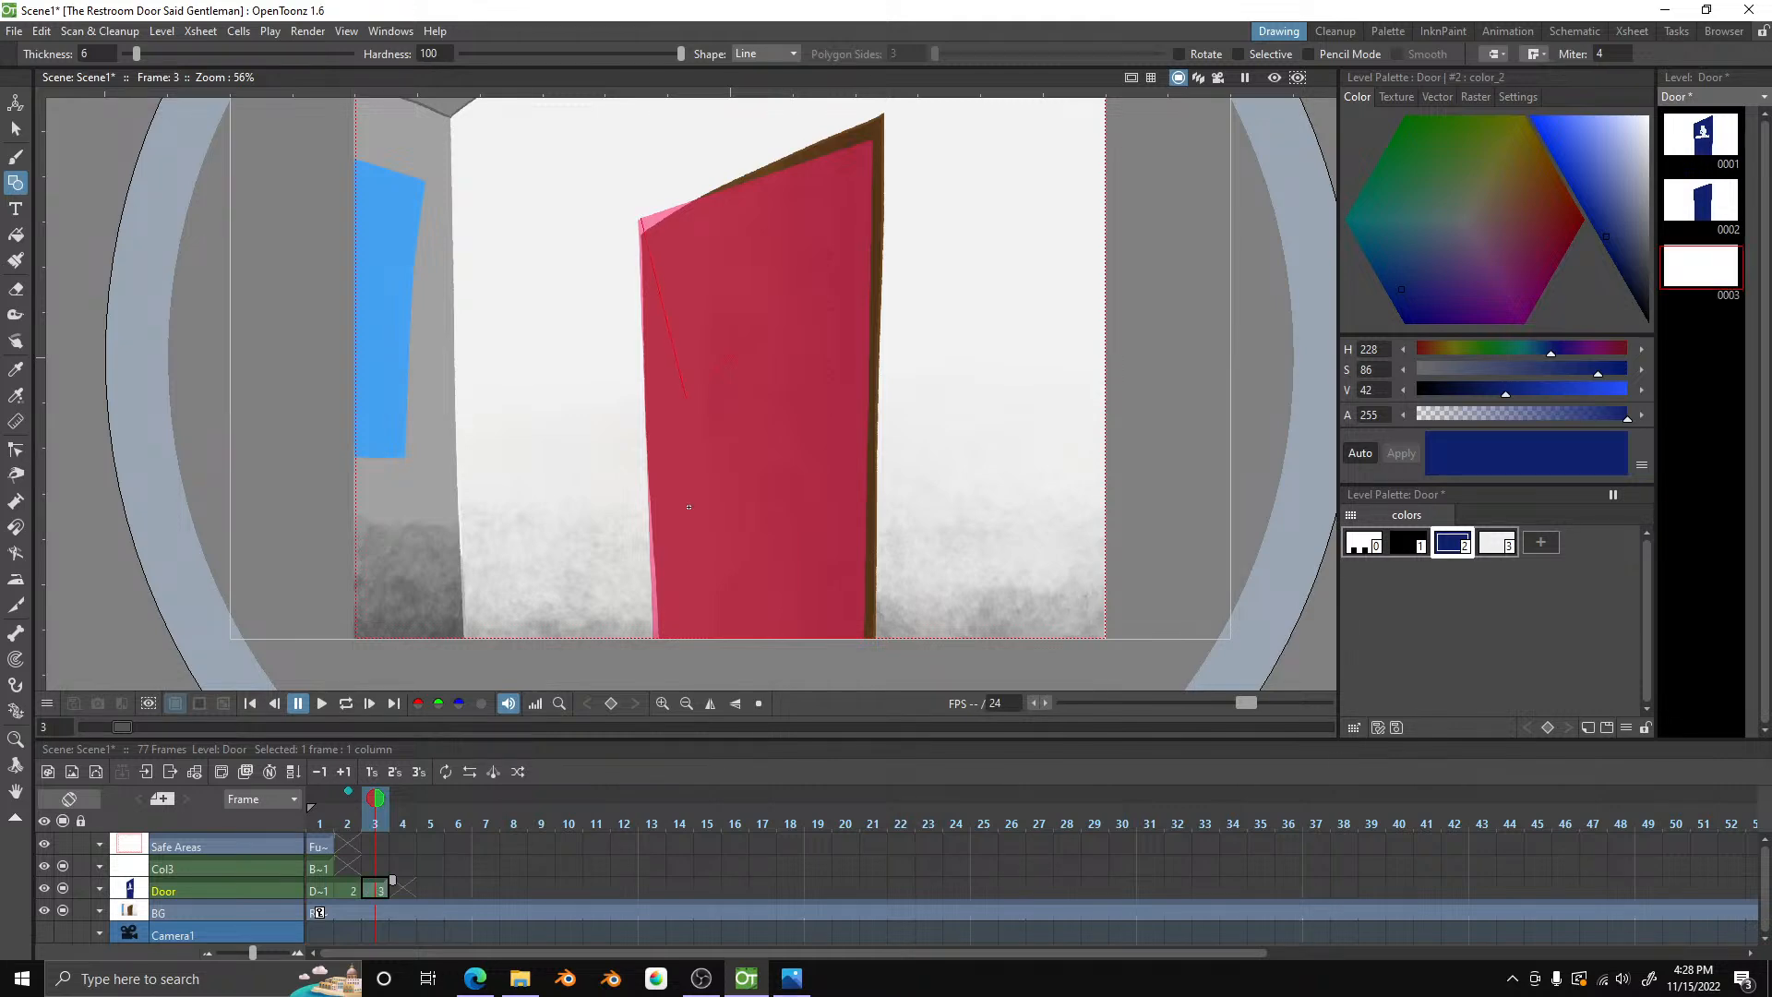
pyautogui.moveTo(671, 645); pyautogui.dragTo(655, 668)
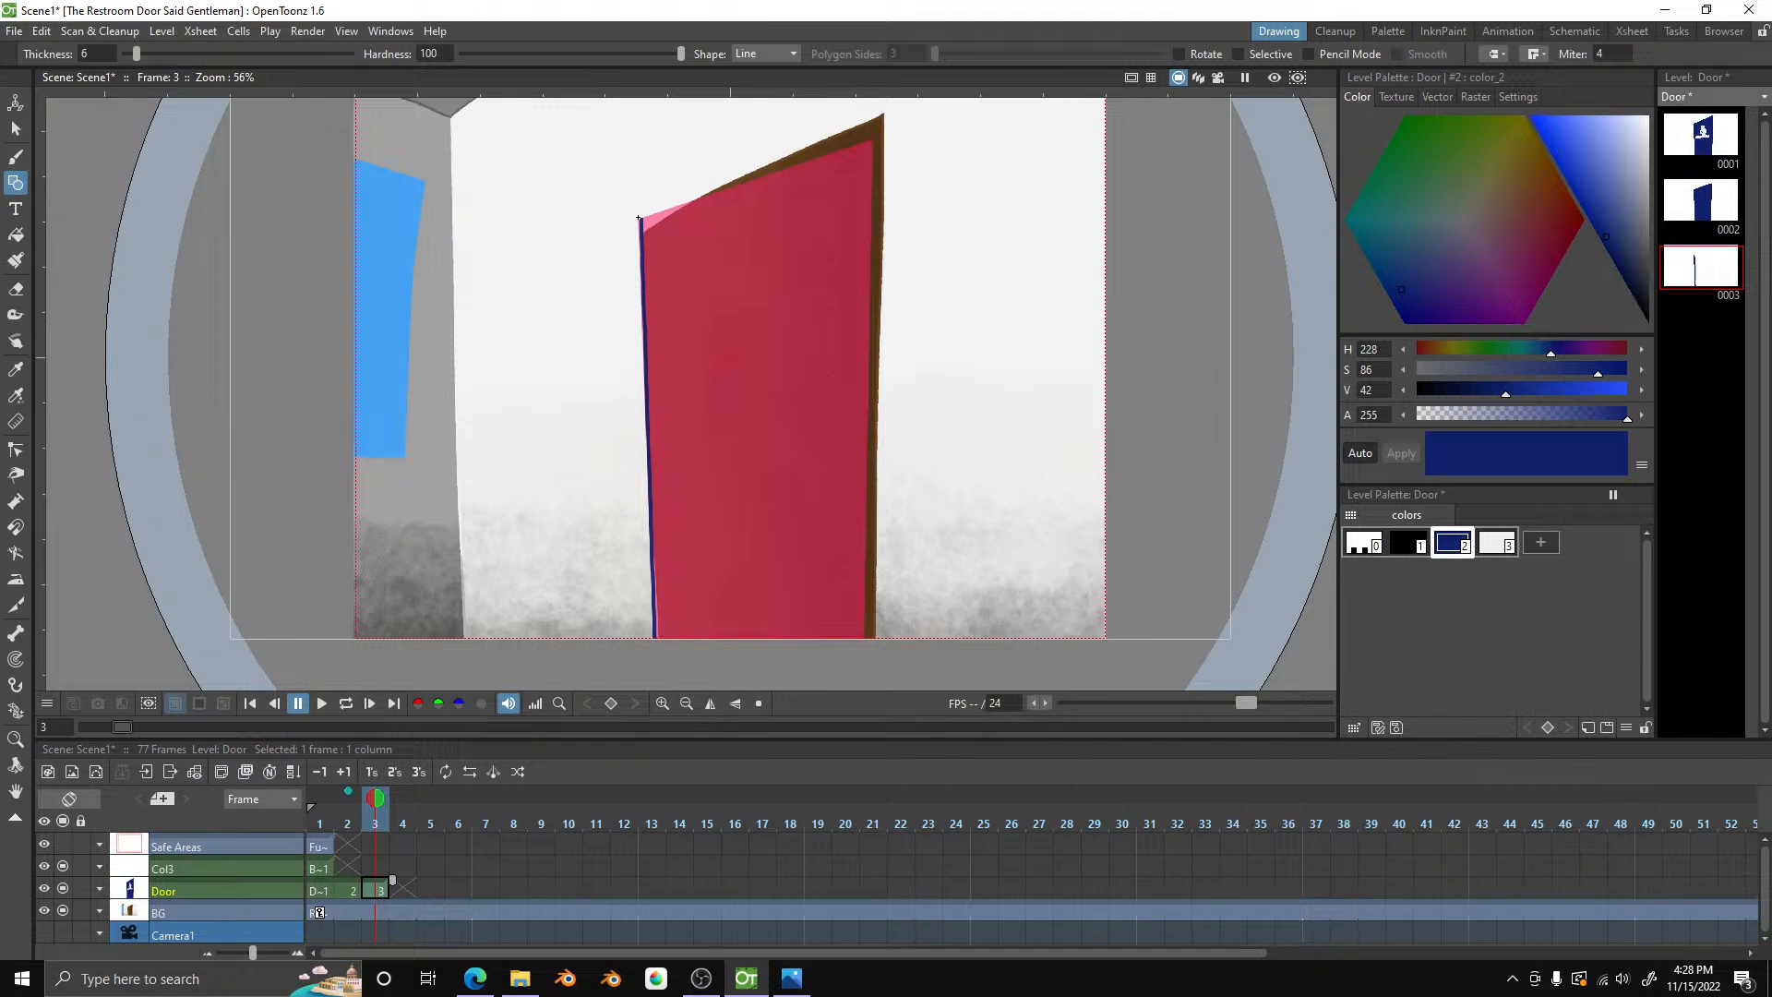
pyautogui.moveTo(641, 220); pyautogui.dragTo(868, 148)
pyautogui.moveTo(852, 168); pyautogui.dragTo(825, 194)
pyautogui.click(837, 204)
pyautogui.click(837, 684)
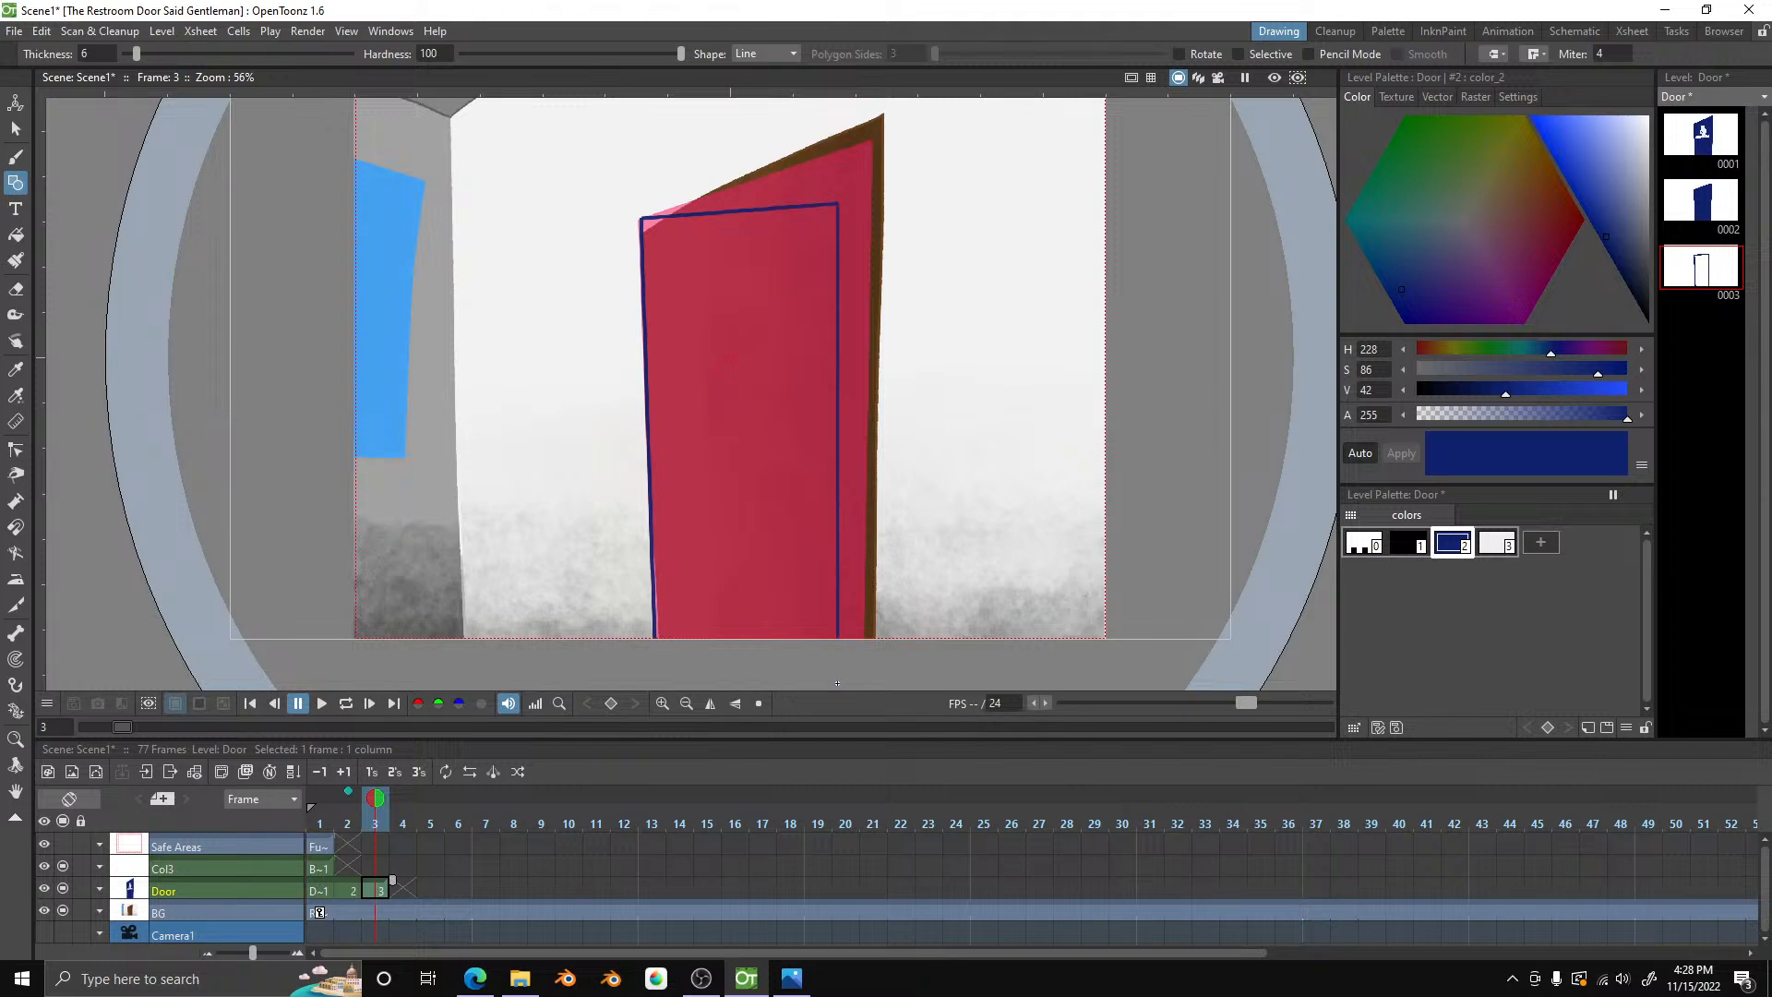
# - Hide the BG column and fill the Door column's frame 3 outline with dark blue
pyautogui.click(63, 911)
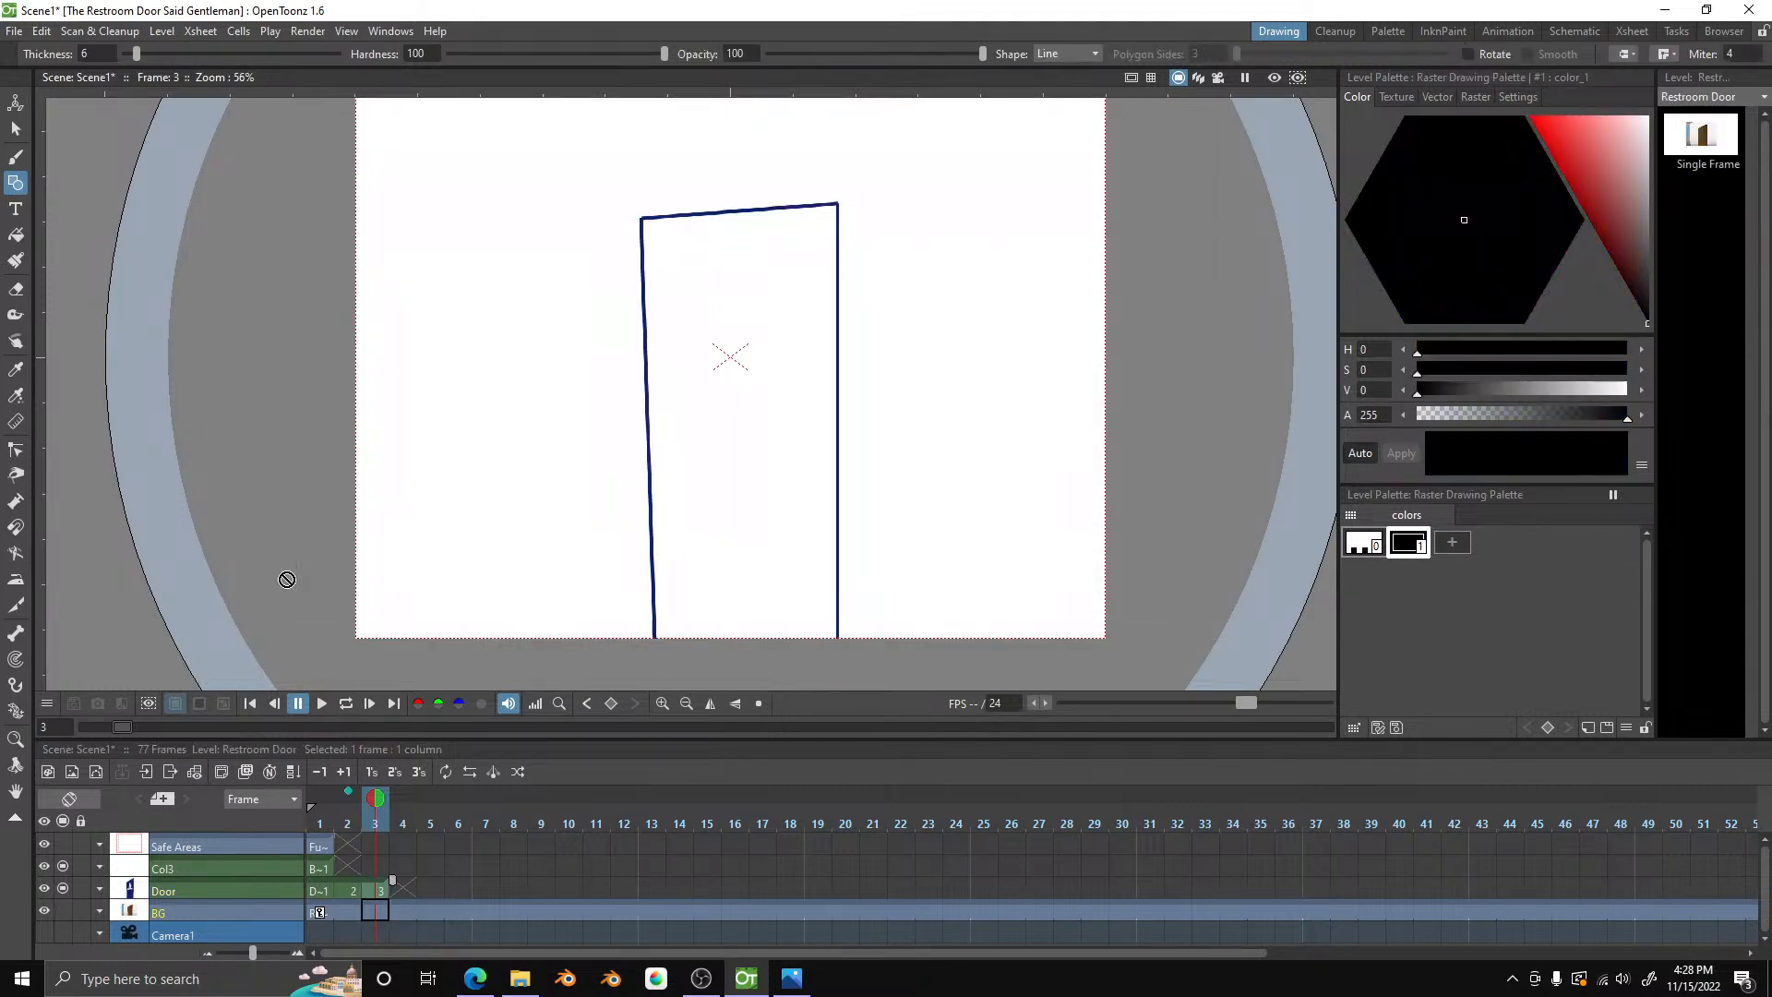
pyautogui.click(378, 890)
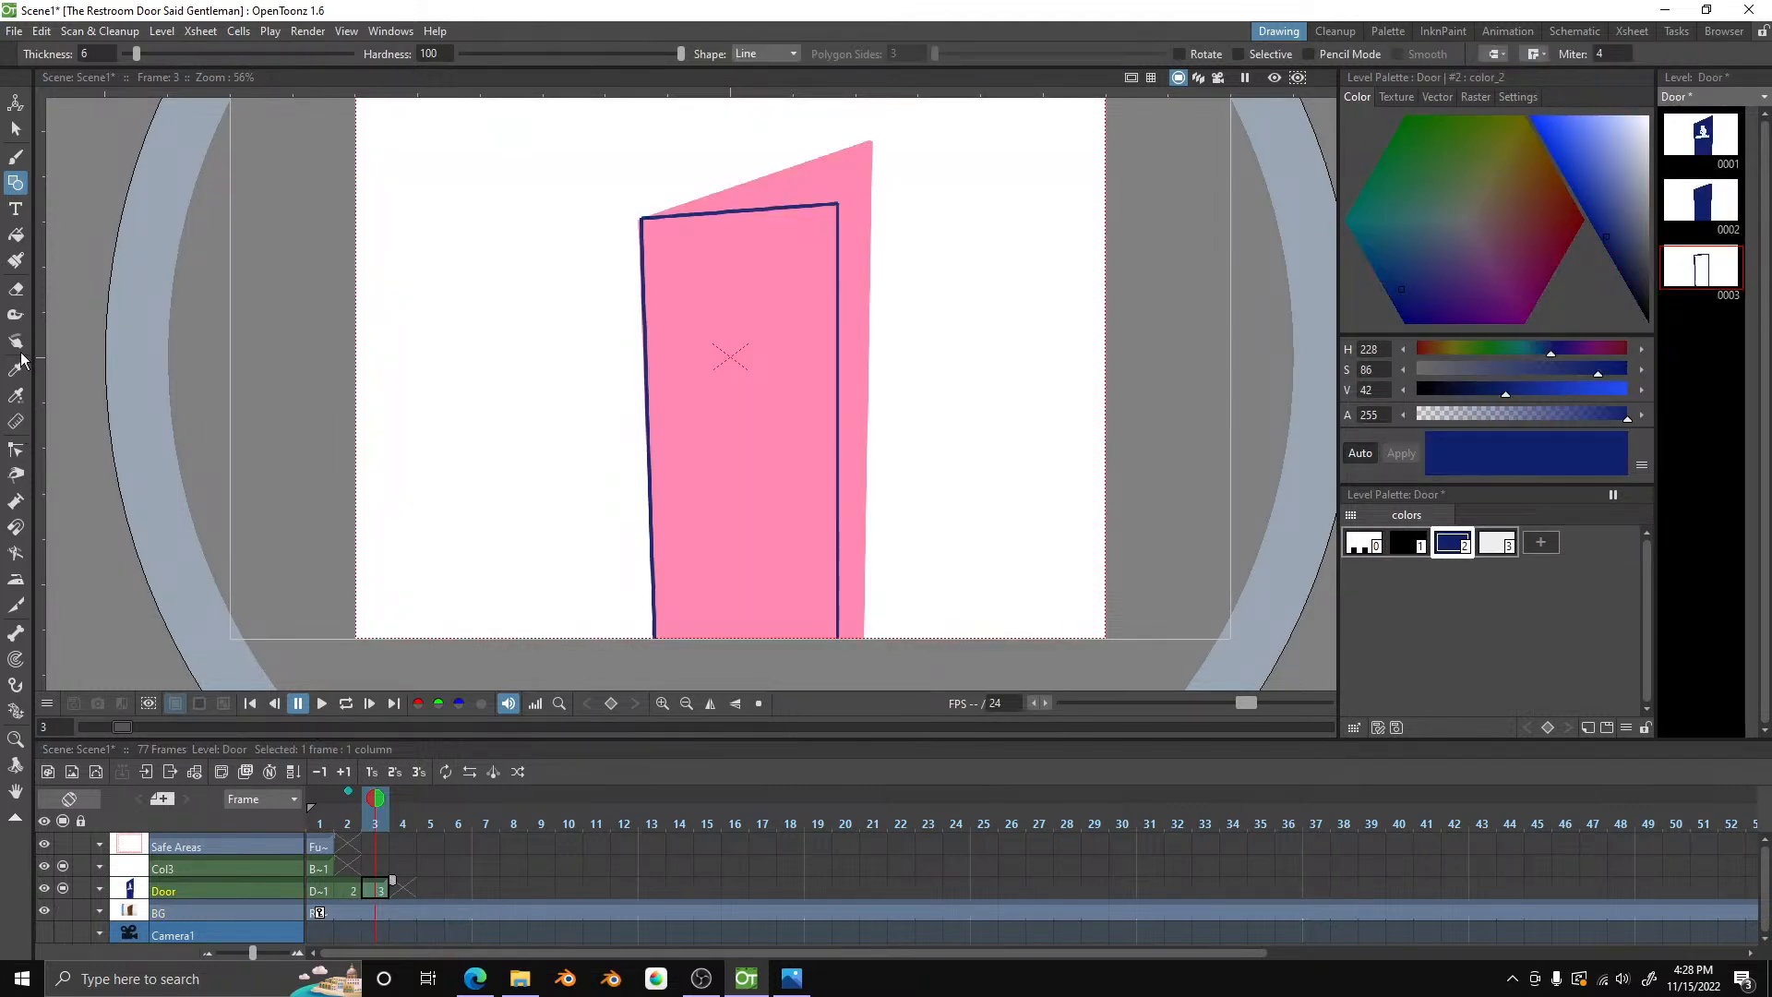
pyautogui.click(16, 235)
pyautogui.click(782, 341)
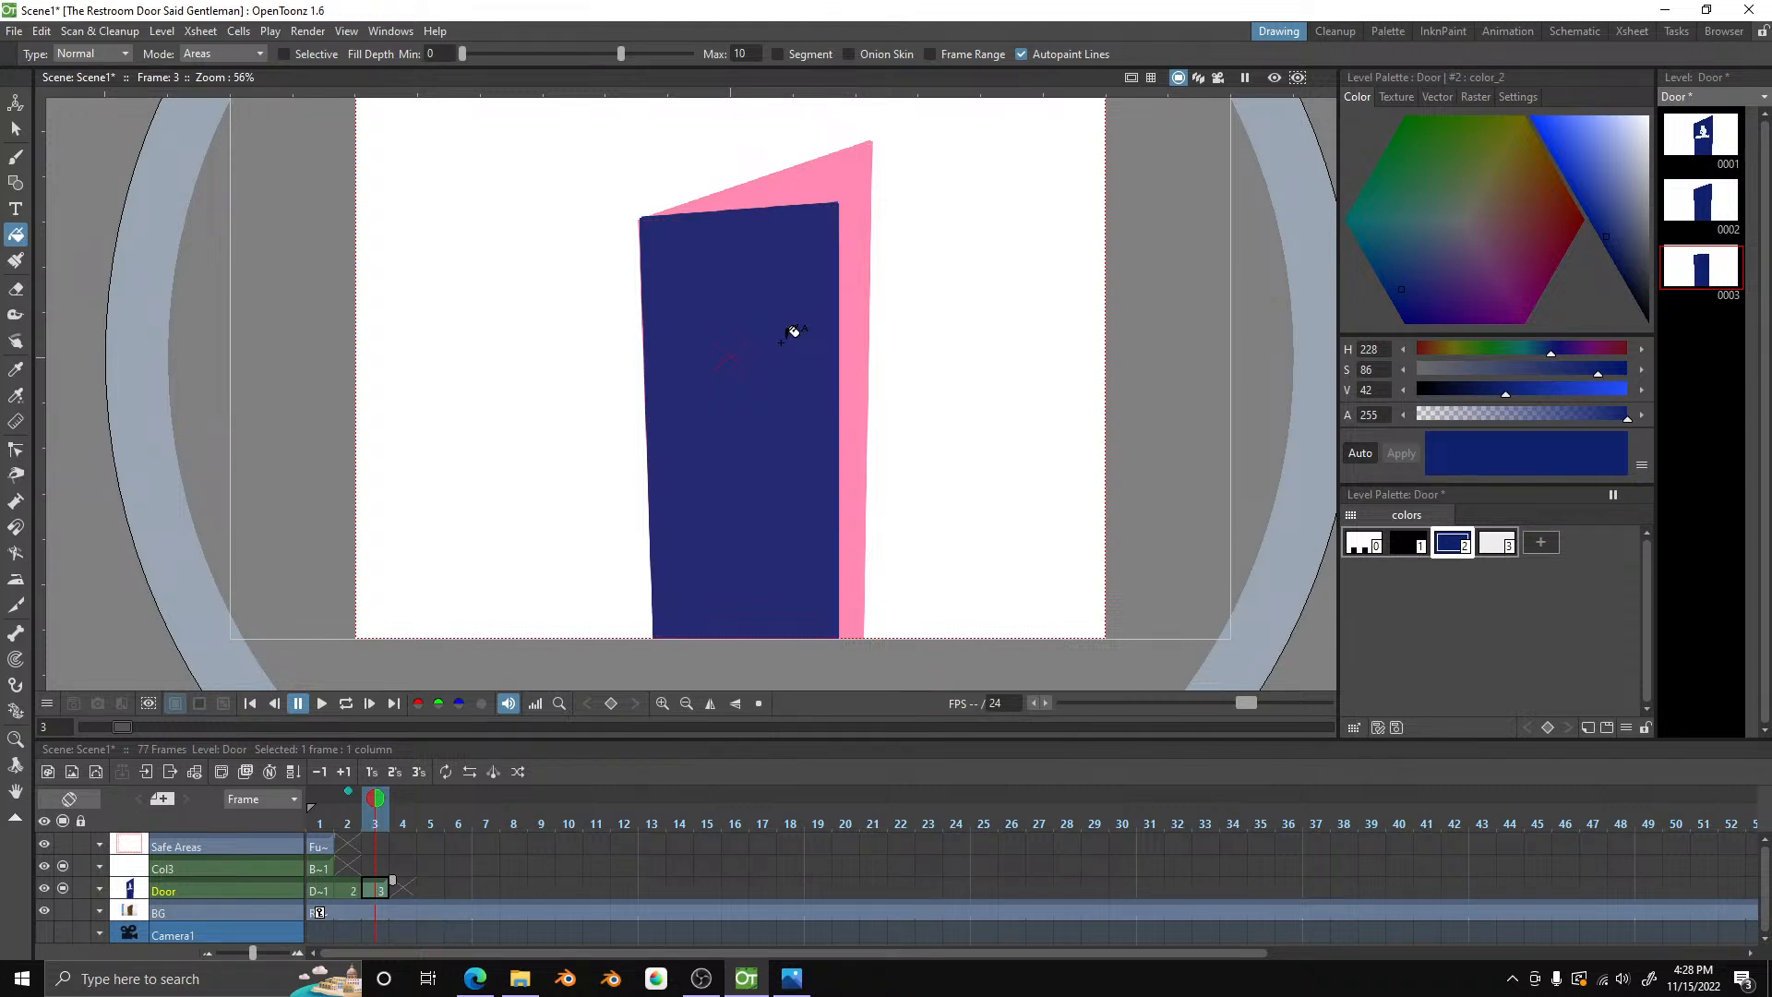
# - Move to the Door column's frame 4 and switch the onion skin reference from frame 2 to frame 3
pyautogui.click(403, 826)
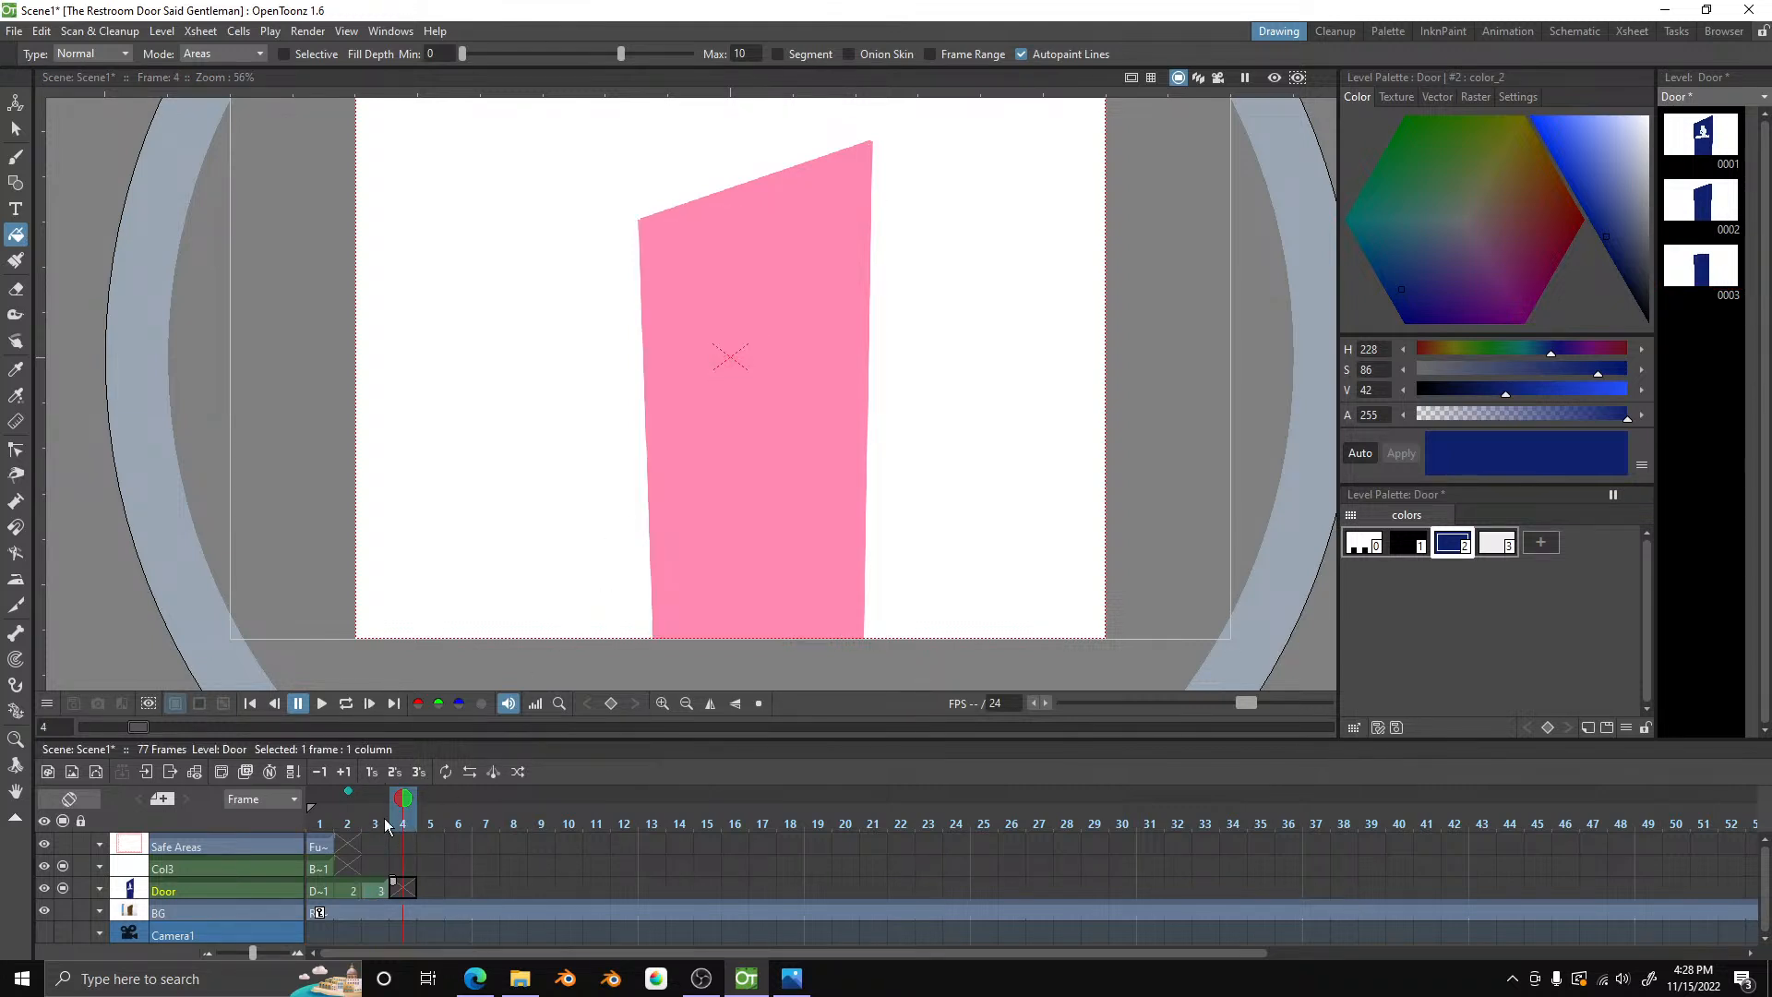
pyautogui.click(348, 792)
pyautogui.click(377, 816)
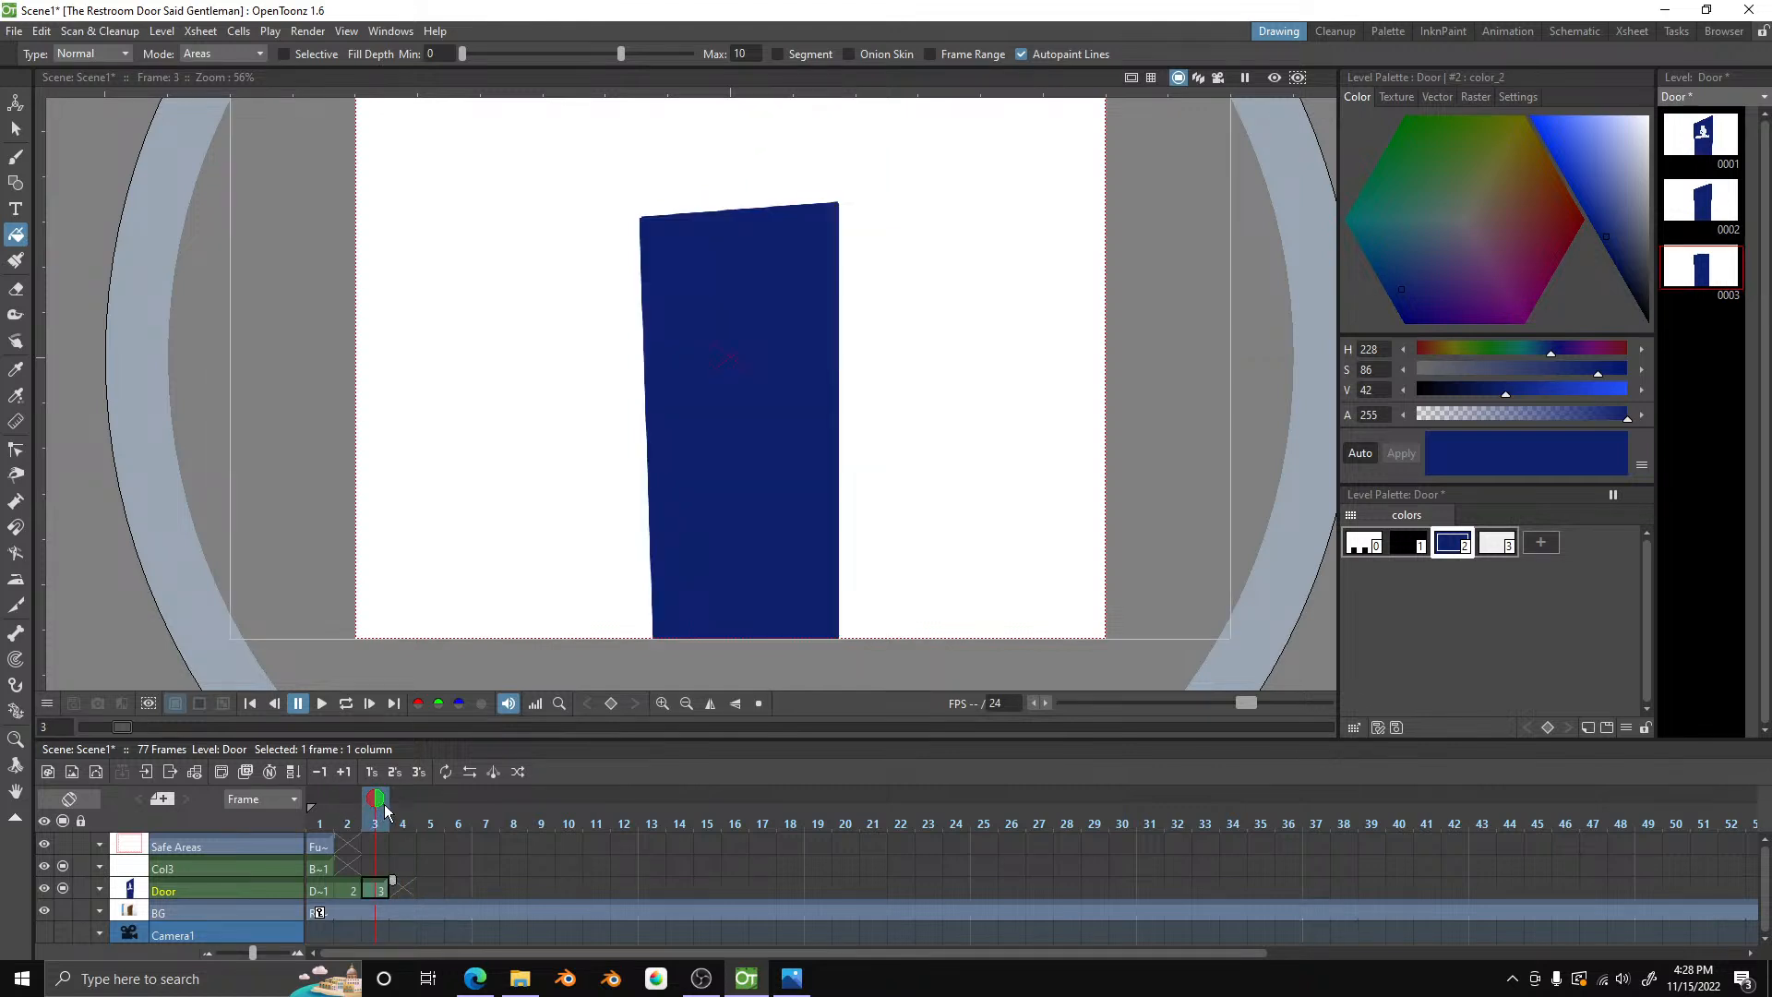
pyautogui.click(406, 819)
pyautogui.click(377, 797)
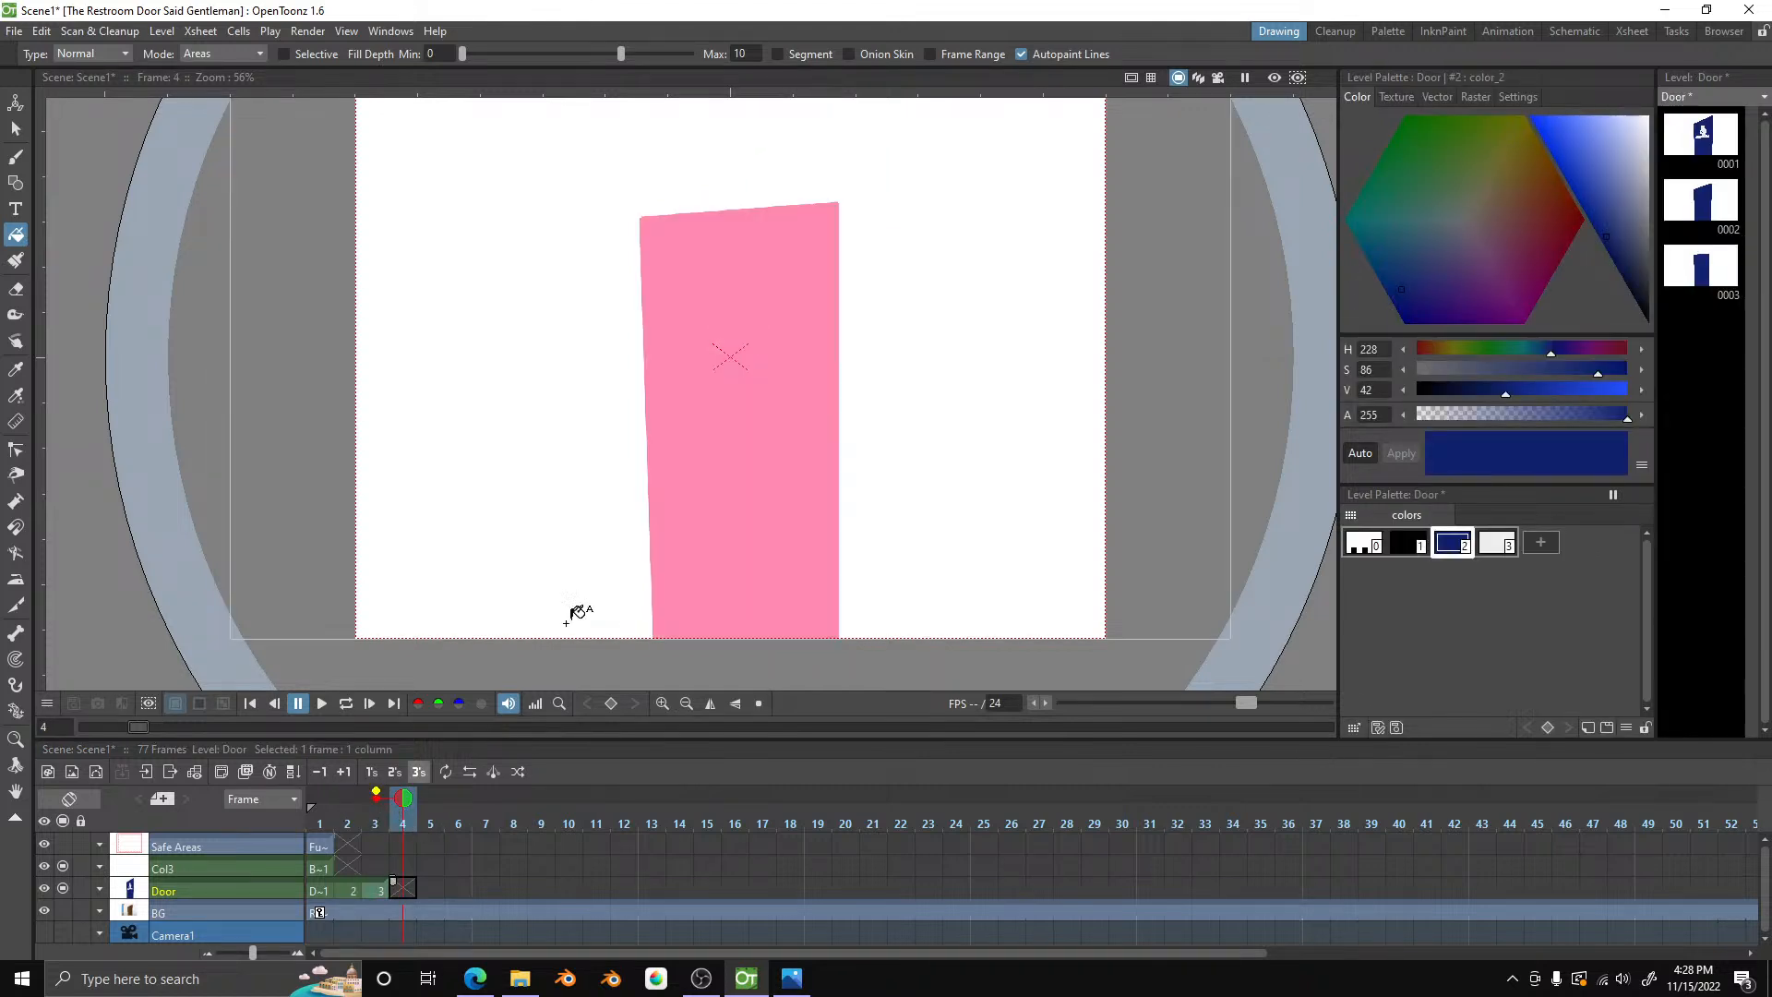
# - Draw the left edge of the Door column's frame 4 door as a dark blue straight line and show the BG column
pyautogui.click(15, 182)
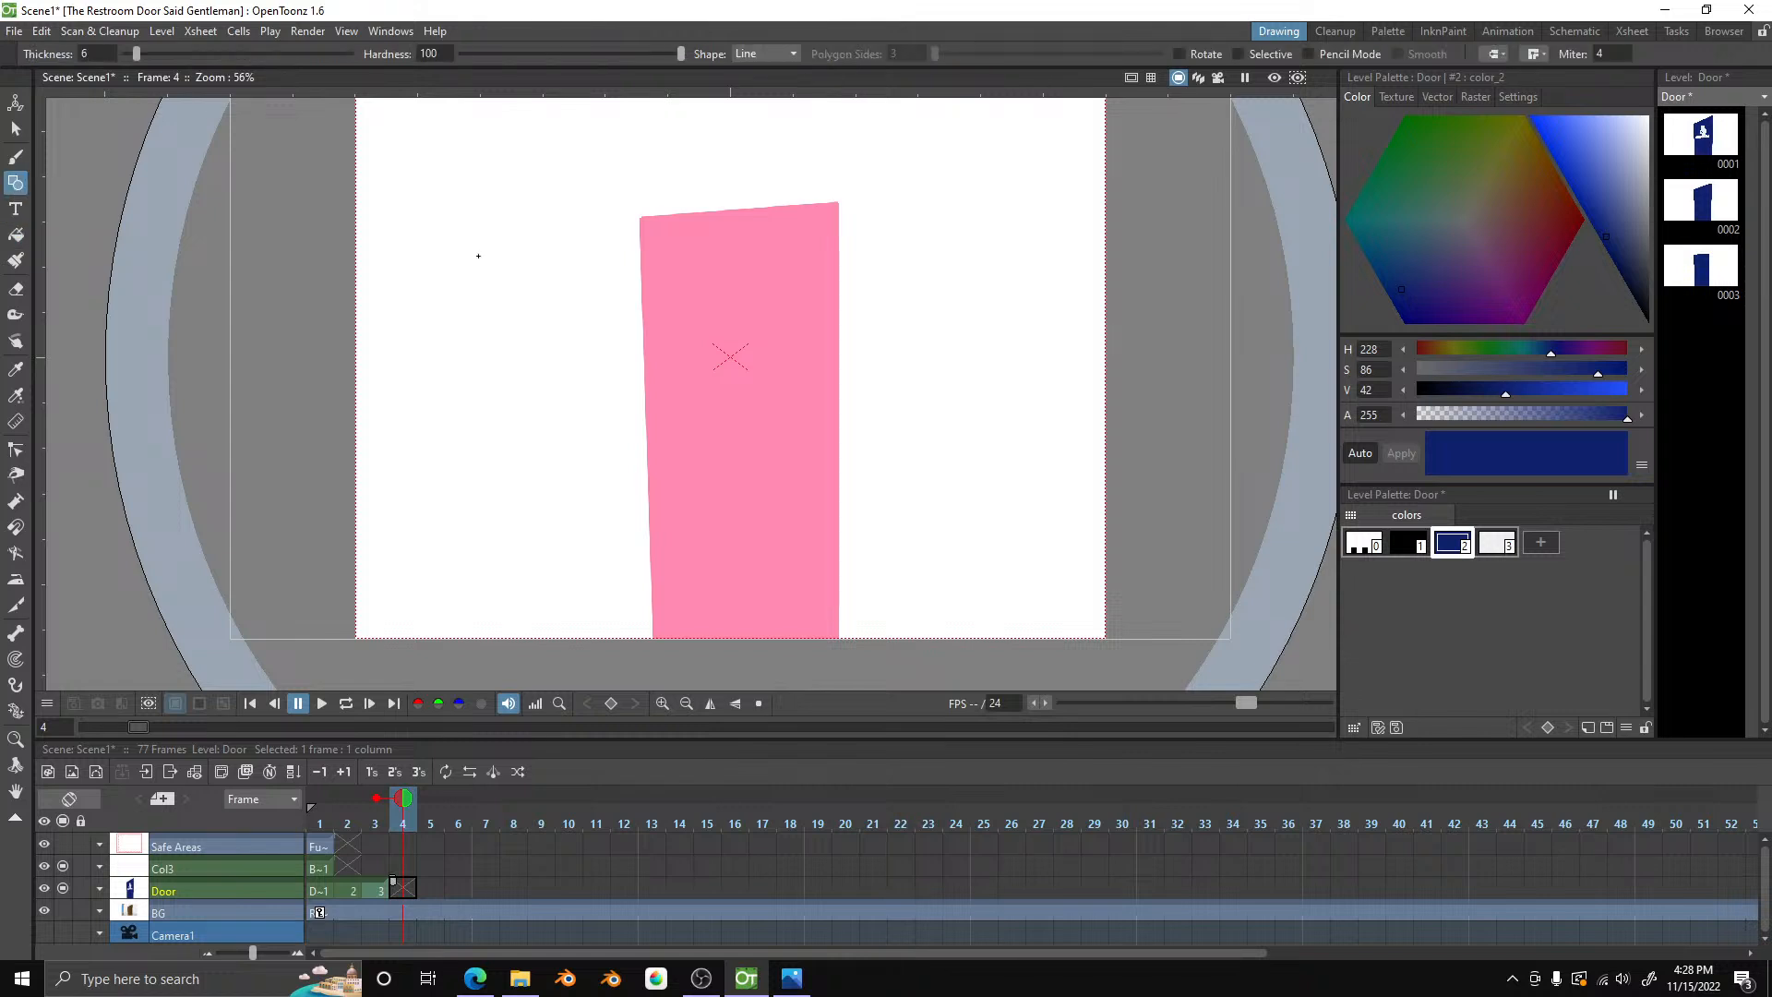
pyautogui.moveTo(642, 219); pyautogui.dragTo(653, 673)
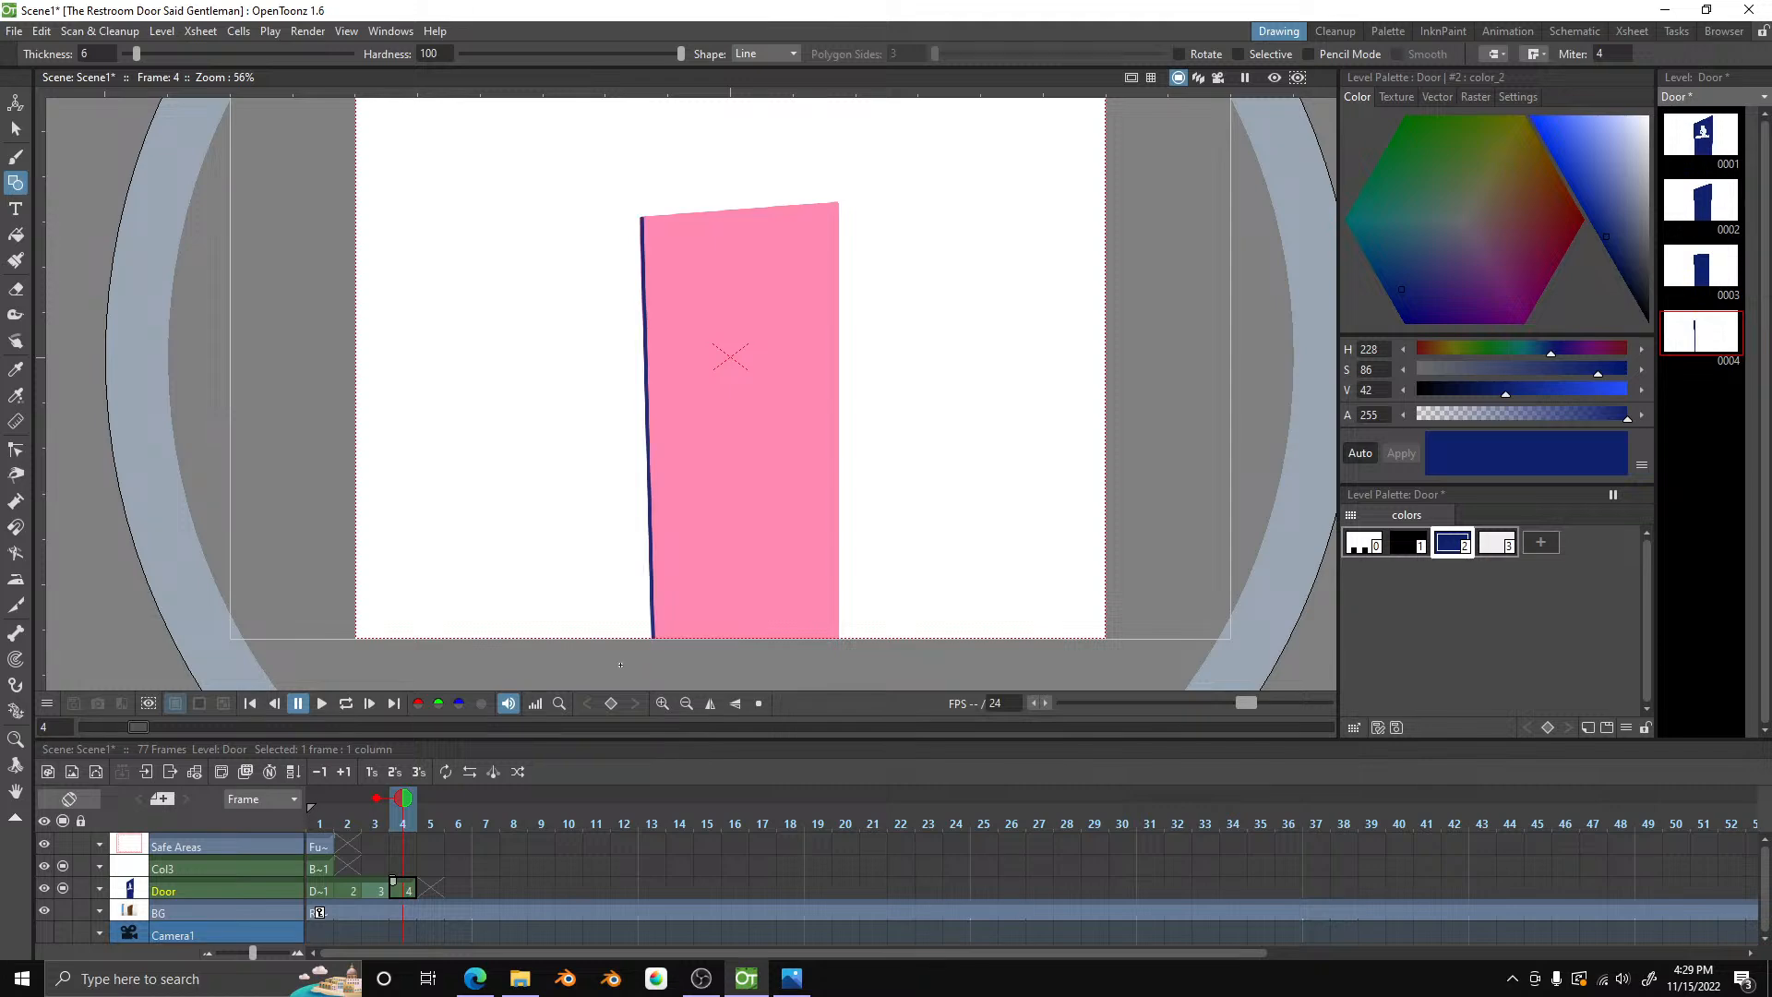
pyautogui.click(63, 889)
pyautogui.click(64, 889)
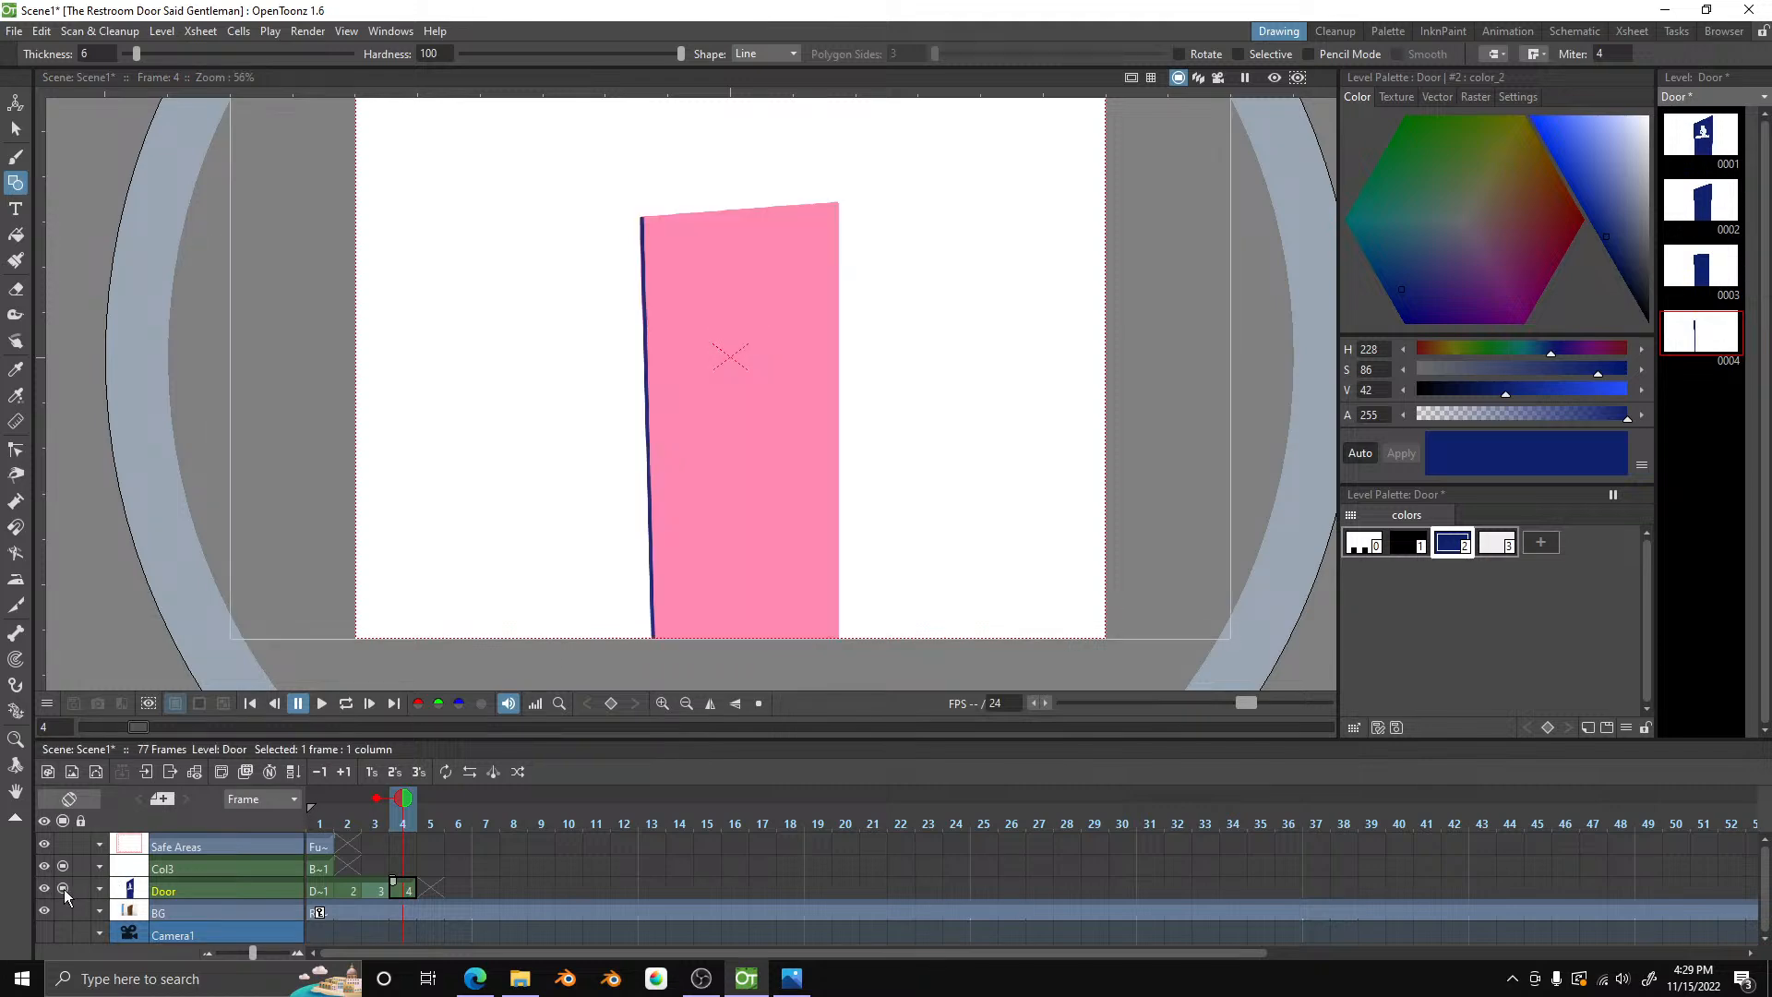
pyautogui.click(61, 916)
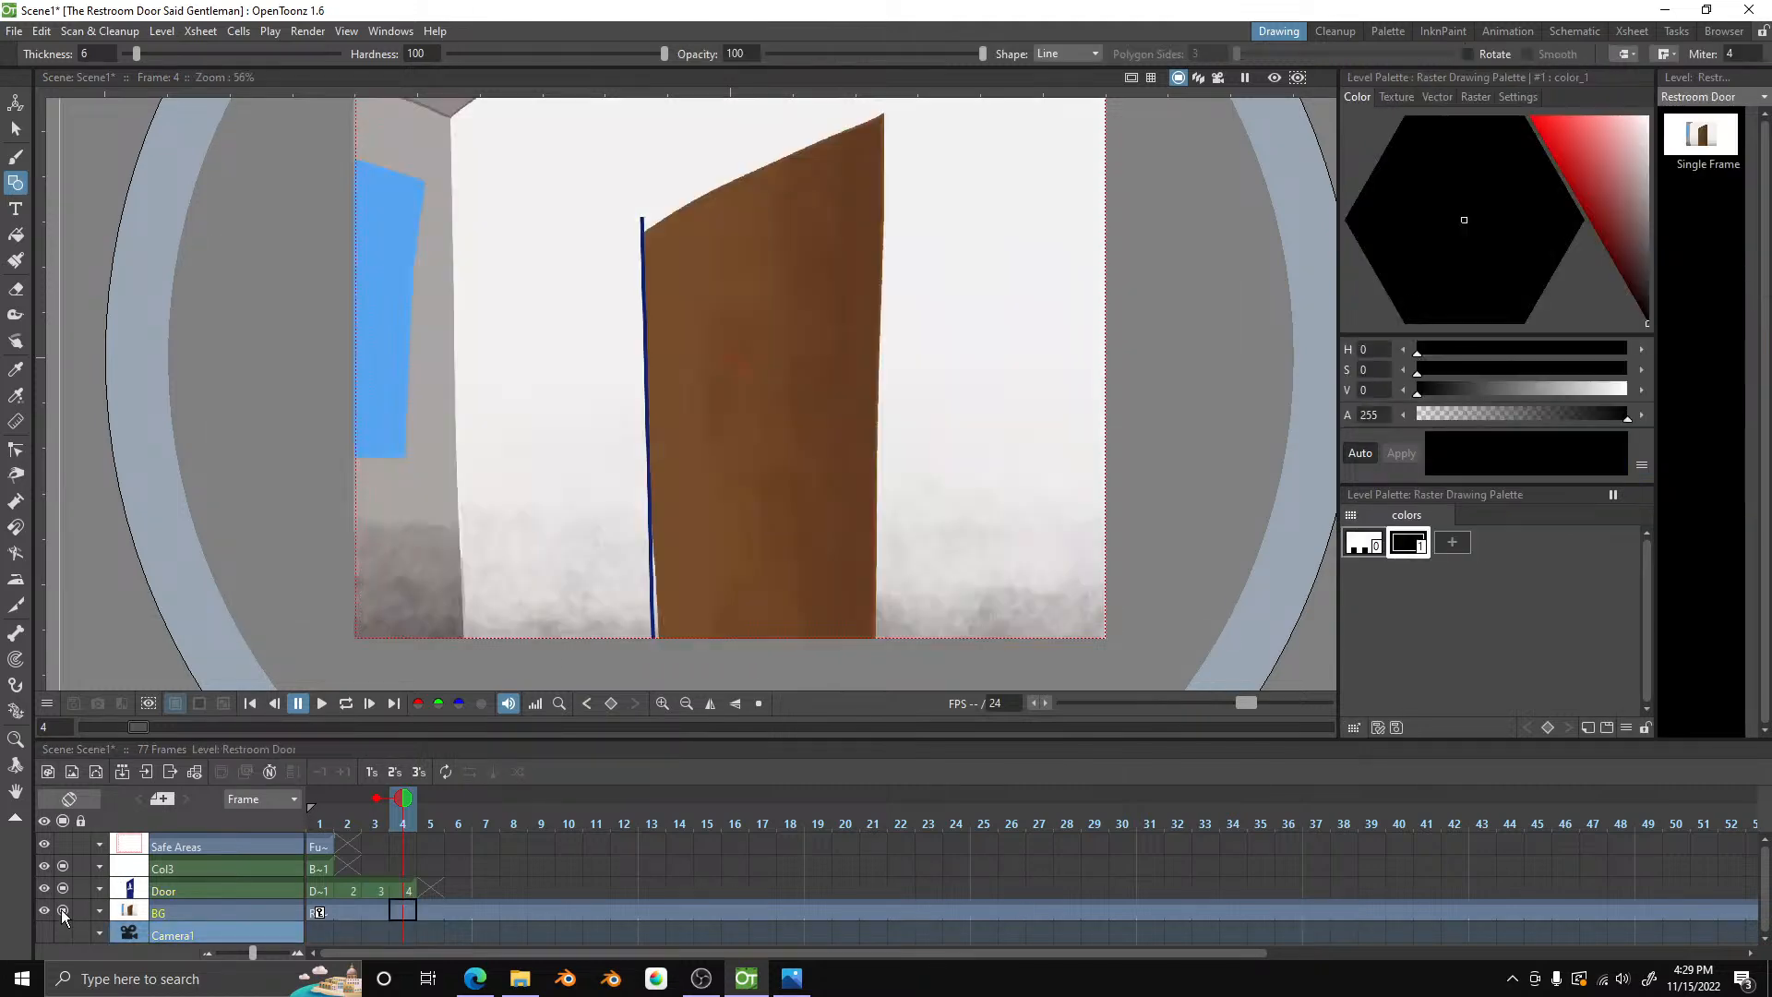
# - Draw frame 4's top edge sloping slightly down to the right and its right edge inside the frame 3 door
pyautogui.click(402, 883)
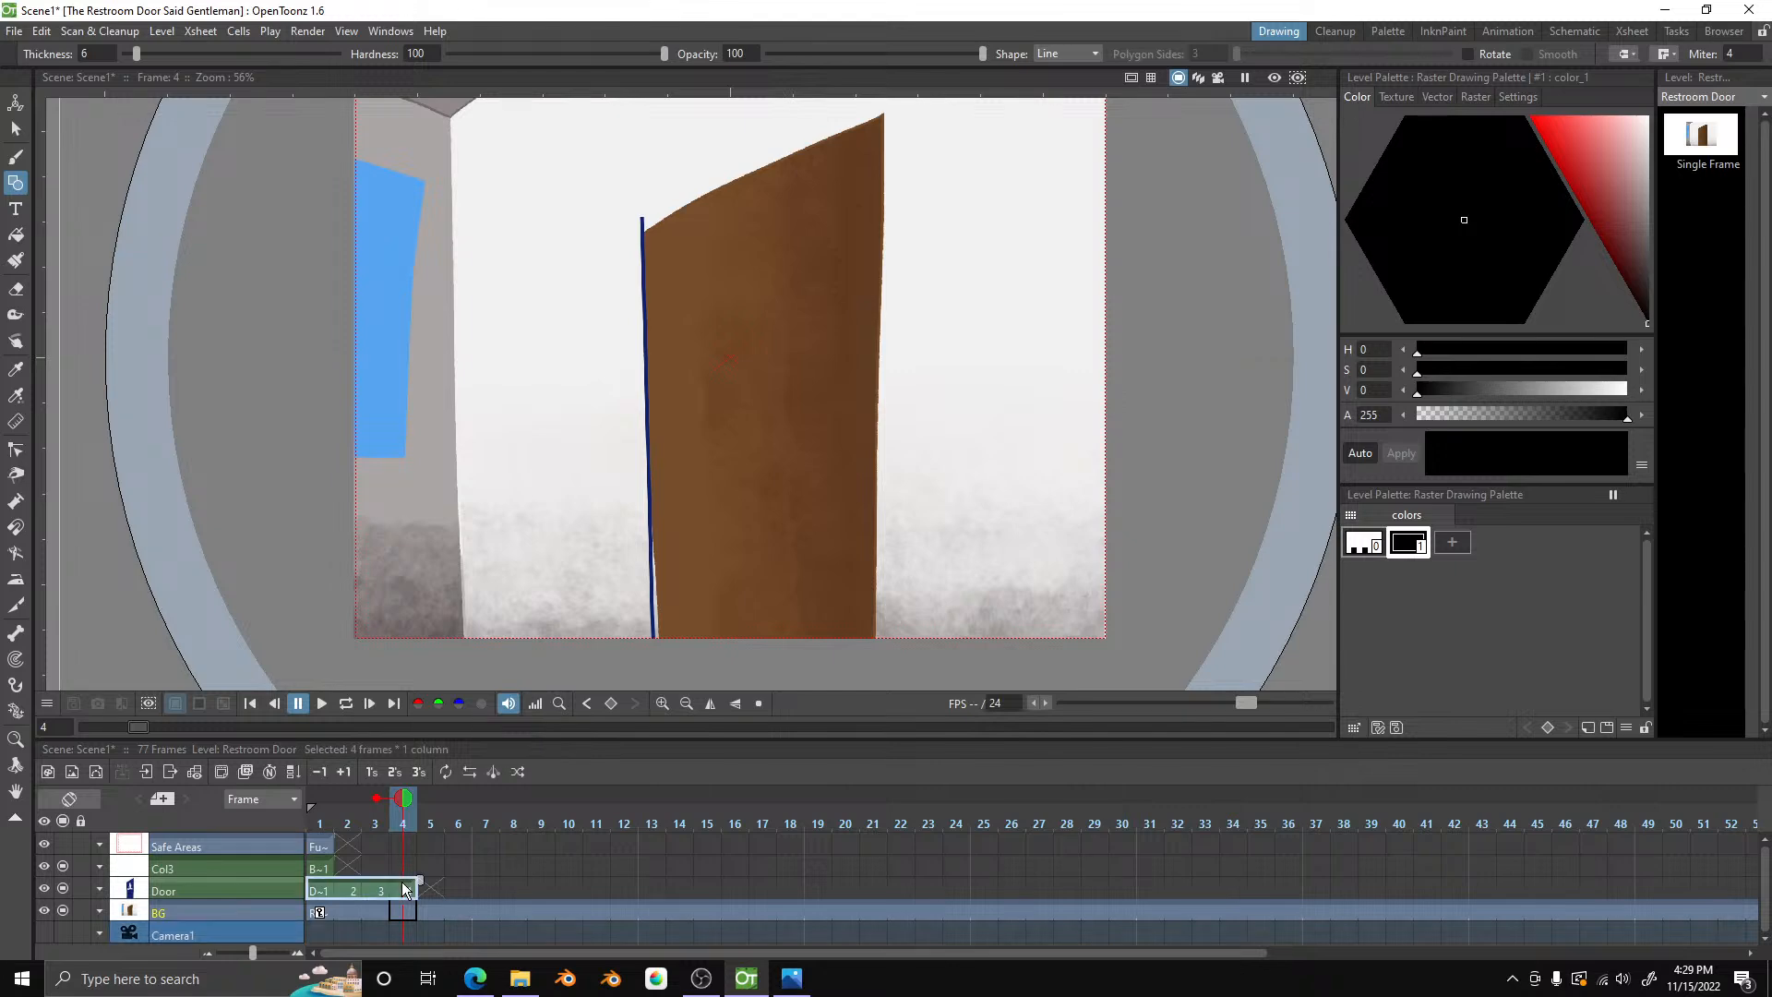
pyautogui.click(404, 890)
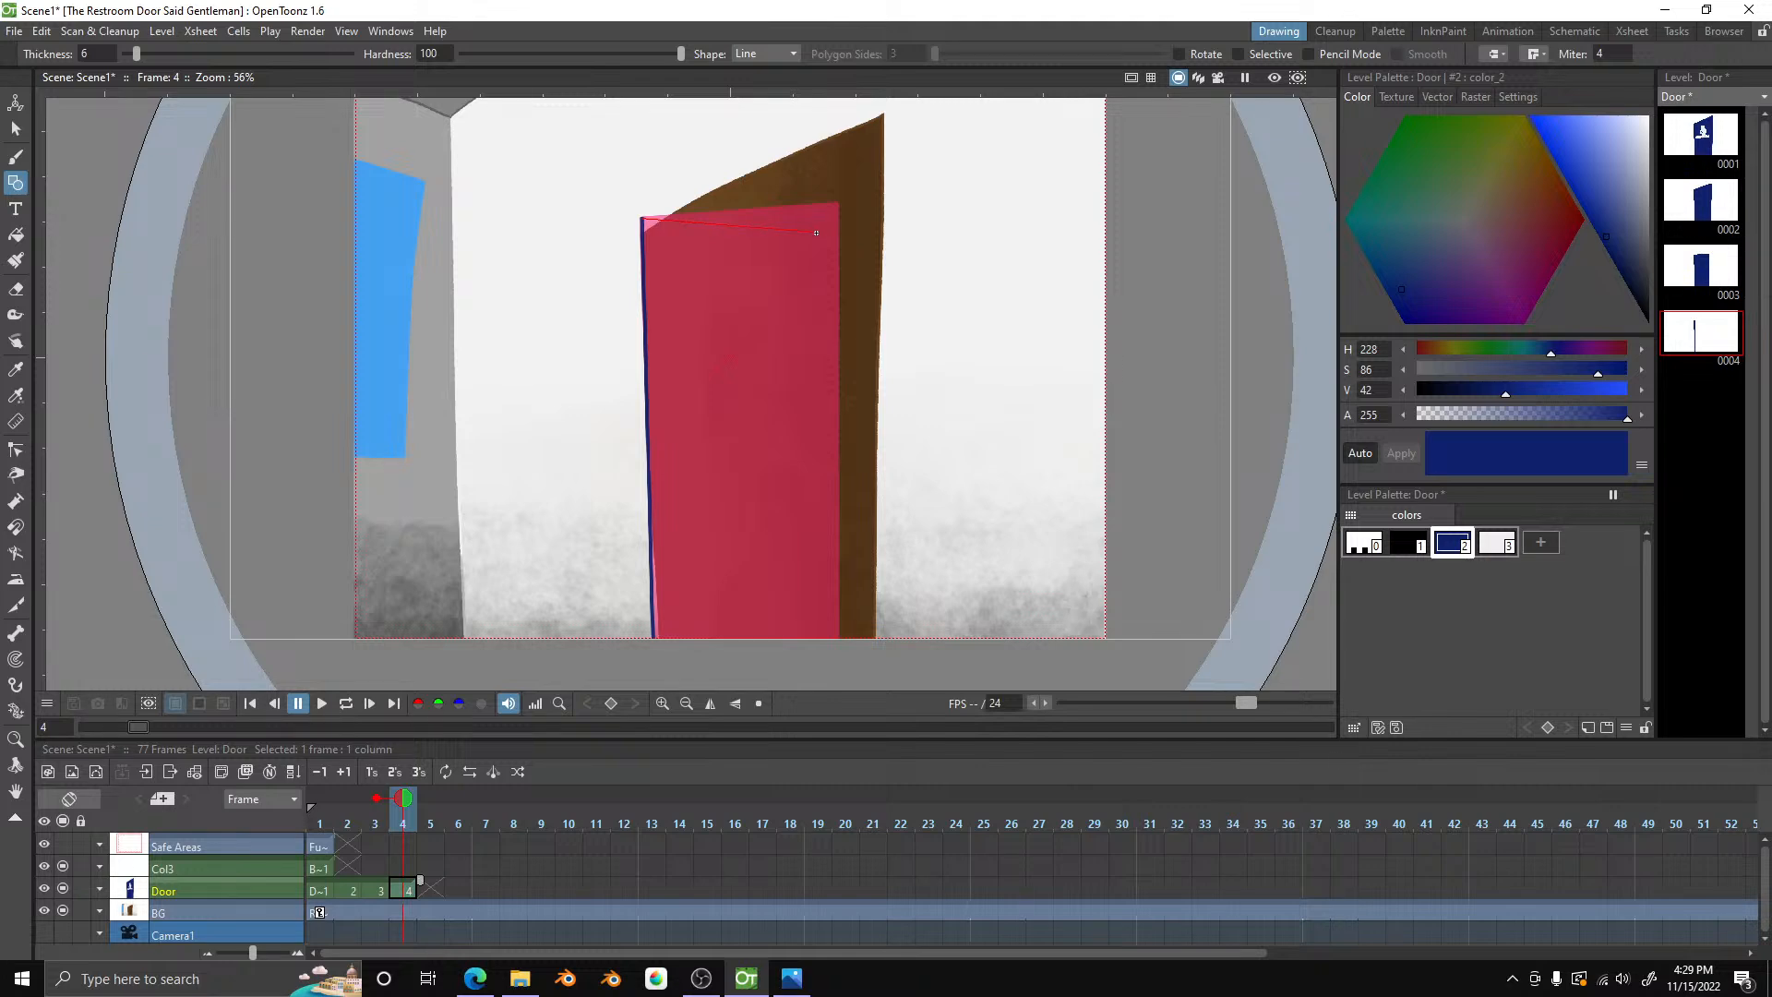
pyautogui.moveTo(815, 232); pyautogui.dragTo(811, 439)
pyautogui.moveTo(803, 676); pyautogui.dragTo(802, 678)
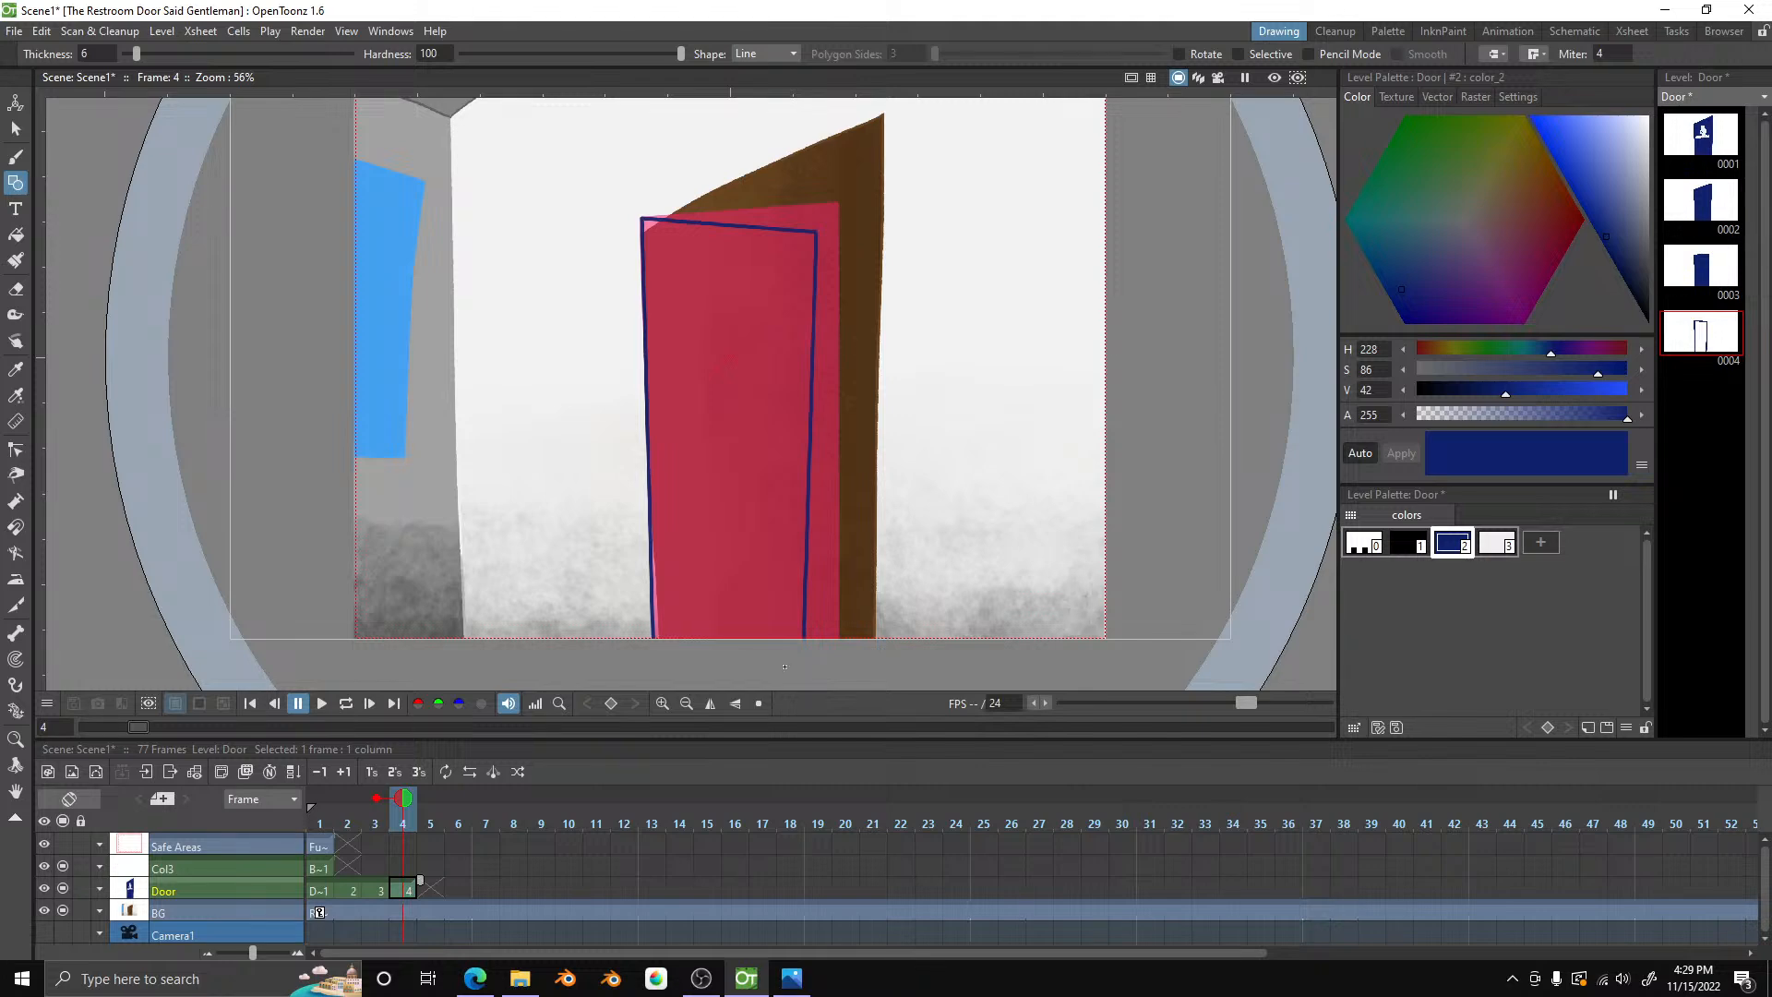
# - Hide the BG column and fill the Door column's frame 4 outline with dark blue
pyautogui.click(62, 910)
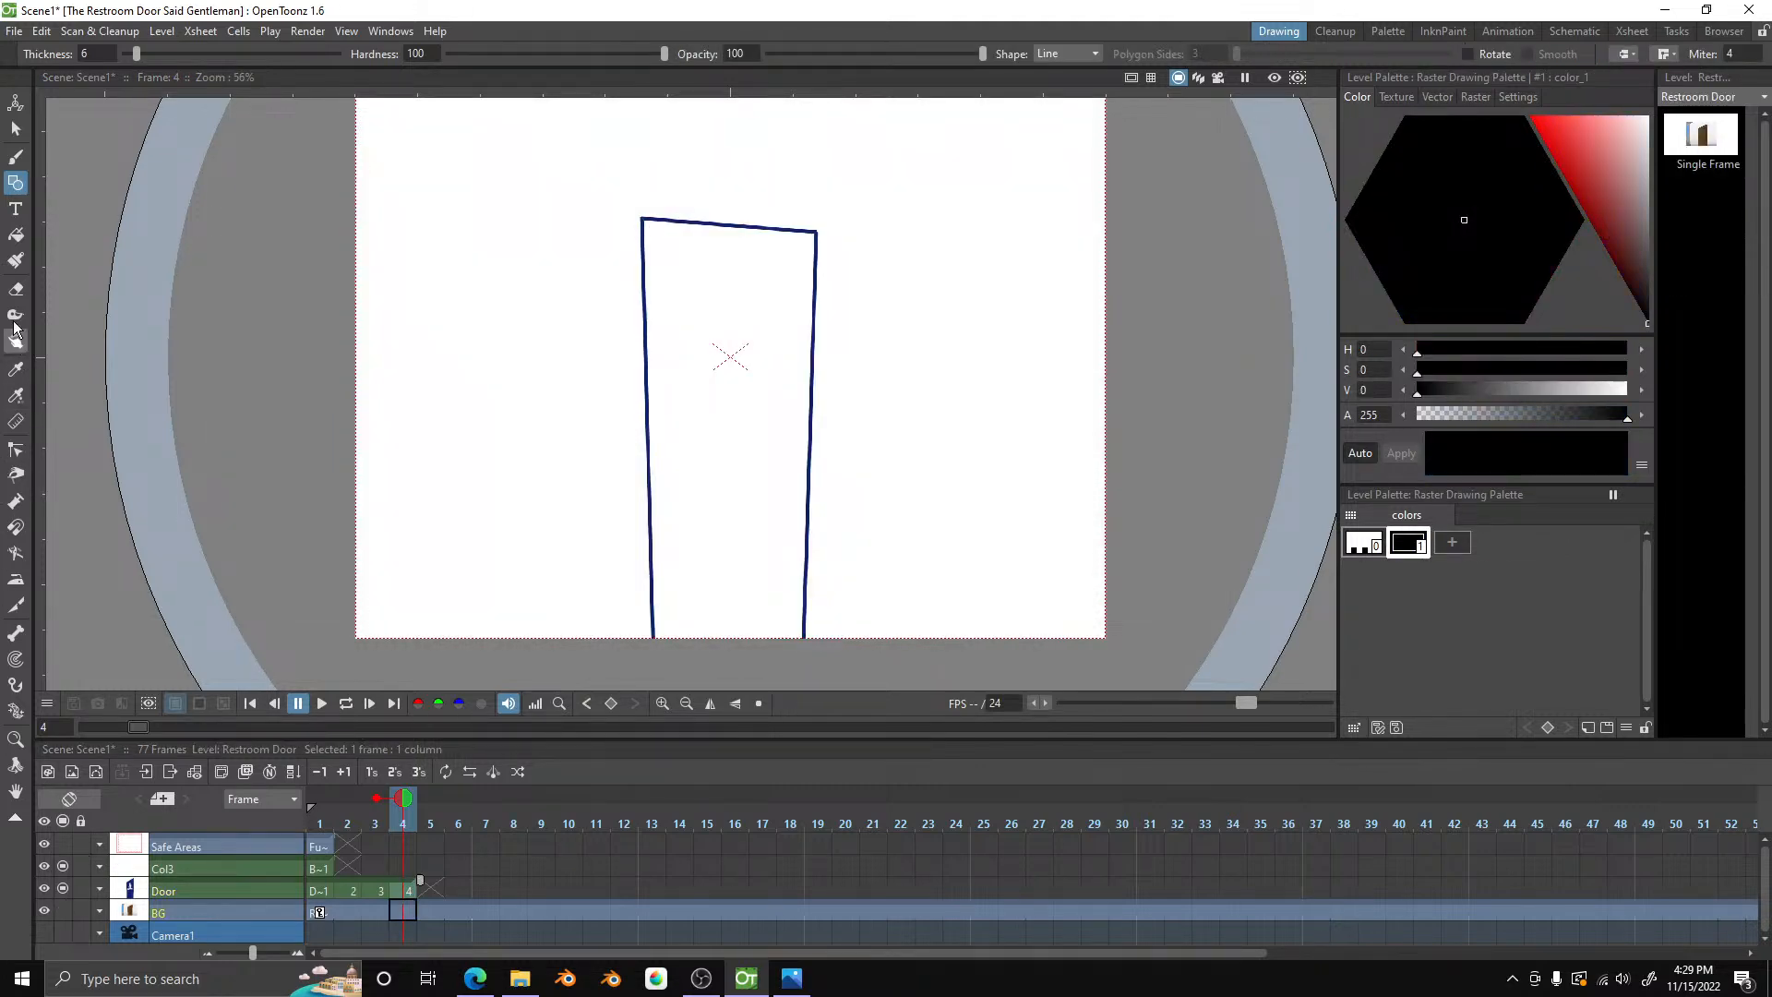
pyautogui.click(25, 240)
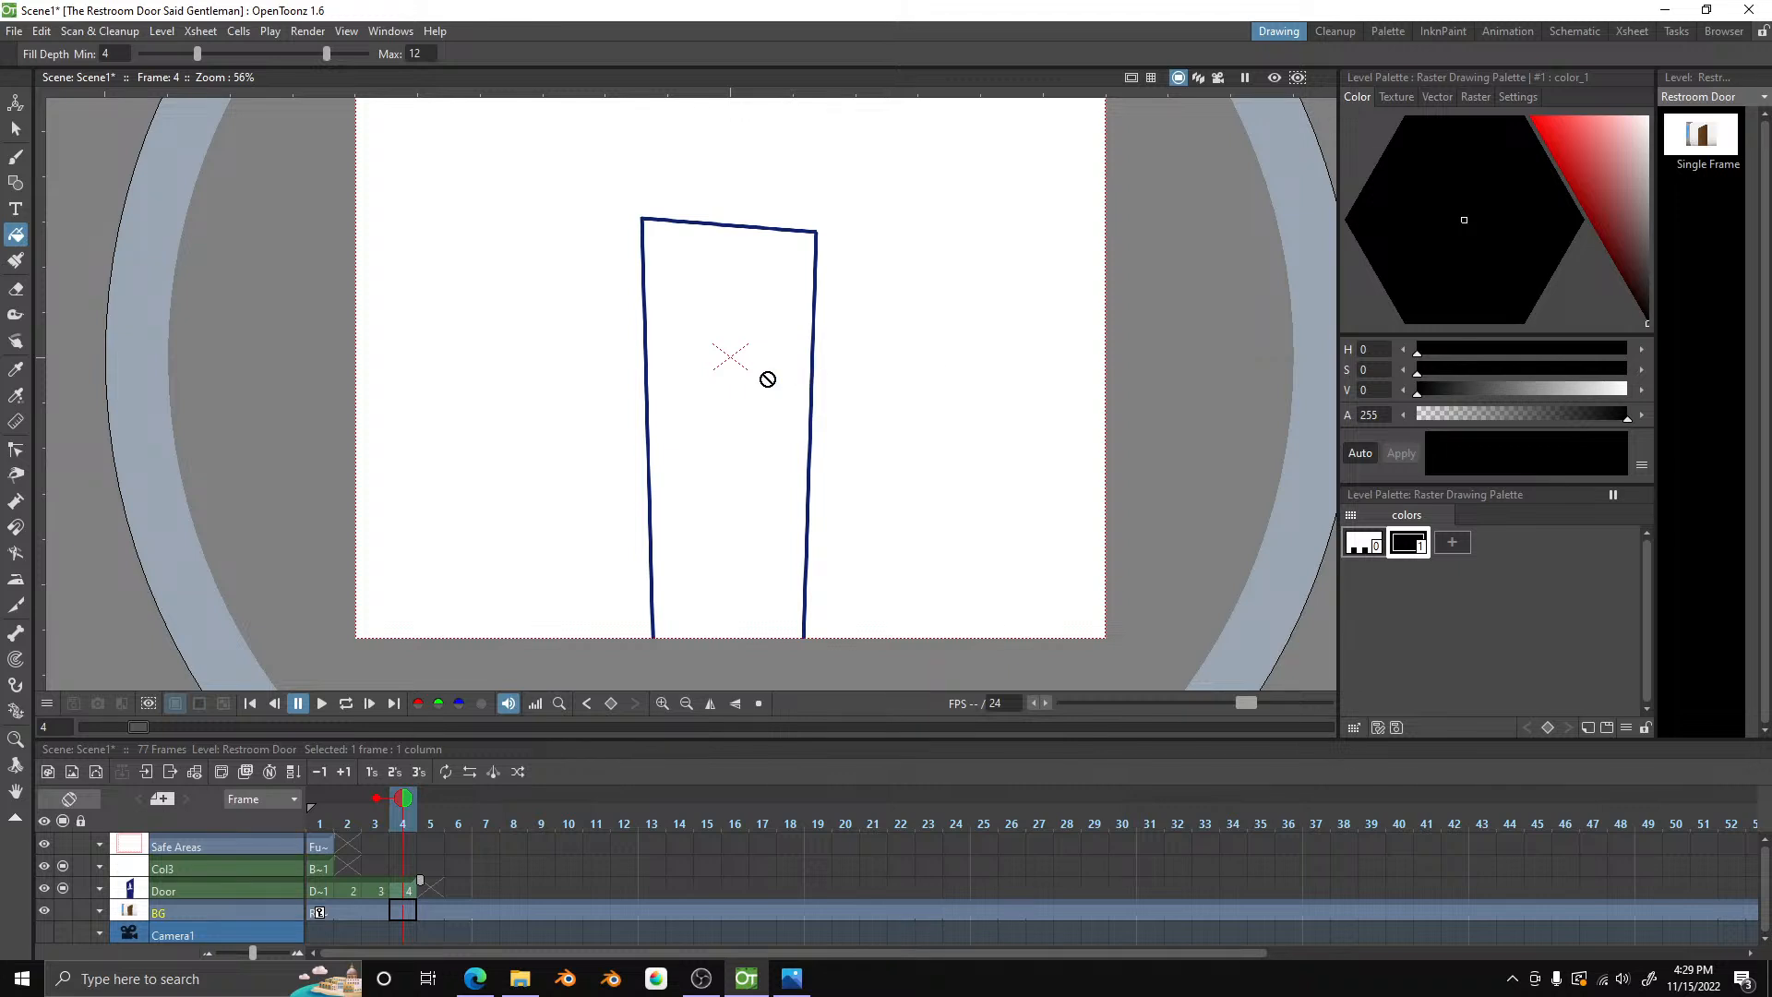
pyautogui.click(402, 888)
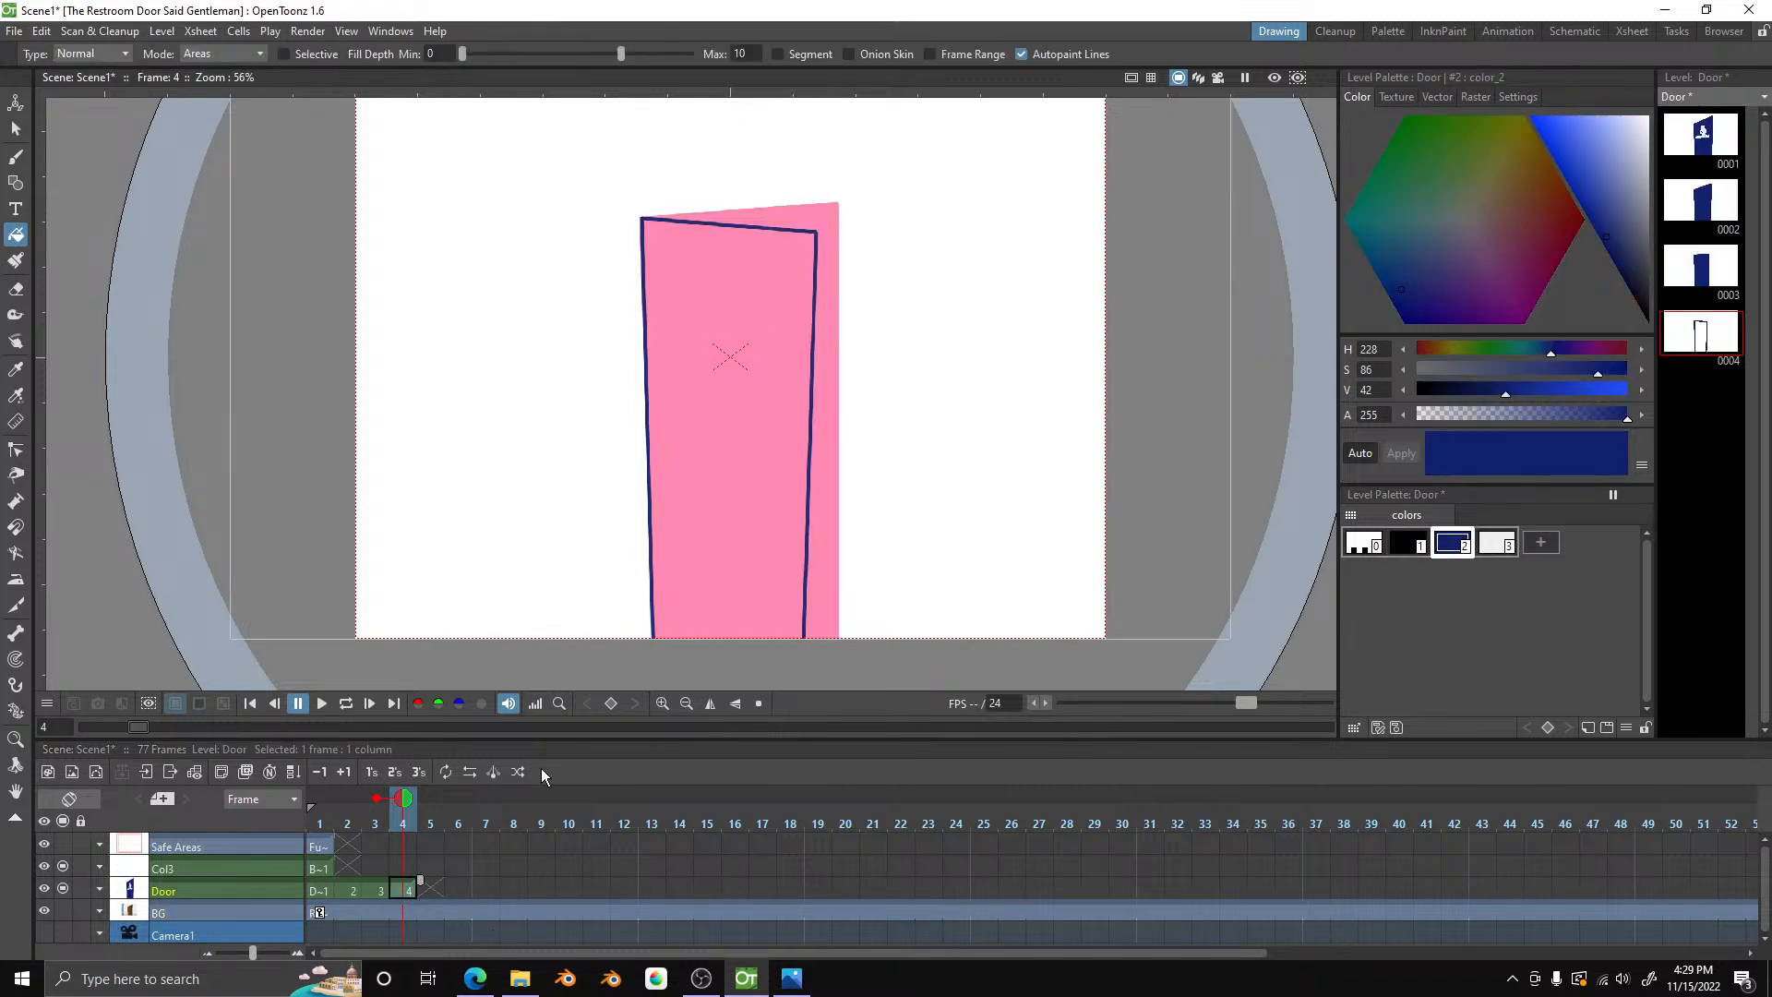
pyautogui.click(781, 531)
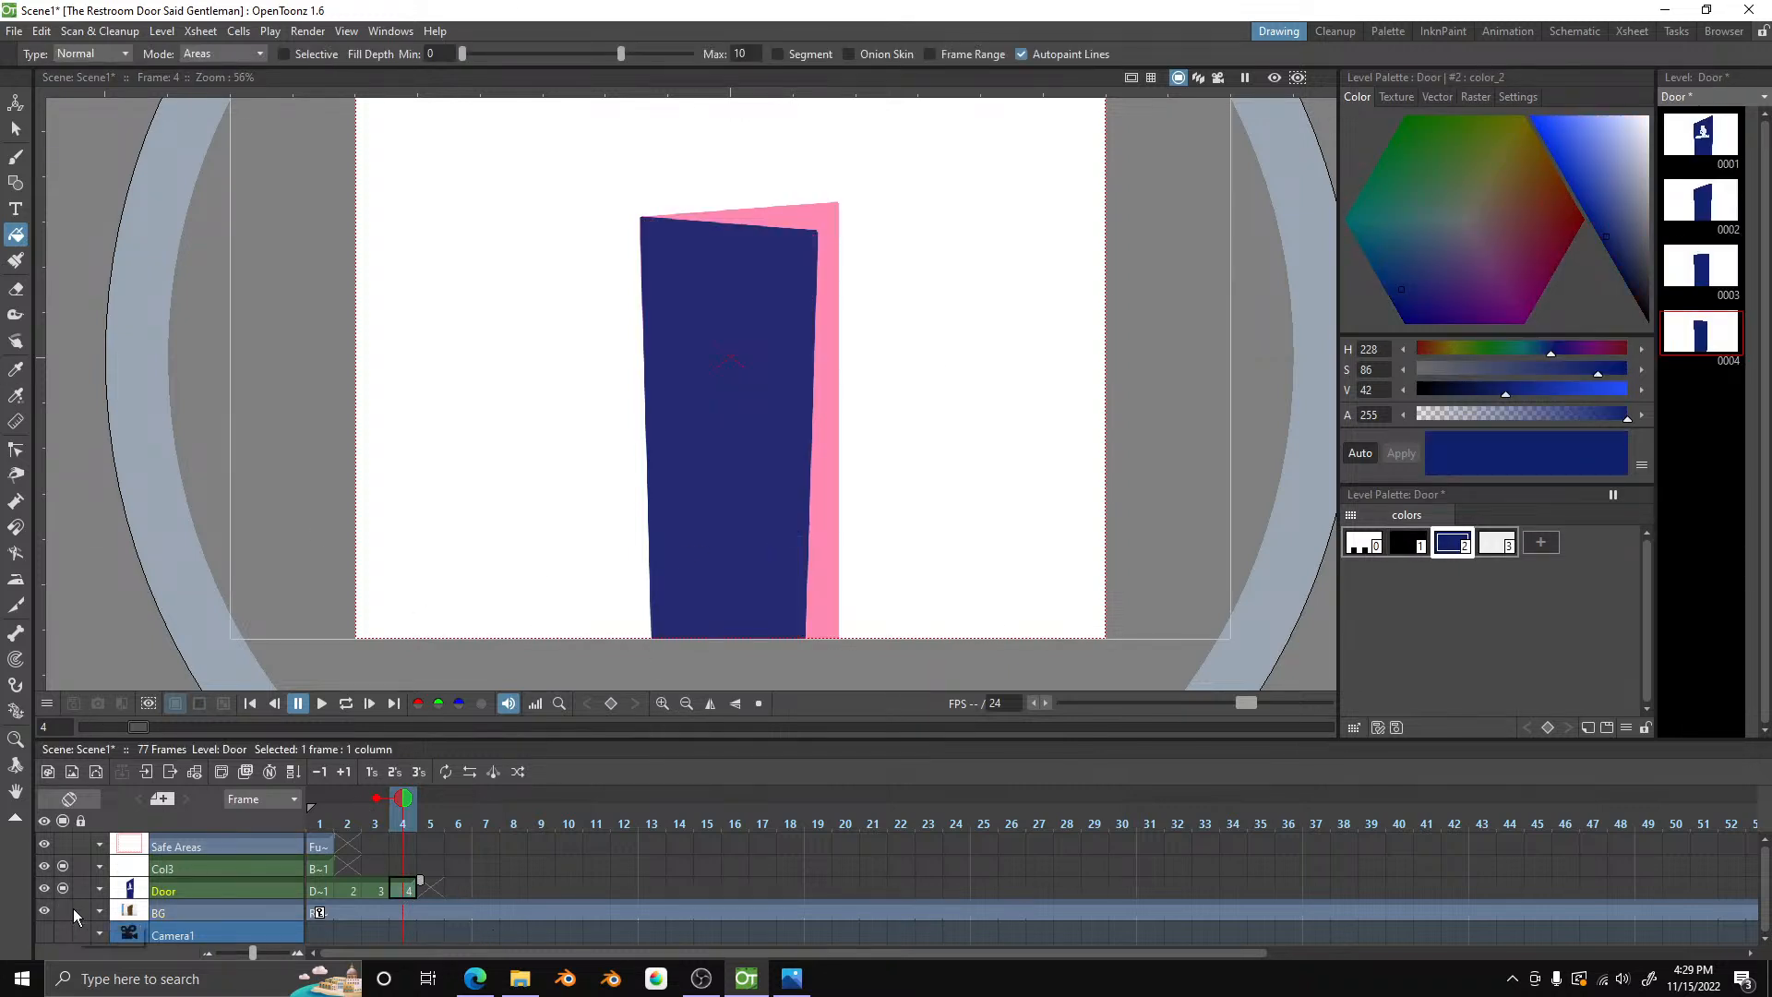
# - Turn off the frame 3 onion skin, preview the door swing and return to frame 1
pyautogui.click(15, 129)
pyautogui.click(376, 798)
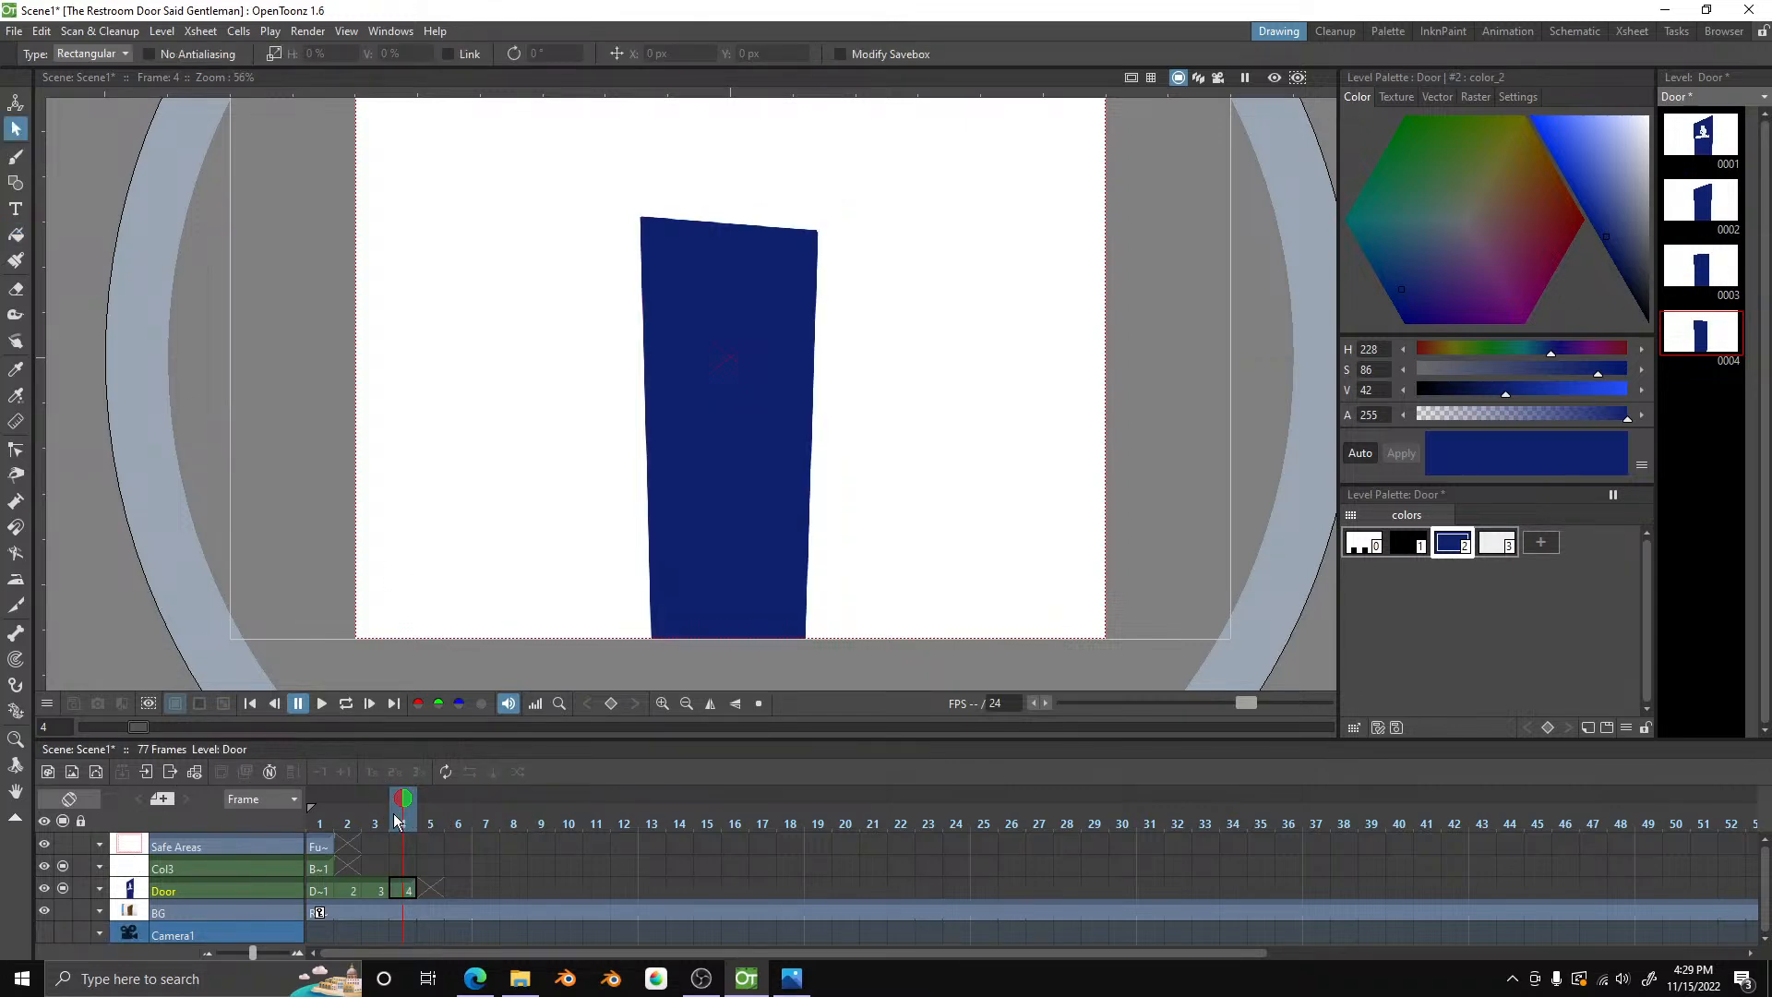
pyautogui.moveTo(403, 817); pyautogui.dragTo(314, 810)
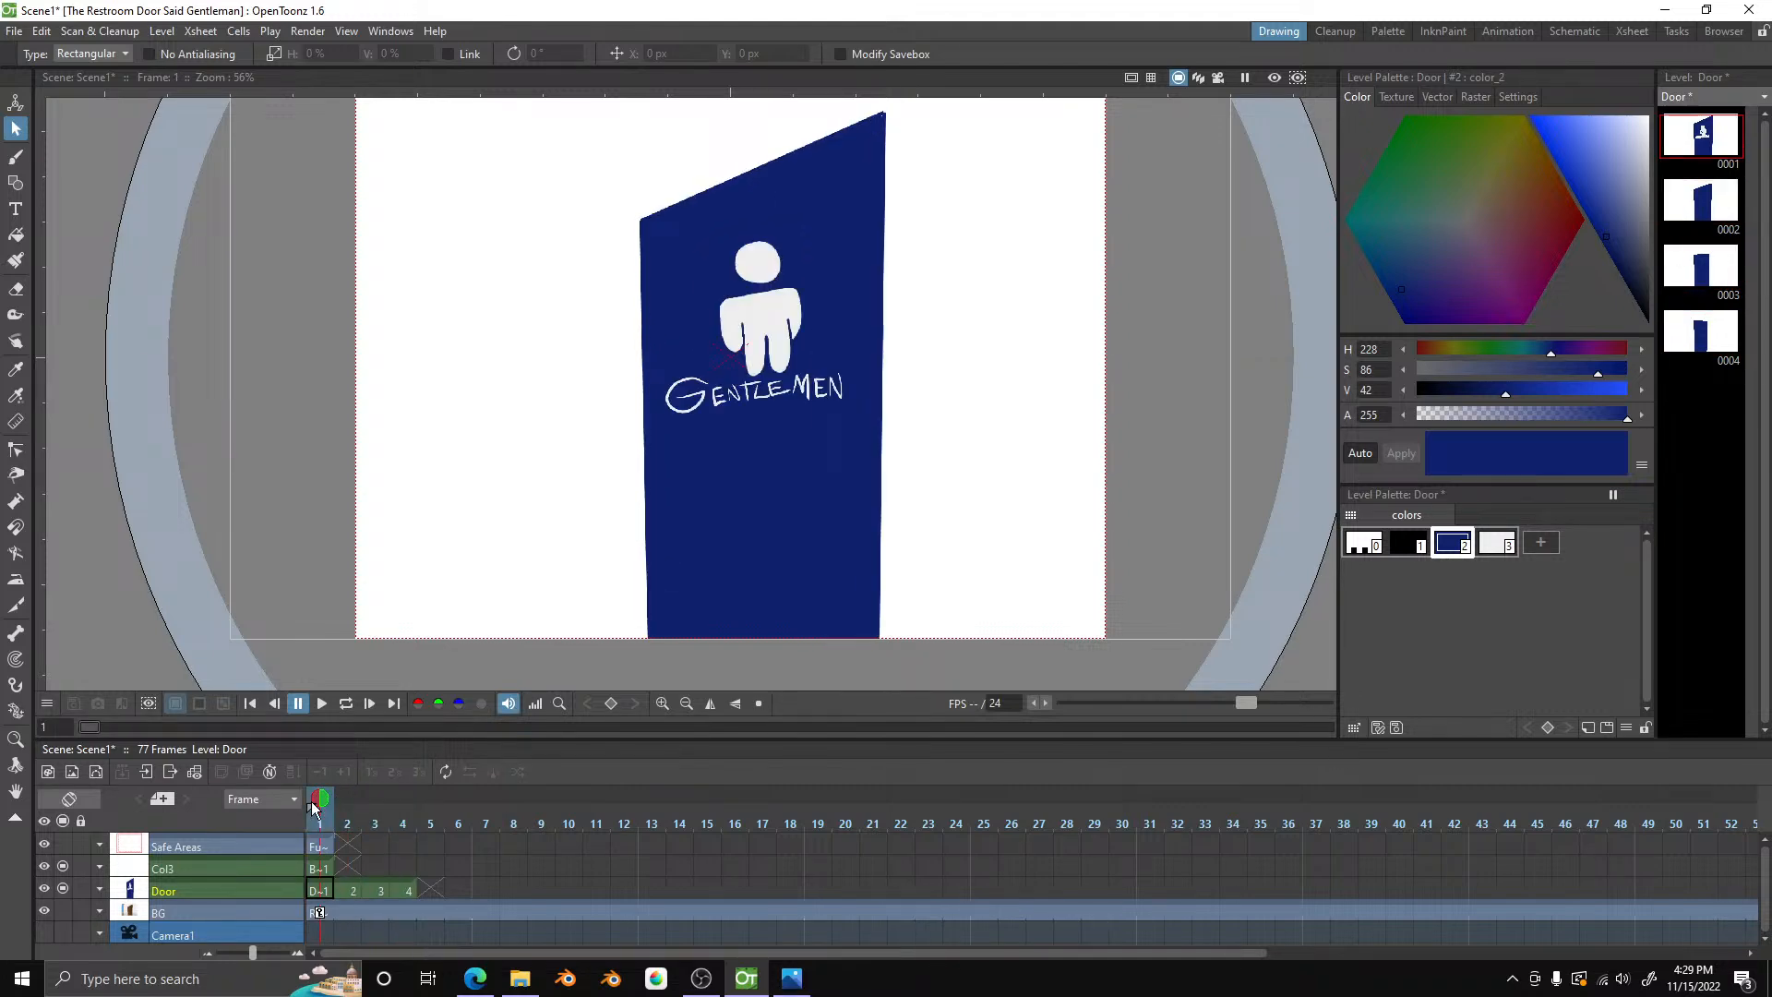
pyautogui.click(329, 701)
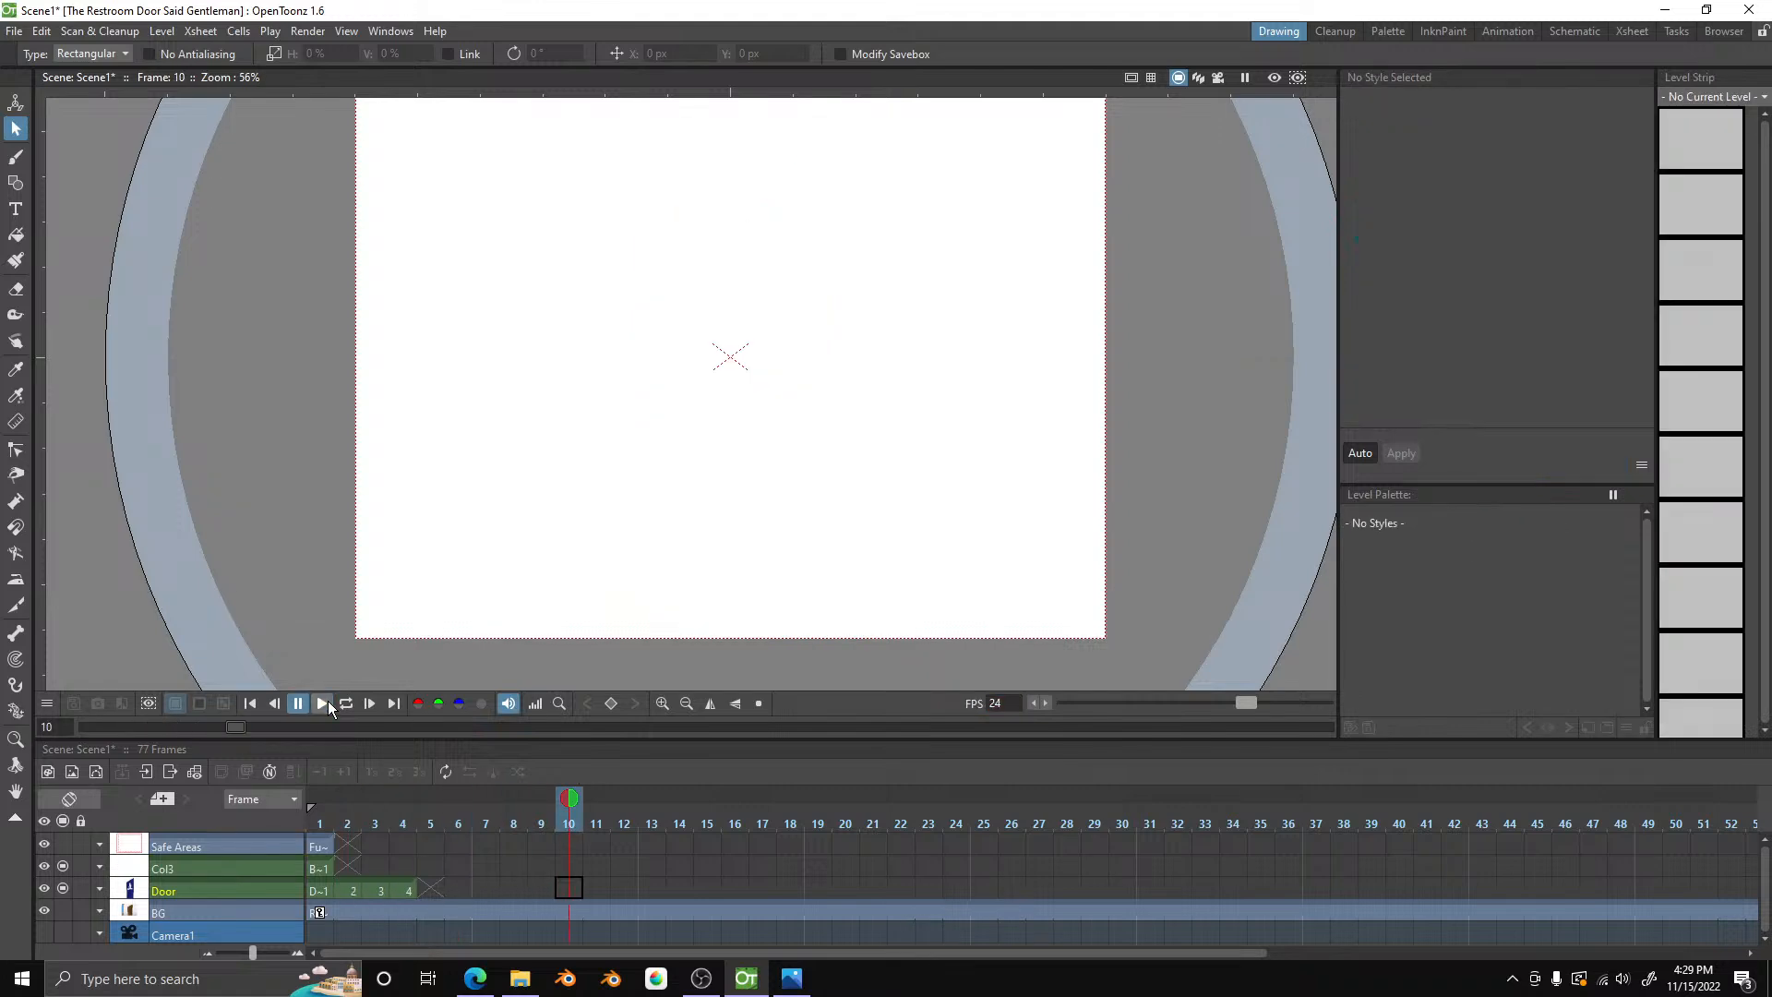
pyautogui.click(344, 844)
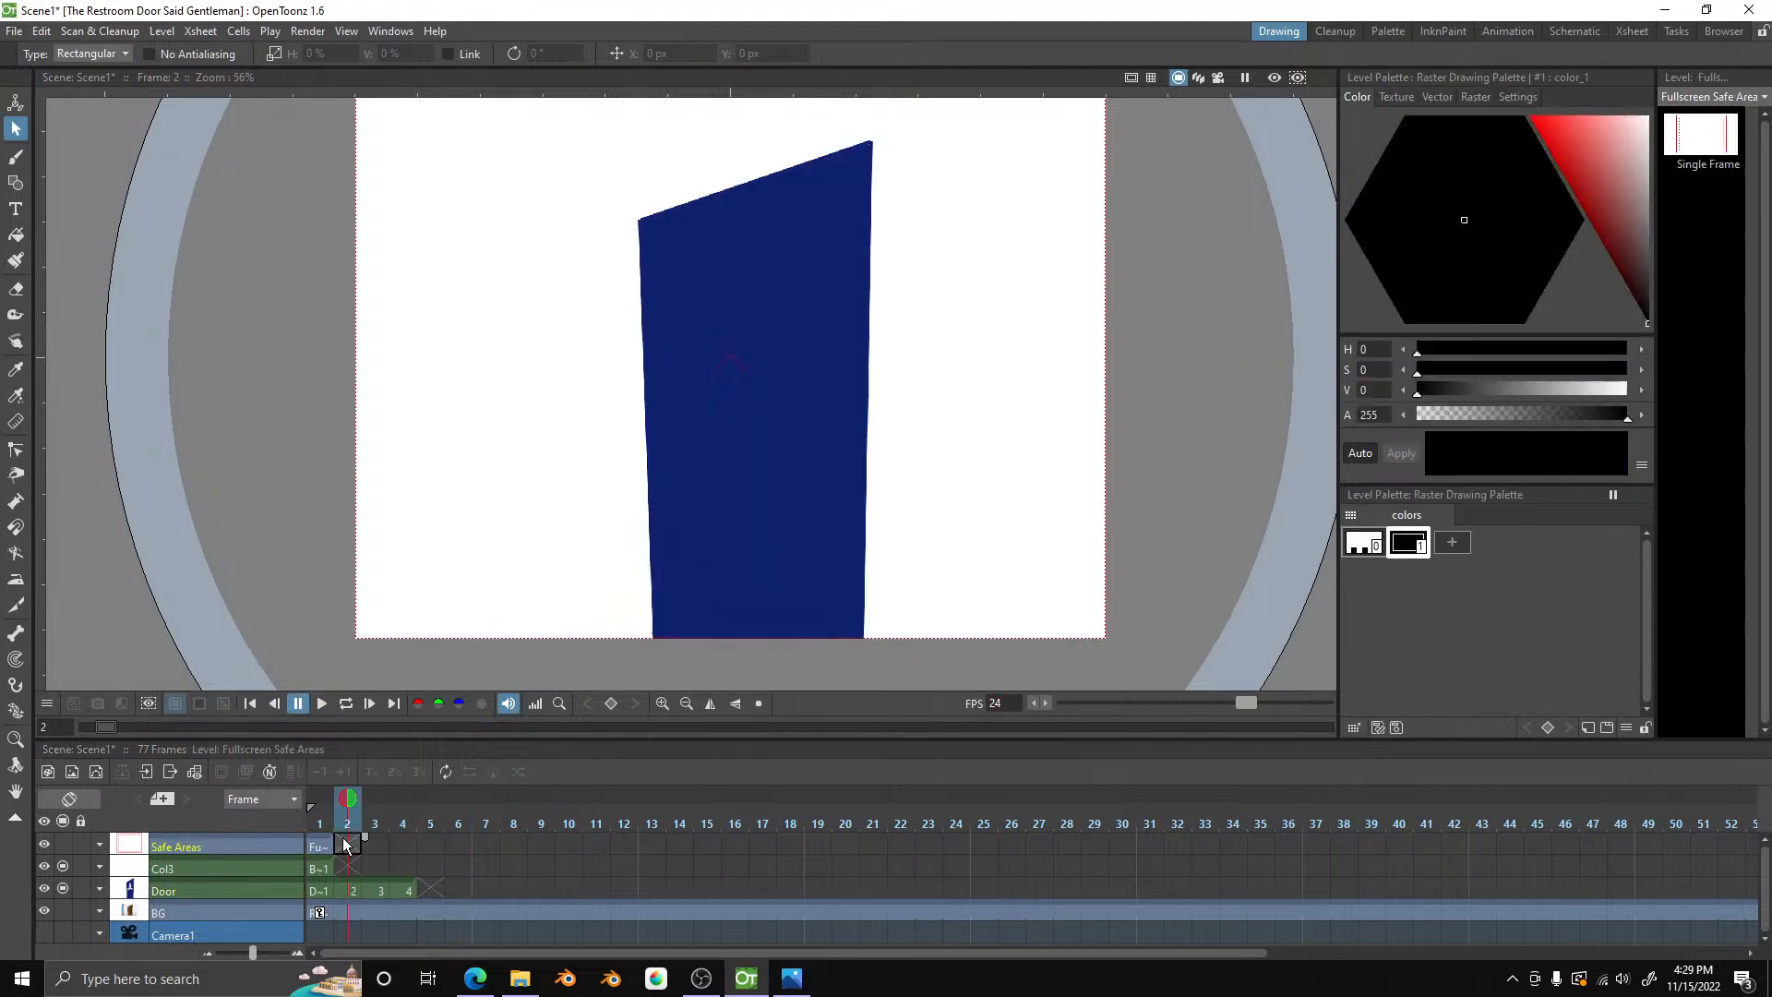
pyautogui.click(329, 823)
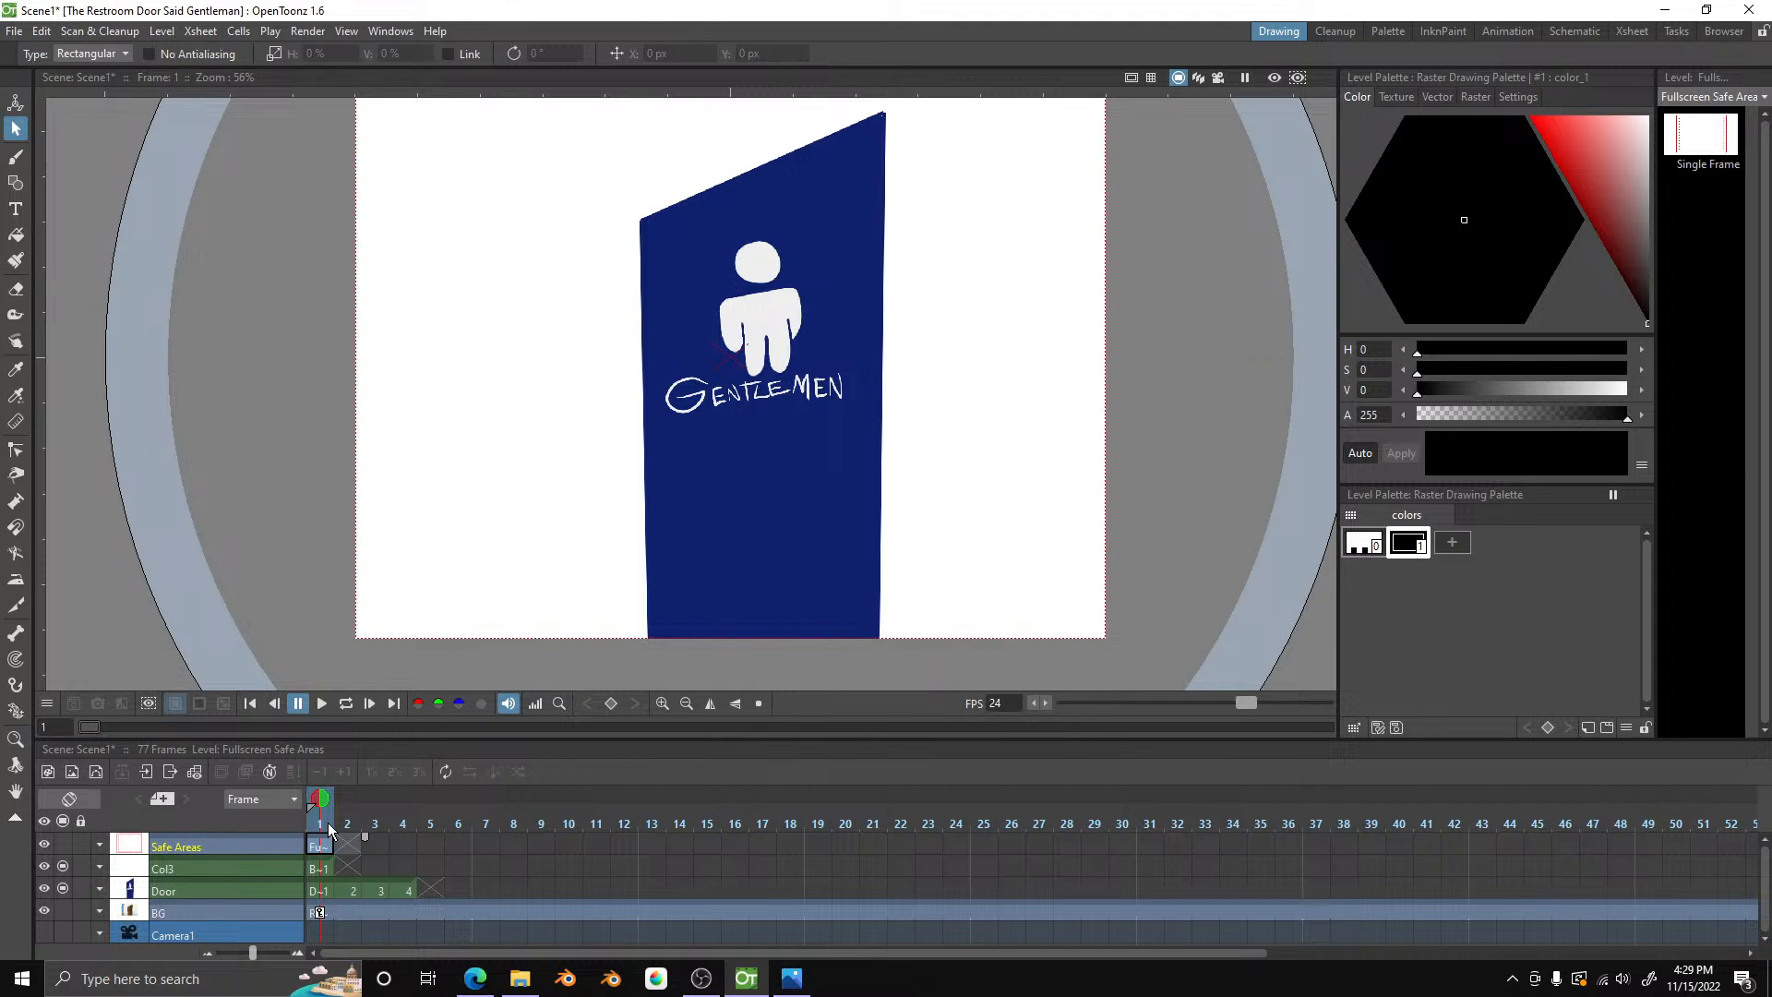
# - Extend each of the Door column's four drawings to a two-frame hold so they span frames 1 to 8
pyautogui.click(332, 888)
pyautogui.moveTo(332, 885); pyautogui.dragTo(377, 891)
pyautogui.click(376, 888)
pyautogui.click(398, 880)
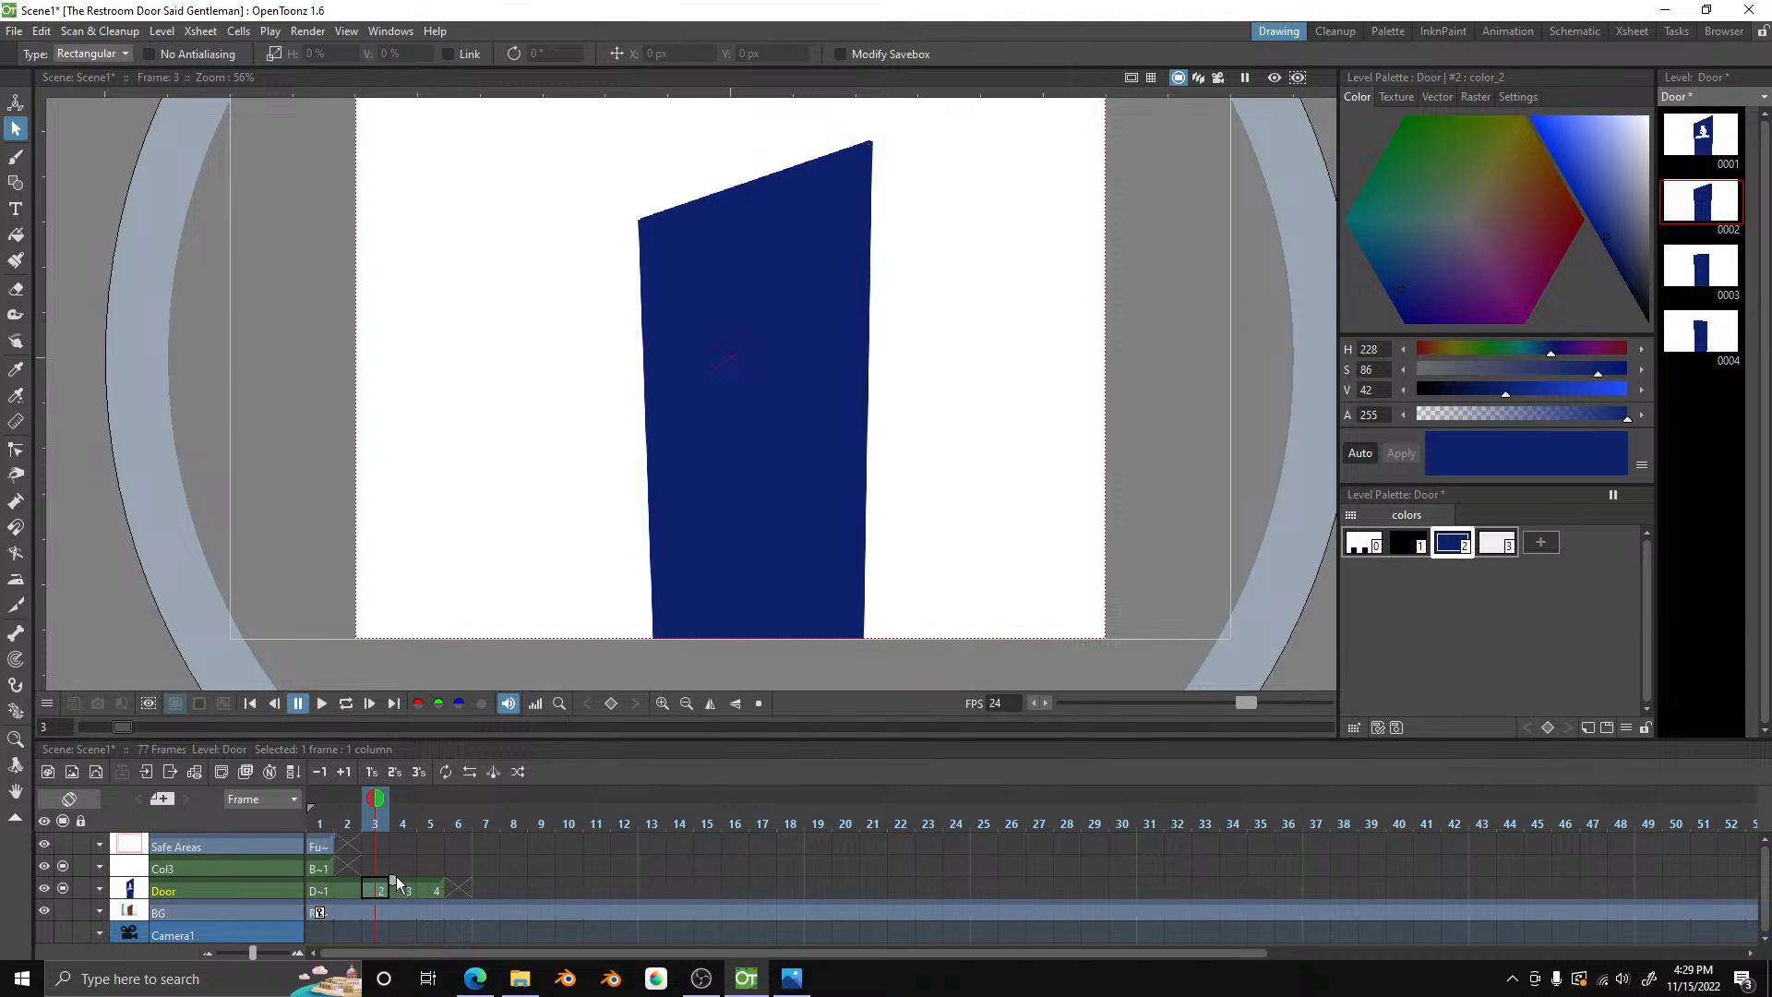
pyautogui.click(407, 873)
pyautogui.click(386, 886)
pyautogui.click(431, 887)
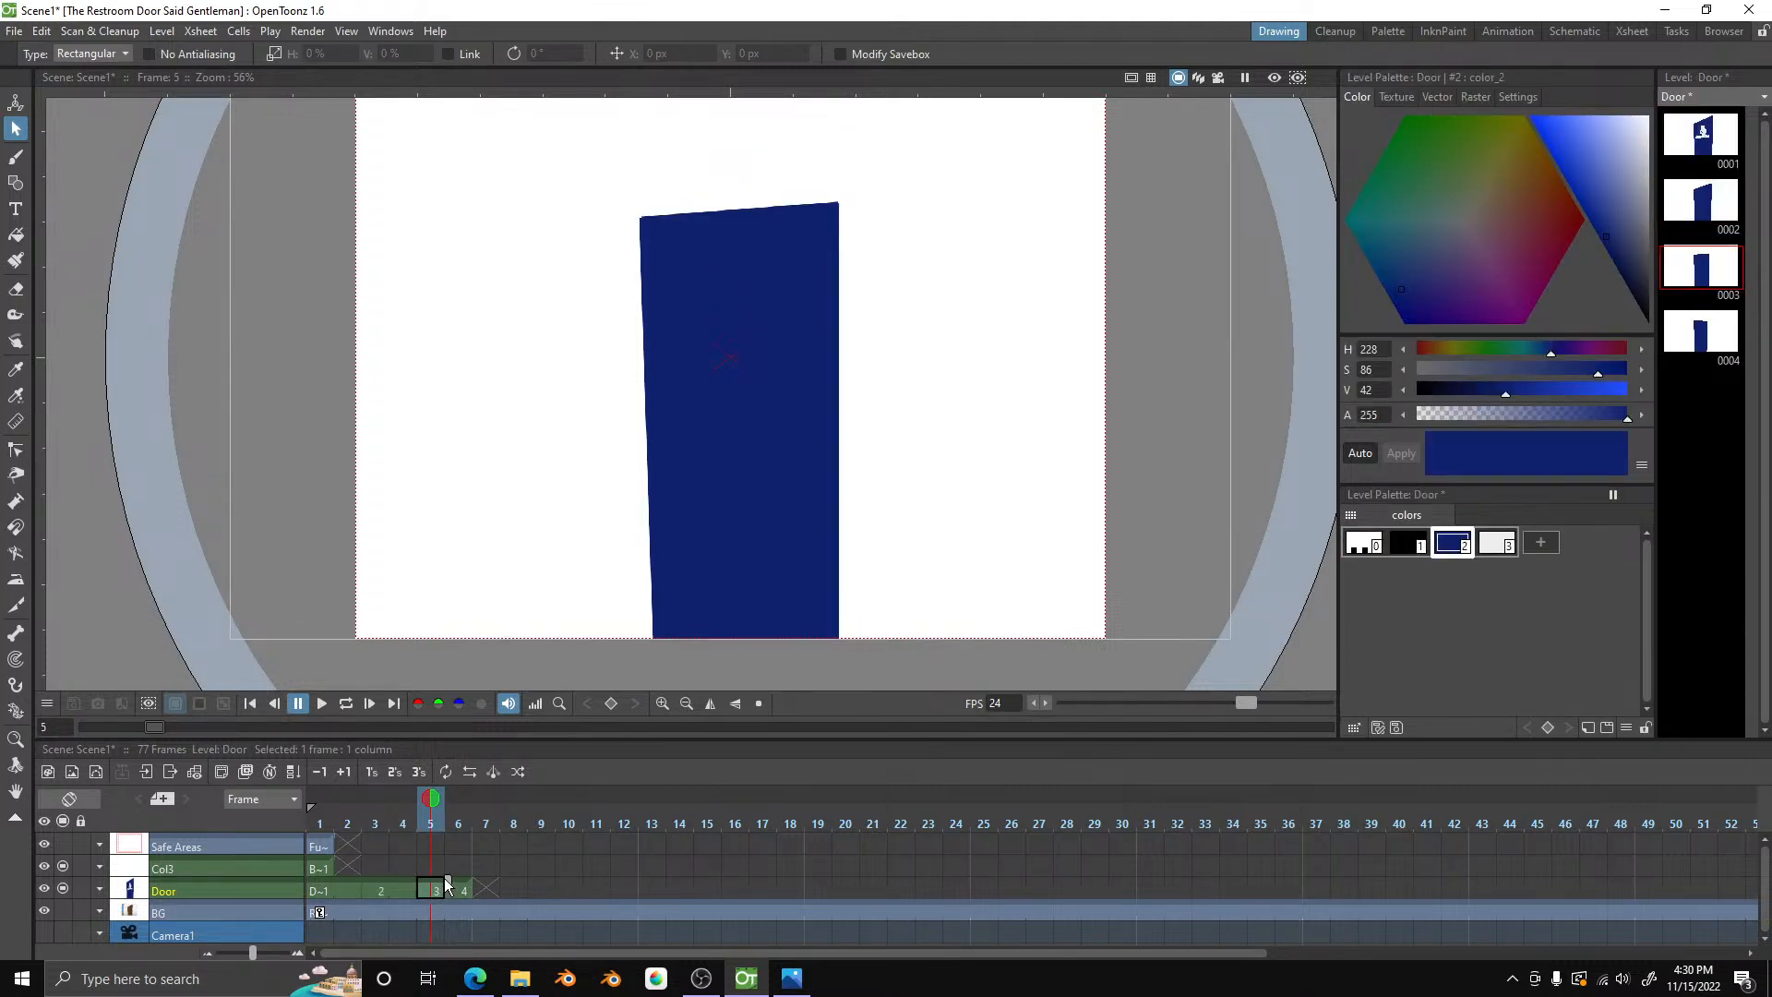
pyautogui.moveTo(451, 880)
pyautogui.mouseDown()
pyautogui.moveTo(512, 905)
pyautogui.moveTo(480, 878)
pyautogui.mouseUp()
pyautogui.click(495, 896)
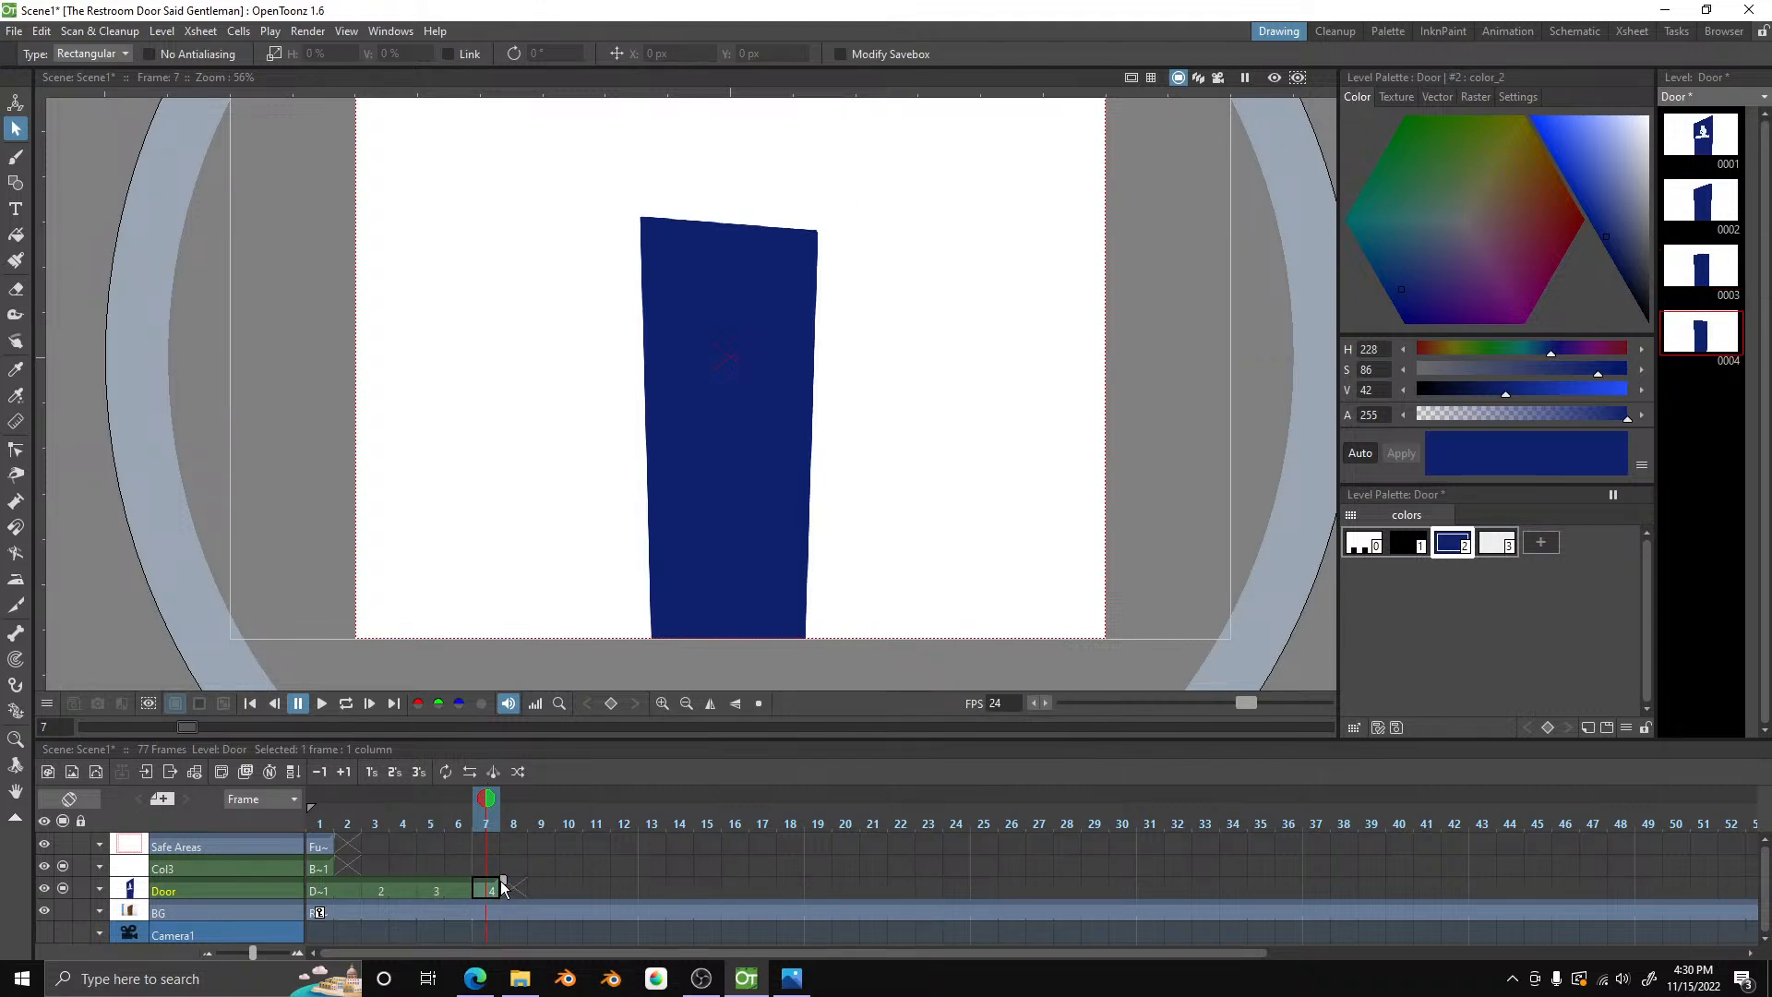
pyautogui.moveTo(503, 882); pyautogui.dragTo(538, 885)
# - Limit the playback range to frames 1 through 8 and play the door swing
pyautogui.moveTo(480, 952); pyautogui.dragTo(1268, 951)
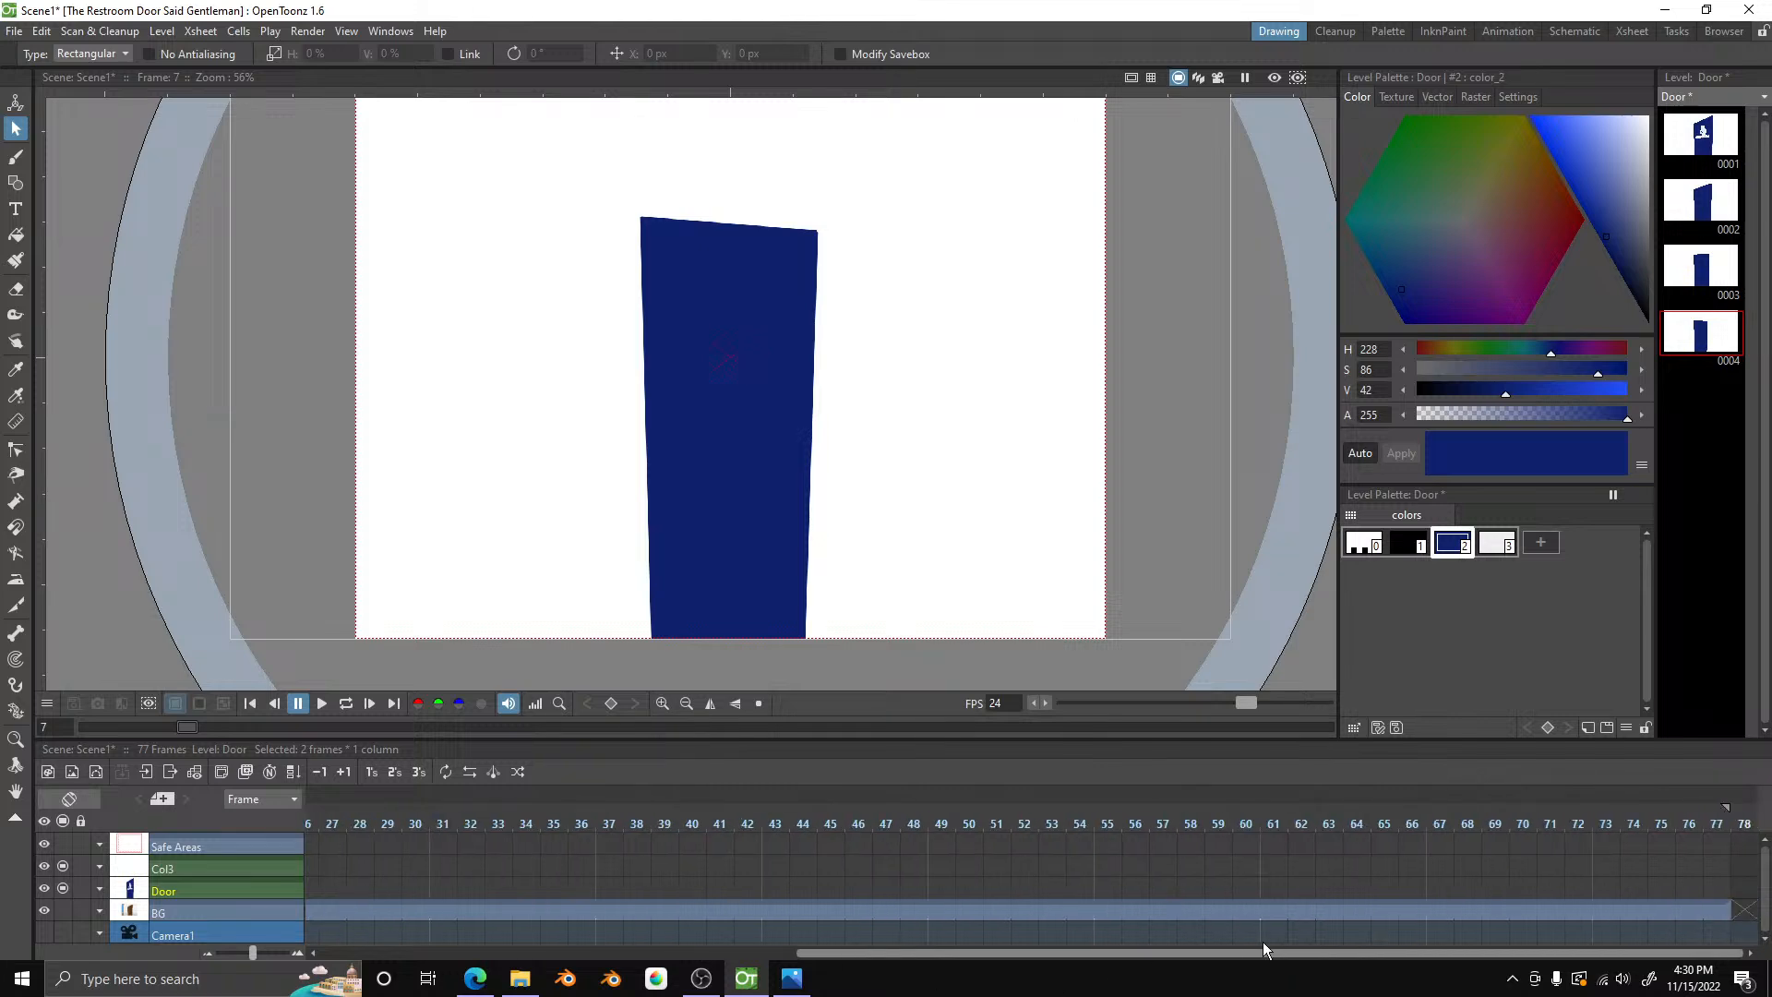
pyautogui.moveTo(1727, 806)
pyautogui.mouseDown()
pyautogui.moveTo(214, 814)
pyautogui.moveTo(524, 825)
pyautogui.moveTo(322, 831)
pyautogui.mouseUp()
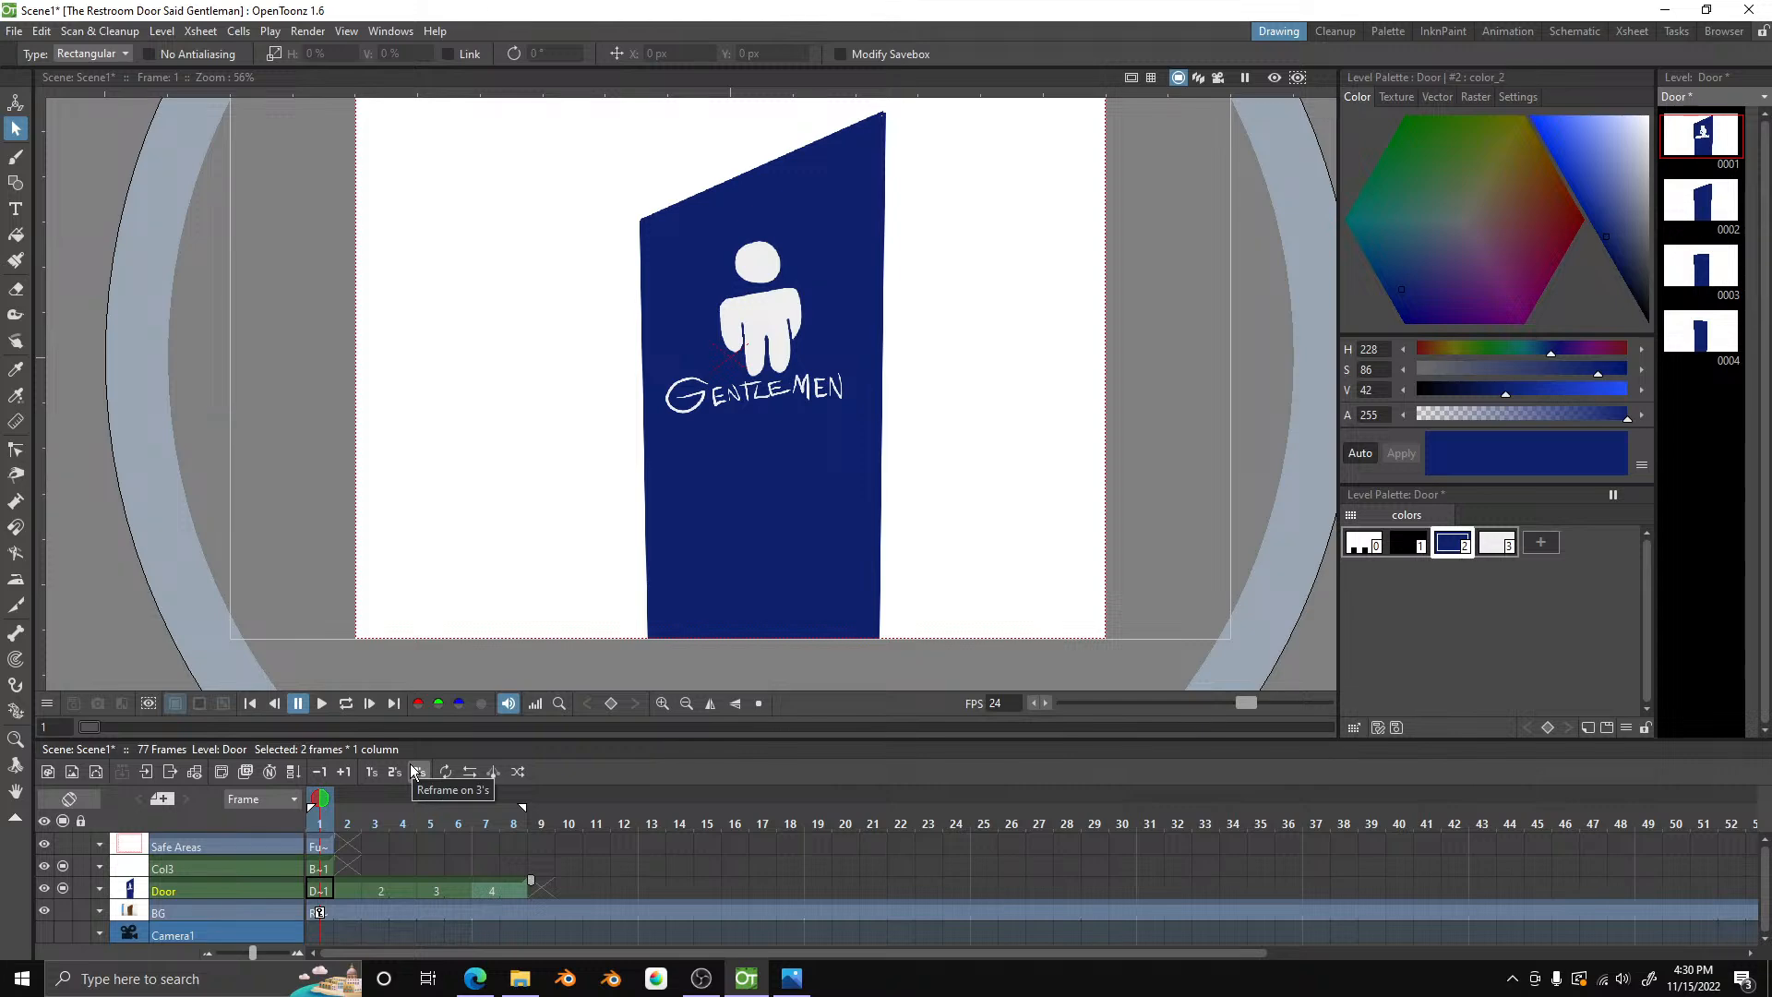
pyautogui.click(322, 704)
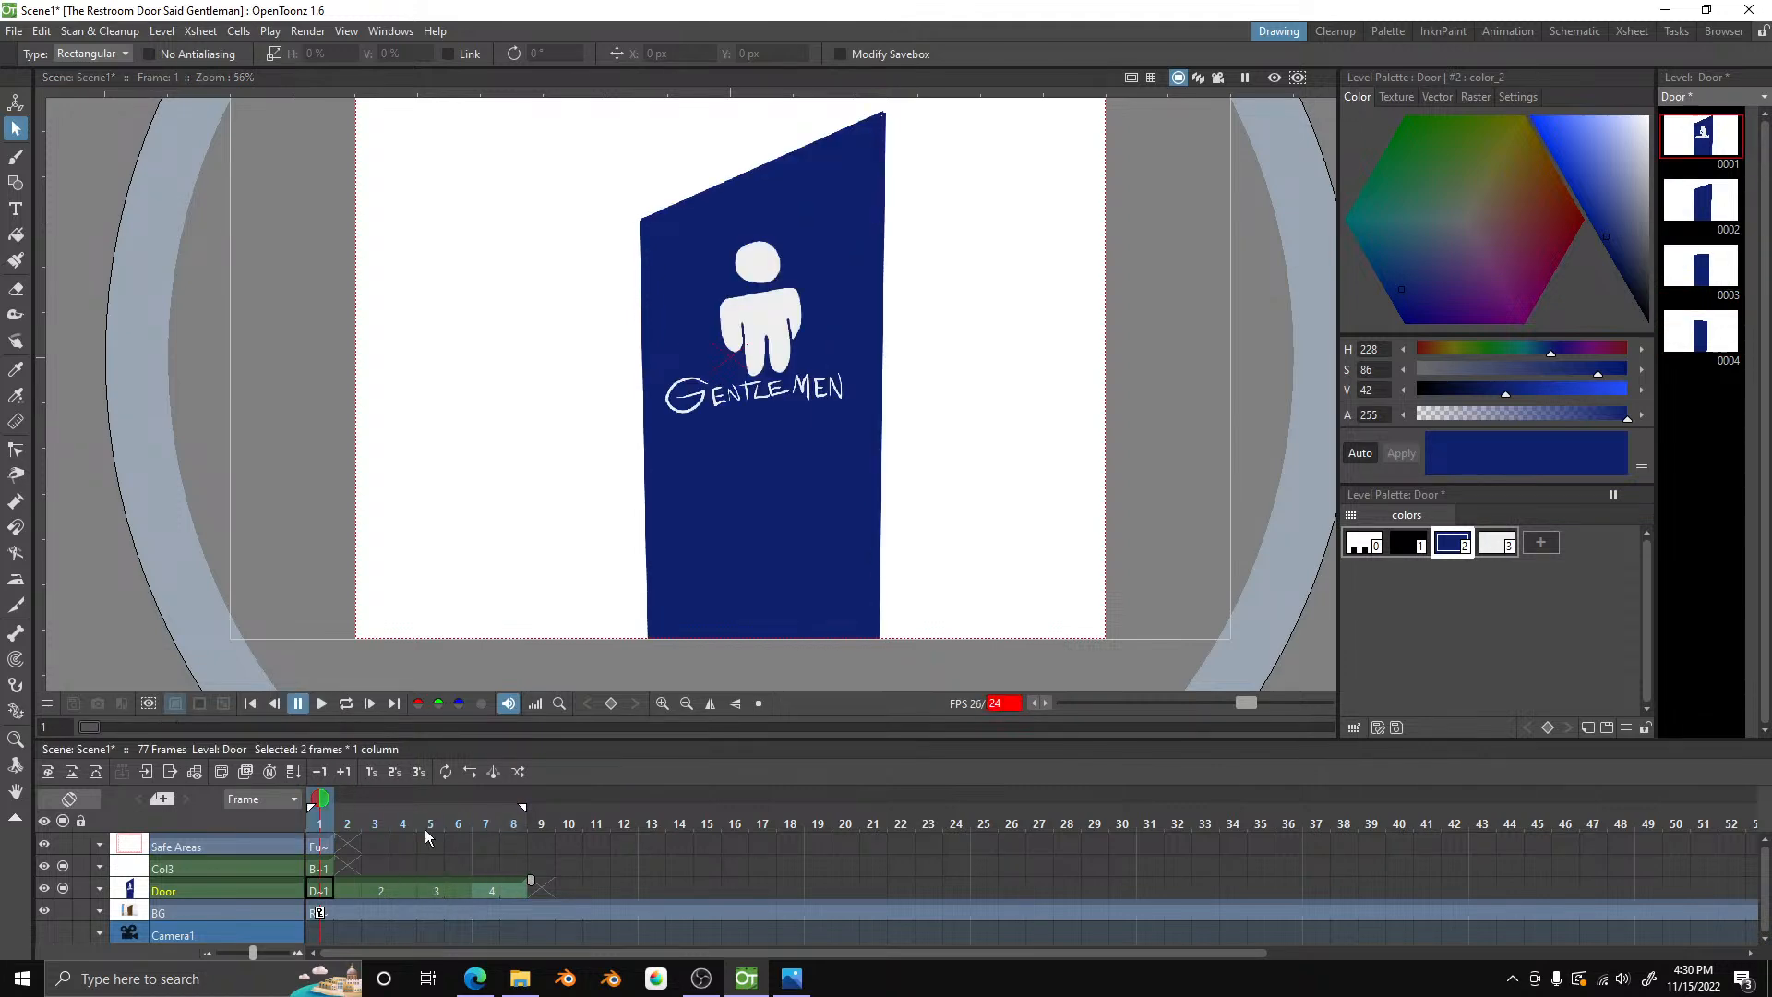
# - Move to frame 8 and set up the Brush tool with a smoothness of 20 and the off-white color_3
pyautogui.moveTo(476, 818); pyautogui.dragTo(508, 823)
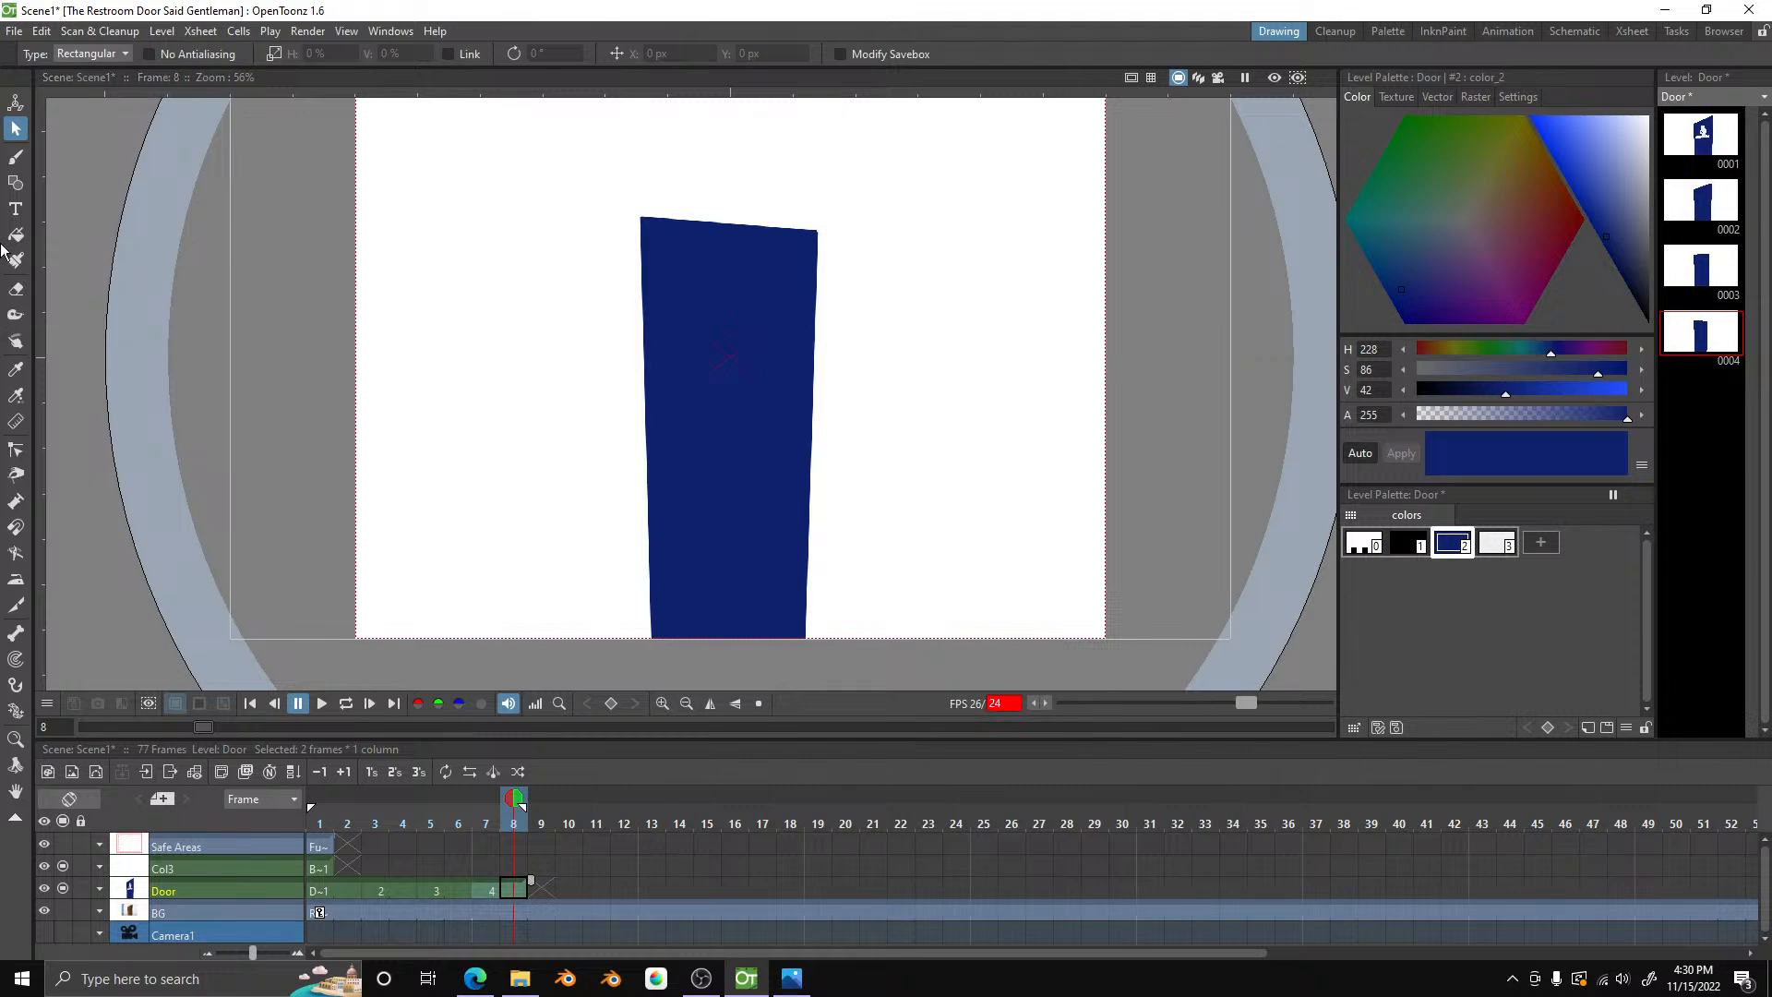
pyautogui.click(16, 160)
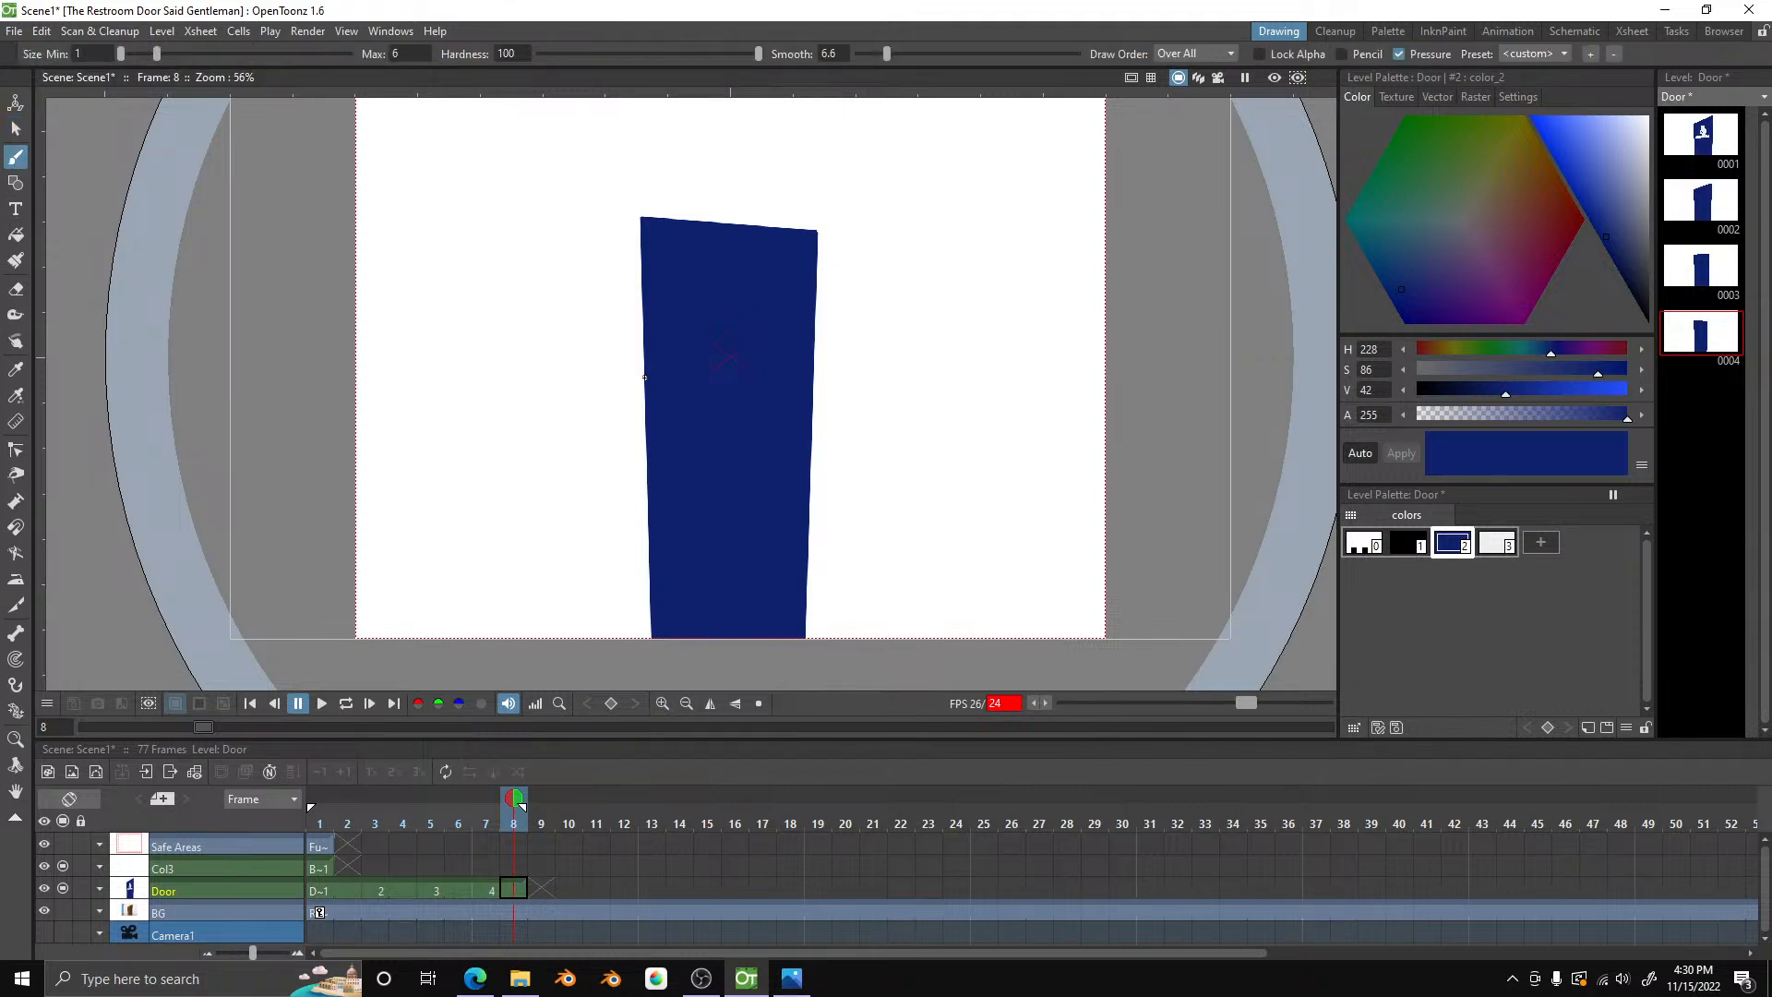
pyautogui.click(885, 54)
pyautogui.write('20')
pyautogui.press('Return')
pyautogui.click(1498, 543)
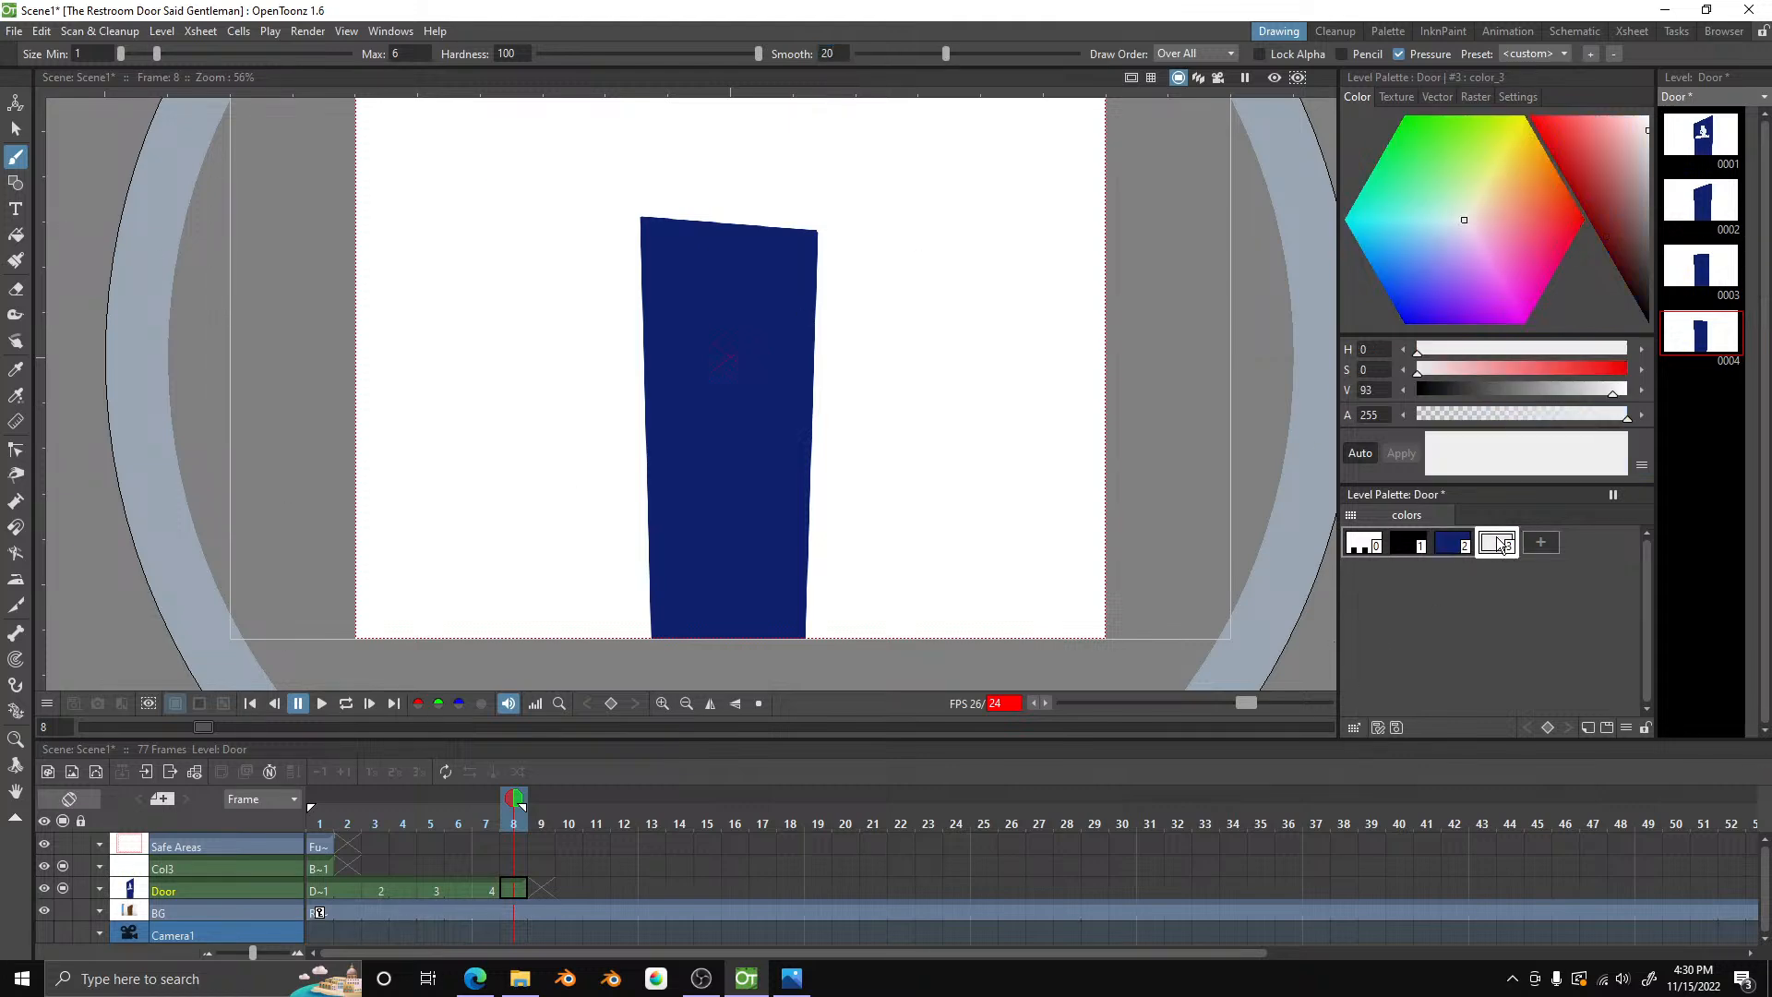
# - Open Door drawing 0004 and brush an off-white circle outline for the sign figure's head on the upper door
pyautogui.click(1709, 120)
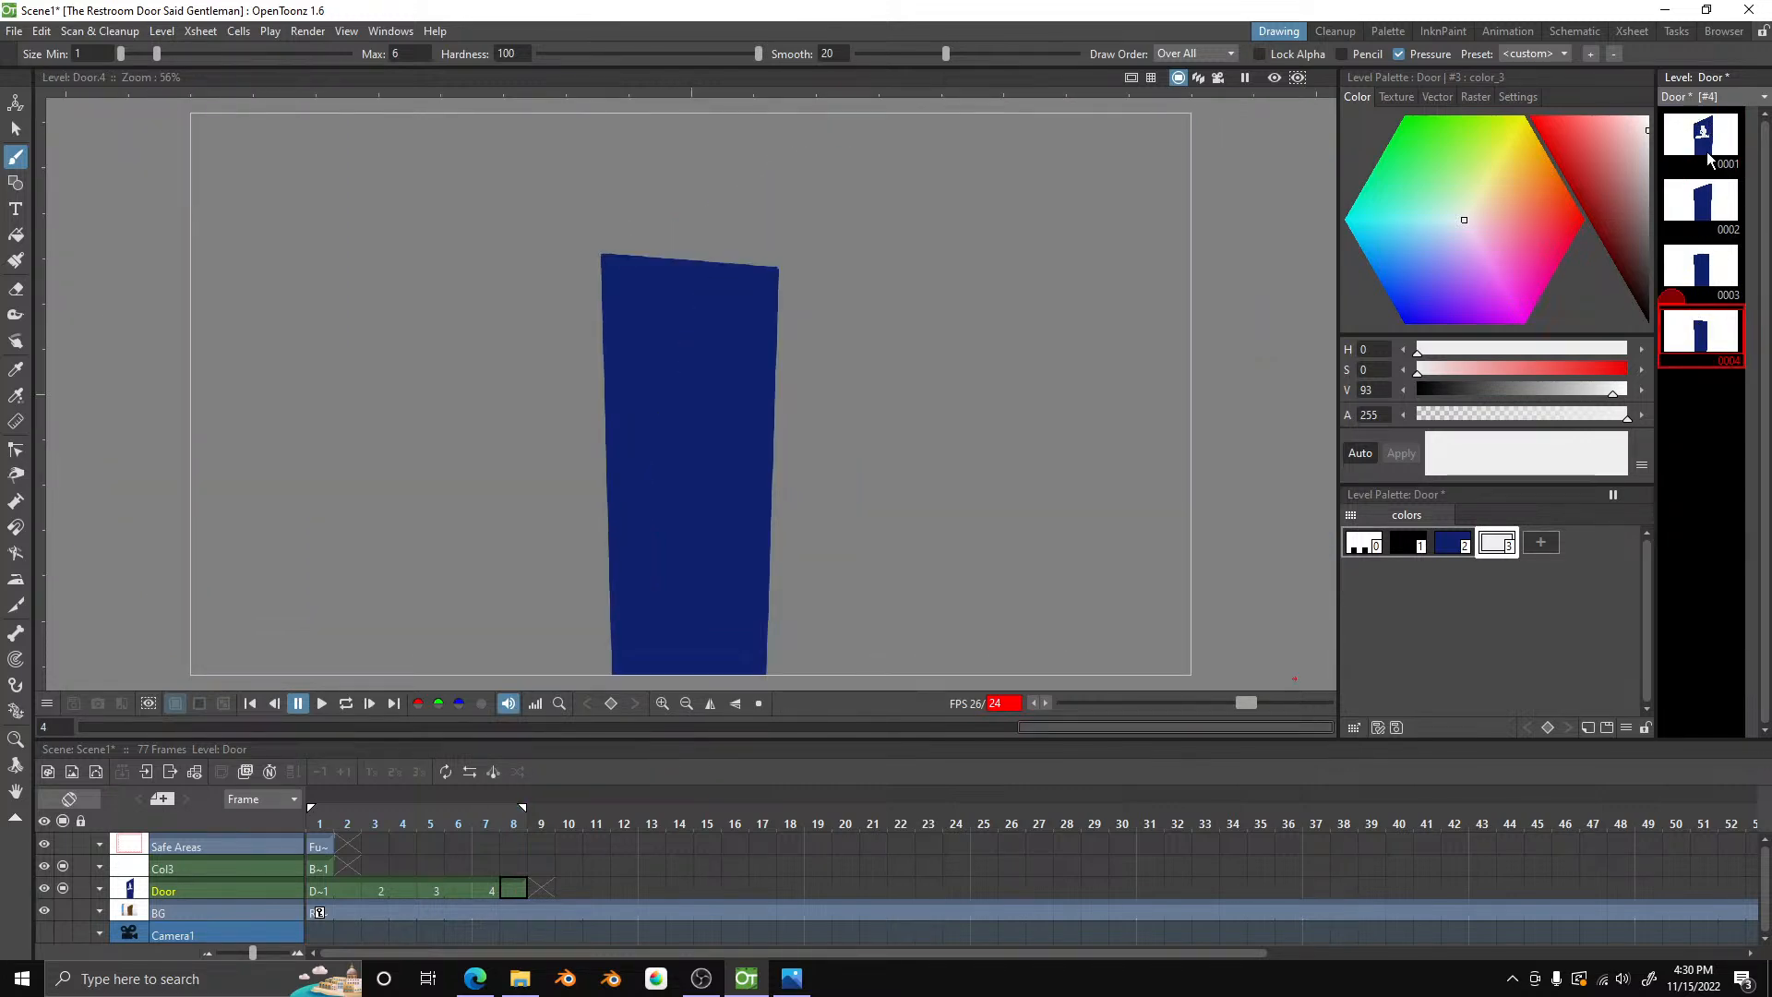
pyautogui.click(1701, 334)
pyautogui.scroll(-2, 667, 311)
pyautogui.scroll(8, 667, 311)
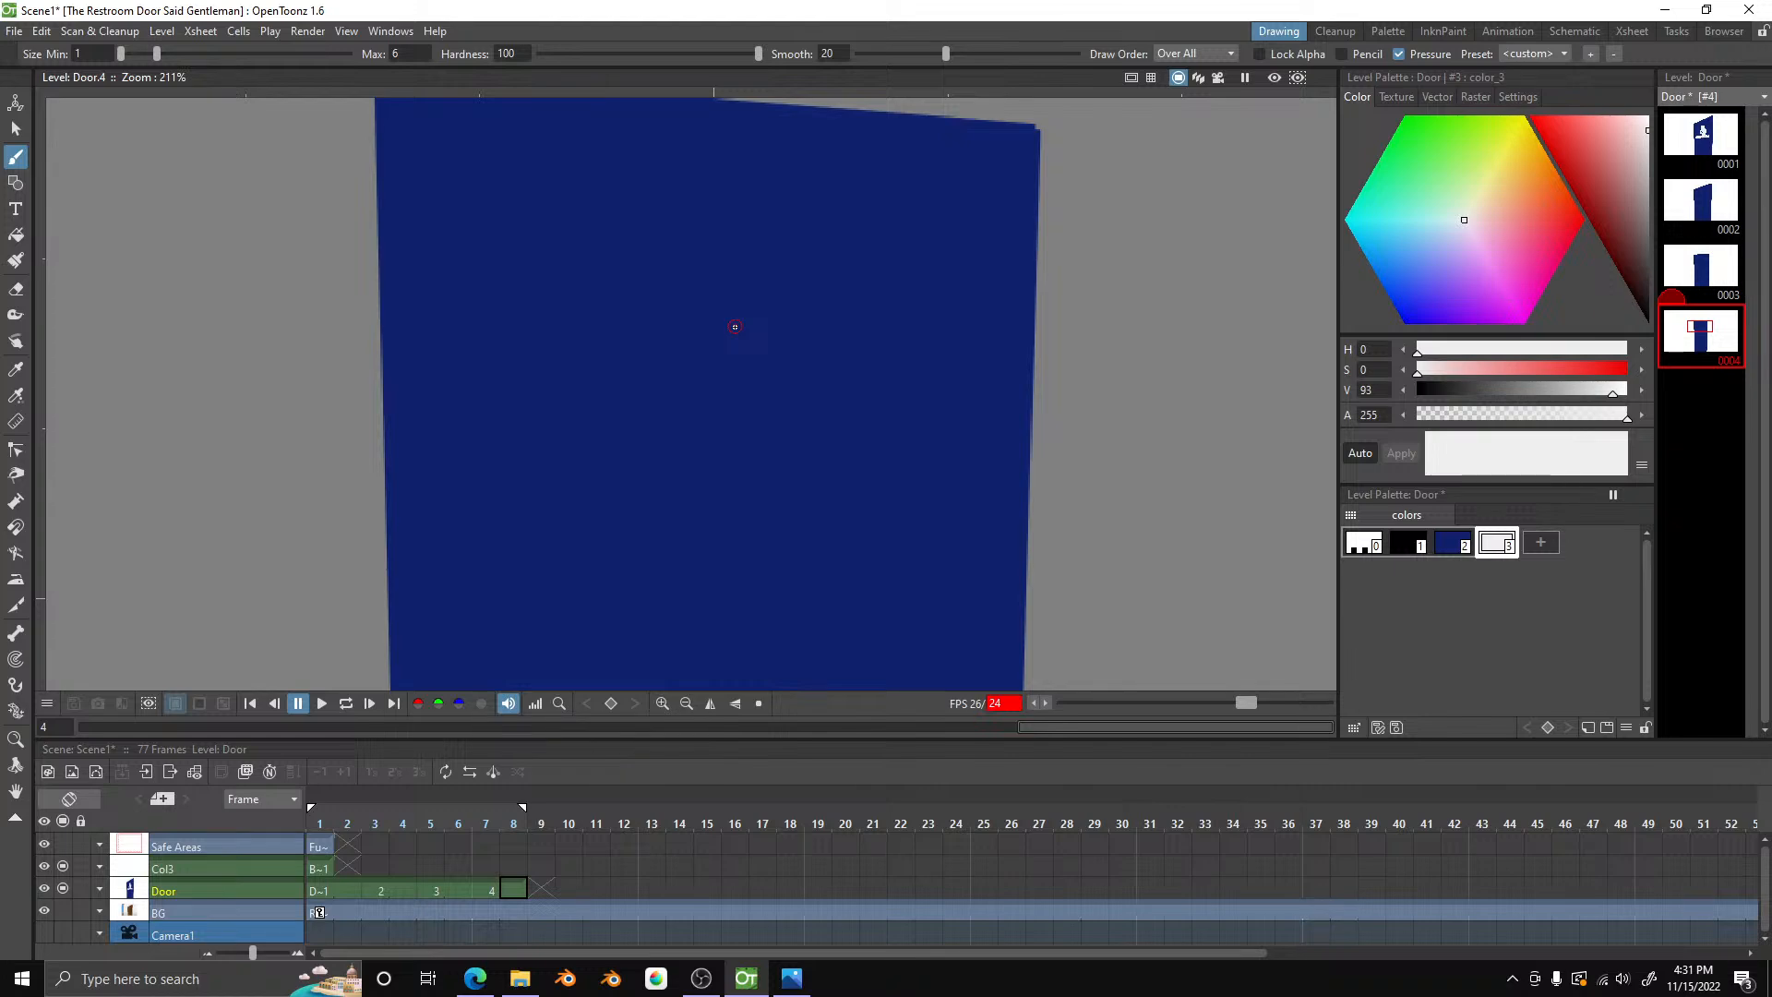
pyautogui.moveTo(705, 306)
pyautogui.mouseDown()
pyautogui.moveTo(675, 389)
pyautogui.moveTo(711, 428)
pyautogui.moveTo(791, 428)
pyautogui.moveTo(824, 393)
pyautogui.moveTo(805, 302)
pyautogui.moveTo(728, 294)
pyautogui.moveTo(681, 336)
pyautogui.mouseUp()
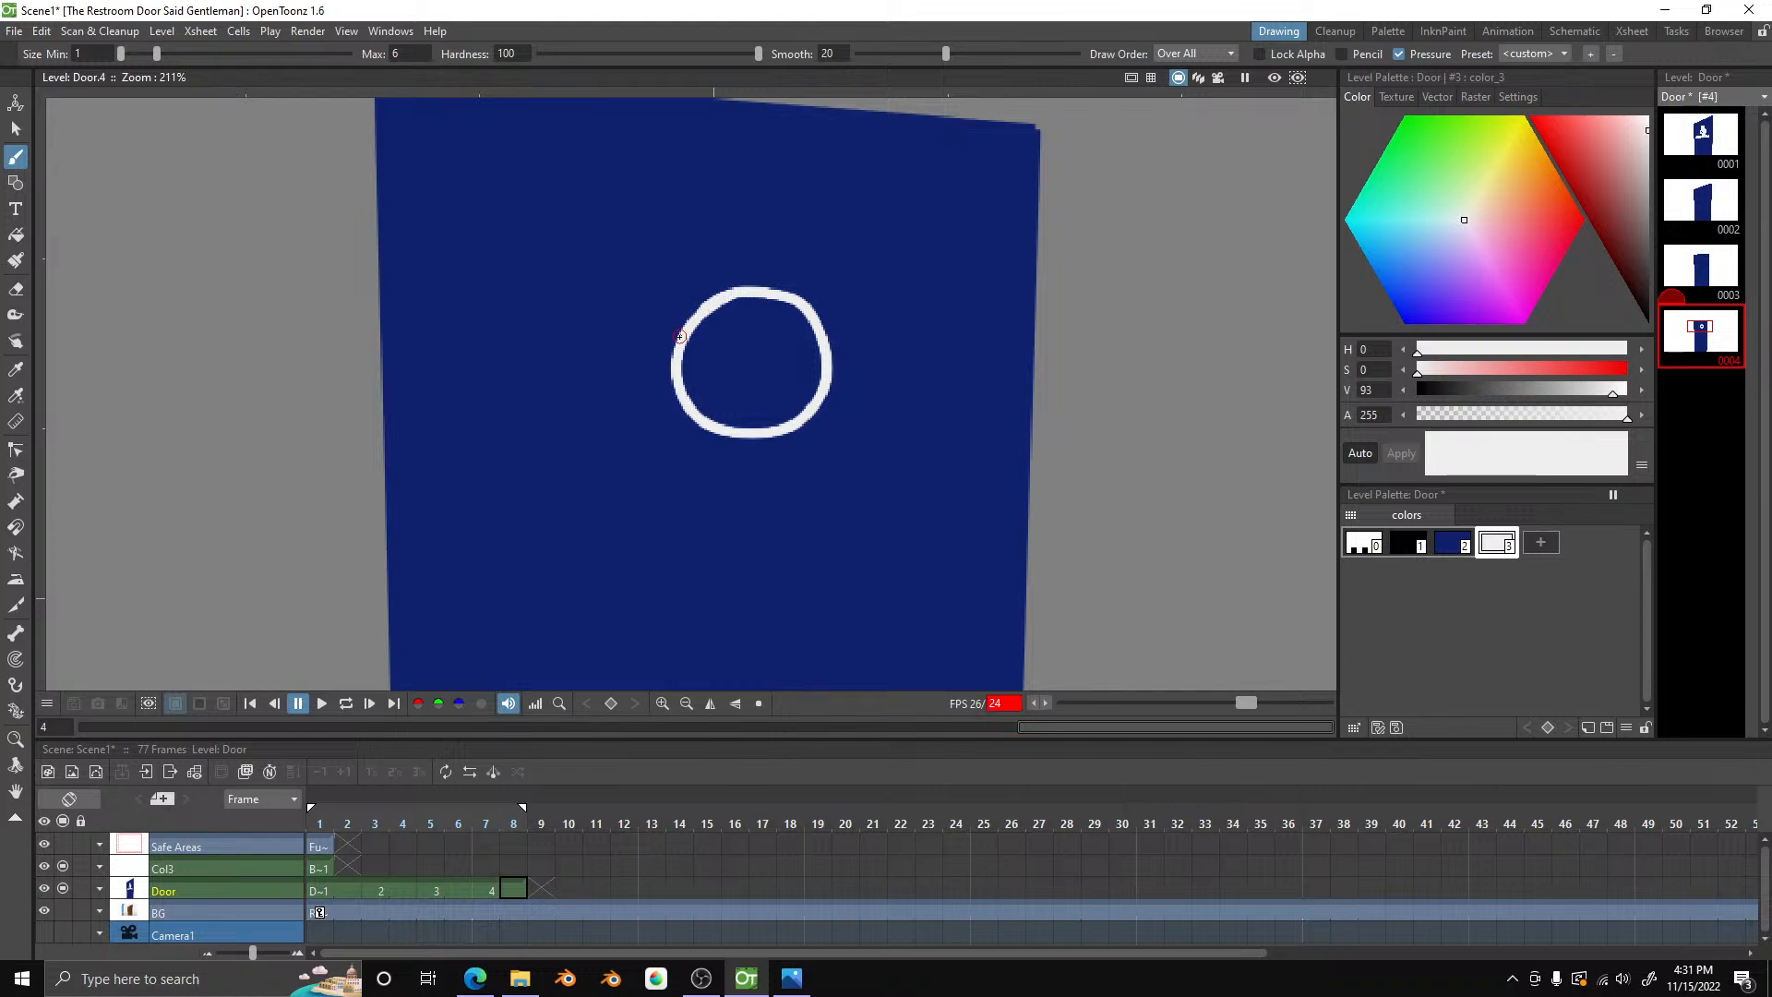
# - Compare the figure and lettering on Door drawing 0001 with the head circle on drawing 0004
pyautogui.scroll(-2, 843, 296)
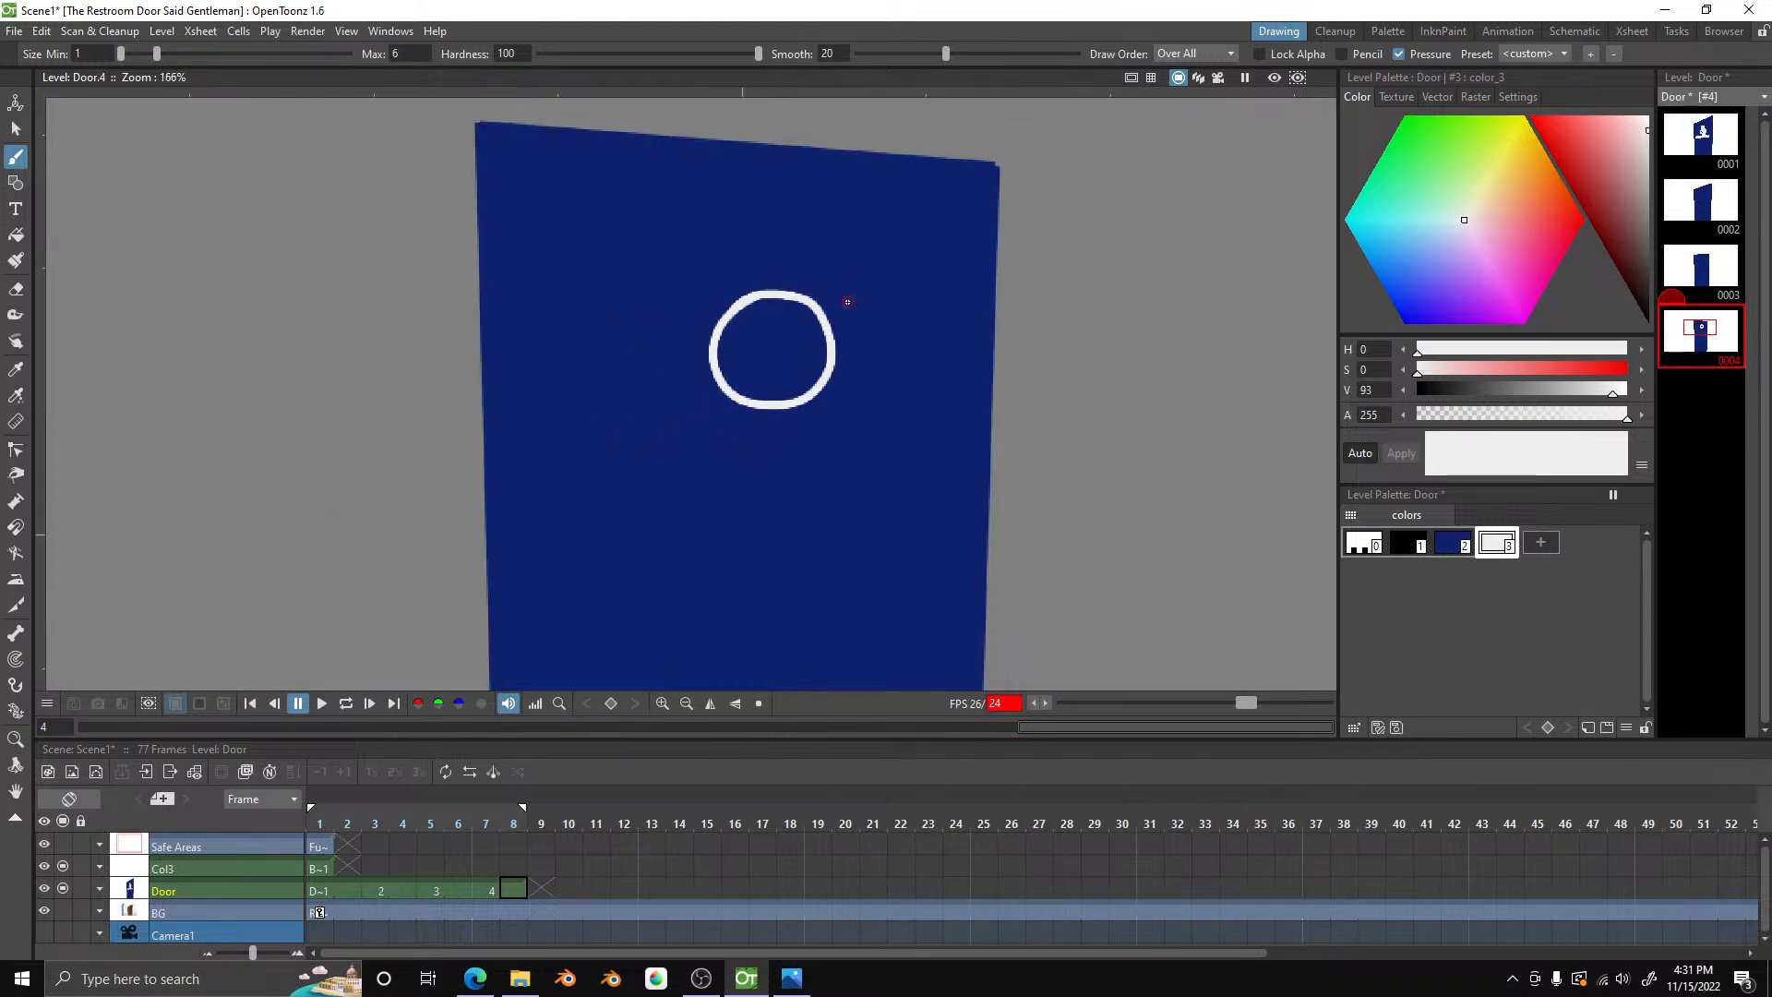
pyautogui.click(1712, 128)
pyautogui.click(1692, 346)
pyautogui.click(1737, 167)
pyautogui.scroll(-2, 1010, 437)
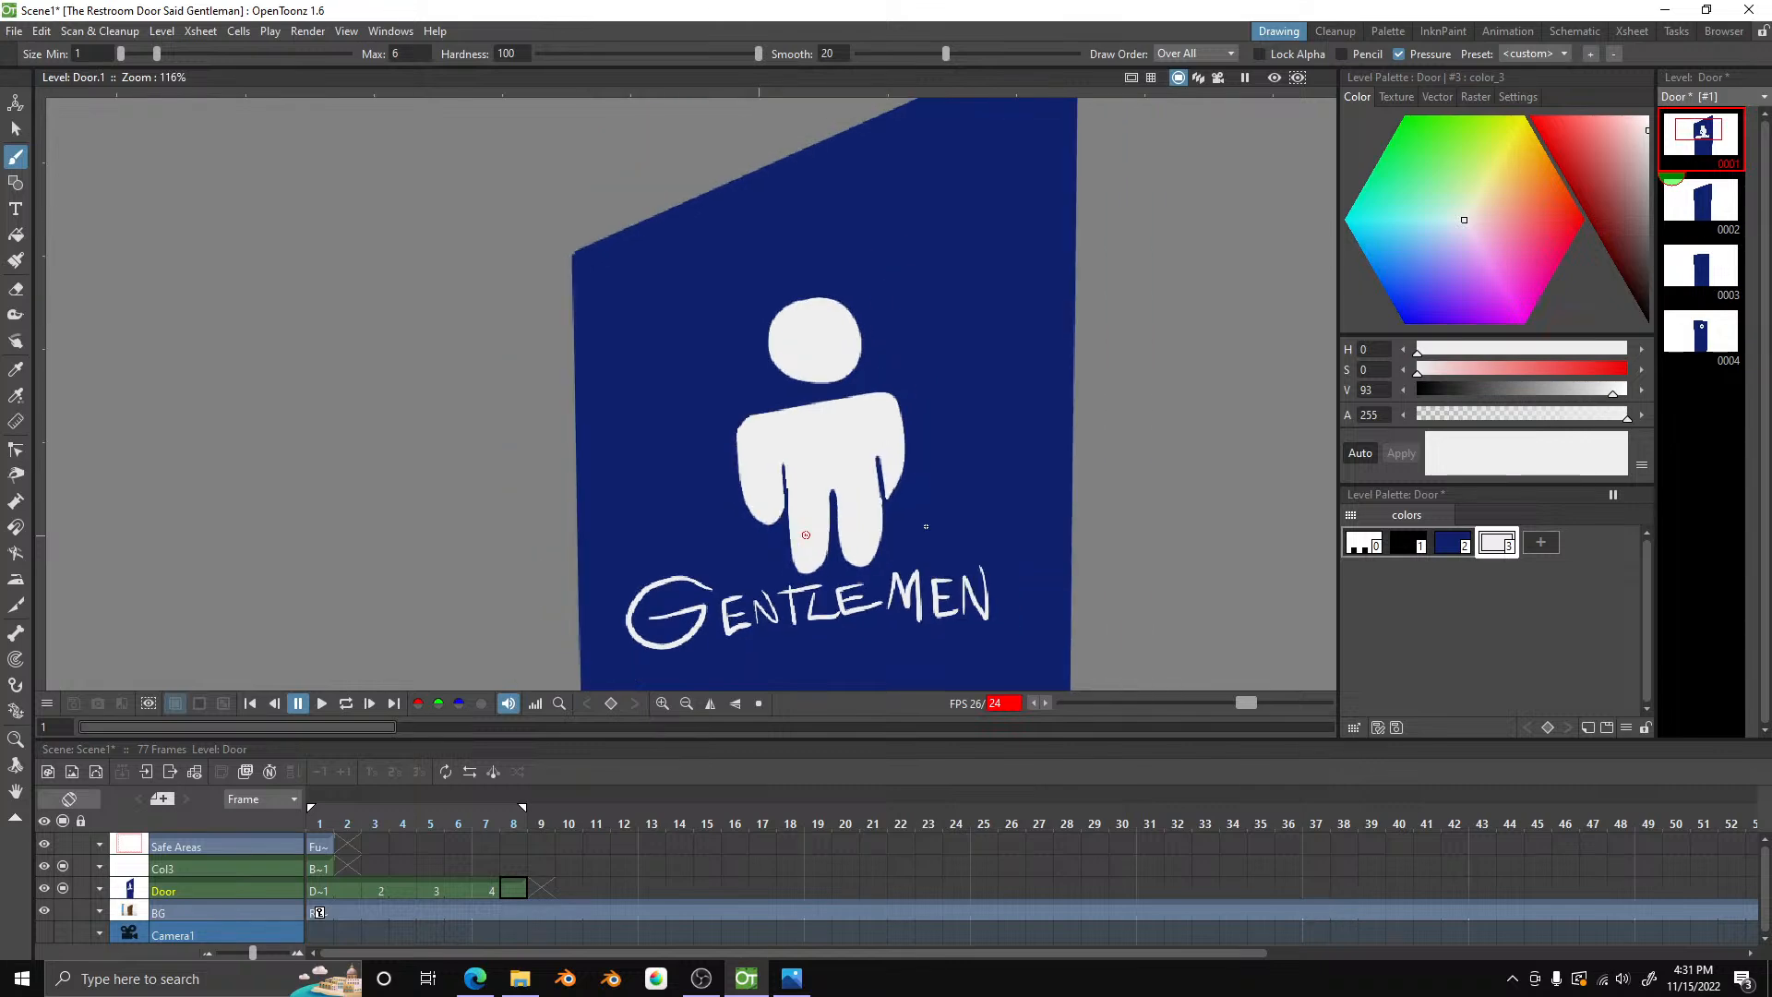
pyautogui.click(1703, 332)
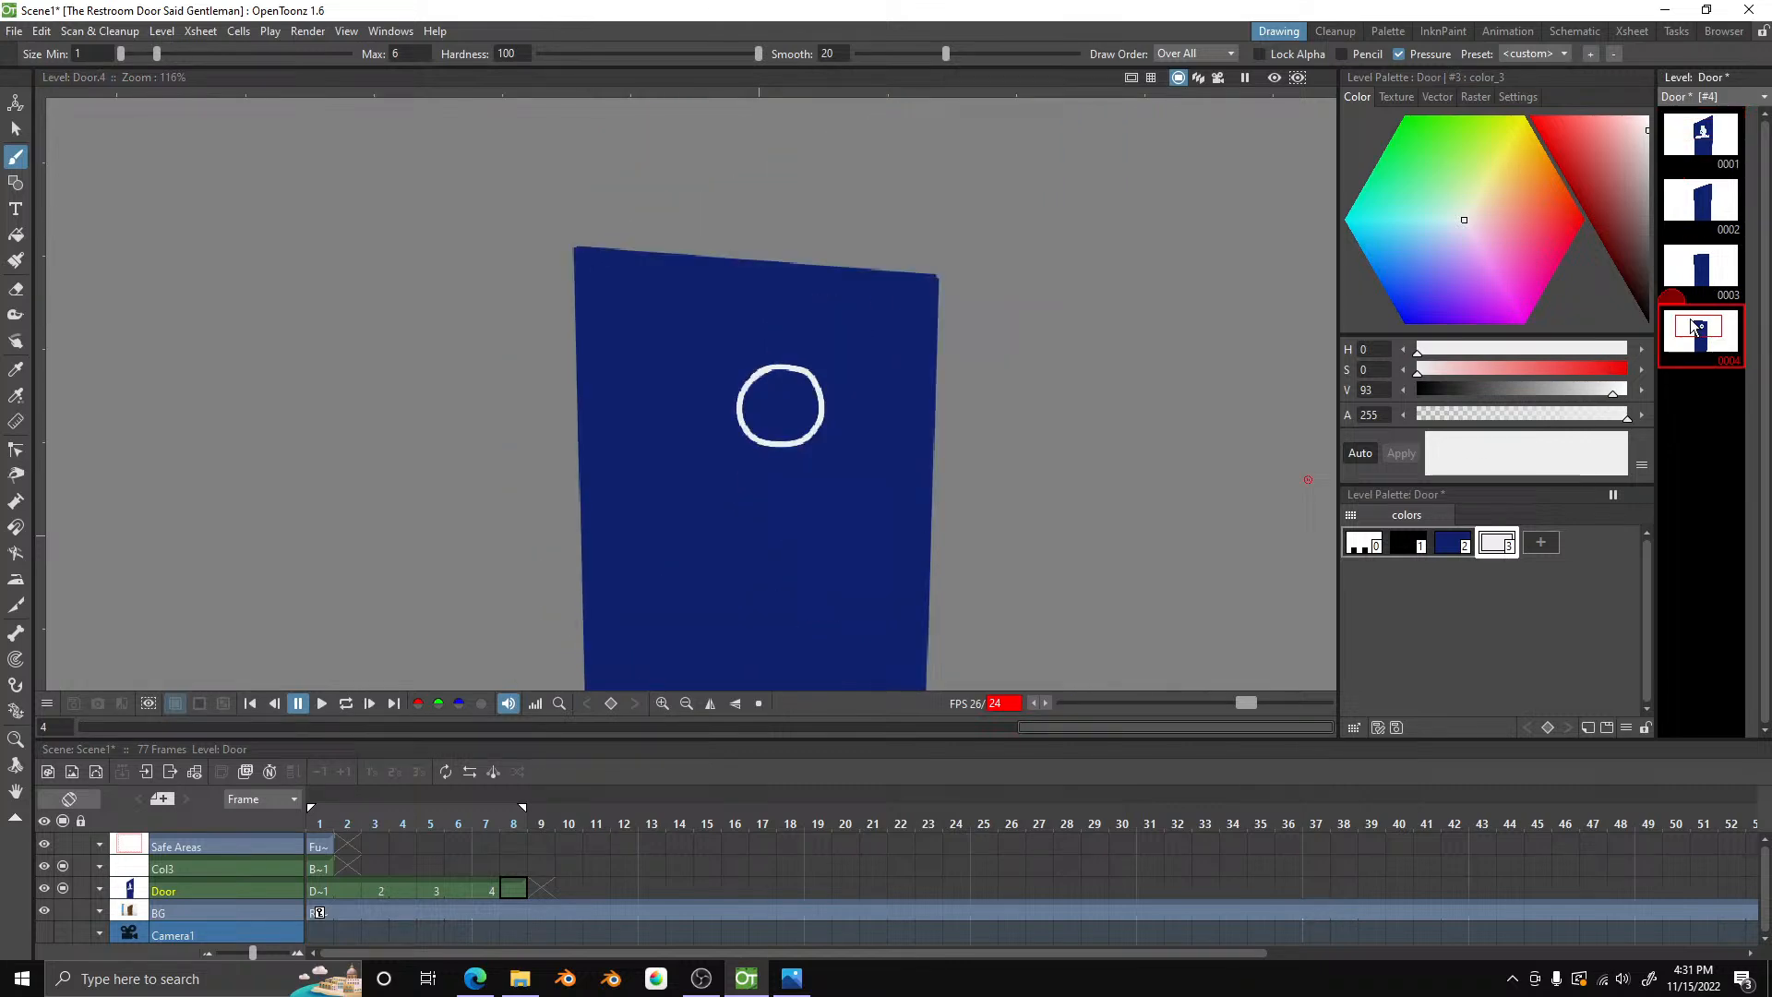
pyautogui.click(1703, 140)
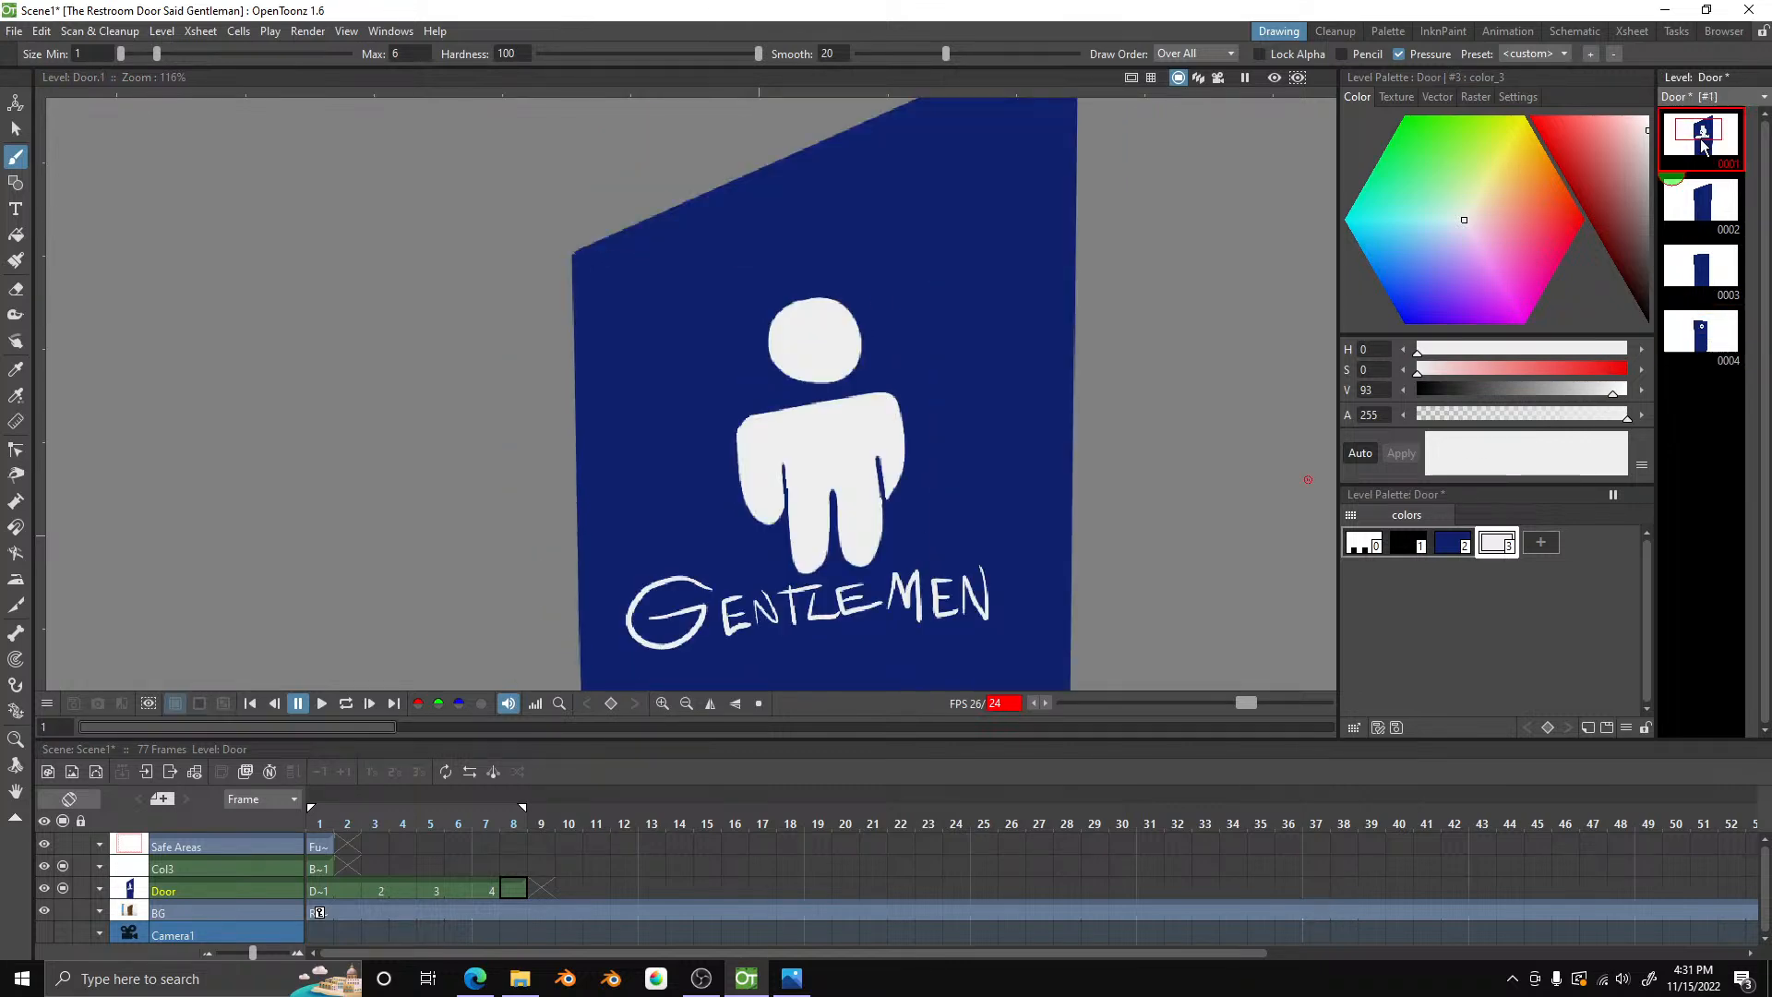
pyautogui.click(1696, 344)
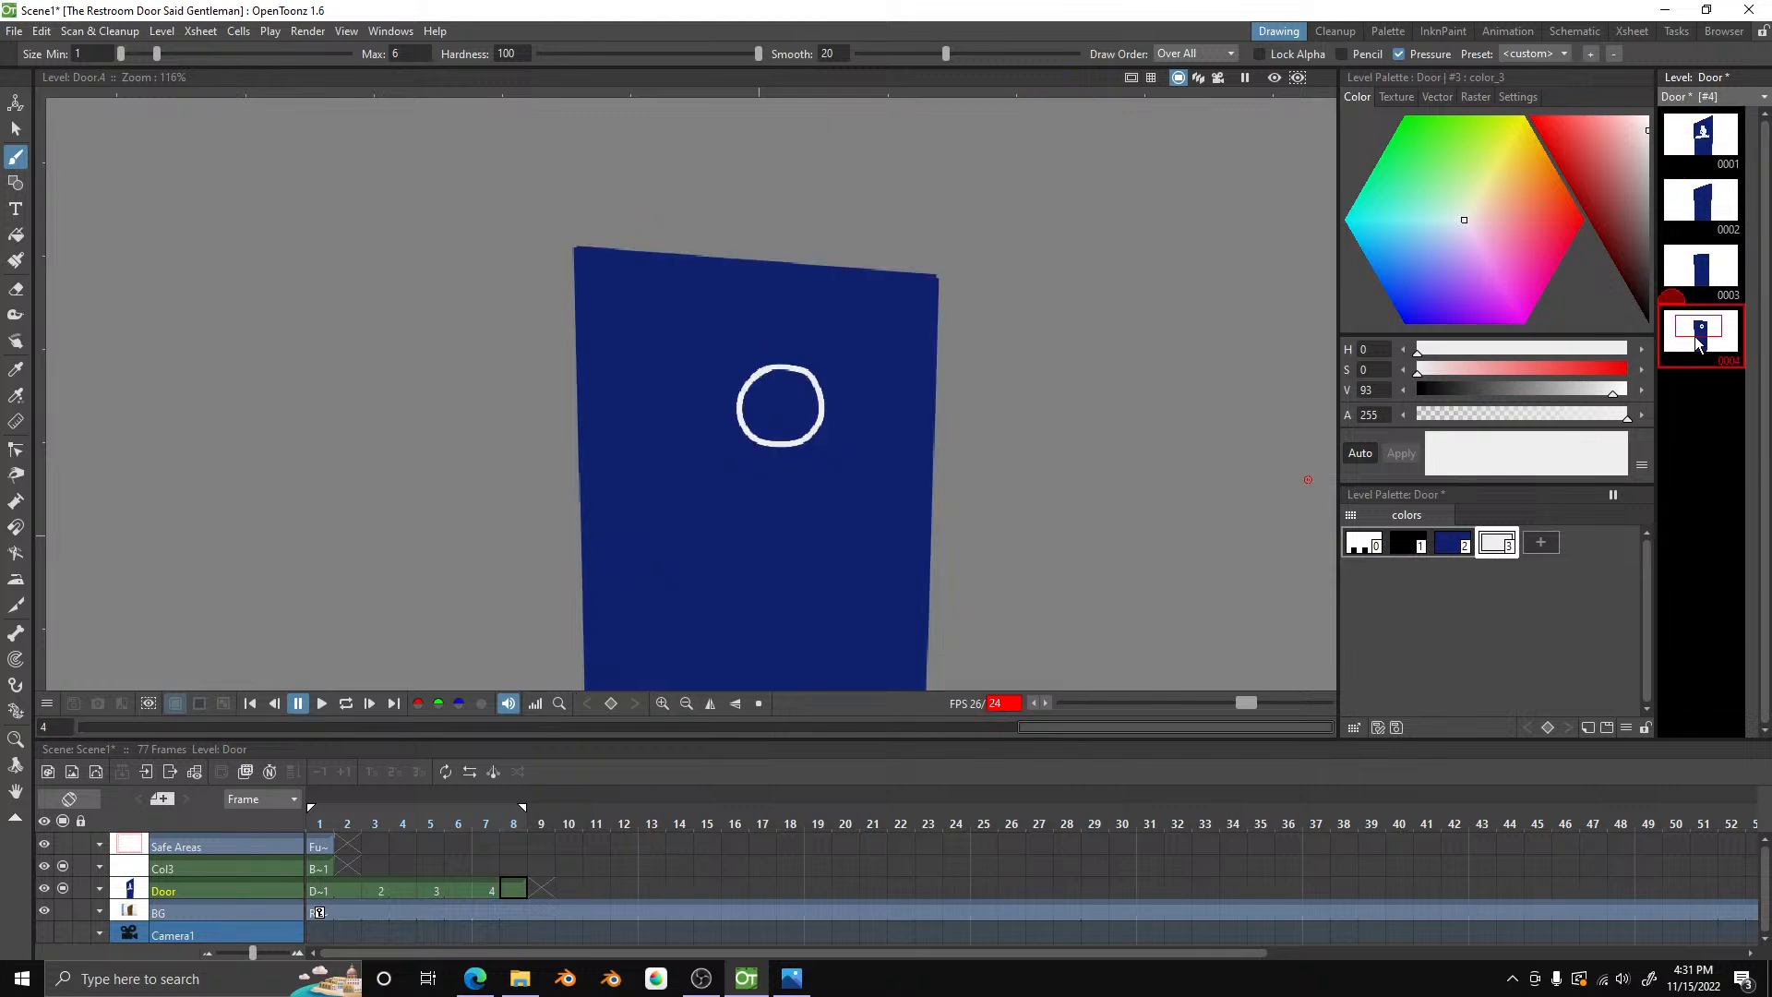
pyautogui.scroll(-1, 891, 510)
pyautogui.scroll(5, 890, 510)
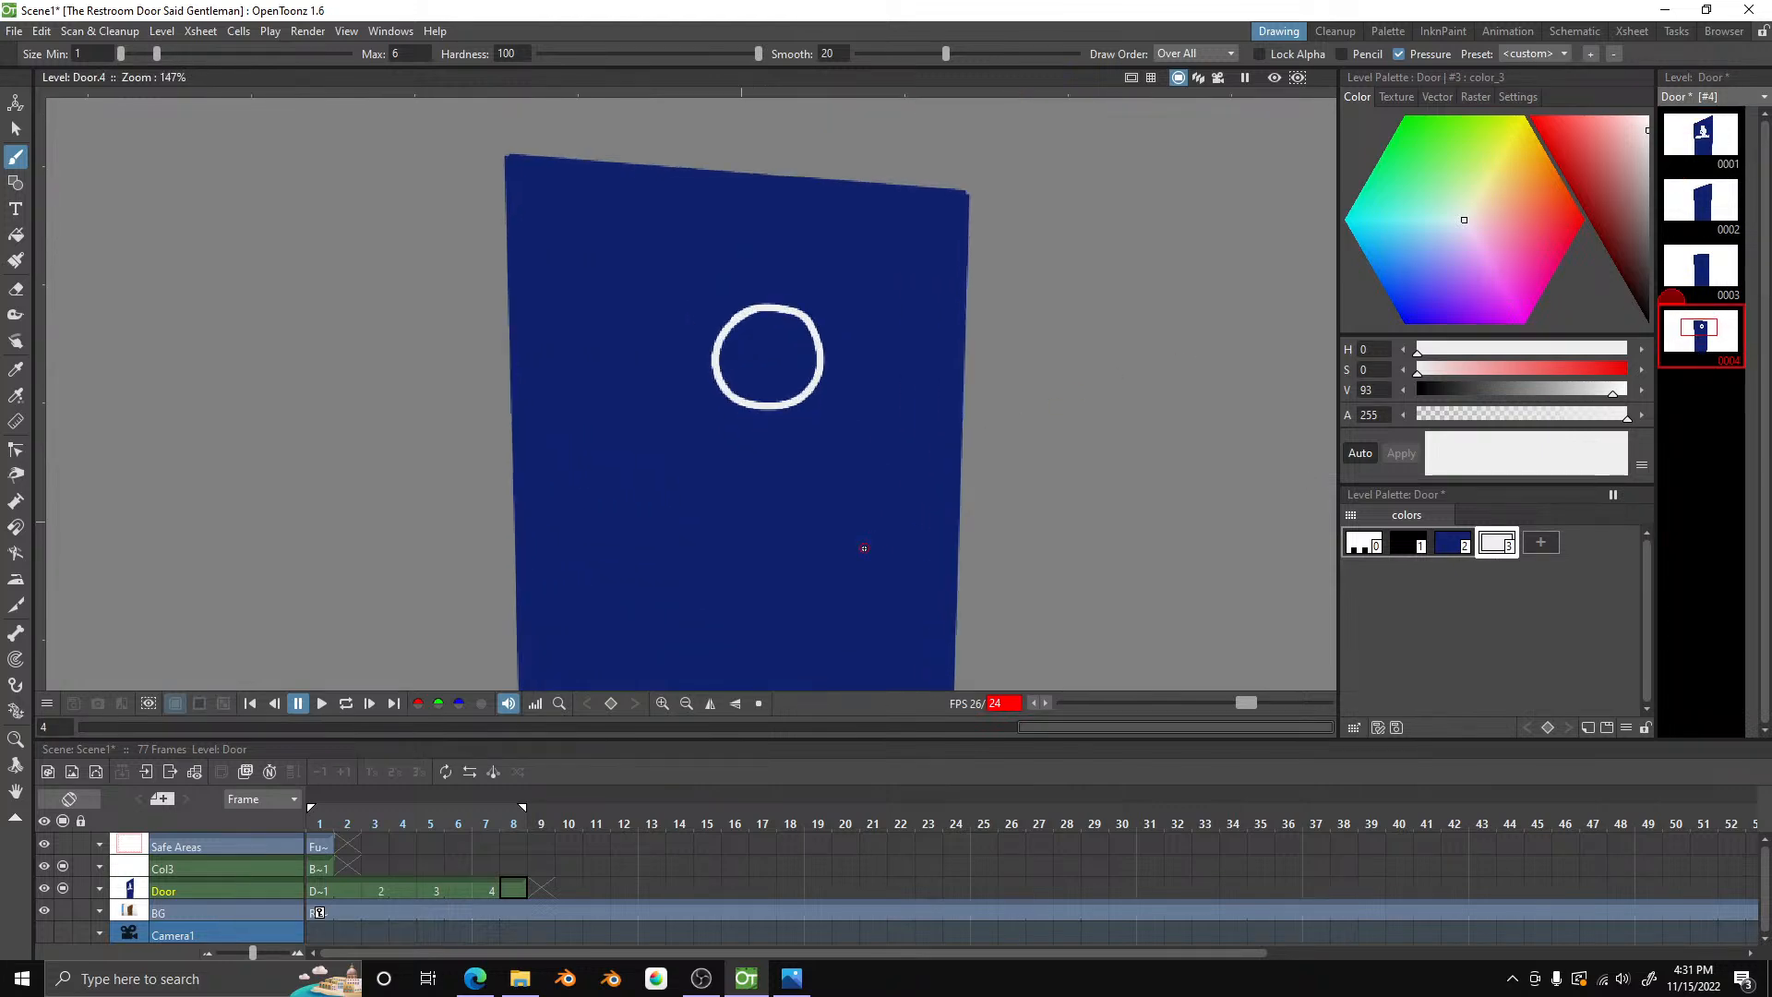
pyautogui.scroll(2, 812, 549)
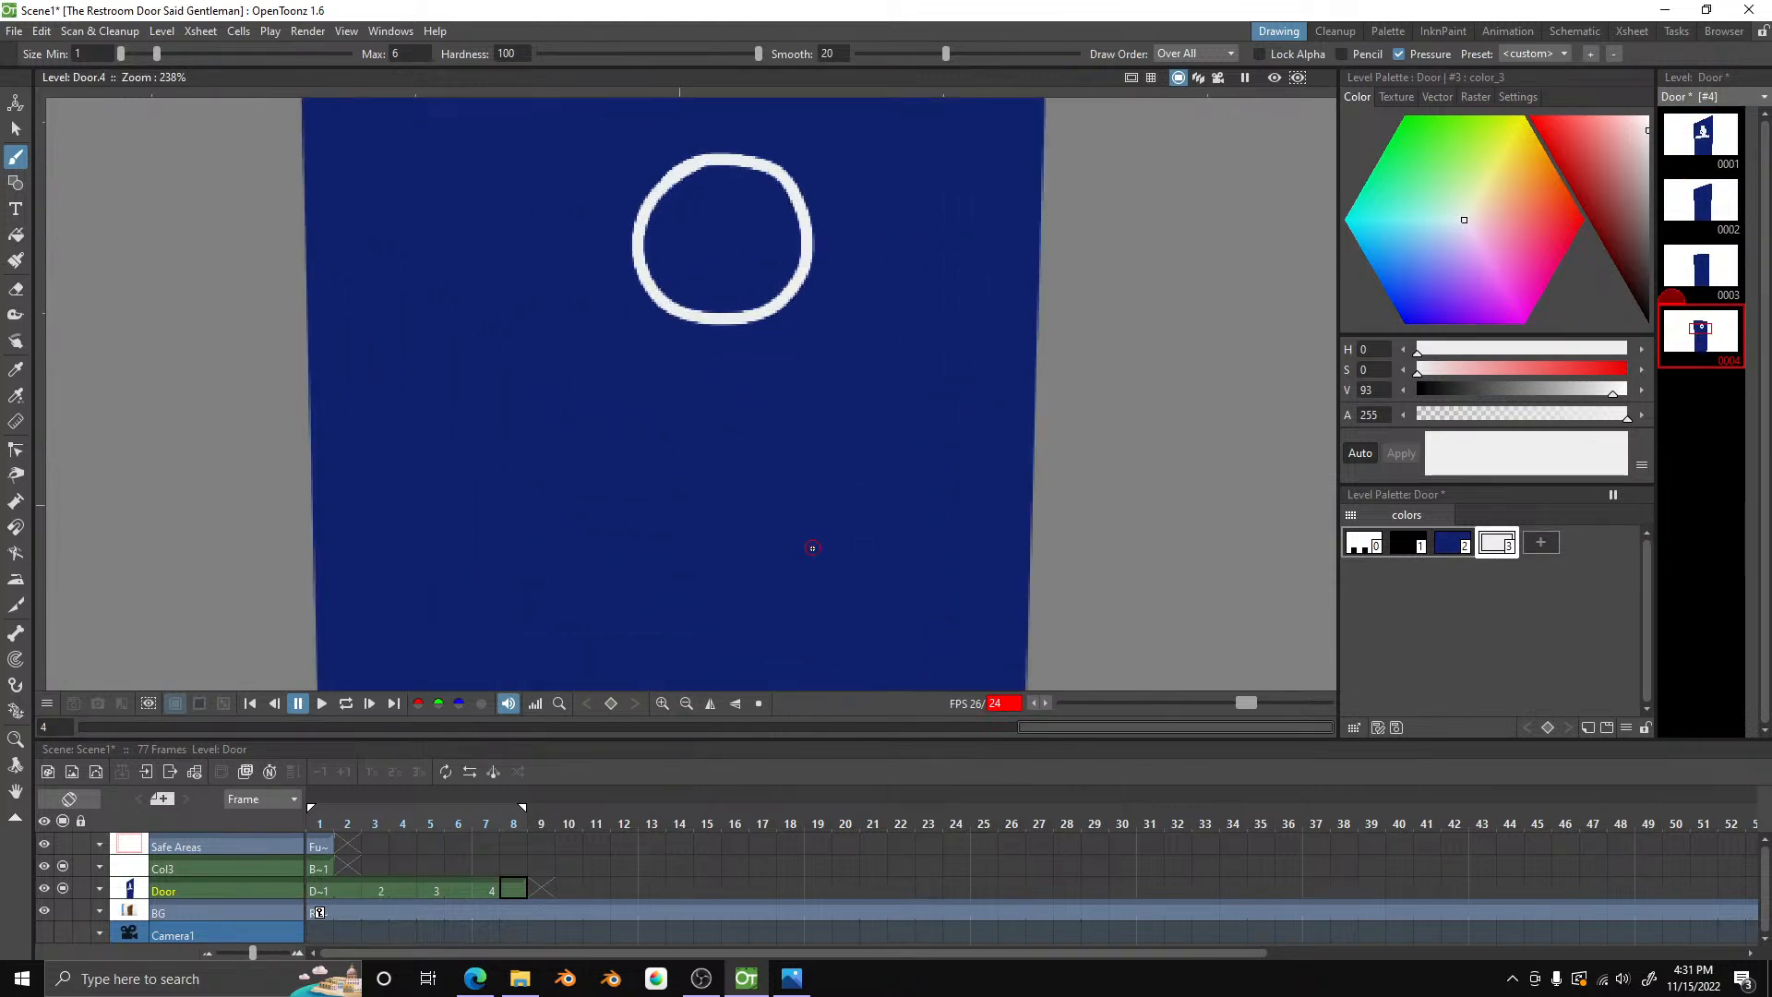
# - Brush an off-white outline of the figure's shoulders, arms and legs below the head, and fill both body and head with color_3
pyautogui.scroll(1, 769, 536)
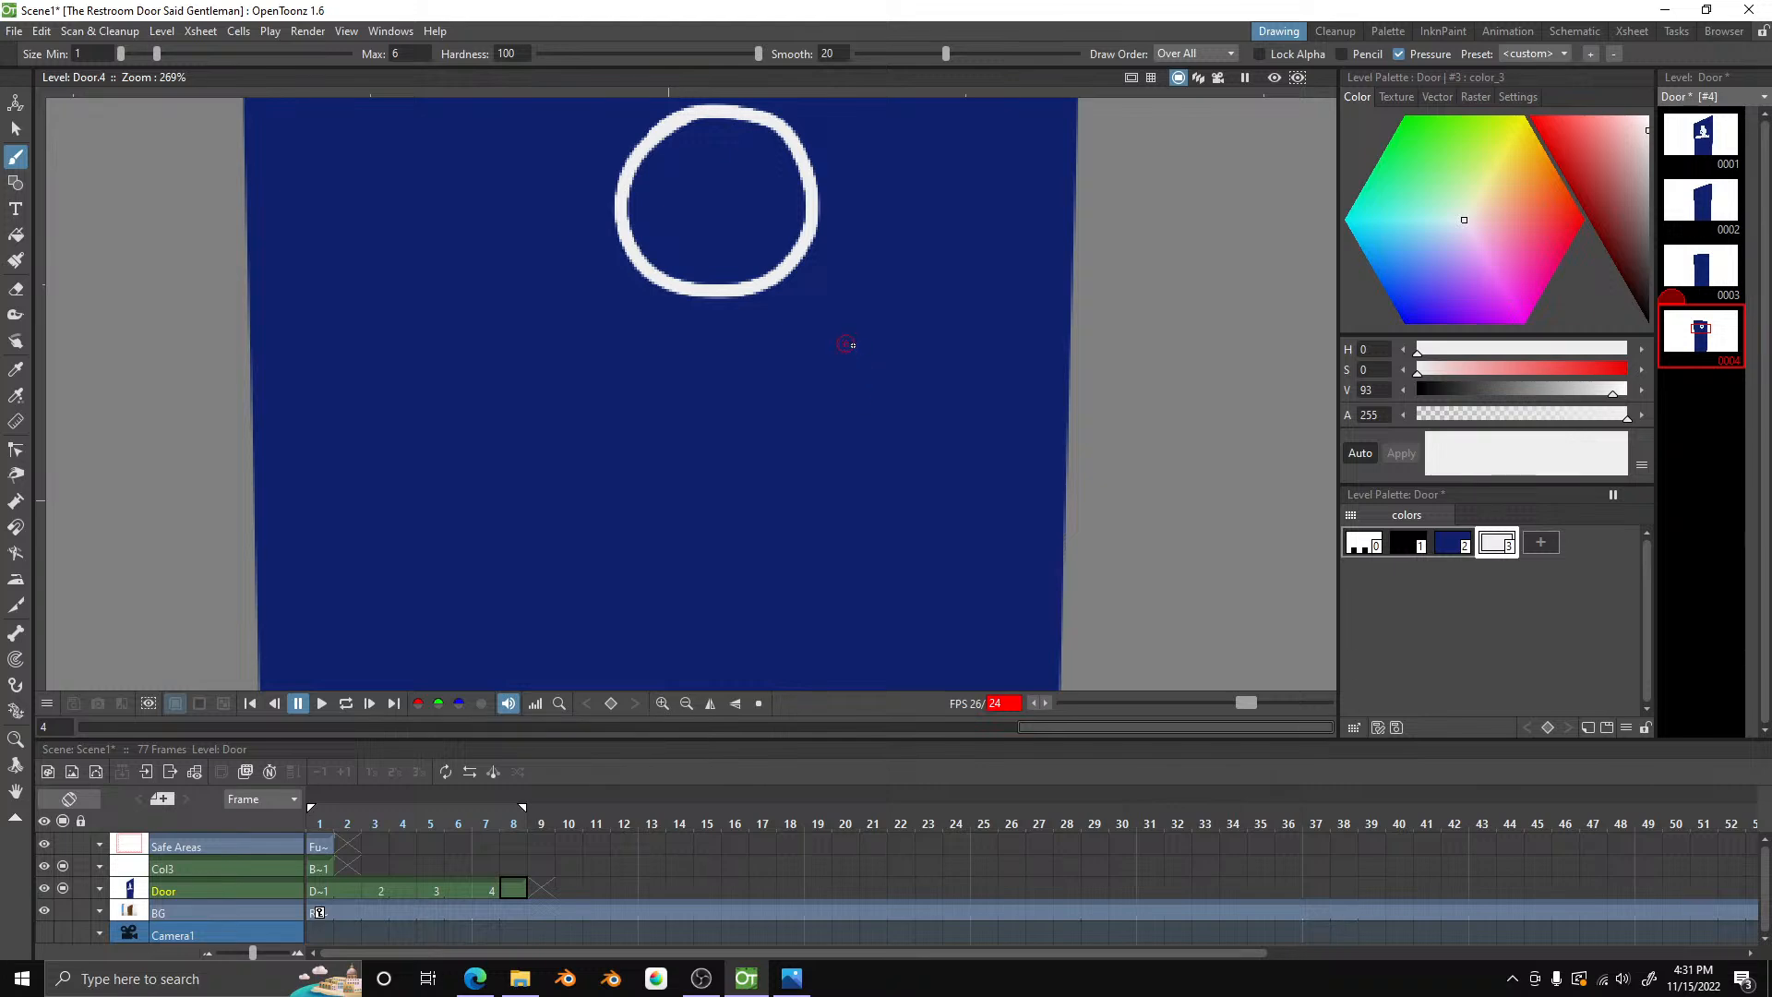
pyautogui.moveTo(890, 344)
pyautogui.mouseDown()
pyautogui.moveTo(542, 339)
pyautogui.moveTo(502, 458)
pyautogui.moveTo(530, 507)
pyautogui.moveTo(557, 503)
pyautogui.moveTo(594, 400)
pyautogui.moveTo(613, 407)
pyautogui.moveTo(629, 482)
pyautogui.mouseUp()
pyautogui.moveTo(610, 560)
pyautogui.mouseDown()
pyautogui.moveTo(606, 601)
pyautogui.moveTo(633, 621)
pyautogui.moveTo(684, 594)
pyautogui.moveTo(717, 443)
pyautogui.moveTo(736, 614)
pyautogui.moveTo(799, 431)
pyautogui.moveTo(827, 443)
pyautogui.moveTo(831, 538)
pyautogui.moveTo(866, 583)
pyautogui.mouseUp()
pyautogui.moveTo(909, 515)
pyautogui.mouseDown()
pyautogui.moveTo(898, 351)
pyautogui.moveTo(835, 352)
pyautogui.mouseUp()
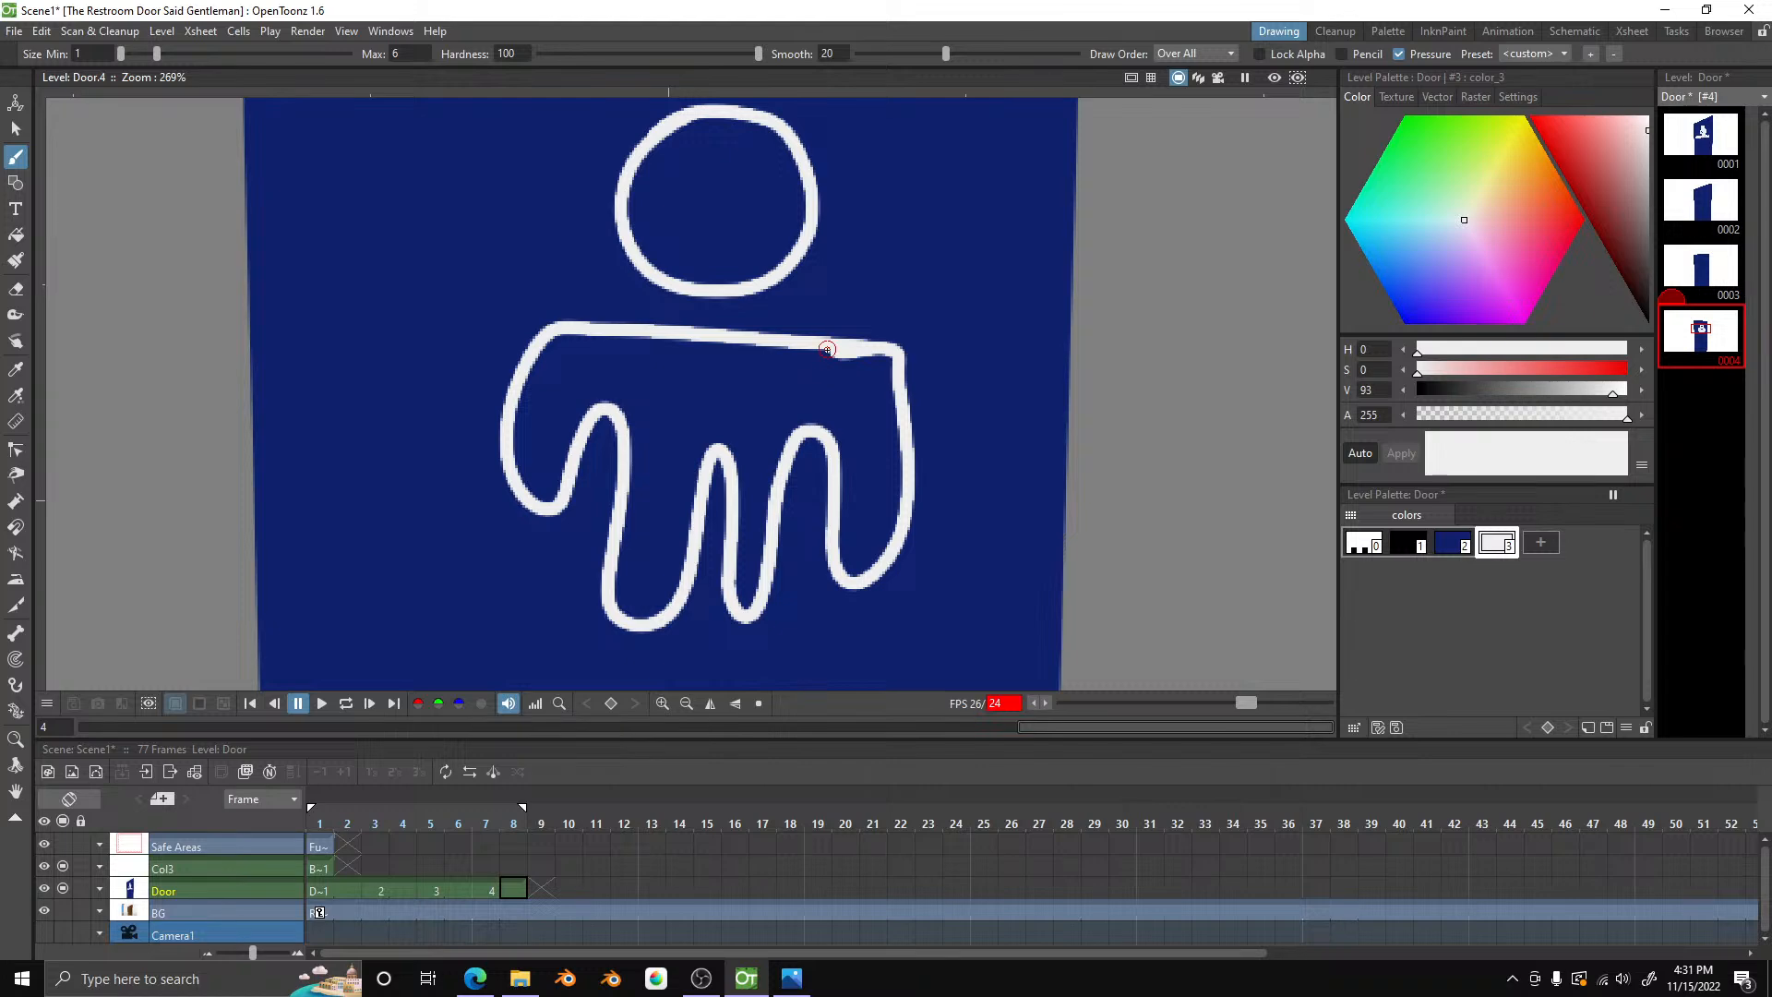
pyautogui.click(16, 236)
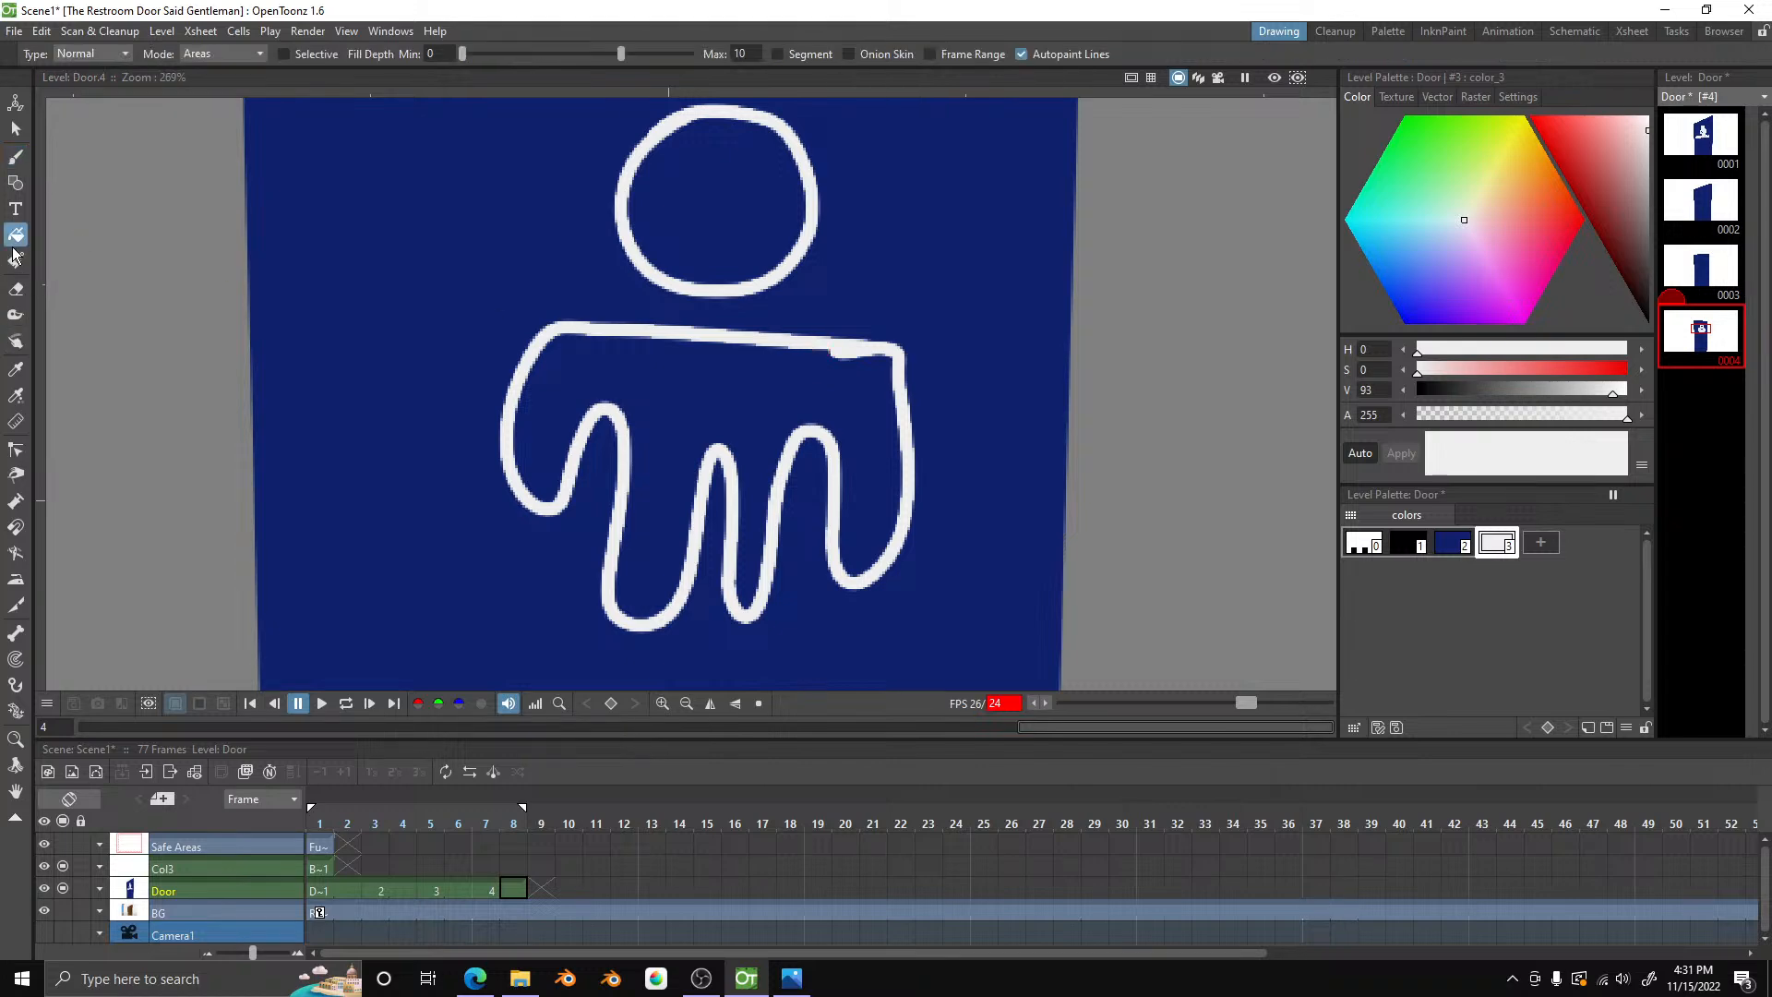
pyautogui.click(736, 380)
pyautogui.click(732, 197)
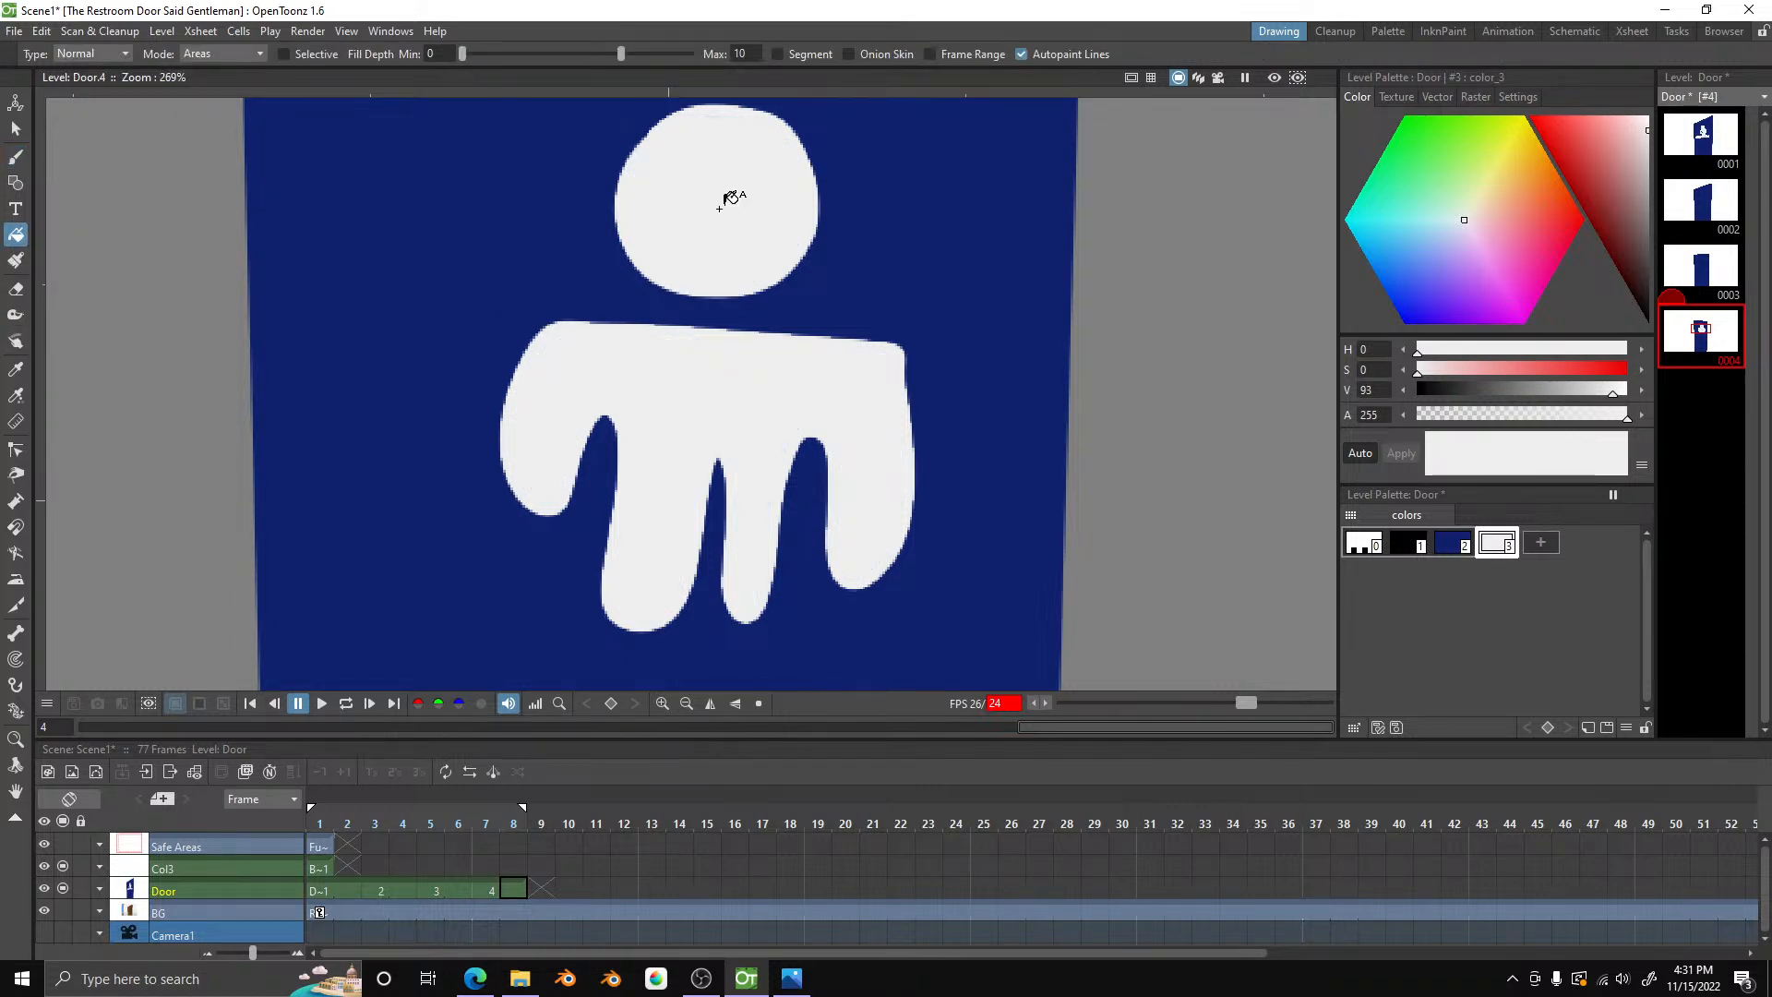
# - Bridge the gaps between the figure's arms and legs with off-white strokes and fill the enclosed areas to make a solid body
pyautogui.scroll(2, 714, 600)
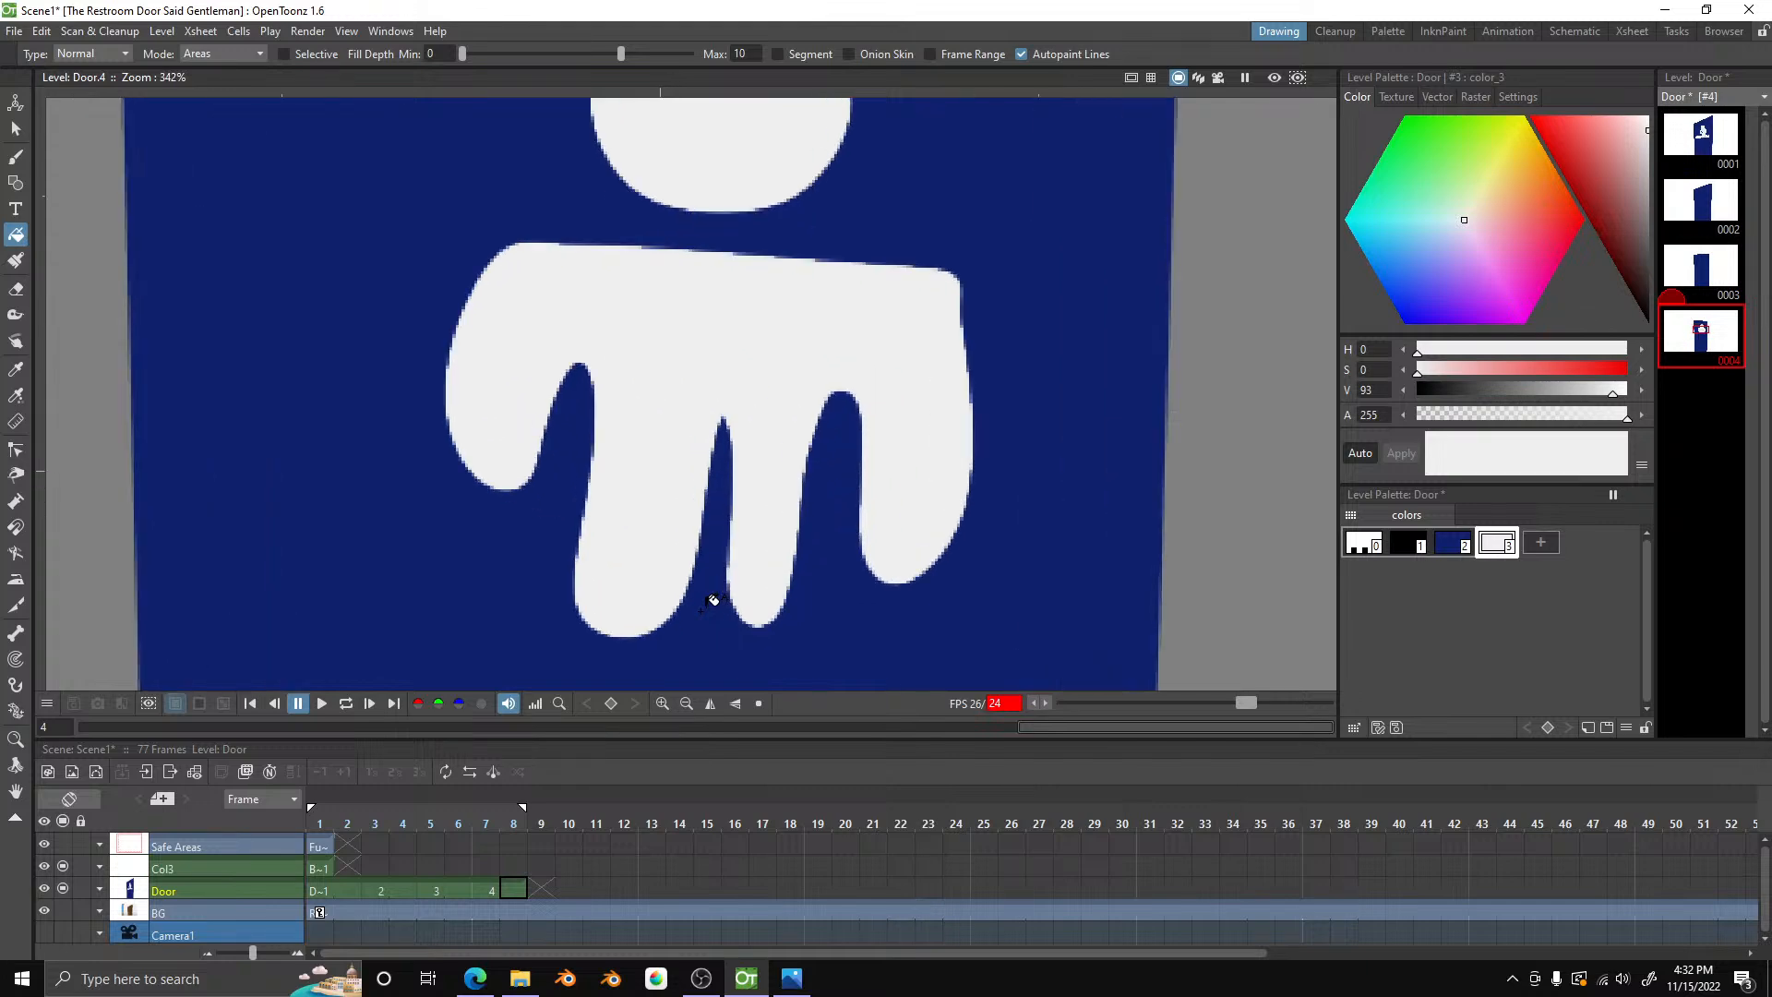
pyautogui.scroll(1, 714, 601)
pyautogui.click(16, 157)
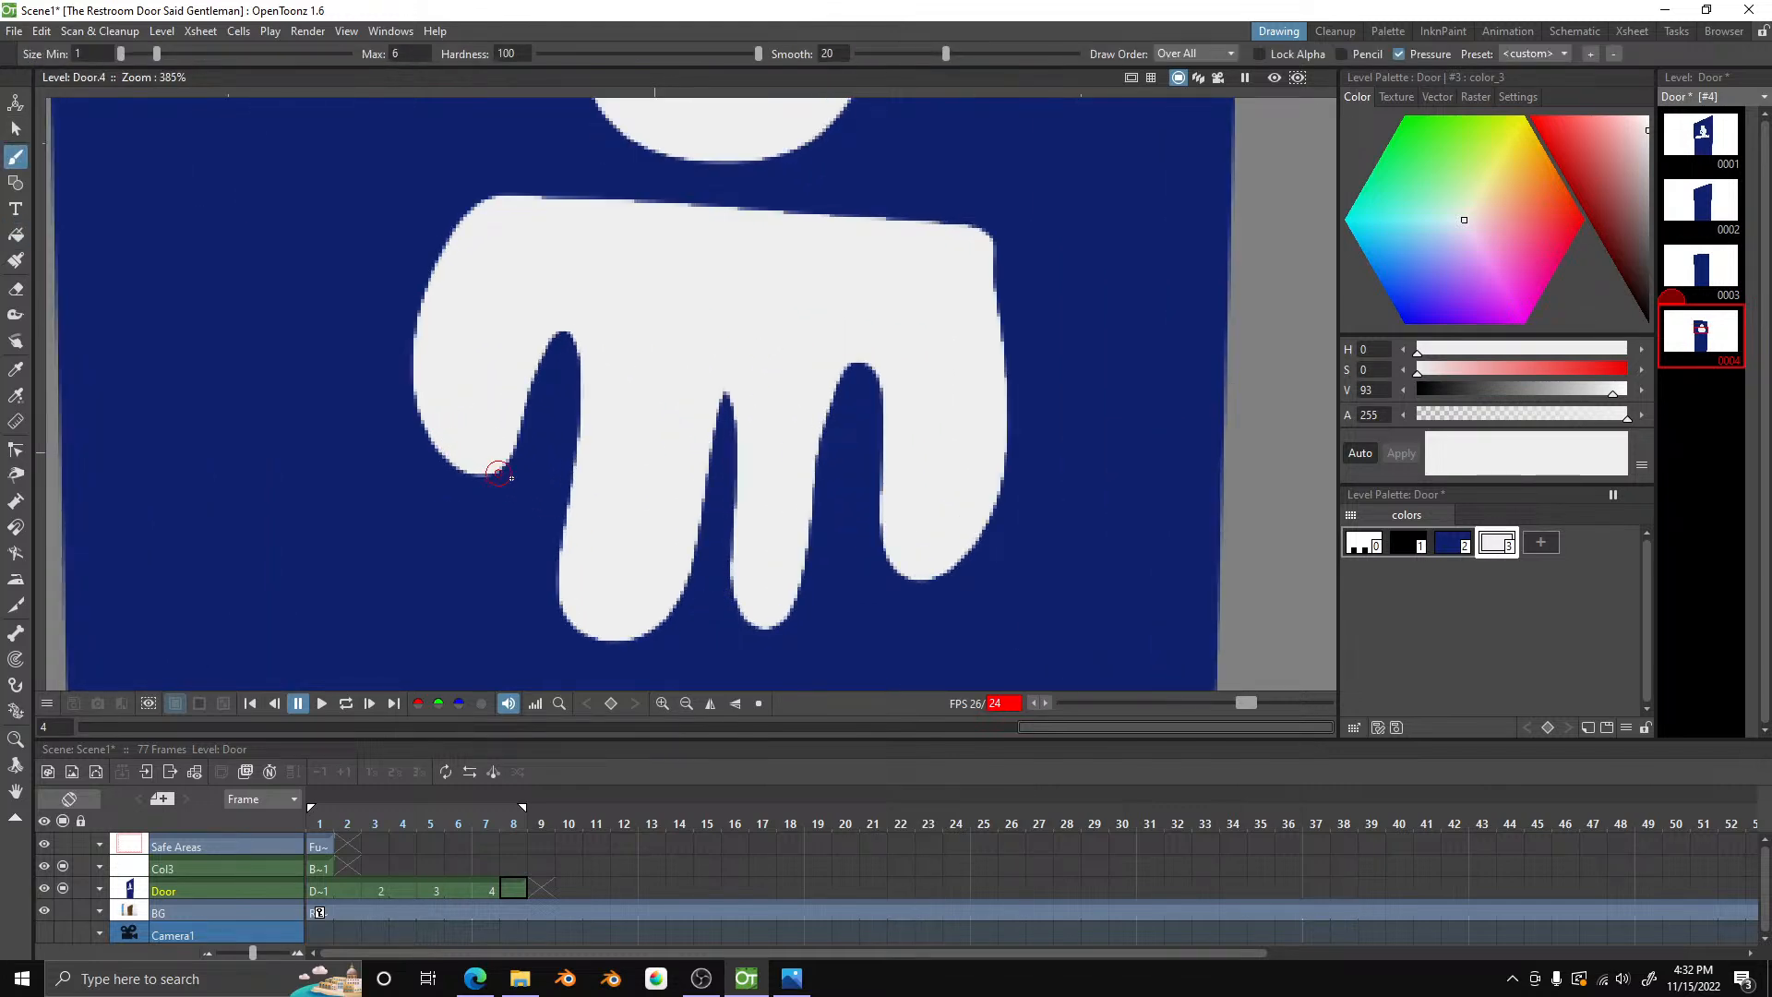
pyautogui.moveTo(505, 460); pyautogui.dragTo(626, 464)
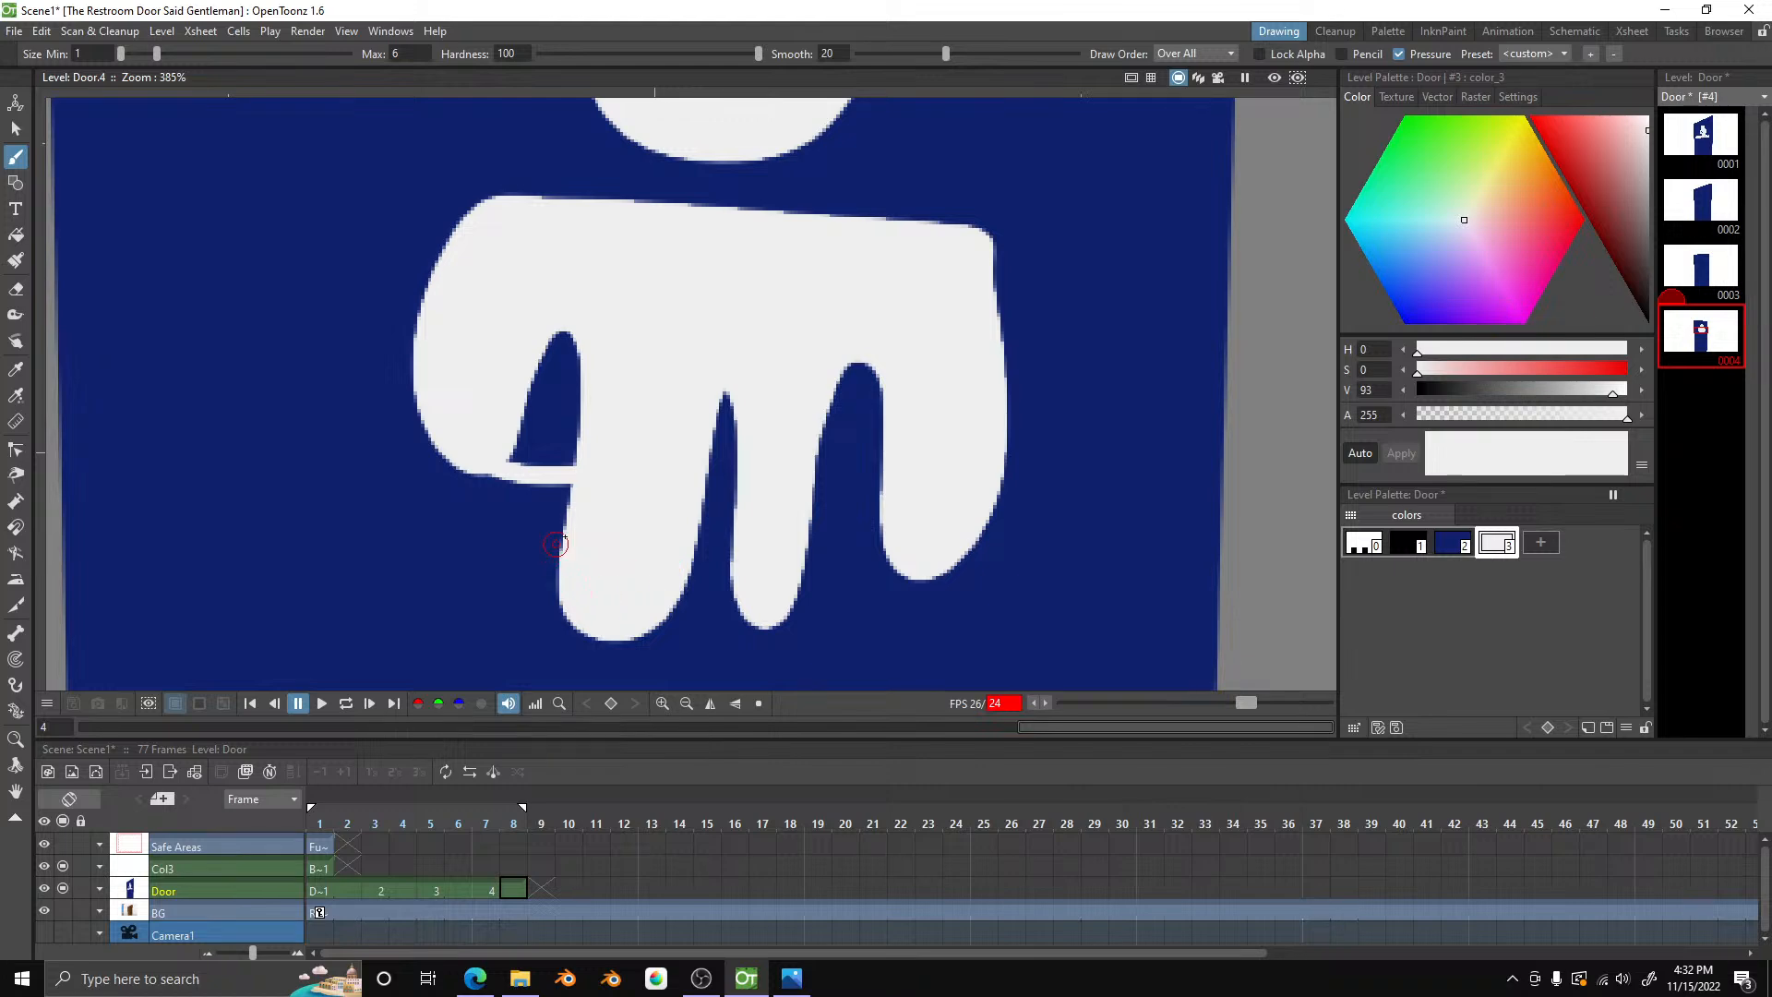
pyautogui.moveTo(577, 628)
pyautogui.mouseDown()
pyautogui.moveTo(616, 659)
pyautogui.moveTo(753, 651)
pyautogui.moveTo(793, 608)
pyautogui.moveTo(806, 466)
pyautogui.mouseUp()
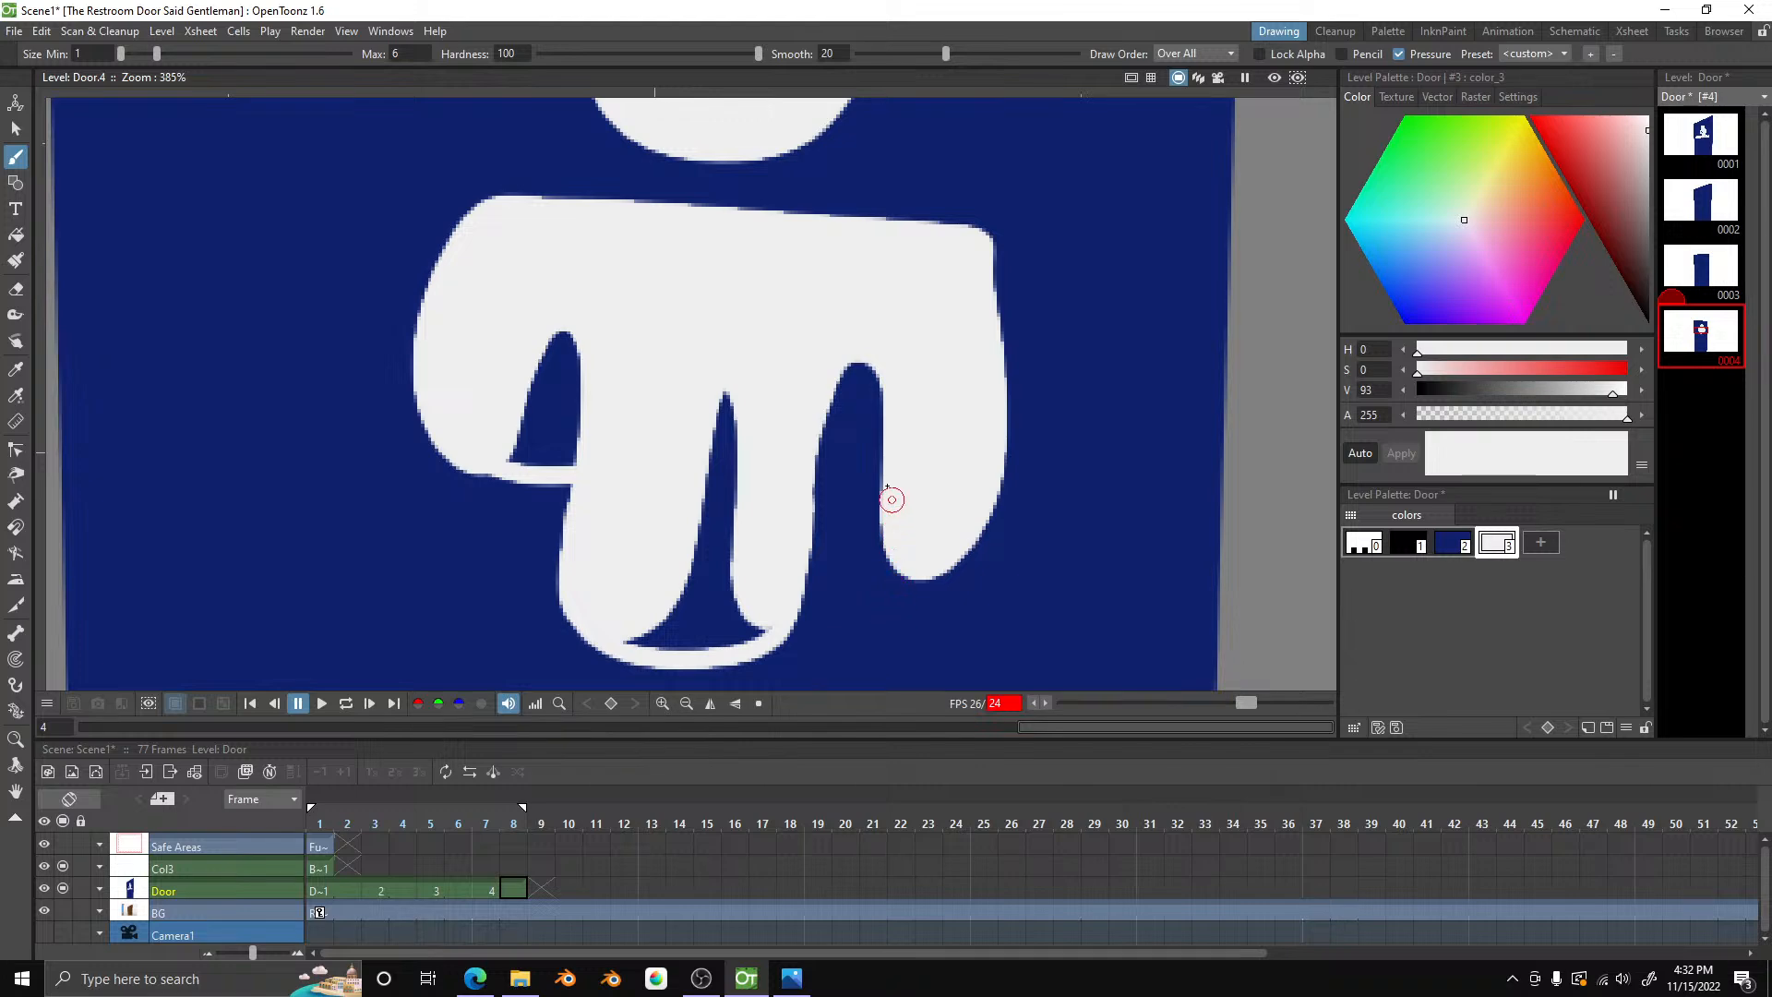
pyautogui.moveTo(814, 488); pyautogui.dragTo(941, 486)
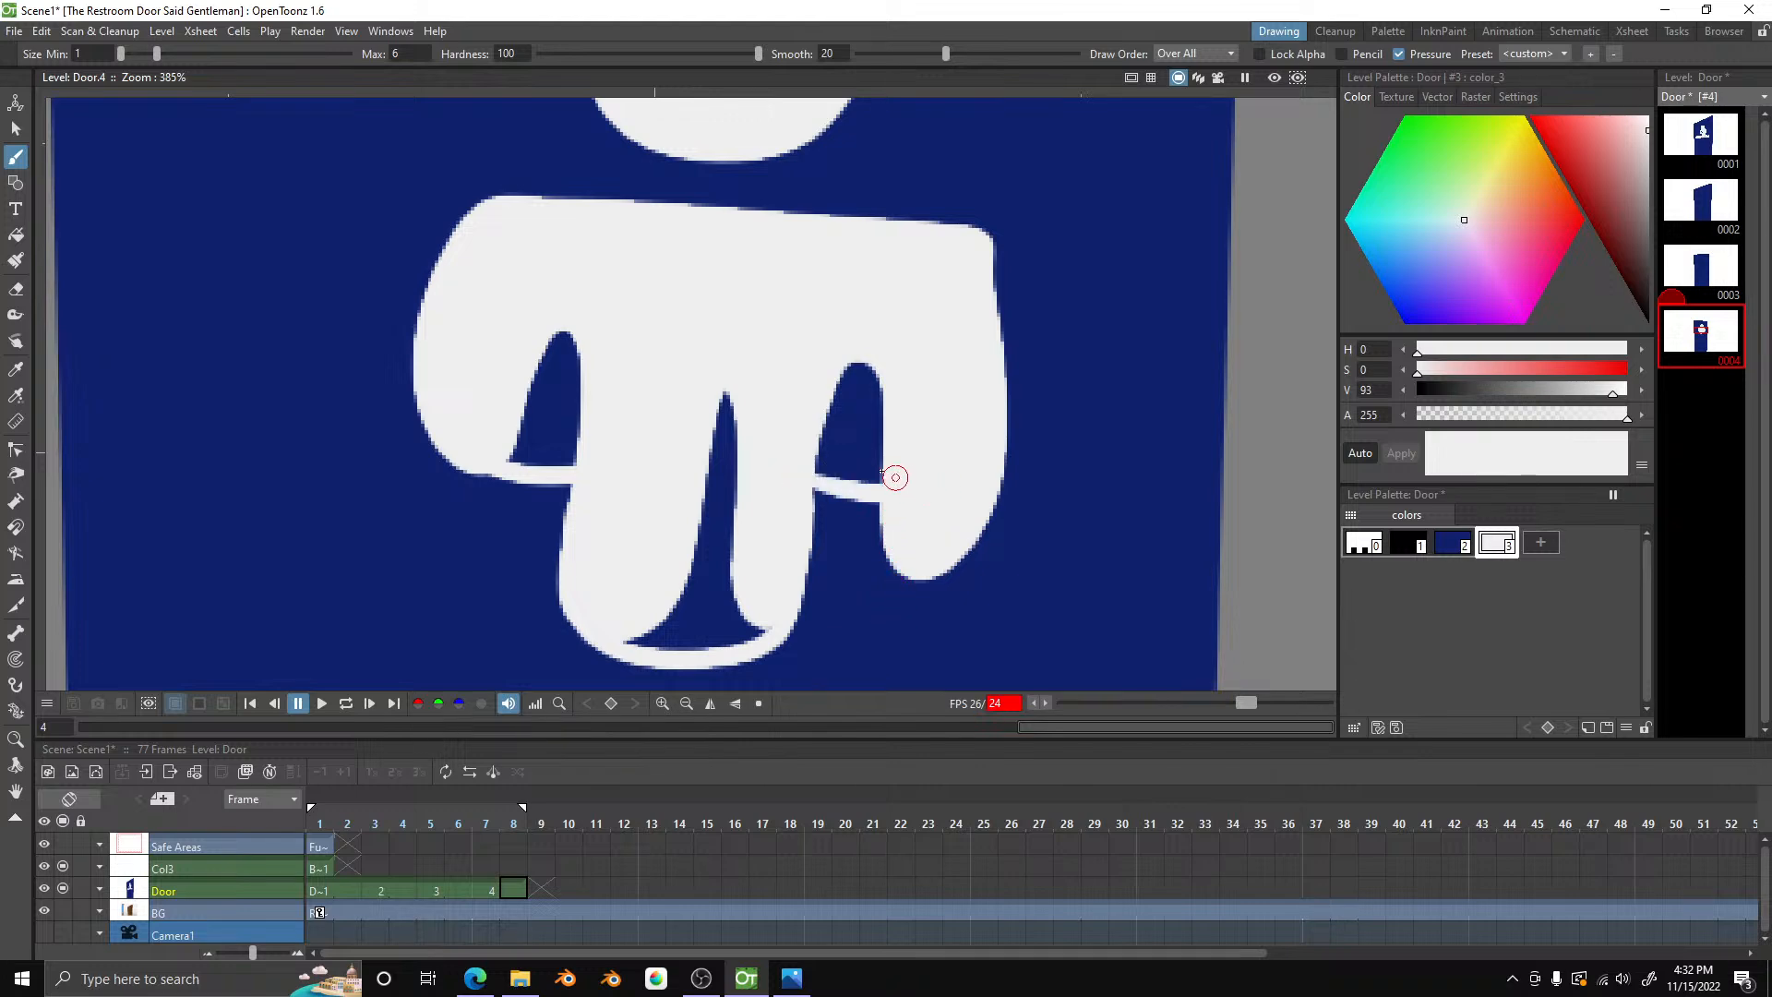
pyautogui.click(16, 234)
pyautogui.click(721, 515)
pyautogui.click(556, 408)
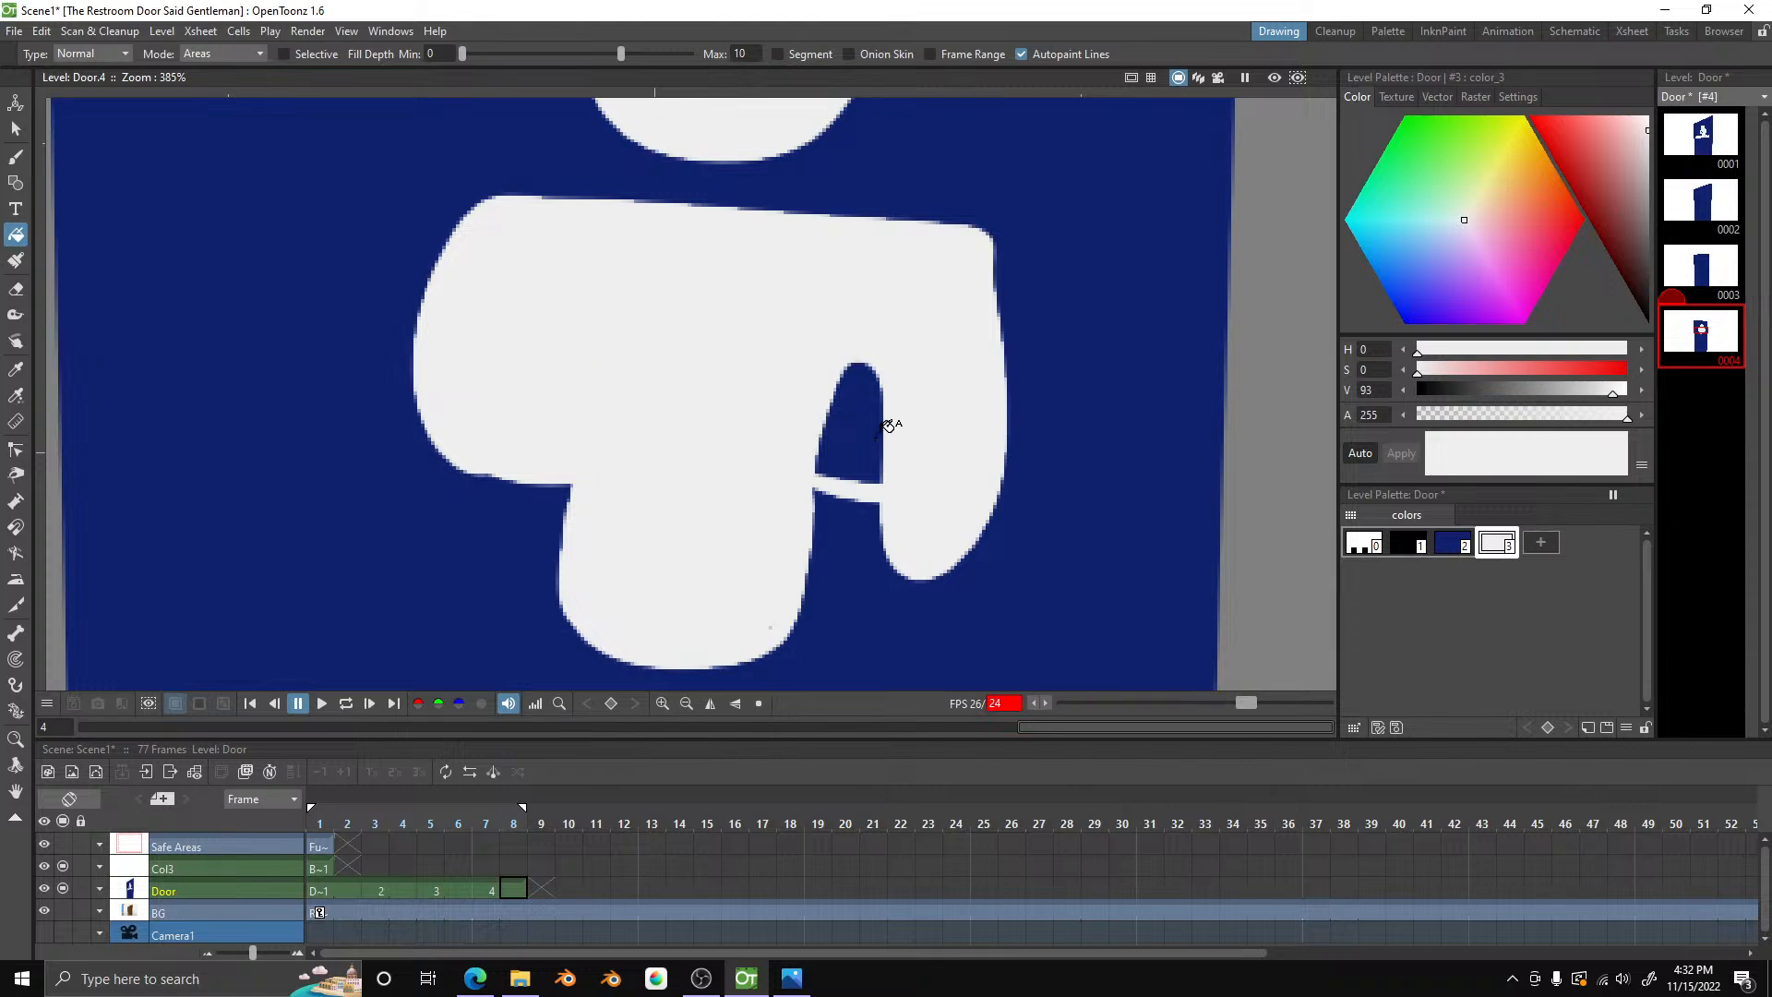
pyautogui.click(874, 416)
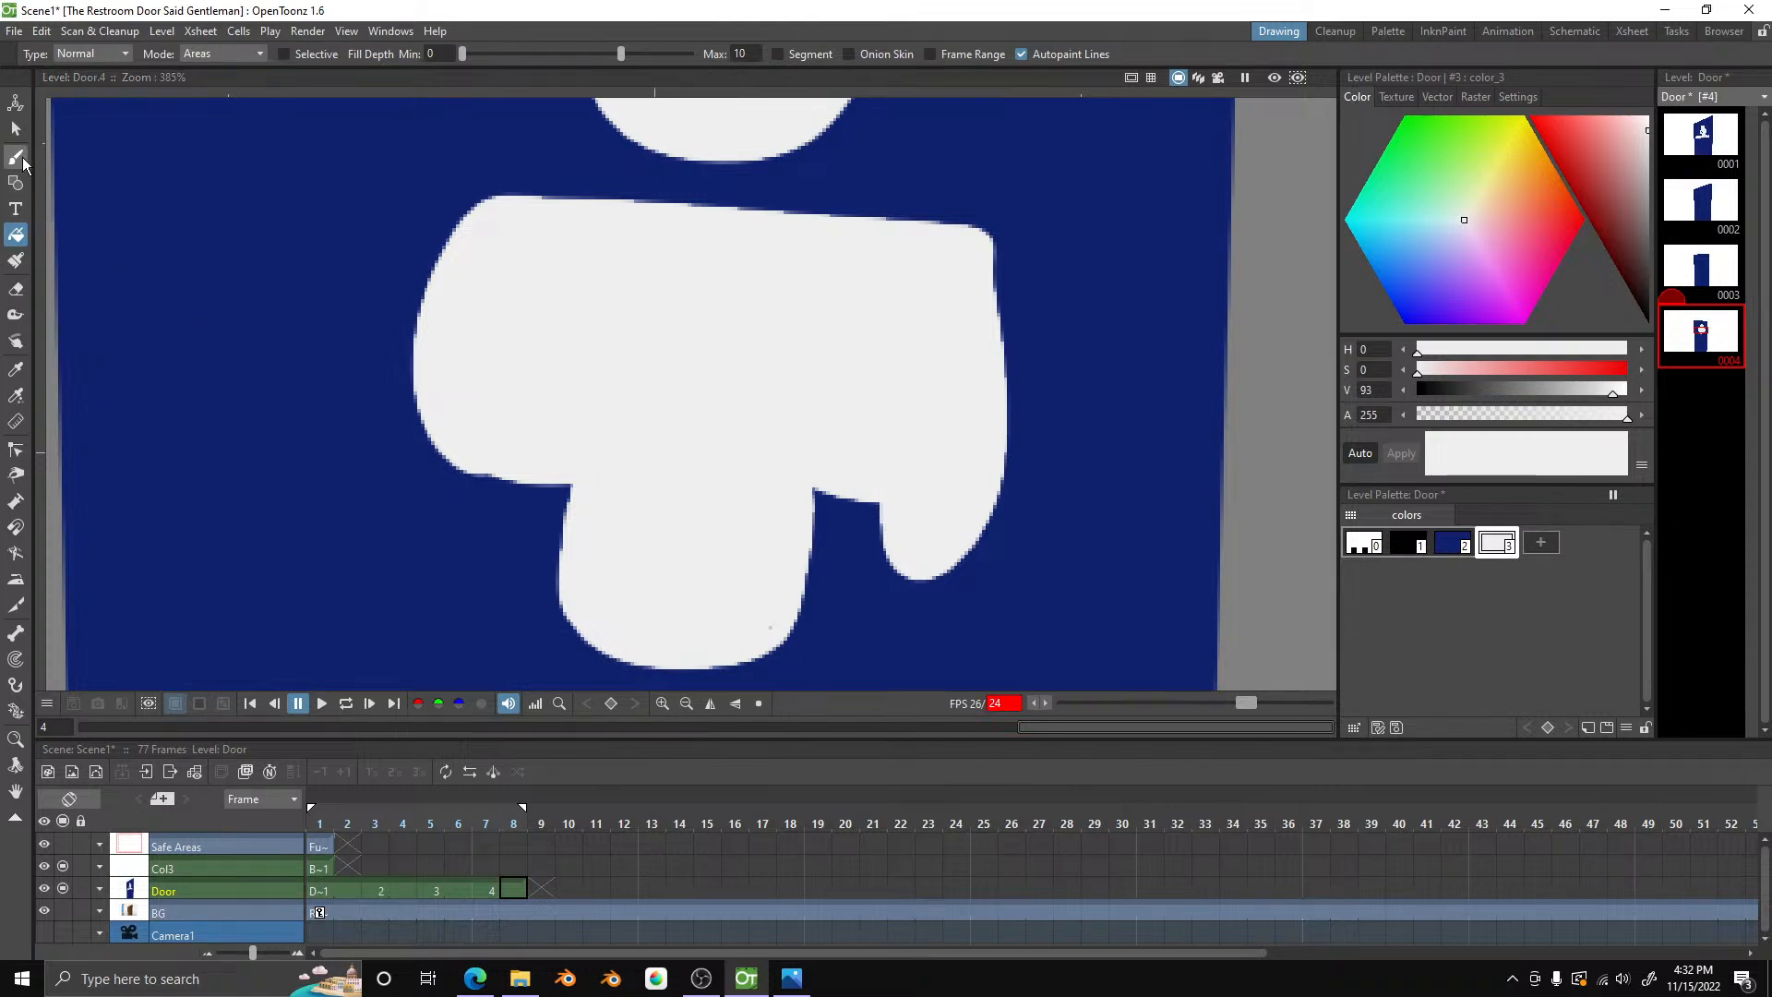
# - Brush with the dark blue color_2 to shorten the figure's right-hand arm and cut back its outer edge
pyautogui.click(17, 157)
pyautogui.click(1454, 544)
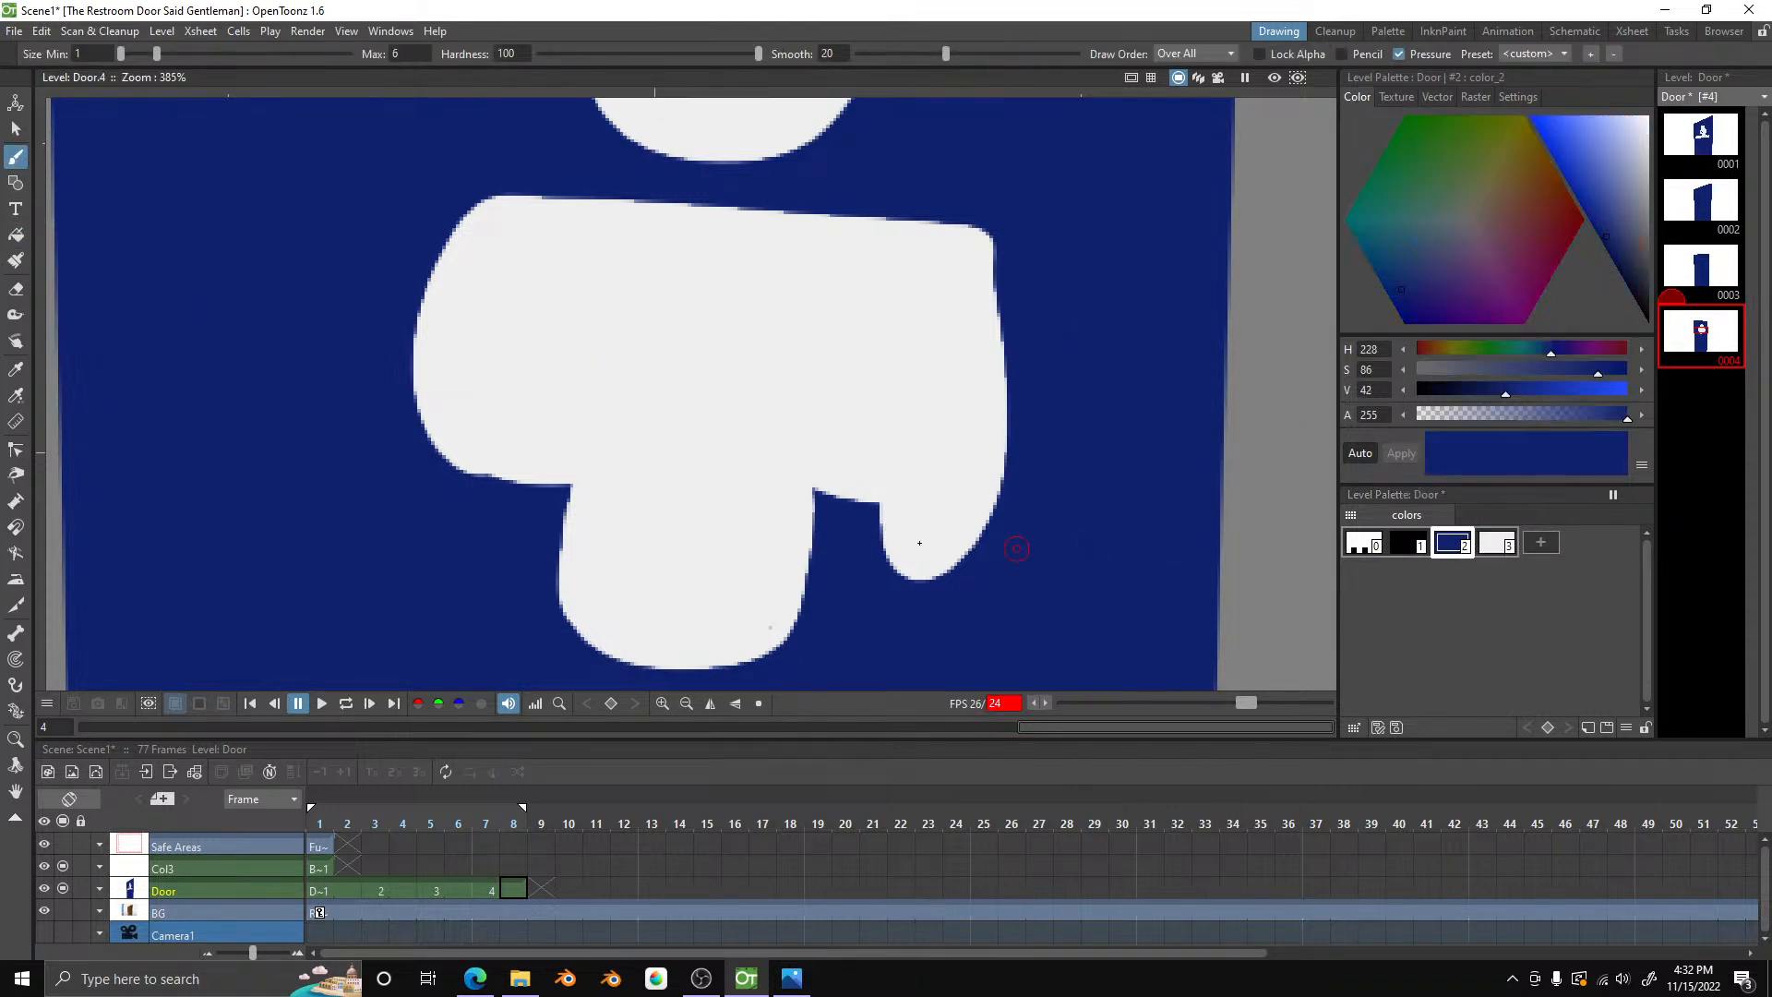
pyautogui.moveTo(873, 520)
pyautogui.mouseDown()
pyautogui.moveTo(947, 526)
pyautogui.moveTo(863, 517)
pyautogui.moveTo(1001, 503)
pyautogui.mouseUp()
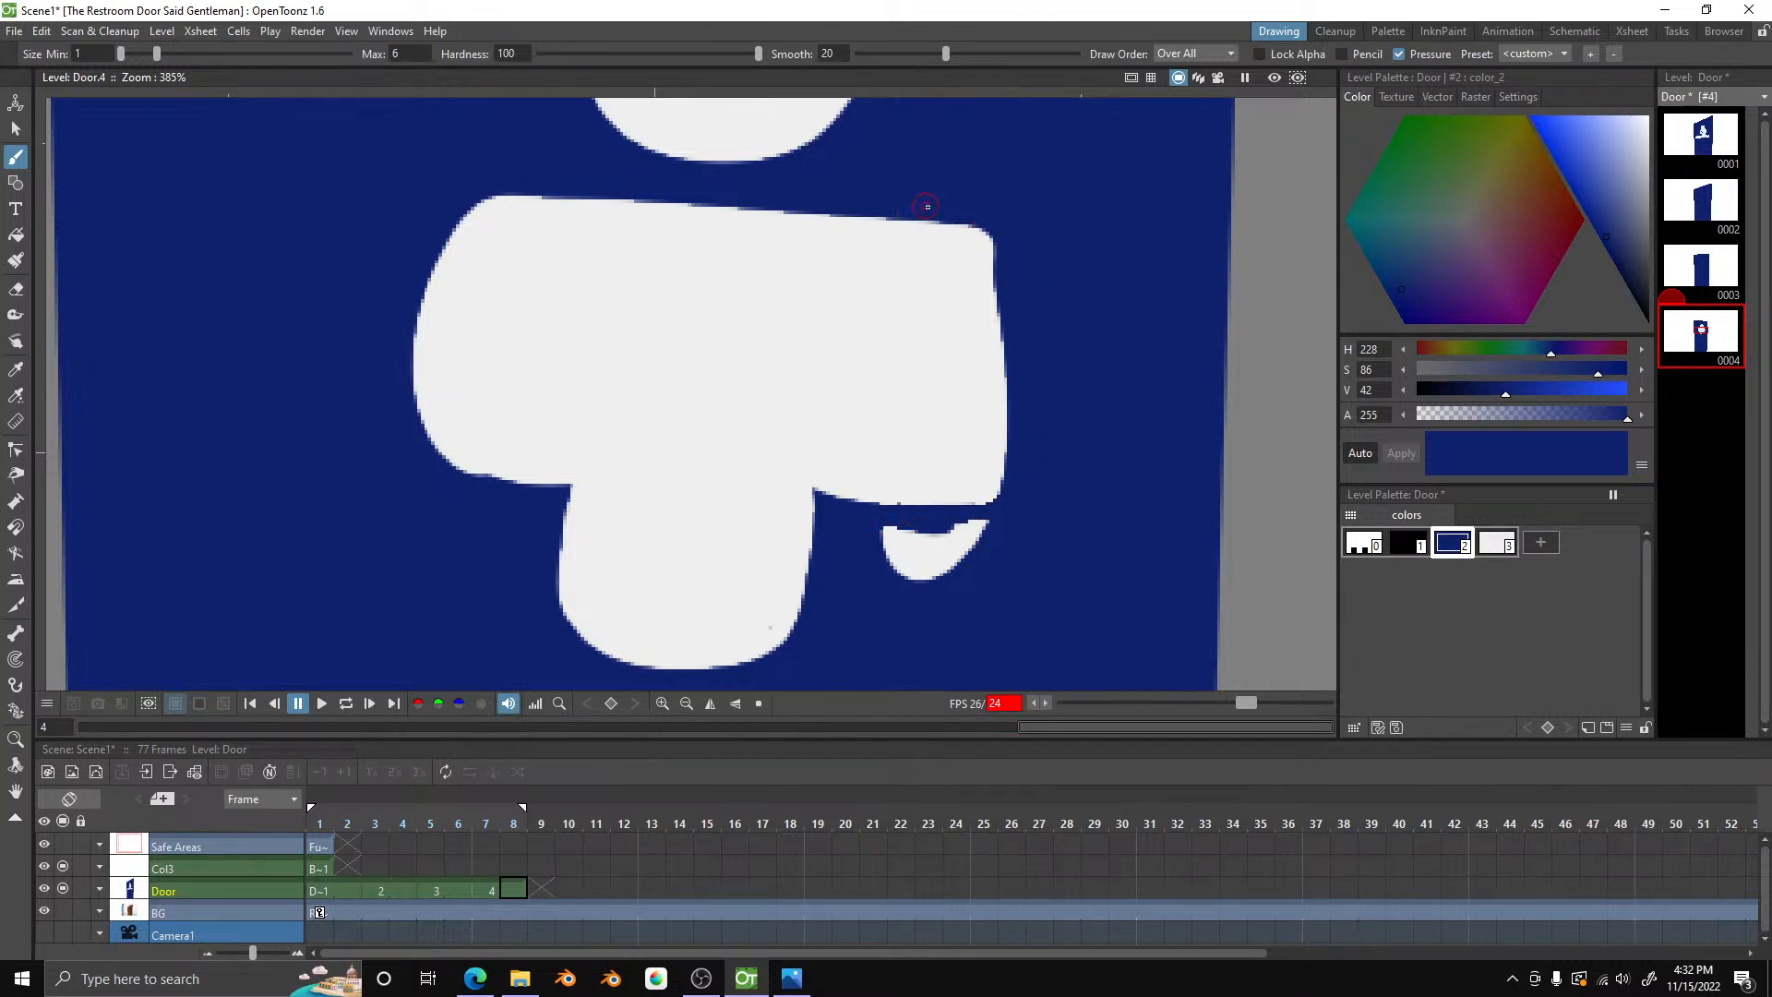
pyautogui.moveTo(978, 227)
pyautogui.mouseDown()
pyautogui.moveTo(981, 427)
pyautogui.moveTo(954, 505)
pyautogui.moveTo(934, 532)
pyautogui.moveTo(856, 529)
pyautogui.moveTo(905, 535)
pyautogui.mouseUp()
pyautogui.moveTo(1012, 519); pyautogui.dragTo(1010, 522)
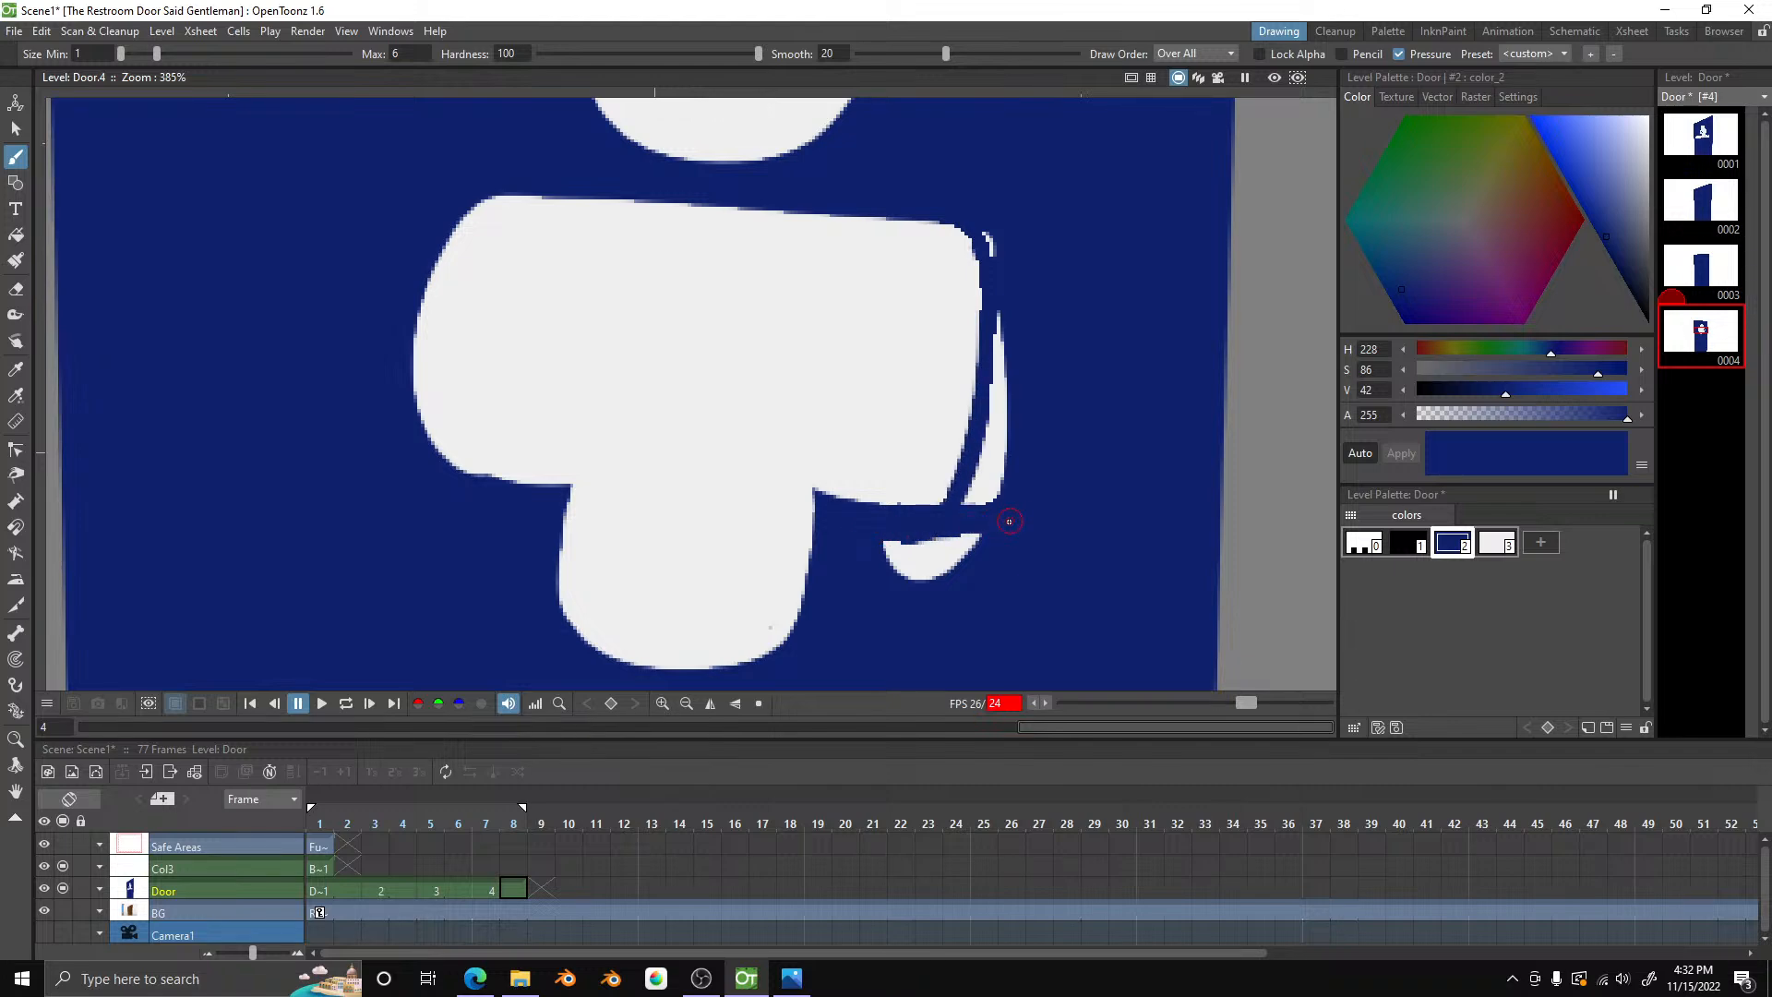
pyautogui.moveTo(882, 563); pyautogui.dragTo(908, 550)
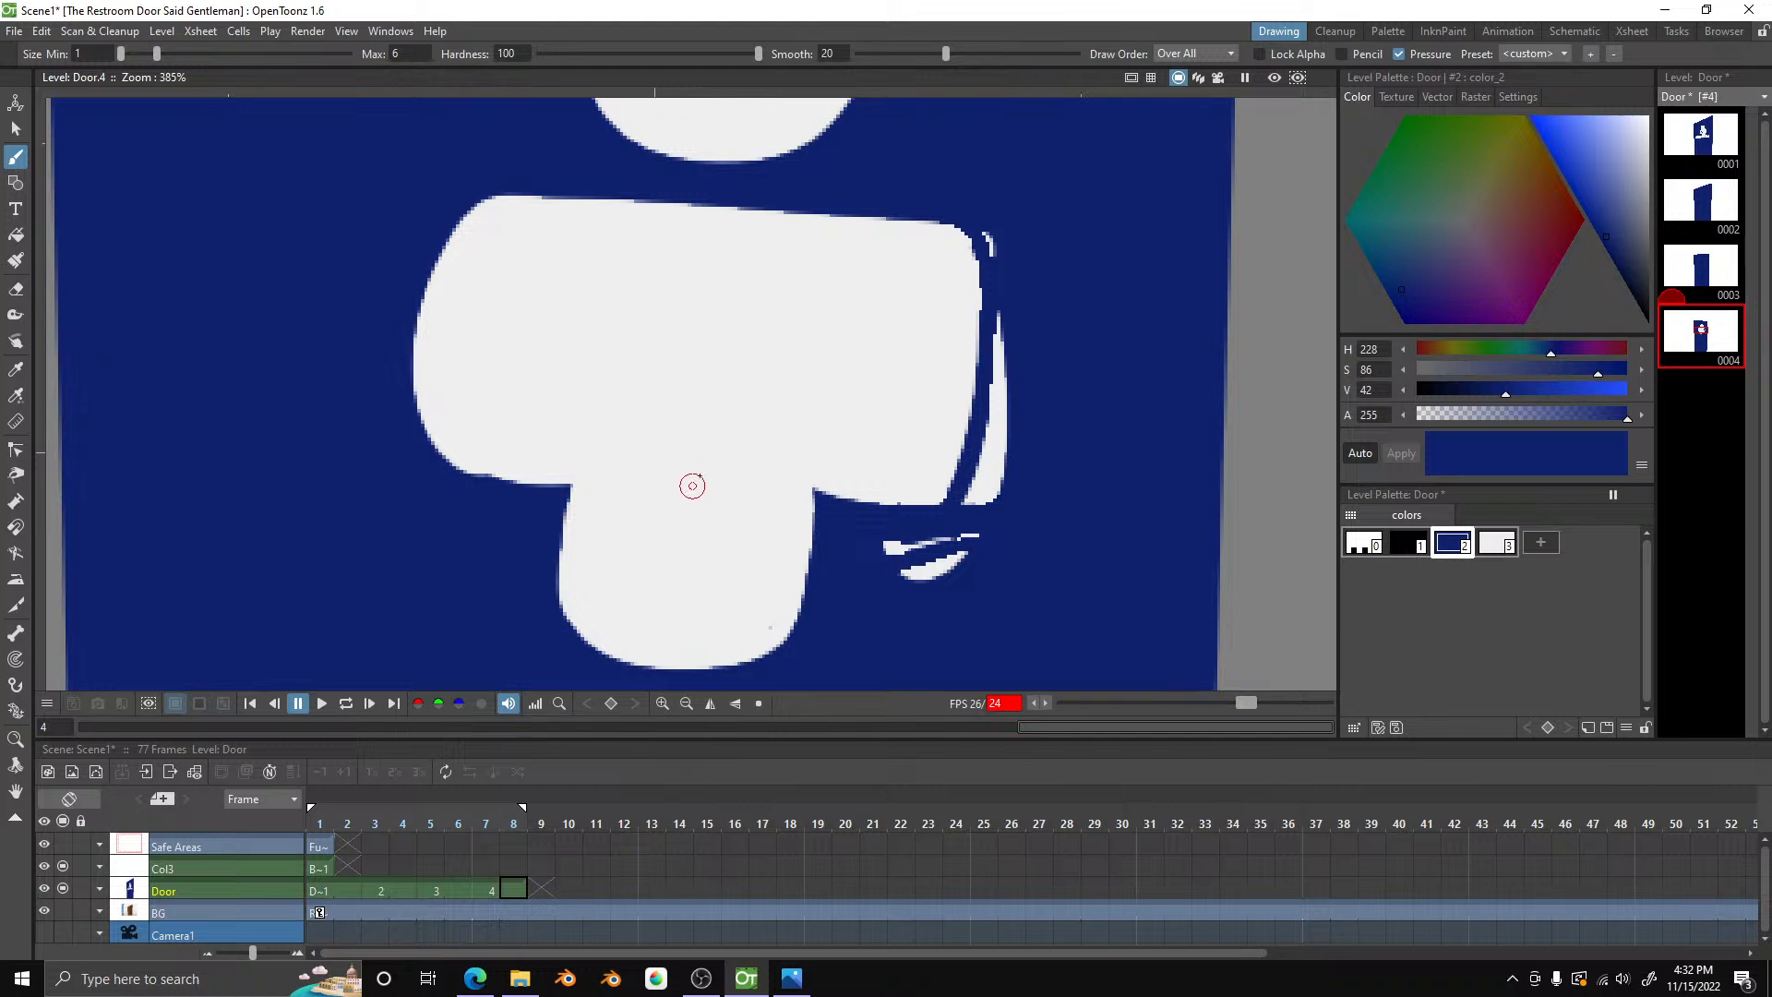
# - Carve dark blue gaps between the legs and beside the right-hand arm, redoing the arm gap longer, and trim that arm's outer edge
pyautogui.moveTo(689, 452); pyautogui.dragTo(659, 662)
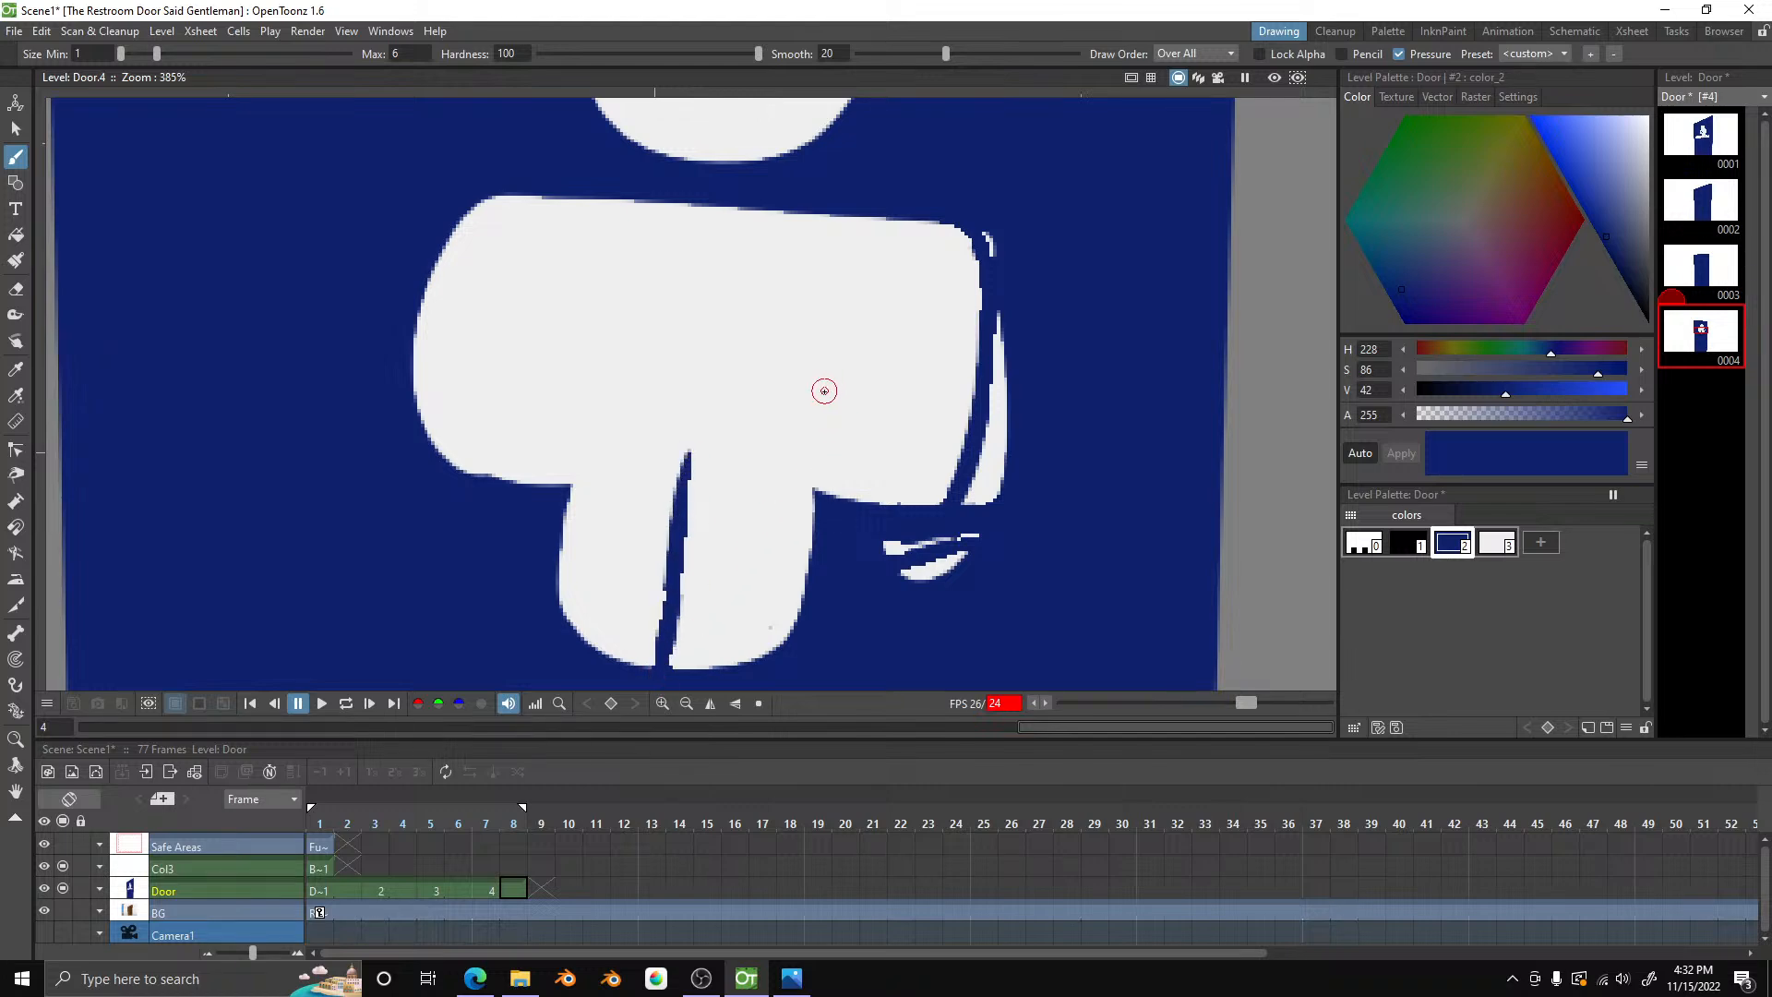
pyautogui.moveTo(825, 394); pyautogui.dragTo(814, 506)
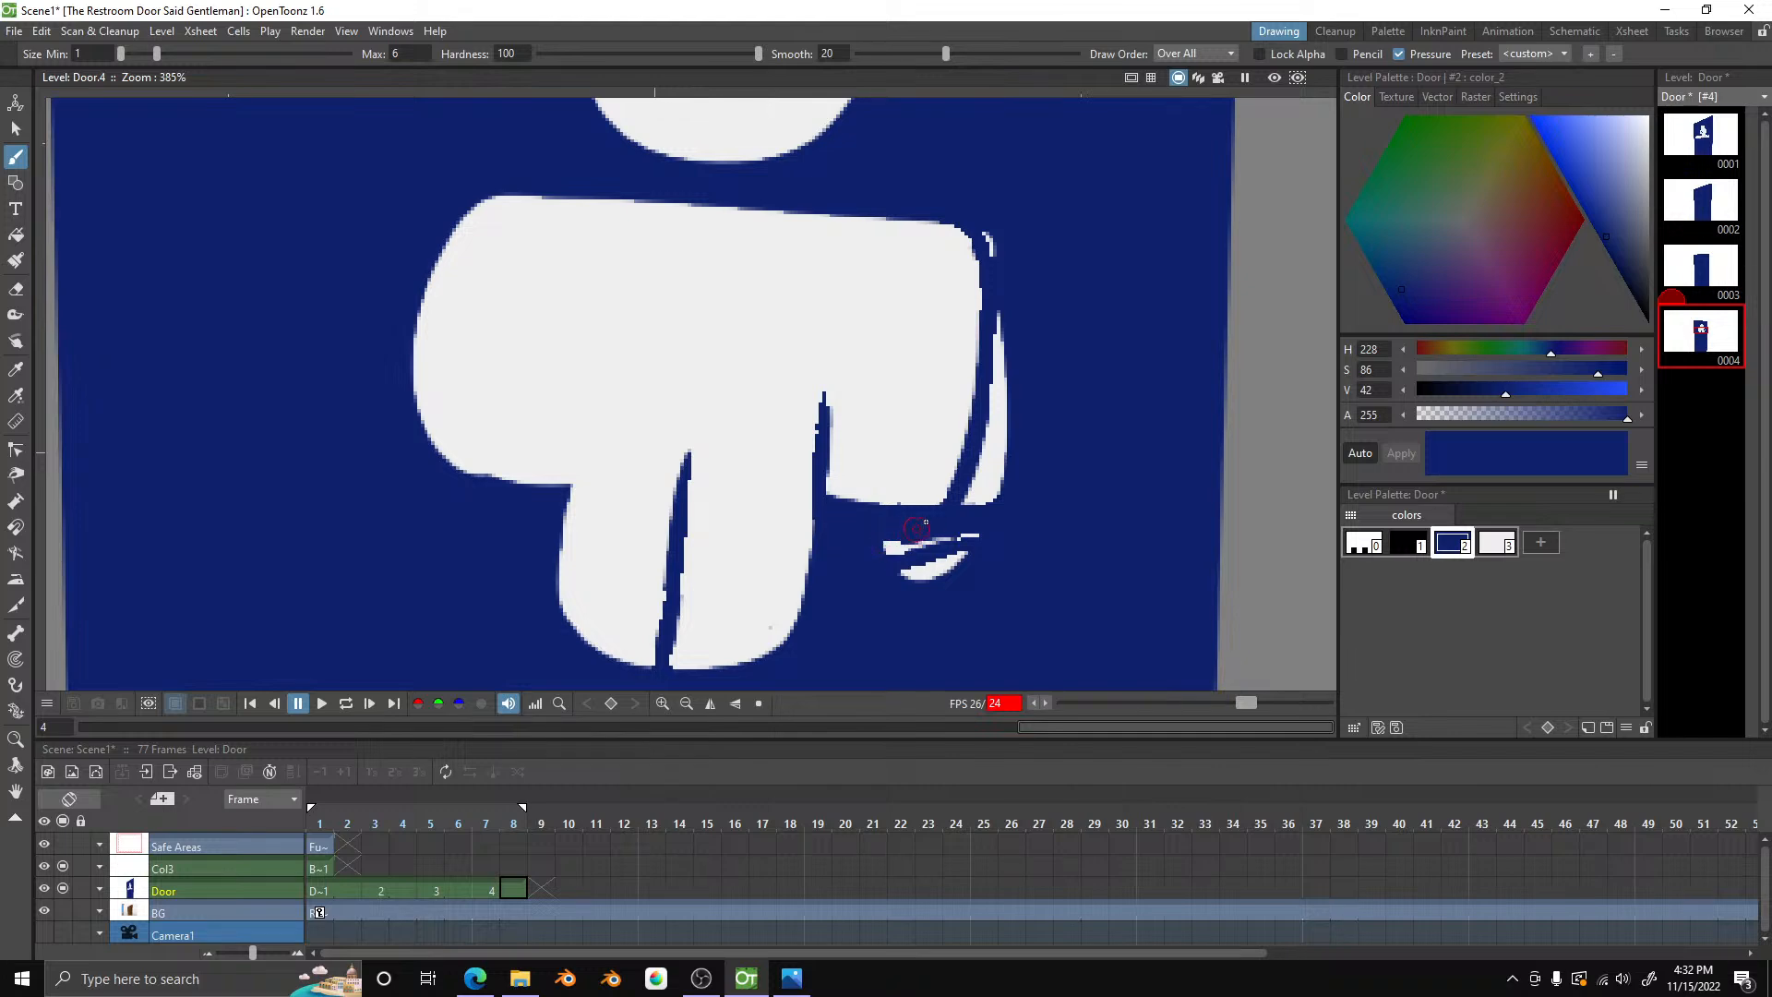
pyautogui.hotkey('ctrl', 'z')
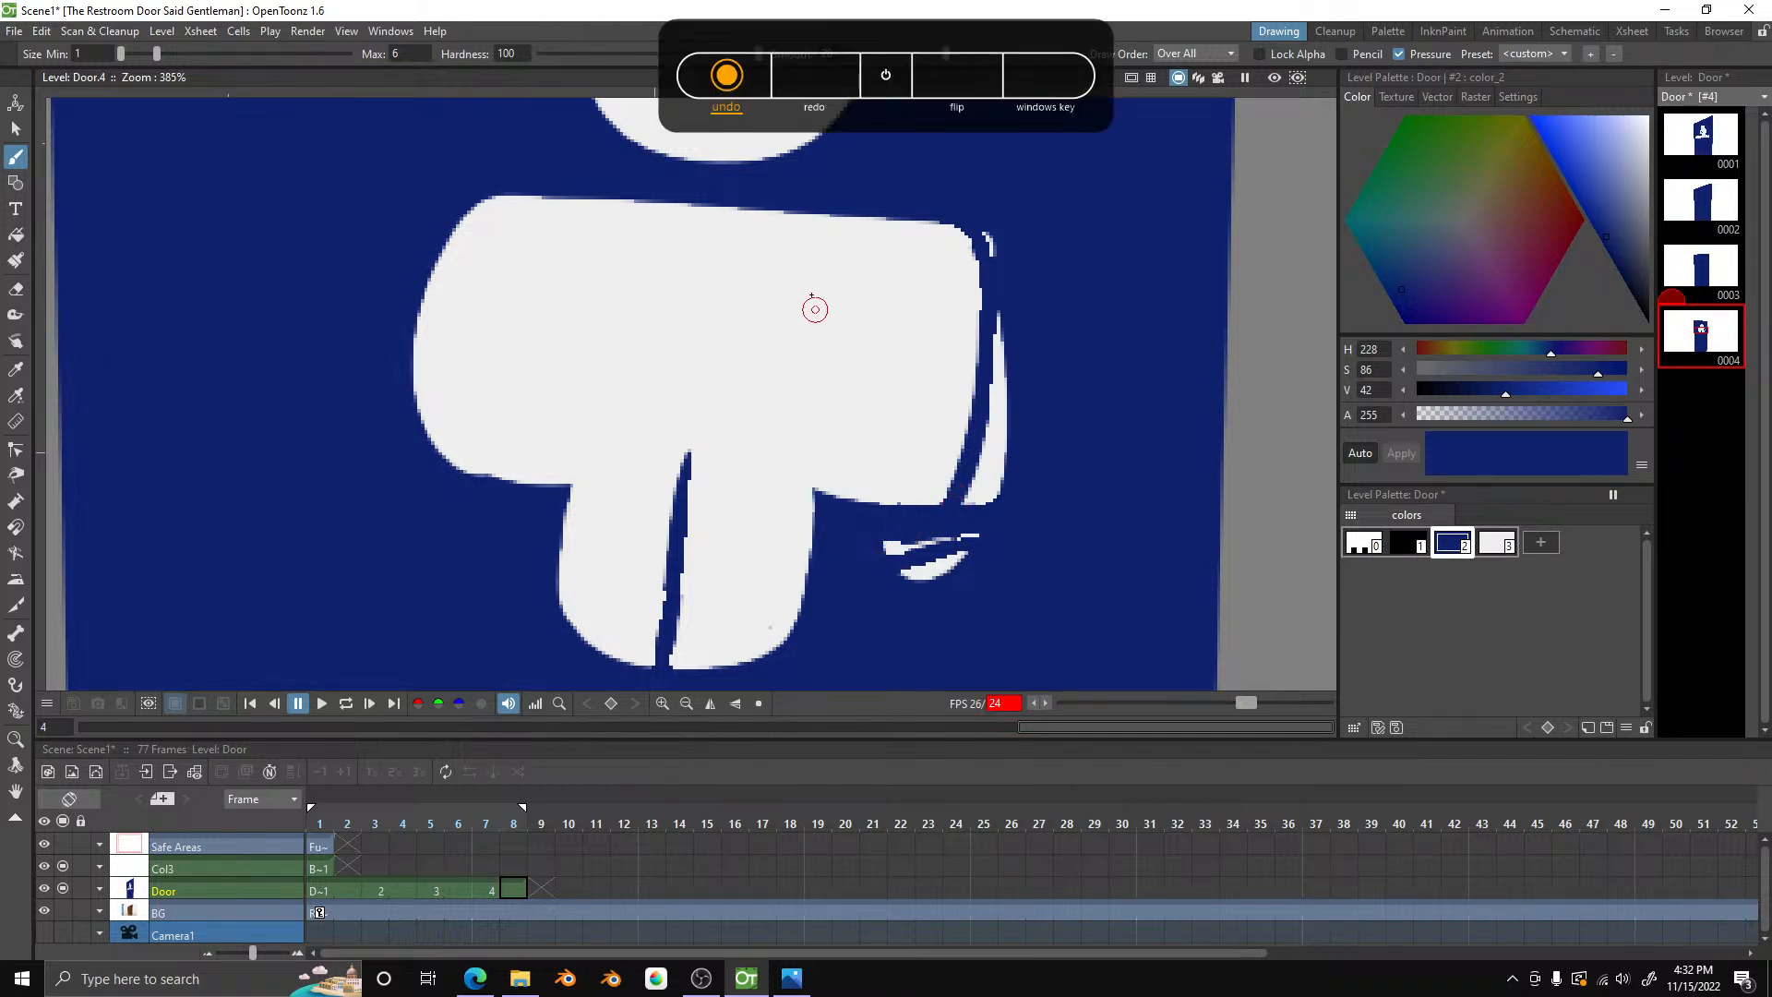
pyautogui.moveTo(823, 282); pyautogui.dragTo(817, 360)
pyautogui.moveTo(814, 425)
pyautogui.mouseDown()
pyautogui.moveTo(815, 494)
pyautogui.moveTo(871, 506)
pyautogui.moveTo(910, 502)
pyautogui.moveTo(960, 432)
pyautogui.moveTo(969, 278)
pyautogui.moveTo(951, 220)
pyautogui.mouseUp()
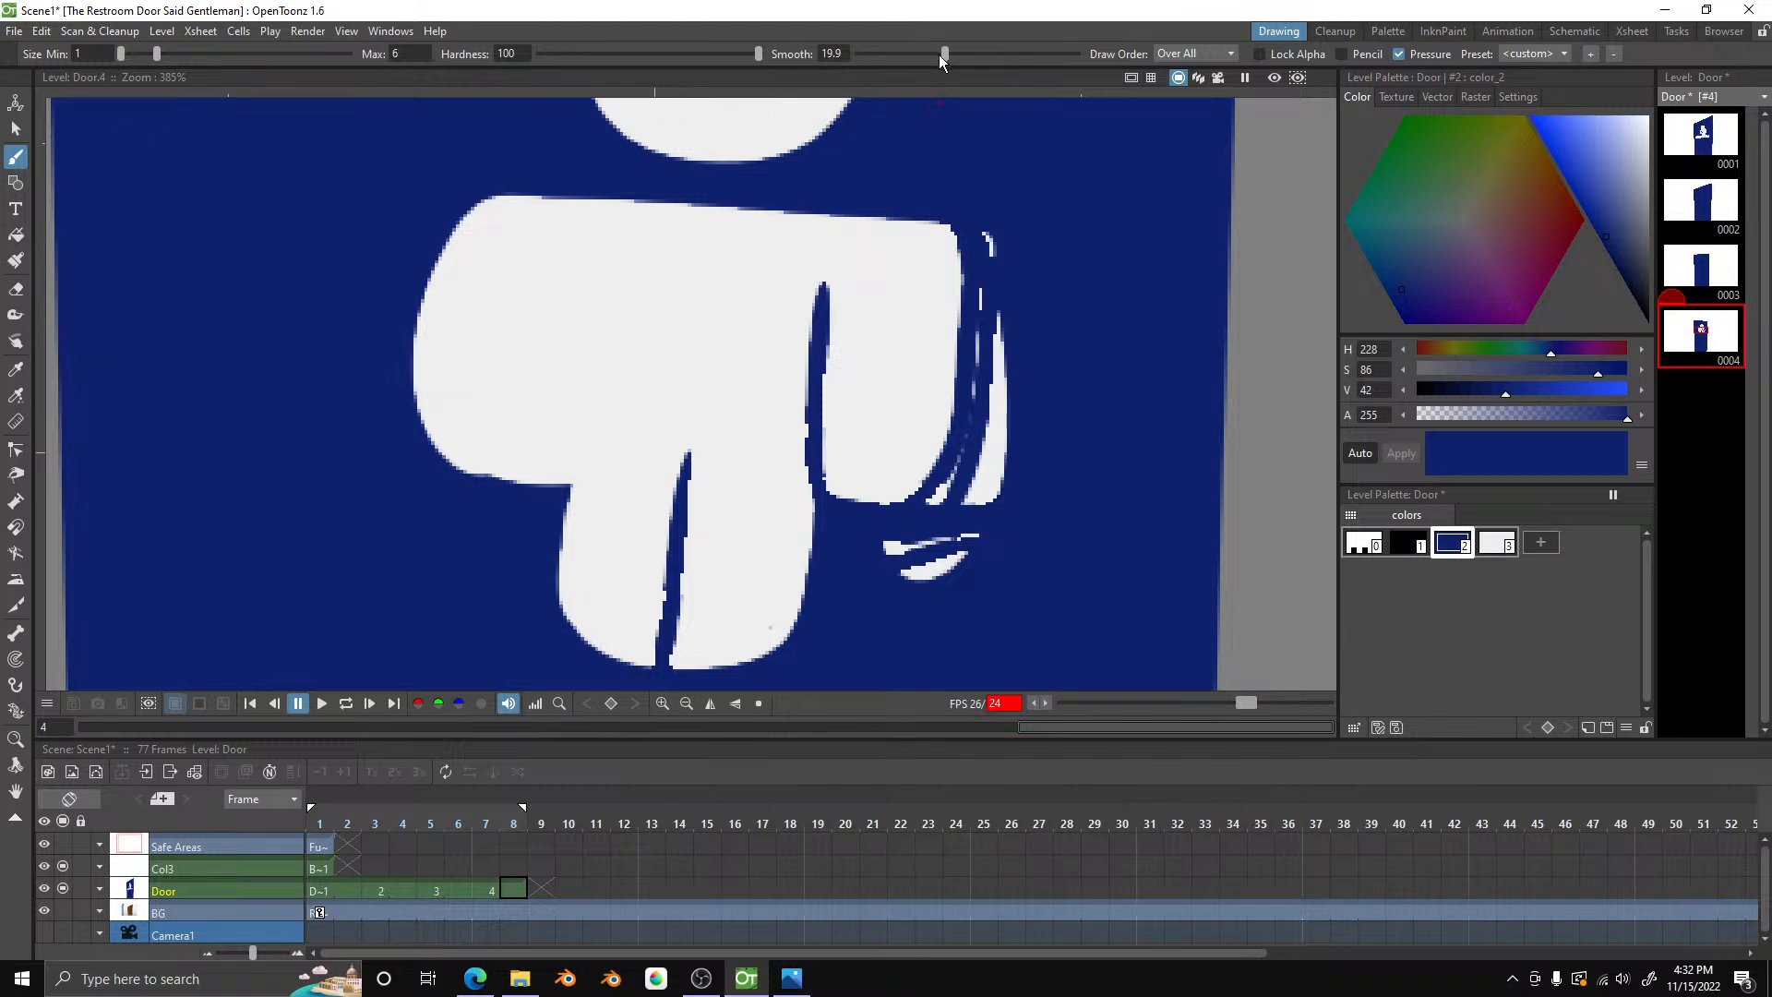
# - Set the brush smoothness to 7.87 and paint out the white remnants around the right-hand arm in dark blue
pyautogui.moveTo(940, 56); pyautogui.dragTo(891, 57)
pyautogui.moveTo(984, 225); pyautogui.dragTo(987, 247)
pyautogui.moveTo(952, 539)
pyautogui.mouseDown()
pyautogui.moveTo(976, 451)
pyautogui.moveTo(913, 552)
pyautogui.moveTo(958, 471)
pyautogui.mouseUp()
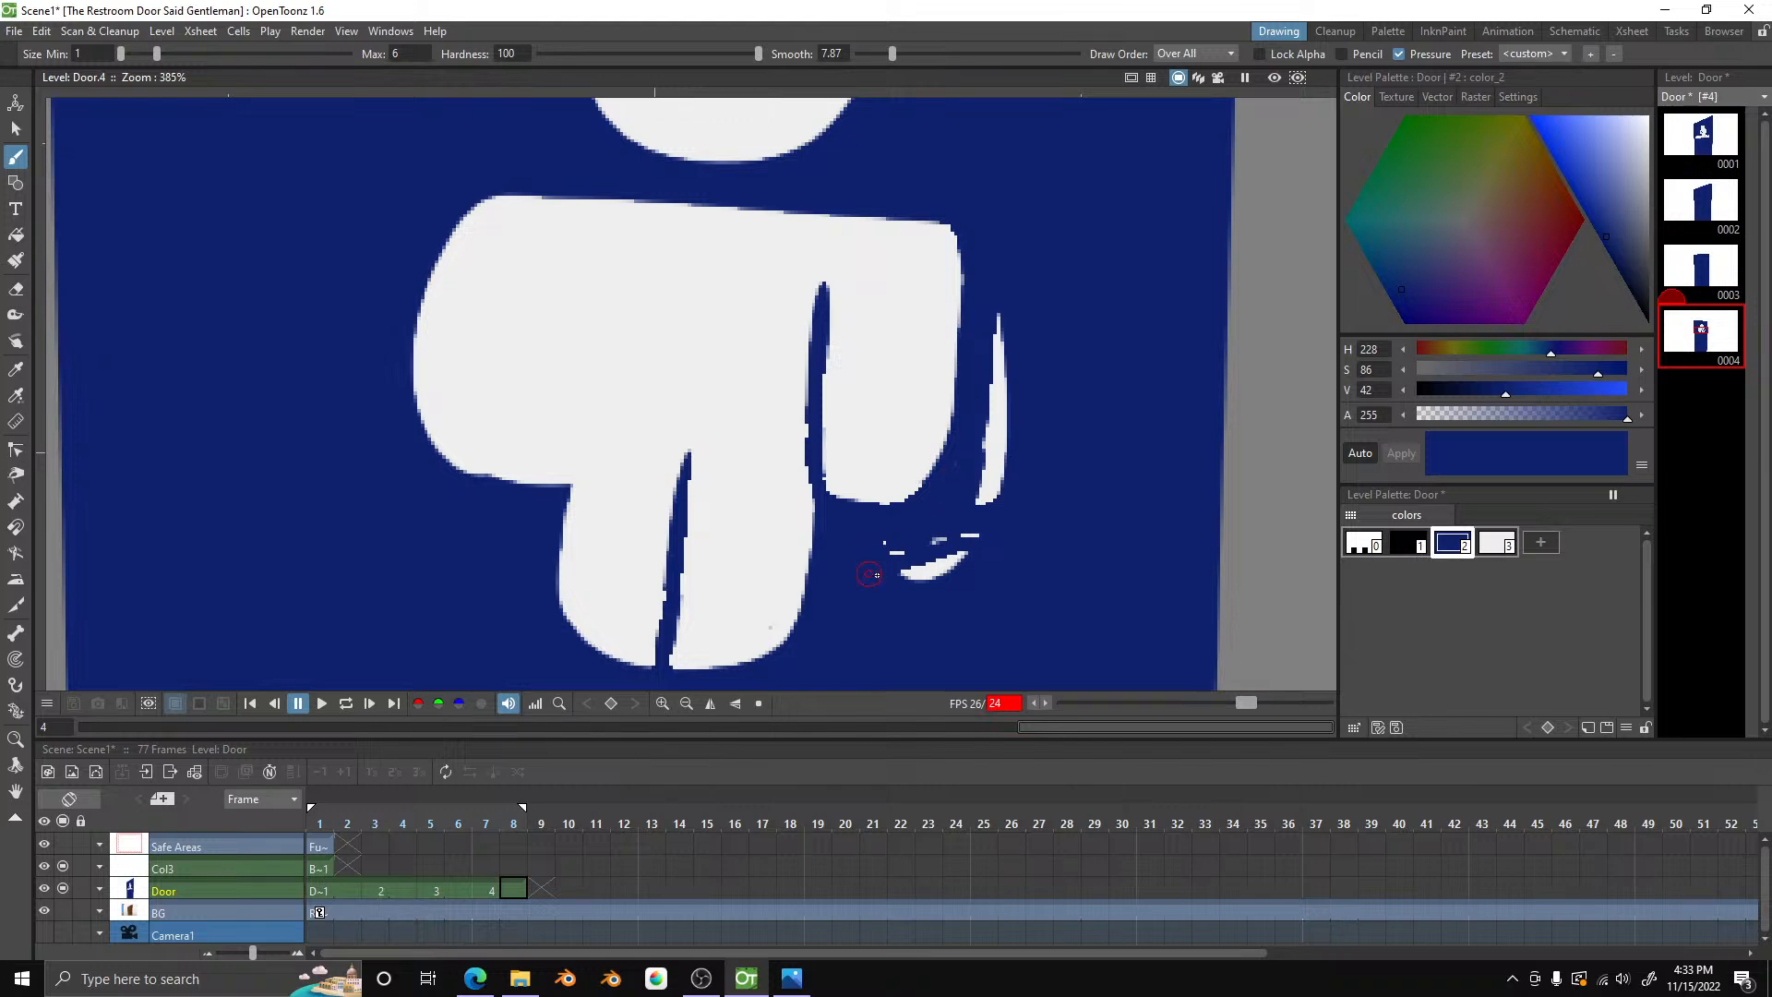
pyautogui.moveTo(923, 581)
pyautogui.mouseDown()
pyautogui.moveTo(884, 550)
pyautogui.moveTo(976, 539)
pyautogui.moveTo(909, 583)
pyautogui.mouseUp()
pyautogui.moveTo(992, 495)
pyautogui.mouseDown()
pyautogui.moveTo(1011, 280)
pyautogui.moveTo(999, 504)
pyautogui.mouseUp()
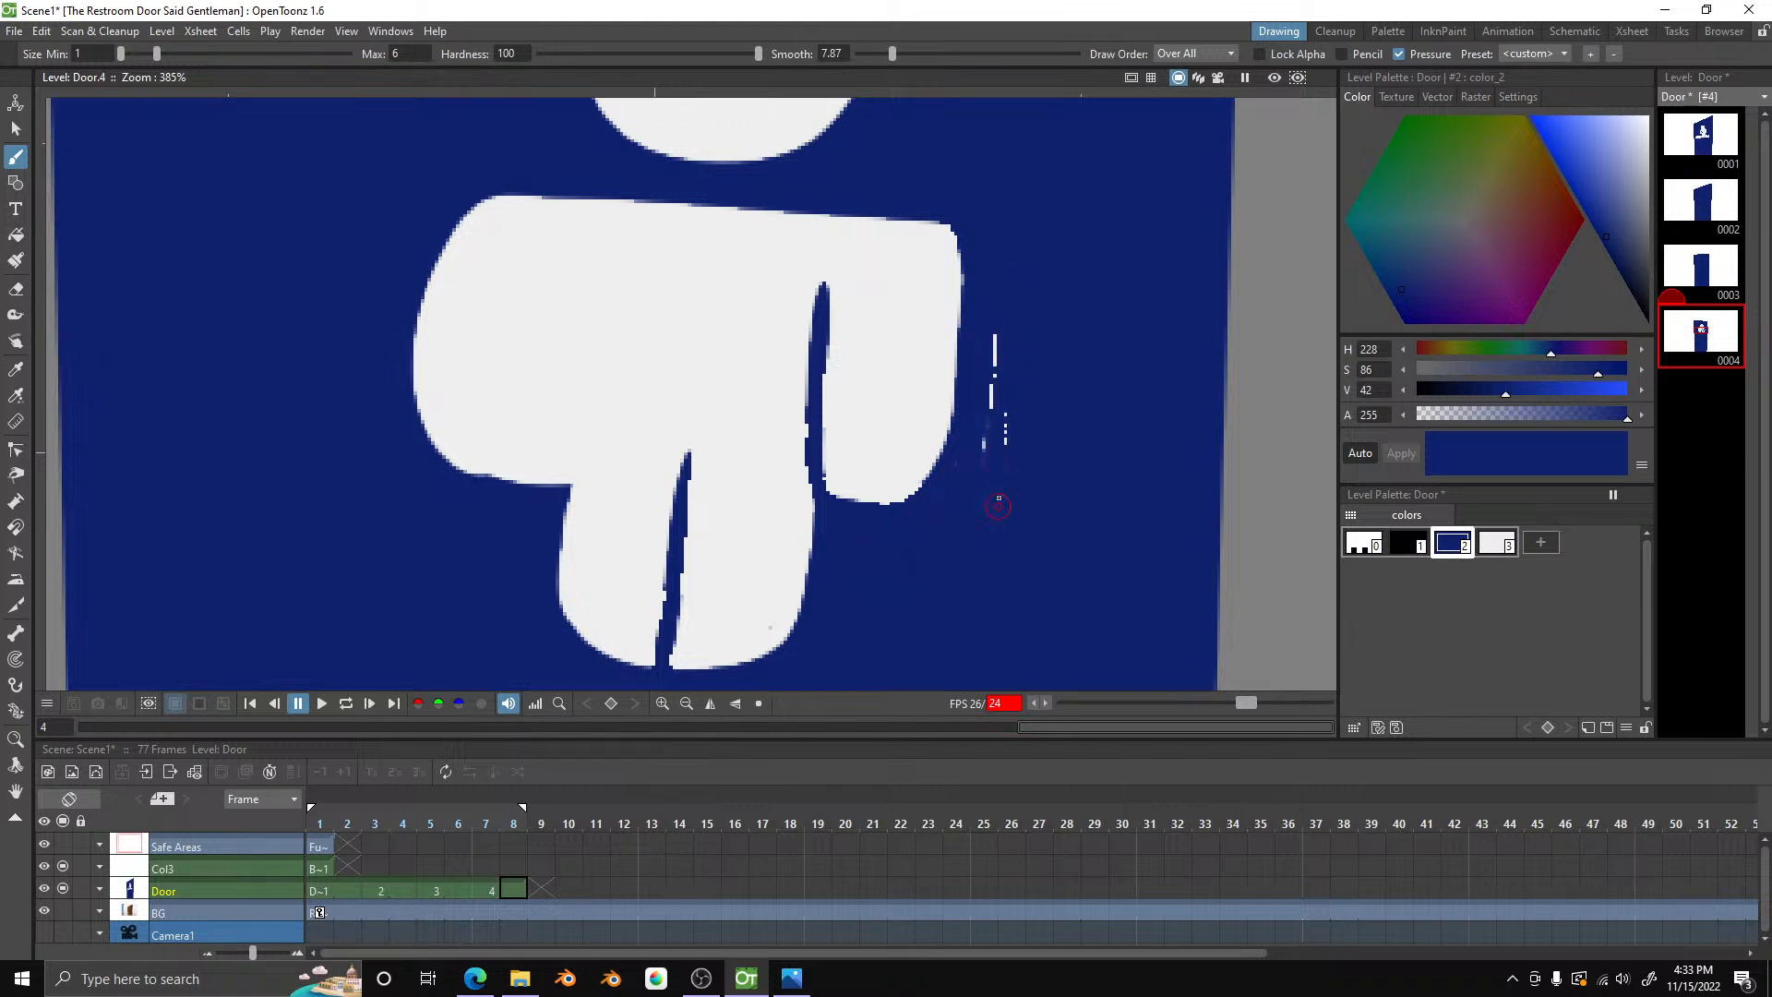
pyautogui.moveTo(1001, 331); pyautogui.dragTo(990, 481)
# - Carve a dark blue gap beside the left-hand arm, widen the gap between the legs and round off both feet
pyautogui.moveTo(582, 265)
pyautogui.mouseDown()
pyautogui.moveTo(546, 484)
pyautogui.moveTo(461, 504)
pyautogui.moveTo(546, 501)
pyautogui.moveTo(585, 268)
pyautogui.mouseUp()
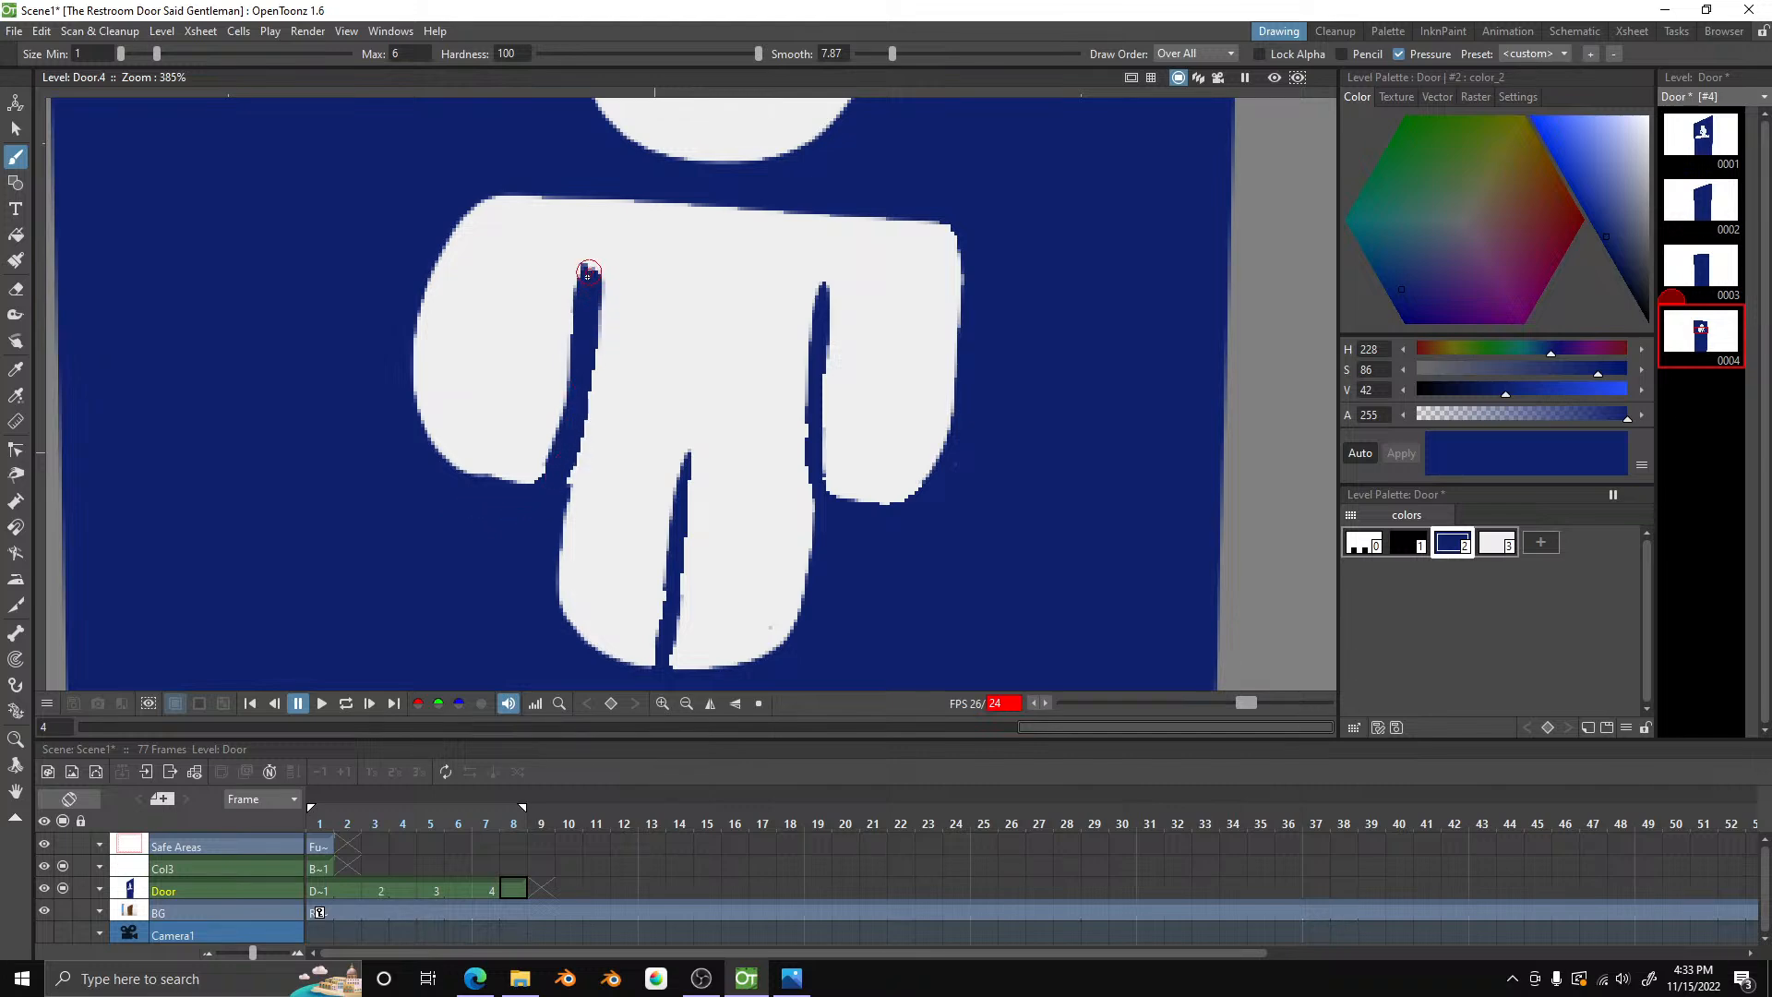
pyautogui.moveTo(690, 454)
pyautogui.mouseDown()
pyautogui.moveTo(681, 632)
pyautogui.moveTo(747, 671)
pyautogui.mouseUp()
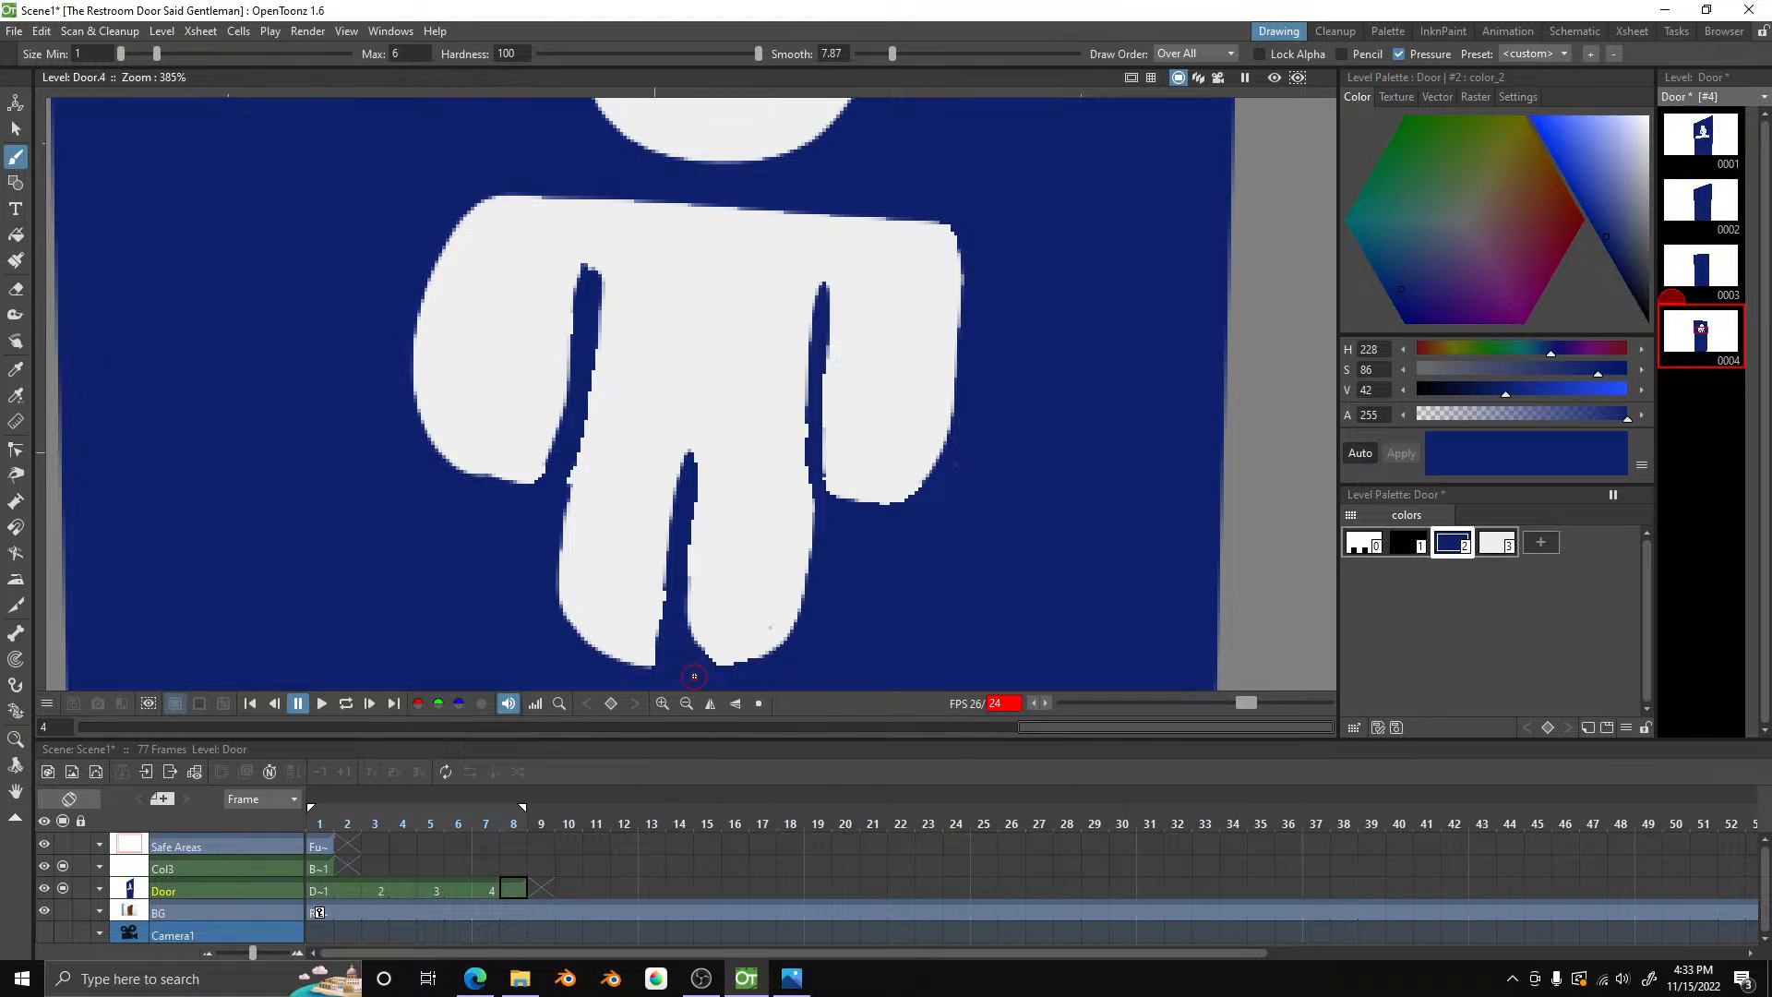
pyautogui.moveTo(670, 507); pyautogui.dragTo(655, 628)
pyautogui.hotkey('ctrl', 'z')
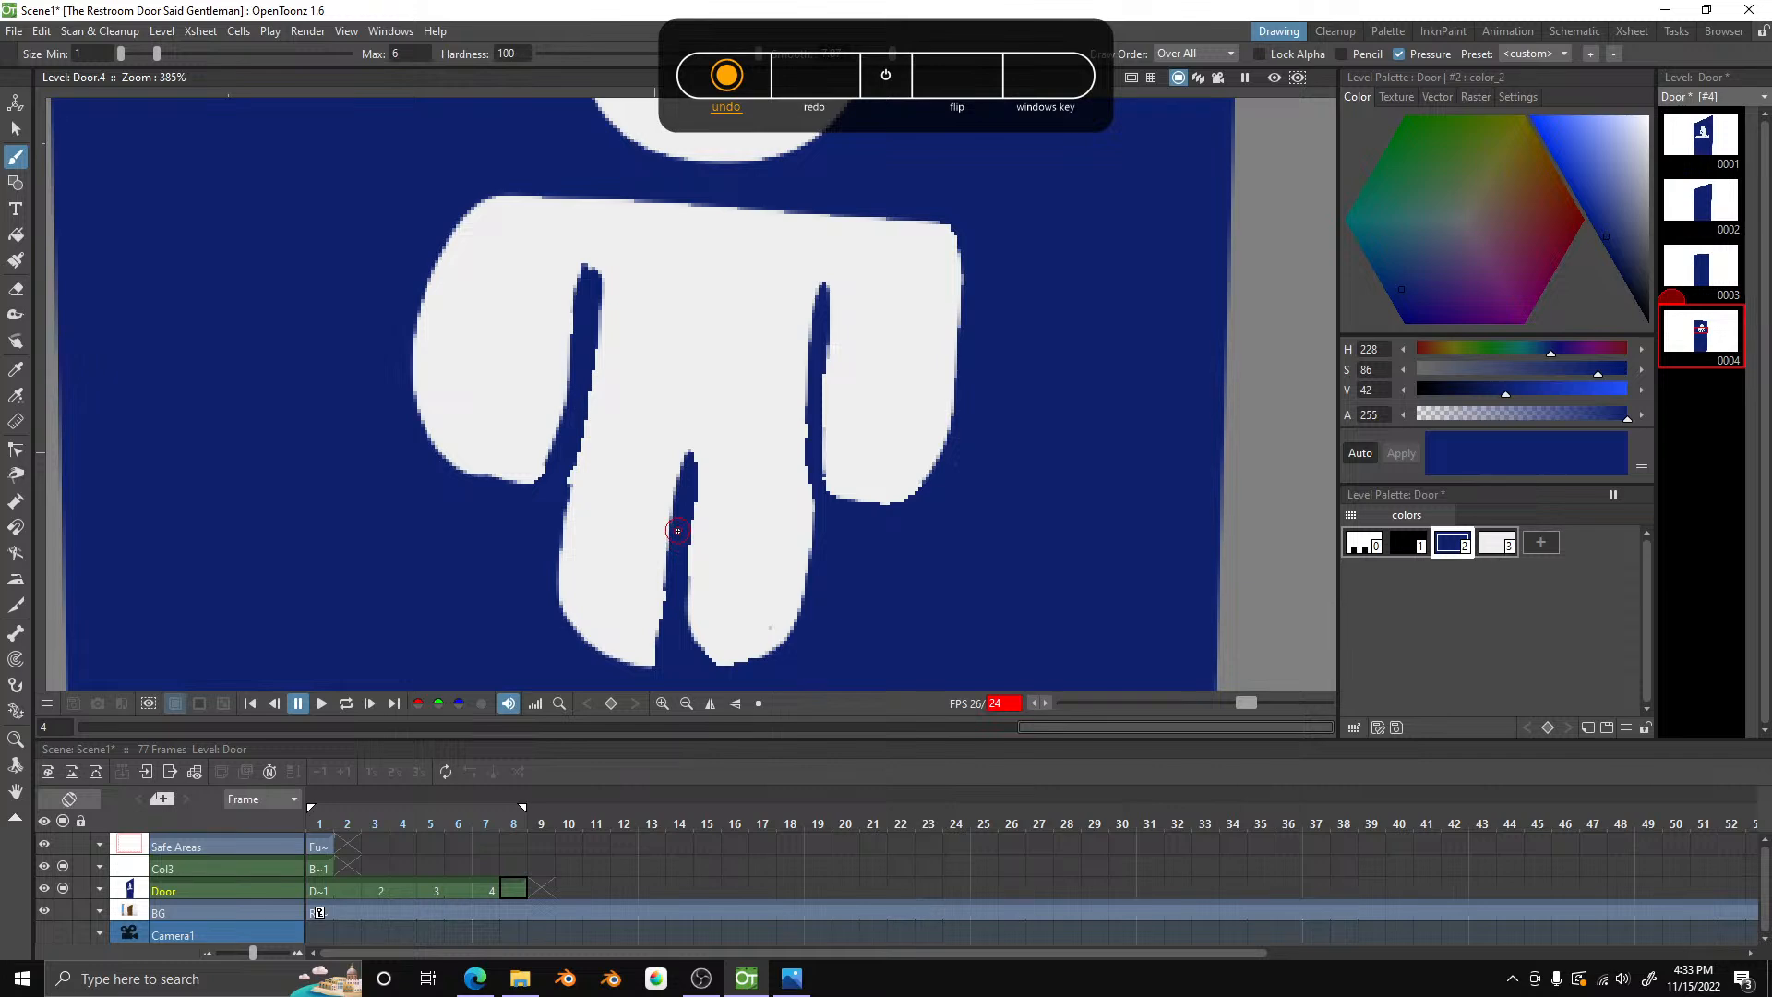
pyautogui.moveTo(665, 587)
pyautogui.mouseDown()
pyautogui.moveTo(633, 654)
pyautogui.moveTo(577, 649)
pyautogui.mouseUp()
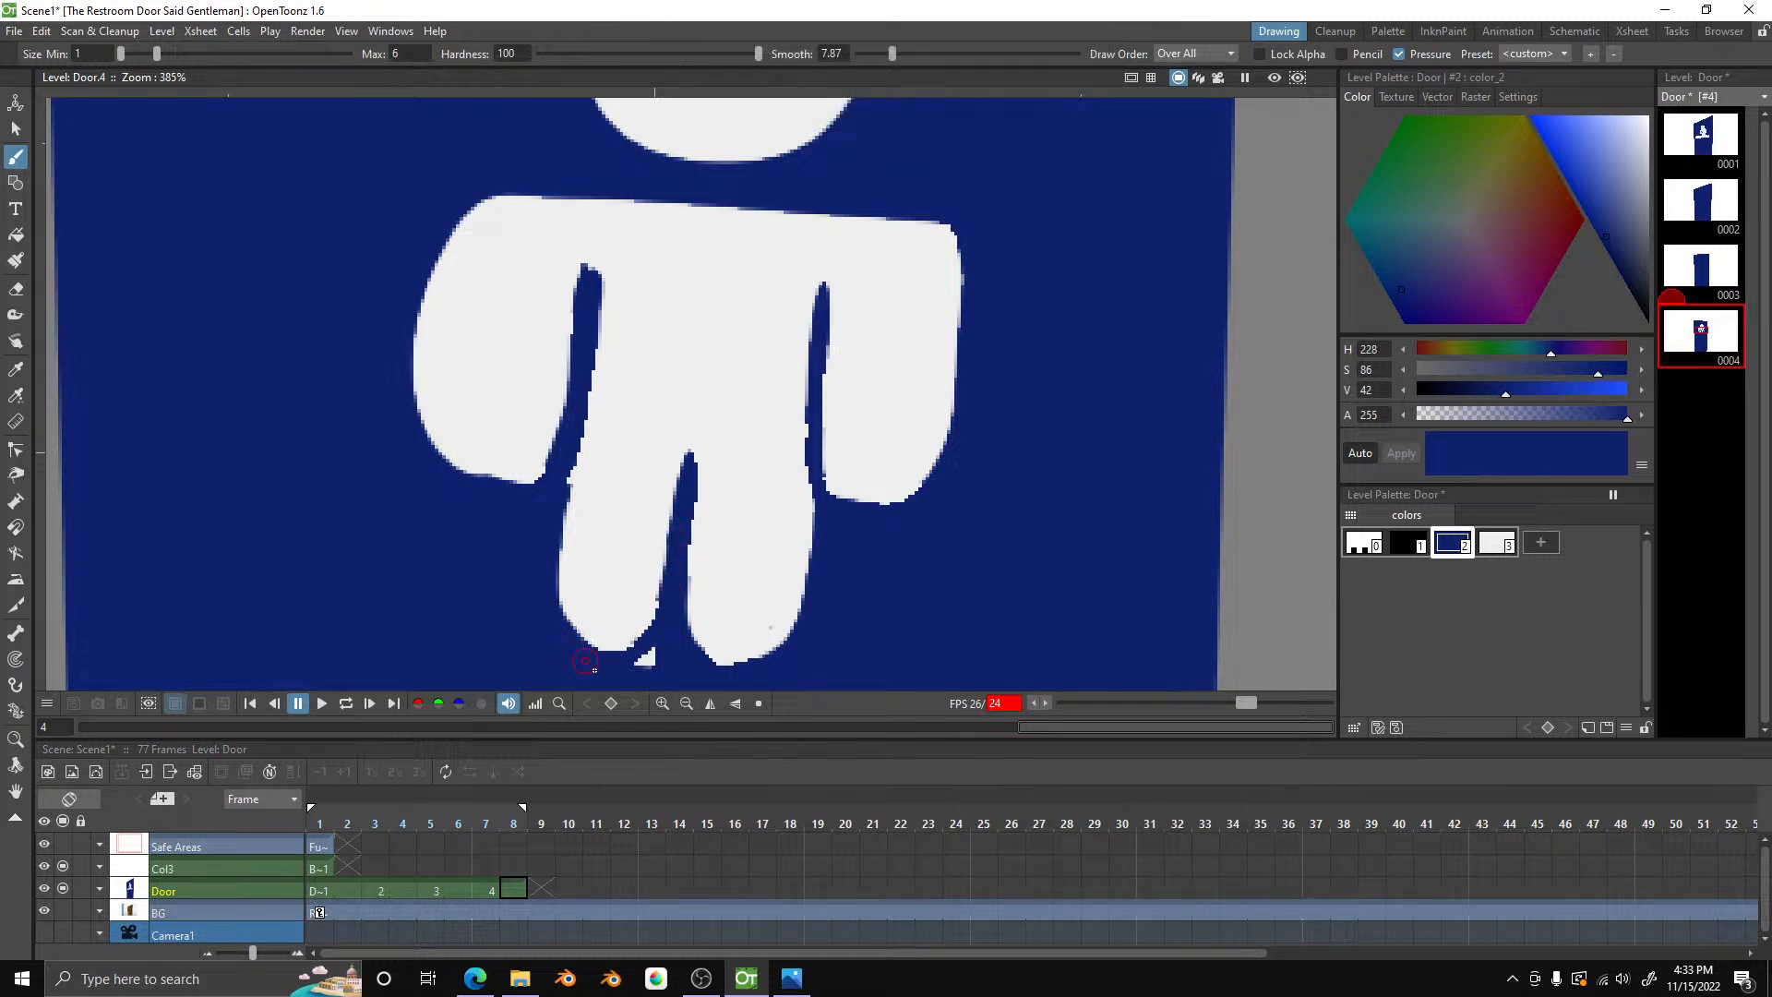
pyautogui.click(650, 658)
# - Compare the finished figure on Door drawing 0004 with the figure and lettering on drawing 0001
pyautogui.scroll(-10, 746, 594)
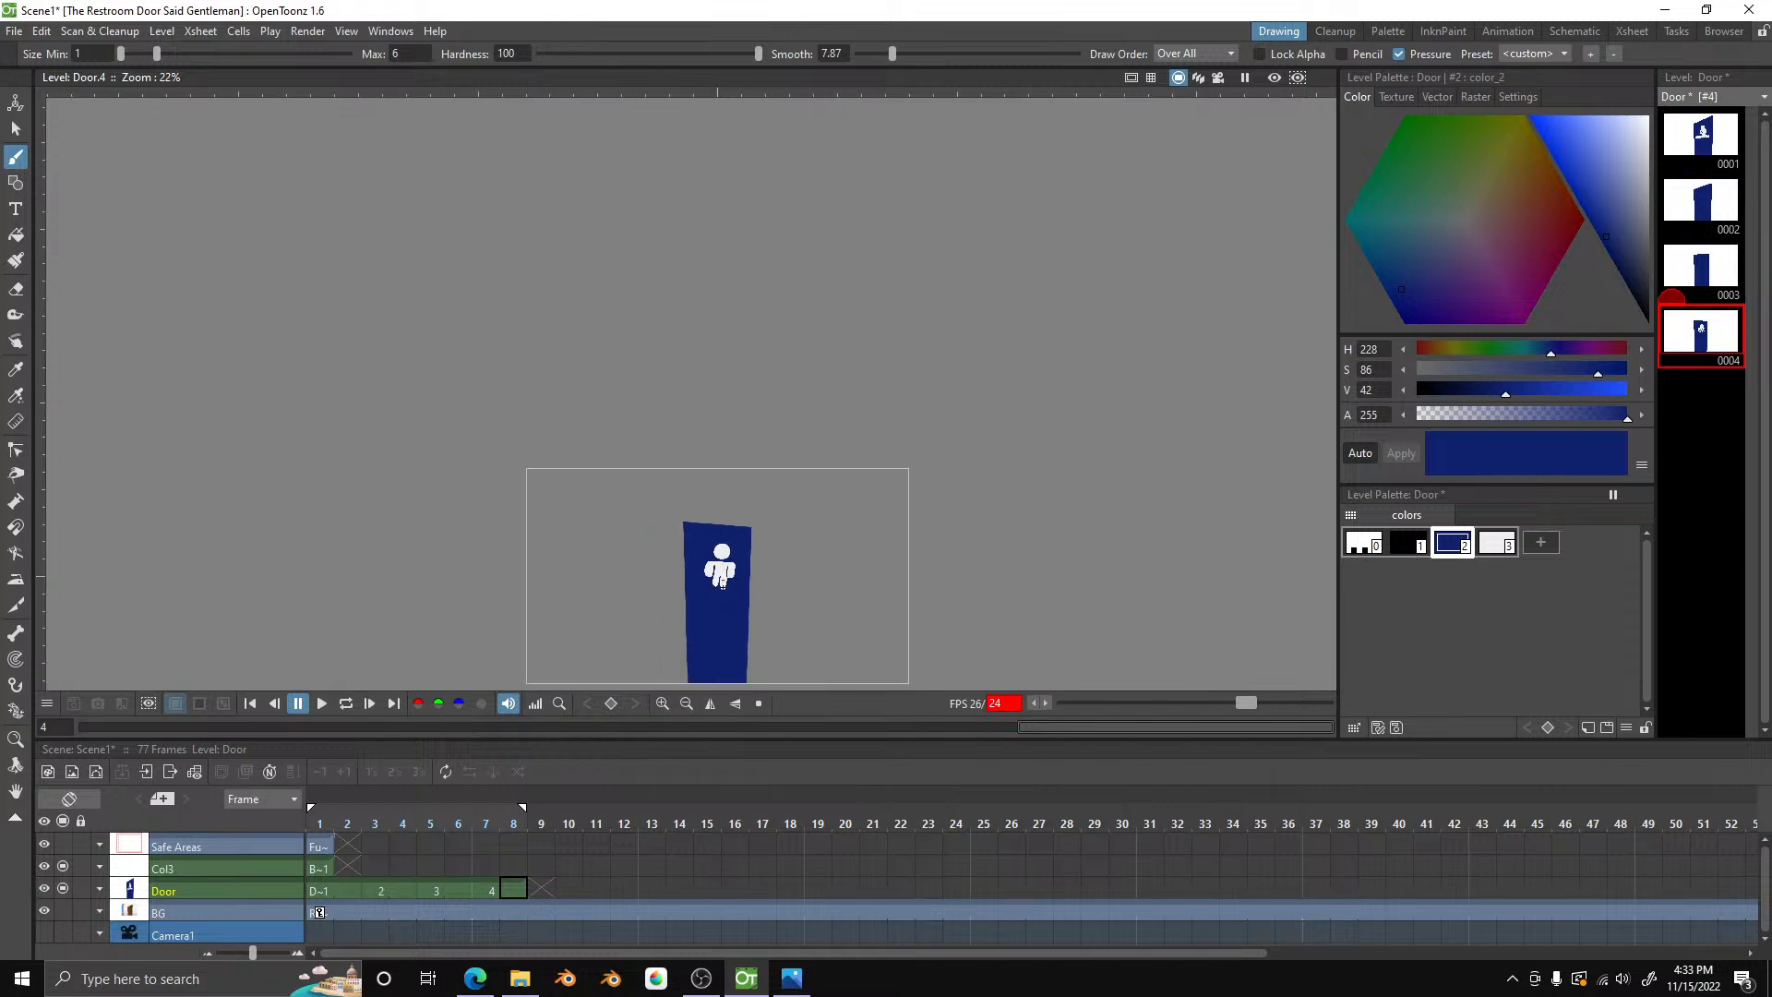
pyautogui.scroll(5, 722, 581)
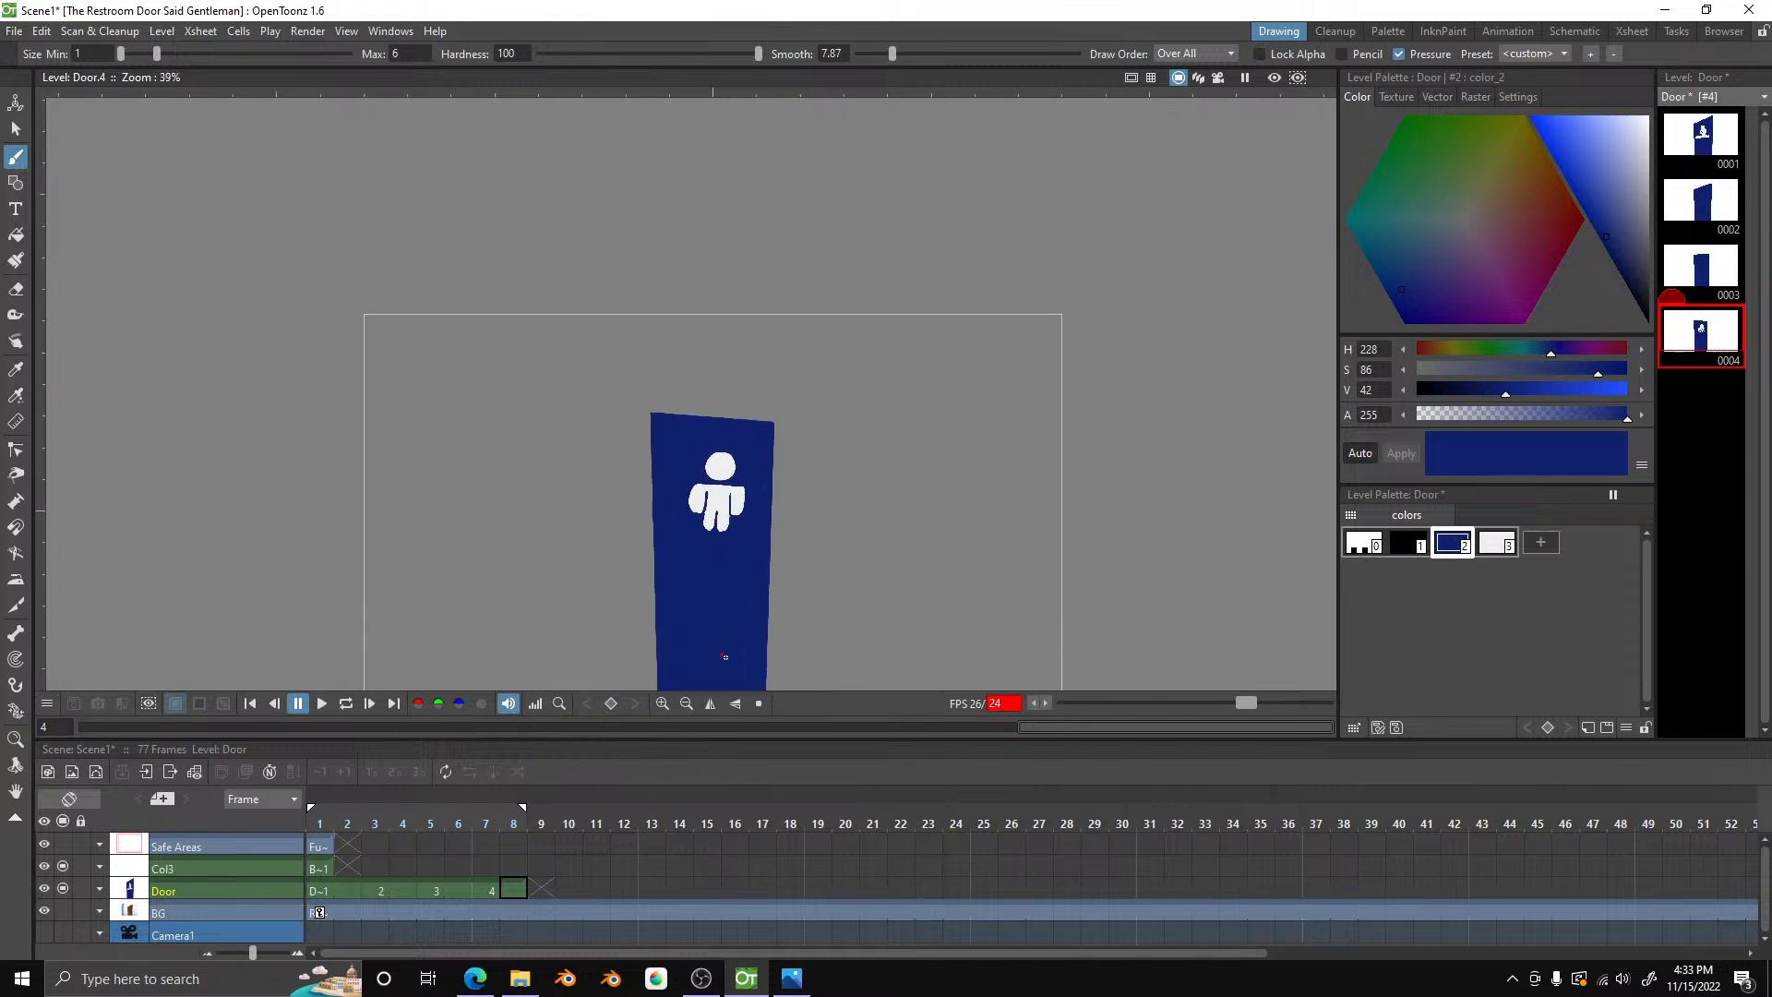
pyautogui.click(1704, 134)
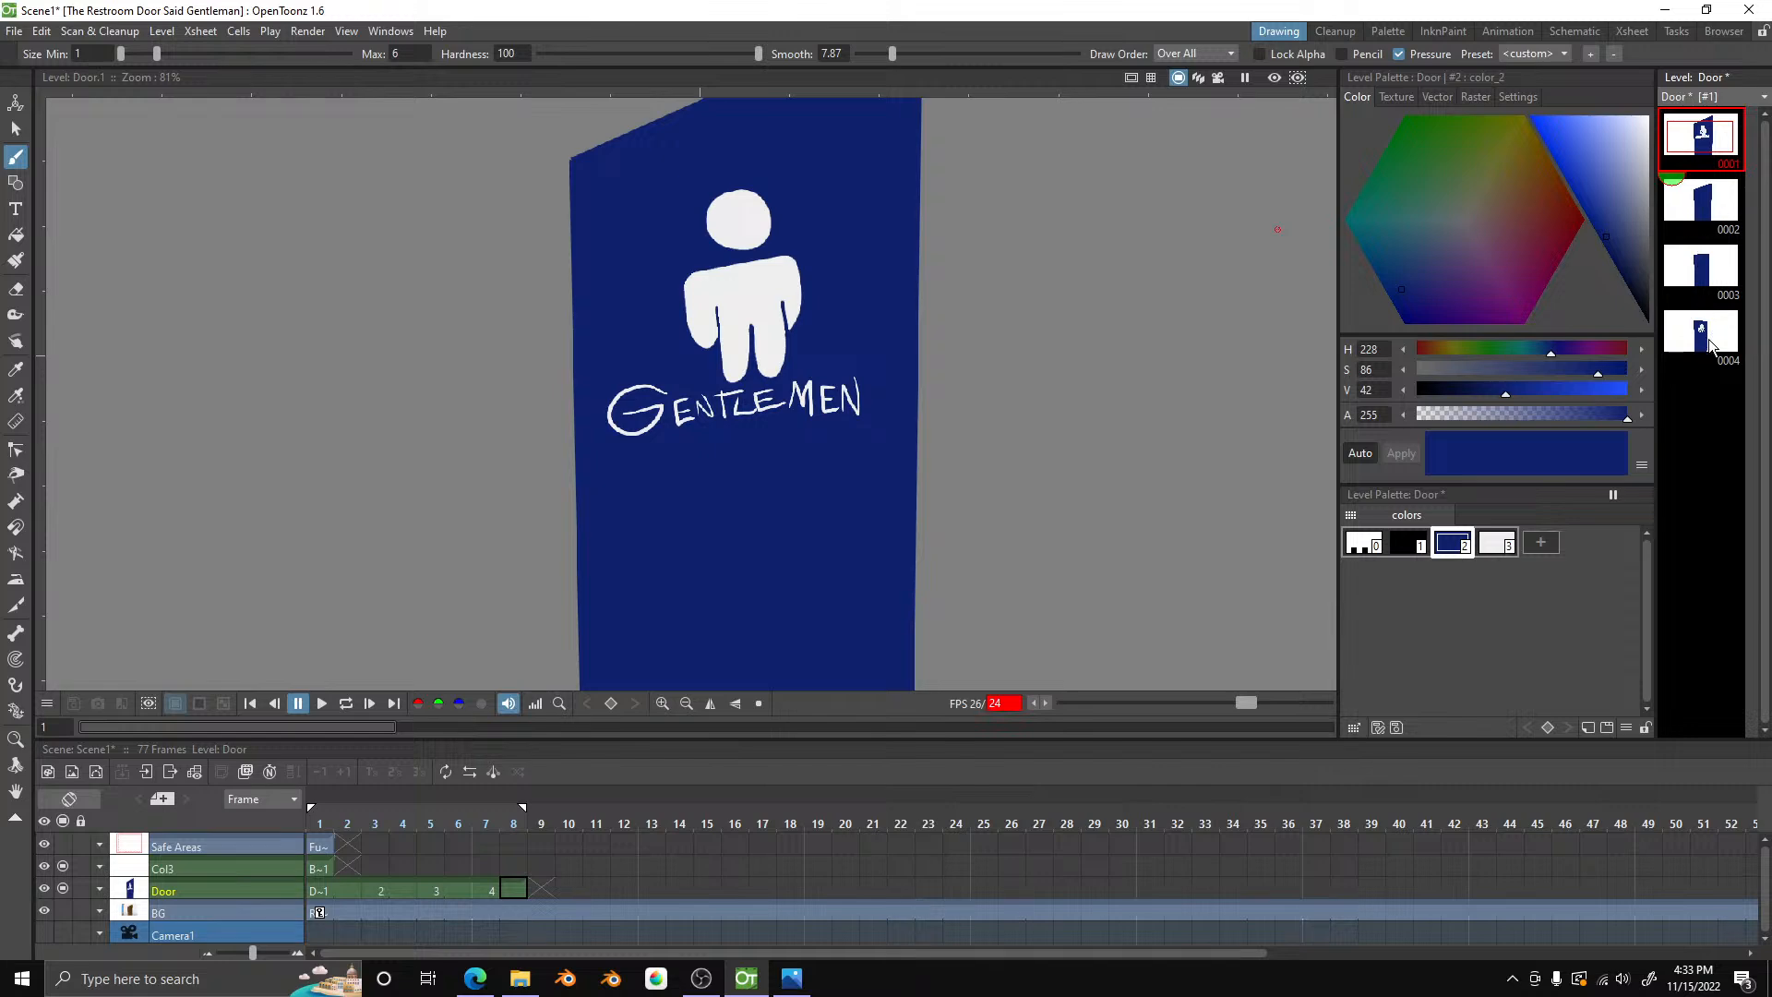
pyautogui.click(1710, 345)
pyautogui.scroll(5, 646, 408)
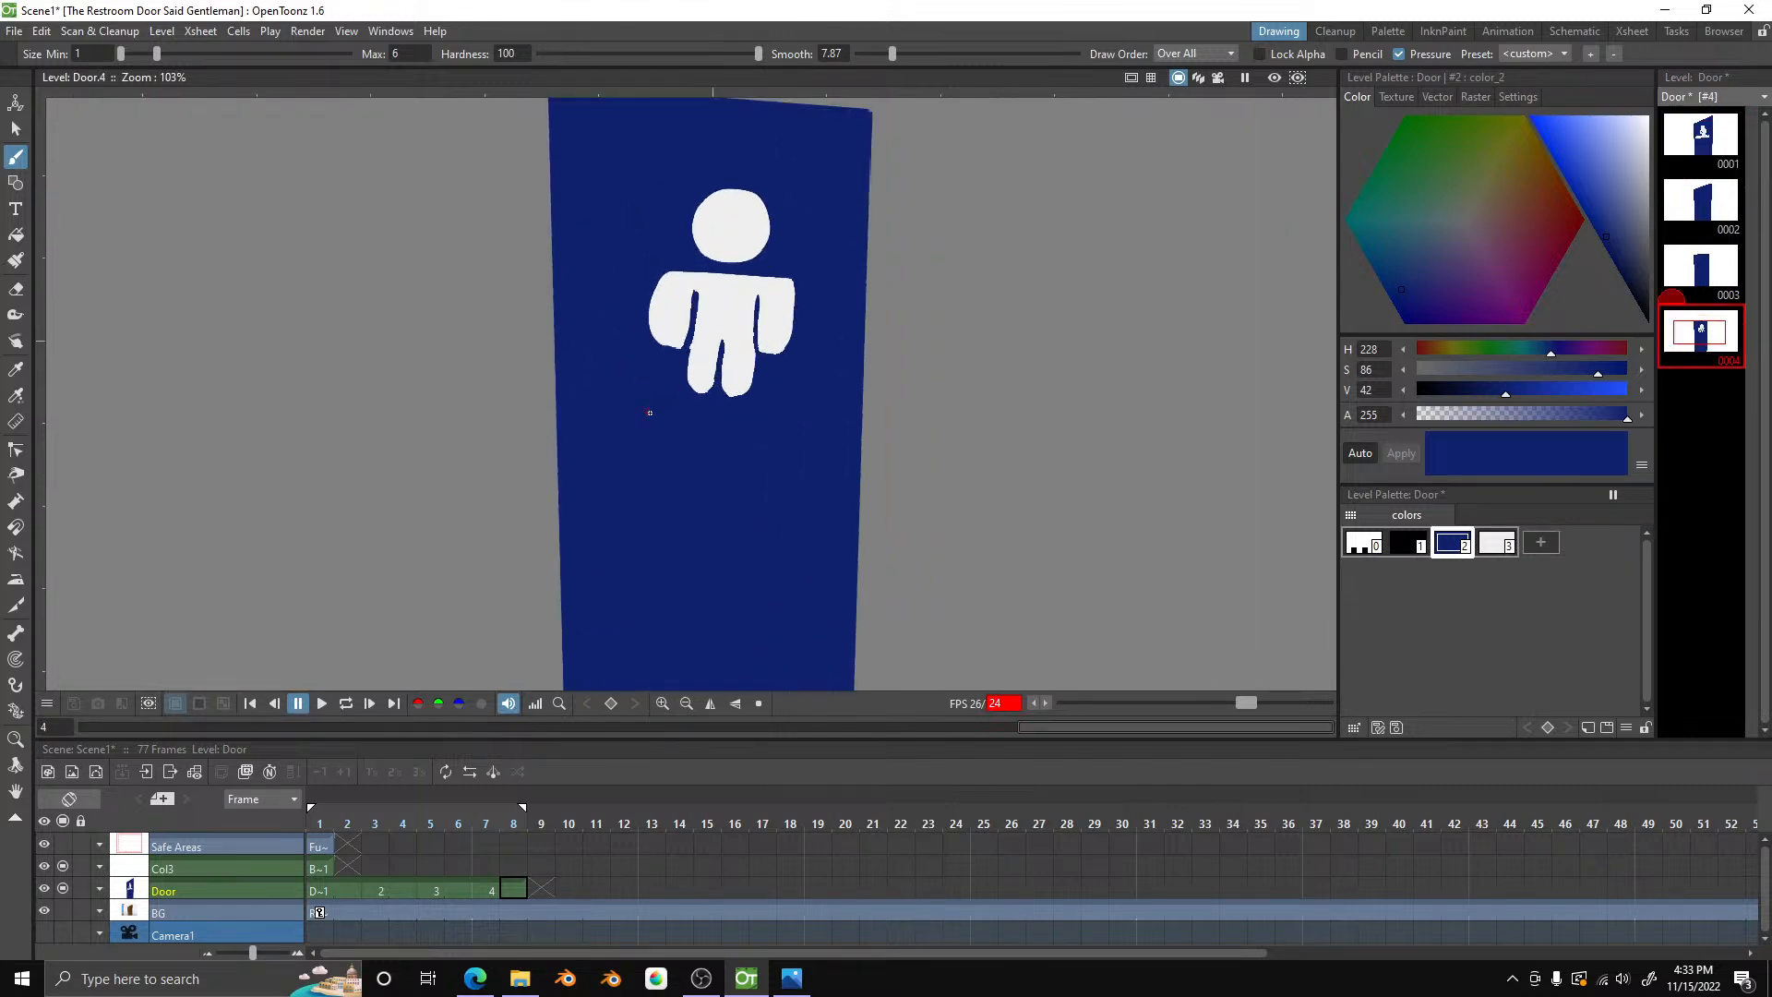
# - Set the brush smoothness to 5.32 and switch the painting colour to the white style, color_3
pyautogui.scroll(3, 690, 413)
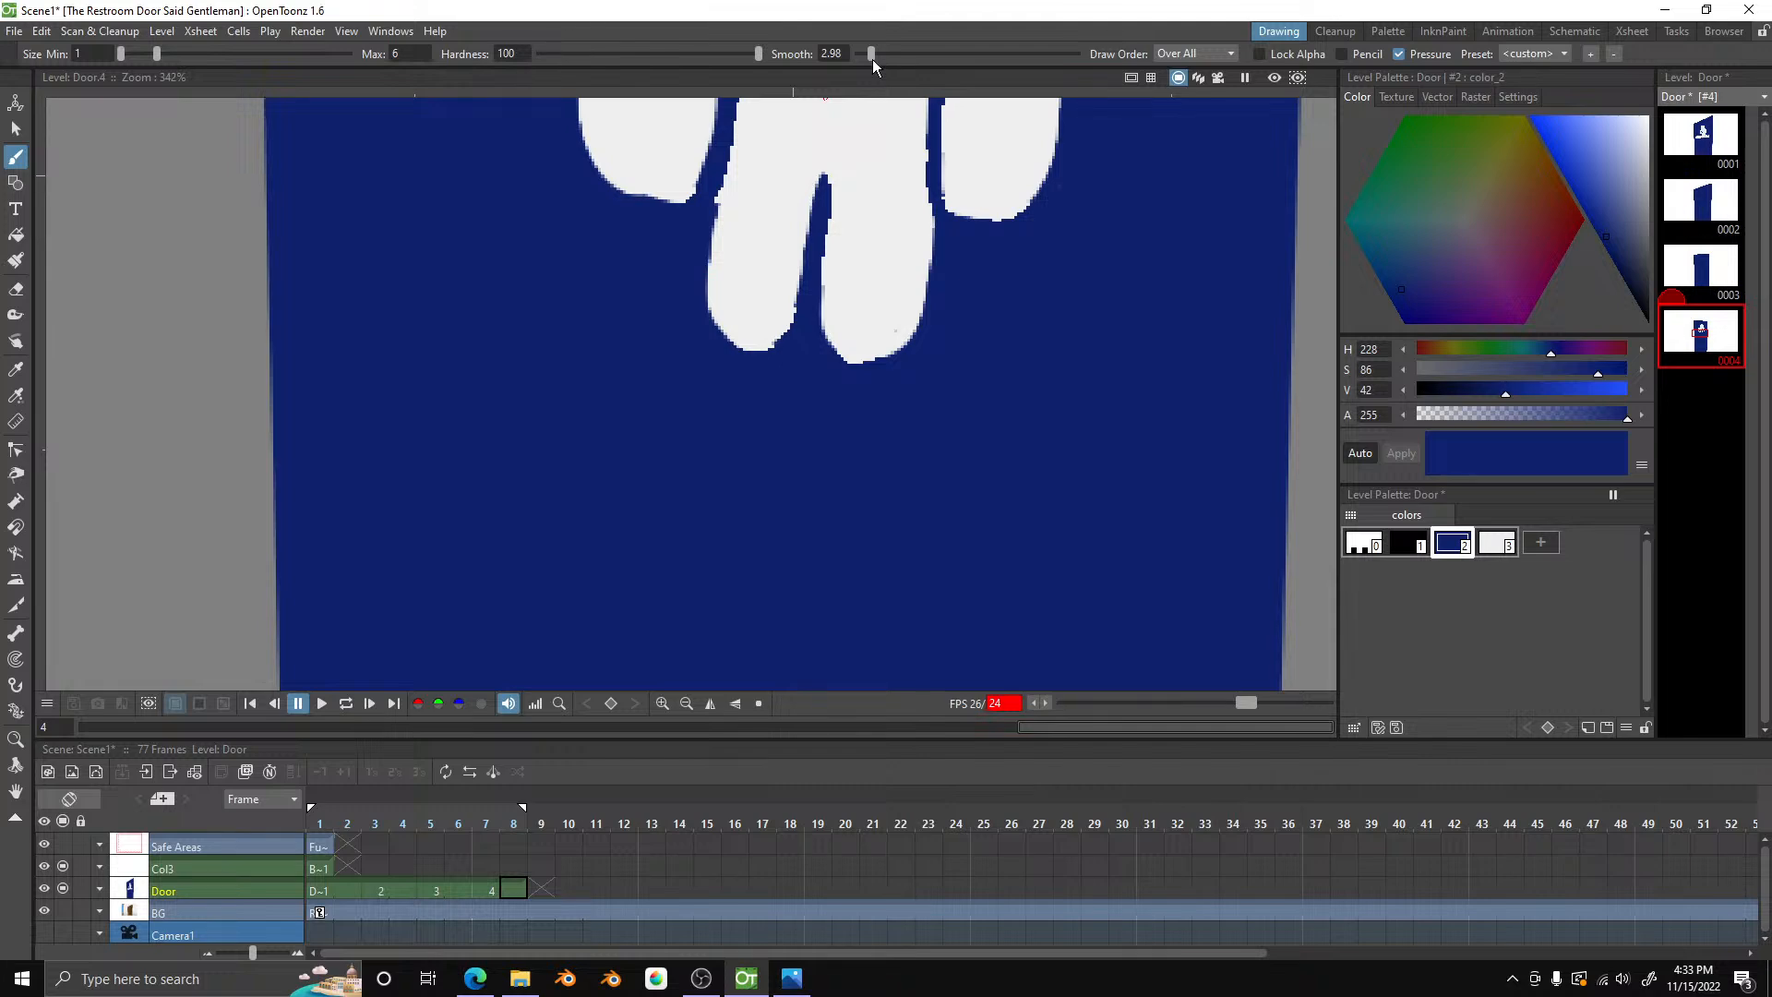
pyautogui.moveTo(873, 60); pyautogui.dragTo(882, 59)
pyautogui.scroll(2, 1015, 391)
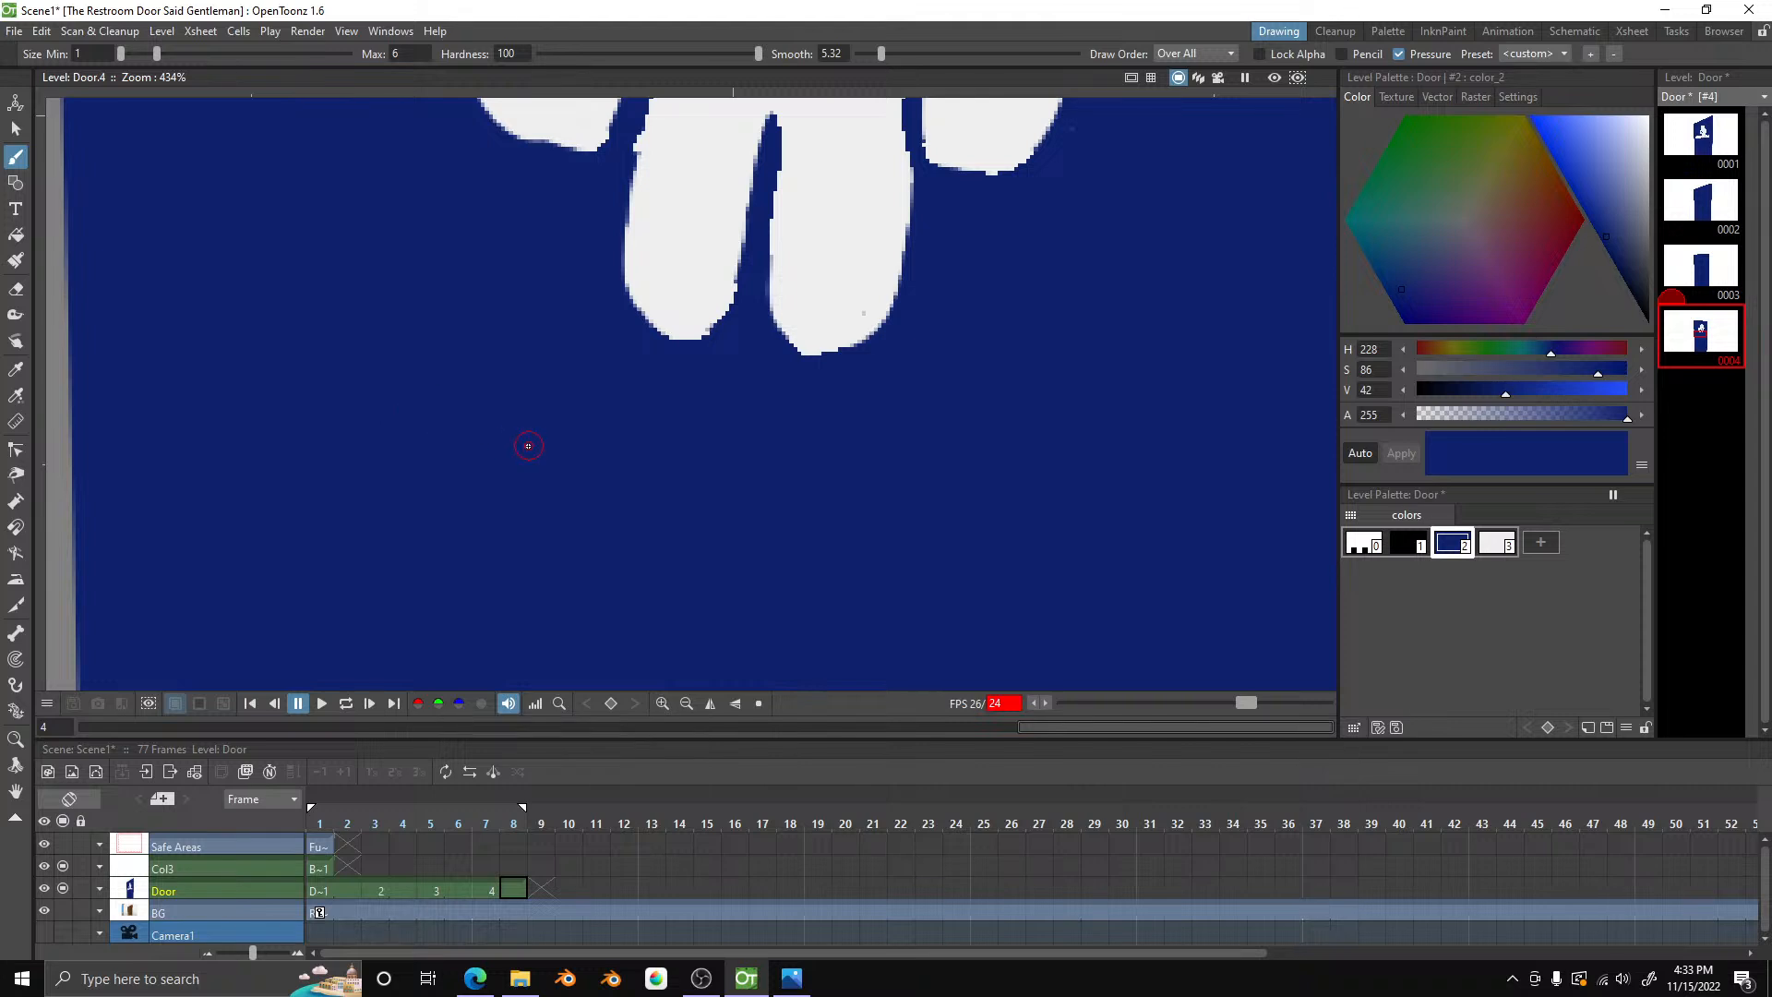
pyautogui.click(1499, 543)
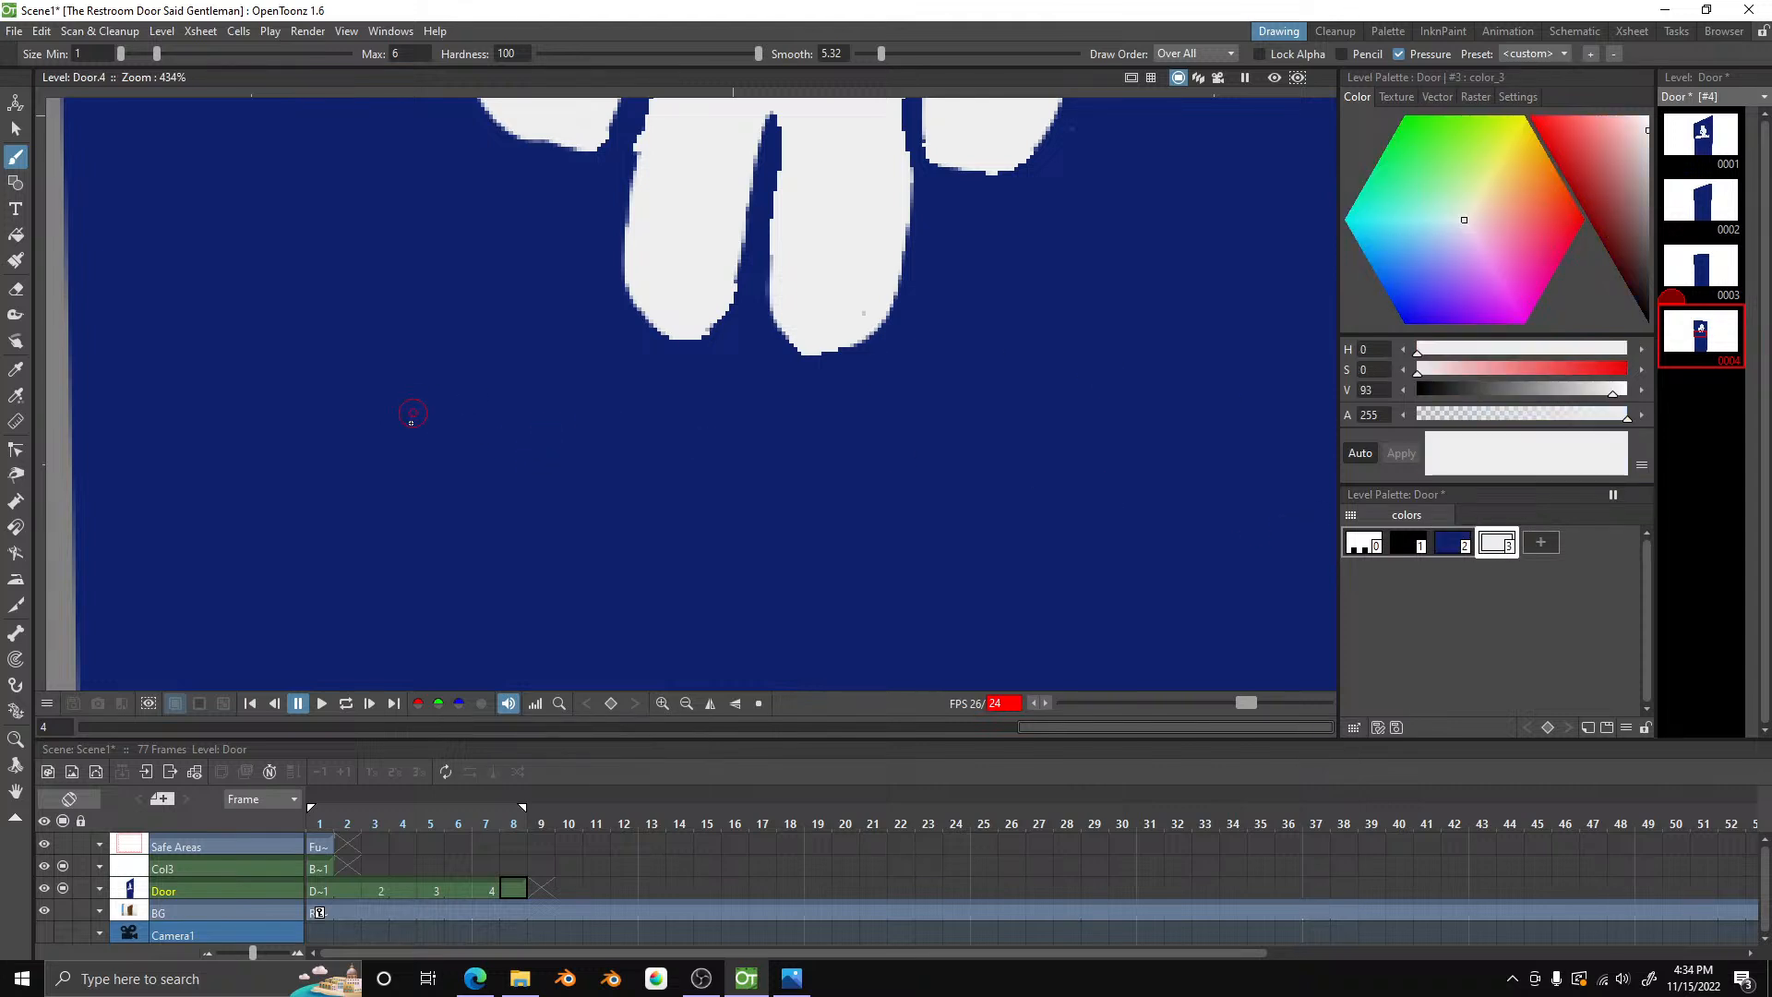
# - Try lettering GENTLEMEN in white beneath the figure's feet on Door drawing 0004
pyautogui.moveTo(413, 413)
pyautogui.mouseDown()
pyautogui.moveTo(510, 435)
pyautogui.moveTo(451, 486)
pyautogui.moveTo(358, 444)
pyautogui.moveTo(444, 330)
pyautogui.moveTo(524, 374)
pyautogui.mouseUp()
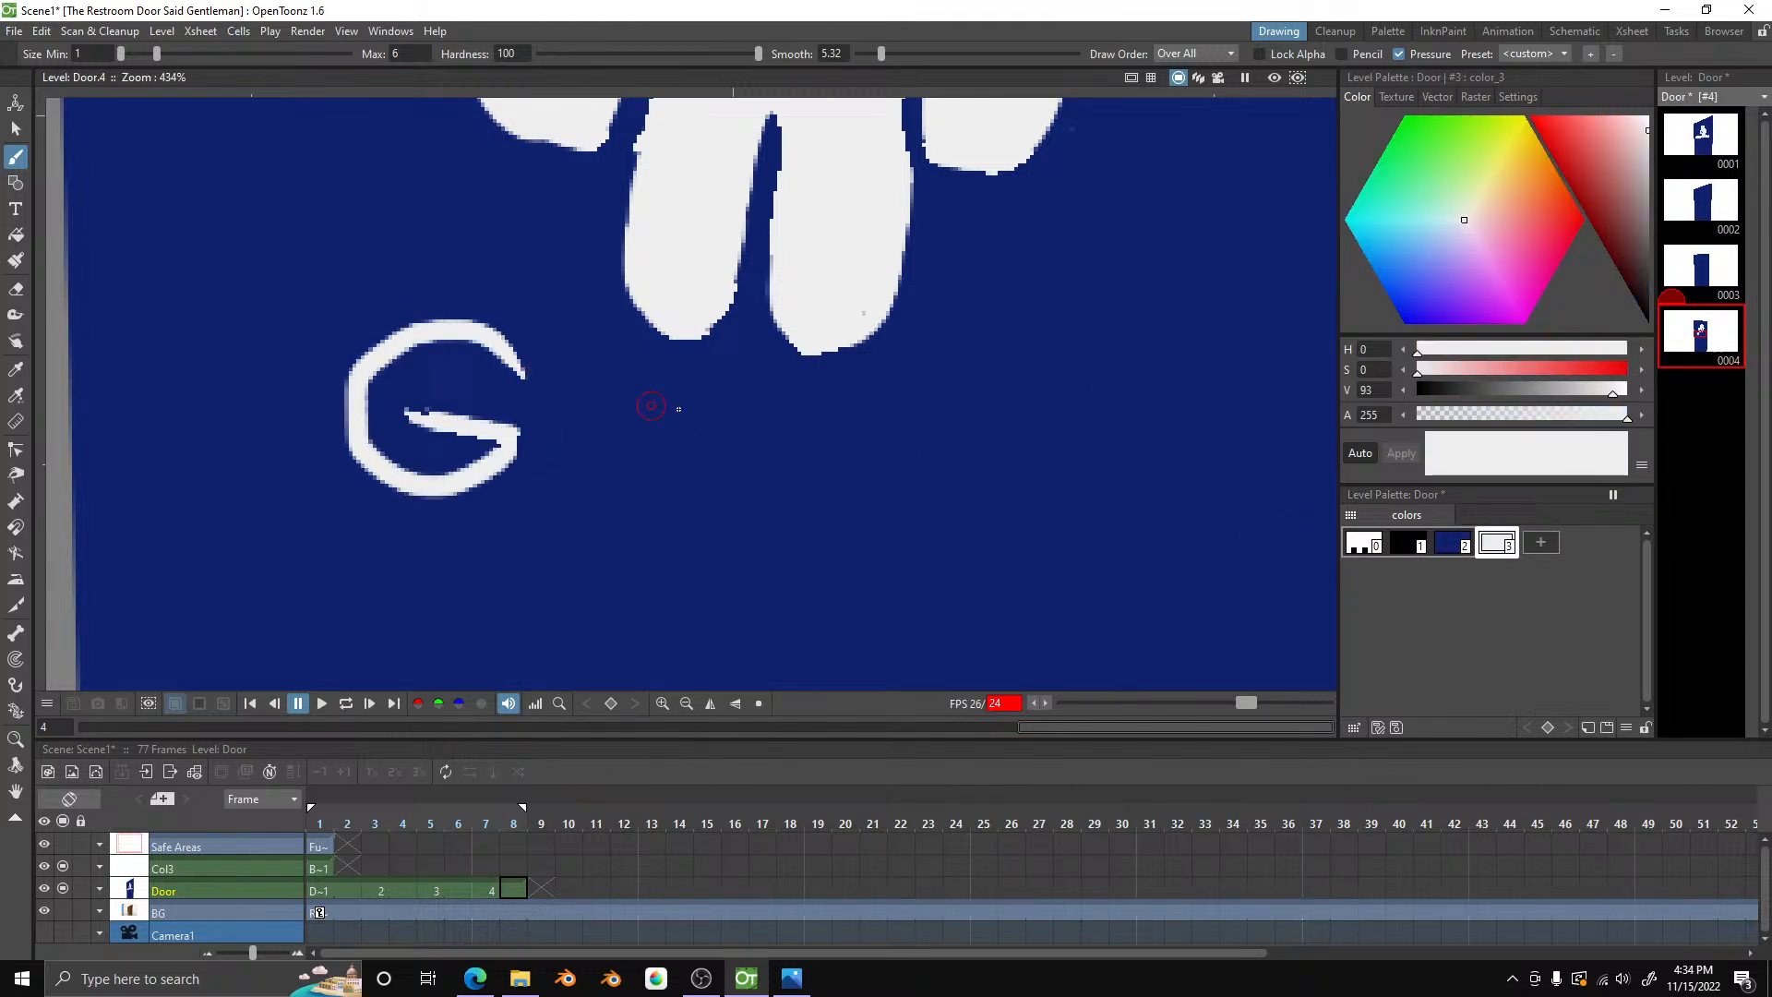
pyautogui.moveTo(620, 401)
pyautogui.mouseDown()
pyautogui.moveTo(547, 501)
pyautogui.moveTo(644, 497)
pyautogui.mouseUp()
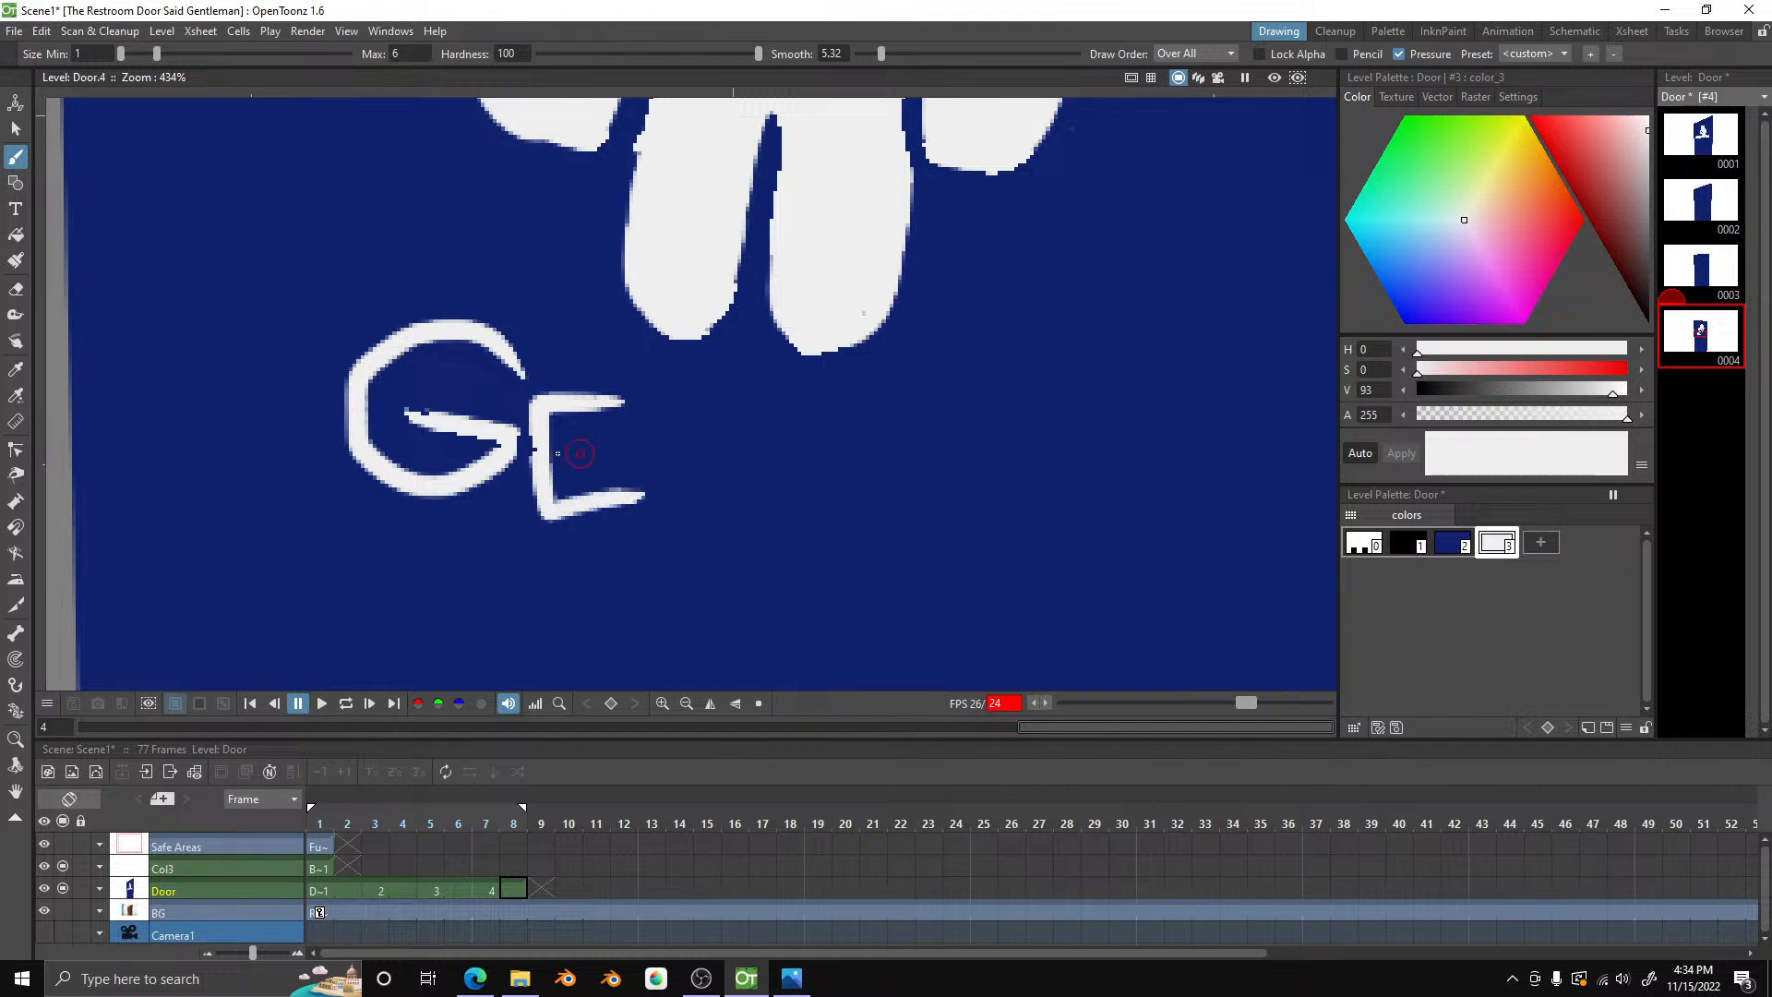
pyautogui.moveTo(533, 451); pyautogui.dragTo(608, 449)
pyautogui.moveTo(667, 506)
pyautogui.mouseDown()
pyautogui.moveTo(724, 518)
pyautogui.moveTo(720, 396)
pyautogui.moveTo(782, 480)
pyautogui.moveTo(786, 526)
pyautogui.mouseUp()
pyautogui.click(745, 400)
pyautogui.moveTo(746, 400)
pyautogui.mouseDown()
pyautogui.moveTo(820, 396)
pyautogui.moveTo(837, 506)
pyautogui.moveTo(946, 501)
pyautogui.mouseUp()
pyautogui.moveTo(1017, 378)
pyautogui.mouseDown()
pyautogui.moveTo(950, 499)
pyautogui.moveTo(1051, 475)
pyautogui.mouseUp()
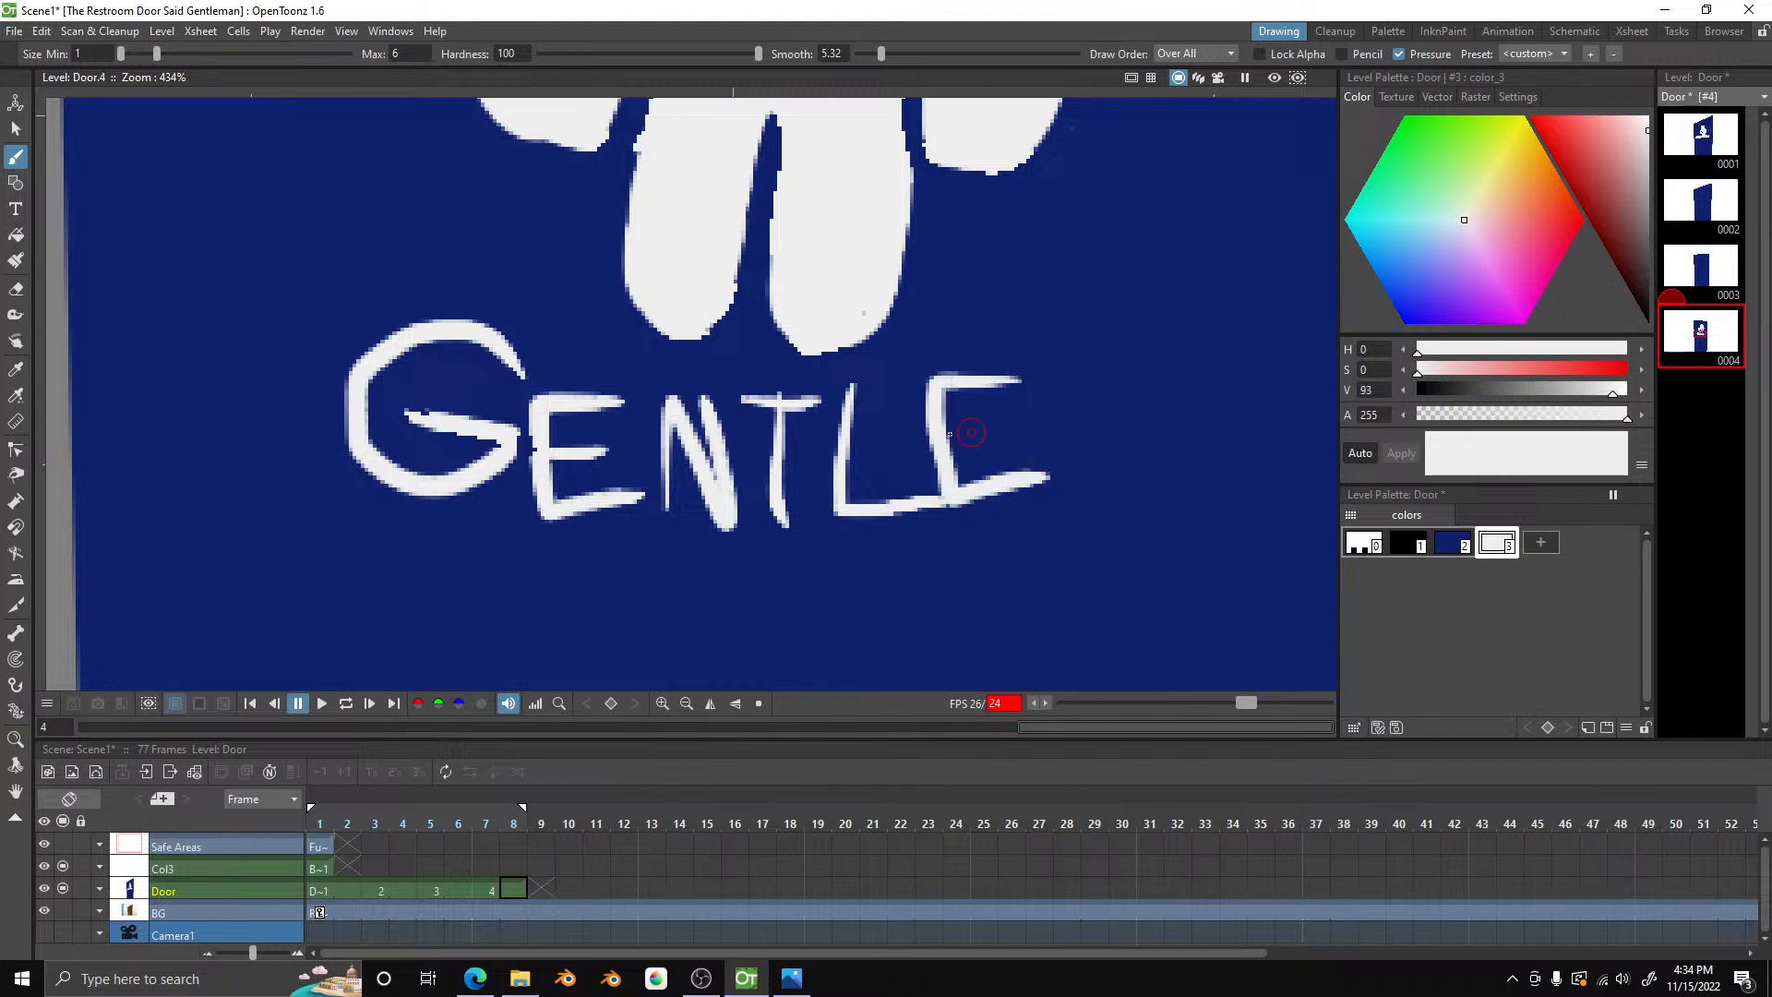
pyautogui.moveTo(946, 441); pyautogui.dragTo(1016, 431)
pyautogui.moveTo(1054, 490)
pyautogui.mouseDown()
pyautogui.moveTo(1060, 396)
pyautogui.moveTo(1096, 495)
pyautogui.moveTo(1136, 474)
pyautogui.moveTo(1133, 537)
pyautogui.mouseUp()
pyautogui.moveTo(1252, 369)
pyautogui.mouseDown()
pyautogui.moveTo(1194, 384)
pyautogui.moveTo(1171, 487)
pyautogui.moveTo(1190, 517)
pyautogui.moveTo(1267, 495)
pyautogui.mouseUp()
pyautogui.moveTo(1177, 444); pyautogui.dragTo(1253, 438)
pyautogui.moveTo(1278, 503)
pyautogui.mouseDown()
pyautogui.moveTo(1292, 393)
pyautogui.moveTo(1339, 487)
pyautogui.mouseUp()
pyautogui.moveTo(1339, 489)
pyautogui.mouseDown()
pyautogui.moveTo(1352, 442)
pyautogui.moveTo(1311, 305)
pyautogui.mouseUp()
pyautogui.scroll(5, 1148, 318)
pyautogui.scroll(-12, 973, 397)
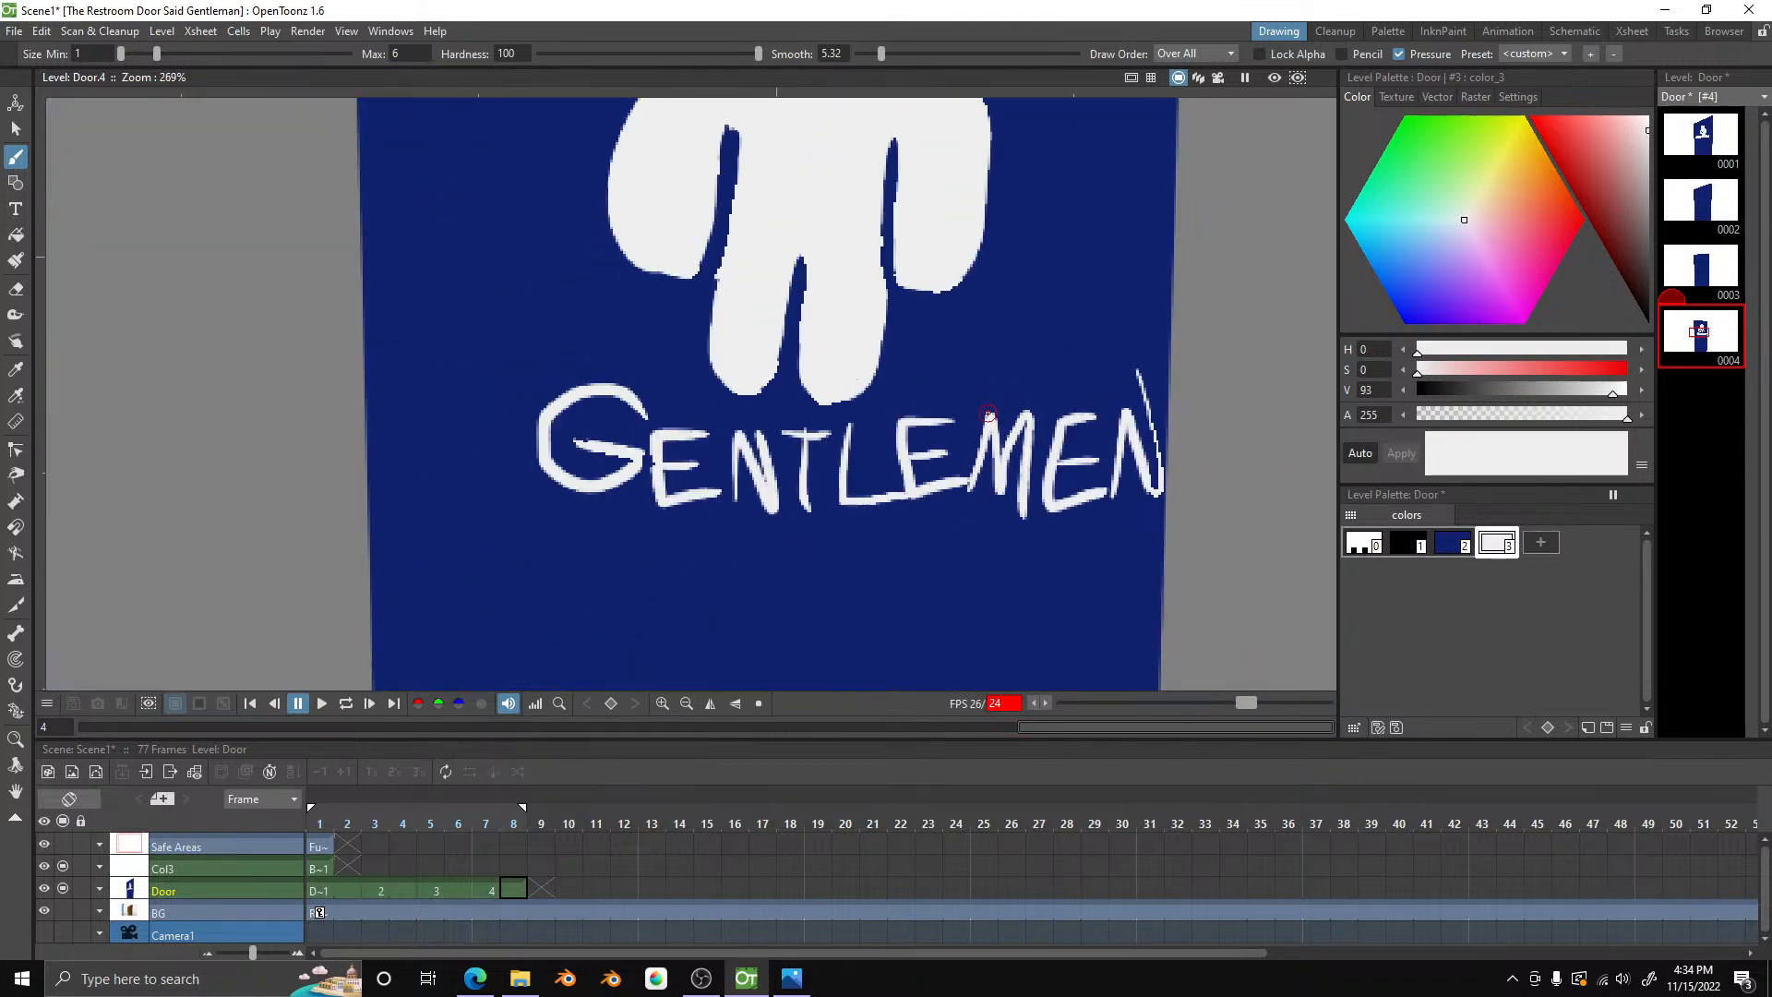
# - Undo all the strokes of the GENTLEMEN lettering on drawing 0004
pyautogui.scroll(6, 980, 421)
pyautogui.hotkey('ctrl', 'z')
pyautogui.hotkey('ctrl', 'z')
pyautogui.hotkey('ctrl', 'z')
pyautogui.hotkey('ctrl', 'z')
pyautogui.hotkey('ctrl', 'z')
pyautogui.hotkey('ctrl', 'z')
pyautogui.hotkey('ctrl', 'z')
pyautogui.hotkey('ctrl', 'z')
pyautogui.hotkey('ctrl', 'z')
pyautogui.hotkey('ctrl', 'z')
pyautogui.hotkey('ctrl', 'z')
pyautogui.hotkey('ctrl', 'z')
pyautogui.hotkey('ctrl', 'z')
pyautogui.hotkey('ctrl', 'z')
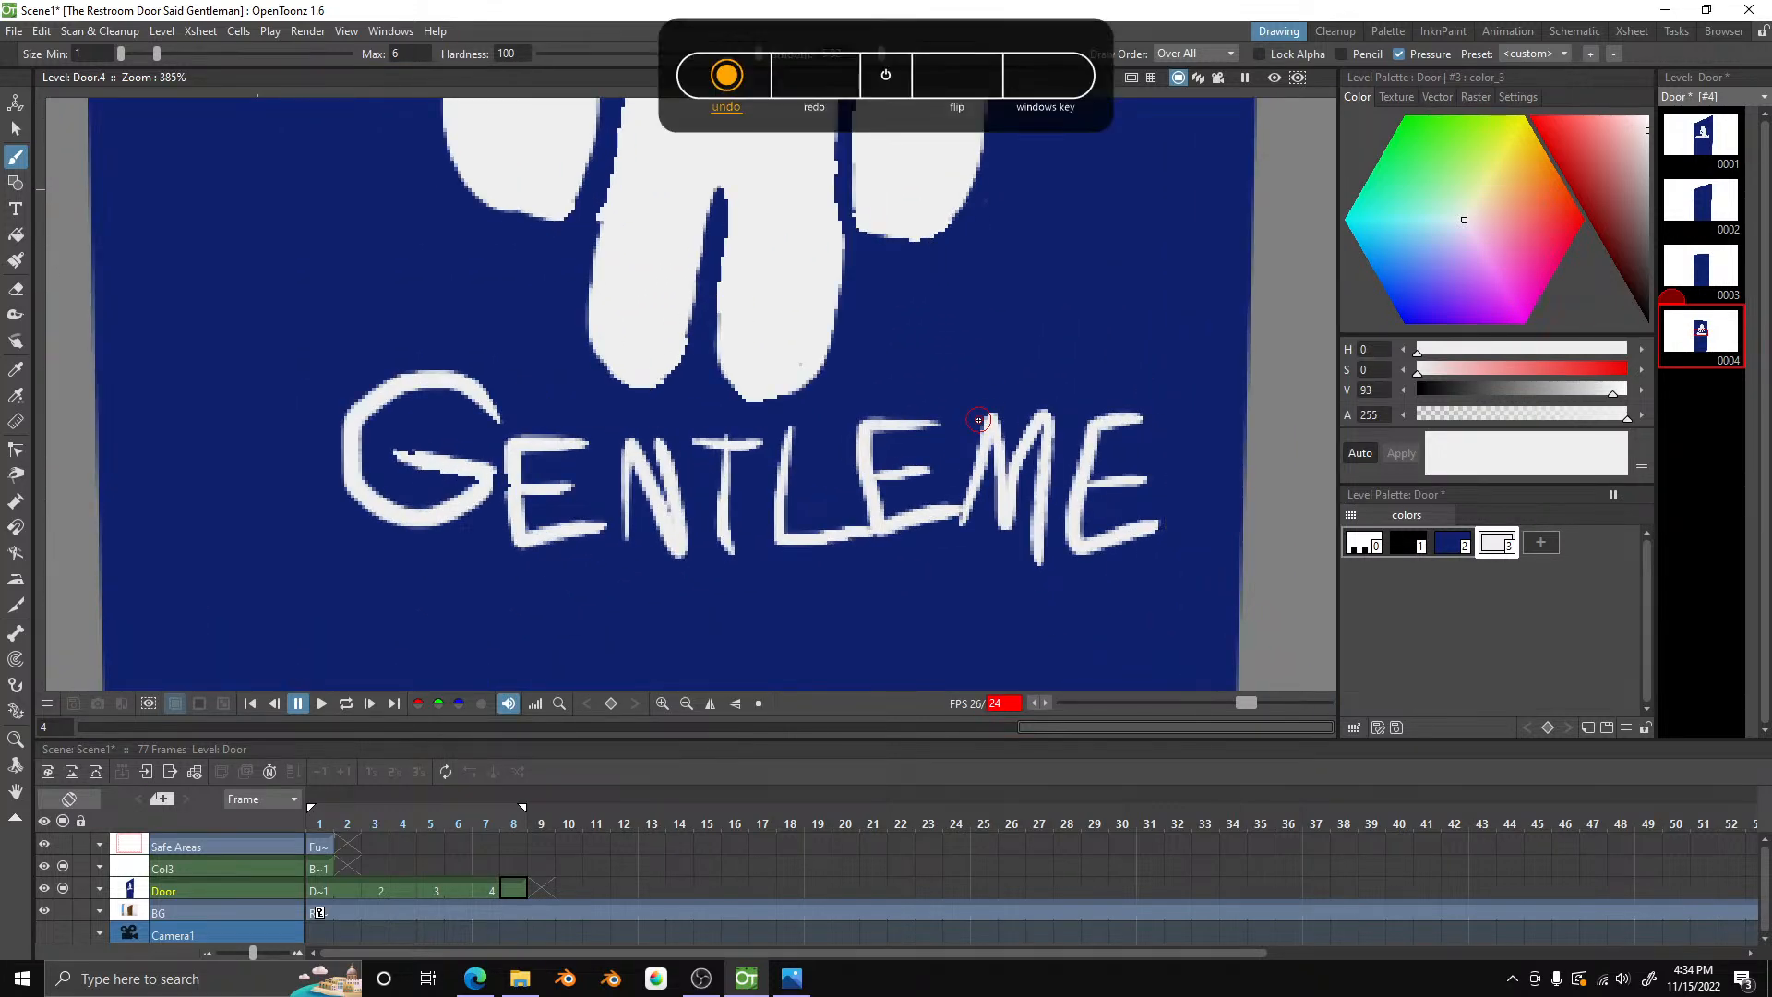
pyautogui.hotkey('ctrl', 'z')
pyautogui.hotkey('ctrl', 'z')
pyautogui.hotkey('ctrl', 'z')
pyautogui.hotkey('ctrl', 'z')
pyautogui.hotkey('ctrl', 'z')
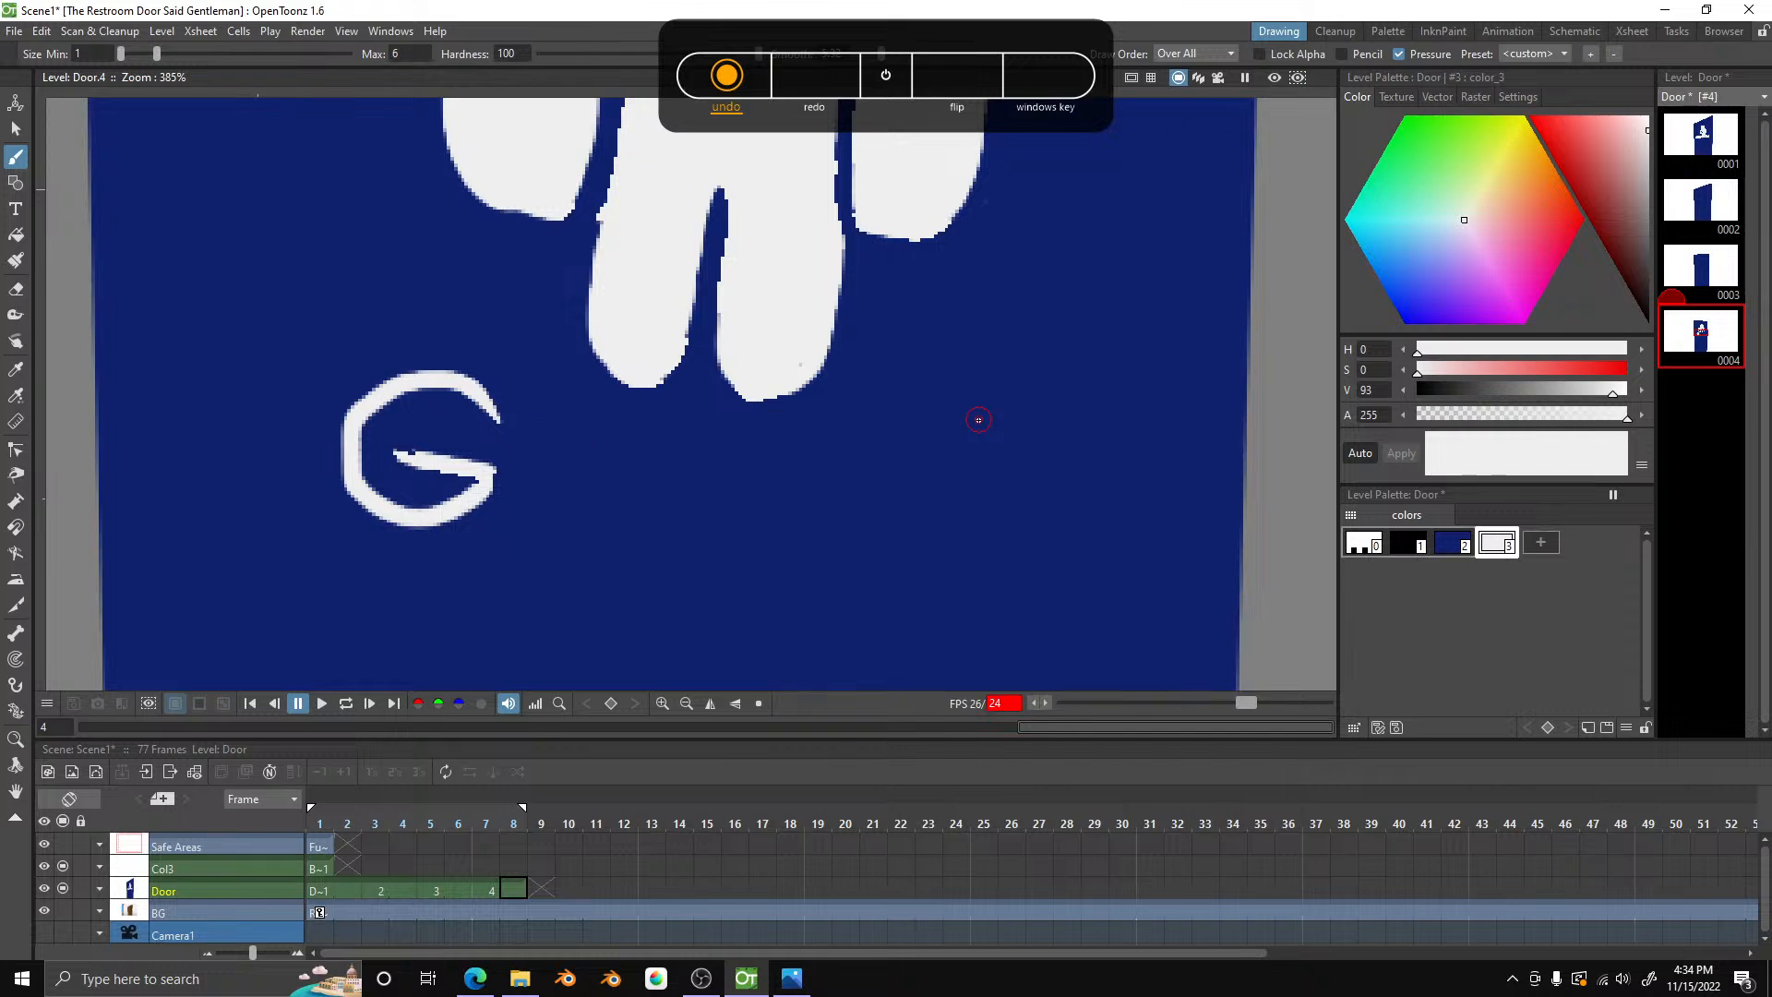
# - Letter GENTLEMEN in white beneath the figure, starting close to the door's left edge and sloping slightly downwards so it fits the door
pyautogui.moveTo(254, 438)
pyautogui.mouseDown()
pyautogui.moveTo(345, 455)
pyautogui.moveTo(334, 480)
pyautogui.moveTo(235, 477)
pyautogui.moveTo(209, 421)
pyautogui.moveTo(273, 364)
pyautogui.moveTo(366, 415)
pyautogui.moveTo(438, 406)
pyautogui.moveTo(399, 403)
pyautogui.moveTo(390, 482)
pyautogui.moveTo(394, 503)
pyautogui.moveTo(459, 499)
pyautogui.mouseUp()
pyautogui.moveTo(397, 456)
pyautogui.mouseDown()
pyautogui.moveTo(551, 495)
pyautogui.moveTo(534, 411)
pyautogui.moveTo(605, 510)
pyautogui.mouseUp()
pyautogui.moveTo(550, 422)
pyautogui.mouseDown()
pyautogui.moveTo(660, 428)
pyautogui.moveTo(652, 520)
pyautogui.moveTo(725, 515)
pyautogui.mouseUp()
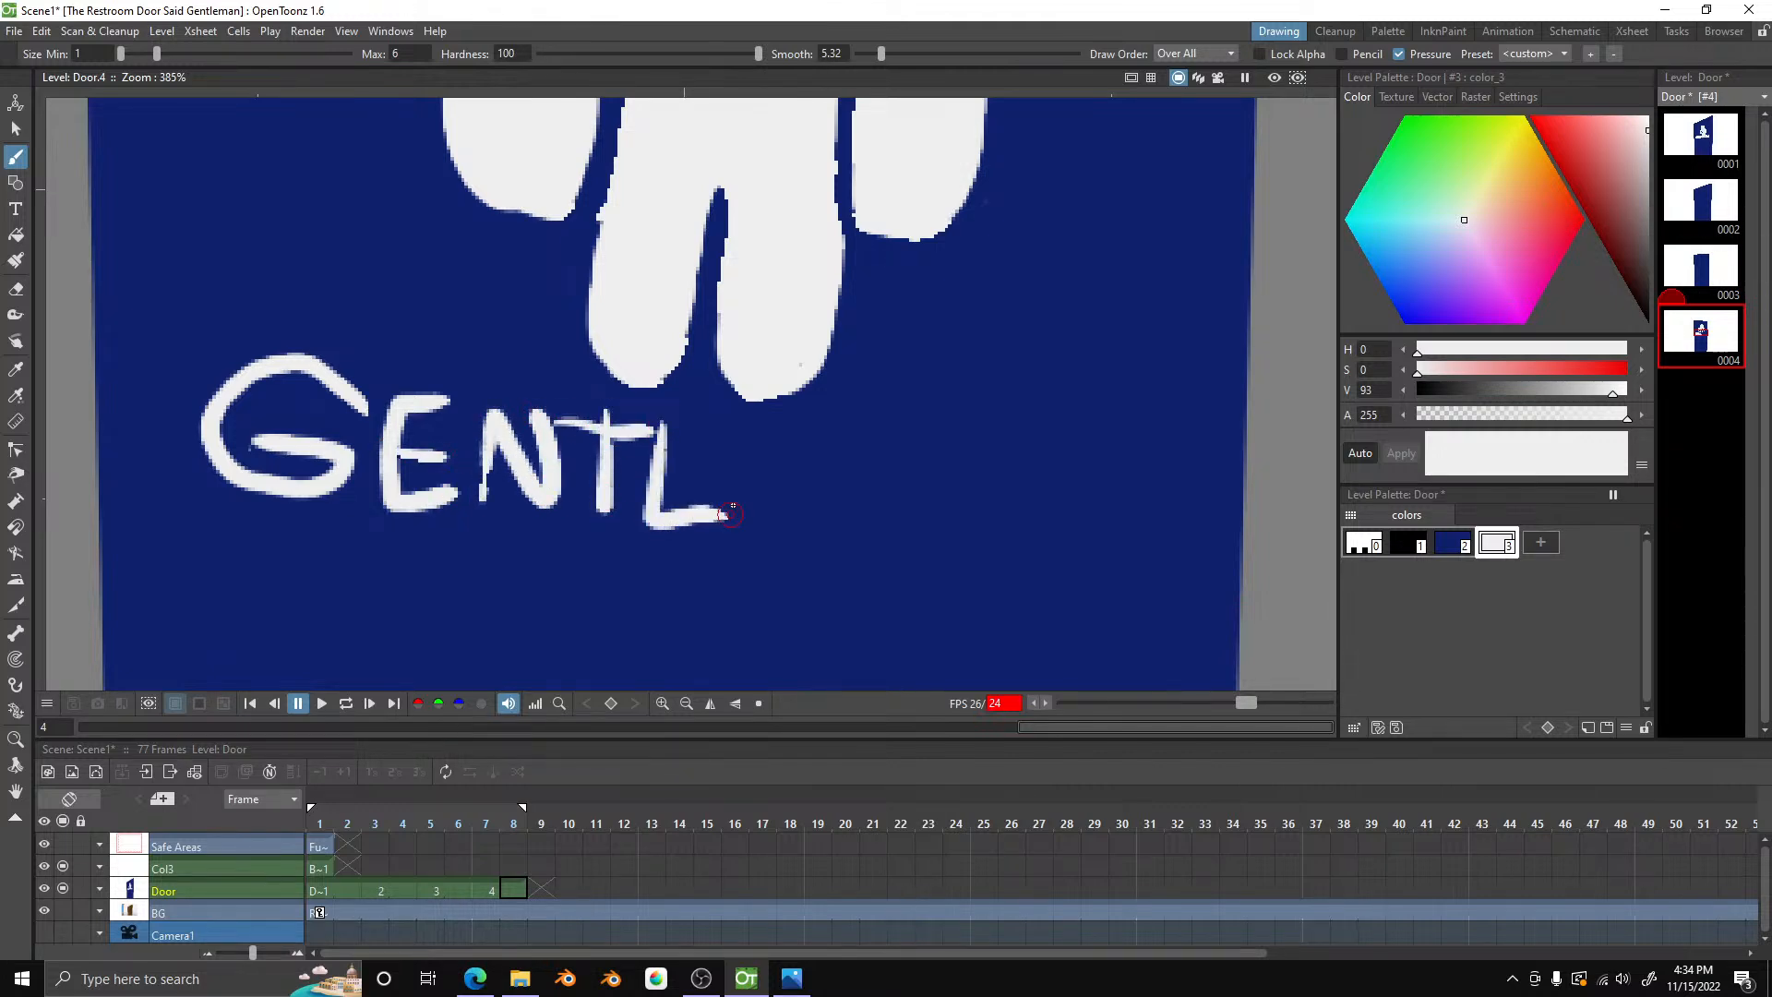
pyautogui.moveTo(762, 448)
pyautogui.mouseDown()
pyautogui.moveTo(731, 526)
pyautogui.moveTo(794, 521)
pyautogui.moveTo(726, 493)
pyautogui.moveTo(772, 484)
pyautogui.moveTo(844, 505)
pyautogui.moveTo(816, 530)
pyautogui.moveTo(823, 470)
pyautogui.moveTo(847, 515)
pyautogui.moveTo(864, 508)
pyautogui.moveTo(876, 449)
pyautogui.moveTo(897, 543)
pyautogui.mouseUp()
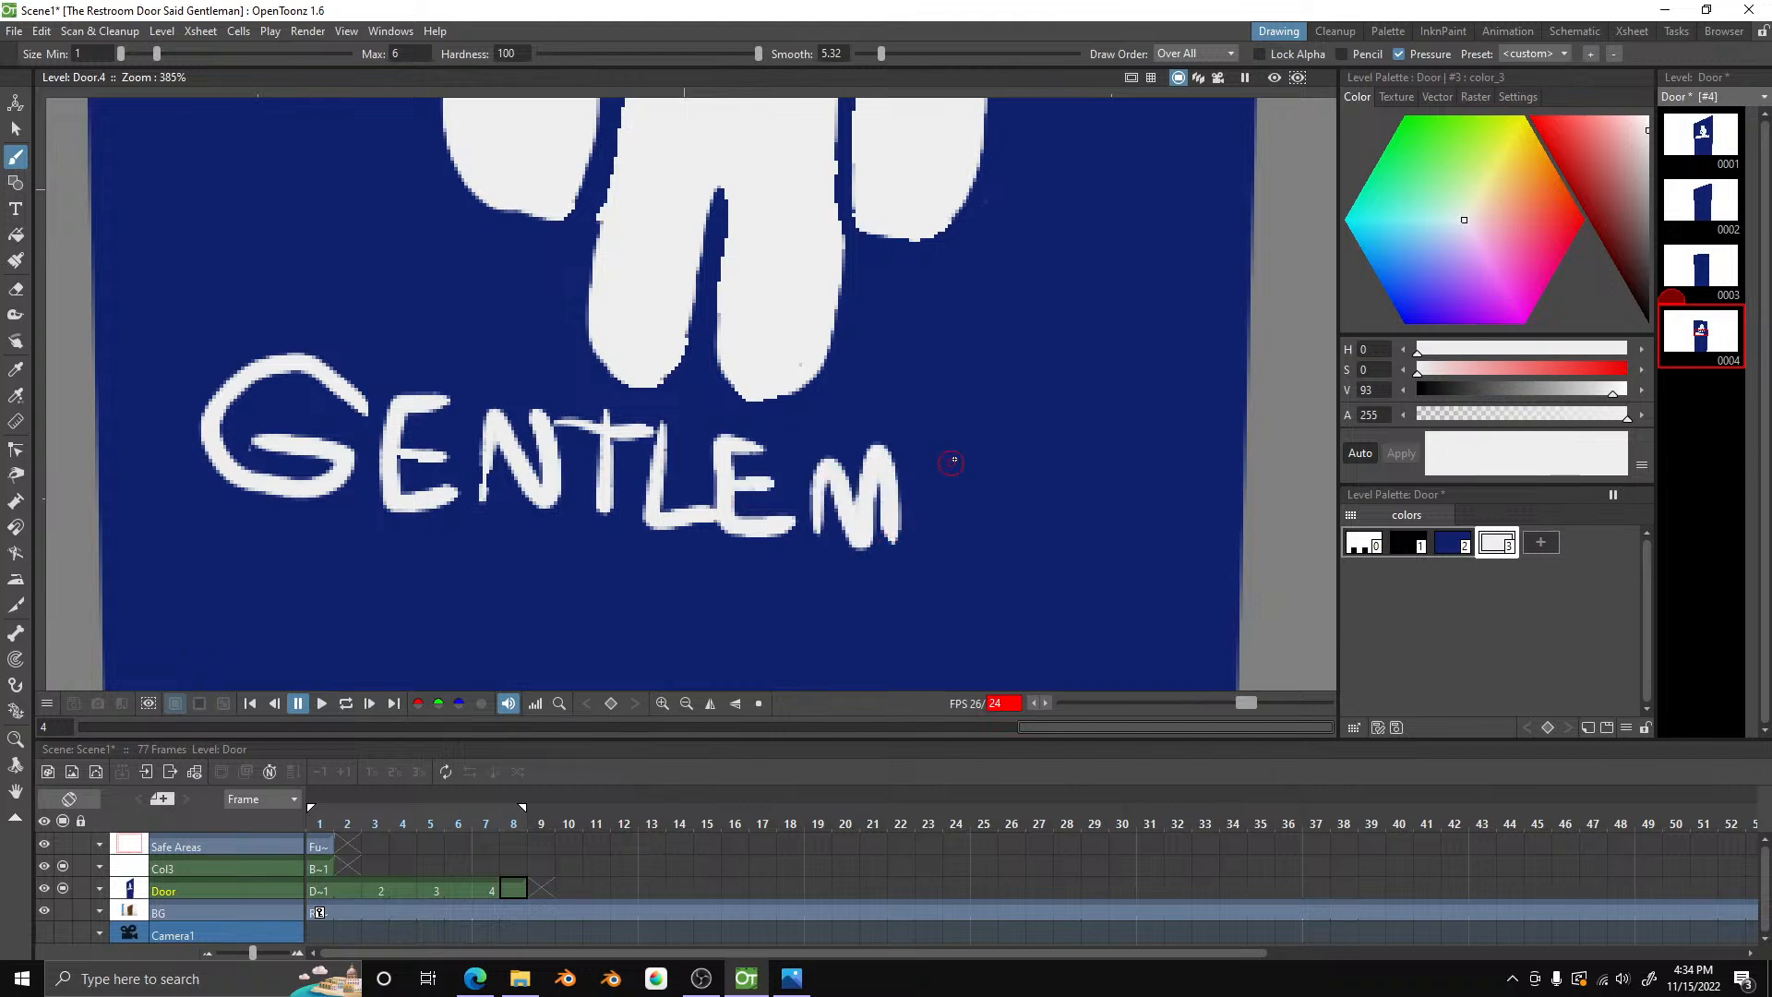
pyautogui.moveTo(956, 454)
pyautogui.mouseDown()
pyautogui.moveTo(922, 491)
pyautogui.moveTo(920, 538)
pyautogui.moveTo(960, 533)
pyautogui.moveTo(925, 510)
pyautogui.moveTo(952, 498)
pyautogui.moveTo(976, 509)
pyautogui.moveTo(972, 541)
pyautogui.moveTo(984, 445)
pyautogui.moveTo(1042, 531)
pyautogui.moveTo(1032, 403)
pyautogui.mouseUp()
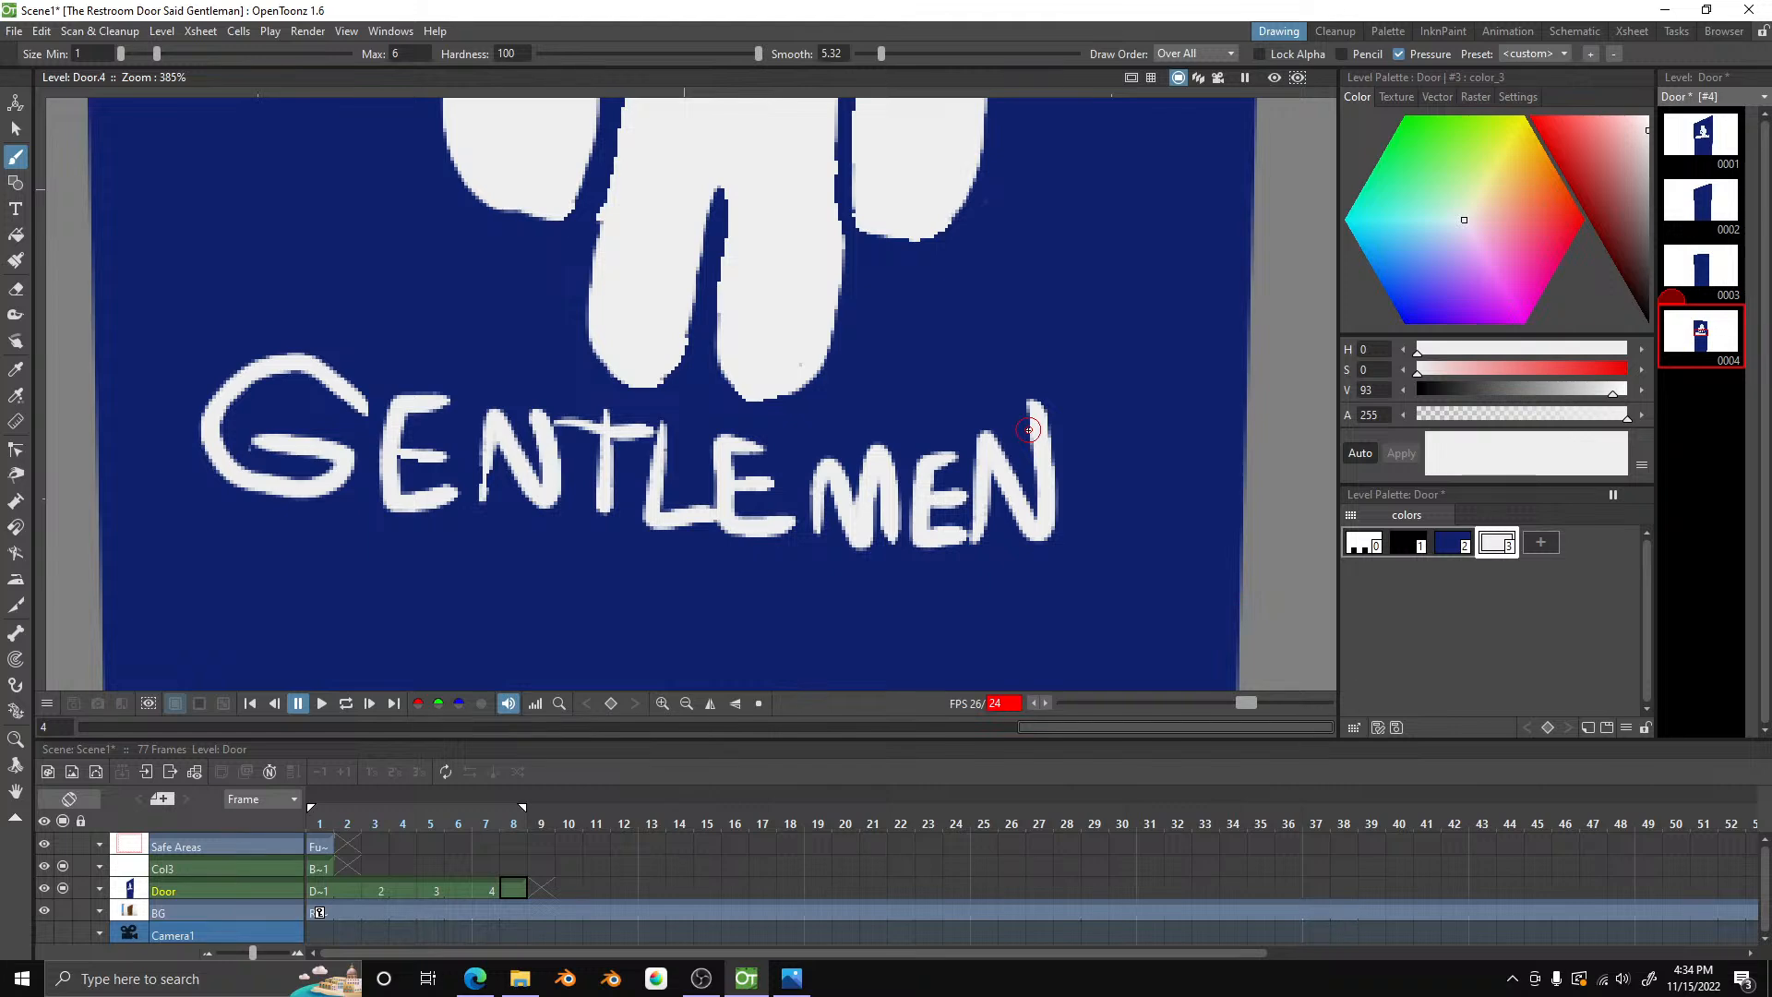
pyautogui.scroll(-7, 822, 481)
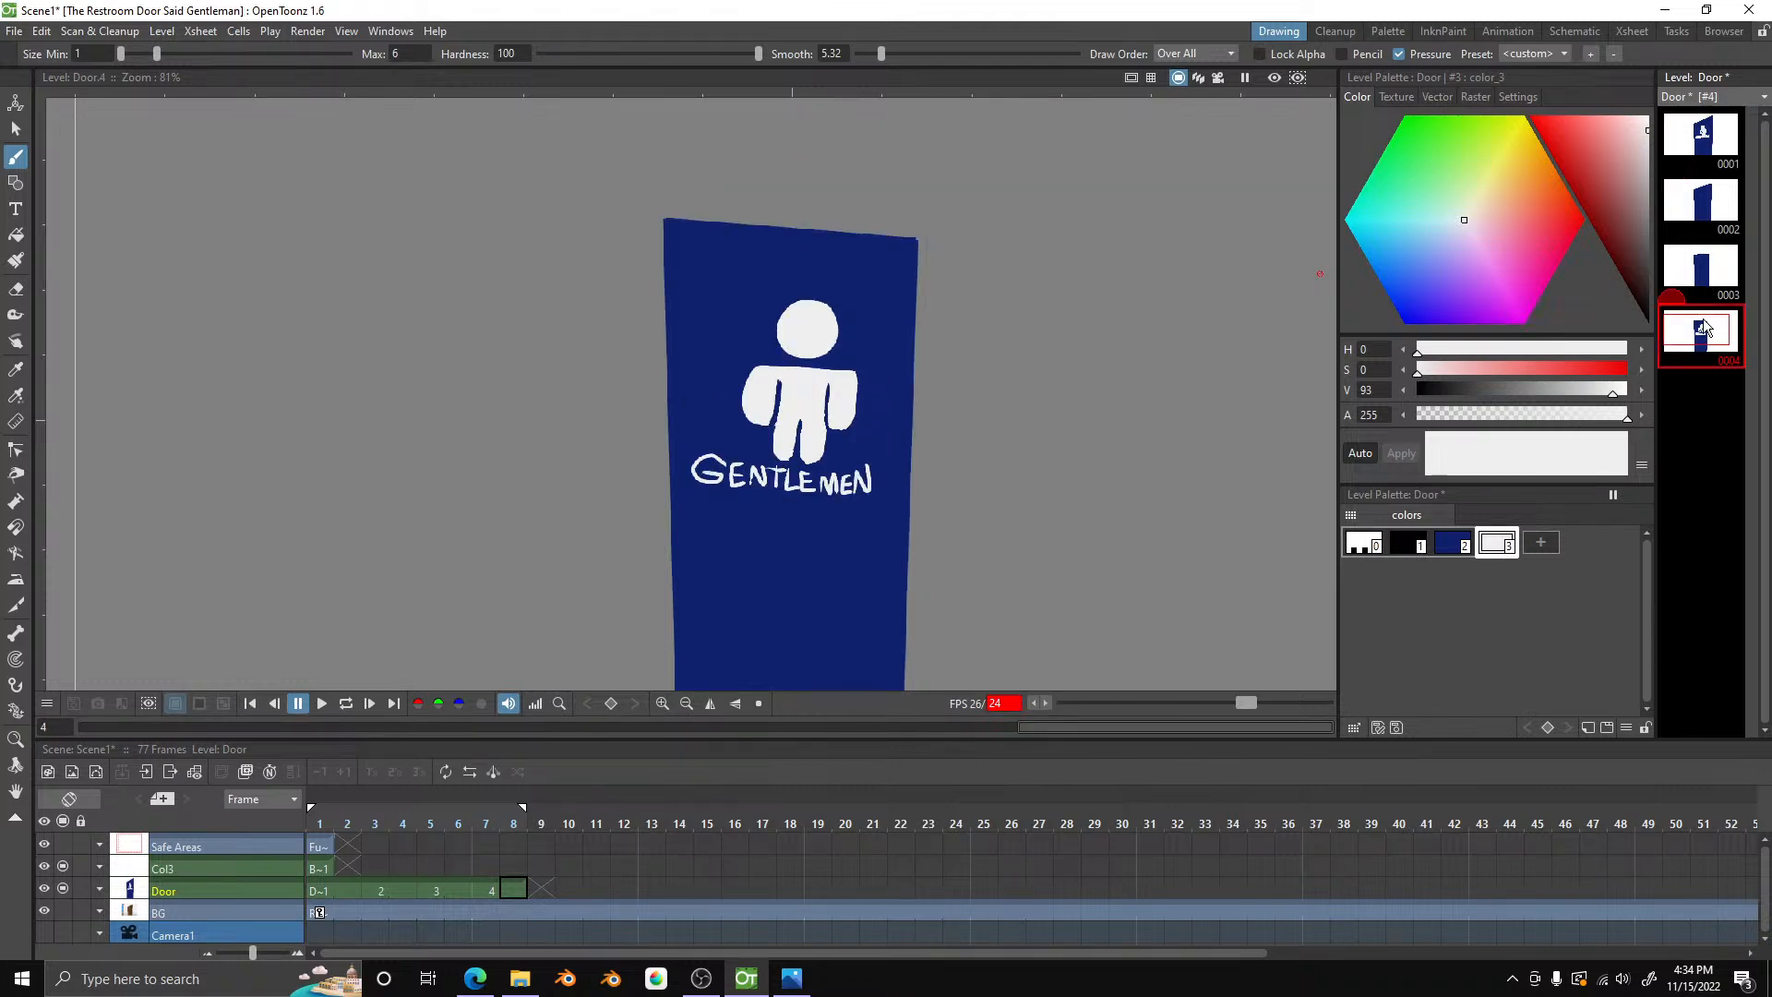
pyautogui.scroll(-2, 839, 327)
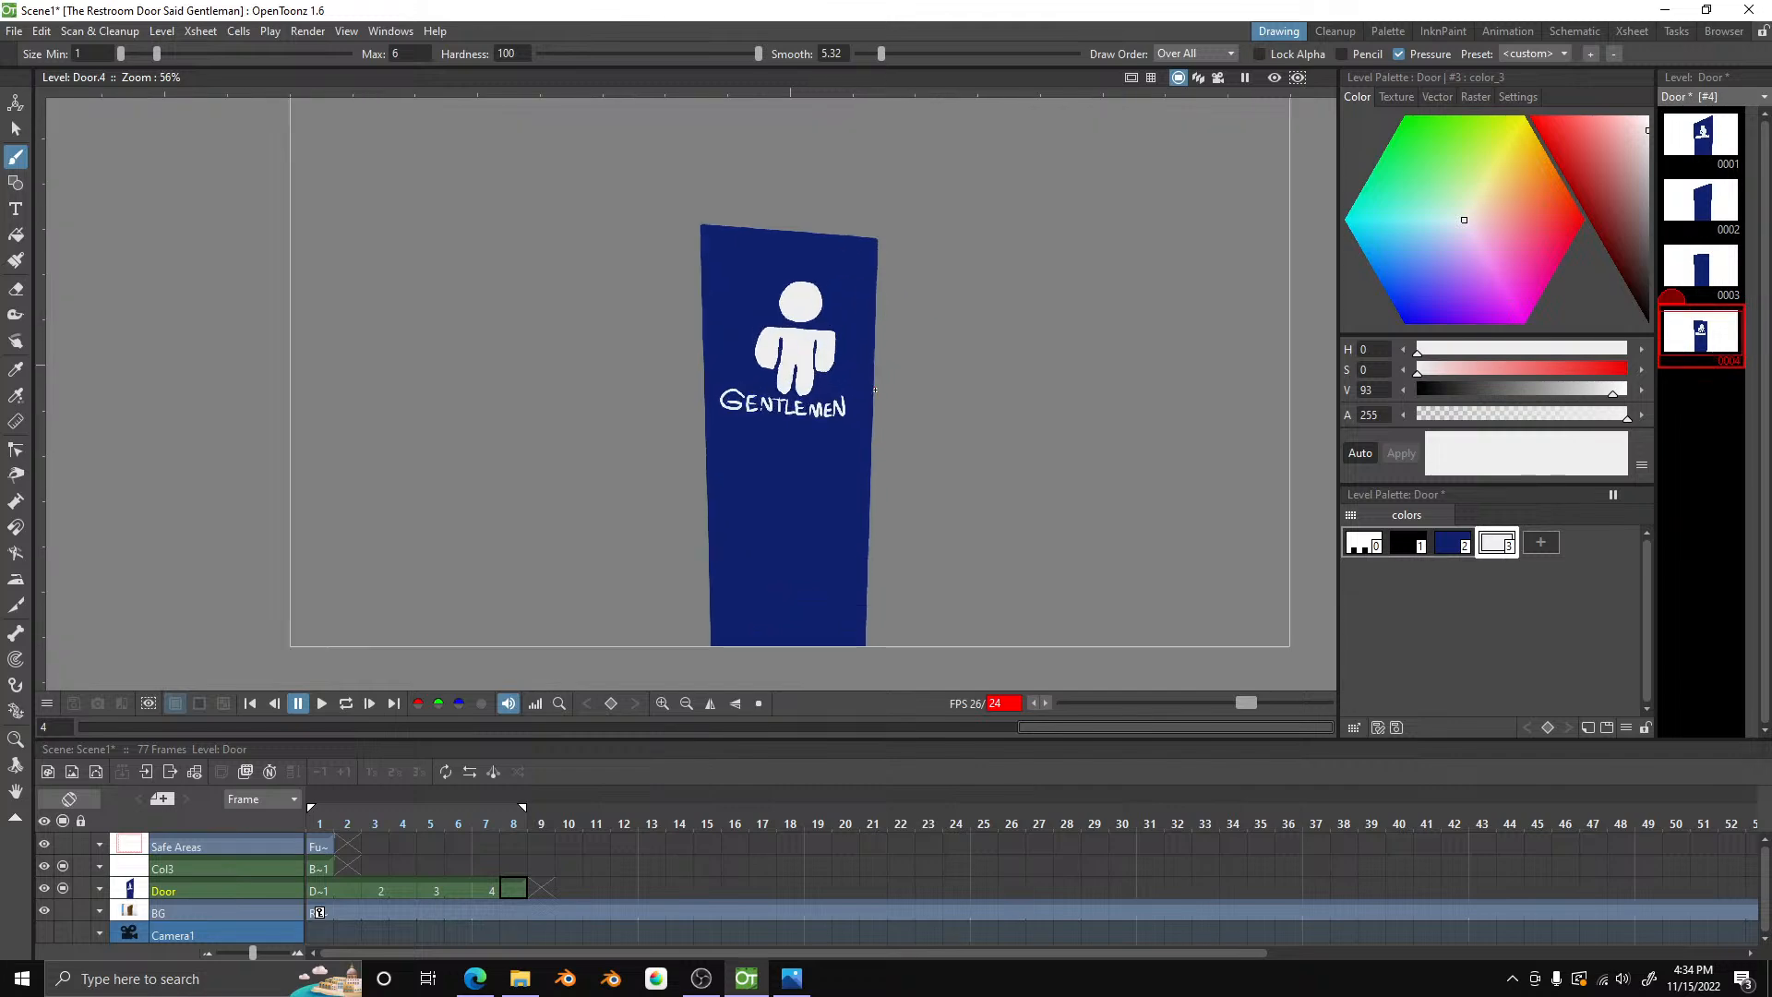
pyautogui.scroll(3, 899, 331)
pyautogui.scroll(2, 729, 245)
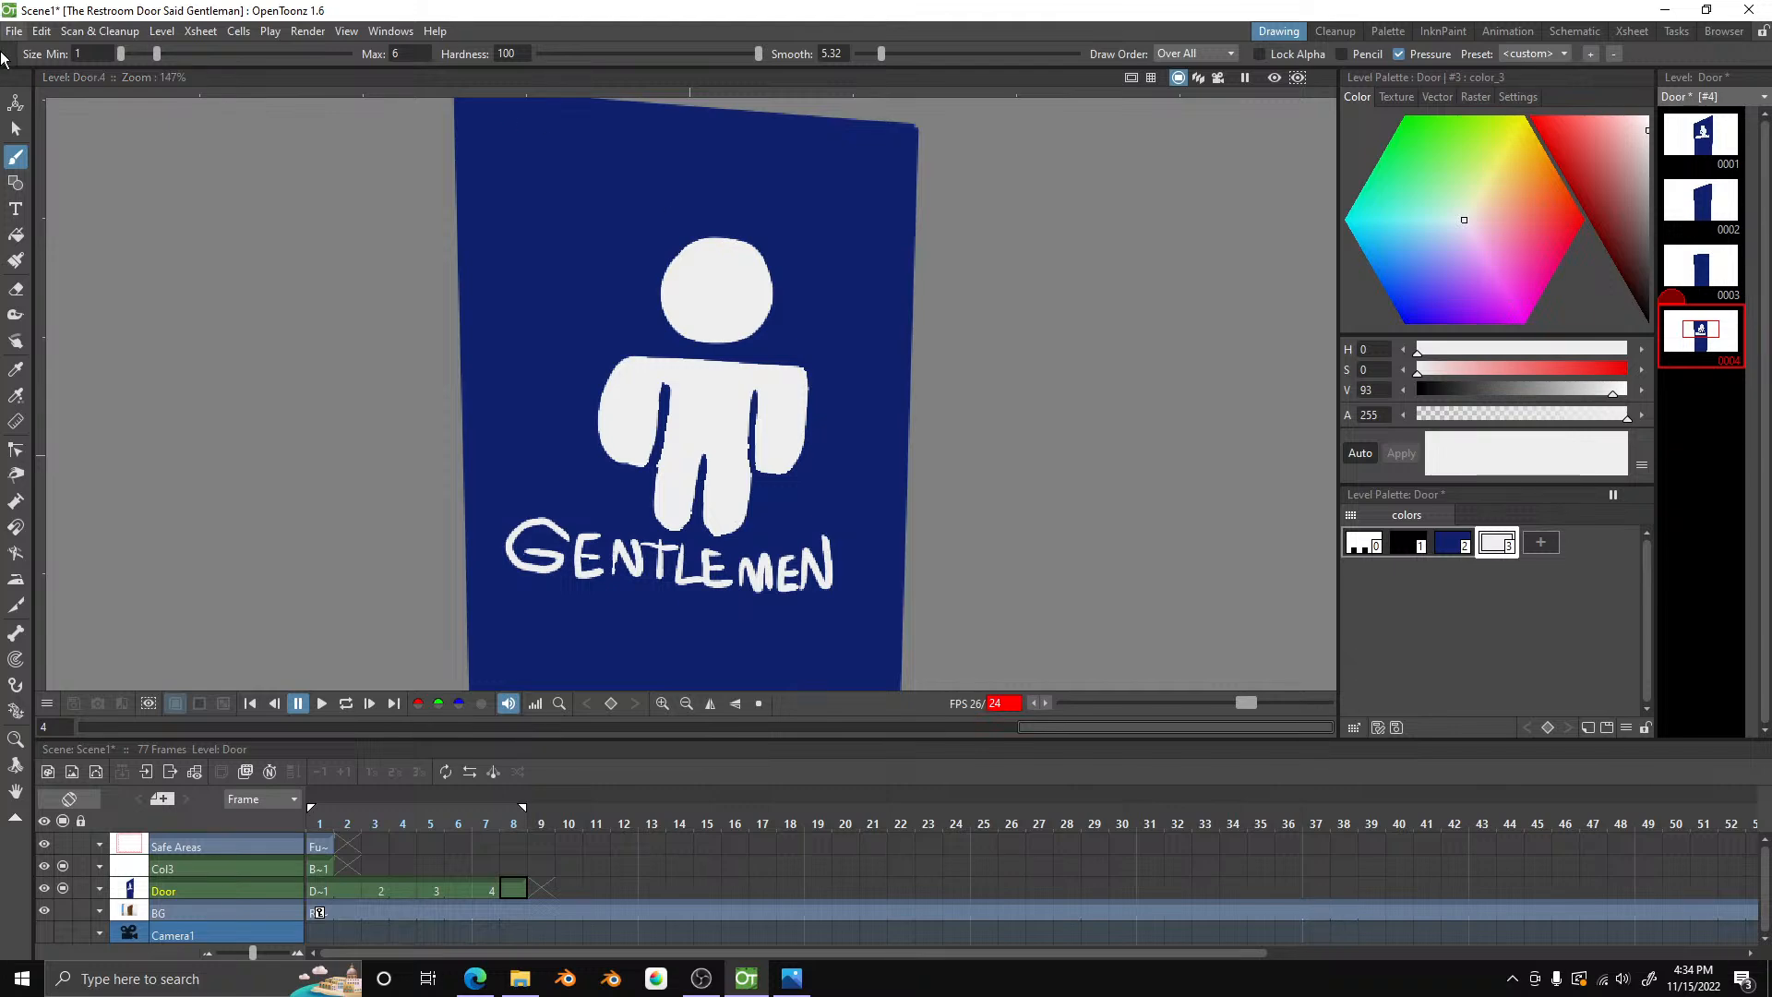
# - Copy the figure and lettering from Door drawing 0004 with a Freehand selection and paste them onto drawing 0003
pyautogui.click(16, 129)
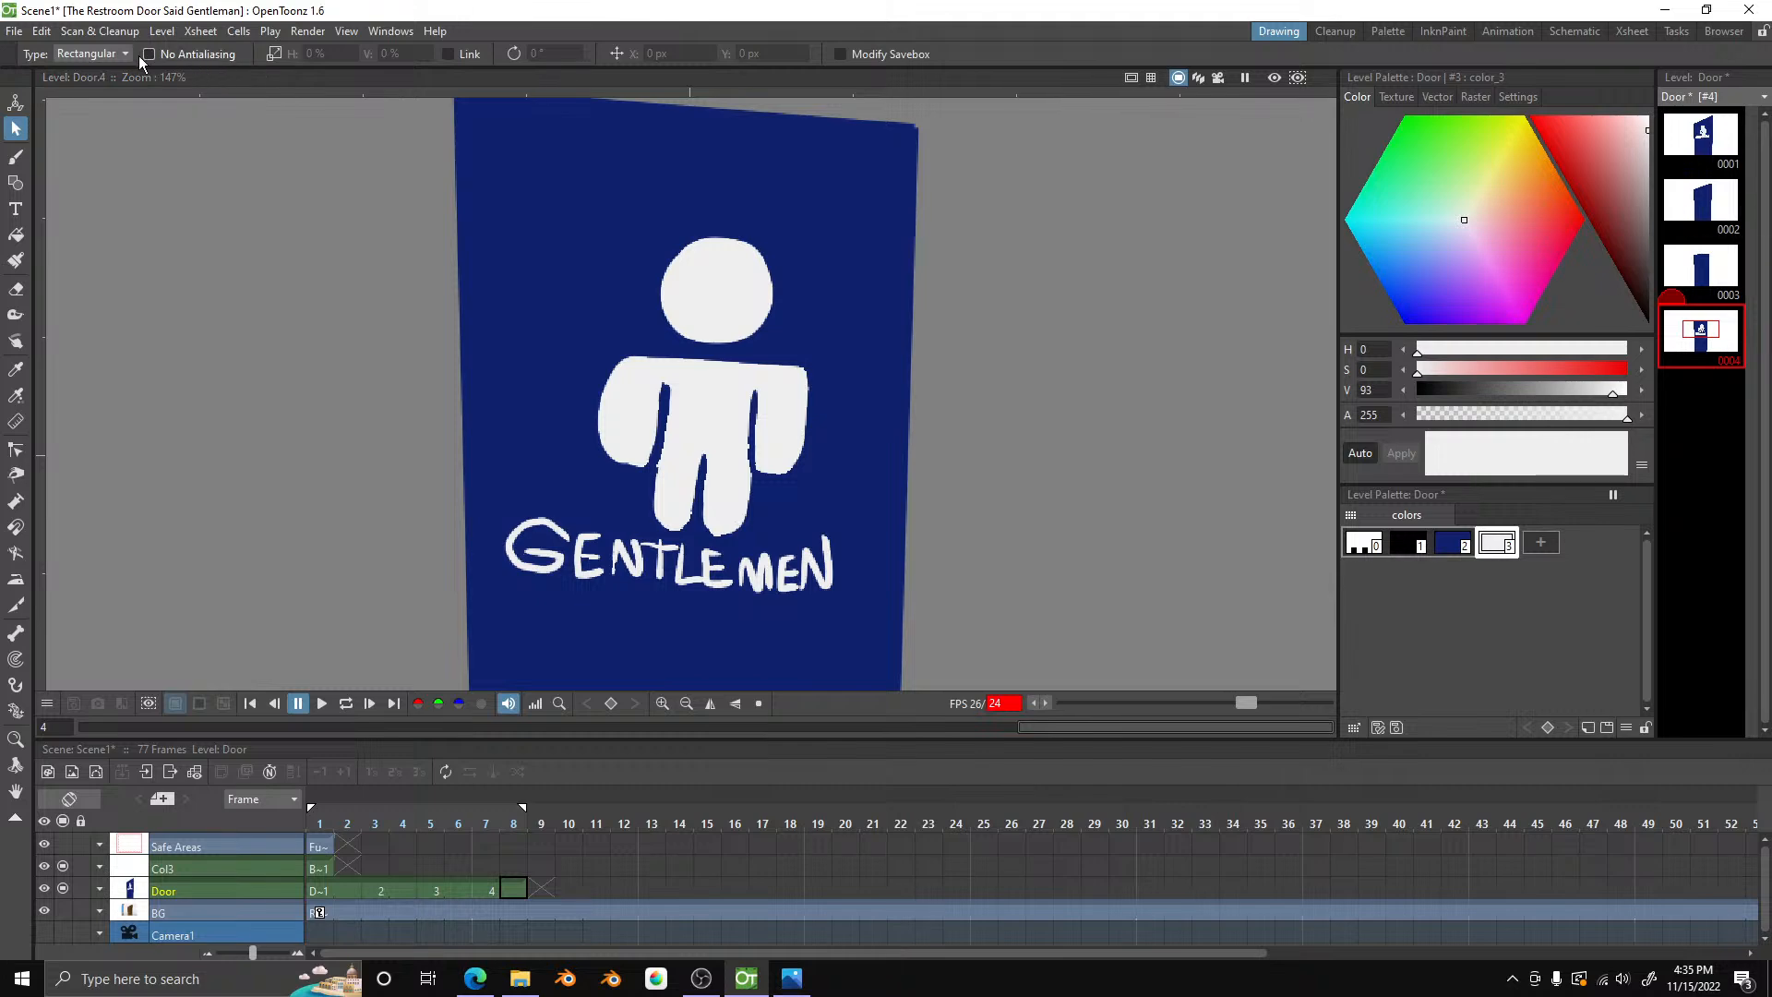
pyautogui.click(112, 85)
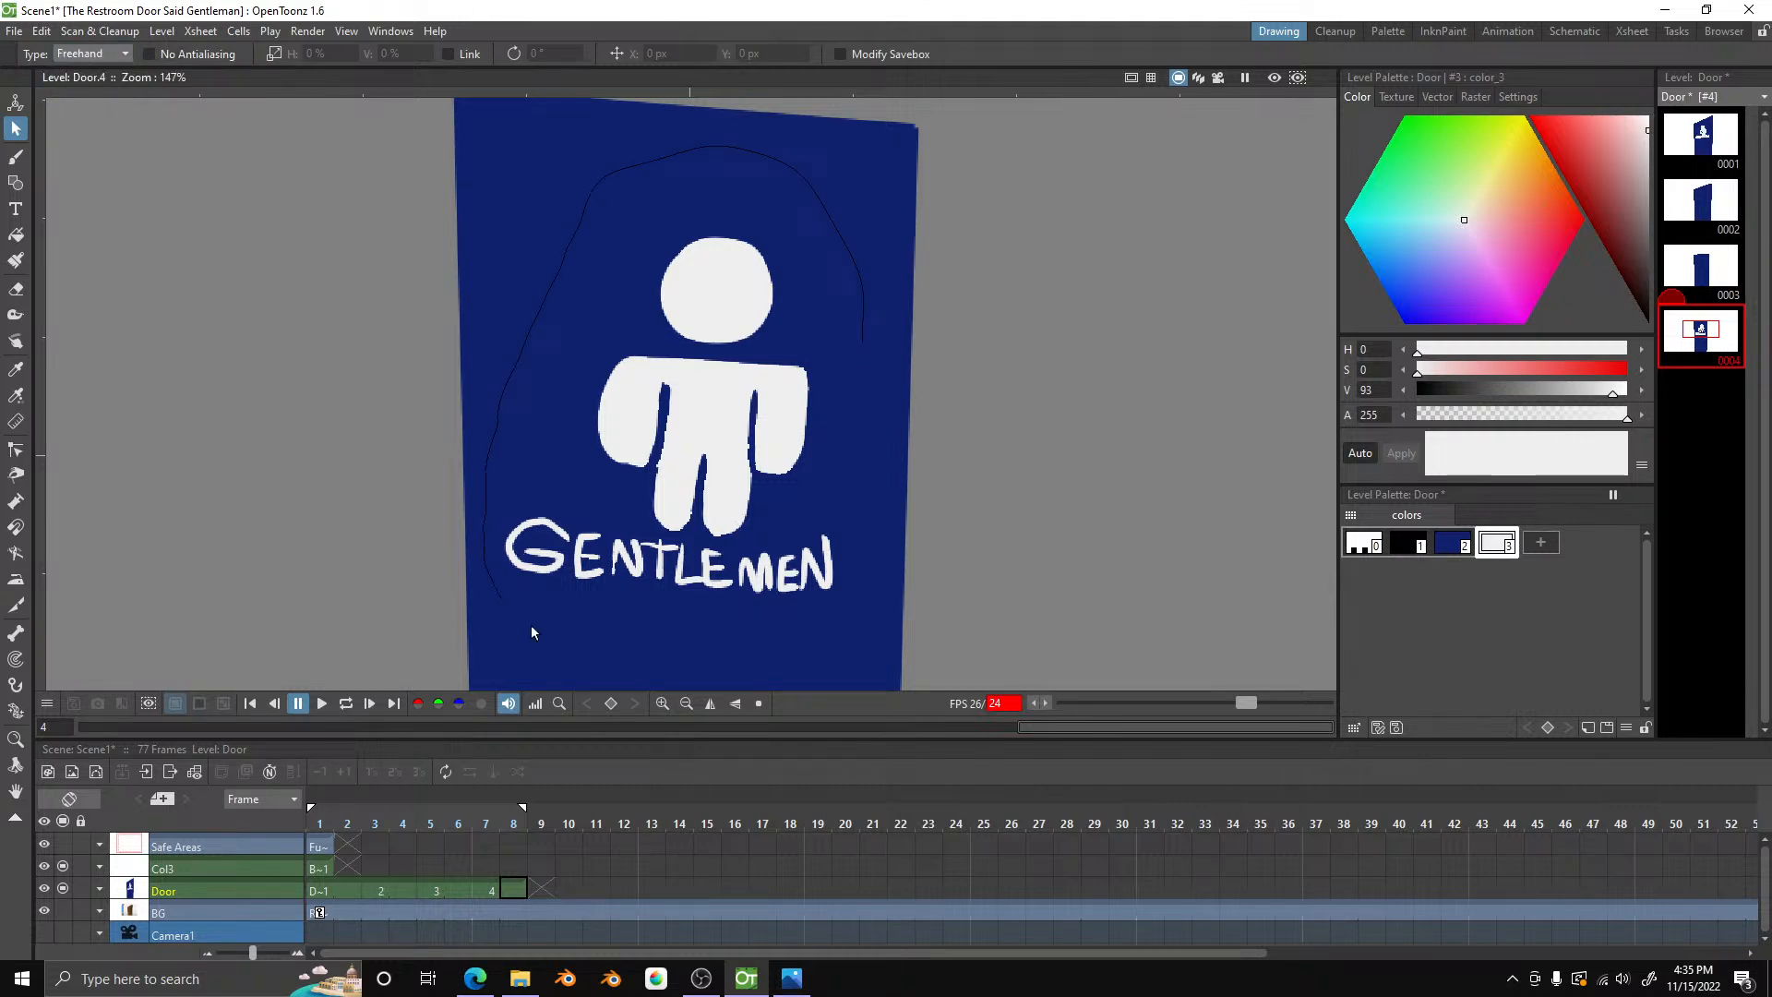
pyautogui.click(883, 474)
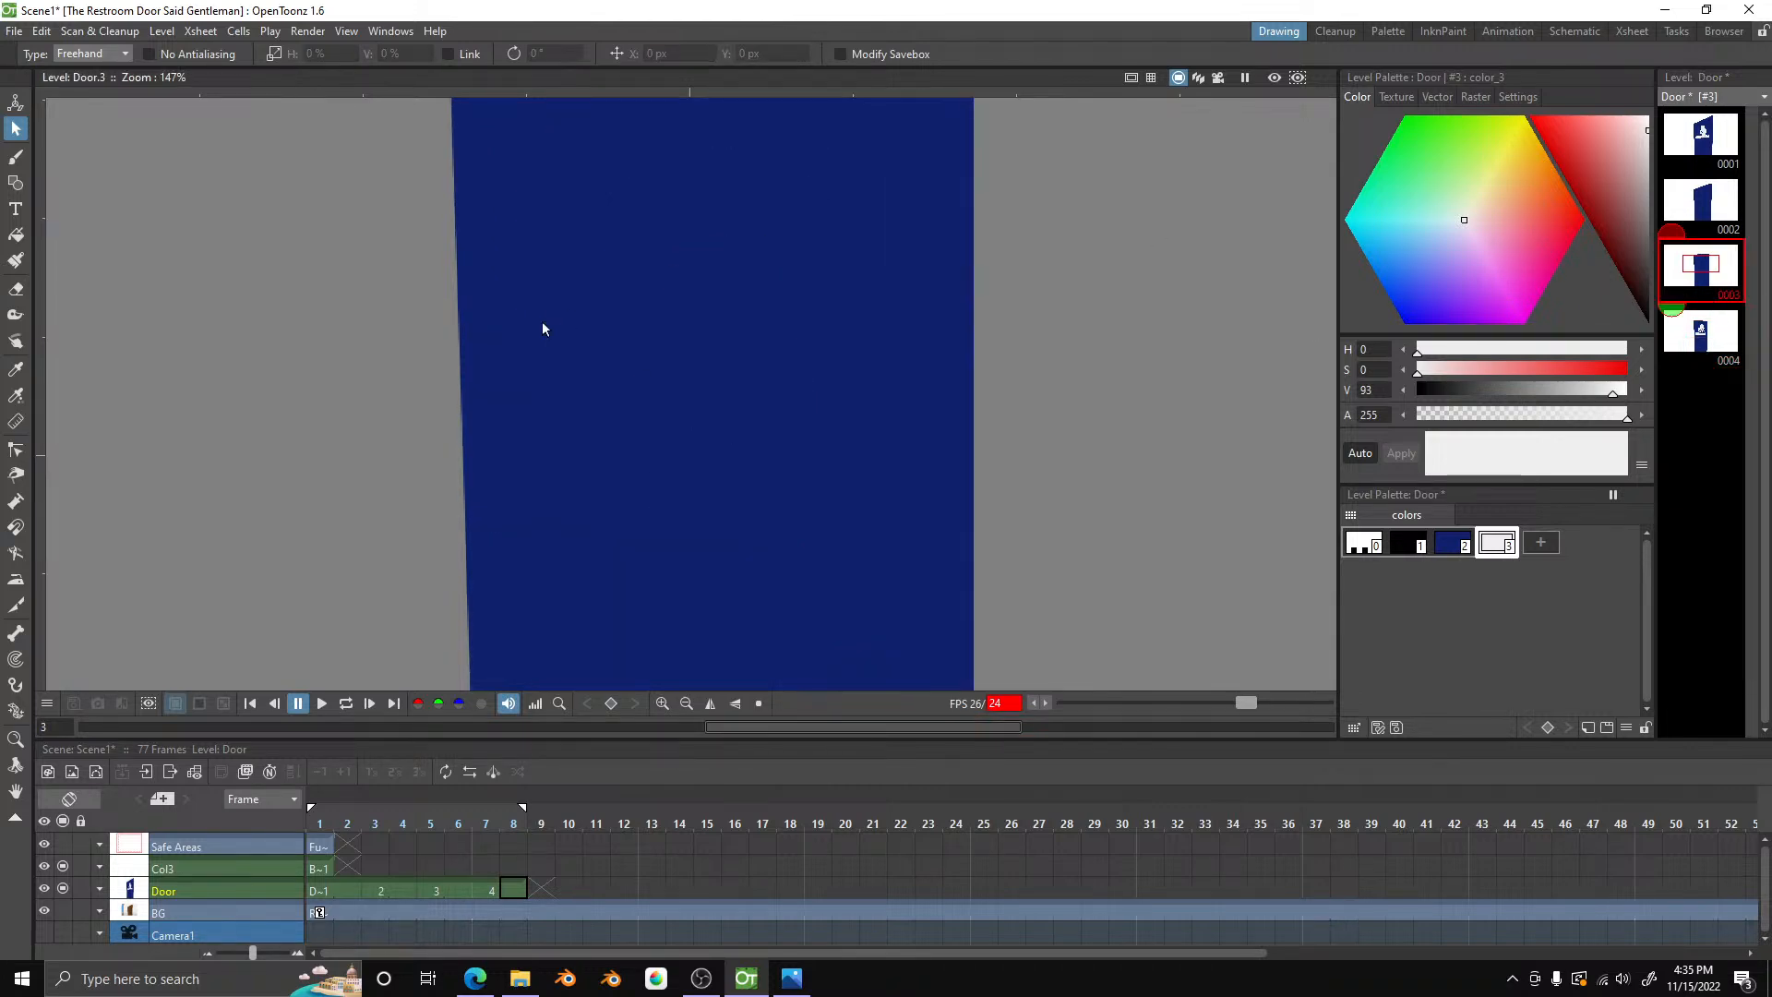
pyautogui.hotkey('ctrl', 'z')
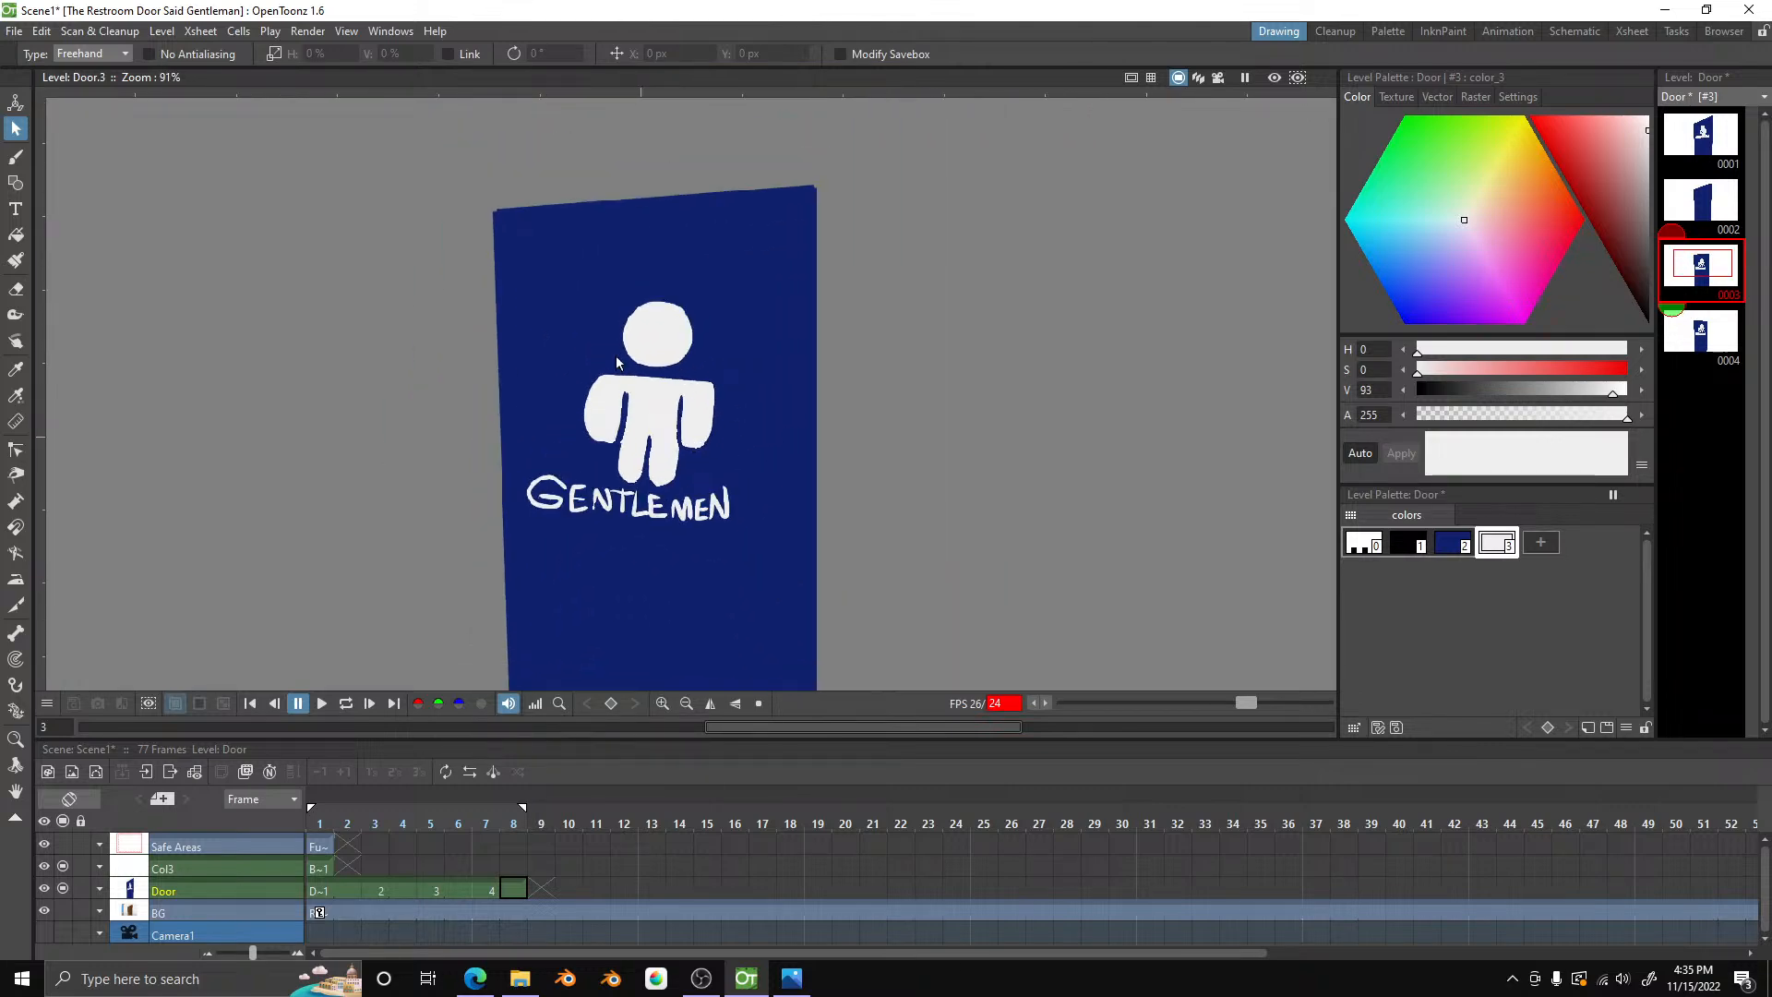
pyautogui.scroll(1, 618, 362)
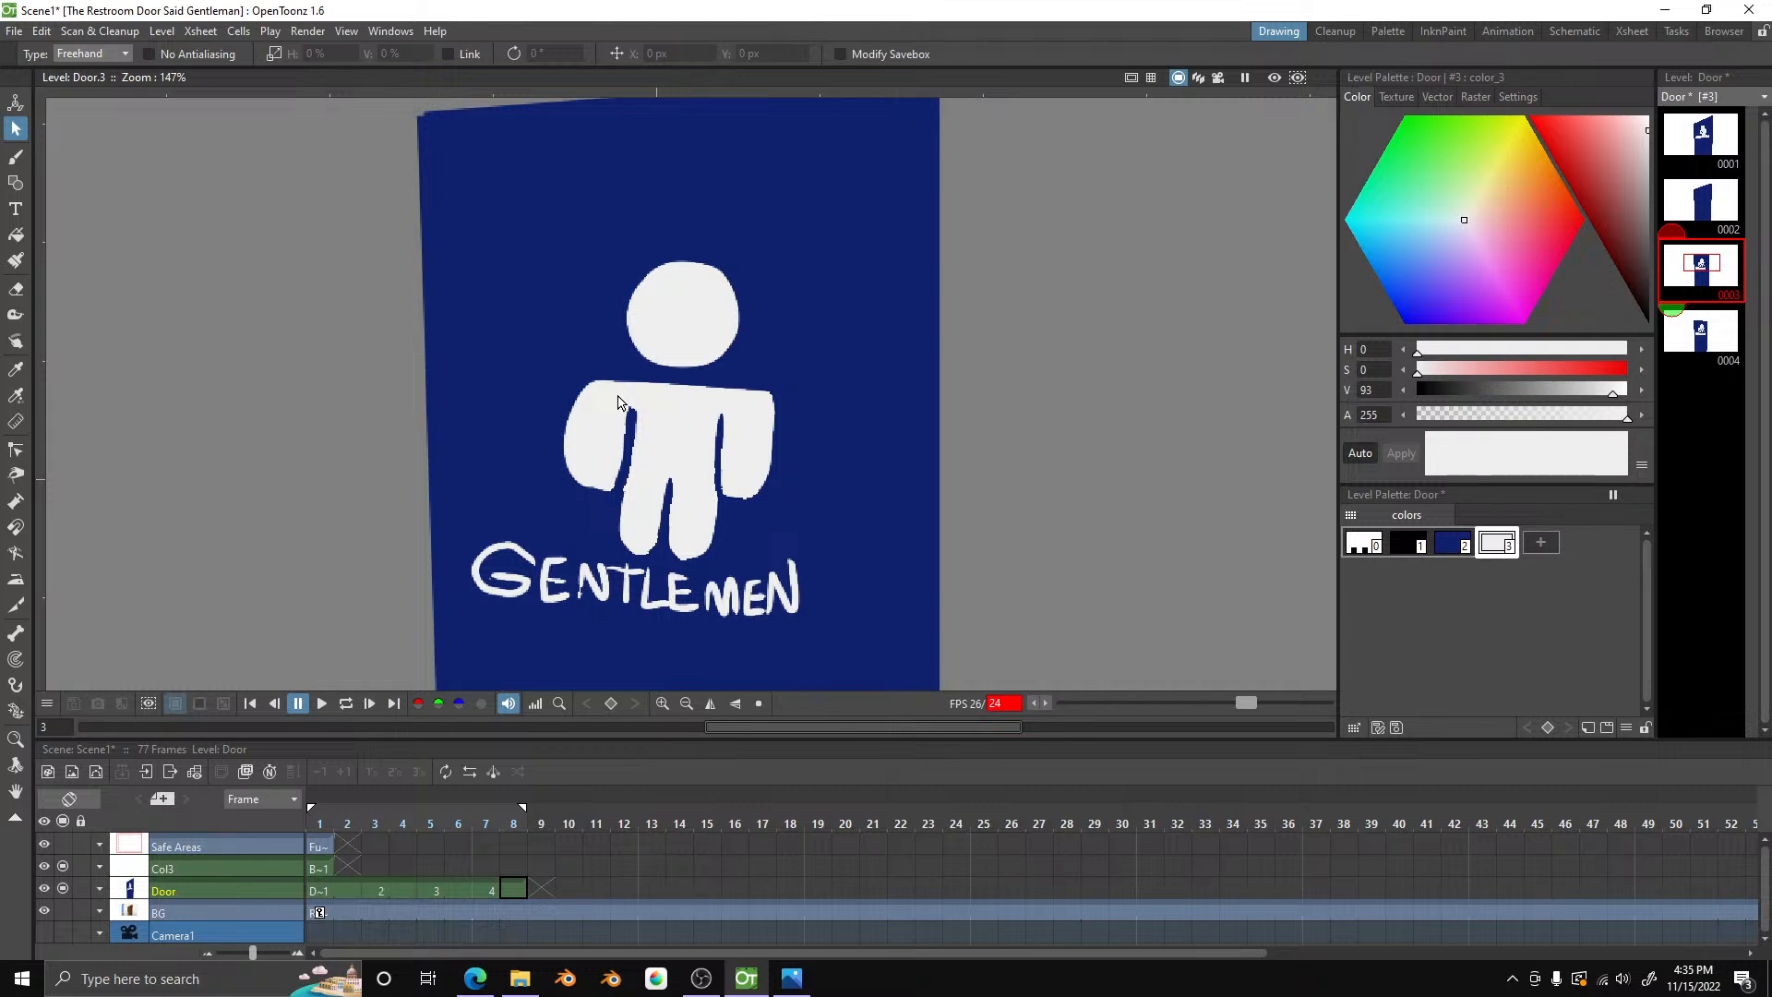
# - Lasso the pasted sign on drawing 0003, rotate it 6.21° and move it by 42.72 px in X and 70.18 px in Y
pyautogui.moveTo(840, 408); pyautogui.dragTo(723, 231)
pyautogui.moveTo(752, 680); pyautogui.dragTo(843, 603)
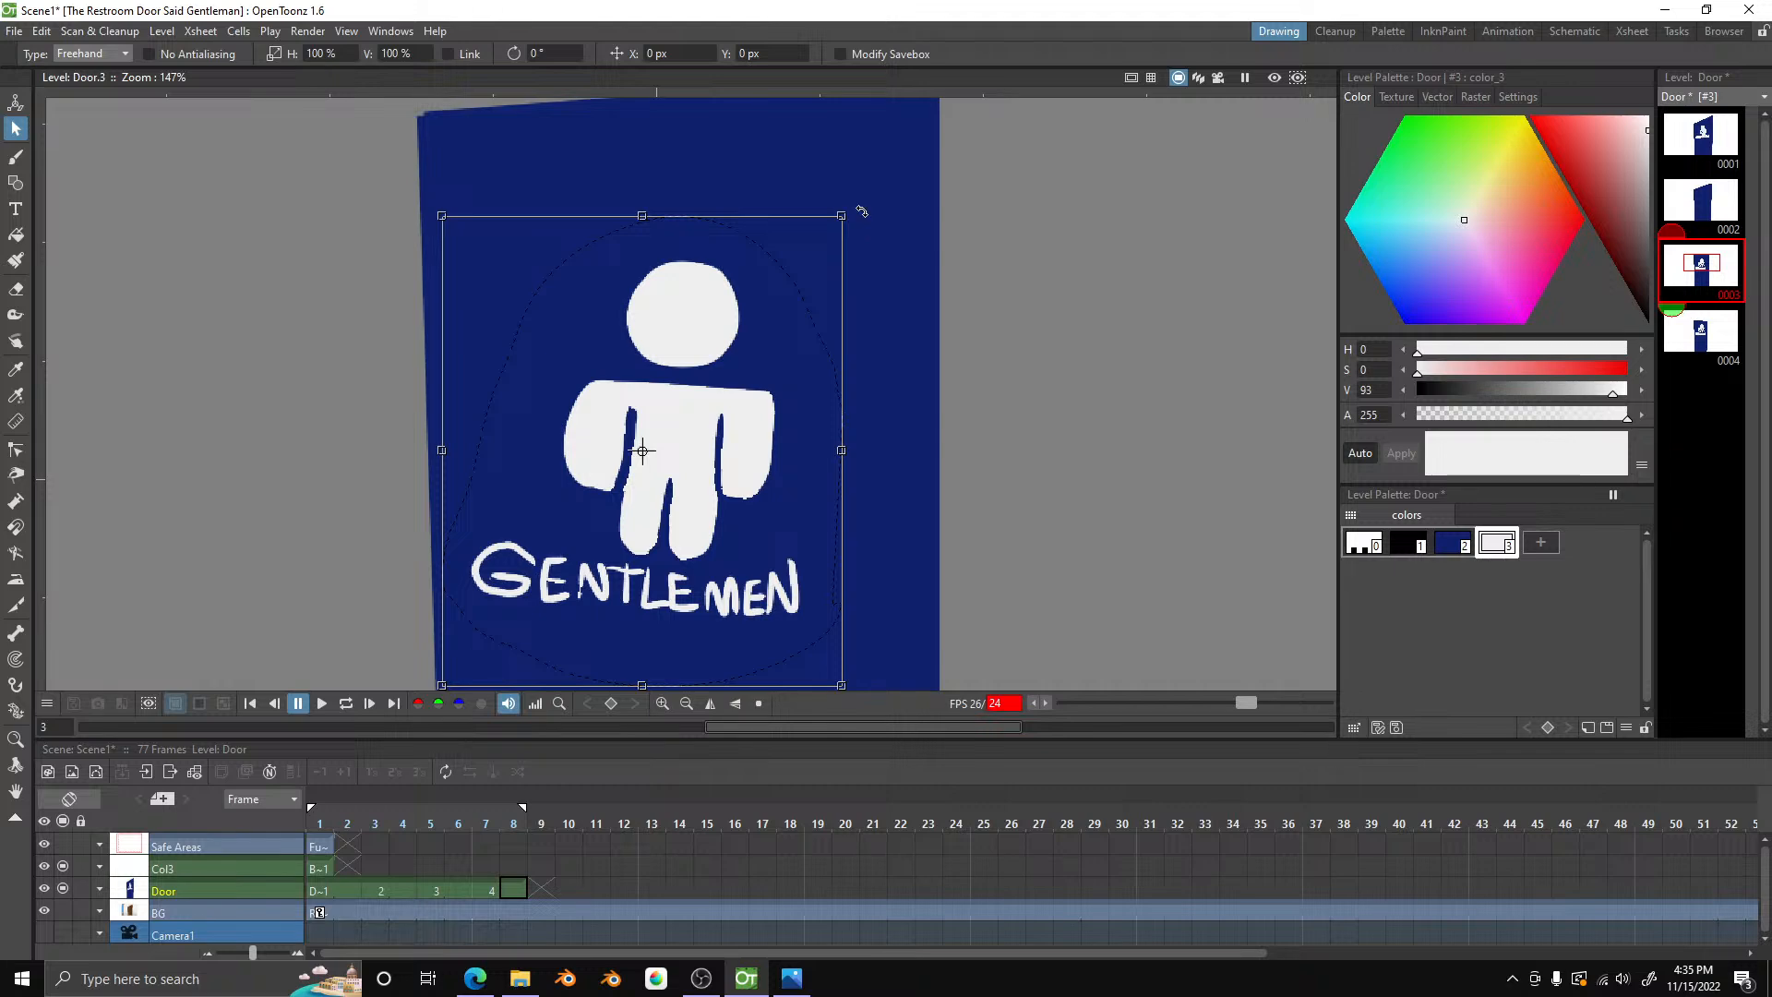
pyautogui.moveTo(858, 210); pyautogui.dragTo(858, 154)
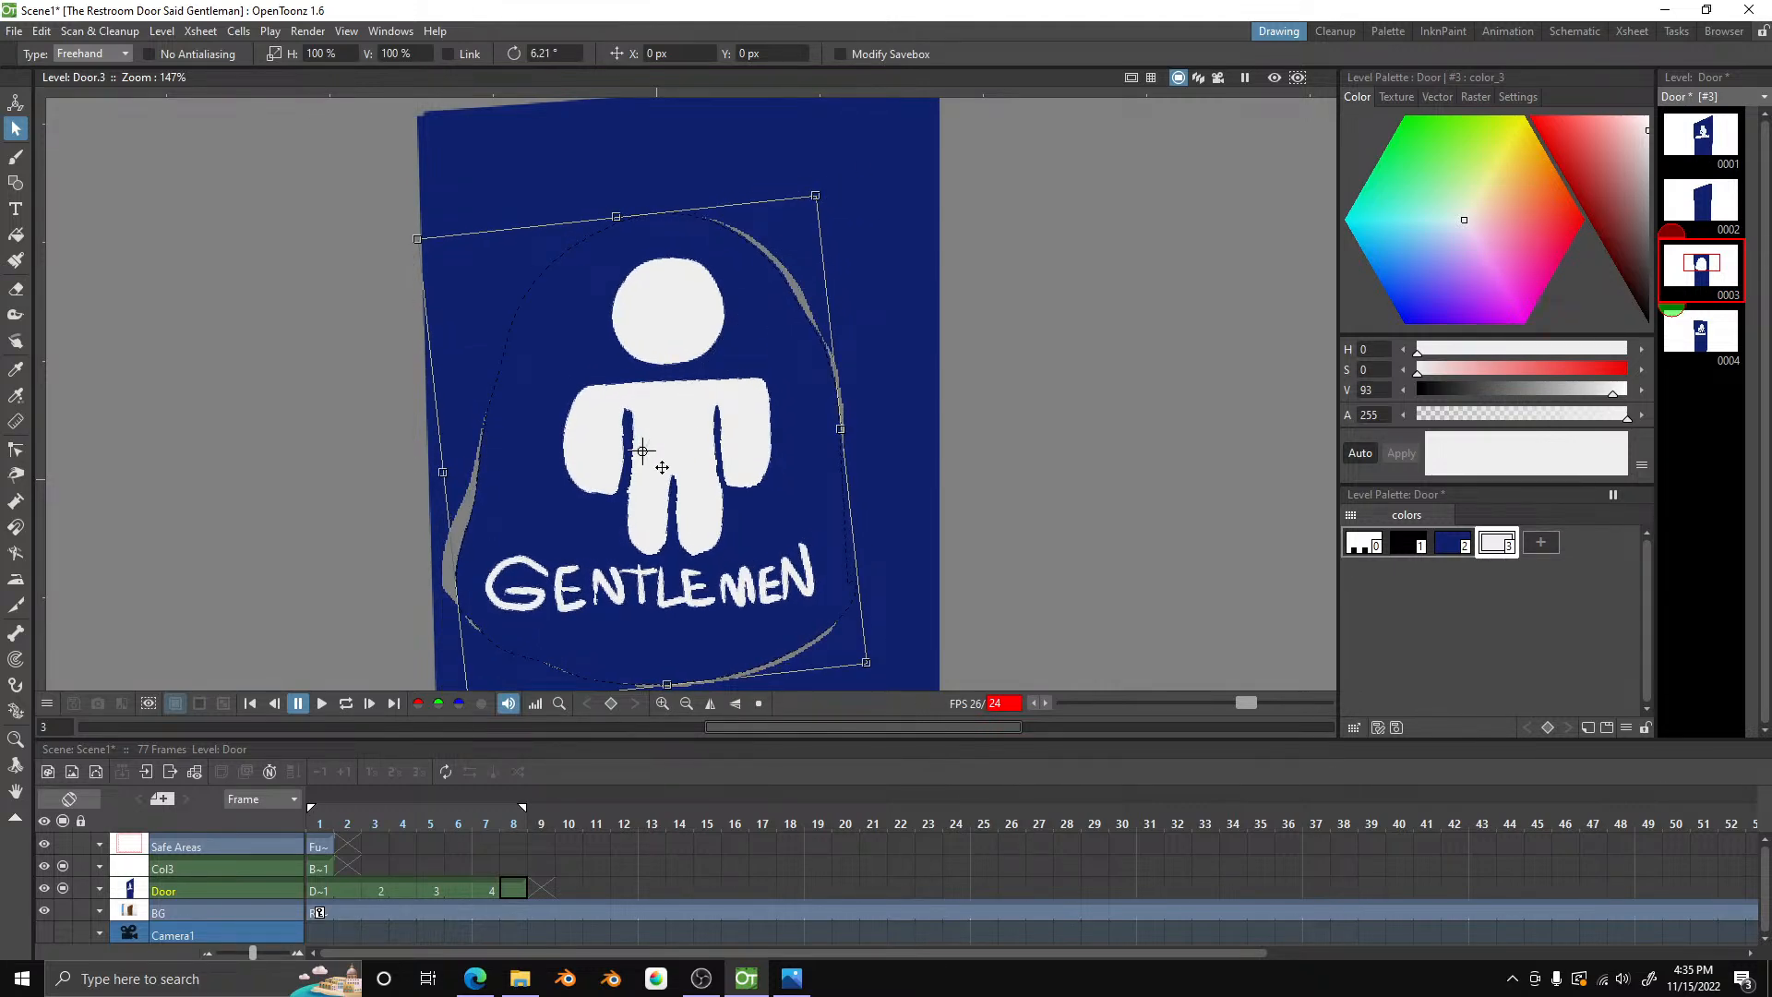
pyautogui.moveTo(691, 541); pyautogui.dragTo(718, 499)
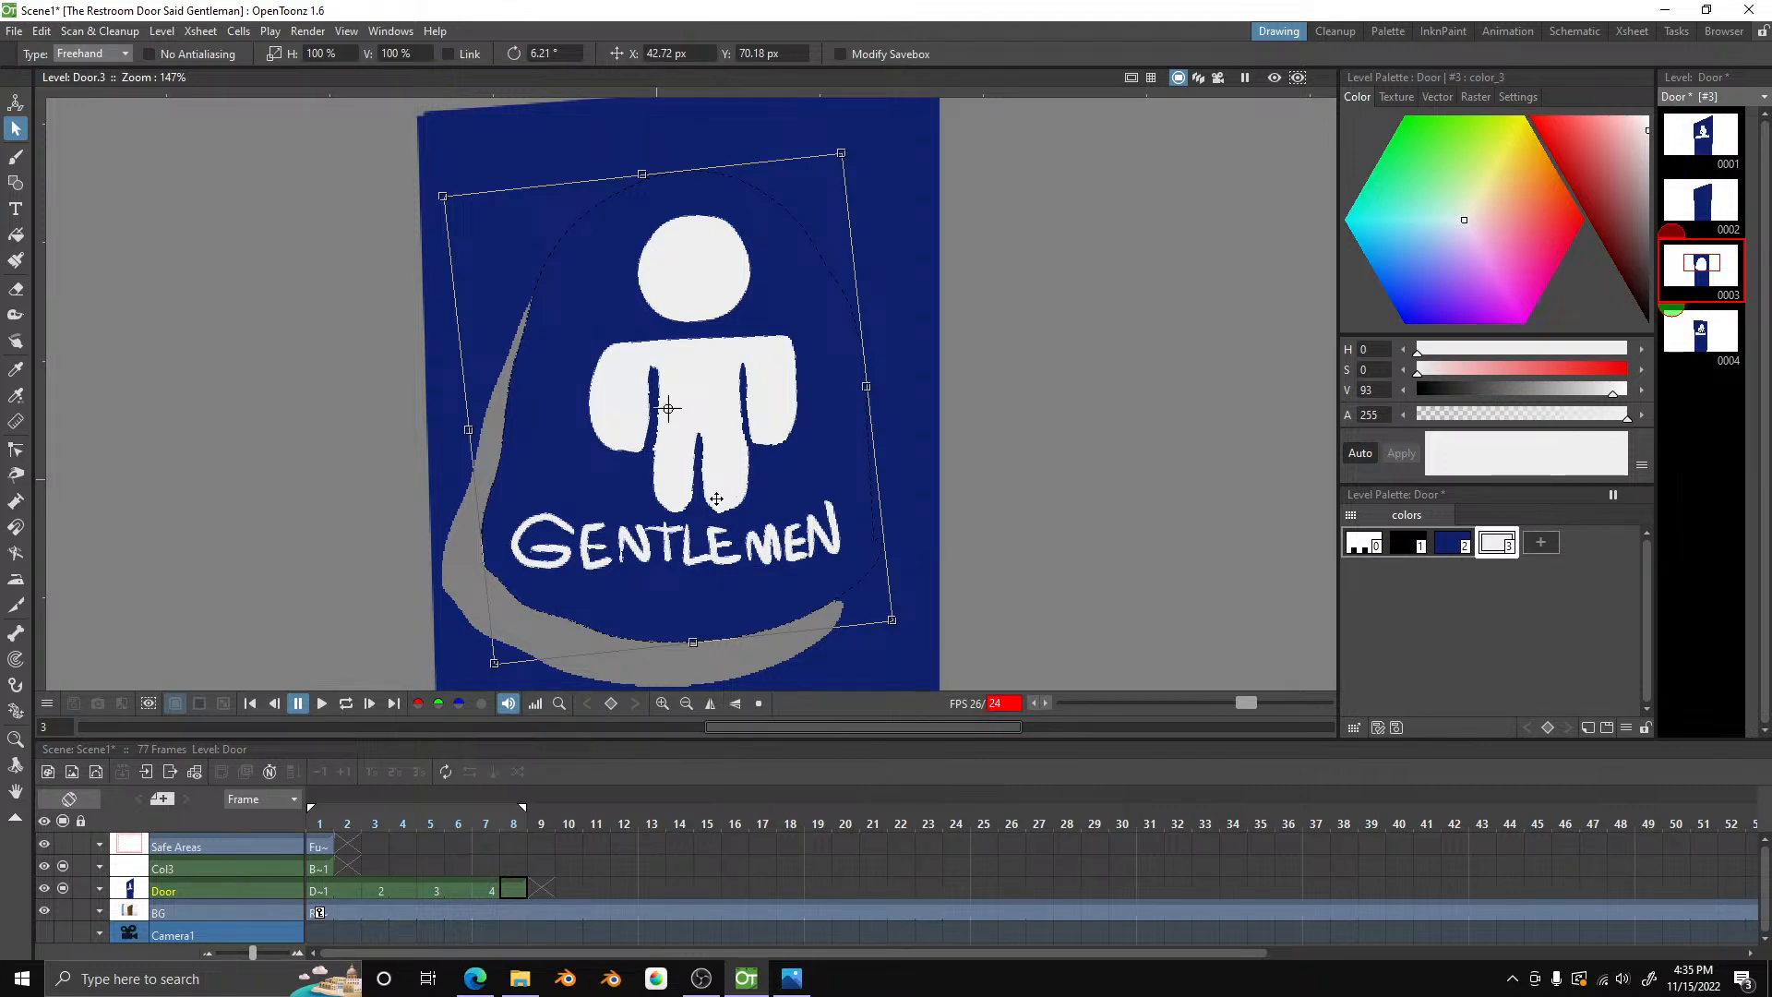
pyautogui.press('super')
pyautogui.click(893, 3)
pyautogui.click(384, 355)
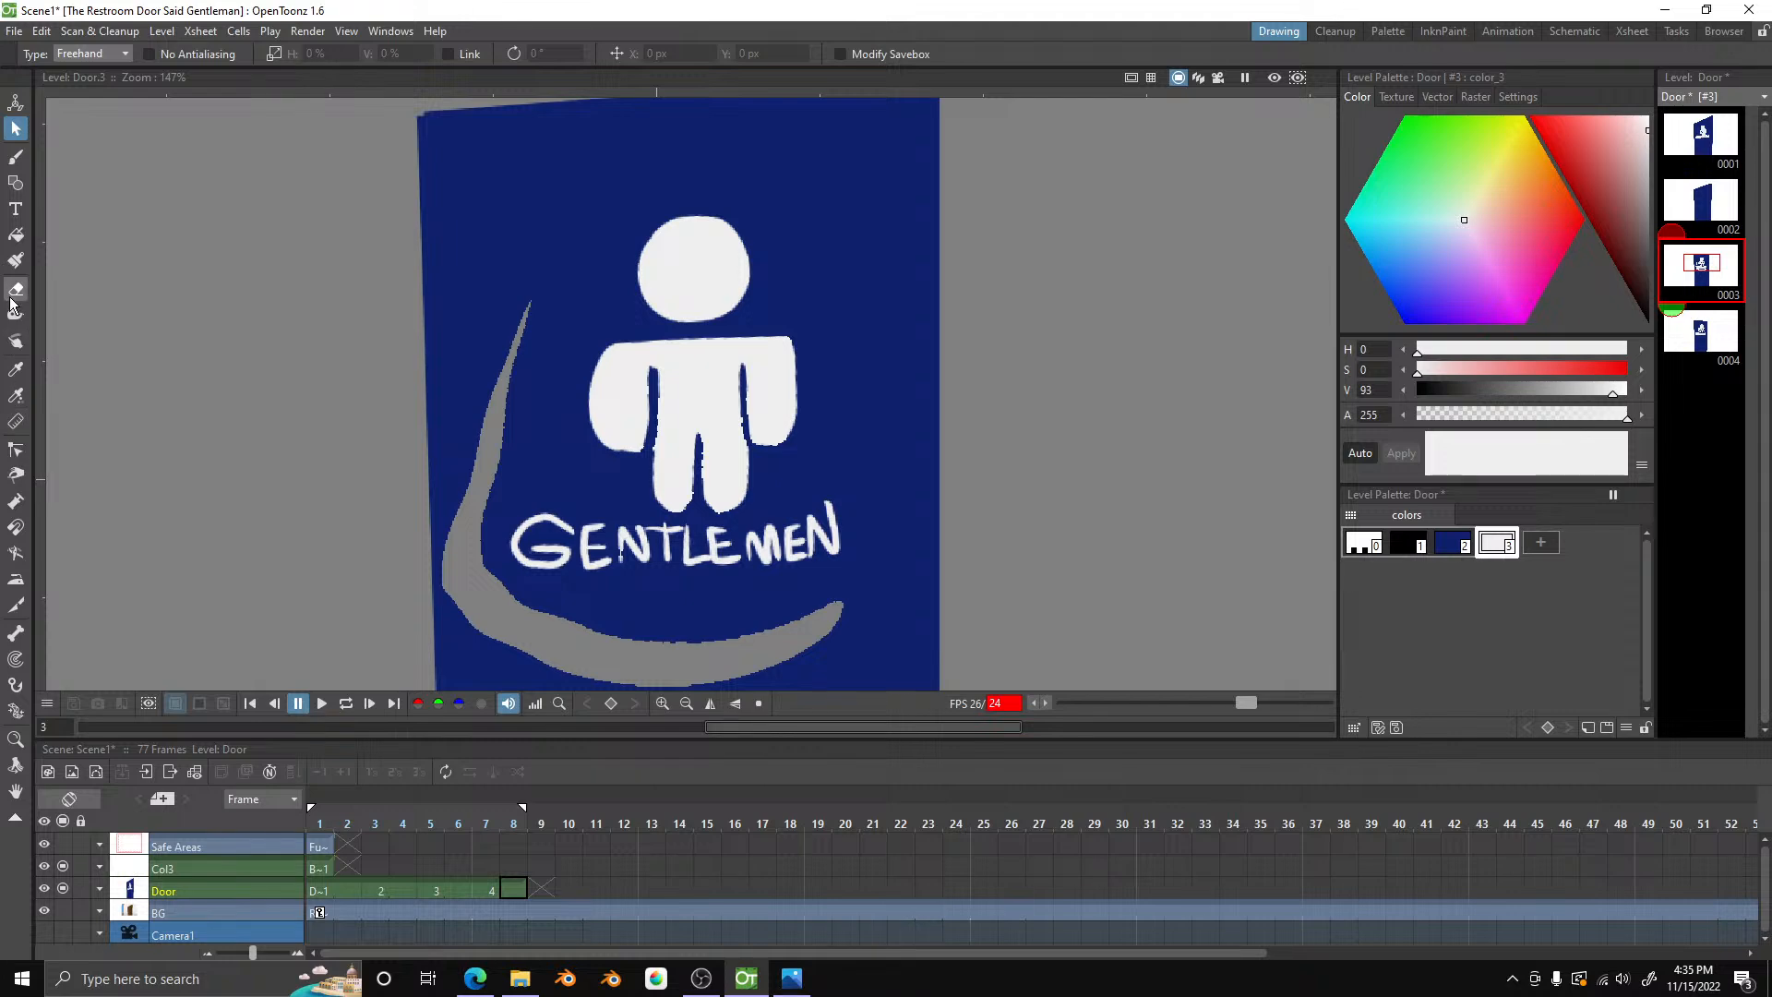
# - Fill the transparent gap left around the moved sign on drawing 0003 with dark blue, undoing a fill in white
pyautogui.click(16, 235)
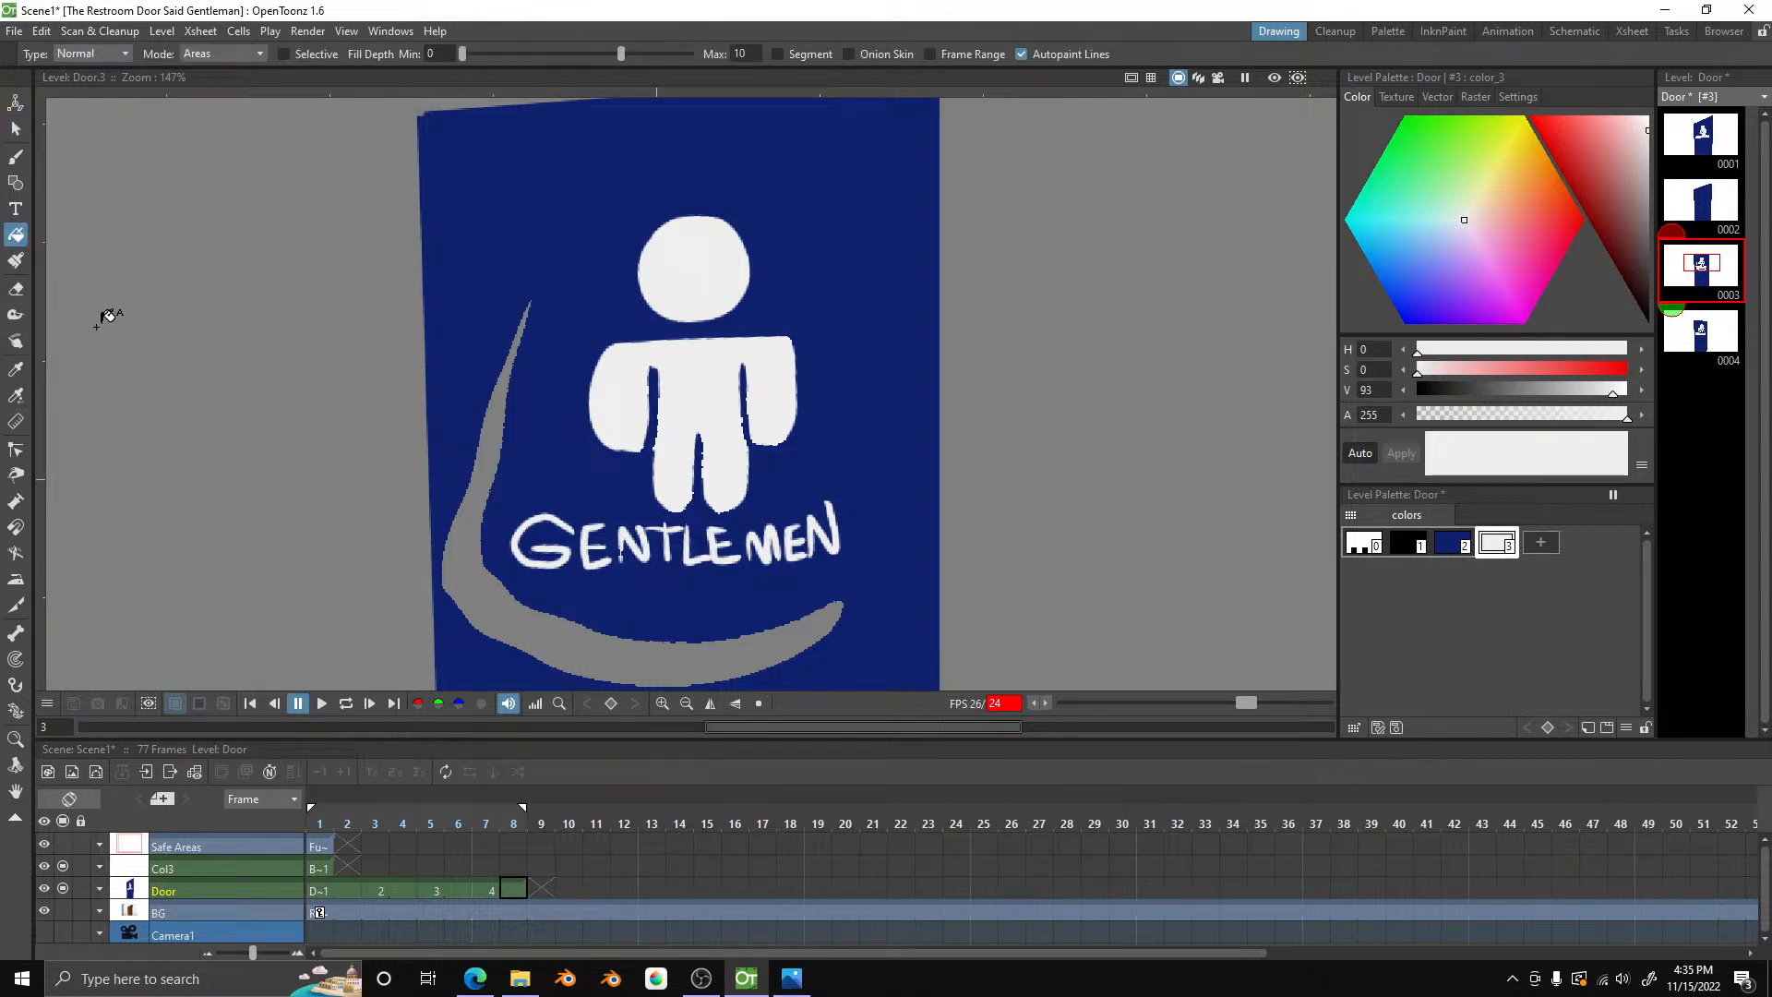
pyautogui.click(554, 618)
pyautogui.hotkey('ctrl', 'z')
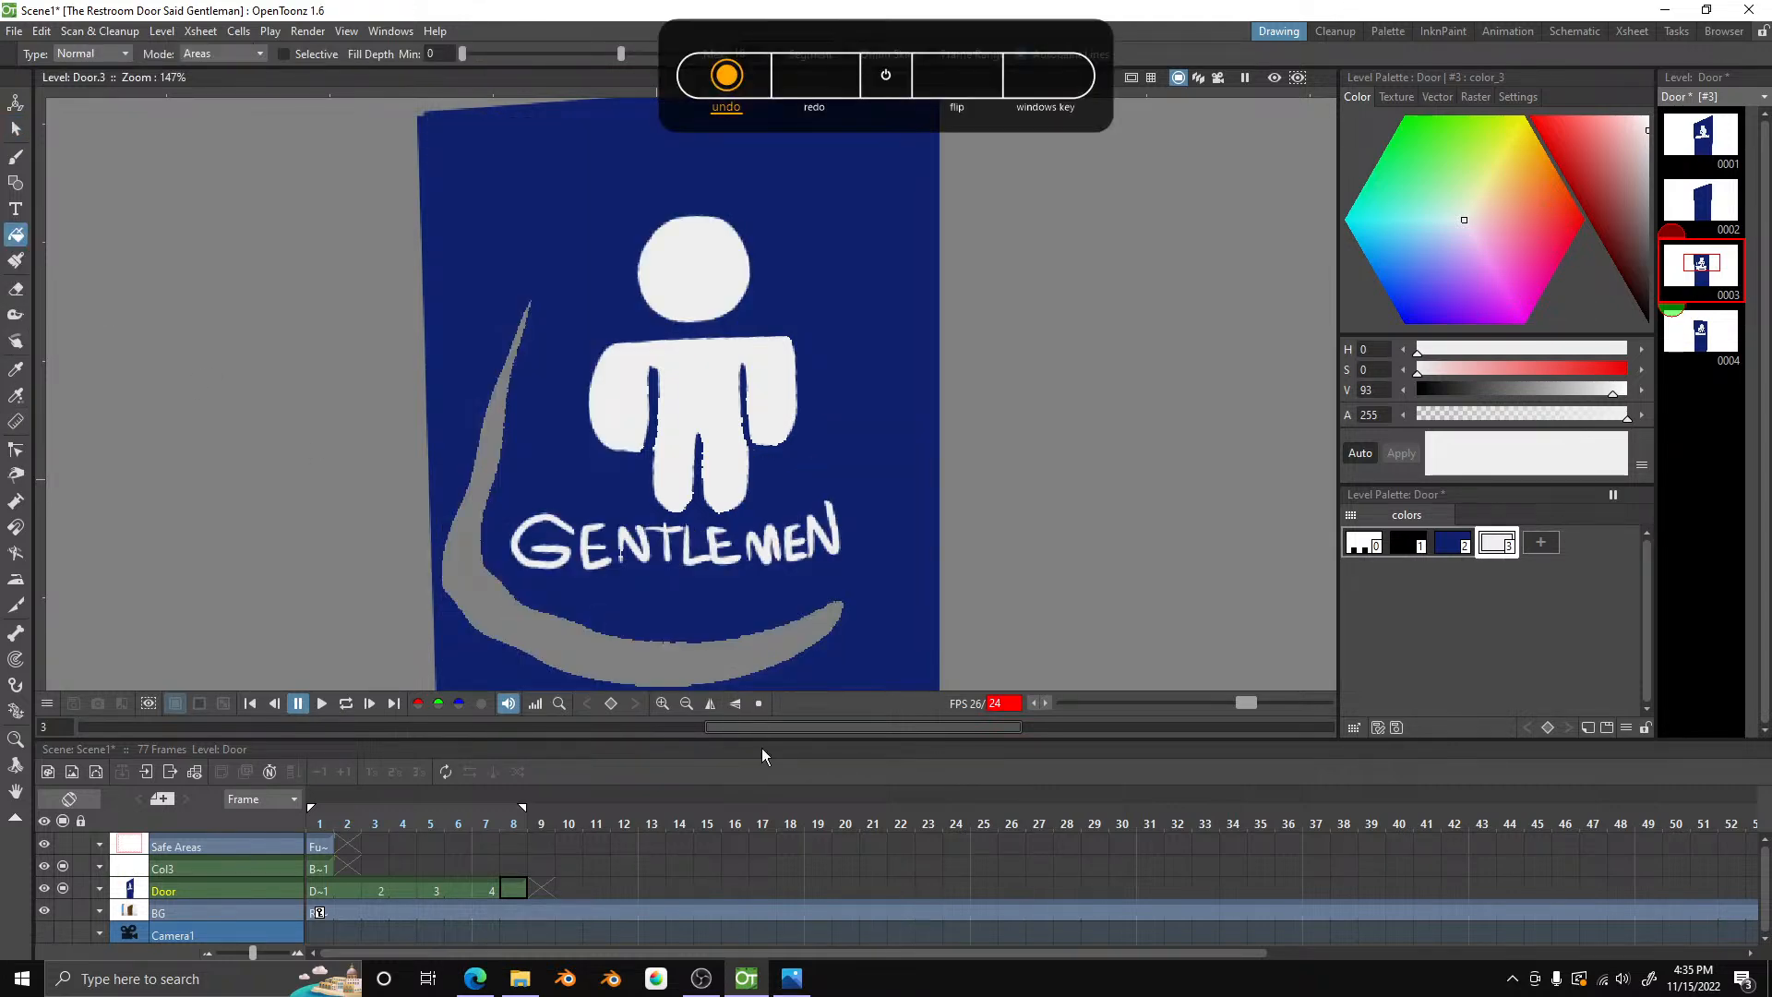
pyautogui.click(1453, 541)
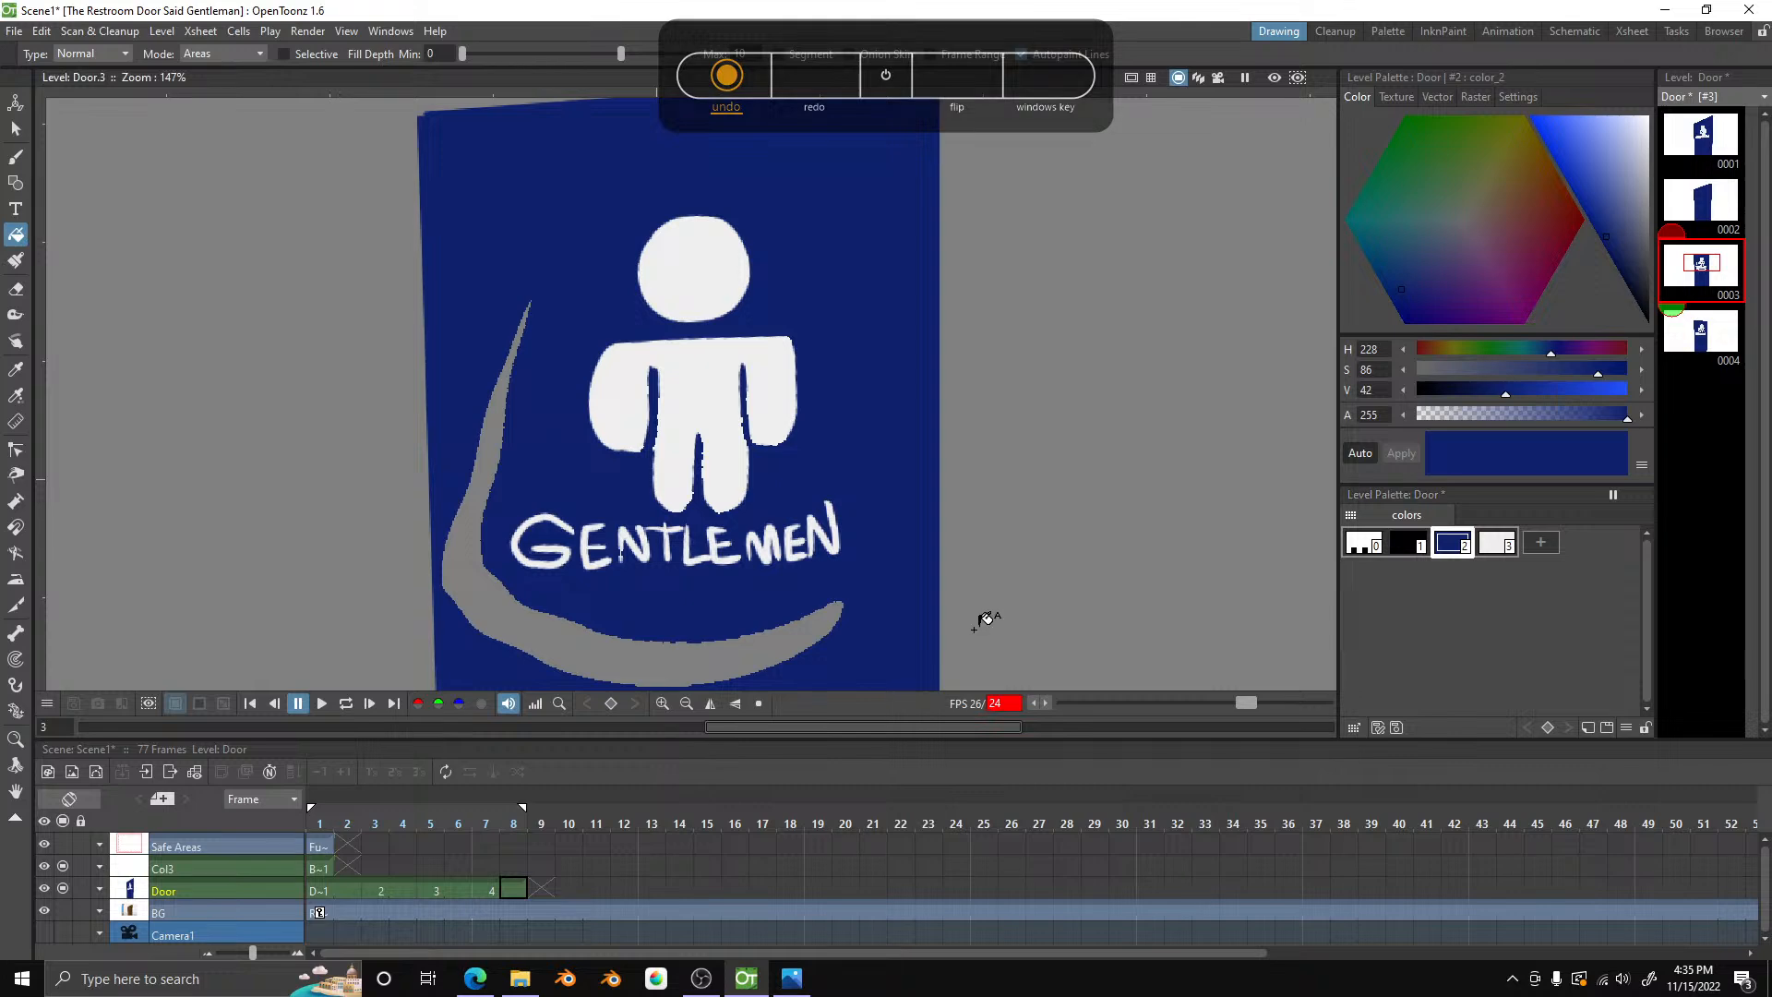
pyautogui.click(673, 651)
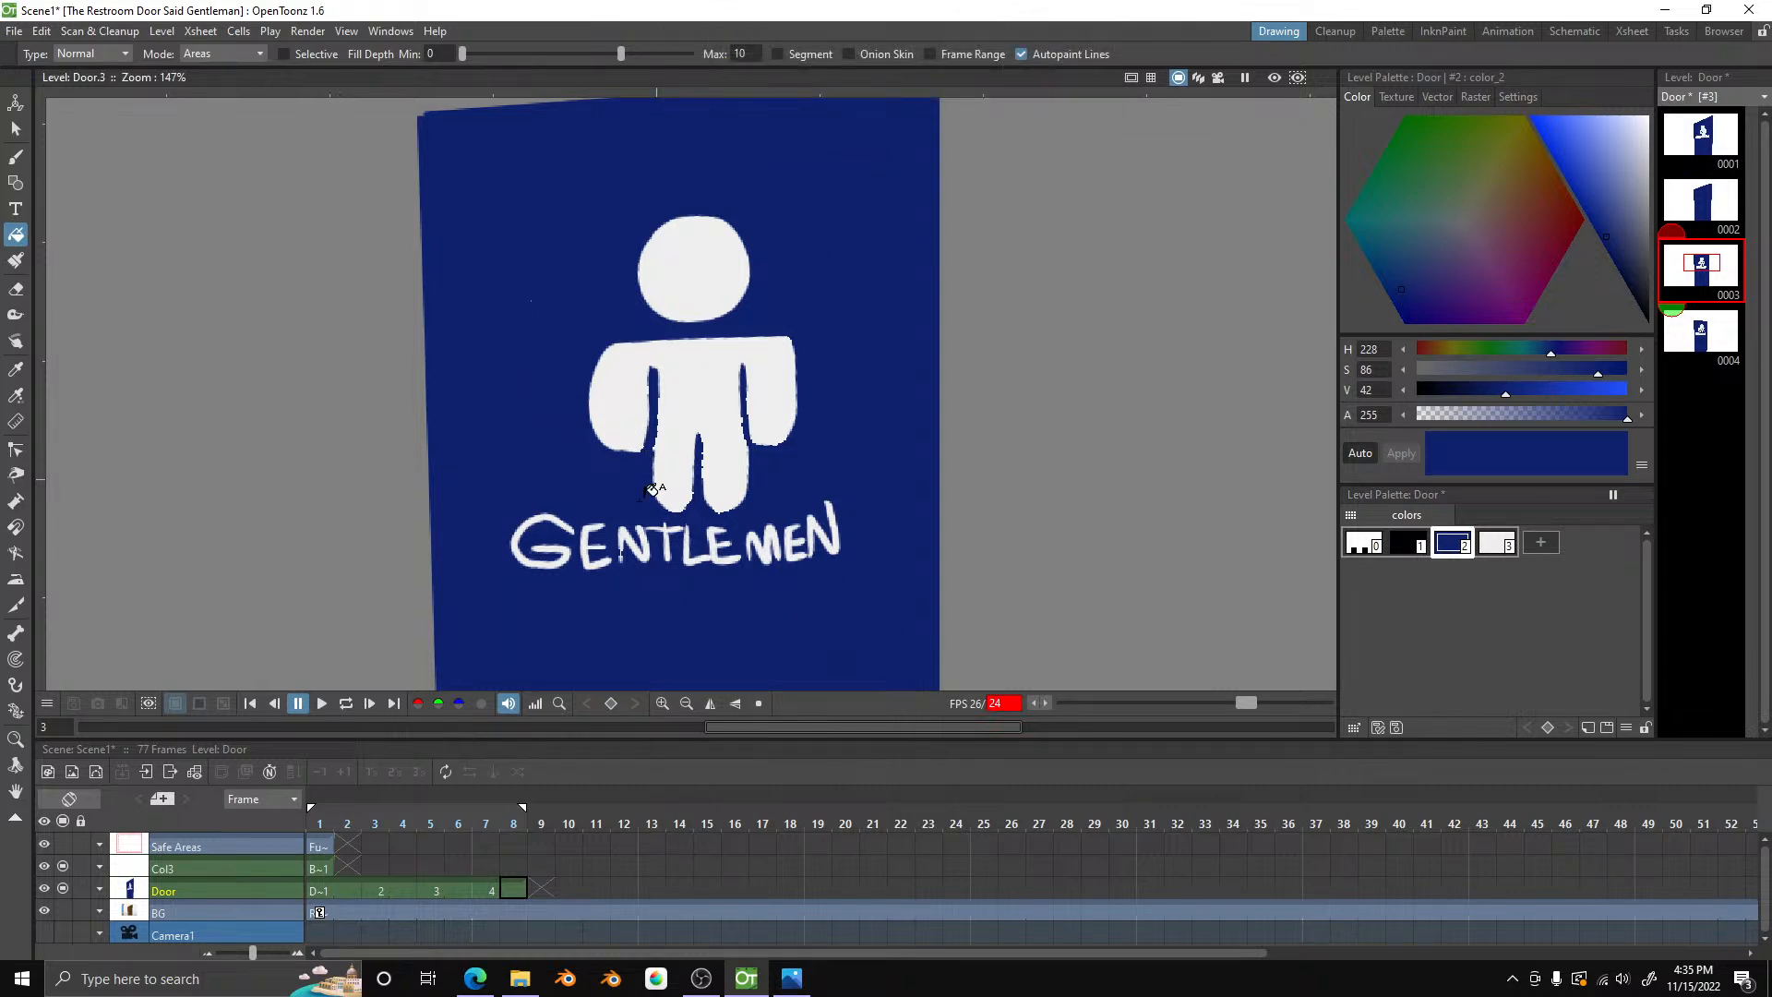
# - Copy the figure and lettering from Door drawing 0001 with a Freehand selection and paste them onto drawing 0002
pyautogui.click(1720, 139)
pyautogui.scroll(-4, 910, 455)
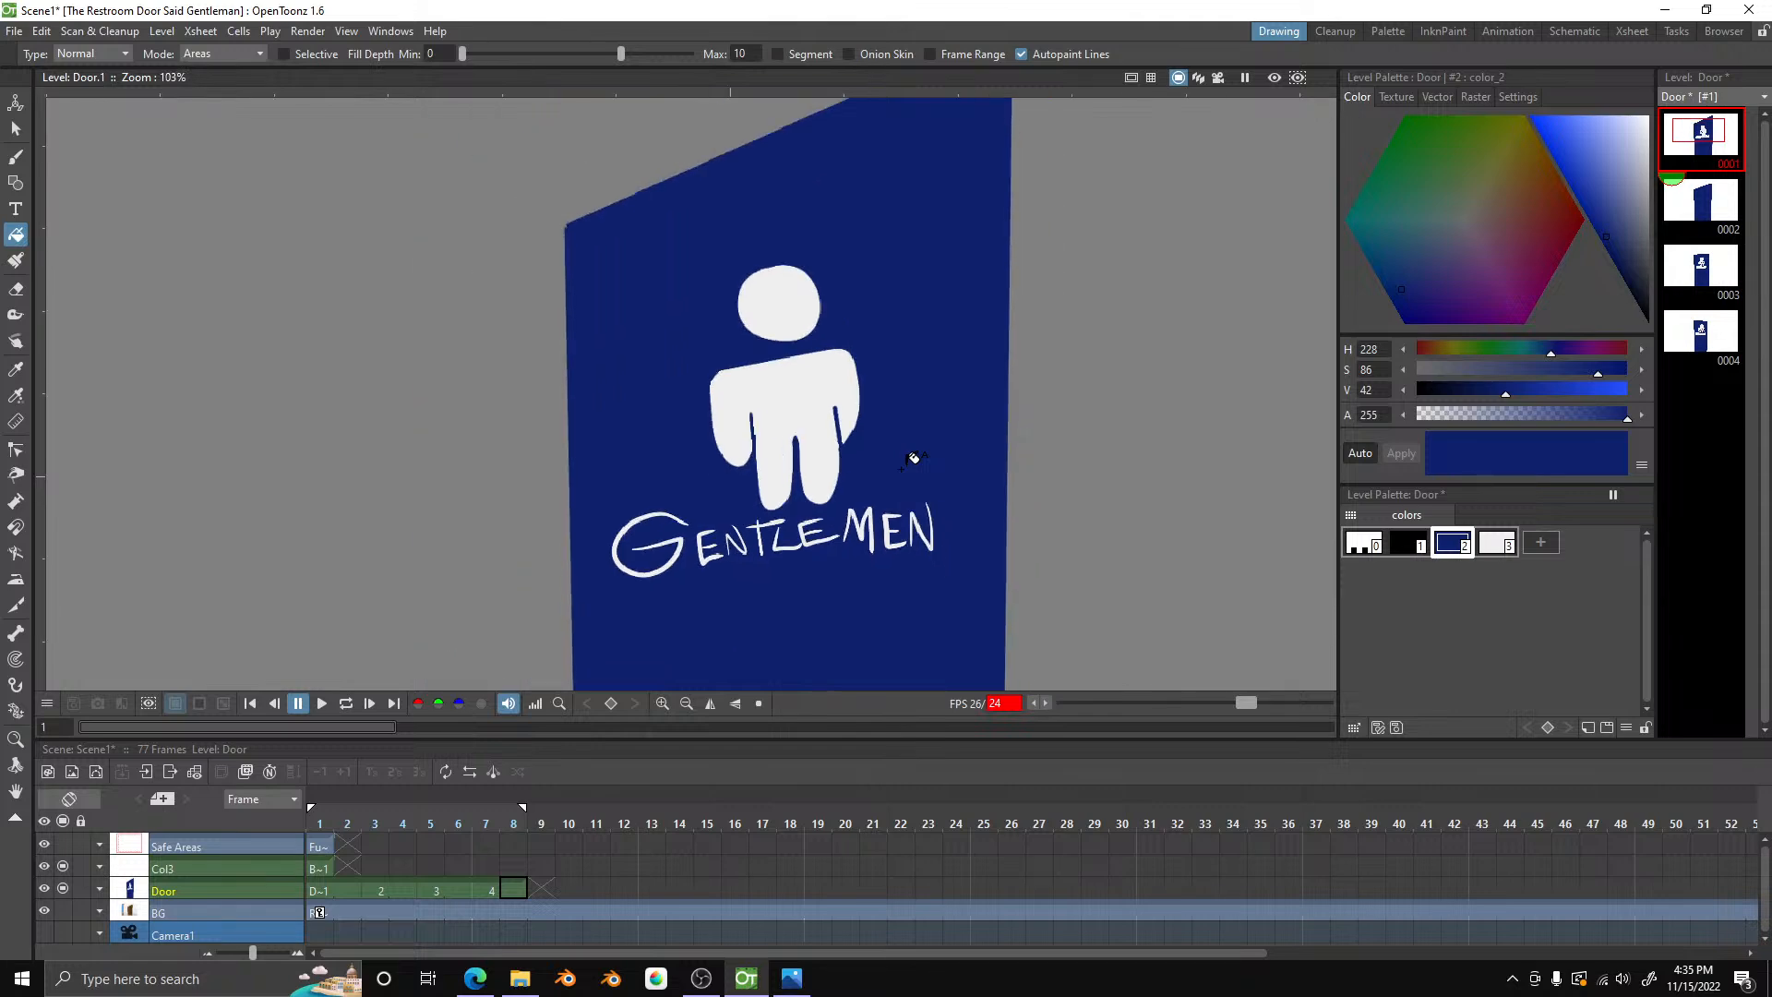
pyautogui.scroll(3, 962, 480)
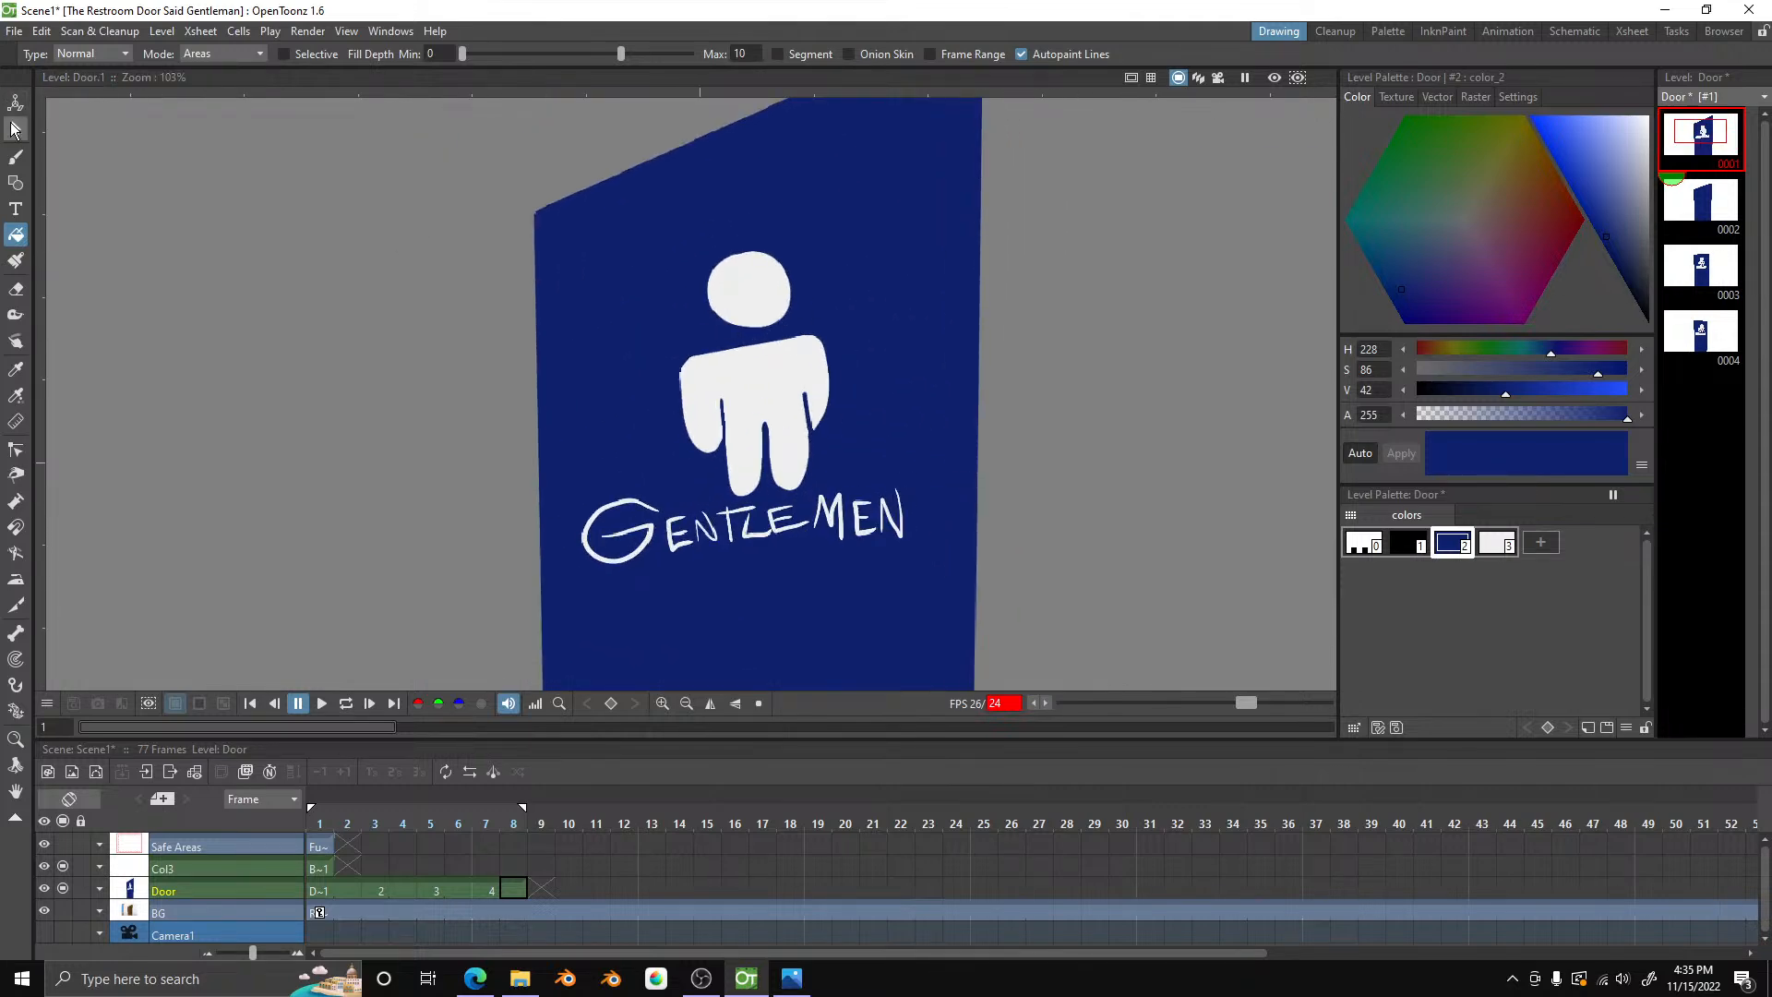
pyautogui.click(15, 128)
pyautogui.scroll(2, 831, 313)
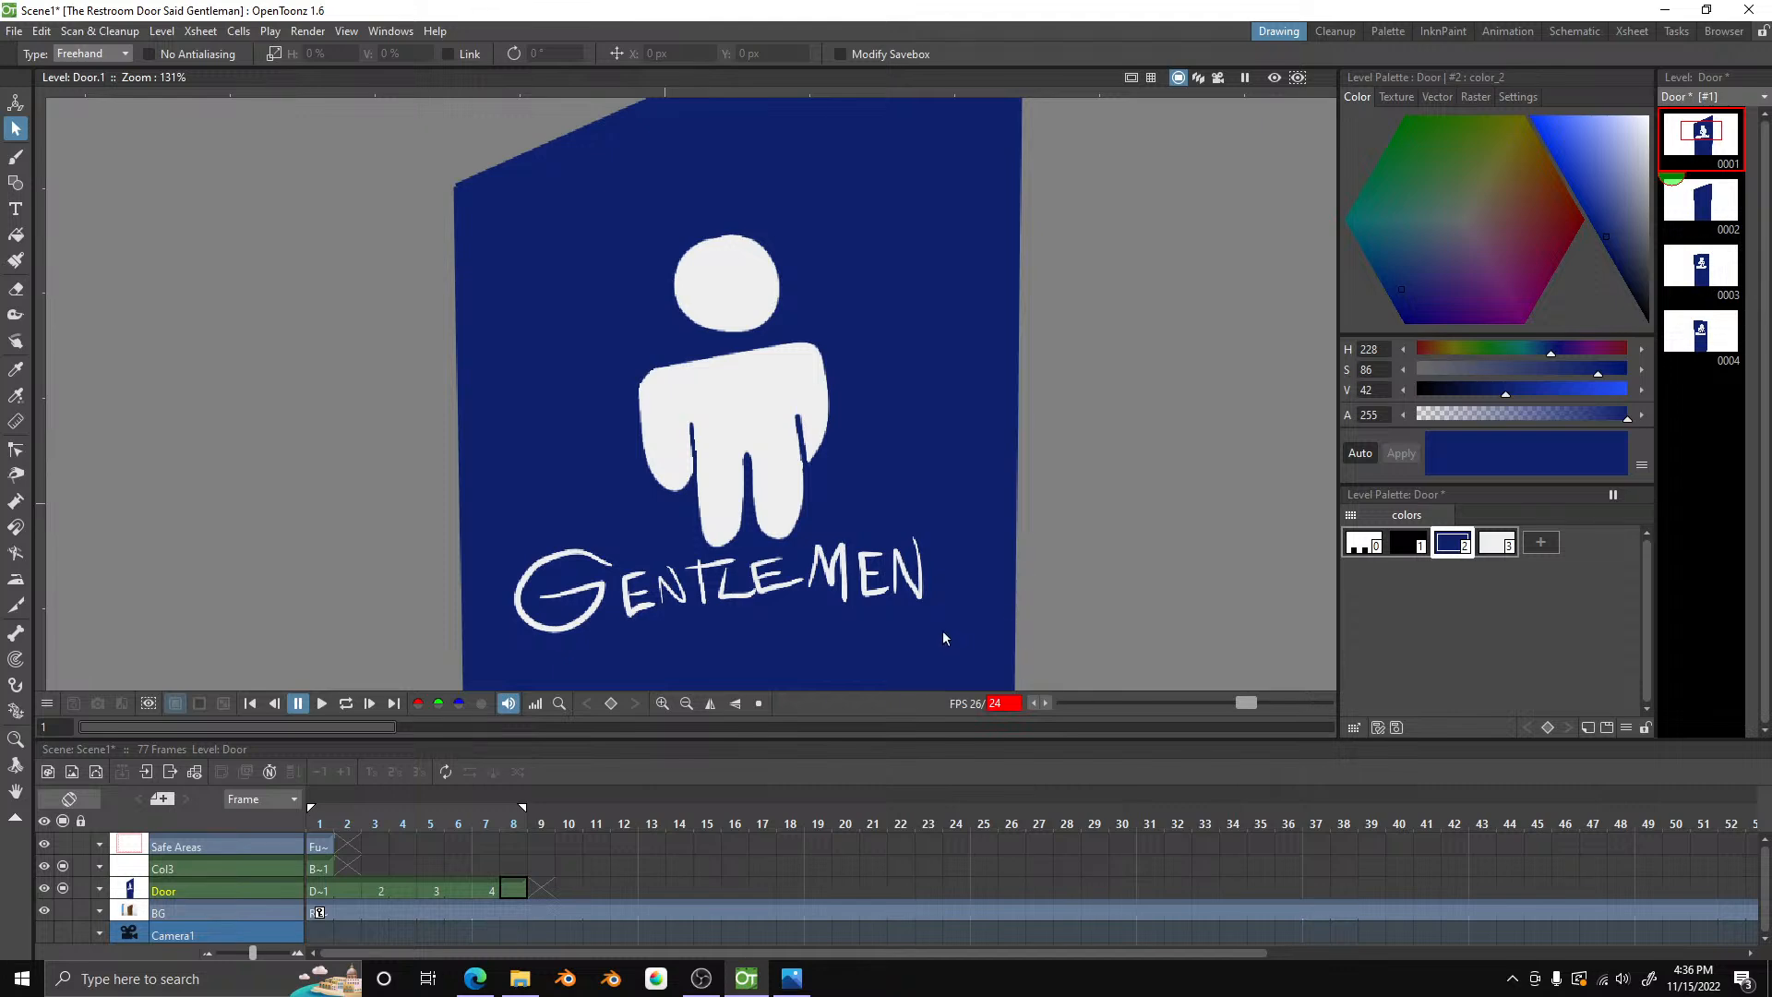
pyautogui.moveTo(941, 341)
pyautogui.mouseDown()
pyautogui.moveTo(866, 220)
pyautogui.moveTo(622, 208)
pyautogui.mouseUp()
pyautogui.moveTo(936, 629); pyautogui.dragTo(944, 623)
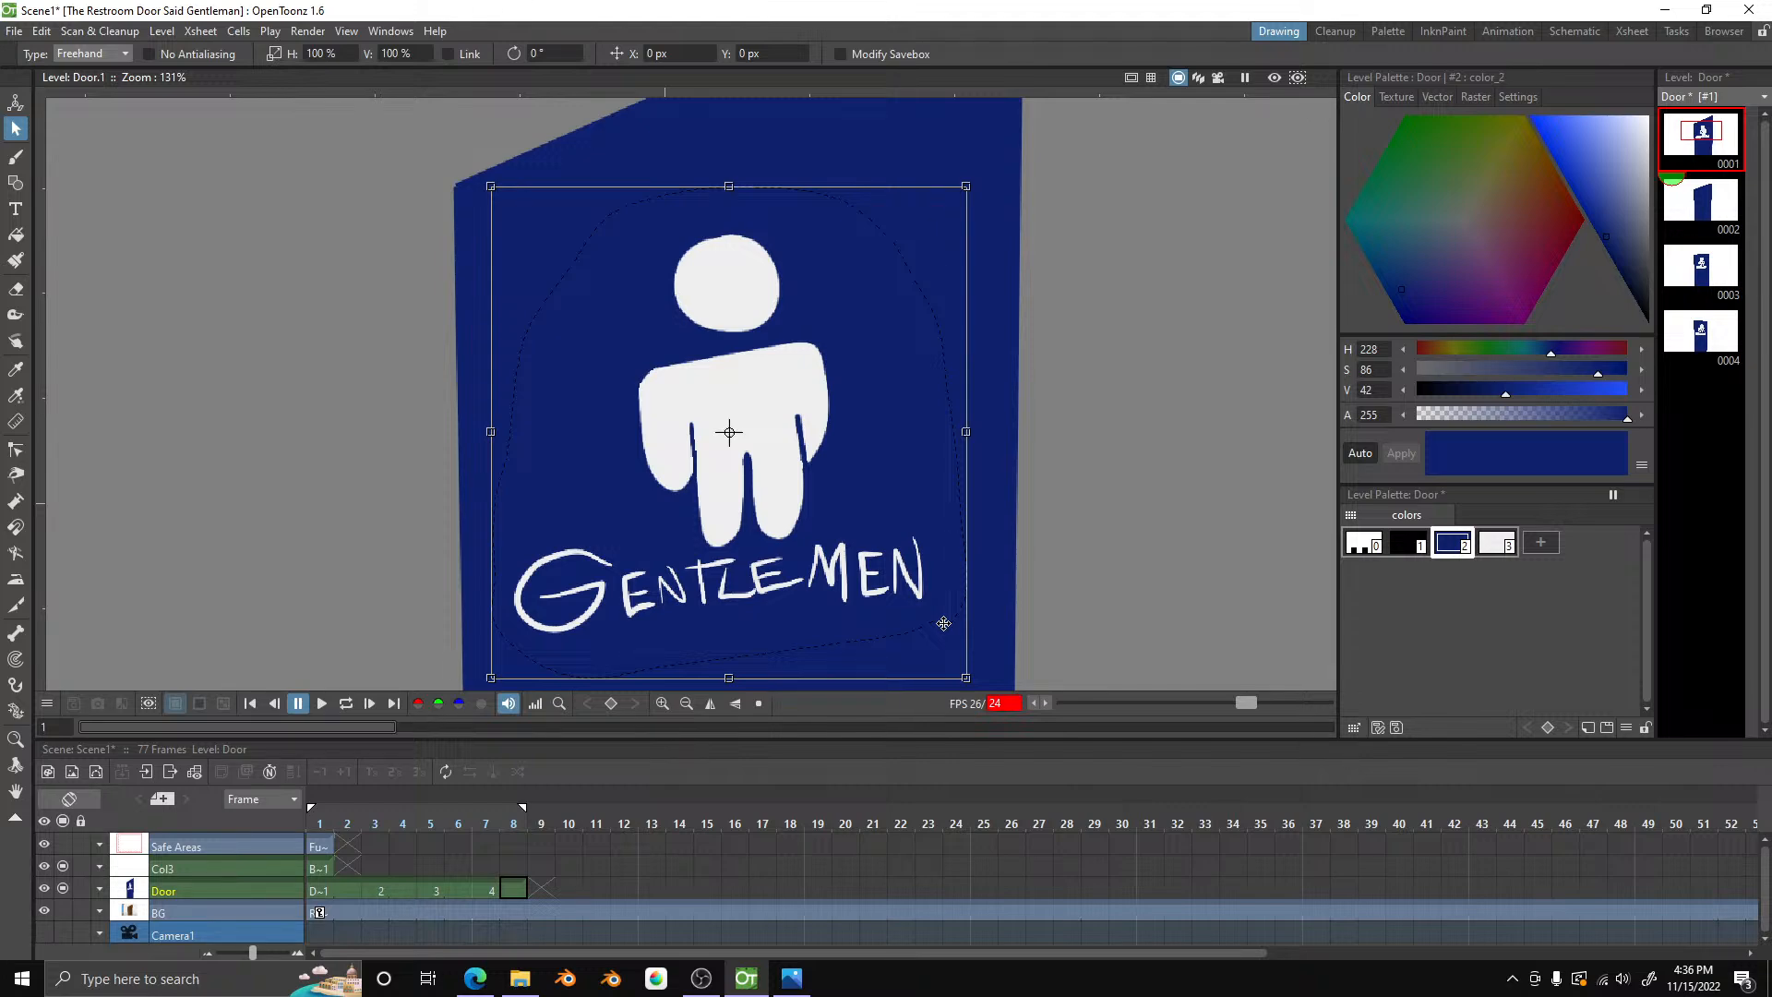
pyautogui.click(1698, 194)
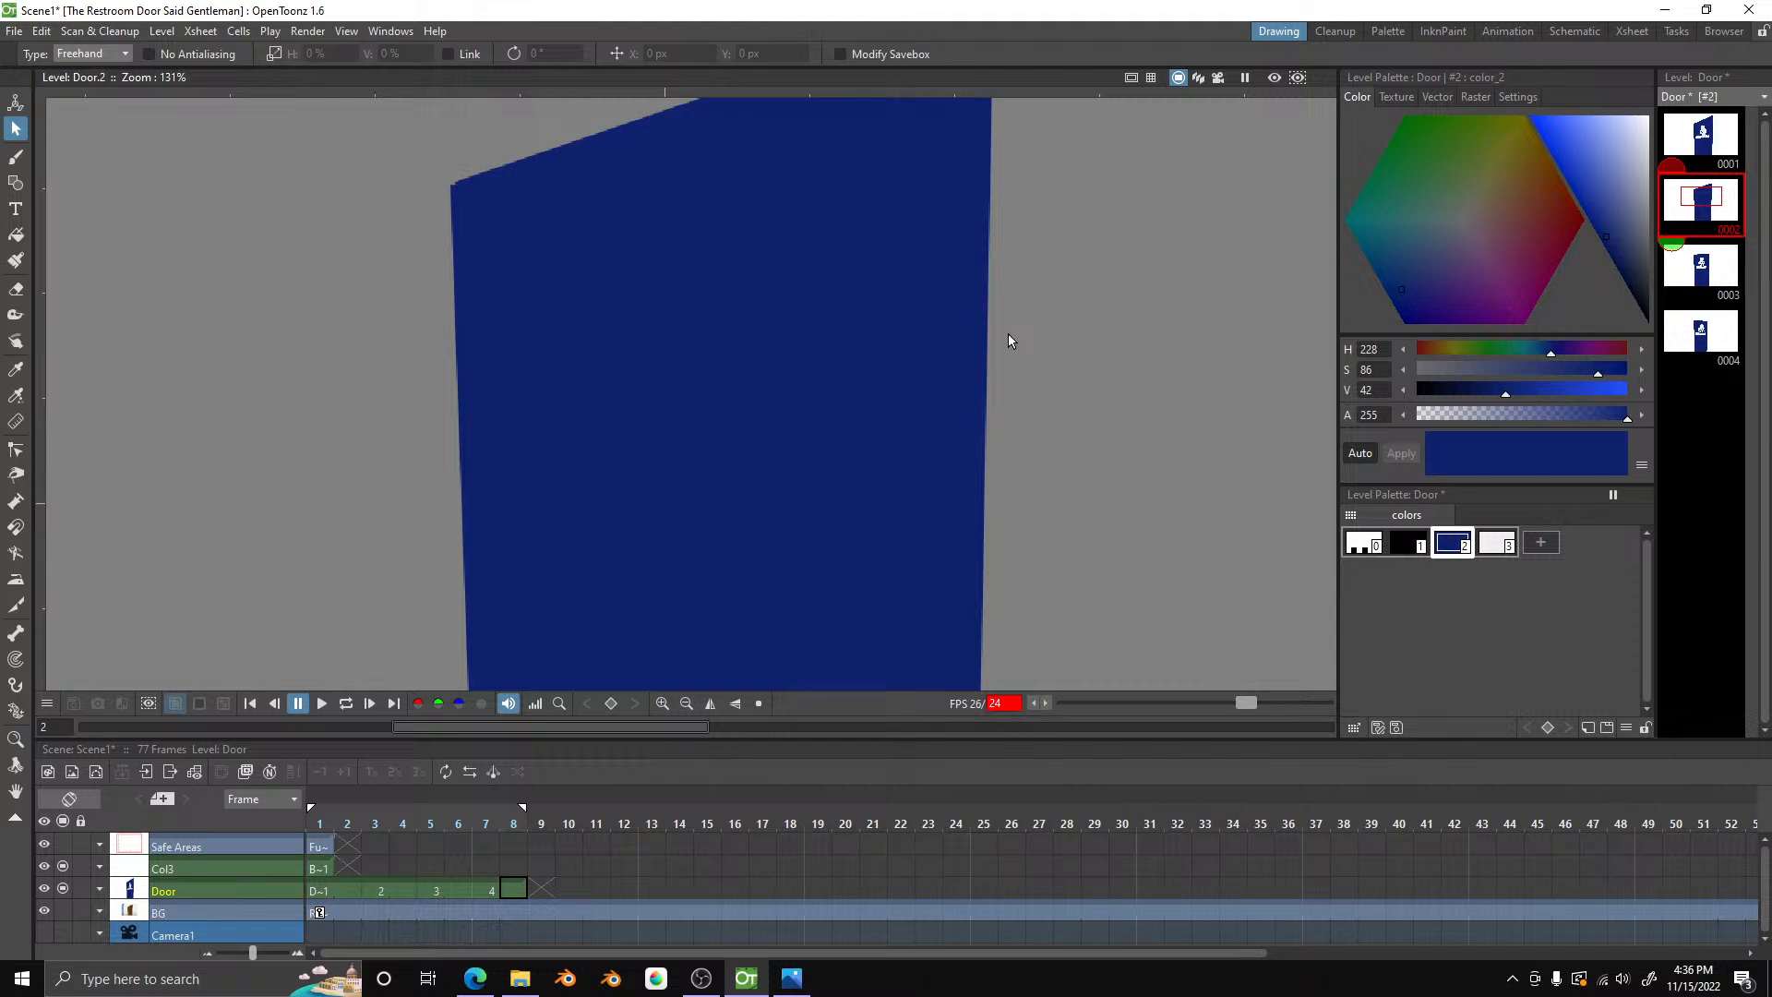
pyautogui.scroll(-3, 1009, 340)
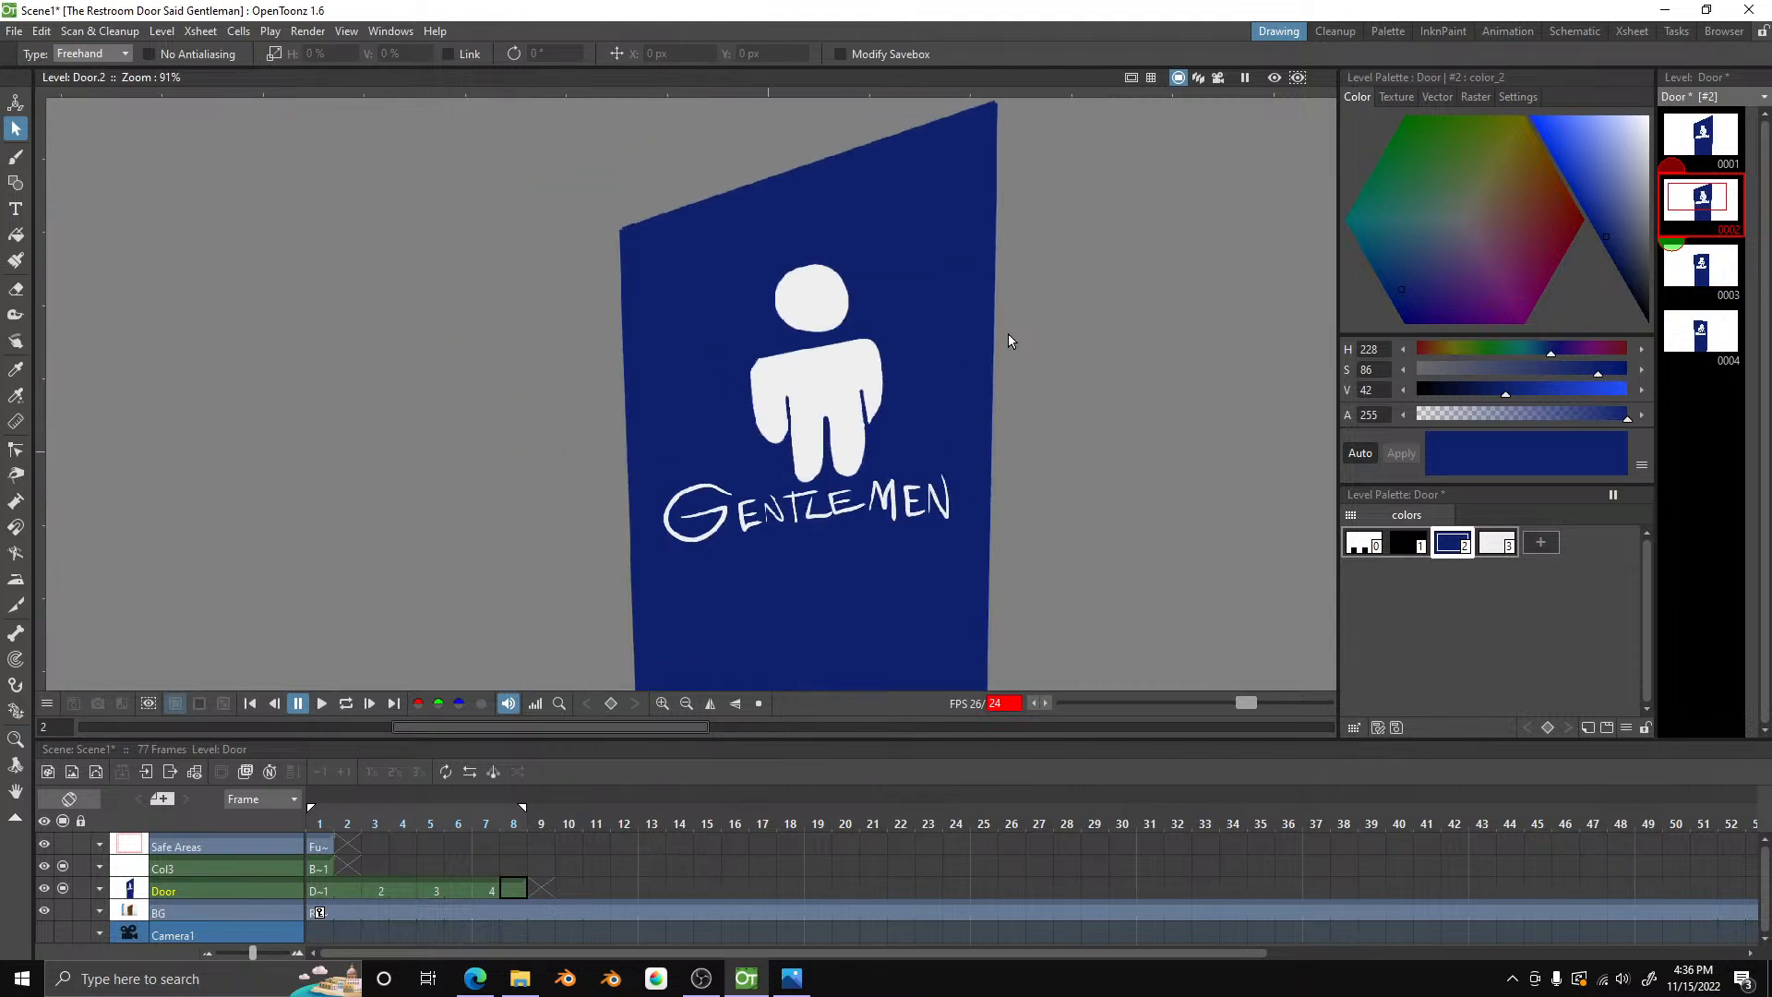
pyautogui.scroll(3, 1008, 335)
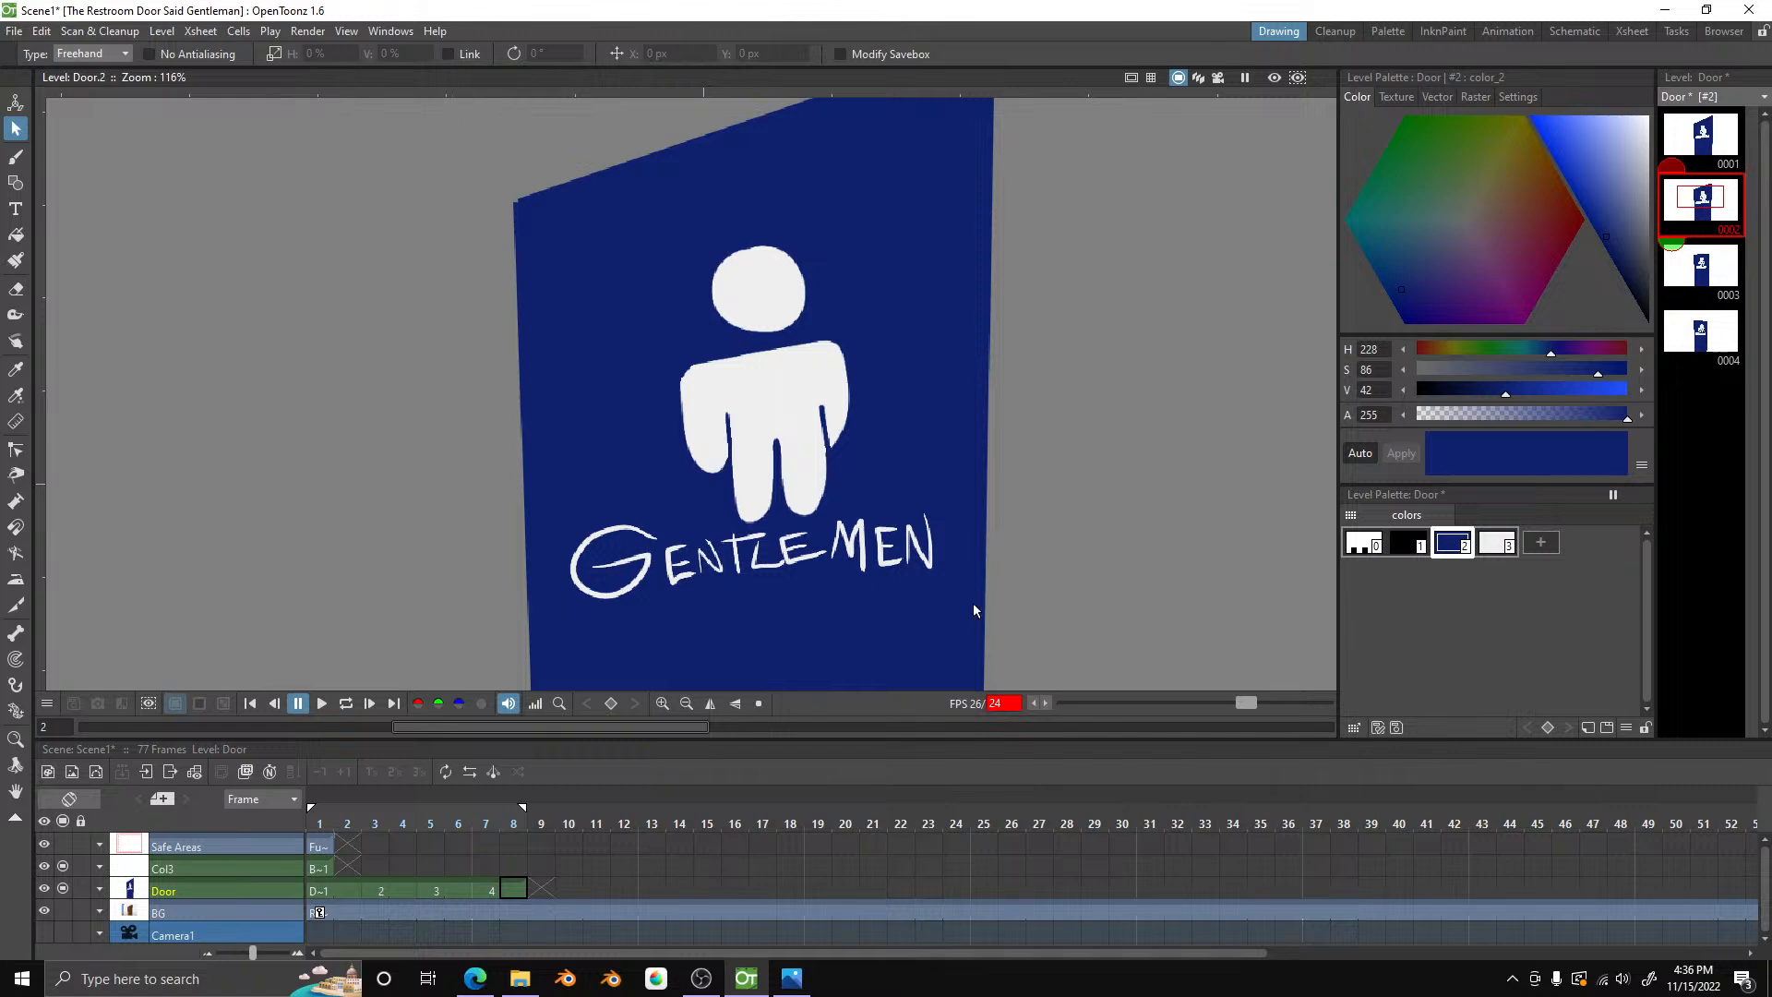
# - Lasso the pasted sign on drawing 0002 and scale it down to 94.41 %
pyautogui.moveTo(937, 581); pyautogui.dragTo(944, 375)
pyautogui.moveTo(909, 591); pyautogui.dragTo(908, 592)
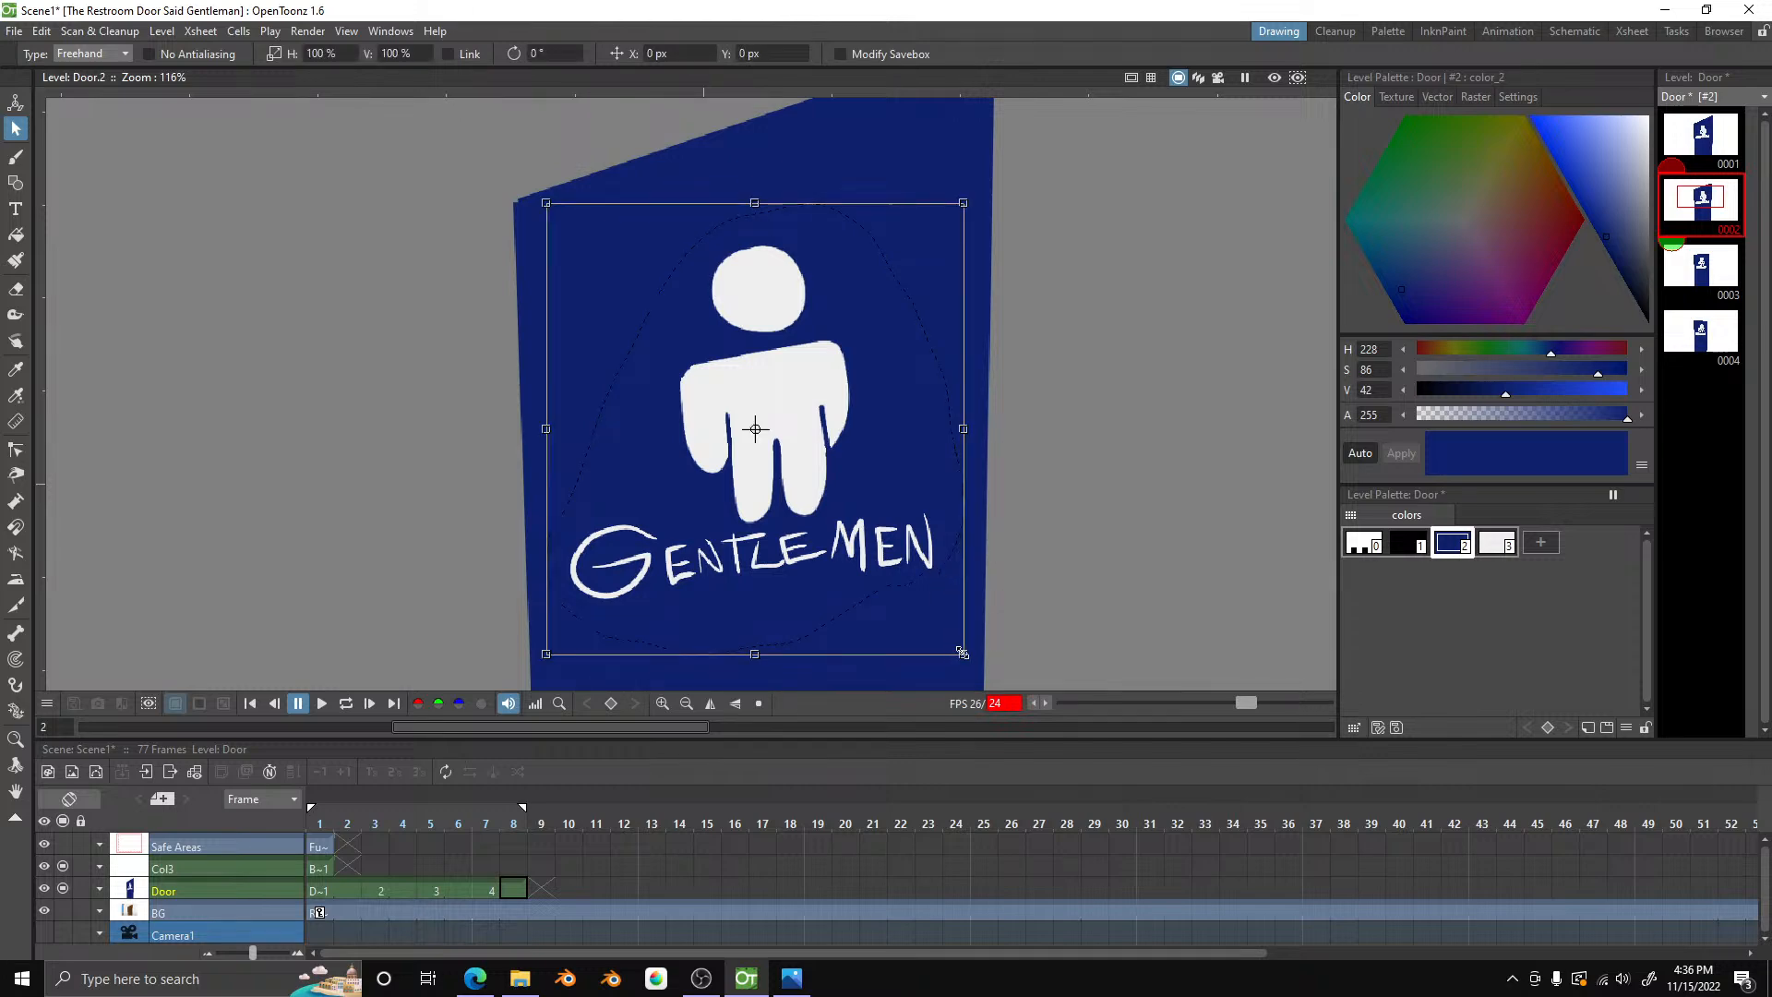
pyautogui.moveTo(963, 654)
pyautogui.mouseDown()
pyautogui.moveTo(914, 566)
pyautogui.moveTo(942, 640)
pyautogui.mouseUp()
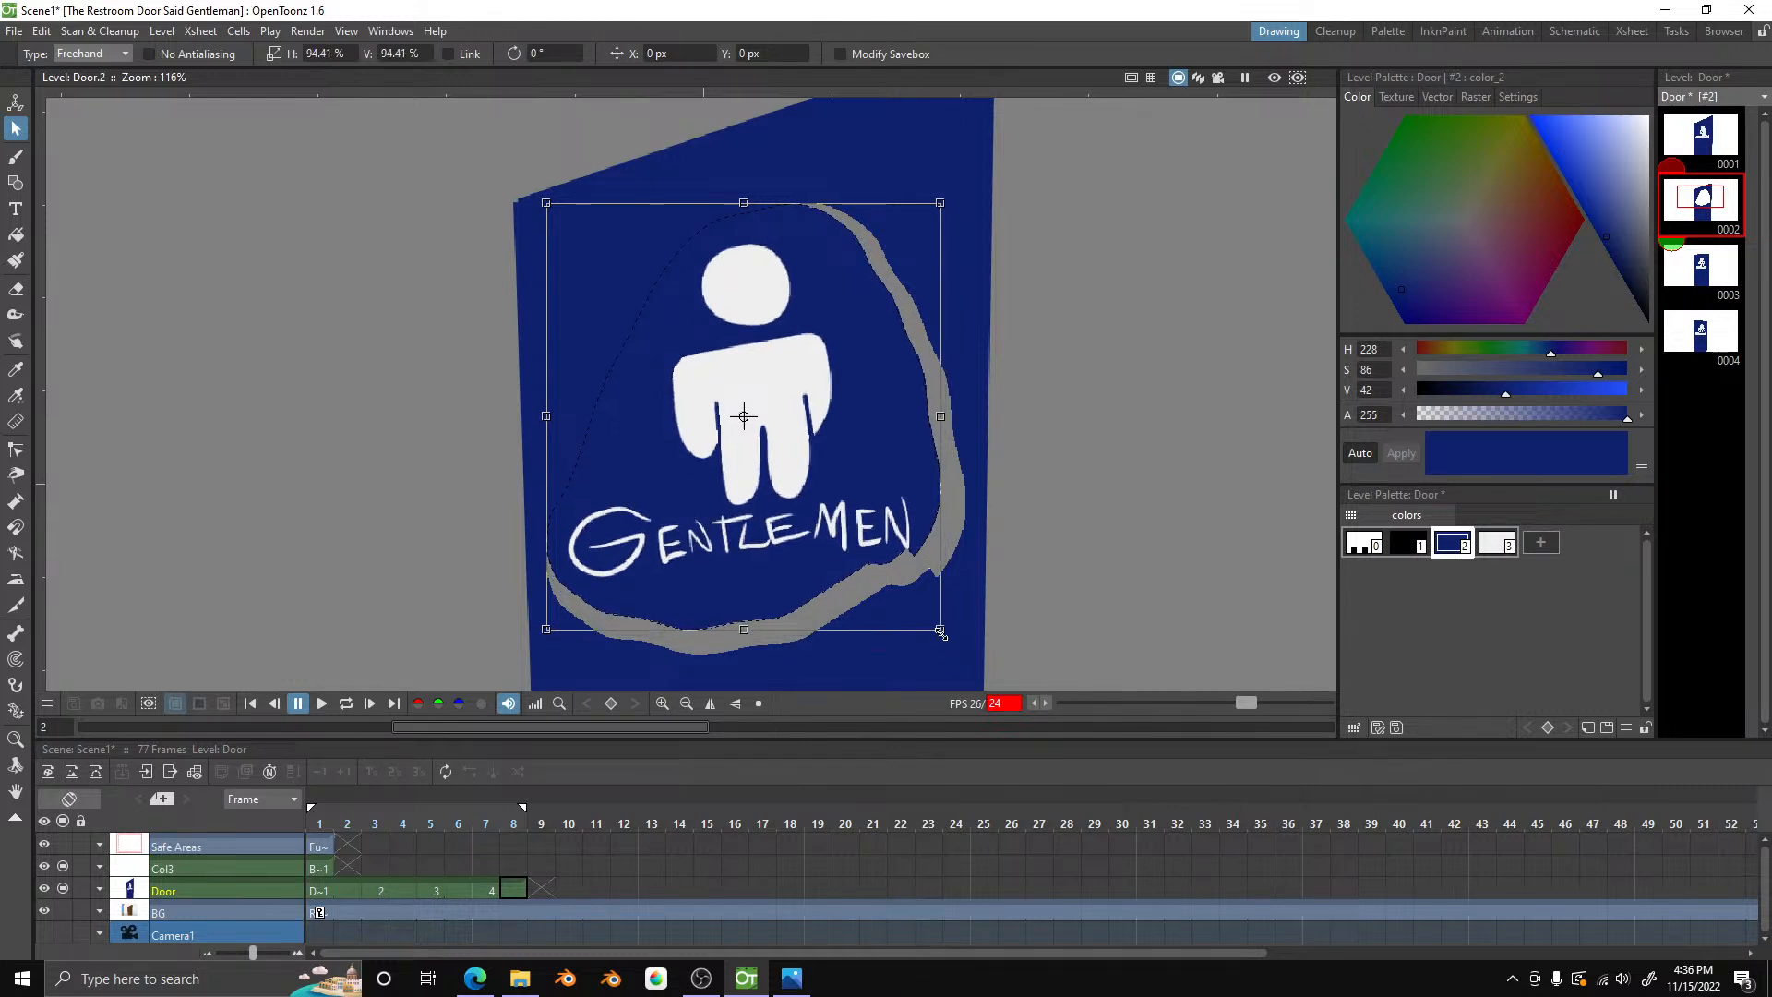
pyautogui.click(1013, 495)
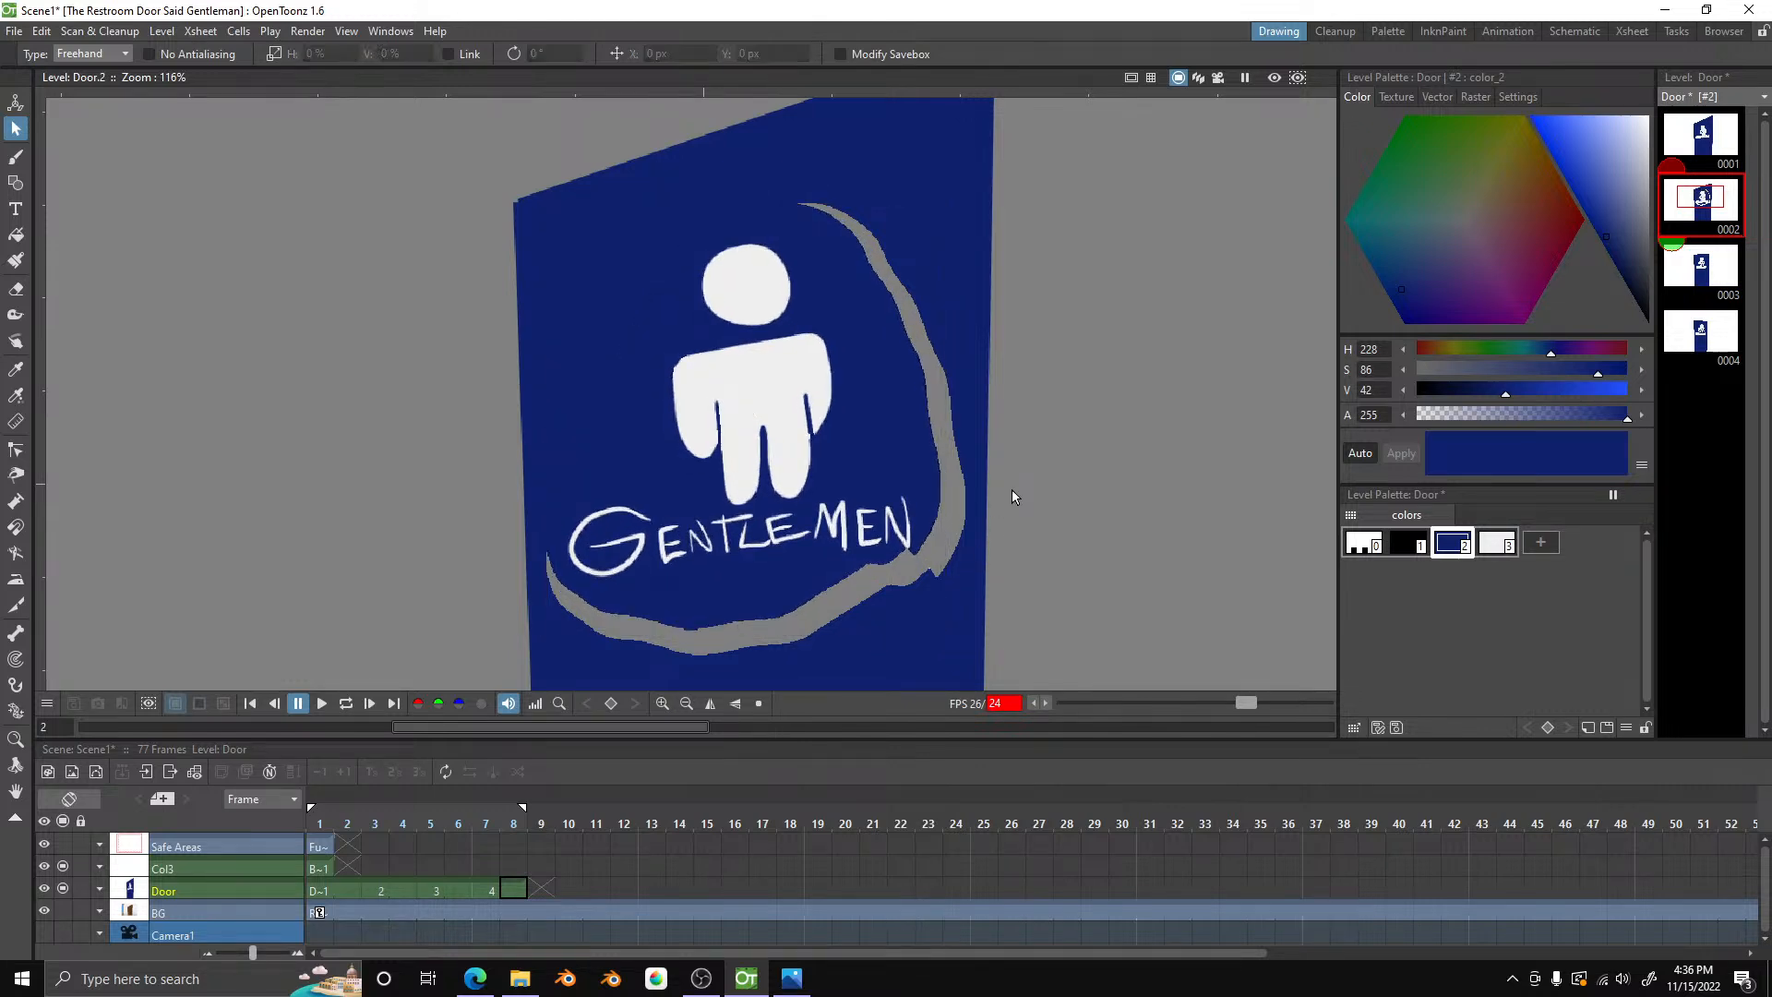
# - Fill the transparent gap around the scaled sign on drawing 0002 with dark blue
pyautogui.click(16, 234)
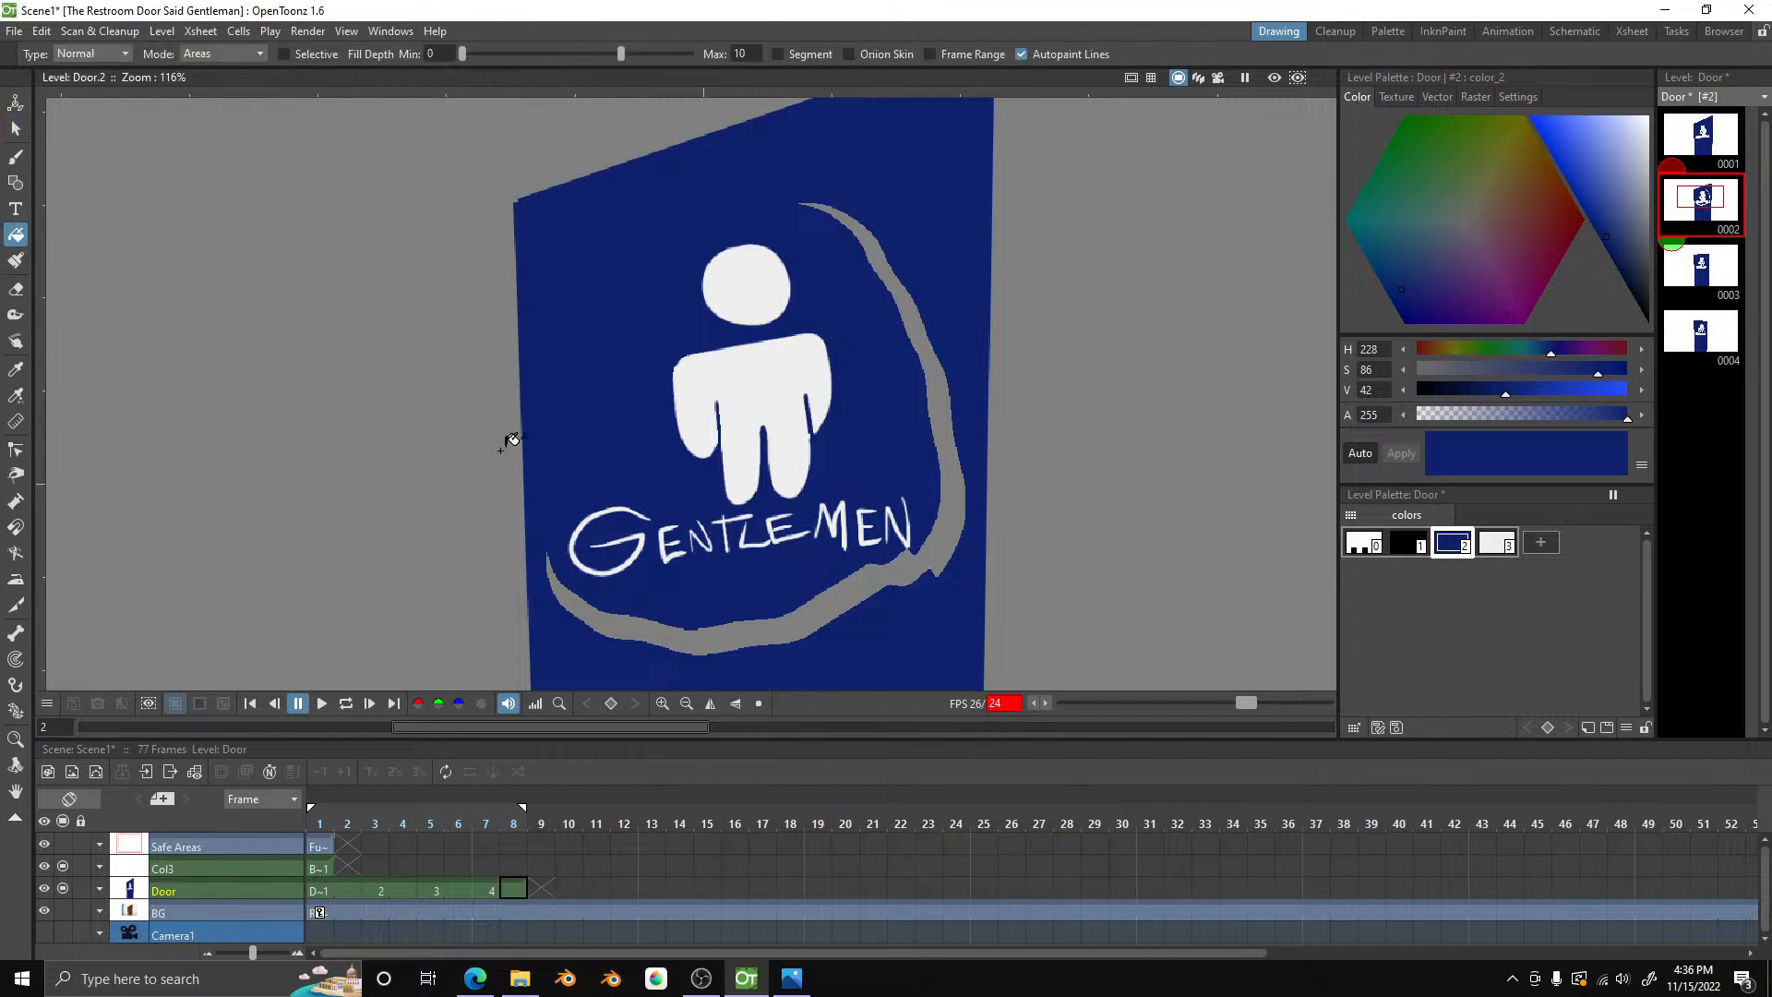
# - Fill the unpainted gap curving around the figure and lettering on door drawing 2 with the dark blue style
pyautogui.click(851, 582)
pyautogui.scroll(-4, 863, 572)
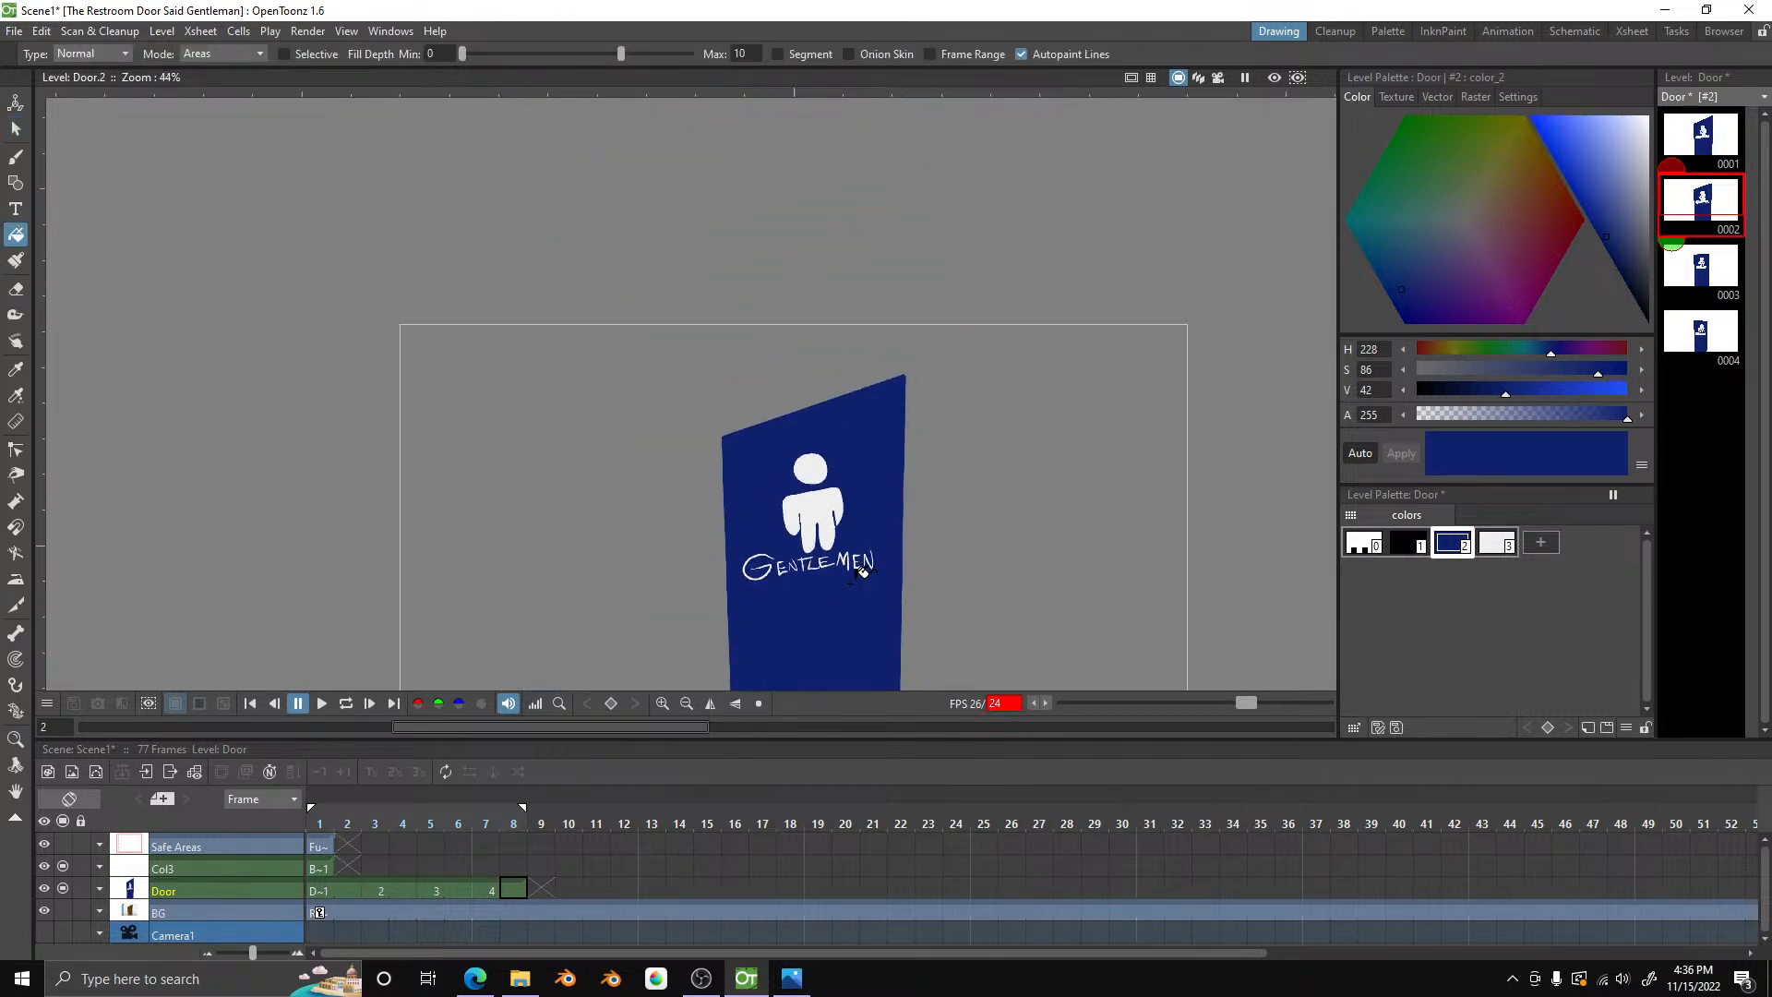
pyautogui.scroll(3, 895, 622)
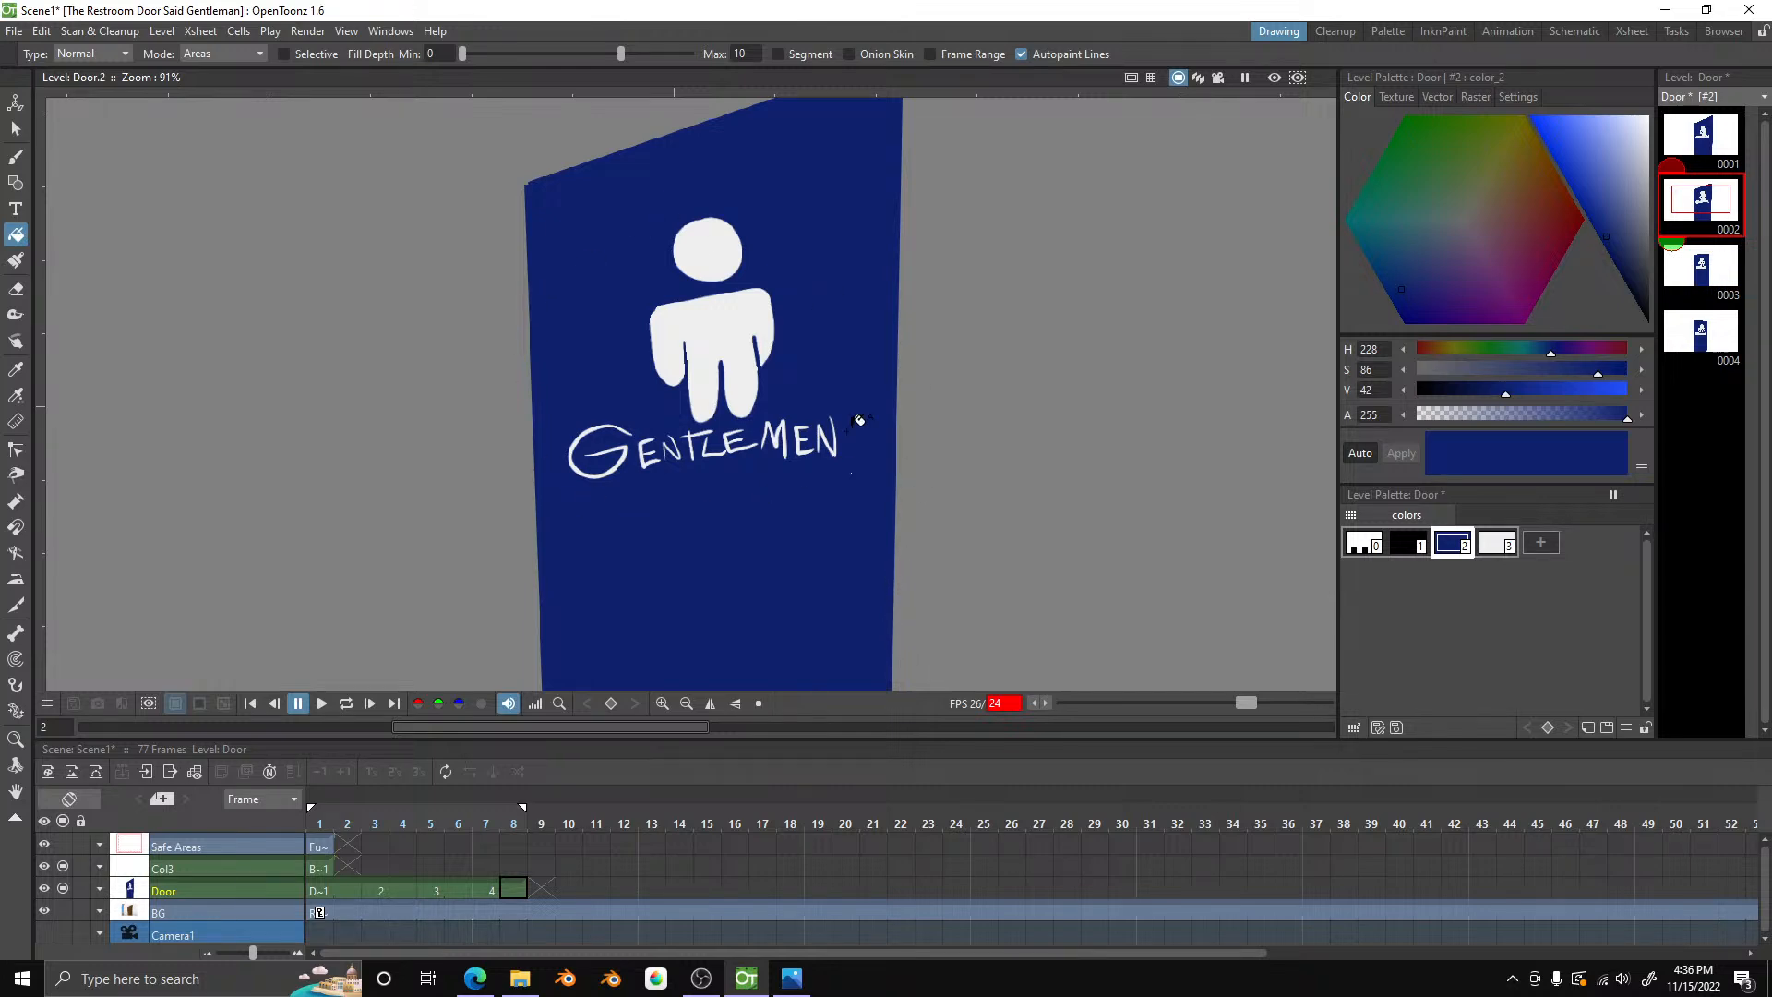
pyautogui.scroll(2, 835, 462)
pyautogui.scroll(10, 838, 468)
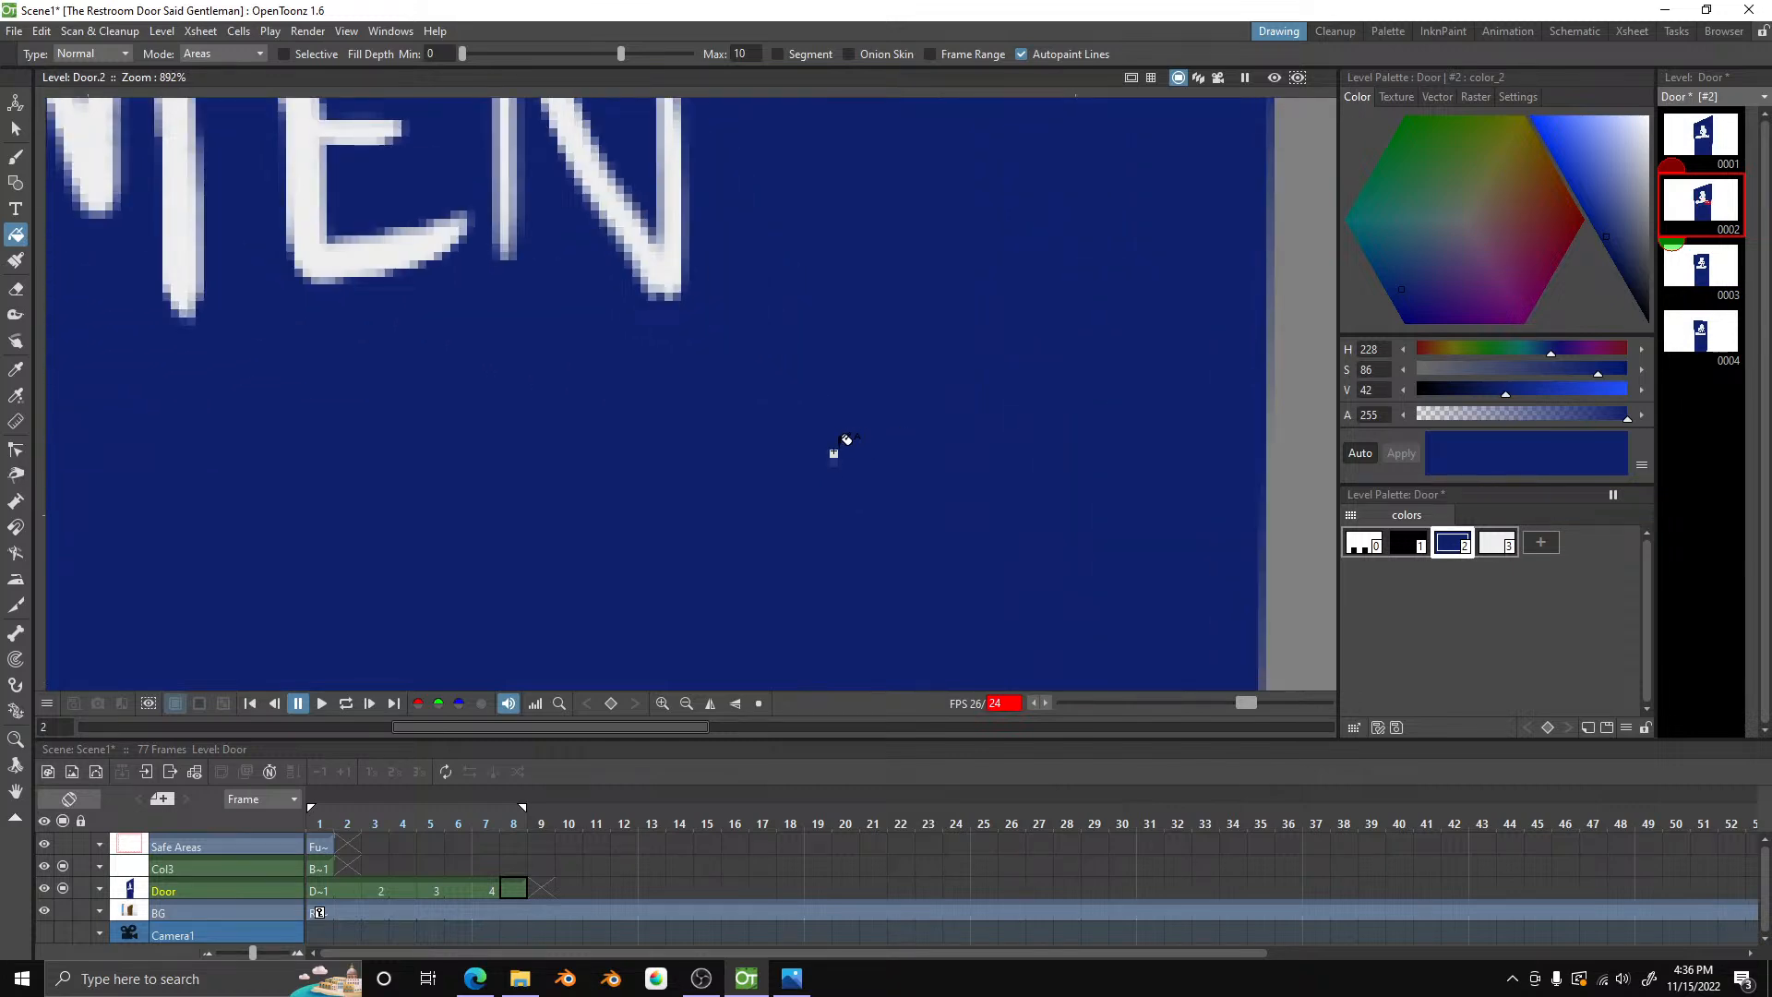
pyautogui.scroll(-12, 844, 441)
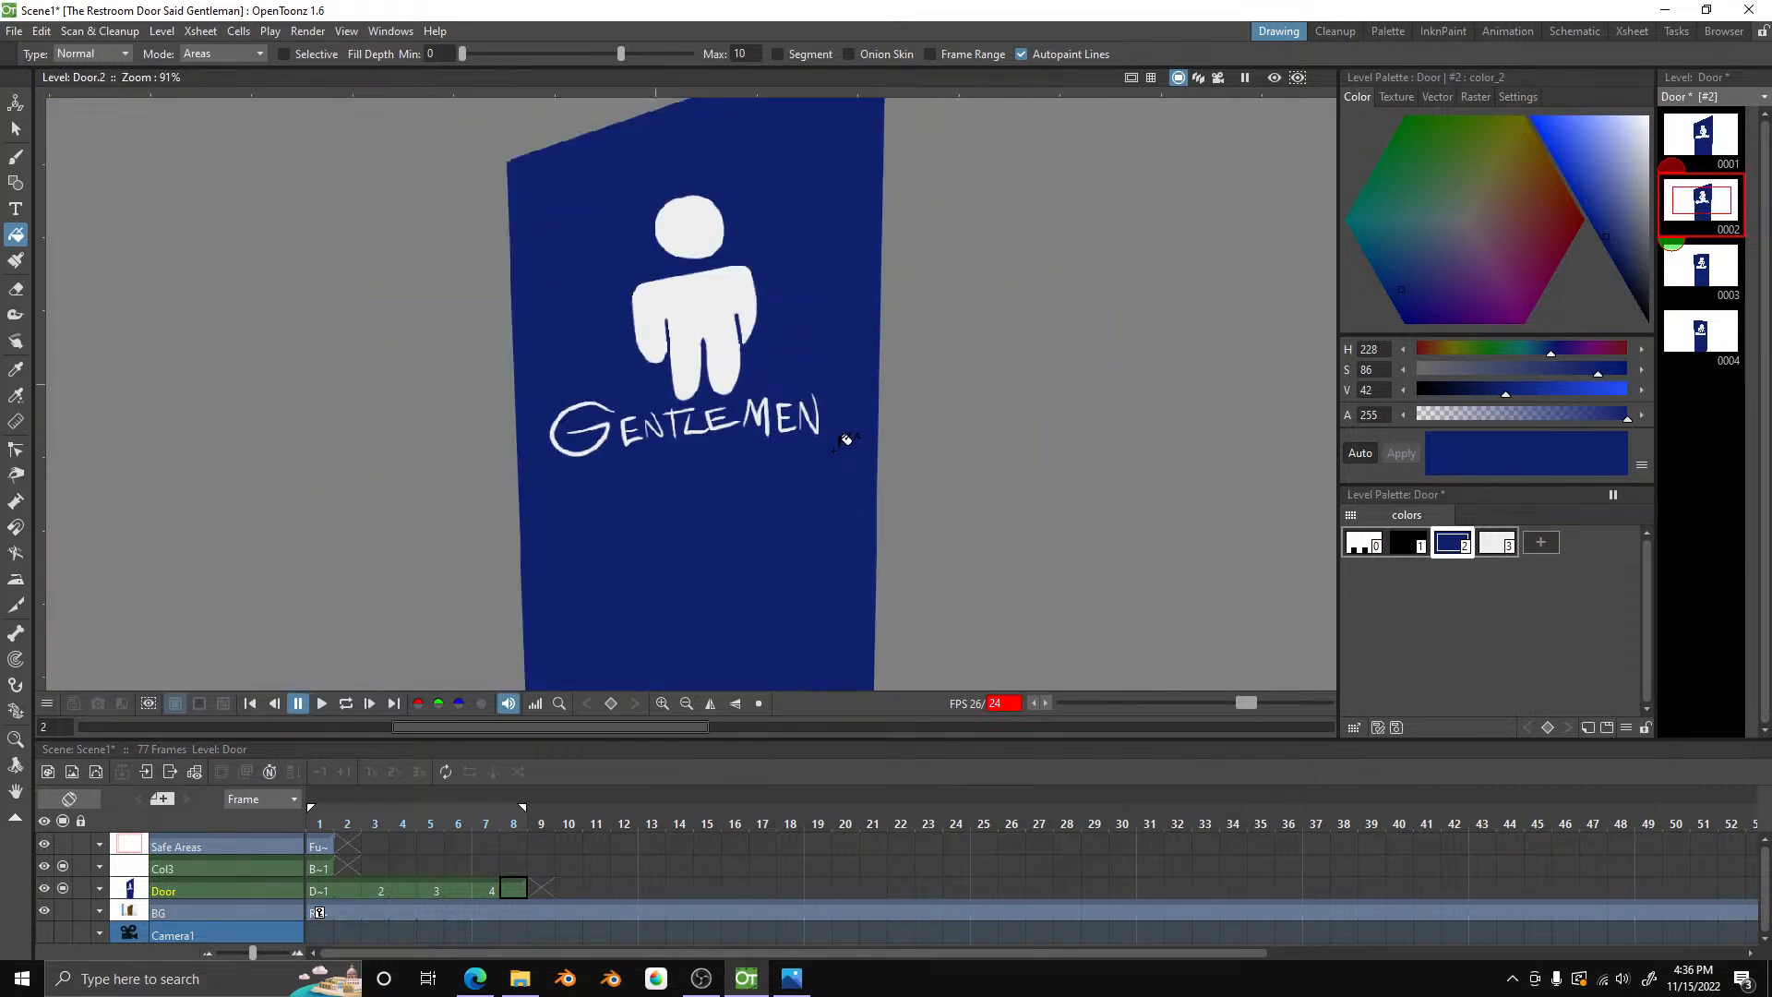
pyautogui.scroll(3, 813, 360)
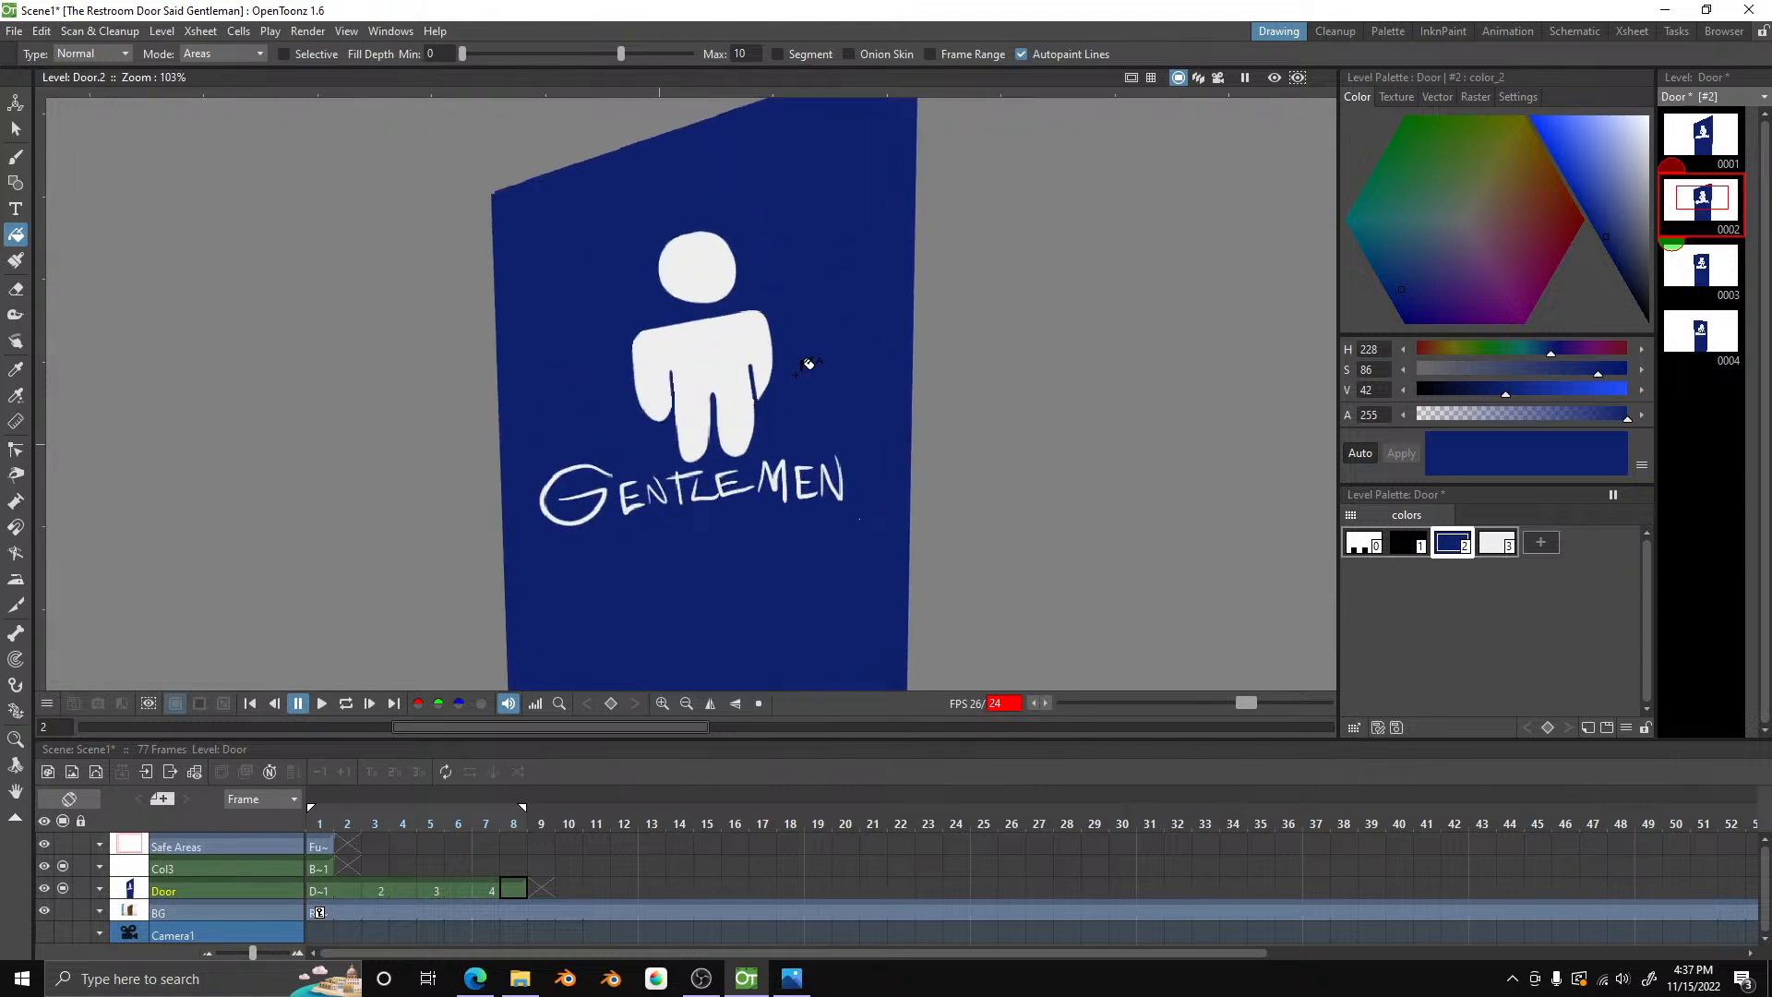
pyautogui.click(16, 129)
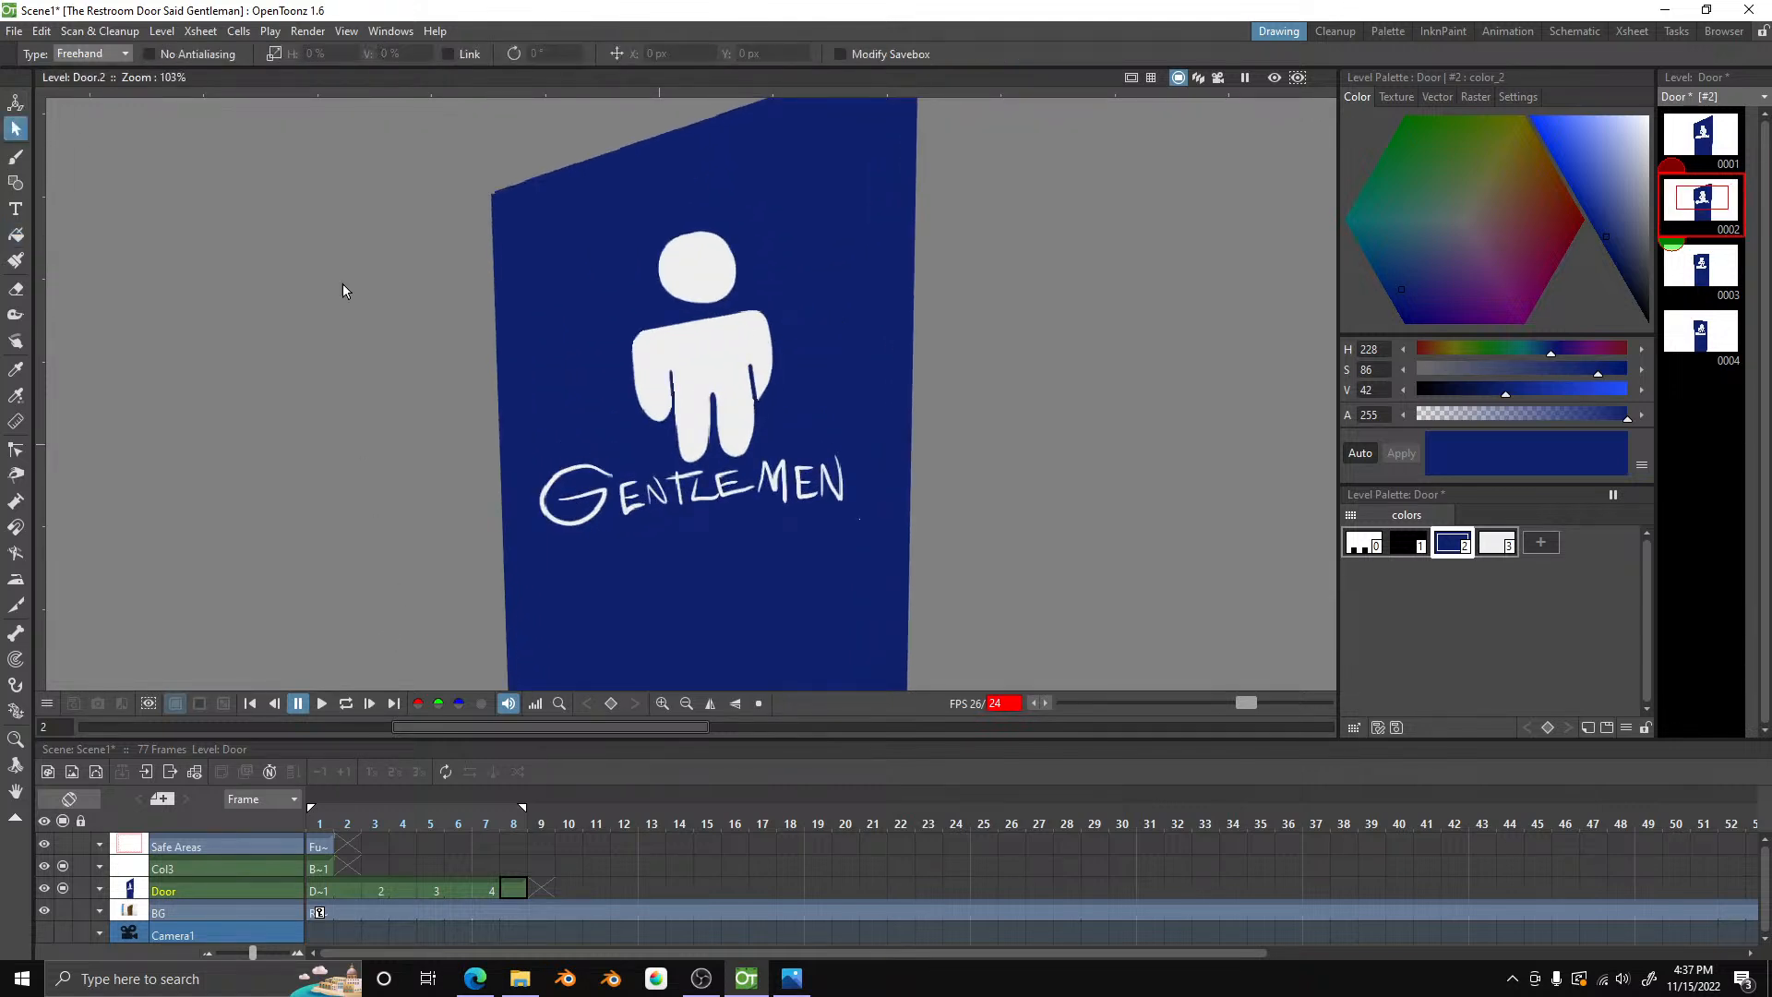
pyautogui.click(185, 934)
pyautogui.doubleClick(184, 934)
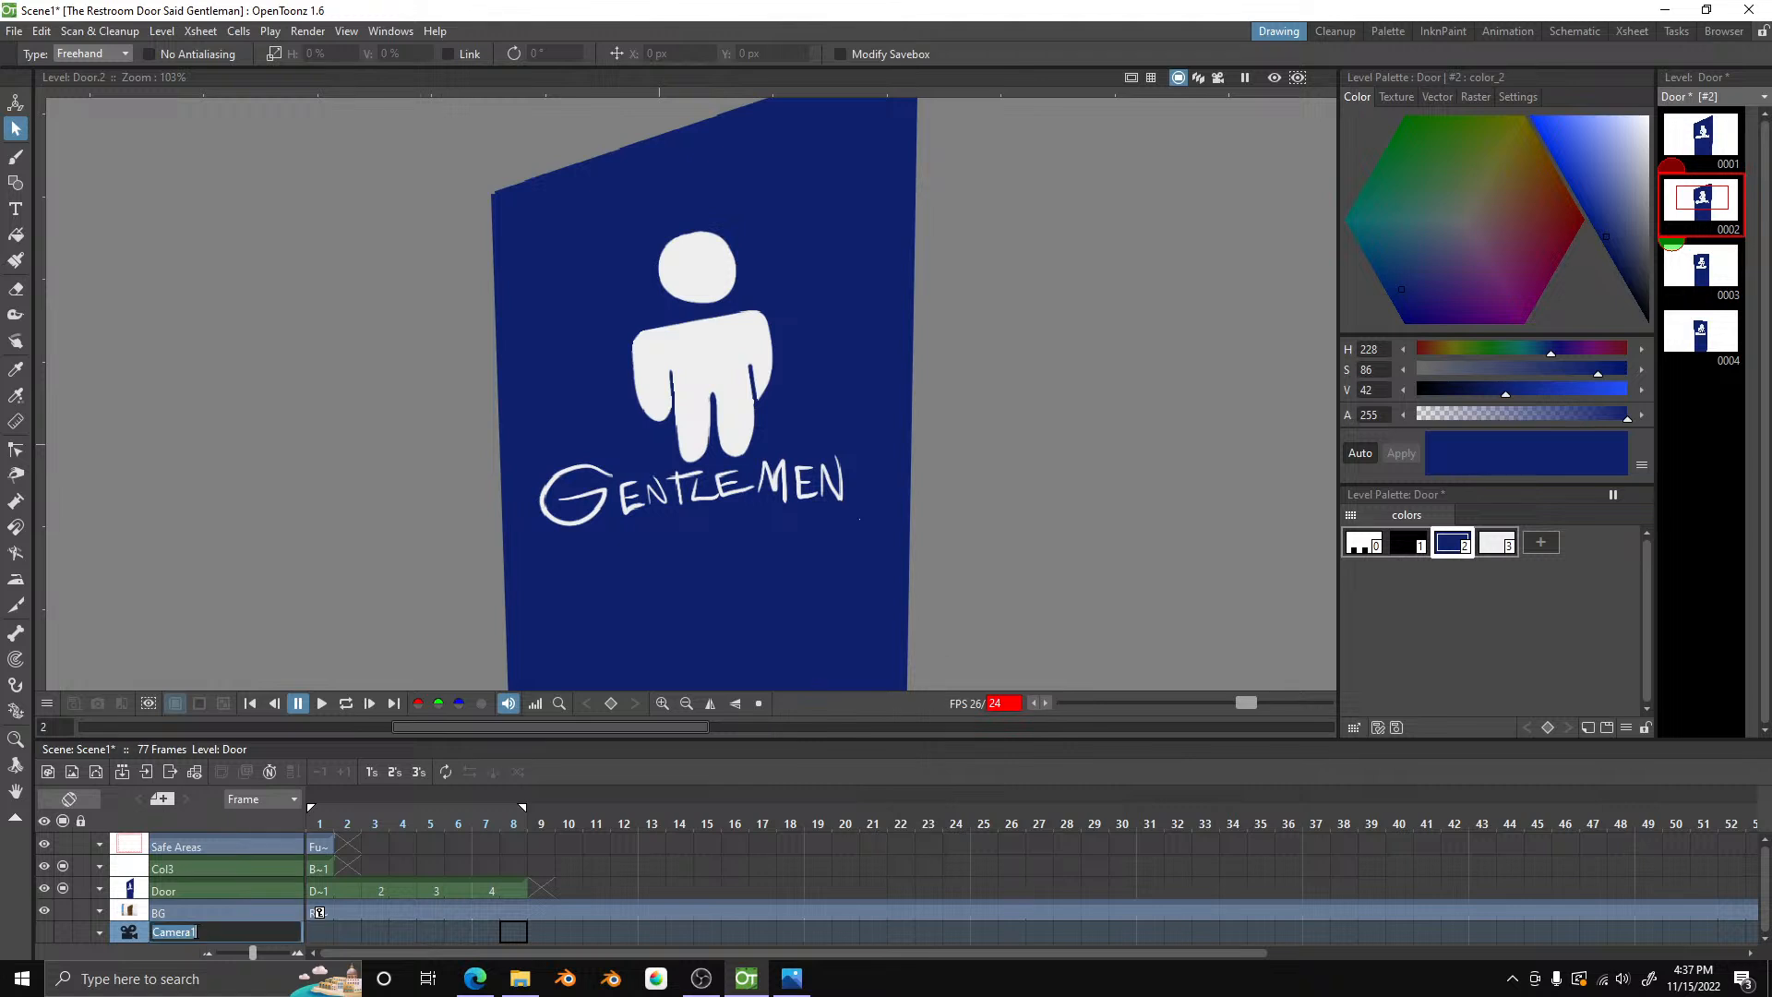
pyautogui.click(124, 934)
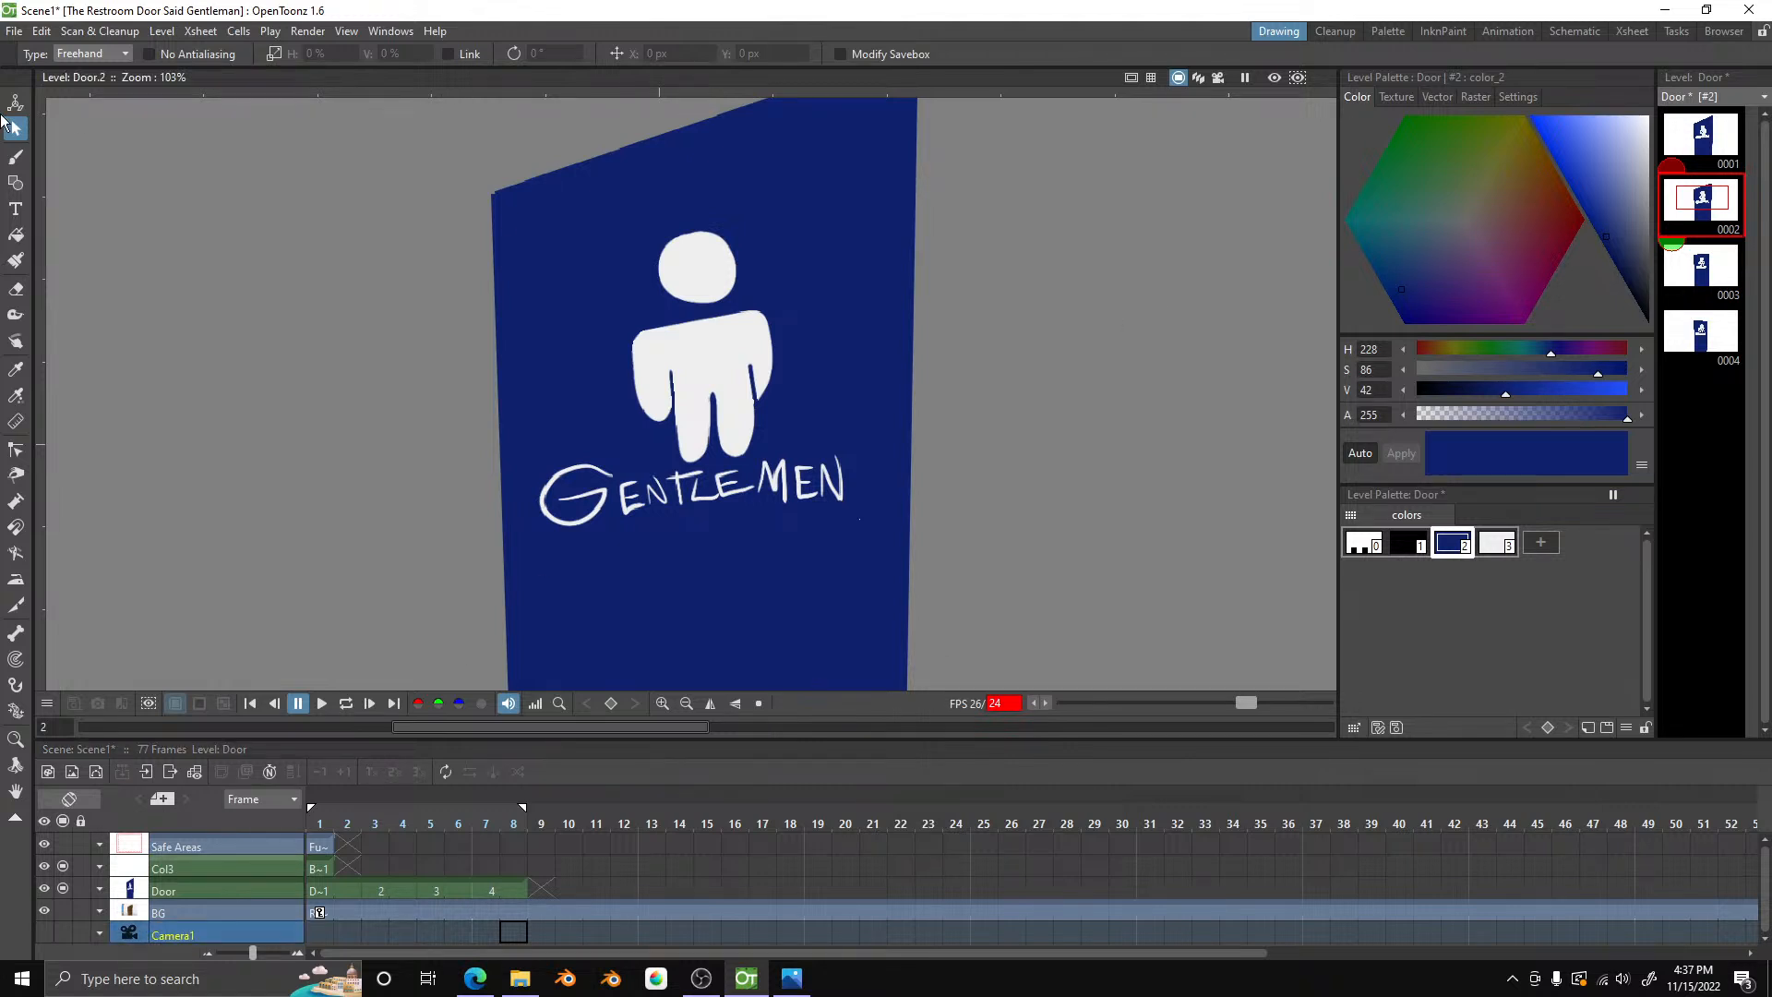
pyautogui.click(198, 873)
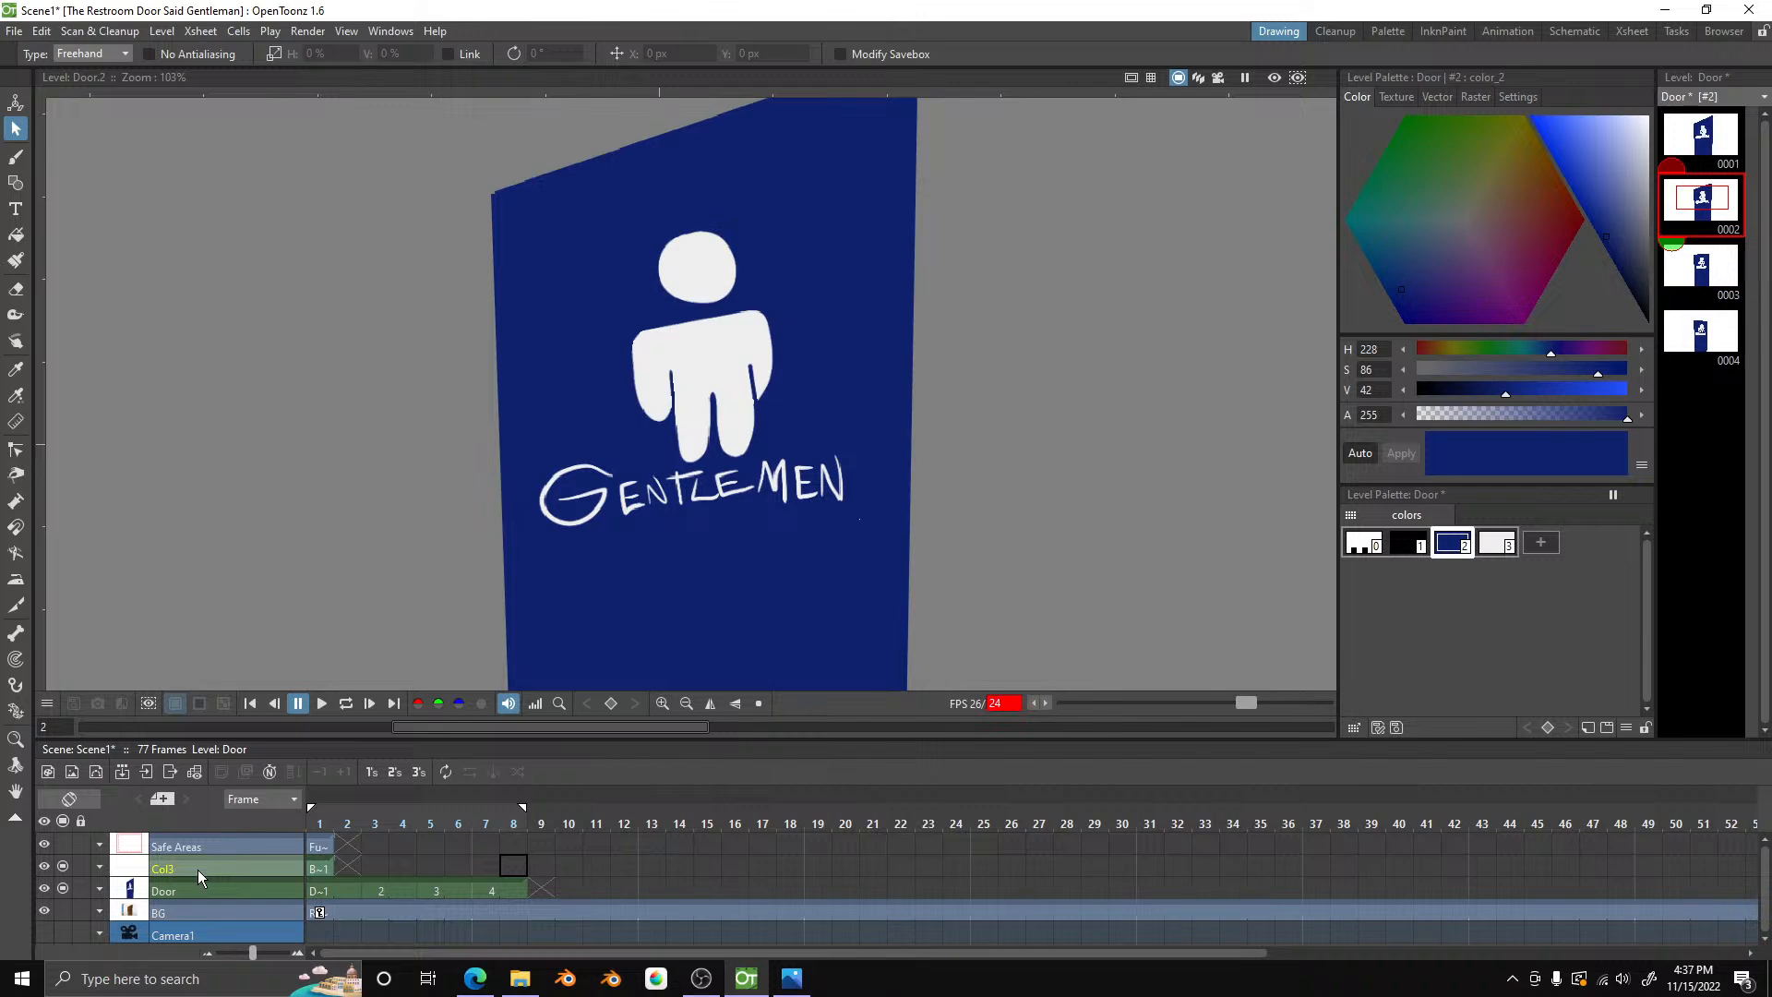
pyautogui.click(201, 892)
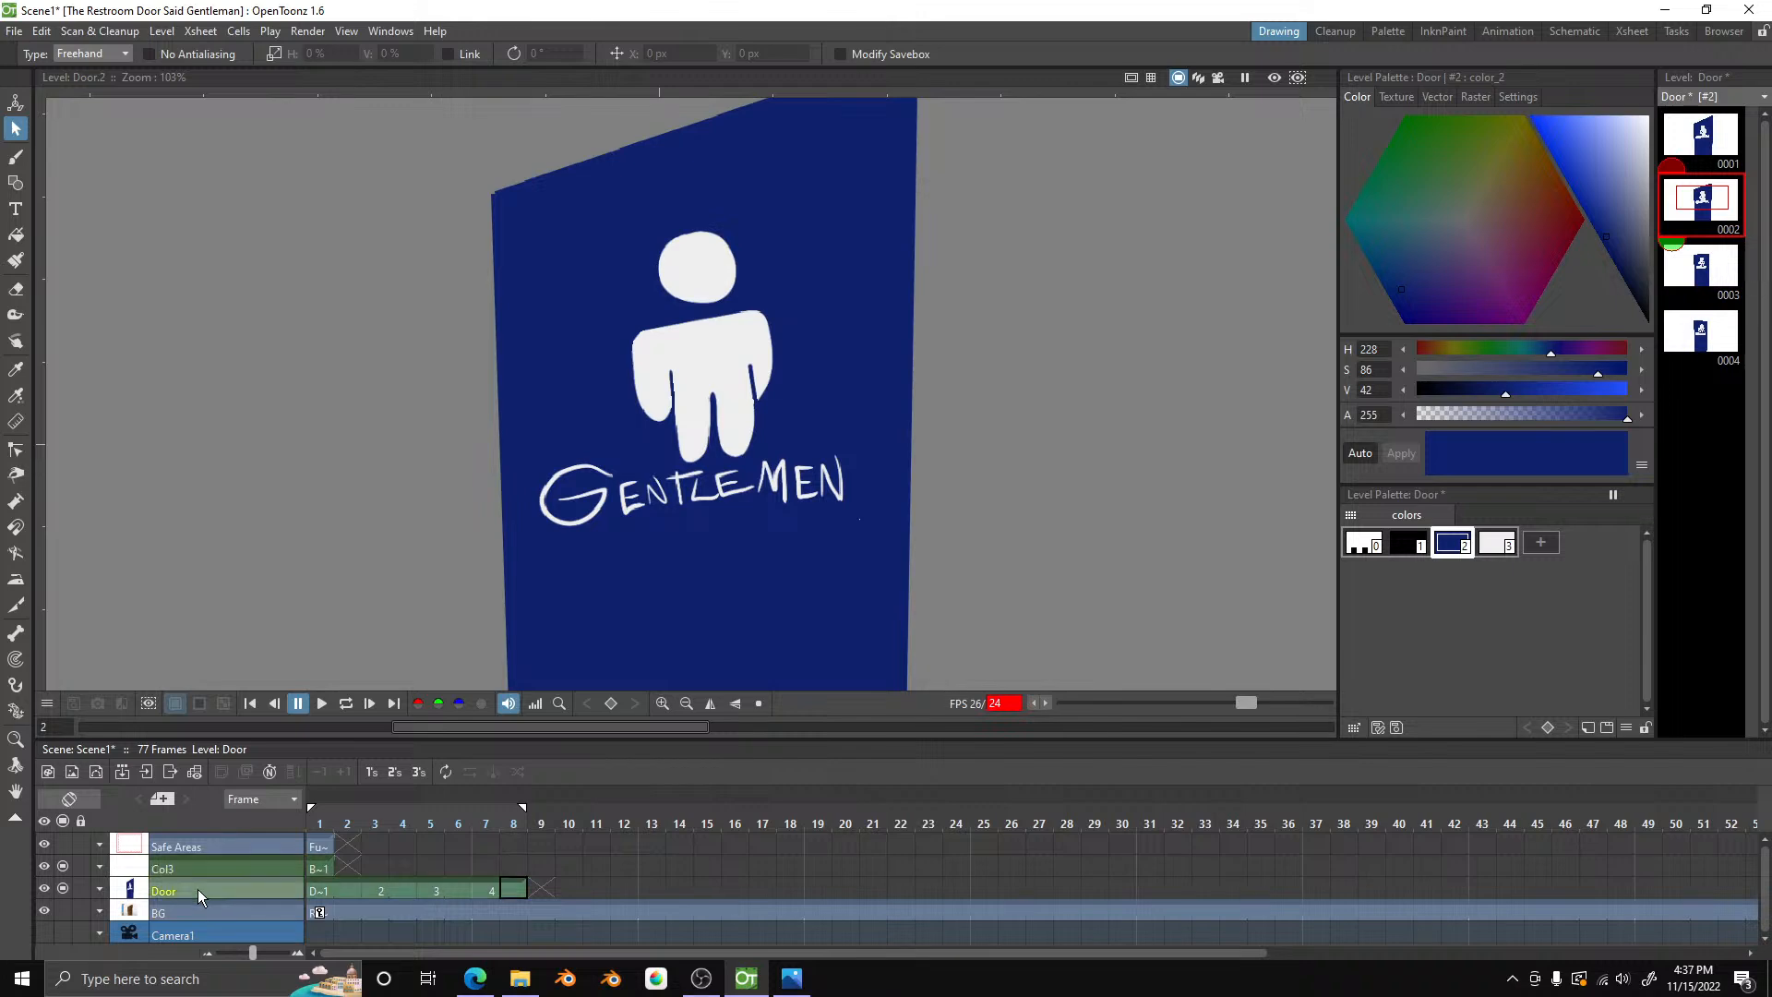
# - Return to the scene at frame 4 and make the BG column visible in the viewer
pyautogui.click(404, 824)
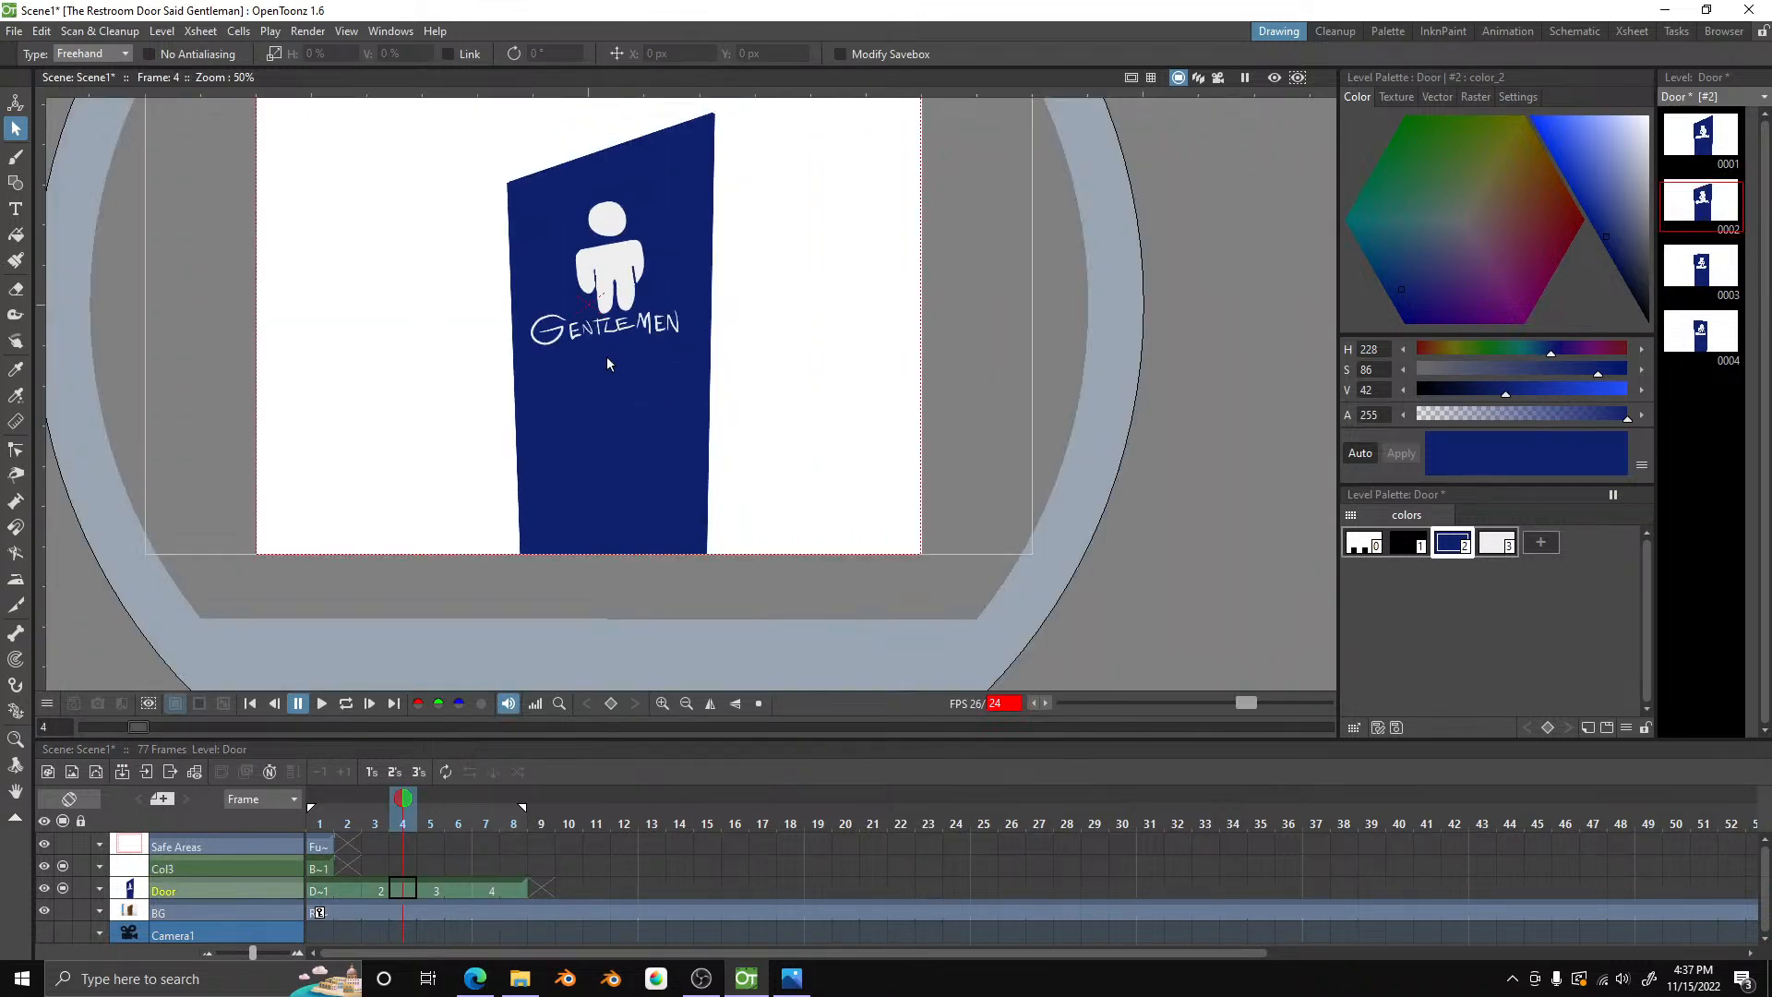
pyautogui.scroll(1, 644, 170)
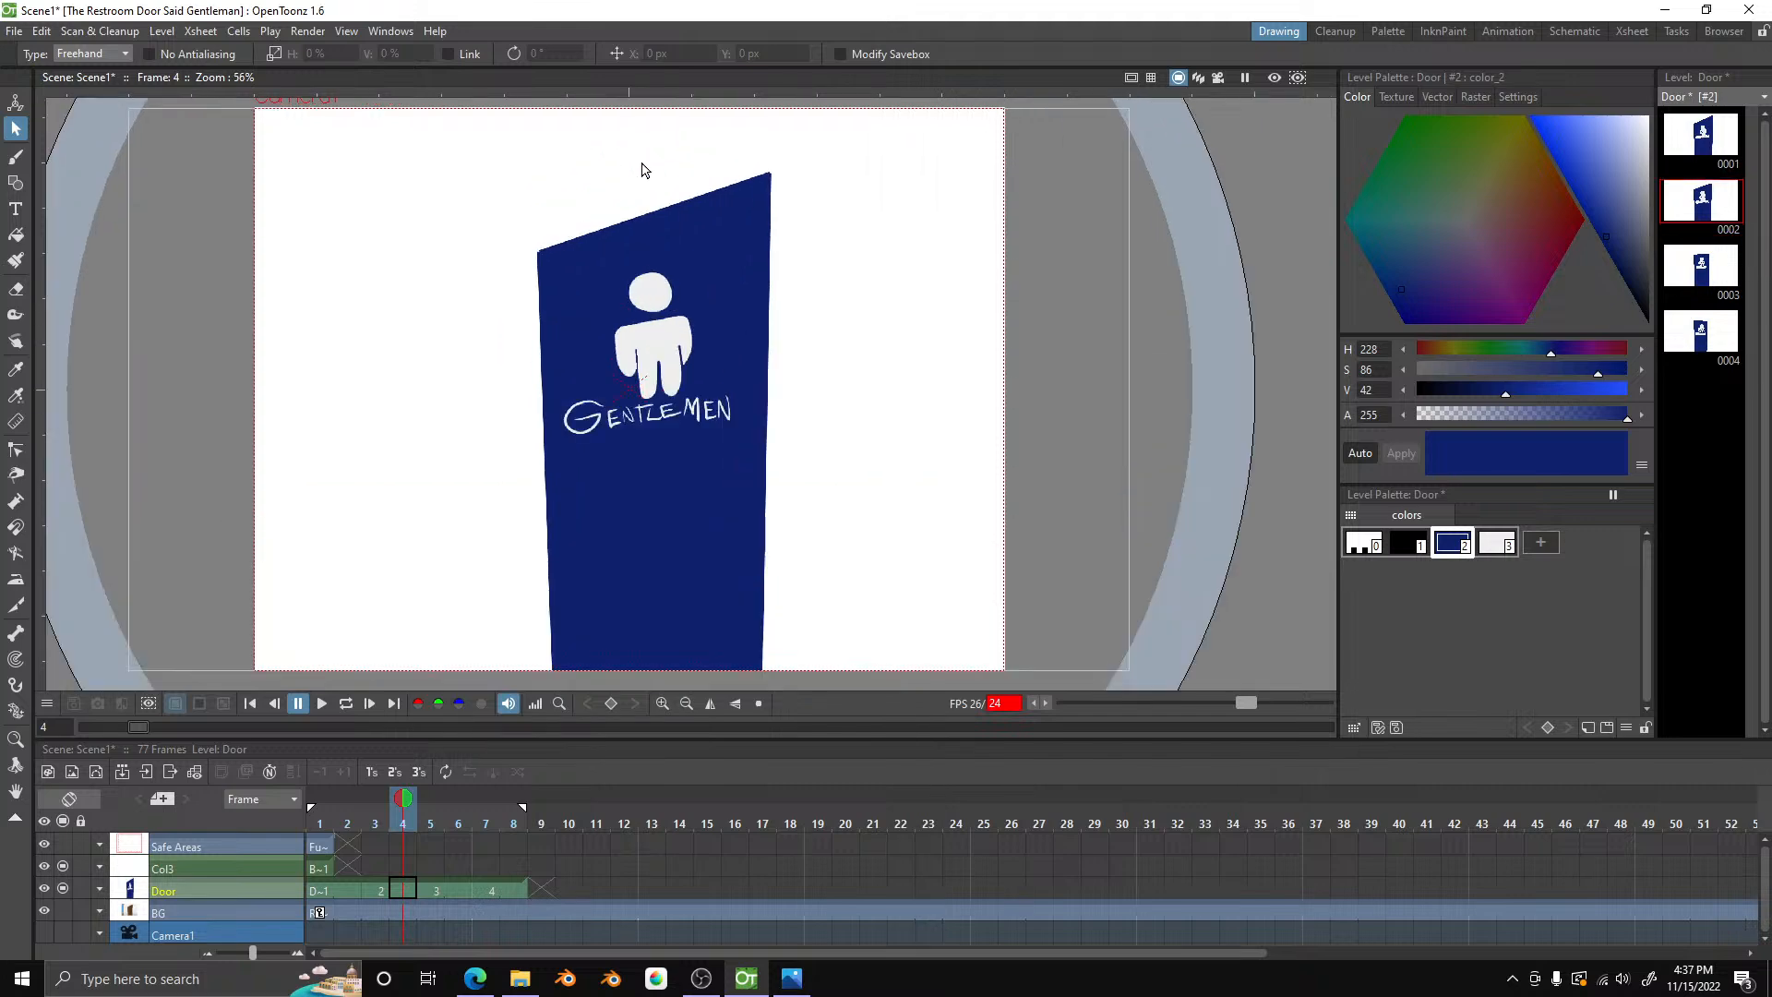
pyautogui.scroll(1, 643, 170)
pyautogui.click(63, 912)
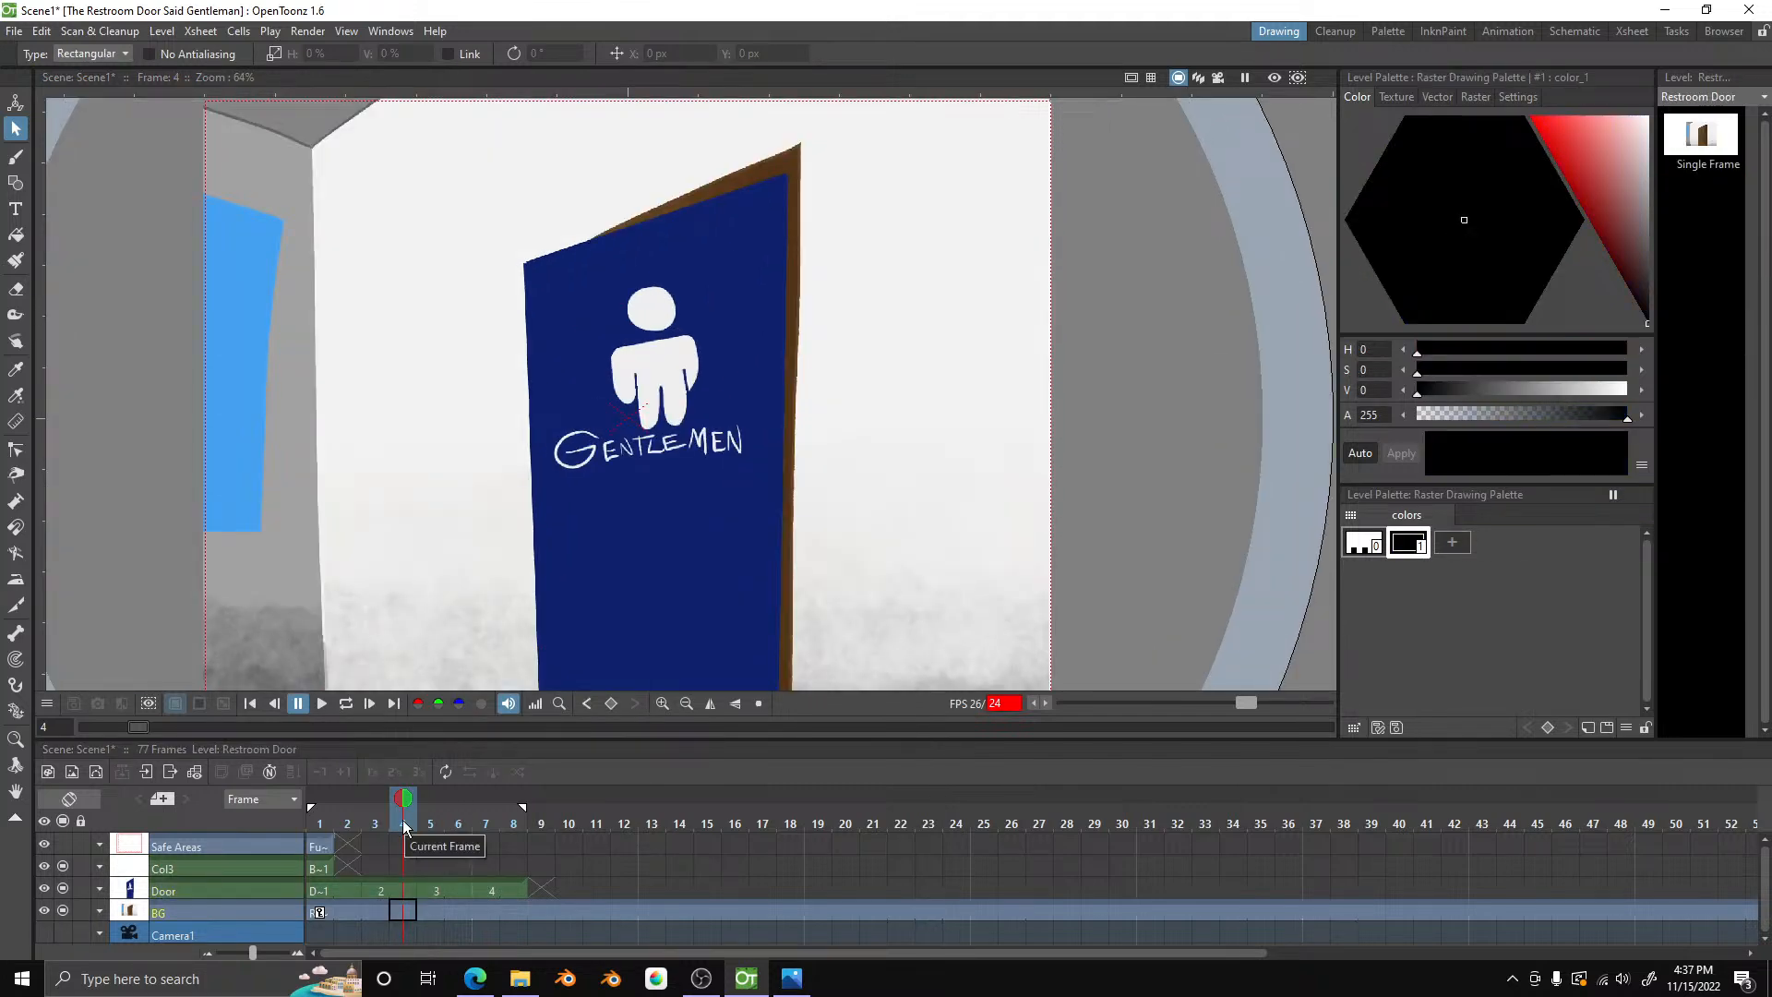
# - Review the door-opening animation against the background by scrubbing from frame 1 to frame 7
pyautogui.moveTo(404, 824)
pyautogui.mouseDown()
pyautogui.moveTo(319, 824)
pyautogui.moveTo(504, 834)
pyautogui.moveTo(334, 859)
pyautogui.moveTo(320, 845)
pyautogui.mouseUp()
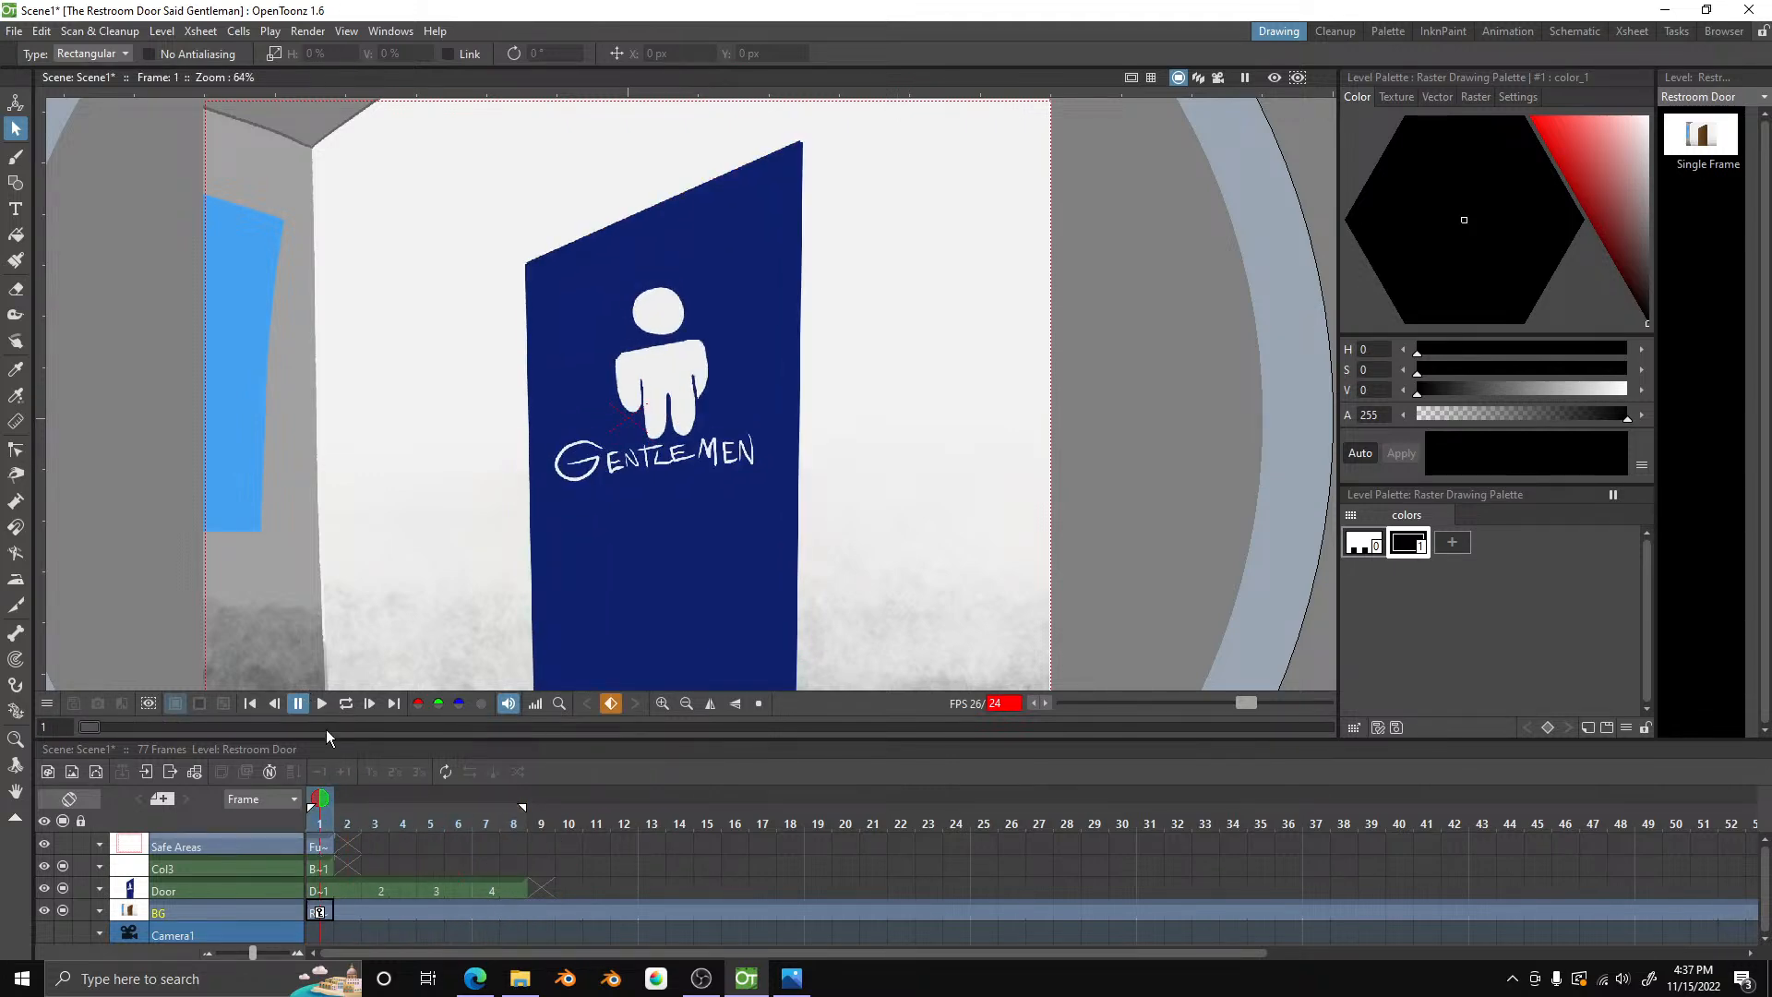
pyautogui.click(312, 705)
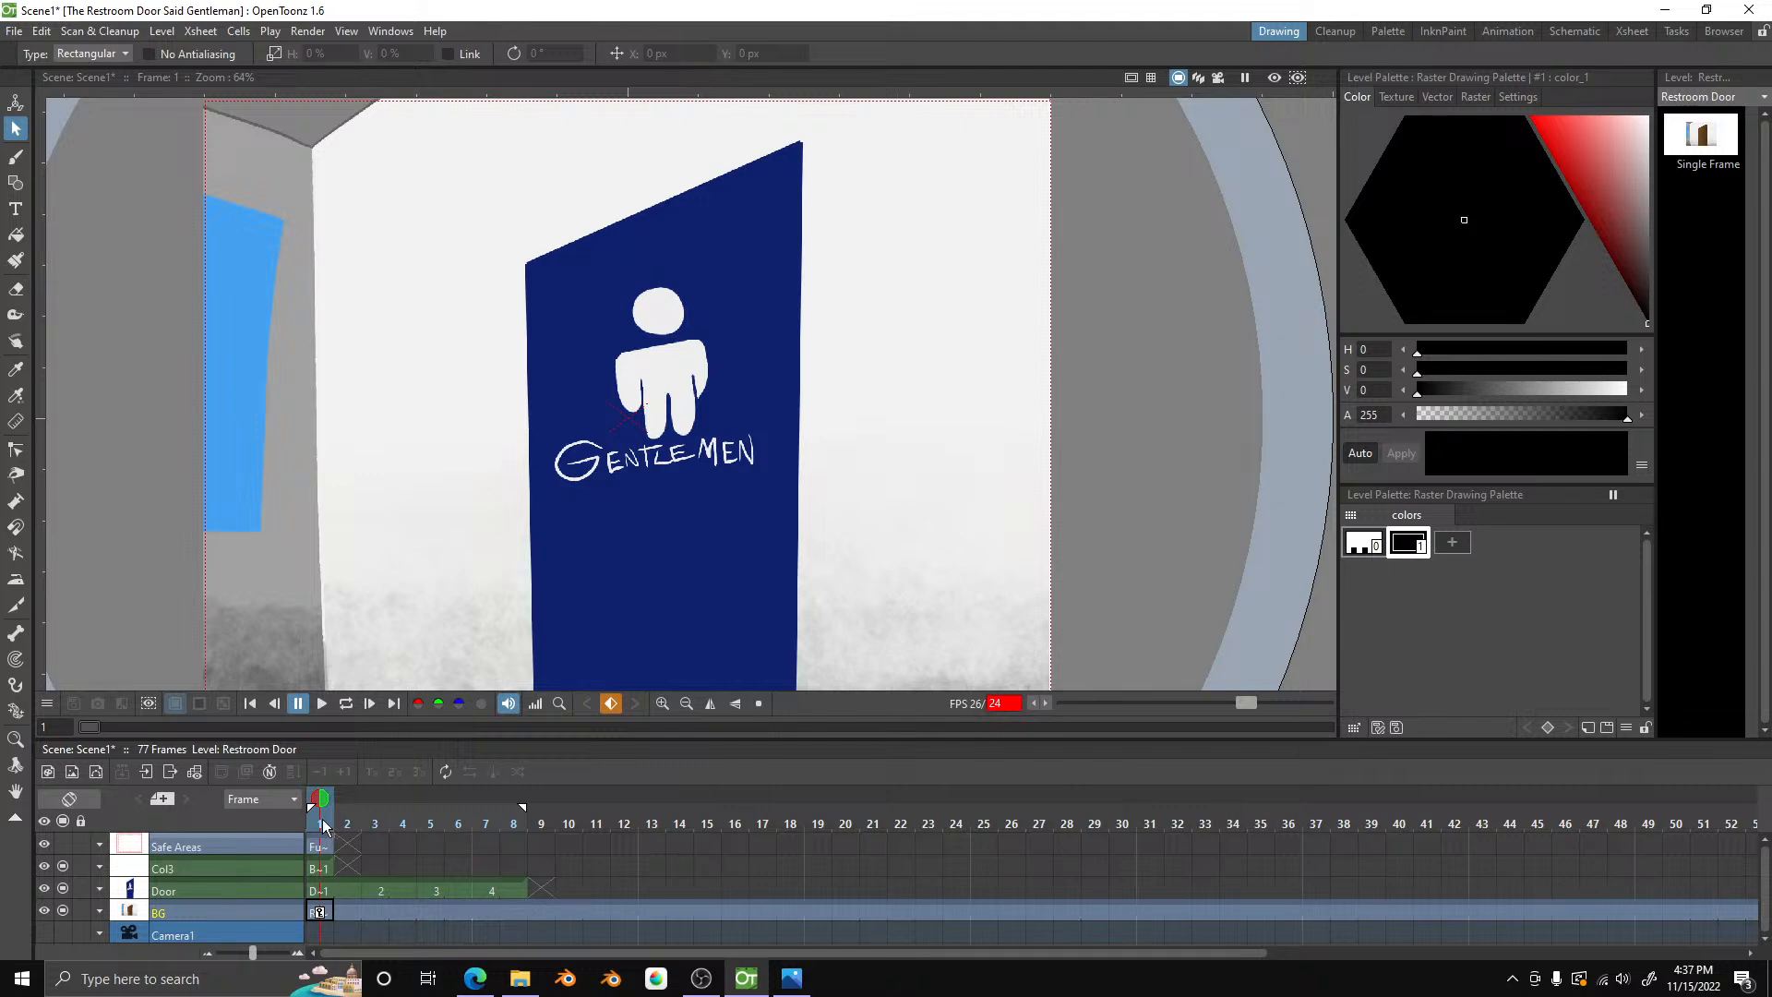
pyautogui.moveTo(327, 827); pyautogui.dragTo(486, 873)
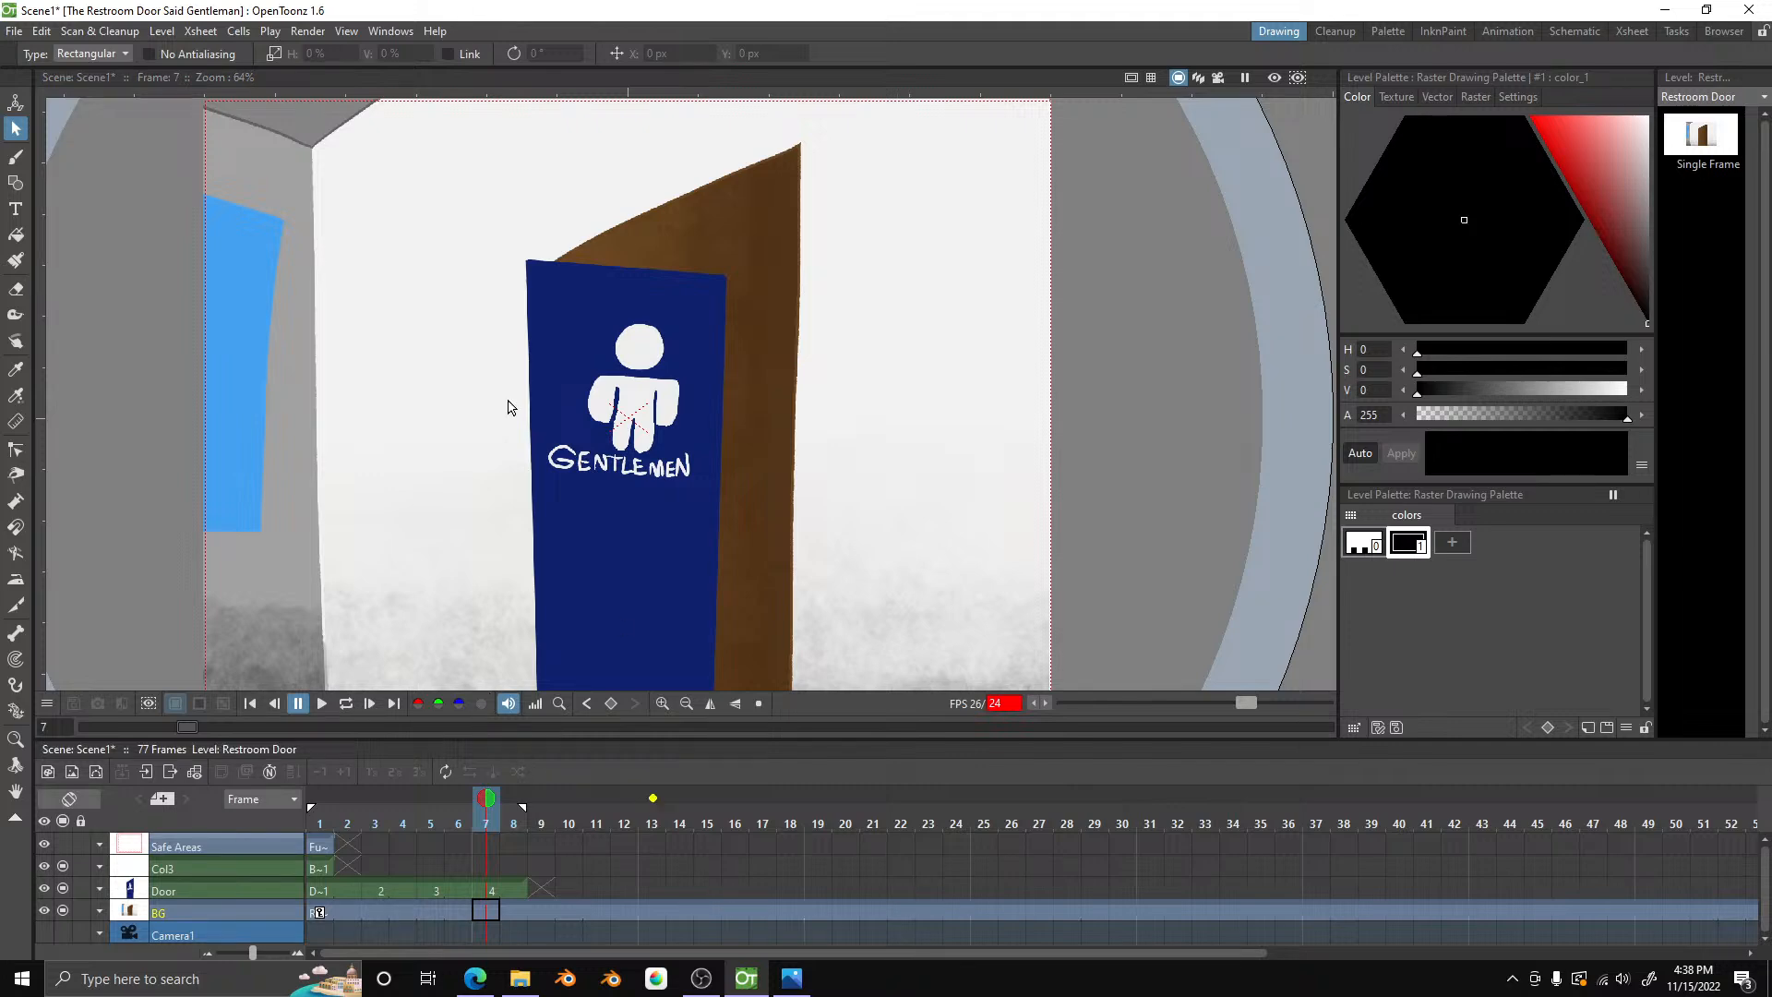
# - Rename the Col3 column as Sketch
pyautogui.click(199, 897)
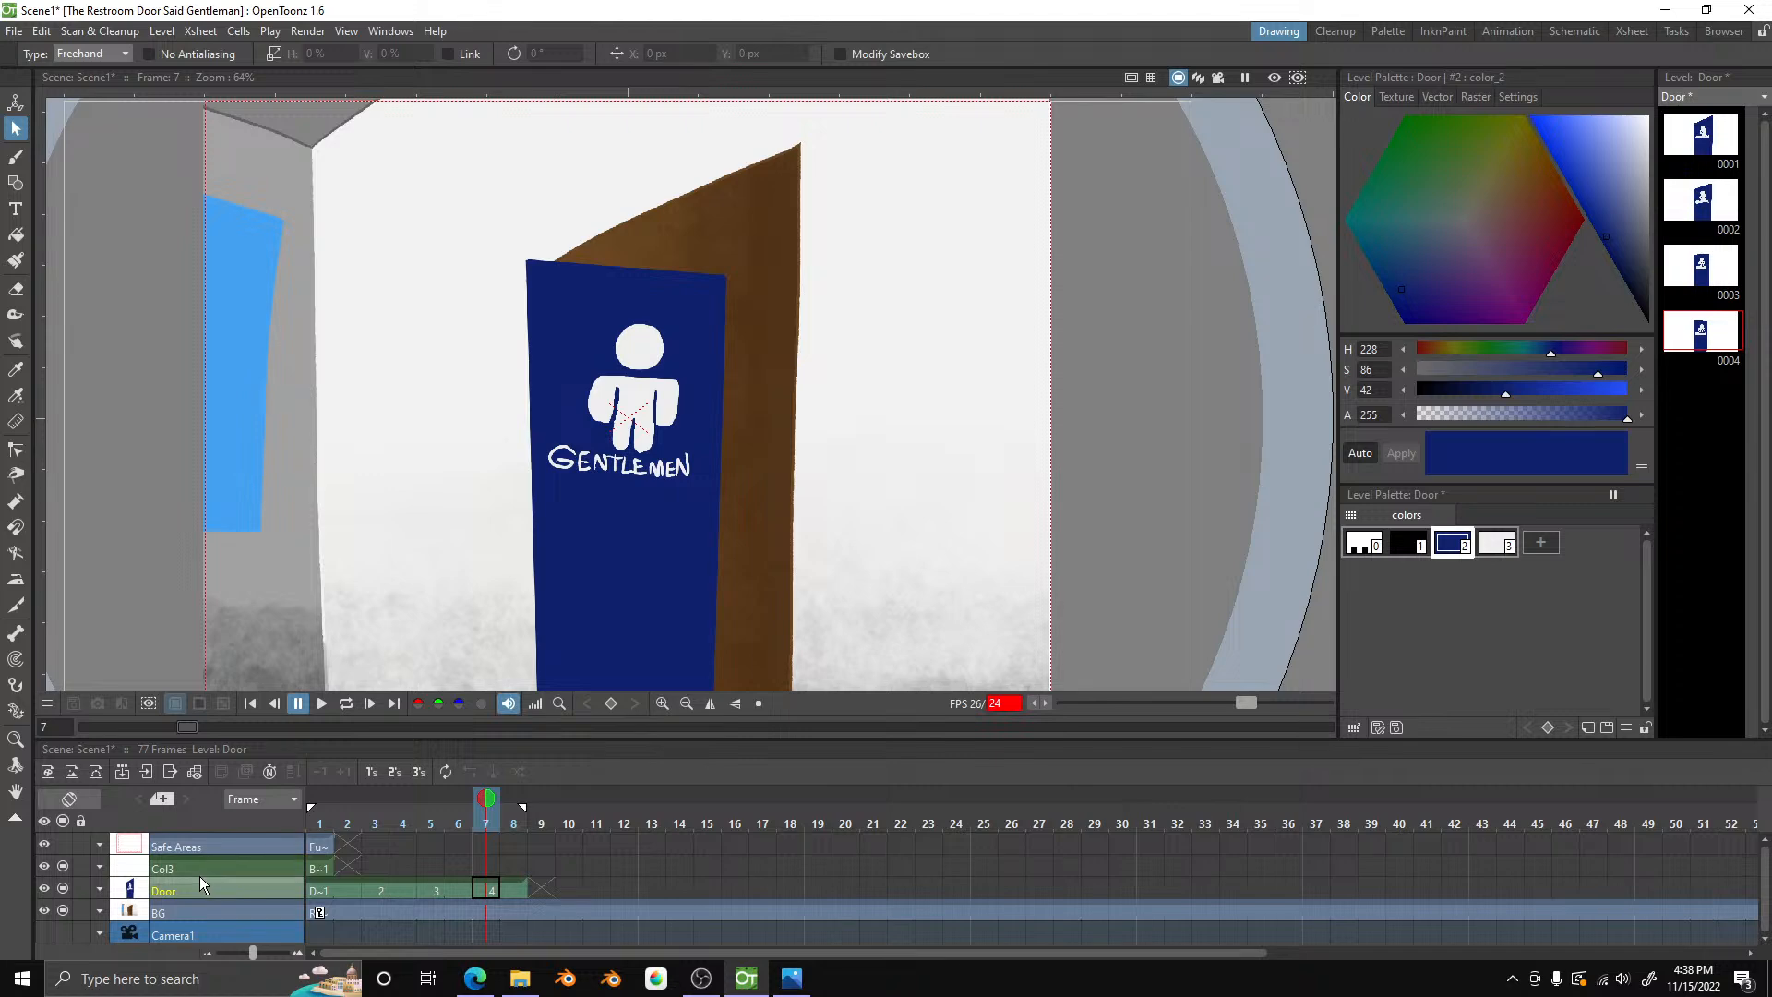
pyautogui.doubleClick(206, 868)
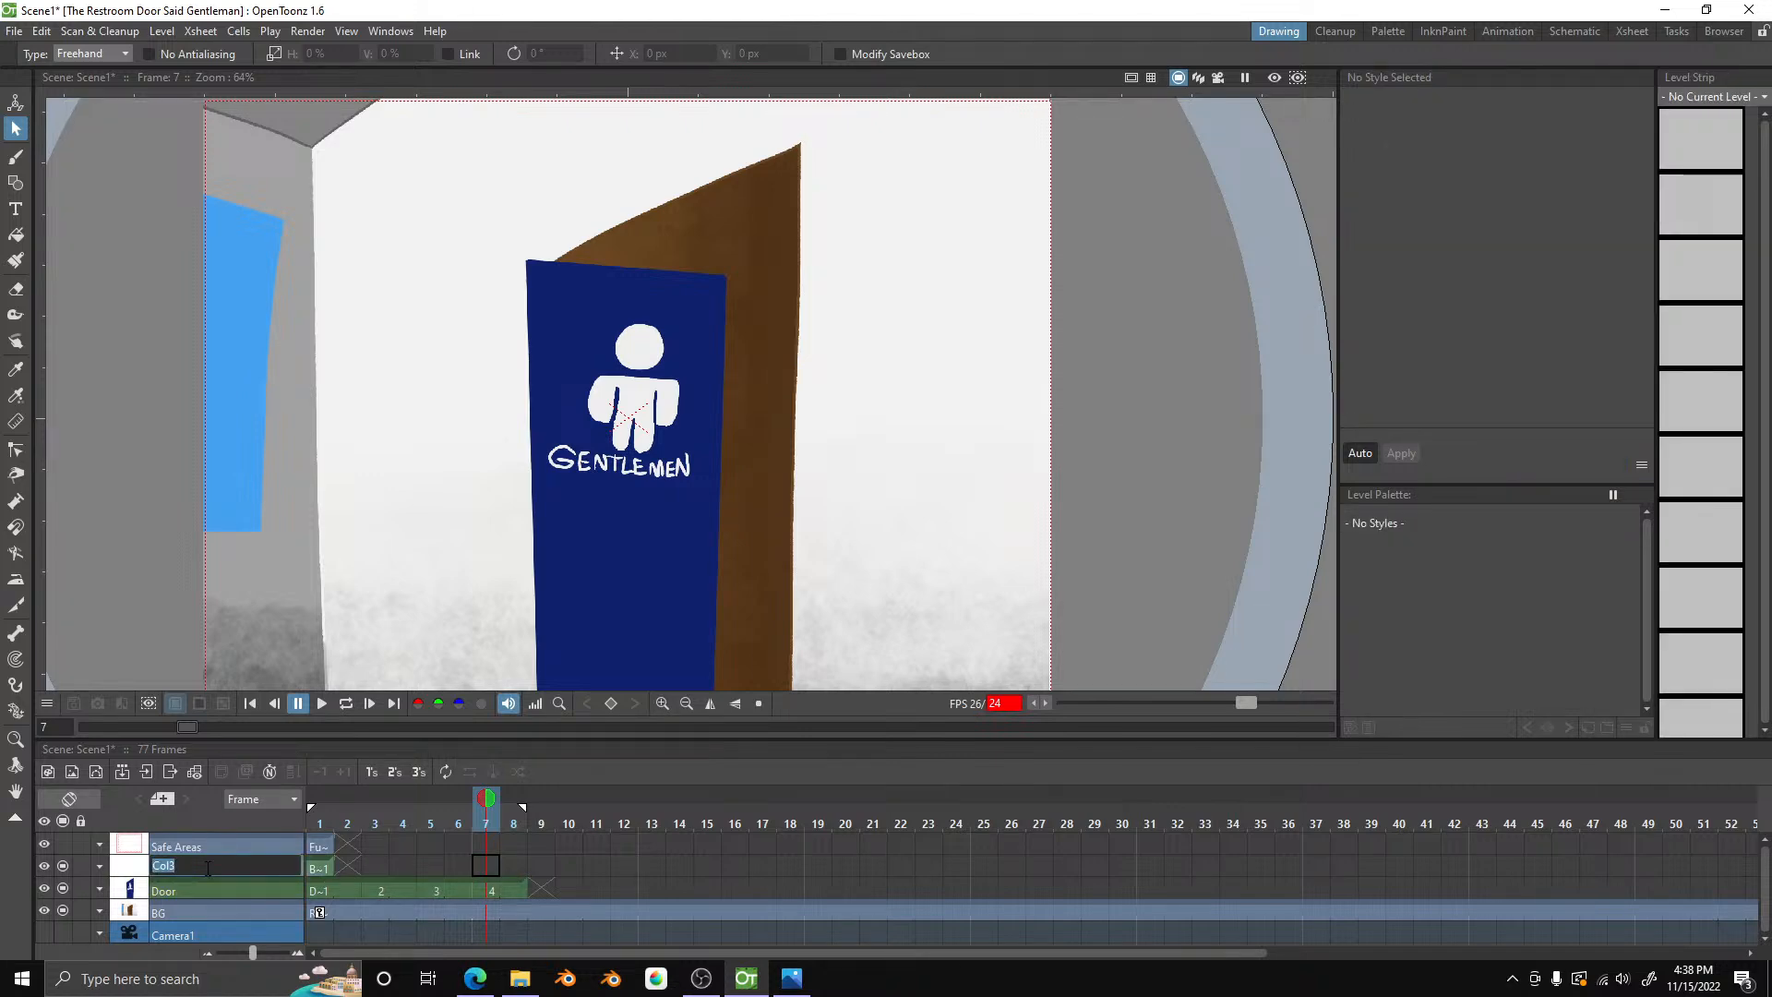
pyautogui.write('Sketch')
pyautogui.press('Return')
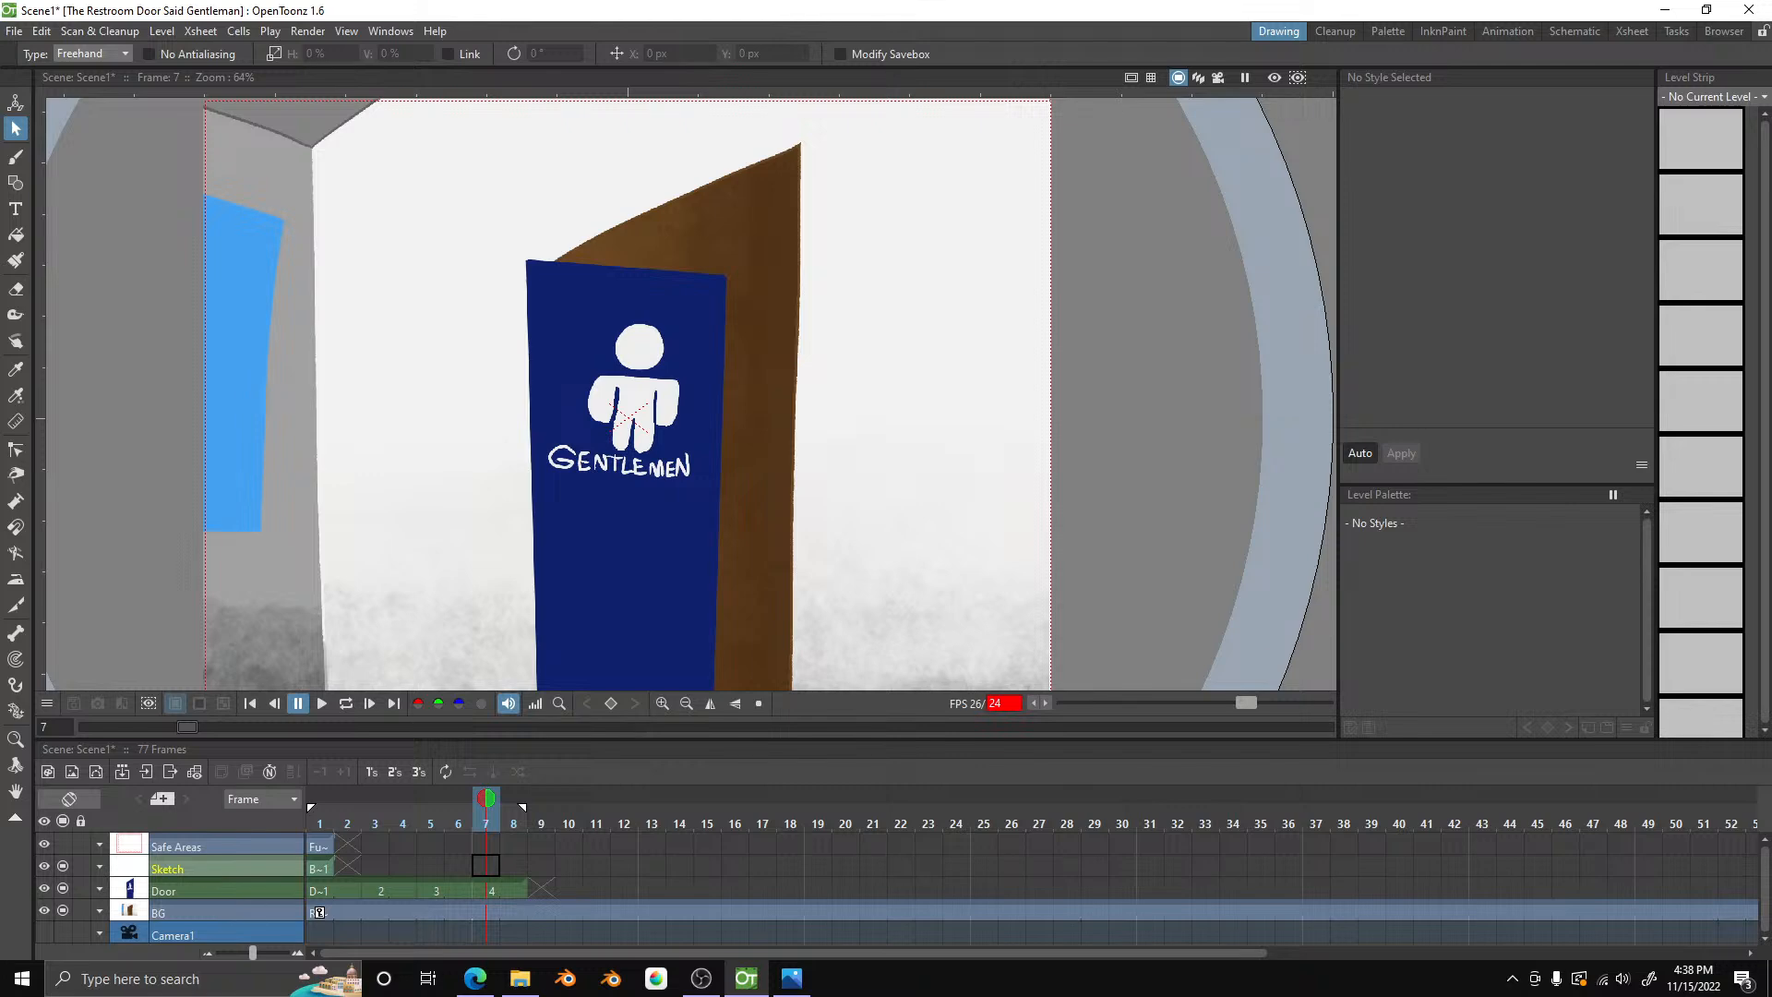
# - Switch to the image viewer, examine storyboard images SC1 SB2.png and SC1 SB3.png, and return to OpenToonz
pyautogui.click(791, 979)
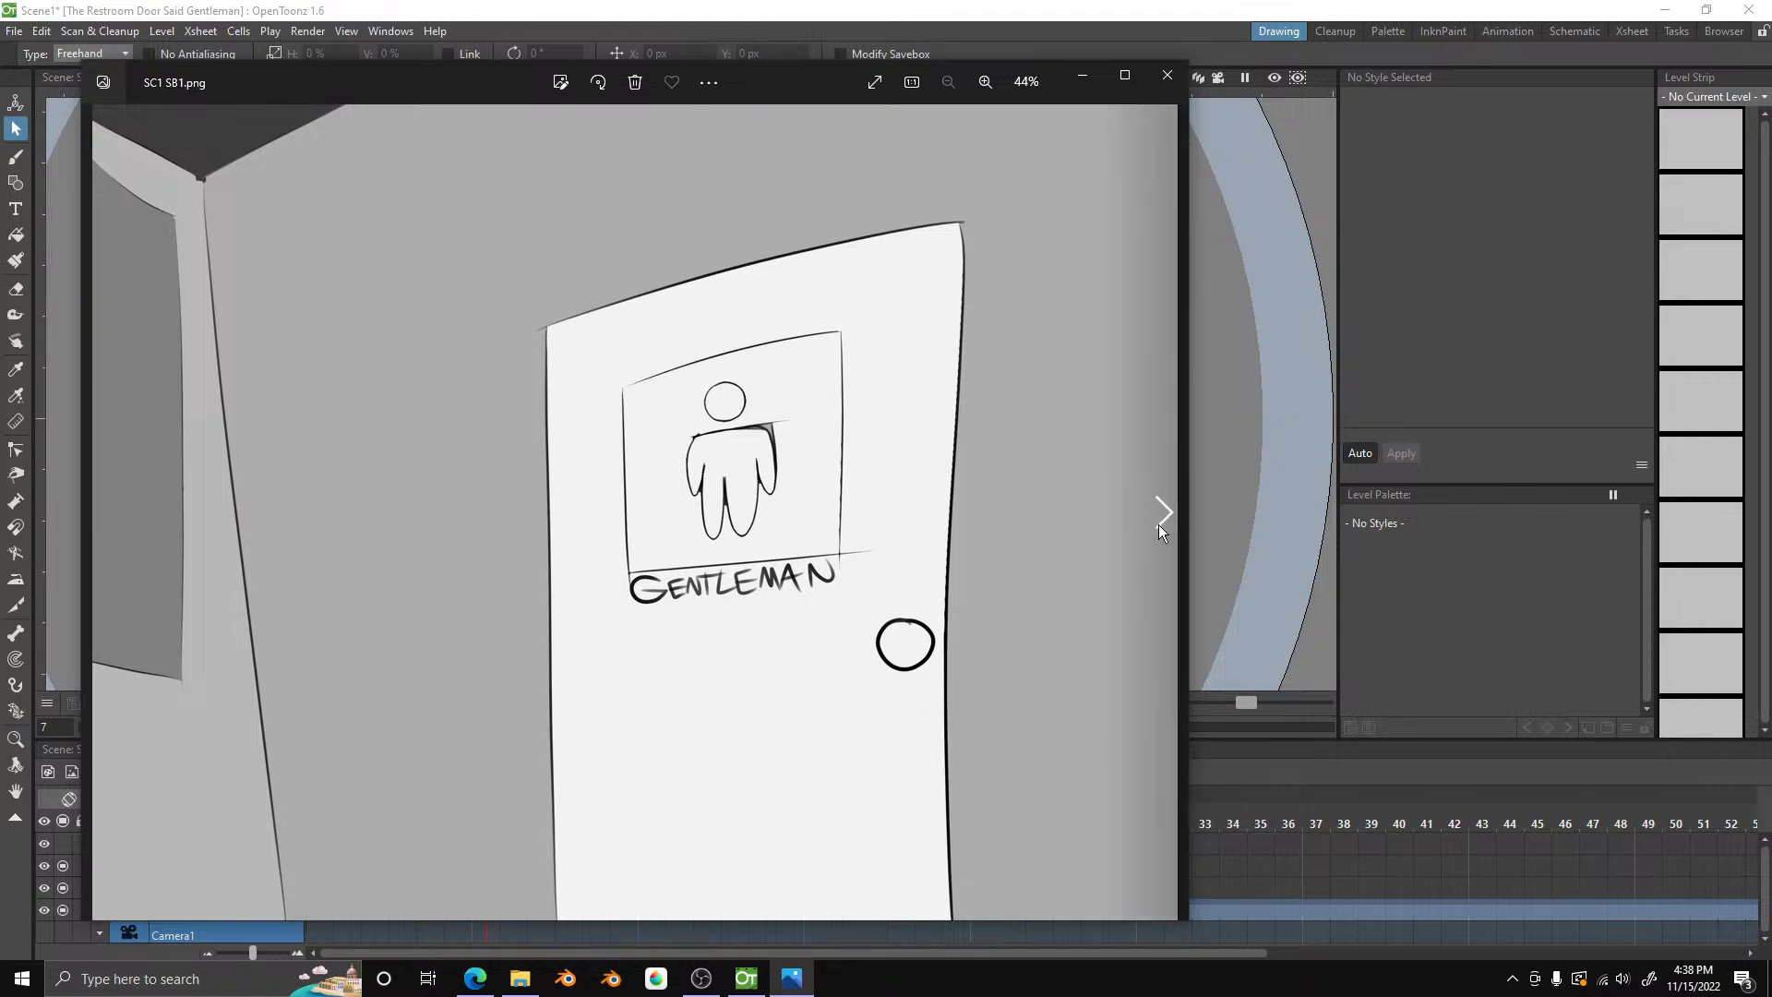
pyautogui.click(1159, 525)
pyautogui.moveTo(419, 80); pyautogui.dragTo(941, 56)
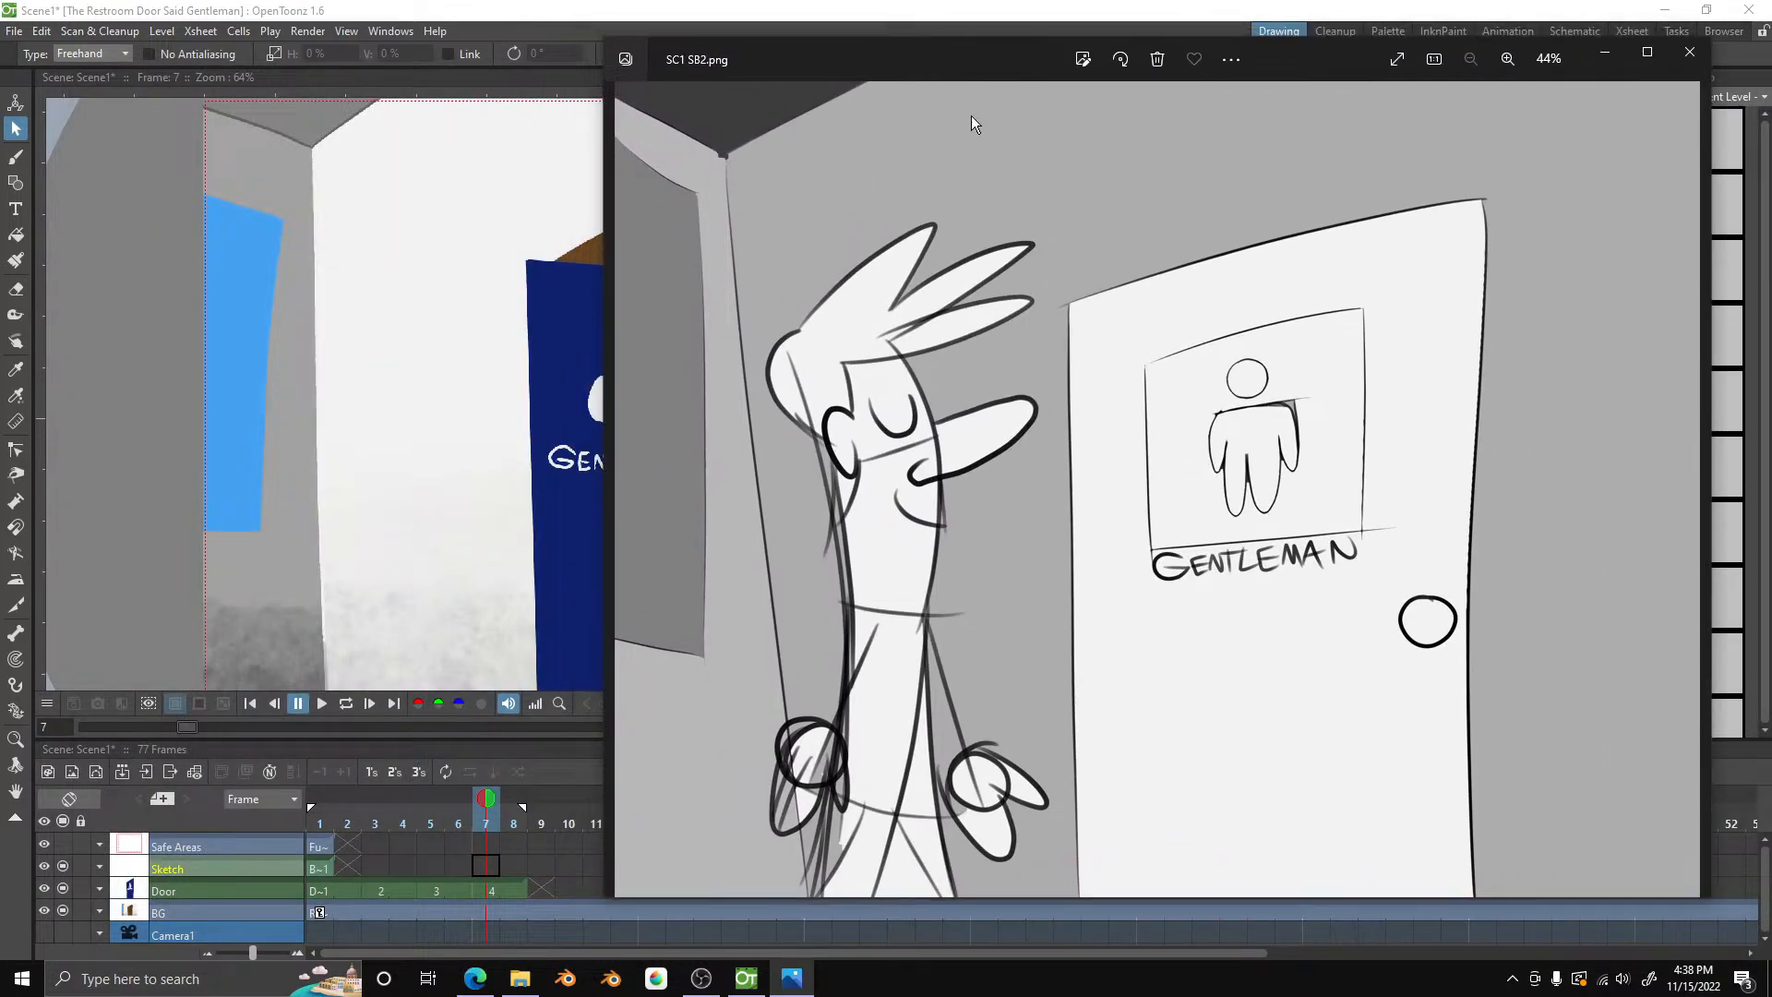
pyautogui.click(1680, 506)
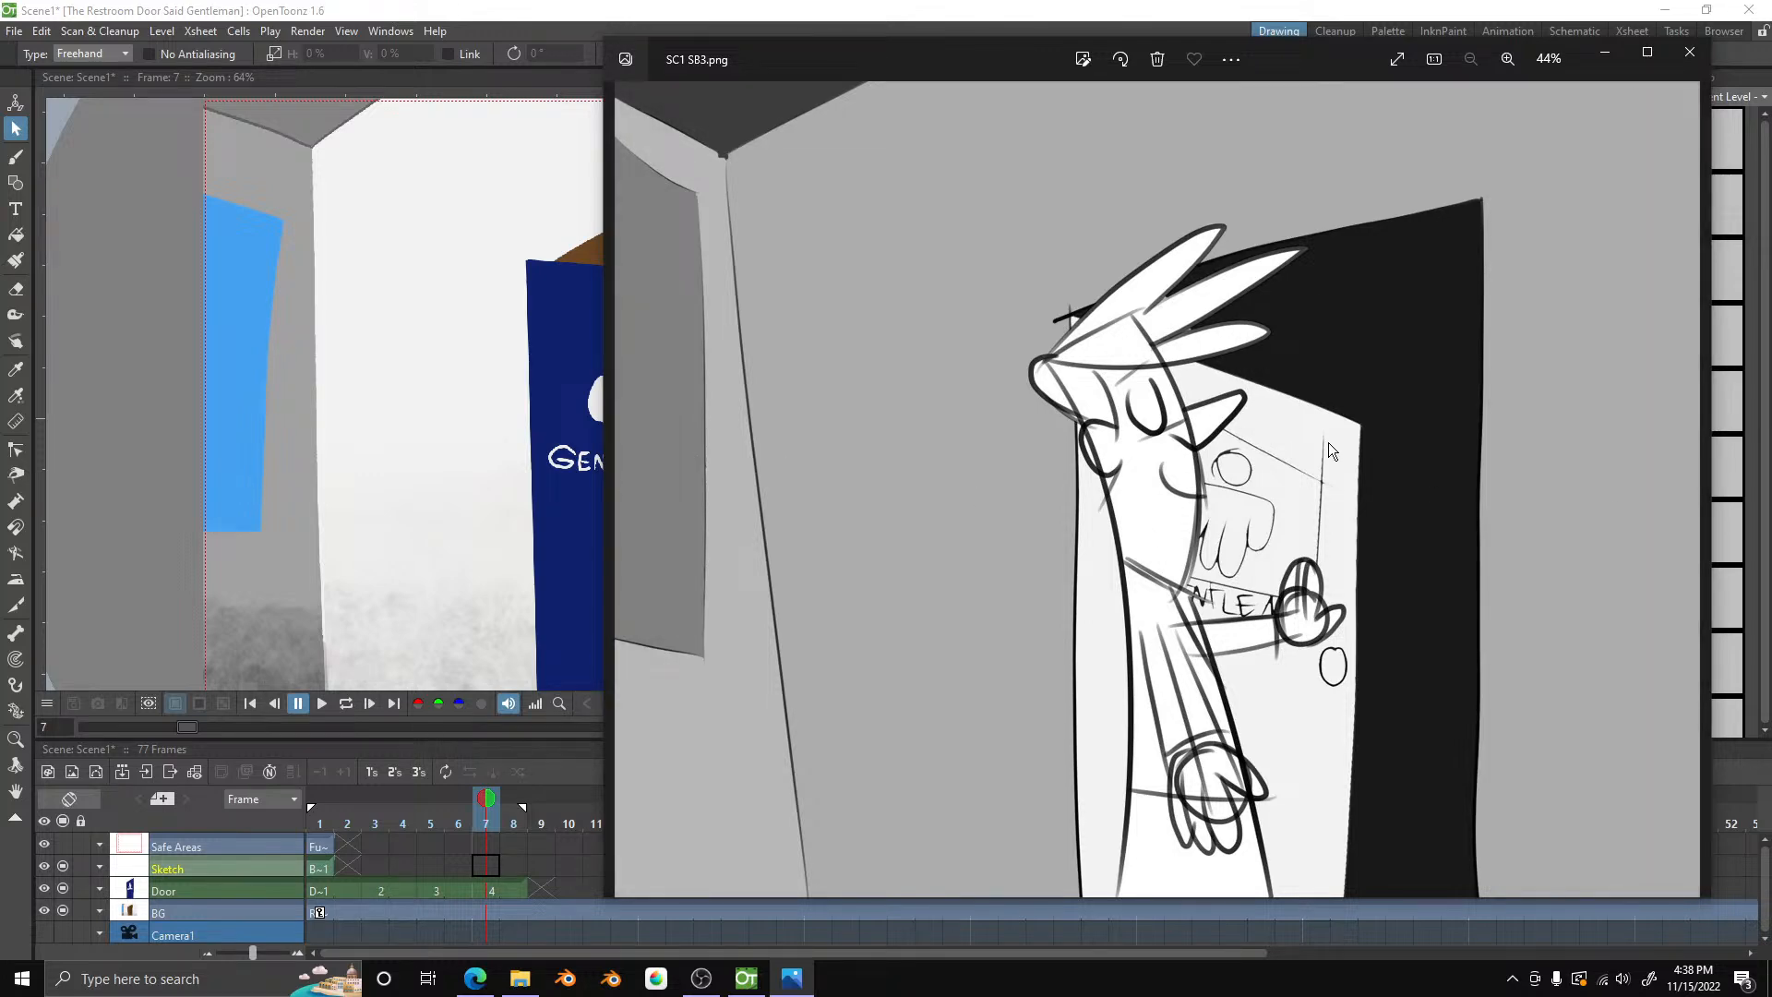
pyautogui.click(501, 2)
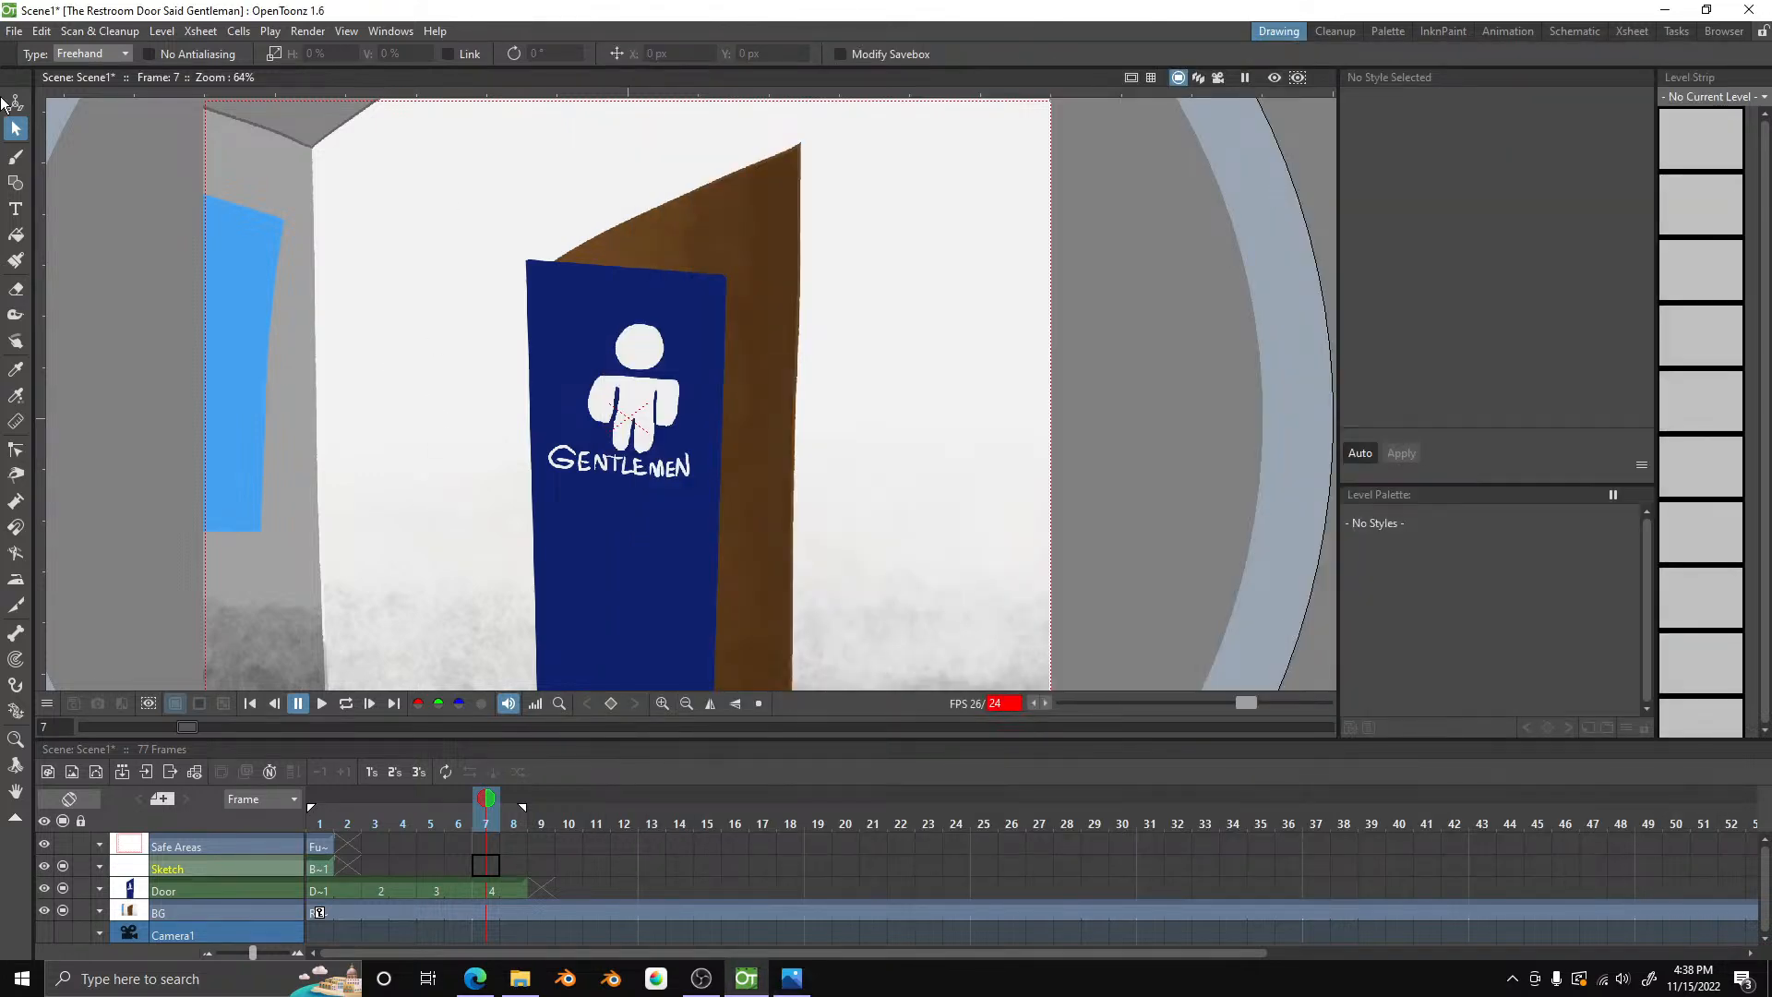
# - Activate the Brush on the Sketch column's frame 1 and give its blue Sketch style the pencil-like raster brush
pyautogui.click(23, 158)
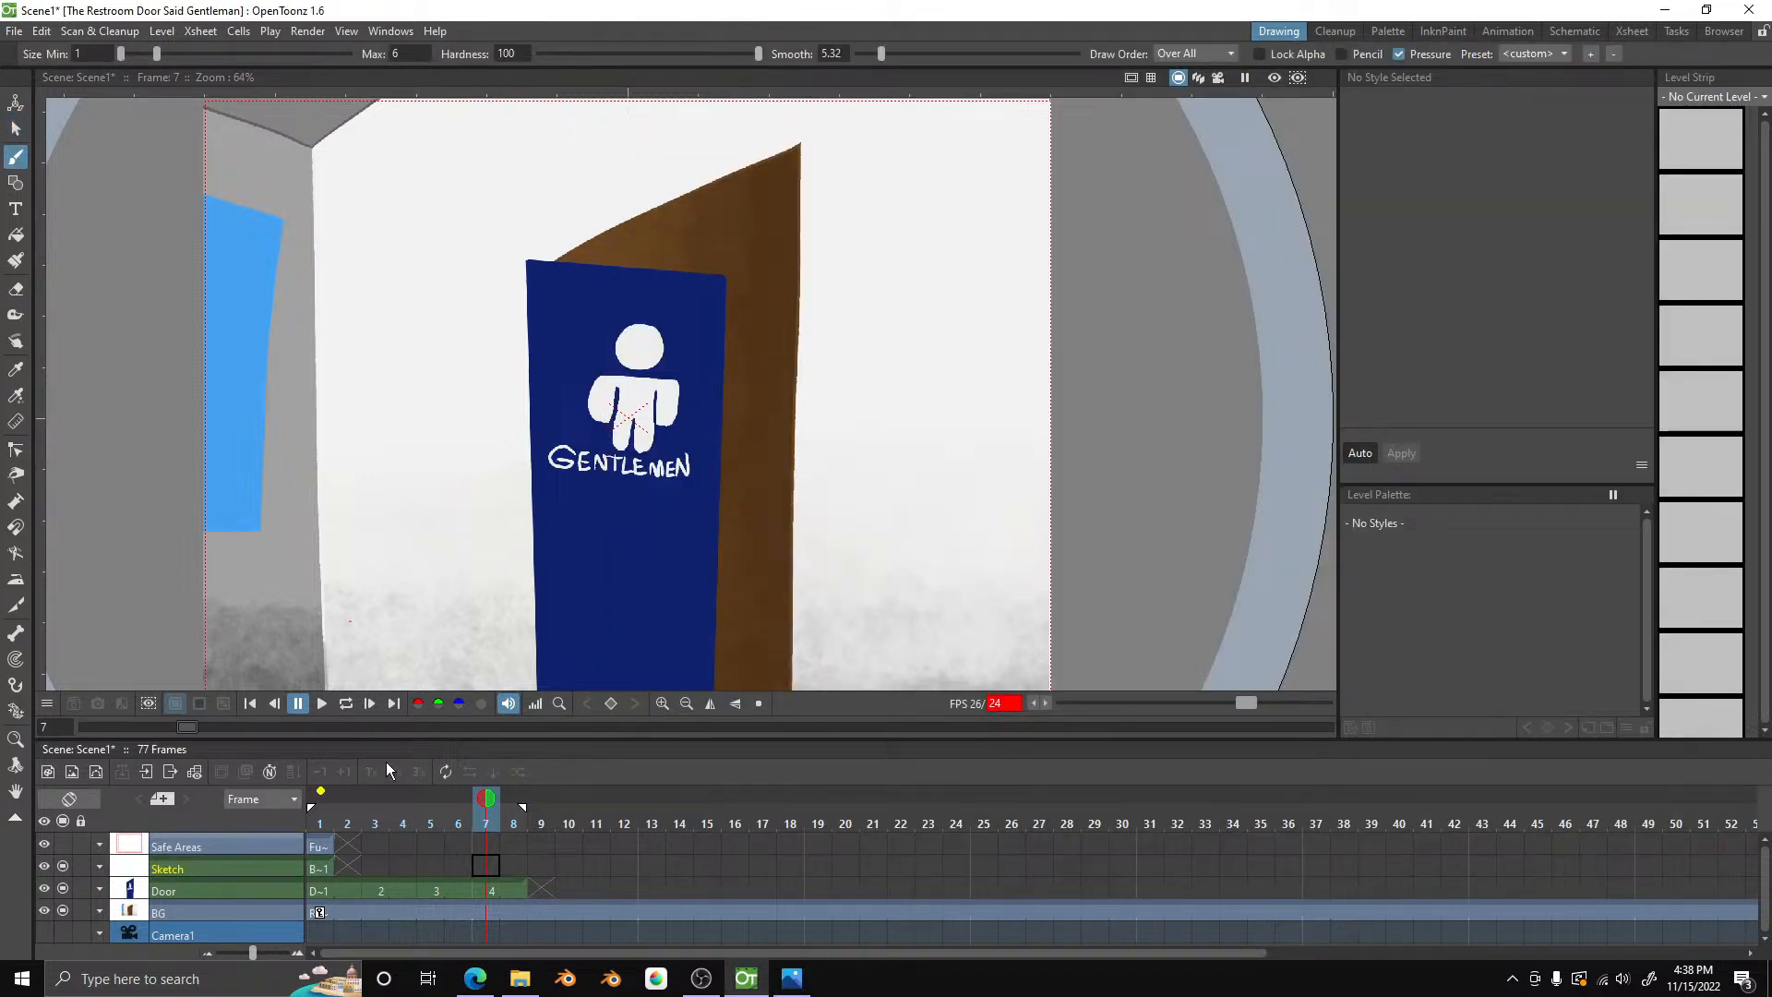
pyautogui.click(193, 872)
pyautogui.click(313, 865)
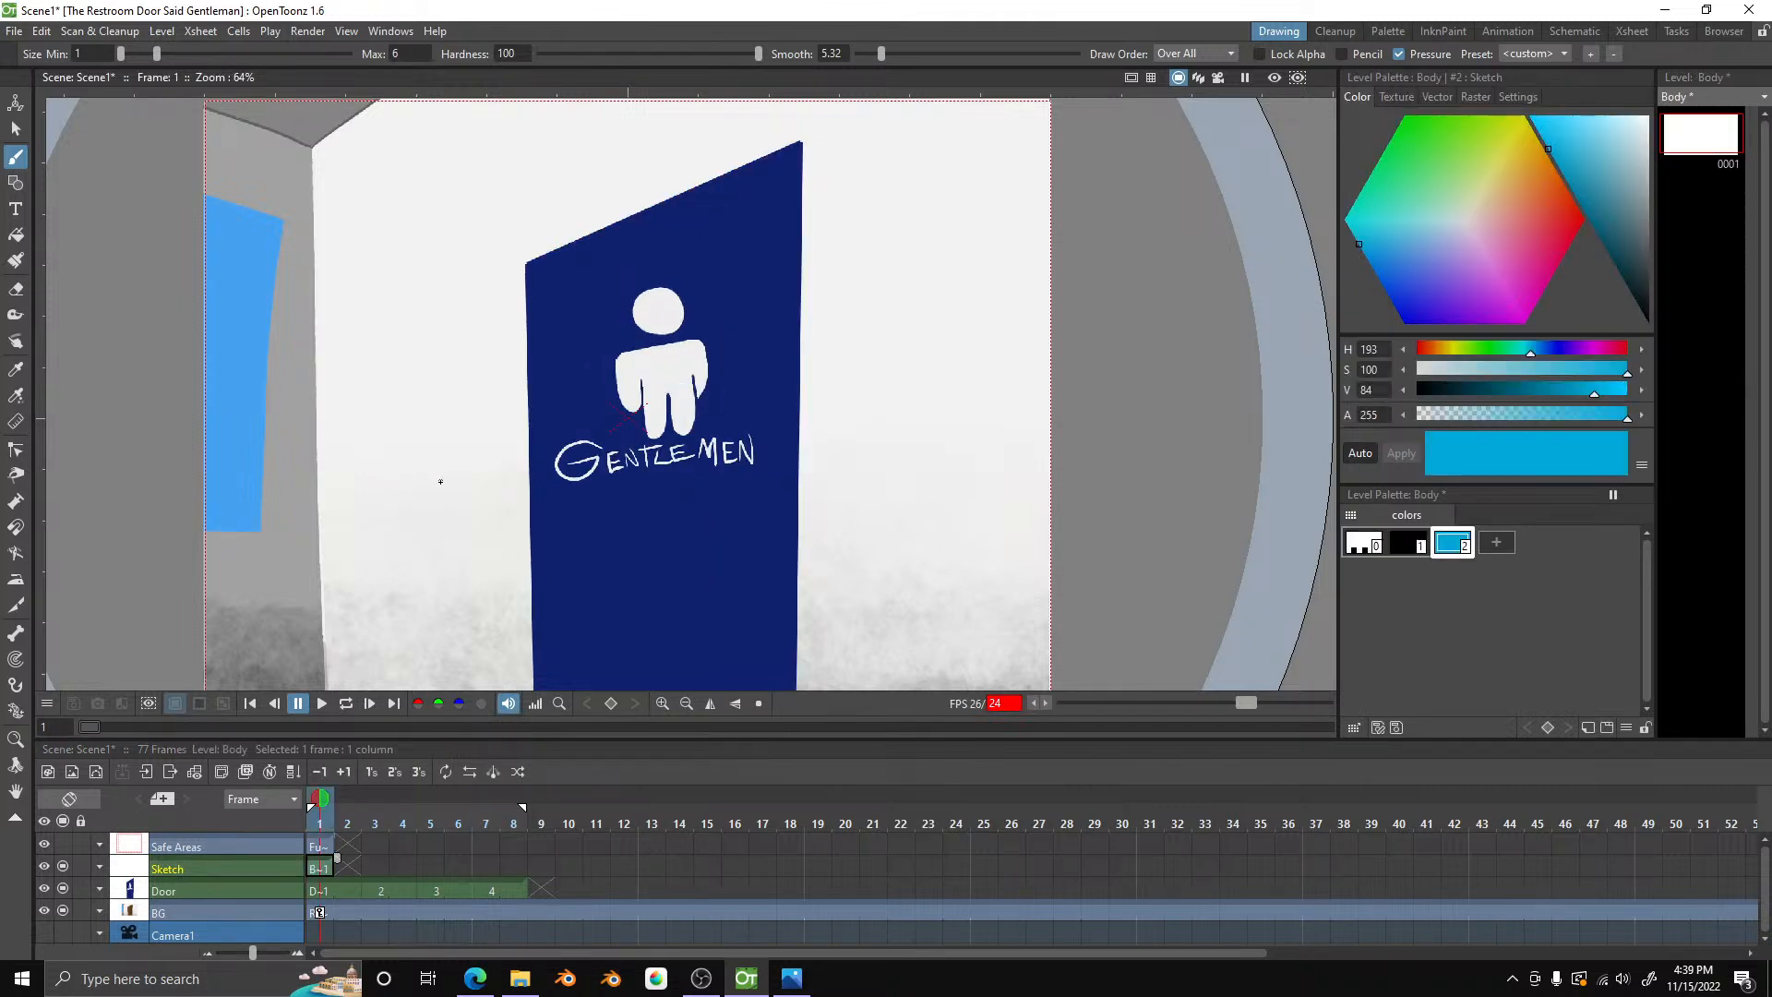
pyautogui.scroll(-3, 440, 481)
pyautogui.scroll(2, 370, 579)
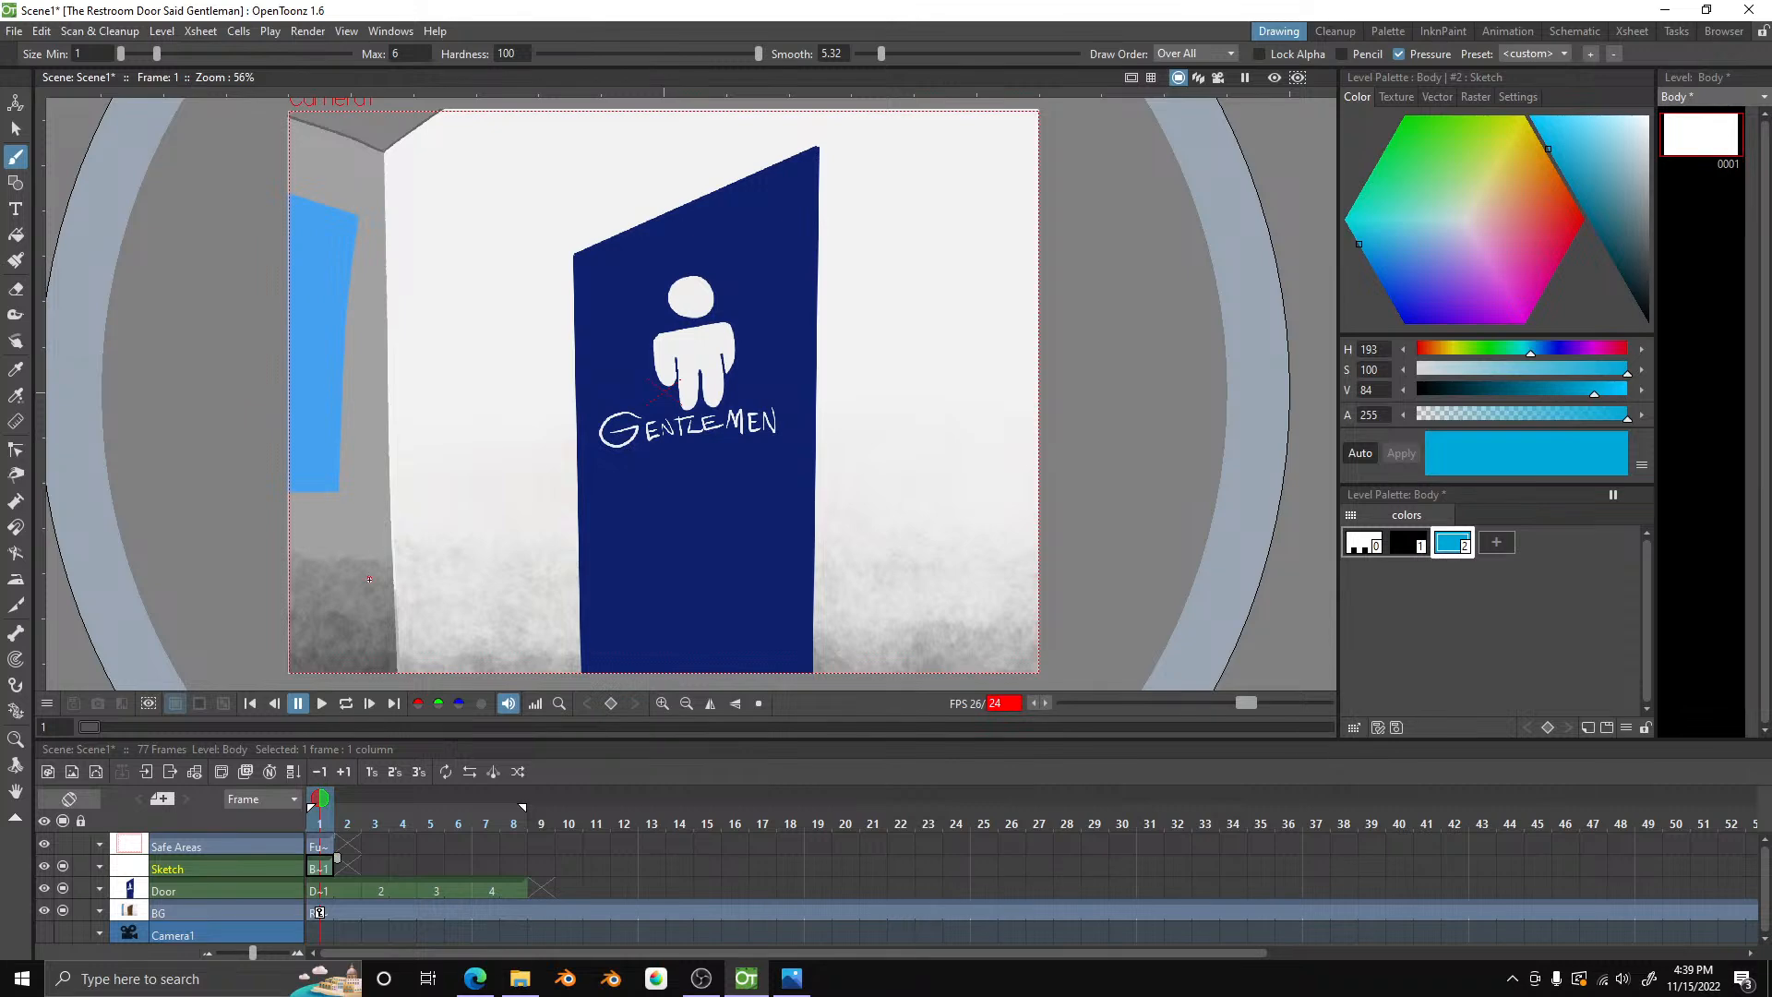
pyautogui.click(1396, 98)
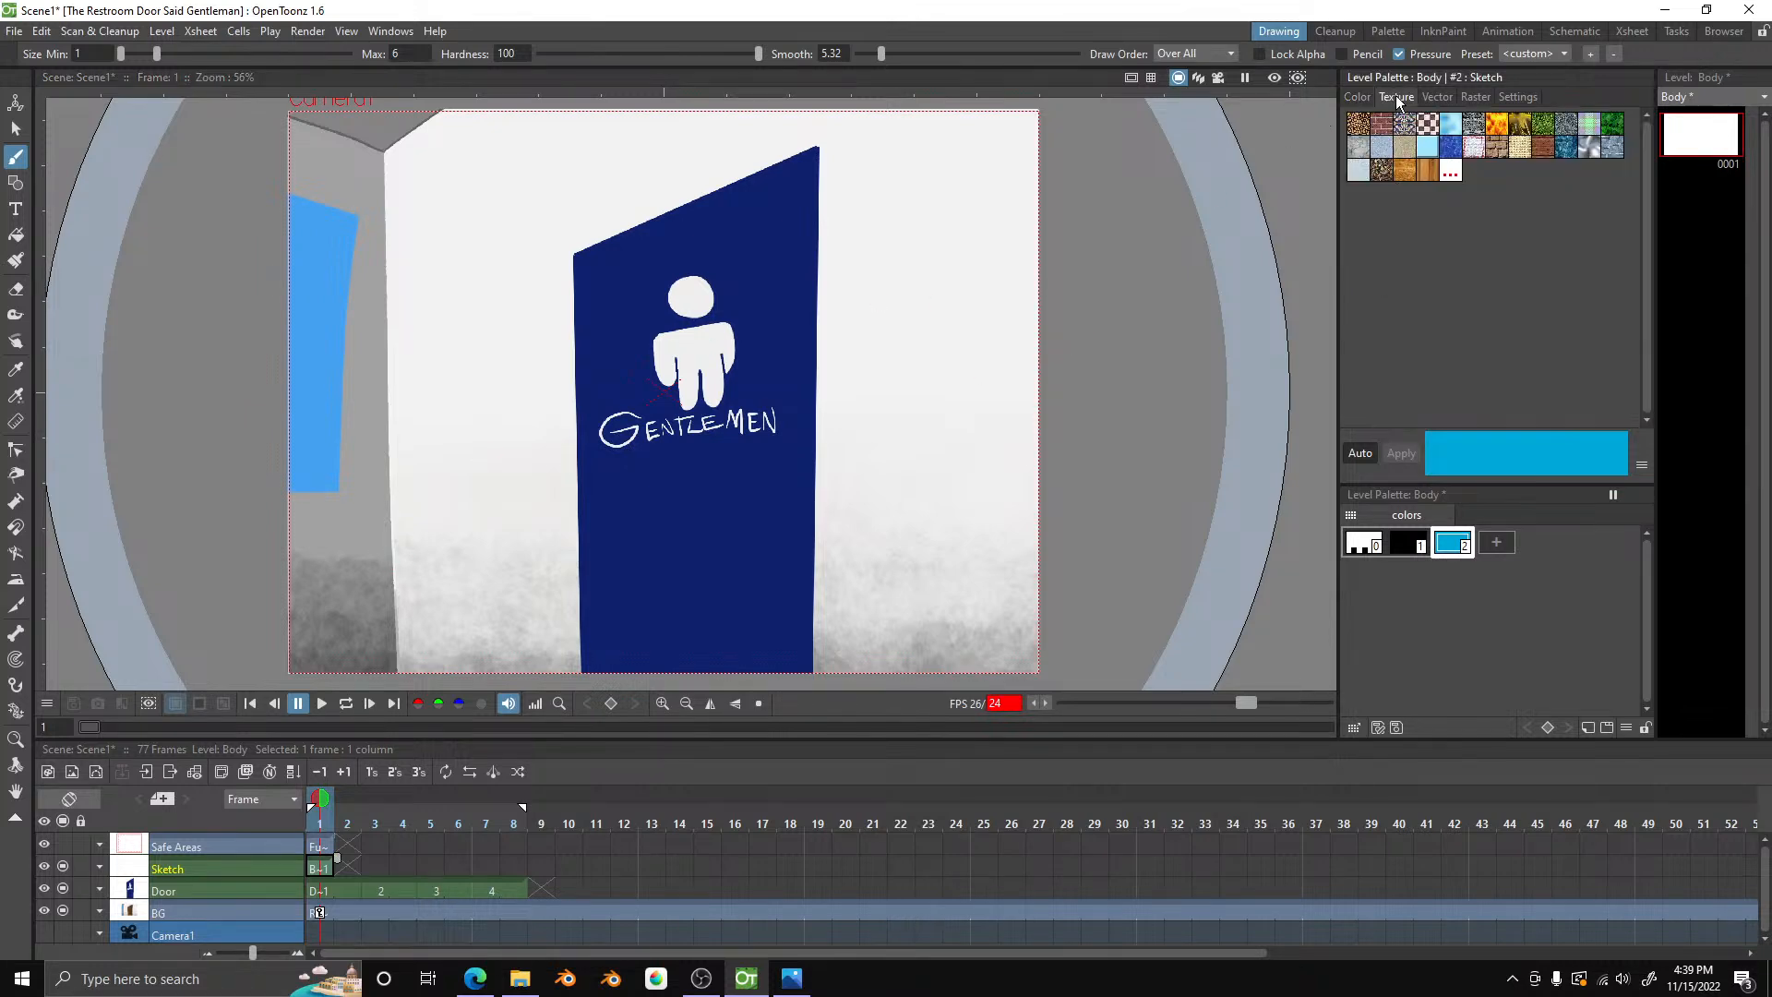
pyautogui.click(1476, 97)
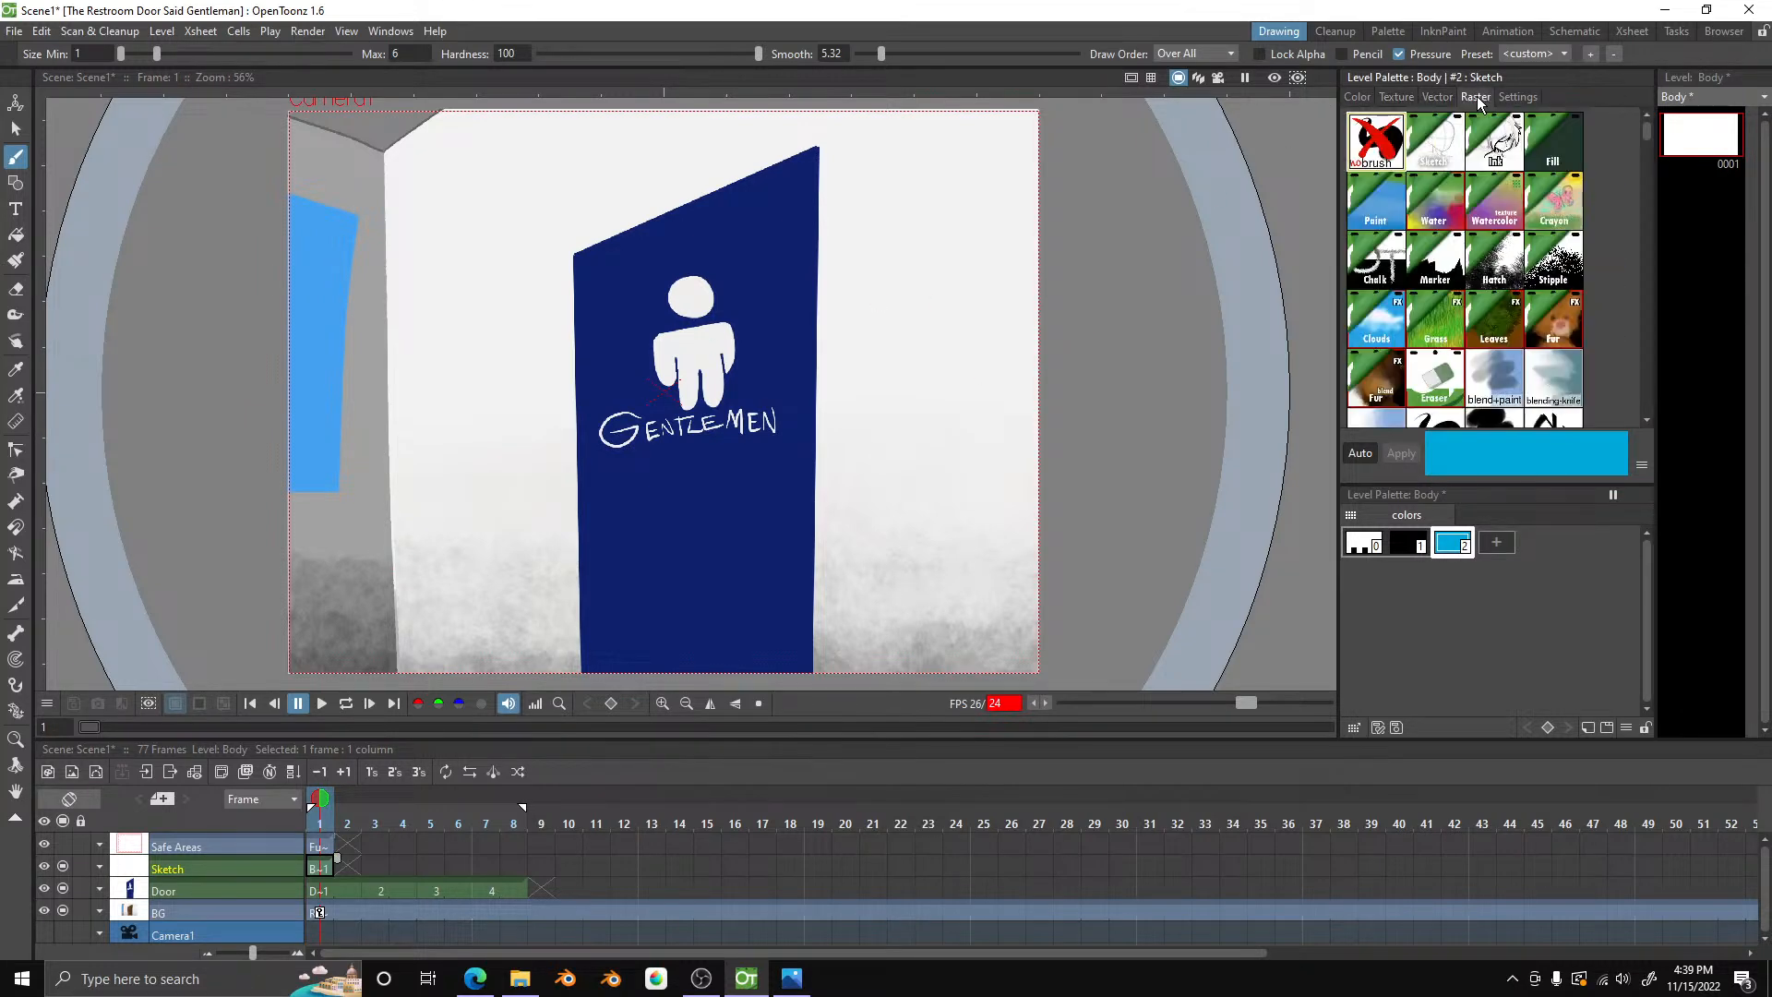
pyautogui.click(1447, 153)
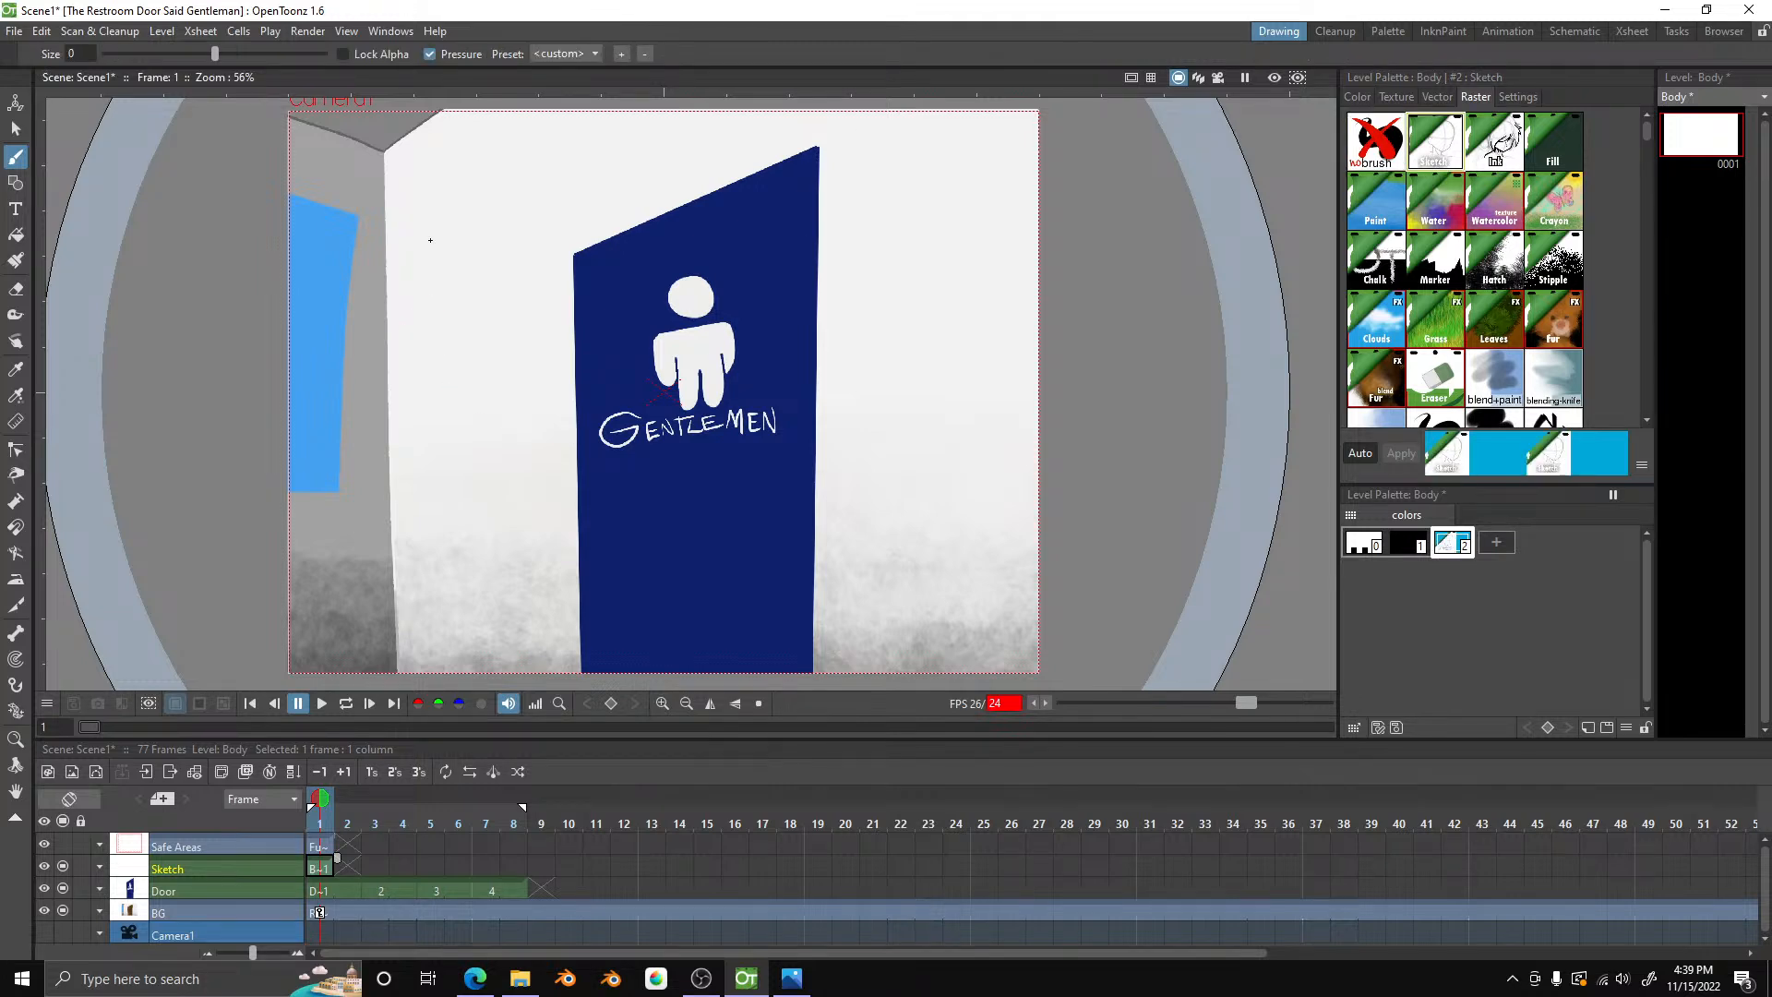
# - Set the brush size to 2 and sketch a long curved body guideline between the wall corner and the door
pyautogui.moveTo(216, 52); pyautogui.dragTo(253, 54)
pyautogui.moveTo(91, 53); pyautogui.dragTo(55, 49)
pyautogui.write('2')
pyautogui.press('Return')
pyautogui.moveTo(422, 238)
pyautogui.mouseDown()
pyautogui.moveTo(480, 548)
pyautogui.moveTo(489, 672)
pyautogui.mouseUp()
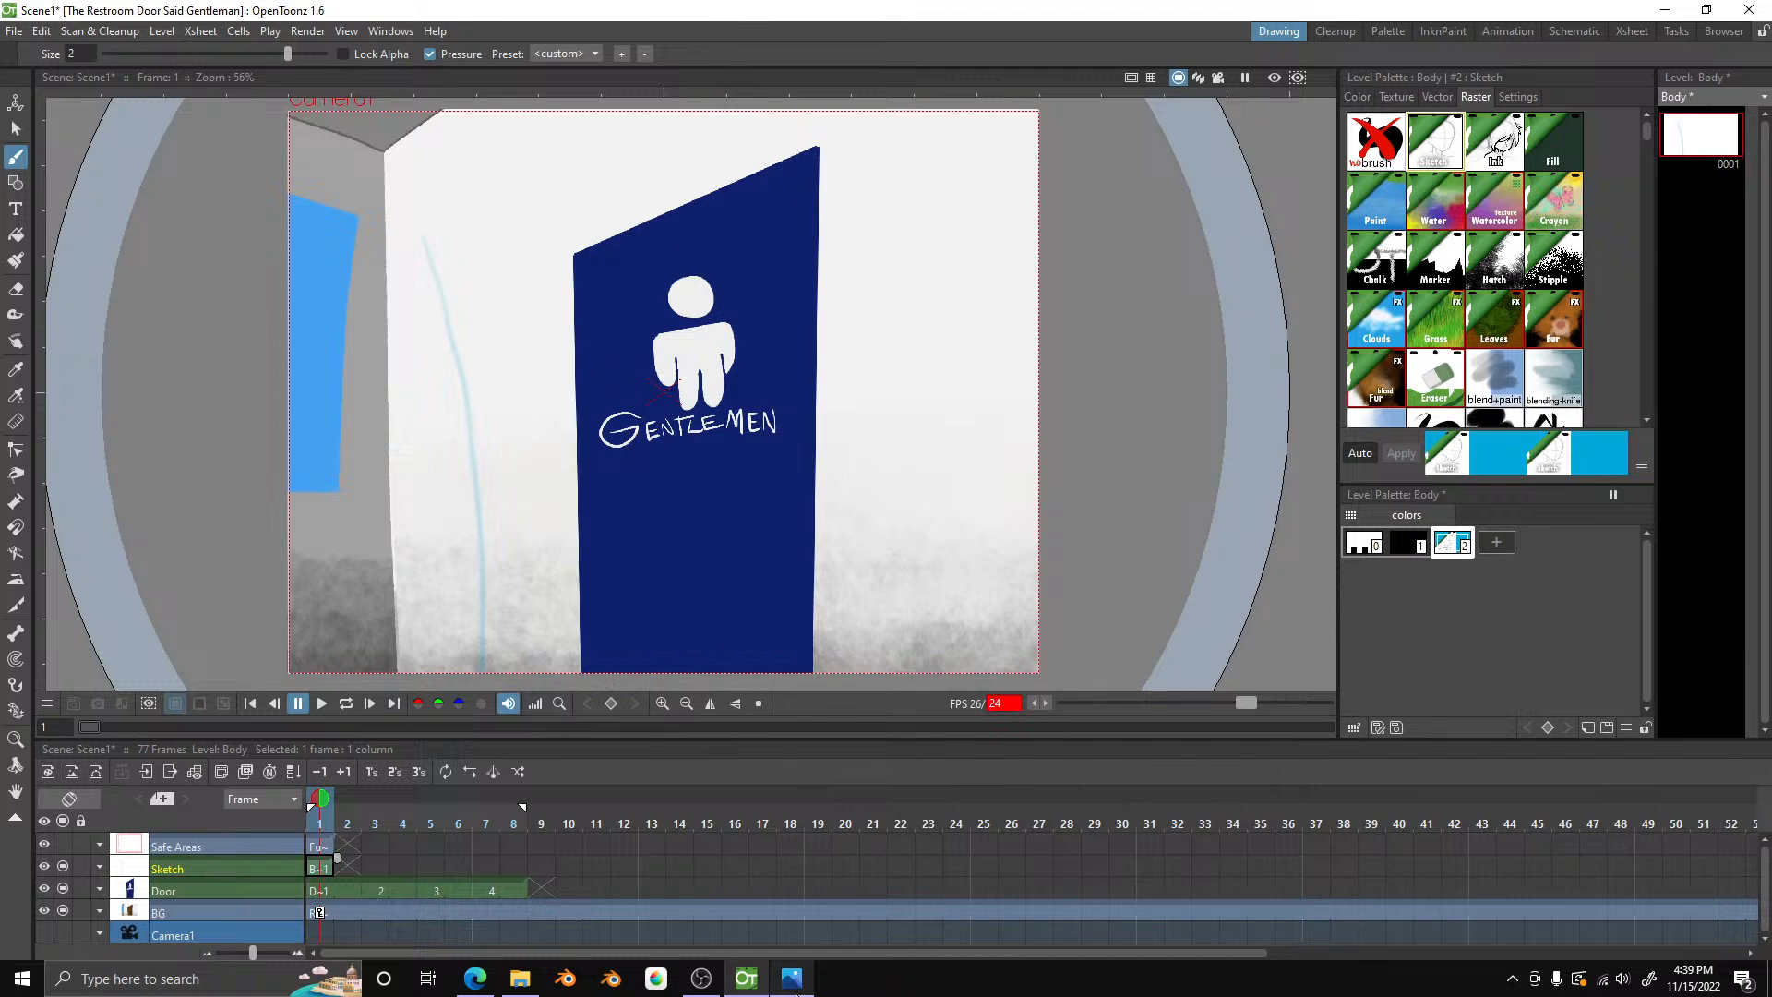
# - Show the Safe Areas overlay in the viewer
pyautogui.moveTo(791, 979)
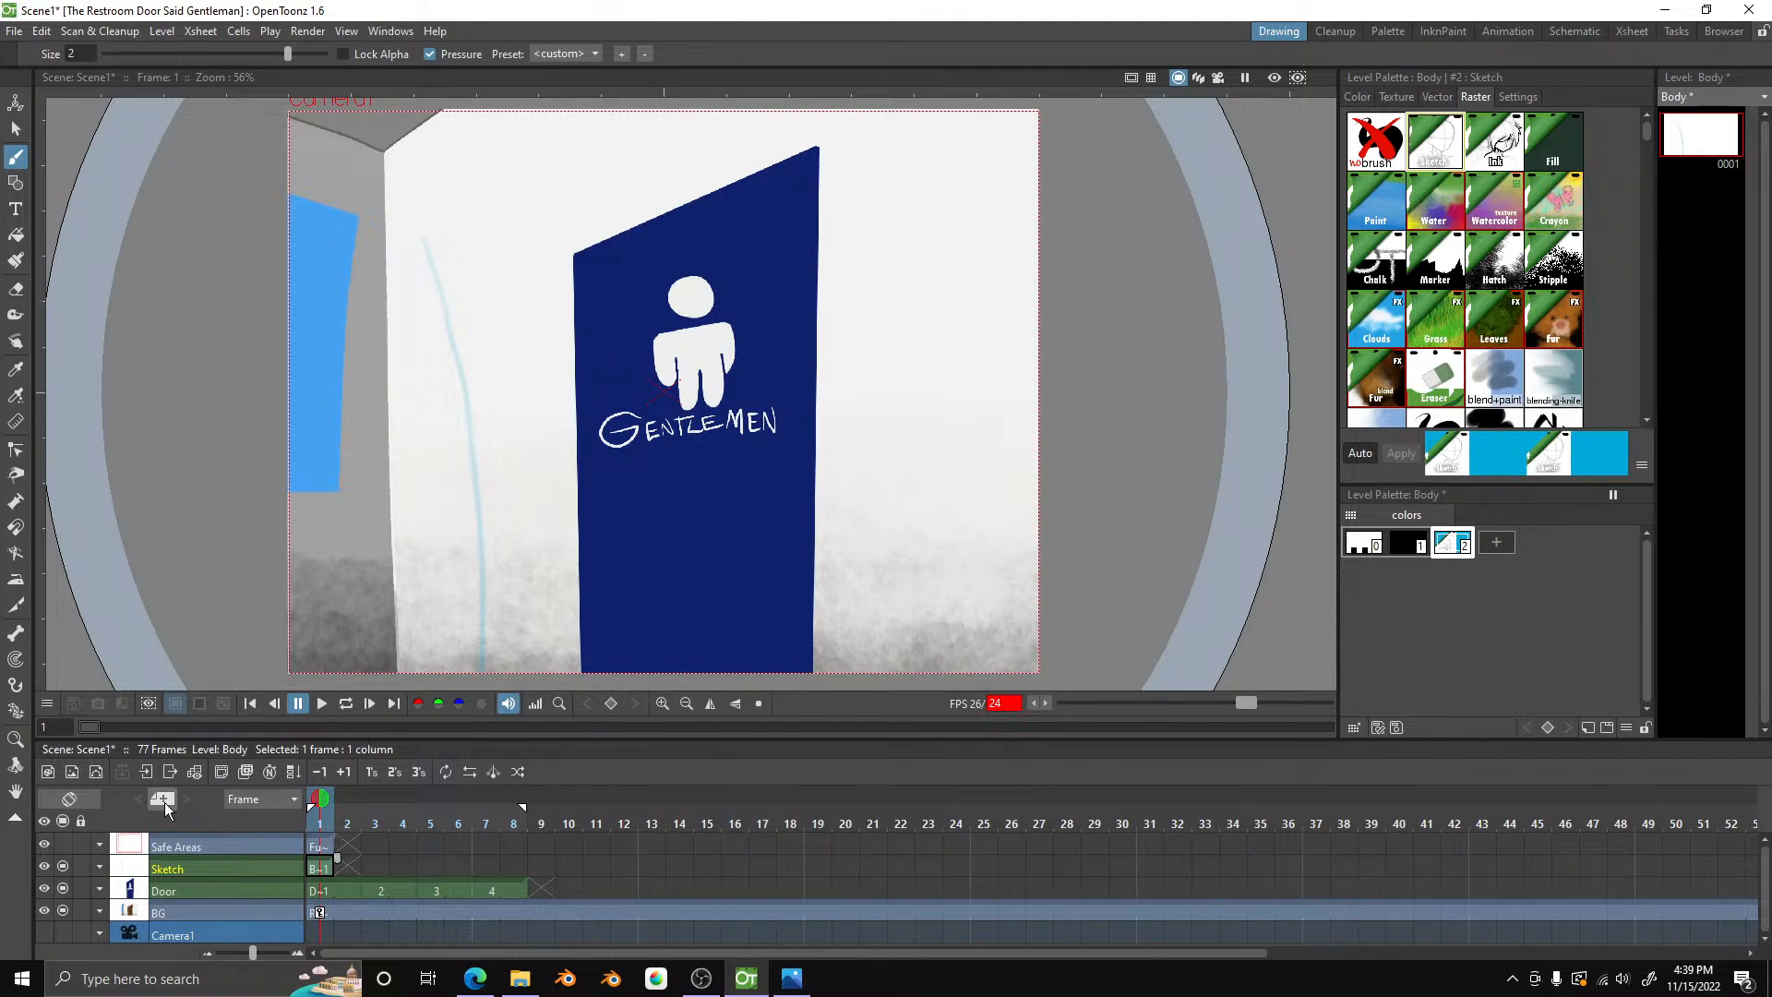
pyautogui.click(64, 846)
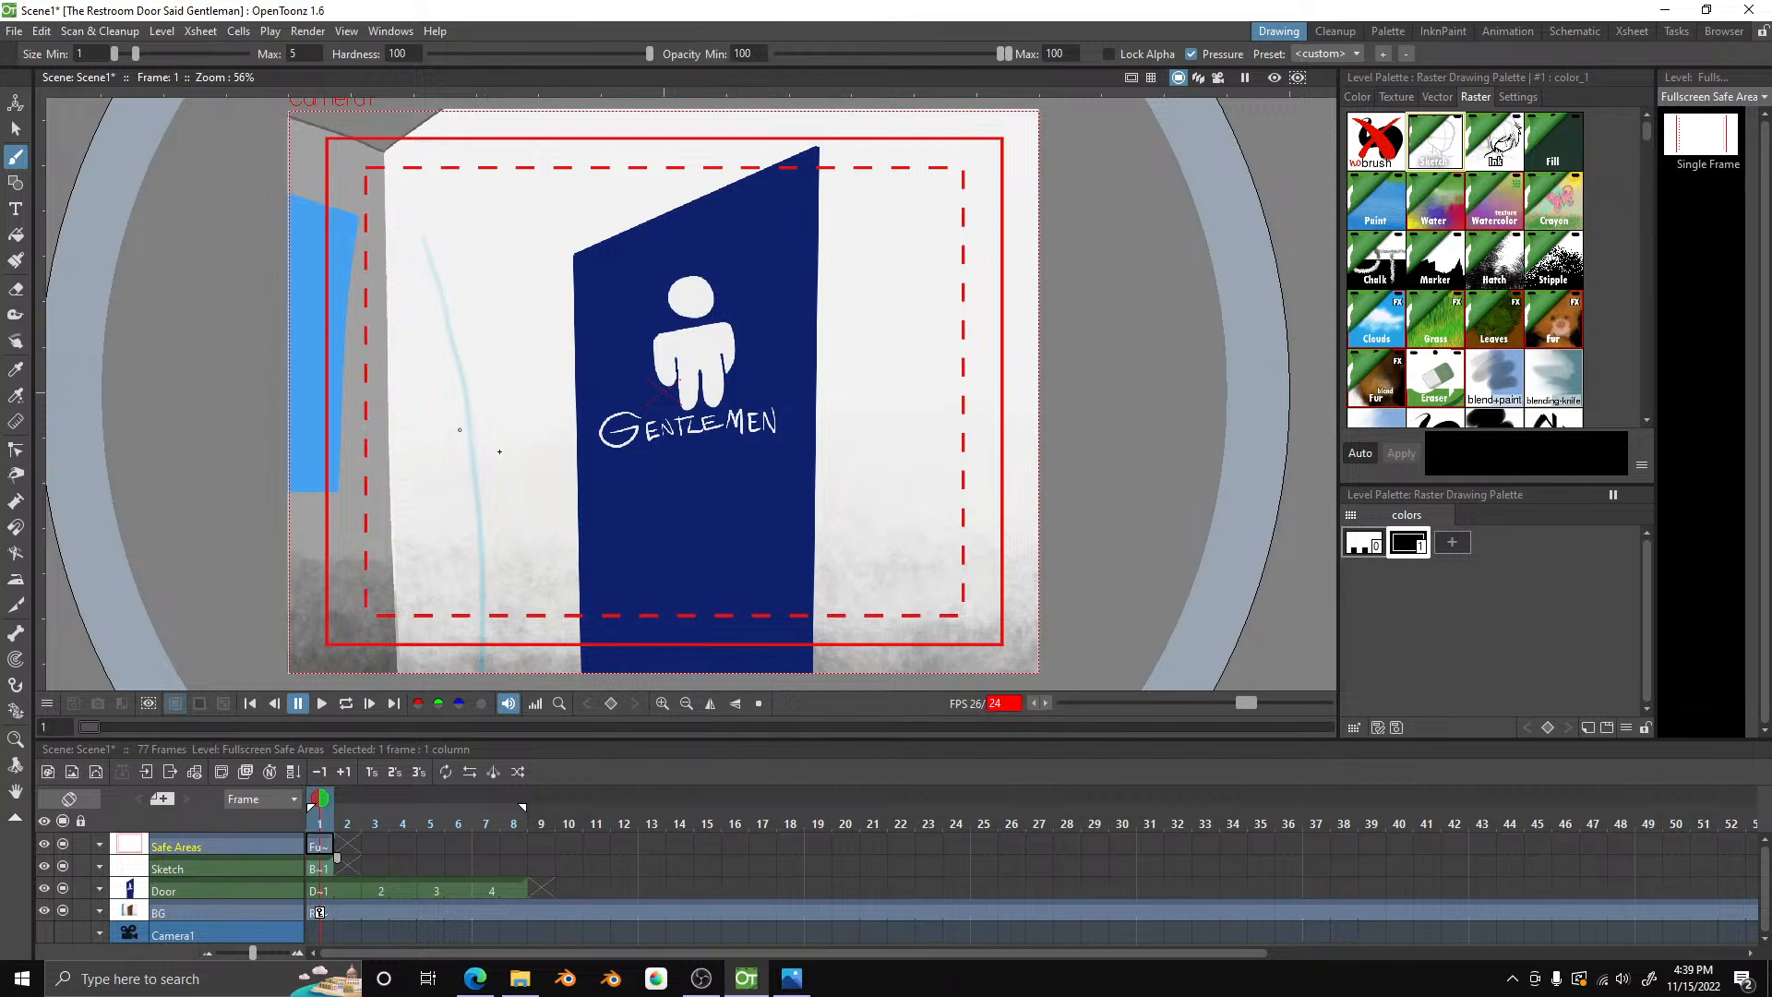
pyautogui.scroll(2, 408, 434)
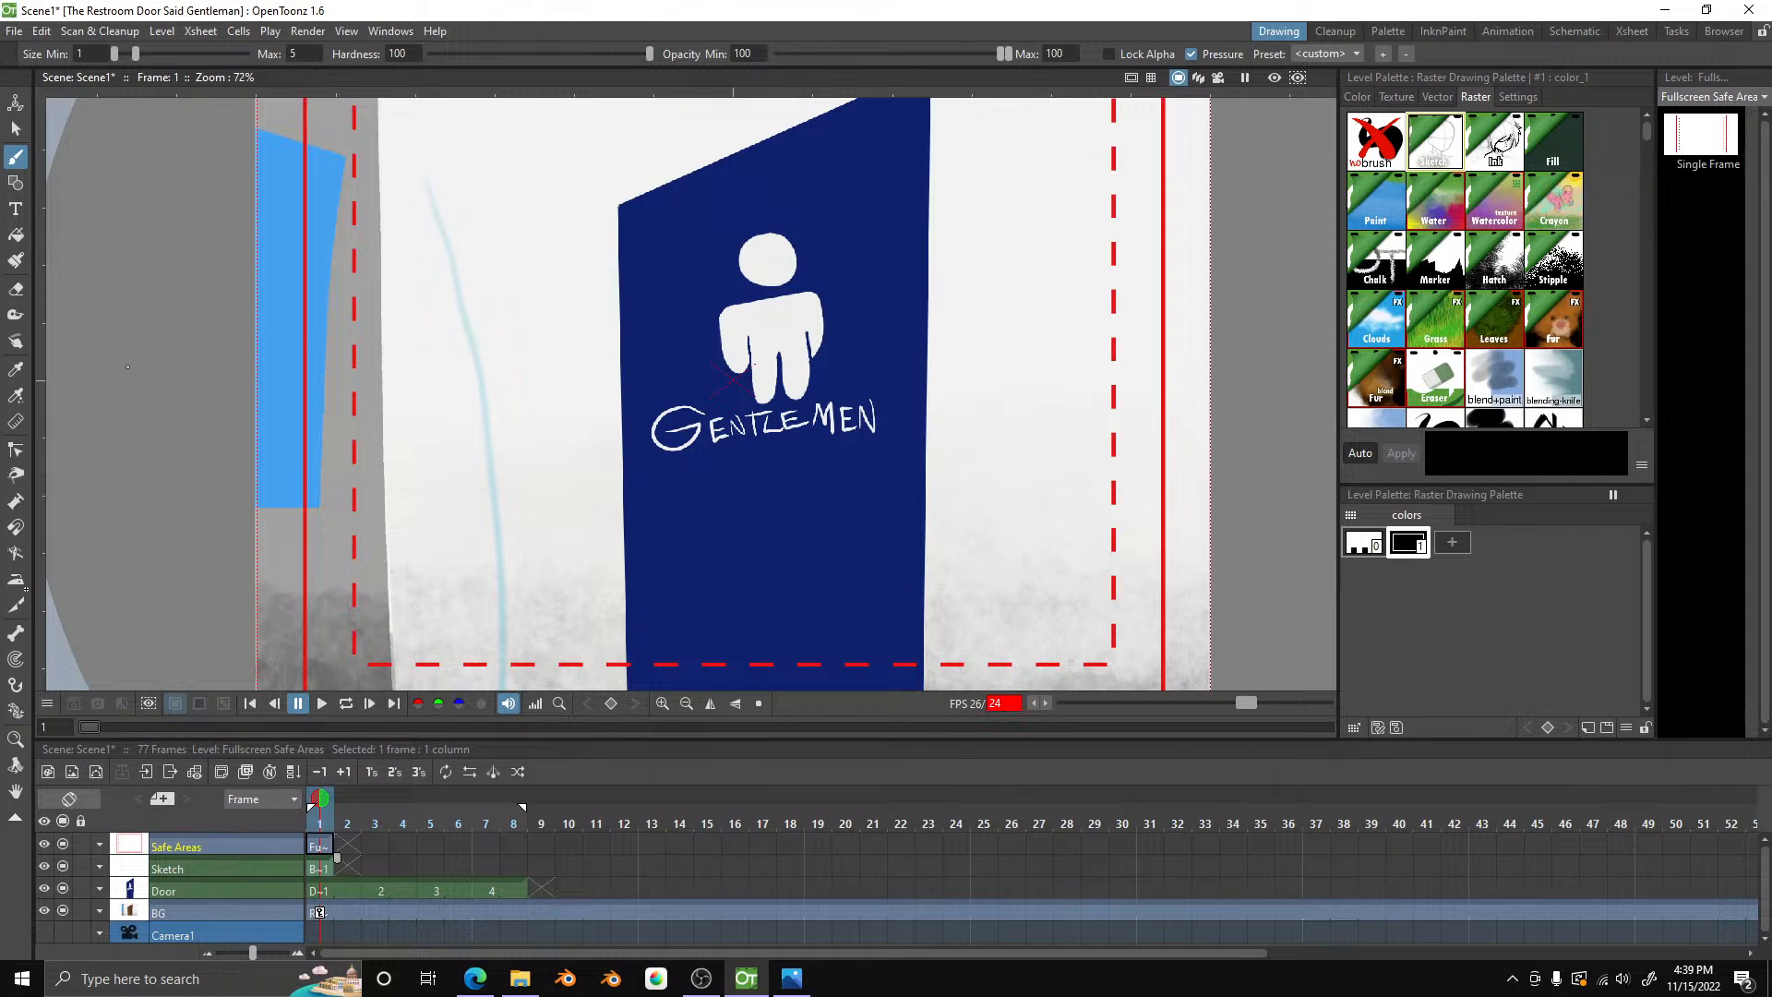
# - On the Sketch column's frame 1, draw a short cross mark midway along the body guideline and an arc over its upper end
pyautogui.click(320, 868)
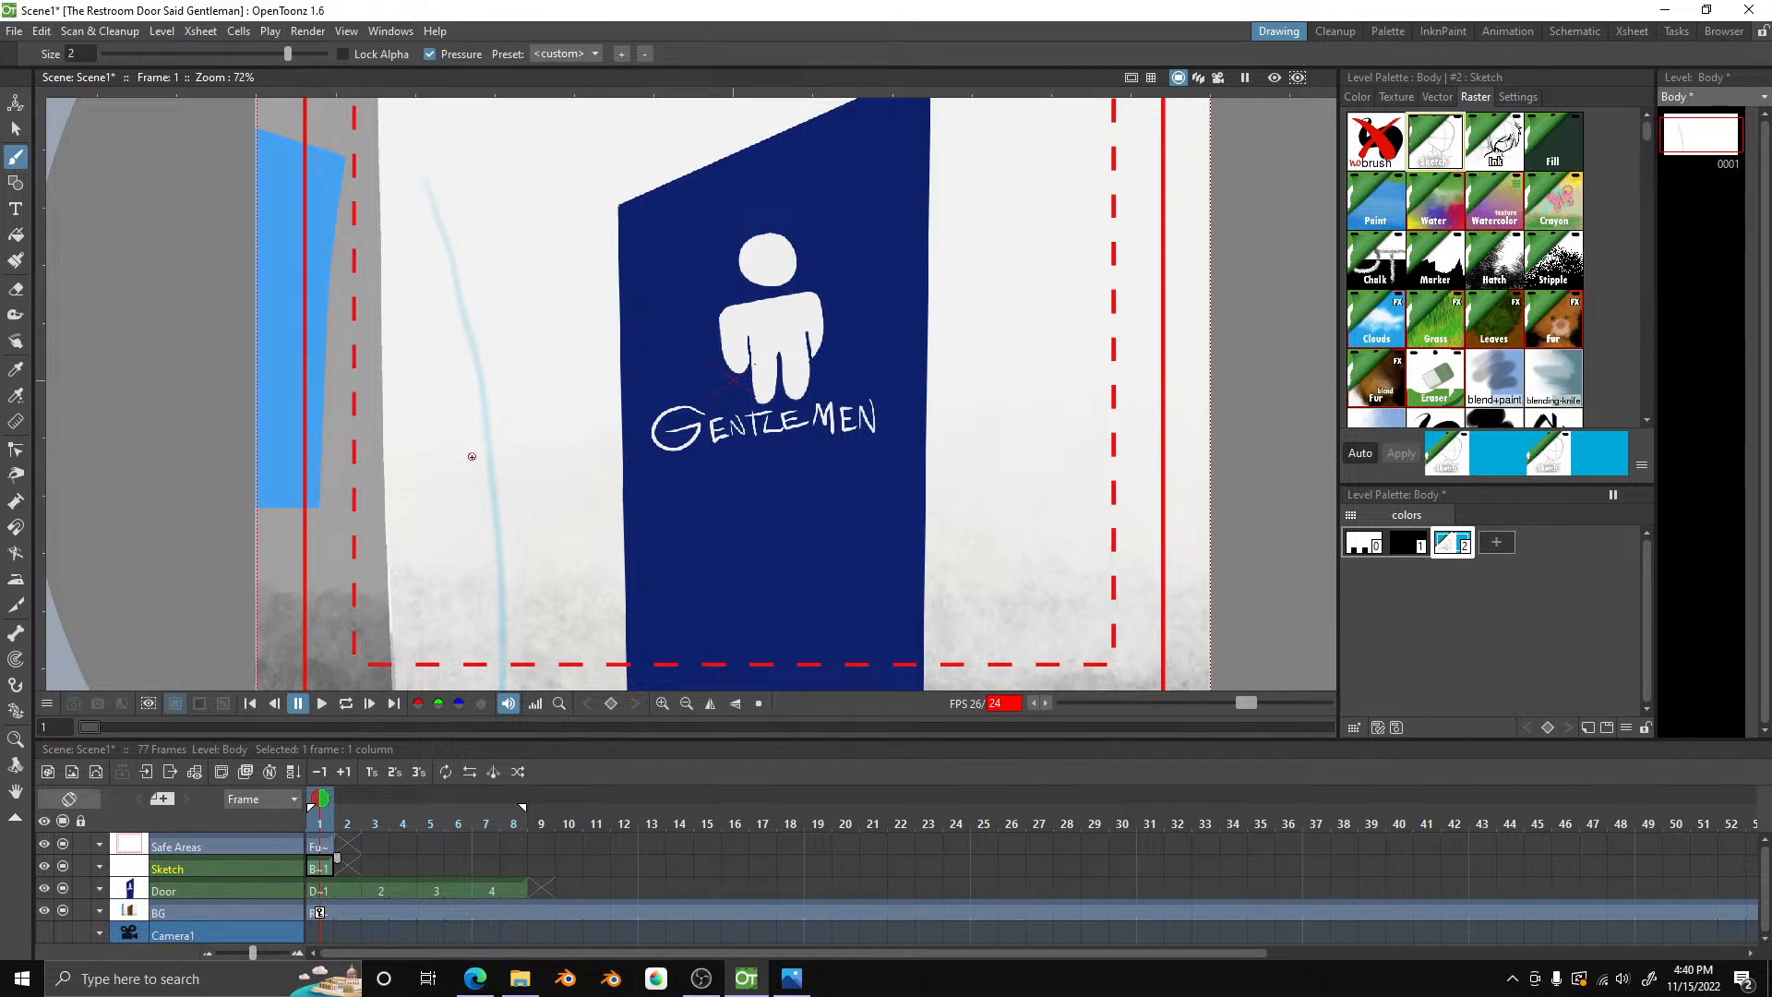
pyautogui.moveTo(467, 456); pyautogui.dragTo(532, 444)
pyautogui.moveTo(386, 205); pyautogui.dragTo(482, 143)
pyautogui.moveTo(383, 213); pyautogui.dragTo(479, 145)
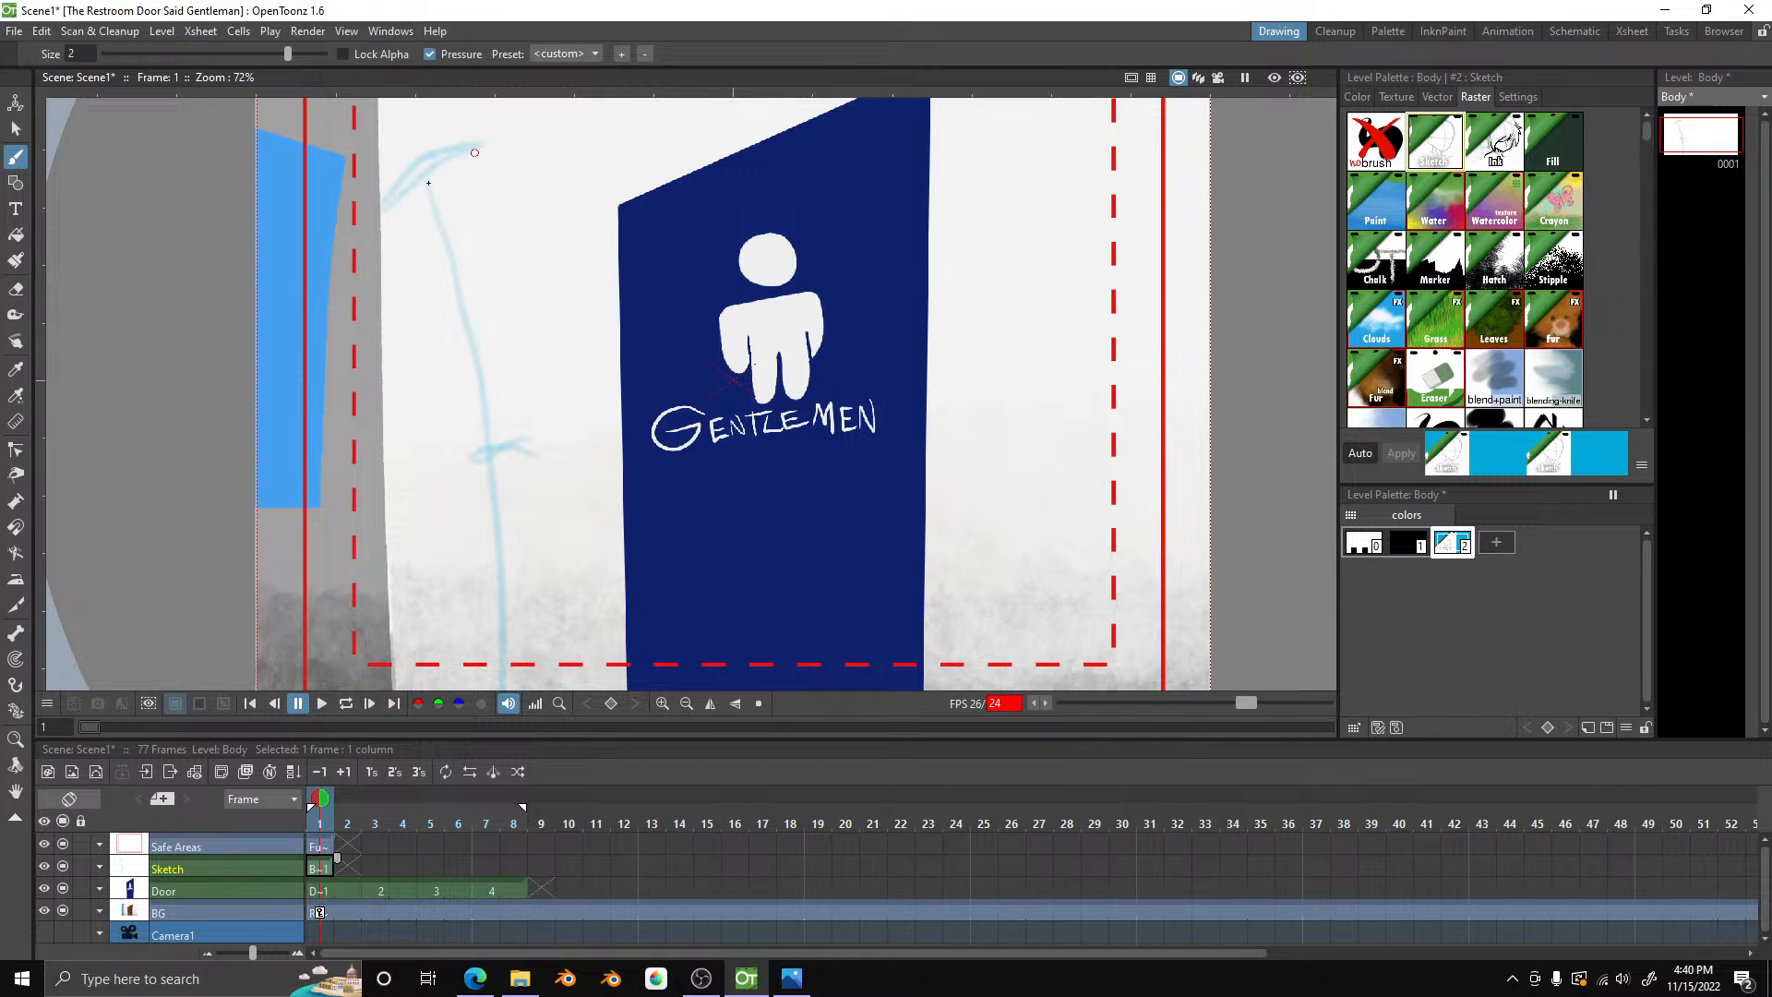
# - On the Sketch column's frame 1, sketch both sides of the tapered upper body and the two leg lines down to the viewer's lower edge
pyautogui.moveTo(380, 218); pyautogui.dragTo(489, 450)
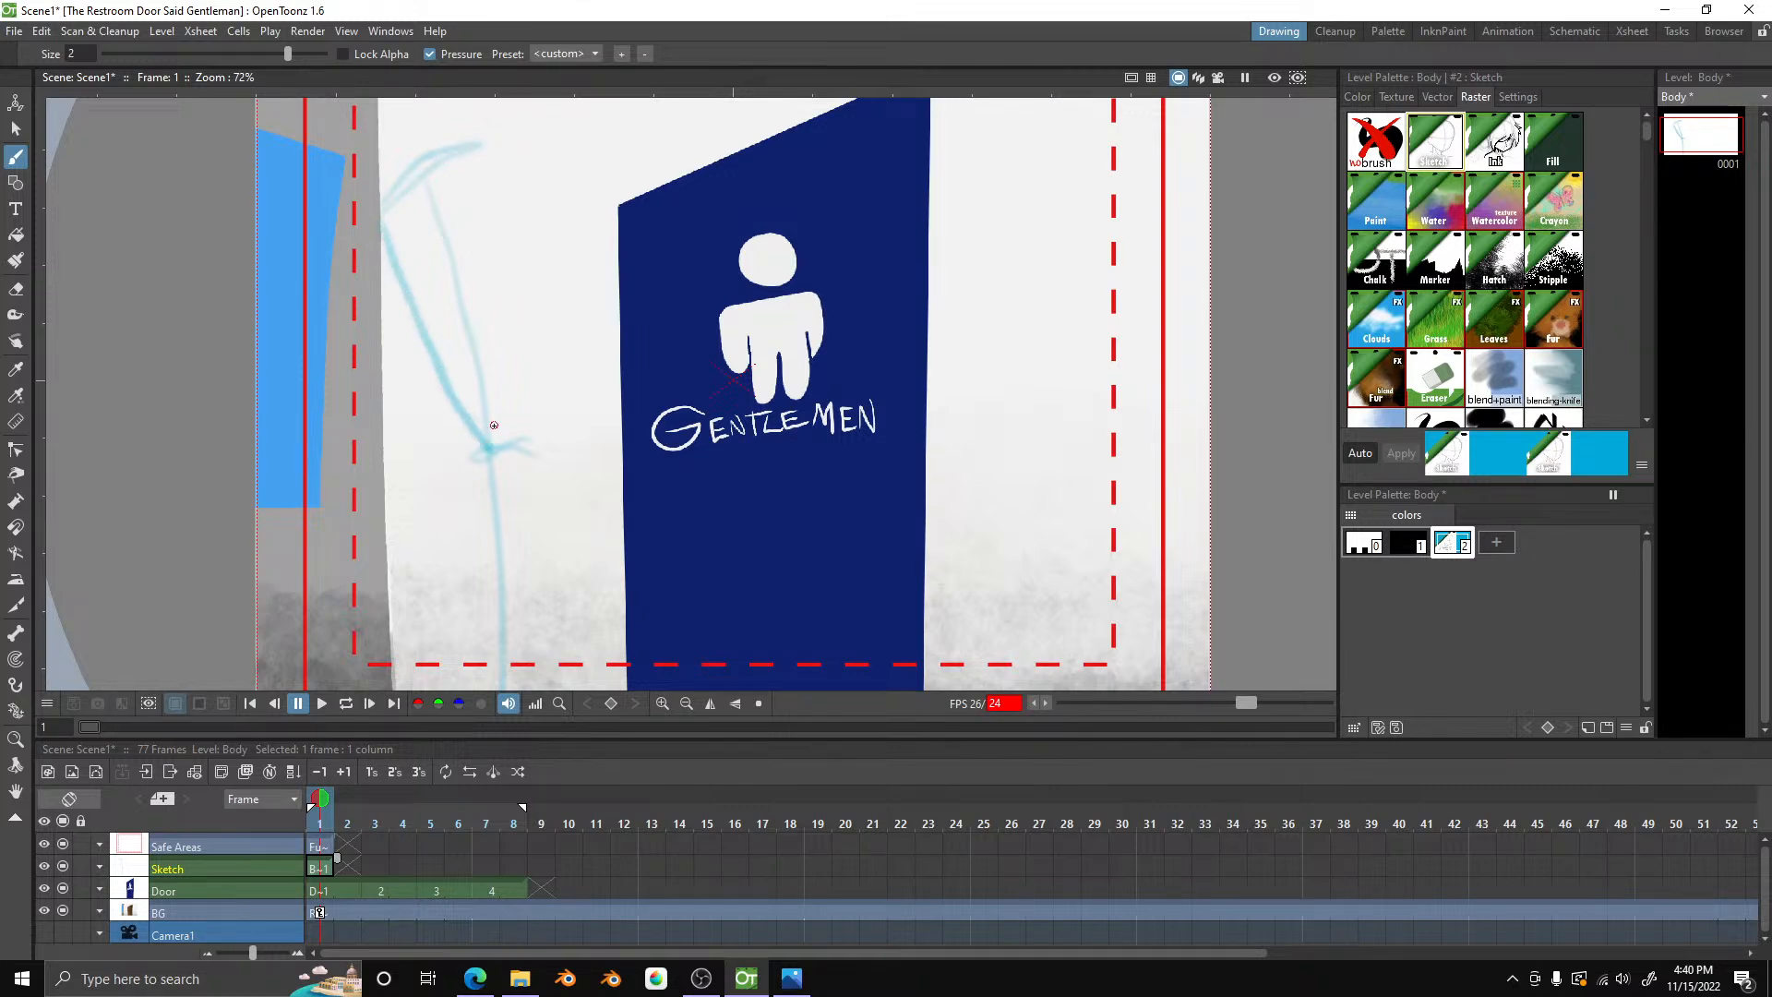
pyautogui.hotkey('ctrl', 'z')
pyautogui.moveTo(379, 203); pyautogui.dragTo(480, 457)
pyautogui.moveTo(484, 145)
pyautogui.mouseDown()
pyautogui.moveTo(521, 447)
pyautogui.moveTo(456, 691)
pyautogui.mouseUp()
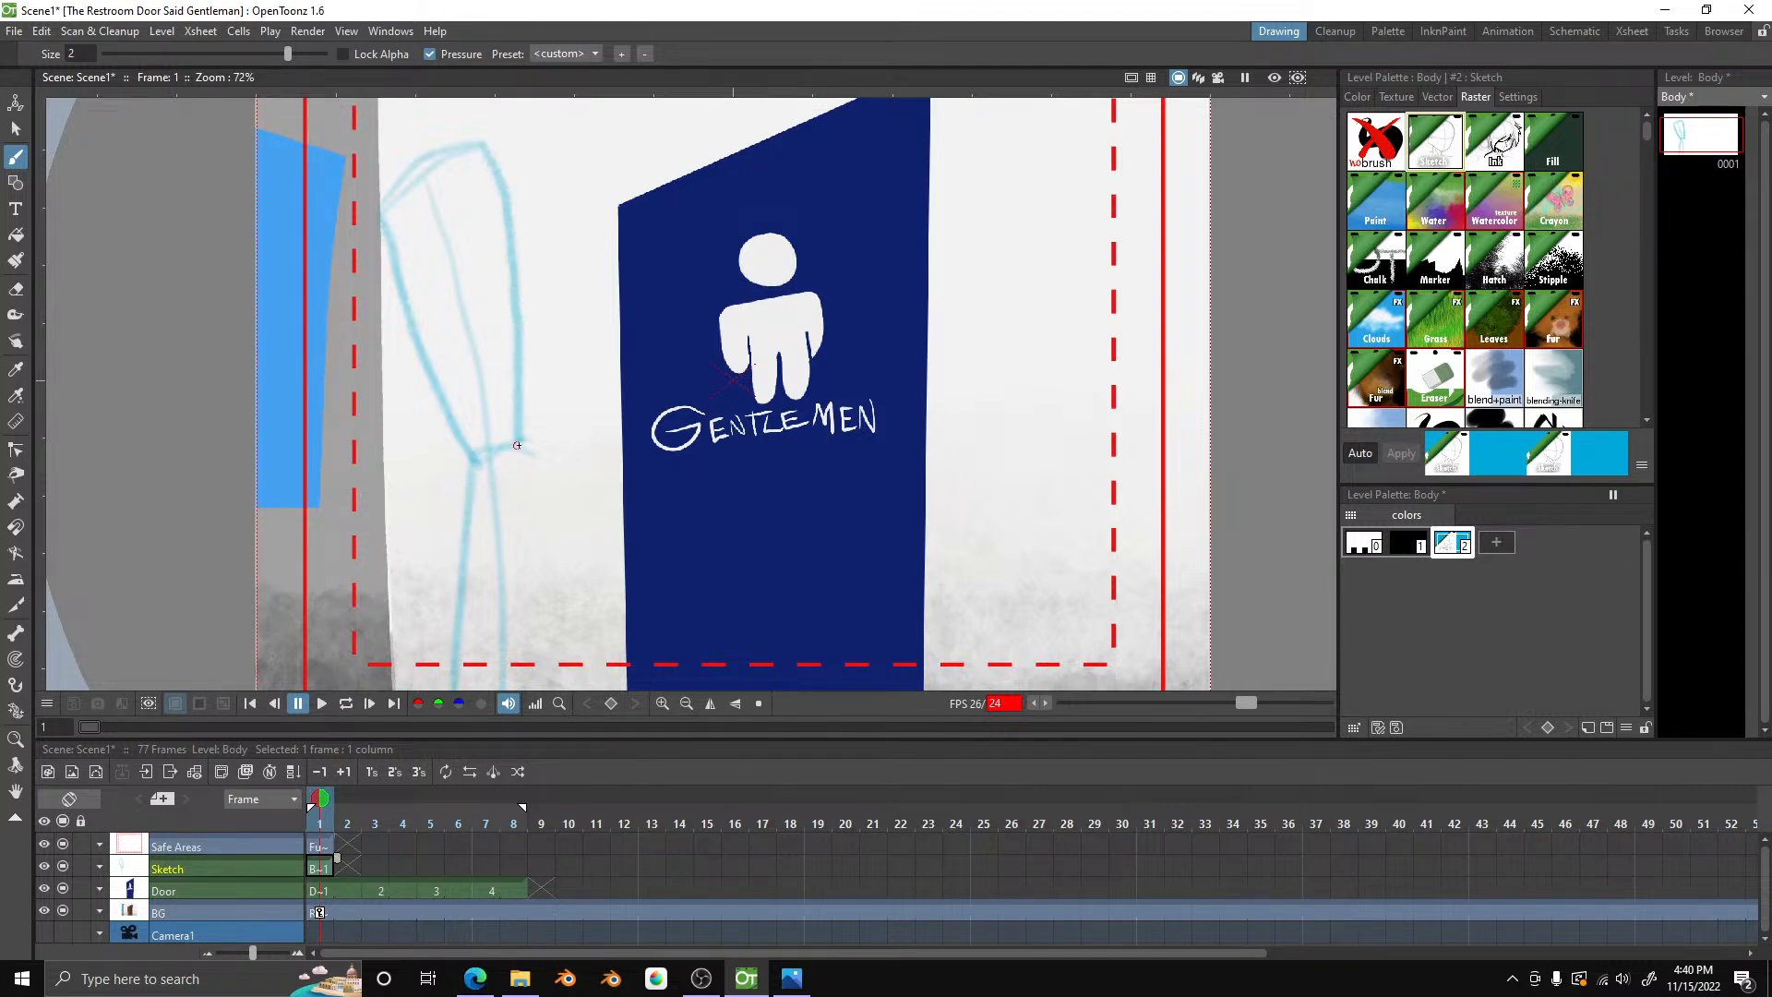
pyautogui.moveTo(519, 438); pyautogui.dragTo(569, 689)
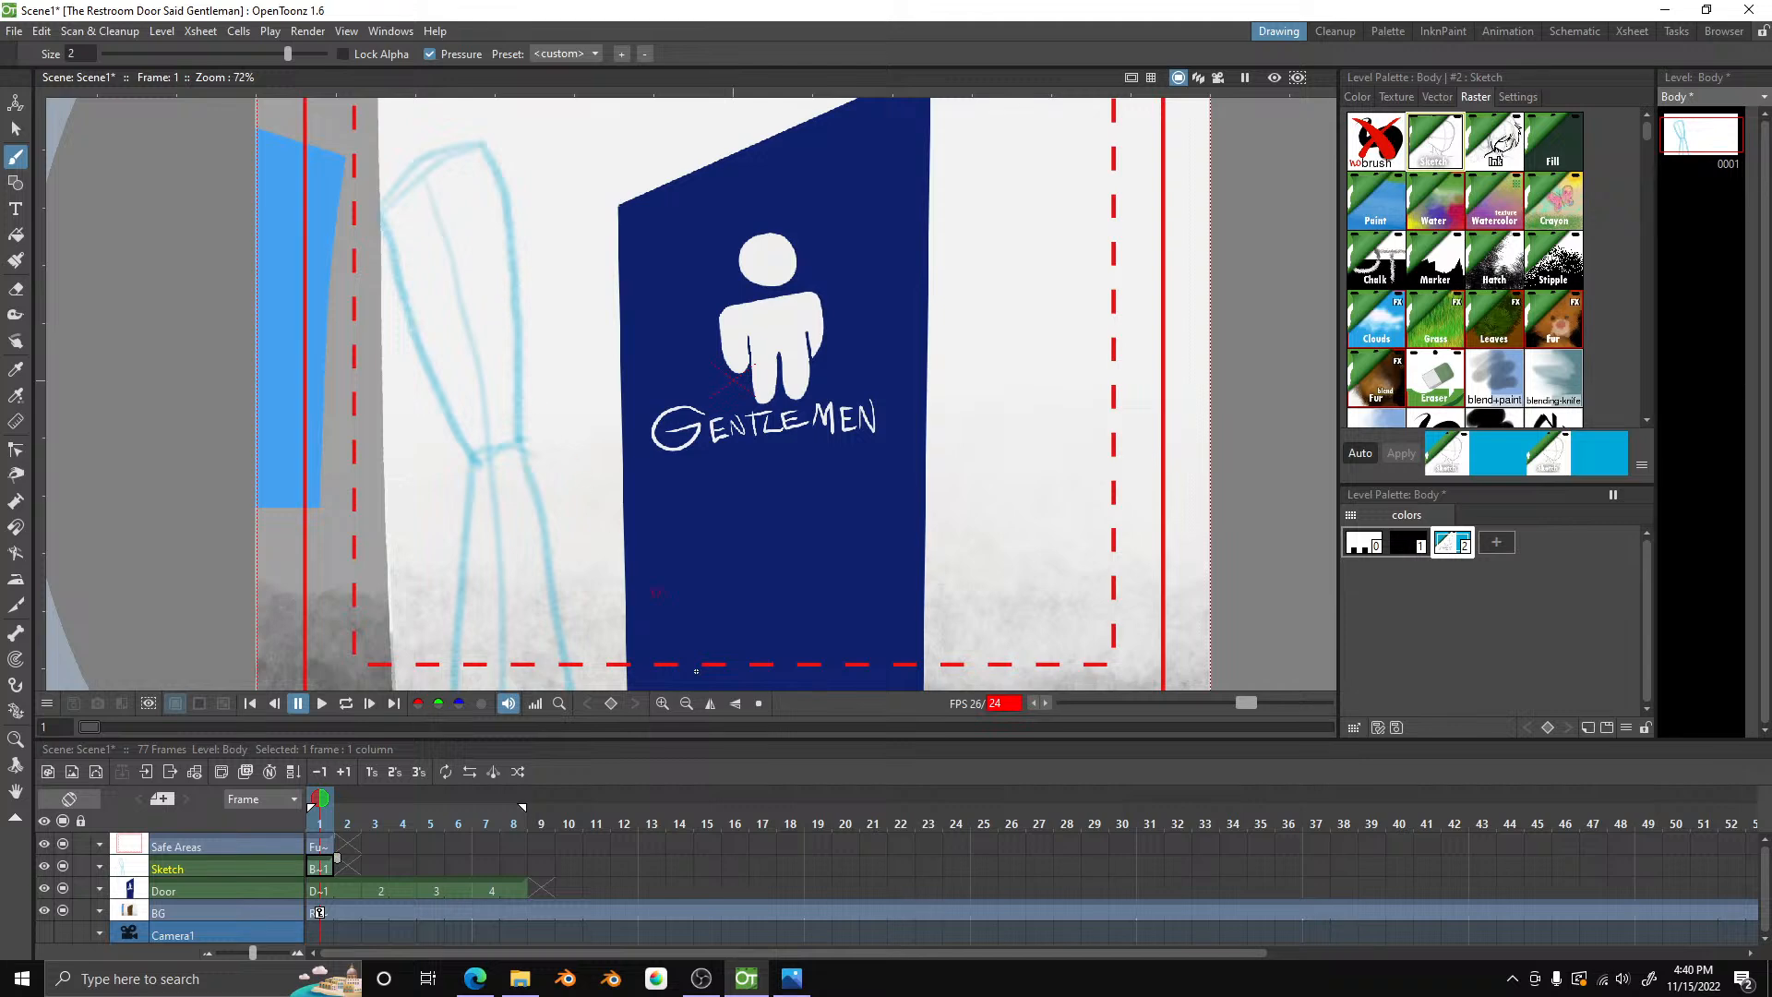
# - Check the SC1 SB3.png storyboard and locate the Restroom Door audio file in the Twisted Christmas Audio folder
pyautogui.click(794, 977)
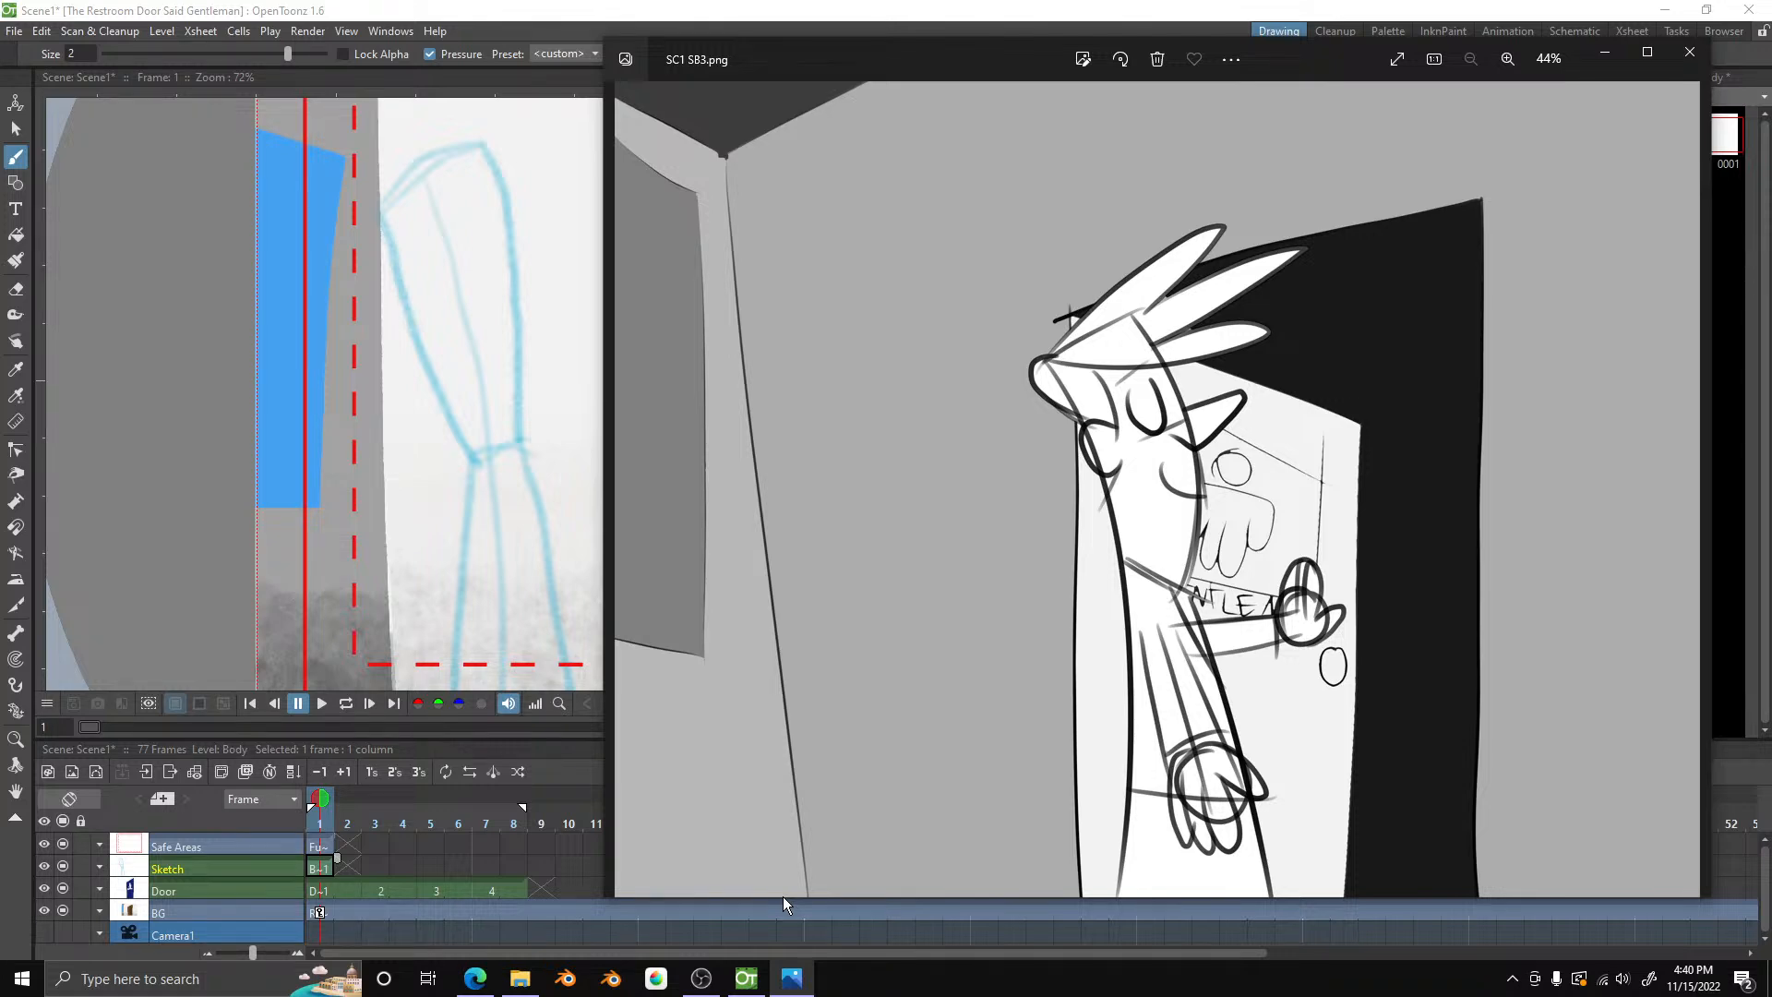
pyautogui.click(746, 978)
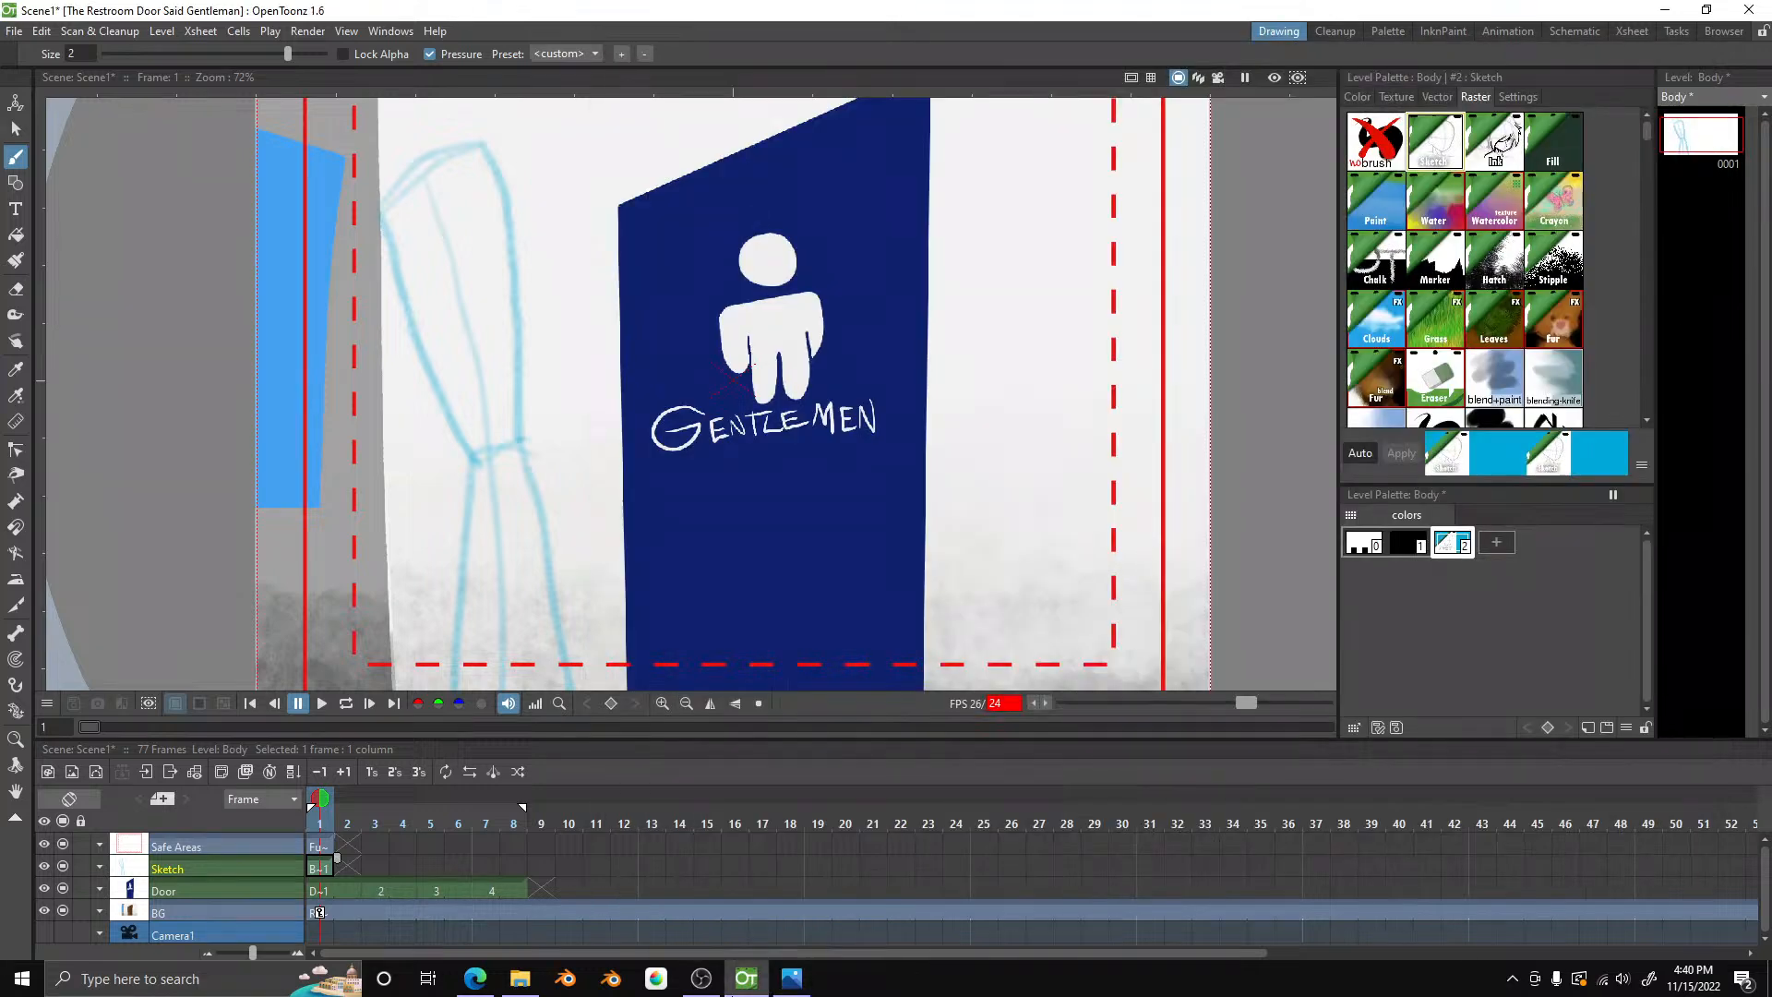
pyautogui.click(521, 979)
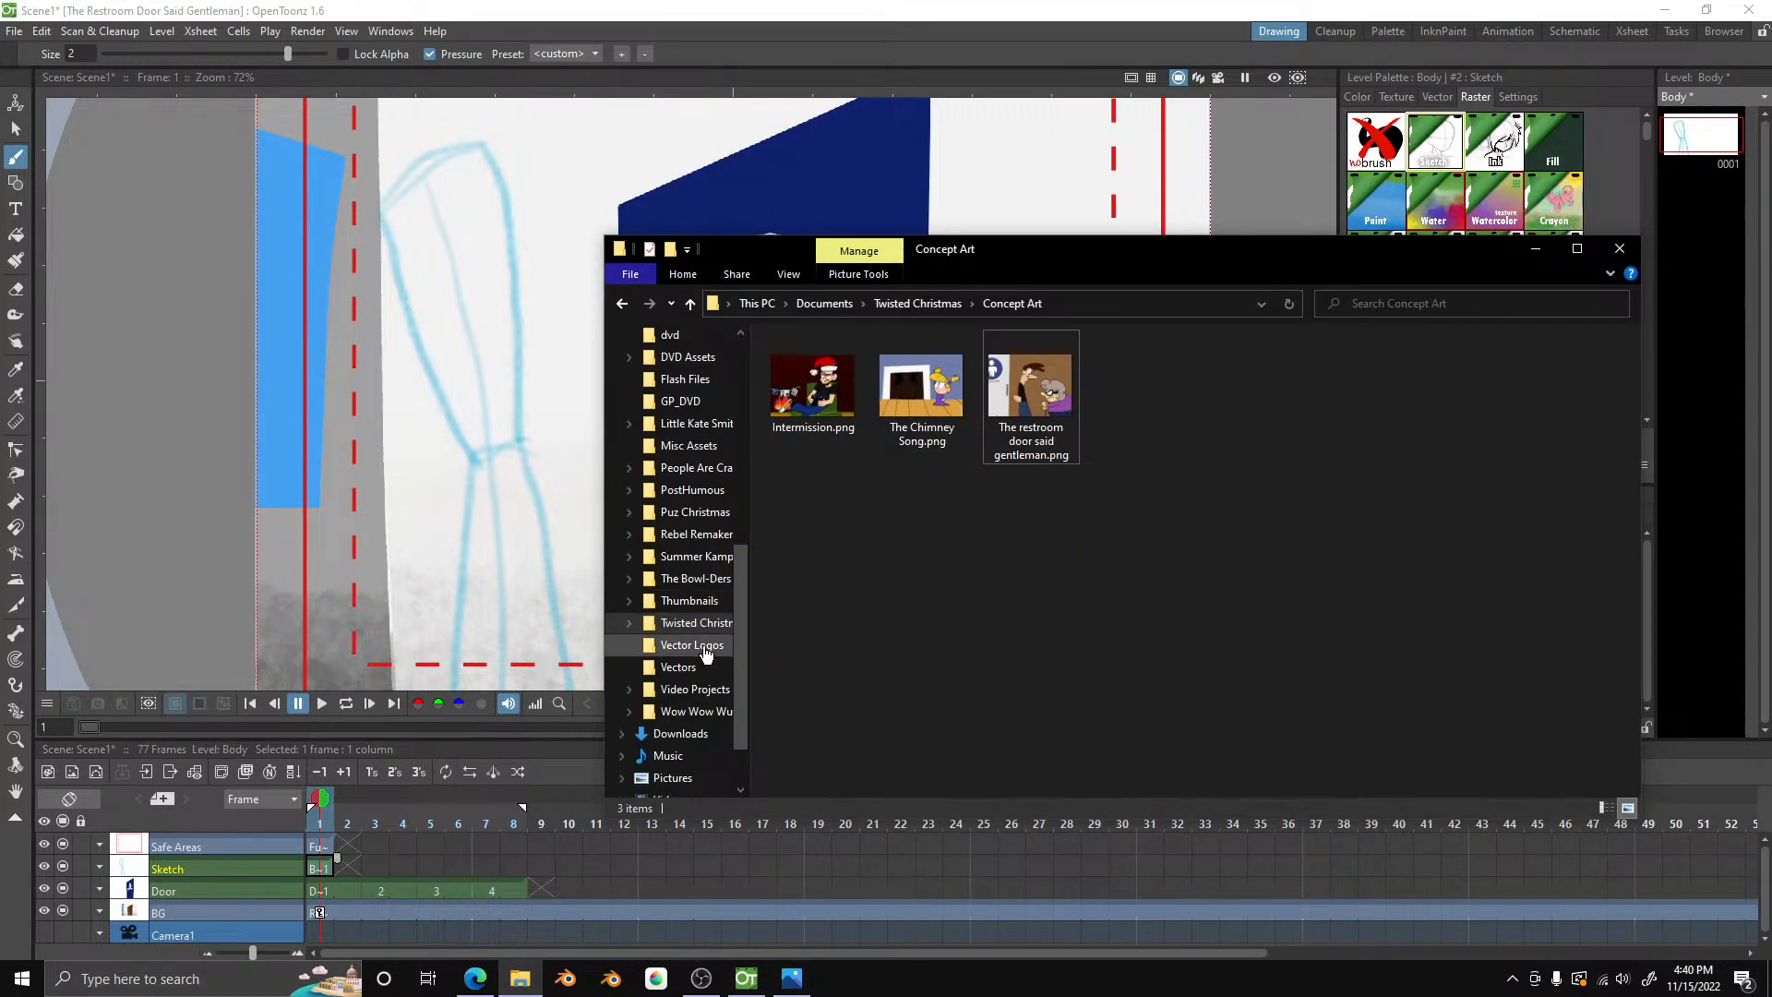
pyautogui.click(905, 303)
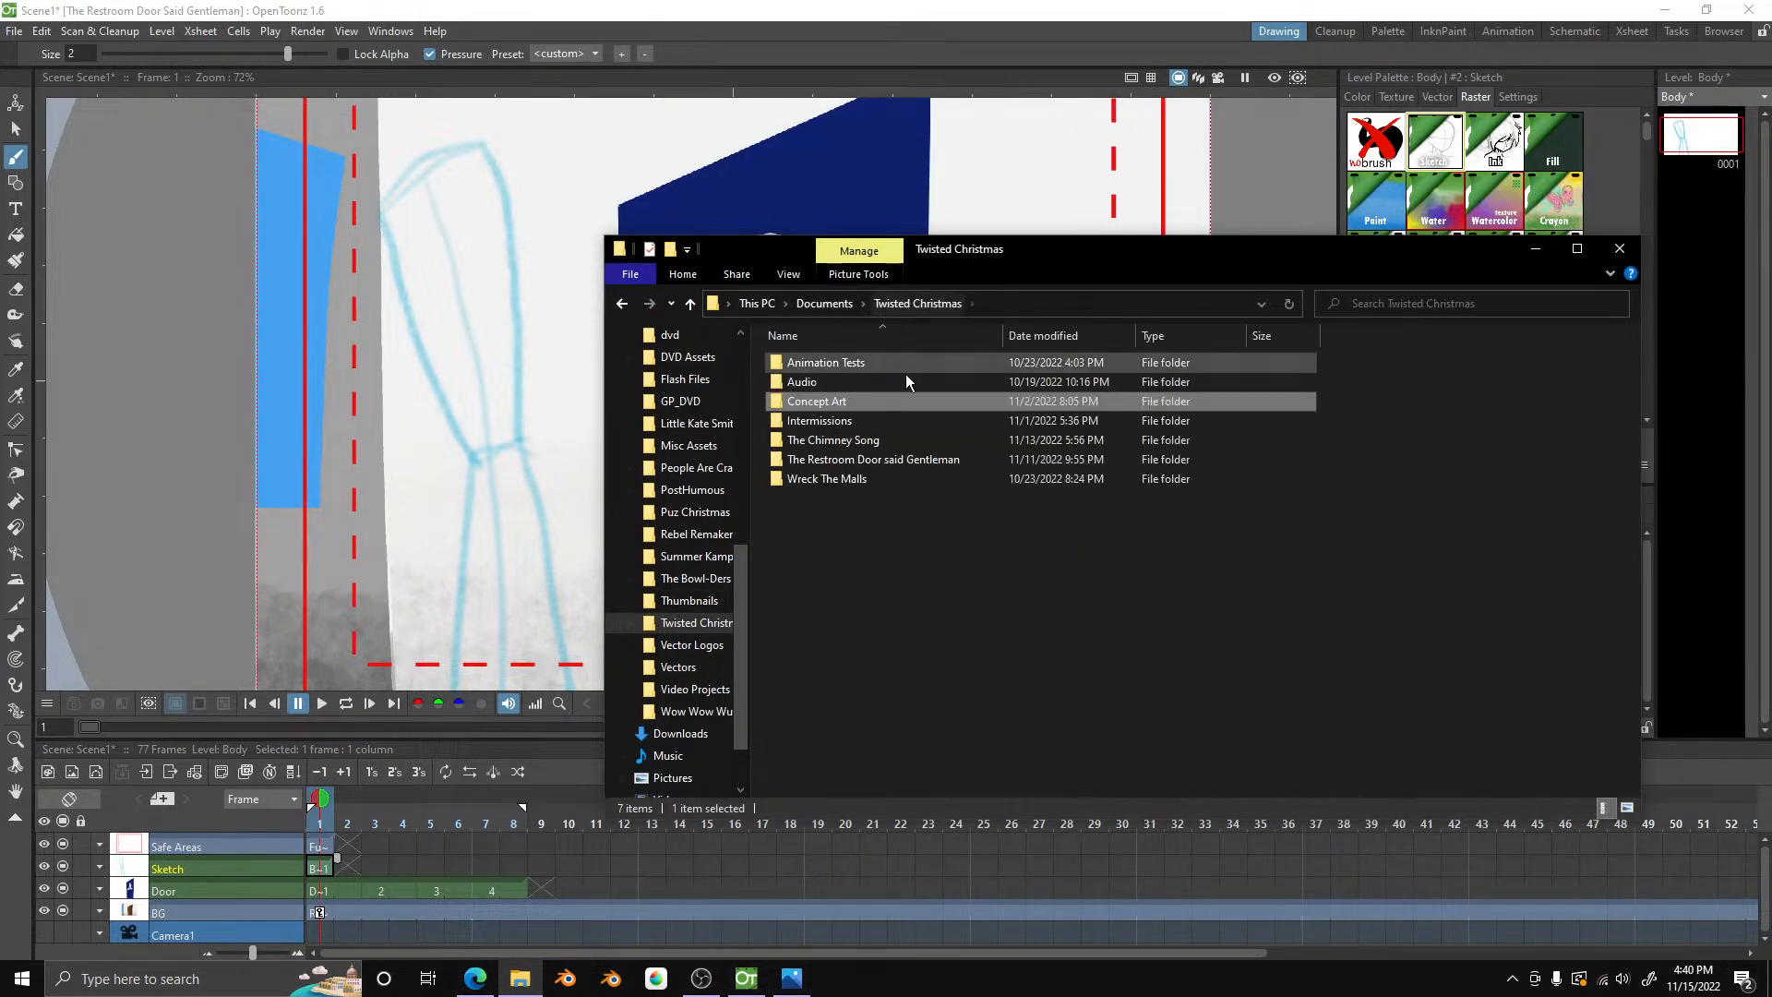
pyautogui.doubleClick(906, 375)
pyautogui.click(860, 403)
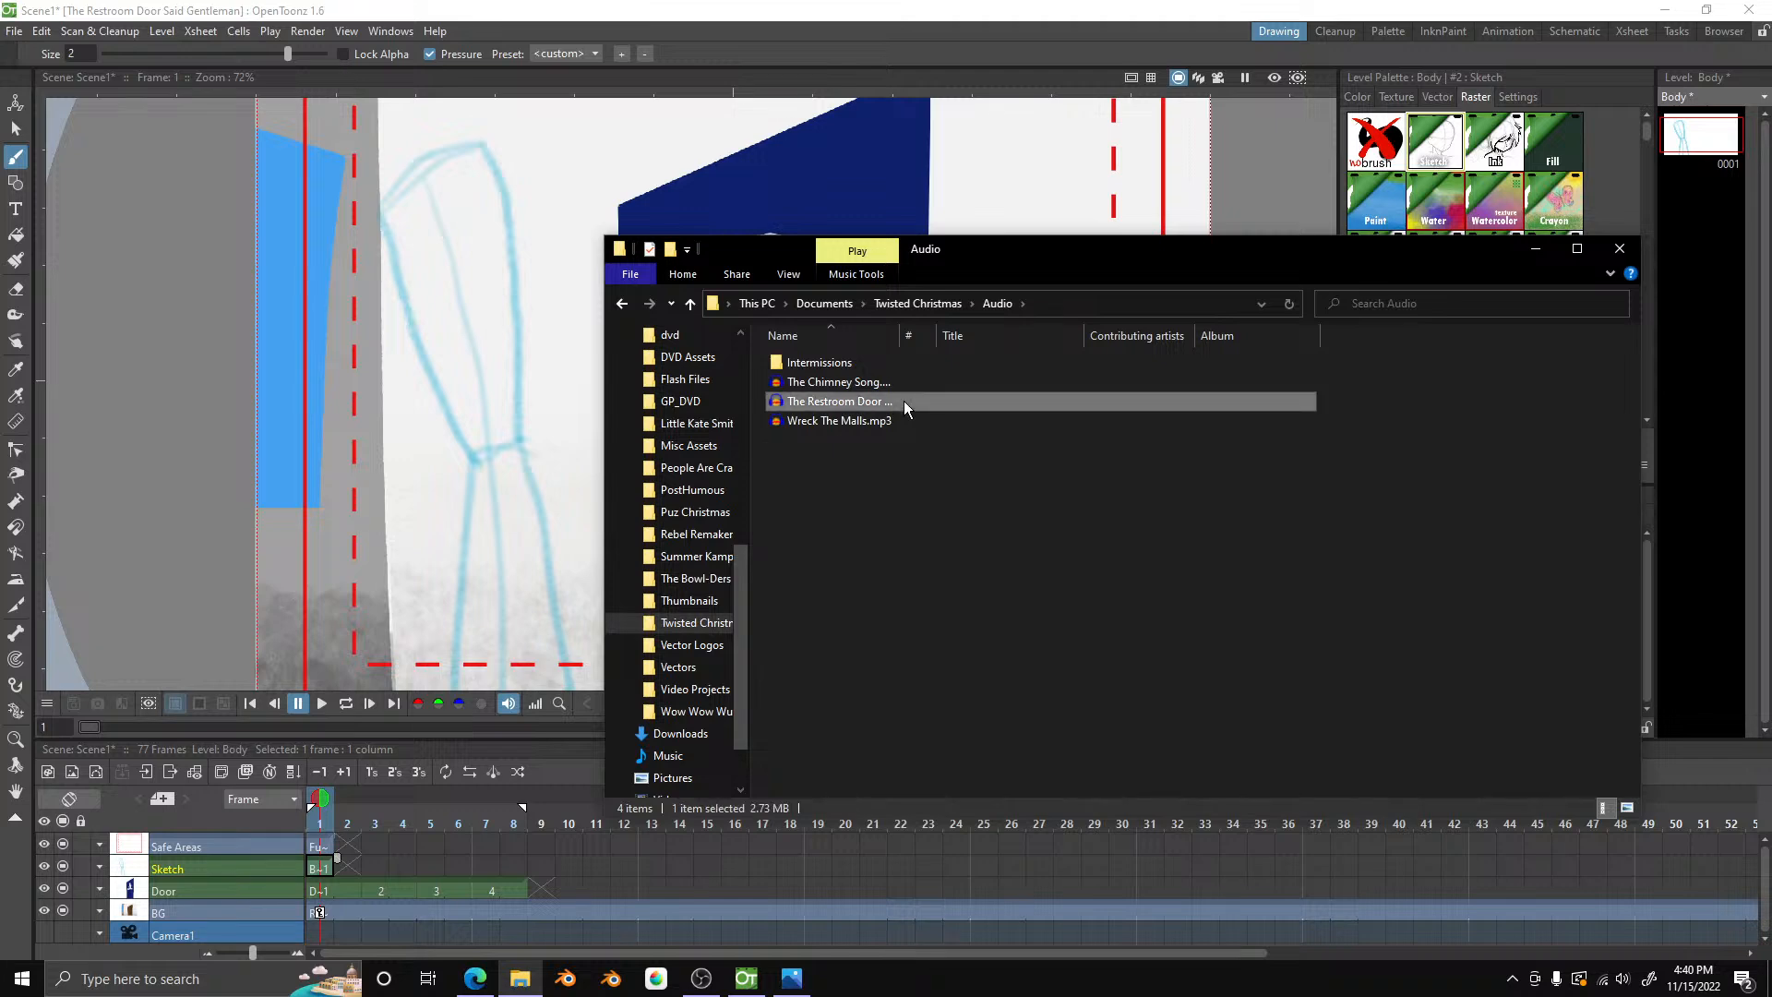
pyautogui.click(850, 422)
pyautogui.click(844, 403)
pyautogui.moveTo(845, 404); pyautogui.dragTo(441, 488)
pyautogui.click(748, 7)
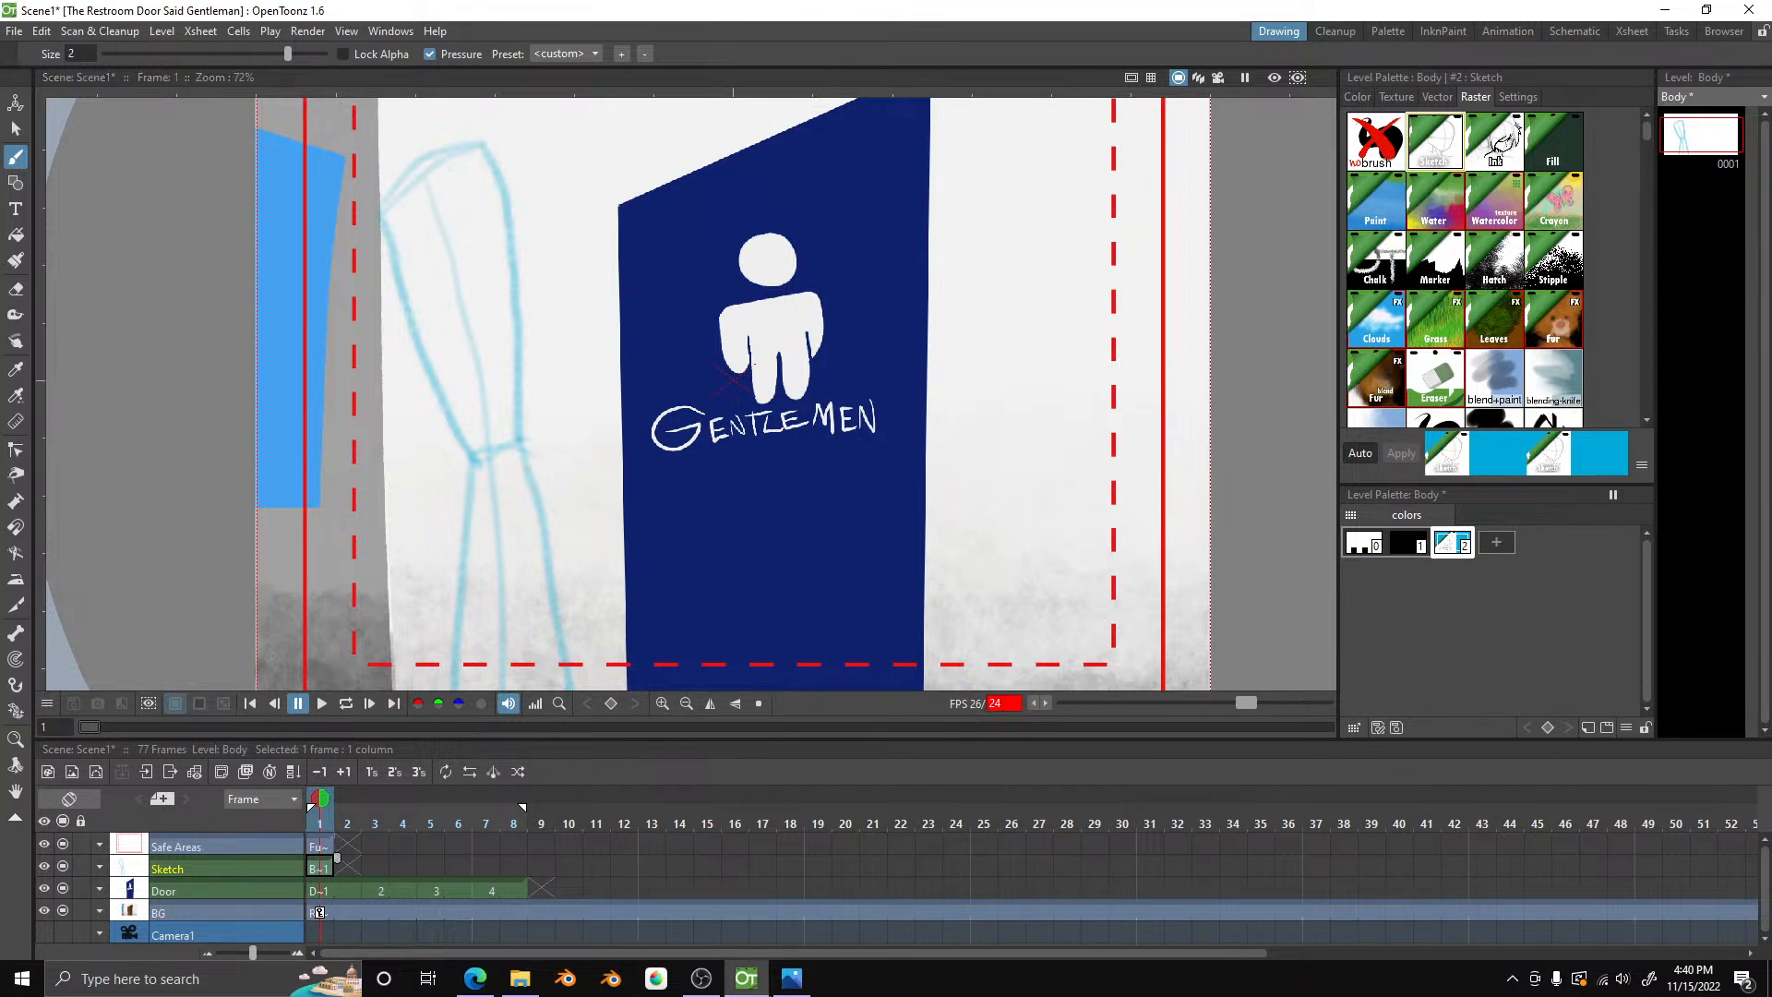
# - Using the SC1 SB3.png storyboard as reference, sketch the character's face with a guideline, long pointed nose, mouth and eyes
pyautogui.click(791, 978)
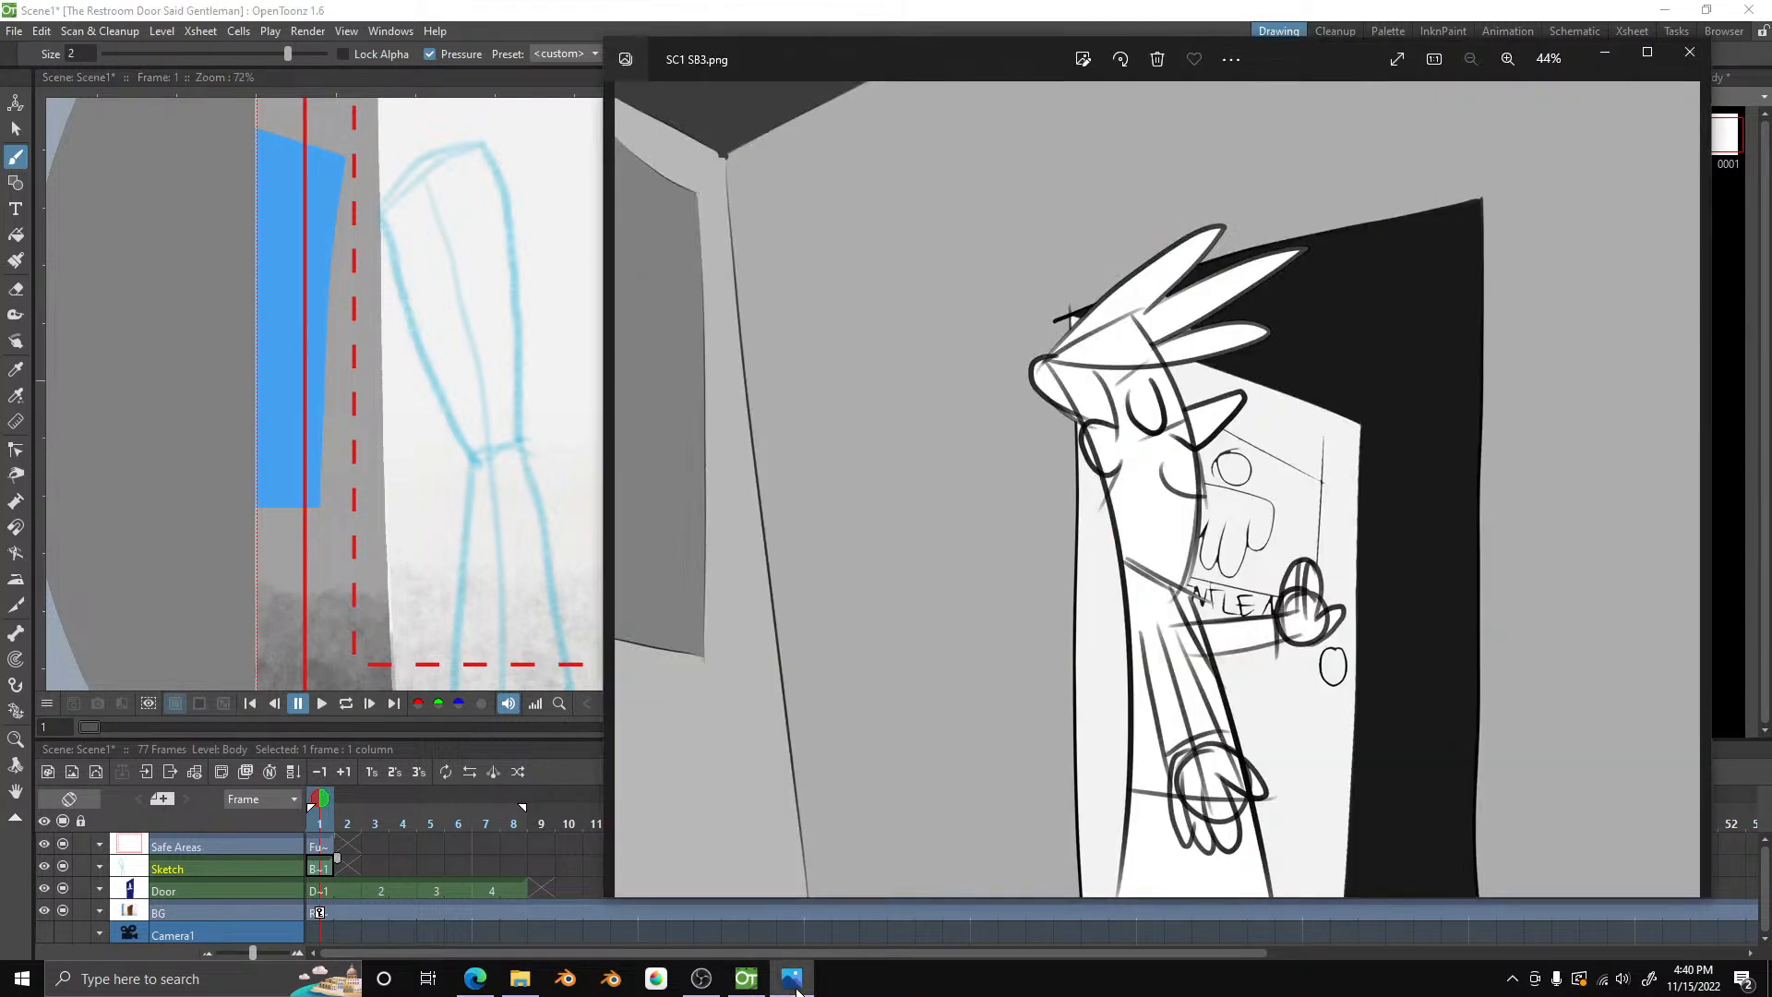
pyautogui.click(307, 9)
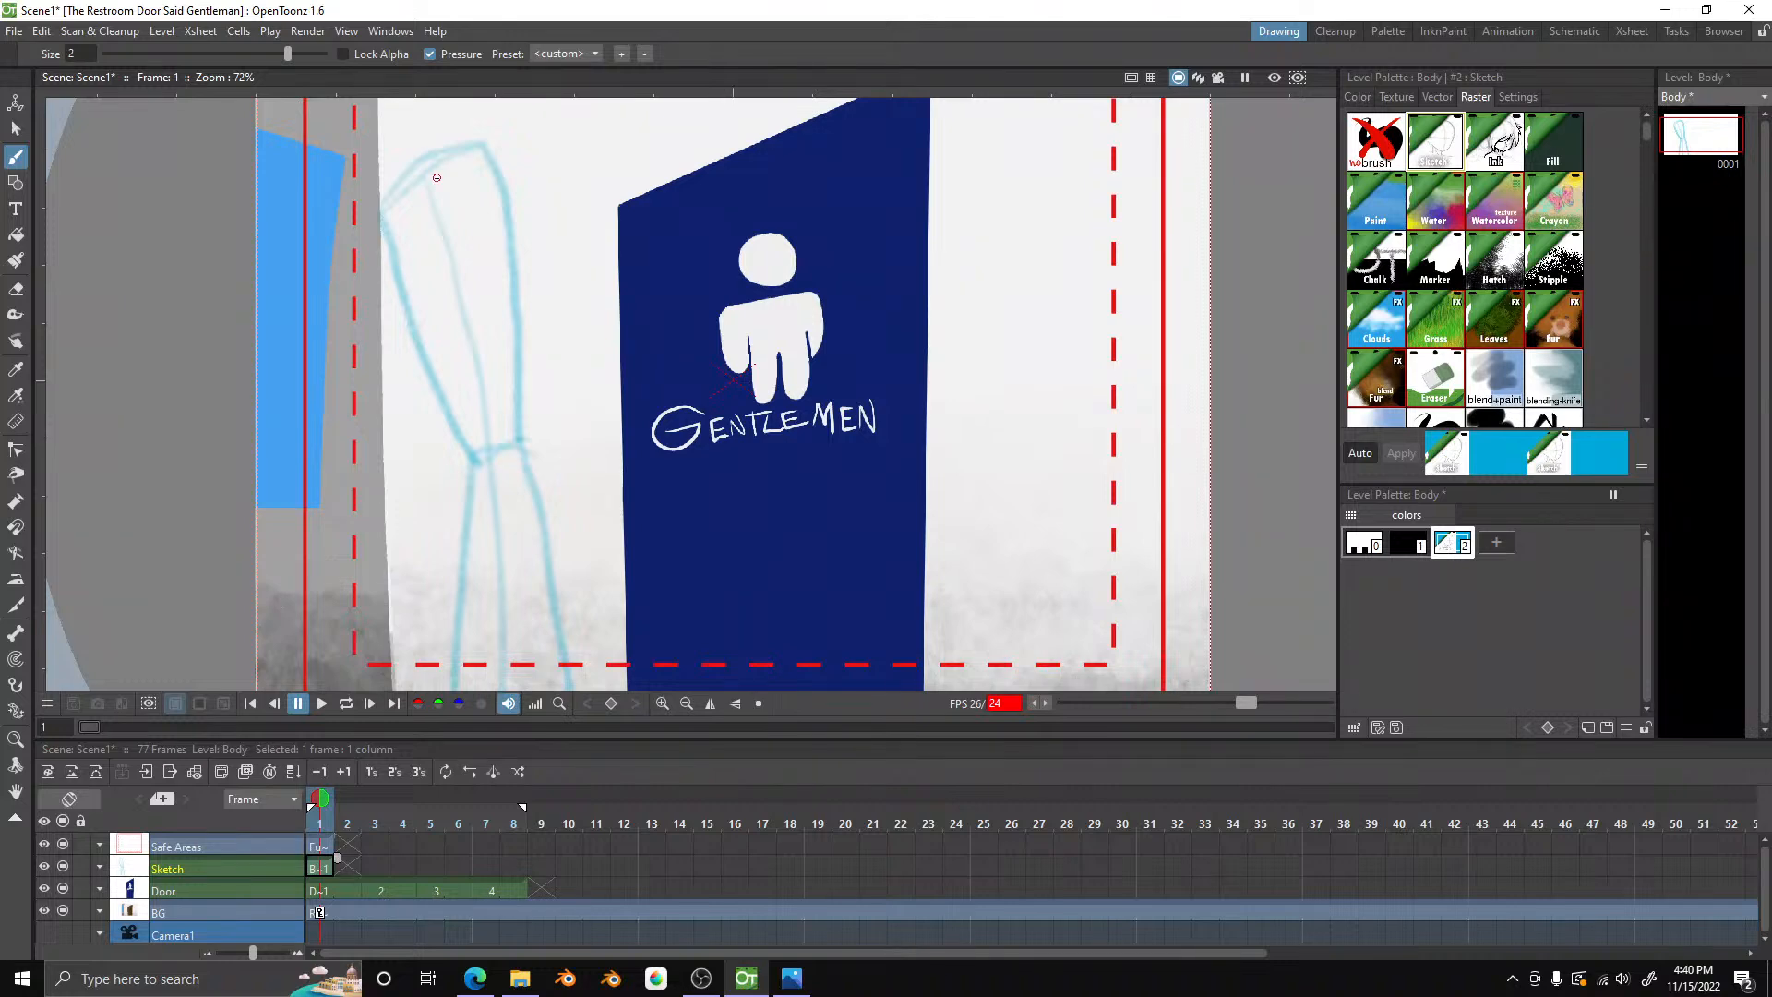
pyautogui.moveTo(511, 305); pyautogui.dragTo(441, 330)
pyautogui.moveTo(512, 277)
pyautogui.mouseDown()
pyautogui.moveTo(596, 251)
pyautogui.moveTo(525, 322)
pyautogui.moveTo(481, 319)
pyautogui.moveTo(531, 308)
pyautogui.moveTo(521, 328)
pyautogui.moveTo(555, 380)
pyautogui.moveTo(490, 372)
pyautogui.moveTo(499, 340)
pyautogui.moveTo(536, 375)
pyautogui.moveTo(491, 365)
pyautogui.moveTo(490, 347)
pyautogui.moveTo(523, 386)
pyautogui.moveTo(512, 496)
pyautogui.mouseUp()
pyautogui.hotkey('ctrl', 'z')
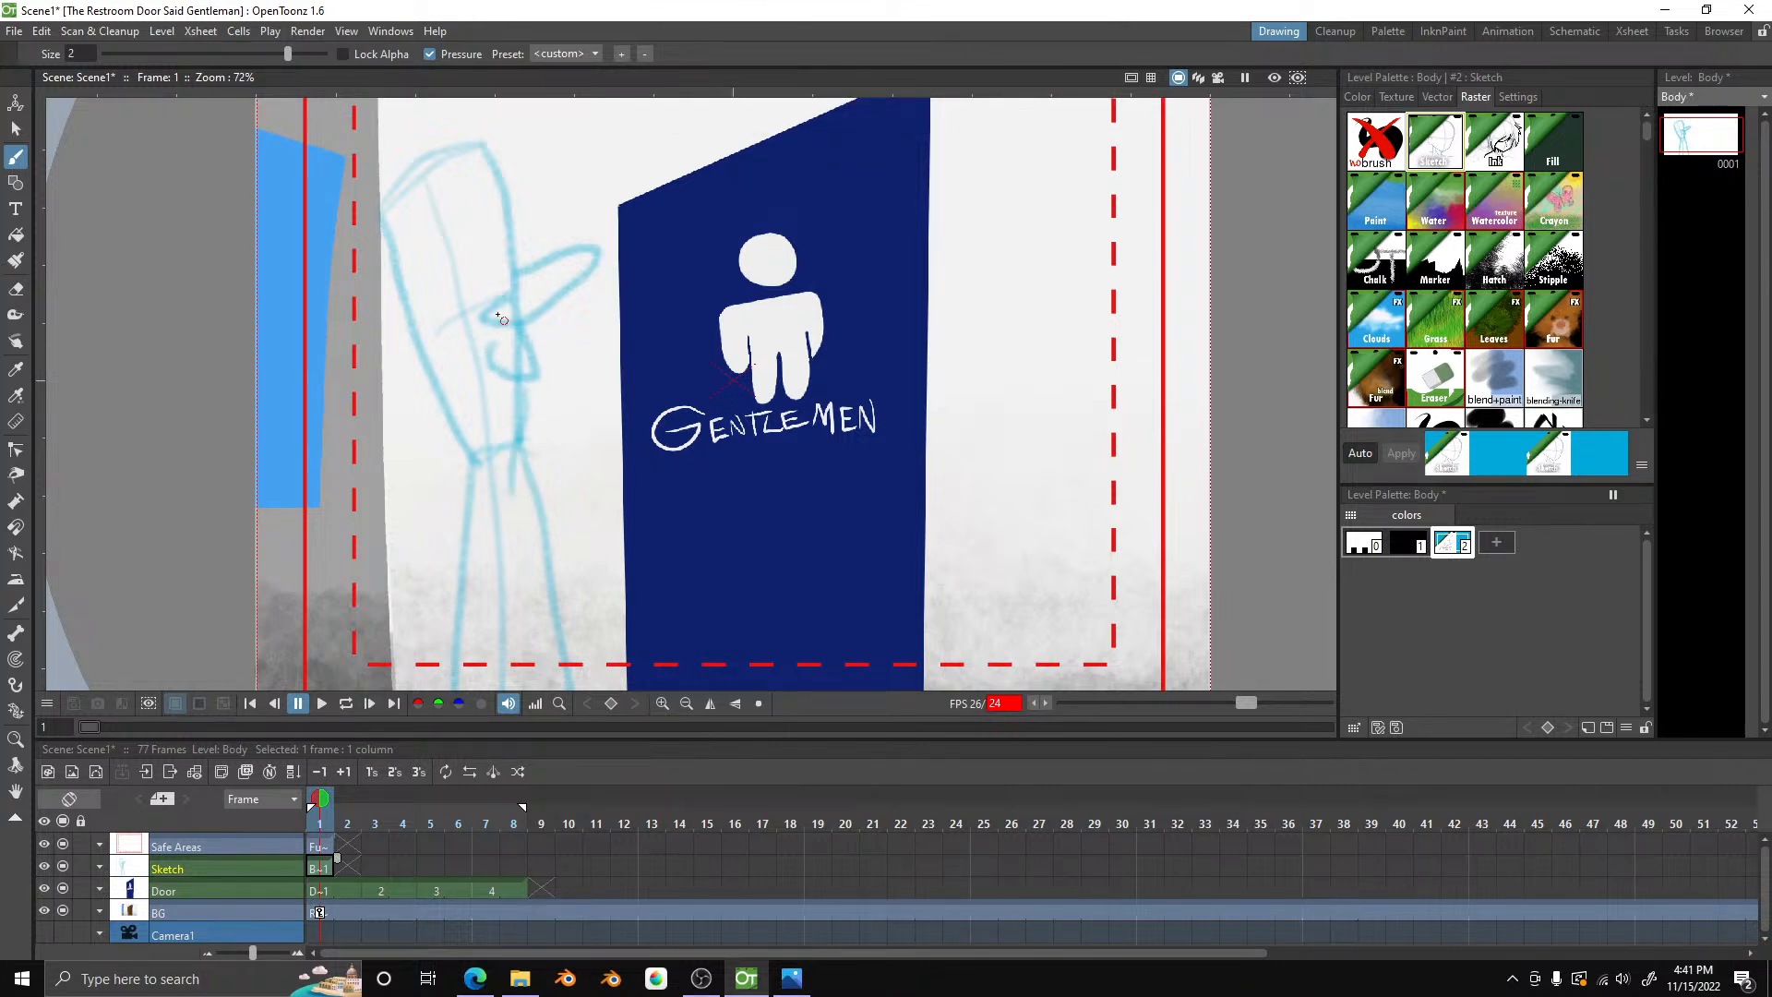
pyautogui.moveTo(488, 210)
pyautogui.mouseDown()
pyautogui.moveTo(499, 266)
pyautogui.moveTo(475, 278)
pyautogui.moveTo(464, 222)
pyautogui.moveTo(451, 202)
pyautogui.moveTo(438, 216)
pyautogui.moveTo(475, 156)
pyautogui.mouseUp()
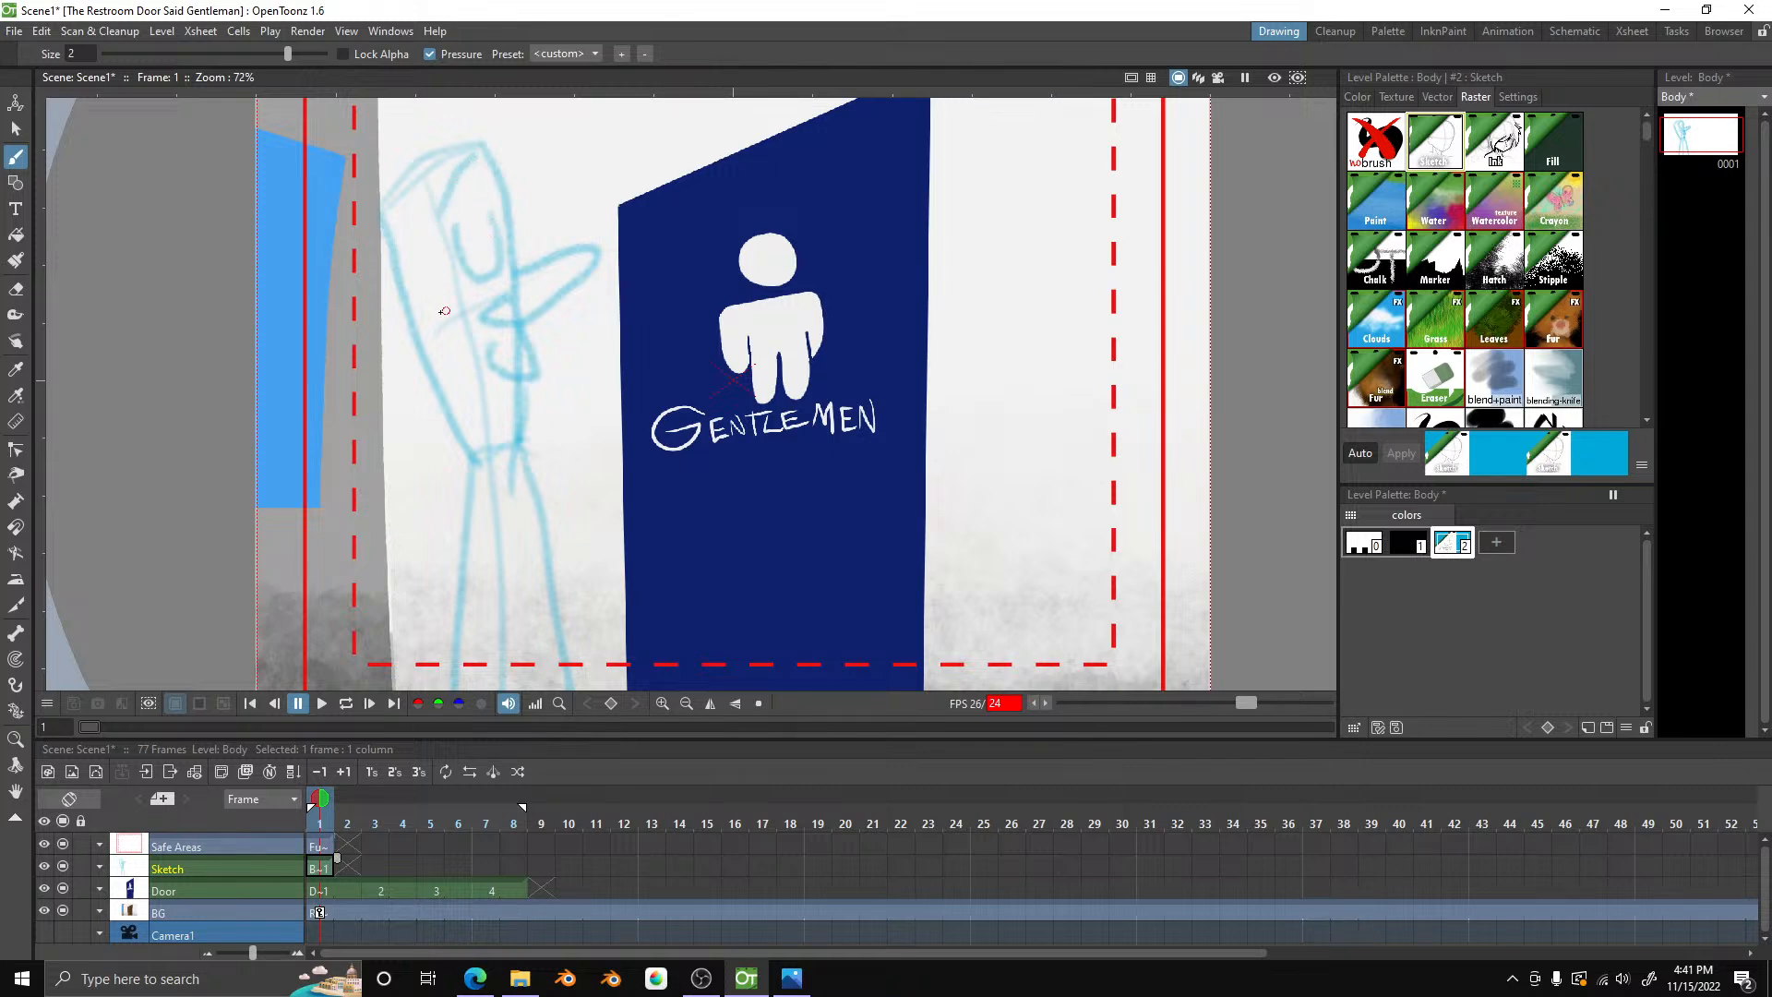
pyautogui.moveTo(431, 286)
pyautogui.mouseDown()
pyautogui.moveTo(418, 312)
pyautogui.moveTo(463, 338)
pyautogui.mouseUp()
pyautogui.moveTo(465, 343); pyautogui.dragTo(443, 400)
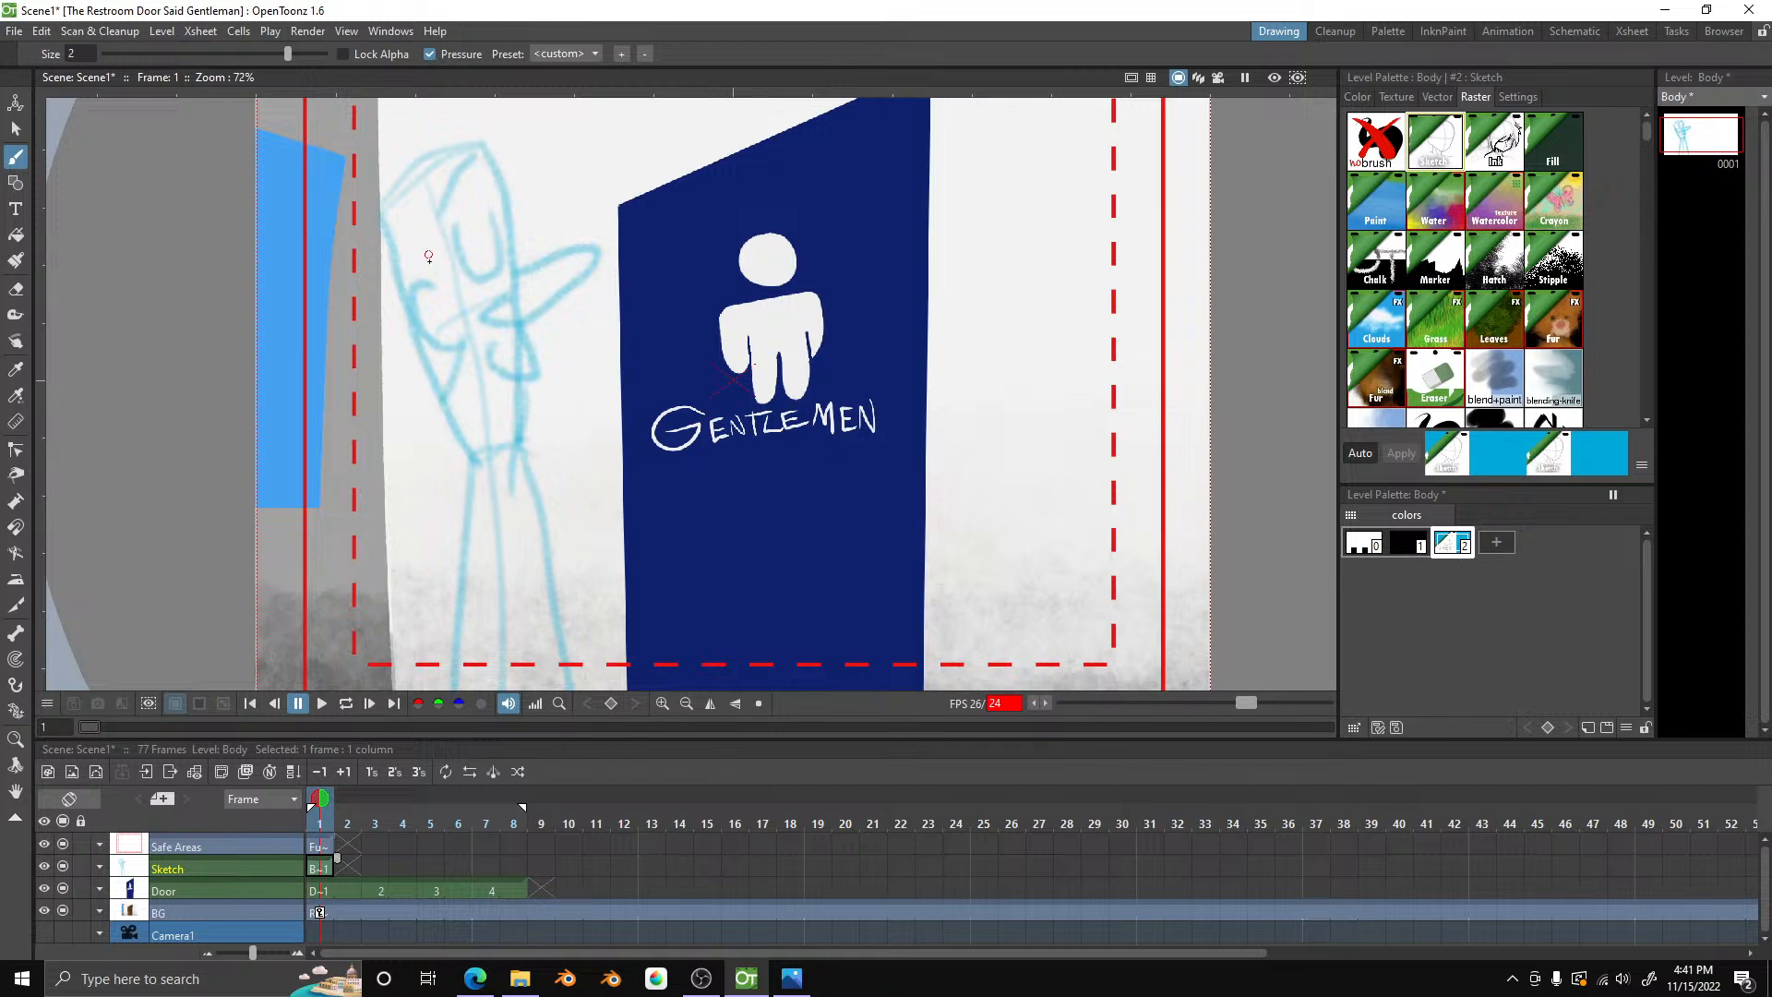
pyautogui.moveTo(430, 194); pyautogui.dragTo(441, 290)
# - Following the SC1 SB3.png storyboard, sketch the collar under the head and the swept-back hair with long spikes pointing toward the door
pyautogui.scroll(-3, 610, 369)
pyautogui.scroll(2, 656, 408)
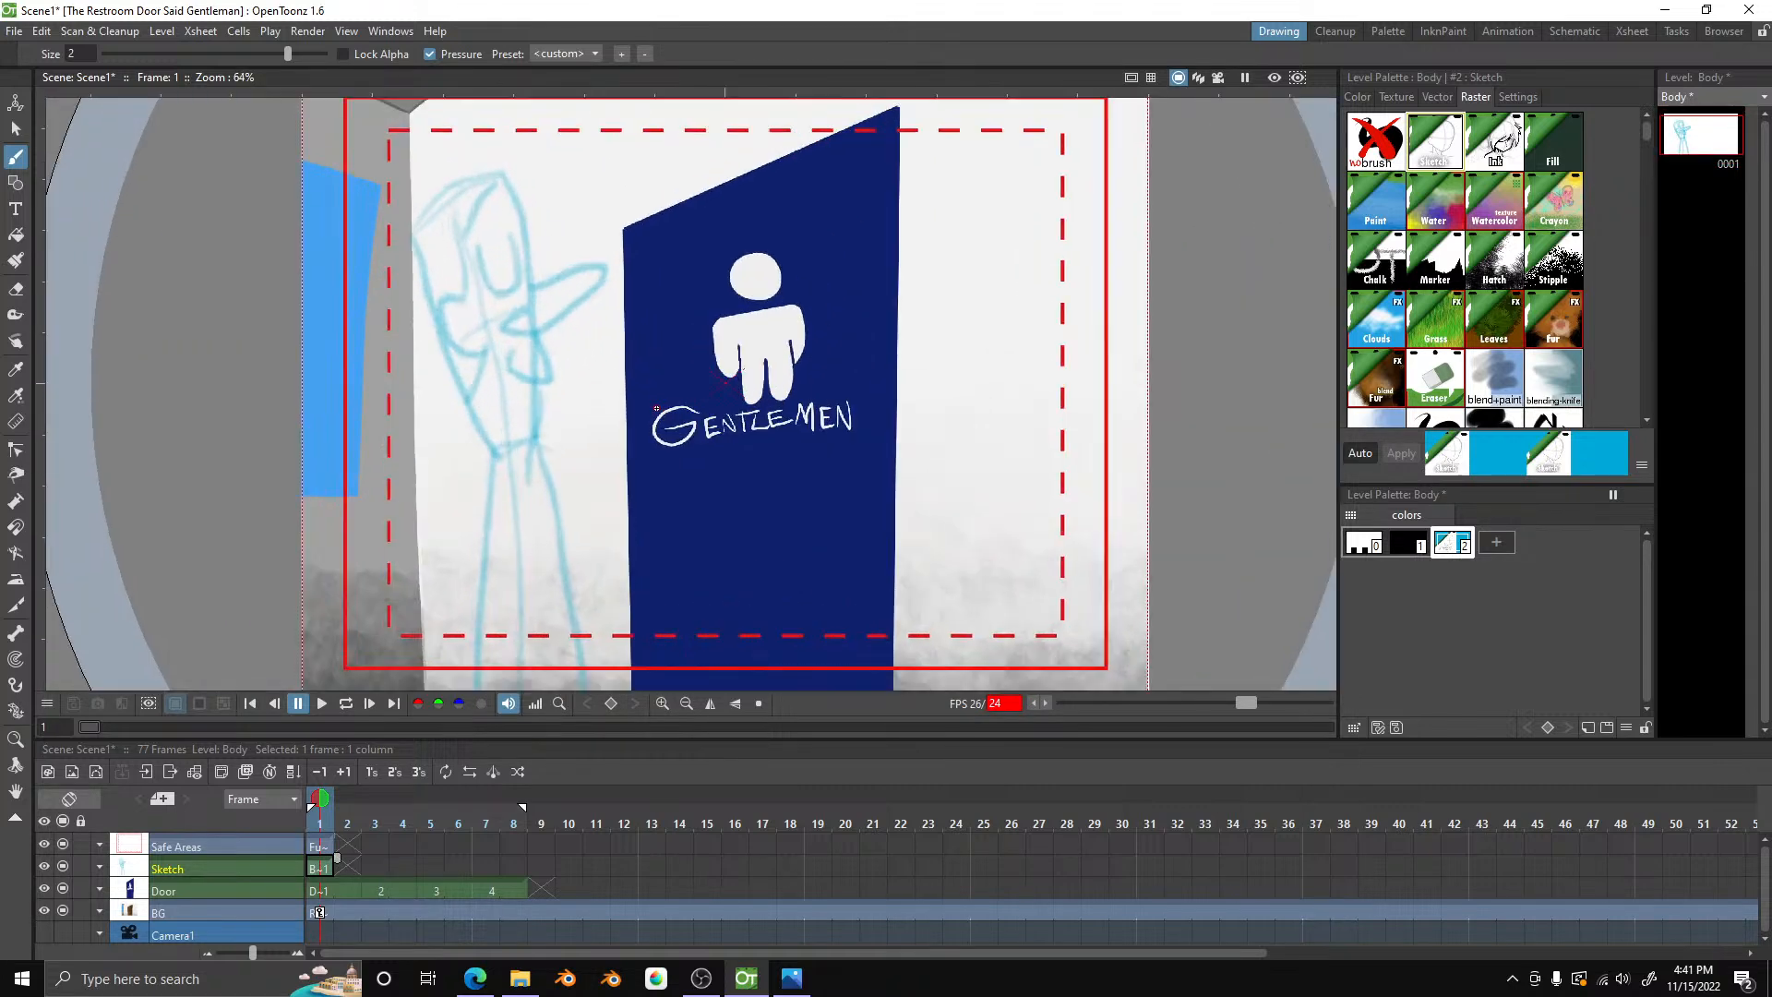
pyautogui.scroll(-1, 645, 411)
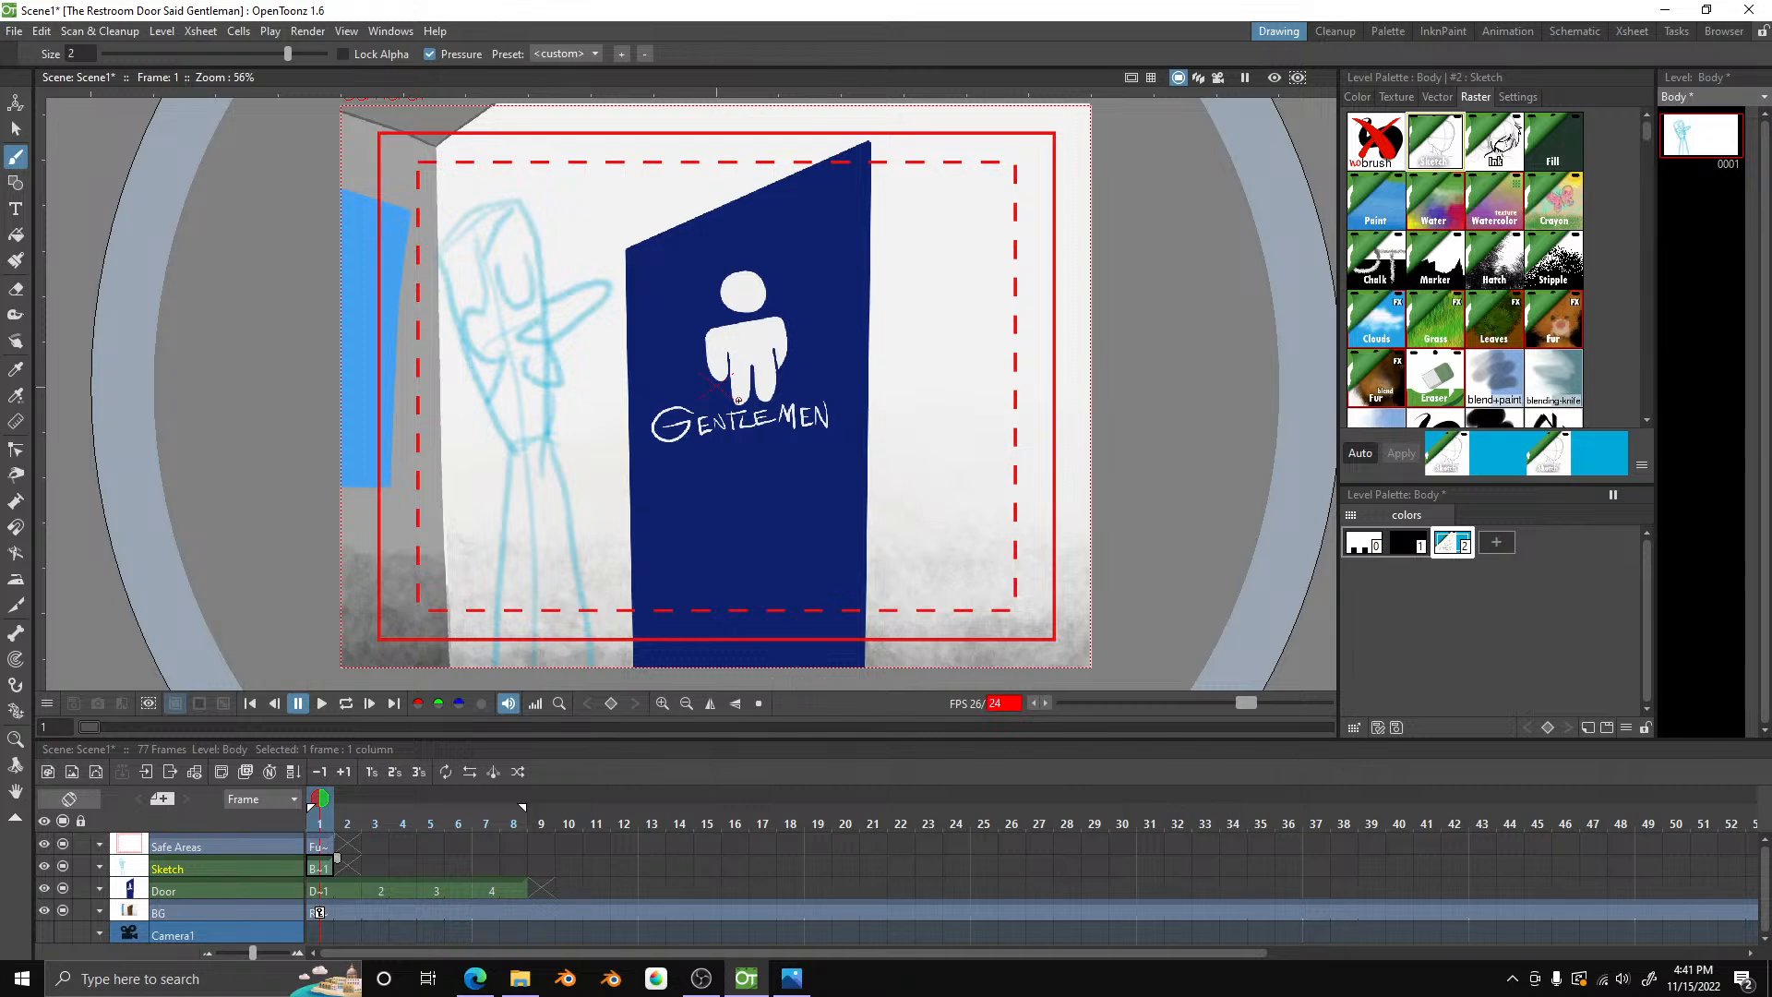
pyautogui.click(789, 980)
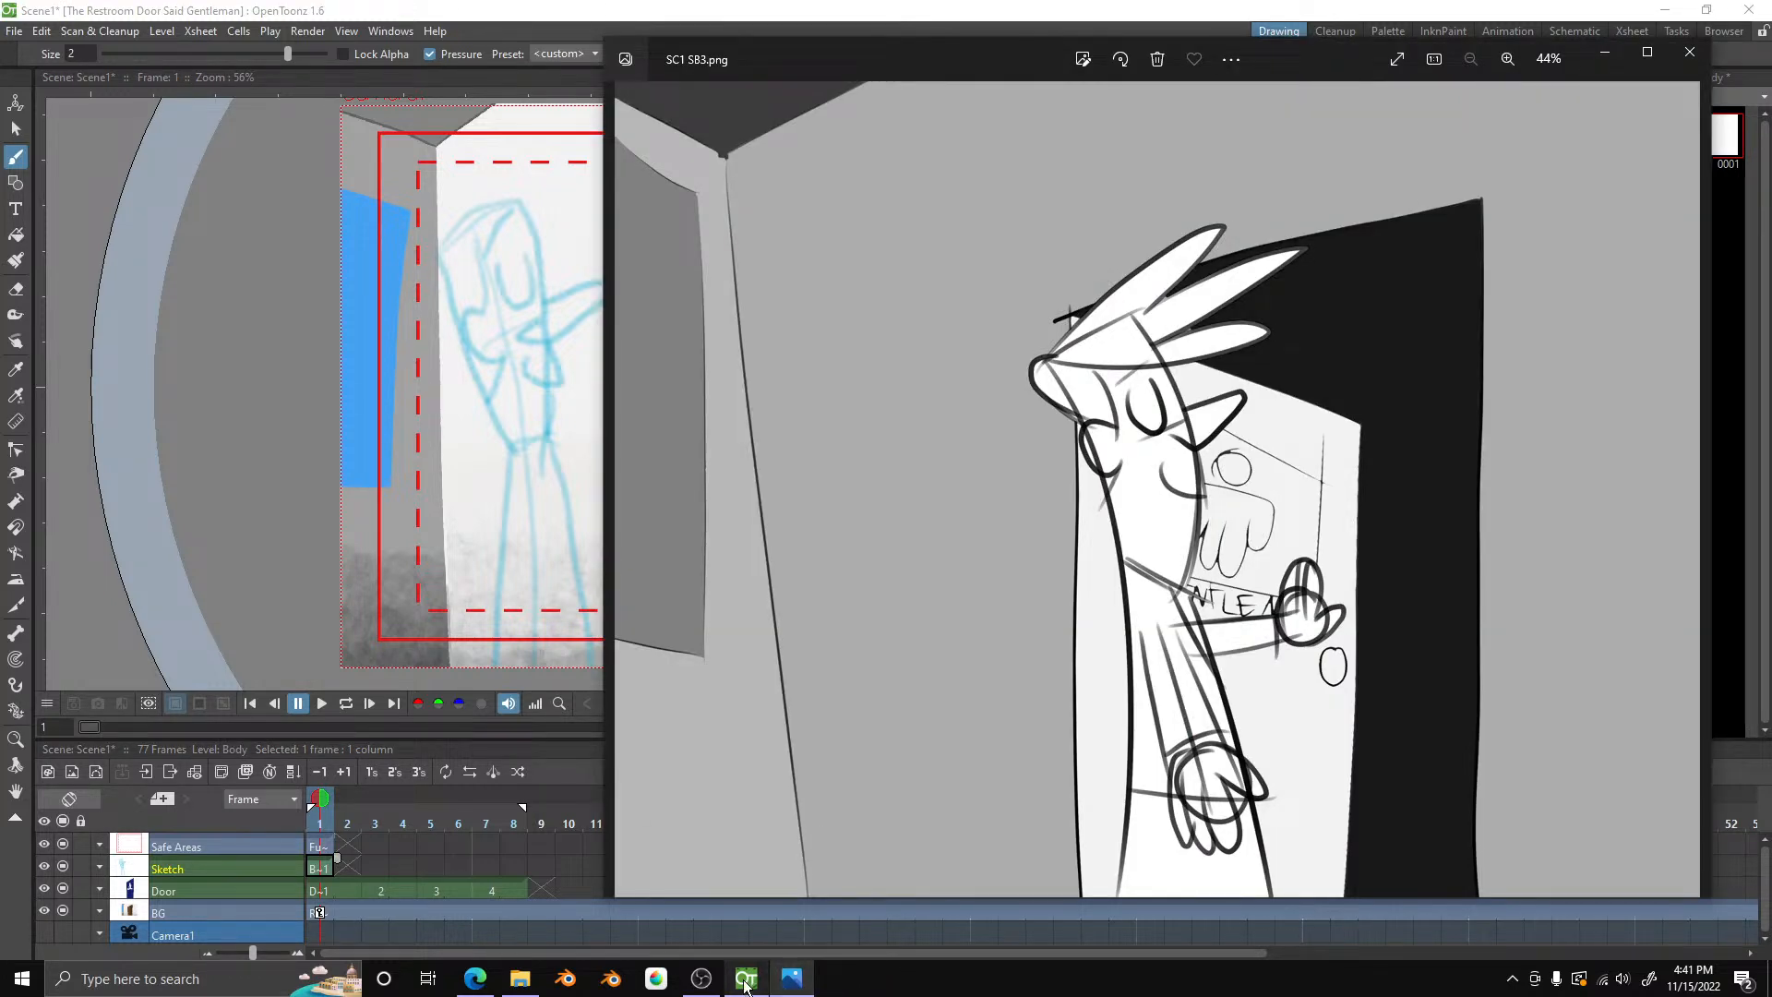
pyautogui.moveTo(745, 984)
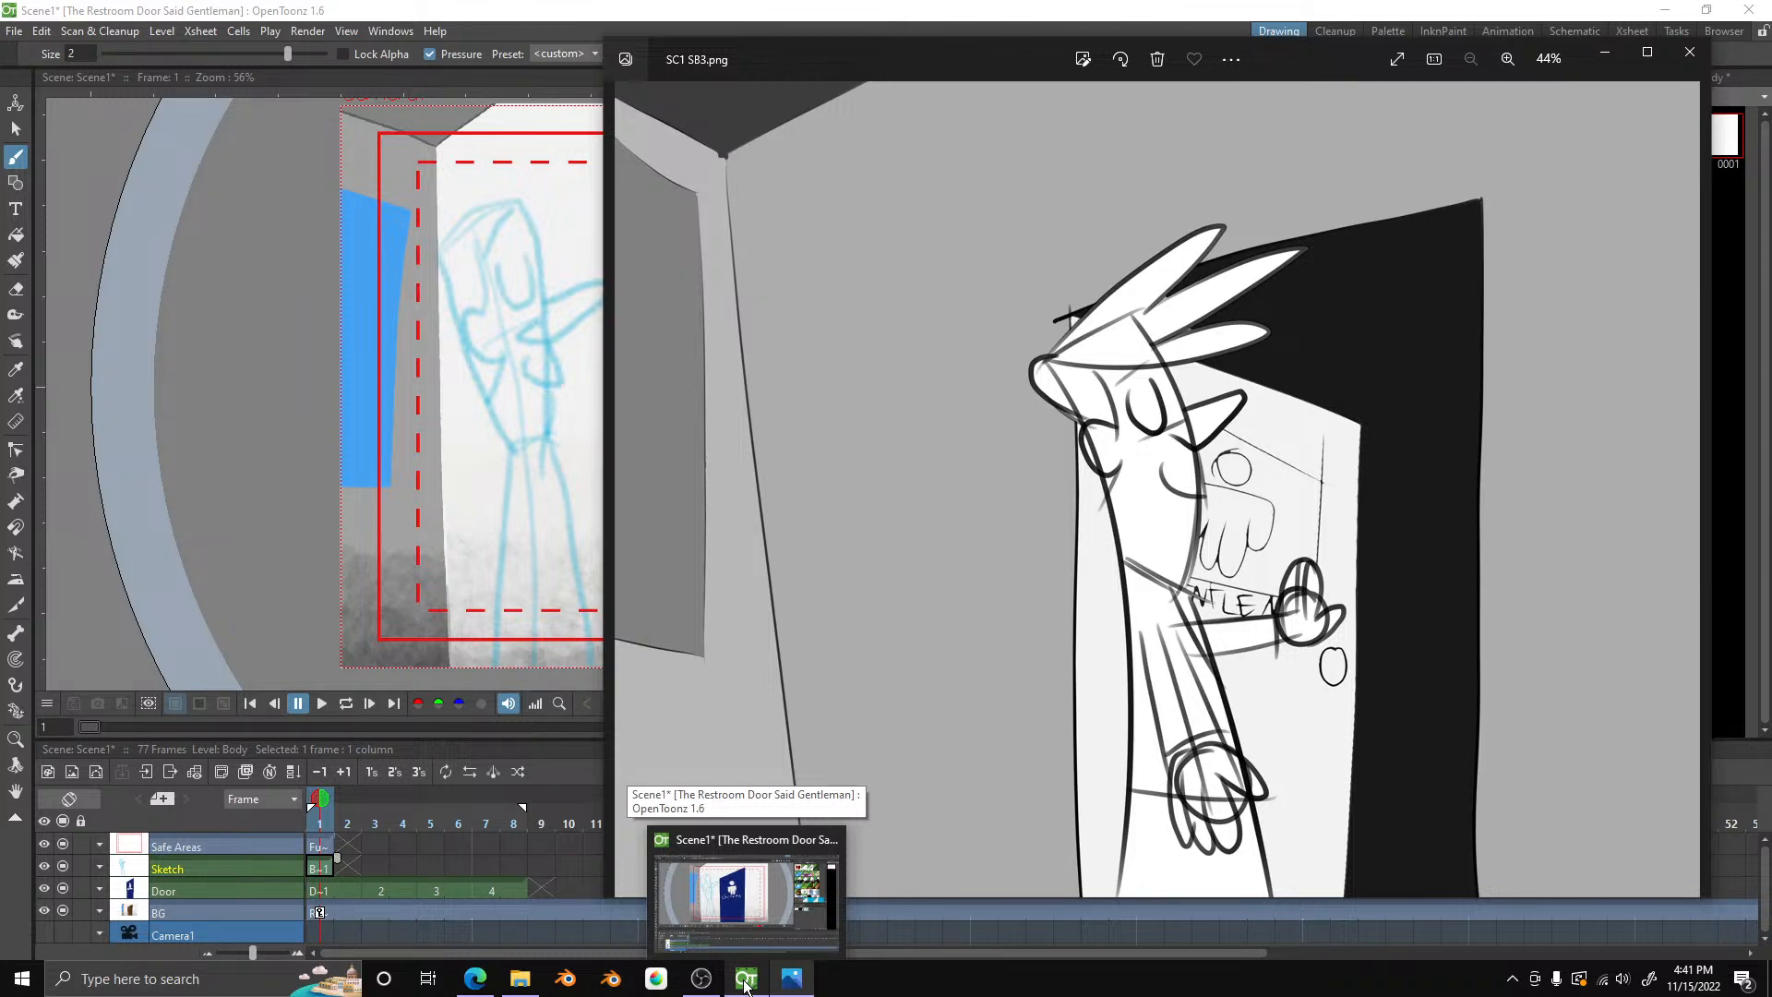
pyautogui.click(746, 979)
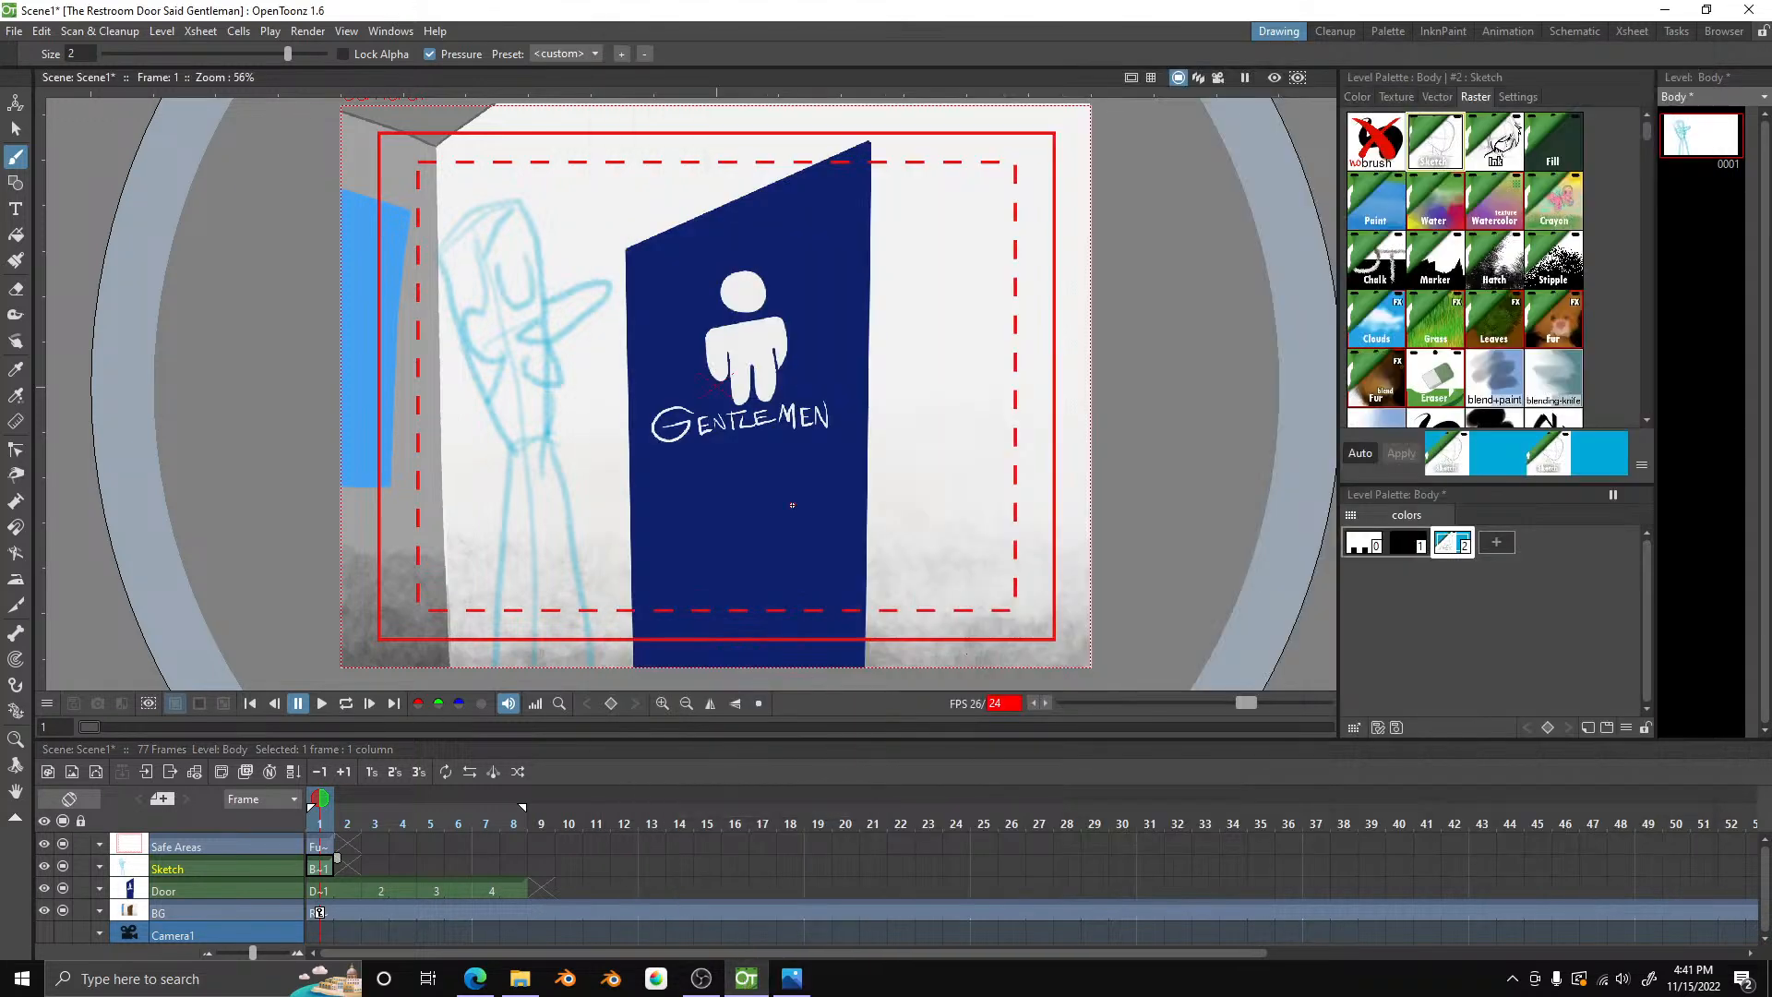
pyautogui.moveTo(529, 441); pyautogui.dragTo(574, 491)
pyautogui.moveTo(478, 231)
pyautogui.mouseDown()
pyautogui.moveTo(655, 212)
pyautogui.moveTo(665, 189)
pyautogui.moveTo(554, 222)
pyautogui.moveTo(633, 157)
pyautogui.moveTo(589, 153)
pyautogui.moveTo(519, 192)
pyautogui.moveTo(545, 165)
pyautogui.moveTo(468, 145)
pyautogui.moveTo(424, 293)
pyautogui.mouseUp()
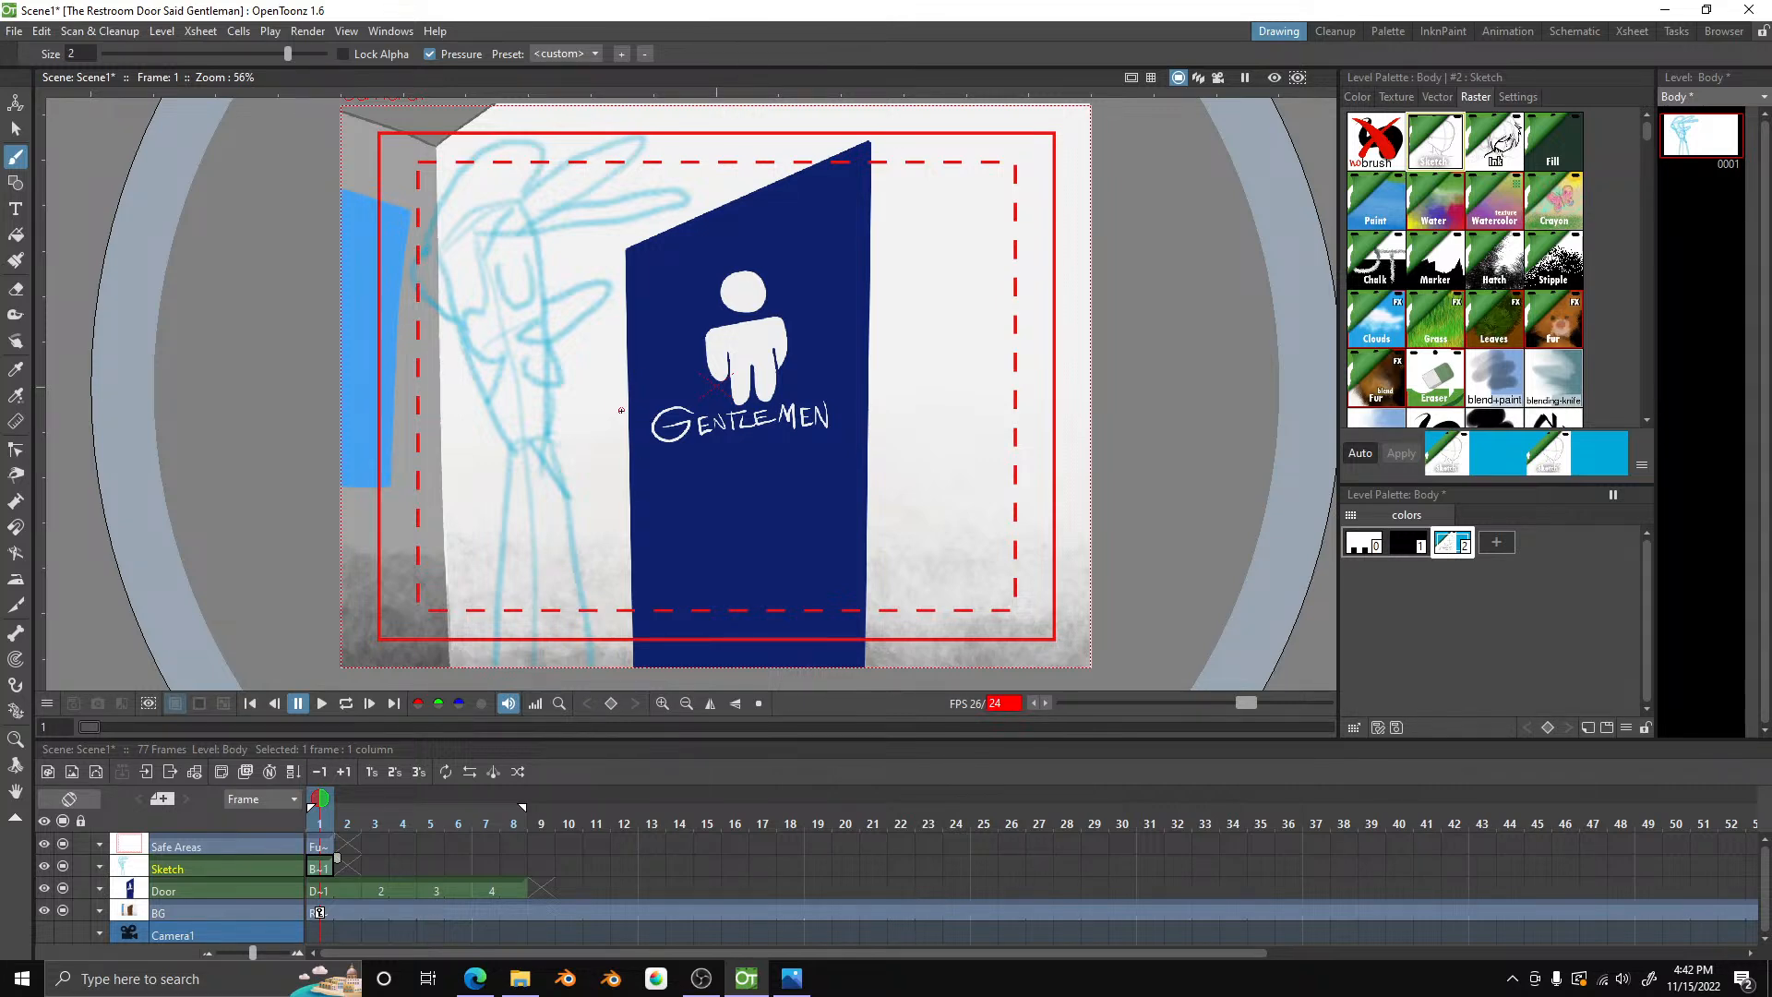
pyautogui.scroll(2, 621, 414)
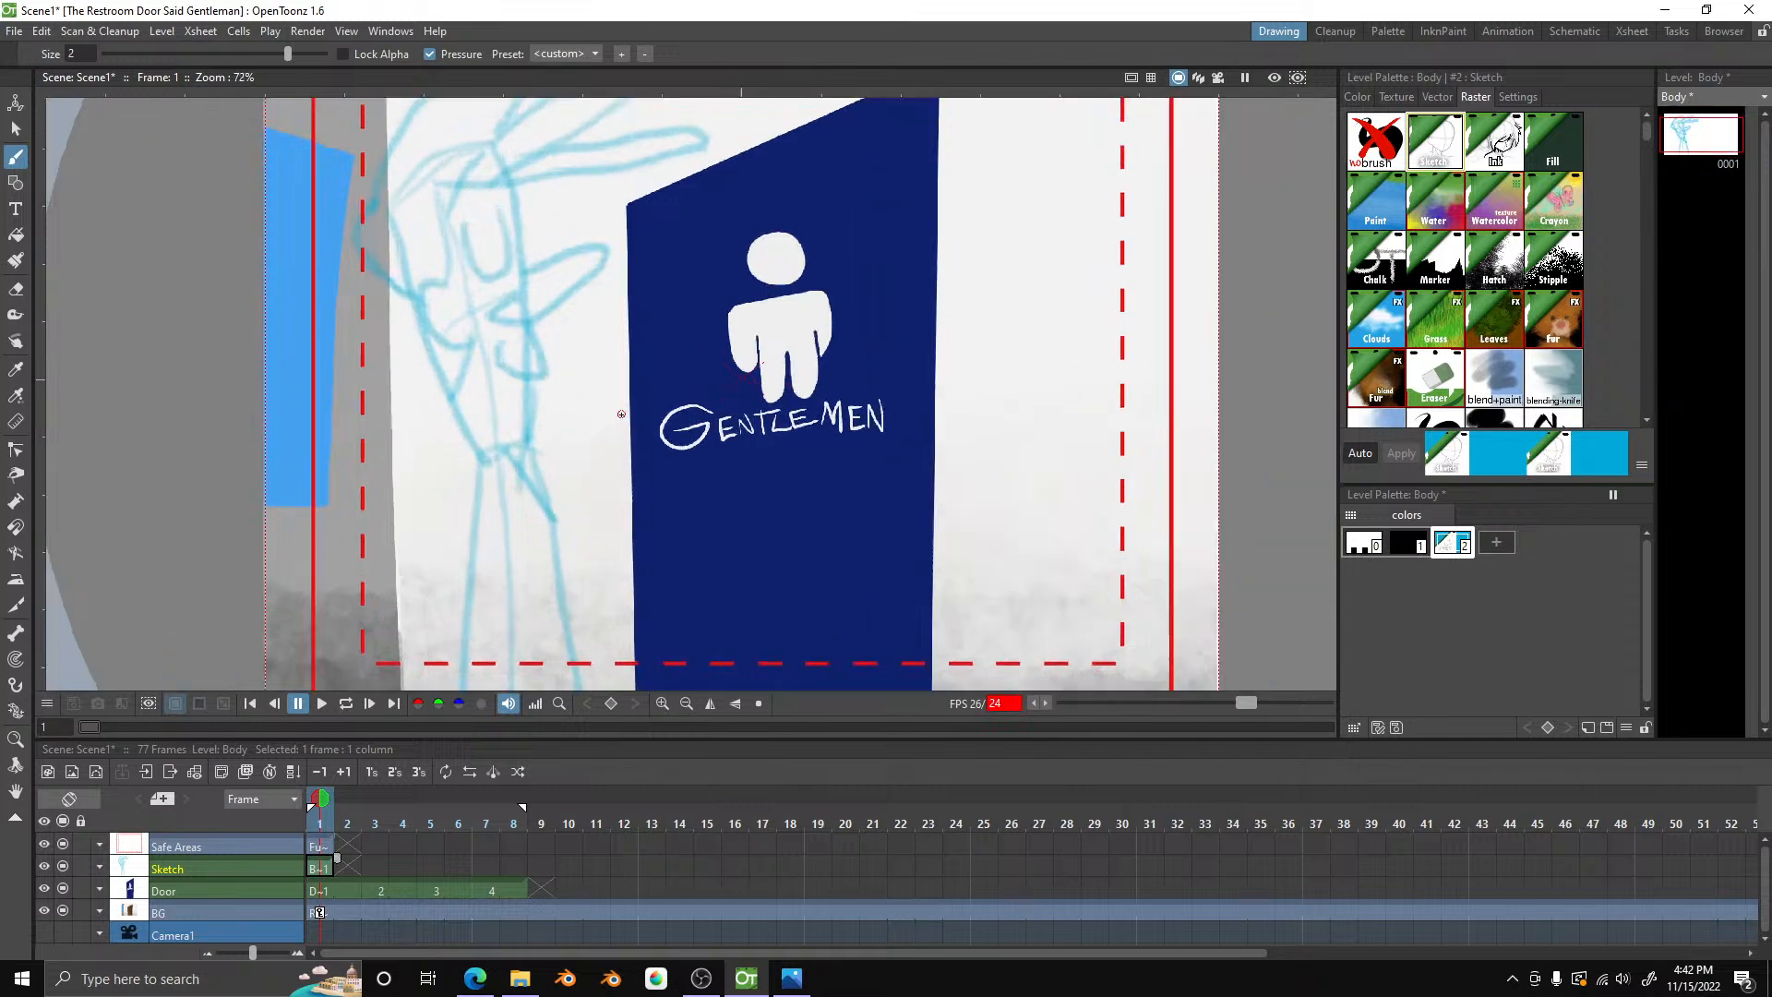
pyautogui.scroll(-2, 621, 414)
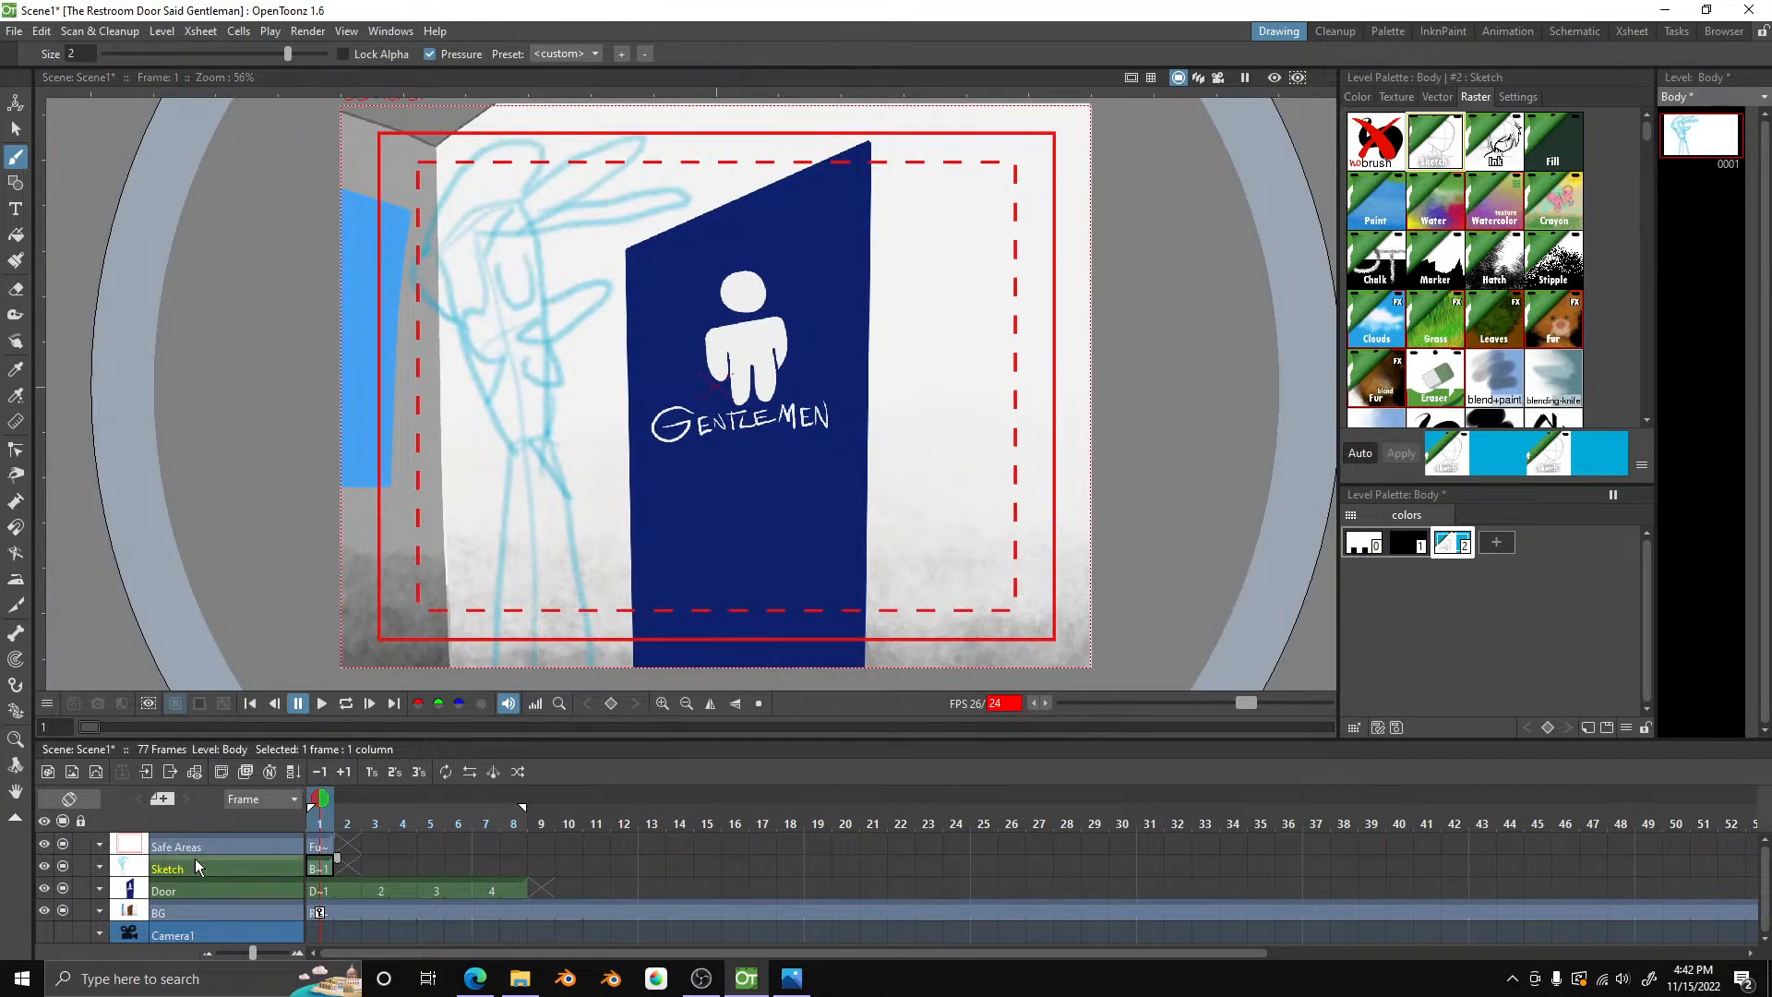
# - Create a new Toonz Raster Level named Body2 at 1920 by 1080 px
pyautogui.click(70, 771)
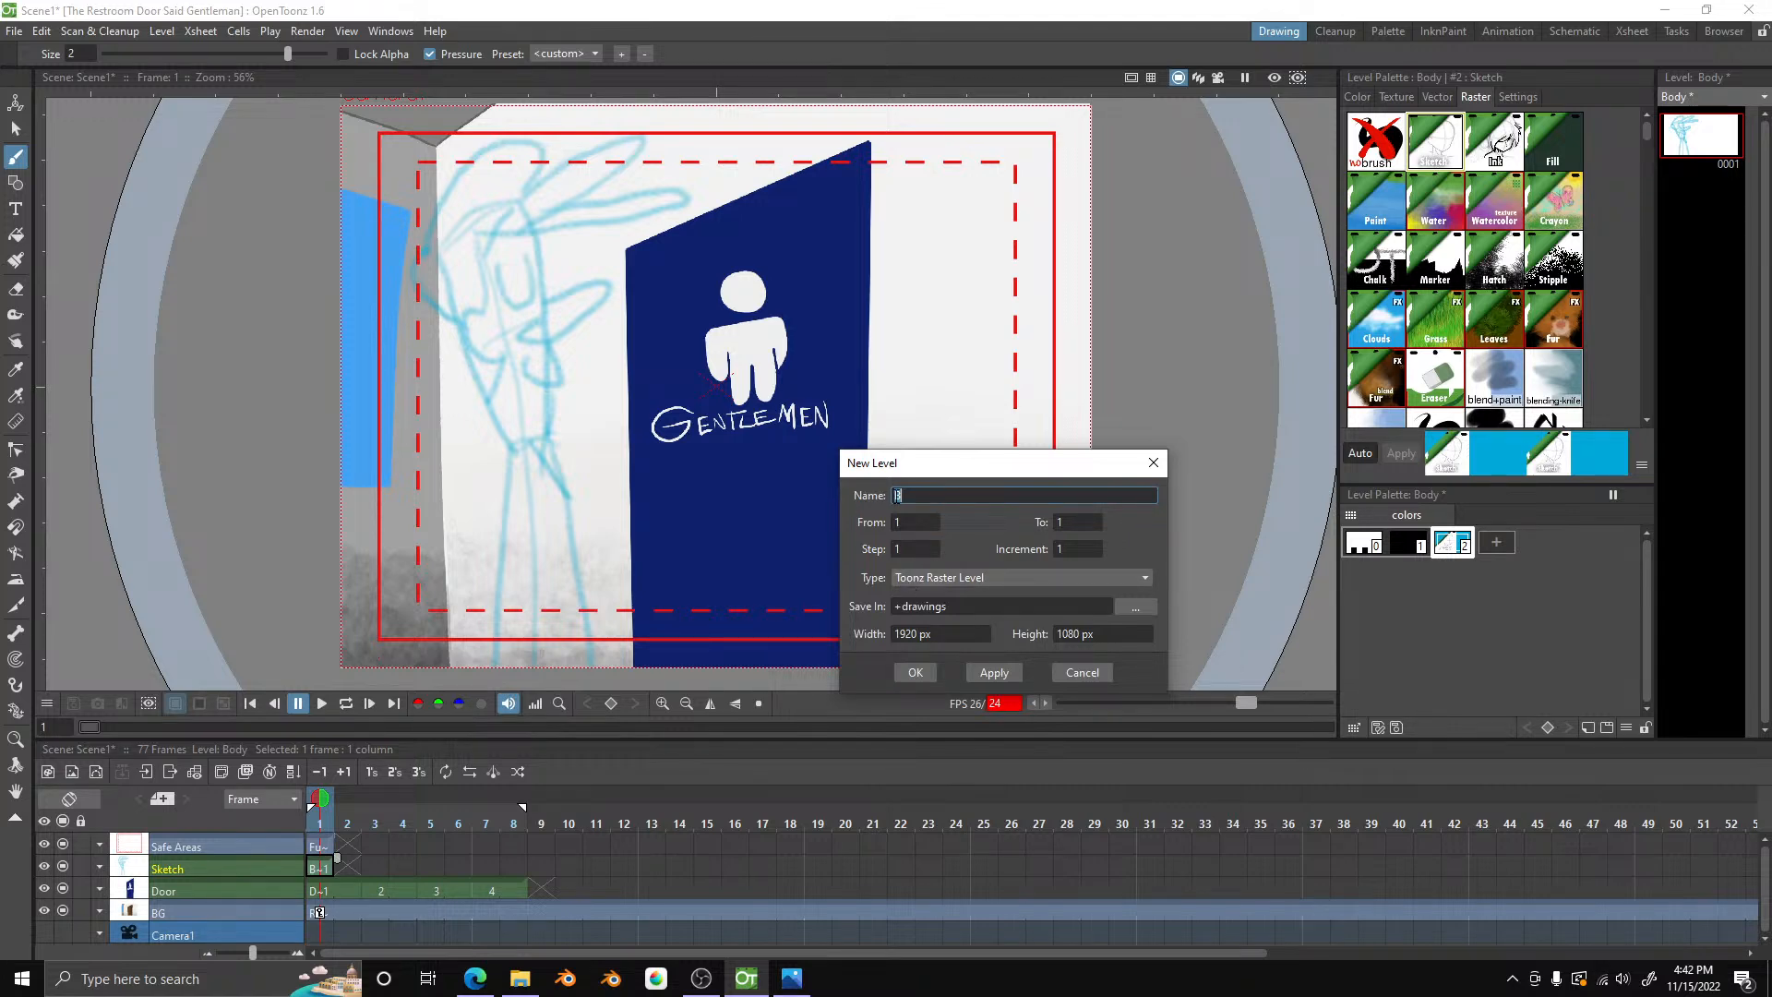
pyautogui.write('Body')
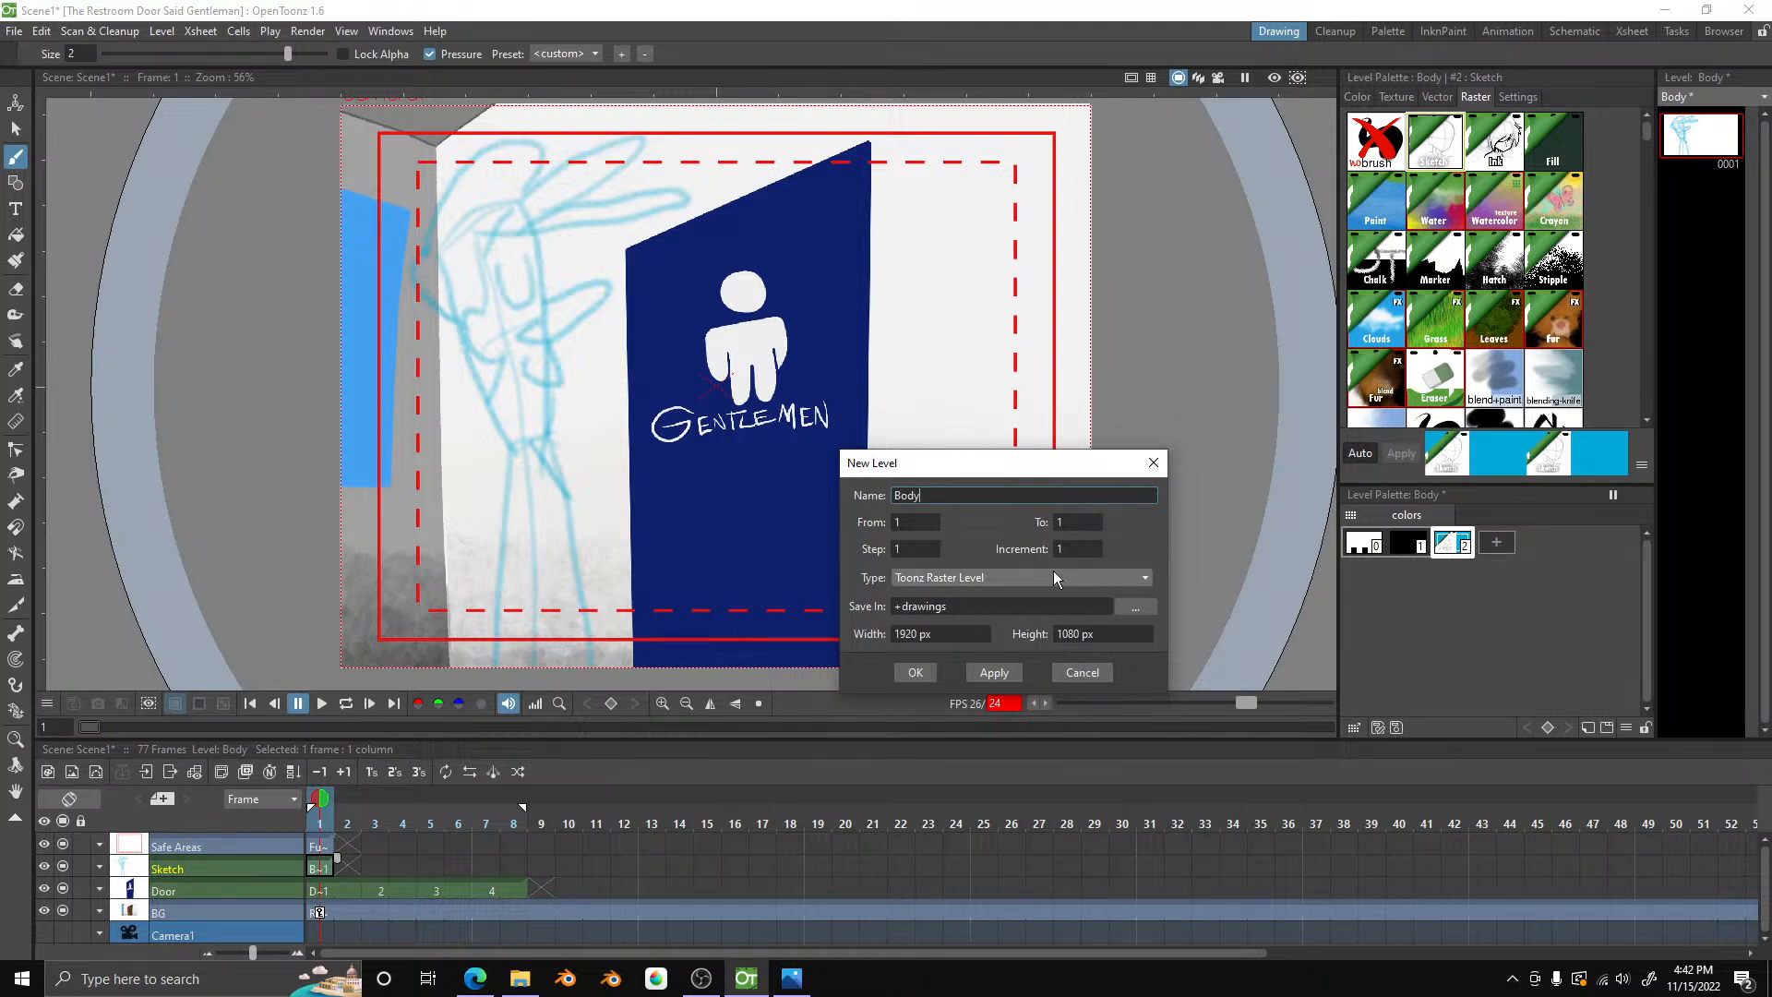
pyautogui.write('2')
pyautogui.press('Return')
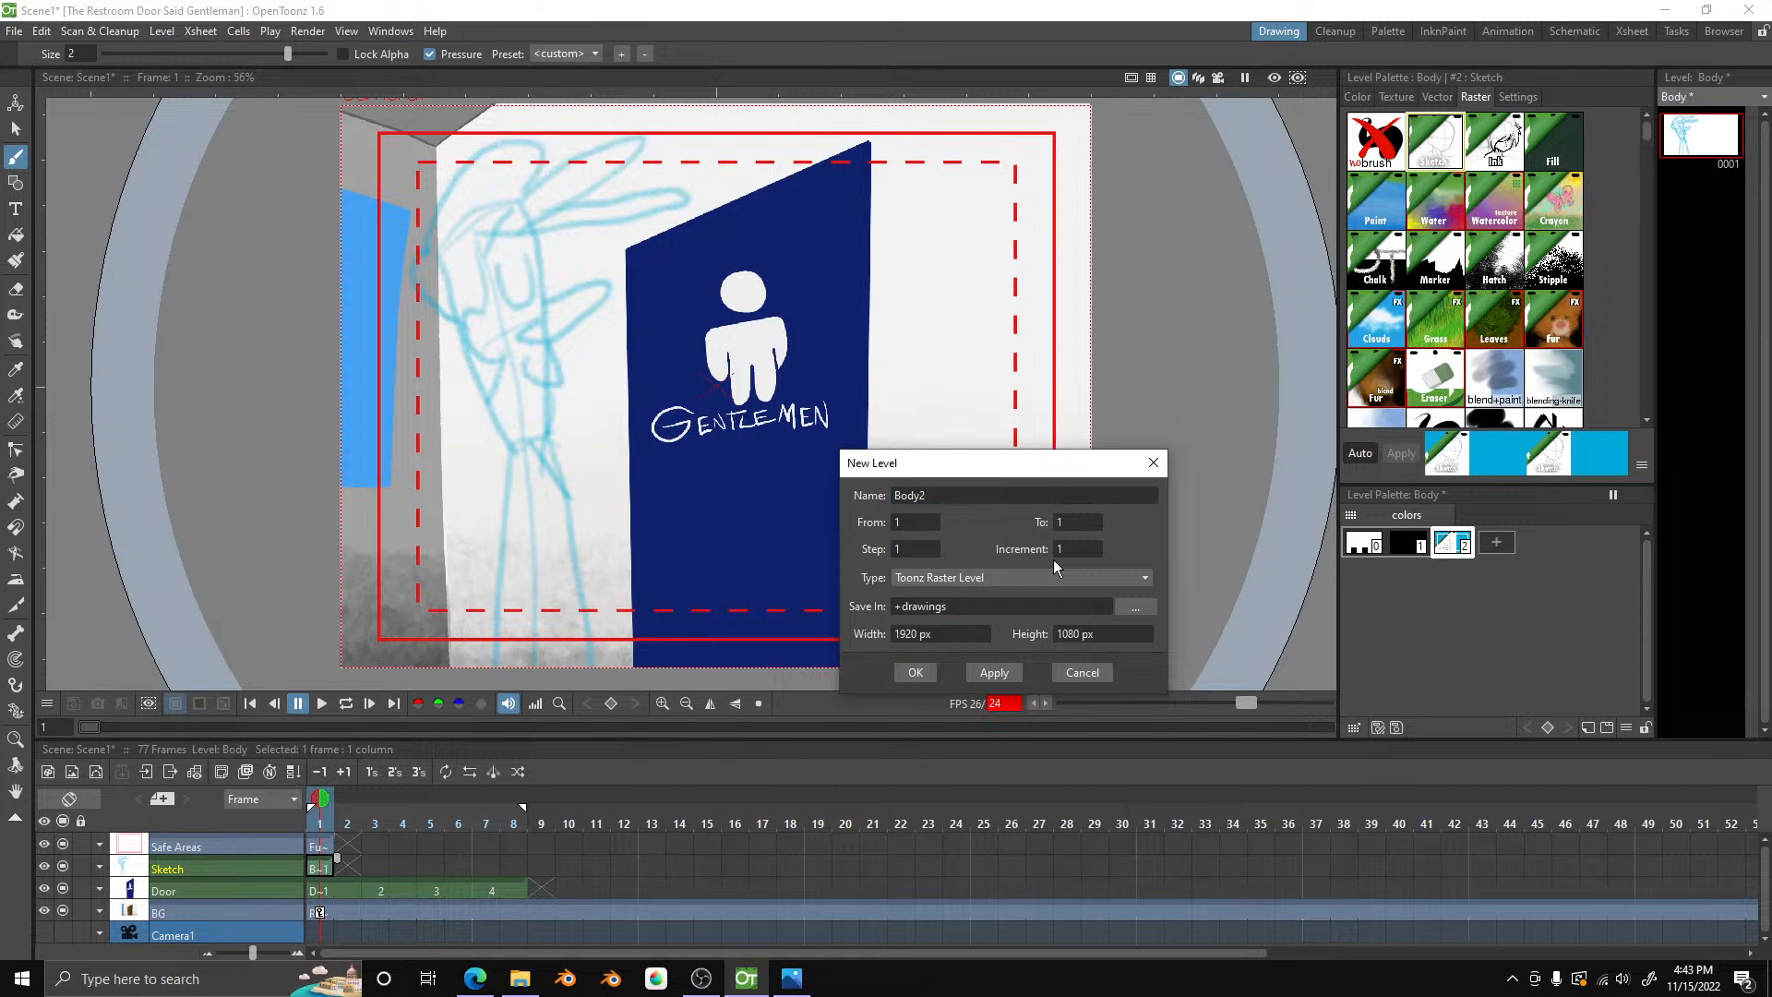
pyautogui.click(915, 672)
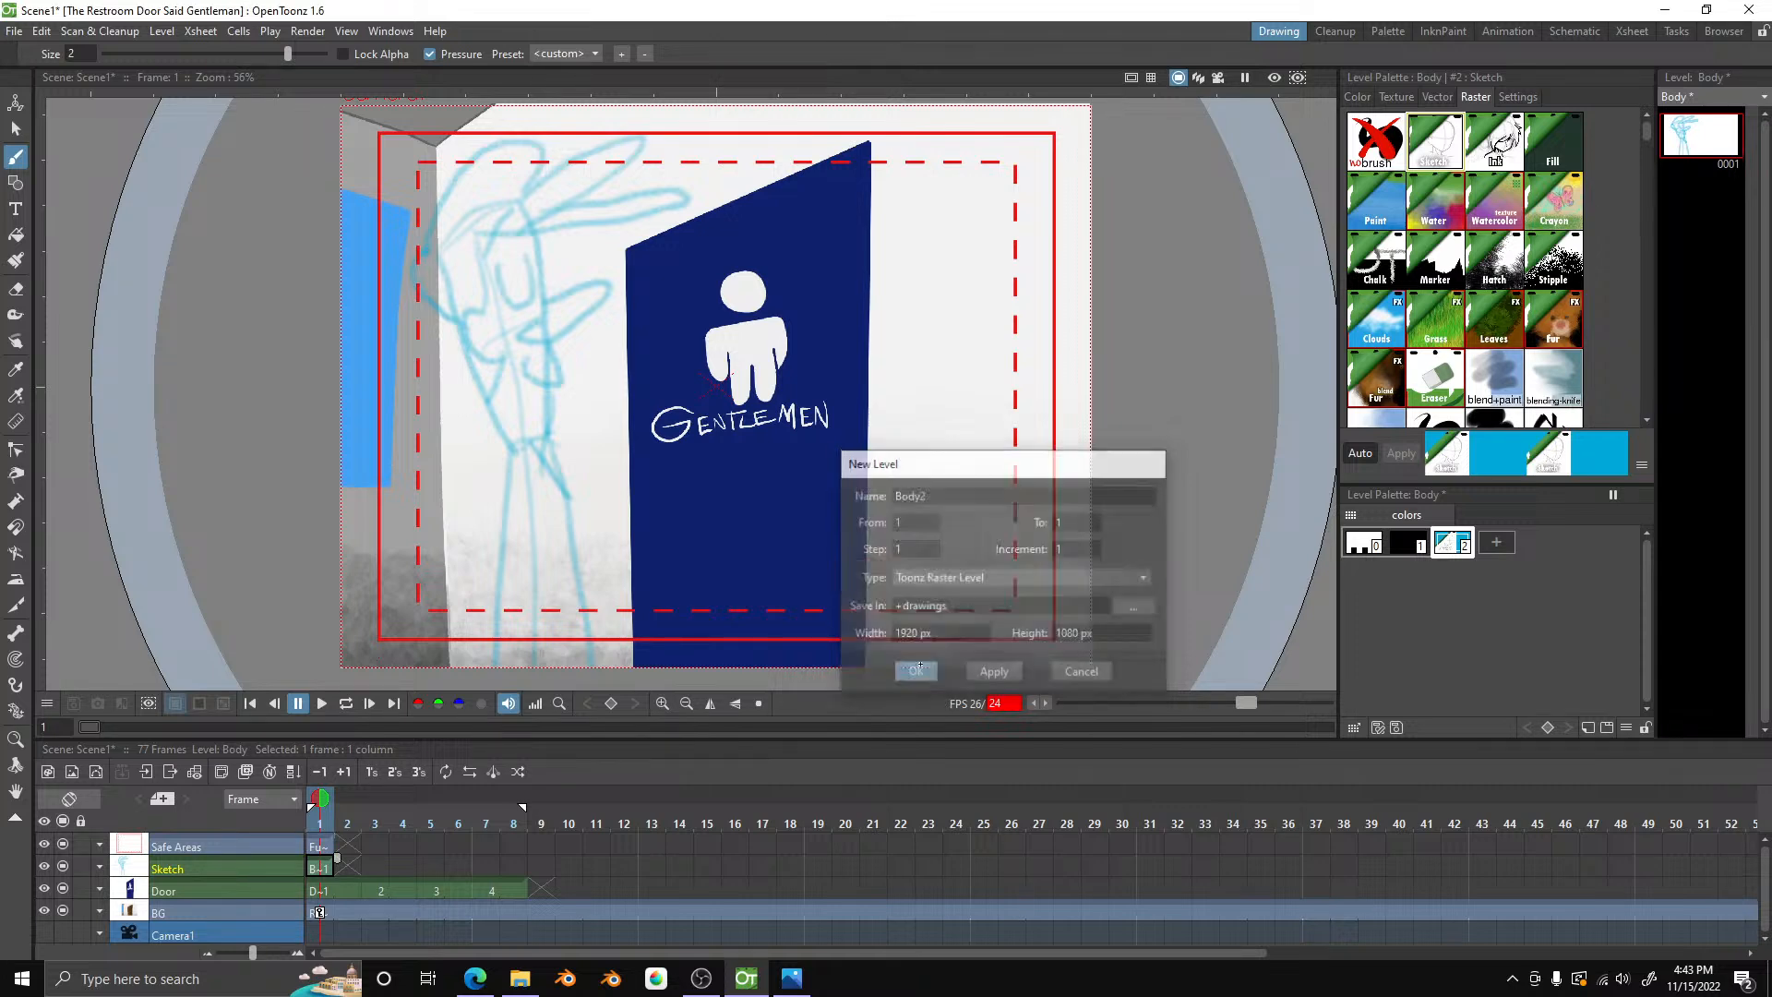
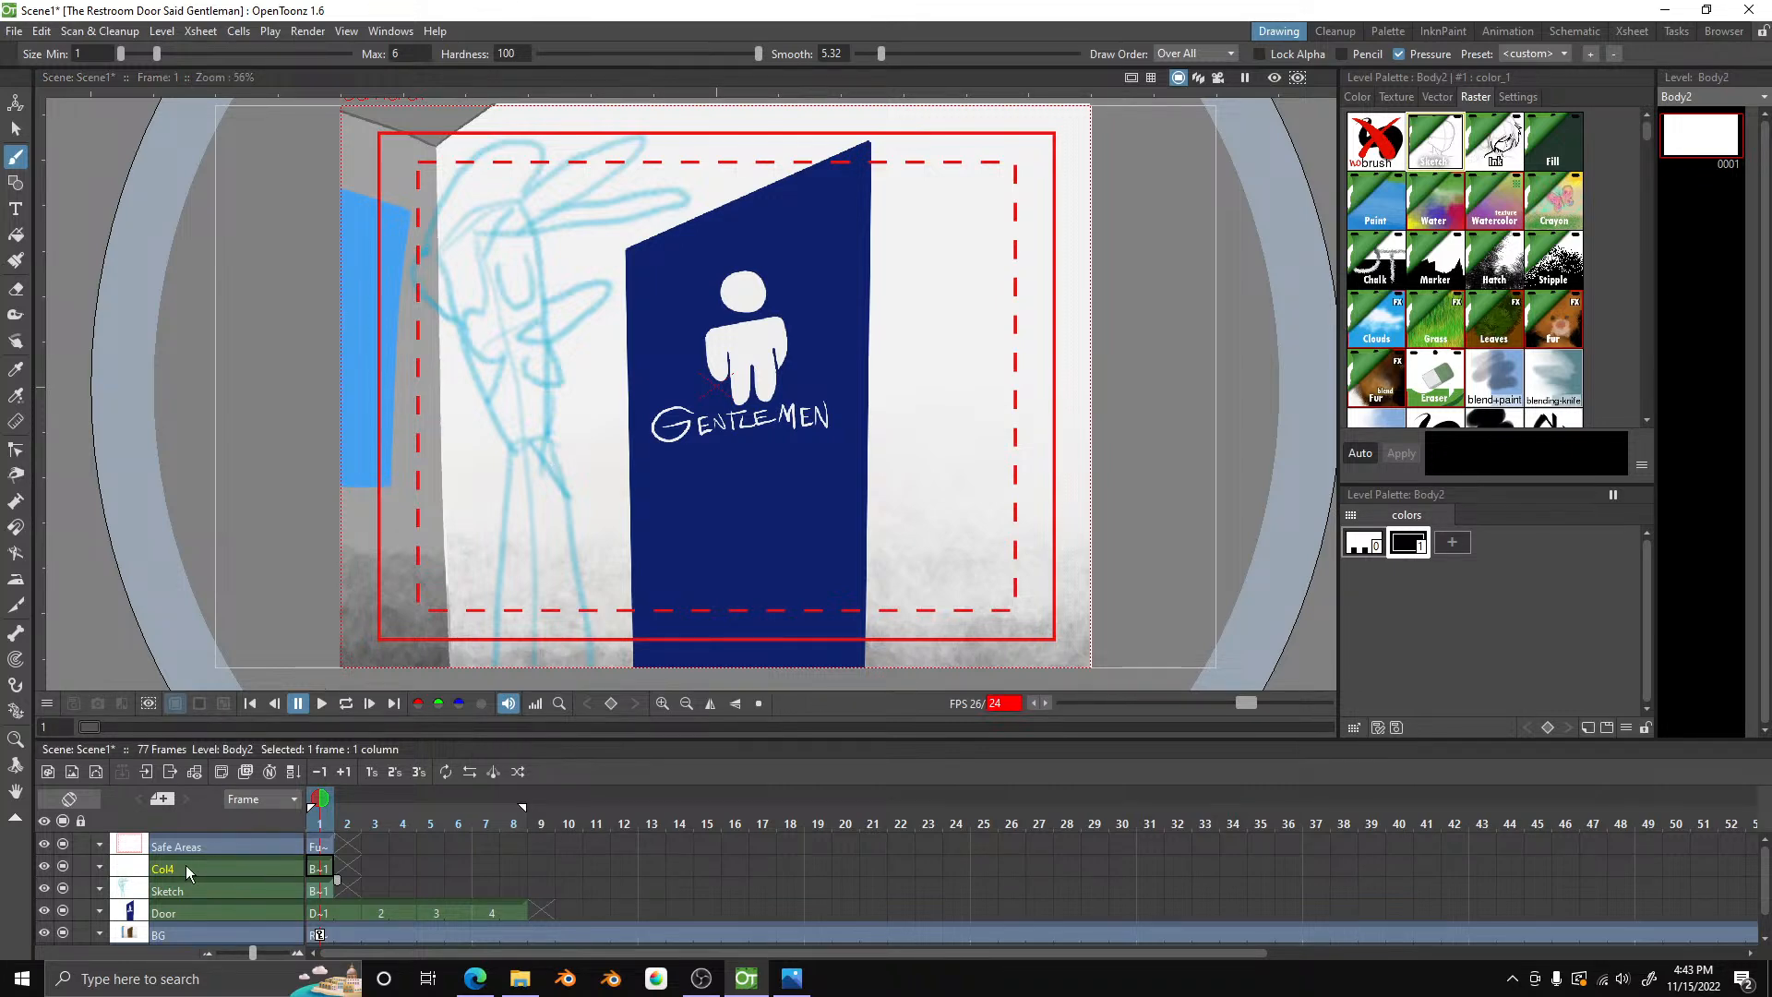
# - Hide the Door, Safe Areas and BG columns in the viewer and select the new Col4 column
pyautogui.click(63, 912)
pyautogui.click(63, 844)
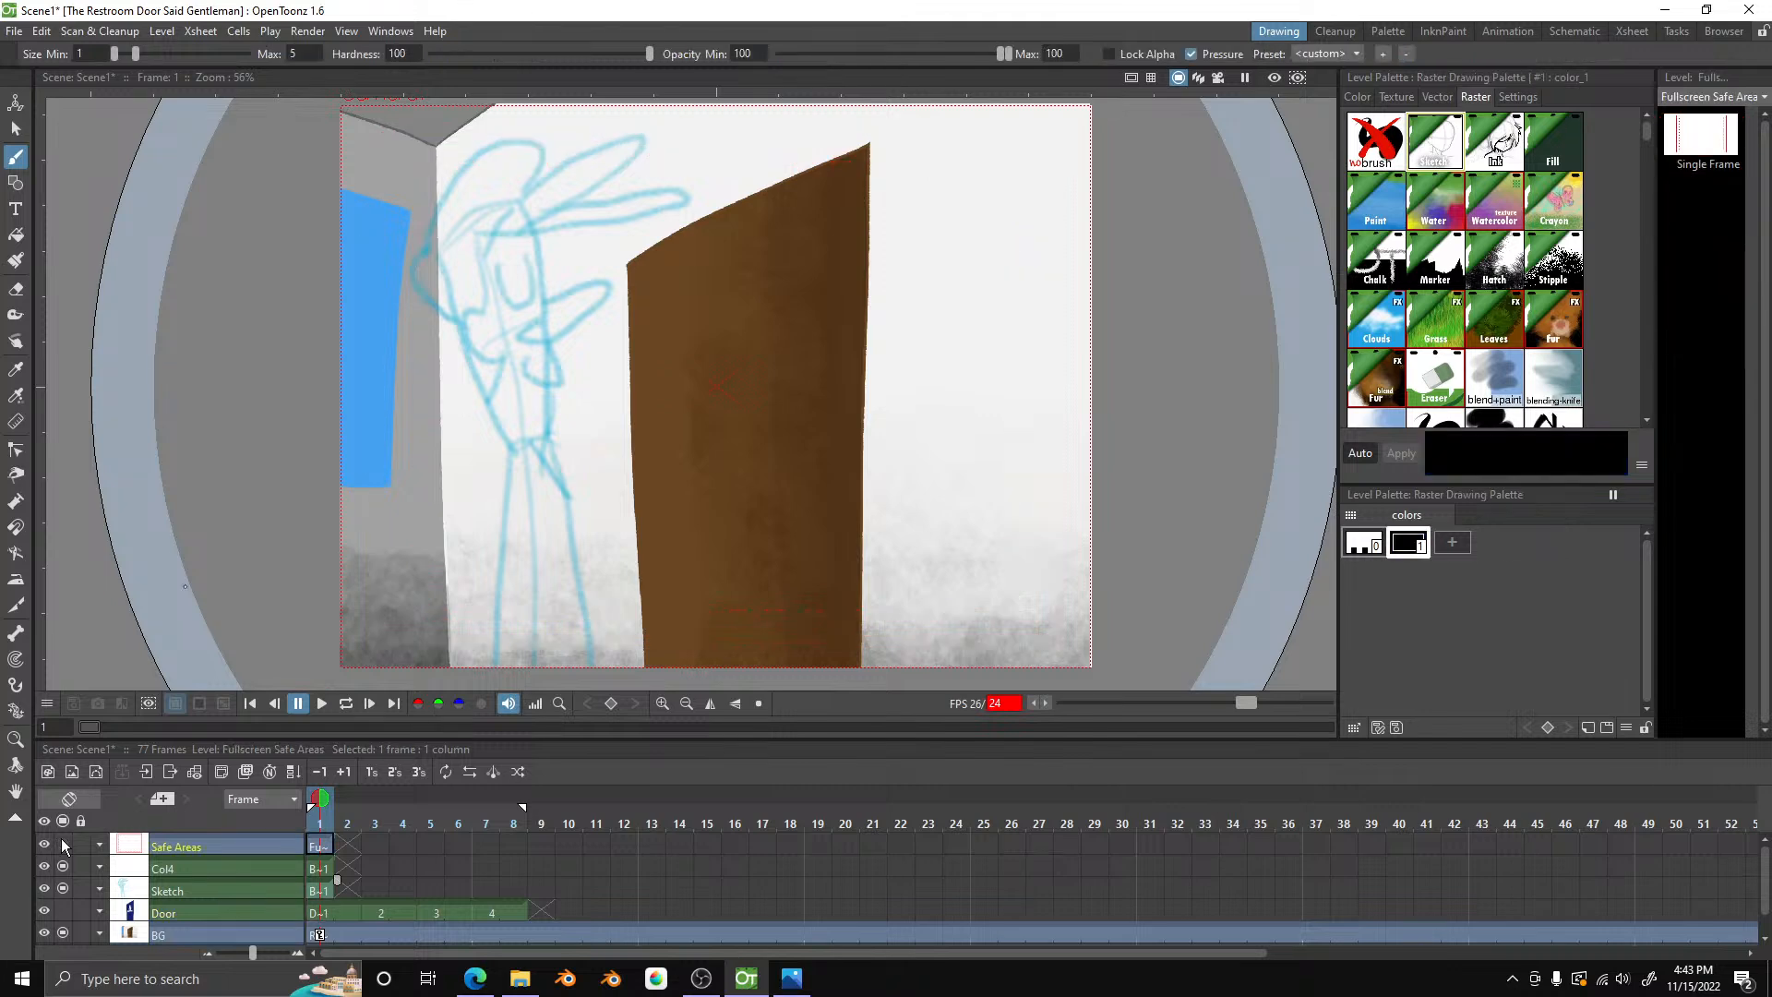
pyautogui.click(63, 932)
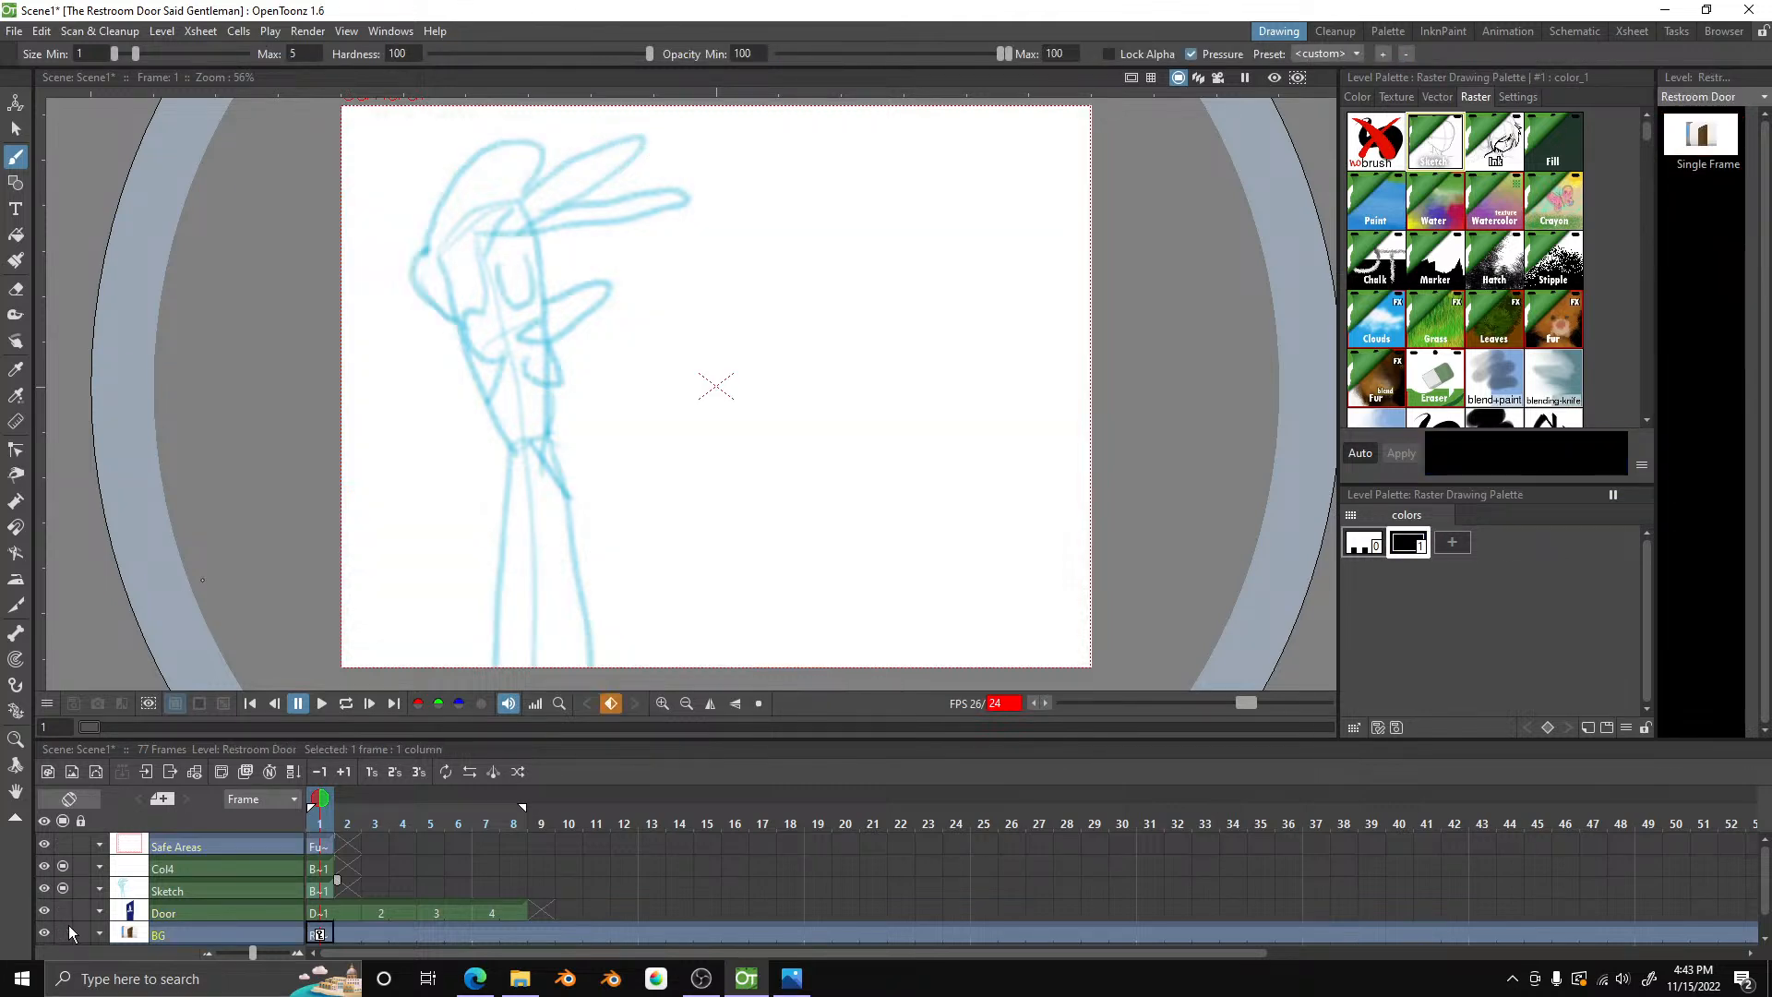
pyautogui.click(172, 868)
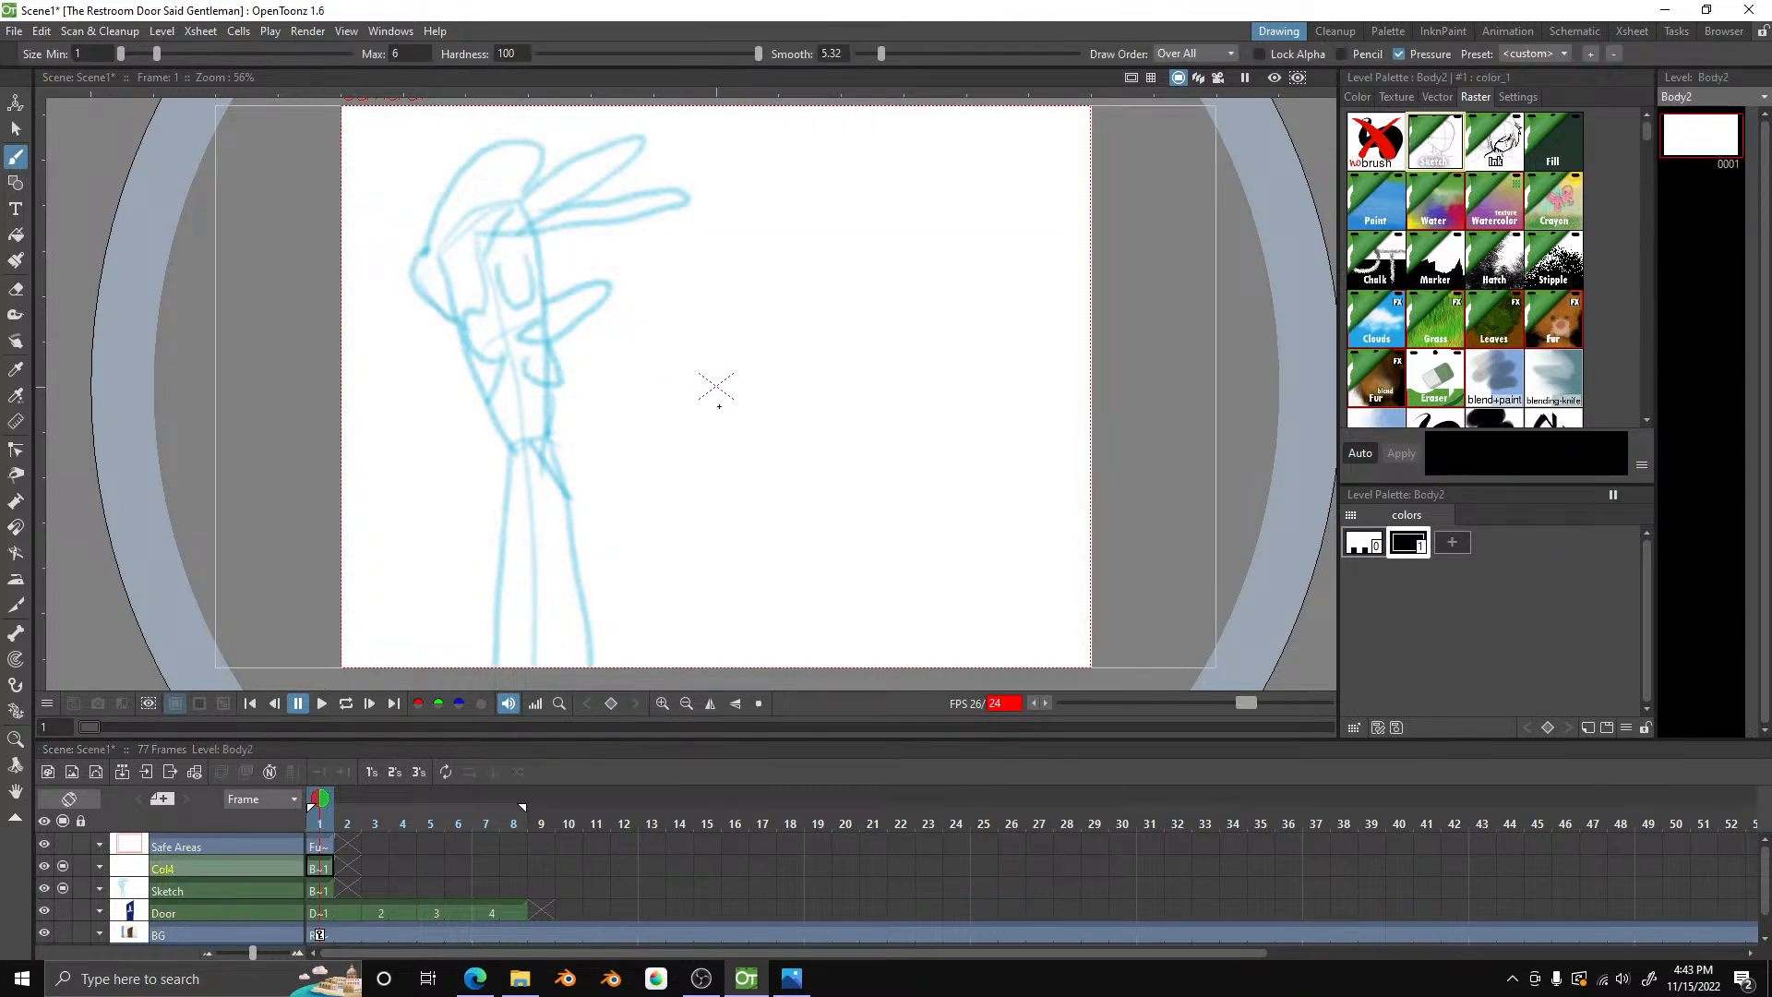
pyautogui.scroll(-2, 553, 347)
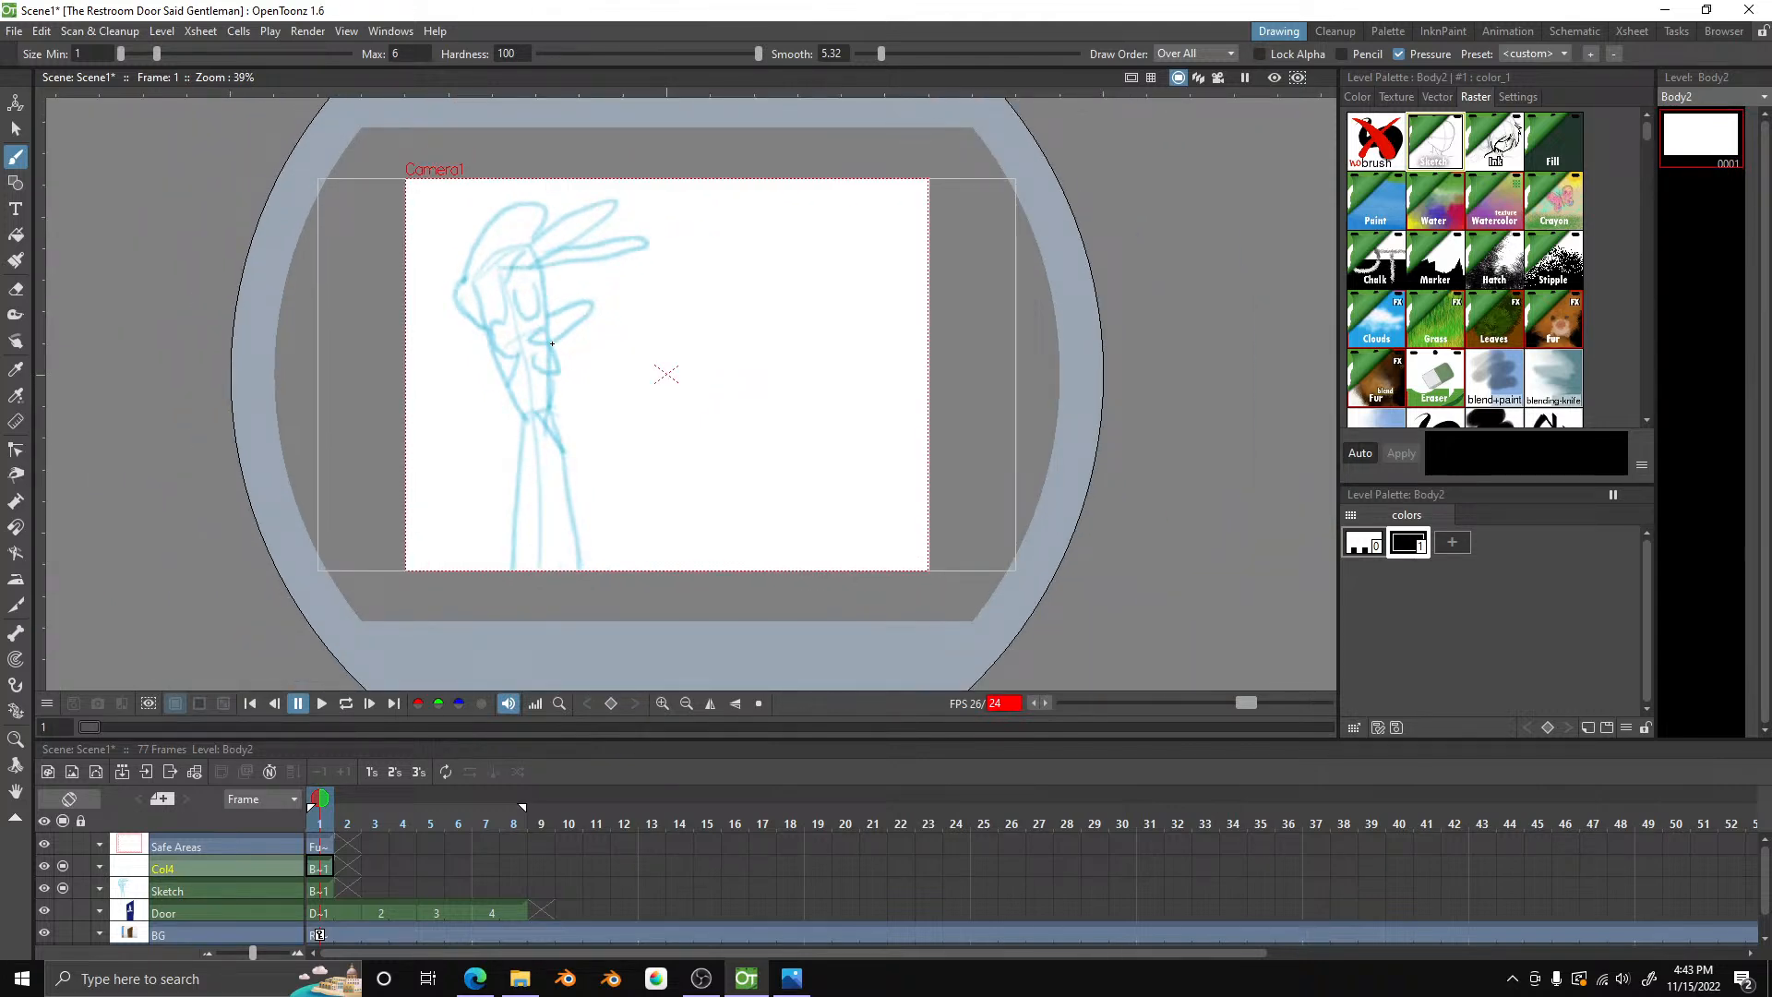
pyautogui.rightClick(246, 863)
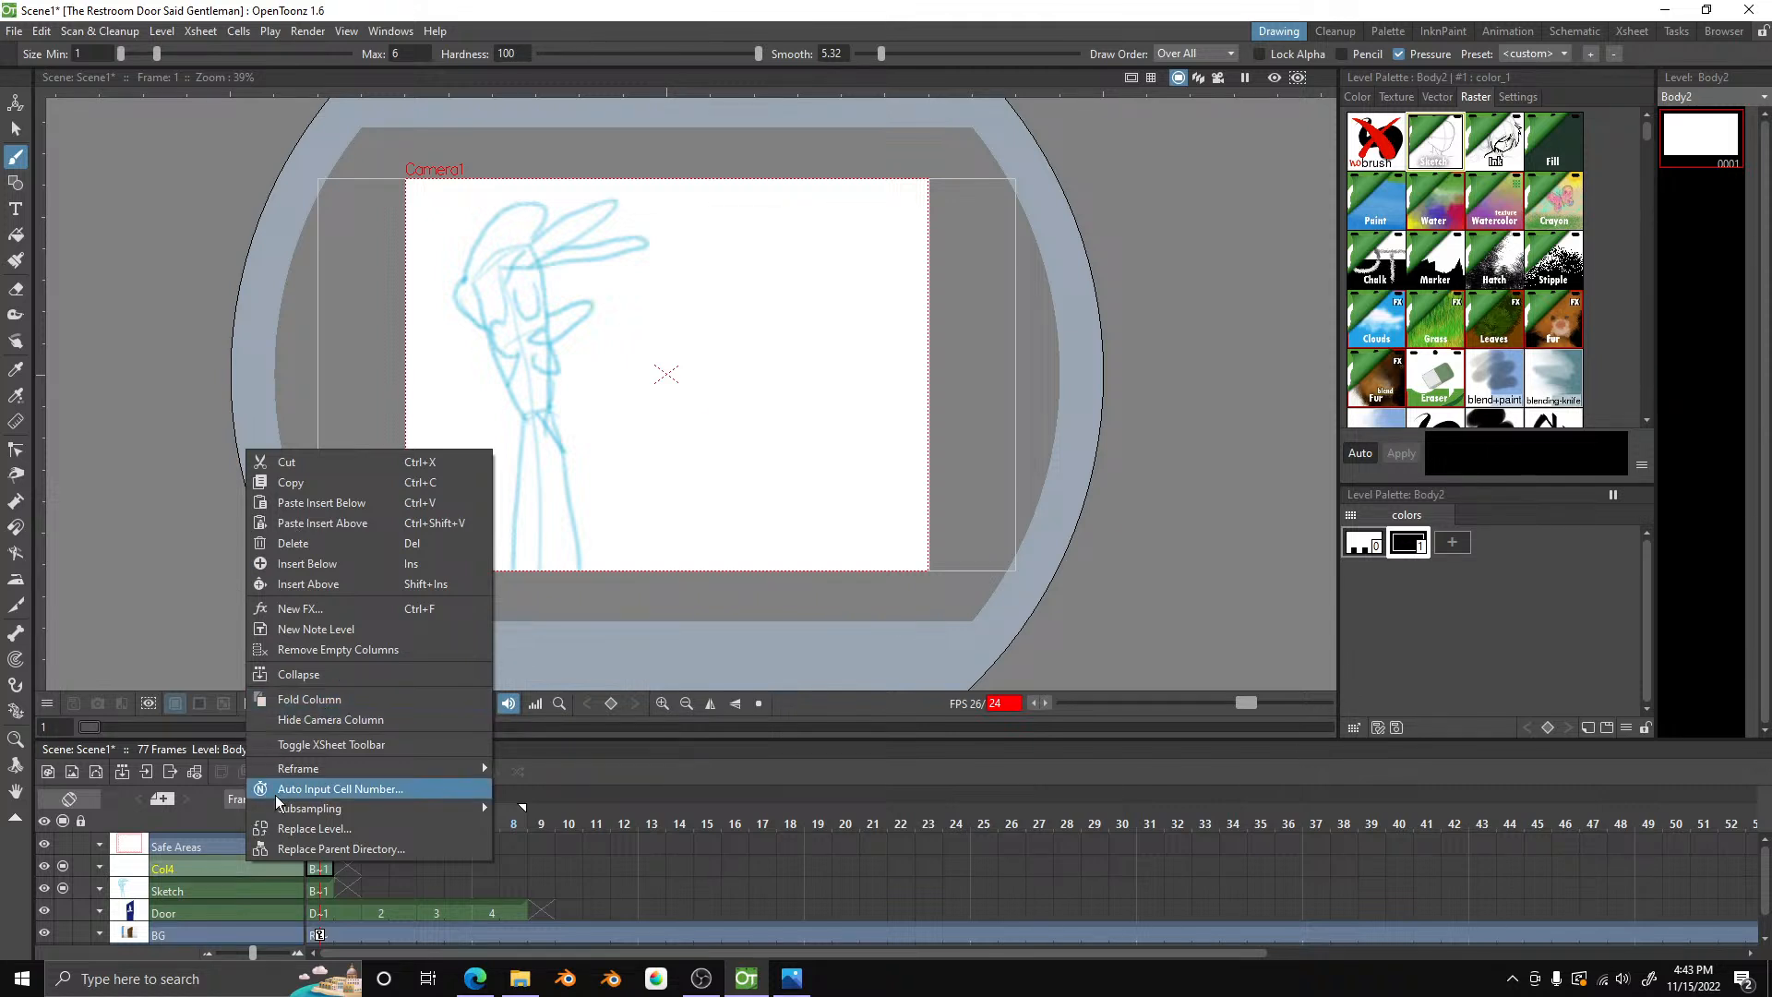
pyautogui.click(126, 867)
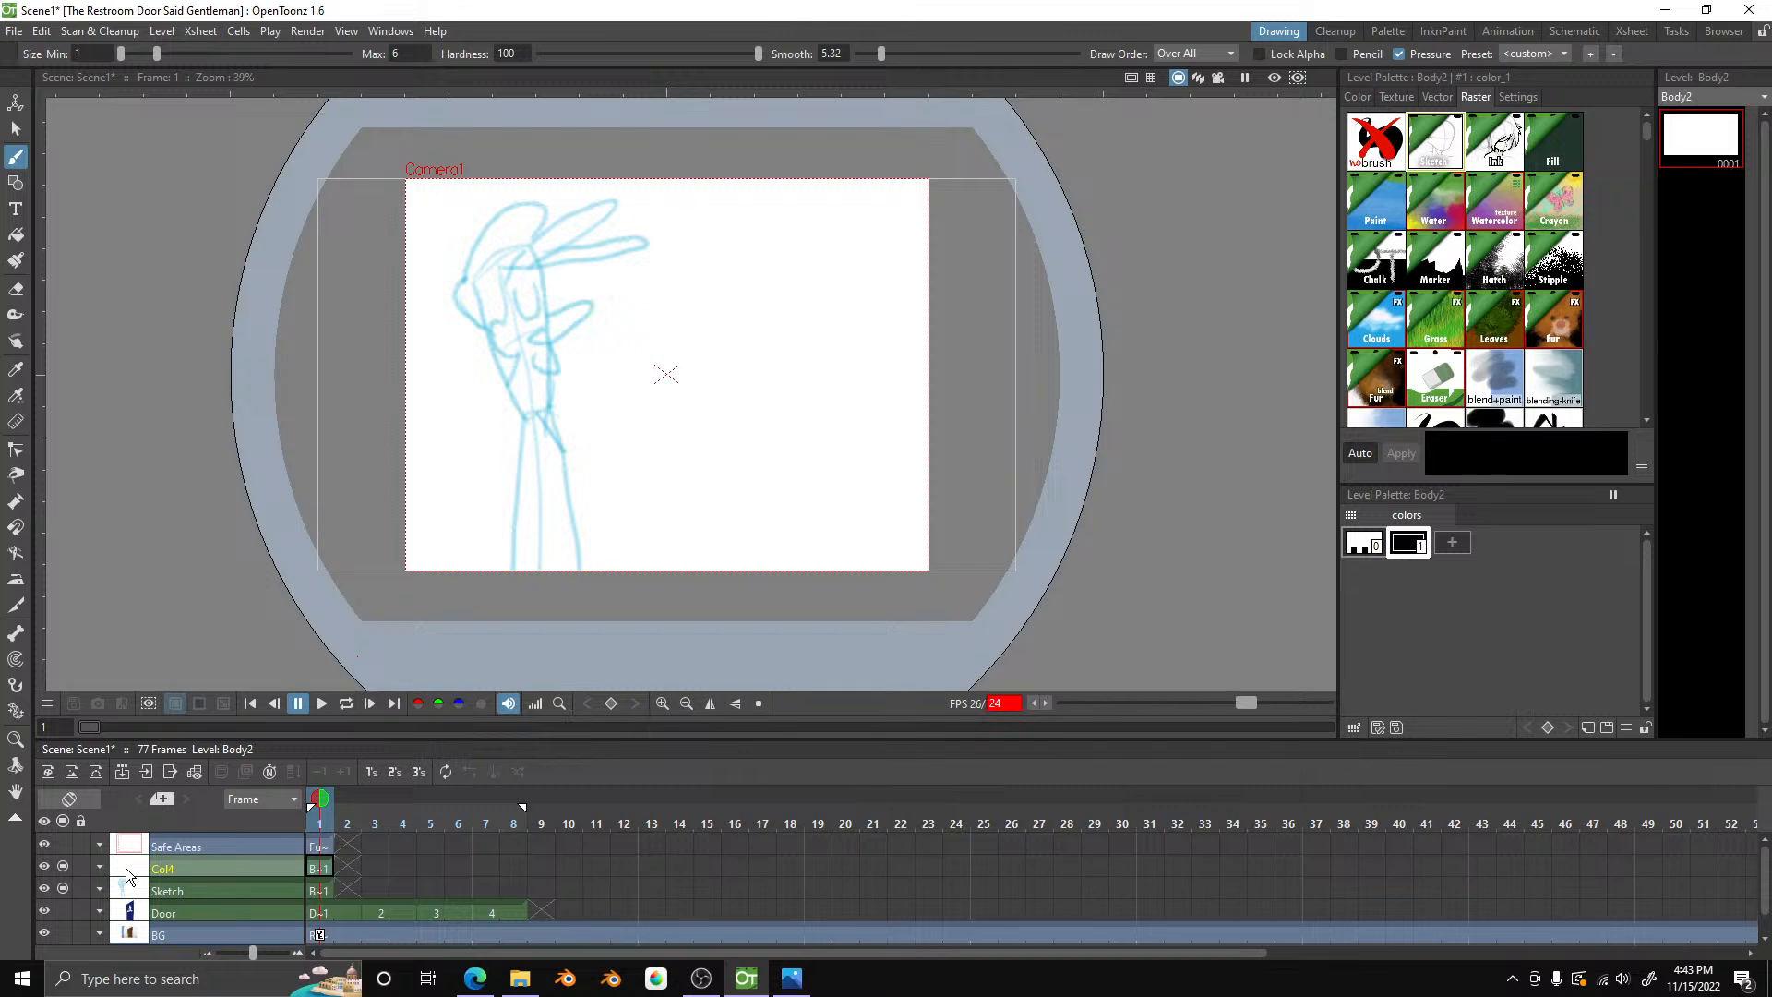
pyautogui.rightClick(210, 869)
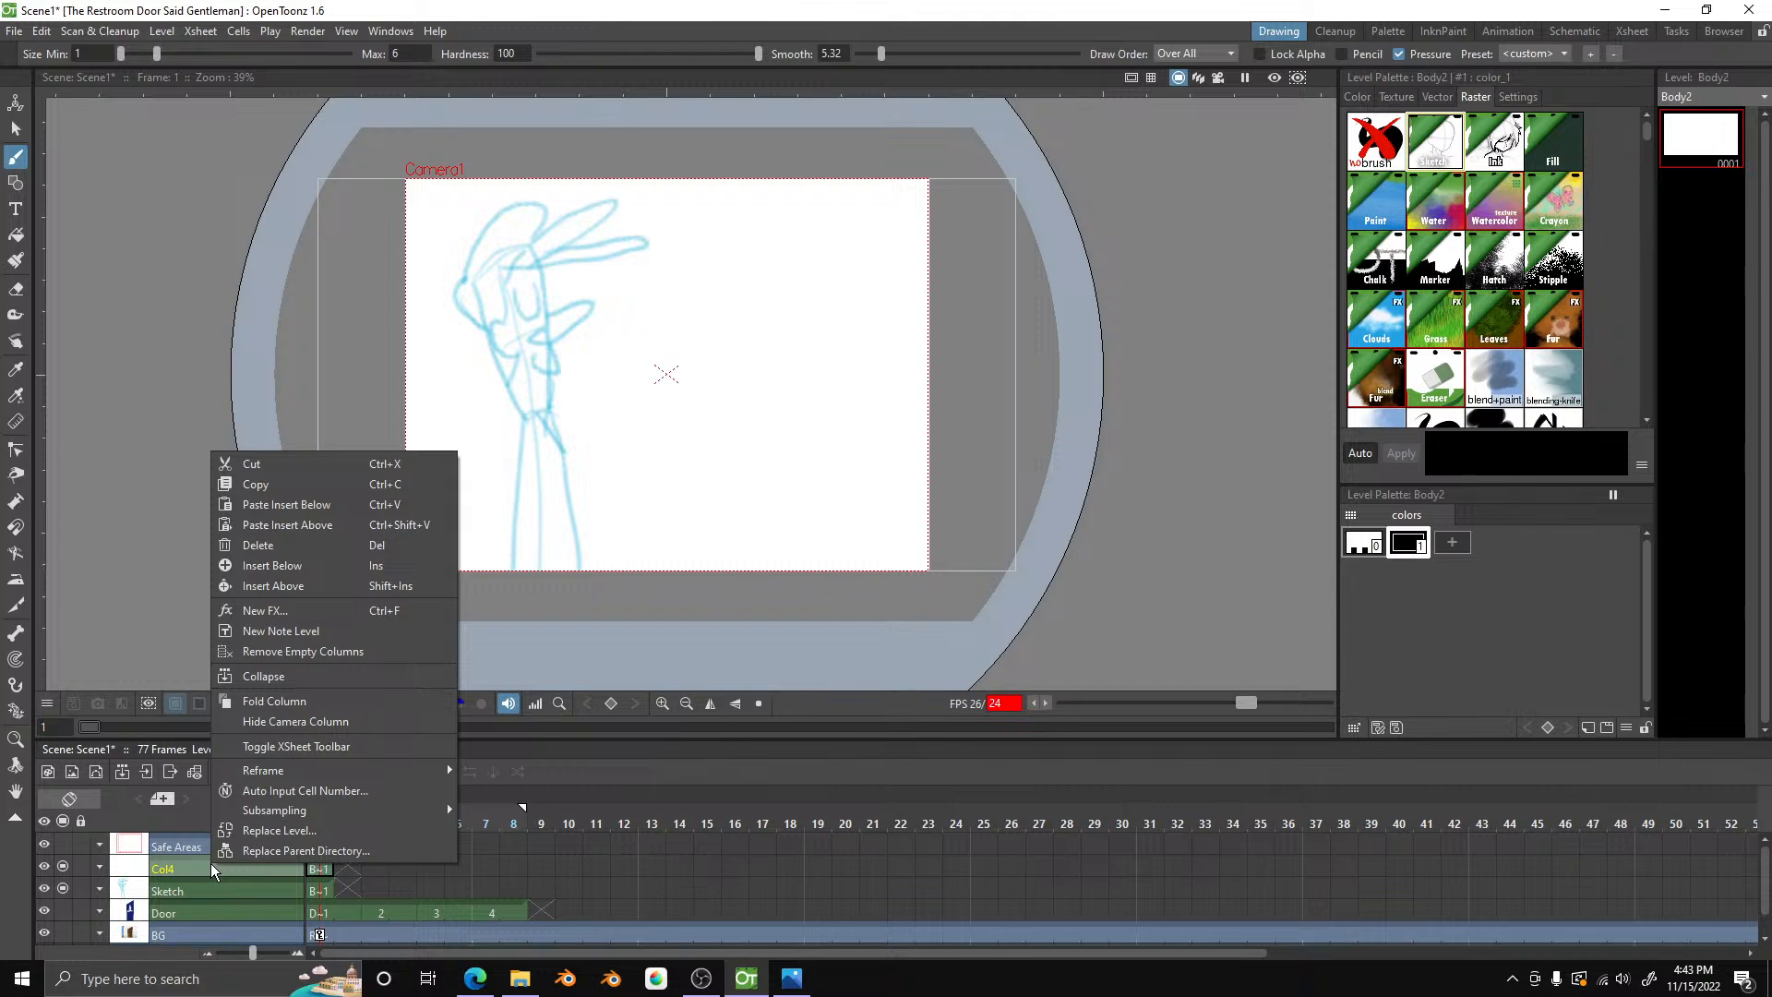
pyautogui.click(286, 829)
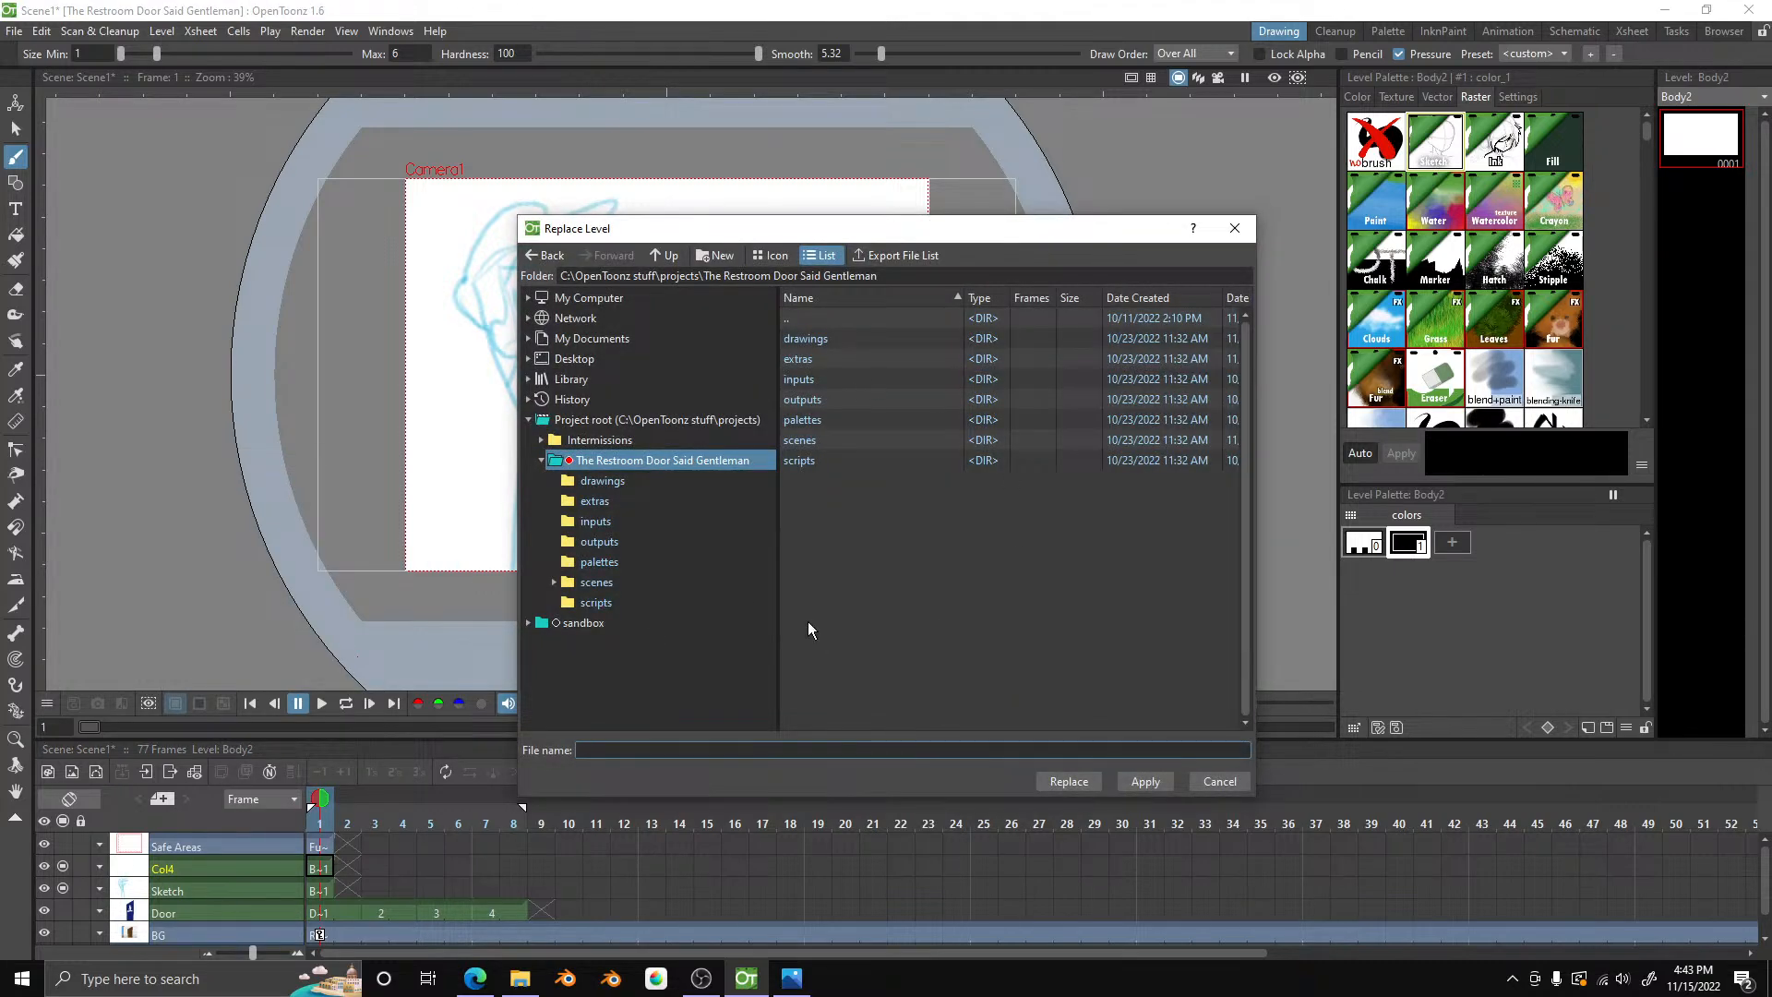
pyautogui.click(1217, 781)
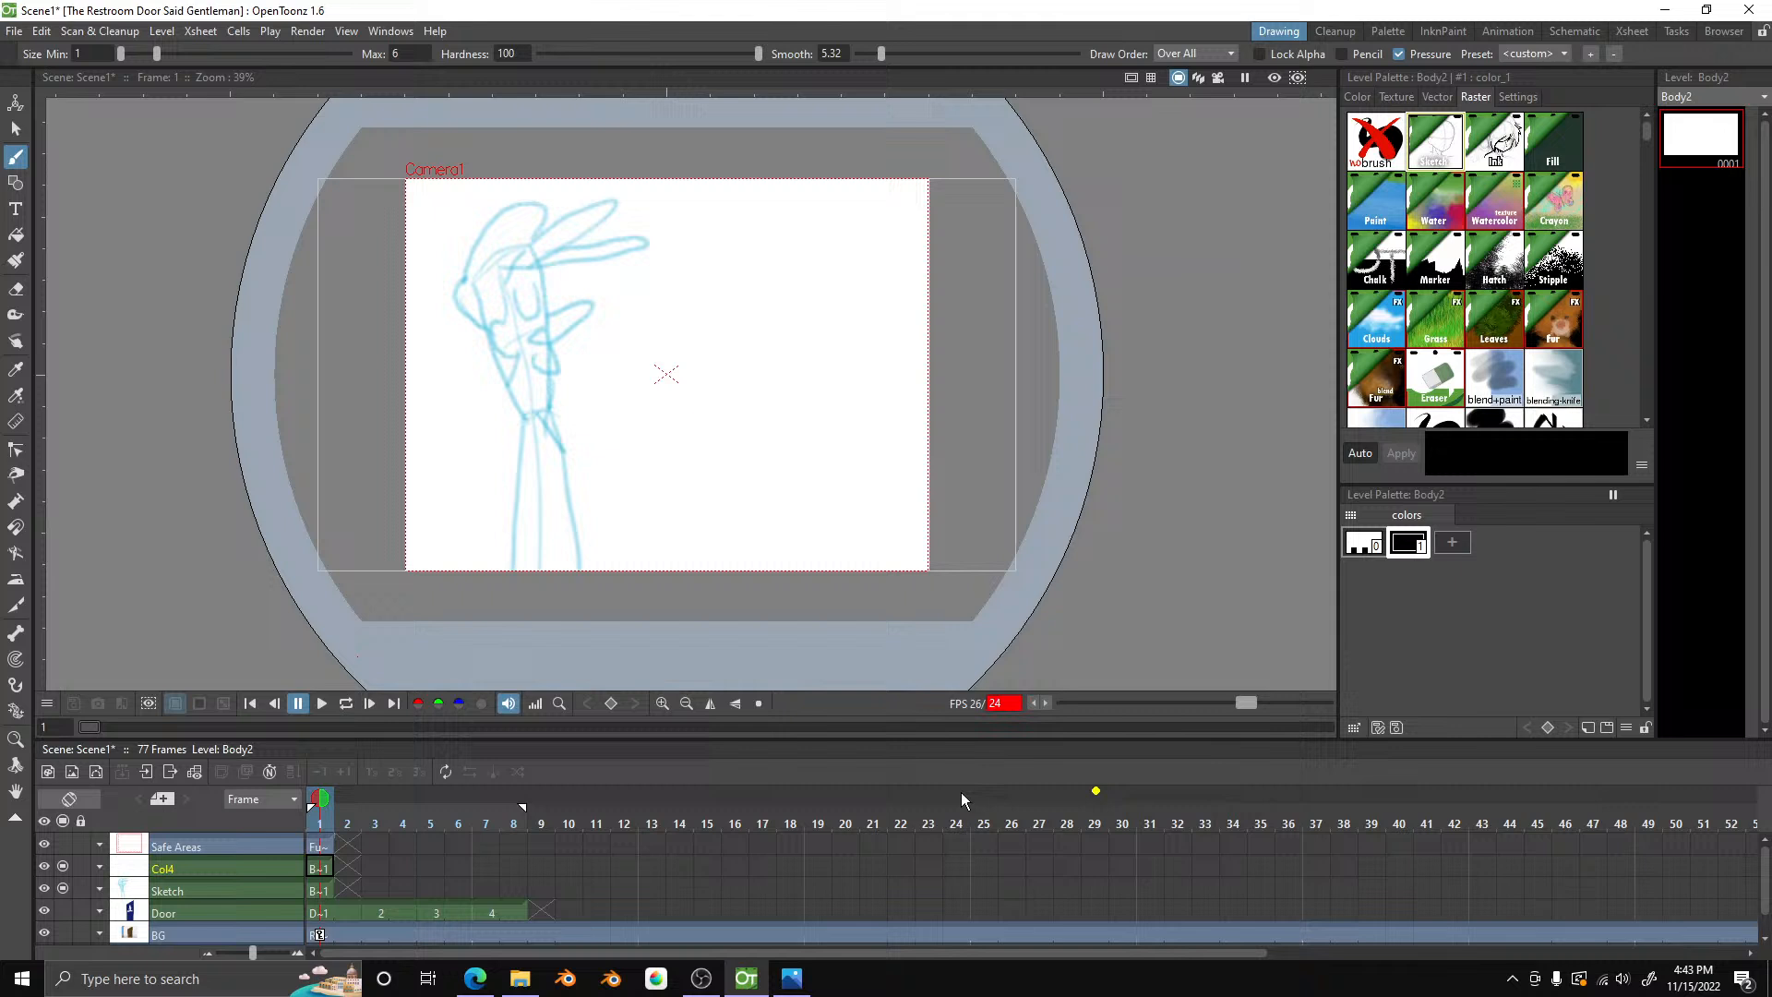
# - Delete the Col4 column holding the Body2 level and select the Sketch column
pyautogui.click(207, 872)
pyautogui.press('Delete')
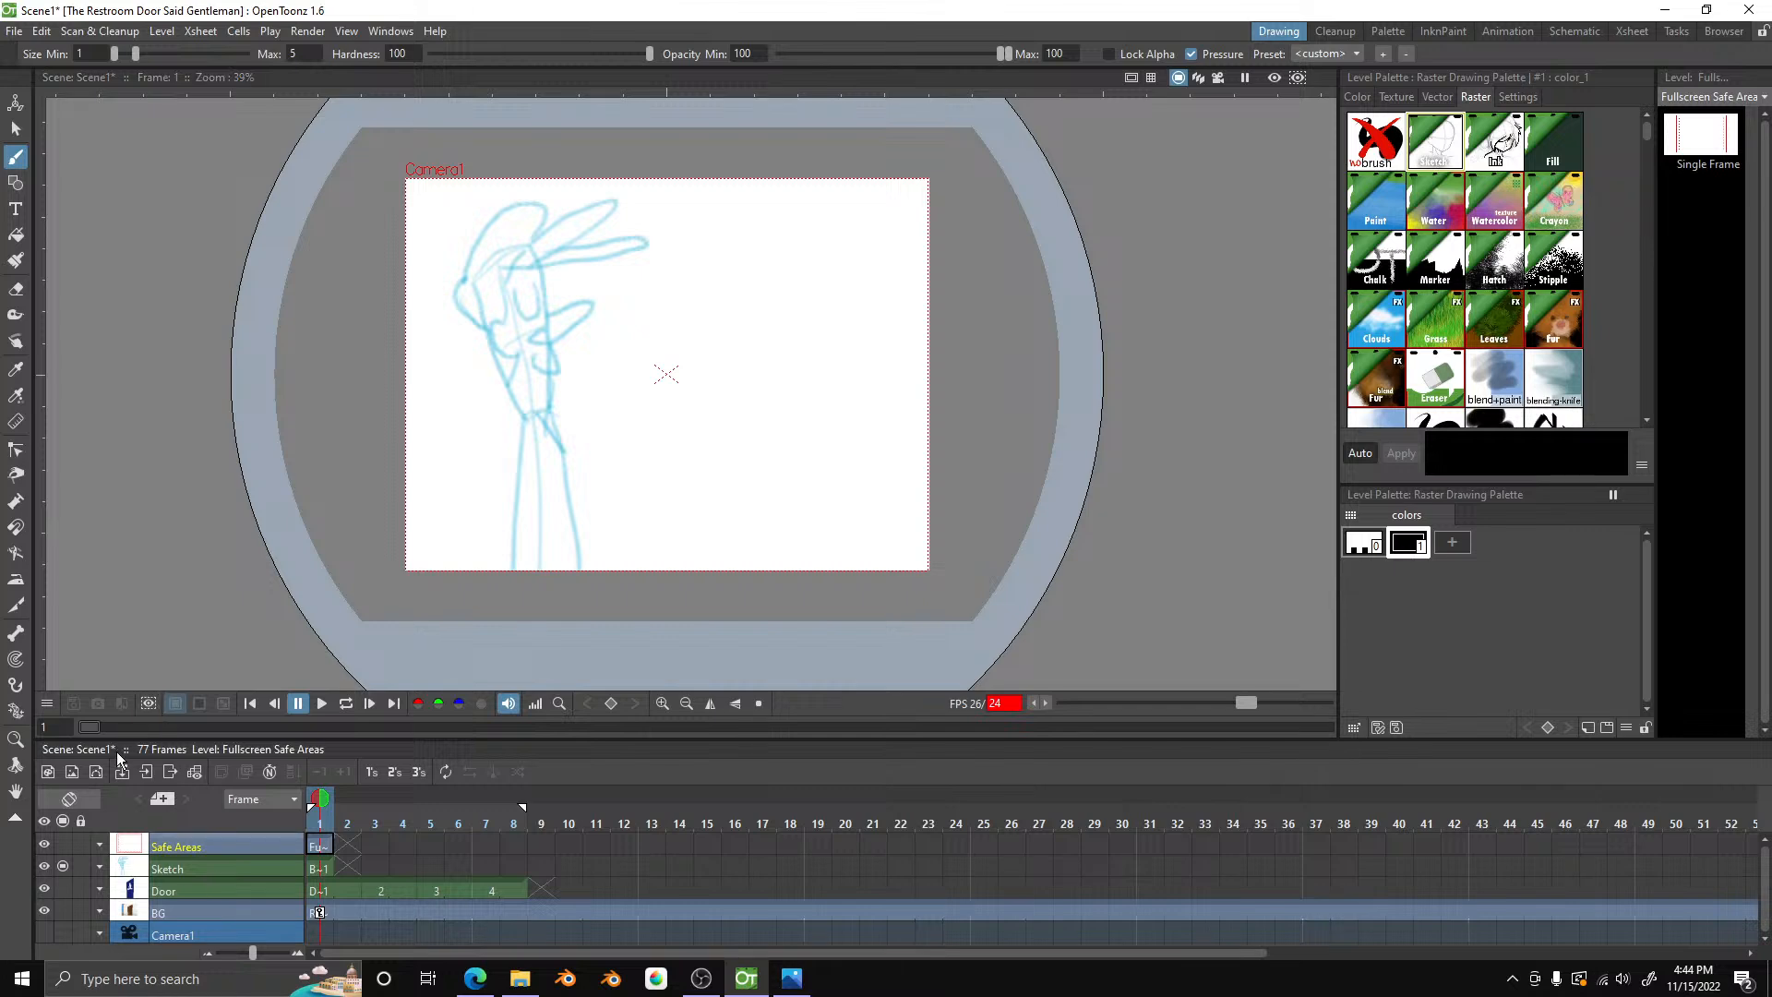
pyautogui.click(185, 866)
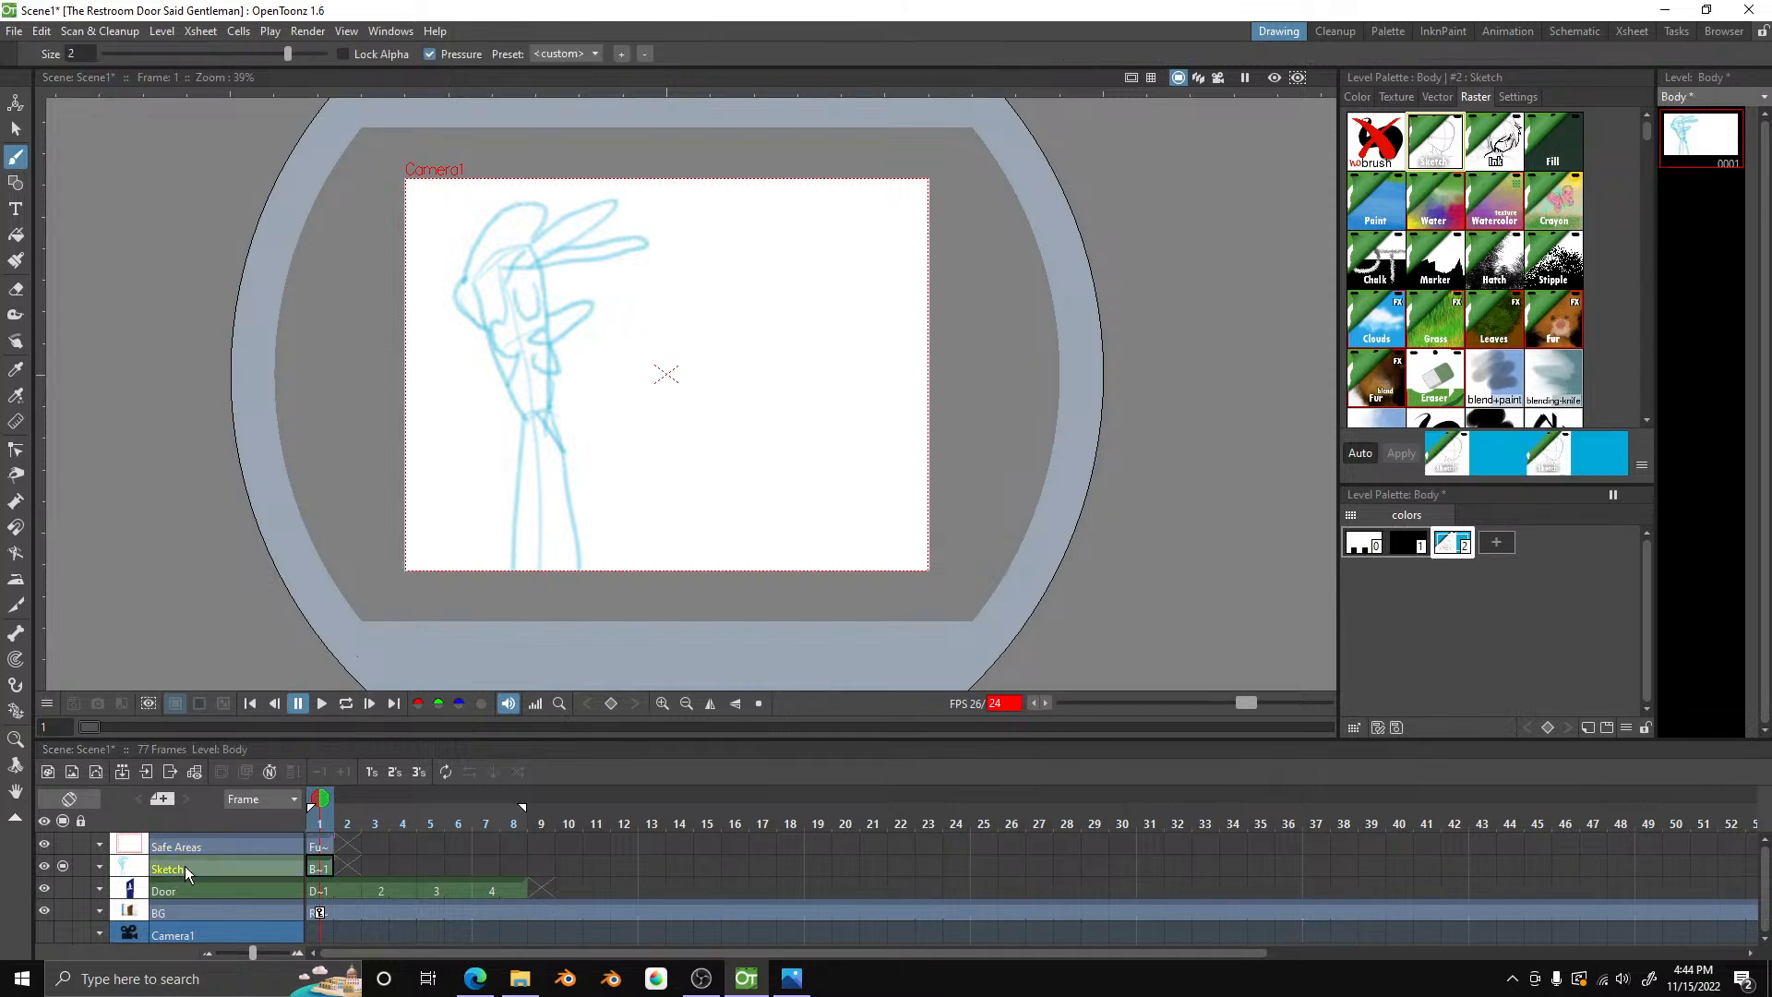
# - Start a new Toonz Raster Level and set its width to 1440 px
pyautogui.click(72, 772)
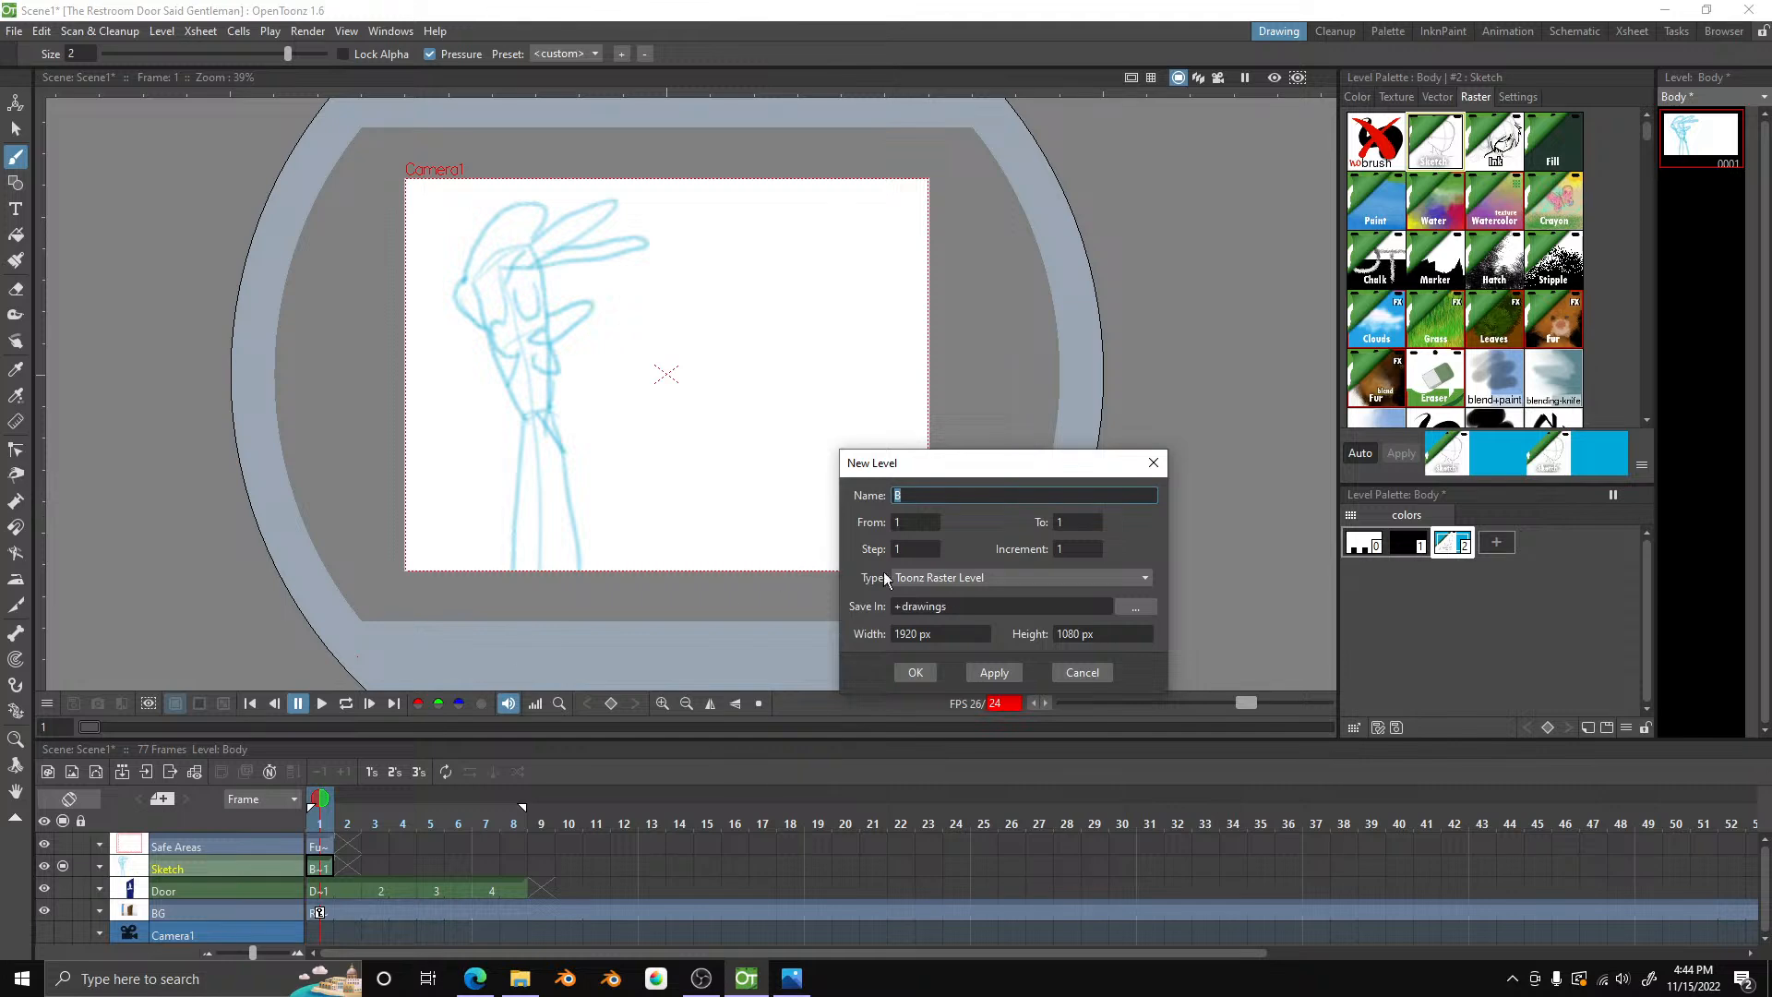
pyautogui.click(915, 639)
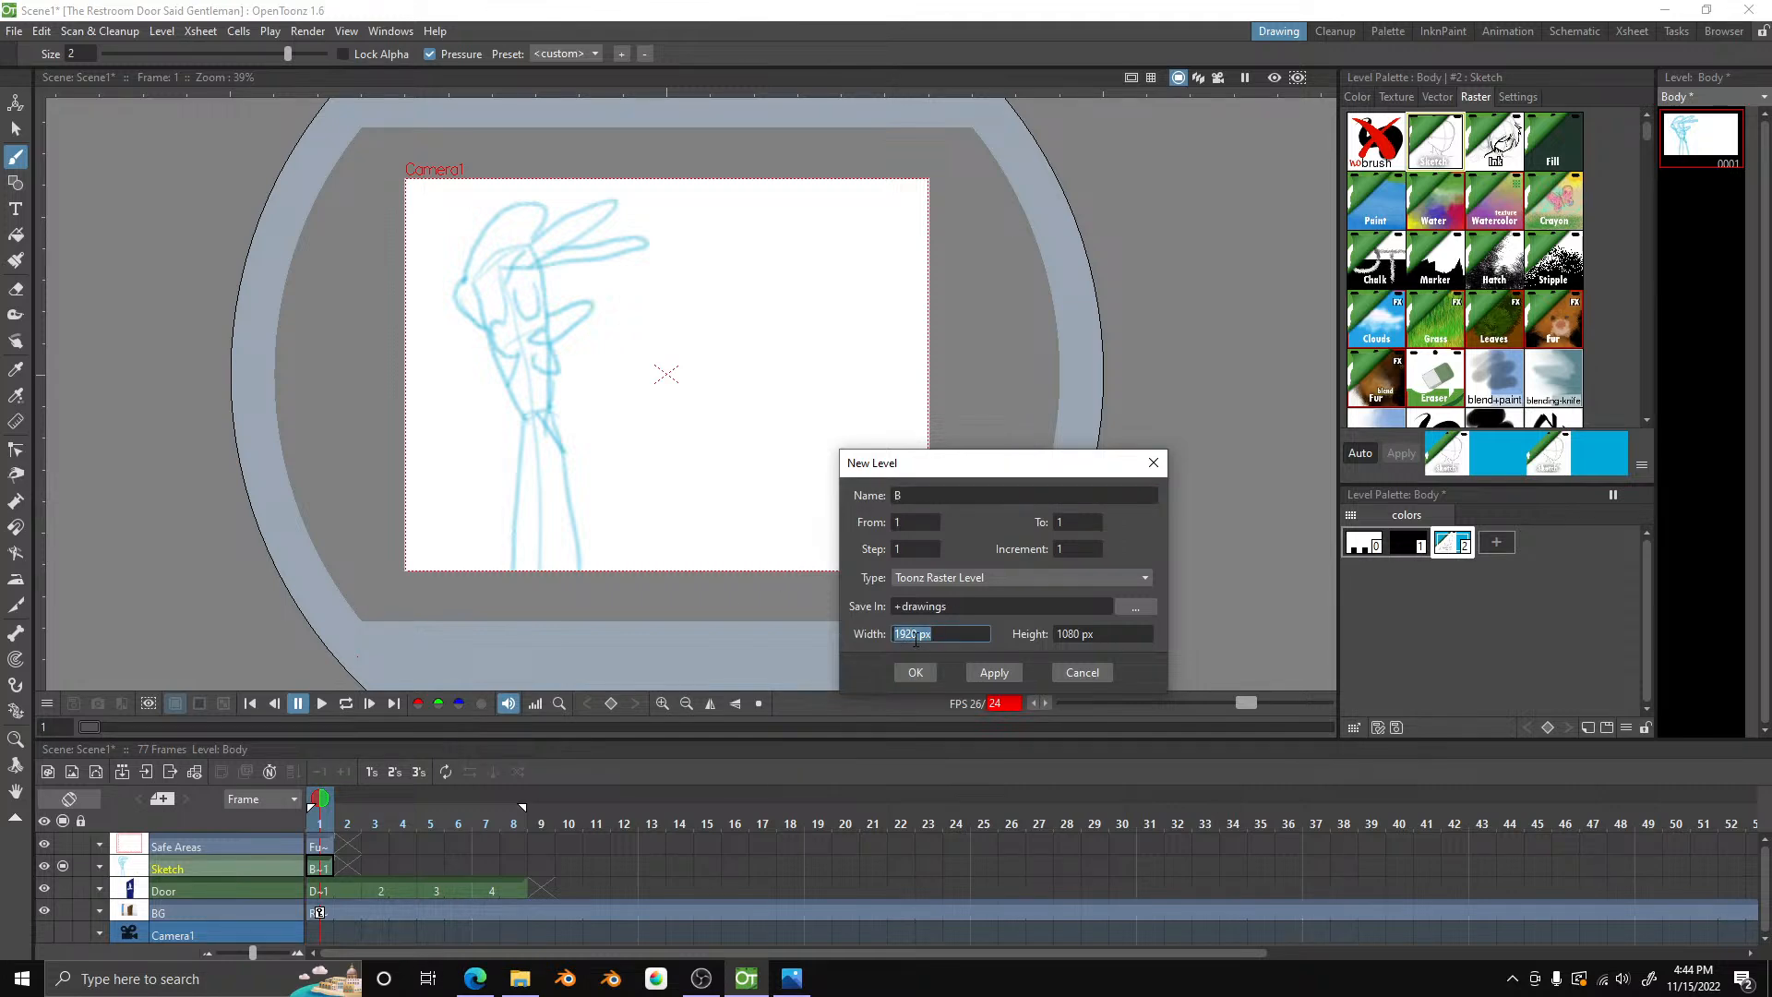
pyautogui.click(913, 635)
pyautogui.moveTo(914, 635); pyautogui.dragTo(815, 644)
pyautogui.write('1440')
# - Try to create the new level under the name Body2
pyautogui.click(974, 501)
pyautogui.write('Bo')
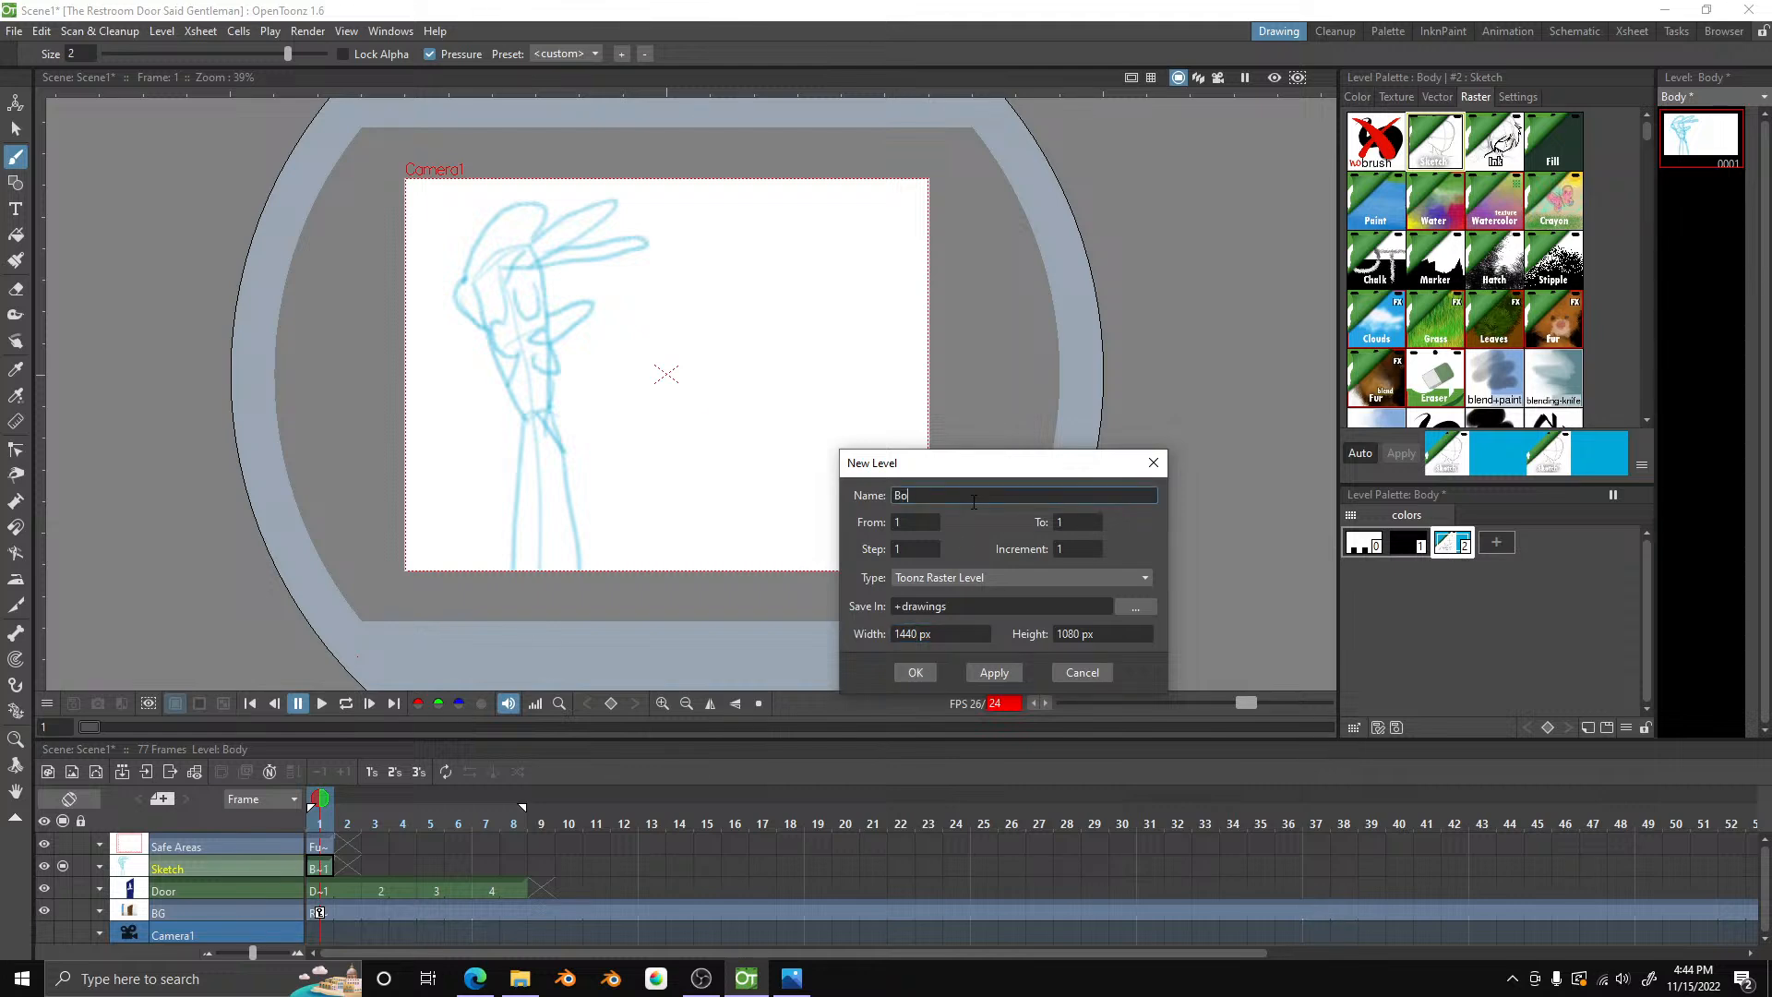
pyautogui.write('dy2')
pyautogui.click(916, 672)
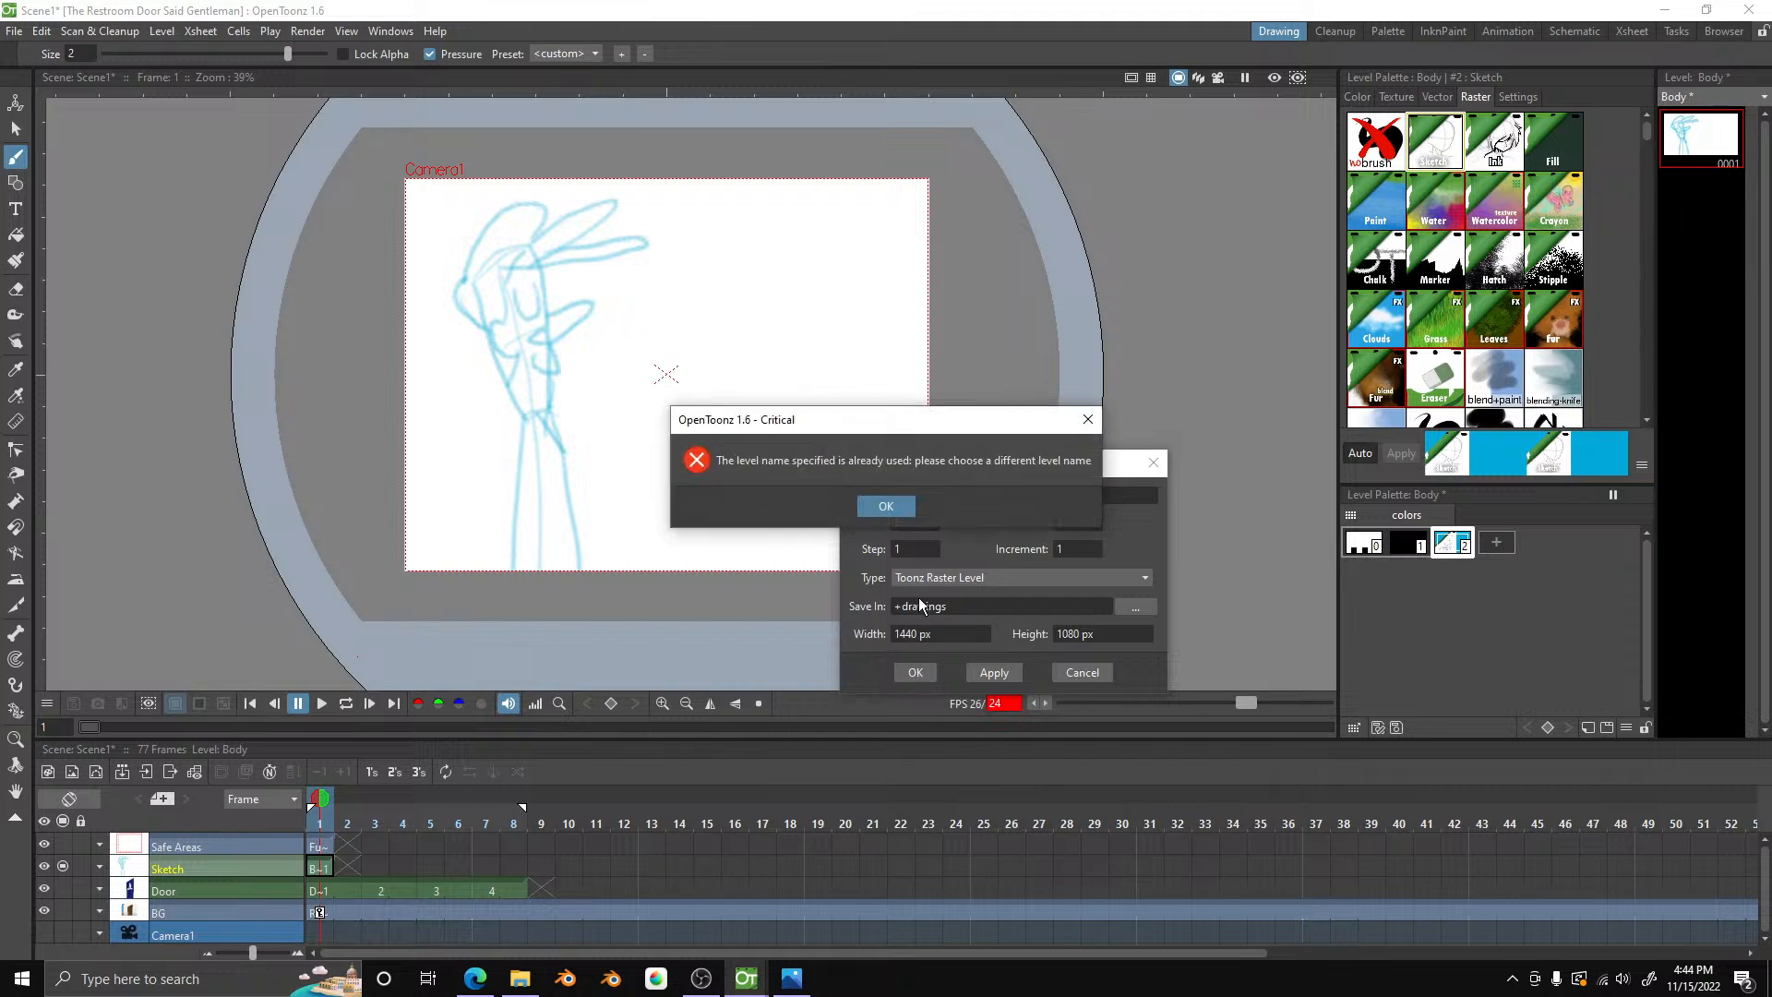
pyautogui.click(886, 506)
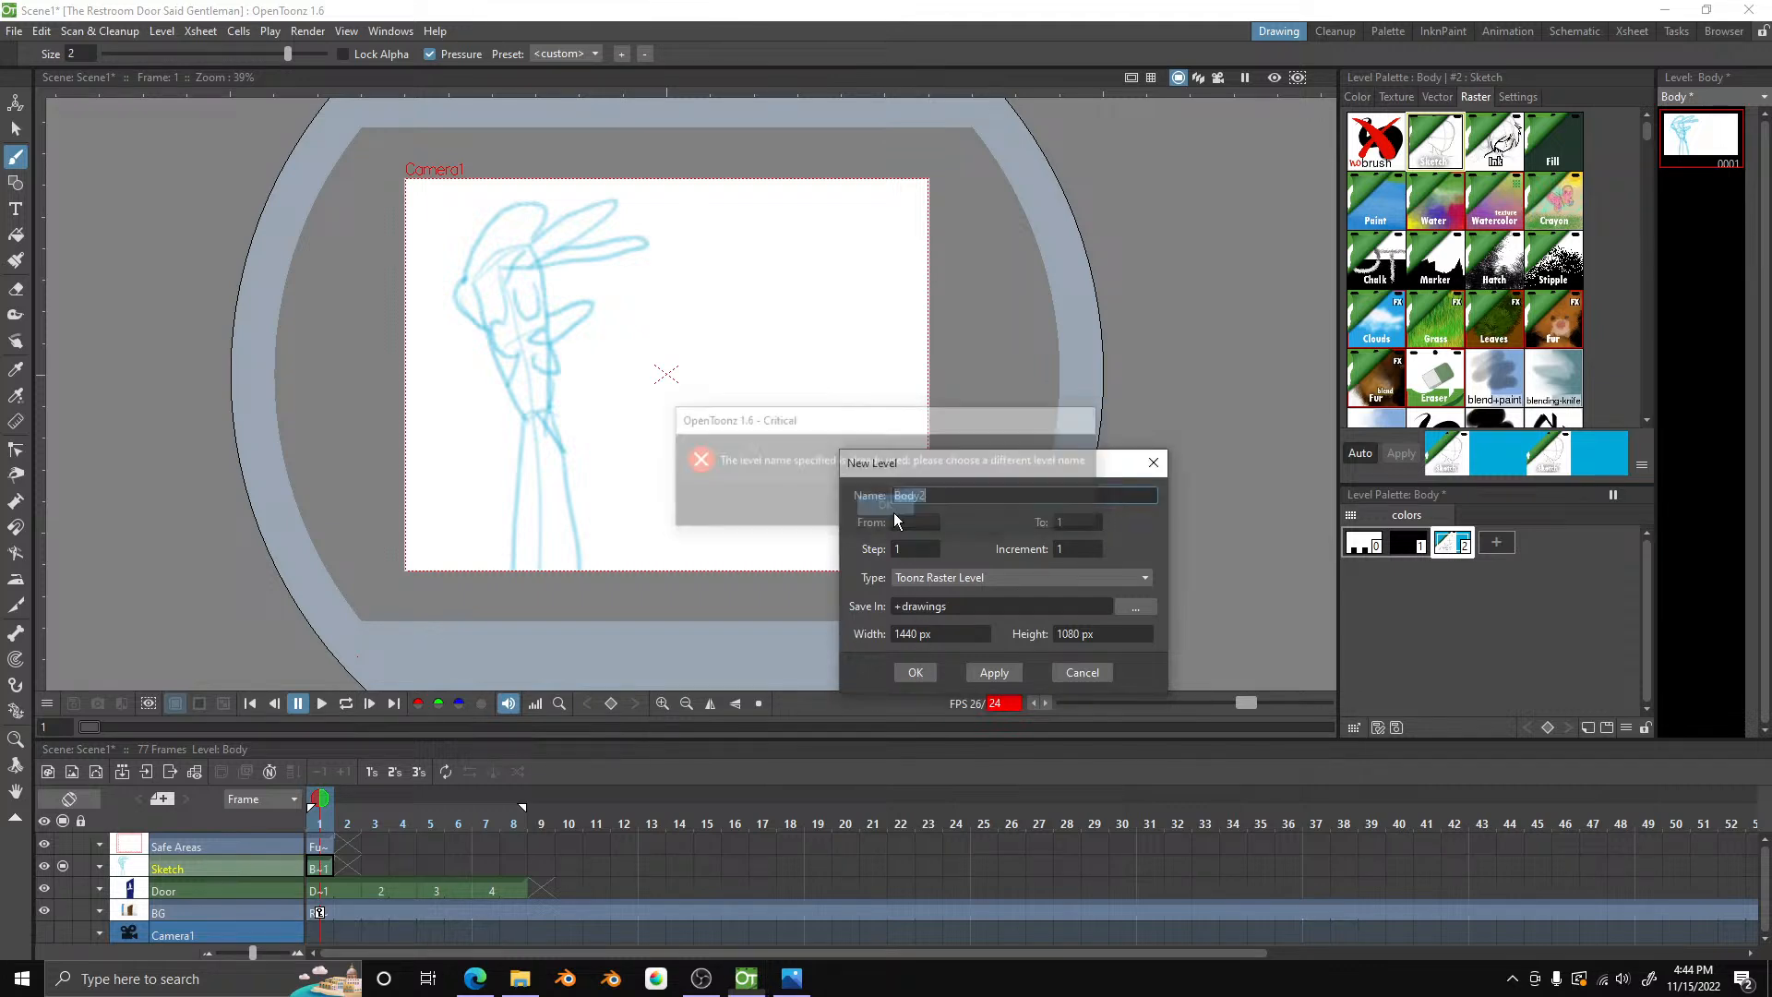
# - Name the new level Body3 and create it
pyautogui.click(970, 497)
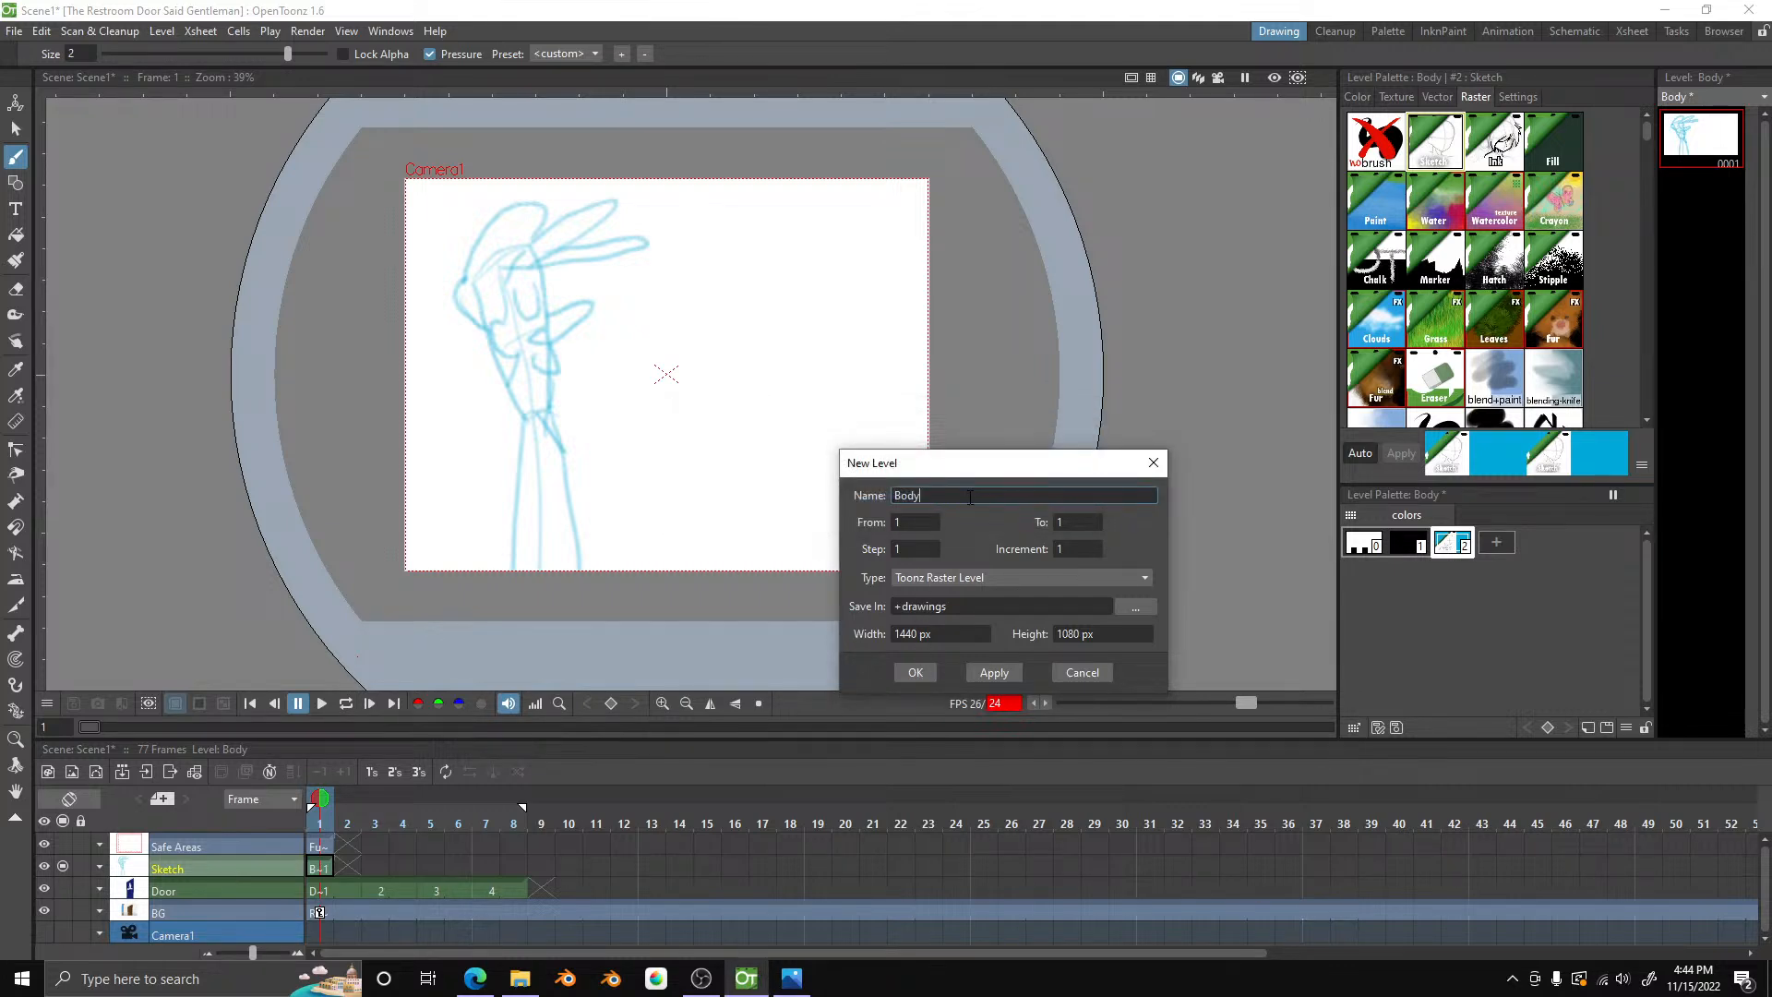
pyautogui.write('3')
pyautogui.click(918, 672)
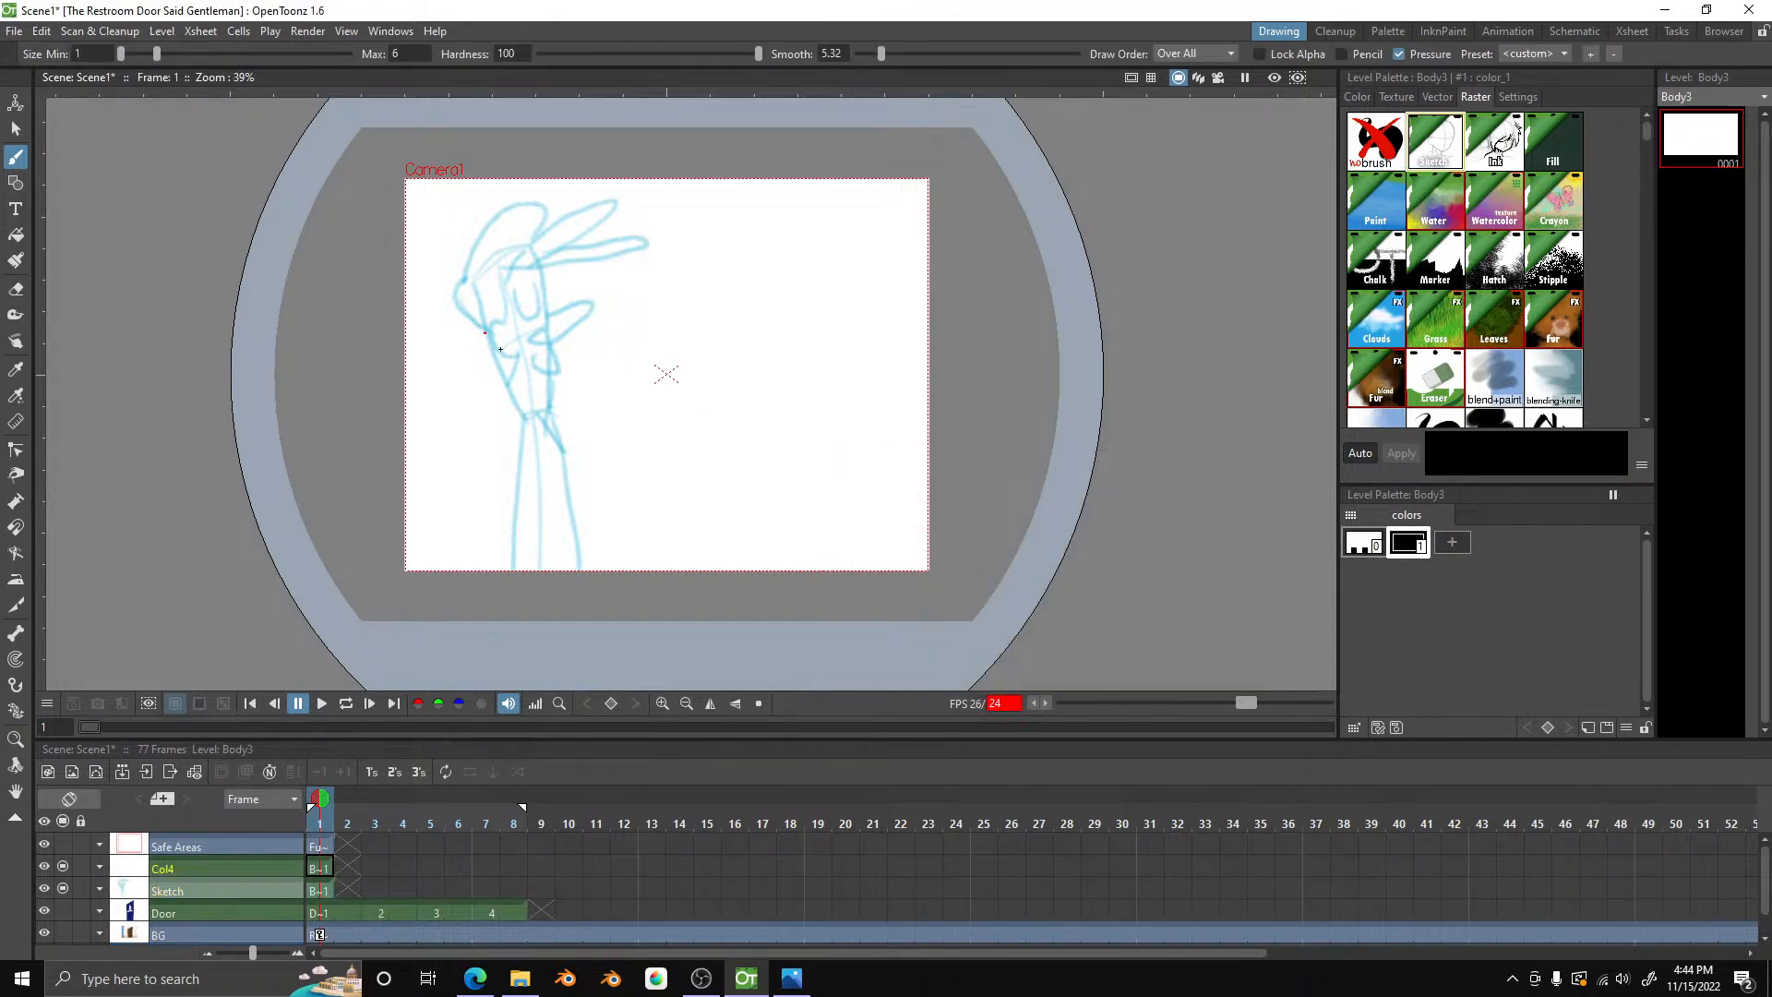
# - Show the colour settings of the black style and set the brush's maximum size to 8
pyautogui.scroll(4, 429, 240)
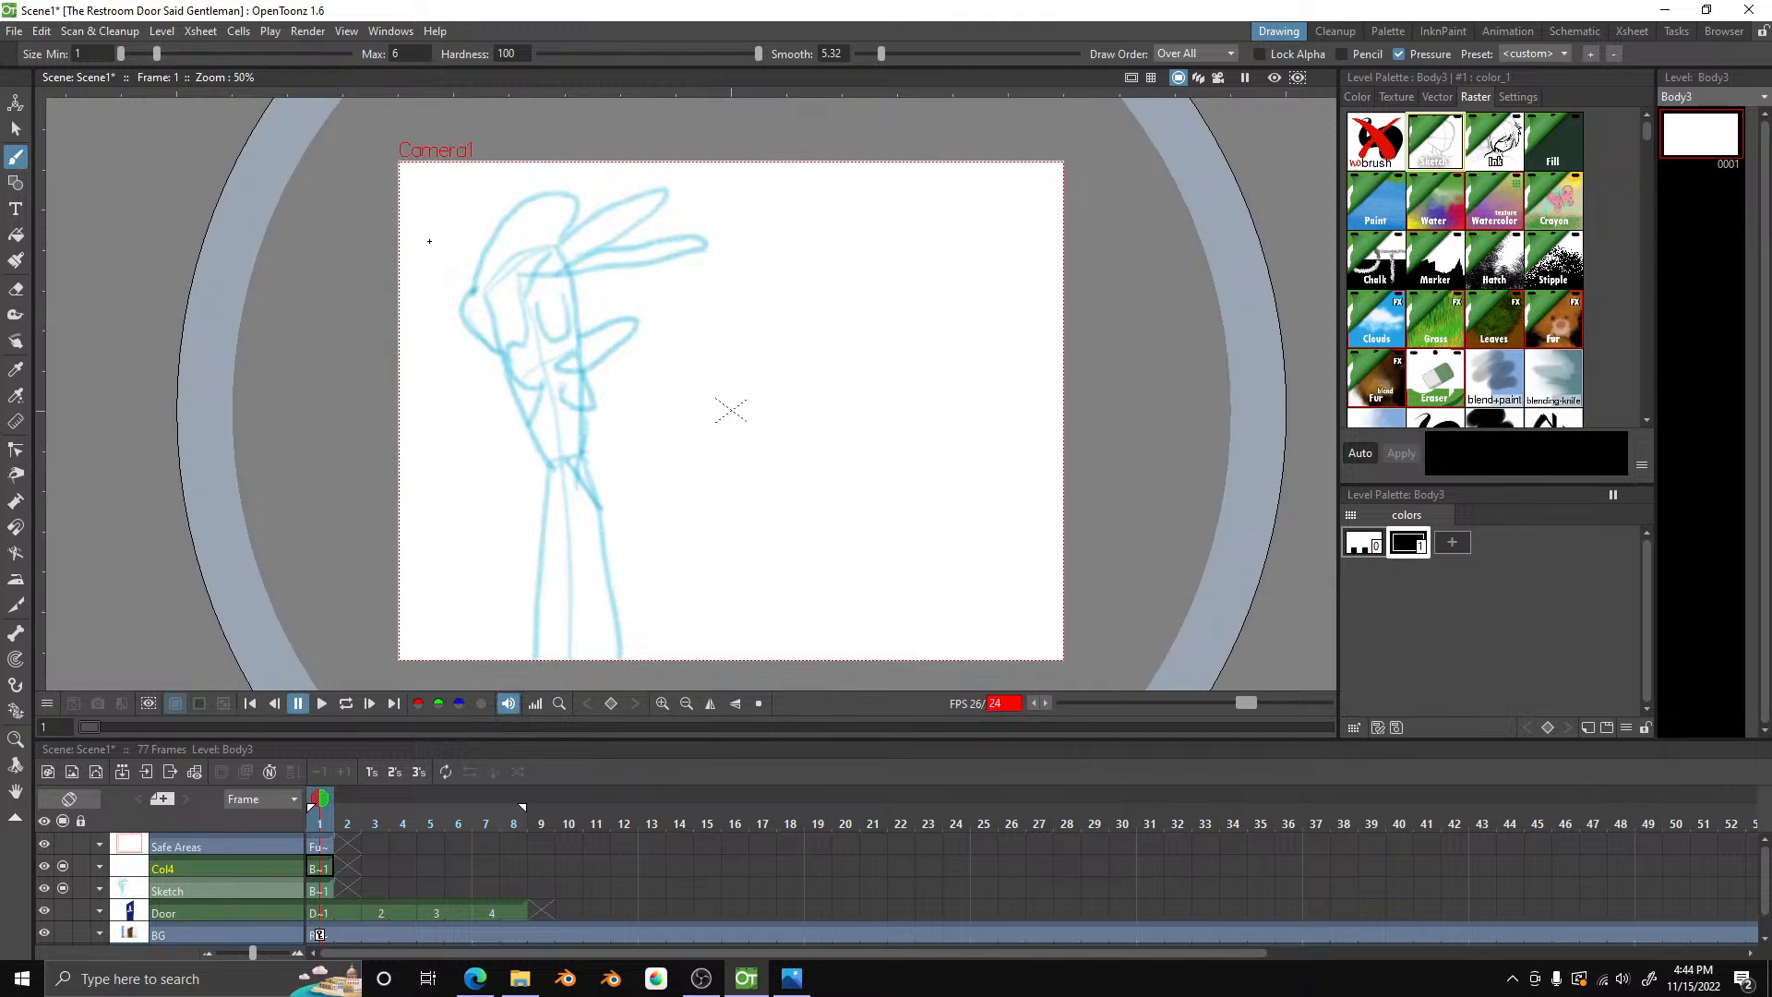
pyautogui.scroll(2, 635, 384)
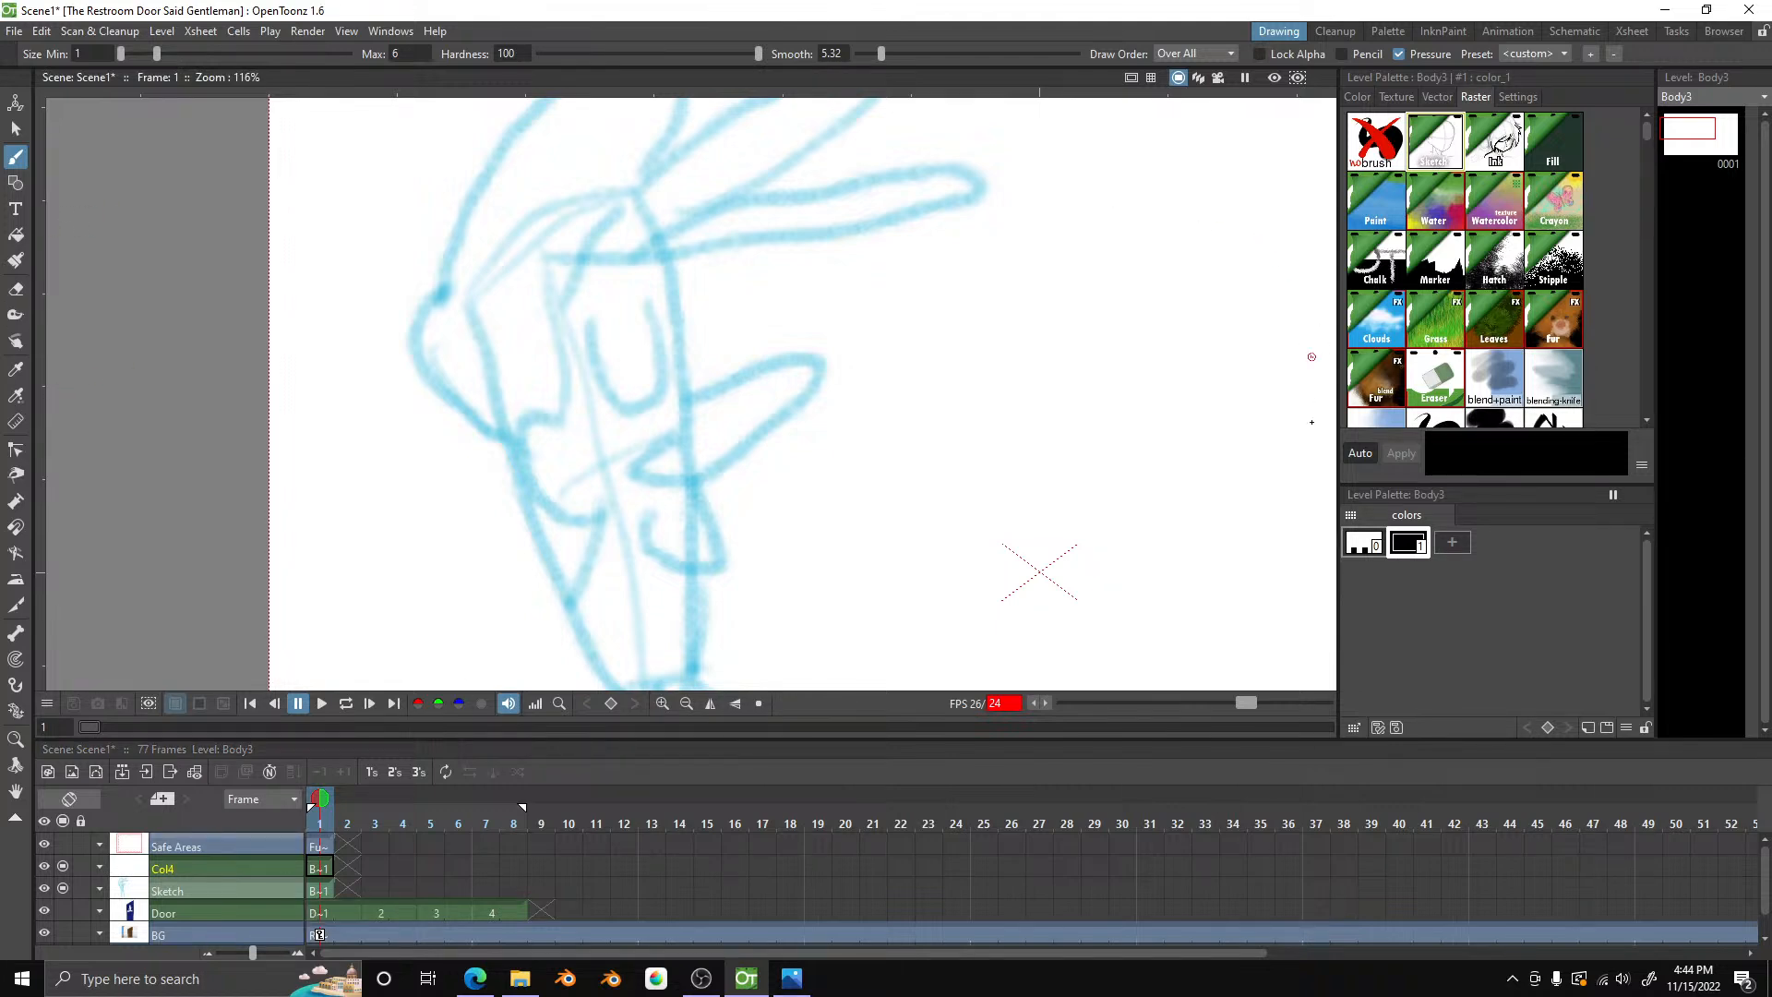
pyautogui.click(1359, 97)
pyautogui.scroll(-2, 574, 415)
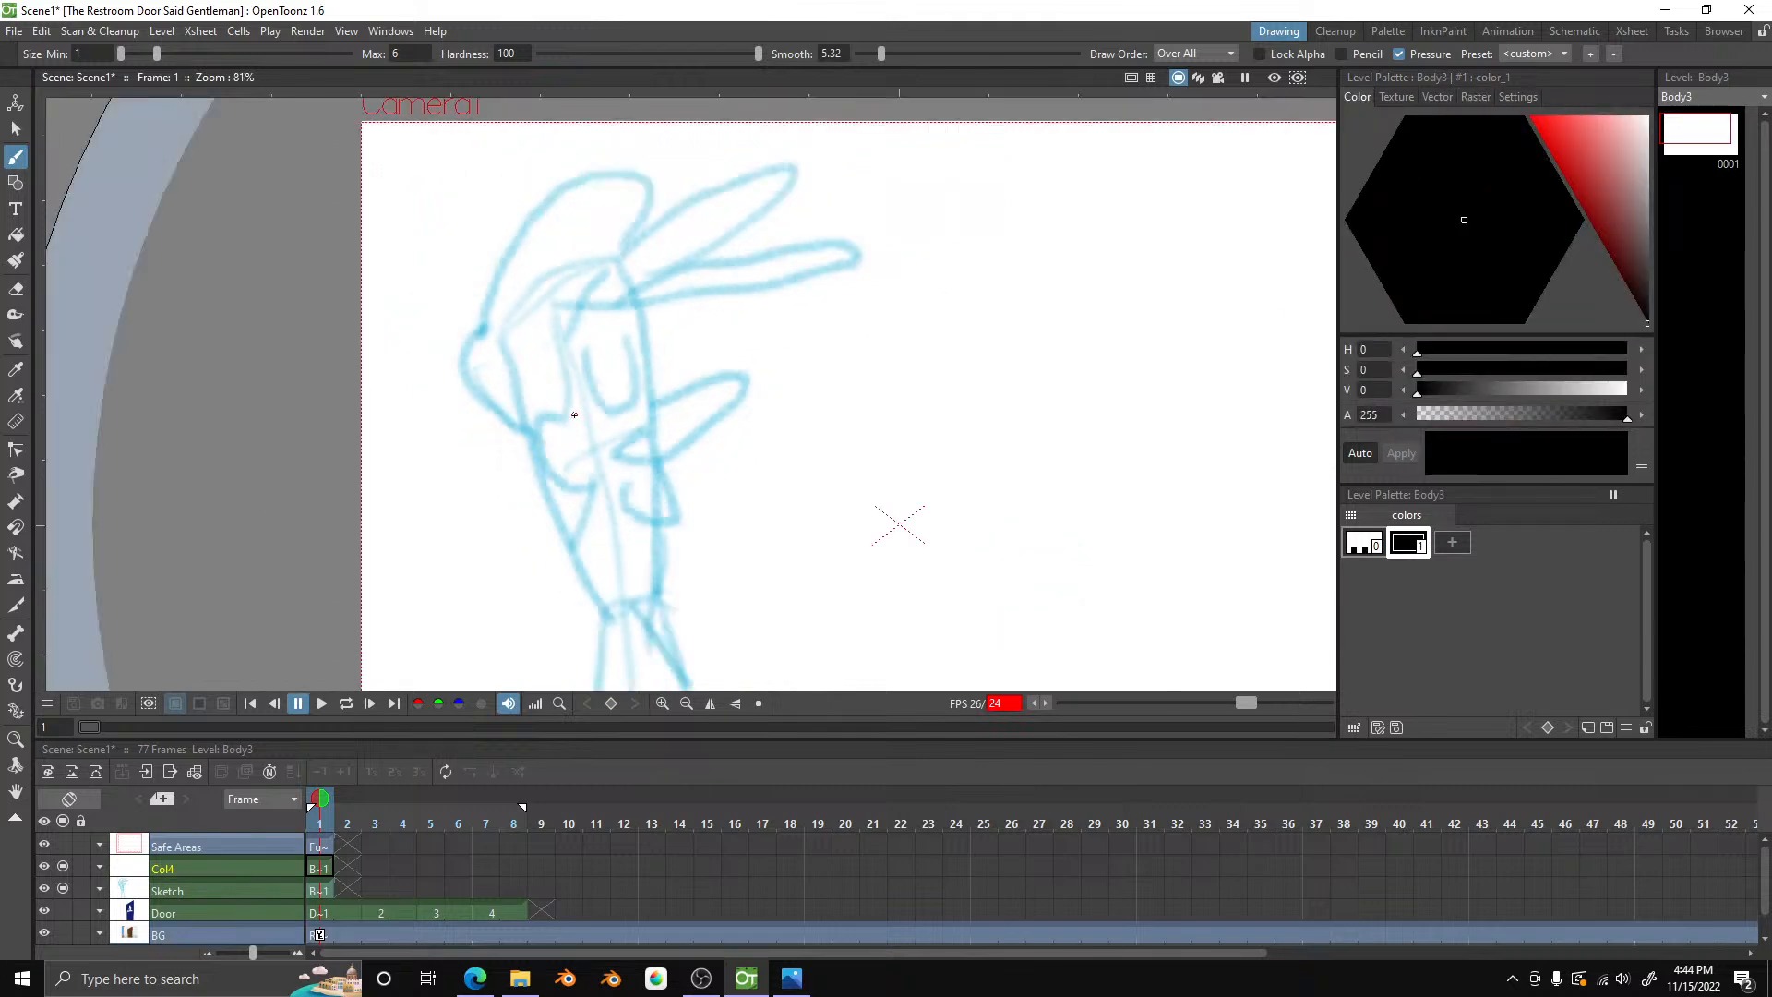
pyautogui.scroll(3, 614, 301)
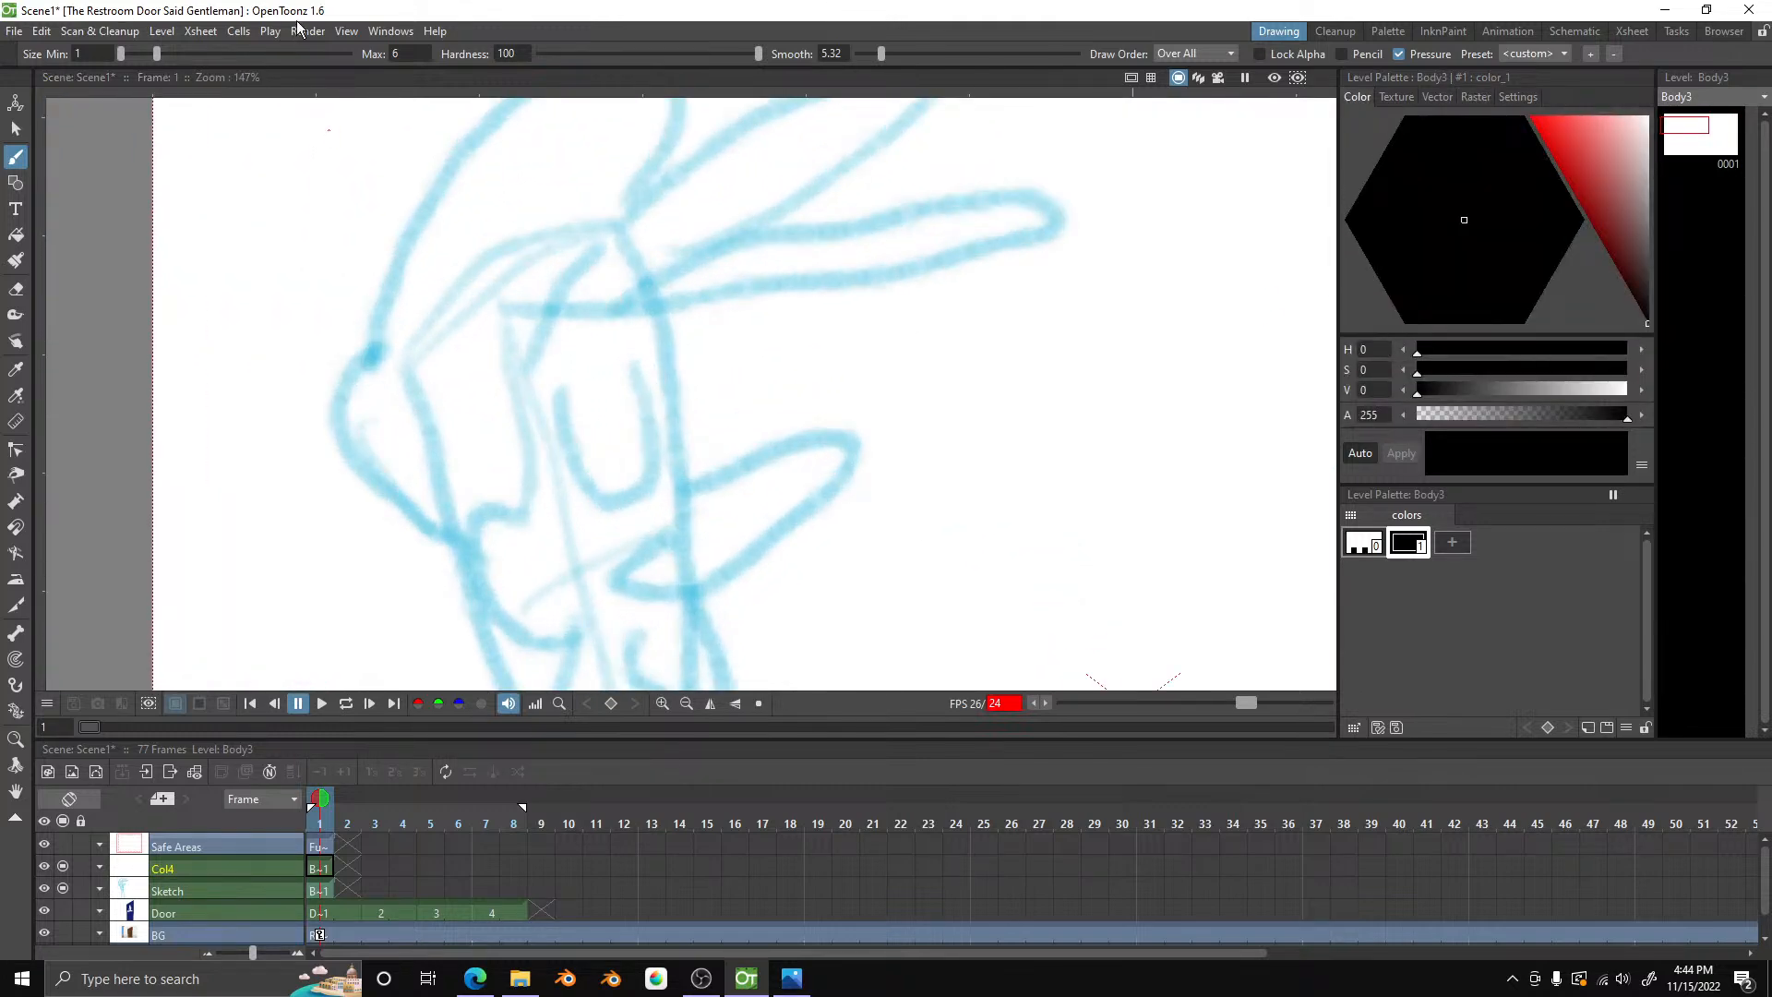
pyautogui.click(429, 53)
pyautogui.write('8')
# - Try to trace the lower hair spike in black over the sketch, then undo the stroke
pyautogui.scroll(-2, 814, 373)
pyautogui.scroll(3, 894, 164)
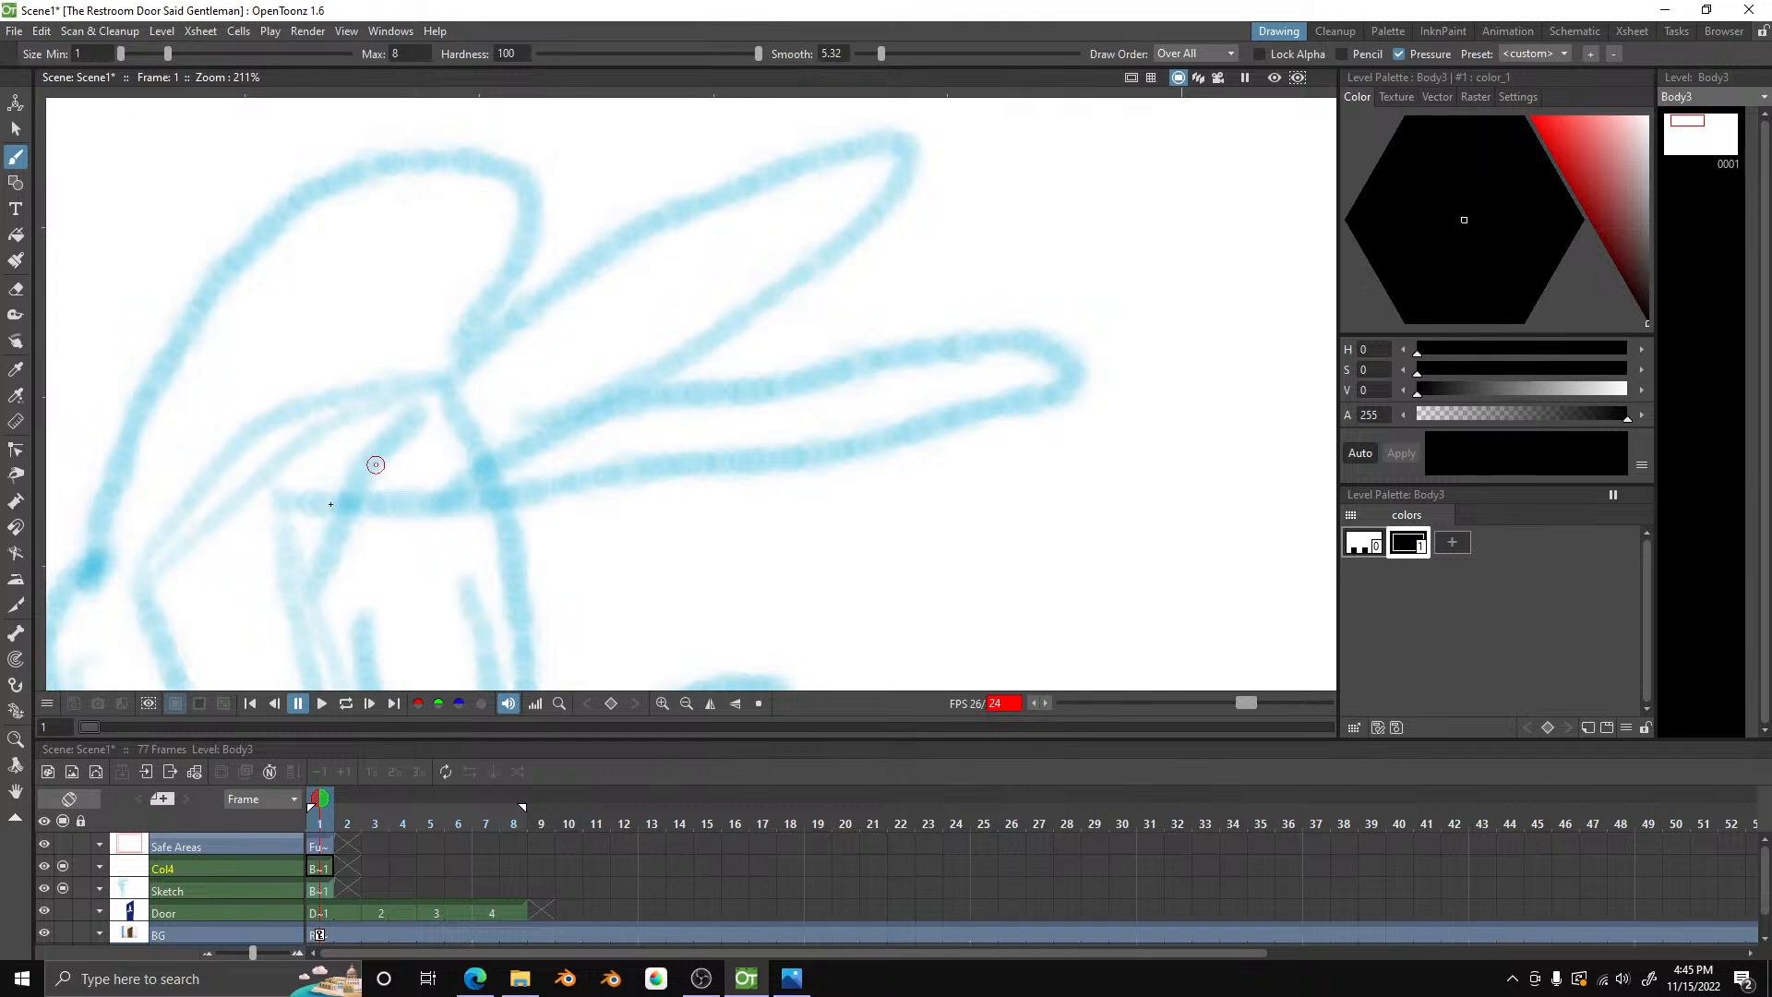
pyautogui.moveTo(283, 500)
pyautogui.mouseDown()
pyautogui.moveTo(726, 475)
pyautogui.moveTo(1088, 386)
pyautogui.mouseUp()
pyautogui.hotkey('ctrl', 'z')
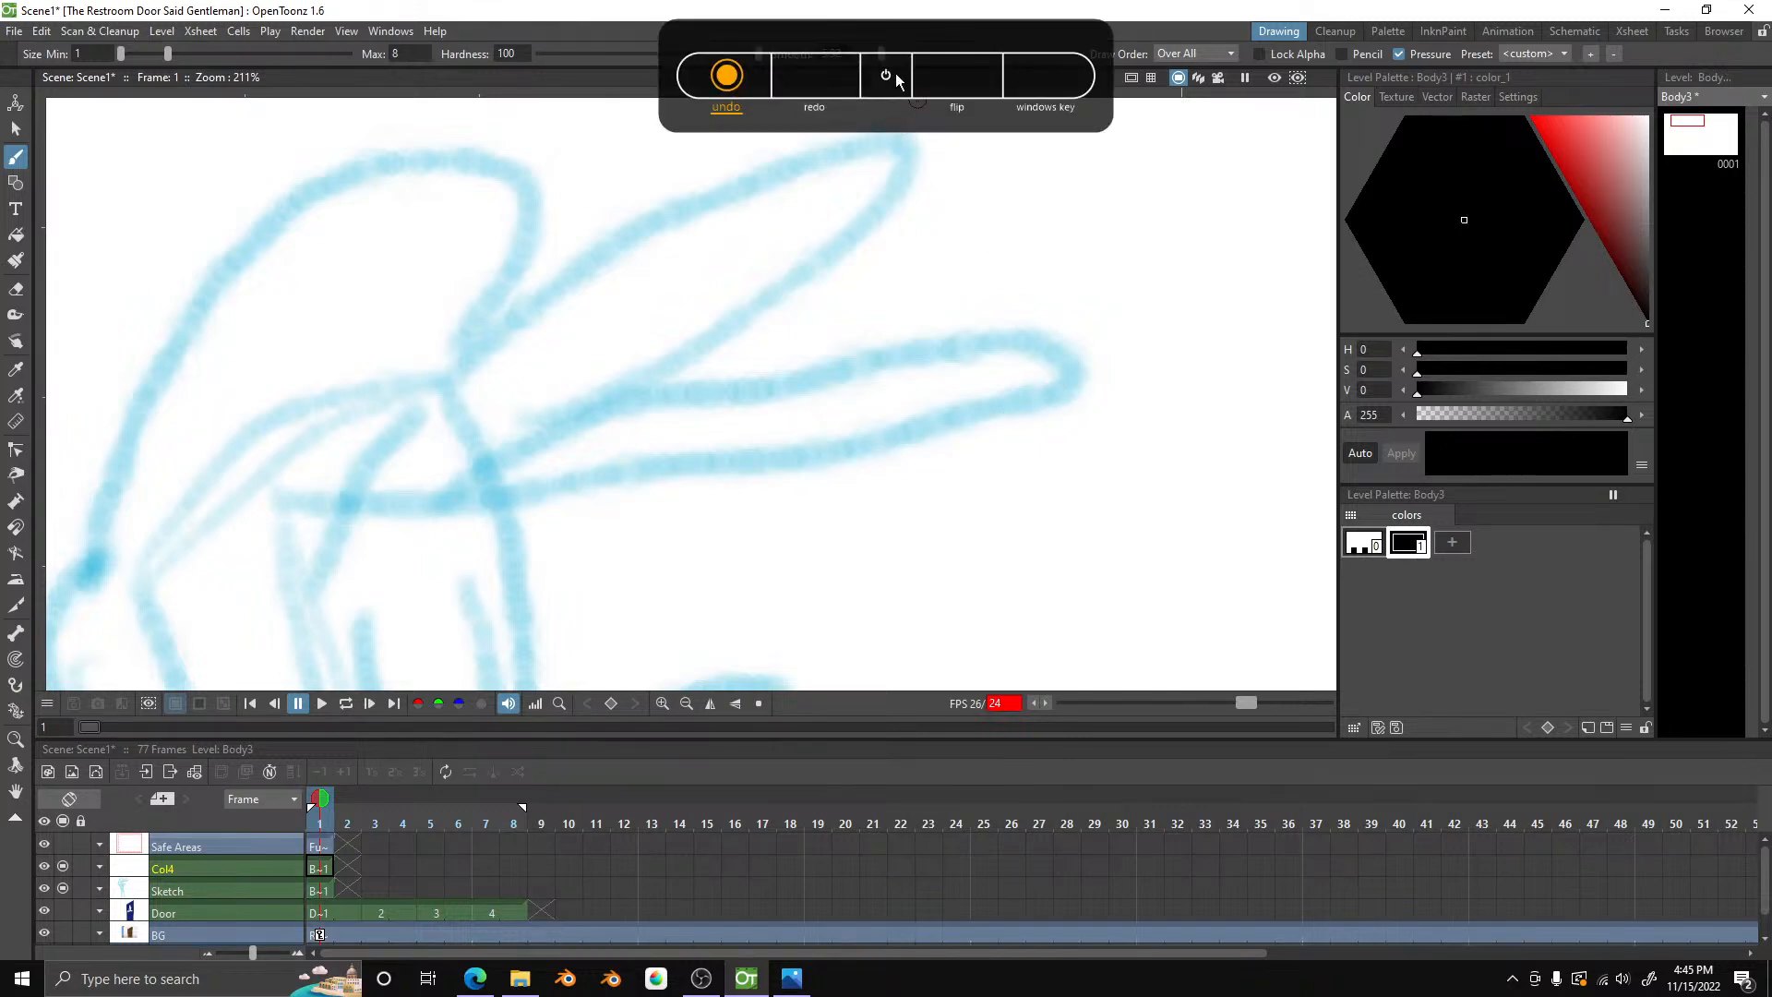
# - Set the brush smoothing to 20
pyautogui.moveTo(883, 48); pyautogui.dragTo(949, 58)
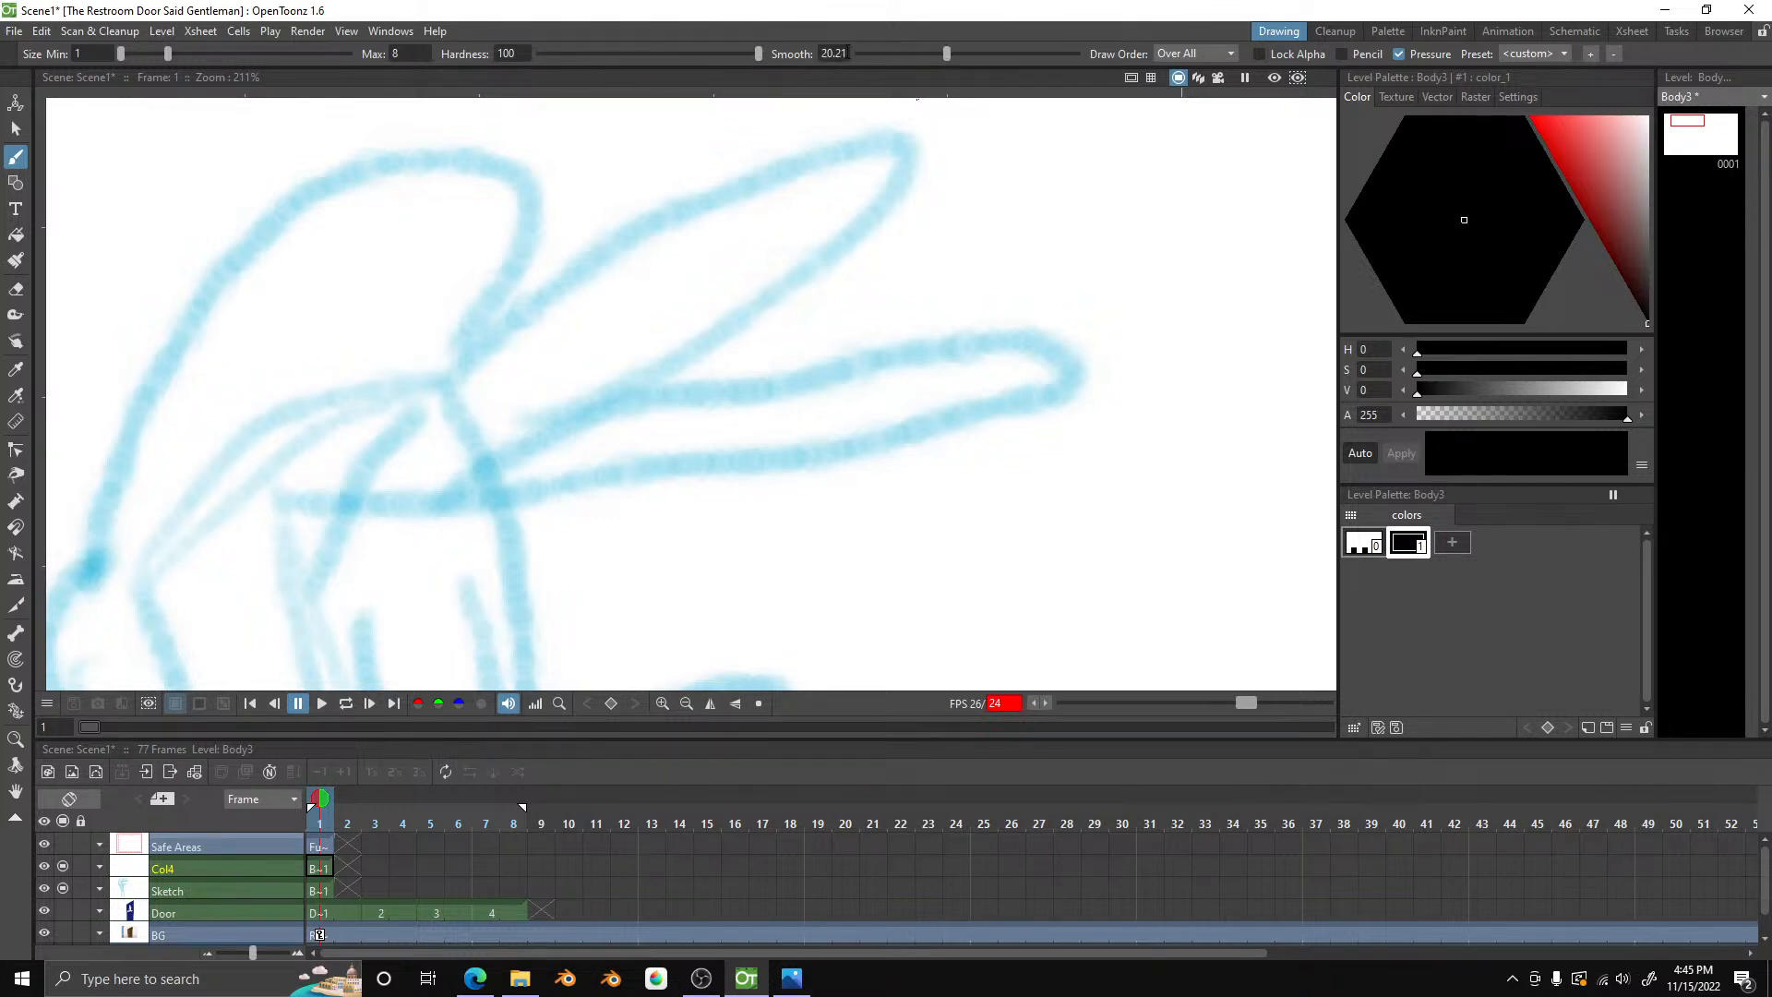
pyautogui.click(856, 53)
# - Try inking the swept-back hair and its two long spikes over the blue sketch, undoing both attempts
pyautogui.moveTo(282, 499)
pyautogui.mouseDown()
pyautogui.moveTo(792, 485)
pyautogui.moveTo(1067, 378)
pyautogui.moveTo(994, 301)
pyautogui.moveTo(735, 344)
pyautogui.mouseUp()
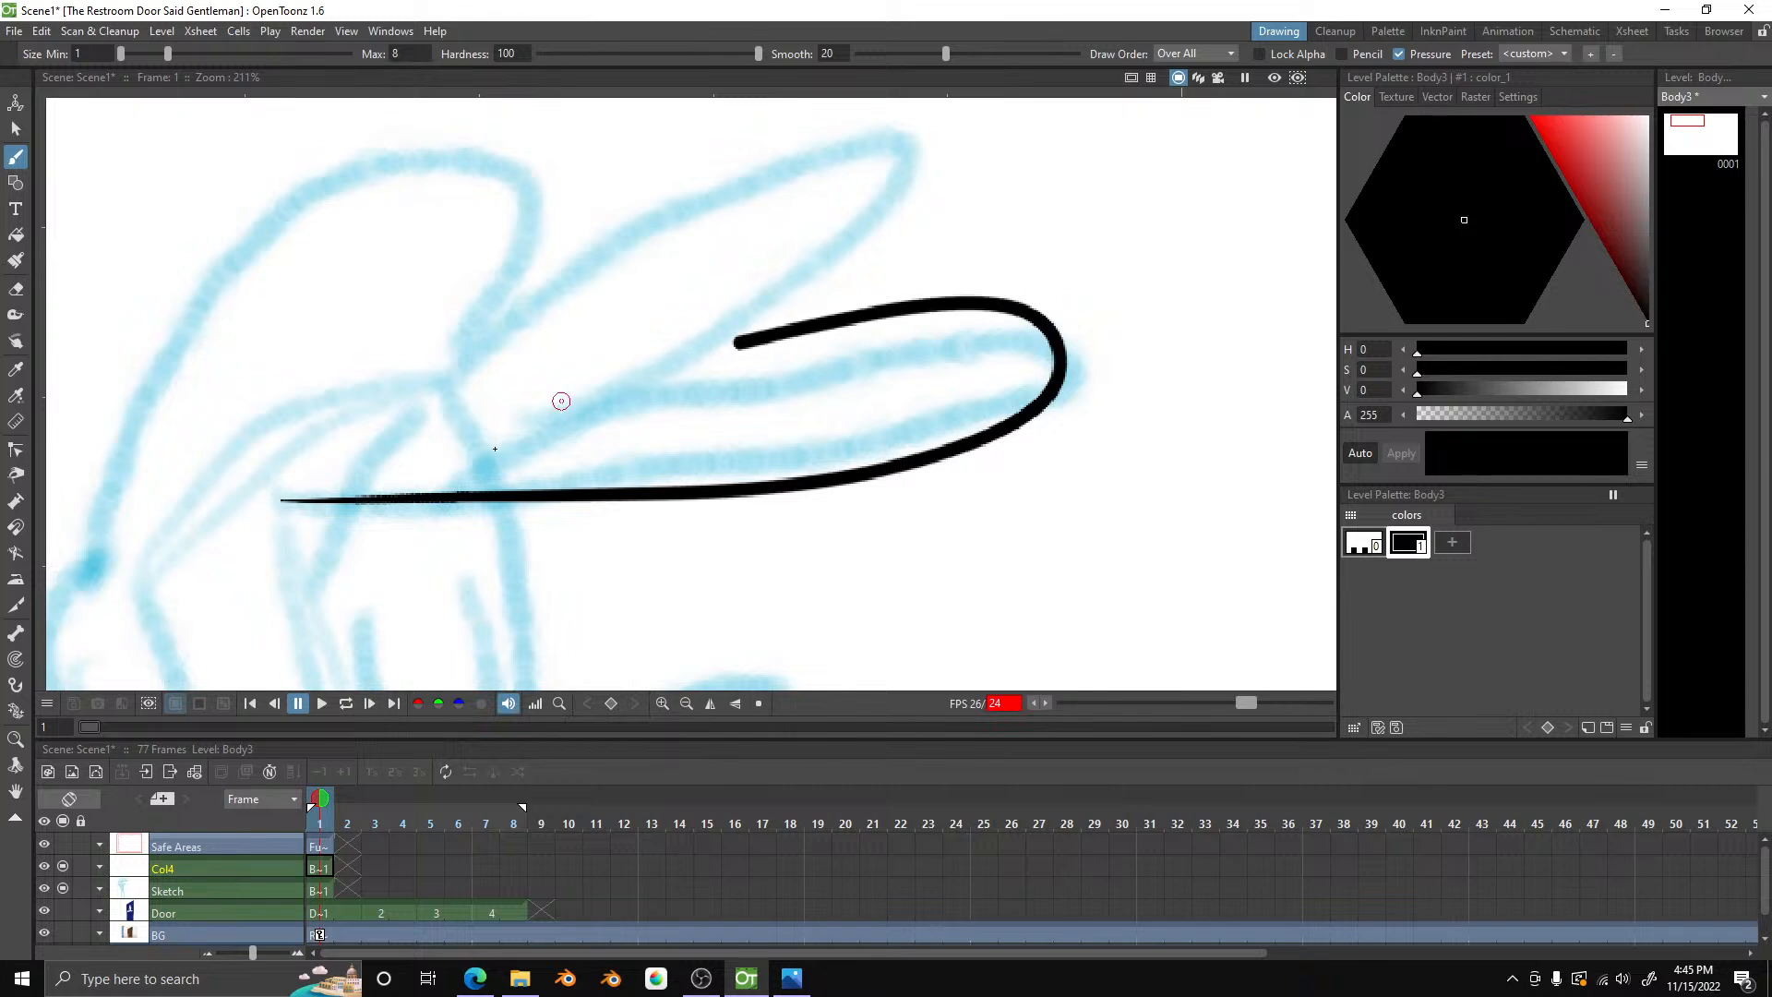
pyautogui.moveTo(561, 401)
pyautogui.mouseDown()
pyautogui.moveTo(494, 451)
pyautogui.moveTo(794, 151)
pyautogui.moveTo(744, 142)
pyautogui.moveTo(567, 248)
pyautogui.mouseUp()
pyautogui.moveTo(463, 356)
pyautogui.mouseDown()
pyautogui.moveTo(439, 394)
pyautogui.moveTo(496, 187)
pyautogui.moveTo(359, 191)
pyautogui.moveTo(220, 321)
pyautogui.moveTo(65, 593)
pyautogui.mouseUp()
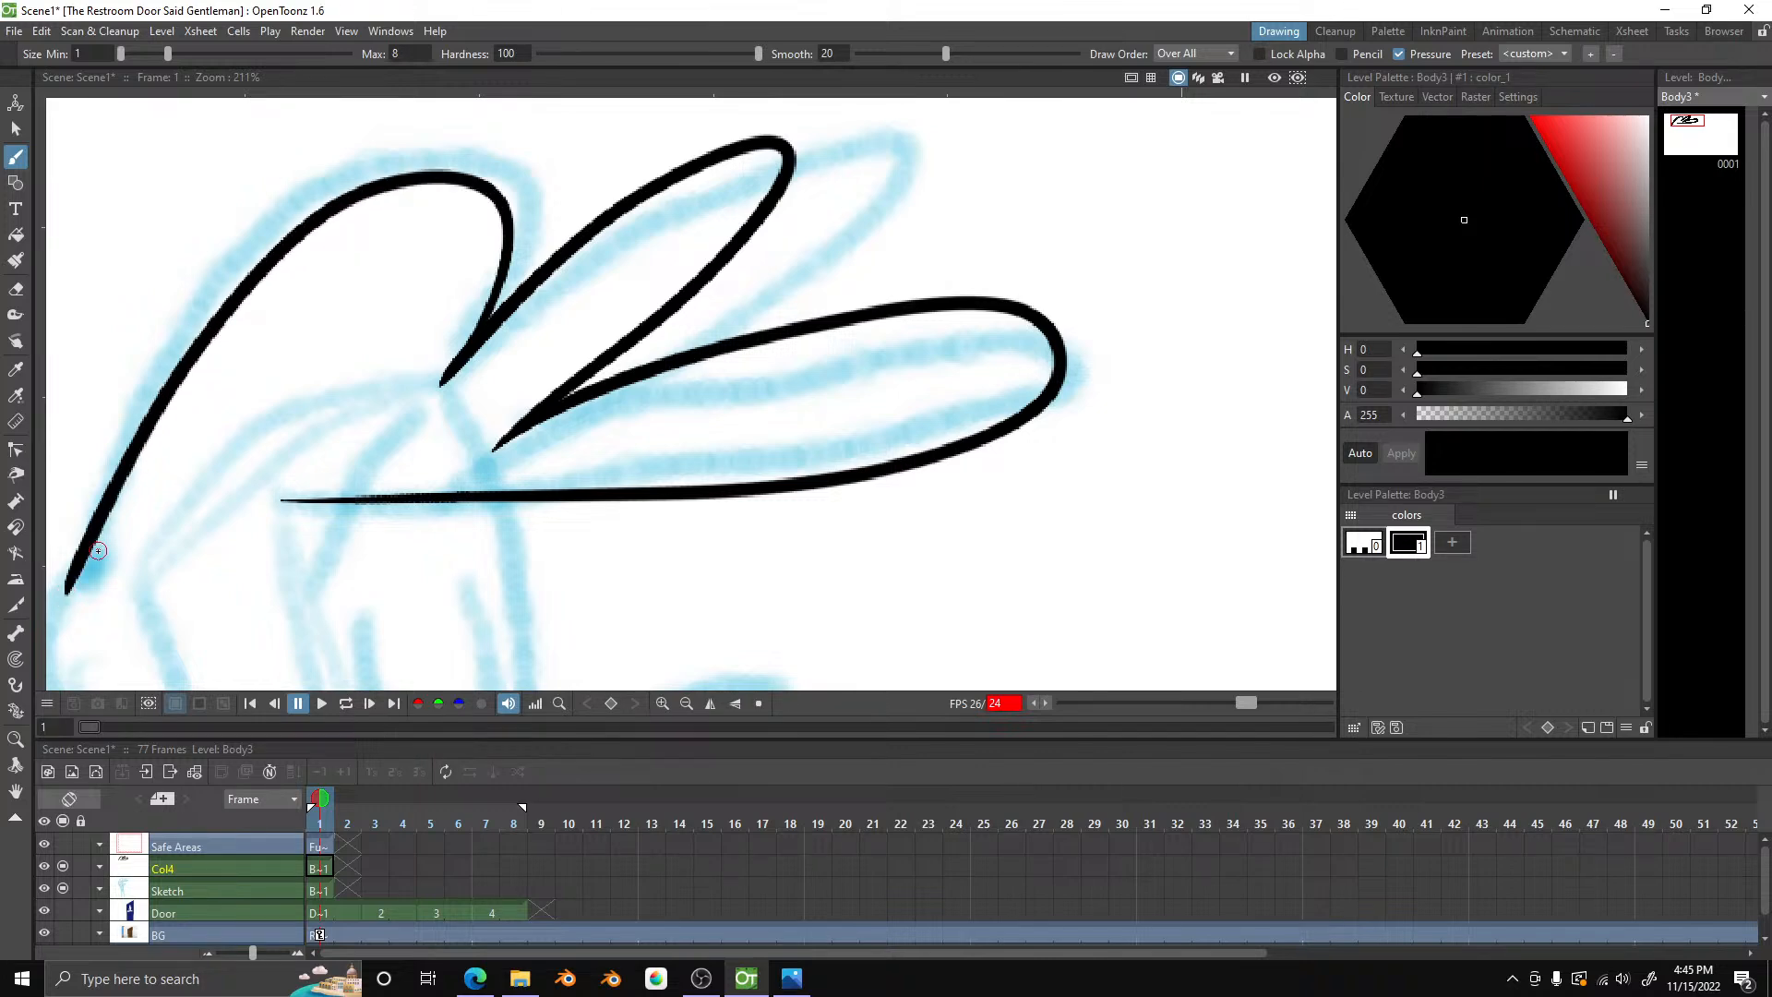
pyautogui.hotkey('ctrl', 'z')
pyautogui.hotkey('ctrl', 'z')
pyautogui.hotkey('ctrl', 'z')
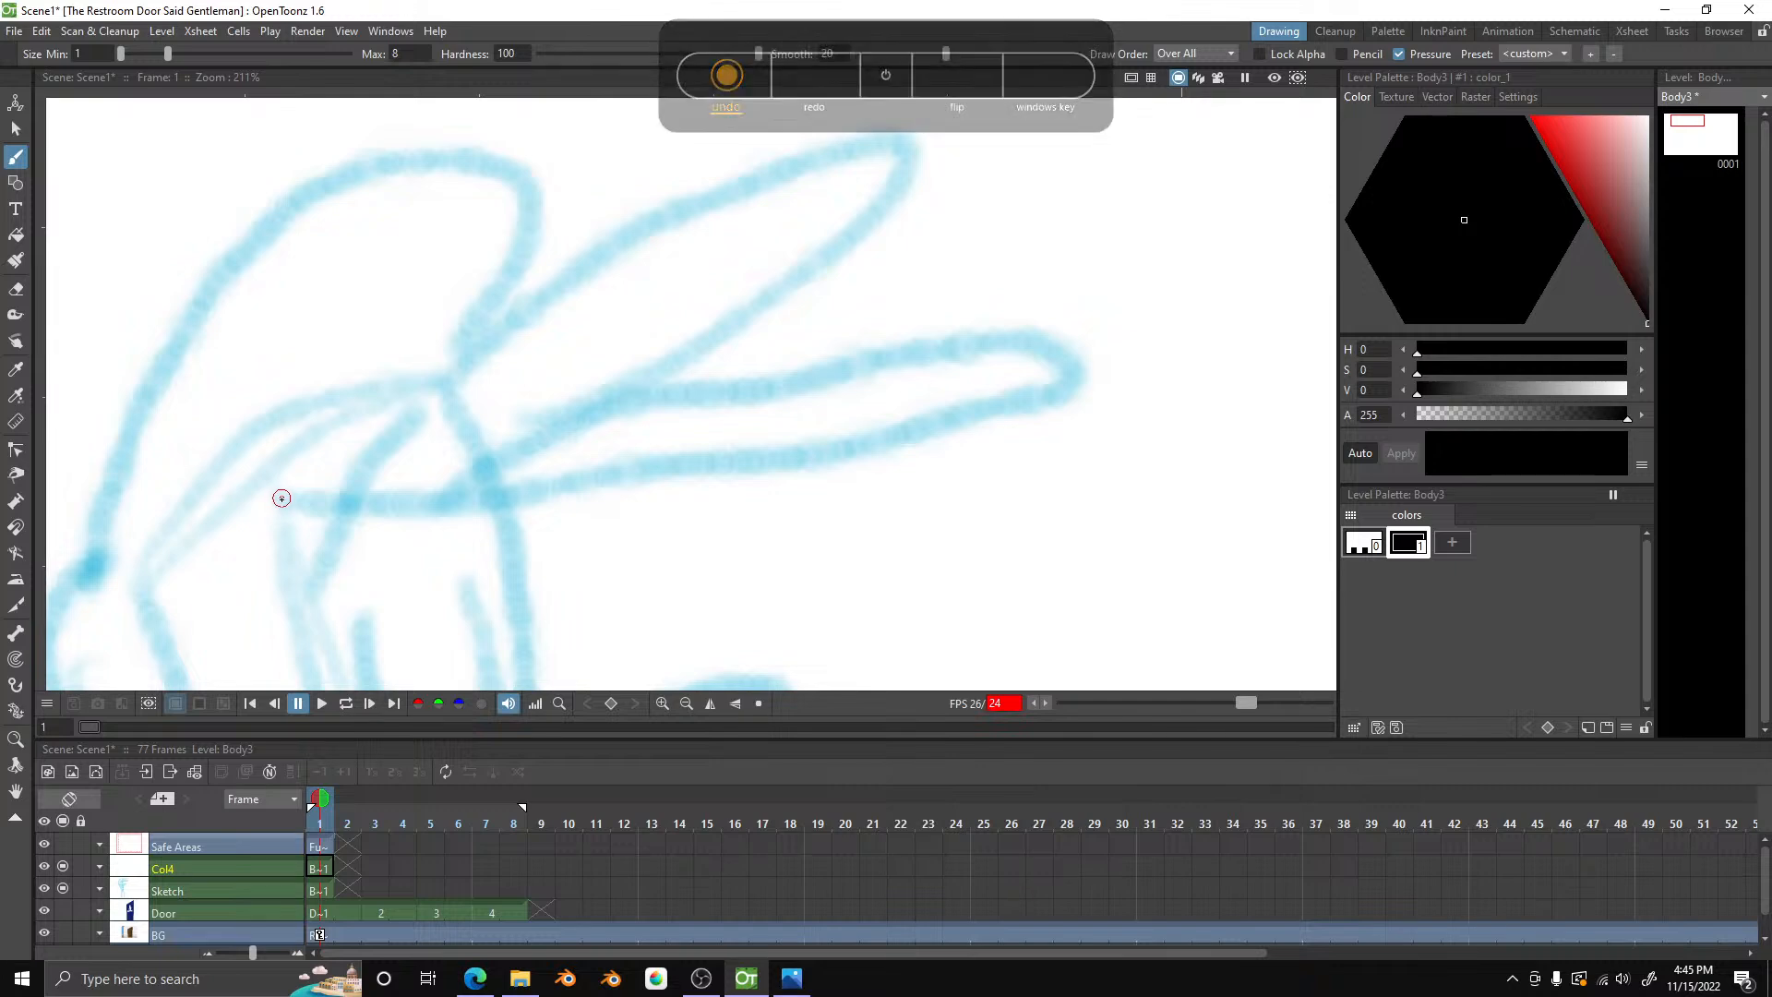
pyautogui.moveTo(290, 503)
pyautogui.mouseDown()
pyautogui.moveTo(684, 475)
pyautogui.moveTo(1076, 400)
pyautogui.moveTo(1112, 317)
pyautogui.moveTo(978, 296)
pyautogui.mouseUp()
pyautogui.moveTo(769, 317)
pyautogui.mouseDown()
pyautogui.moveTo(683, 354)
pyautogui.moveTo(886, 170)
pyautogui.moveTo(878, 139)
pyautogui.moveTo(704, 197)
pyautogui.moveTo(548, 359)
pyautogui.moveTo(551, 186)
pyautogui.moveTo(421, 175)
pyautogui.moveTo(199, 405)
pyautogui.moveTo(140, 577)
pyautogui.mouseUp()
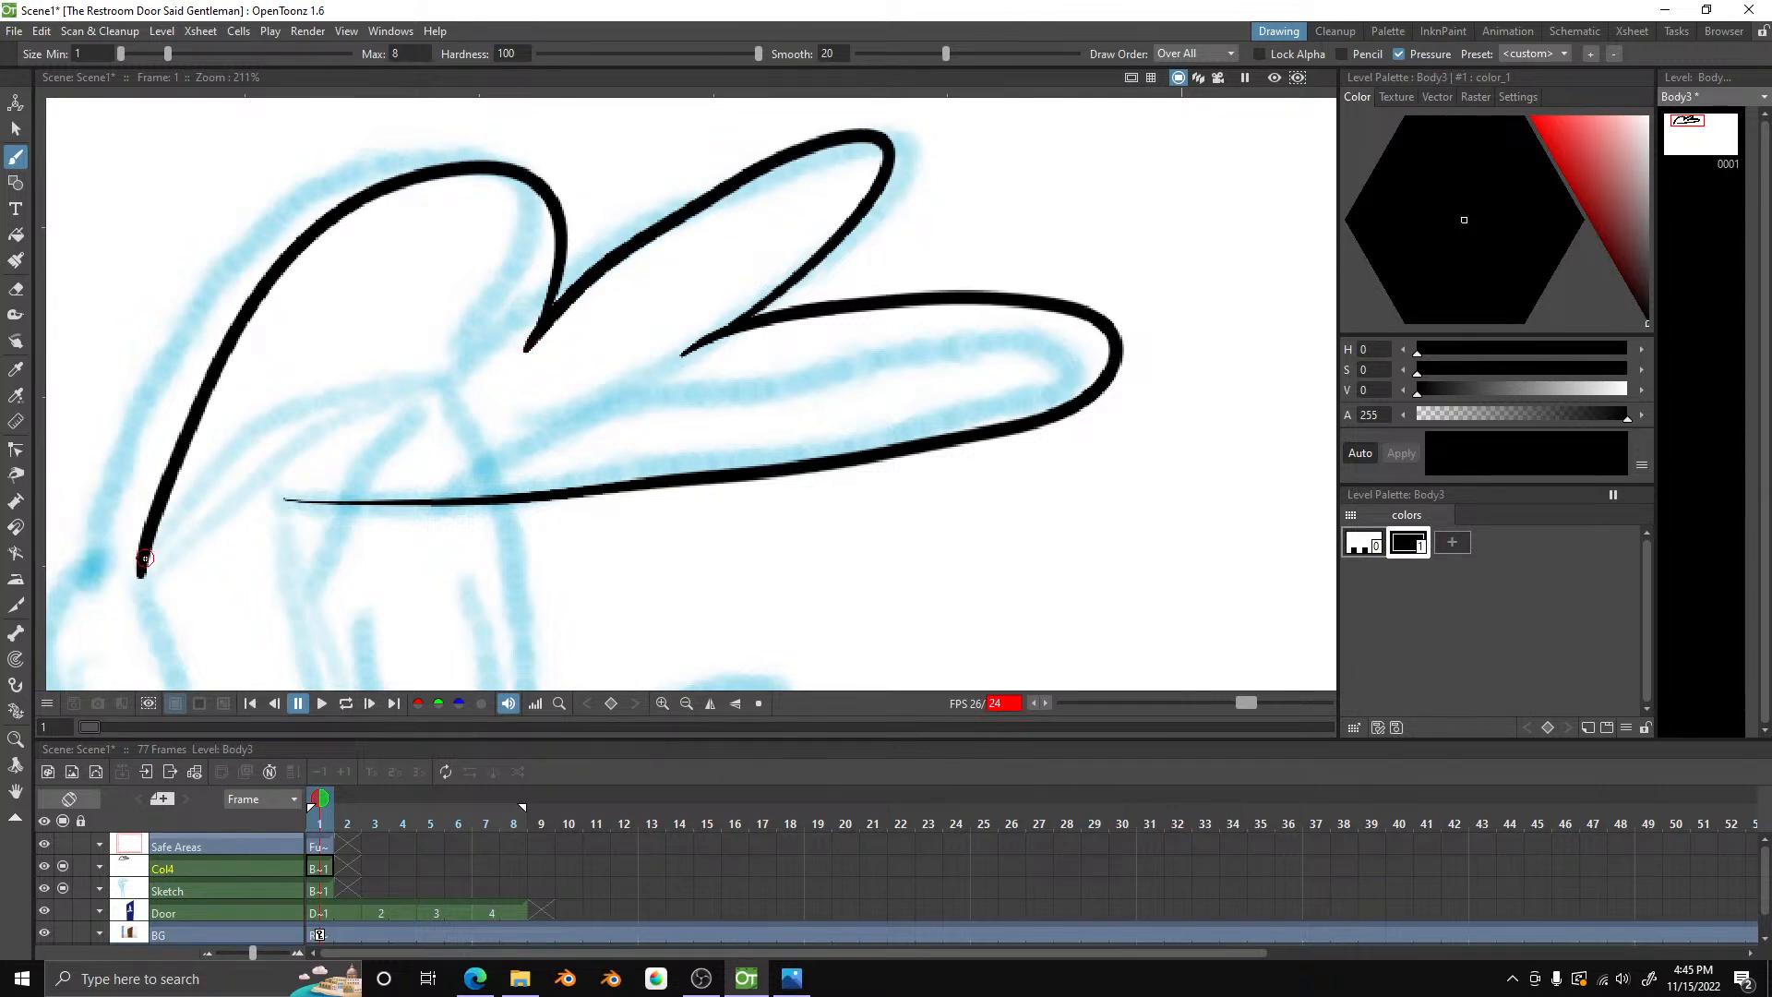
pyautogui.scroll(-6, 557, 447)
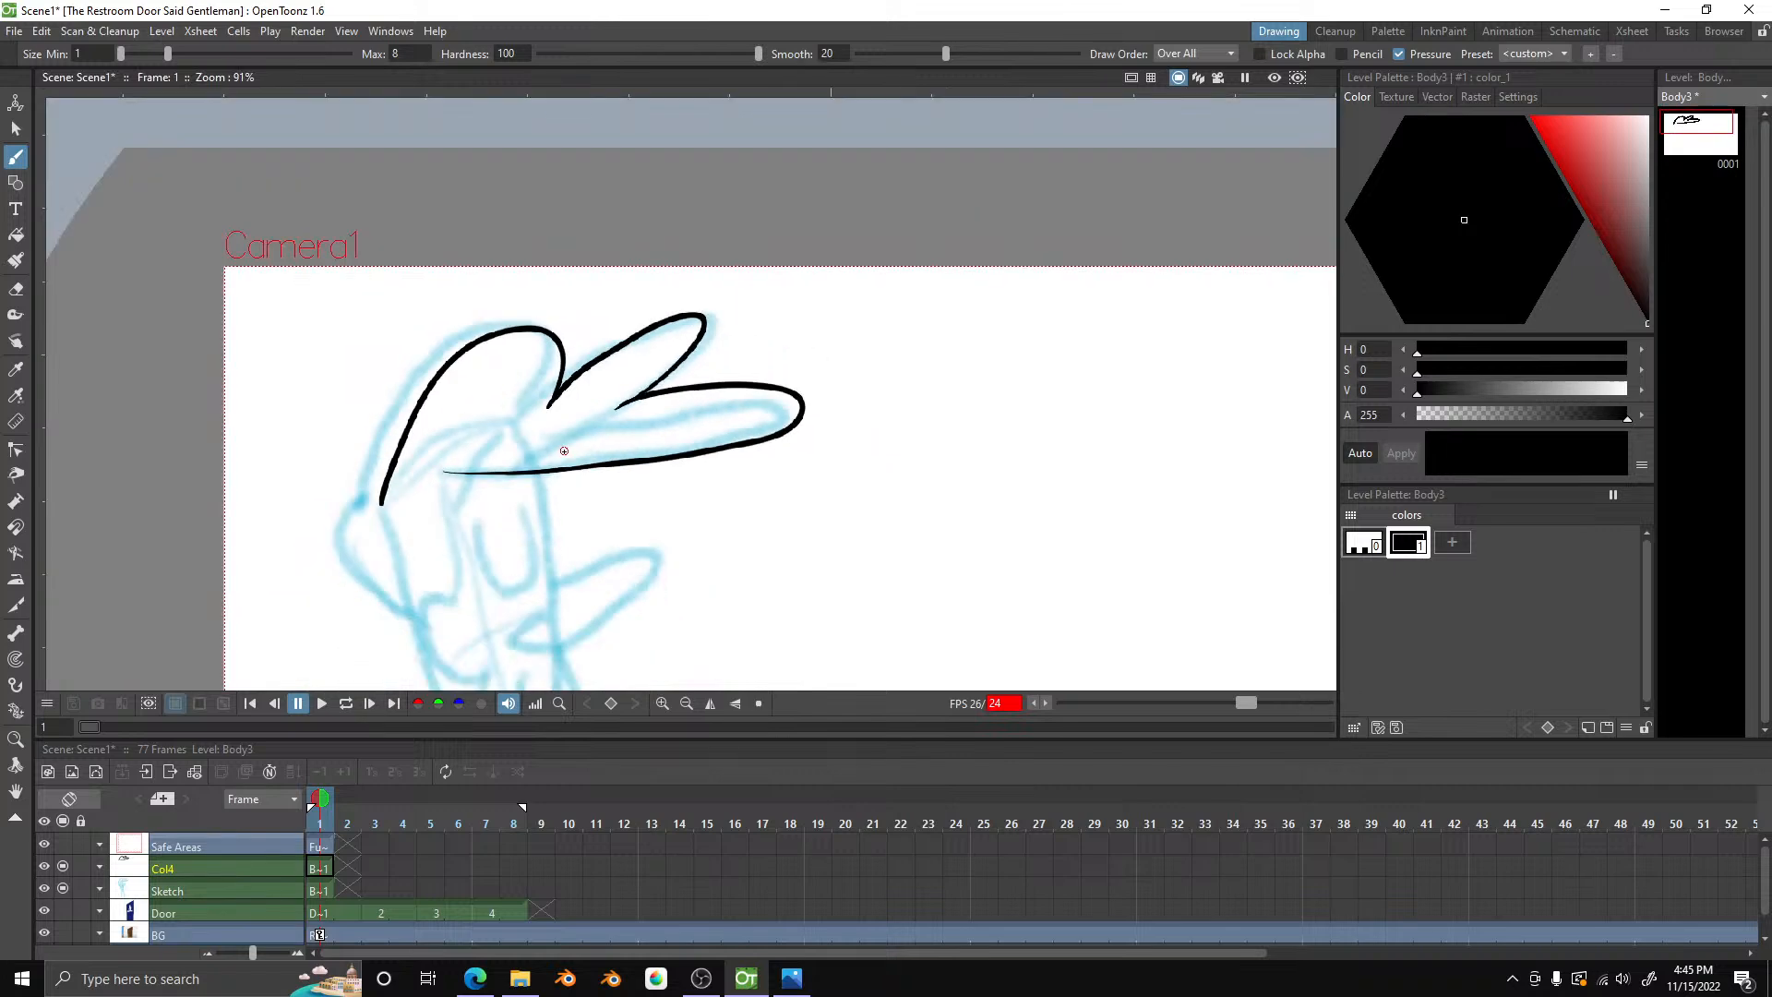
pyautogui.scroll(3, 508, 545)
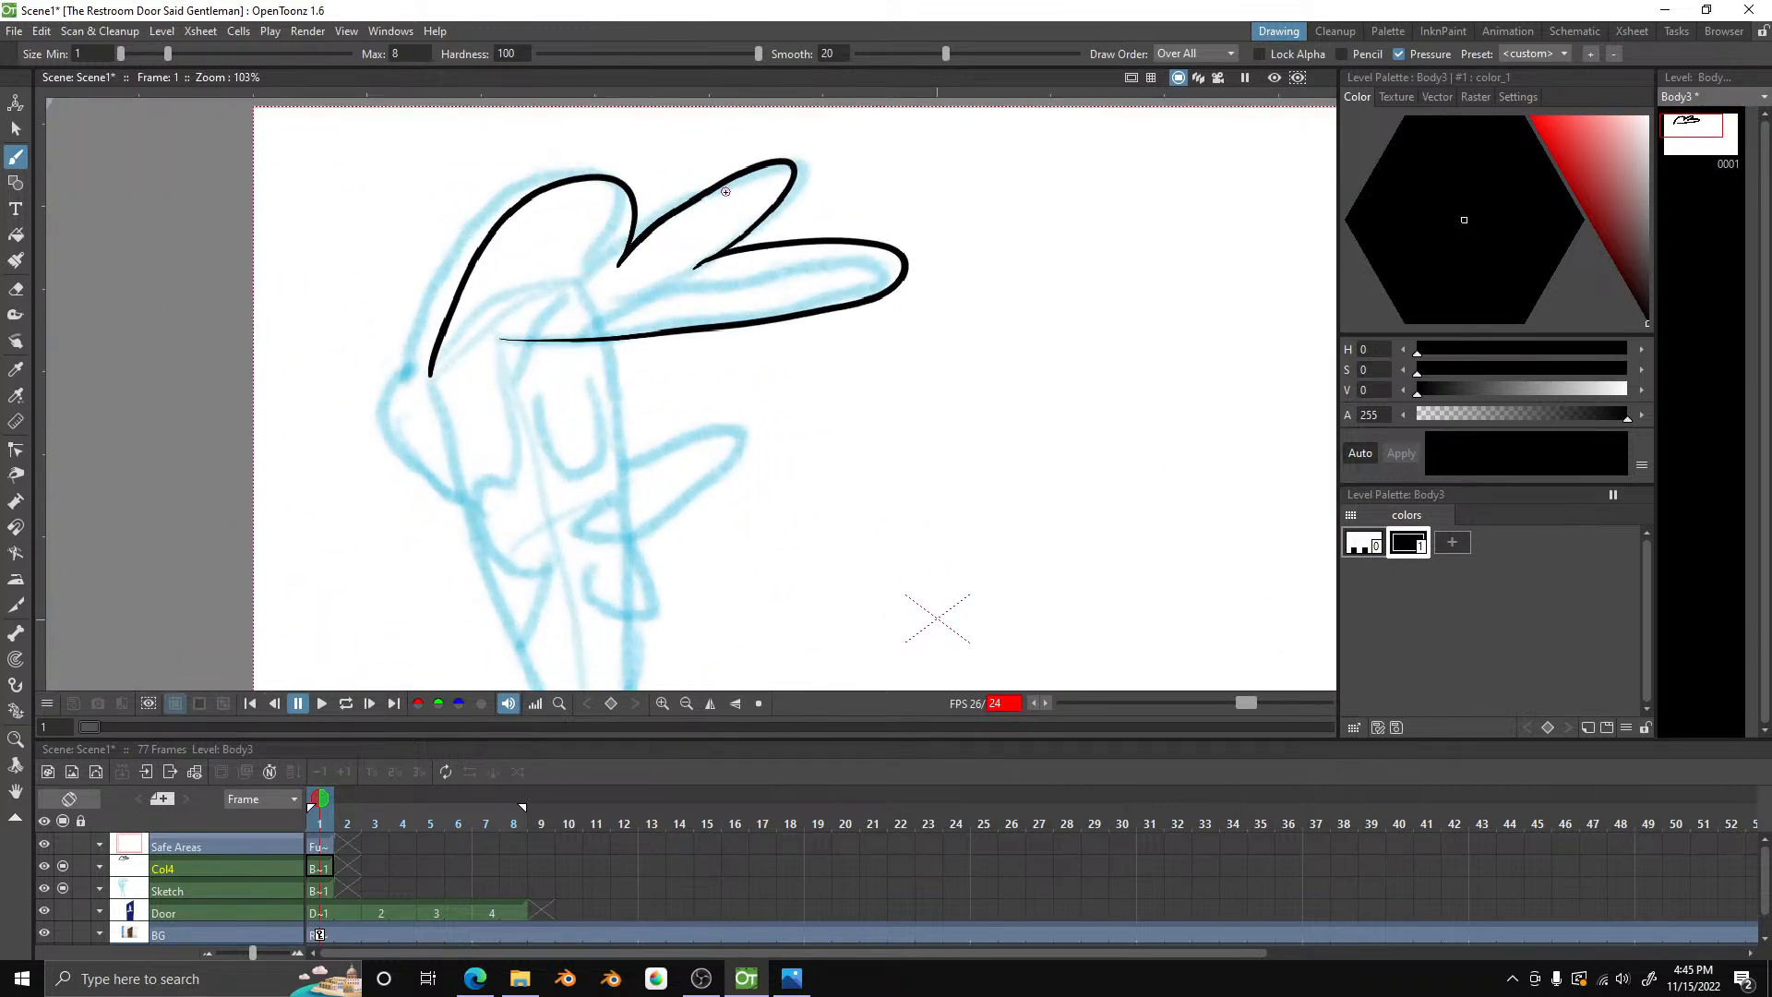
pyautogui.scroll(4, 725, 191)
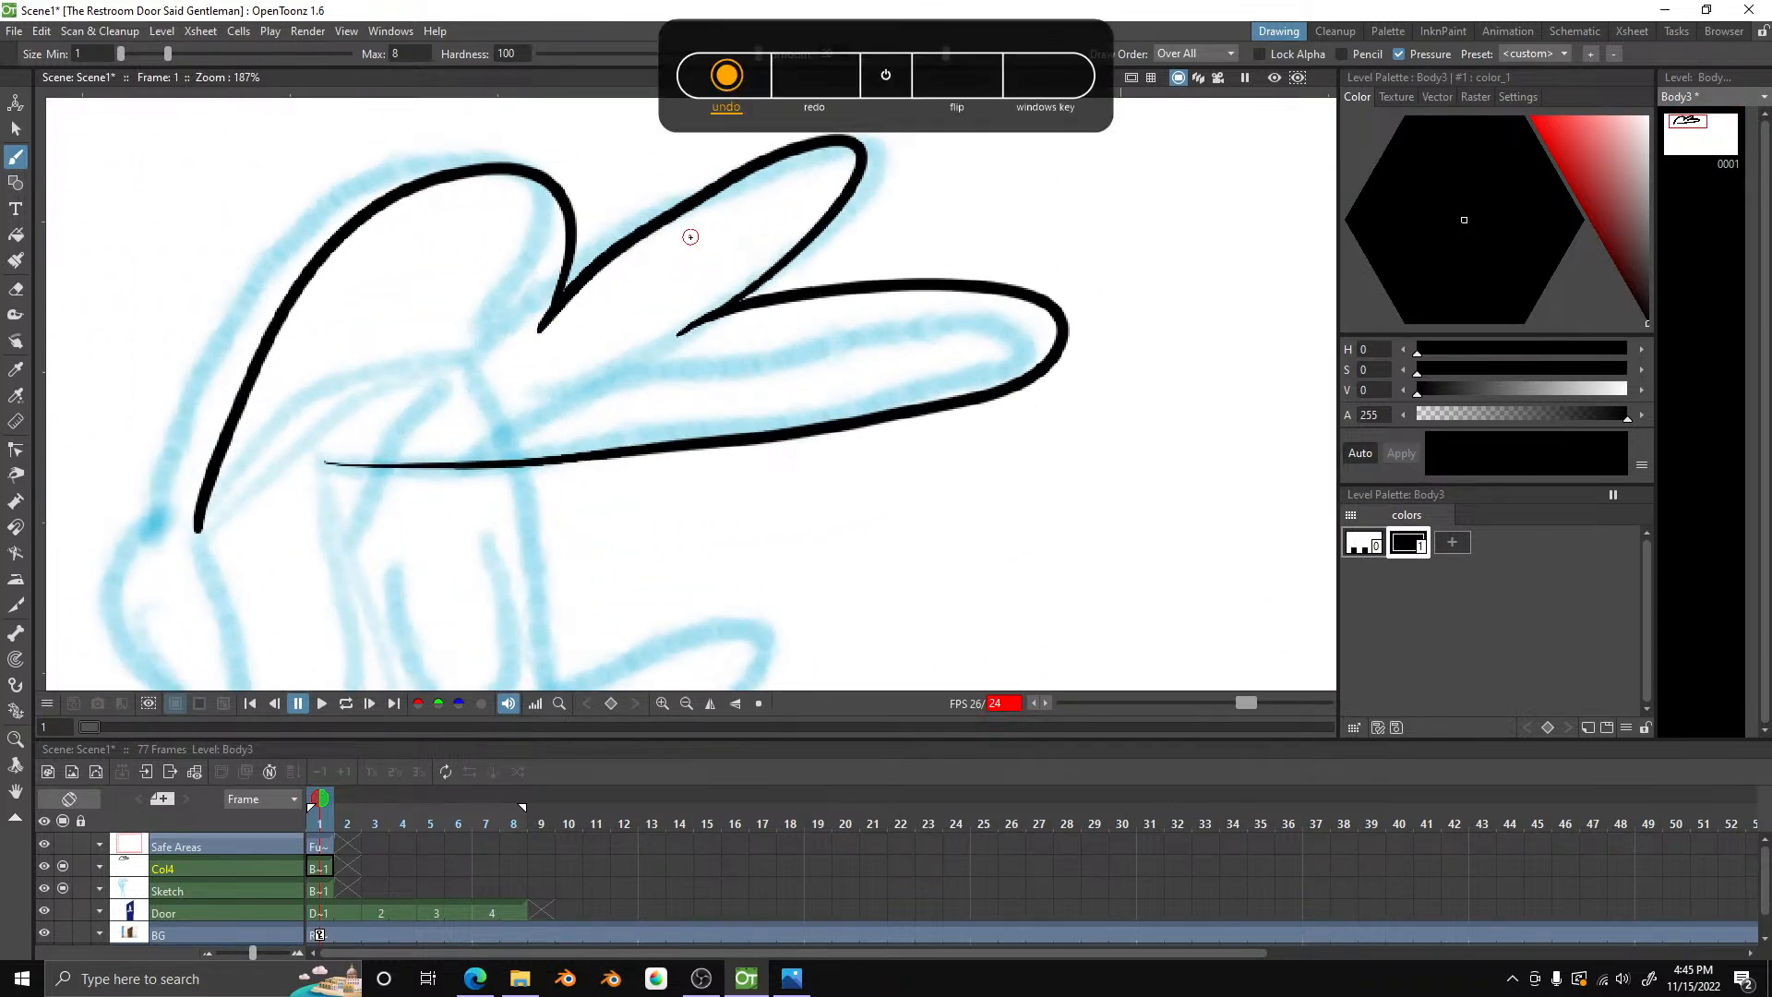
pyautogui.hotkey('ctrl', 'z')
pyautogui.hotkey('ctrl', 'z')
pyautogui.hotkey('ctrl', 'z')
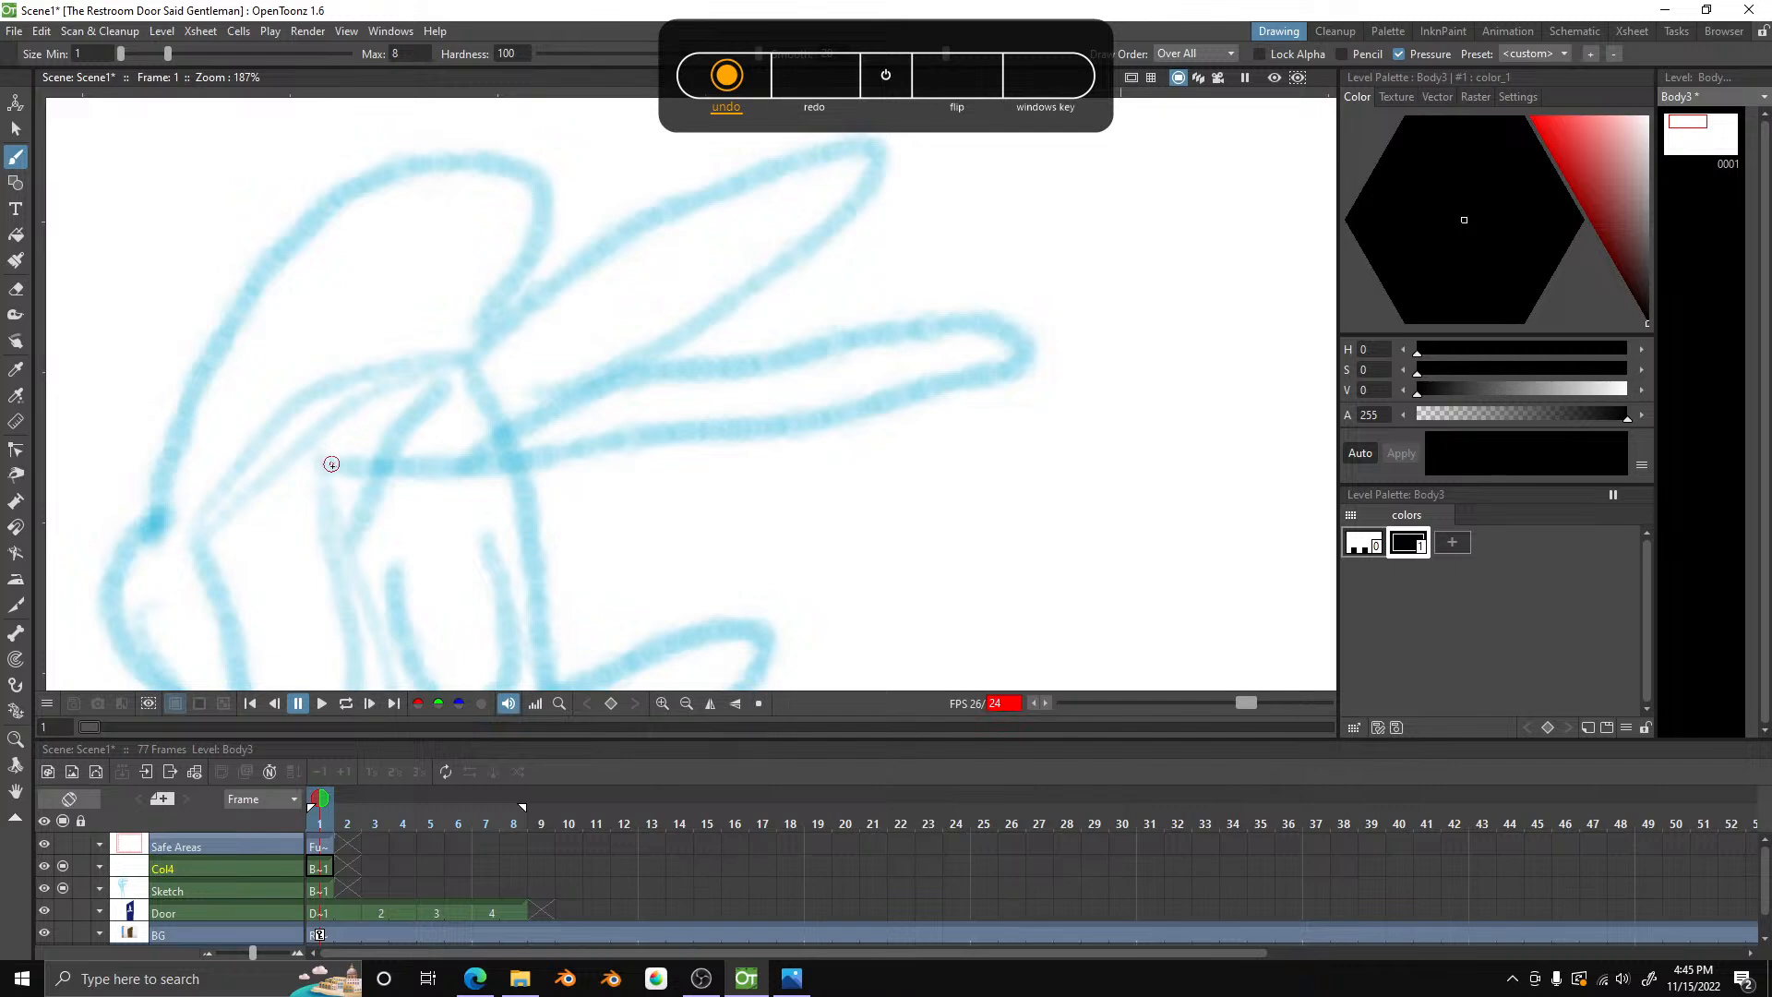
# - Ink the swept-back hair with its two long spikes in black, and continue the outline down the side of the head toward the chin
pyautogui.moveTo(323, 461)
pyautogui.mouseDown()
pyautogui.moveTo(692, 467)
pyautogui.moveTo(1052, 368)
pyautogui.moveTo(923, 277)
pyautogui.moveTo(588, 381)
pyautogui.moveTo(823, 200)
pyautogui.moveTo(862, 105)
pyautogui.moveTo(723, 147)
pyautogui.moveTo(568, 266)
pyautogui.mouseUp()
pyautogui.moveTo(507, 330)
pyautogui.mouseDown()
pyautogui.moveTo(572, 213)
pyautogui.moveTo(561, 151)
pyautogui.moveTo(482, 153)
pyautogui.moveTo(341, 217)
pyautogui.moveTo(226, 362)
pyautogui.moveTo(153, 523)
pyautogui.mouseUp()
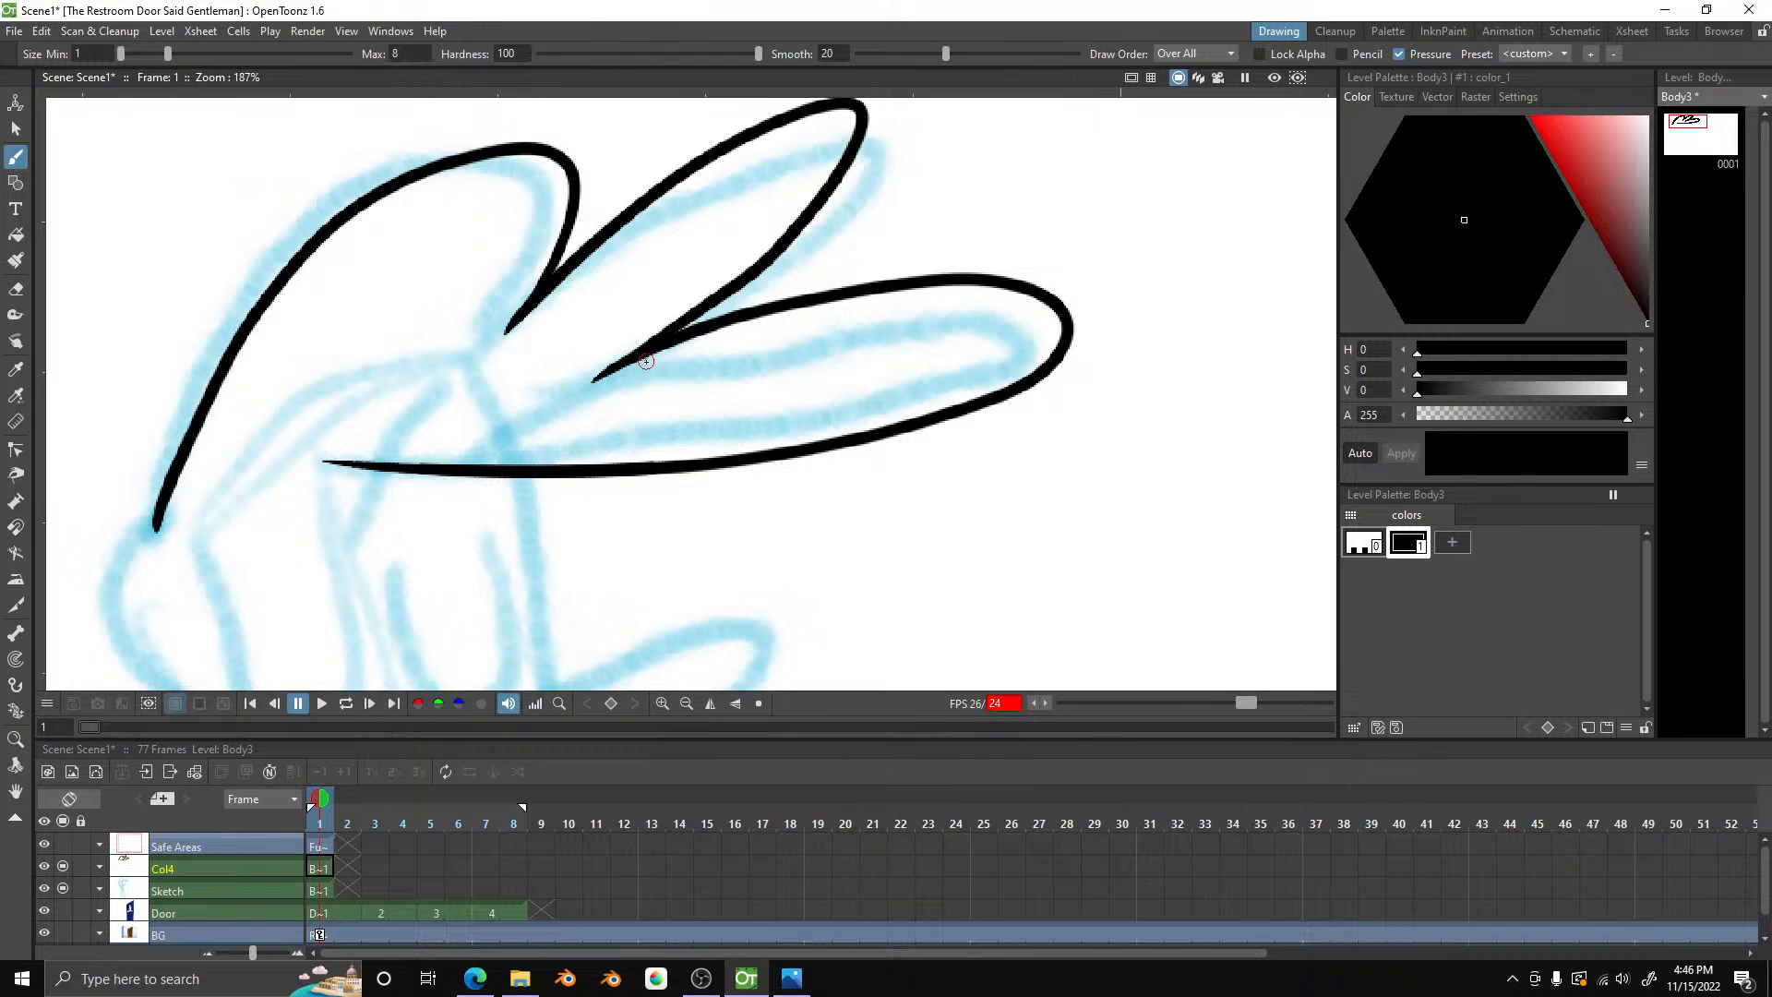
pyautogui.scroll(-5, 646, 361)
pyautogui.scroll(4, 548, 646)
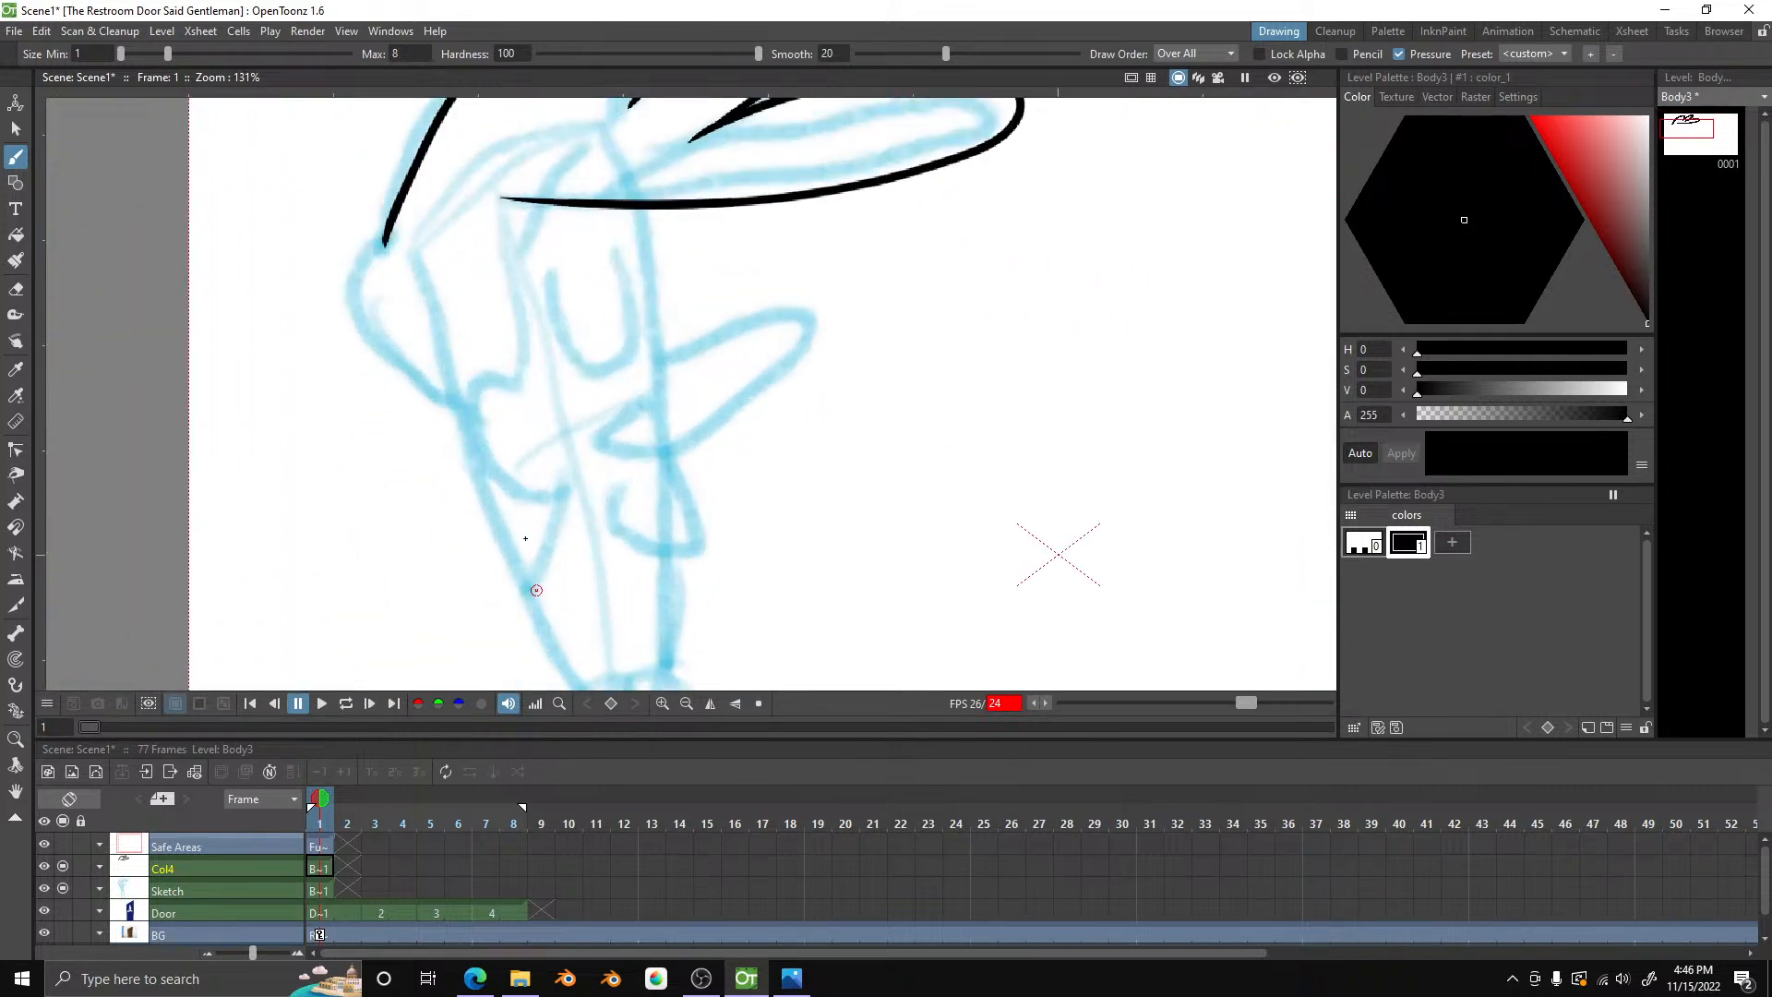
pyautogui.scroll(1, 506, 454)
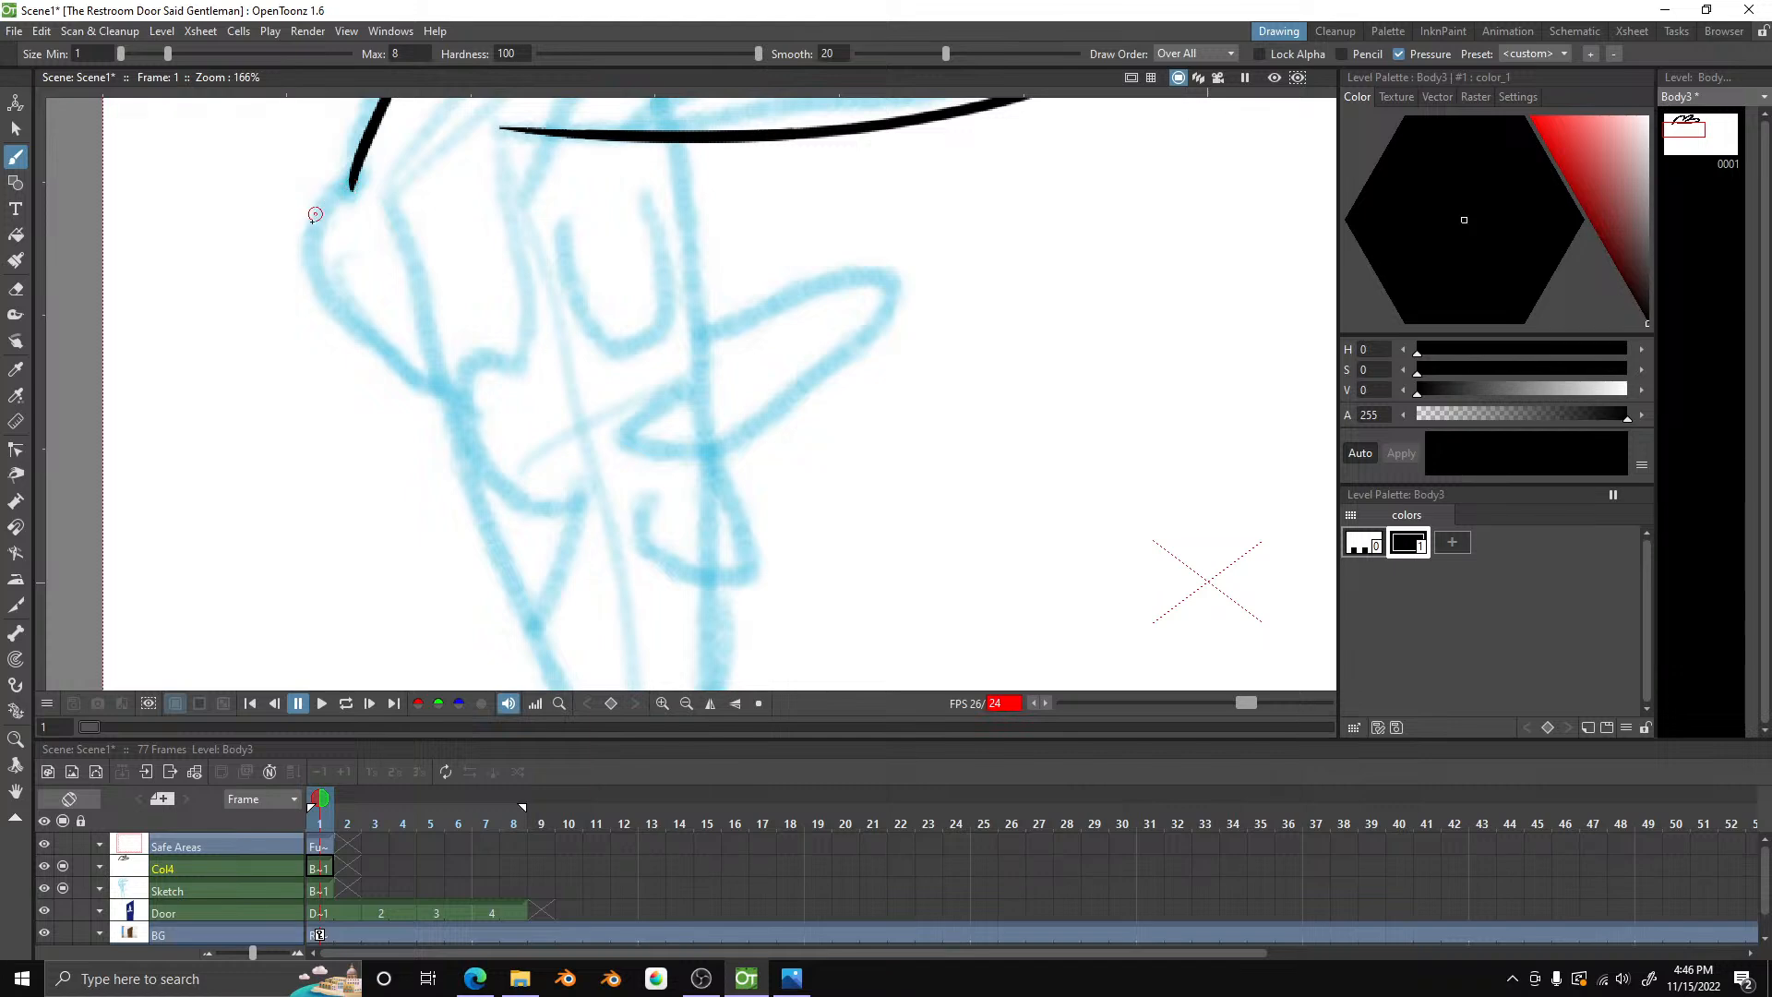
pyautogui.moveTo(315, 214)
pyautogui.mouseDown()
pyautogui.moveTo(303, 270)
pyautogui.moveTo(328, 372)
pyautogui.moveTo(454, 565)
pyautogui.moveTo(542, 640)
pyautogui.mouseUp()
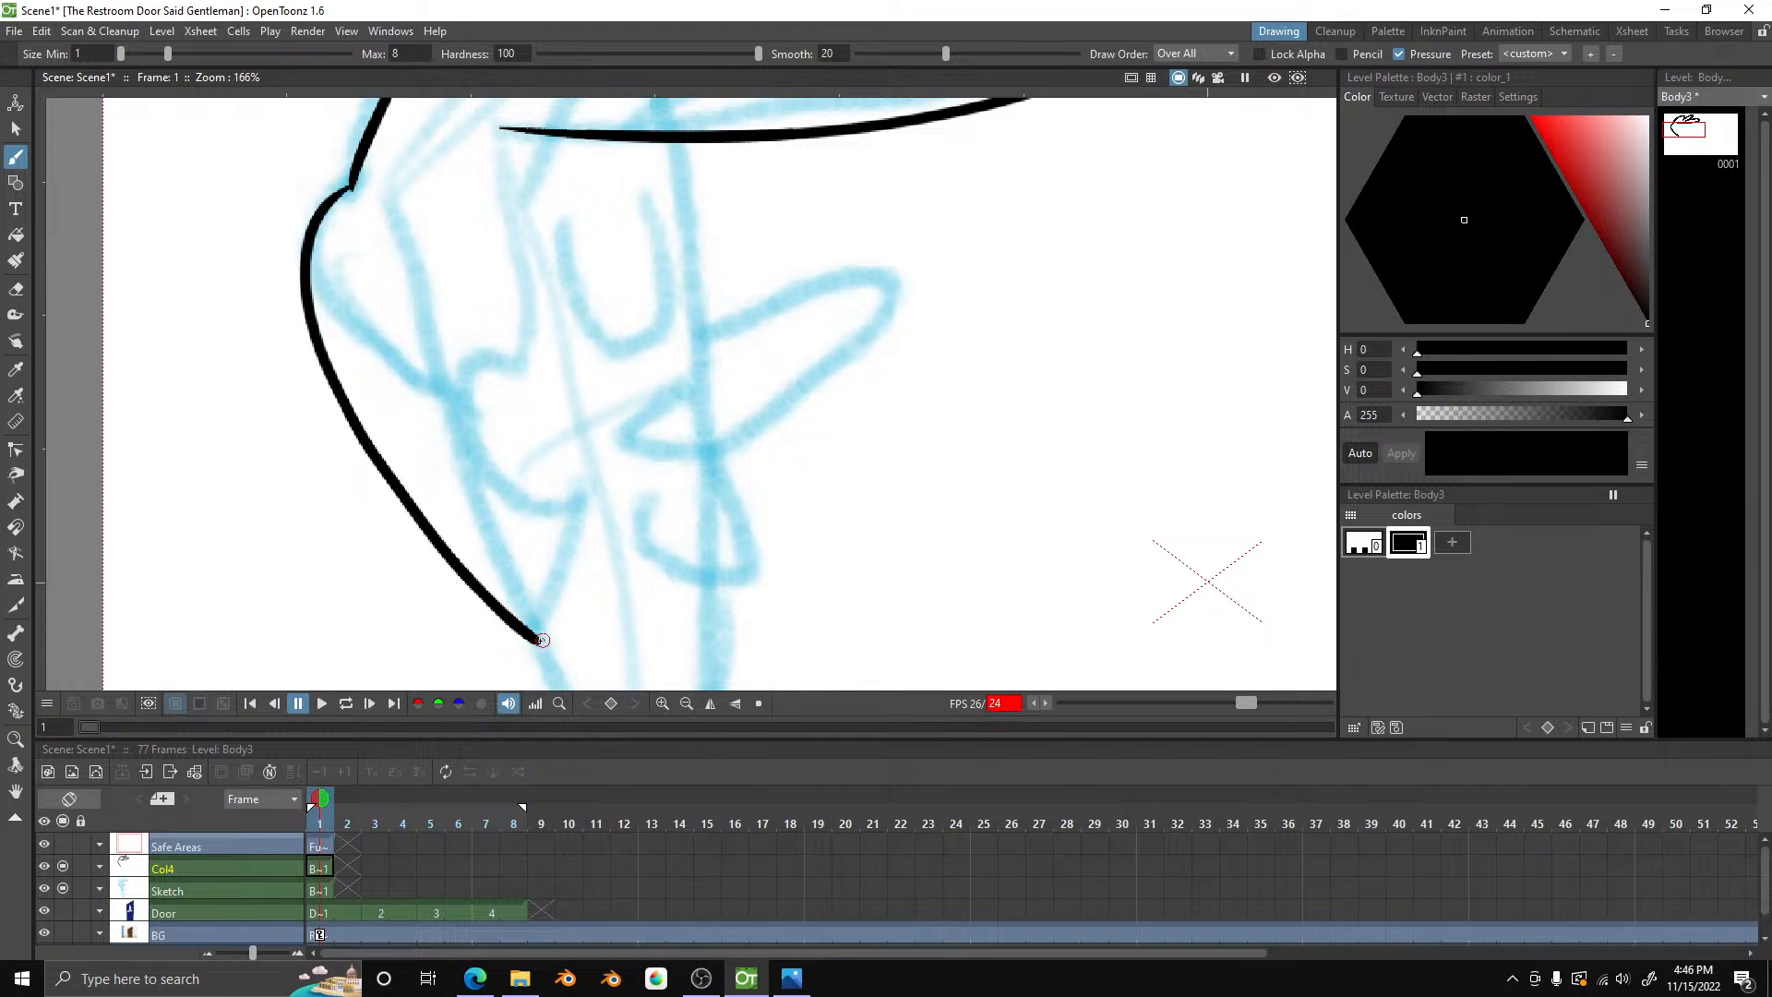
# - Ink the long pointed nose in black over the blue sketch as one looping outline, undoing the first attempt
pyautogui.scroll(-1, 540, 638)
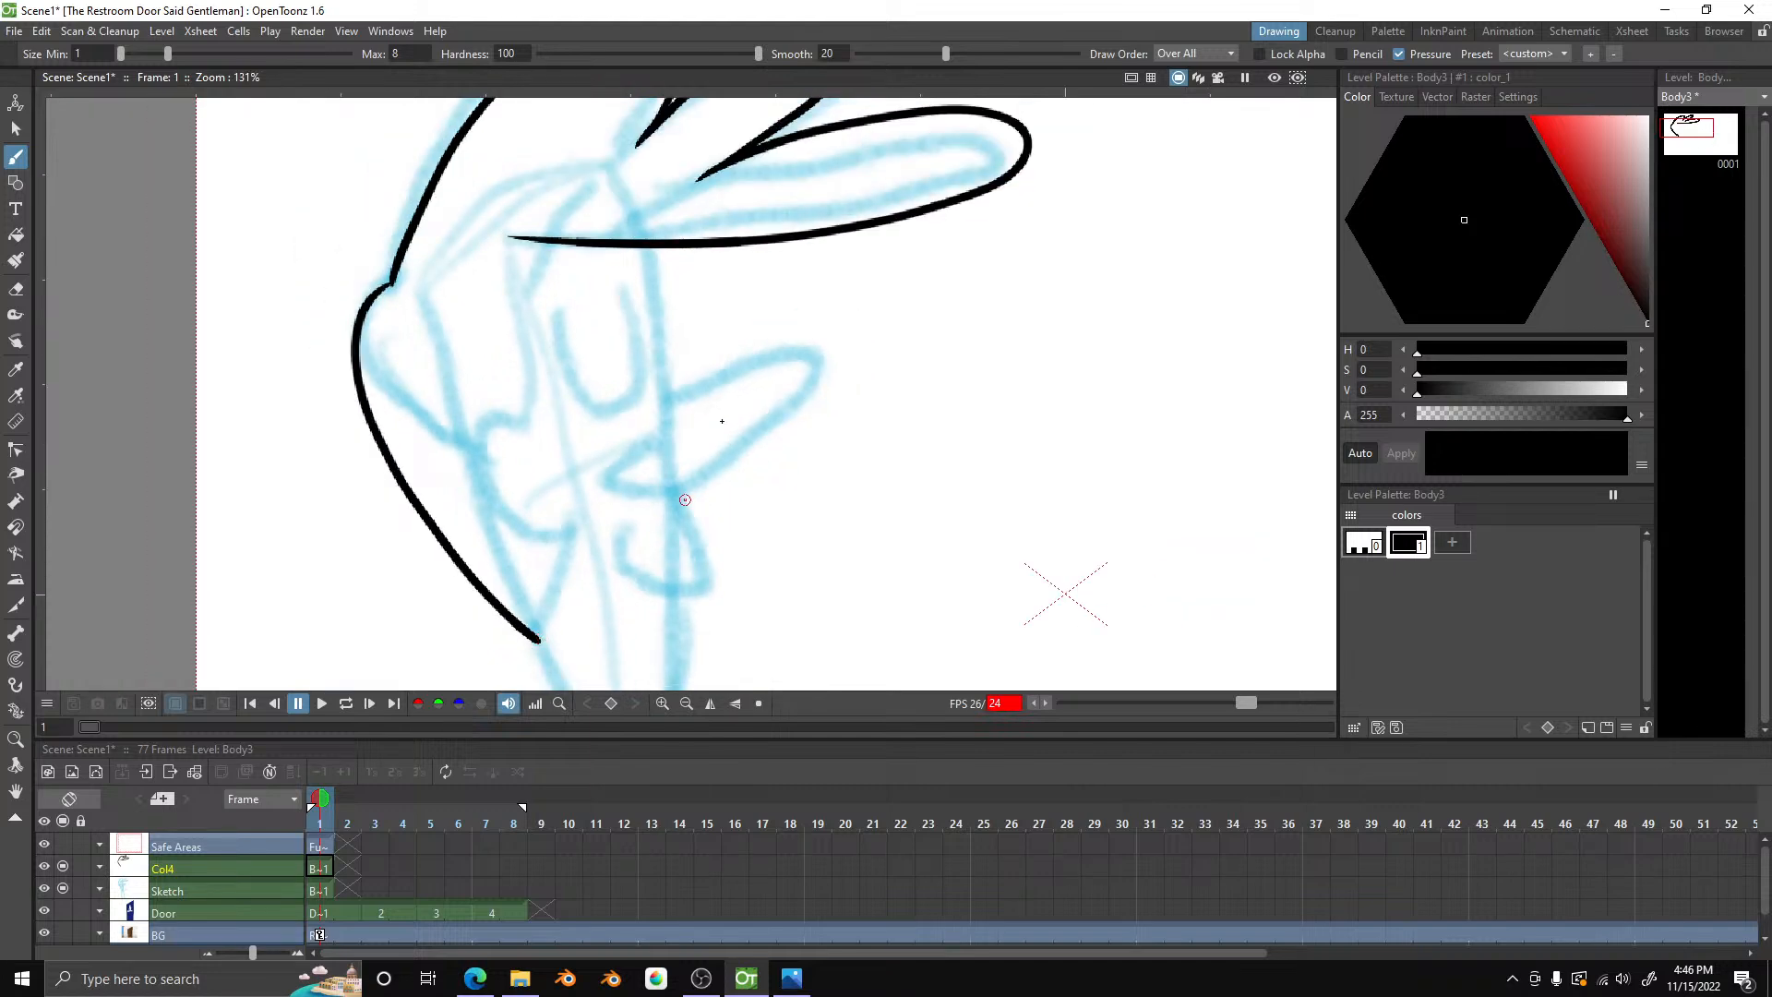
pyautogui.scroll(2, 758, 329)
pyautogui.scroll(2, 690, 530)
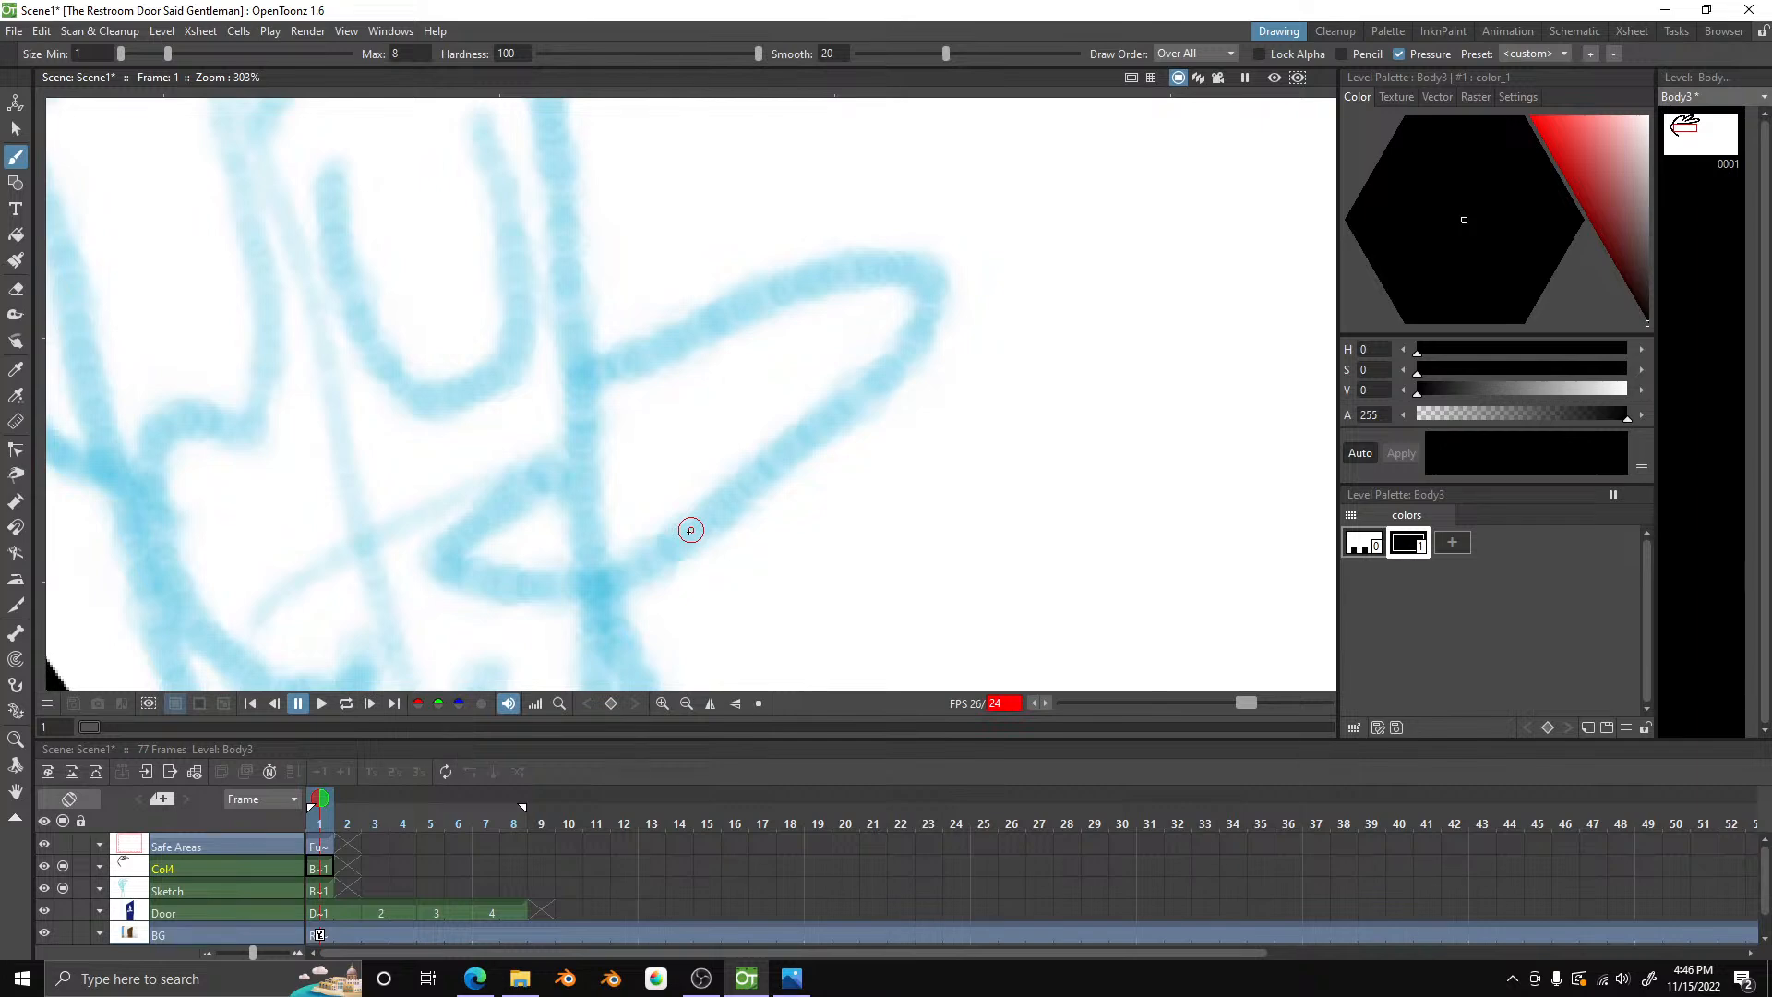
pyautogui.moveTo(581, 379)
pyautogui.mouseDown()
pyautogui.moveTo(903, 264)
pyautogui.moveTo(951, 266)
pyautogui.moveTo(928, 346)
pyautogui.moveTo(841, 445)
pyautogui.moveTo(661, 560)
pyautogui.moveTo(530, 598)
pyautogui.moveTo(427, 569)
pyautogui.moveTo(509, 517)
pyautogui.mouseUp()
pyautogui.hotkey('ctrl', 'z')
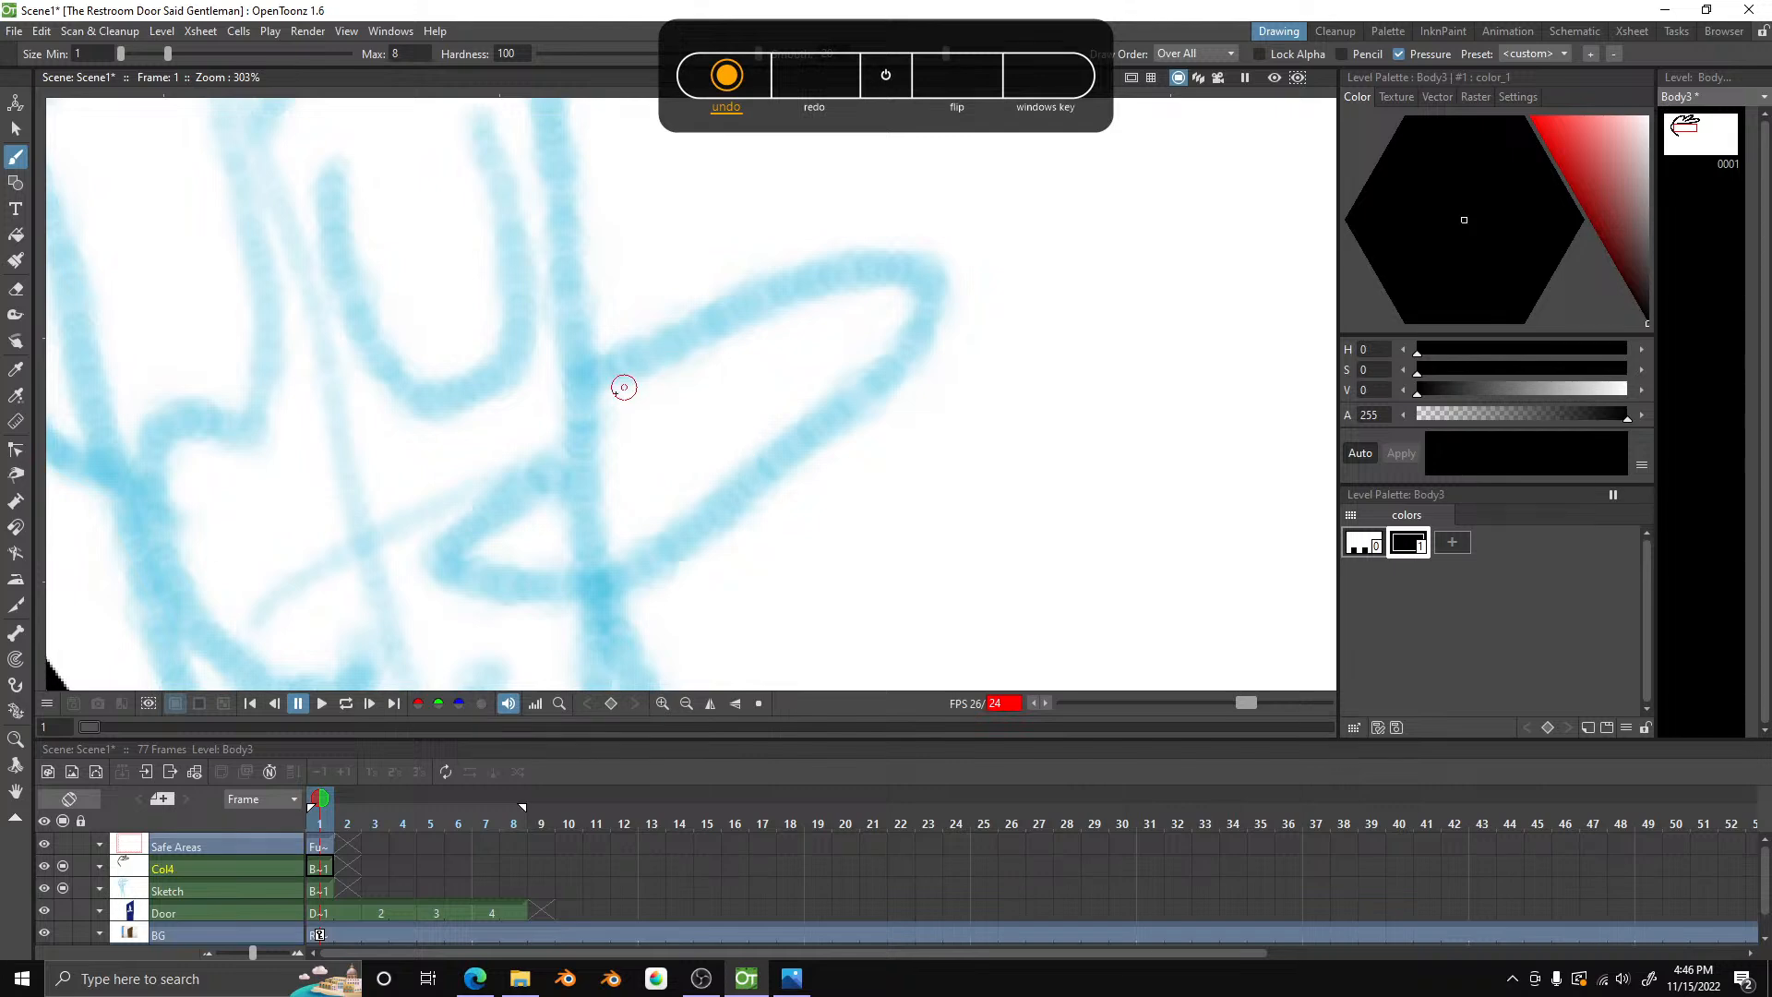
pyautogui.moveTo(575, 375)
pyautogui.mouseDown()
pyautogui.moveTo(825, 264)
pyautogui.moveTo(915, 242)
pyautogui.moveTo(954, 265)
pyautogui.moveTo(954, 302)
pyautogui.moveTo(890, 400)
pyautogui.moveTo(680, 558)
pyautogui.moveTo(560, 593)
pyautogui.moveTo(422, 537)
pyautogui.moveTo(602, 445)
pyautogui.mouseUp()
pyautogui.scroll(-3, 663, 424)
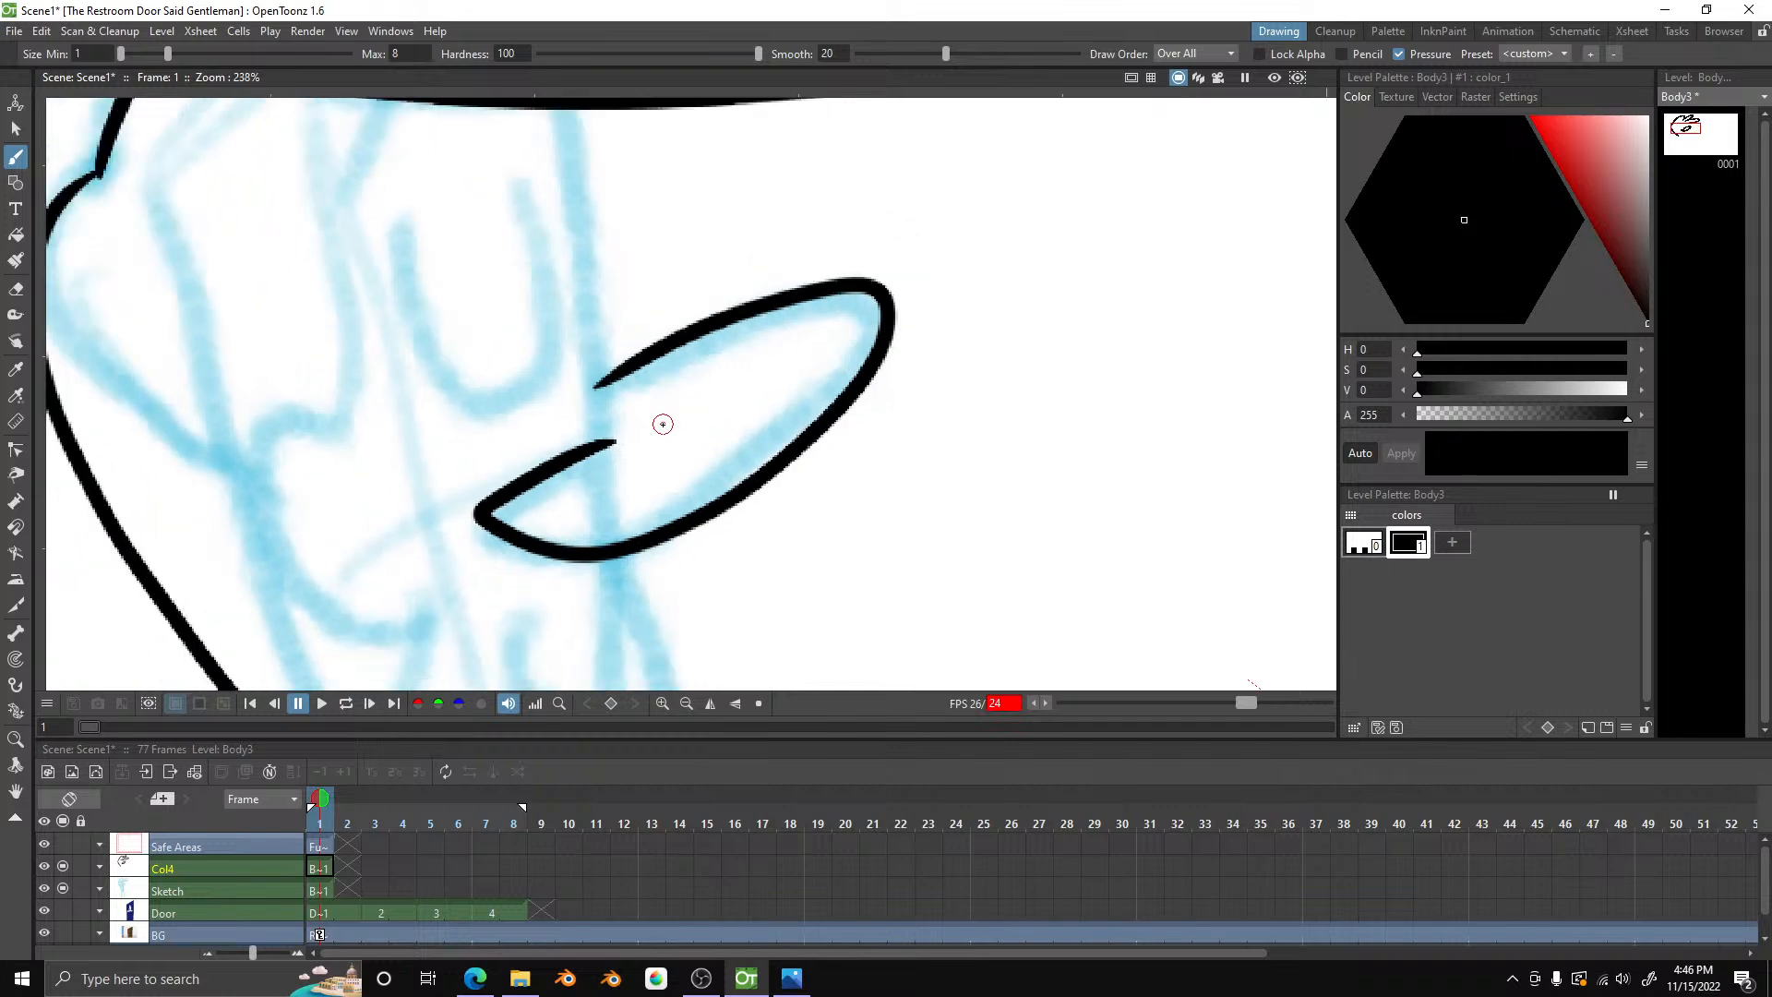
# - Ink the forehead line from the underside of the lower hair spike down to the top of the nose
pyautogui.scroll(4, 517, 194)
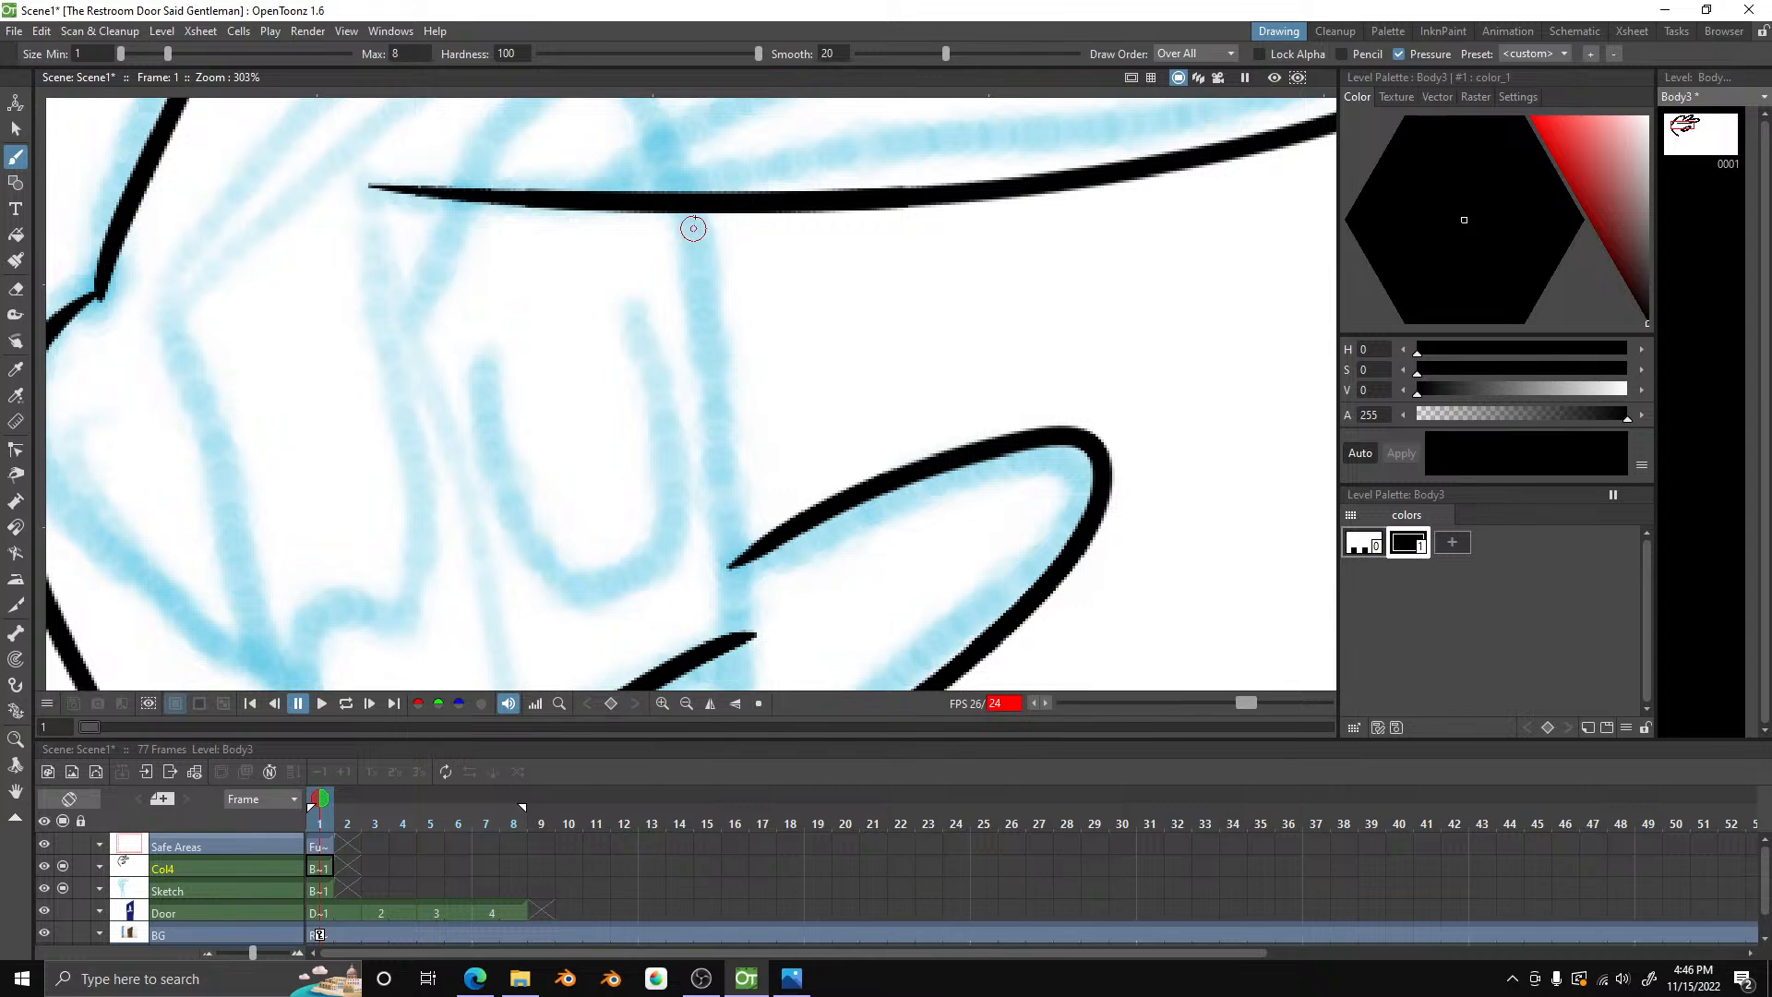
pyautogui.moveTo(687, 210); pyautogui.dragTo(734, 565)
pyautogui.scroll(-6, 811, 502)
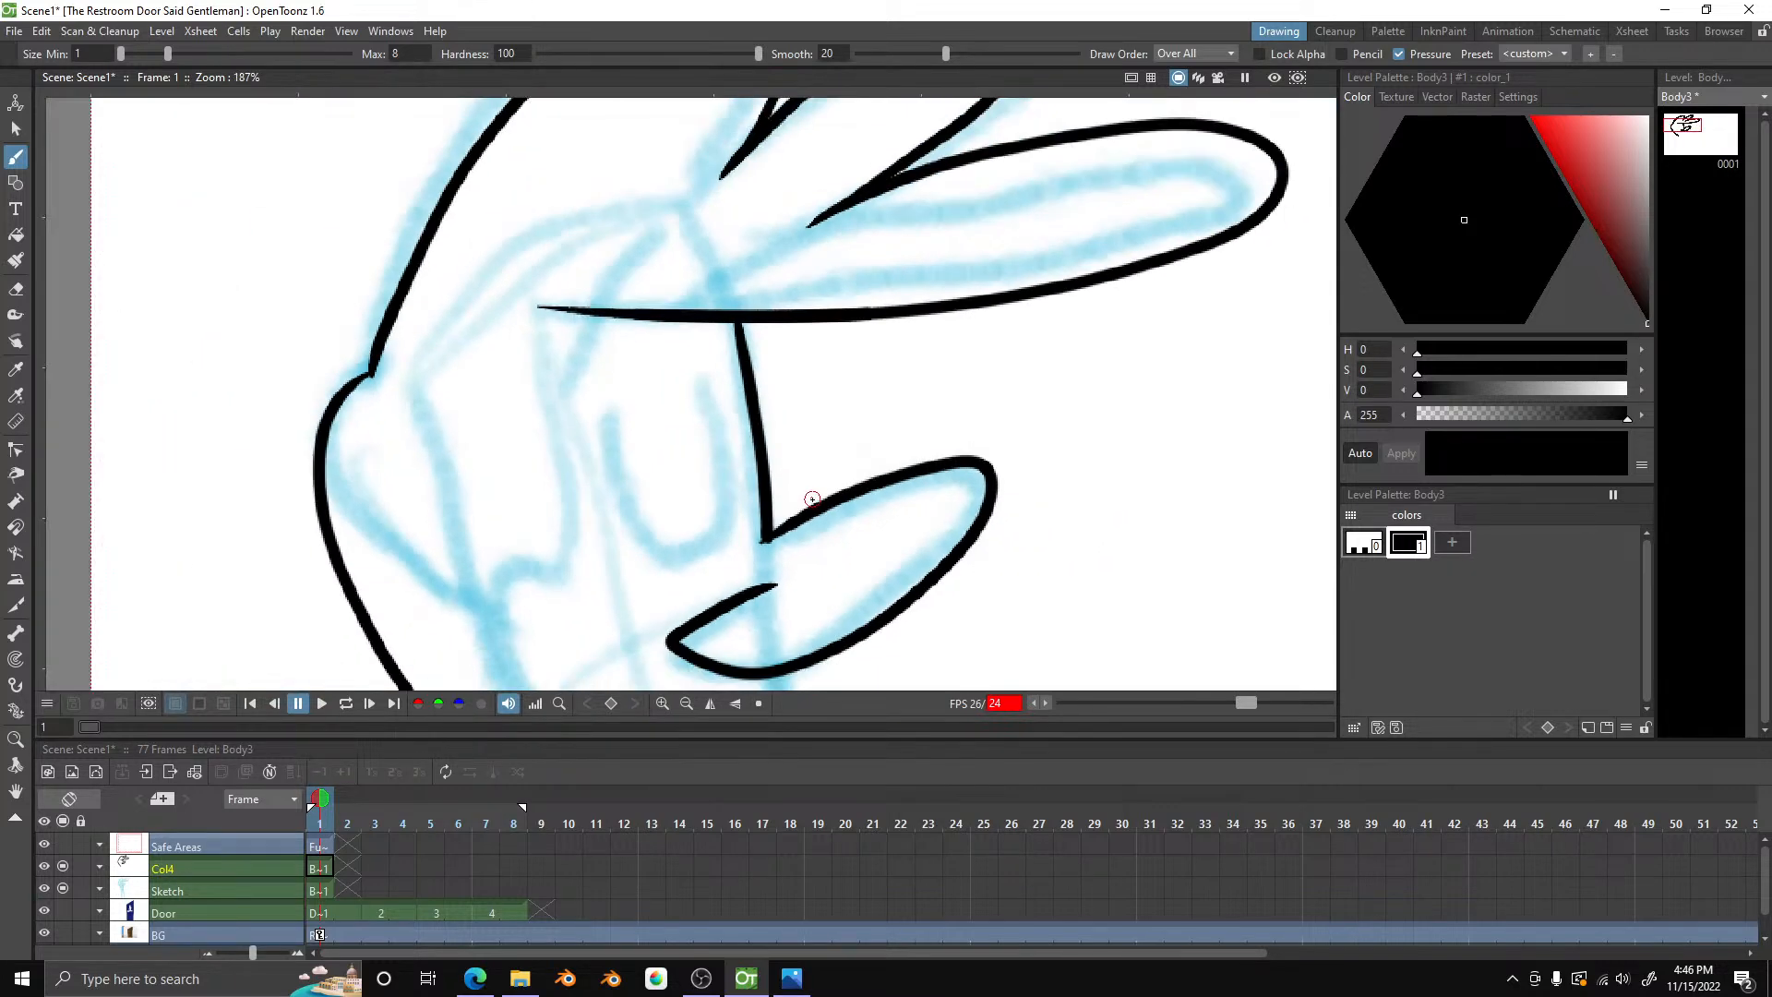
pyautogui.scroll(3, 828, 586)
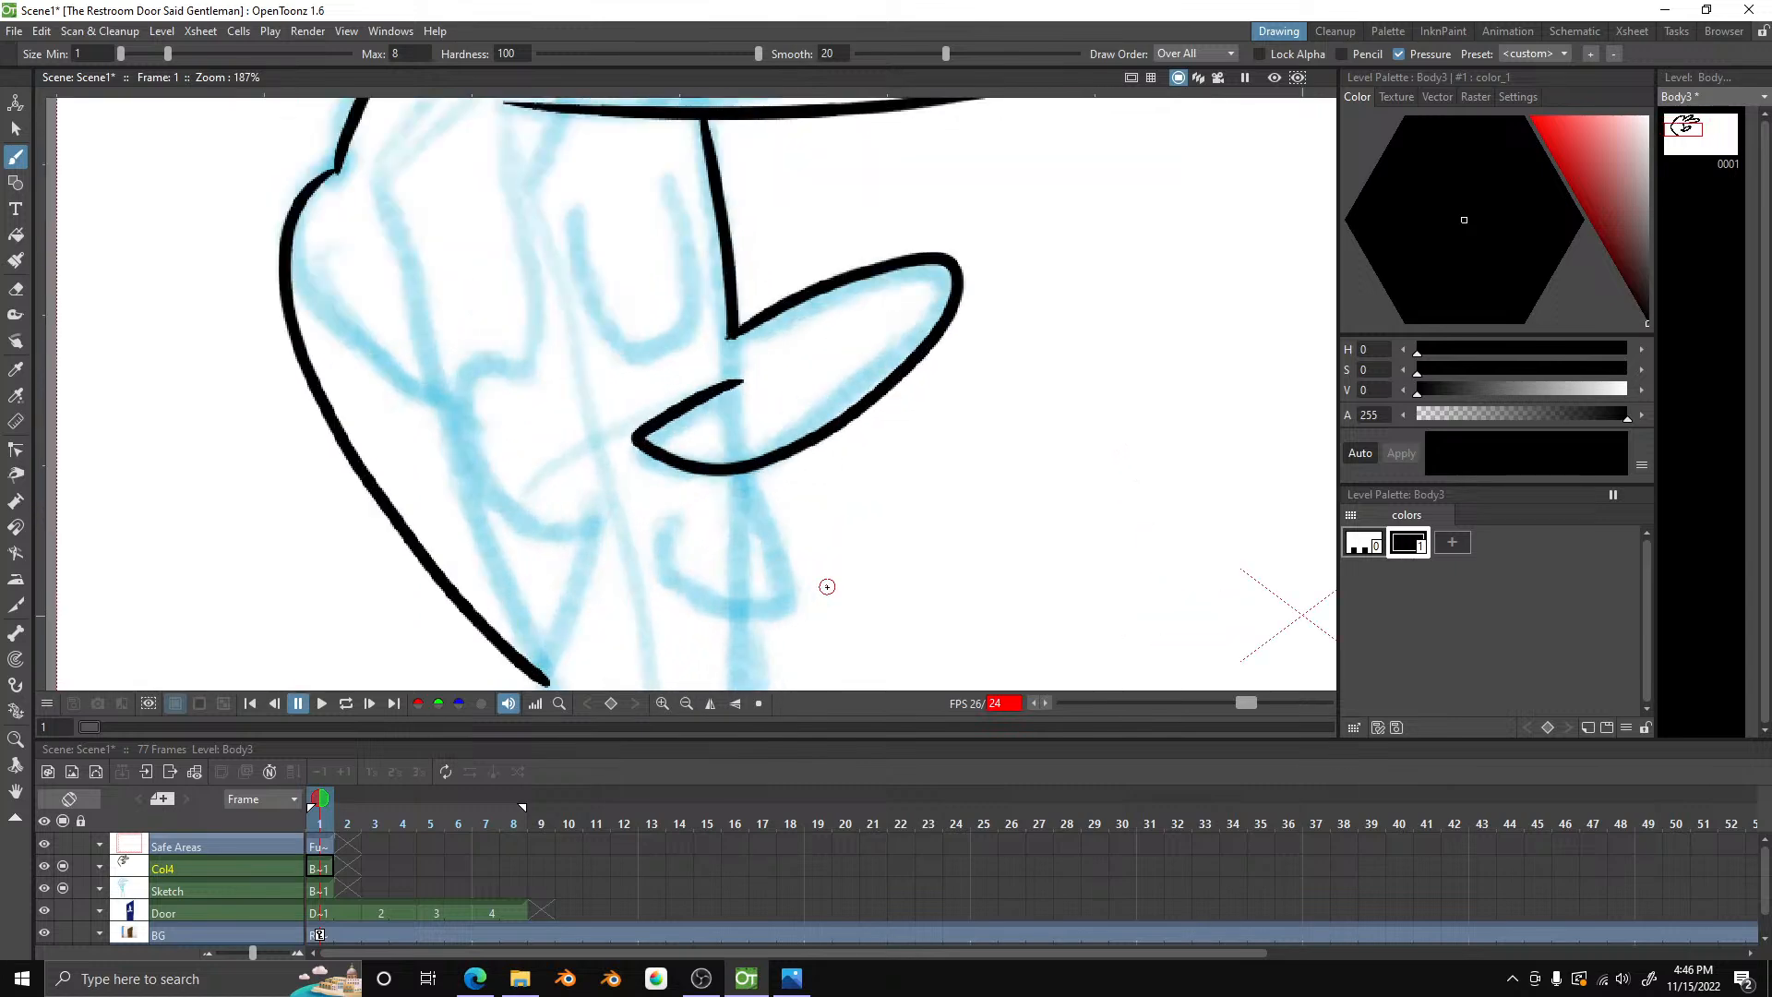
pyautogui.scroll(2, 792, 661)
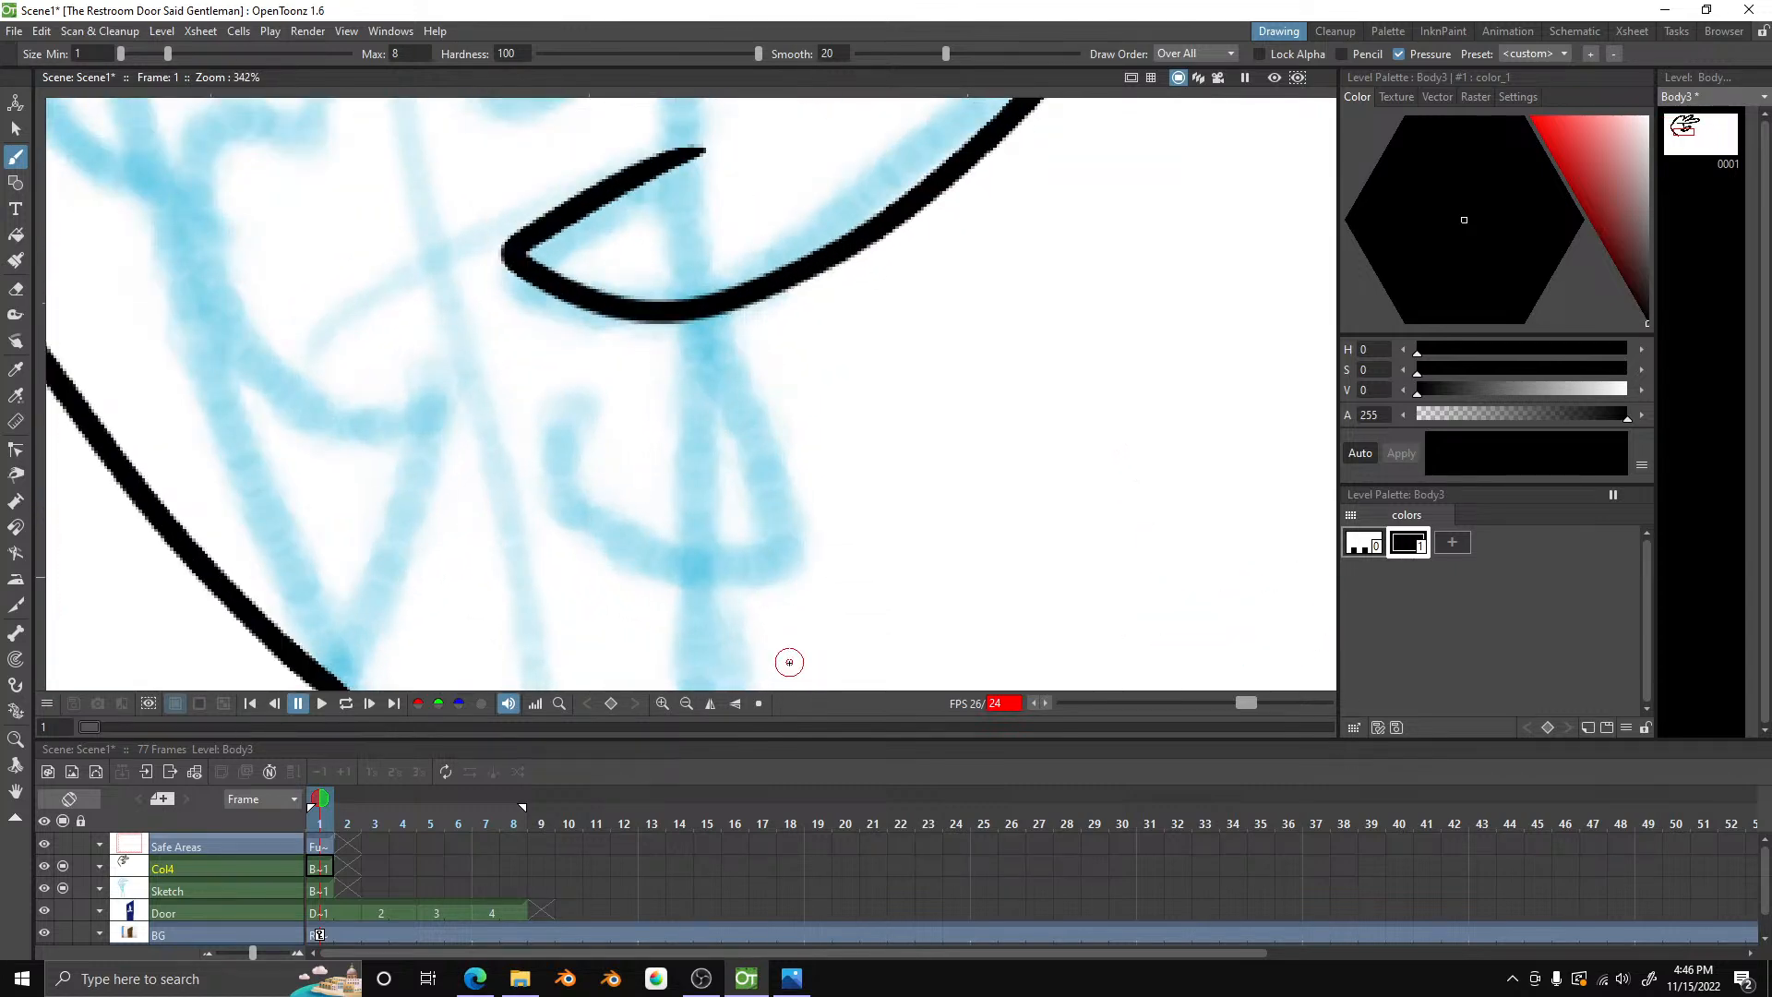
pyautogui.moveTo(710, 314); pyautogui.dragTo(738, 374)
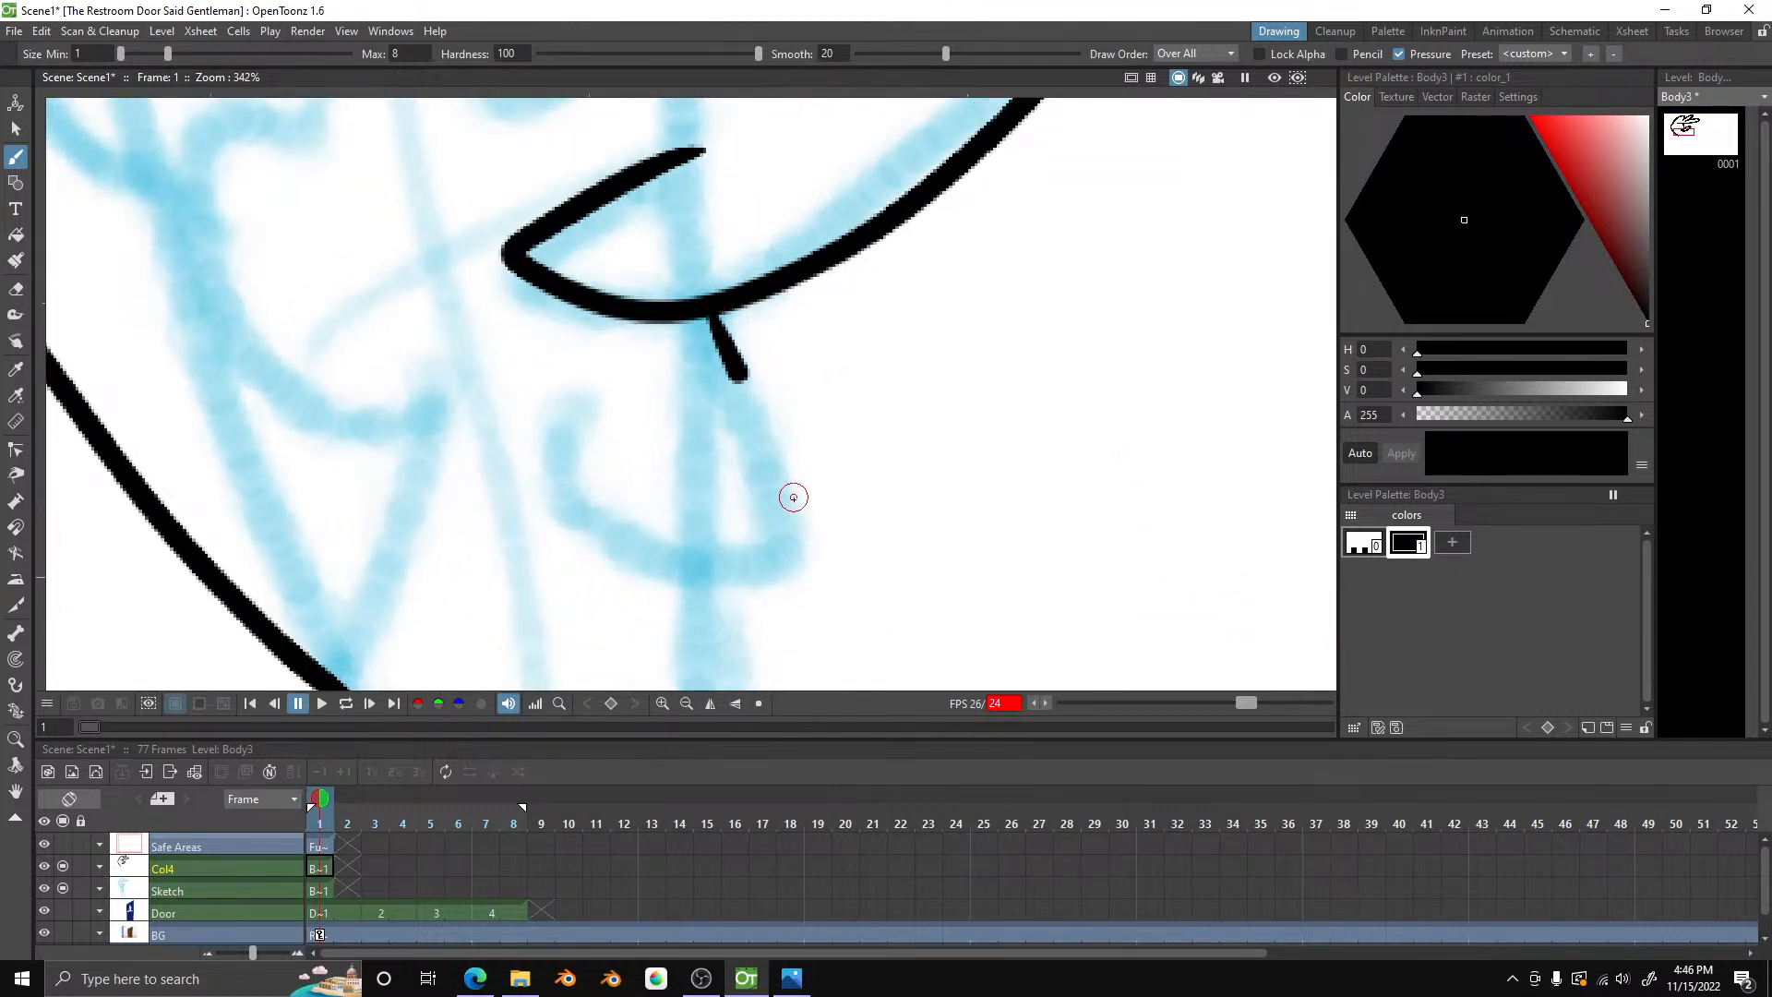
pyautogui.moveTo(792, 498)
pyautogui.mouseDown()
pyautogui.moveTo(582, 503)
pyautogui.moveTo(546, 420)
pyautogui.moveTo(634, 366)
pyautogui.mouseUp()
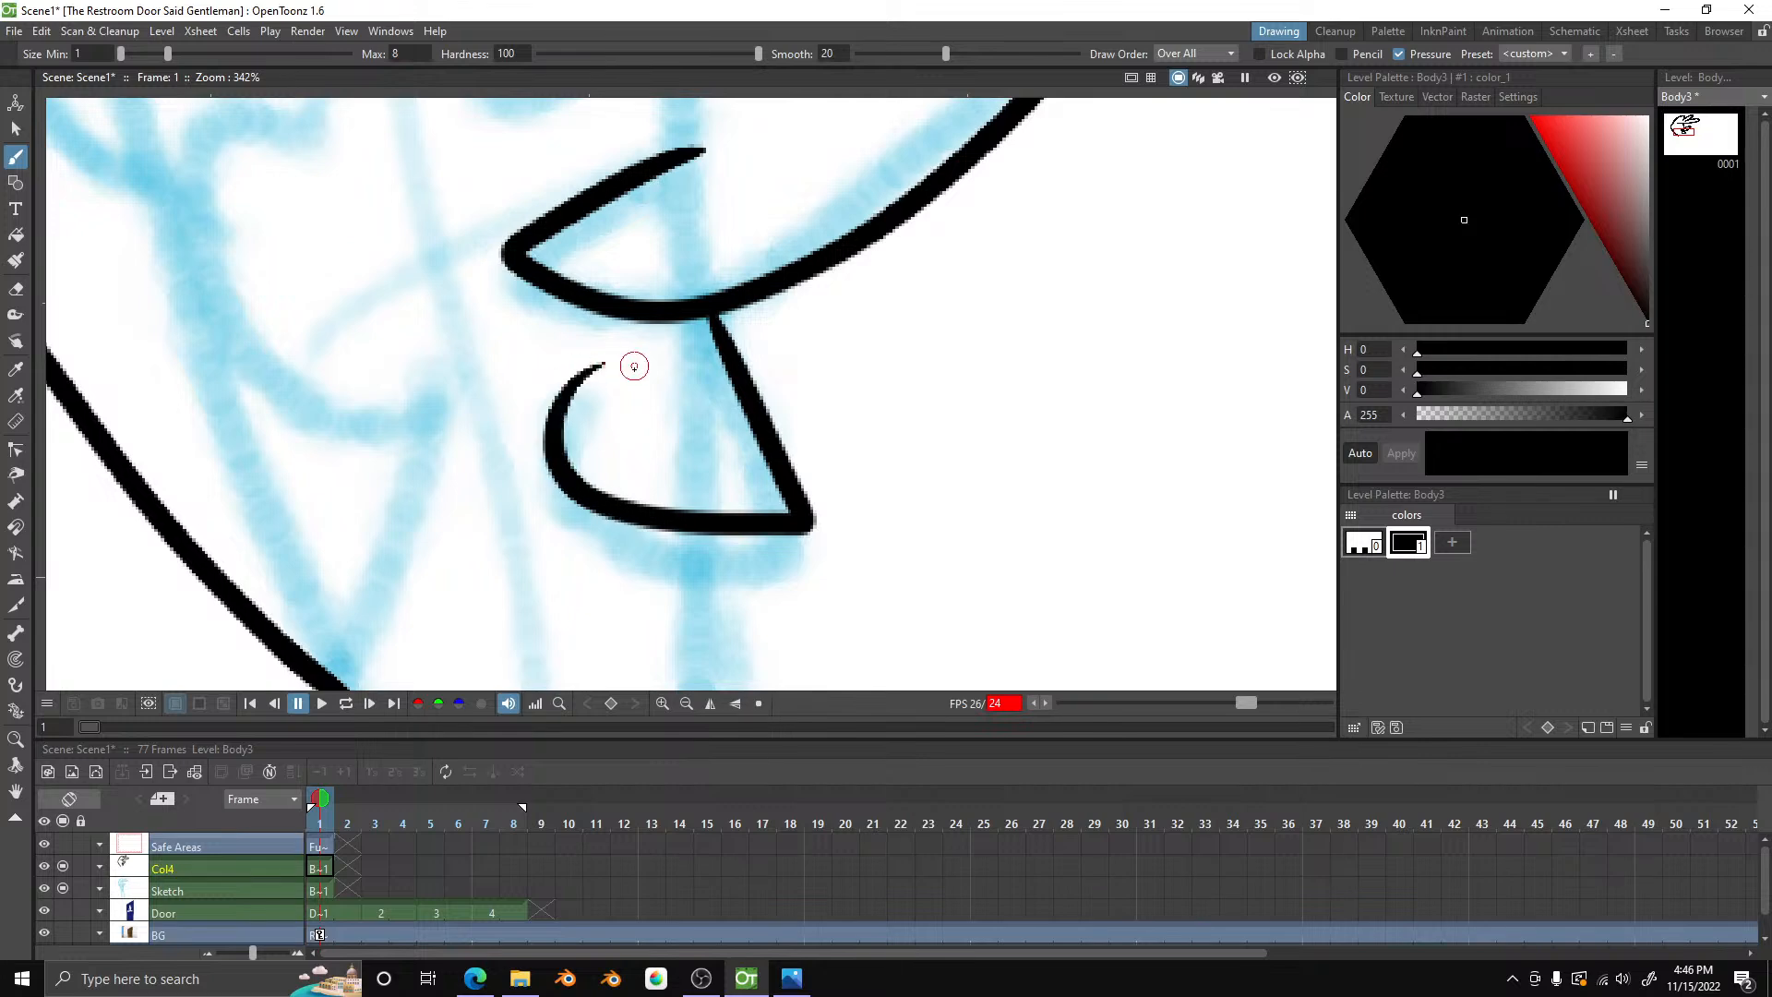
pyautogui.hotkey('ctrl', 'z')
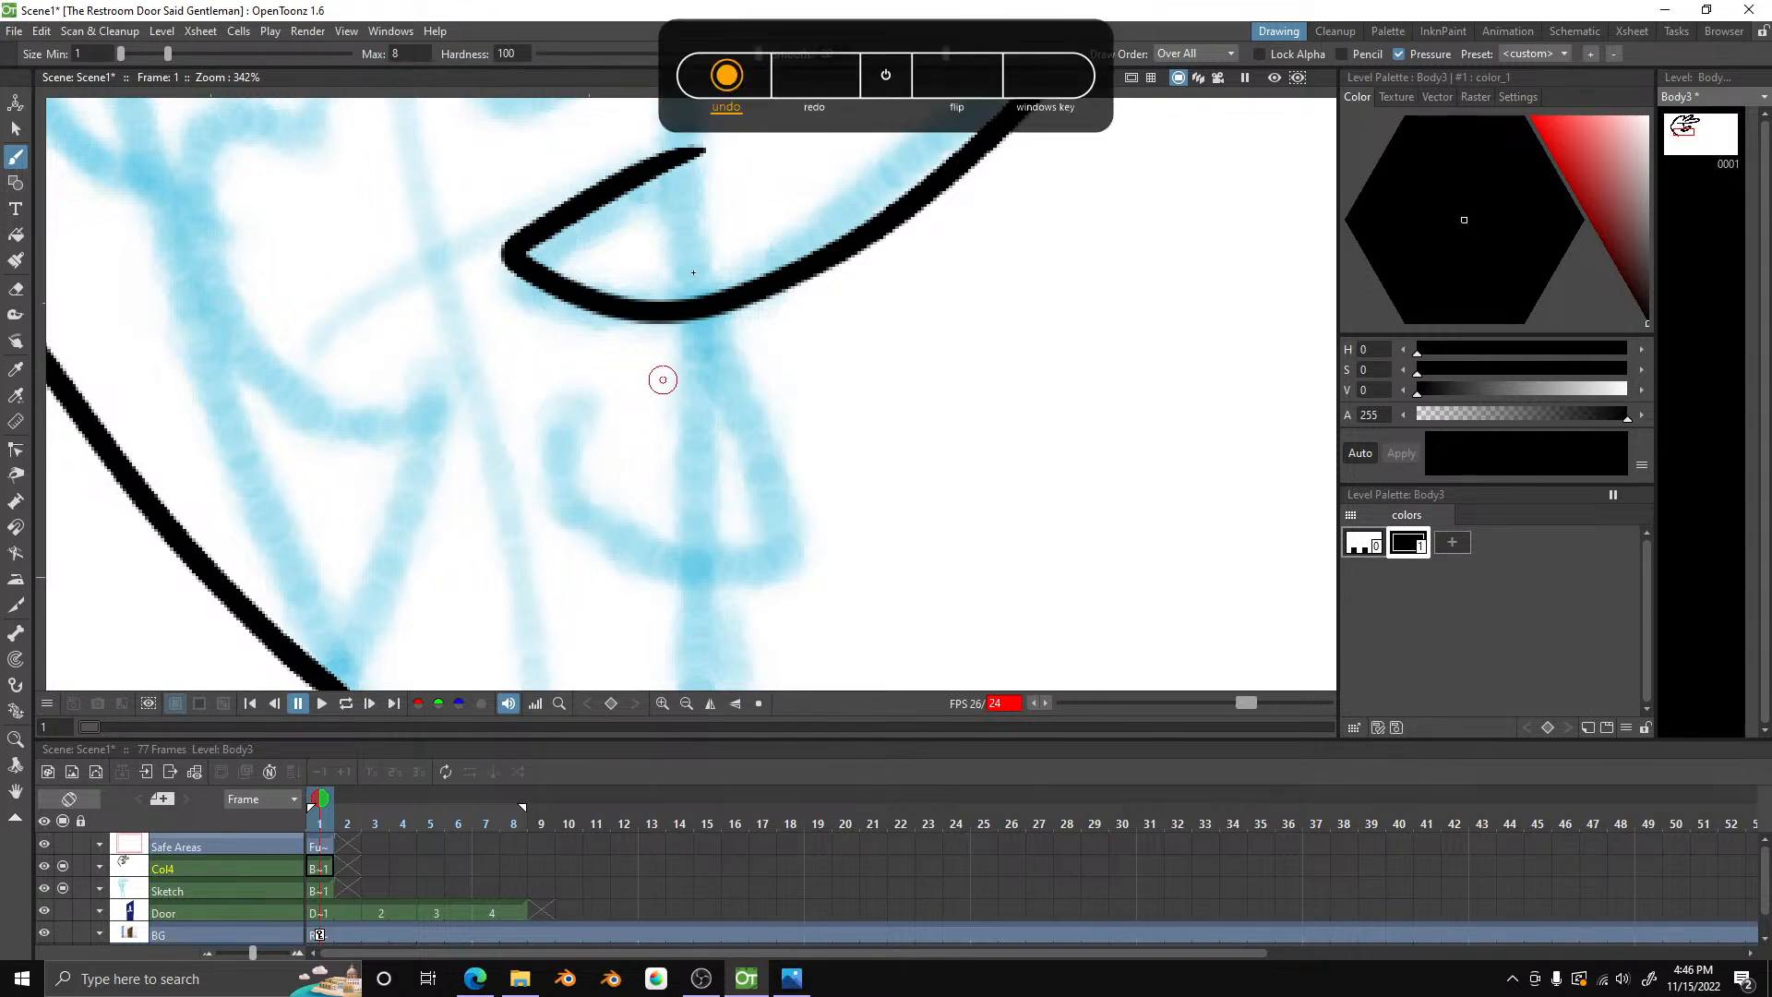
# - Ink the mouth under the nose as a slanted lip line that turns back into a curved mouth line
pyautogui.moveTo(694, 316)
pyautogui.mouseDown()
pyautogui.moveTo(743, 516)
pyautogui.moveTo(654, 501)
pyautogui.moveTo(547, 443)
pyautogui.moveTo(541, 342)
pyautogui.mouseUp()
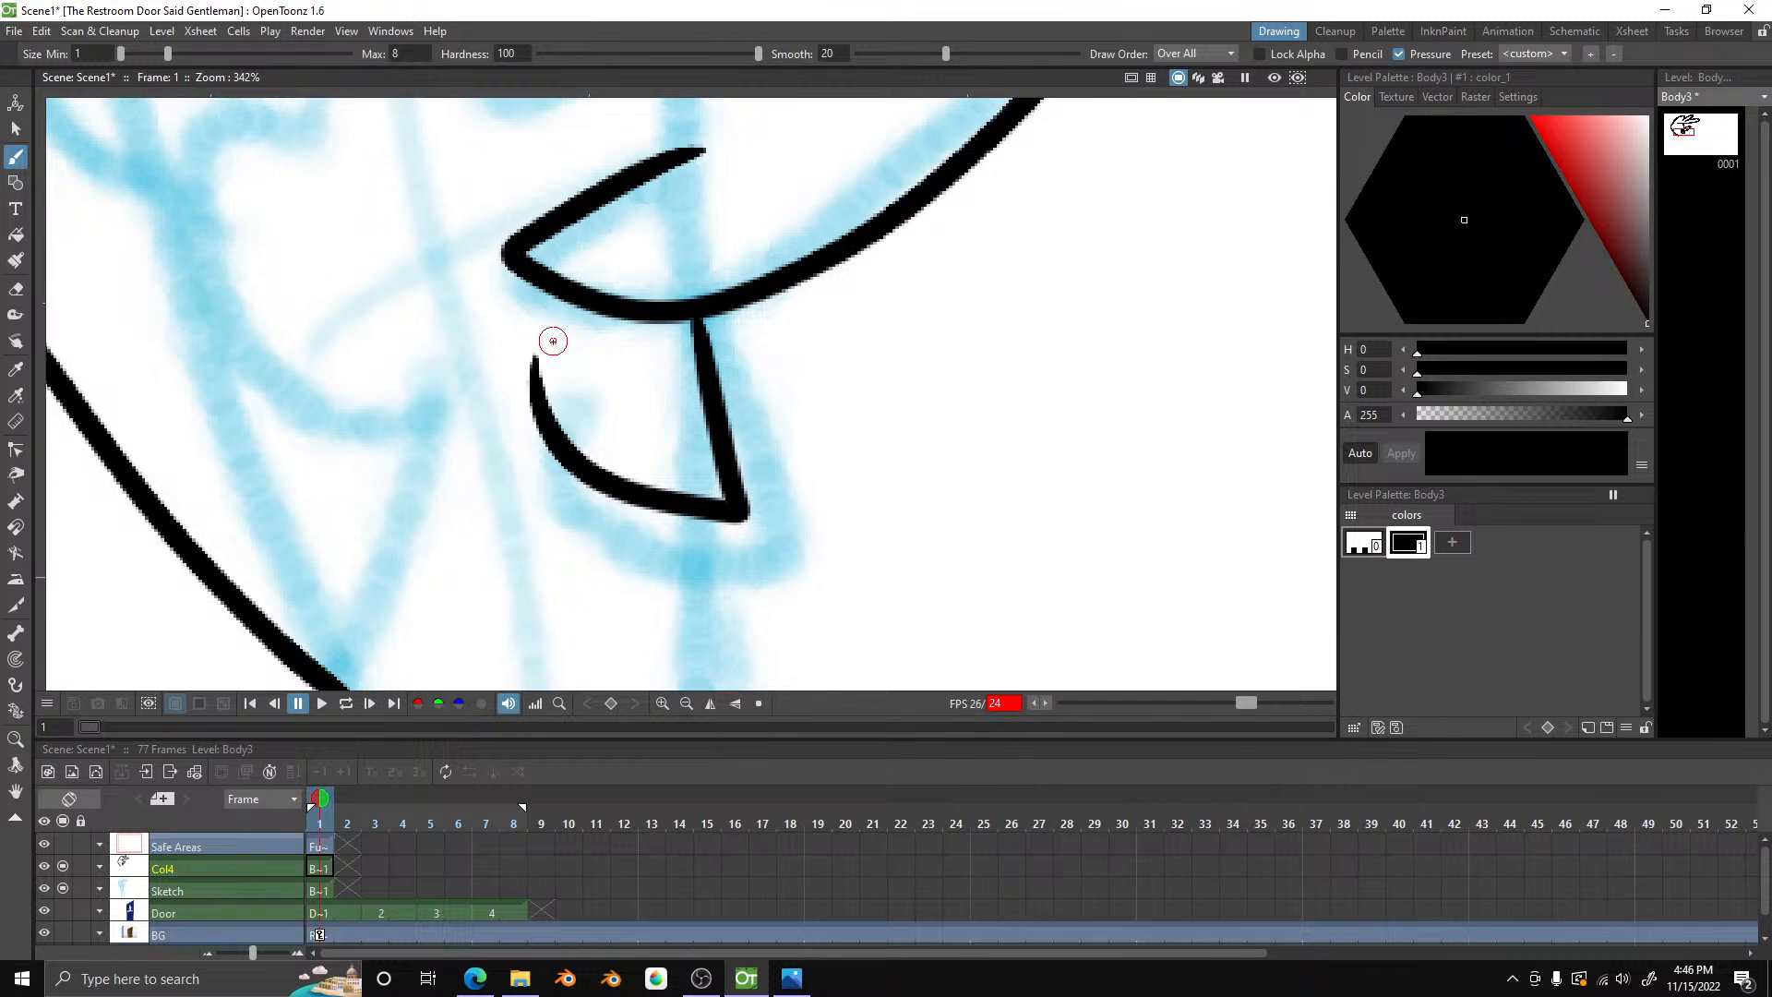
pyautogui.scroll(-8, 553, 340)
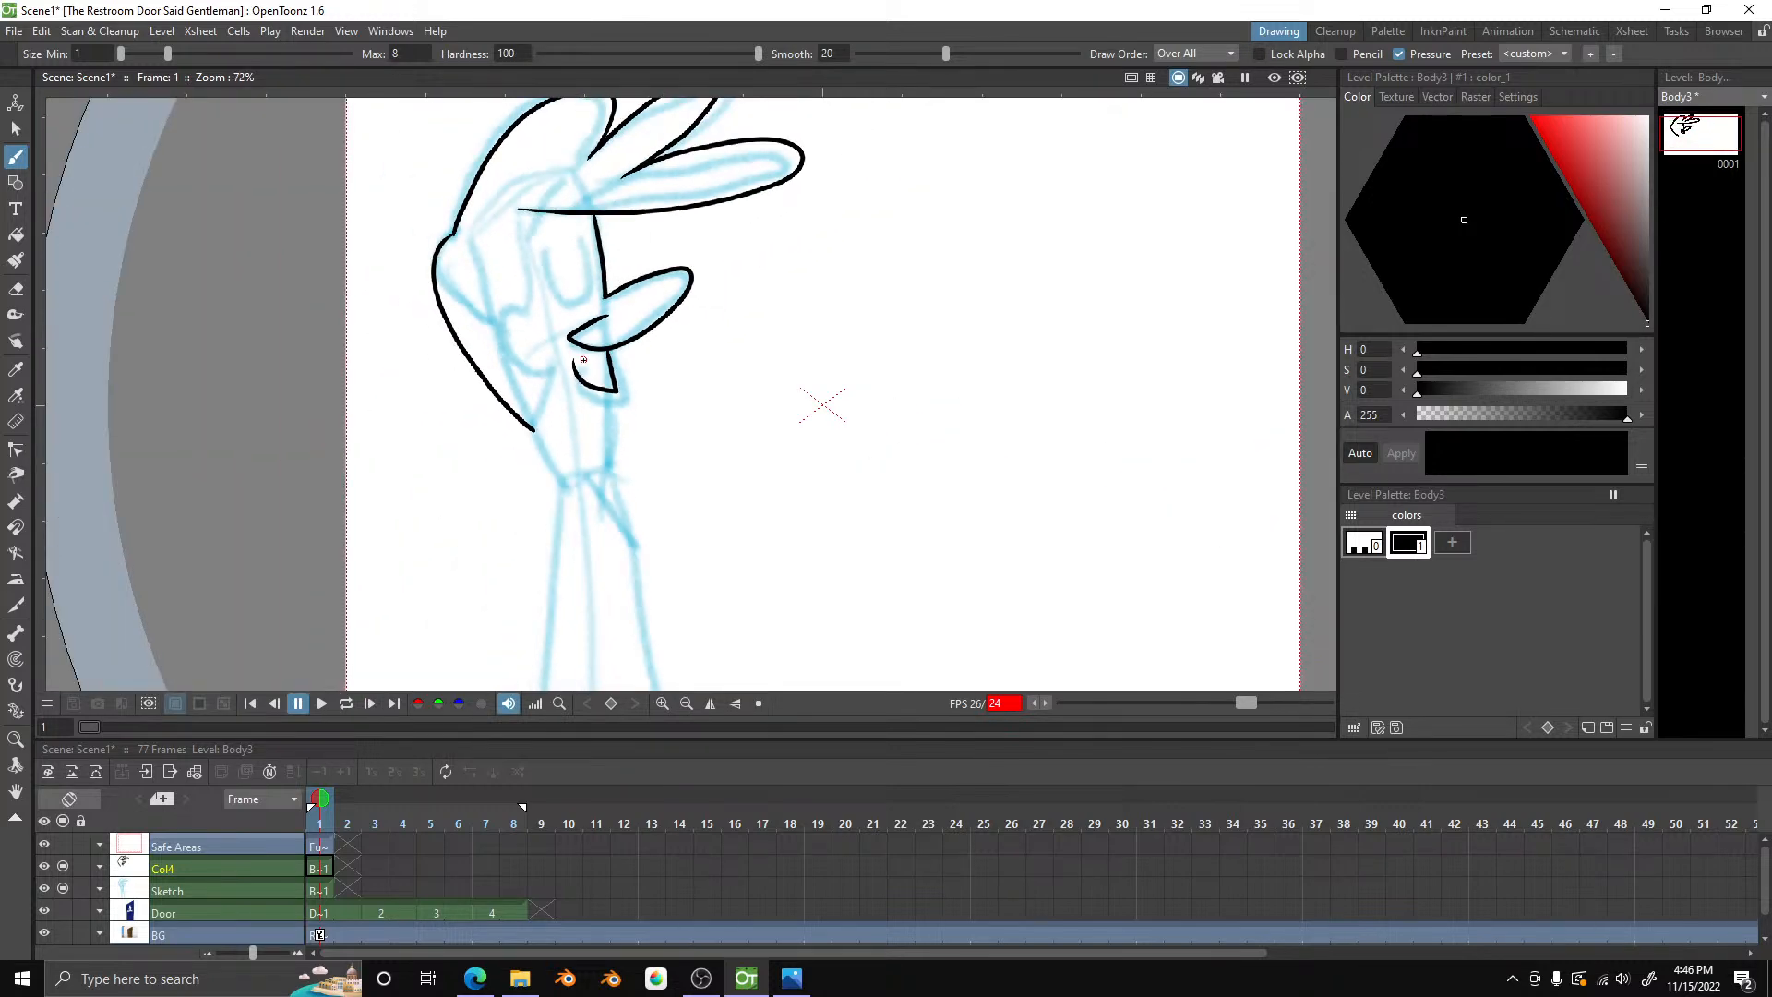
# - Ink the chin line straight down from the mouth, and close the jaw from the end of the back head outline
pyautogui.scroll(7, 571, 453)
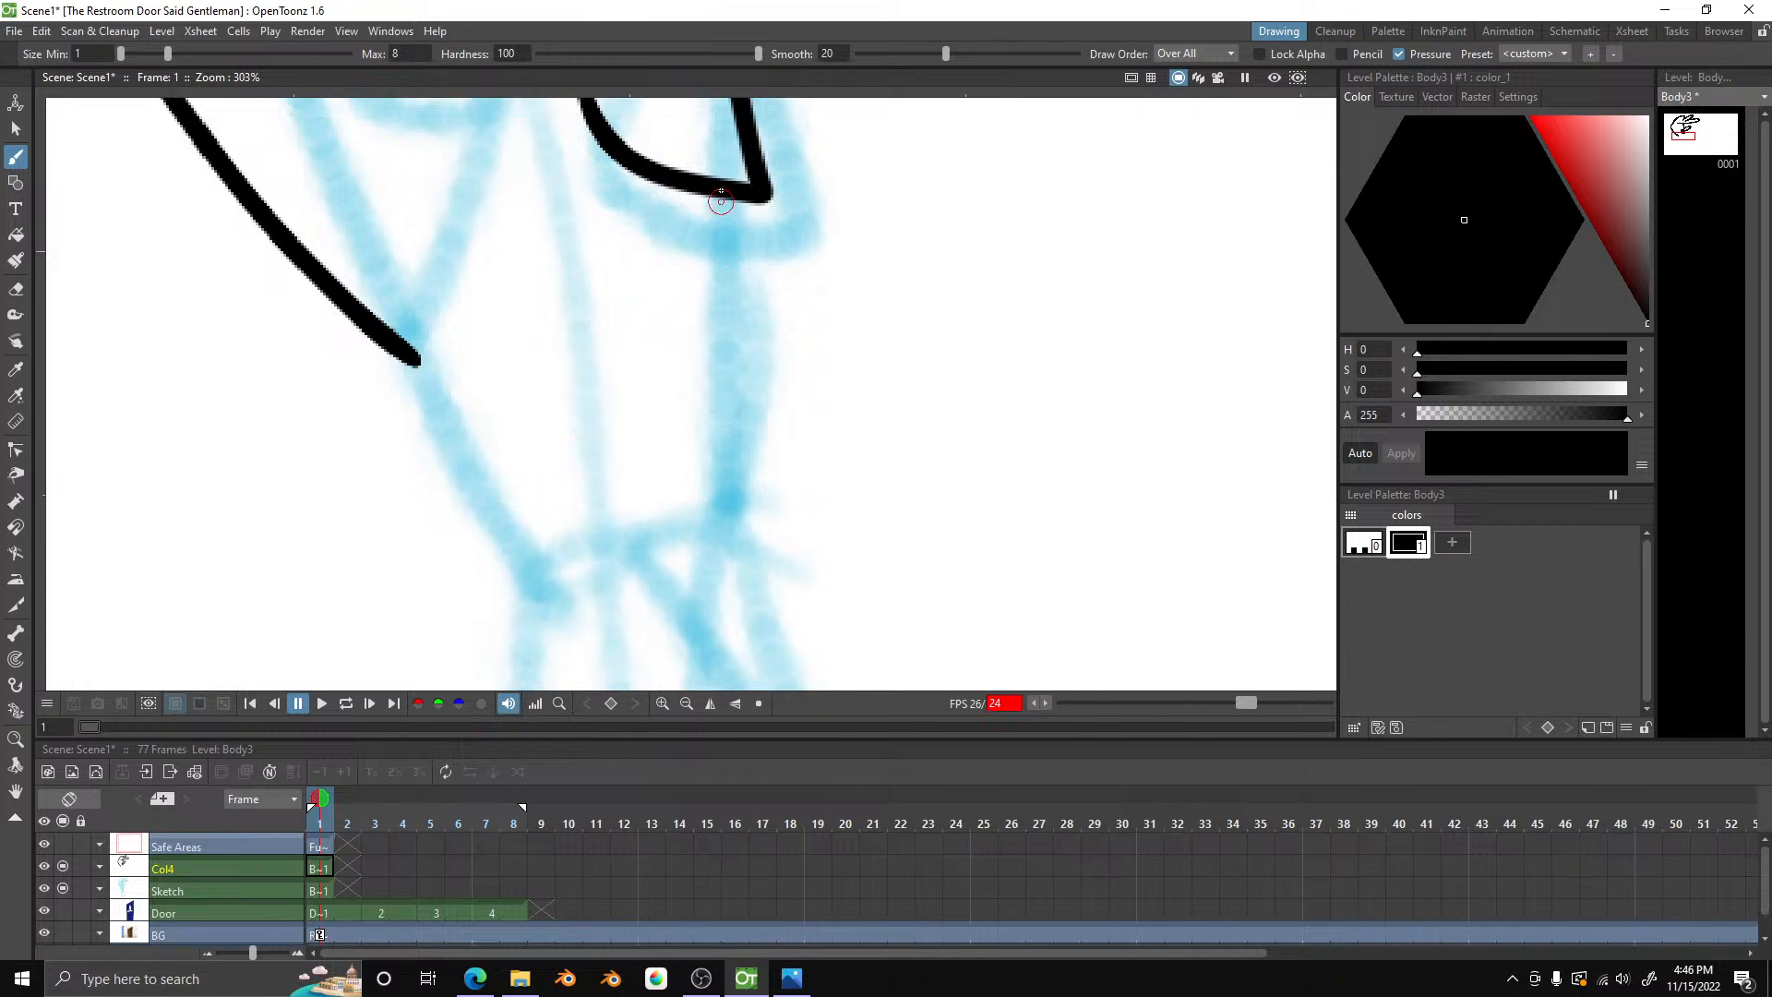
pyautogui.moveTo(720, 196); pyautogui.dragTo(732, 471)
pyautogui.moveTo(730, 534); pyautogui.dragTo(729, 535)
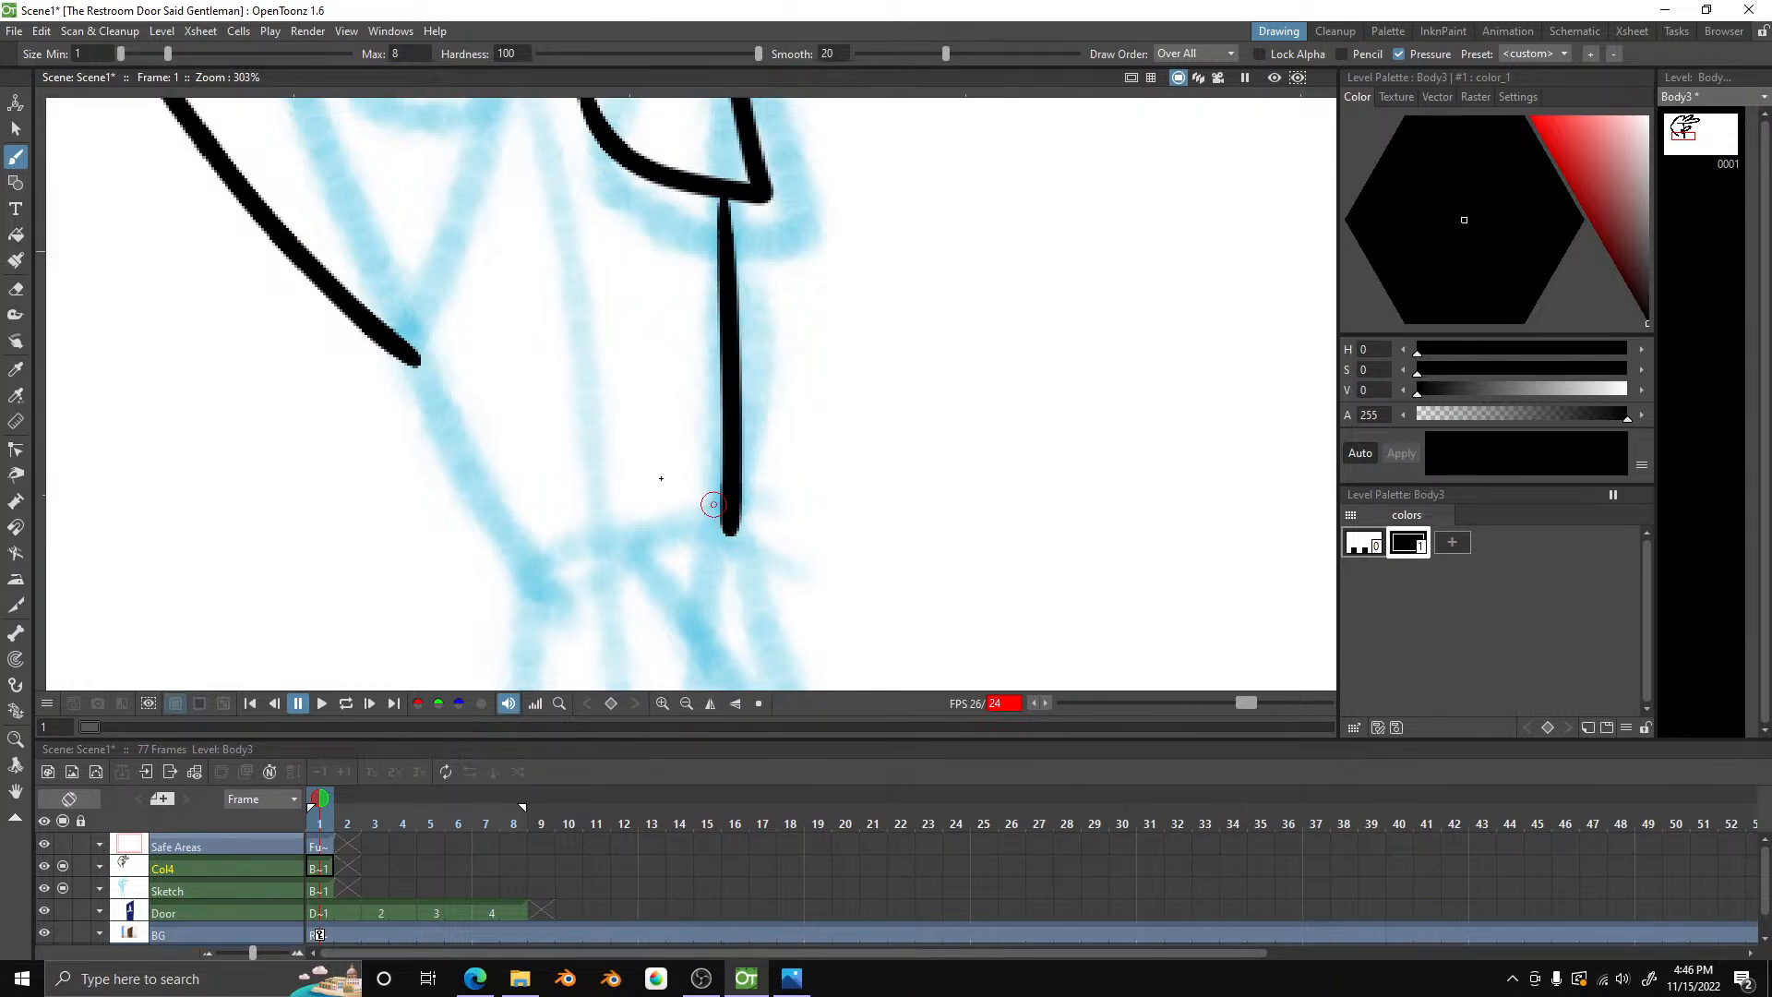
pyautogui.moveTo(415, 360)
pyautogui.mouseDown()
pyautogui.moveTo(525, 586)
pyautogui.moveTo(734, 524)
pyautogui.mouseUp()
pyautogui.scroll(-6, 738, 517)
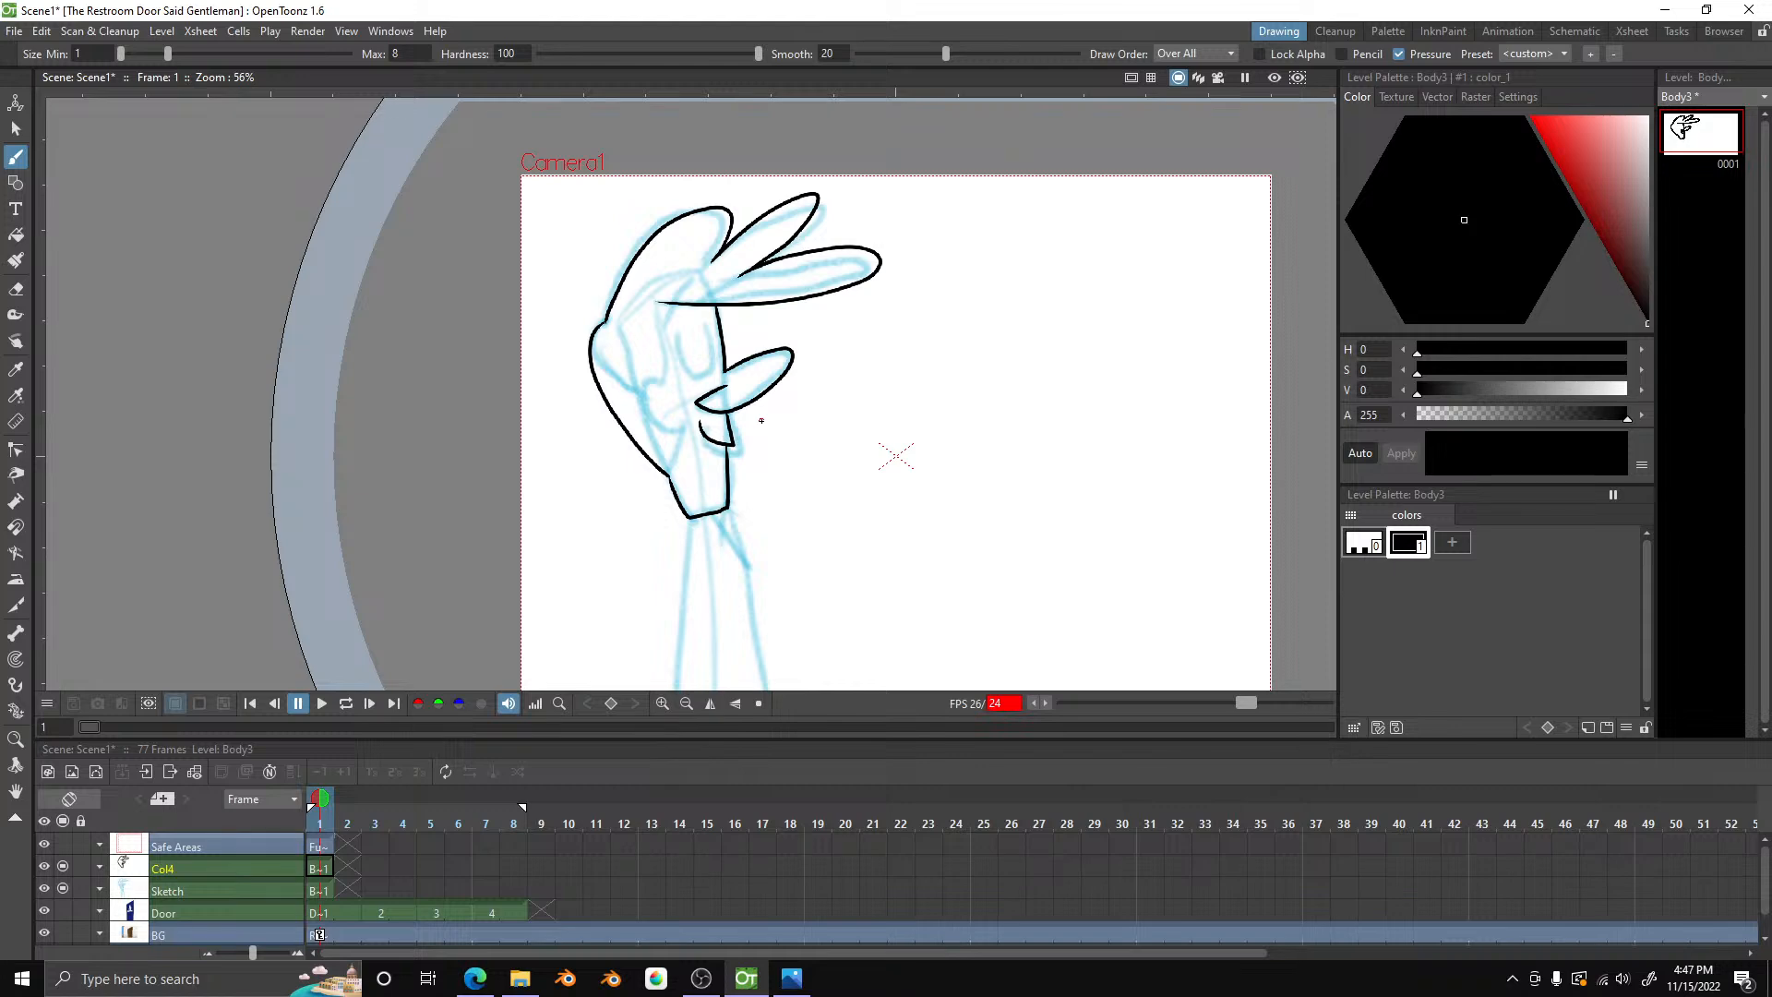
# - Ink both sides of the body from the base of the head down to the lower edge of the camera frame
pyautogui.scroll(-2, 761, 421)
pyautogui.scroll(3, 763, 619)
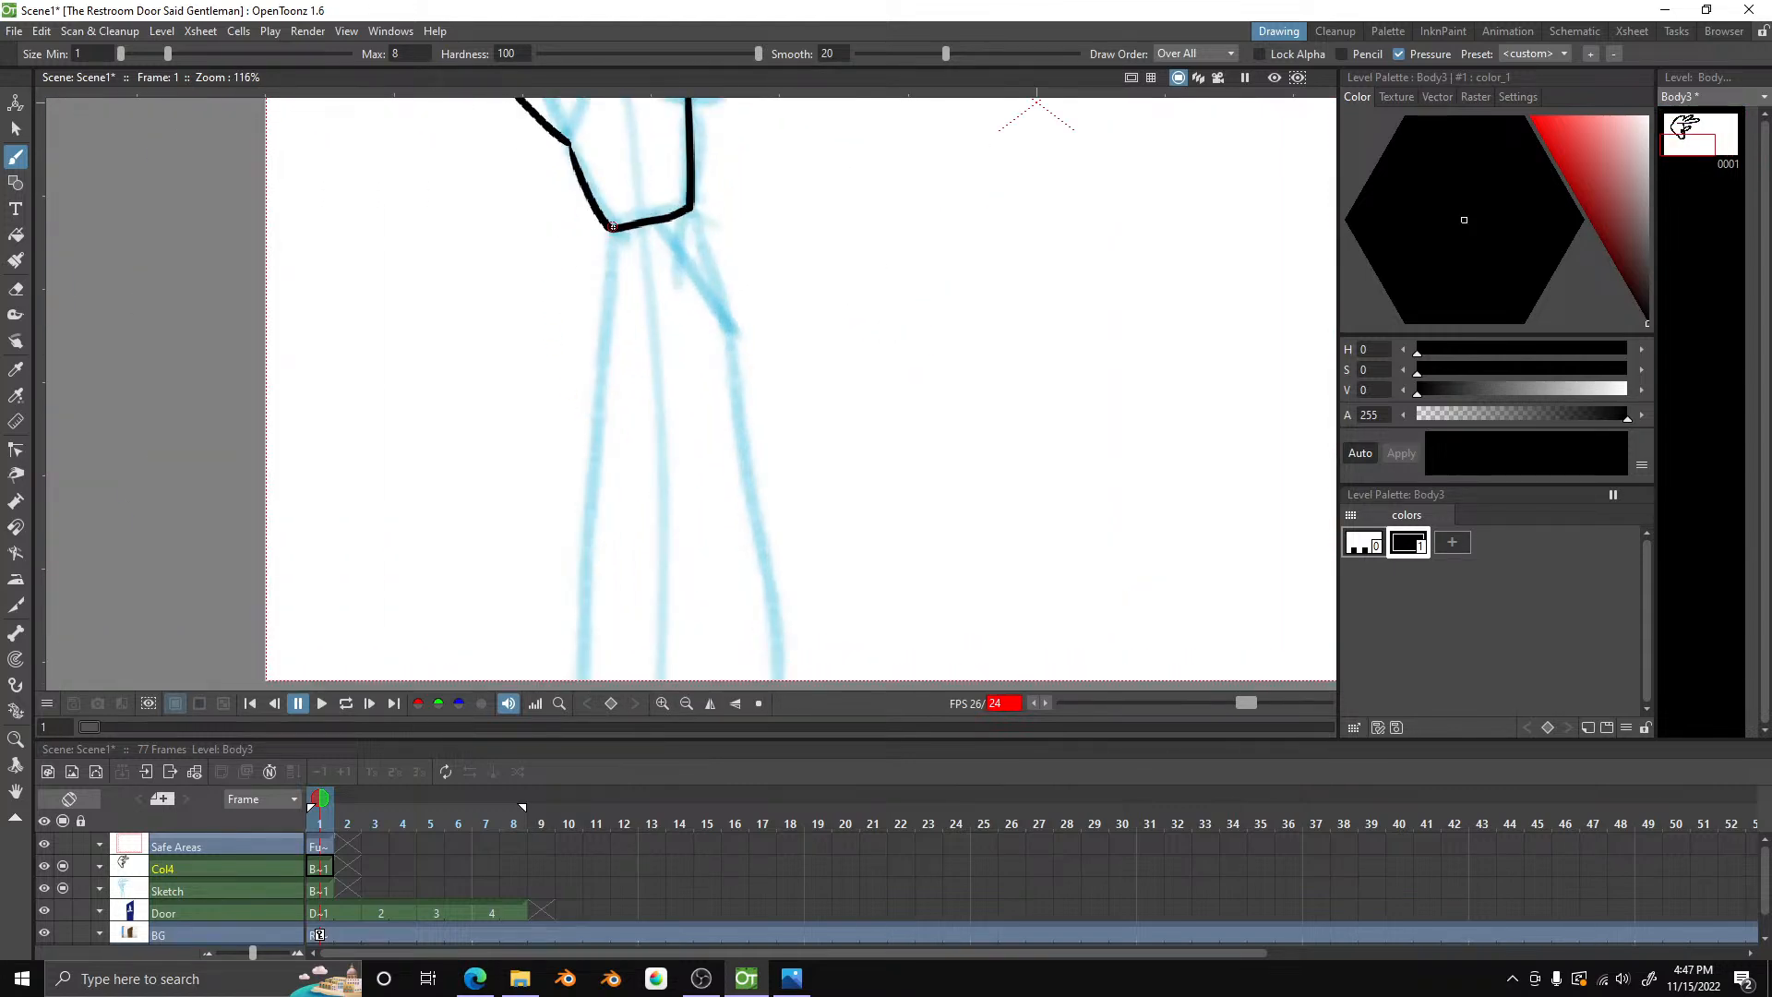
pyautogui.moveTo(611, 231); pyautogui.dragTo(566, 680)
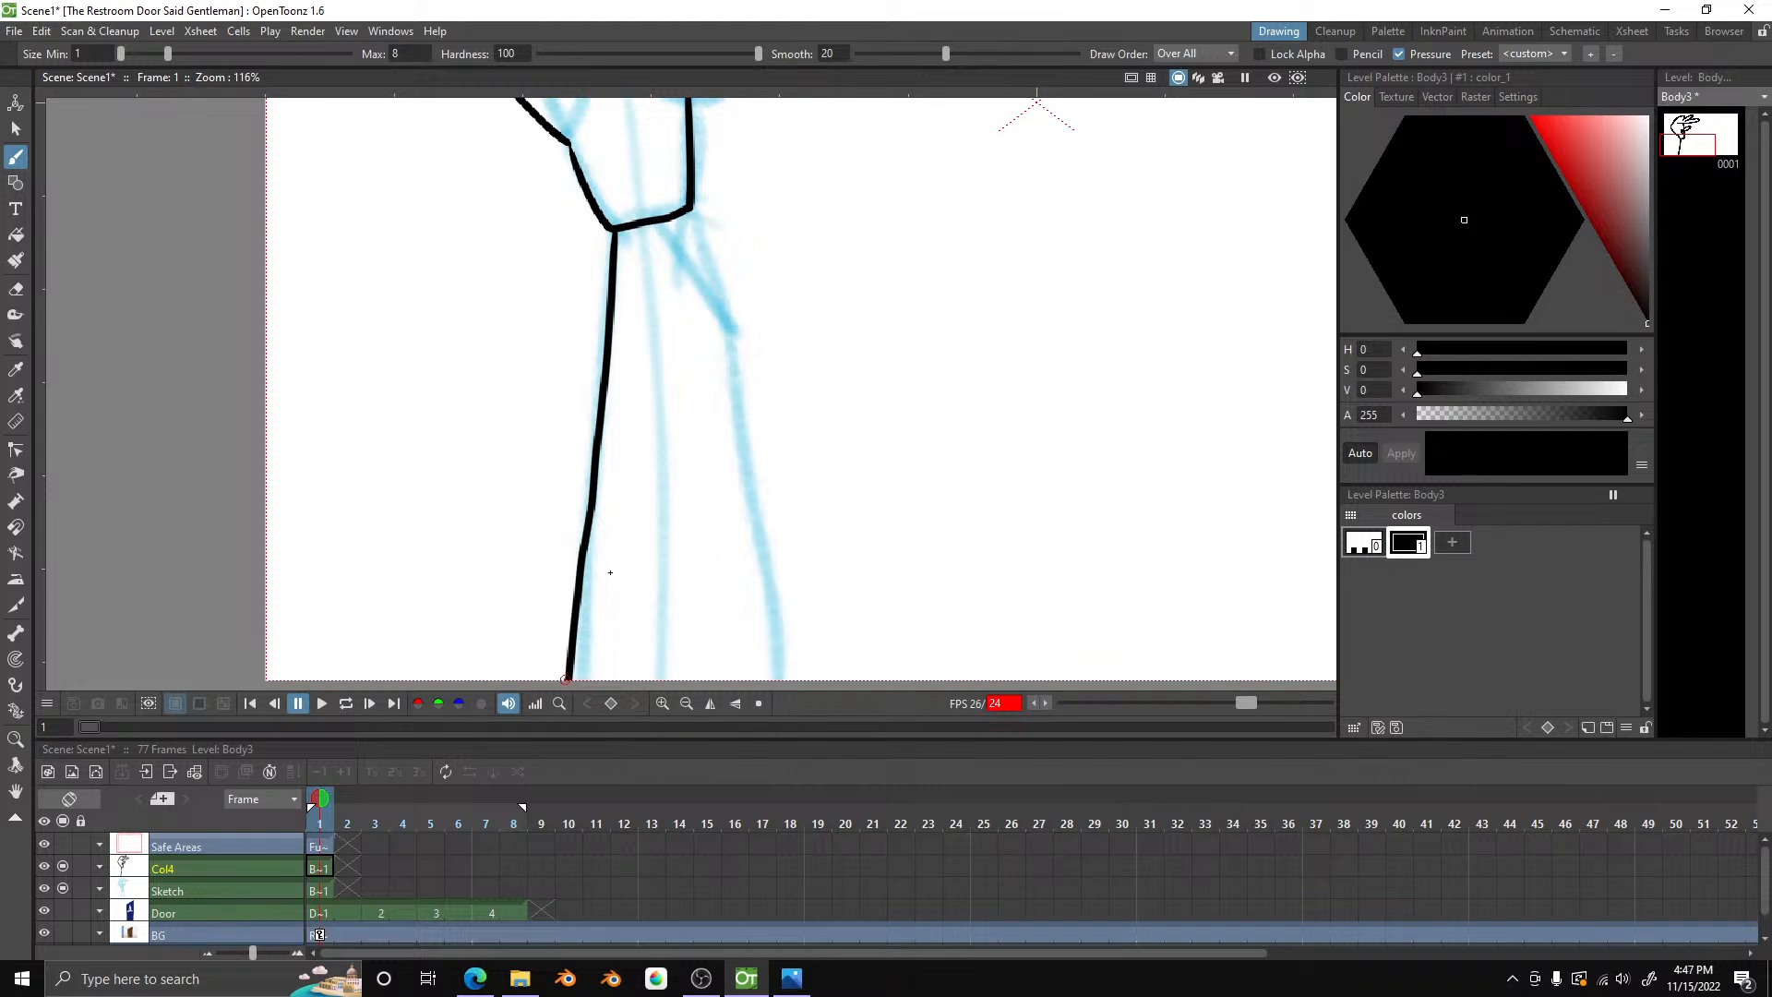
pyautogui.moveTo(695, 214)
pyautogui.mouseDown()
pyautogui.moveTo(754, 413)
pyautogui.moveTo(790, 681)
pyautogui.mouseUp()
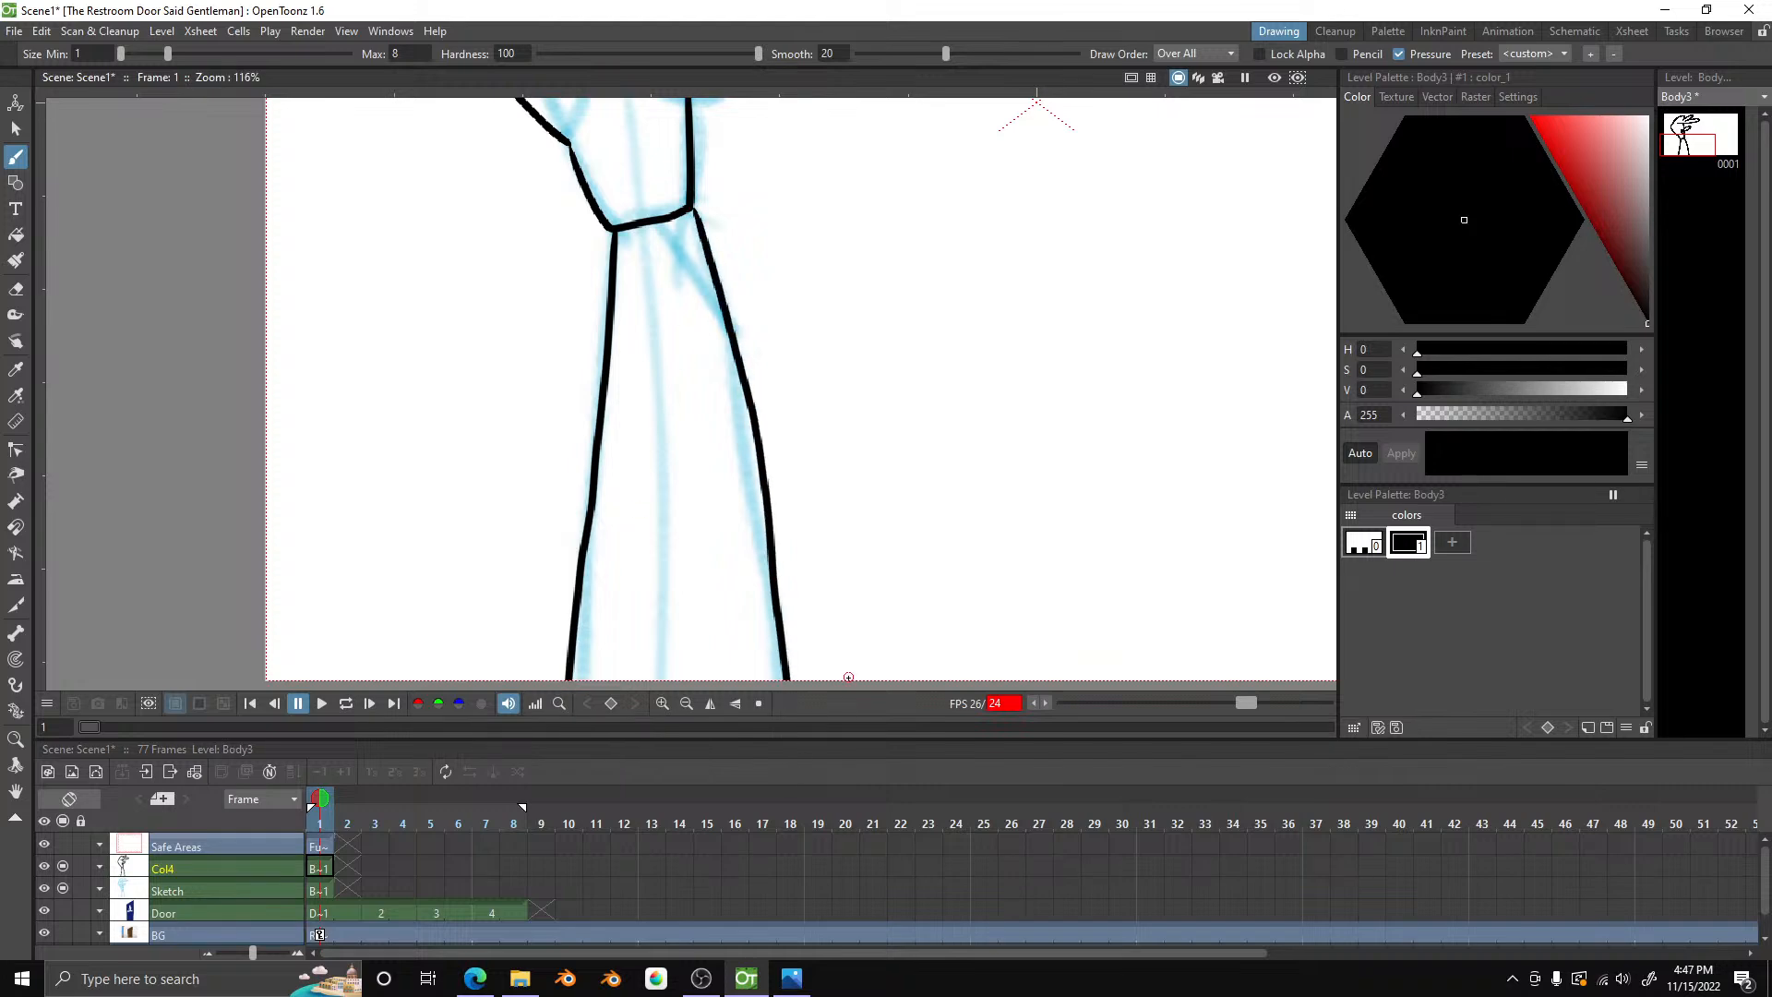
pyautogui.scroll(-6, 847, 514)
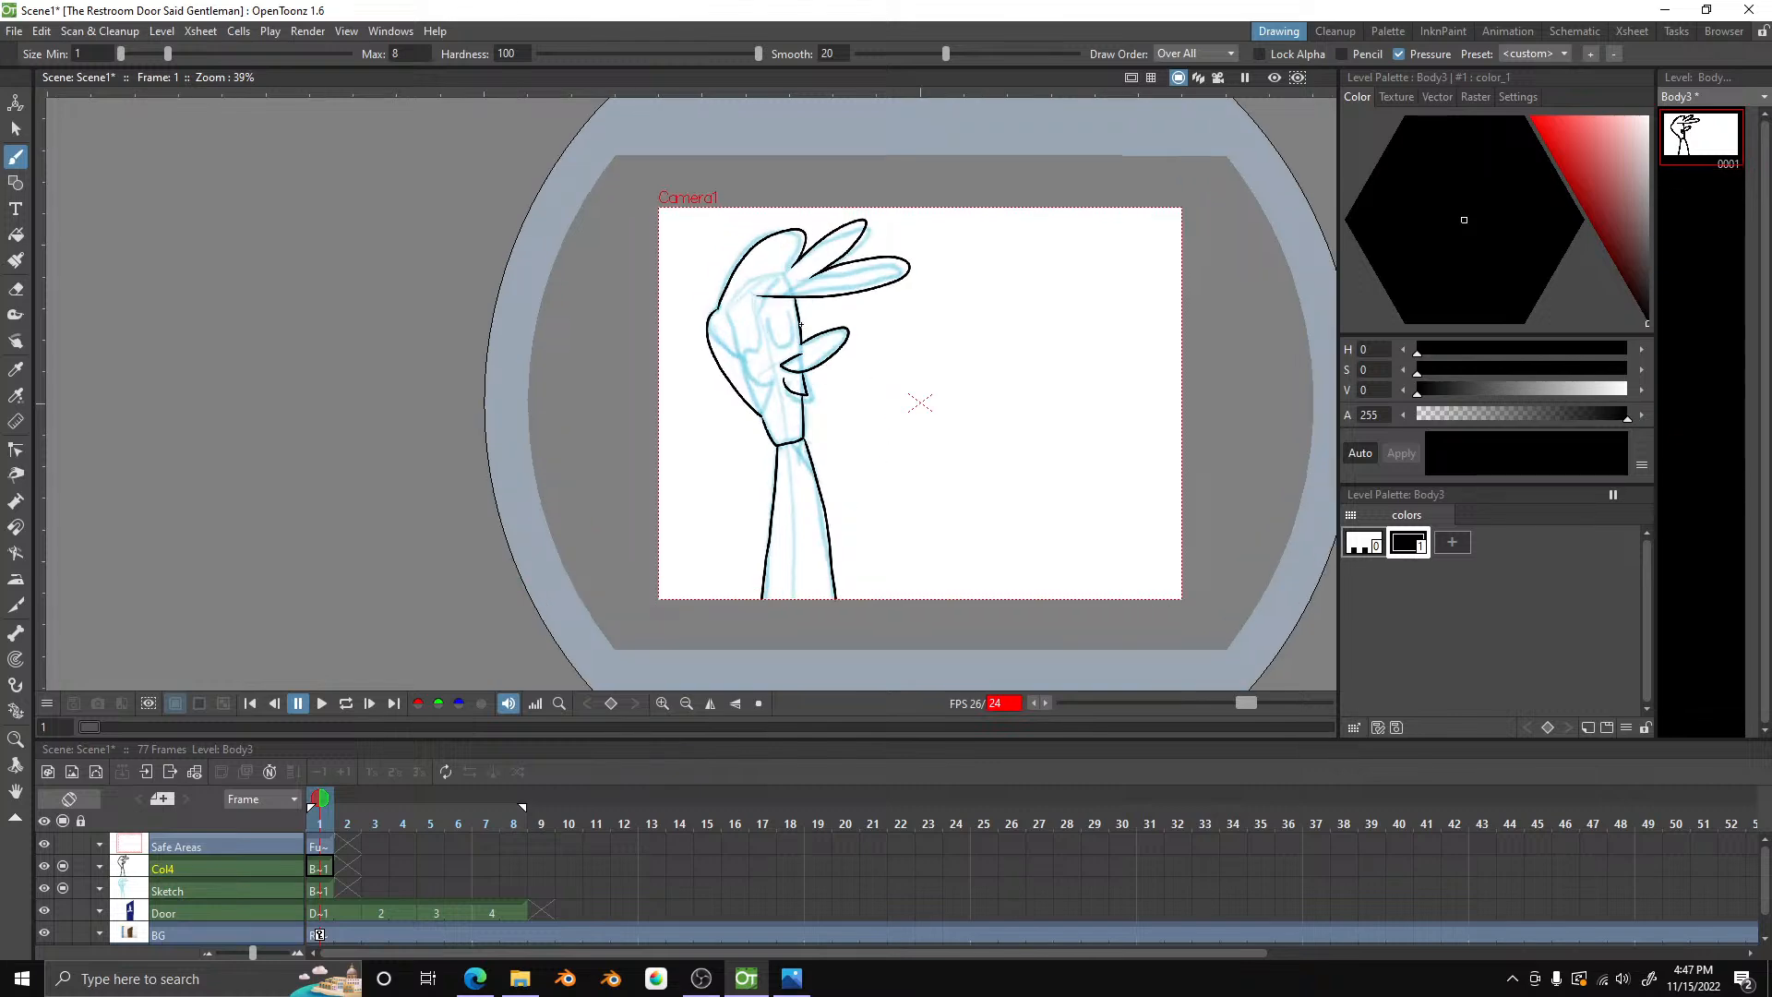
# - Set the brush's maximum size to 4 for thinner inner lines
pyautogui.scroll(7, 800, 325)
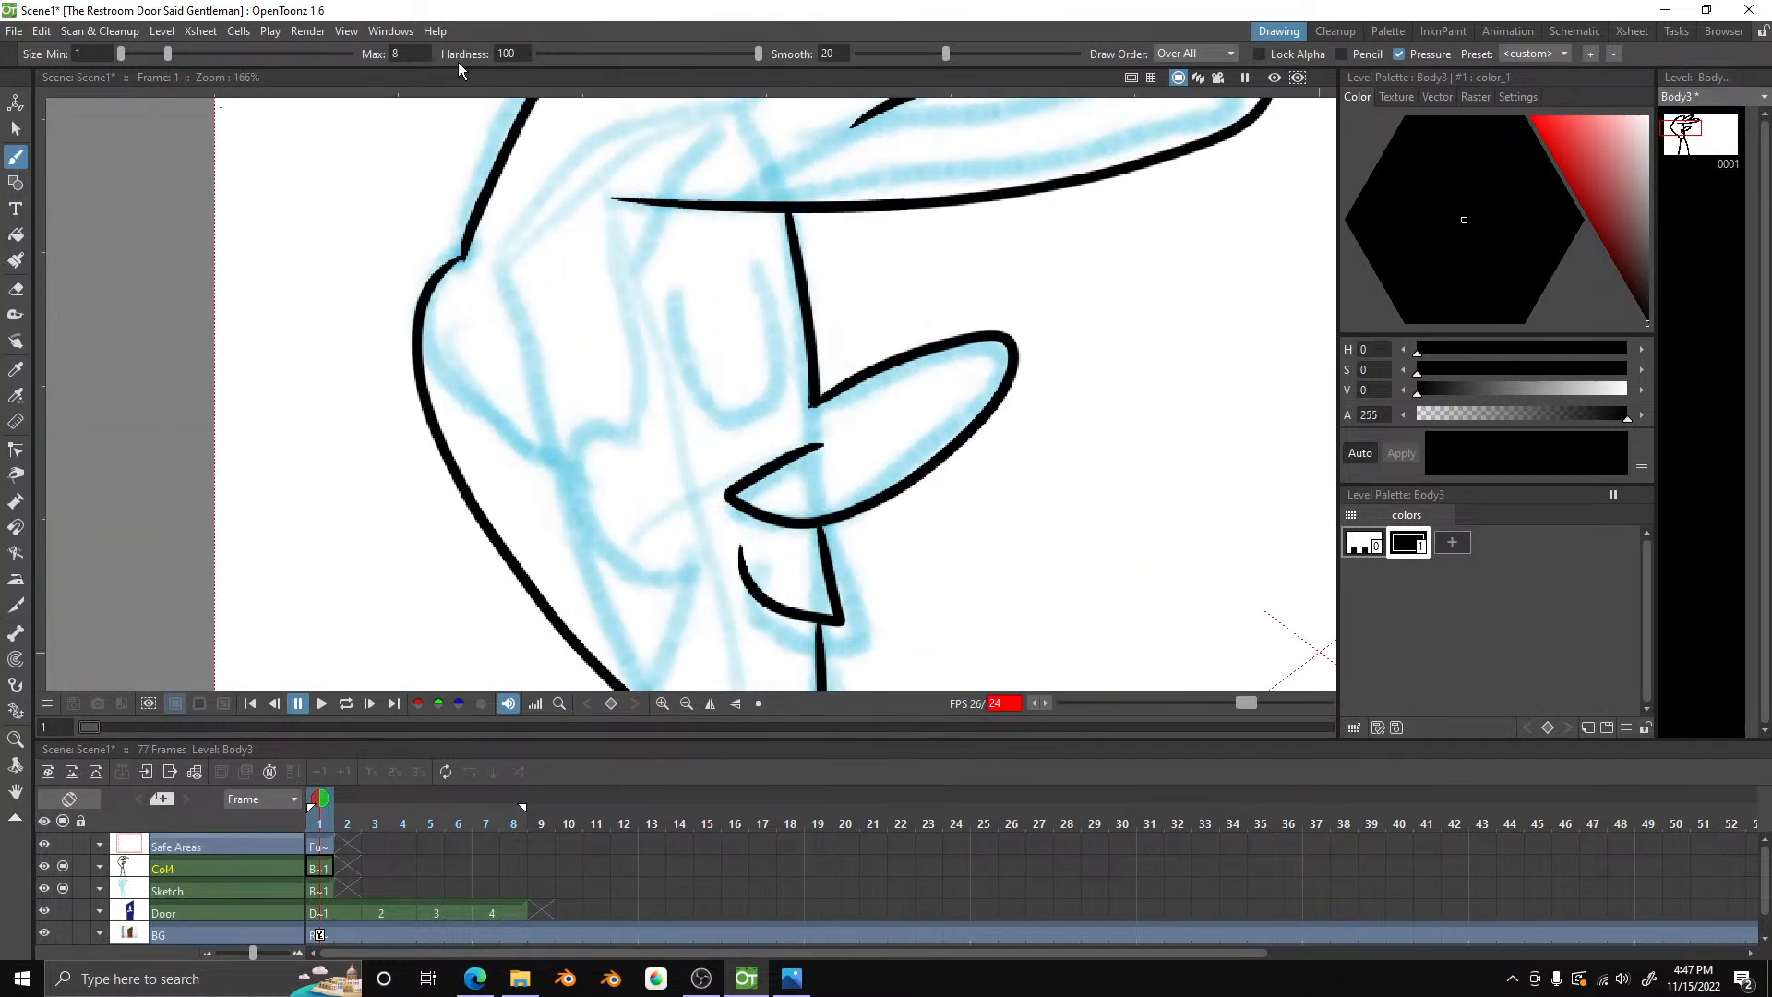
pyautogui.click(412, 54)
pyautogui.press('Return')
# - Ink the thin hairline from the inner tip of the lower hair spike down toward the ear
pyautogui.scroll(3, 594, 230)
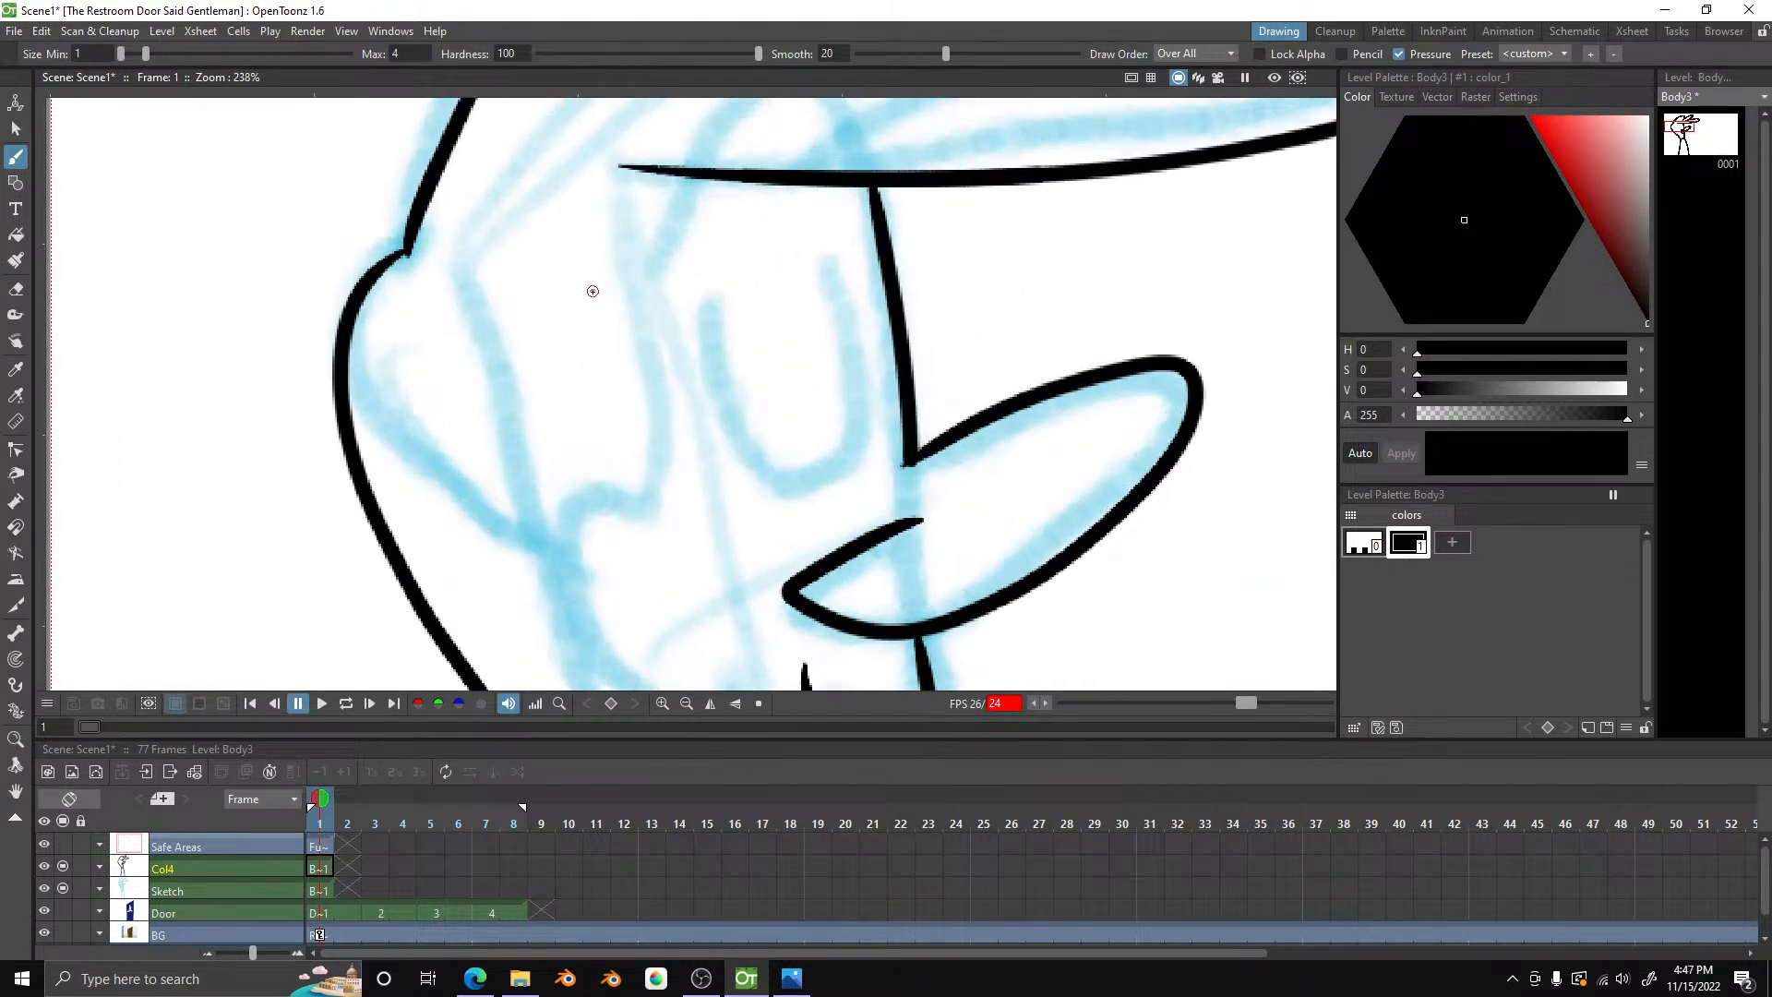
pyautogui.scroll(1, 592, 291)
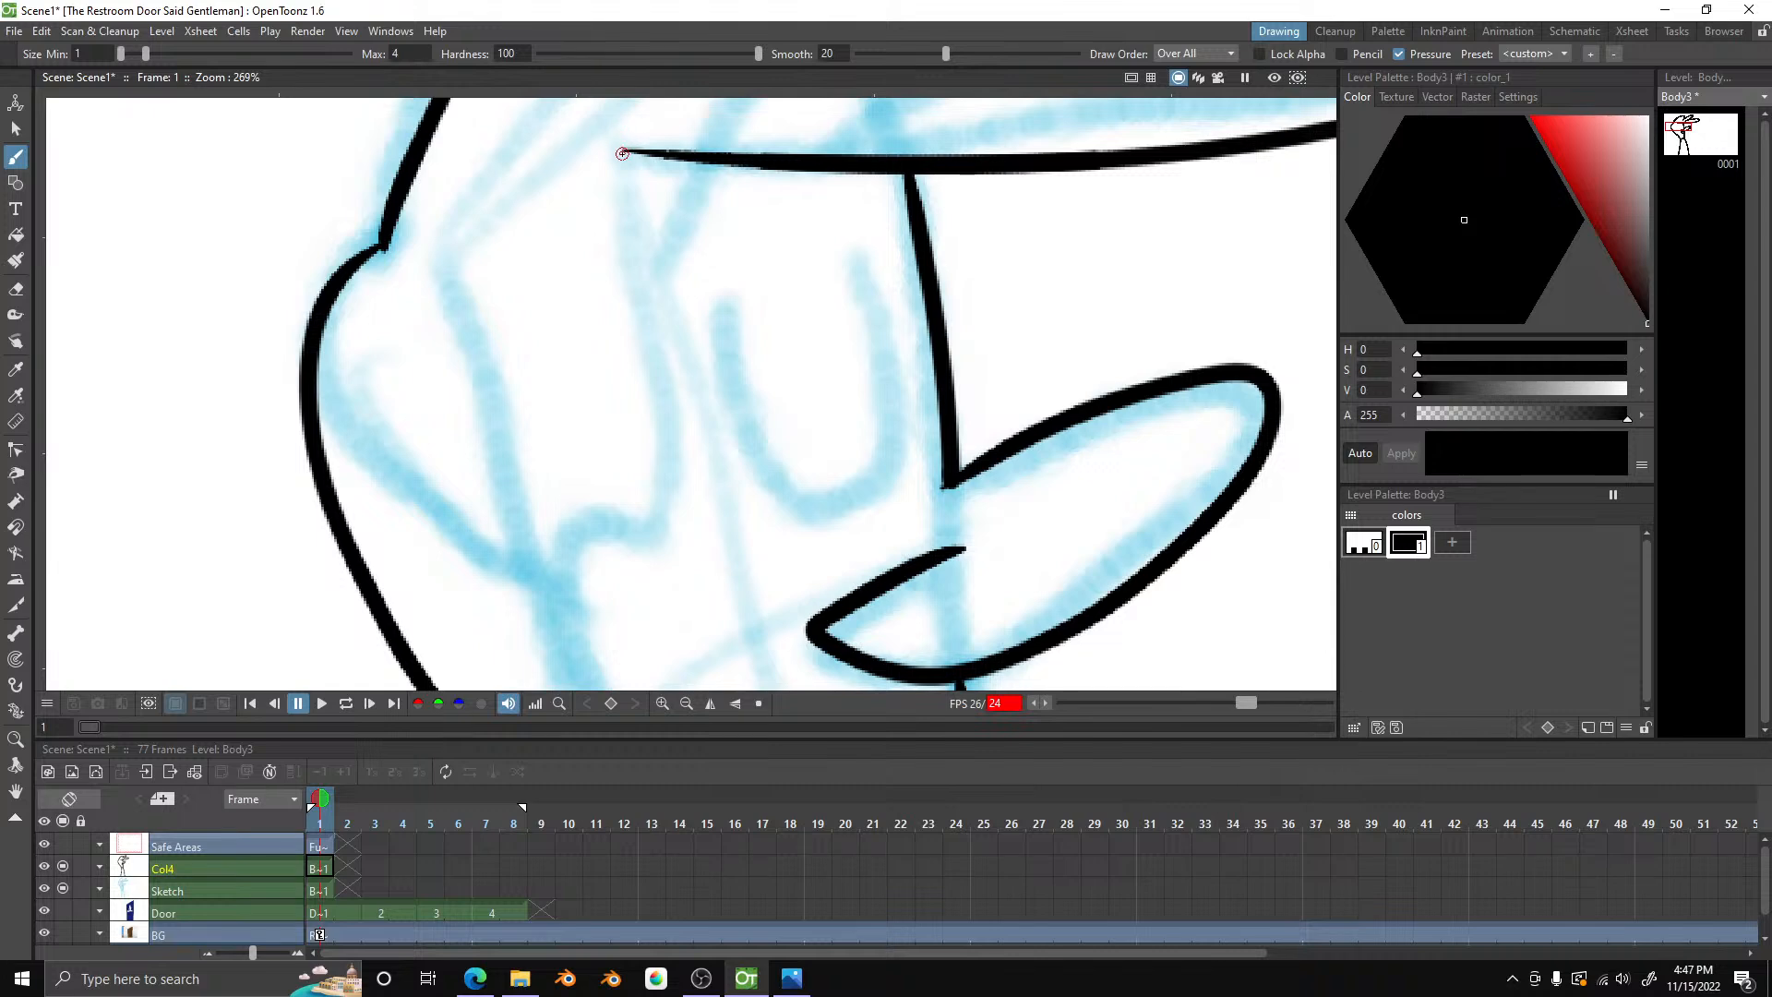
pyautogui.moveTo(626, 157)
pyautogui.mouseDown()
pyautogui.moveTo(675, 379)
pyautogui.moveTo(652, 546)
pyautogui.mouseUp()
pyautogui.scroll(-10, 652, 546)
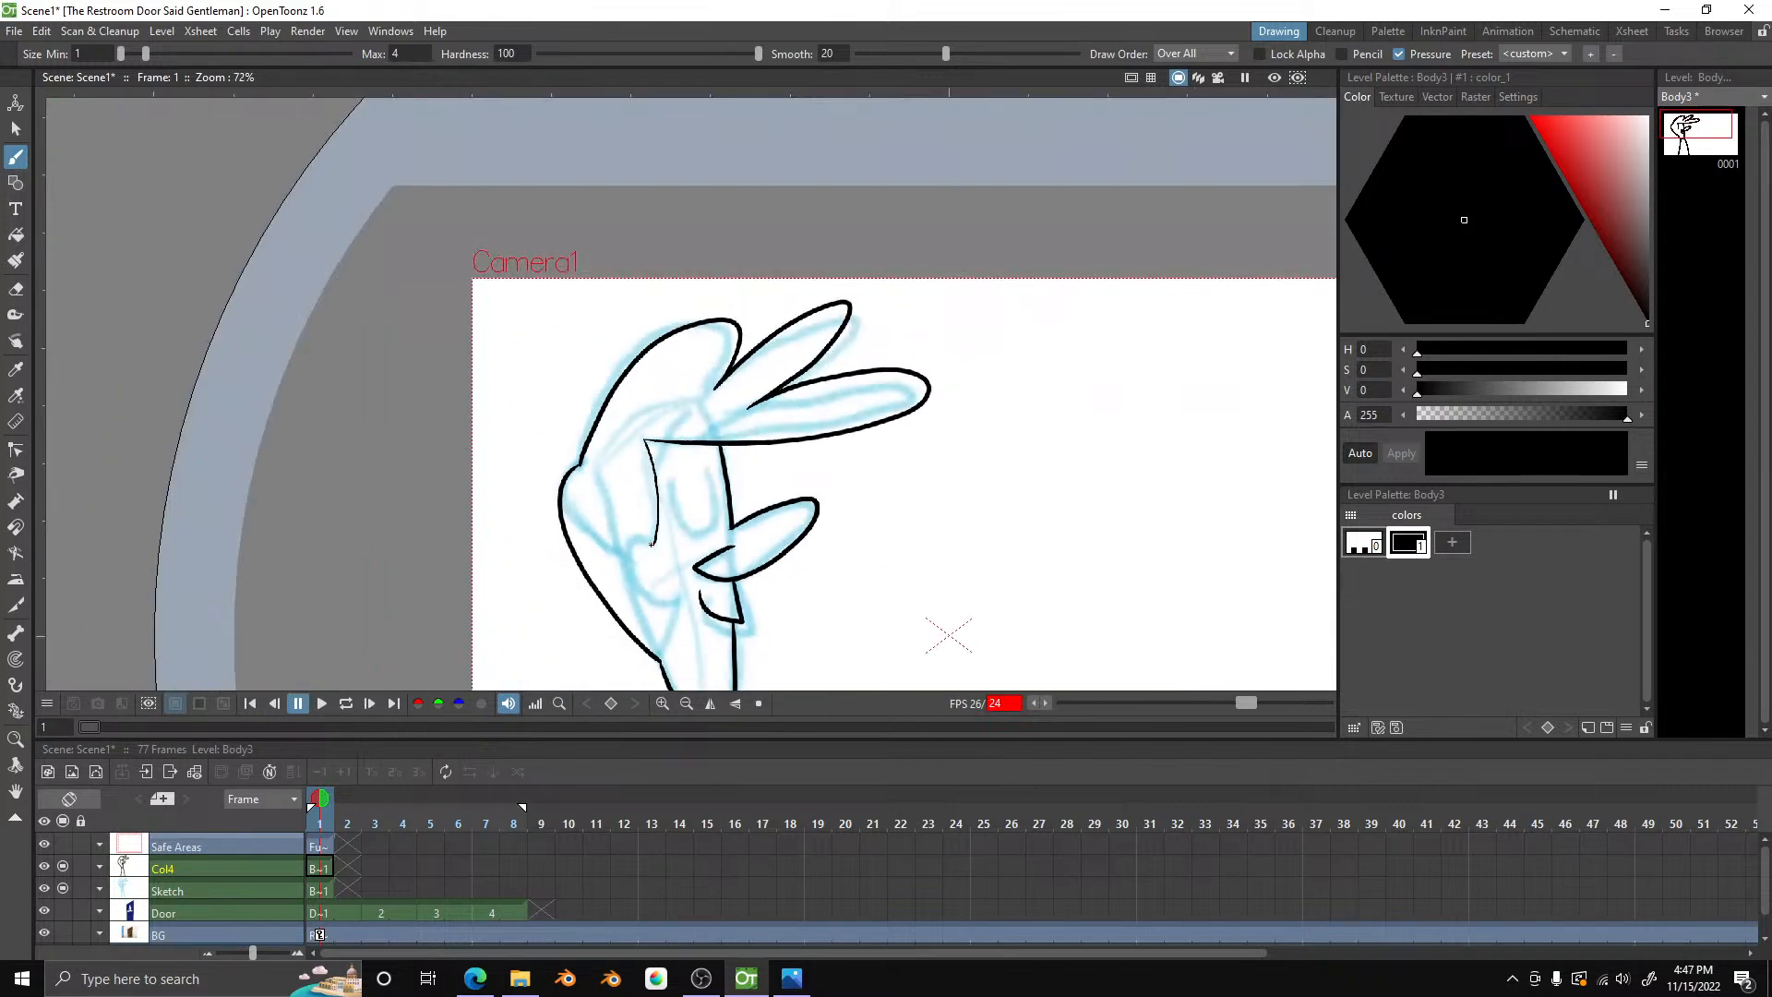
# - Ink the rounded ear as a thin open curve starting from the lower end of the hairline
pyautogui.scroll(9, 691, 628)
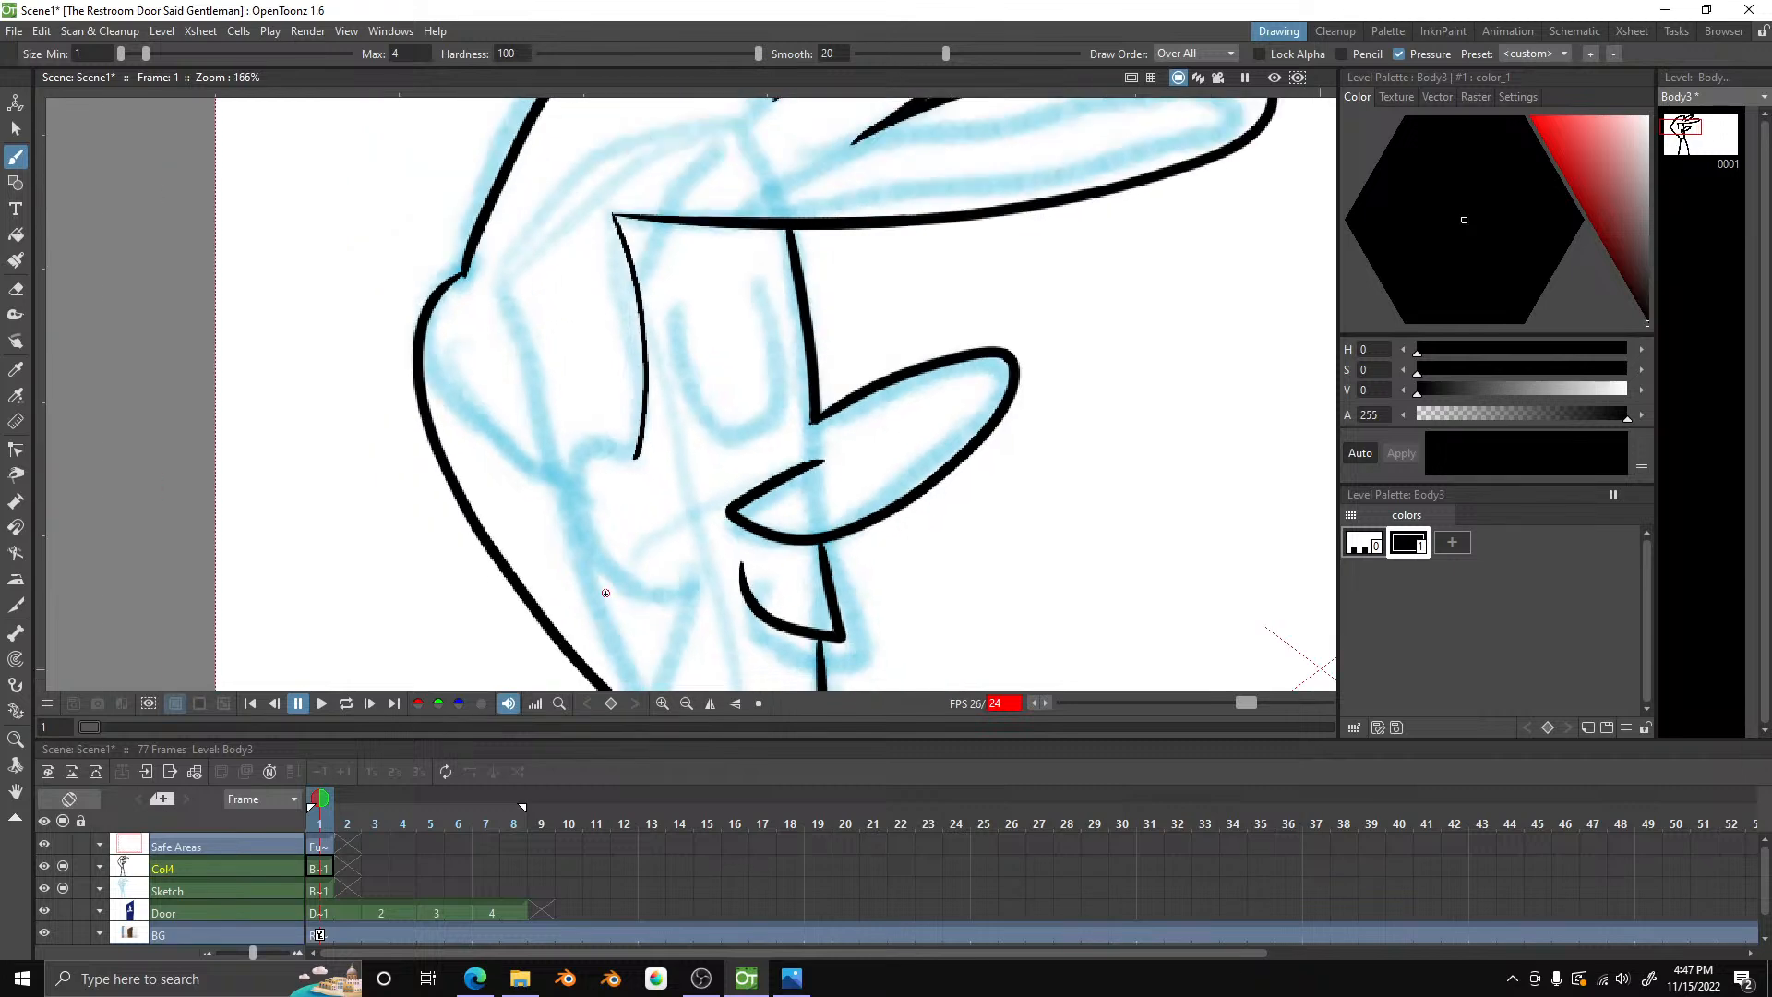
pyautogui.scroll(2, 641, 645)
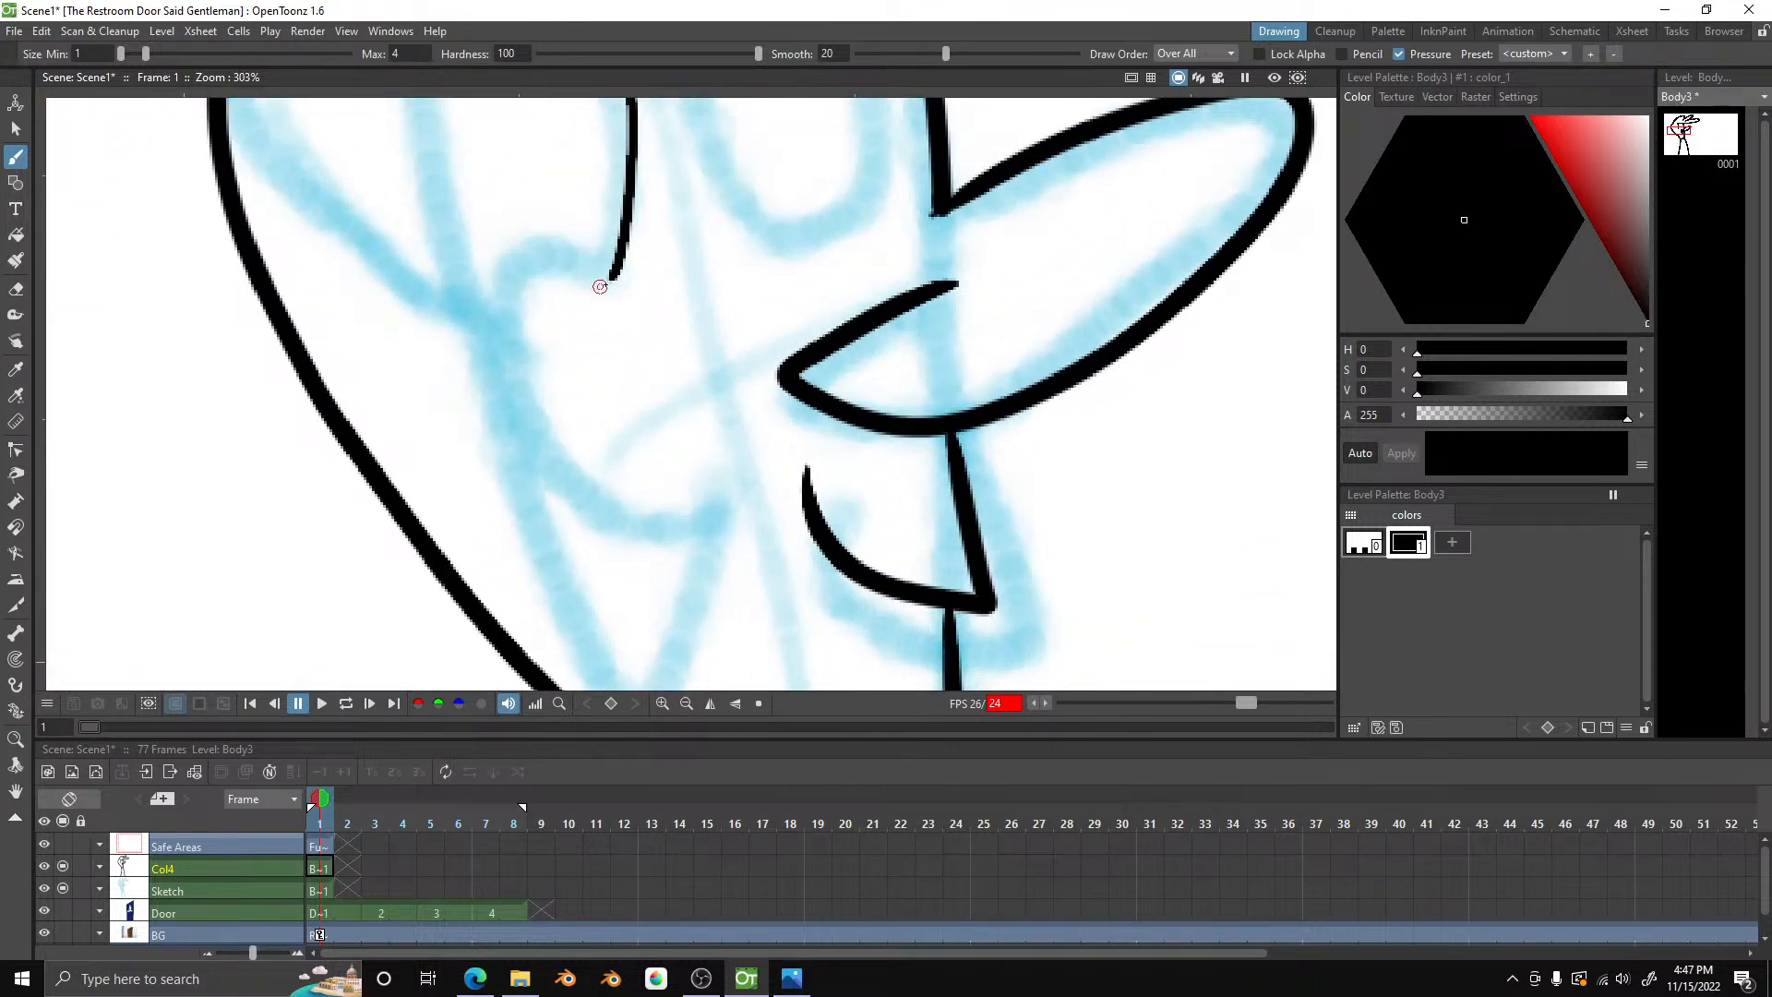
pyautogui.moveTo(602, 264)
pyautogui.mouseDown()
pyautogui.moveTo(495, 223)
pyautogui.moveTo(471, 245)
pyautogui.moveTo(455, 394)
pyautogui.moveTo(526, 508)
pyautogui.mouseUp()
pyautogui.moveTo(624, 542)
pyautogui.mouseDown()
pyautogui.moveTo(716, 507)
pyautogui.moveTo(737, 517)
pyautogui.mouseUp()
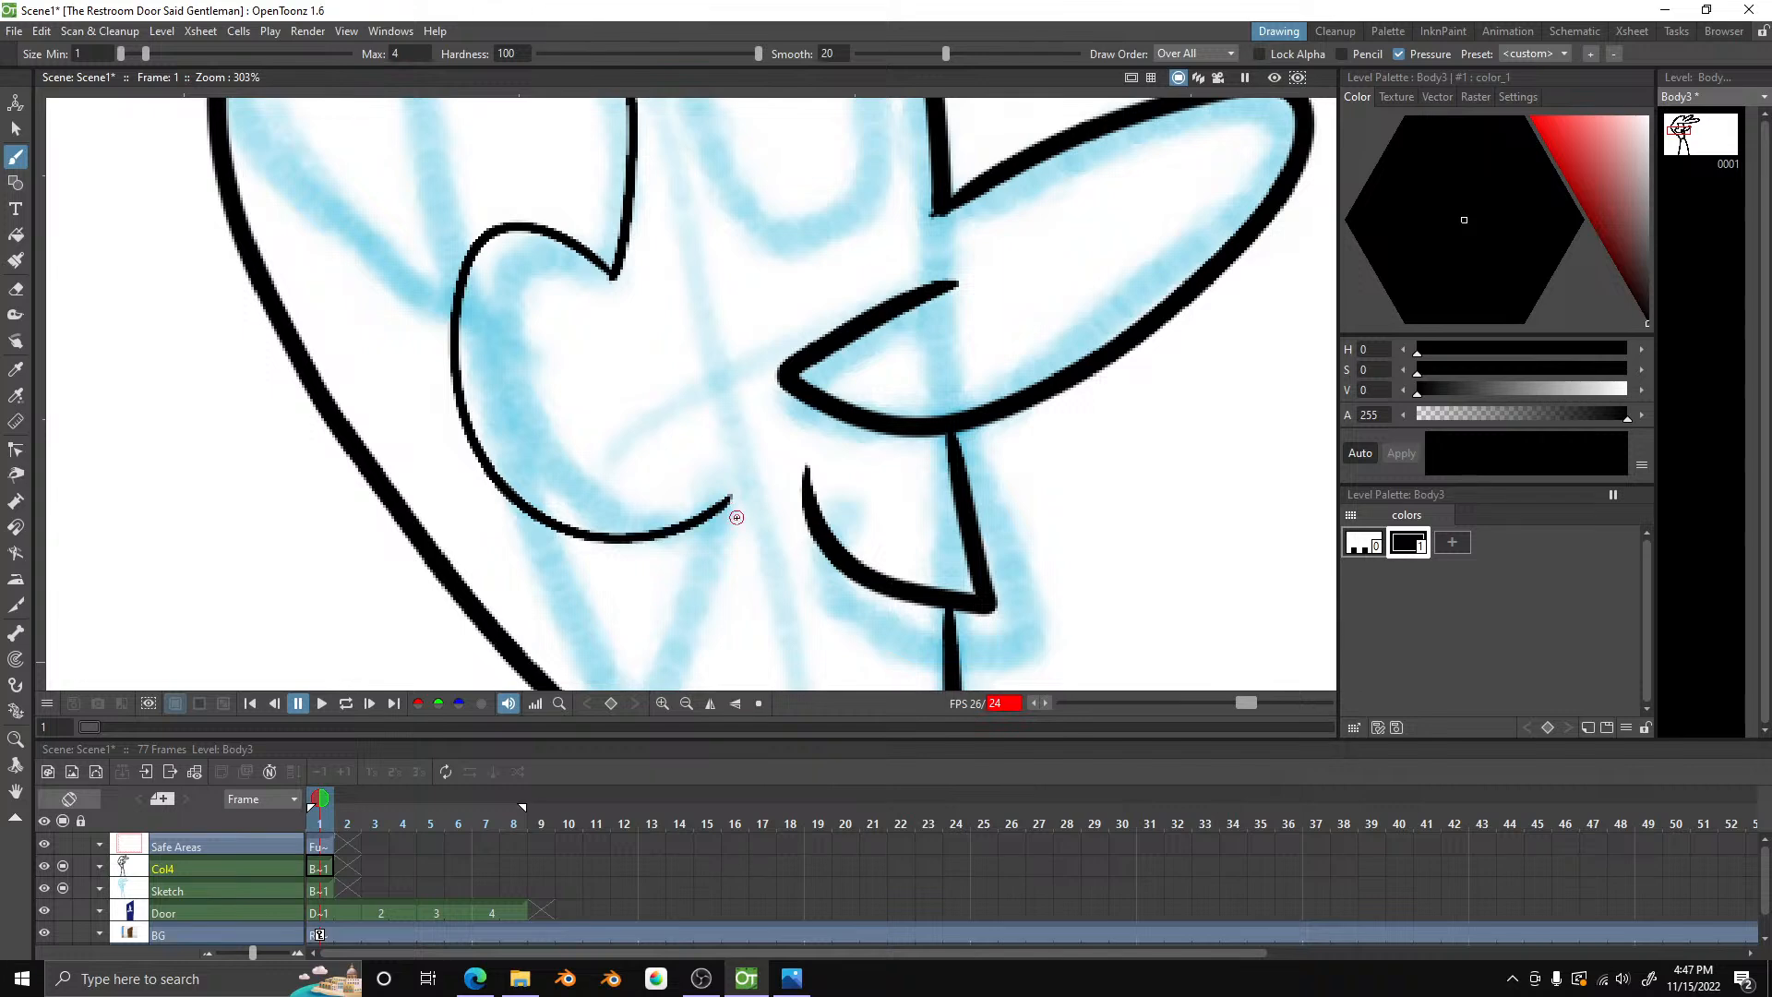
pyautogui.scroll(-6, 737, 517)
# - Ink the thin hair edge from the front of the earlobe down to the corner of the jaw
pyautogui.scroll(7, 683, 641)
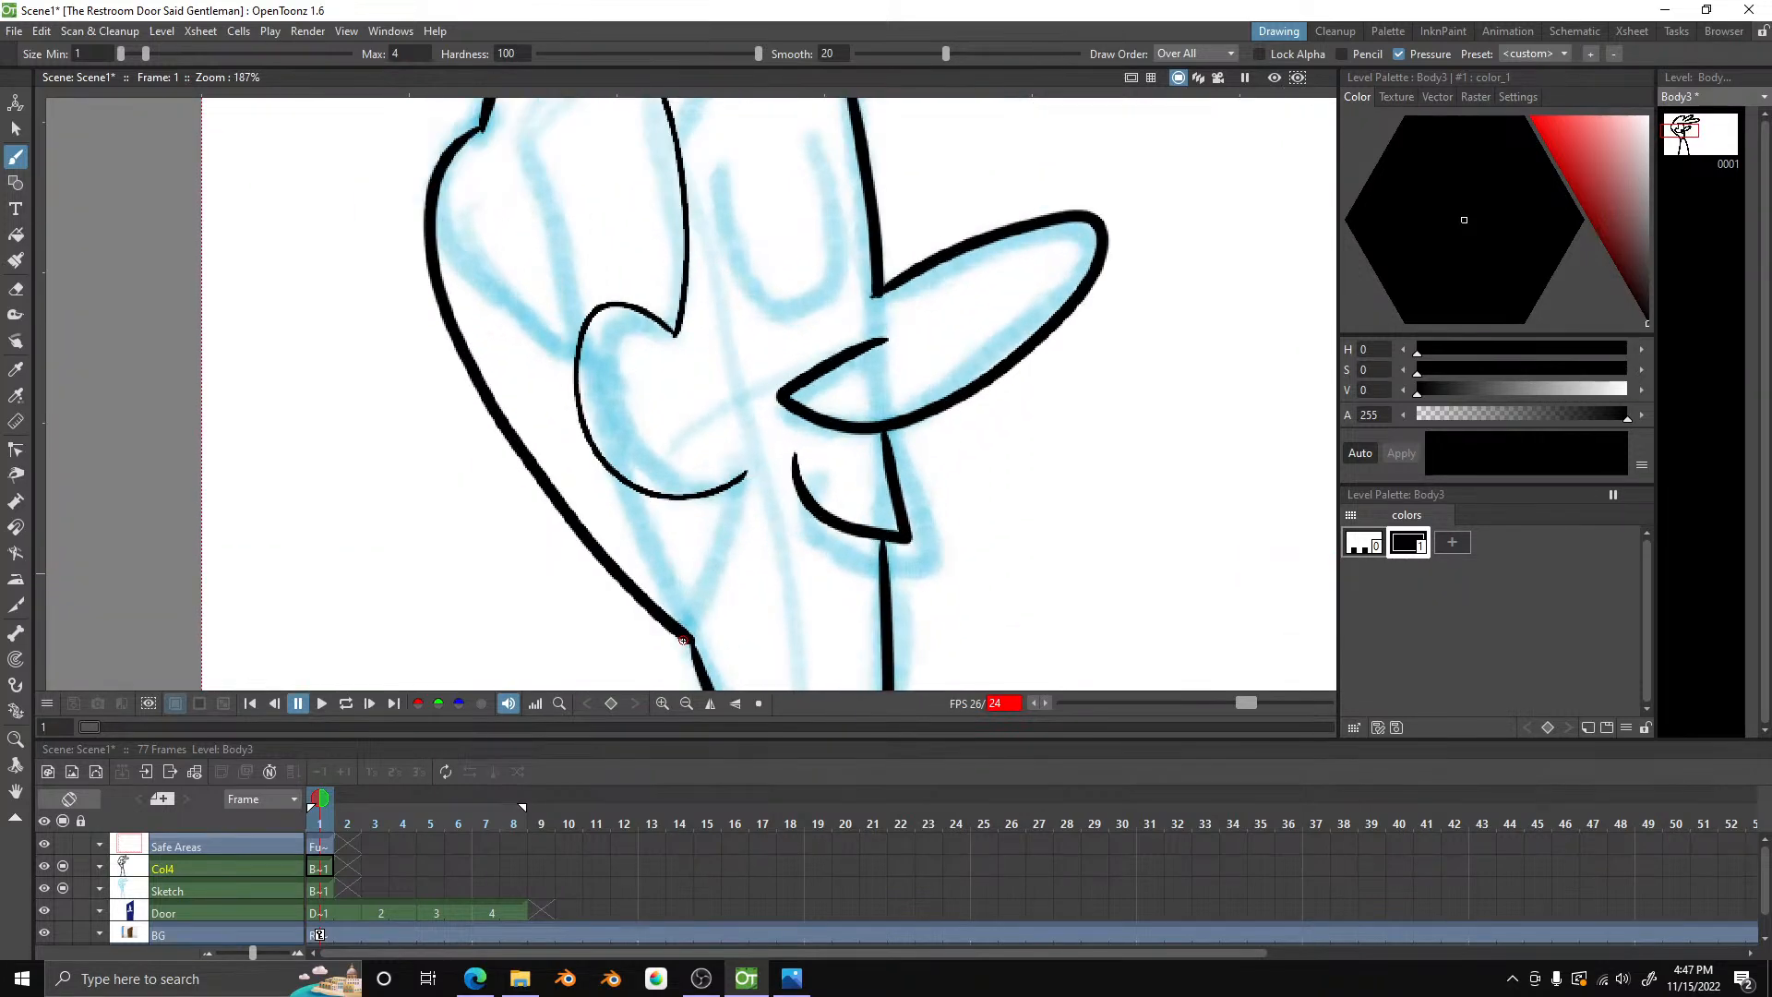
pyautogui.scroll(2, 683, 641)
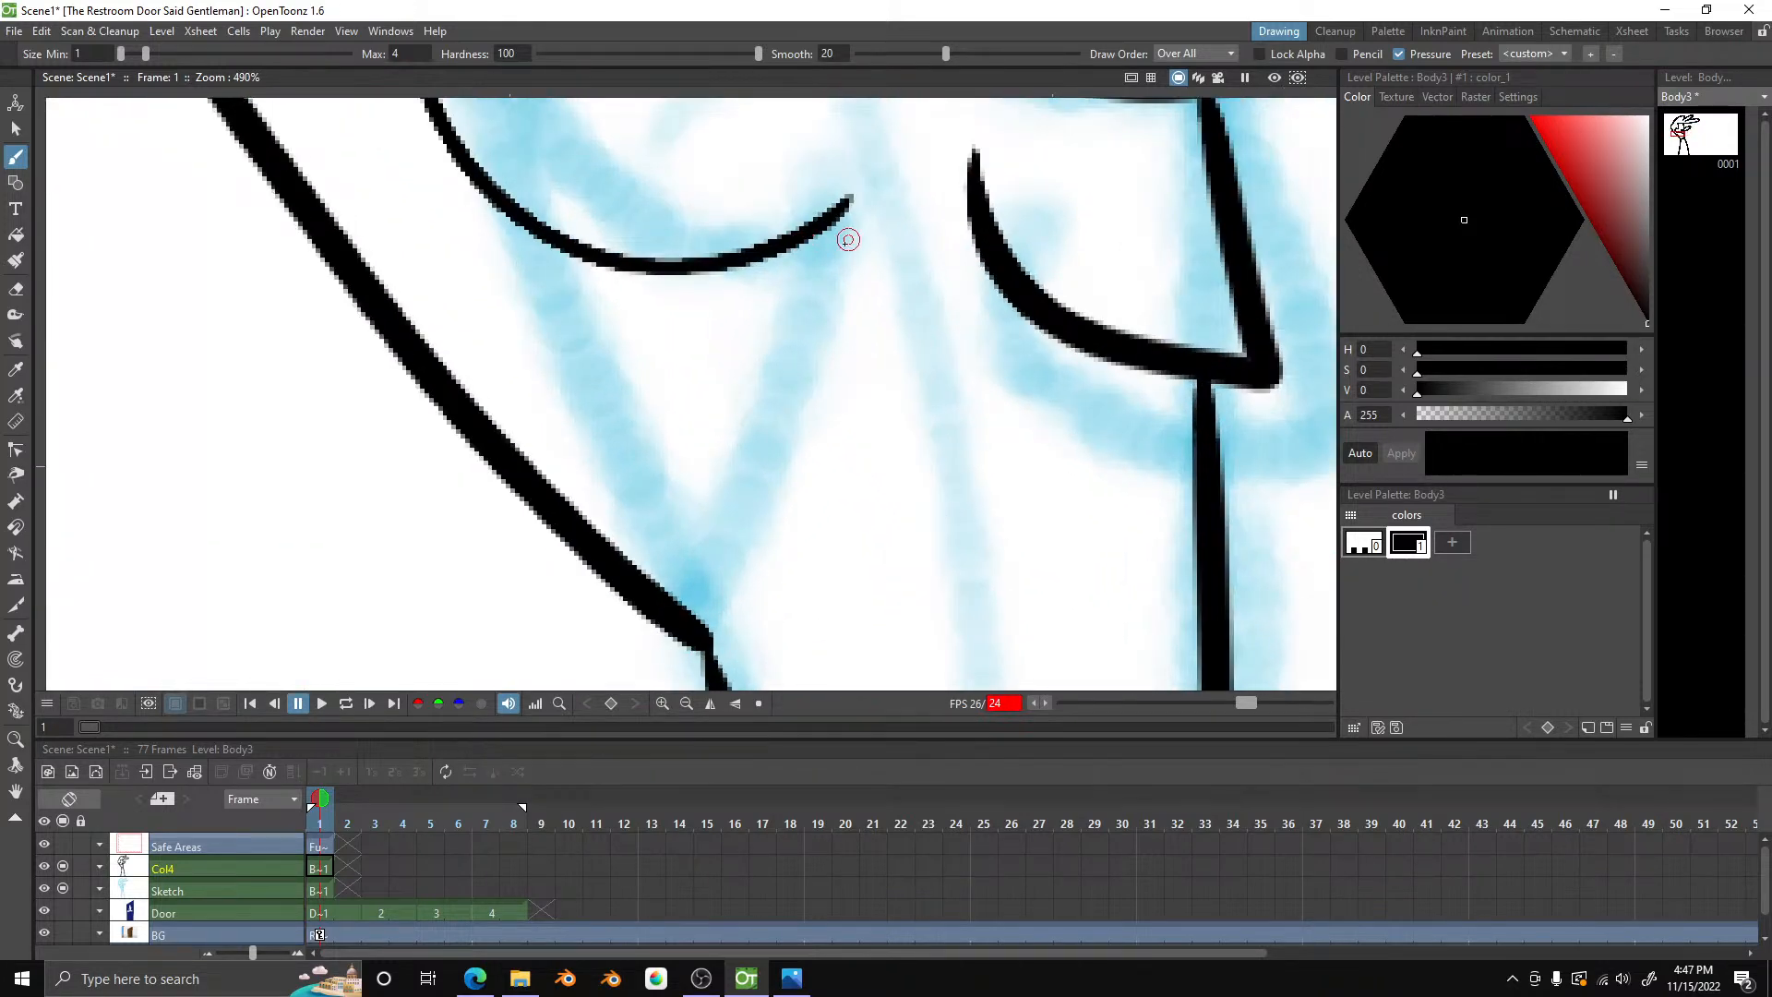
pyautogui.moveTo(821, 233); pyautogui.dragTo(791, 441)
pyautogui.moveTo(745, 595); pyautogui.dragTo(716, 637)
pyautogui.scroll(-9, 717, 637)
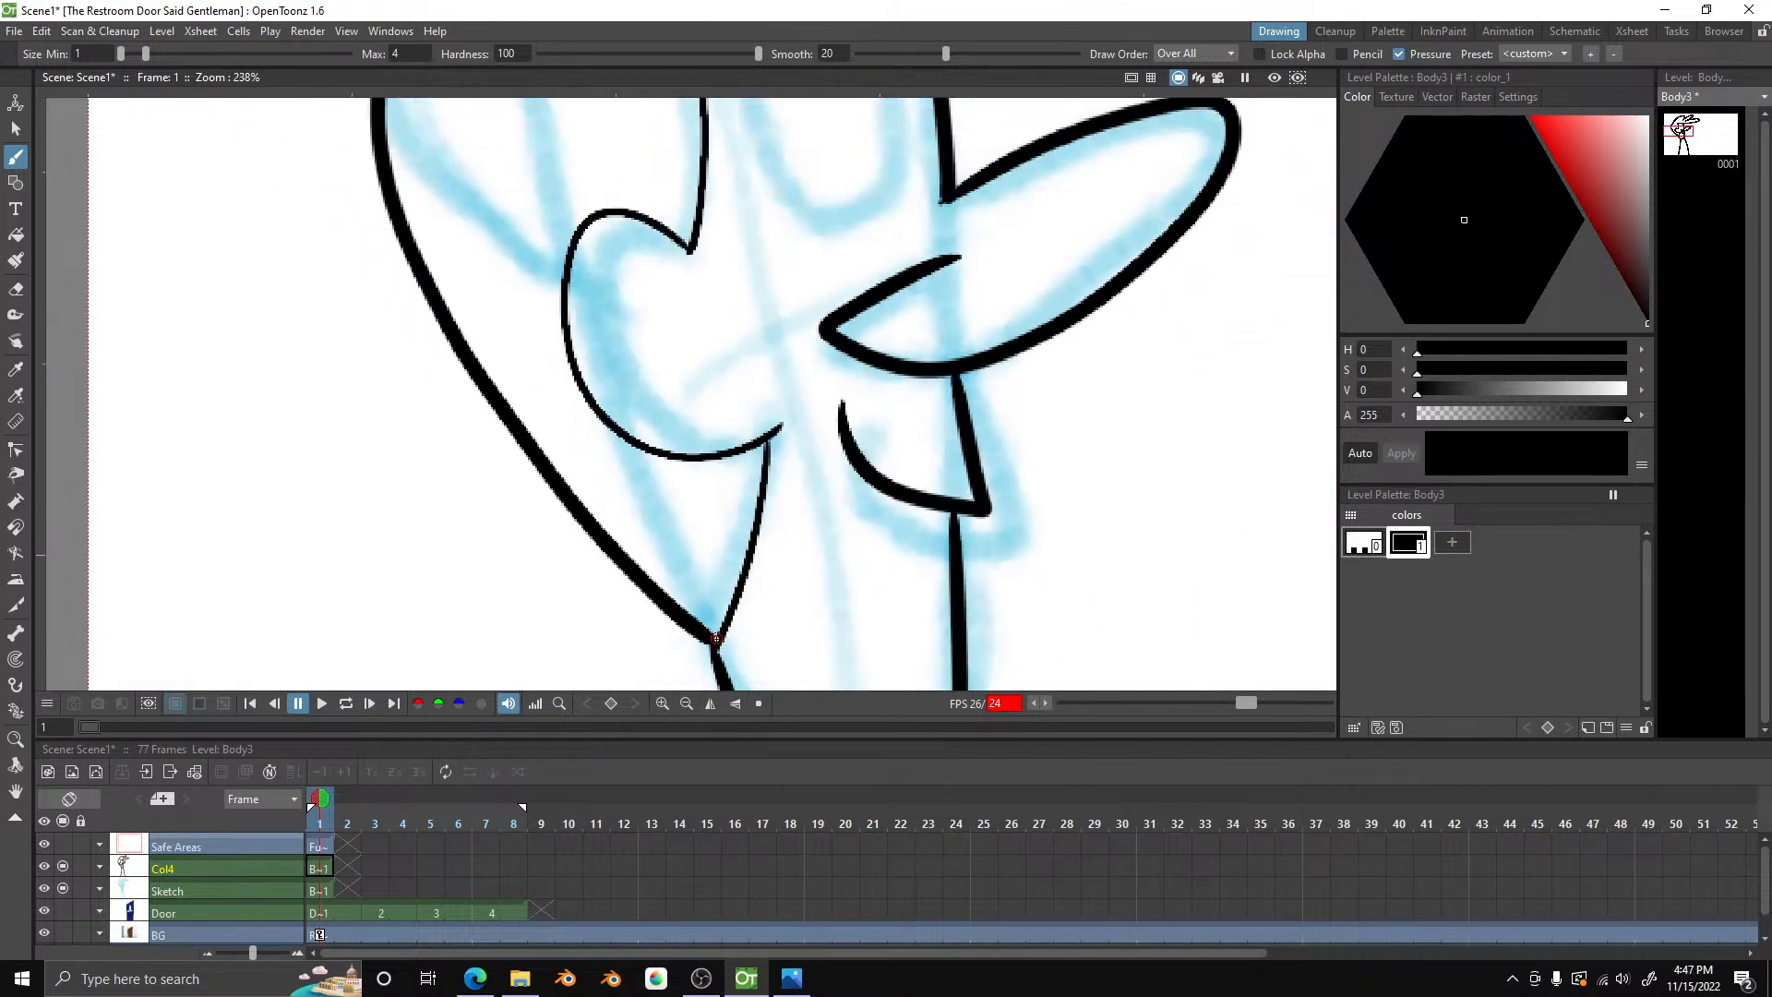
pyautogui.scroll(-1, 717, 638)
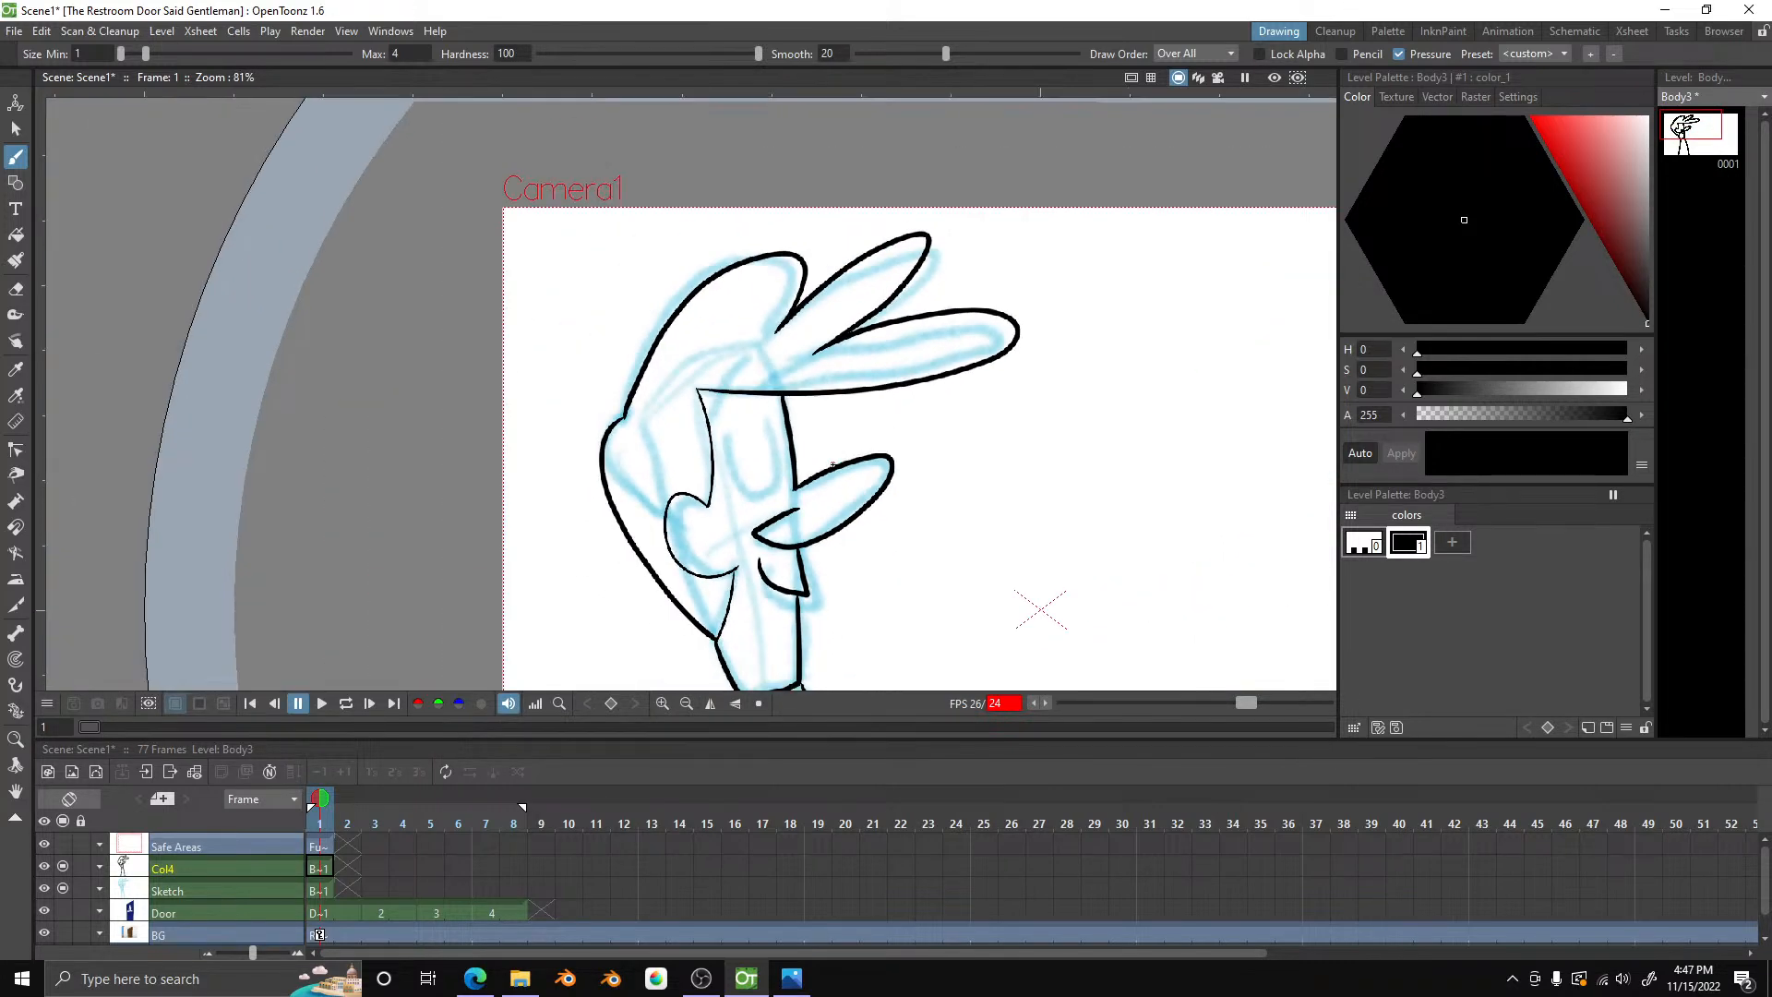
# - Ink a thin arched brow stroke across the hairline and the U-shaped eye beside the forehead line
pyautogui.scroll(5, 713, 451)
pyautogui.scroll(2, 713, 450)
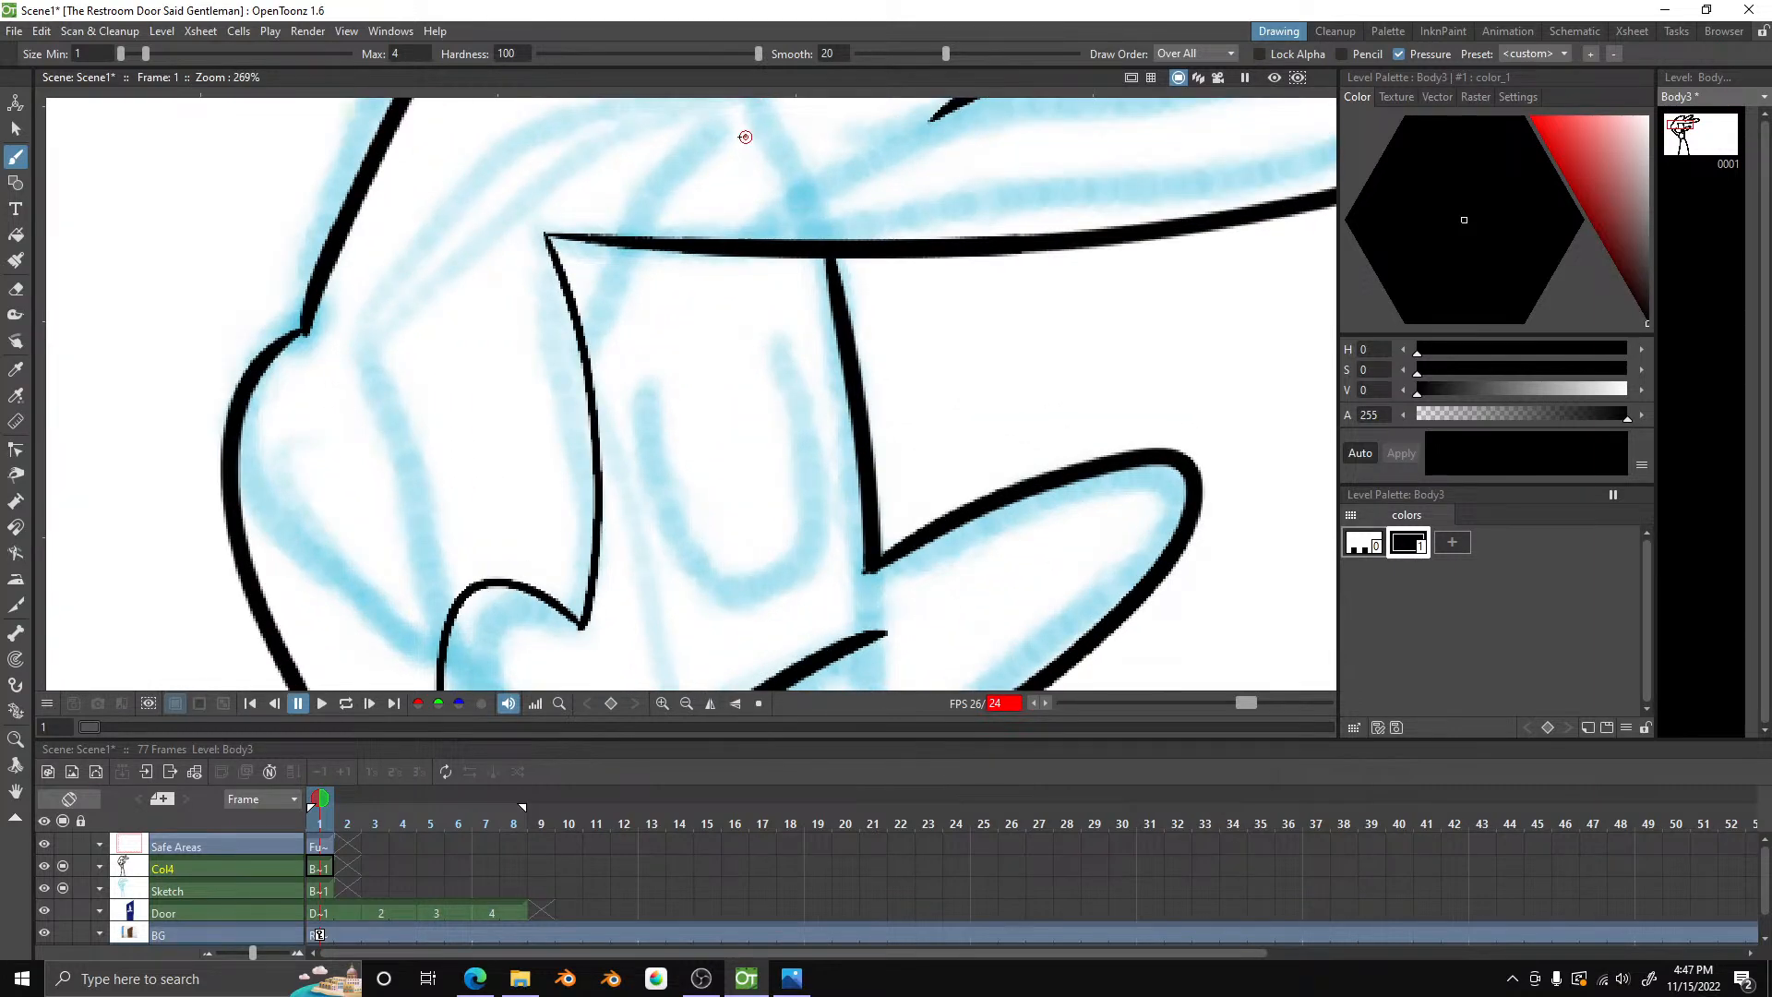
pyautogui.moveTo(746, 136)
pyautogui.mouseDown()
pyautogui.moveTo(634, 198)
pyautogui.moveTo(554, 377)
pyautogui.mouseUp()
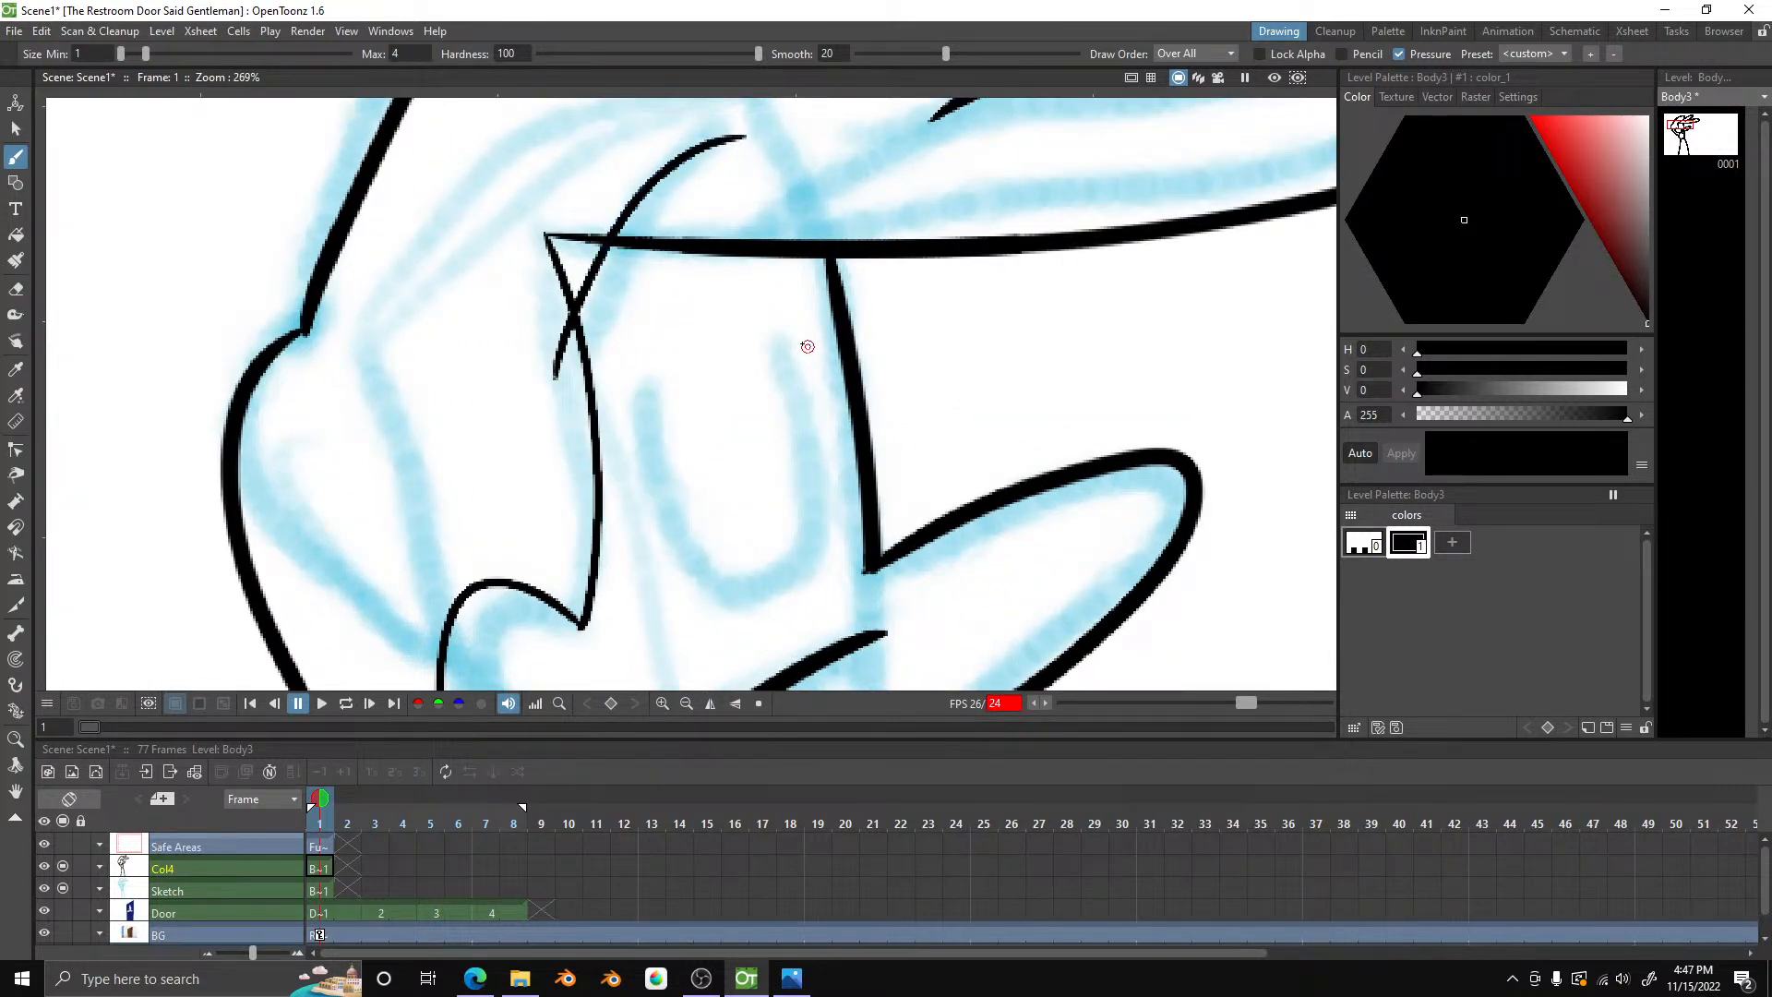
pyautogui.moveTo(811, 384)
pyautogui.mouseDown()
pyautogui.moveTo(806, 550)
pyautogui.moveTo(754, 607)
pyautogui.moveTo(722, 597)
pyautogui.moveTo(677, 521)
pyautogui.moveTo(686, 349)
pyautogui.mouseUp()
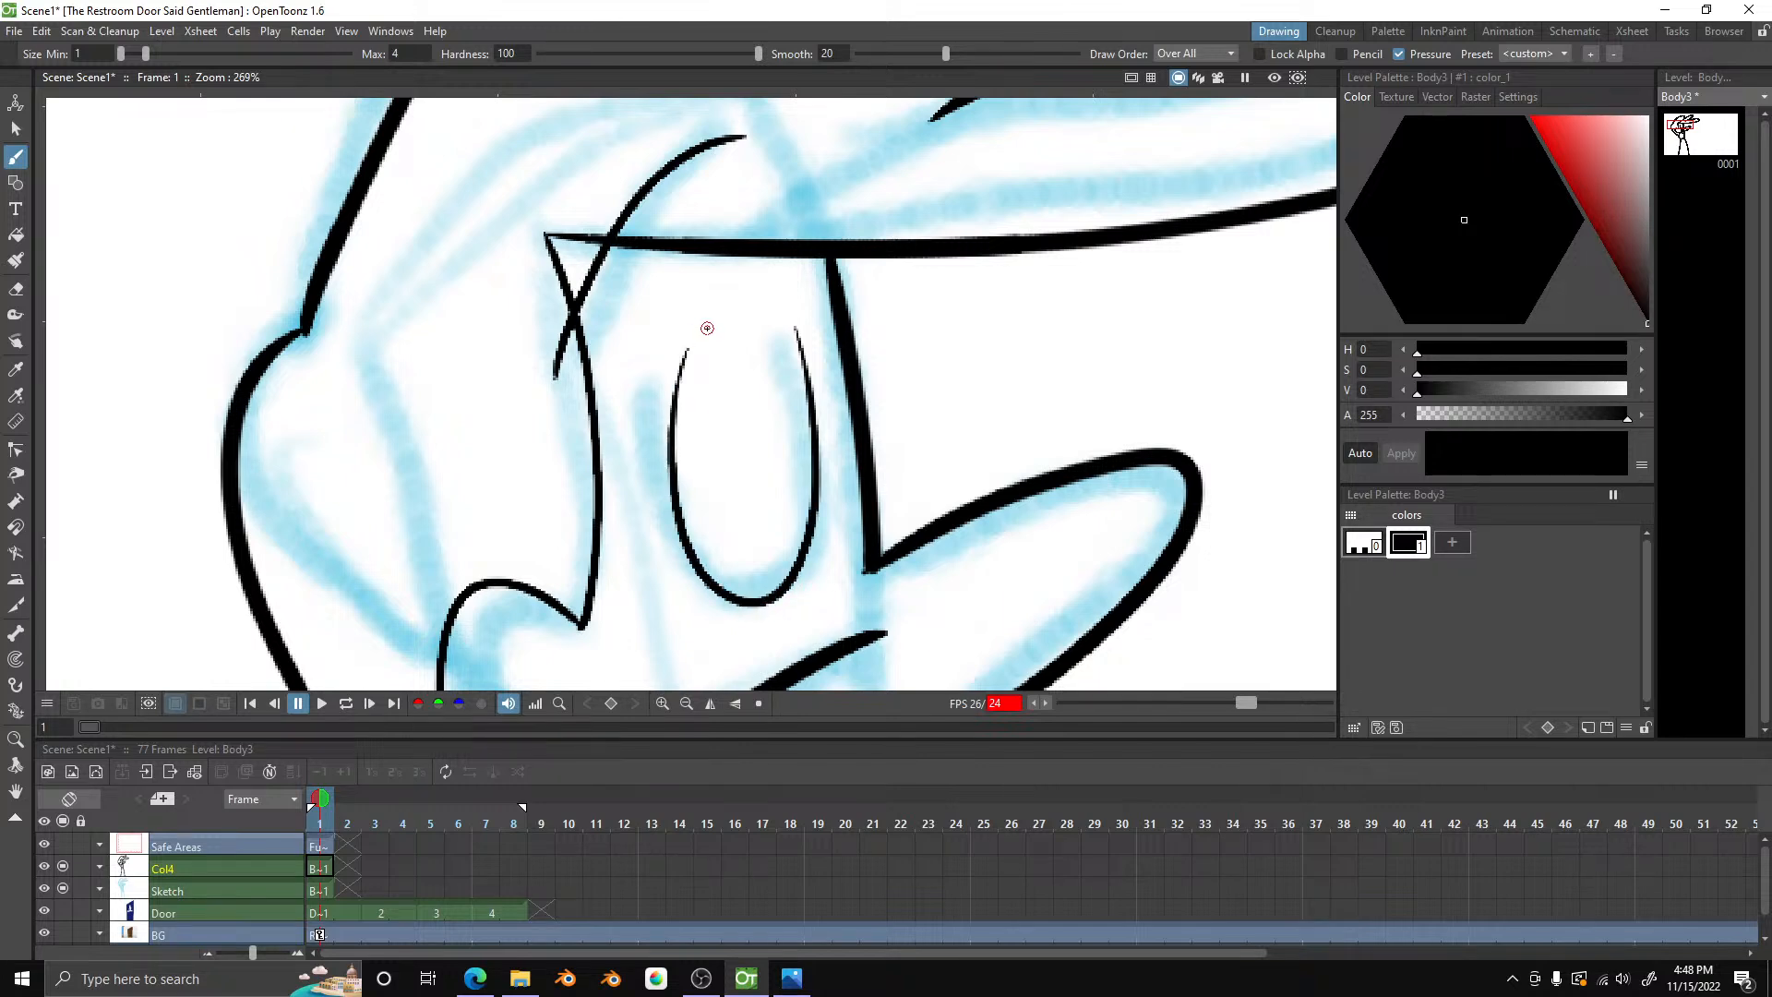
pyautogui.scroll(-5, 707, 328)
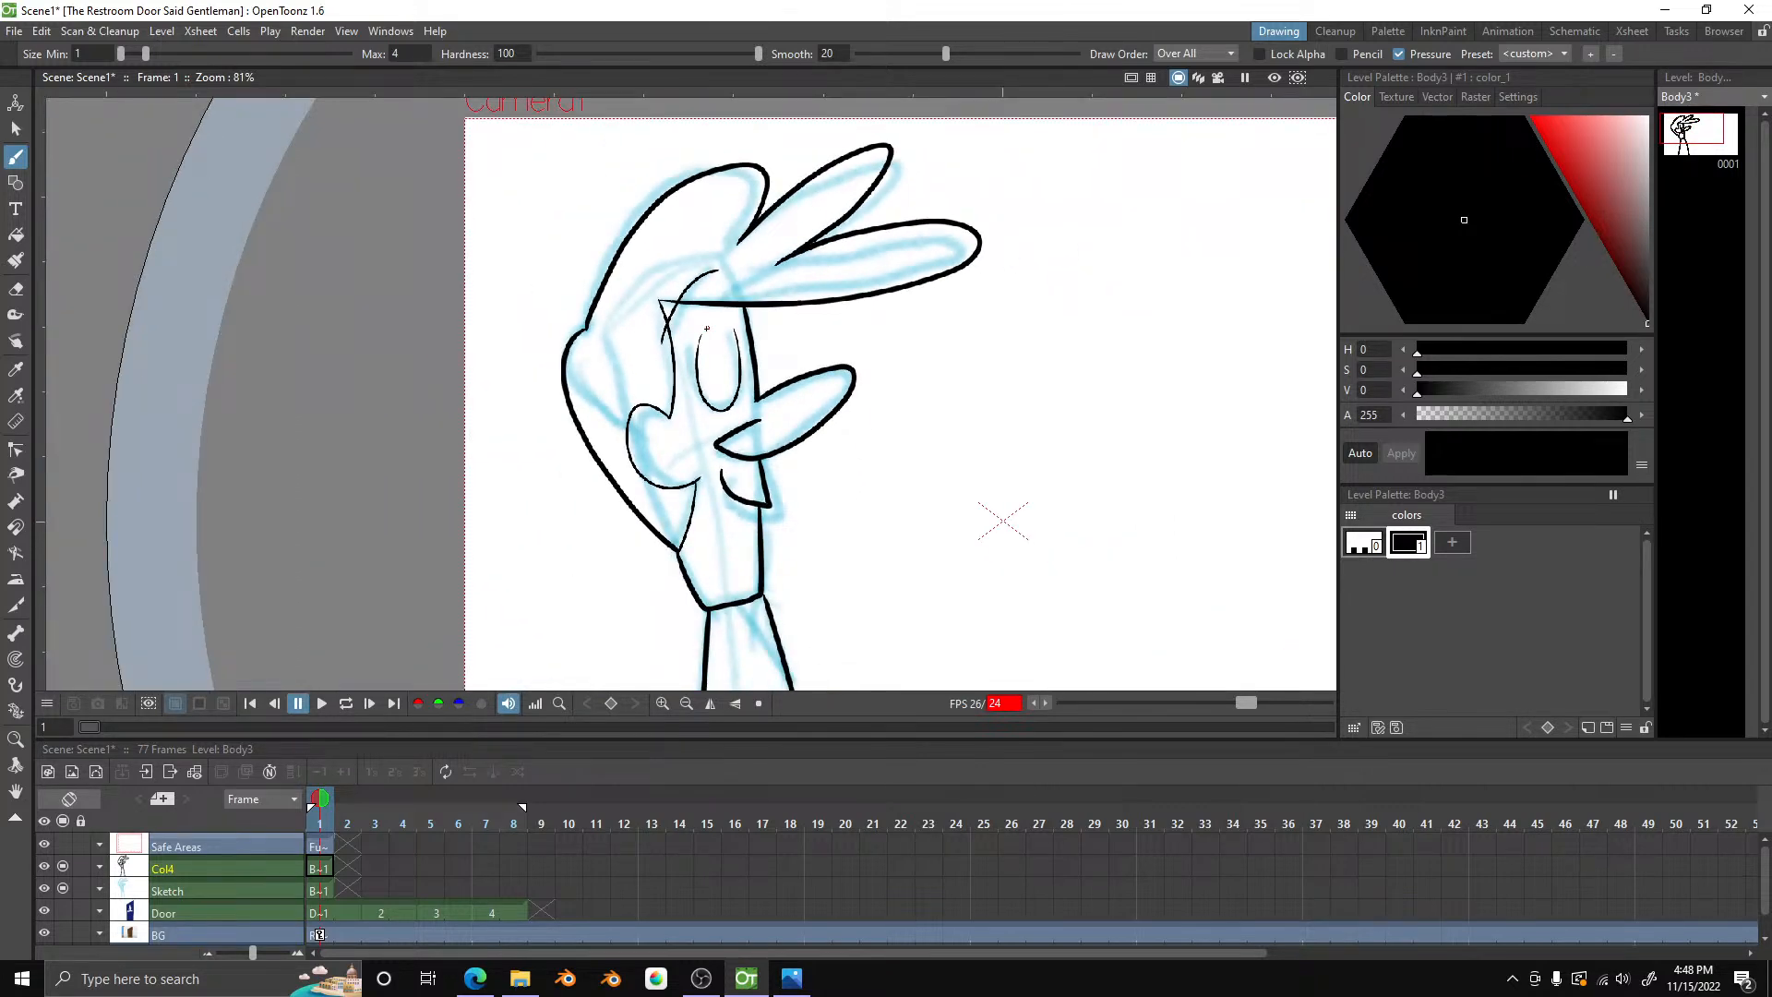
# - Ink two thin curved tuft strokes at the back of the head where the hair meets the nape bulge
pyautogui.scroll(3, 632, 265)
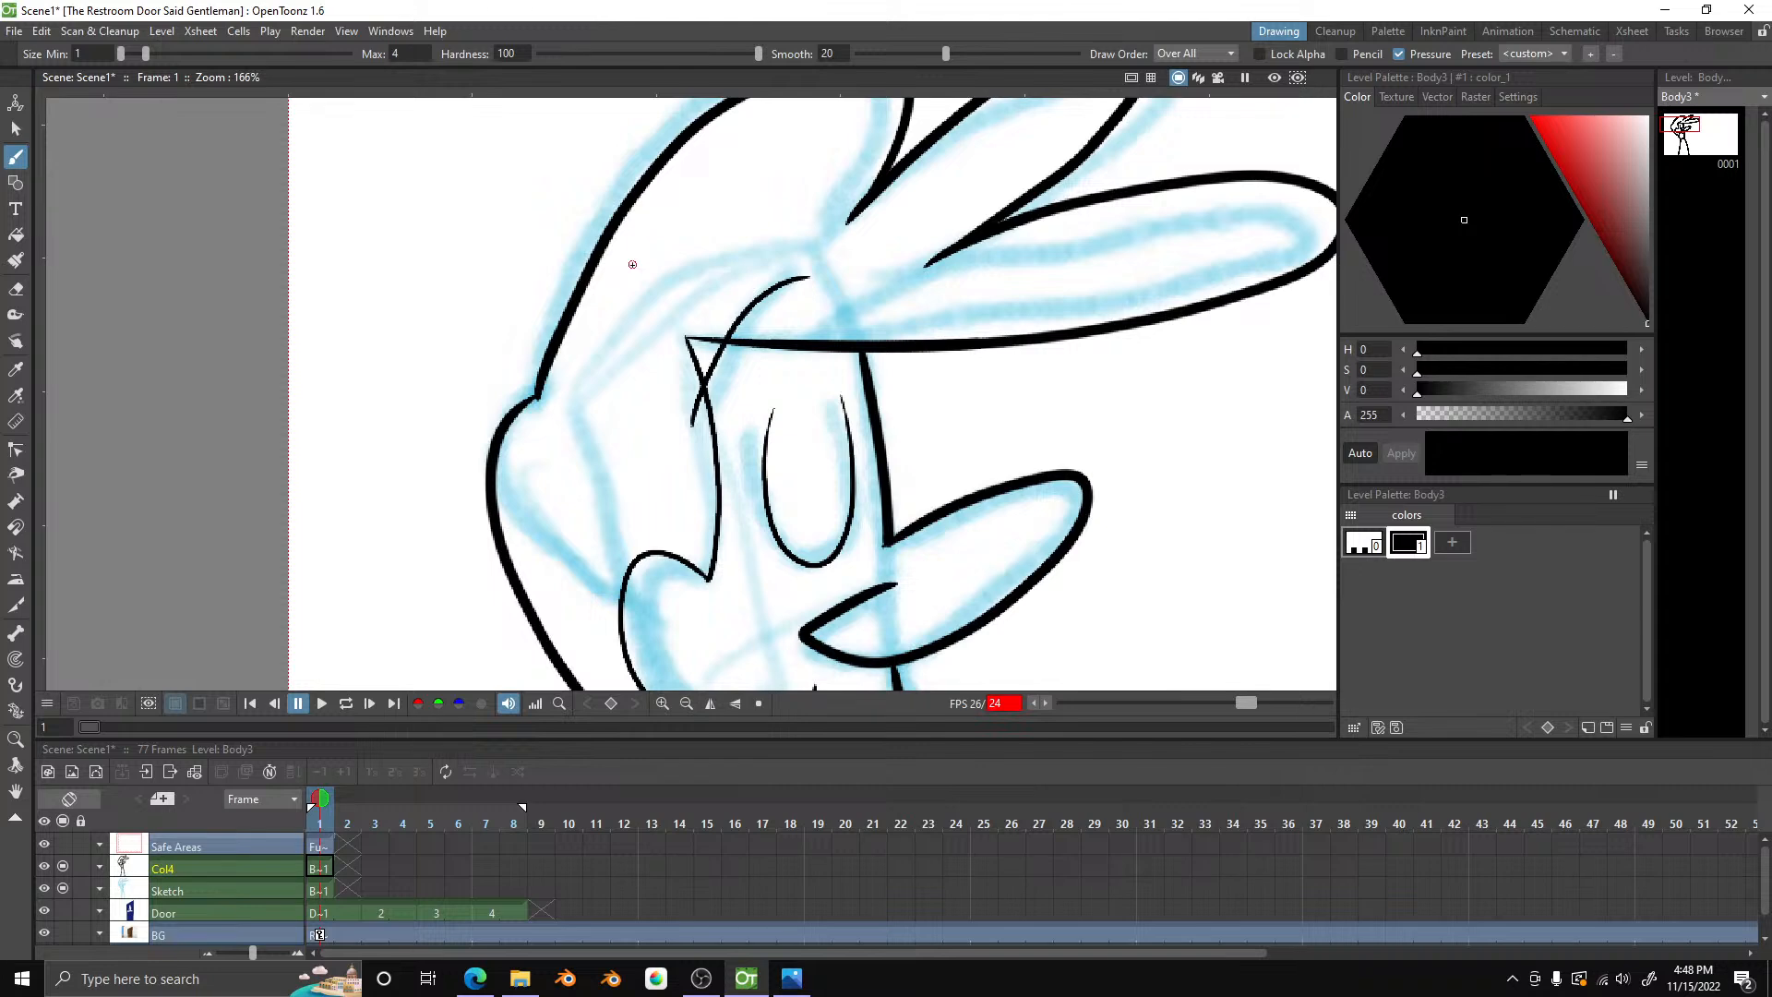
pyautogui.moveTo(533, 395); pyautogui.dragTo(544, 283)
pyautogui.moveTo(529, 401)
pyautogui.mouseDown()
pyautogui.moveTo(479, 378)
pyautogui.moveTo(500, 308)
pyautogui.mouseUp()
pyautogui.scroll(-6, 504, 305)
pyautogui.scroll(2, 532, 472)
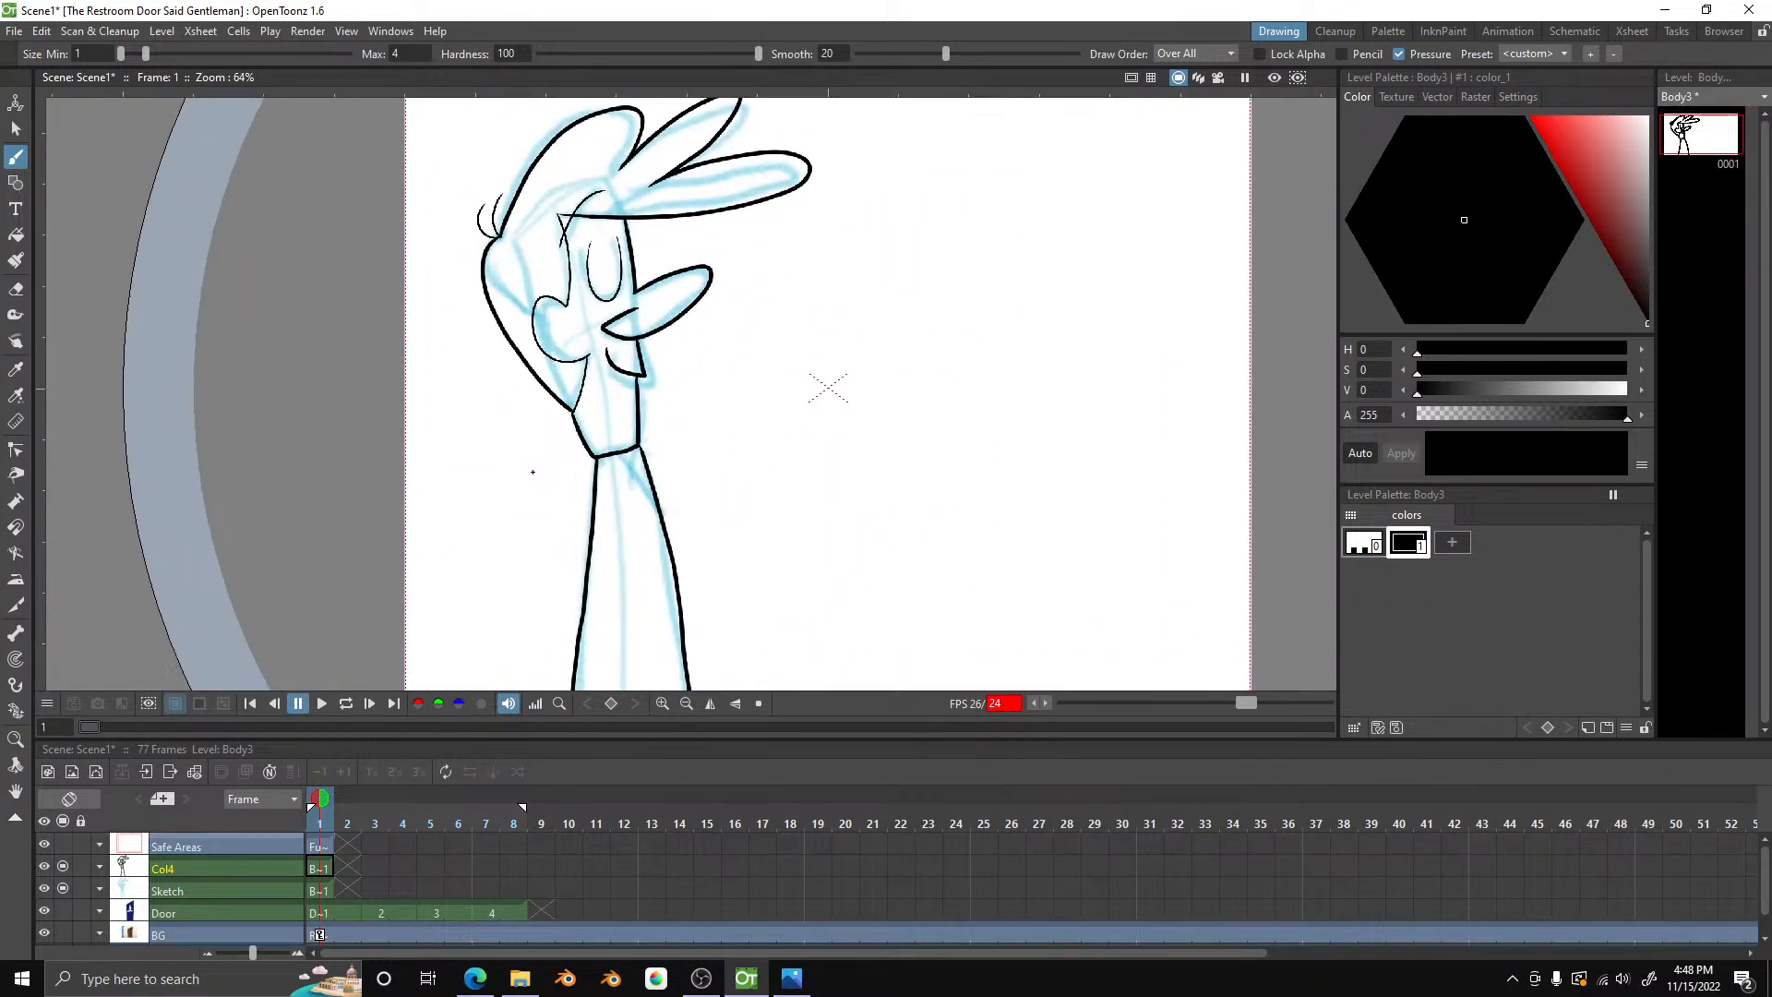
# - Ink a thin diagonal collar line from the middle of the jaw's lower edge down to the front body line
pyautogui.scroll(8, 608, 493)
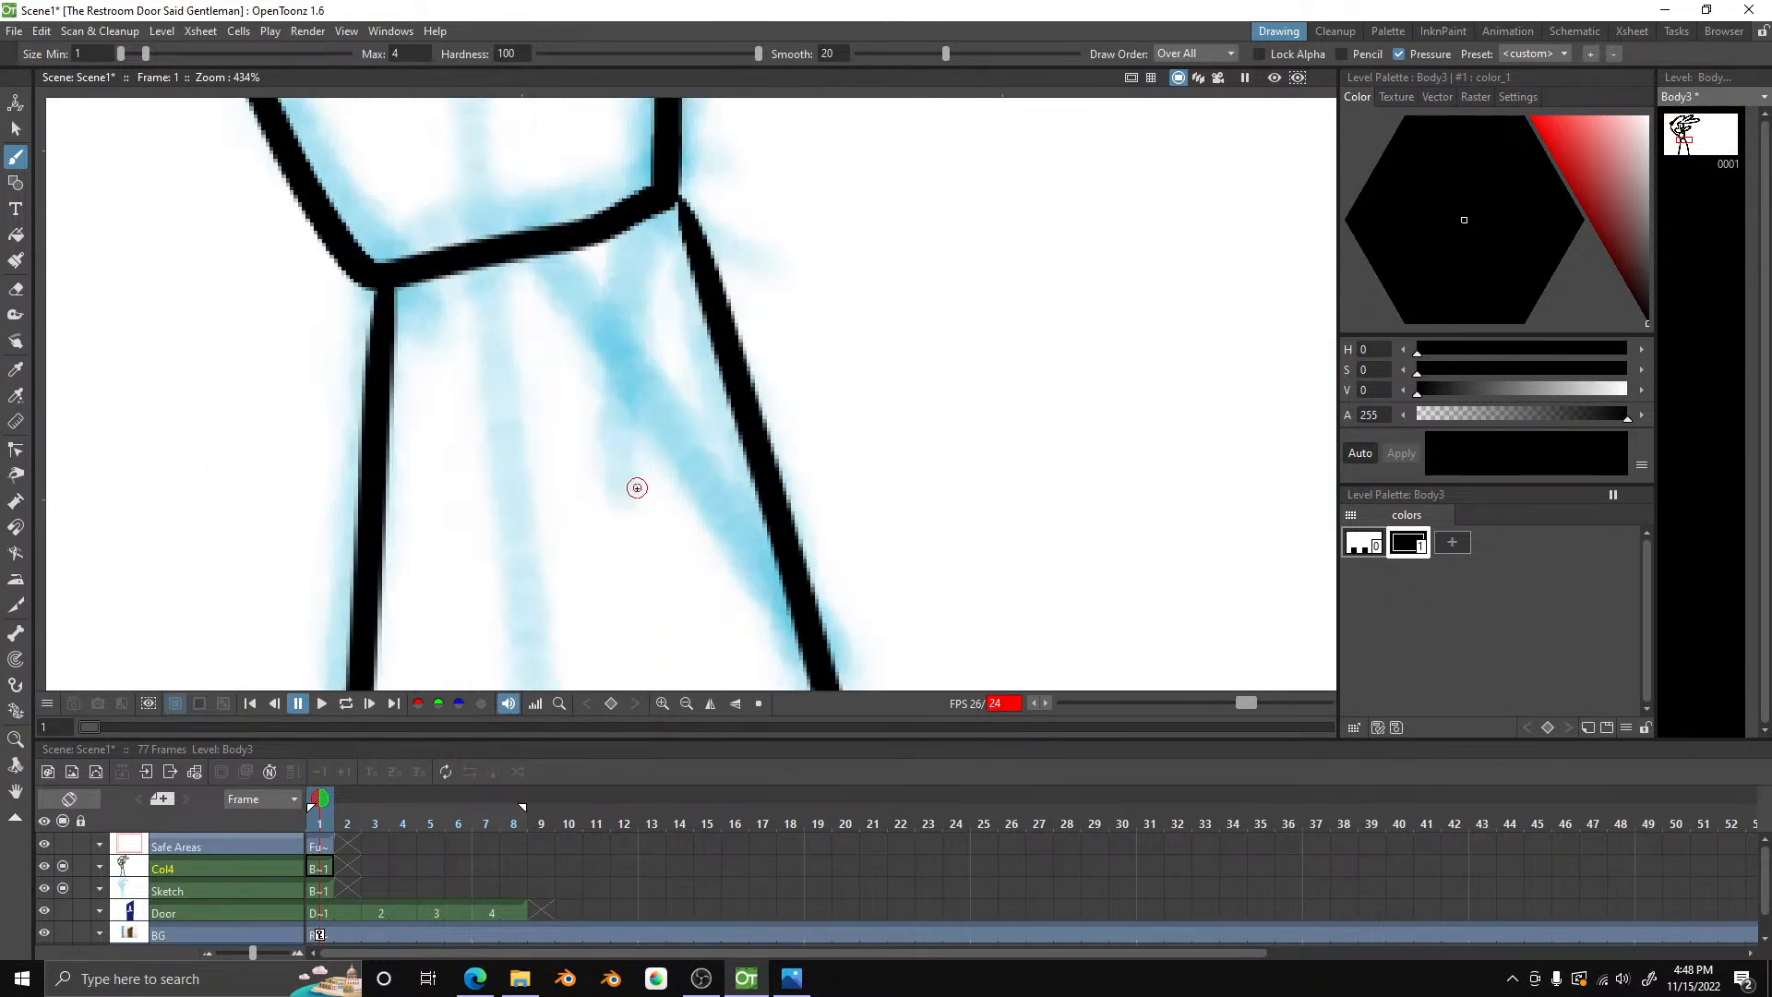
pyautogui.moveTo(538, 260); pyautogui.dragTo(607, 356)
pyautogui.moveTo(727, 502); pyautogui.dragTo(803, 589)
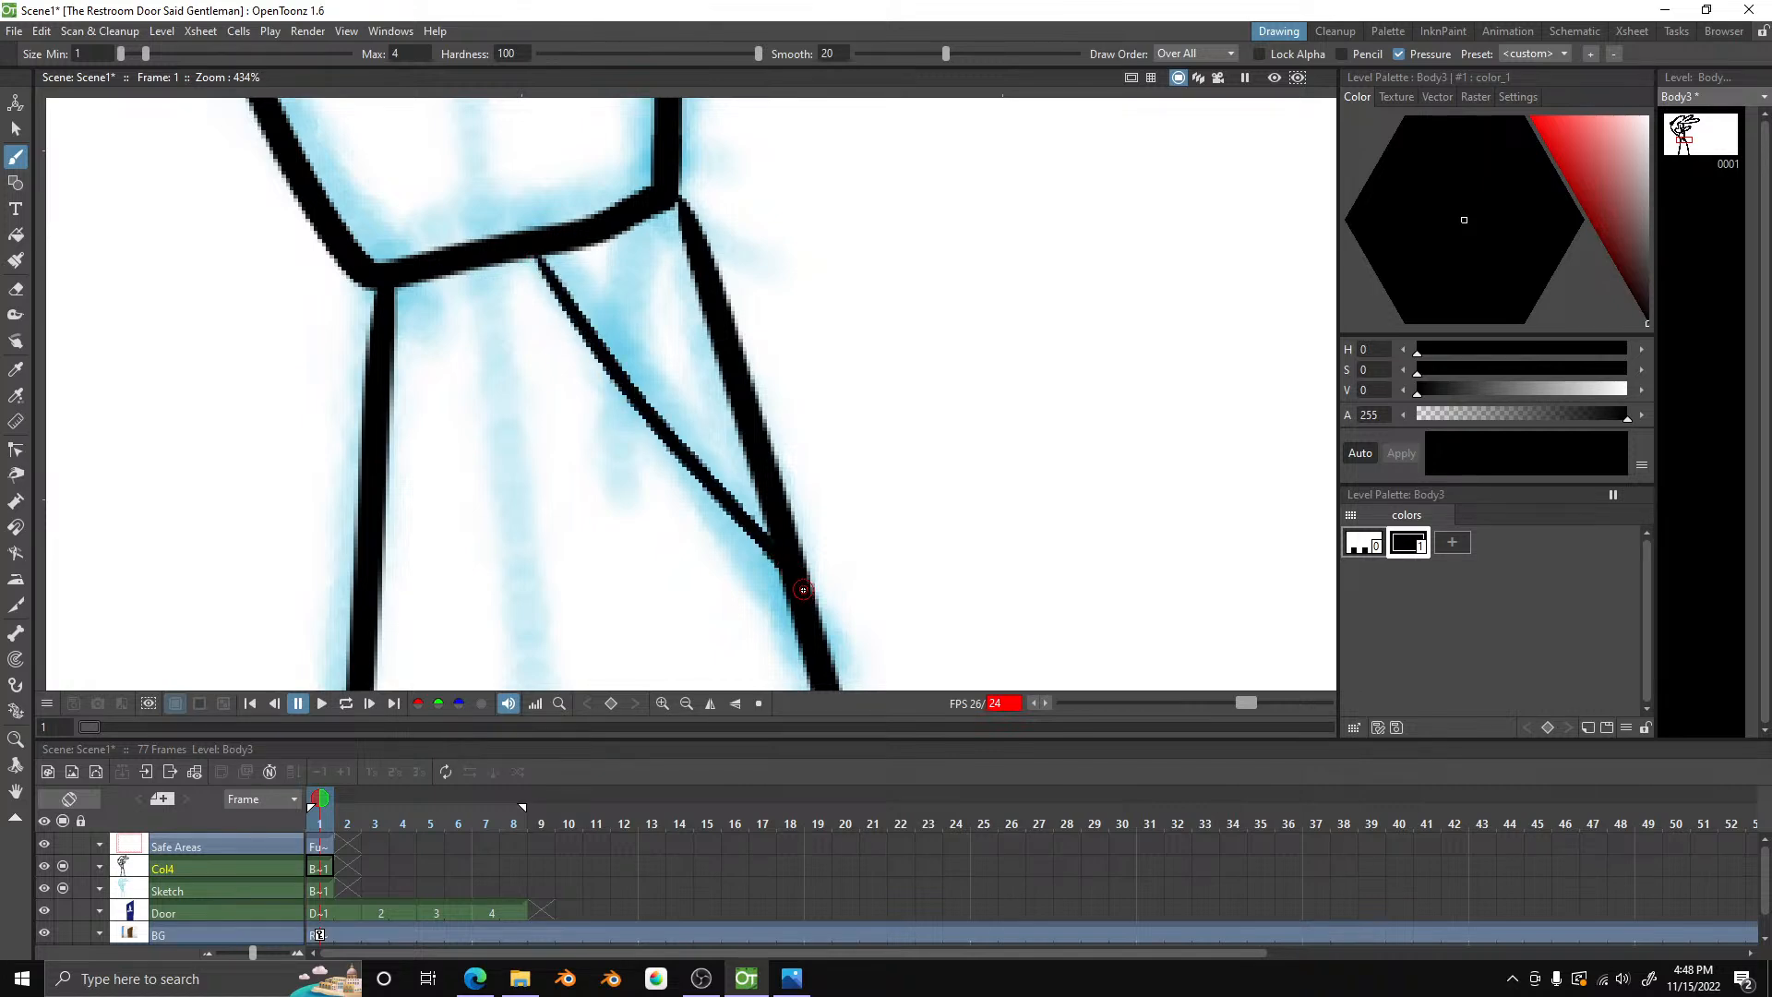
# - Hide the Sketch column from the viewer and make the inked Col4 column active again
pyautogui.scroll(-11, 803, 589)
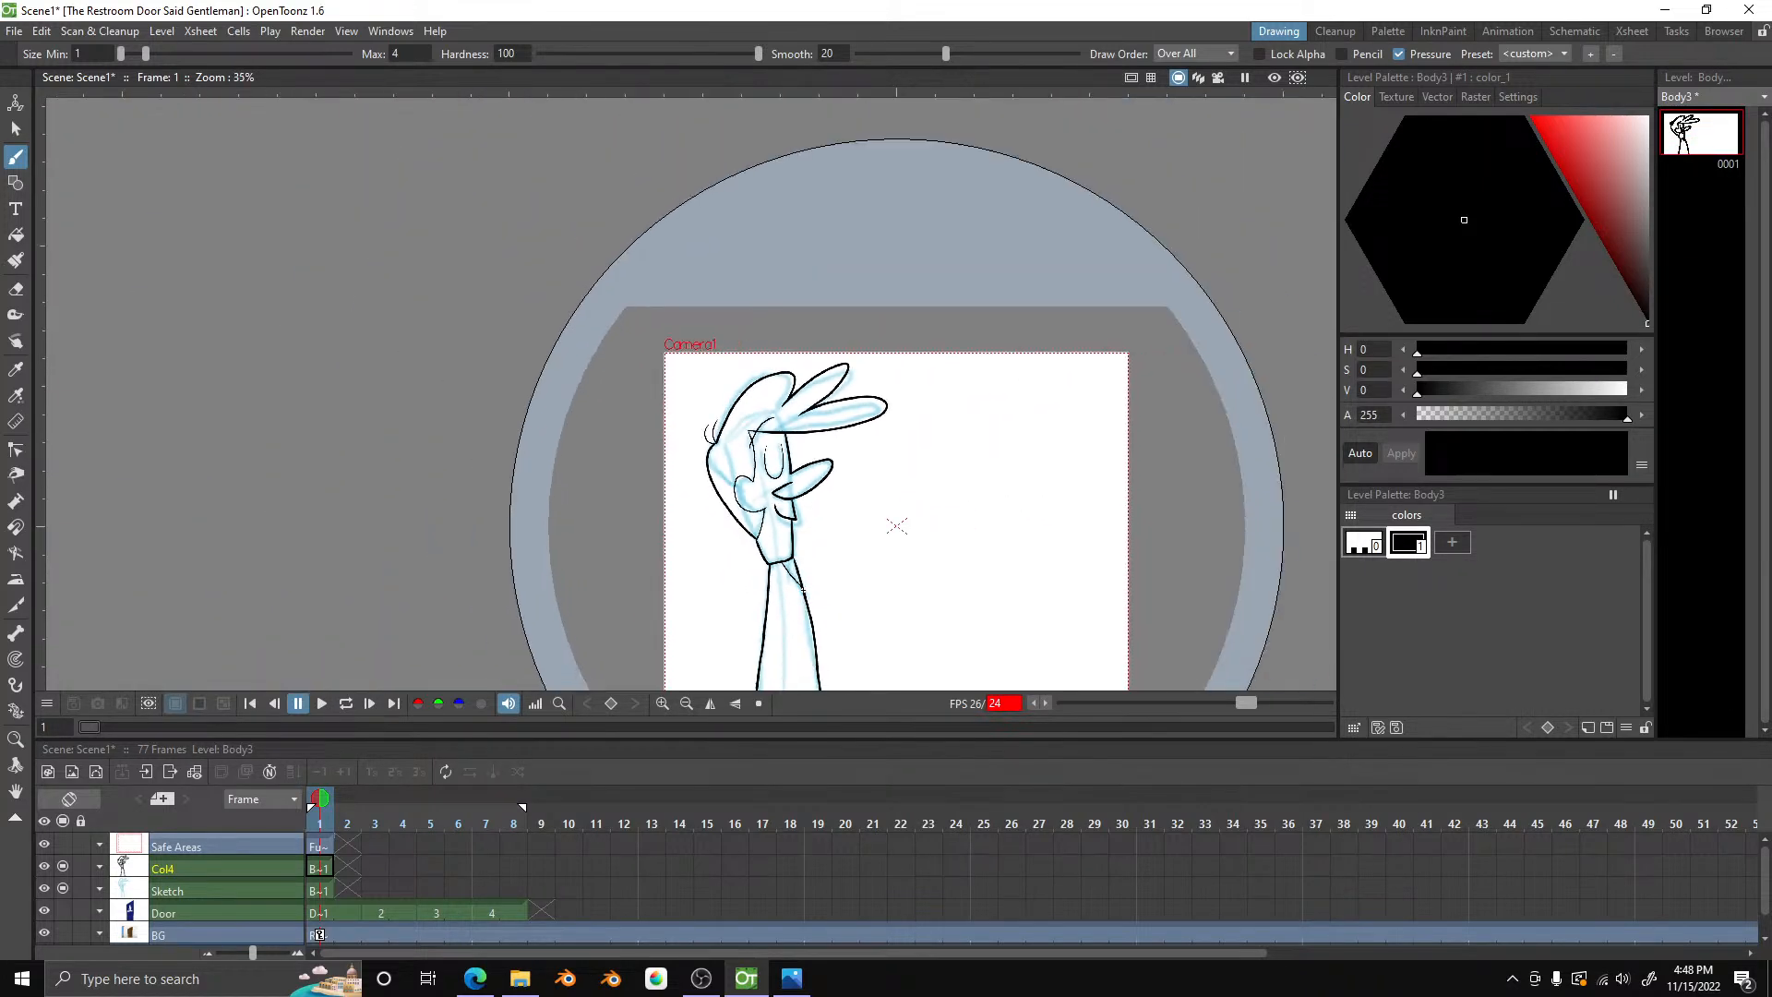
pyautogui.scroll(3, 848, 430)
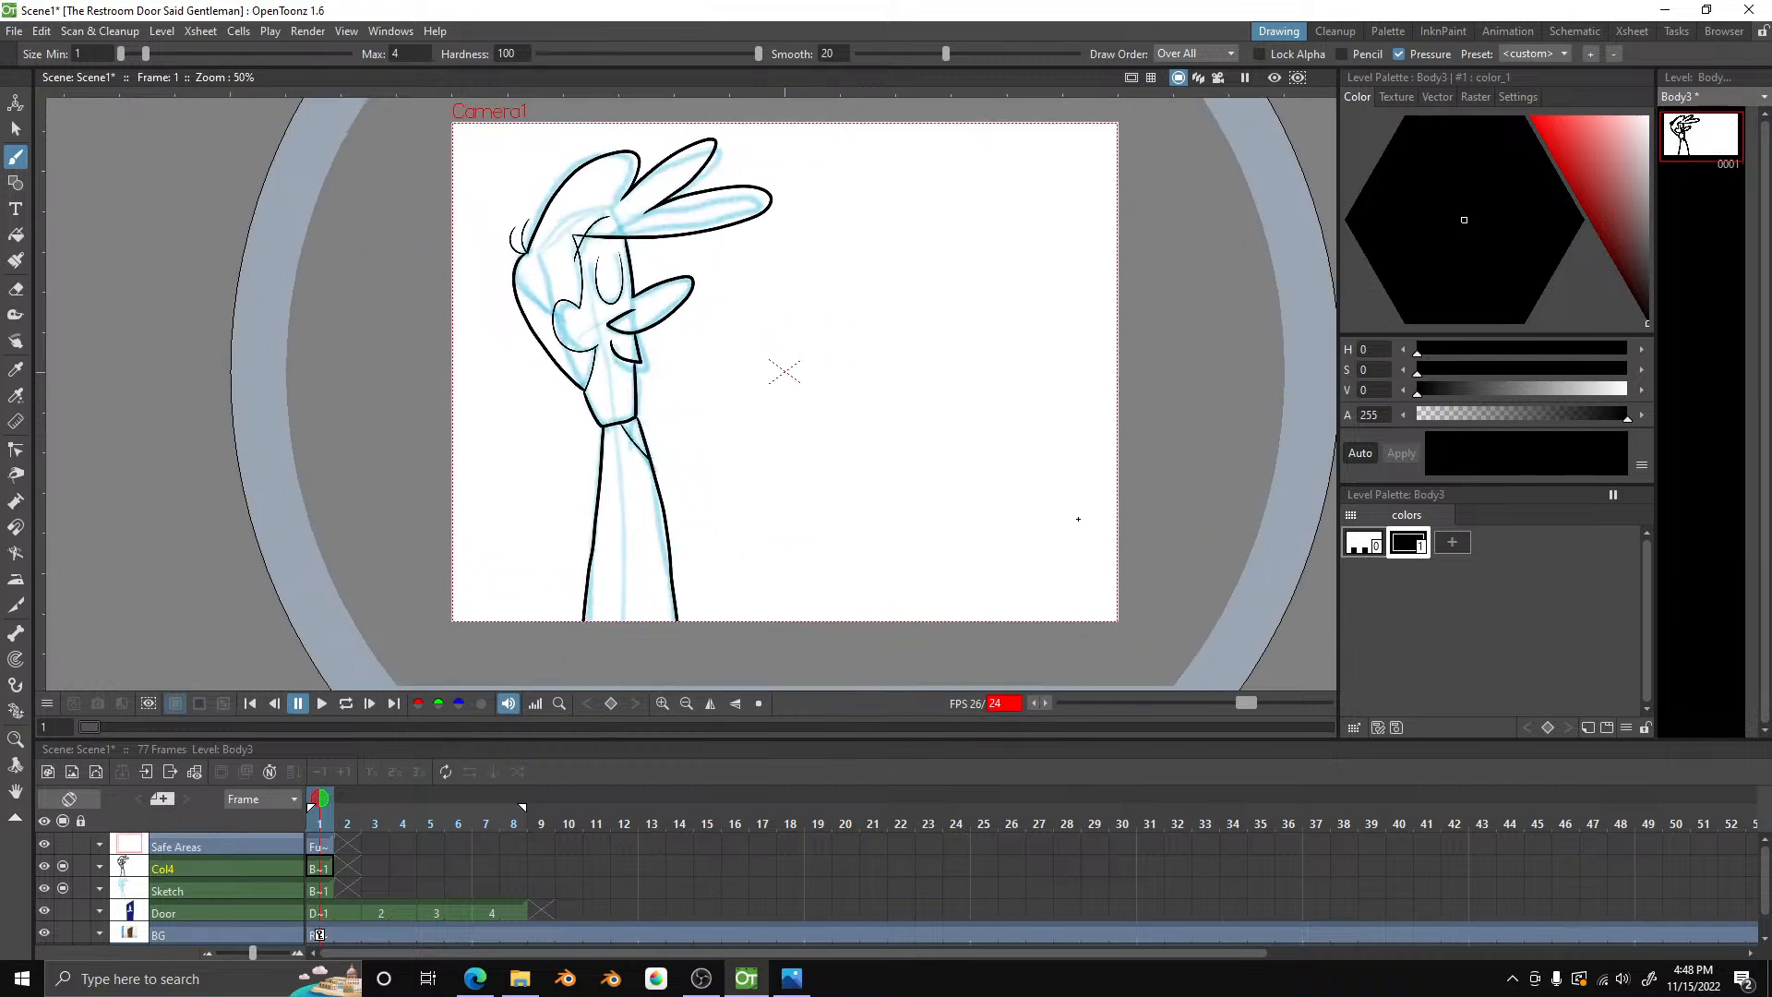
pyautogui.scroll(1, 1067, 282)
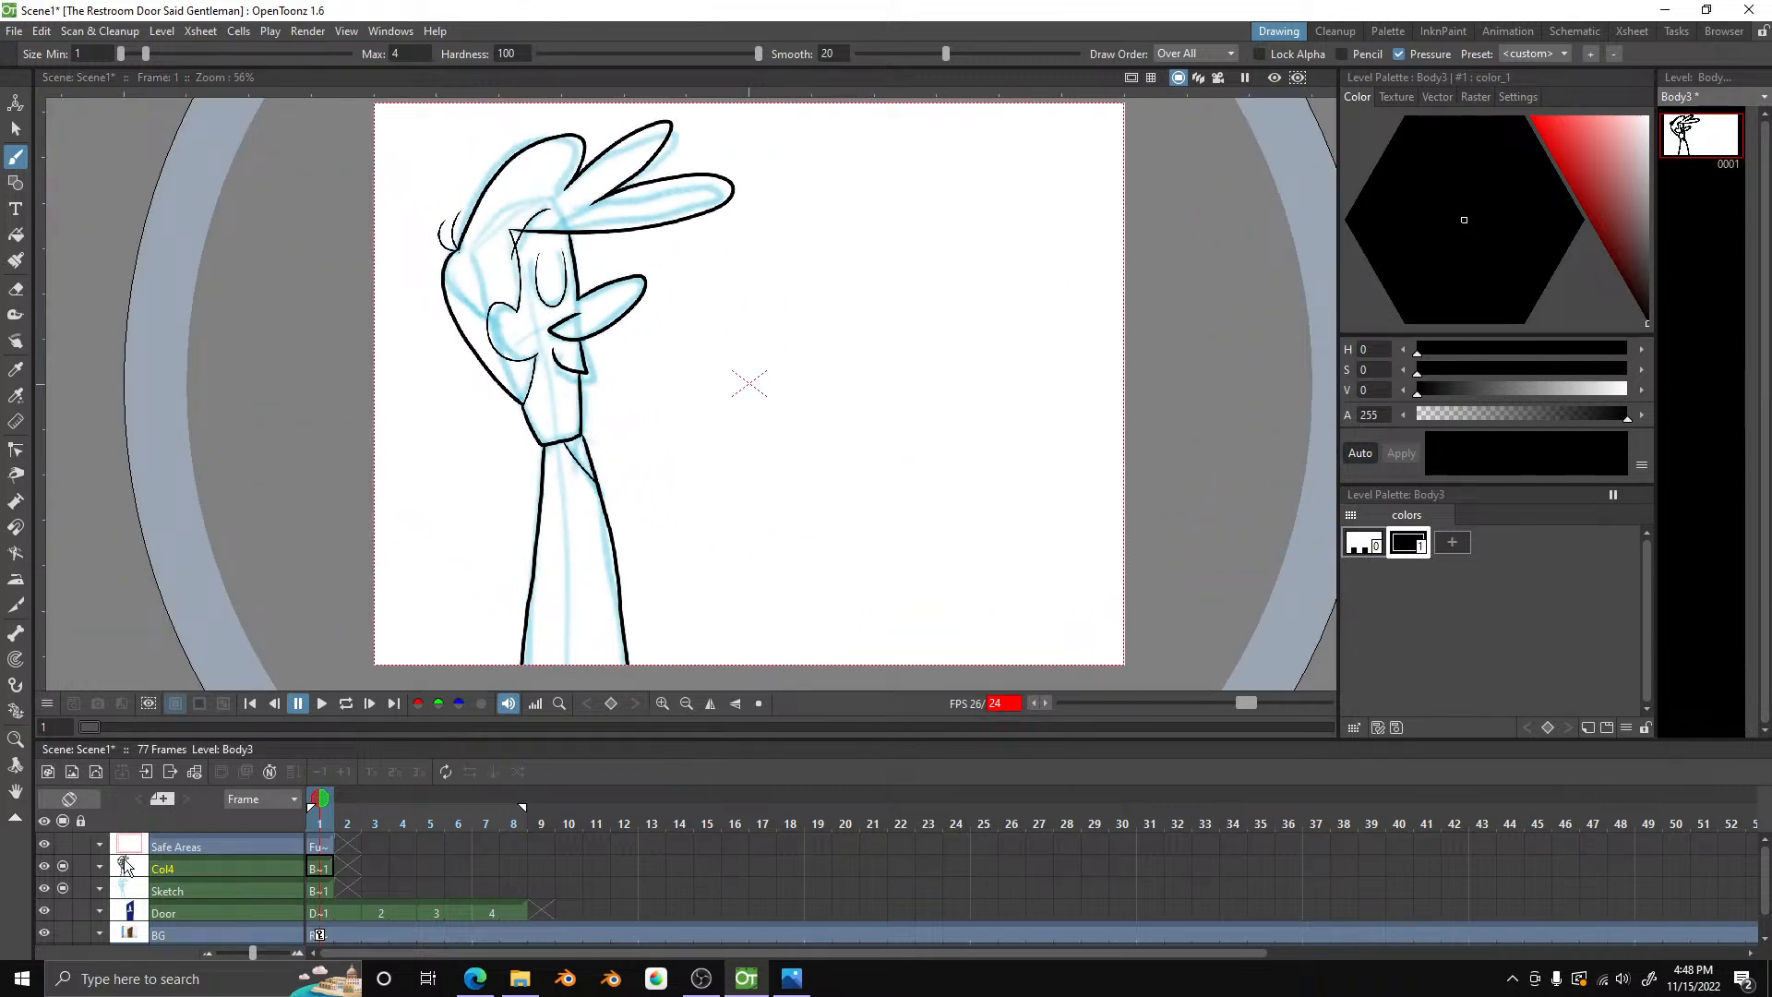
pyautogui.click(62, 890)
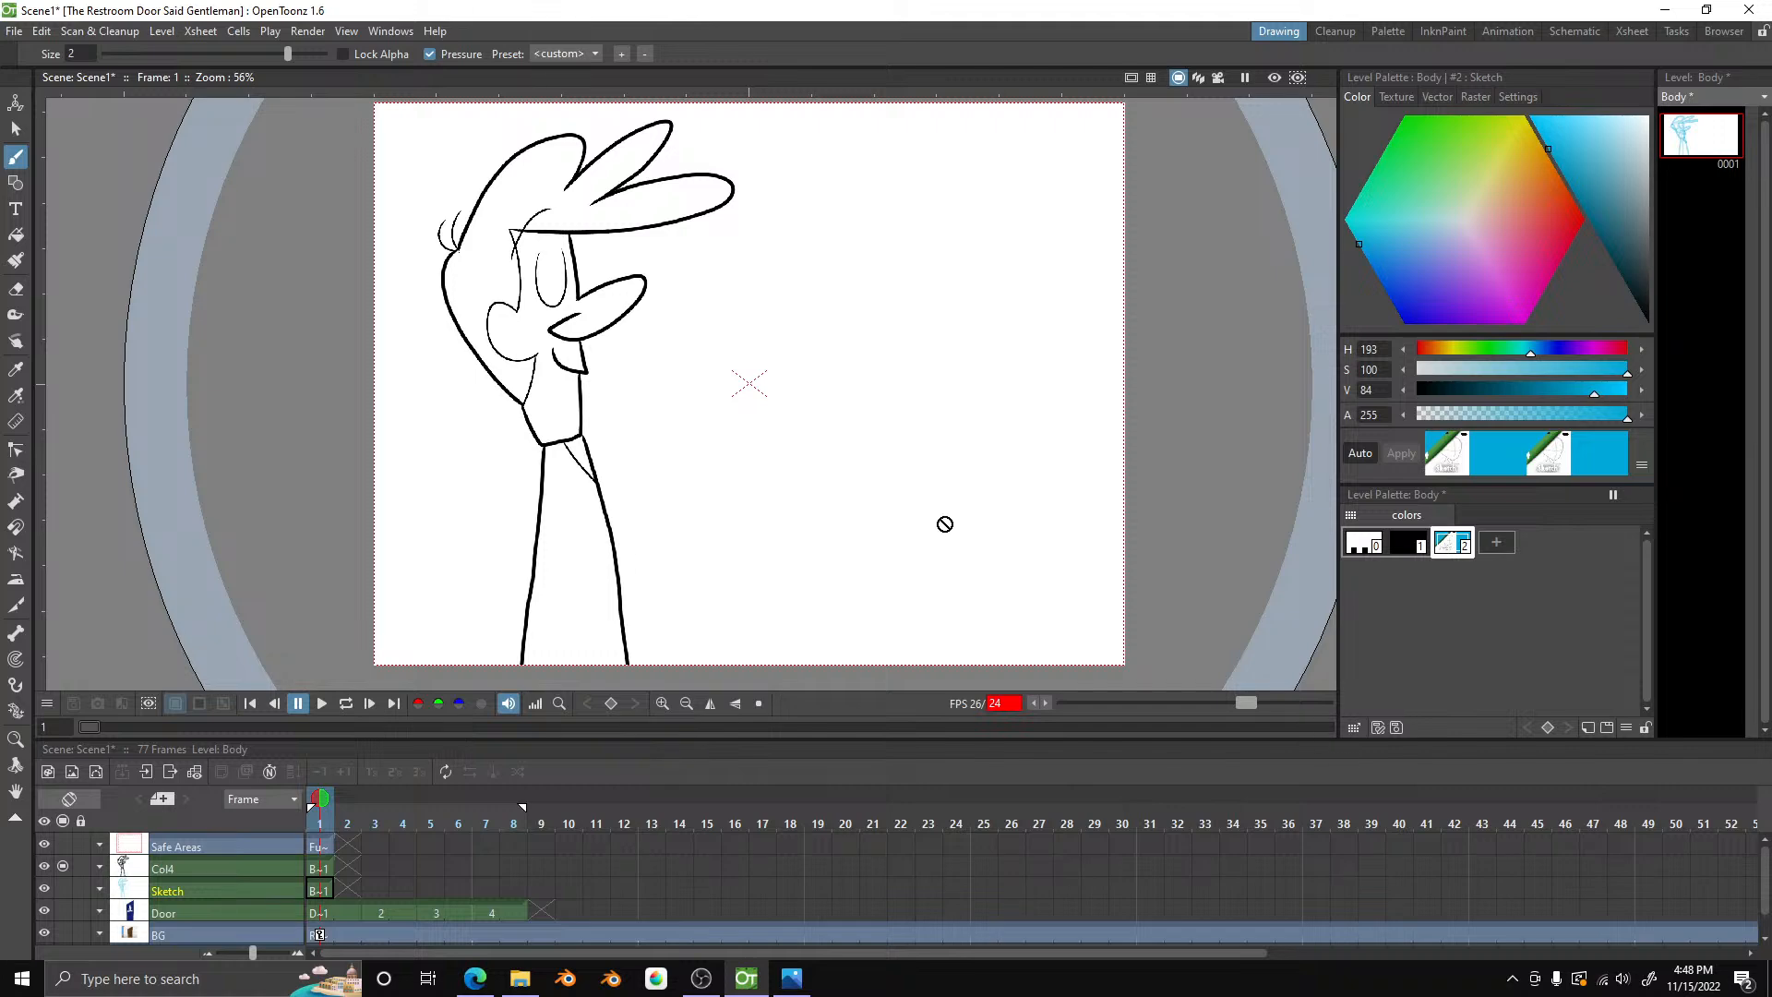
pyautogui.click(207, 871)
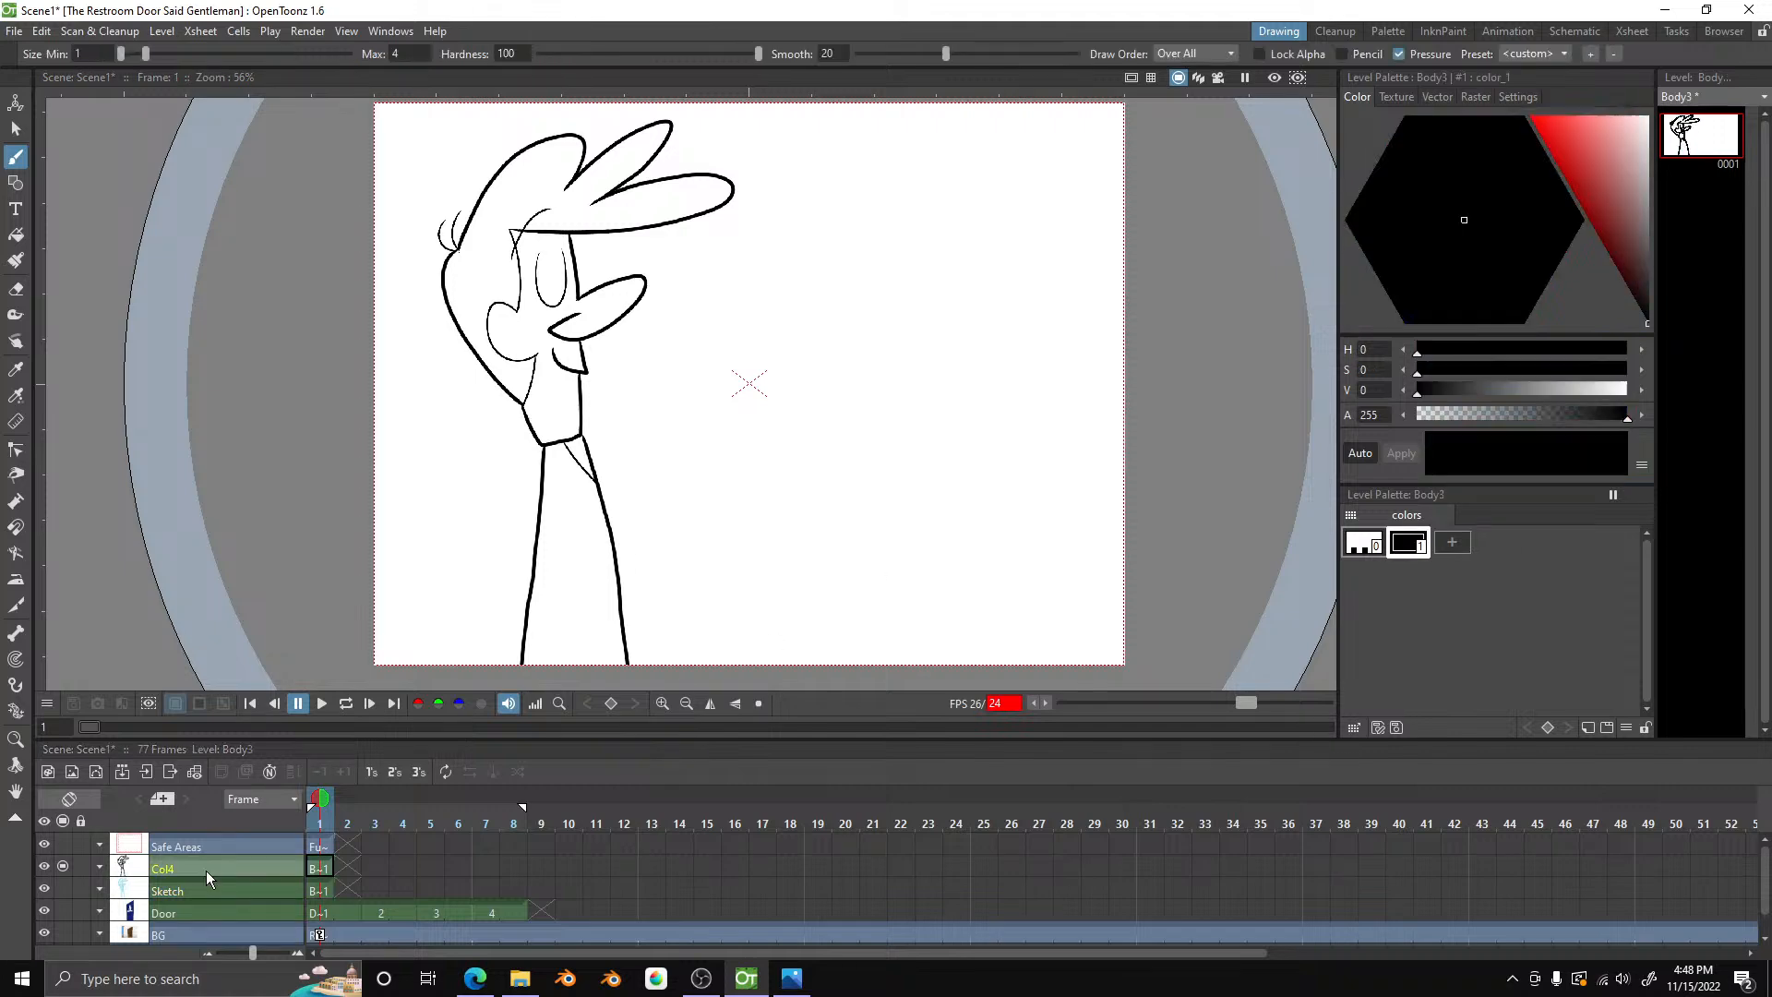
pyautogui.scroll(-2, 750, 383)
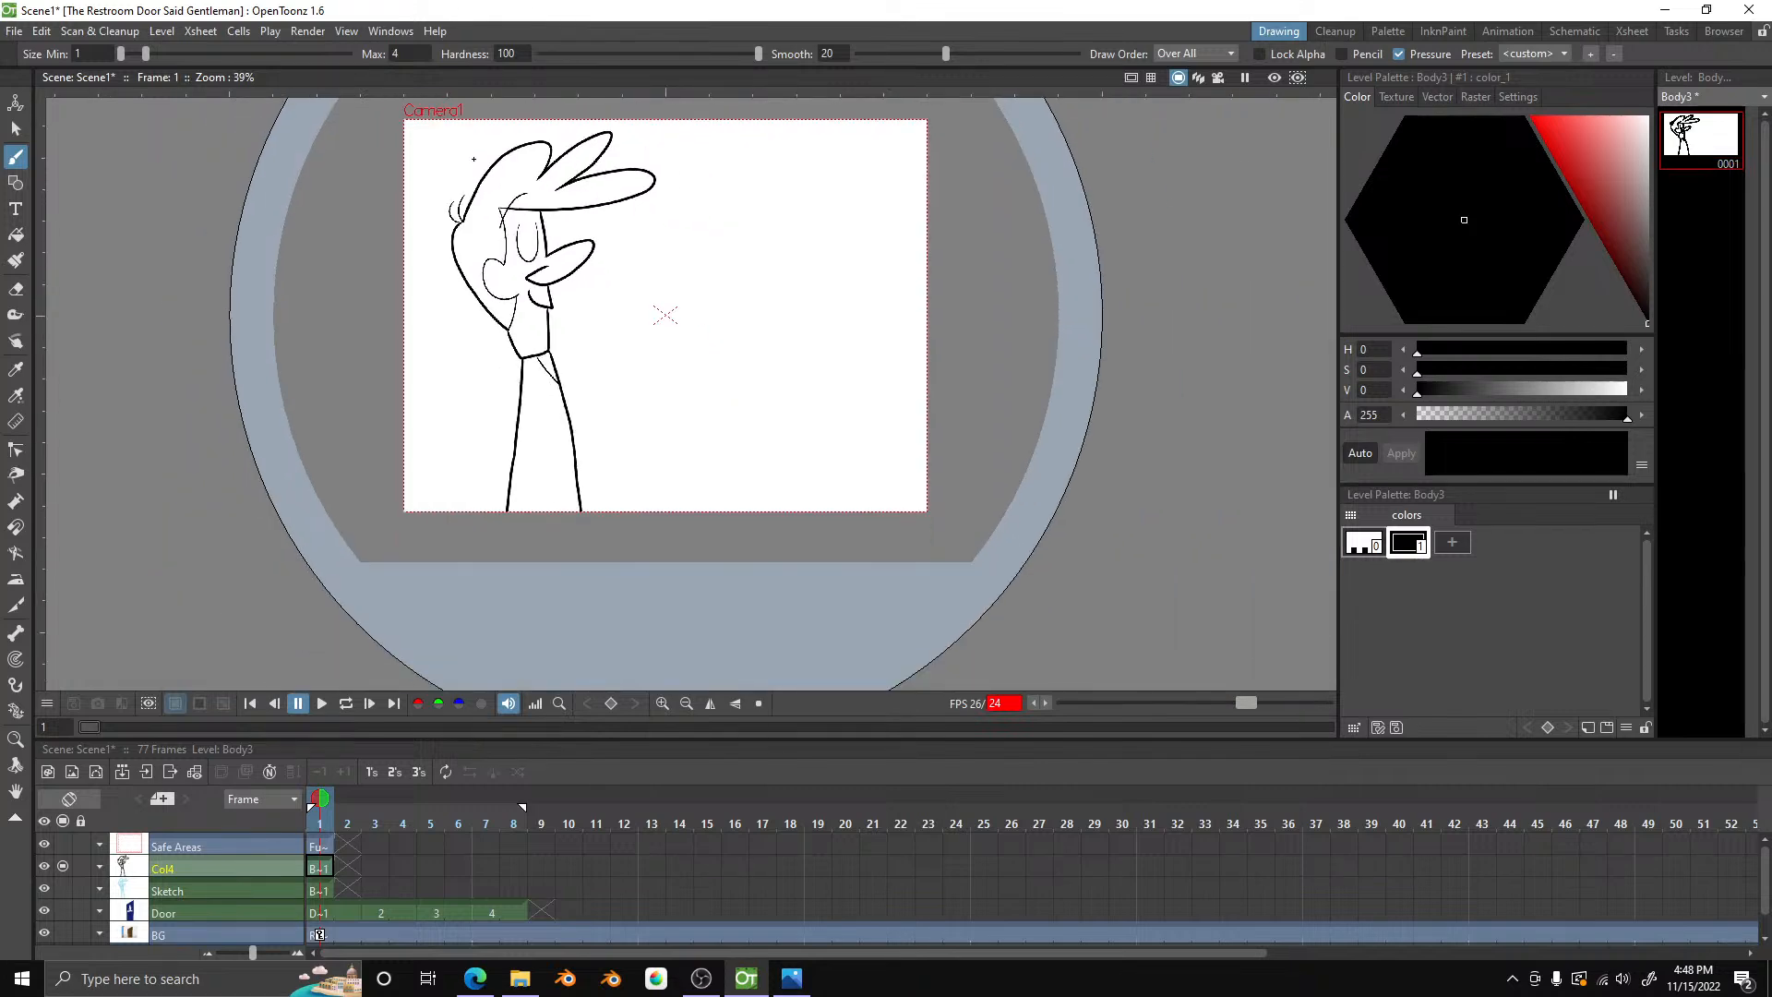
pyautogui.scroll(5, 665, 313)
pyautogui.scroll(-2, 748, 521)
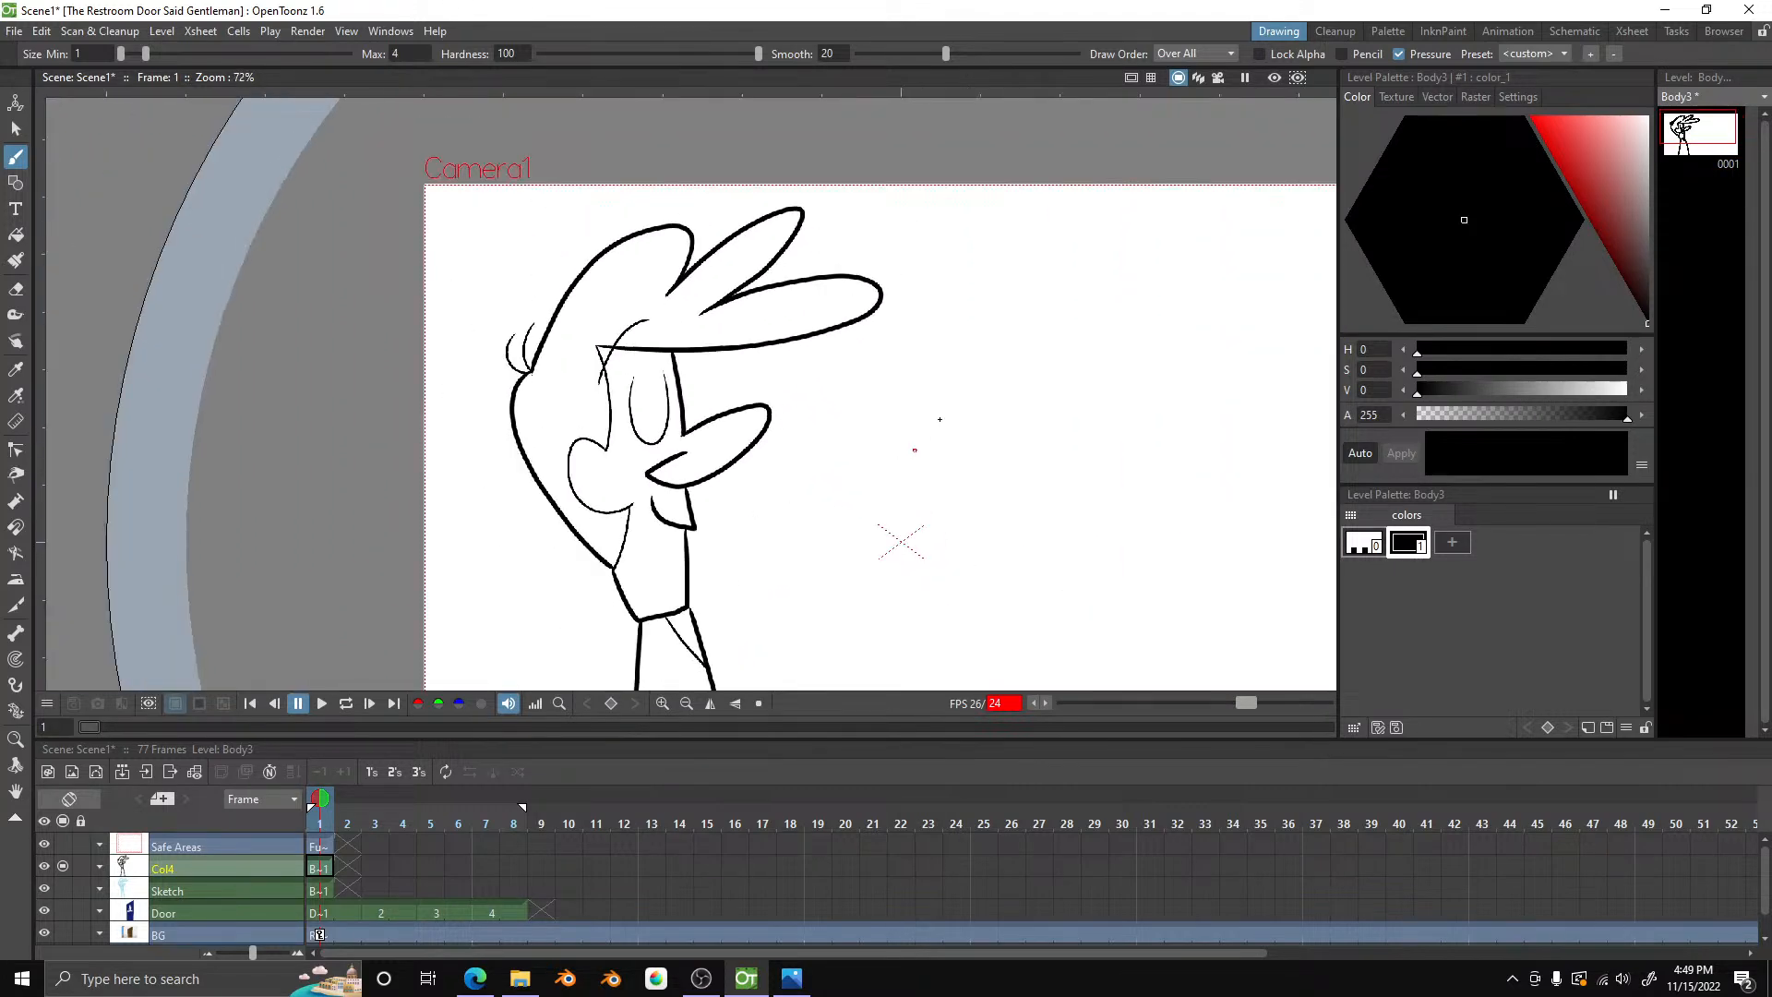
pyautogui.scroll(3, 748, 521)
# - Switch to File Explorer and open the Concept Art folder inside Twisted Christmas
pyautogui.click(796, 975)
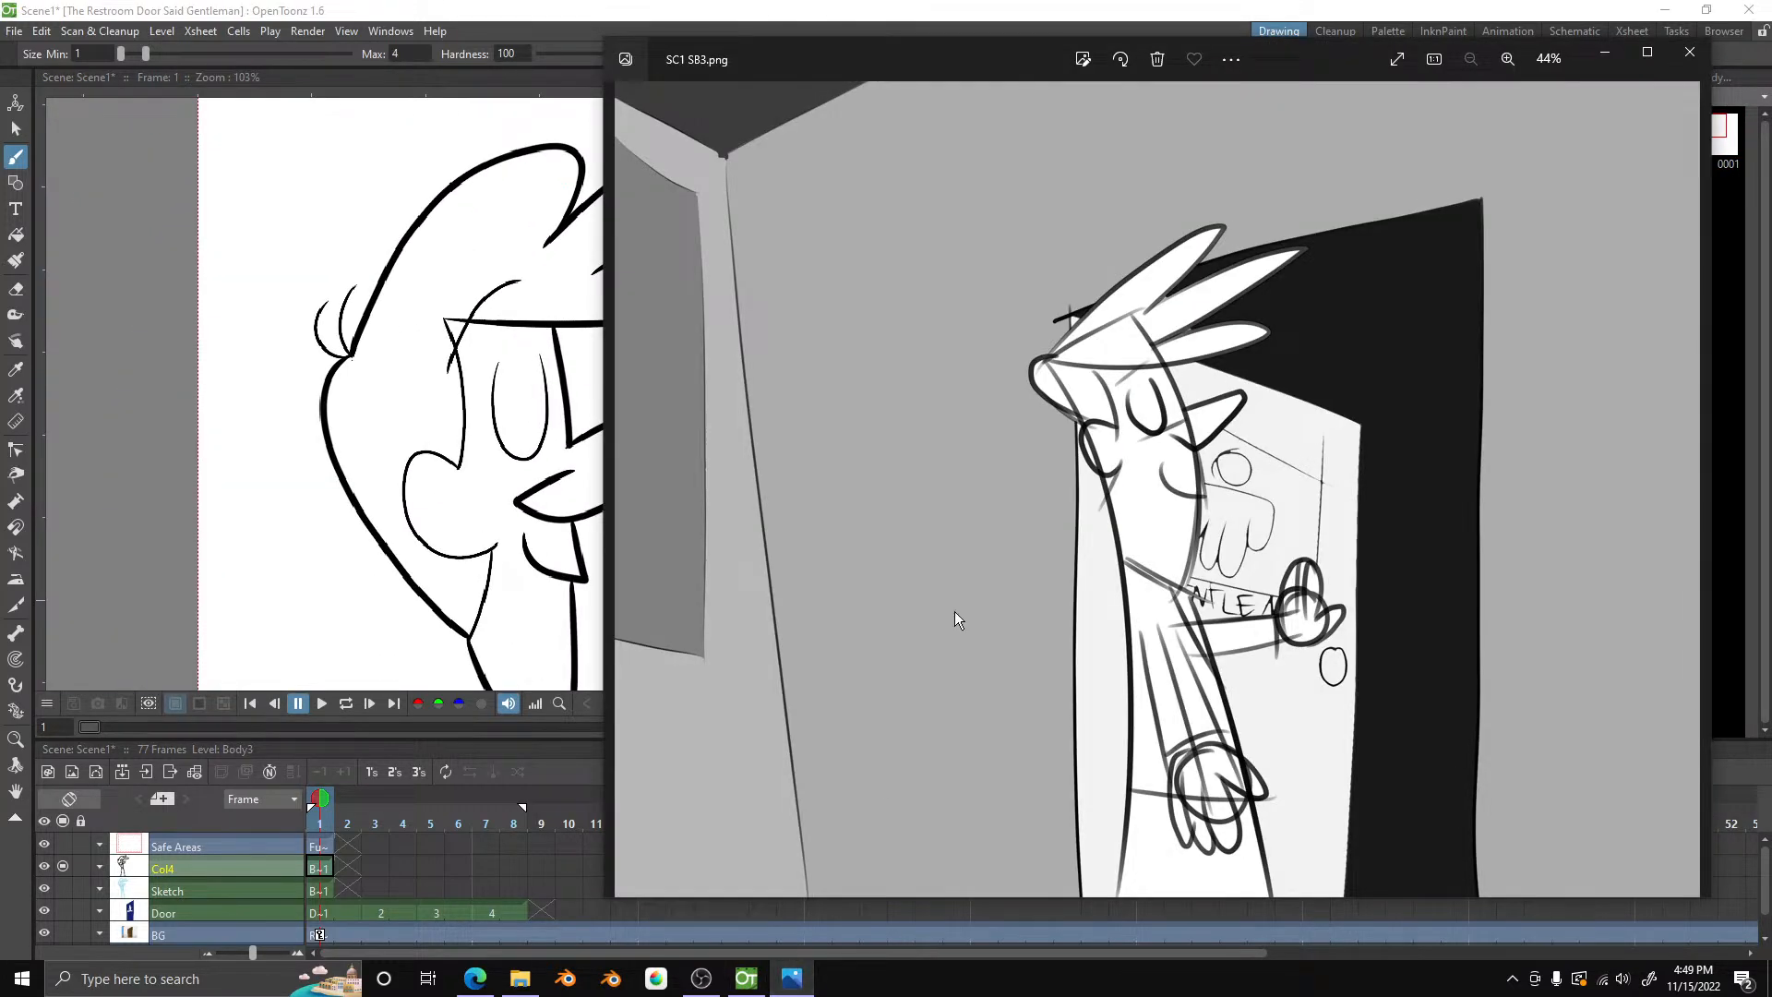
pyautogui.click(521, 978)
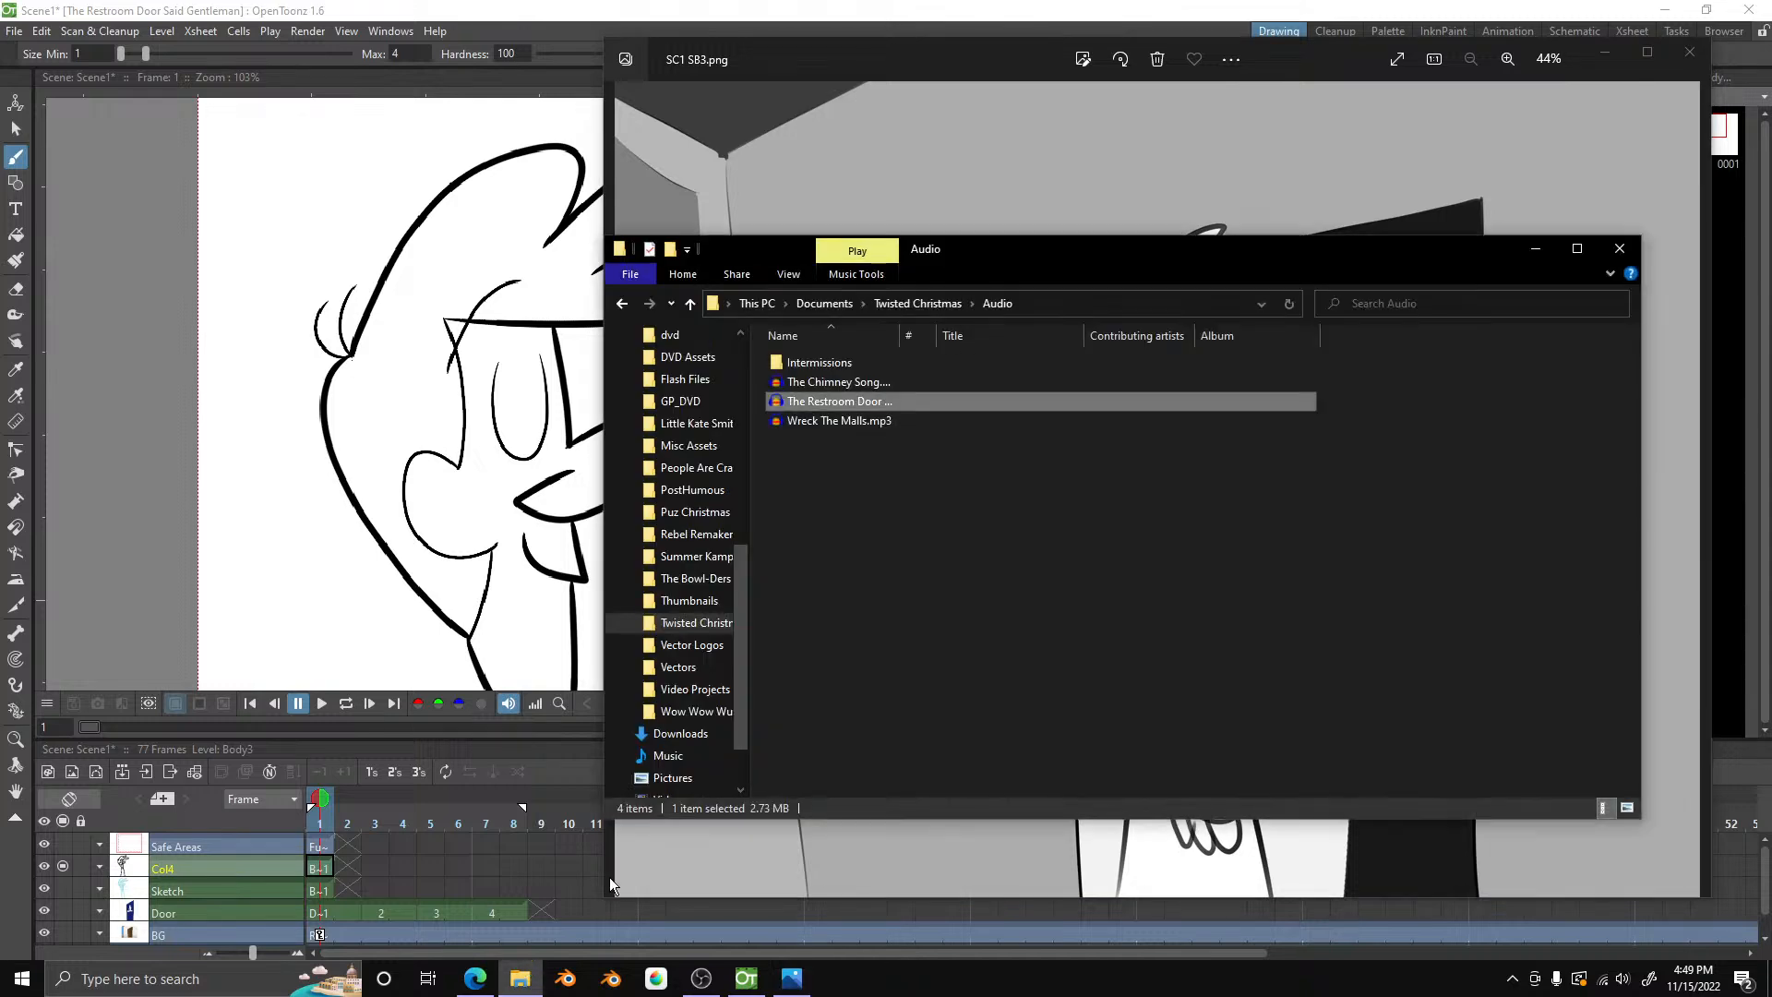
pyautogui.click(712, 605)
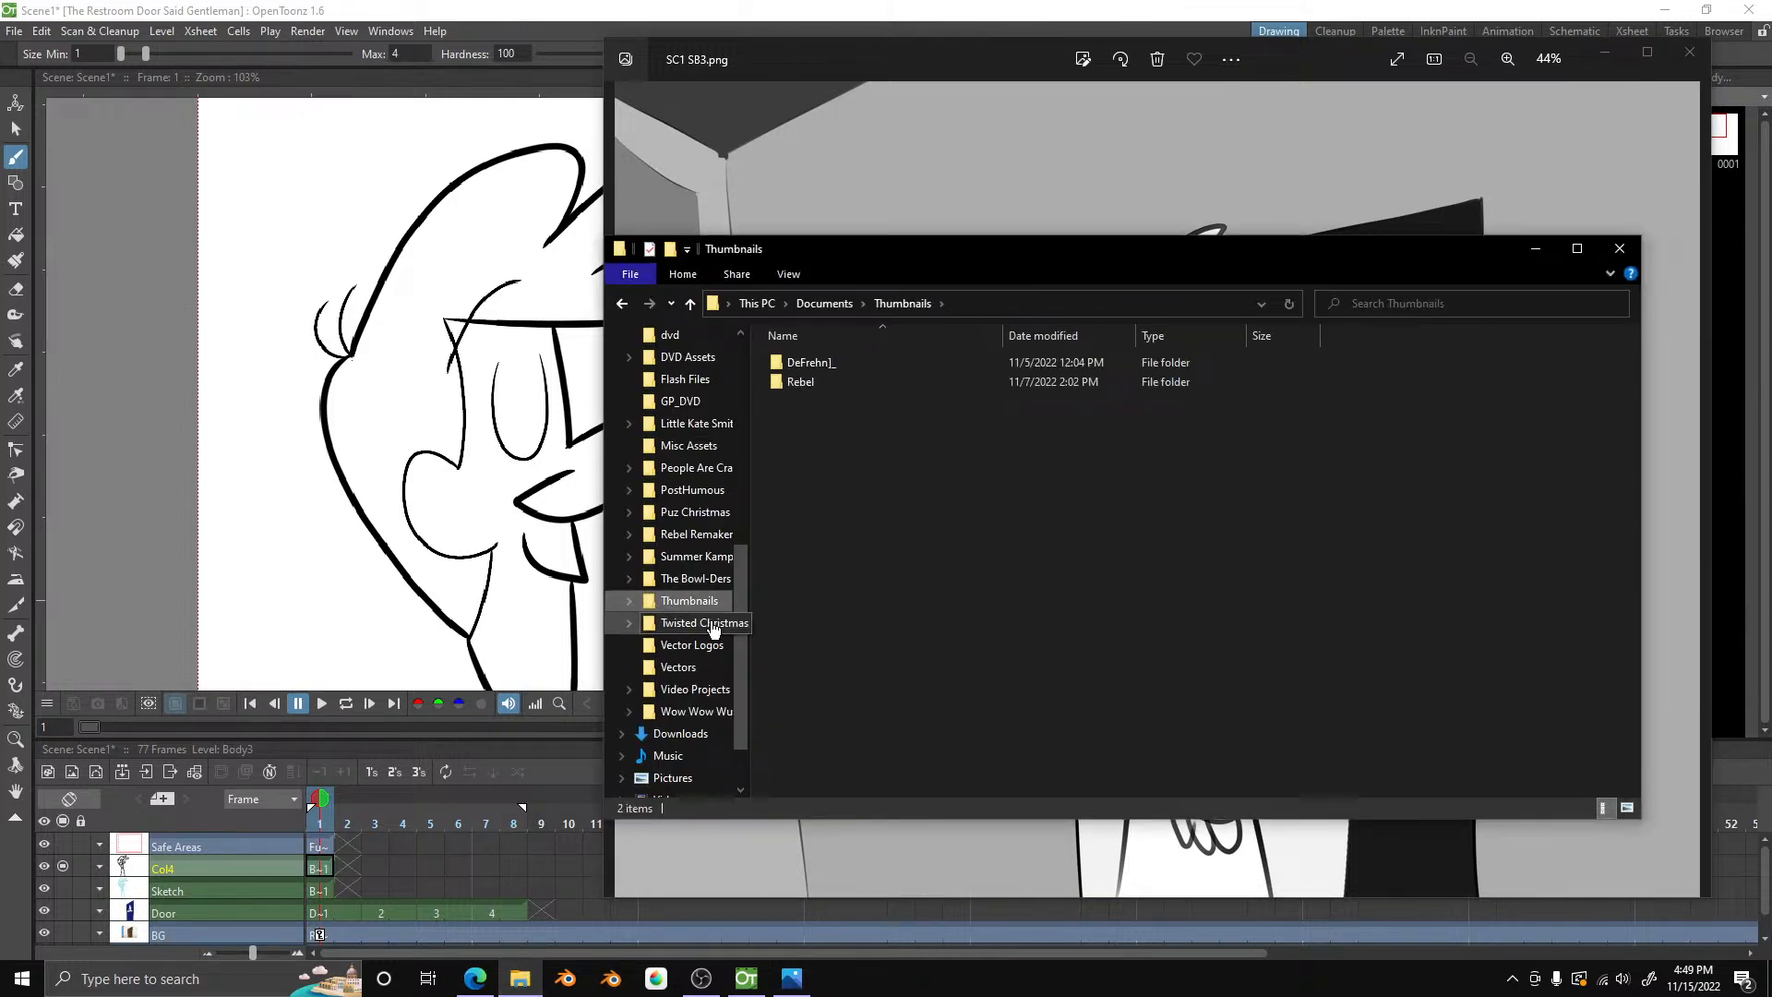
pyautogui.click(711, 626)
pyautogui.doubleClick(869, 399)
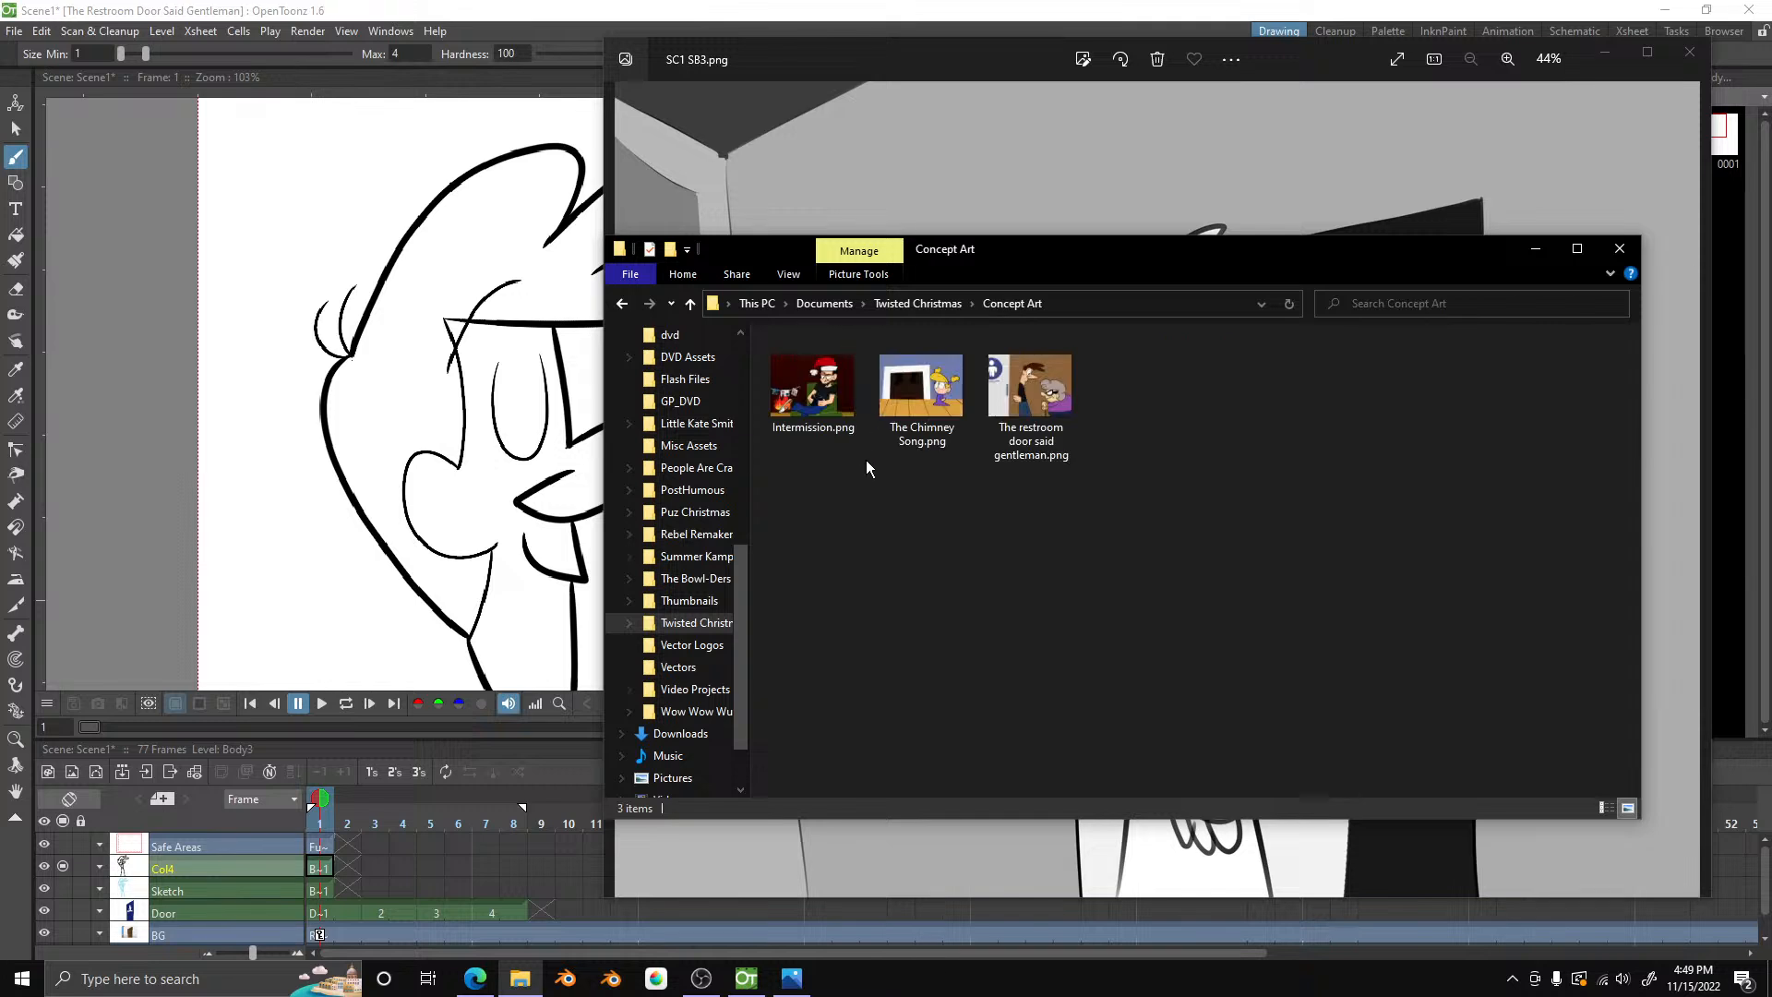
# - Bring "The restroom door said gentleman.png" into the OpenToonz scene, importing it into the project
pyautogui.click(1043, 451)
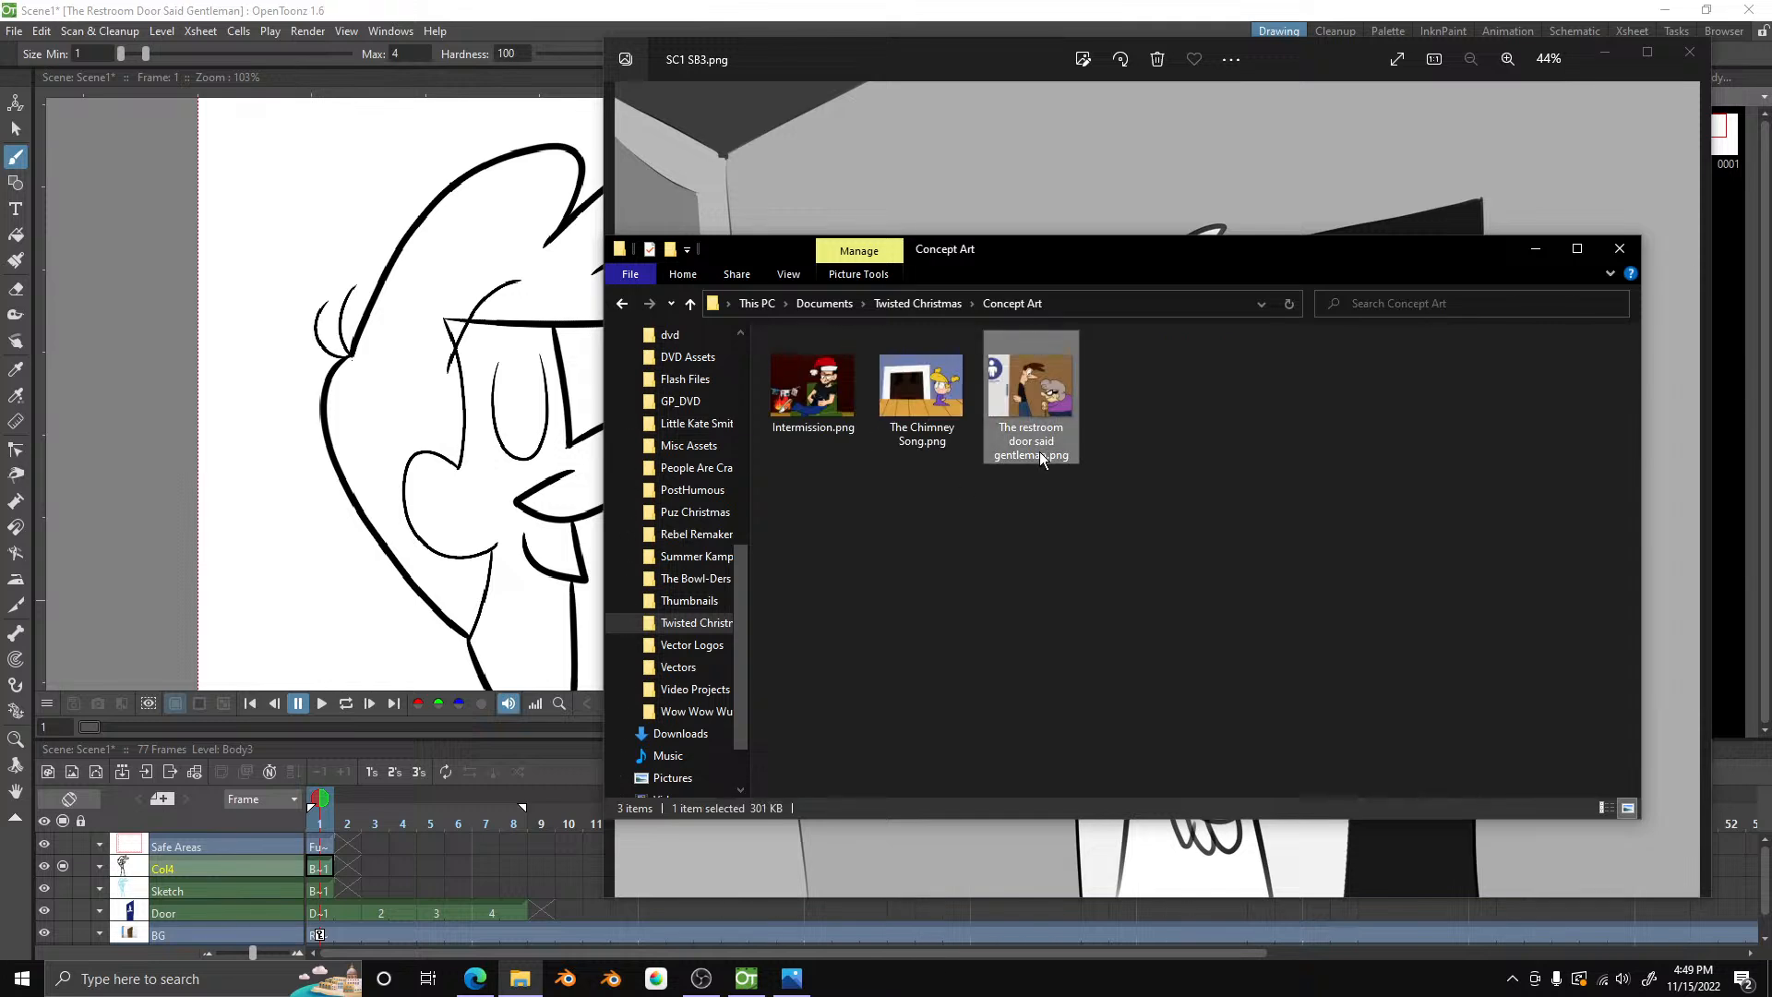
pyautogui.moveTo(1039, 447); pyautogui.dragTo(122, 472)
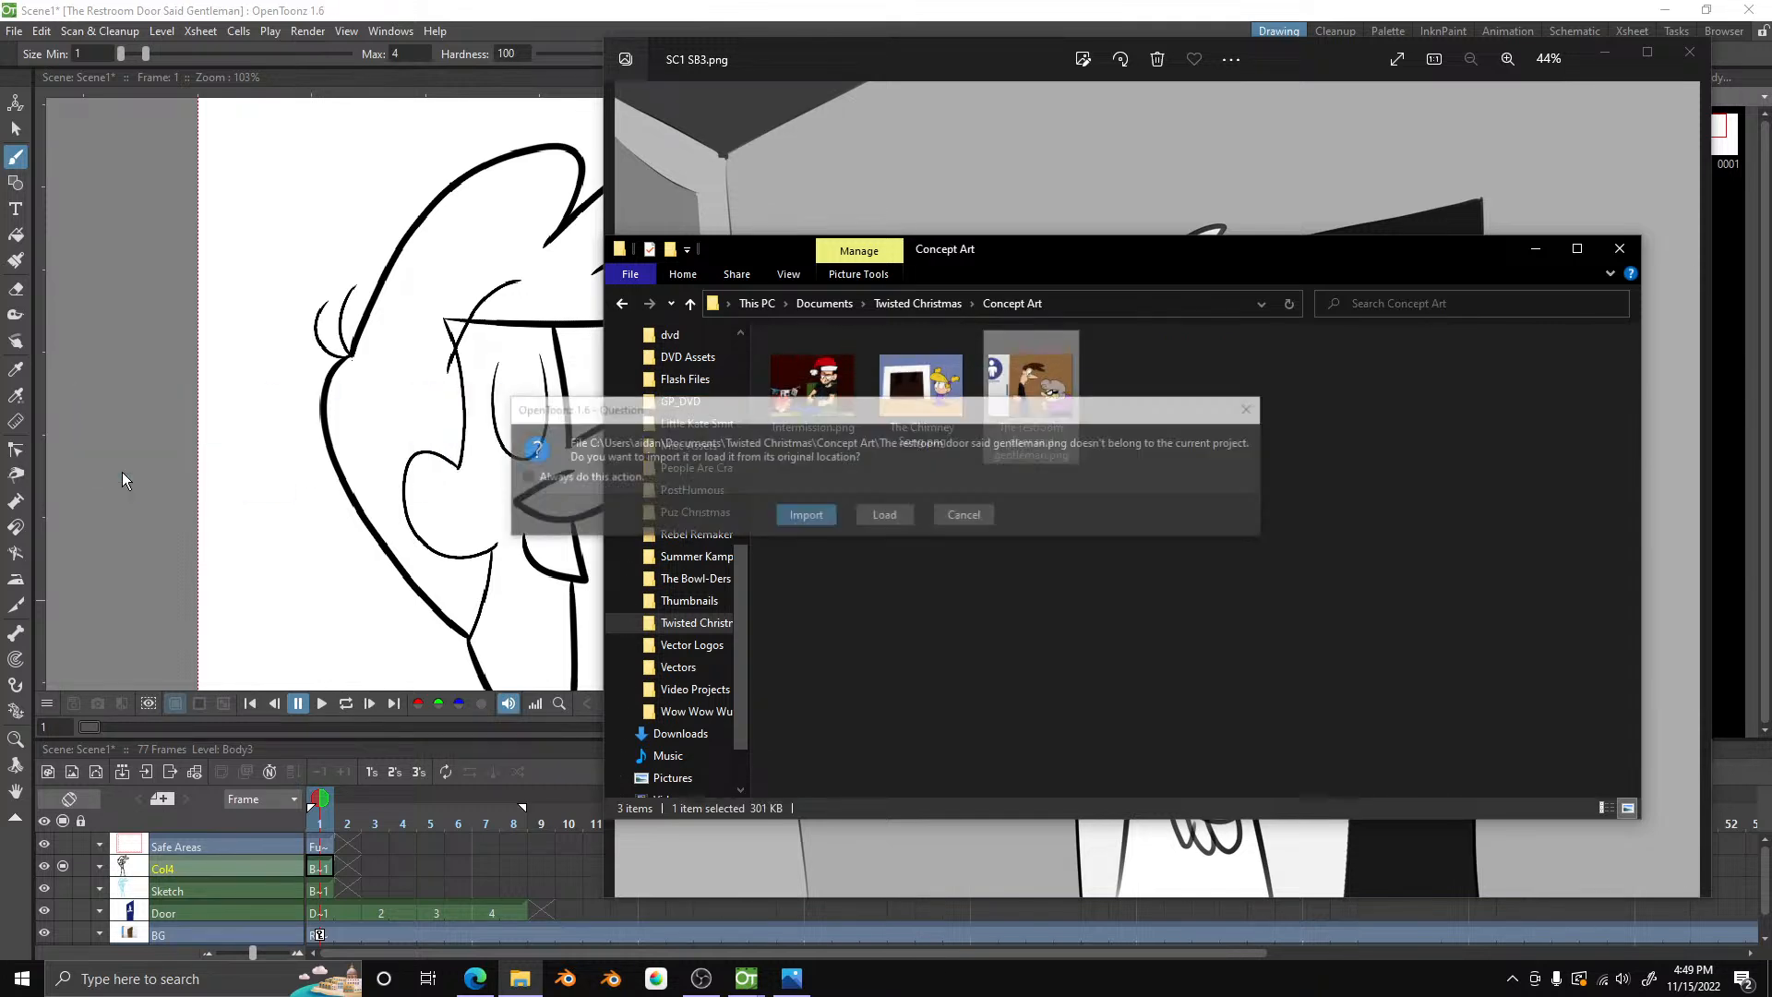
pyautogui.click(806, 514)
pyautogui.click(181, 9)
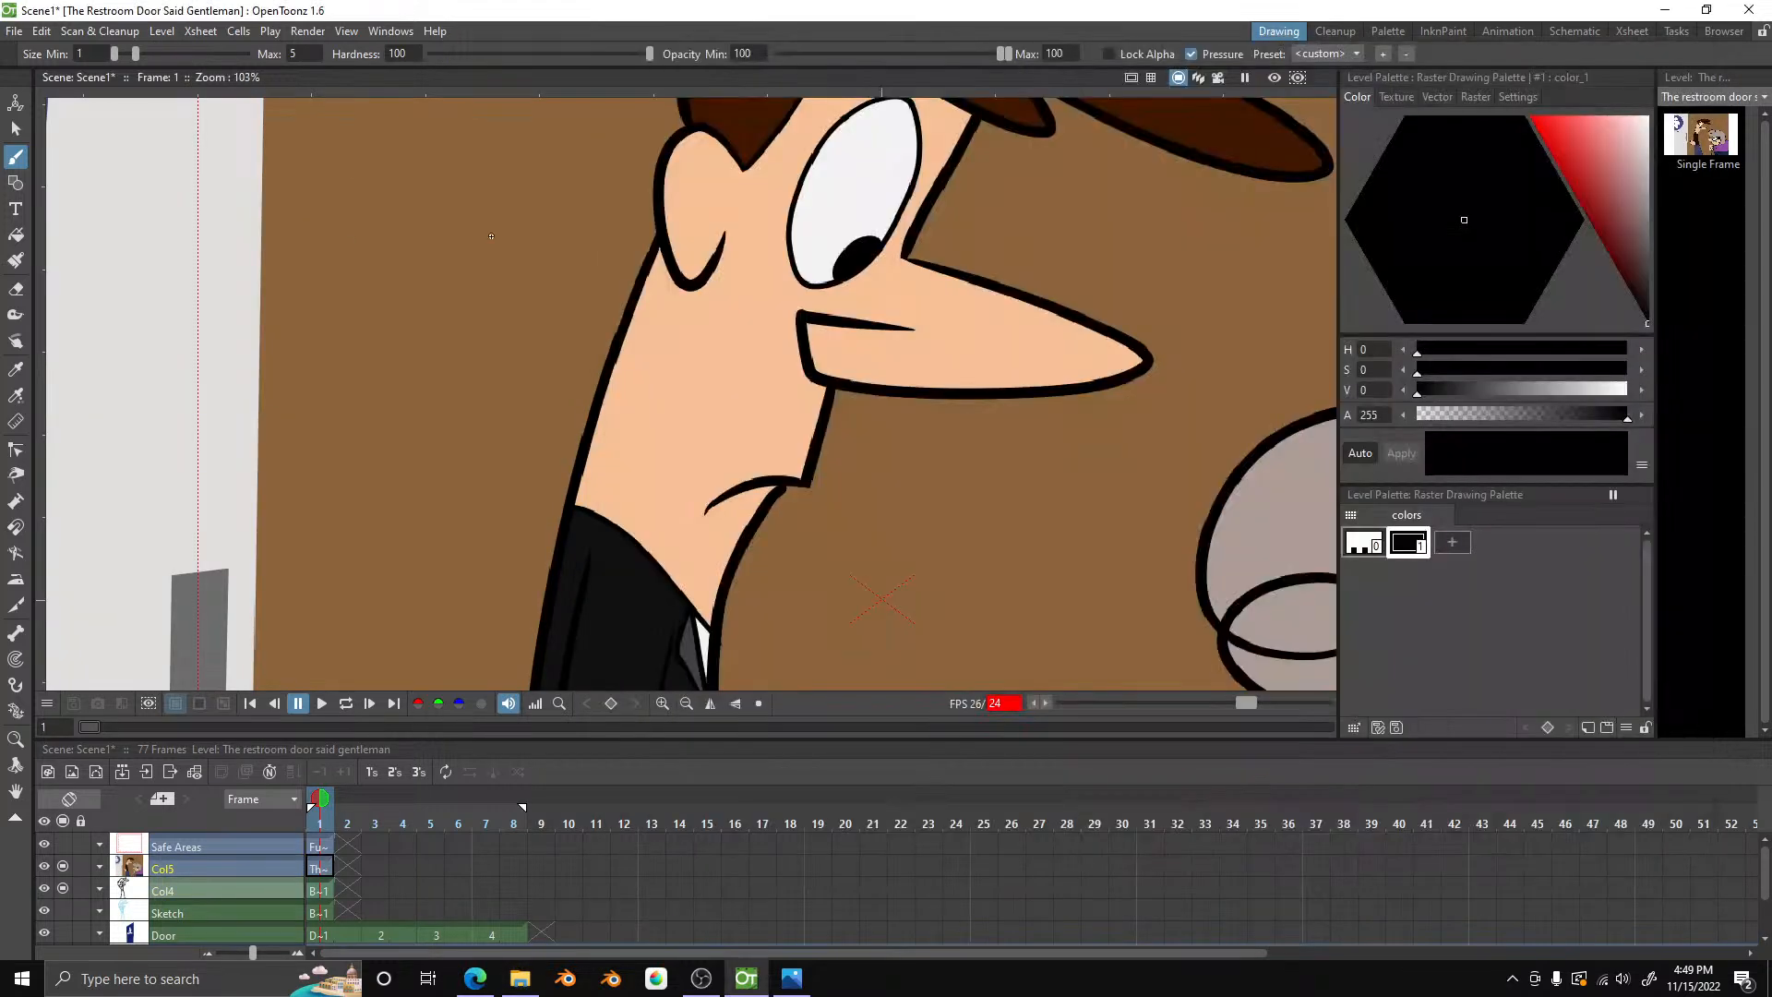
# - Set the Animate tool to Position and move the concept art beside the camera frame, to about X -2313 px, Y 8 px
pyautogui.scroll(-6, 726, 354)
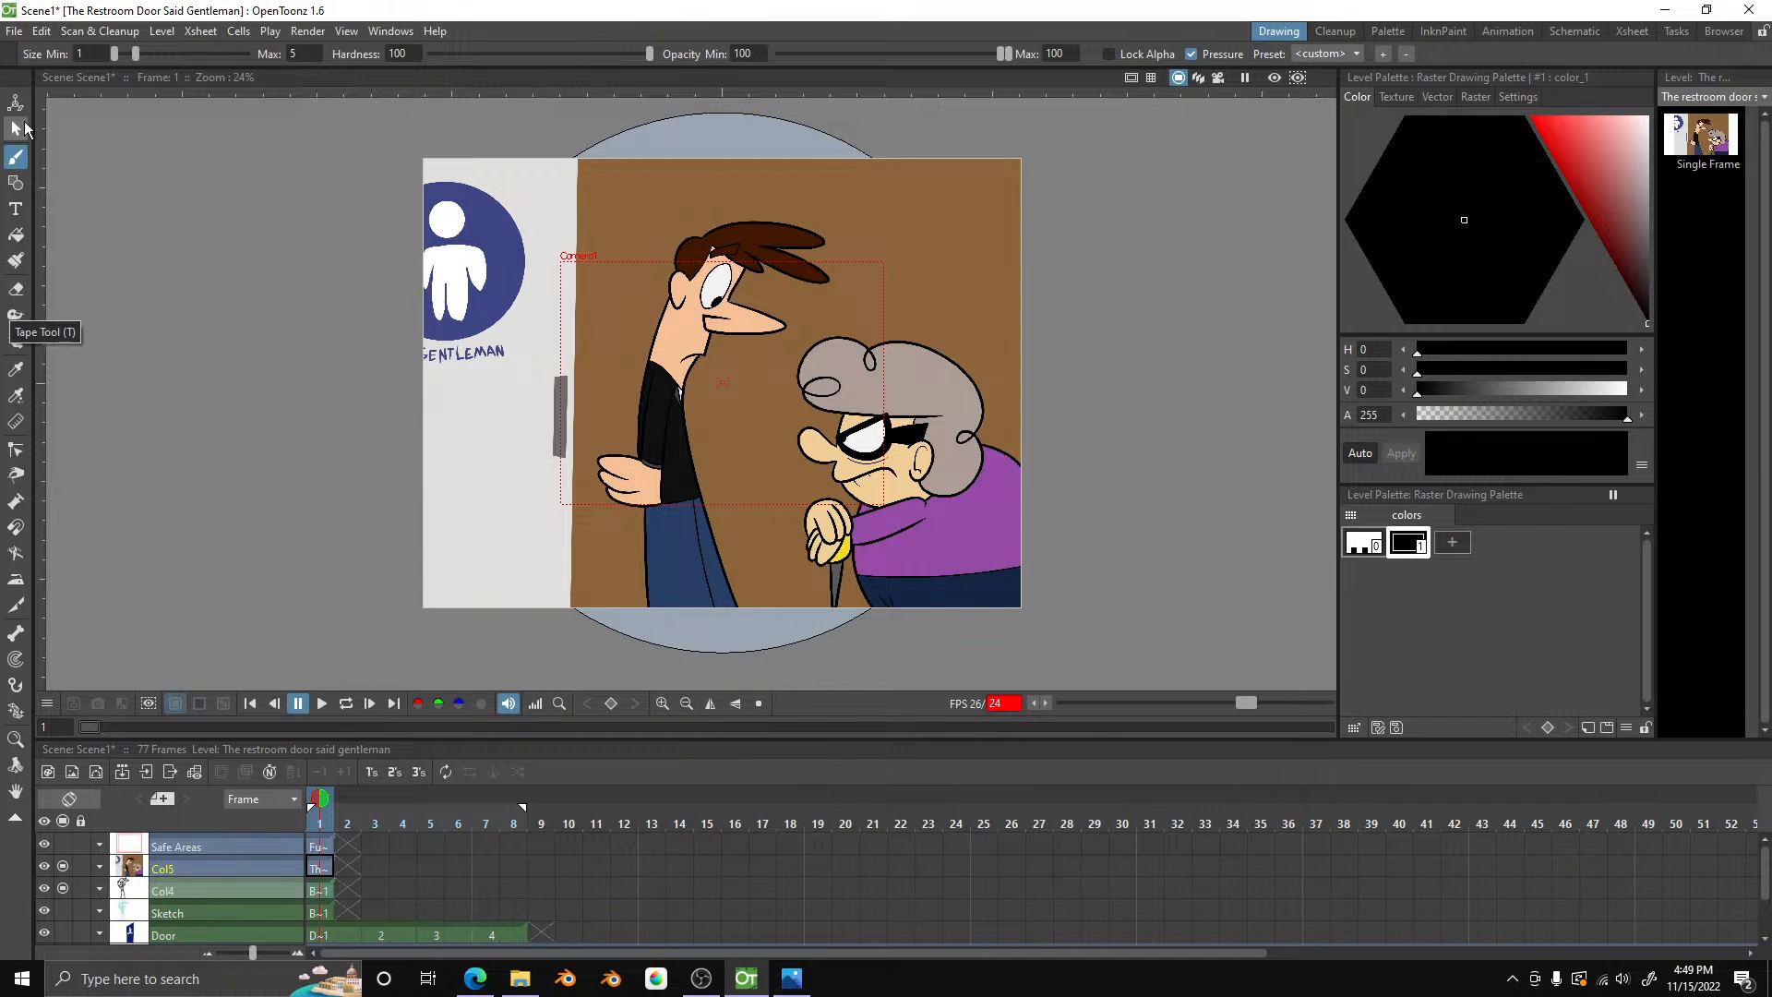
pyautogui.click(16, 105)
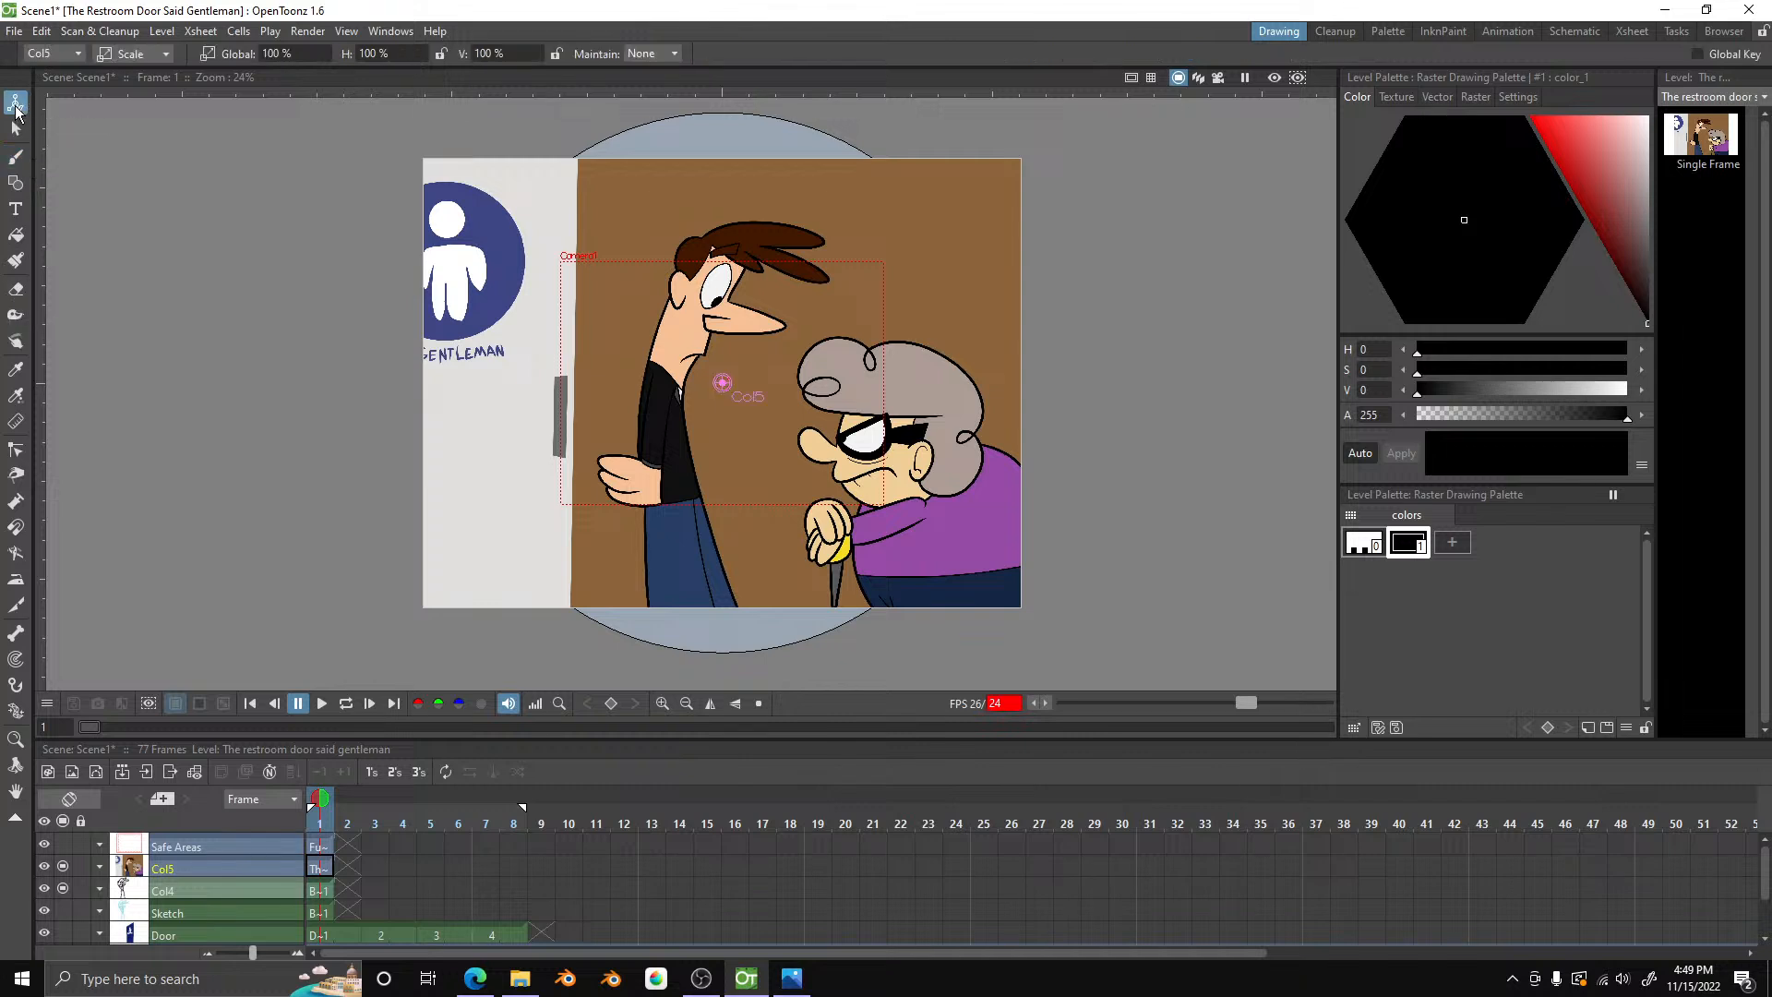
pyautogui.click(151, 61)
pyautogui.click(158, 85)
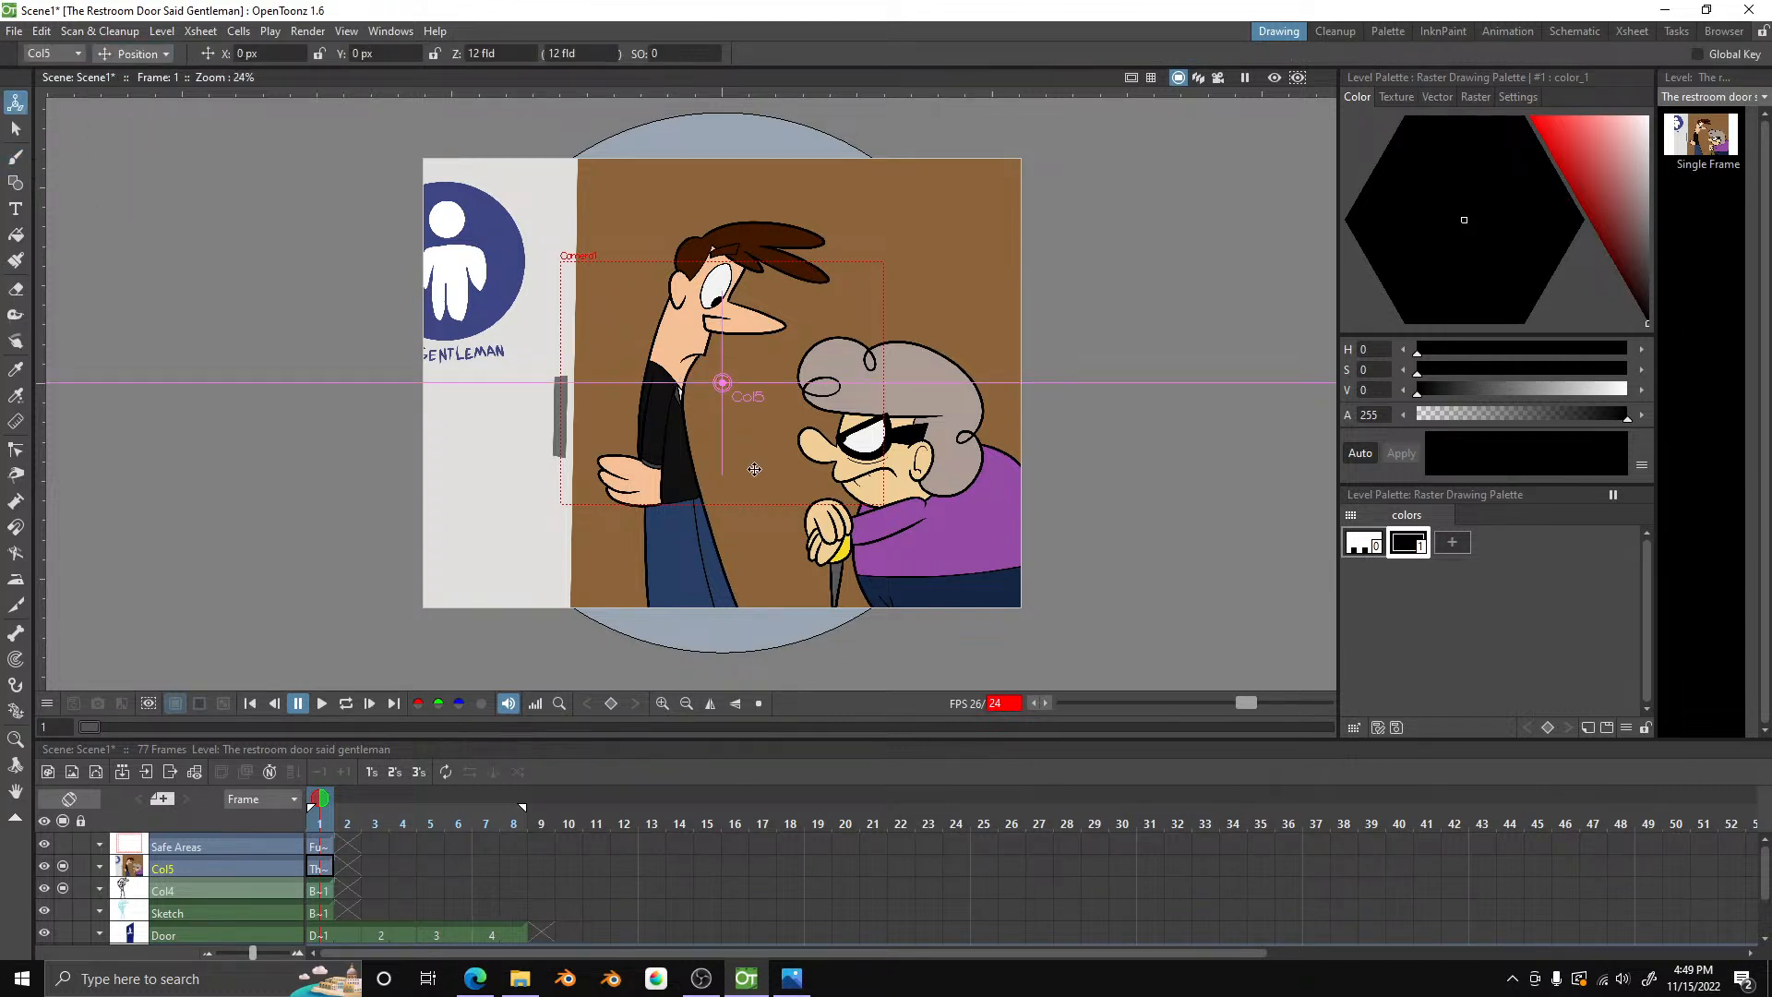
pyautogui.moveTo(756, 470)
pyautogui.mouseDown()
pyautogui.moveTo(220, 473)
pyautogui.moveTo(234, 468)
pyautogui.mouseUp()
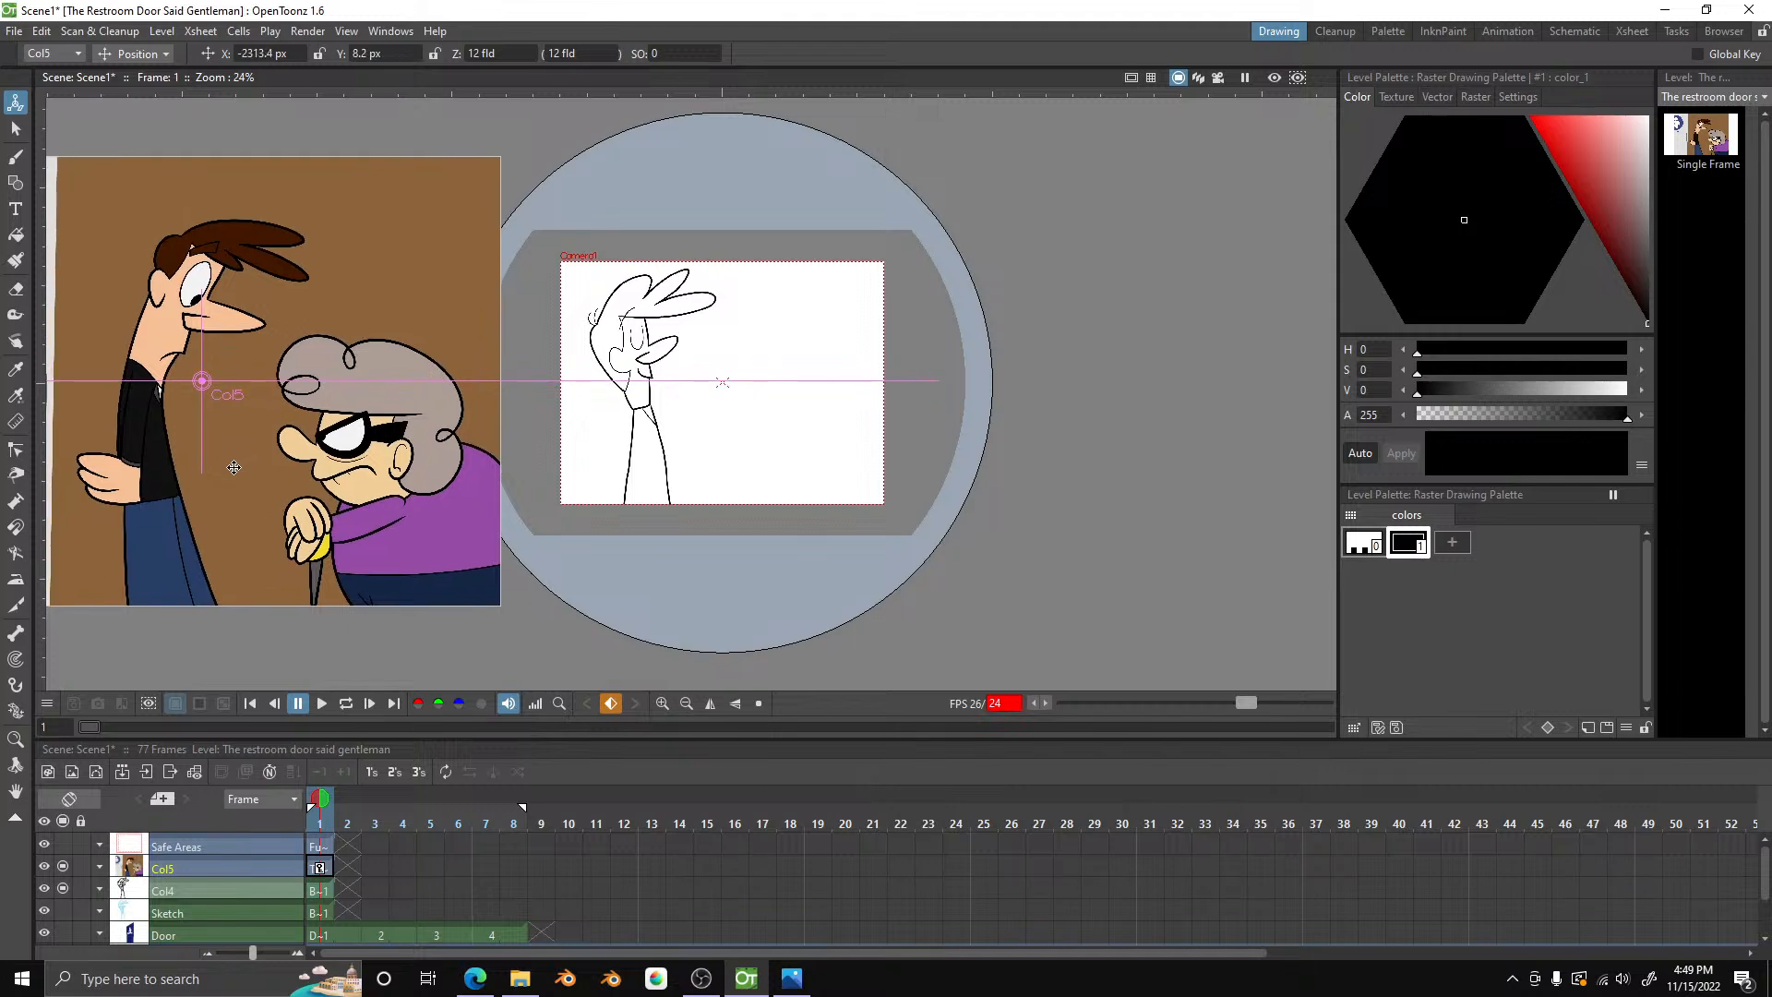
# - Sample the man's skin colour from his ear in the concept art with the RGB Picker
pyautogui.scroll(1, 211, 359)
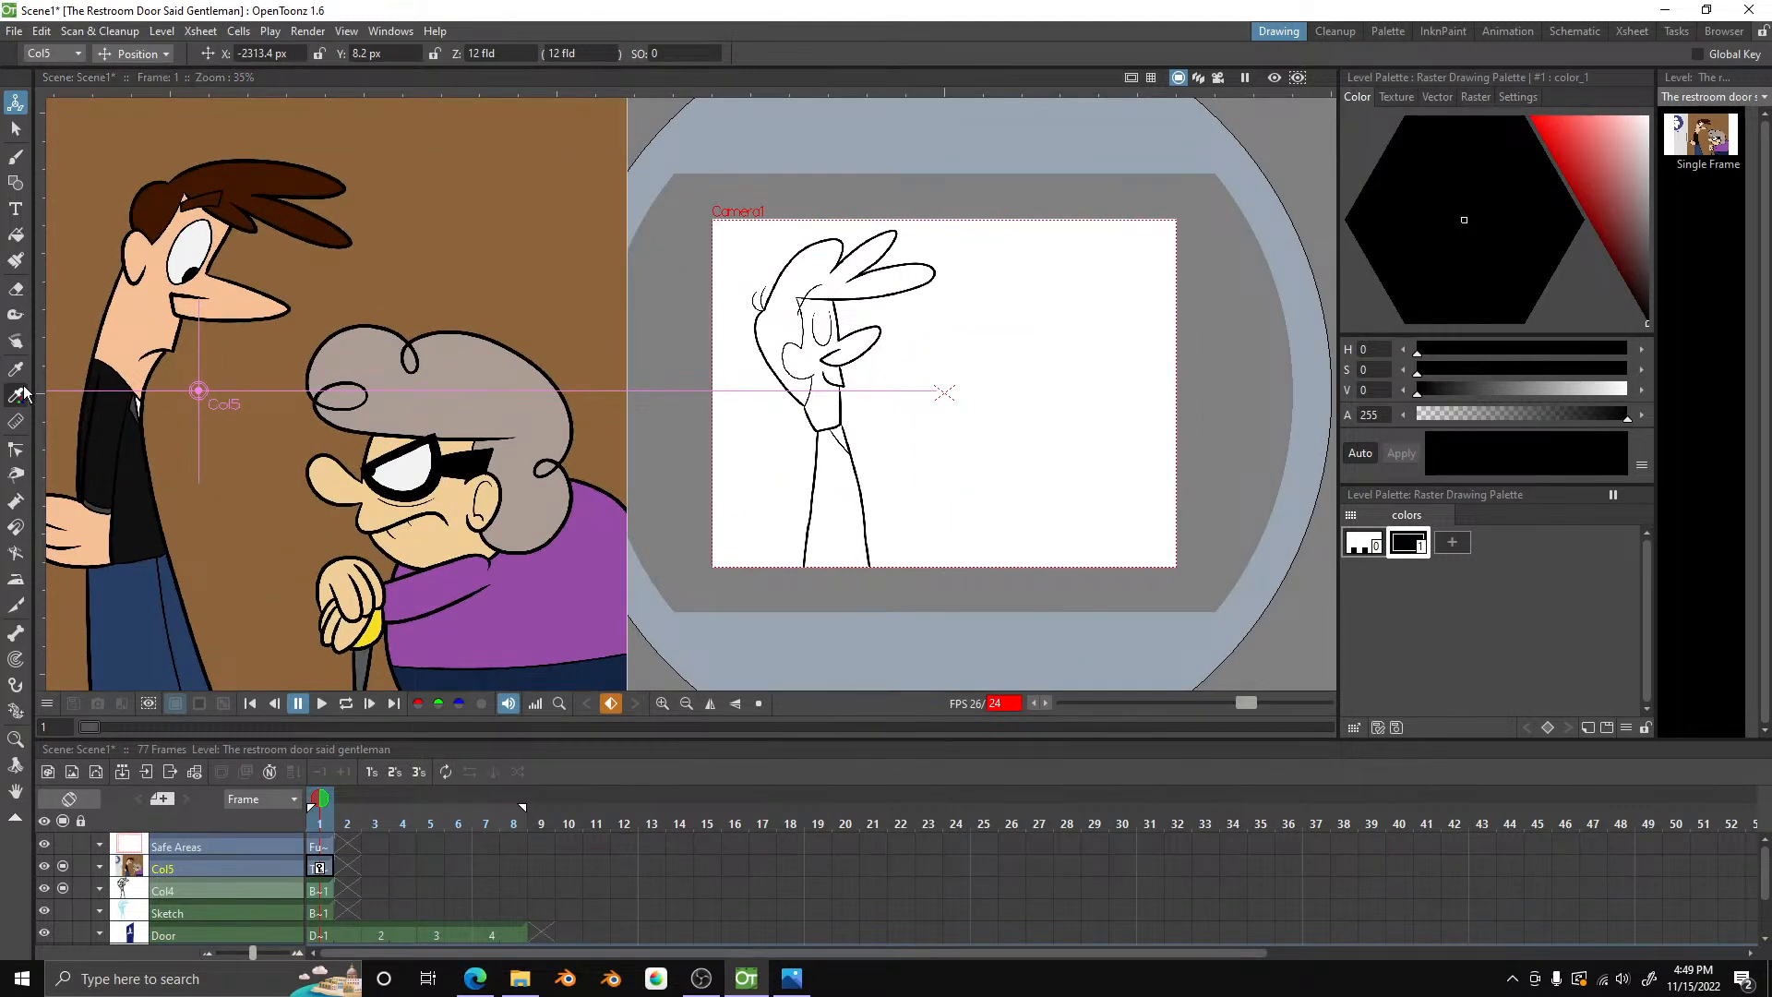
pyautogui.press('r')
pyautogui.click(134, 319)
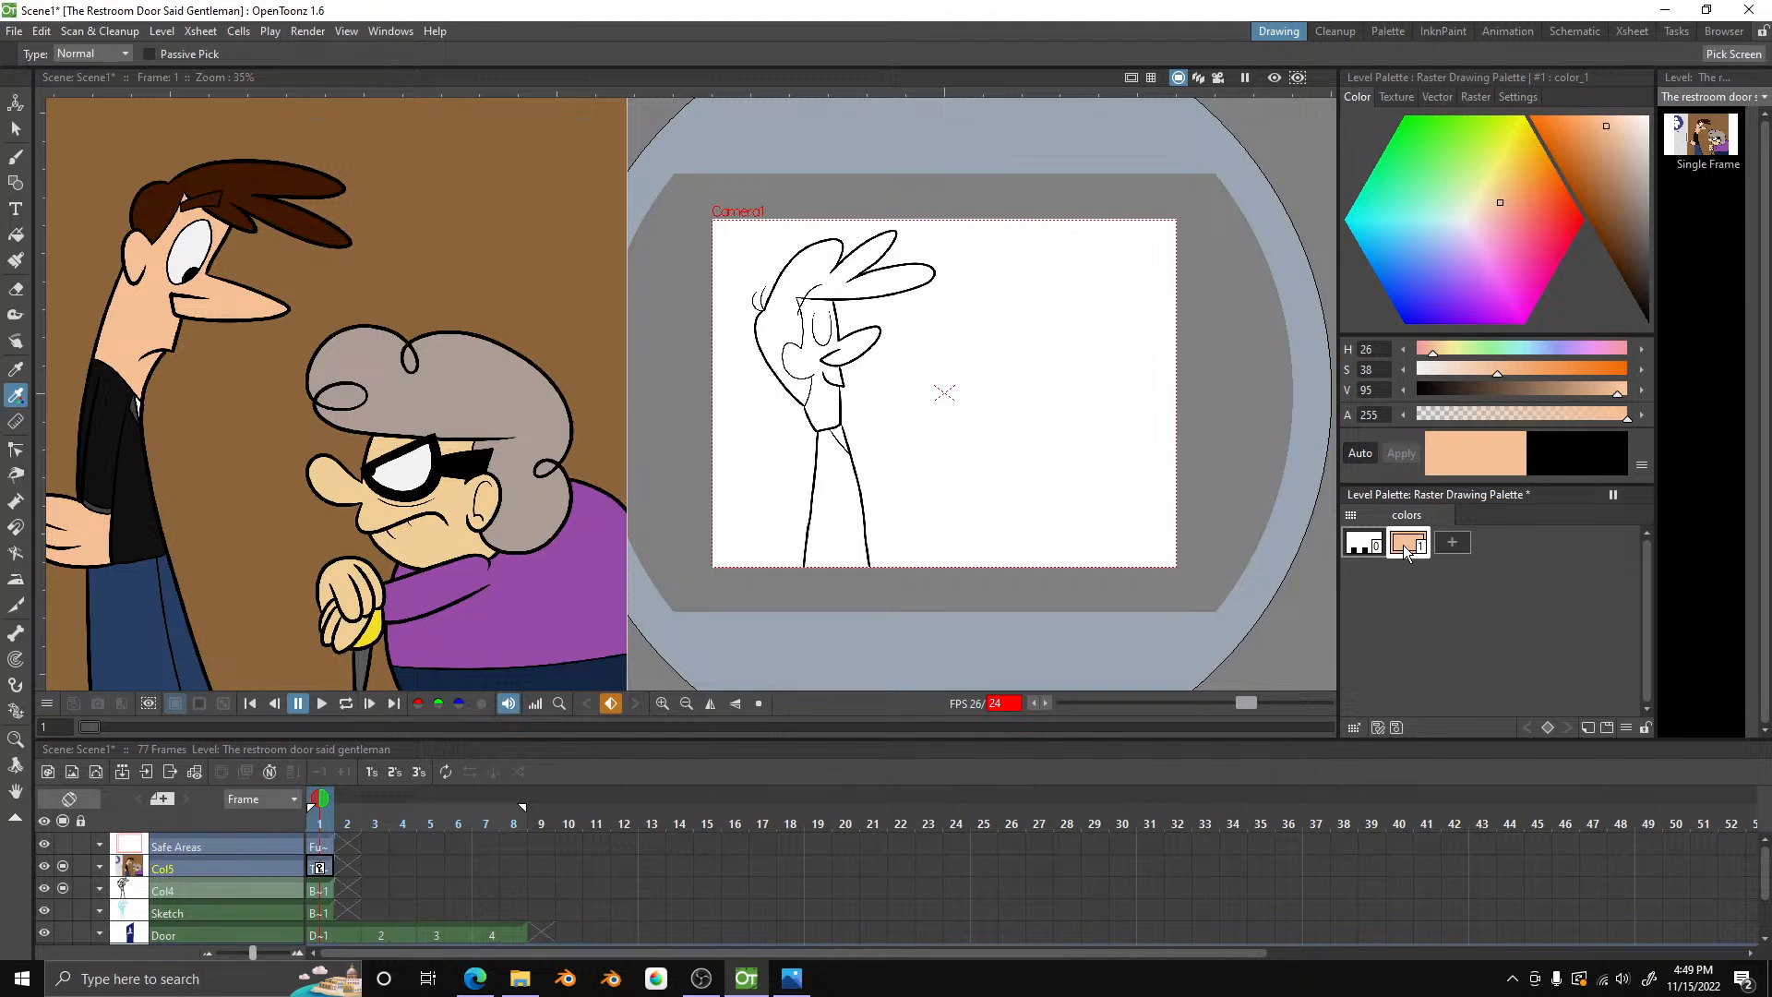
pyautogui.doubleClick(1406, 550)
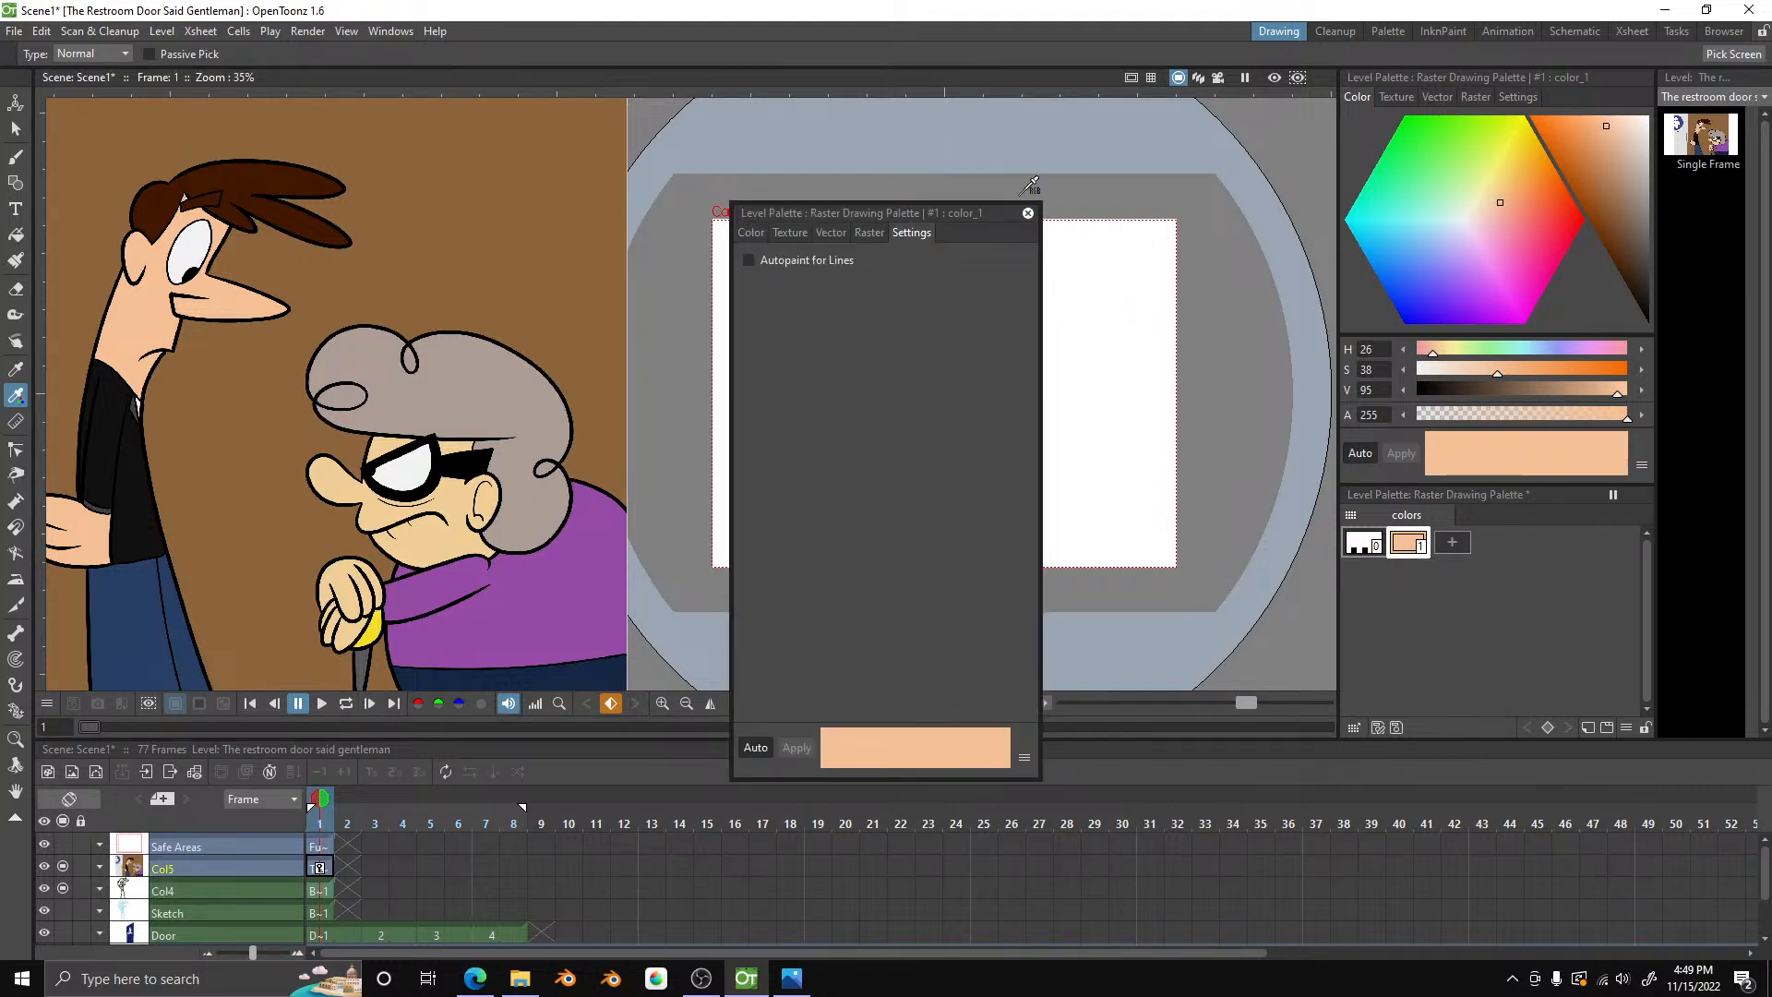
pyautogui.click(1029, 214)
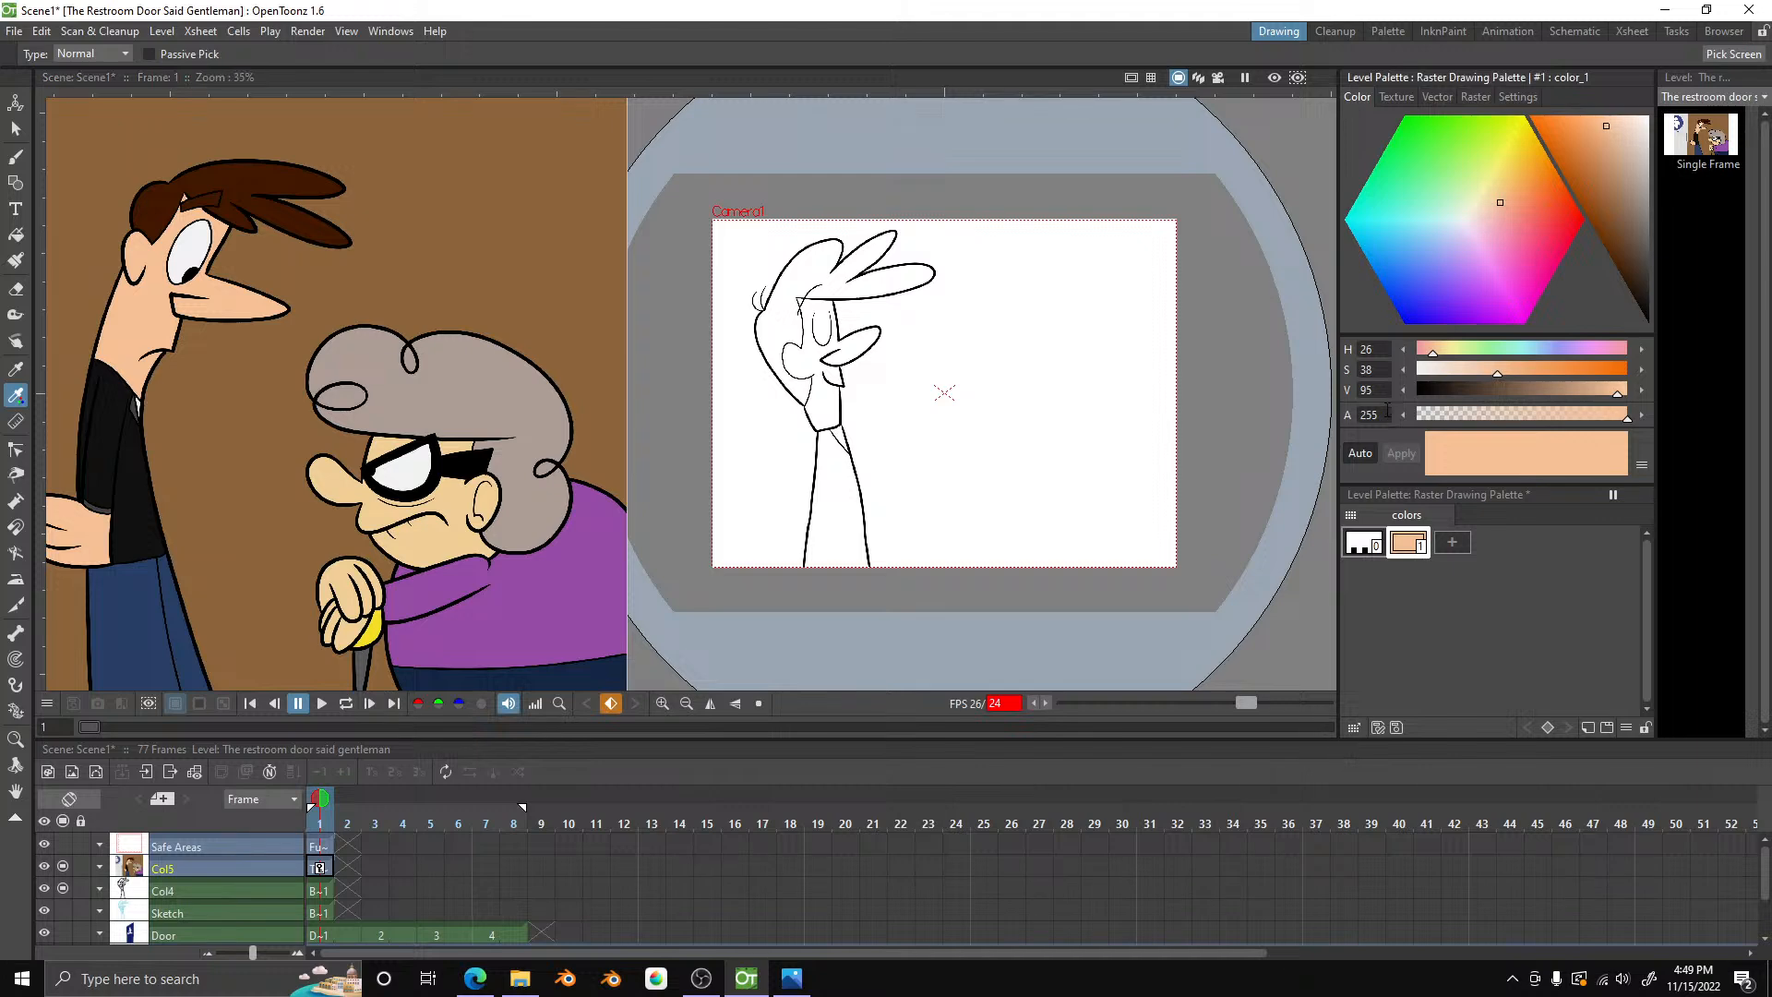
# - Add a new skin colour style to the Body3 palette in Col4 with H 26, S 38 and V 95
pyautogui.click(191, 885)
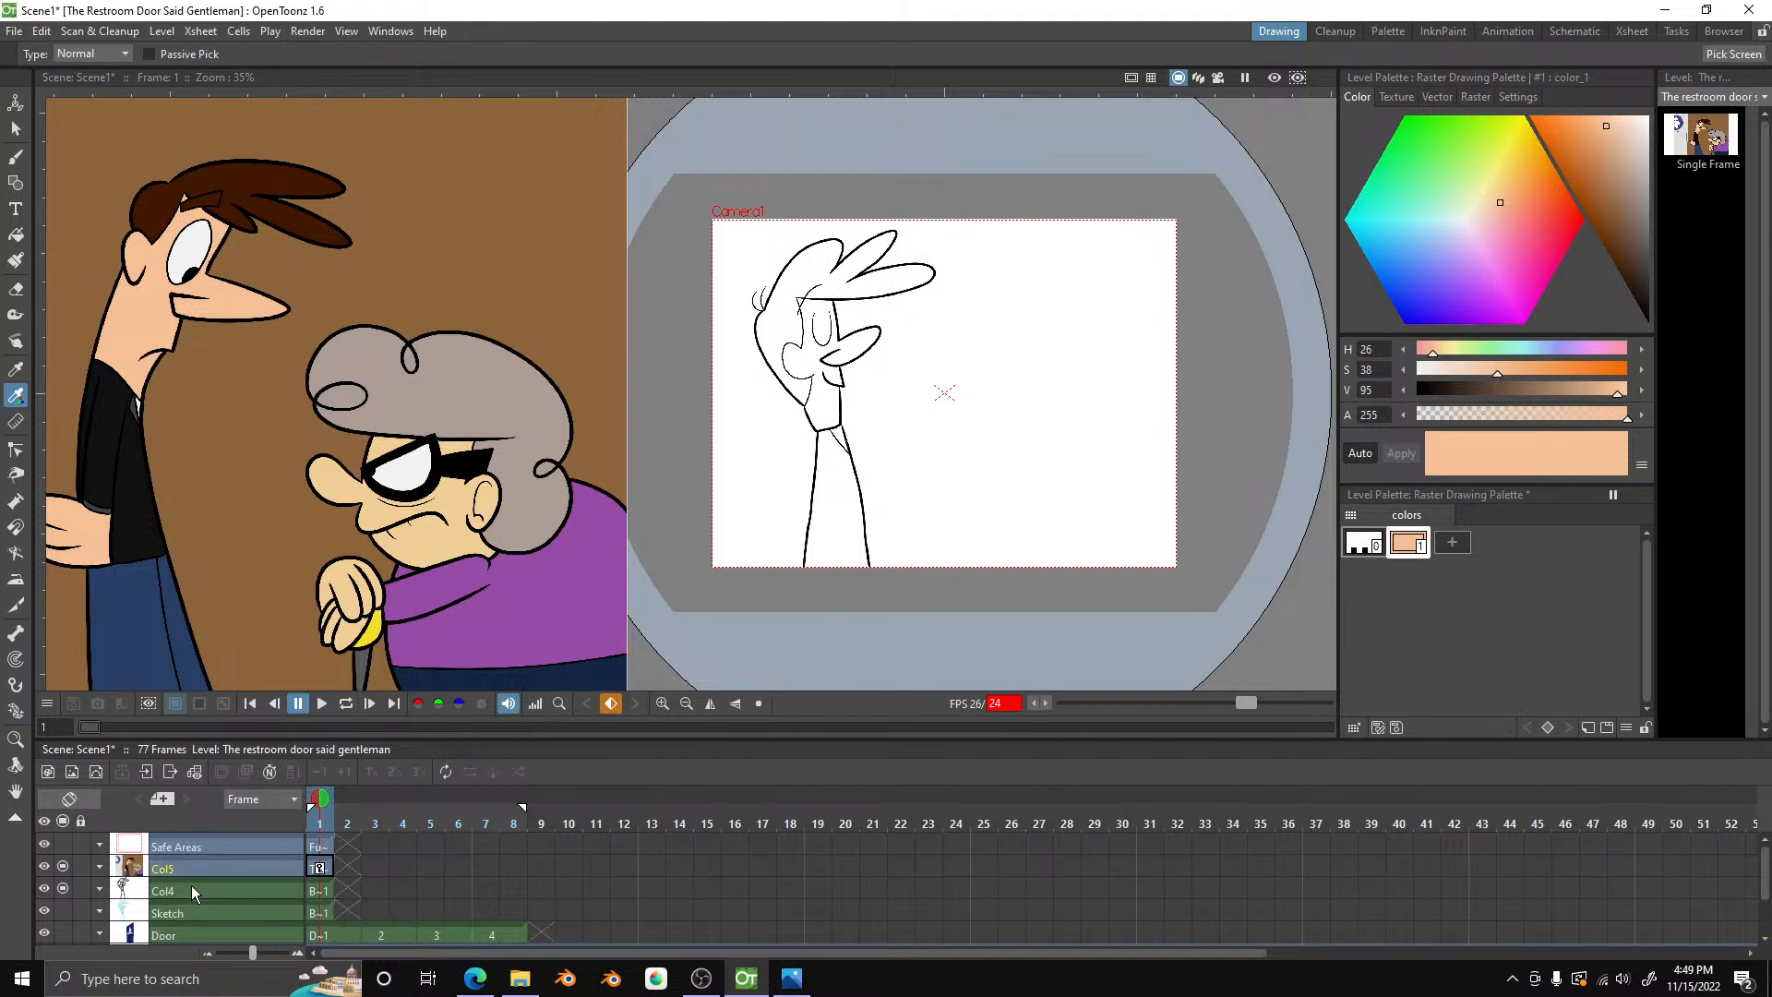
pyautogui.click(1453, 543)
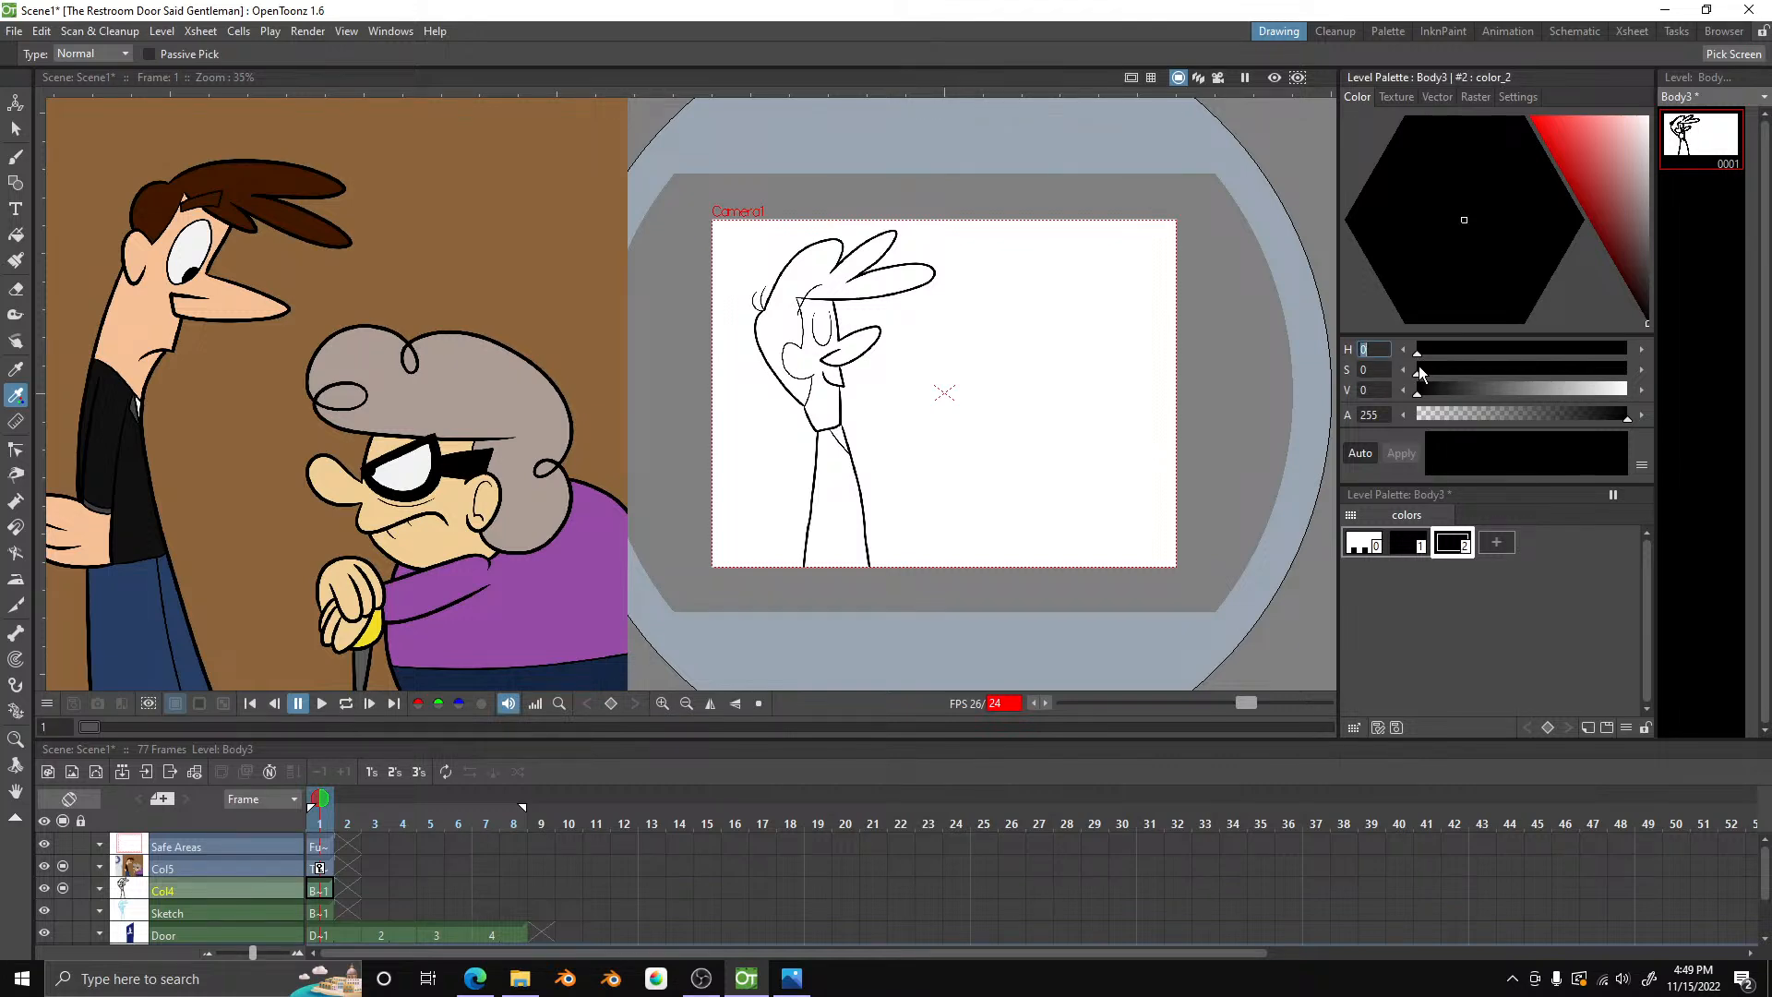
pyautogui.write('26')
pyautogui.click(1376, 370)
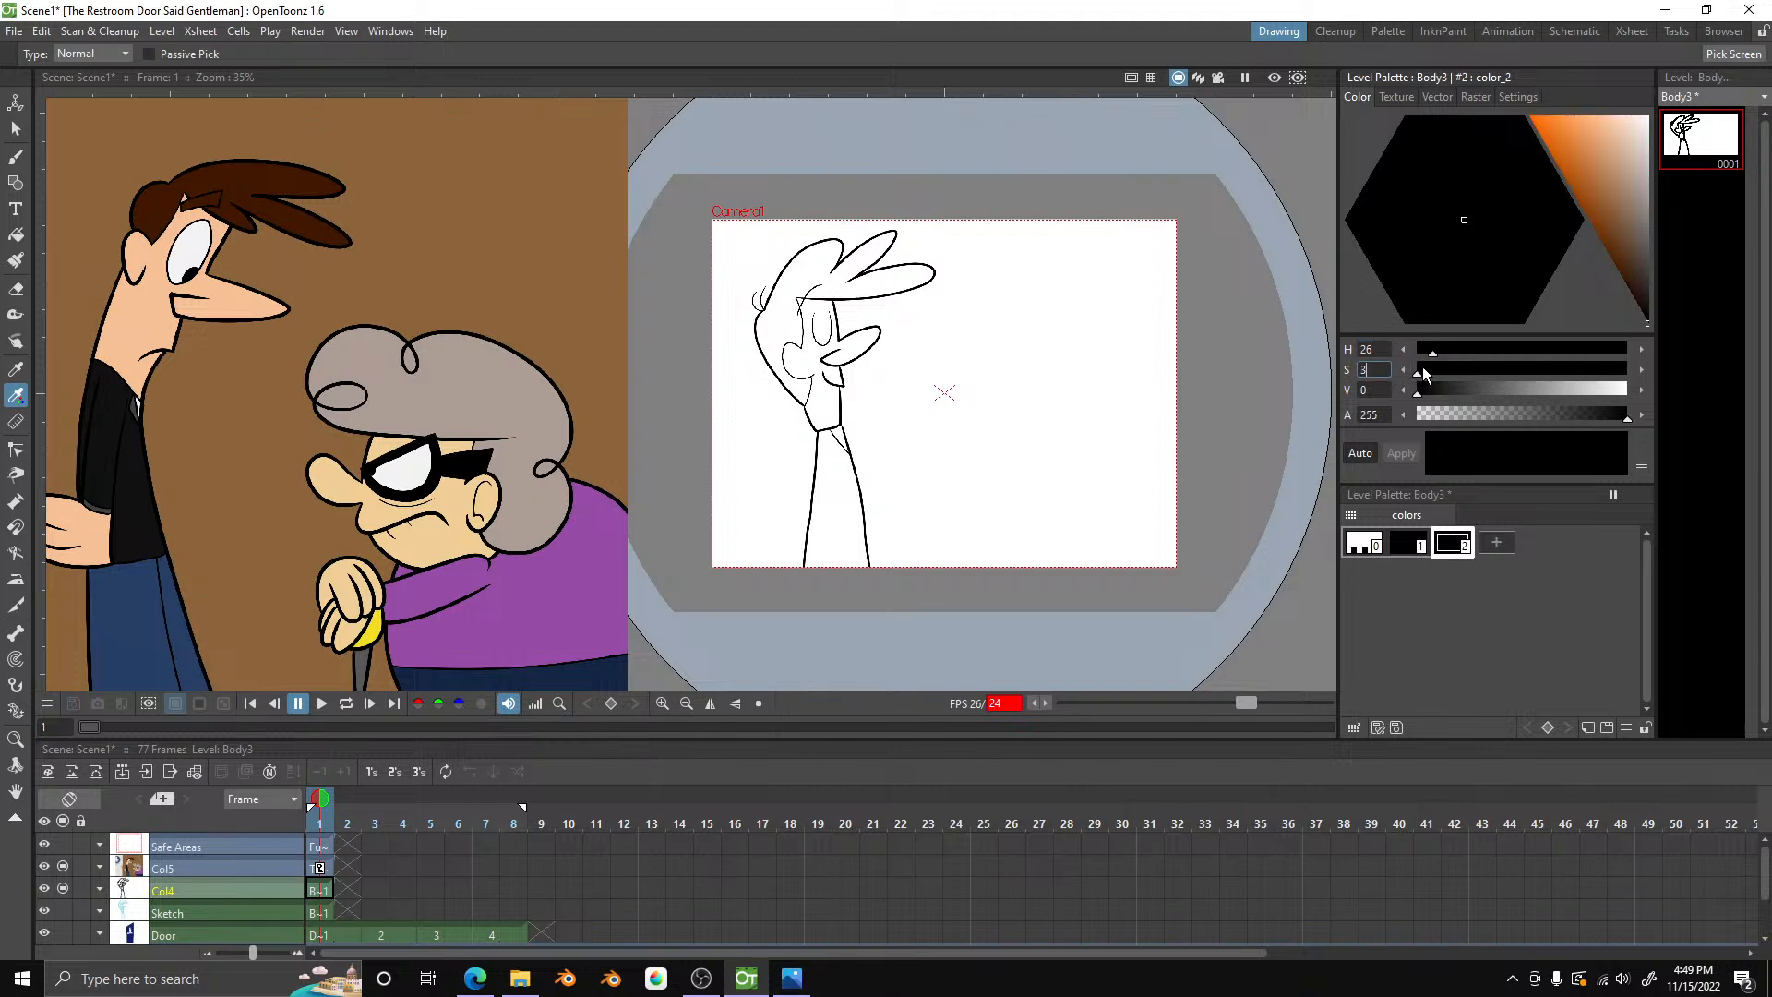
pyautogui.press('Tab')
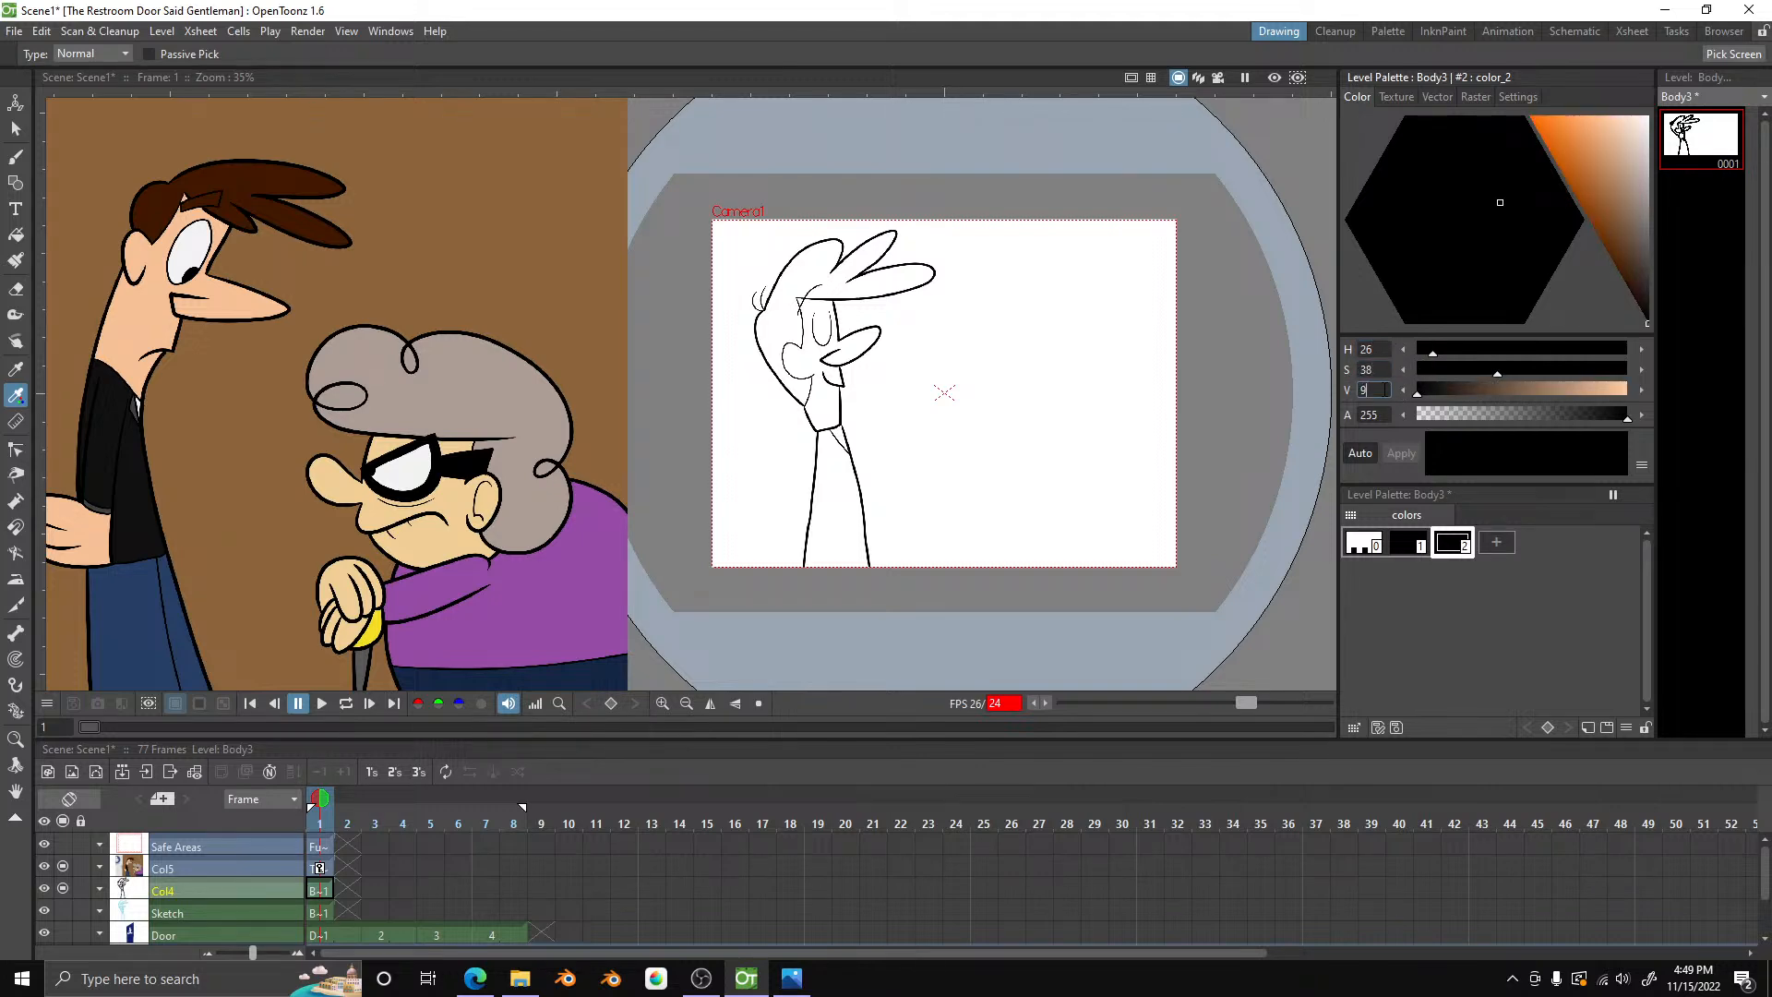
pyautogui.write('95')
pyautogui.press('Return')
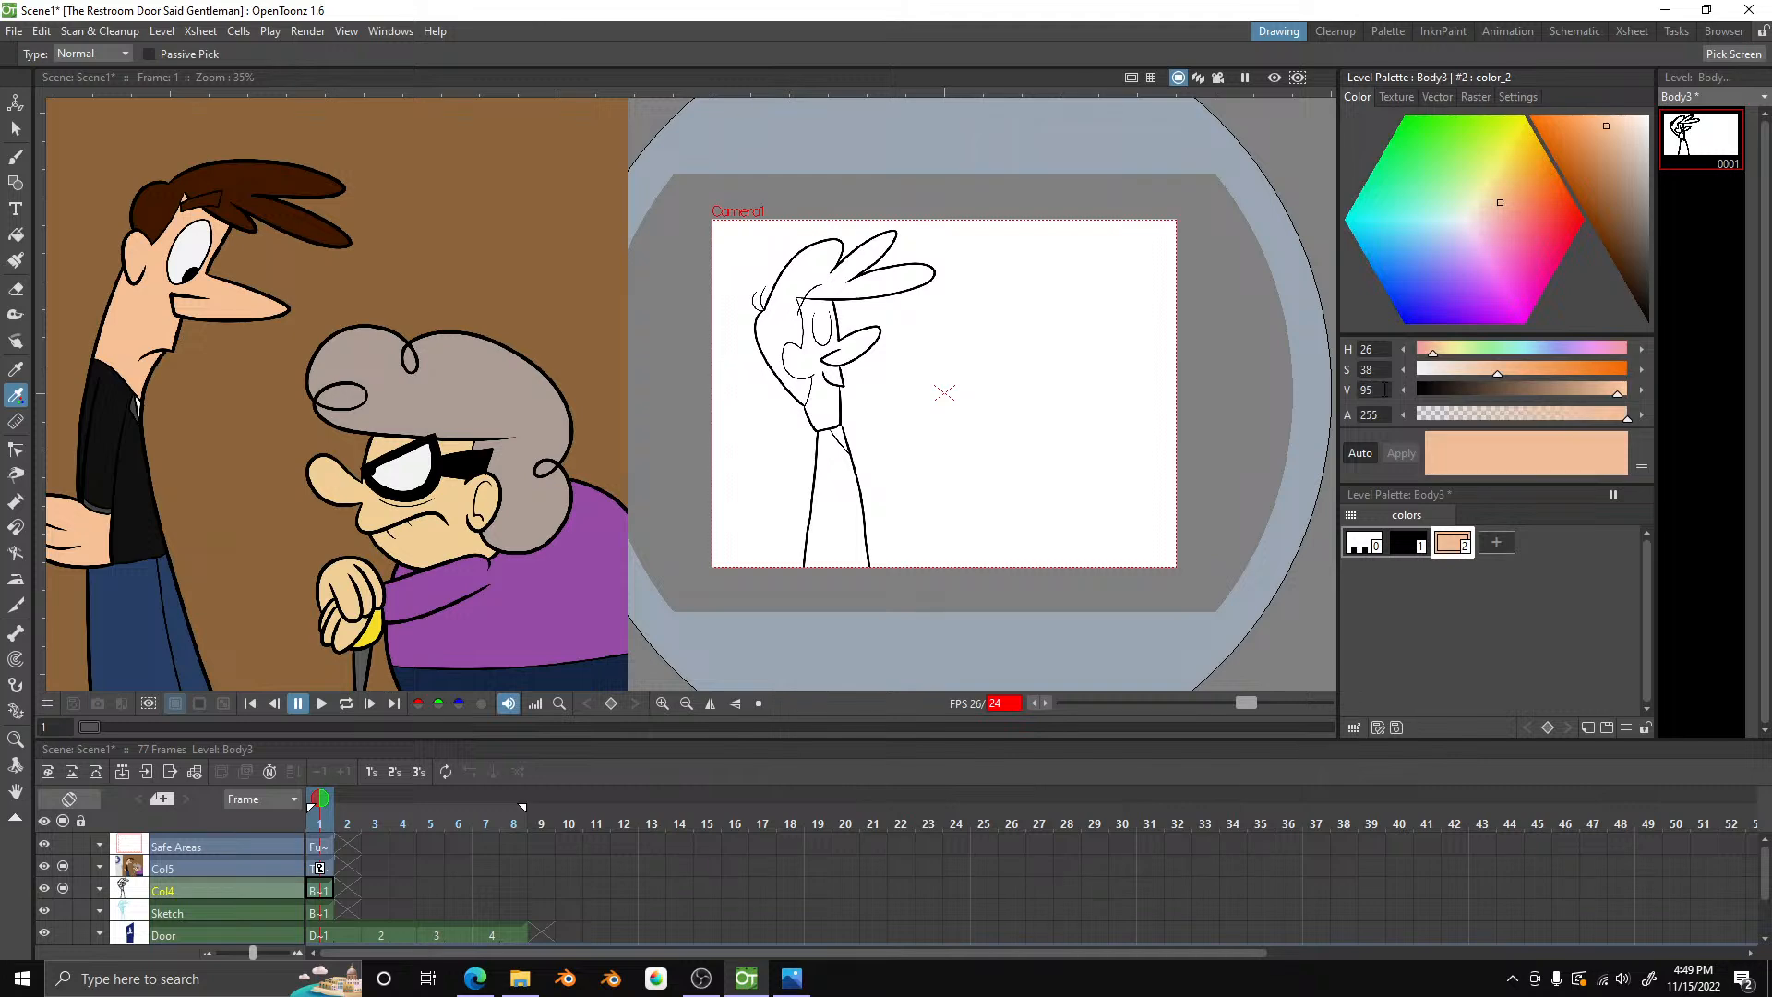
# - Fill the character's face, ear and nose area with the new skin colour using the Fill tool
pyautogui.scroll(3, 935, 318)
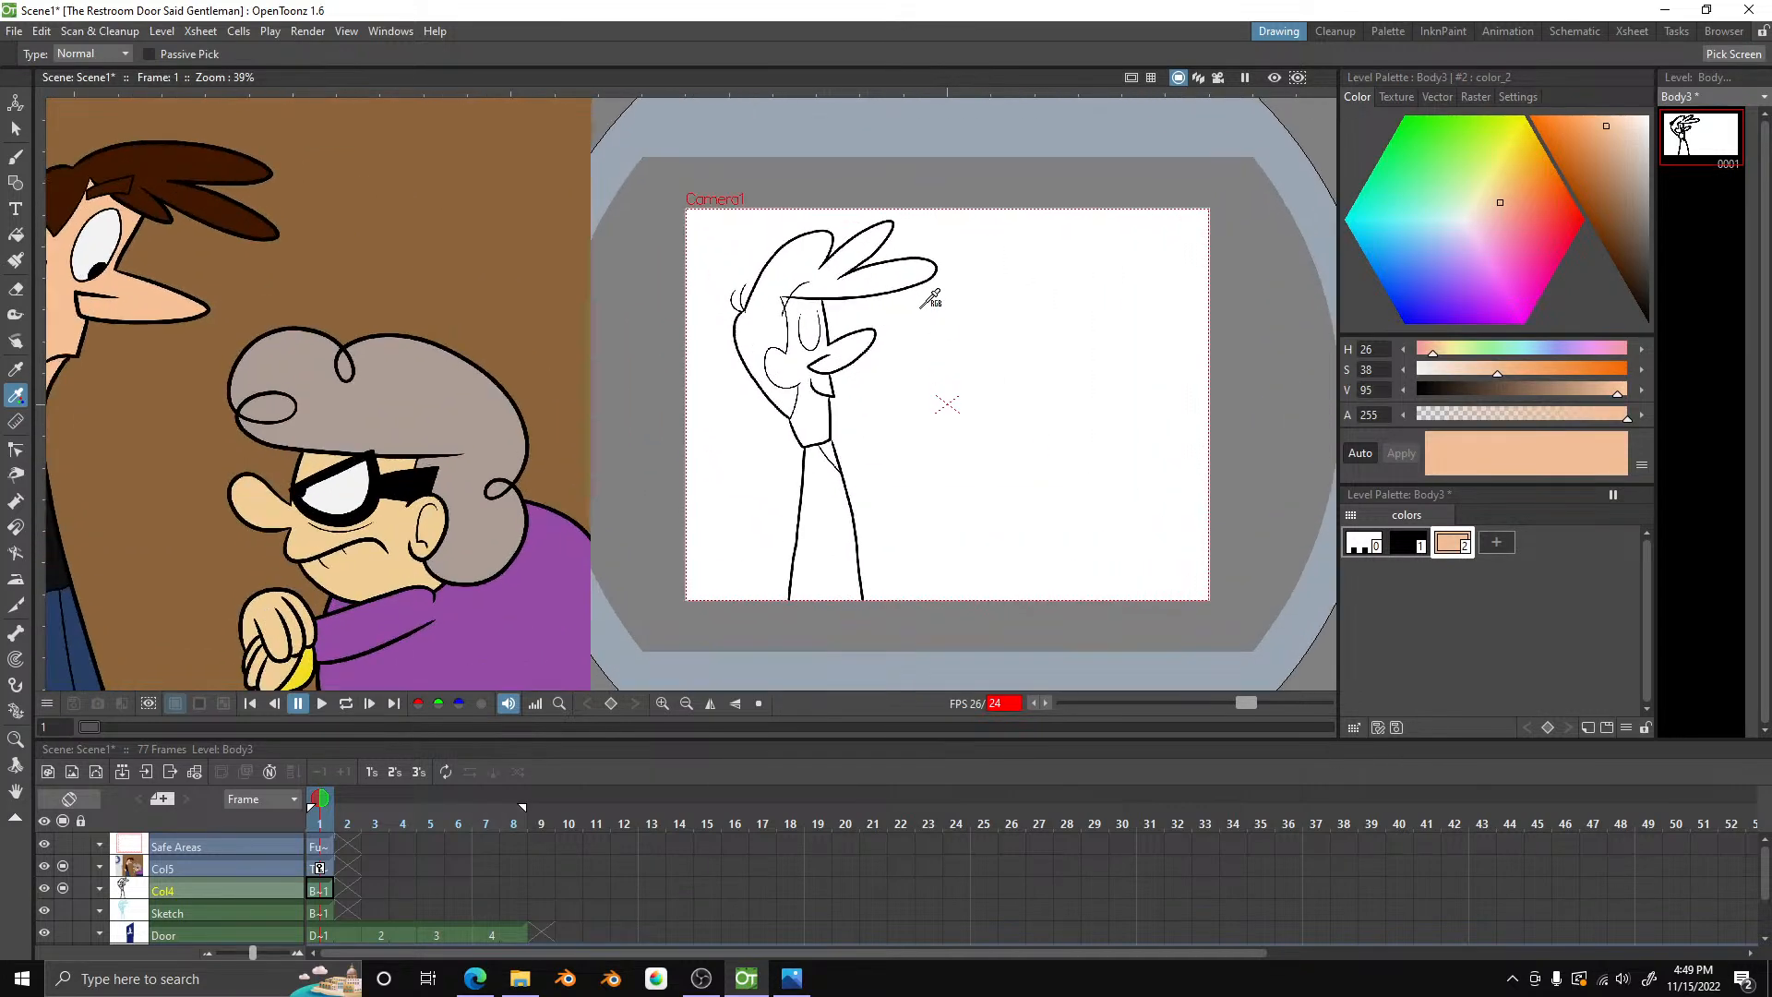
pyautogui.click(16, 234)
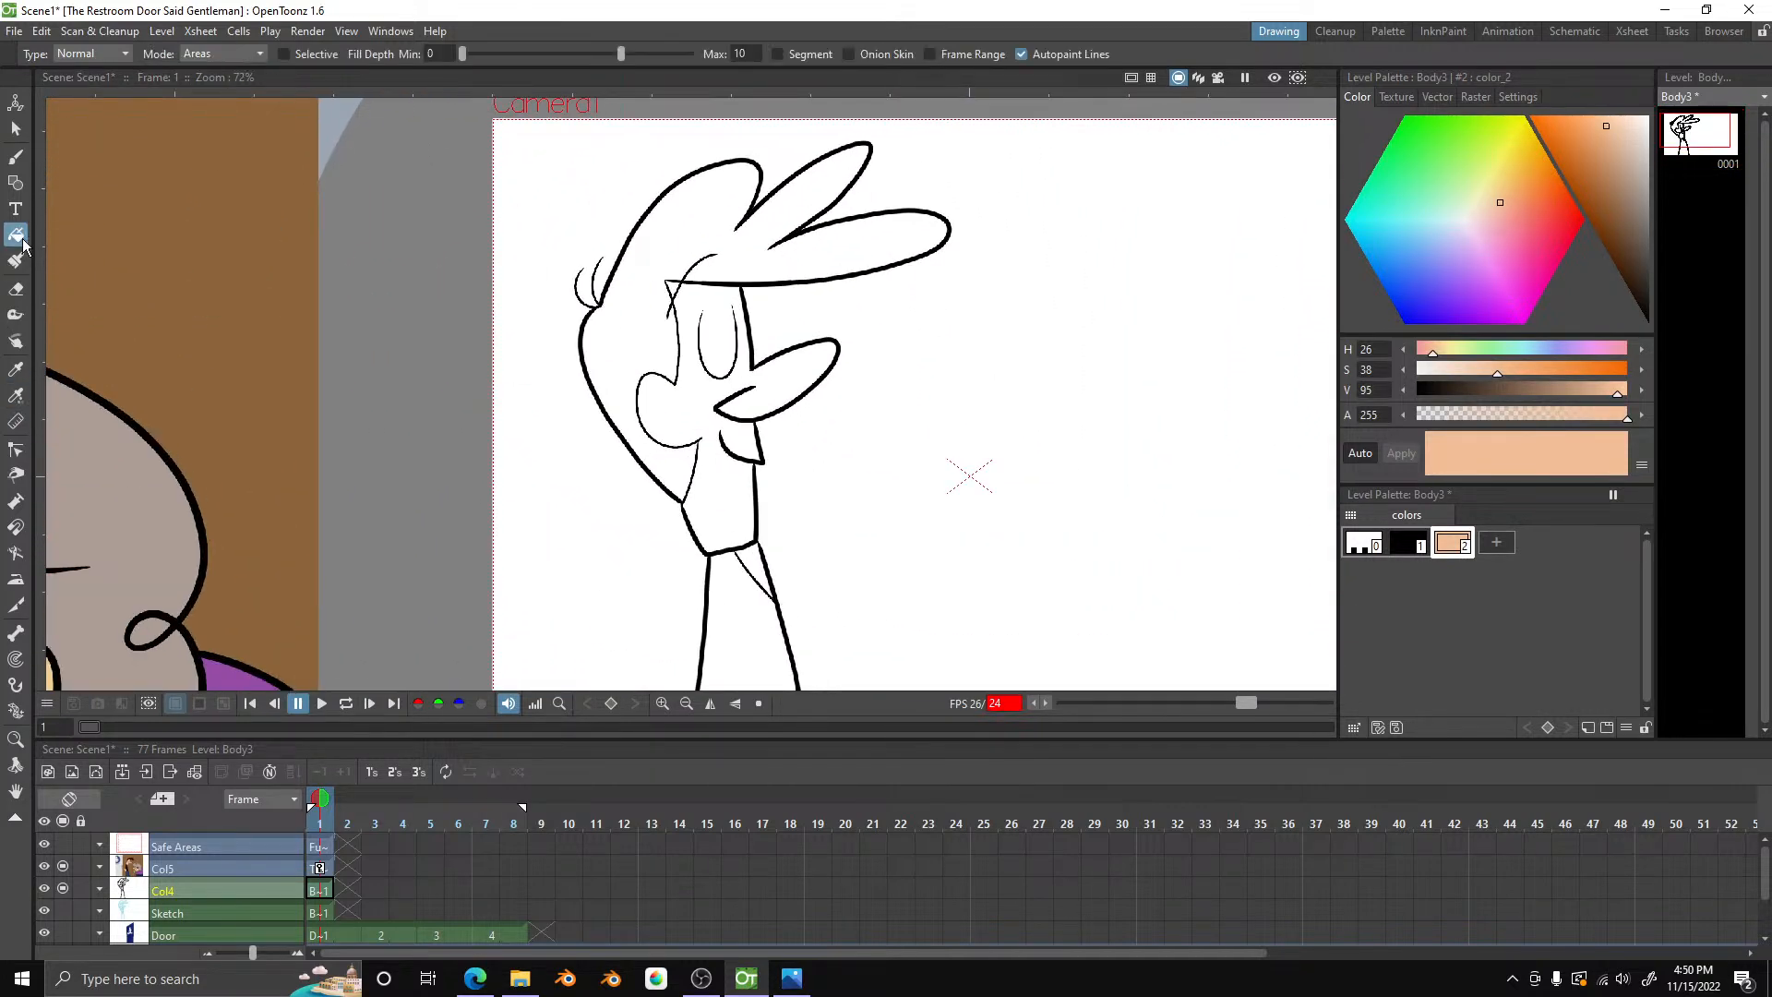
pyautogui.click(750, 478)
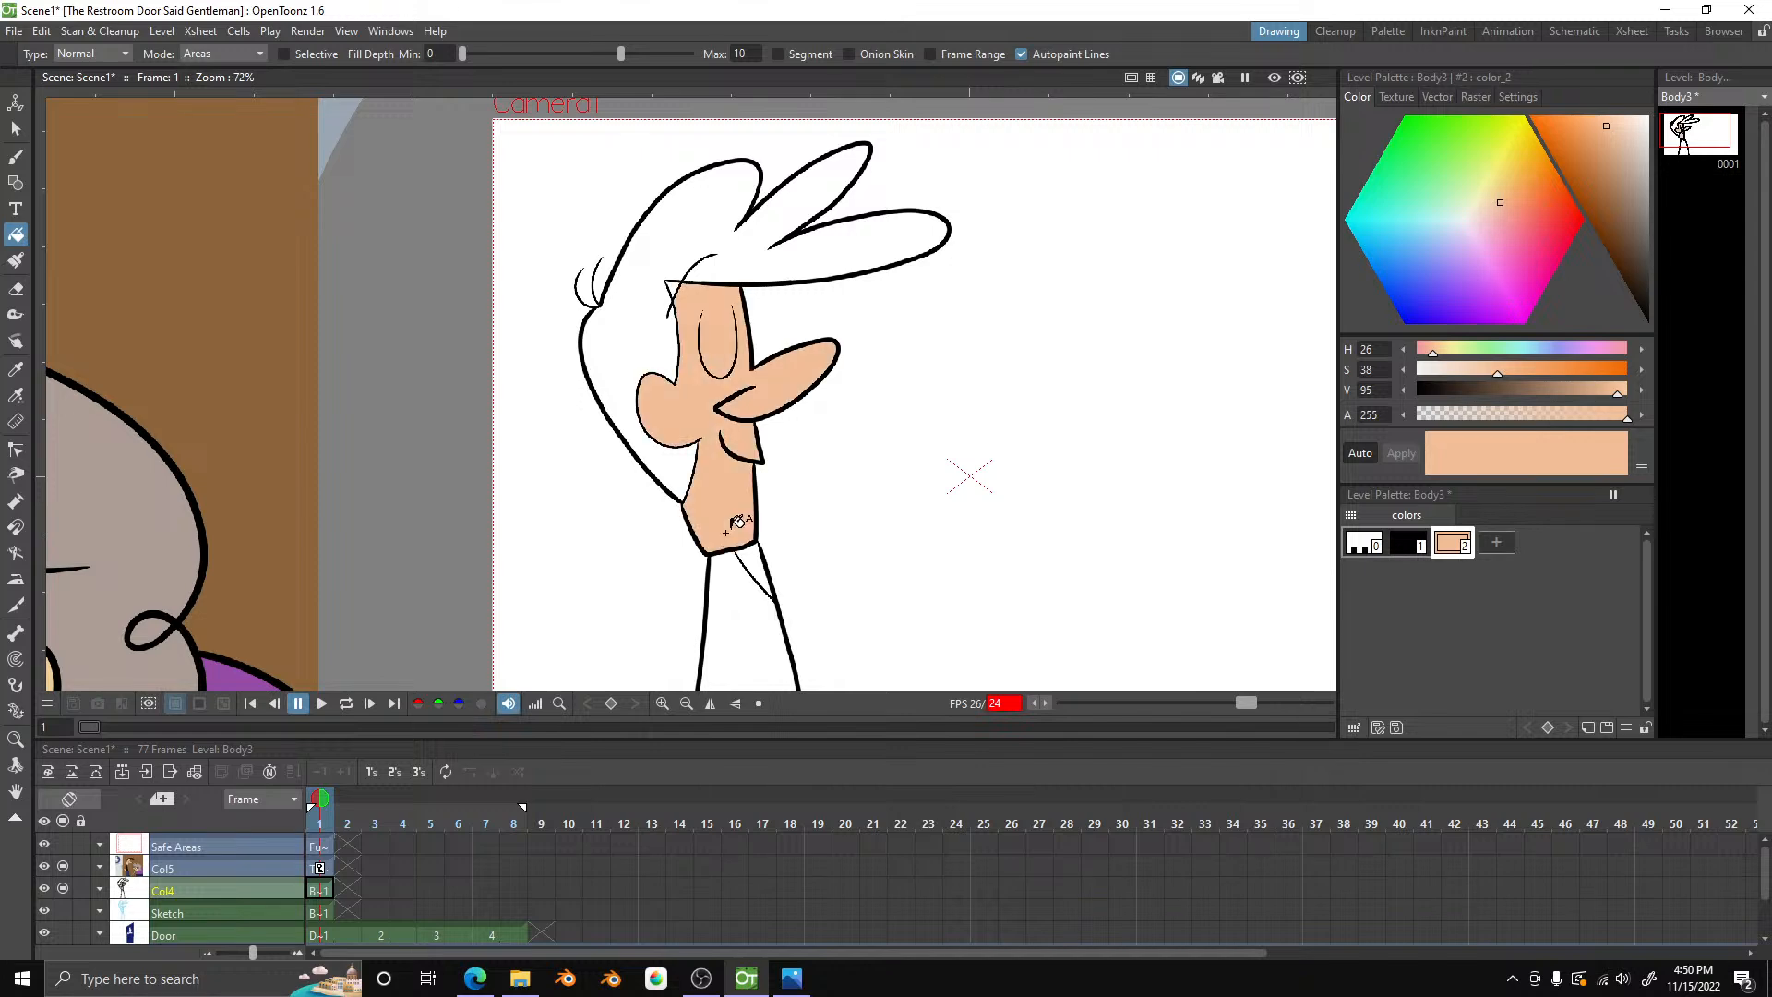
pyautogui.scroll(-1, 731, 263)
pyautogui.scroll(6, 713, 274)
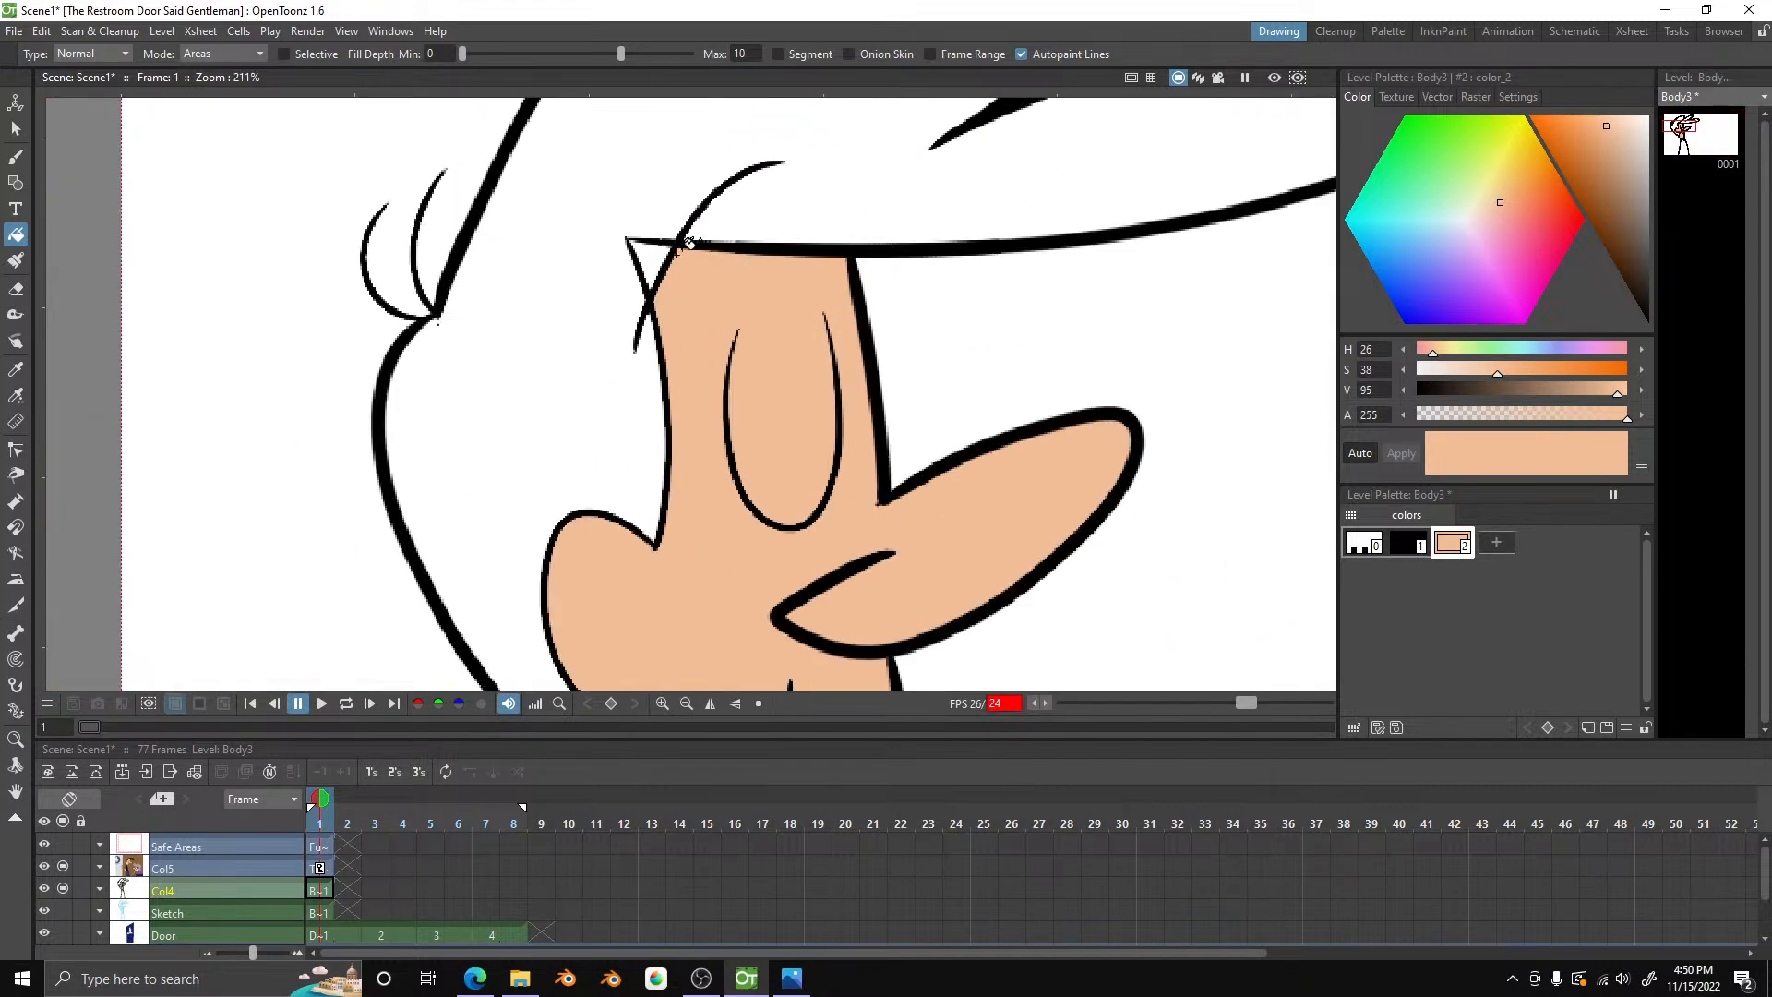
# - Fill the small unpainted gap at the character's forehead hairline with the skin colour
pyautogui.click(713, 274)
pyautogui.scroll(-5, 643, 265)
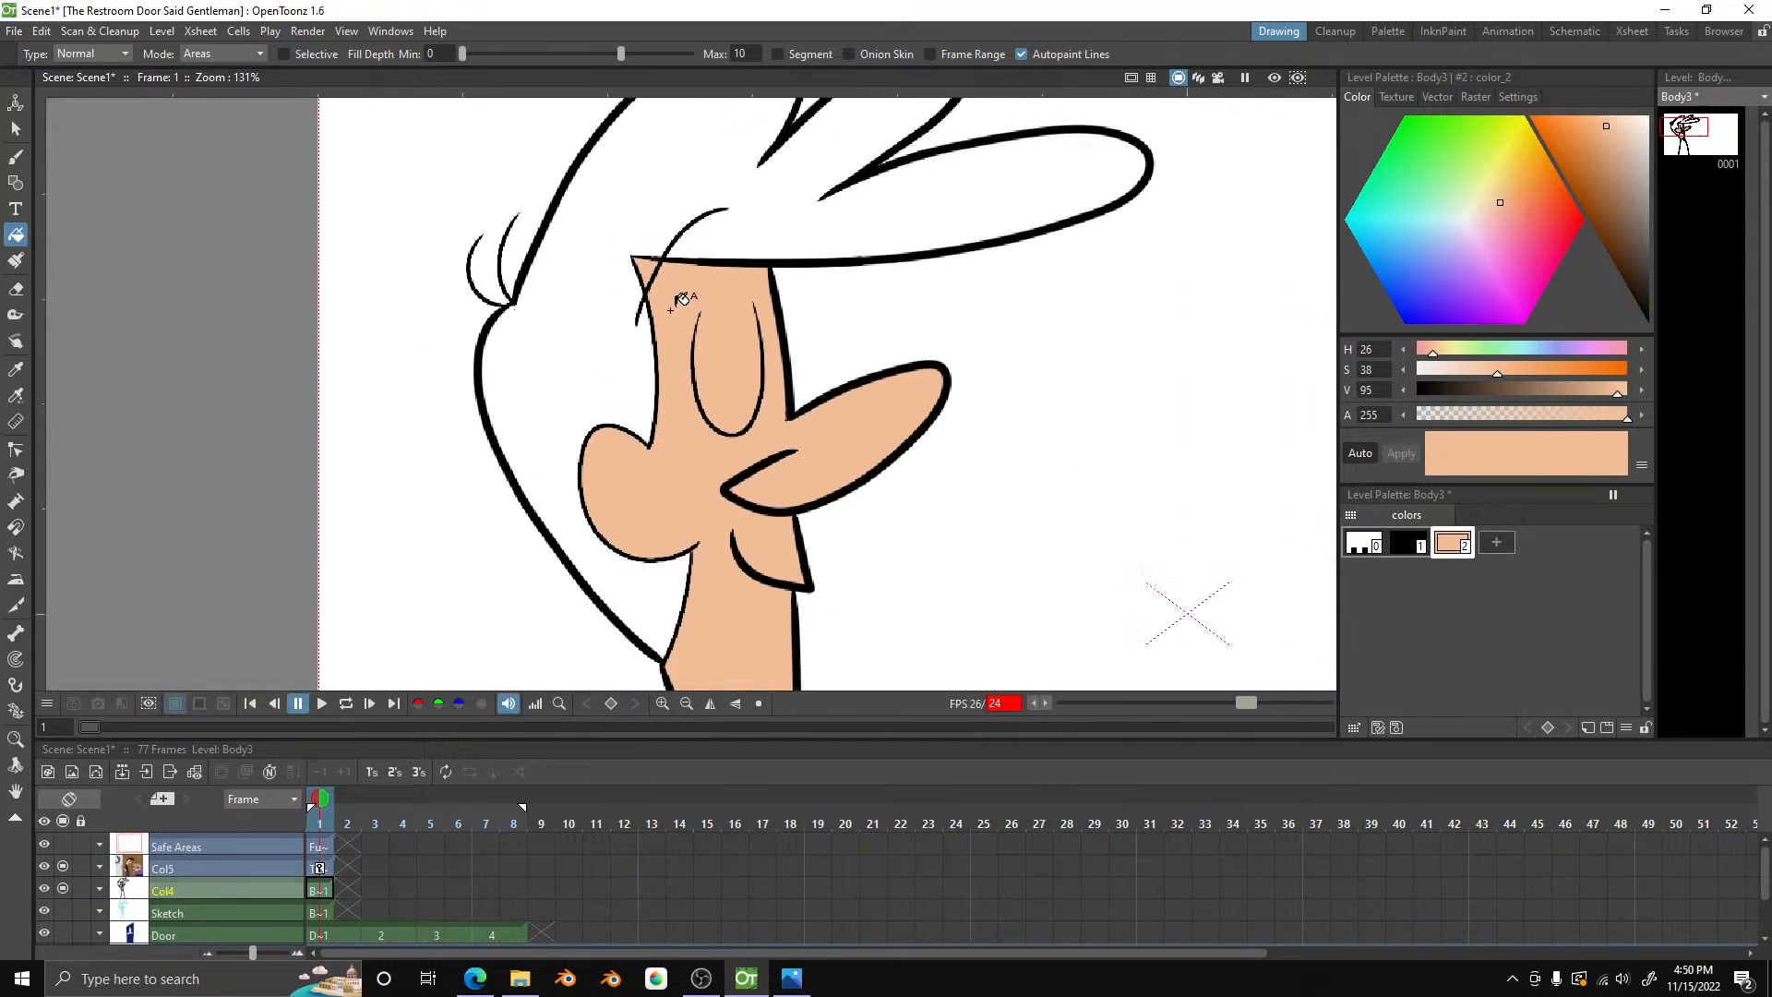
pyautogui.scroll(-2, 682, 300)
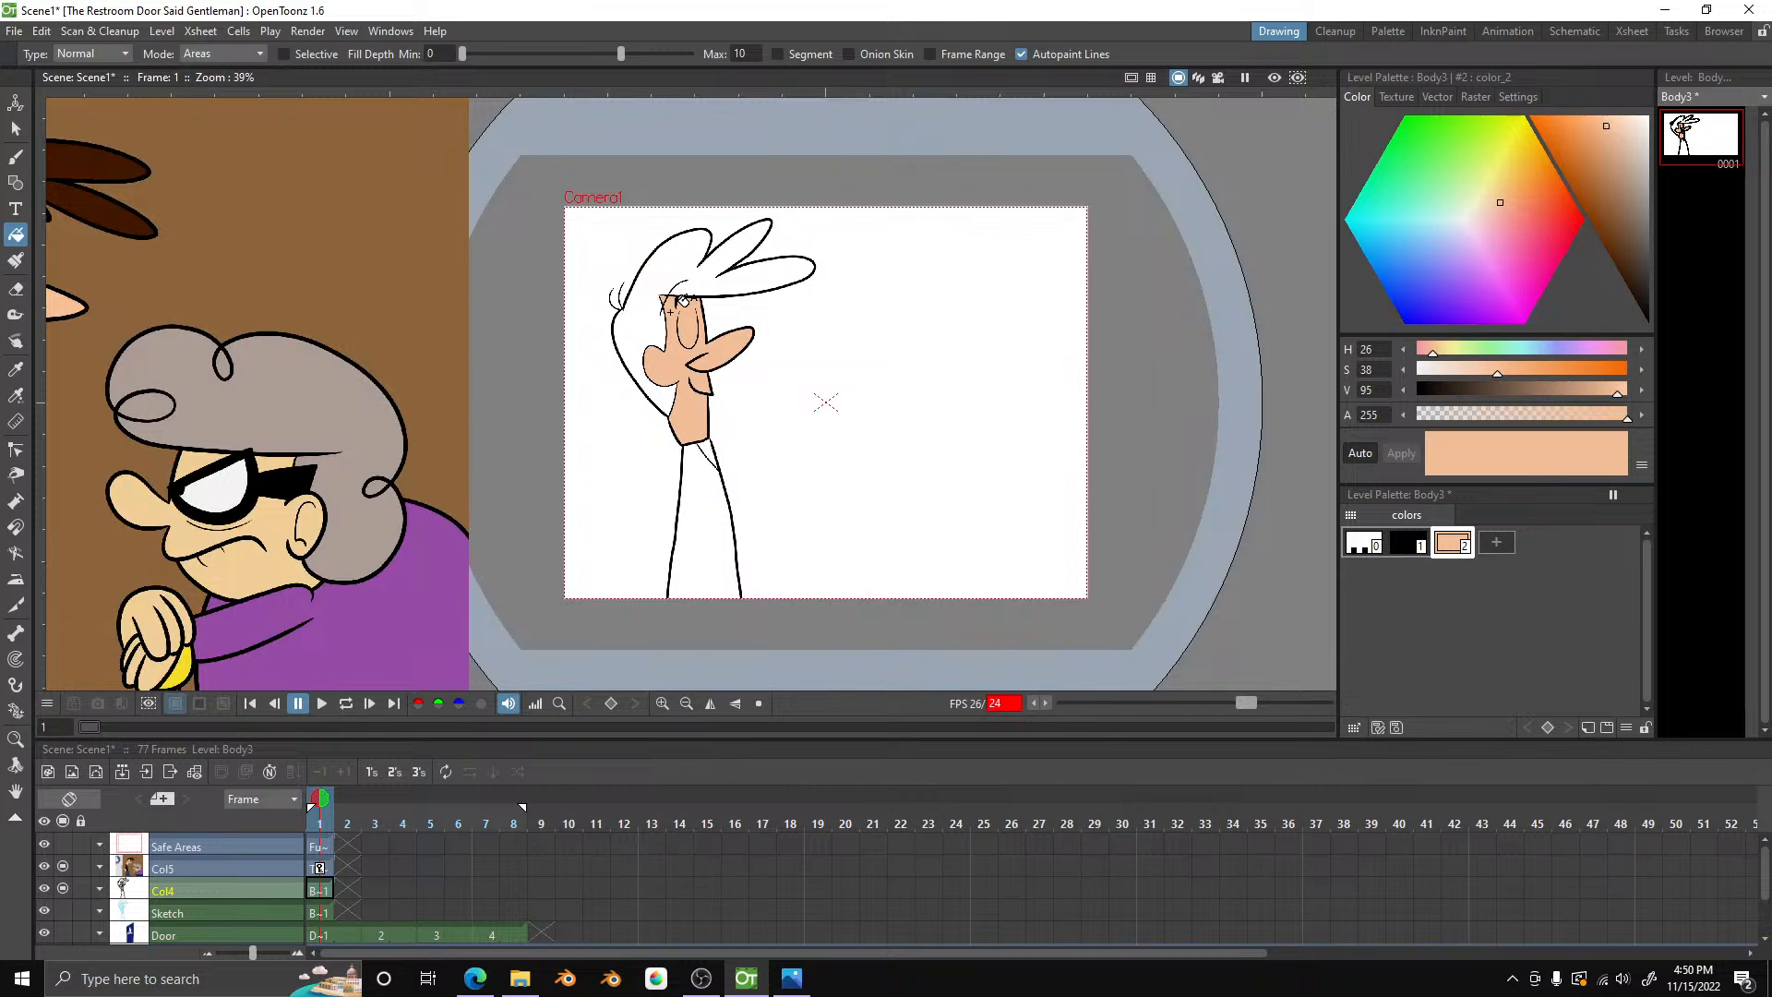
pyautogui.scroll(-1, 684, 301)
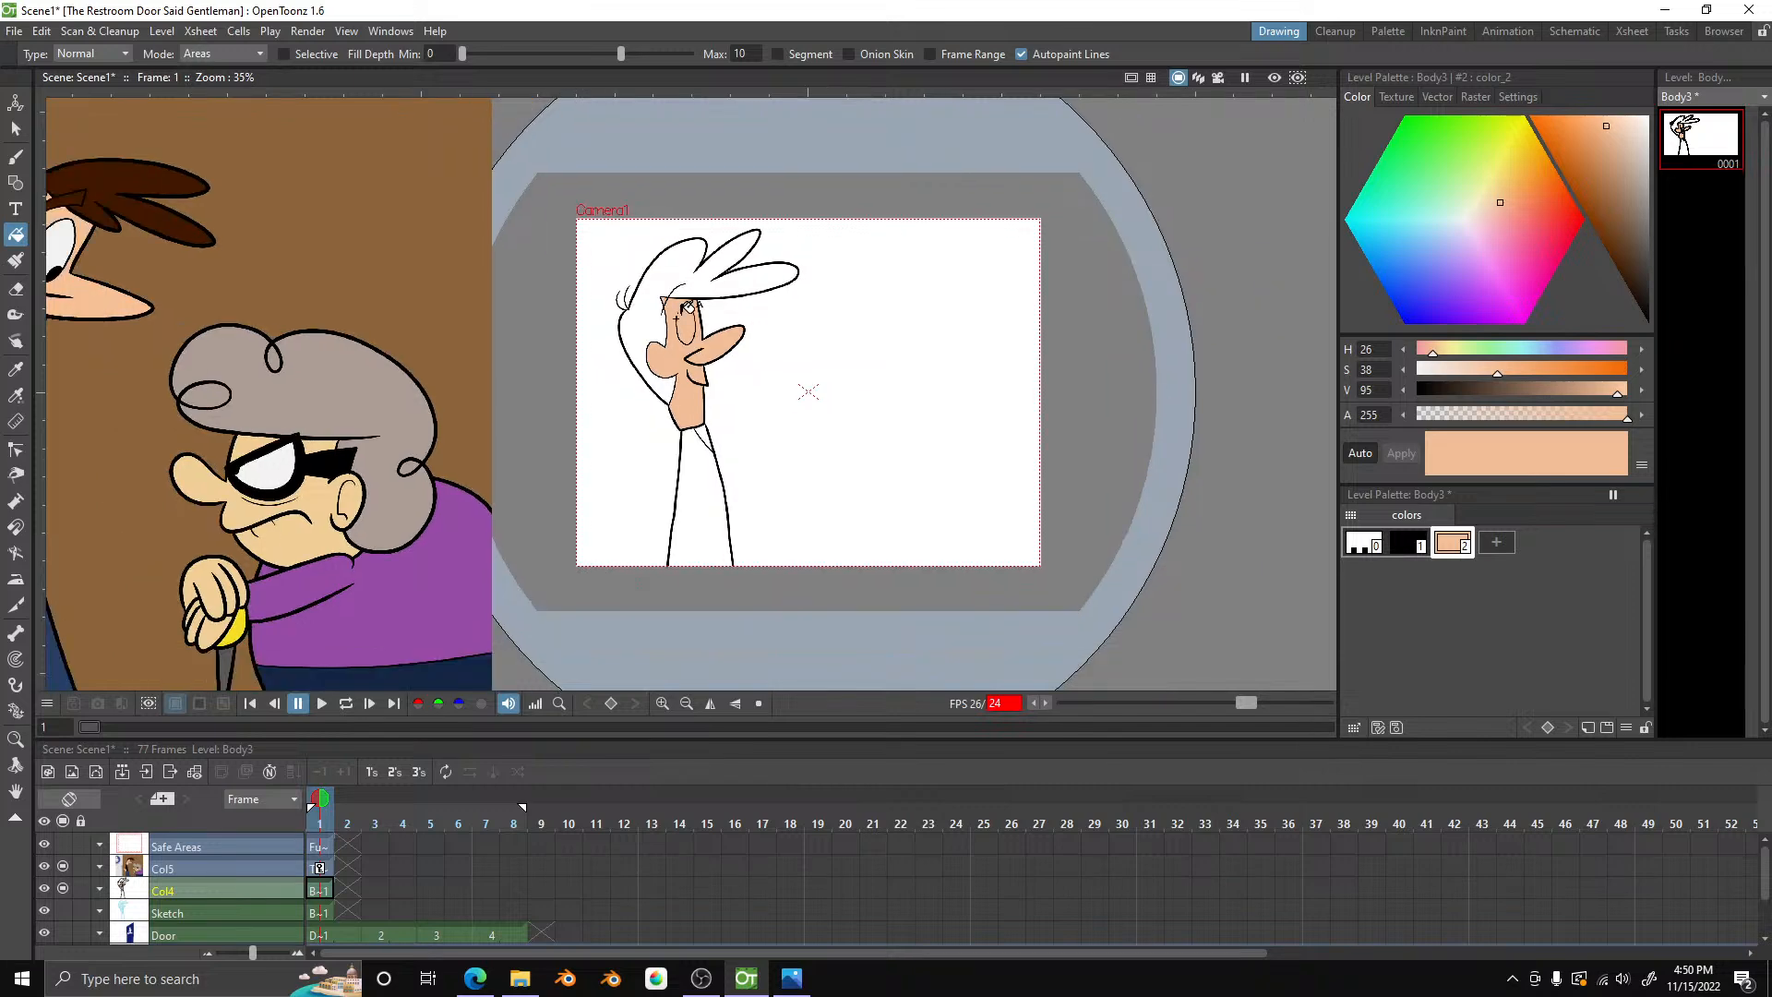
# - Add a new style to the Body3 palette and sample the man's dark brown hair from the concept art, H 22, S 100, V 25
pyautogui.click(212, 872)
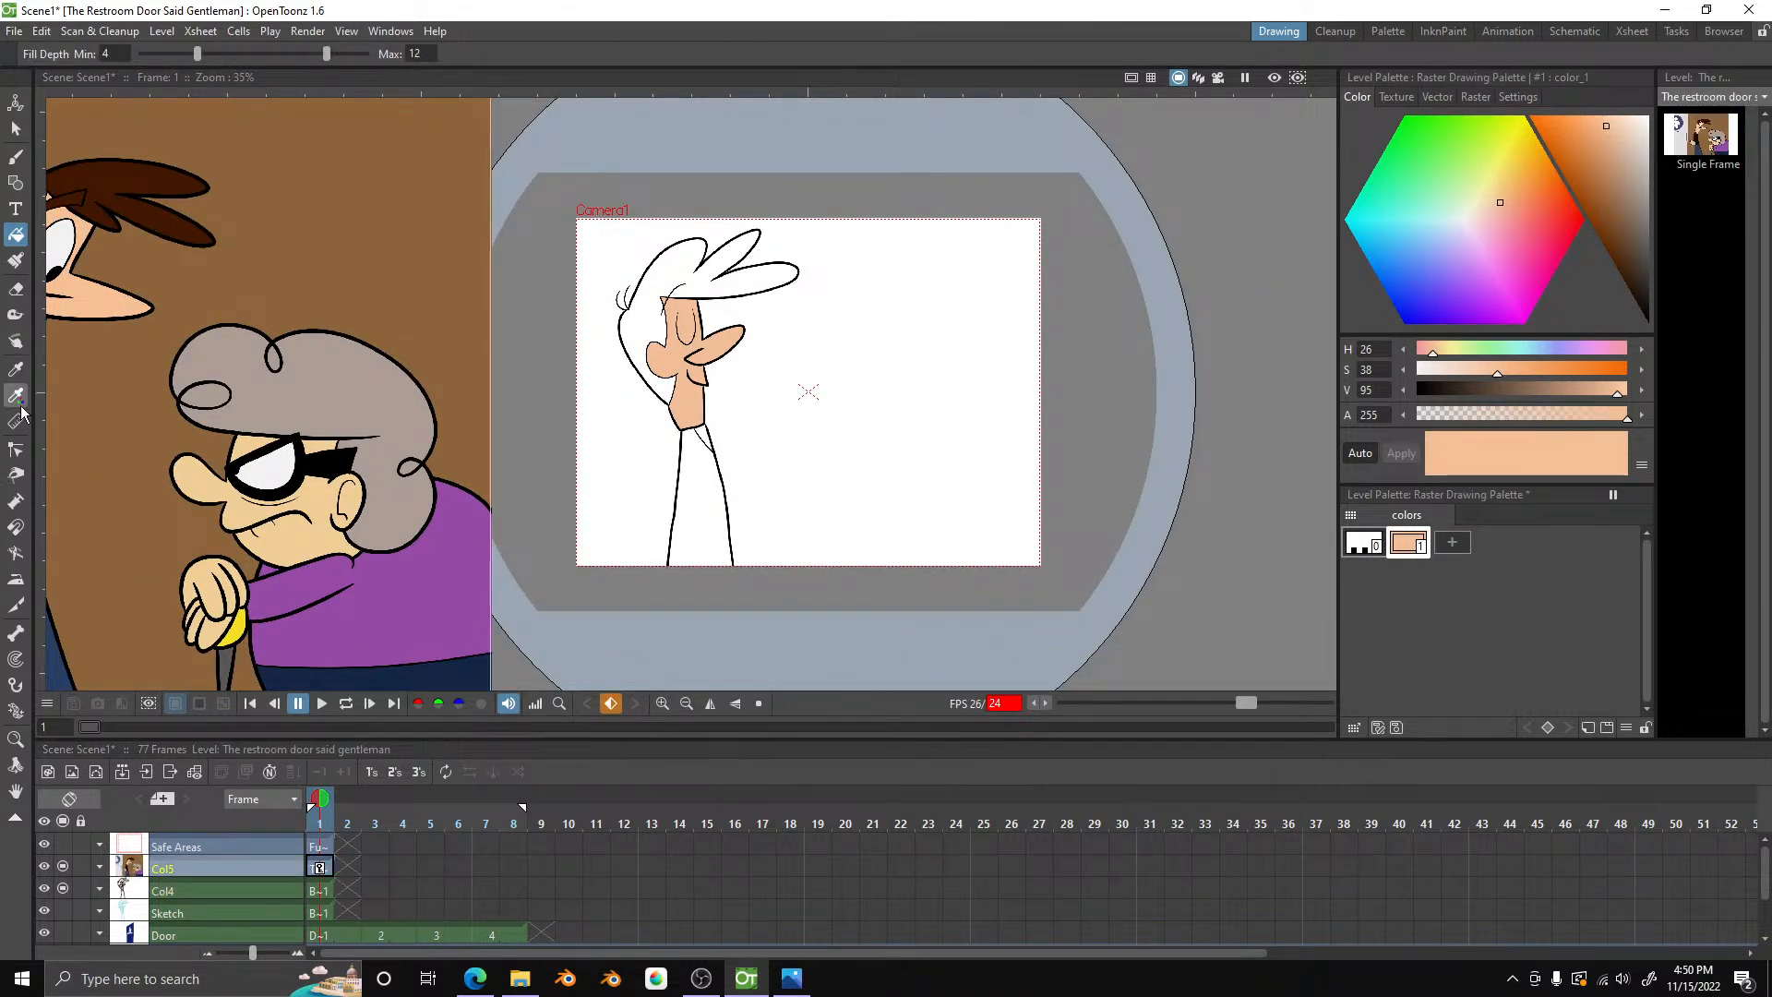
pyautogui.click(15, 395)
pyautogui.click(234, 888)
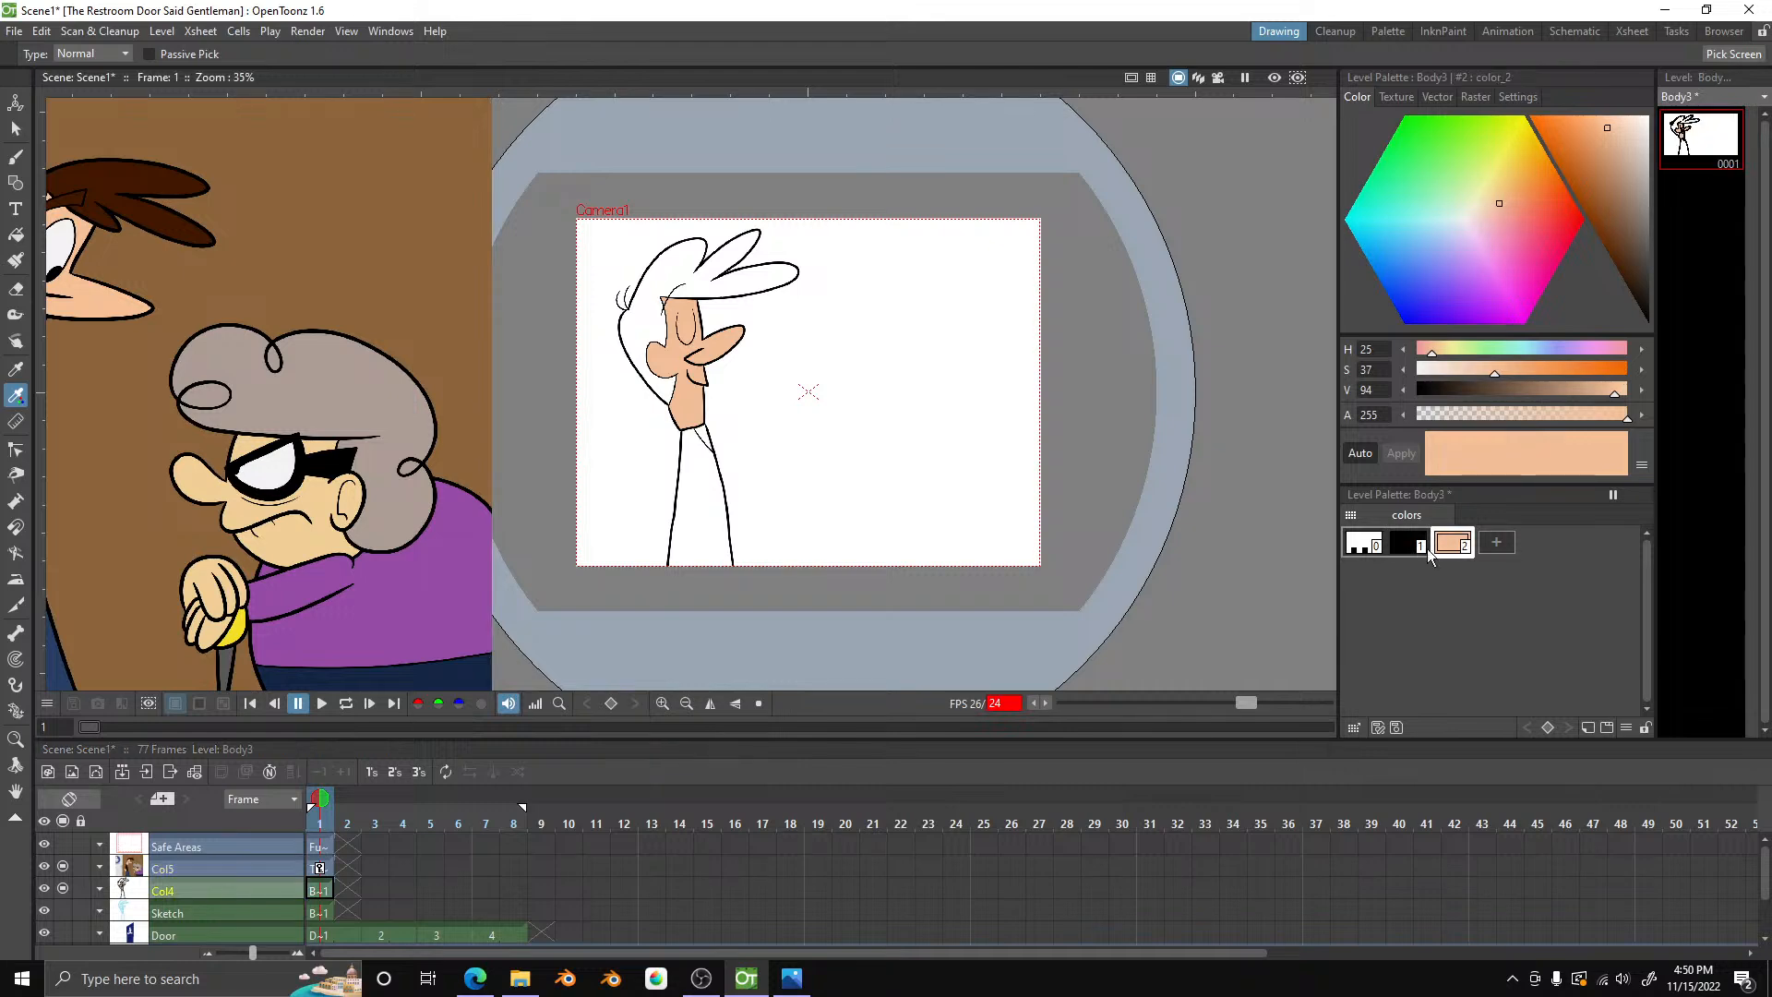
pyautogui.click(1497, 544)
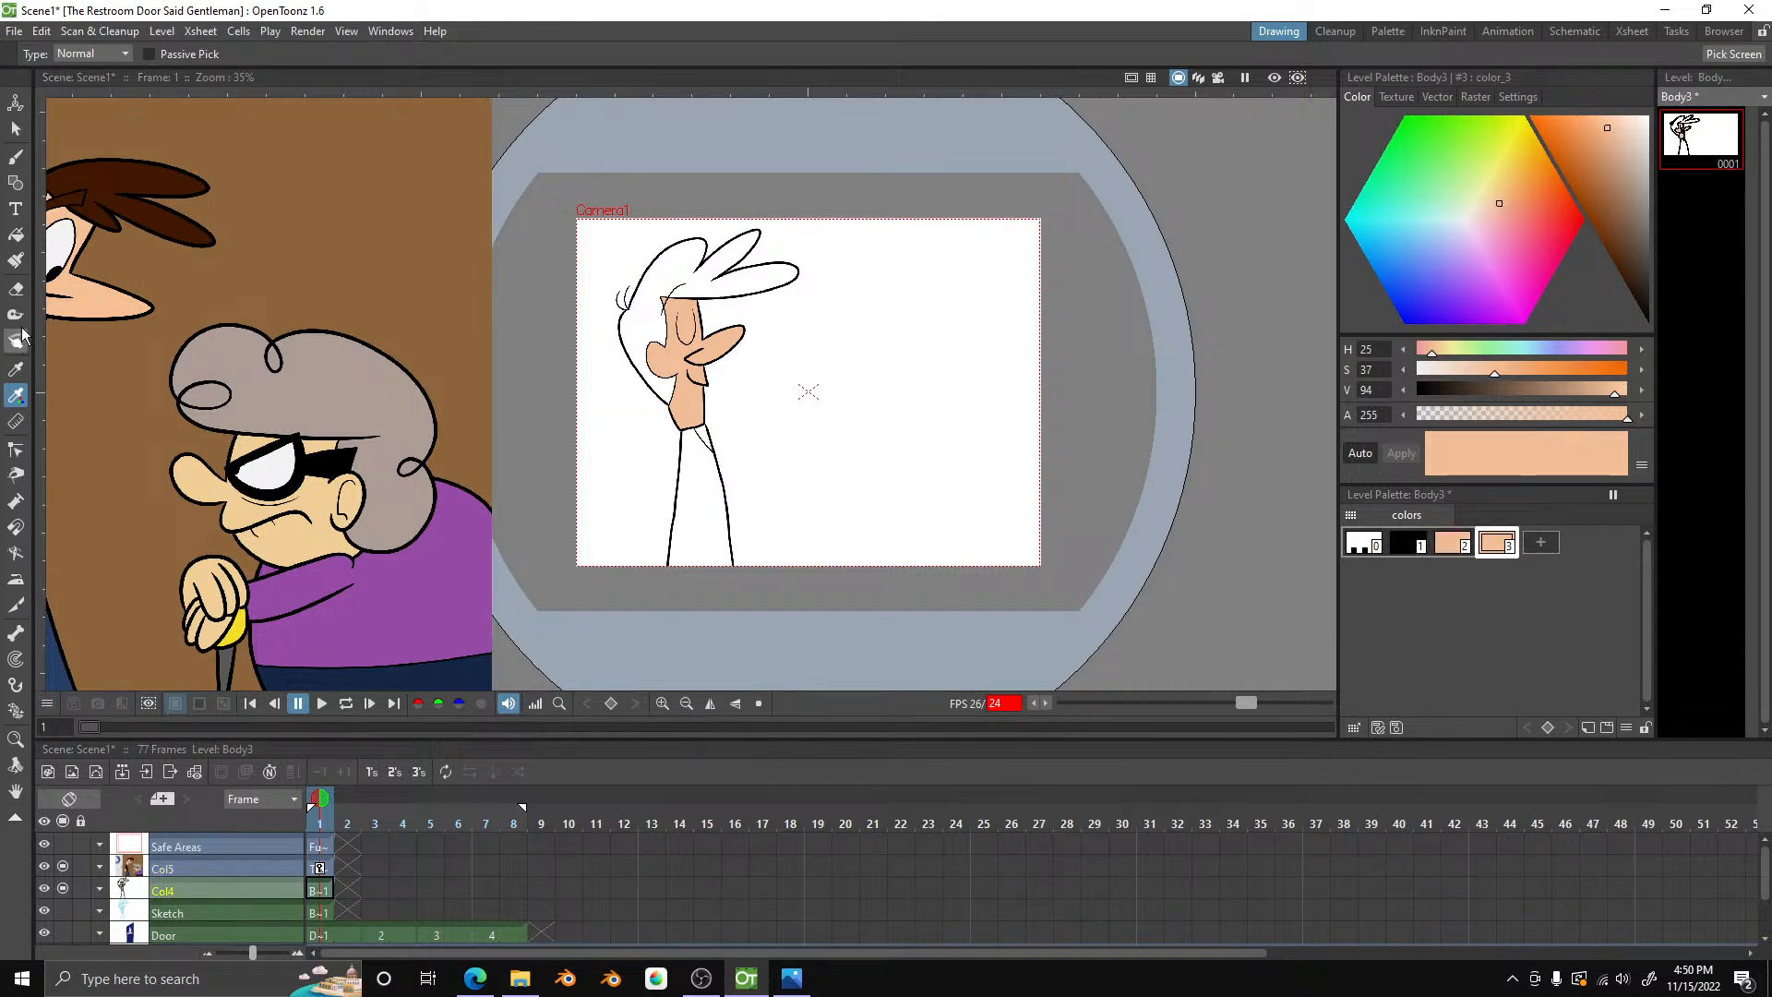
pyautogui.click(95, 172)
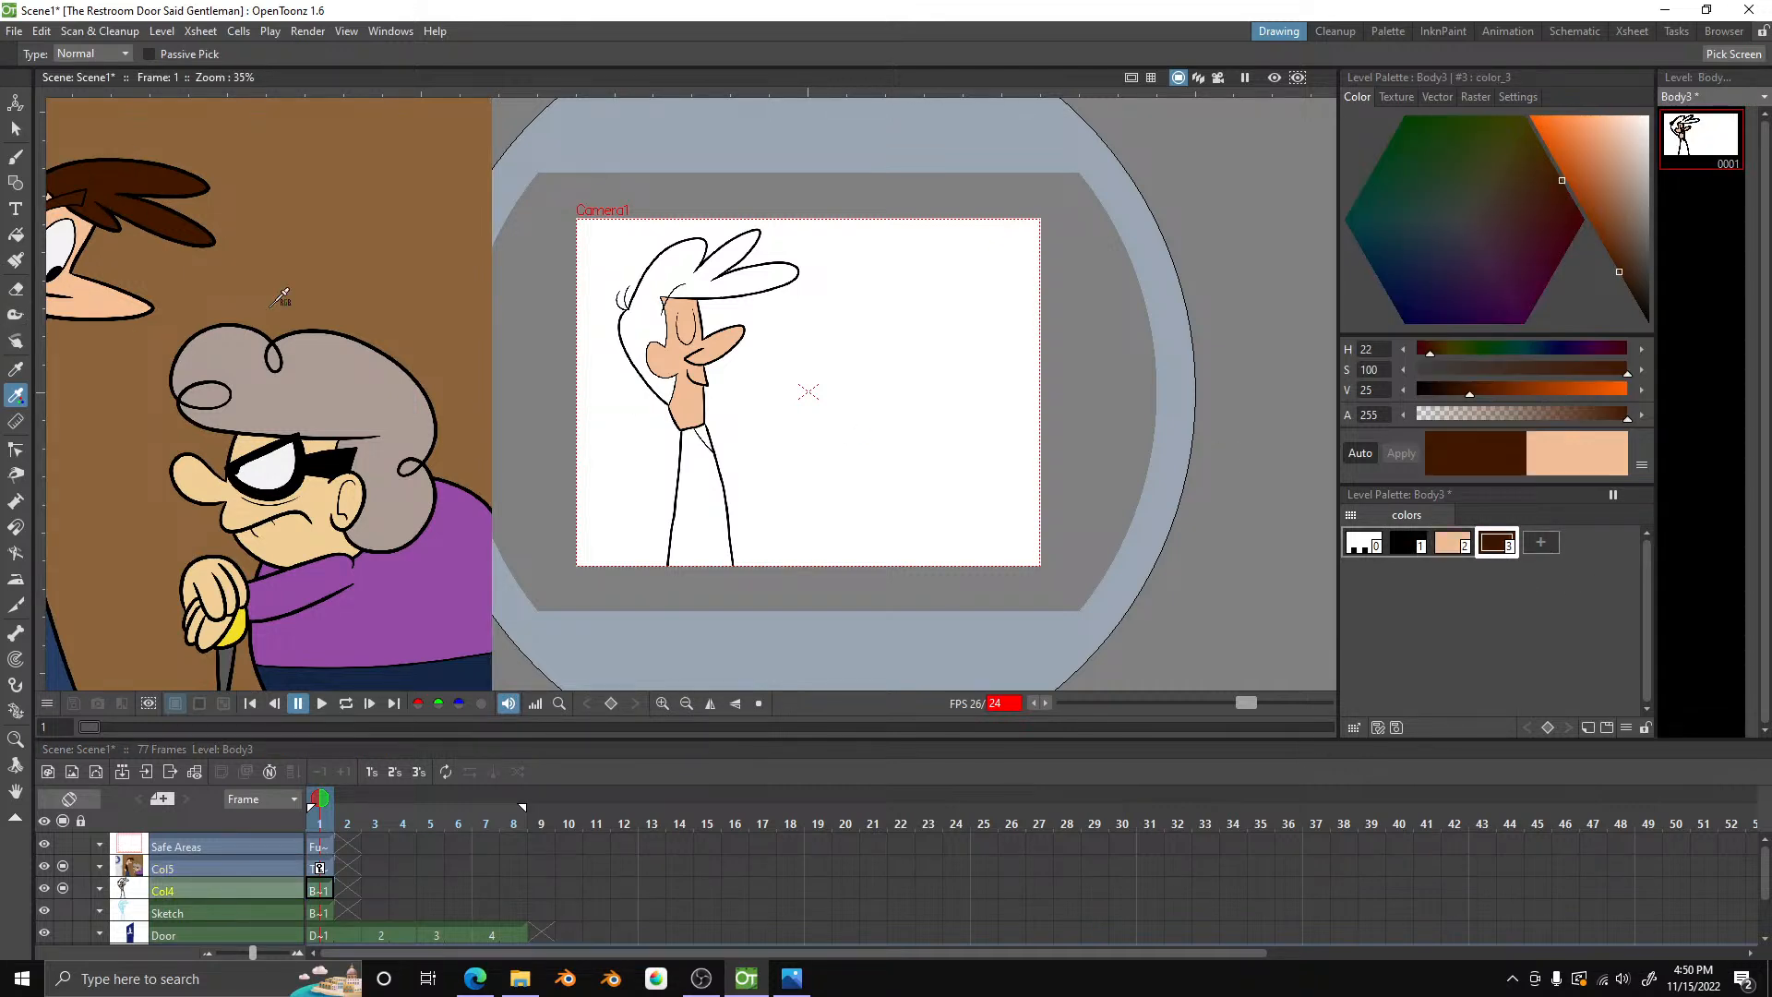
# - Fill the character's hair with the dark brown style using the Fill tool
pyautogui.scroll(-2, 658, 288)
pyautogui.scroll(4, 658, 288)
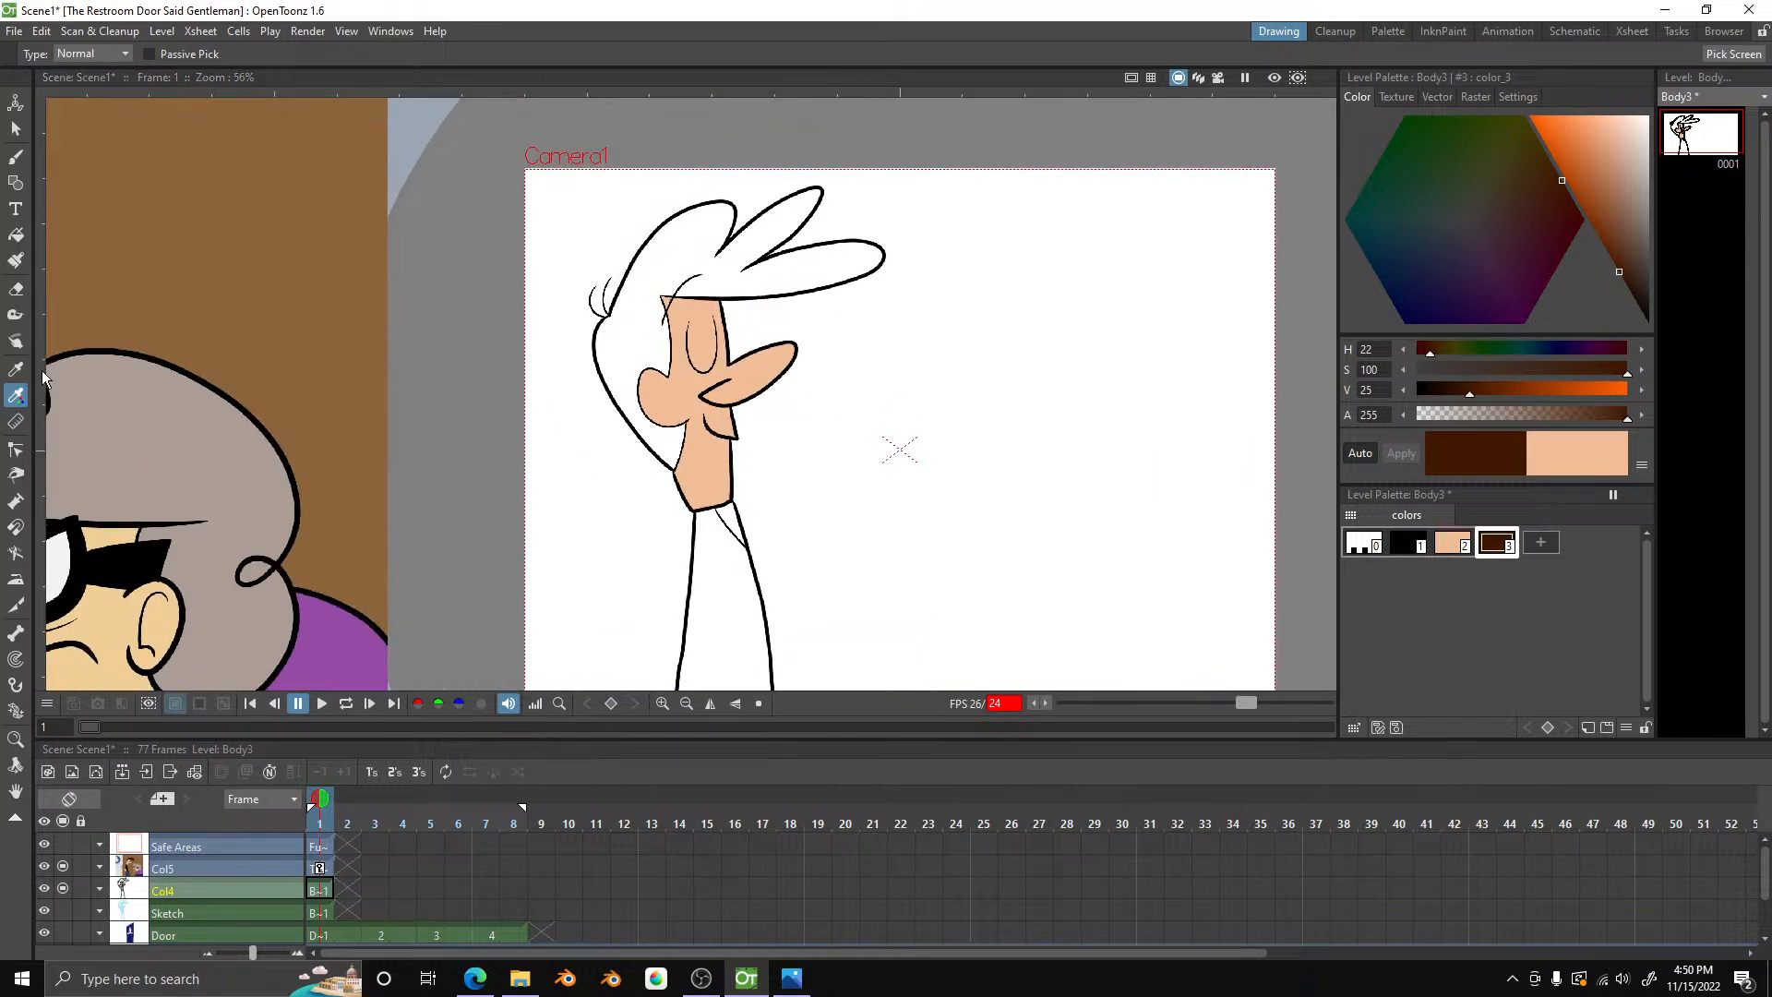
pyautogui.click(18, 242)
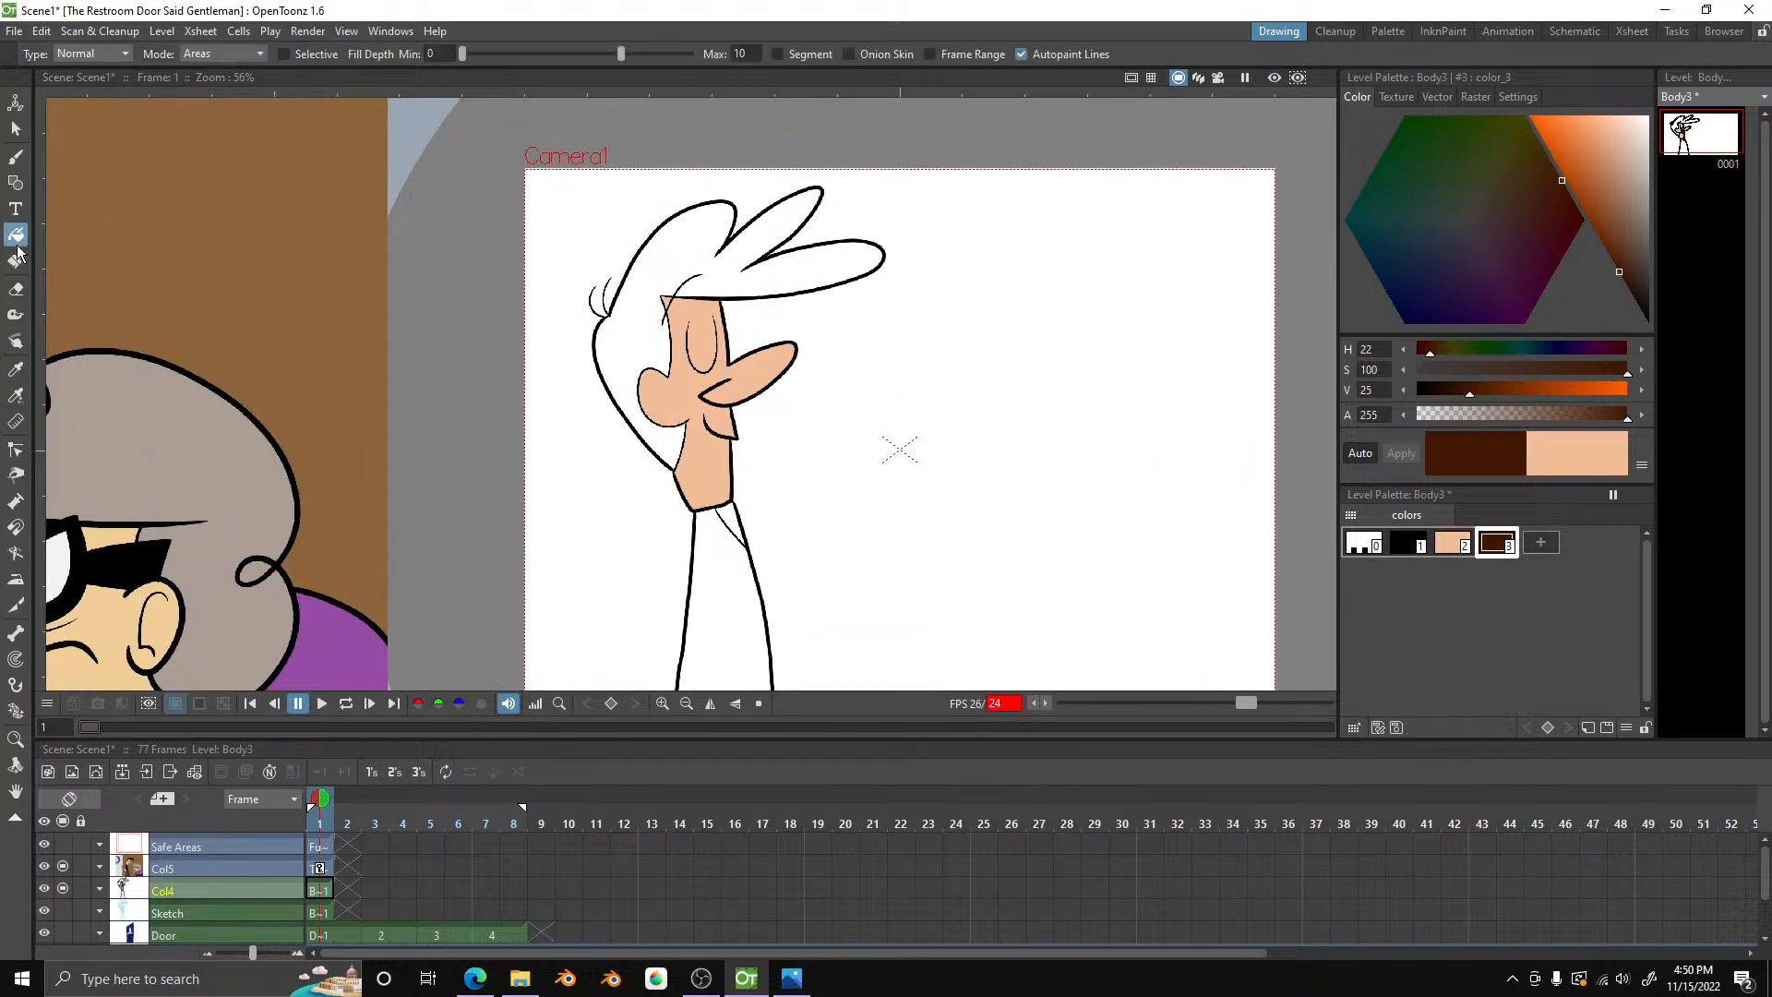
pyautogui.click(678, 254)
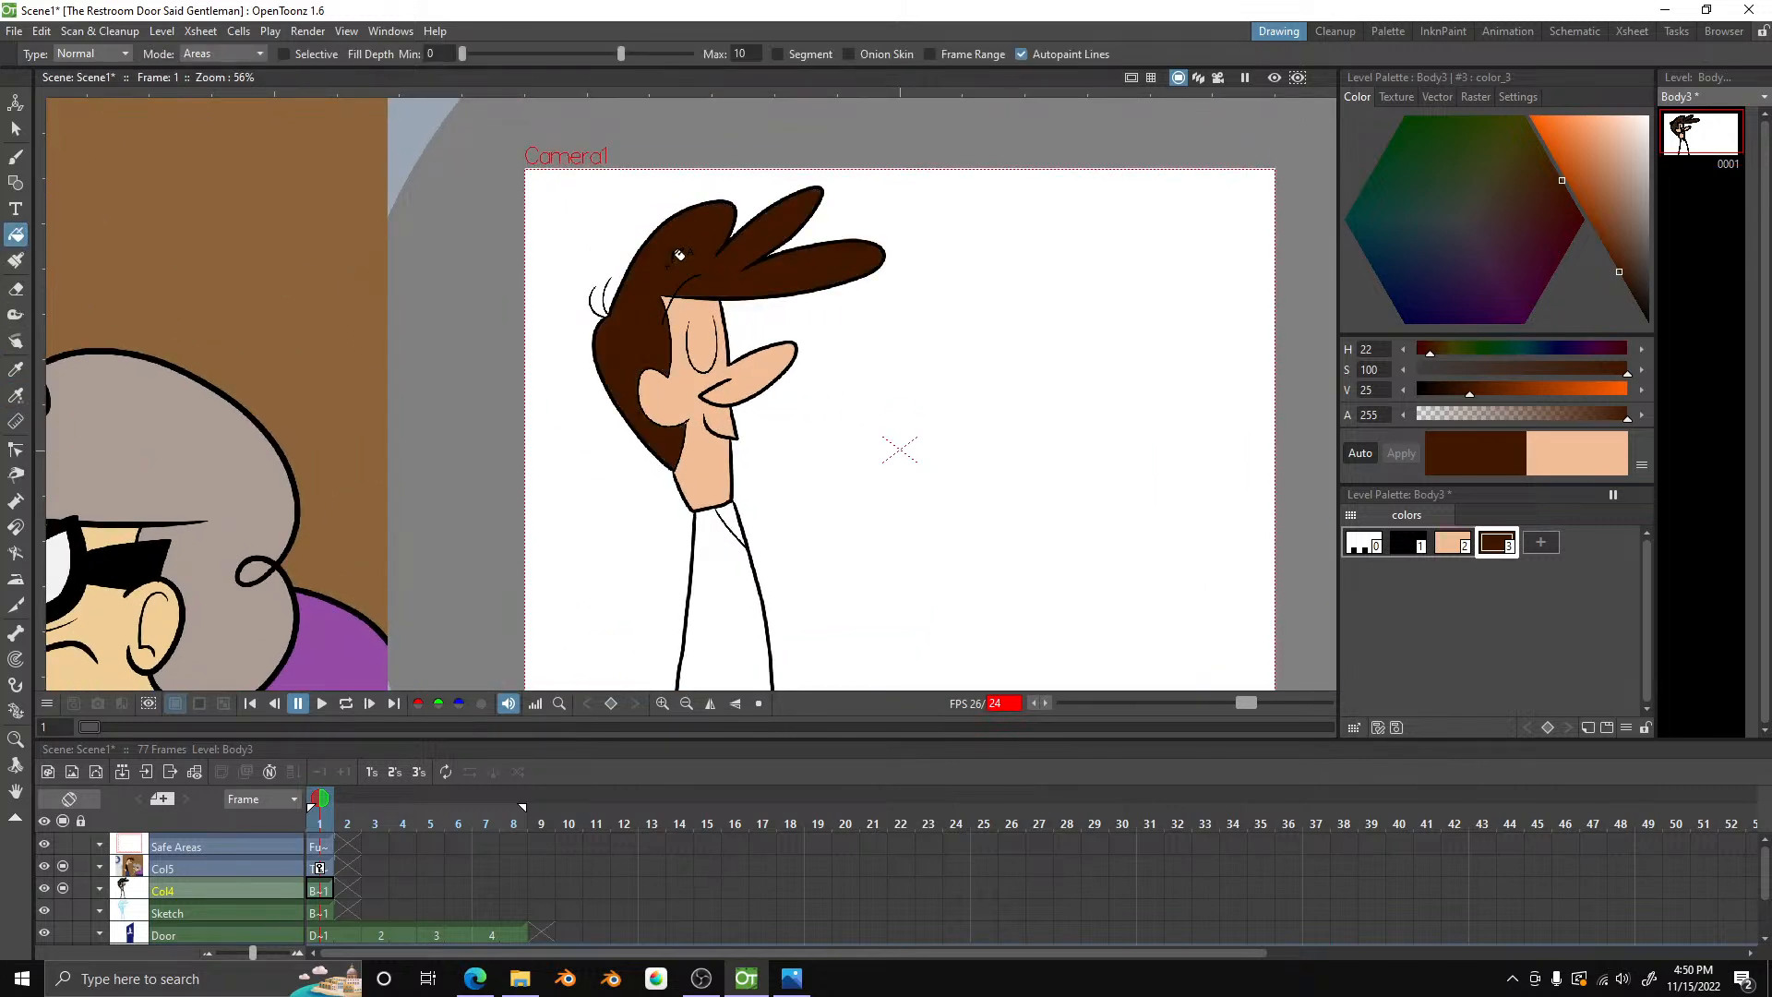
# - Add another Body3 palette style and sample the near-black of the man's jacket in the concept art, H 0, S 0, V 6
pyautogui.scroll(-3, 679, 254)
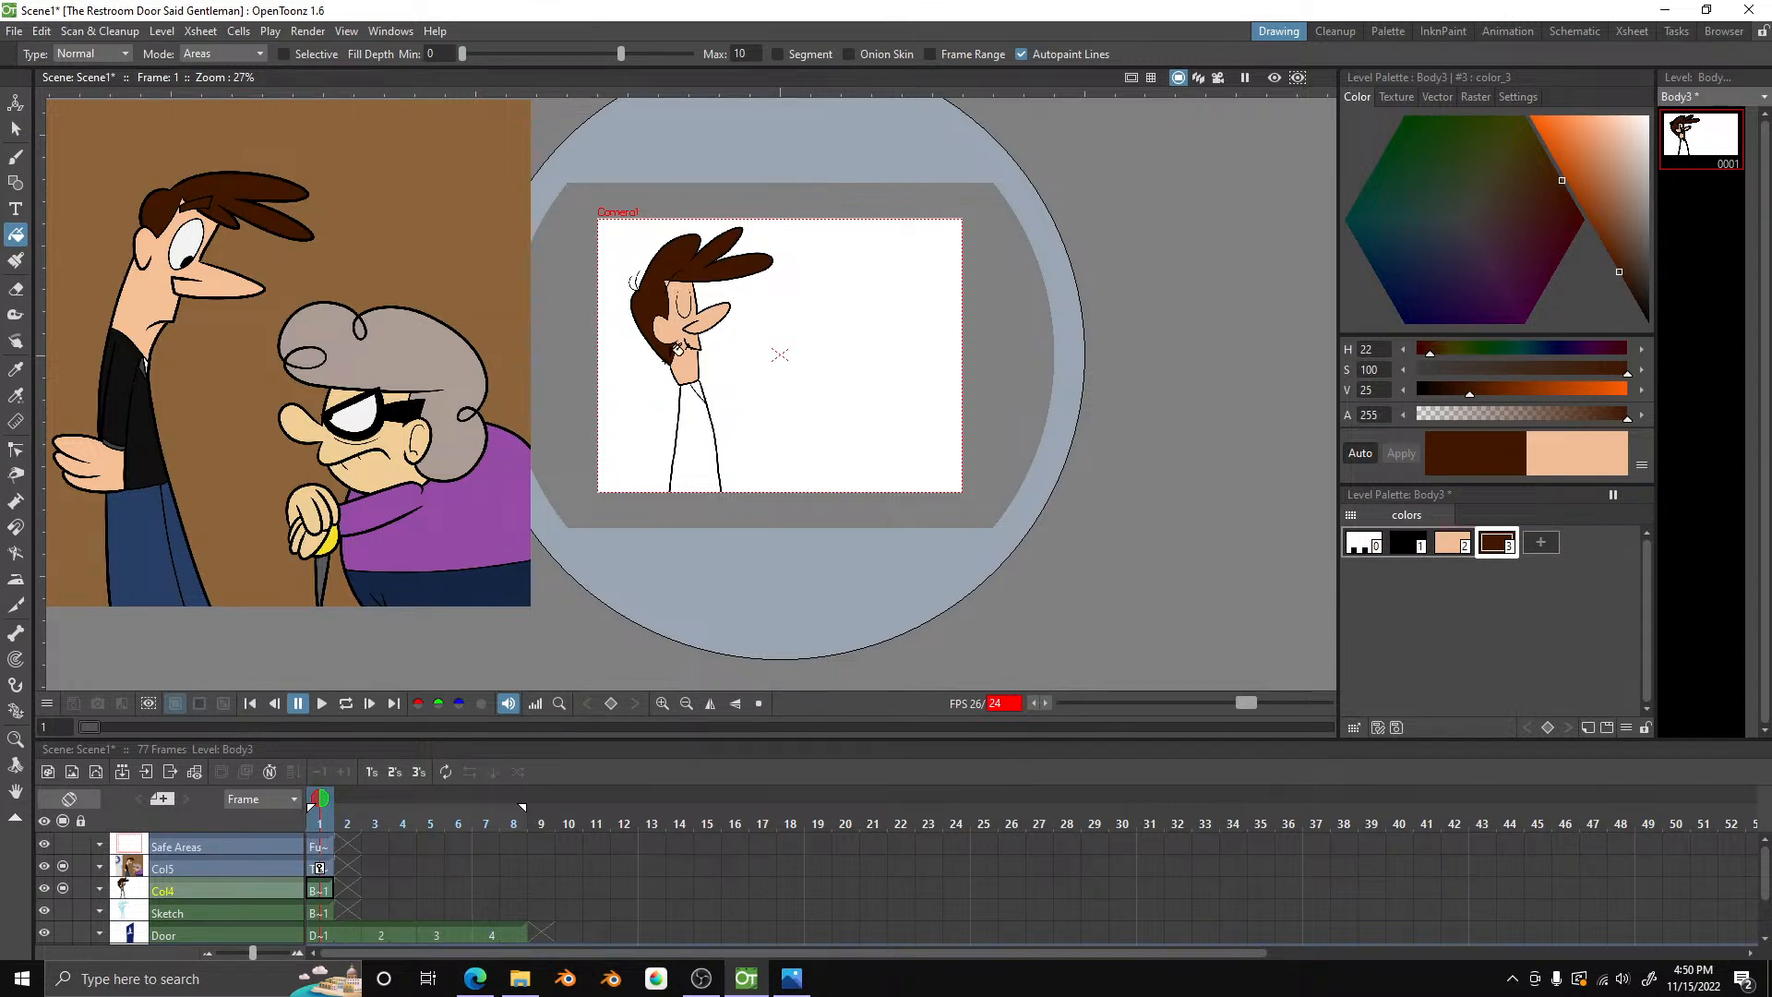
pyautogui.scroll(-1, 673, 351)
pyautogui.scroll(9, 677, 349)
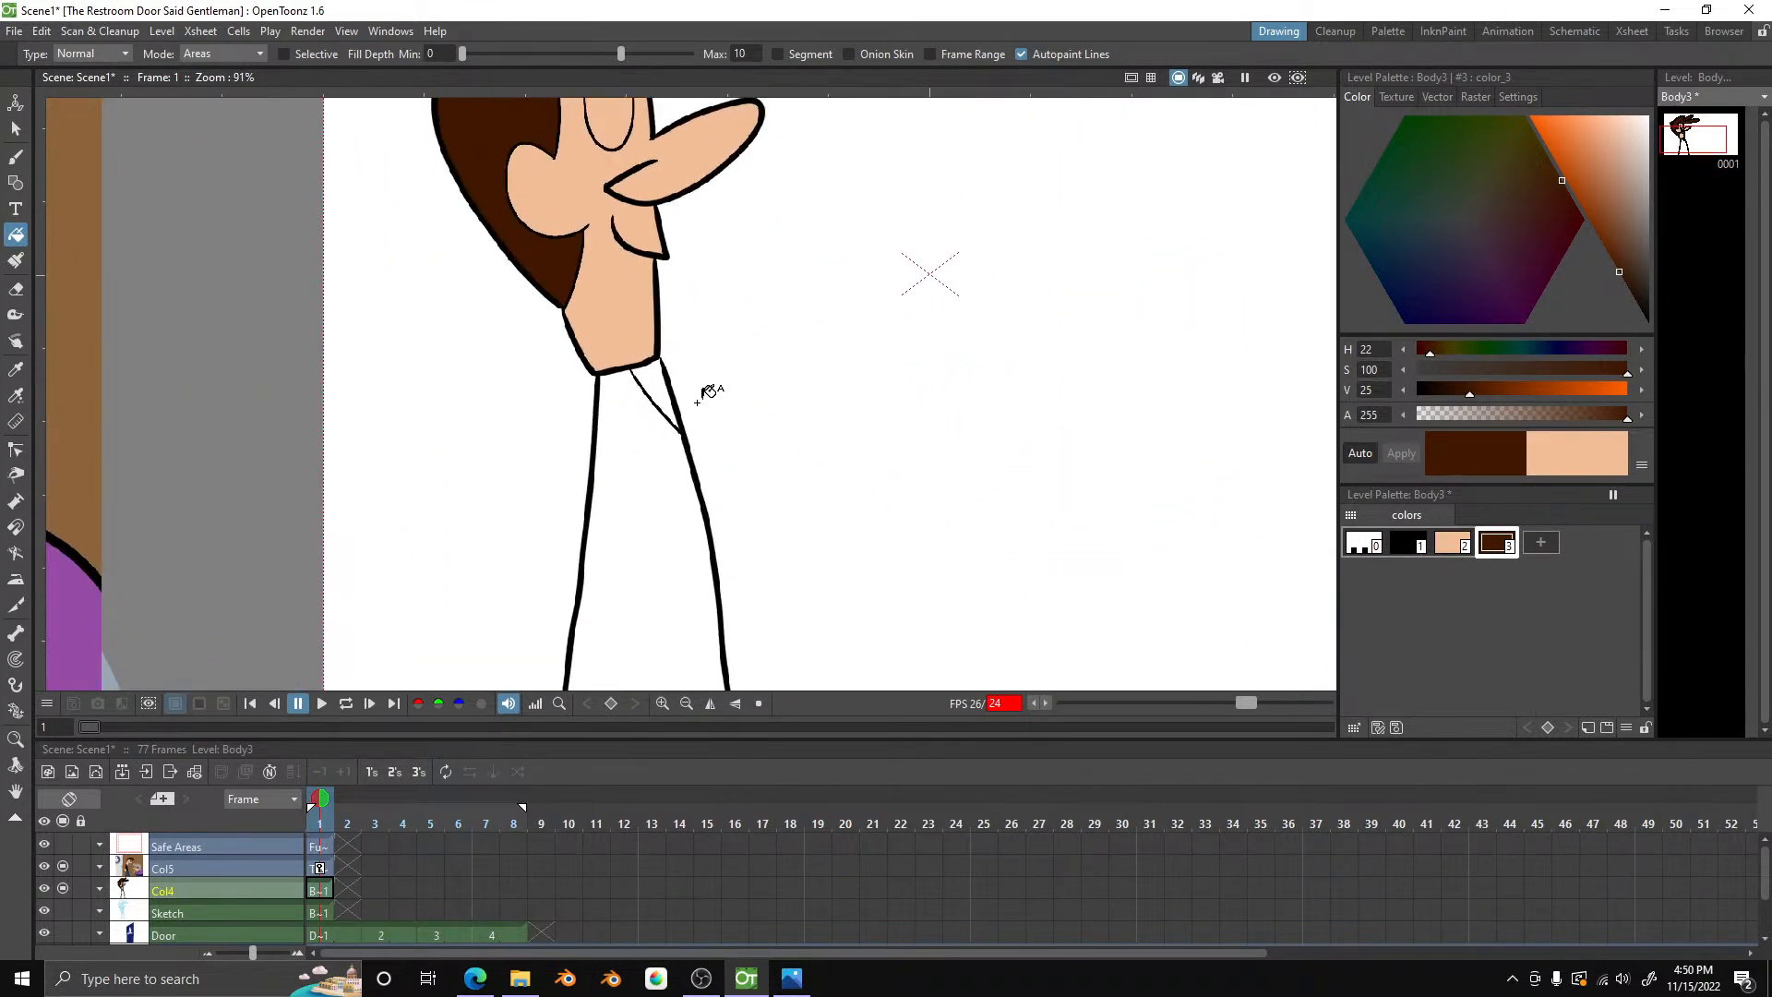
pyautogui.scroll(3, 707, 392)
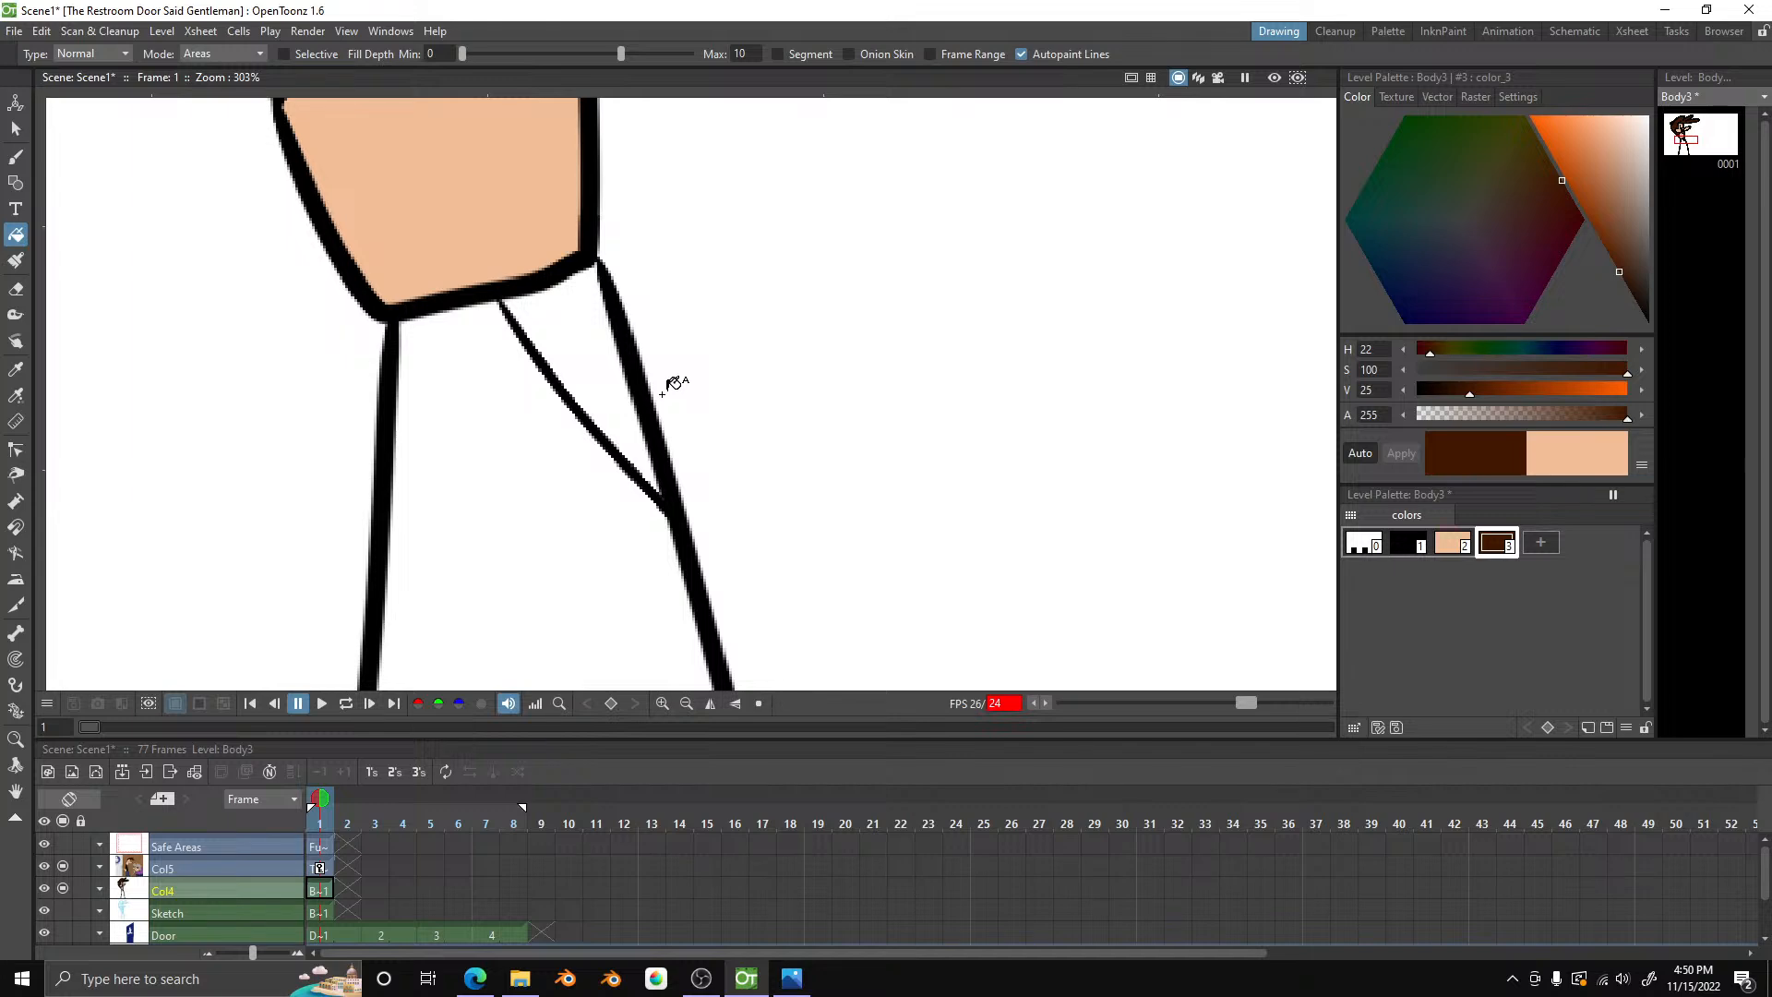
pyautogui.scroll(-6, 674, 383)
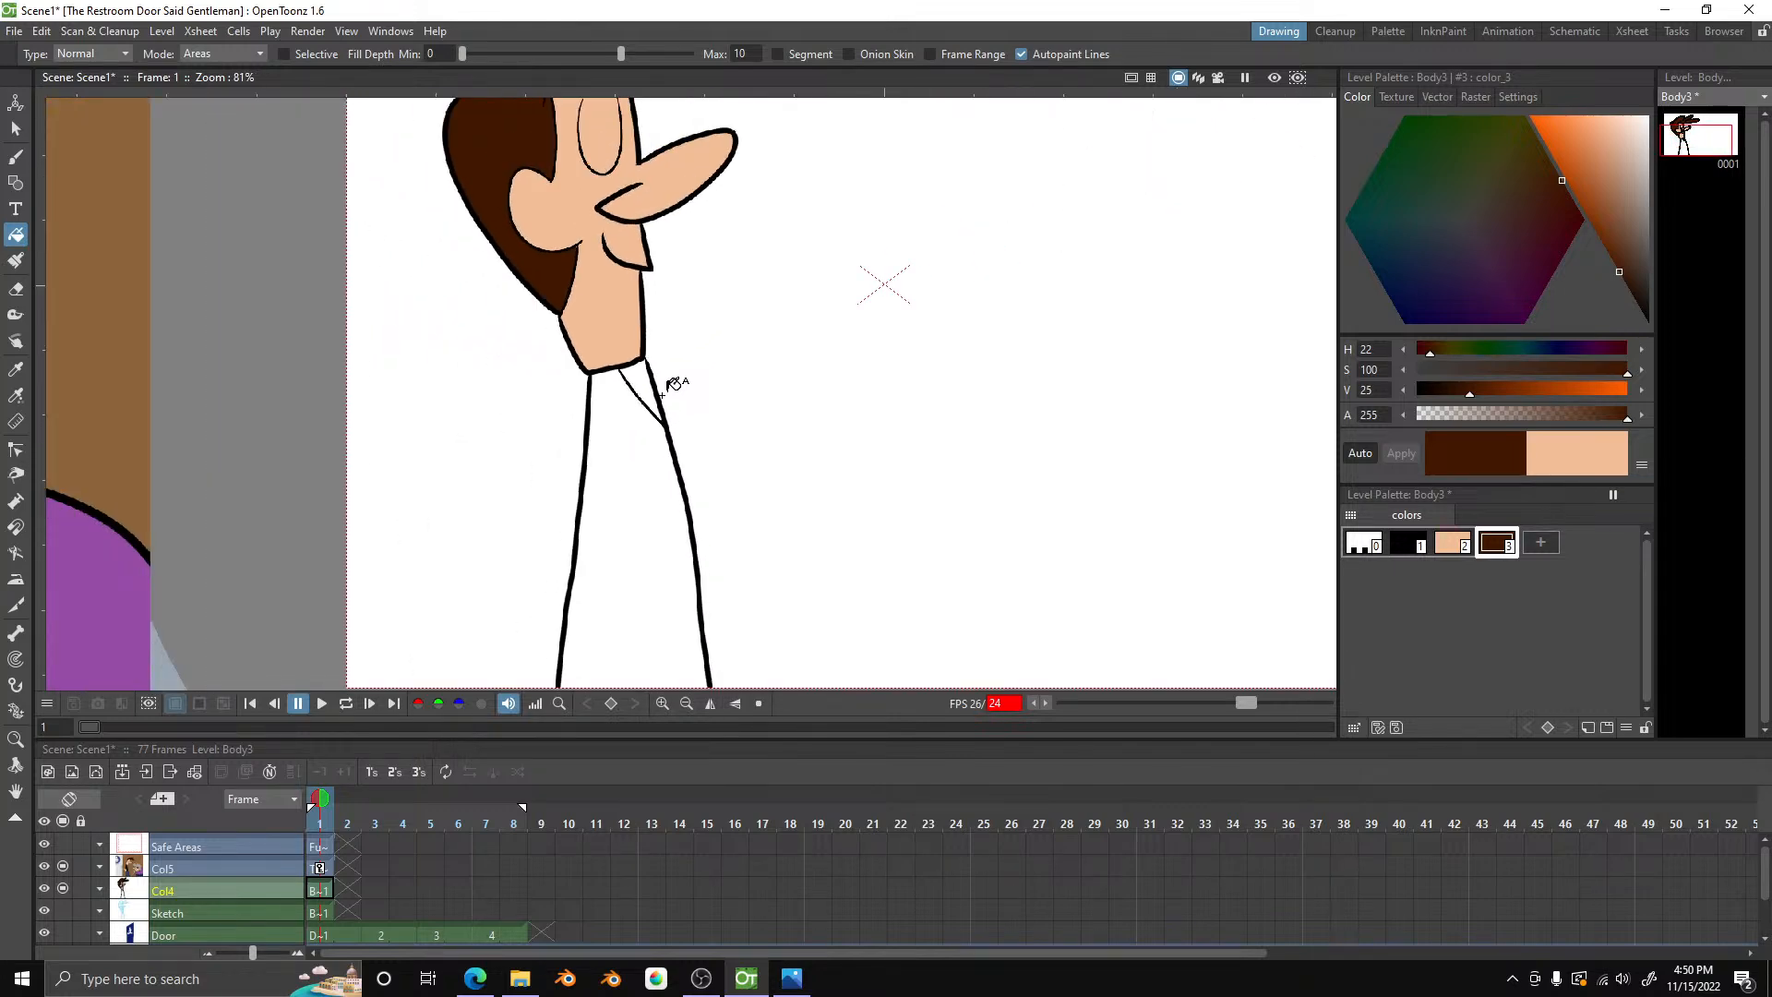
pyautogui.scroll(4, 675, 383)
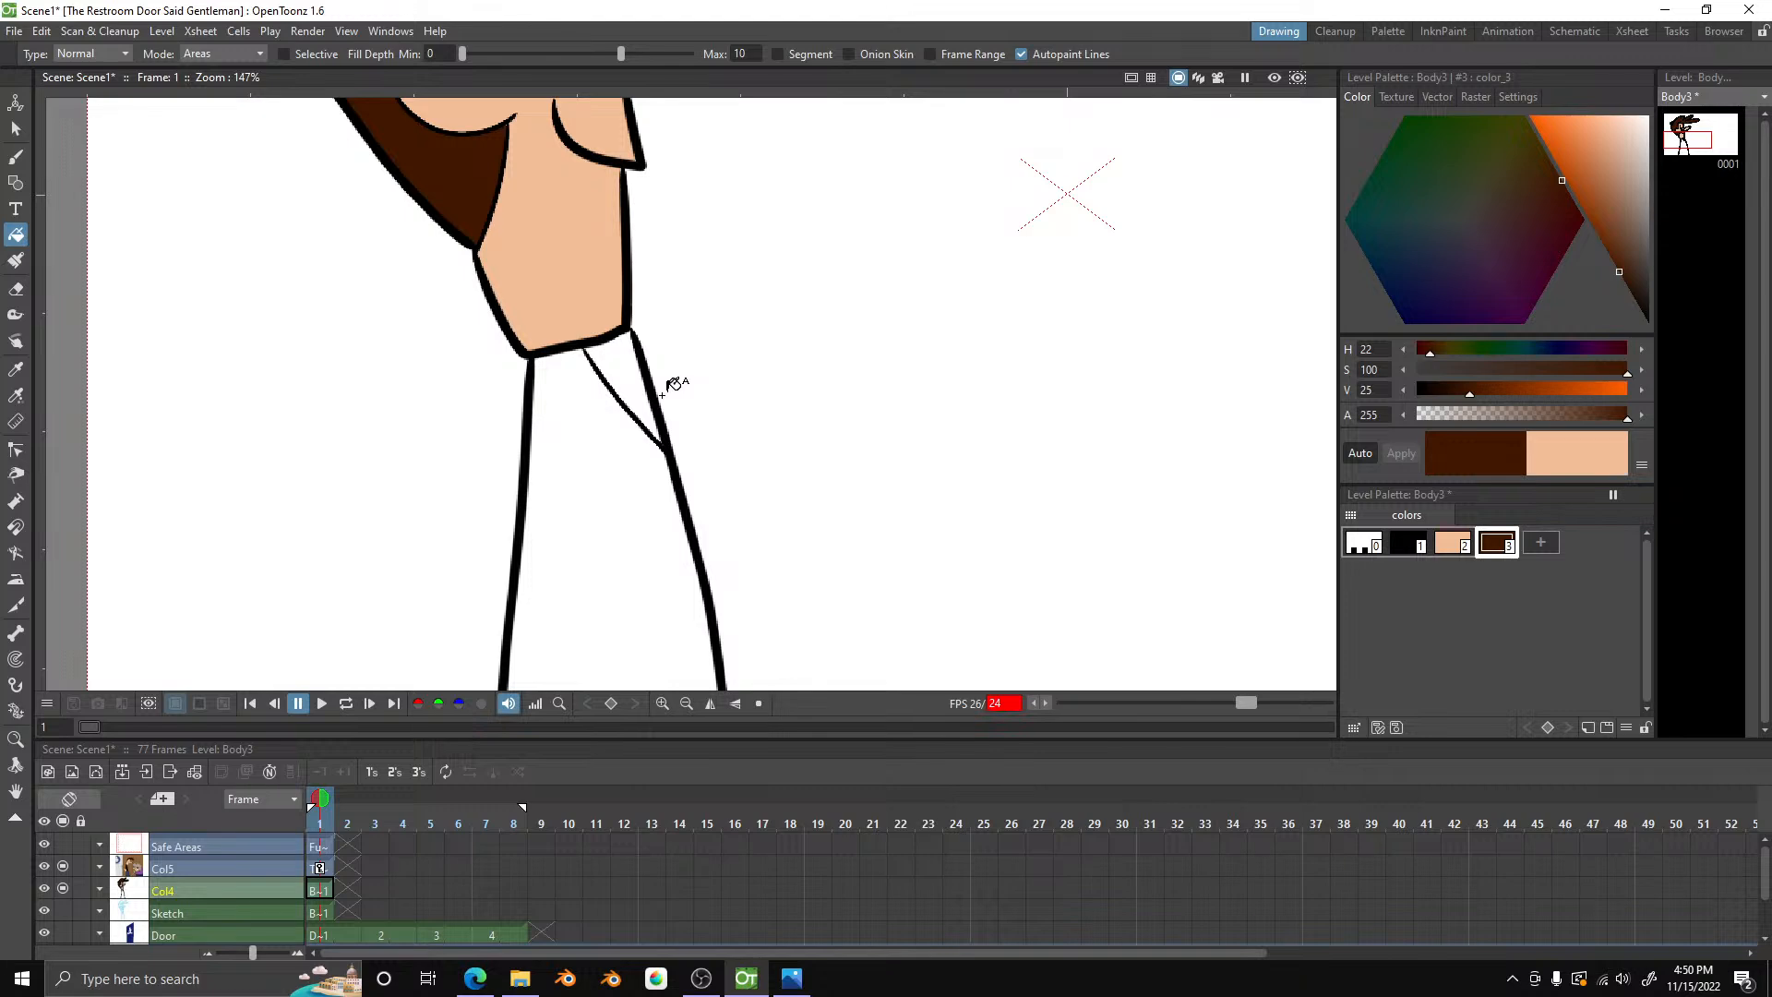
pyautogui.scroll(-6, 675, 383)
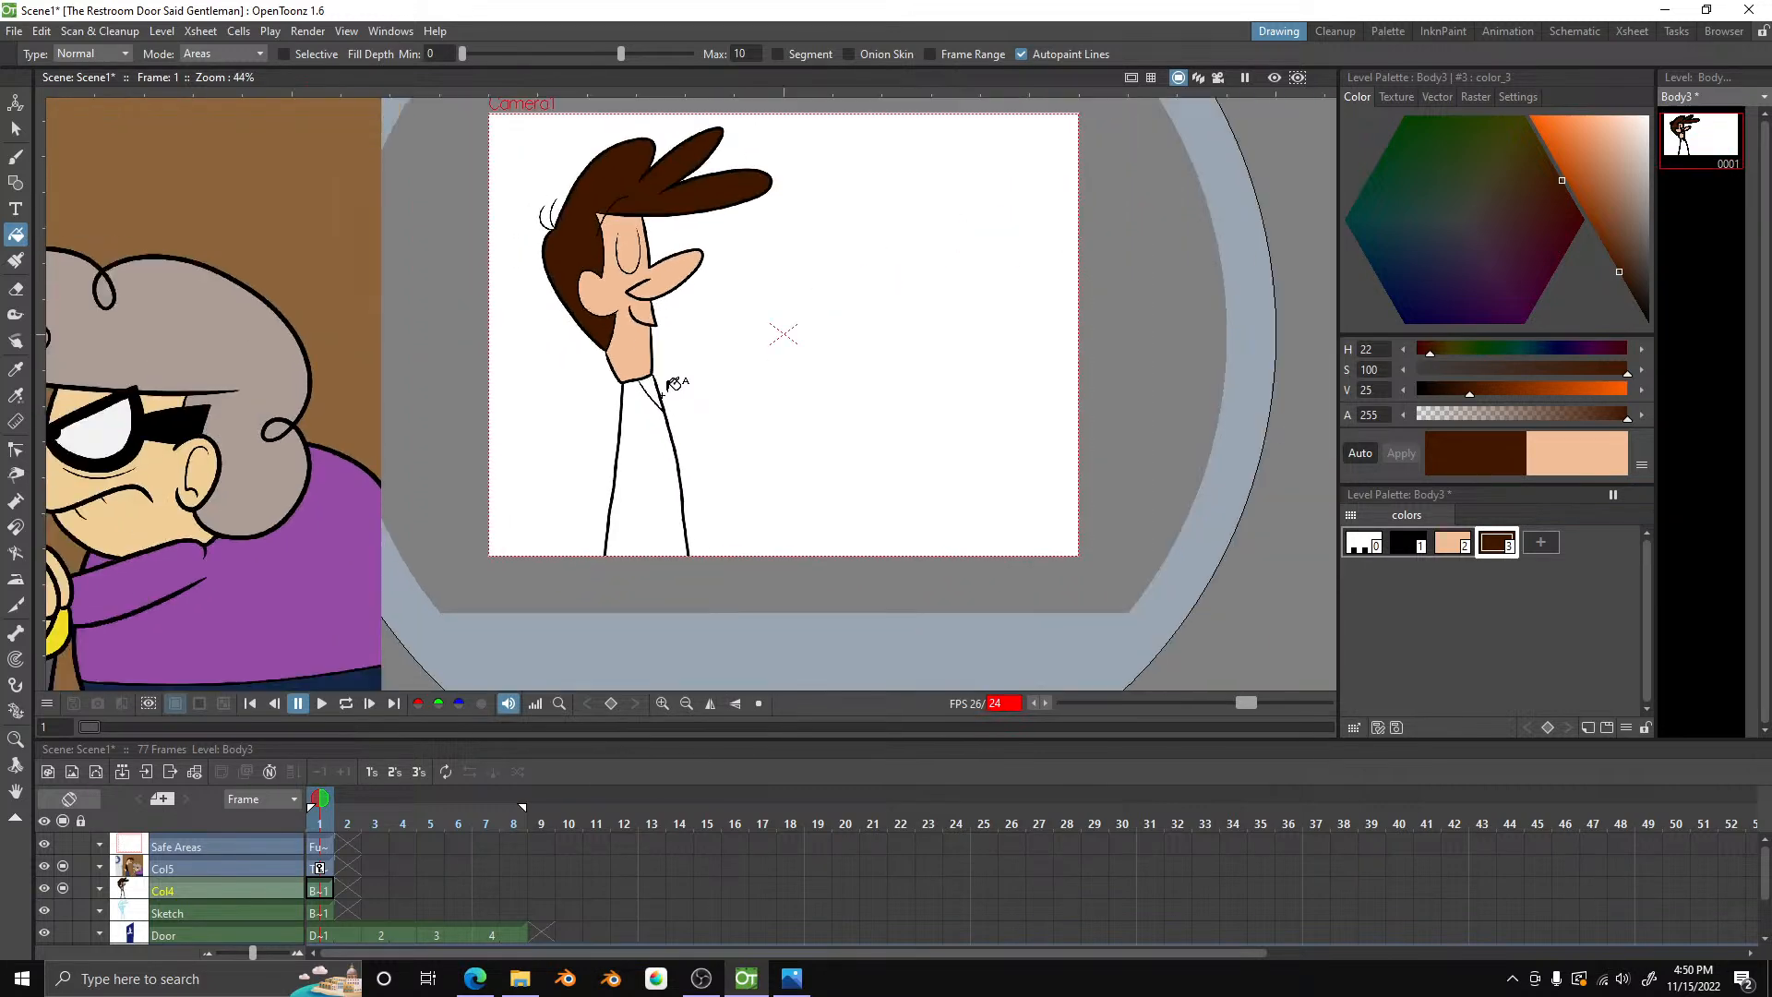
pyautogui.click(1541, 542)
pyautogui.click(15, 395)
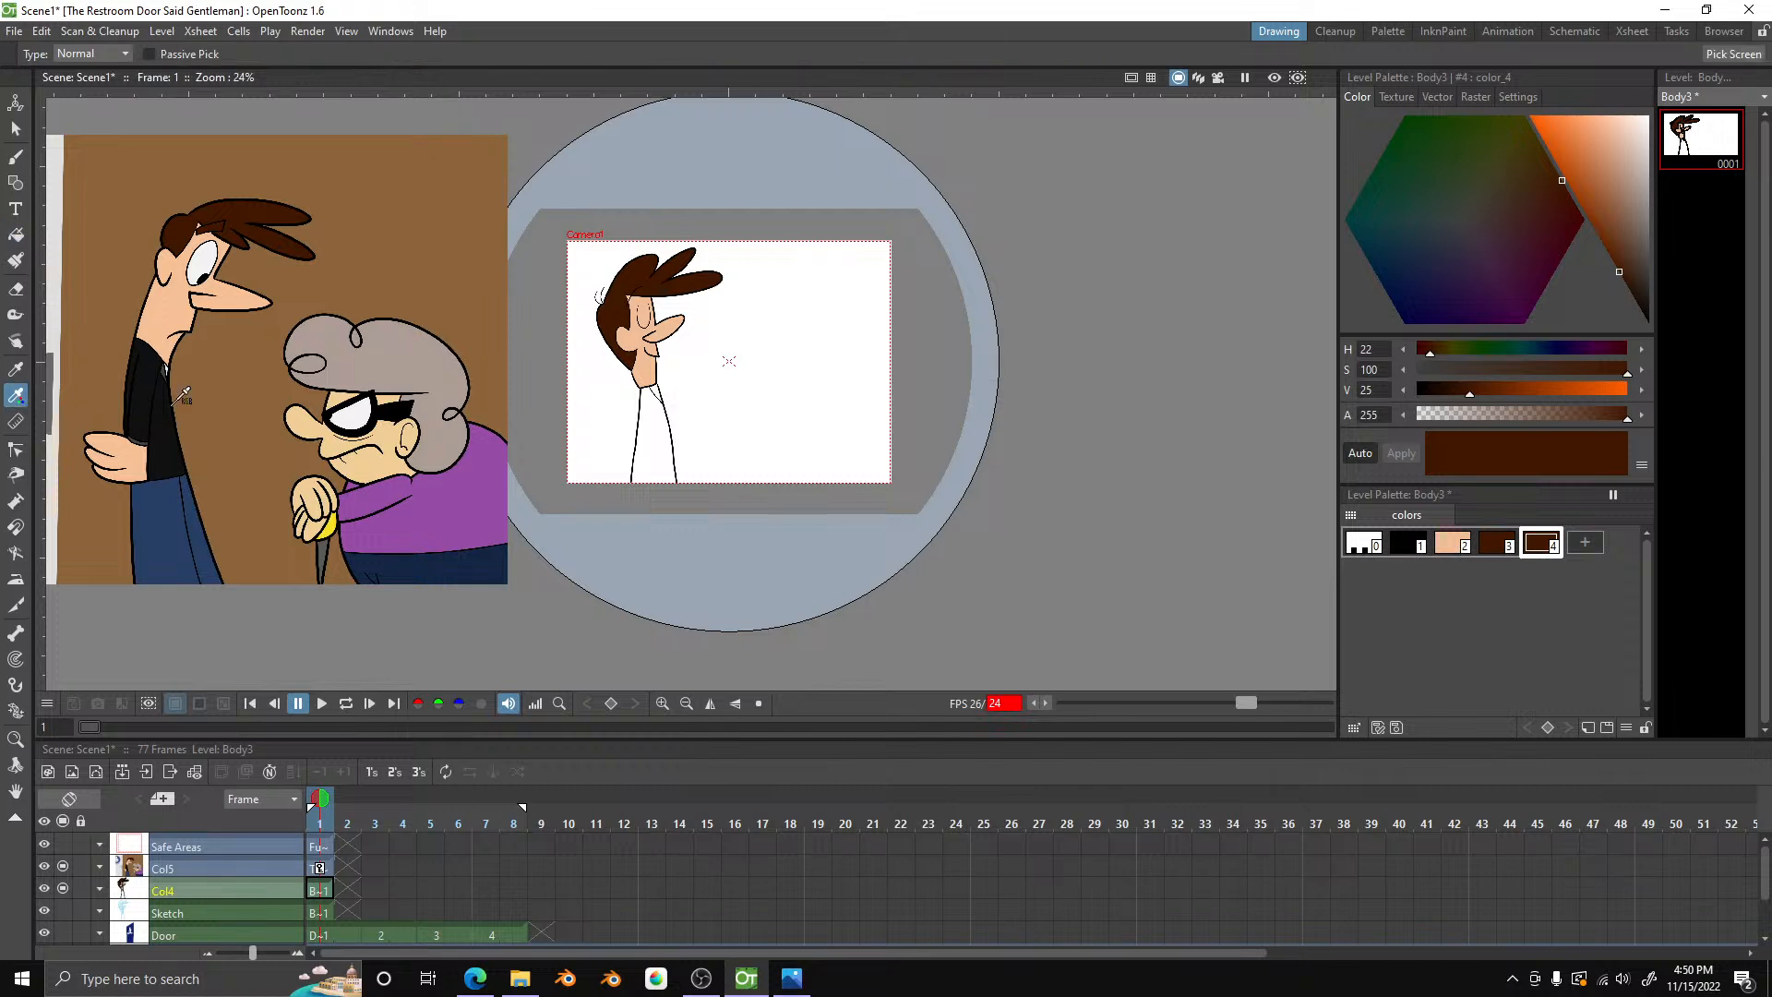
pyautogui.click(167, 456)
# - Fill the character's jacket with the near-black style, leaving the shirt triangle at the neck unpainted
pyautogui.scroll(-1, 591, 383)
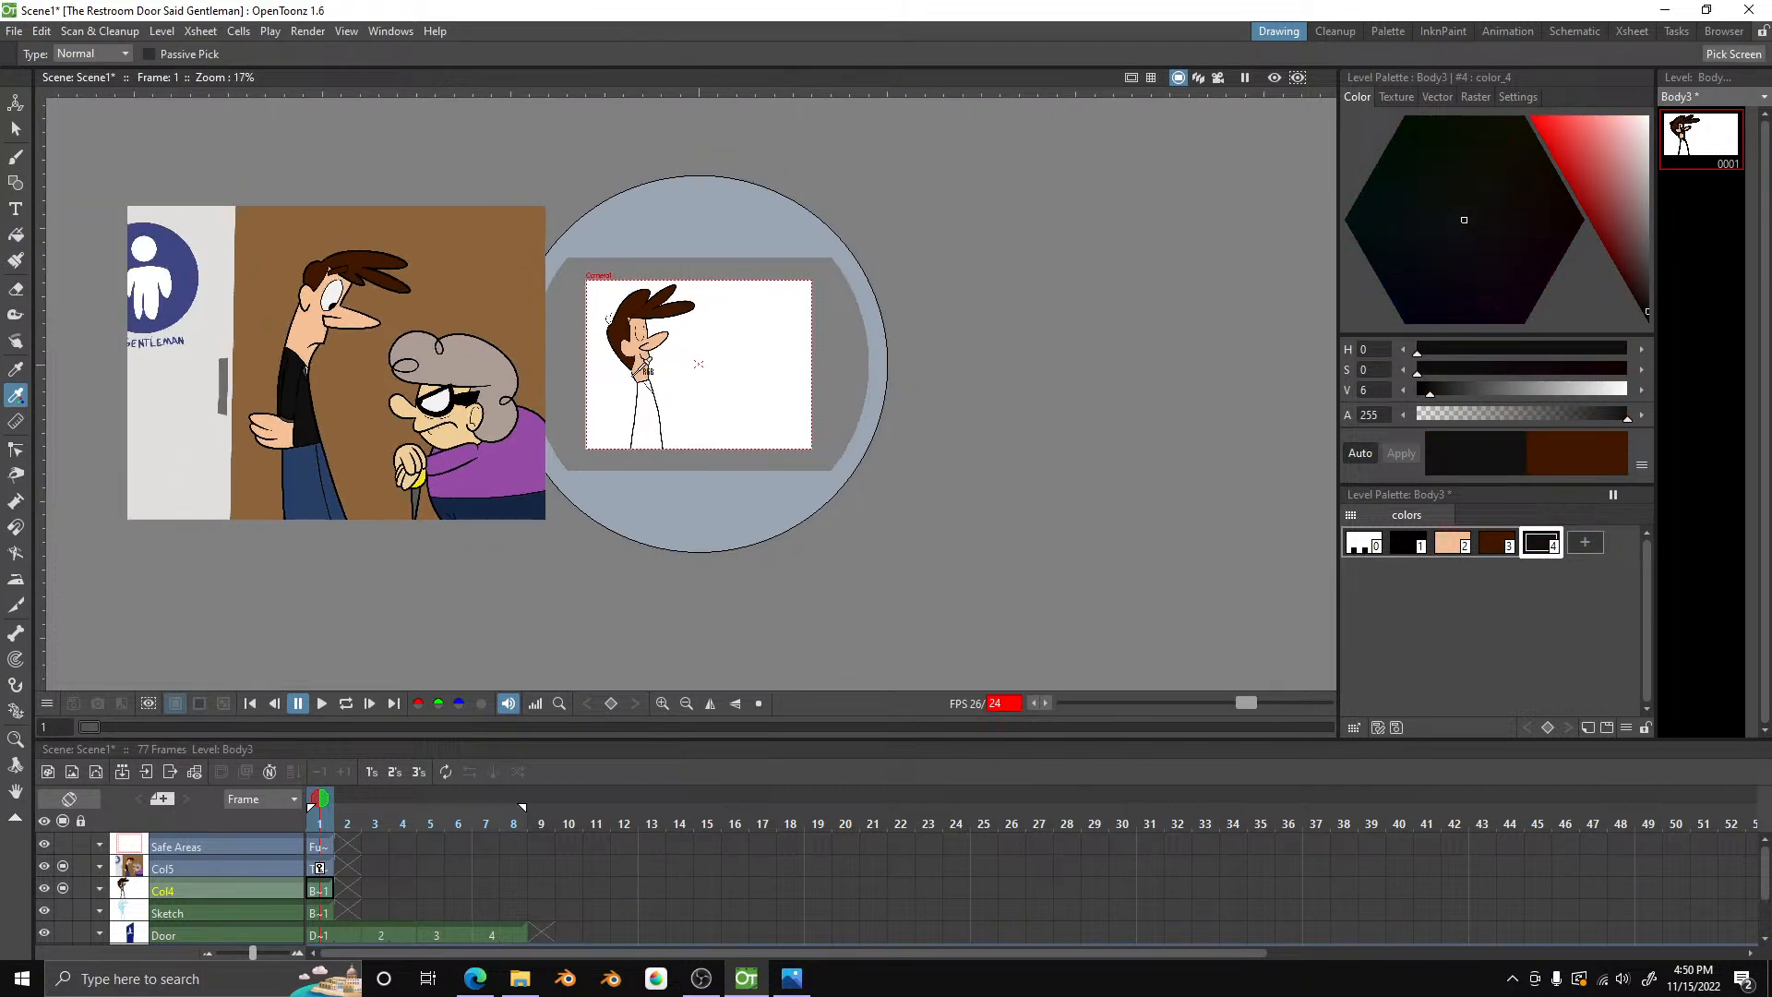
pyautogui.scroll(4, 651, 380)
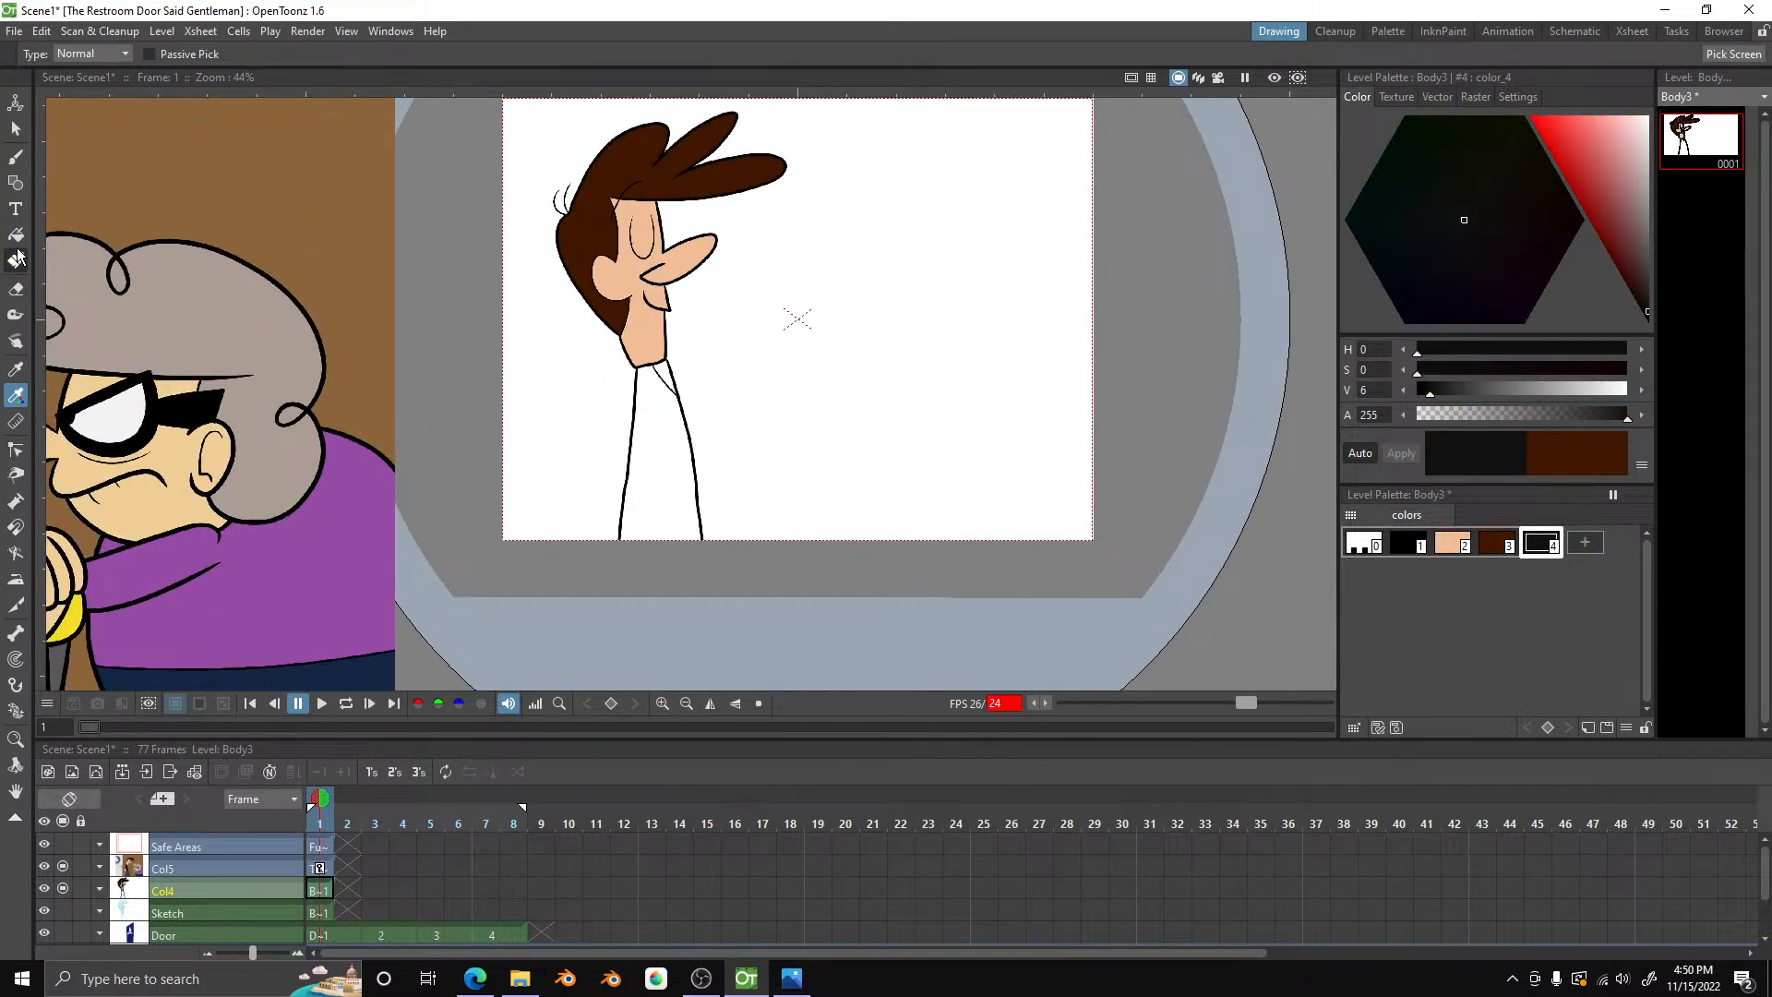
pyautogui.press('f')
pyautogui.click(671, 406)
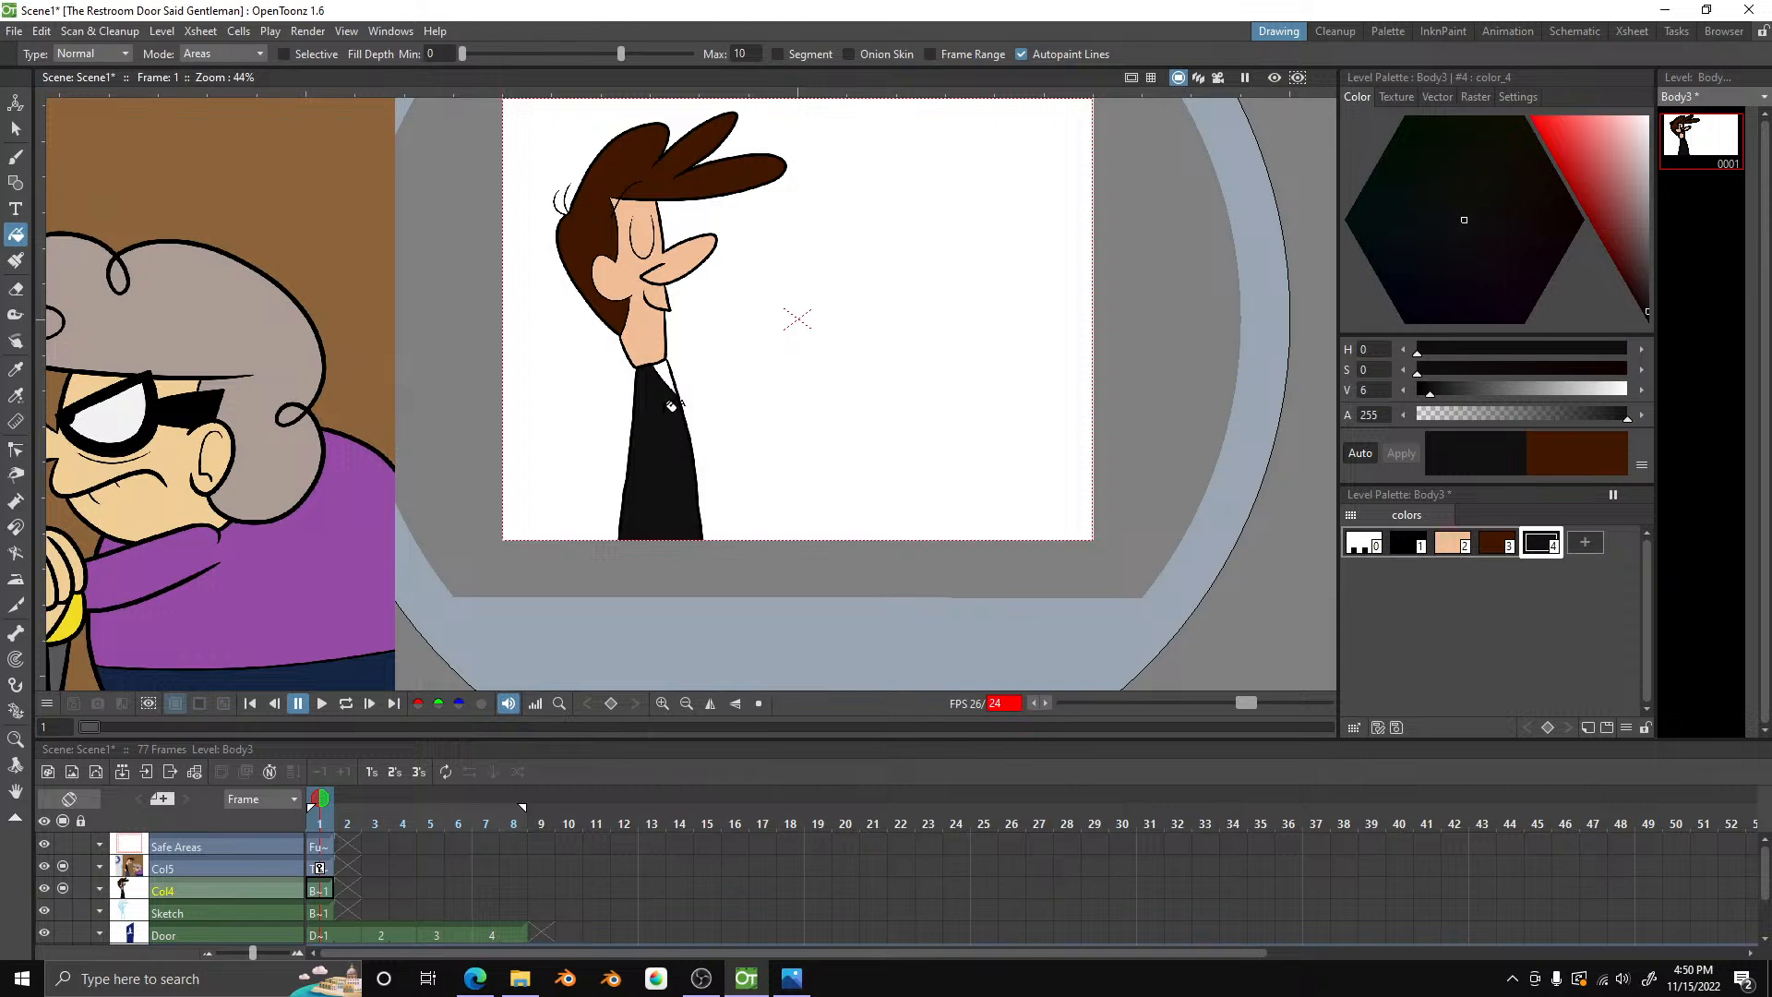
# - Draw the jacket's folded lapel beside the shirt triangle with the Brush tool in black style 1
pyautogui.scroll(-3, 671, 405)
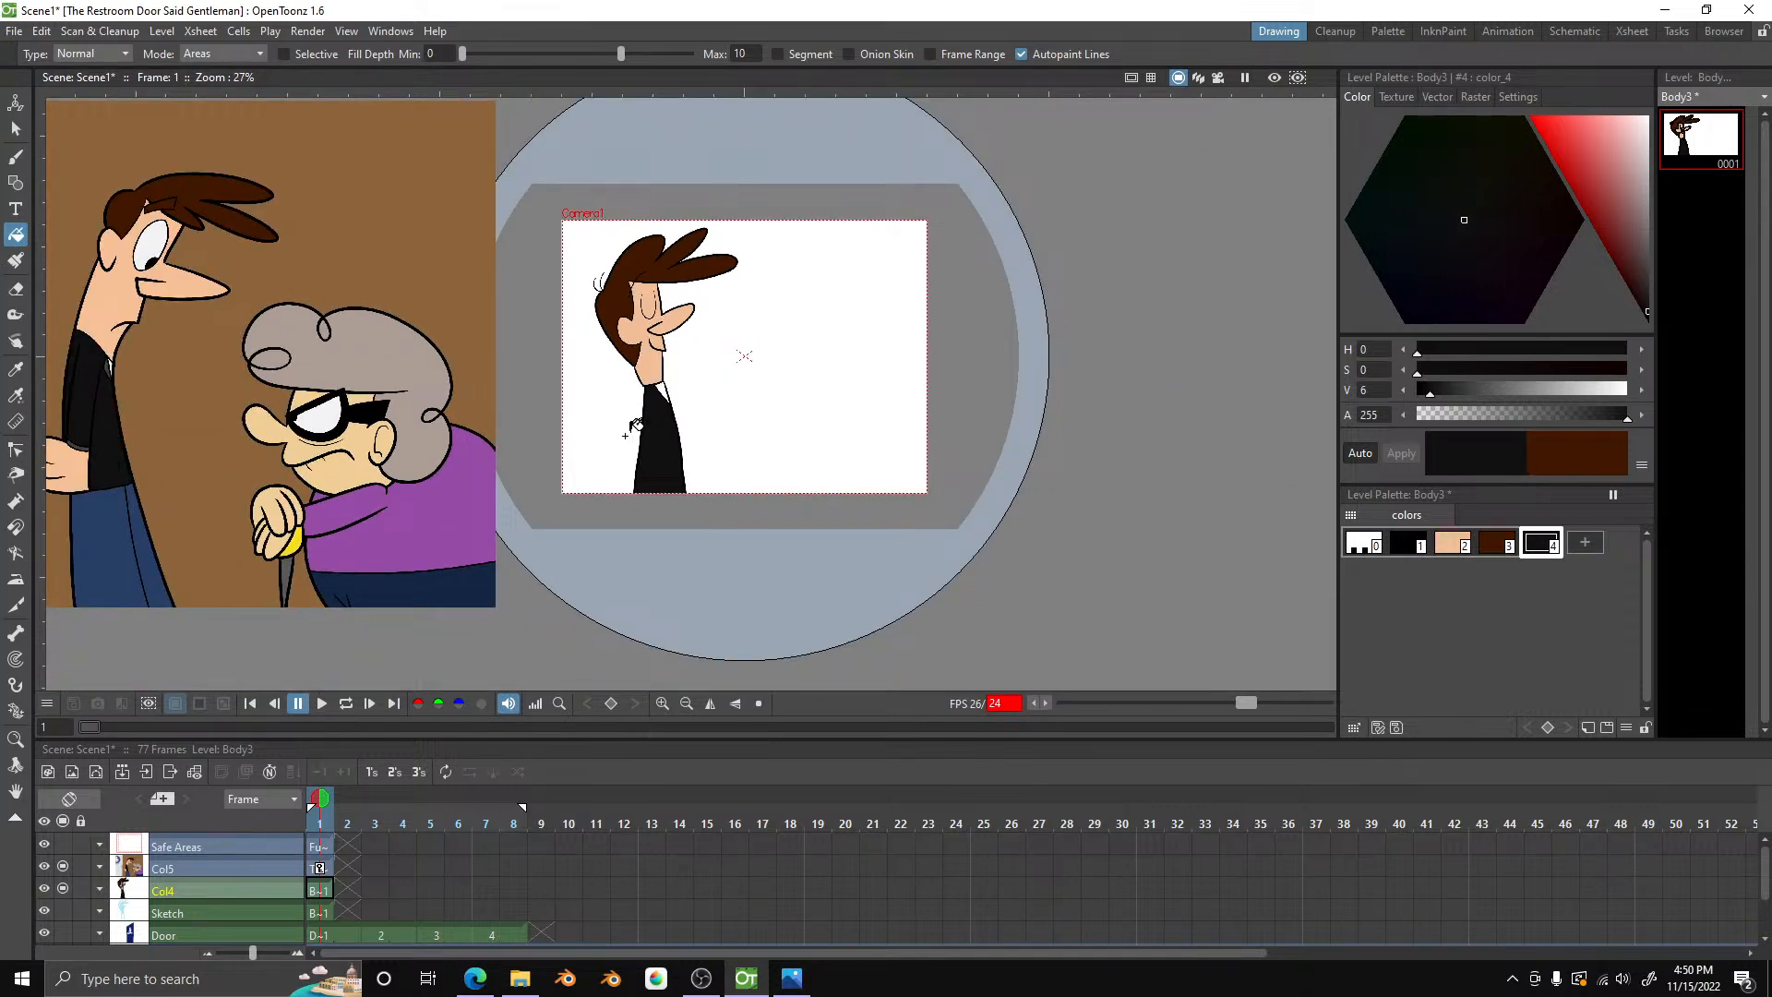
pyautogui.scroll(12, 637, 427)
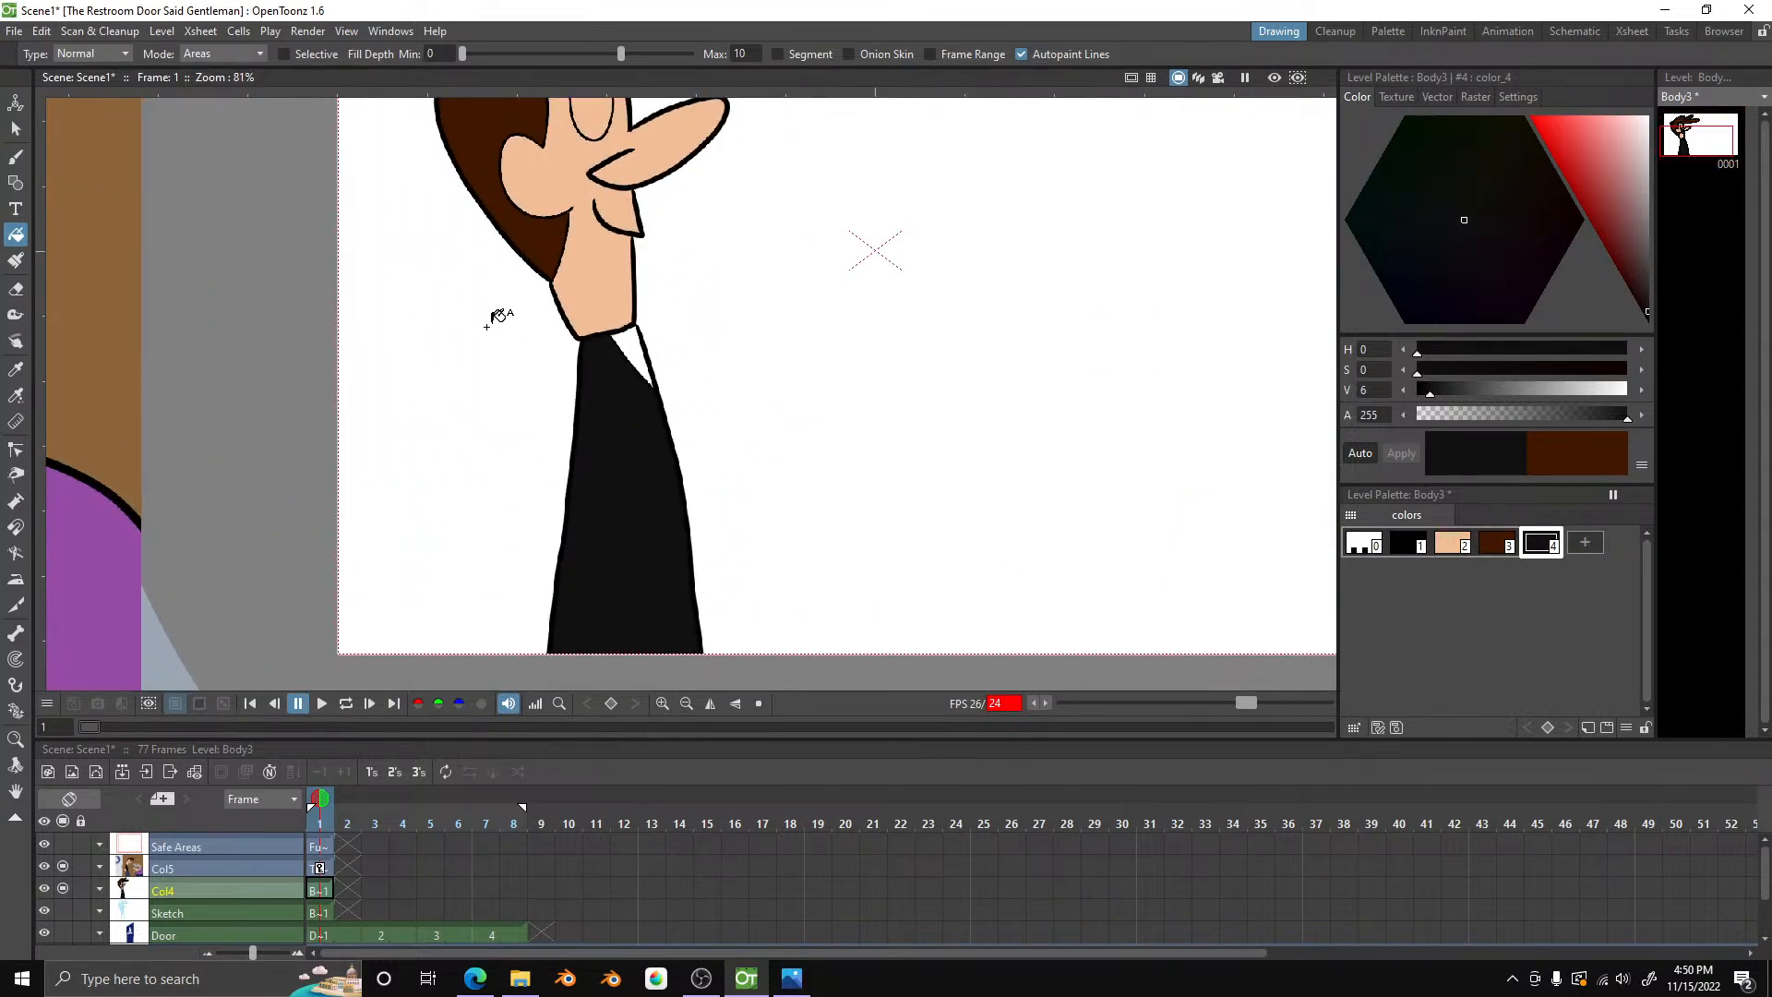
pyautogui.scroll(3, 693, 381)
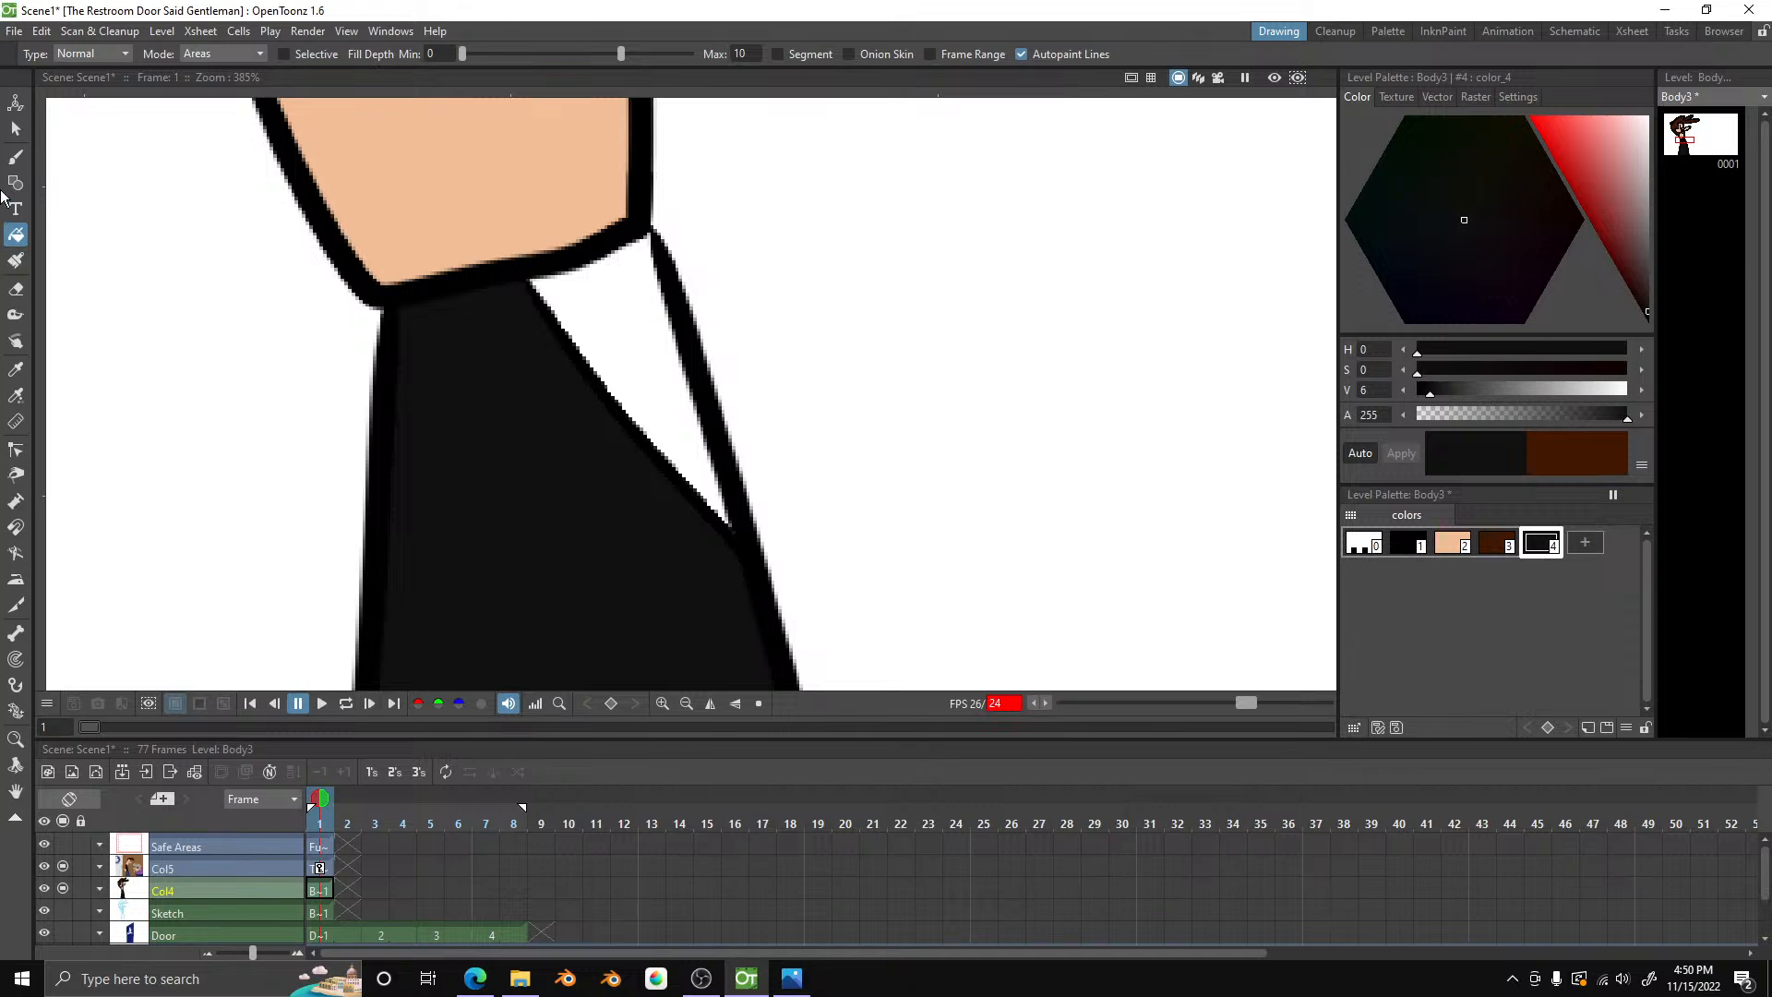
pyautogui.click(16, 157)
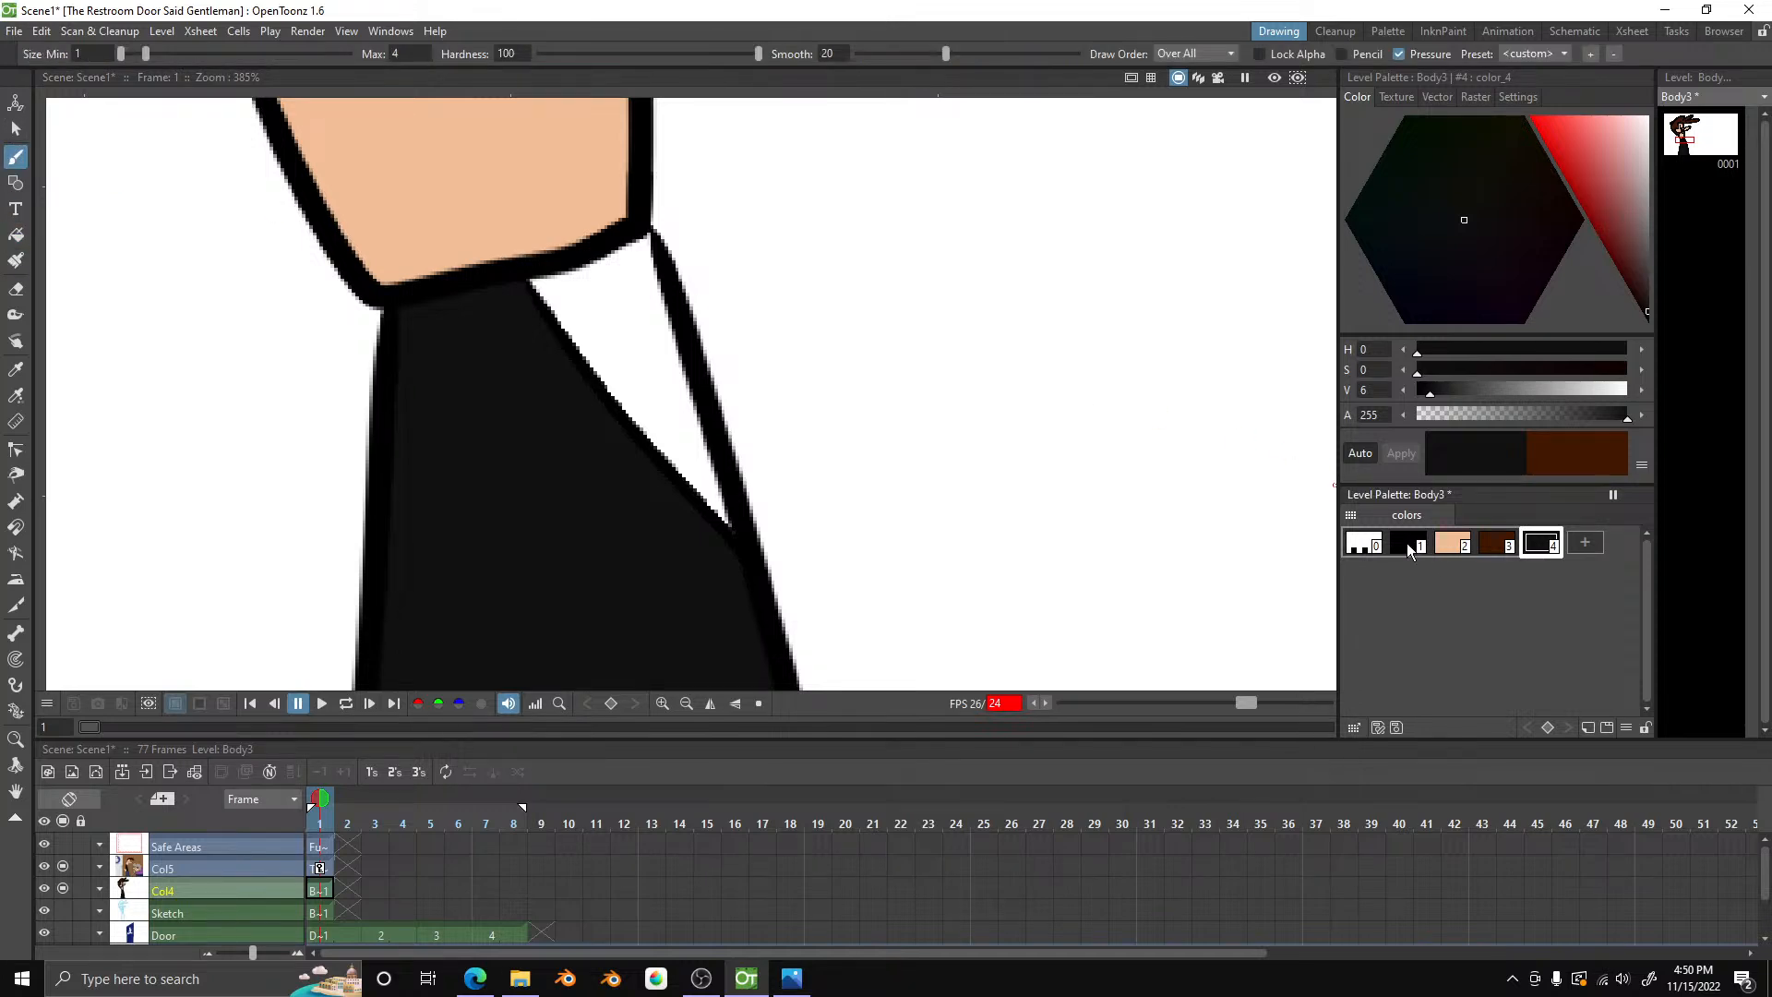
pyautogui.click(1408, 543)
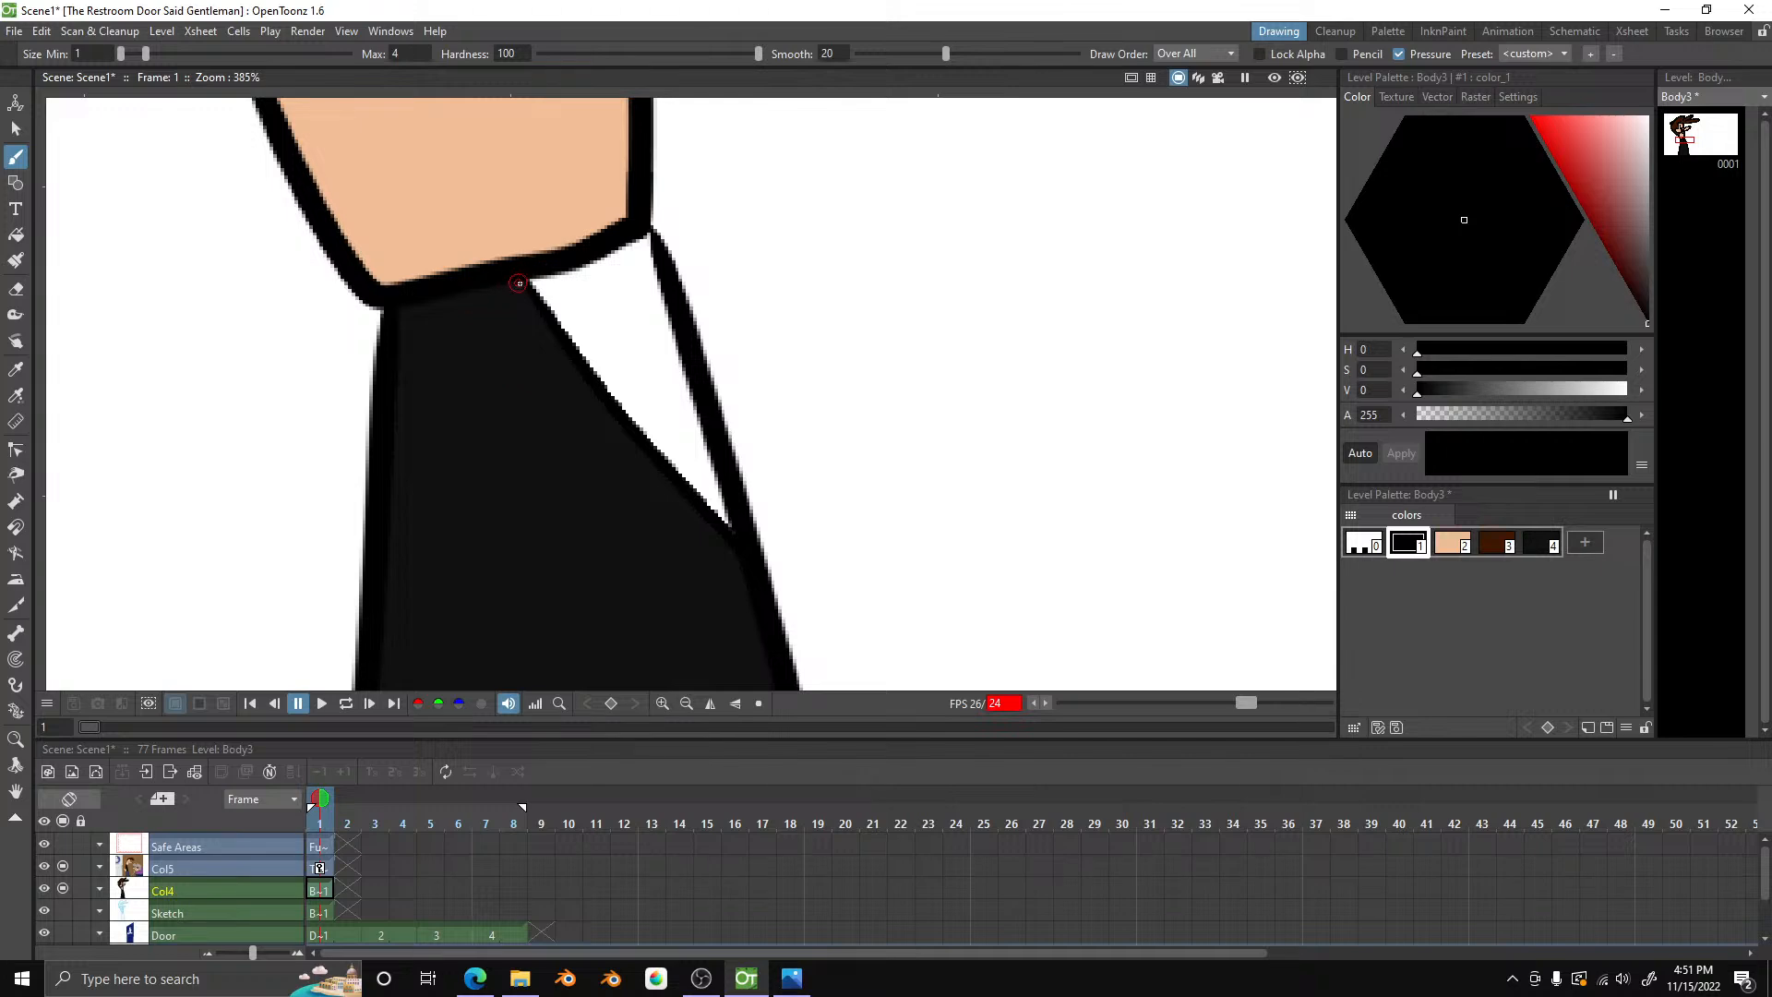
pyautogui.moveTo(525, 280)
pyautogui.mouseDown()
pyautogui.moveTo(473, 420)
pyautogui.moveTo(563, 476)
pyautogui.moveTo(760, 546)
pyautogui.mouseUp()
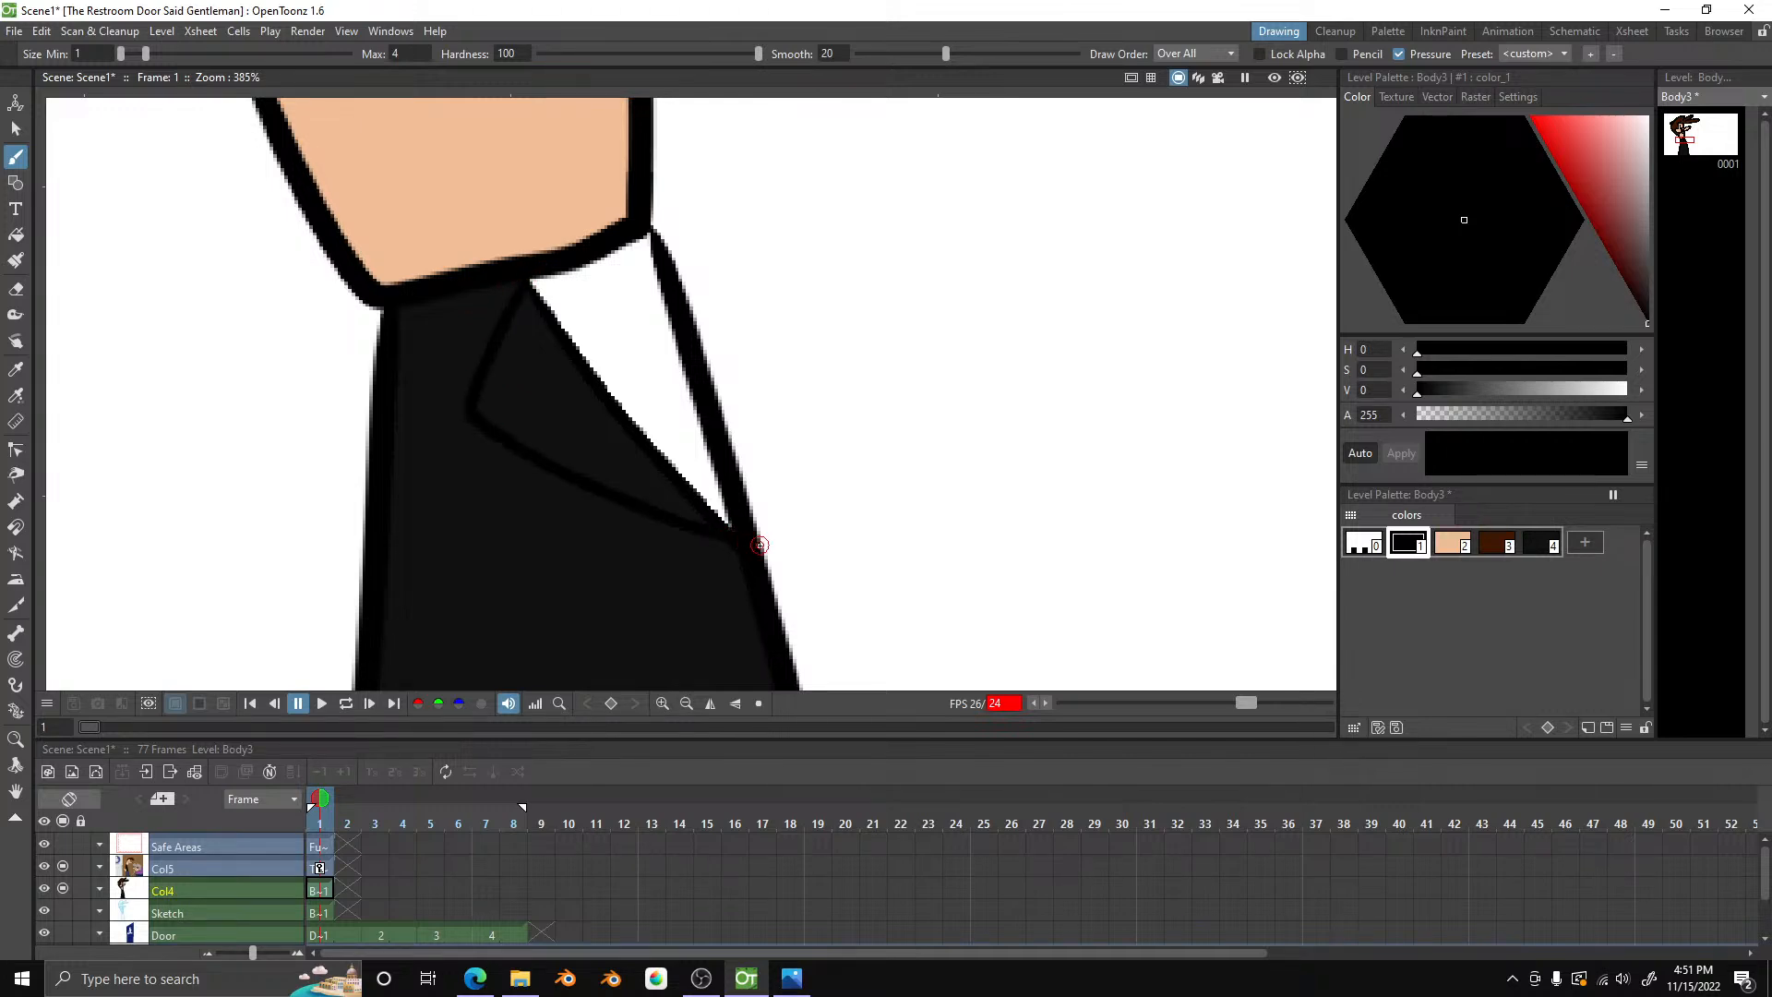
# - Add a Body3 palette style and sample the dark grey of the man's lapel in the concept art, H 0, S 0, V 25
pyautogui.scroll(-5, 646, 369)
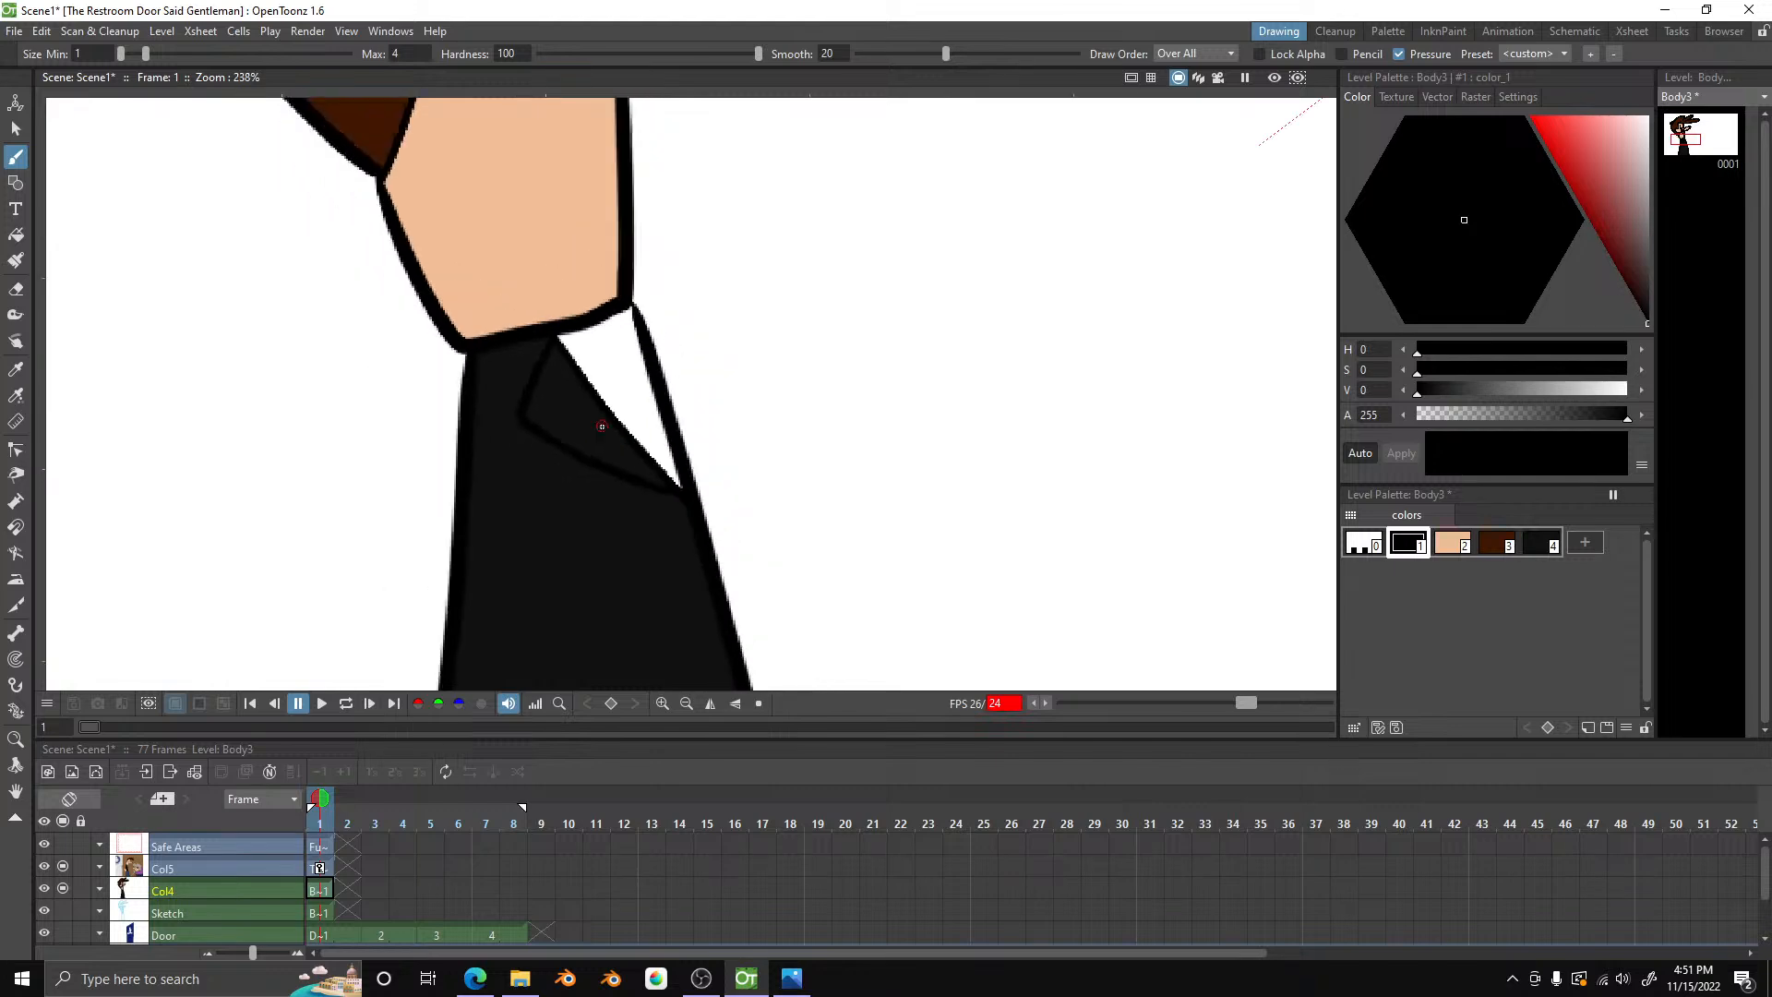
pyautogui.scroll(-4, 625, 444)
pyautogui.scroll(1, 621, 451)
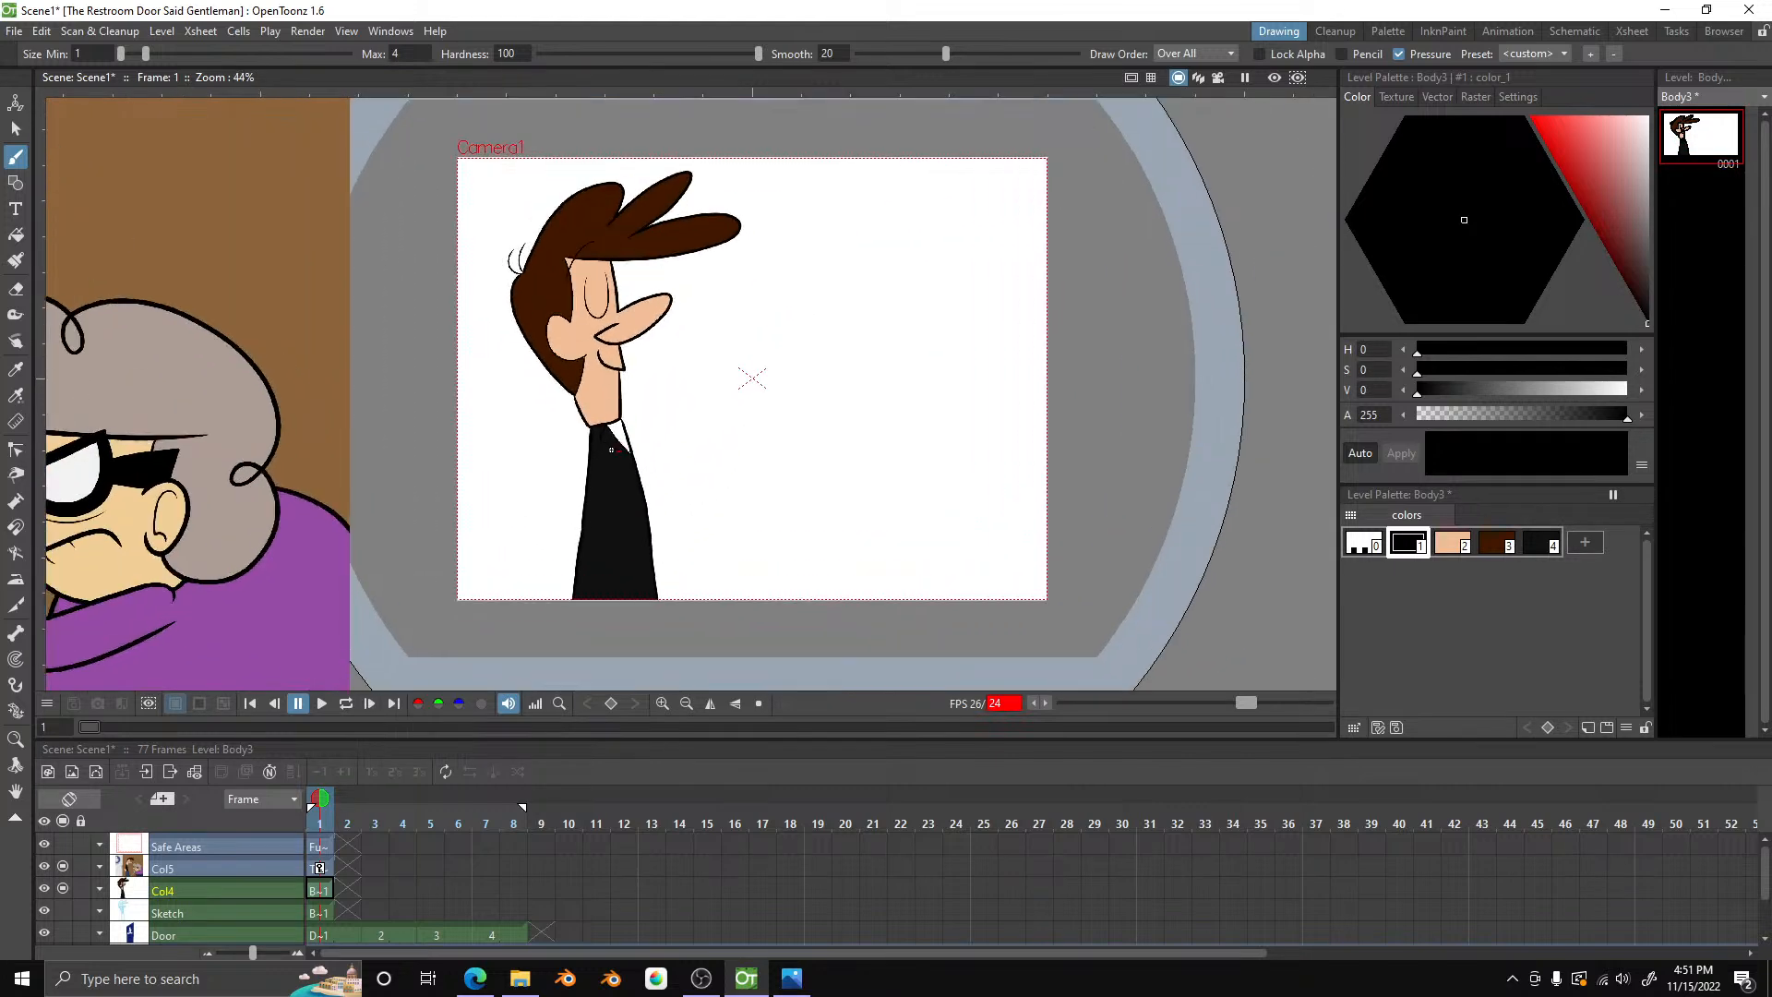
pyautogui.scroll(2, 750, 375)
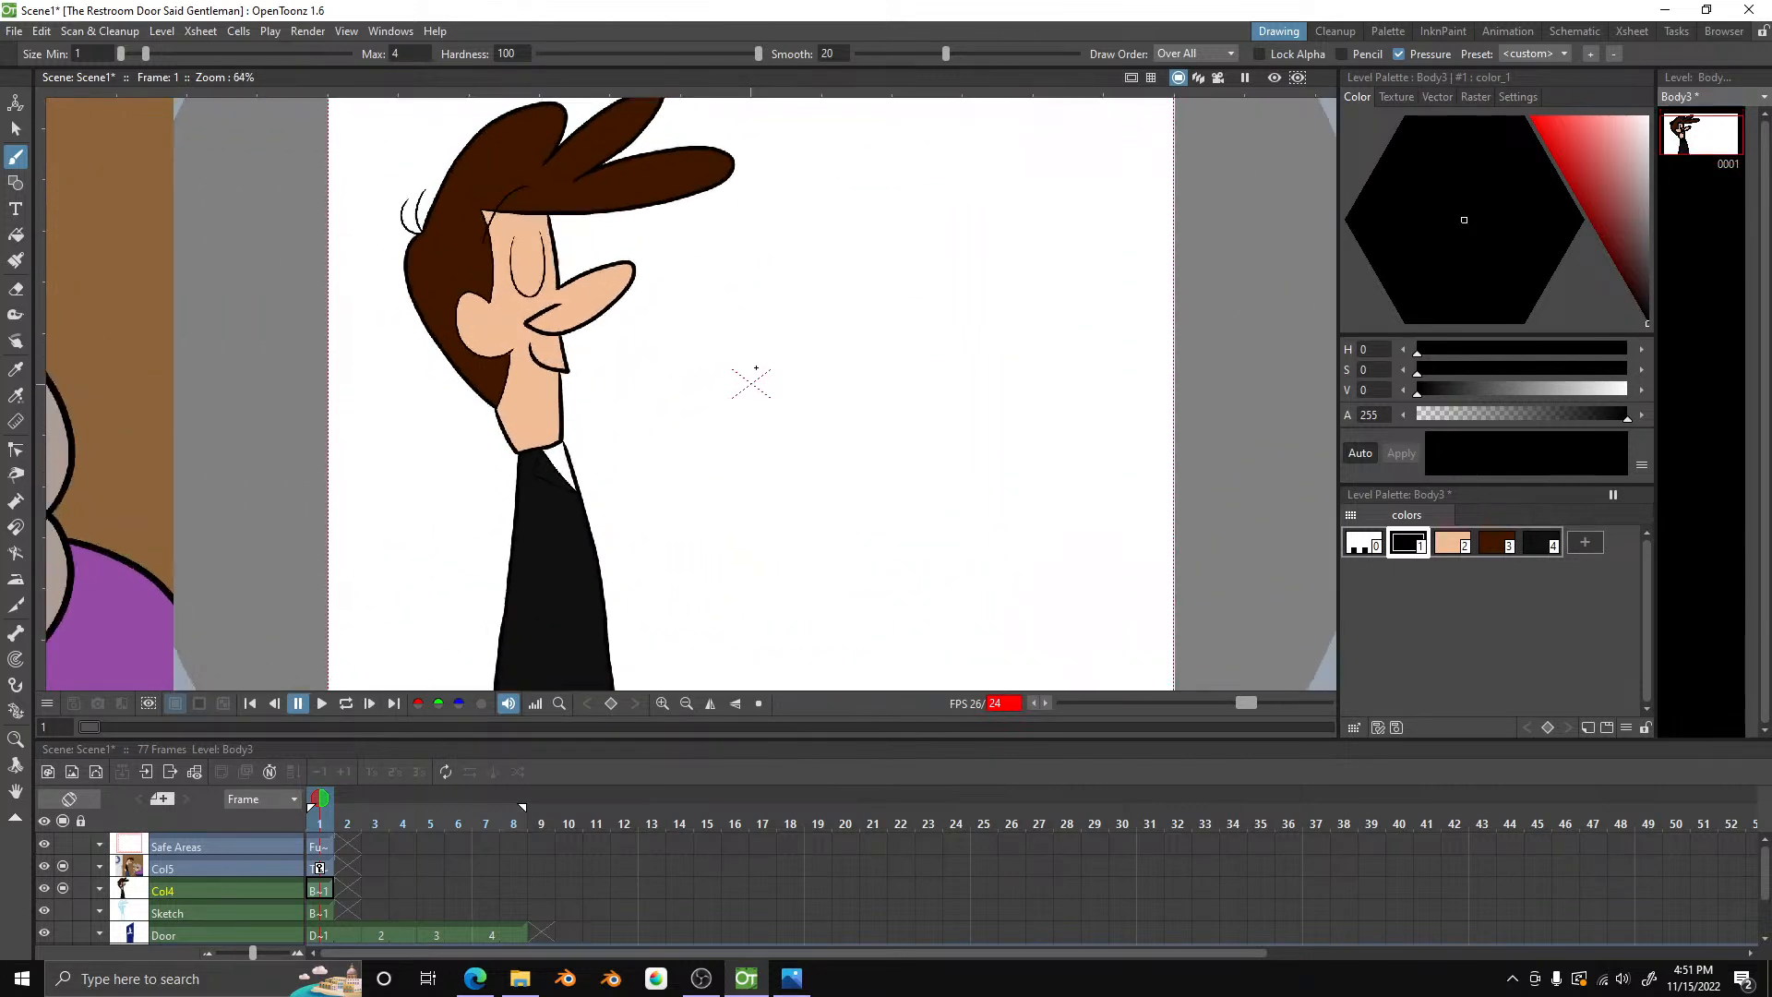
pyautogui.scroll(-4, 749, 375)
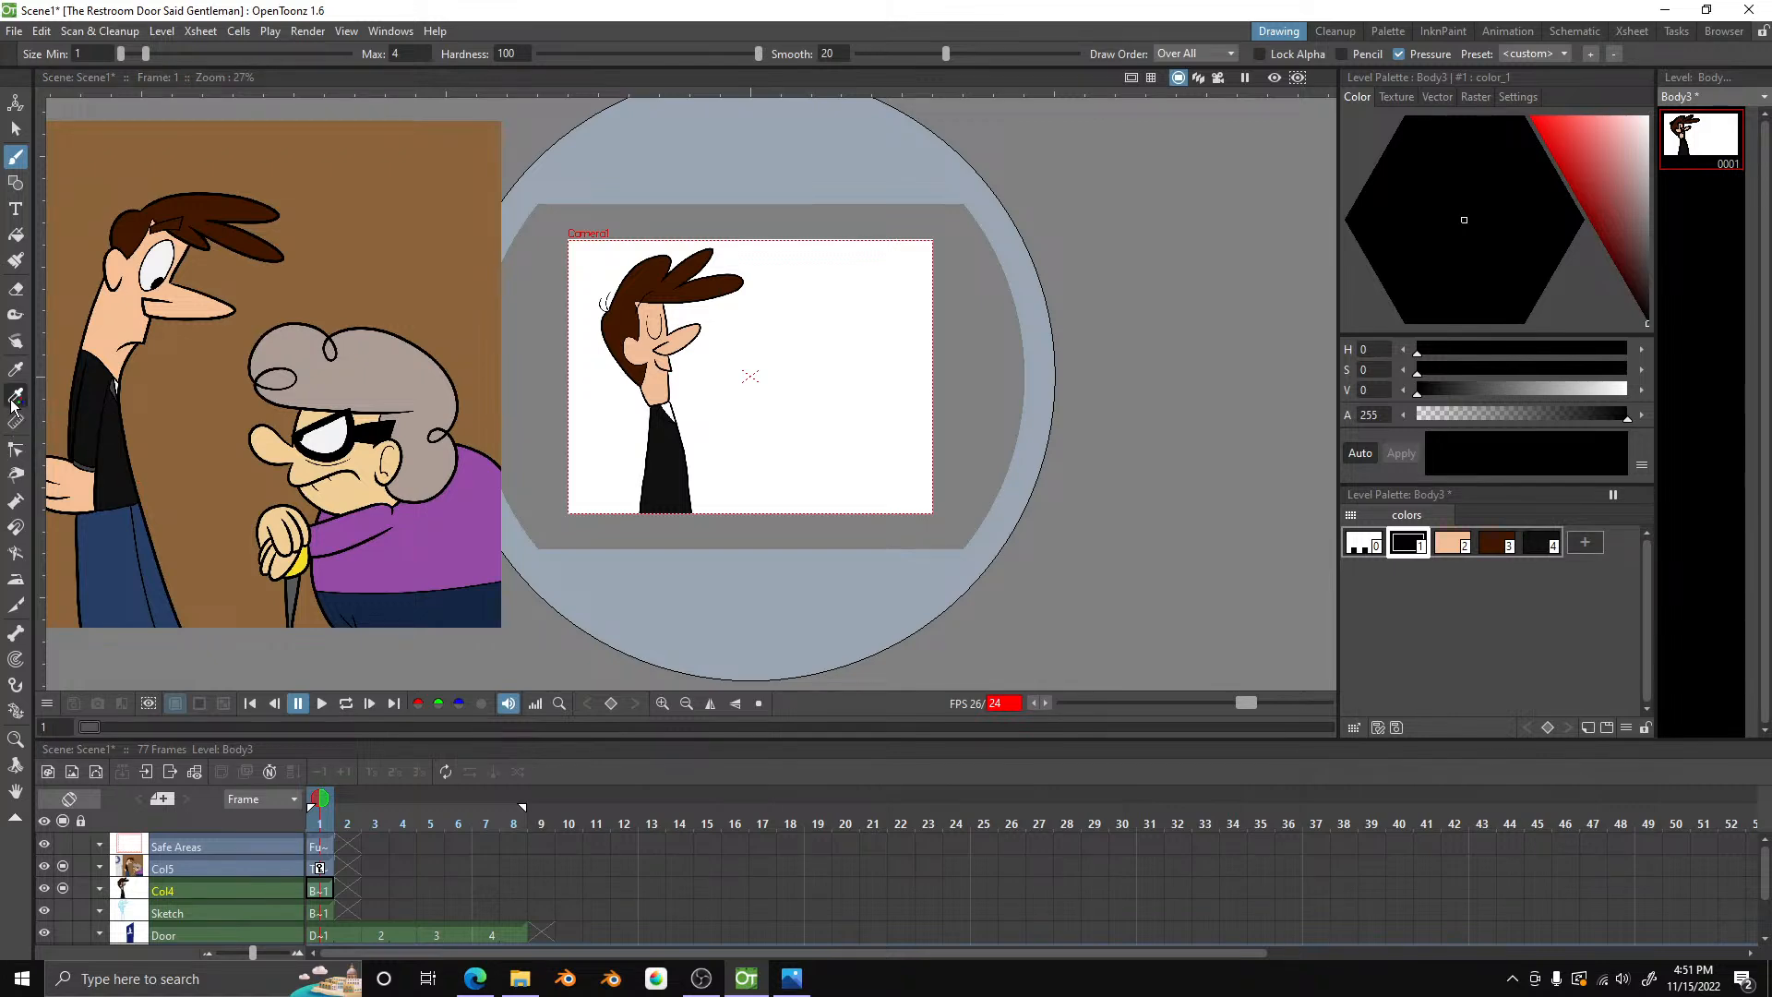
pyautogui.click(12, 400)
pyautogui.click(1556, 548)
pyautogui.click(1584, 545)
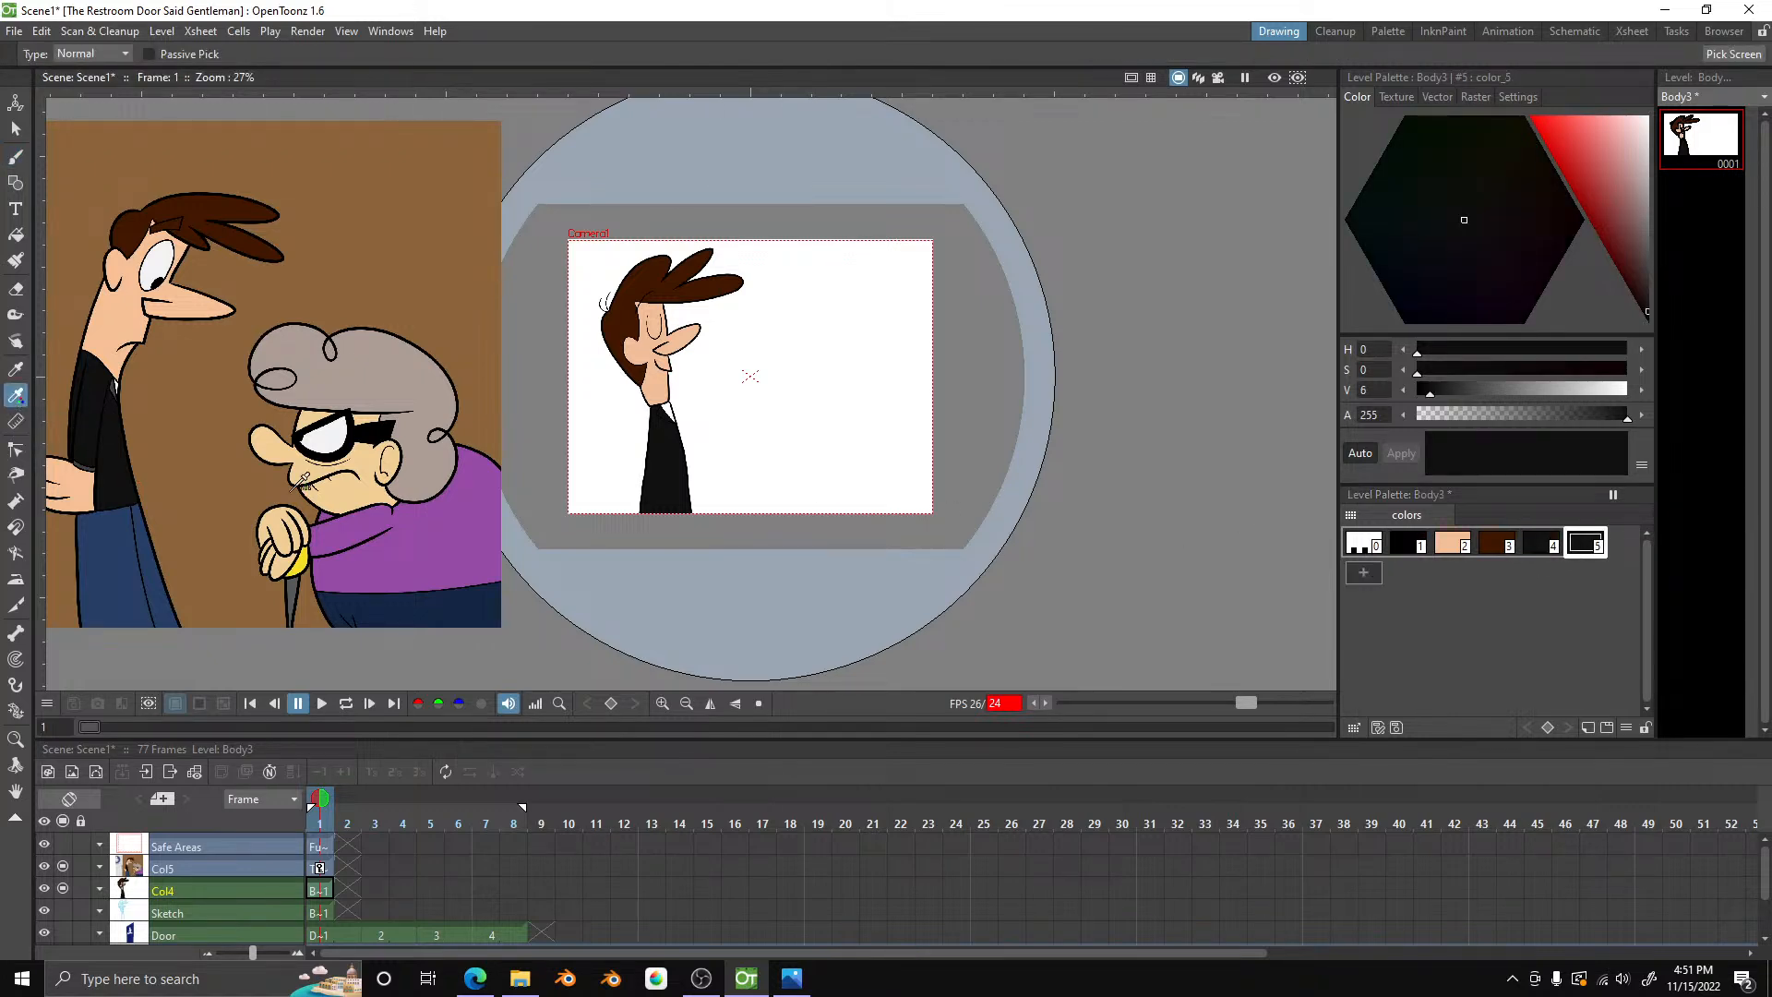
pyautogui.scroll(-1, 101, 404)
pyautogui.scroll(15, 101, 403)
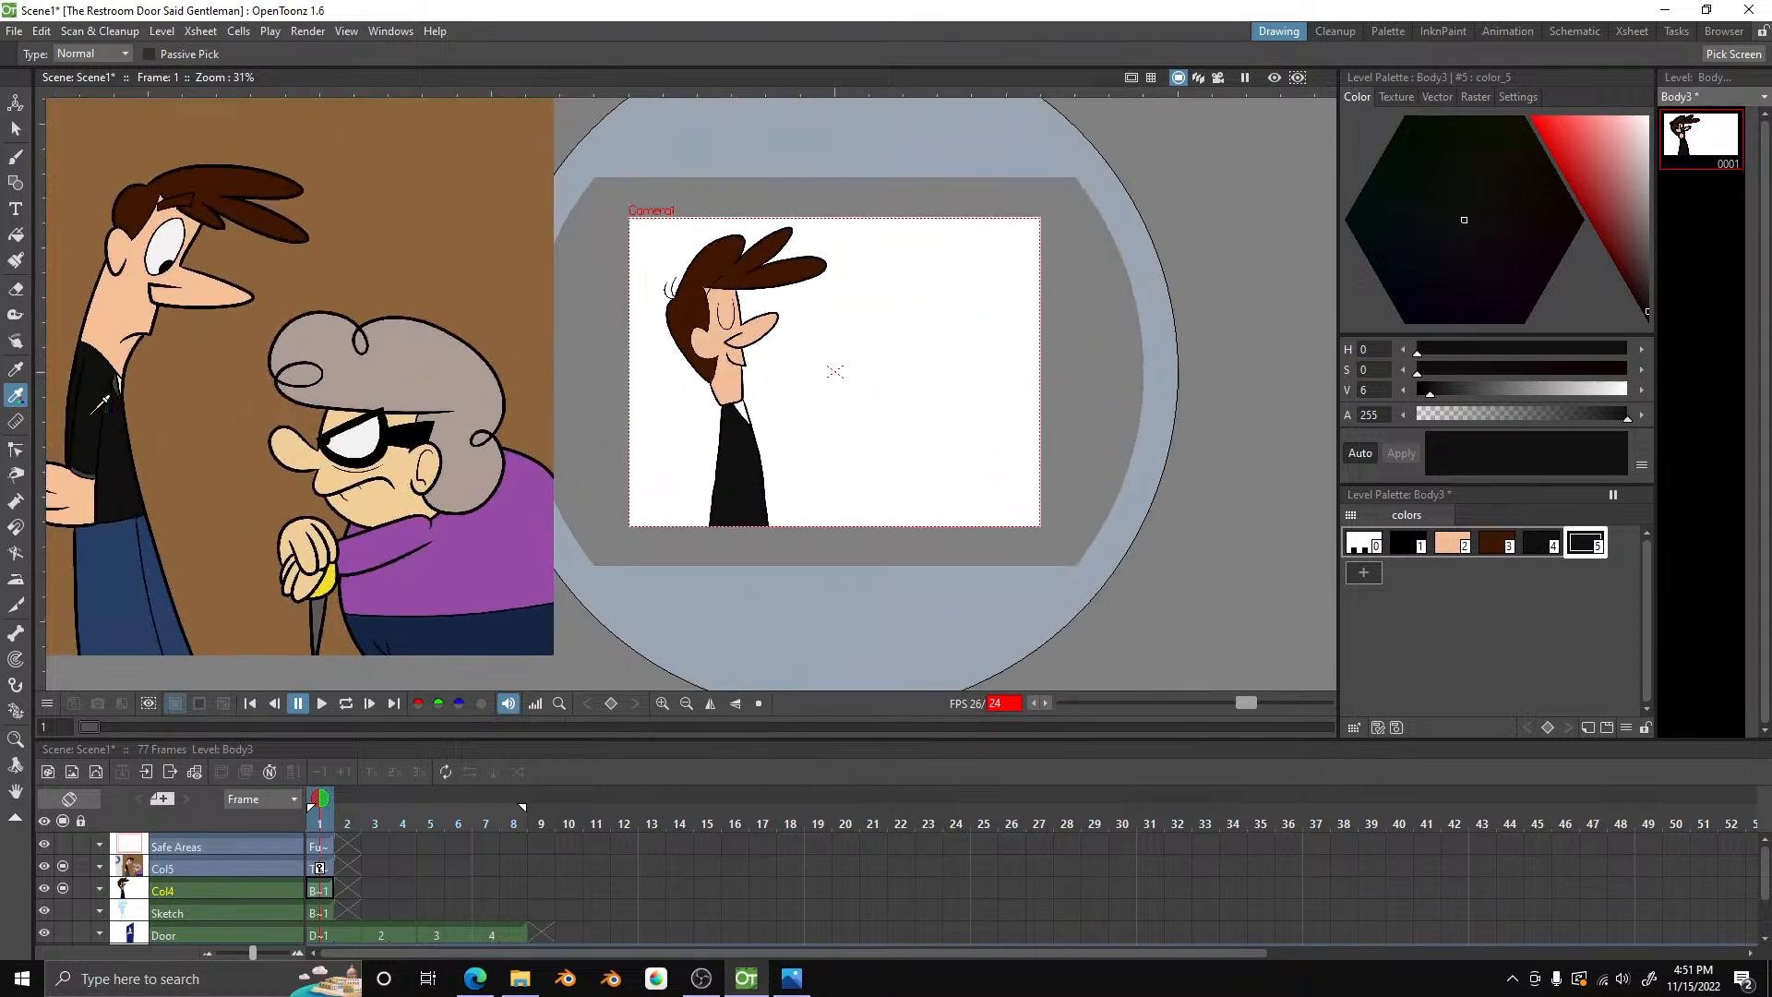
pyautogui.click(138, 303)
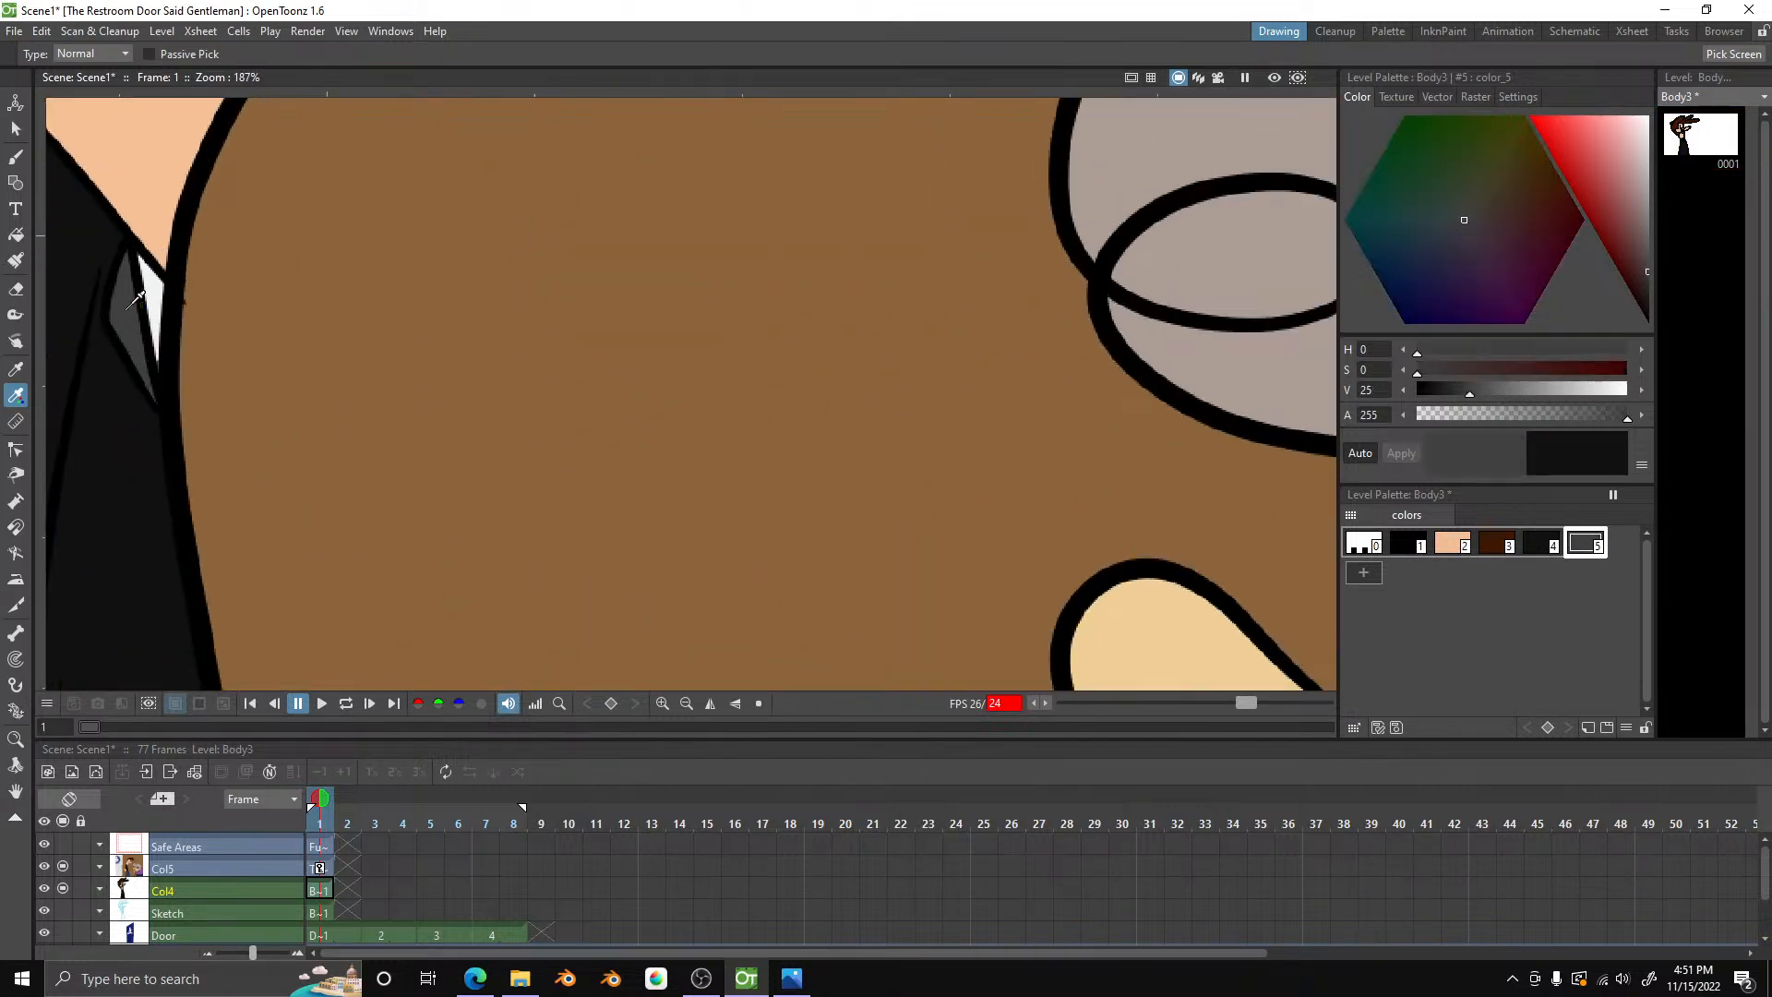
# - Add a Body3 palette style and sample the off-white of the man's shirt in the concept art, H 0, S 0, V 94
pyautogui.scroll(-12, 138, 303)
pyautogui.click(1366, 575)
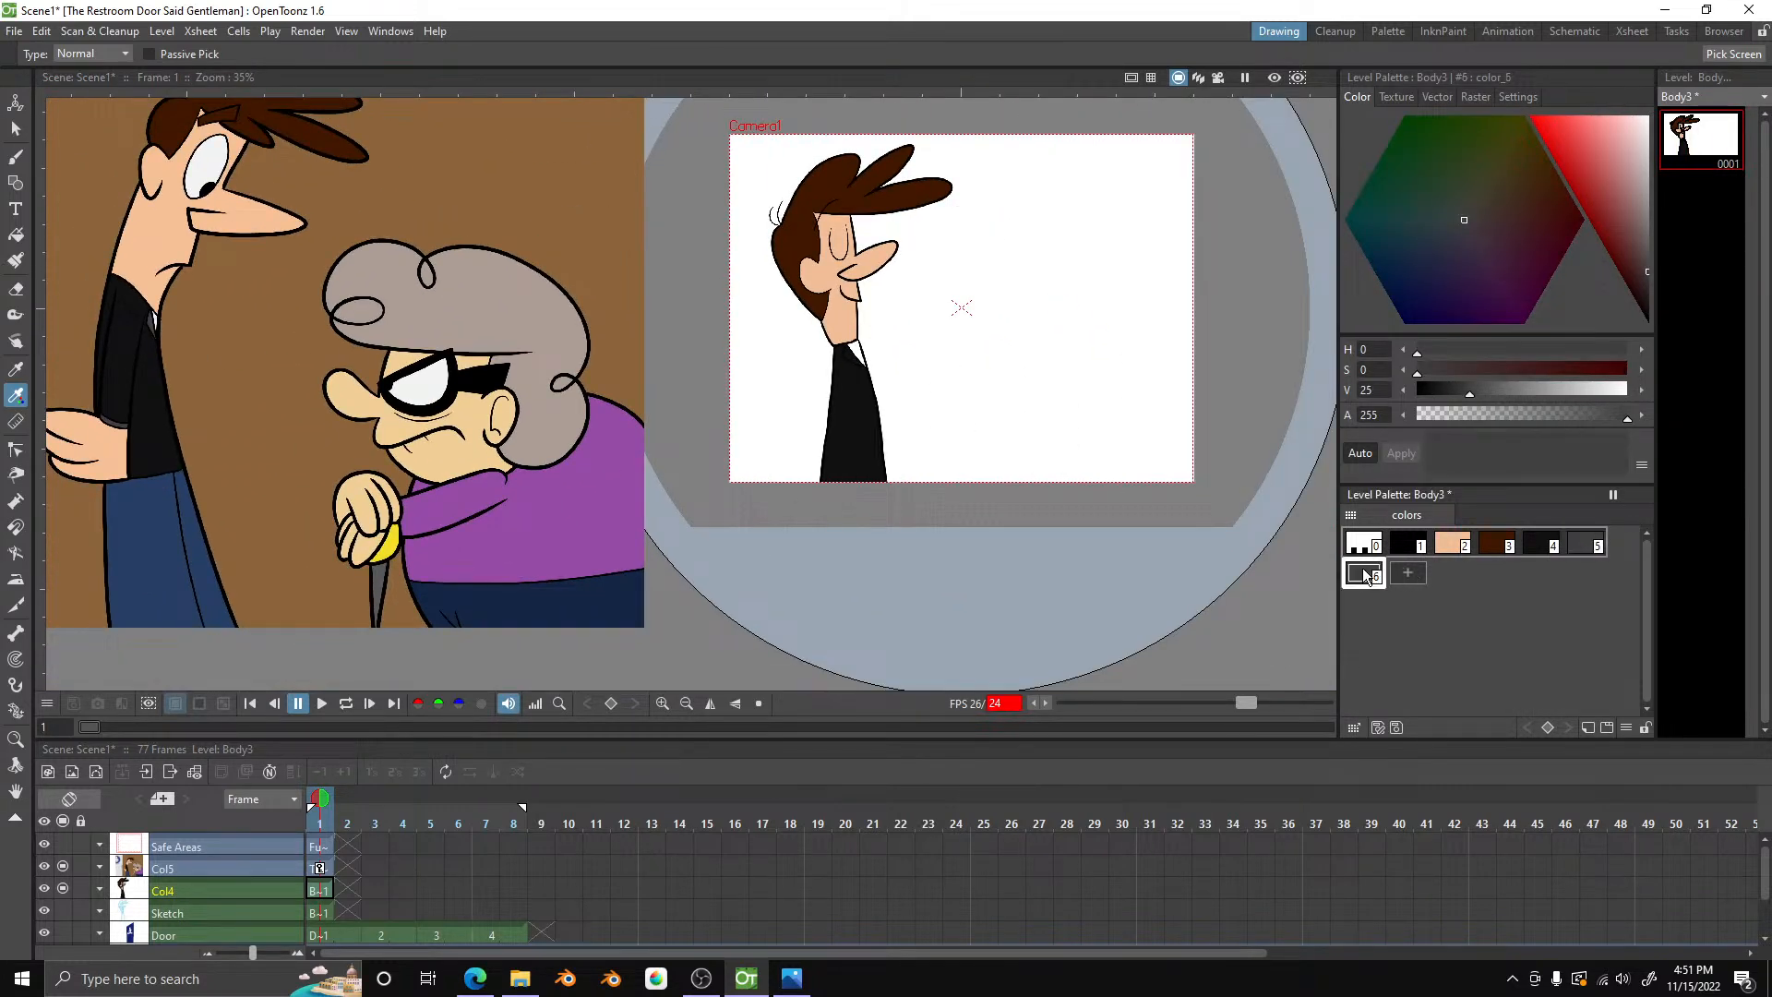
pyautogui.scroll(-3, 167, 337)
pyautogui.scroll(1, 196, 307)
pyautogui.scroll(4, 196, 307)
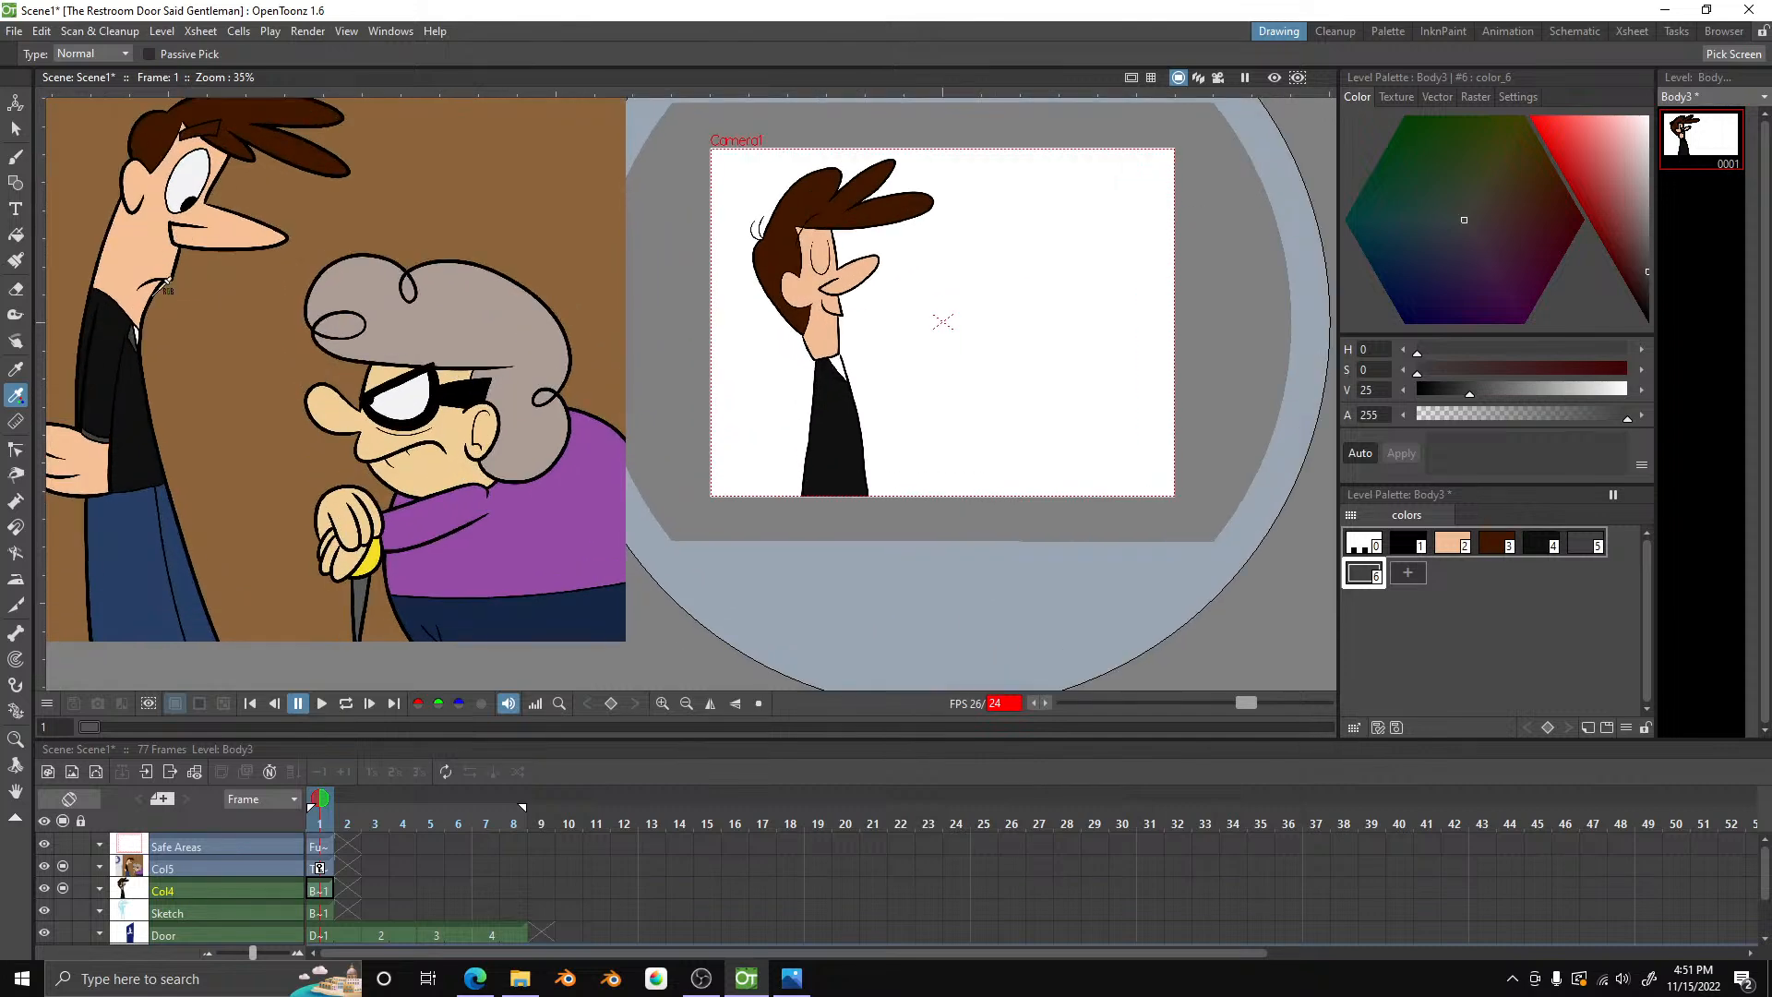
pyautogui.scroll(-2, 222, 211)
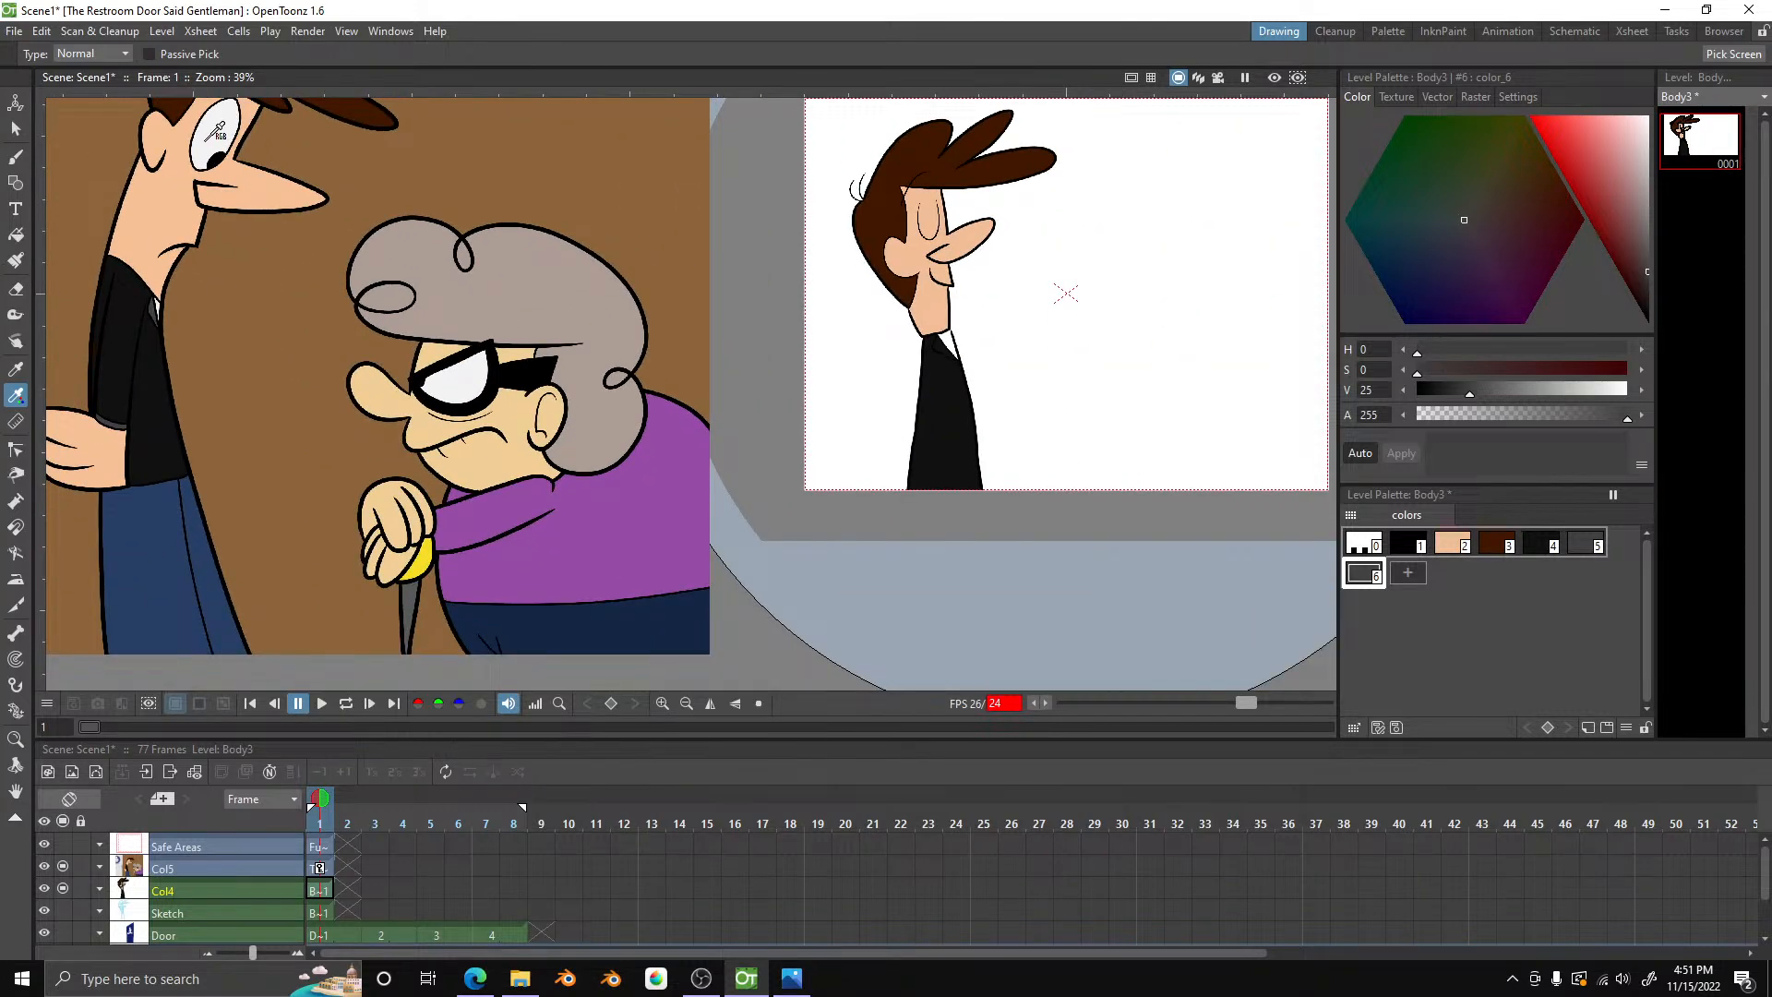
pyautogui.scroll(5, 171, 254)
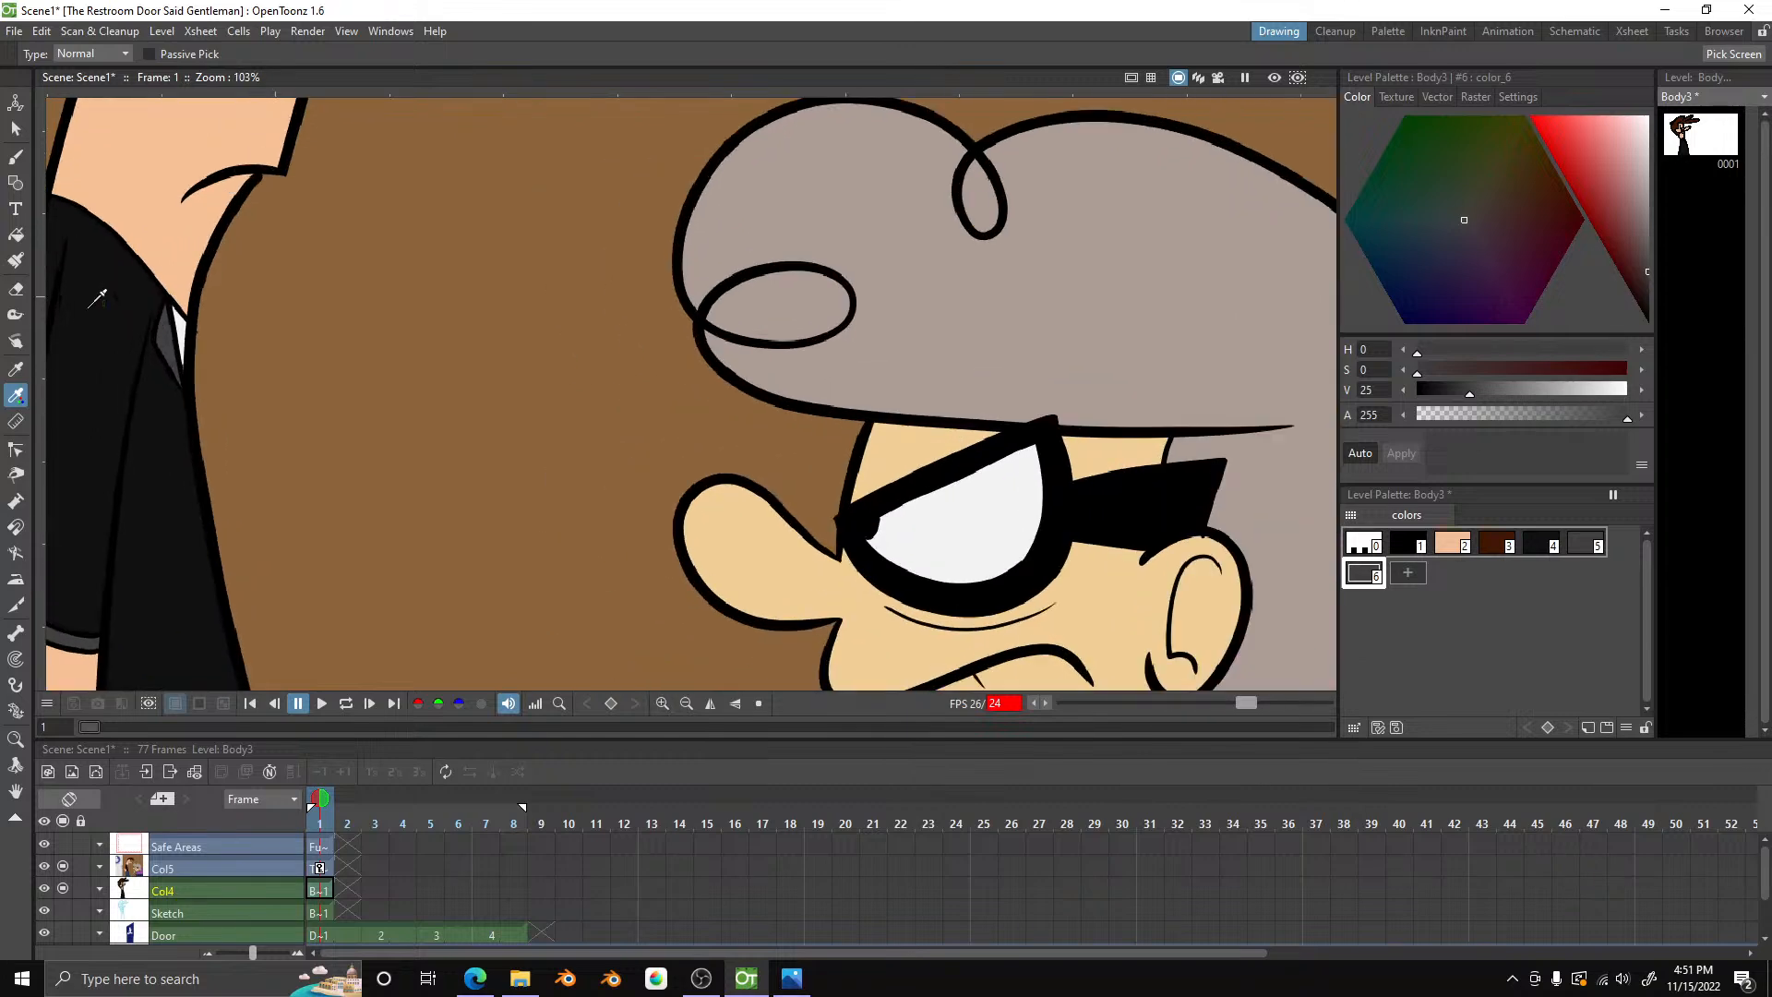
pyautogui.scroll(1, 97, 298)
pyautogui.click(220, 325)
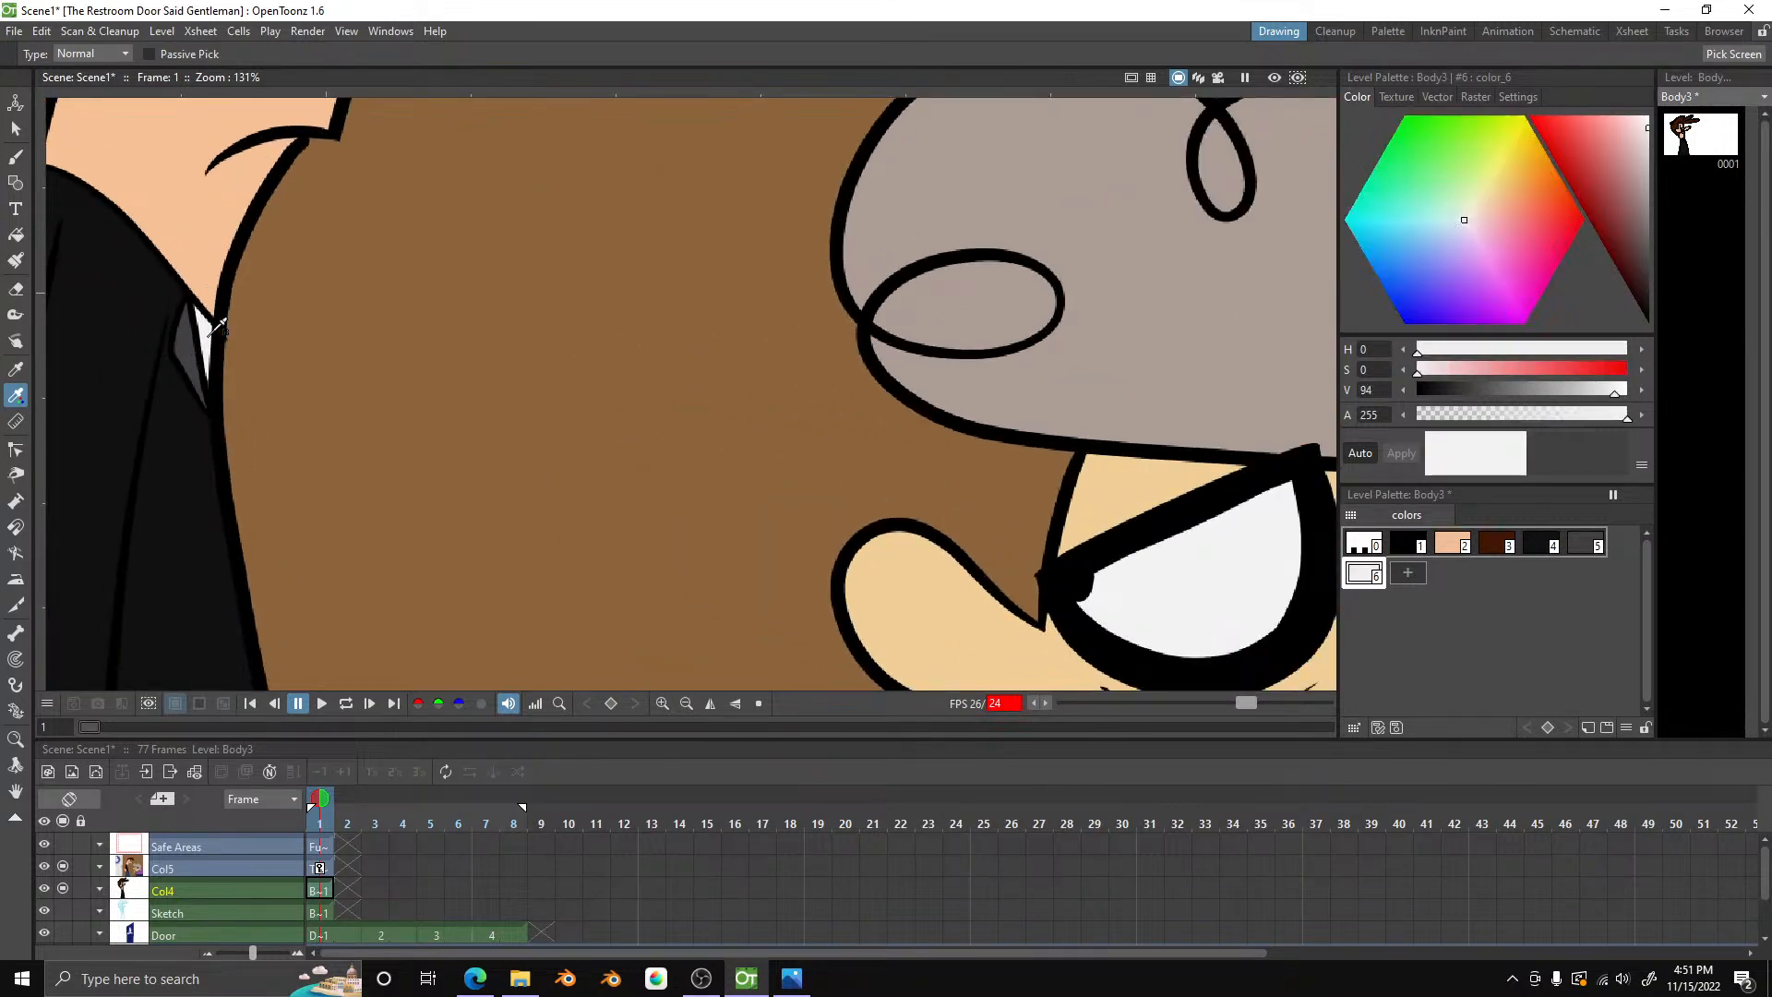
# - Fill the character's lapel with dark grey style 5 and the shirt triangle at the neck with off-white style 6
pyautogui.scroll(-6, 220, 325)
pyautogui.scroll(8, 803, 353)
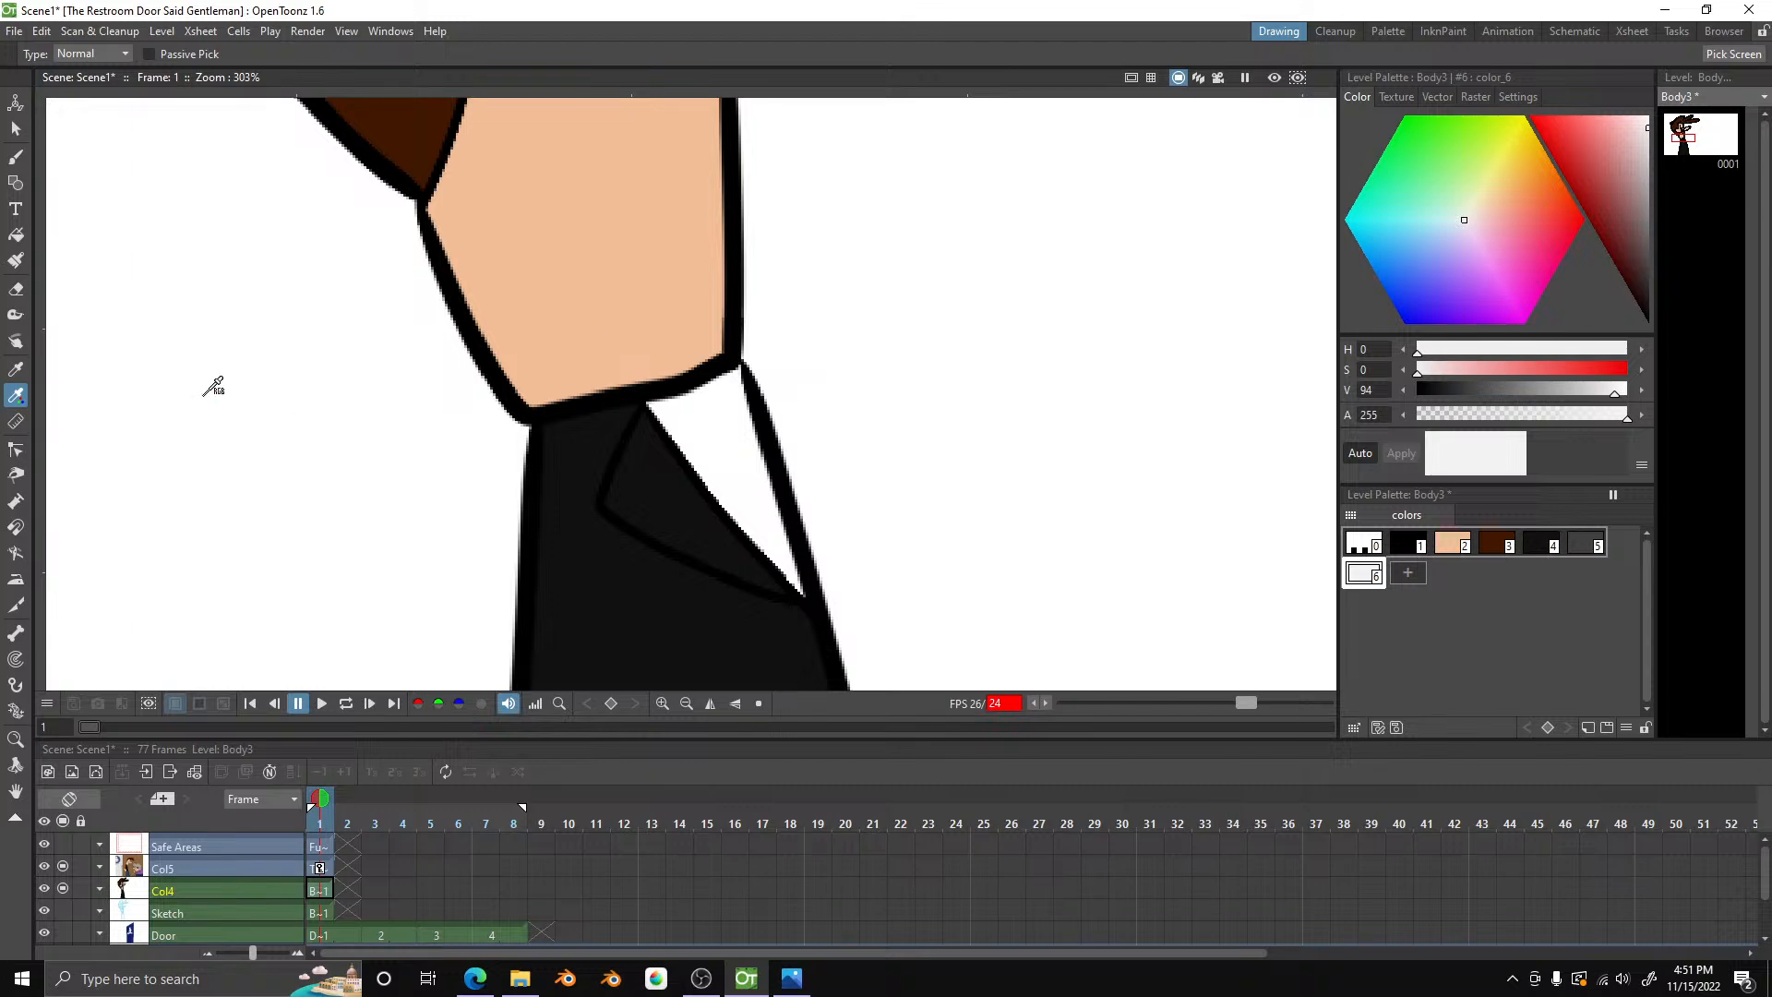
pyautogui.click(15, 234)
pyautogui.click(1581, 544)
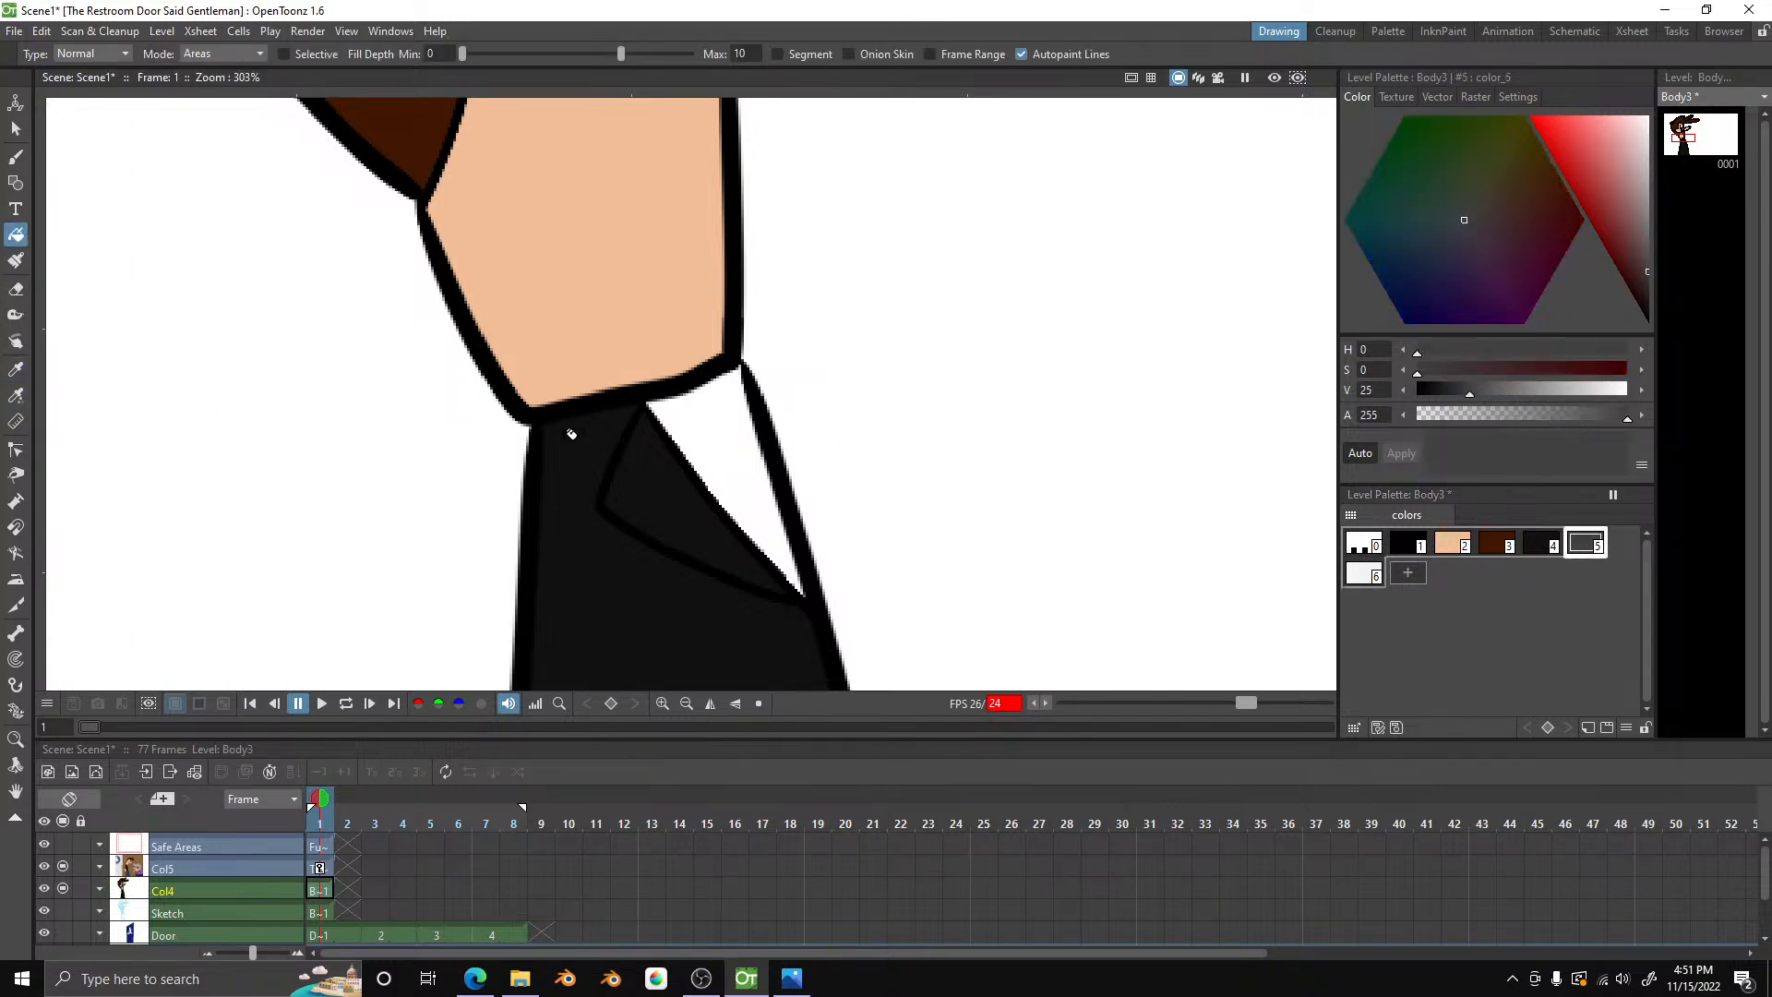
pyautogui.click(662, 489)
pyautogui.click(1364, 572)
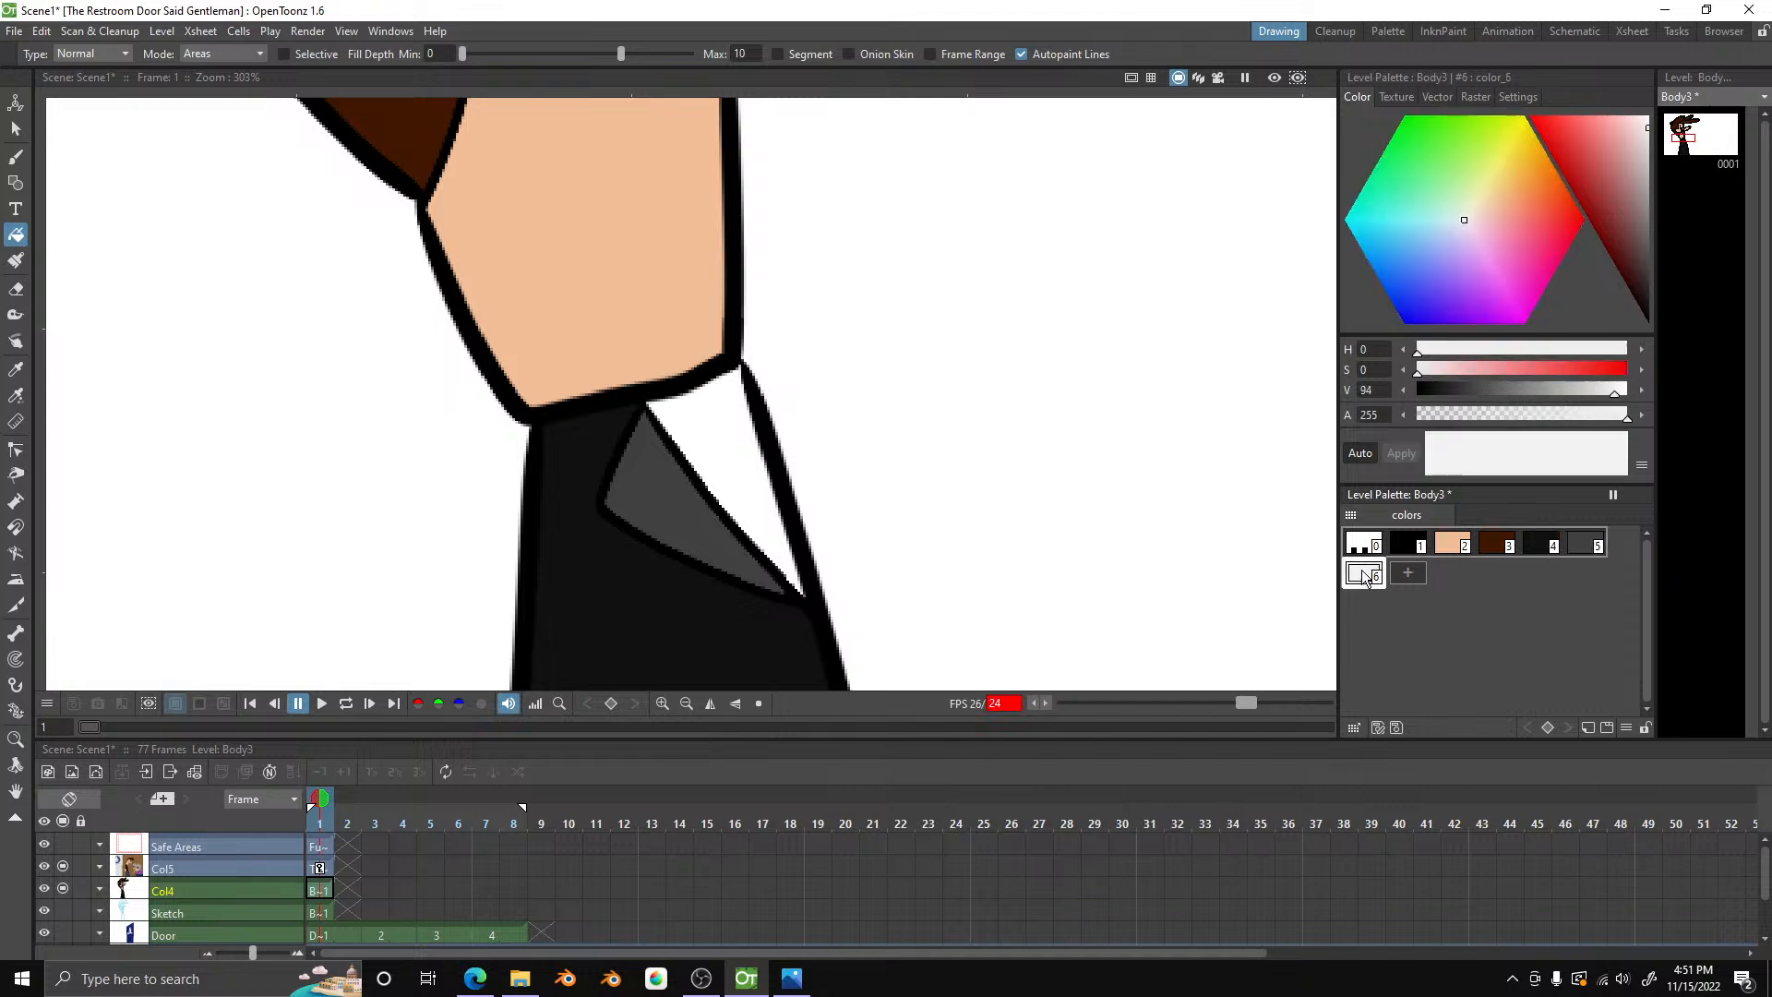
pyautogui.click(724, 464)
pyautogui.scroll(-5, 725, 461)
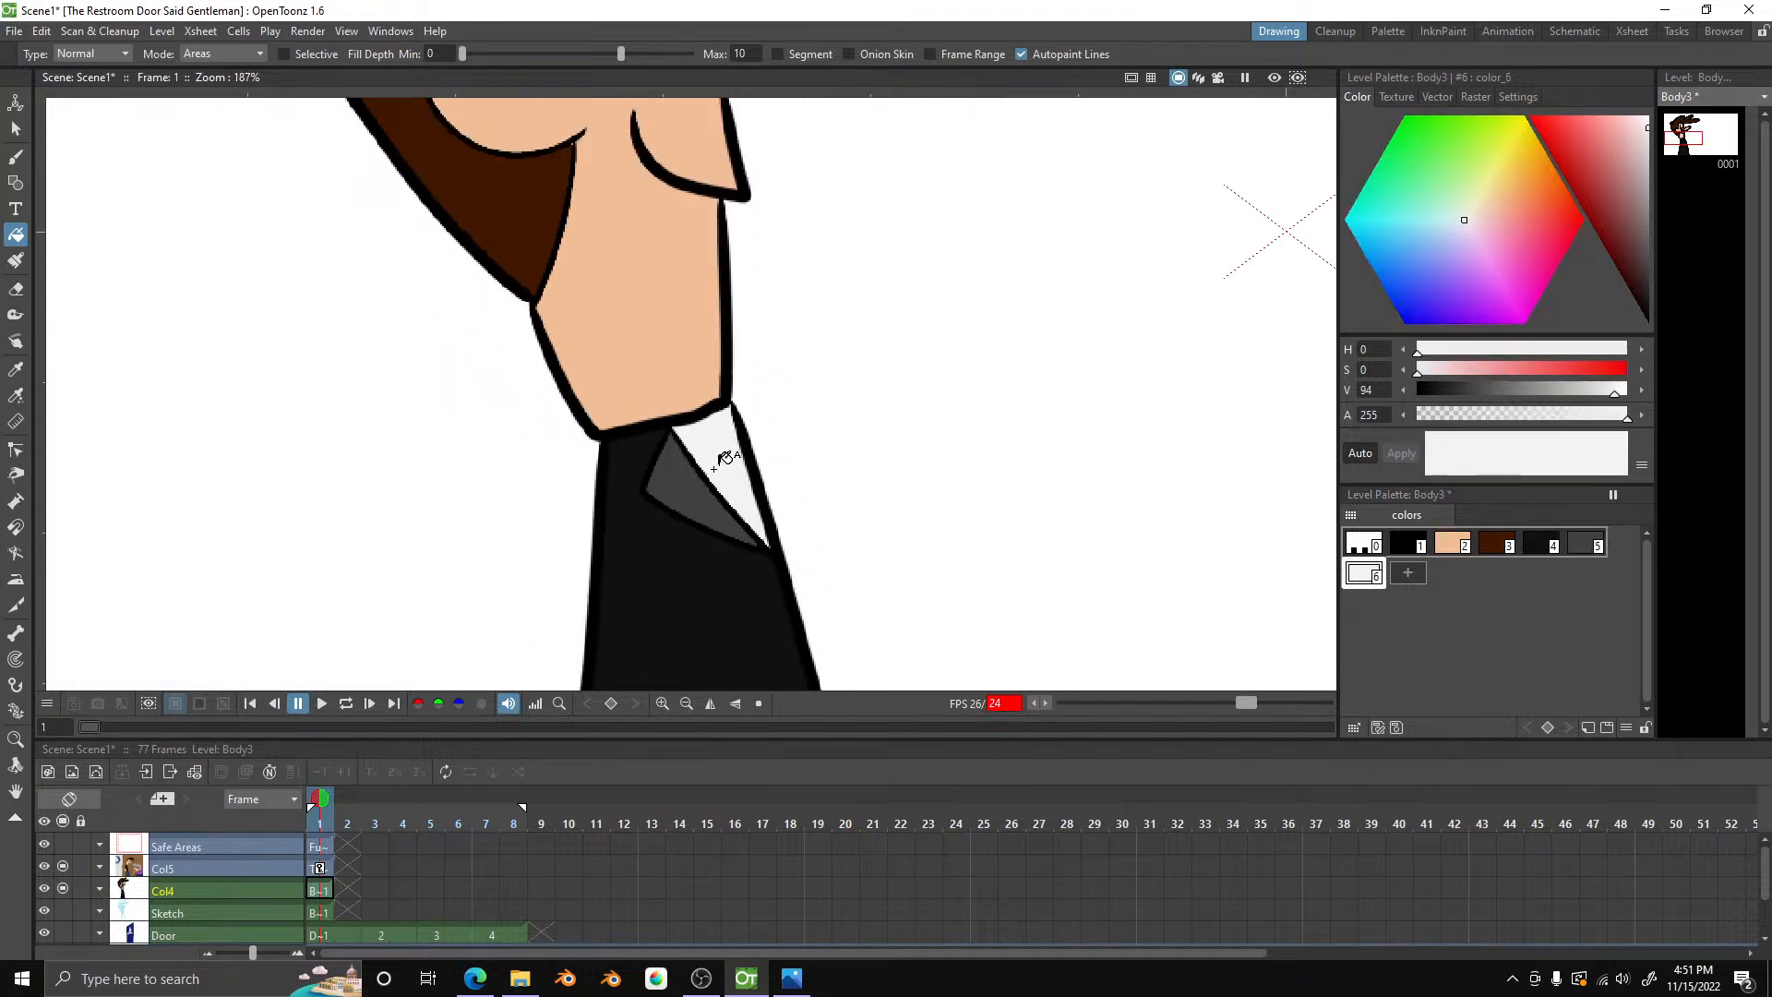
# - With brown style 3 selected, inspect the hair corner below the ear and the rest of the coloured figure for unpainted spots
pyautogui.scroll(7, 725, 458)
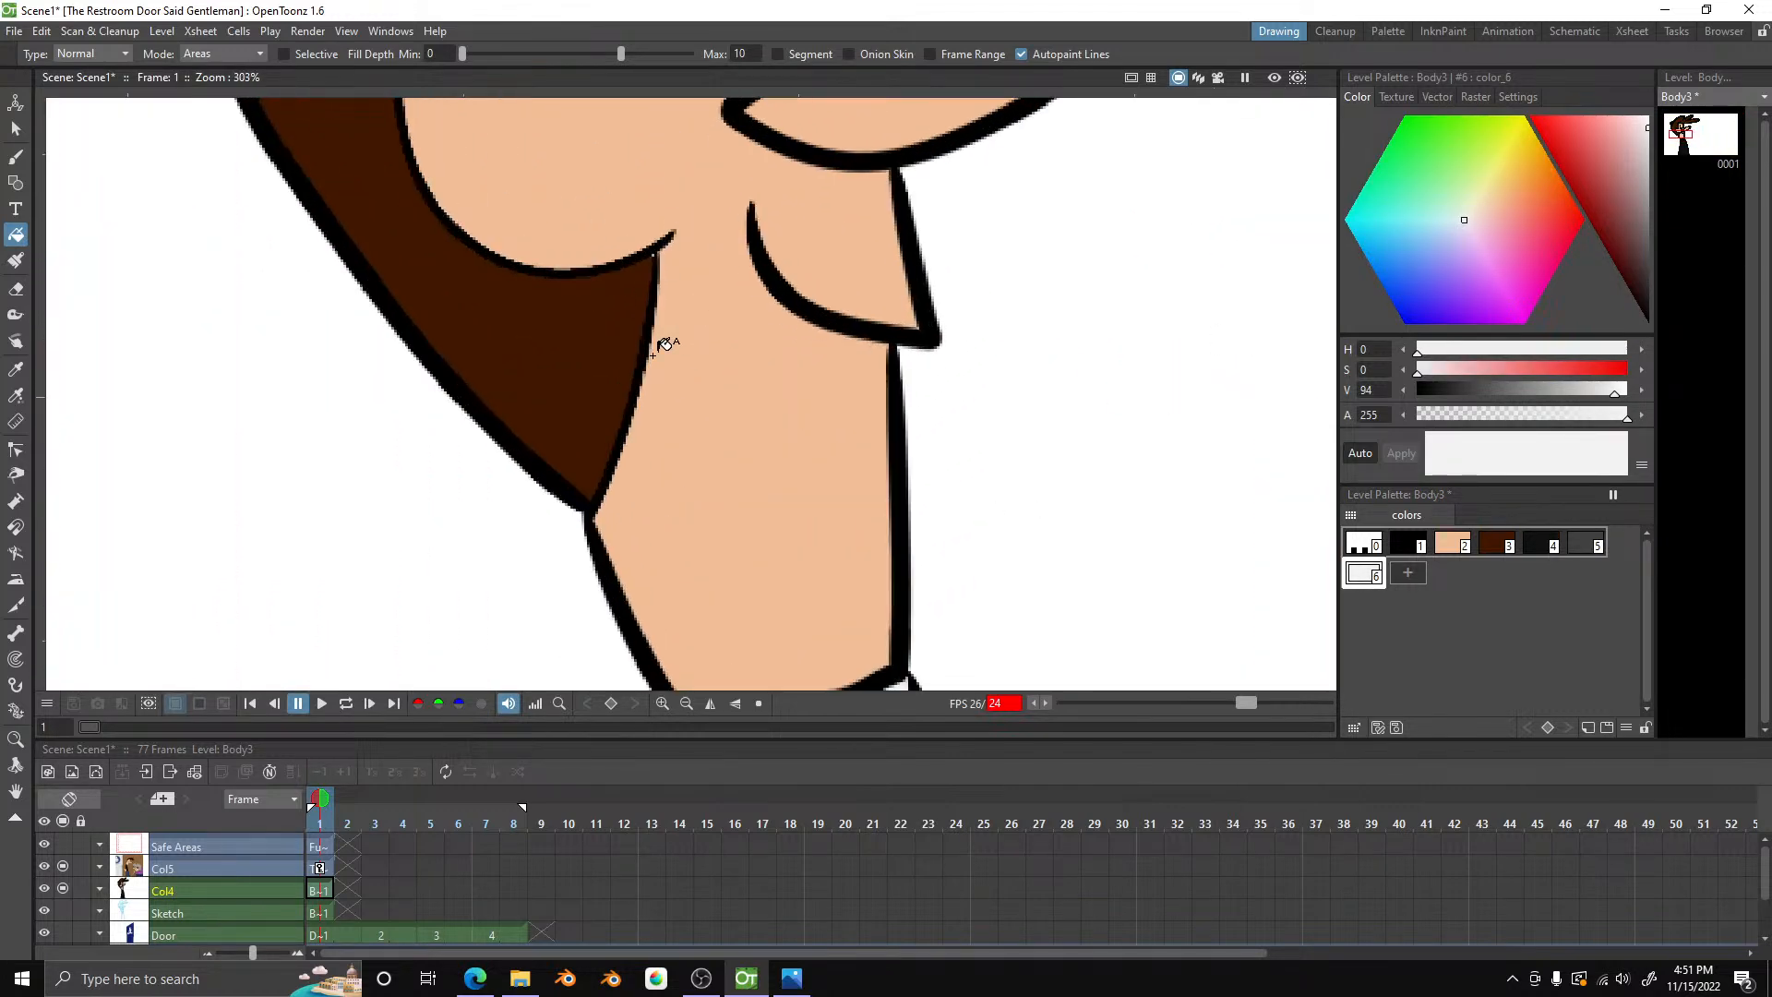
pyautogui.click(1495, 538)
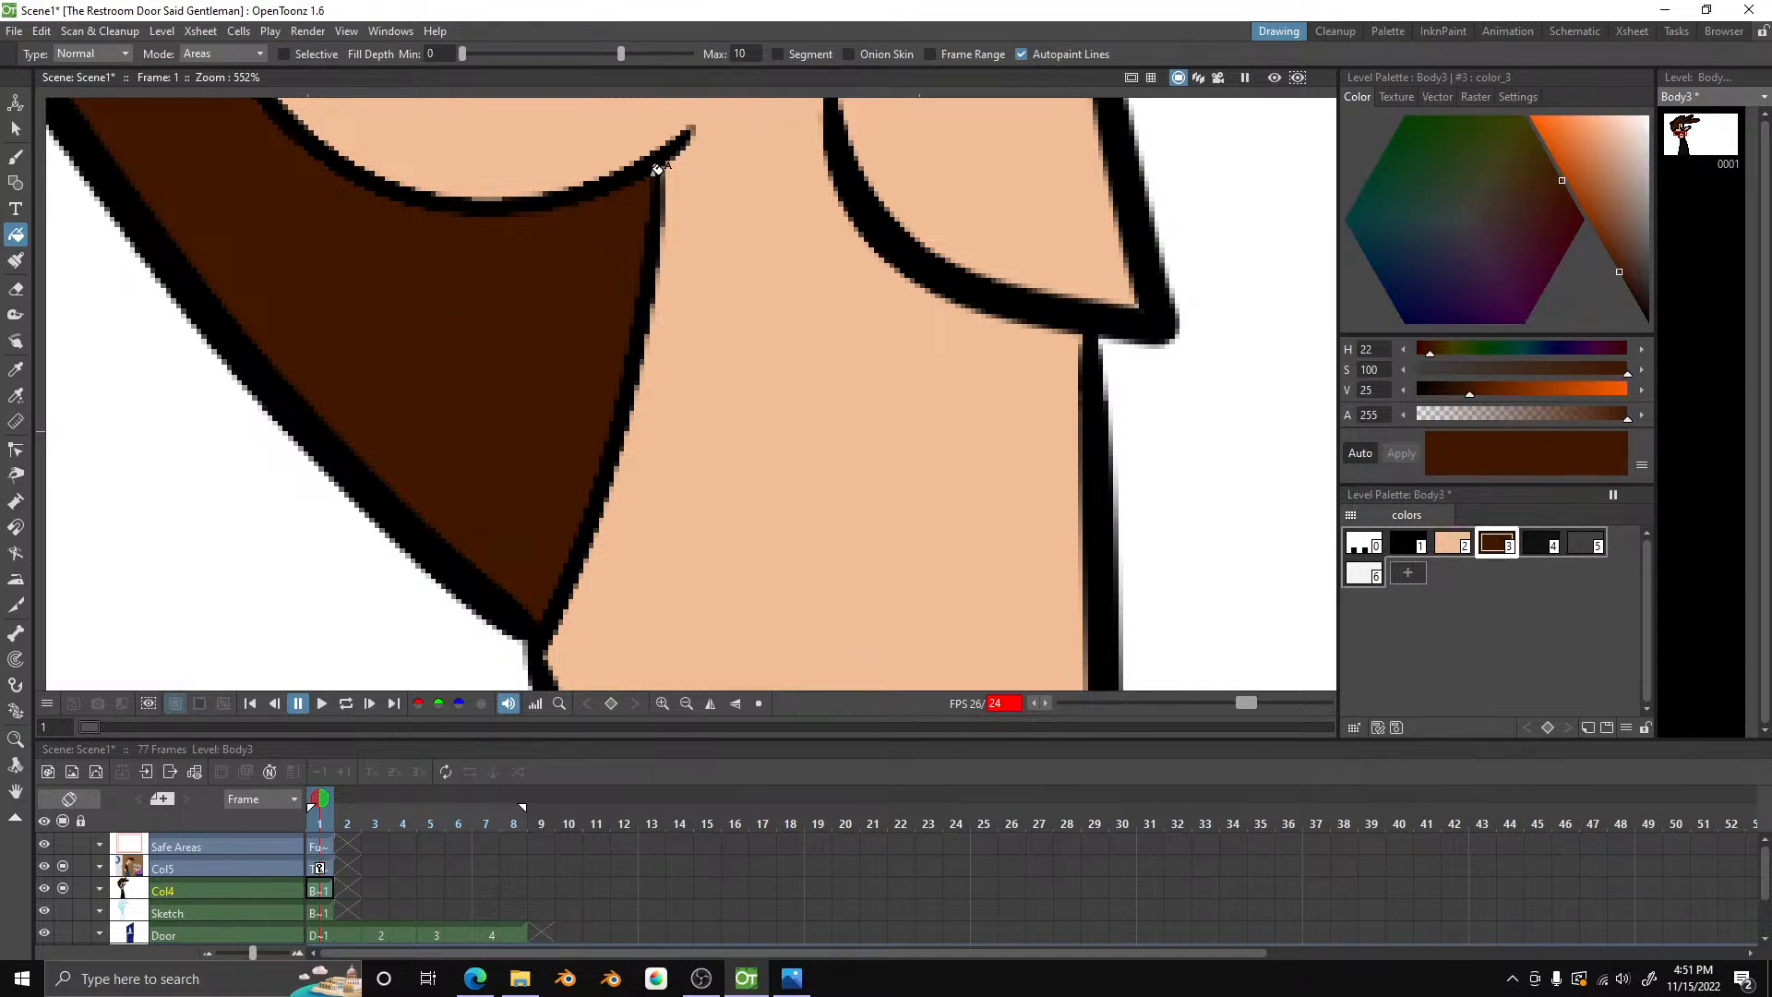
pyautogui.scroll(2, 657, 169)
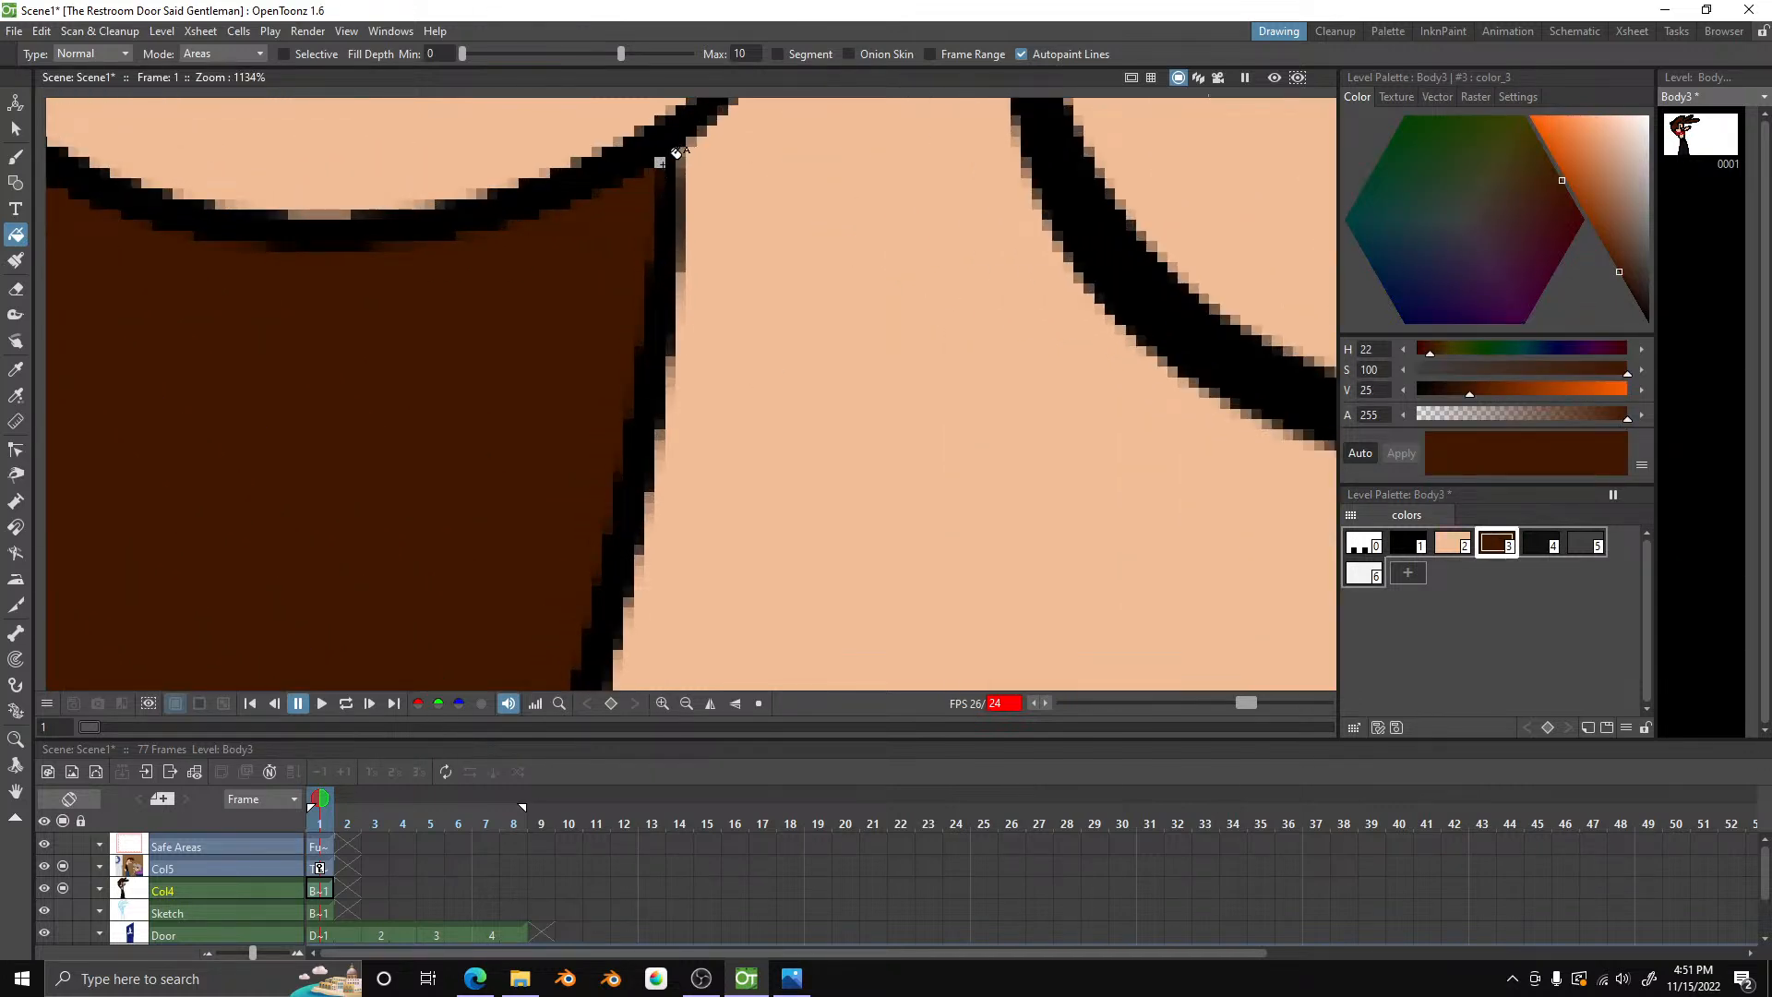
pyautogui.scroll(-8, 626, 240)
pyautogui.scroll(-8, 626, 245)
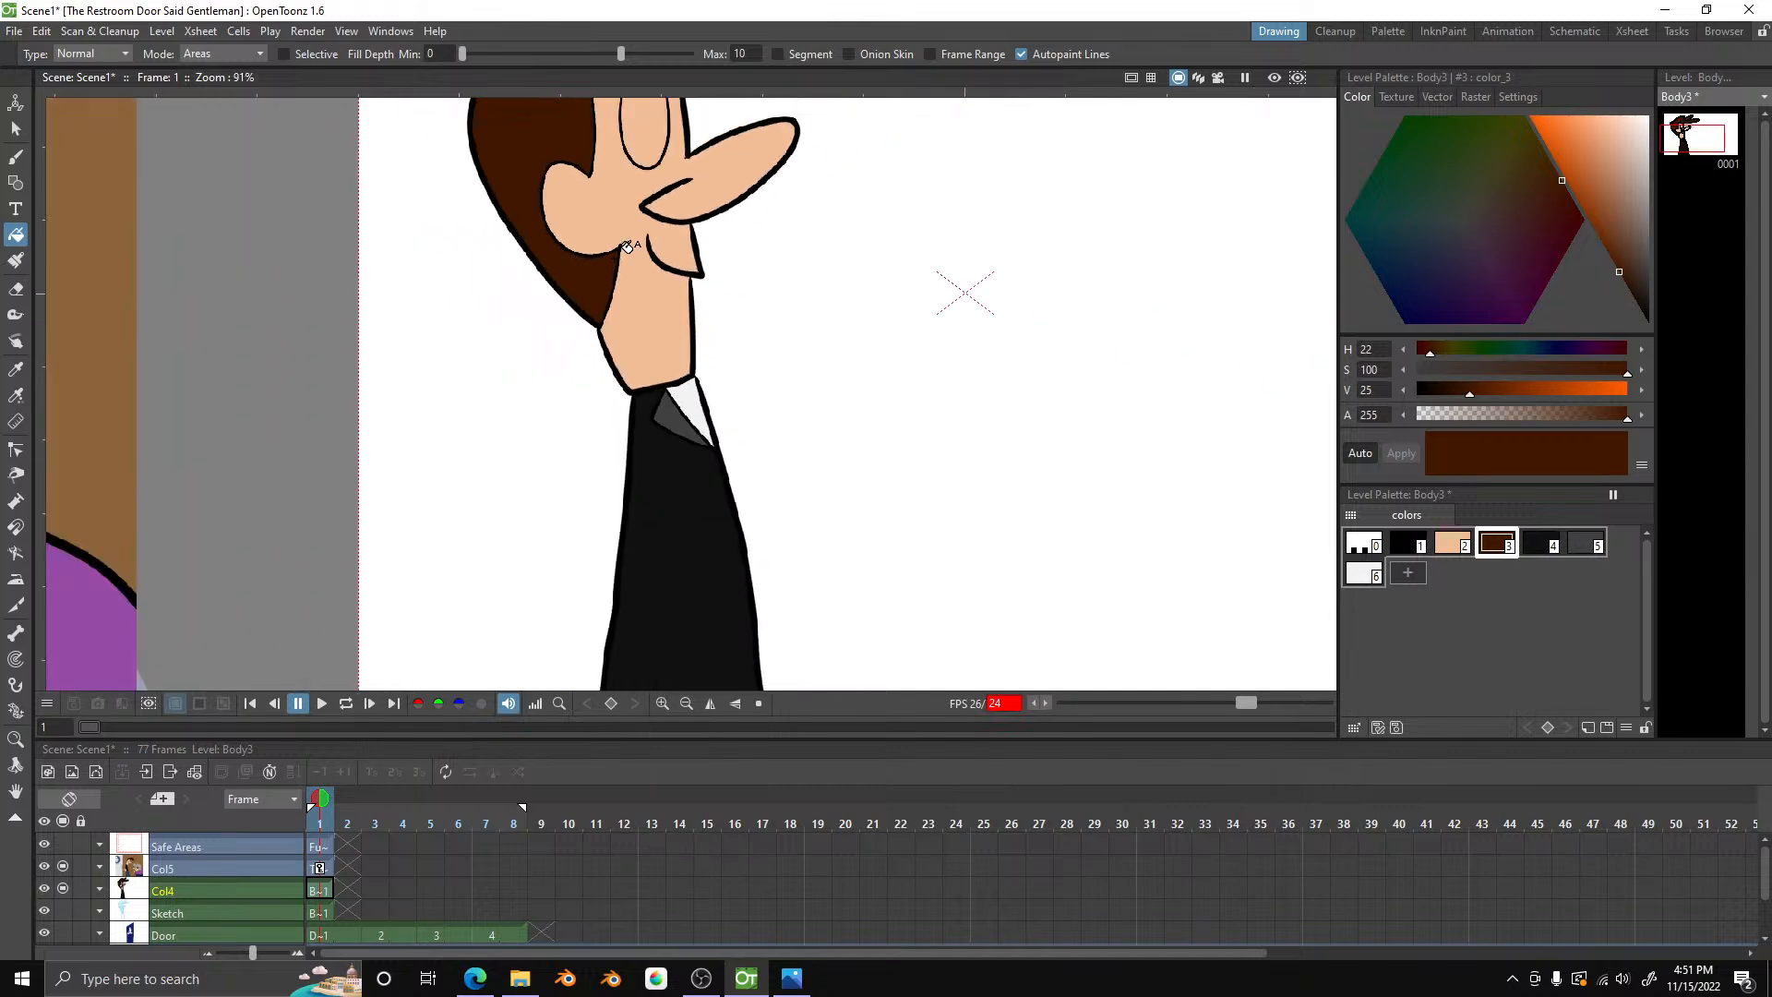
pyautogui.scroll(2, 755, 166)
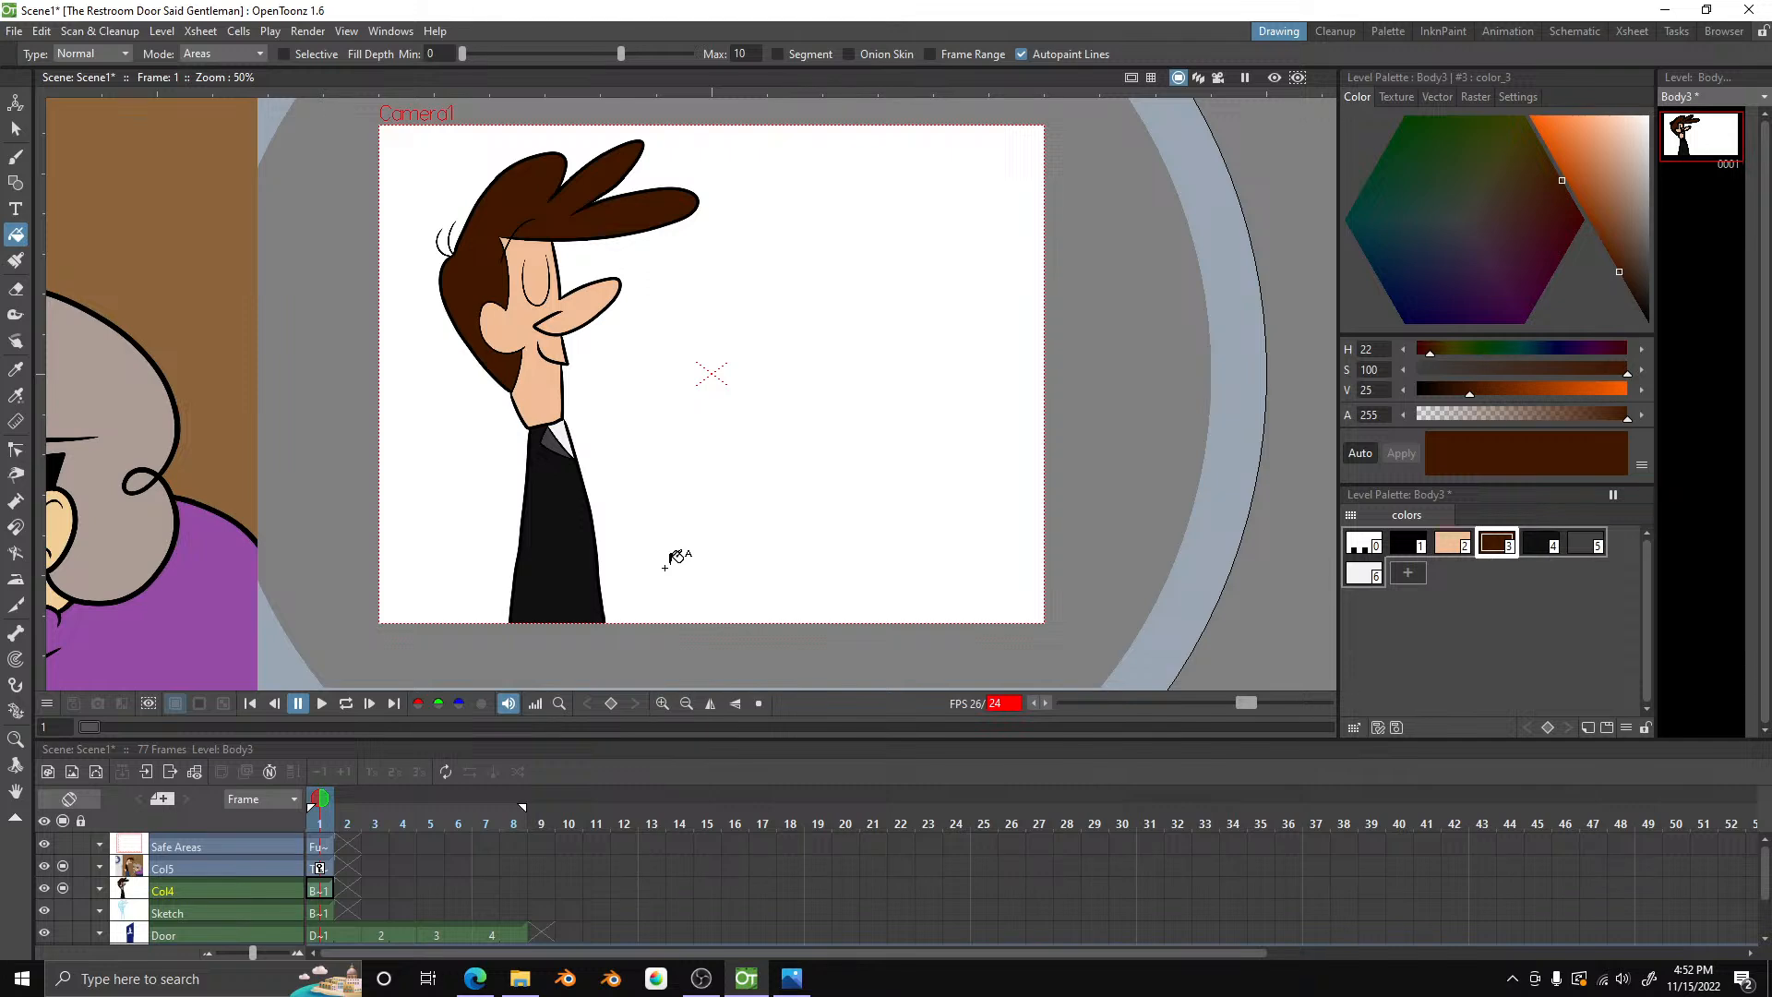
pyautogui.scroll(-1, 677, 557)
pyautogui.scroll(-1, 681, 558)
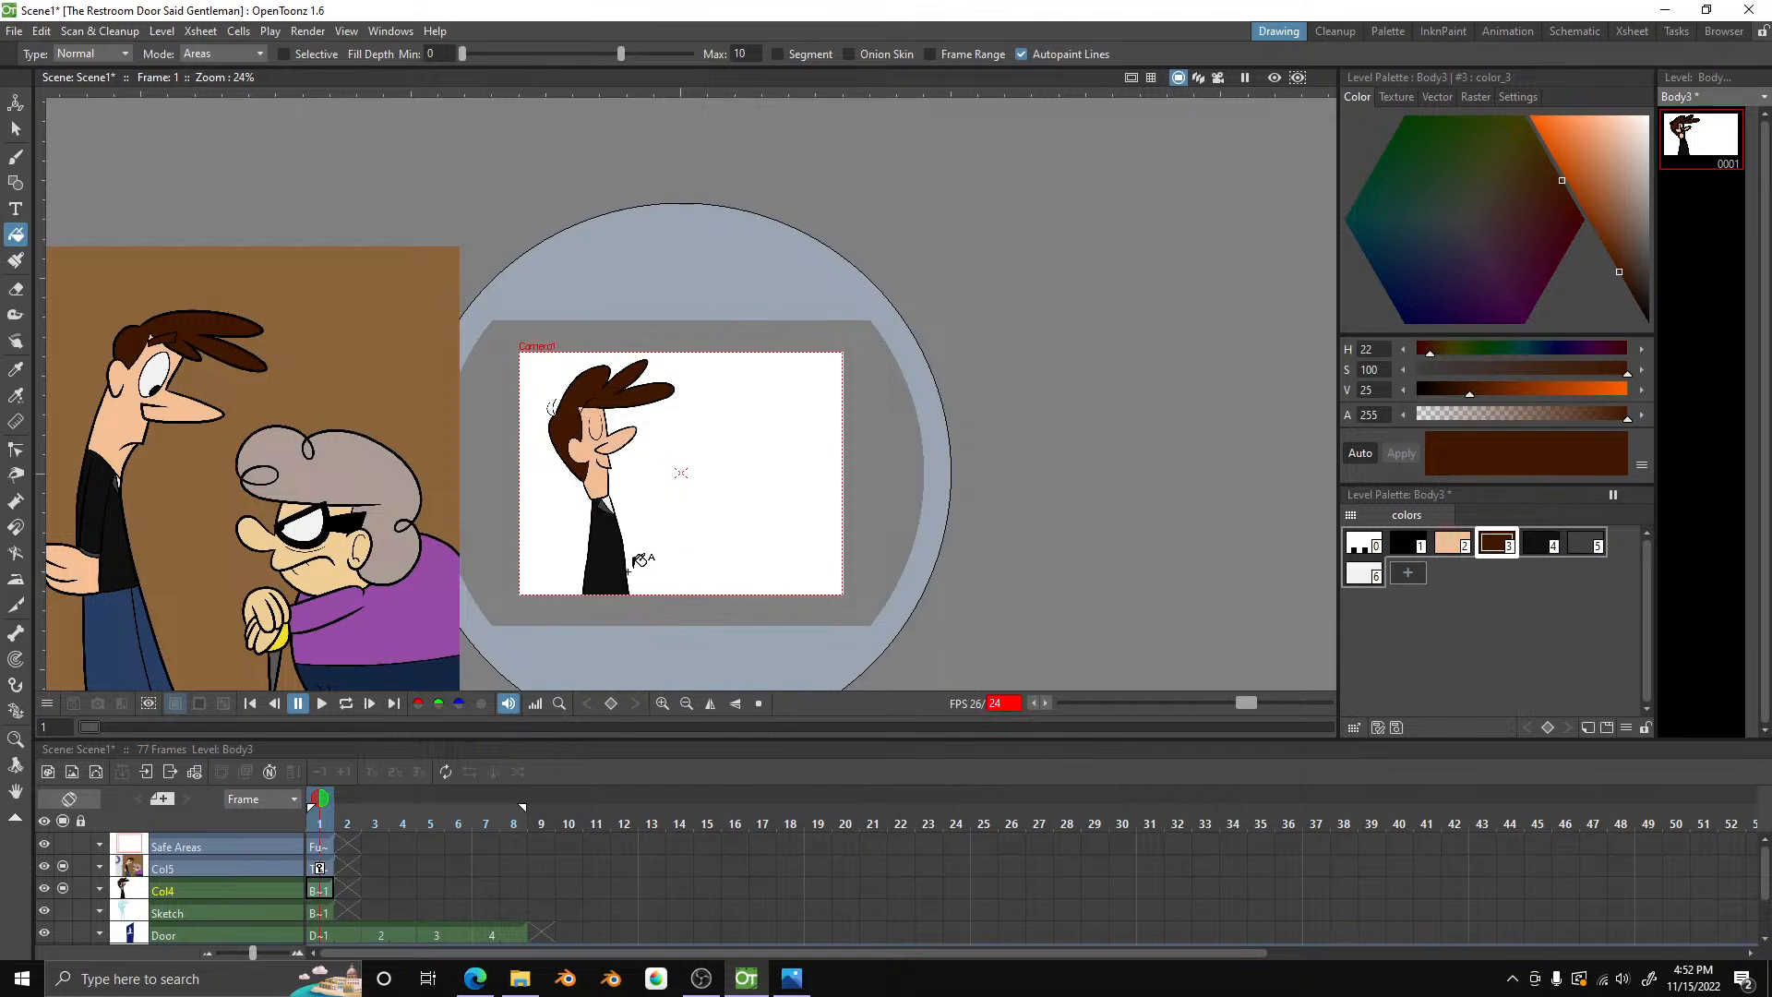
pyautogui.scroll(4, 637, 561)
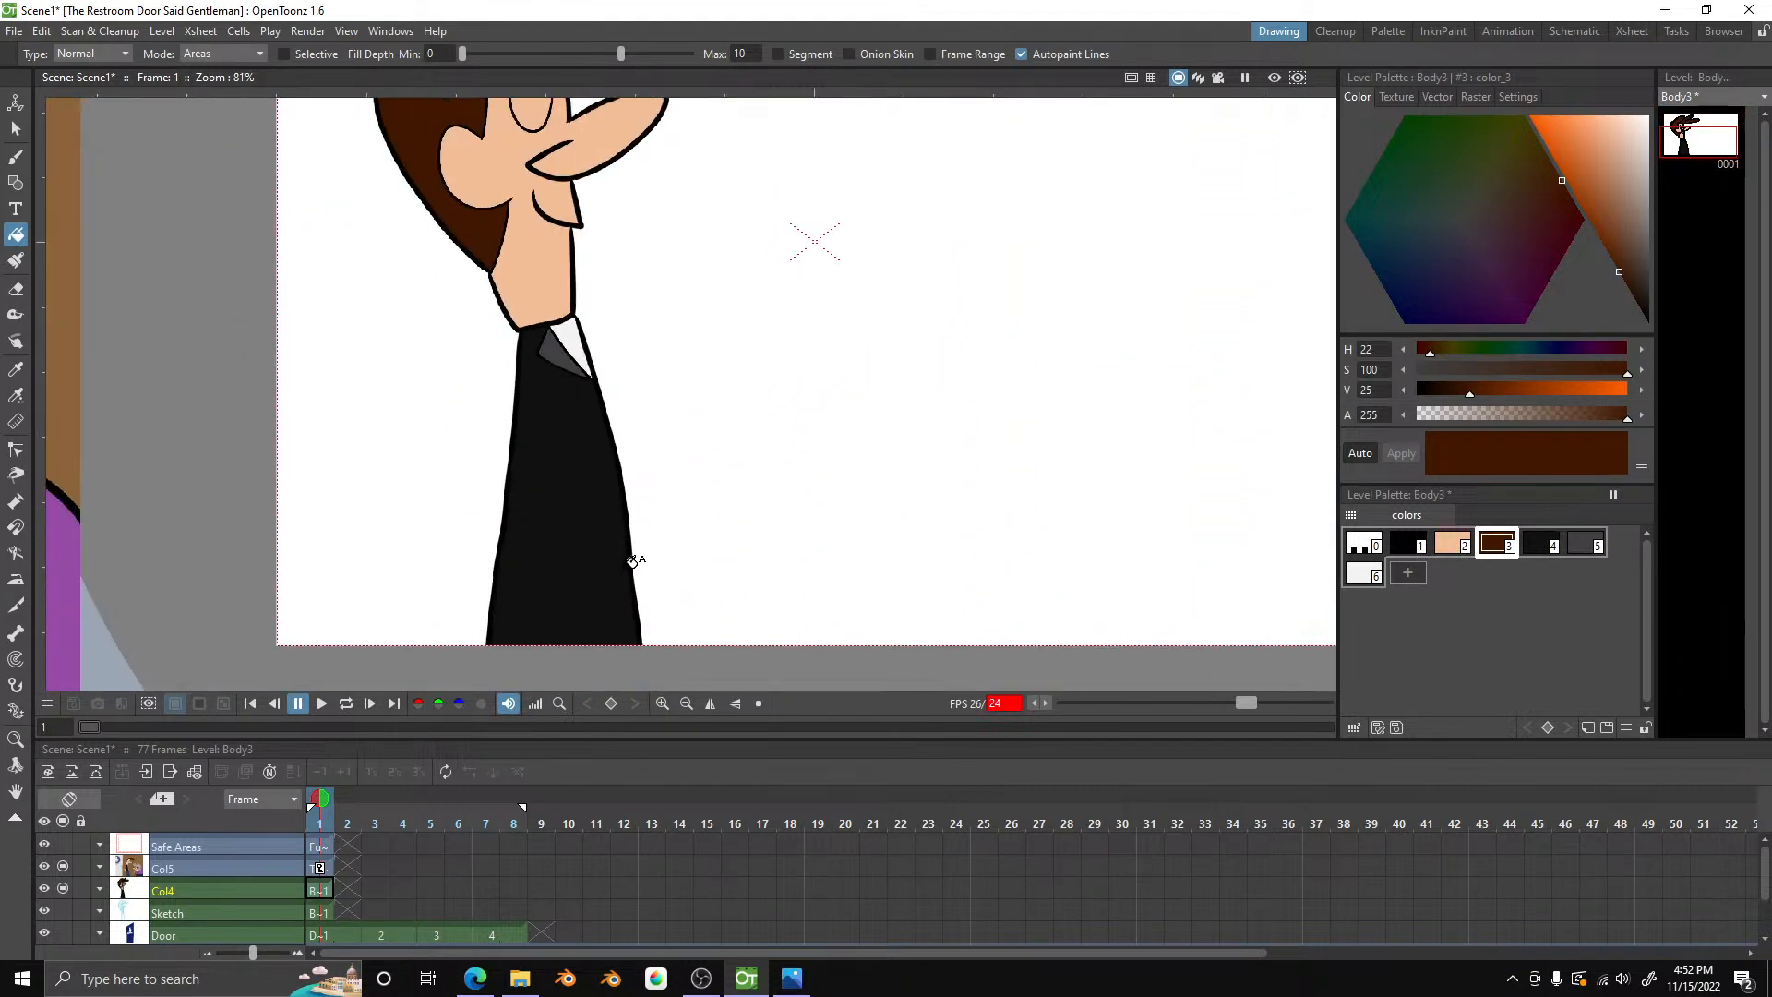
pyautogui.scroll(1, 519, 468)
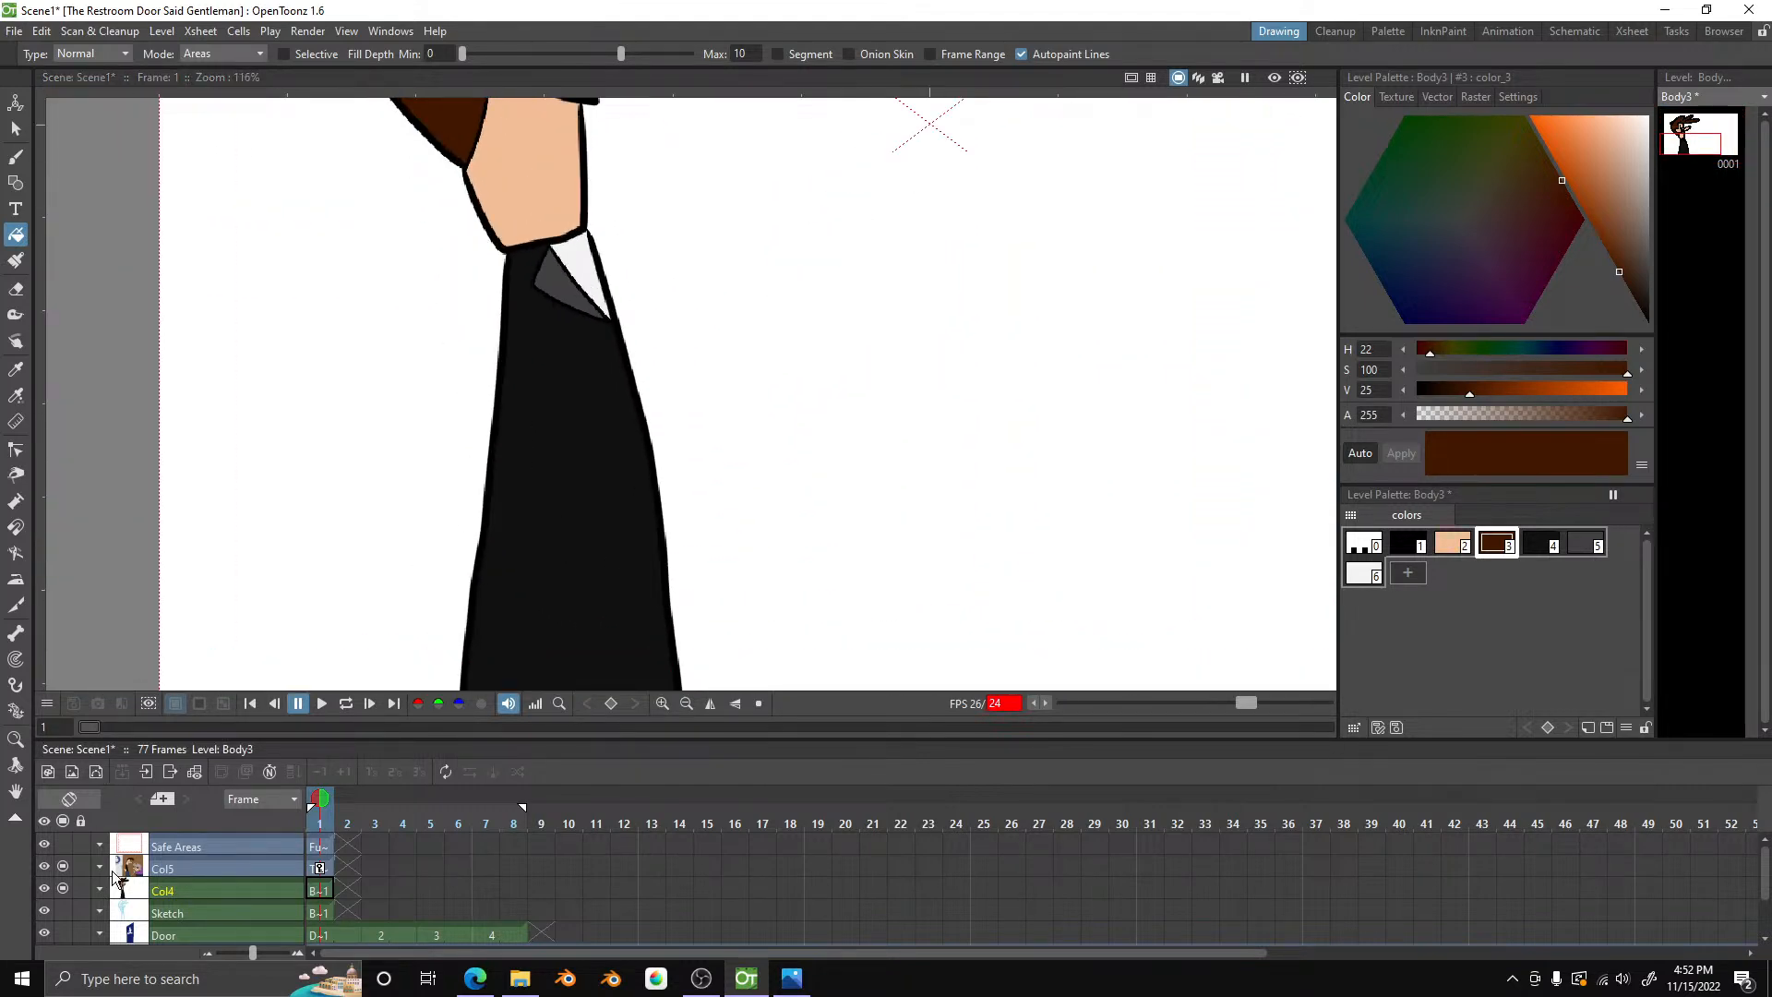
# - Create a Toonz Raster level named ArmBehind, 1440 px wide and 1080 px high, directly above the Sketch column
pyautogui.click(184, 913)
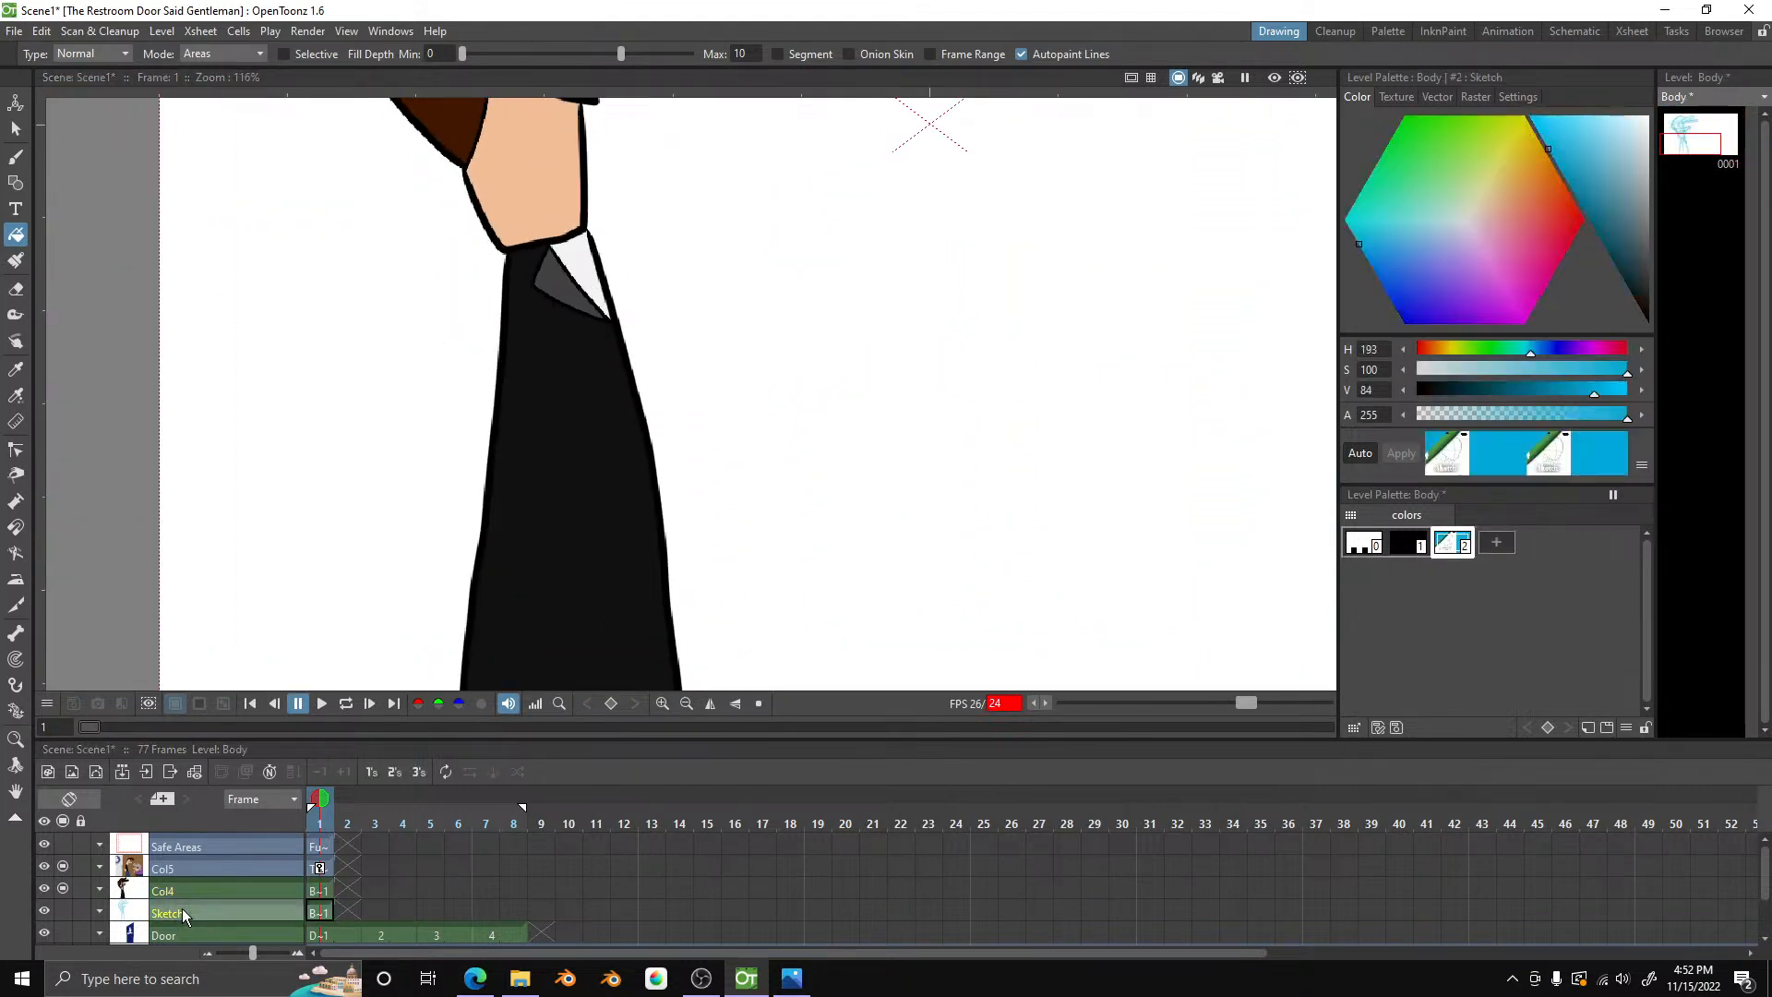
pyautogui.click(48, 772)
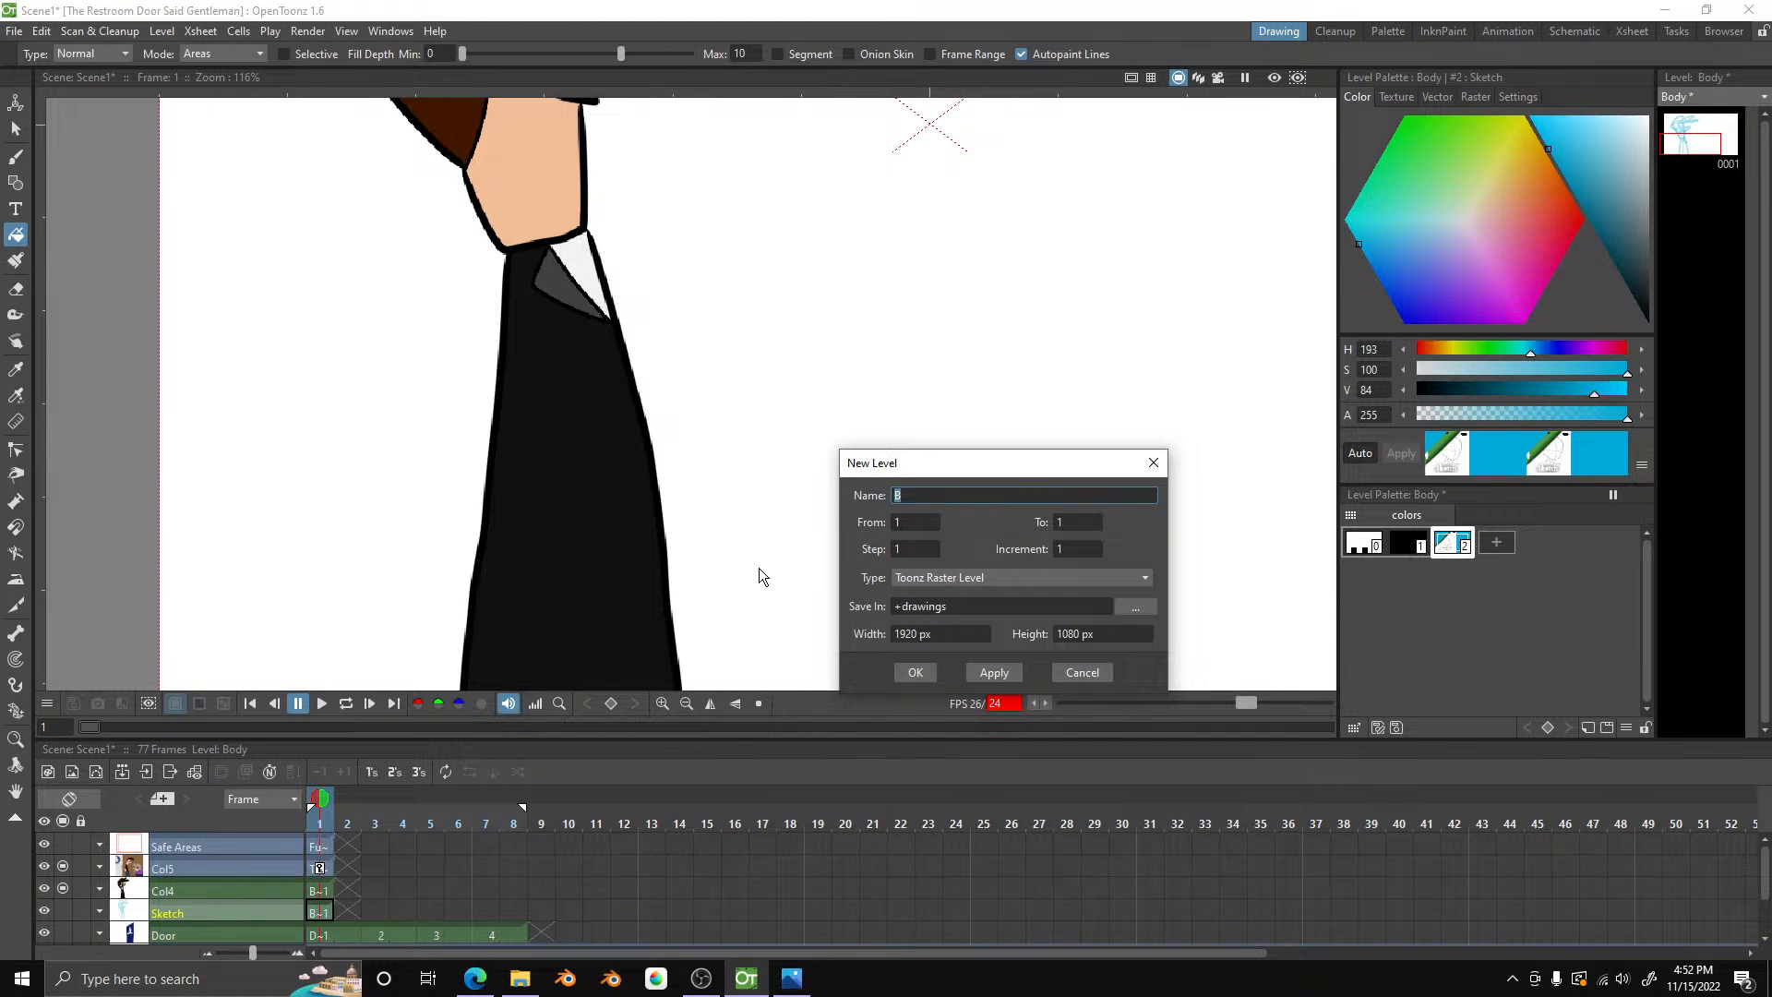
pyautogui.click(909, 628)
pyautogui.write('14')
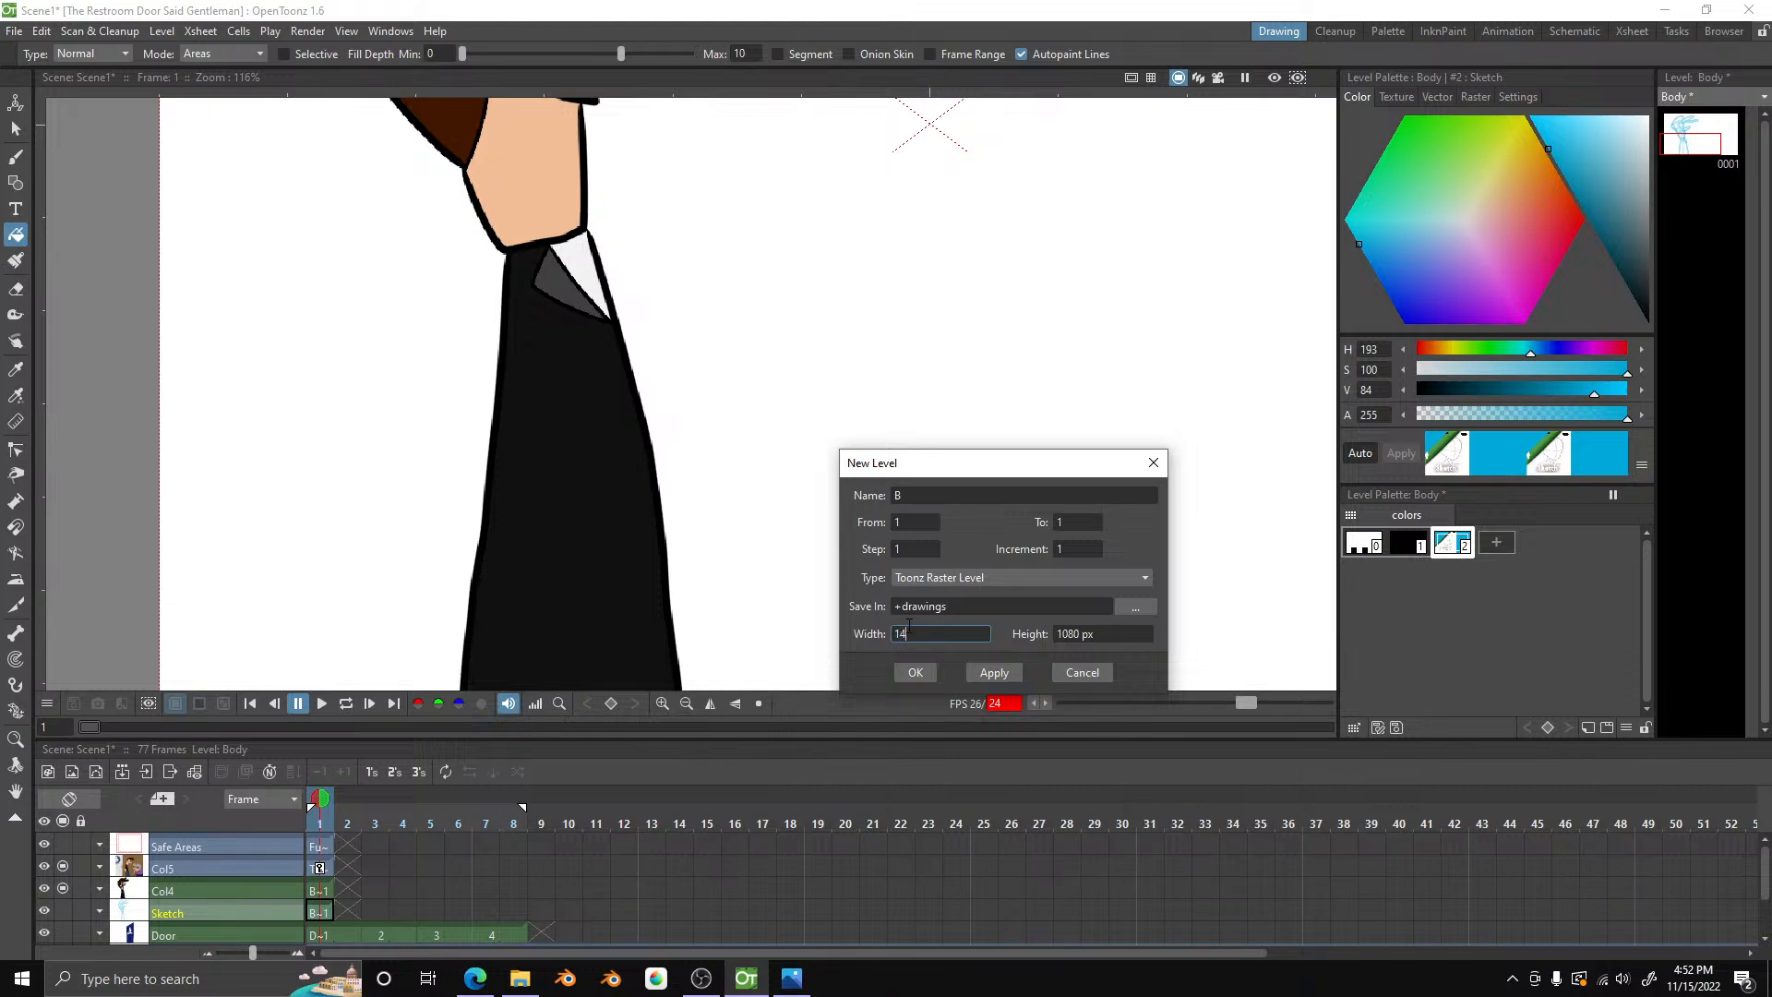
pyautogui.write('40')
pyautogui.press('Tab')
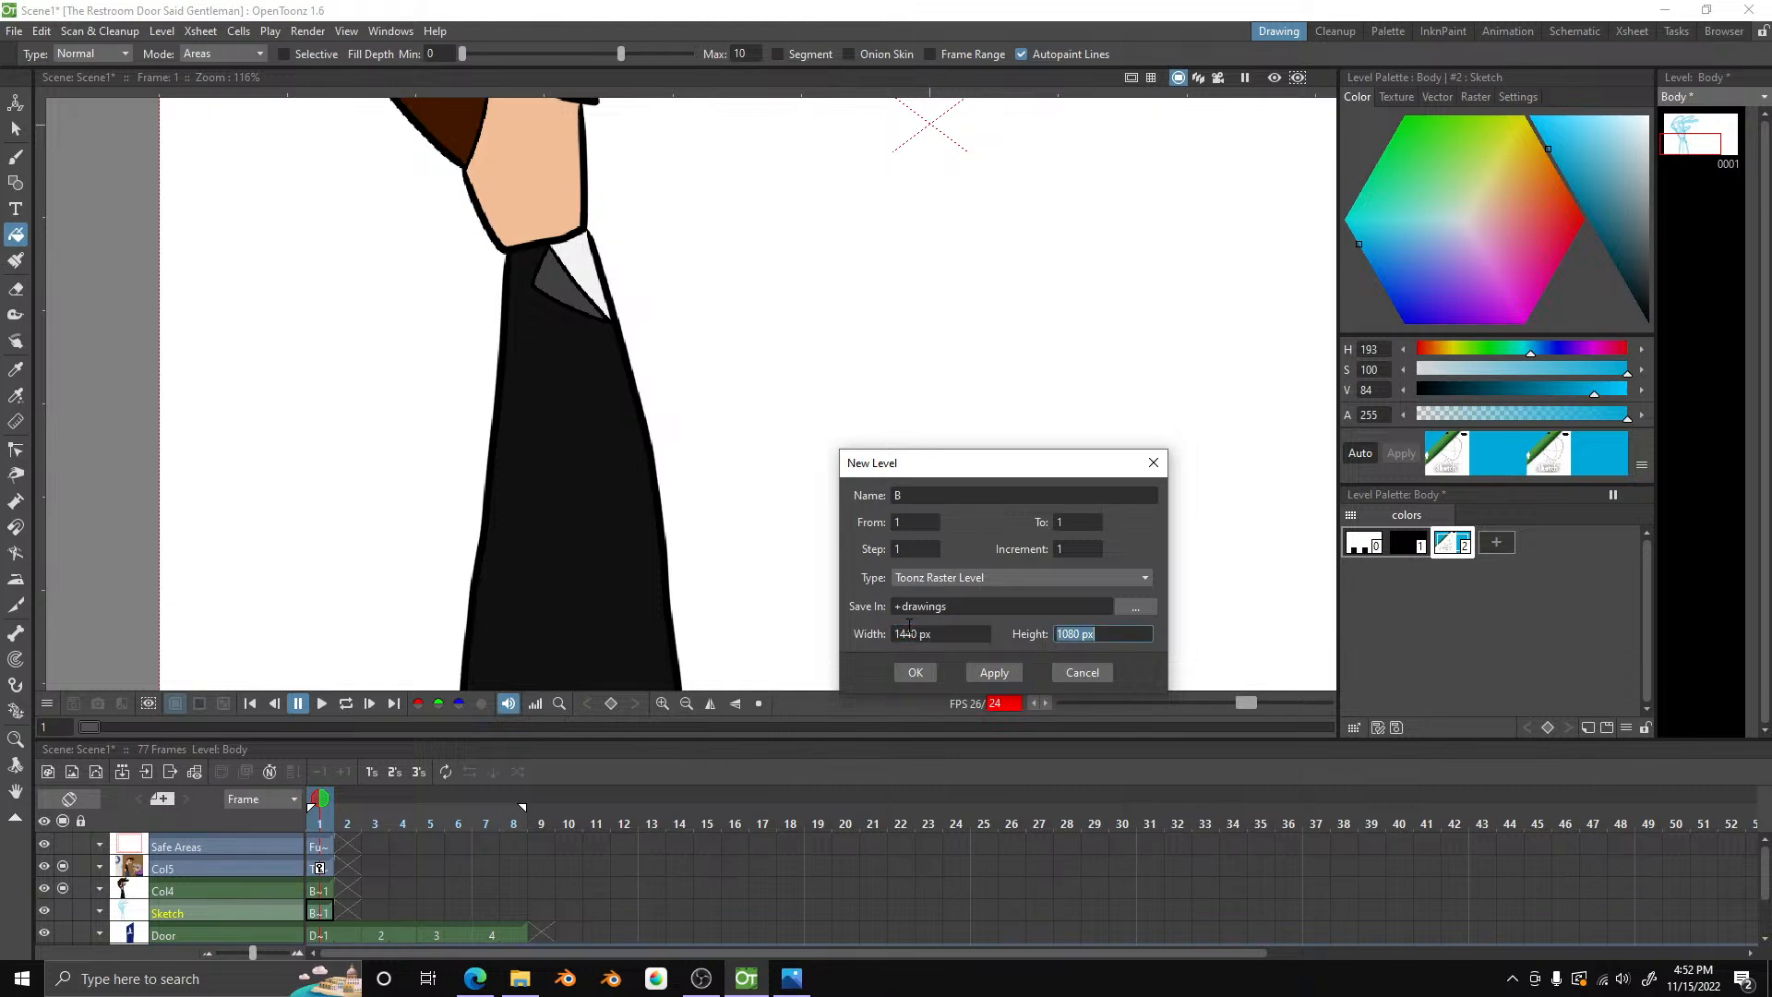
pyautogui.click(939, 496)
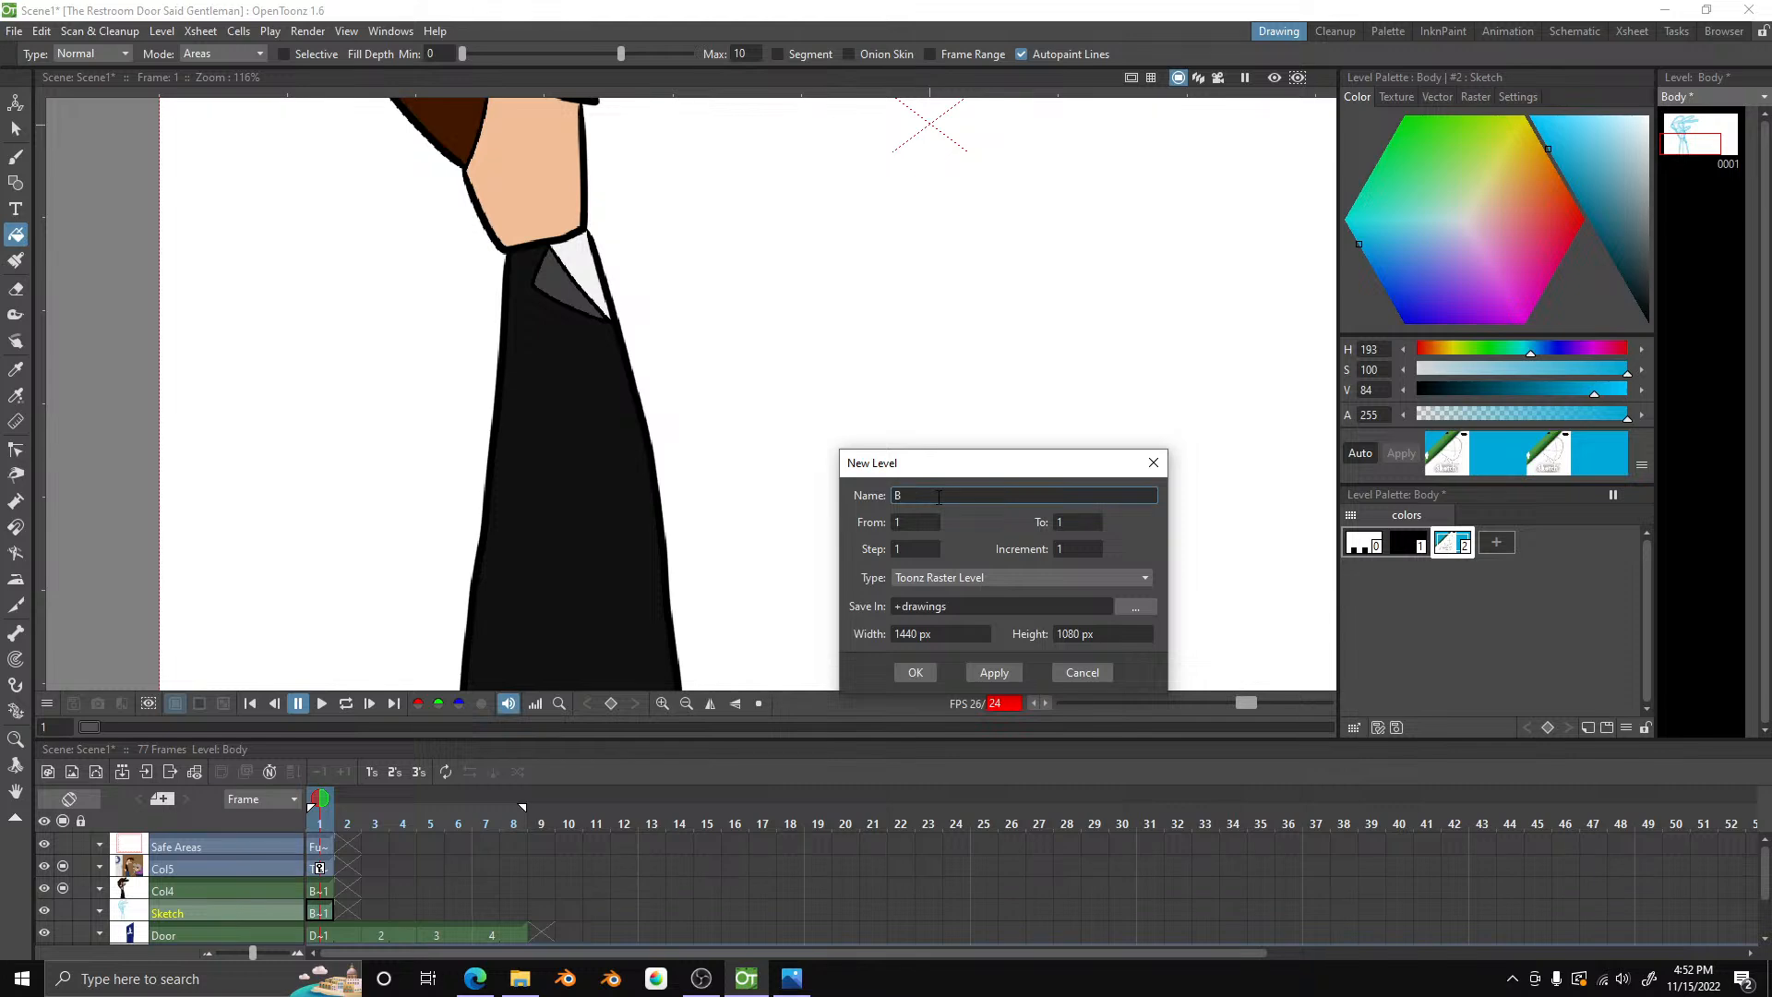
pyautogui.write('ArmBehind')
pyautogui.click(916, 673)
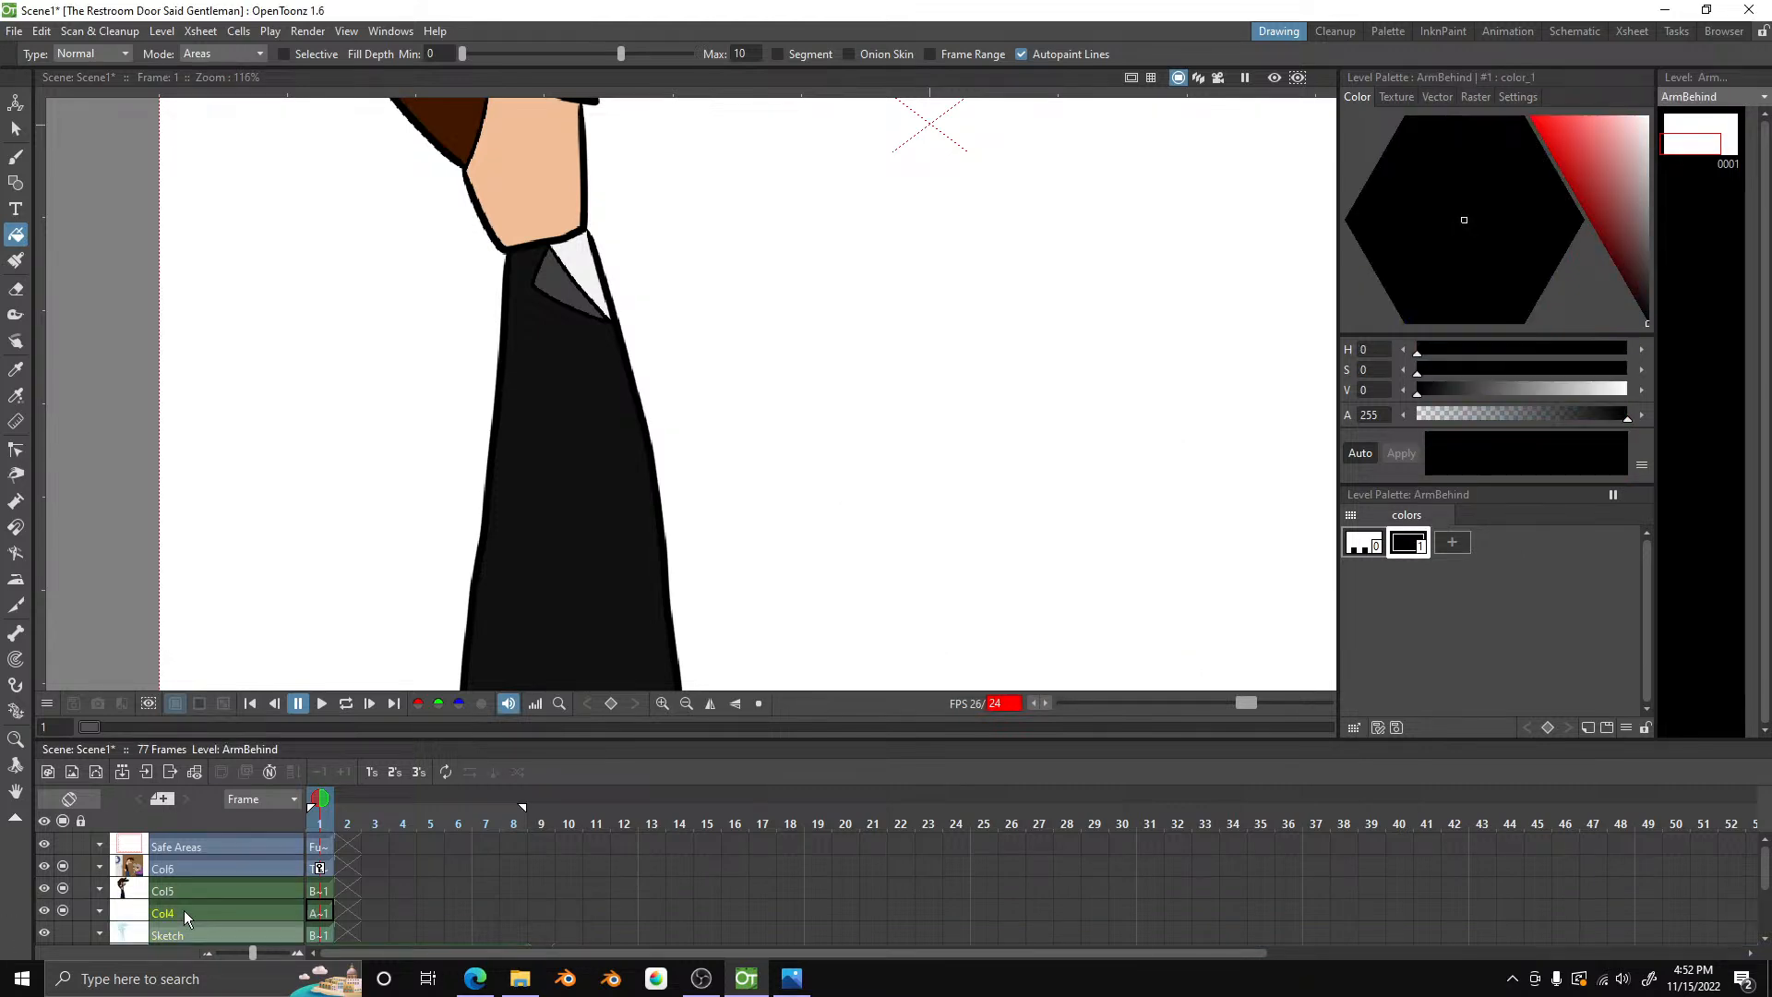
# - Rename the coloured character's column Body and the new empty column beneath it ArmBehind
pyautogui.doubleClick(185, 895)
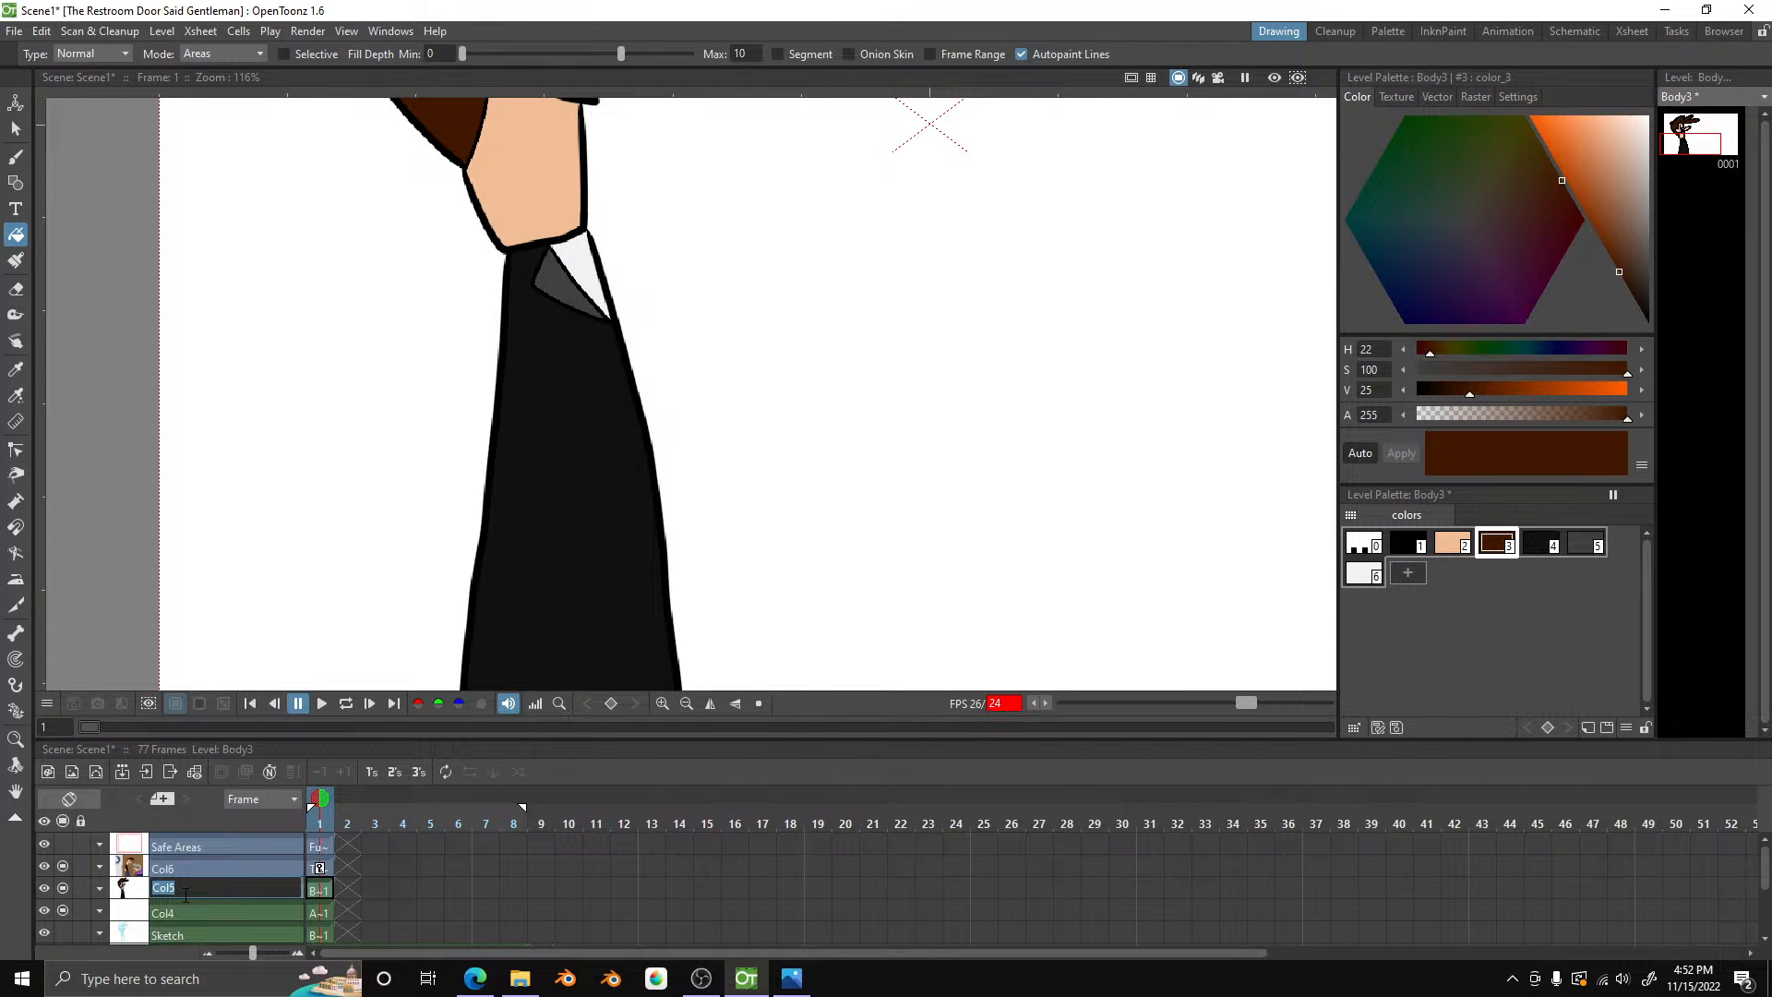
pyautogui.write('Body')
pyautogui.press('Return')
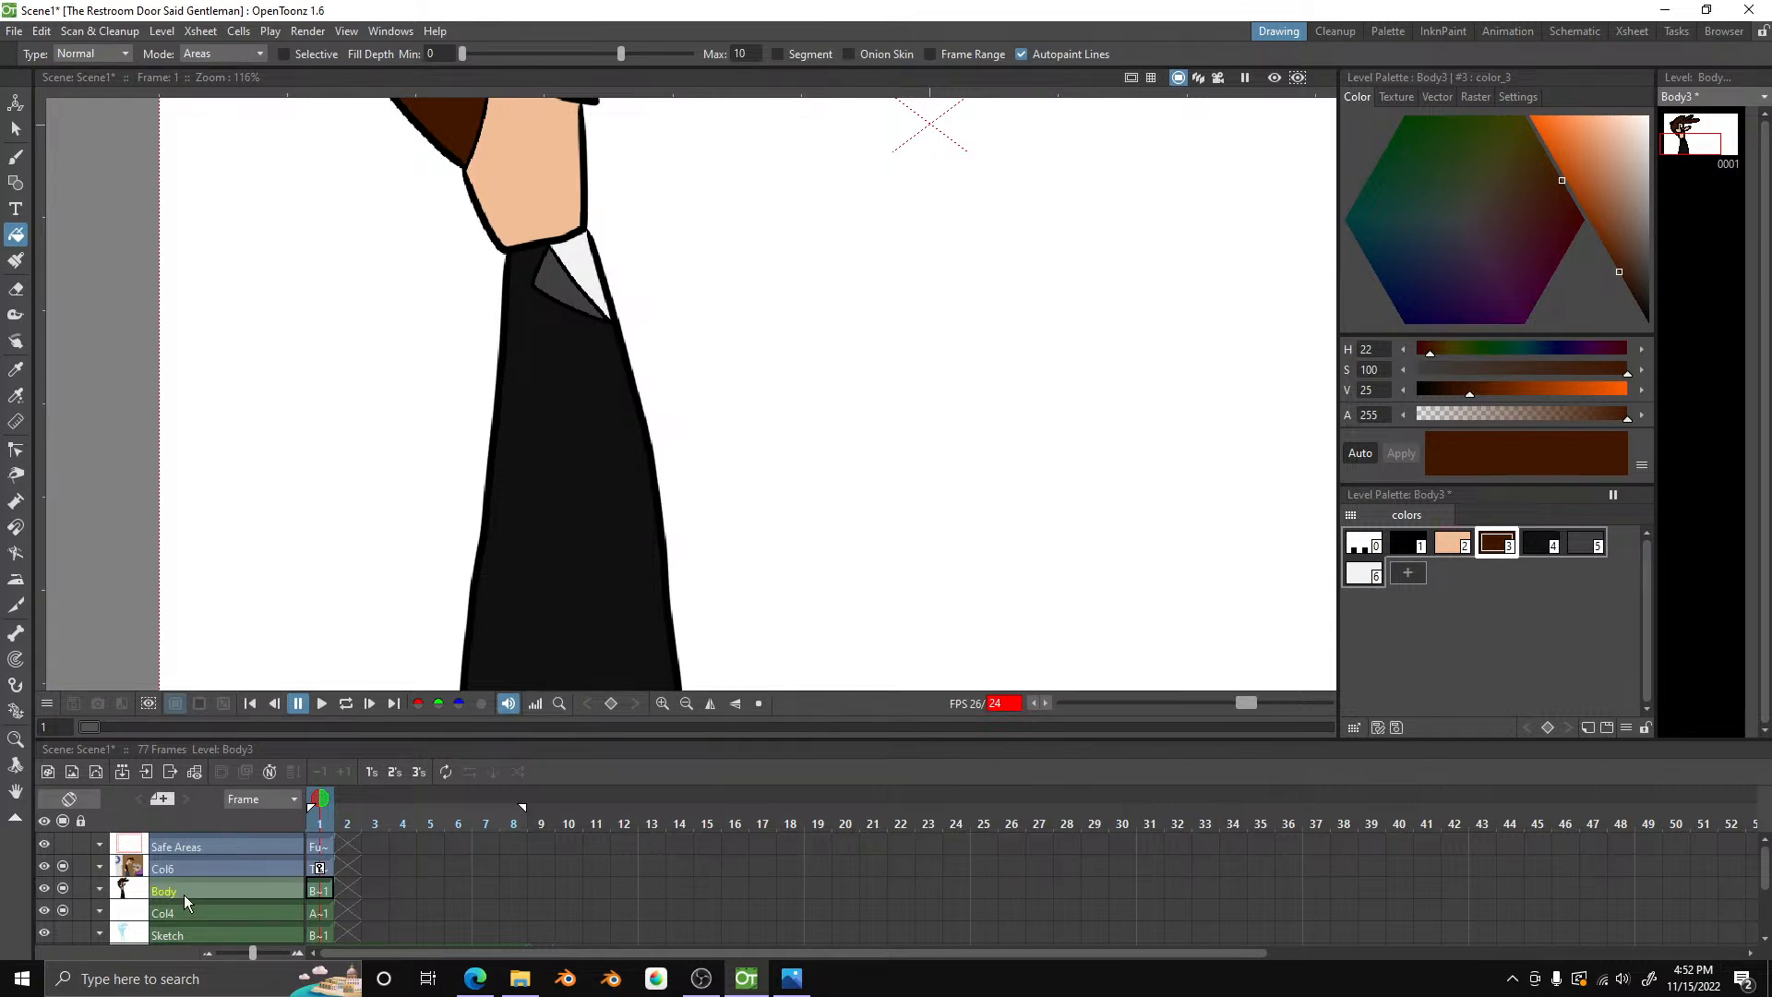
pyautogui.doubleClick(173, 913)
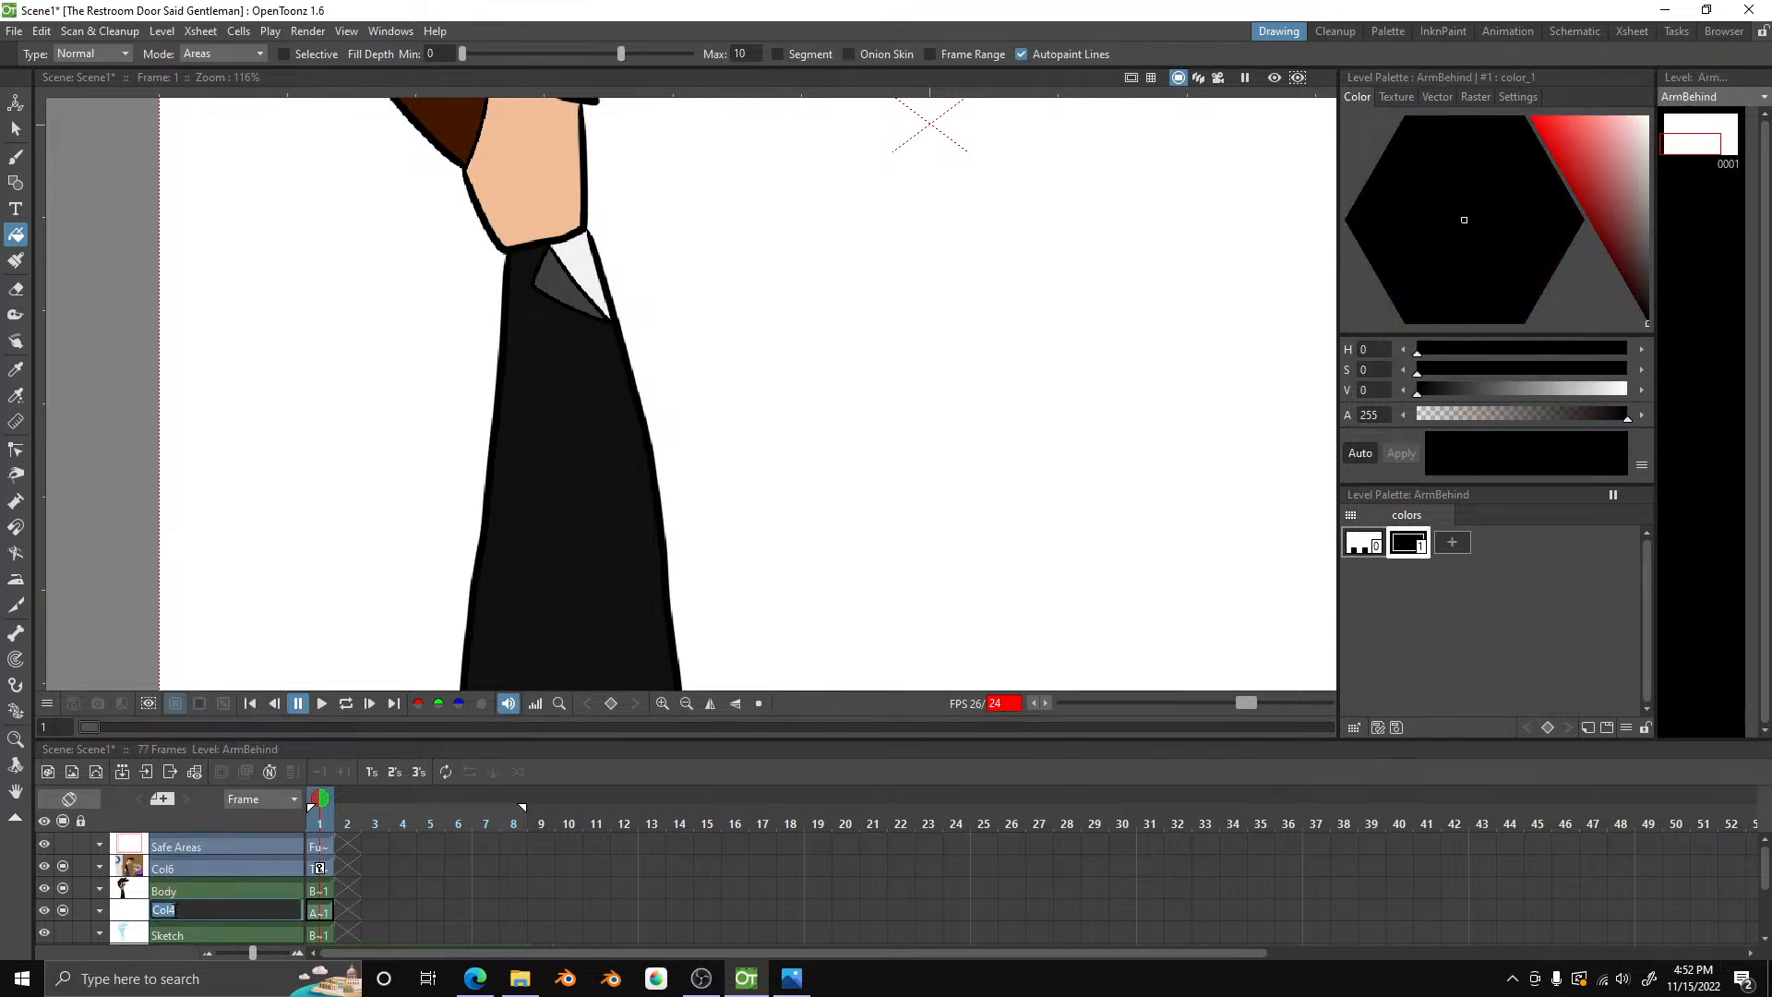
pyautogui.write('A')
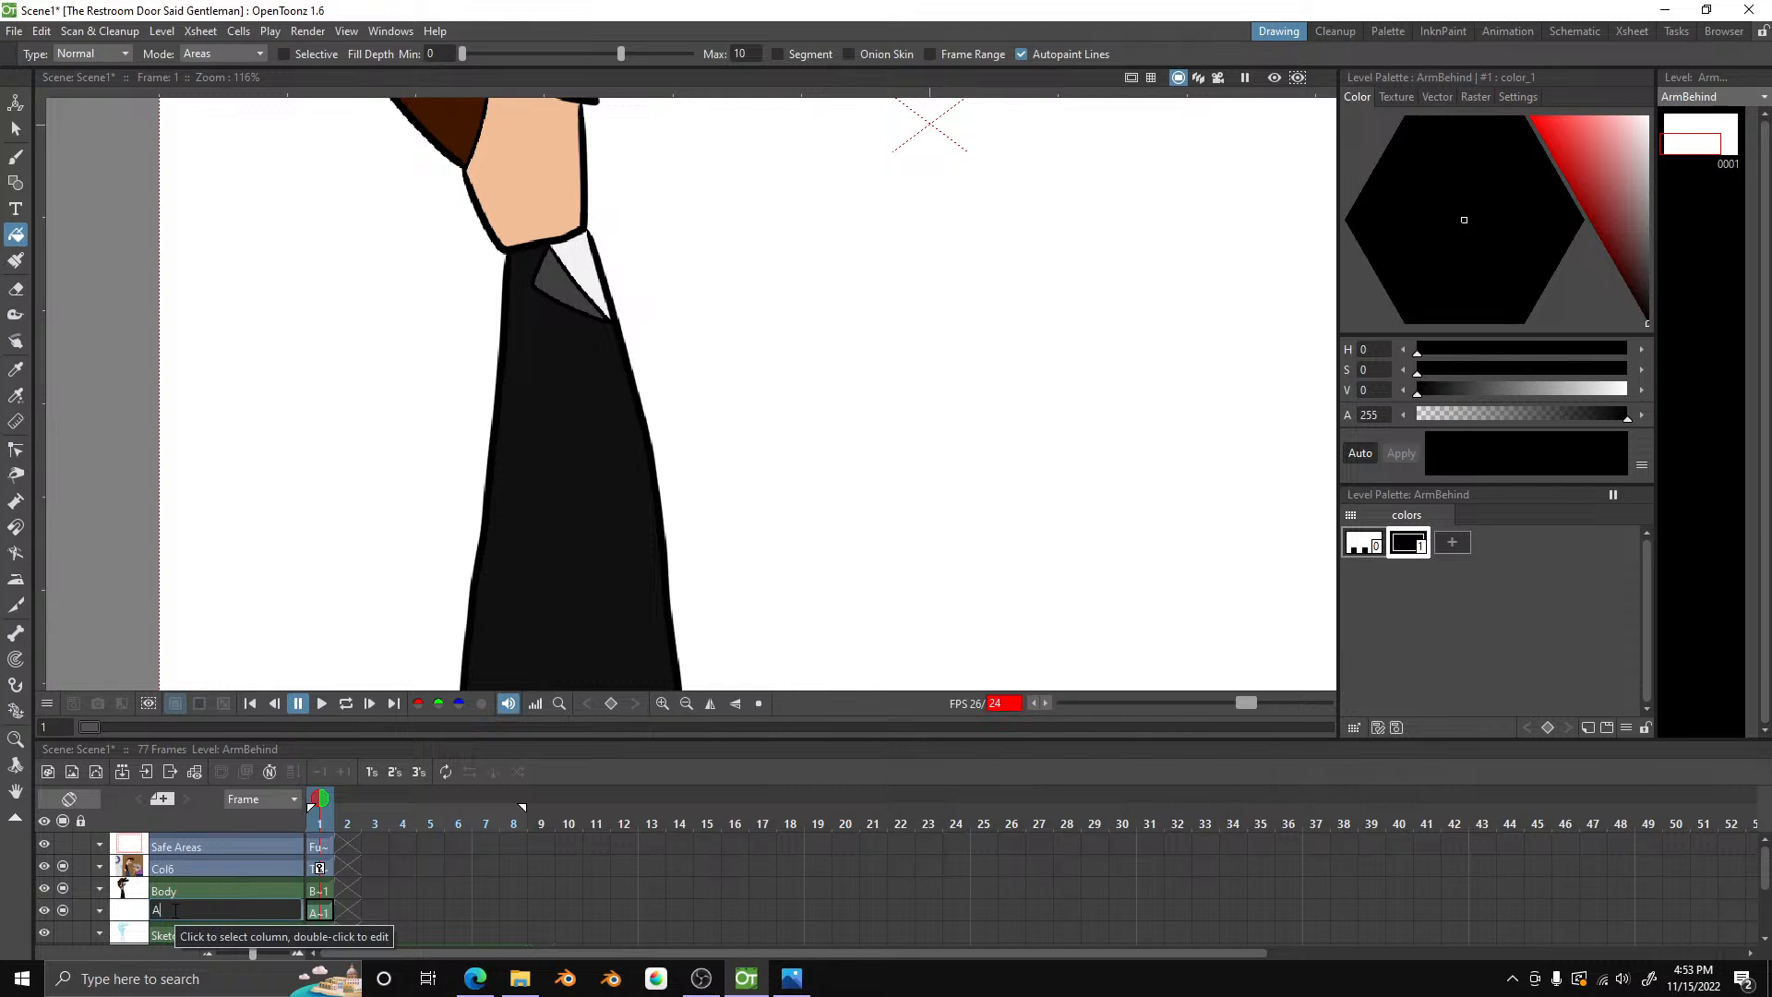
pyautogui.write('rmBehind')
pyautogui.press('Return')
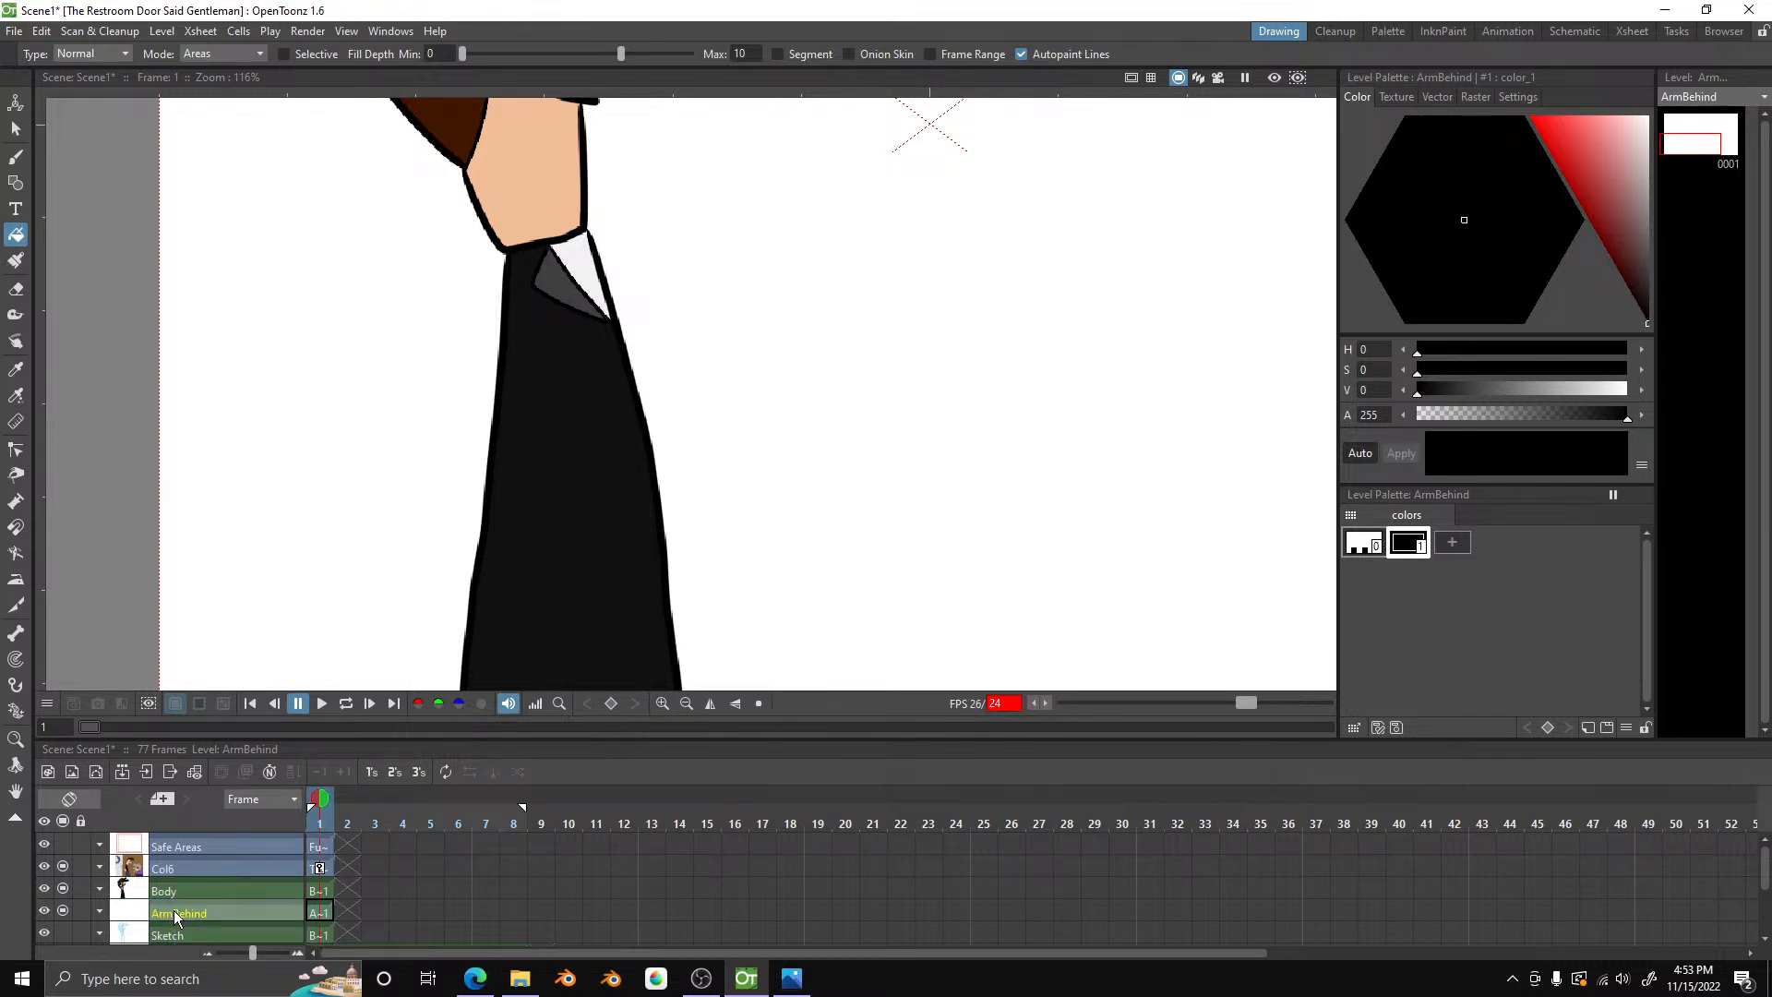
# - Rename the concept art column Color Ref
pyautogui.doubleClick(181, 865)
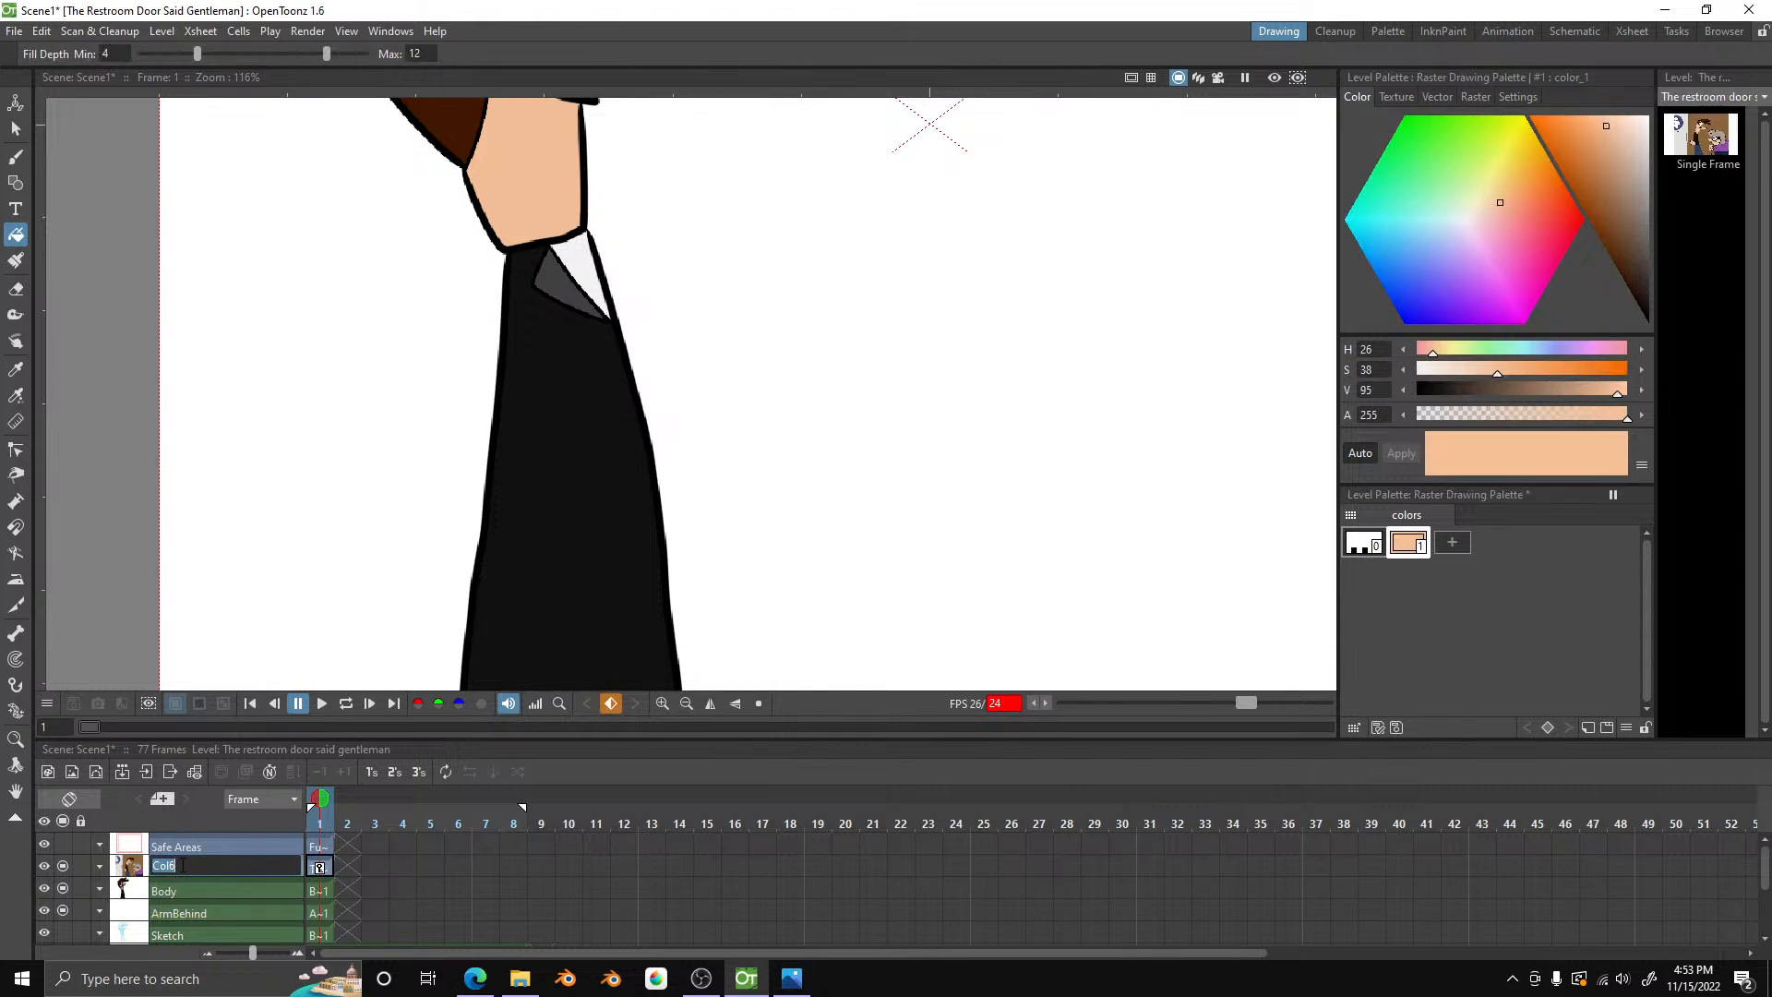
pyautogui.write('P')
pyautogui.write('Col')
pyautogui.write('orRef')
pyautogui.press('Return')
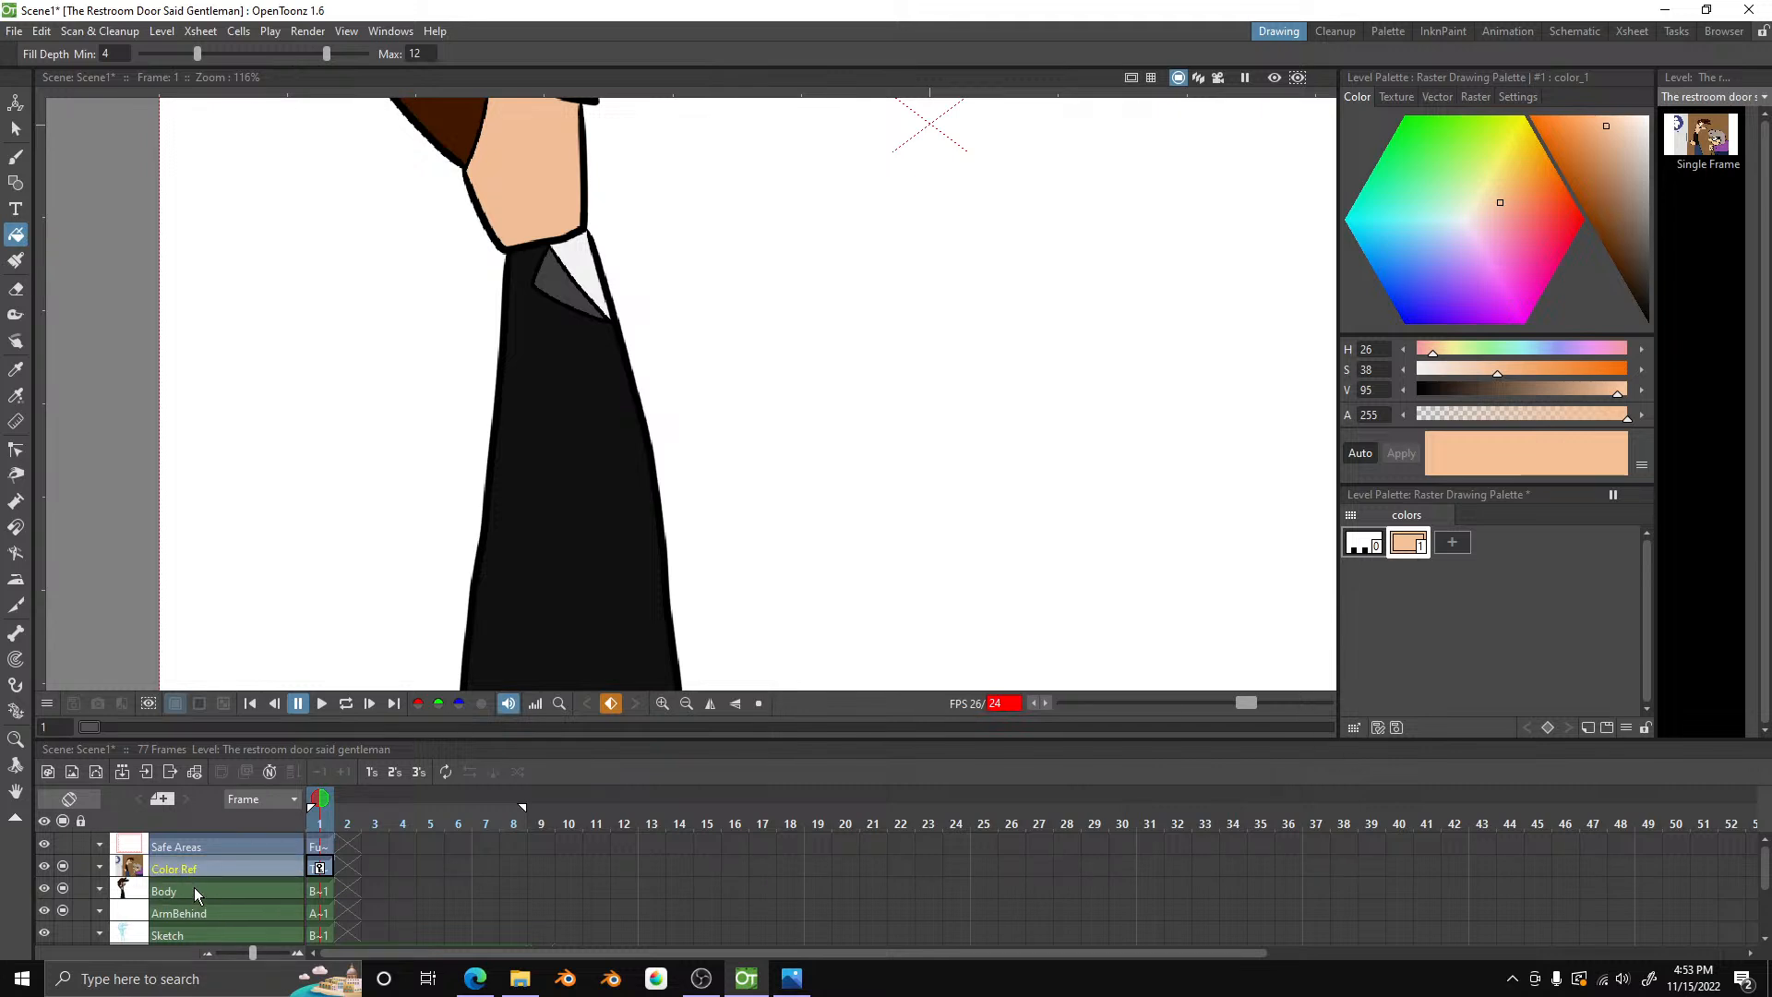
# - Create a Toonz Raster level named B, 1920 by 1080 px, directly above the Body column
pyautogui.click(194, 890)
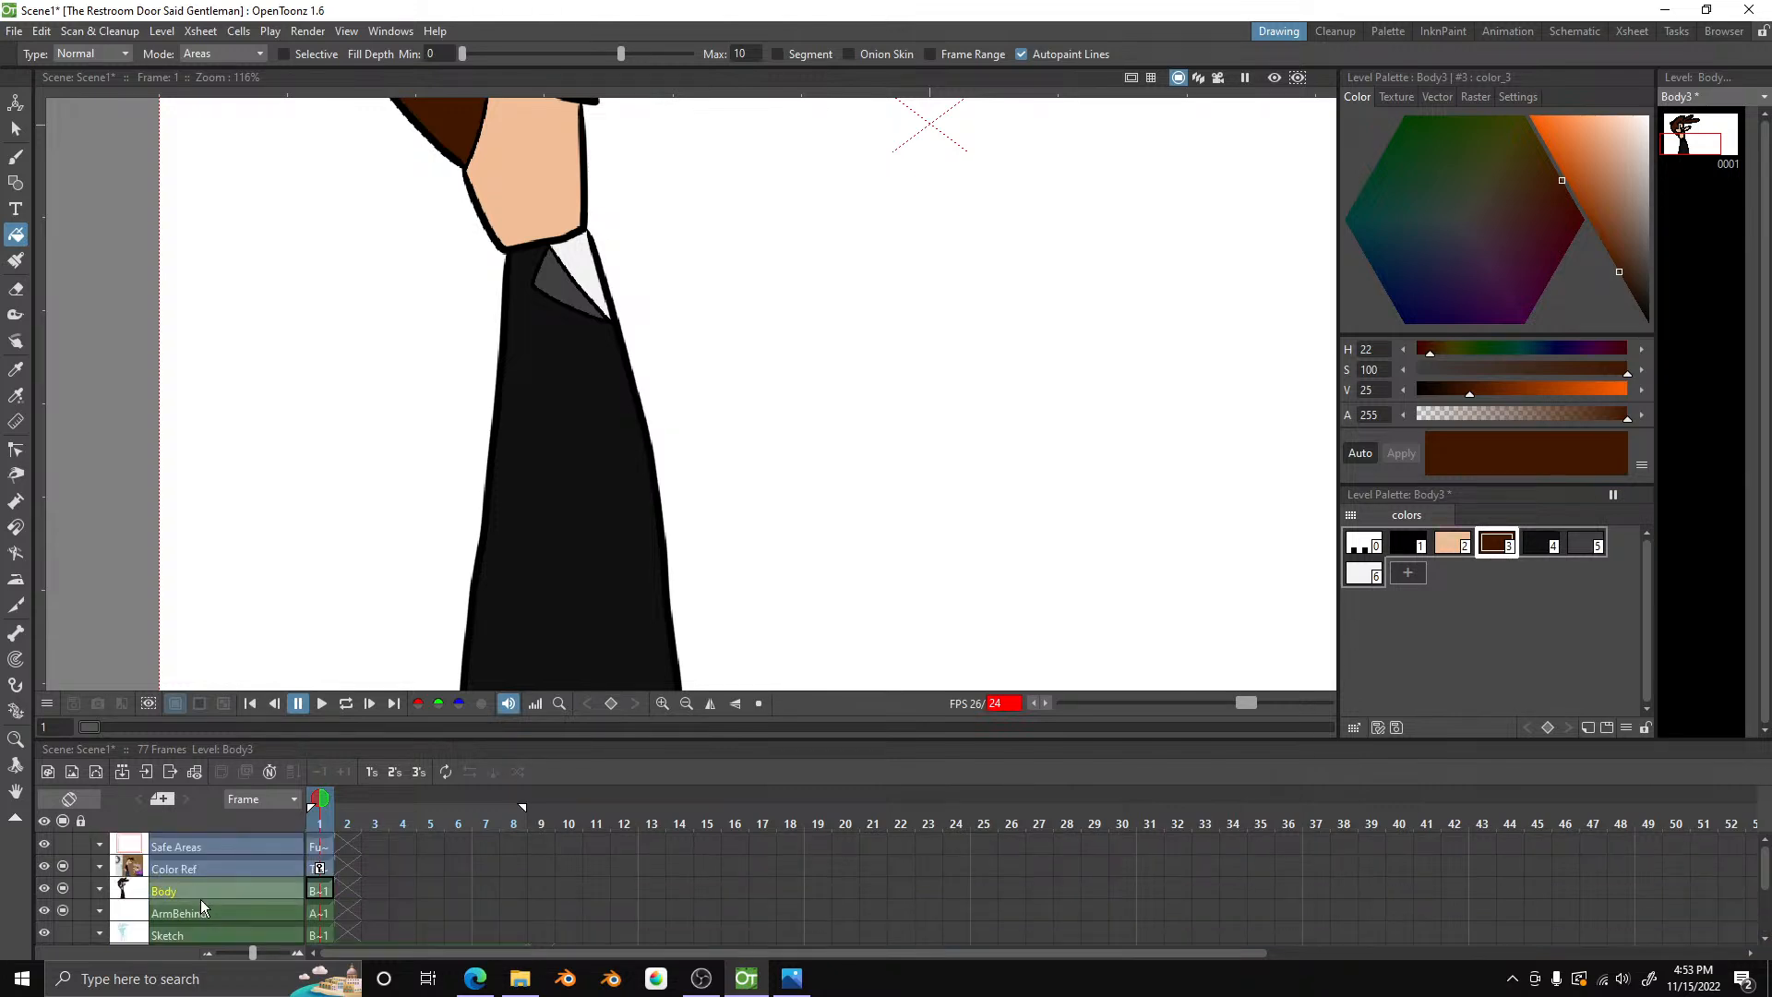
pyautogui.rightClick(197, 889)
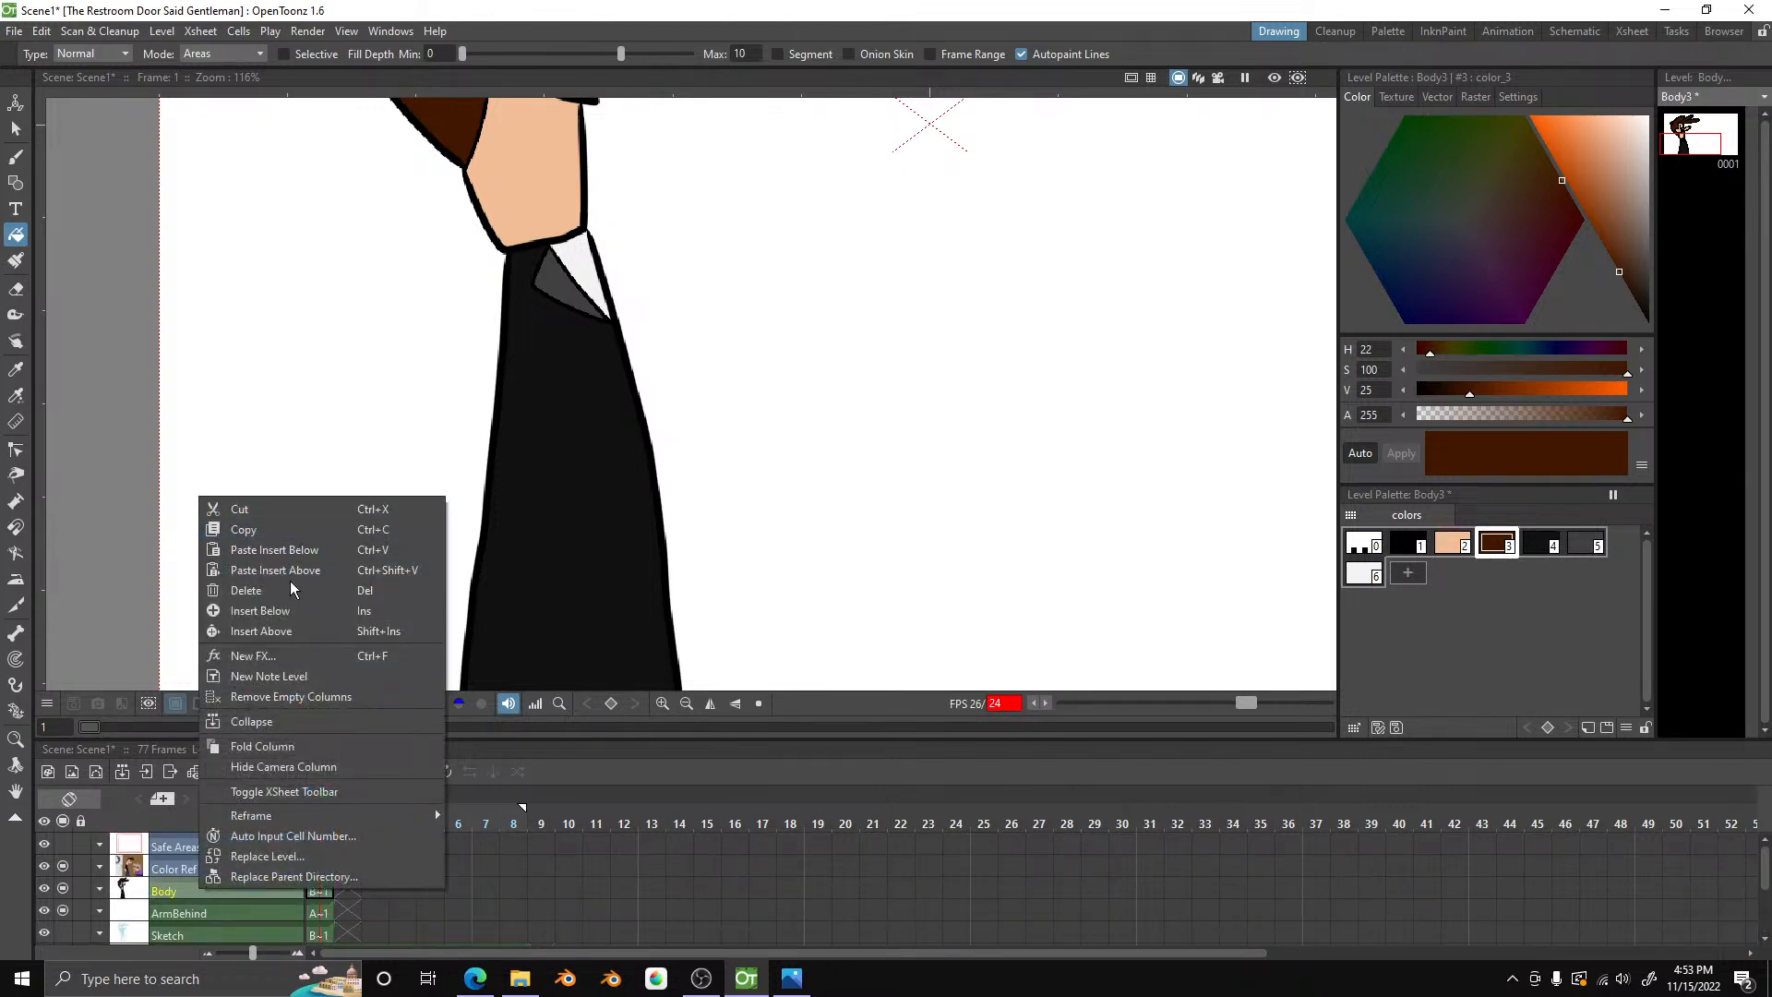
pyautogui.click(160, 896)
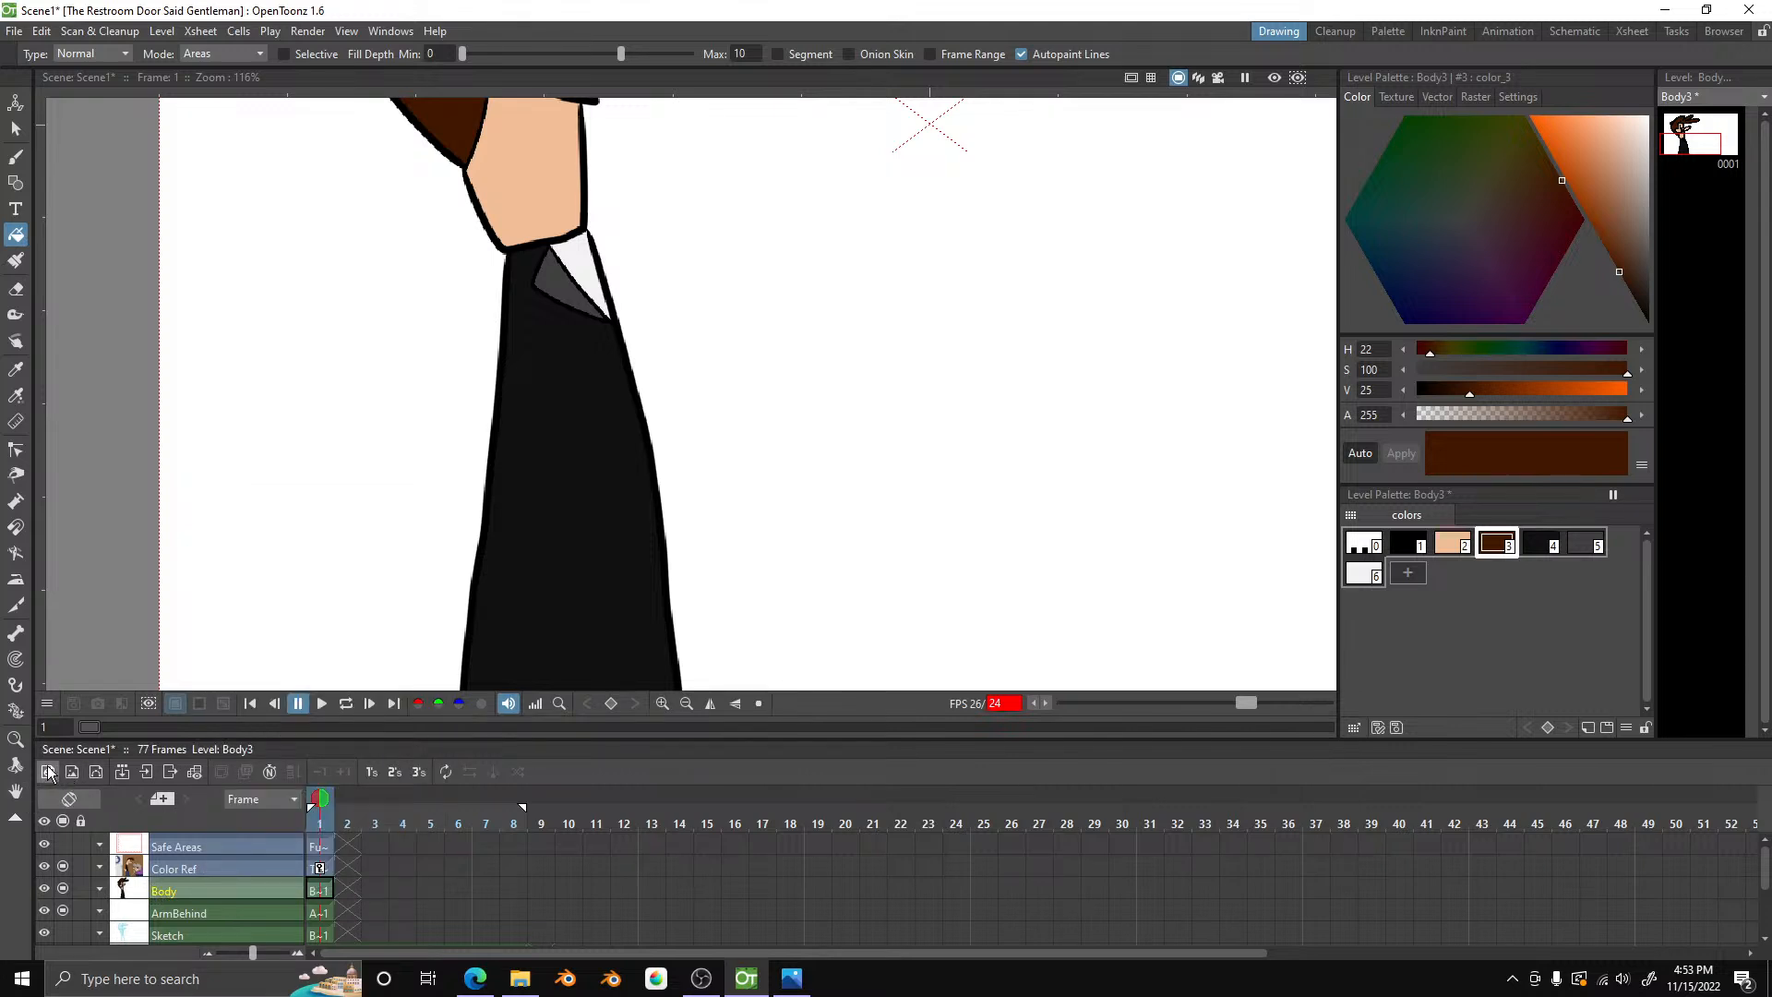
pyautogui.click(49, 772)
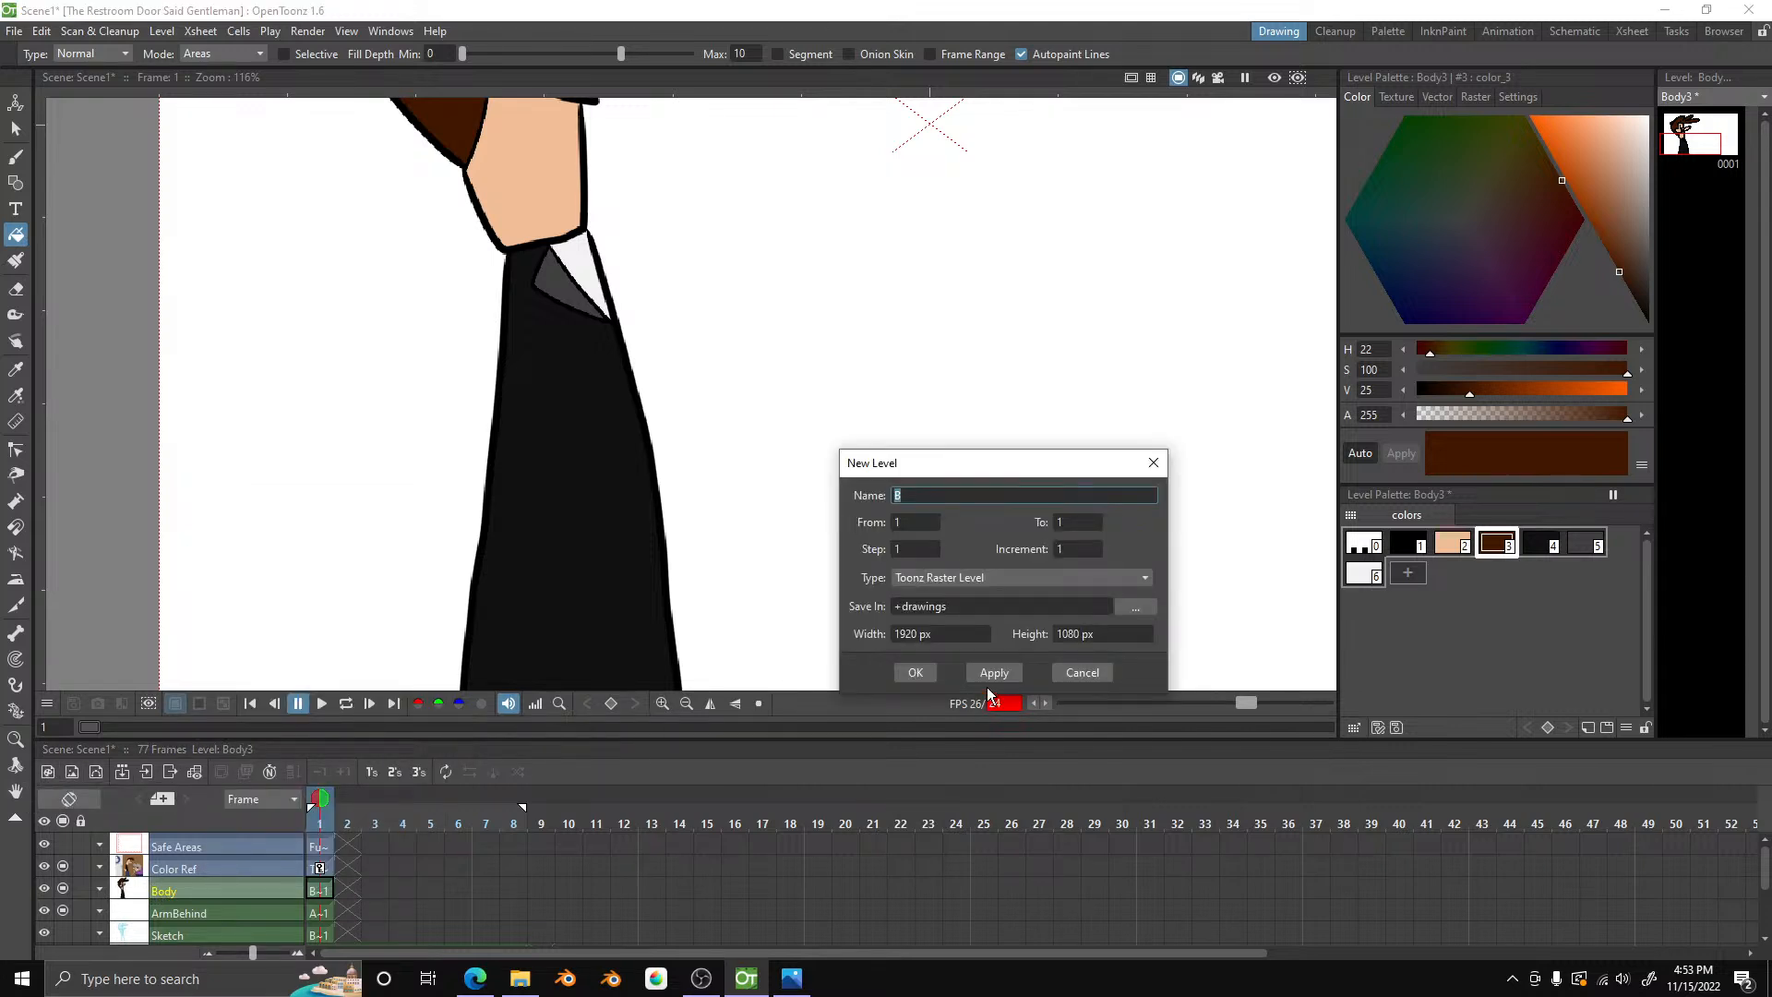
pyautogui.click(893, 672)
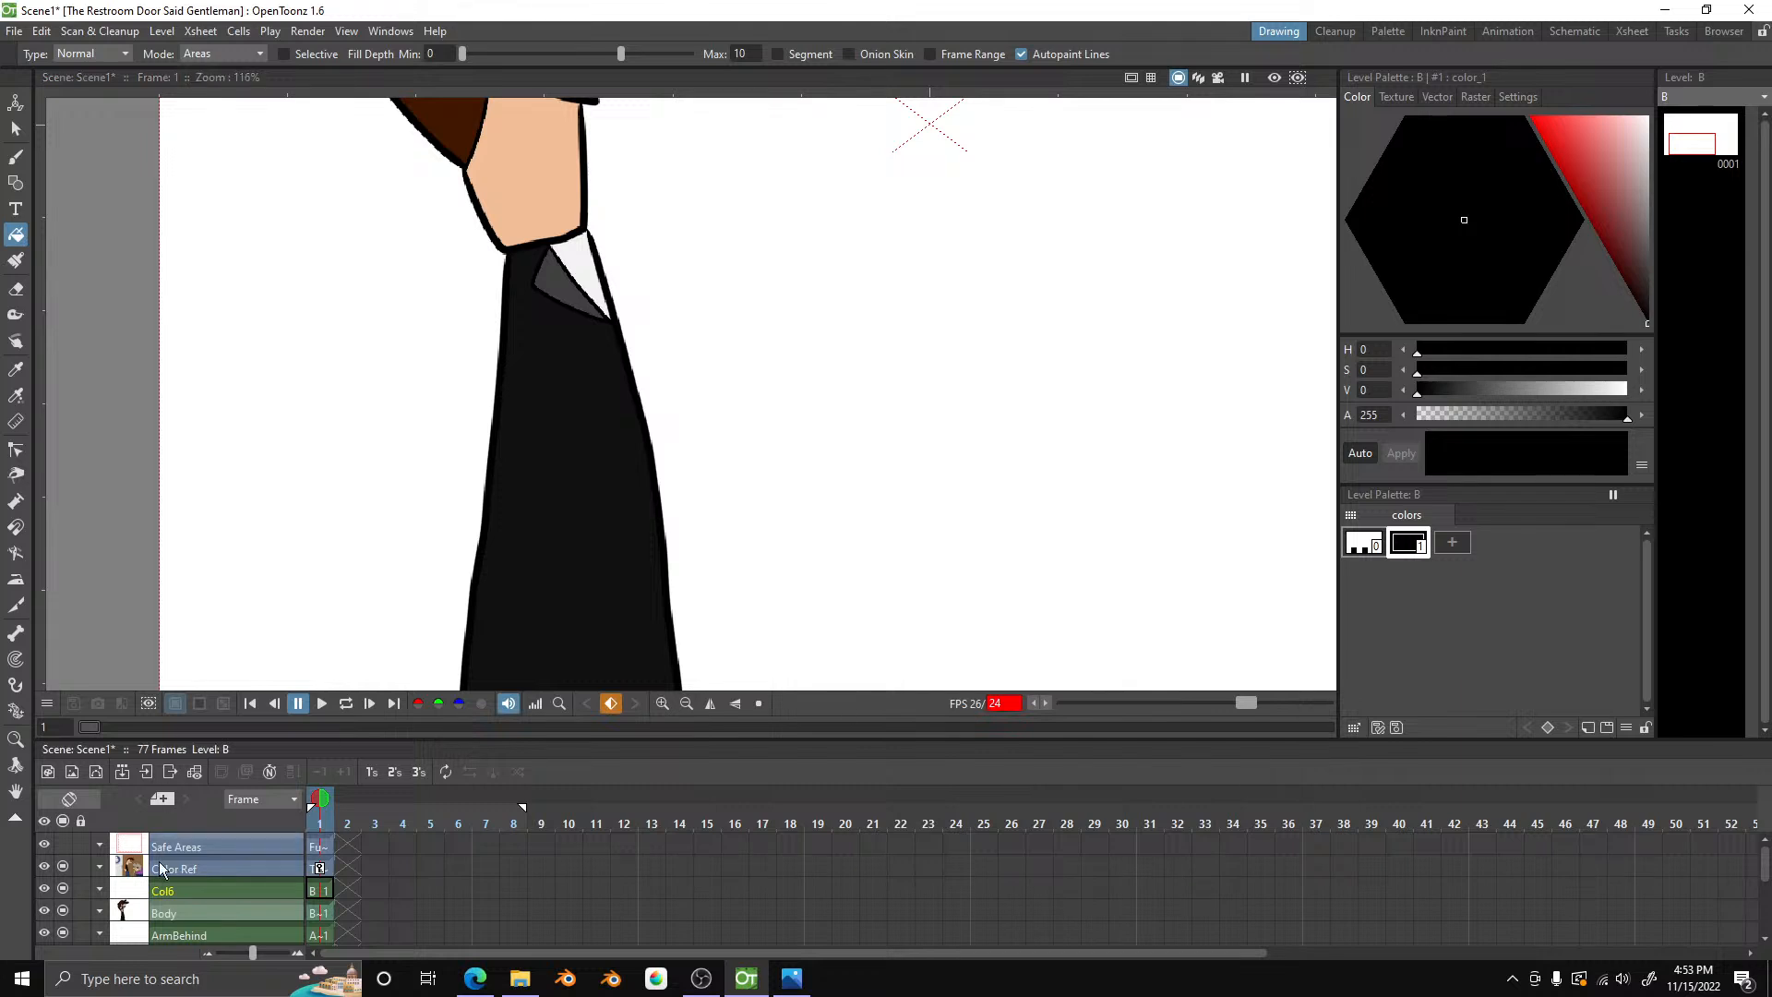
# - Rename the new empty column directly above Body as ArmInfront
pyautogui.doubleClick(216, 891)
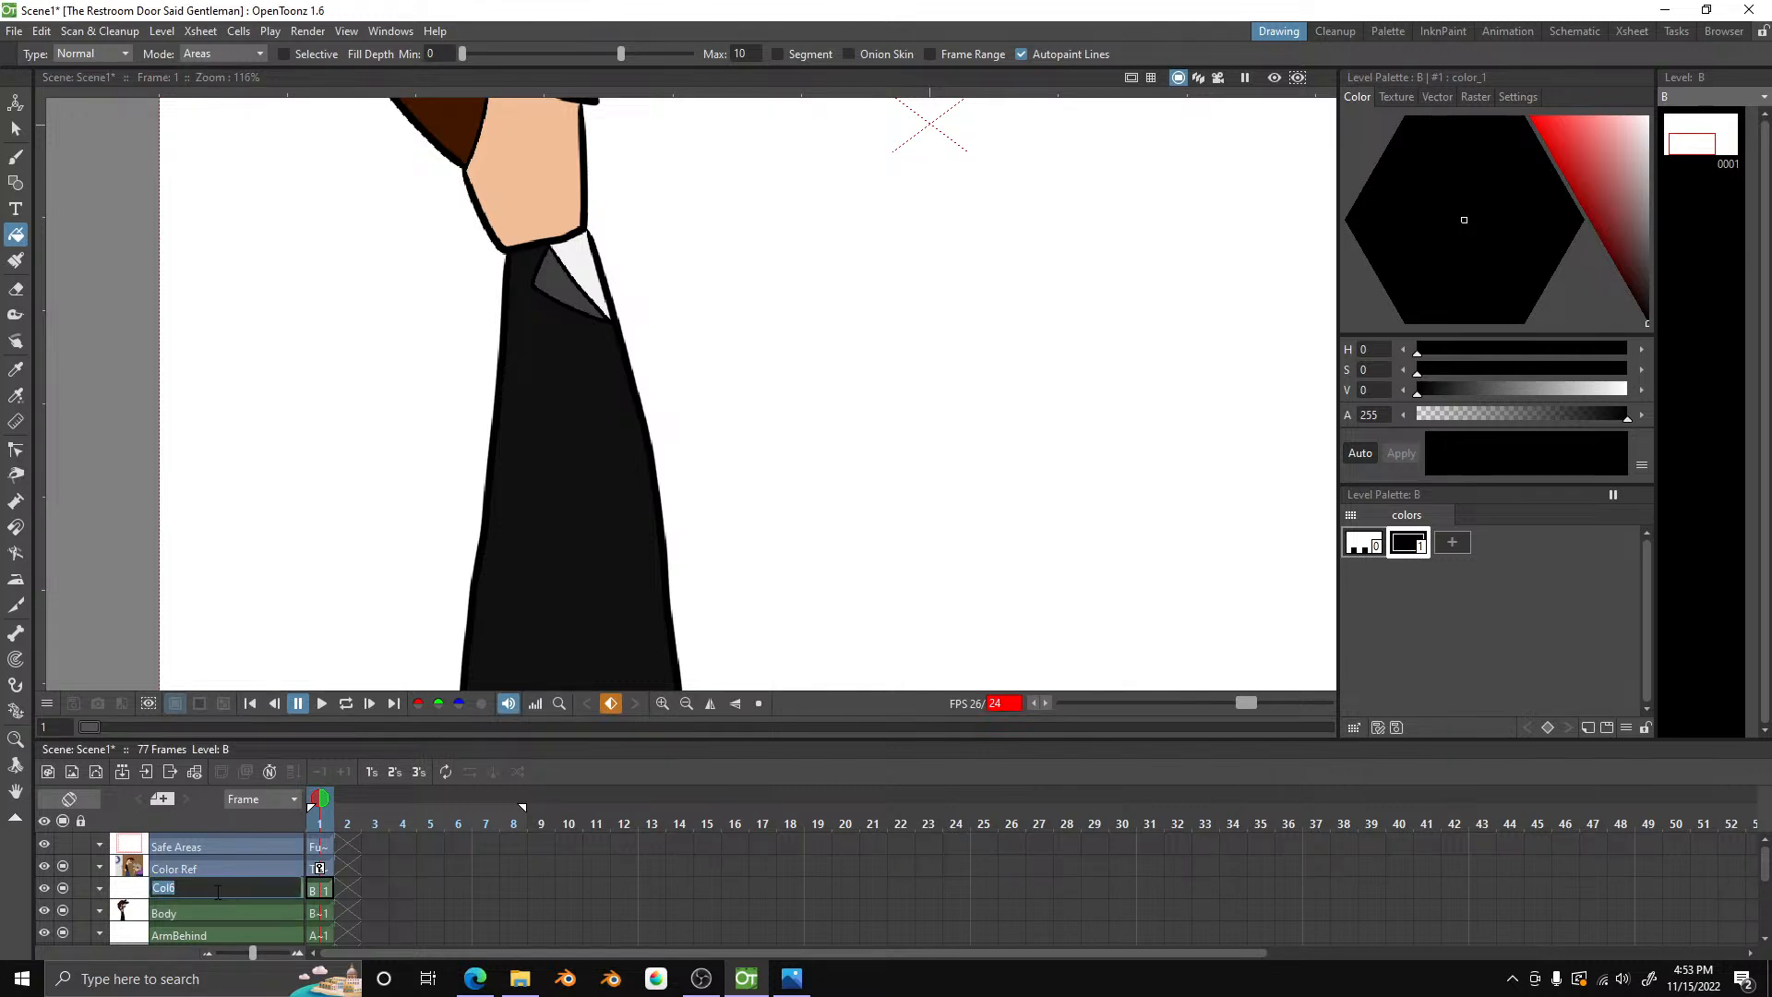
pyautogui.write('ArmInfront')
pyautogui.press('Return')
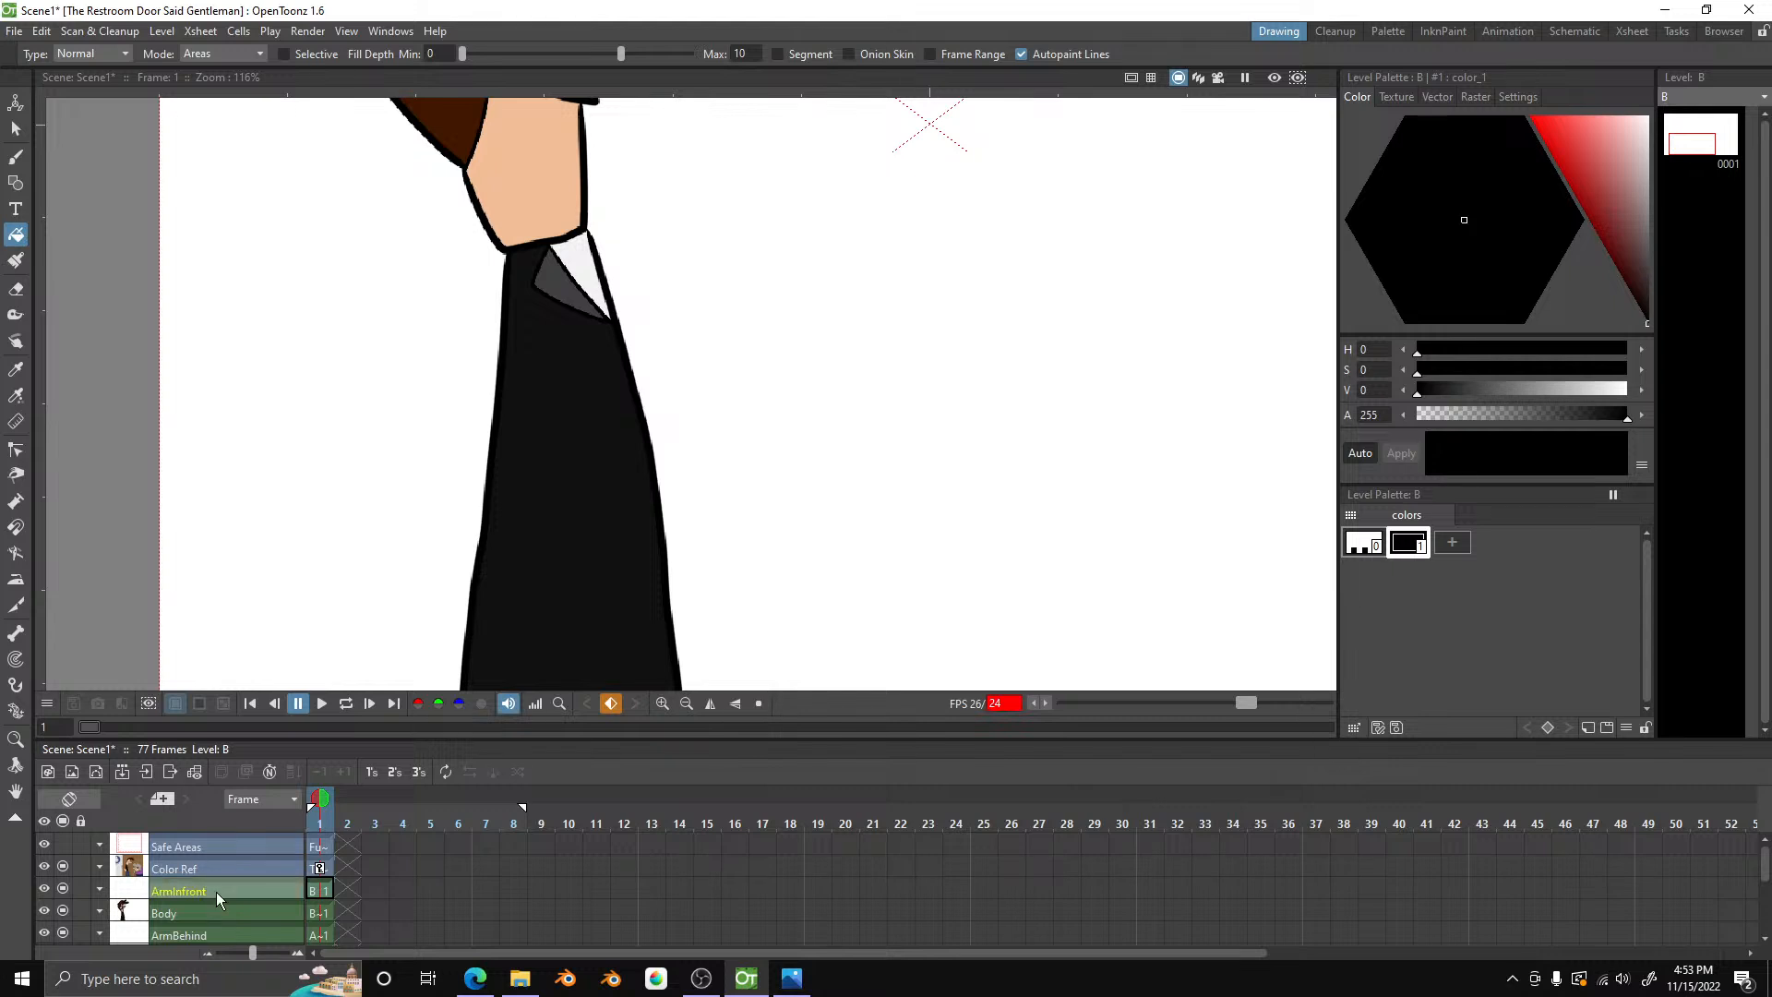
# - Show the Sketch column in the viewer and hide the Body column
pyautogui.scroll(-4, 725, 378)
pyautogui.scroll(3, 675, 409)
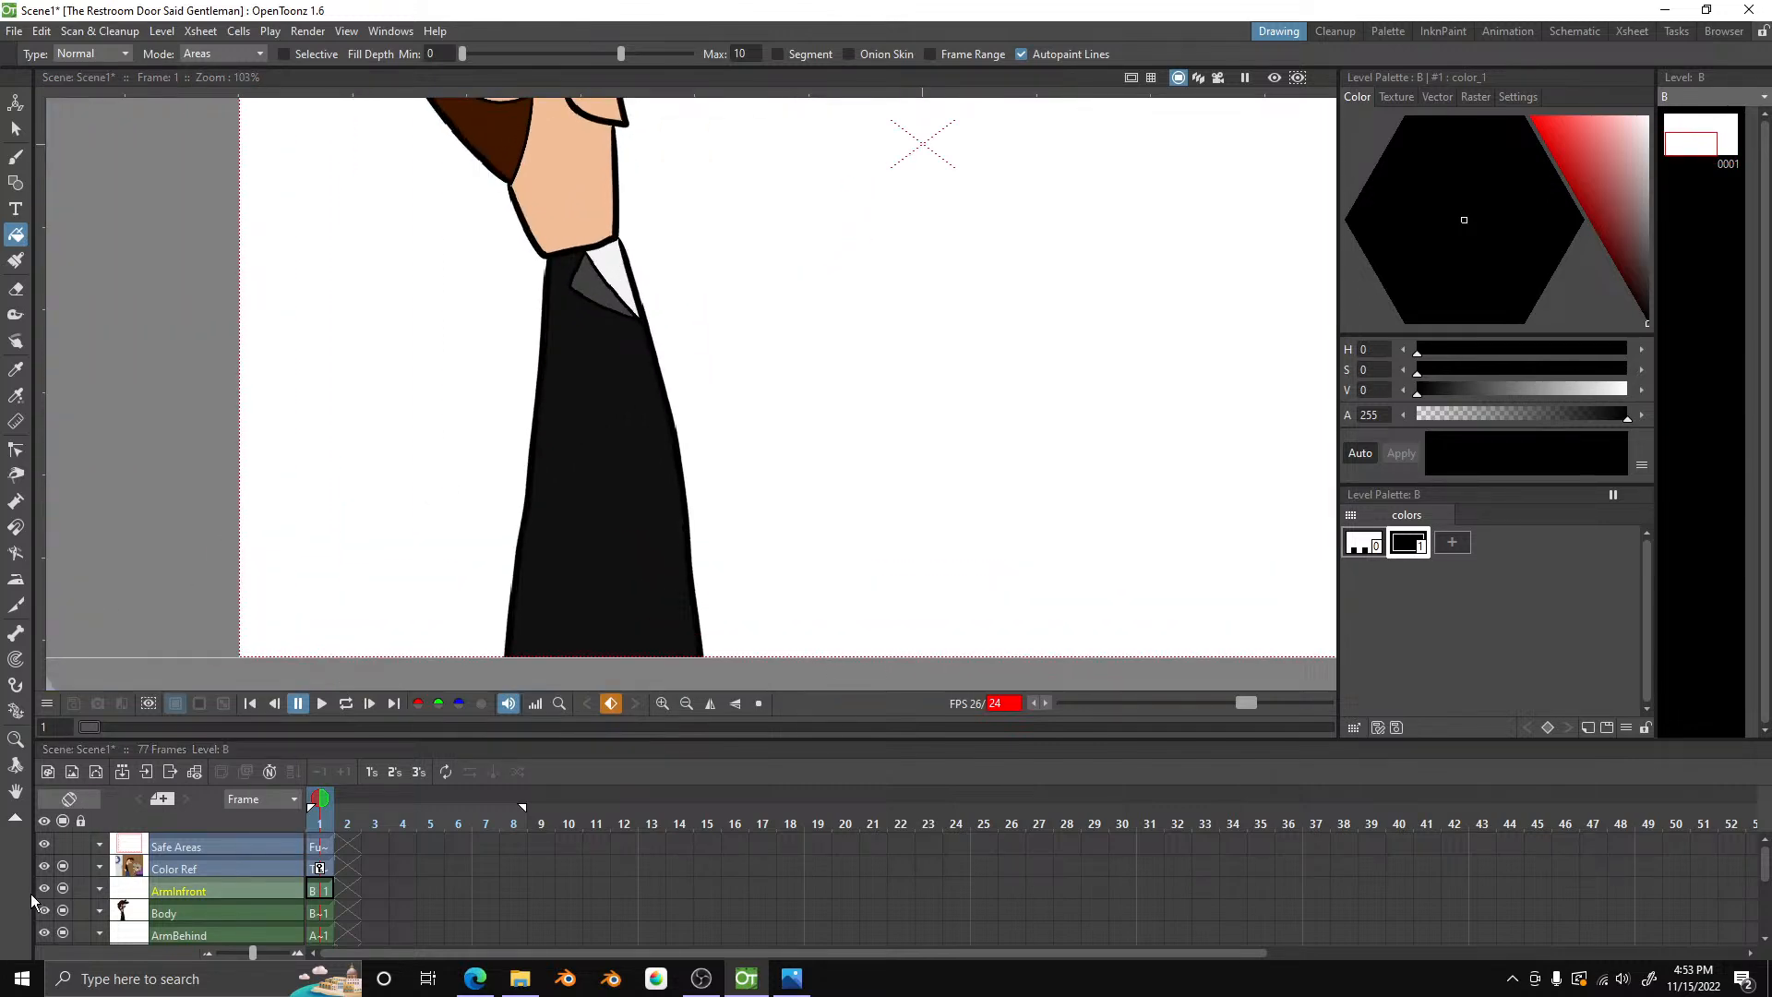
pyautogui.scroll(-3, 214, 915)
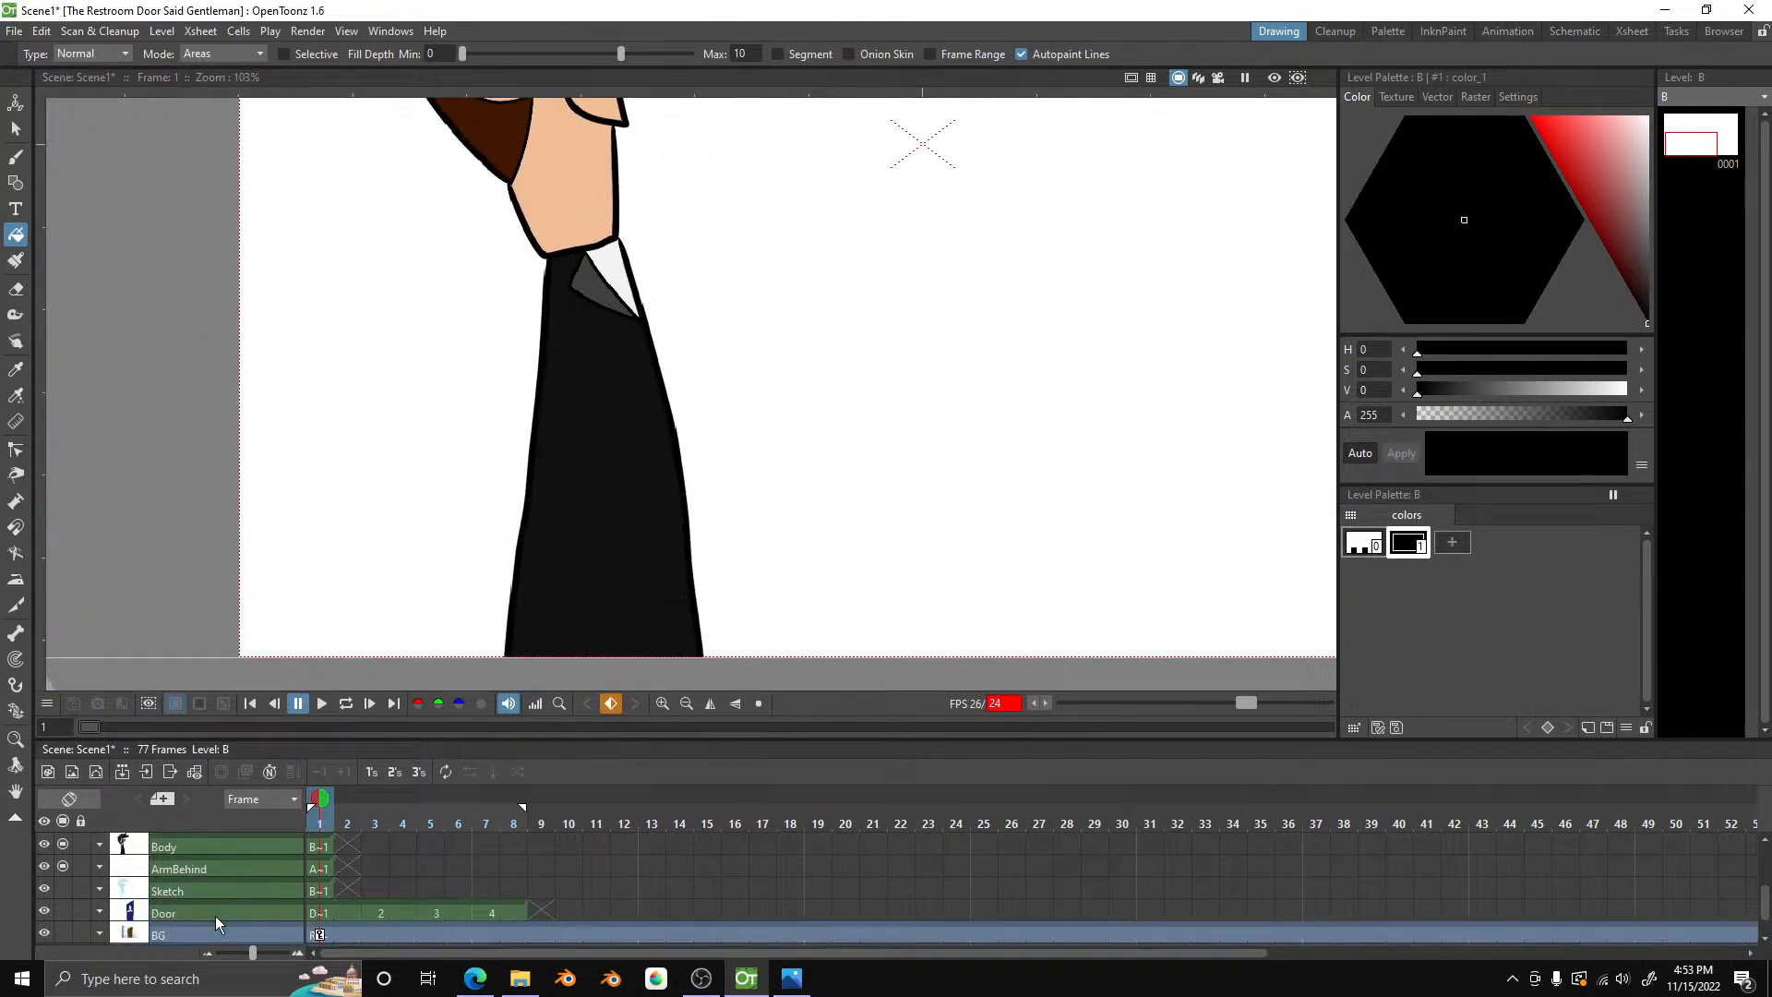
pyautogui.click(57, 888)
pyautogui.scroll(3, 61, 900)
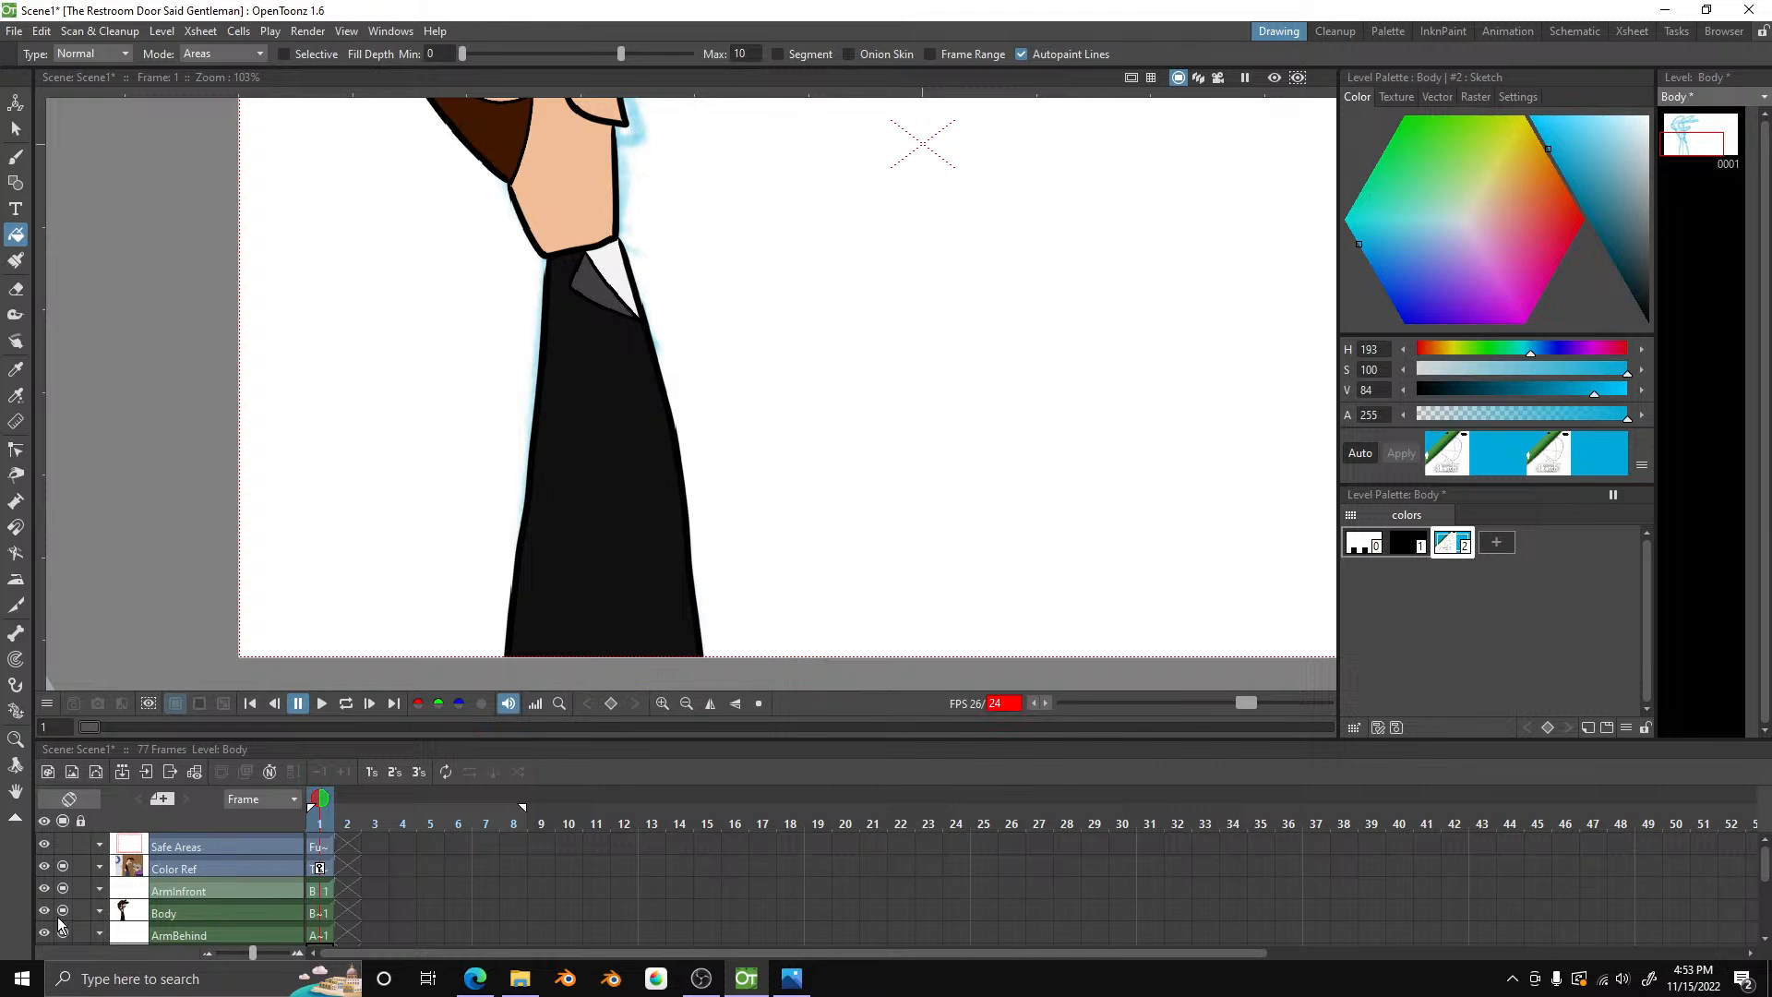
pyautogui.click(62, 912)
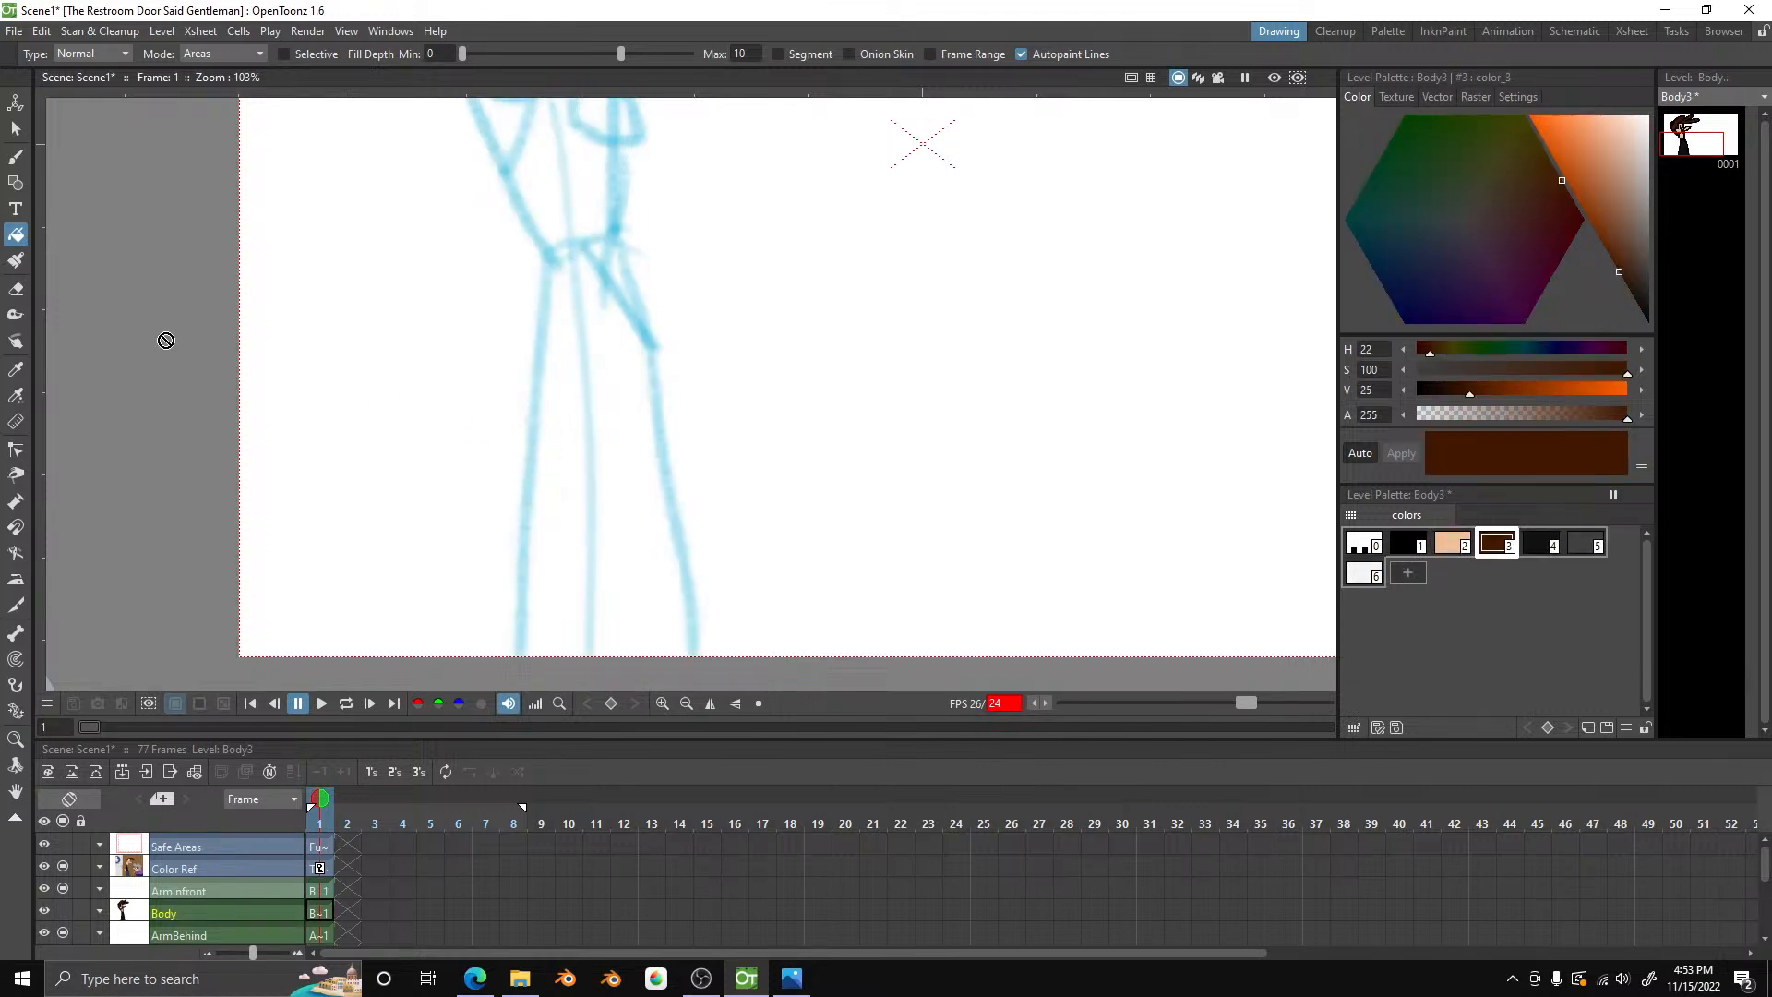
# - With the Brush, sketch the hanging arm, its fingers and a cuff line over the torso on the Sketch level
pyautogui.click(16, 157)
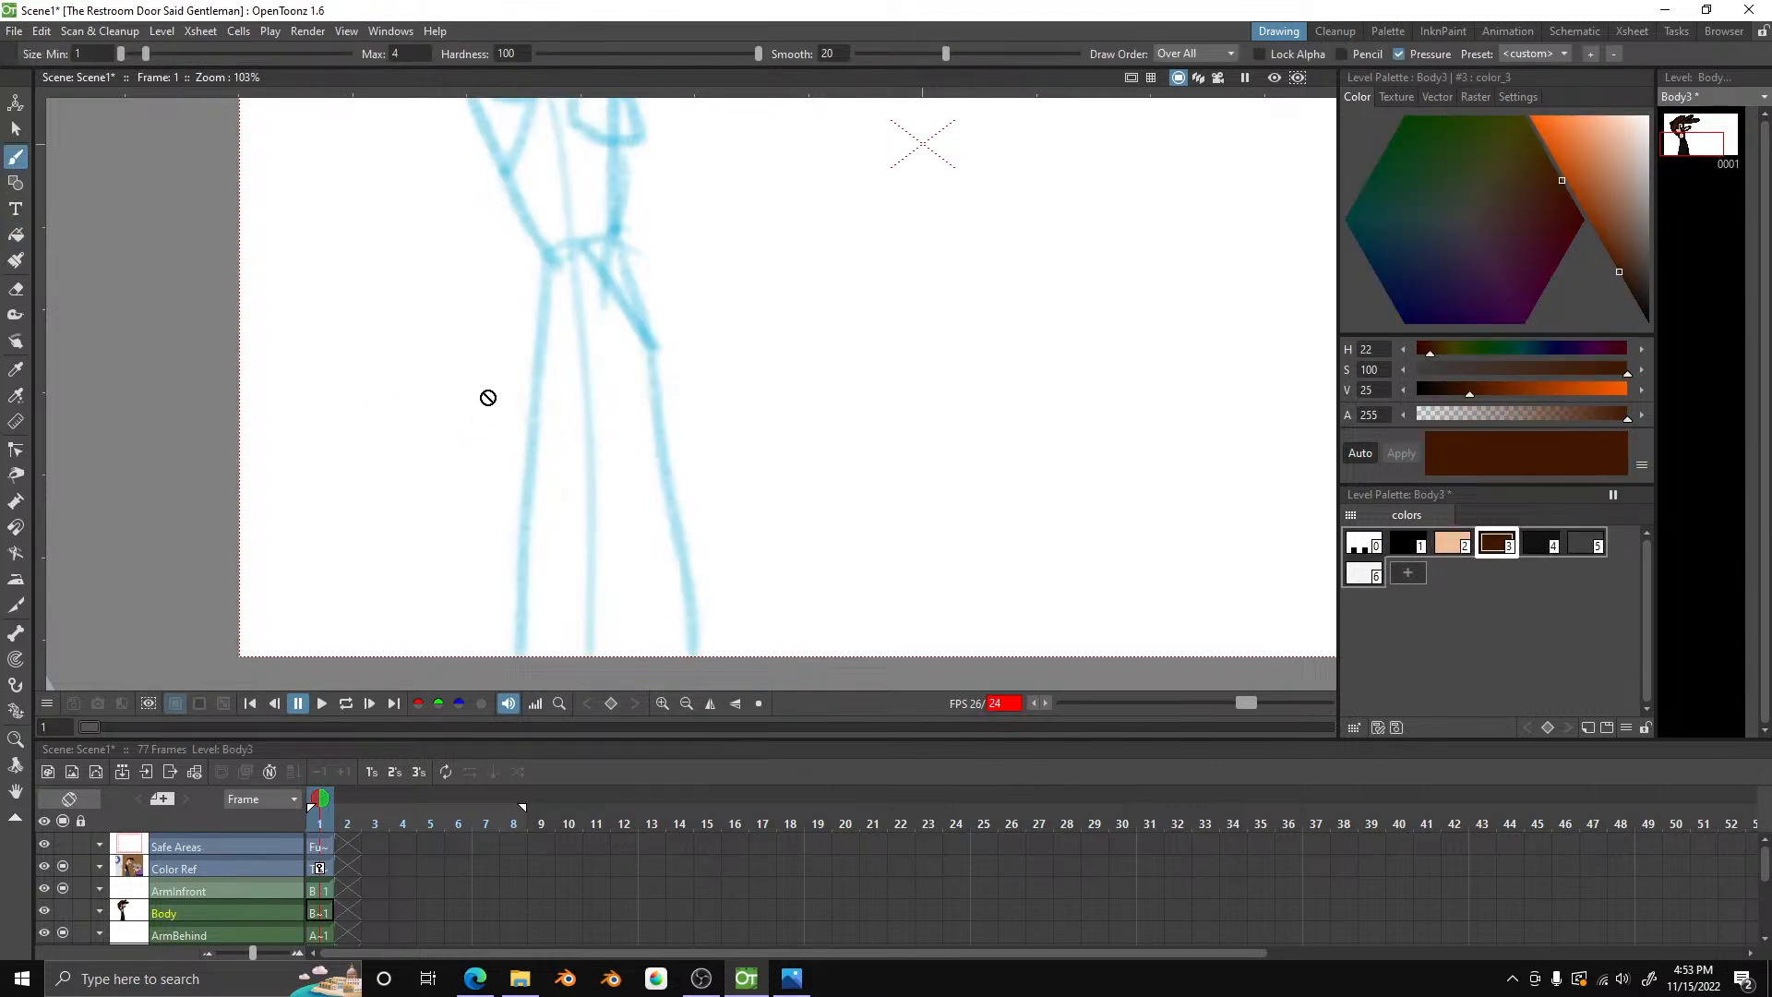
pyautogui.click(179, 928)
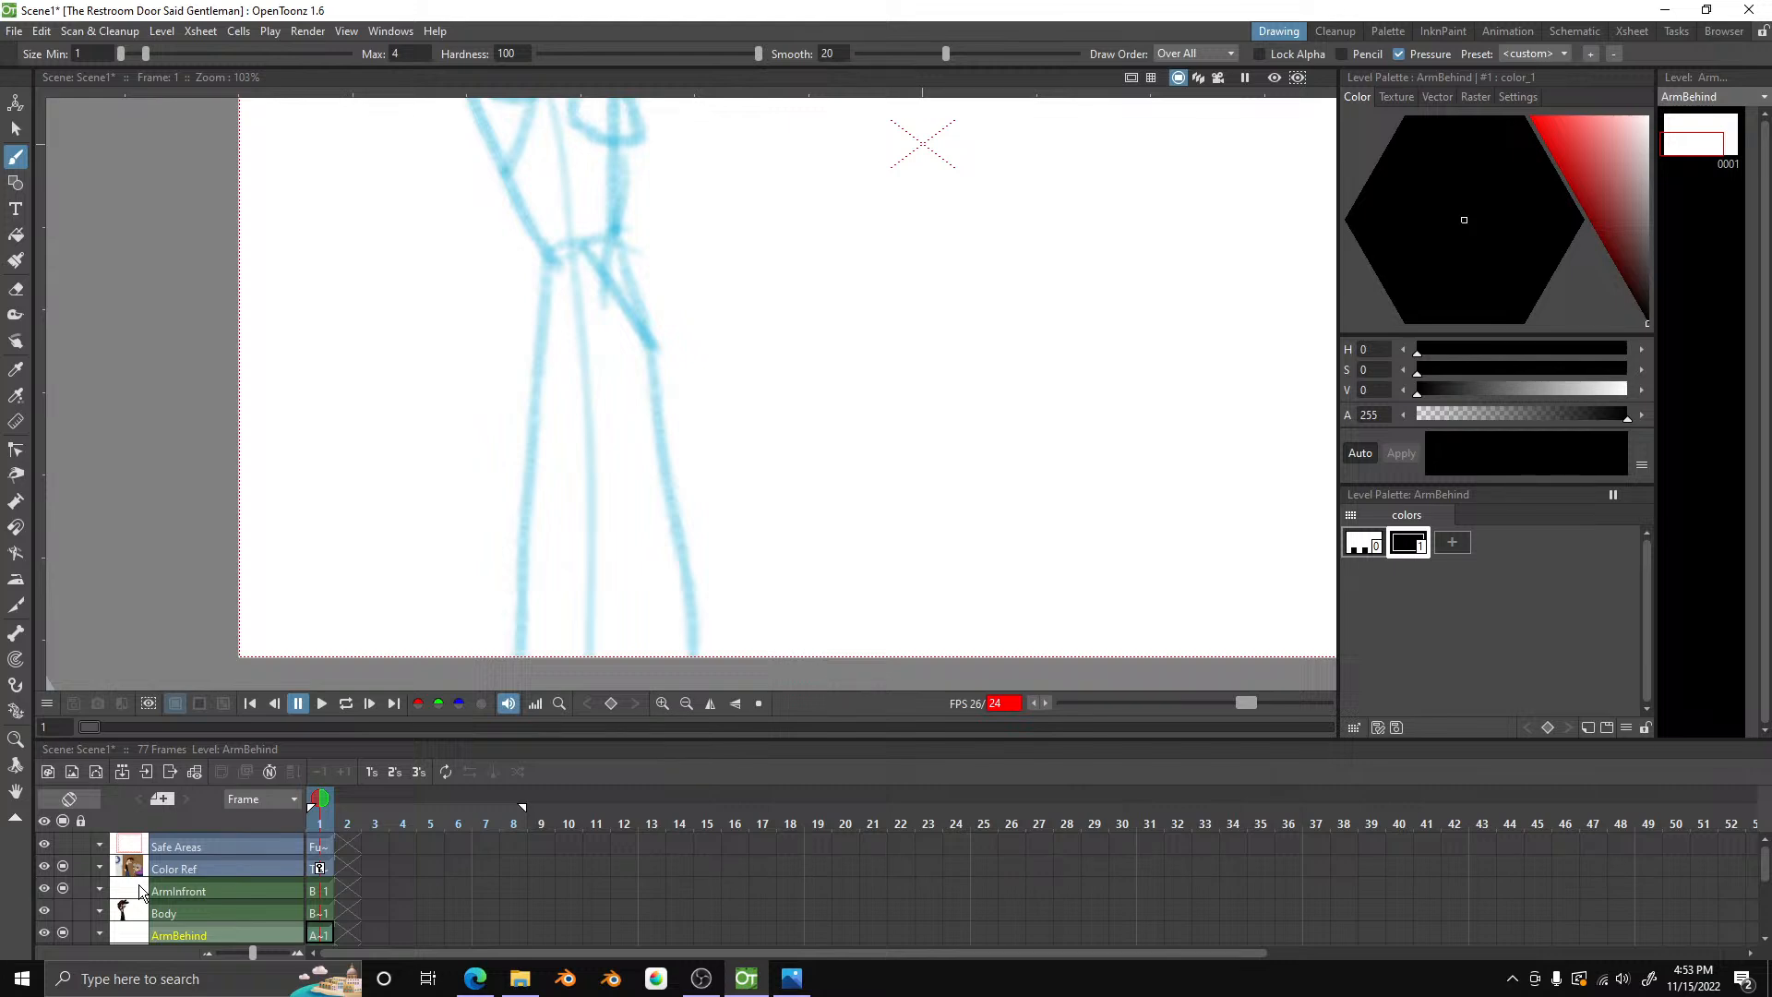
pyautogui.scroll(-1, 175, 910)
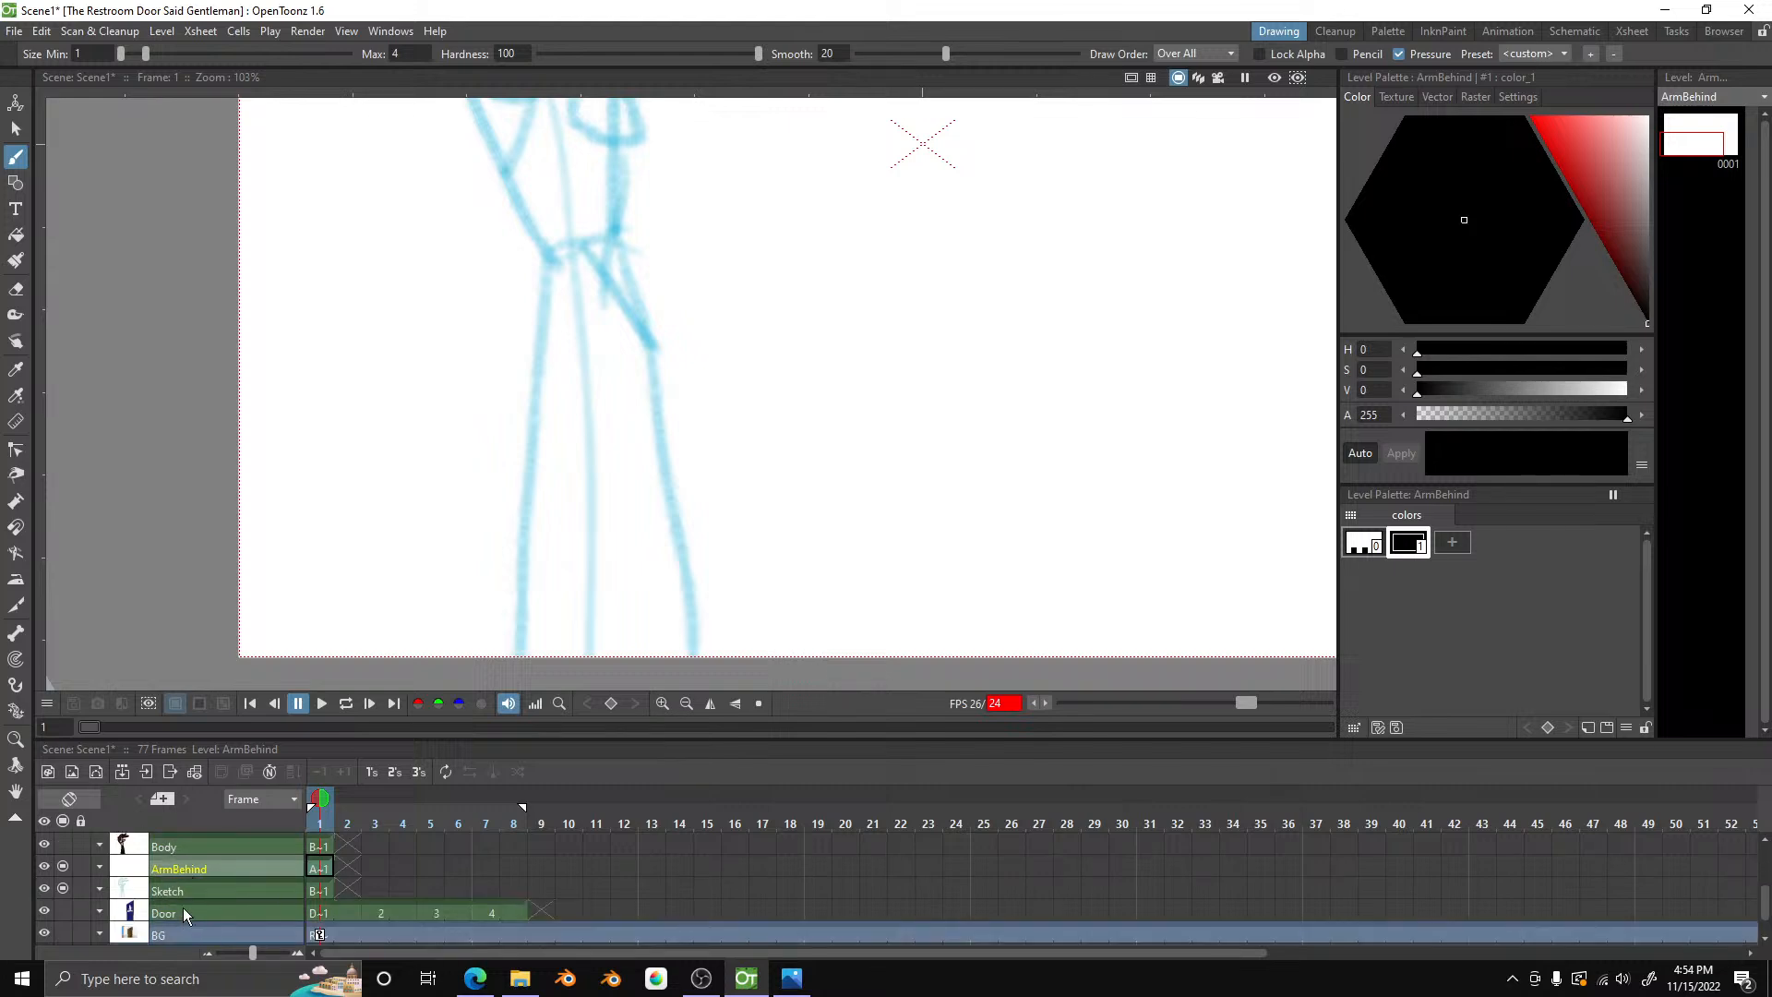
pyautogui.click(178, 889)
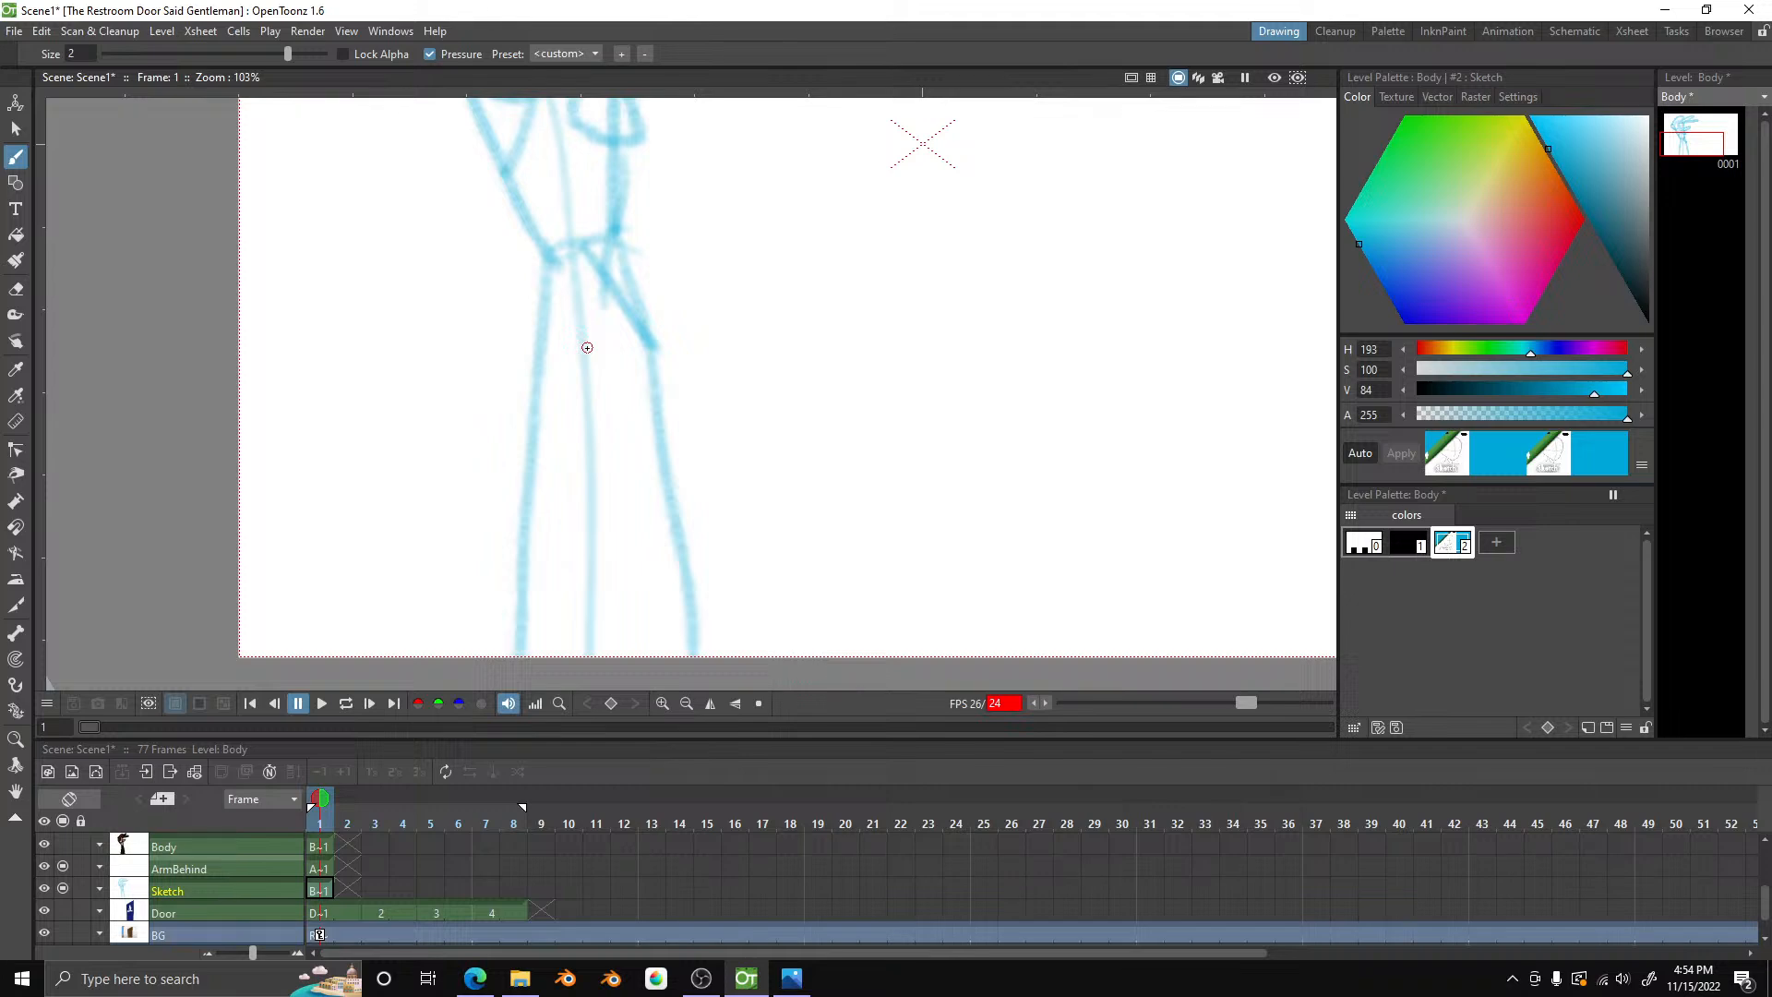
pyautogui.moveTo(573, 277); pyautogui.dragTo(537, 637)
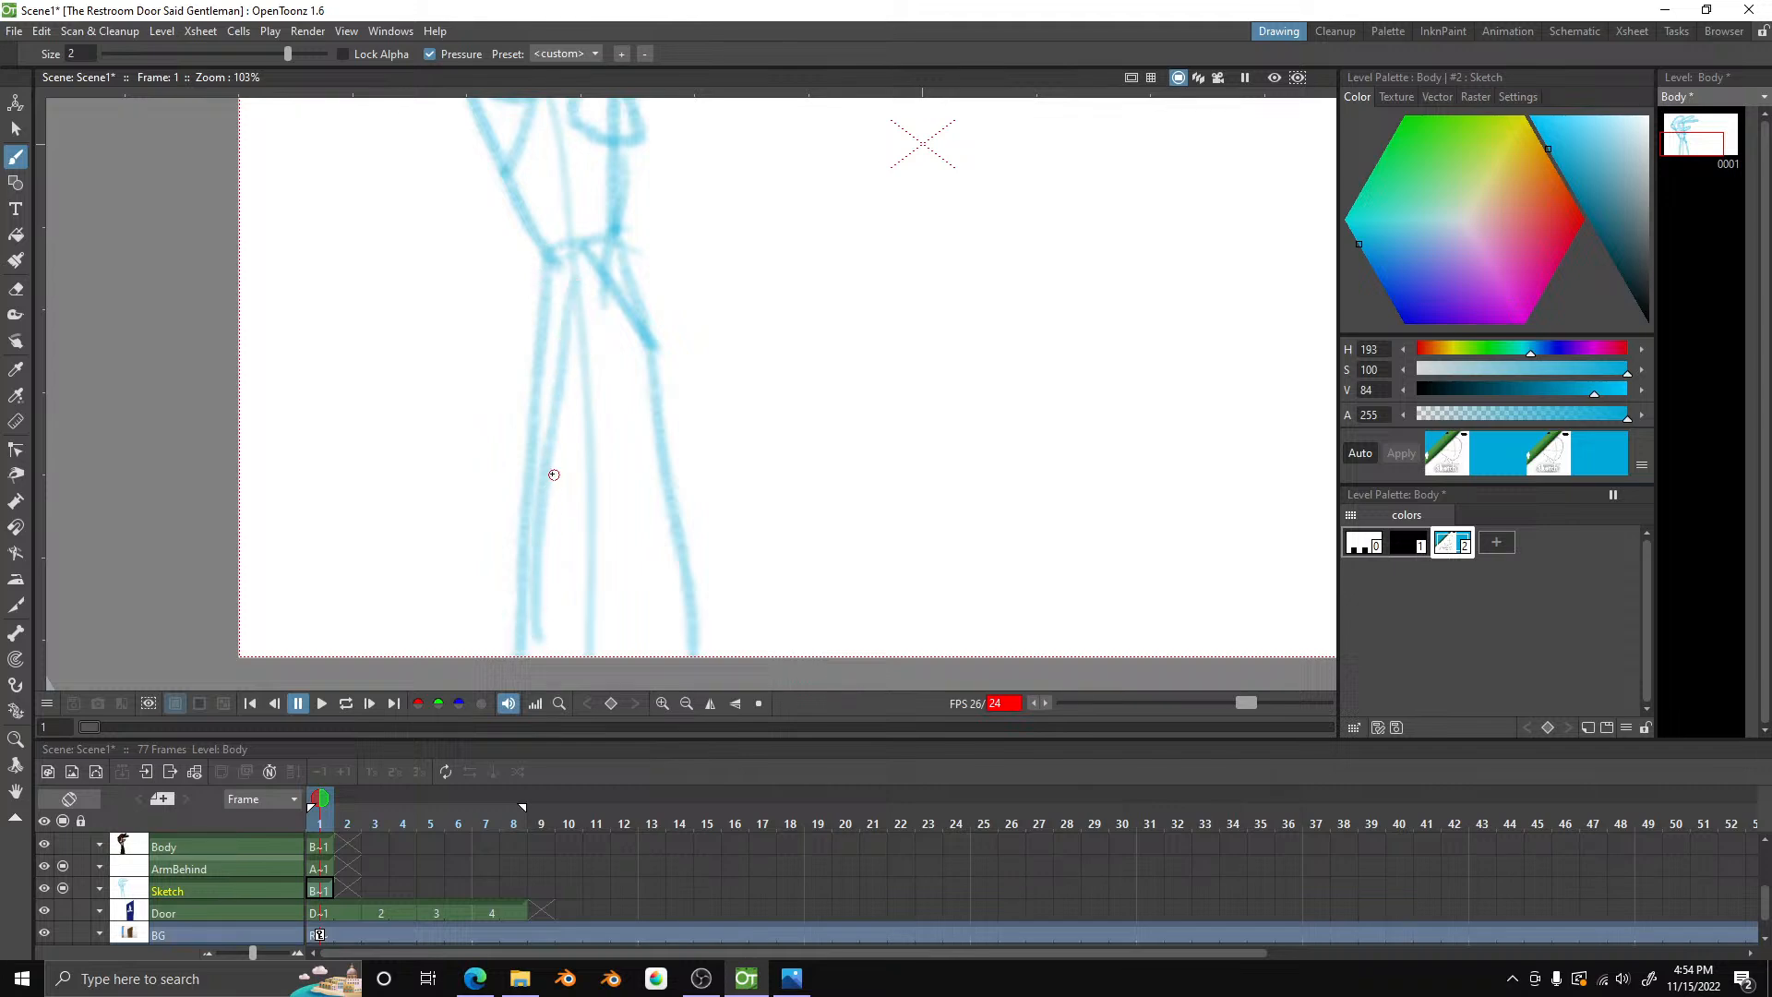
pyautogui.moveTo(590, 293); pyautogui.dragTo(590, 569)
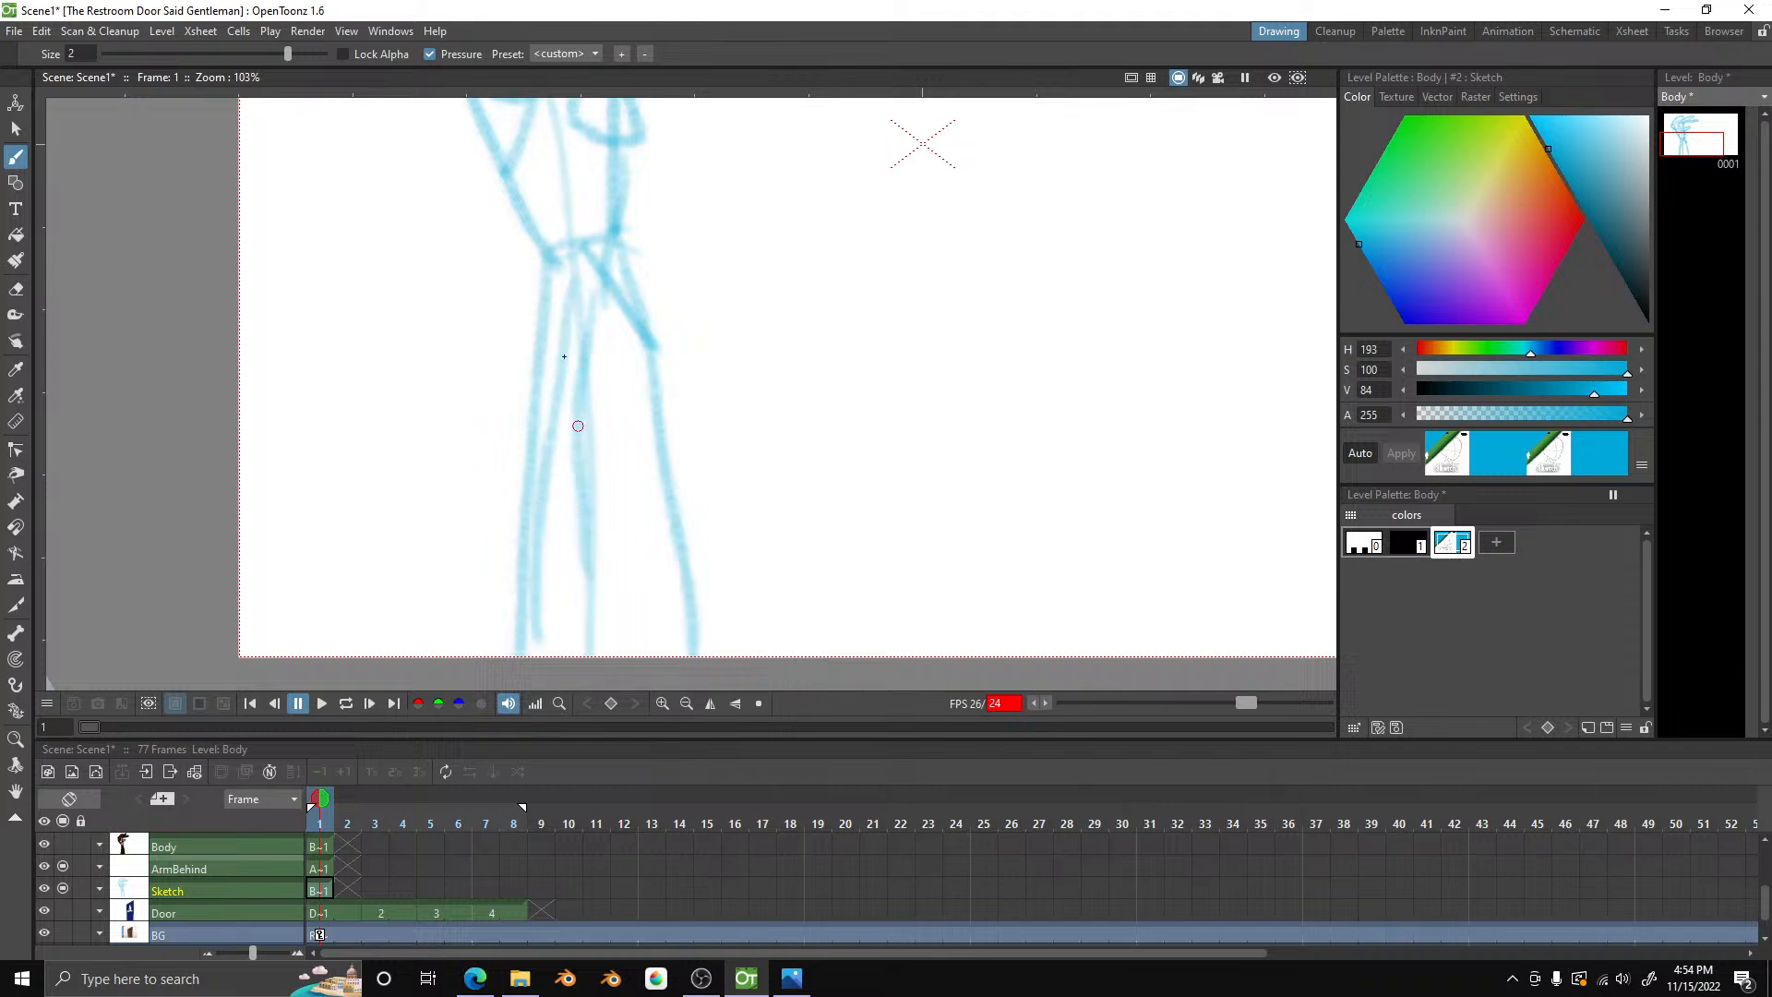
pyautogui.moveTo(551, 268)
pyautogui.mouseDown()
pyautogui.moveTo(491, 445)
pyautogui.moveTo(482, 558)
pyautogui.moveTo(488, 587)
pyautogui.moveTo(590, 585)
pyautogui.moveTo(568, 585)
pyautogui.moveTo(592, 628)
pyautogui.moveTo(552, 584)
pyautogui.moveTo(545, 637)
pyautogui.moveTo(531, 586)
pyautogui.moveTo(524, 648)
pyautogui.moveTo(511, 594)
pyautogui.moveTo(491, 644)
pyautogui.moveTo(526, 595)
pyautogui.mouseUp()
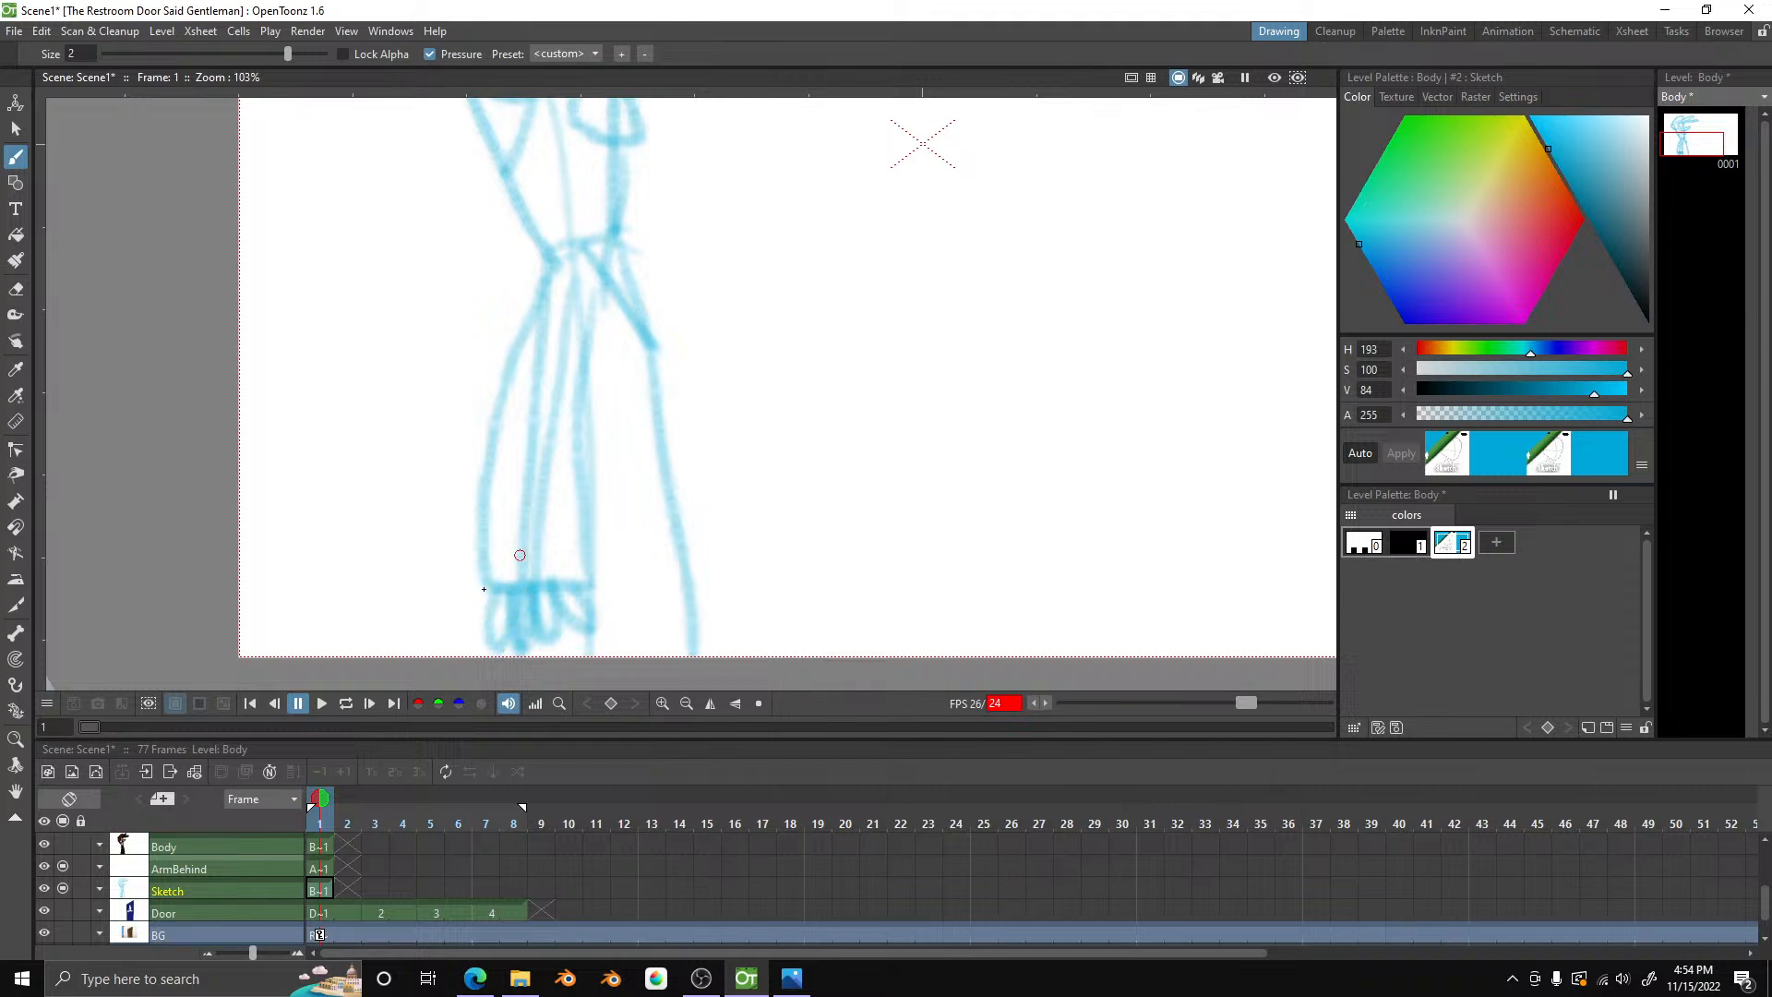
pyautogui.moveTo(483, 559); pyautogui.dragTo(618, 546)
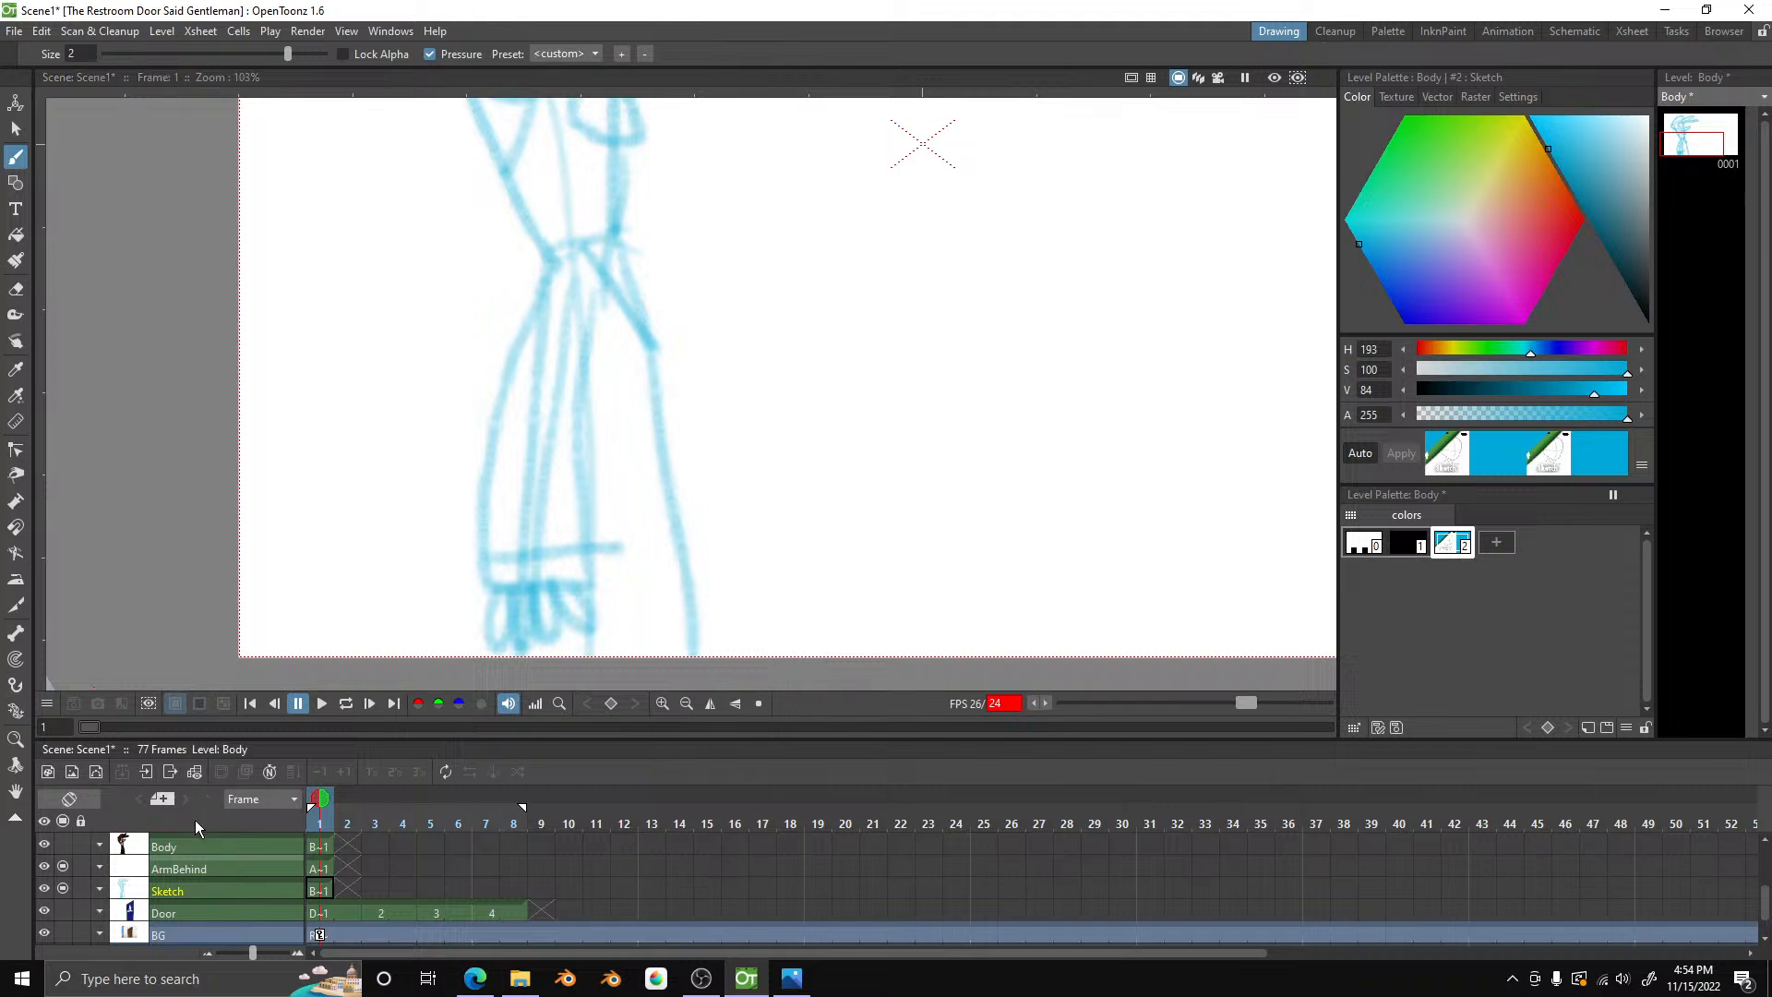
# - Ink both long sides of the sleeve in black on the ArmBehind level with a maximum brush size of 8
pyautogui.click(203, 867)
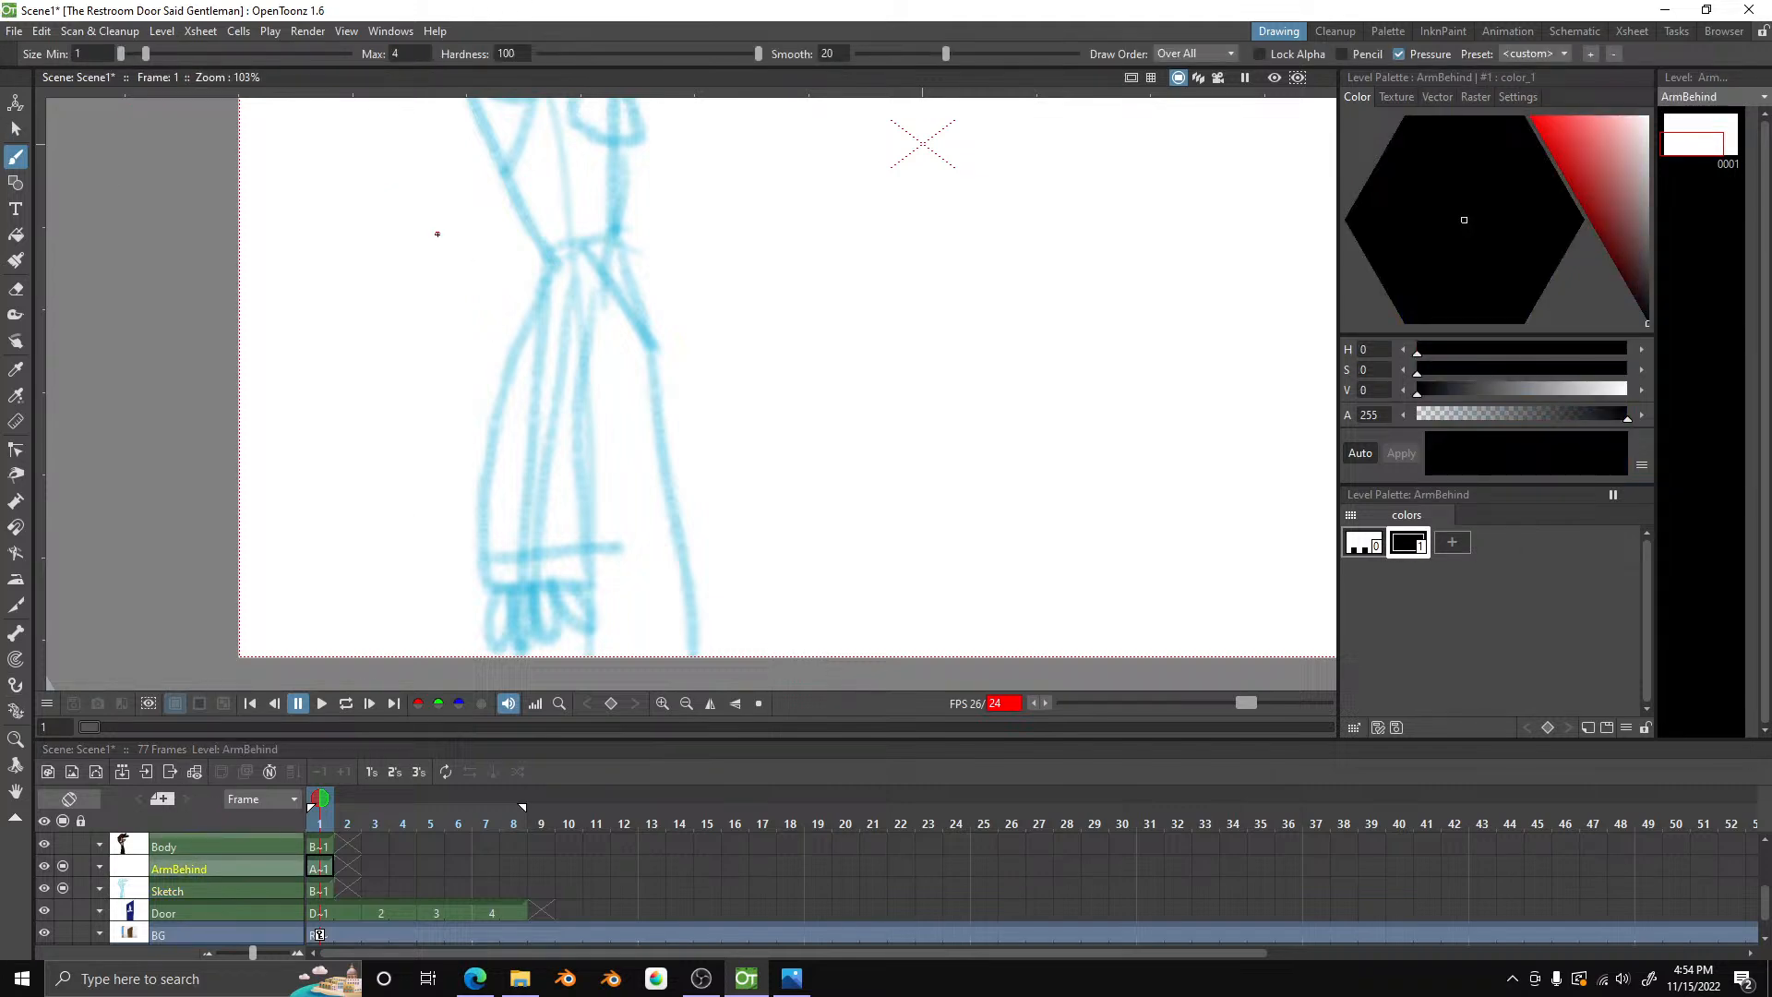
pyautogui.scroll(2, 464, 336)
pyautogui.click(411, 54)
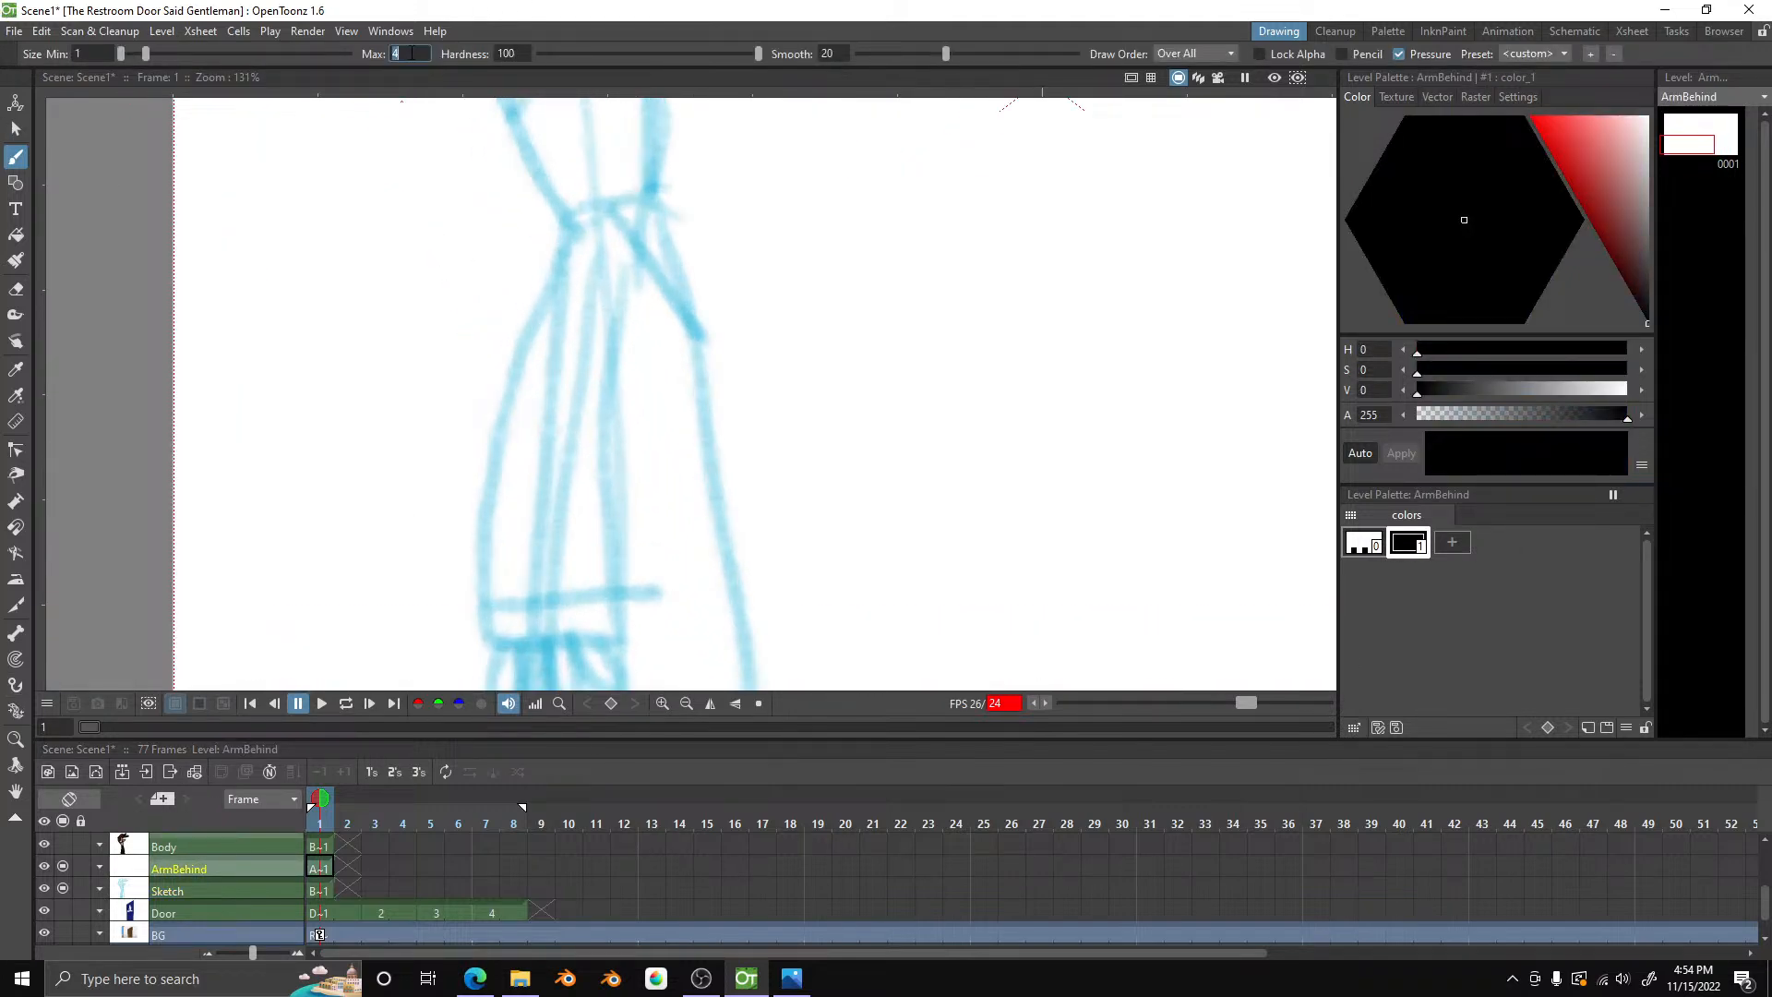
pyautogui.write('8')
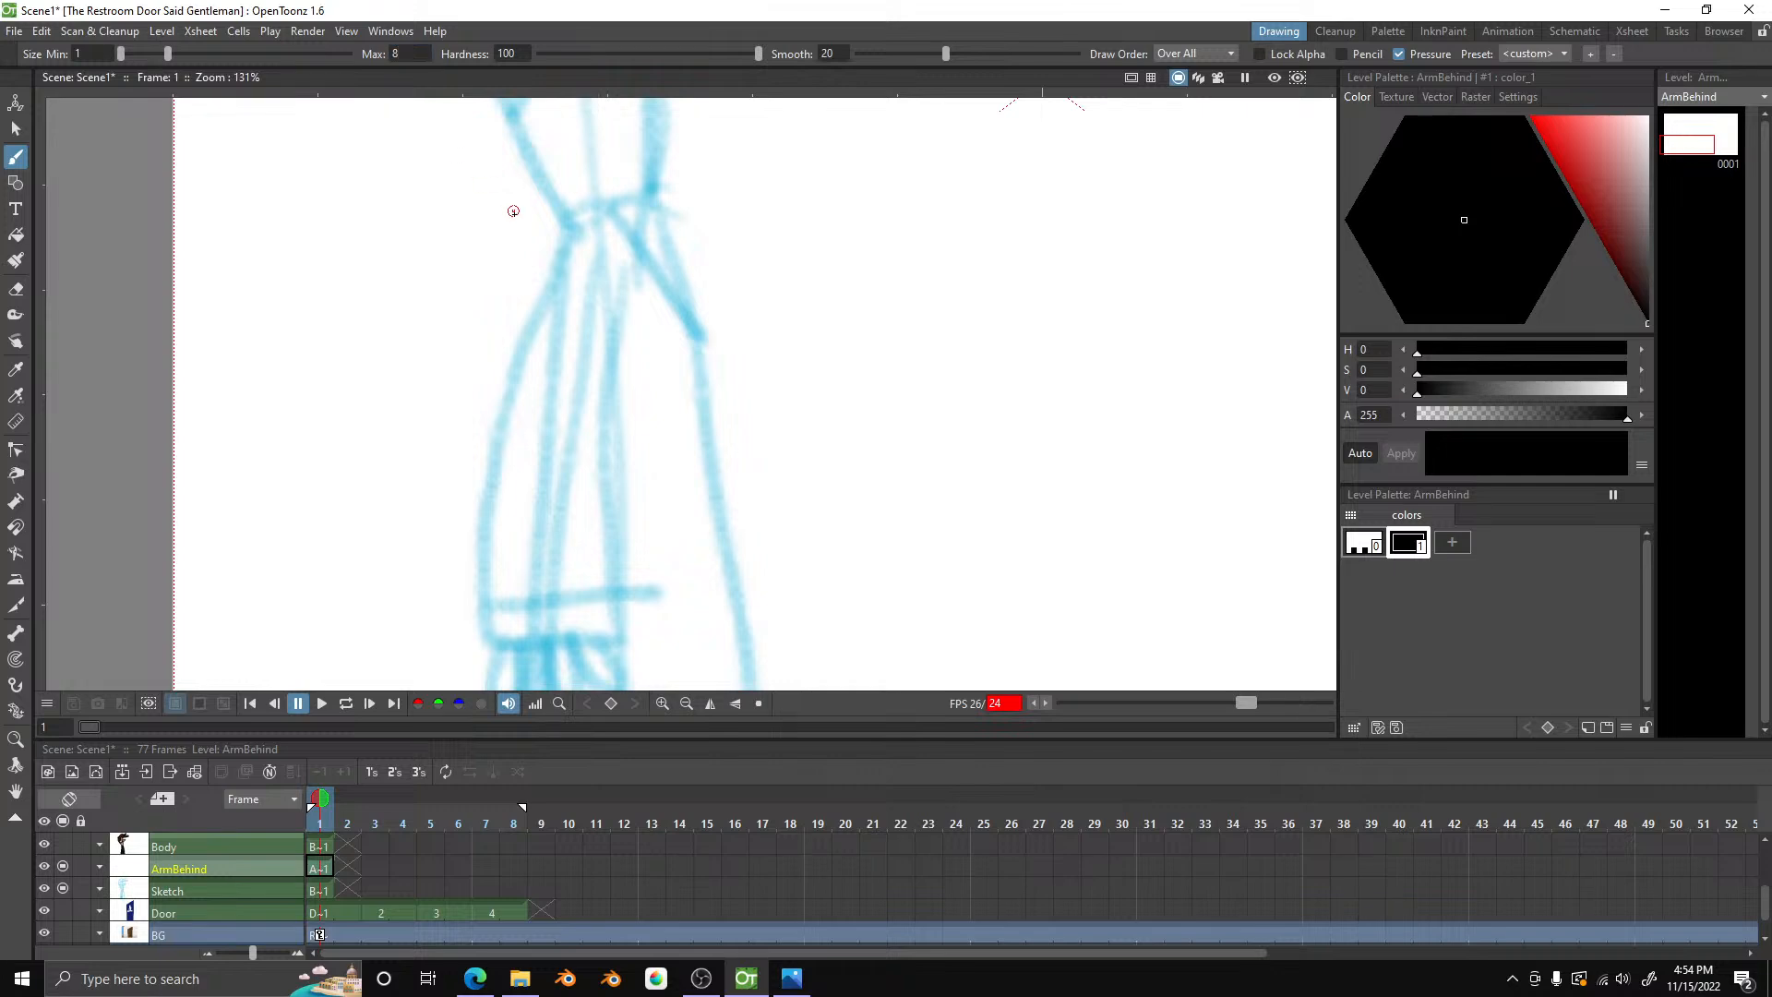
pyautogui.scroll(-1, 663, 428)
pyautogui.scroll(2, 661, 427)
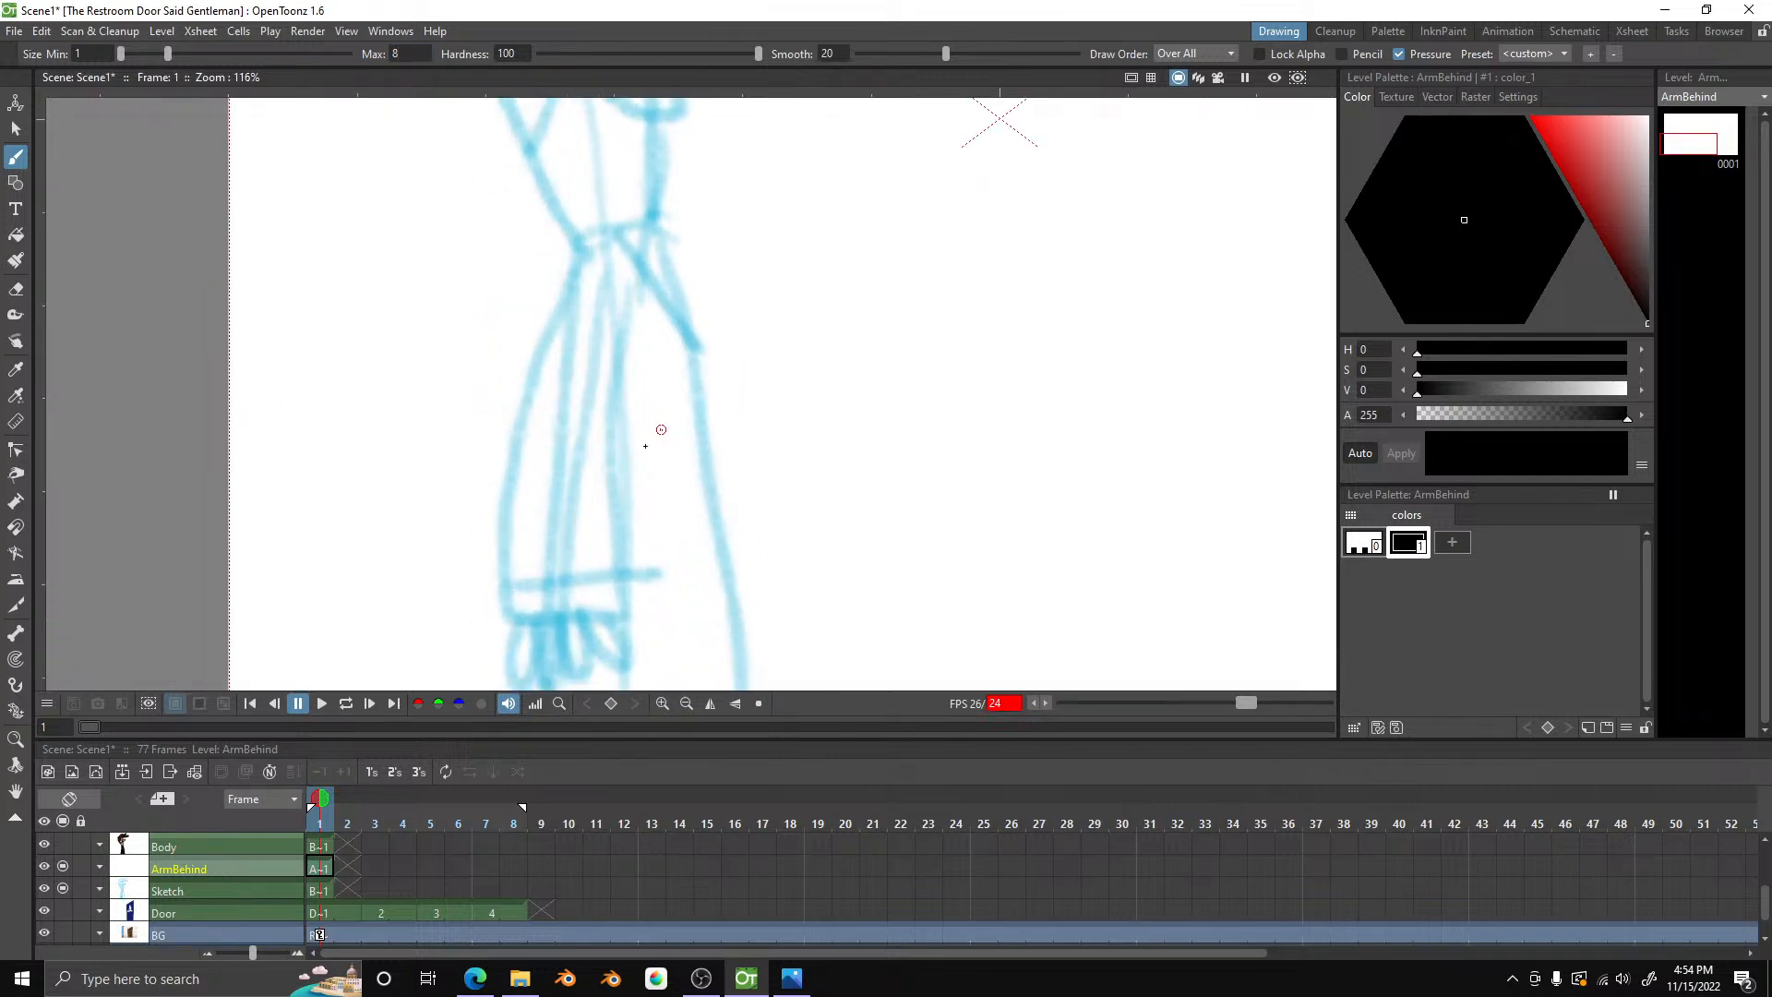
pyautogui.scroll(1, 438, 572)
pyautogui.scroll(-1, 457, 564)
pyautogui.scroll(1, 462, 561)
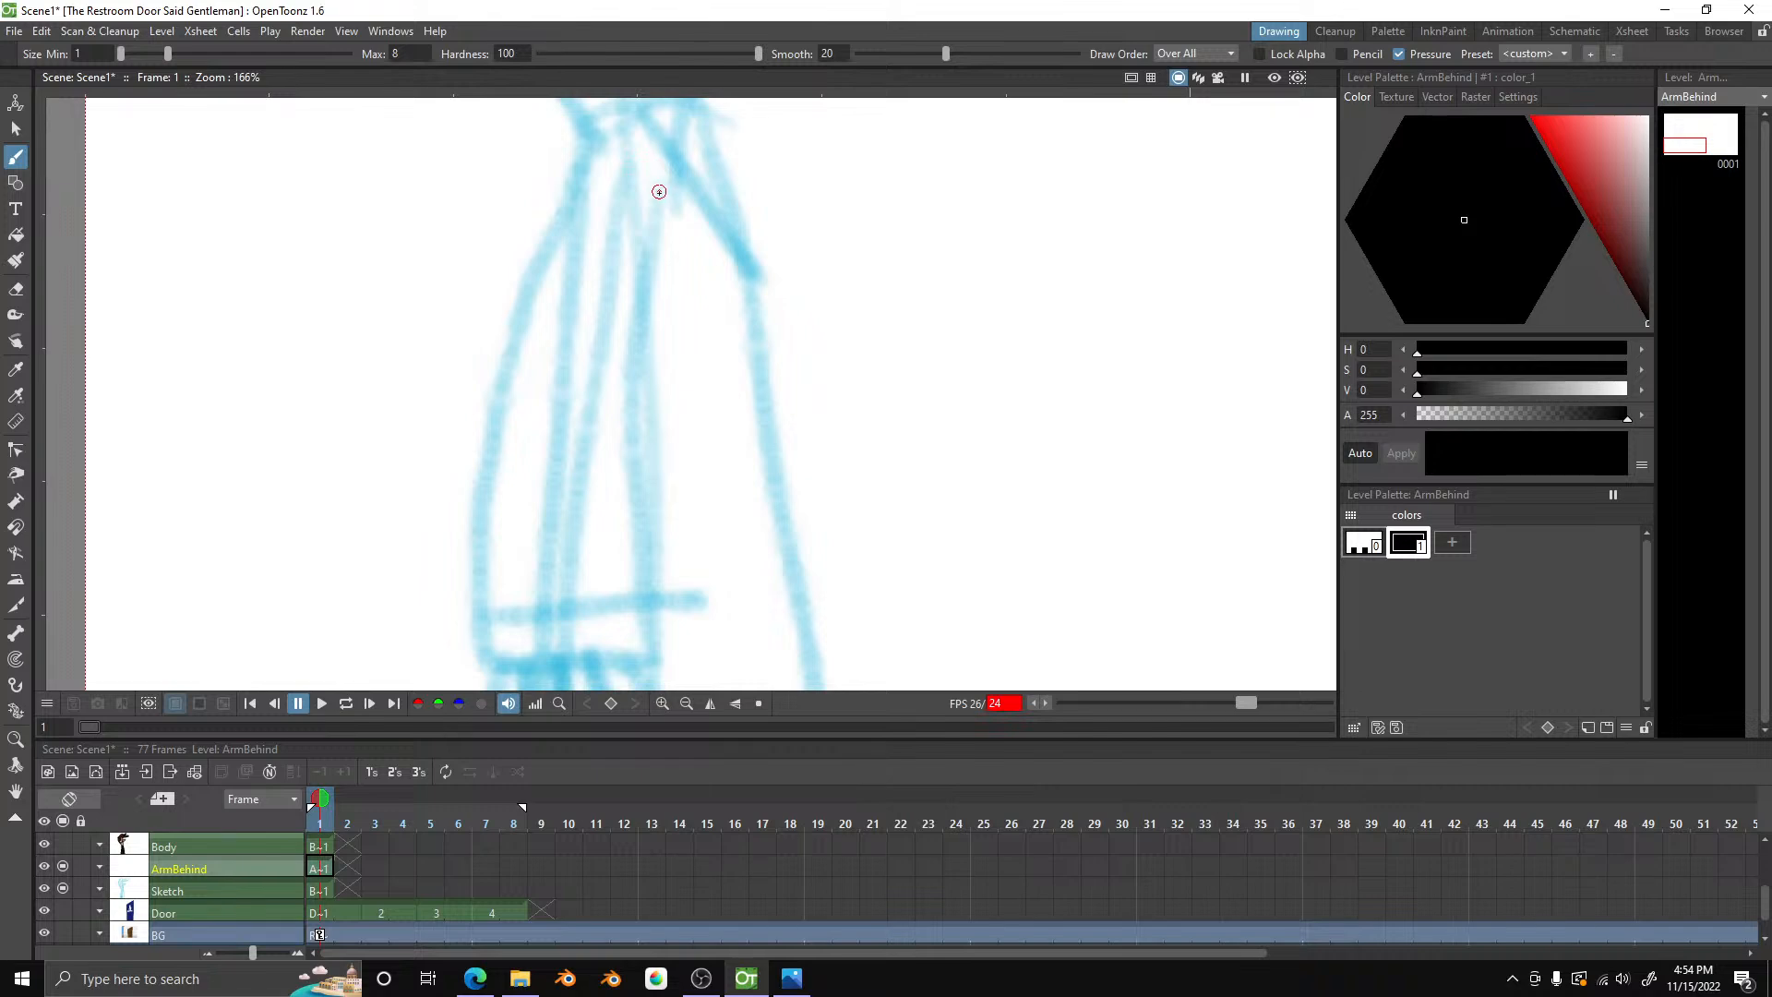
pyautogui.moveTo(661, 192); pyautogui.dragTo(633, 526)
pyautogui.moveTo(647, 602)
pyautogui.mouseDown()
pyautogui.moveTo(665, 681)
pyautogui.moveTo(482, 661)
pyautogui.moveTo(488, 590)
pyautogui.mouseUp()
pyautogui.moveTo(494, 512)
pyautogui.mouseDown()
pyautogui.moveTo(532, 270)
pyautogui.moveTo(608, 172)
pyautogui.moveTo(654, 256)
pyautogui.moveTo(651, 551)
pyautogui.mouseUp()
pyautogui.hotkey('ctrl', 'z')
pyautogui.moveTo(663, 620); pyautogui.dragTo(672, 662)
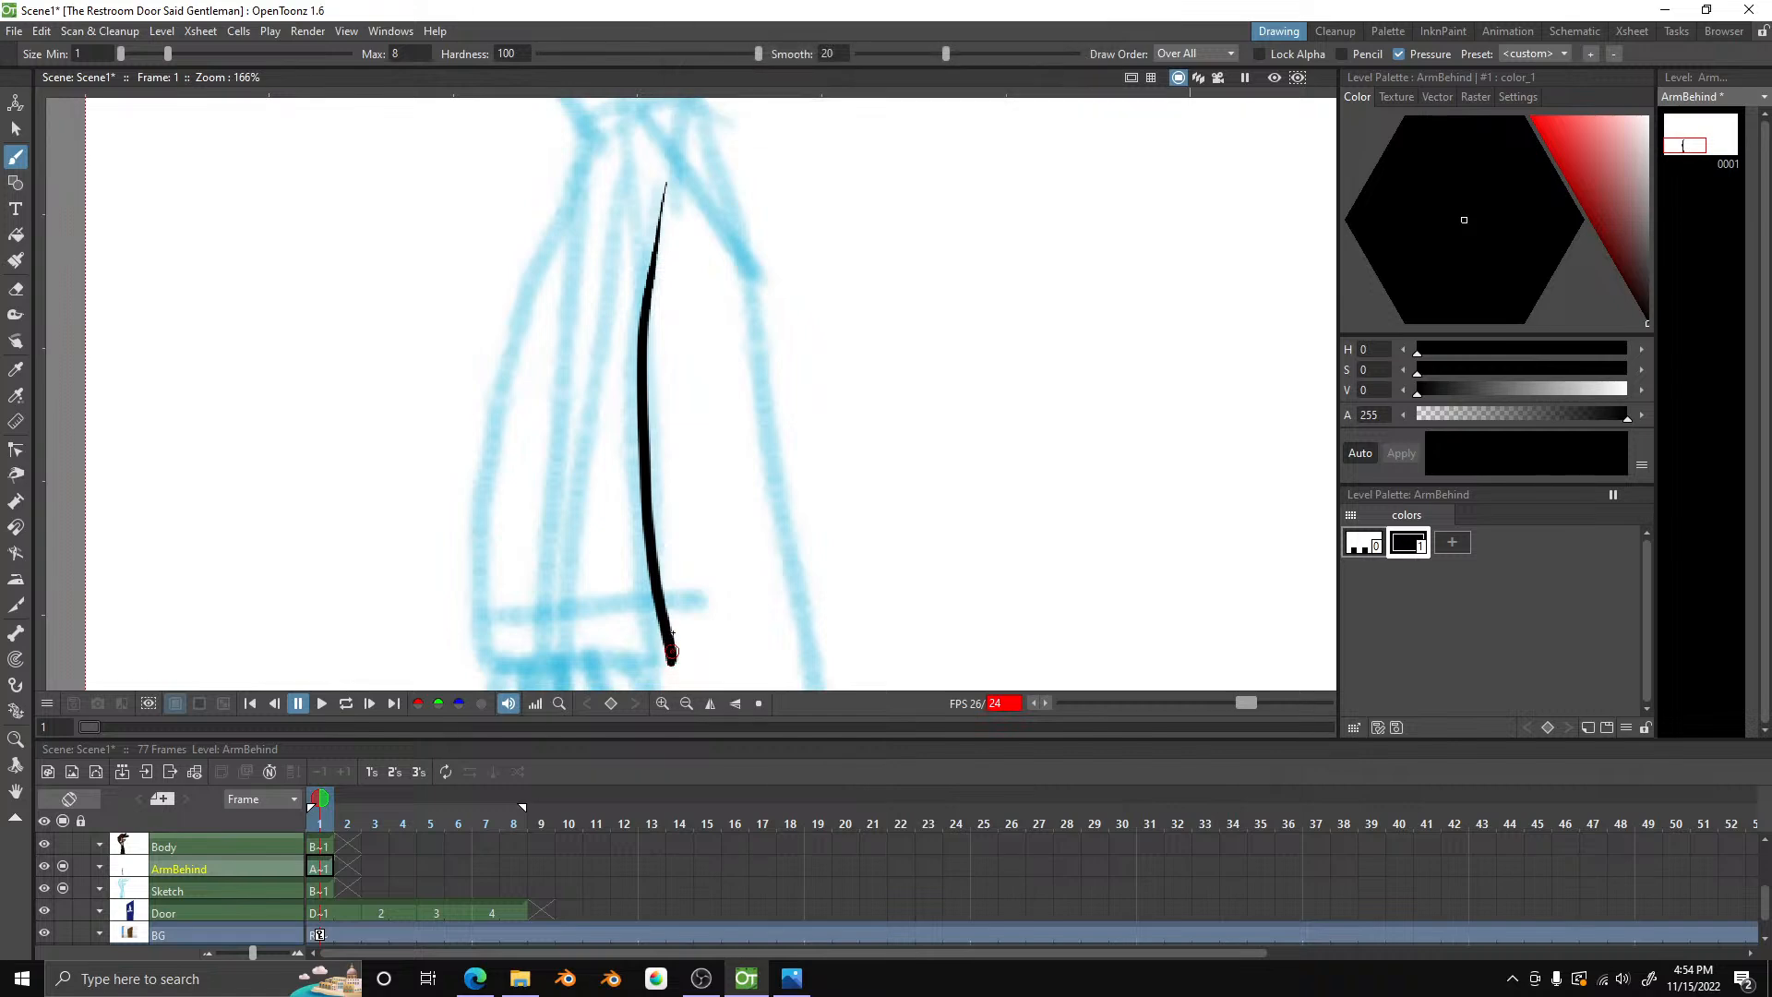
pyautogui.moveTo(590, 168)
pyautogui.mouseDown()
pyautogui.moveTo(492, 413)
pyautogui.moveTo(485, 668)
pyautogui.mouseUp()
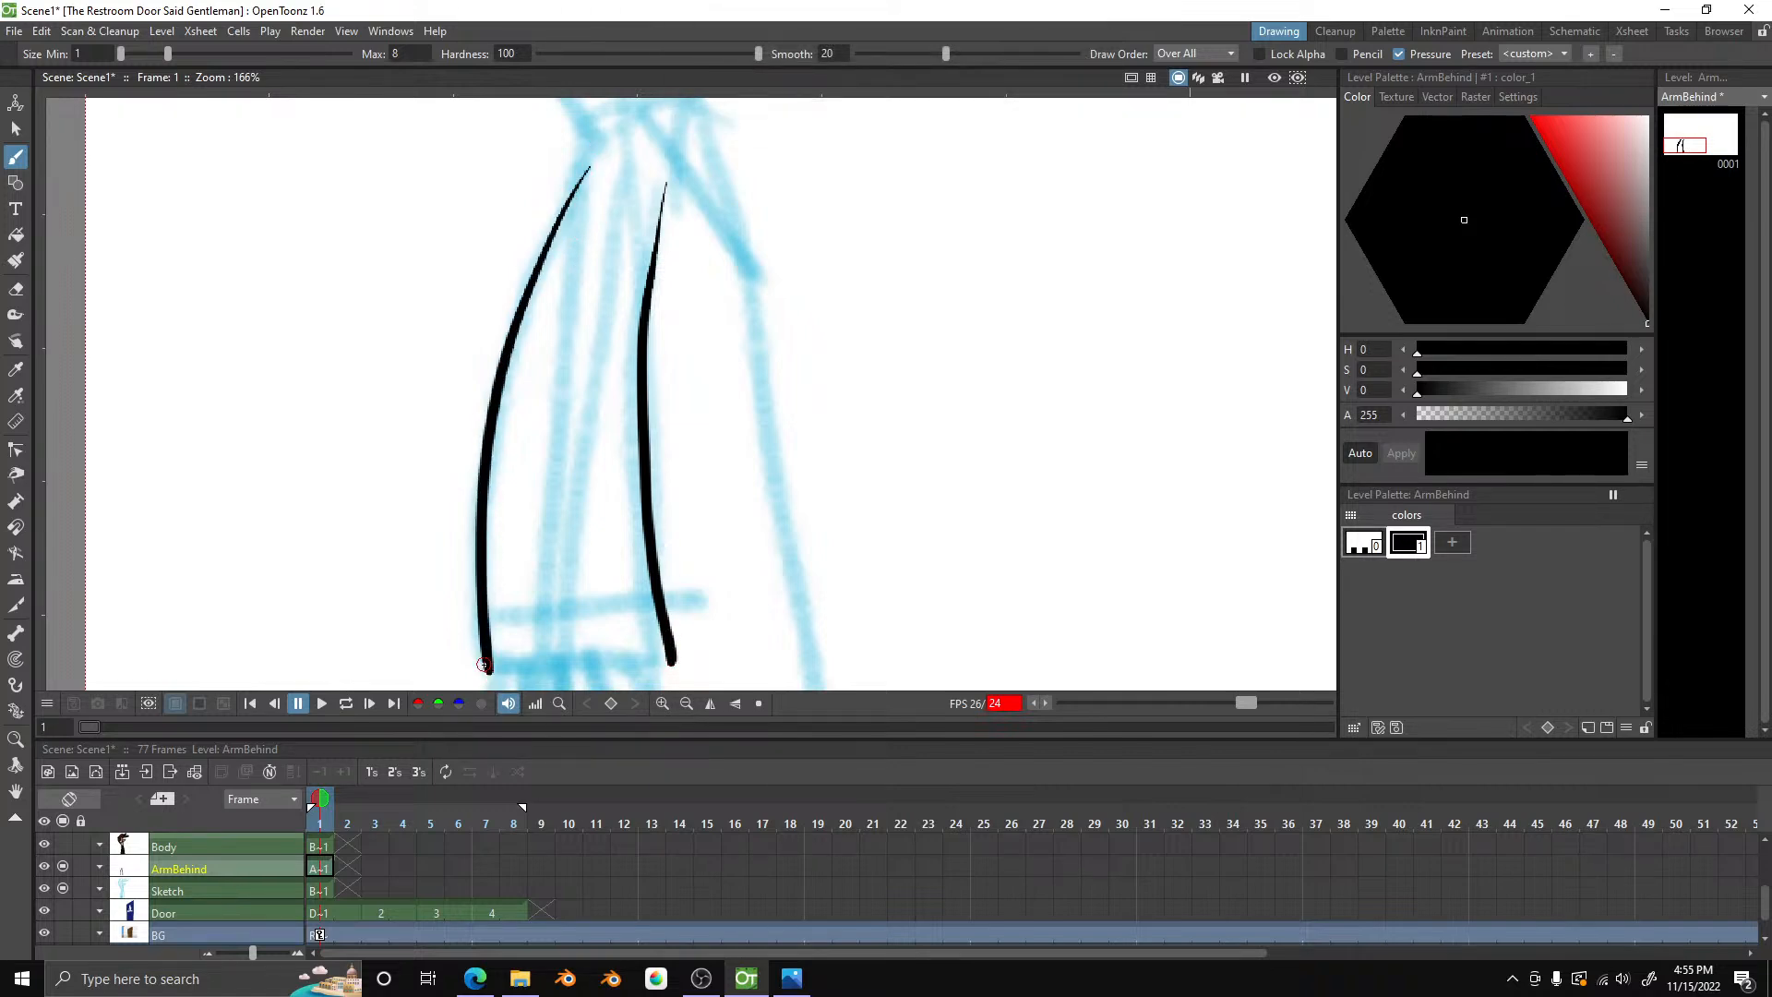
# - Ink the sleeve's bottom edge, joining the lower ends of its two side lines
pyautogui.scroll(-1, 522, 563)
pyautogui.scroll(4, 542, 660)
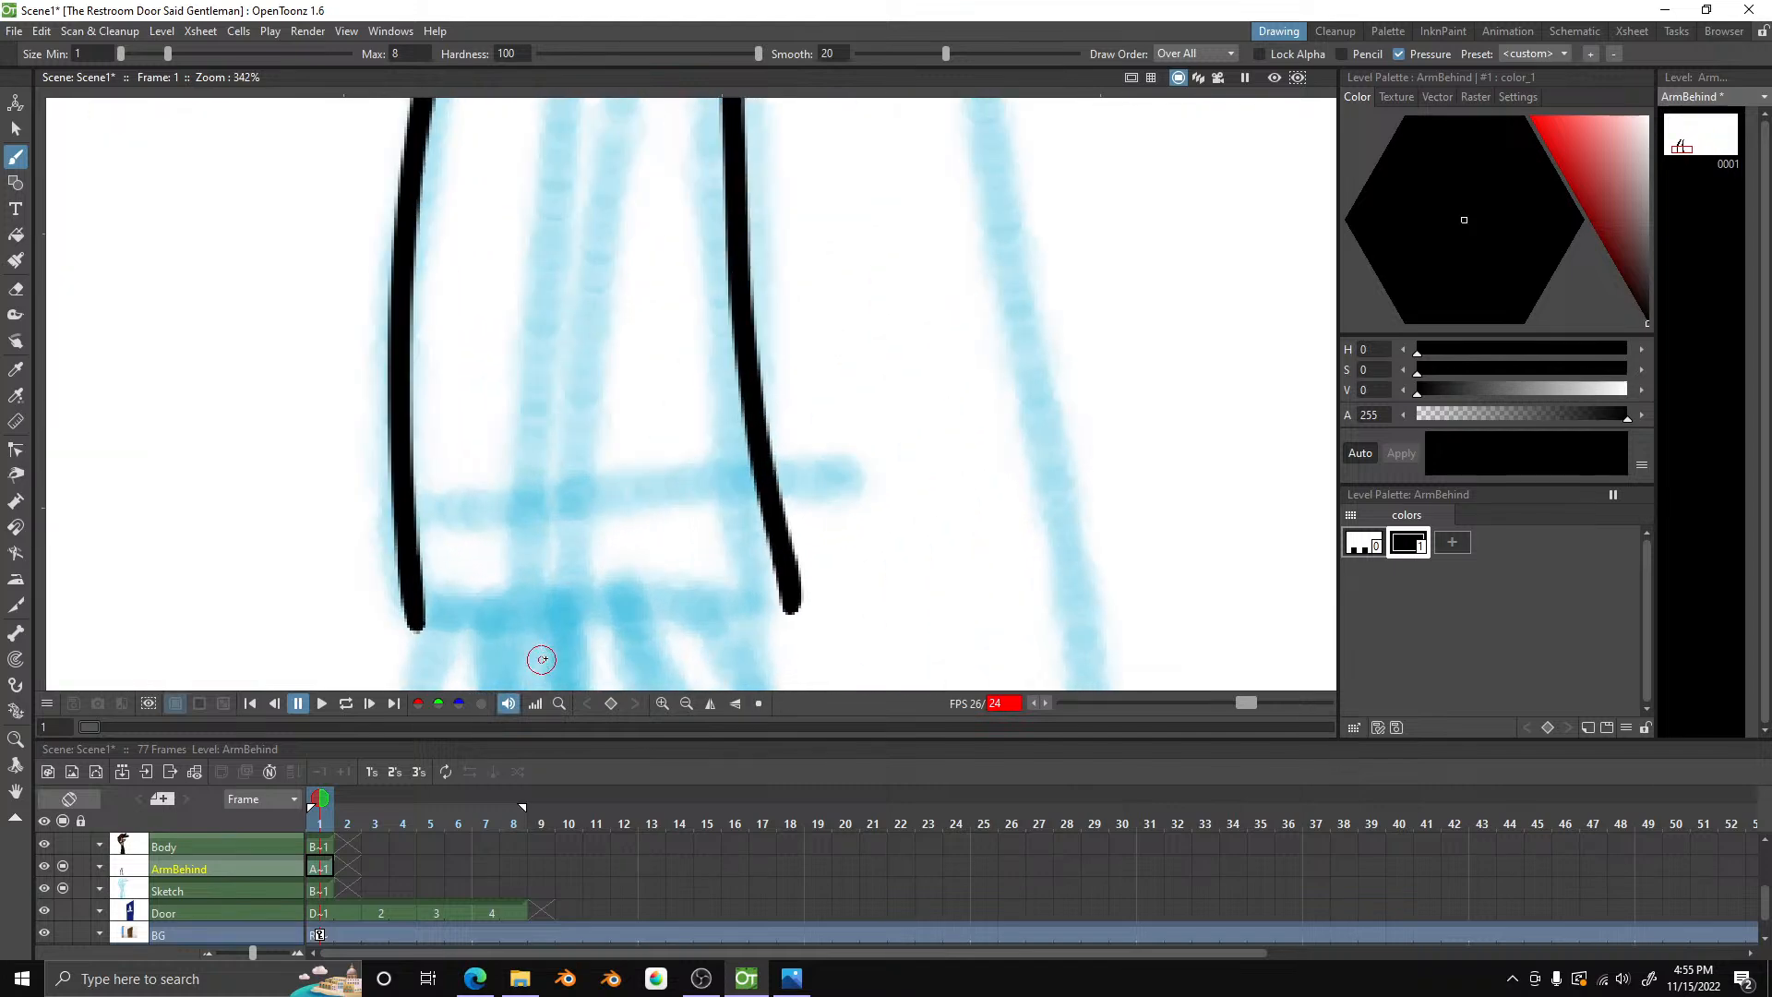
pyautogui.scroll(5, 542, 659)
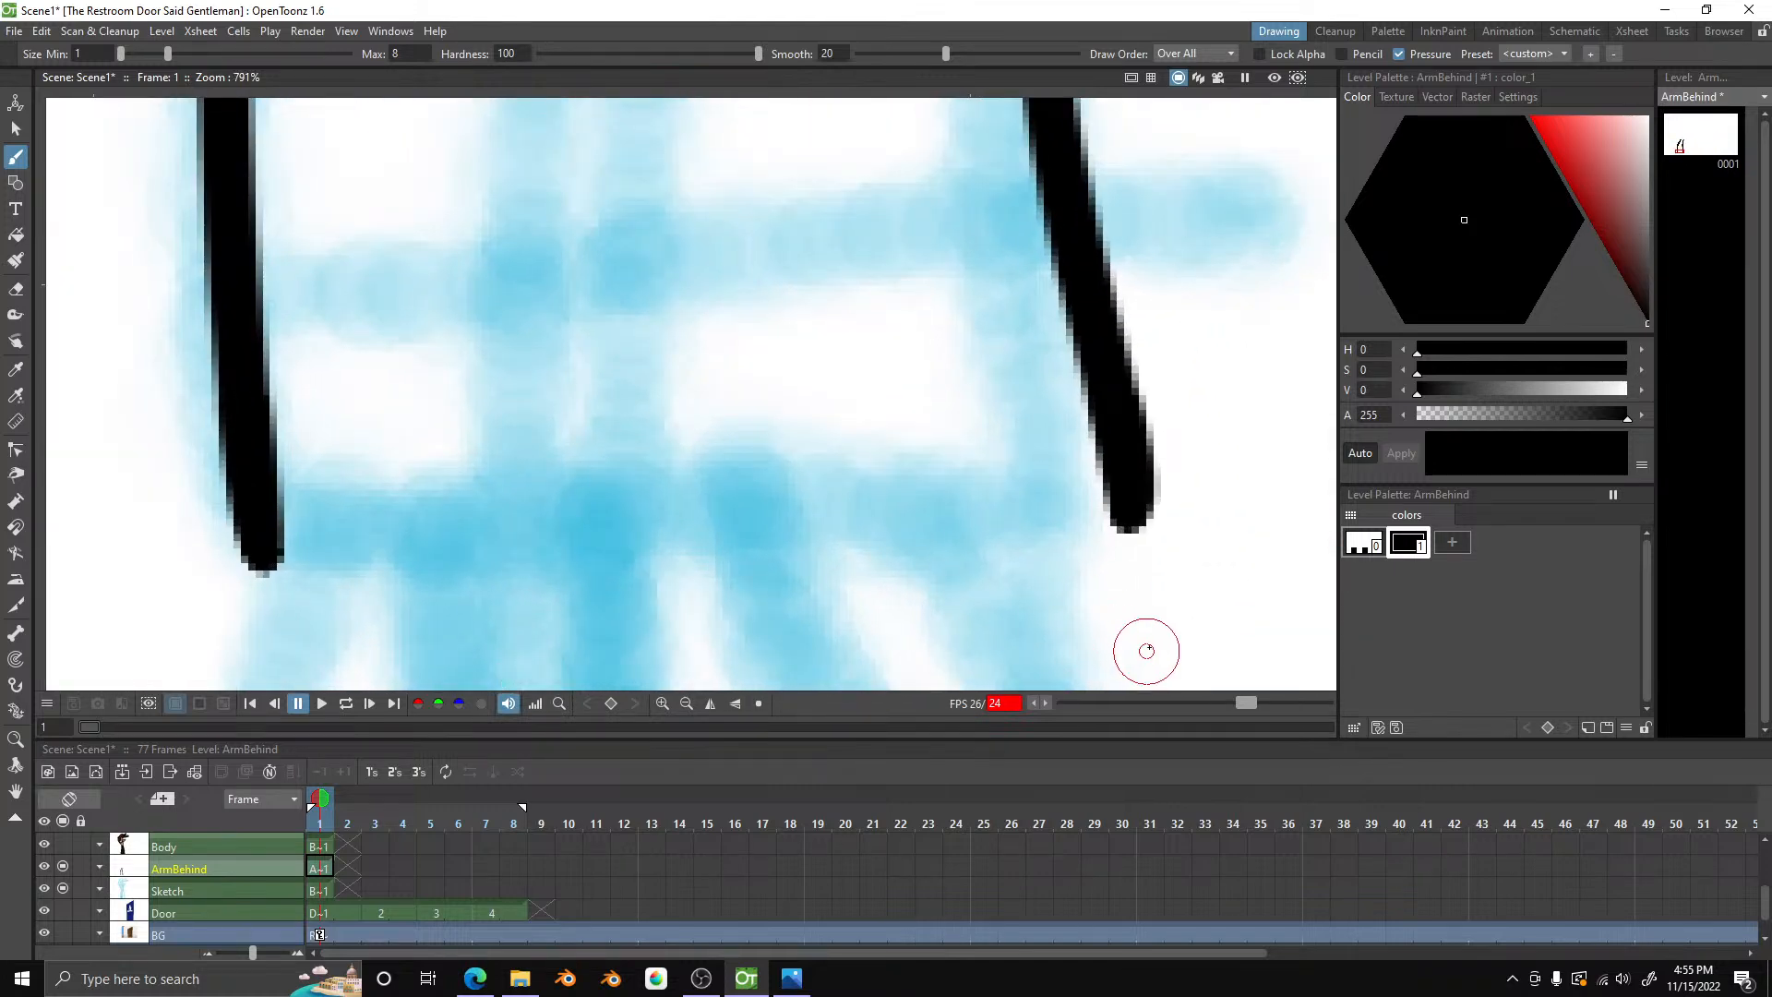
pyautogui.moveTo(1128, 509); pyautogui.dragTo(995, 534)
pyautogui.moveTo(703, 540); pyautogui.dragTo(264, 540)
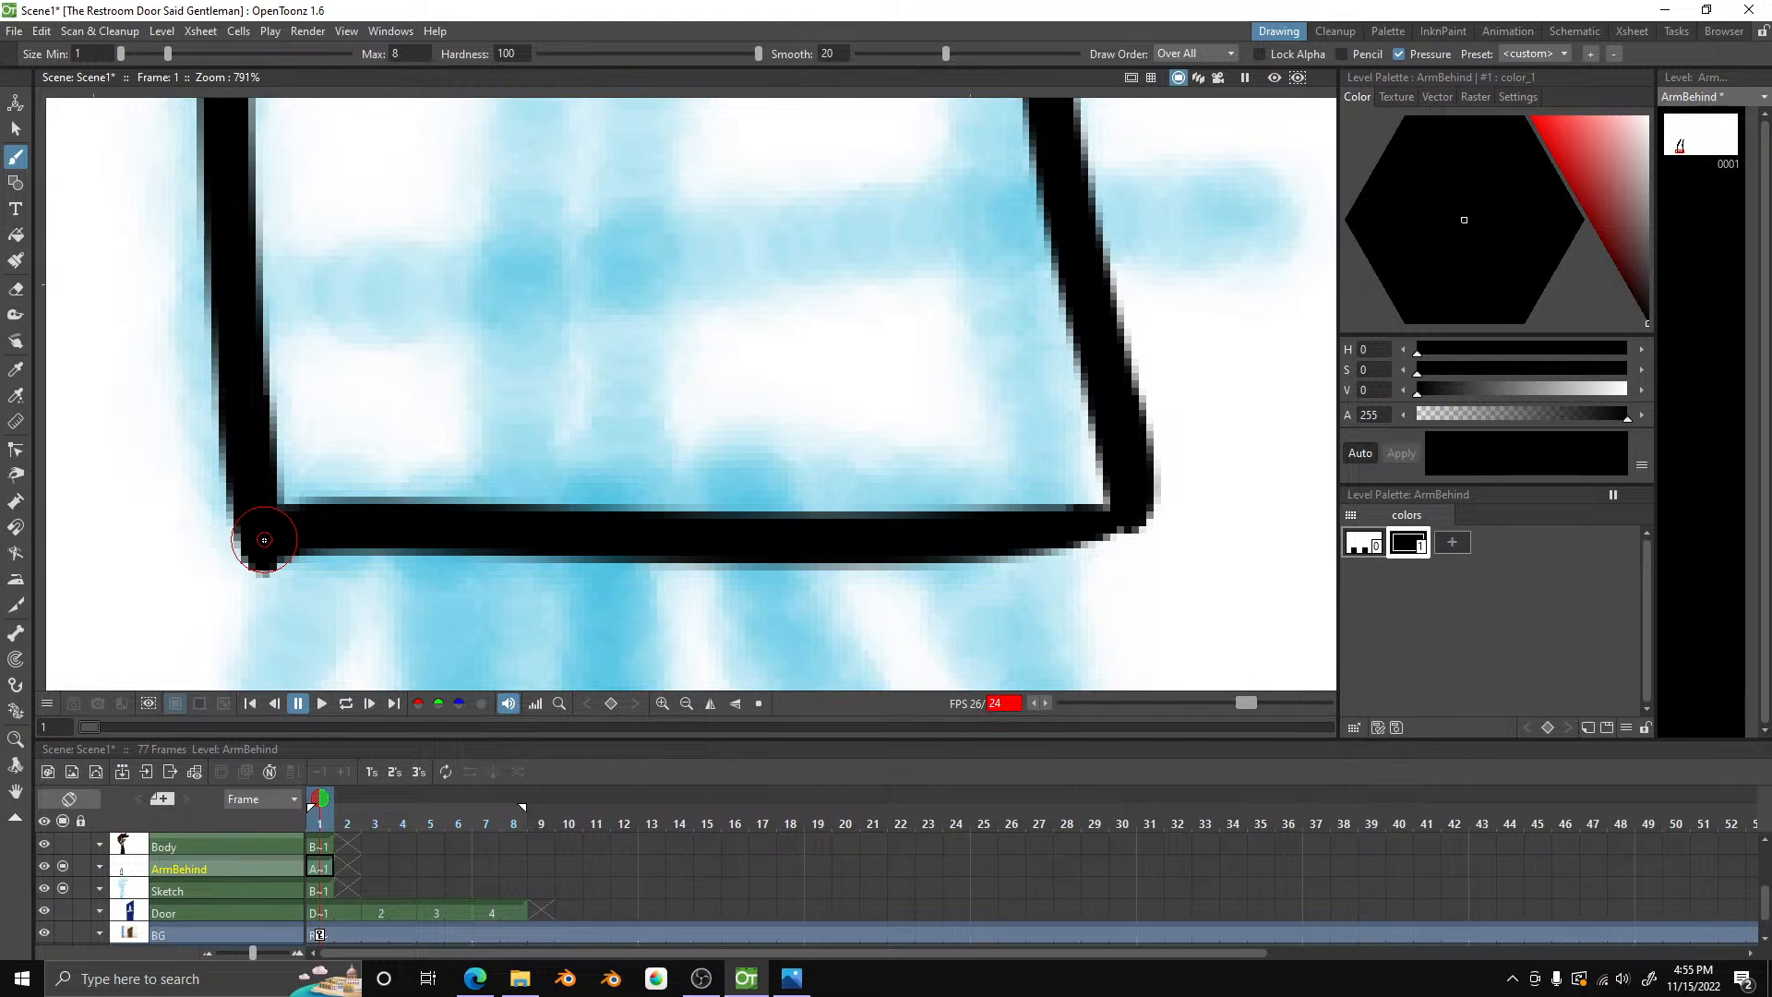
# - Ink the outlines of the hand's four fingers below the sleeve edge
pyautogui.scroll(-6, 264, 540)
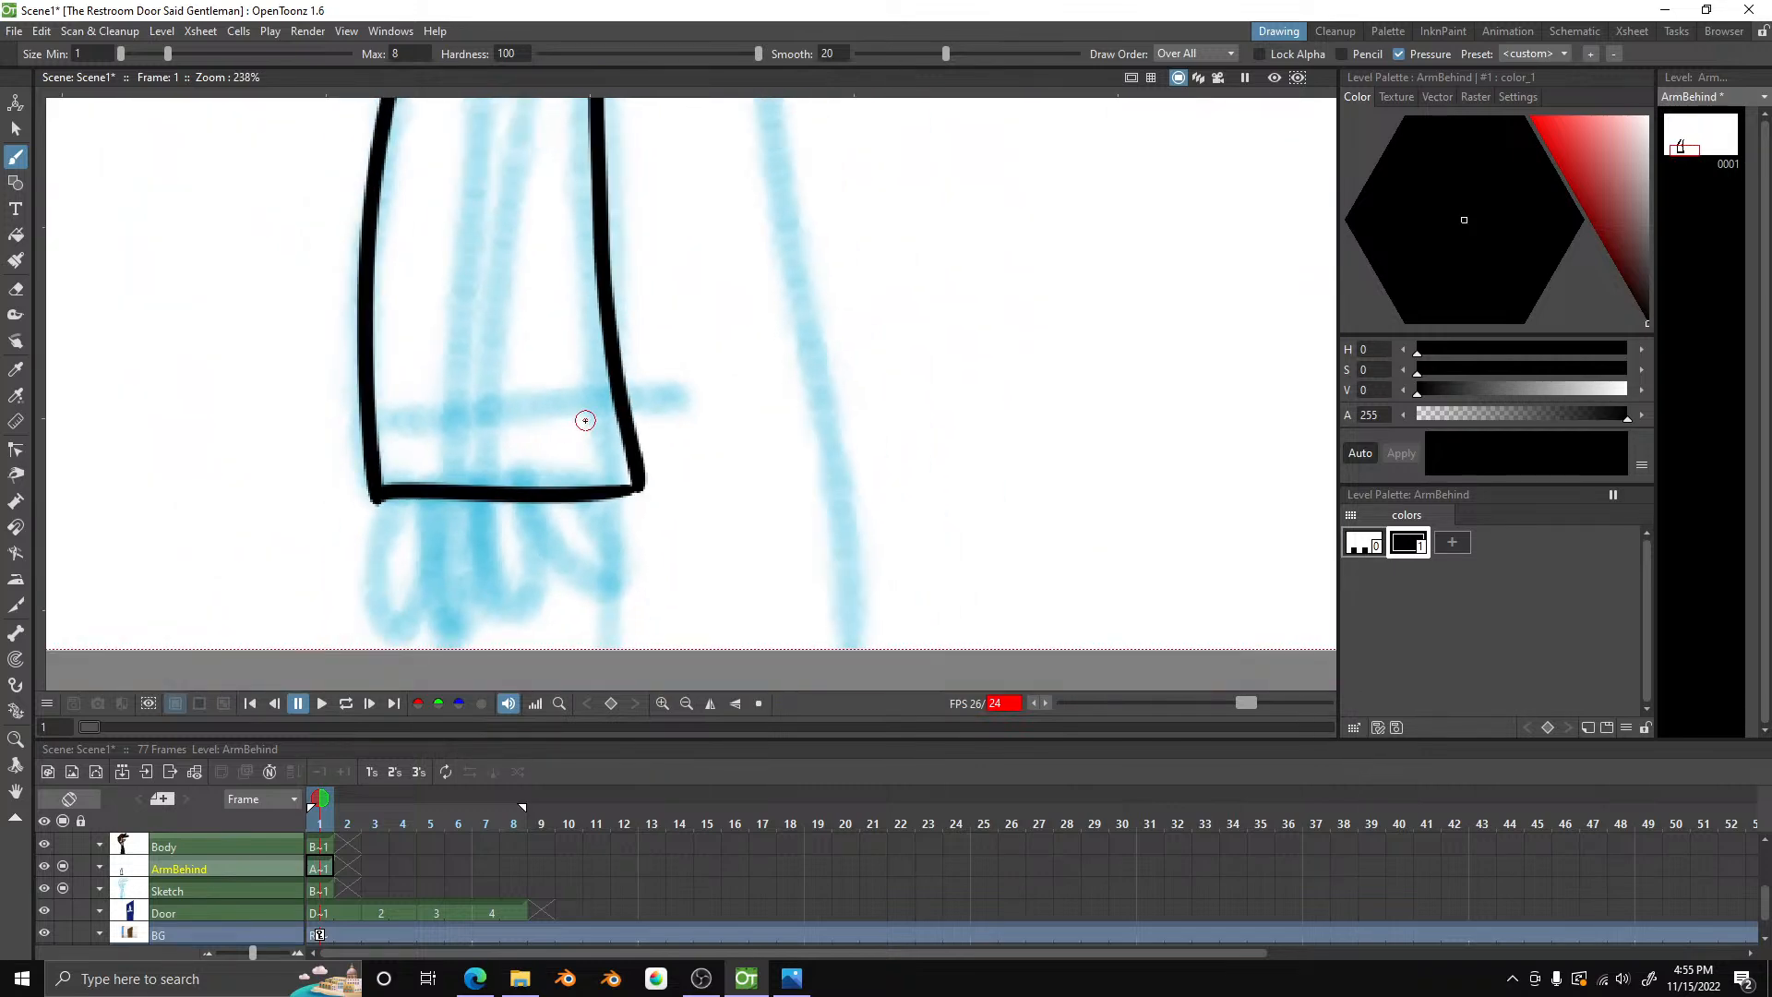
pyautogui.scroll(-2, 586, 420)
pyautogui.scroll(3, 465, 561)
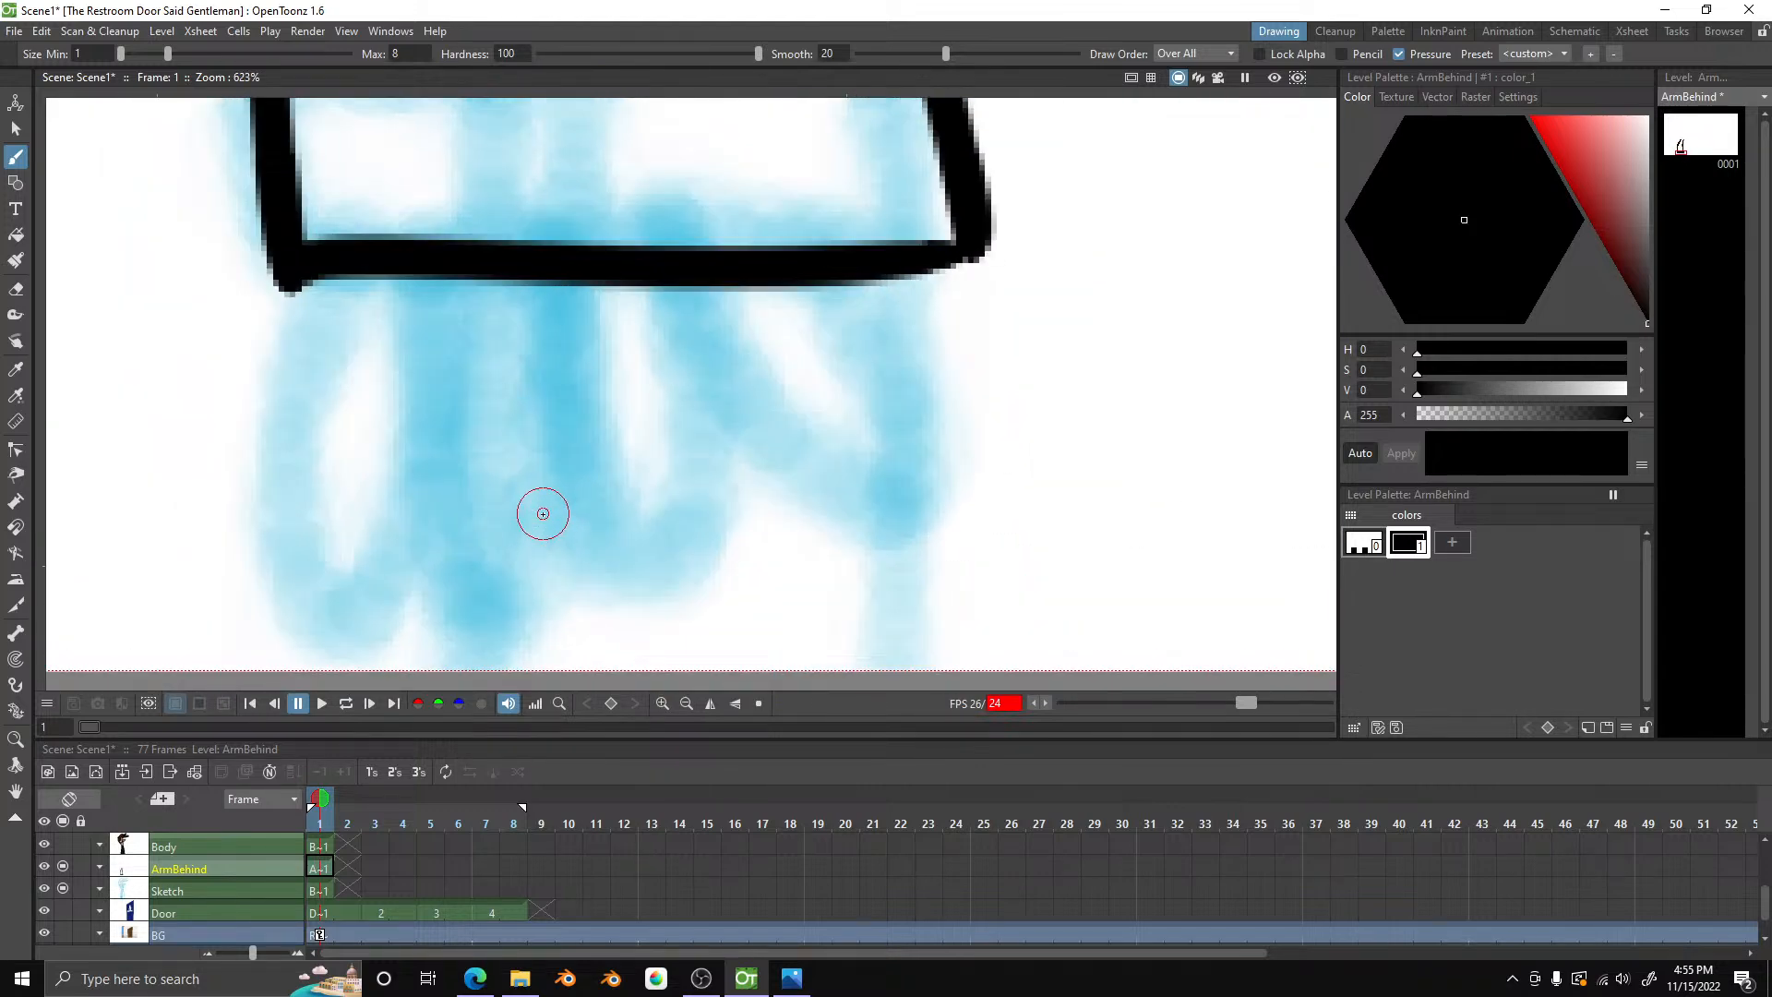
pyautogui.moveTo(918, 277)
pyautogui.mouseDown()
pyautogui.moveTo(969, 501)
pyautogui.moveTo(794, 403)
pyautogui.moveTo(744, 275)
pyautogui.moveTo(751, 546)
pyautogui.moveTo(670, 637)
pyautogui.mouseUp()
pyautogui.moveTo(575, 534)
pyautogui.mouseDown()
pyautogui.moveTo(544, 388)
pyautogui.moveTo(550, 258)
pyautogui.mouseUp()
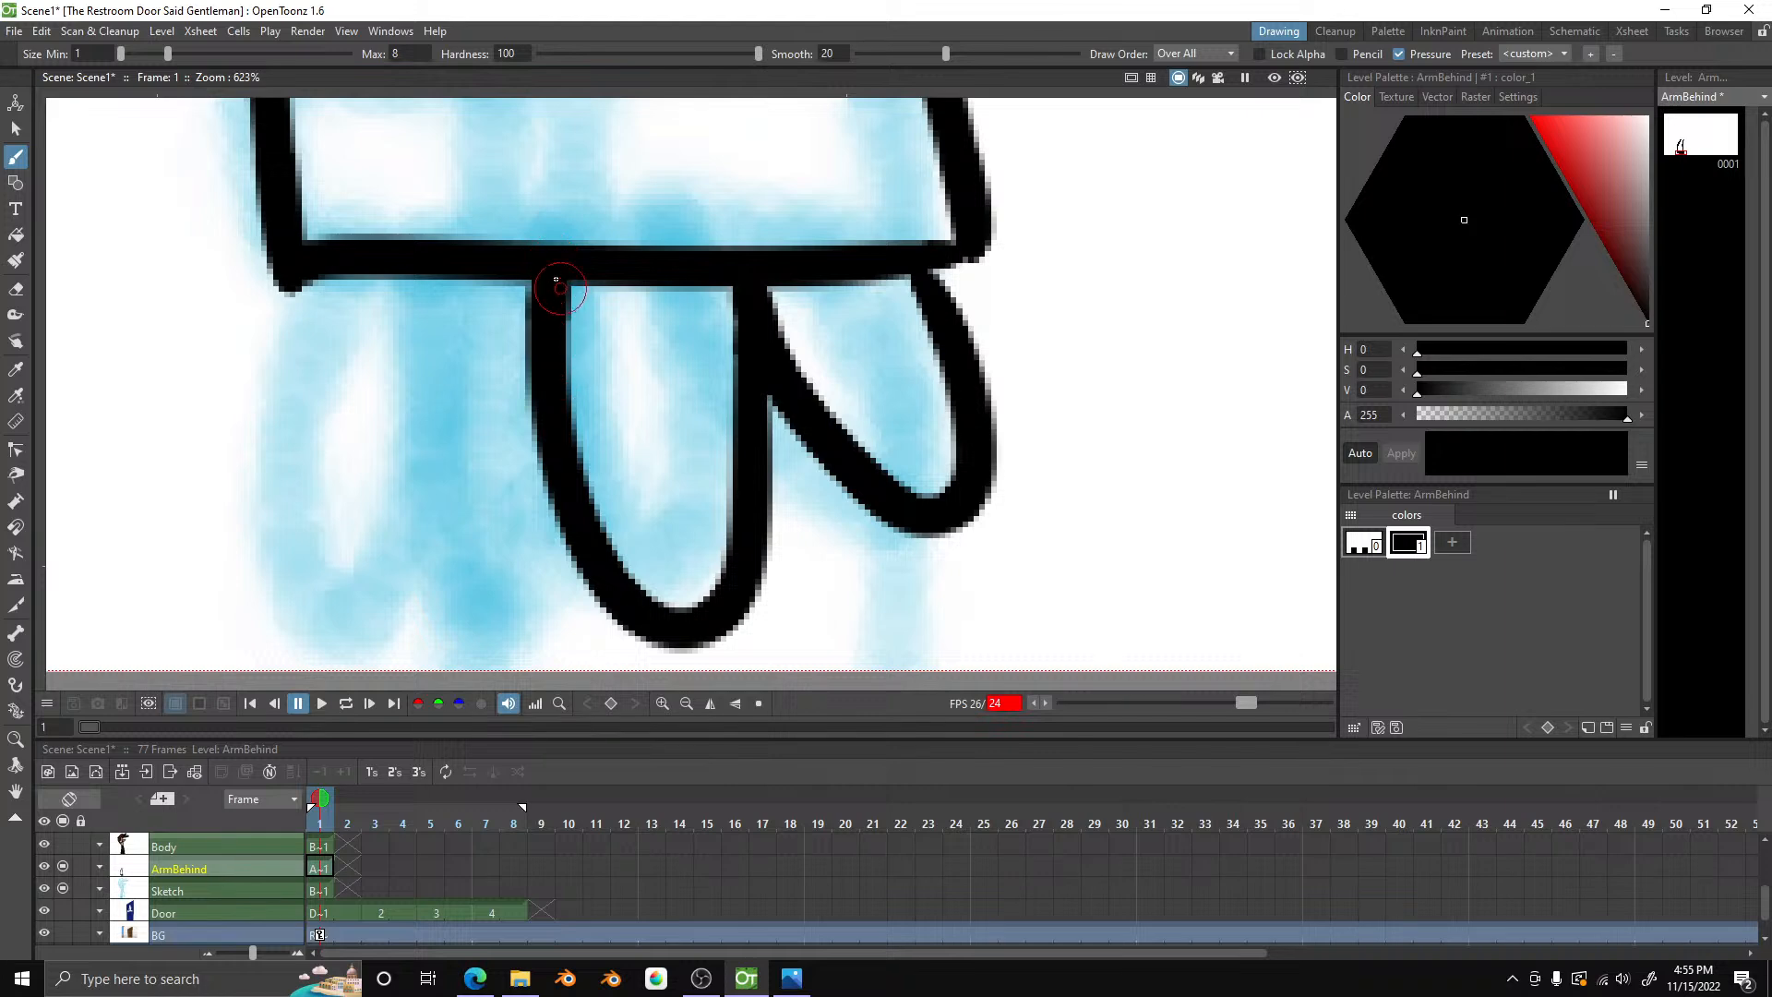
pyautogui.moveTo(556, 321)
pyautogui.mouseDown()
pyautogui.moveTo(554, 554)
pyautogui.moveTo(502, 645)
pyautogui.moveTo(396, 533)
pyautogui.moveTo(386, 482)
pyautogui.mouseUp()
pyautogui.moveTo(395, 320); pyautogui.dragTo(412, 261)
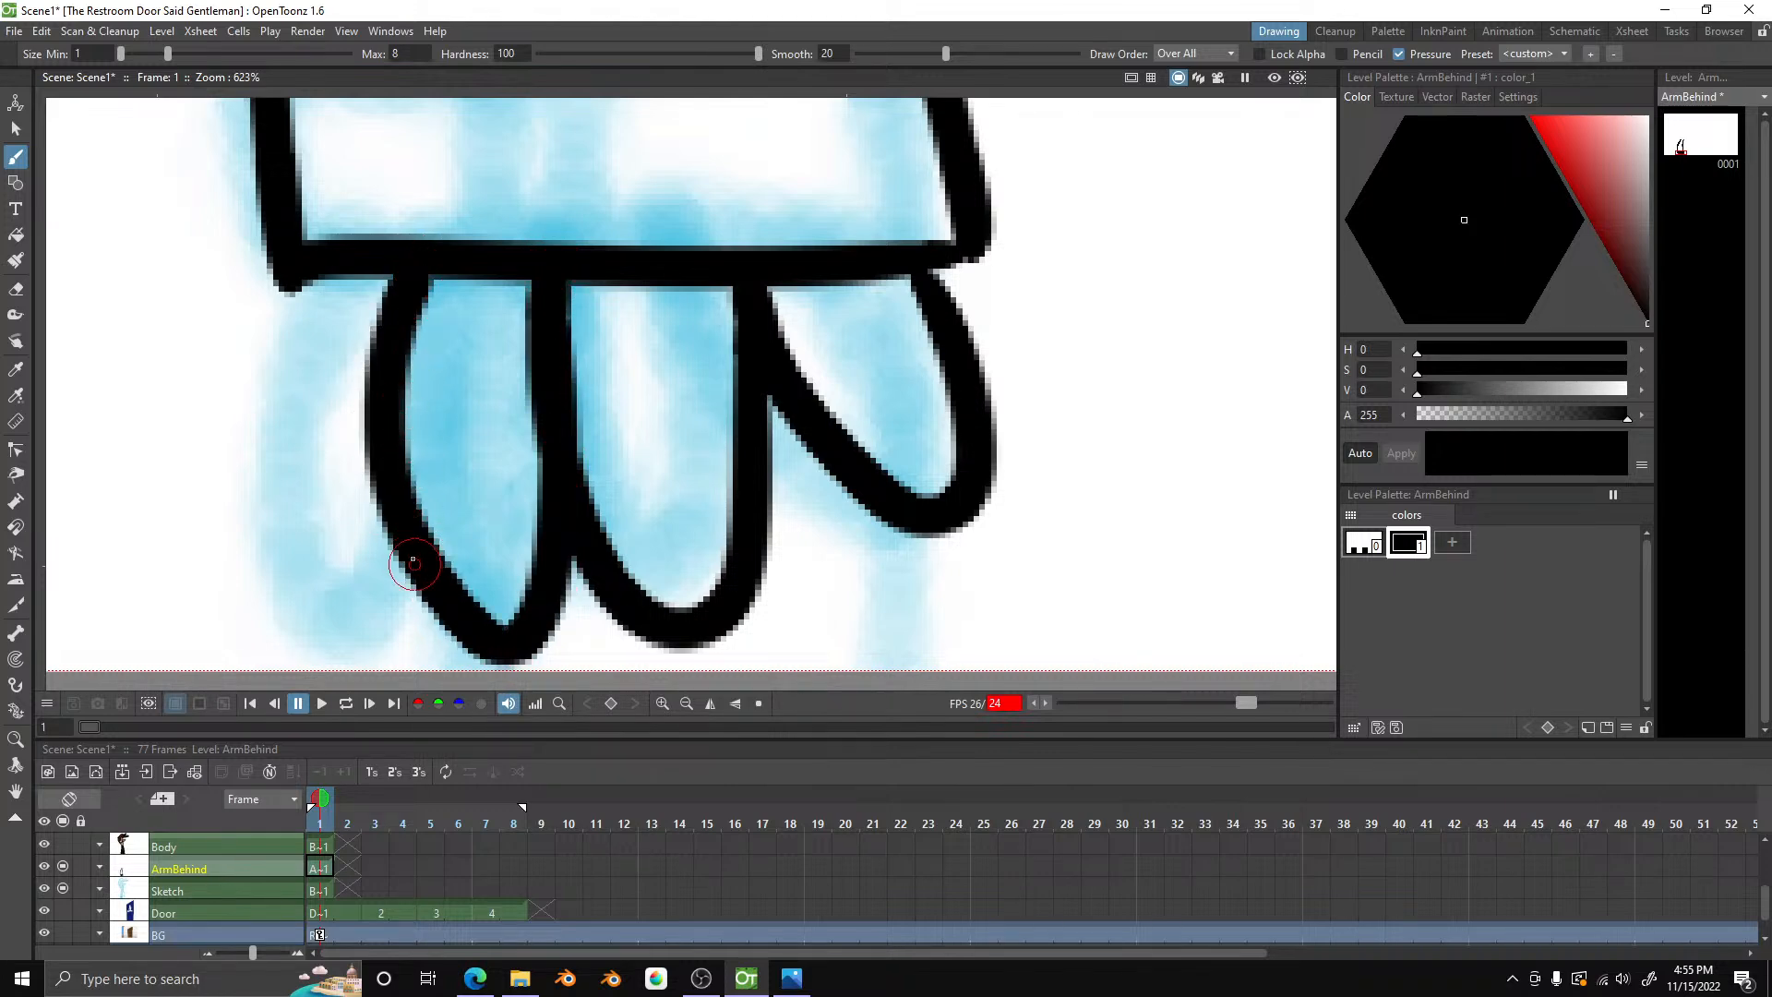
pyautogui.moveTo(397, 568)
pyautogui.mouseDown()
pyautogui.moveTo(280, 534)
pyautogui.moveTo(269, 404)
pyautogui.moveTo(314, 277)
pyautogui.moveTo(351, 244)
pyautogui.mouseUp()
pyautogui.scroll(-10, 351, 244)
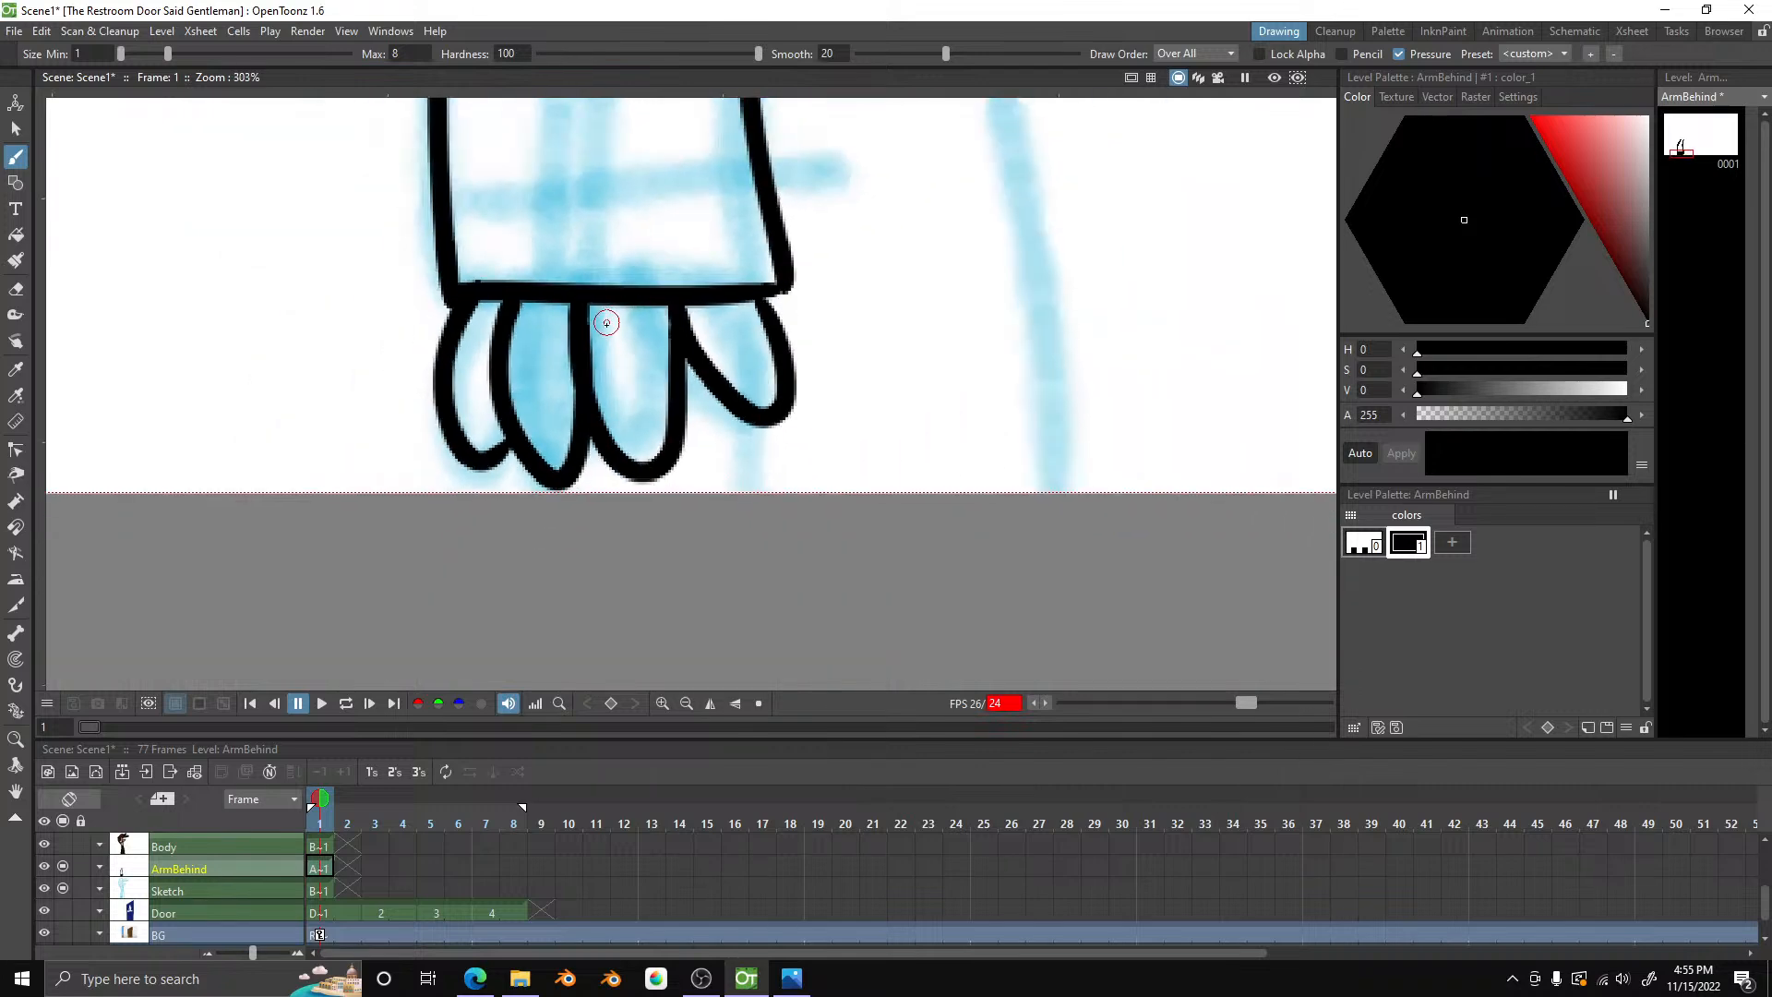
# - Set the maximum brush size to 4 and ink a thin curved cuff line across the lower sleeve
pyautogui.scroll(-2, 606, 325)
pyautogui.scroll(10, 607, 326)
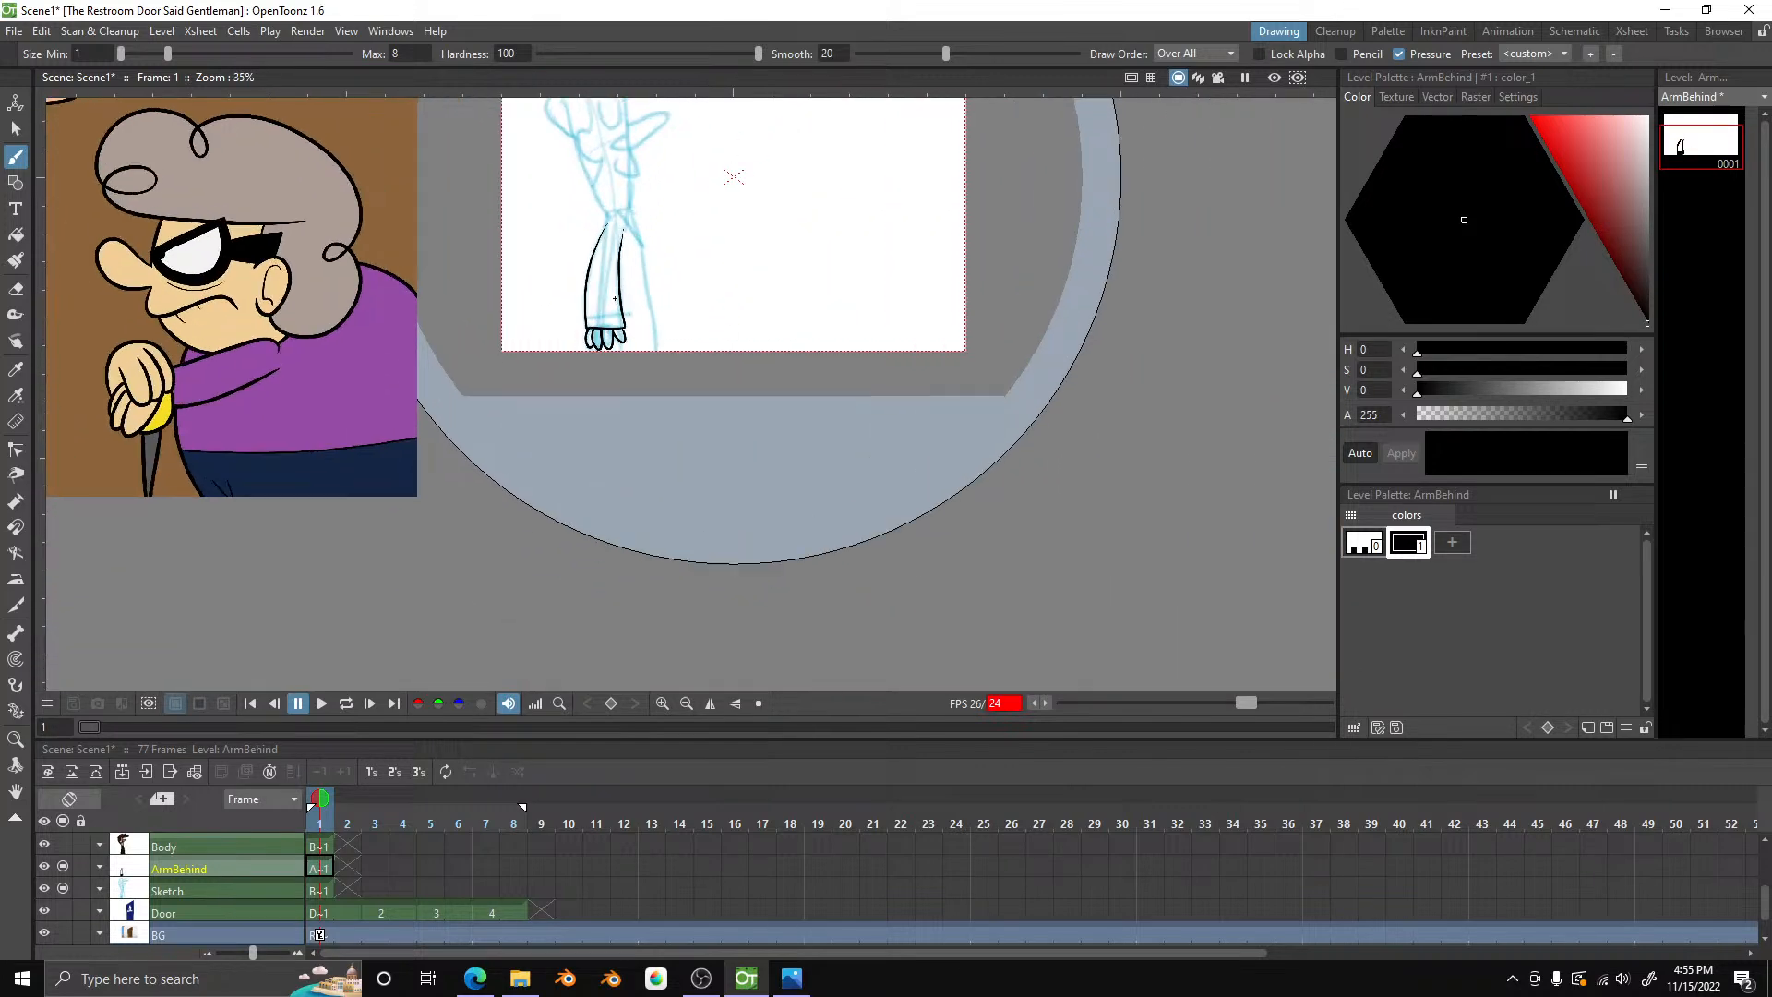
pyautogui.click(407, 54)
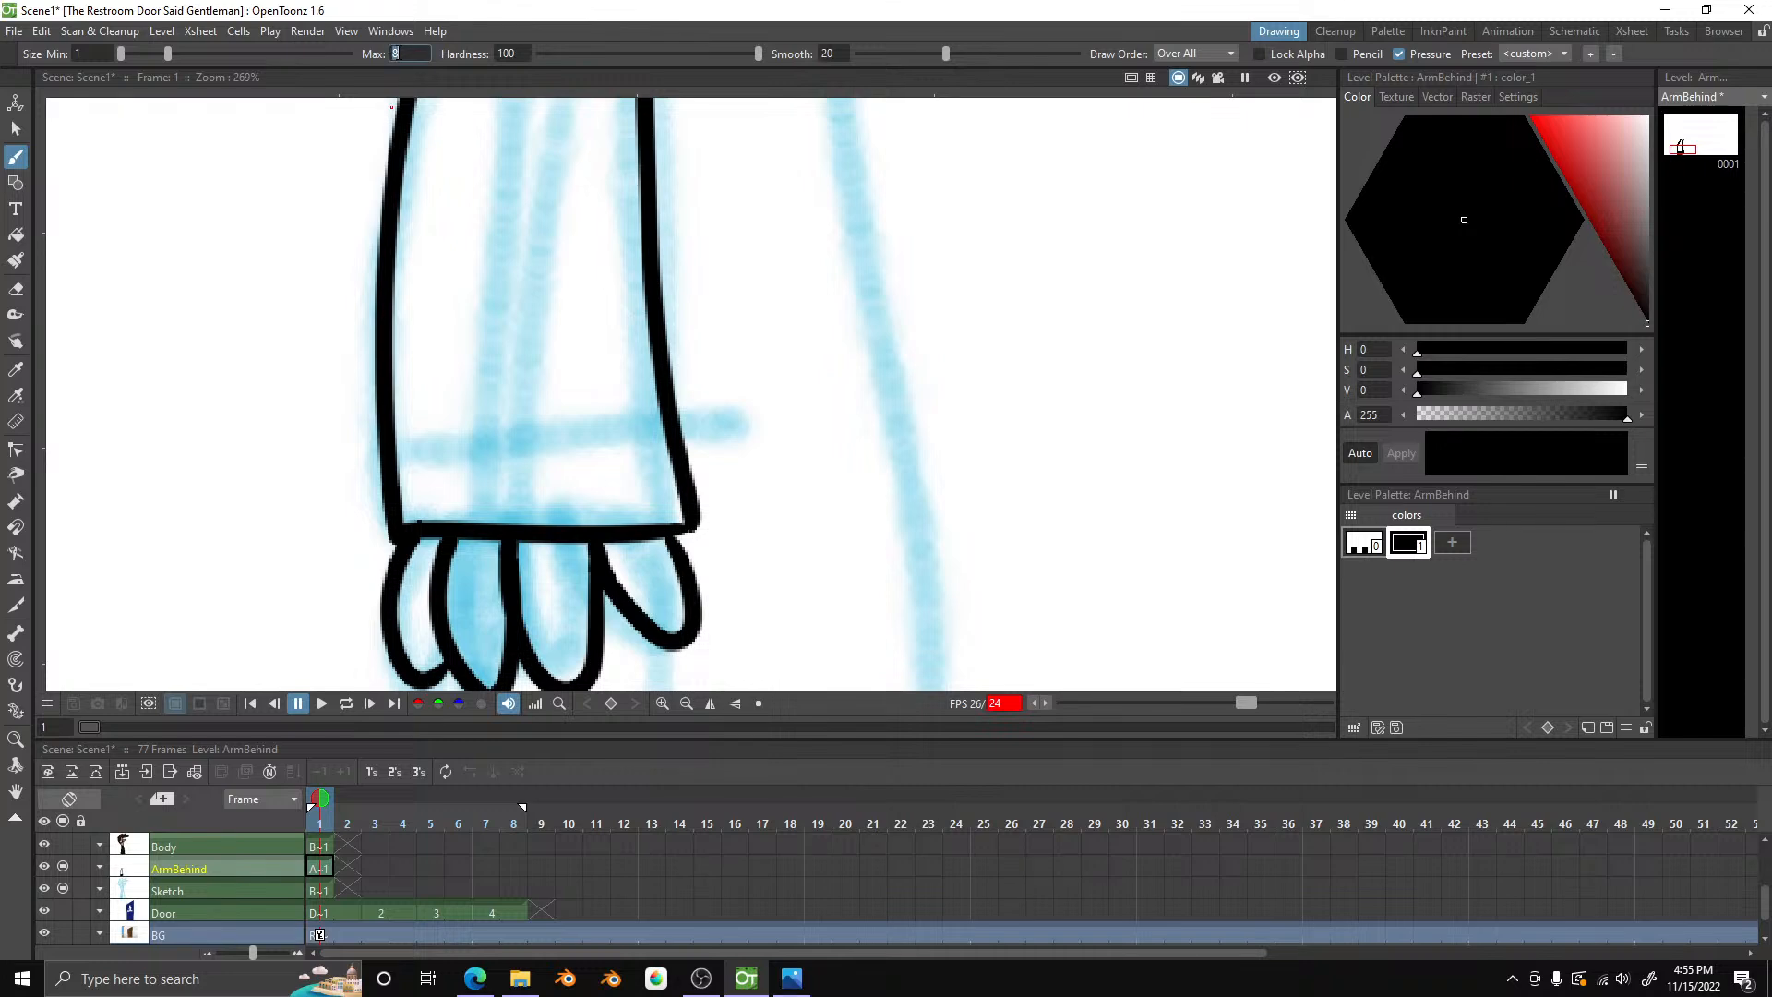
pyautogui.press('Return')
pyautogui.scroll(1, 455, 434)
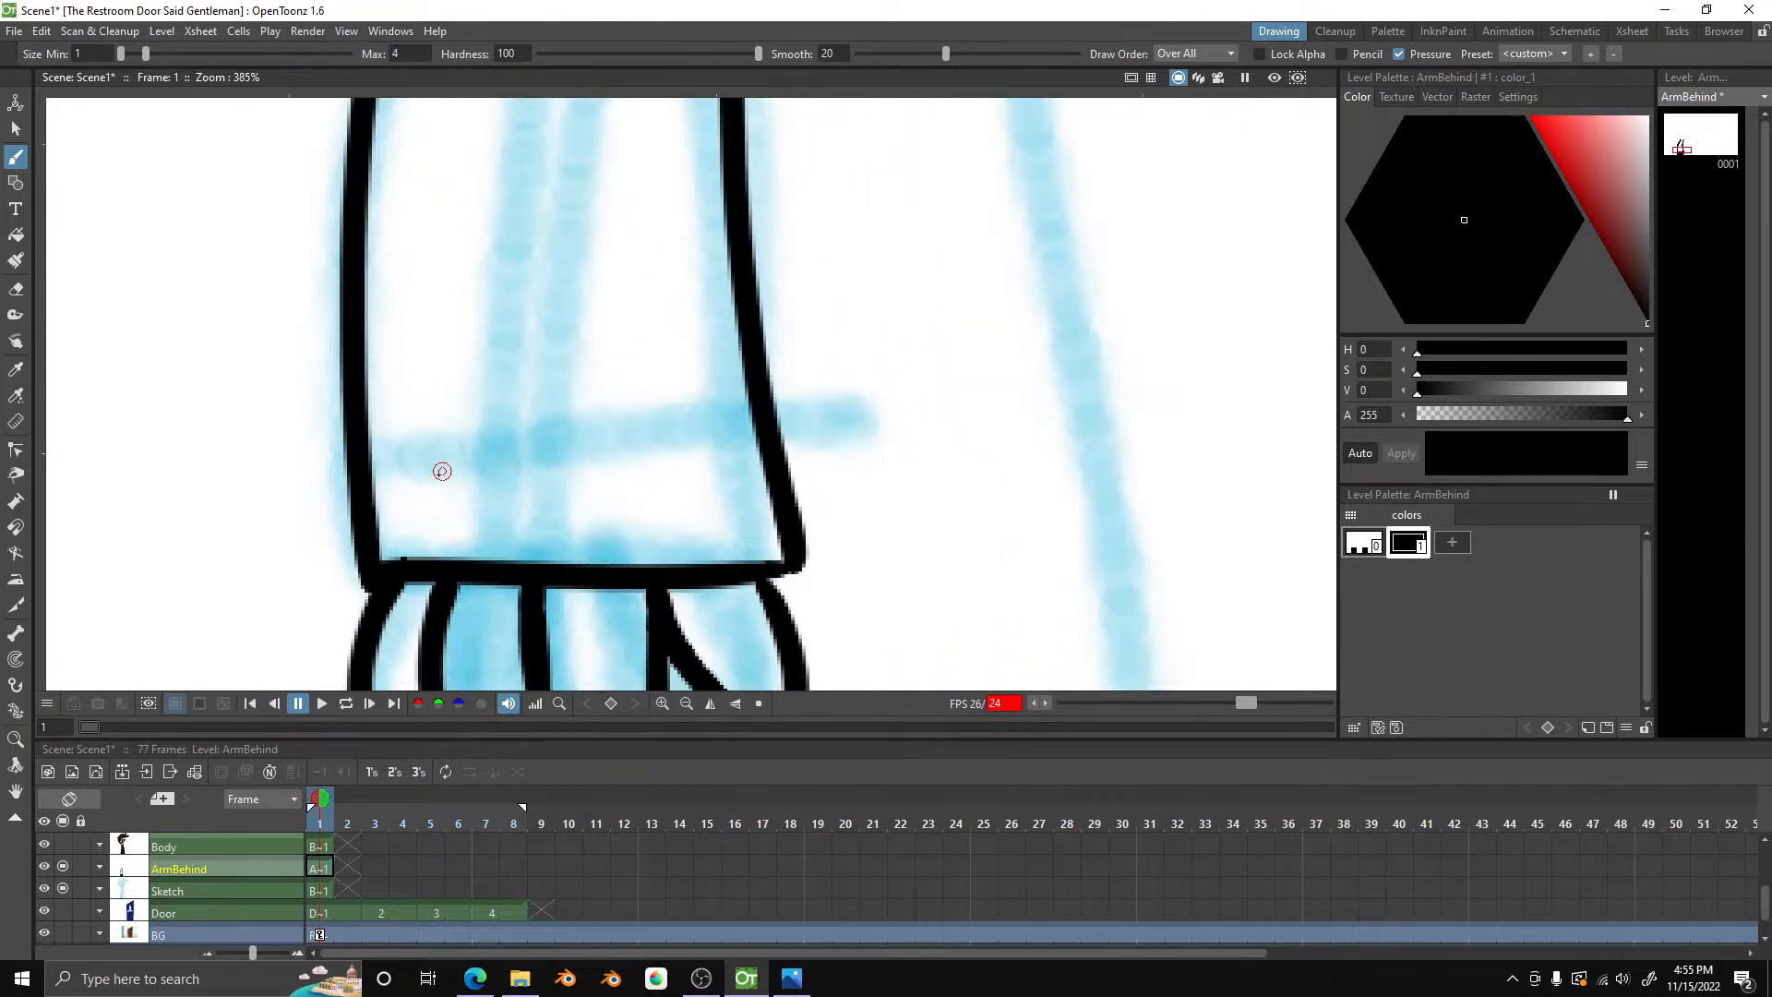
pyautogui.moveTo(371, 449); pyautogui.dragTo(489, 468)
pyautogui.moveTo(640, 464); pyautogui.dragTo(768, 441)
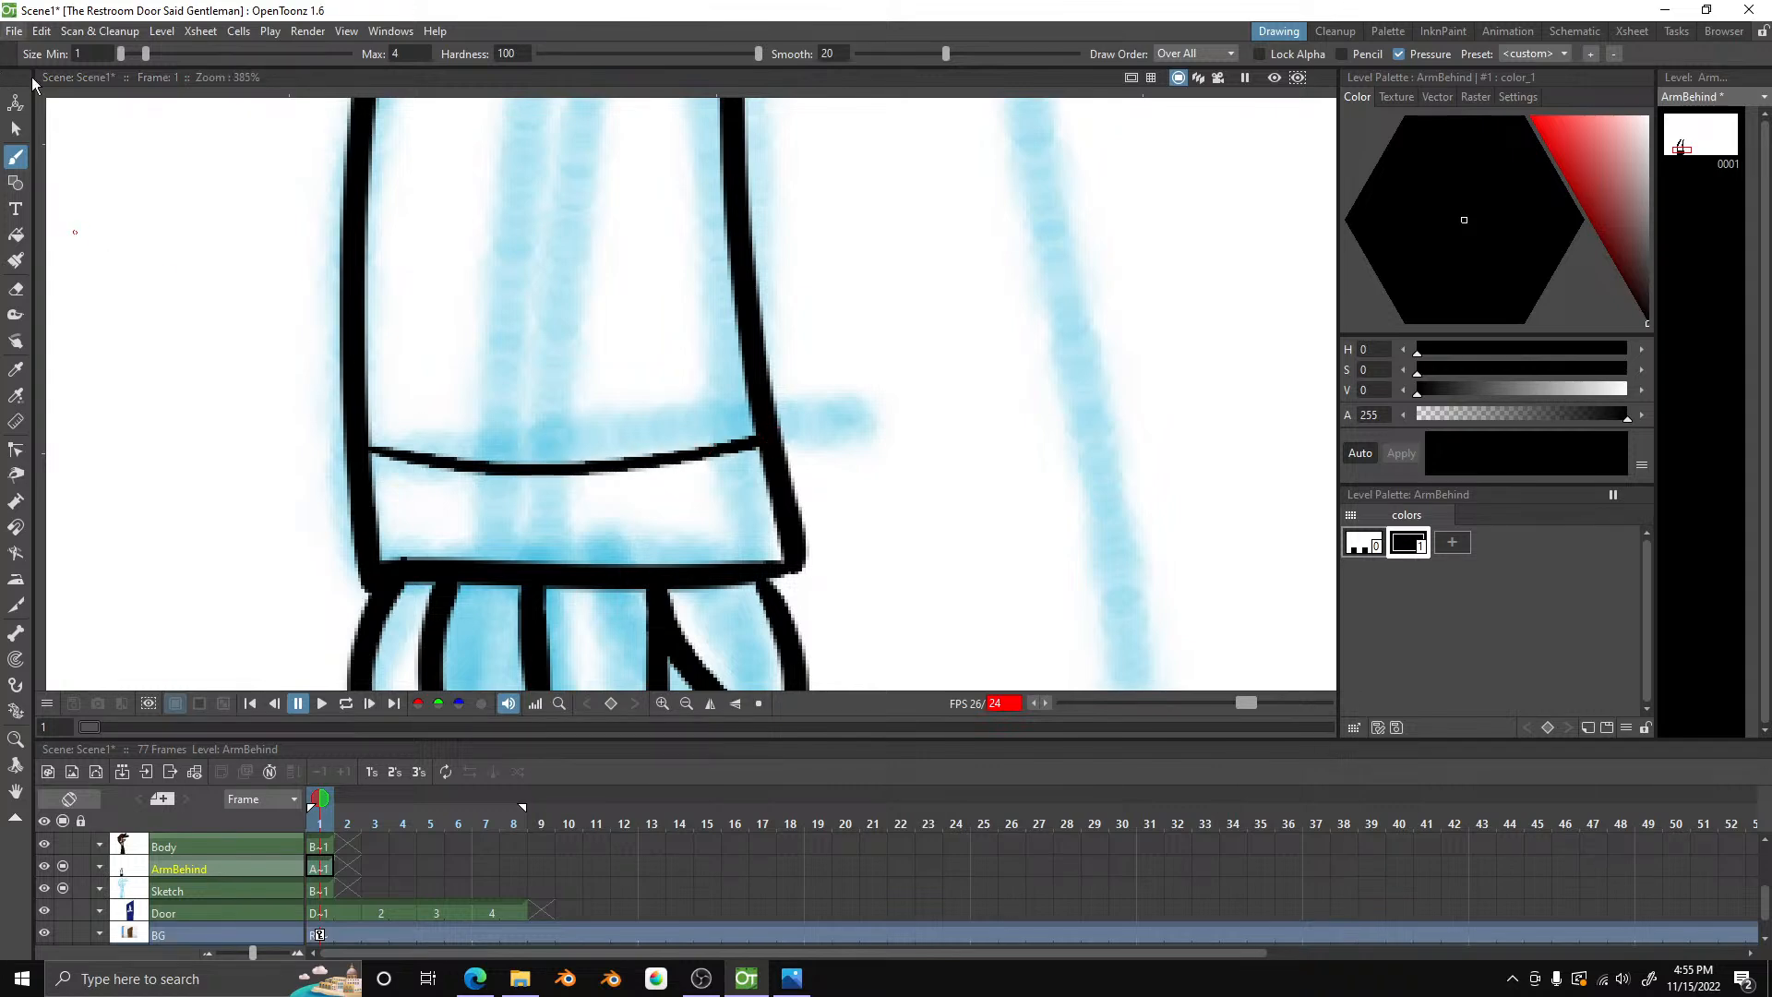
pyautogui.scroll(-1, 386, 247)
pyautogui.scroll(-5, 553, 332)
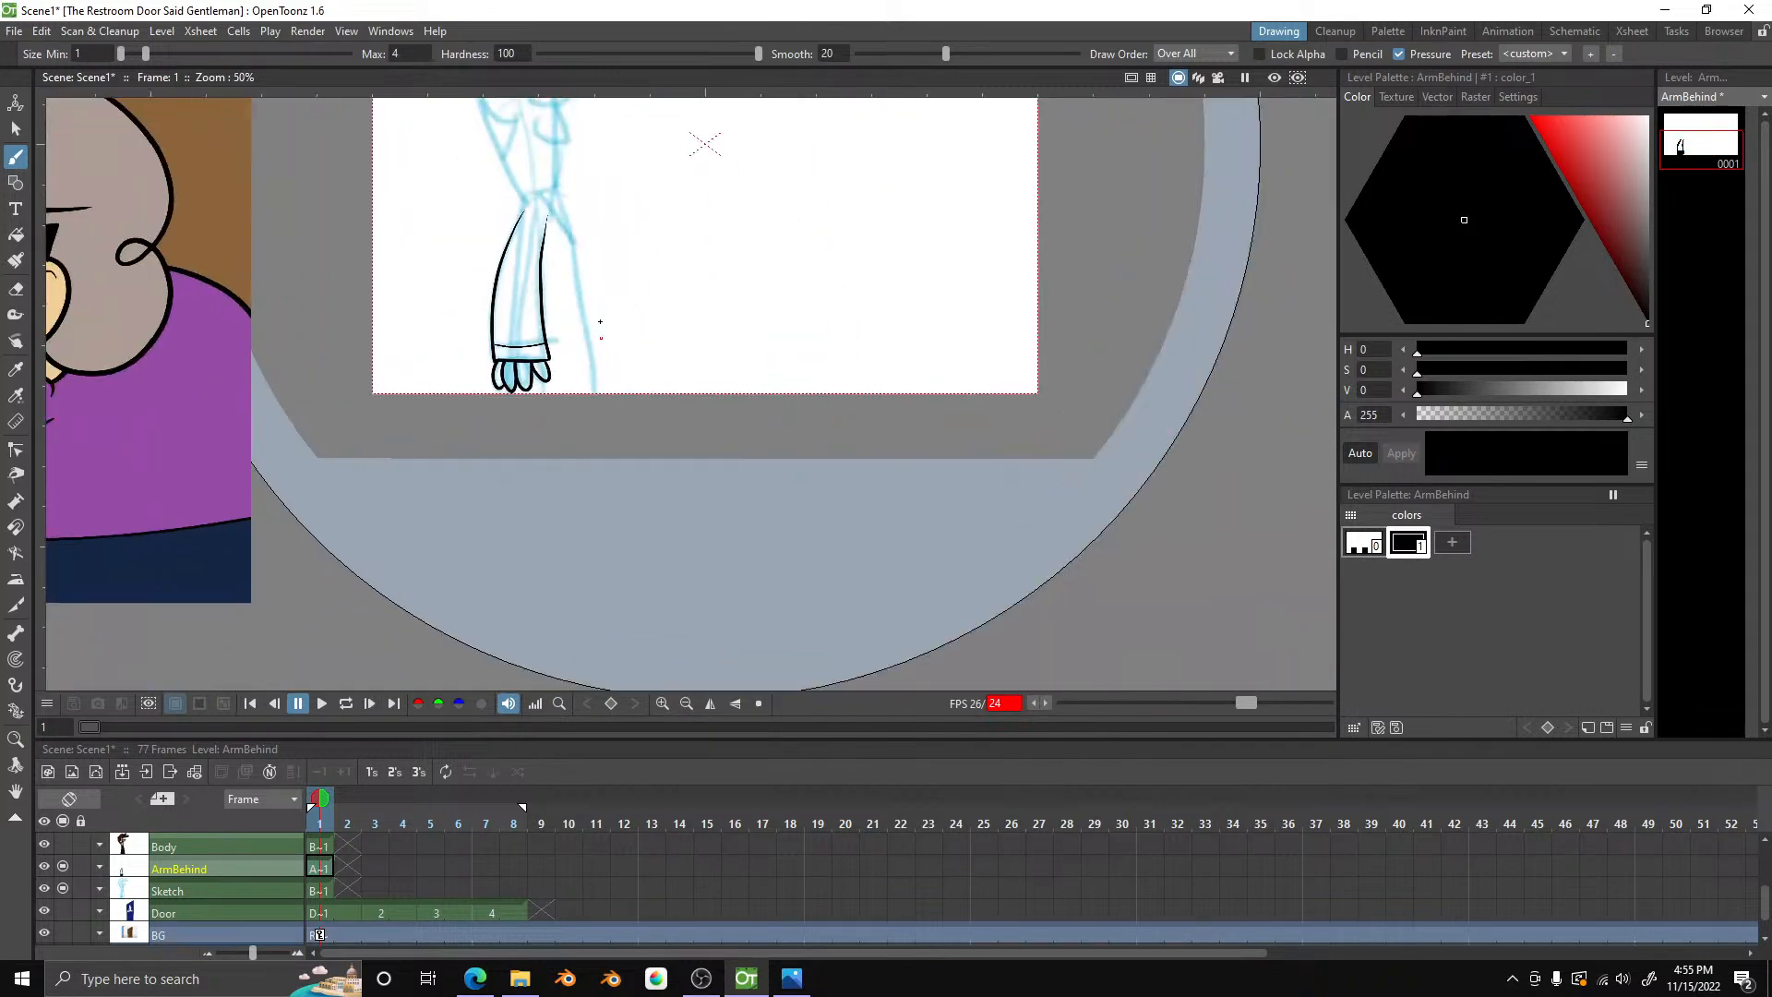
pyautogui.scroll(4, 567, 270)
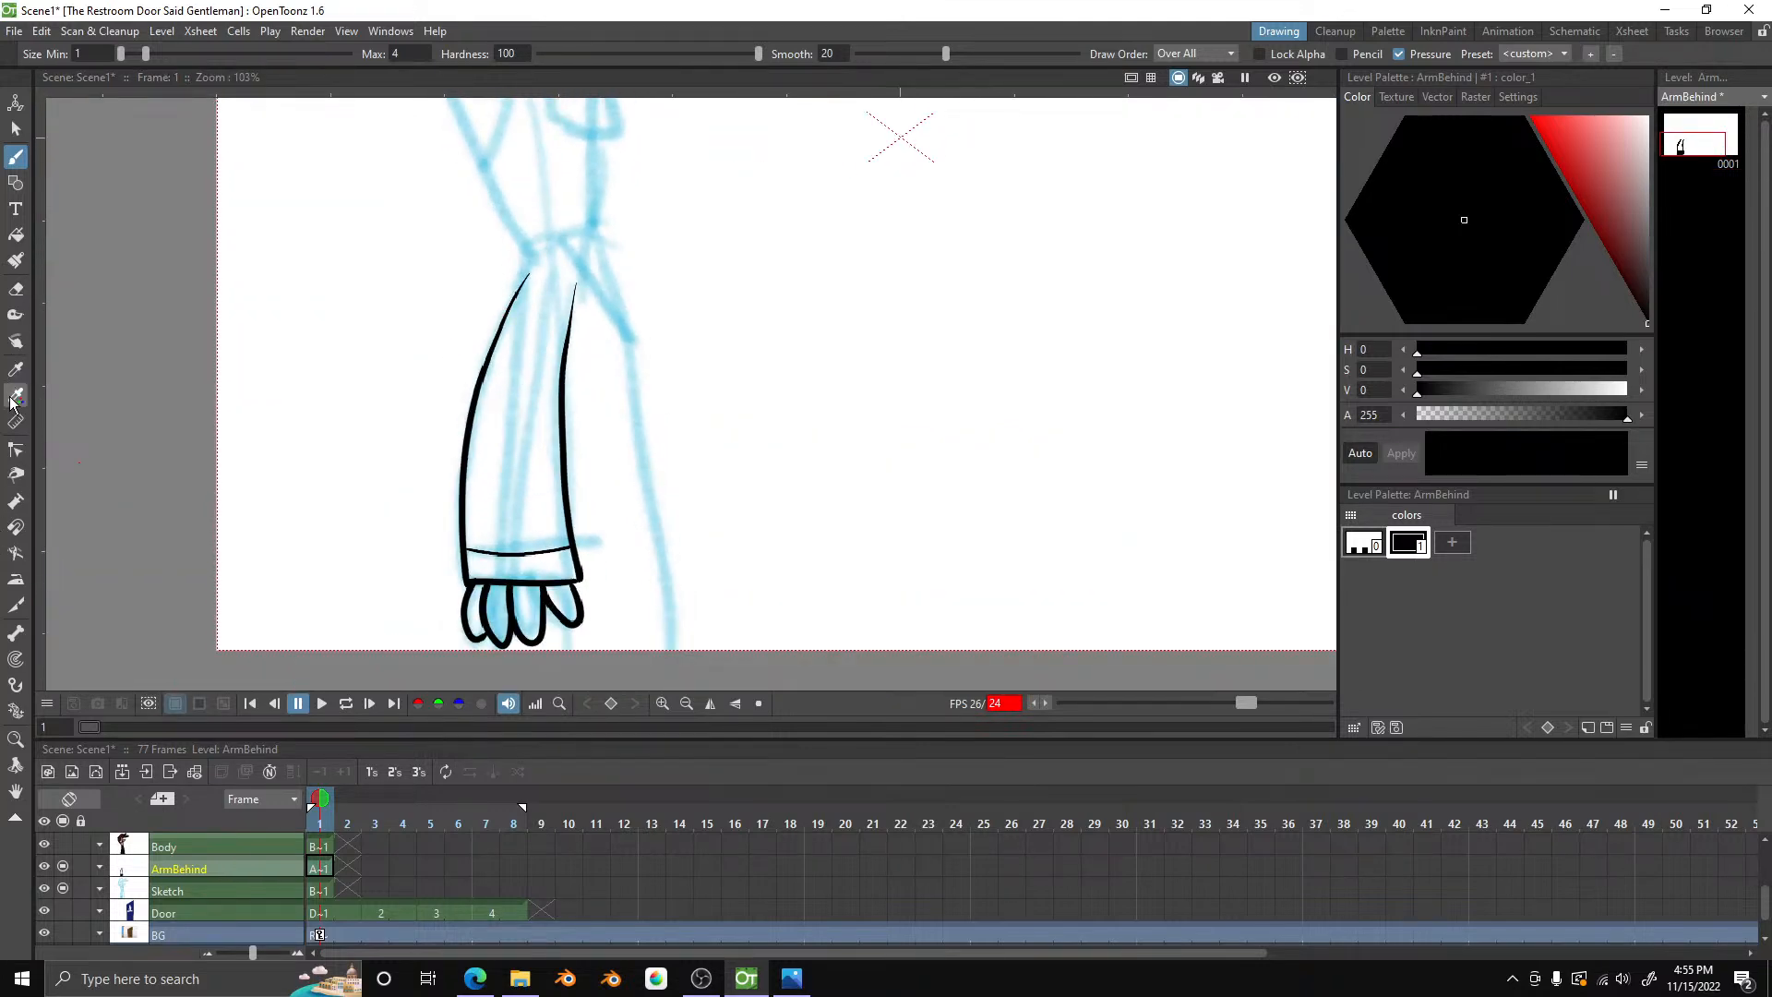
# - Add three new colour styles to the ArmBehind level palette
pyautogui.scroll(-5, 608, 572)
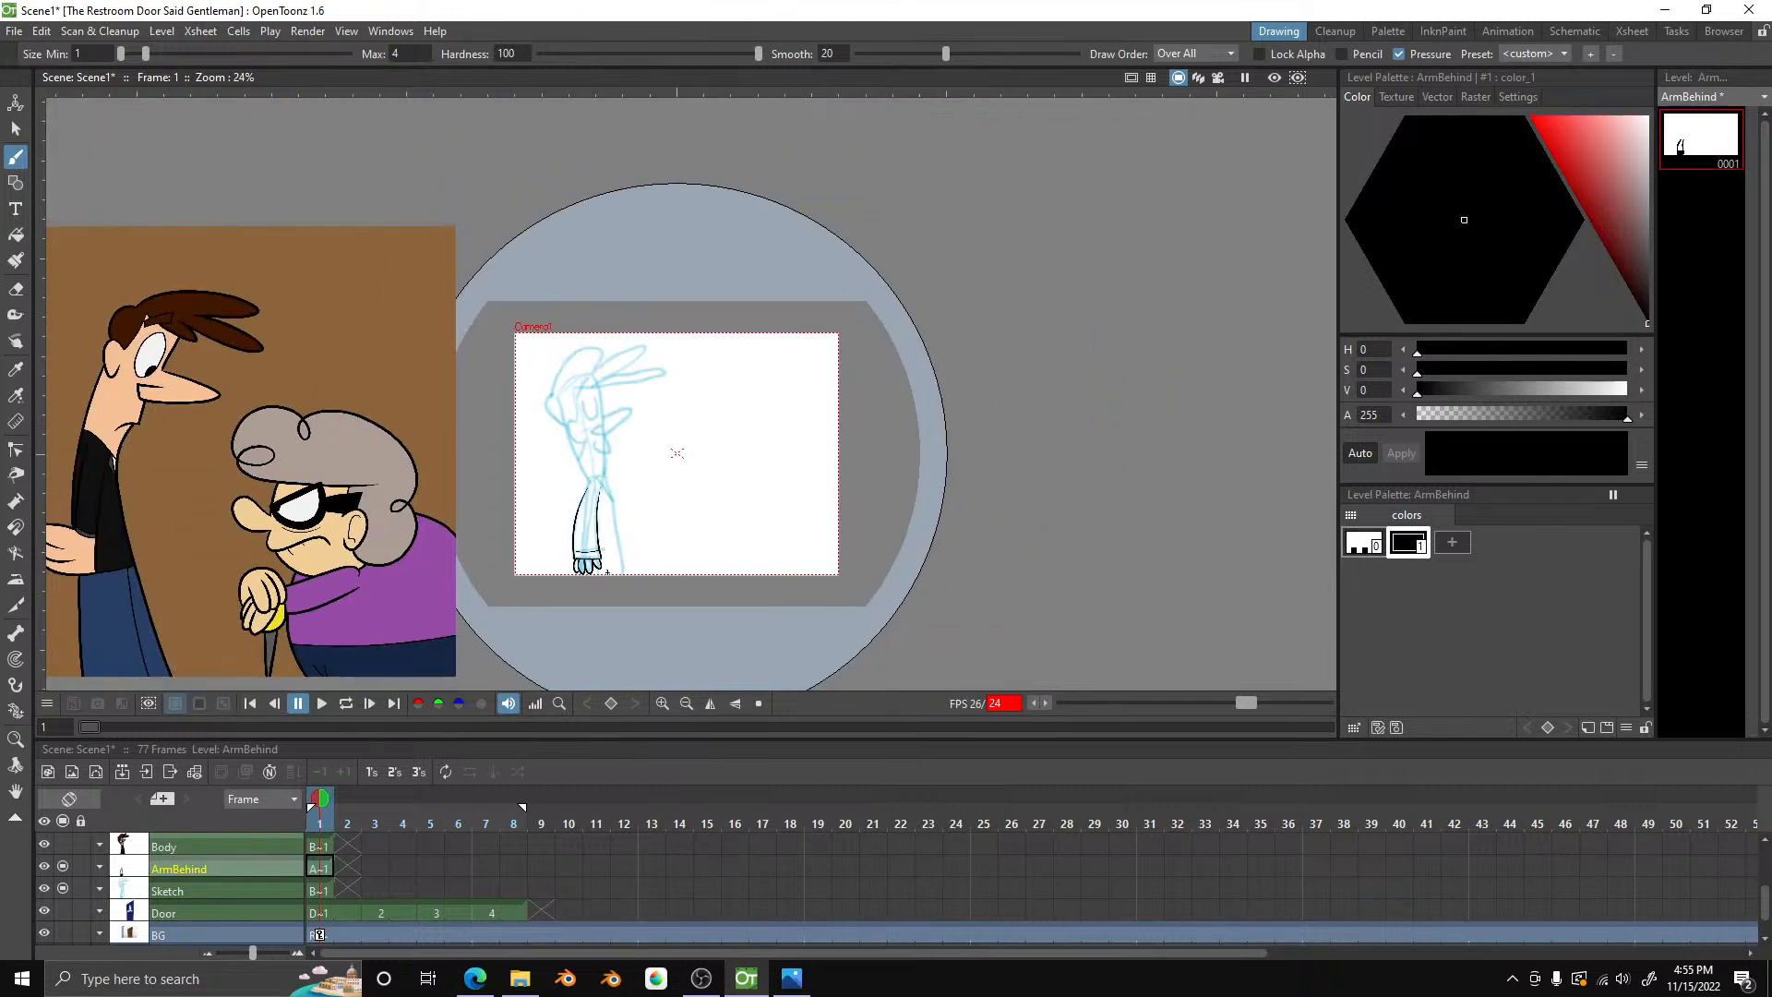
pyautogui.scroll(1, 304, 642)
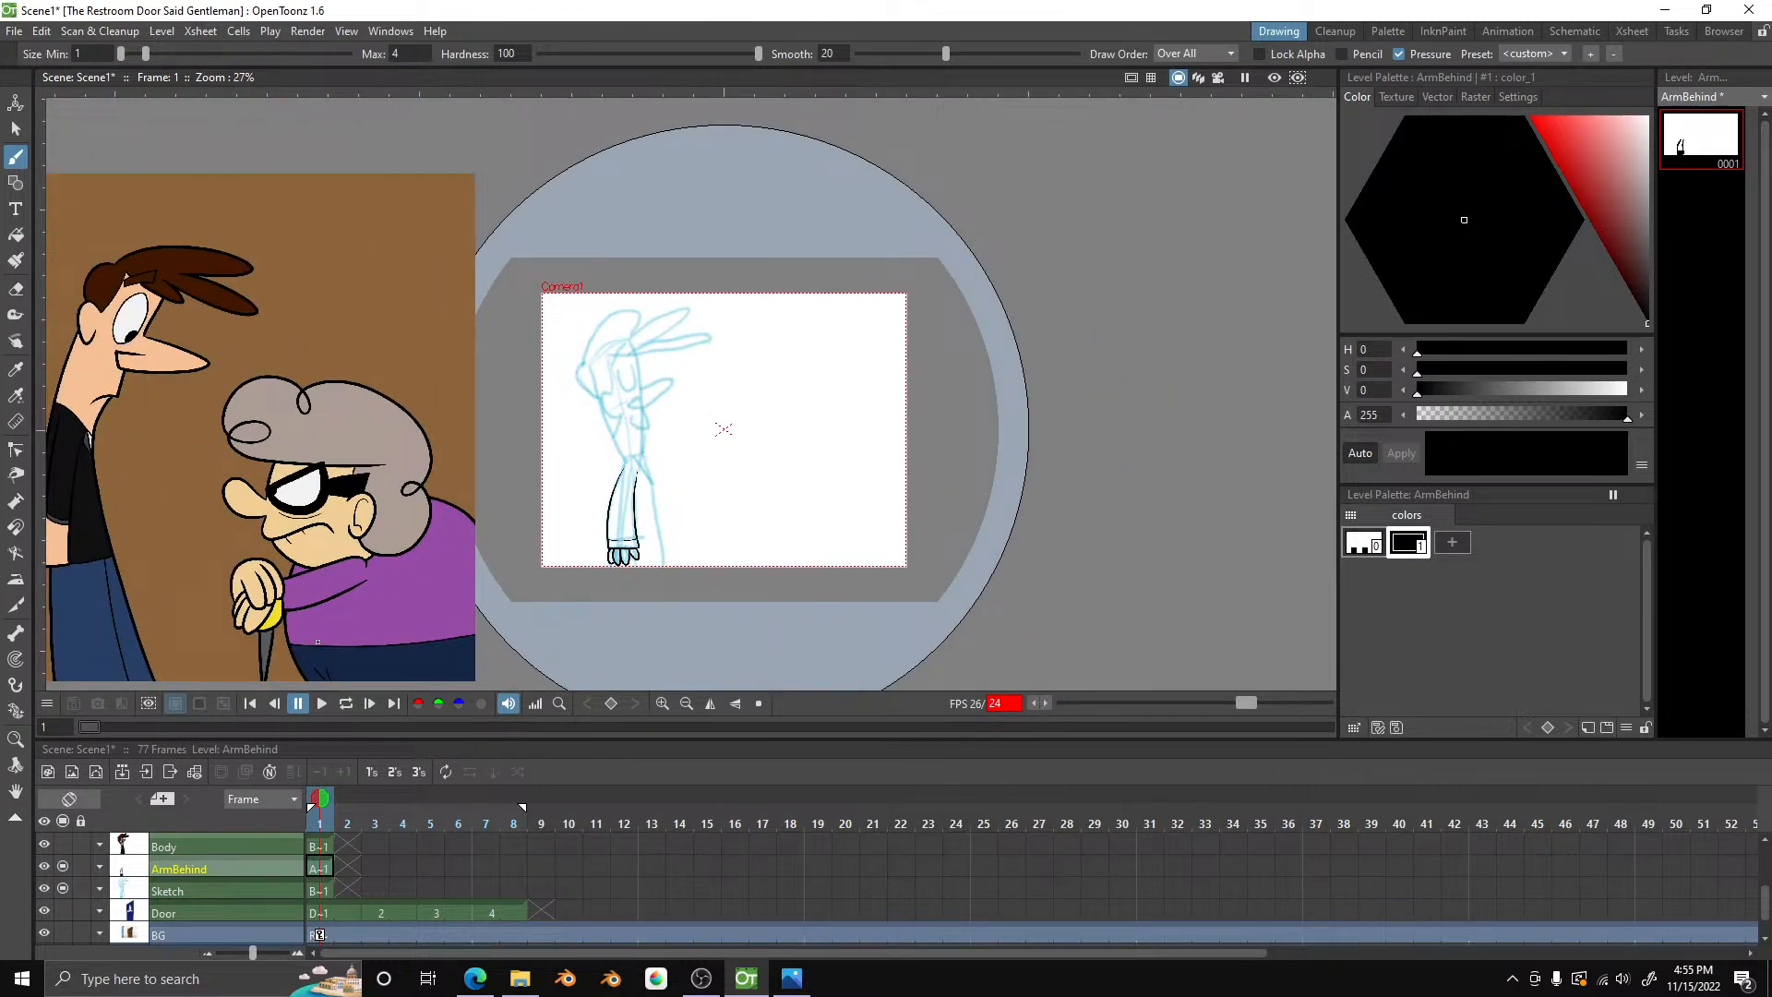
pyautogui.click(1452, 543)
pyautogui.click(1496, 544)
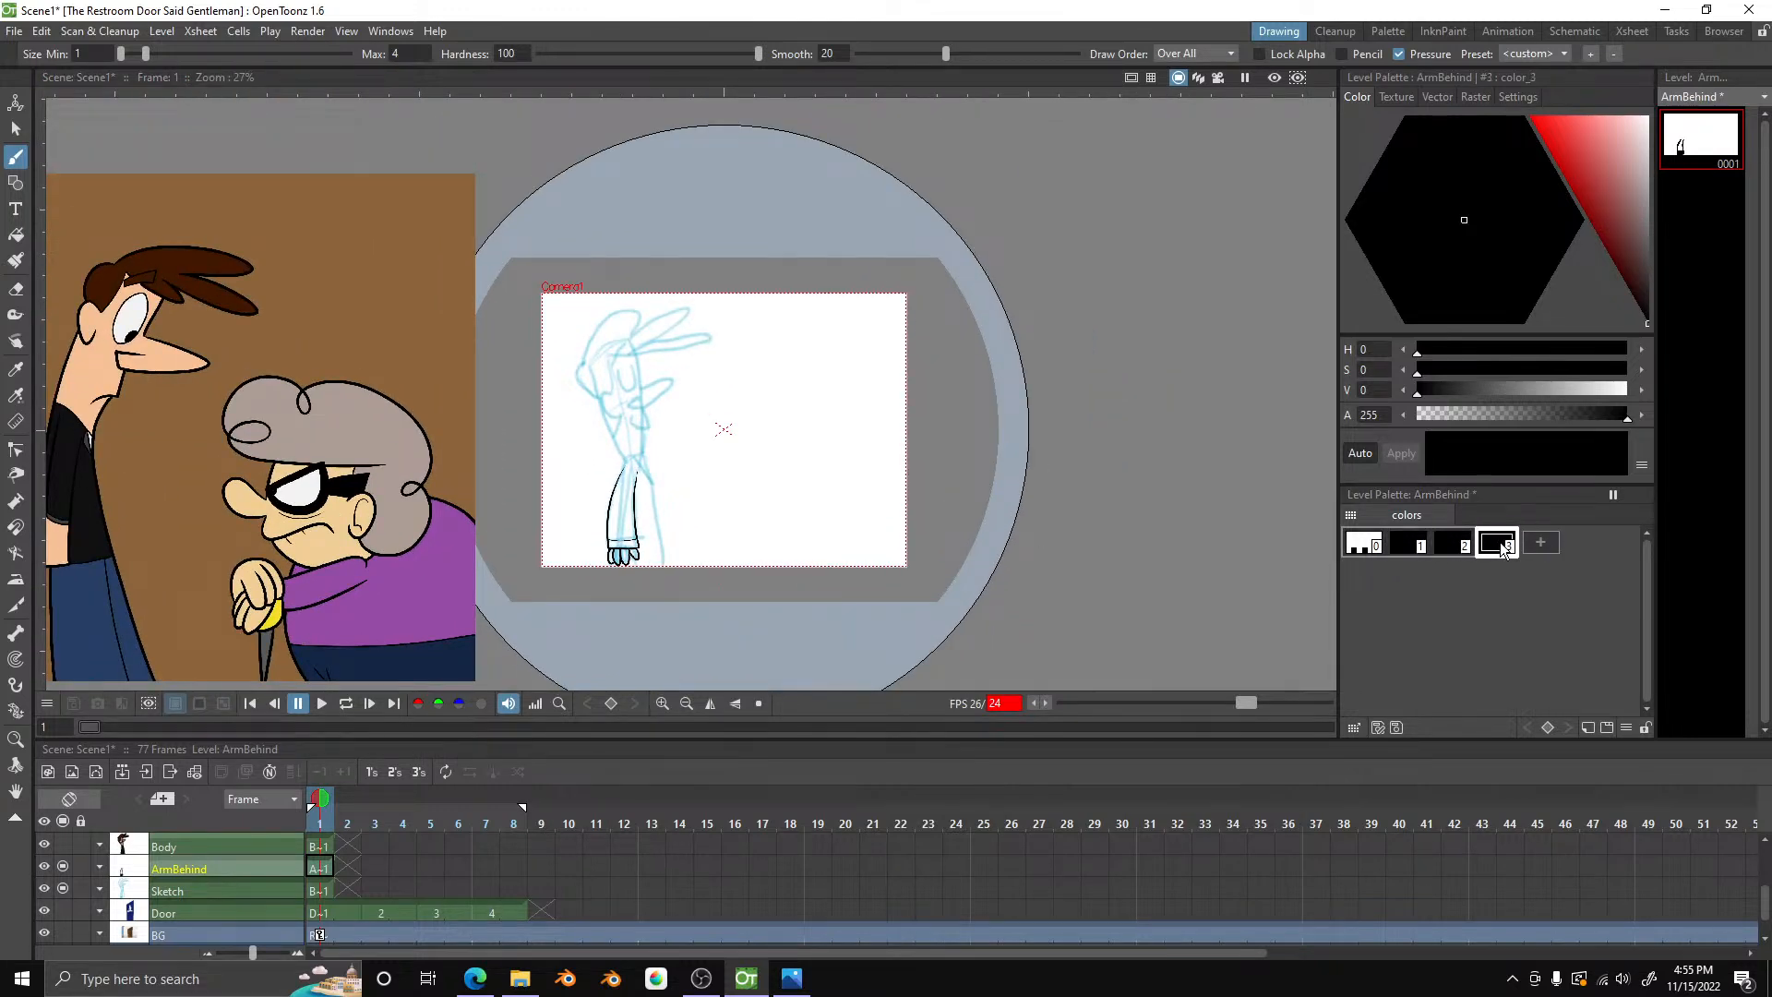
pyautogui.click(1540, 547)
# - Set palette style 2 to the skin tone sampled from the man's neck in the concept art
pyautogui.click(1449, 546)
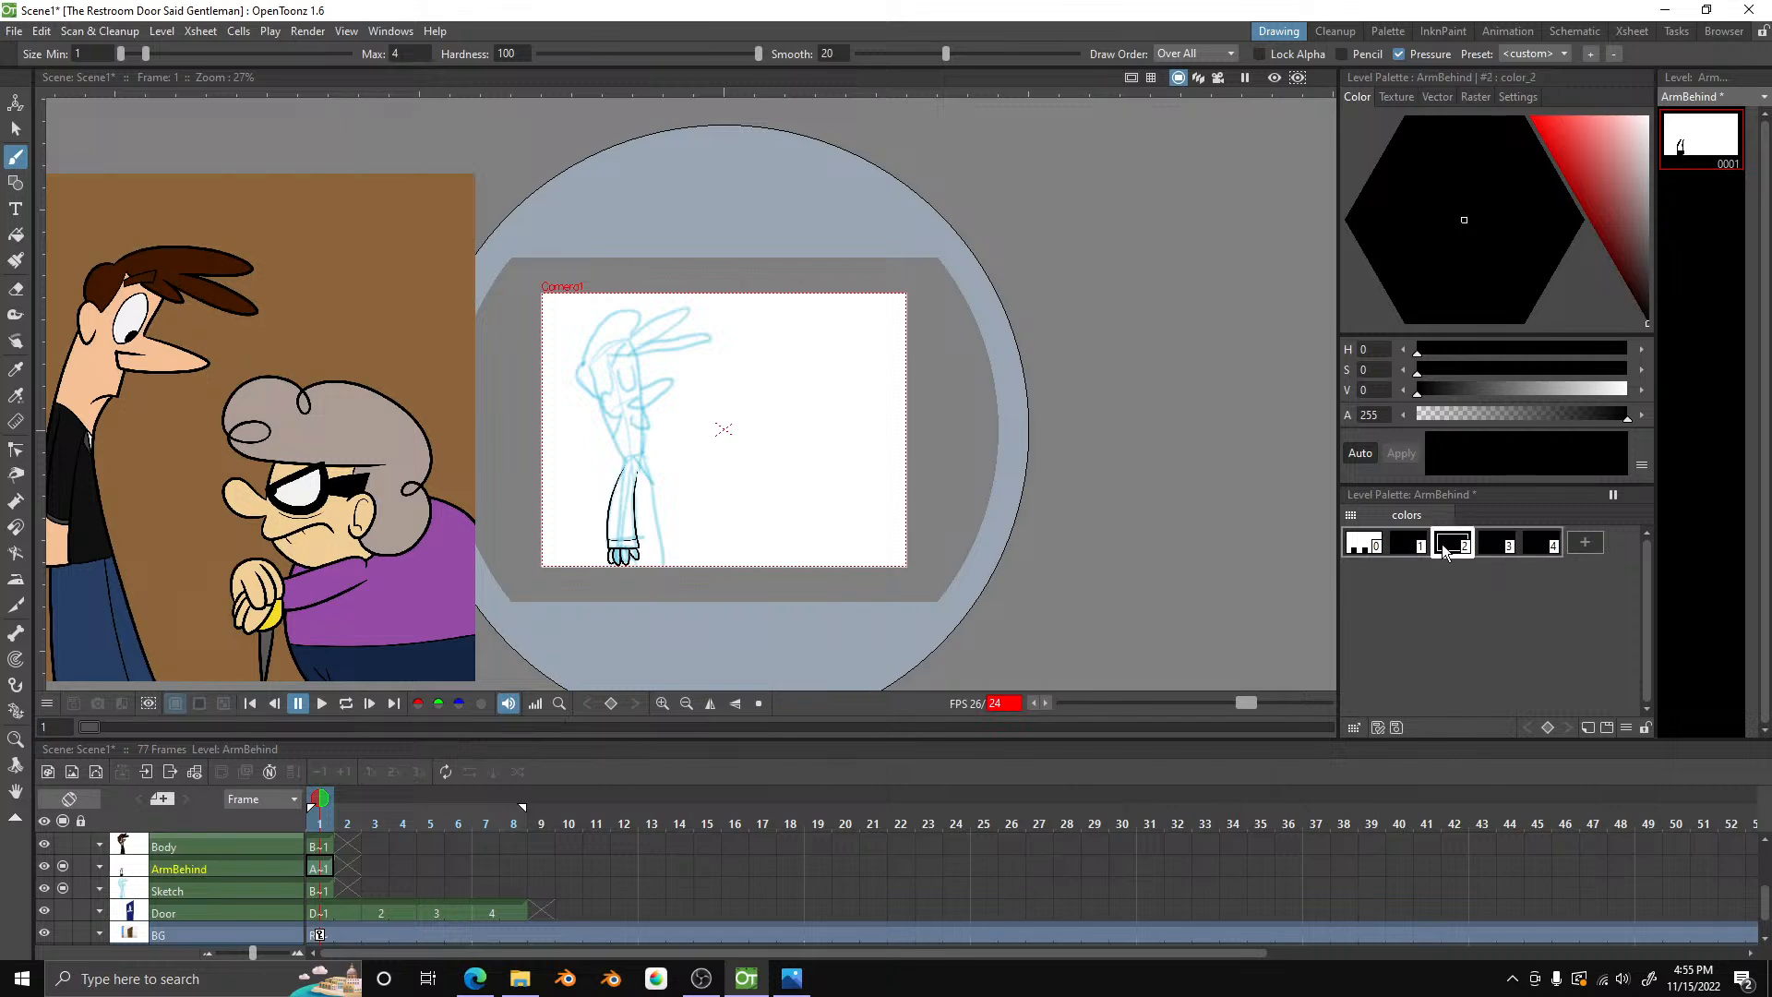
pyautogui.click(16, 395)
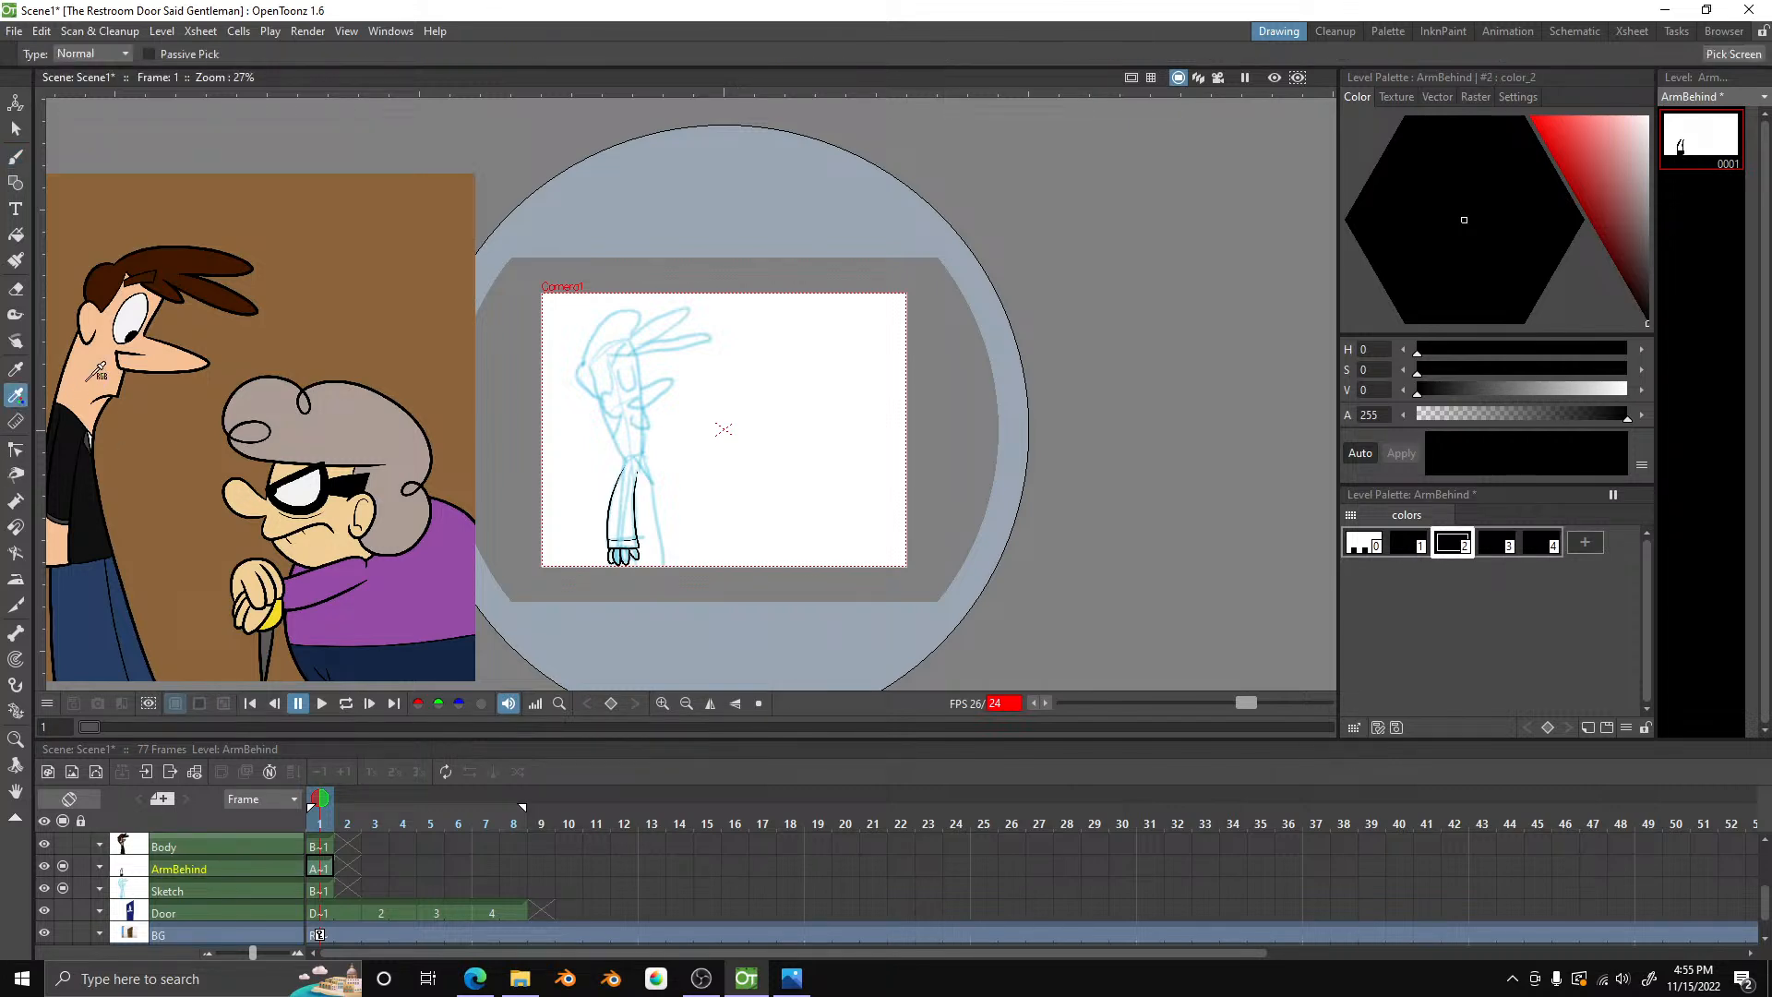
pyautogui.click(91, 372)
# - Set palette style 3 to the dark grey sampled from the man's sleeve cuff in the concept art
pyautogui.click(1495, 545)
pyautogui.scroll(-2, 919, 420)
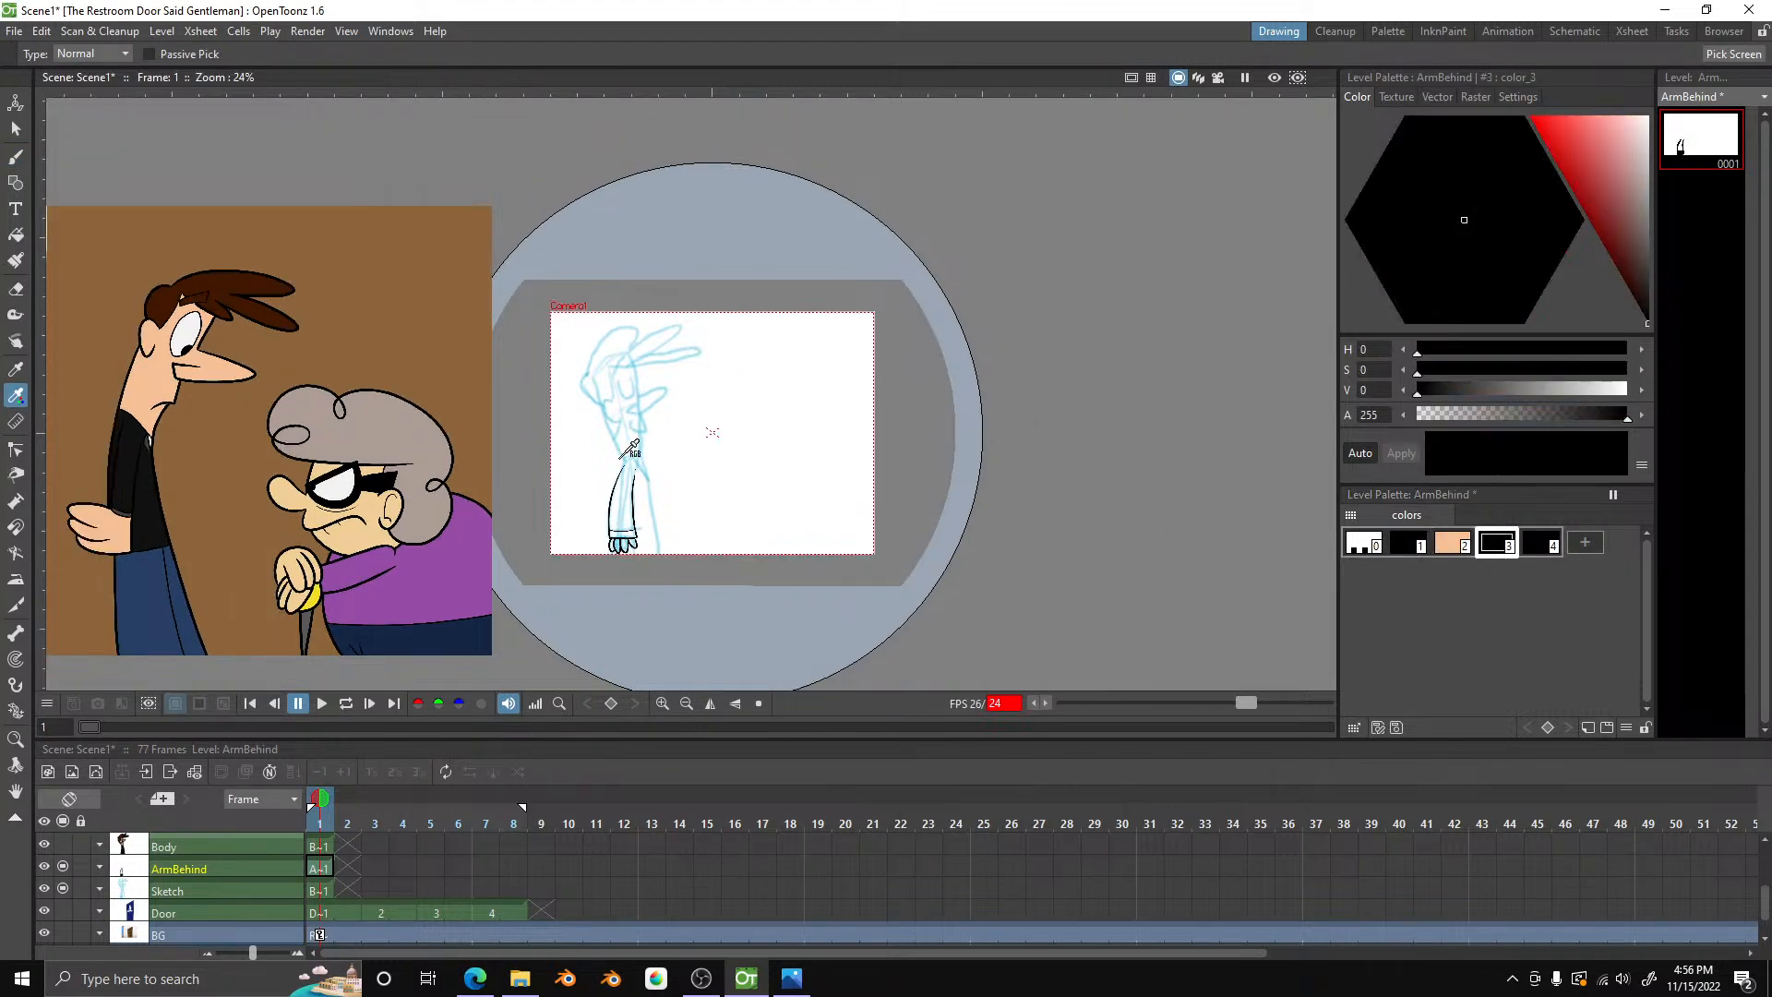
pyautogui.scroll(7, 122, 511)
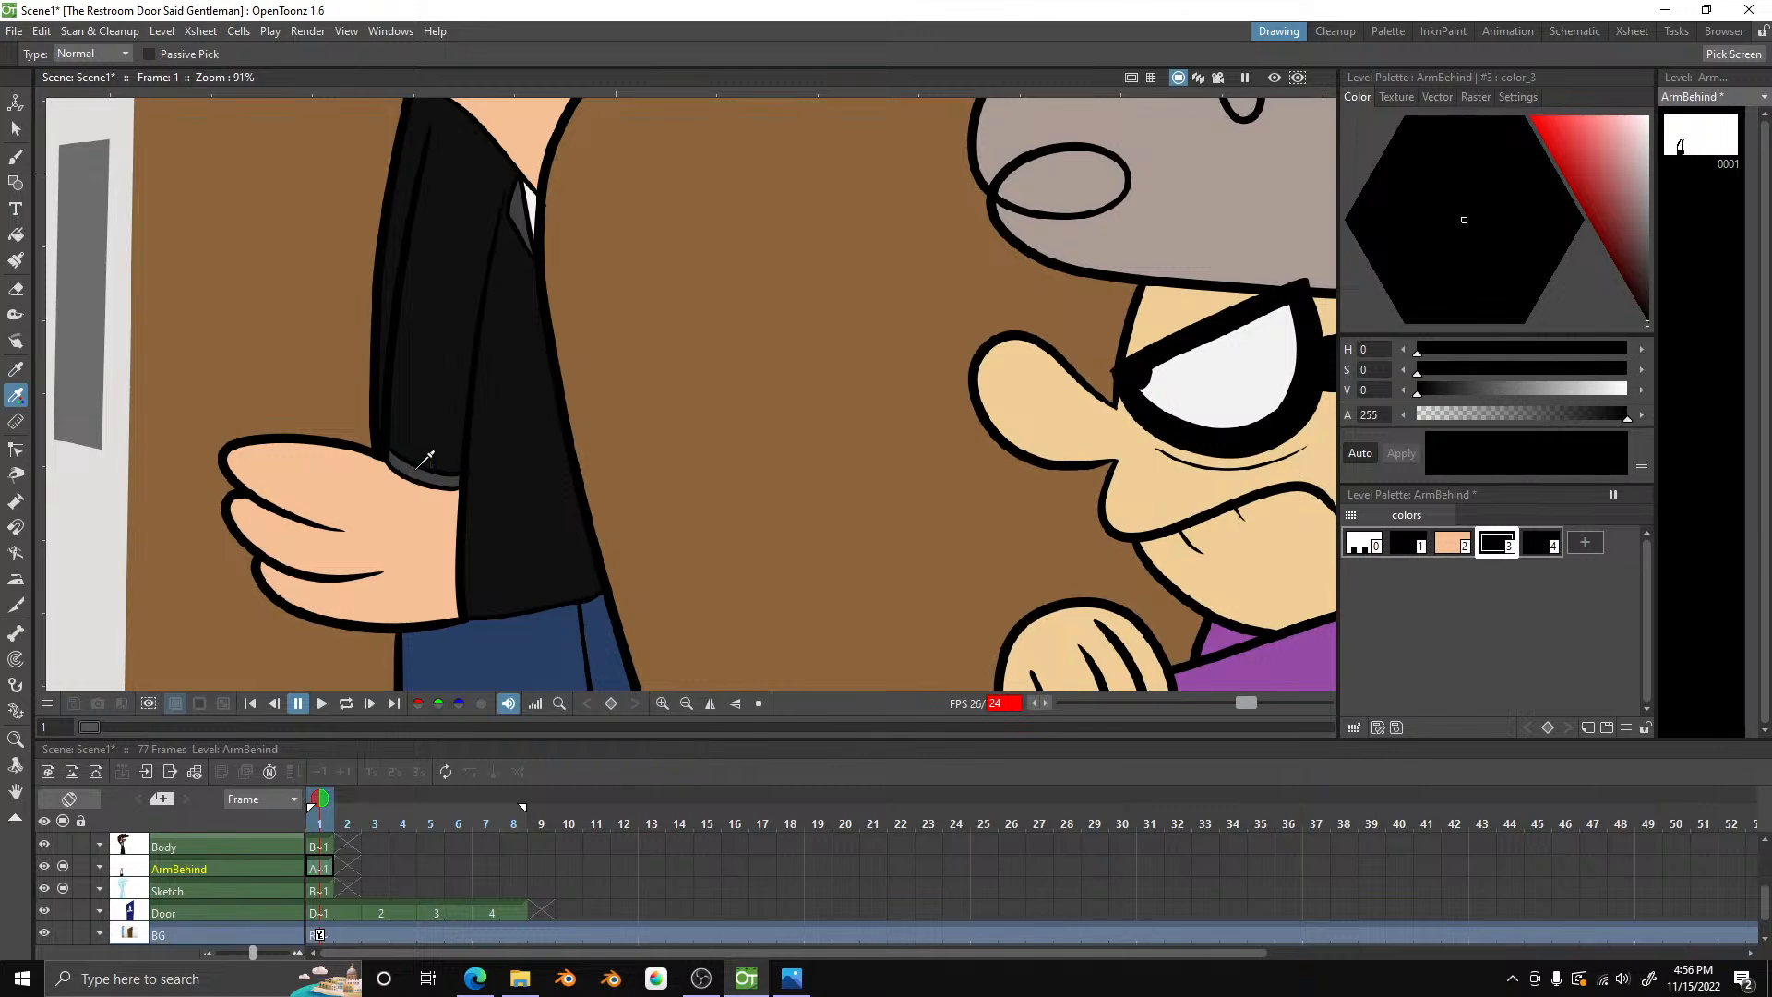
pyautogui.click(426, 459)
# - Set palette style 4 to the near-black sampled from the man's jacket in the concept art
pyautogui.scroll(-2, 462, 489)
pyautogui.click(1543, 543)
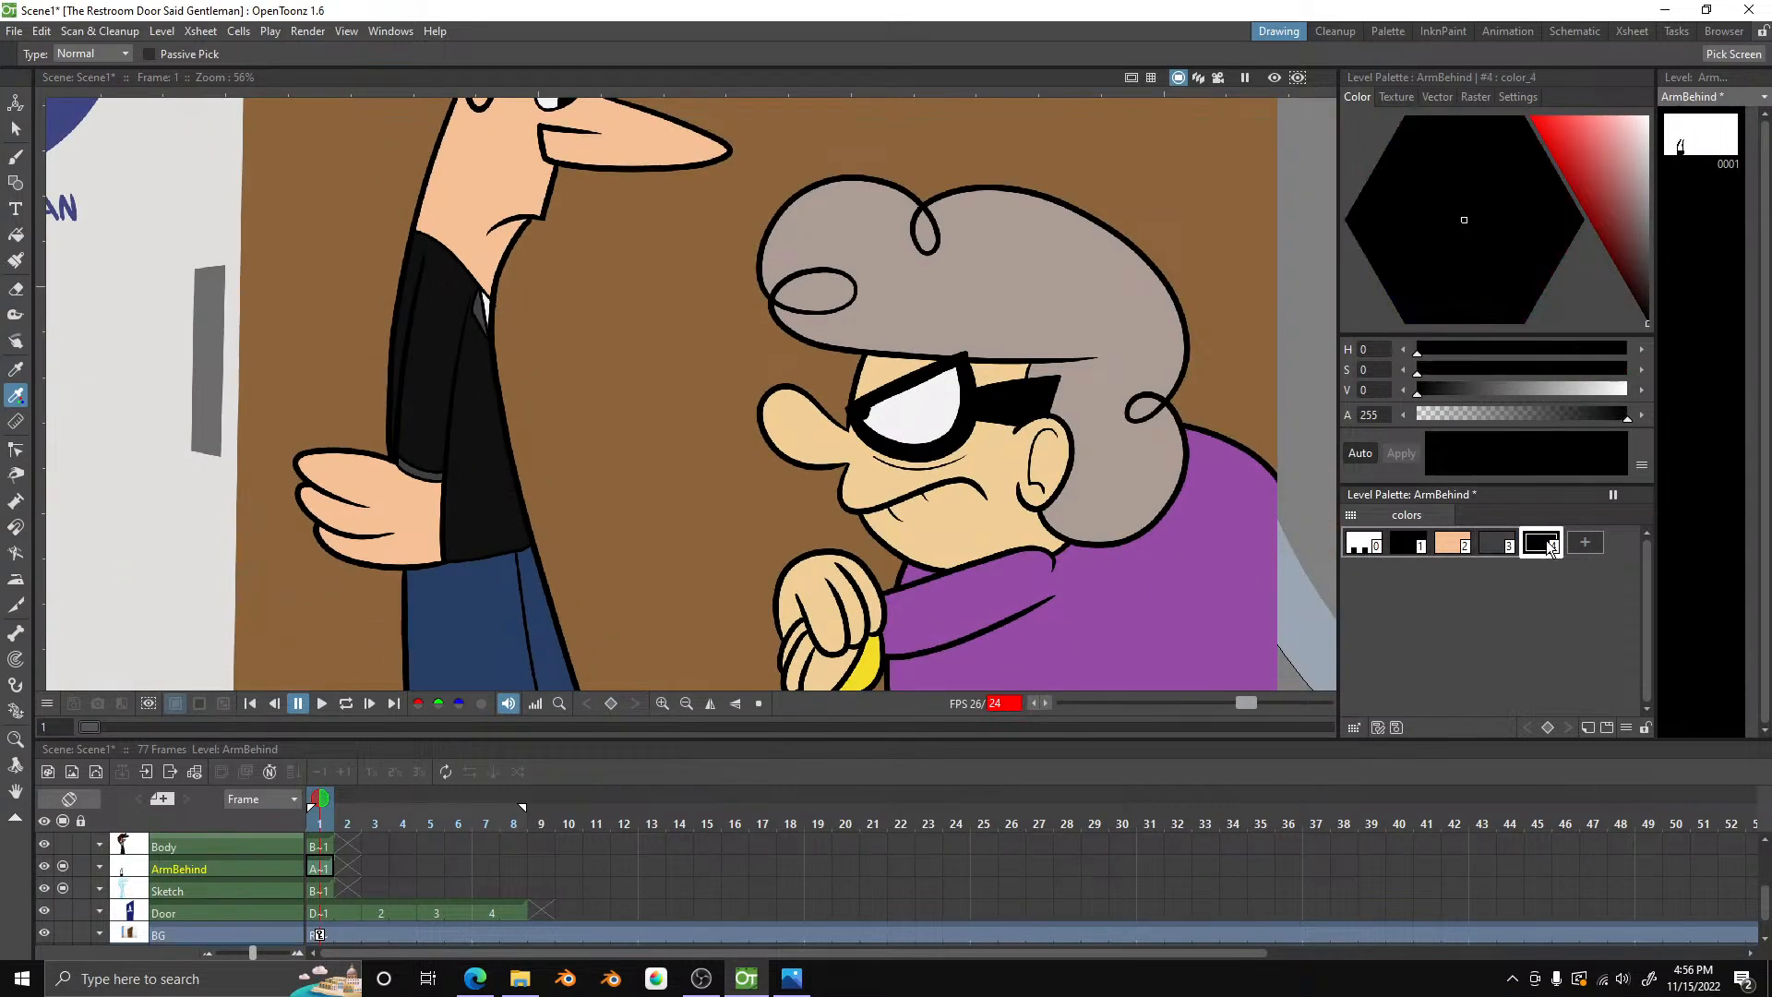
pyautogui.click(430, 373)
# - Close the sleeve's open upper end with a rounded brush stroke in style 4, using the Under All draw order
pyautogui.scroll(-2, 430, 373)
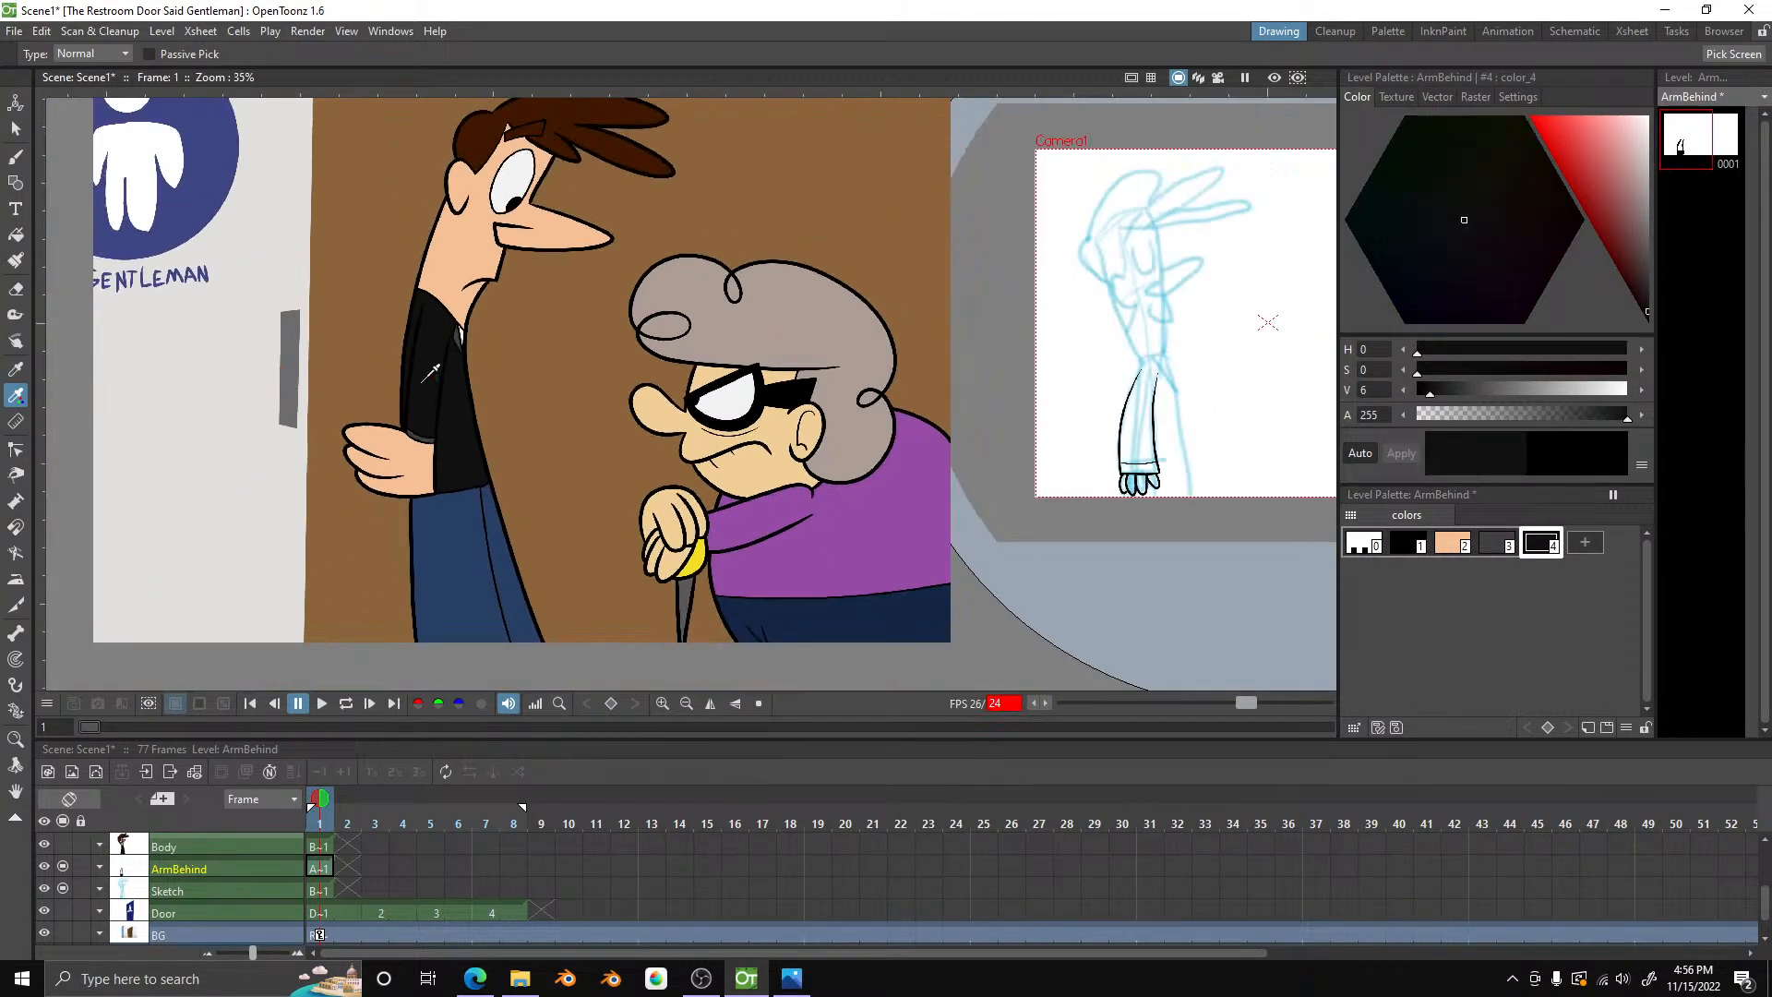
pyautogui.scroll(8, 817, 372)
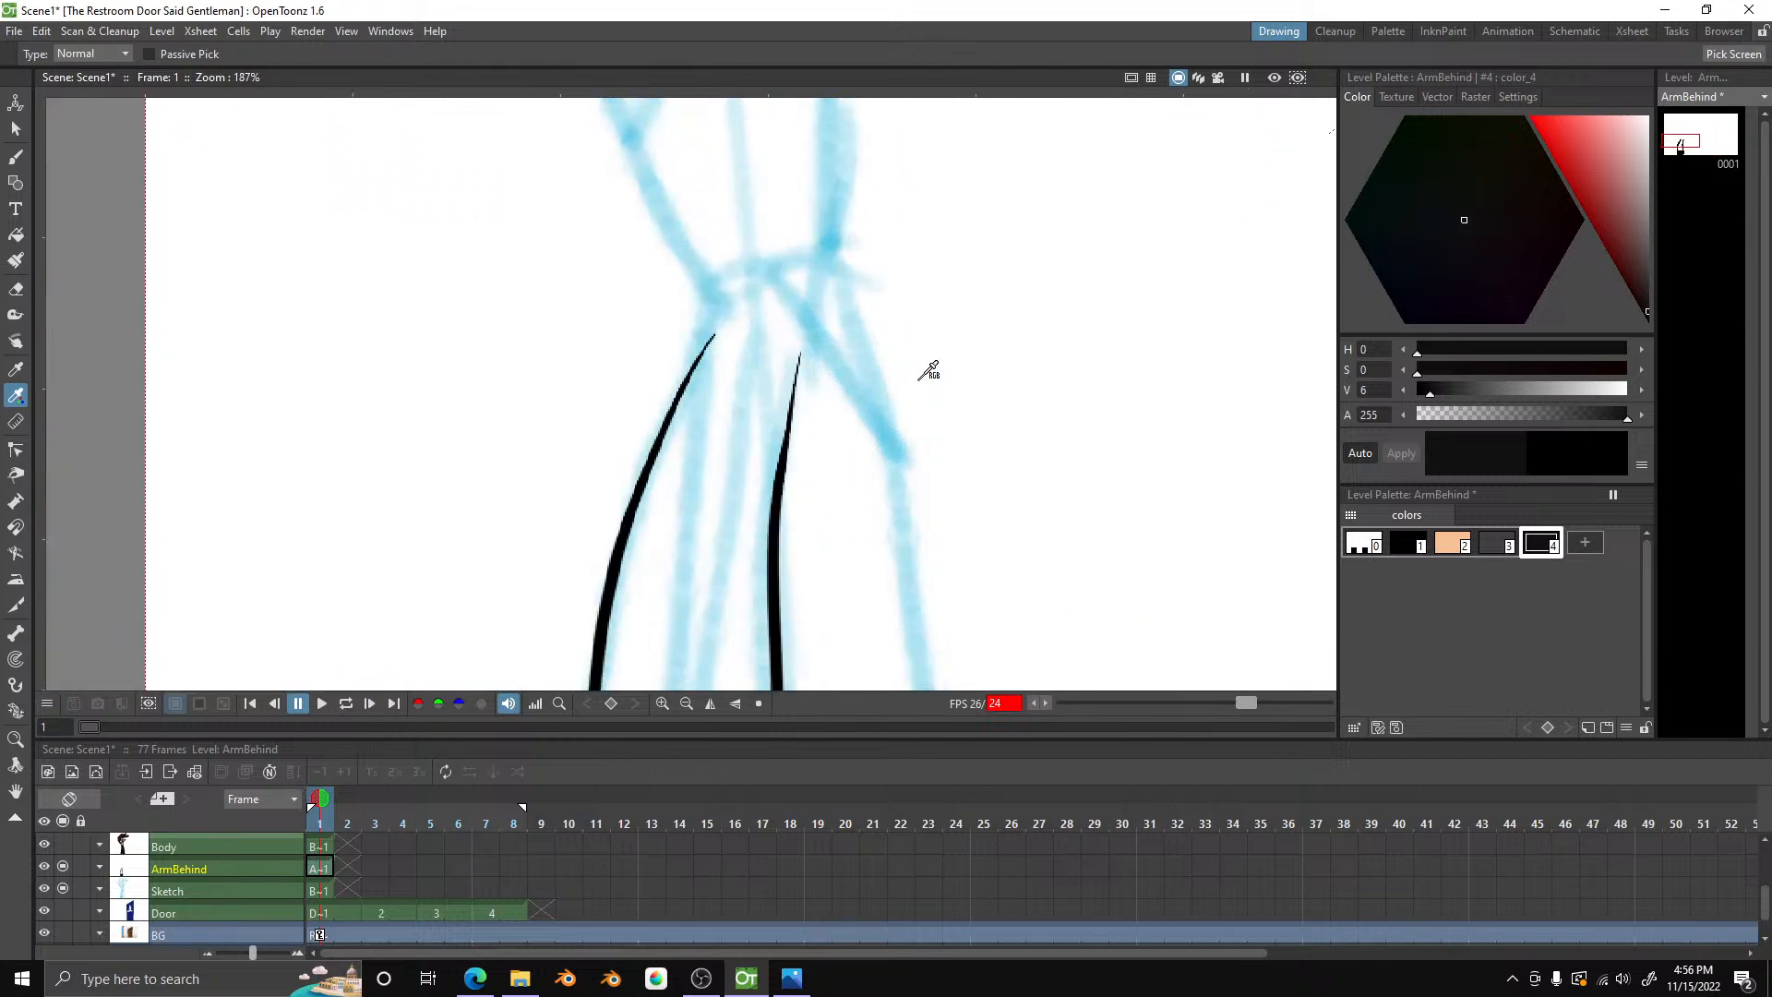
pyautogui.scroll(4, 673, 258)
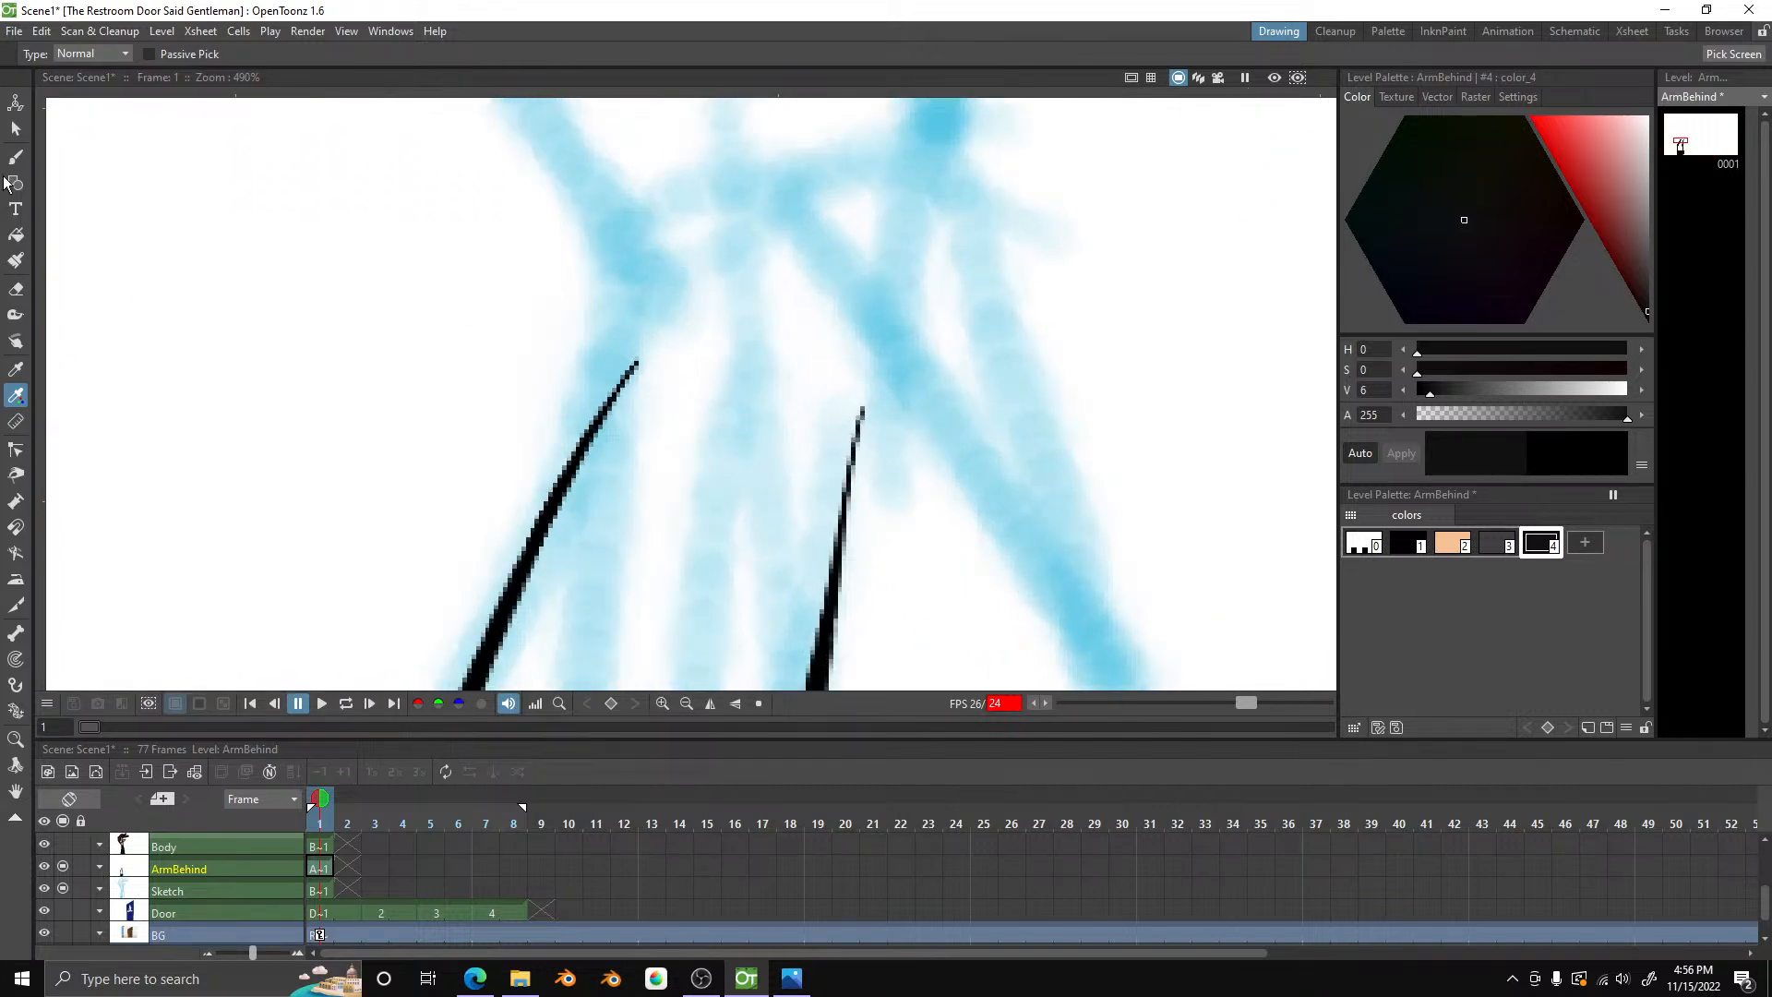
pyautogui.click(14, 157)
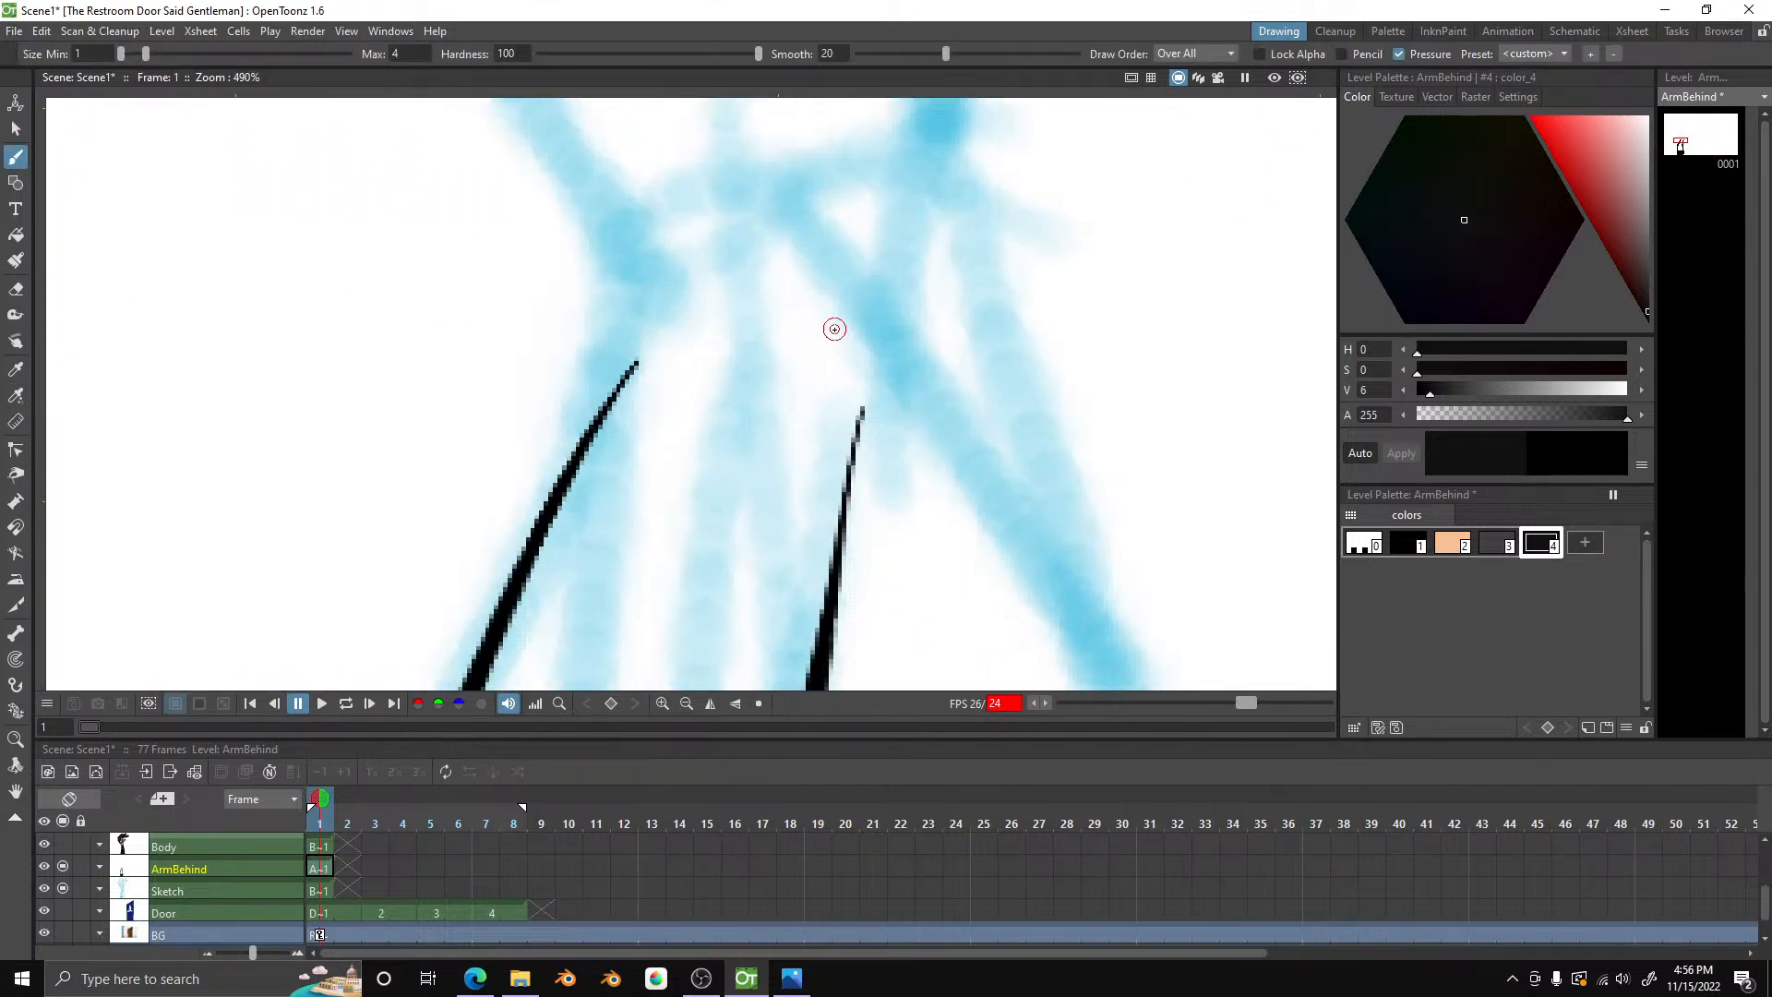
pyautogui.click(1192, 57)
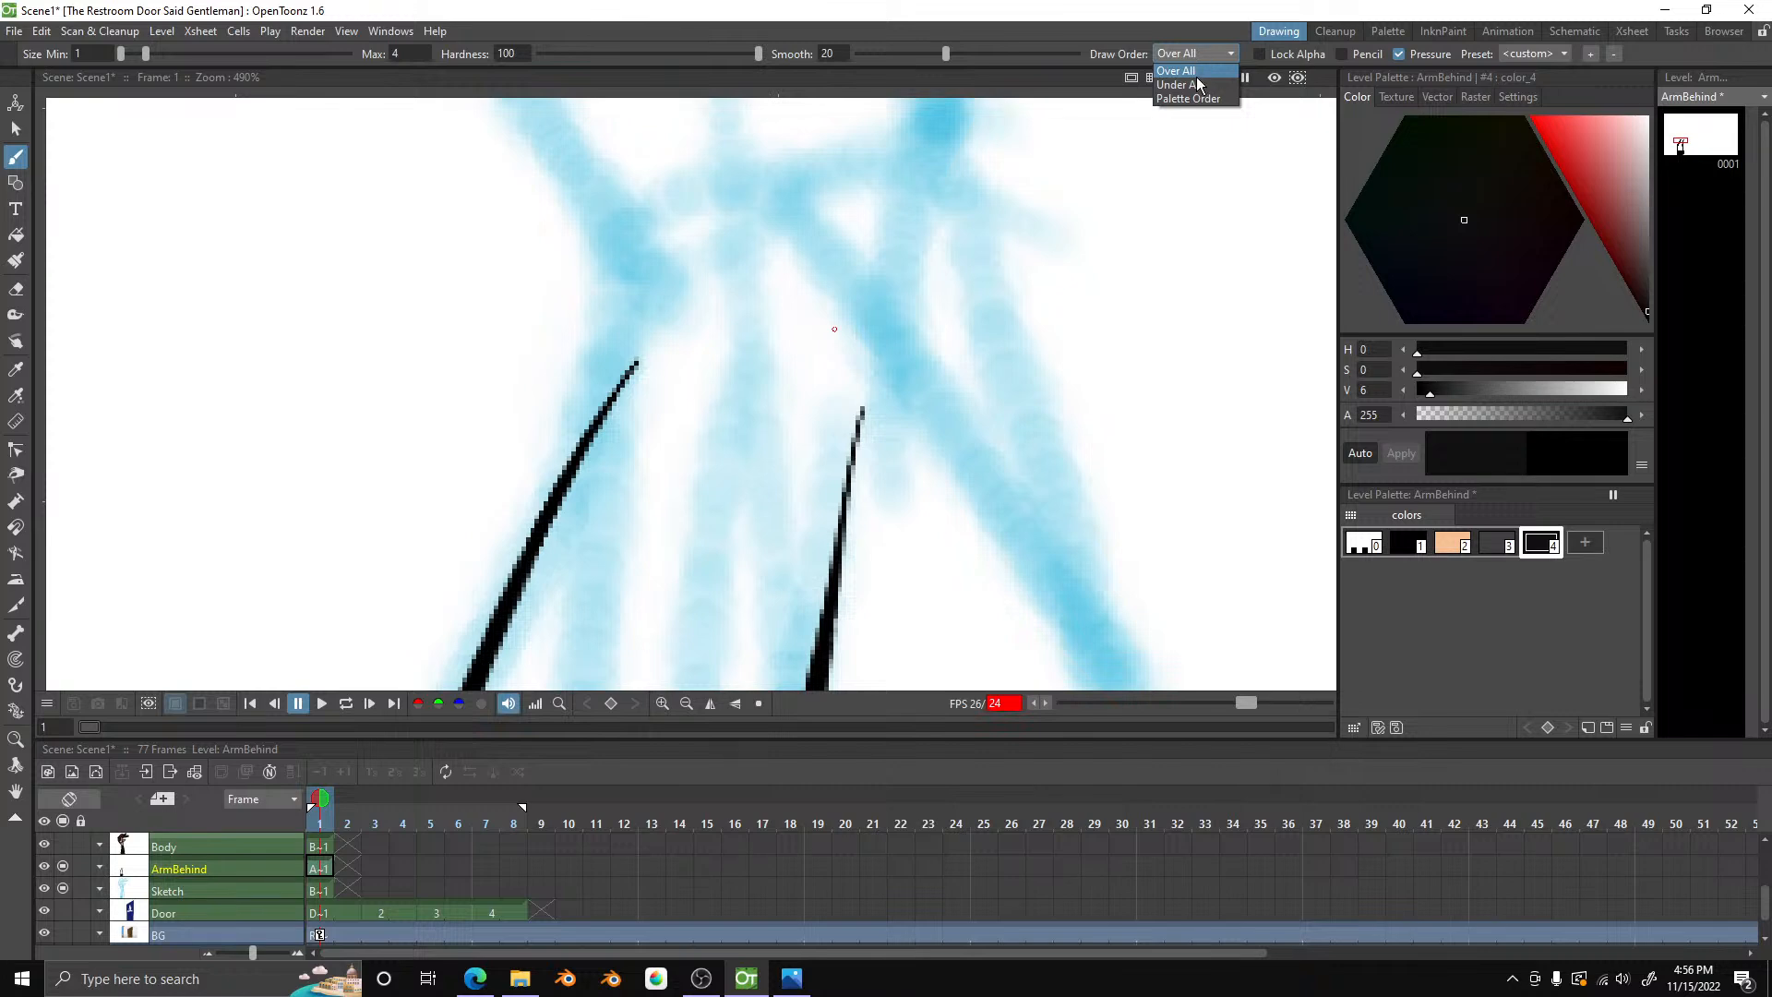
pyautogui.click(1197, 85)
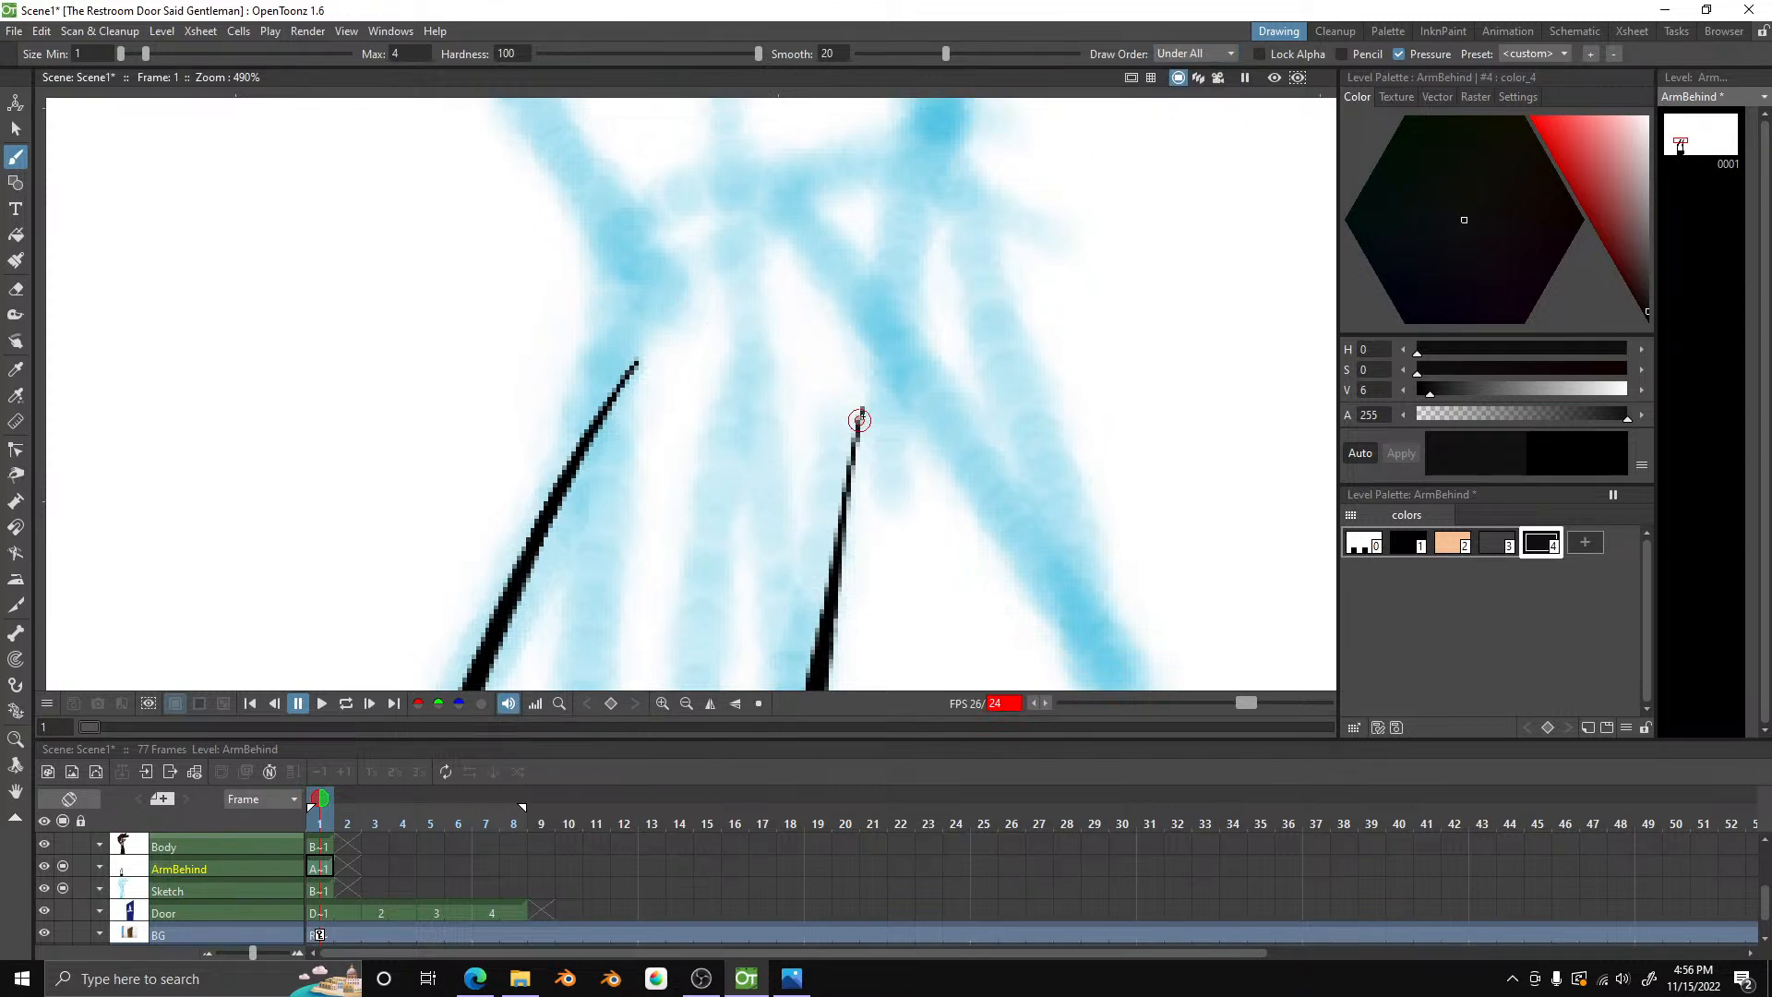
pyautogui.moveTo(860, 409)
pyautogui.mouseDown()
pyautogui.moveTo(853, 346)
pyautogui.moveTo(724, 313)
pyautogui.moveTo(627, 377)
pyautogui.moveTo(645, 380)
pyautogui.mouseUp()
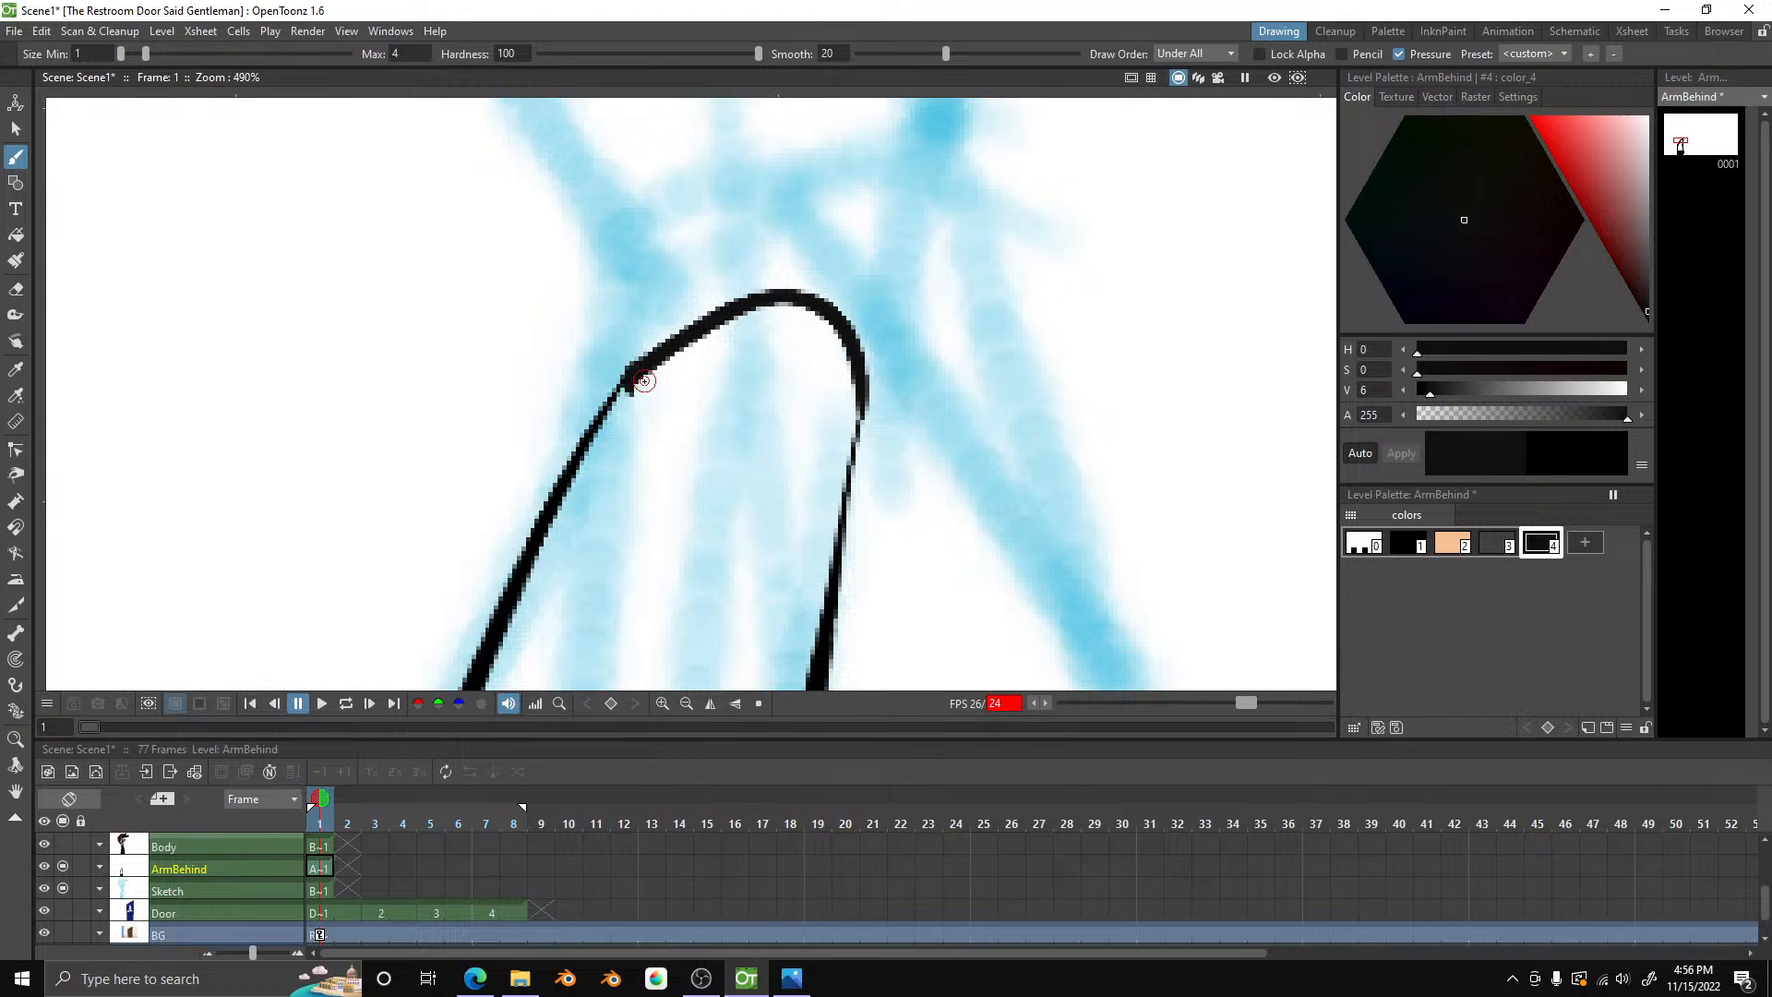
# - Hide the Sketch level from the viewer and check the sleeve's rounded upper end for outline gaps
pyautogui.scroll(-6, 644, 381)
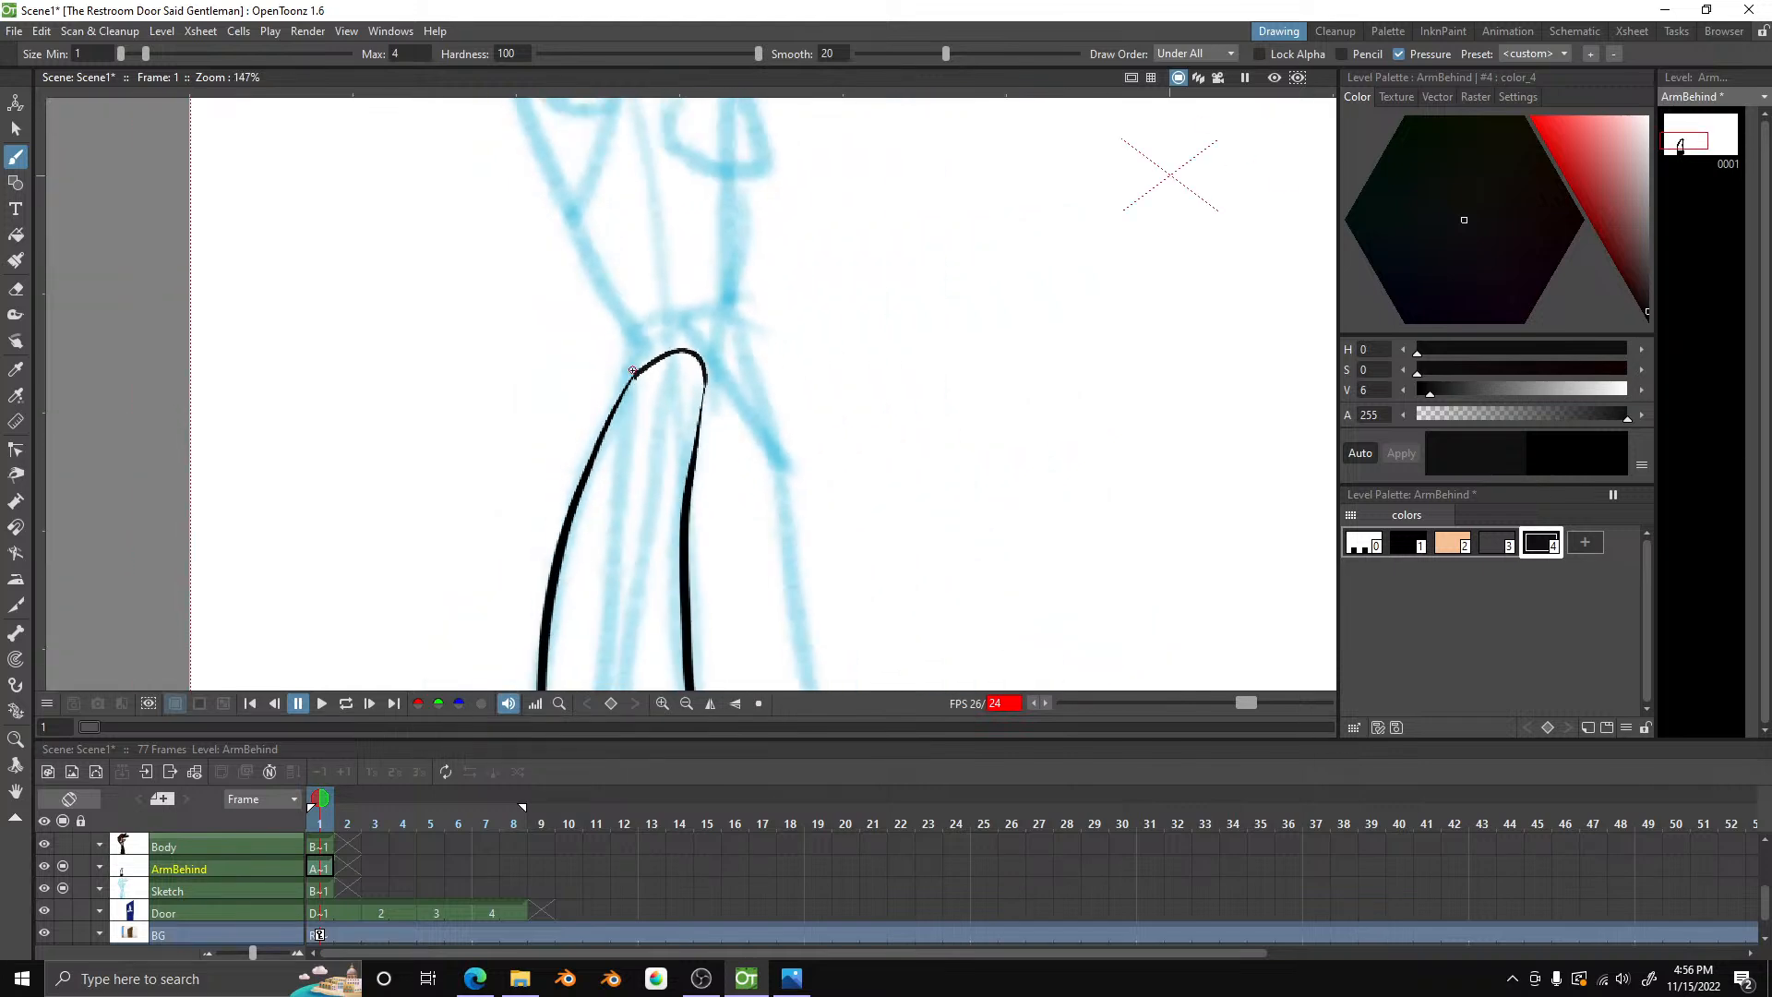
pyautogui.click(18, 242)
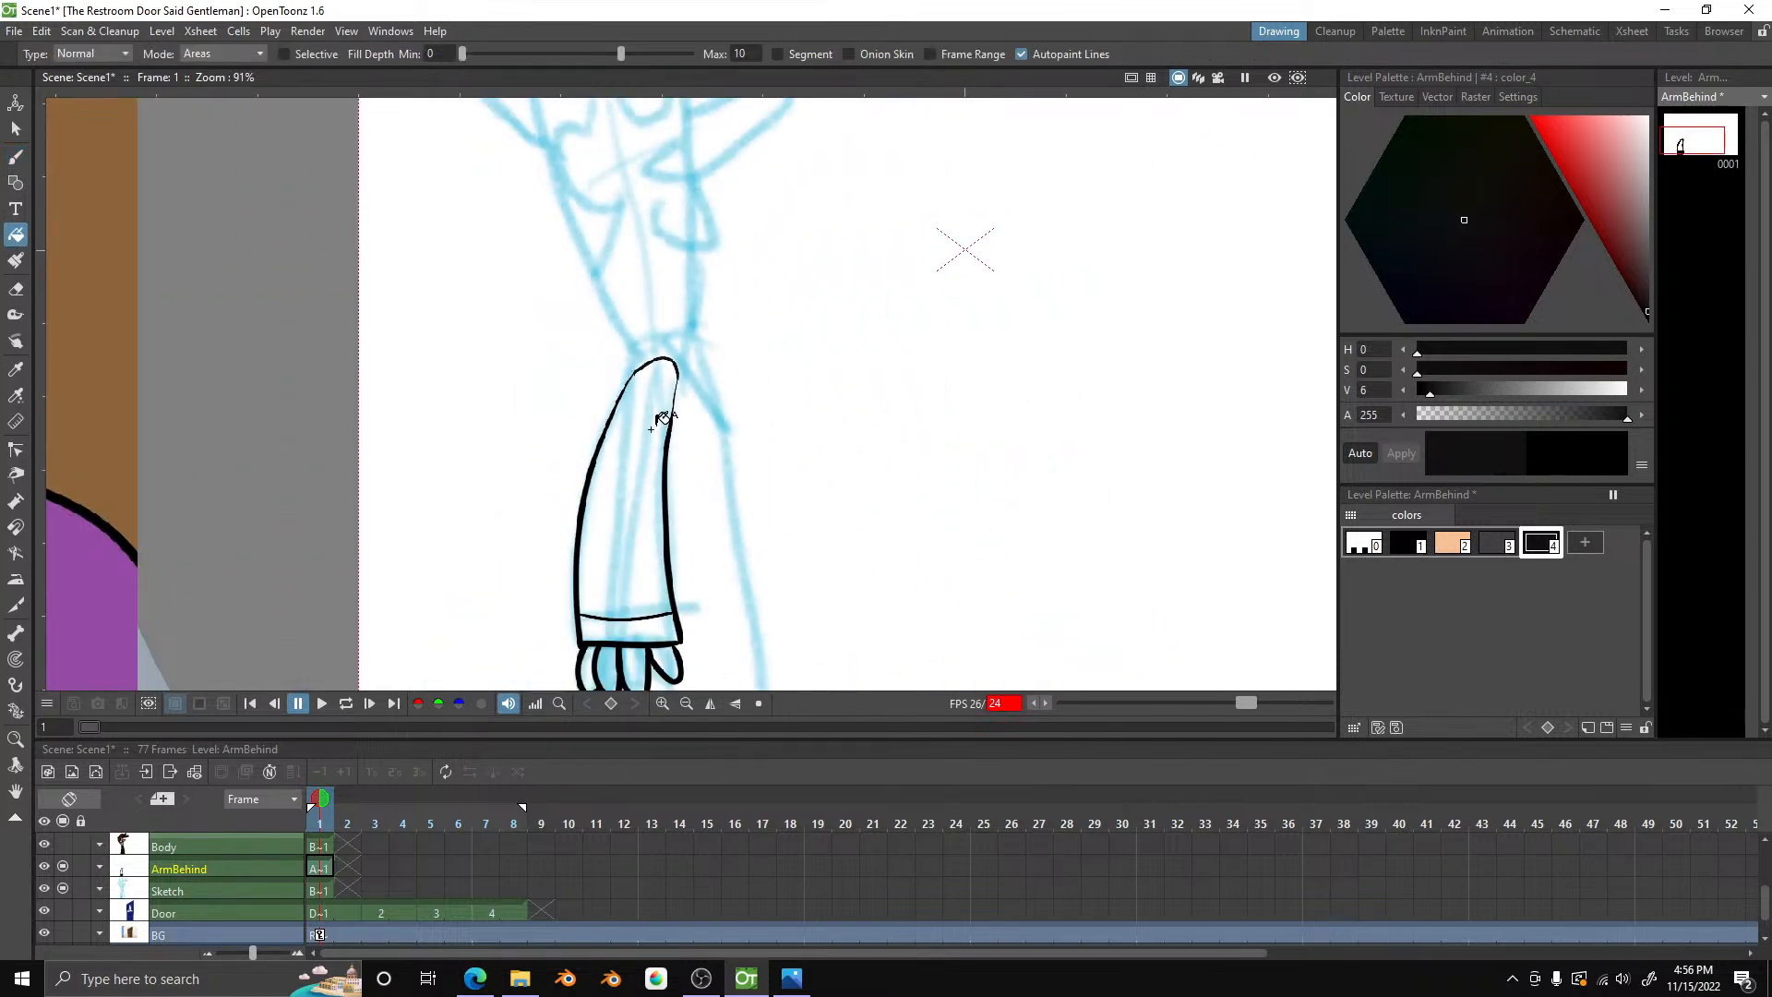
pyautogui.scroll(3, 577, 554)
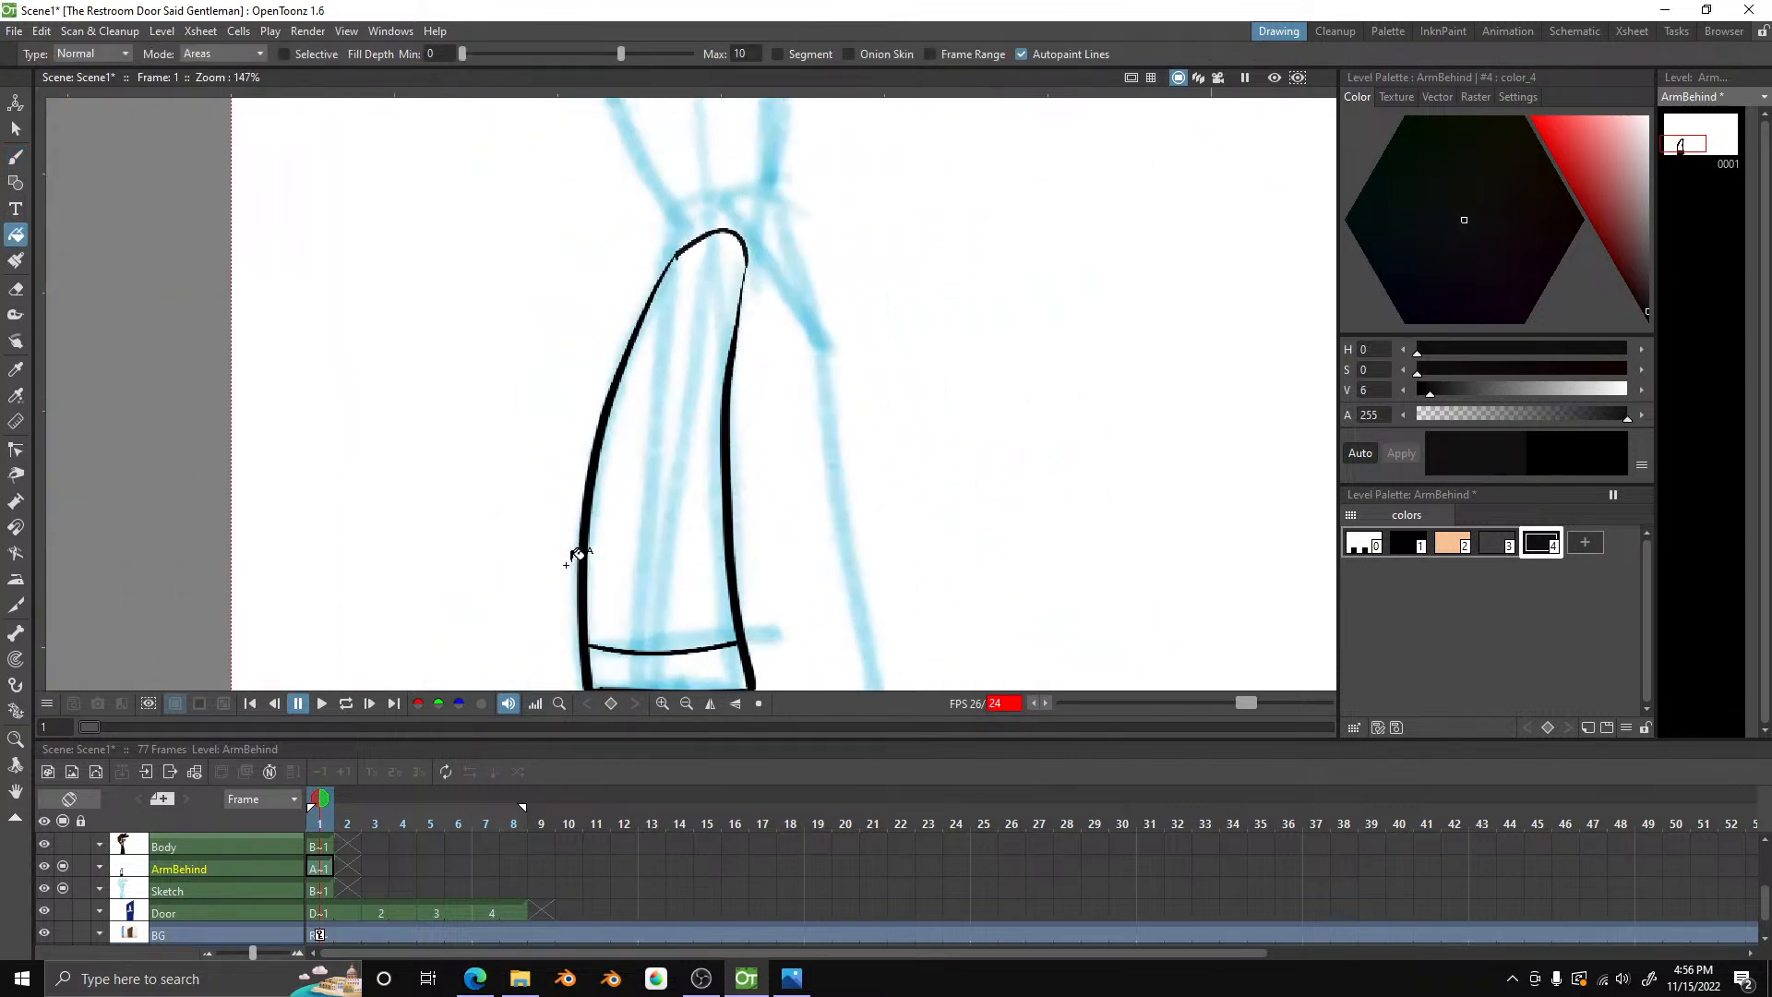
pyautogui.click(62, 892)
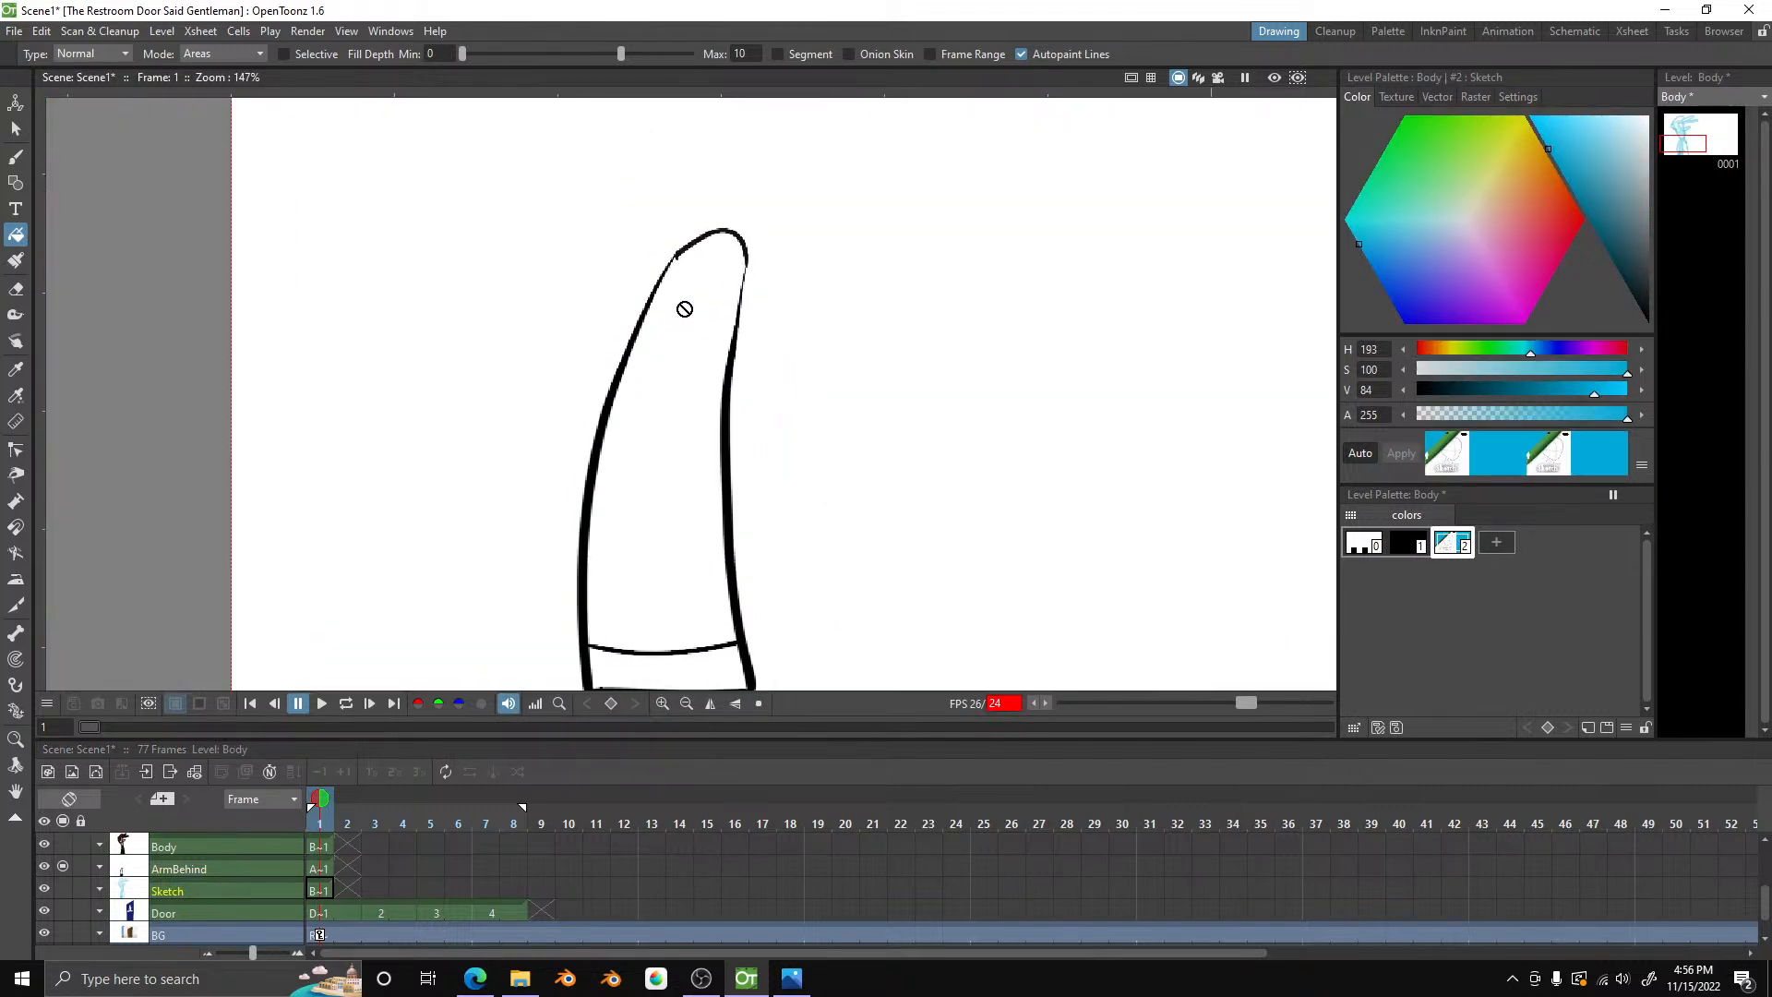
pyautogui.scroll(8, 684, 308)
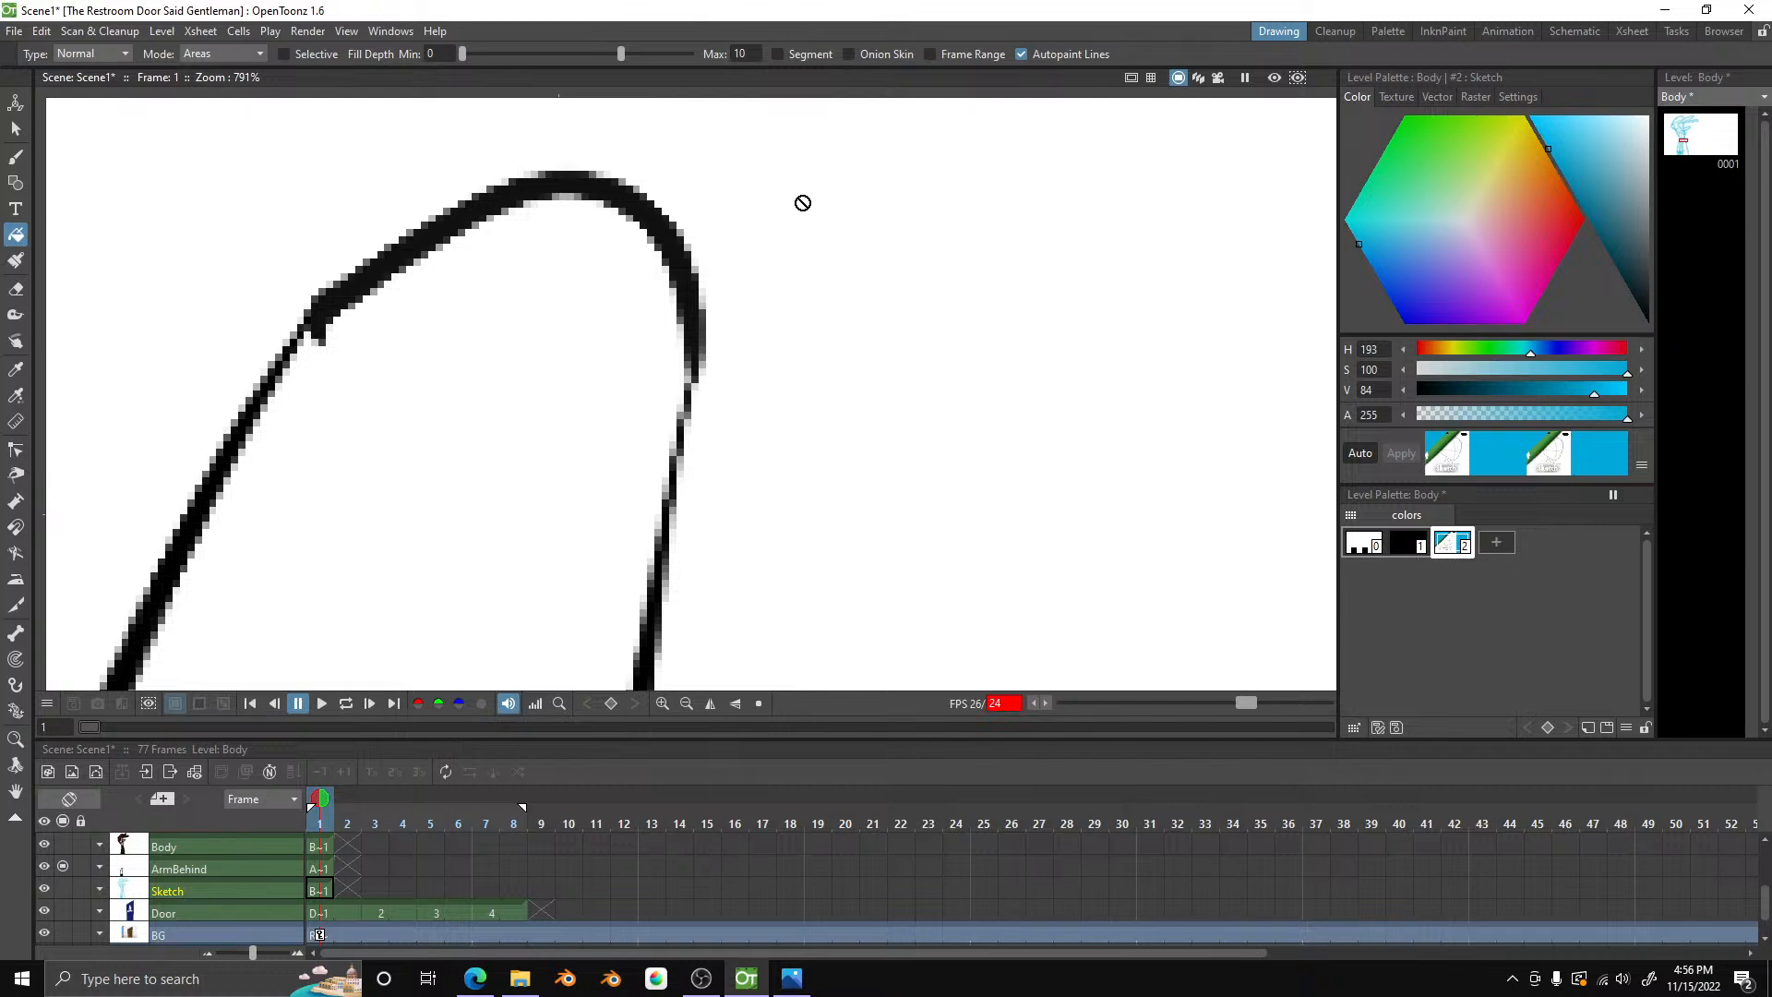
pyautogui.scroll(-7, 723, 304)
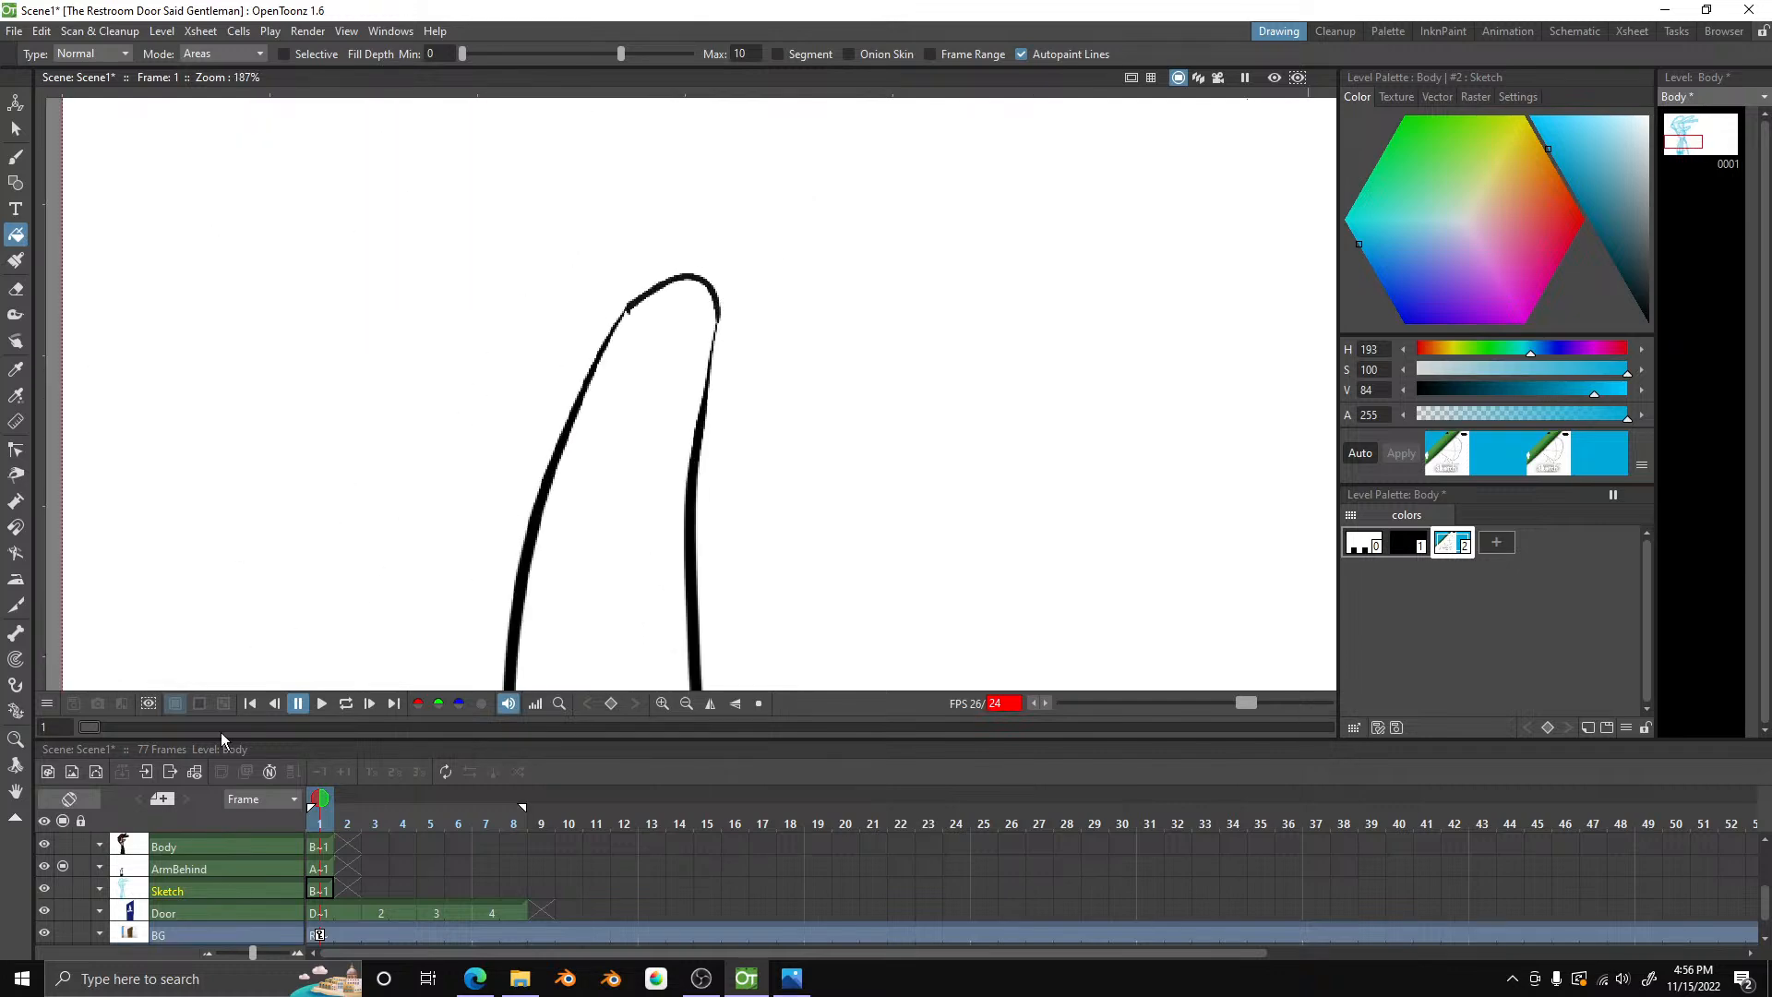
# - Fill the sleeve area above the cuff line on the ArmBehind level with the near-black style 4
pyautogui.click(205, 870)
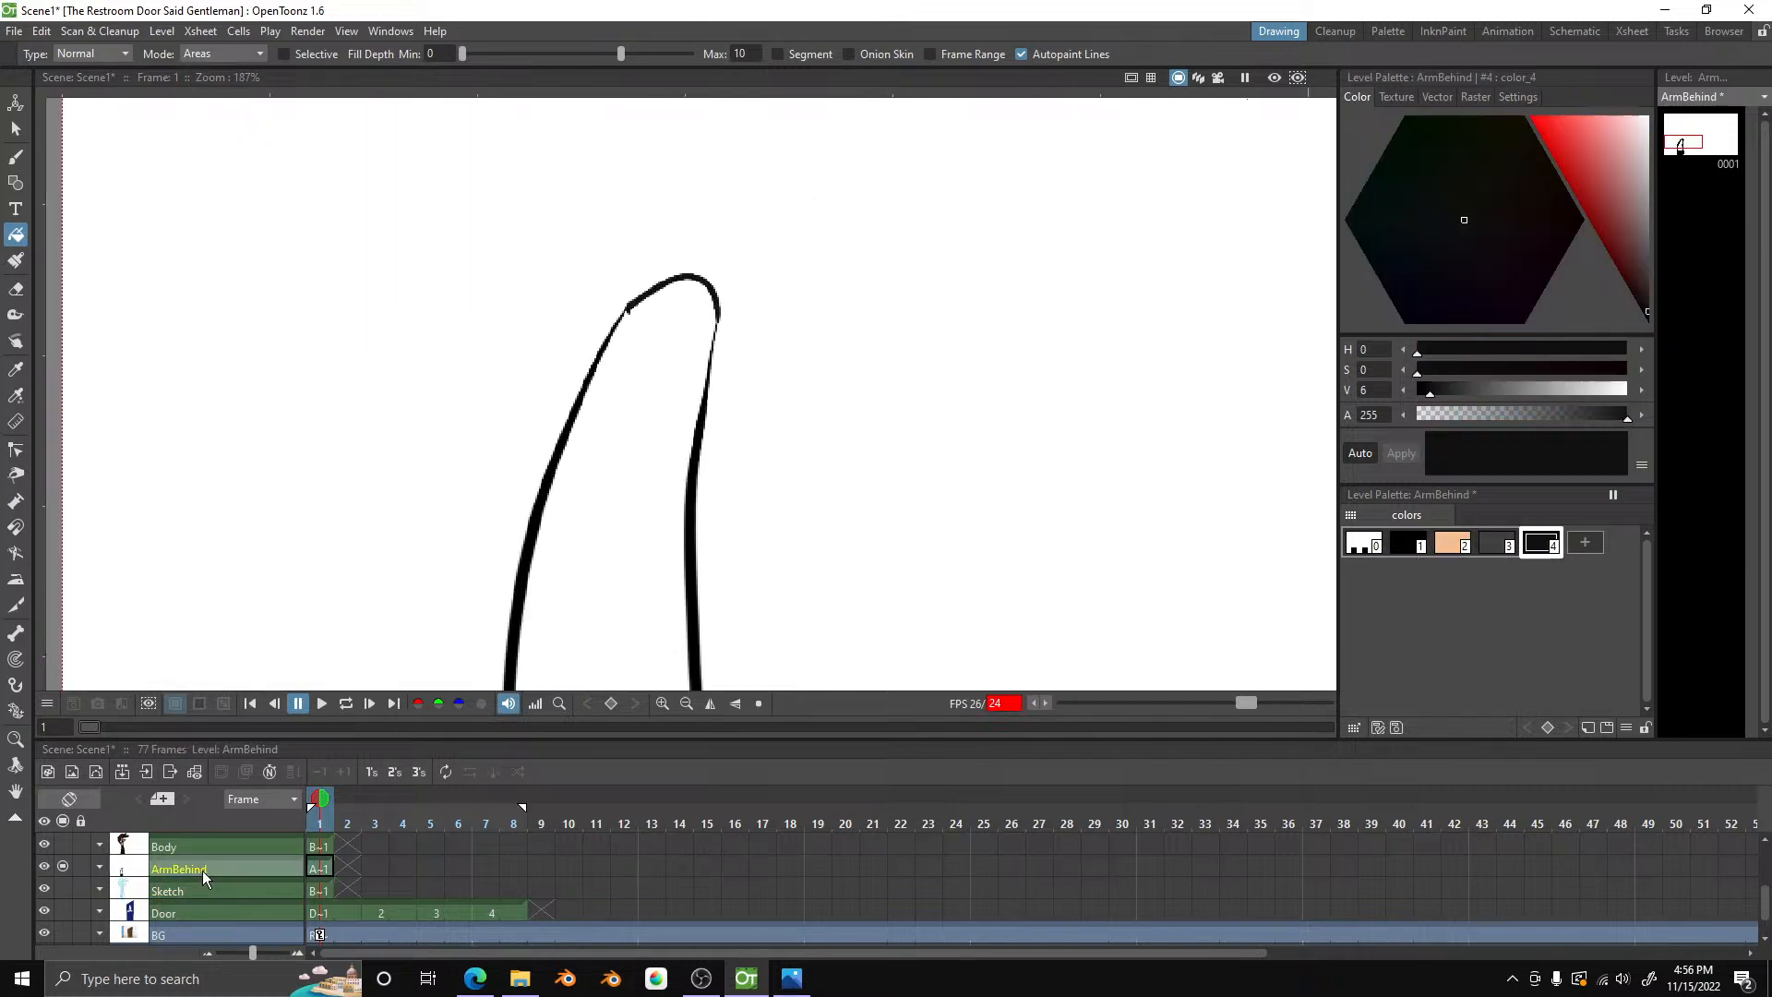
pyautogui.click(657, 441)
pyautogui.scroll(5, 695, 288)
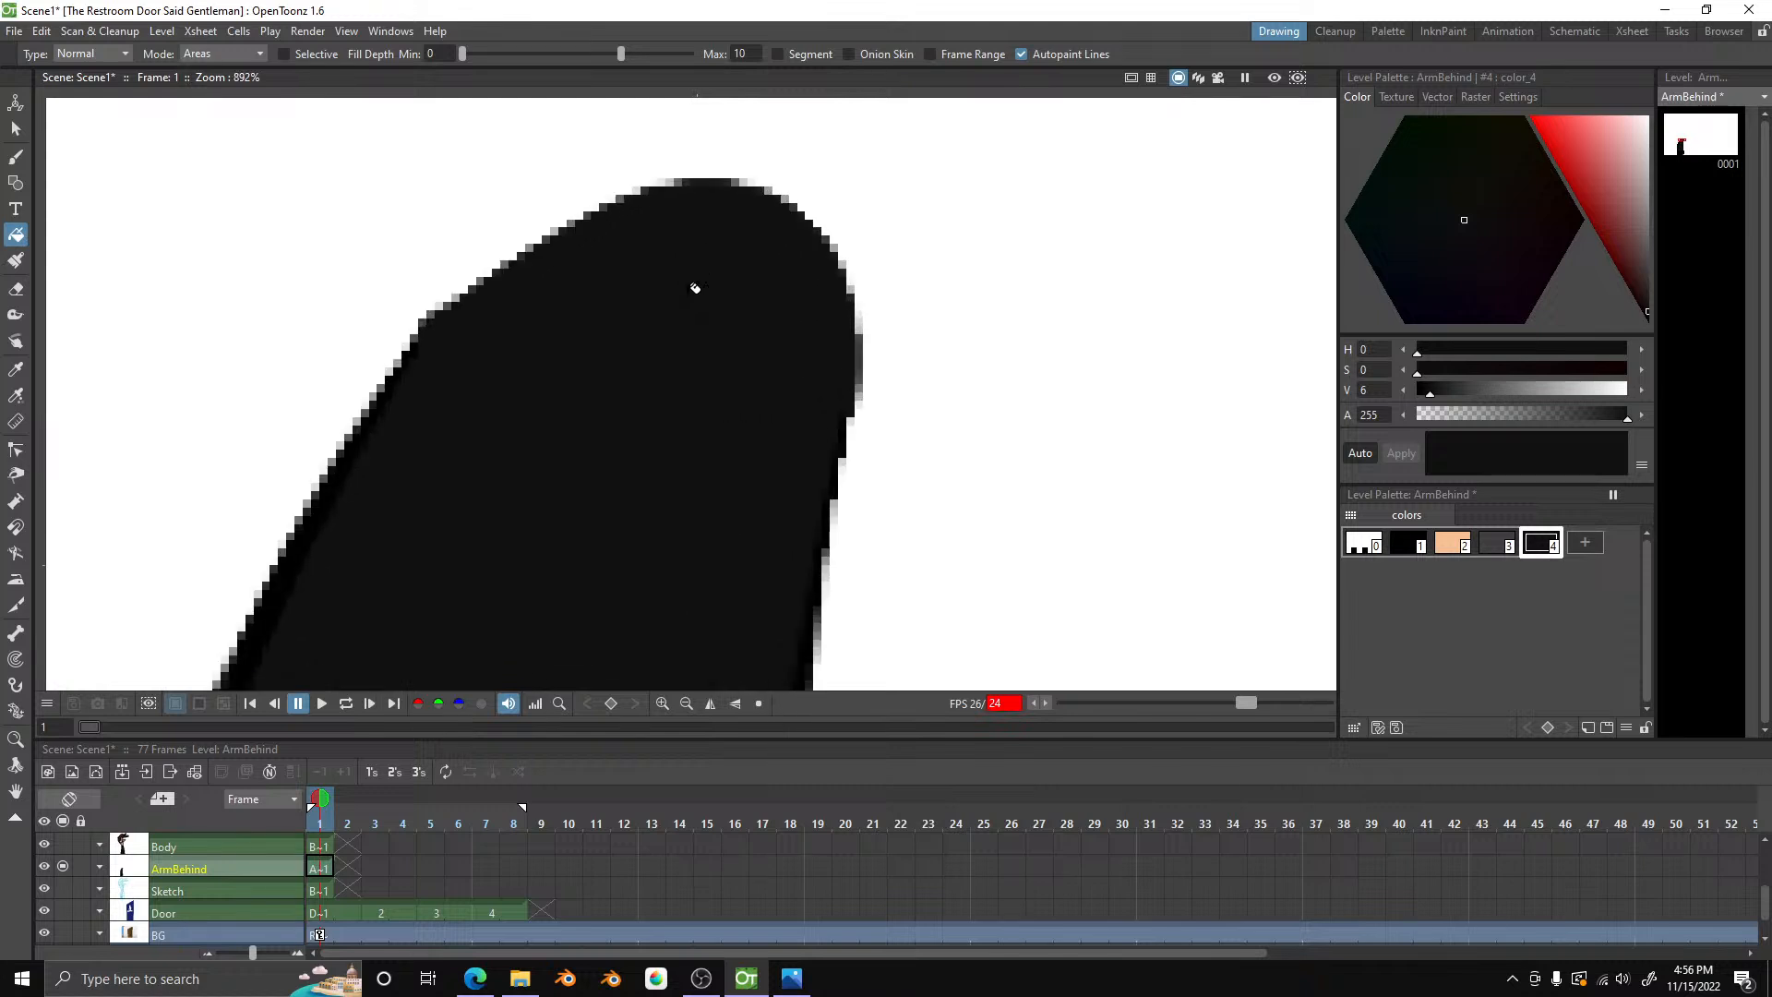
pyautogui.scroll(-3, 695, 288)
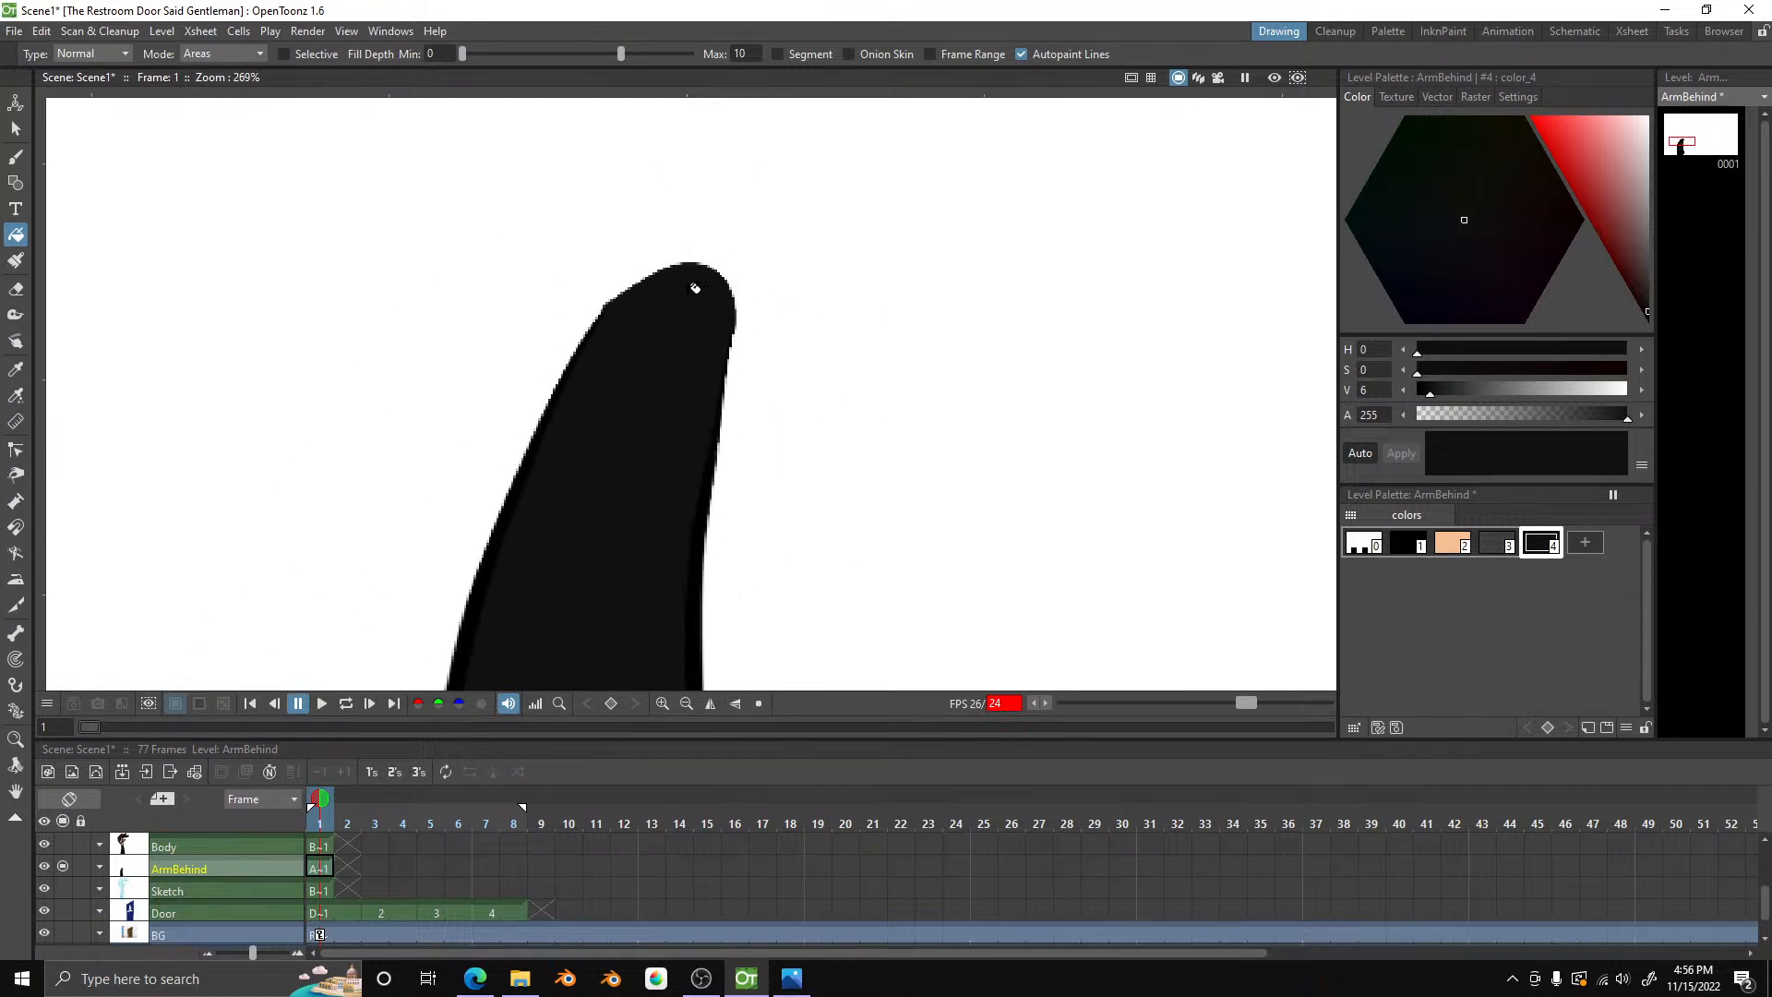
pyautogui.scroll(-5, 695, 288)
# - Fill the cuff band at the sleeve's lower end with the dark grey style 3
pyautogui.scroll(3, 673, 503)
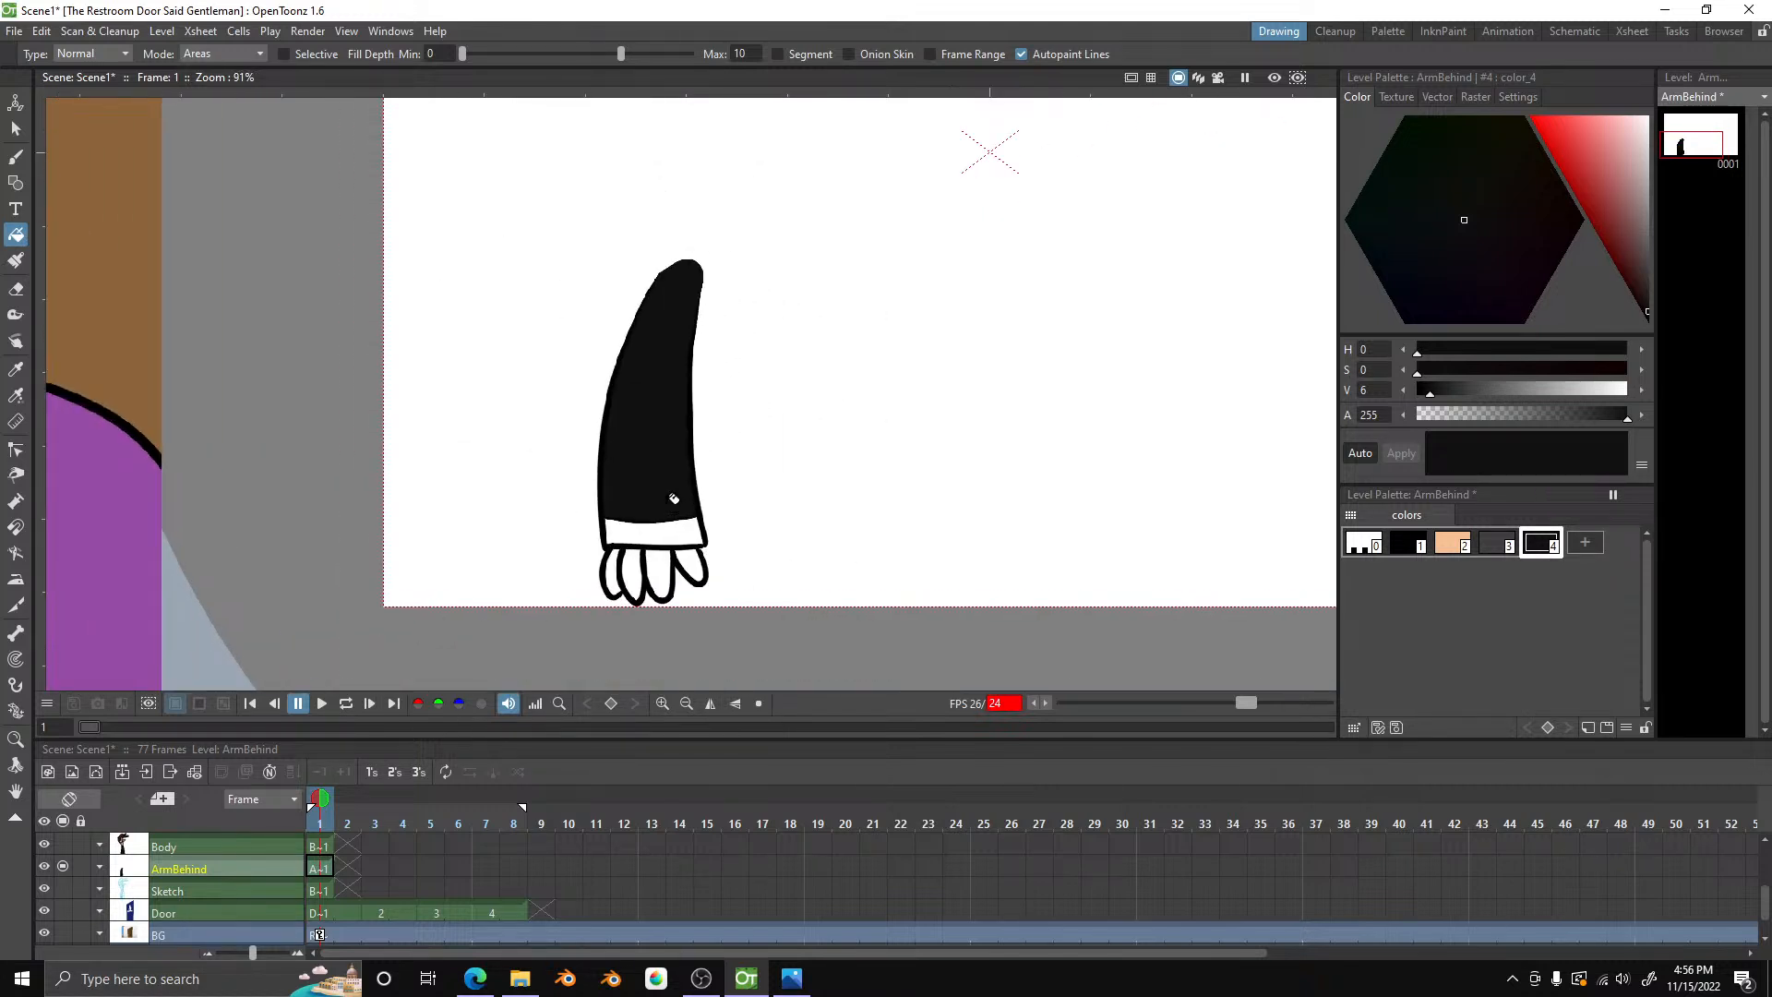
pyautogui.scroll(2, 667, 549)
pyautogui.scroll(-2, 692, 447)
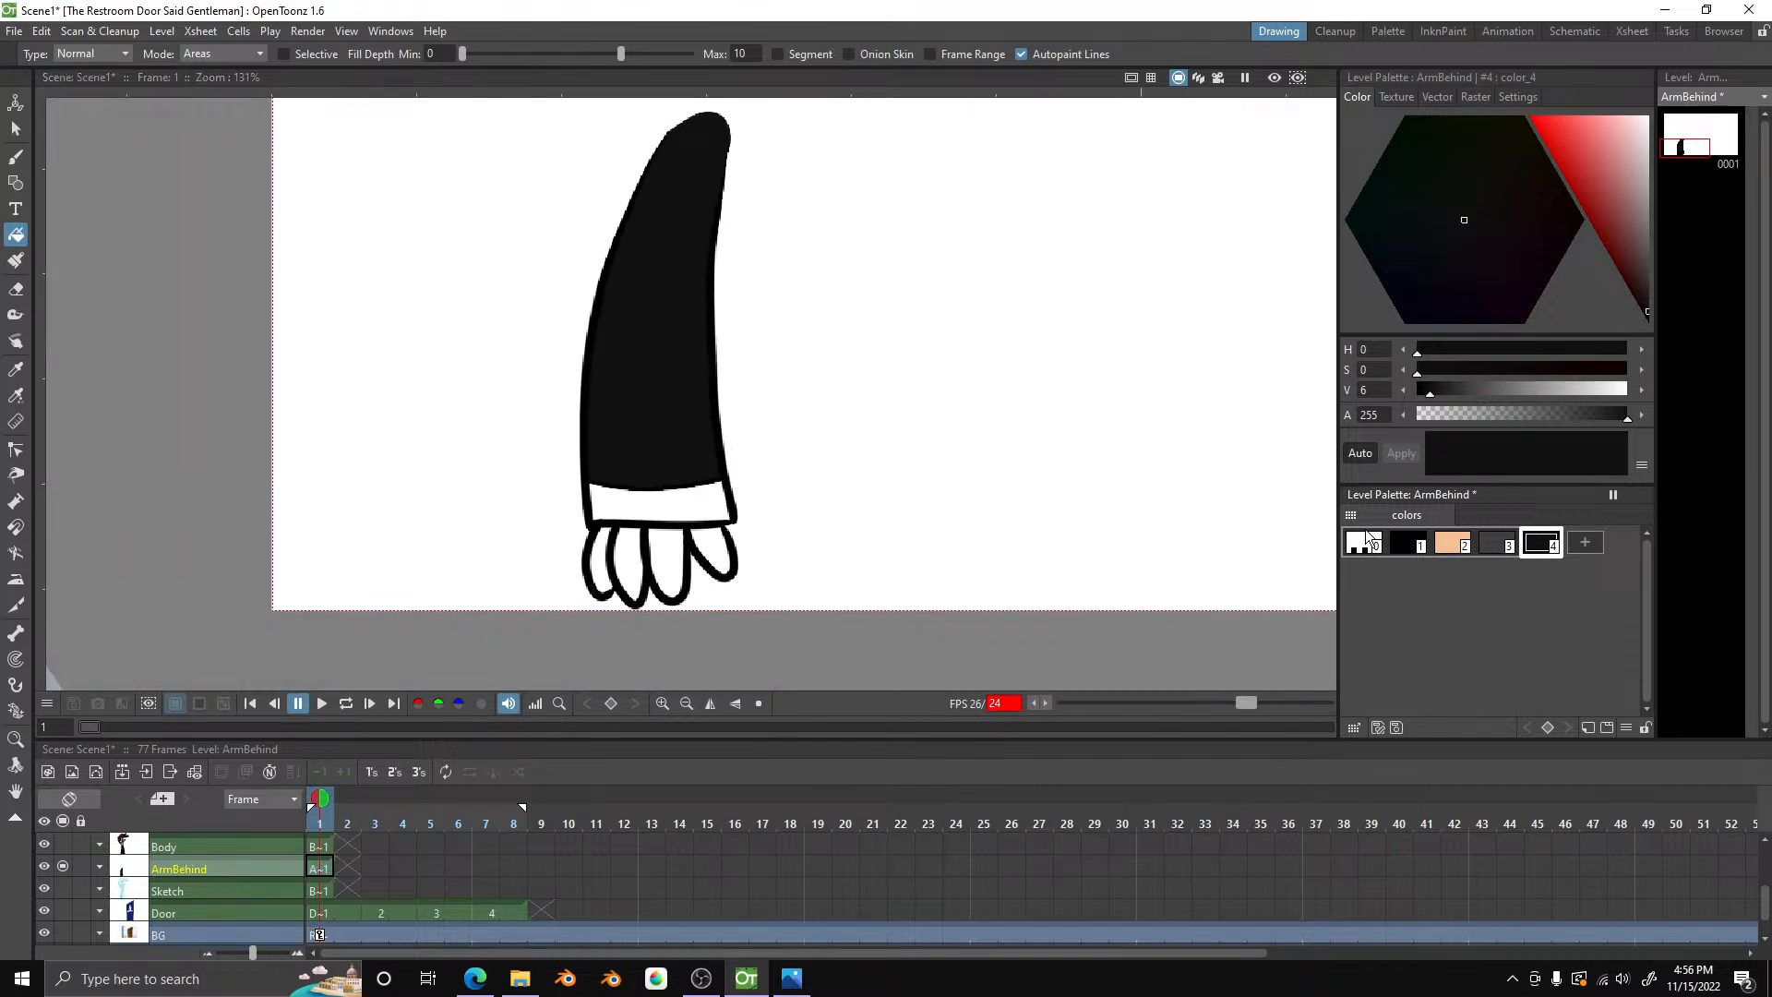
pyautogui.click(1484, 543)
pyautogui.click(617, 503)
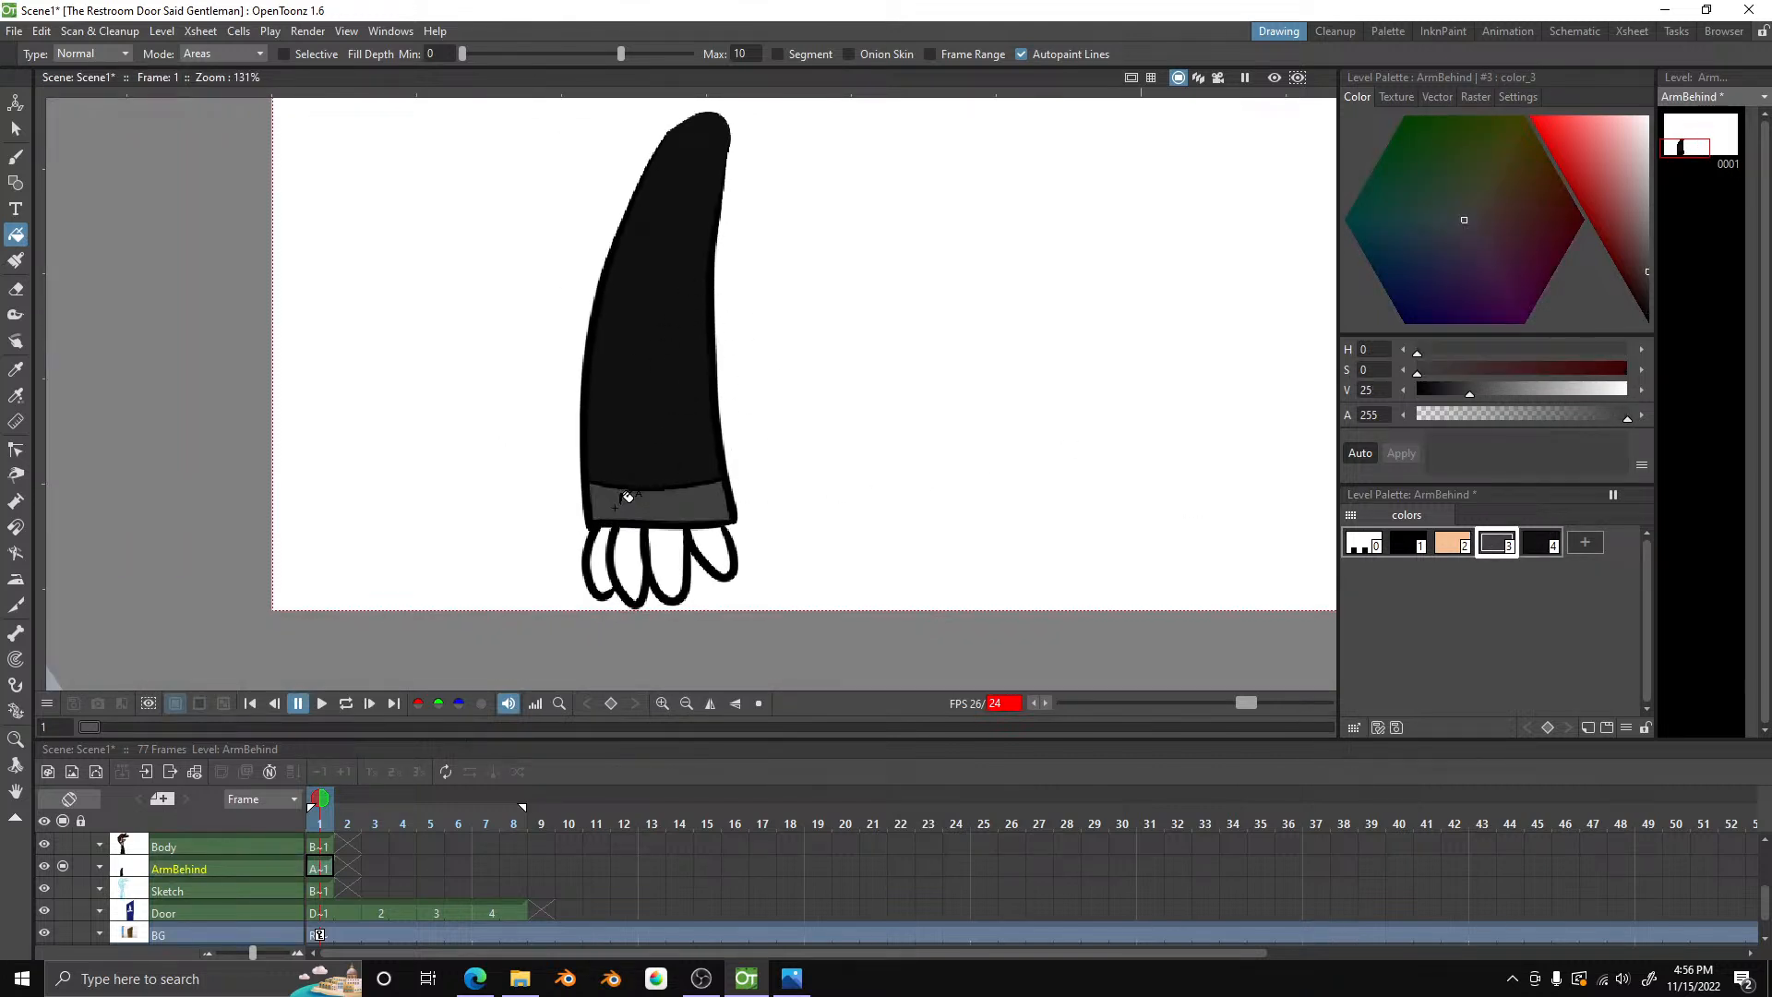
# - Fill all four fingers below the cuff with the skin tone of style 2
pyautogui.click(1457, 543)
pyautogui.click(711, 552)
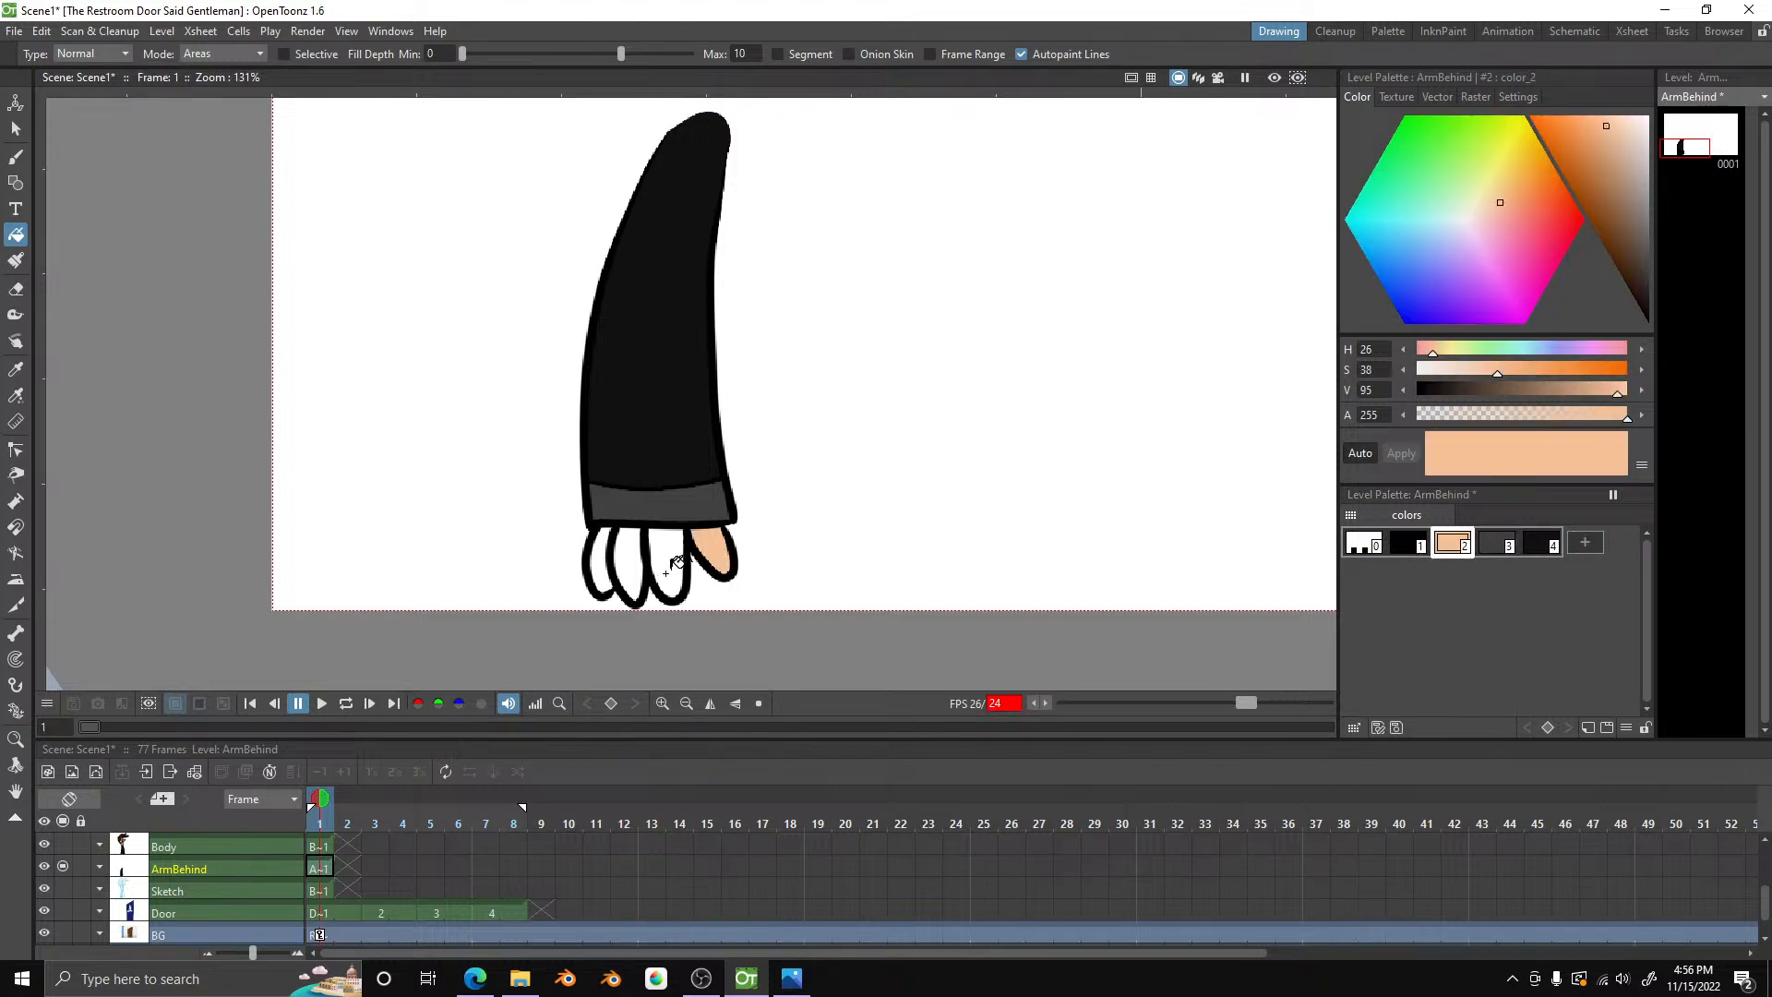
pyautogui.click(667, 565)
pyautogui.click(629, 565)
pyautogui.click(602, 563)
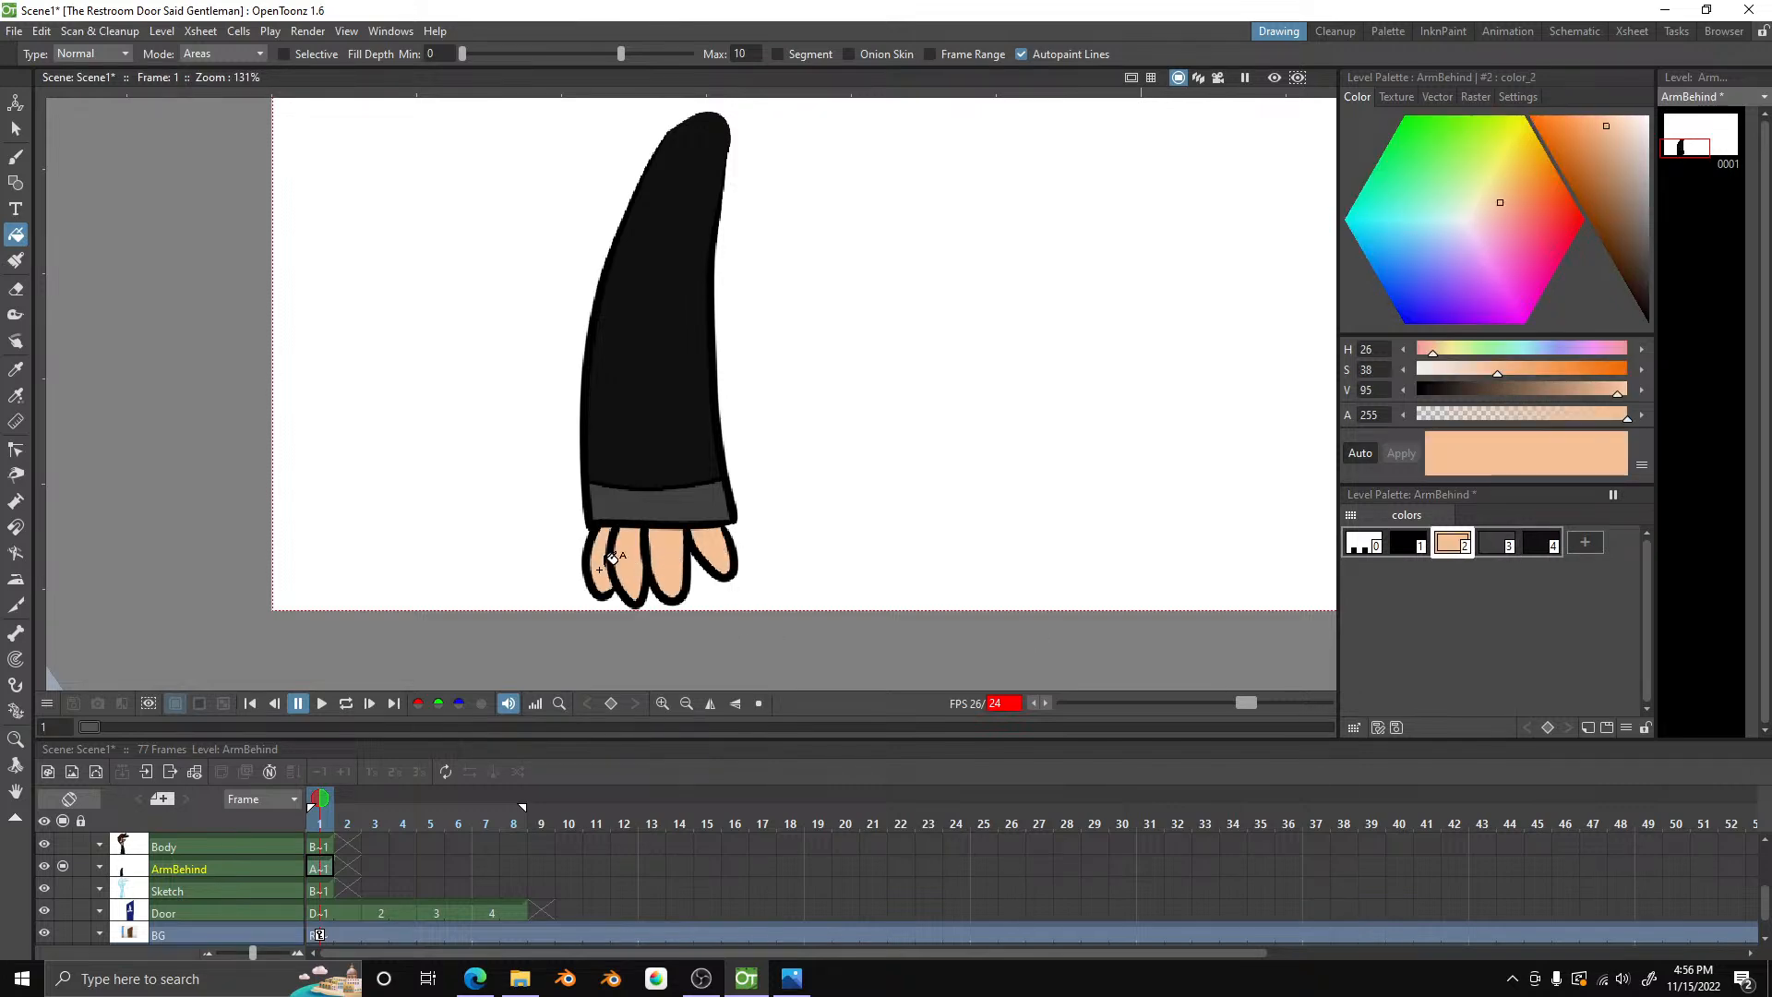
pyautogui.scroll(-4, 736, 495)
pyautogui.scroll(5, 734, 508)
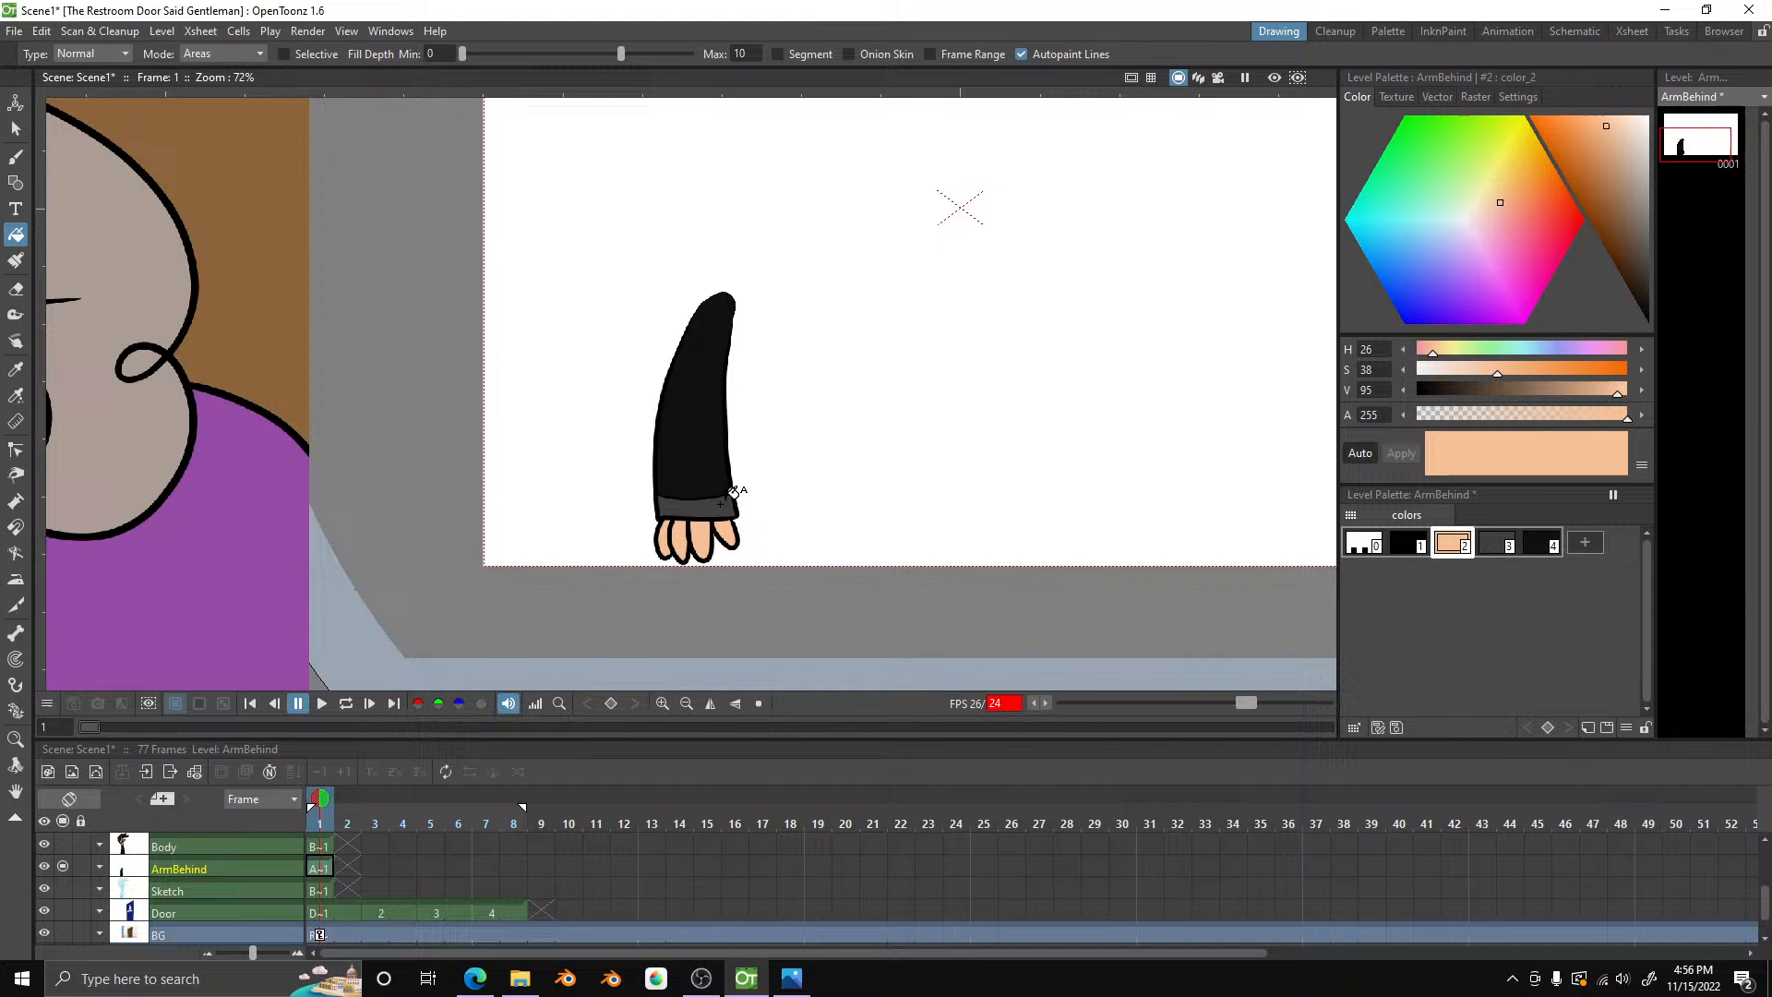
# - Show the Body level in the viewer again and make ArmBehind the active level with the Selection tool
pyautogui.click(56, 847)
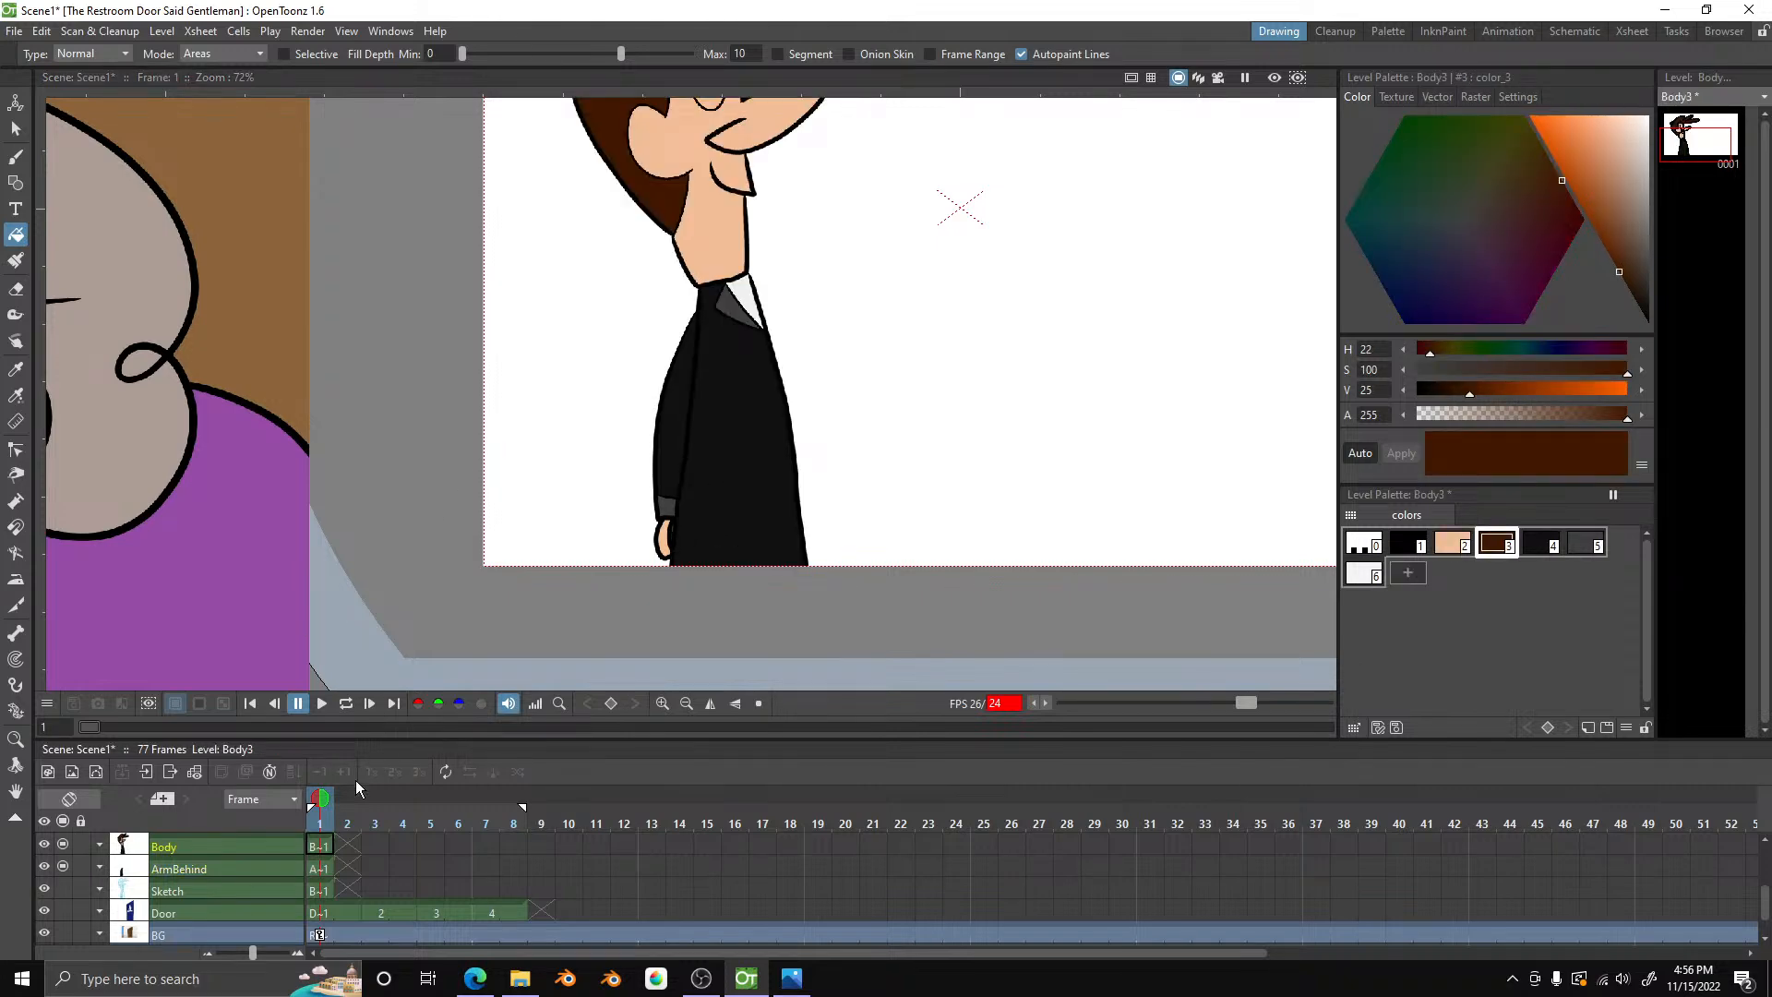
pyautogui.scroll(3, 168, 880)
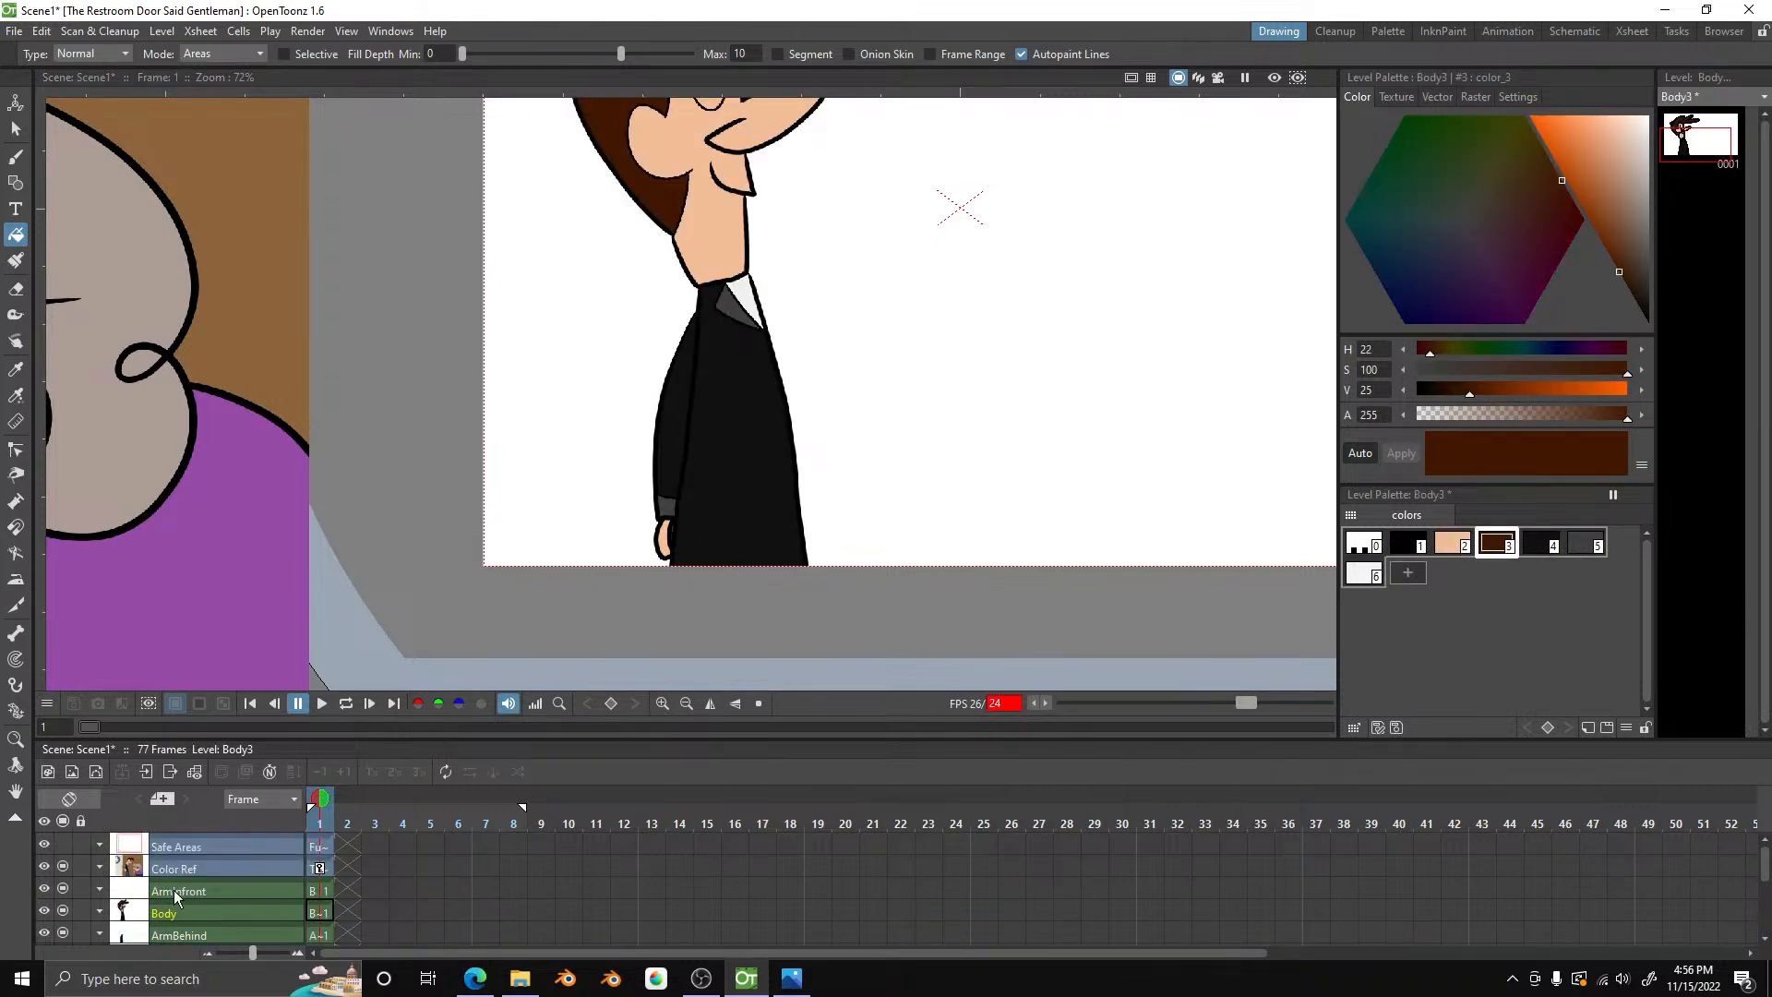
pyautogui.click(188, 936)
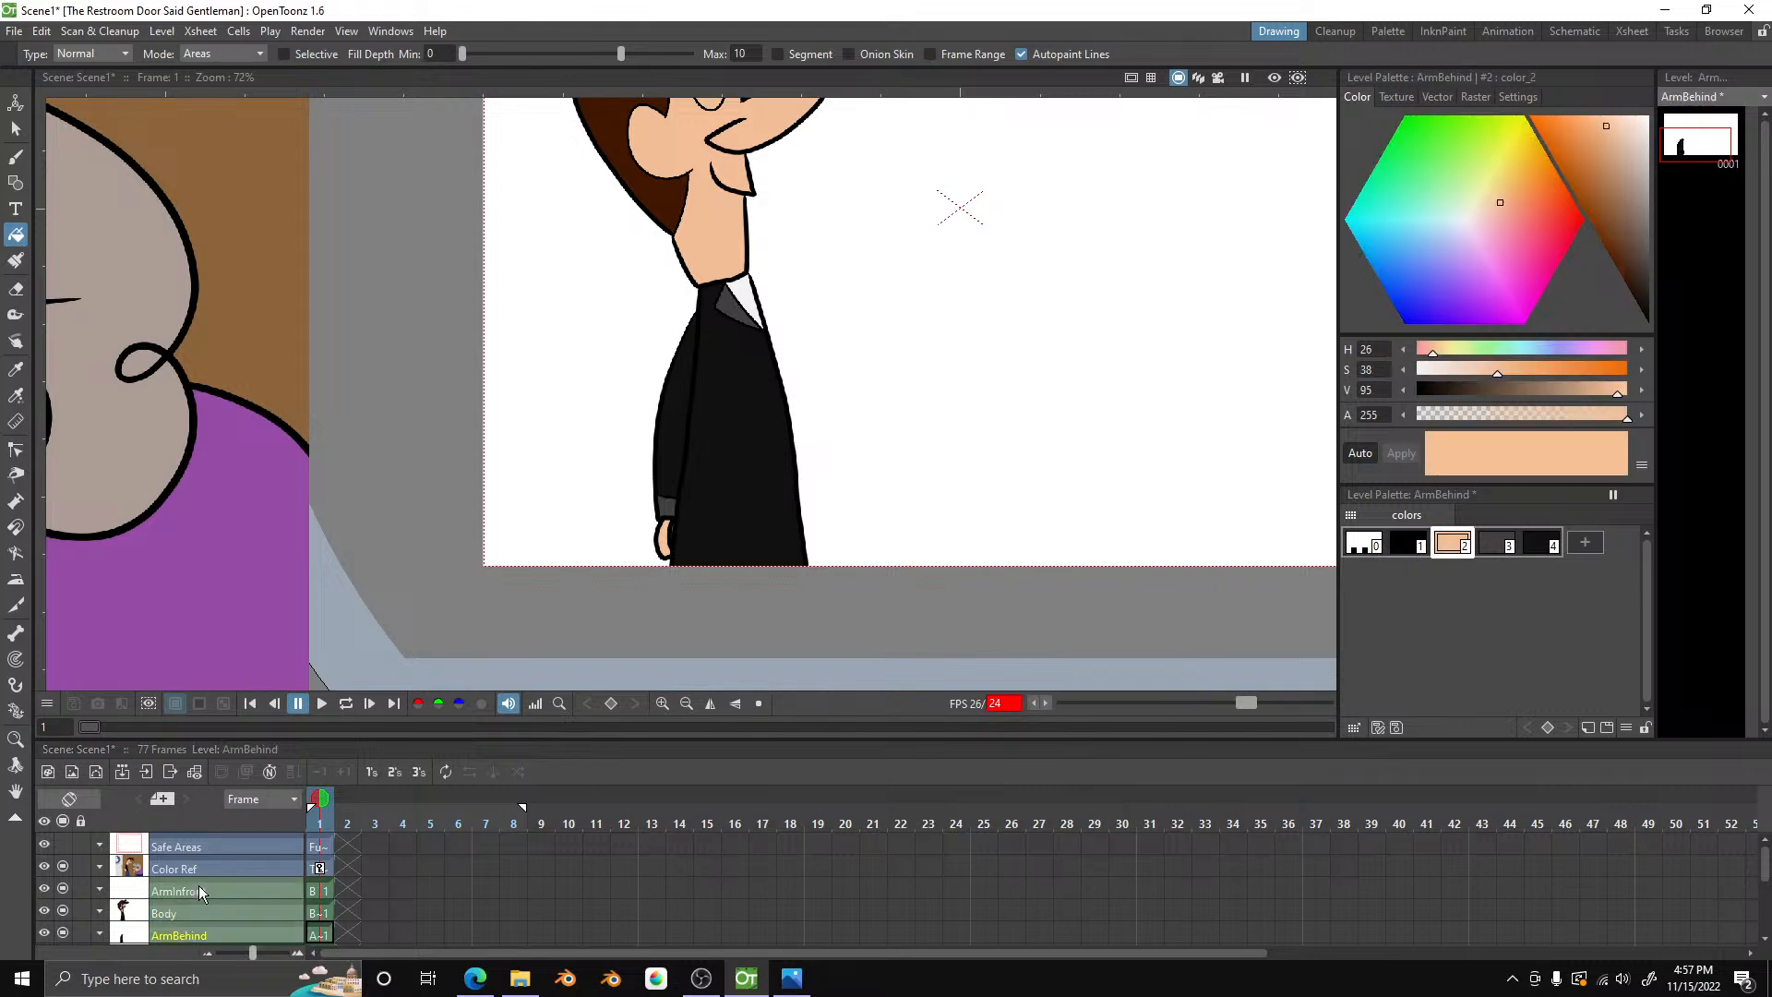
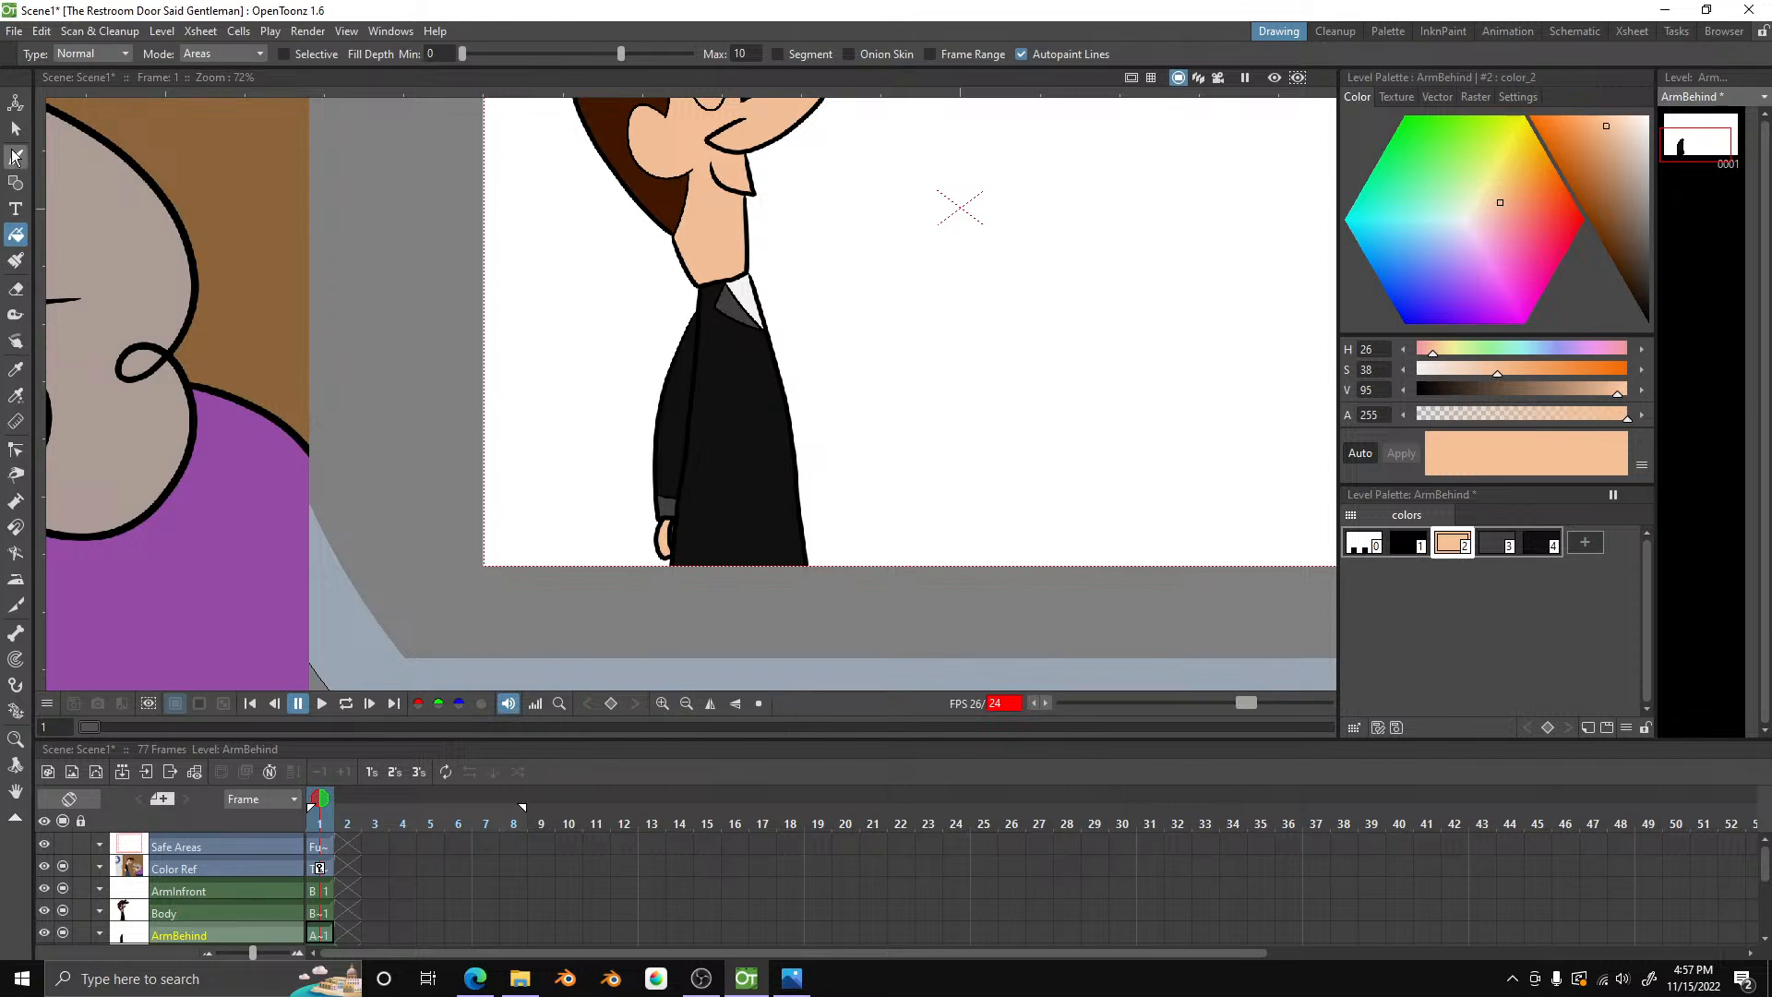
pyautogui.click(16, 128)
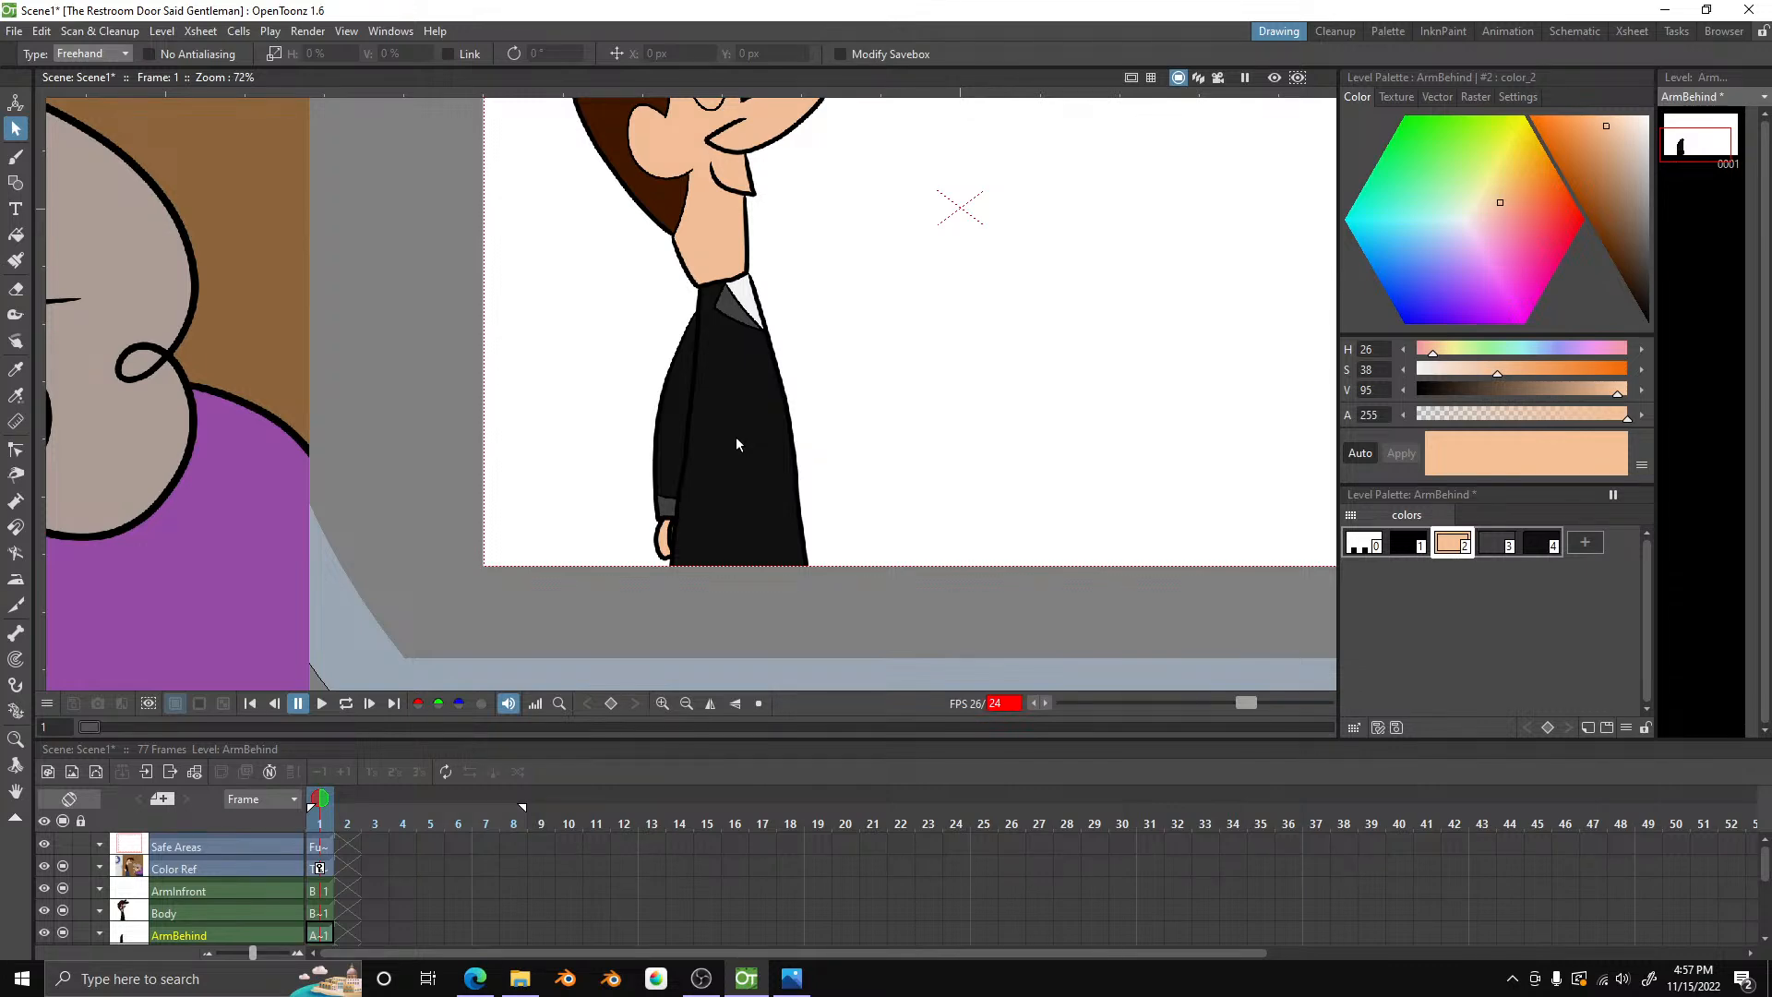
pyautogui.click(44, 32)
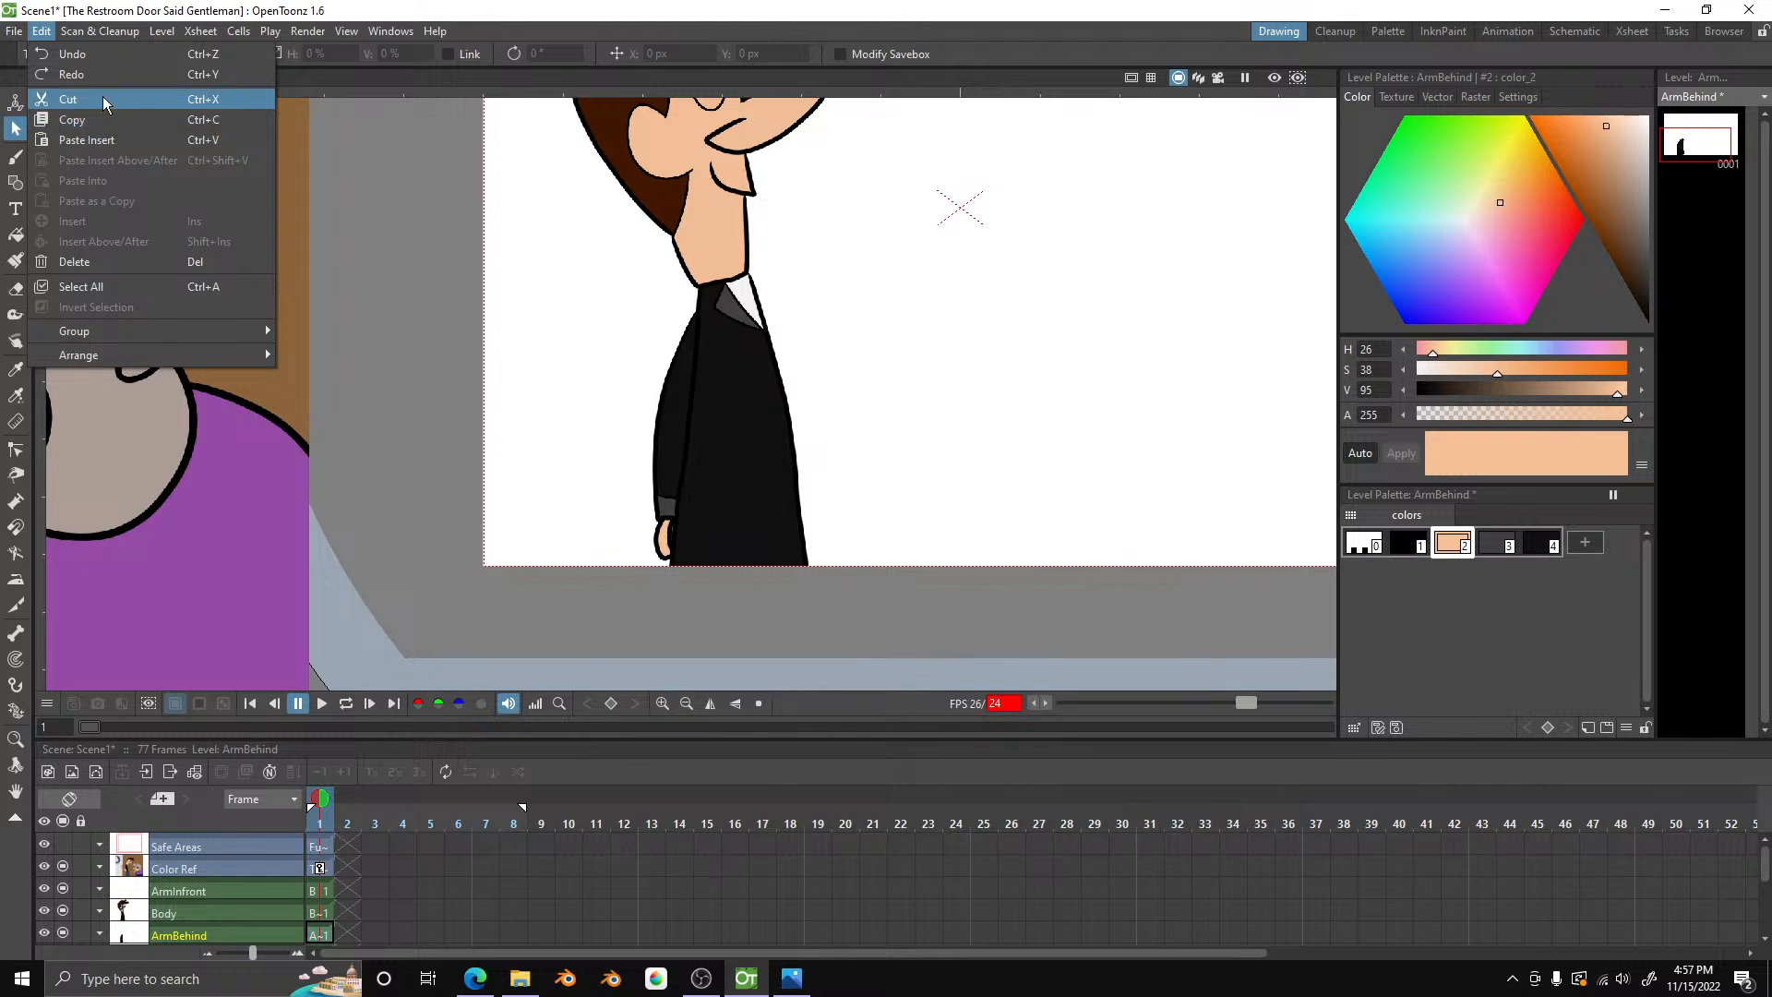
pyautogui.click(104, 99)
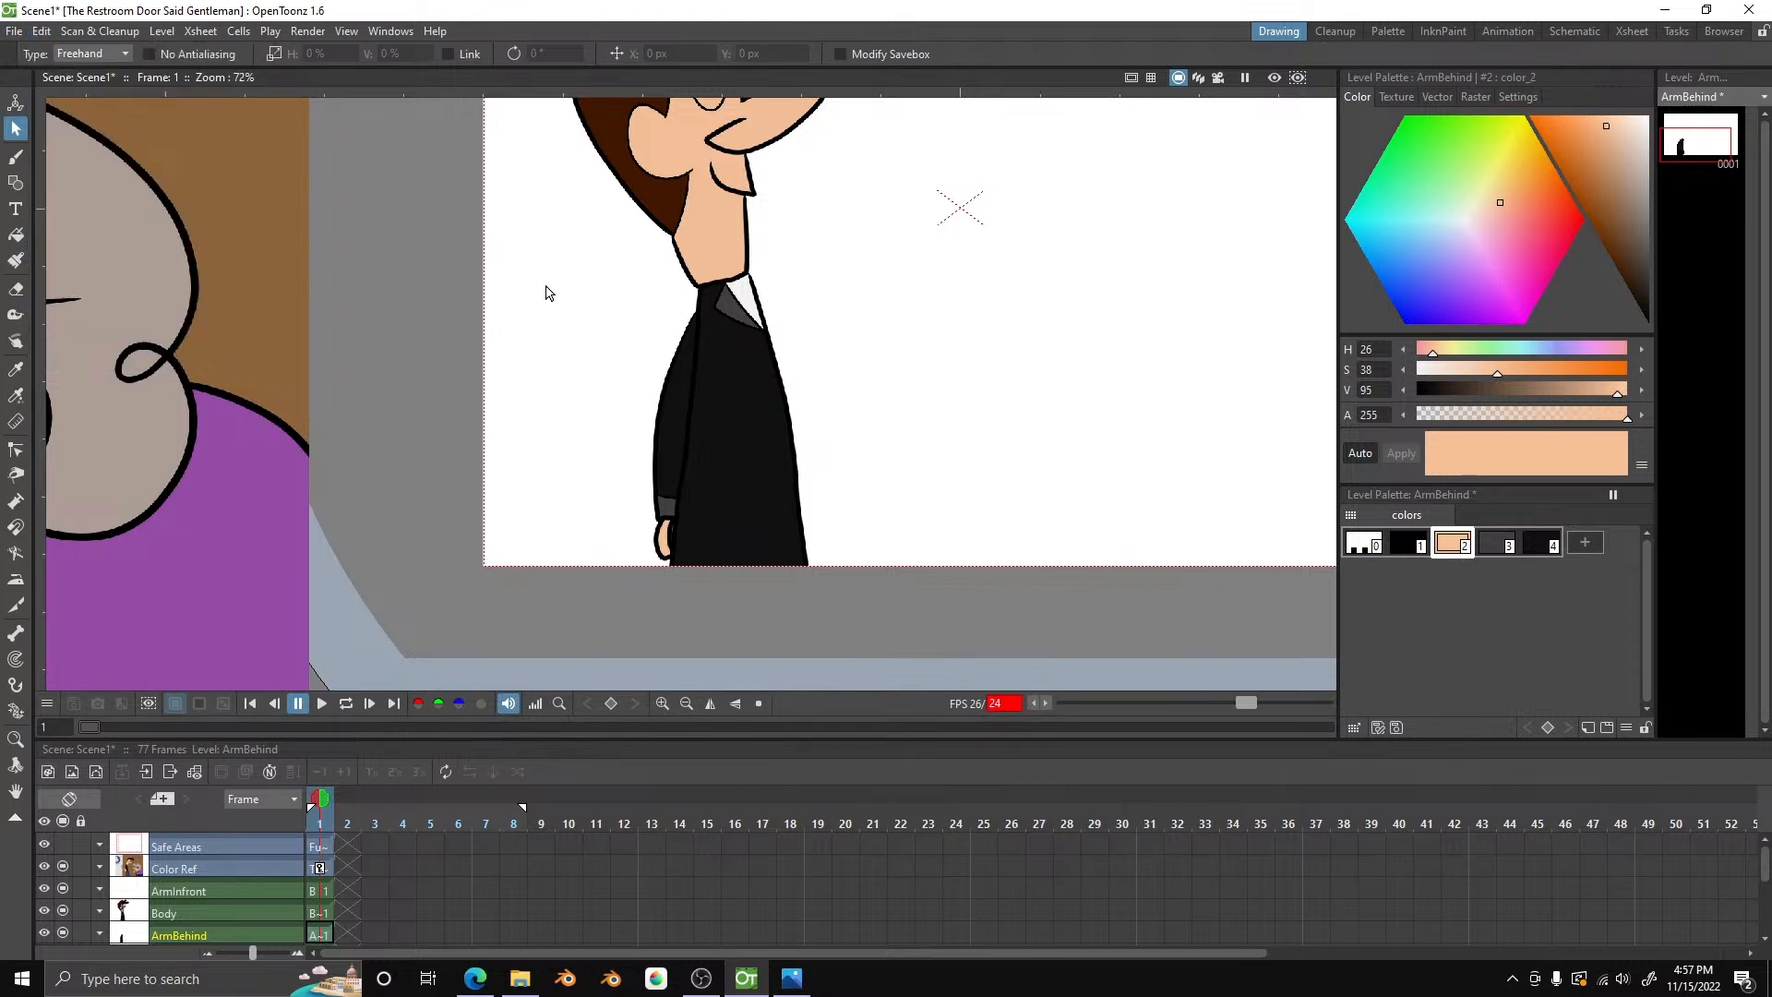
pyautogui.moveTo(538, 206)
pyautogui.mouseDown()
pyautogui.moveTo(966, 654)
pyautogui.moveTo(901, 588)
pyautogui.mouseUp()
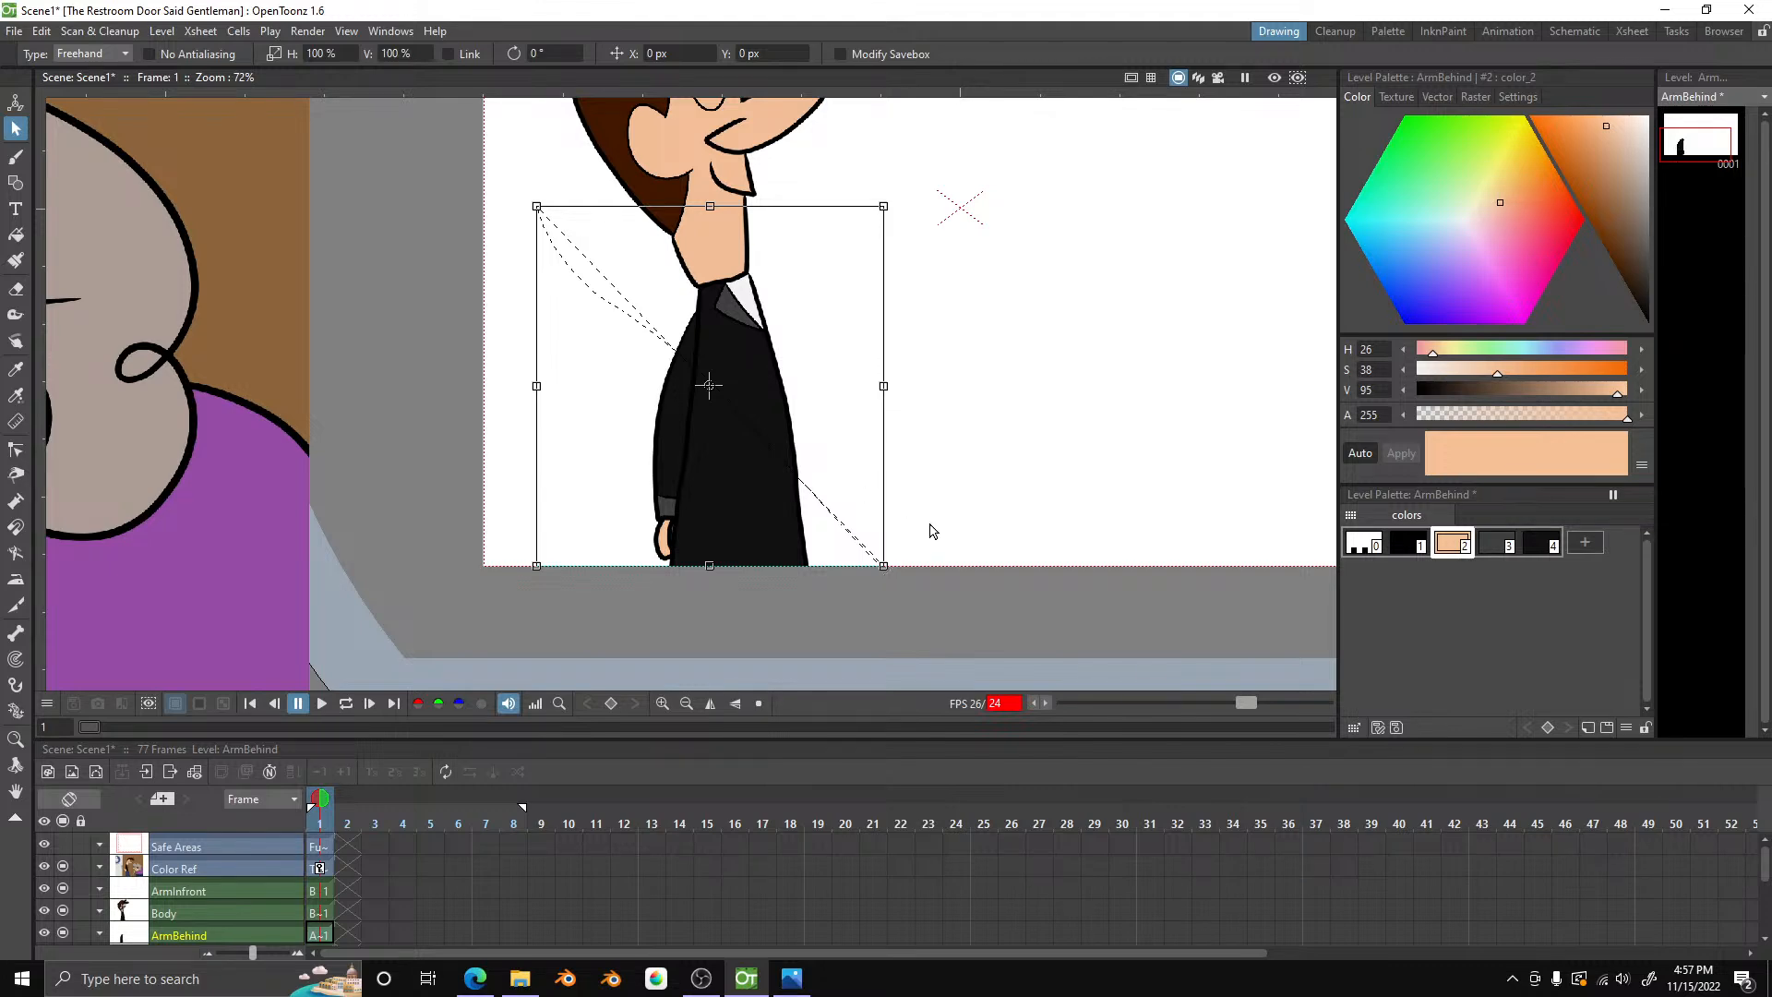
pyautogui.click(945, 572)
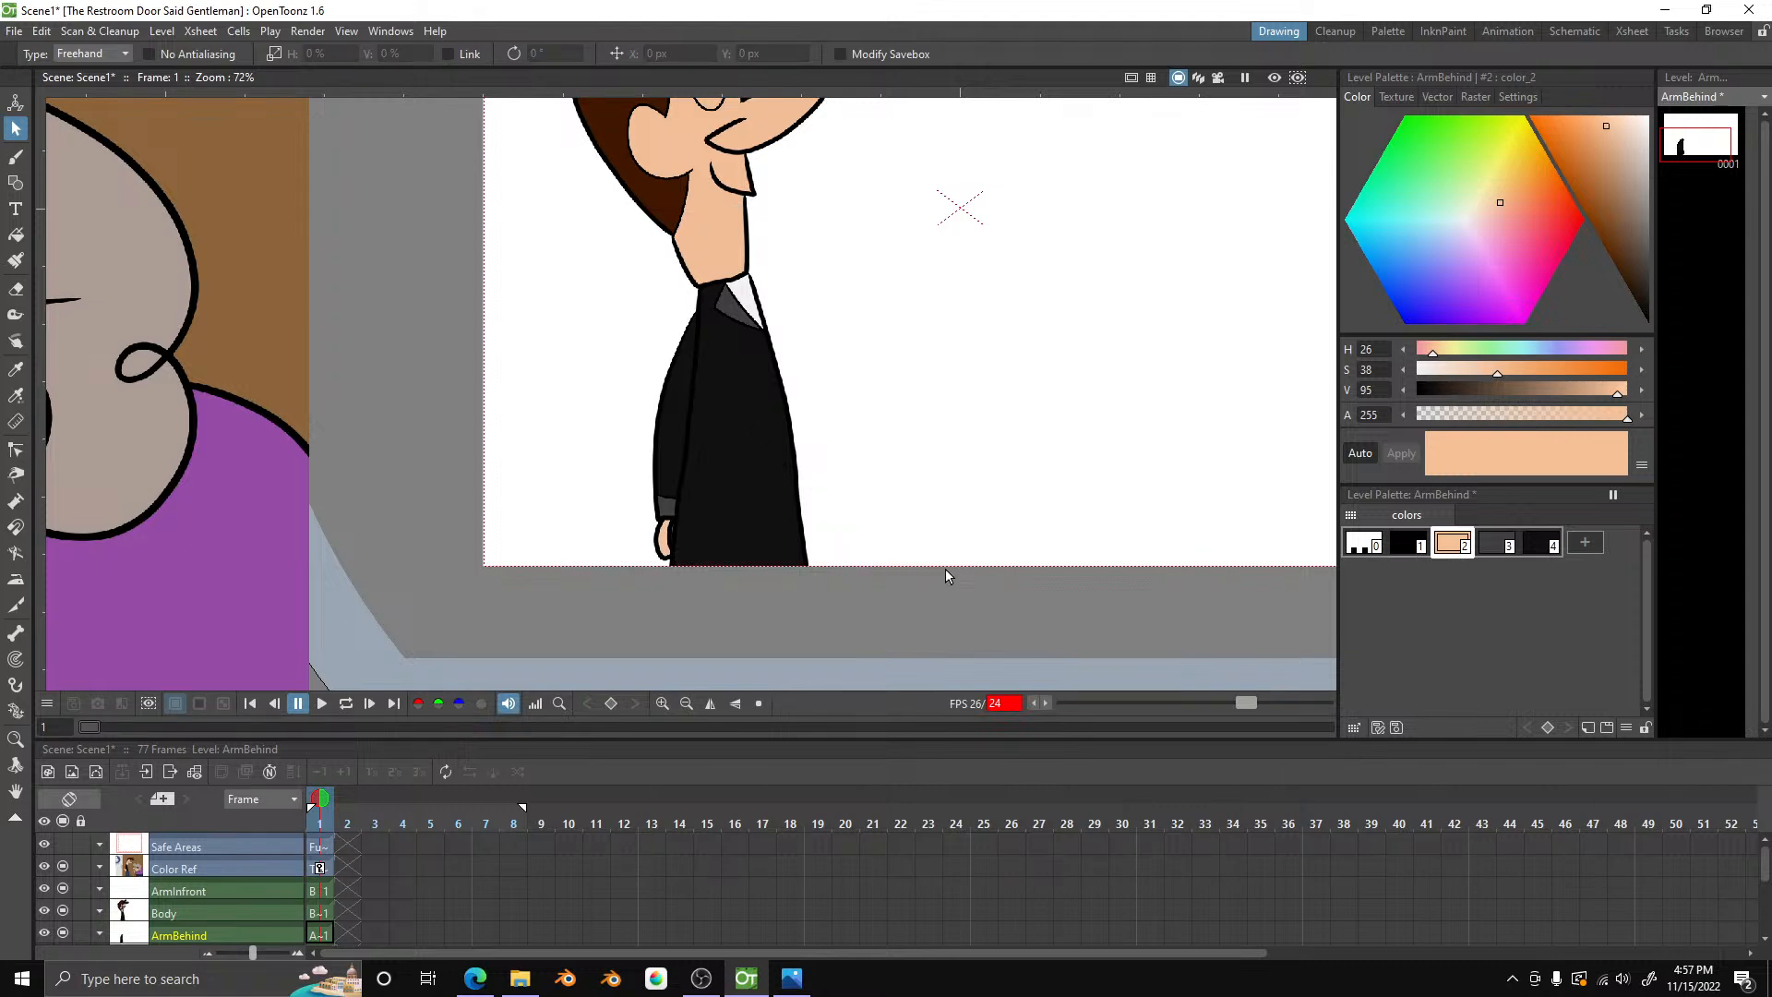
# - Enclose the whole coloured arm on the ArmBehind level in a freehand selection and remove it from the drawing
pyautogui.moveTo(944, 406)
pyautogui.mouseDown()
pyautogui.moveTo(862, 268)
pyautogui.moveTo(526, 573)
pyautogui.moveTo(936, 575)
pyautogui.mouseUp()
pyautogui.moveTo(946, 510); pyautogui.dragTo(942, 408)
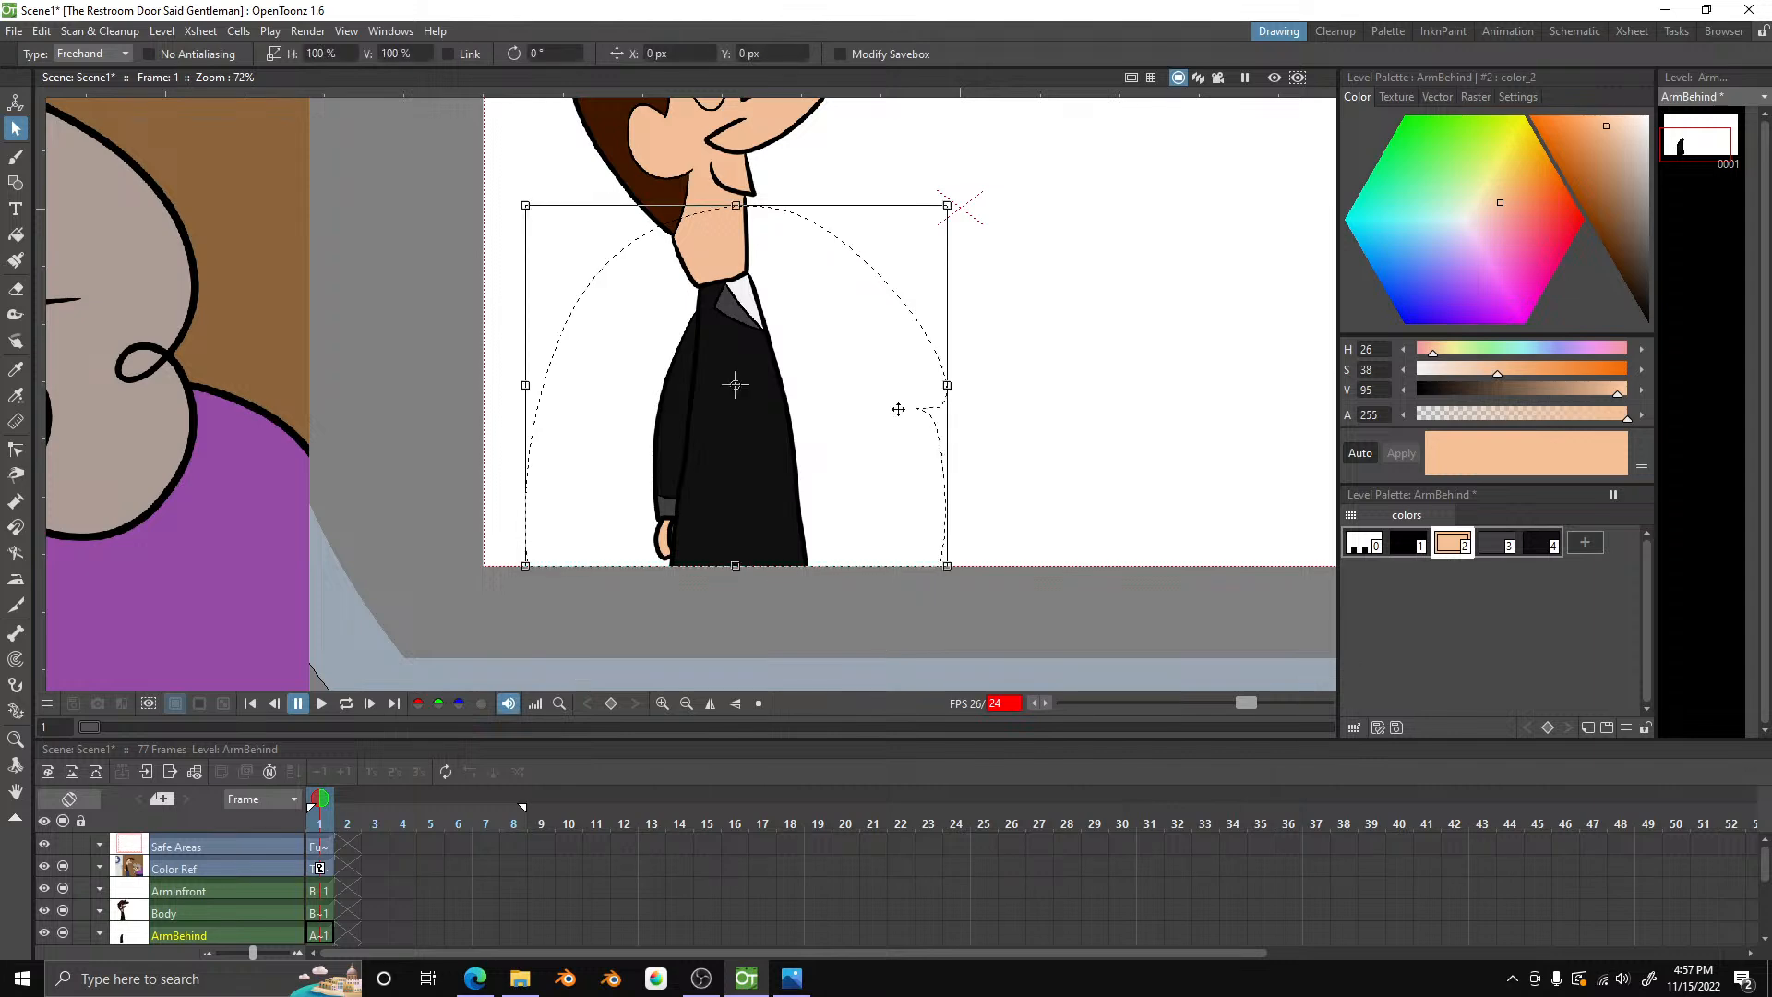
pyautogui.press('Delete')
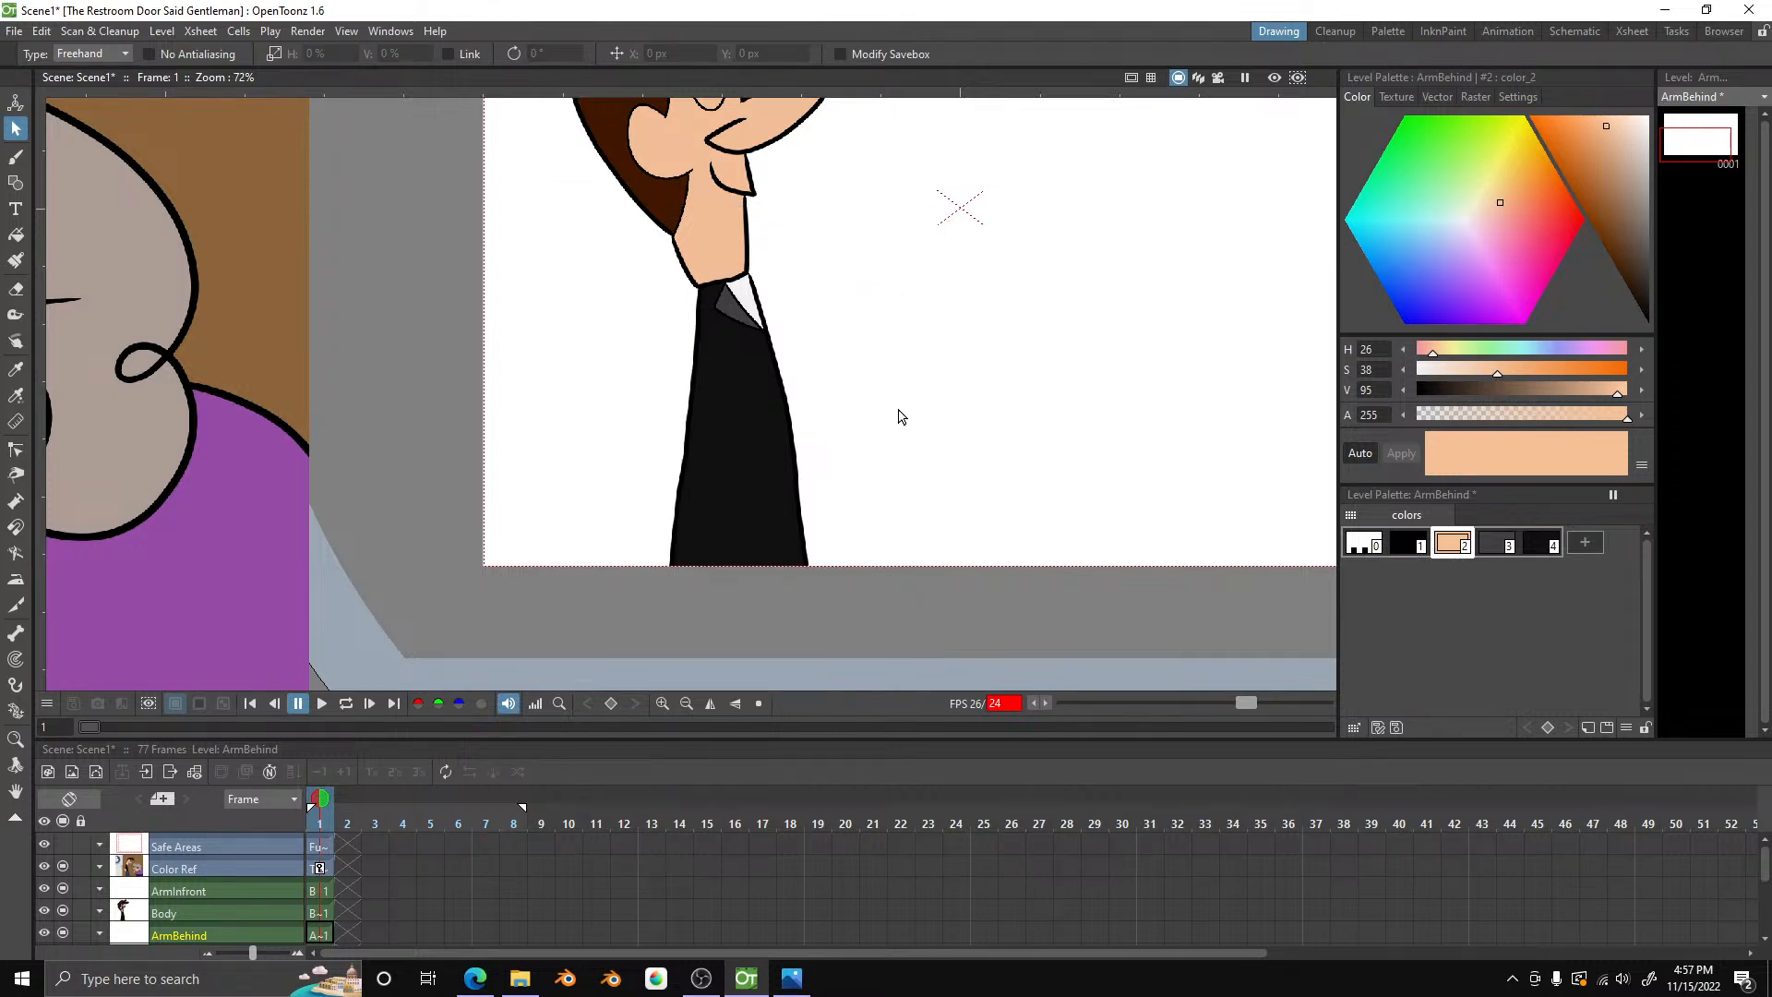
# - Try to paste the removed arm into frame 1 of the ArmInfront level
pyautogui.click(201, 888)
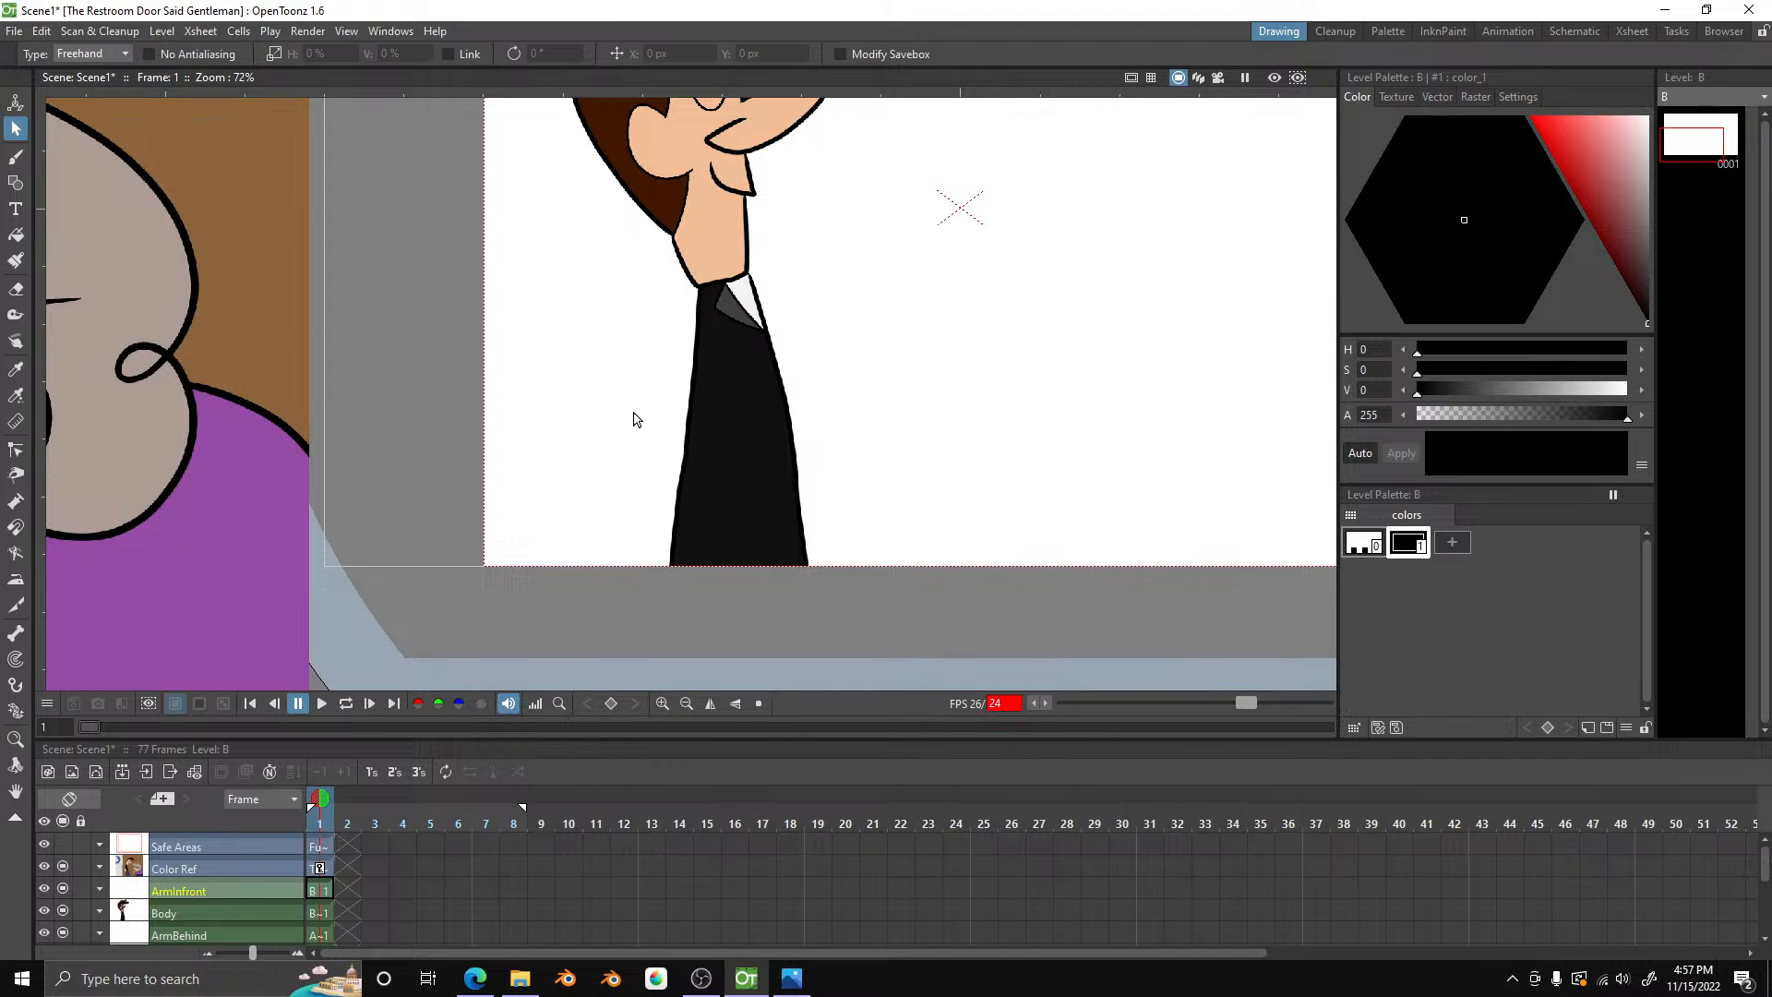
pyautogui.click(41, 30)
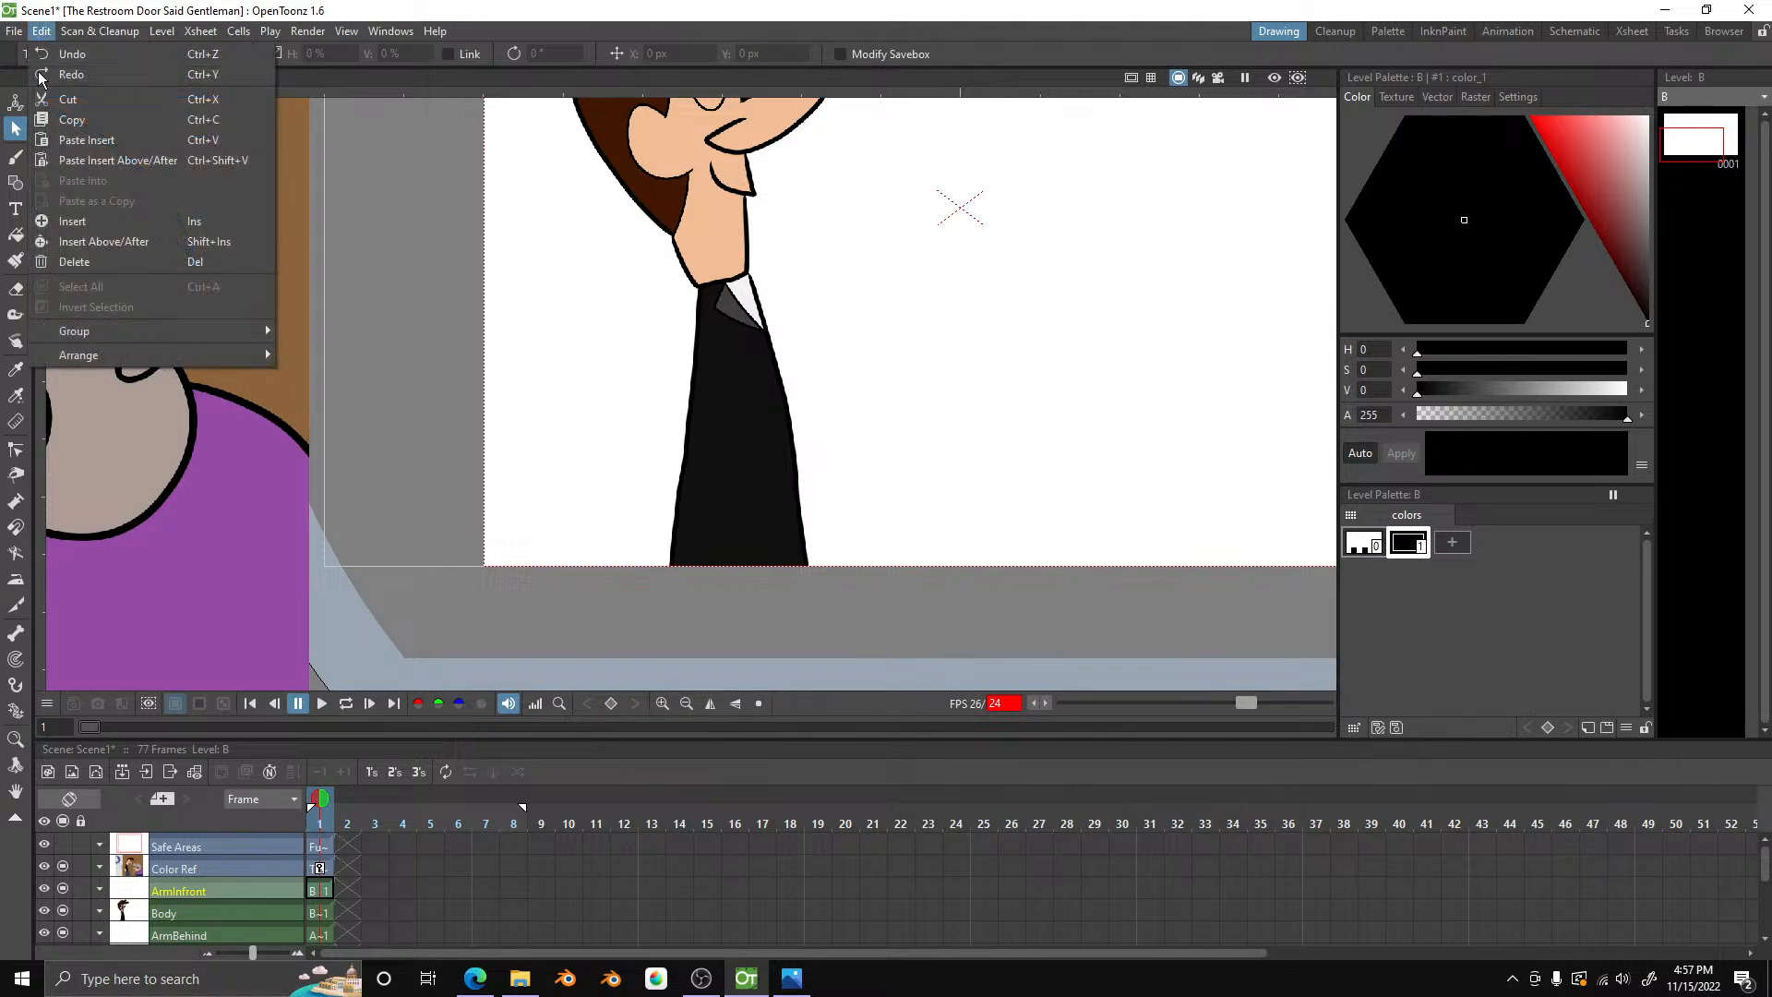
pyautogui.click(63, 164)
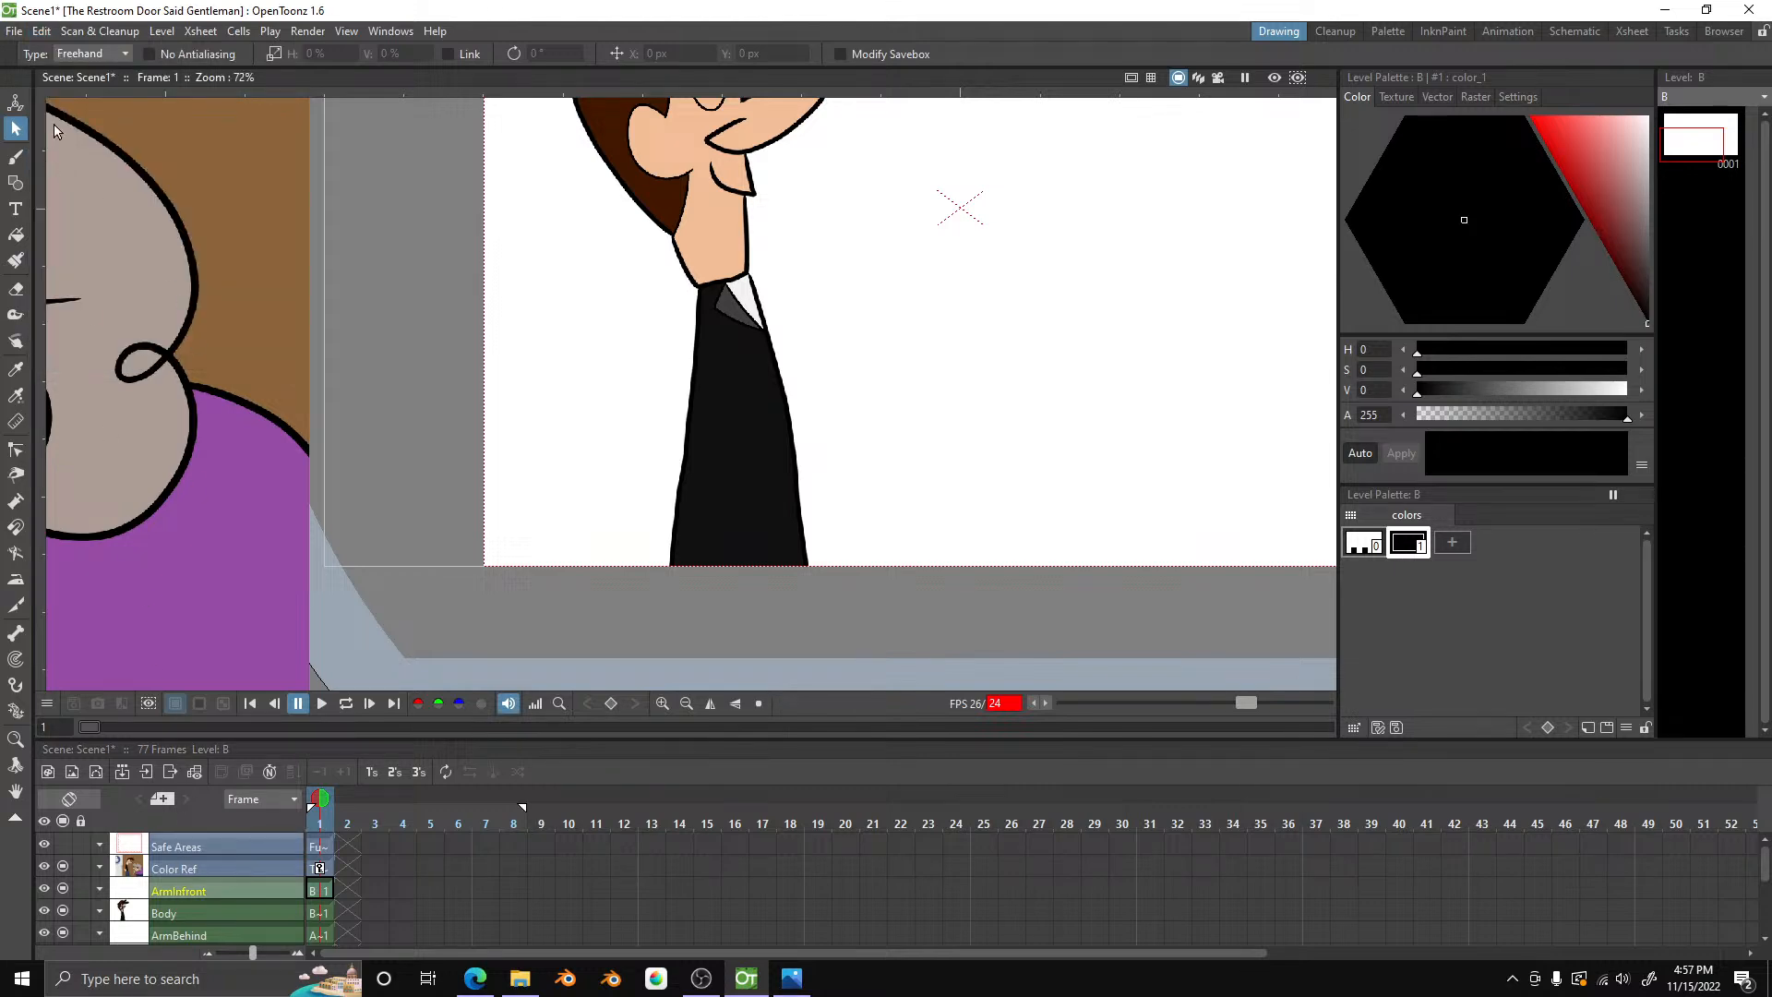
pyautogui.click(42, 30)
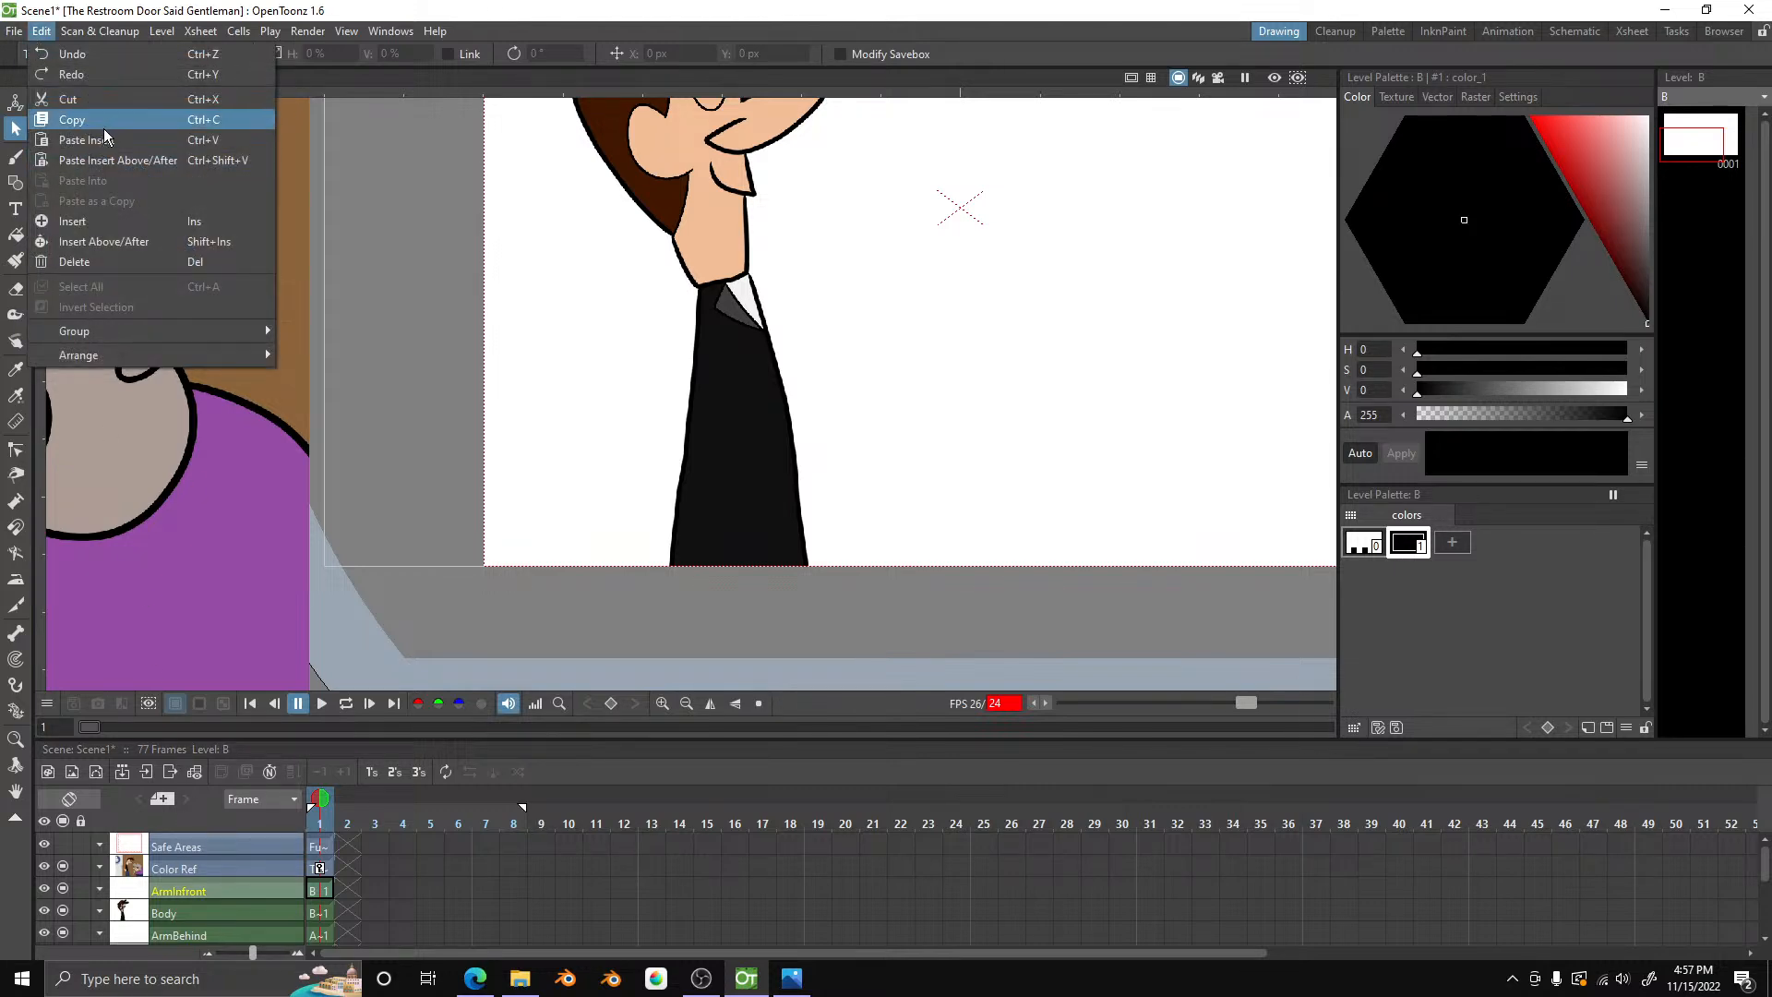
pyautogui.click(103, 151)
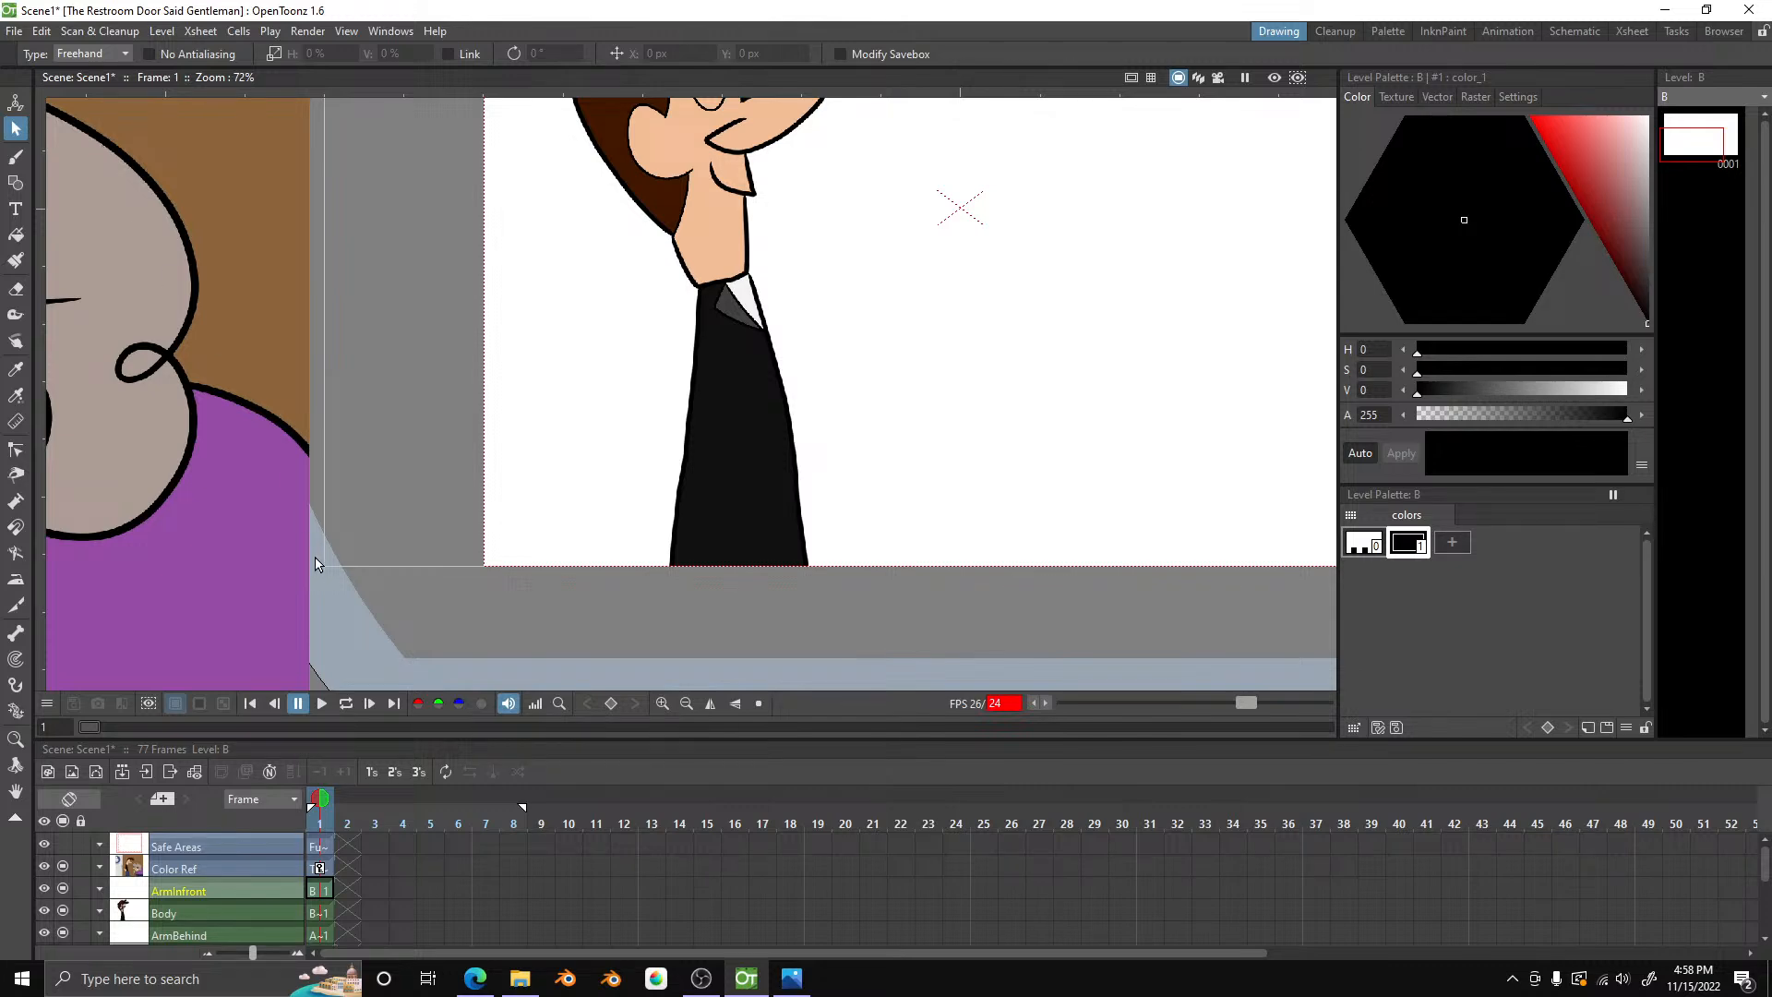
# - Show the Sketch level, hide the Body level in the viewer, and make ArmInfront the active level
pyautogui.scroll(-3, 58, 916)
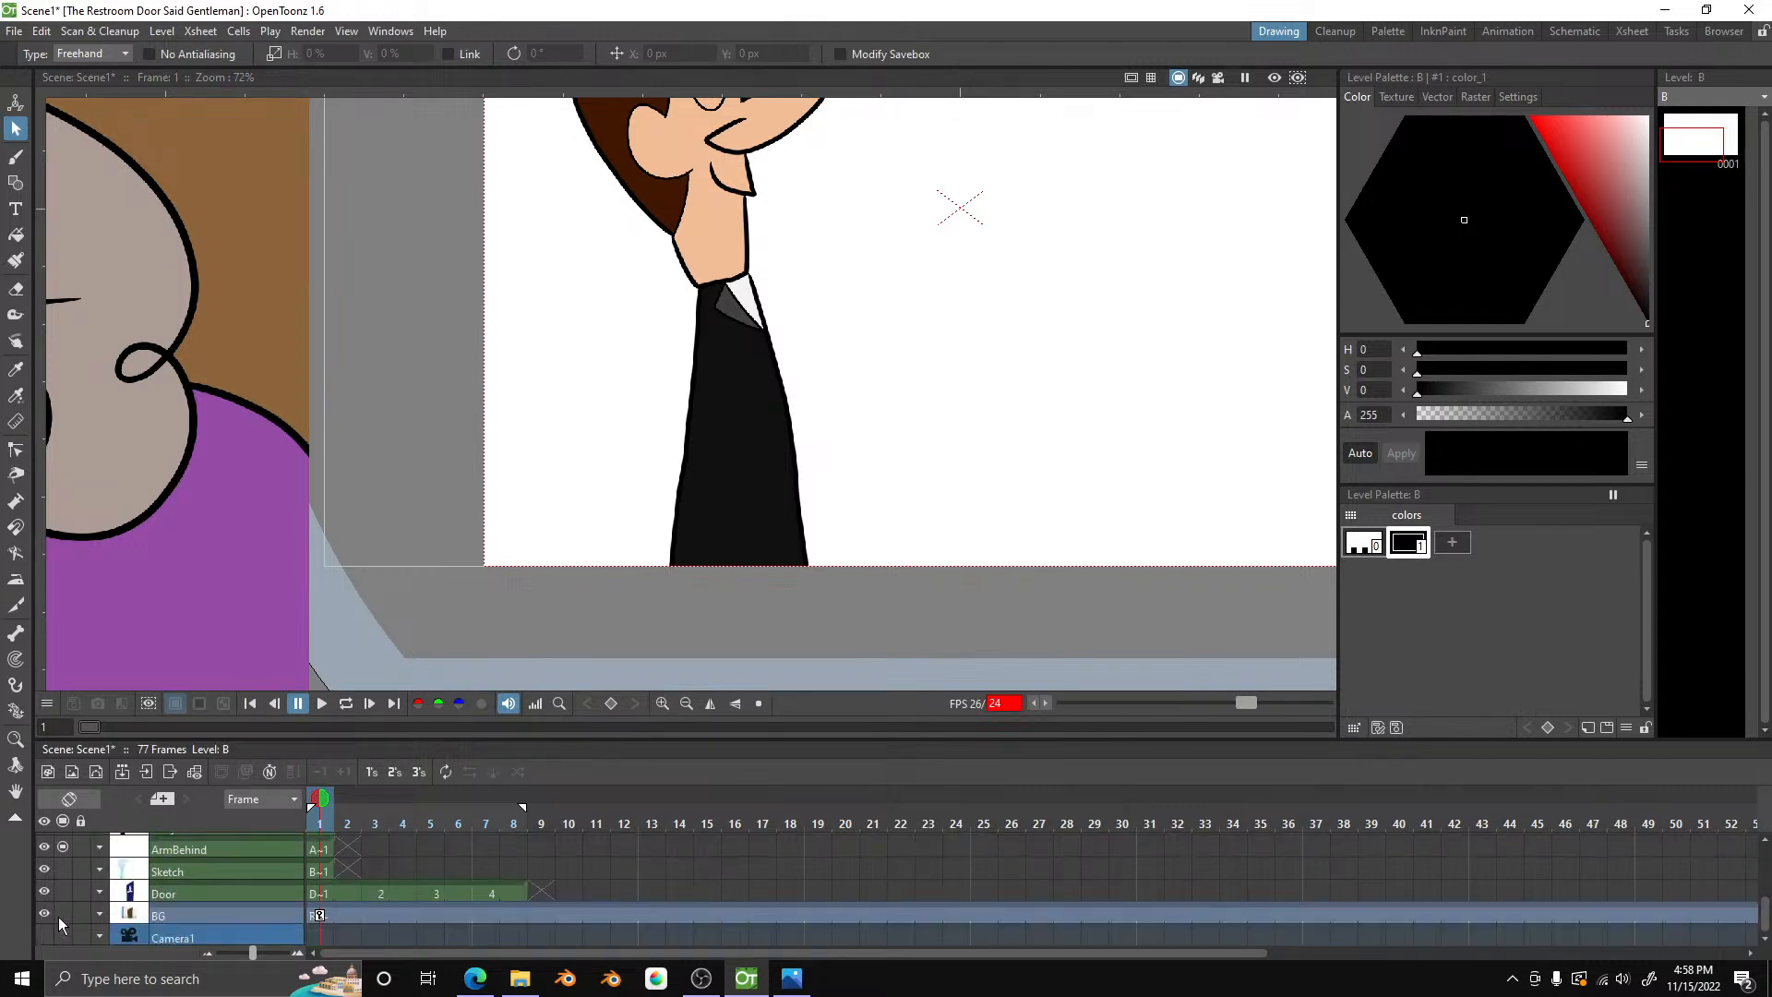
pyautogui.scroll(3, 58, 916)
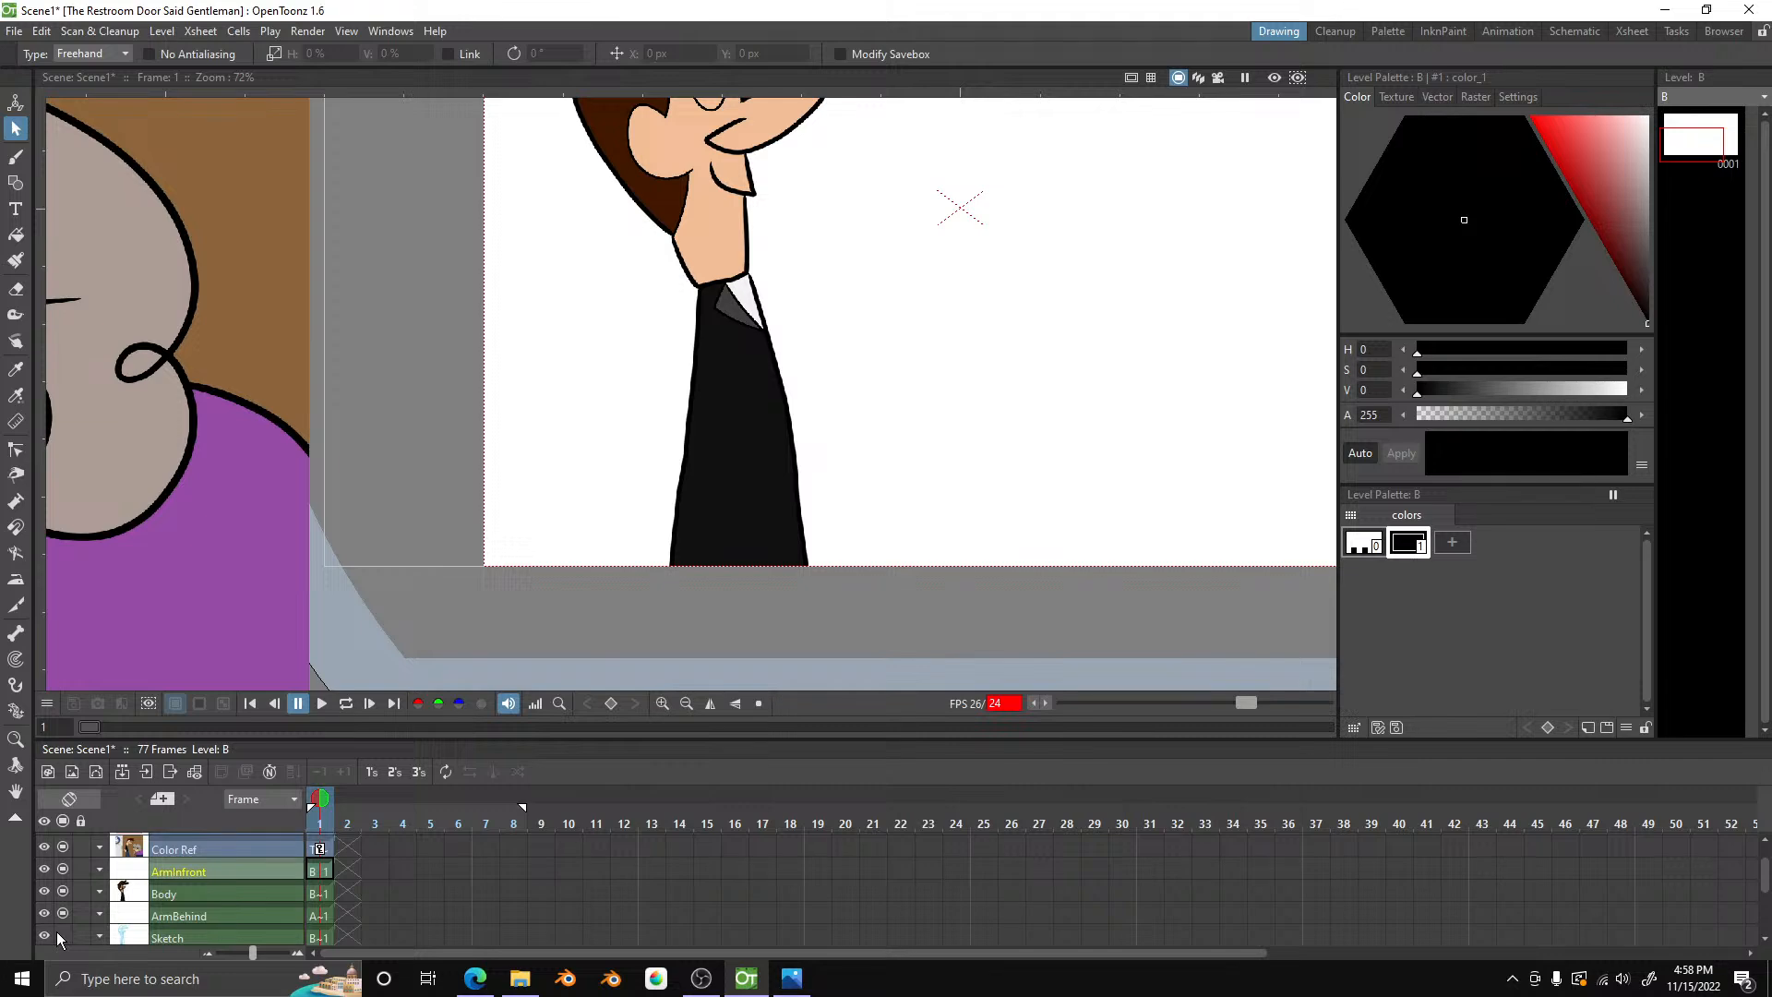
pyautogui.click(61, 935)
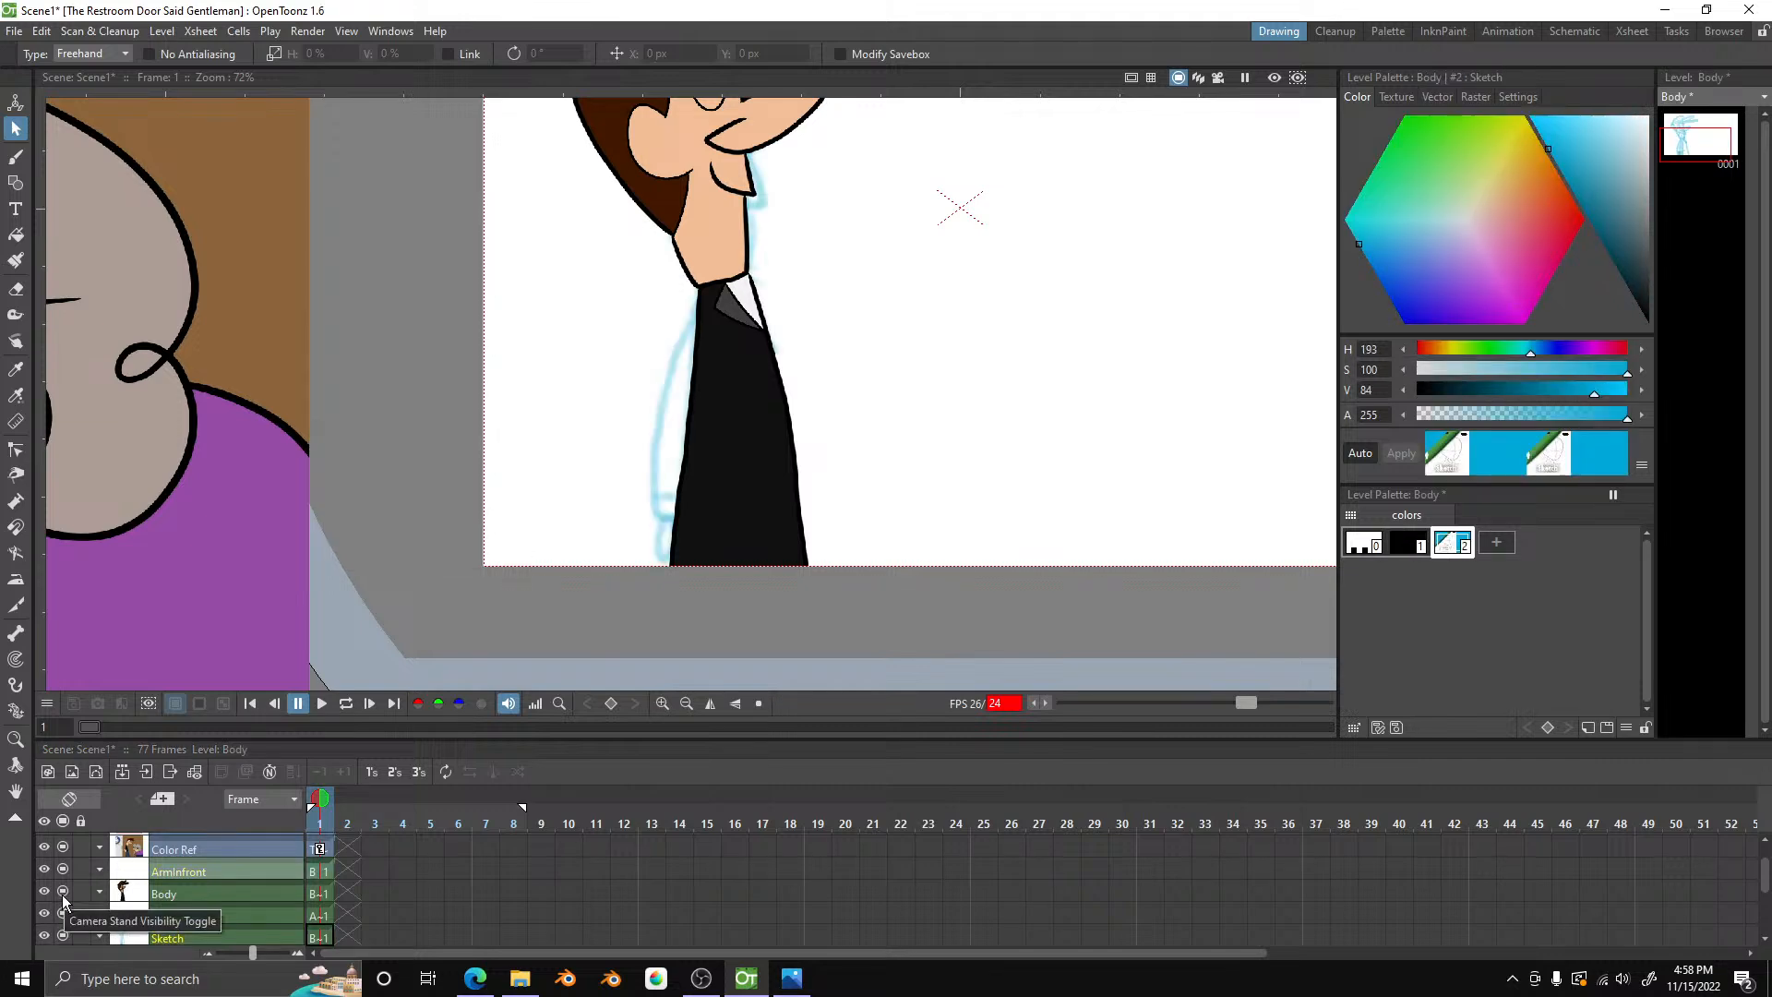
pyautogui.click(63, 893)
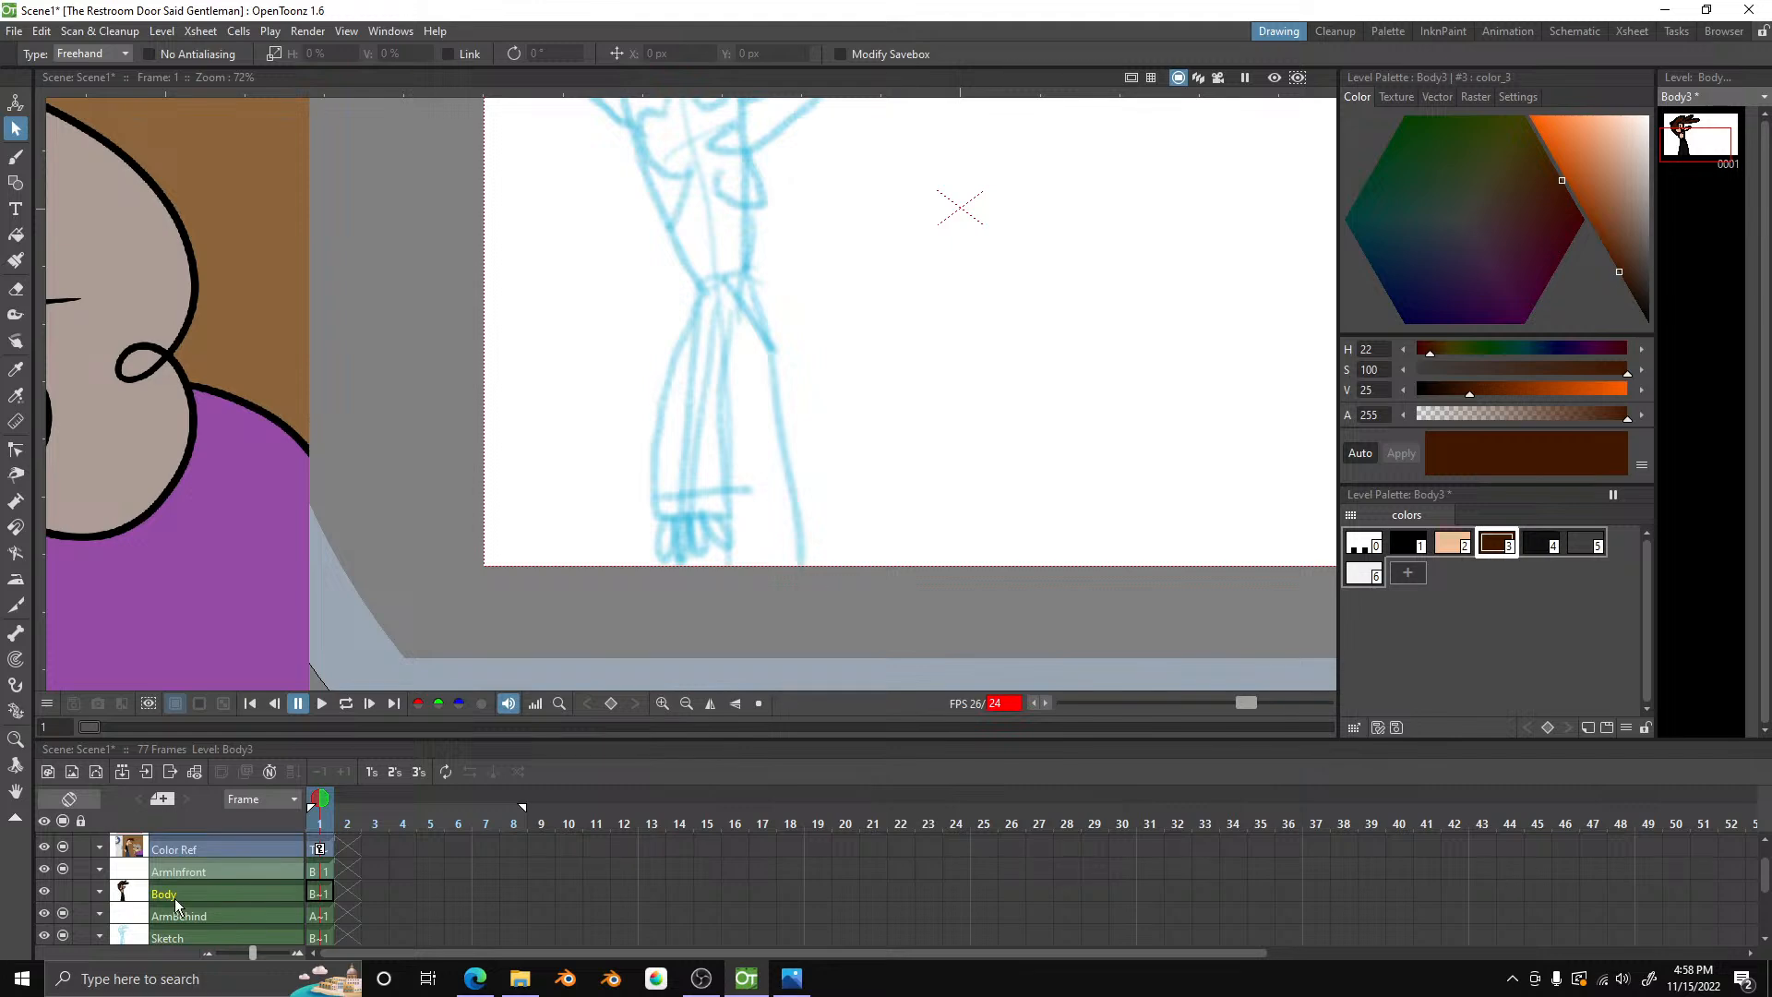
pyautogui.click(190, 870)
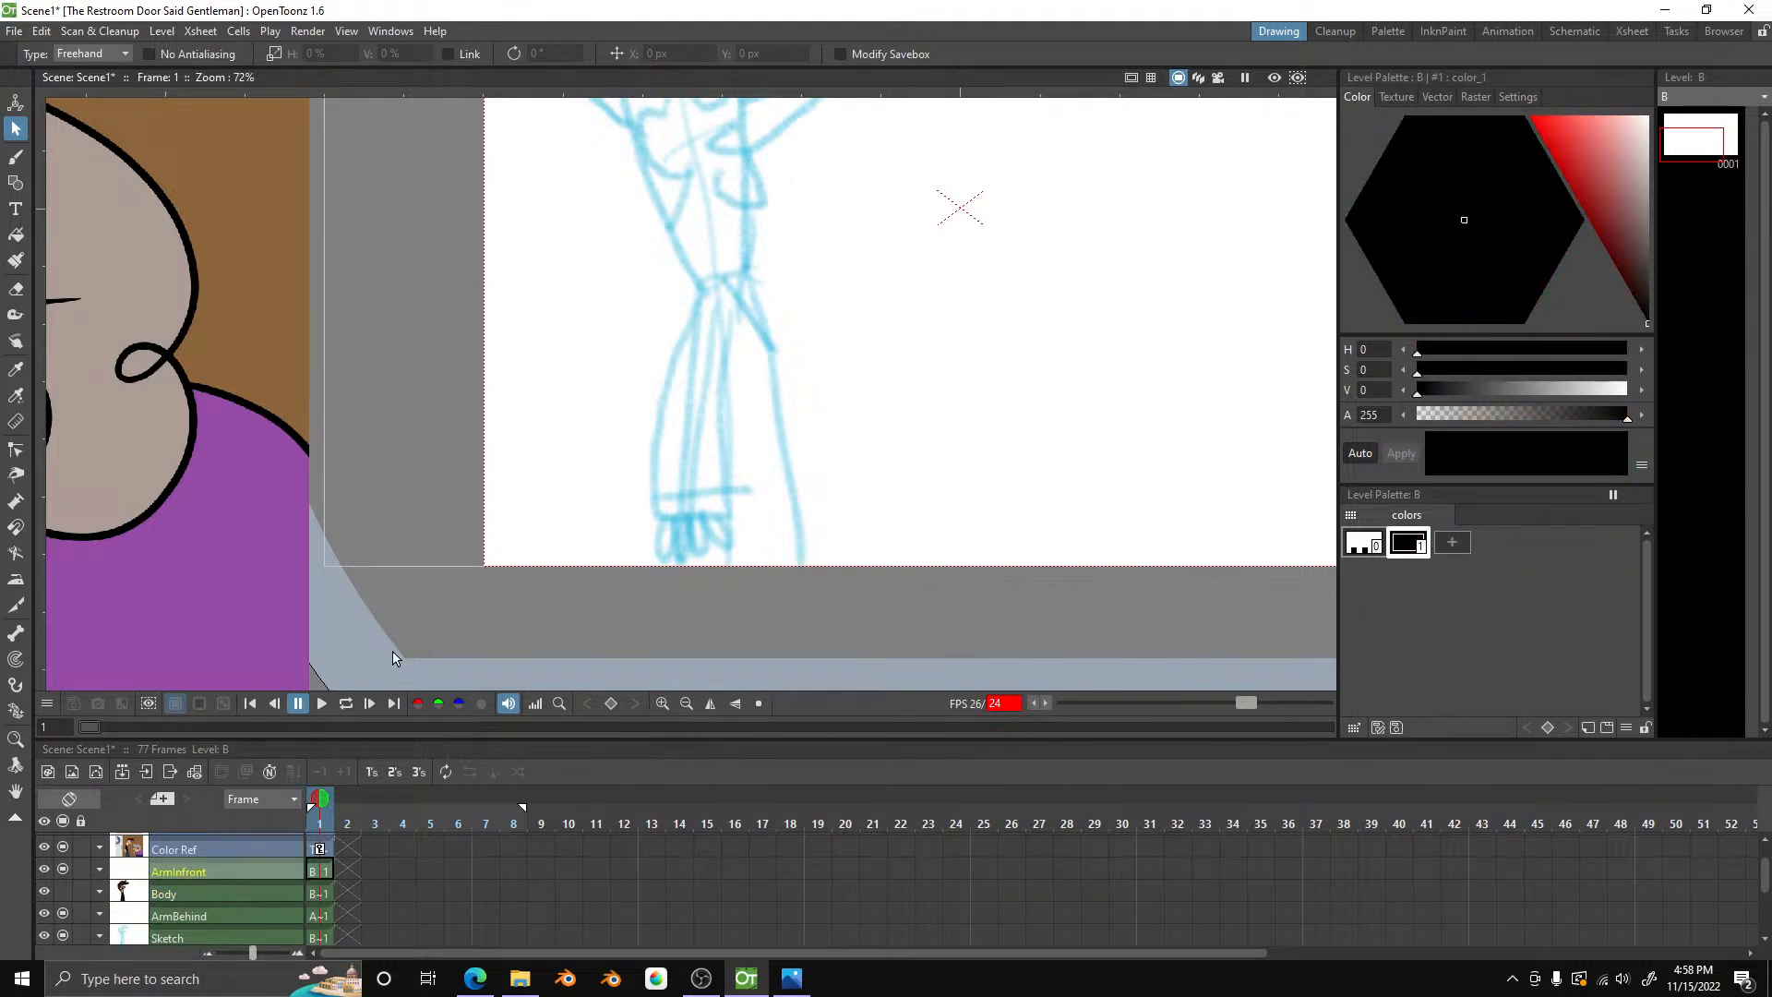
# - Set the Brush tool's draw order to Over All for inking the sketched arm on ArmInfront
pyautogui.scroll(-3, 478, 567)
pyautogui.scroll(5, 517, 536)
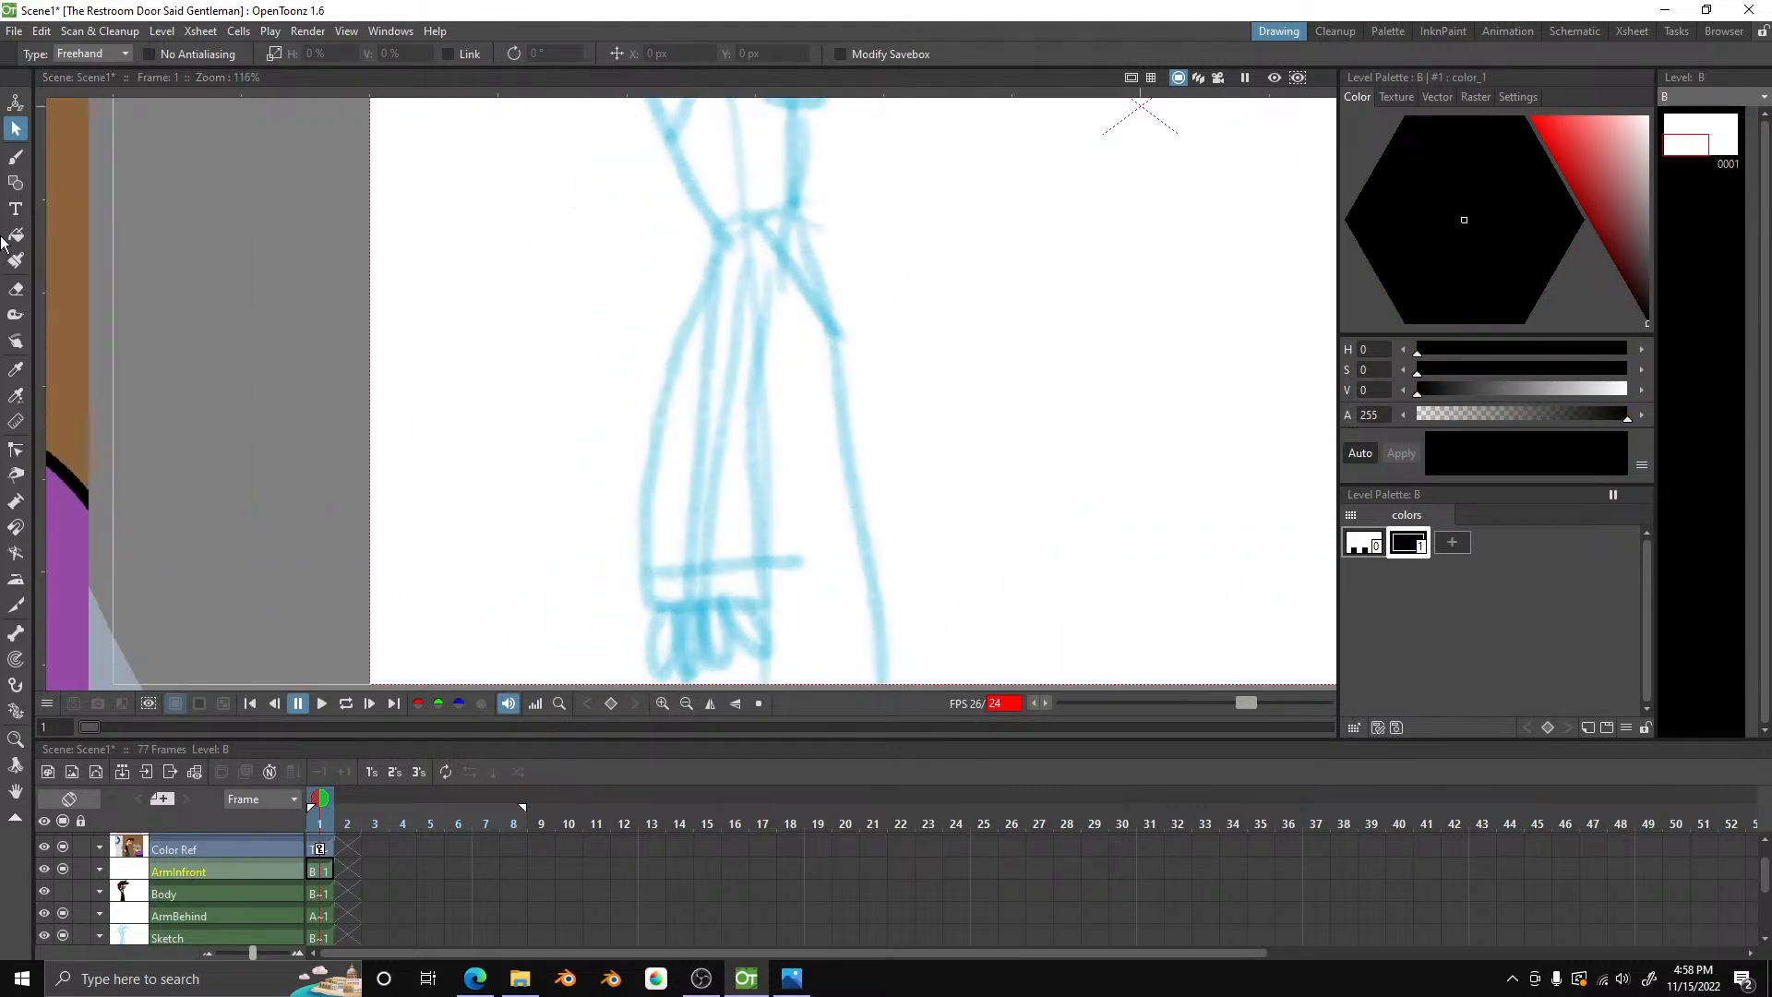
pyautogui.click(14, 158)
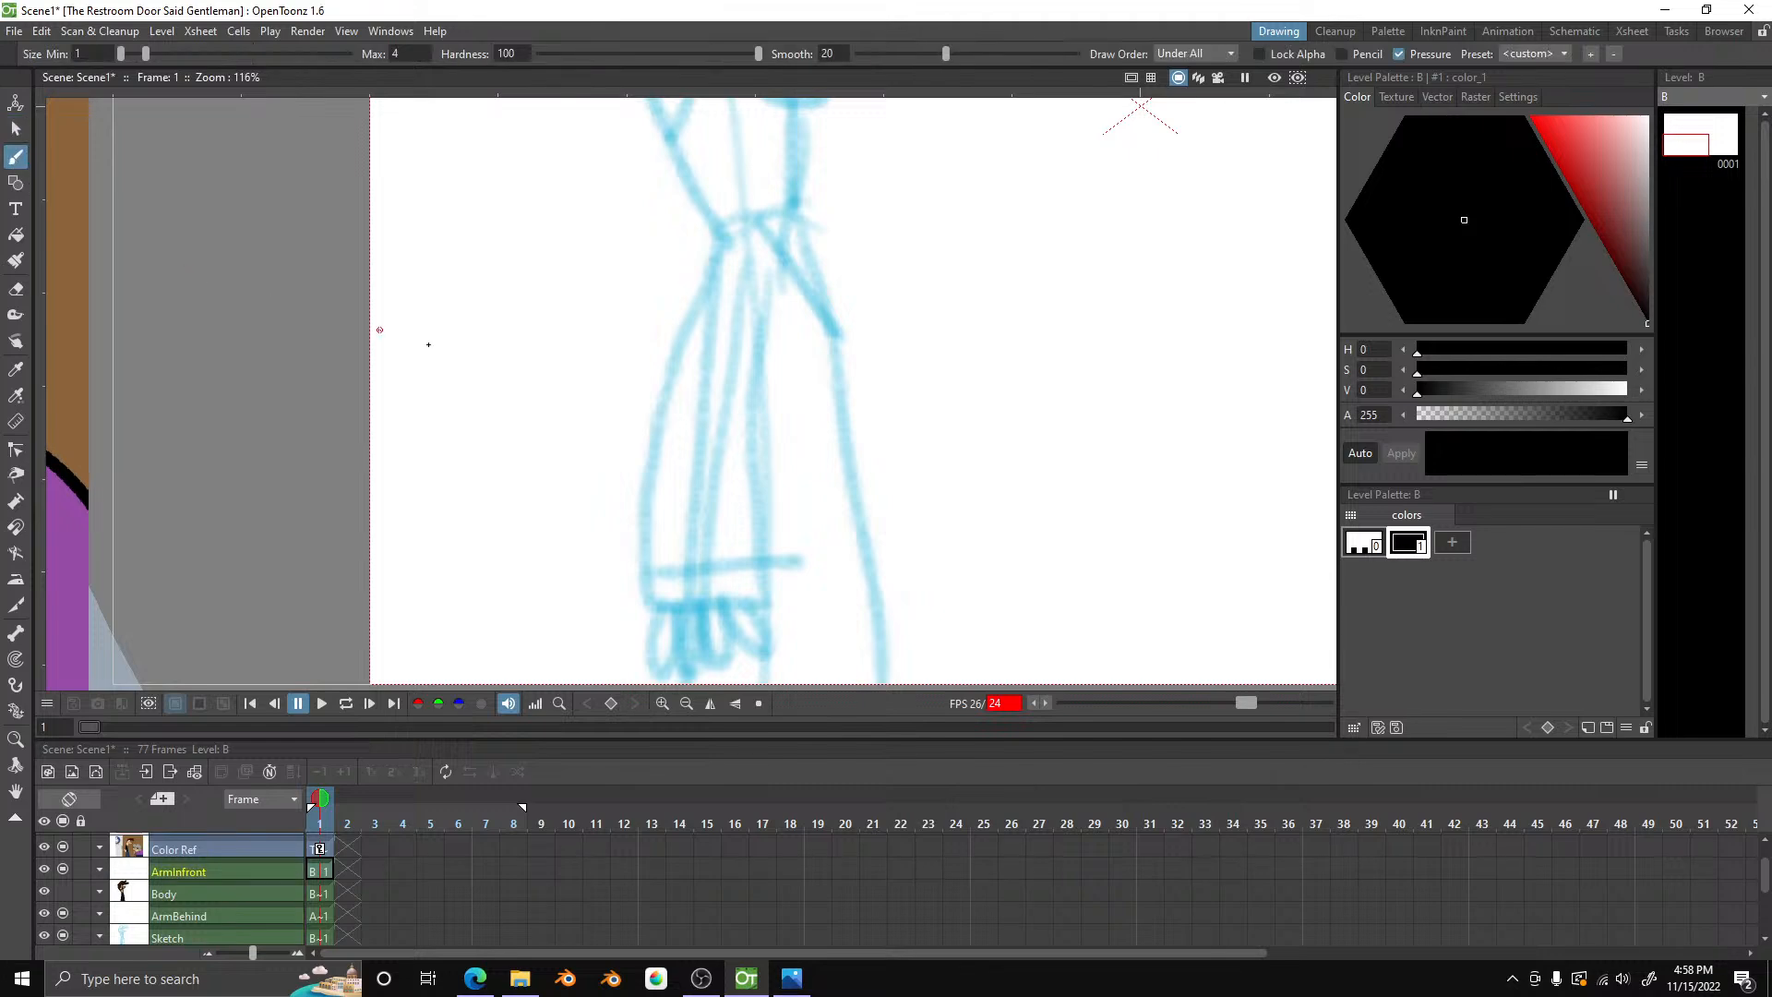
pyautogui.scroll(1, 745, 553)
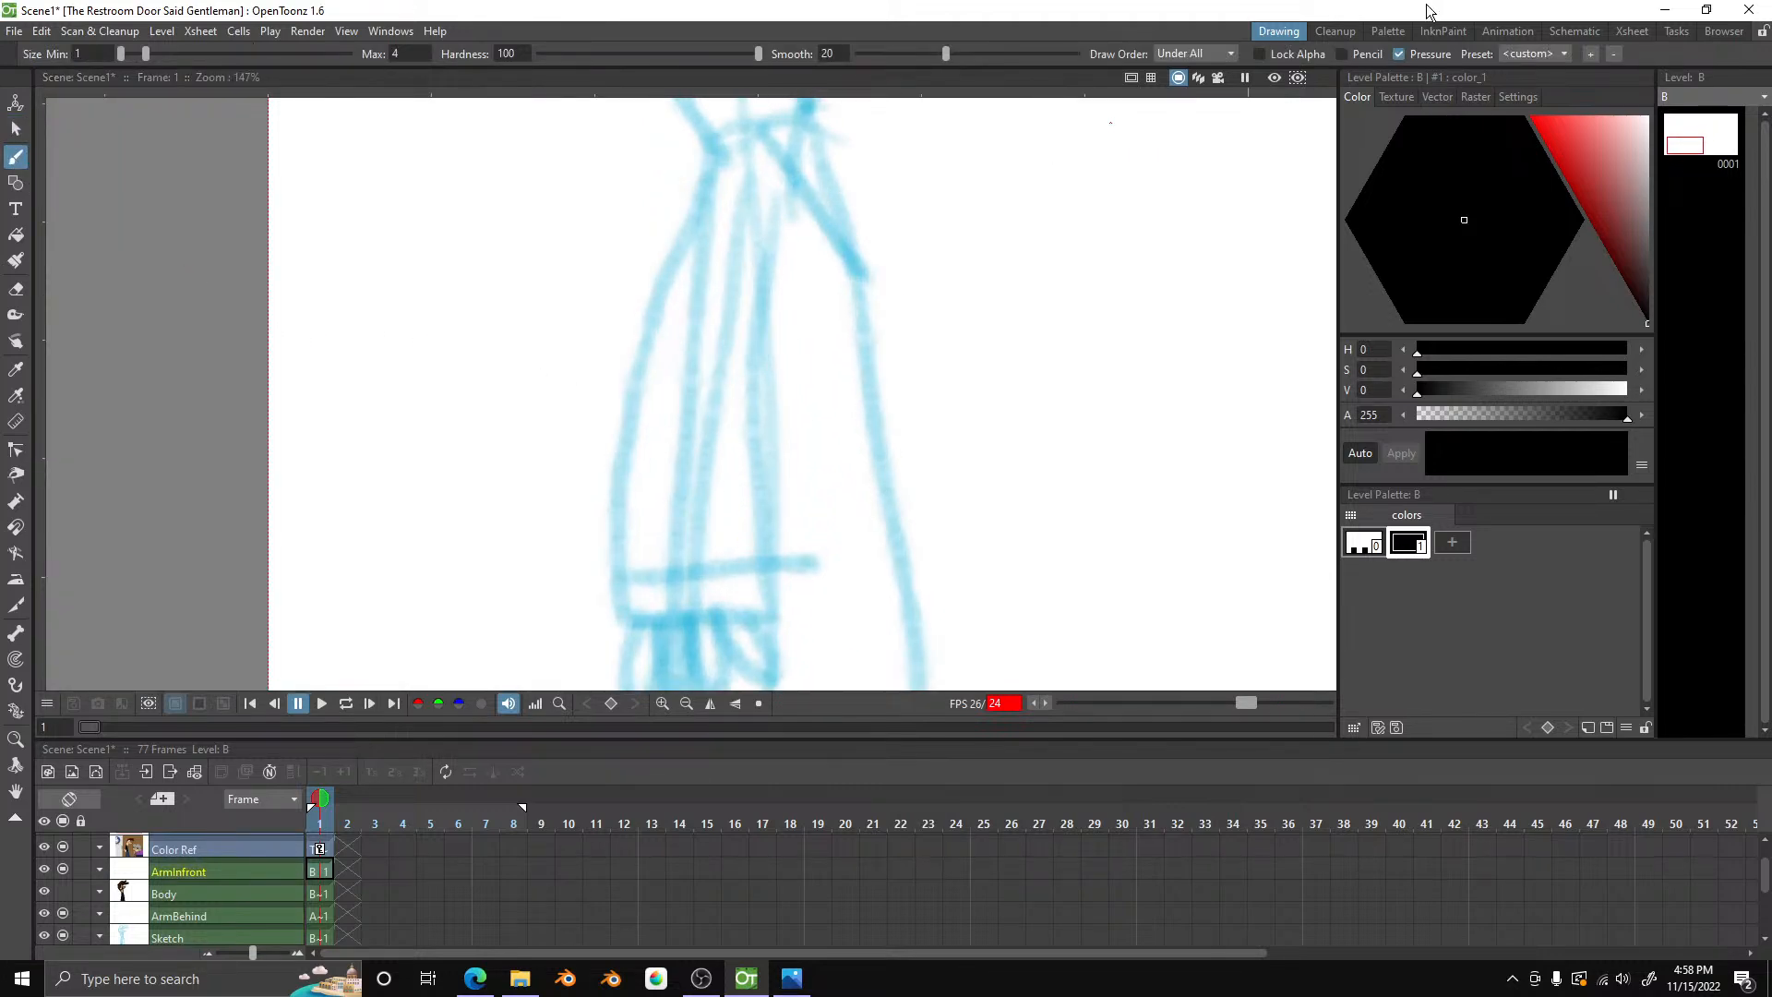
pyautogui.click(1182, 54)
pyautogui.click(1191, 72)
# - Add three new styles, numbered 2 to 4, to the ArmInfront level's palette
pyautogui.click(220, 920)
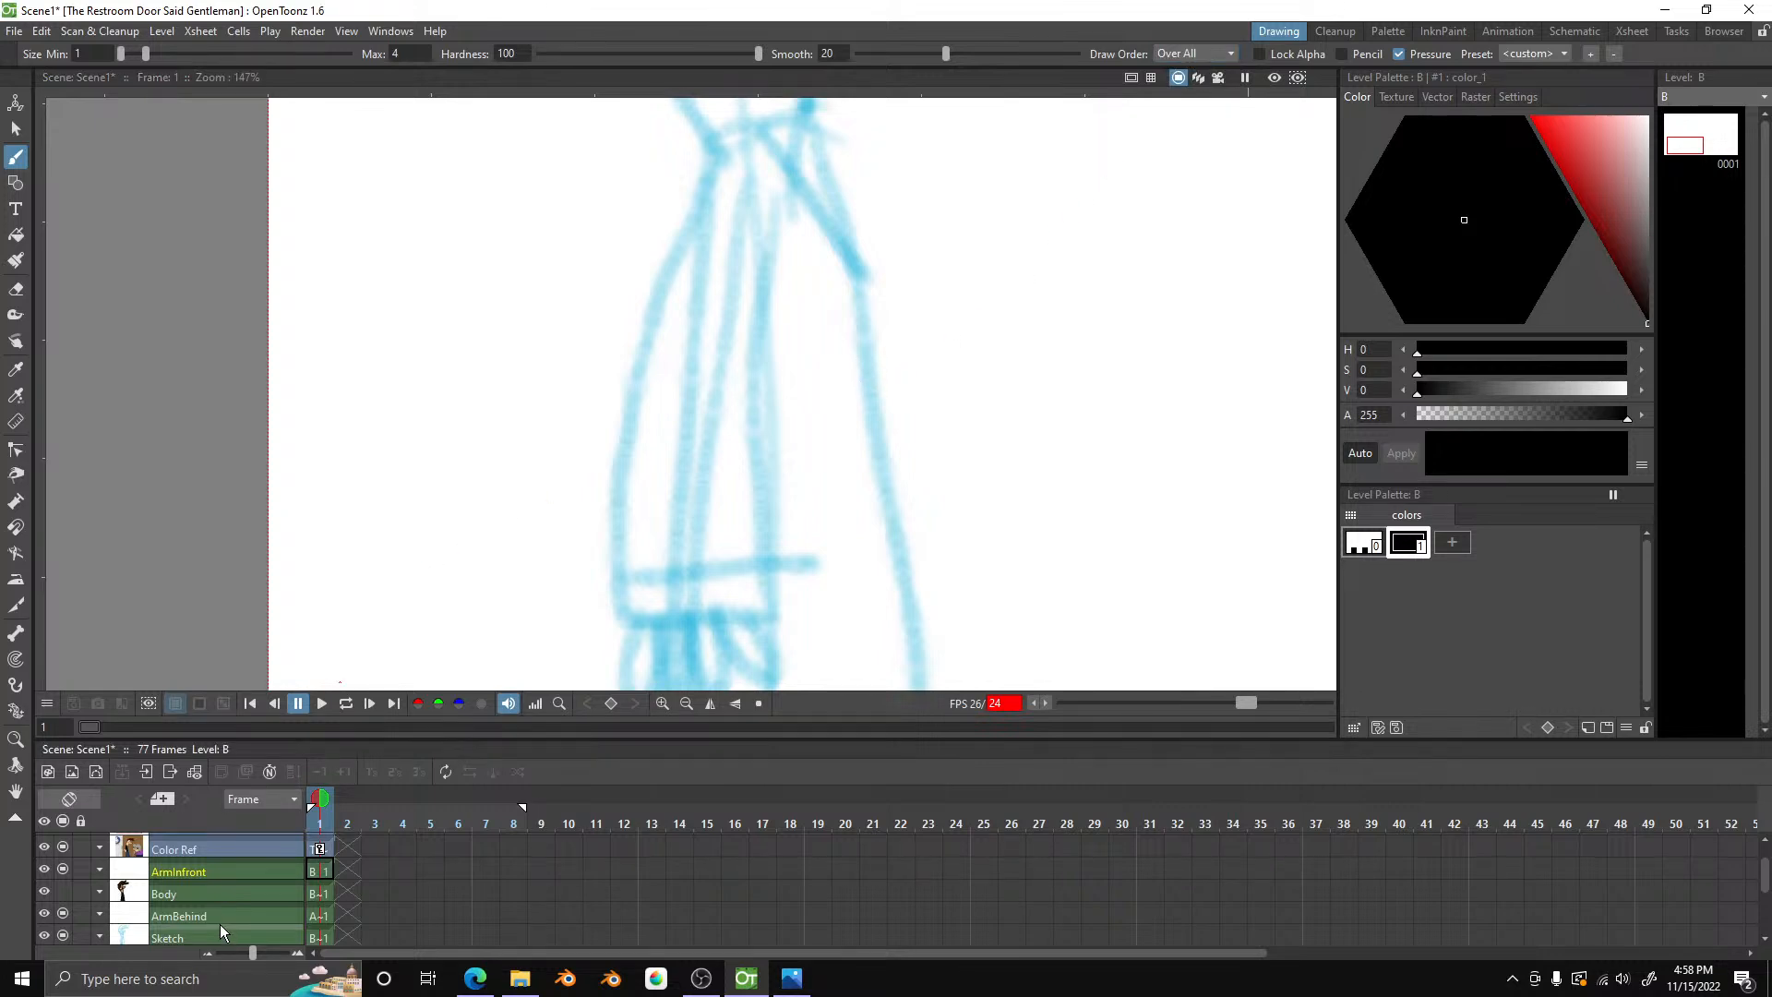
pyautogui.click(241, 872)
pyautogui.click(1496, 541)
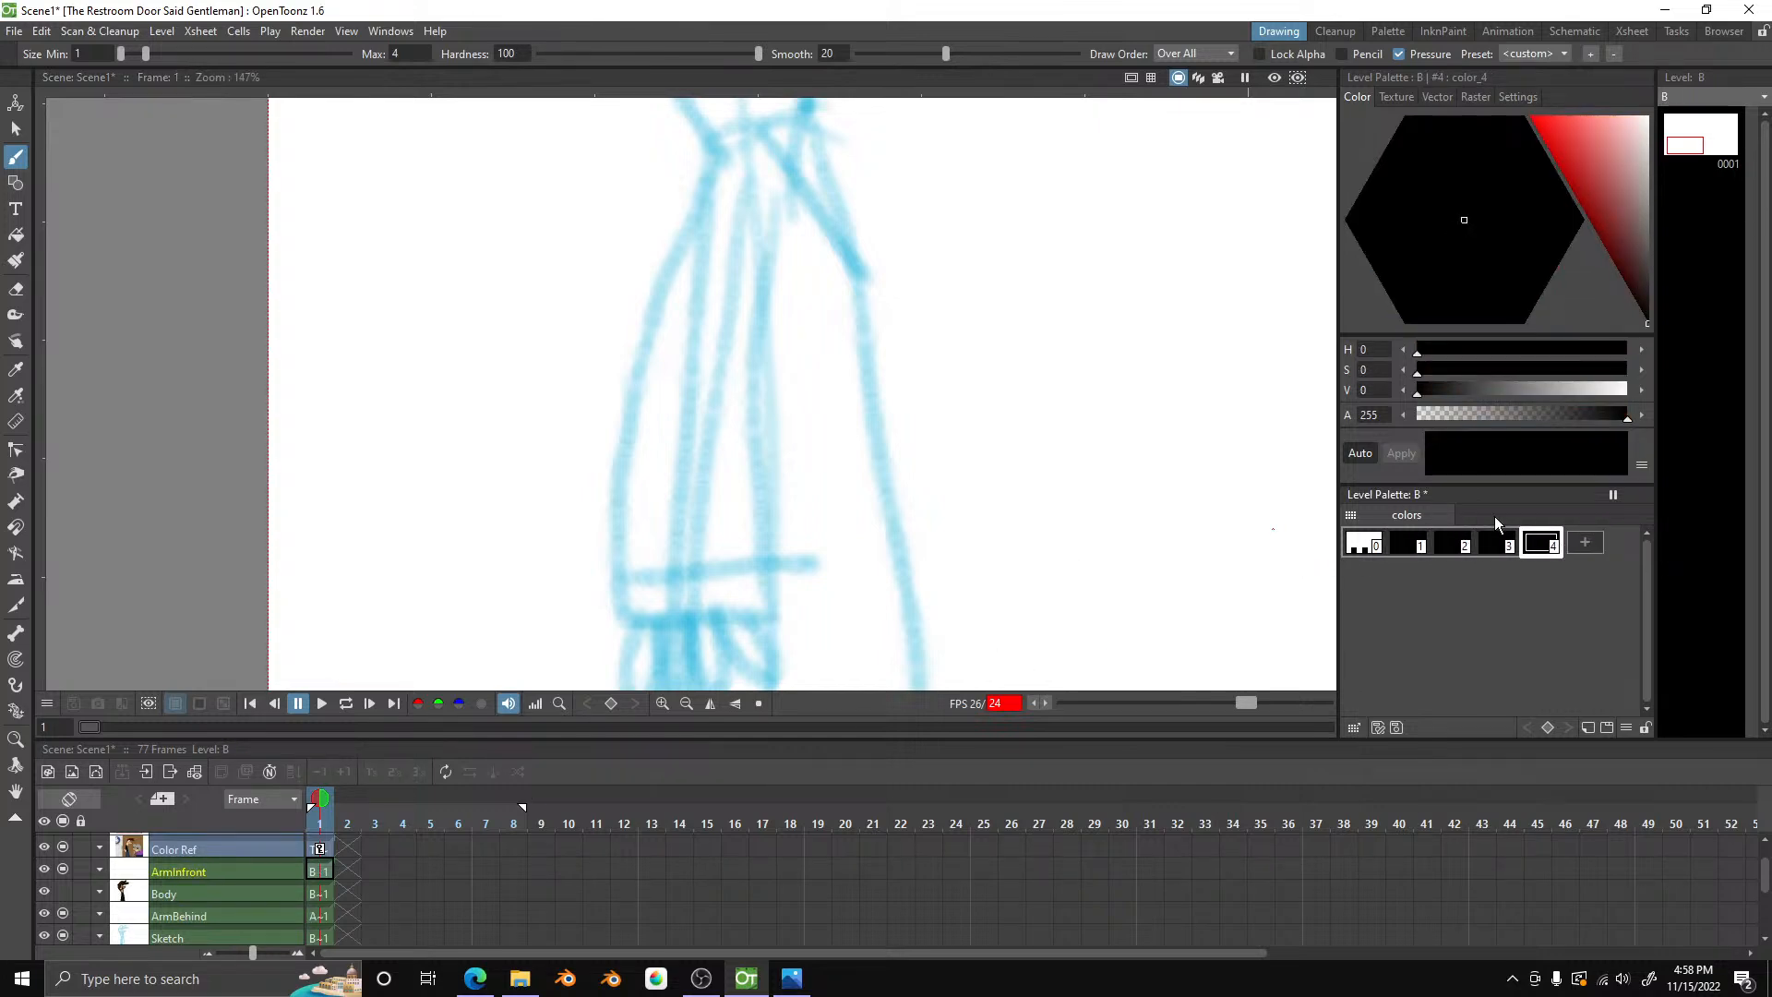
# - Sample the man's skin tone from the colour reference into style 2 and his near-black jacket colour into style 3
pyautogui.click(1451, 545)
pyautogui.scroll(-8, 850, 546)
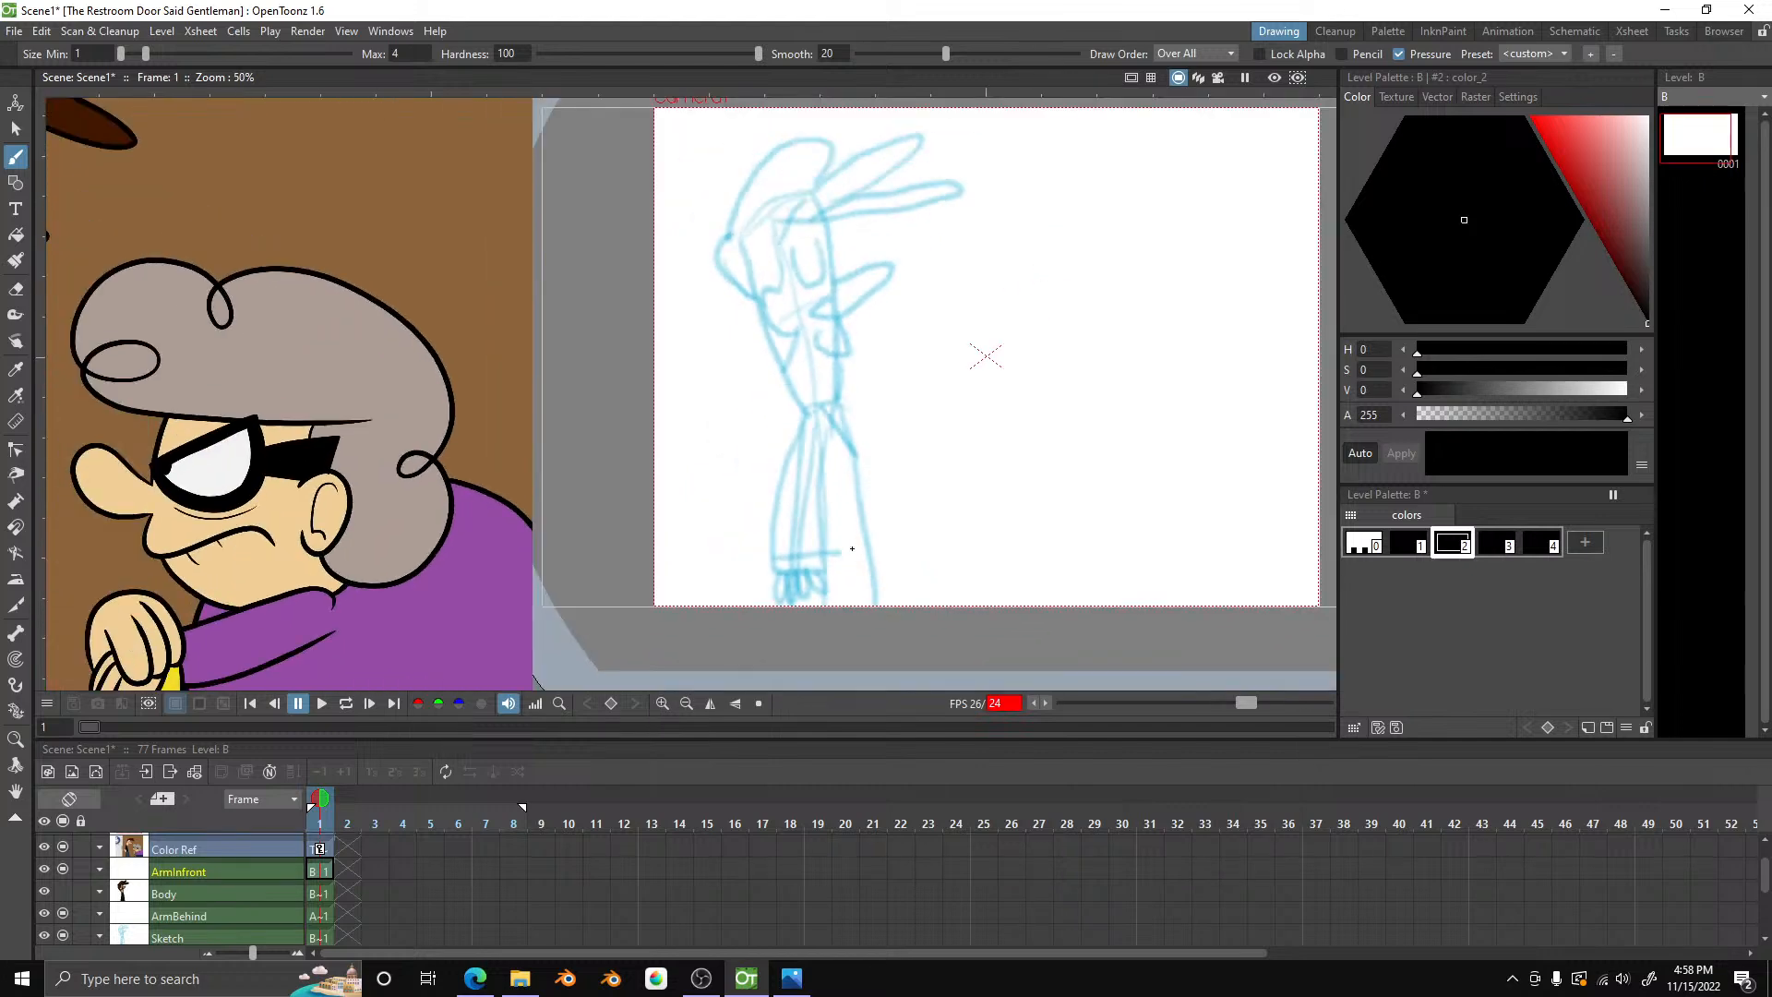
pyautogui.click(14, 399)
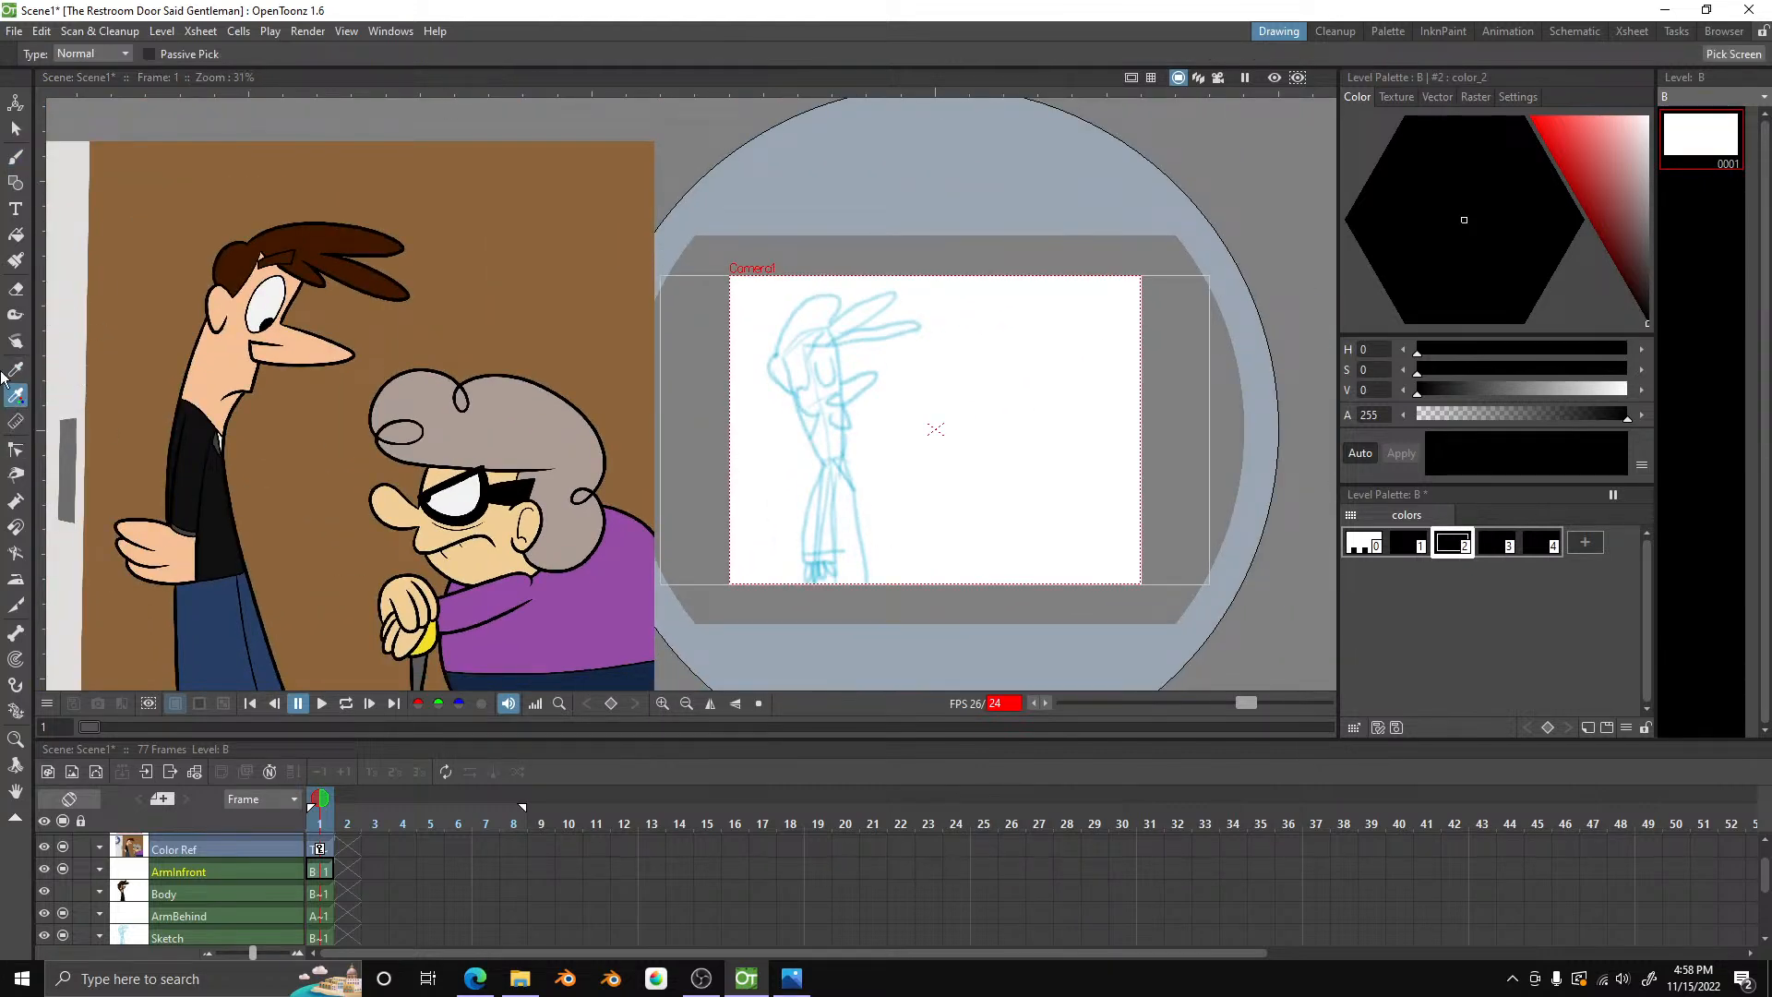
pyautogui.click(230, 366)
pyautogui.click(1512, 548)
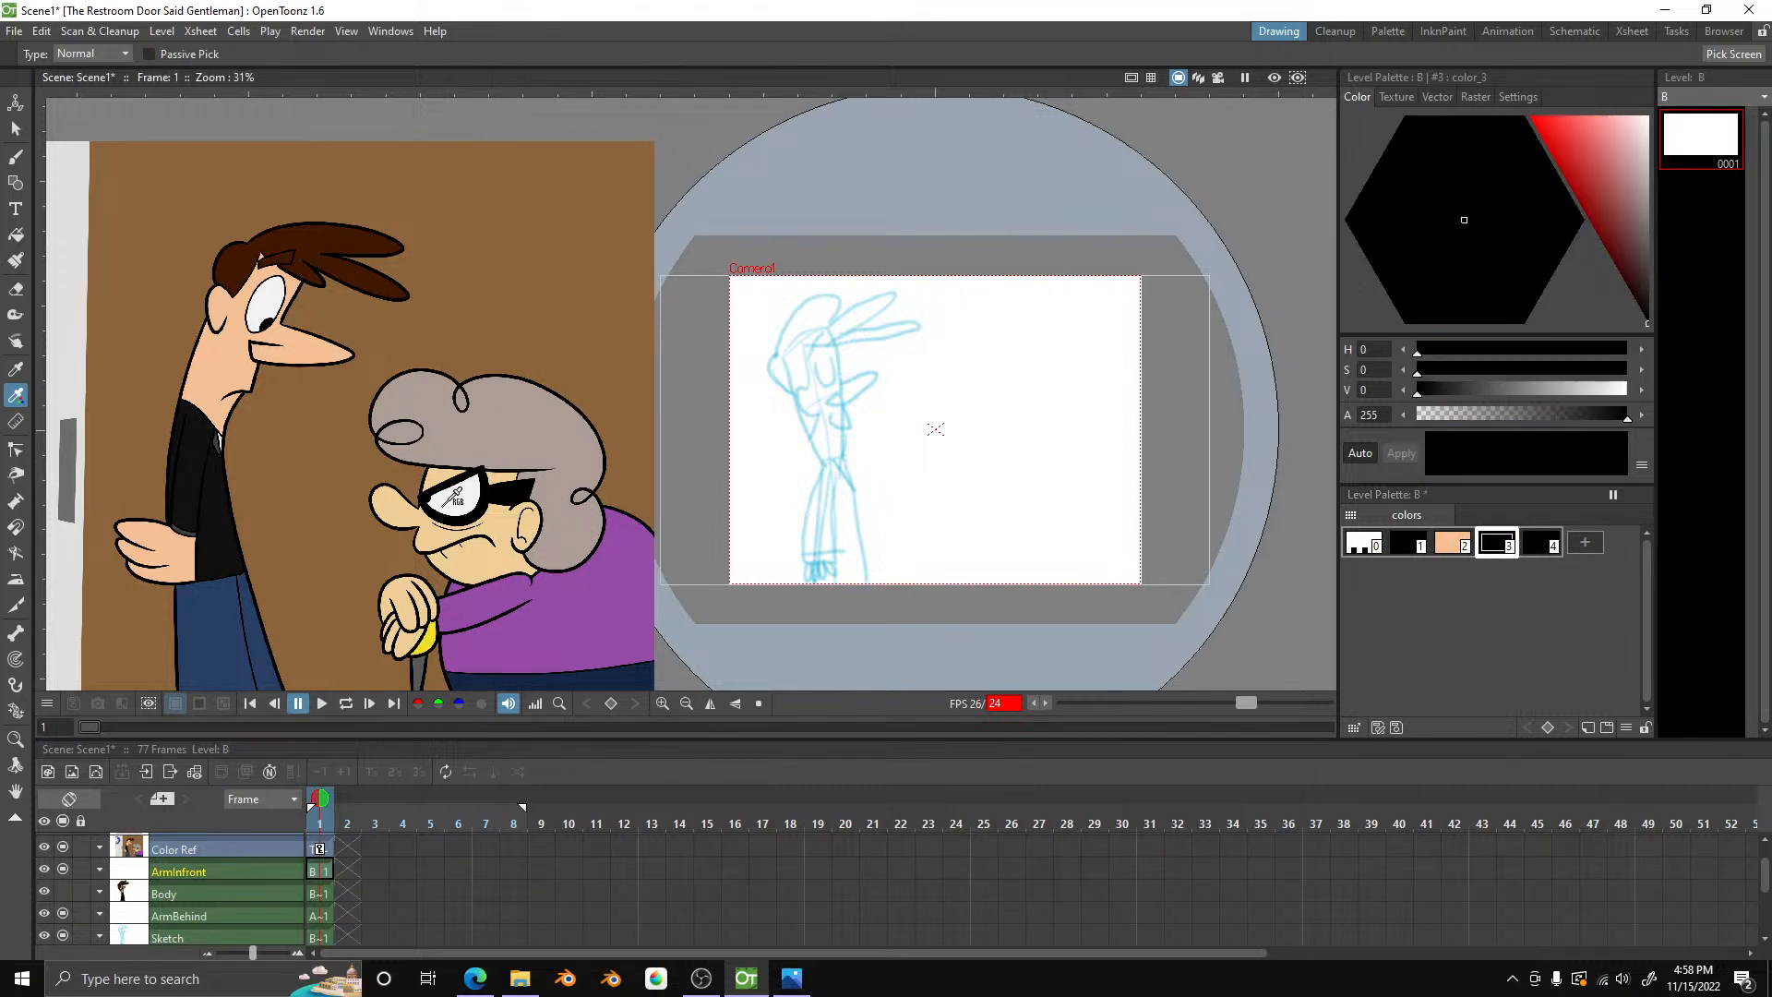
# - Sample the dark grey of the man's sleeve cuff in the colour reference into style 4
pyautogui.click(1540, 543)
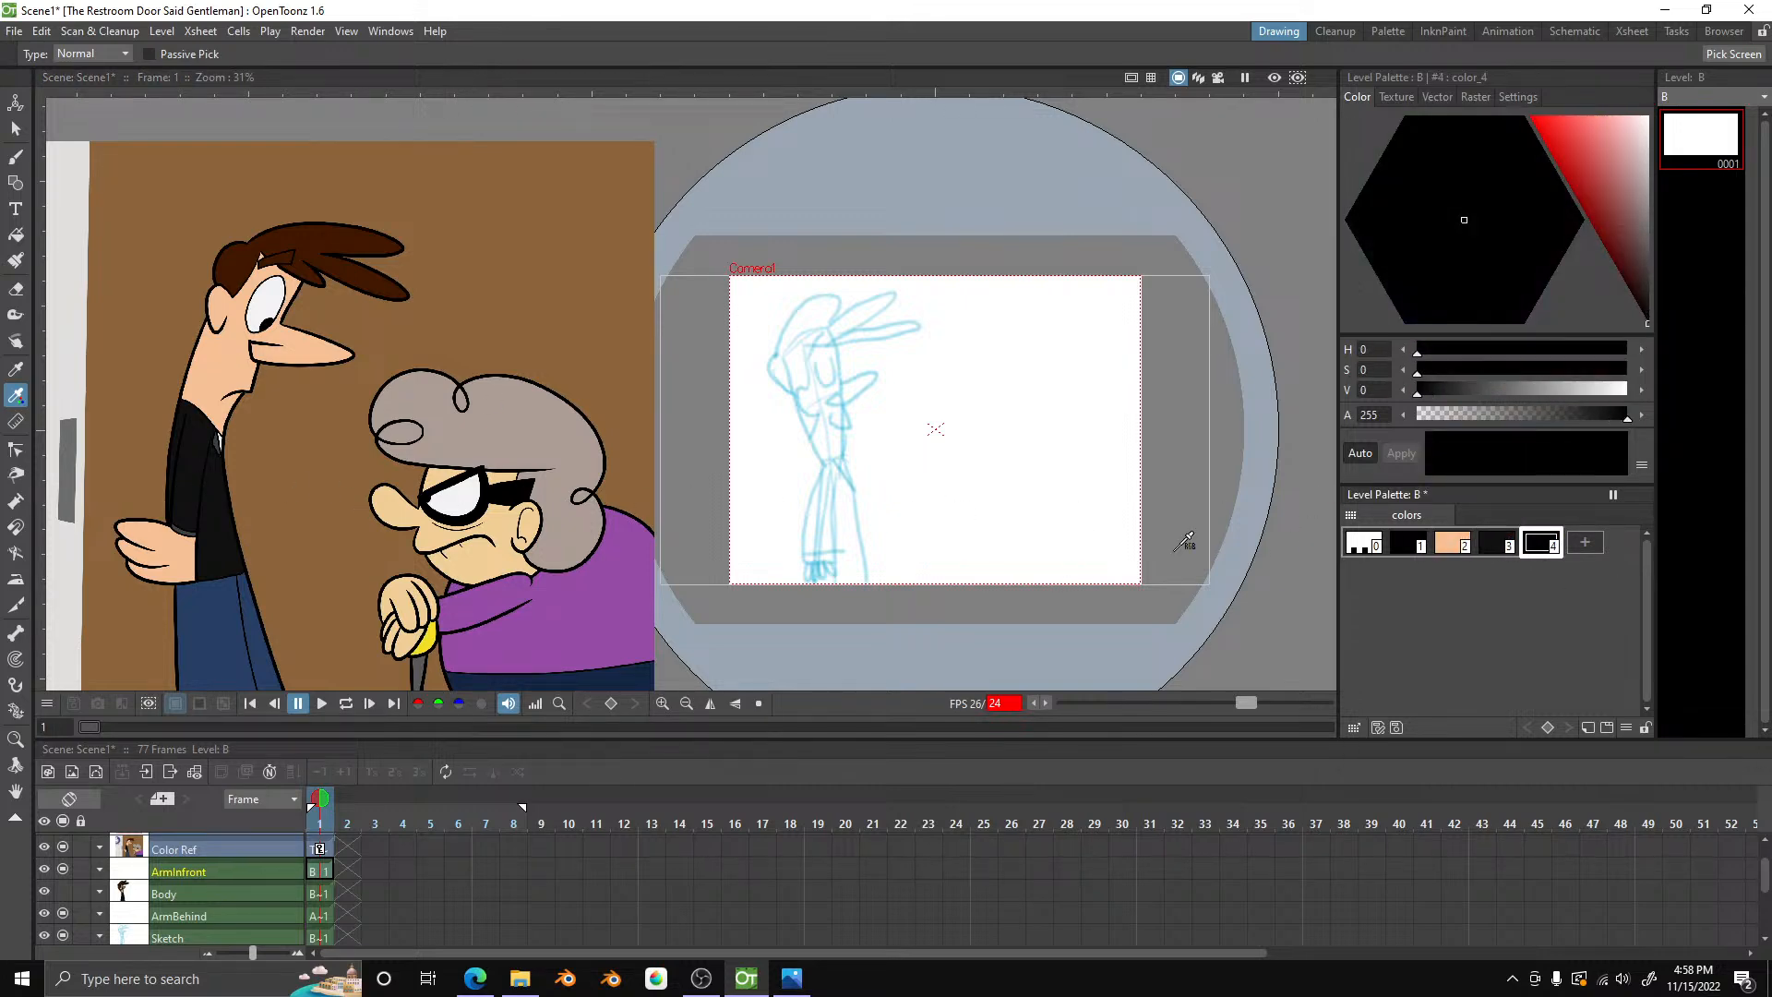
pyautogui.scroll(-3, 167, 537)
pyautogui.scroll(5, 161, 537)
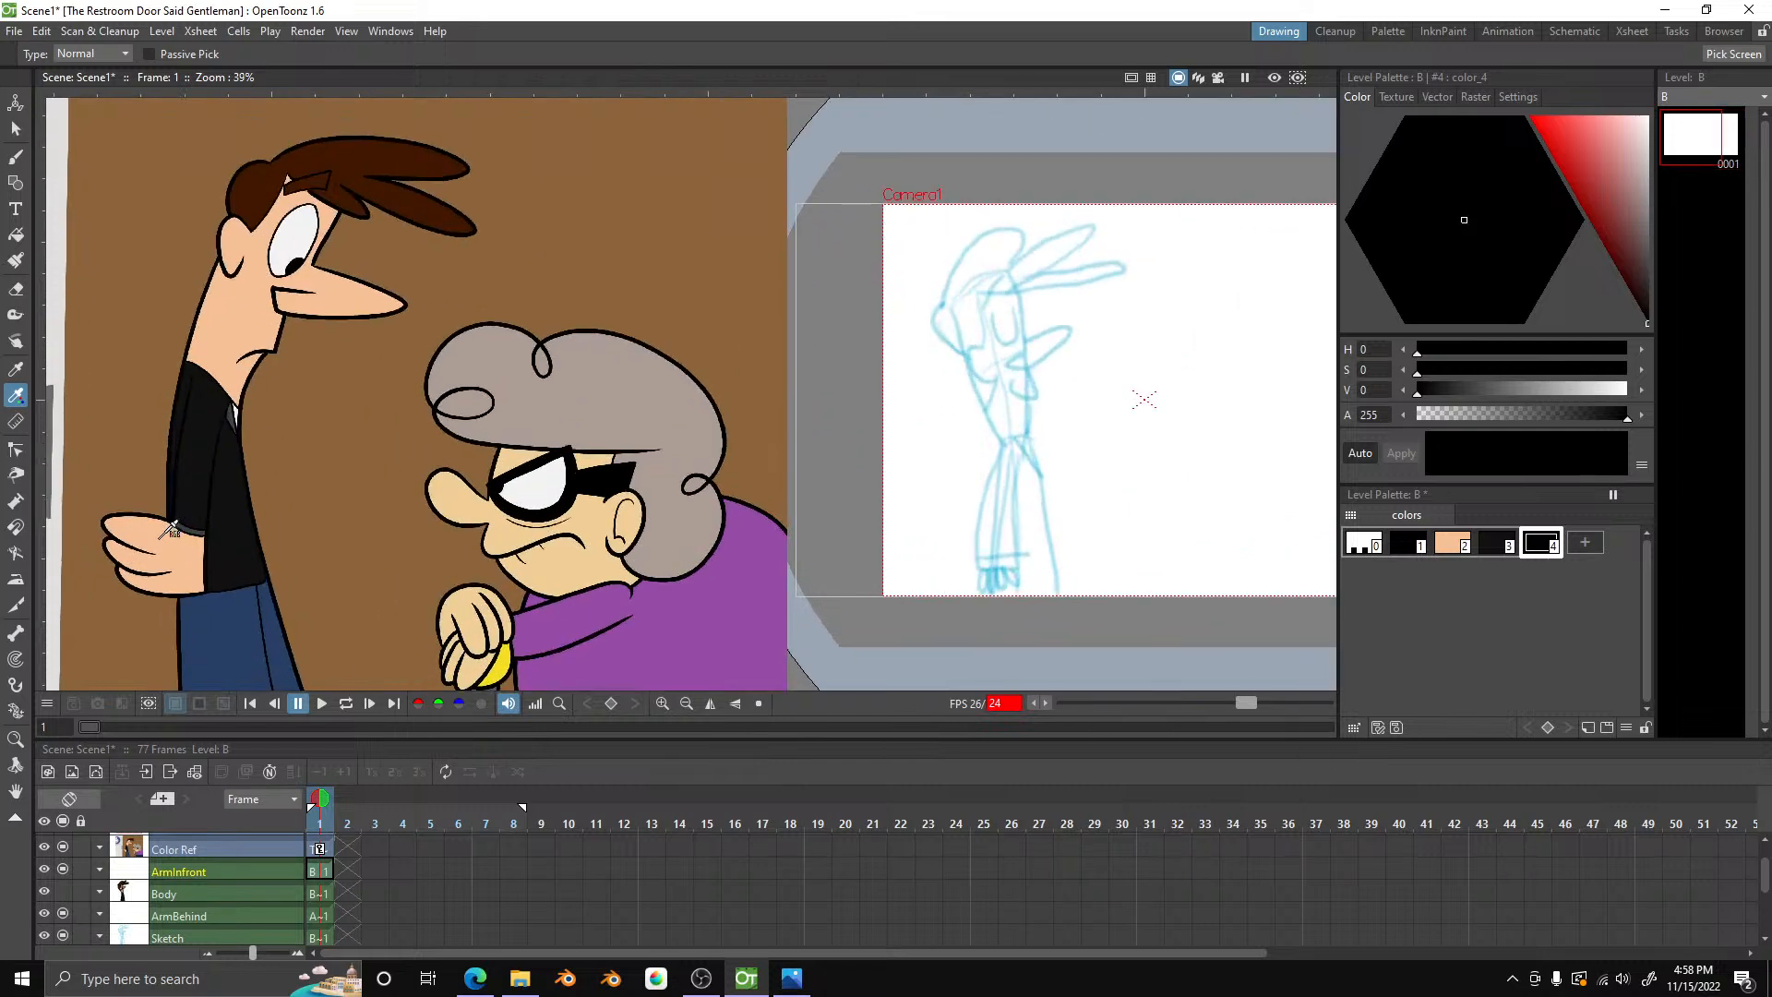
pyautogui.scroll(5, 171, 528)
pyautogui.click(217, 513)
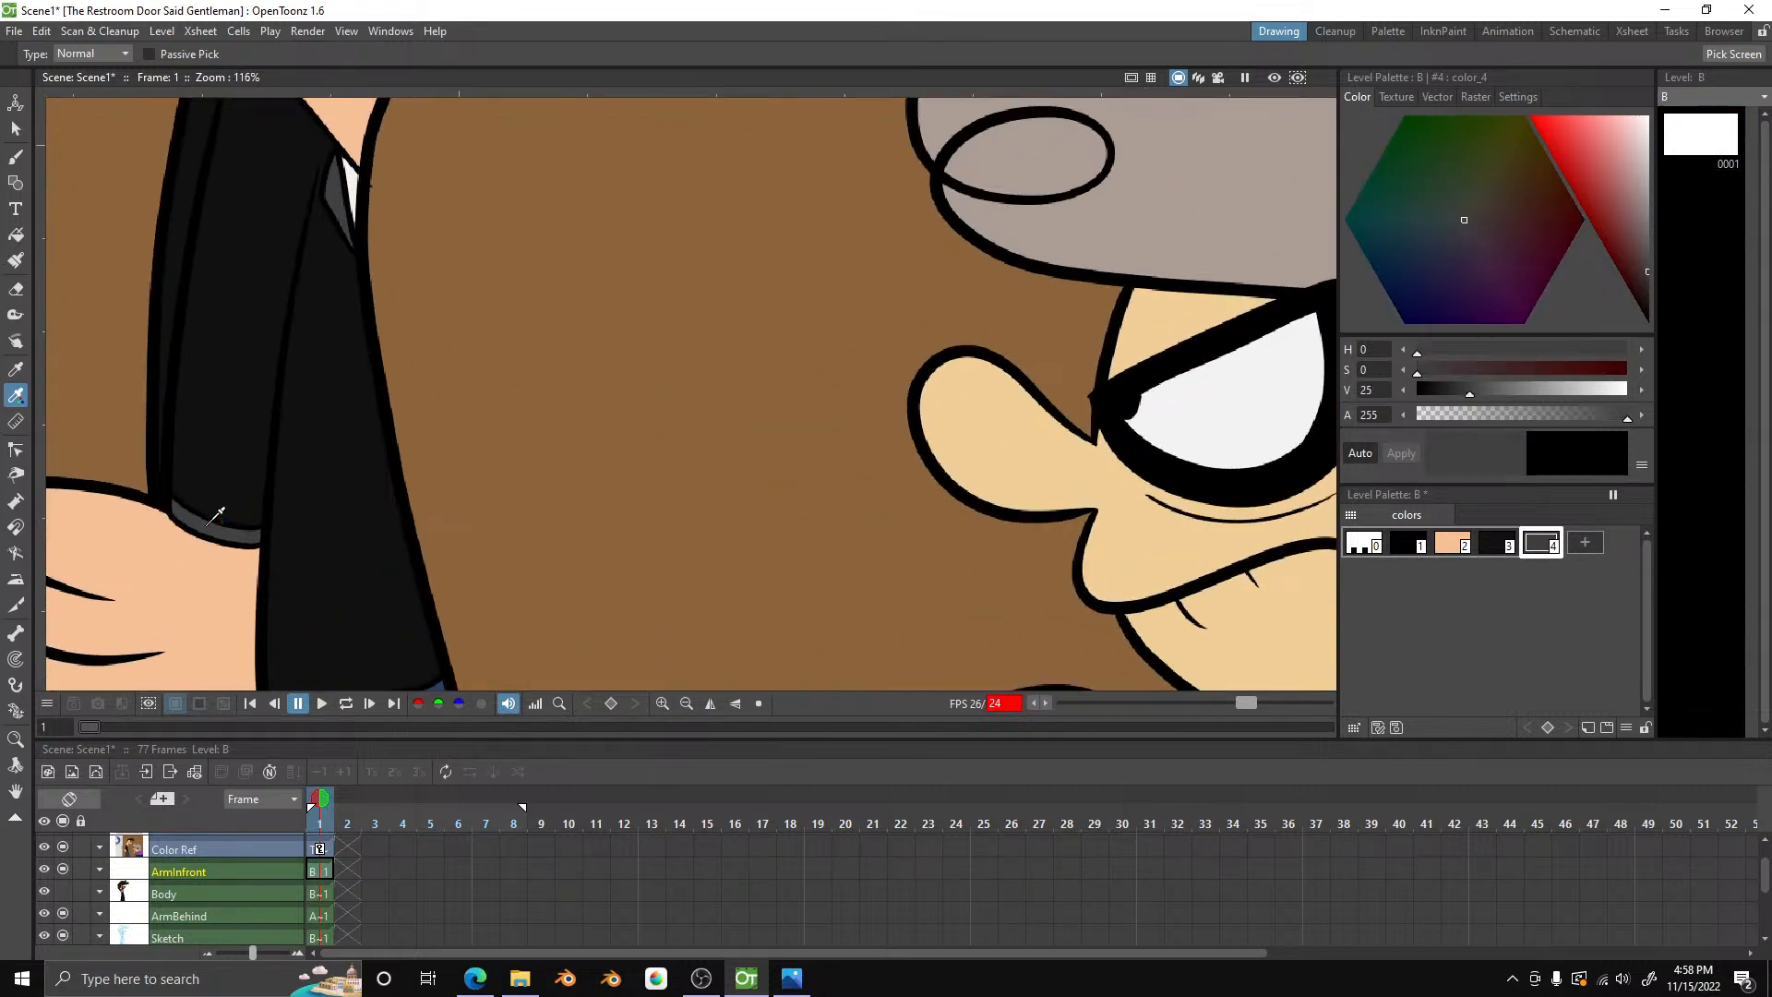
# - Make the black style 1 the active colour for inking the sketched arm on ArmInfront
pyautogui.scroll(-5, 217, 513)
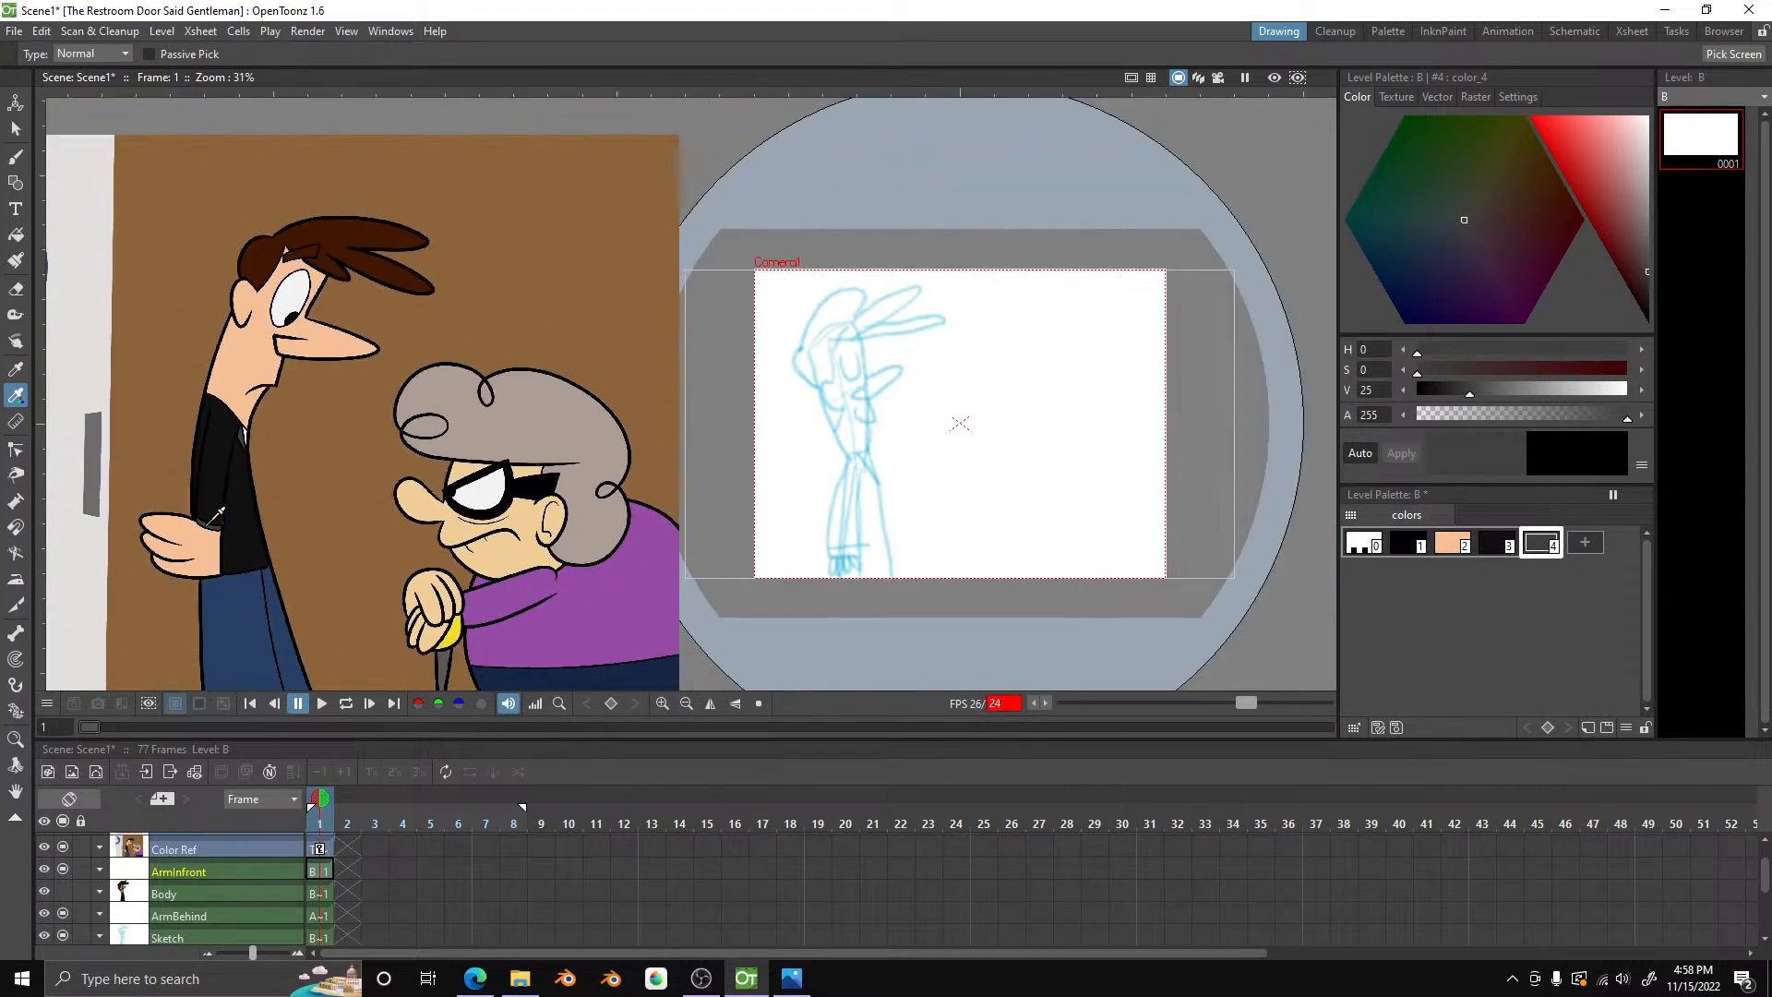
pyautogui.scroll(5, 864, 420)
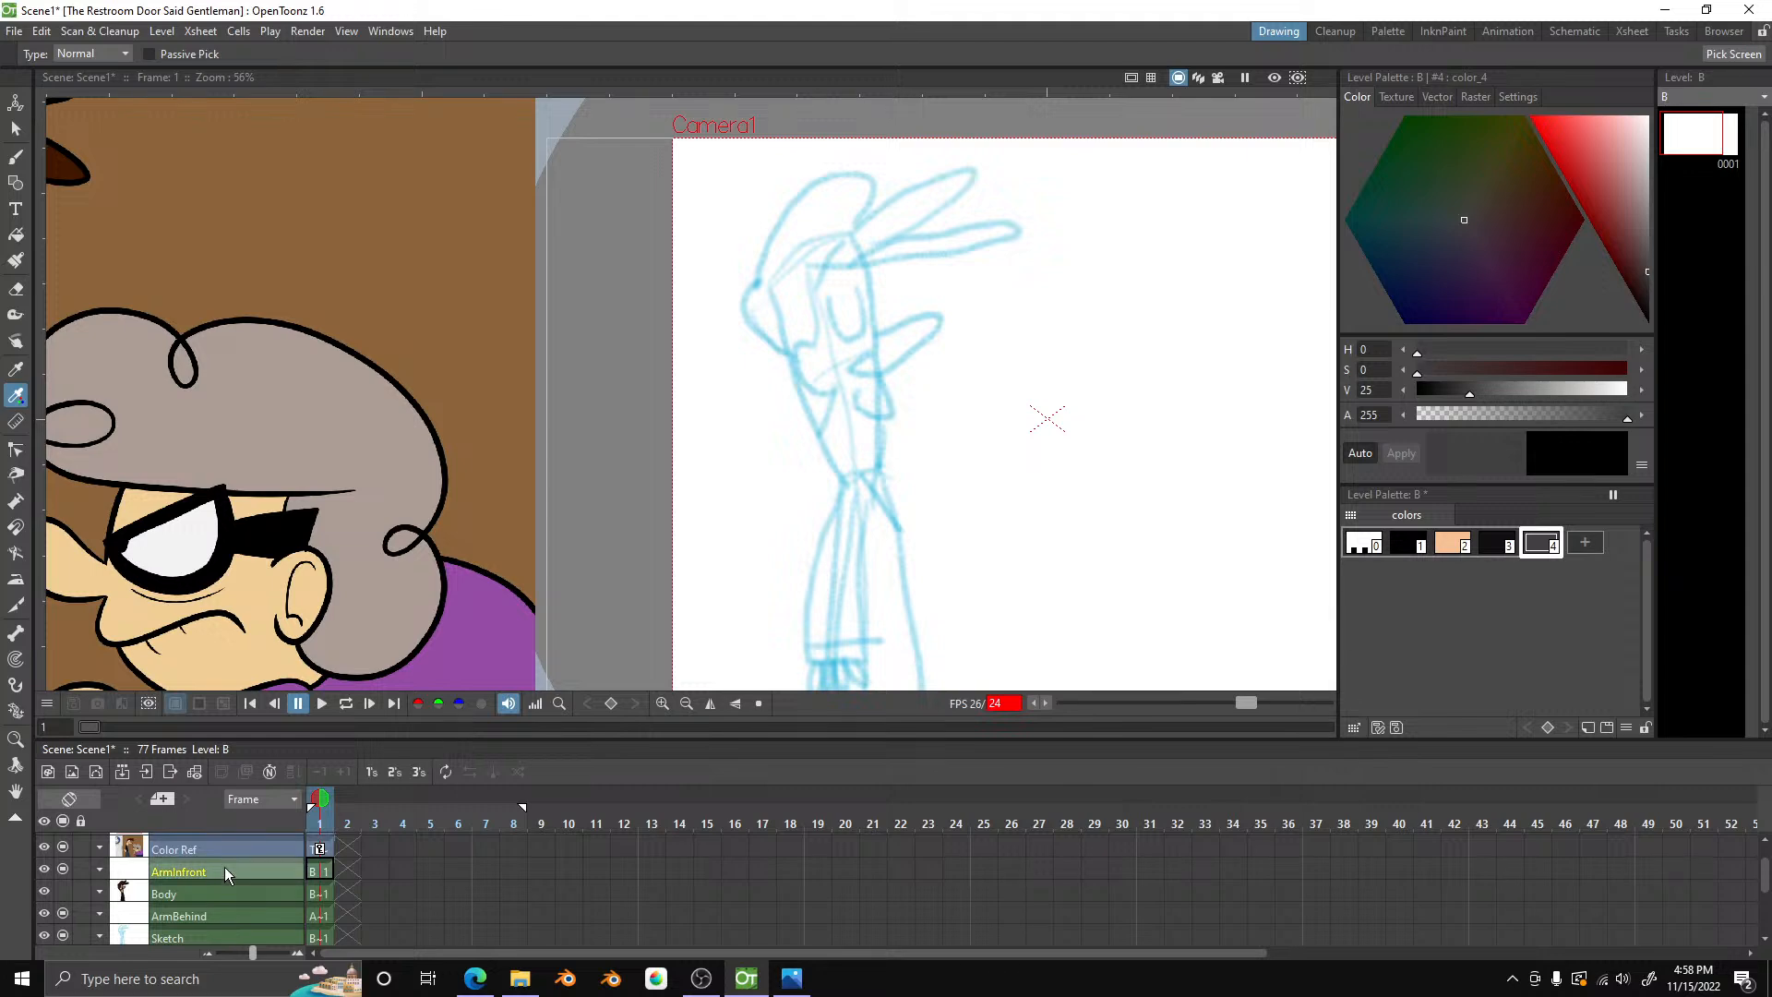
pyautogui.click(1399, 544)
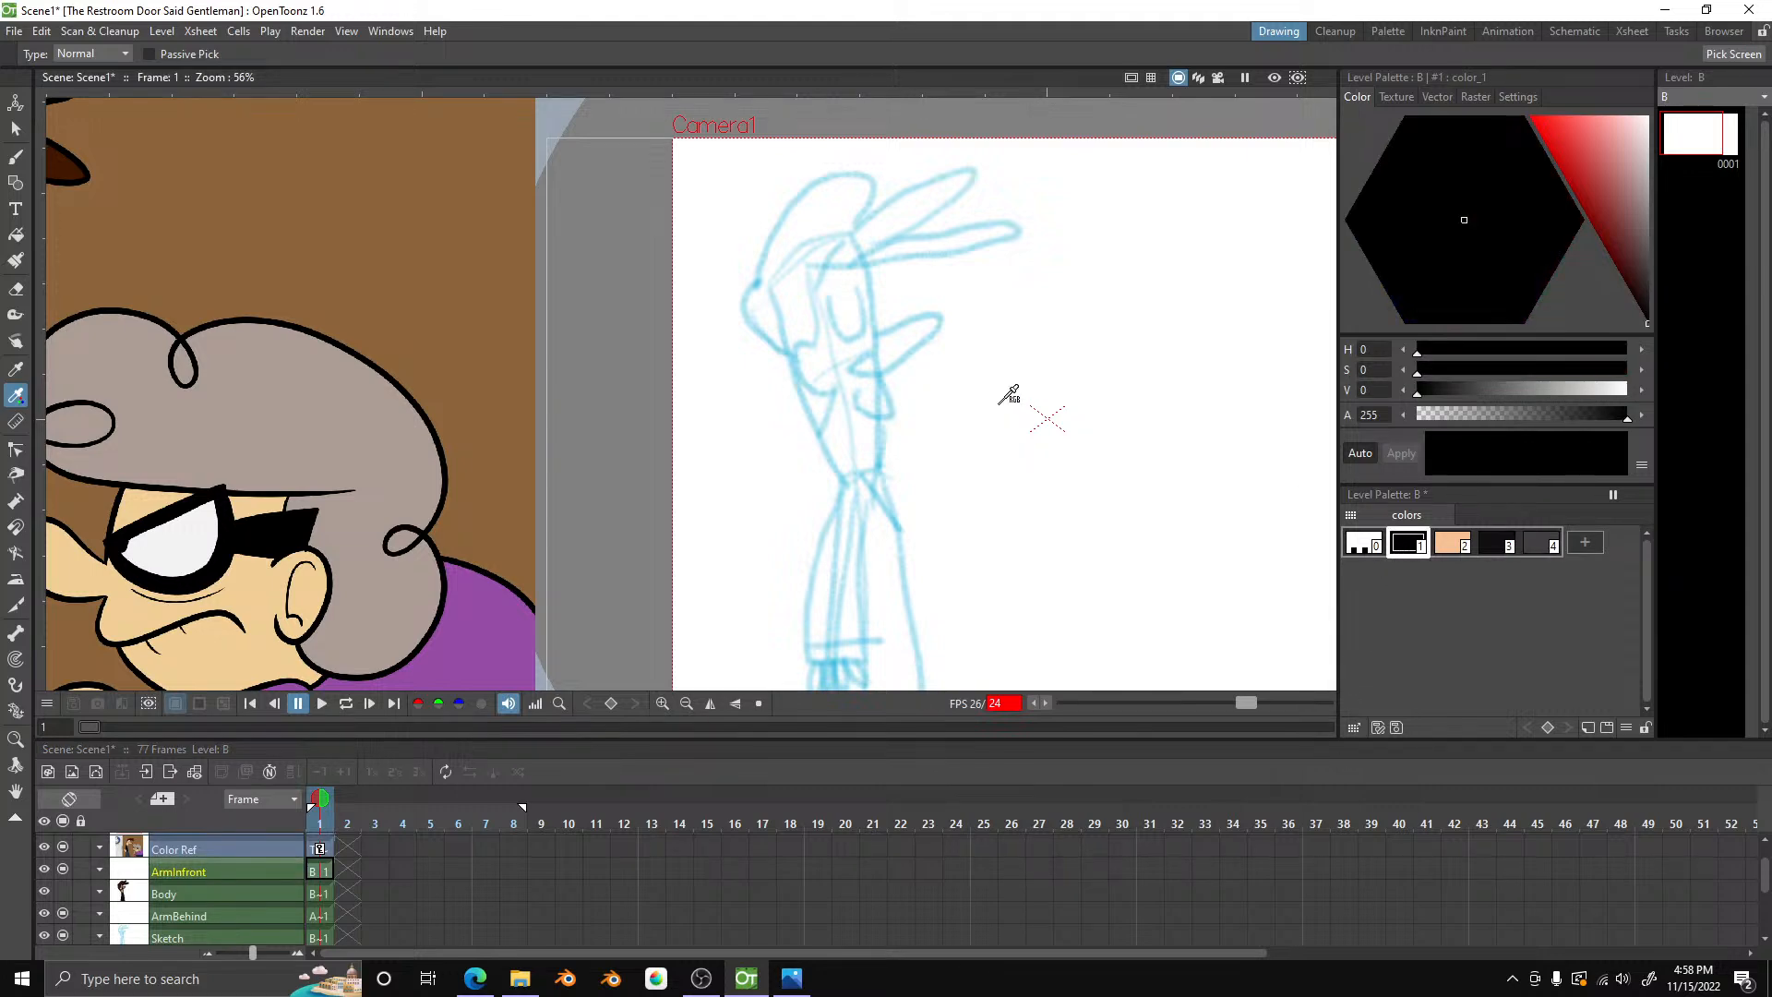
# - Set the brush's maximum size to 8 and ink the inner edge of the sketched forearm sleeve in black
pyautogui.scroll(2, 1009, 394)
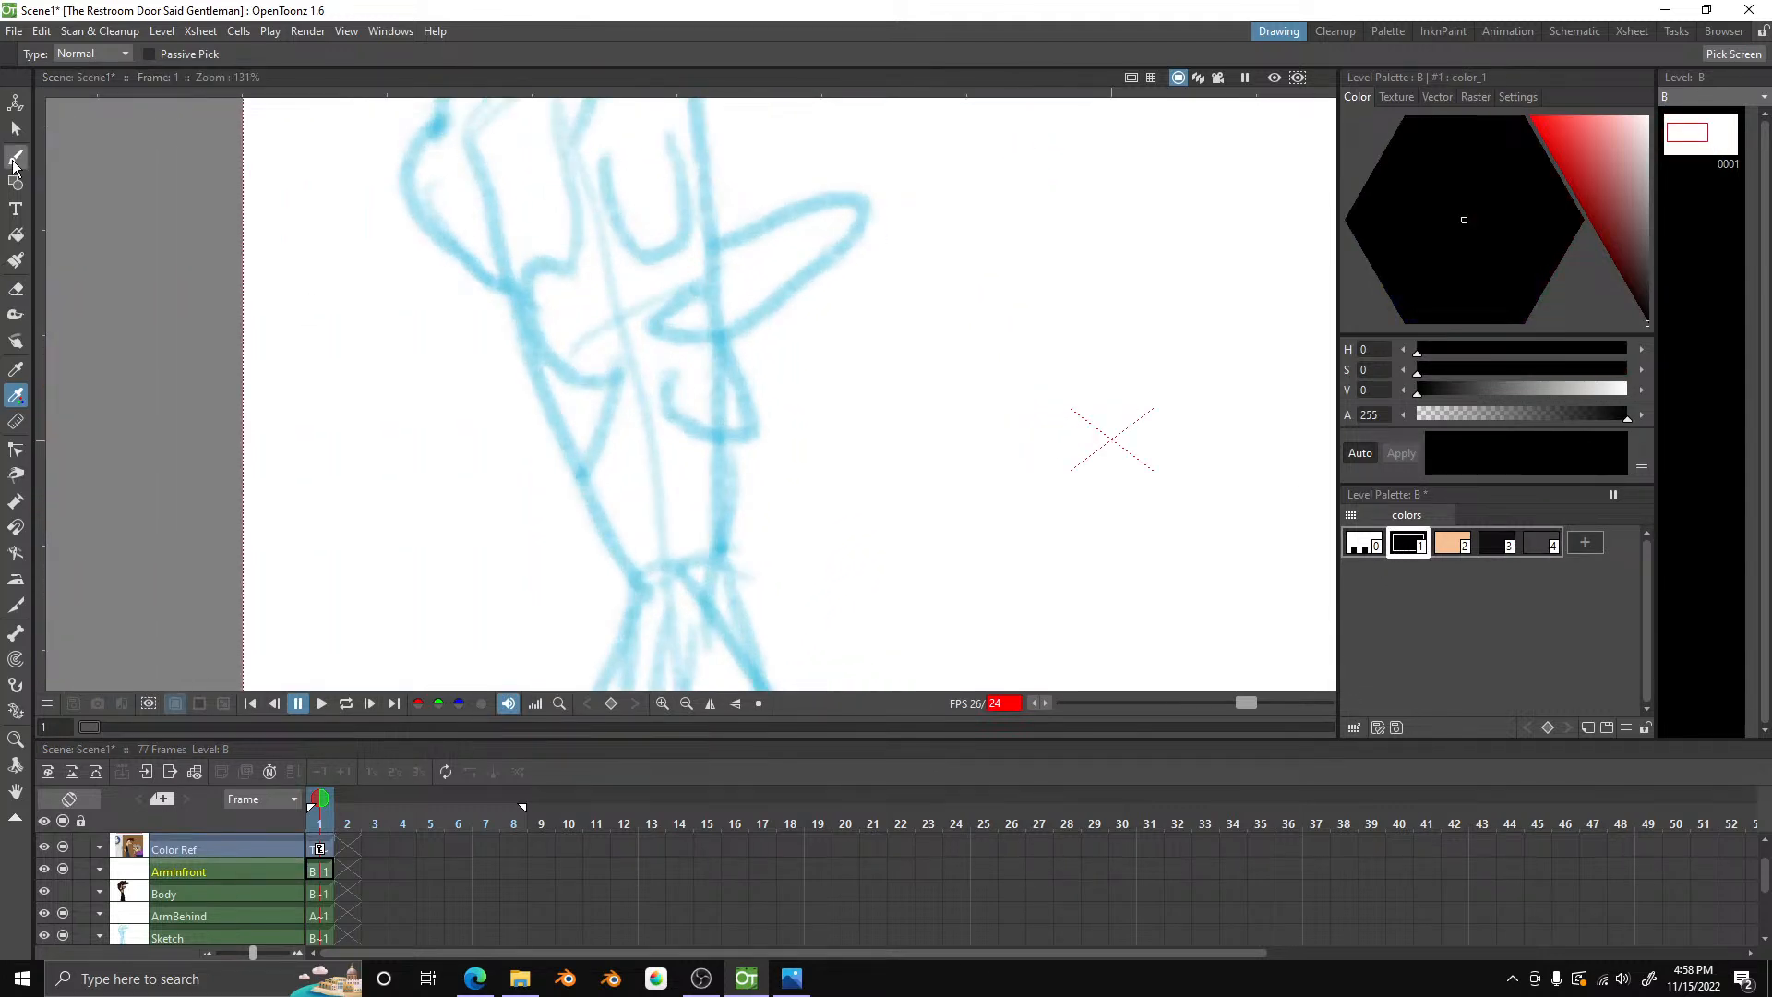
pyautogui.click(15, 157)
pyautogui.scroll(-2, 967, 397)
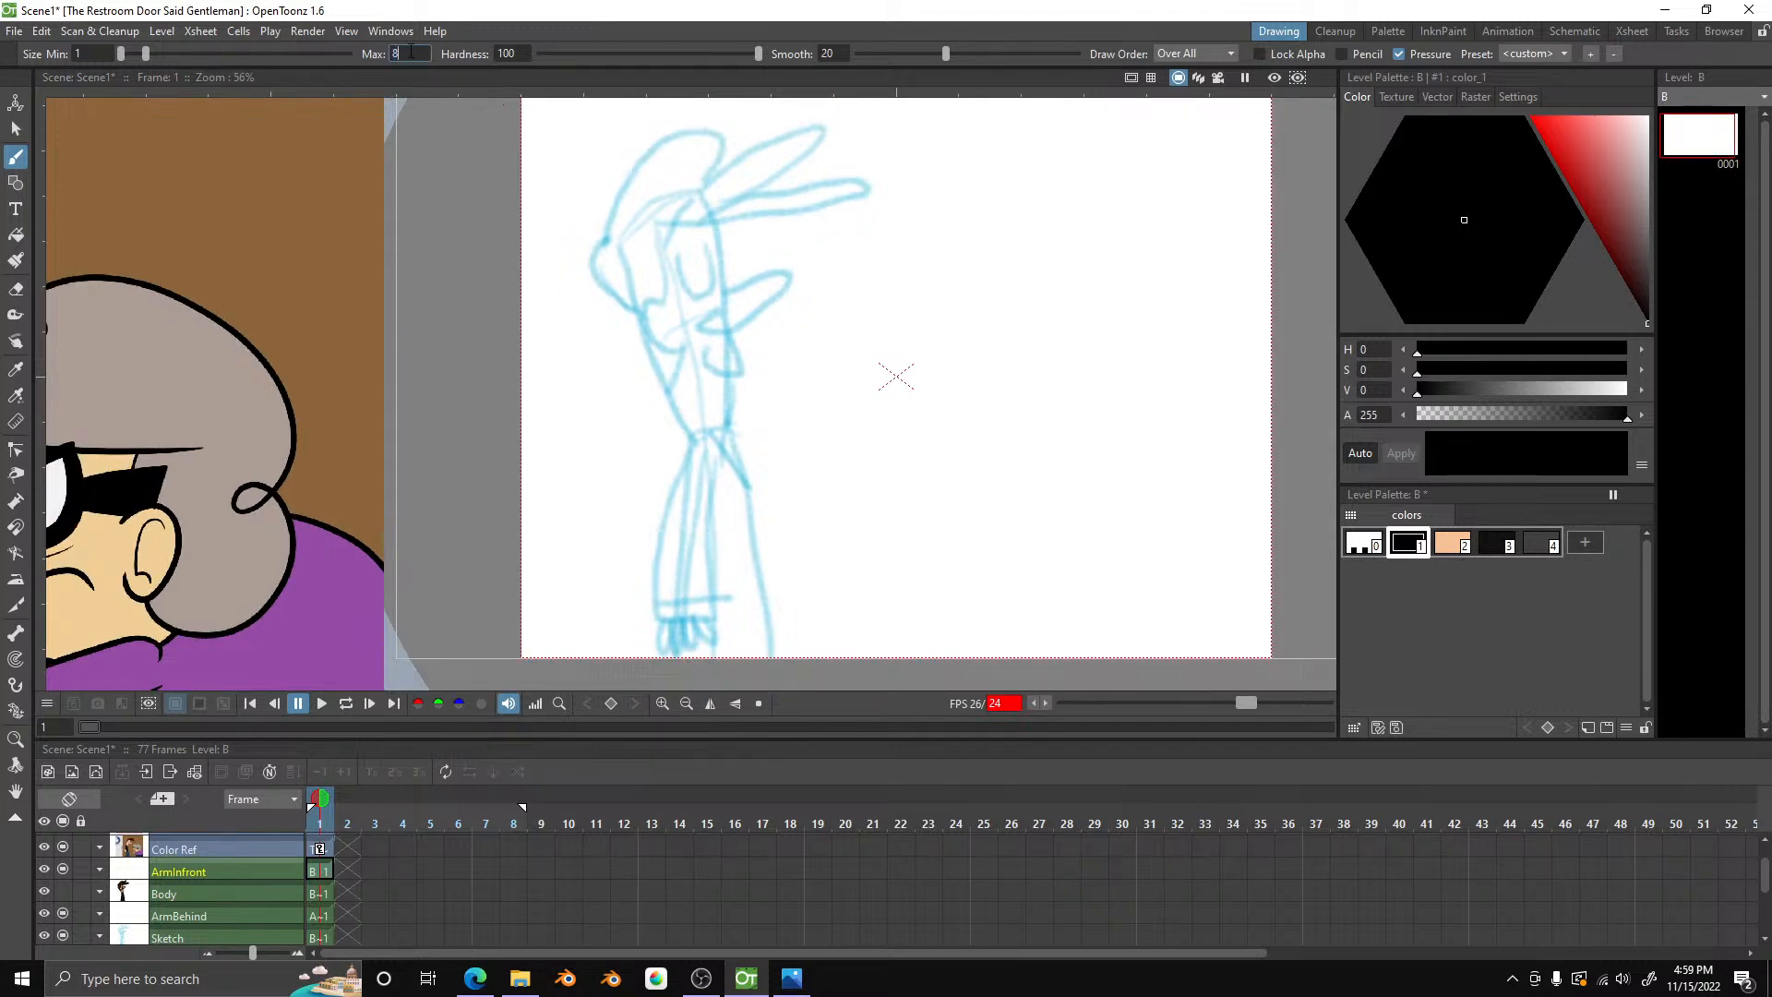
pyautogui.press('Return')
pyautogui.scroll(5, 750, 562)
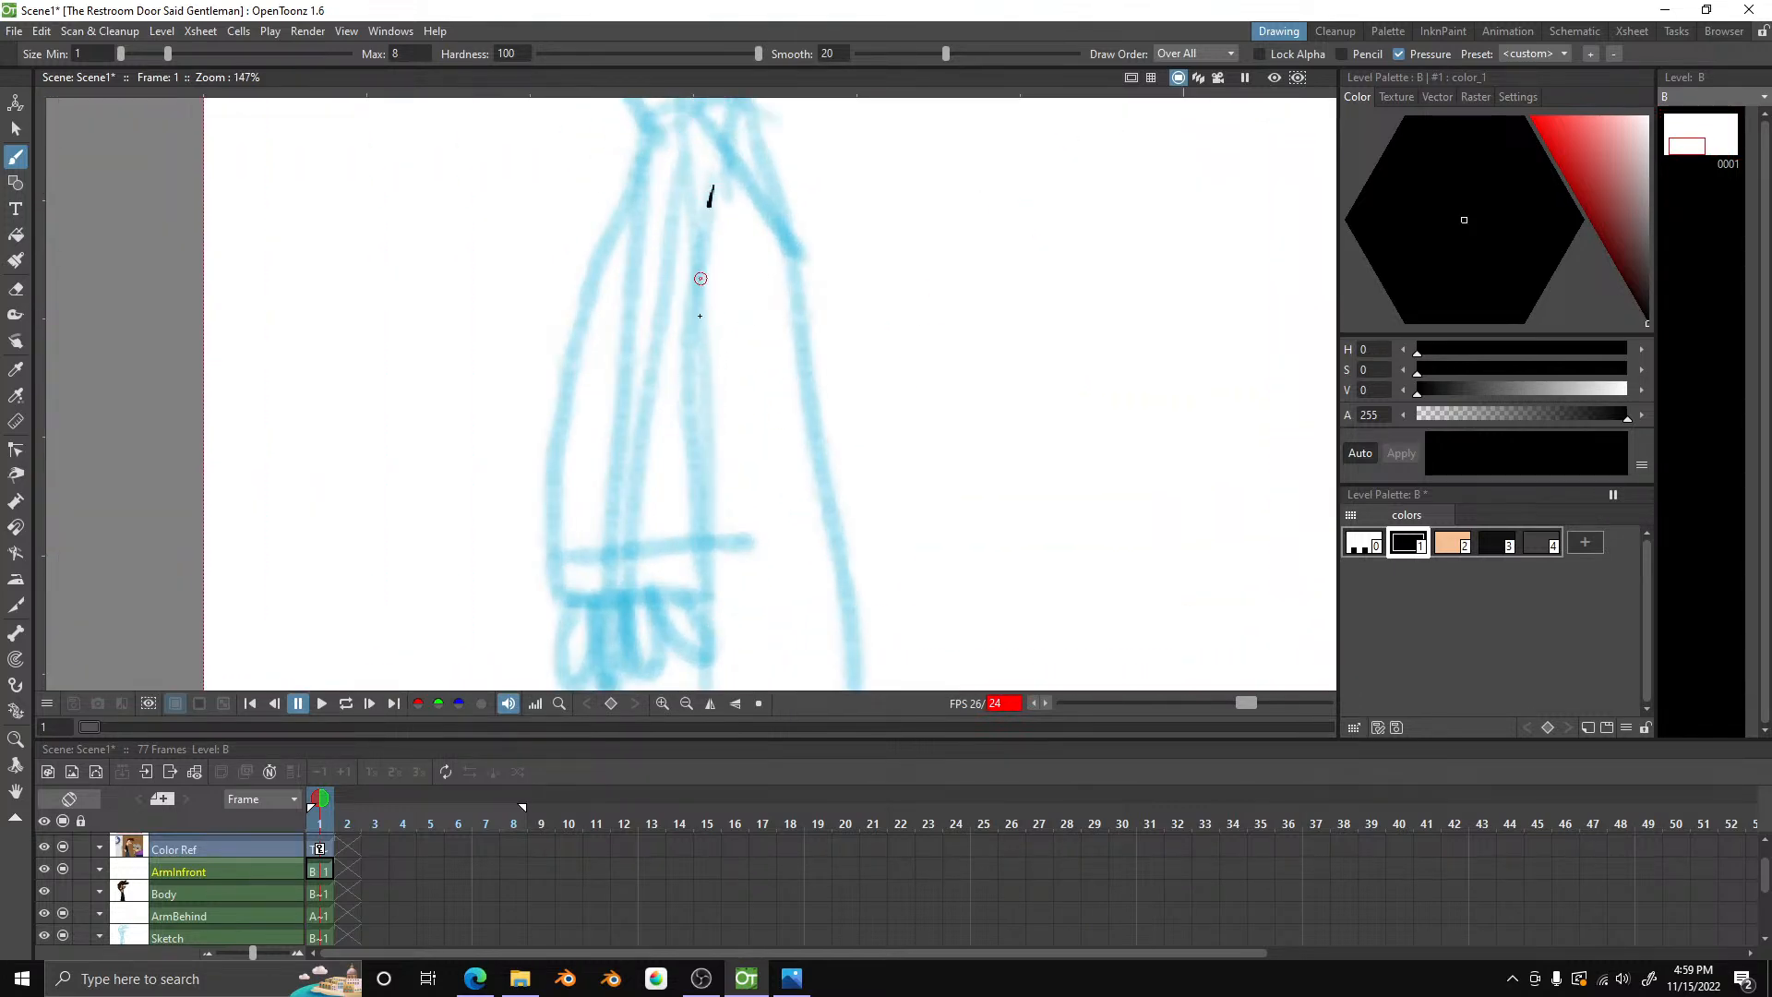
pyautogui.moveTo(701, 278); pyautogui.dragTo(713, 594)
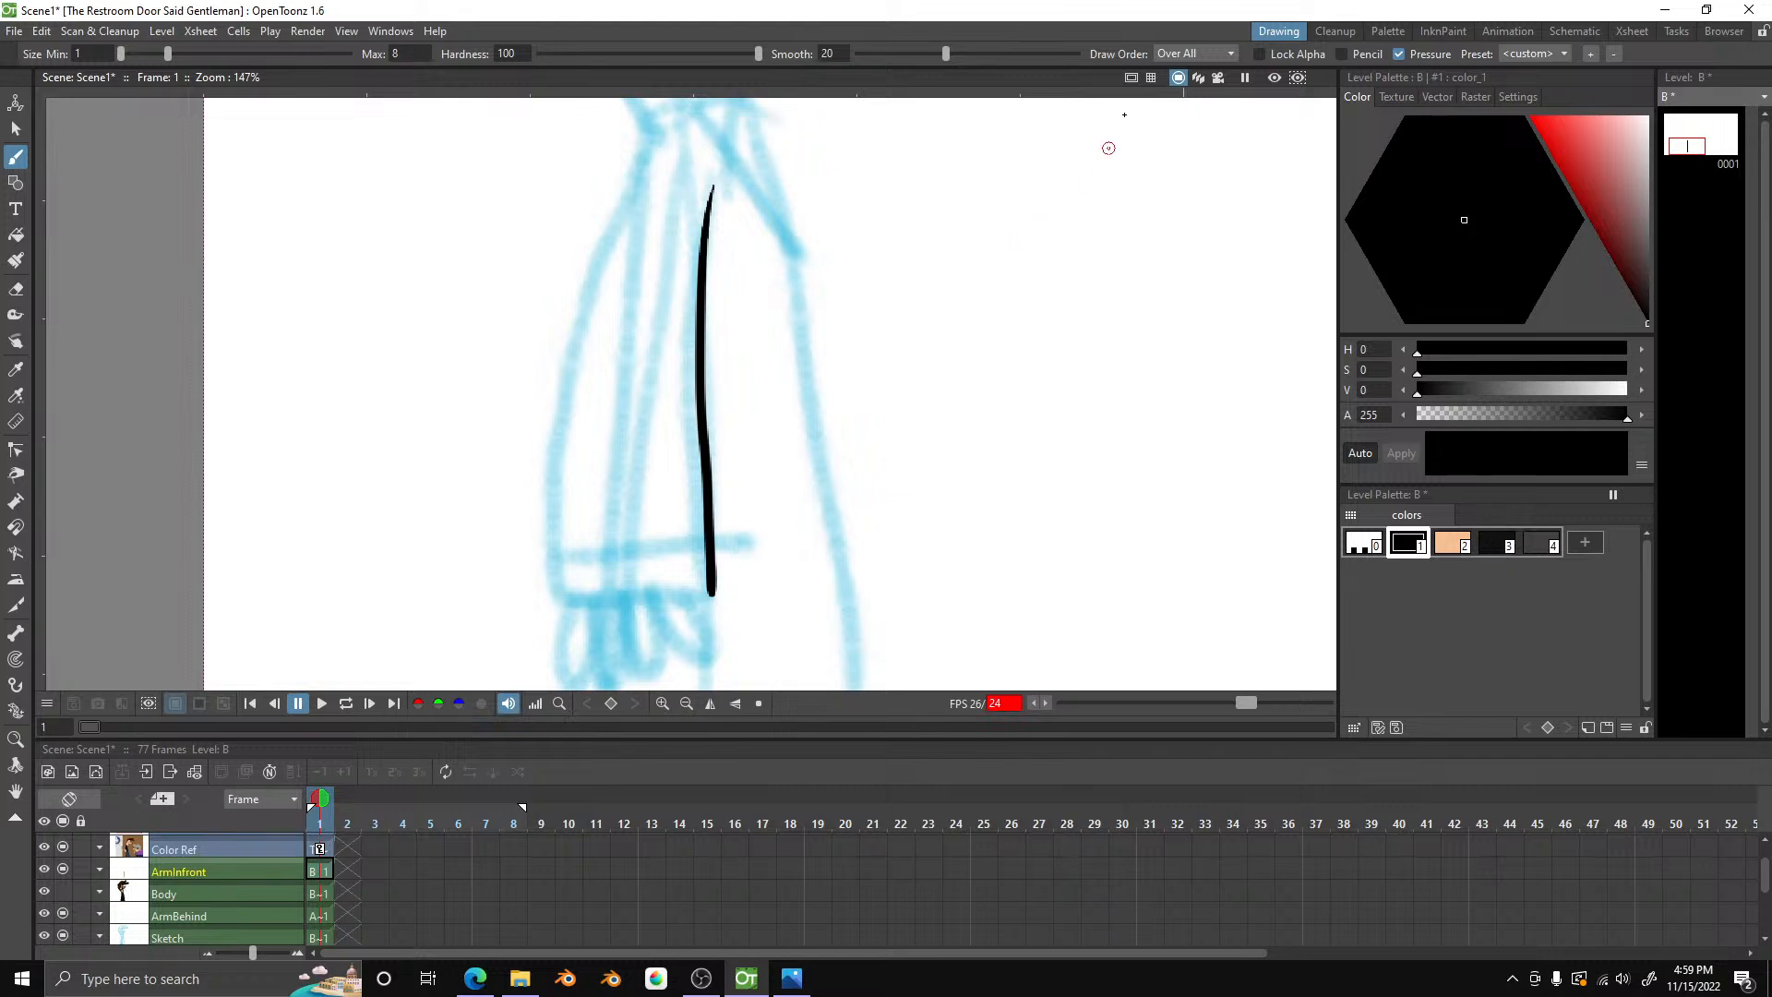
# - Try a skin-tone style 2 stroke across the black sleeve line with draw order Under All, undo it, and restore black and Over All
pyautogui.click(1203, 44)
pyautogui.click(1197, 85)
pyautogui.click(1452, 543)
pyautogui.moveTo(633, 400); pyautogui.dragTo(776, 406)
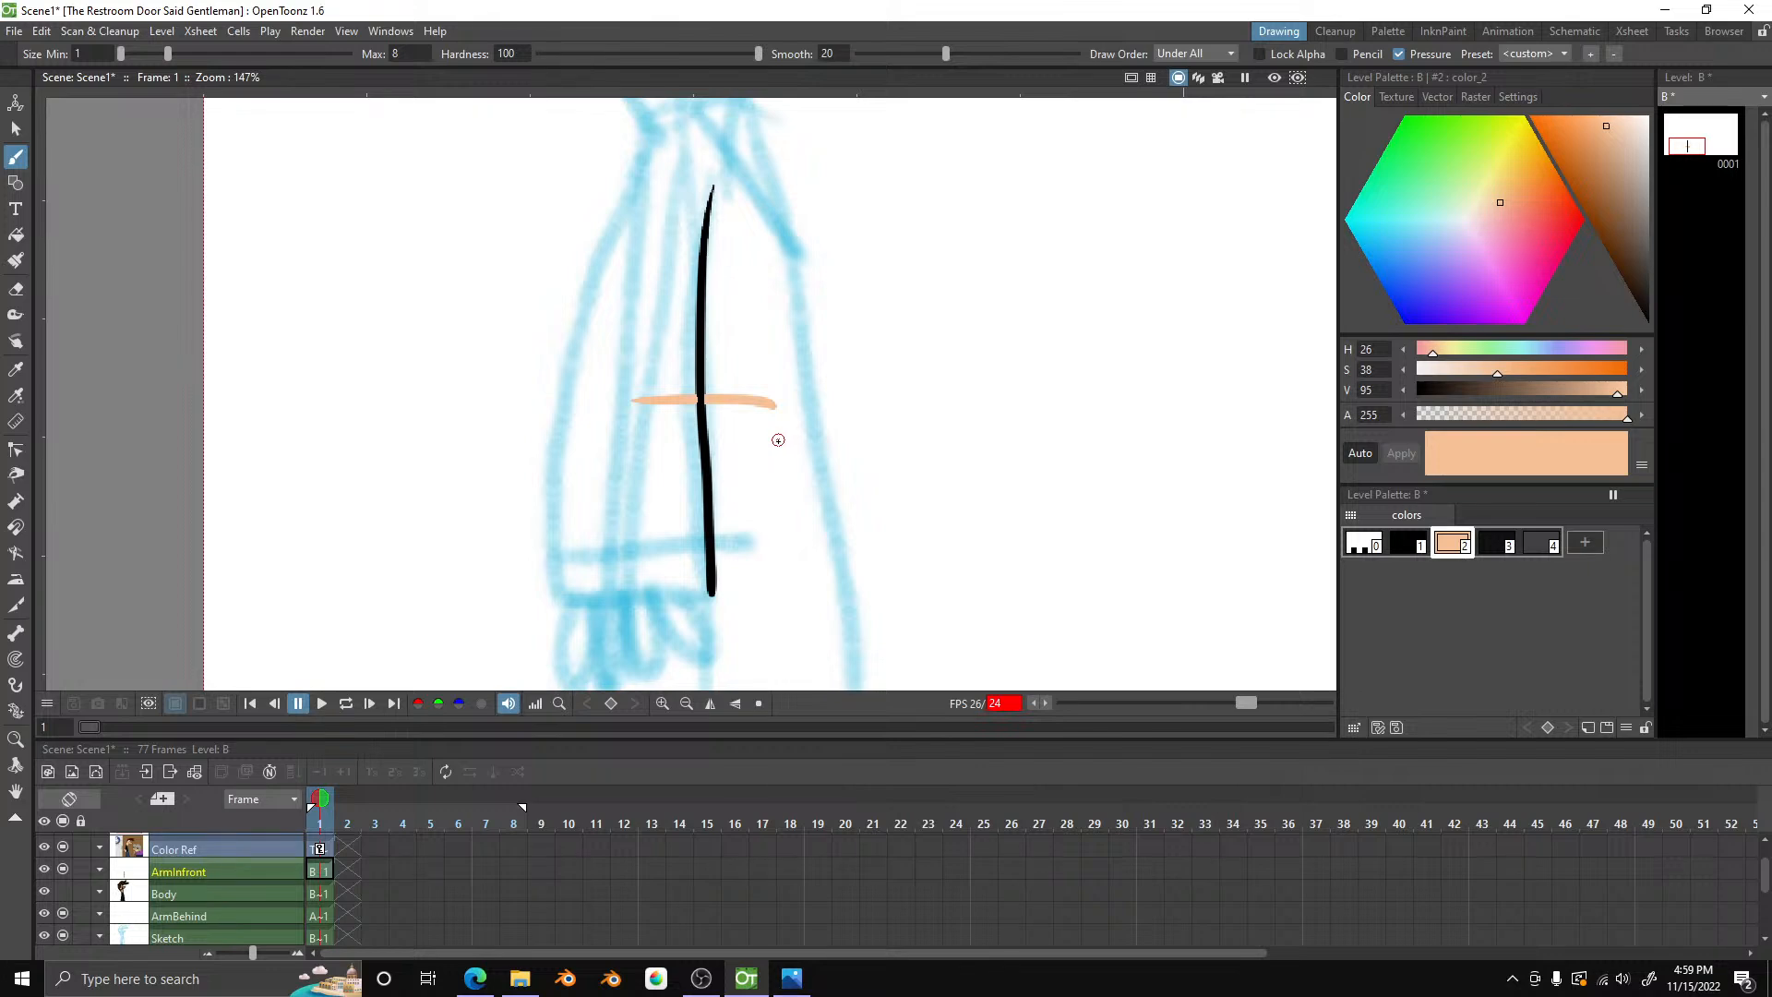
pyautogui.hotkey('ctrl', 'z')
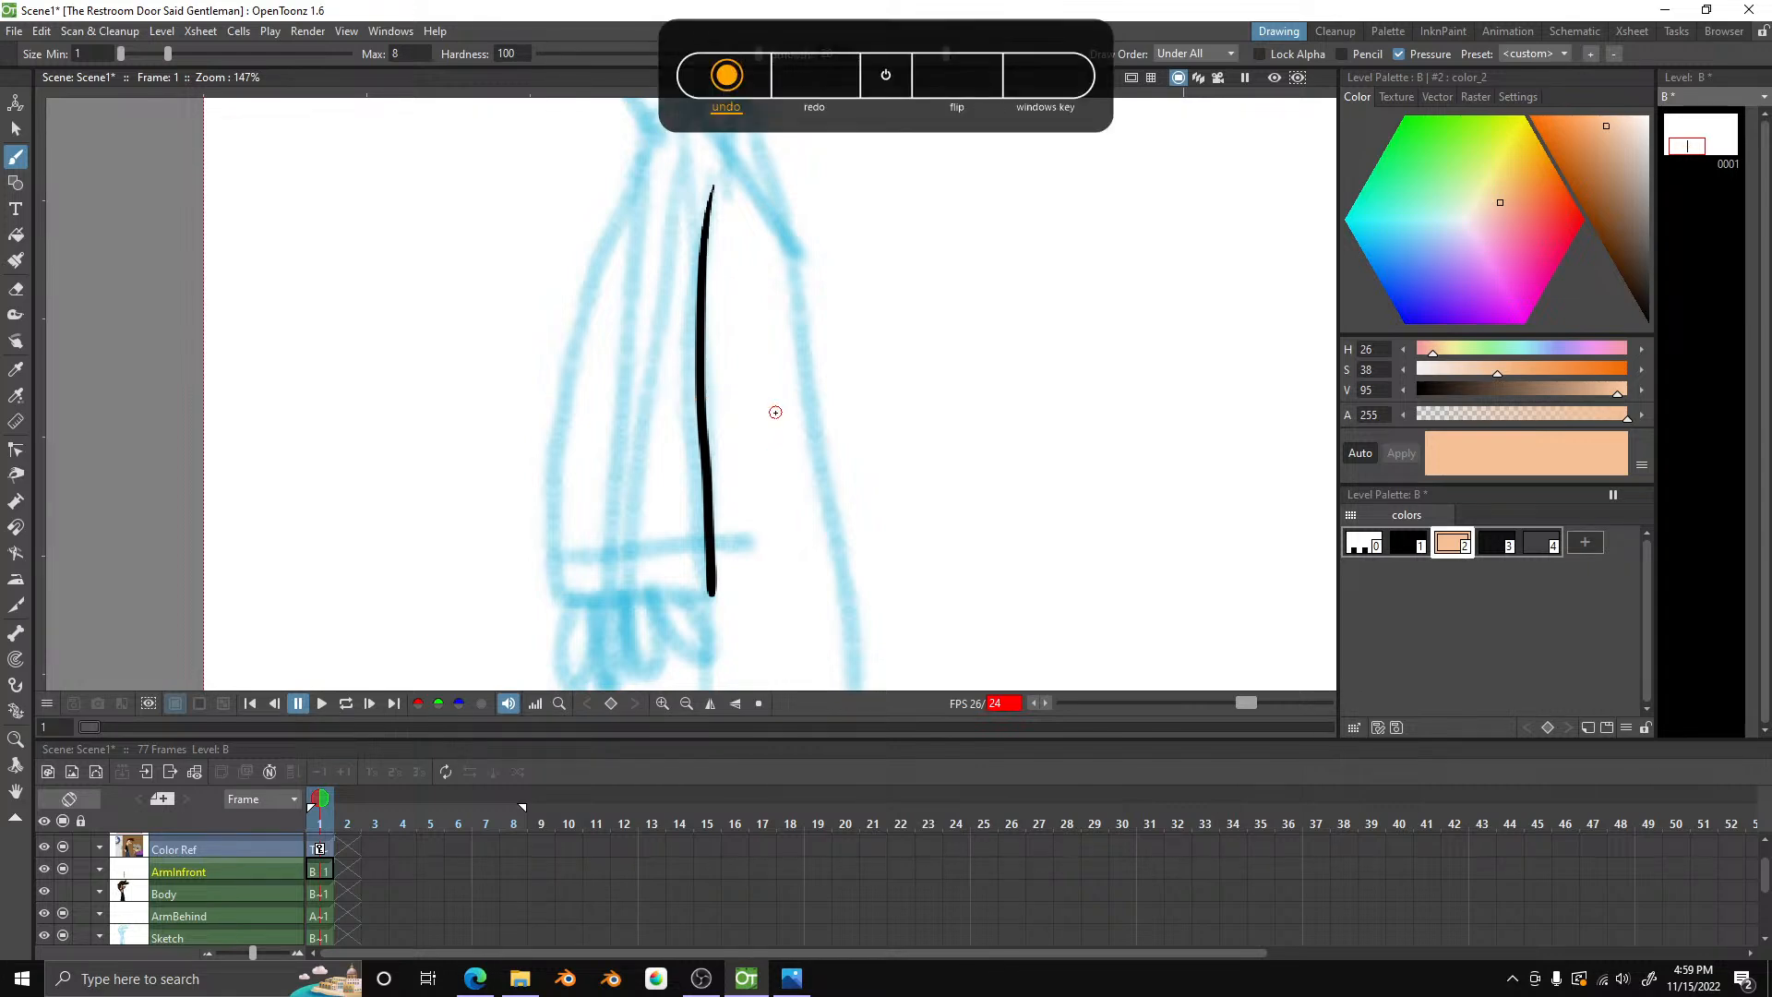
pyautogui.click(1409, 543)
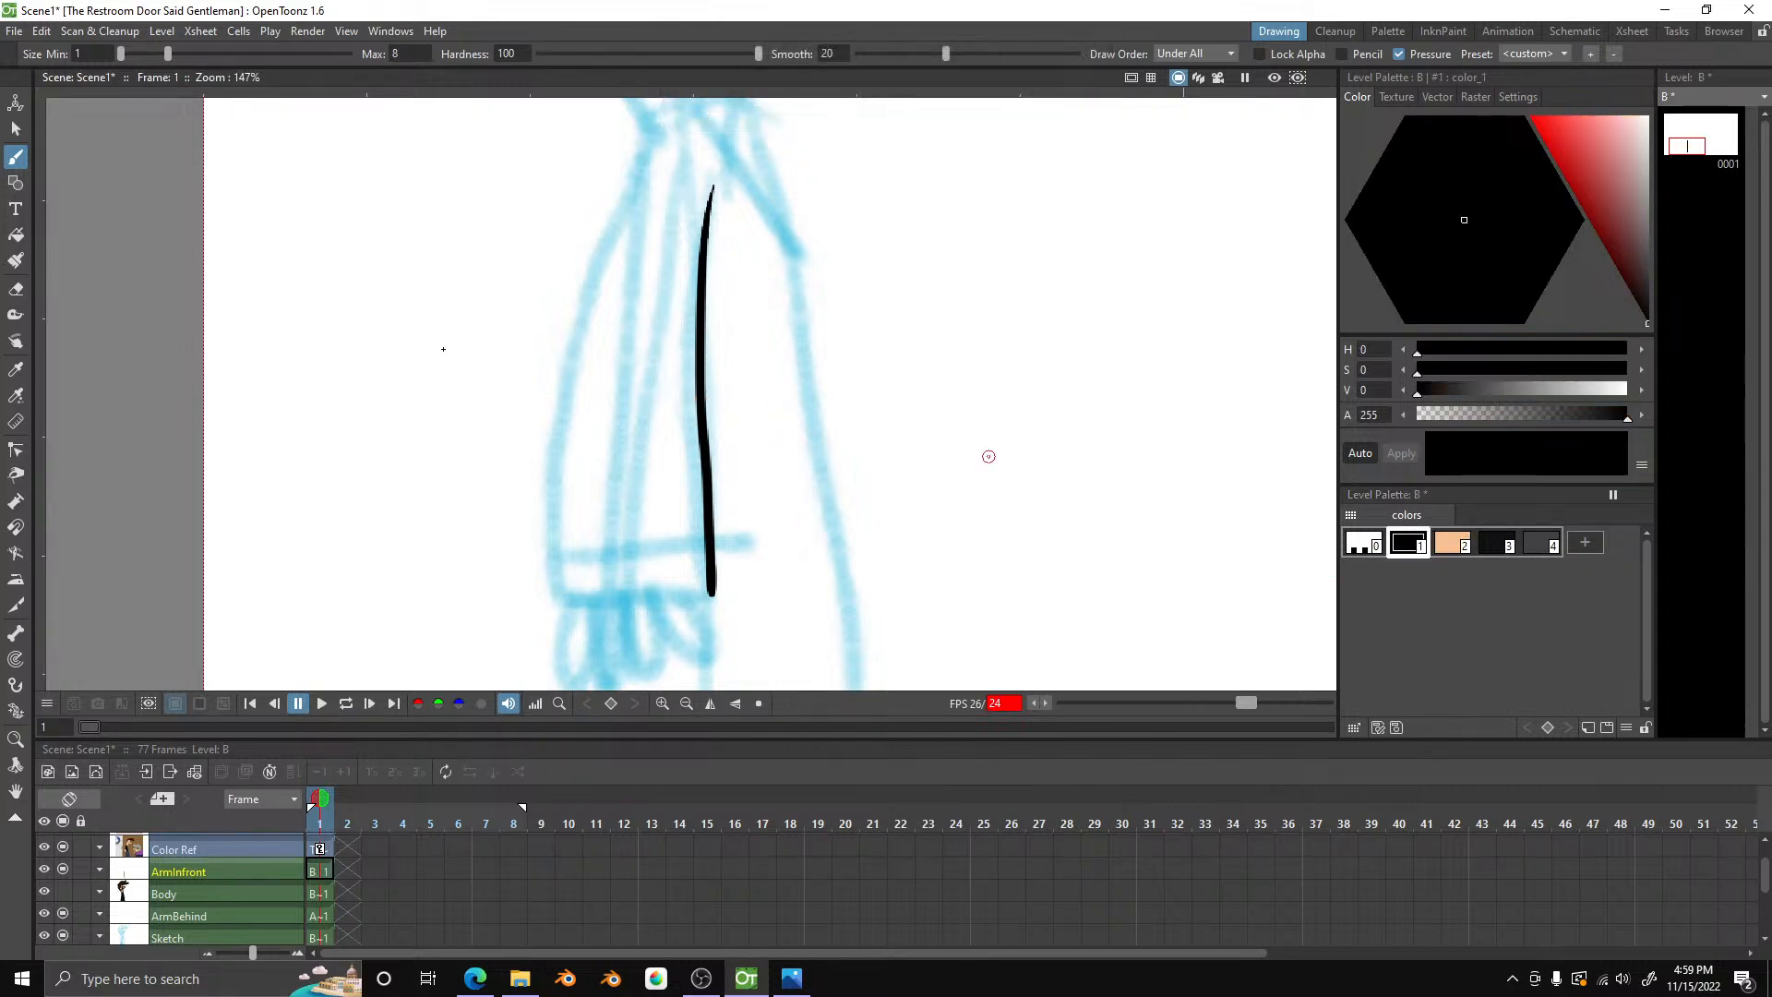
pyautogui.click(1195, 54)
pyautogui.click(1175, 79)
# - Ink the sleeve's outer curve and bottom hem in black, joining them to the inner edge
pyautogui.scroll(1, 574, 349)
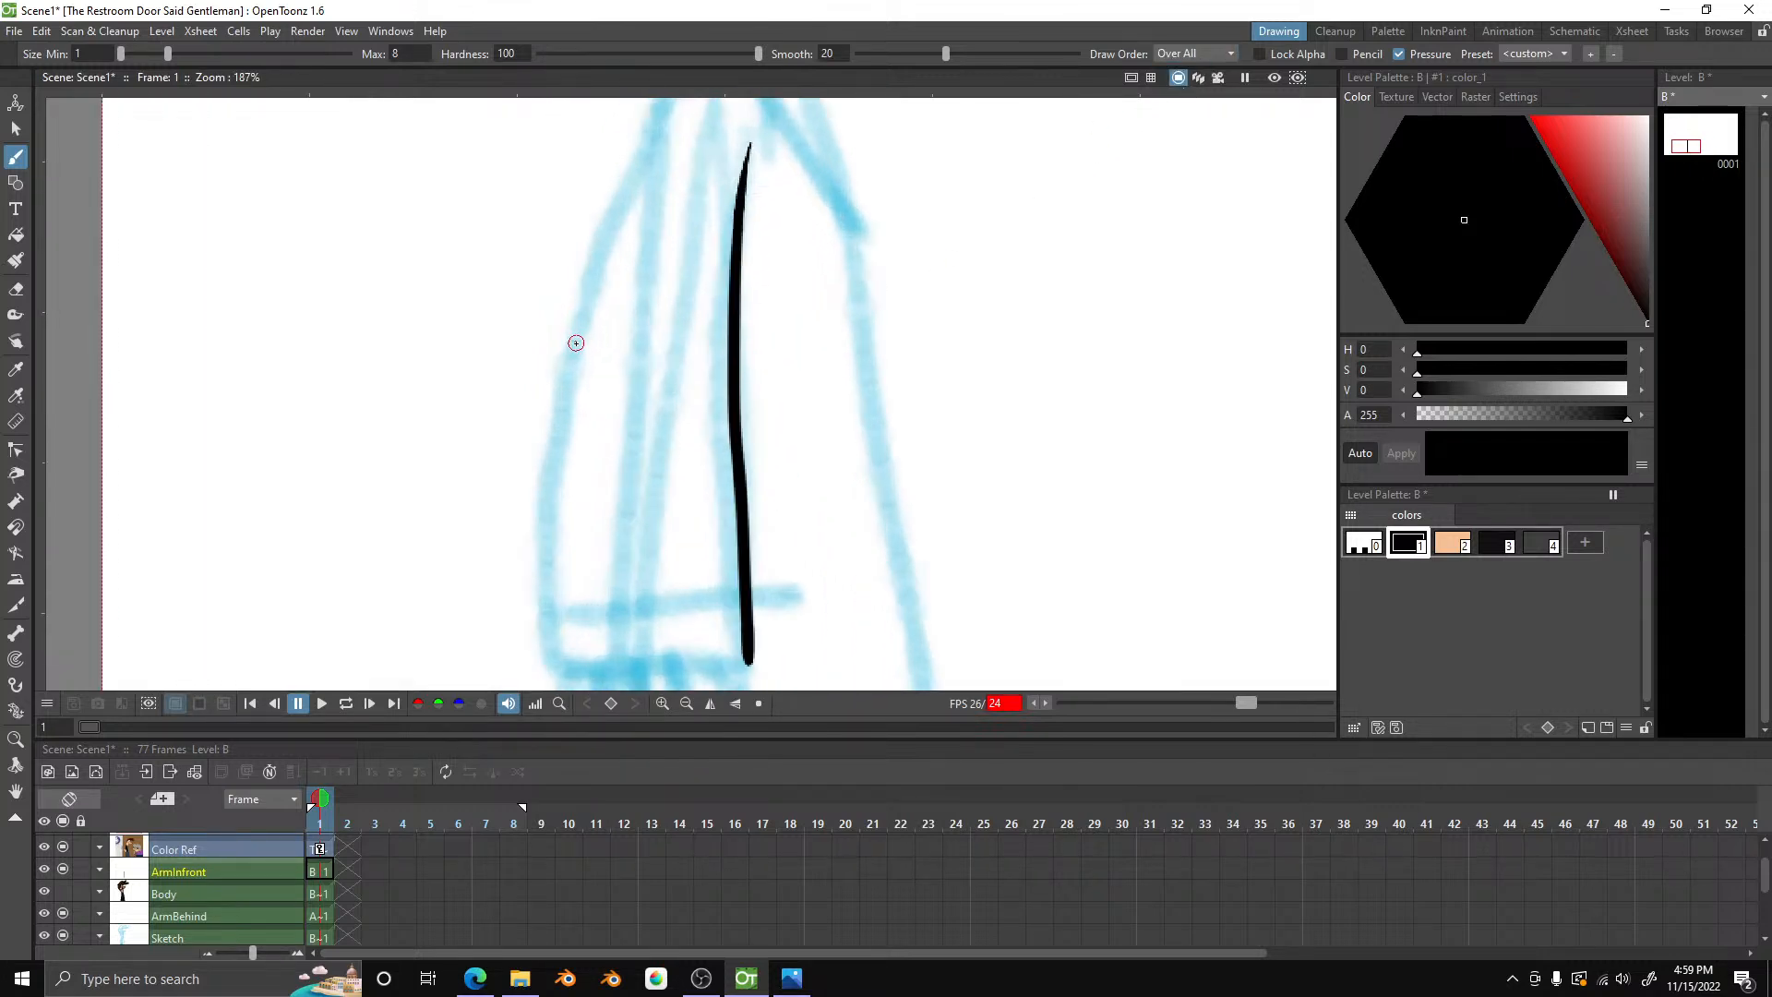
pyautogui.click(1189, 58)
pyautogui.click(1189, 58)
pyautogui.moveTo(754, 666)
pyautogui.mouseDown()
pyautogui.moveTo(552, 662)
pyautogui.moveTo(582, 330)
pyautogui.moveTo(688, 134)
pyautogui.moveTo(600, 249)
pyautogui.moveTo(535, 489)
pyautogui.moveTo(542, 633)
pyautogui.moveTo(549, 669)
pyautogui.moveTo(568, 672)
pyautogui.moveTo(720, 674)
pyautogui.moveTo(749, 649)
pyautogui.mouseUp()
pyautogui.hotkey('ctrl', 'z')
pyautogui.hotkey('ctrl', 'z')
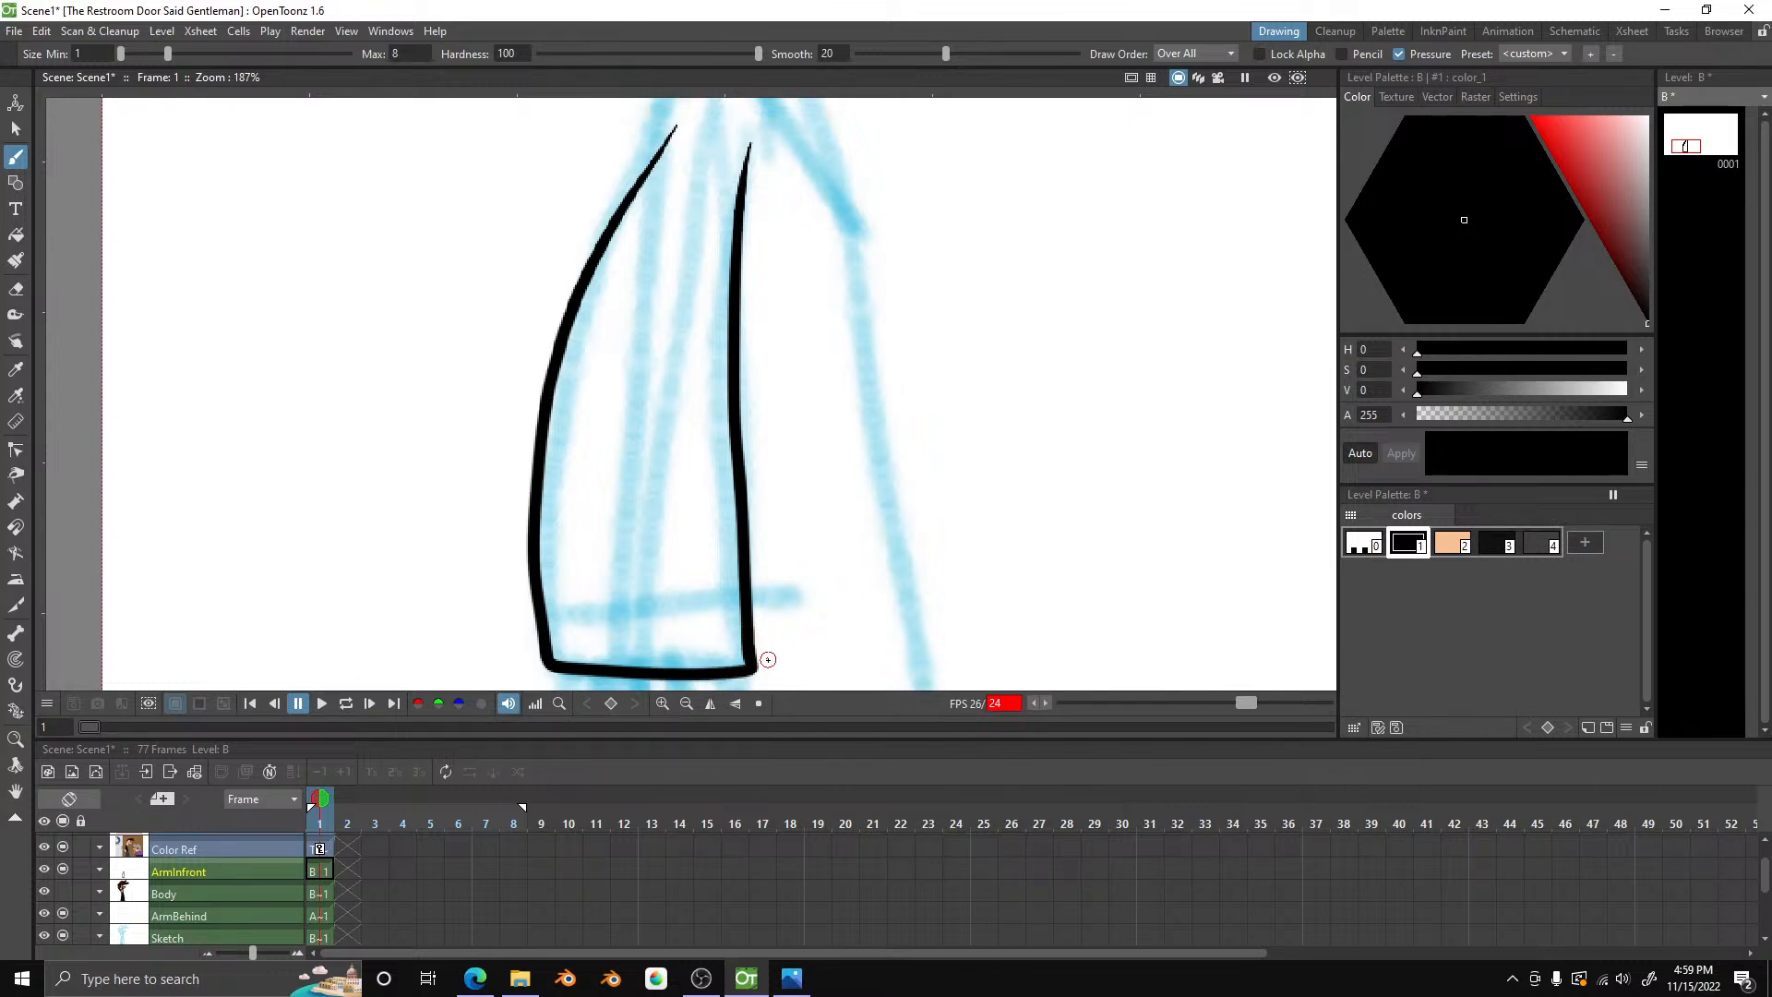
# - Ink the four rounded fingers hanging below the sleeve's hem in black
pyautogui.scroll(-4, 673, 500)
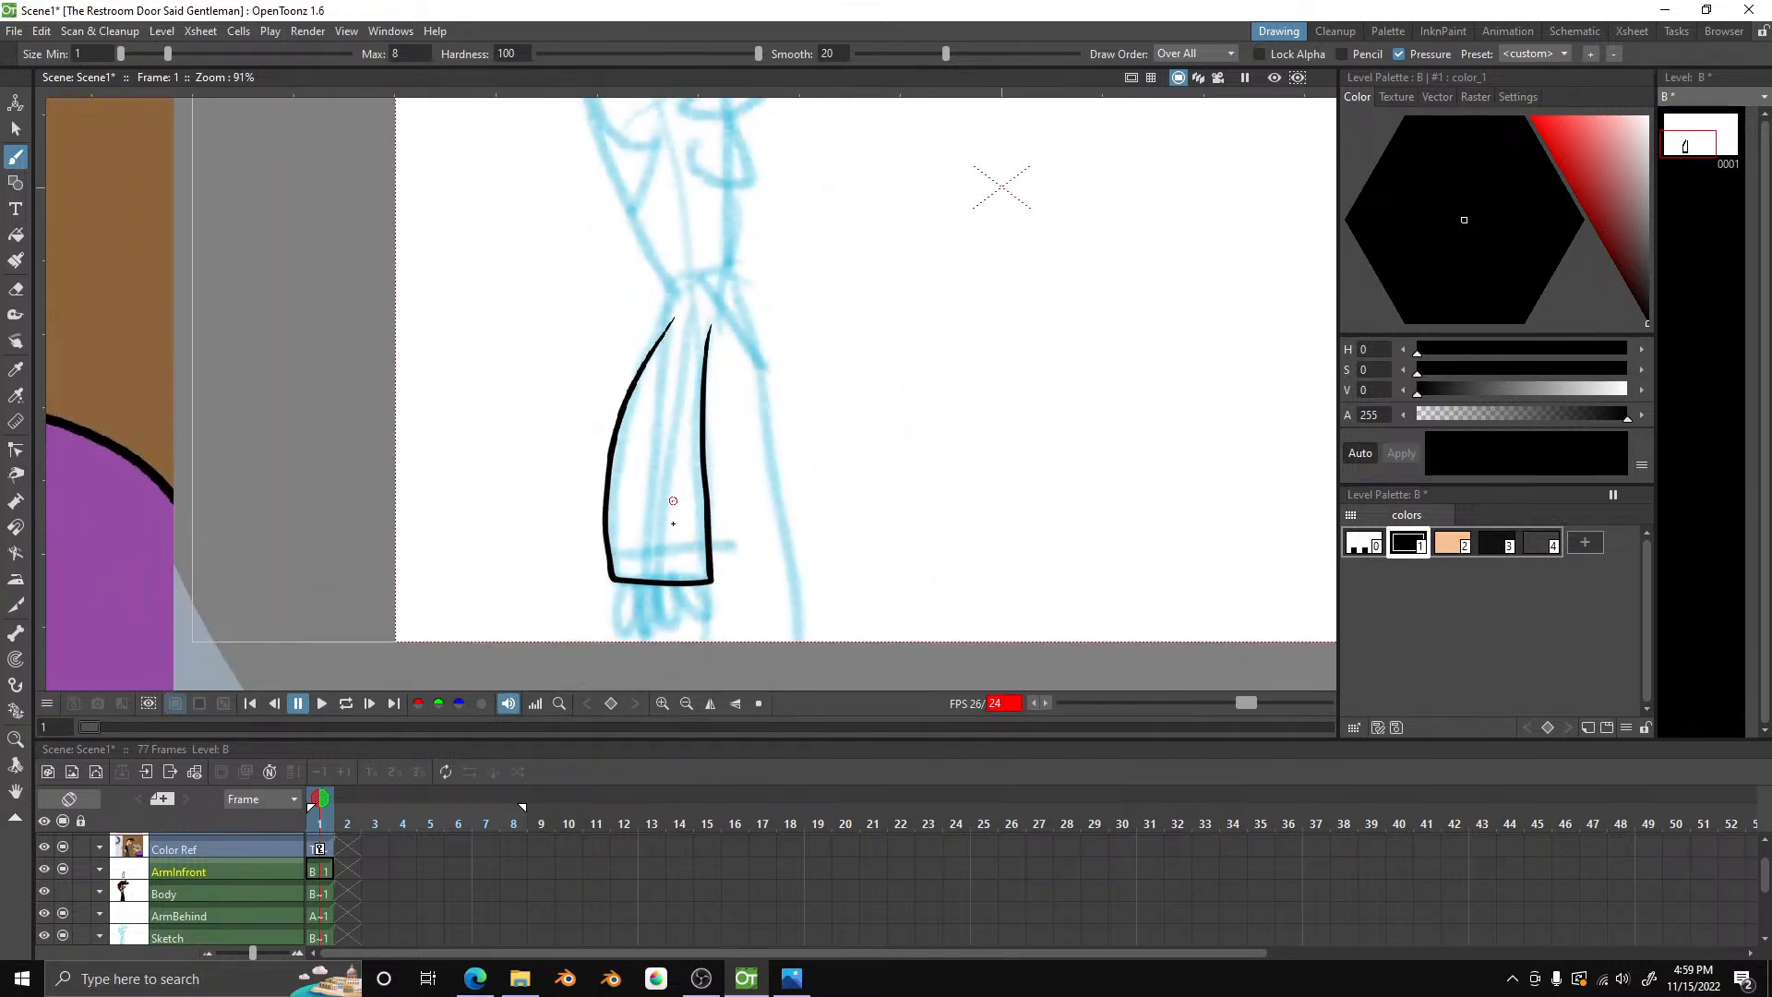
pyautogui.scroll(8, 678, 567)
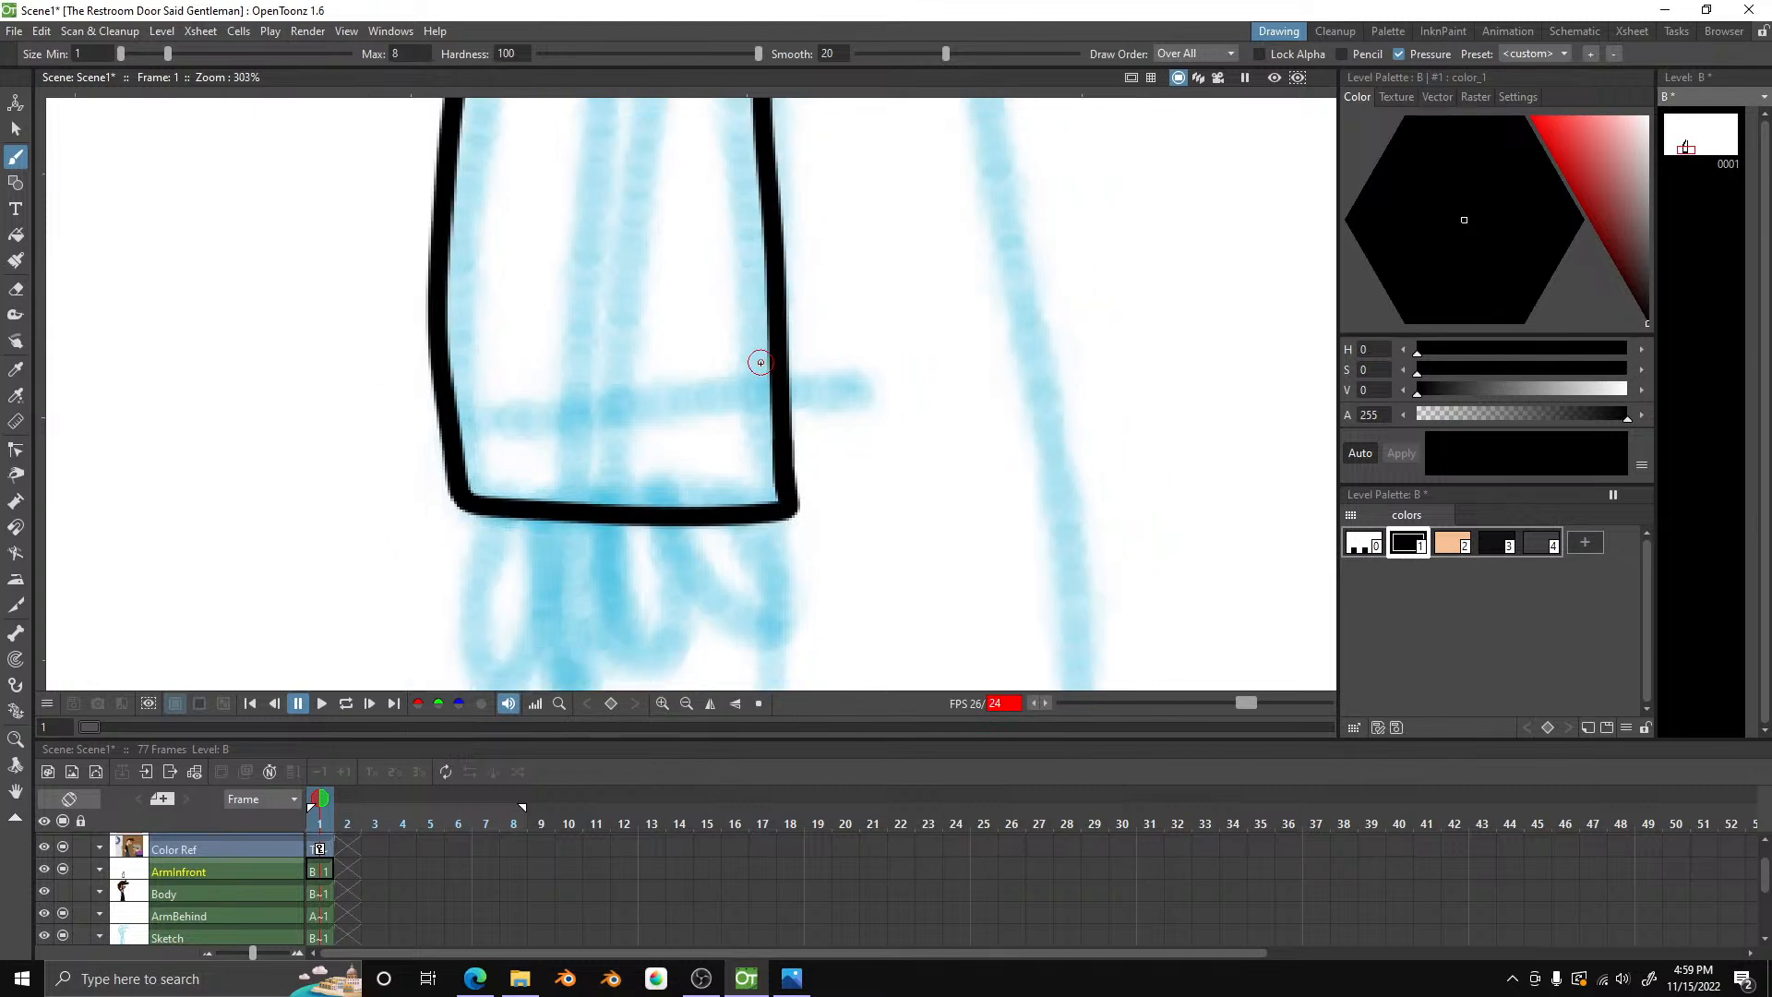
pyautogui.scroll(3, 660, 598)
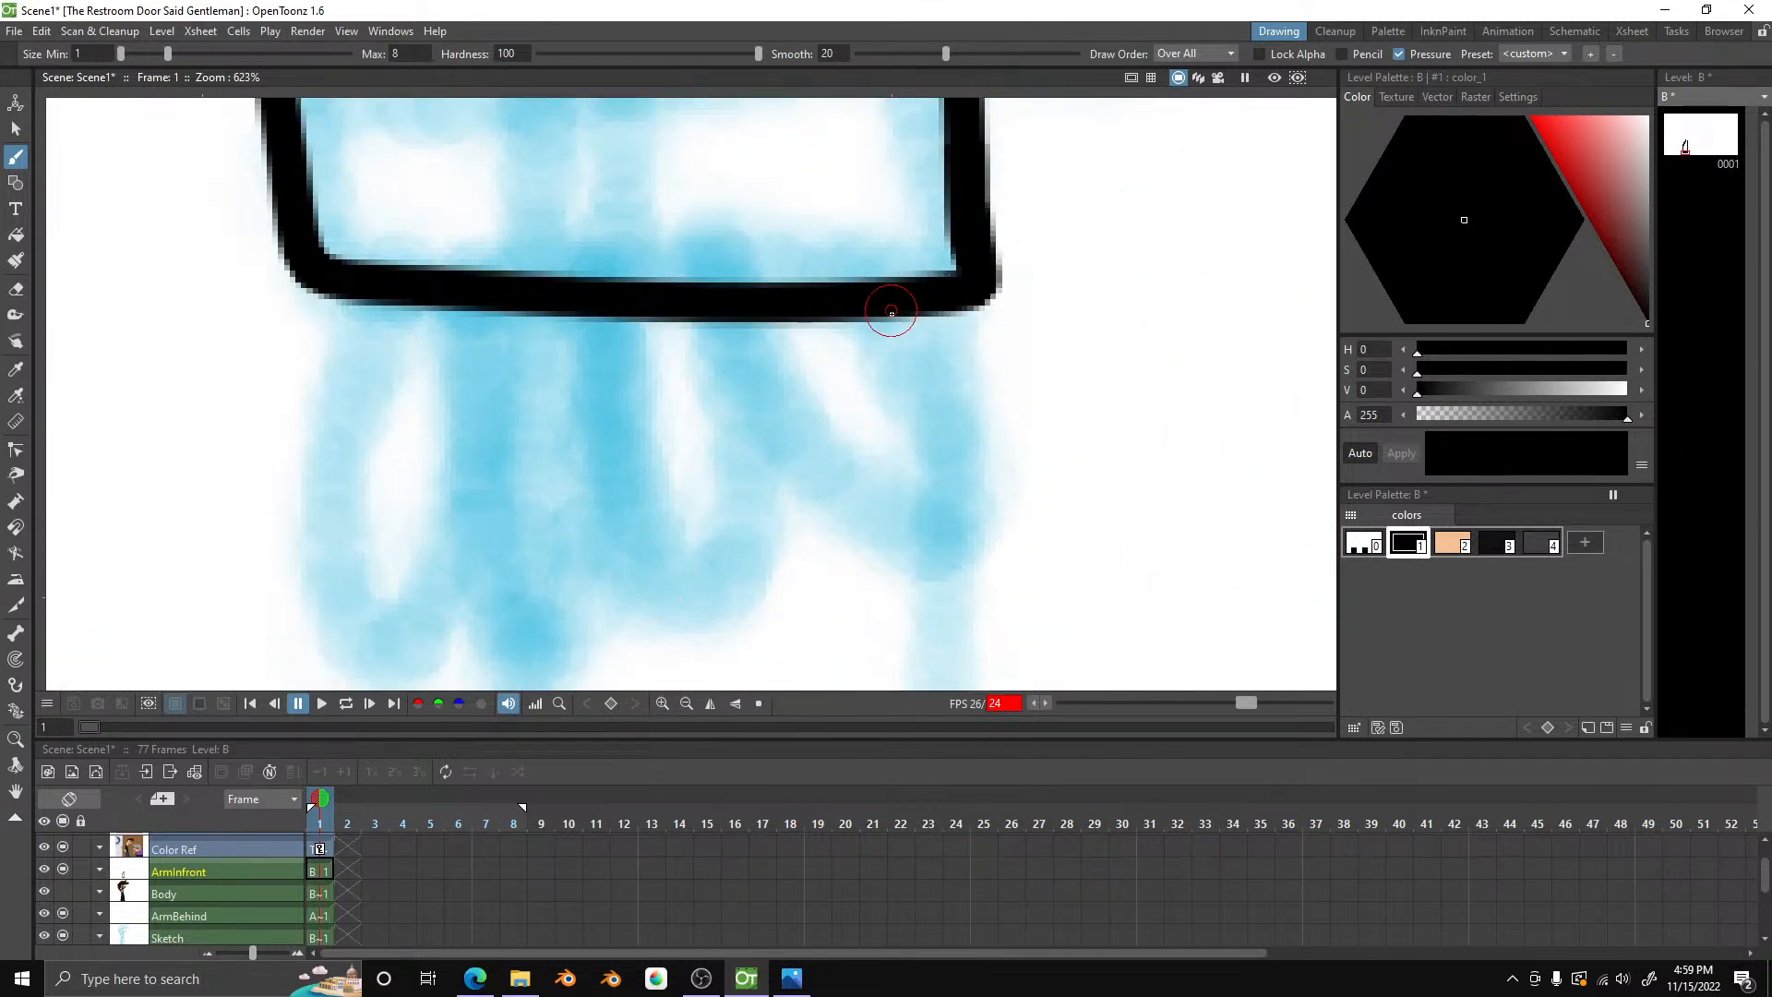
pyautogui.moveTo(921, 317)
pyautogui.mouseDown()
pyautogui.moveTo(997, 534)
pyautogui.moveTo(882, 573)
pyautogui.moveTo(779, 360)
pyautogui.moveTo(773, 306)
pyautogui.moveTo(724, 613)
pyautogui.moveTo(633, 557)
pyautogui.moveTo(626, 497)
pyautogui.mouseUp()
pyautogui.moveTo(620, 321); pyautogui.dragTo(629, 300)
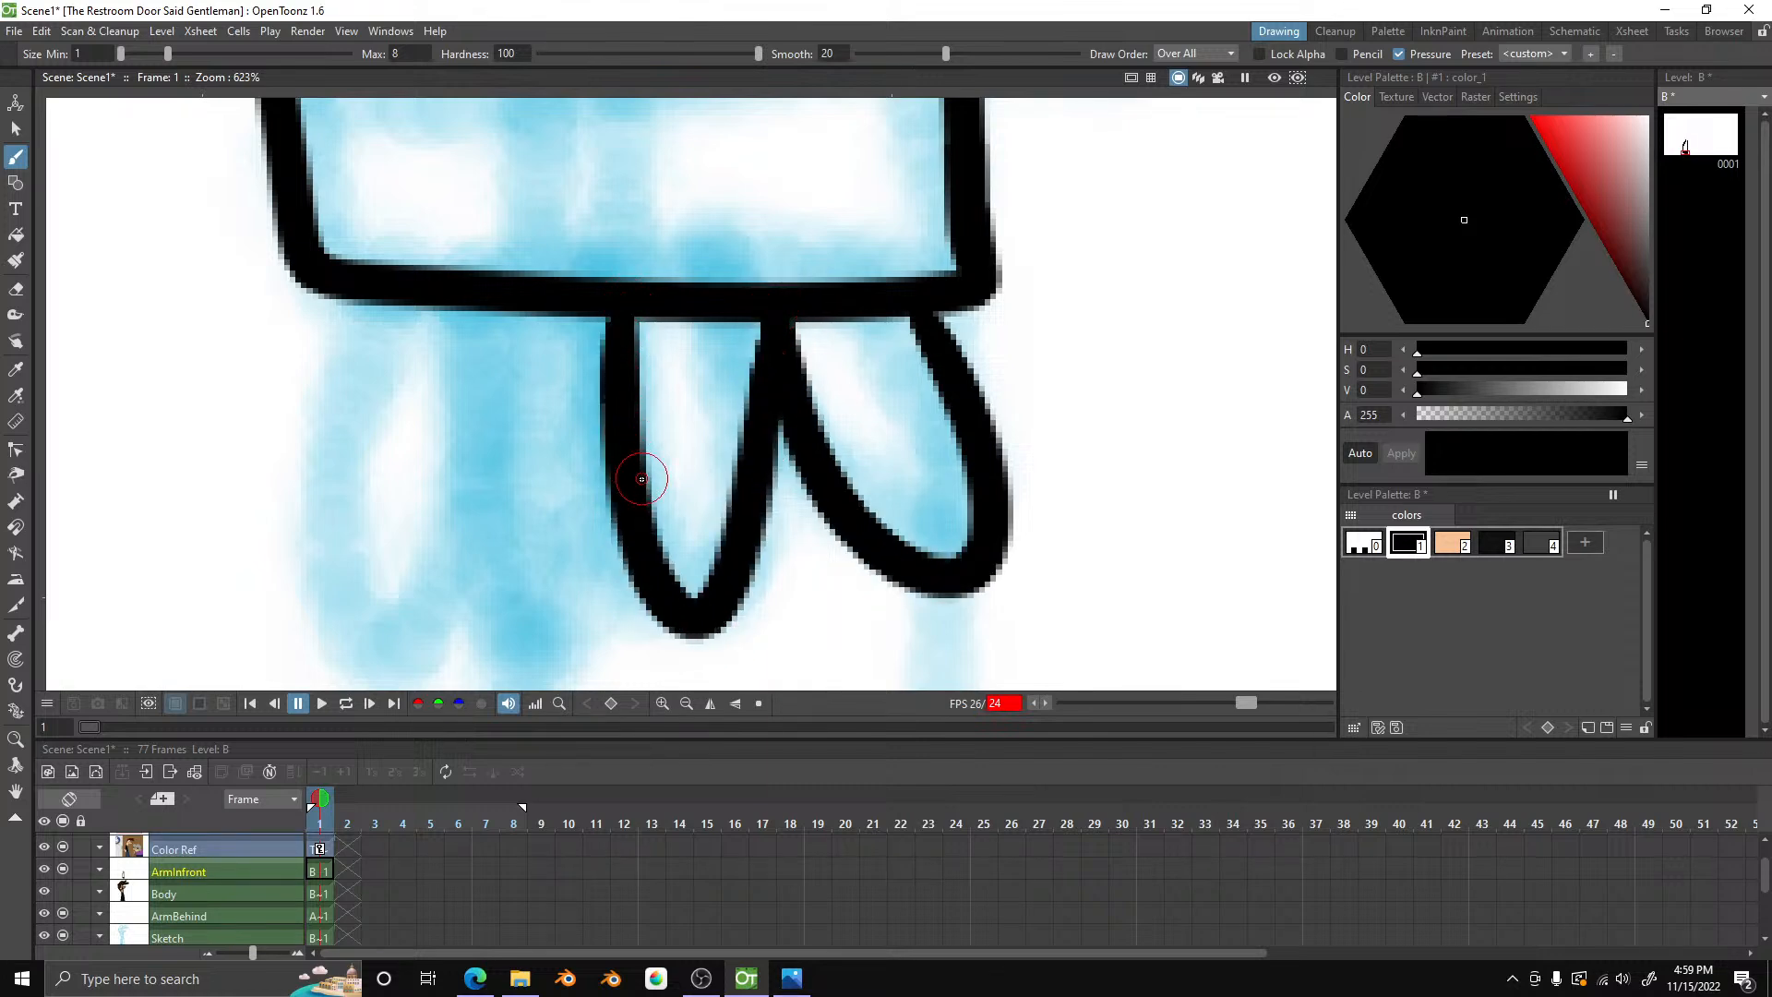
pyautogui.moveTo(633, 573)
pyautogui.mouseDown()
pyautogui.moveTo(566, 633)
pyautogui.moveTo(486, 515)
pyautogui.moveTo(485, 448)
pyautogui.mouseUp()
pyautogui.moveTo(485, 533); pyautogui.dragTo(423, 580)
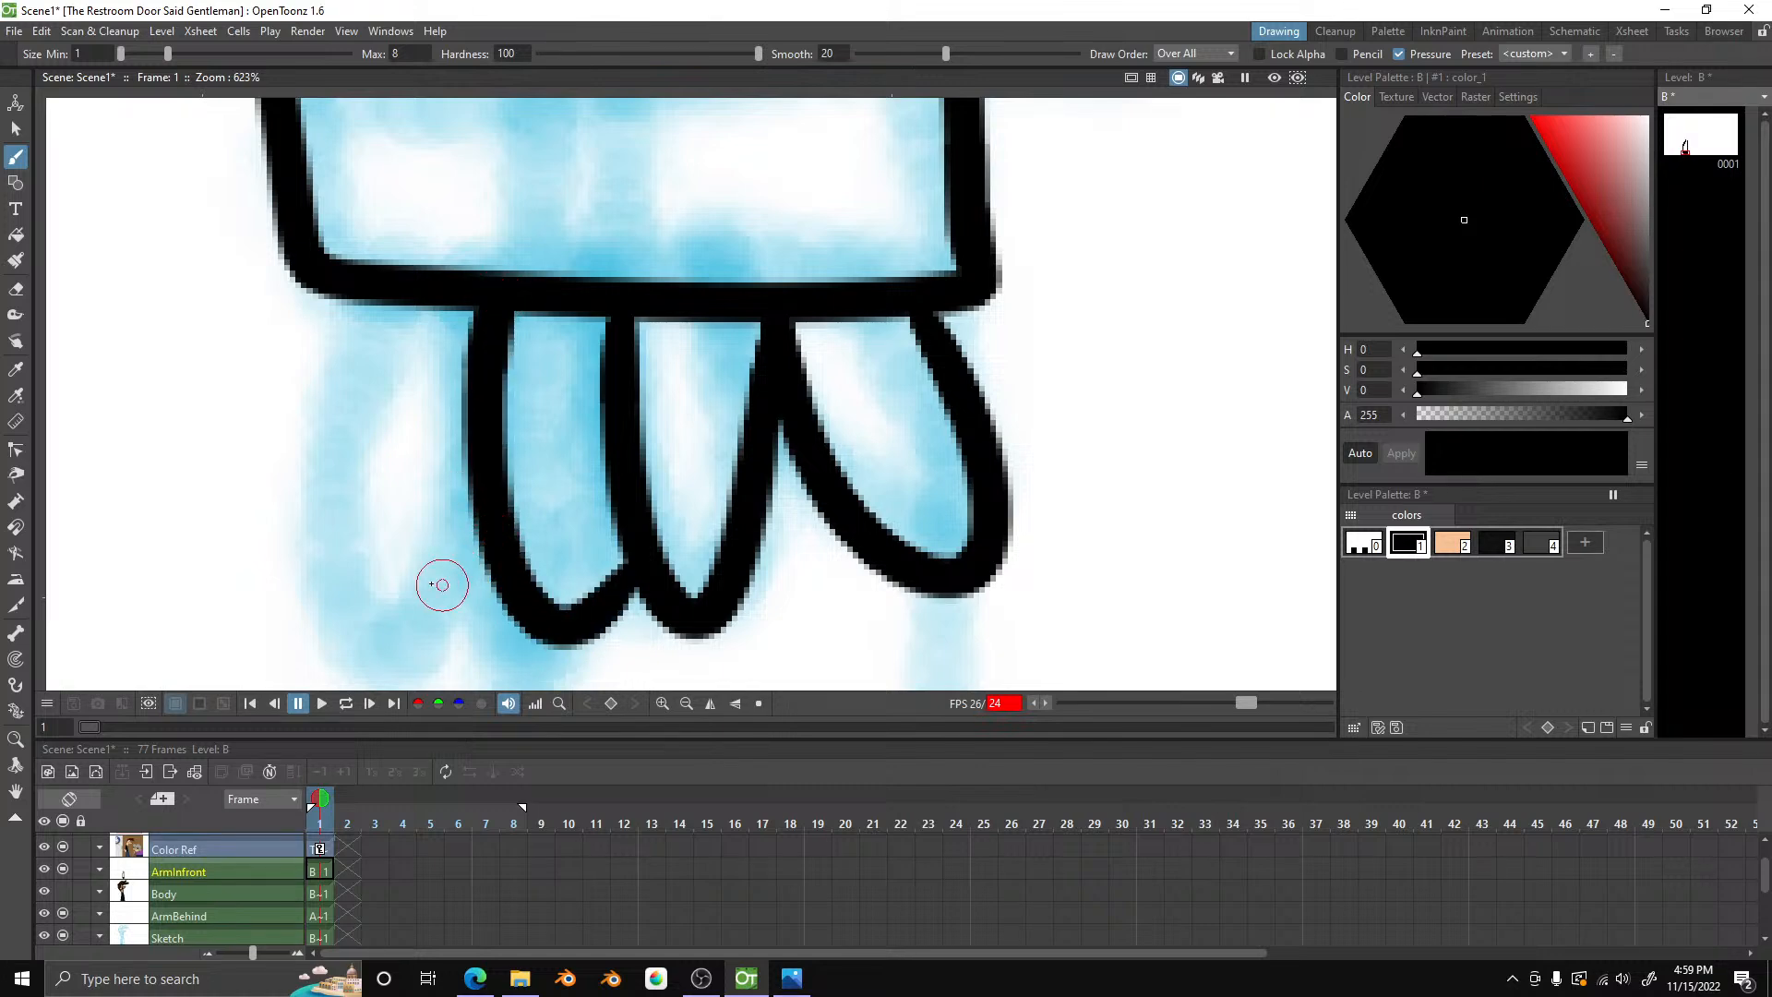
pyautogui.moveTo(343, 518)
pyautogui.mouseDown()
pyautogui.moveTo(379, 318)
pyautogui.moveTo(424, 279)
pyautogui.moveTo(421, 303)
pyautogui.mouseUp()
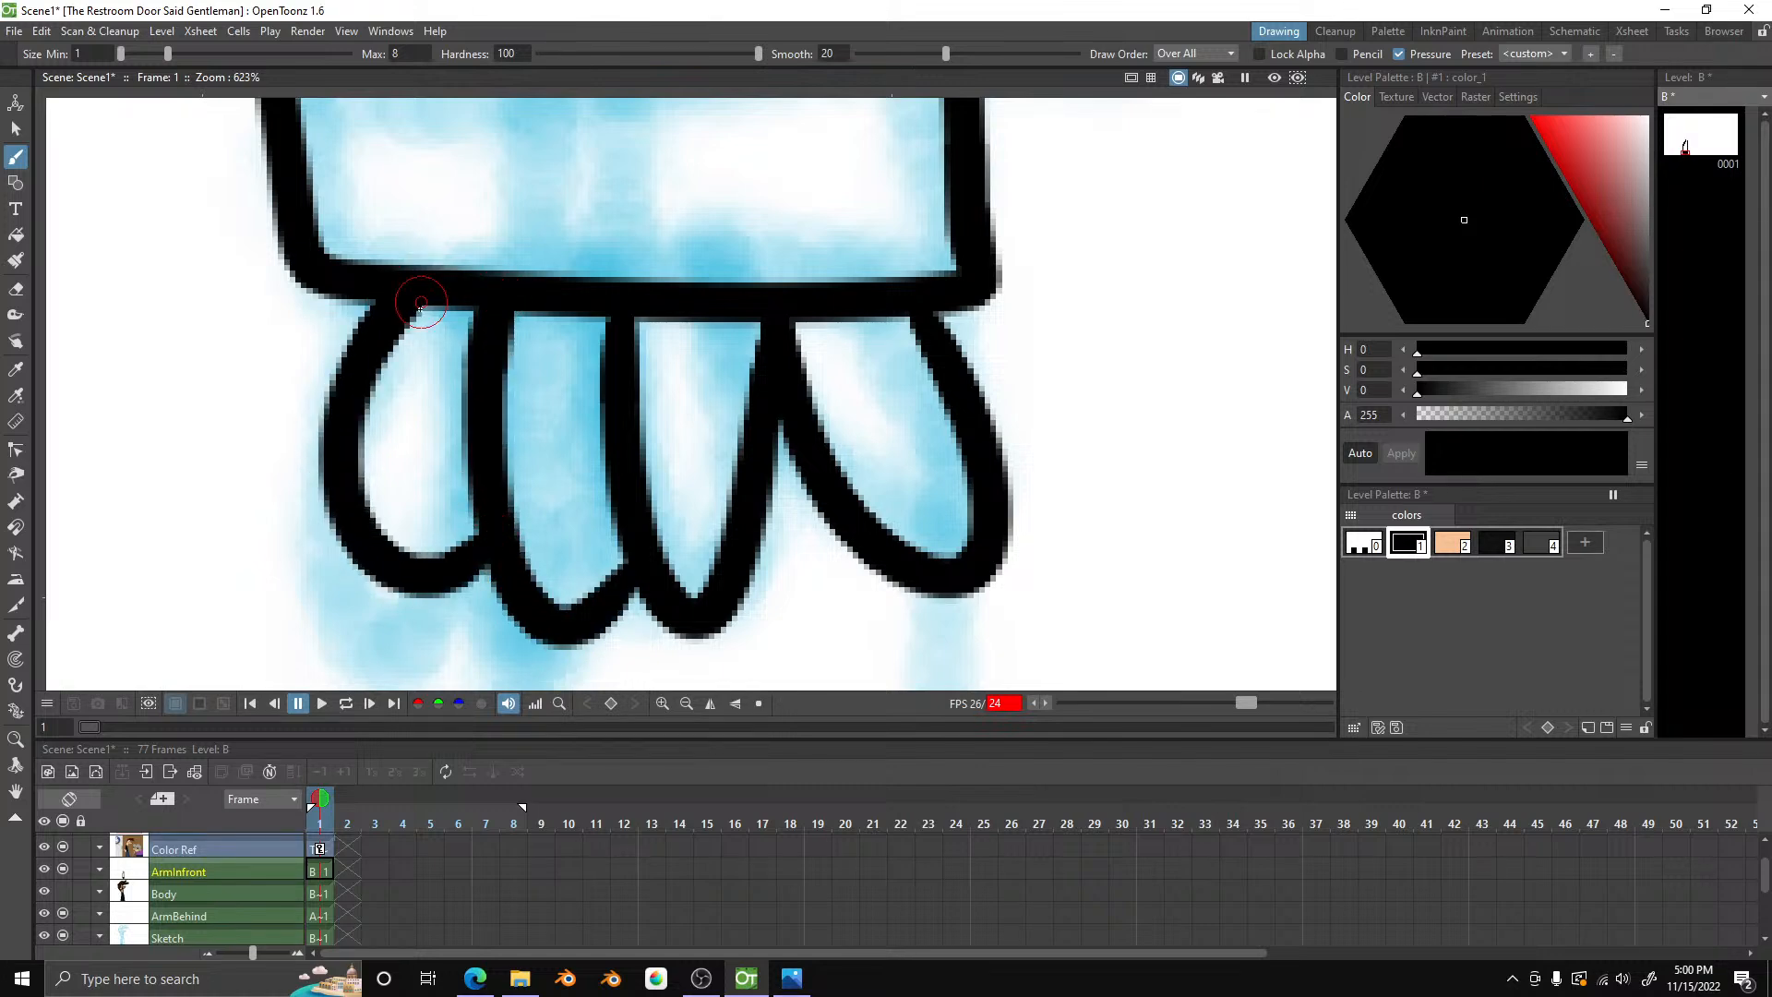
# - Set the brush's maximum size to 4 and ink a thin curved cuff line across the sleeve above the hem
pyautogui.scroll(-14, 424, 307)
pyautogui.scroll(12, 472, 332)
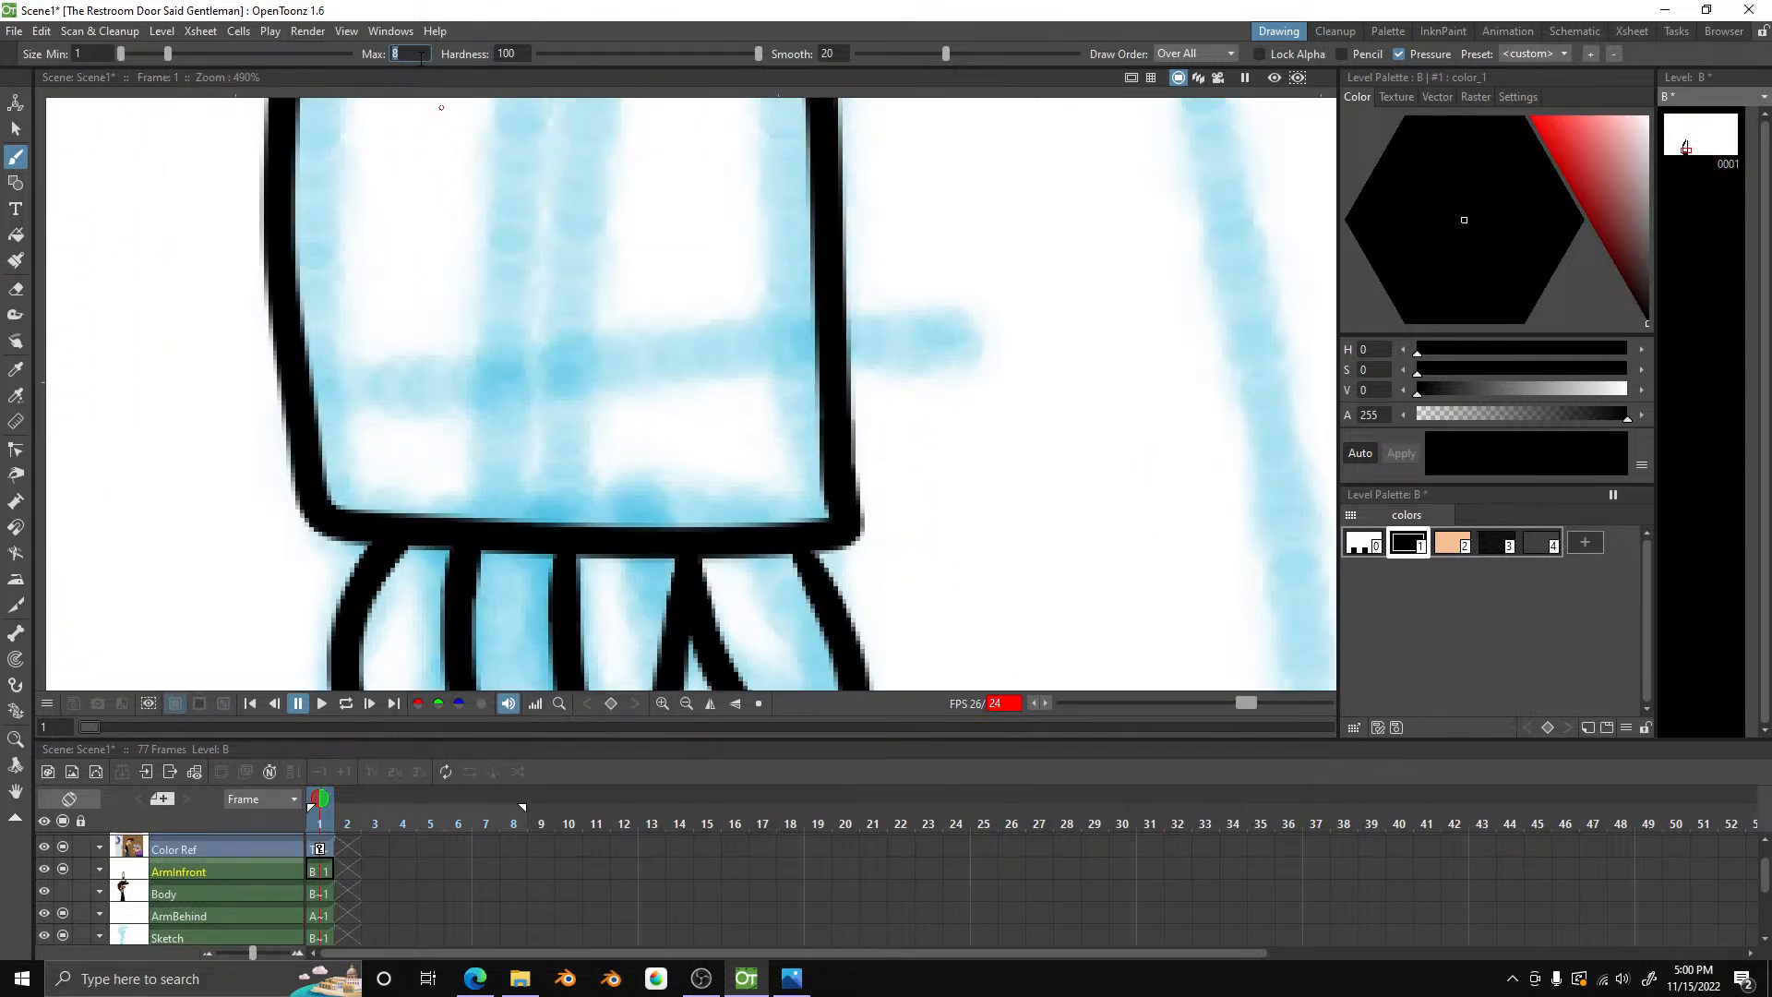
pyautogui.press('Return')
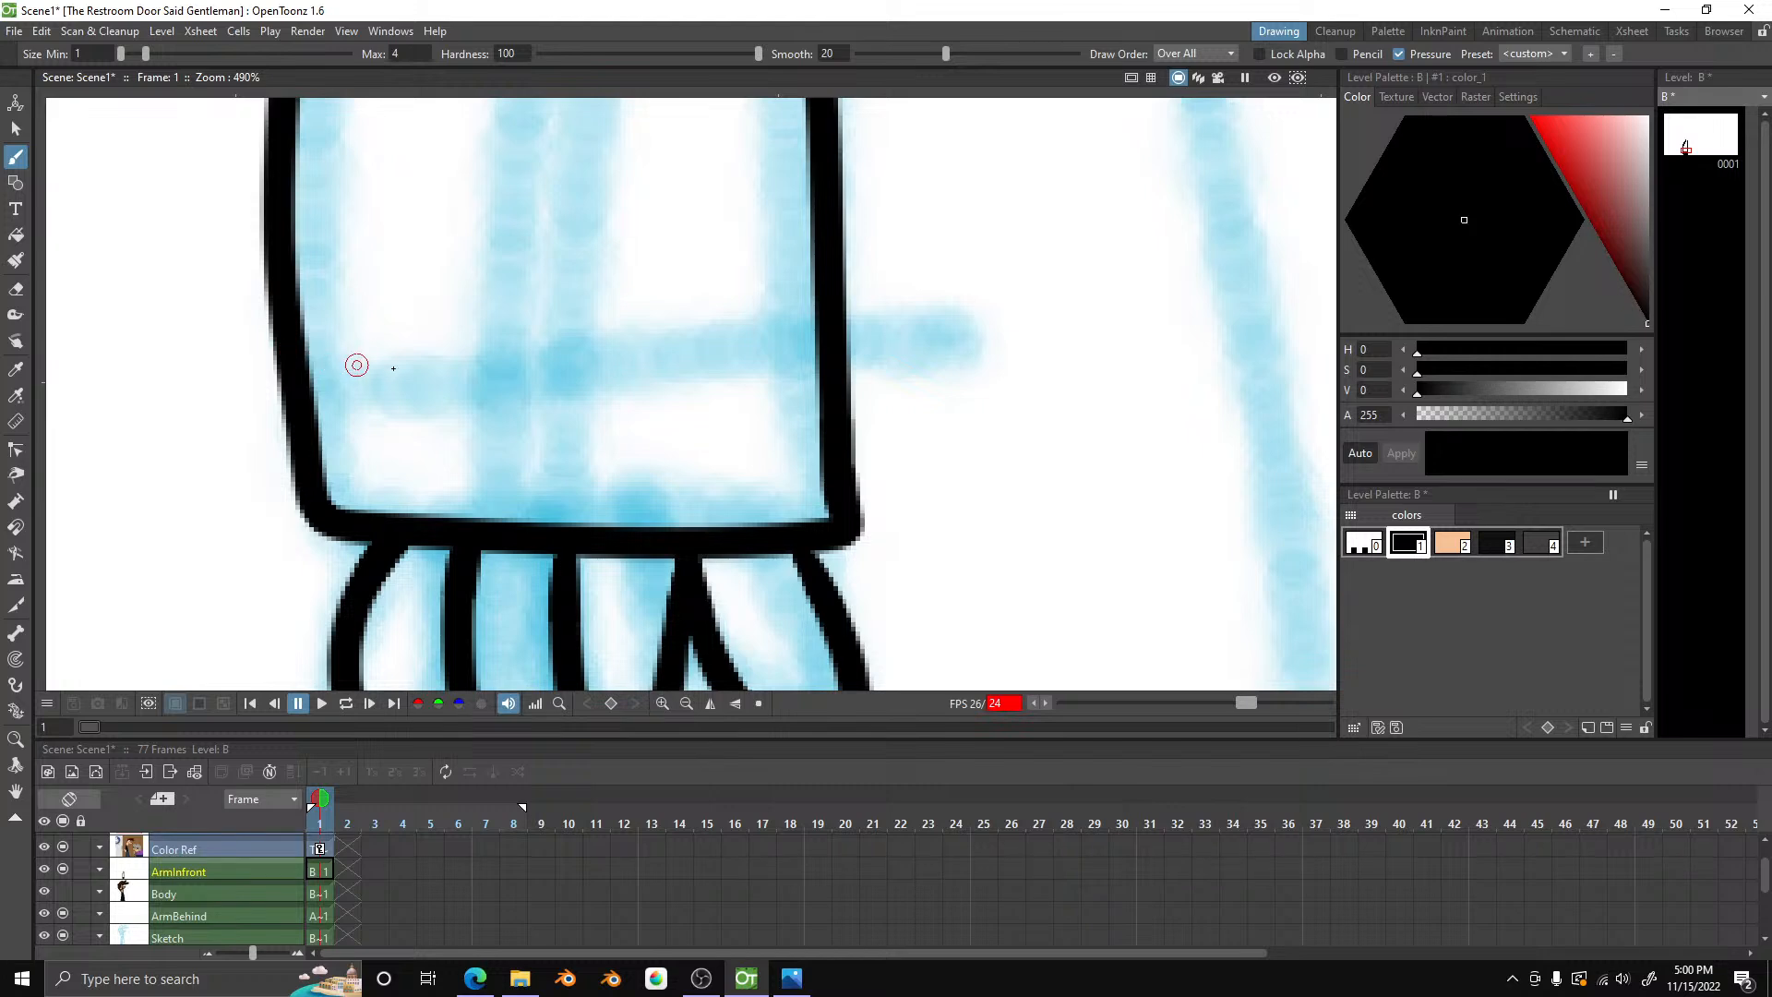
pyautogui.moveTo(309, 352)
pyautogui.mouseDown()
pyautogui.moveTo(605, 383)
pyautogui.moveTo(820, 344)
pyautogui.mouseUp()
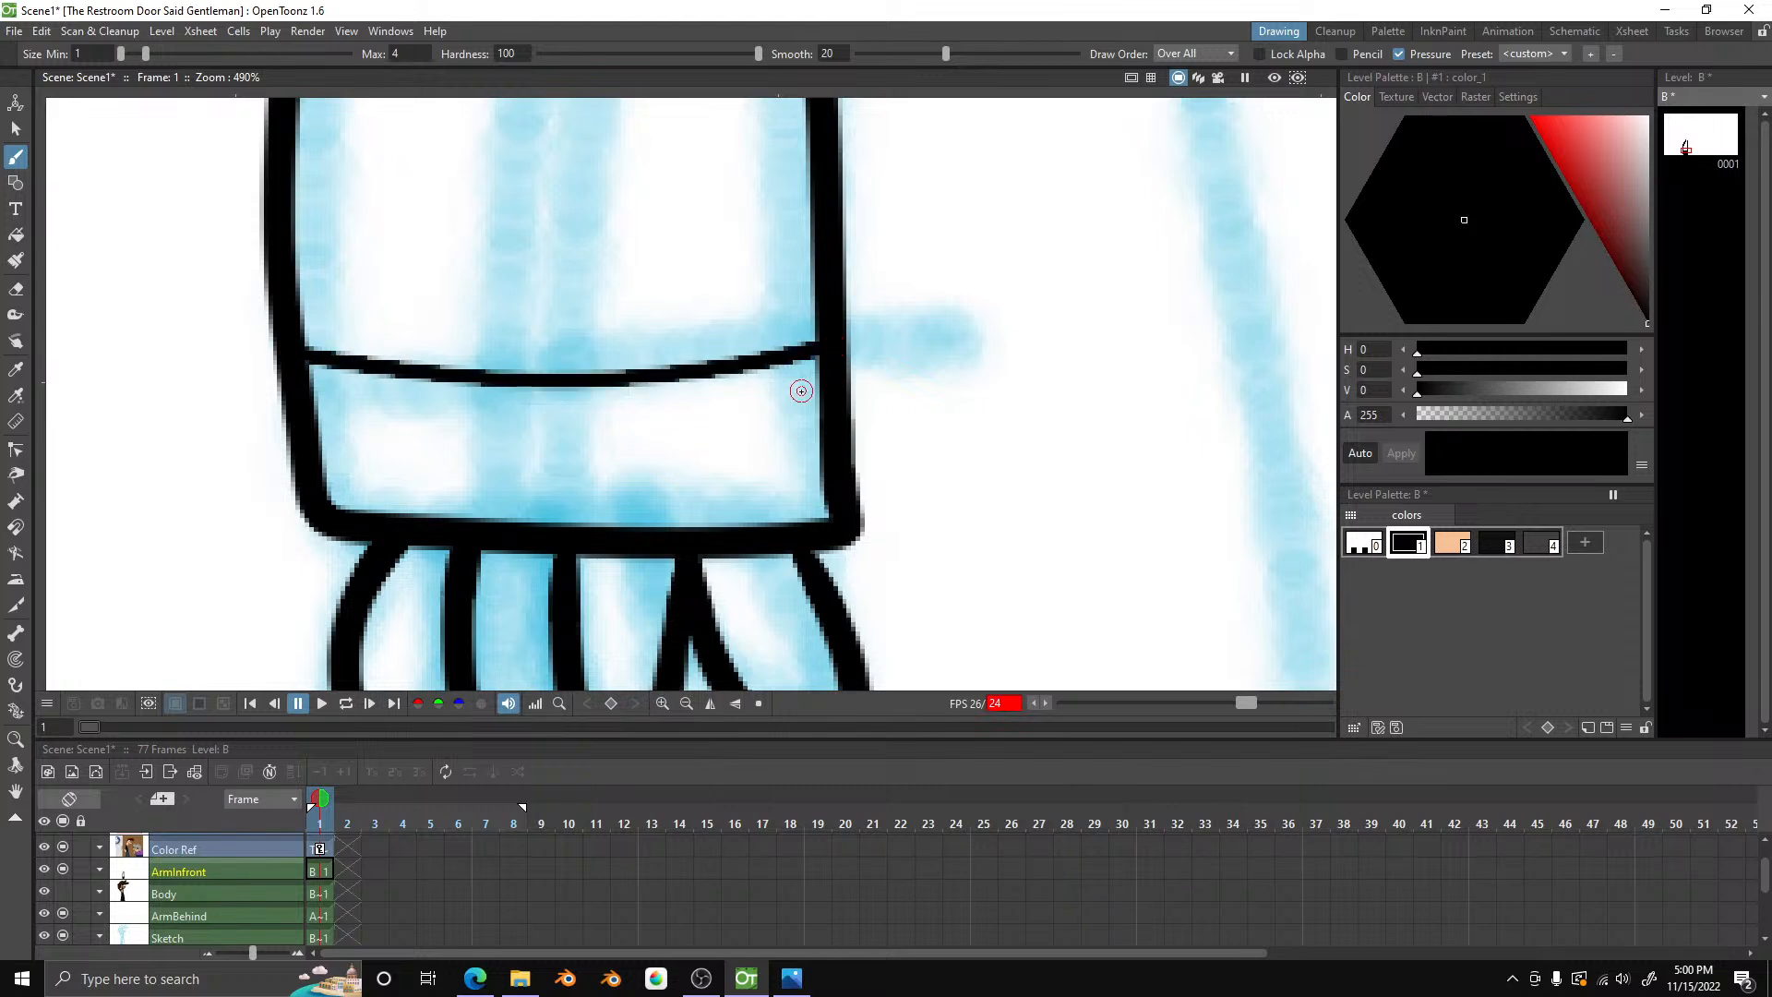
pyautogui.scroll(-10, 801, 391)
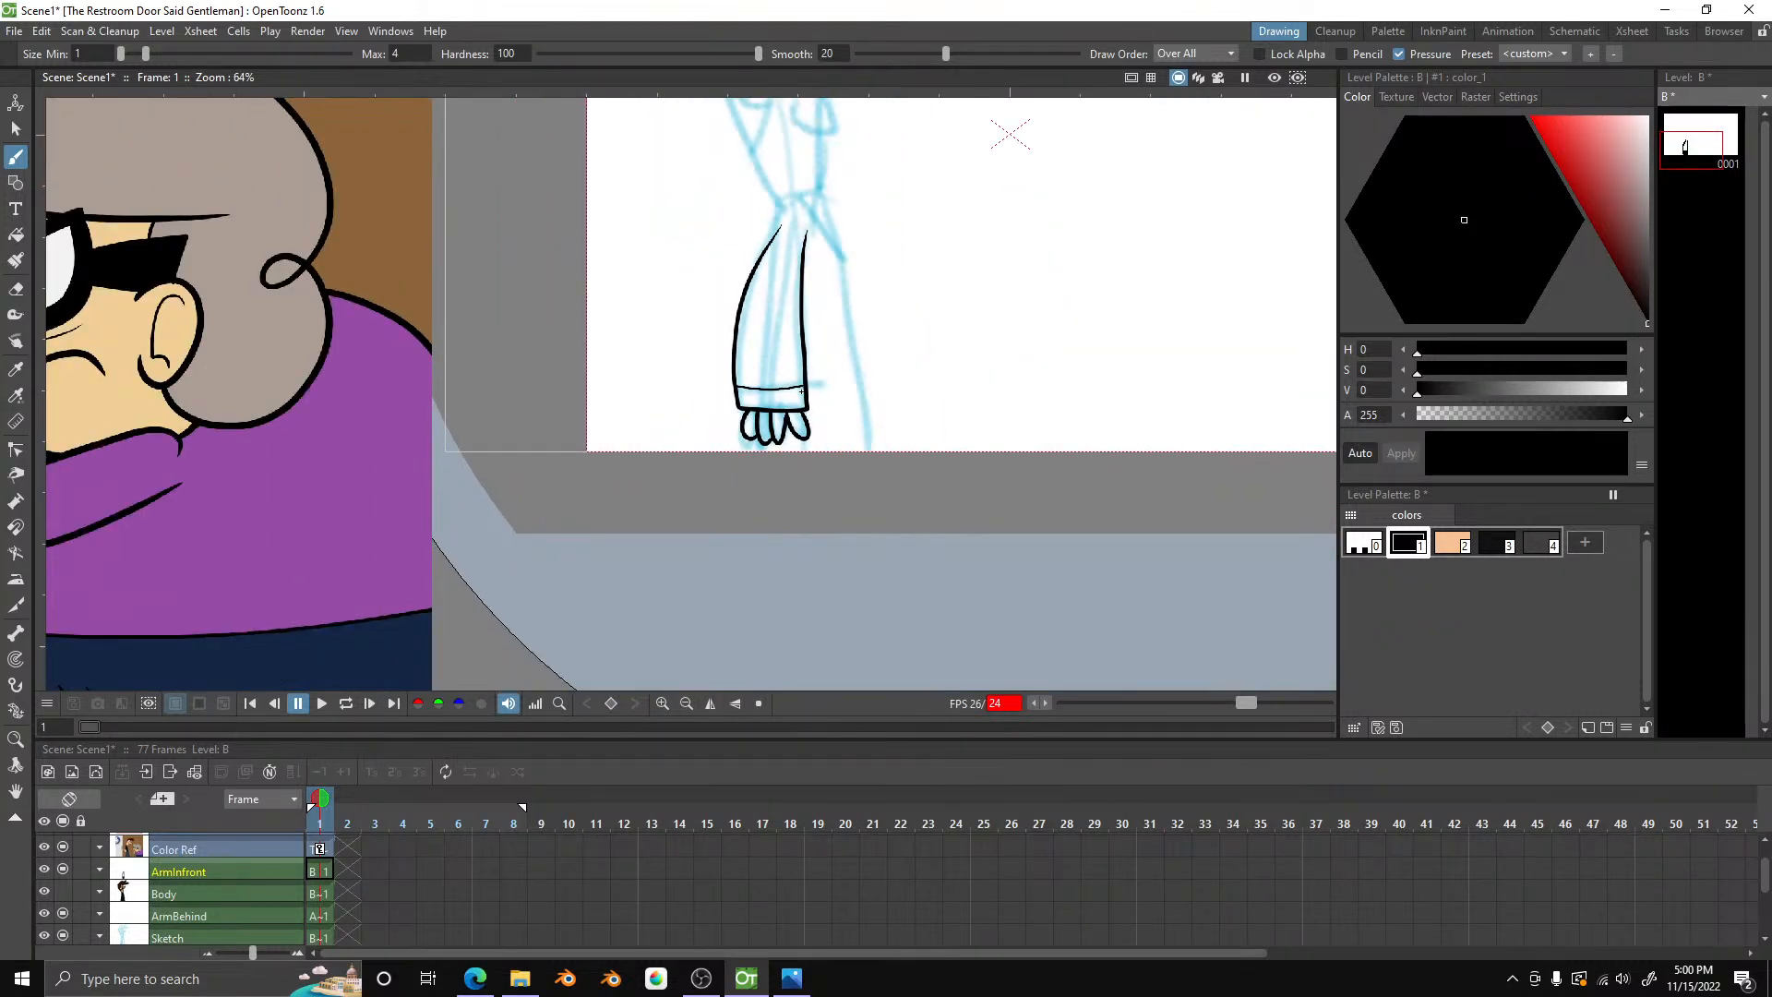
pyautogui.scroll(5, 801, 391)
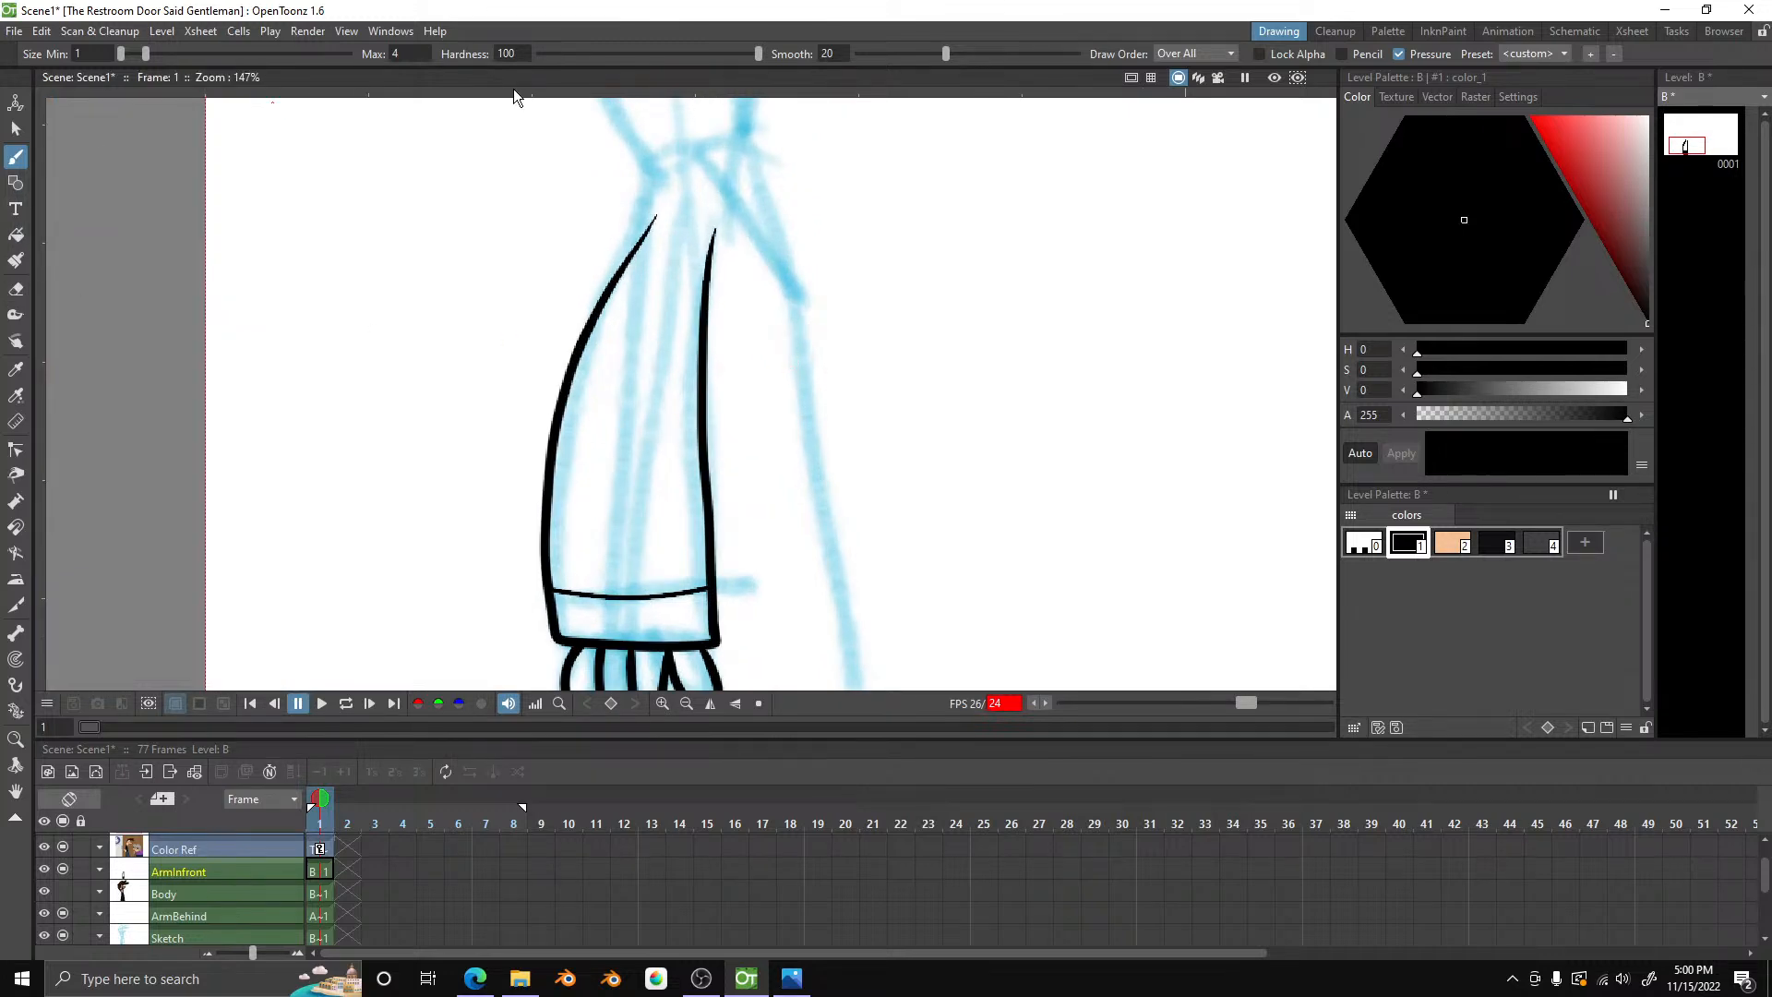
# - Set the brush's draw order to Under All and its maximum size to 8
pyautogui.click(1171, 53)
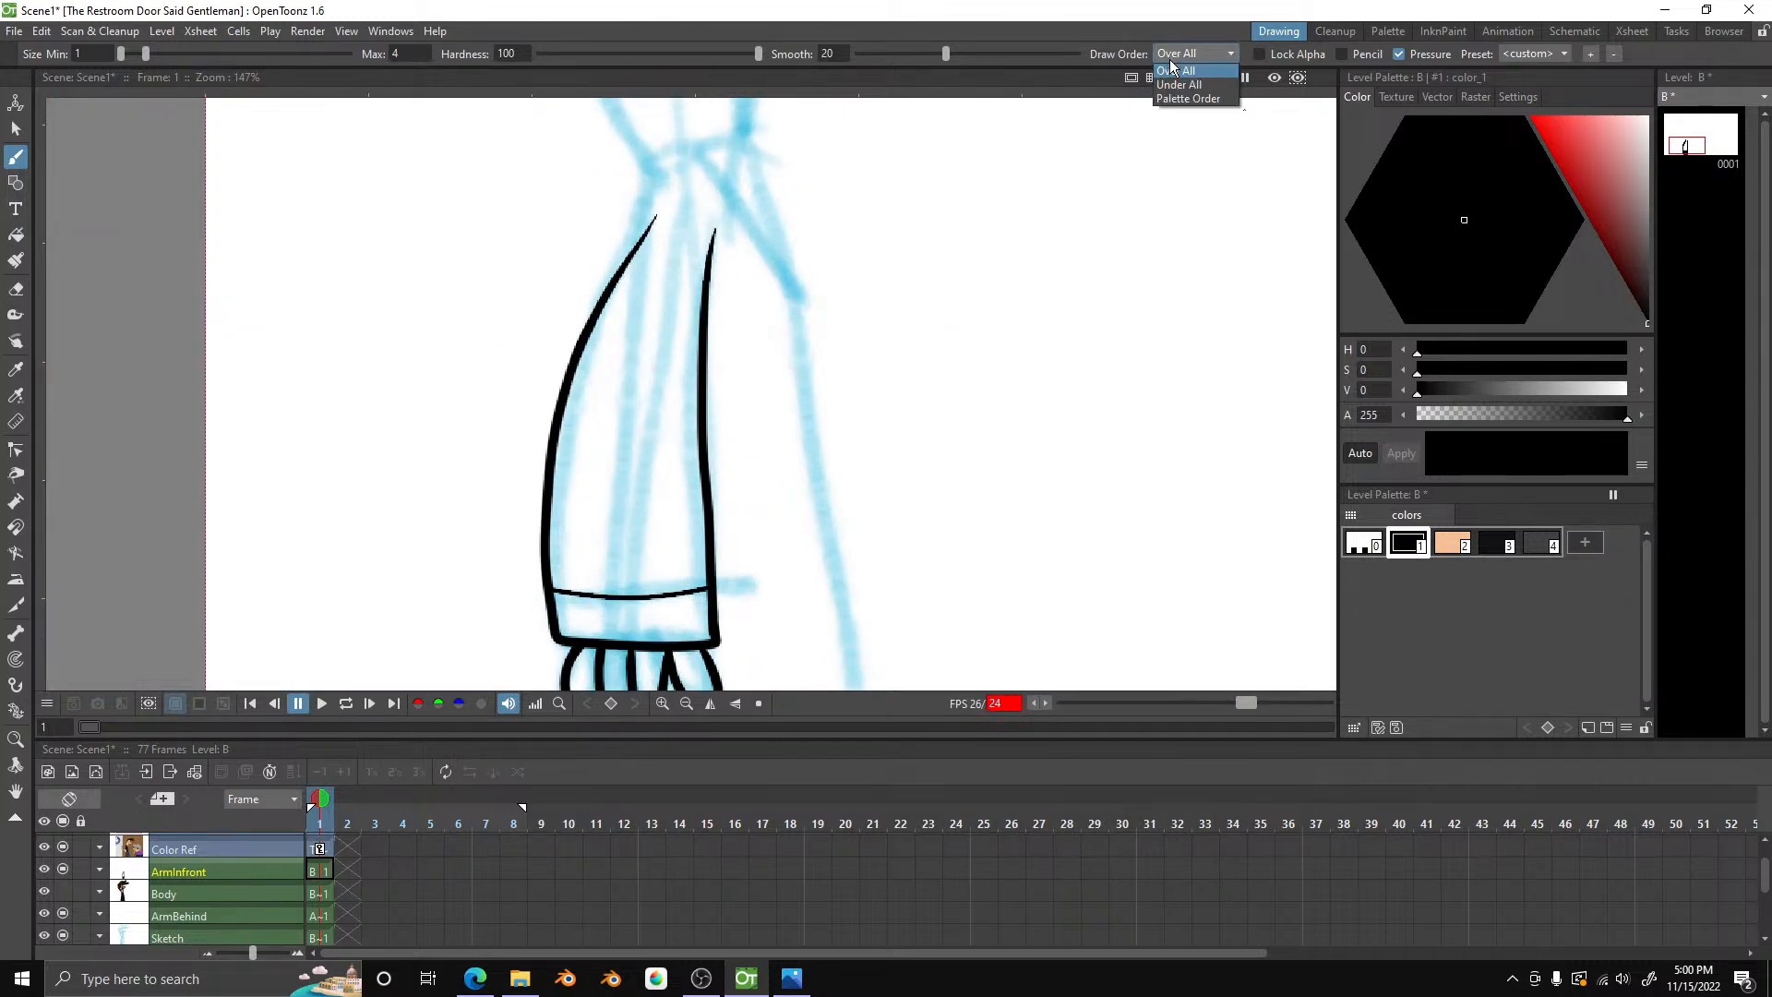
pyautogui.click(1177, 72)
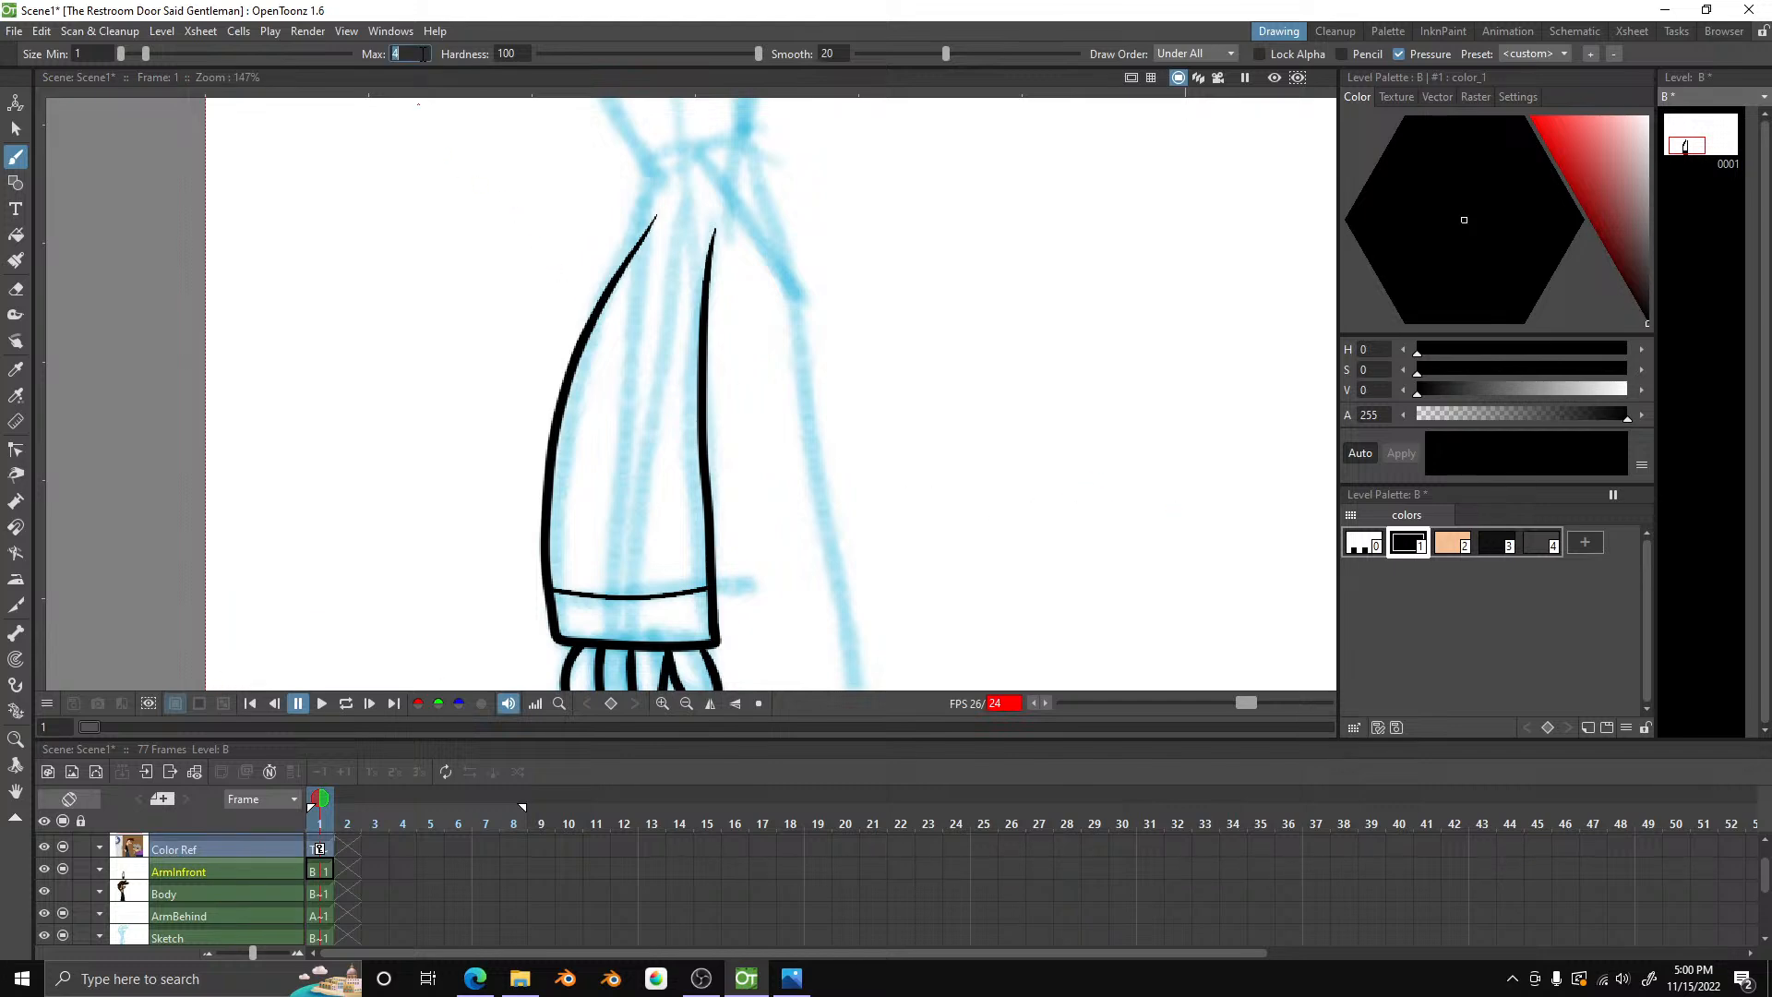
pyautogui.write('8')
pyautogui.press('Return')
pyautogui.scroll(6, 734, 213)
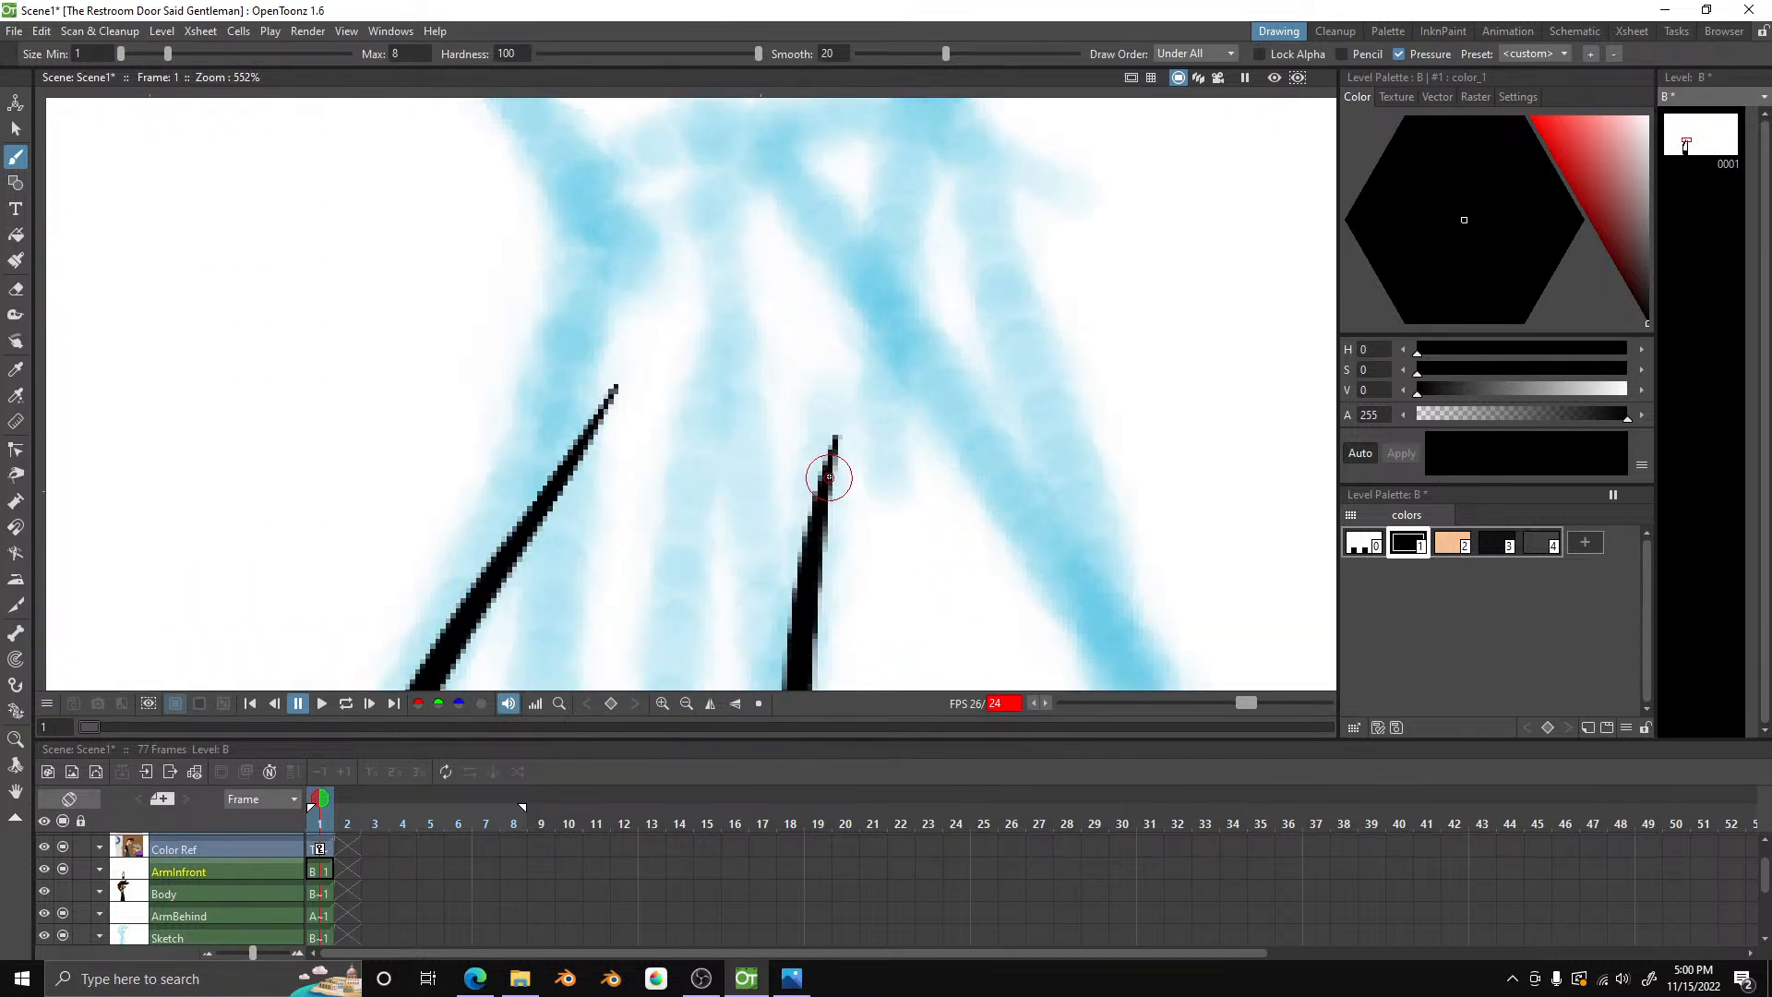
# - Close the open upper end of the sleeve with a rounded black stroke between its two edges
pyautogui.moveTo(831, 474)
pyautogui.mouseDown()
pyautogui.moveTo(850, 318)
pyautogui.moveTo(811, 292)
pyautogui.moveTo(729, 310)
pyautogui.moveTo(610, 406)
pyautogui.moveTo(524, 552)
pyautogui.mouseUp()
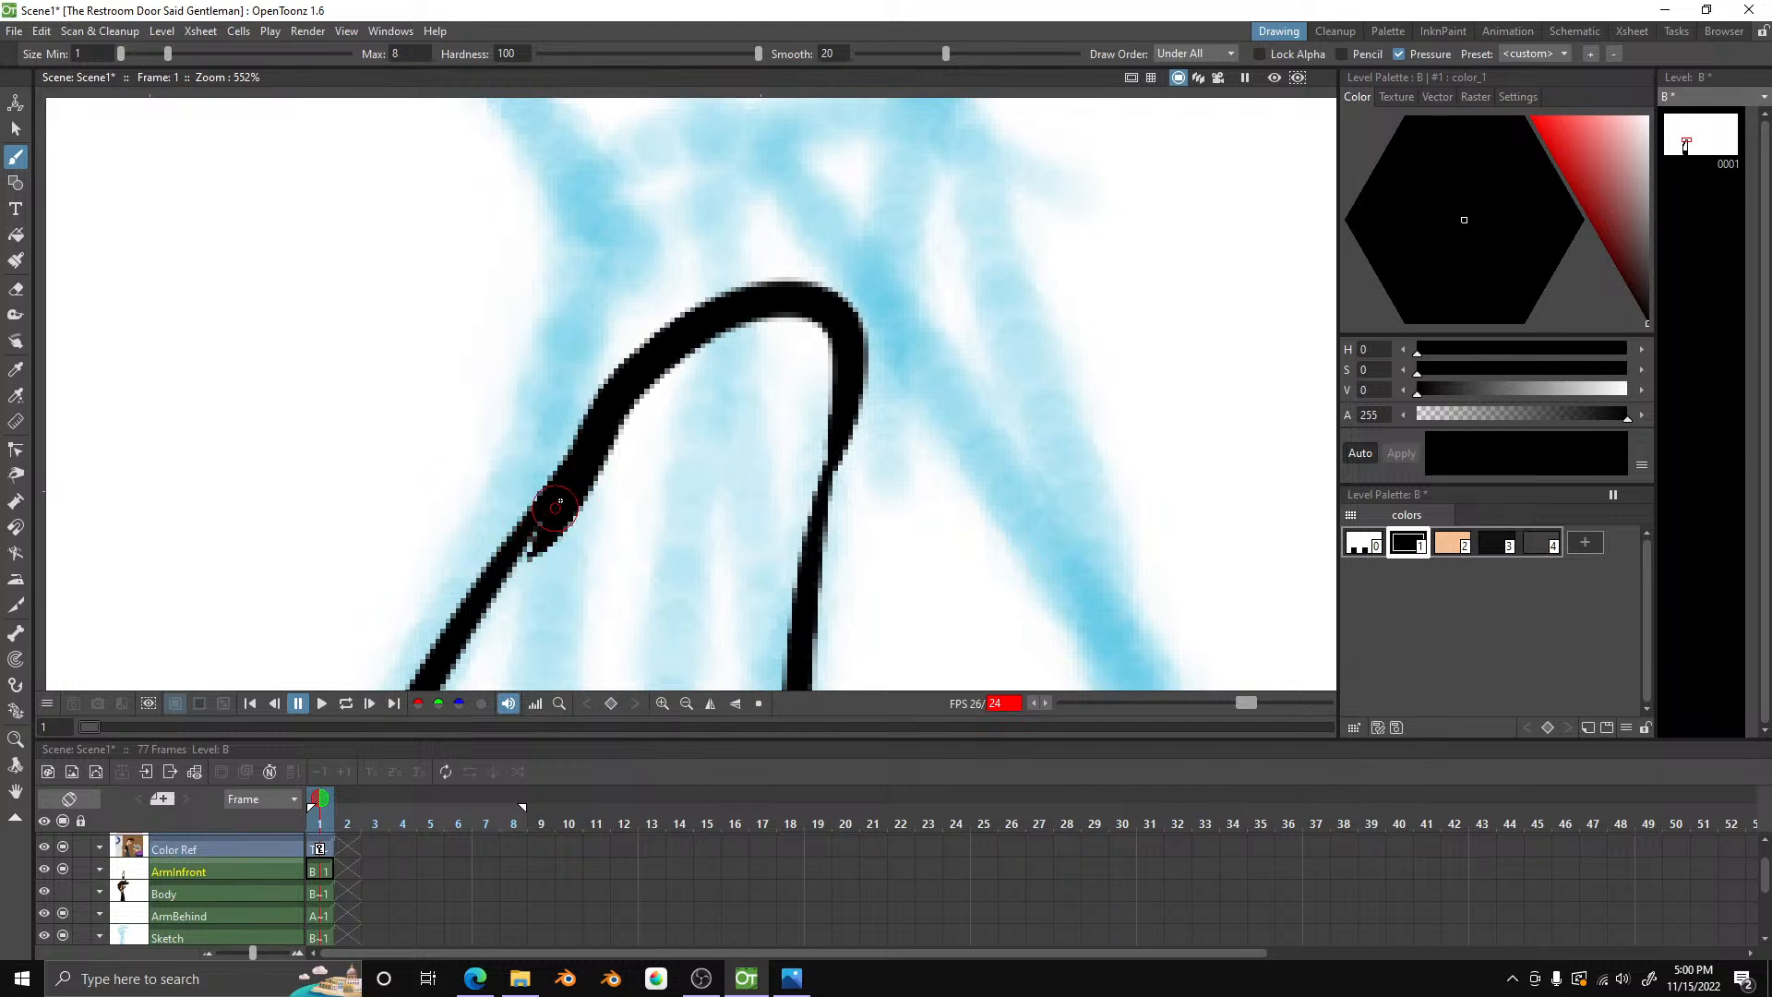
pyautogui.moveTo(548, 517); pyautogui.dragTo(507, 579)
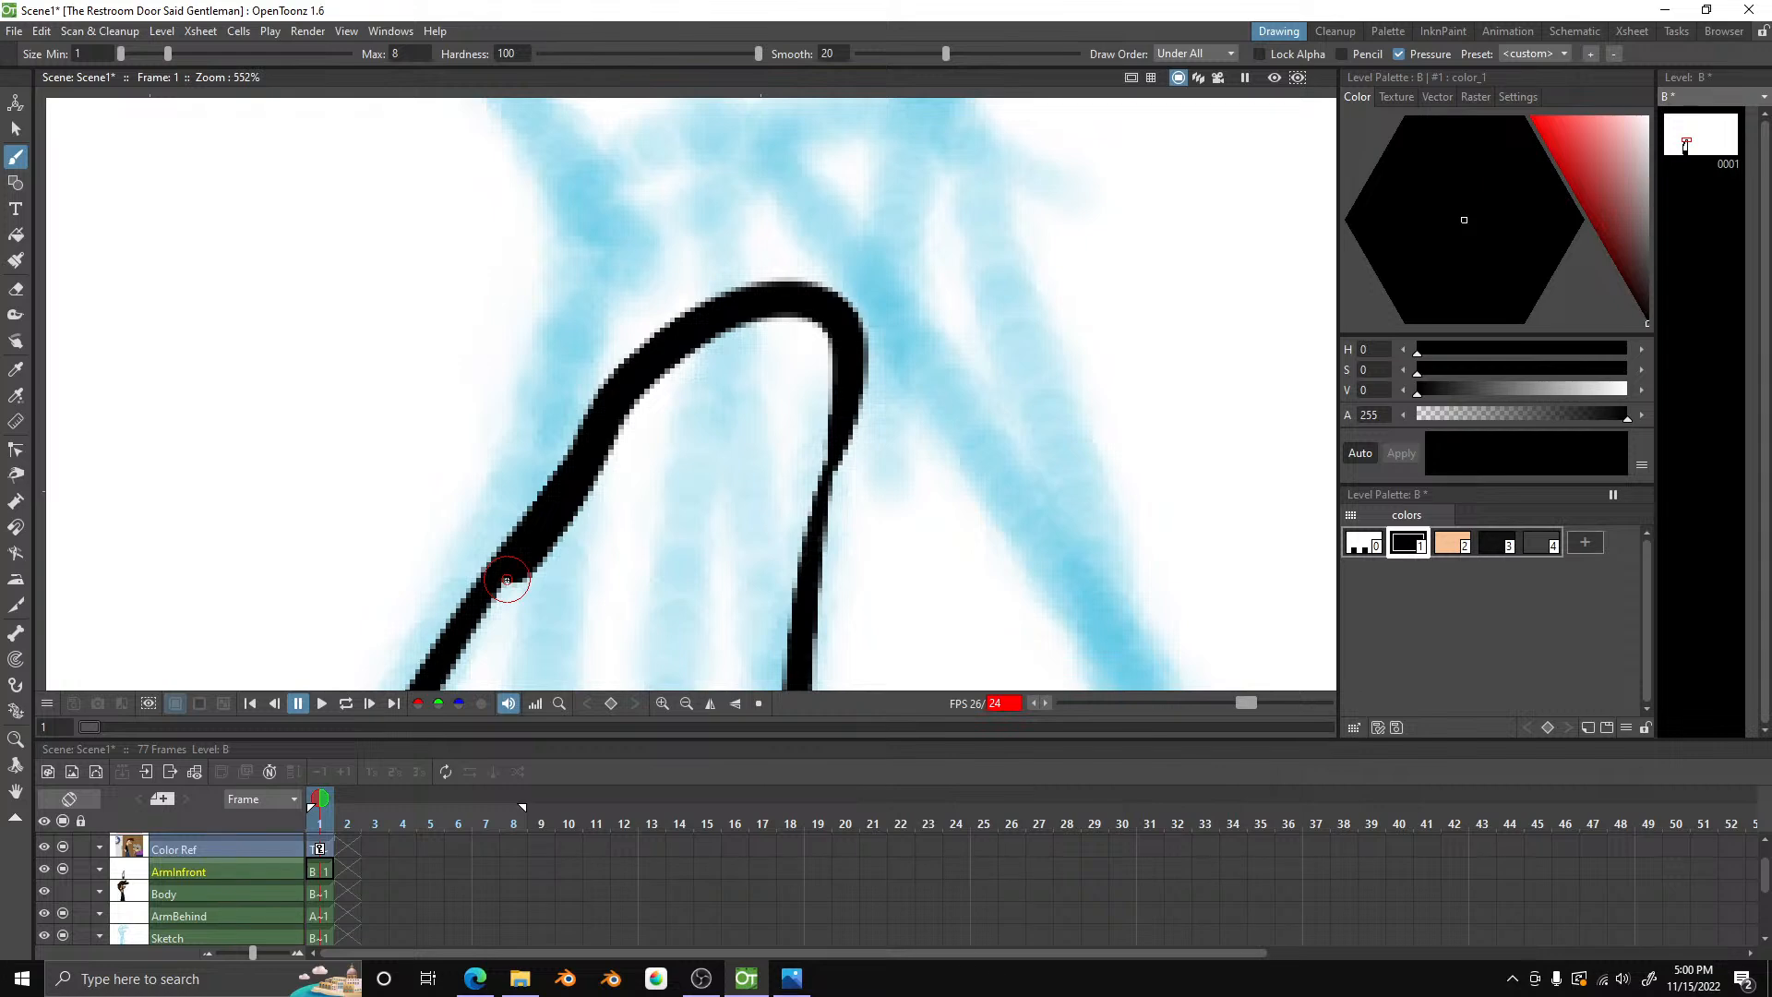
pyautogui.scroll(-6, 744, 388)
pyautogui.scroll(2, 725, 580)
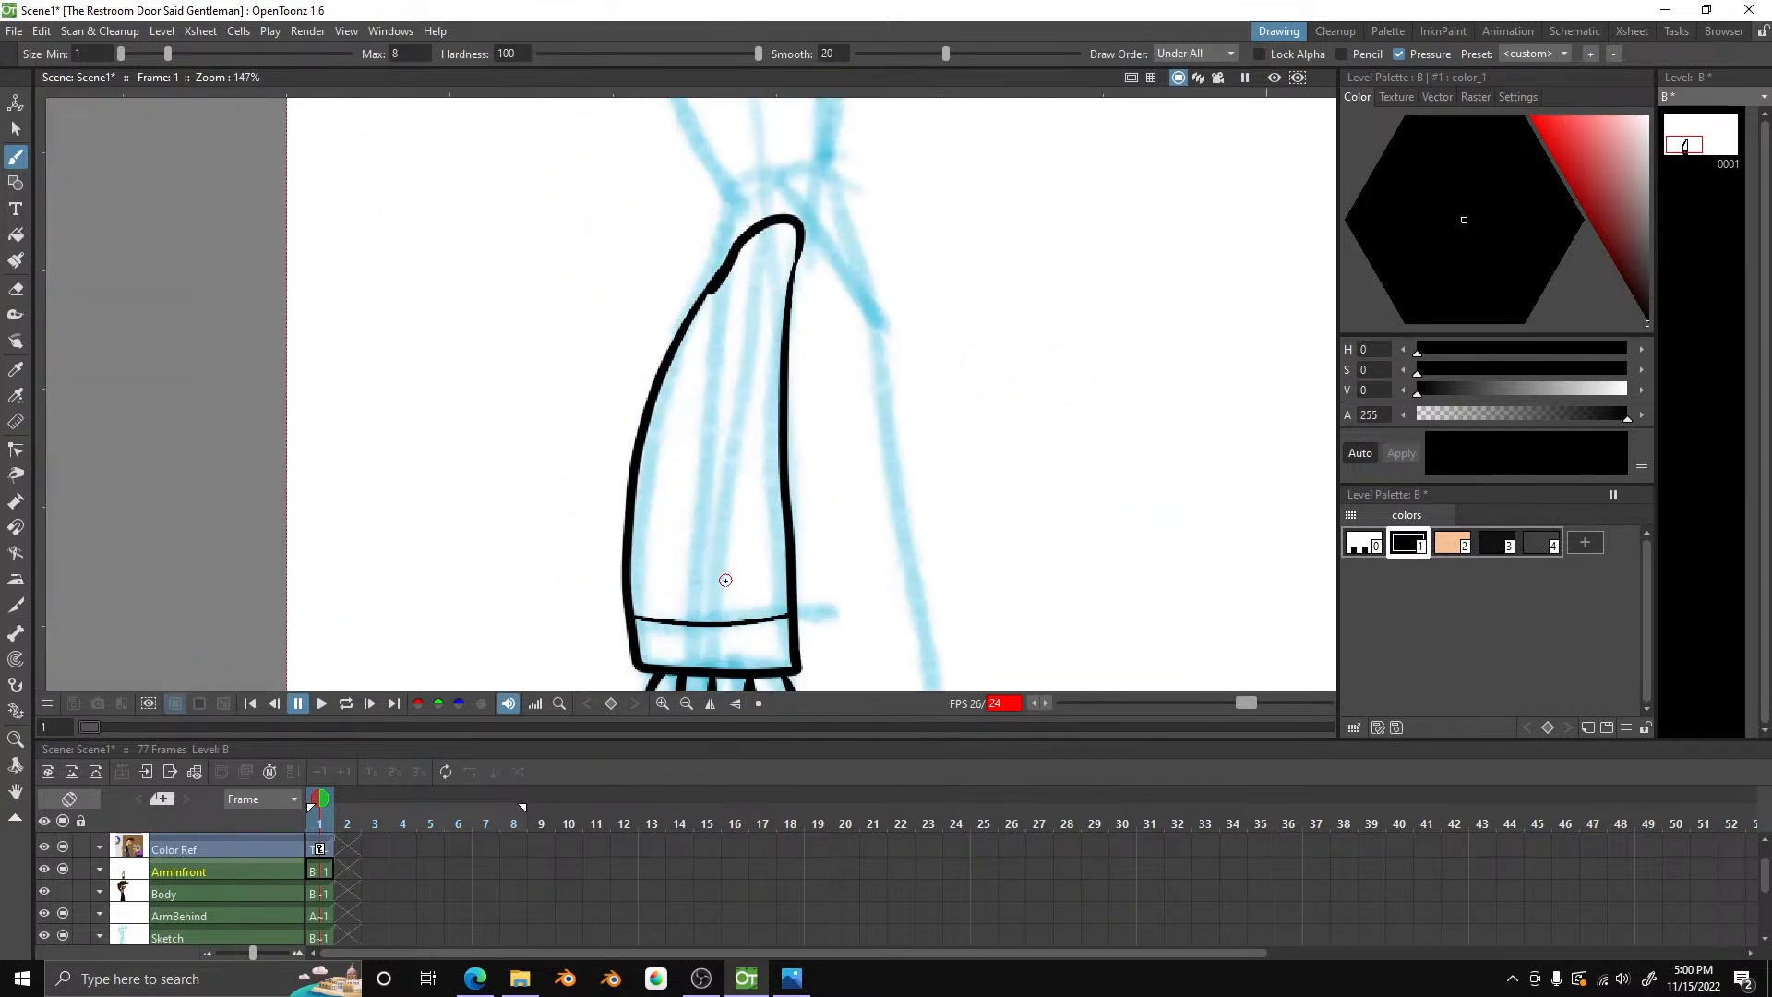
# - Activate the Fill tool and hide the Sketch column in the viewer
pyautogui.scroll(1, 726, 579)
pyautogui.press('f')
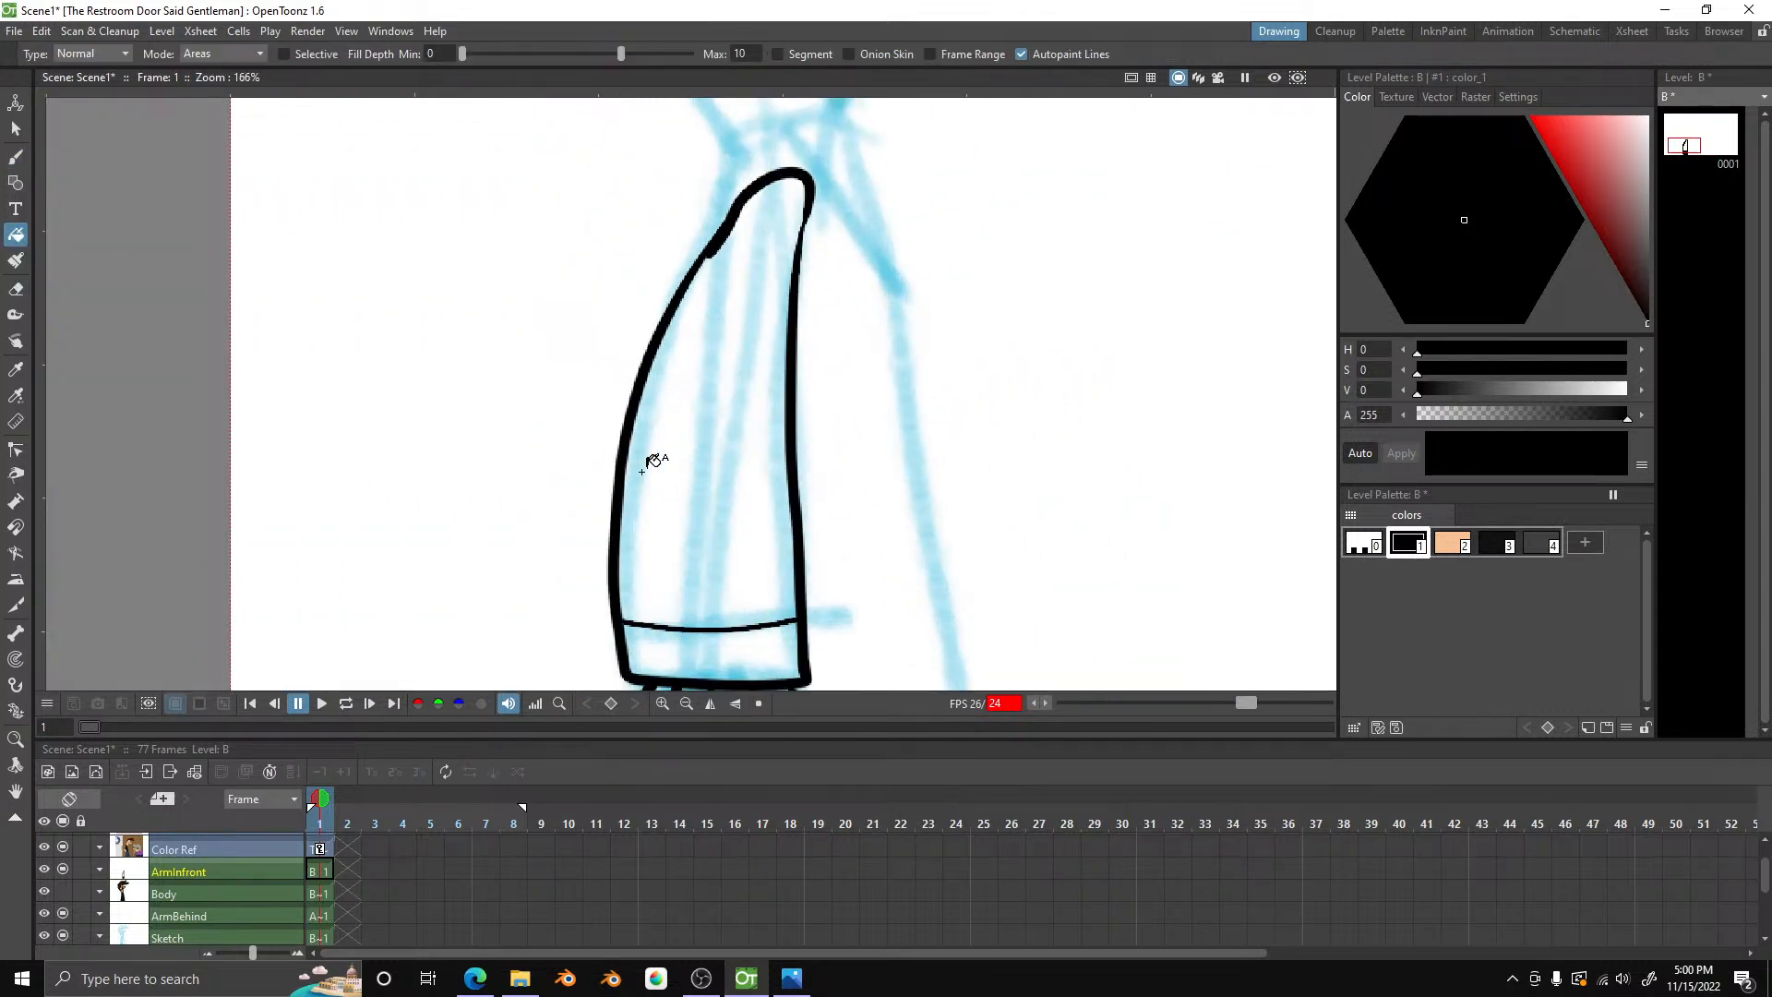
pyautogui.click(63, 936)
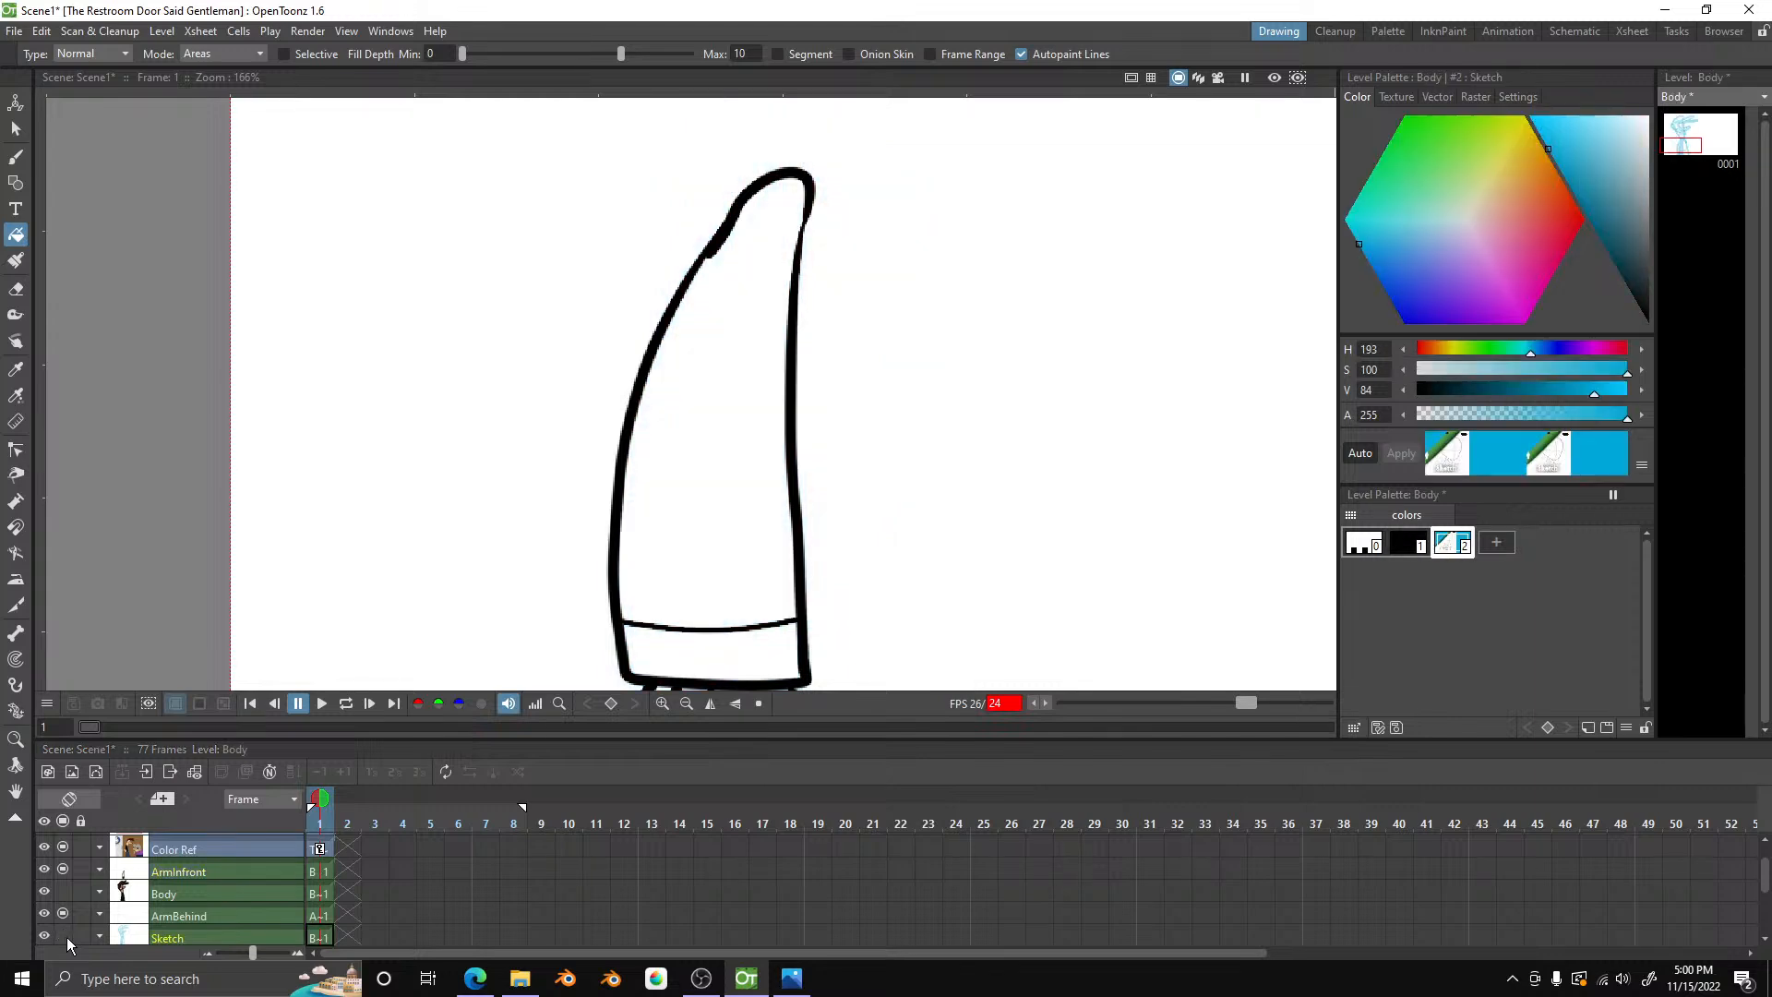
# - Fill the sleeve on ArmInfront with black style 1, and undo the fill along with the rounded closing strokes
pyautogui.click(655, 411)
pyautogui.scroll(1, 738, 247)
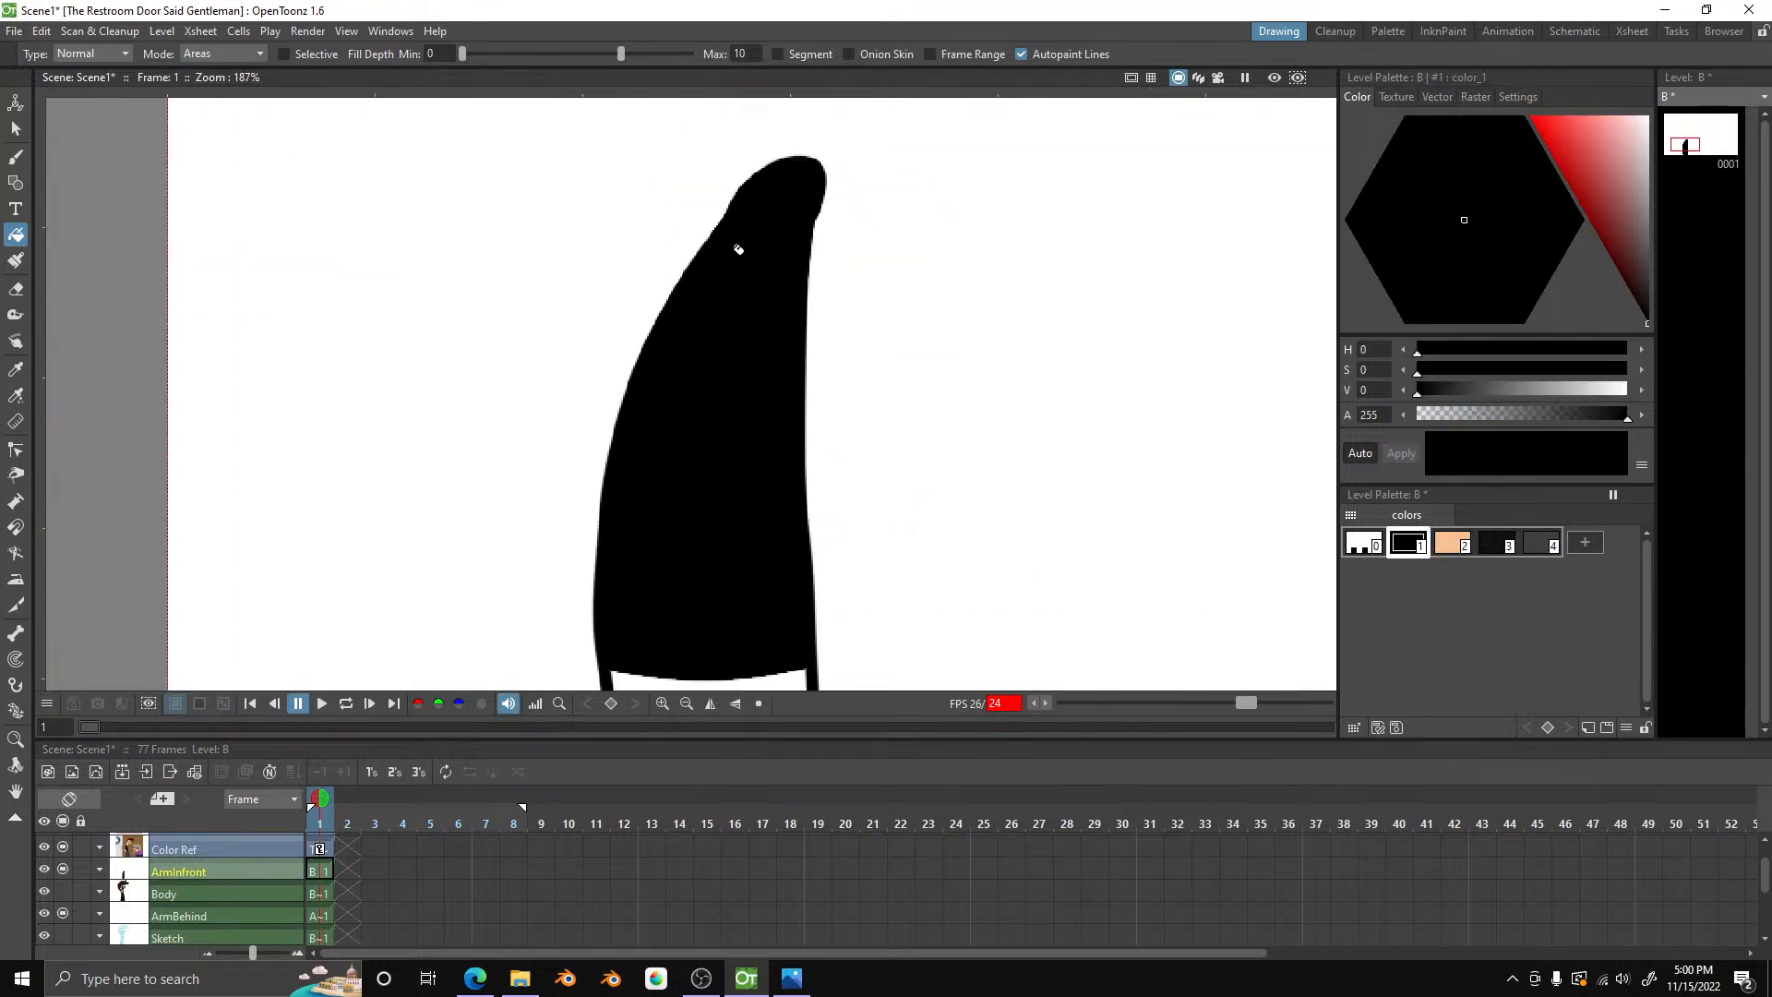
pyautogui.hotkey('ctrl', 'z')
pyautogui.hotkey('ctrl', 'z')
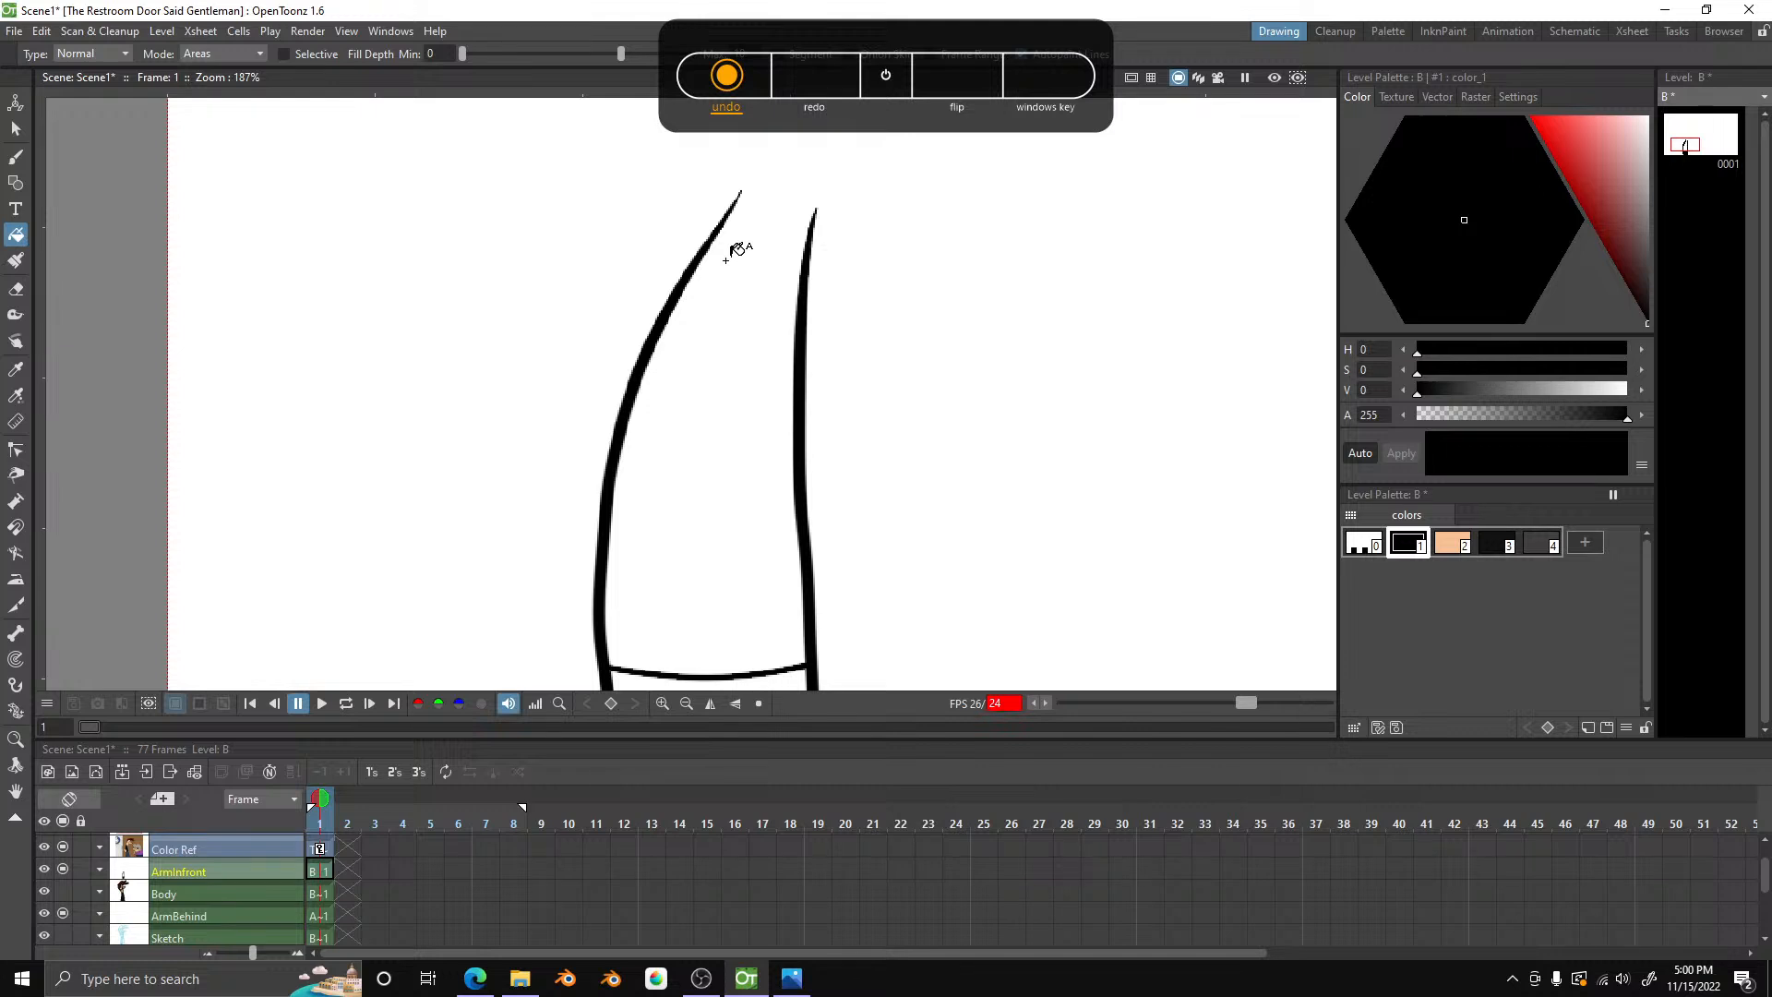
# - Close the sleeve's open upper end with a rounded brush stroke in the near-black jacket style 3, beneath the black outline
pyautogui.click(1503, 546)
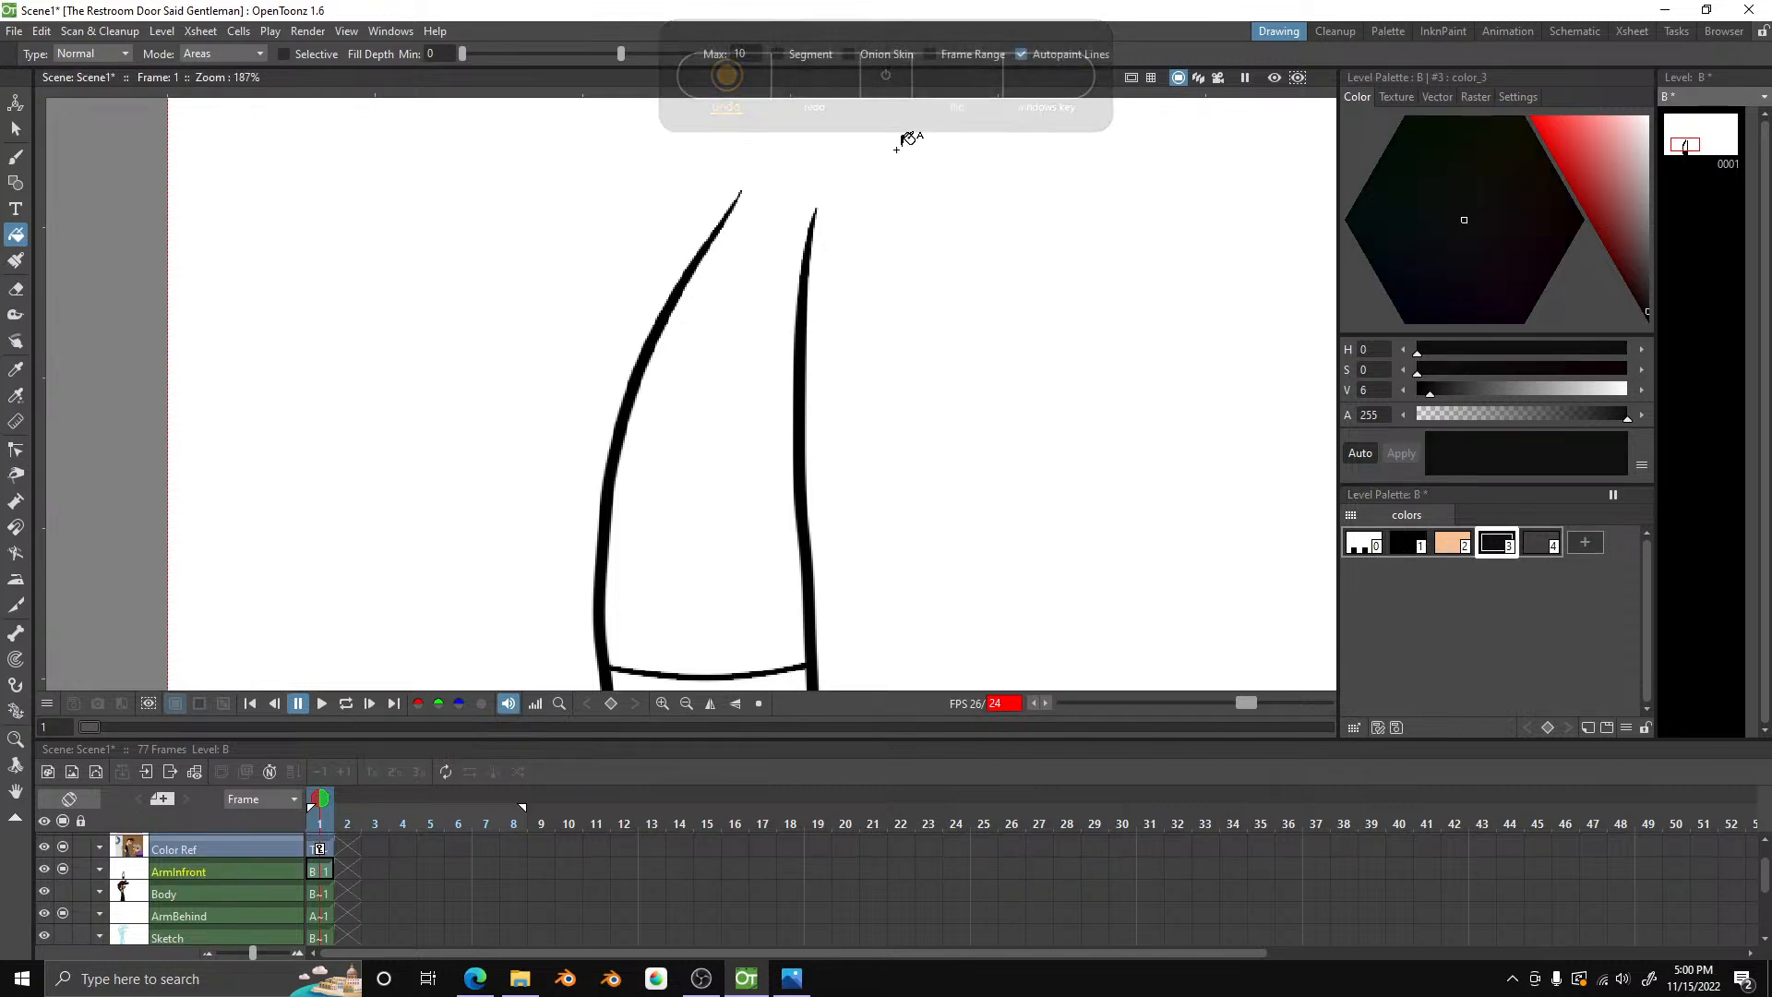
pyautogui.scroll(-3, 863, 113)
pyautogui.scroll(8, 863, 112)
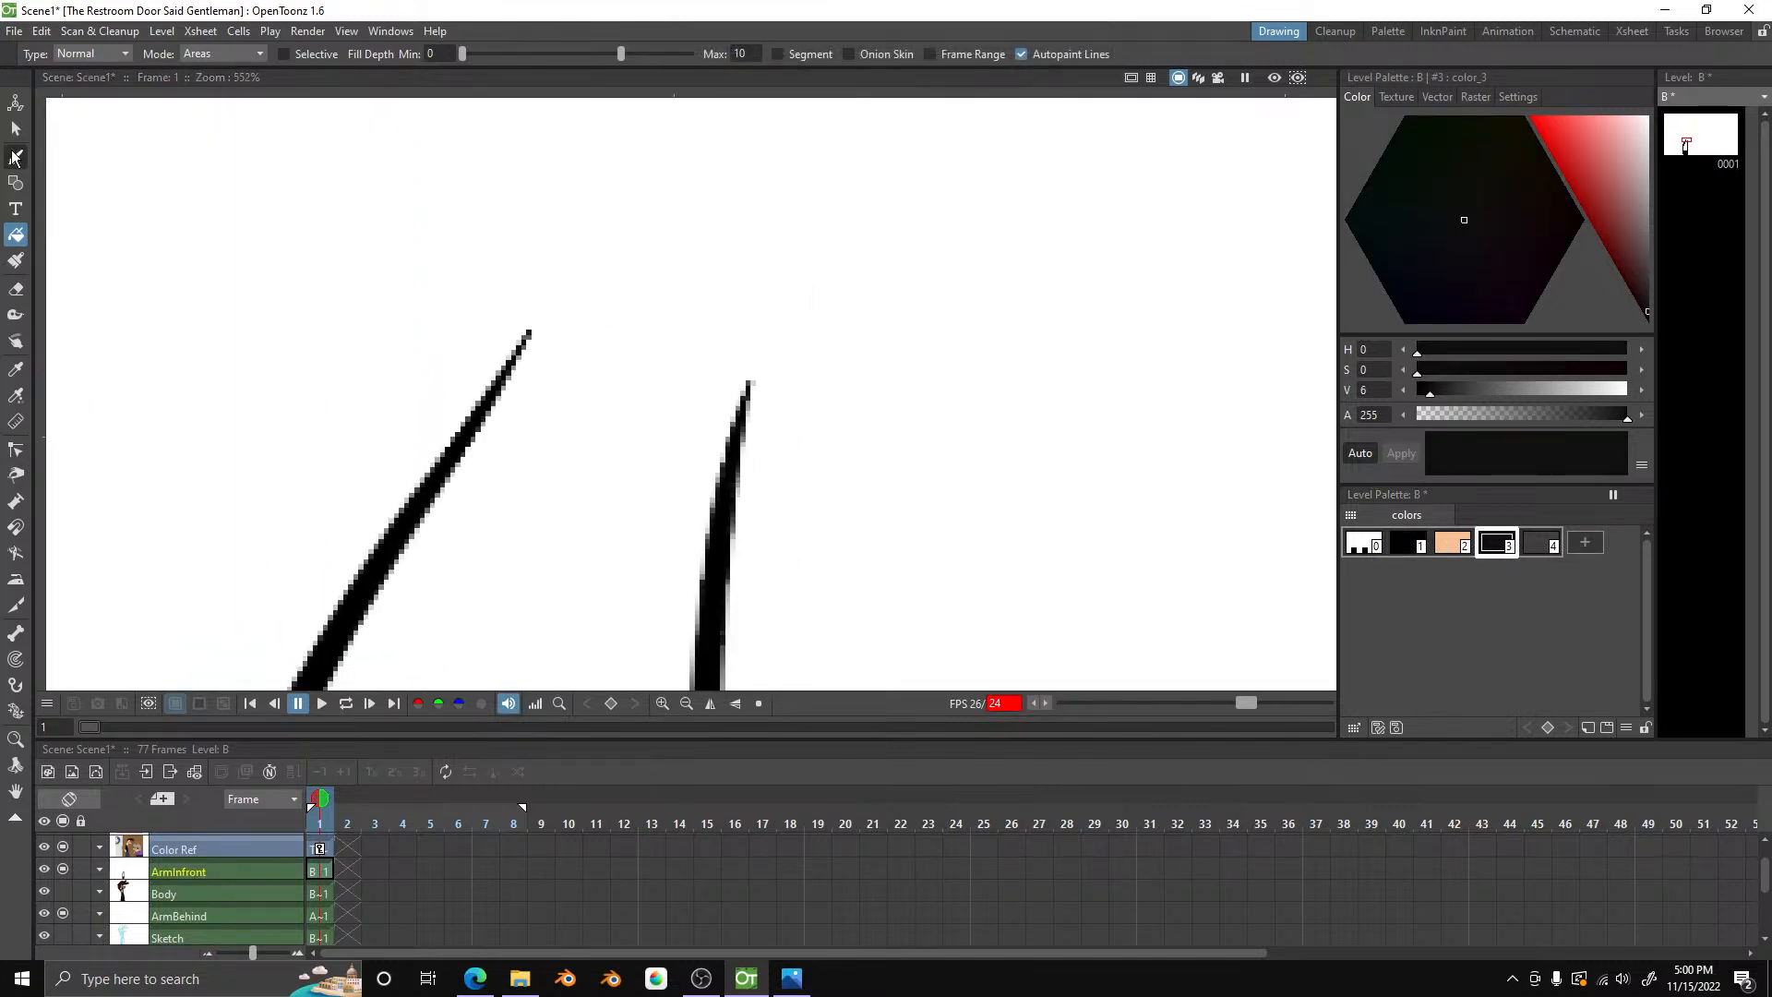
pyautogui.click(15, 156)
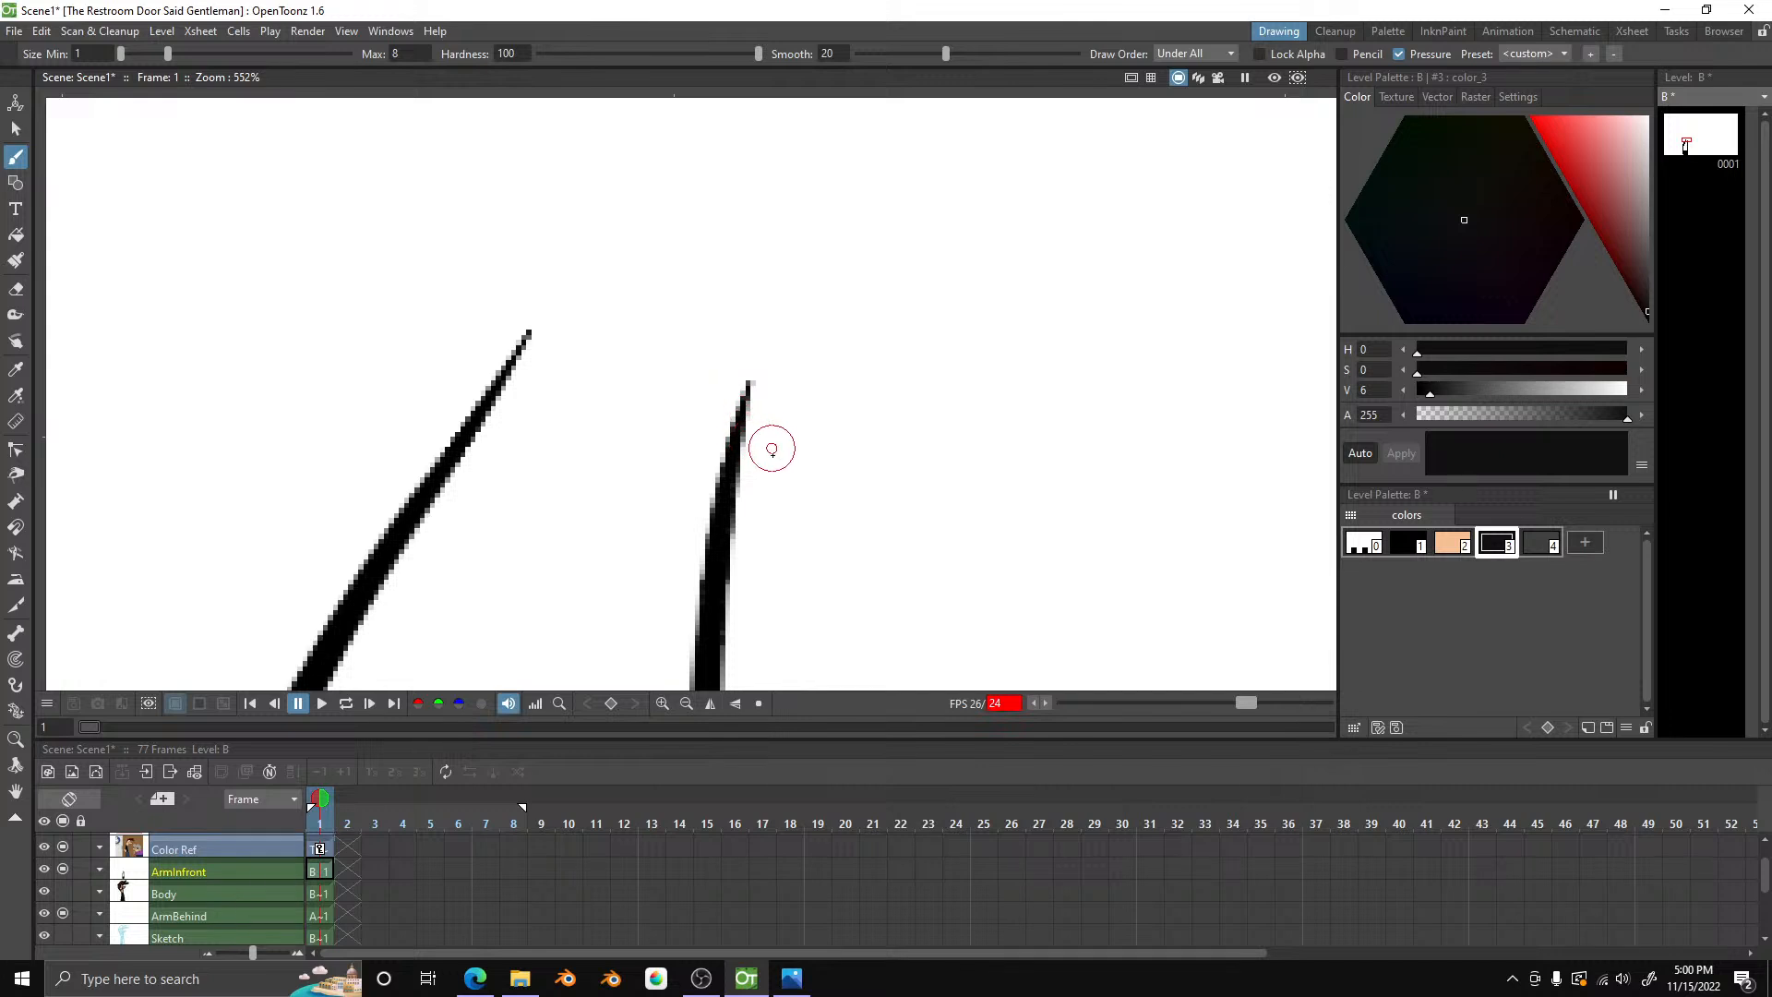
pyautogui.moveTo(737, 439)
pyautogui.mouseDown()
pyautogui.moveTo(783, 216)
pyautogui.moveTo(722, 213)
pyautogui.moveTo(618, 269)
pyautogui.mouseUp()
pyautogui.moveTo(524, 386); pyautogui.dragTo(432, 506)
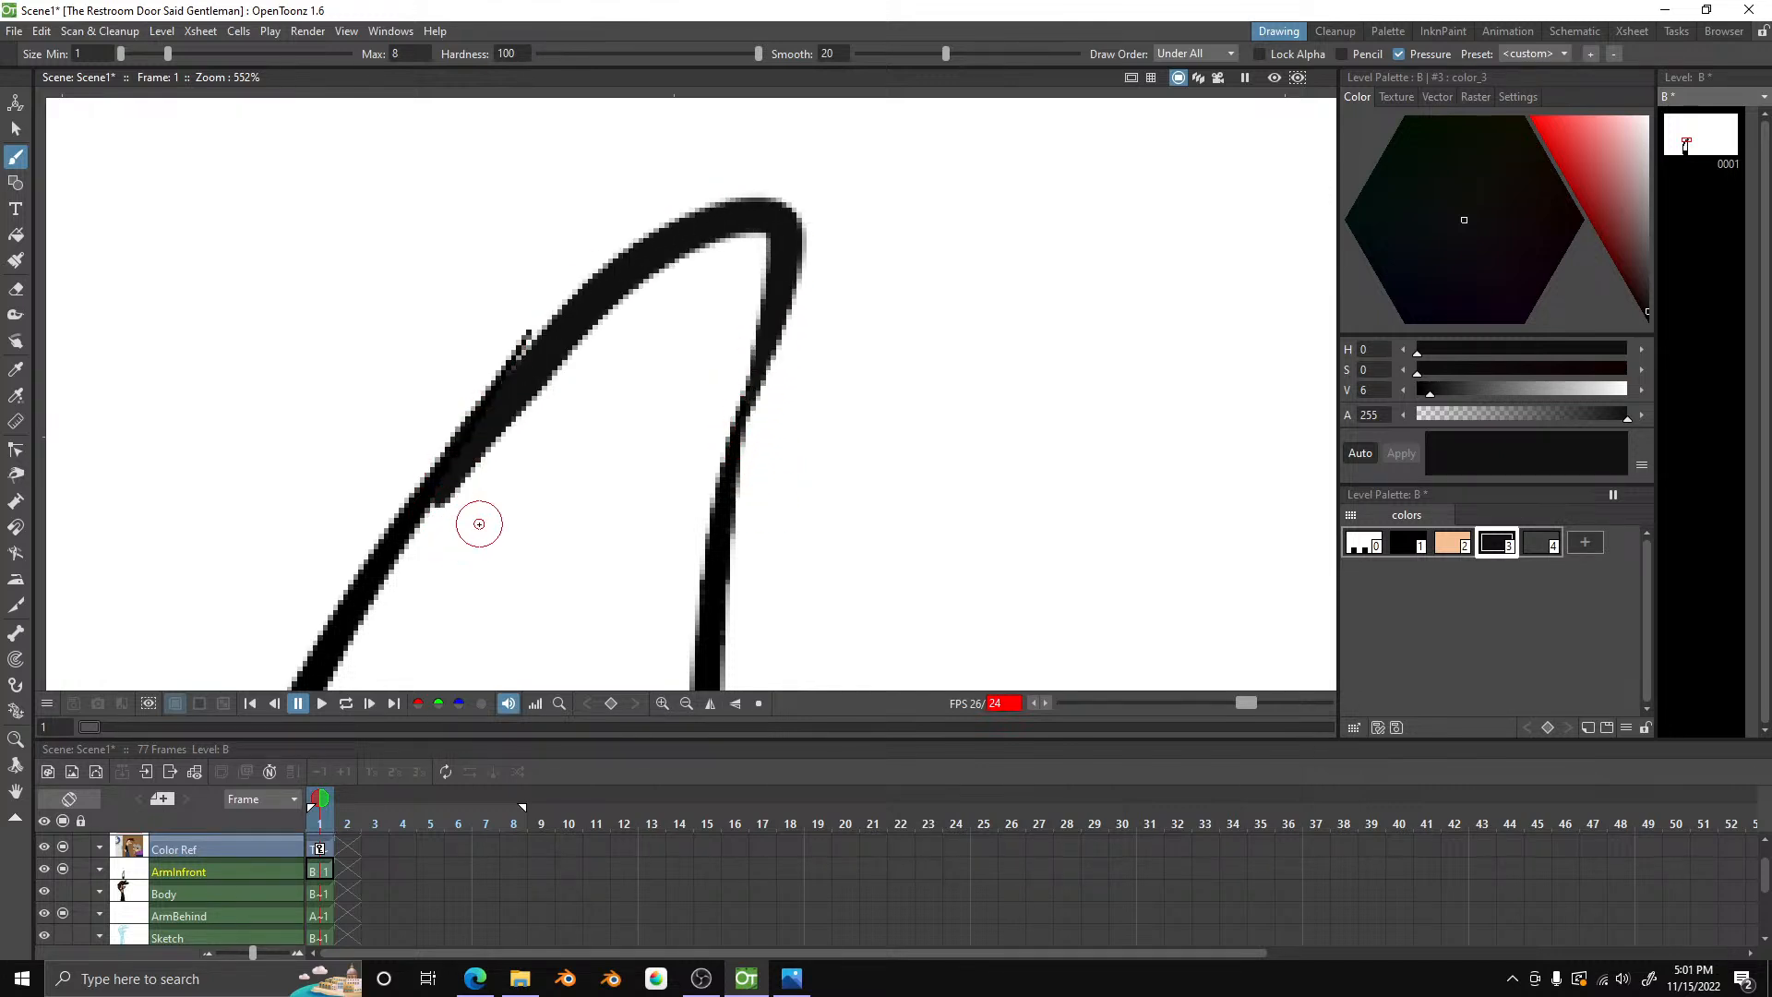
pyautogui.scroll(-5, 552, 428)
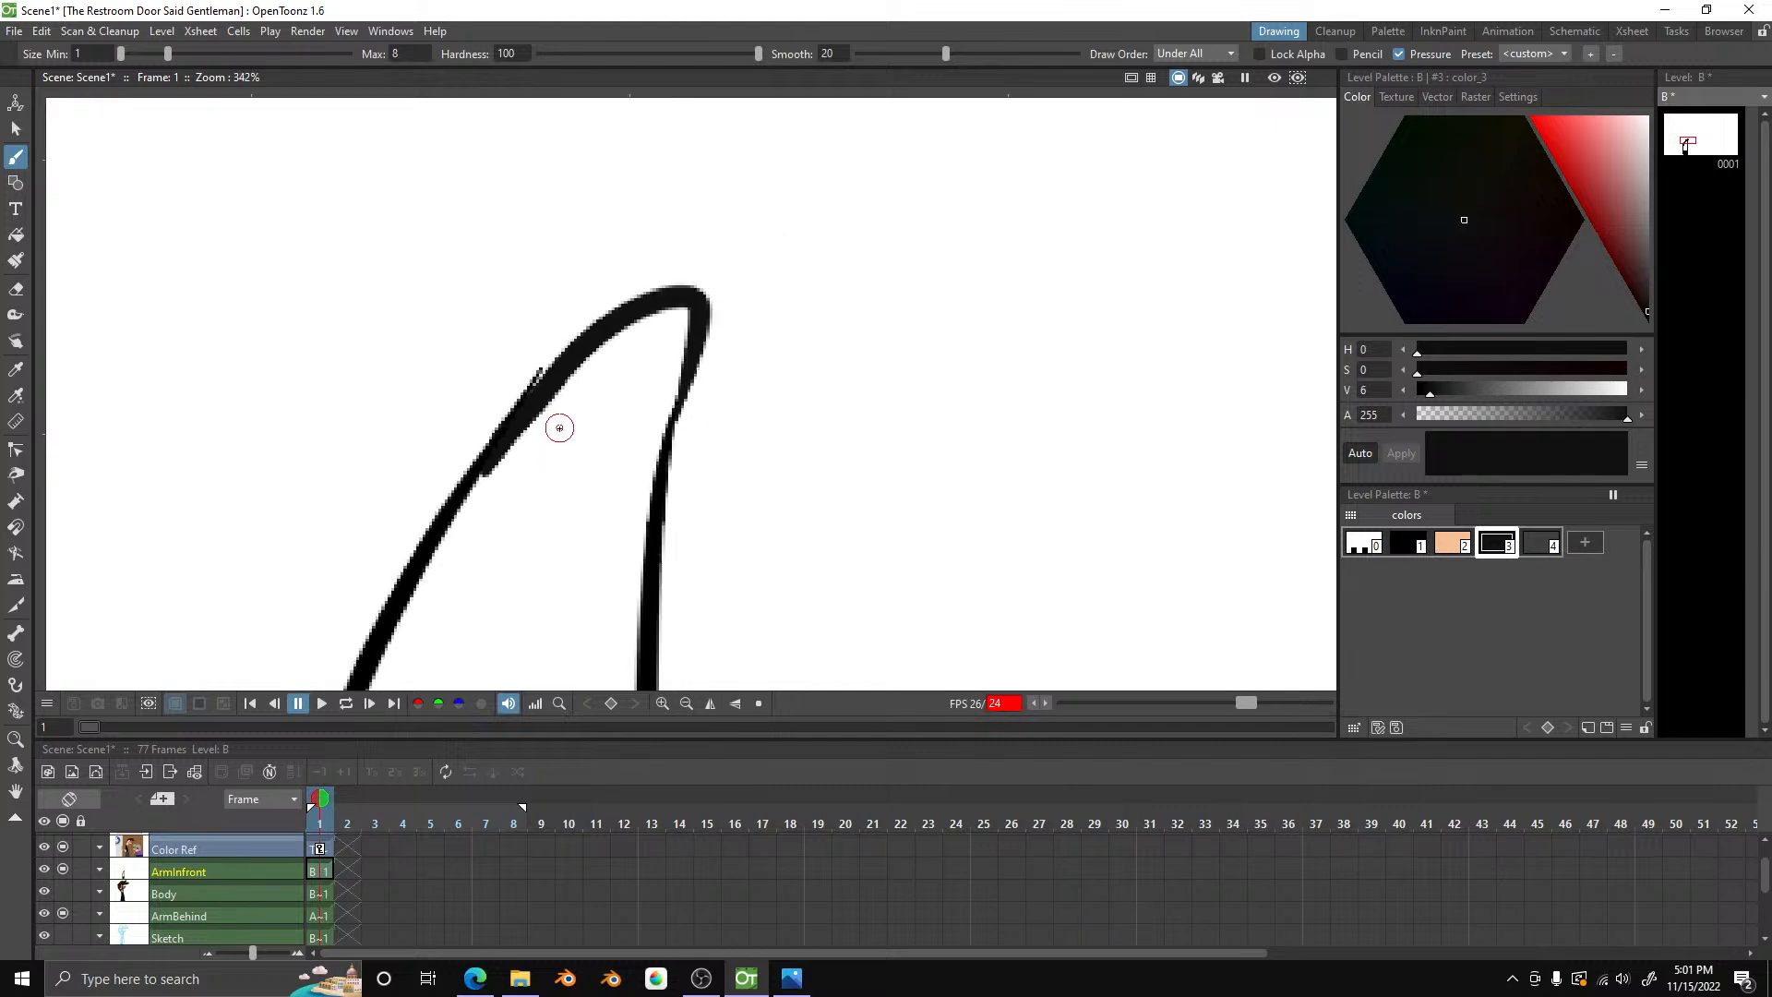
# - Fill the ArmInfront sleeve with near-black style 3 and its cuff with dark grey style 4
pyautogui.click(16, 235)
pyautogui.scroll(-2, 534, 495)
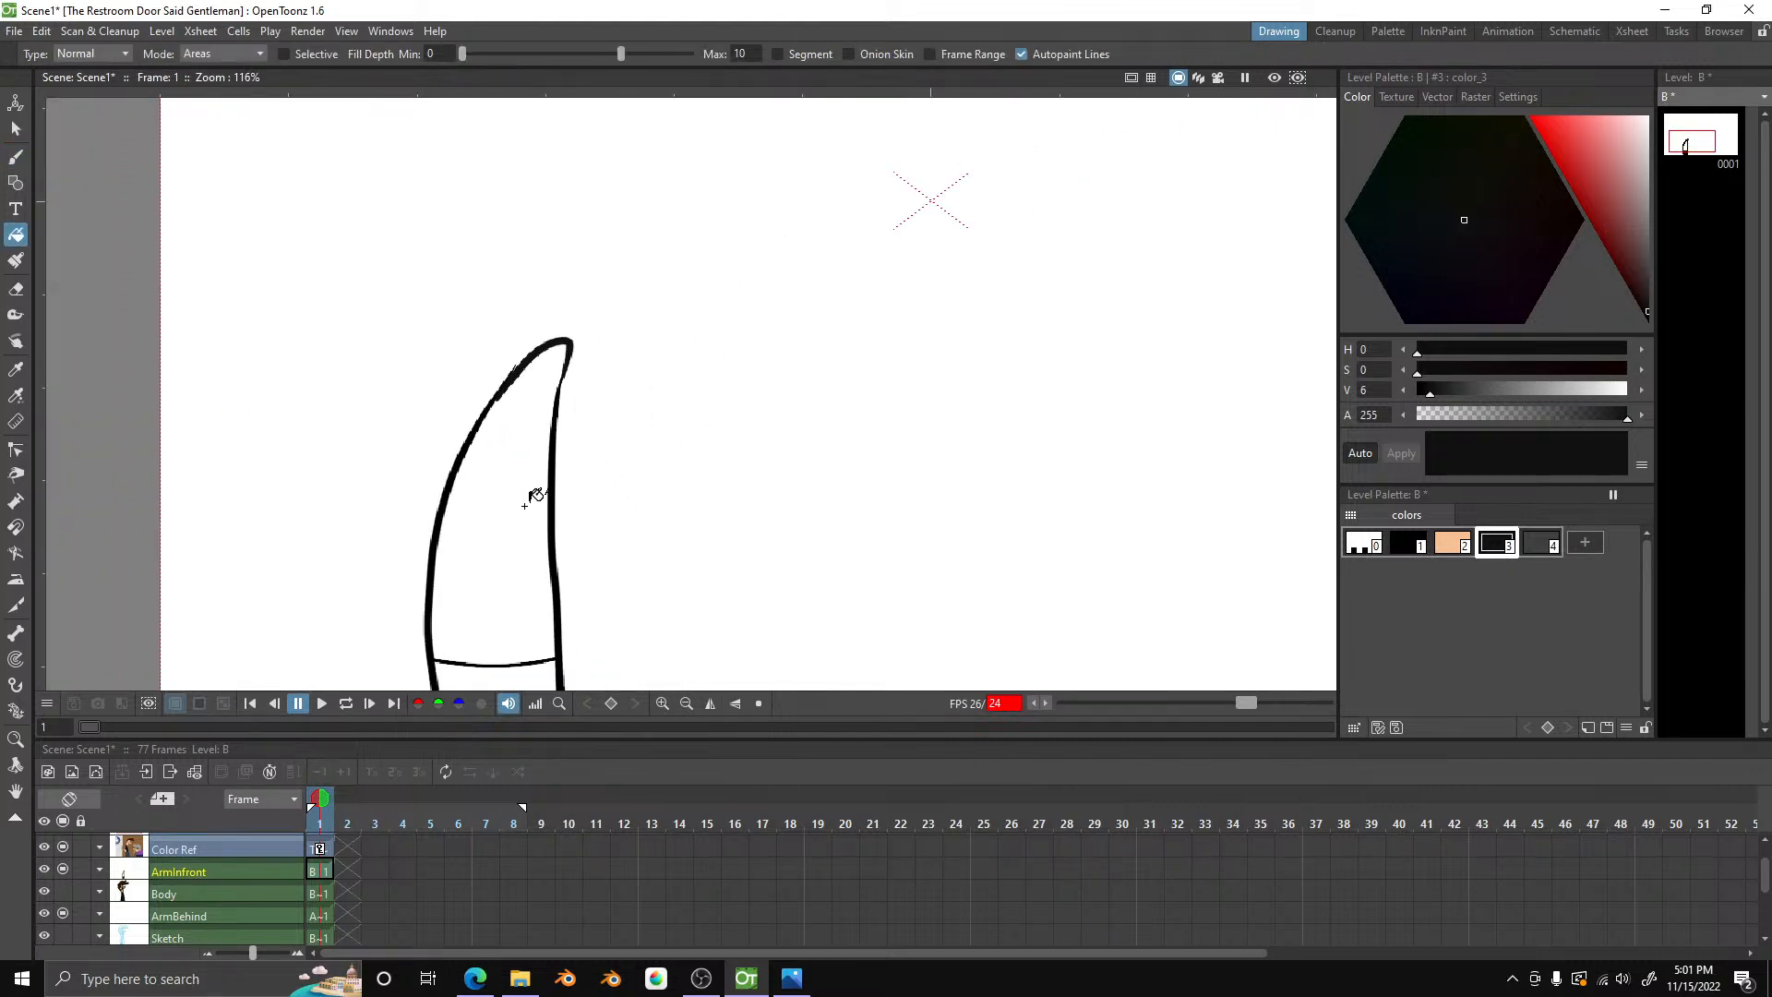
pyautogui.click(534, 495)
pyautogui.scroll(-3, 528, 517)
pyautogui.scroll(6, 528, 518)
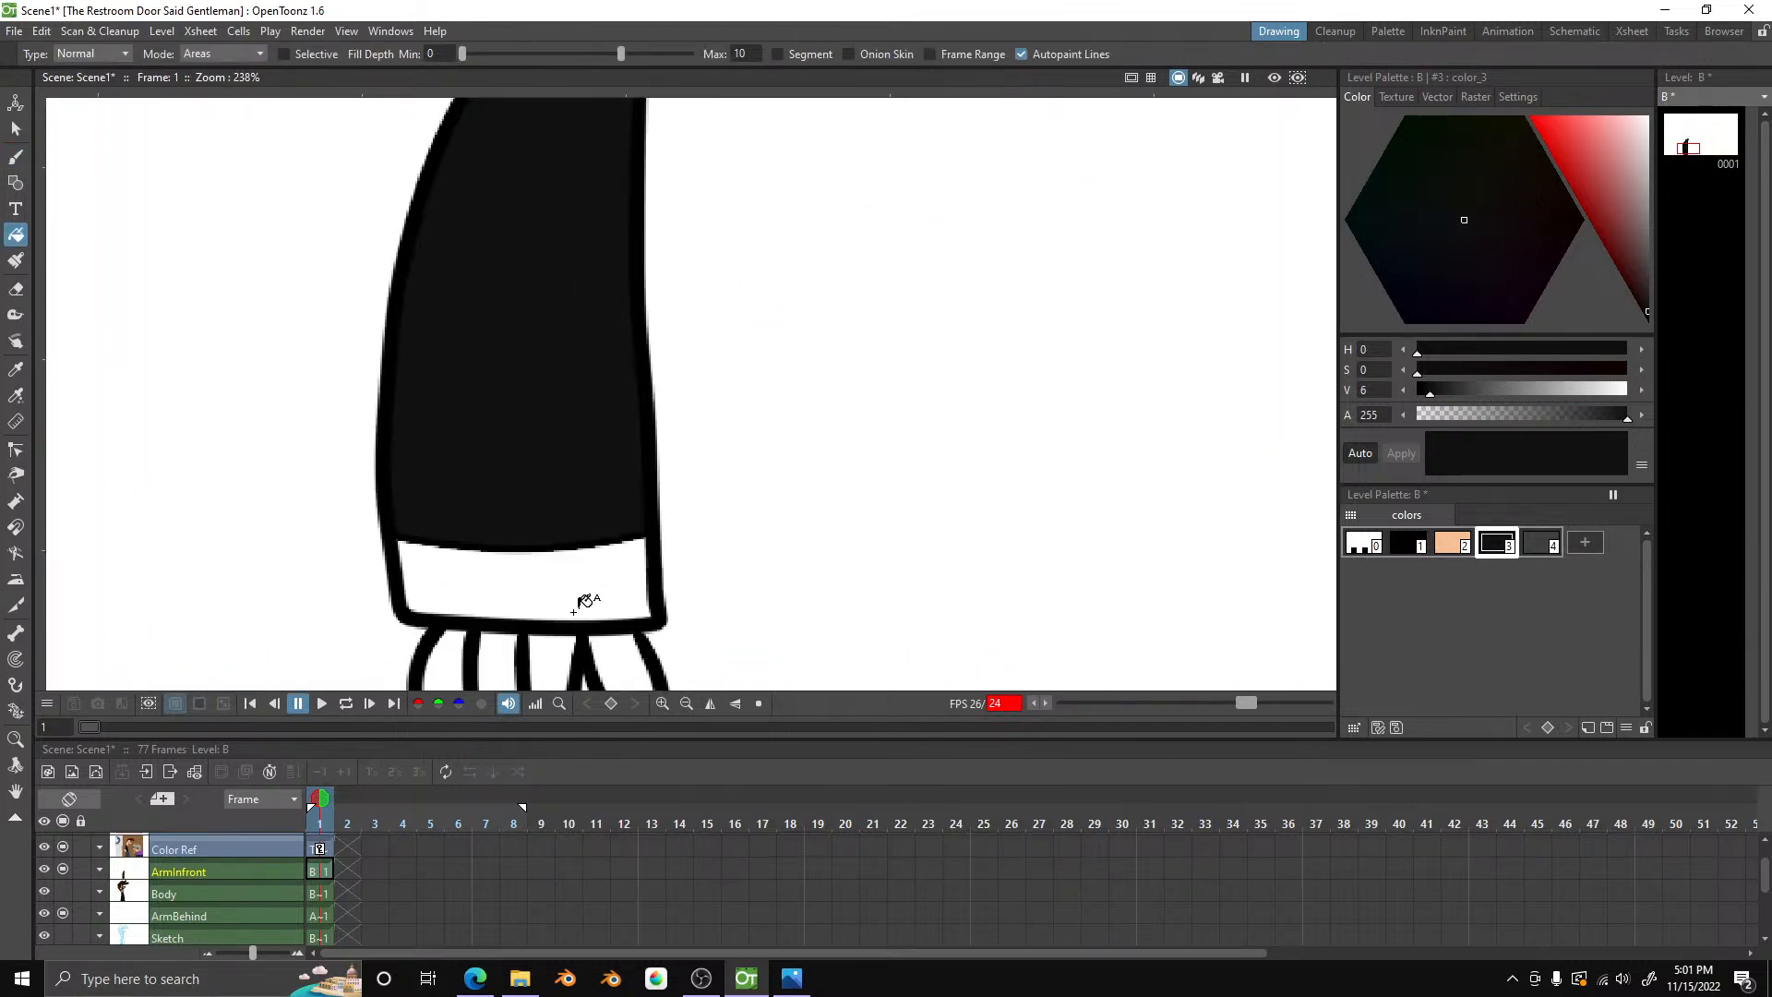
pyautogui.click(1543, 544)
pyautogui.click(460, 584)
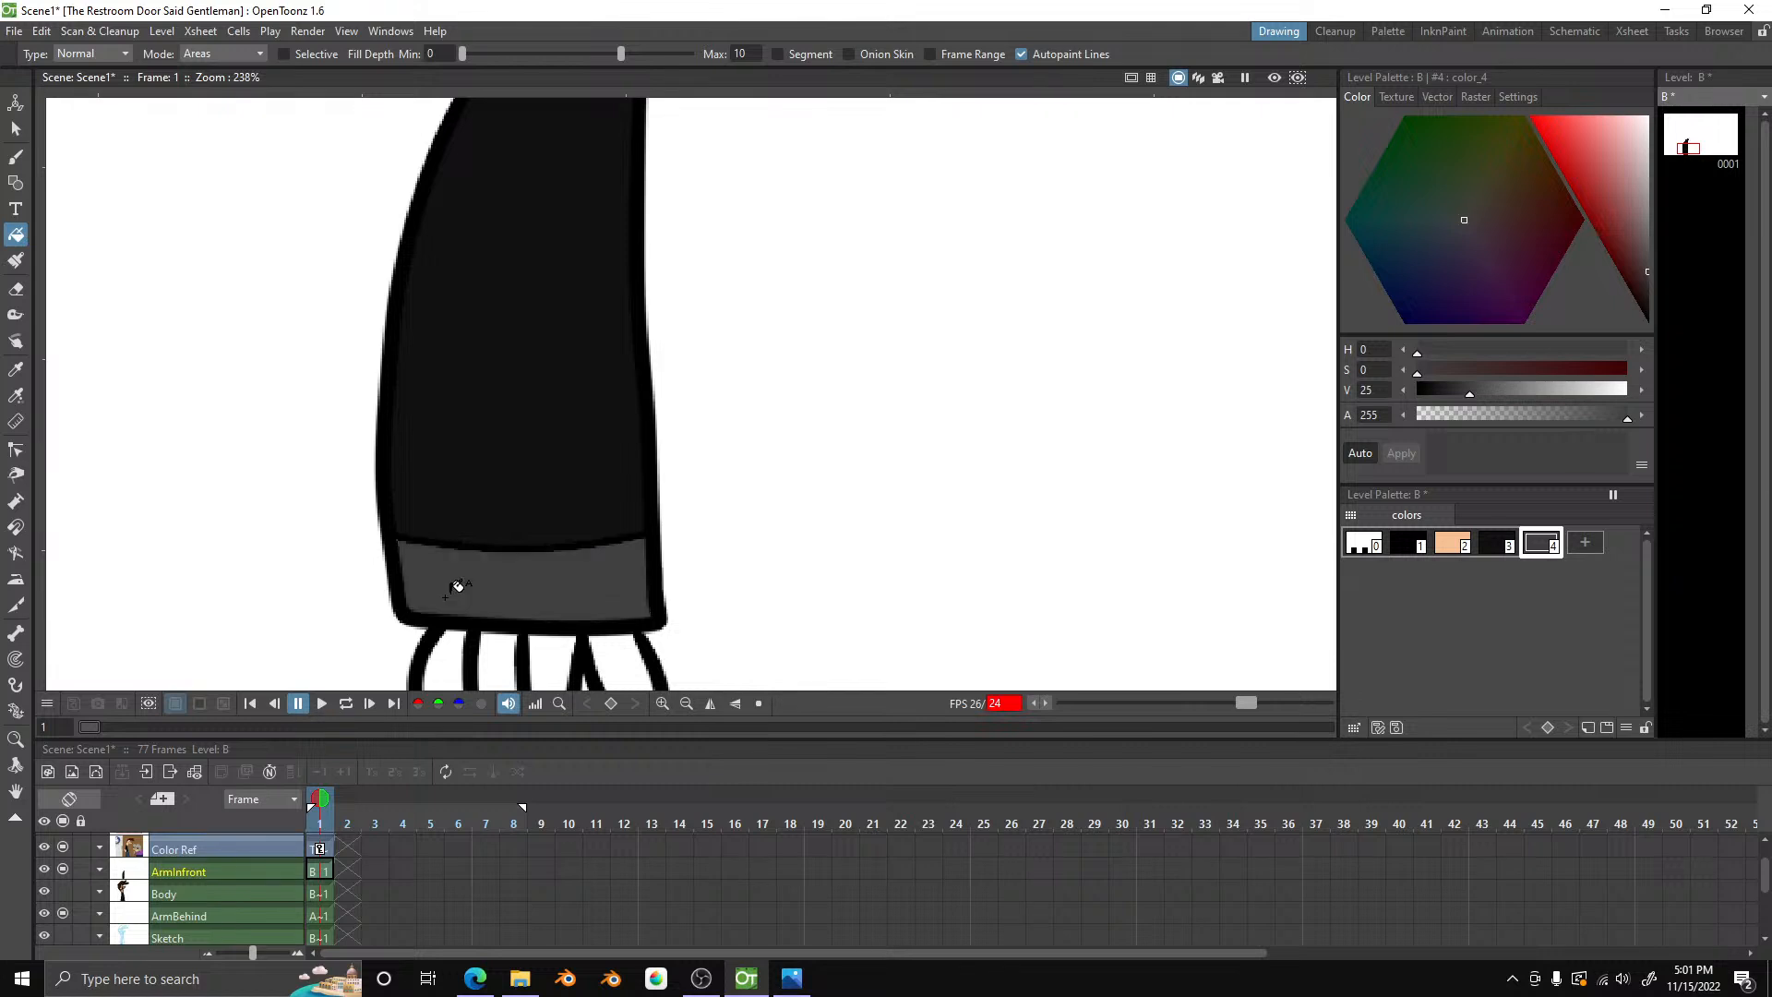
# - Fill the four fingers below the cuff with skin-coloured style 2
pyautogui.scroll(-3, 487, 514)
pyautogui.scroll(1, 510, 637)
pyautogui.scroll(3, 509, 638)
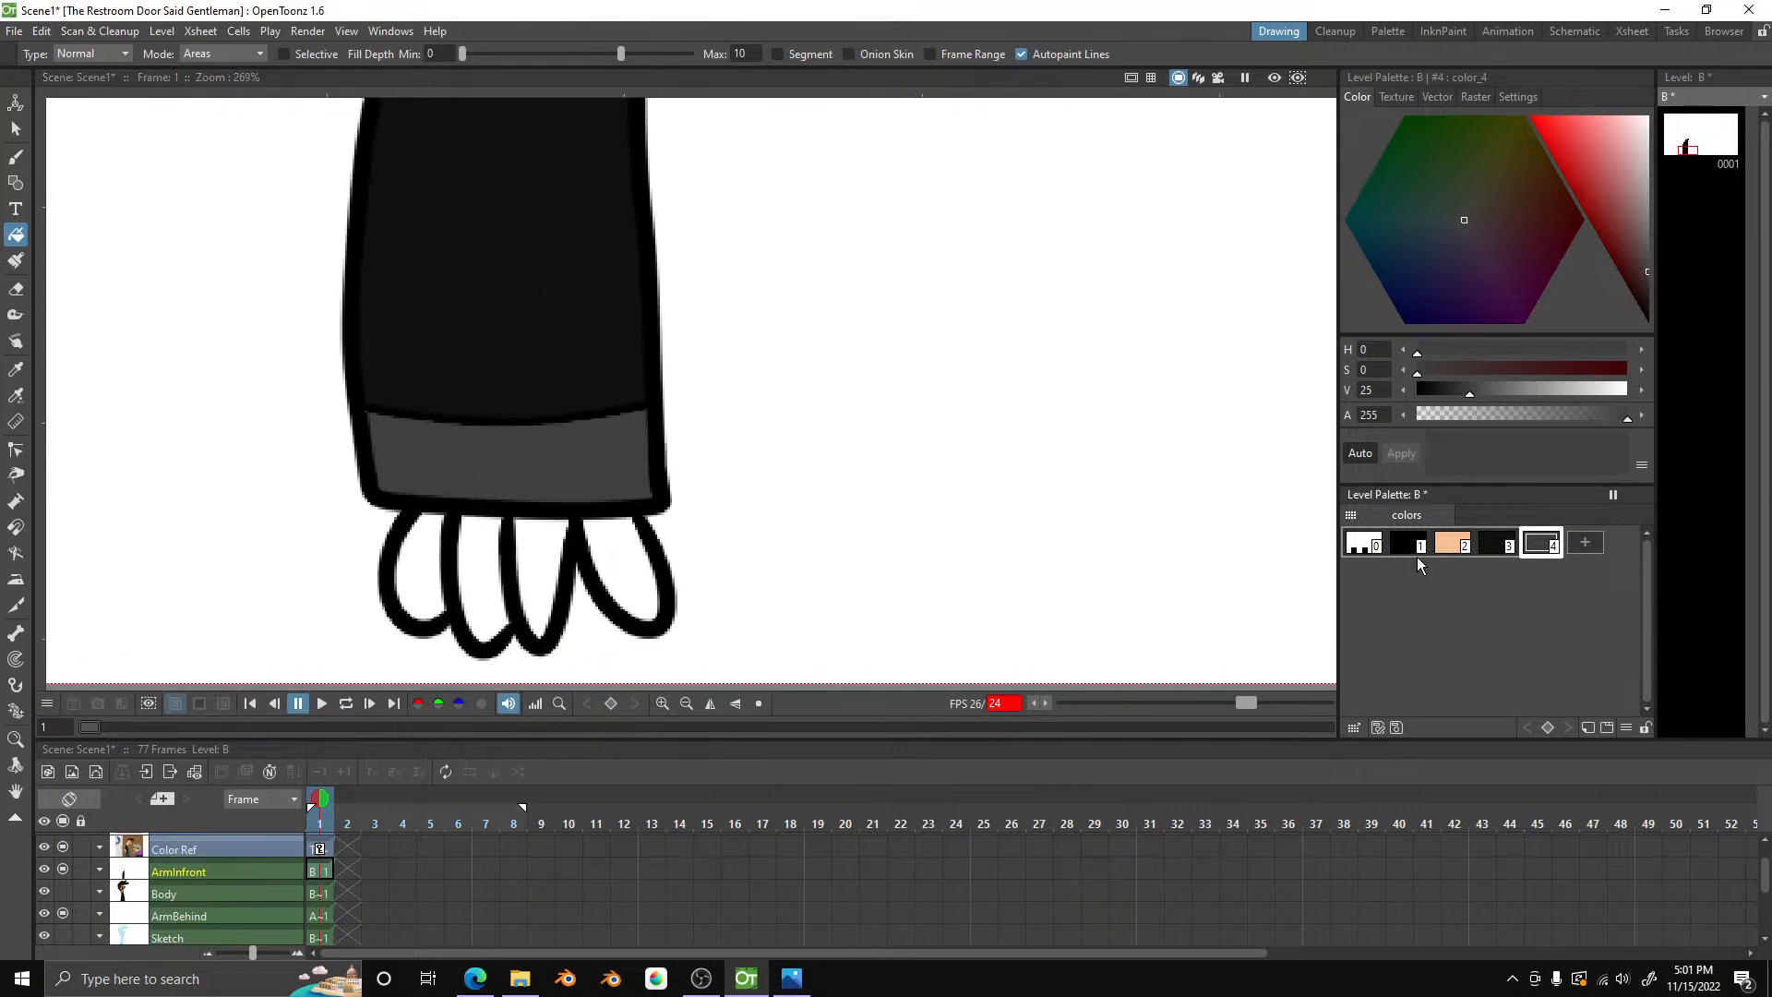
pyautogui.click(1453, 544)
pyautogui.click(424, 546)
pyautogui.click(475, 561)
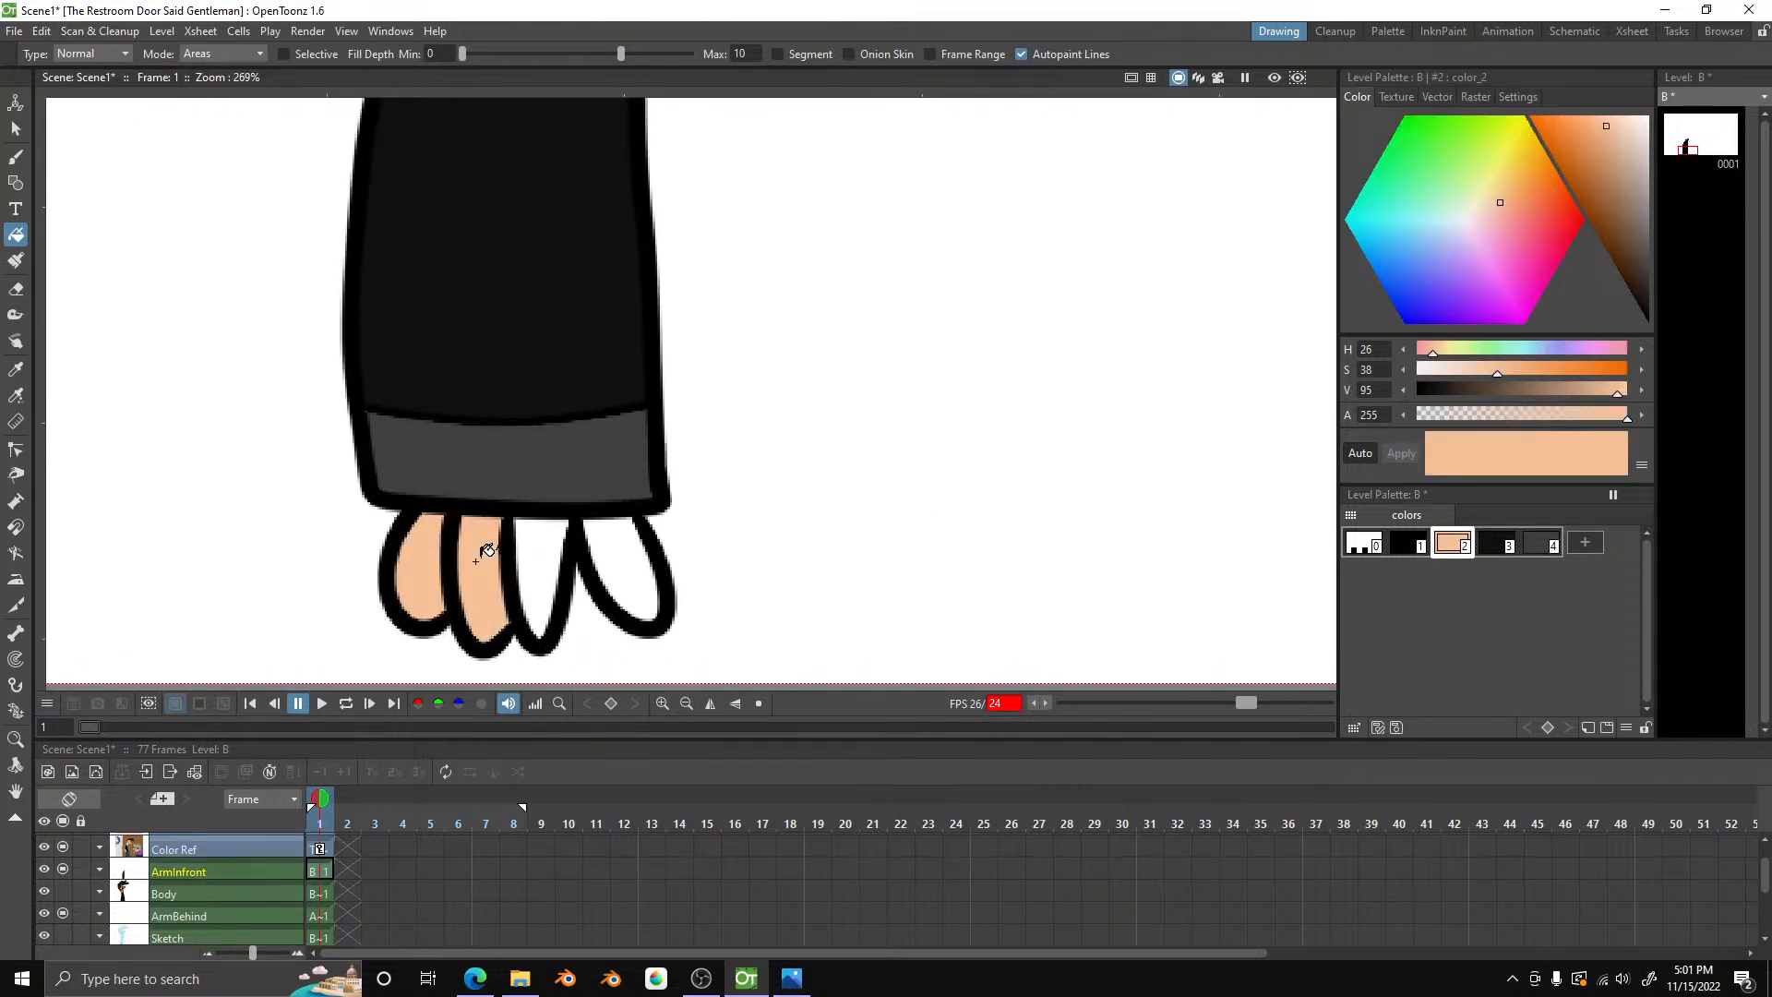
pyautogui.click(543, 554)
pyautogui.click(622, 547)
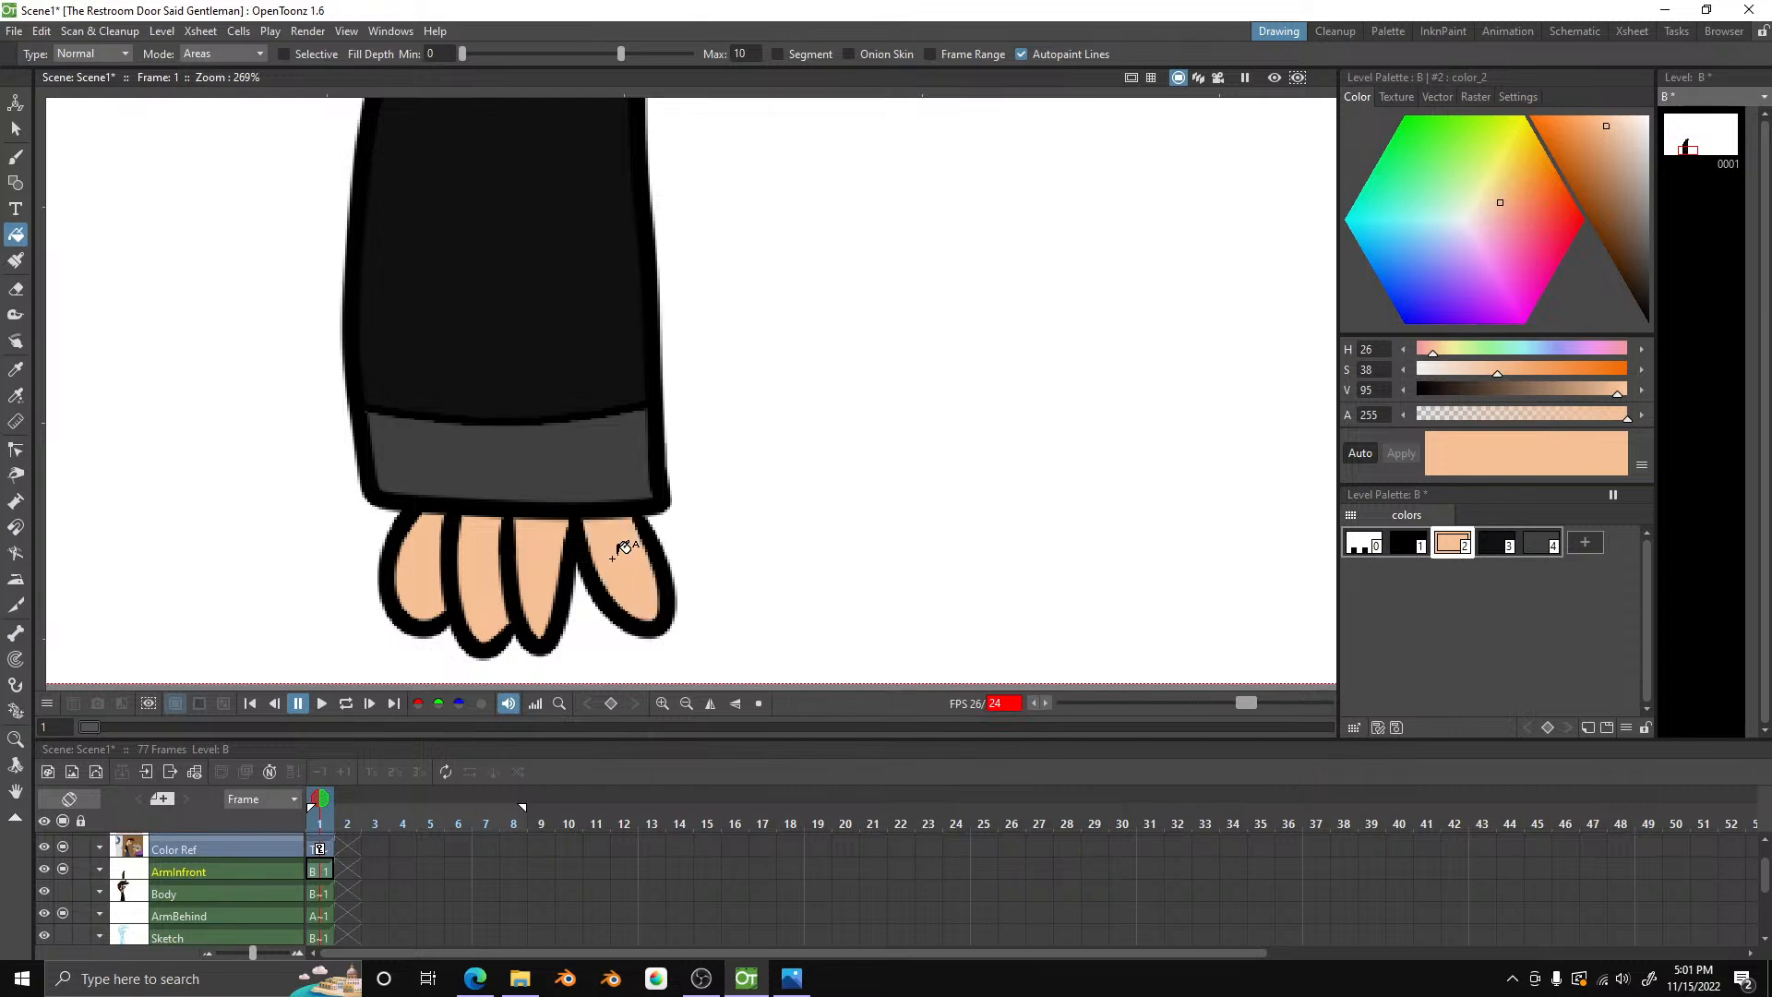
# - Show the Body column in the viewer together with the coloured front arm
pyautogui.scroll(-10, 600, 517)
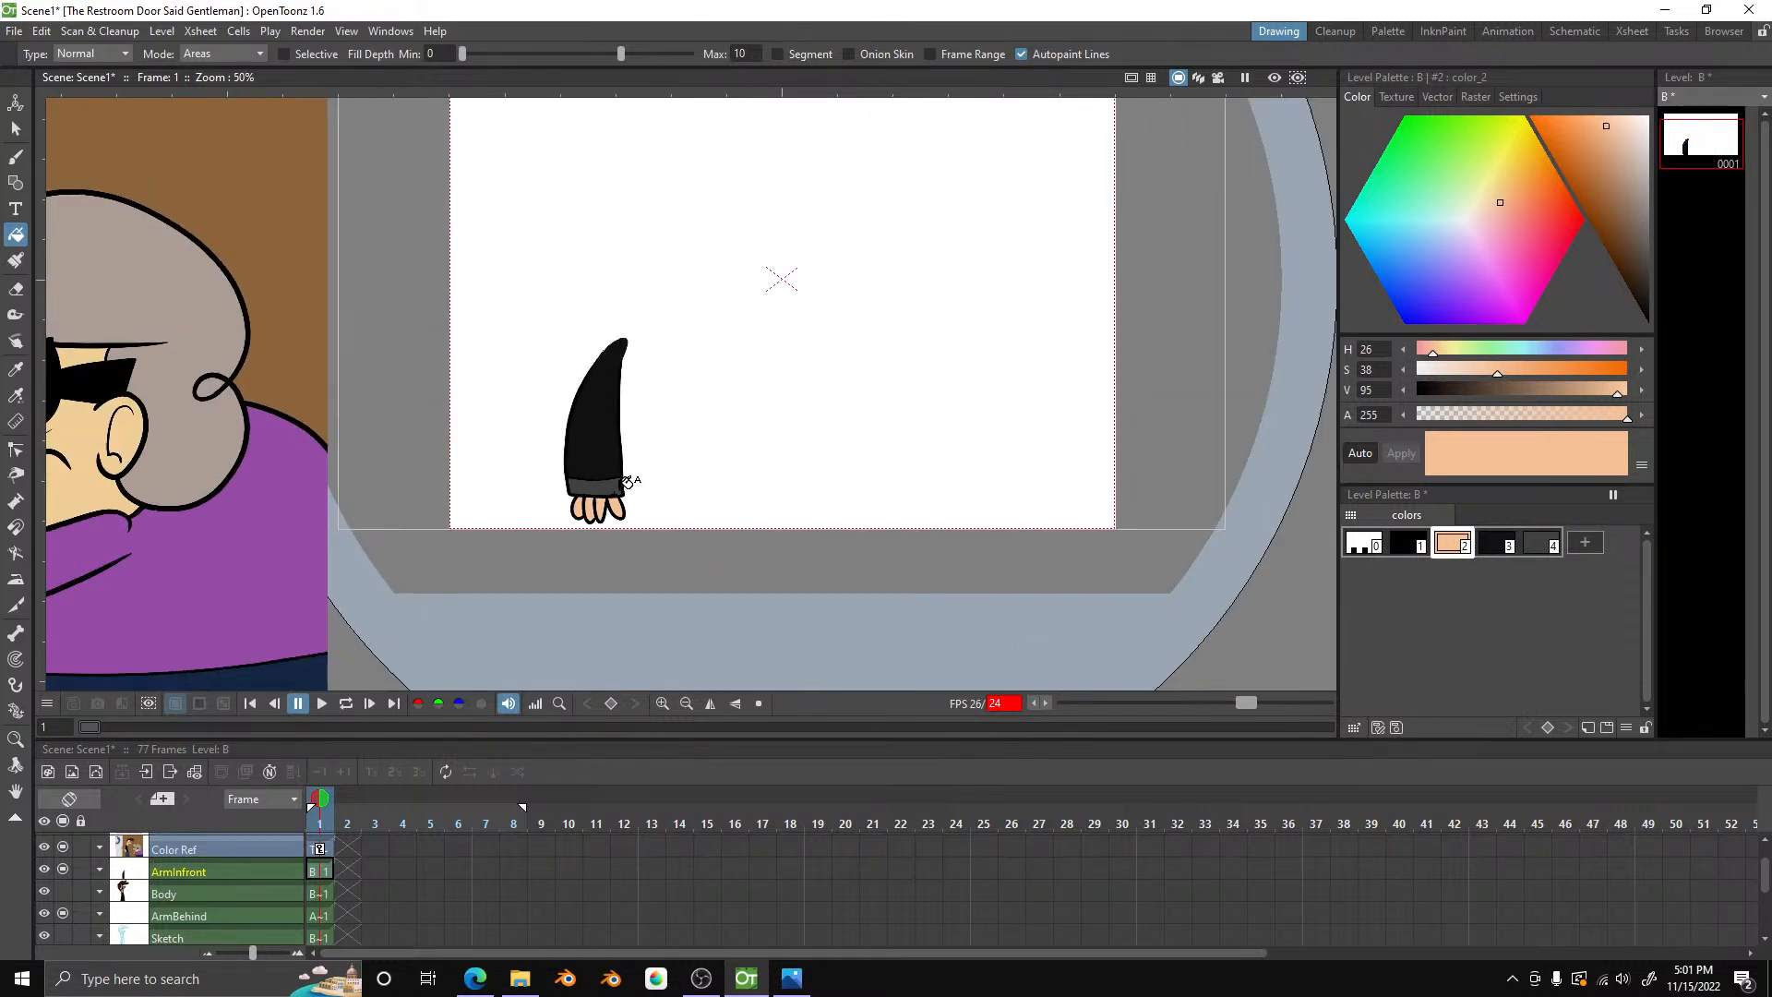
pyautogui.scroll(3, 701, 351)
pyautogui.click(69, 894)
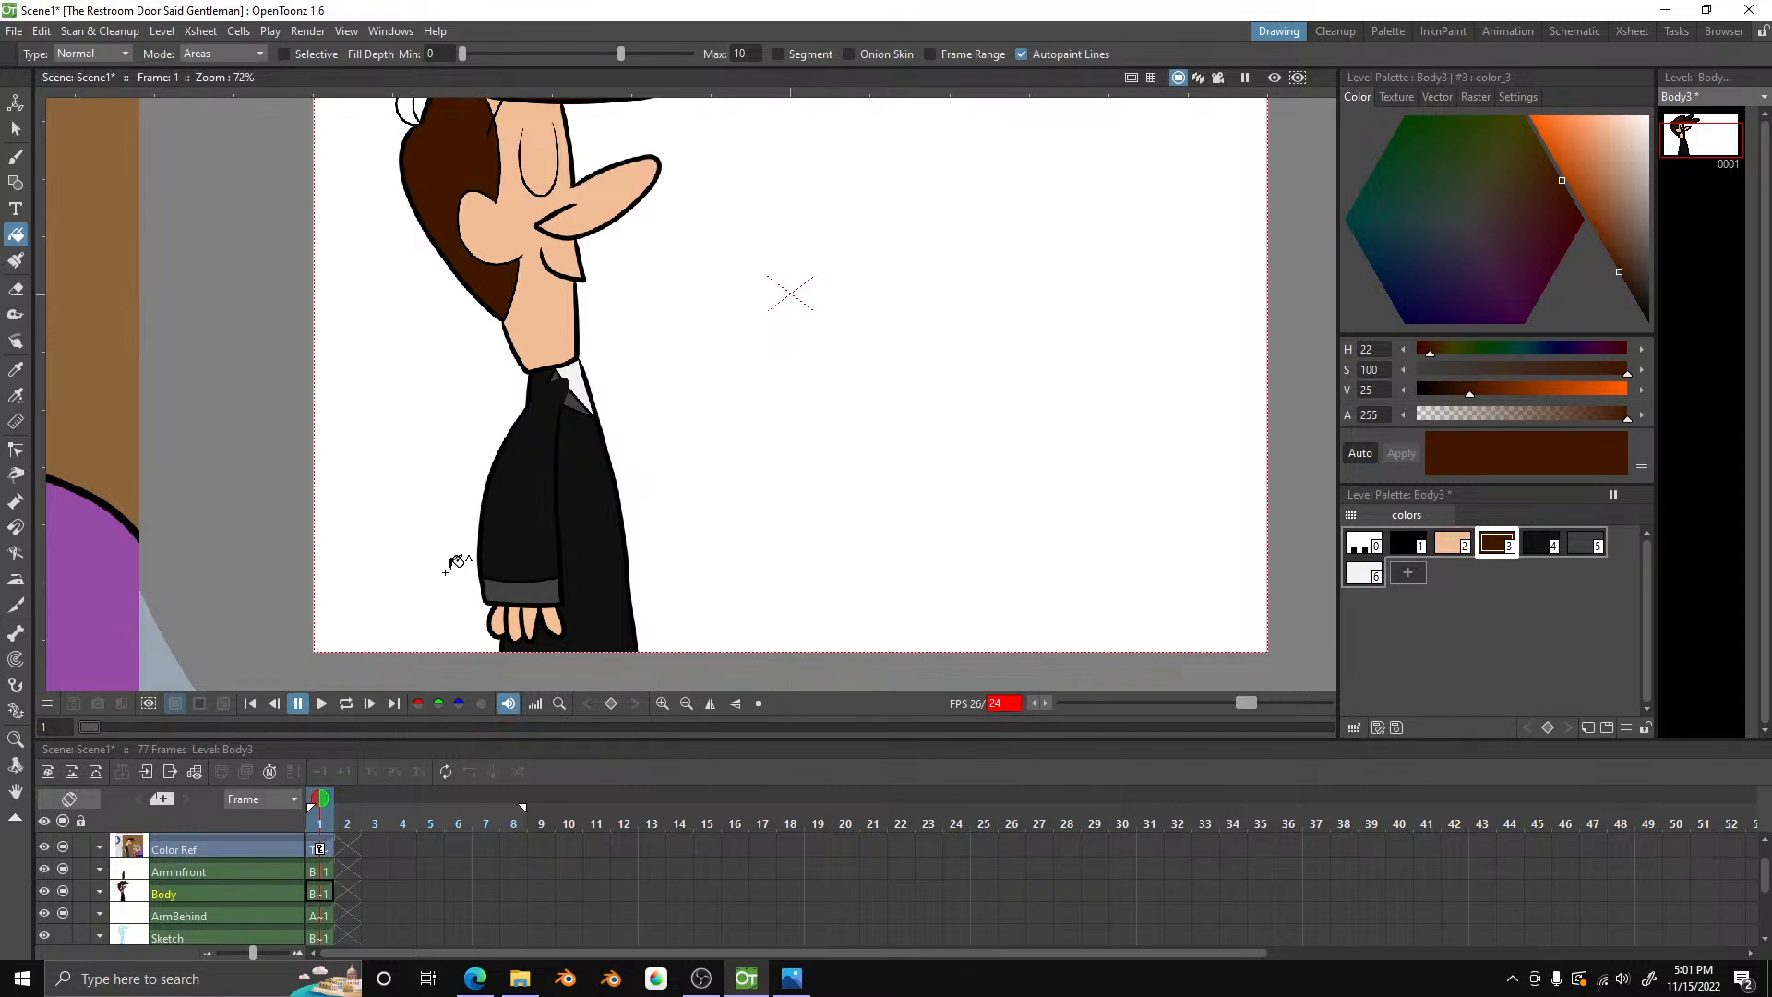
pyautogui.scroll(2, 452, 553)
pyautogui.scroll(1, 433, 551)
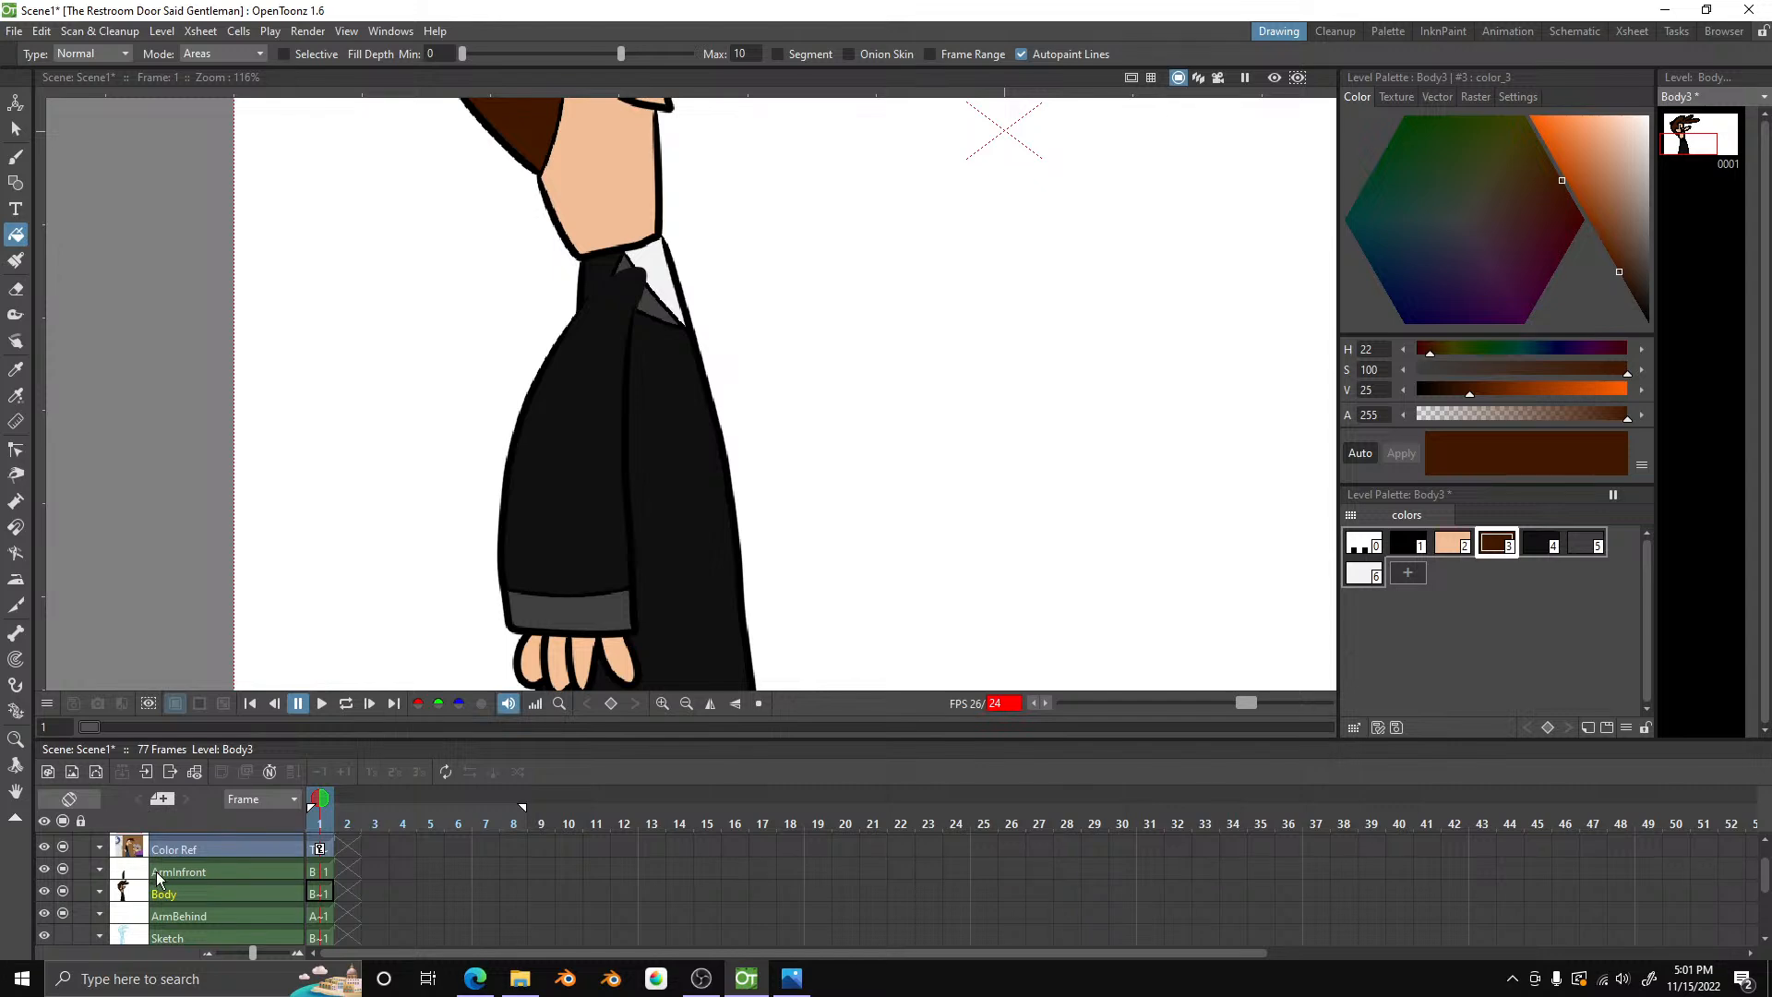
# - Move the ArmInfront column with the Animate tool to about X -26.7 px, Y -9.4 px against the character's shoulder
pyautogui.click(159, 879)
pyautogui.click(16, 101)
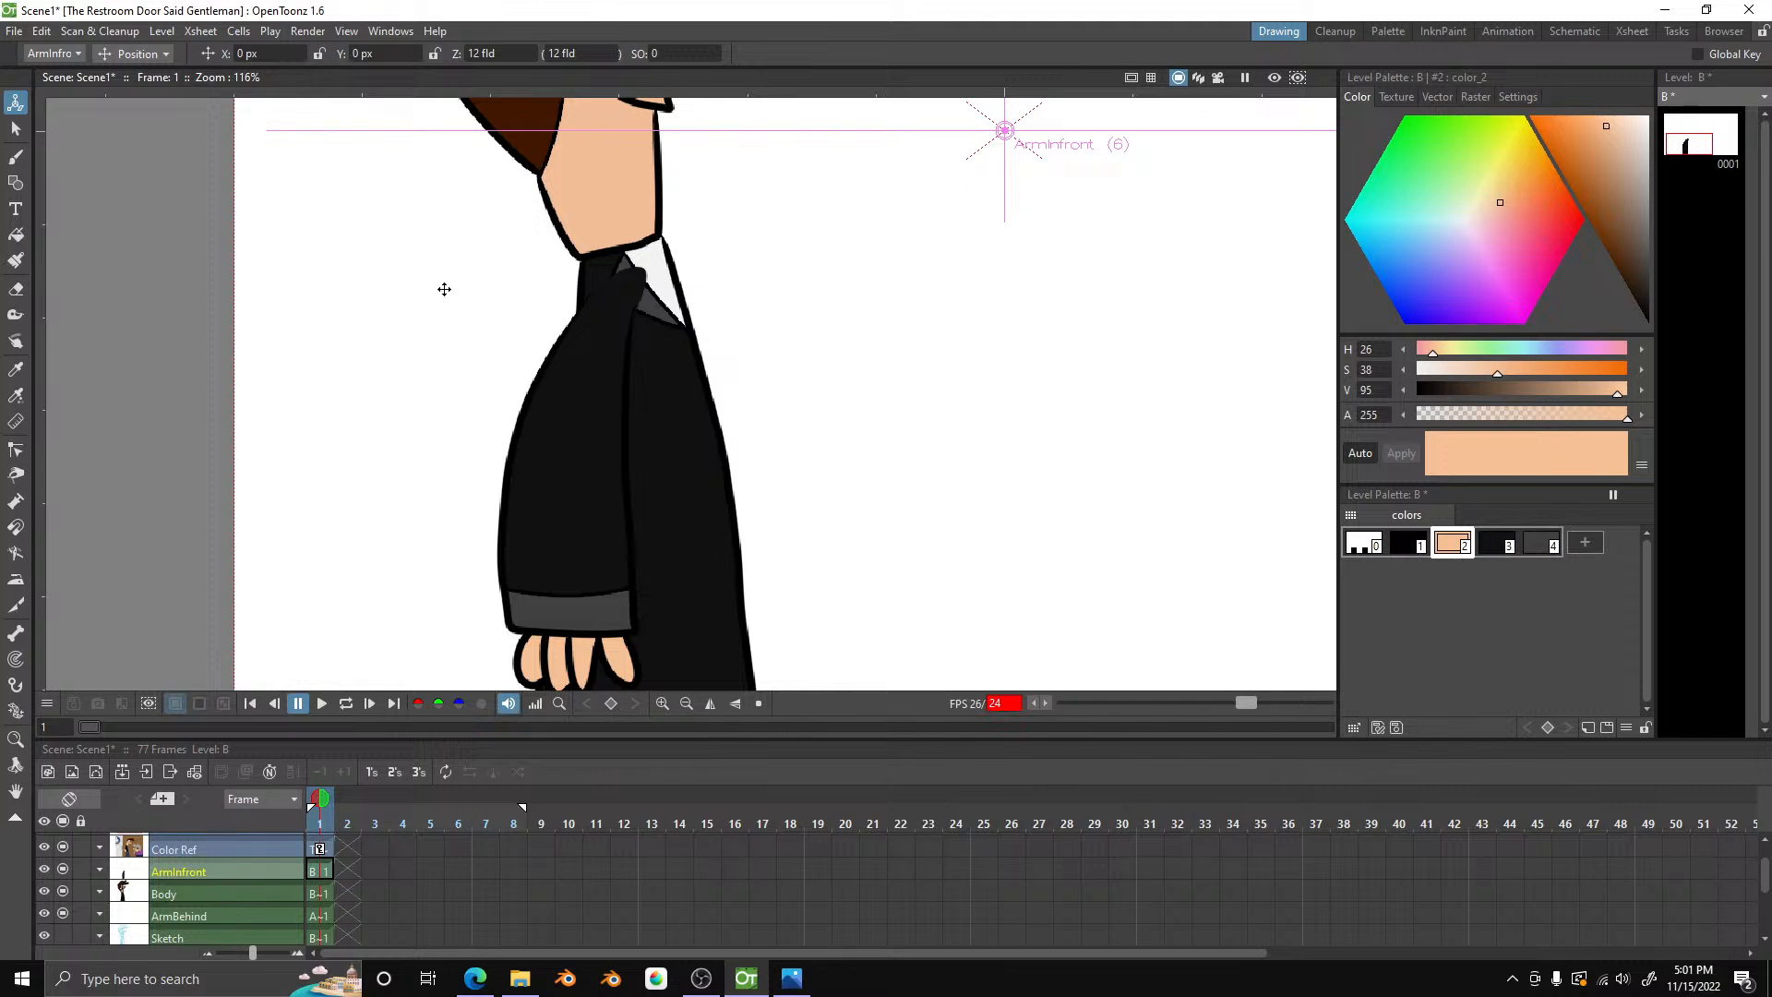
pyautogui.scroll(-5, 444, 288)
pyautogui.moveTo(484, 323); pyautogui.dragTo(468, 329)
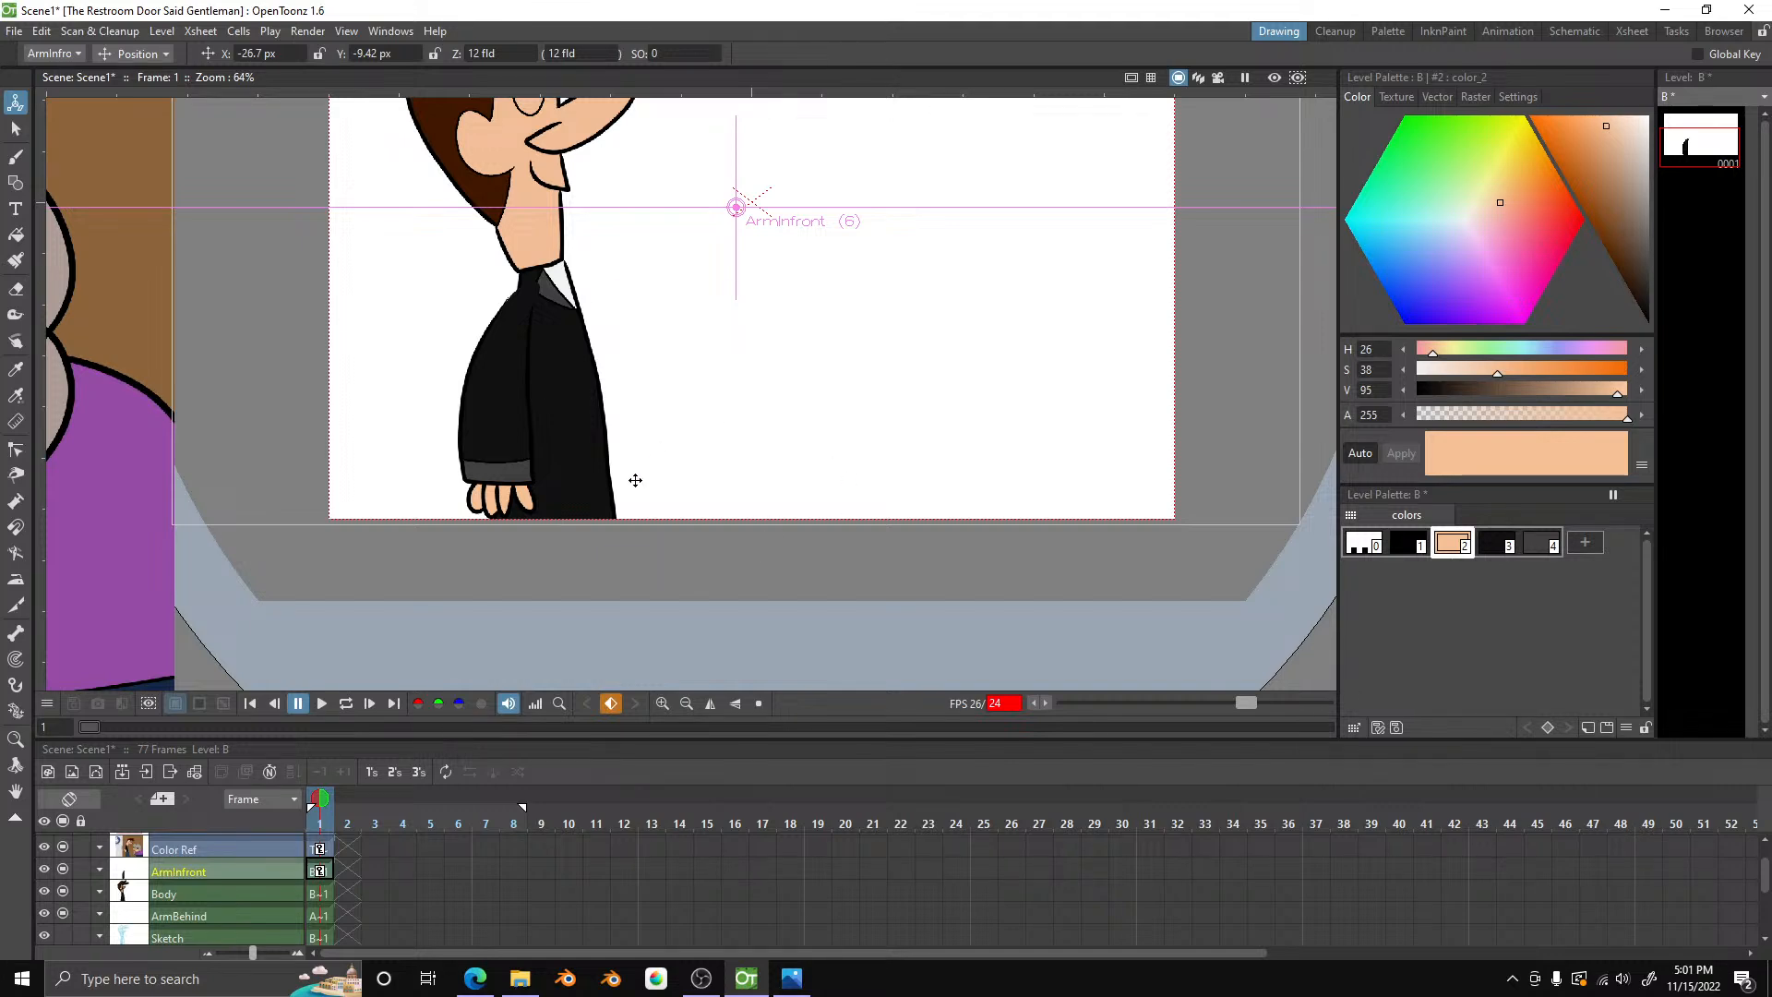
# - Move ArmInfront's center point onto the character's shoulder, at about X -358 px, Y -151 px
pyautogui.click(146, 54)
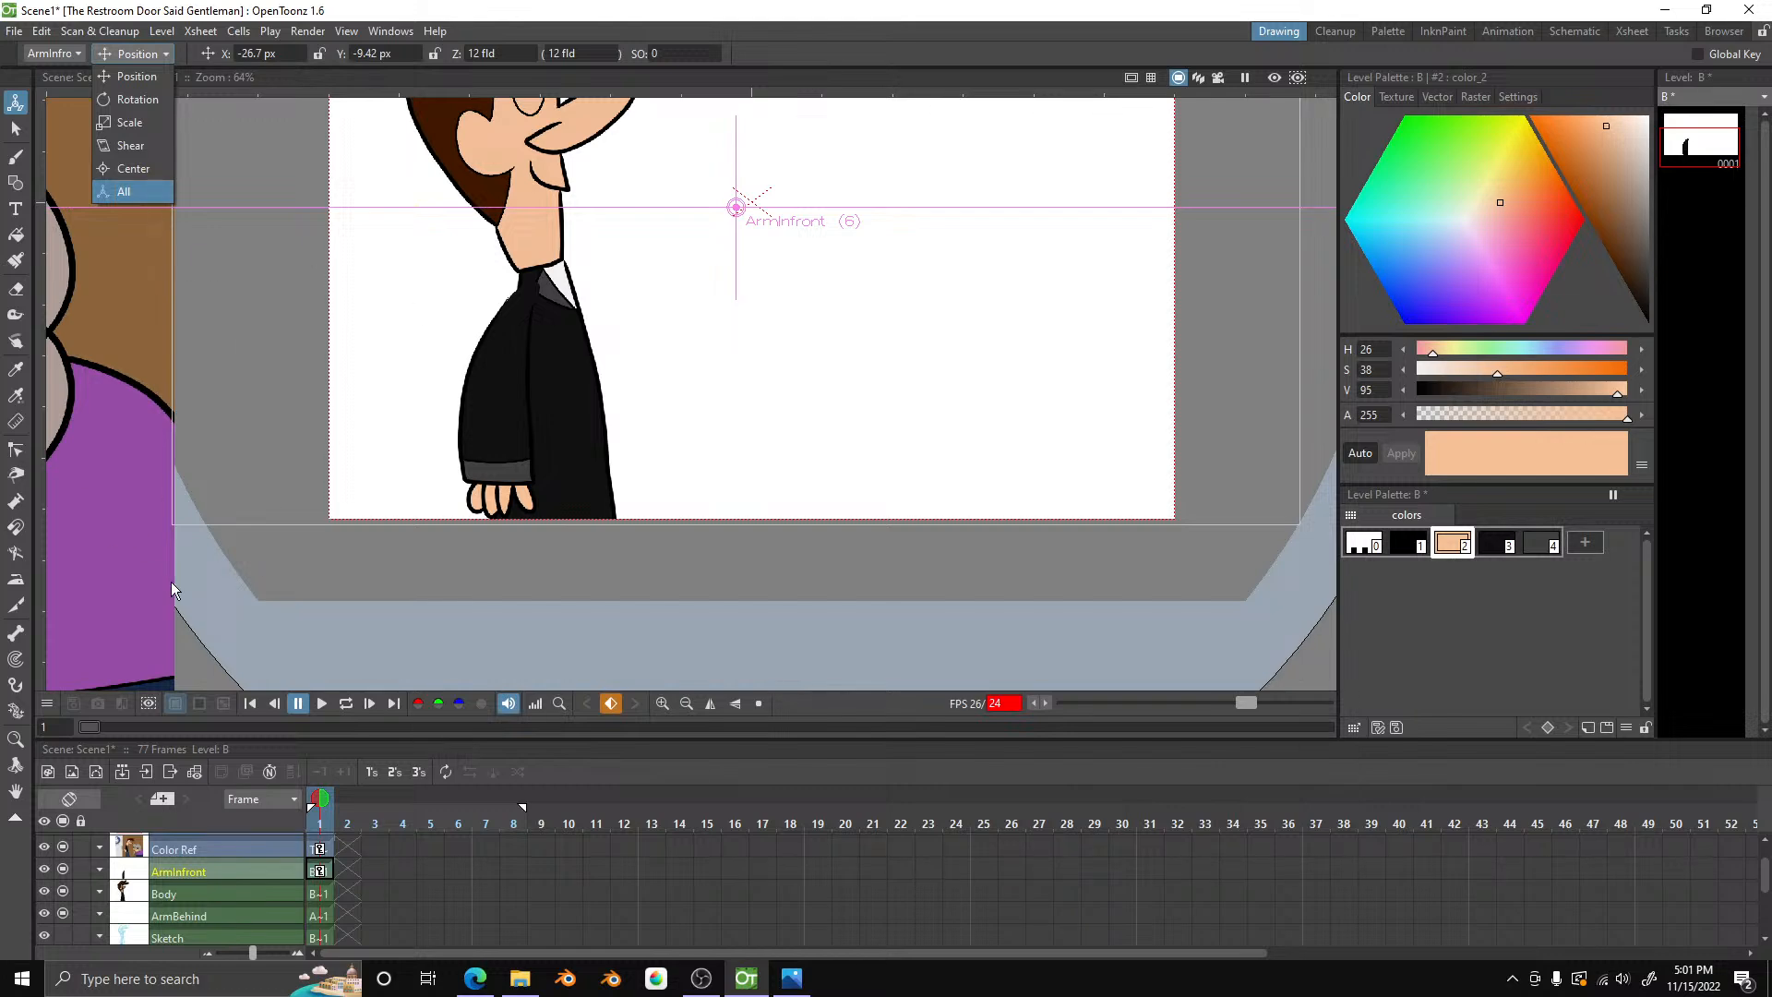
pyautogui.click(134, 167)
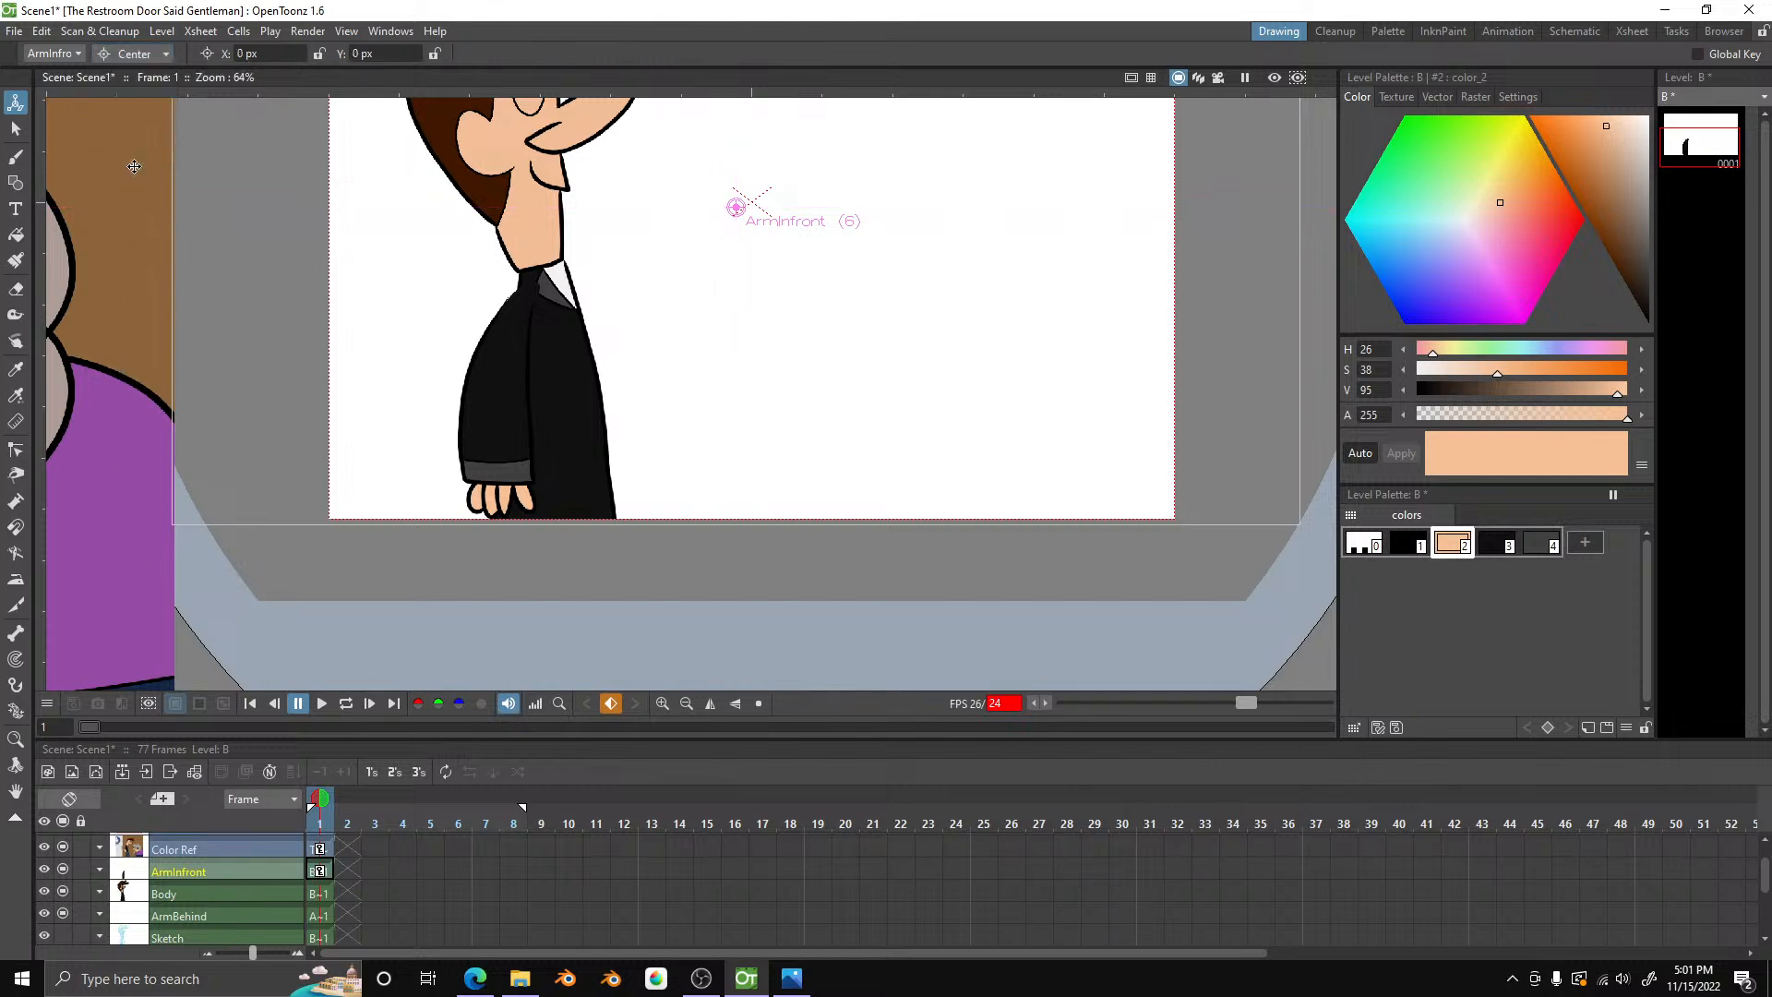
pyautogui.moveTo(743, 206); pyautogui.dragTo(529, 295)
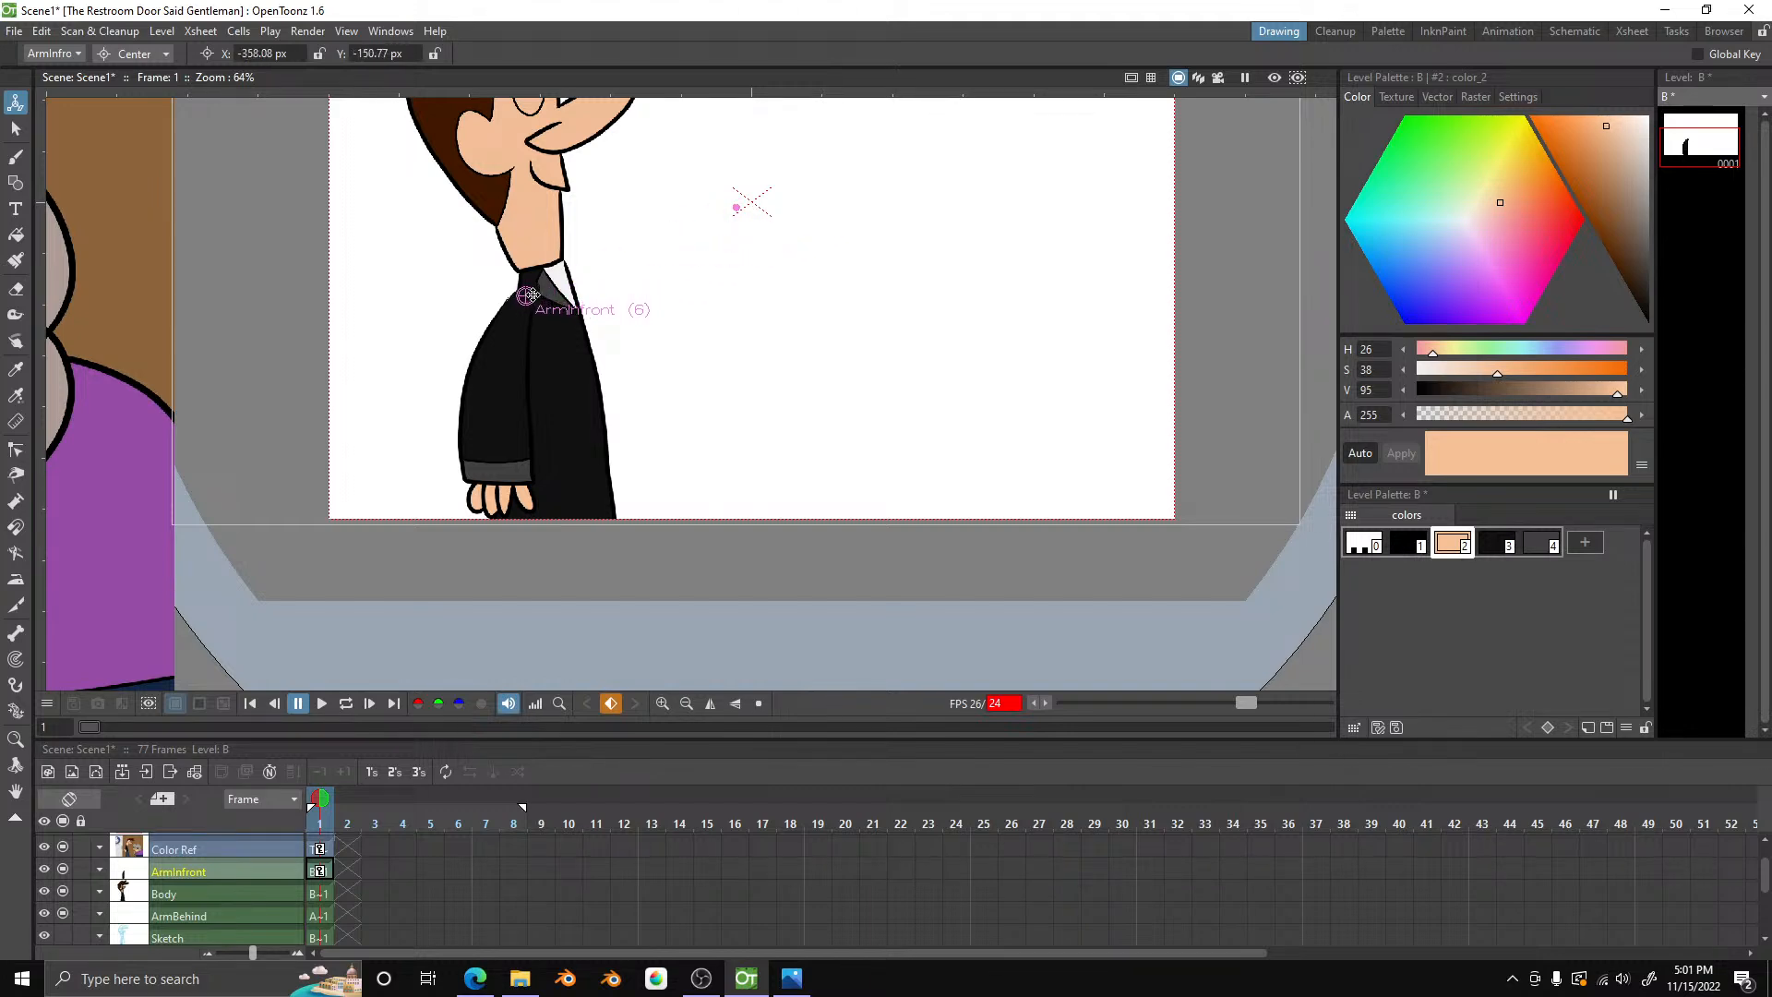
# - Try rotating the front arm about 20° around its shoulder pivot, and undo the rotation
pyautogui.click(132, 57)
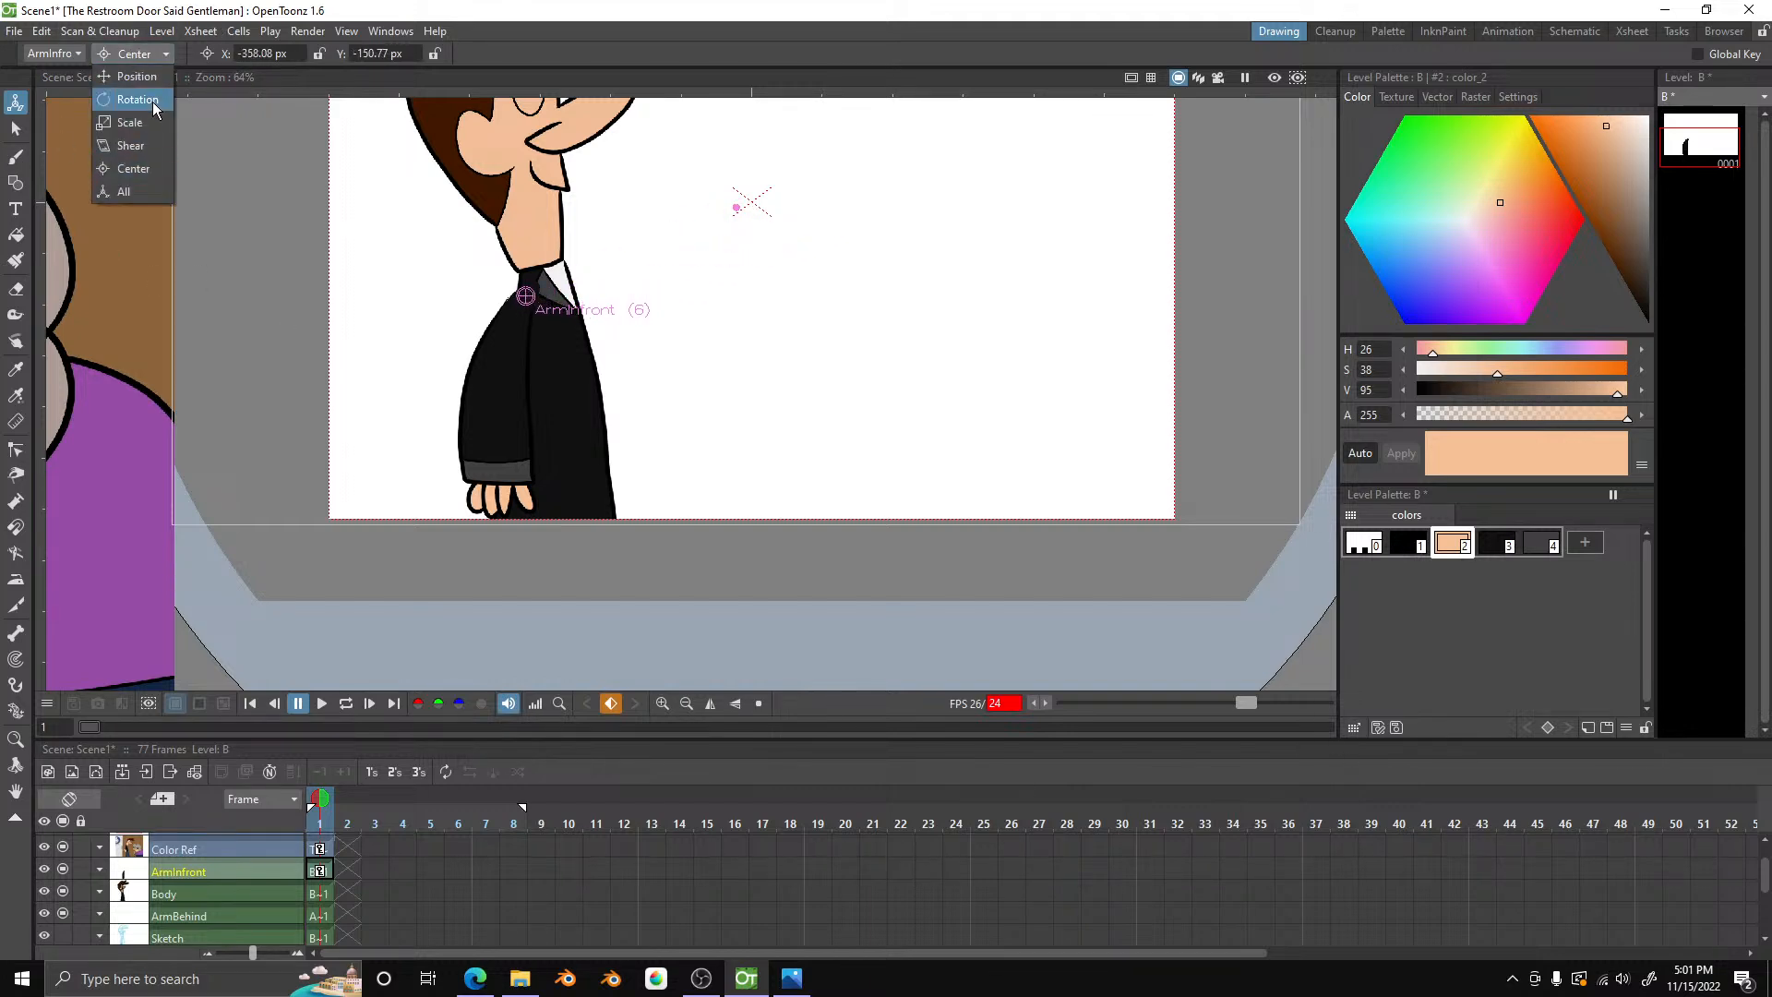
pyautogui.click(139, 109)
pyautogui.moveTo(843, 537); pyautogui.dragTo(915, 431)
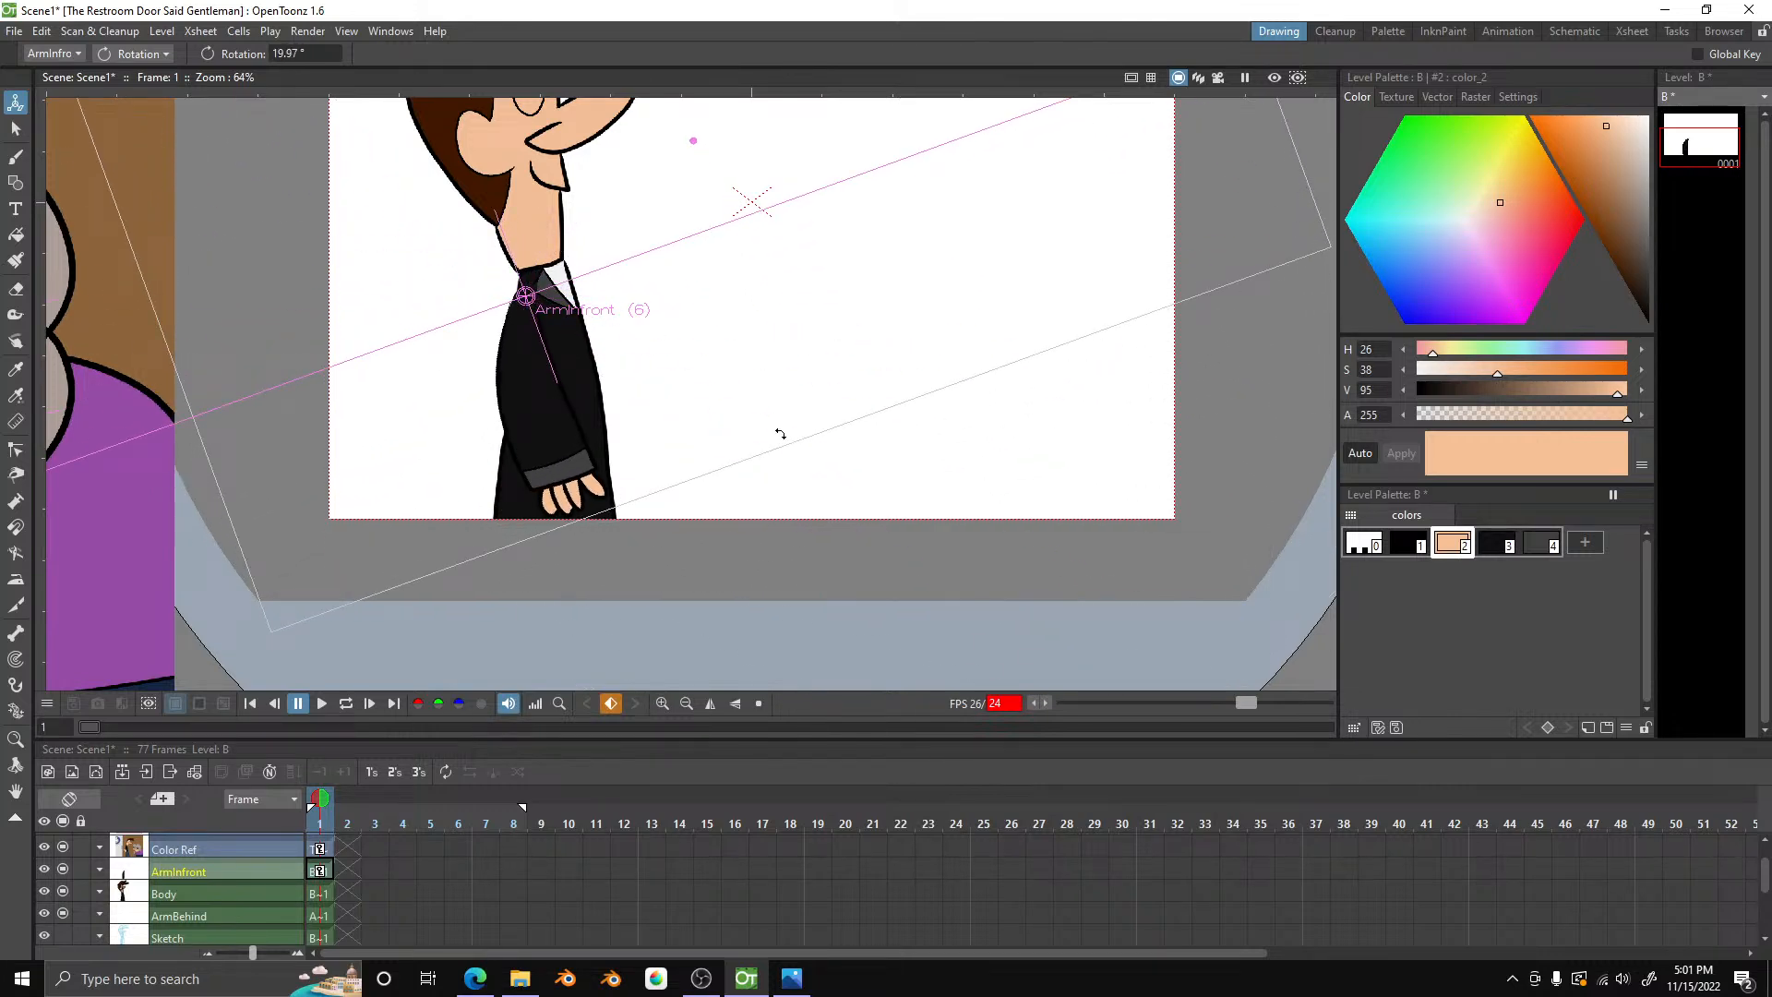
pyautogui.hotkey('ctrl', 'z')
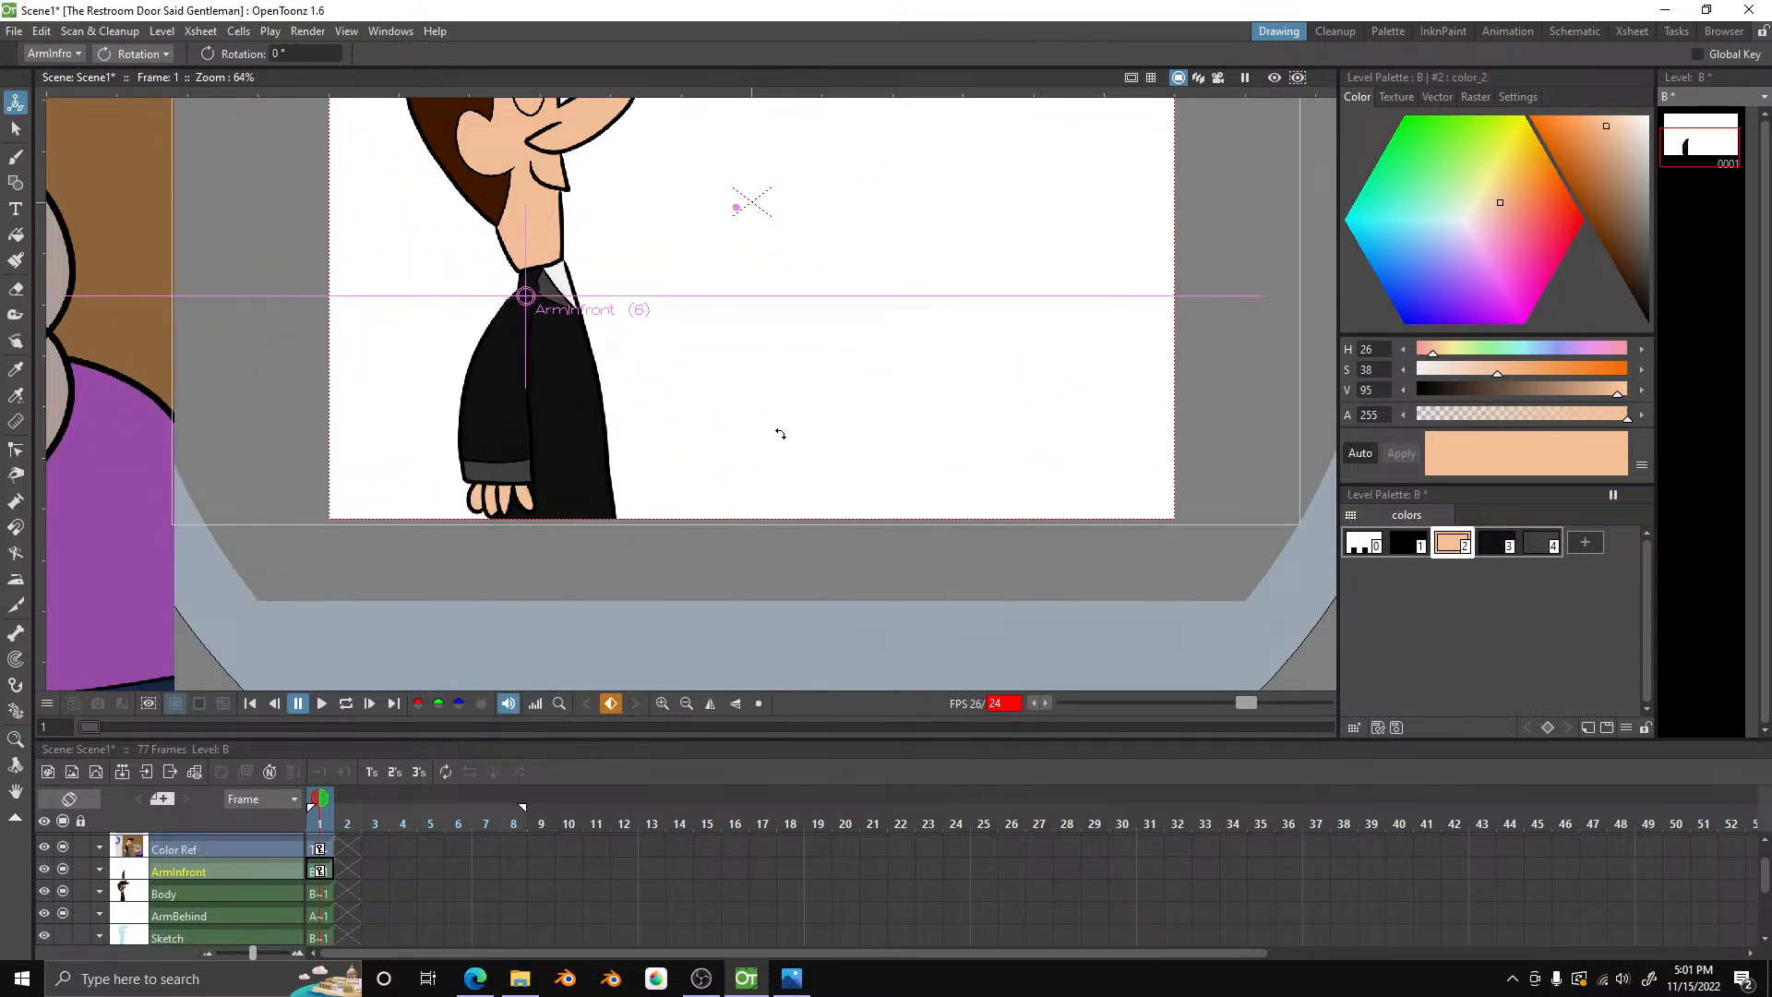
# - Activate the Selection tool and show the Door and BG columns in the viewer behind the character
pyautogui.click(15, 128)
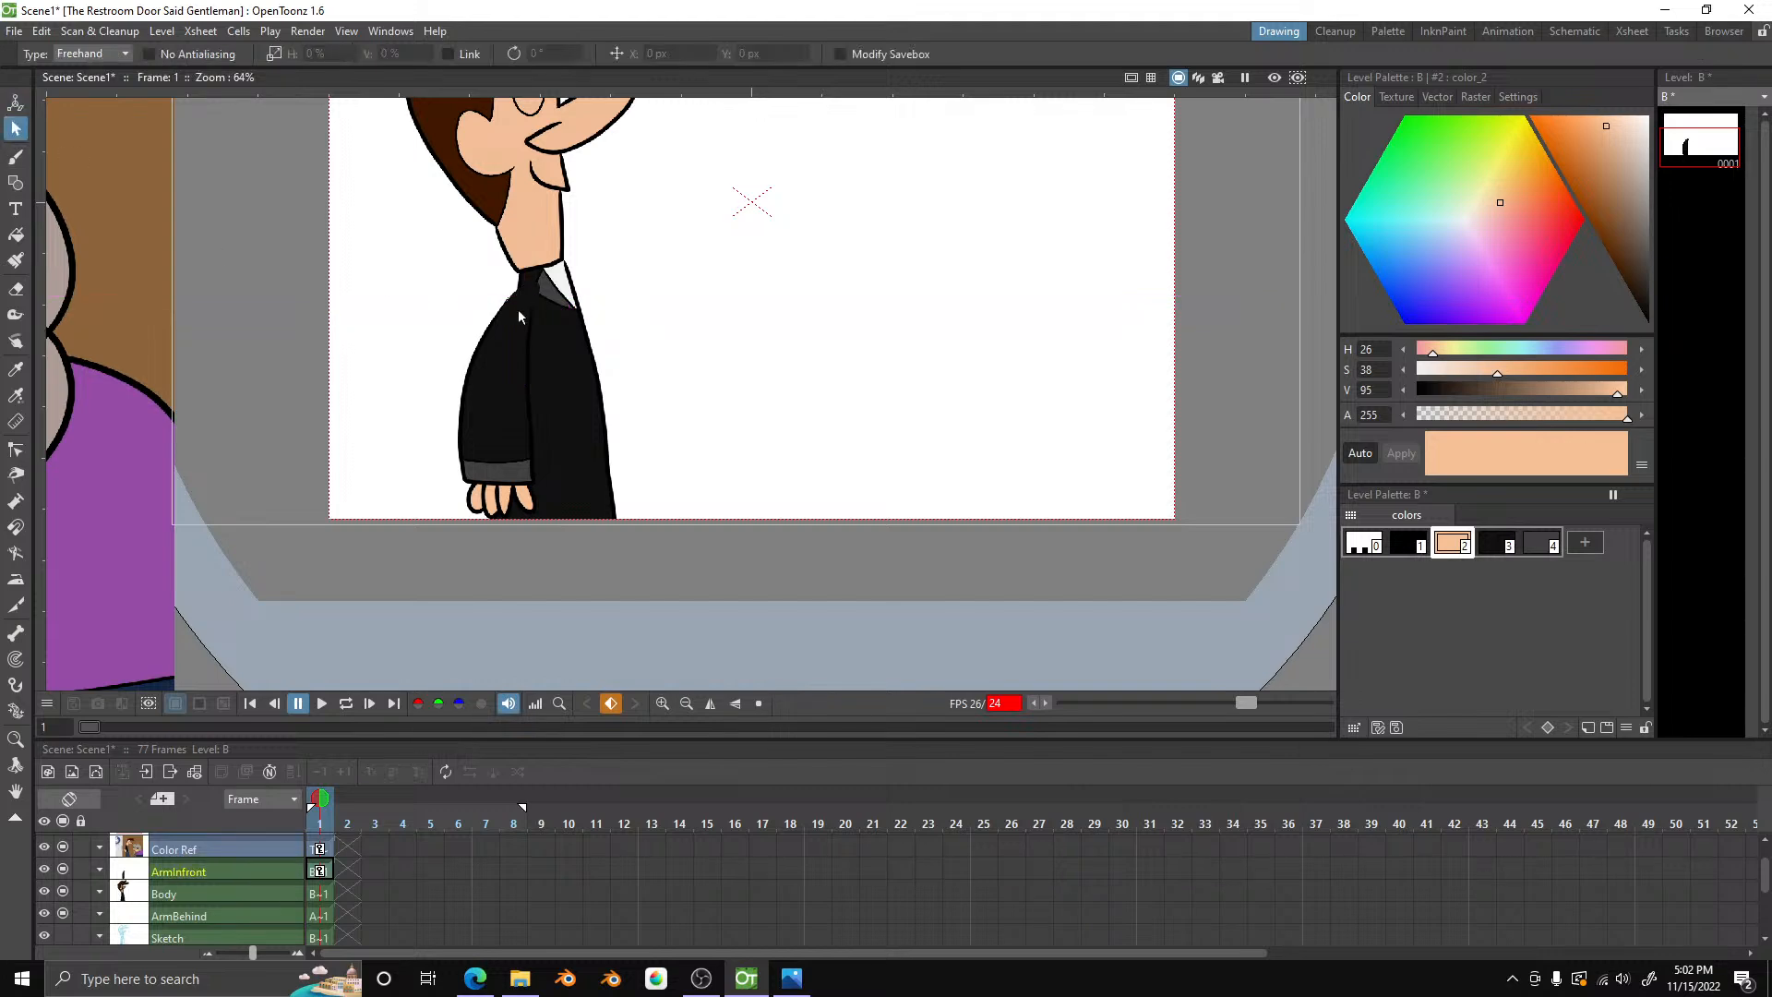
pyautogui.scroll(-2, 563, 346)
pyautogui.scroll(-1, 647, 517)
pyautogui.scroll(2, 656, 388)
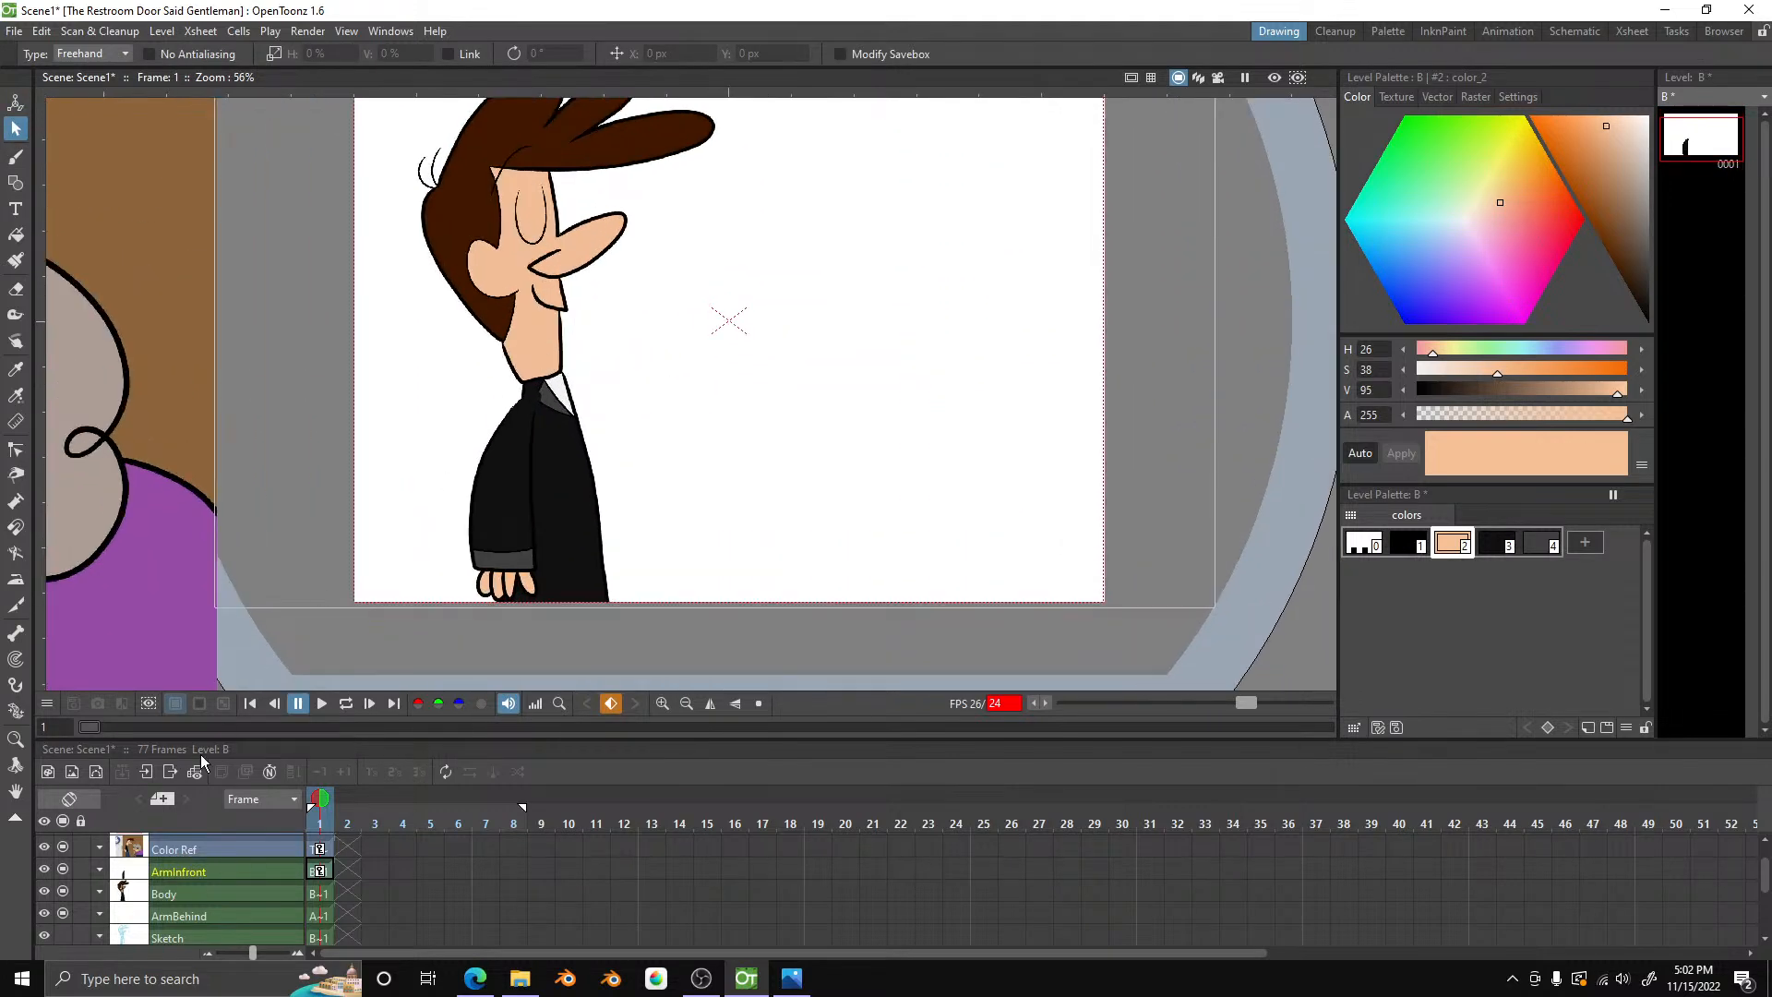
pyautogui.scroll(-3, 66, 893)
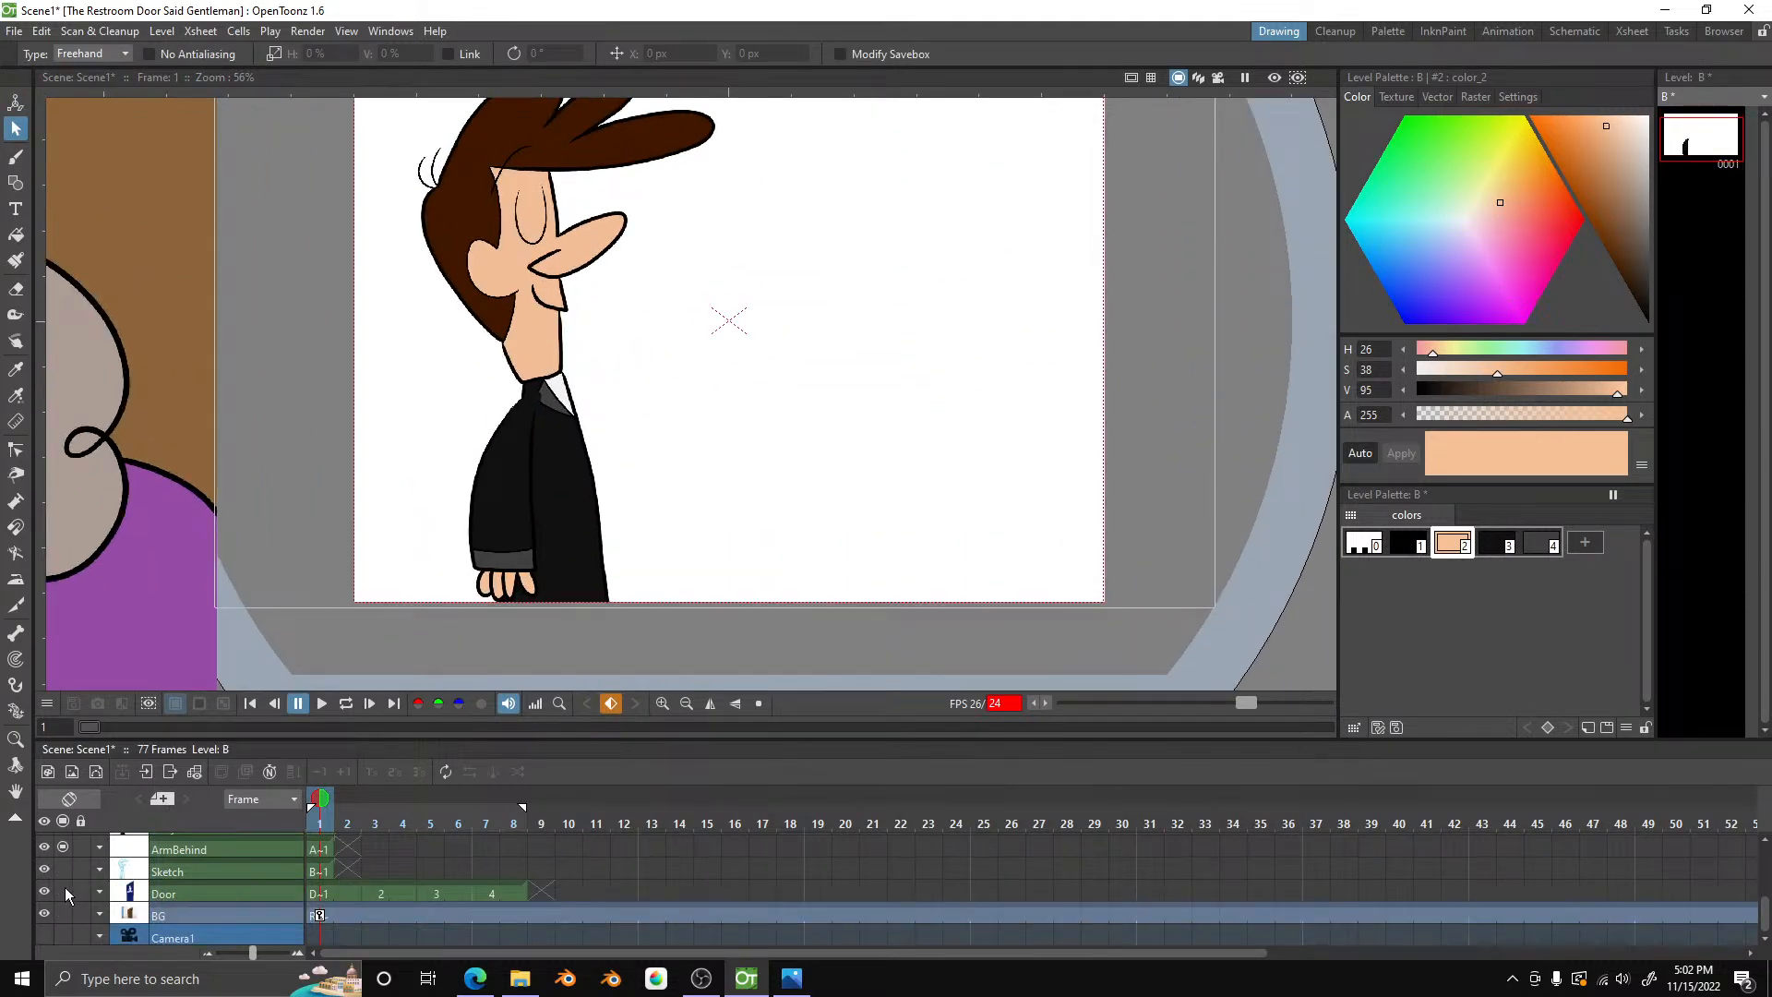
pyautogui.click(63, 894)
pyautogui.click(63, 915)
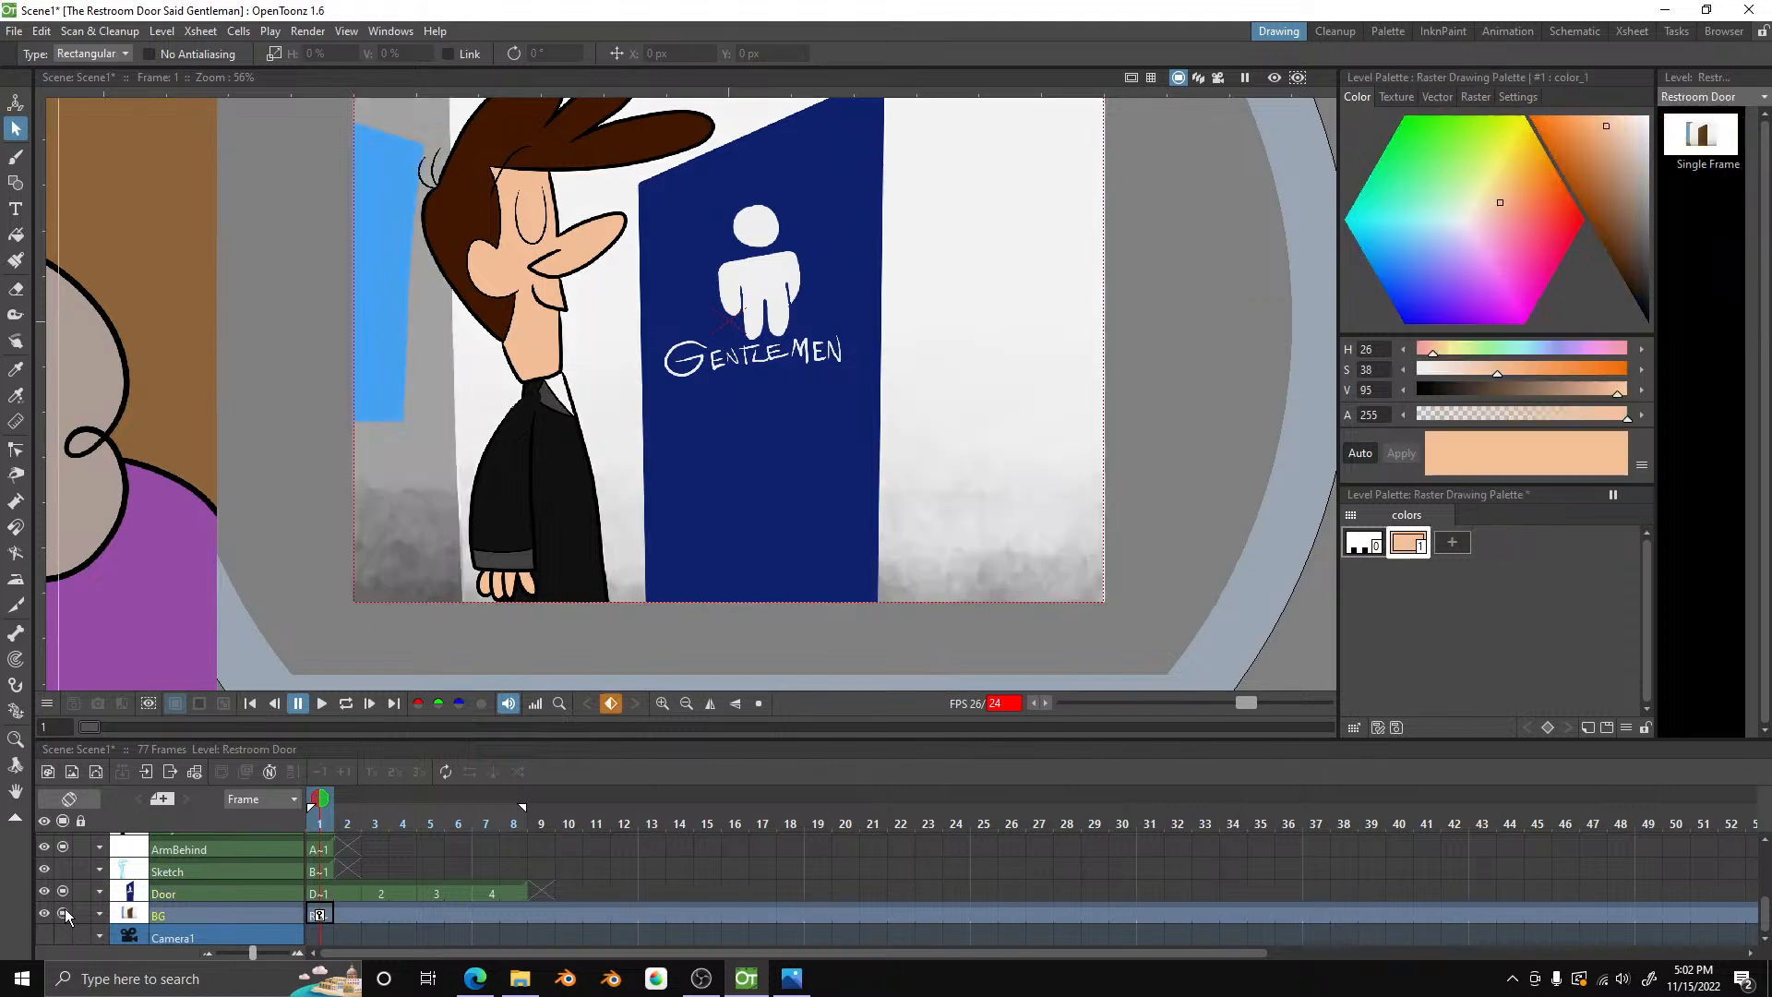
pyautogui.scroll(-1, 513, 543)
pyautogui.scroll(1, 581, 360)
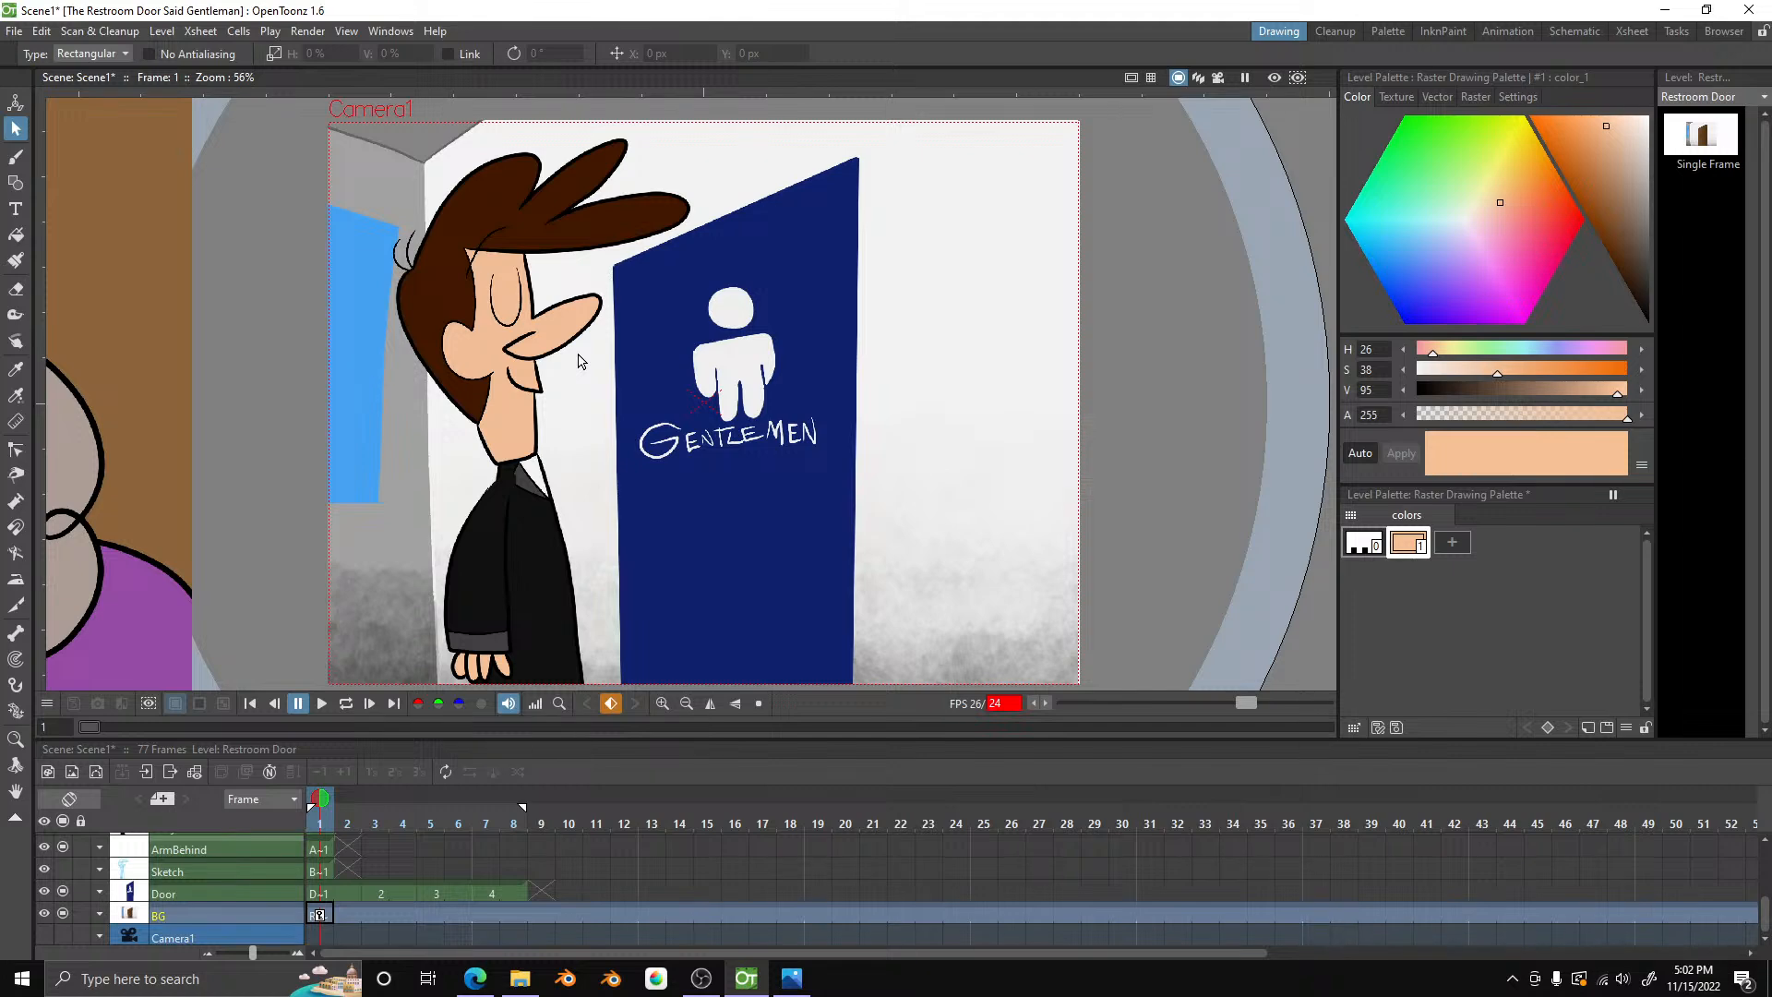
# - Switch to OBS to read the live chat
pyautogui.click(701, 979)
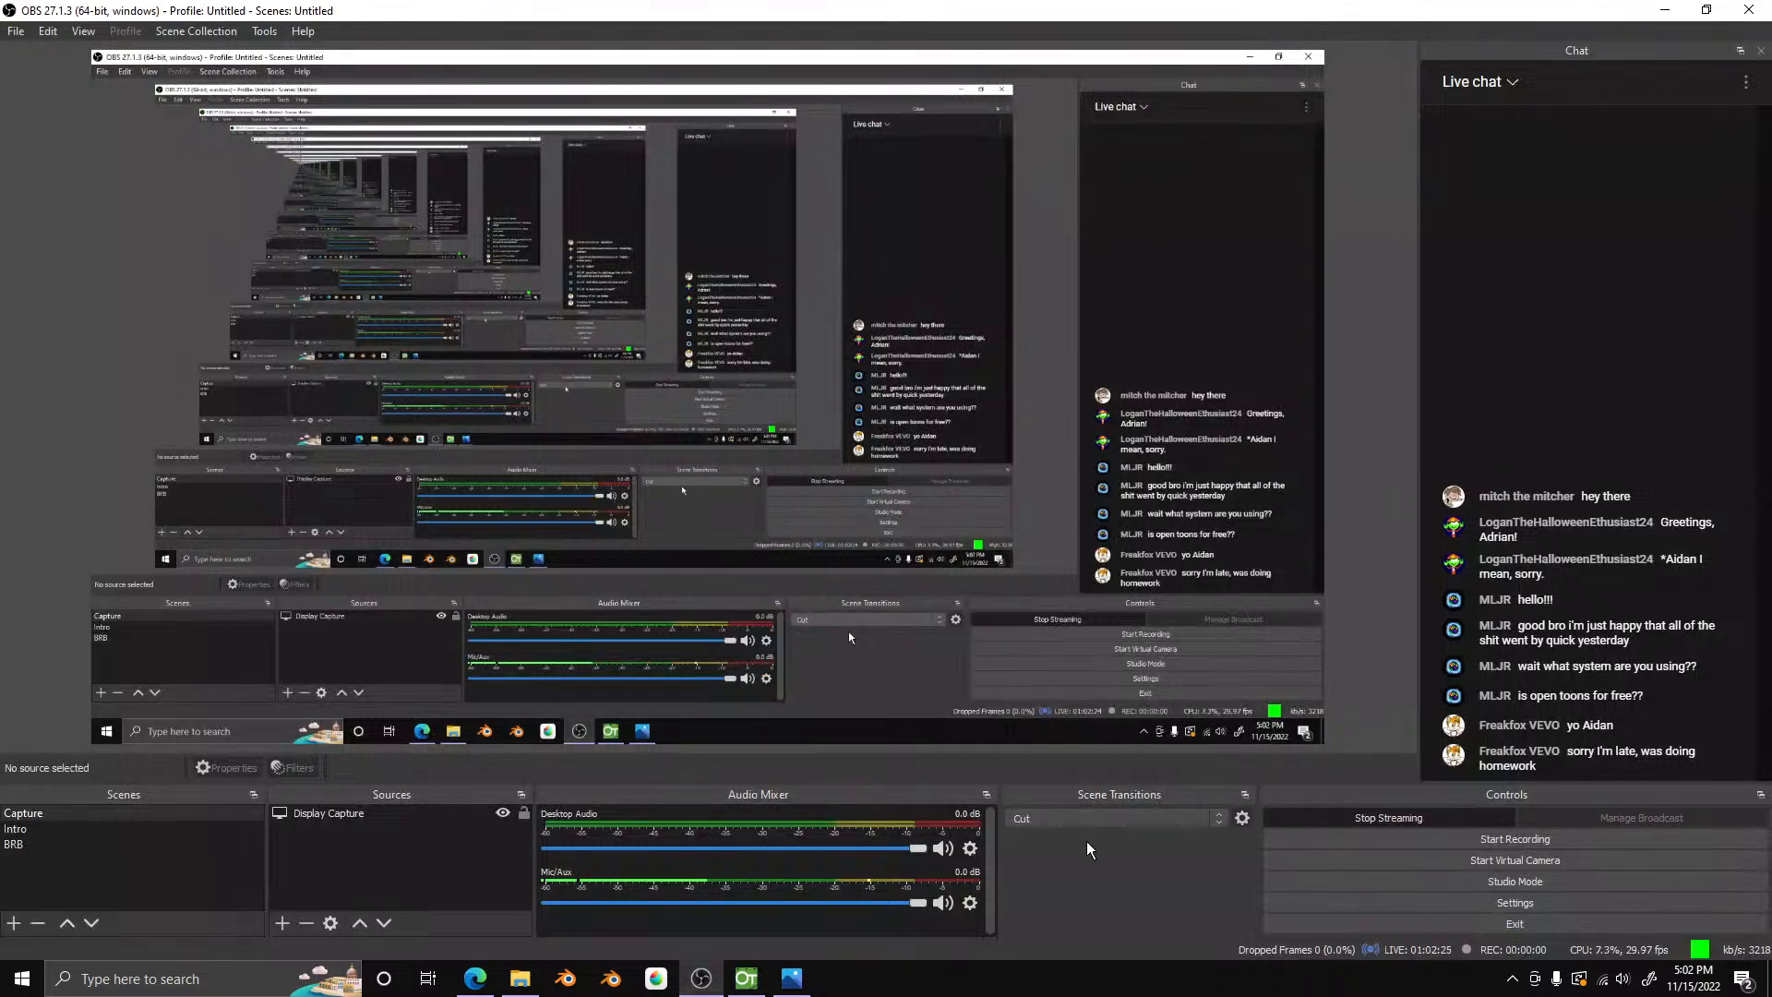